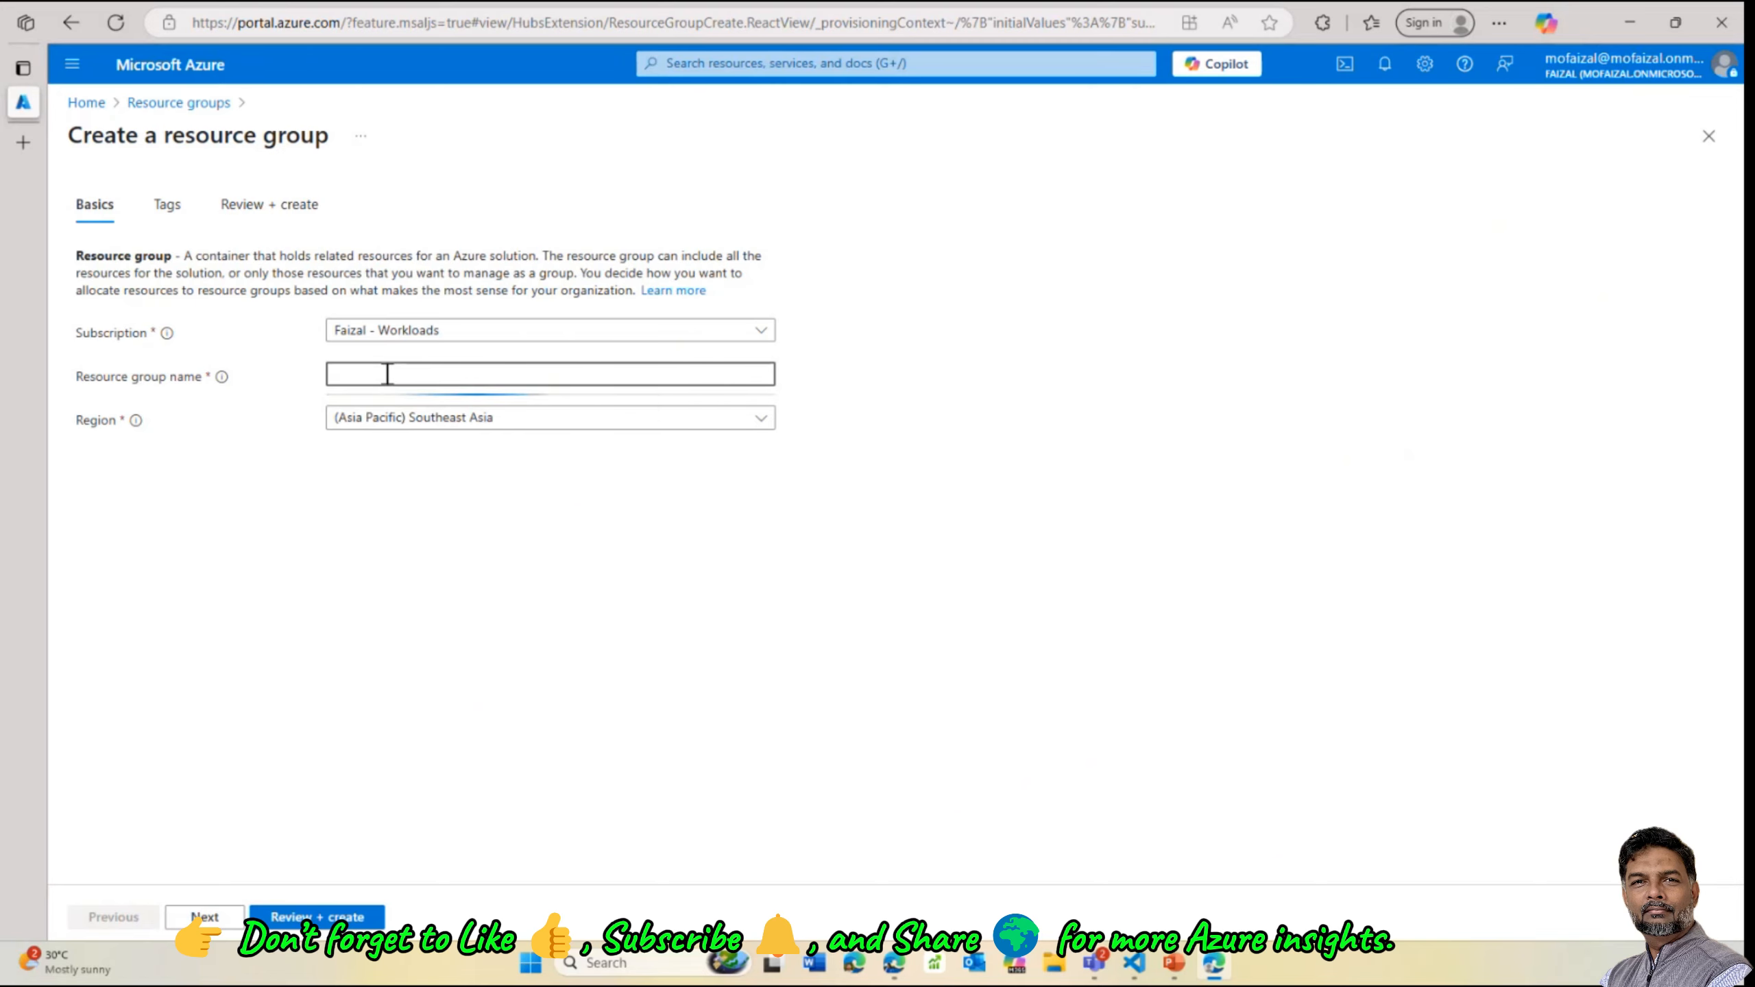
Create the resource group keyvault-demo-day in Southeast Asia
type("keyv")
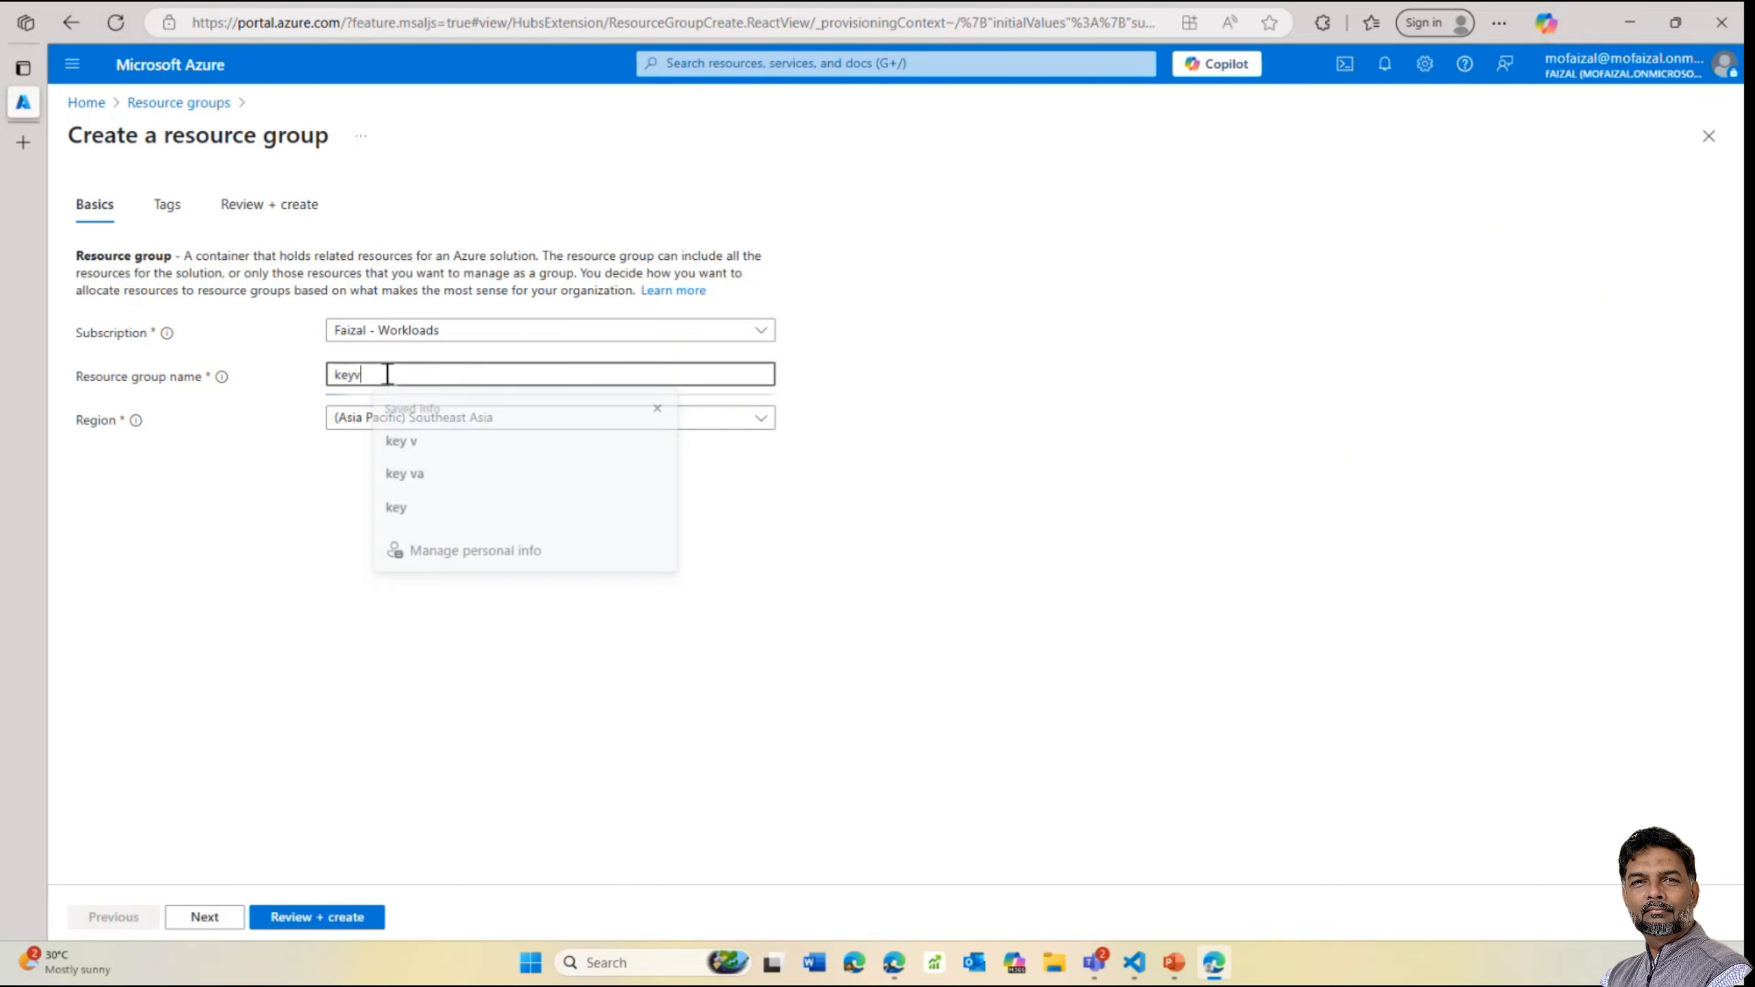
type("ault-")
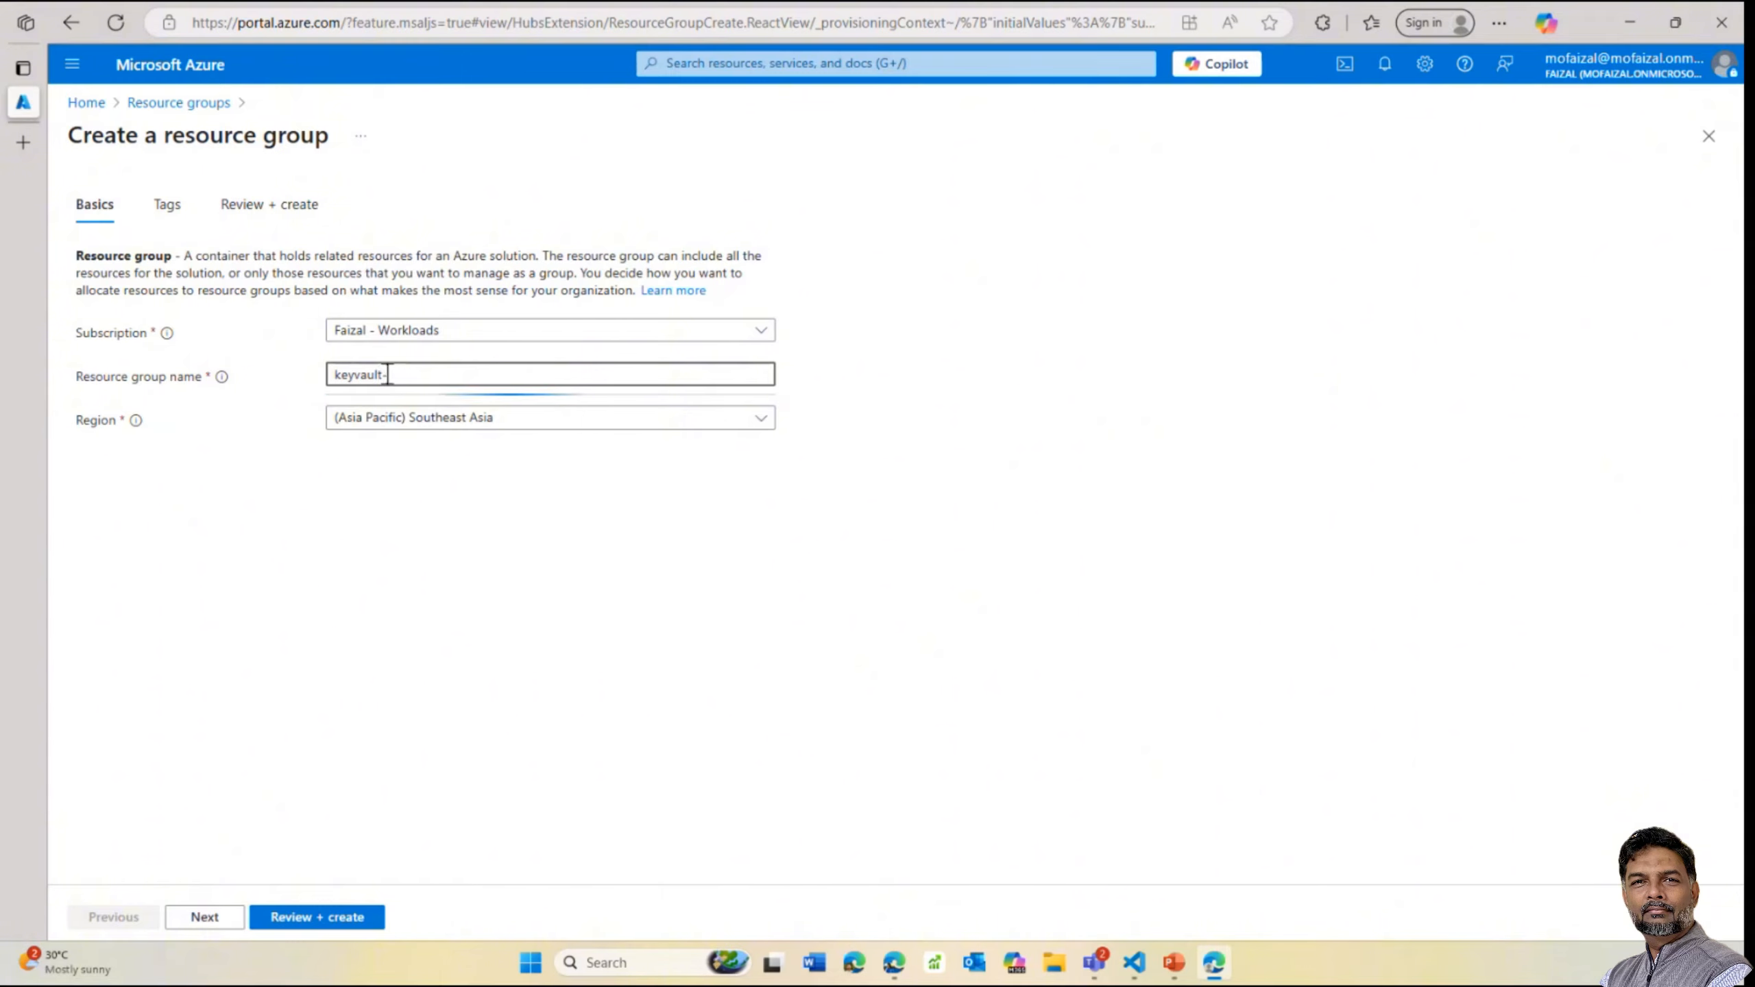
type("demo-day")
left_click(507, 524)
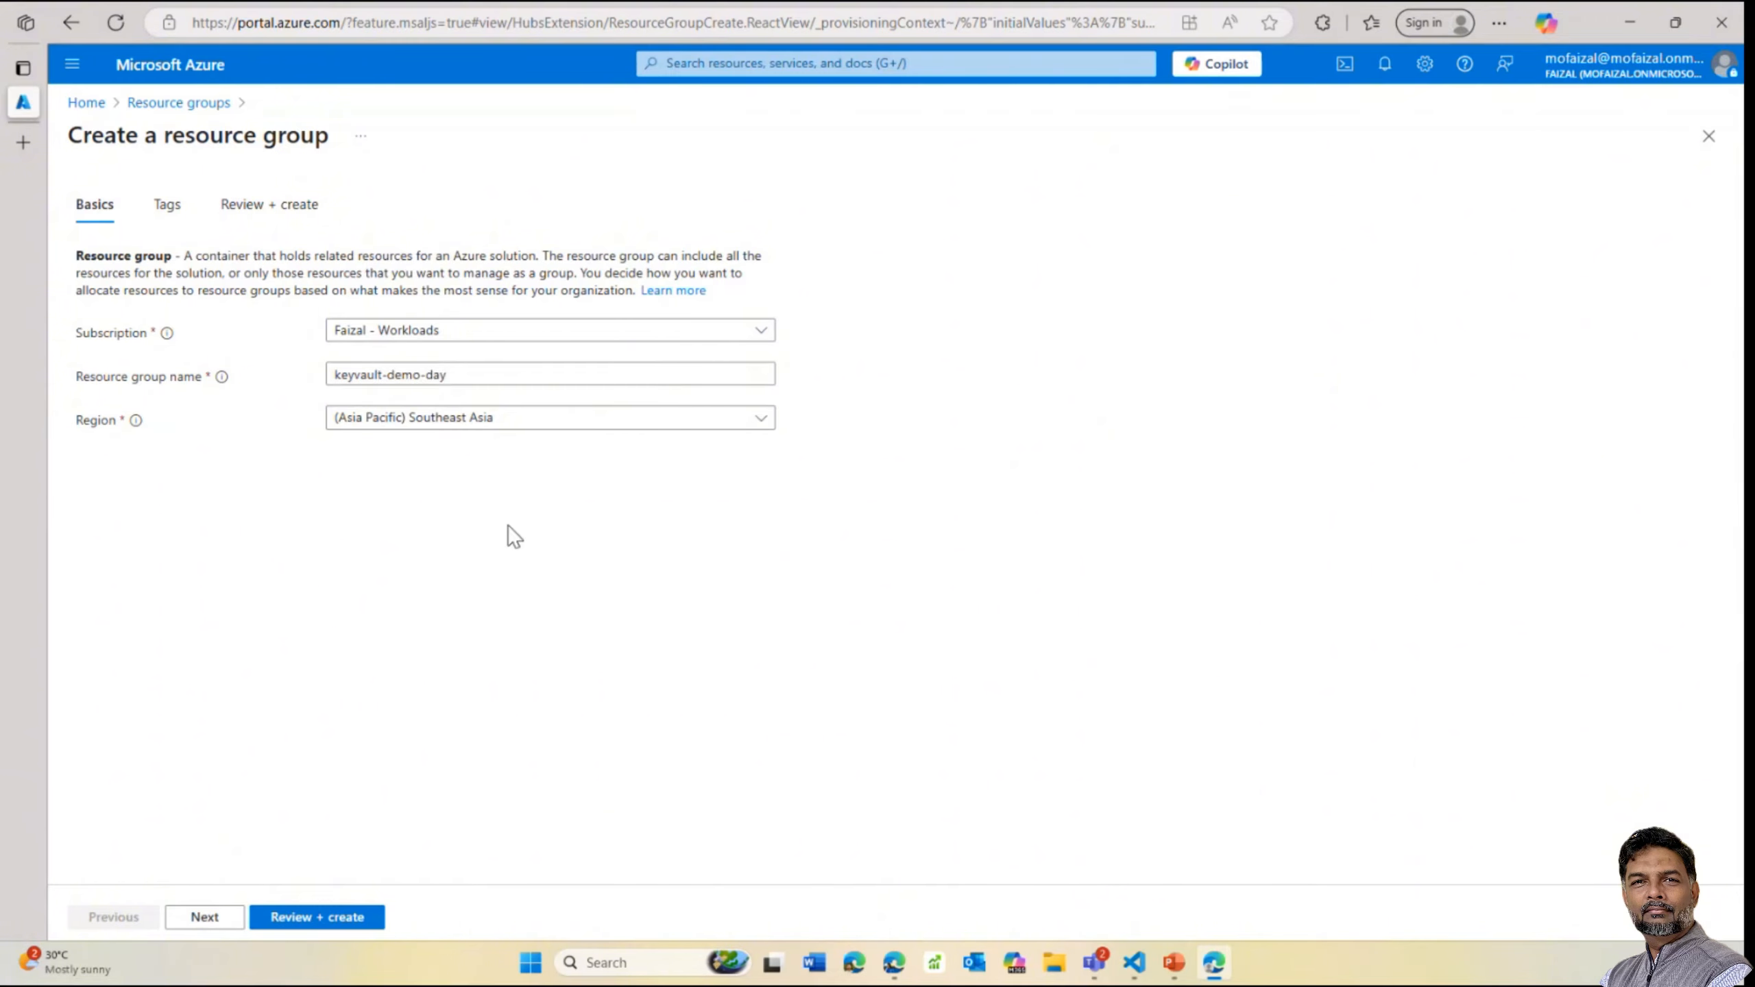
left_click(309, 919)
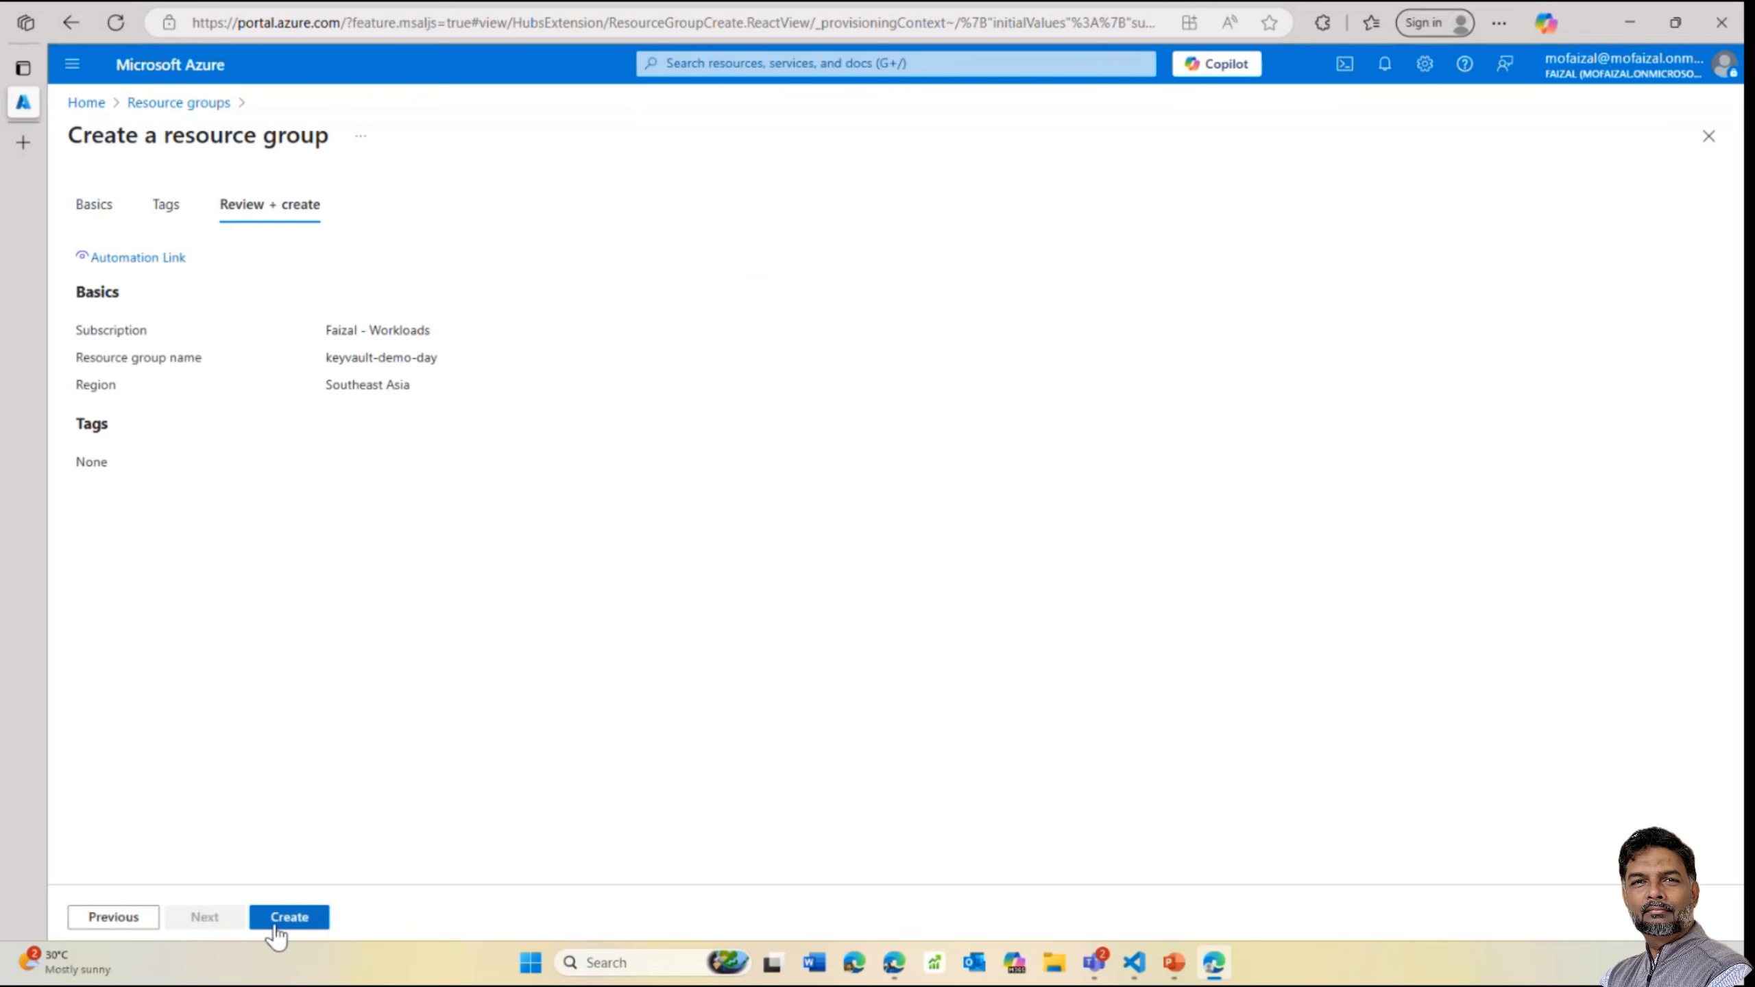
left_click(289, 918)
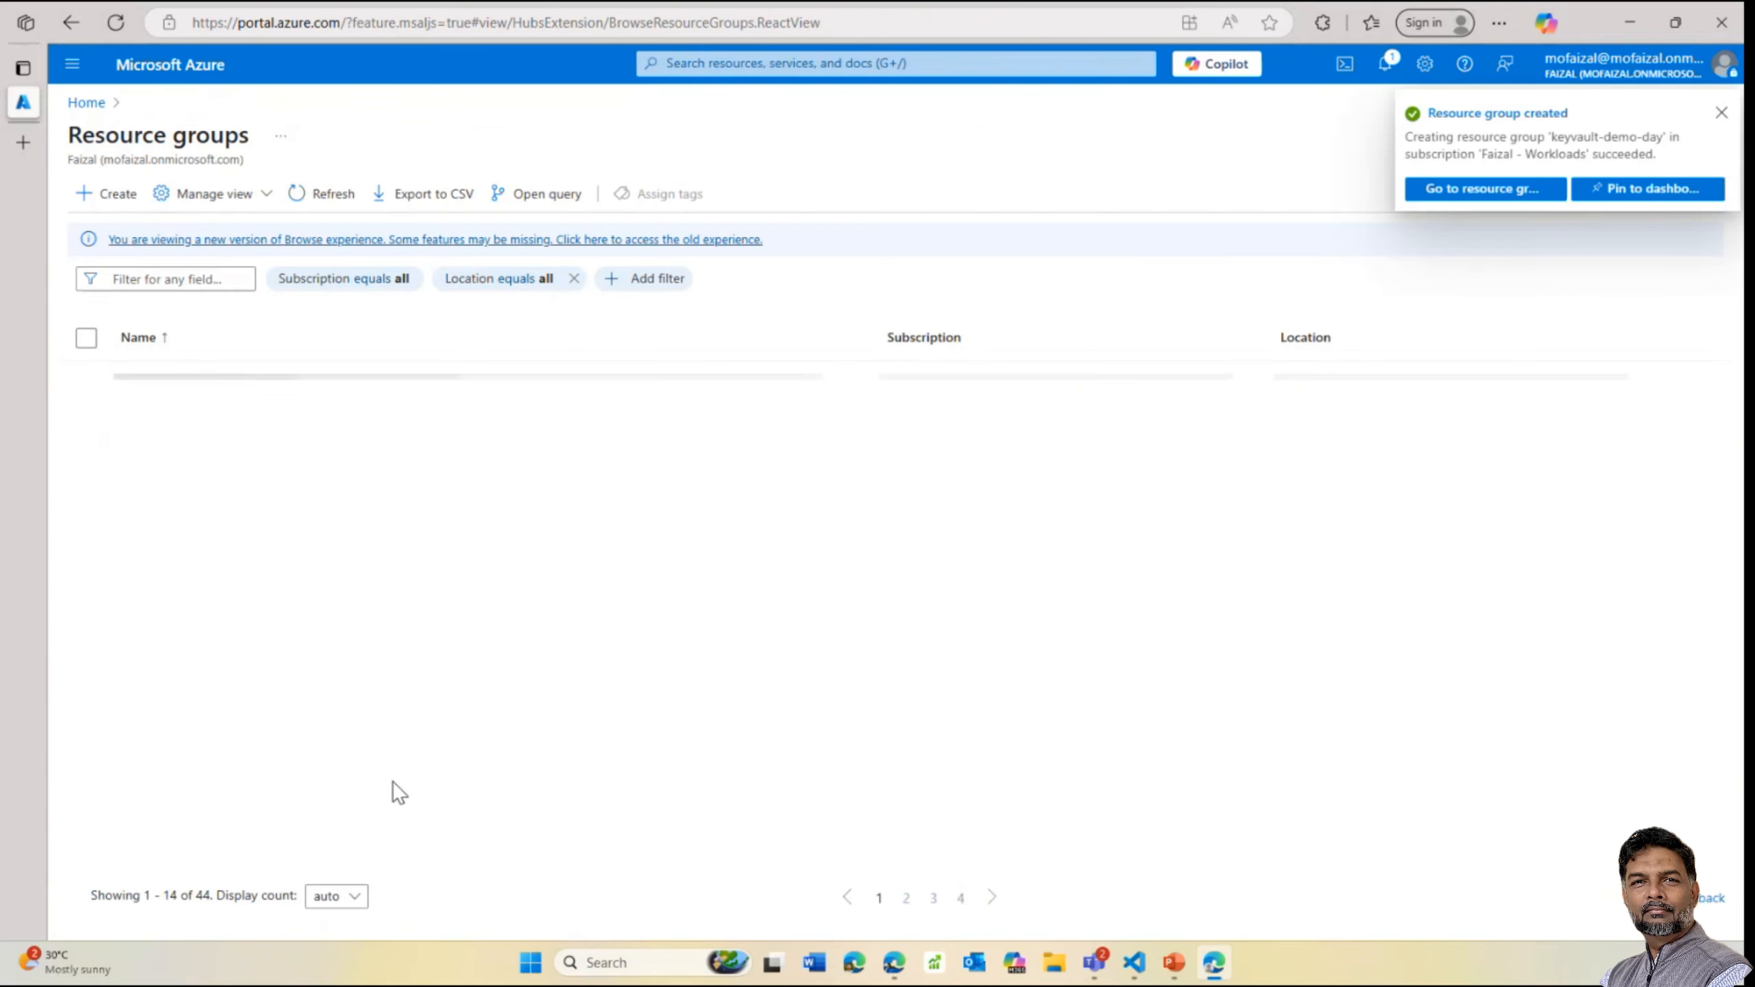
Look for the new group in the refreshed list, then open keyvault-demo-day from Notifications
left_click(909, 897)
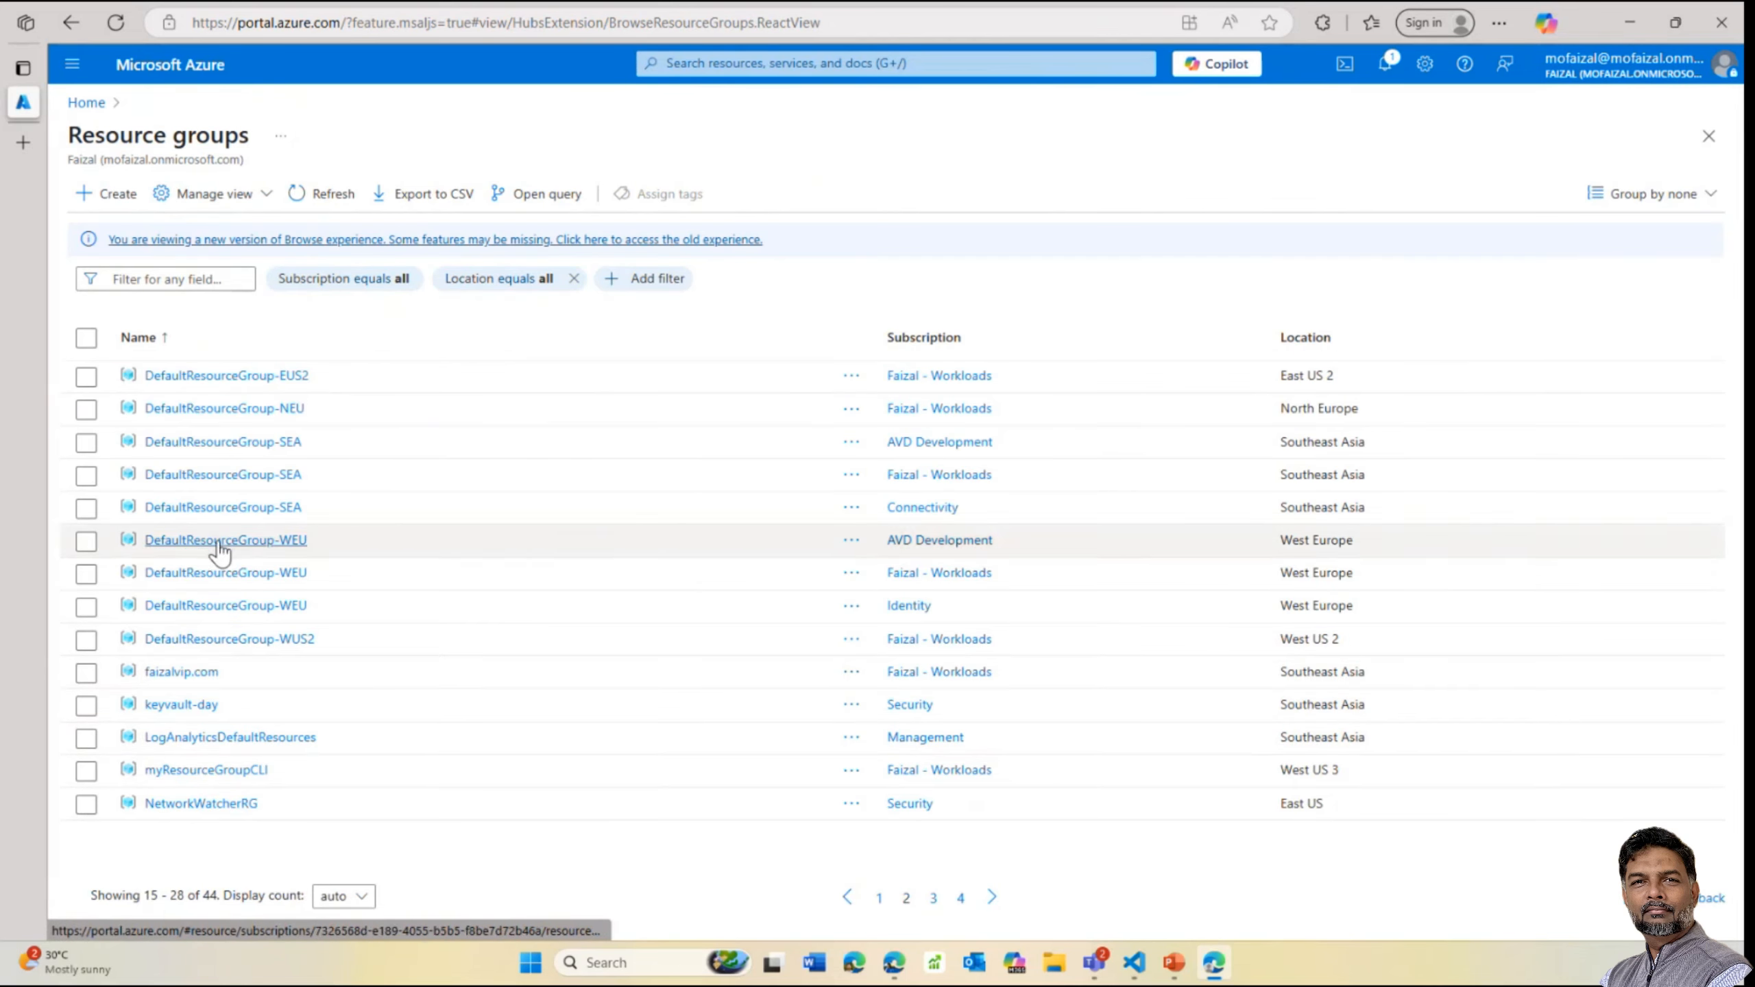
left_click(329, 194)
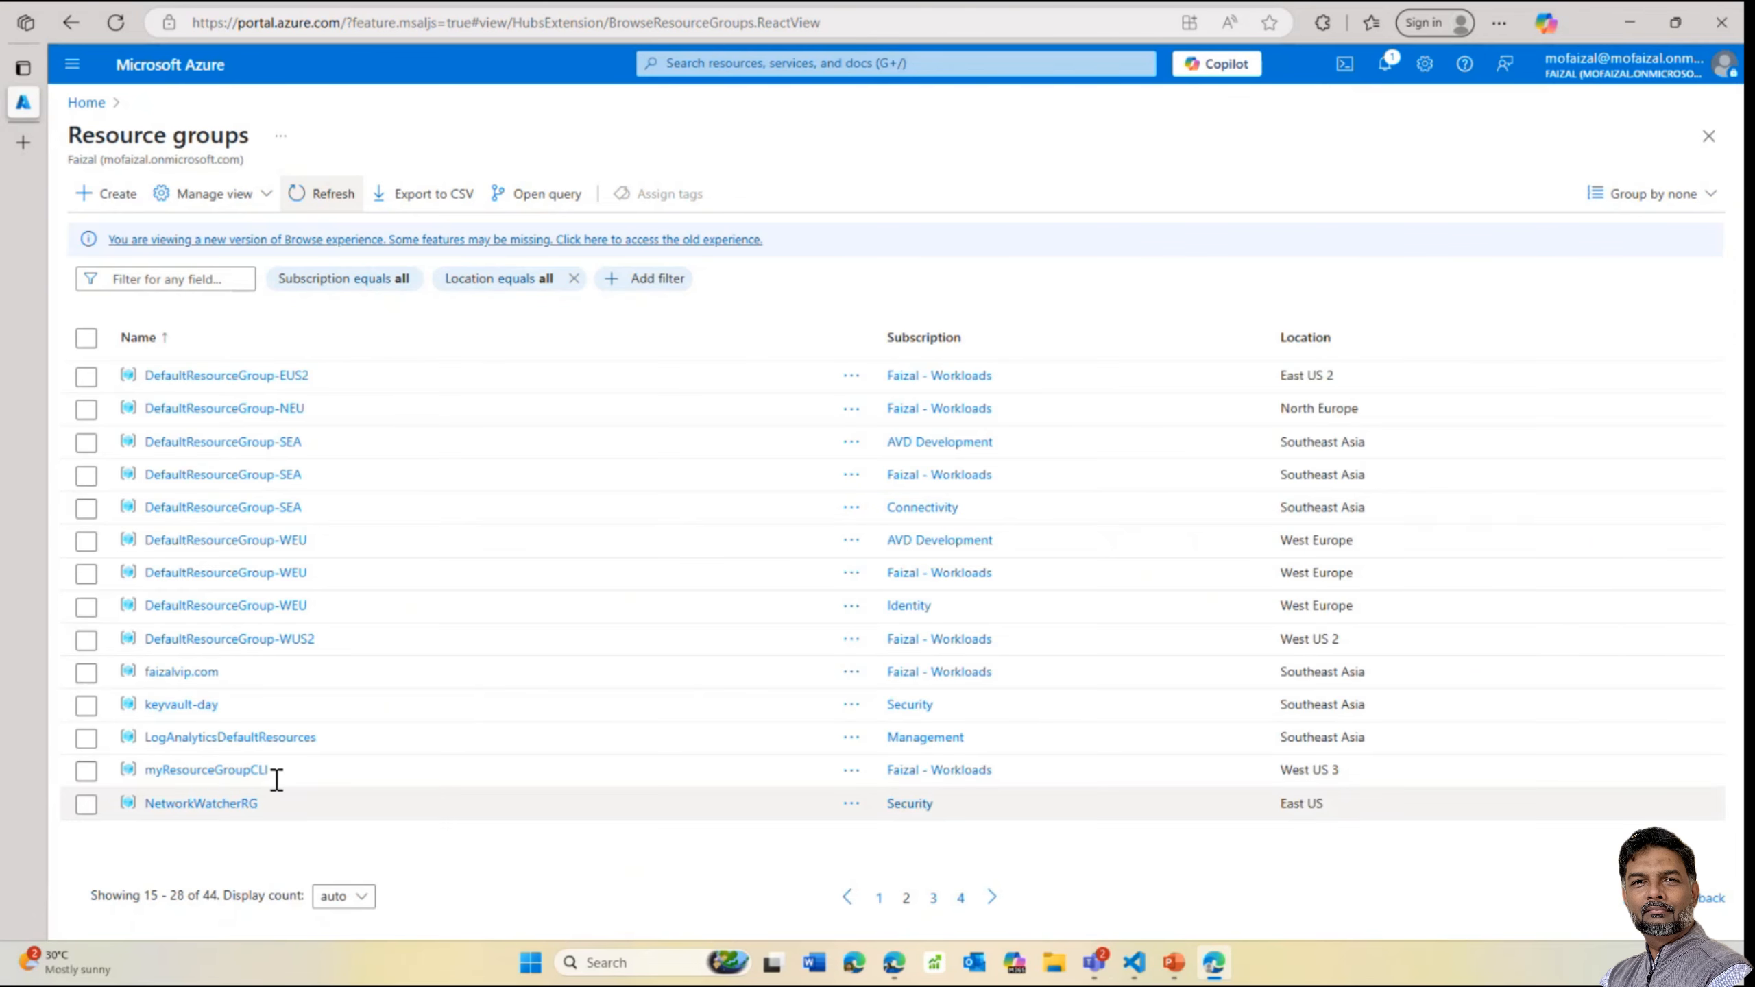
left_click(941, 902)
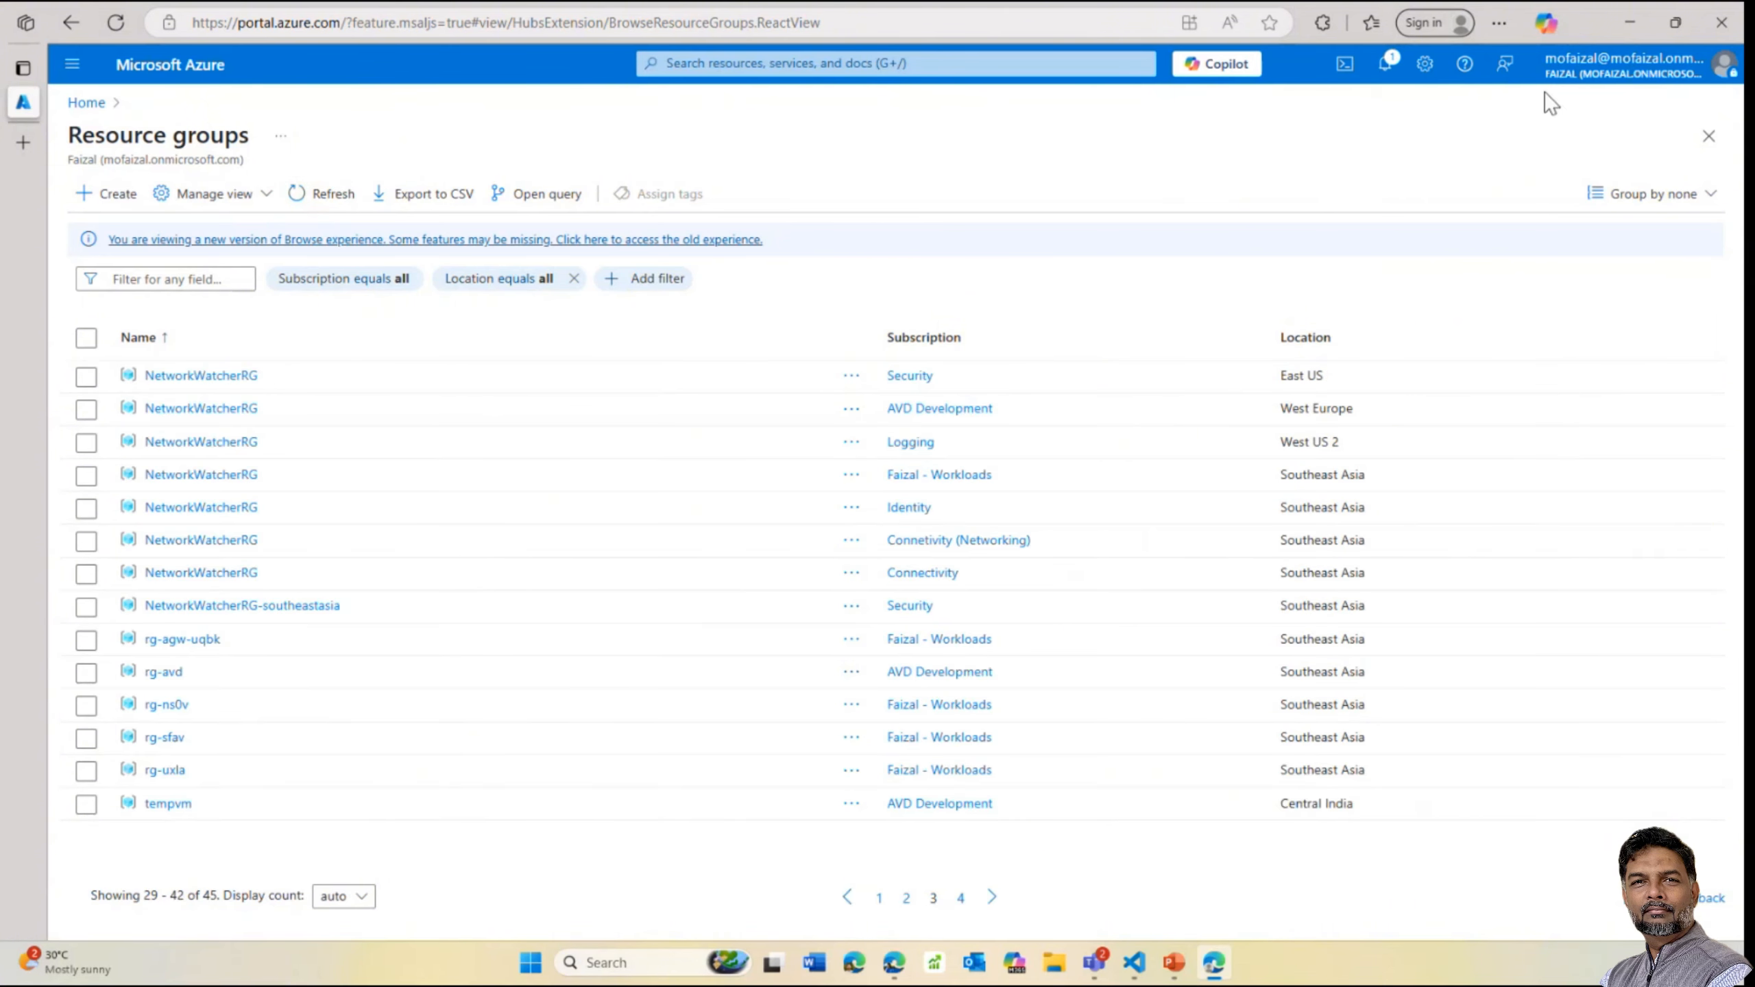
left_click(1388, 65)
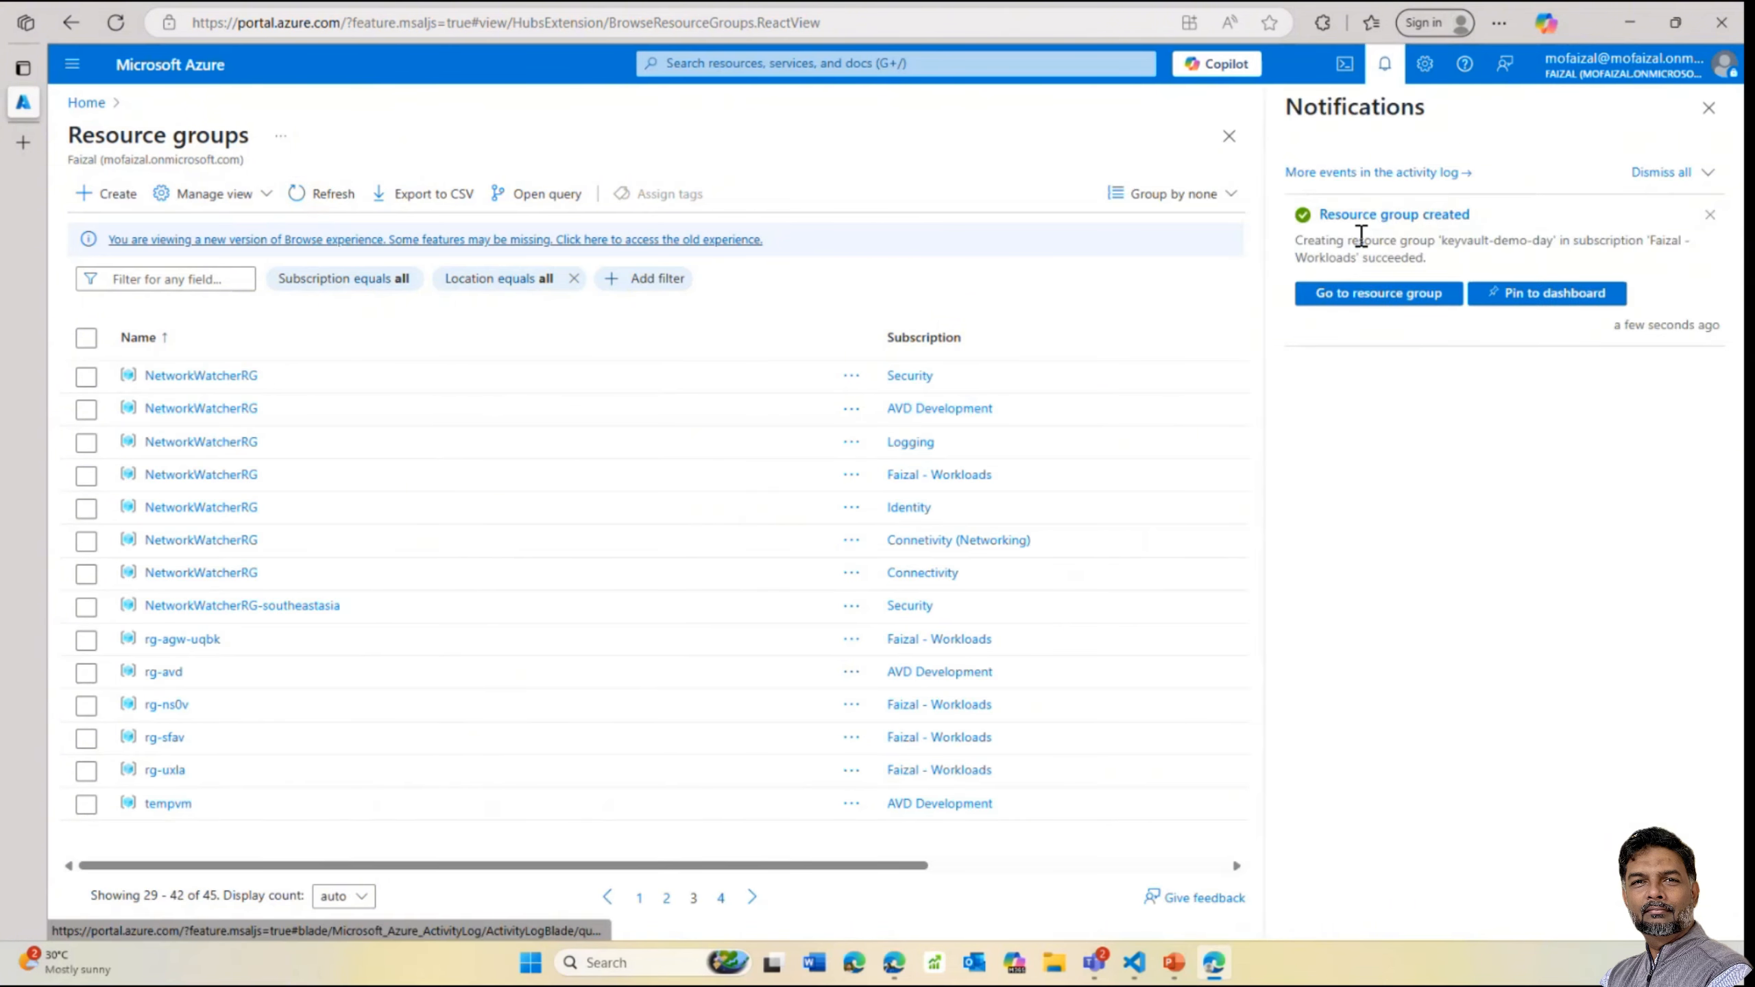
left_click(1353, 293)
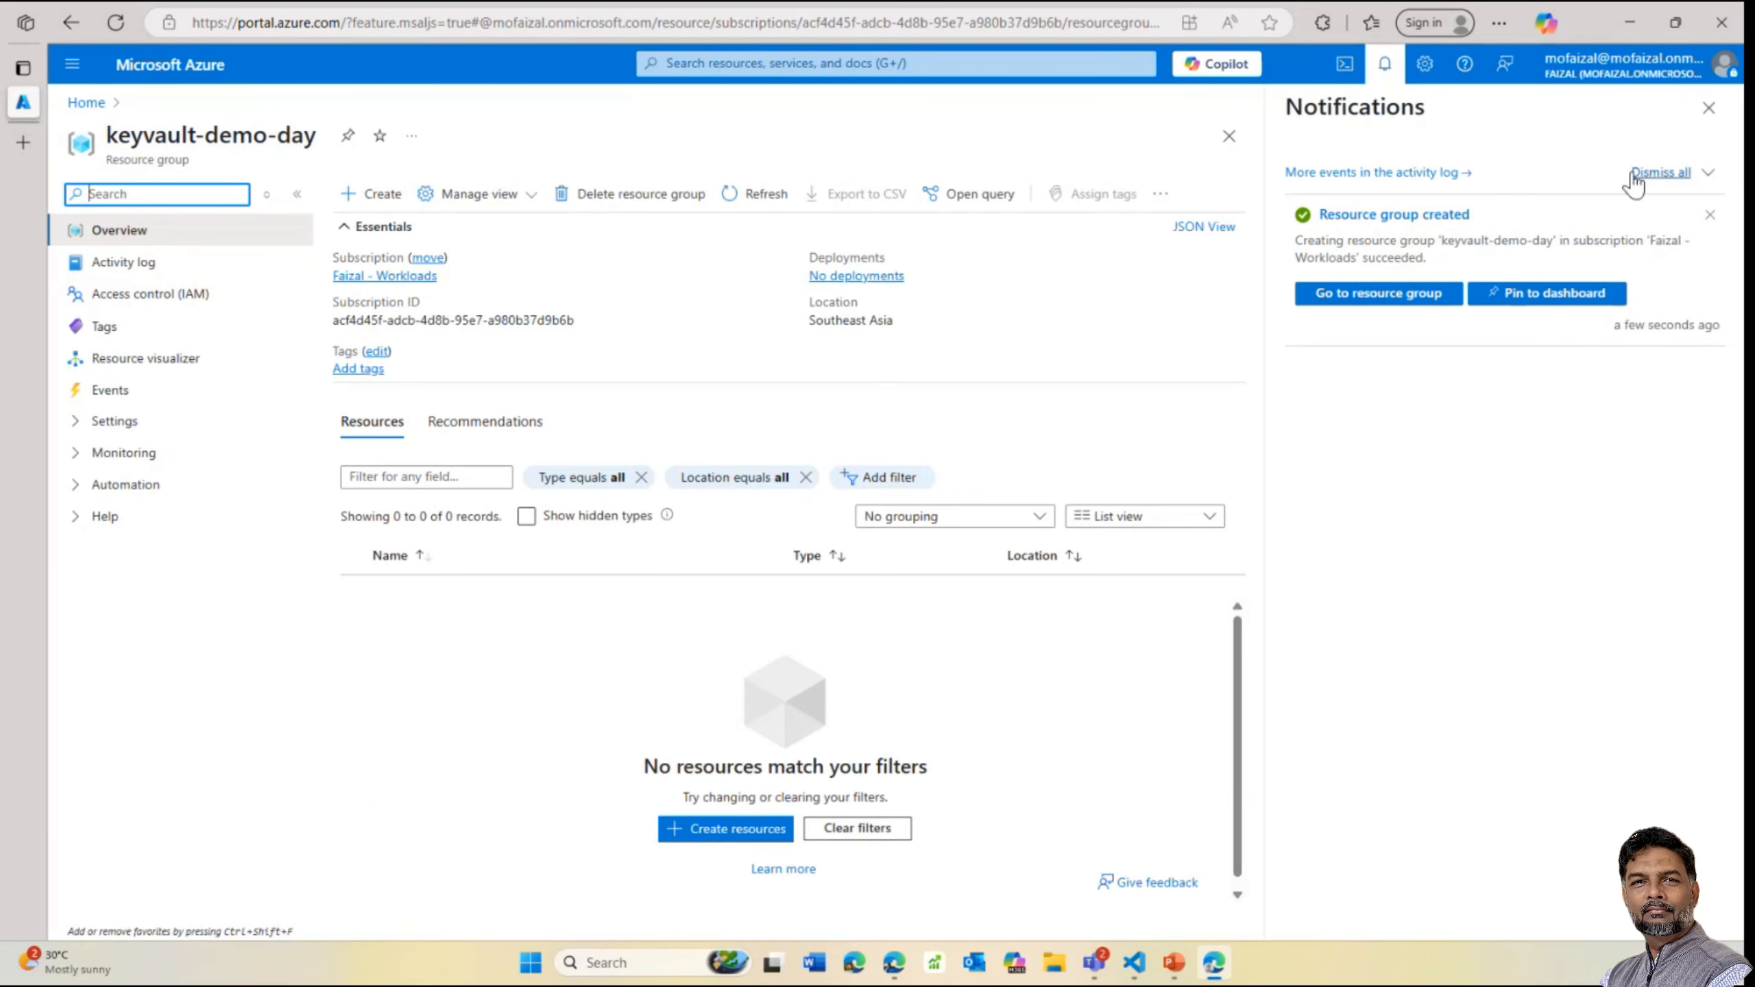
From the group, search the Marketplace for 'key' and begin creating a Key Vault
left_click(1708, 108)
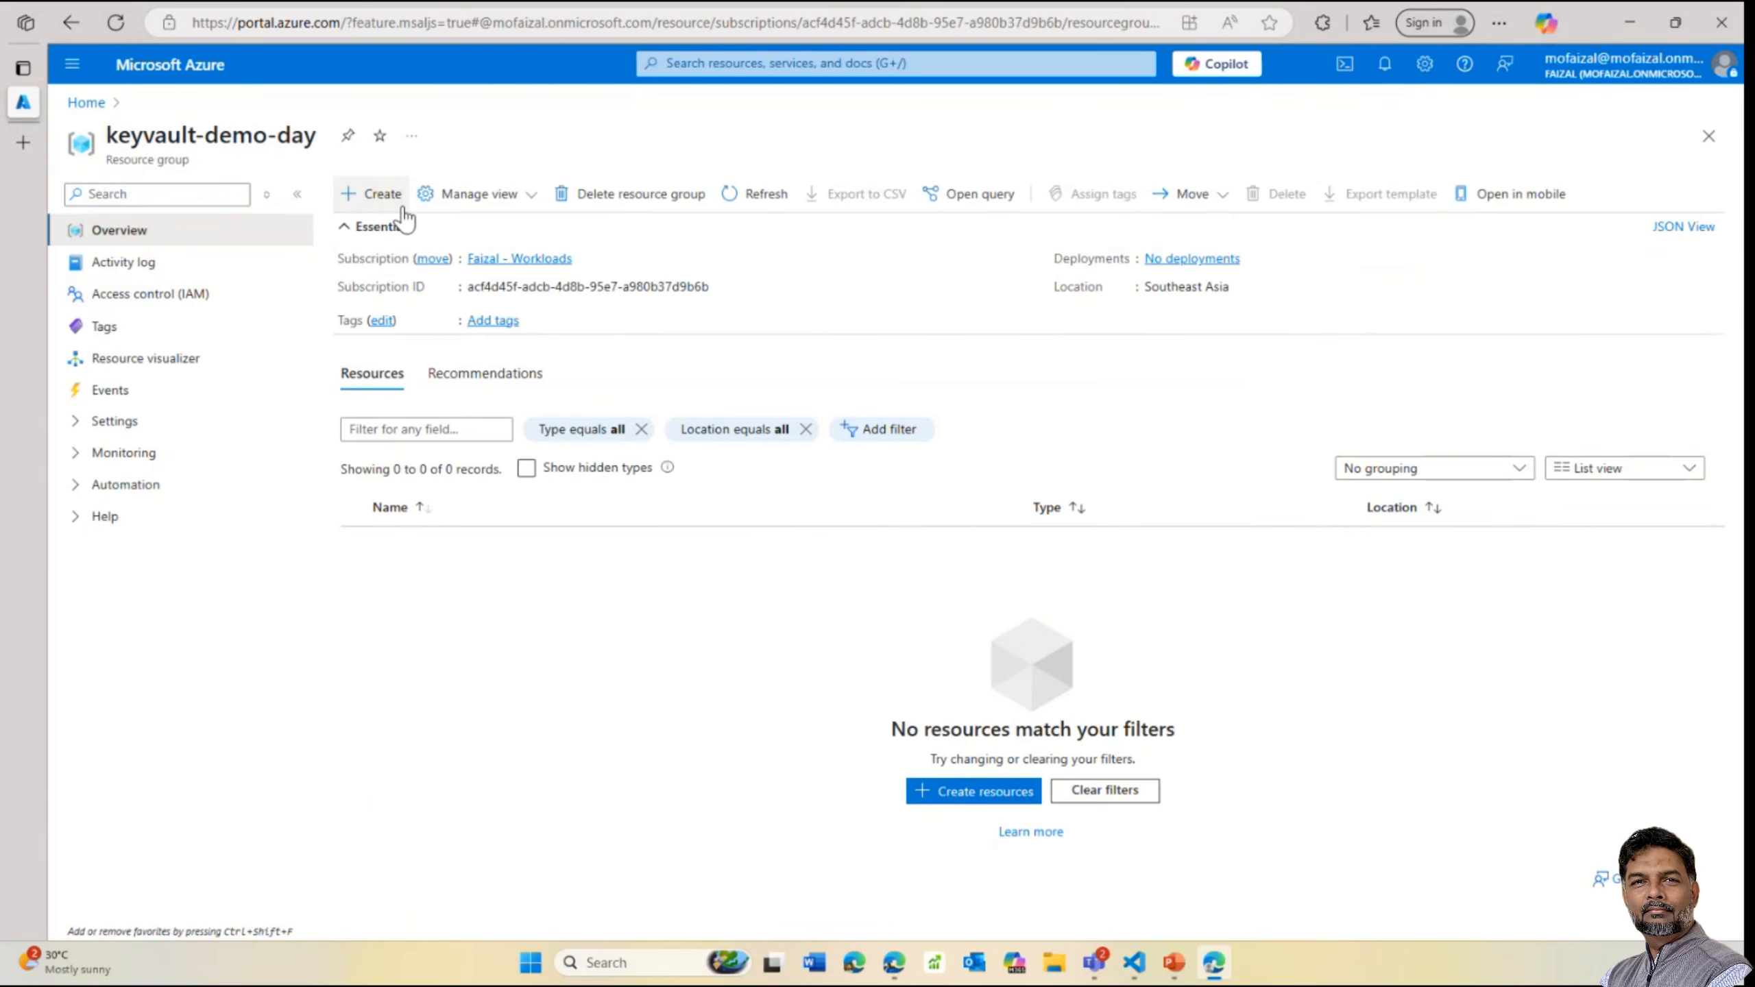
left_click(377, 194)
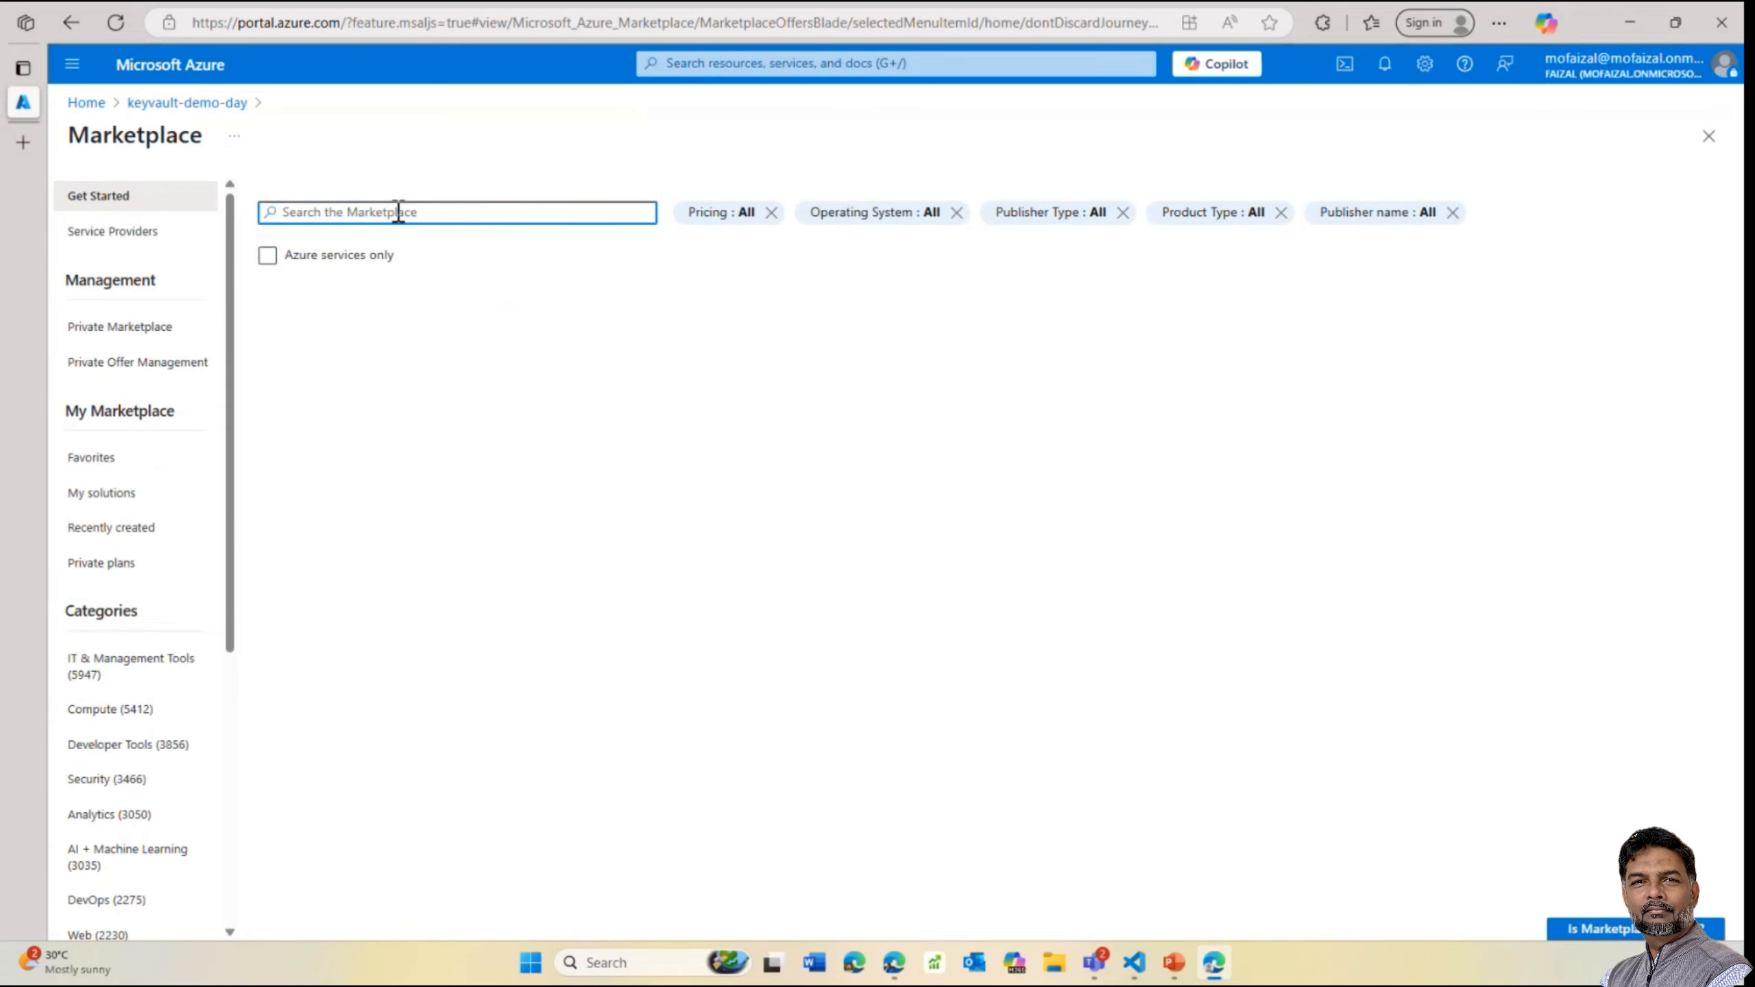
type("key")
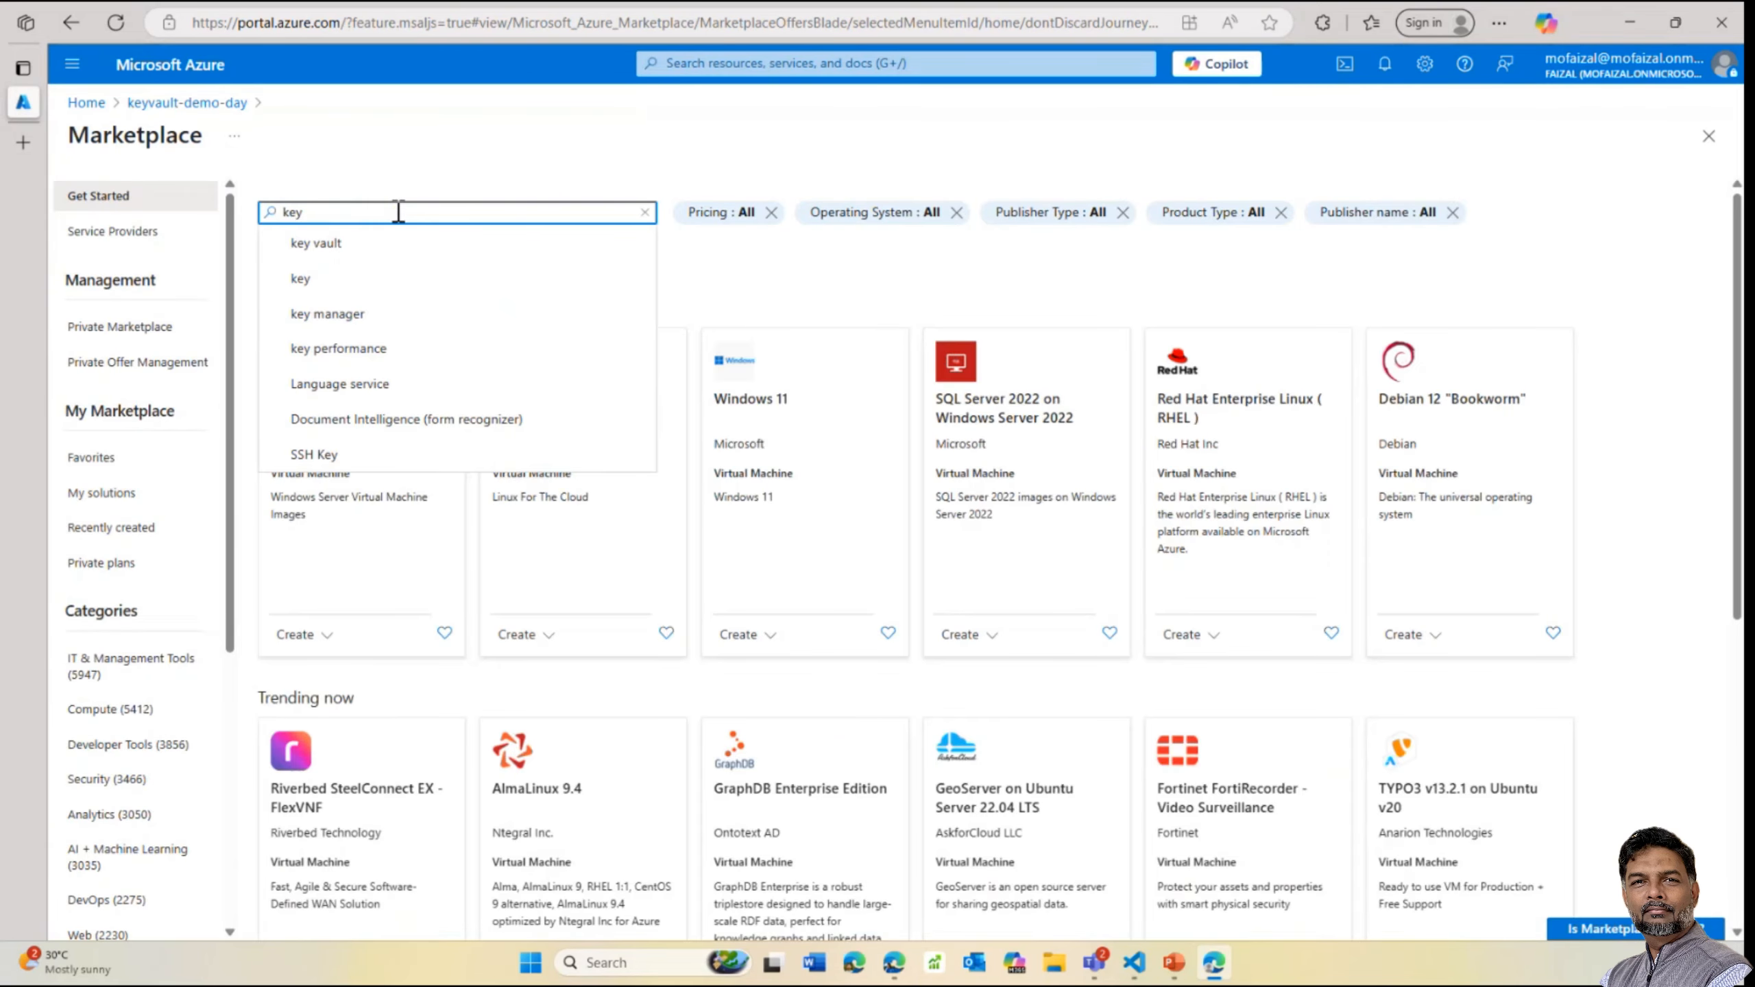
left_click(325, 247)
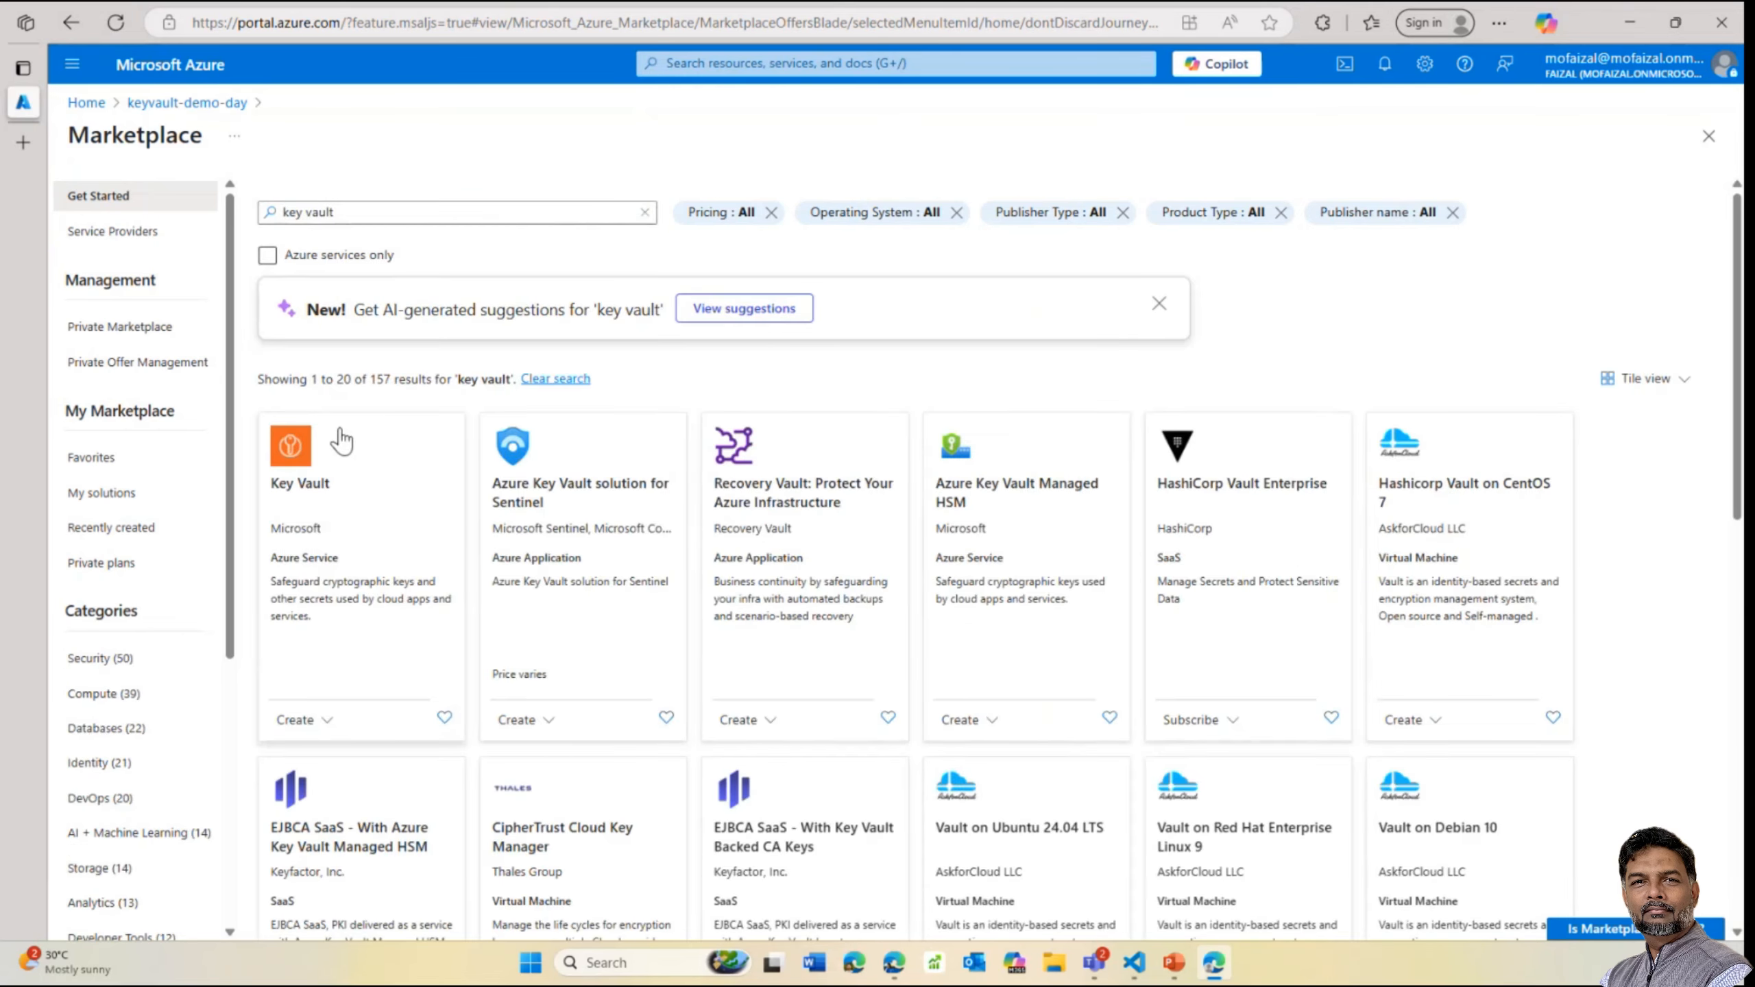
left_click(426, 460)
left_click(470, 396)
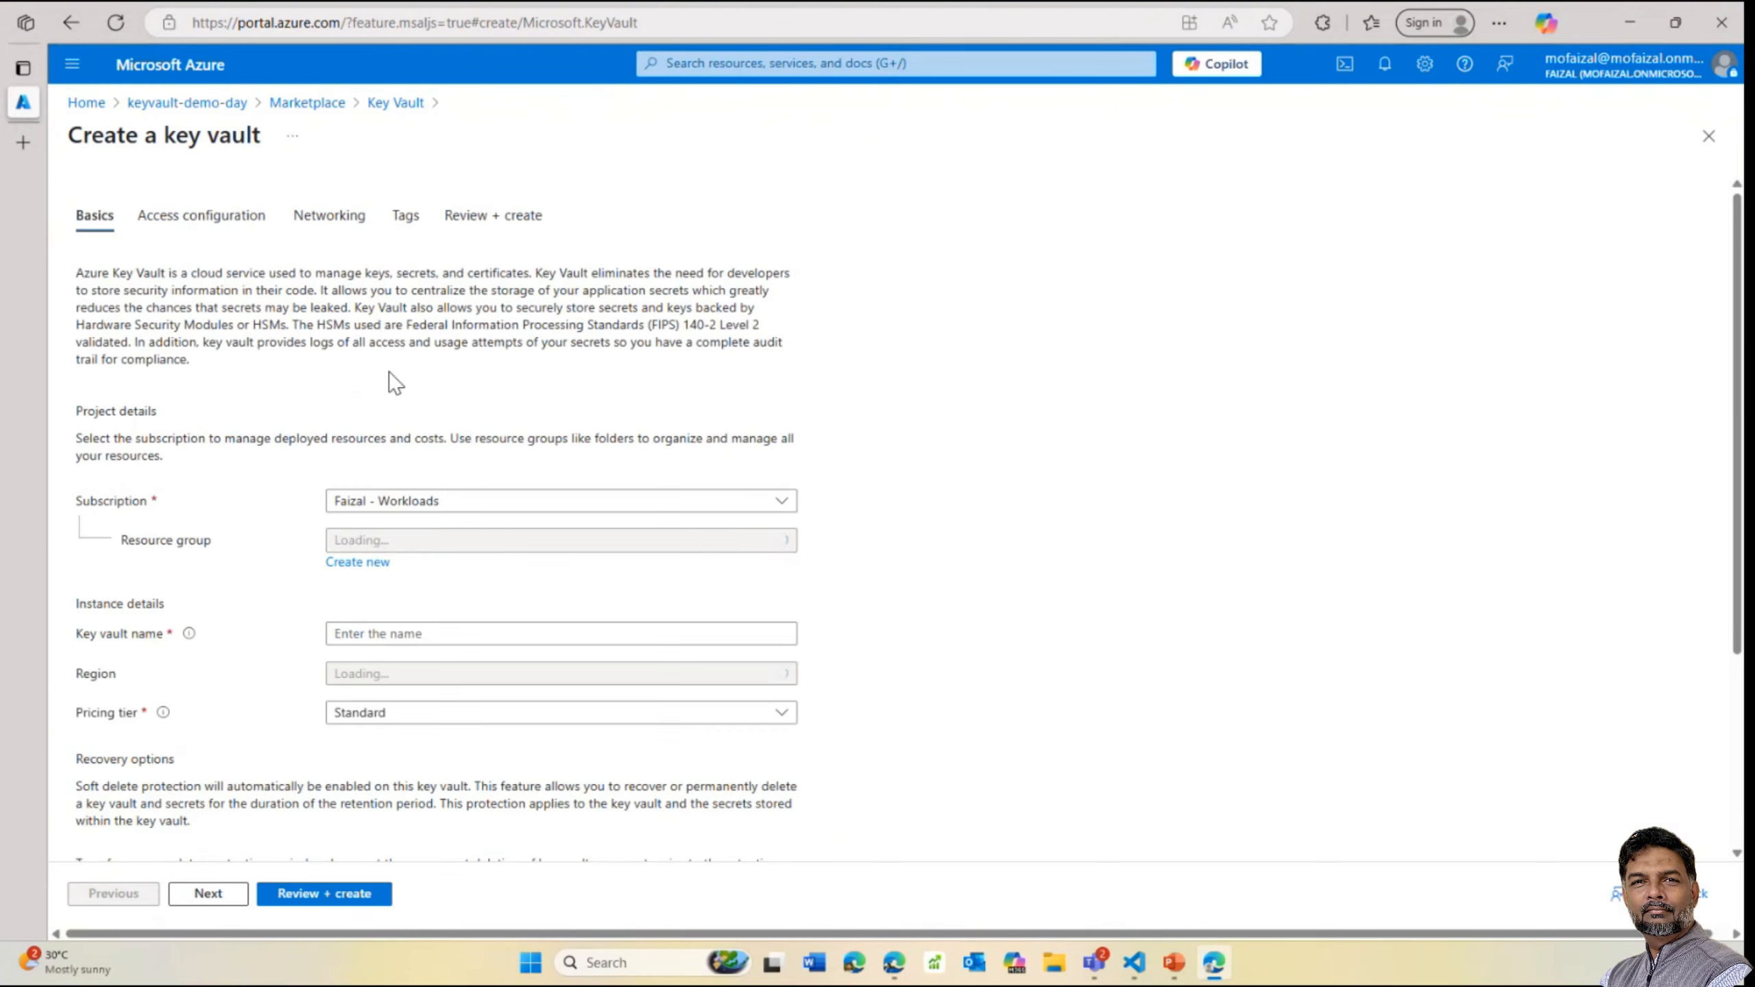
Name the new key vault valut-demo-day-01
left_click(398, 634)
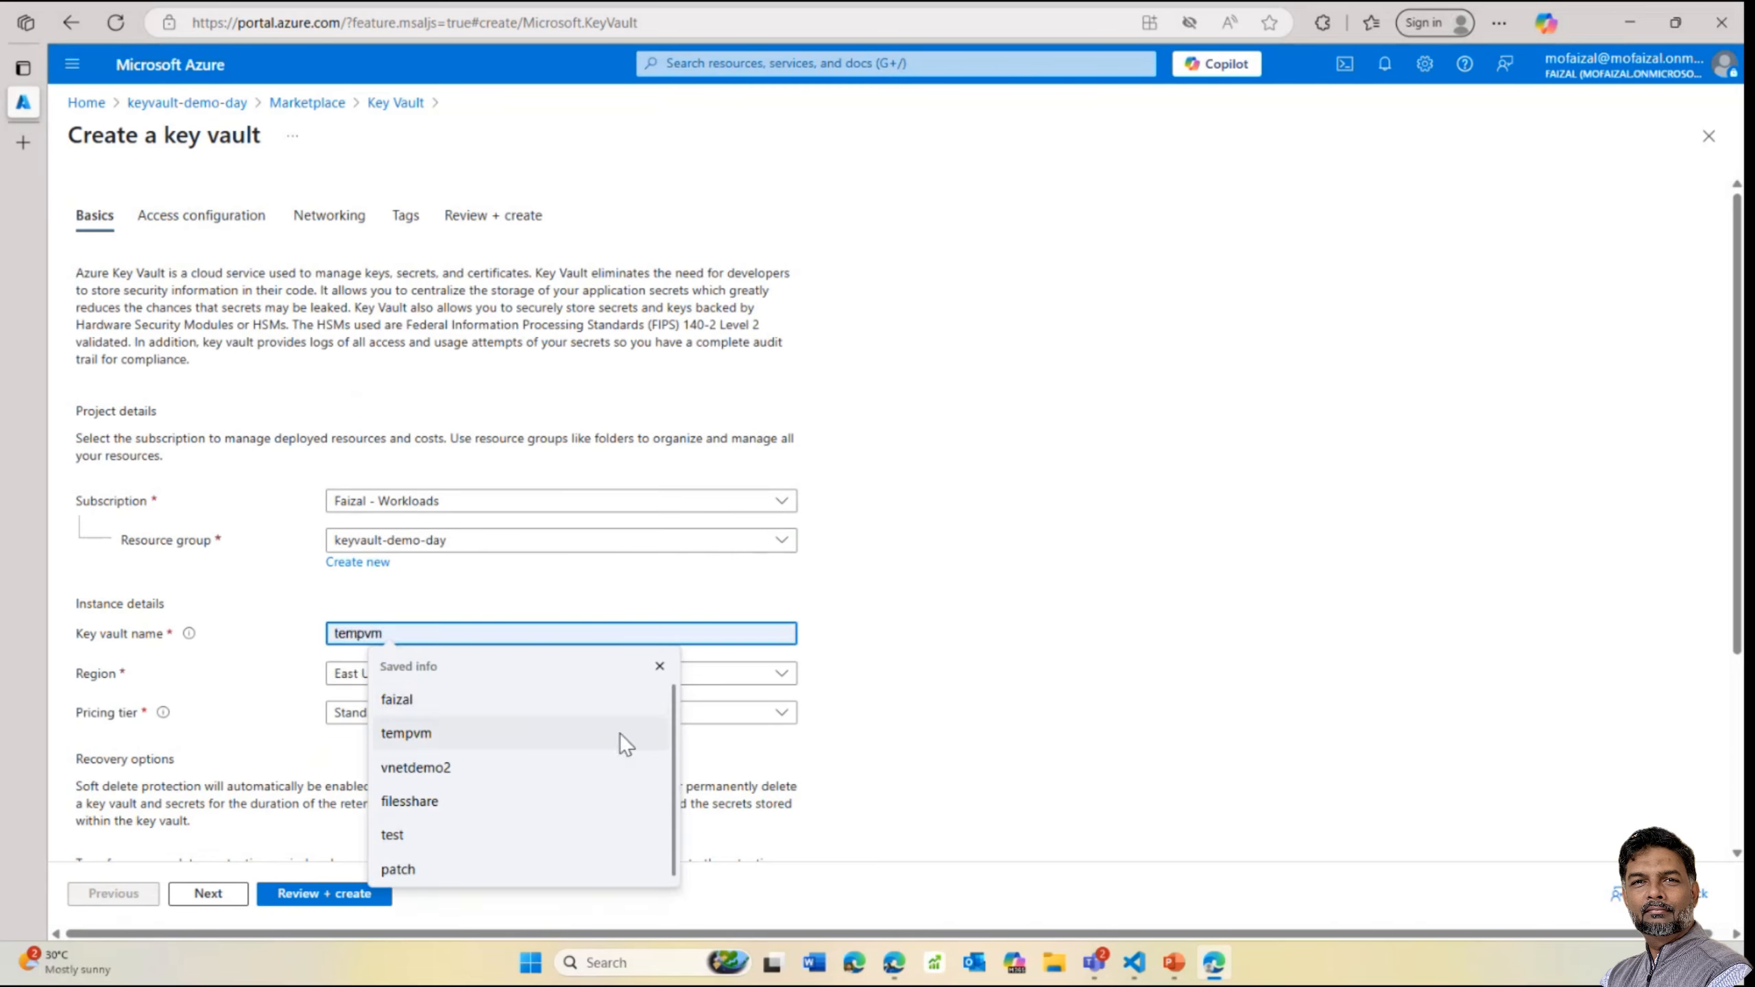
left_click(660, 666)
type("valutd")
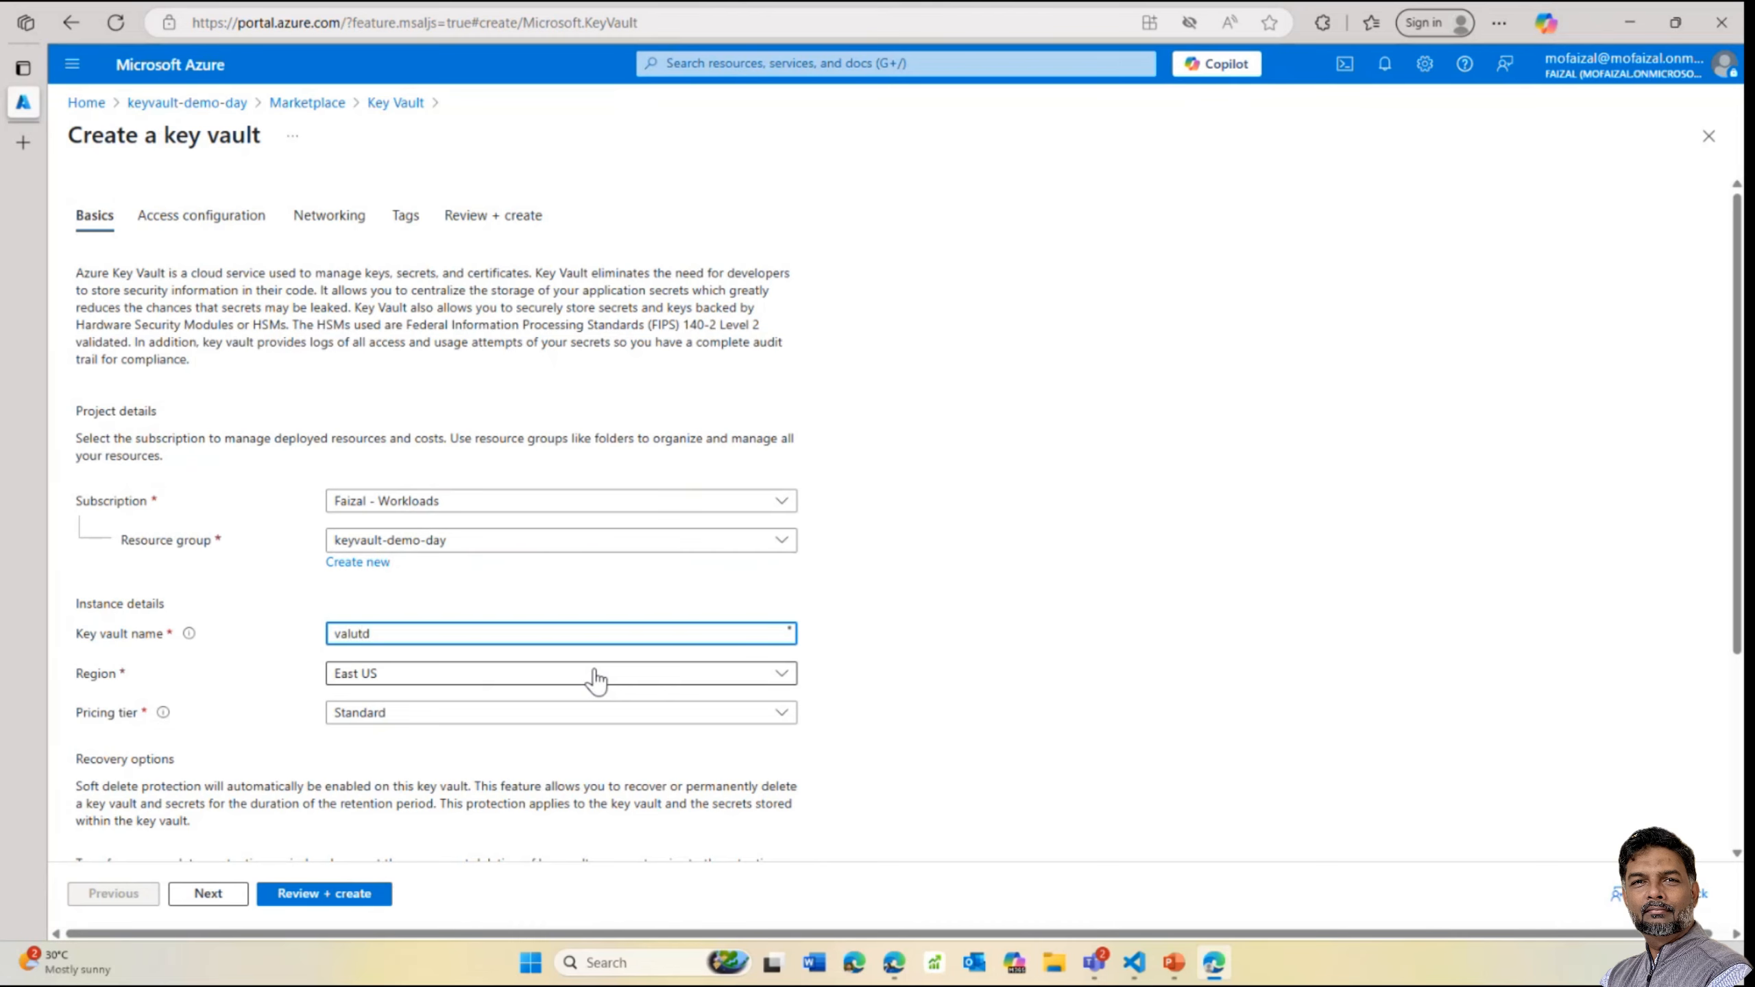
type("eemo")
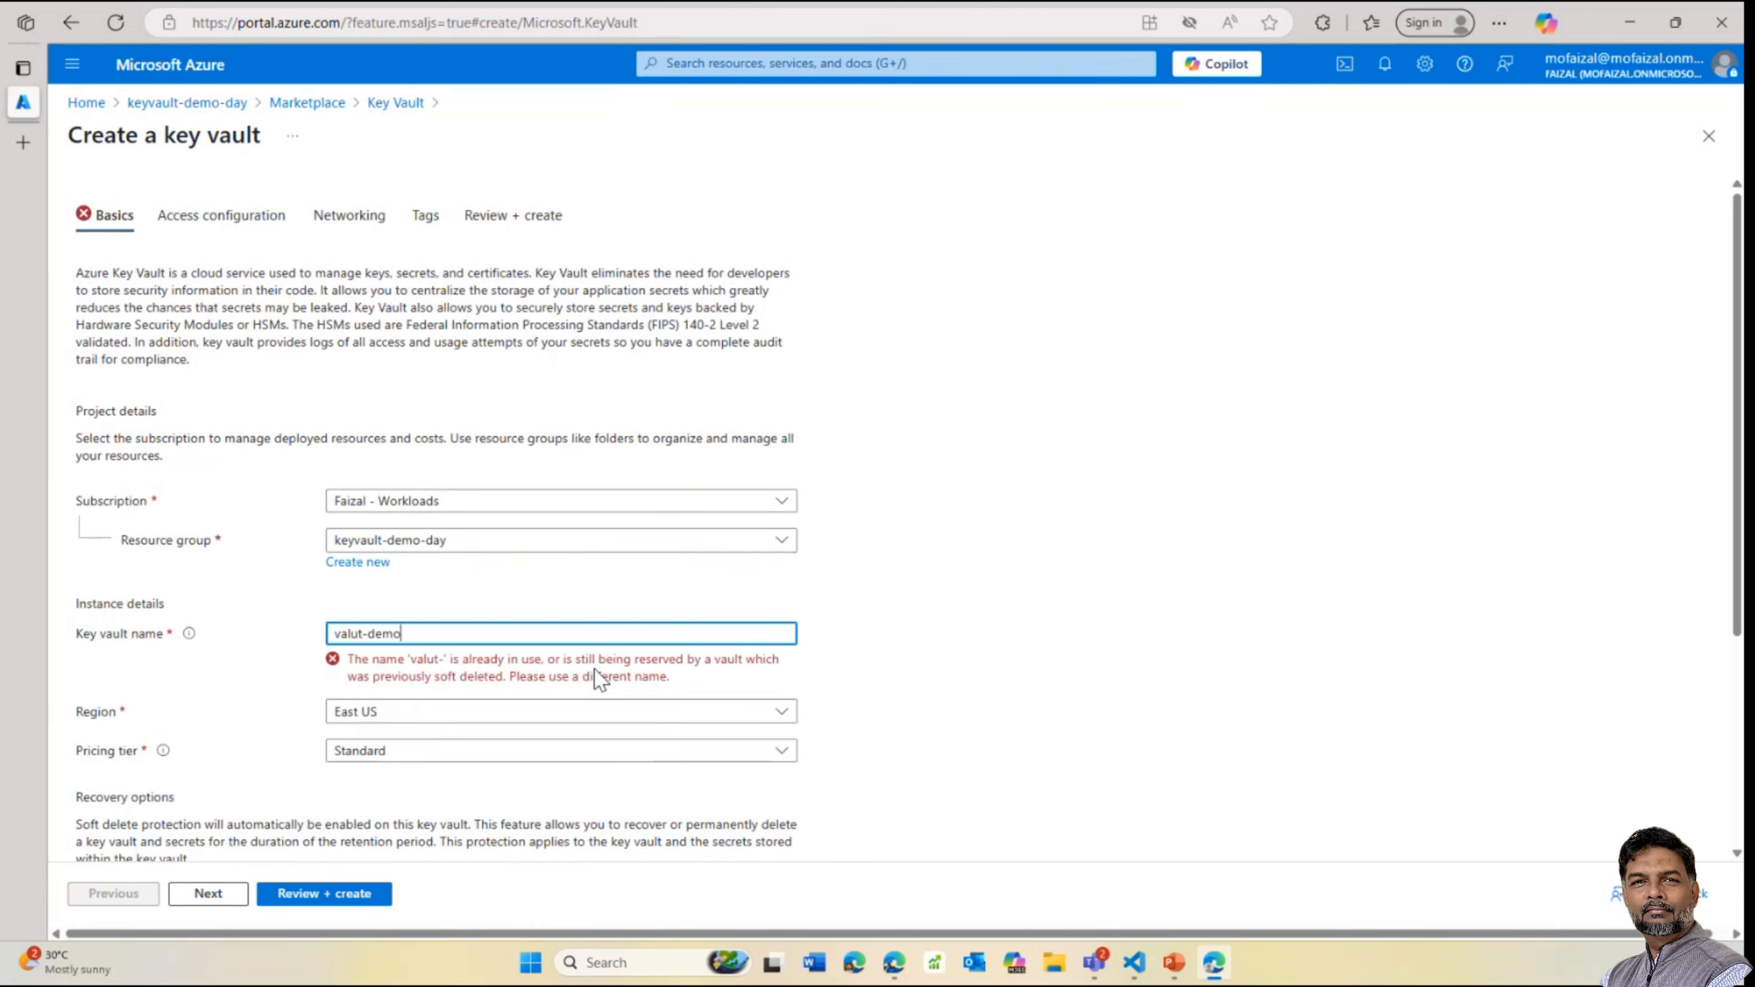
type("-")
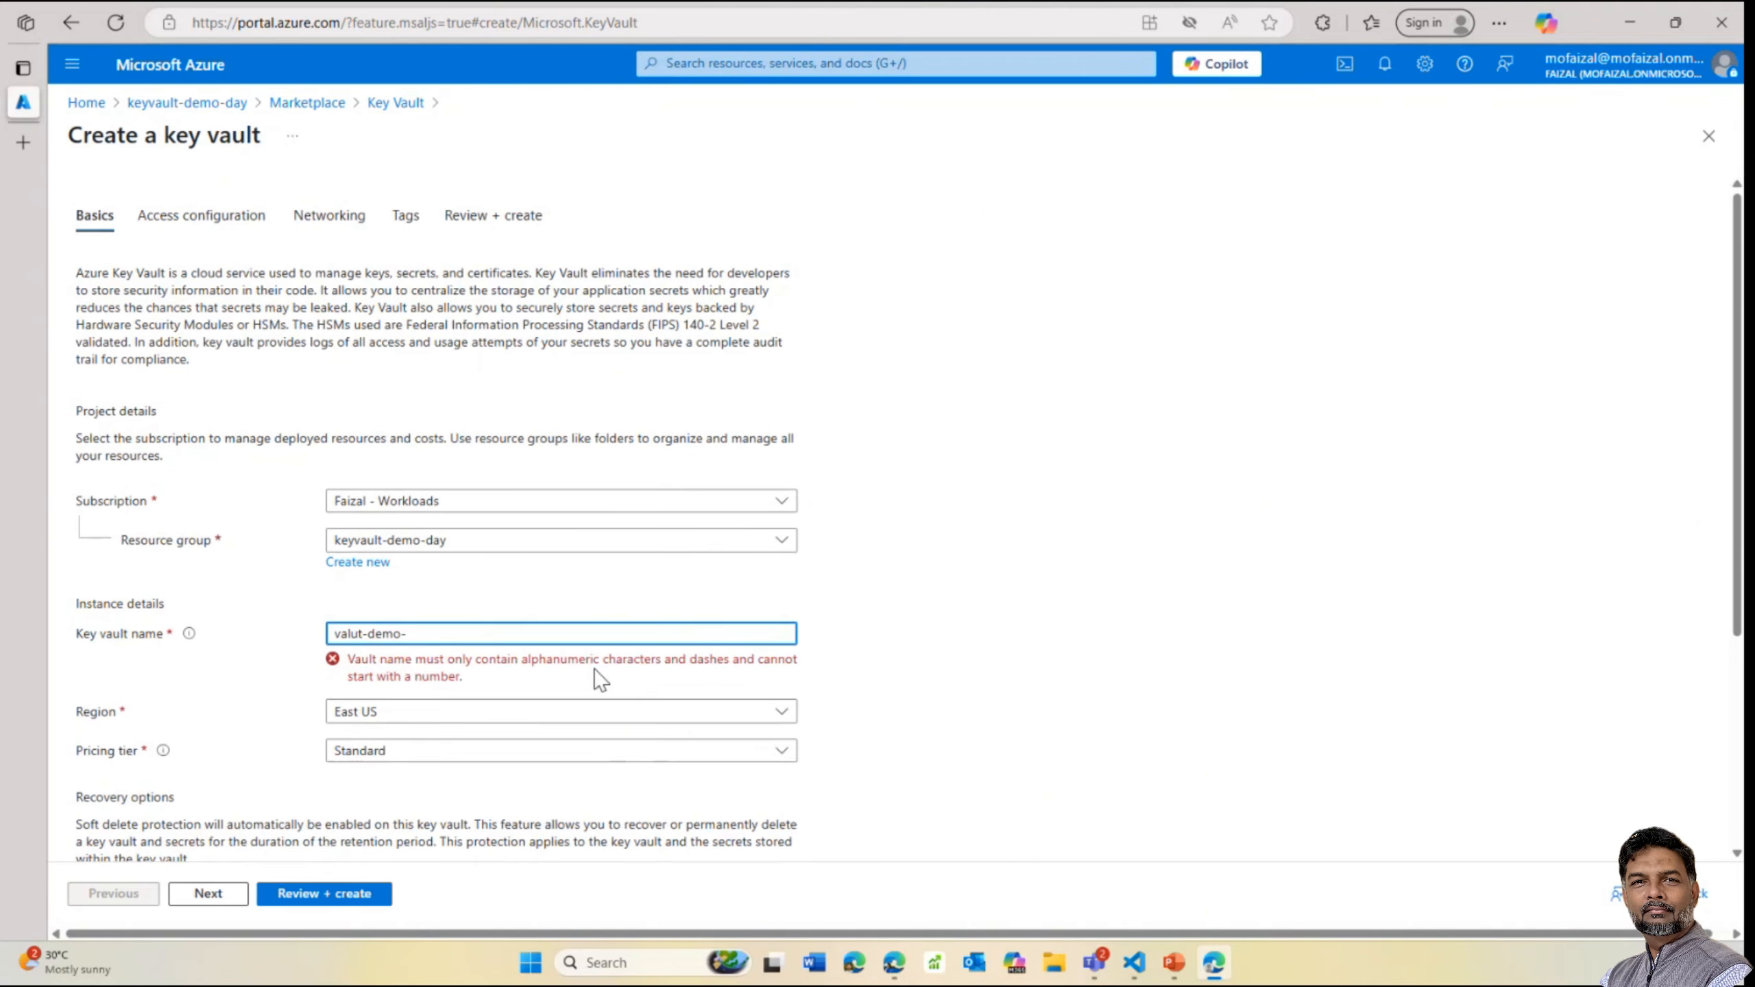
type("day")
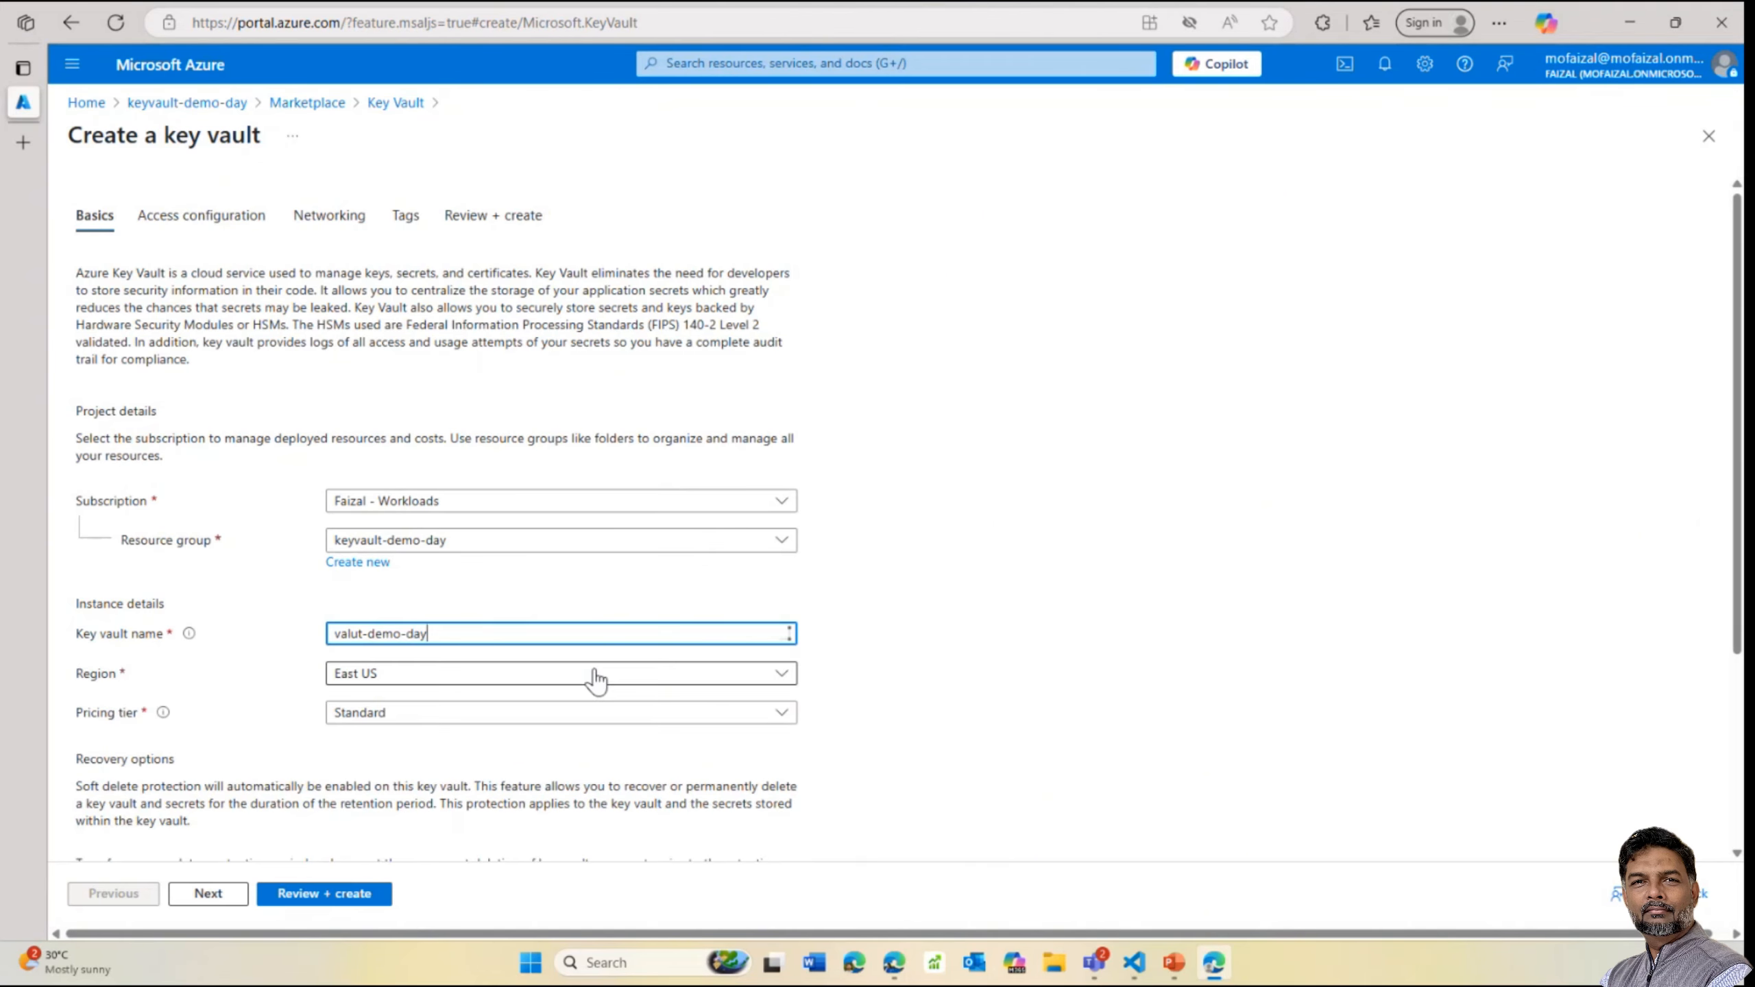
type("-01")
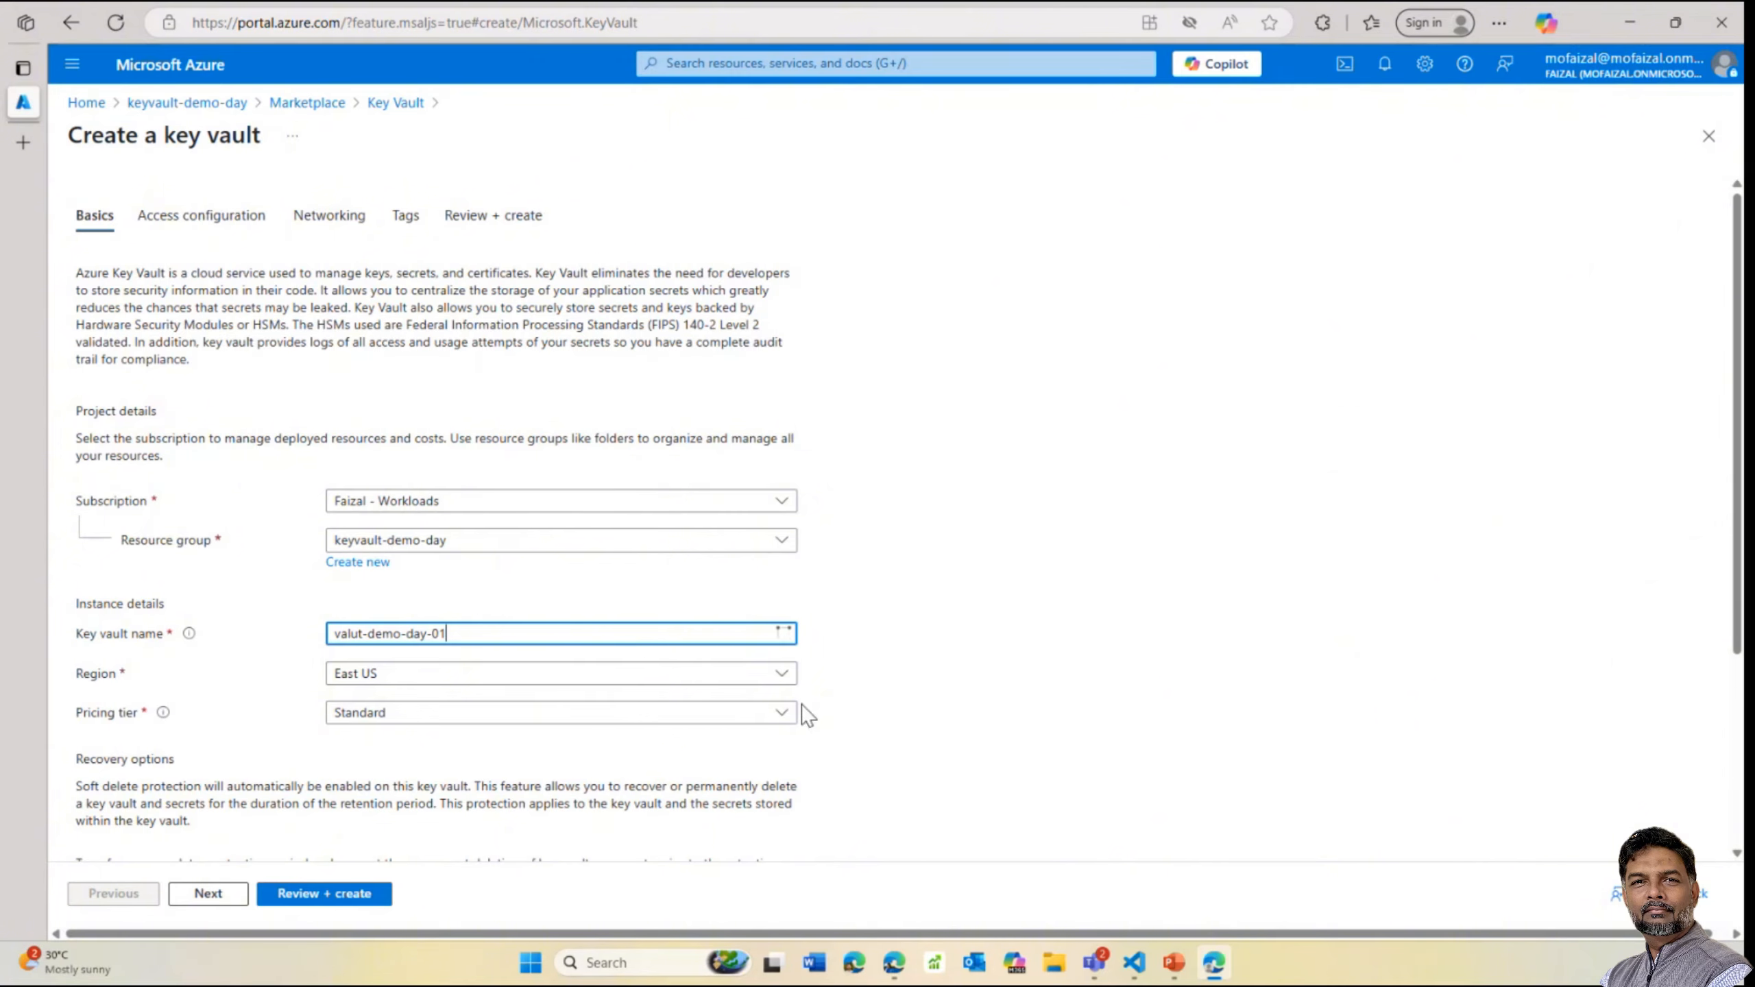
Set the vault's region to Southeast Asia and keep the Standard pricing tier
left_click(701, 677)
type("sotu")
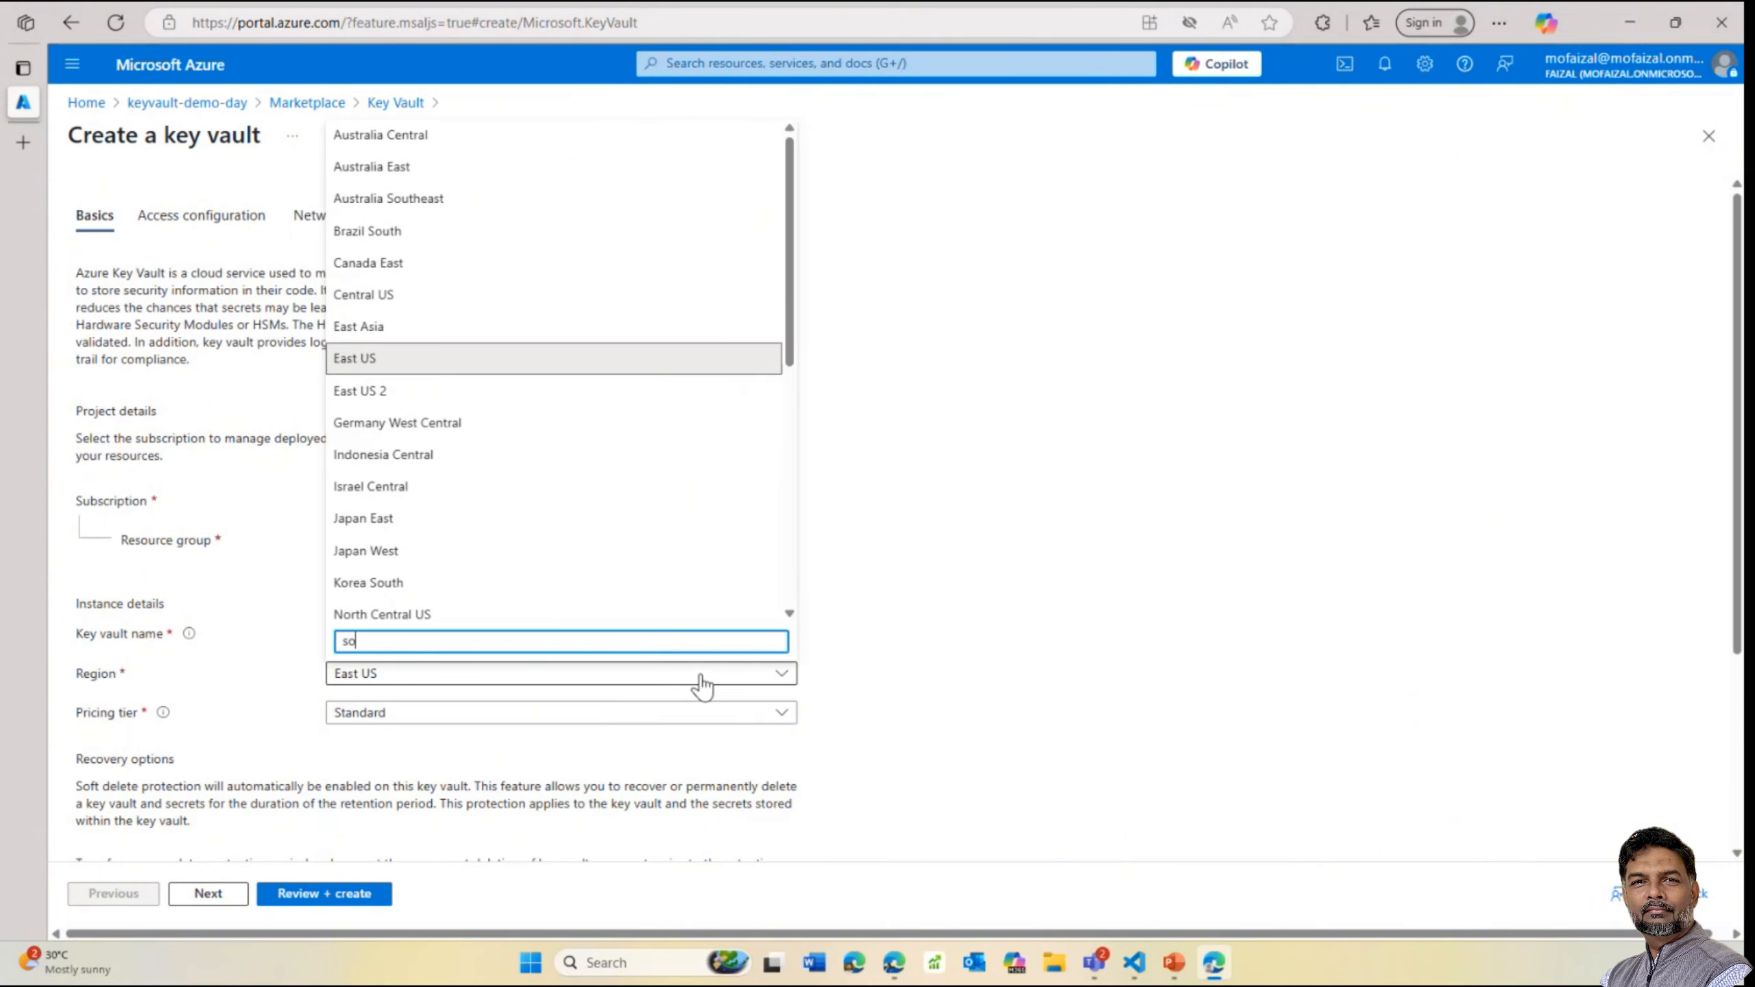
key("BackSpace")
key("BackSpace")
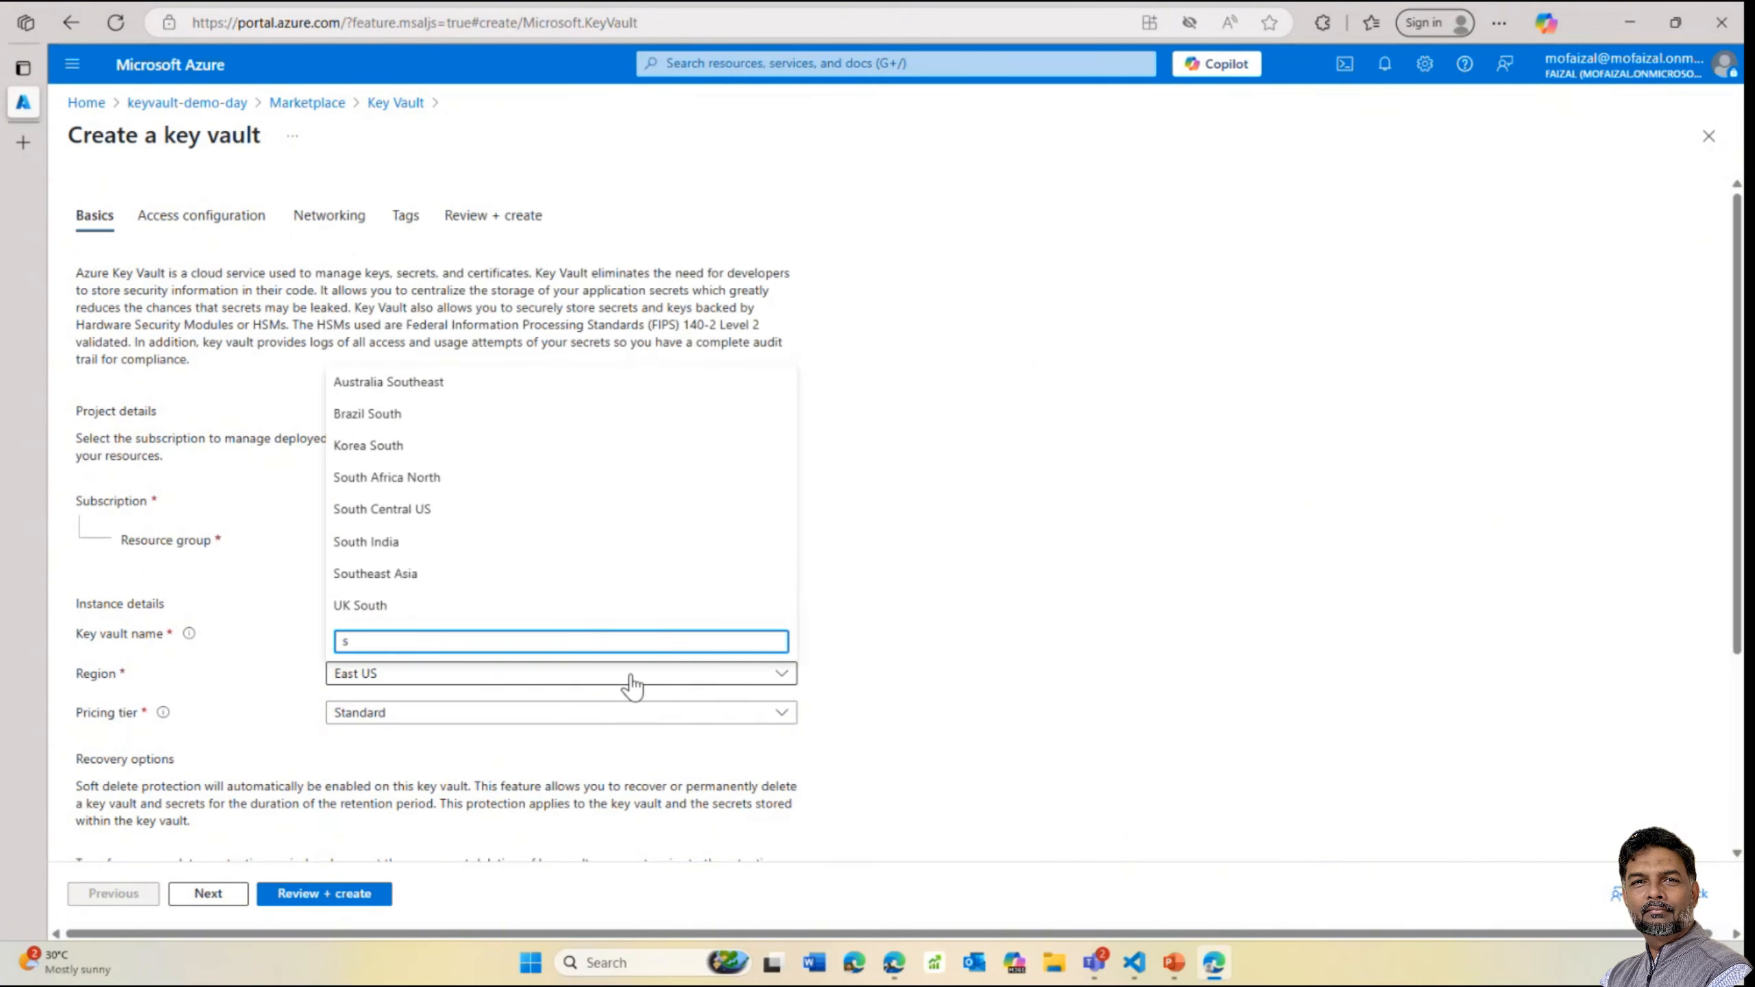
type("uth")
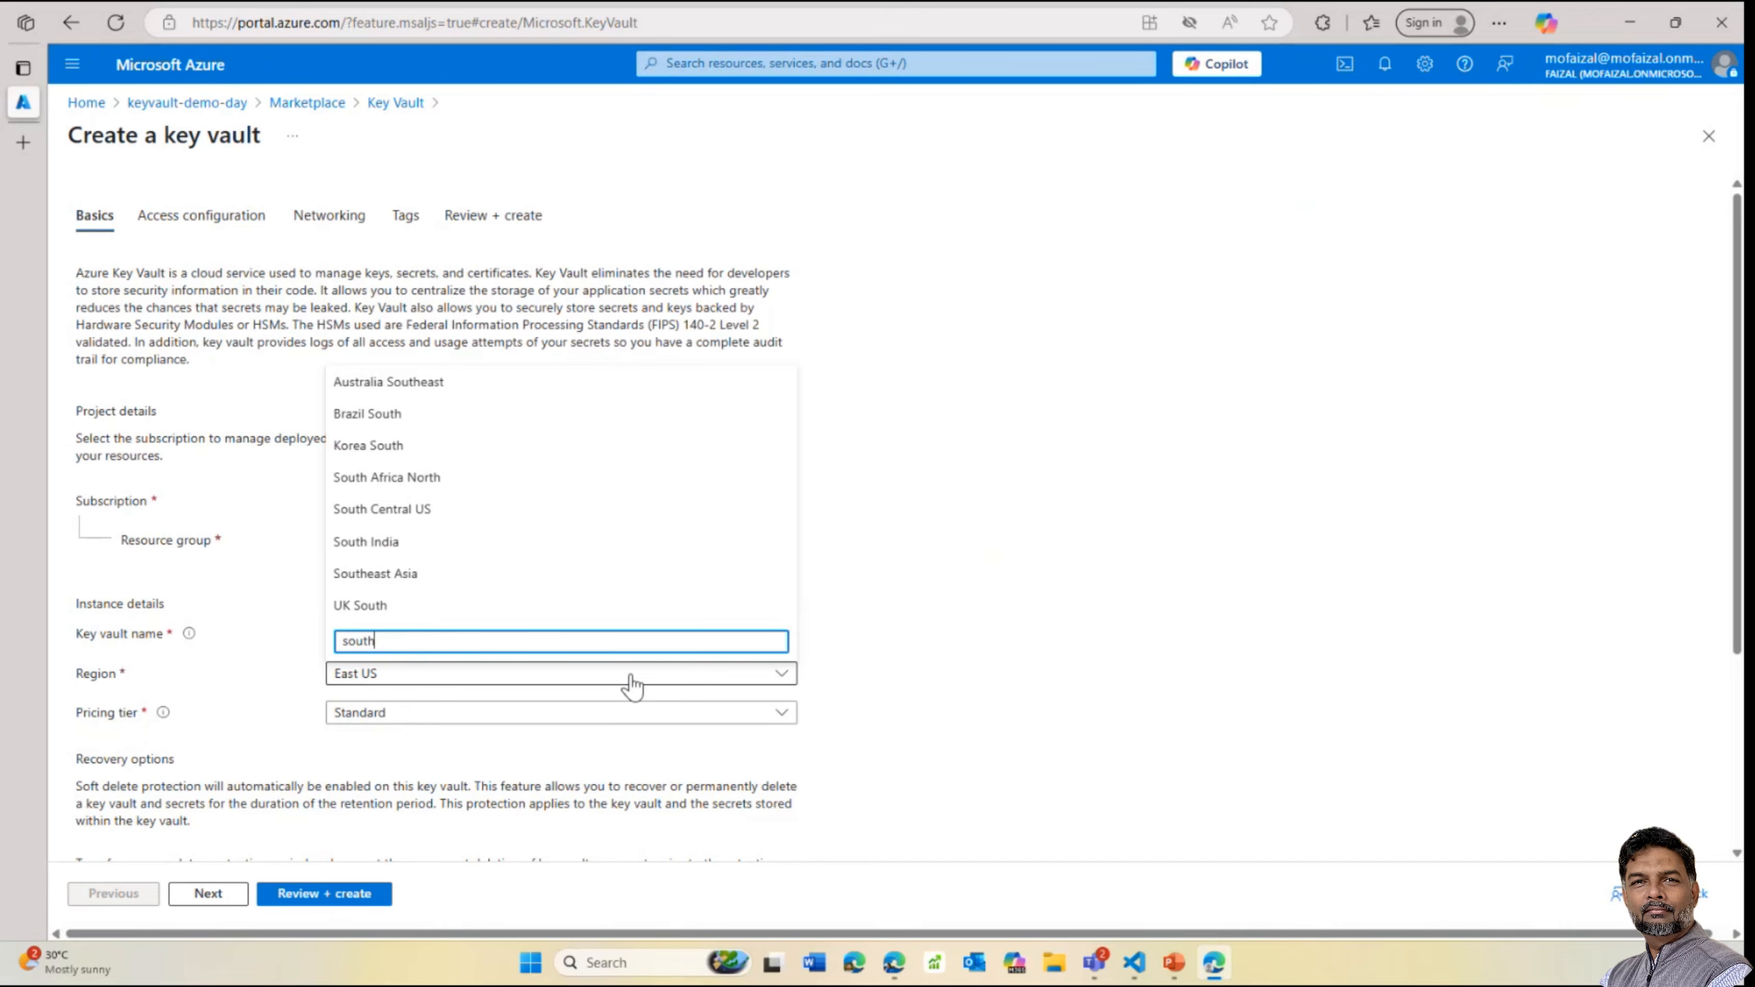
left_click(452, 580)
left_click(423, 714)
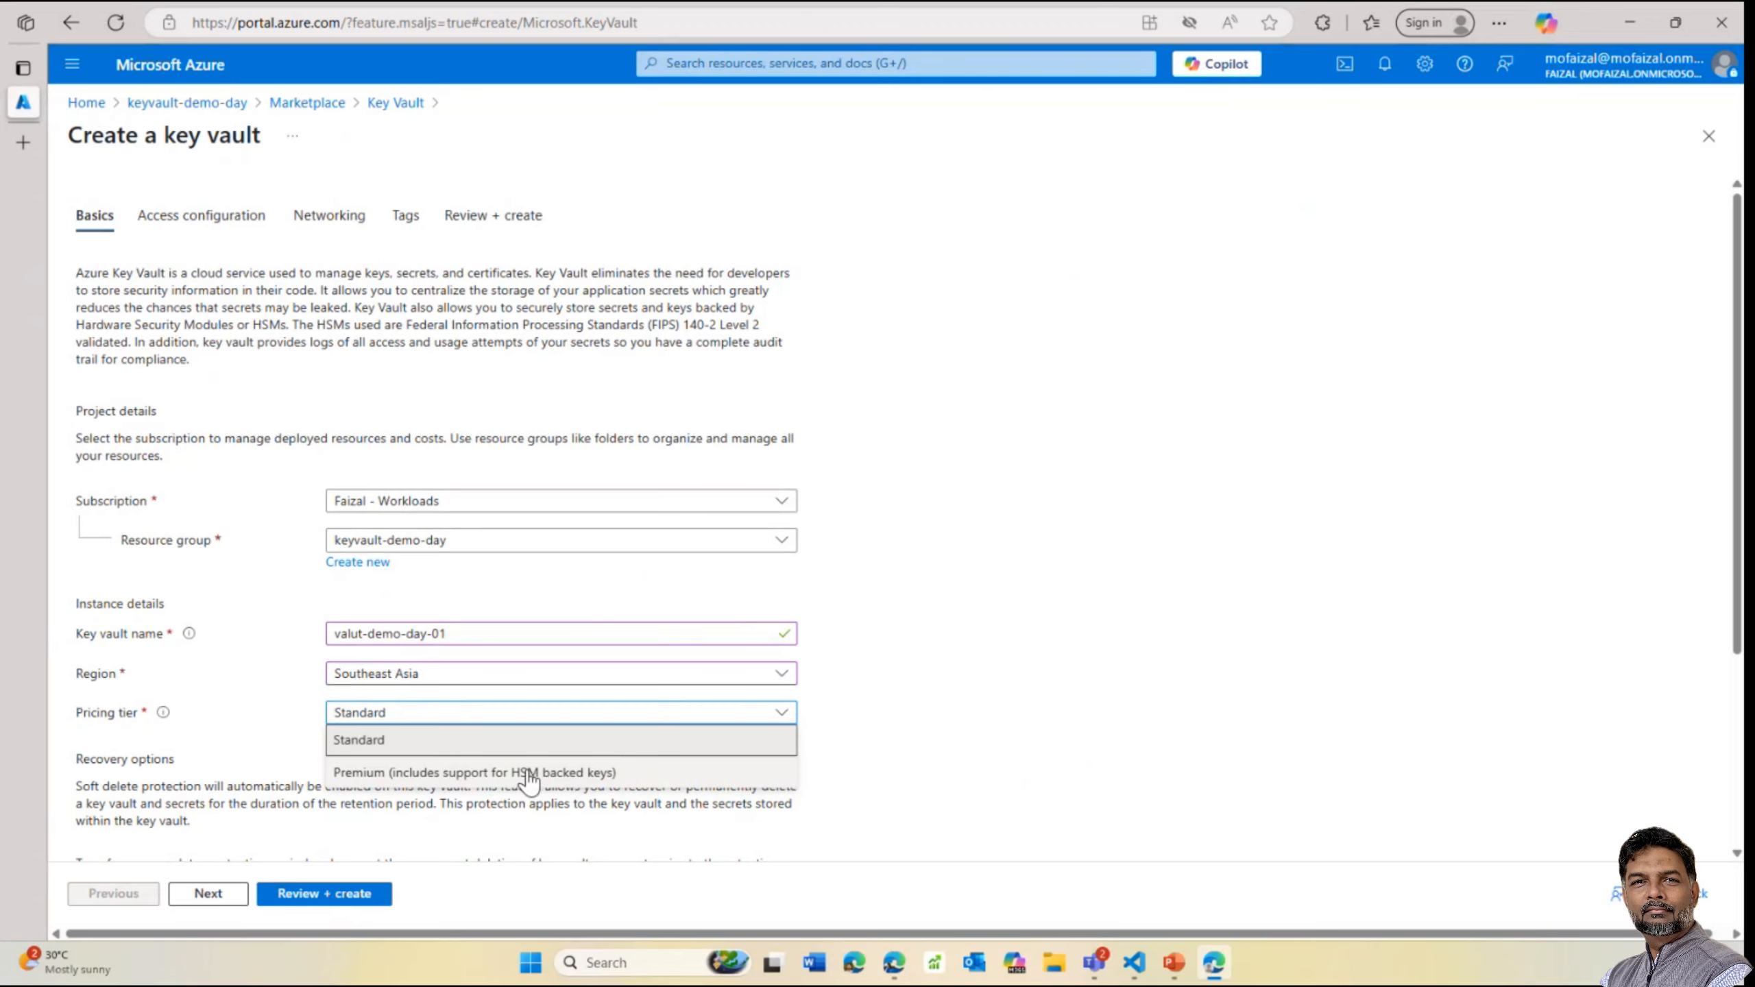
left_click(895, 744)
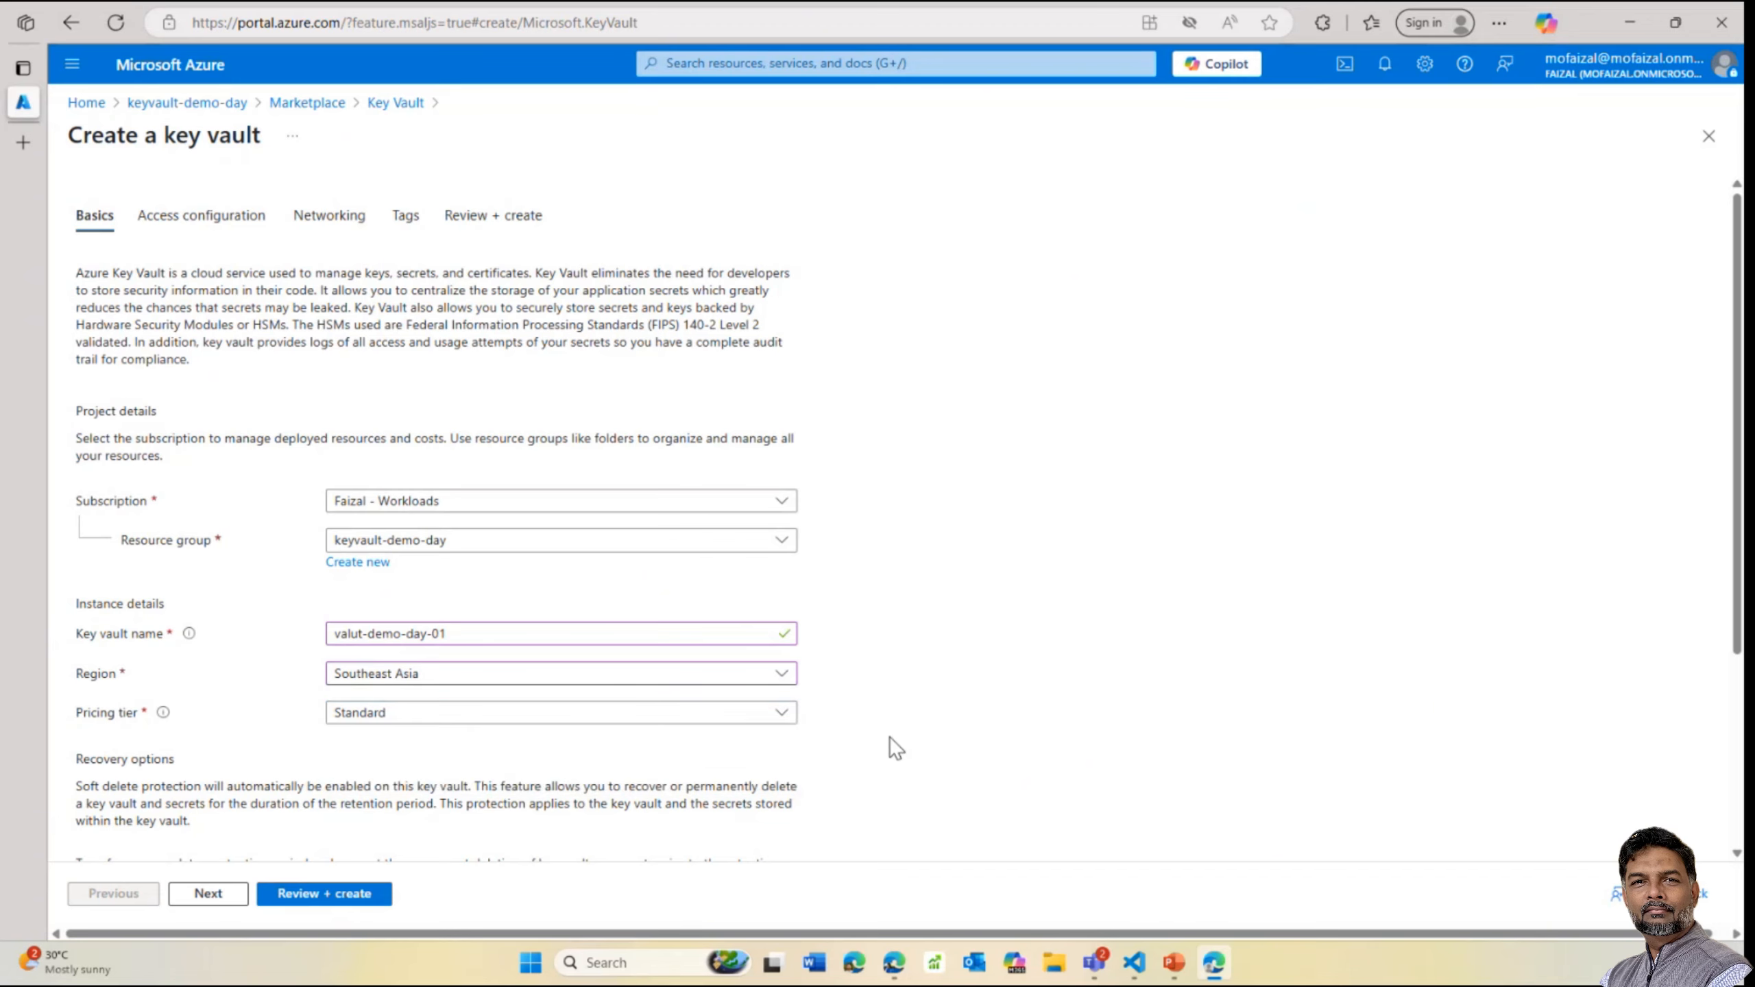
scroll(1067, 705, "down", 4)
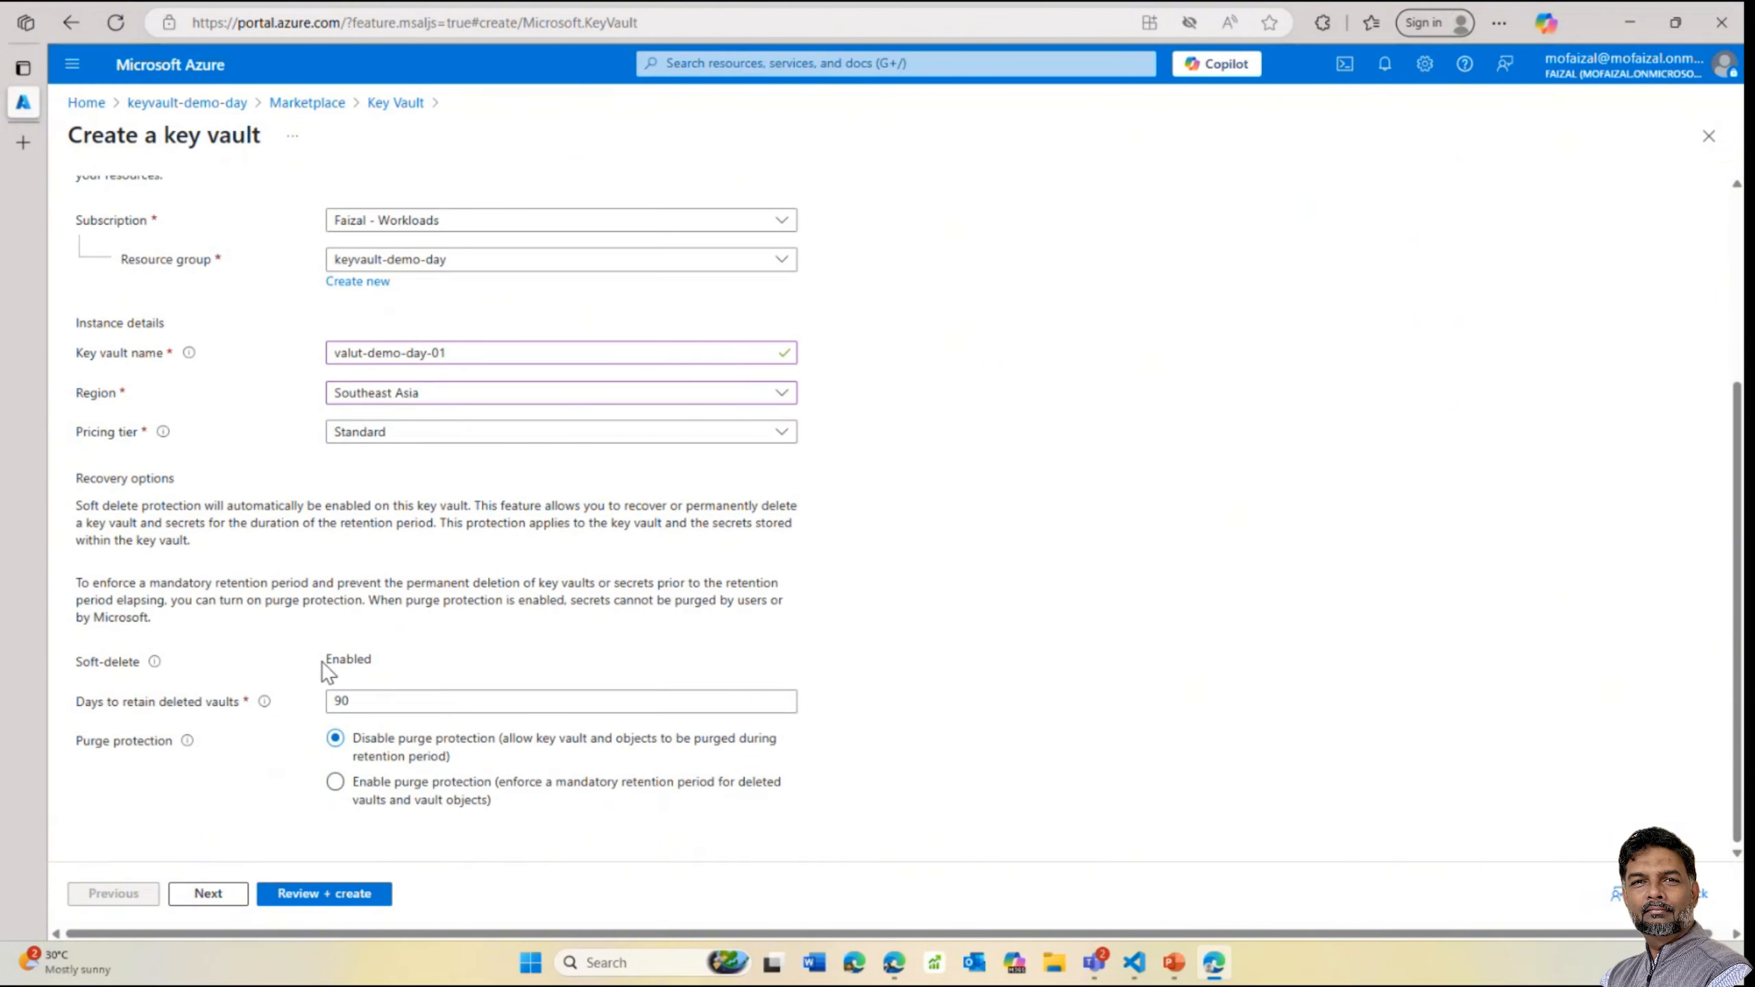
left_click(352, 701)
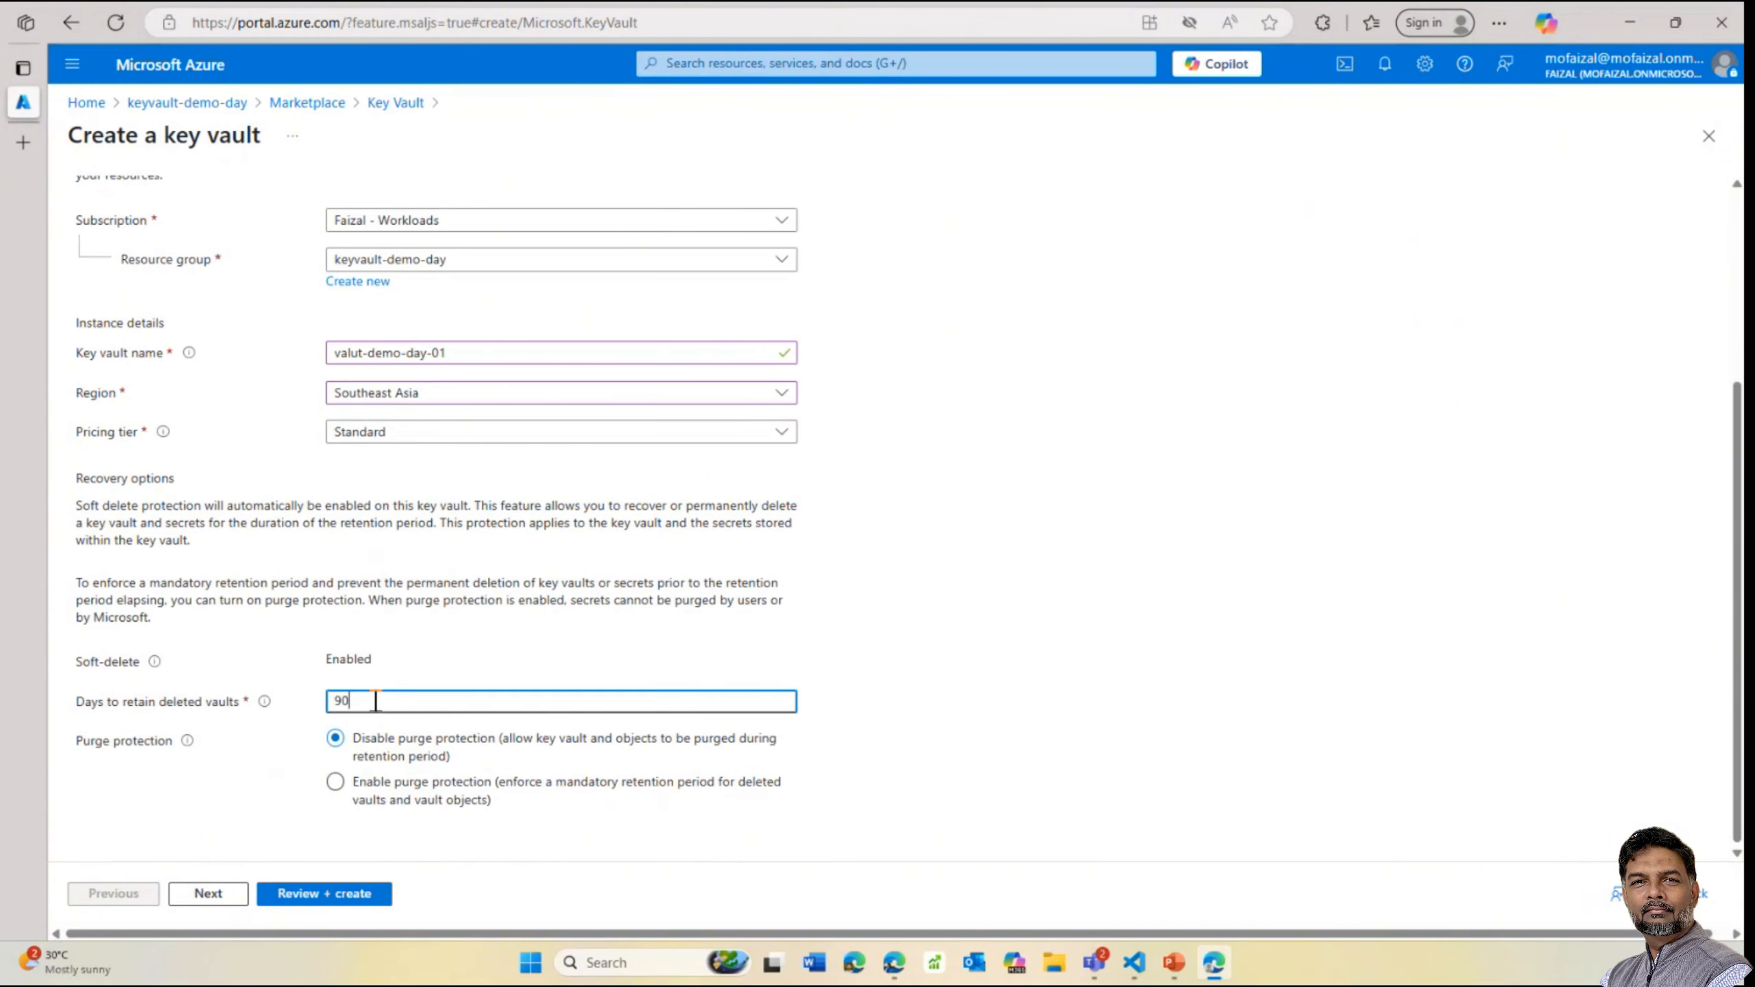
double_click(353, 702)
left_click(845, 736)
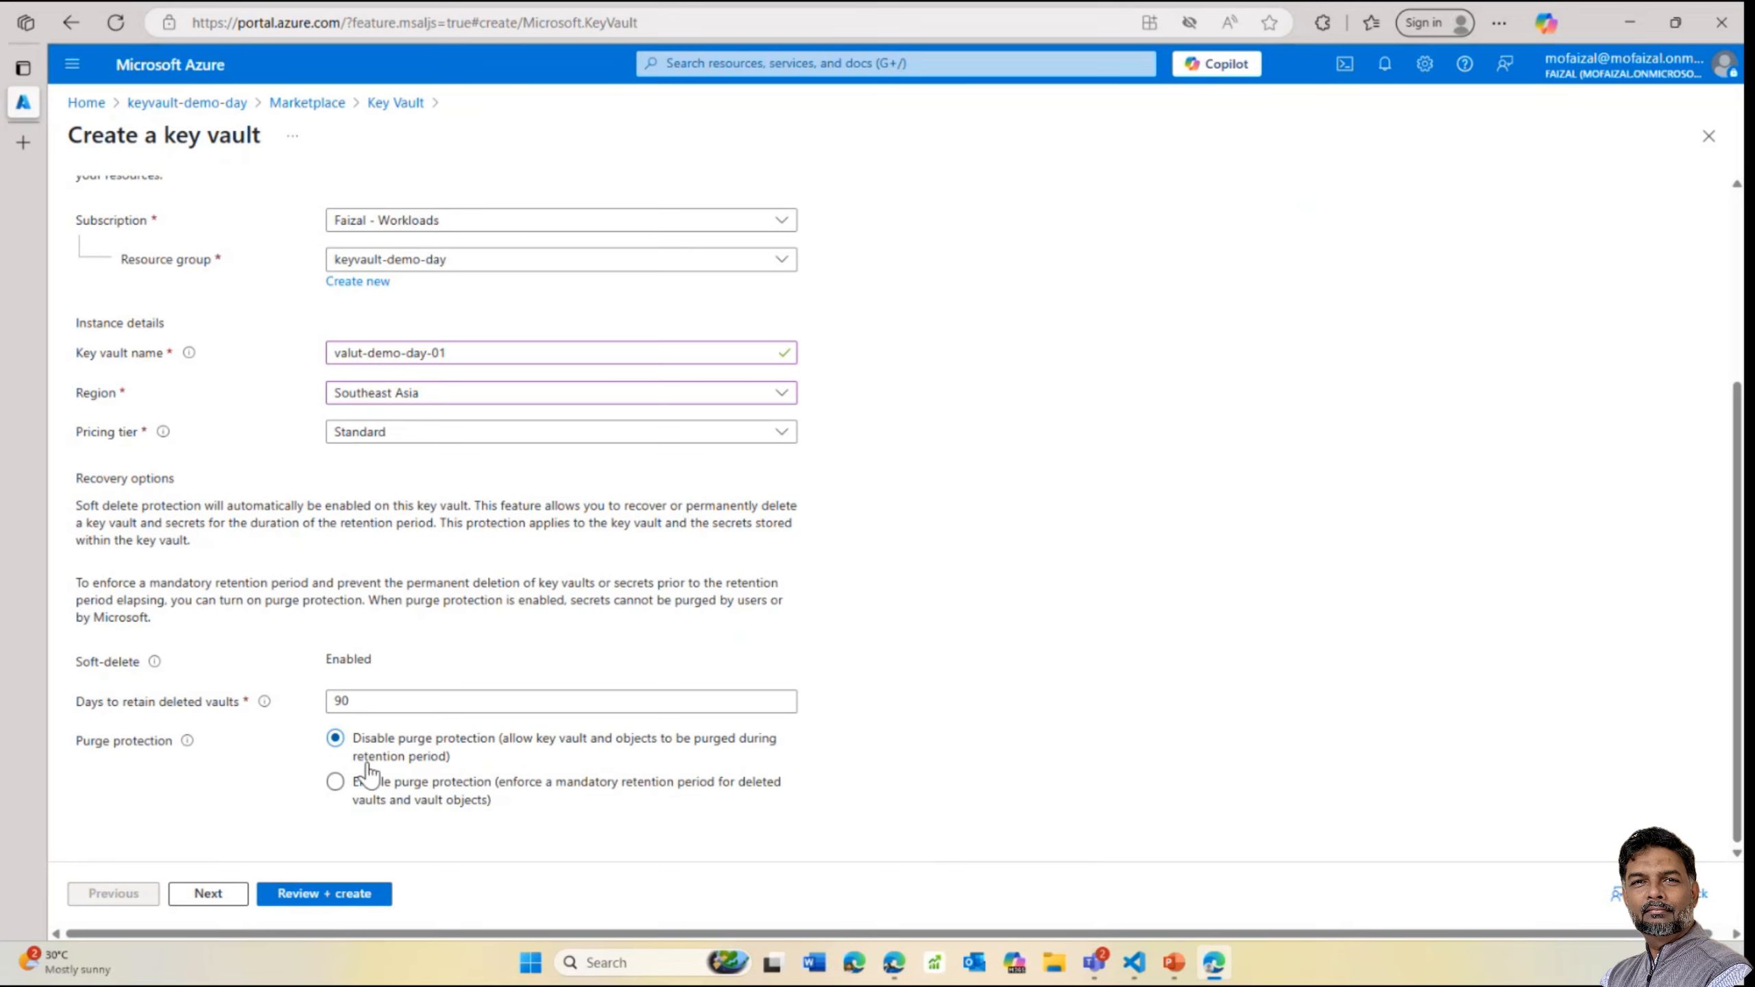
left_click(335, 785)
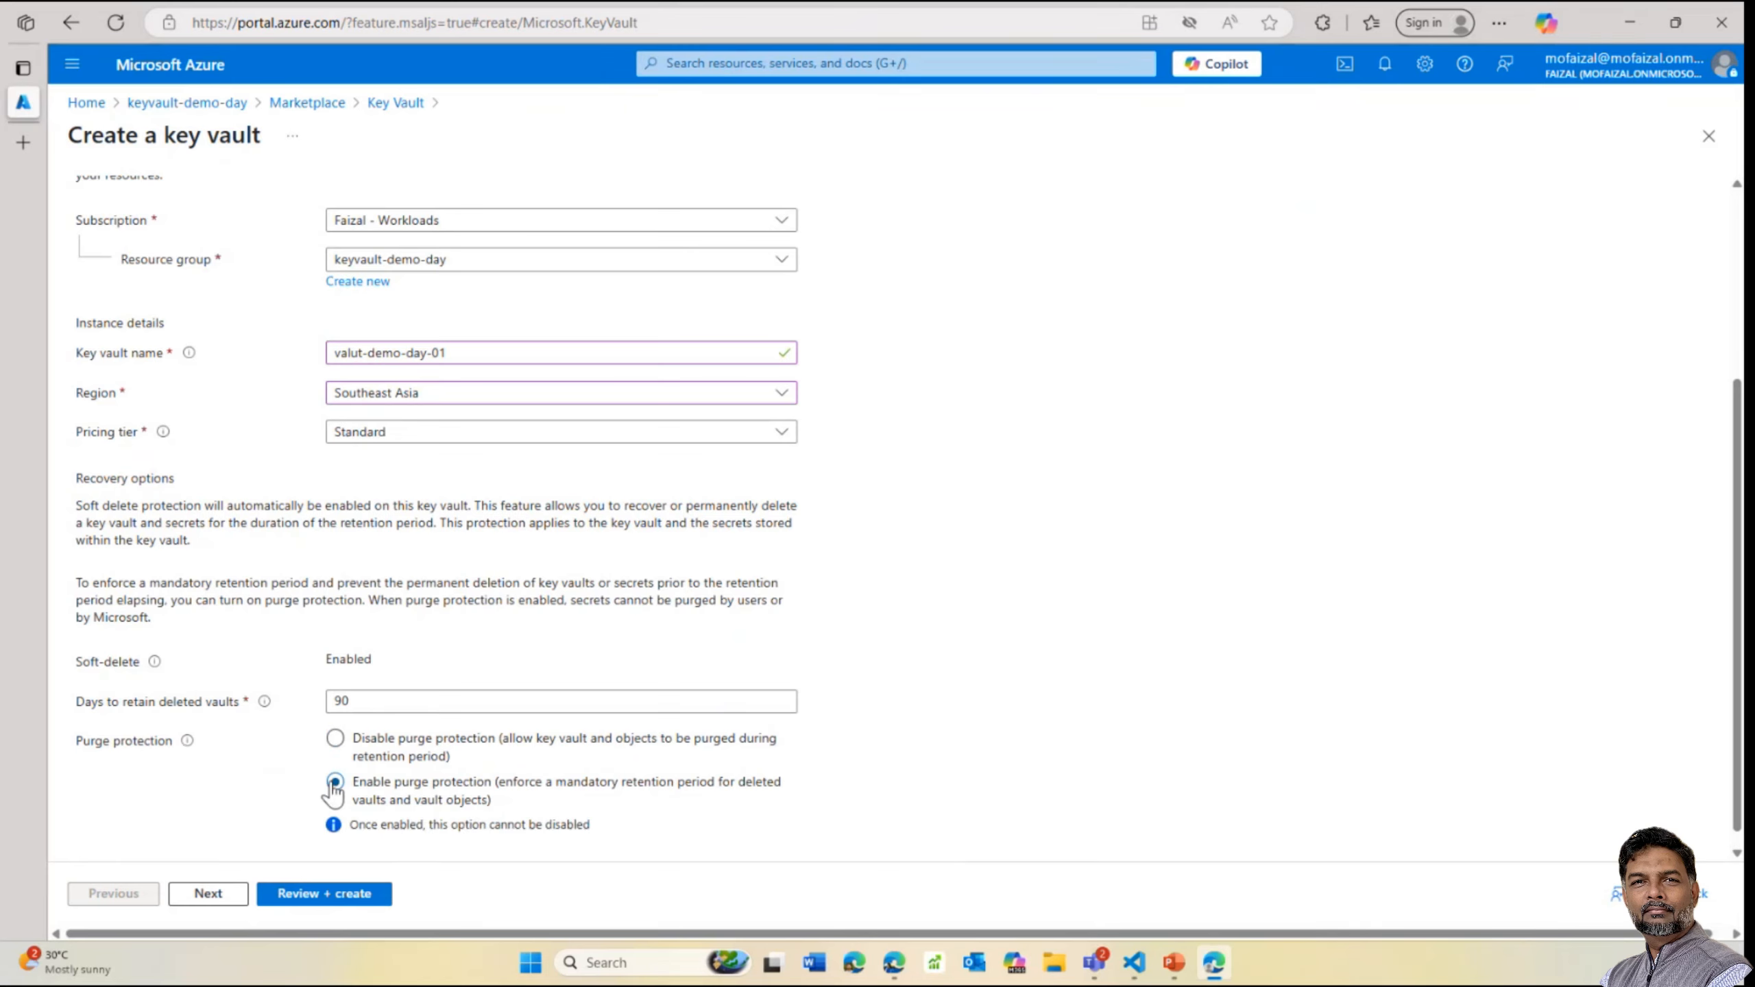
left_click(336, 761)
left_click(335, 780)
left_click_drag(585, 829, 349, 833)
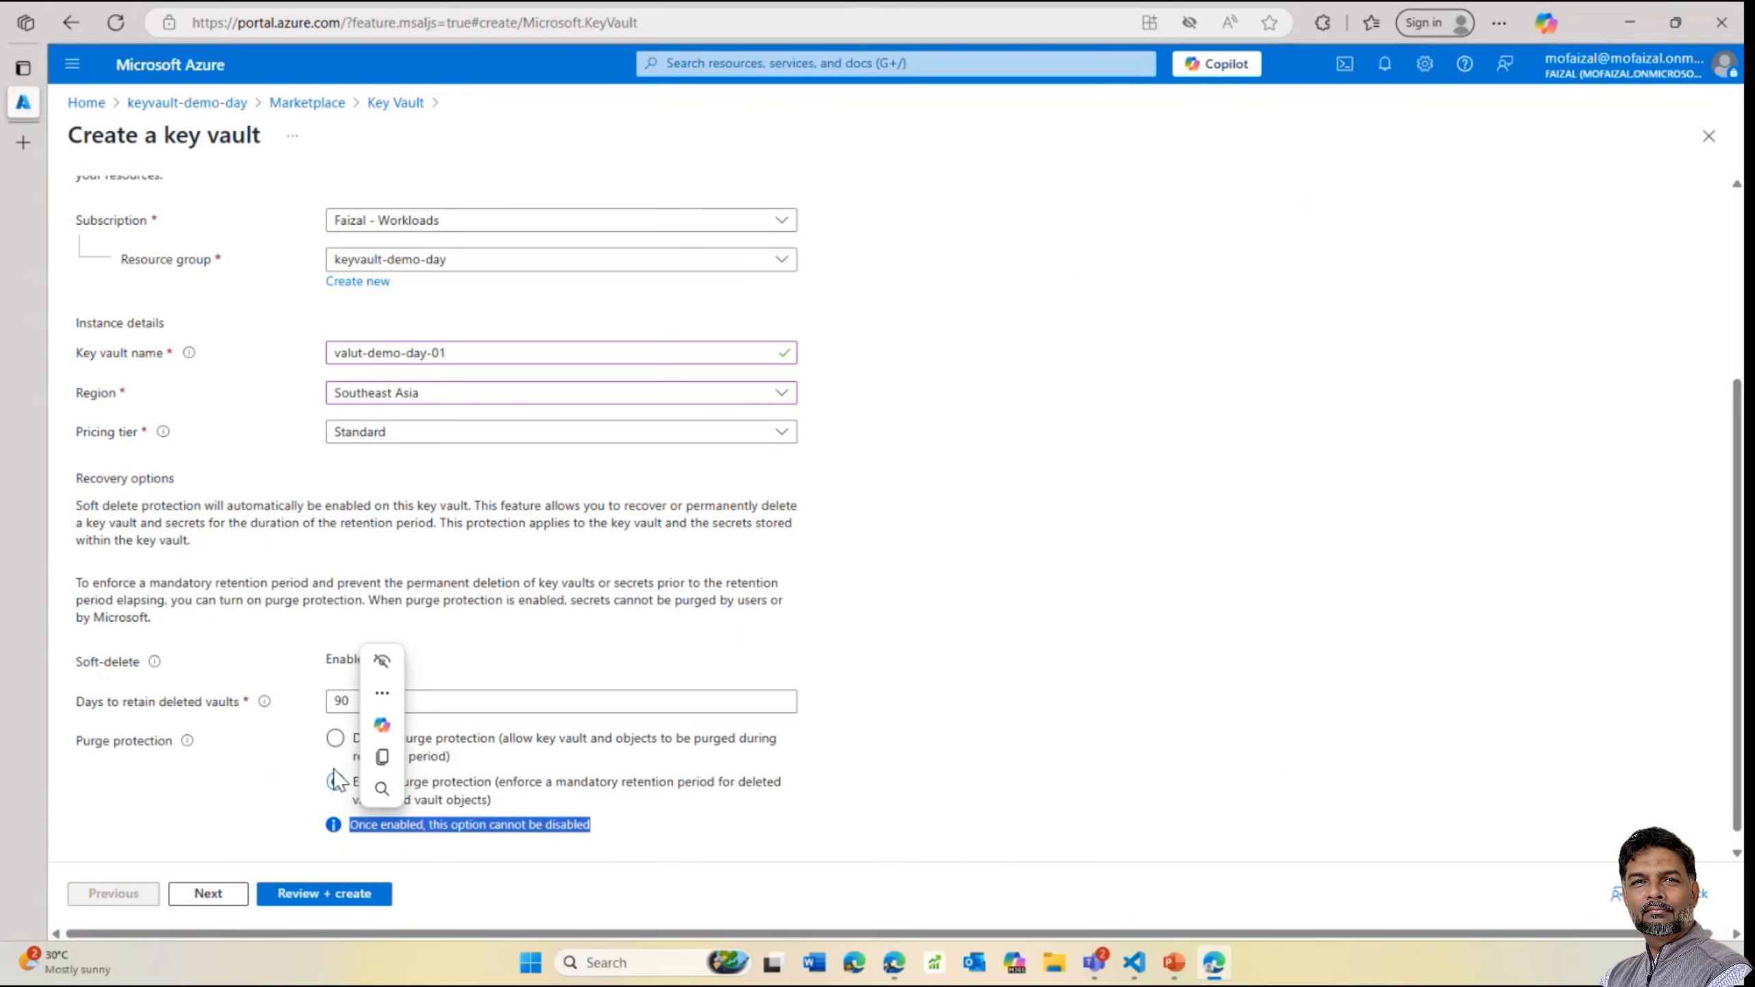
left_click(337, 740)
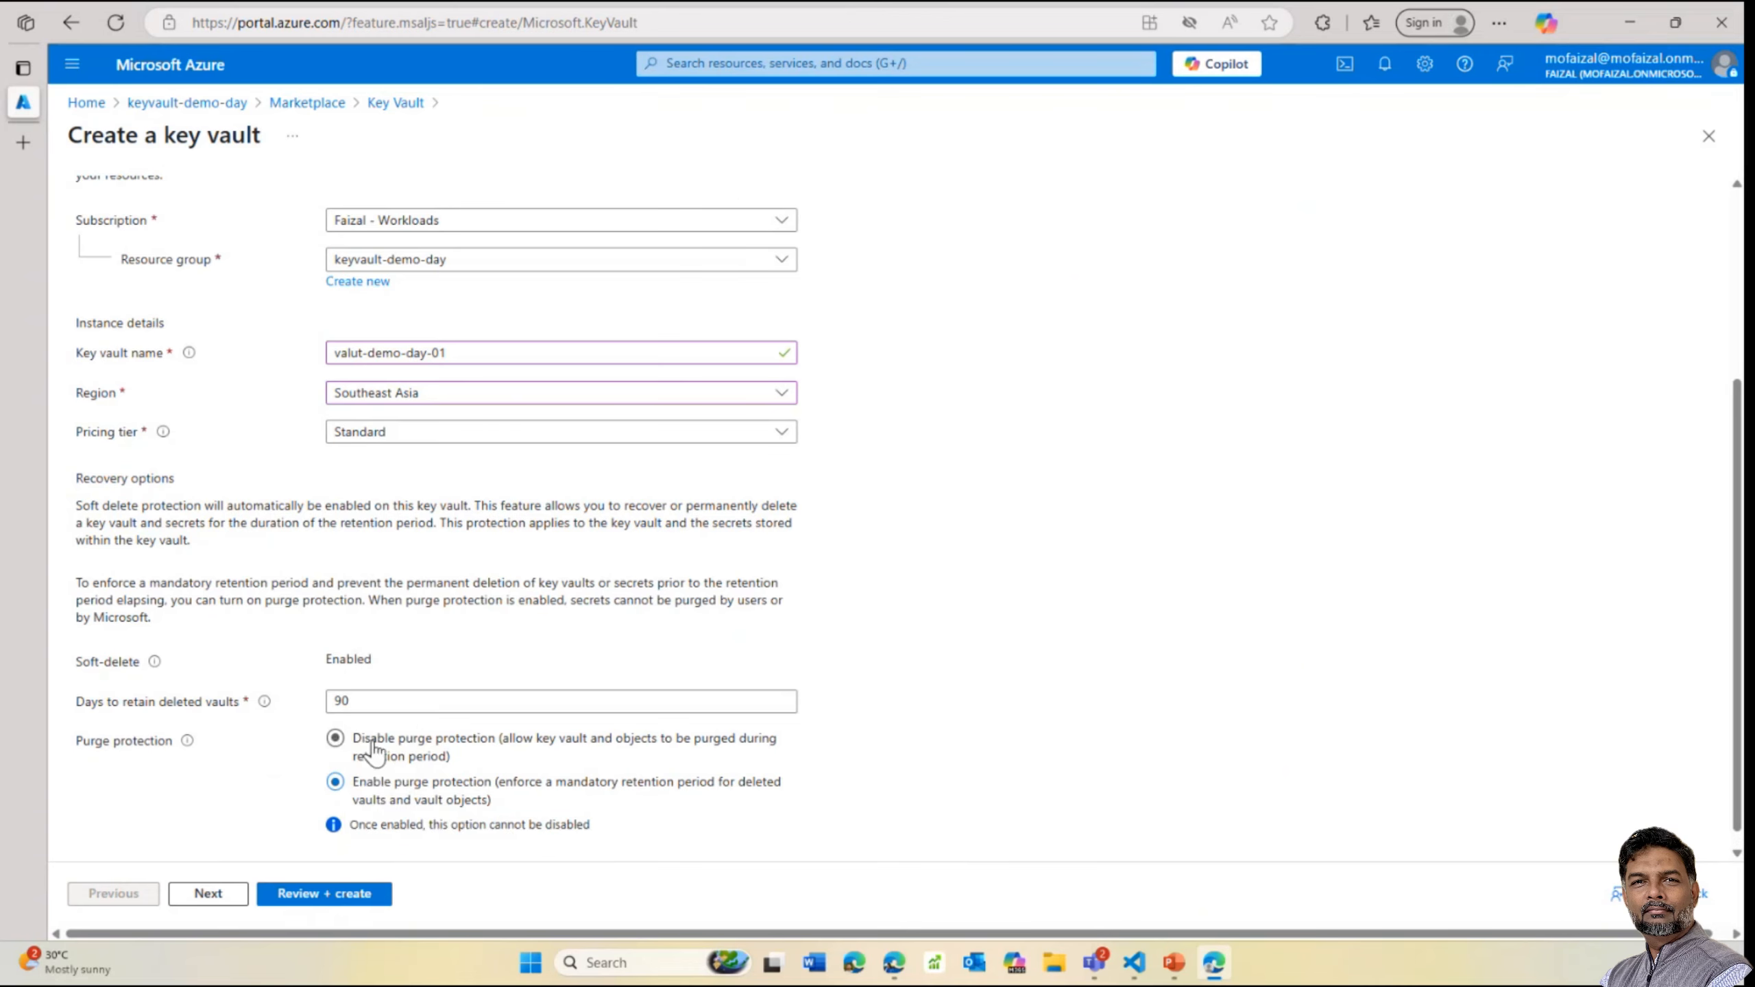
left_click(337, 740)
scroll(494, 754, "up", 2)
scroll(491, 441, "up", 3)
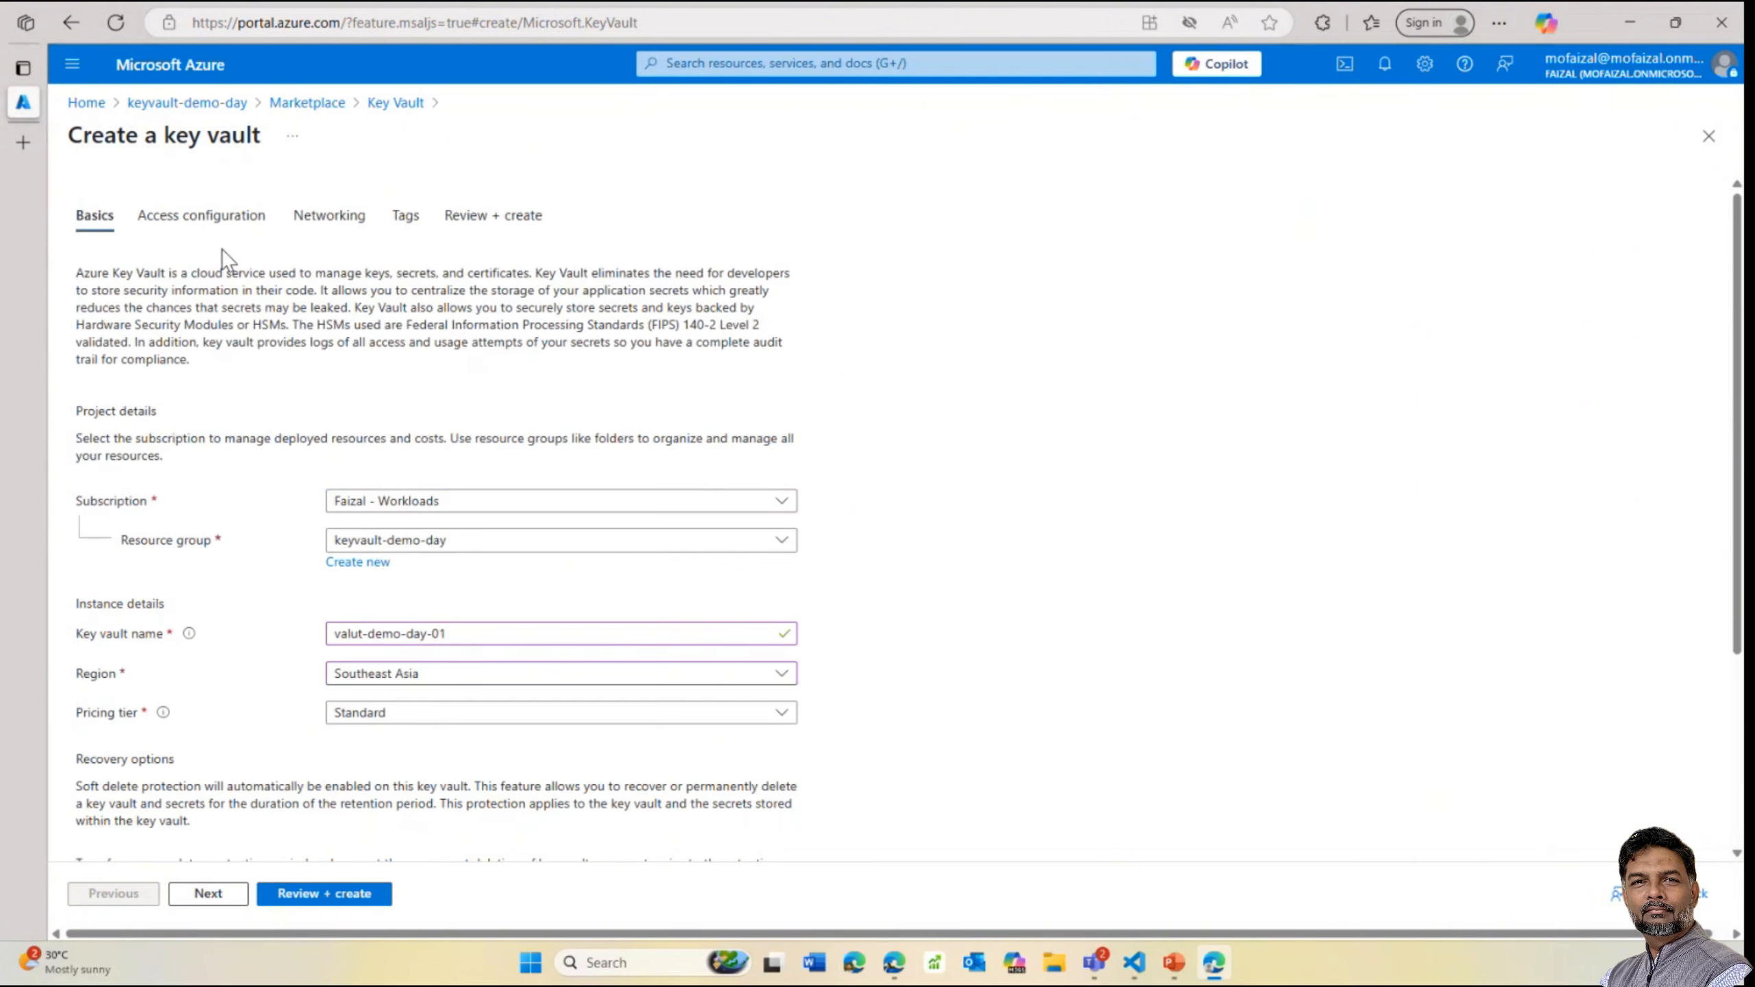
Keep Azure RBAC and enable VM deployment, template deployment and Disk Encryption access
left_click(204, 216)
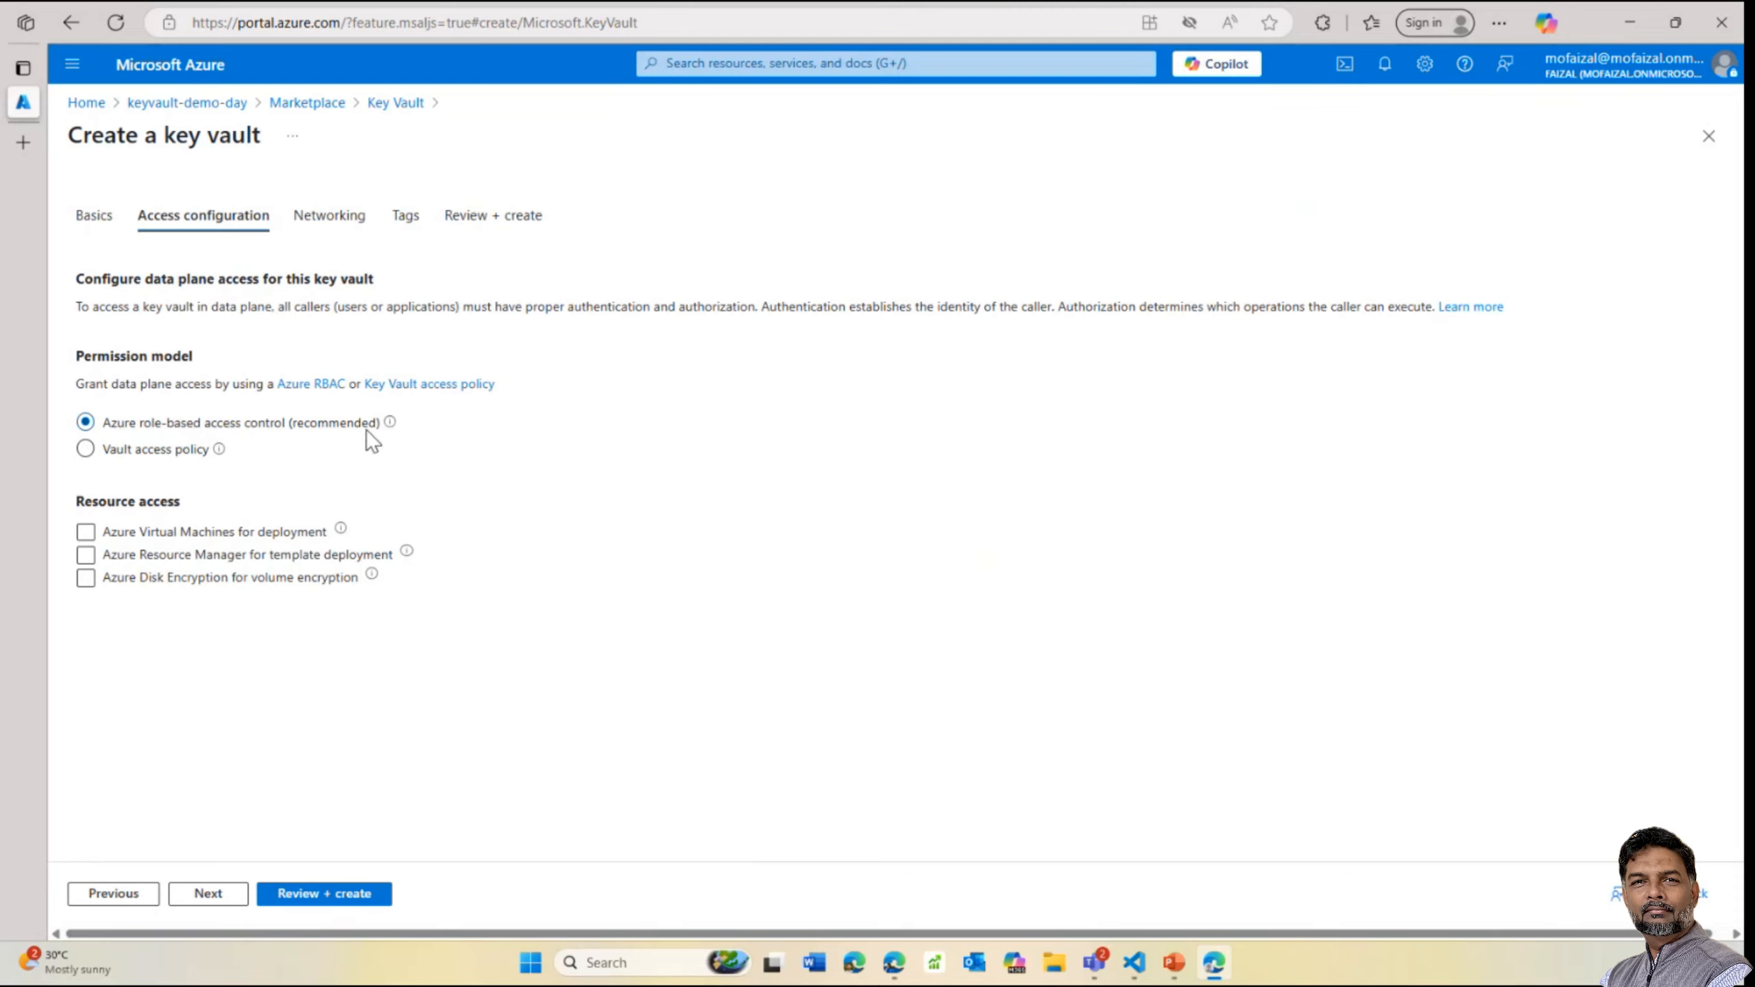
left_click(181, 577)
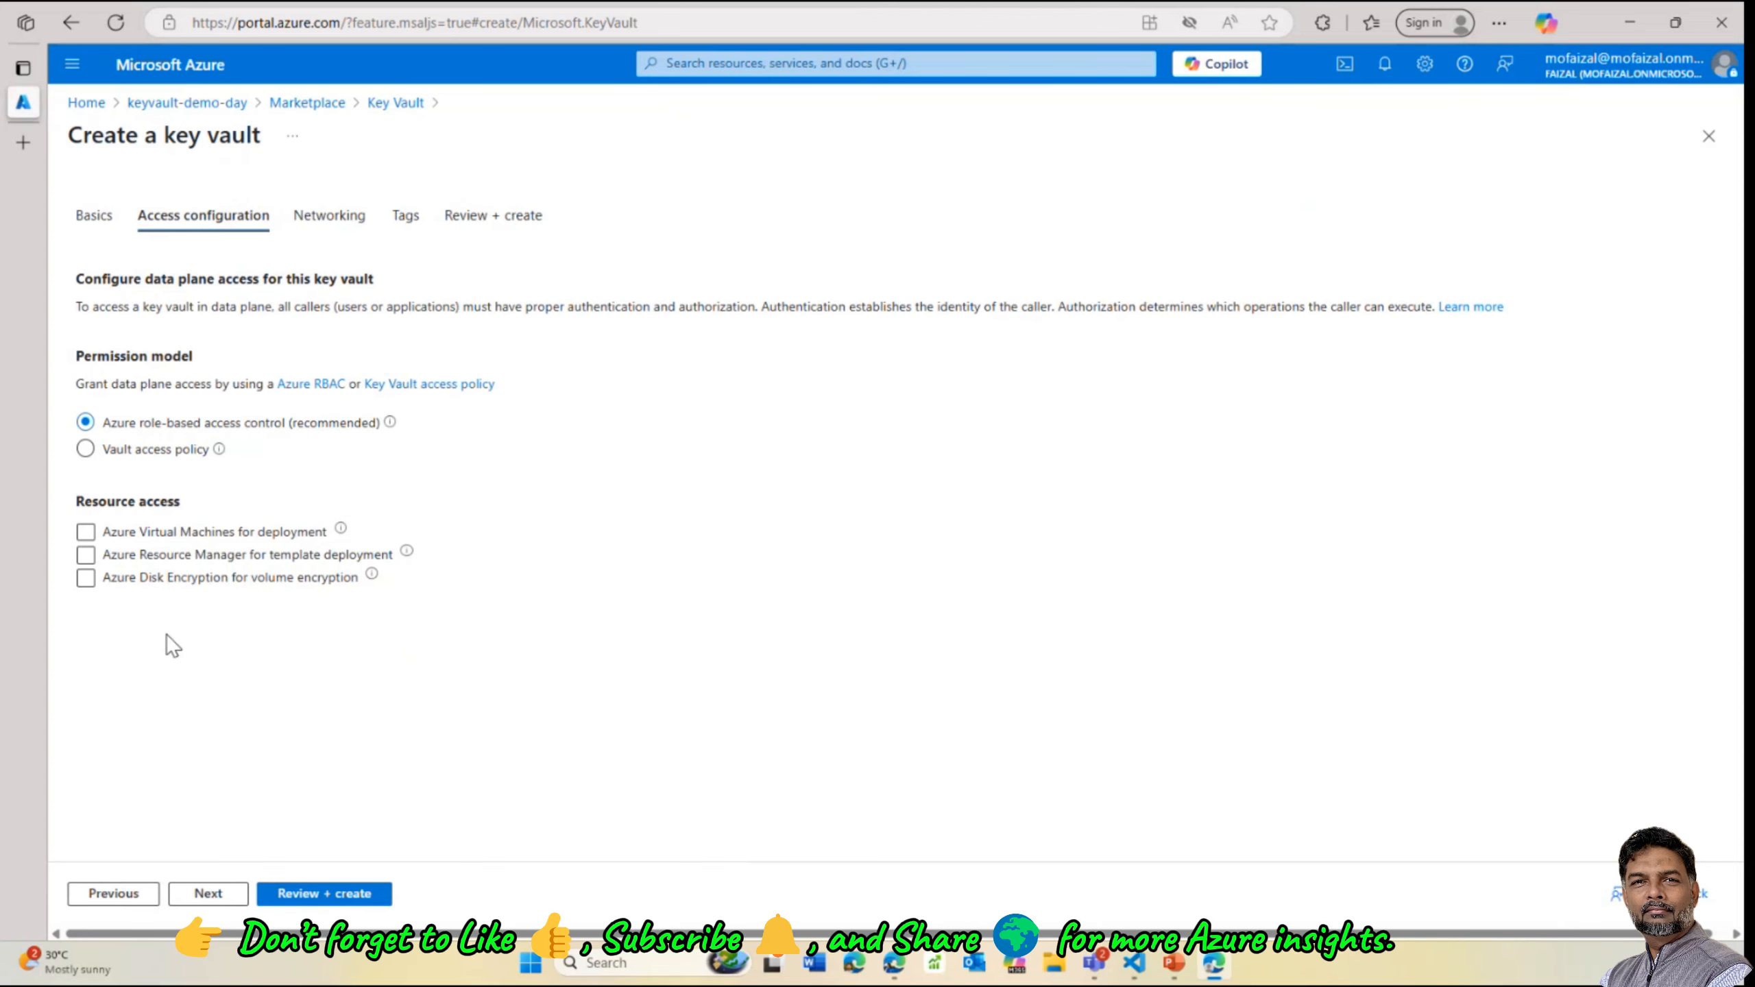
left_click(85, 533)
left_click(85, 556)
left_click(85, 578)
left_click(337, 216)
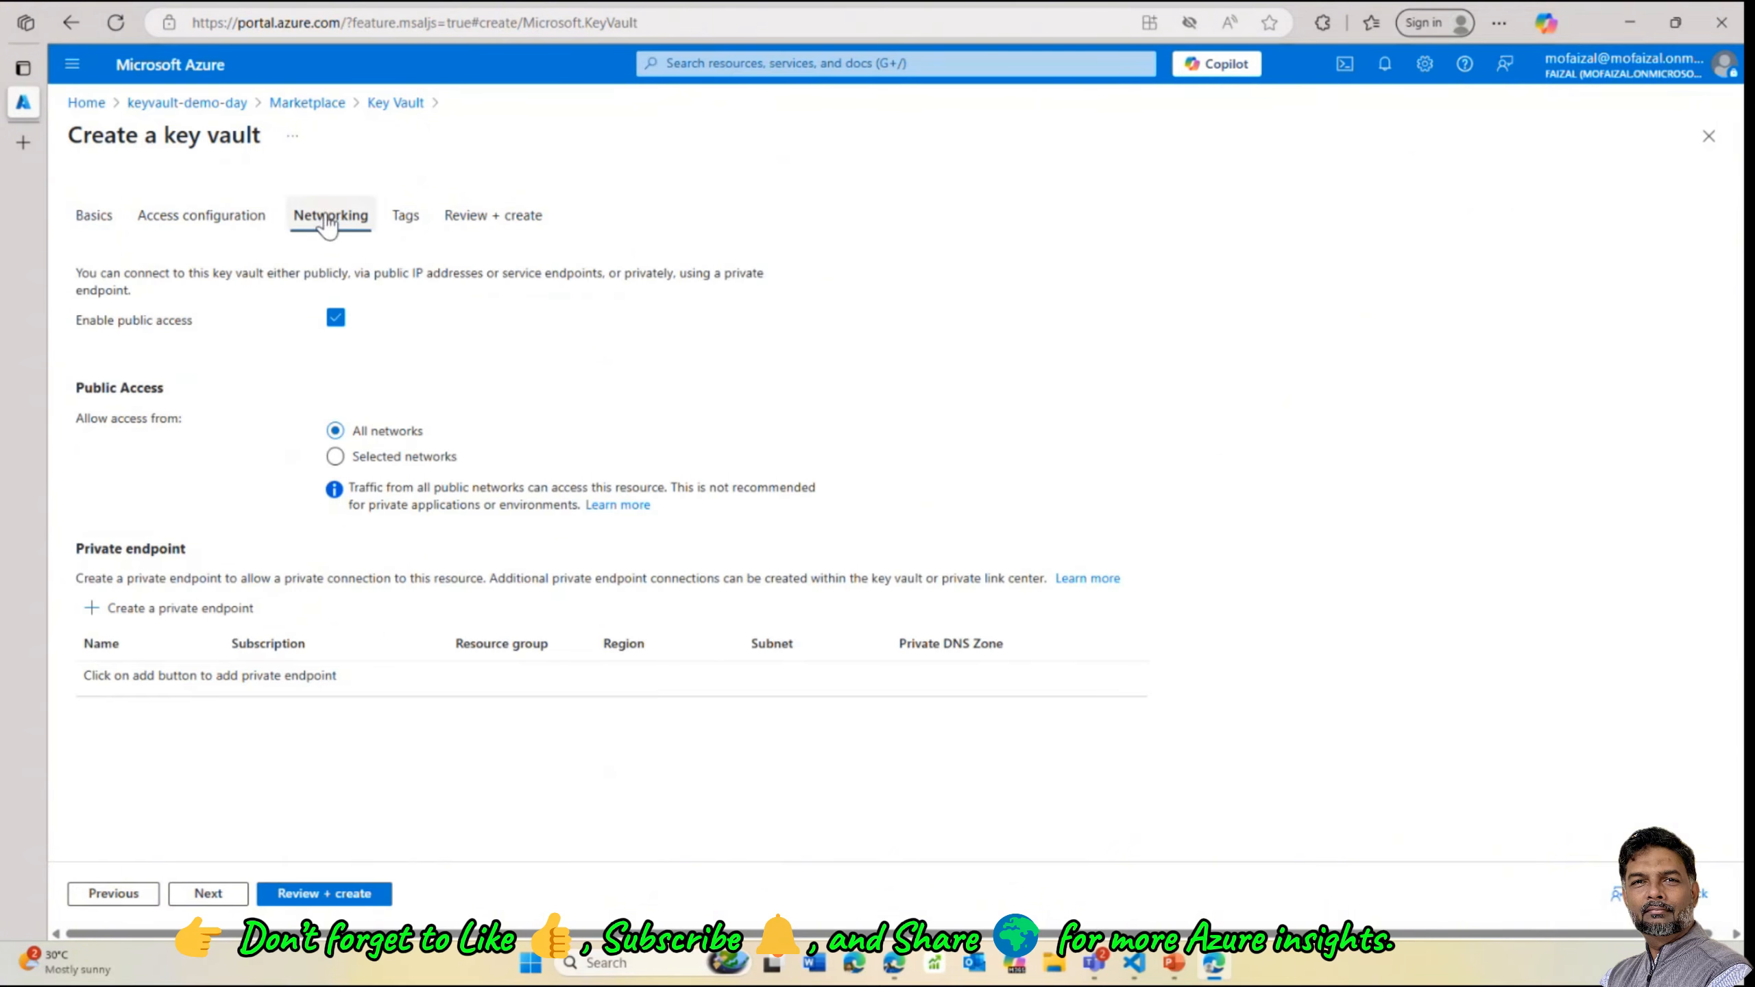
Recheck the Basics settings, pass validation and create key vault valut-demo-day-01
left_click(87, 218)
left_click(340, 893)
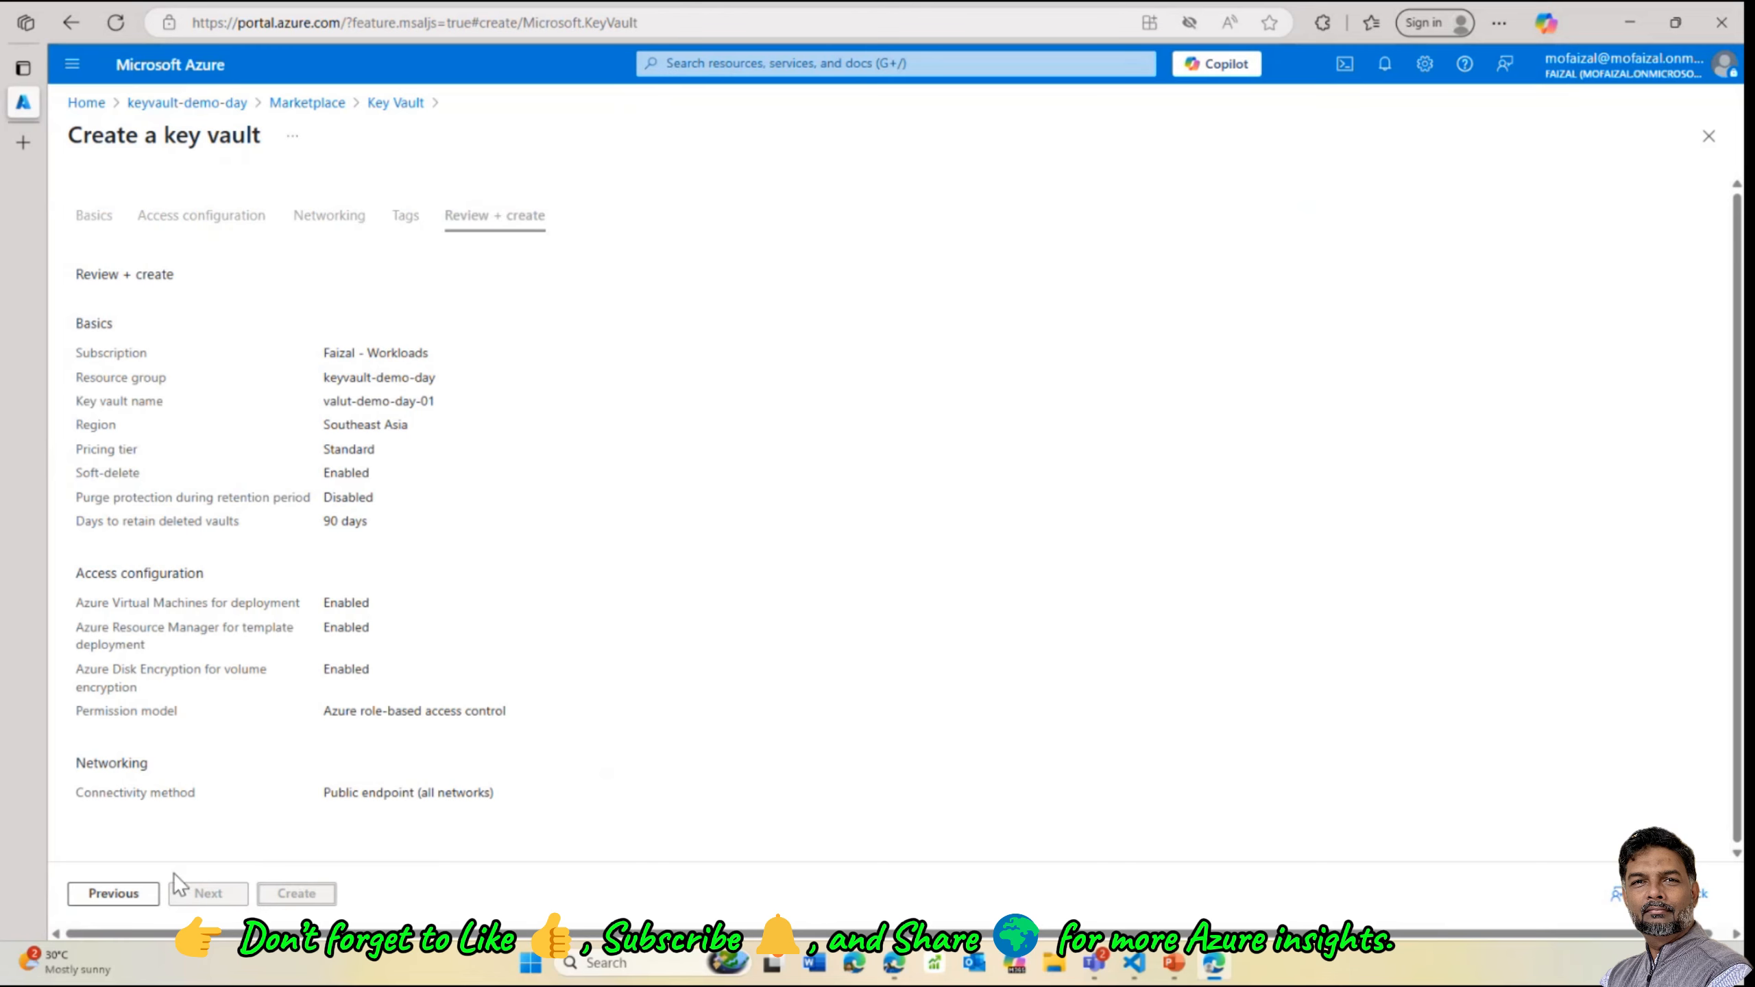
left_click(300, 892)
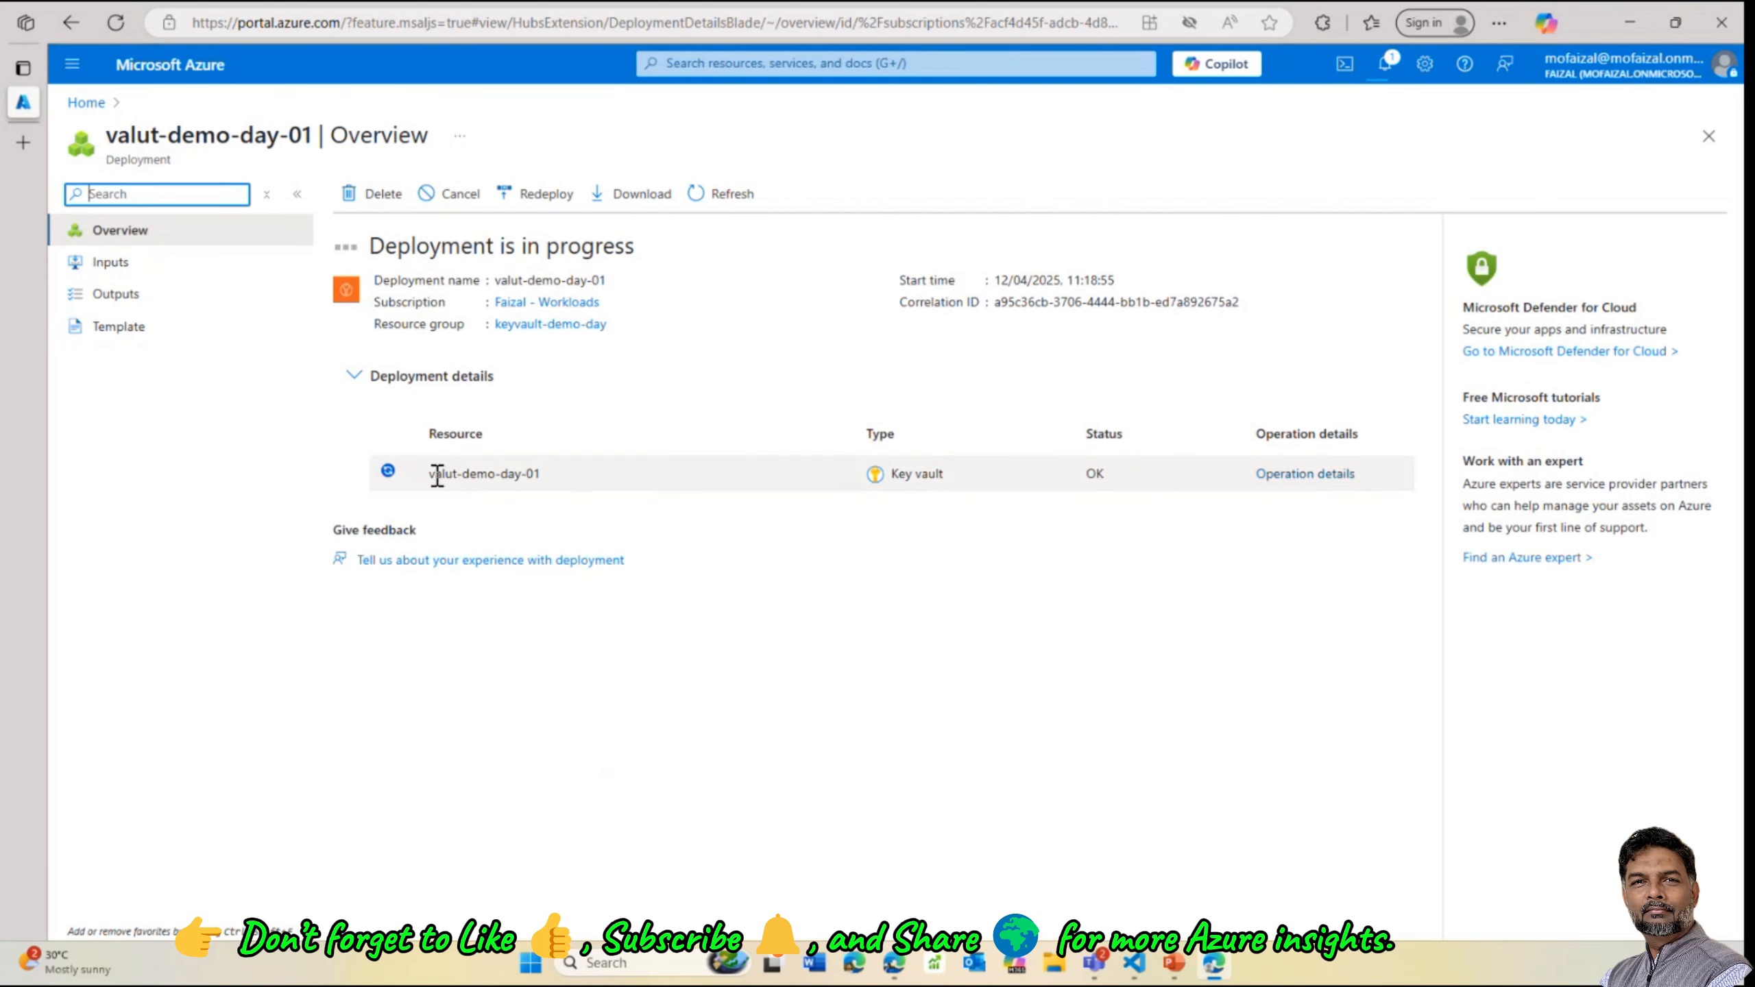
Open the deployed vault and browse Keys, Secrets and Certificates, ending on the RBAC-blocked Secrets page
left_click(469, 471)
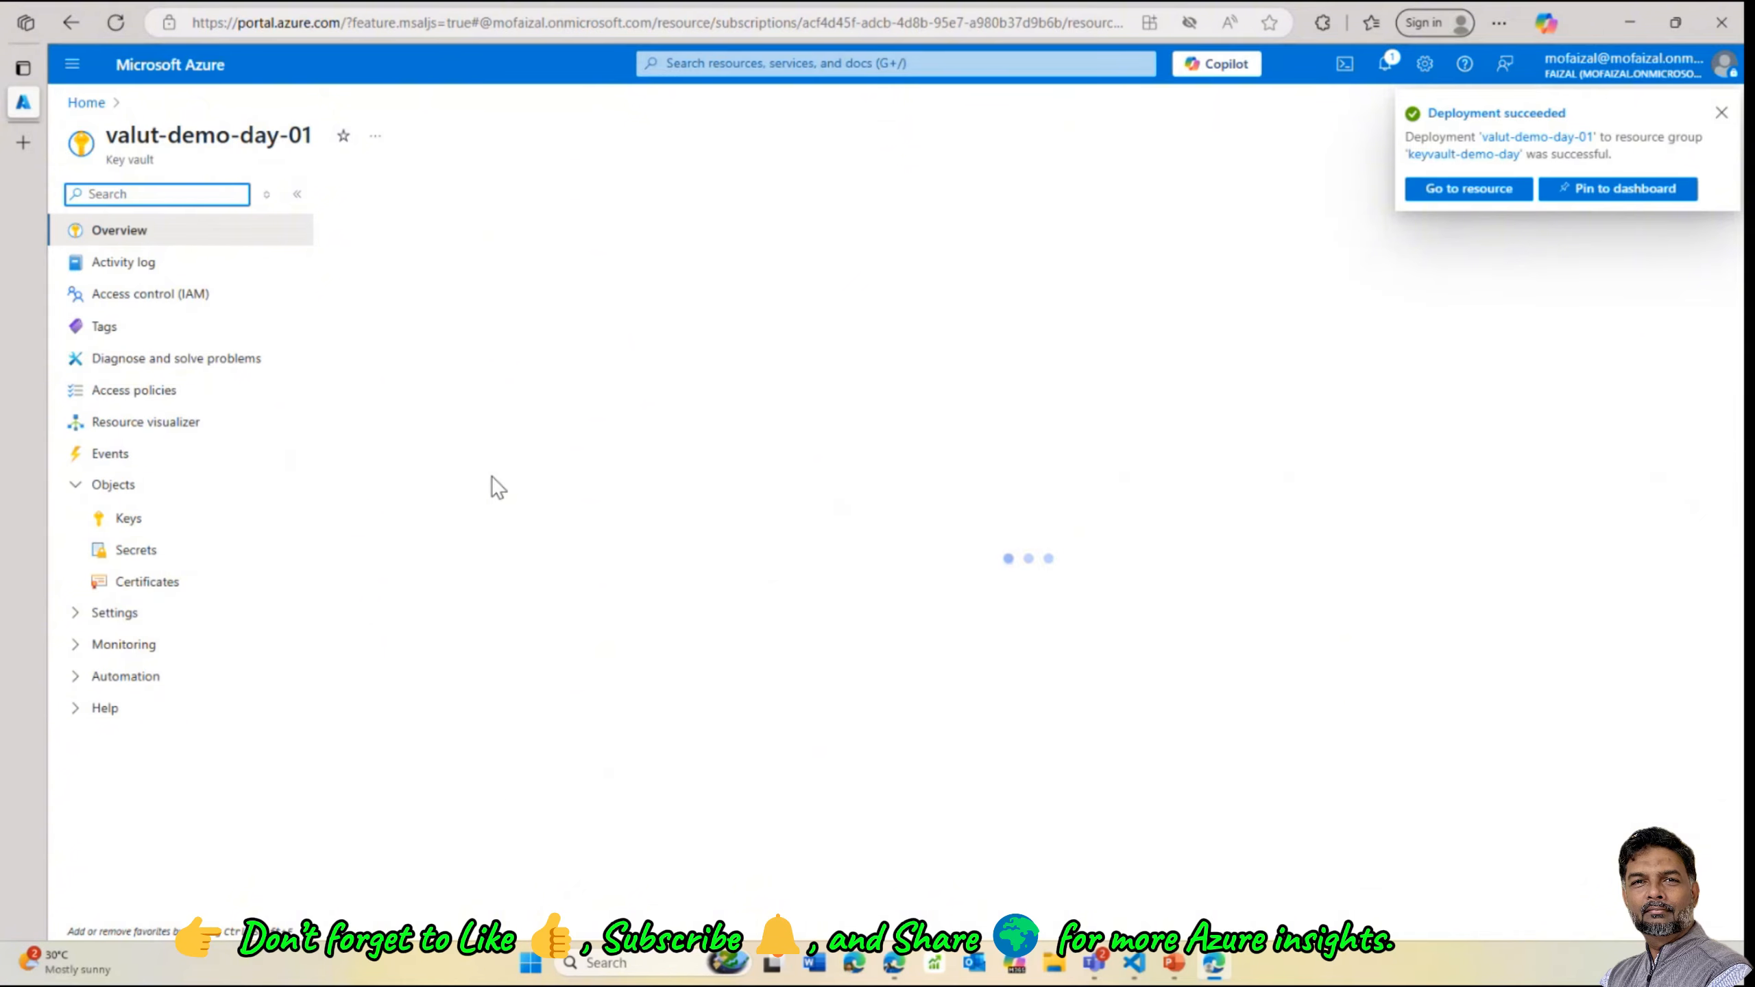
left_click(1720, 115)
left_click(141, 525)
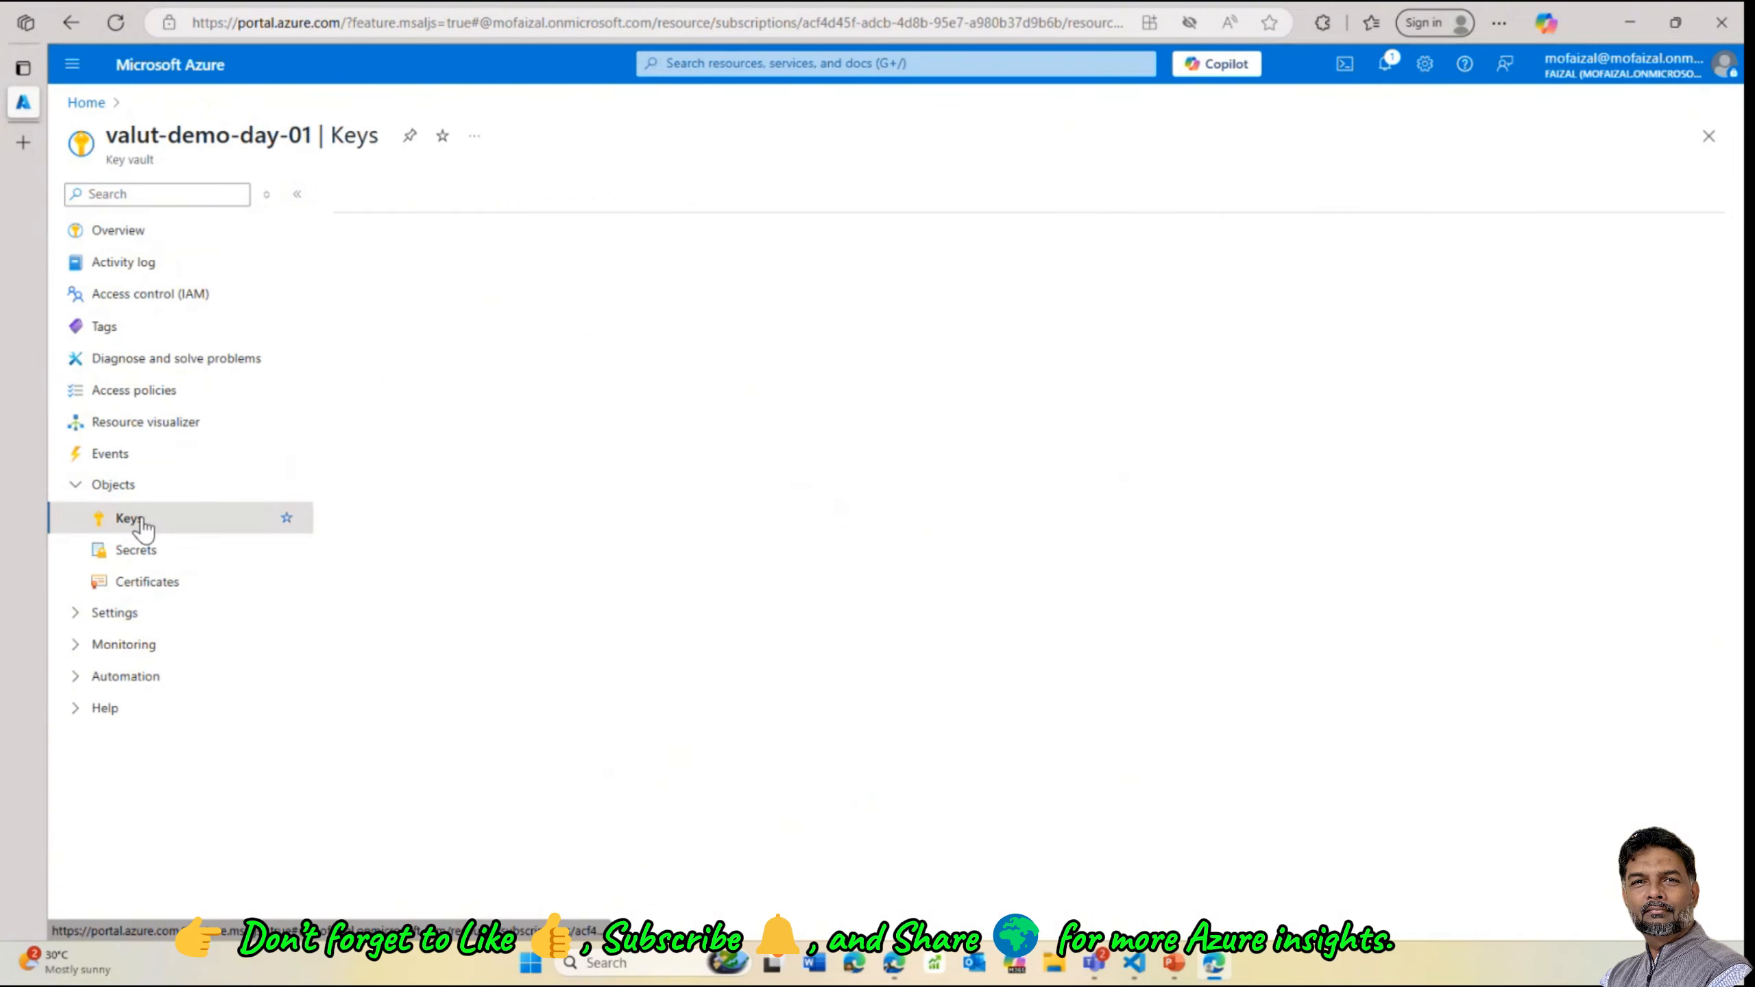
left_click(142, 551)
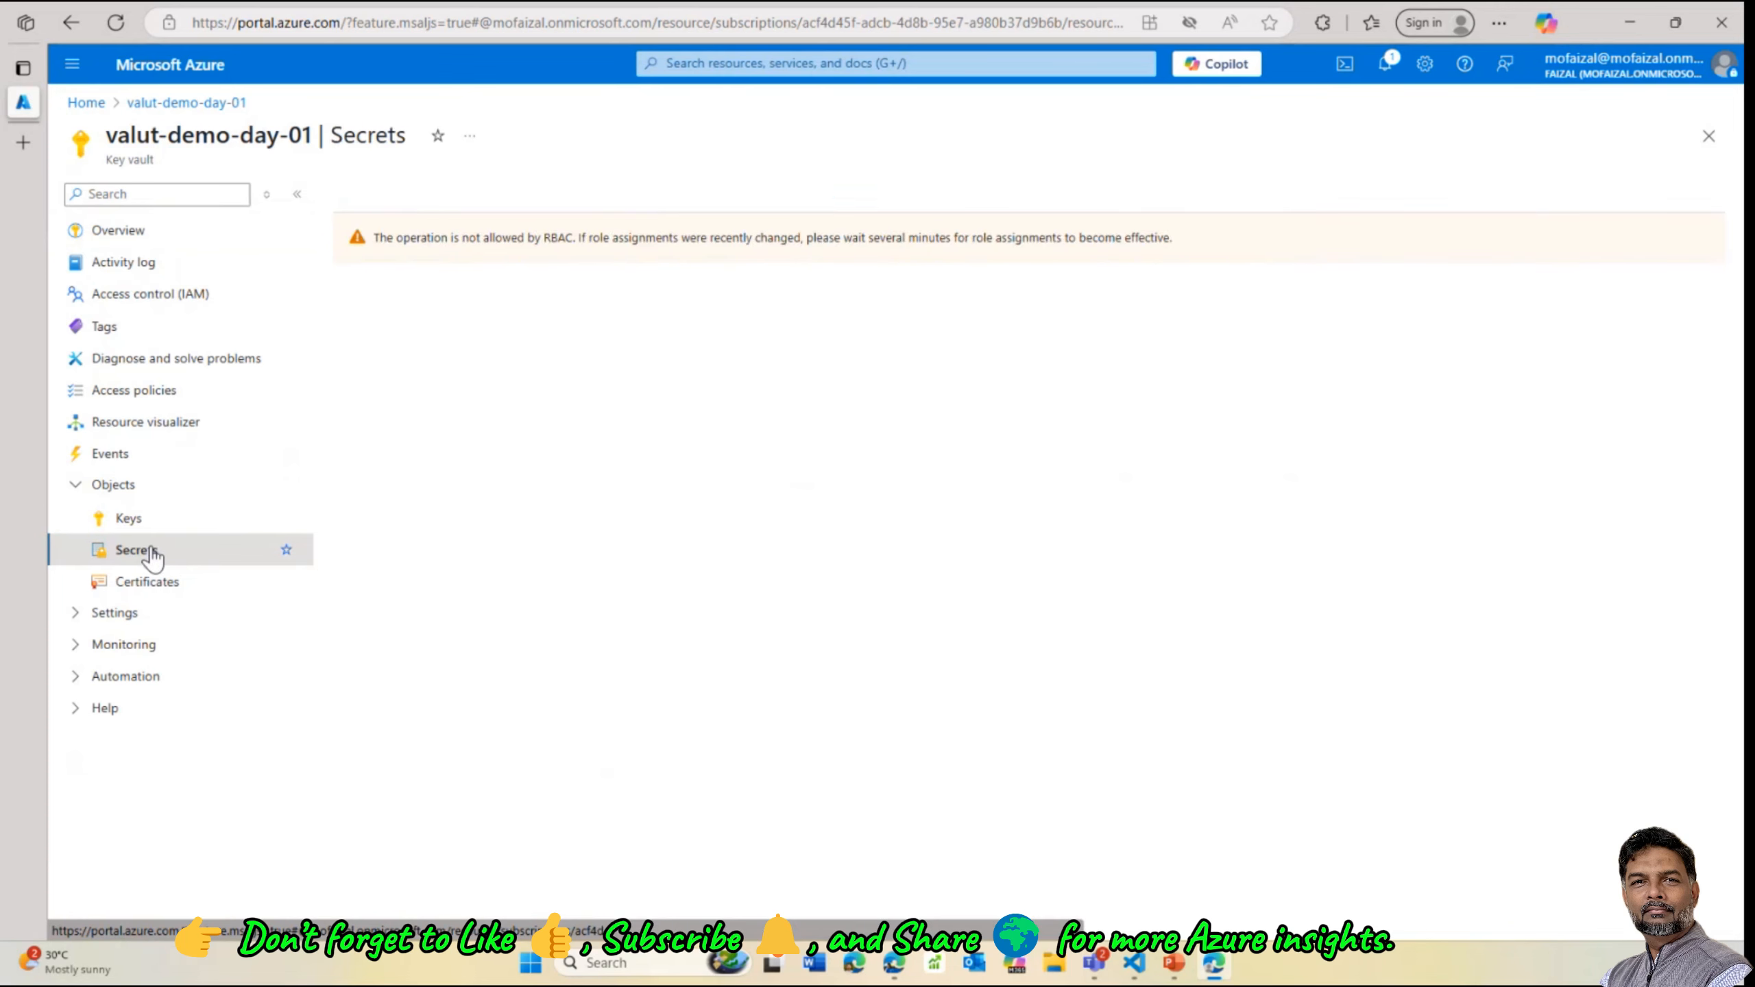
left_click(149, 591)
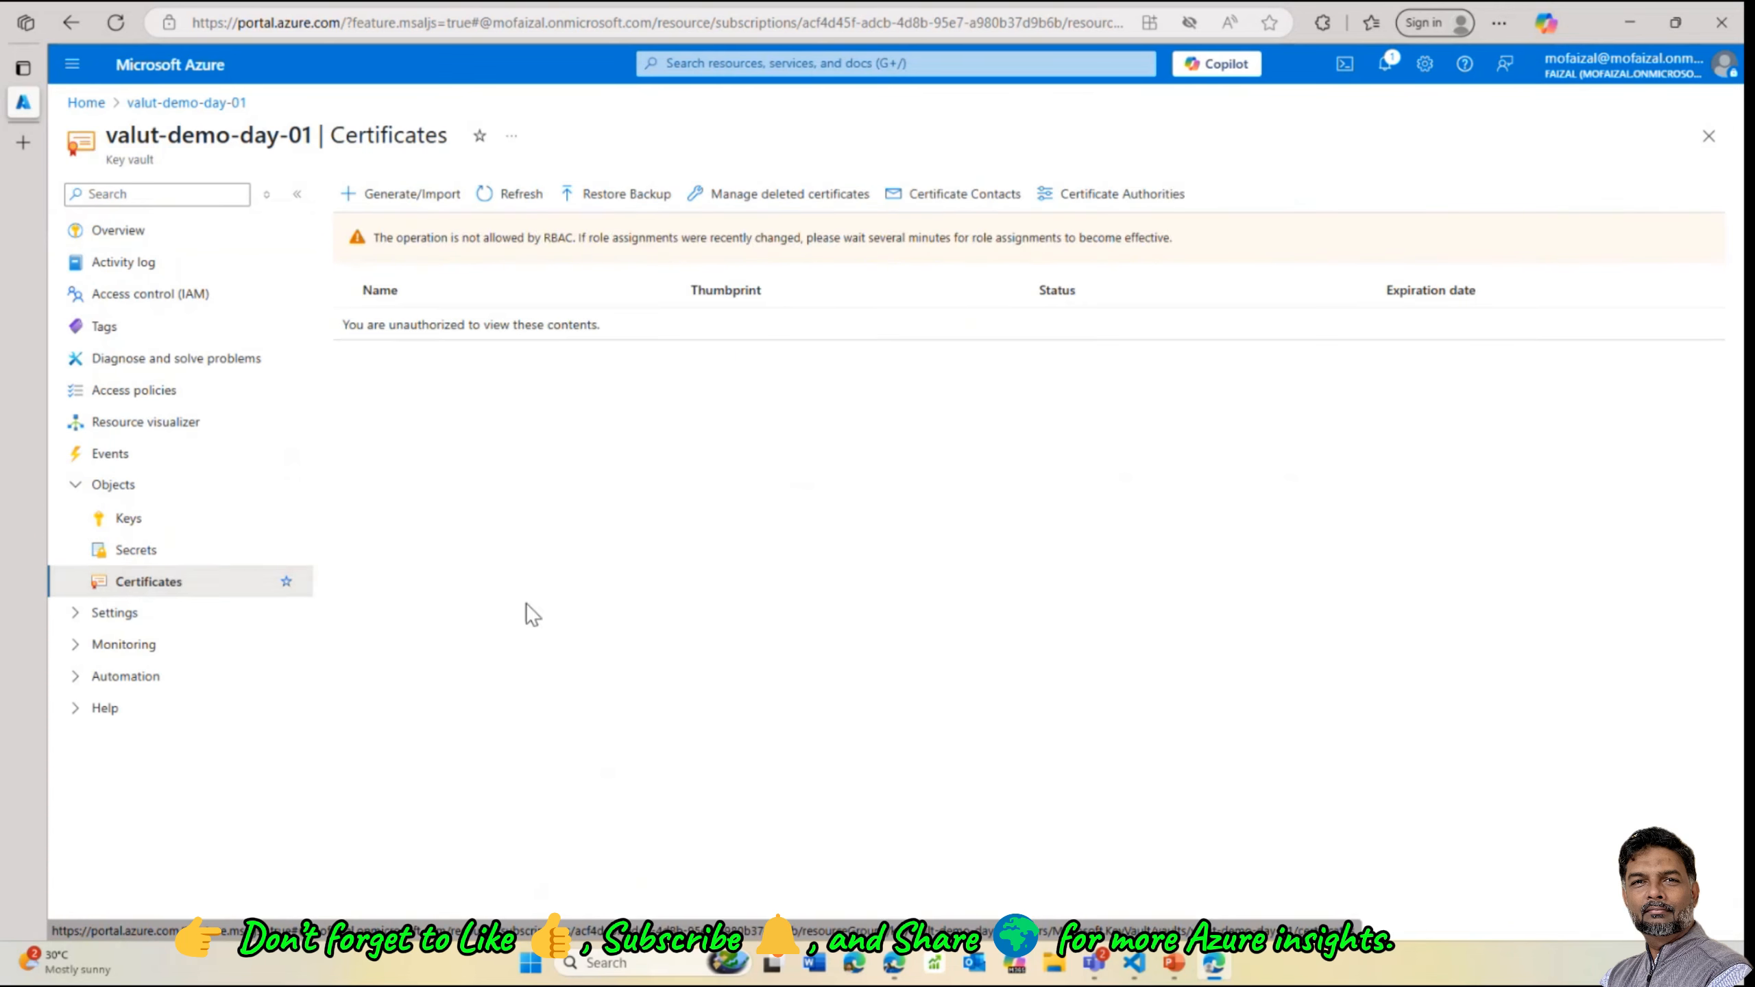
left_click(141, 550)
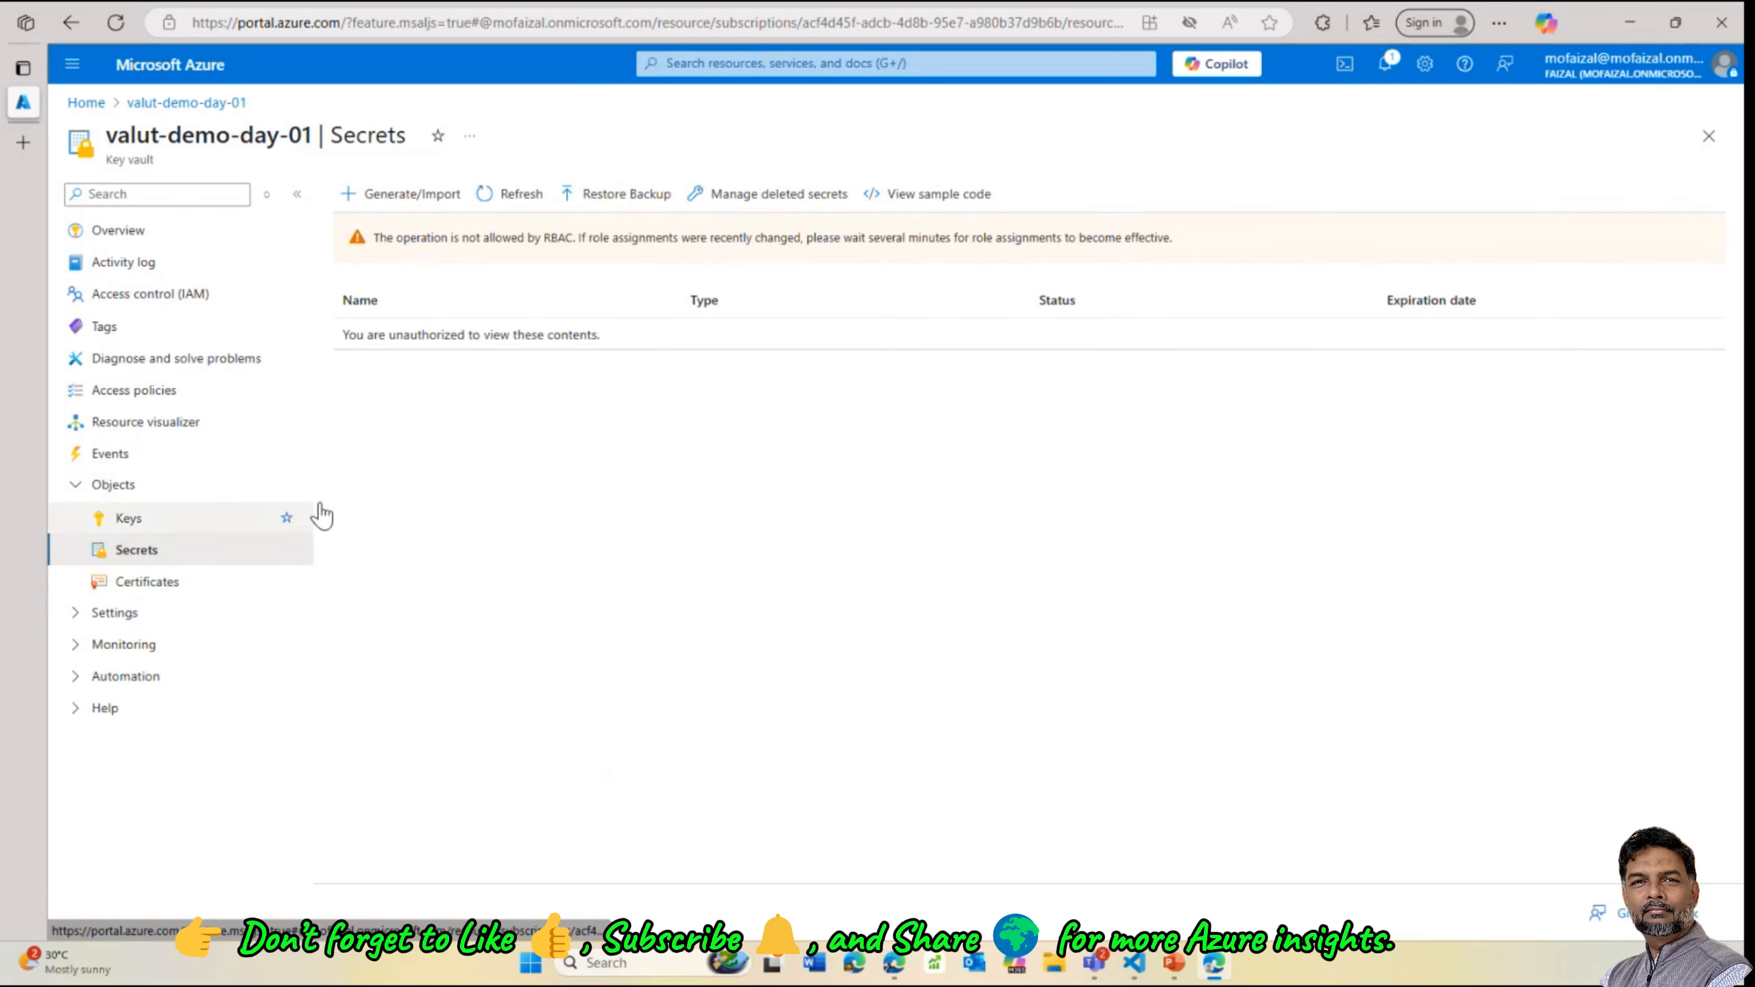
Start a Manual-upload secret and name it secretforapp
left_click(398, 195)
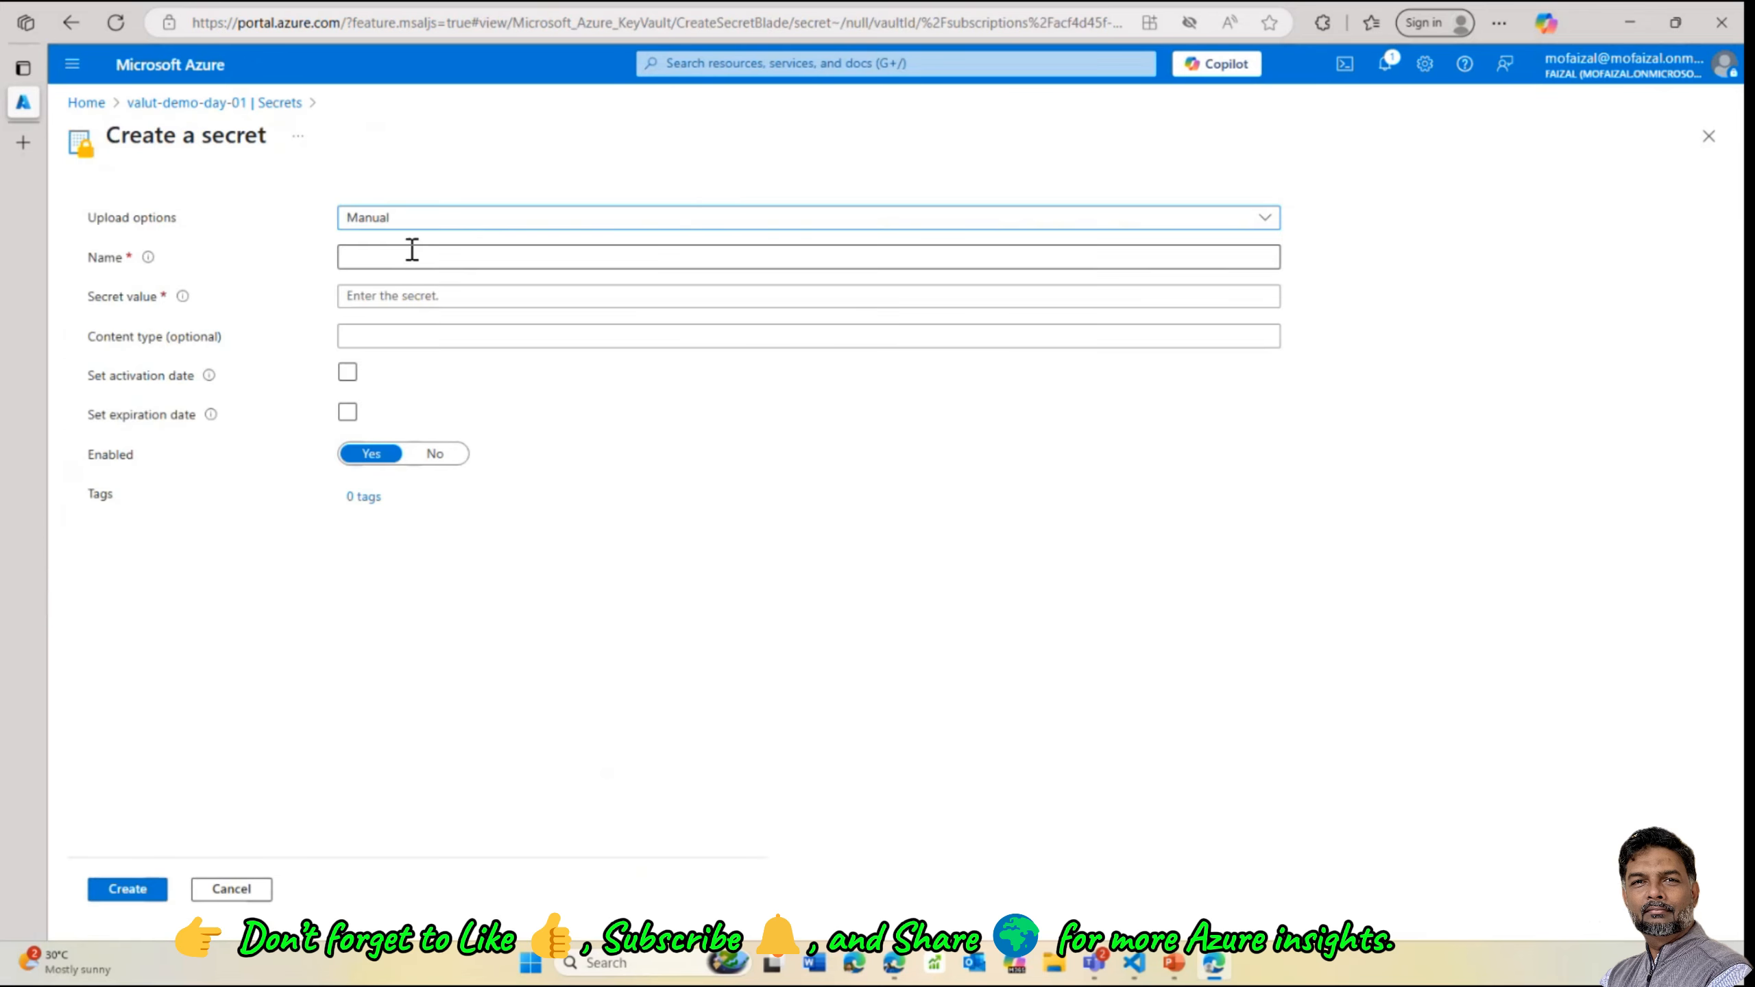
left_click(892, 223)
left_click(414, 255)
left_click(404, 259)
type("s")
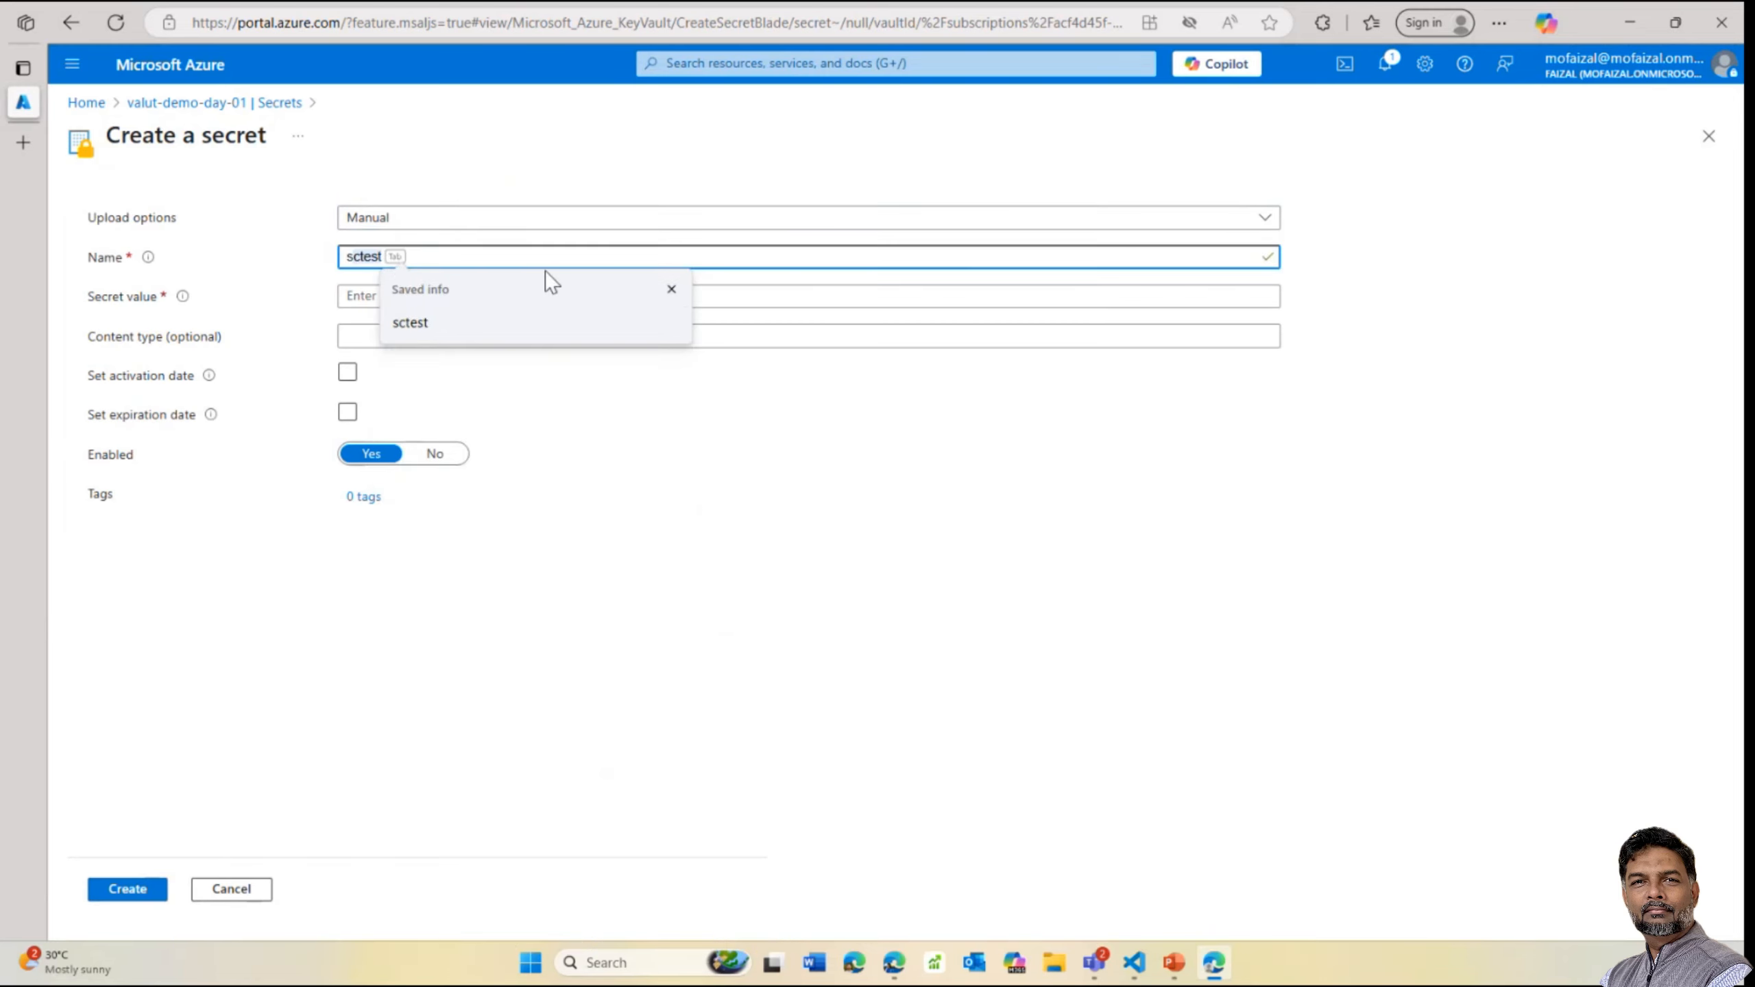
key("BackSpace")
key("BackSpace")
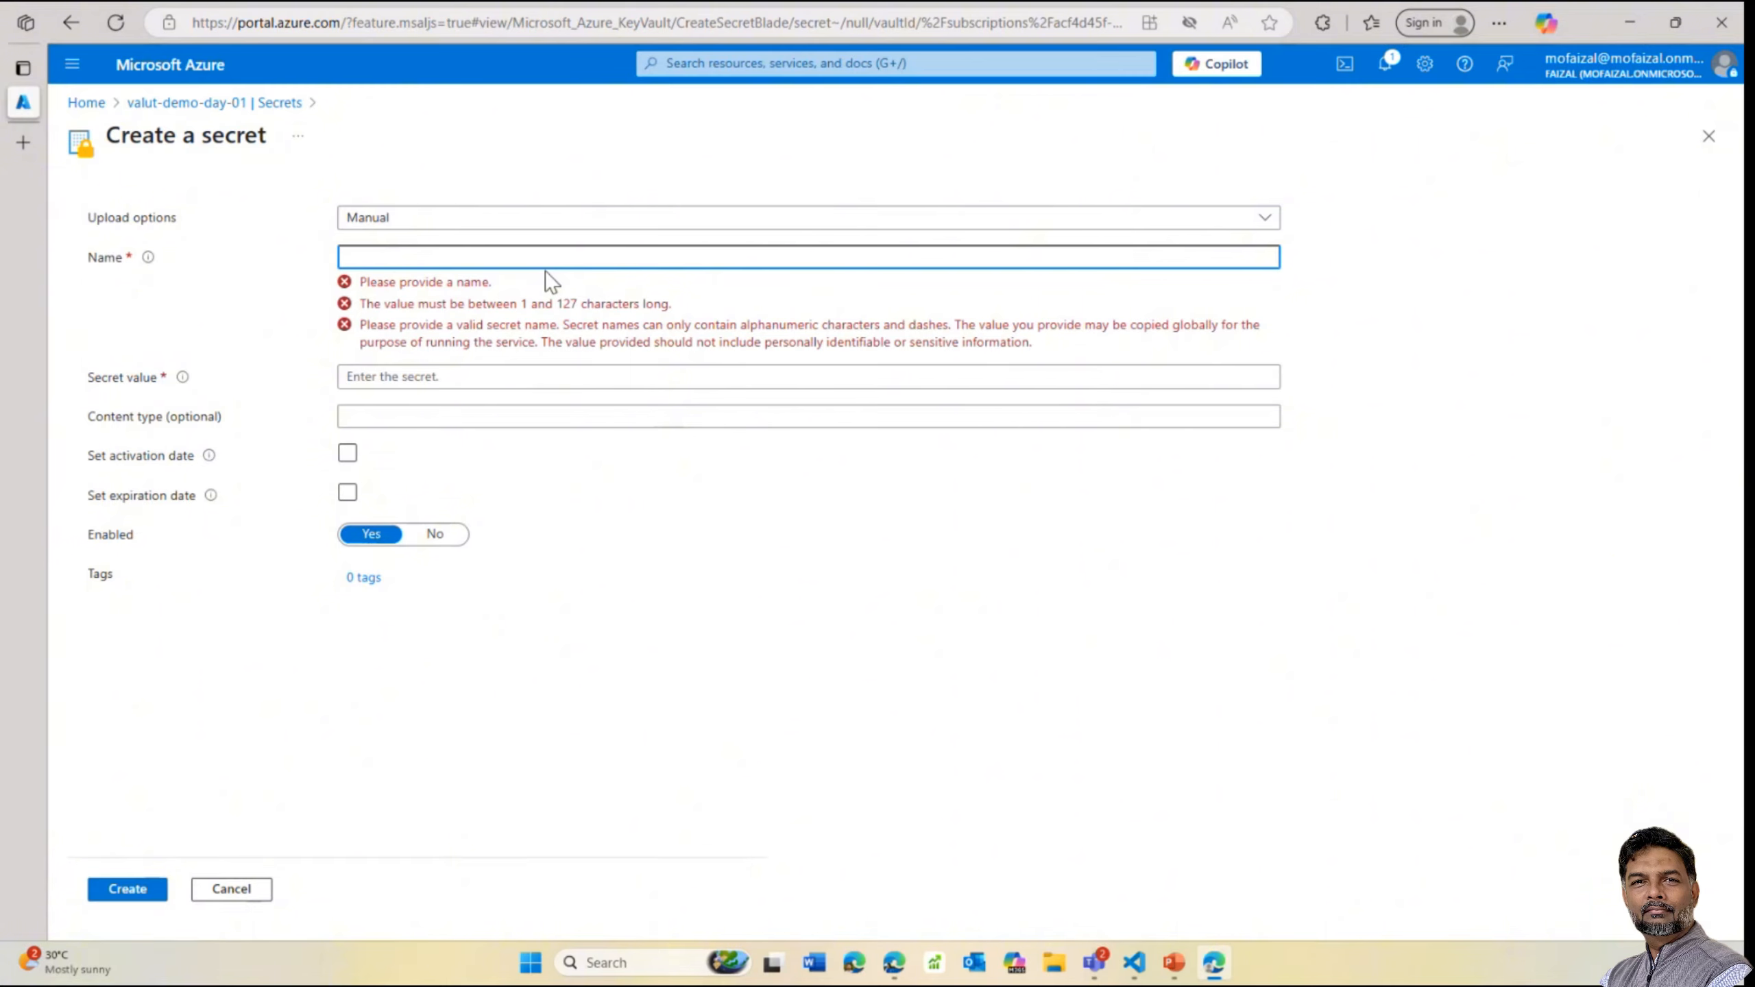
type("admin")
key("BackSpace")
key("BackSpace")
key("BackSpace")
key("BackSpace")
key("BackSpace")
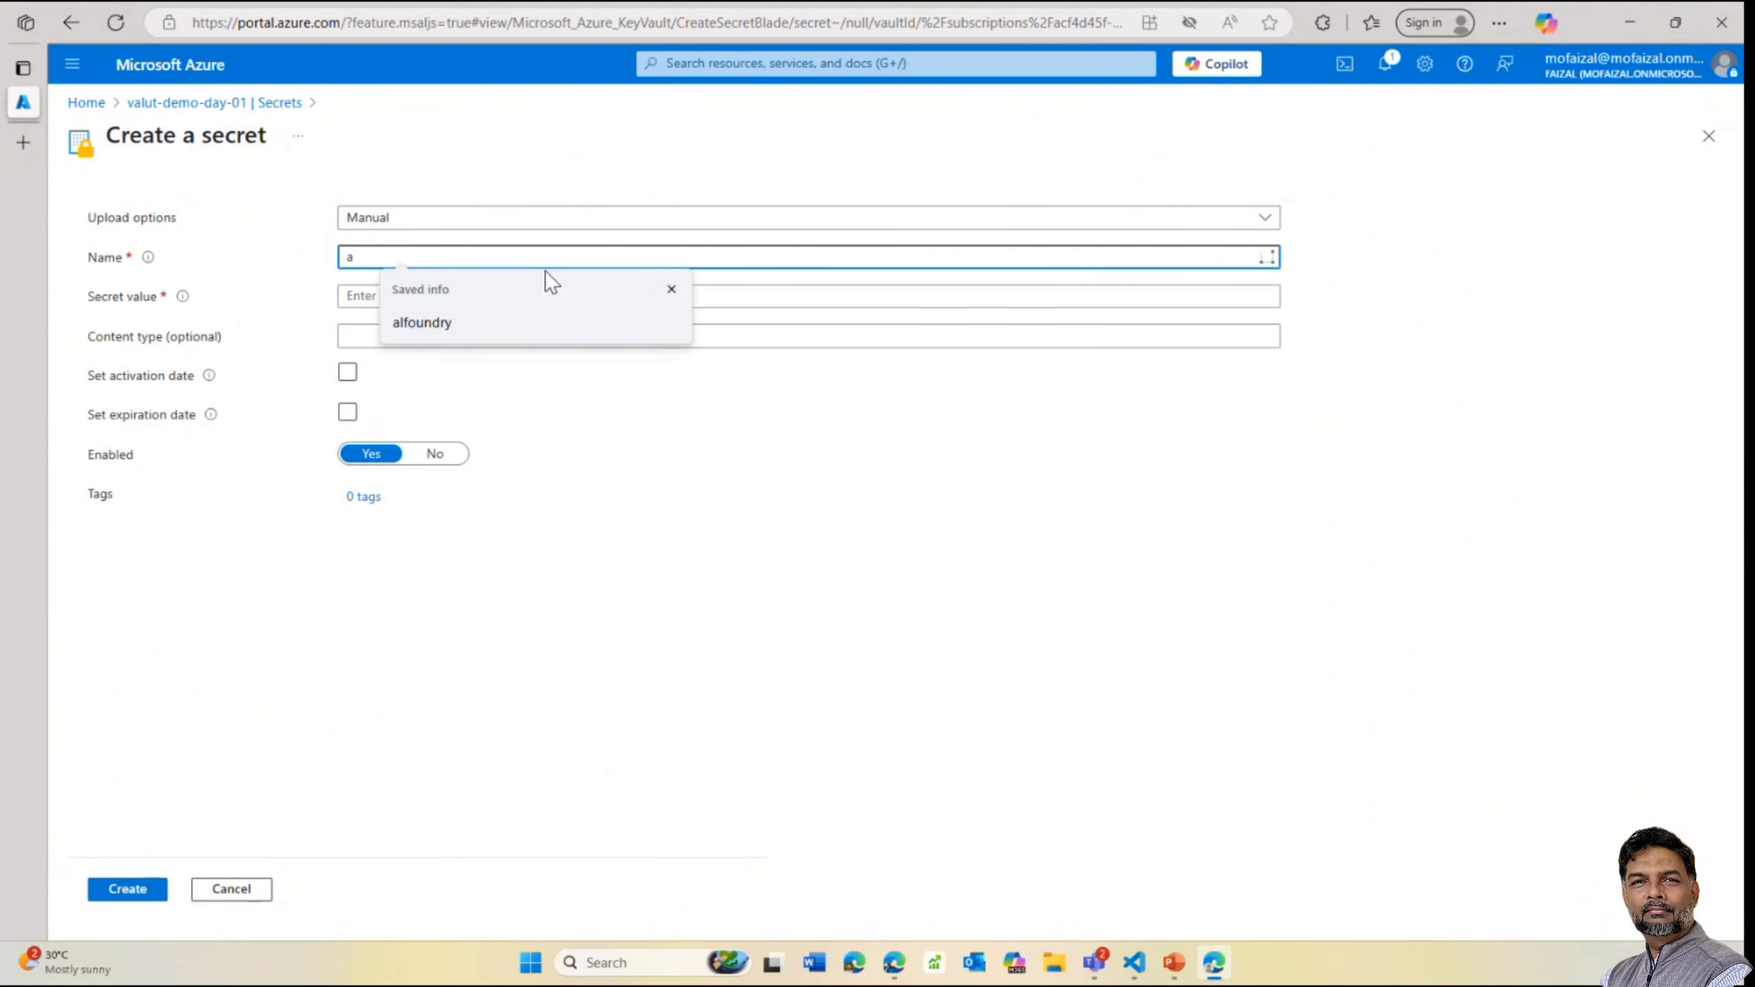
type("a")
key("BackSpace")
key("BackSpace")
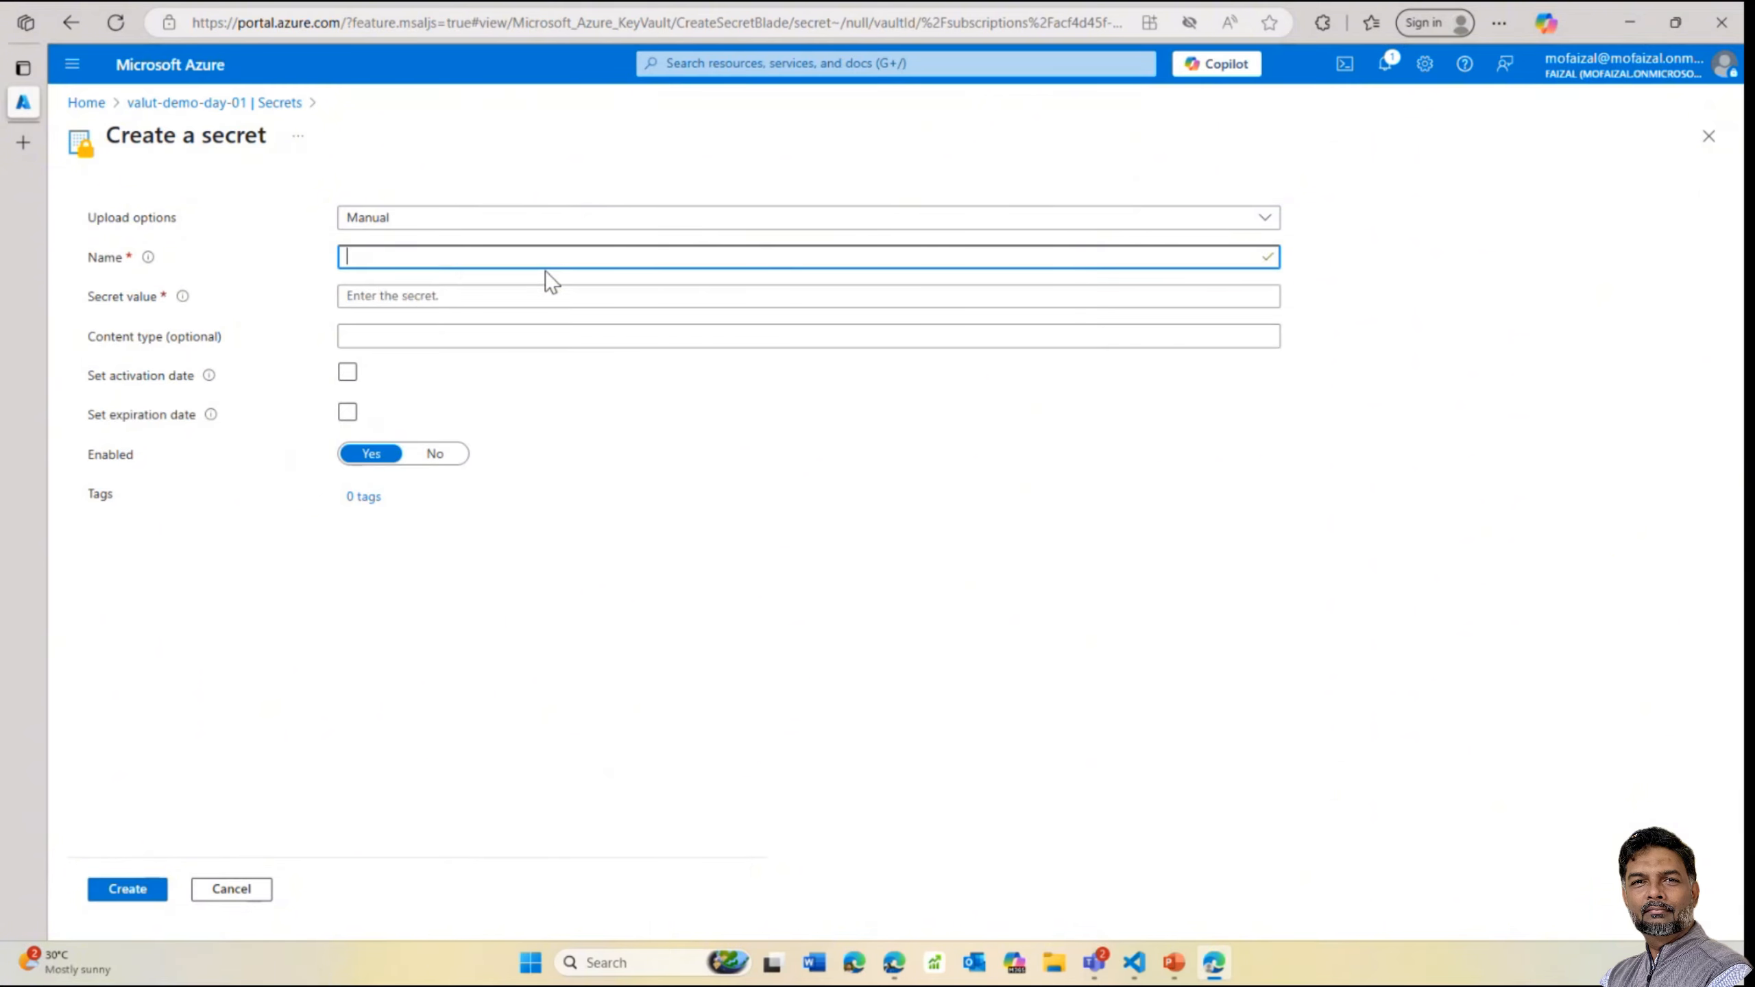
type("keyfor")
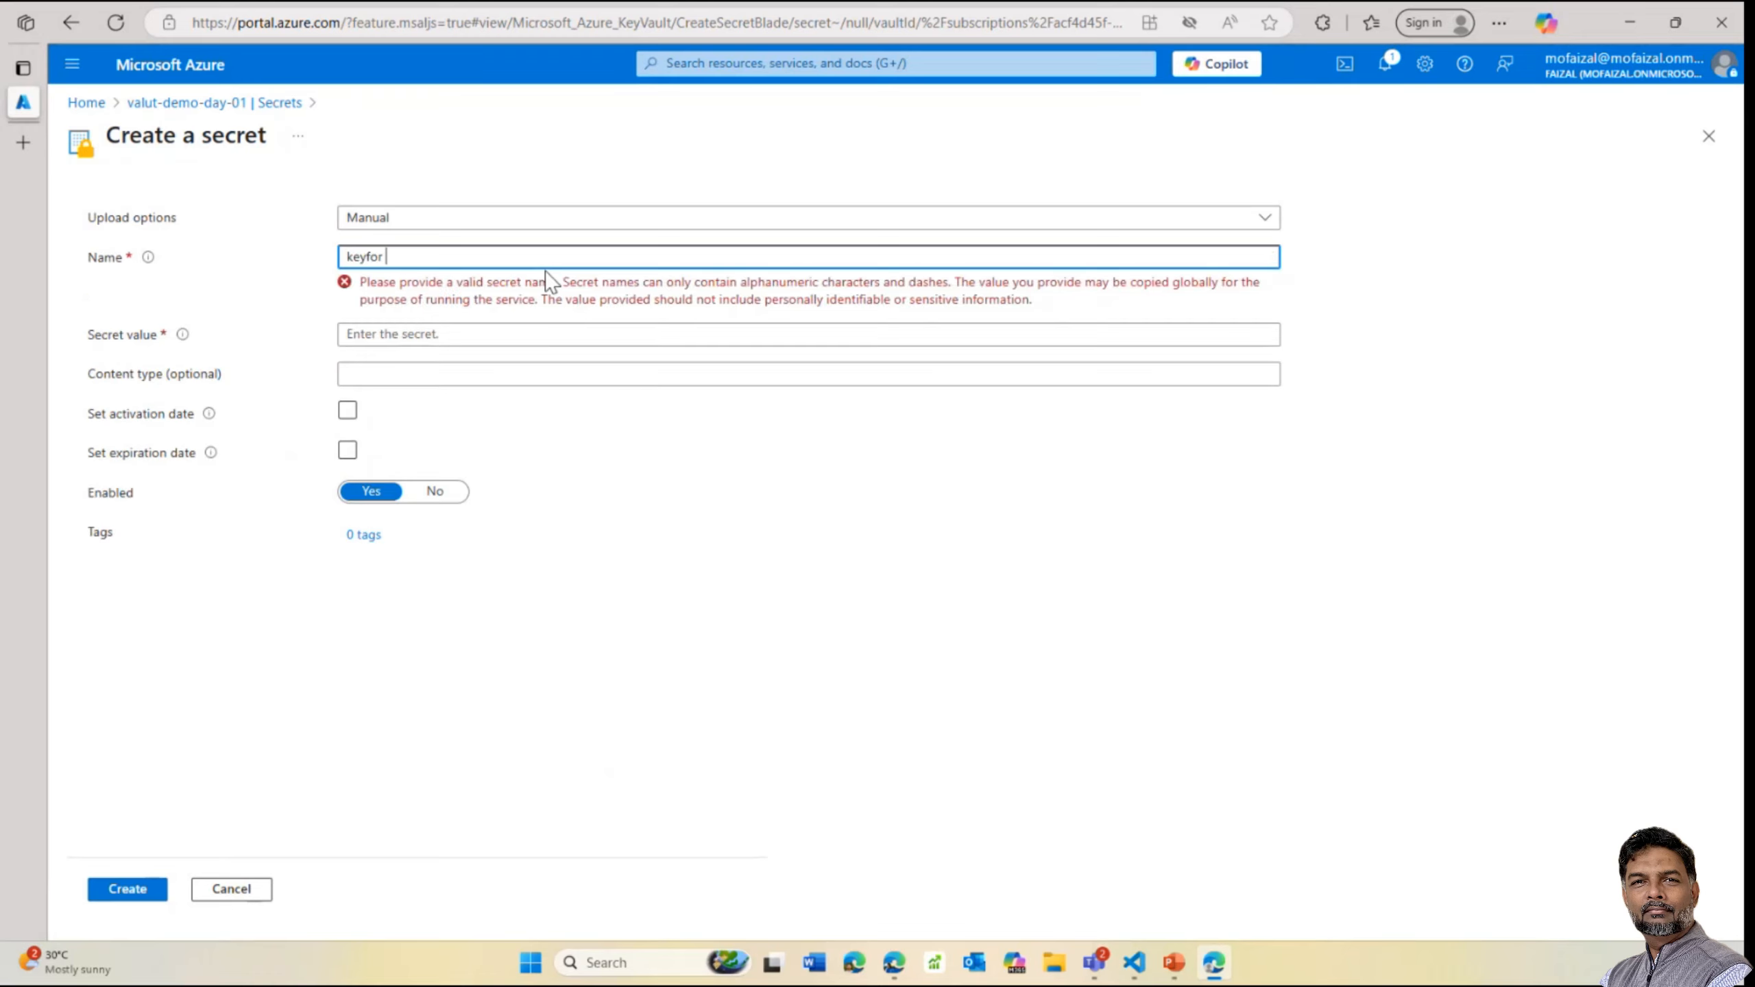
type("app")
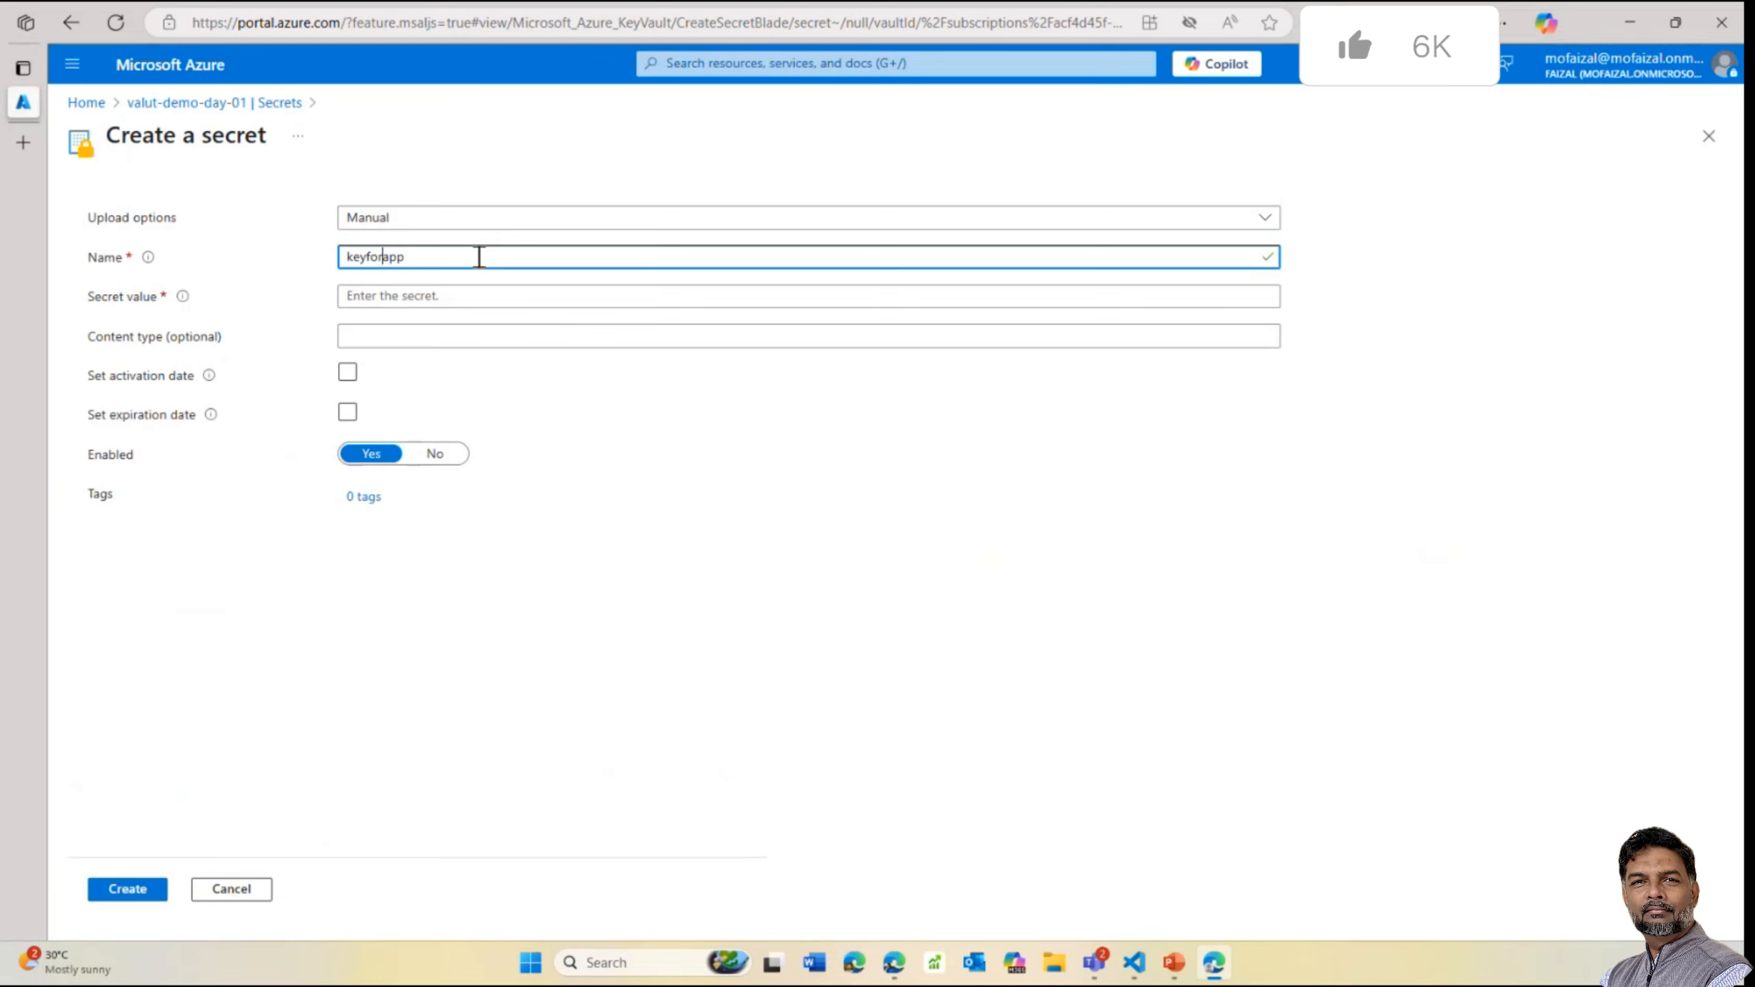
type("\\\\\\")
key("BackSpace")
key("BackSpace")
key("BackSpace")
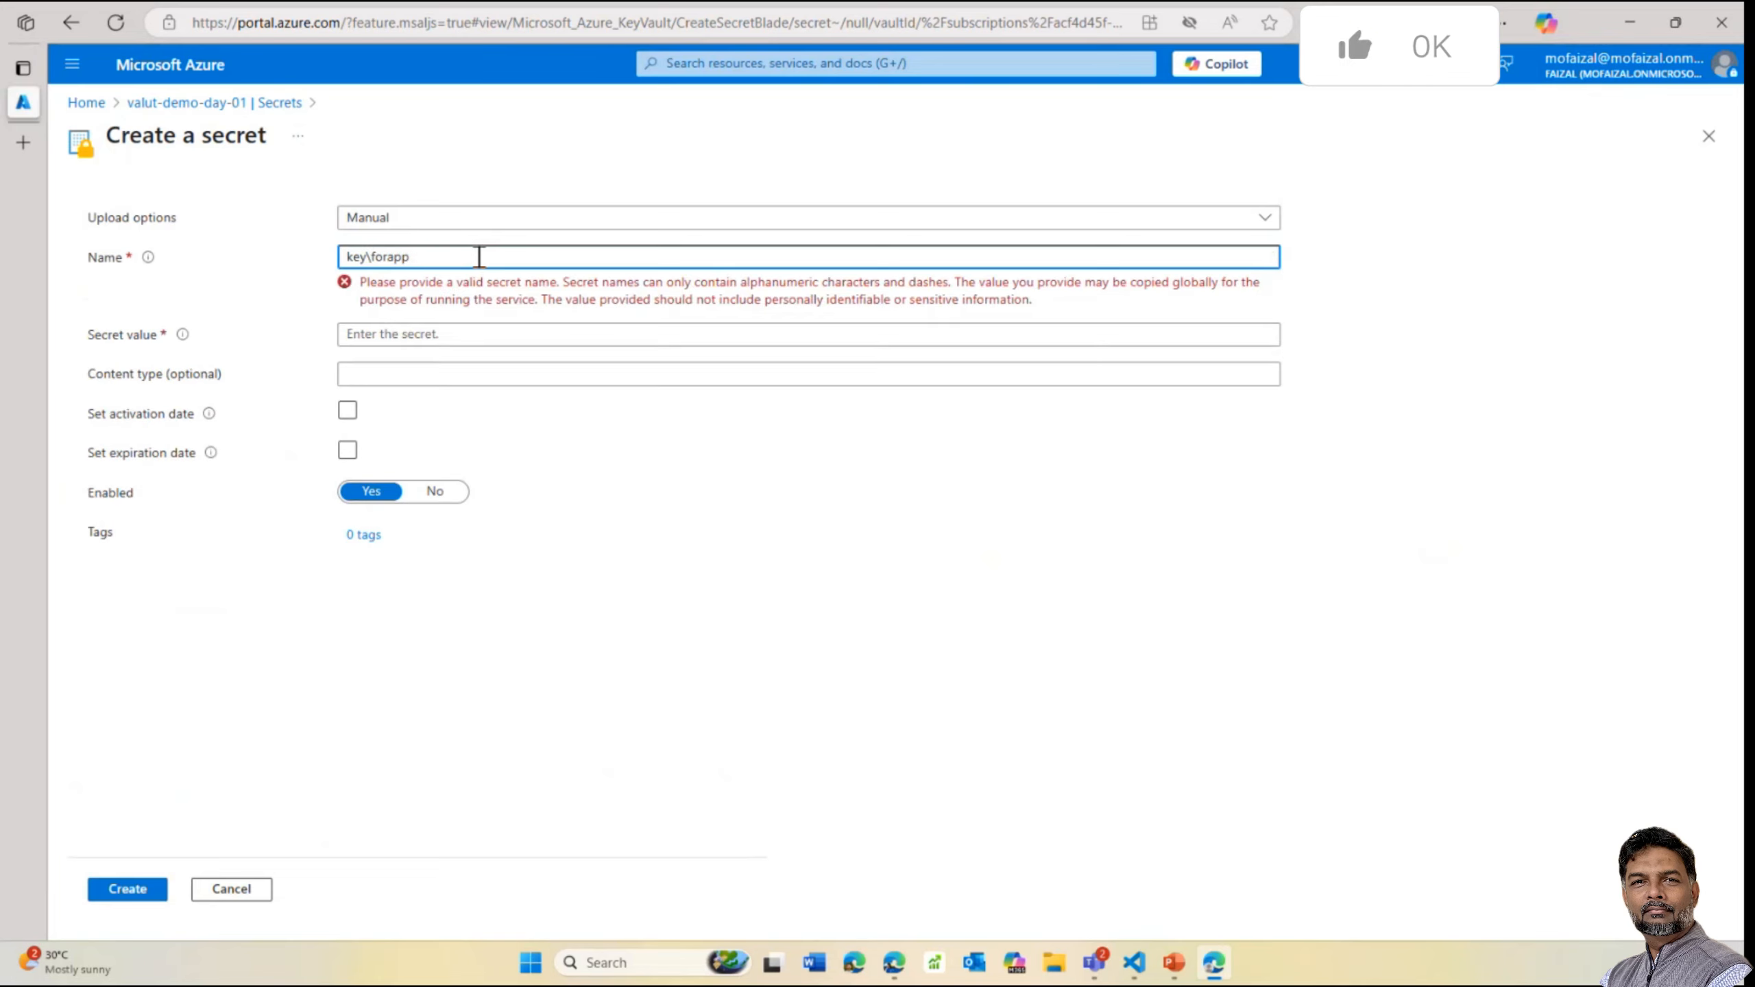
key("BackSpace")
key("BackSpace")
key("BackSpace")
type("sec")
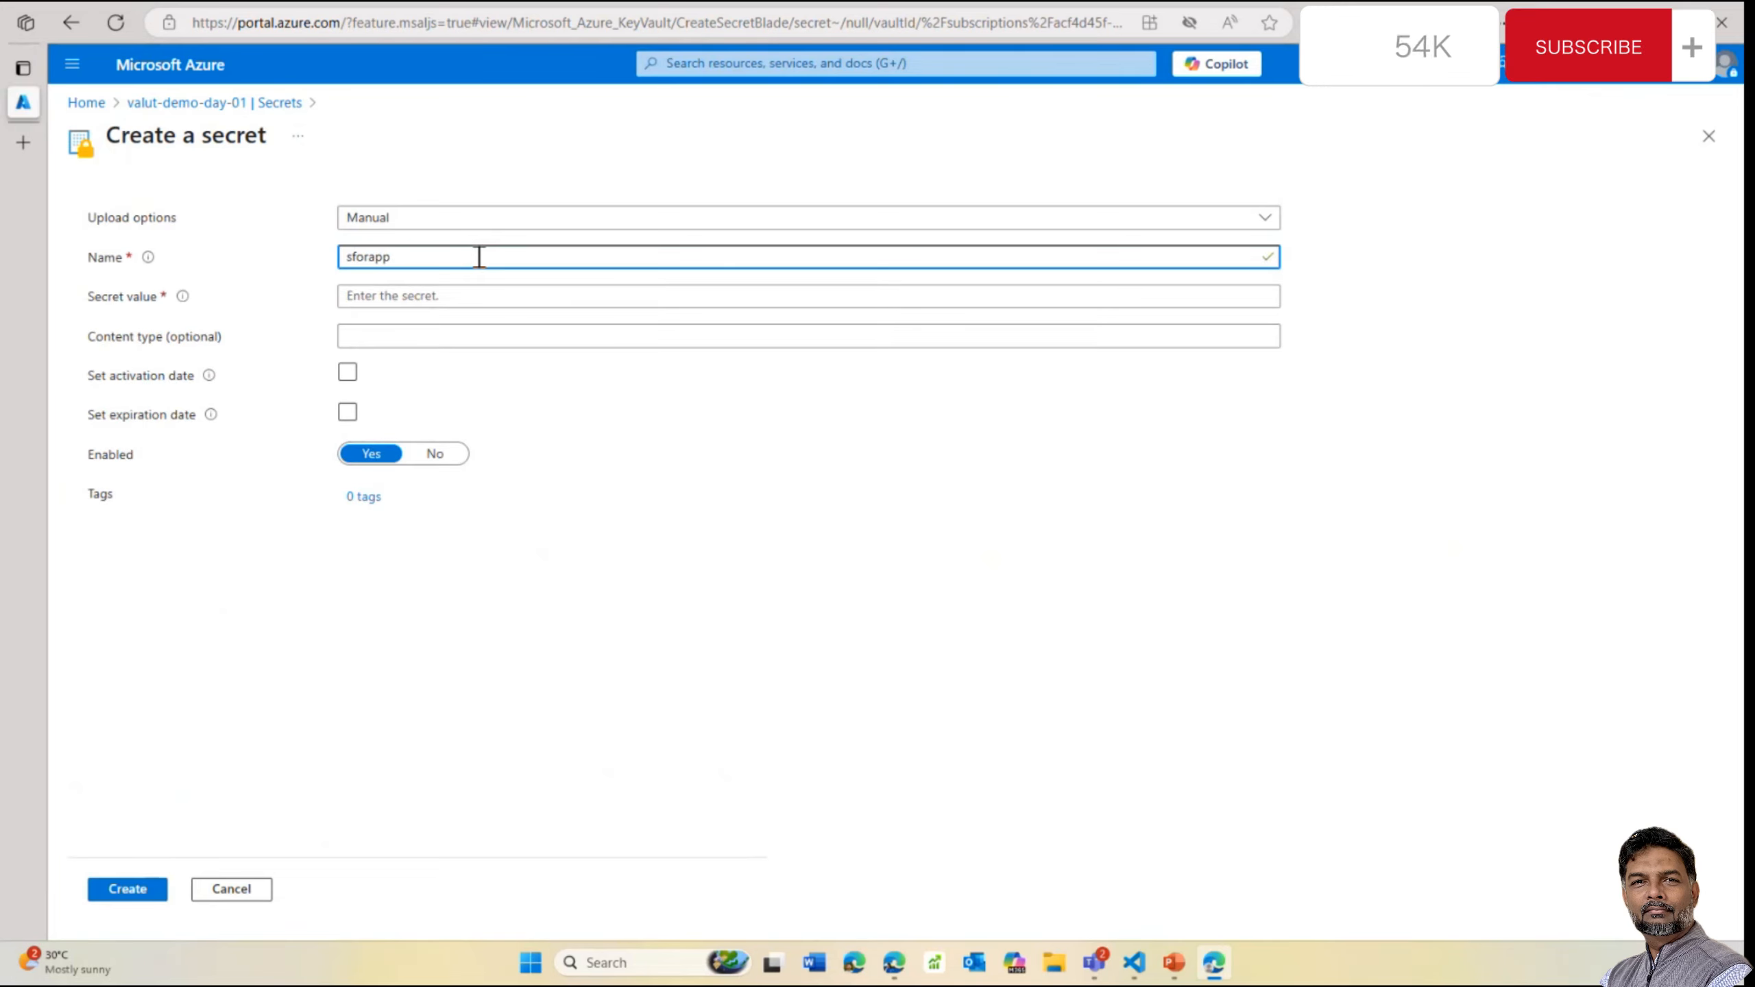
type("ret")
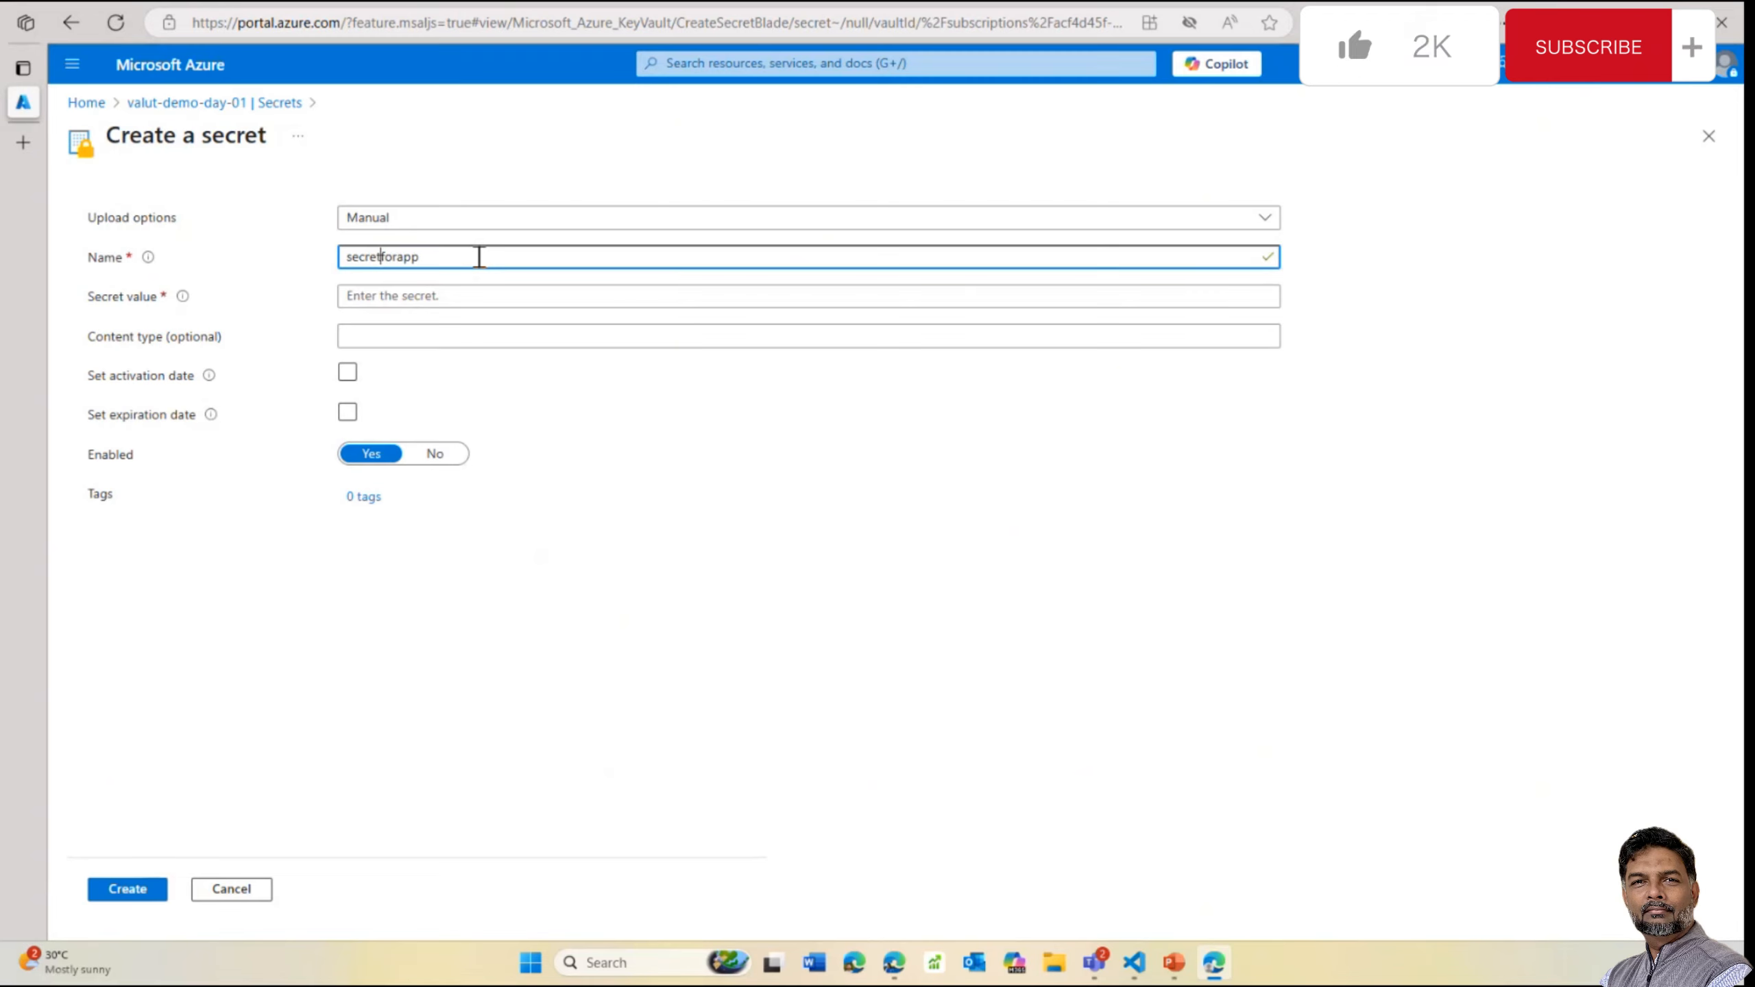
Enter a 16-digit secret value, leave the activation date off, and submit the secret
left_click(412, 298)
type("1234567890123456")
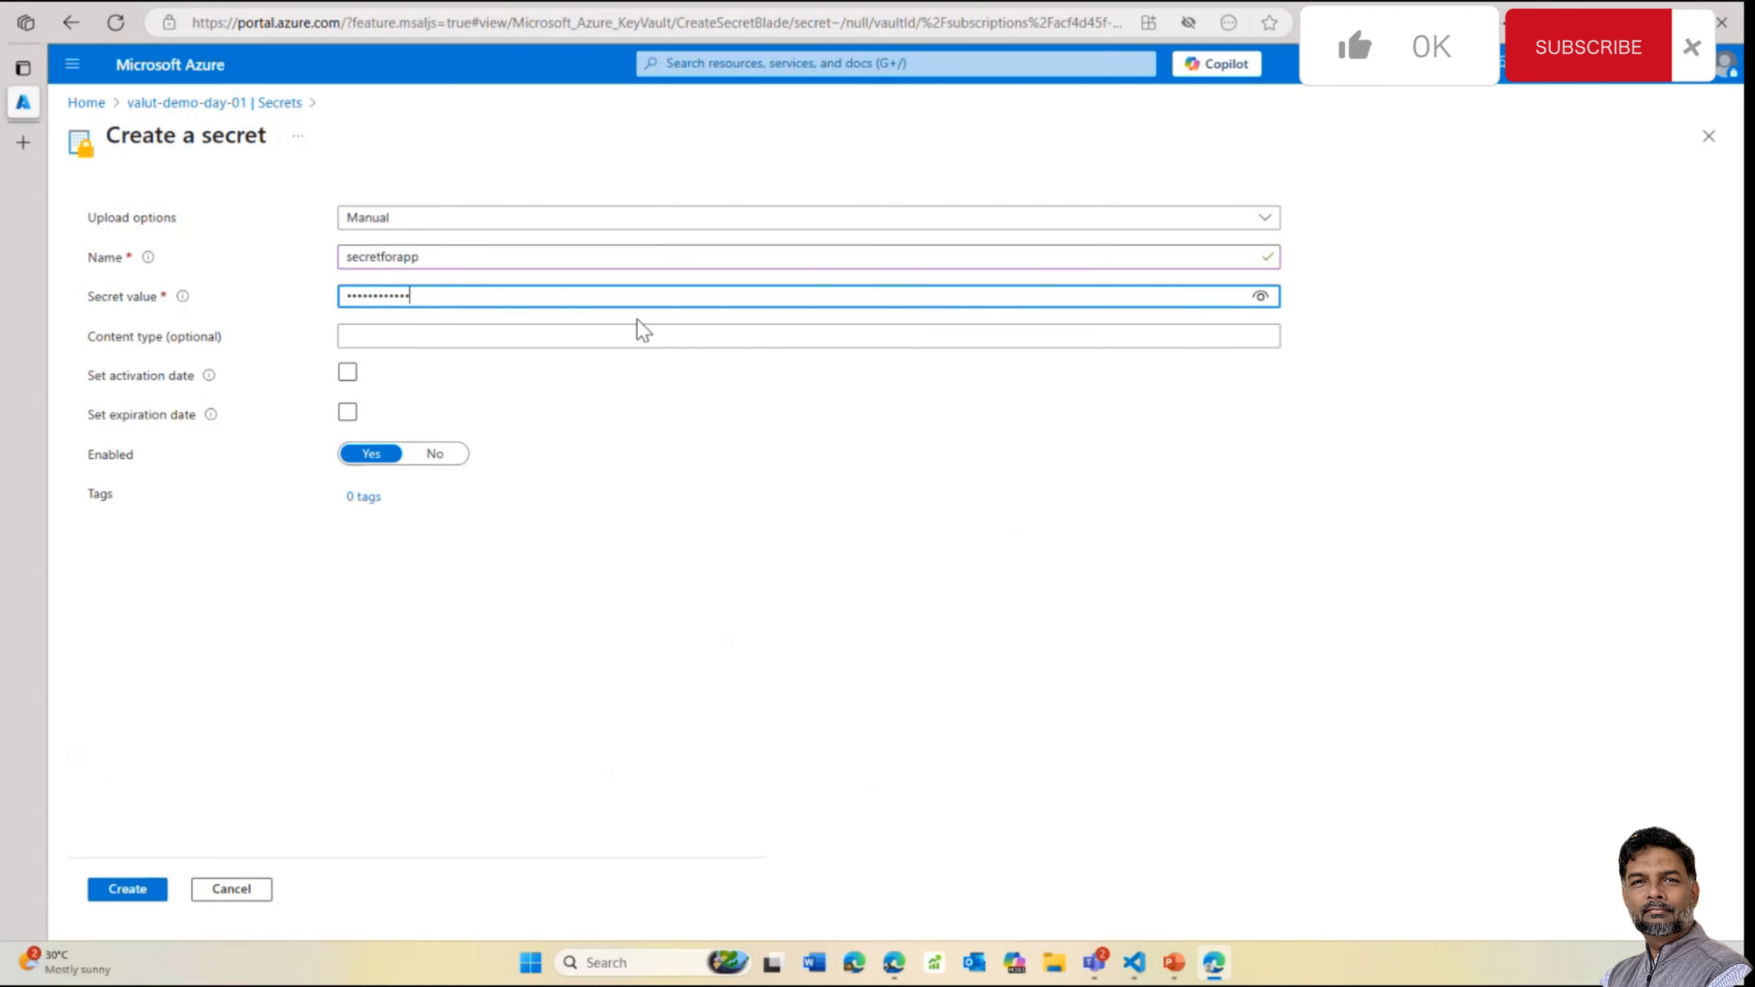
left_click(348, 372)
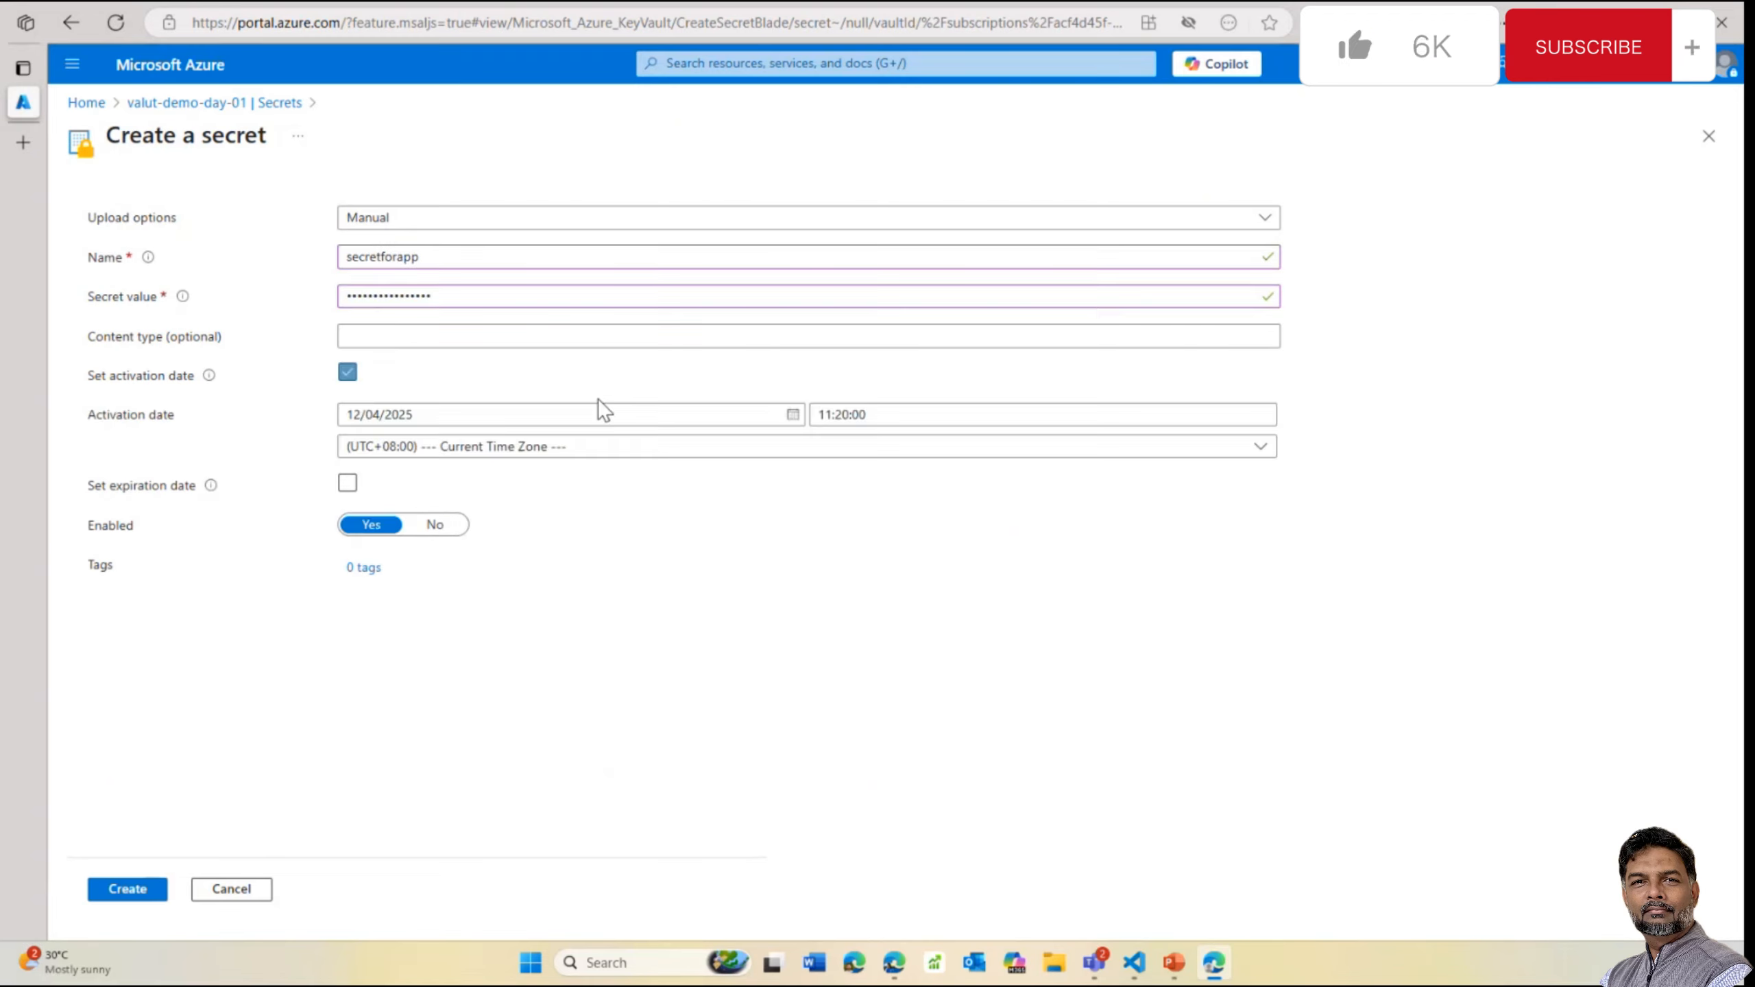
left_click(350, 375)
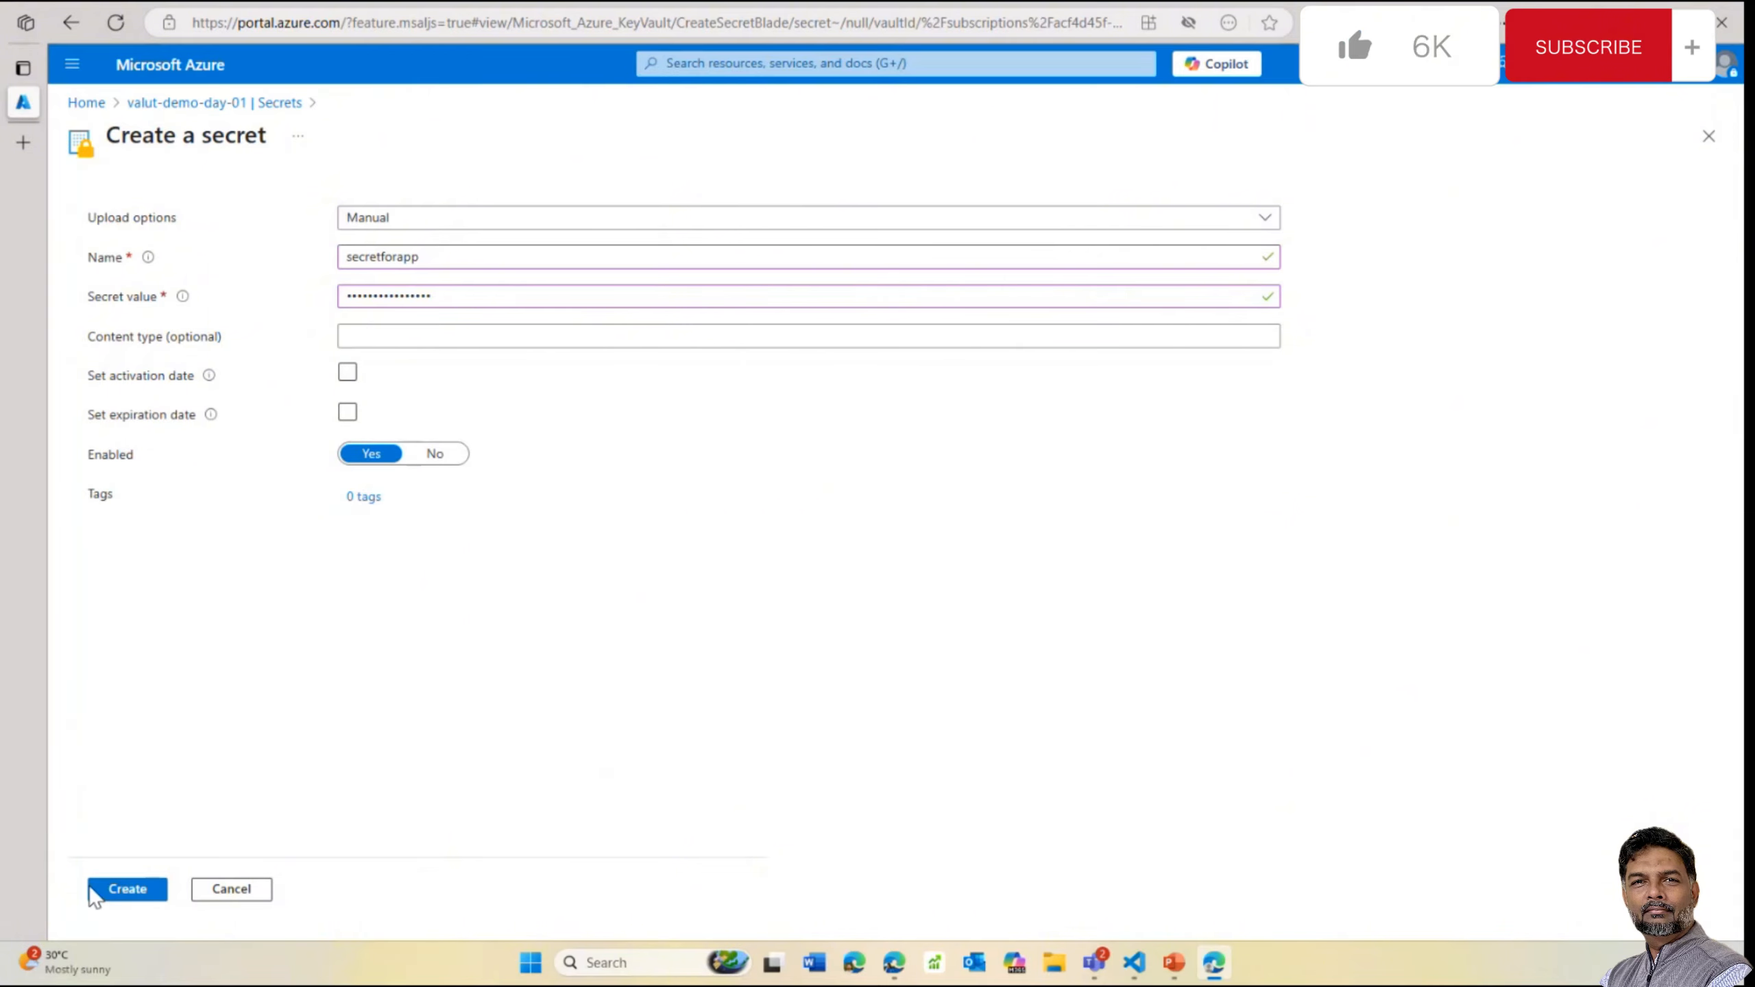
left_click(118, 892)
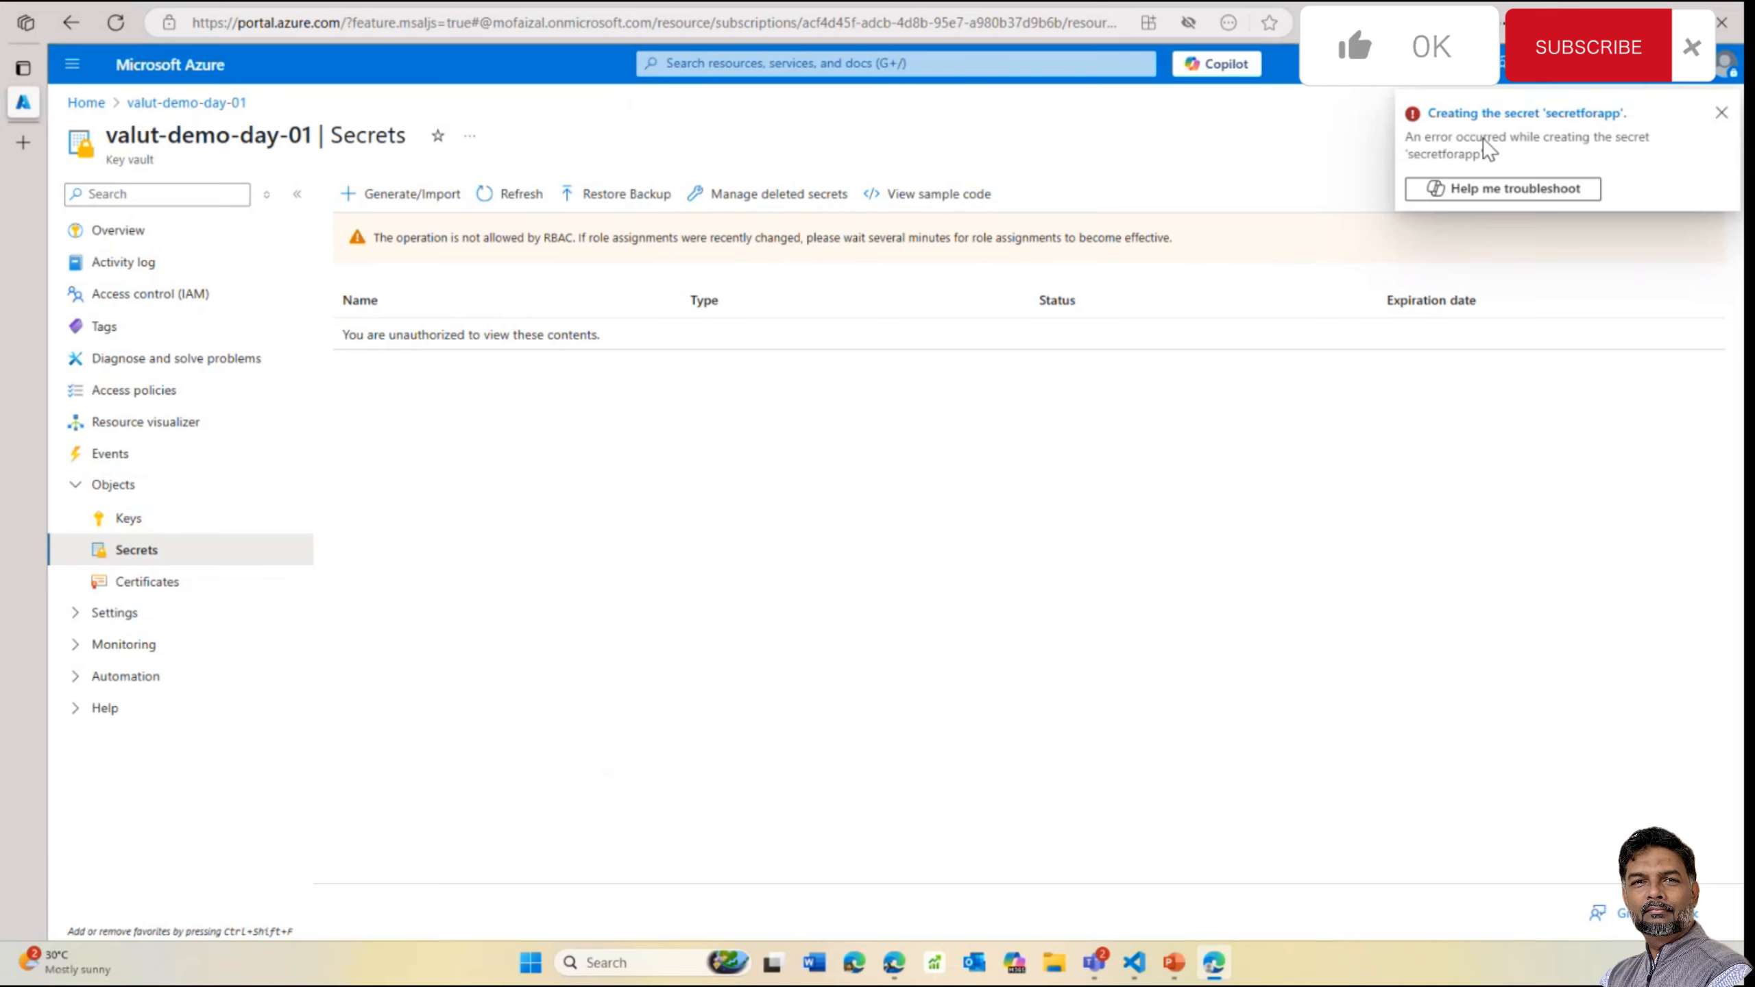
Dismiss the error, review the vault's IAM role assignments, and return to Secrets
left_click(1722, 112)
left_click(195, 295)
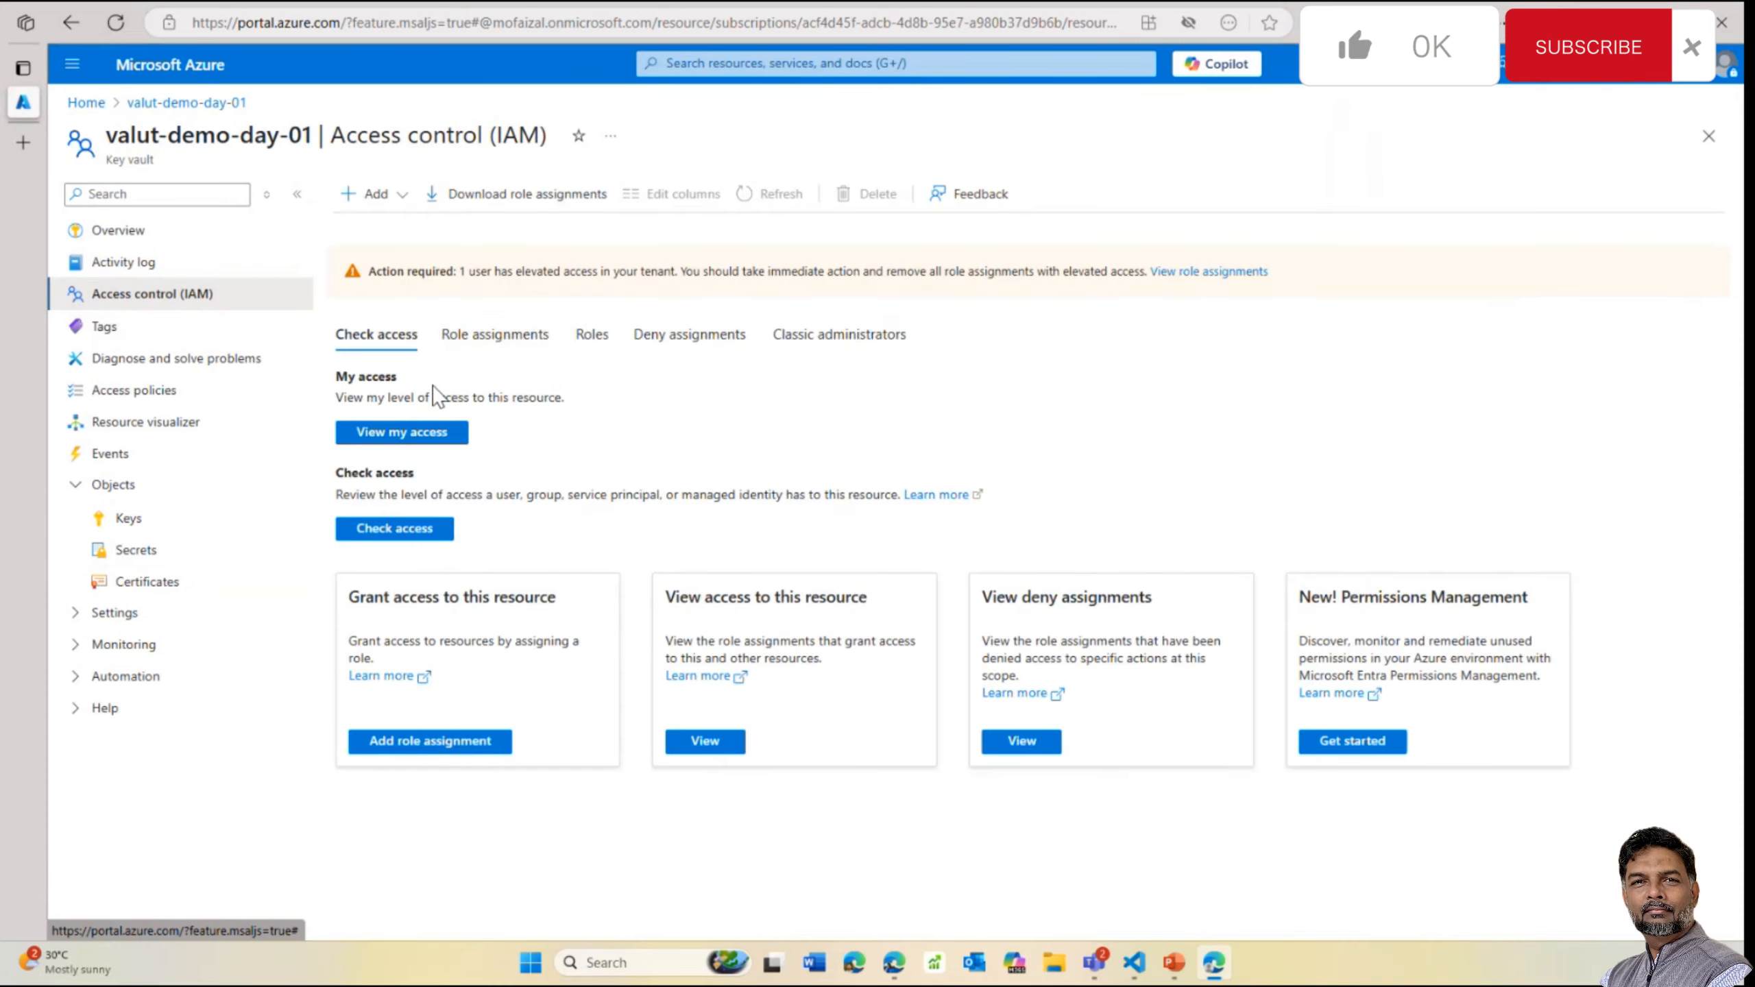
left_click(450, 354)
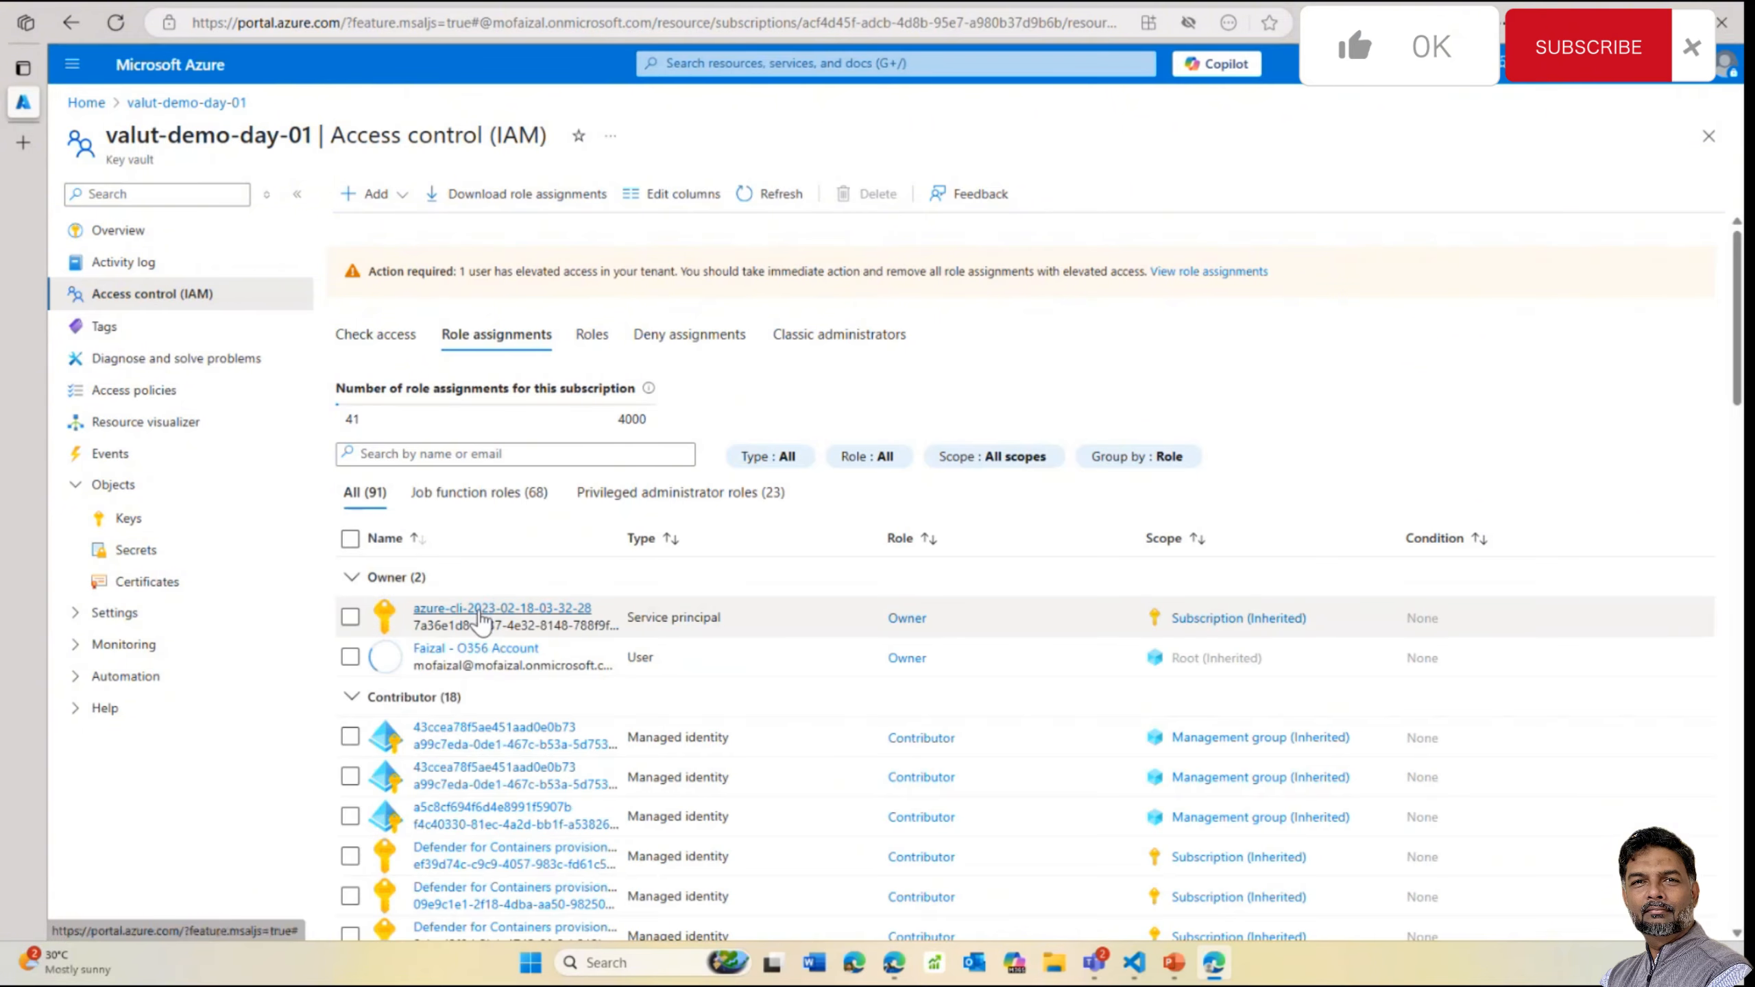
scroll(530, 467, "down", 3)
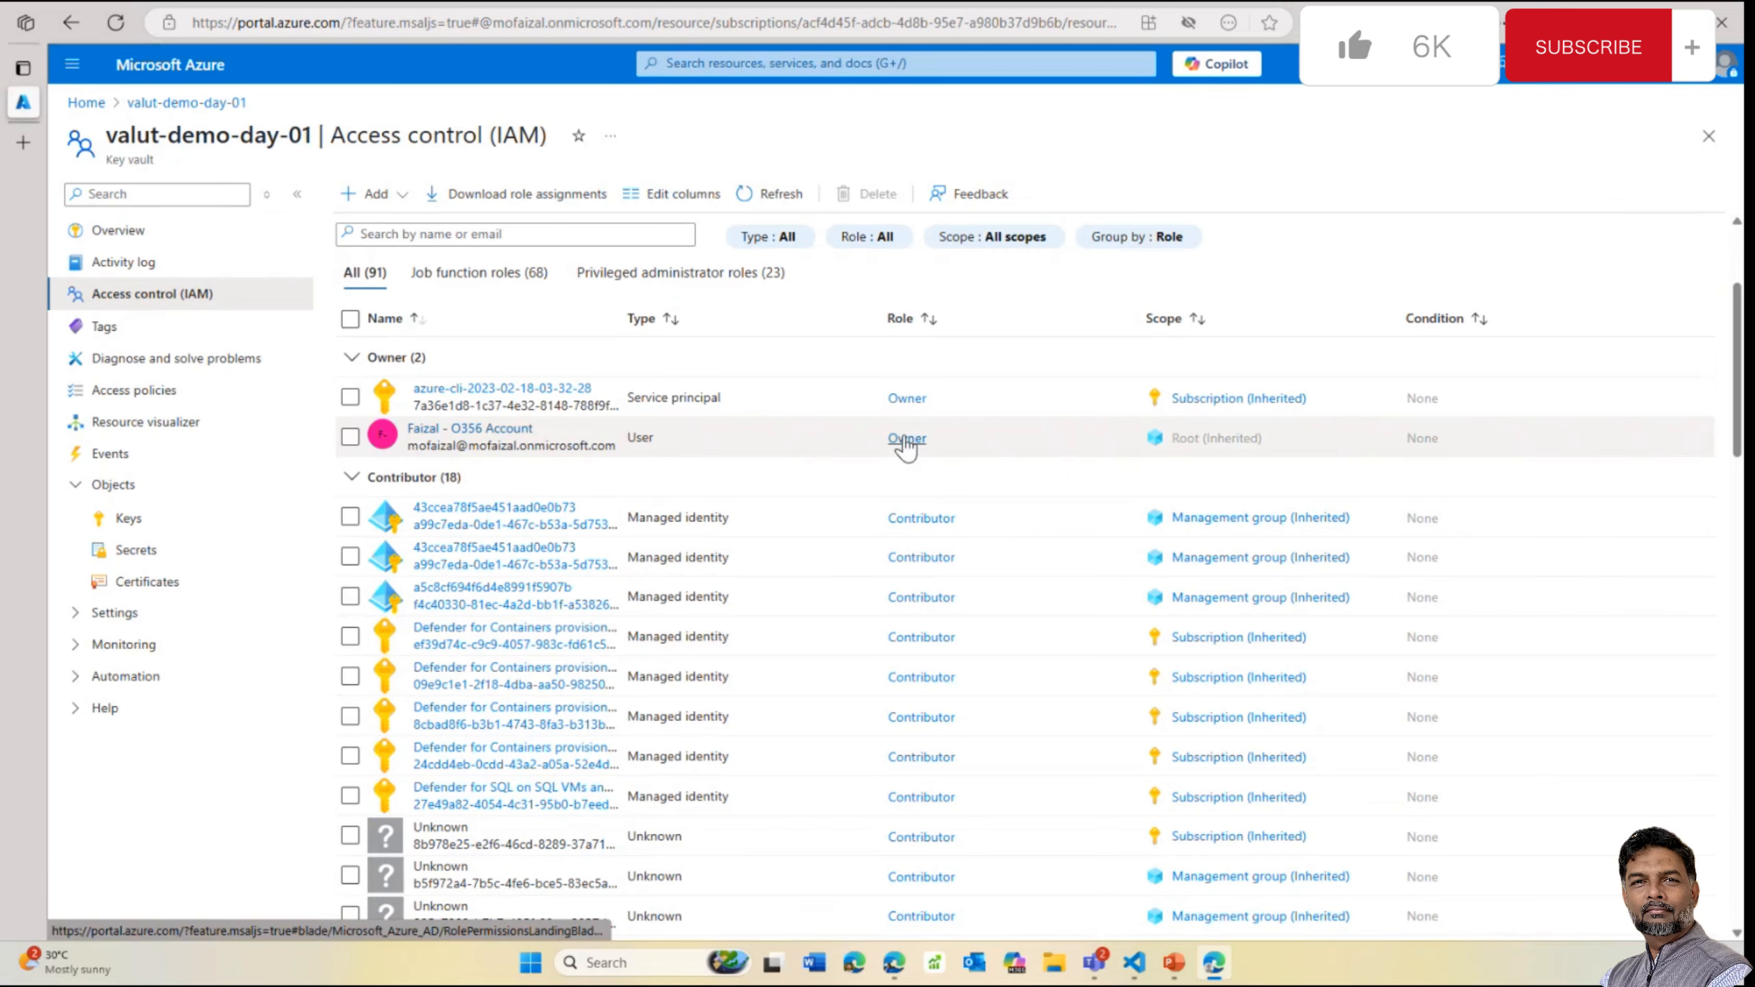
scroll(907, 448, "up", 3)
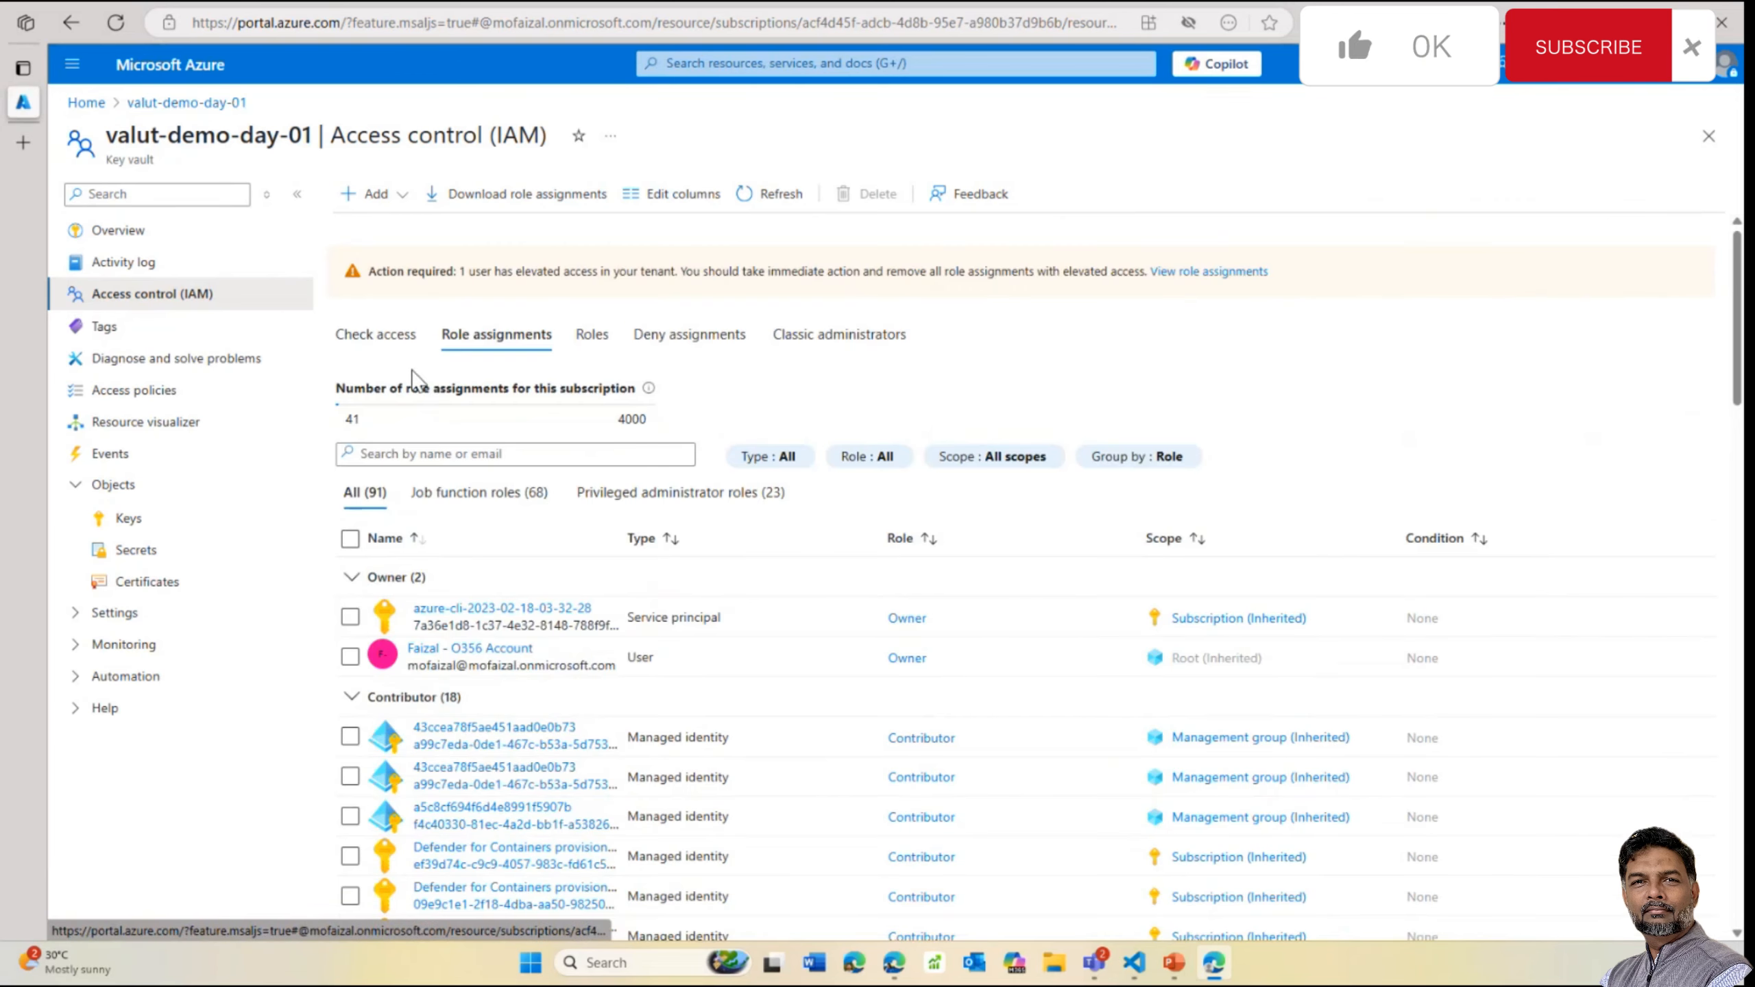
left_click(142, 549)
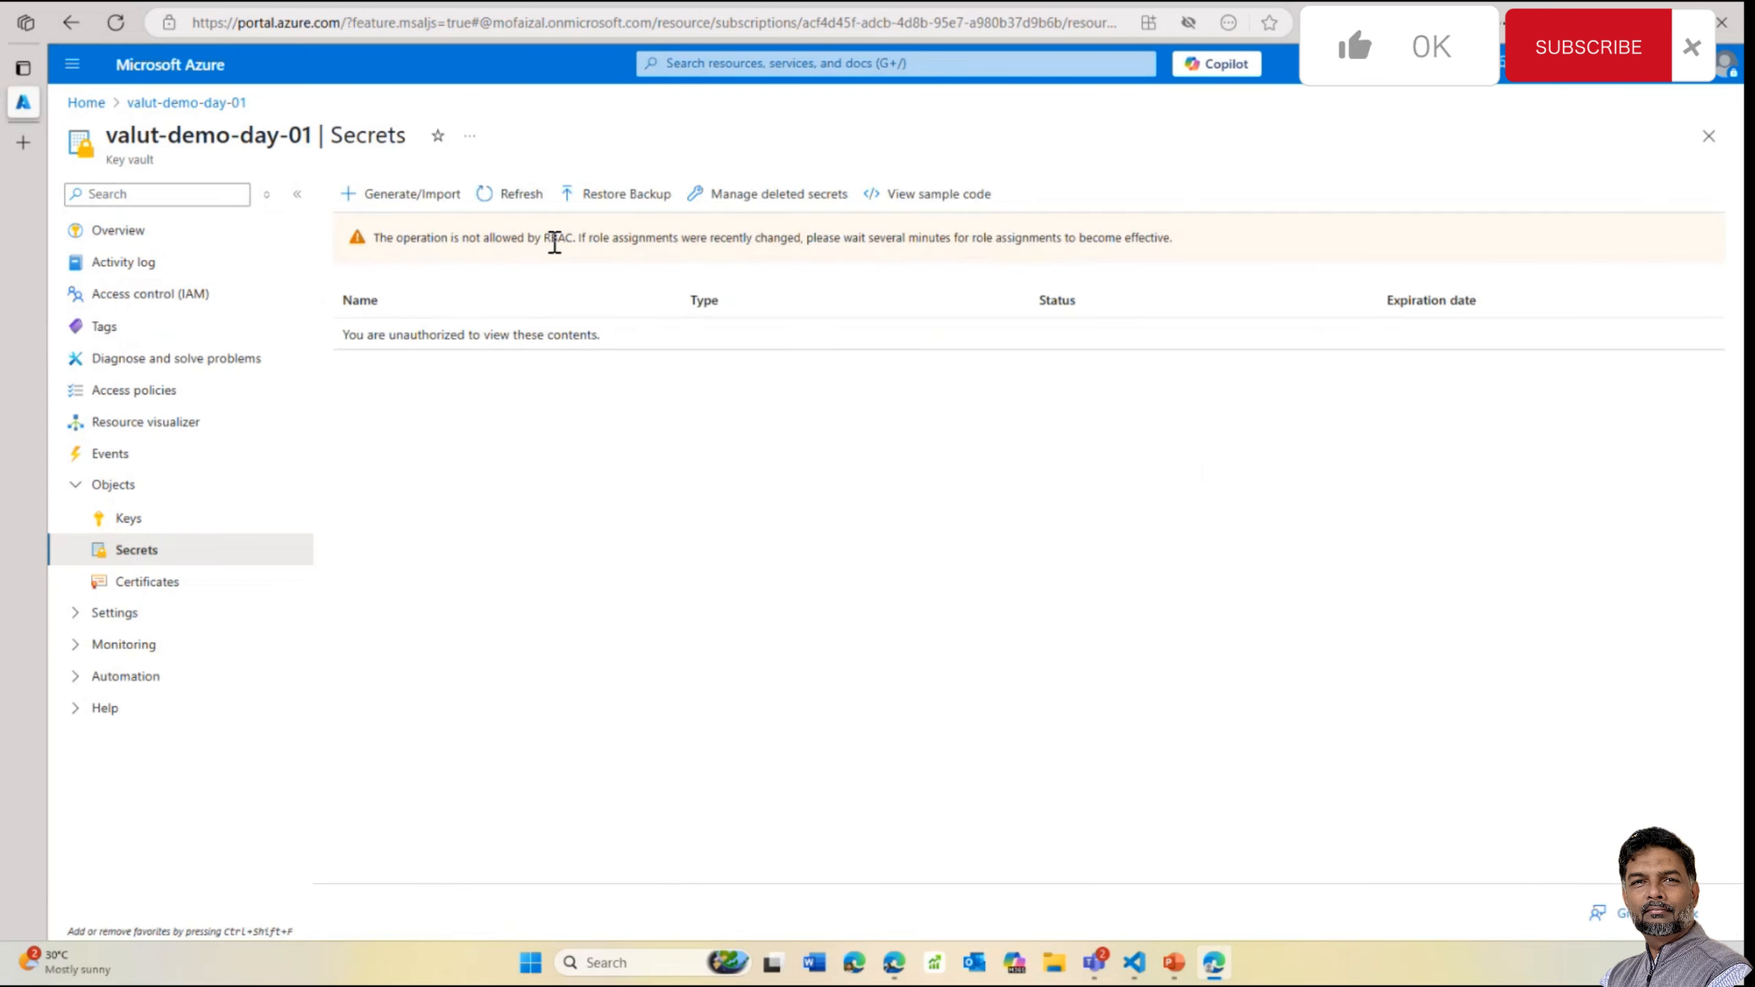
left_click_drag(574, 241, 345, 230)
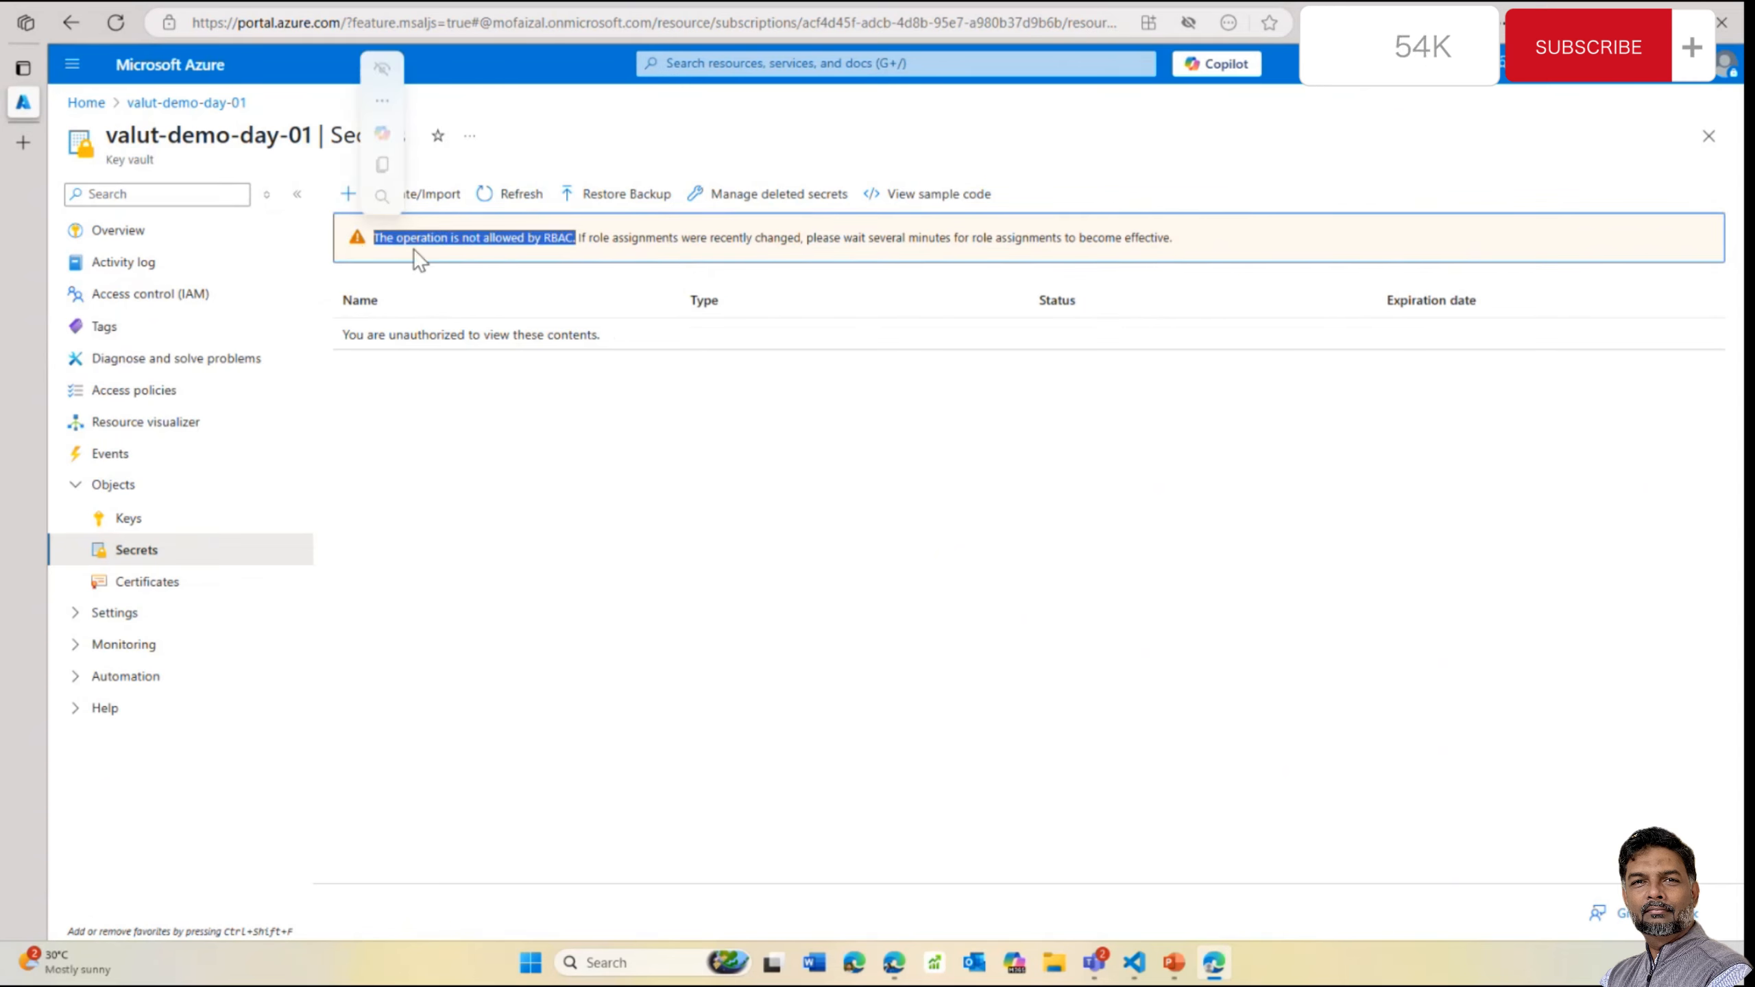
left_click(656, 277)
left_click_drag(579, 239, 1160, 239)
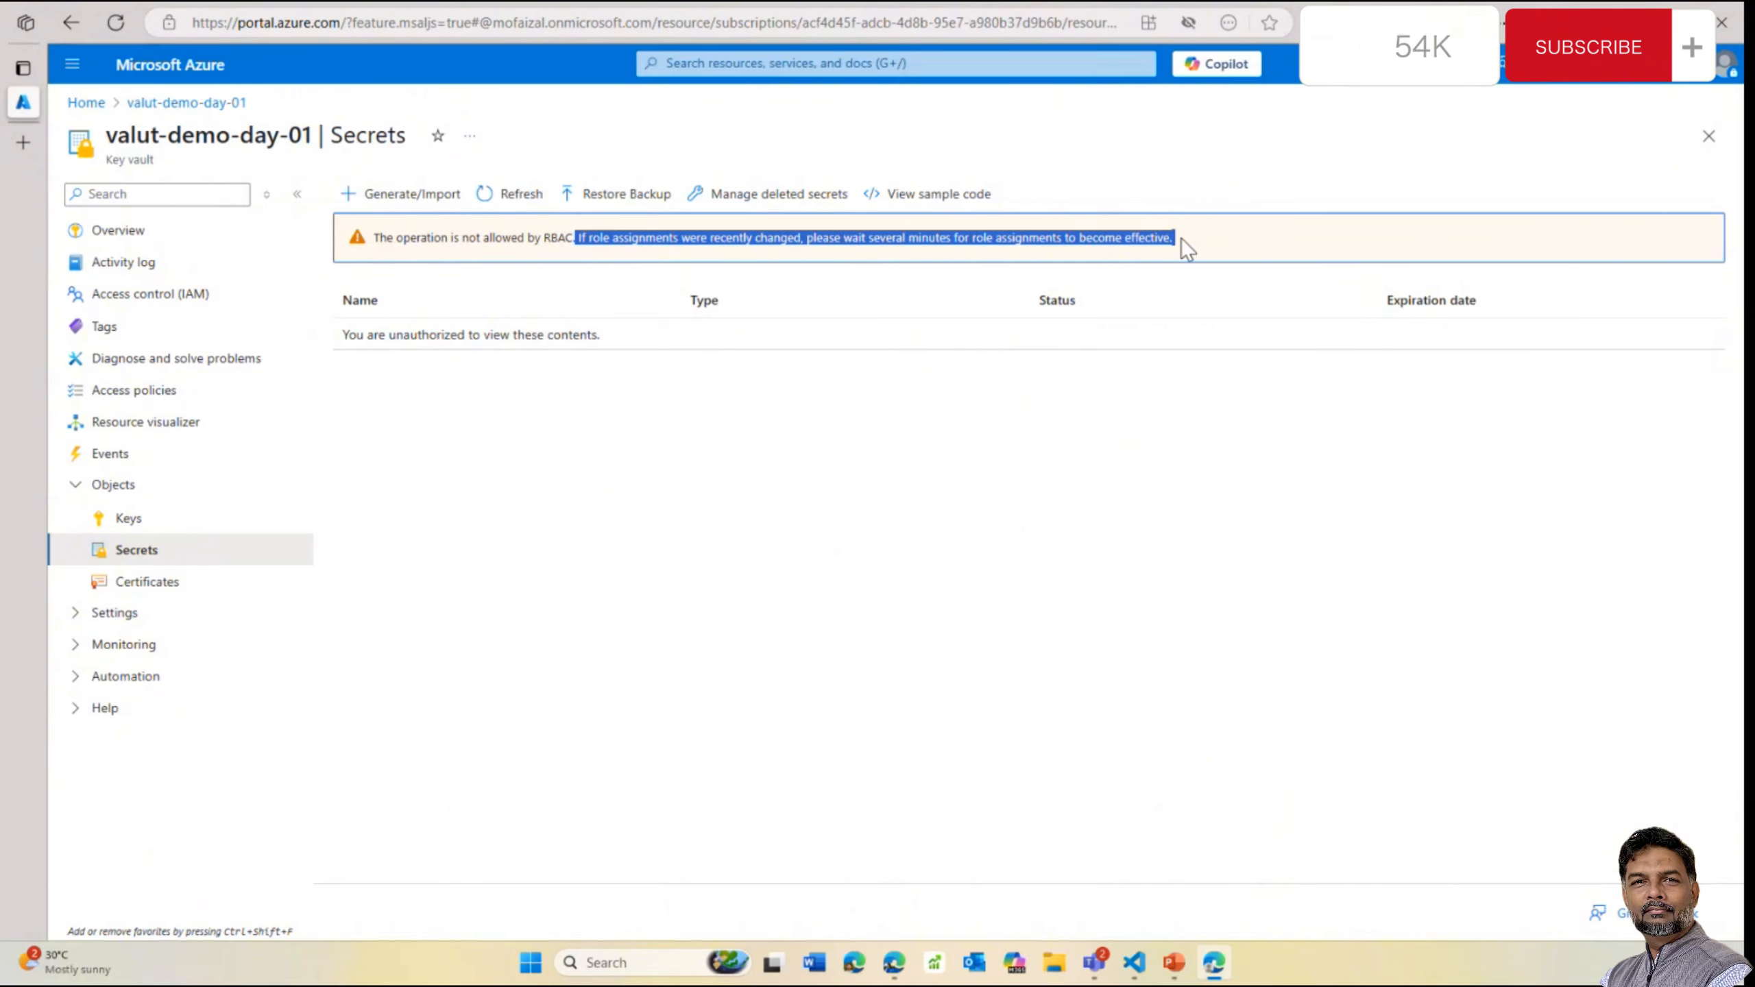
left_click(882, 403)
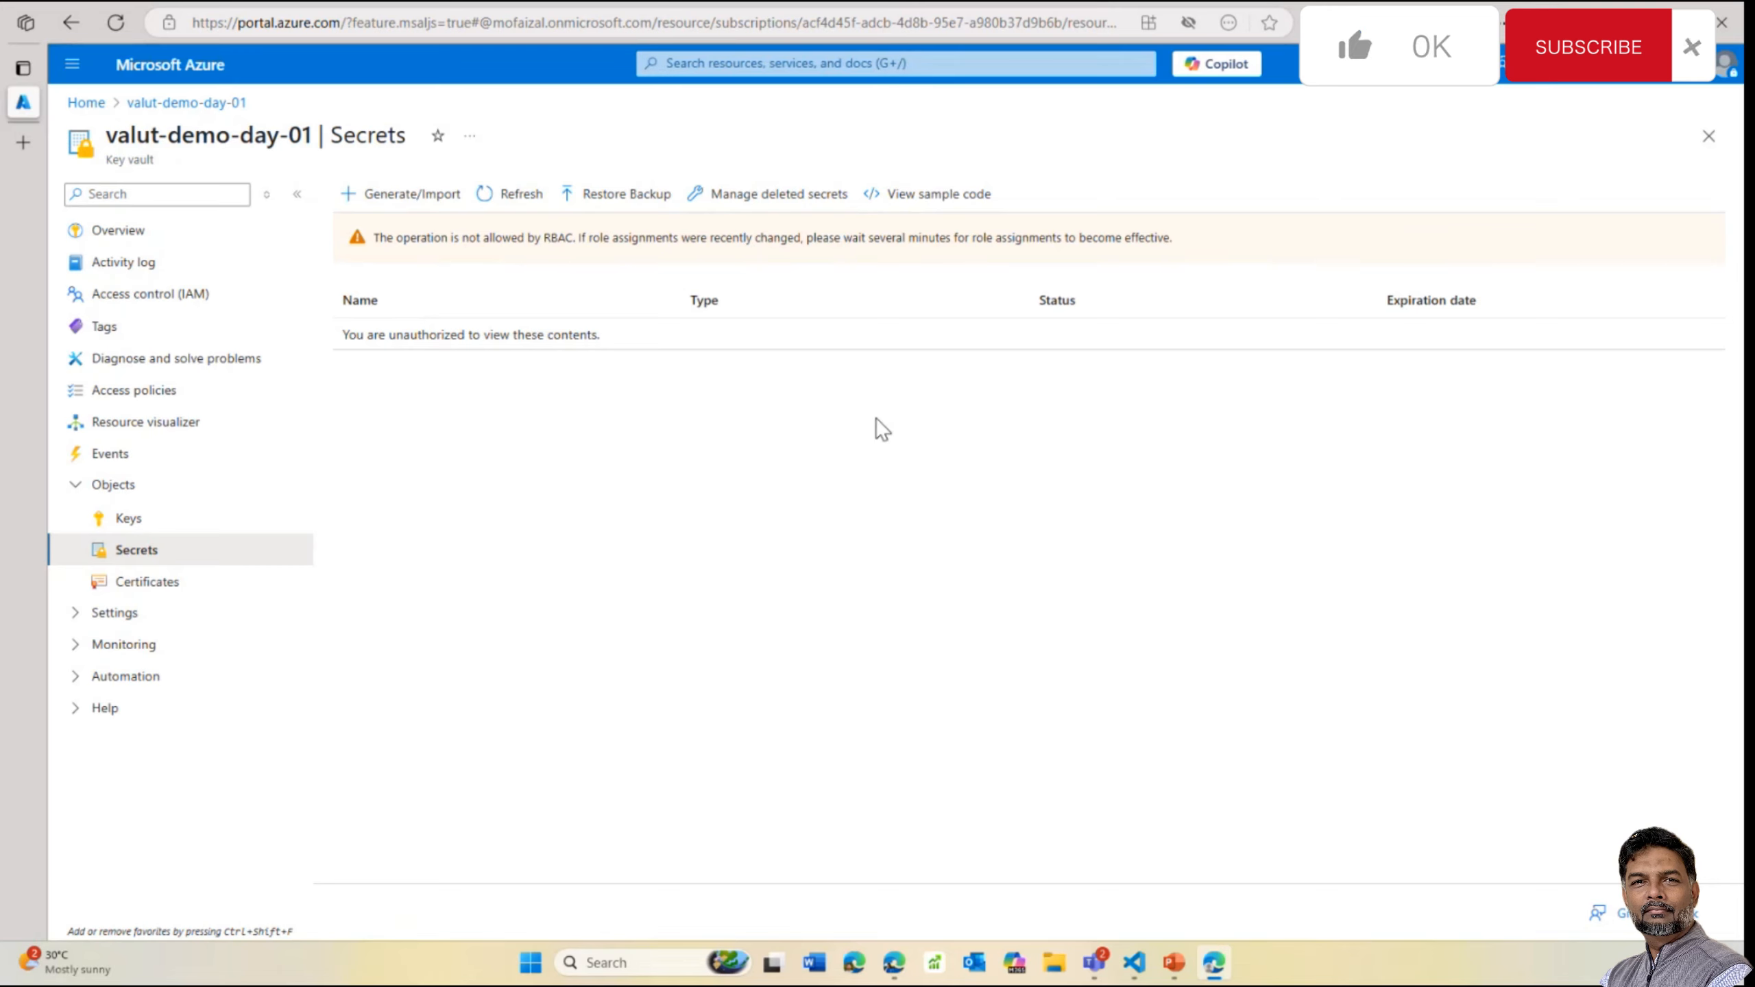
Check Access policies, then view Access configuration showing the Azure role-based access control model
left_click(127, 392)
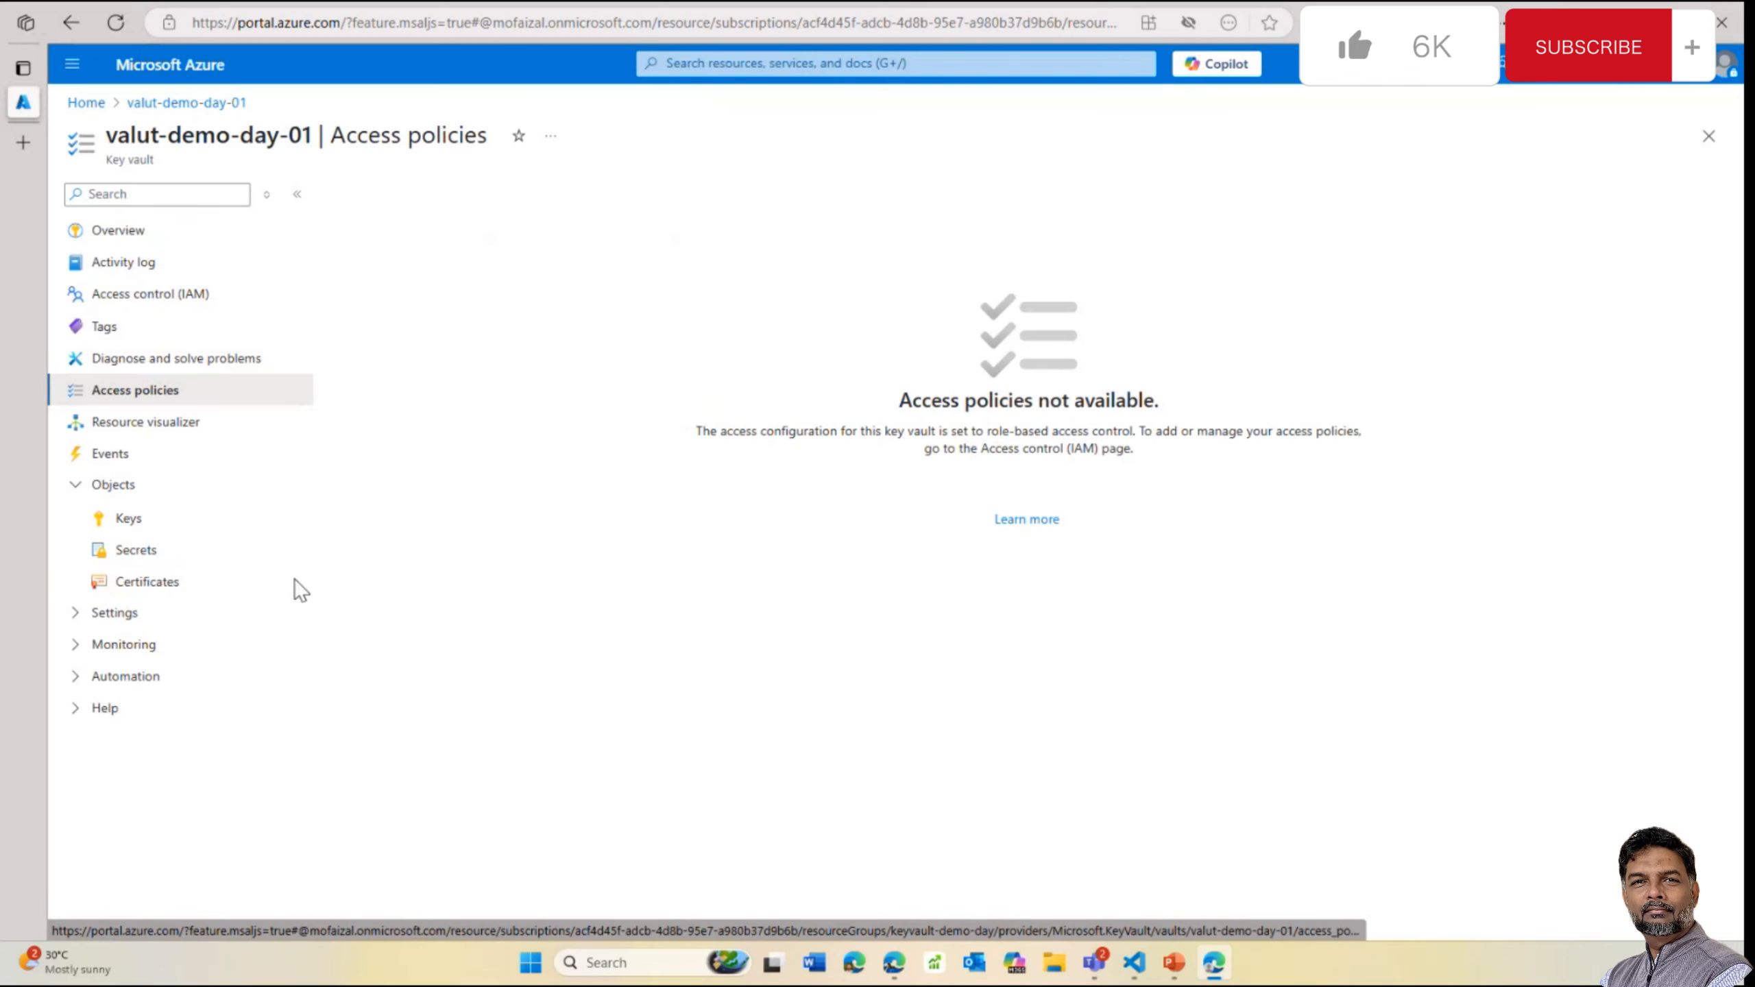
left_click(90, 614)
left_click(161, 649)
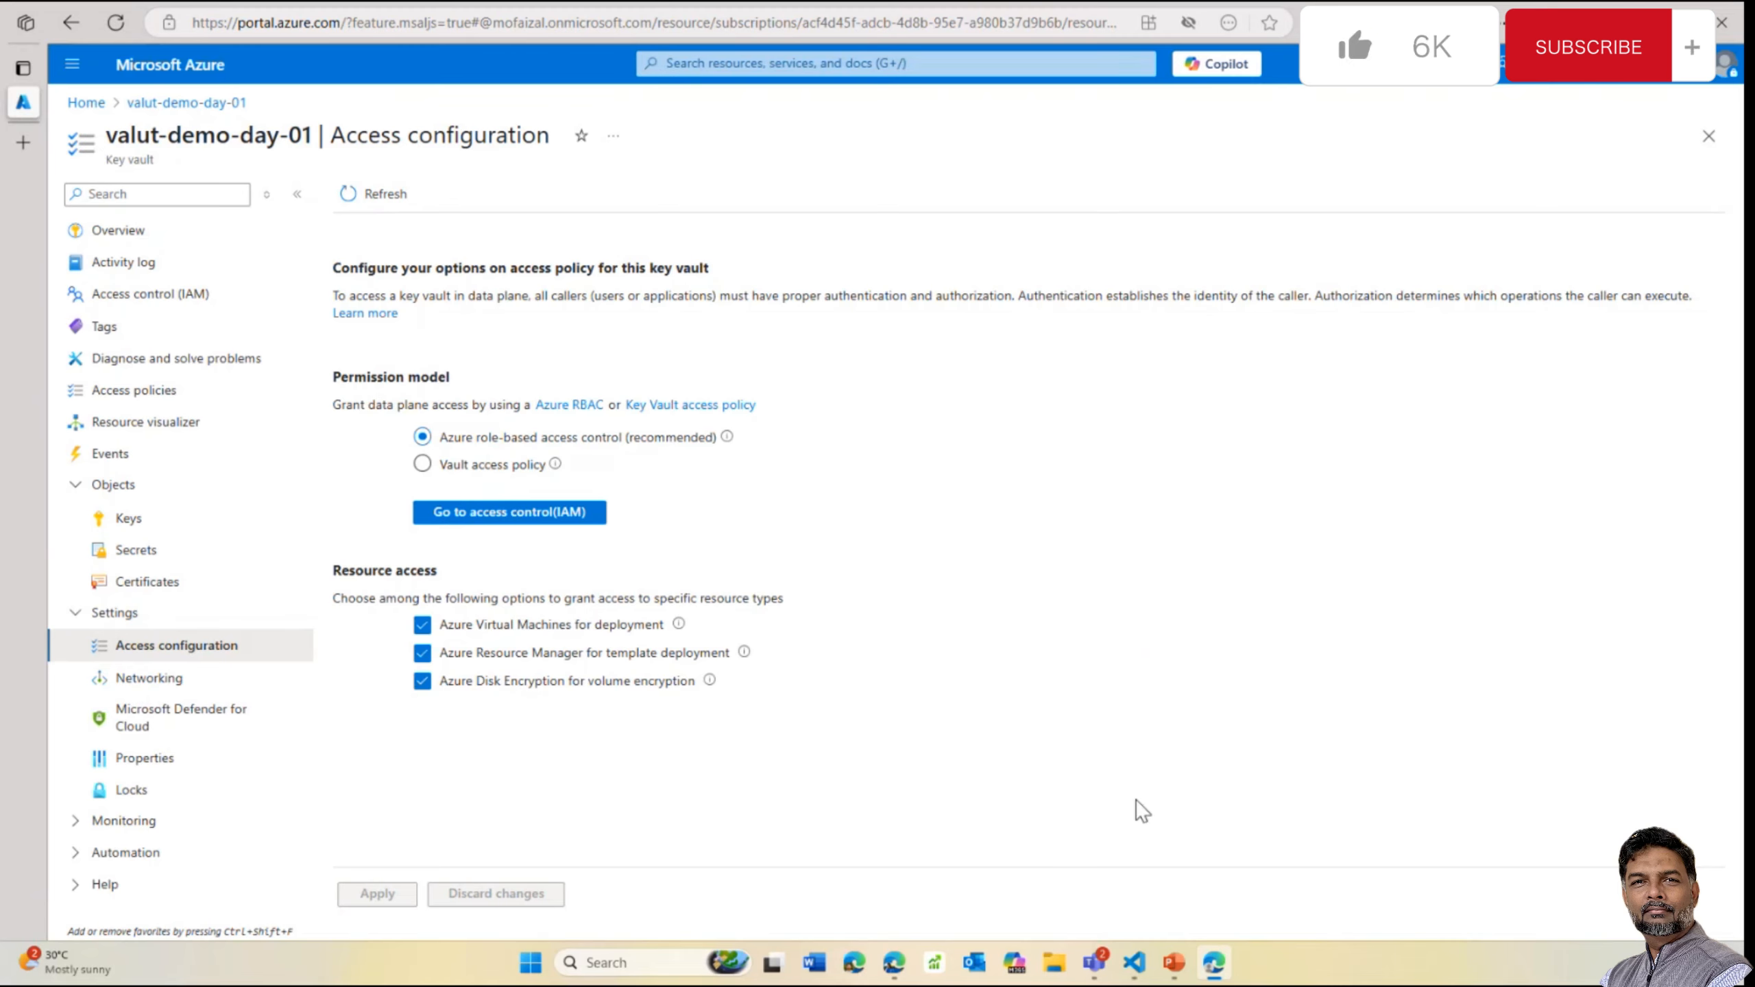
mouse_move(1173, 963)
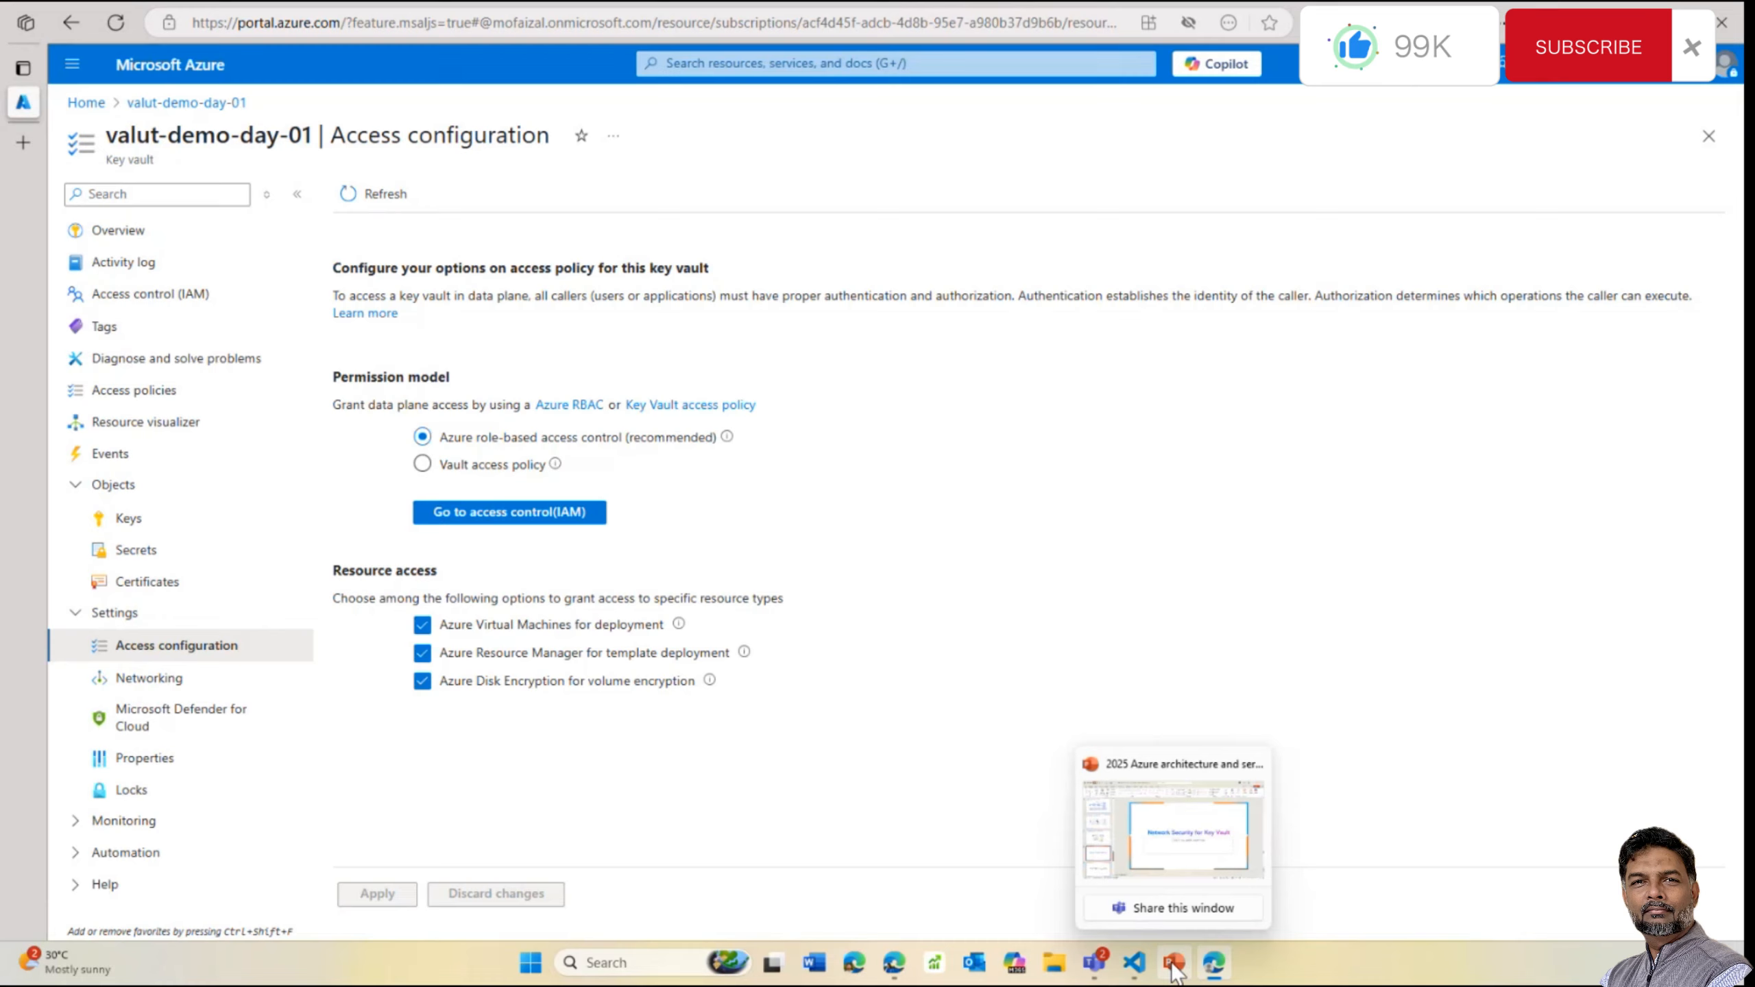
left_click(1178, 864)
left_click_drag(293, 698, 260, 241)
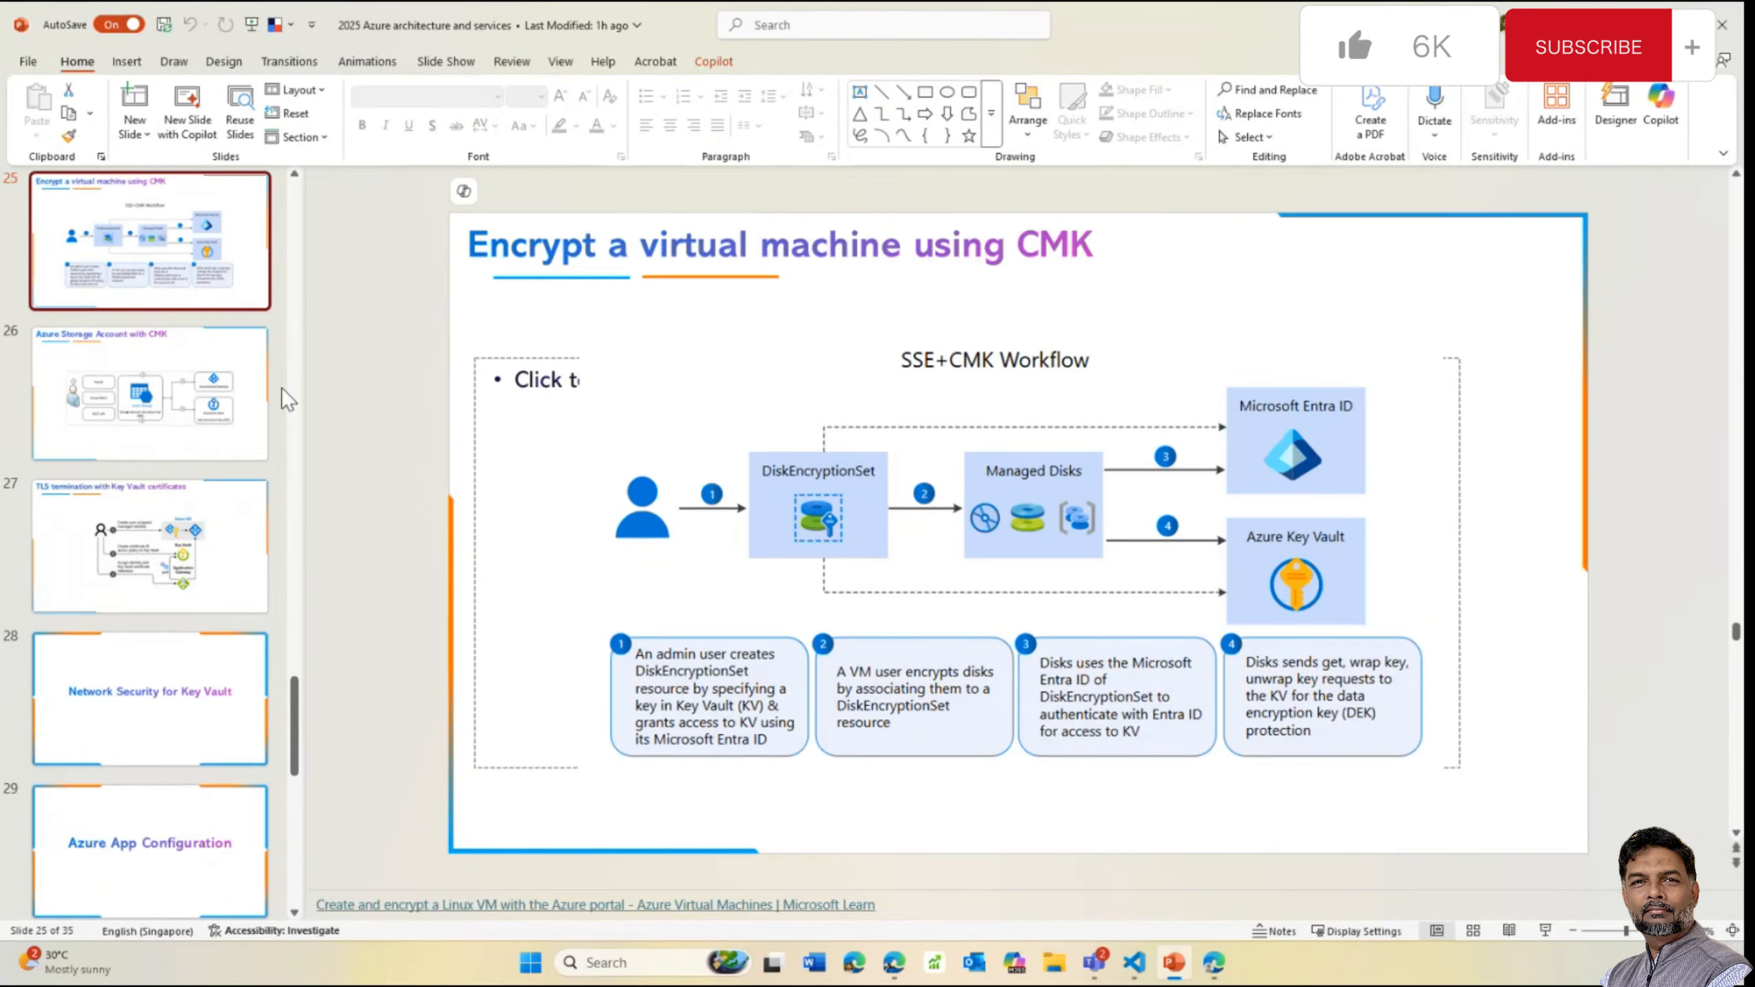
scroll(304, 366, "up", 20)
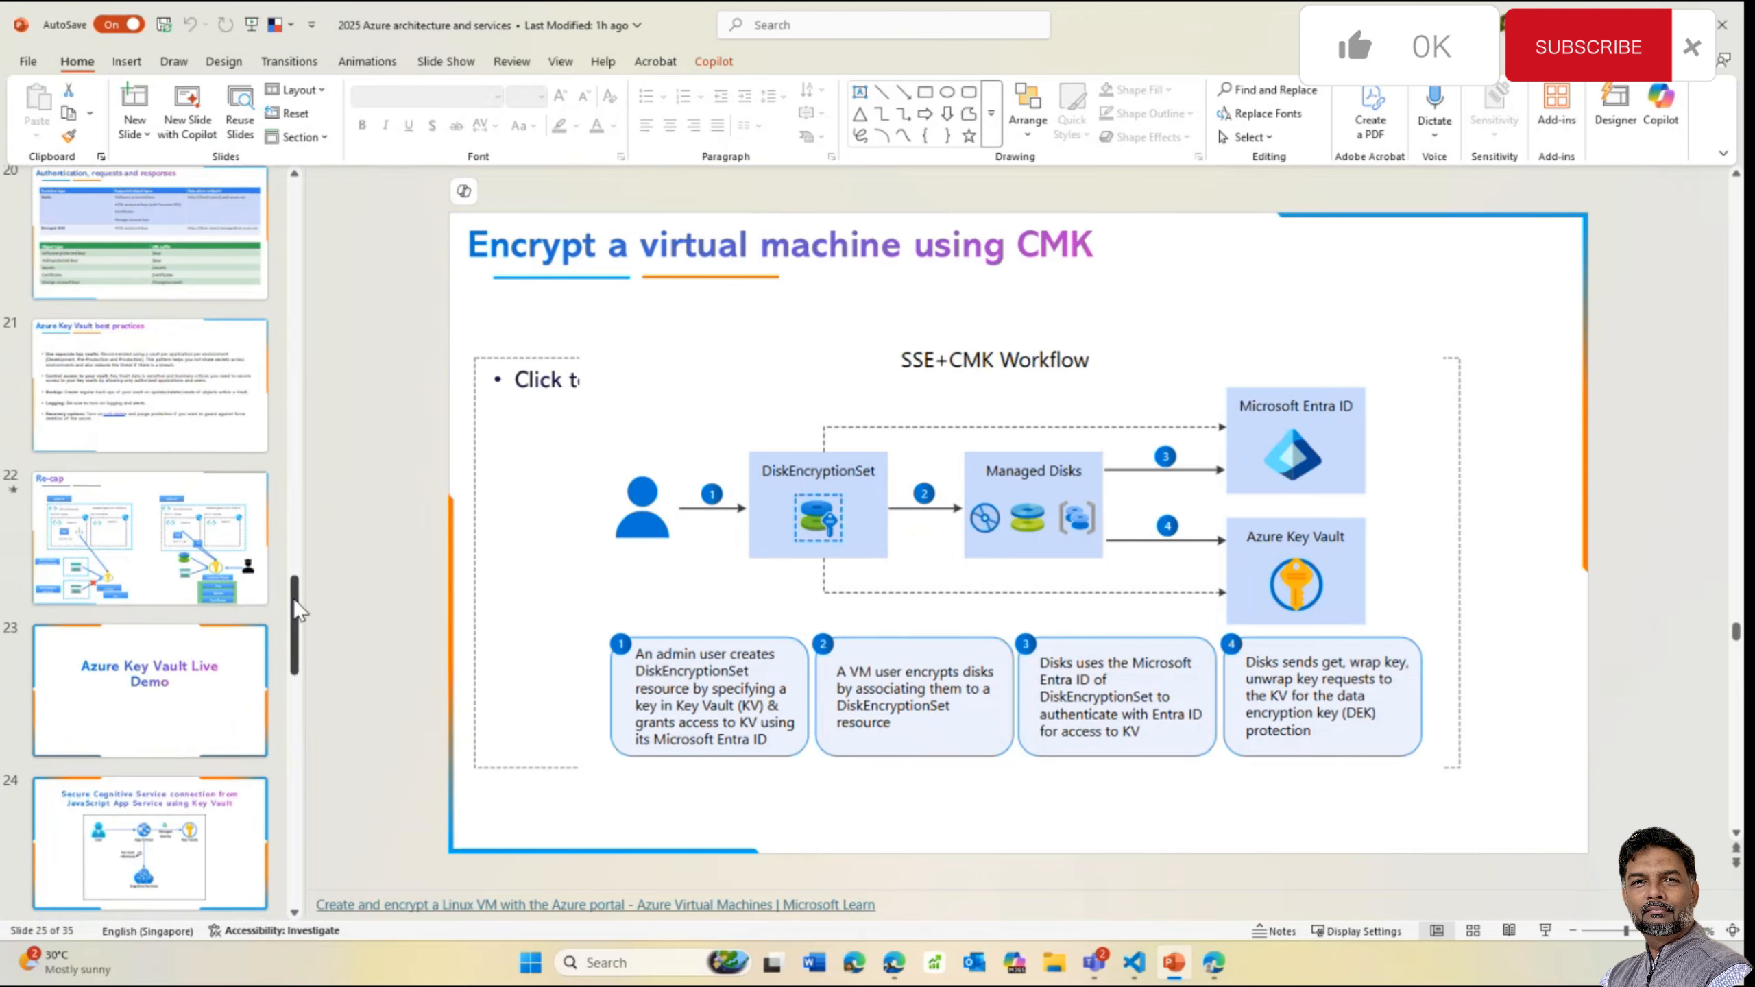
scroll(281, 254, "up", 1)
left_click(249, 291)
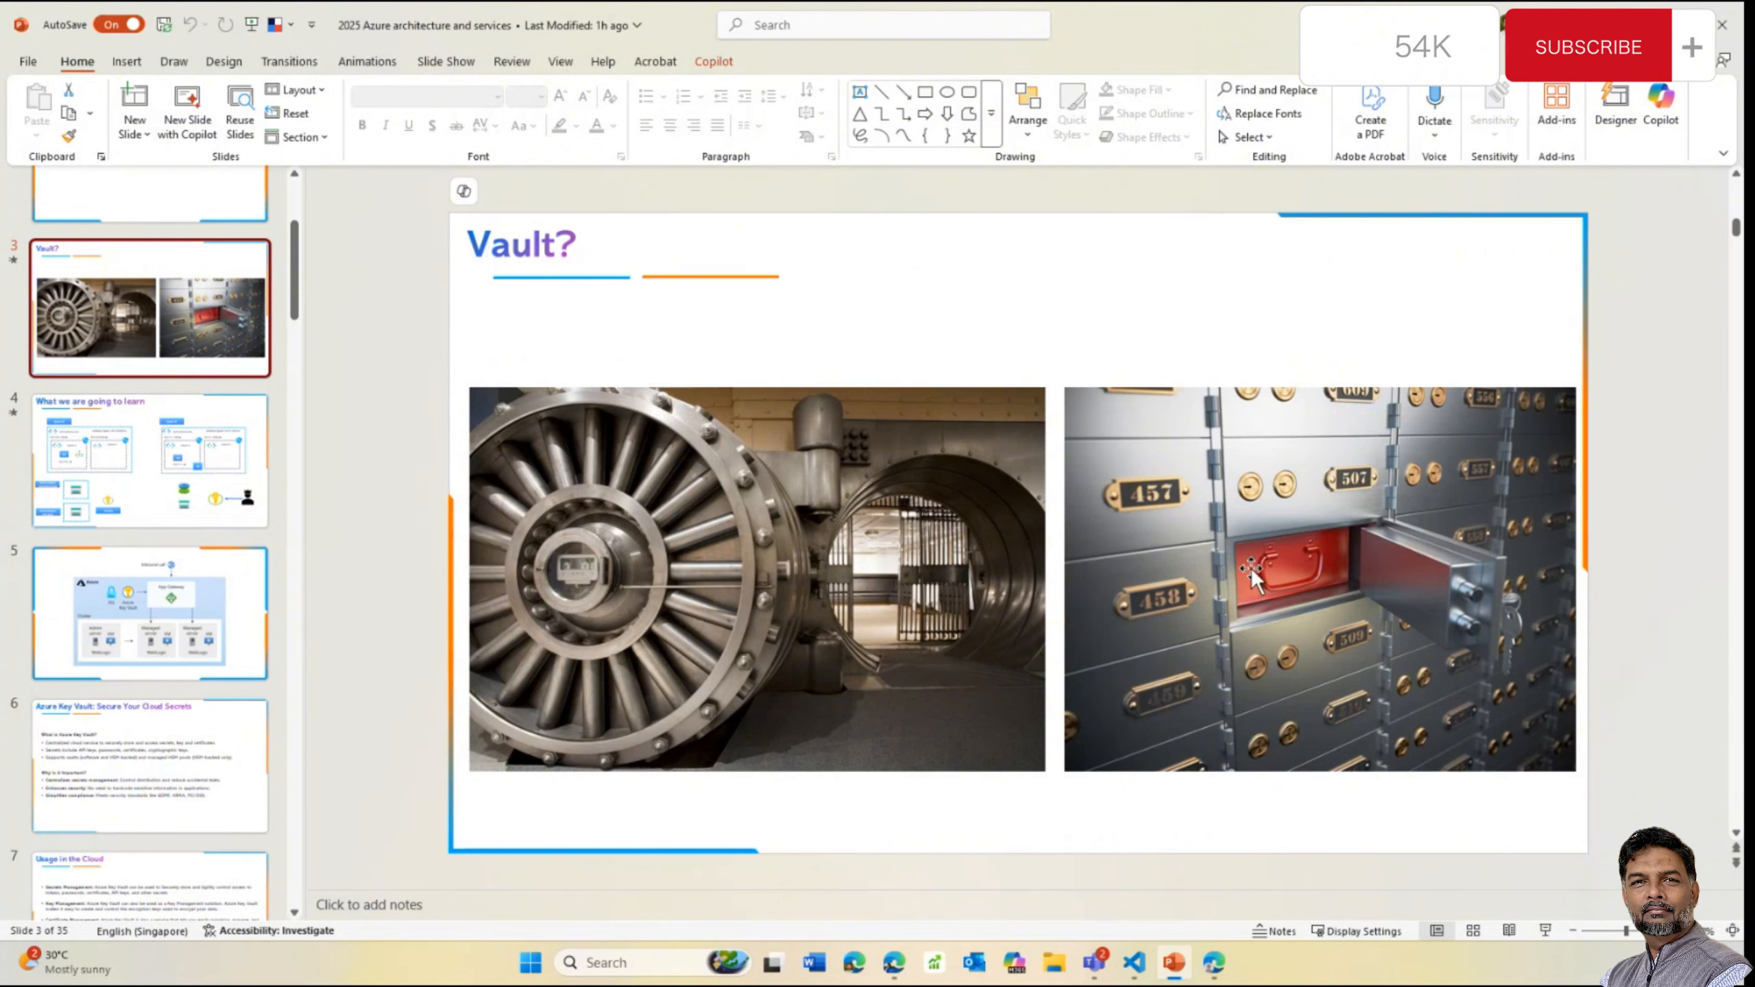
key("Down")
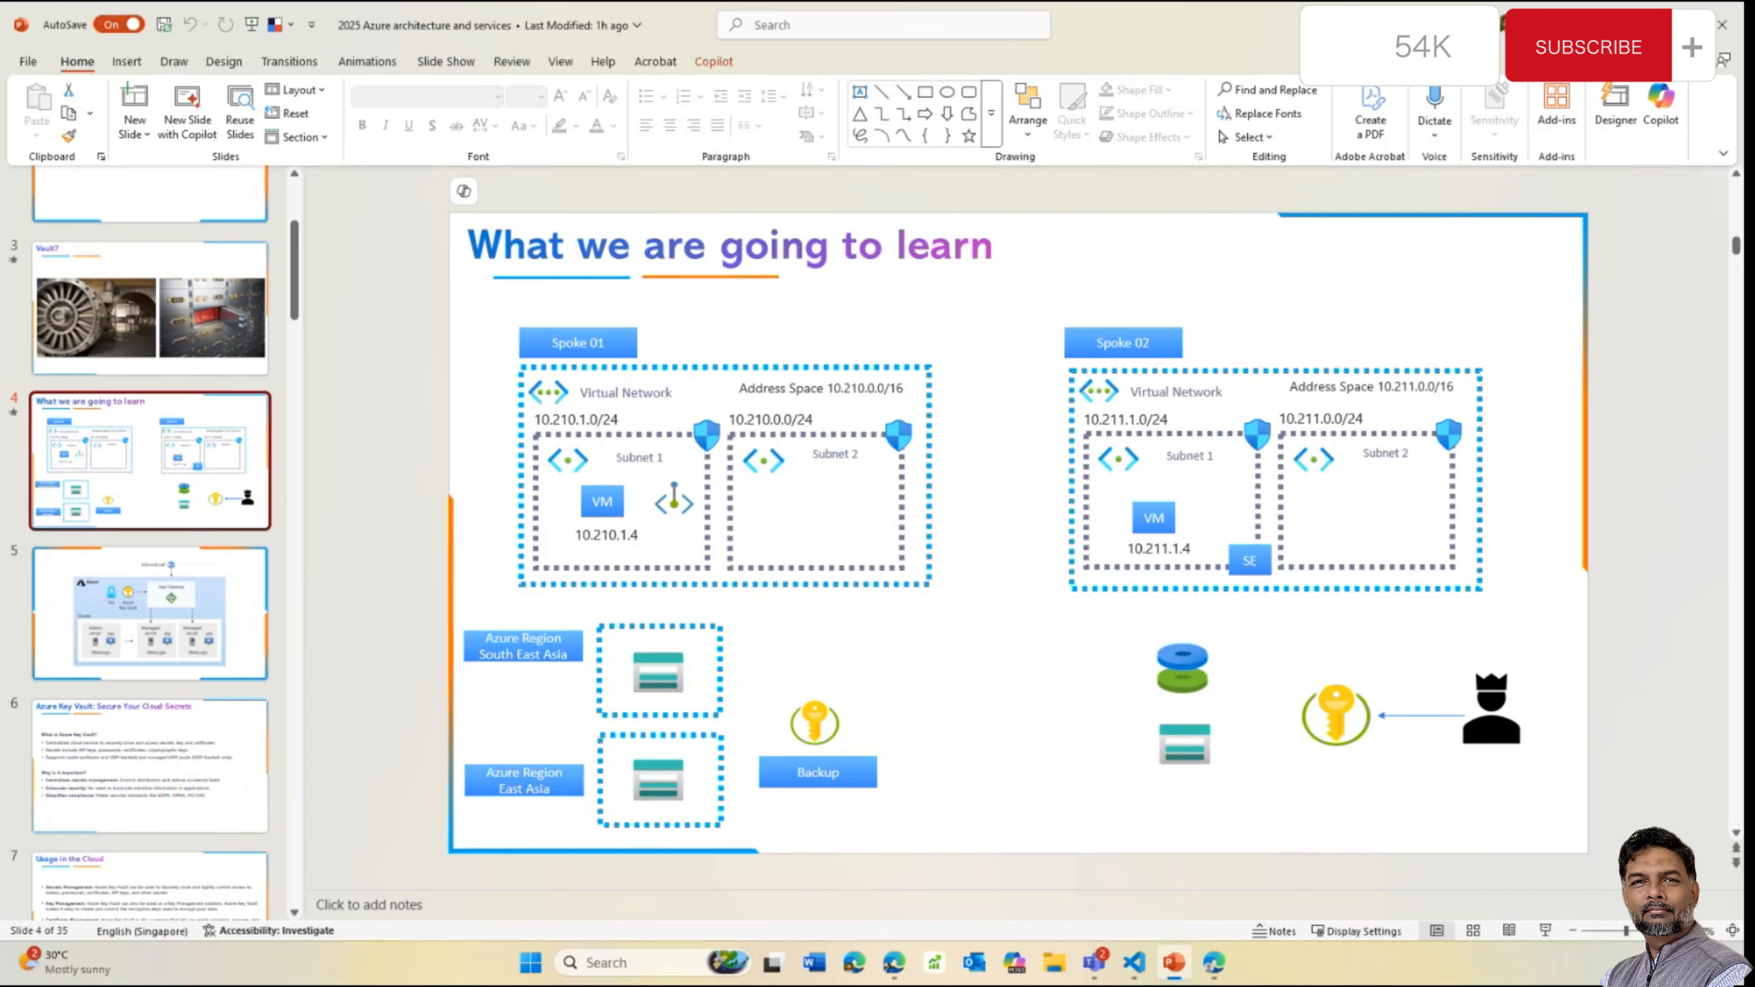
left_click(1634, 25)
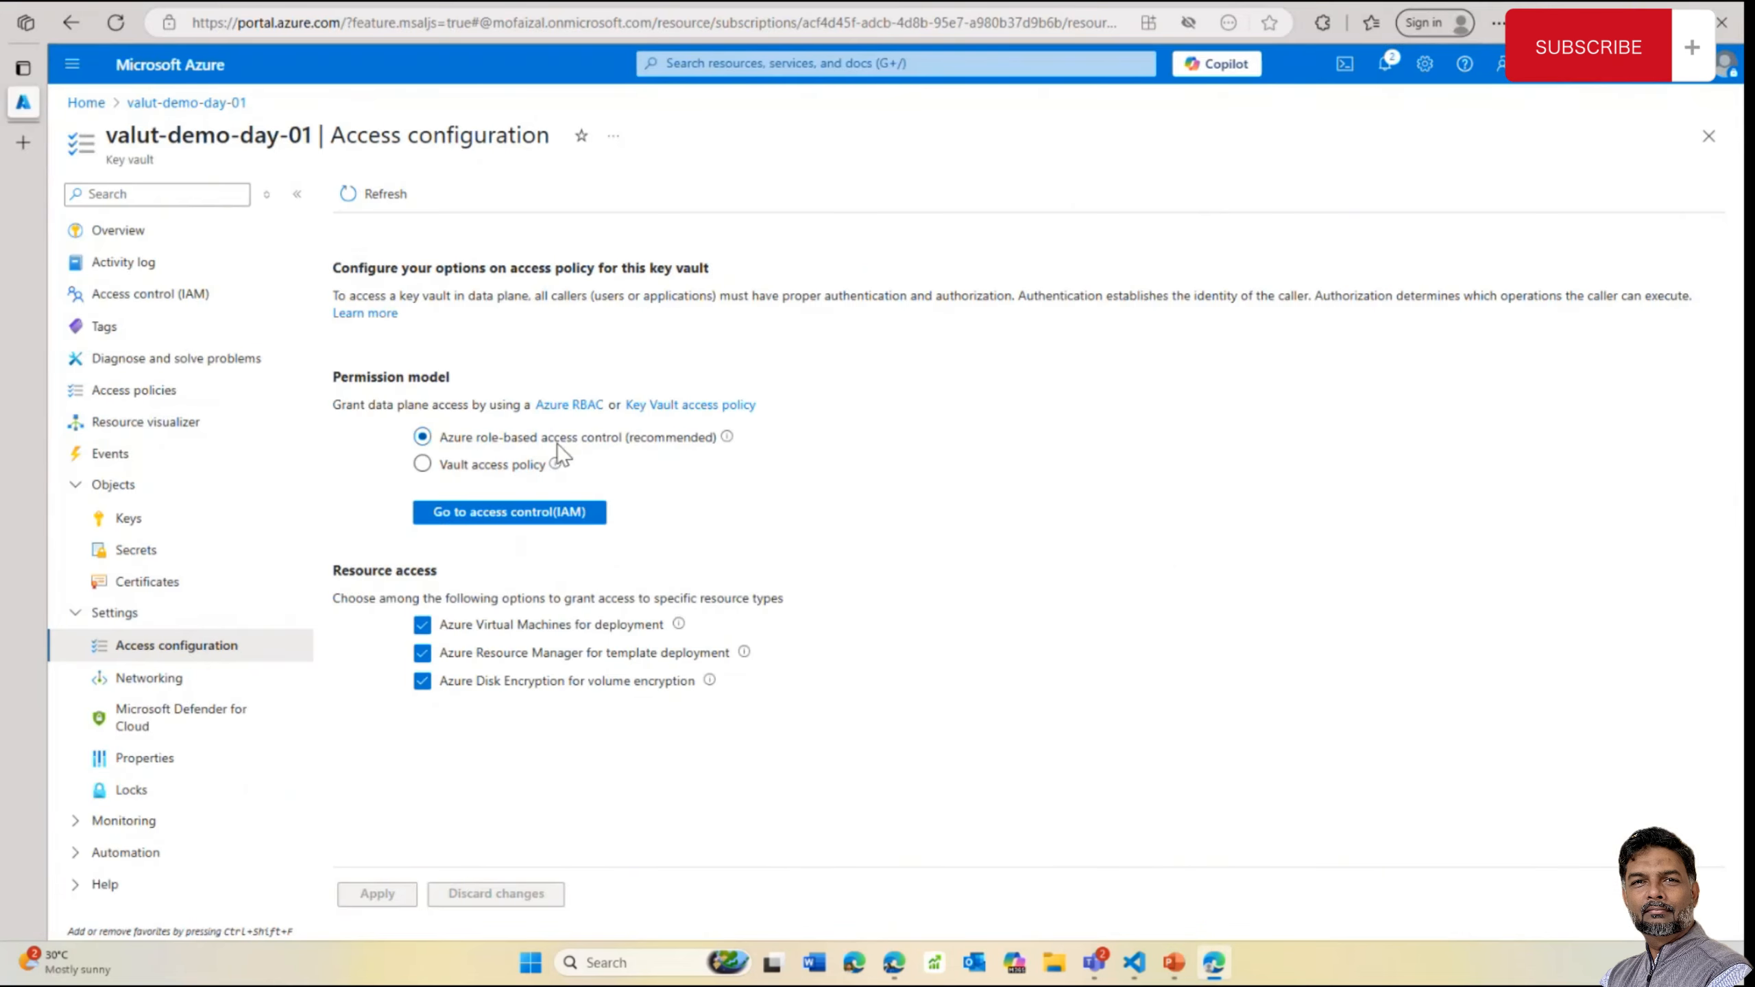
From the vault's IAM role assignments, begin adding a new role assignment
left_click(543, 510)
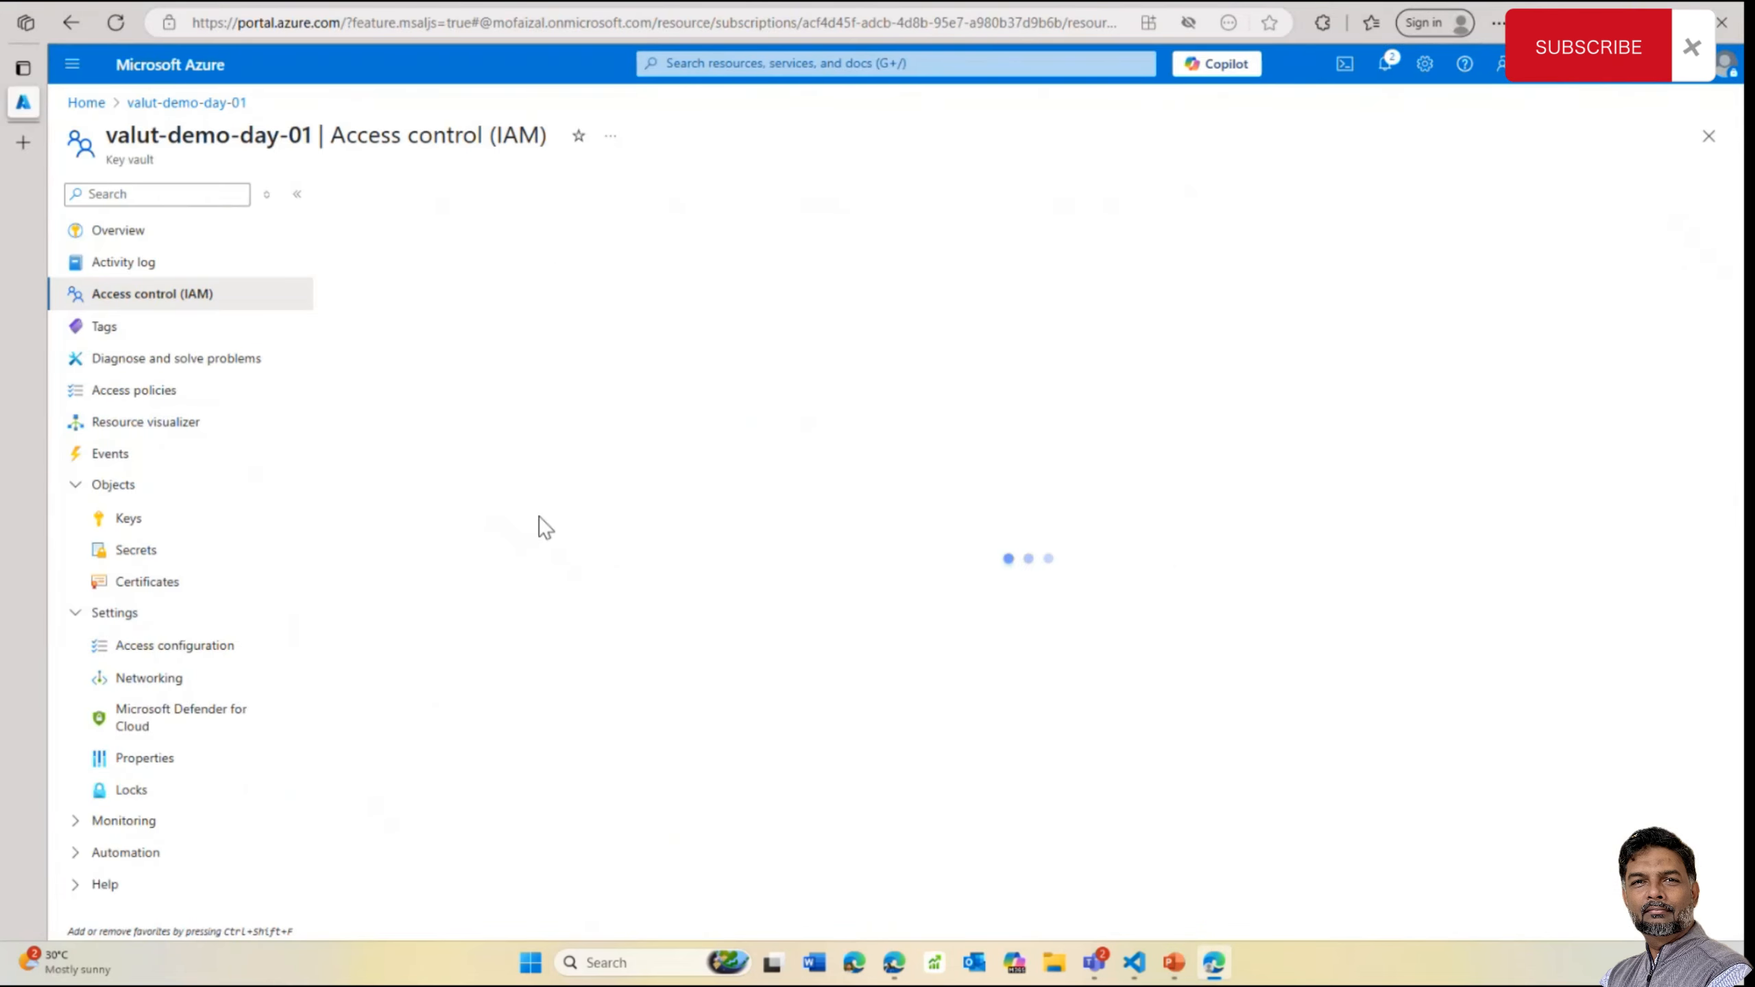
left_click(494, 335)
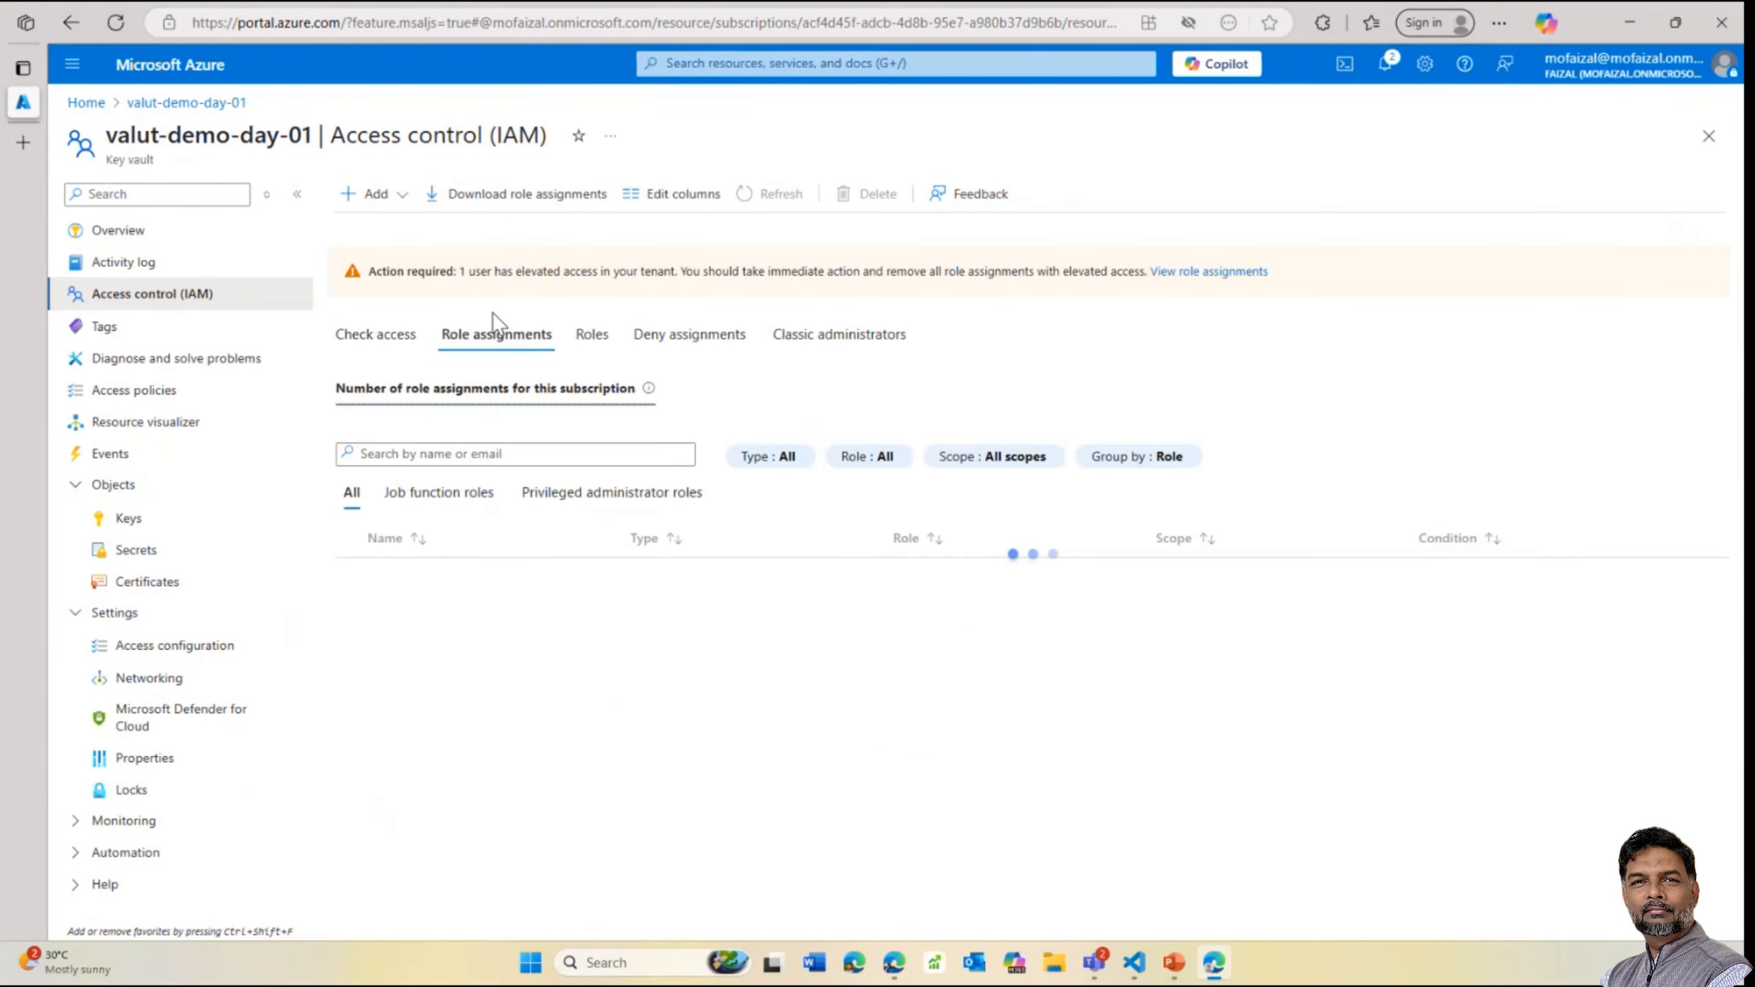
left_click(379, 193)
left_click(385, 230)
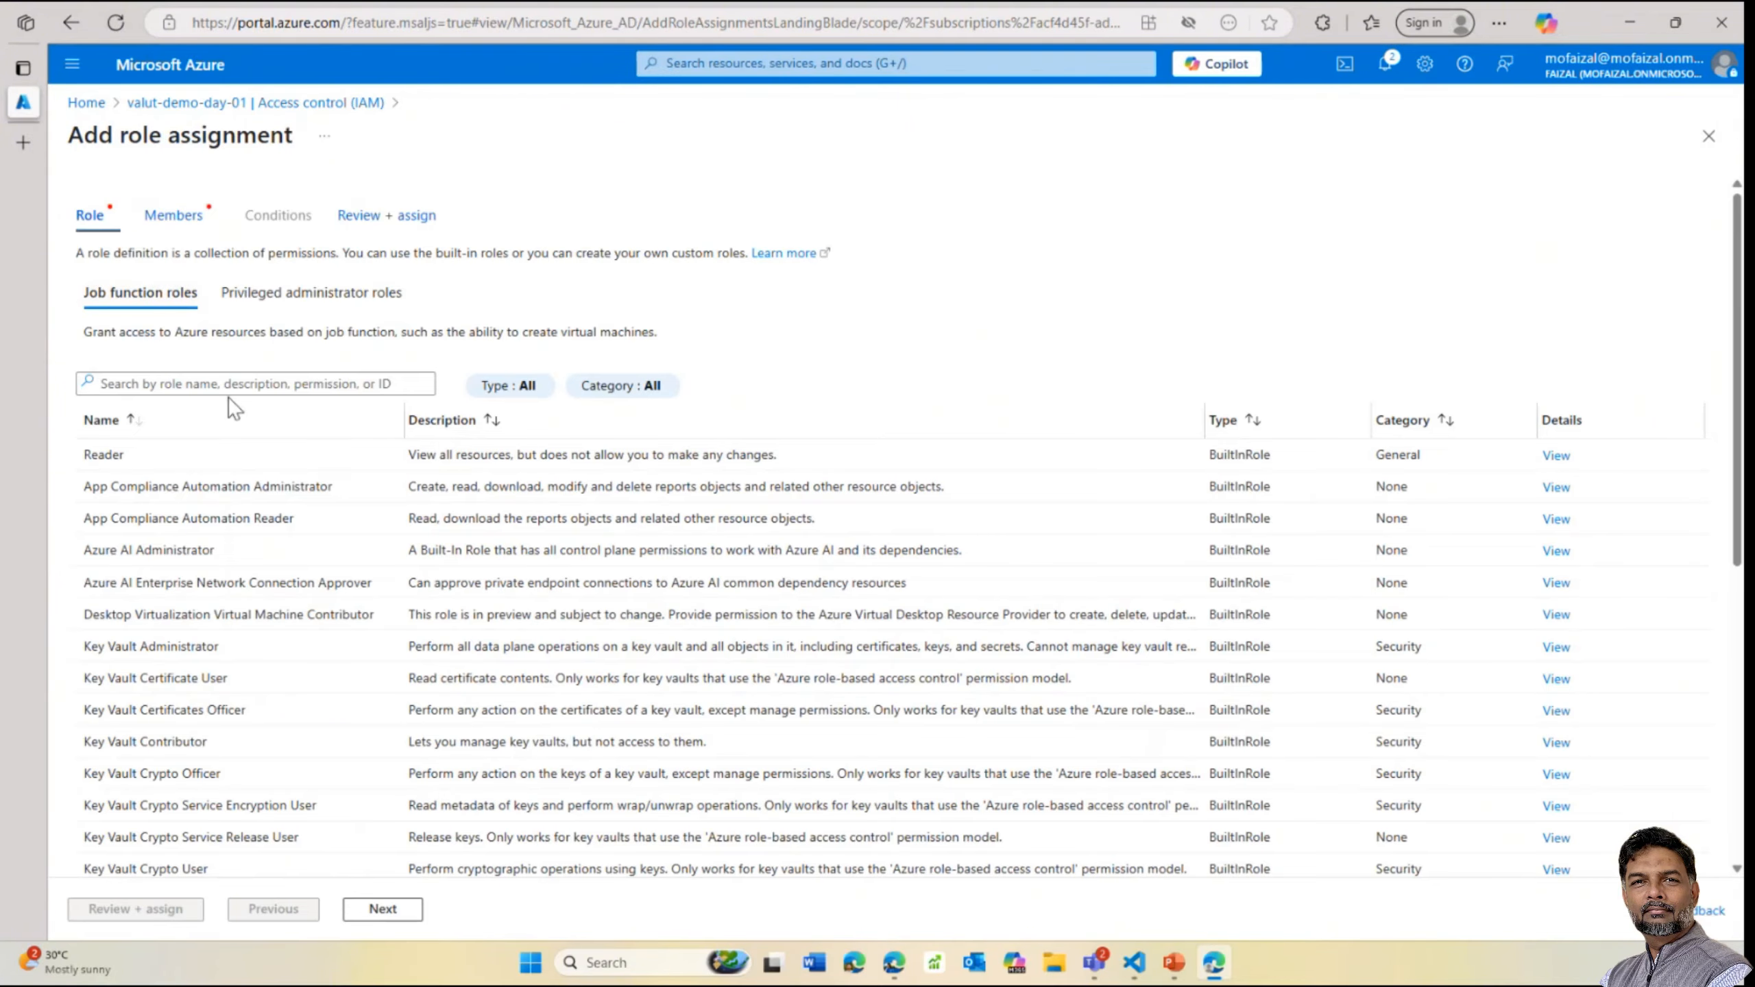
Search roles for 'ke', pick Key Vault Contributor, and continue to the Members step
left_click(229, 387)
type("key")
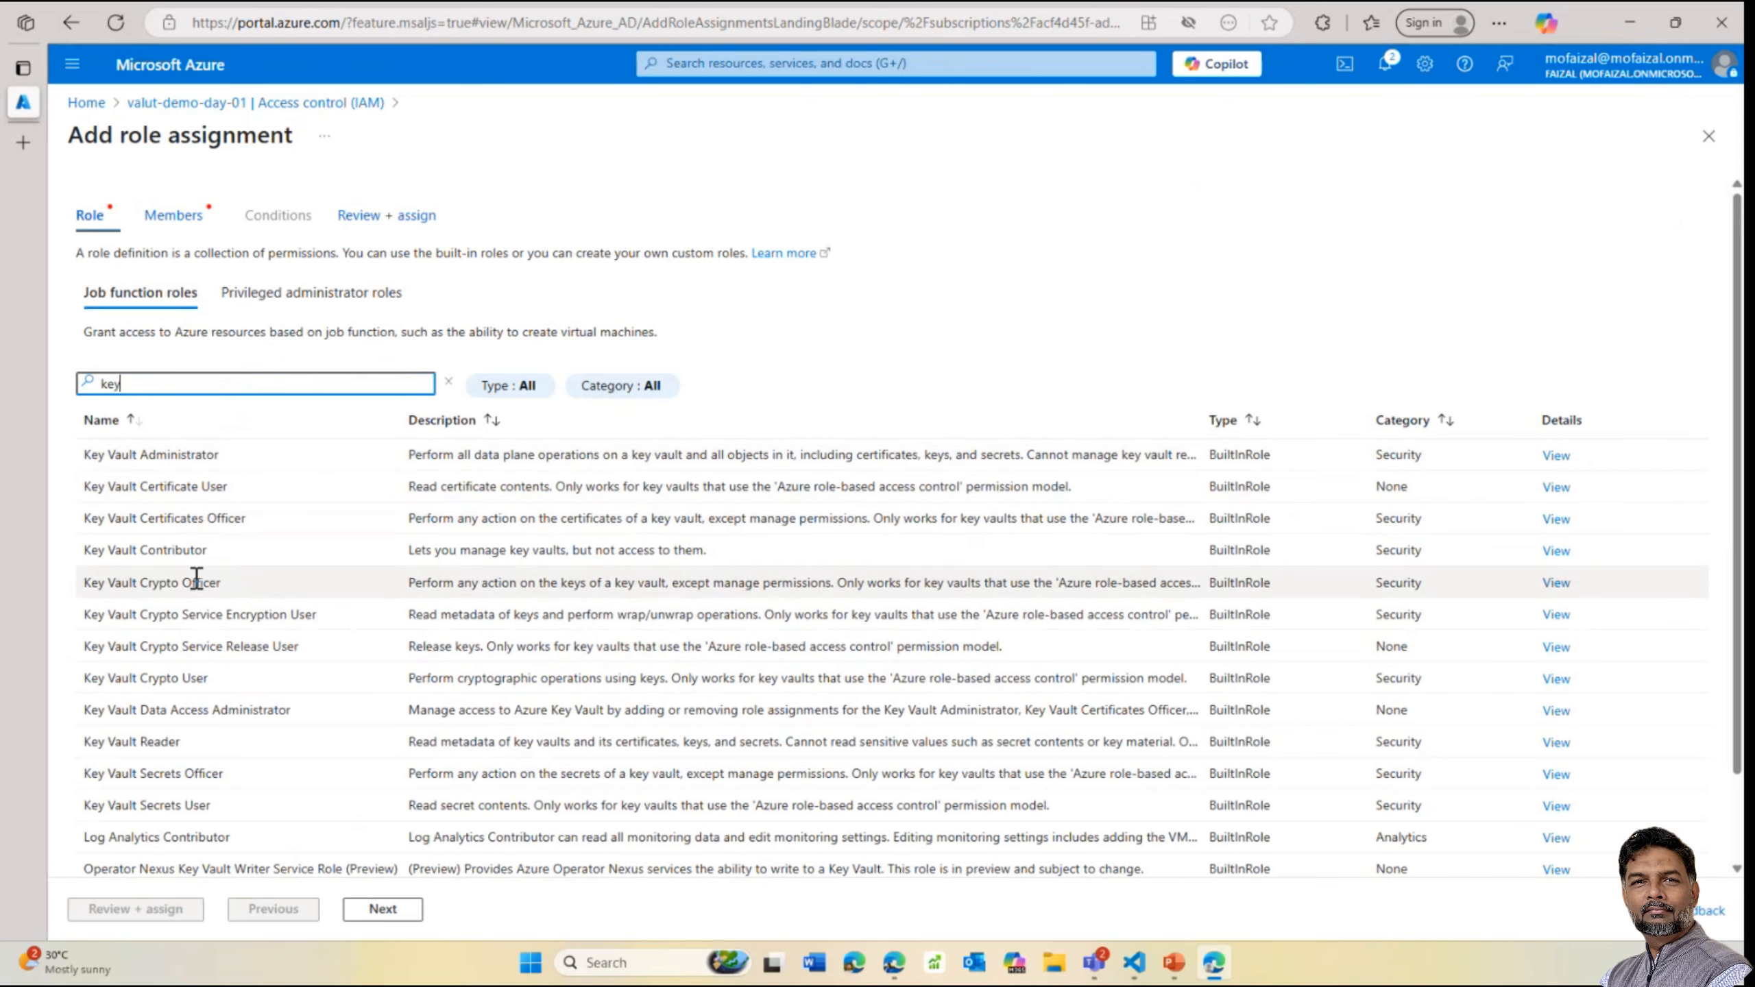
scroll(194, 609, "down", 1)
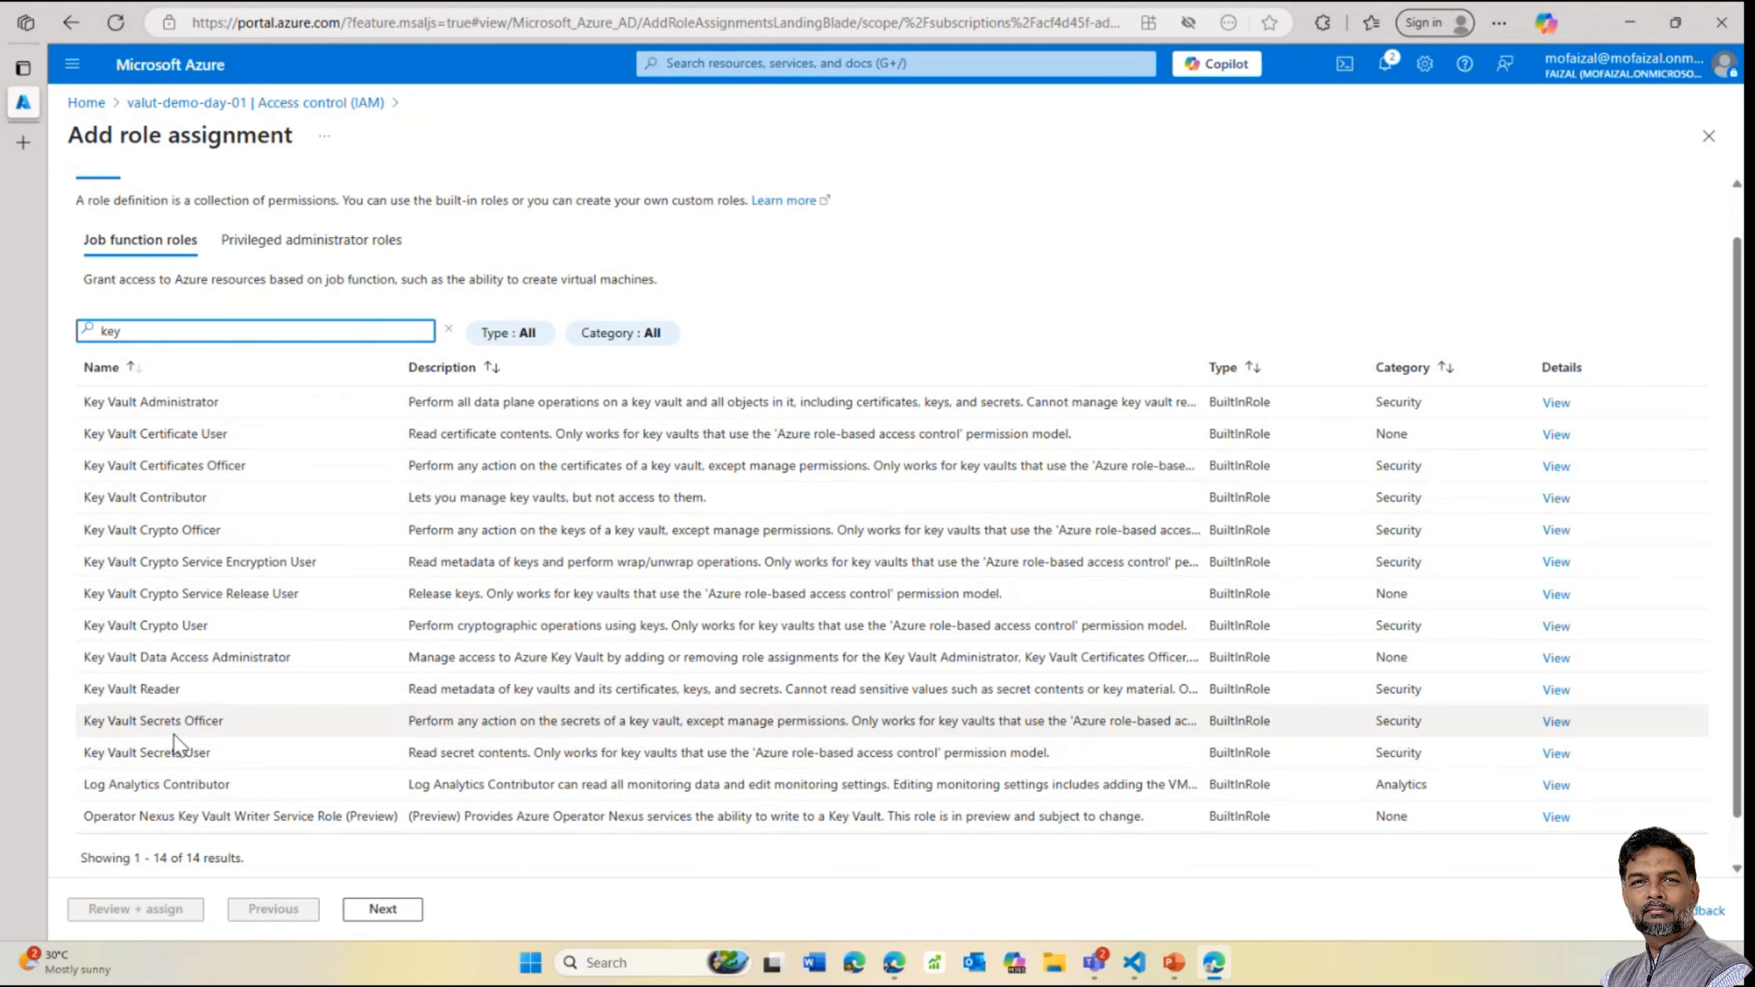
left_click(185, 507)
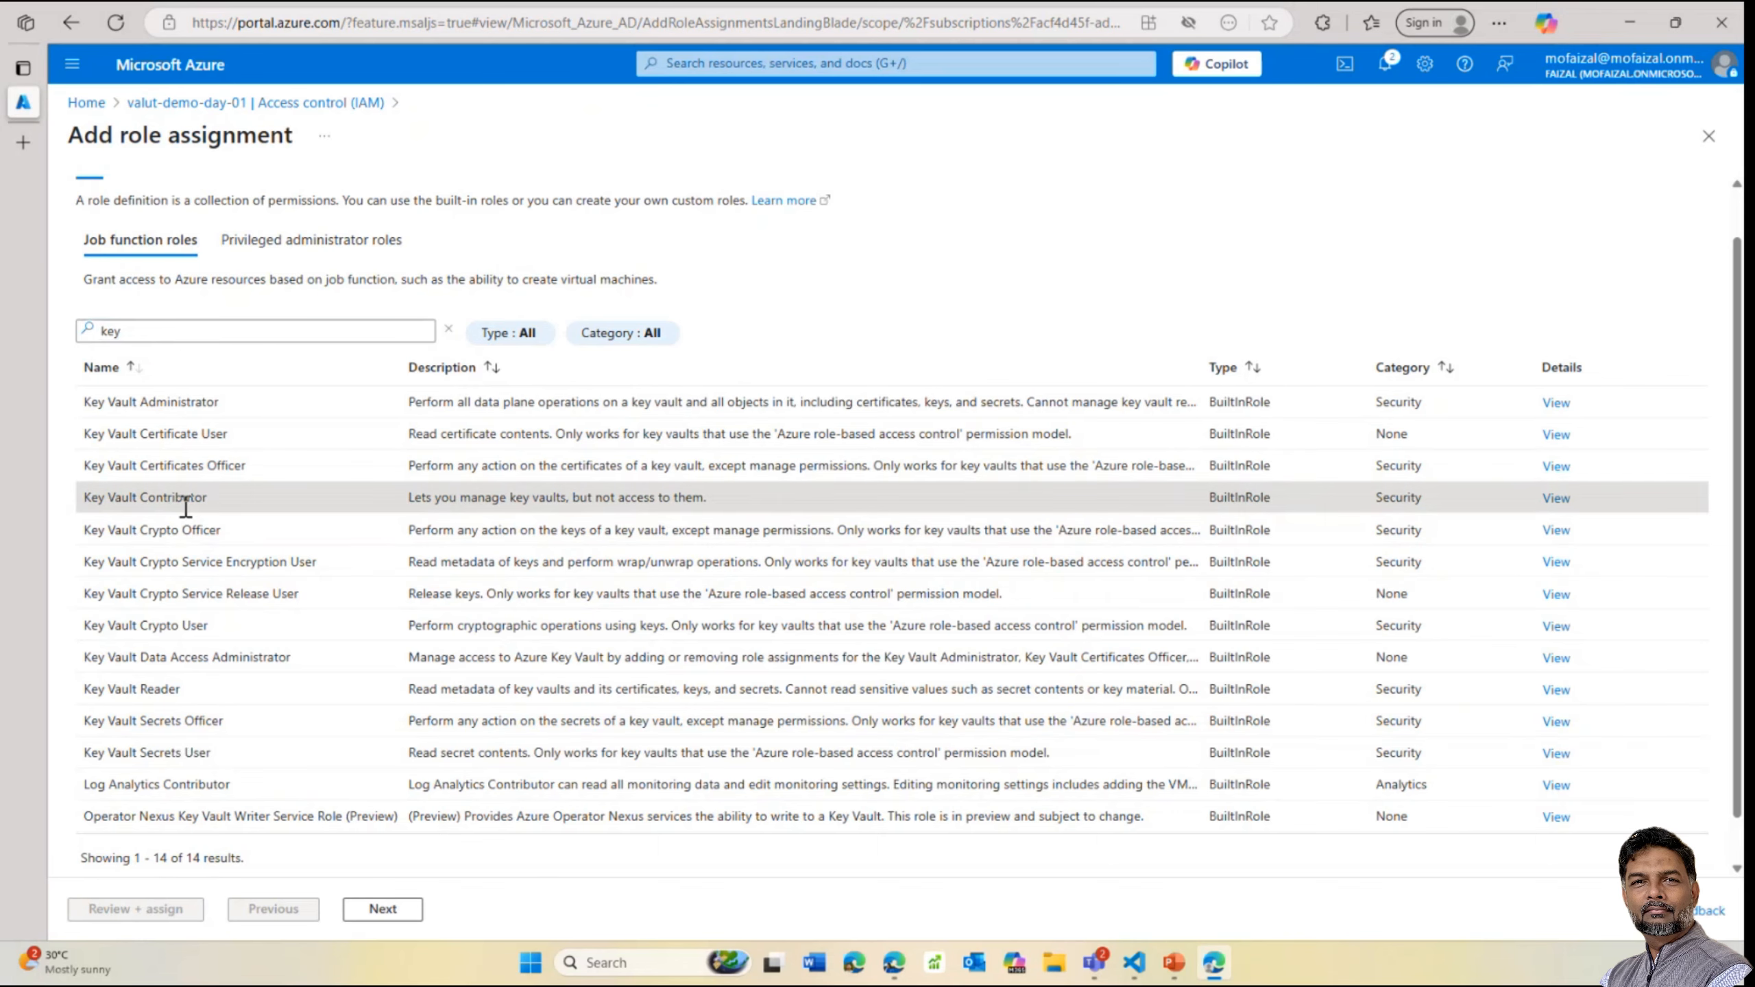
left_click(400, 910)
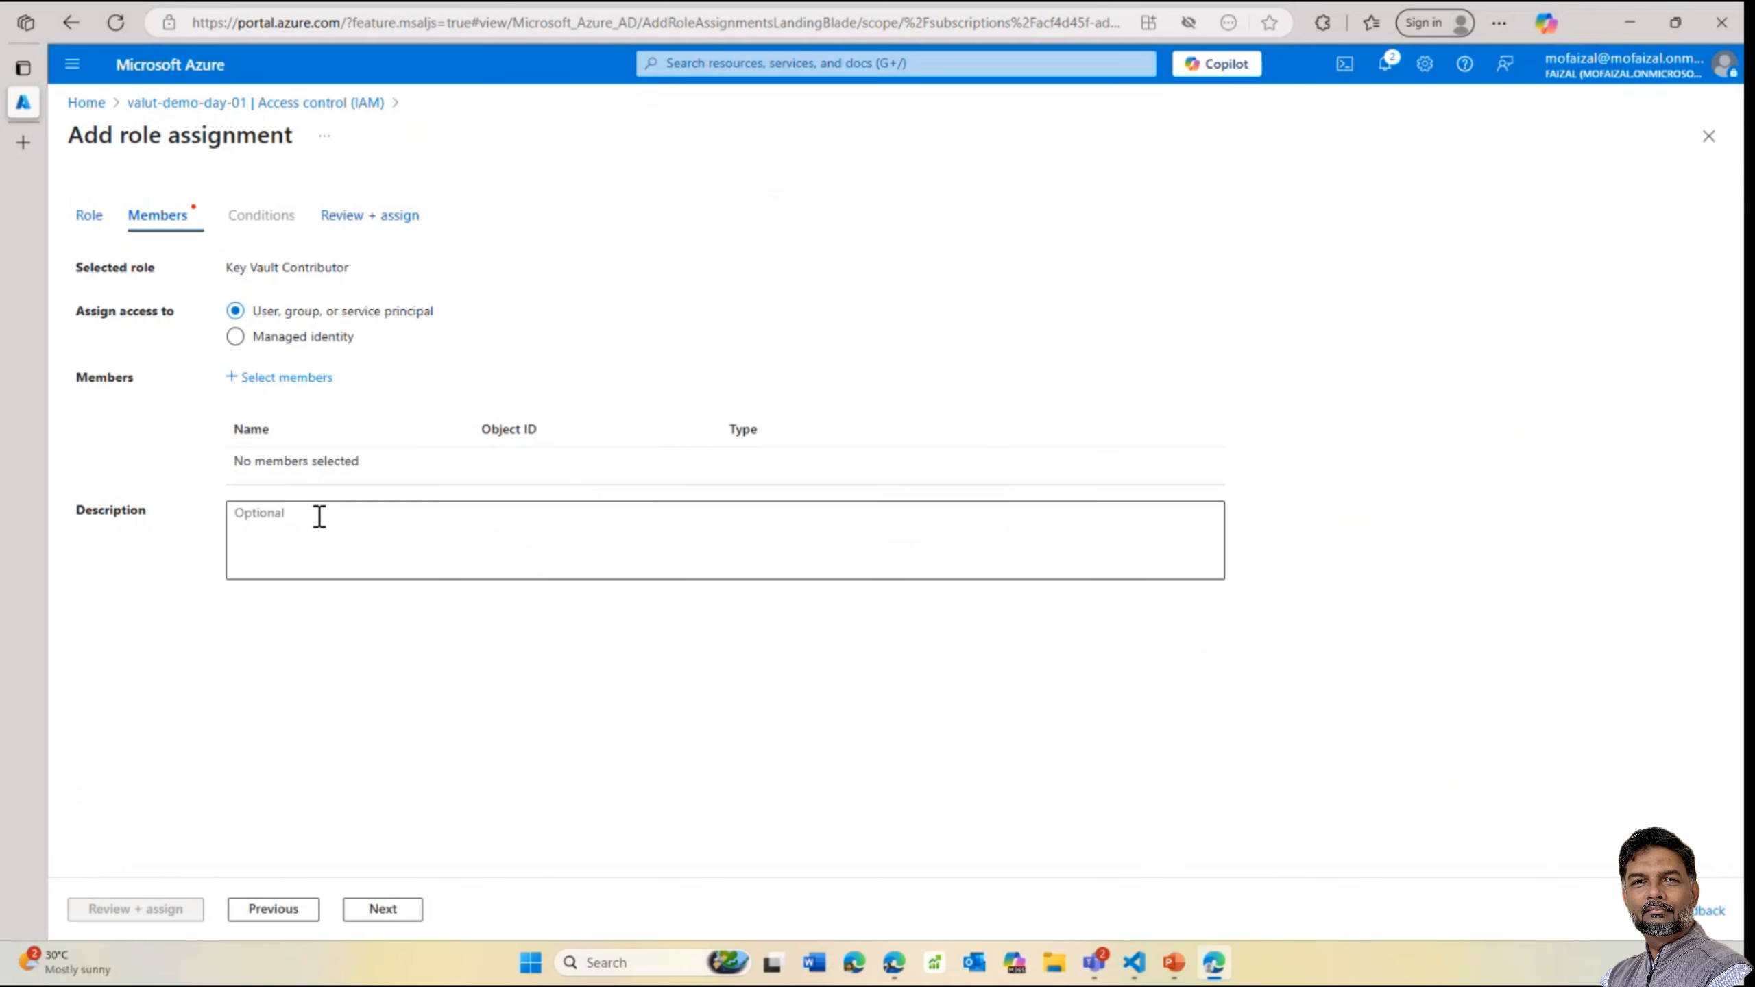
Add your own user account as the member and complete Review + assign
left_click(303, 377)
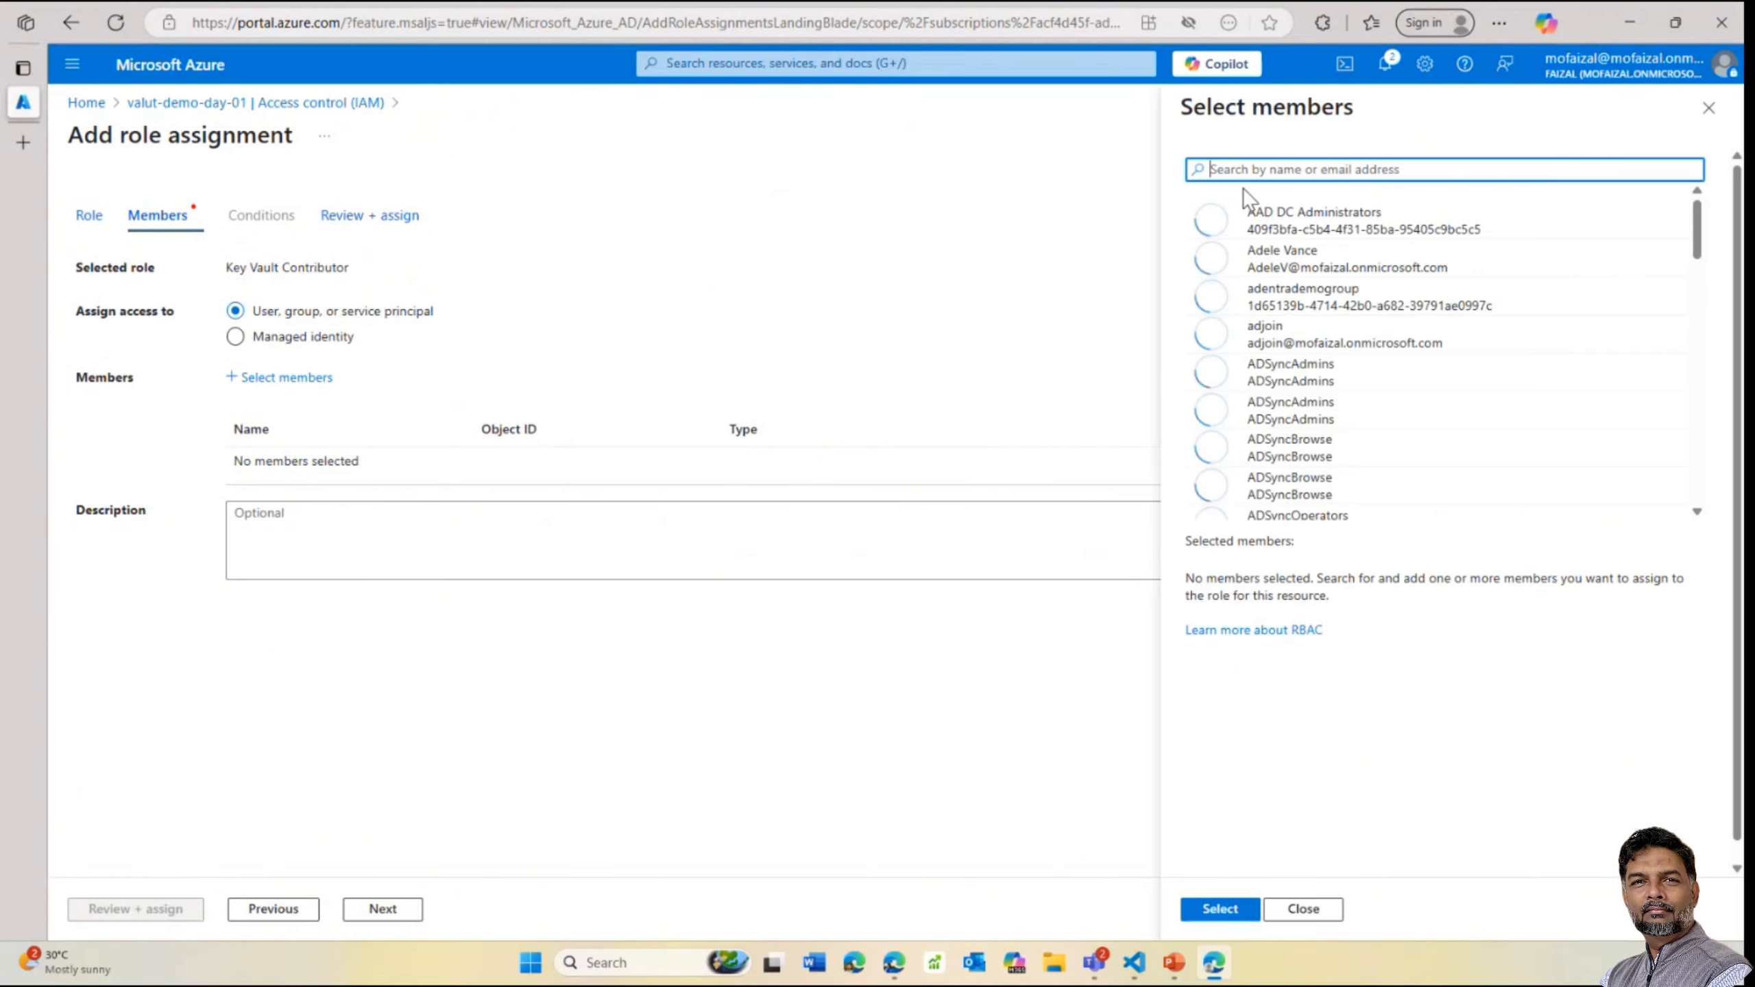
type("faizal")
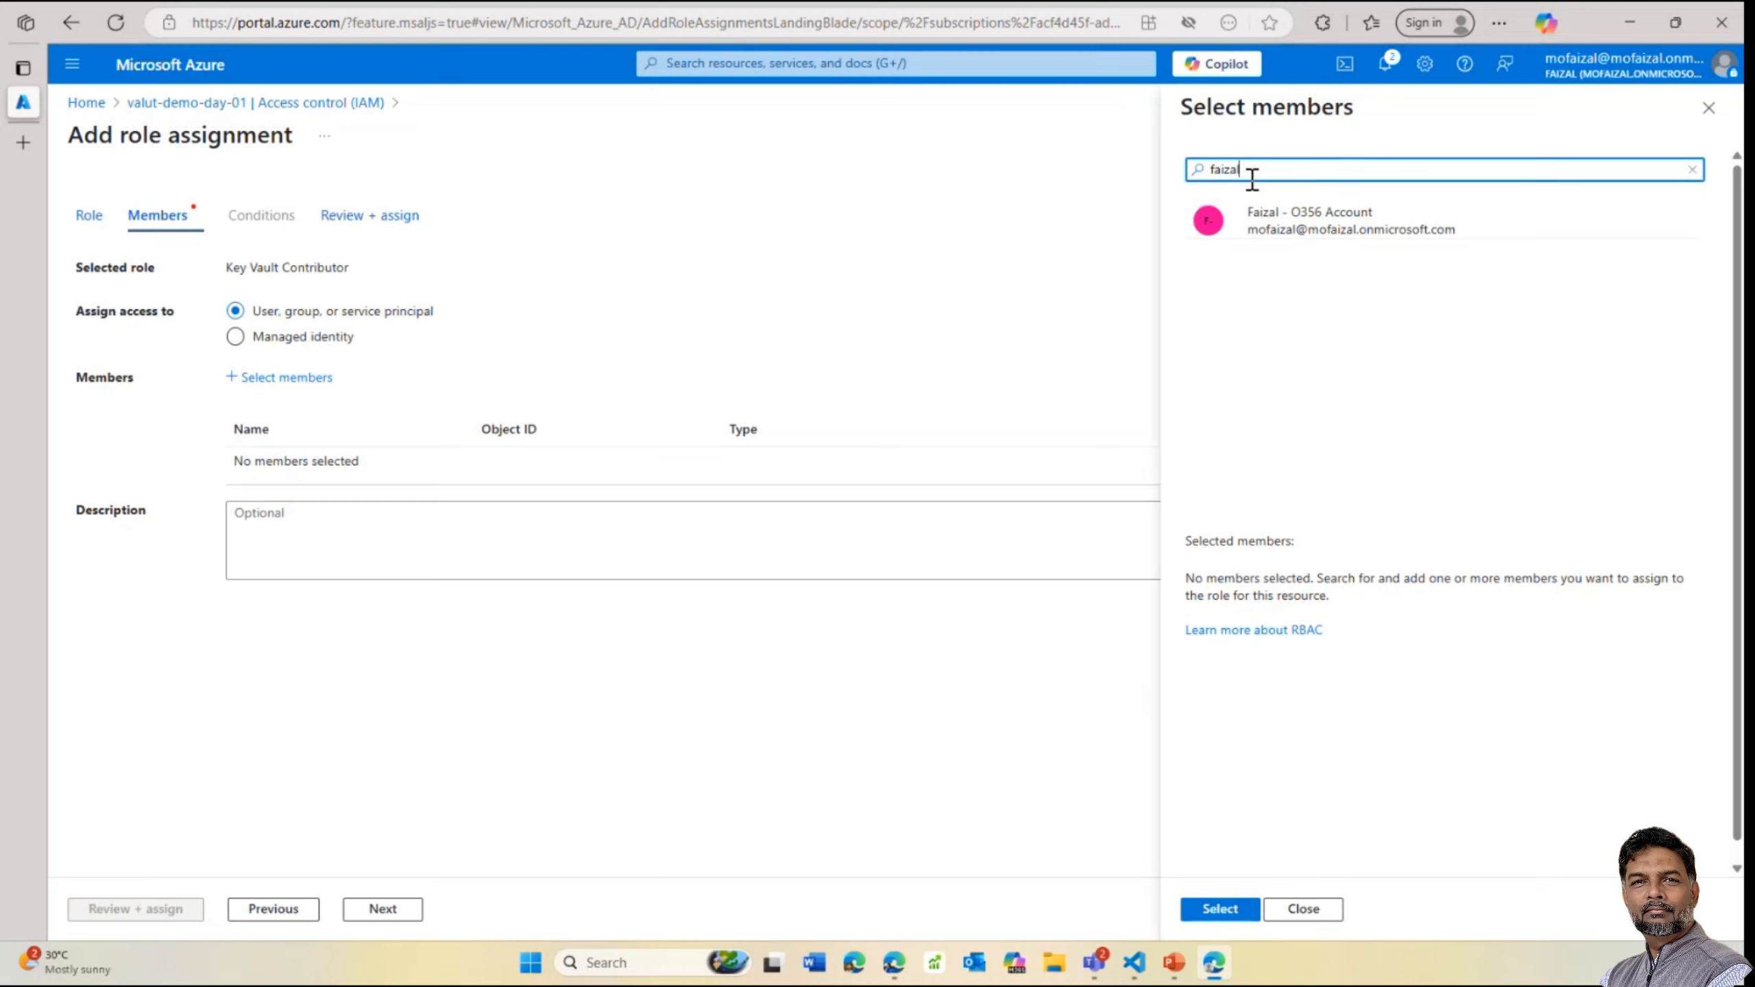
left_click(1313, 209)
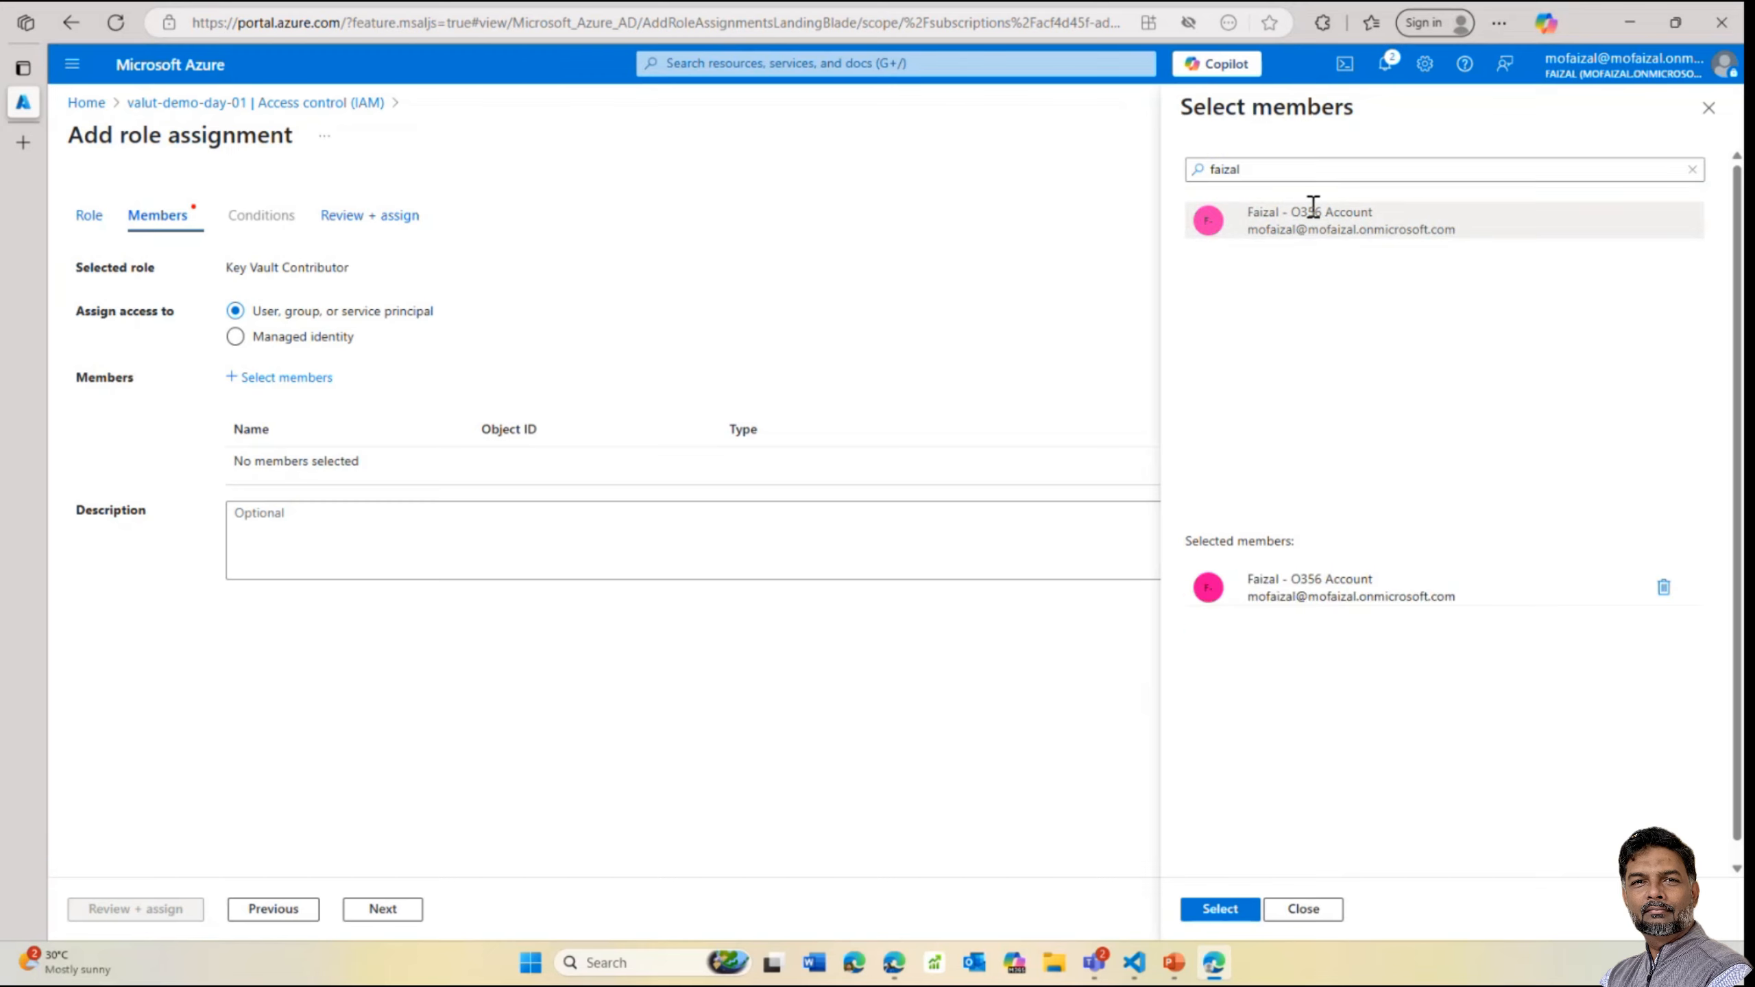
left_click(1219, 909)
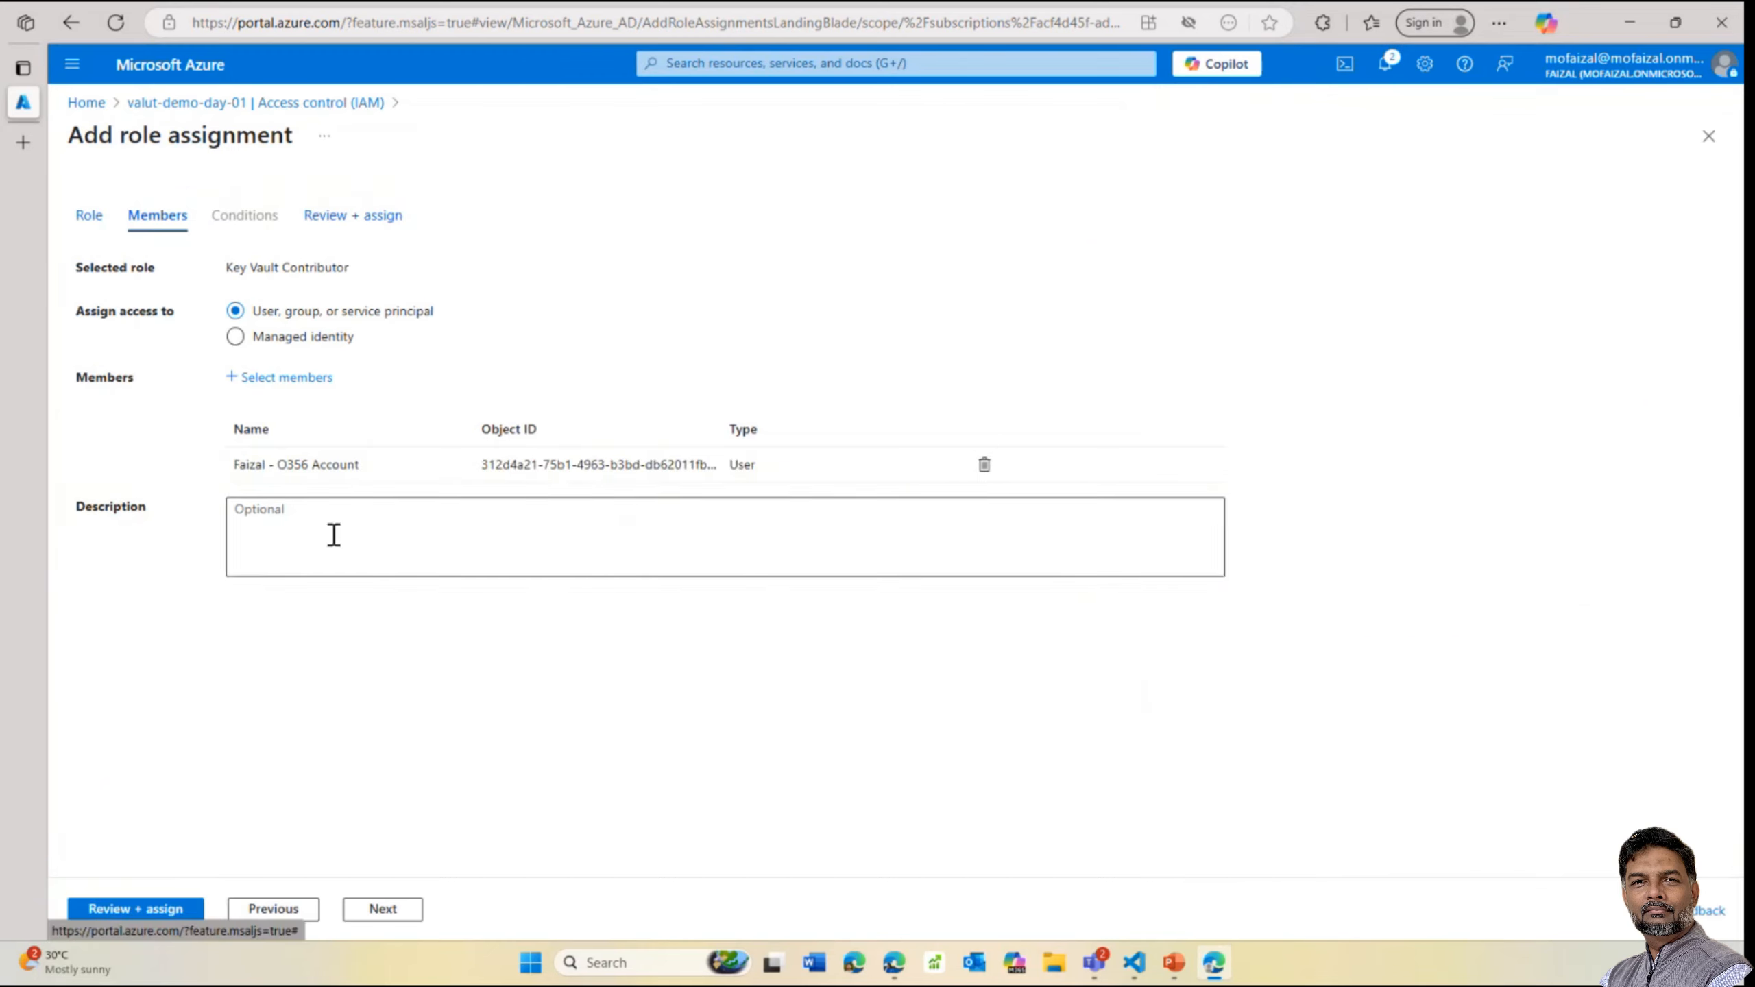
left_click(138, 911)
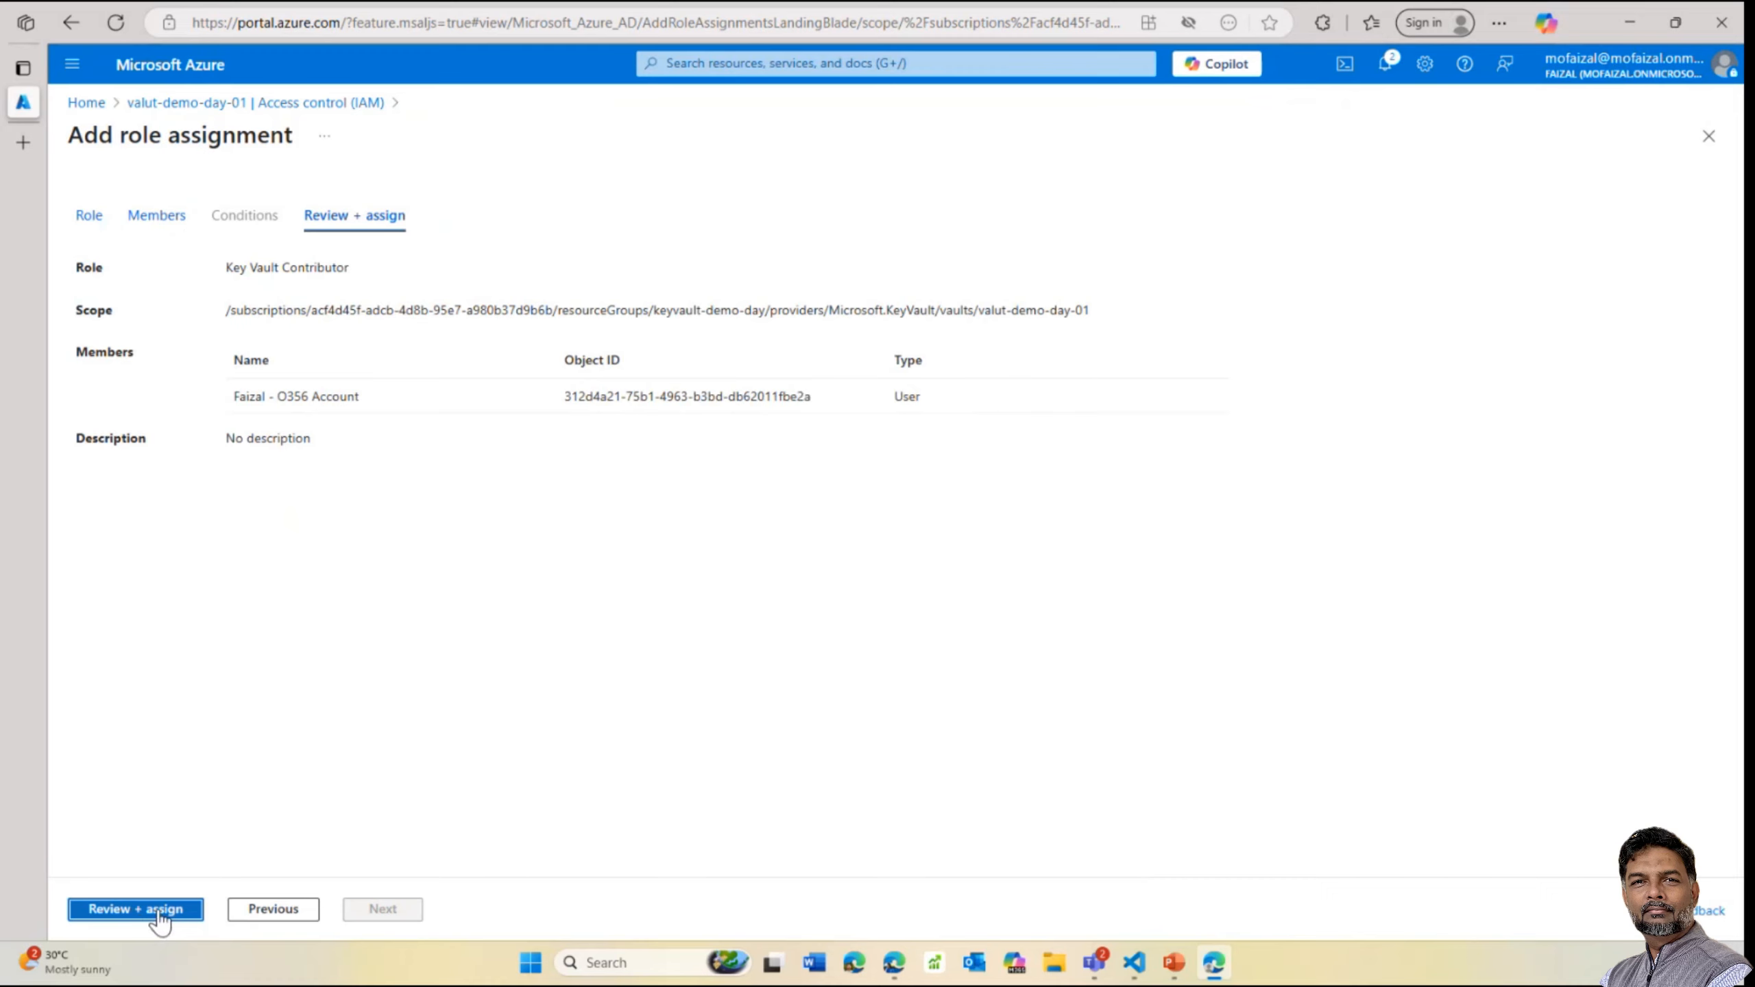
left_click(161, 911)
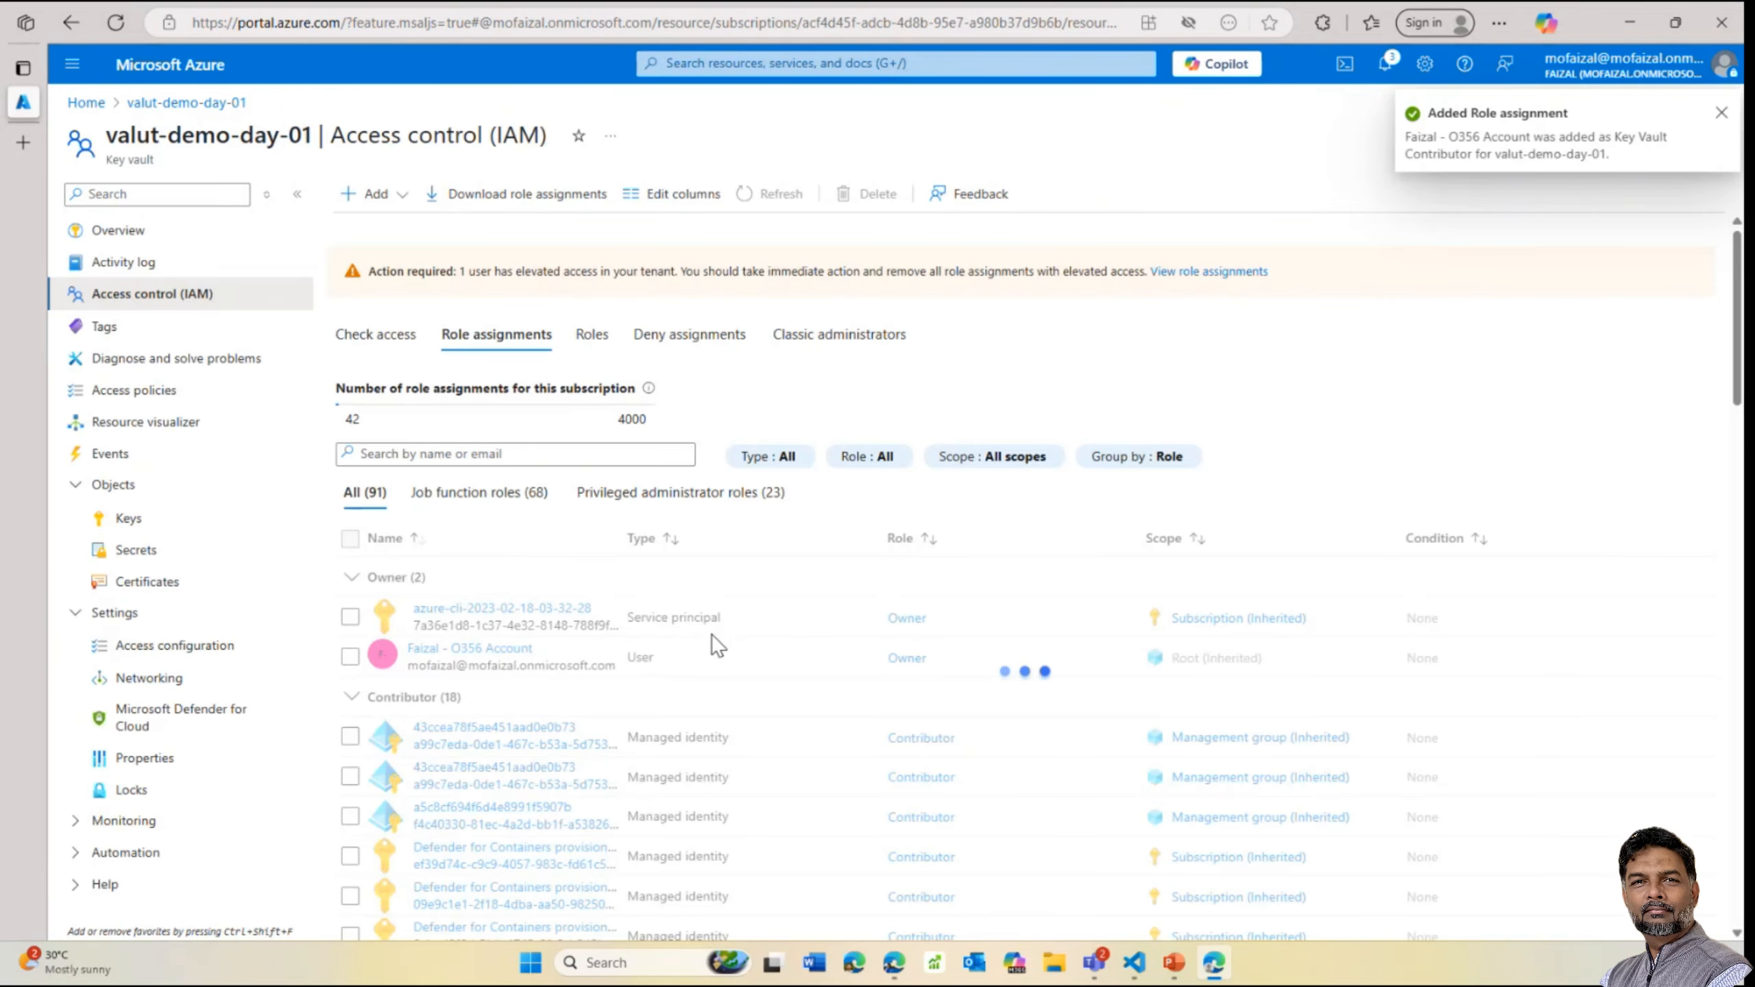
Try creating secret 'app-secret-demo' with a value, then dismiss the resulting error
left_click(133, 552)
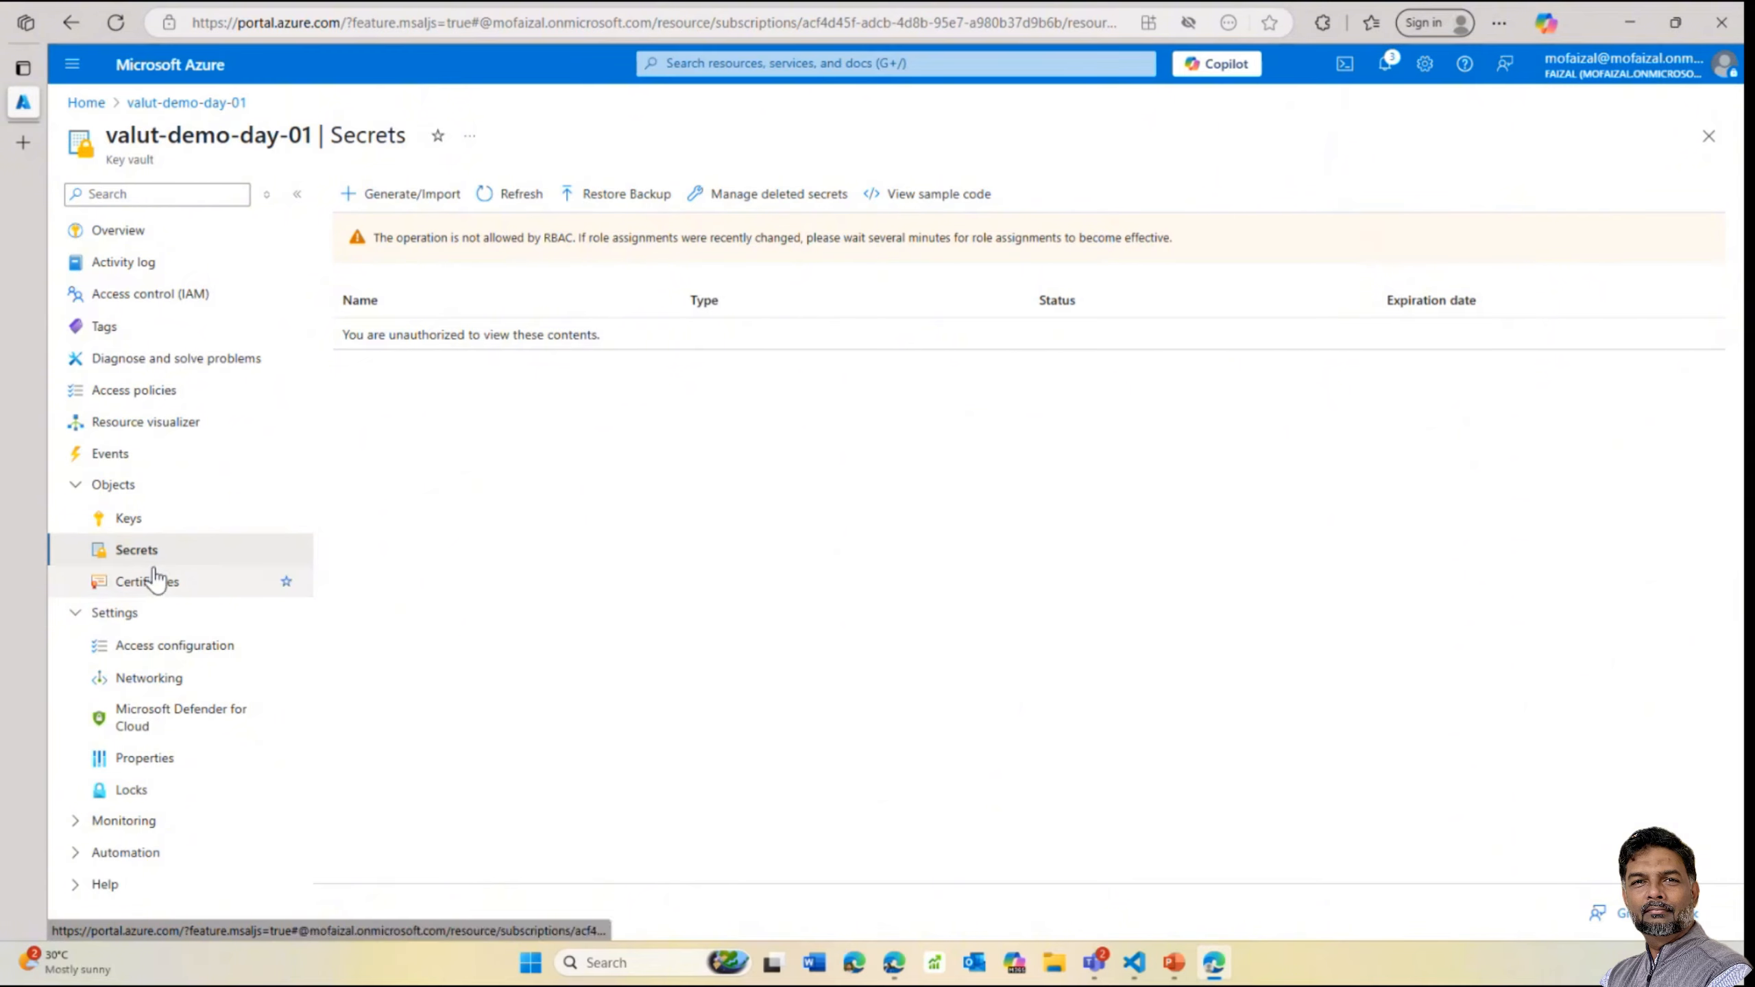
left_click(400, 196)
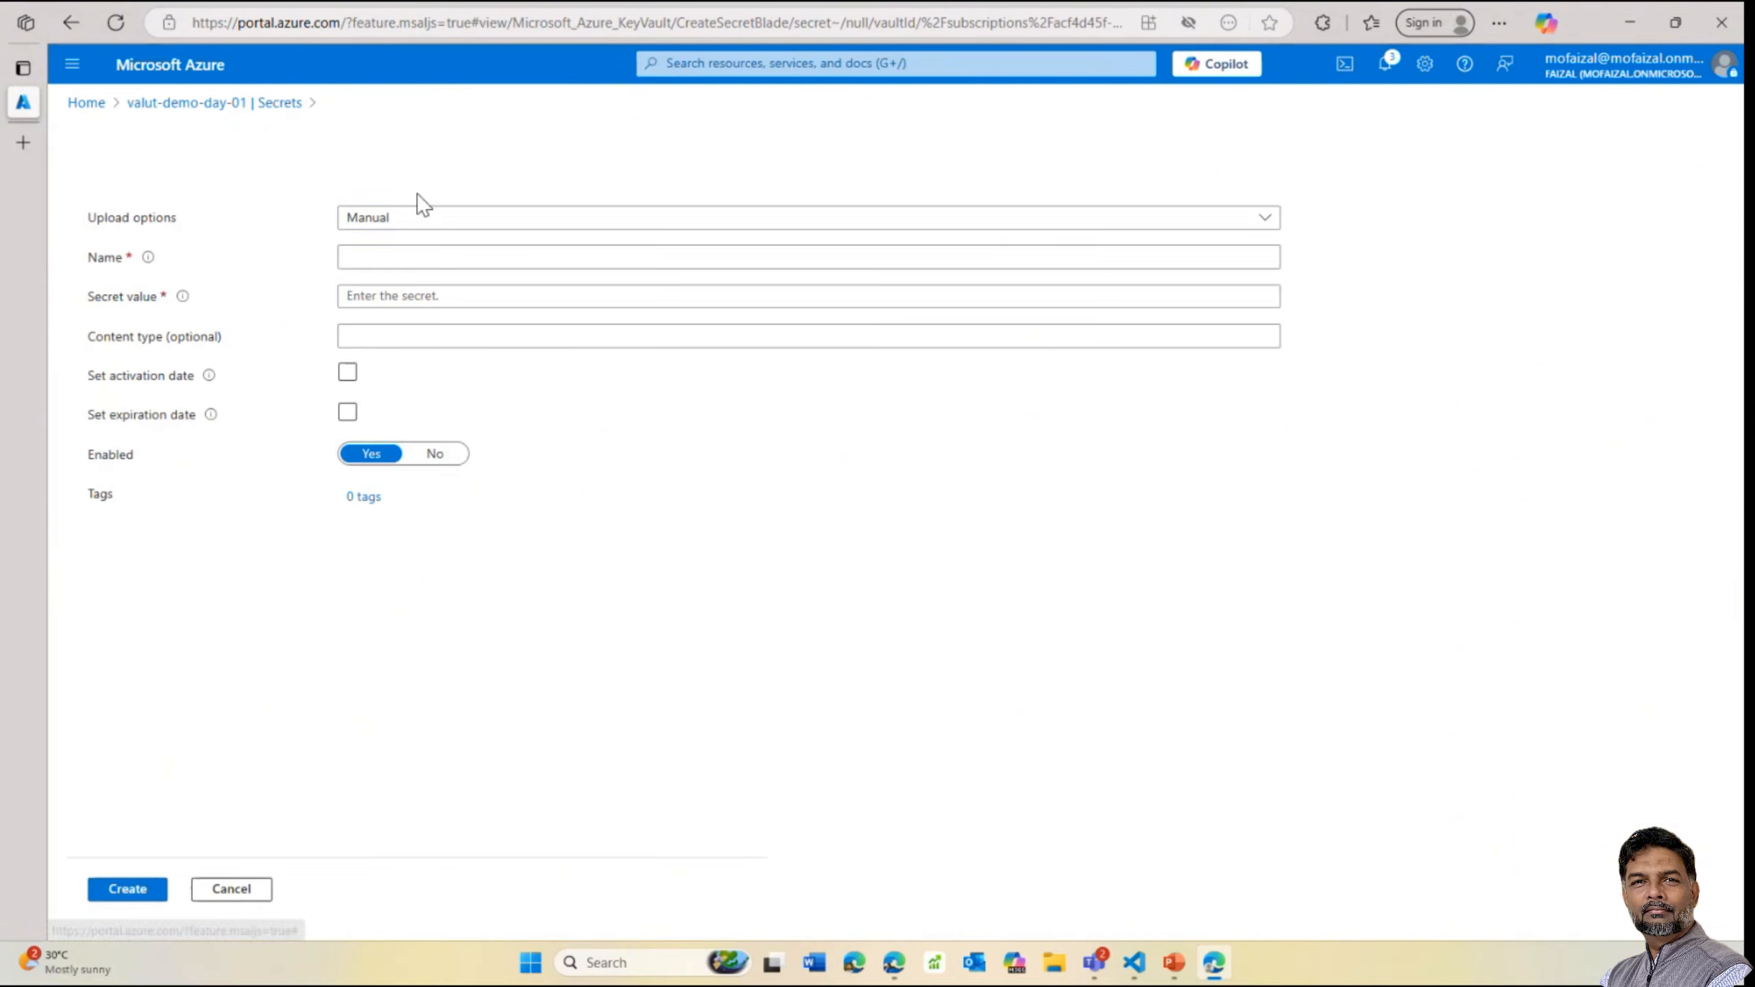
left_click(408, 256)
type("a")
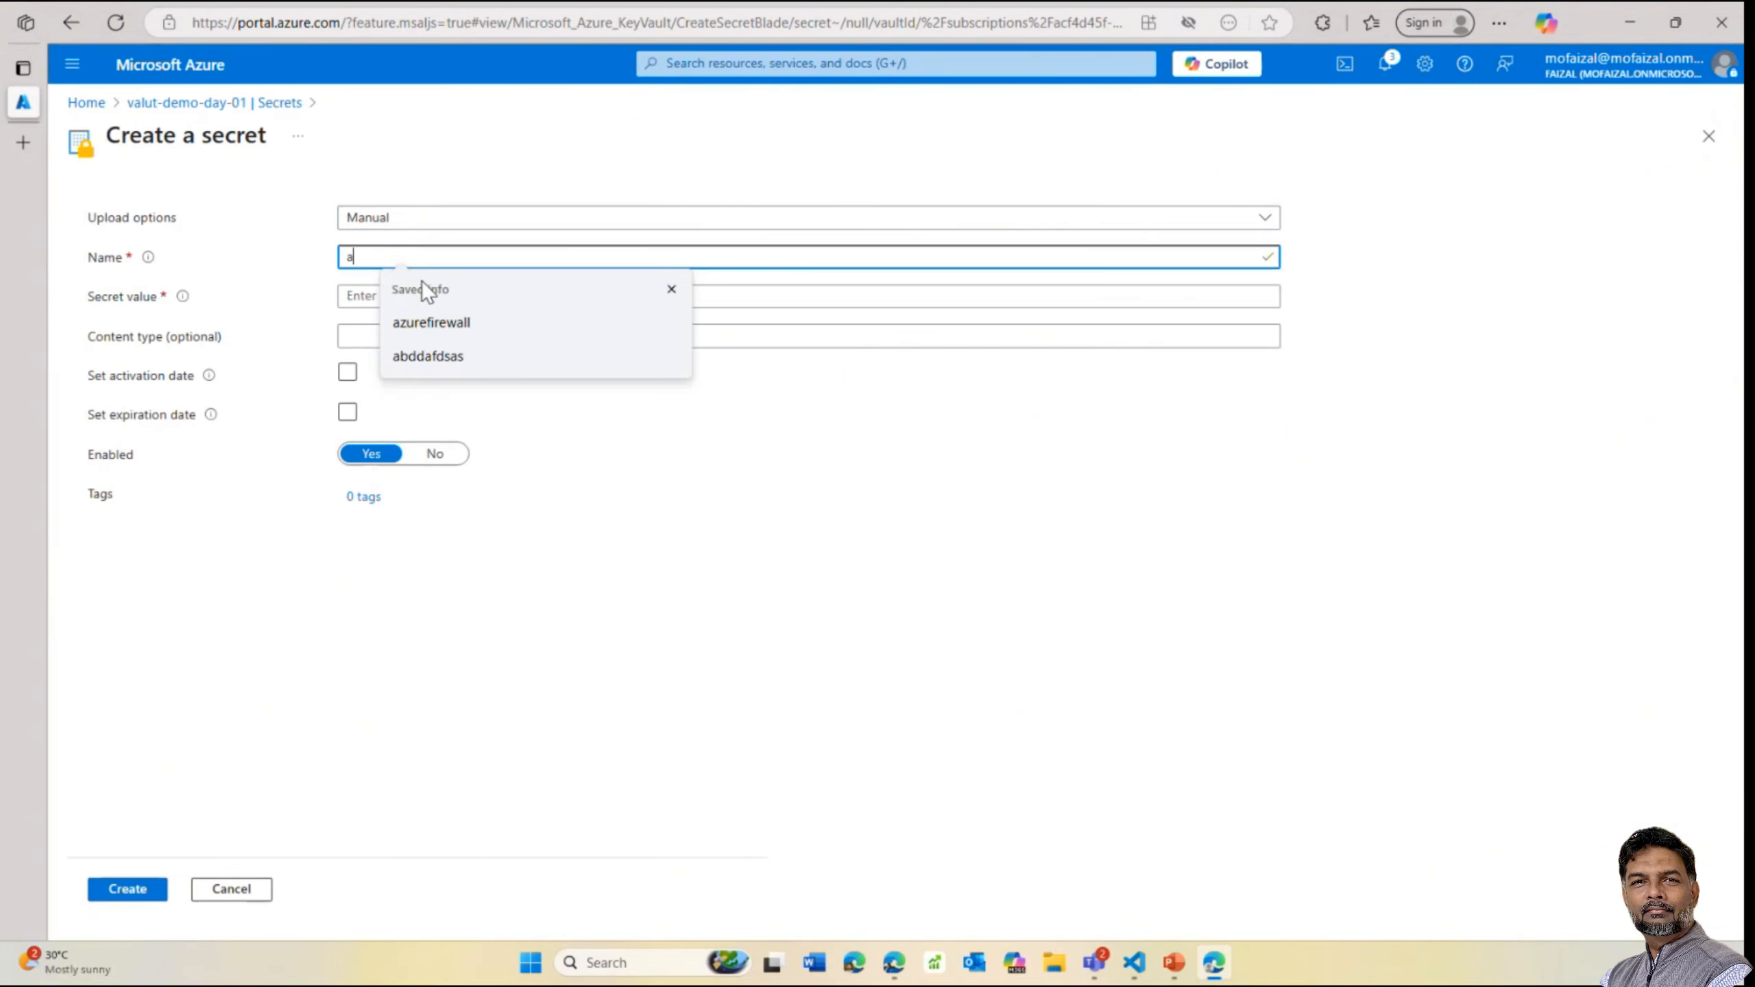
type("pp-secret-demo")
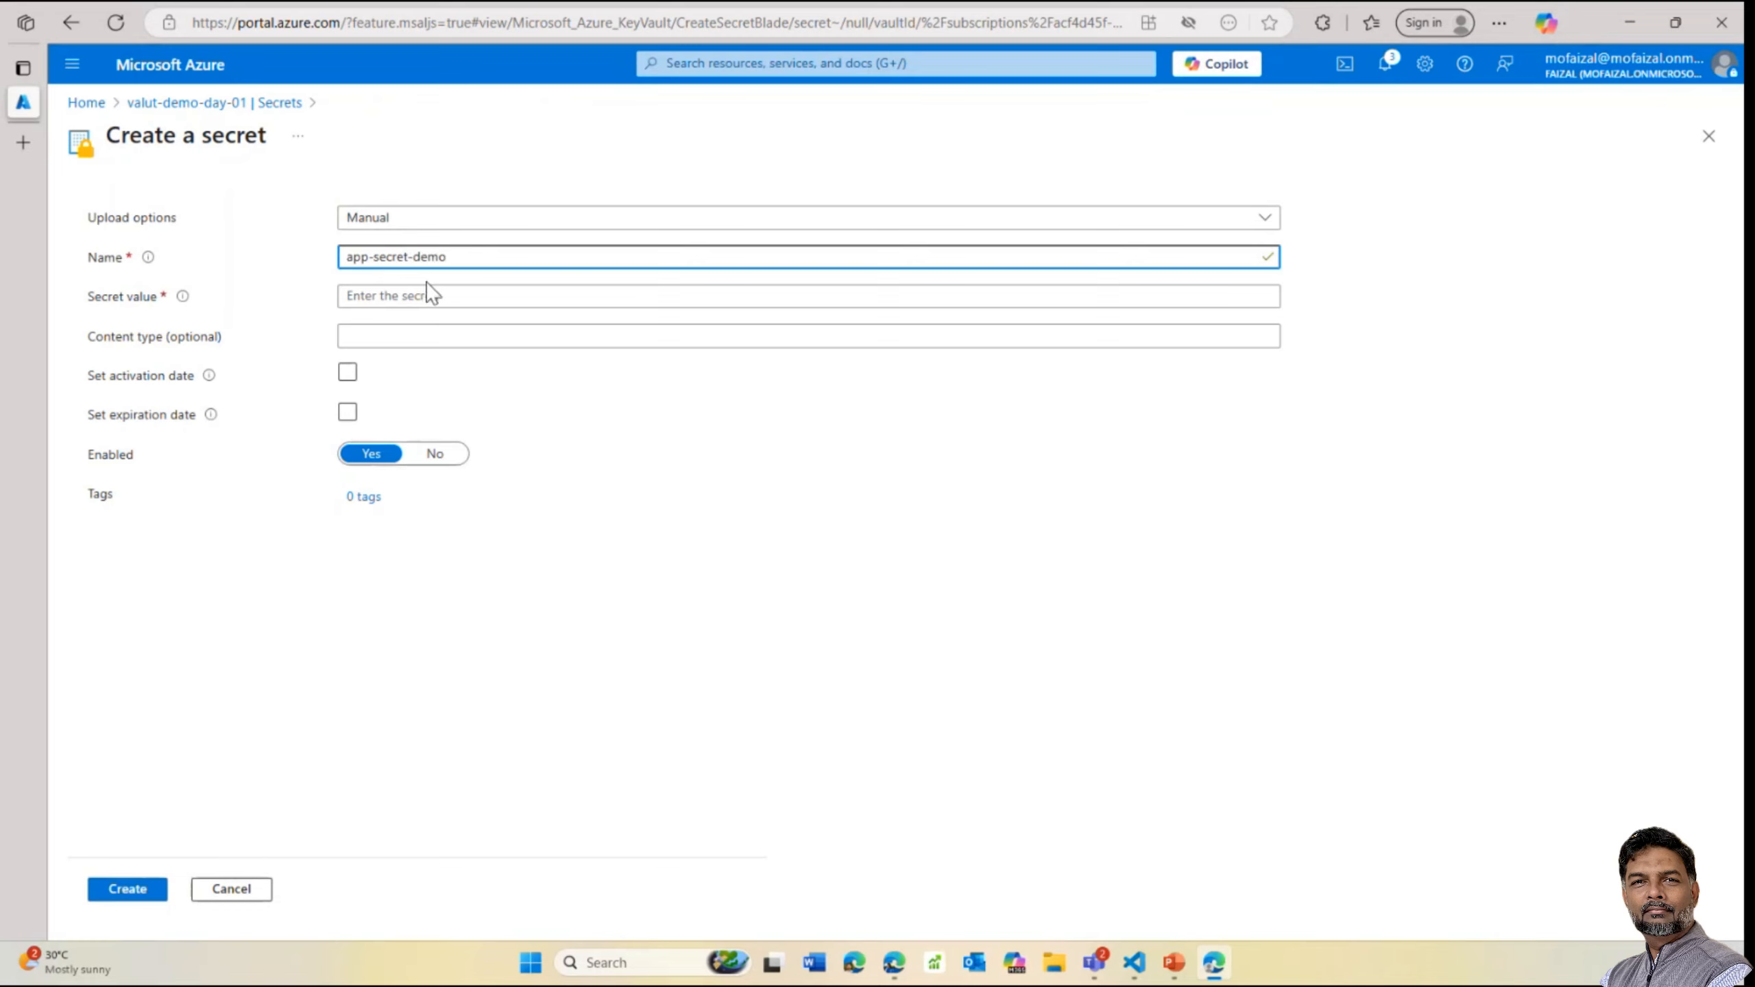
left_click(423, 294)
type("**********")
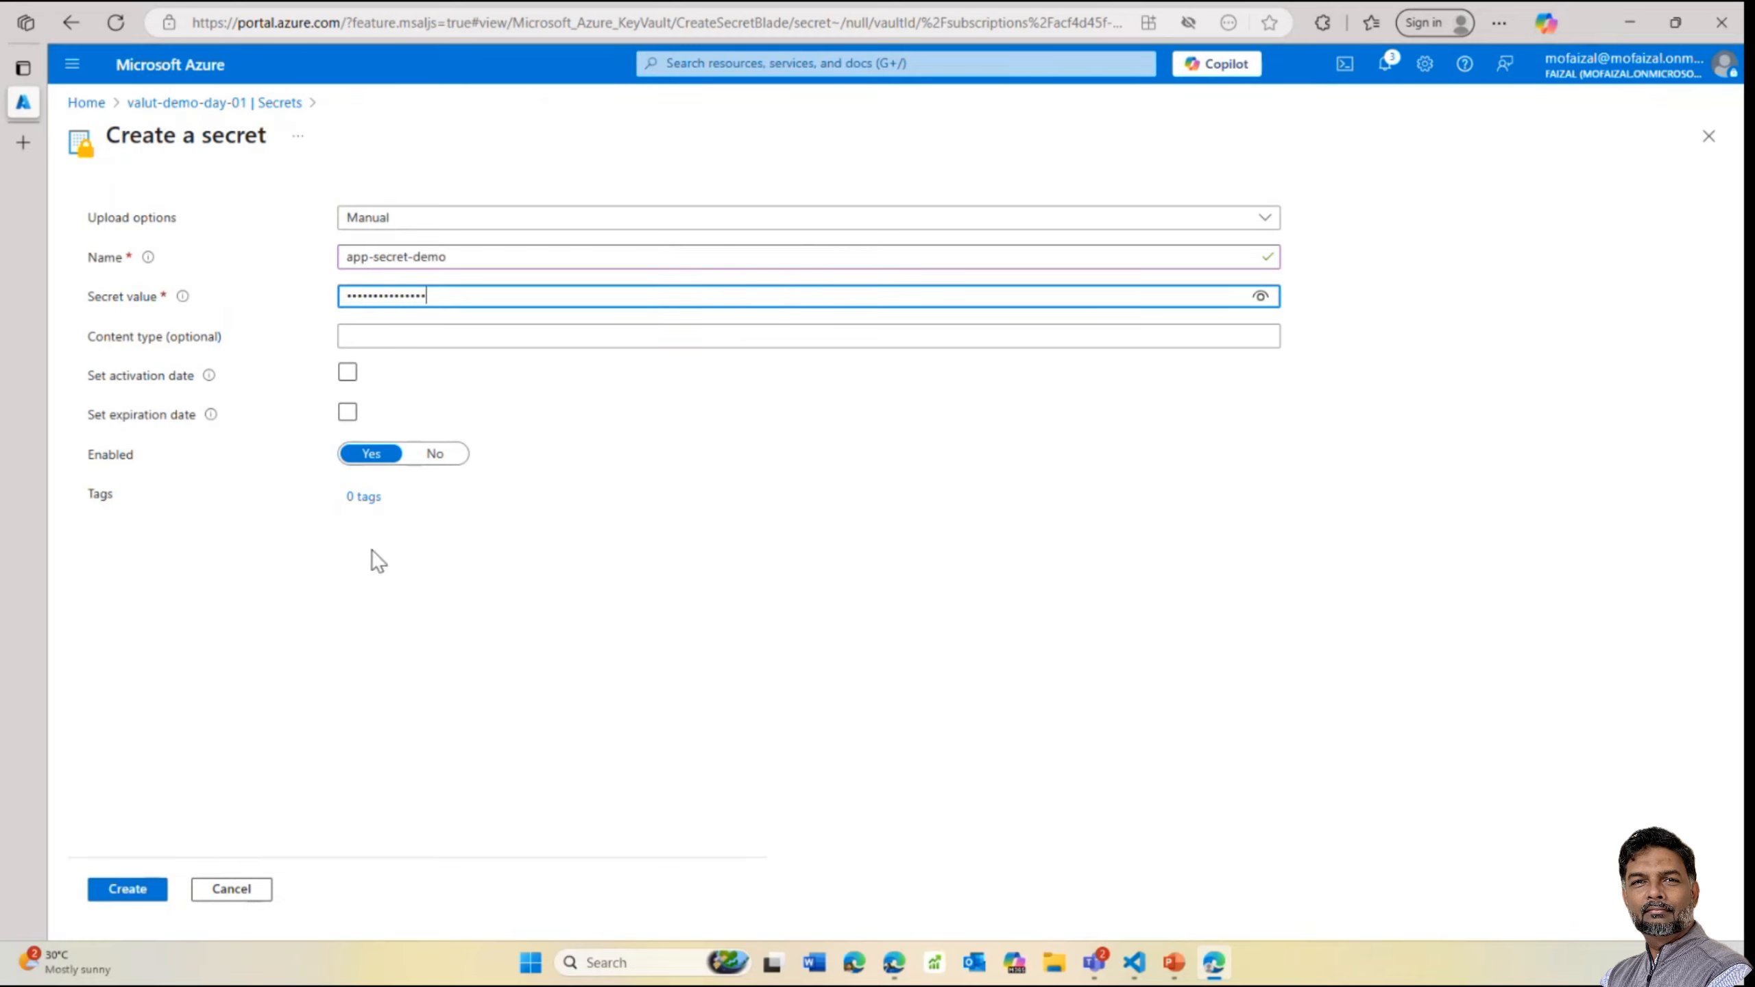
left_click(119, 898)
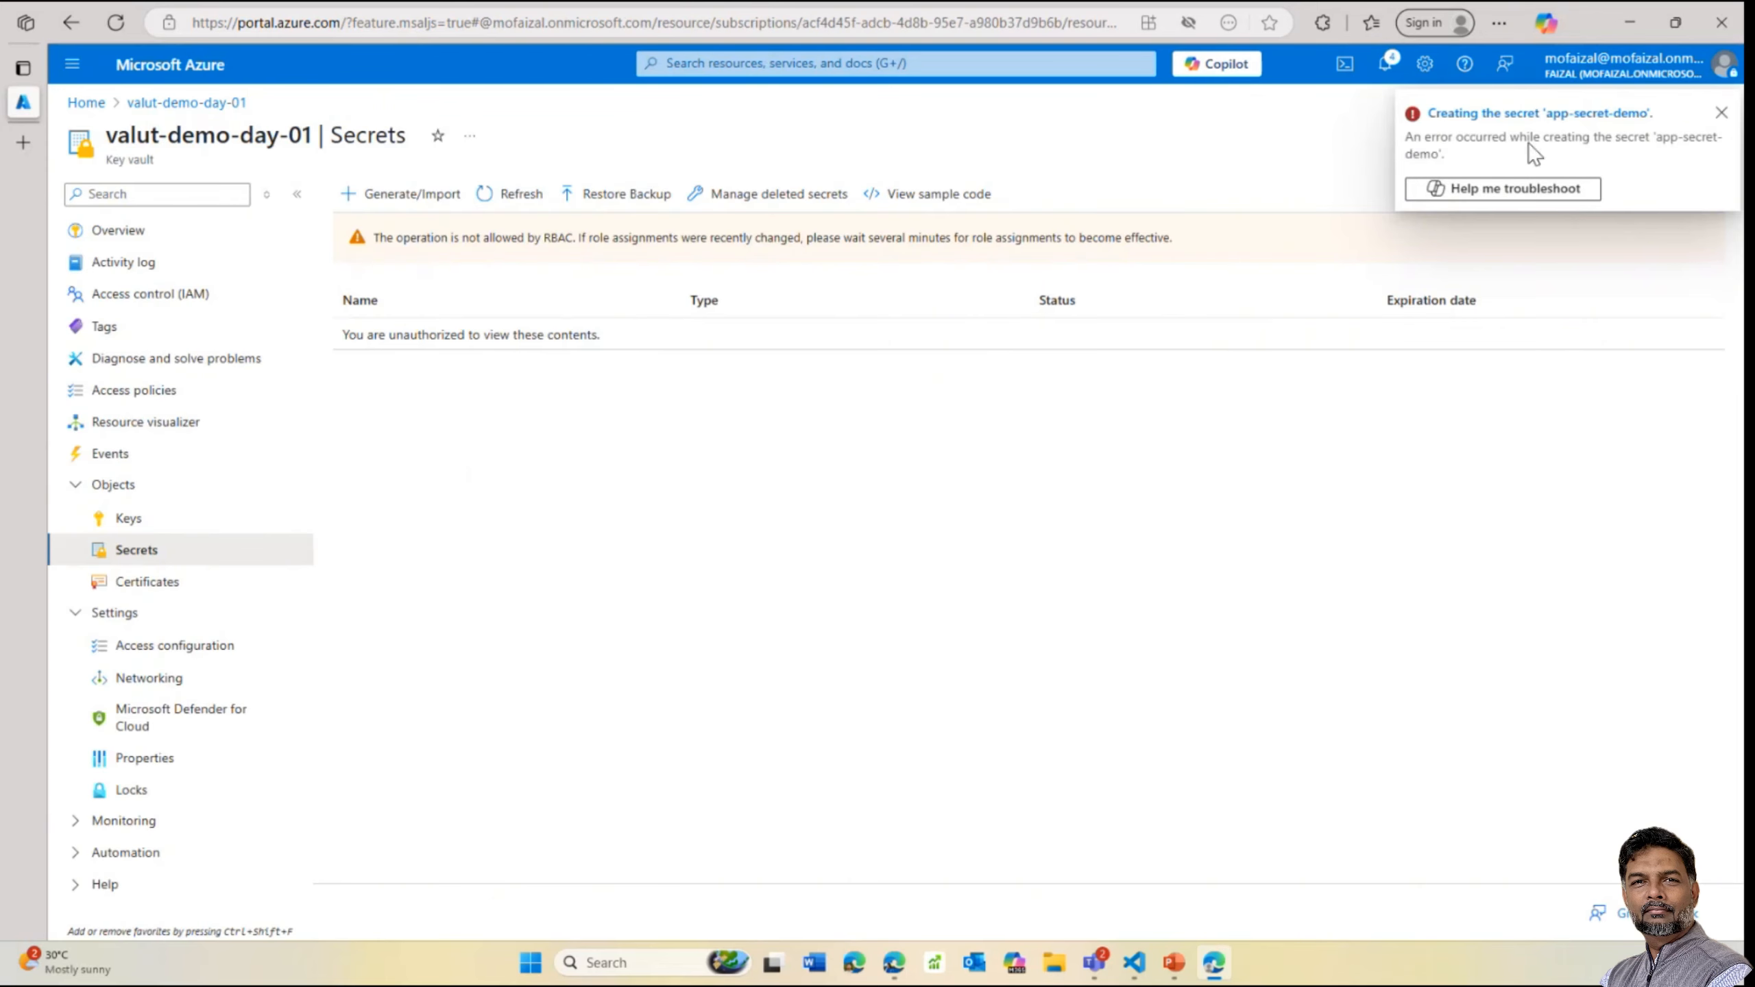
left_click(1722, 114)
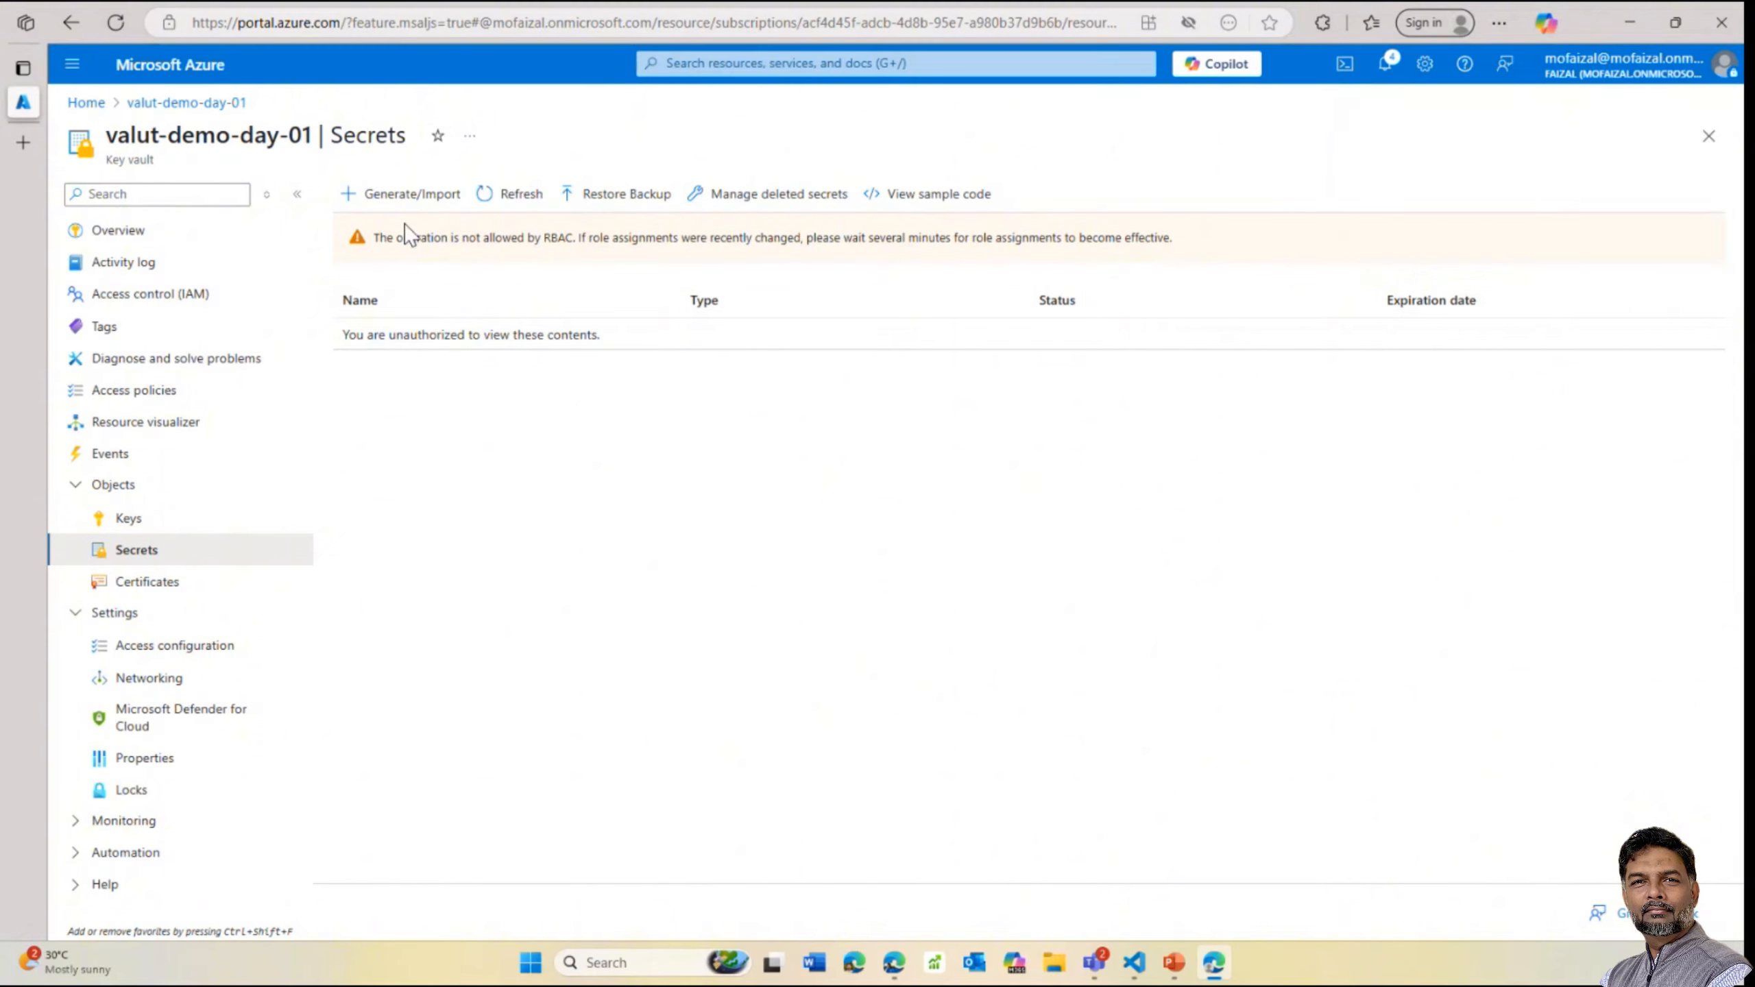
left_click(523, 196)
left_click(429, 196)
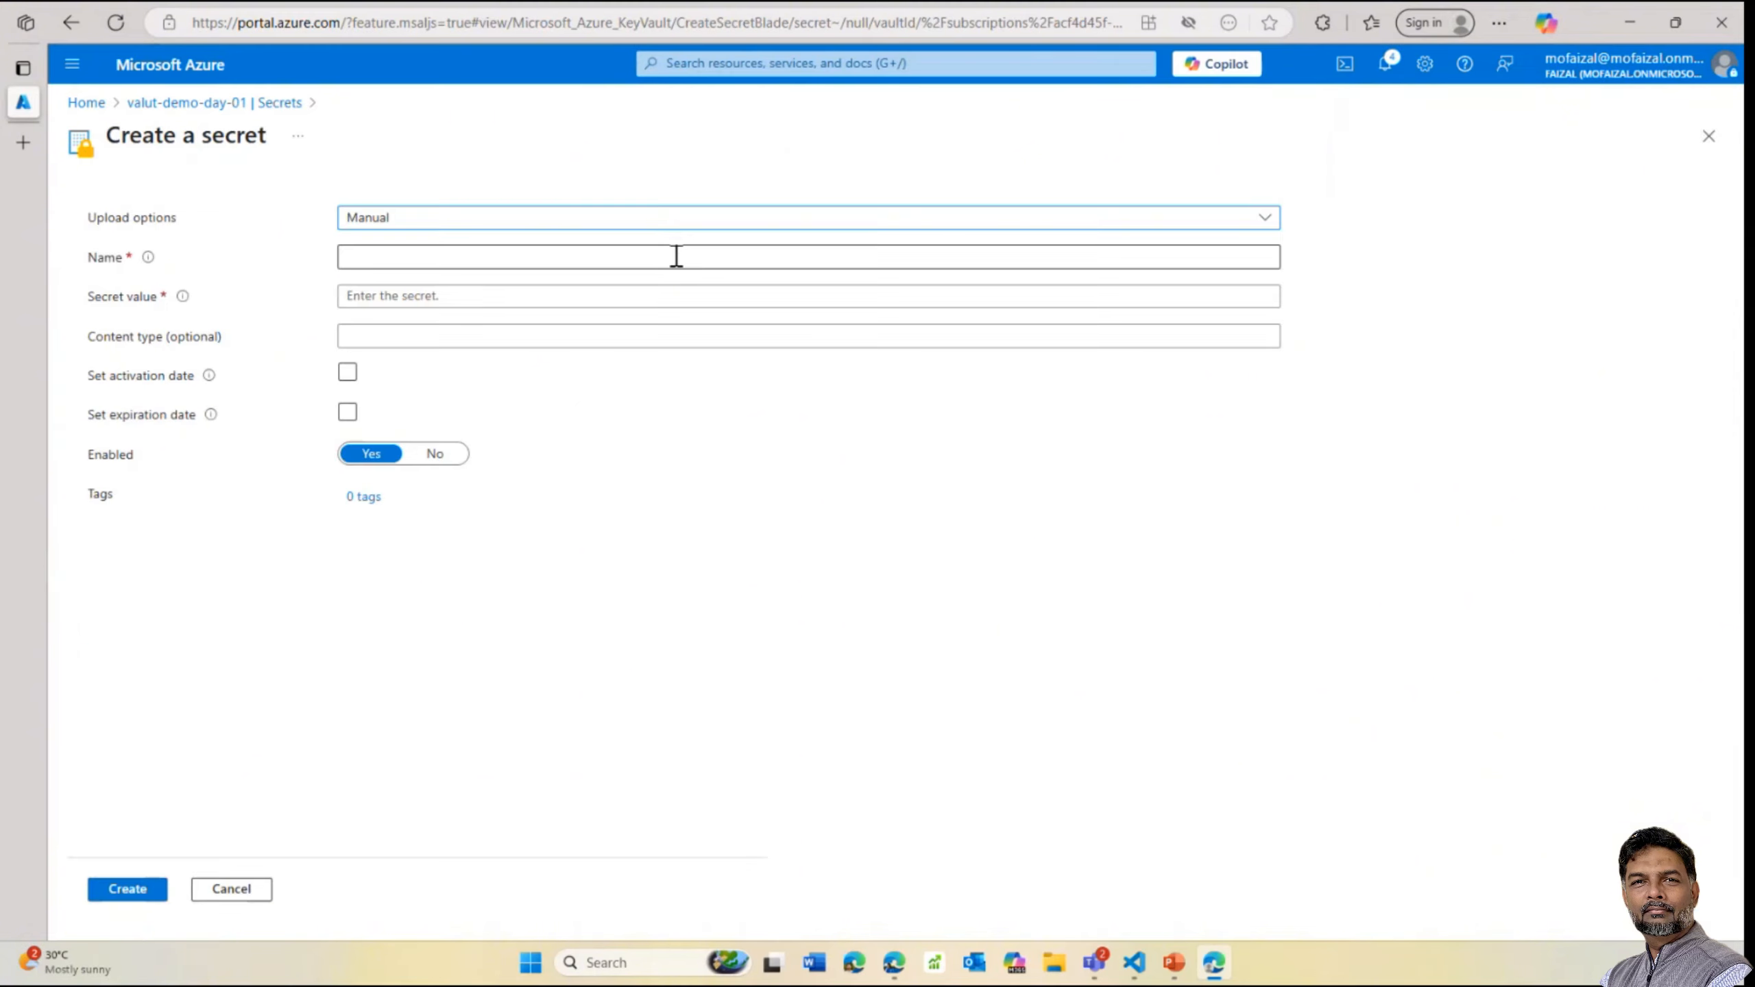
left_click(460, 256)
type("asdfdsafsad")
left_click(380, 299)
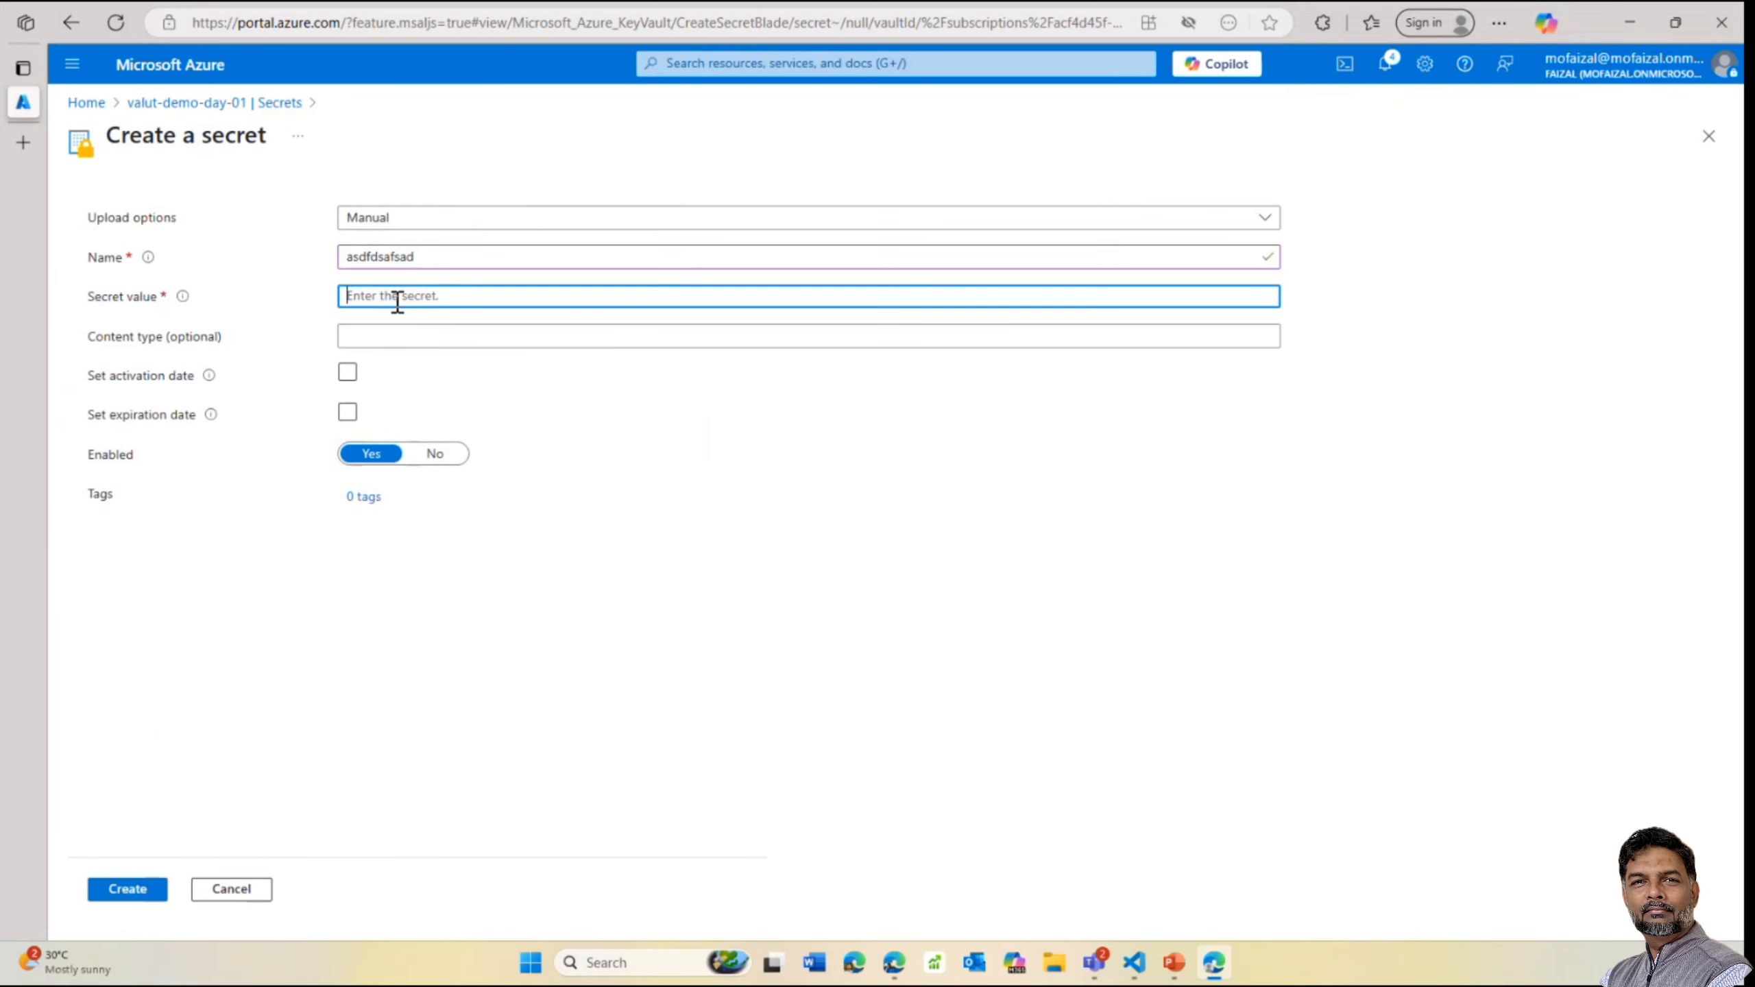
type("asdfdsafsadf")
left_click(126, 898)
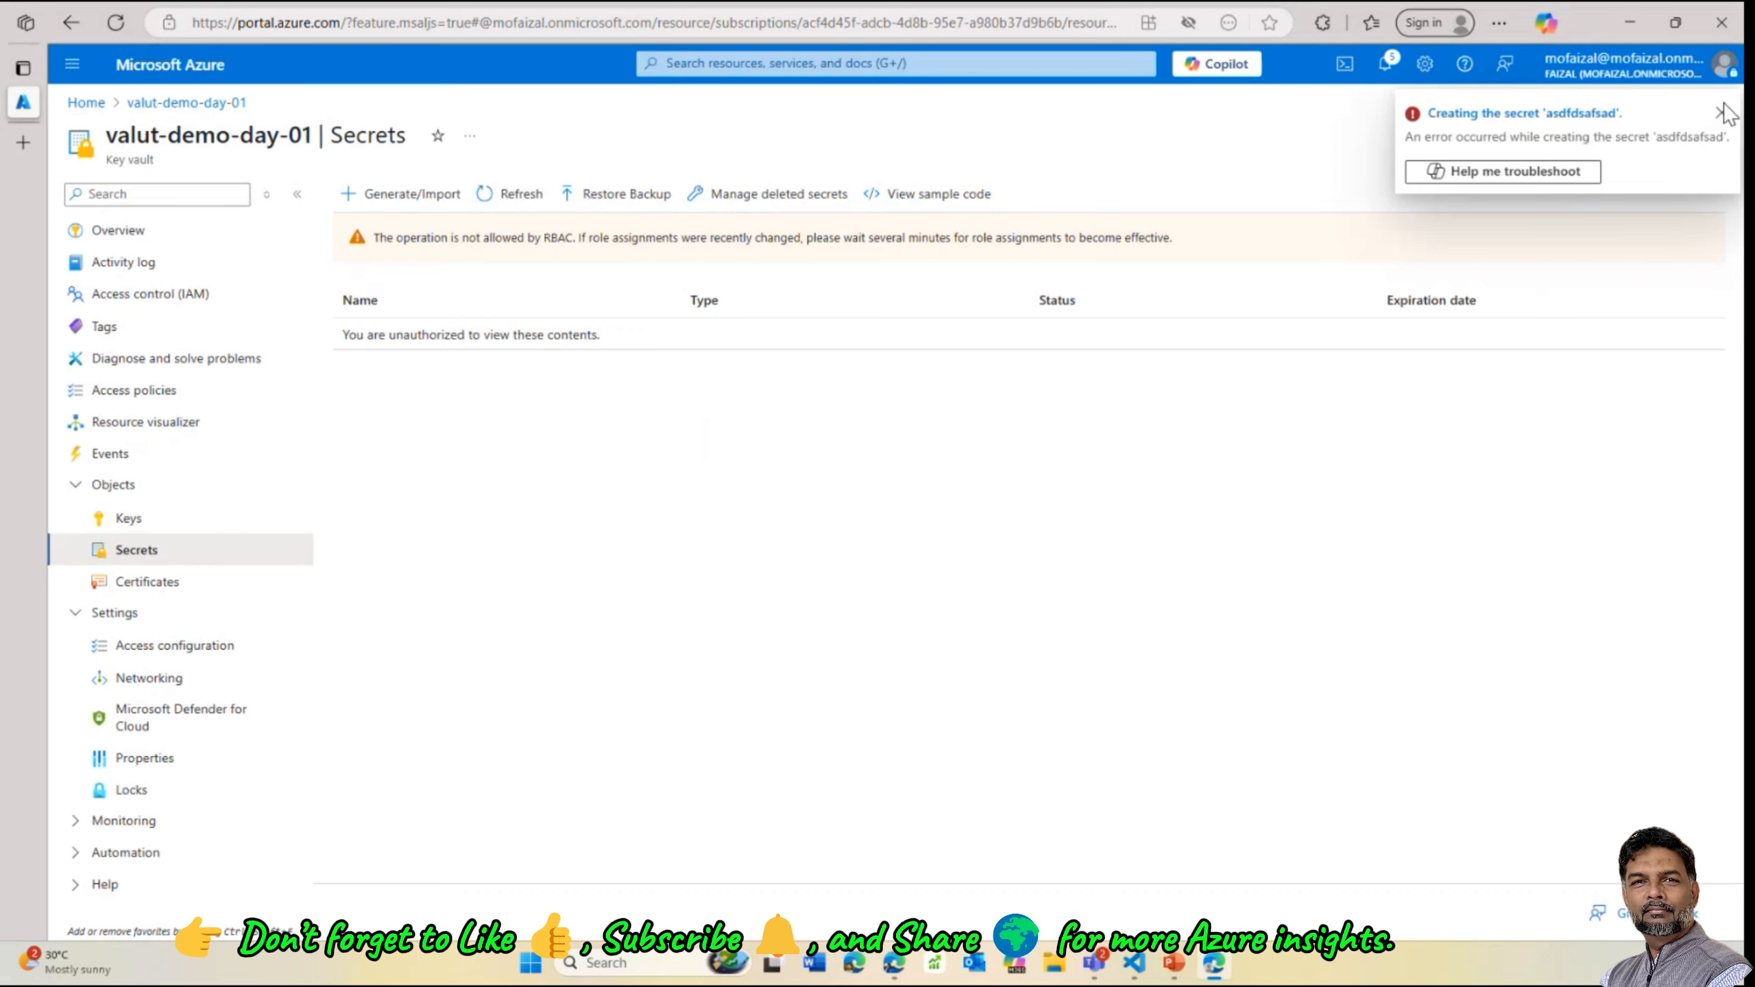
left_click(1721, 112)
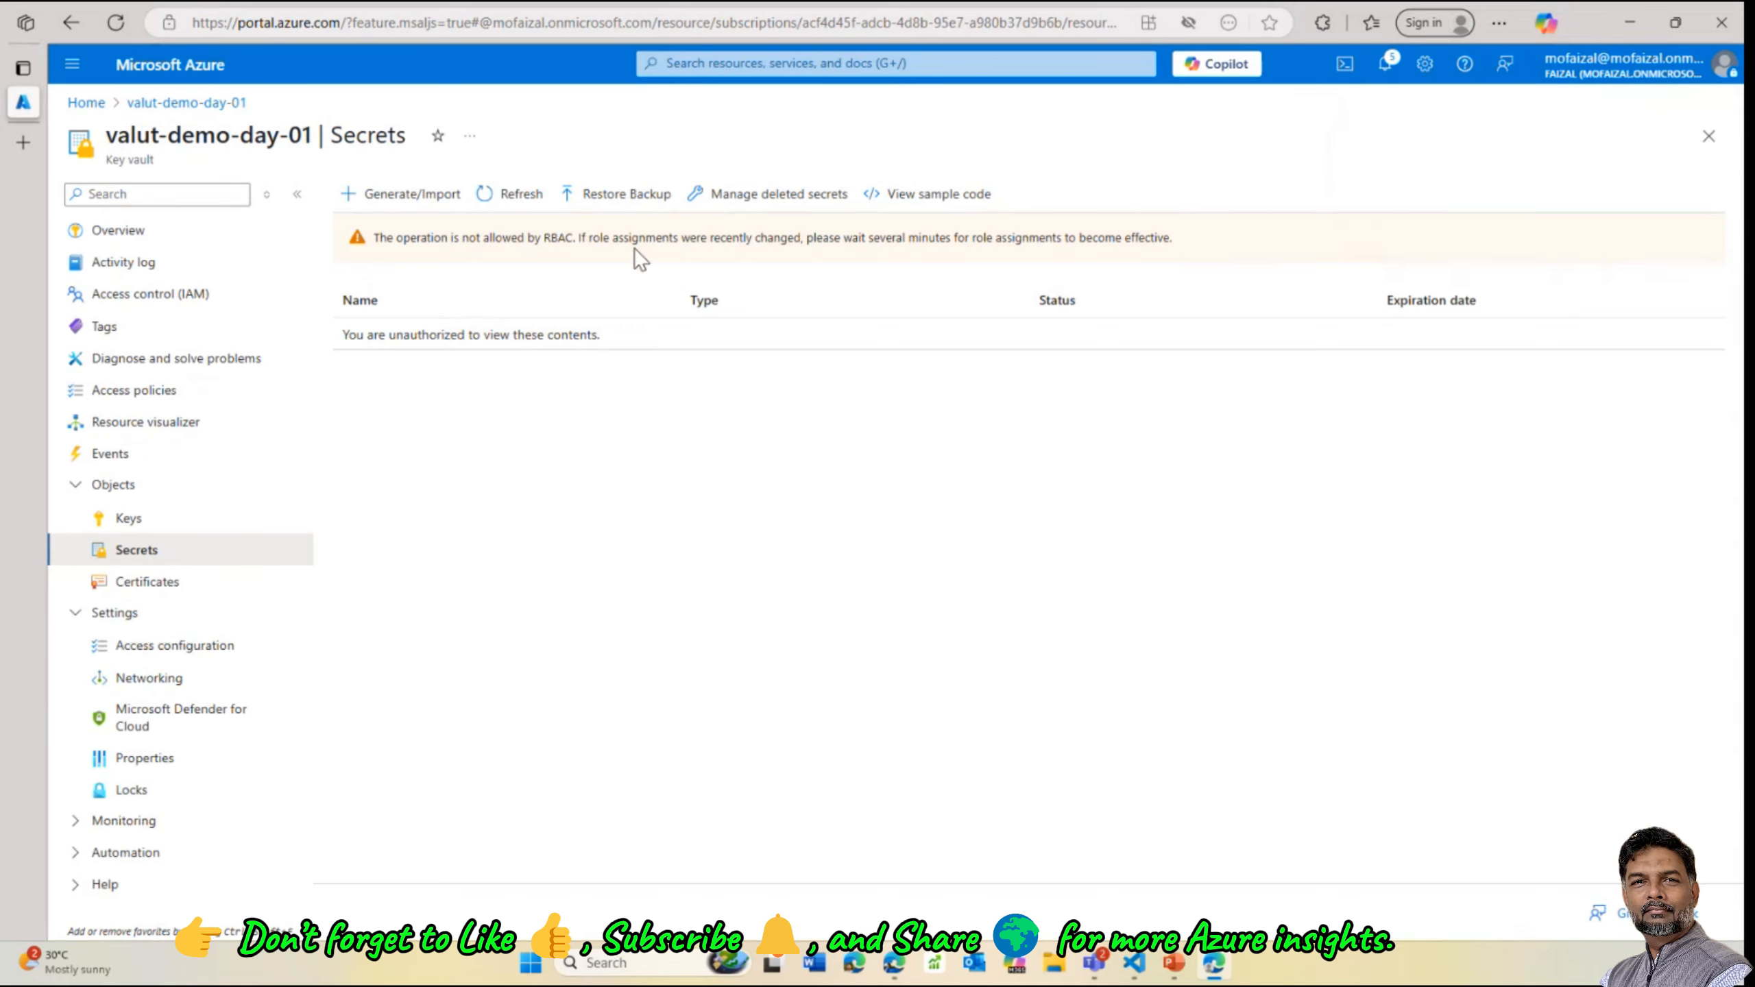
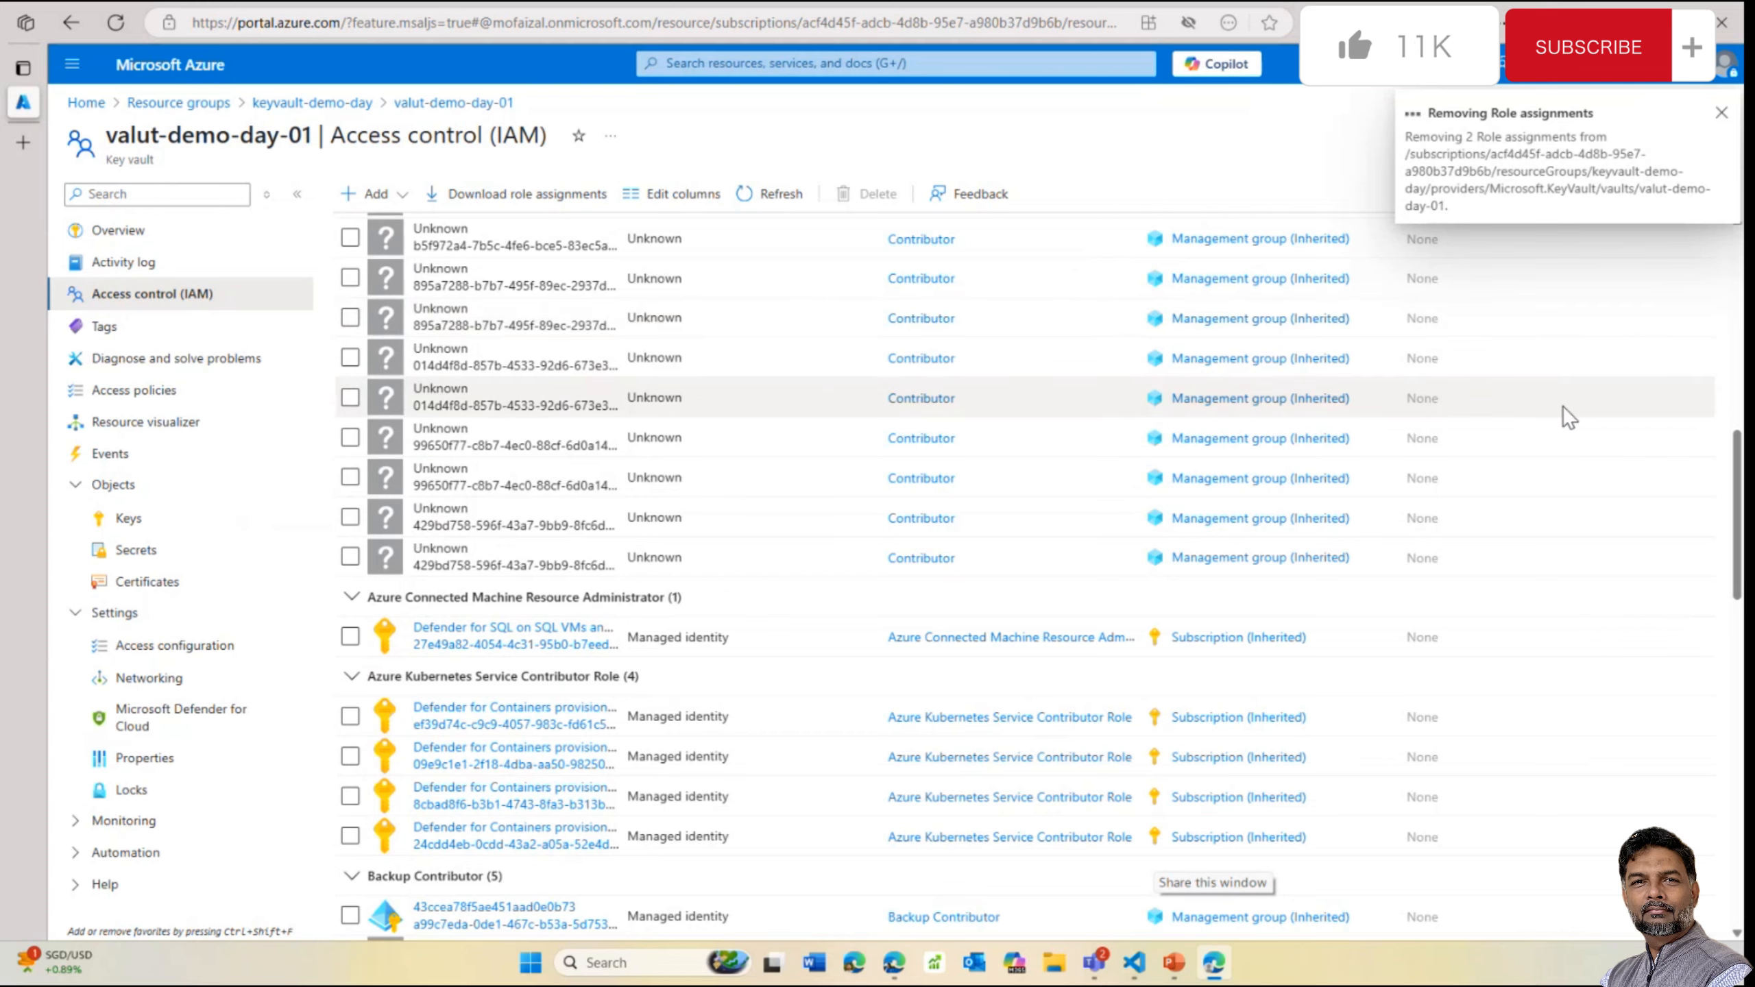
Dismiss the notification and refresh the vault's Secrets list, which now shows an RBAC access warning
left_click(1706, 121)
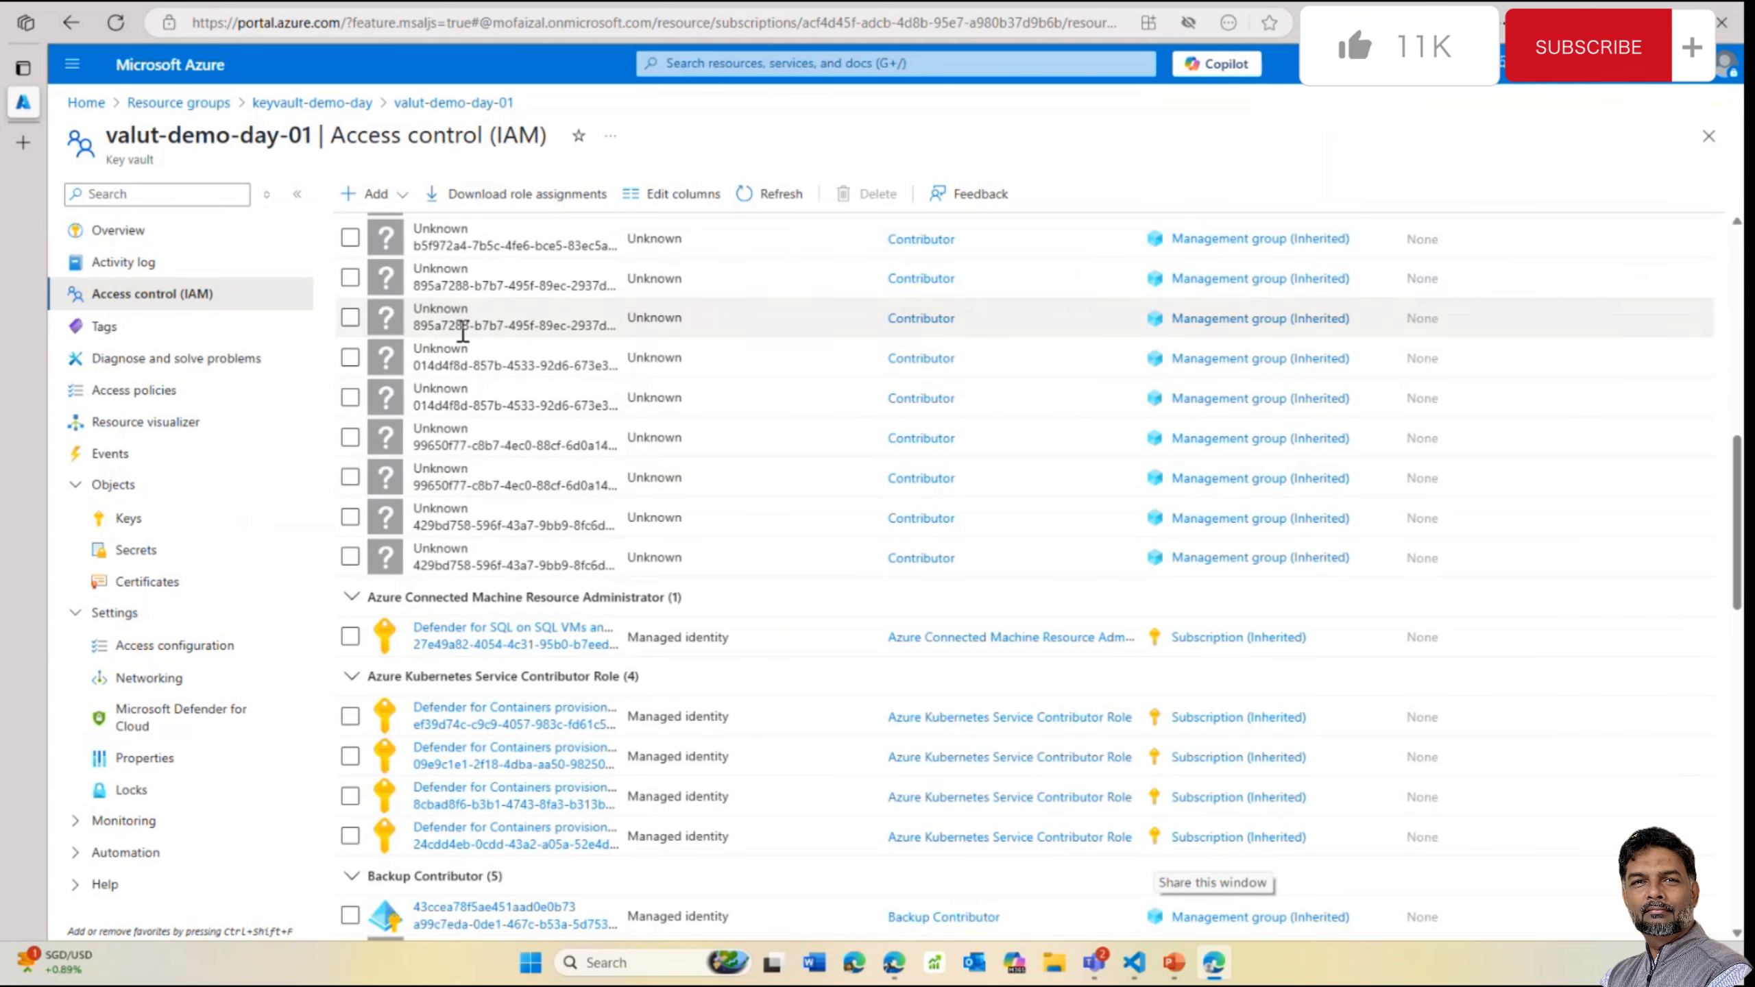
left_click(142, 234)
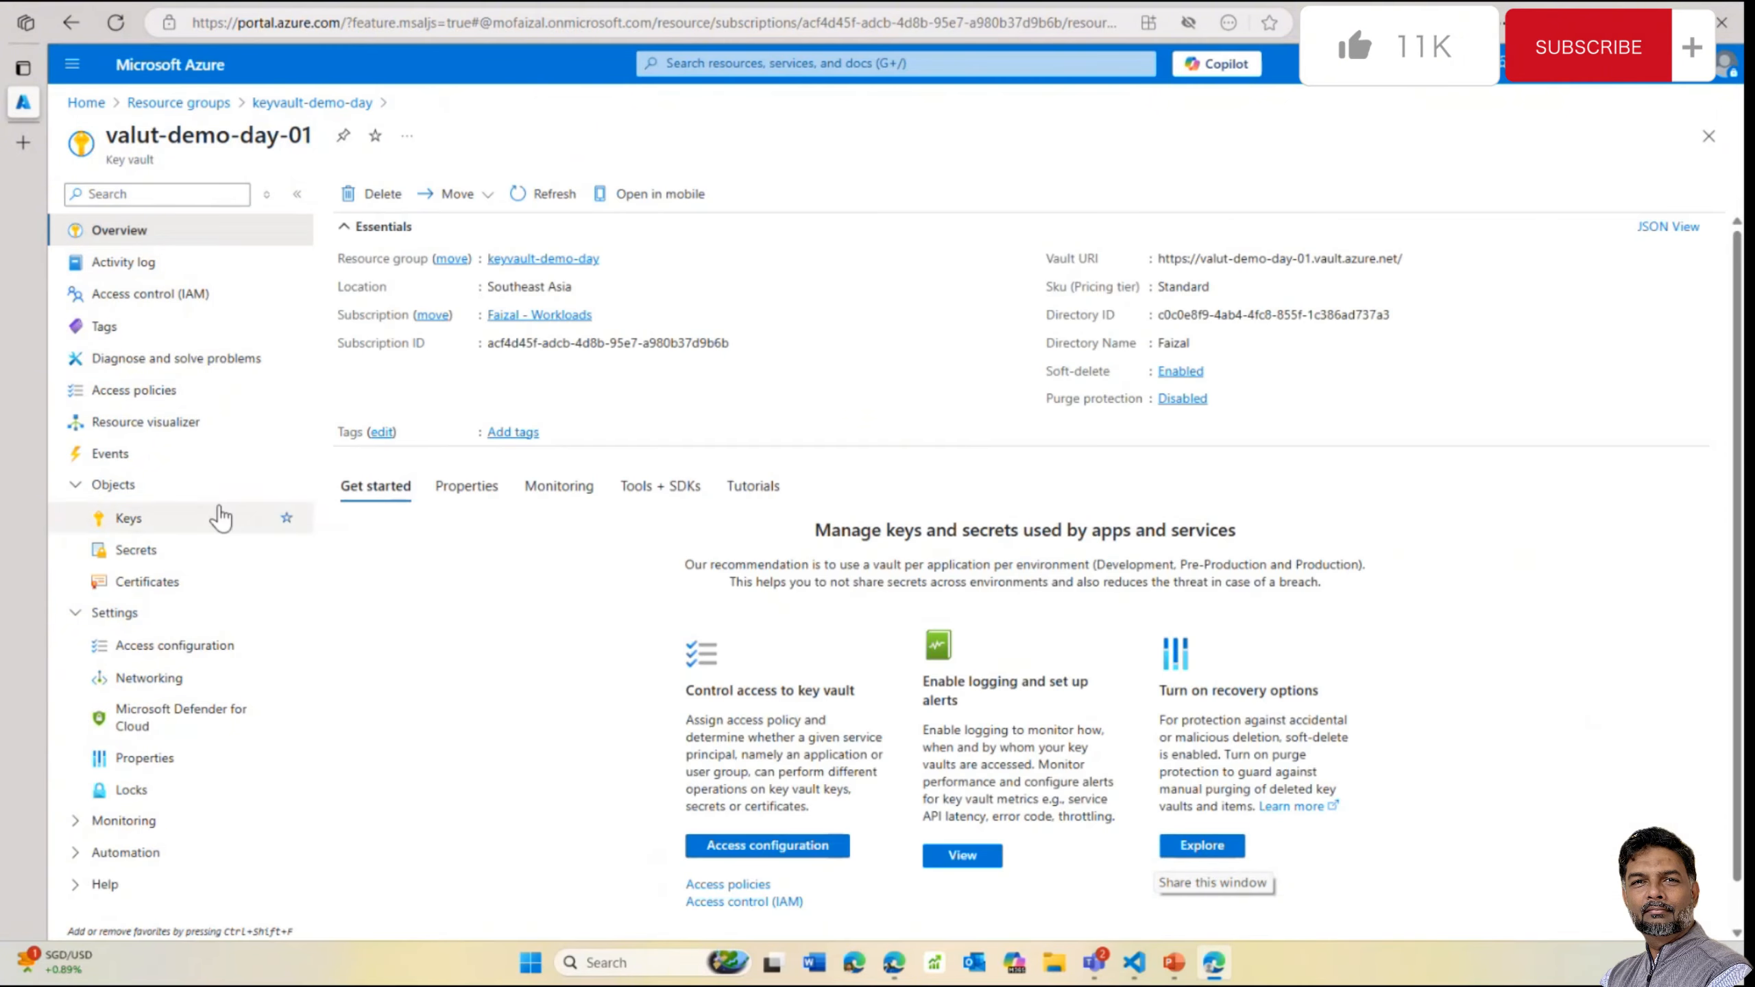
left_click(109, 561)
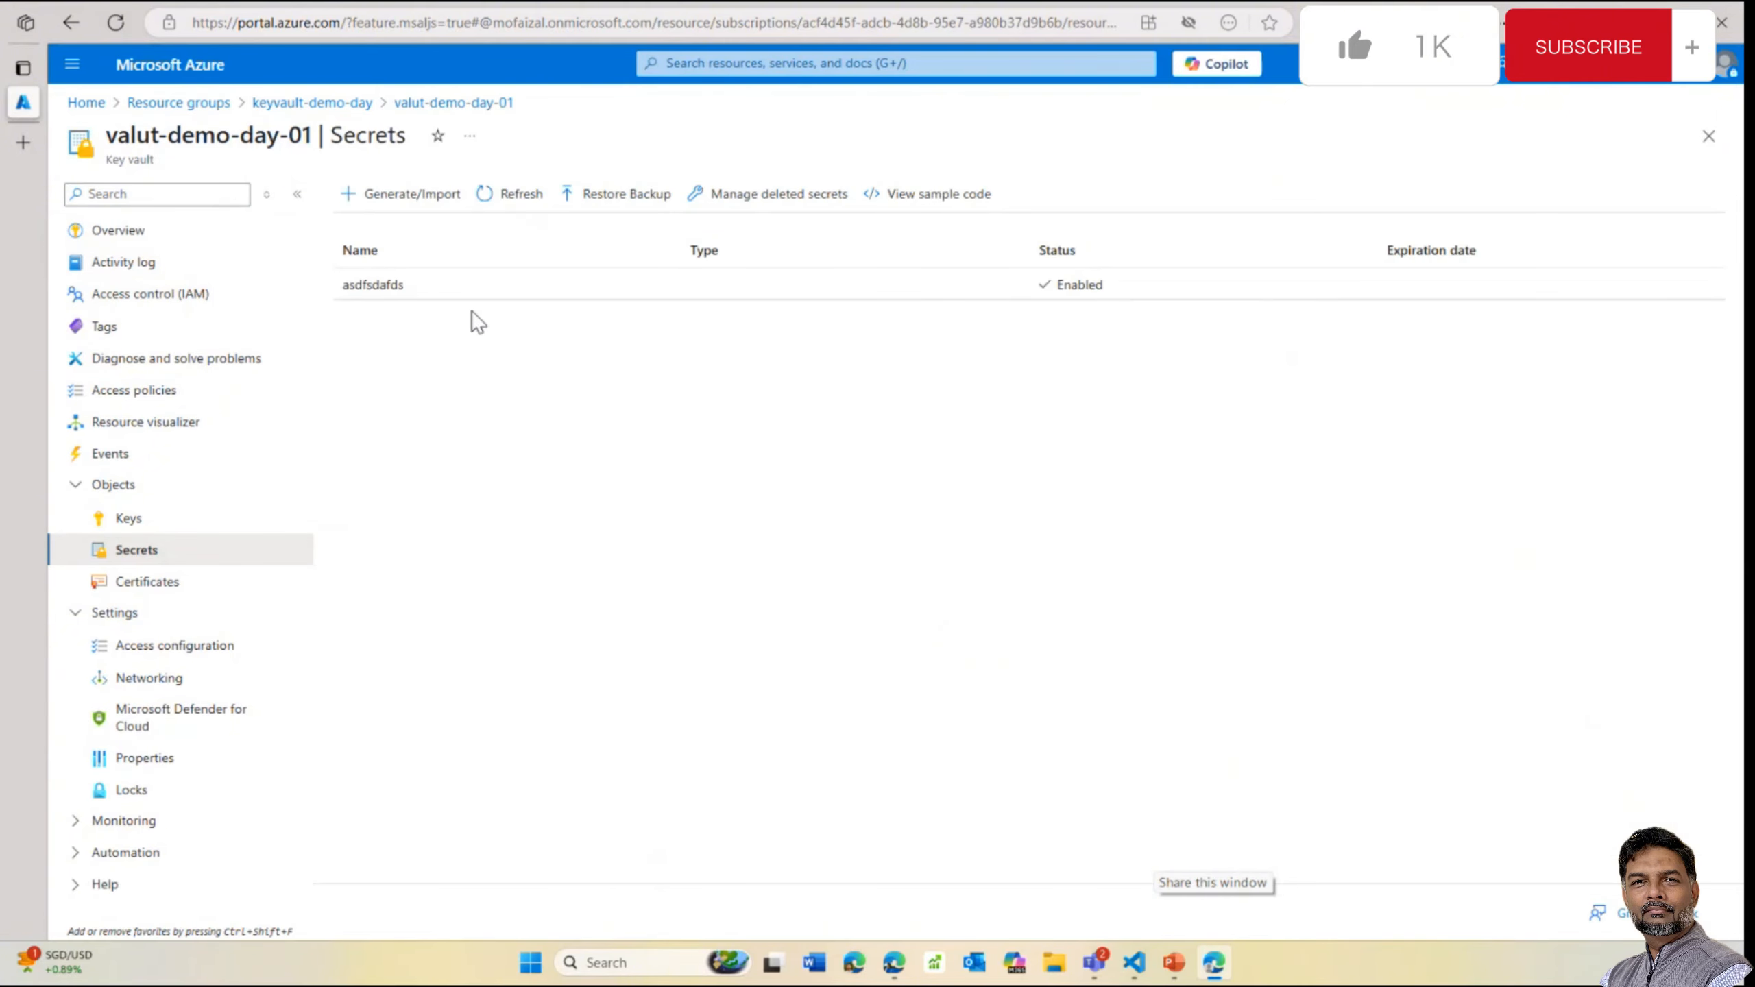
left_click(511, 196)
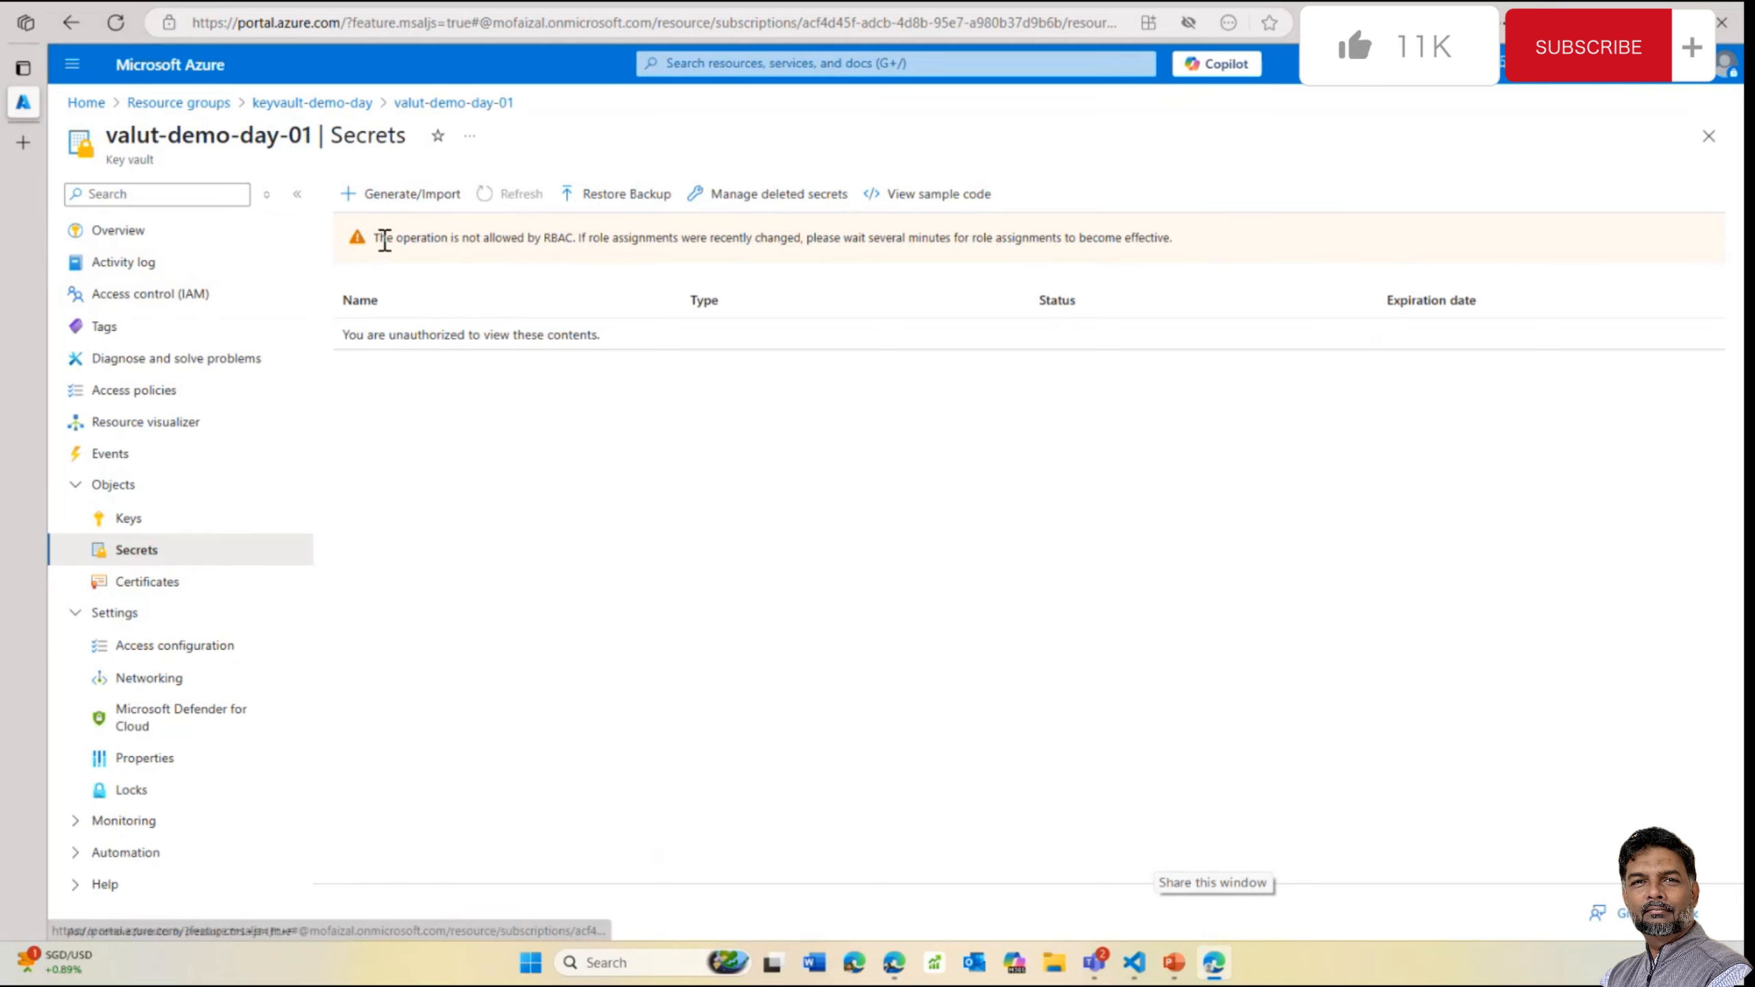
left_click(173, 650)
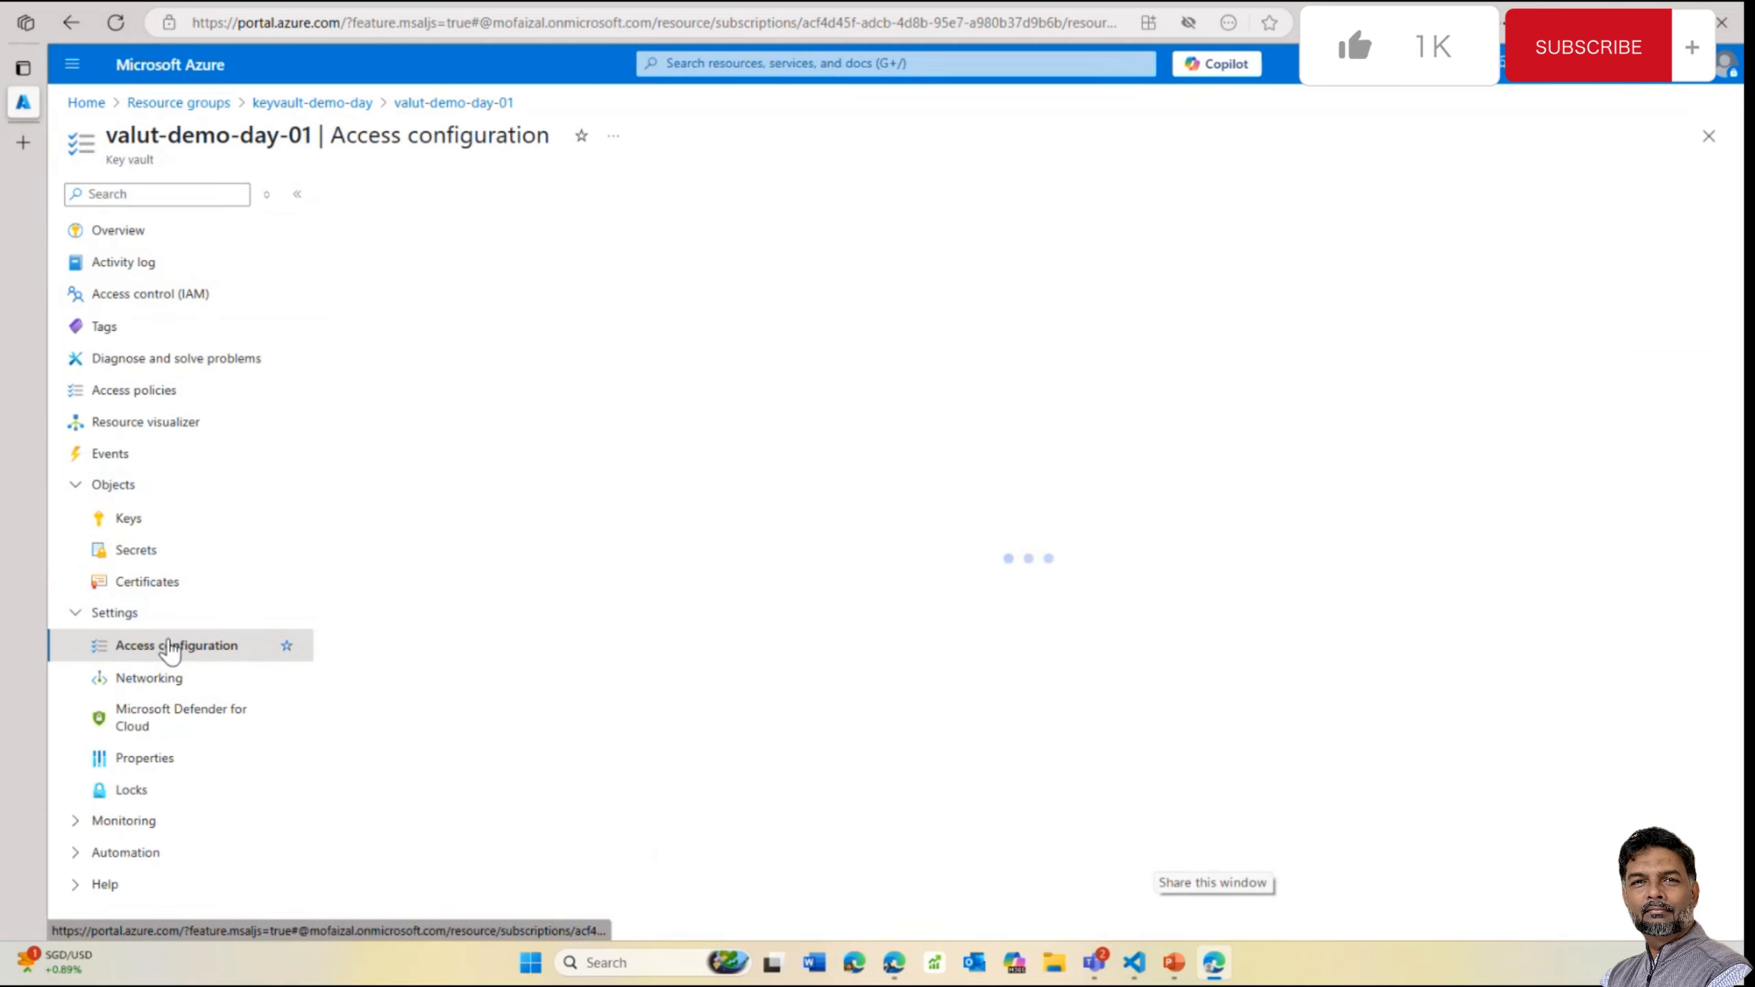
left_click(136, 520)
left_click(142, 550)
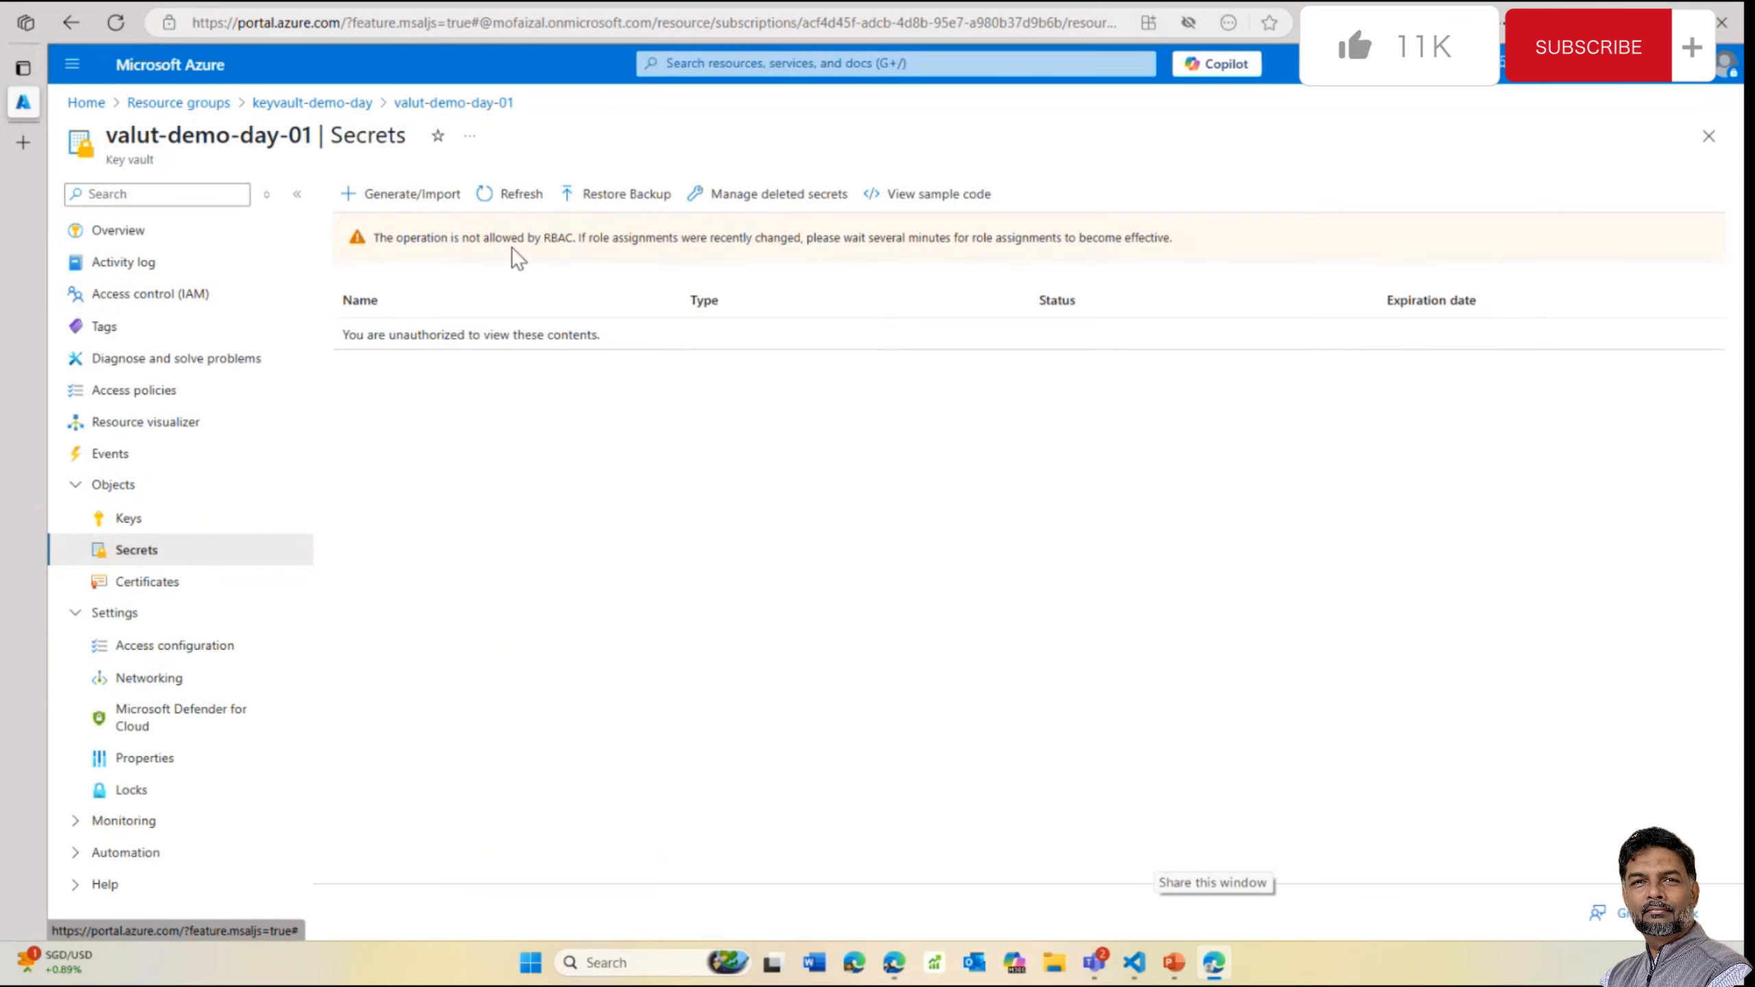
left_click_drag(1183, 239, 366, 238)
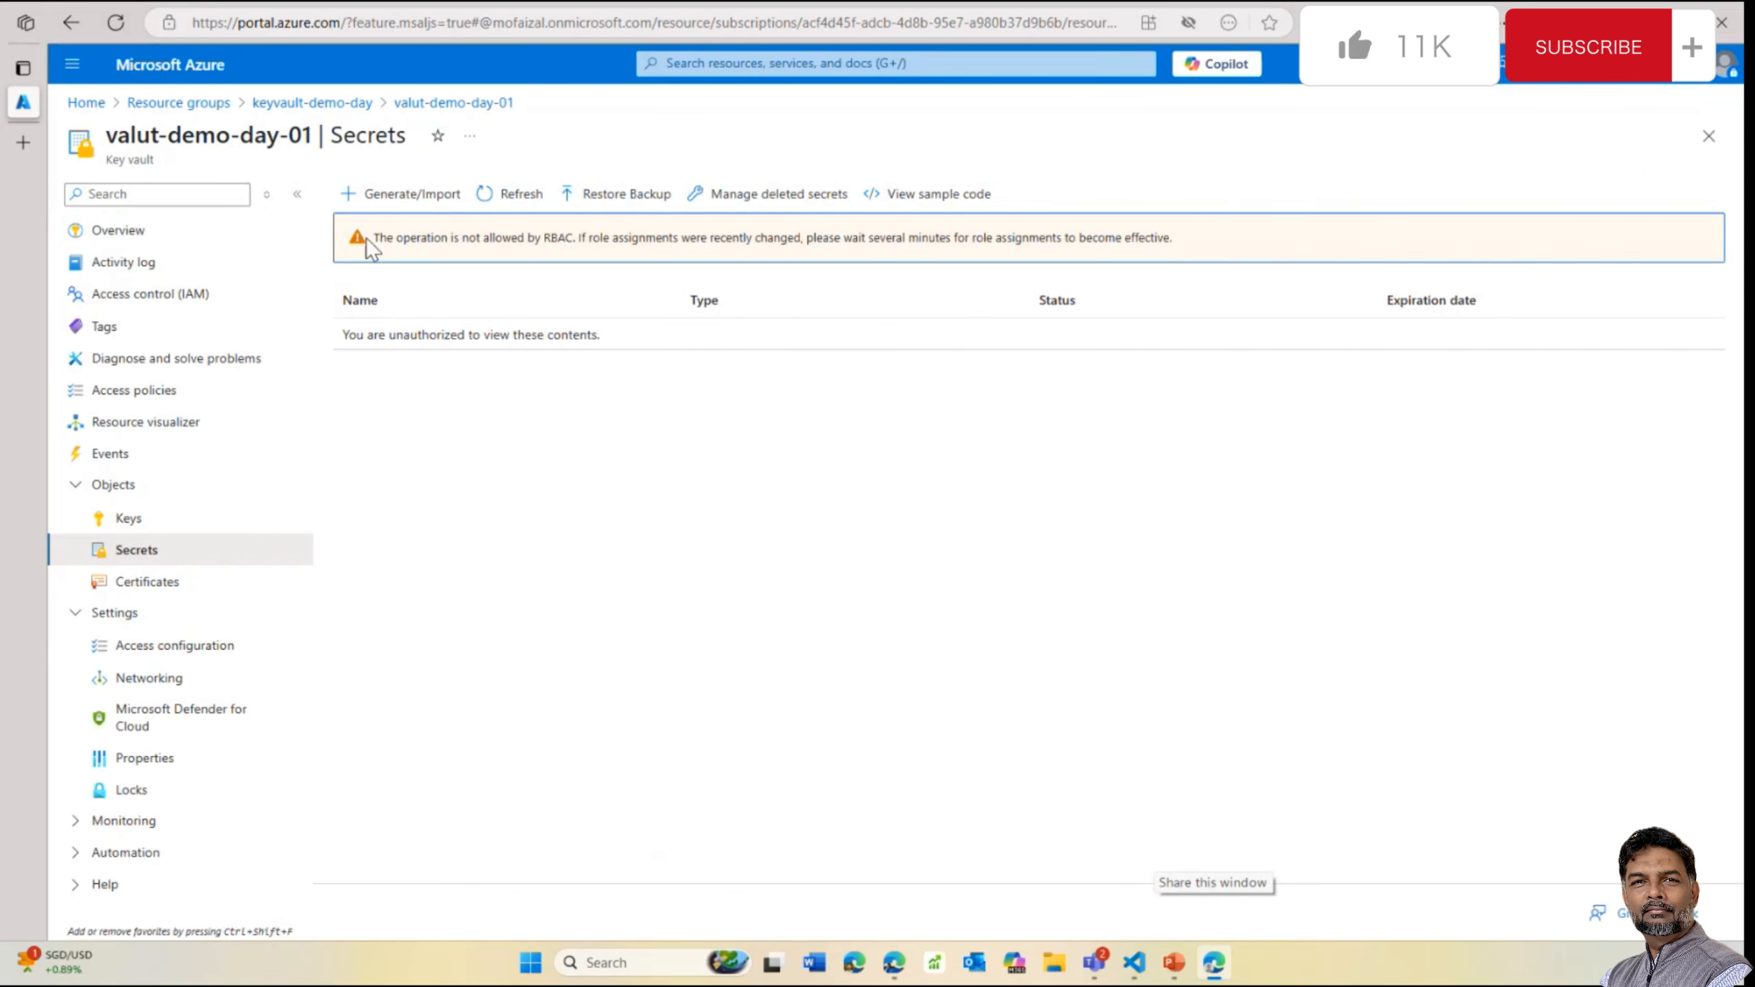
From the access configuration, go to valut-demo-day-01's IAM Role assignments list
left_click(171, 656)
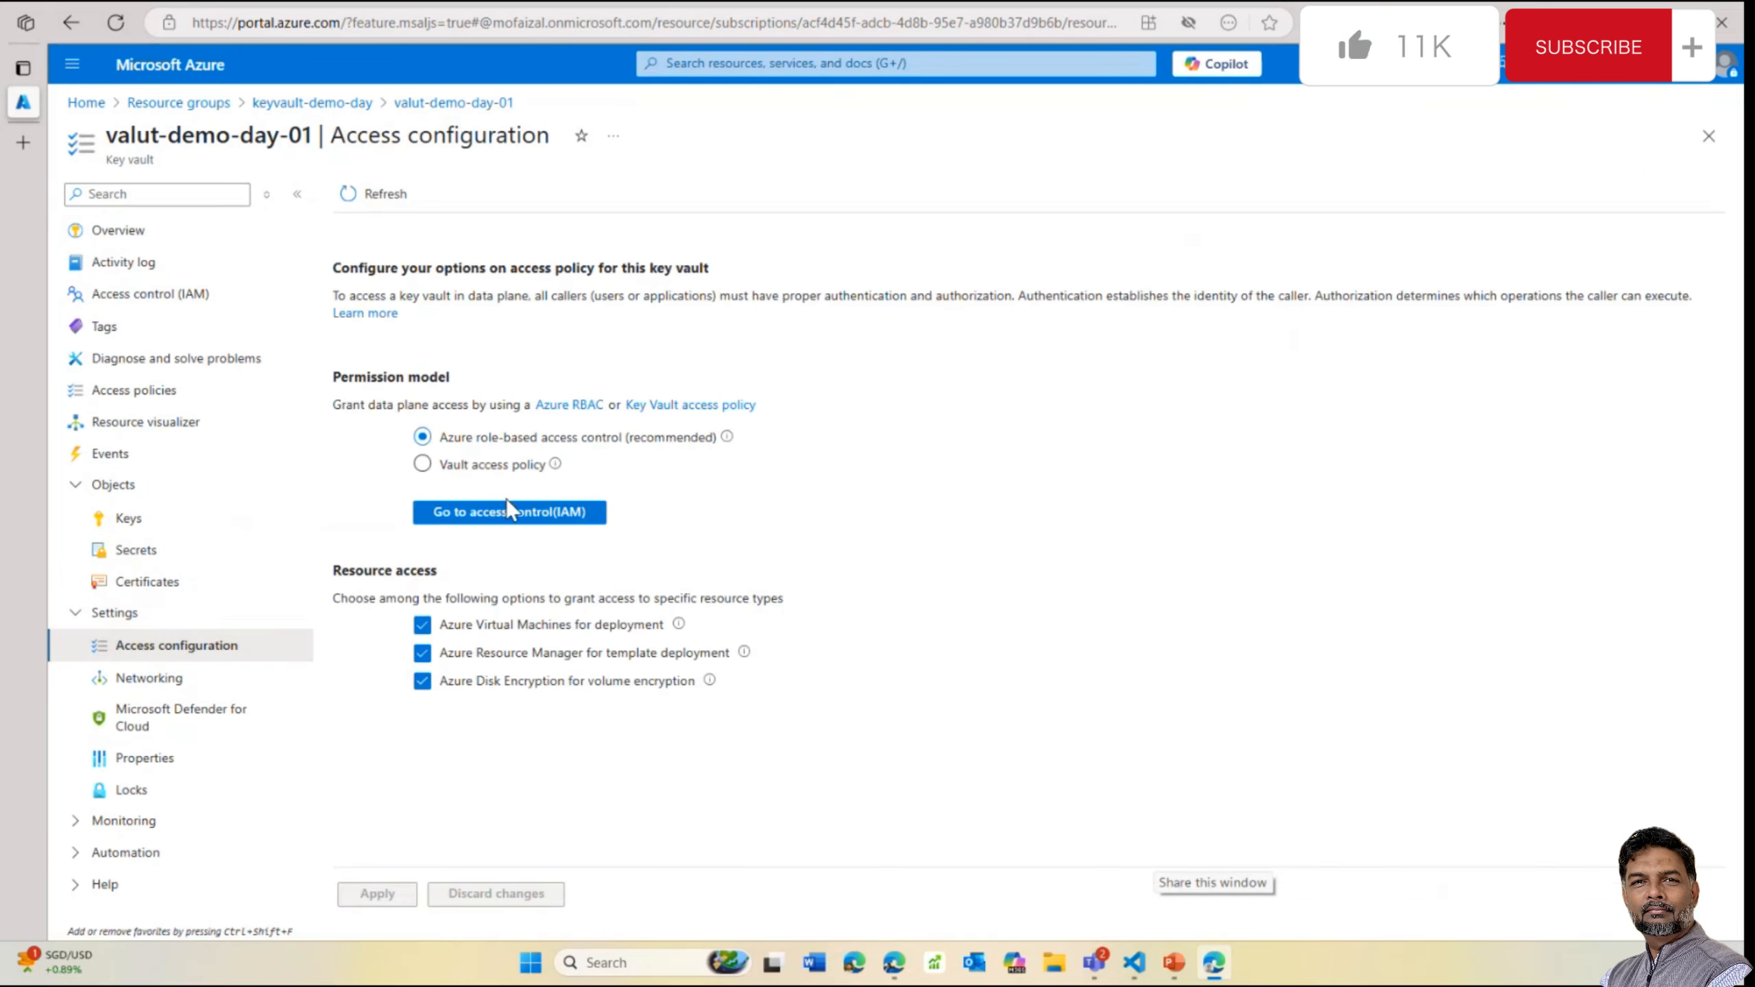
left_click(507, 506)
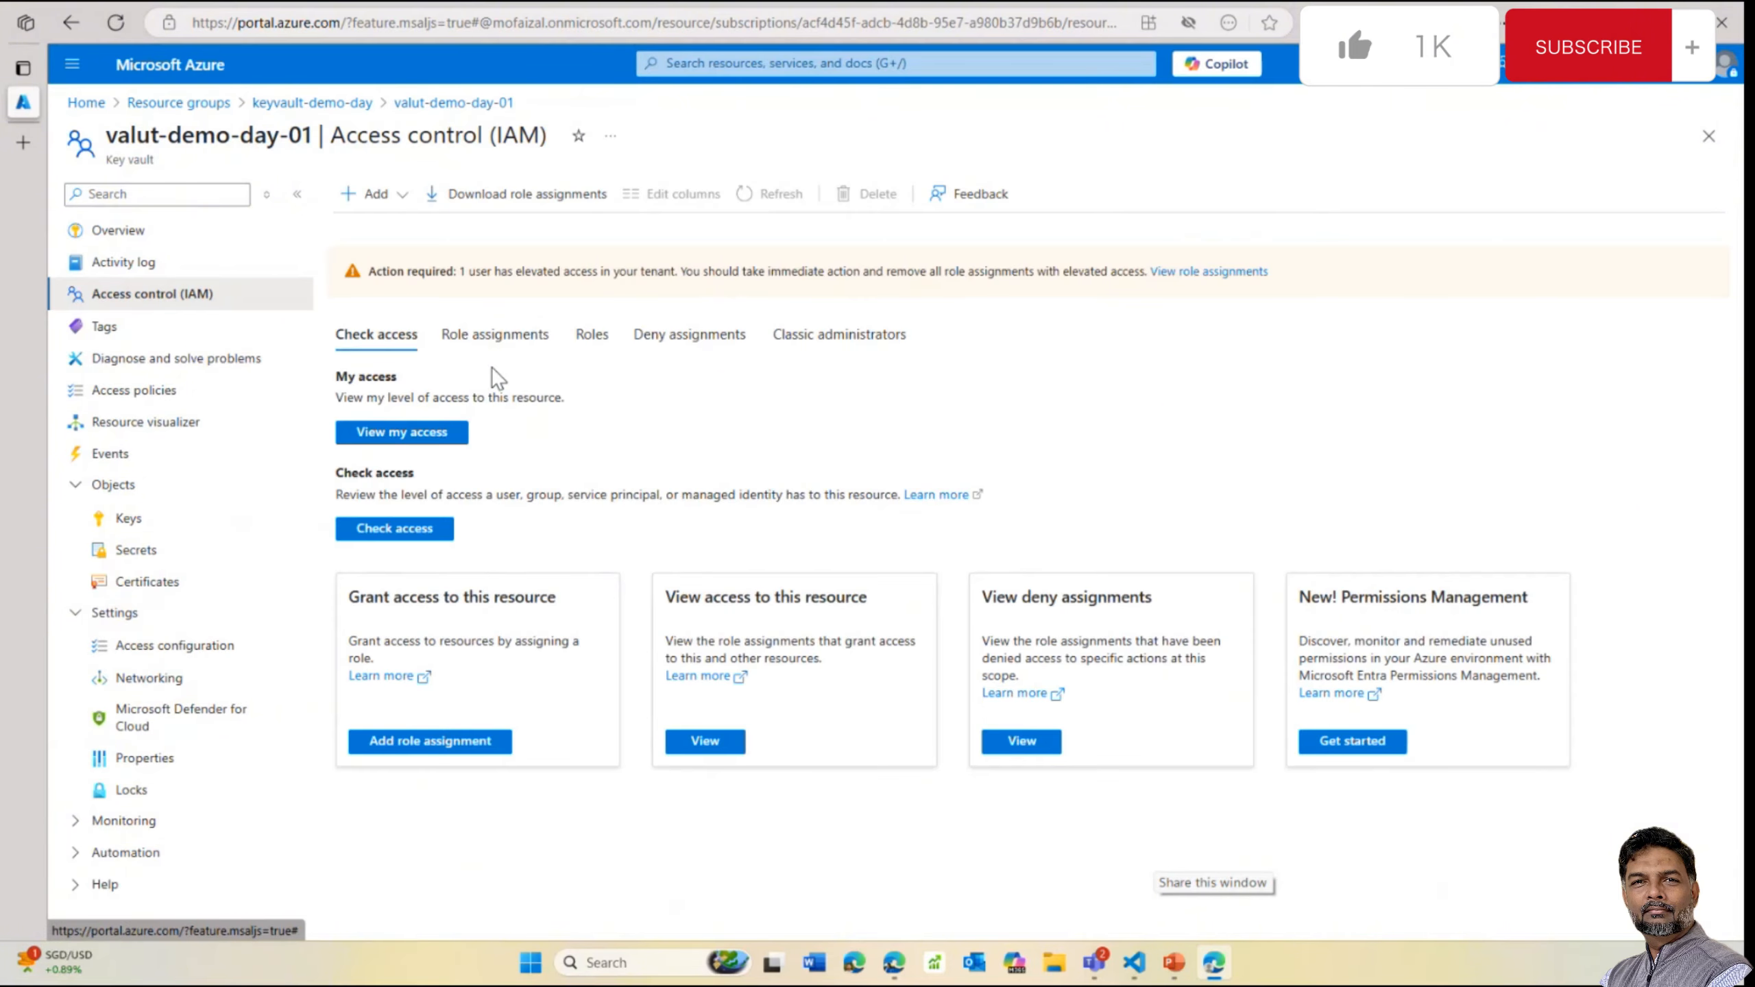
left_click(505, 349)
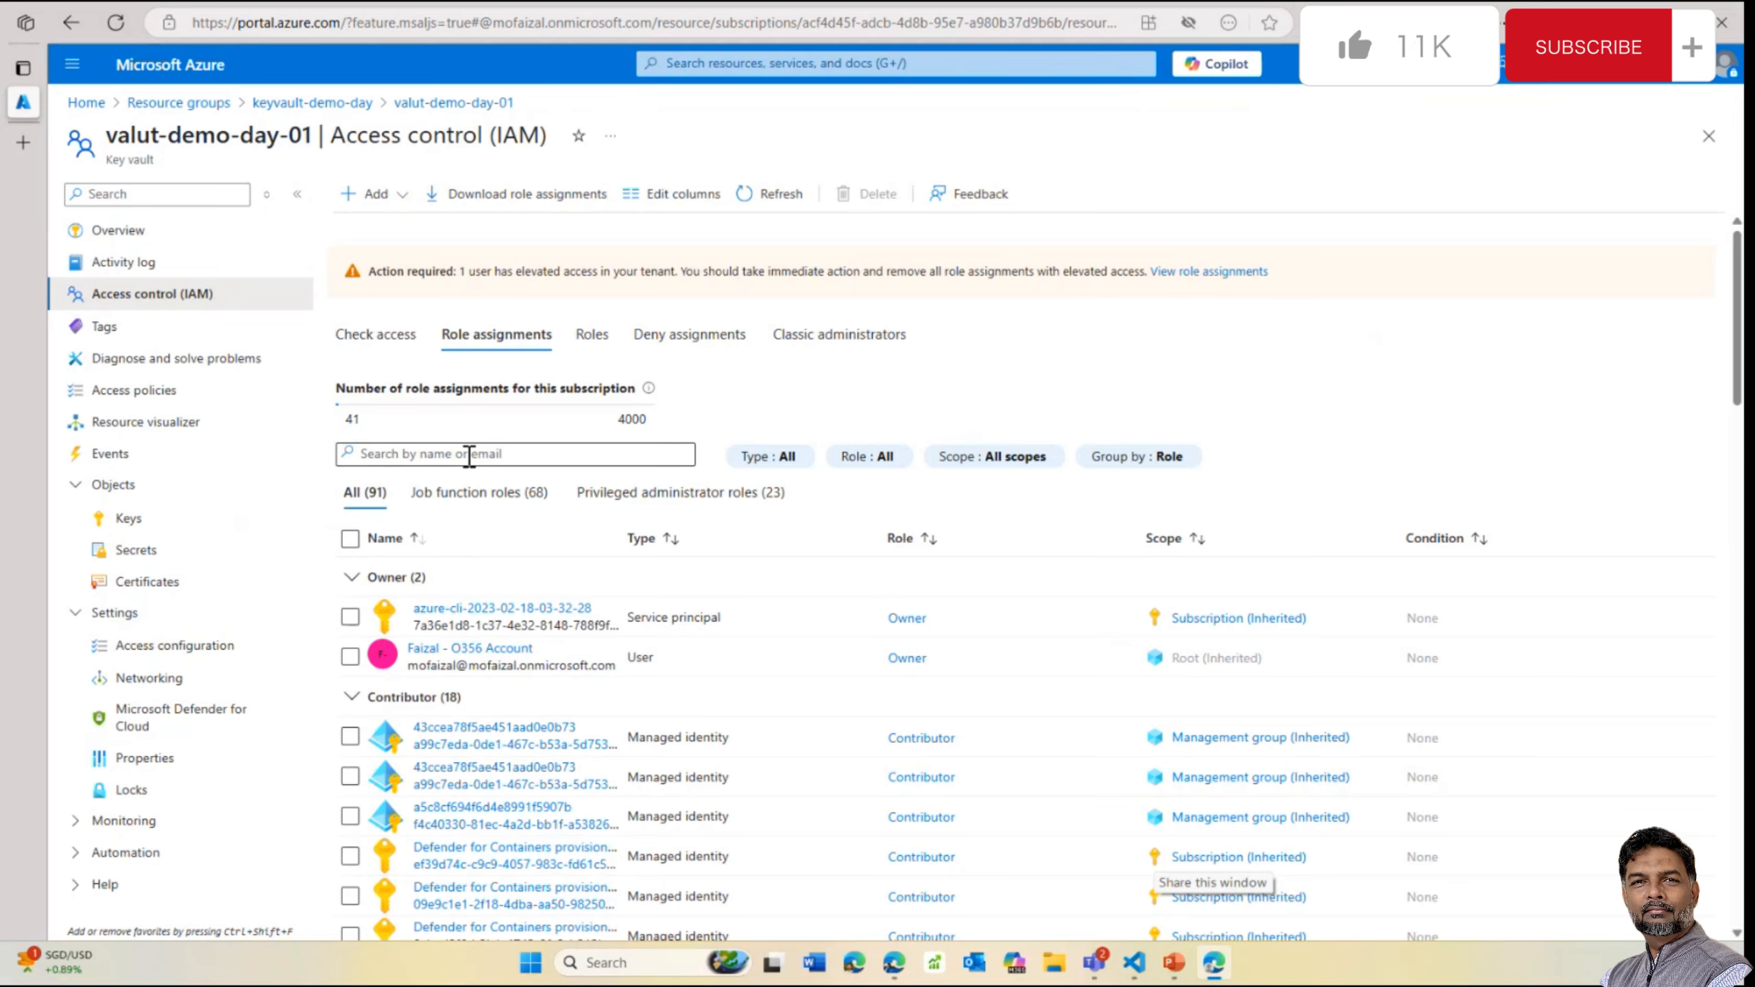
left_click(395, 196)
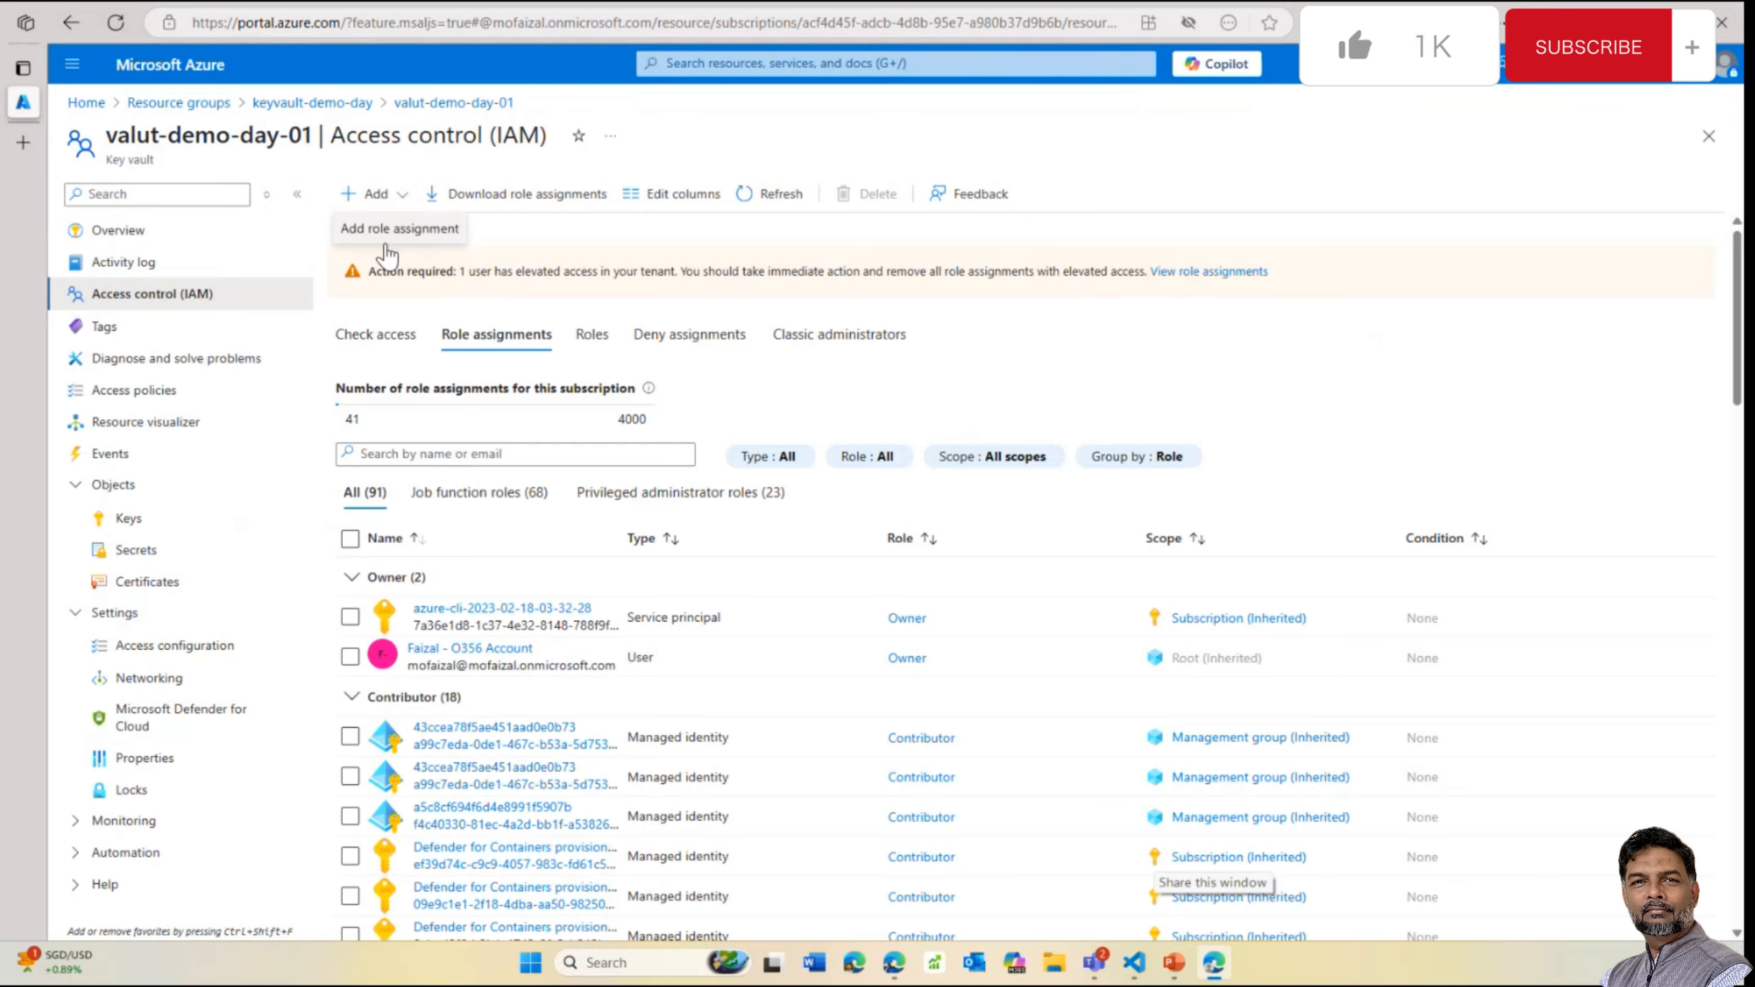
Start a role assignment, search roles for 'k', and pick Key Vault Administrator
left_click(396, 229)
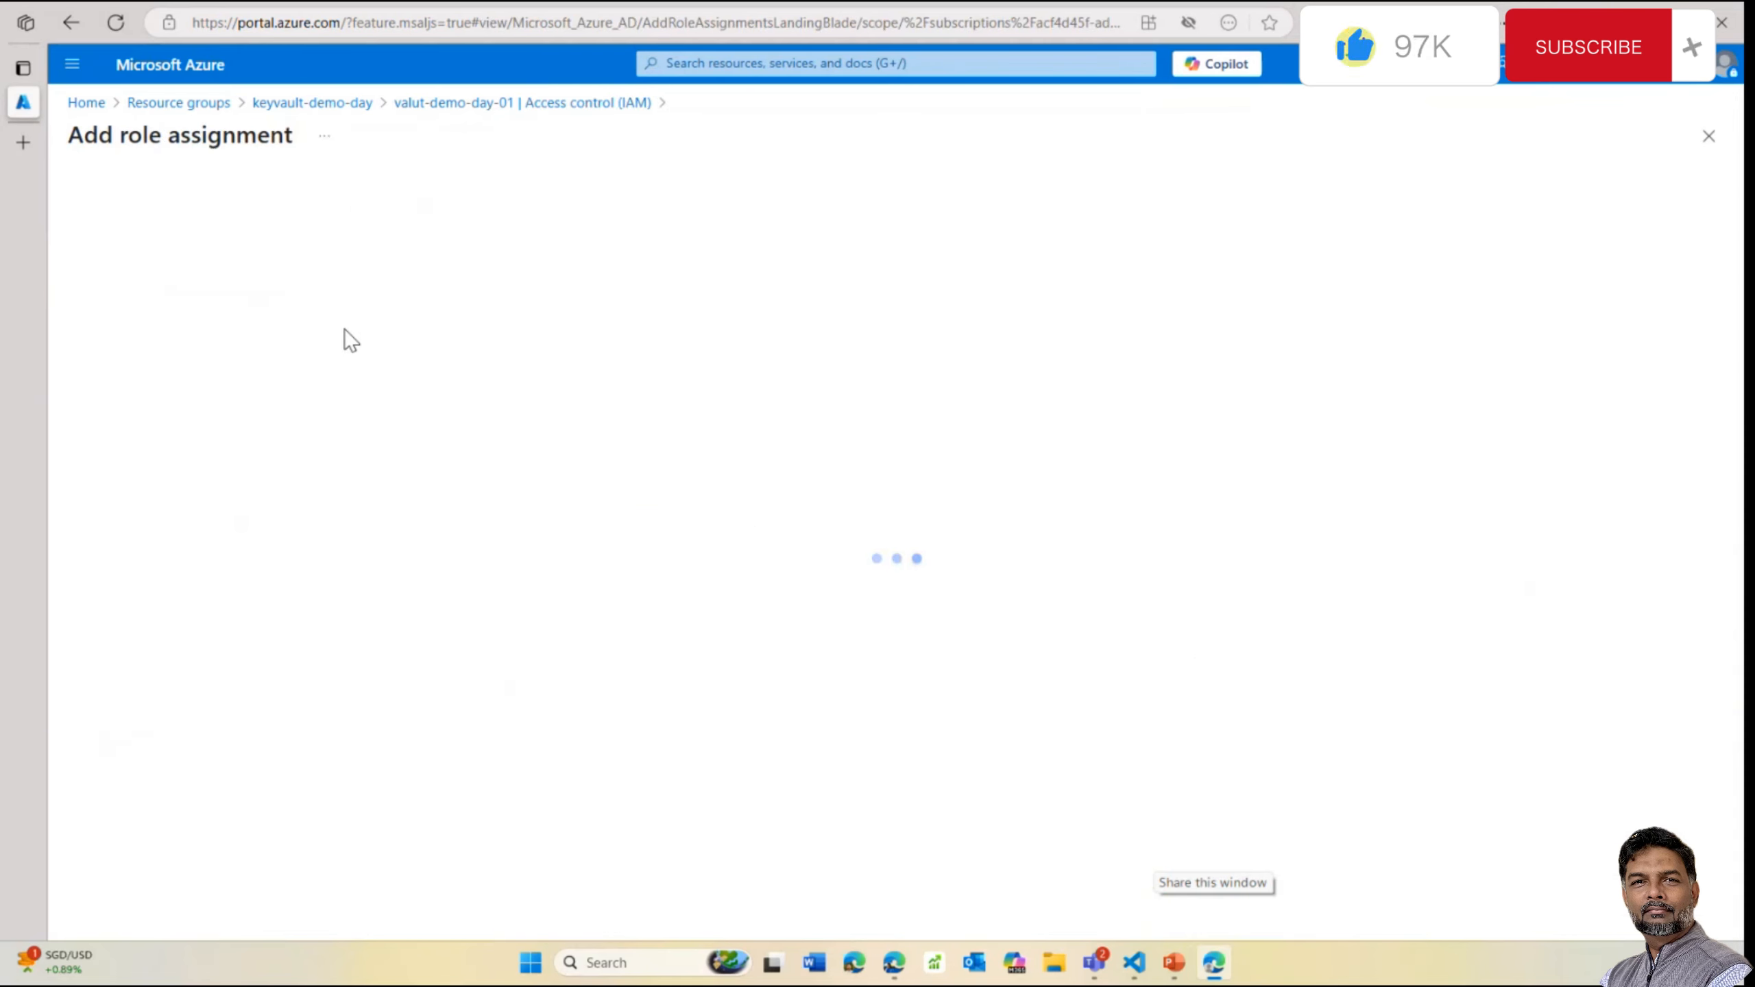
left_click(223, 384)
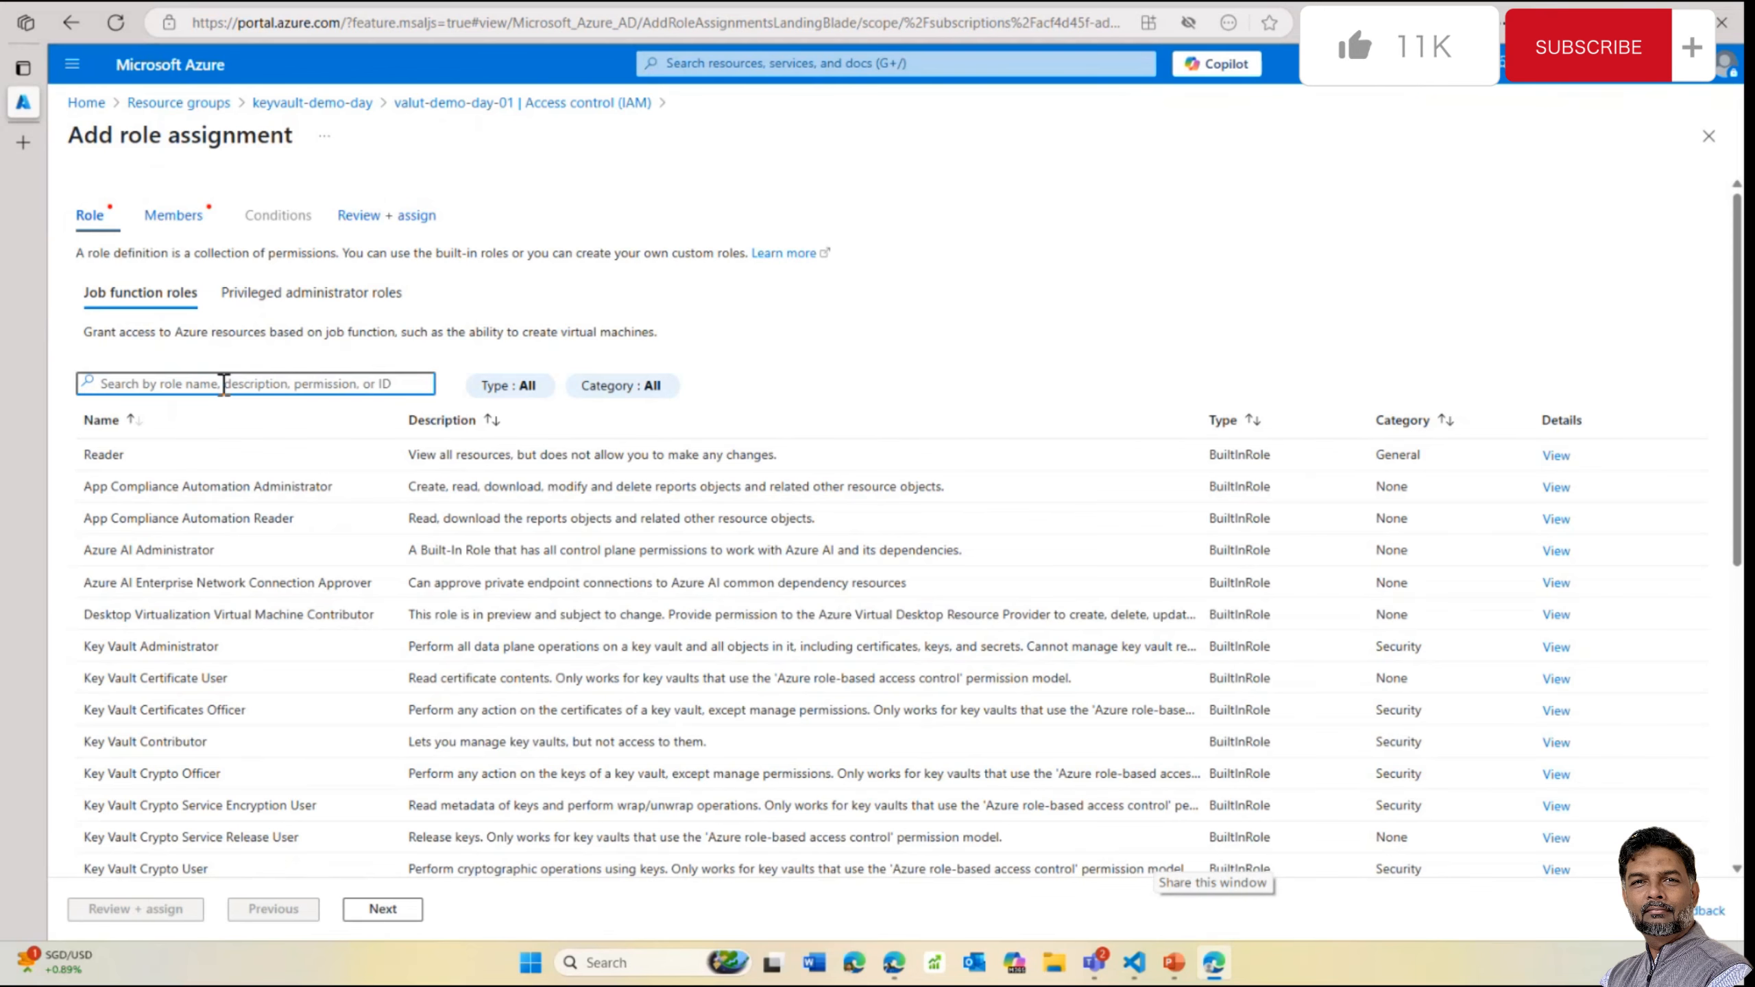
type("key va")
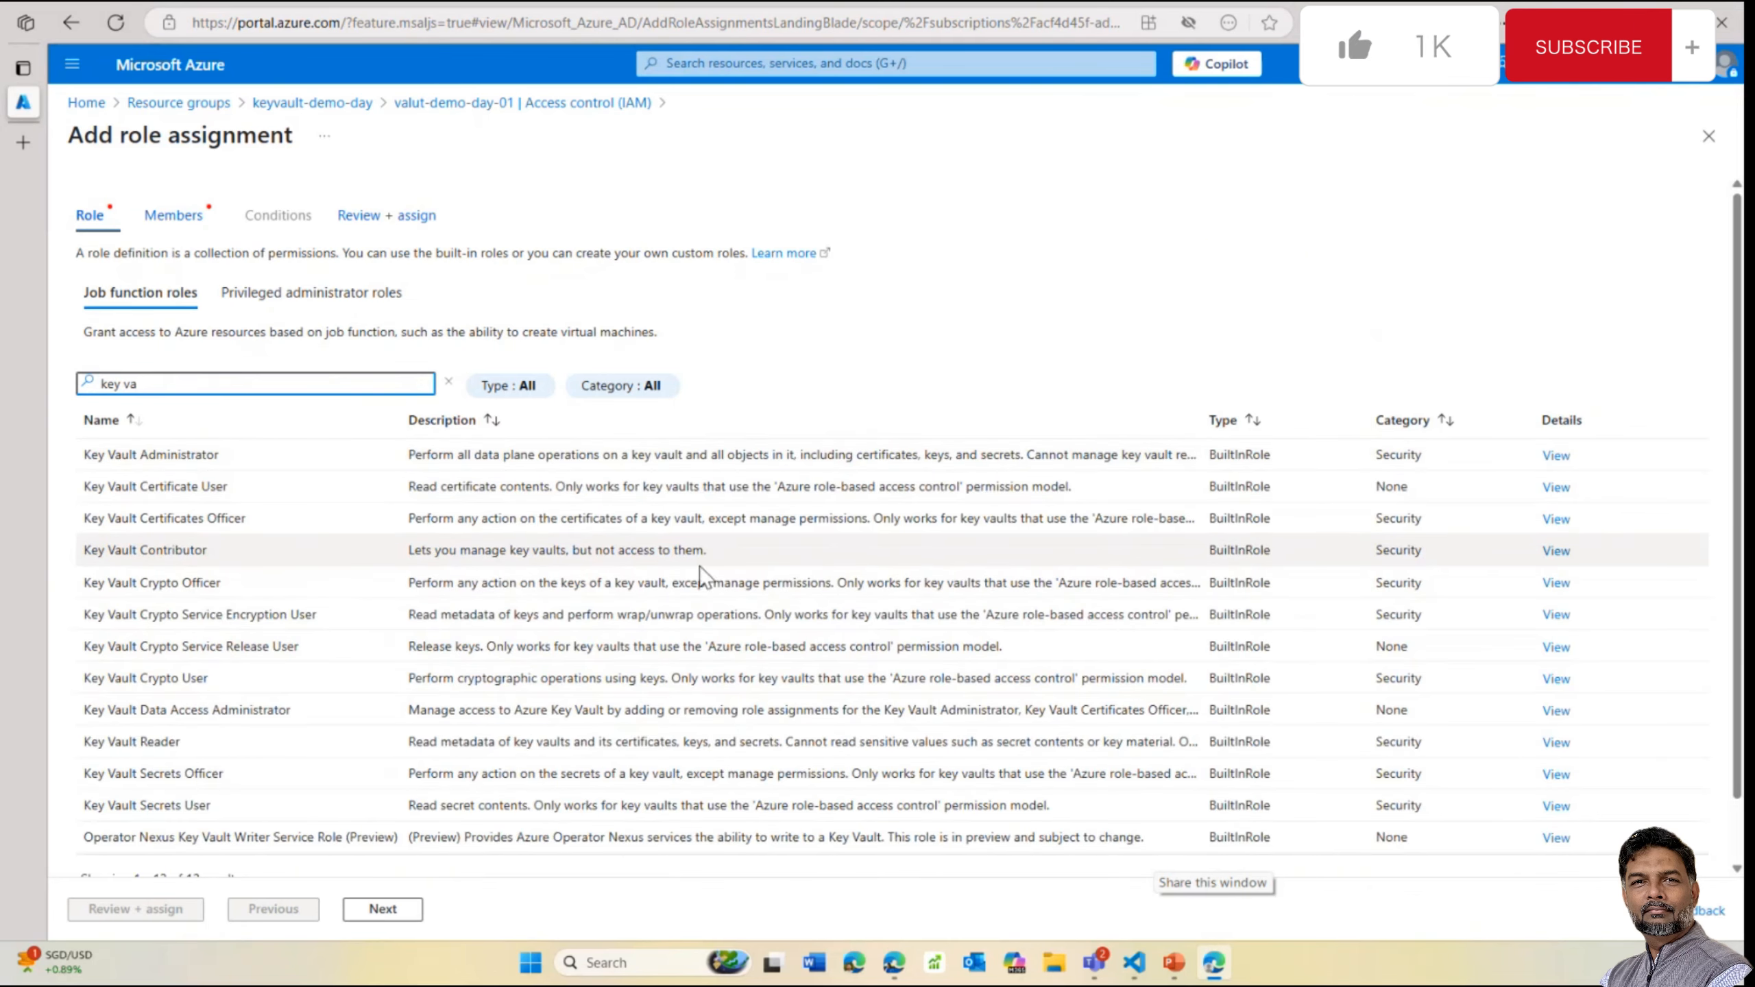
left_click_drag(708, 552, 414, 553)
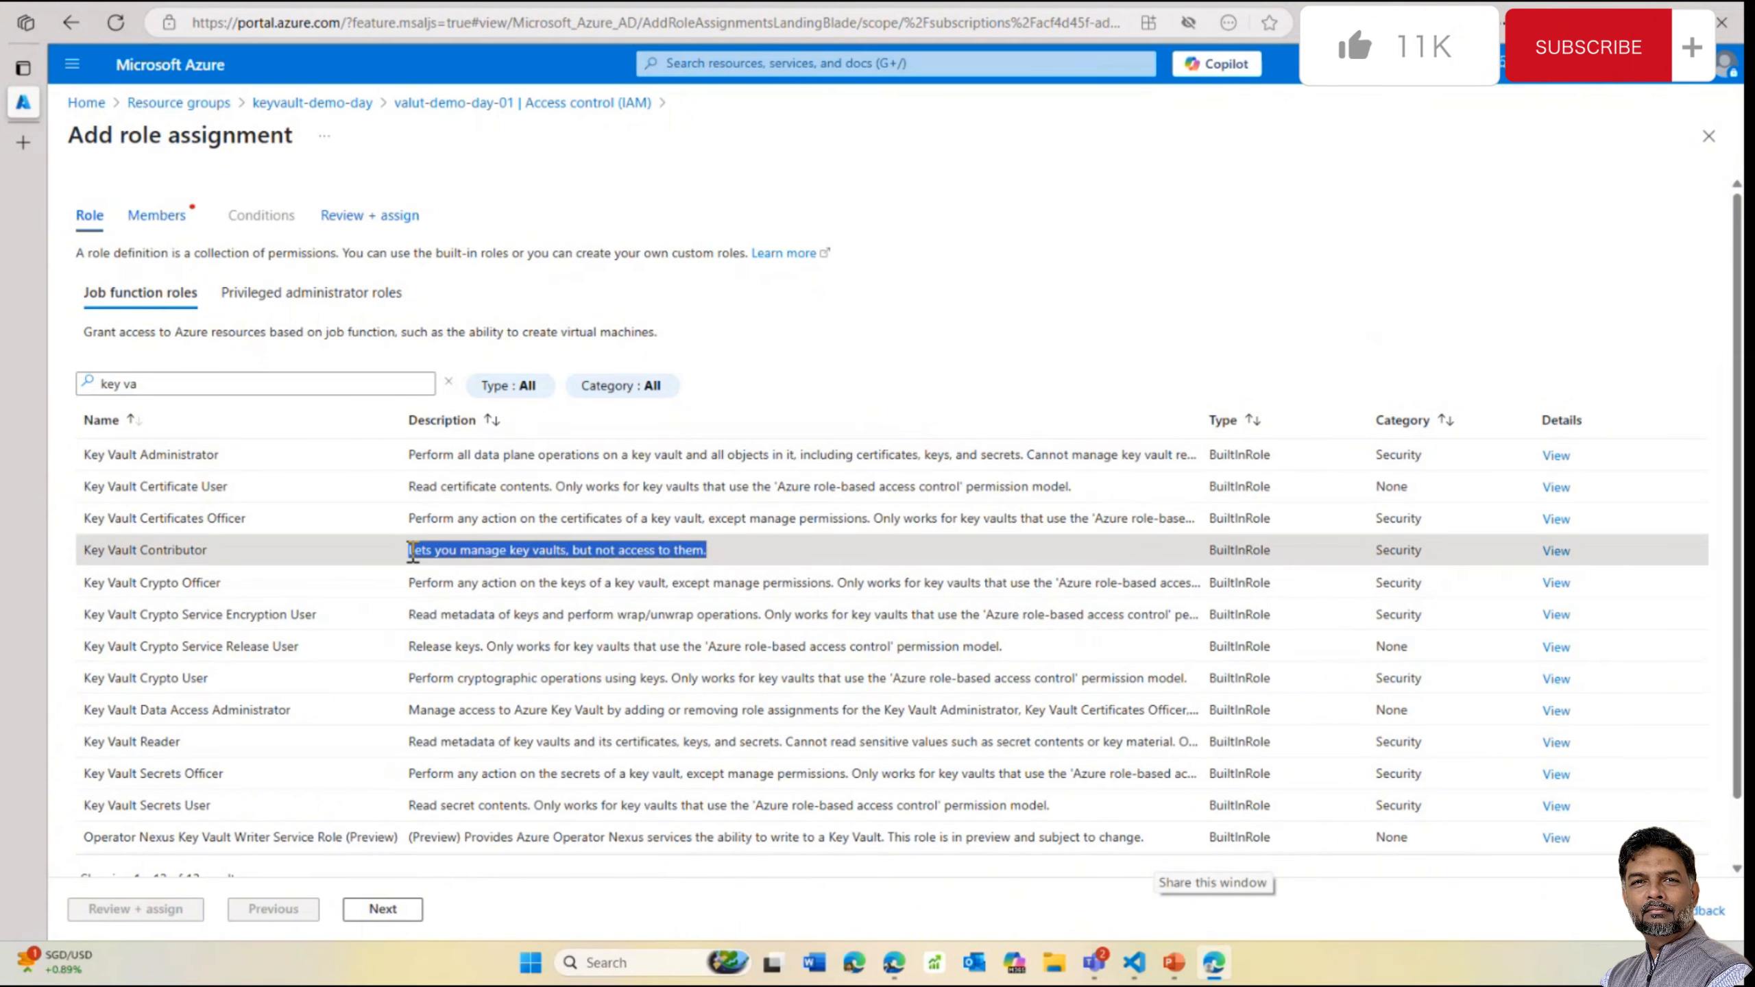
left_click(721, 552)
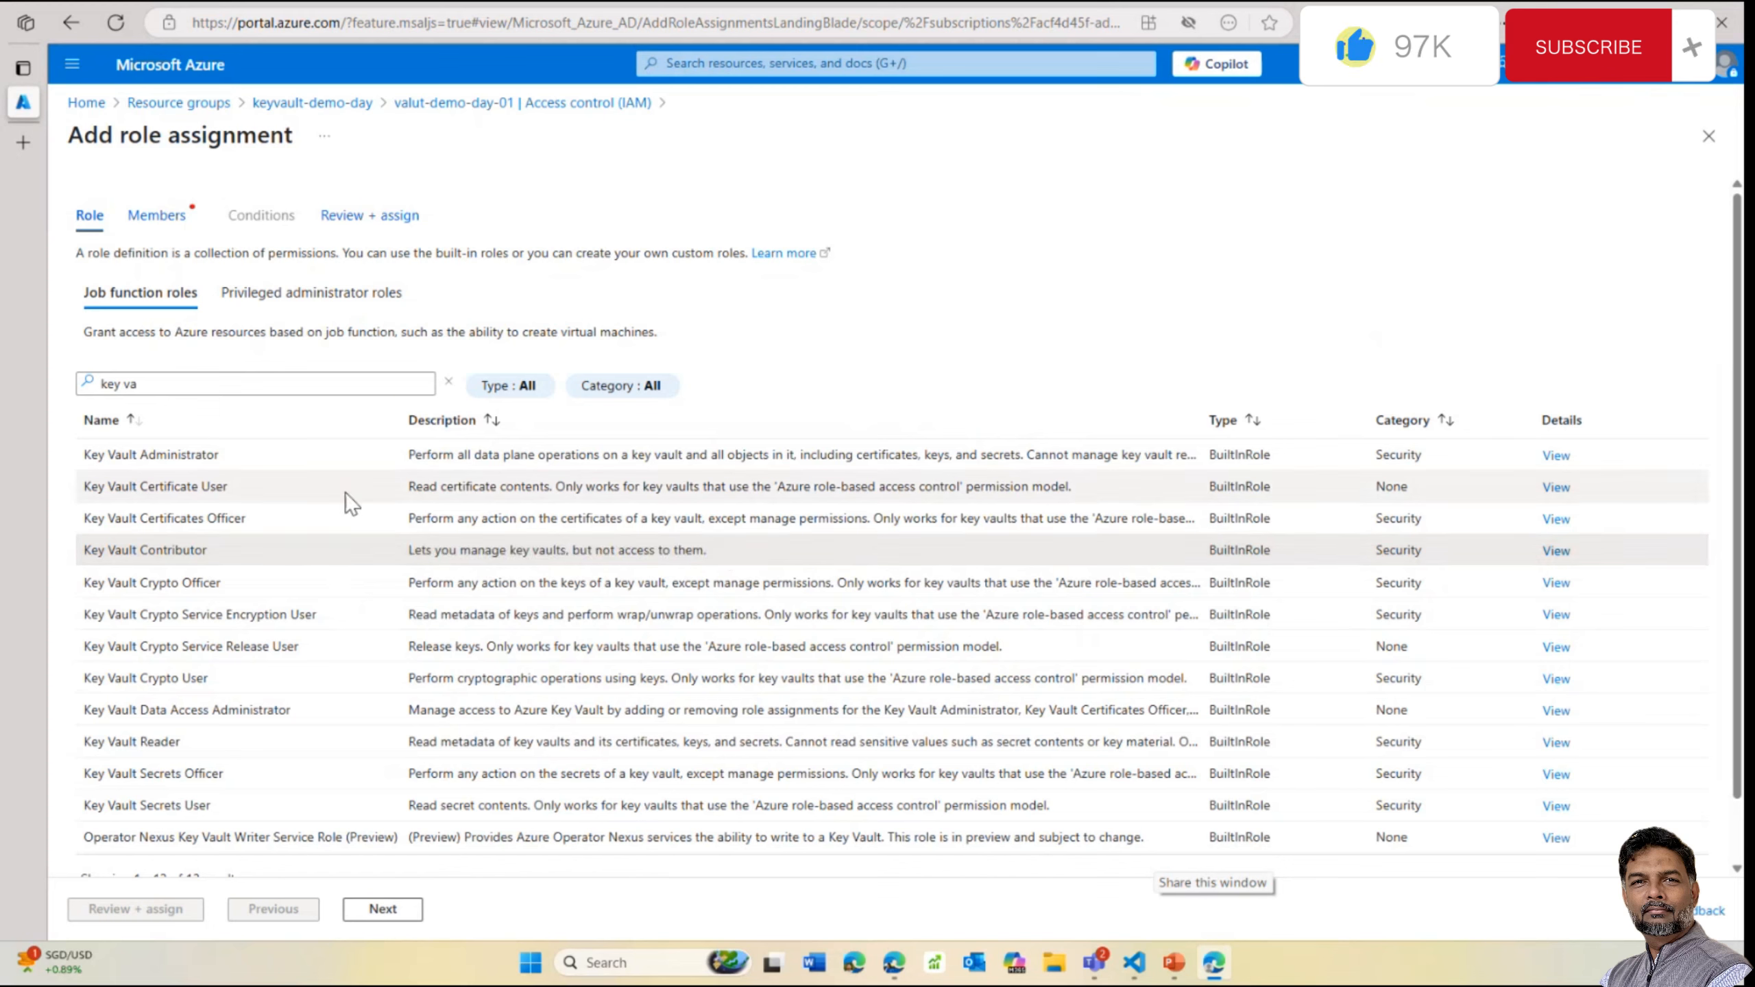
left_click(270, 458)
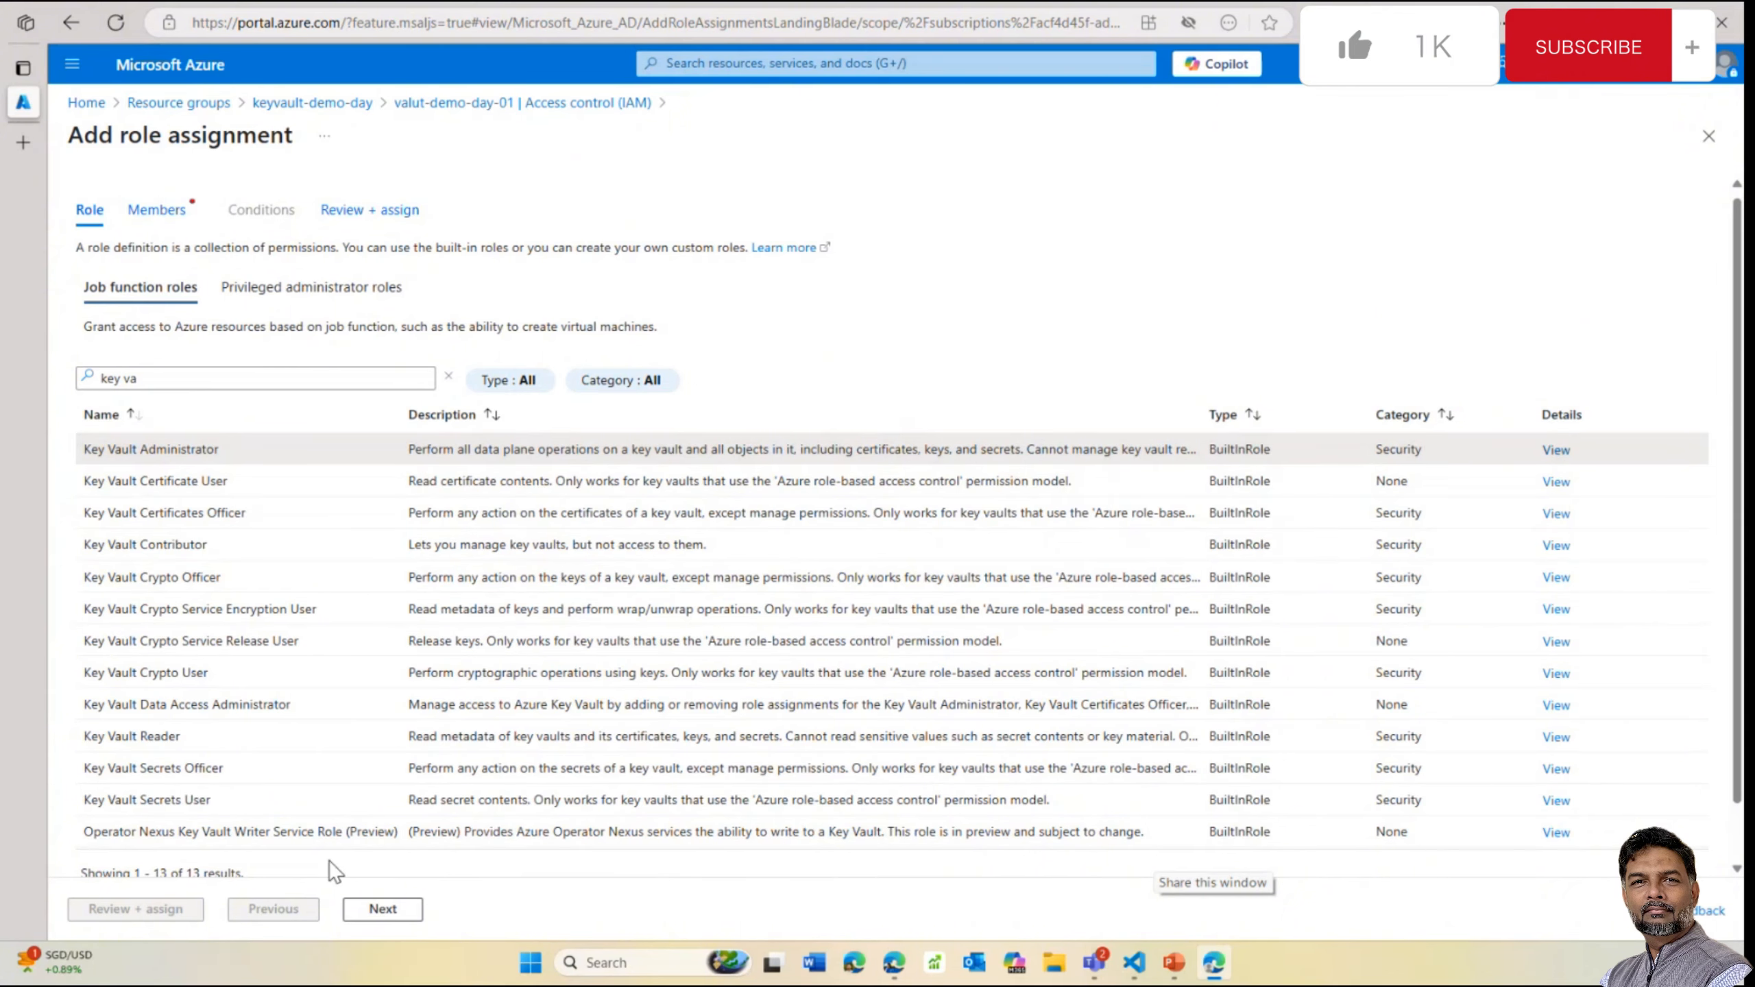
Add the user account as the member and complete Review + assign
left_click(370, 914)
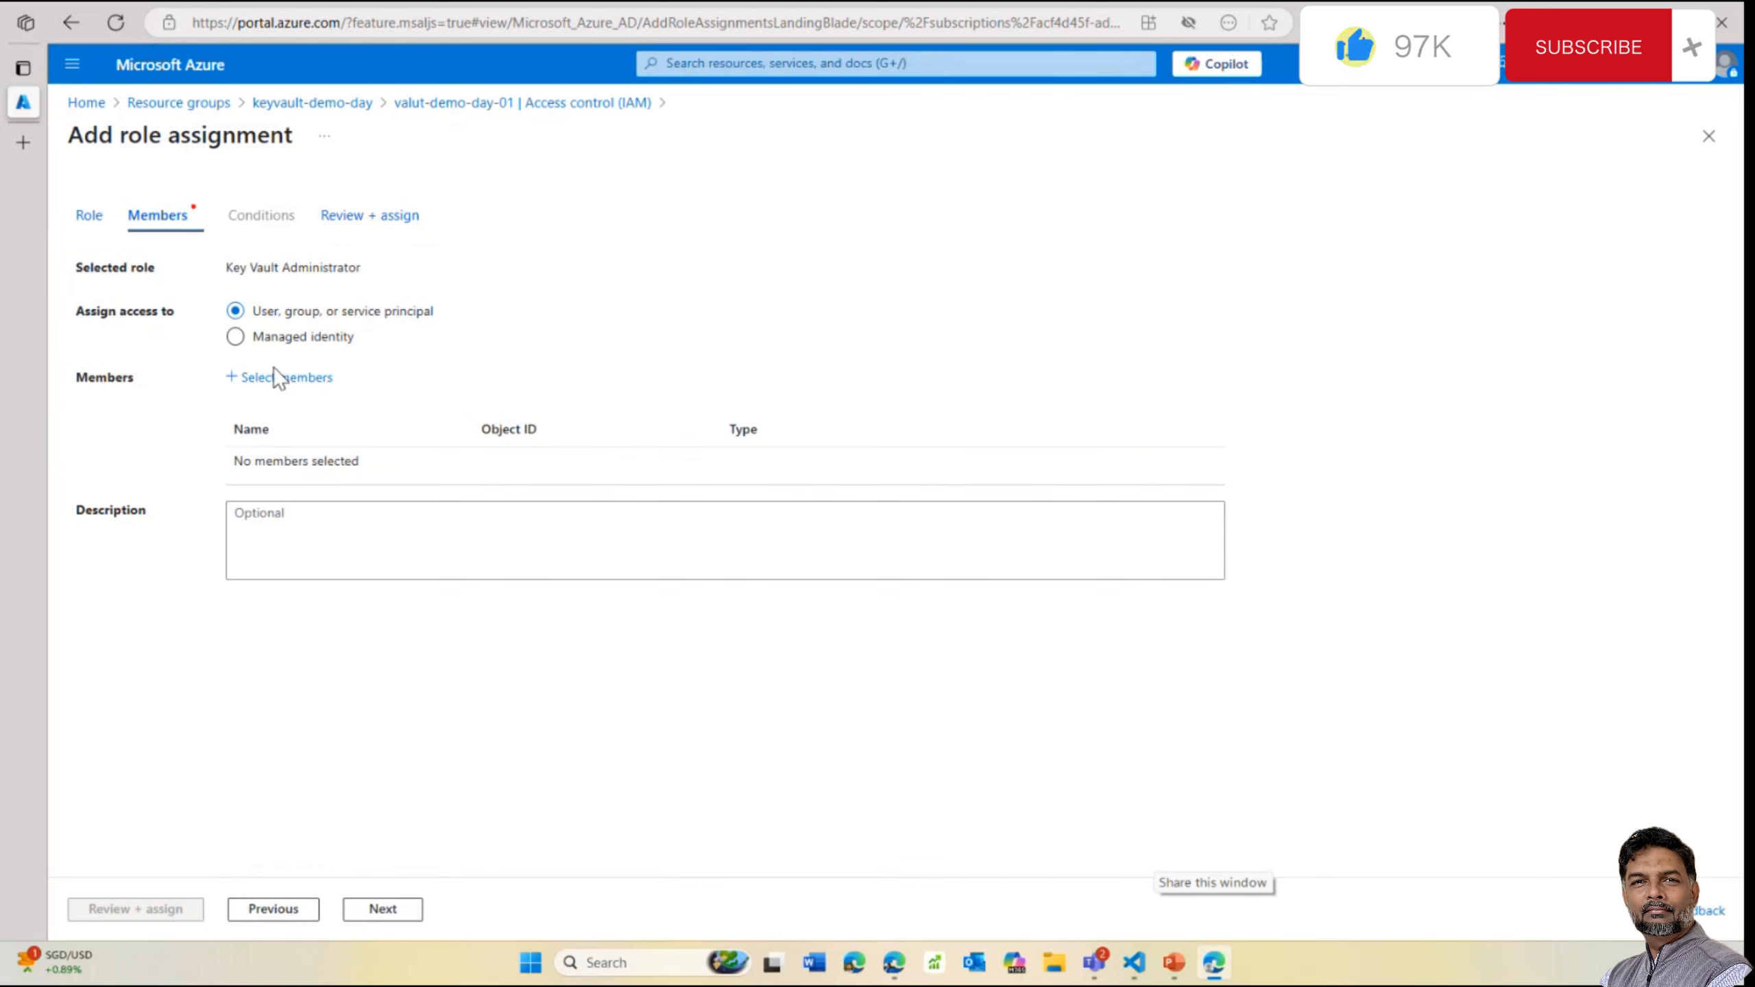
left_click(312, 382)
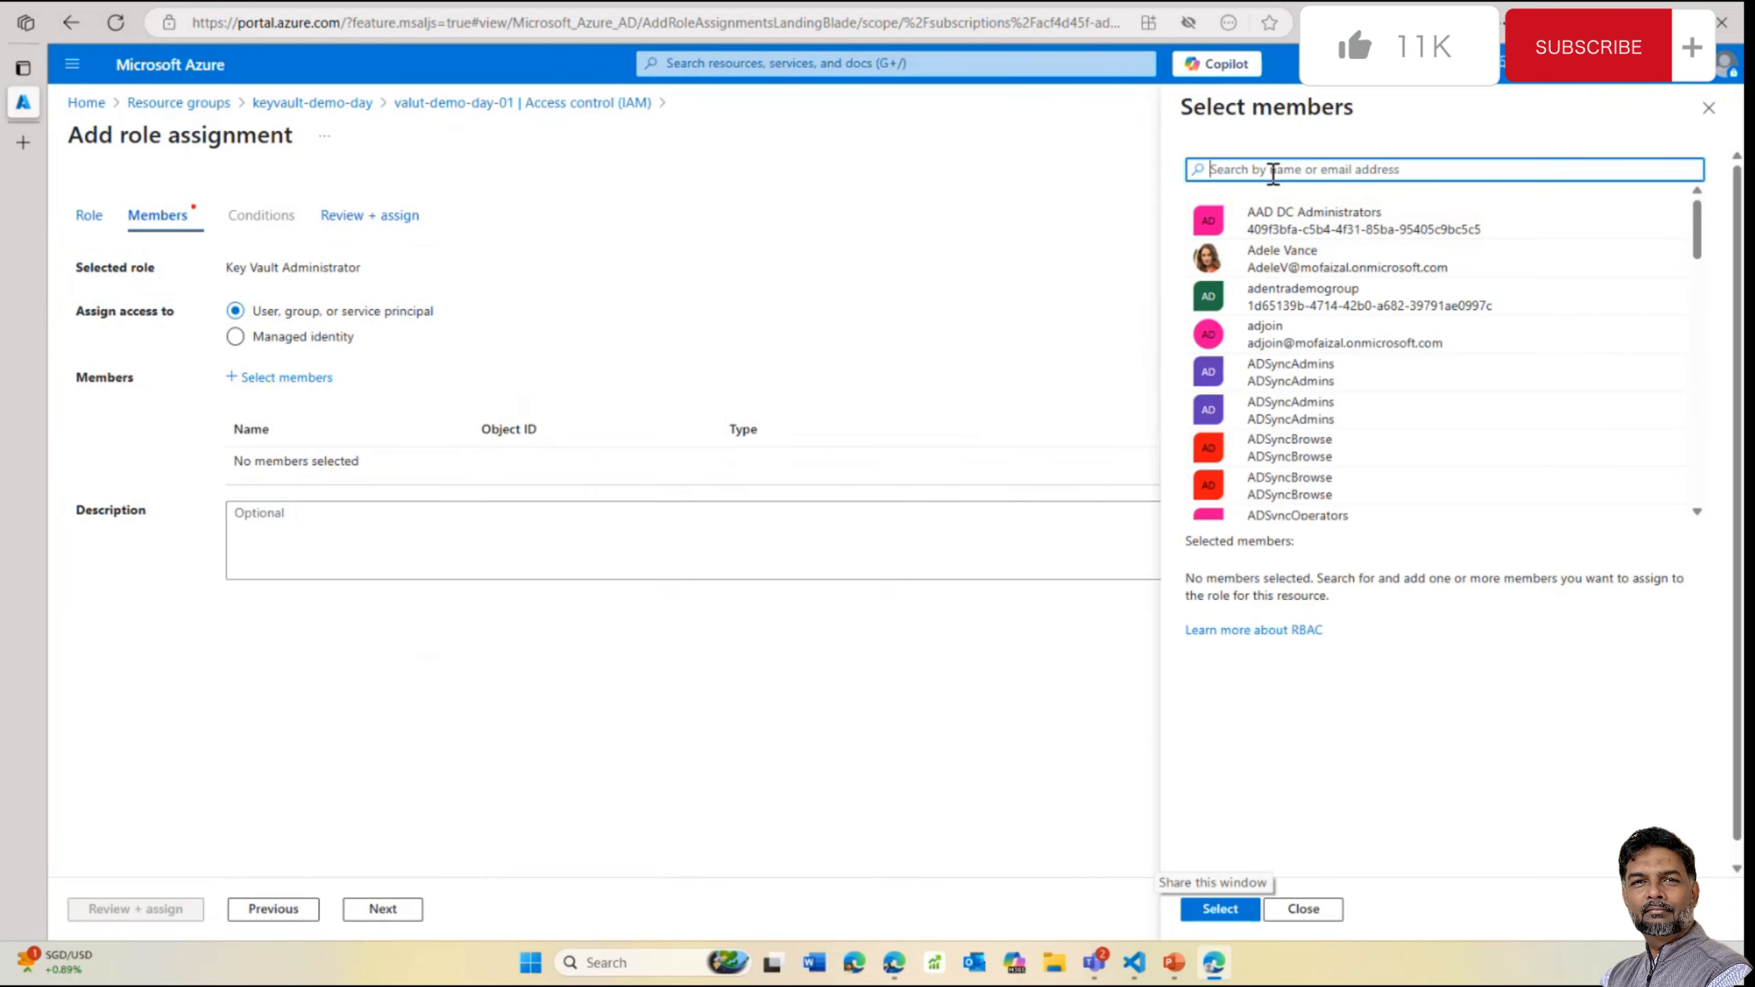
type("fa")
left_click(1269, 229)
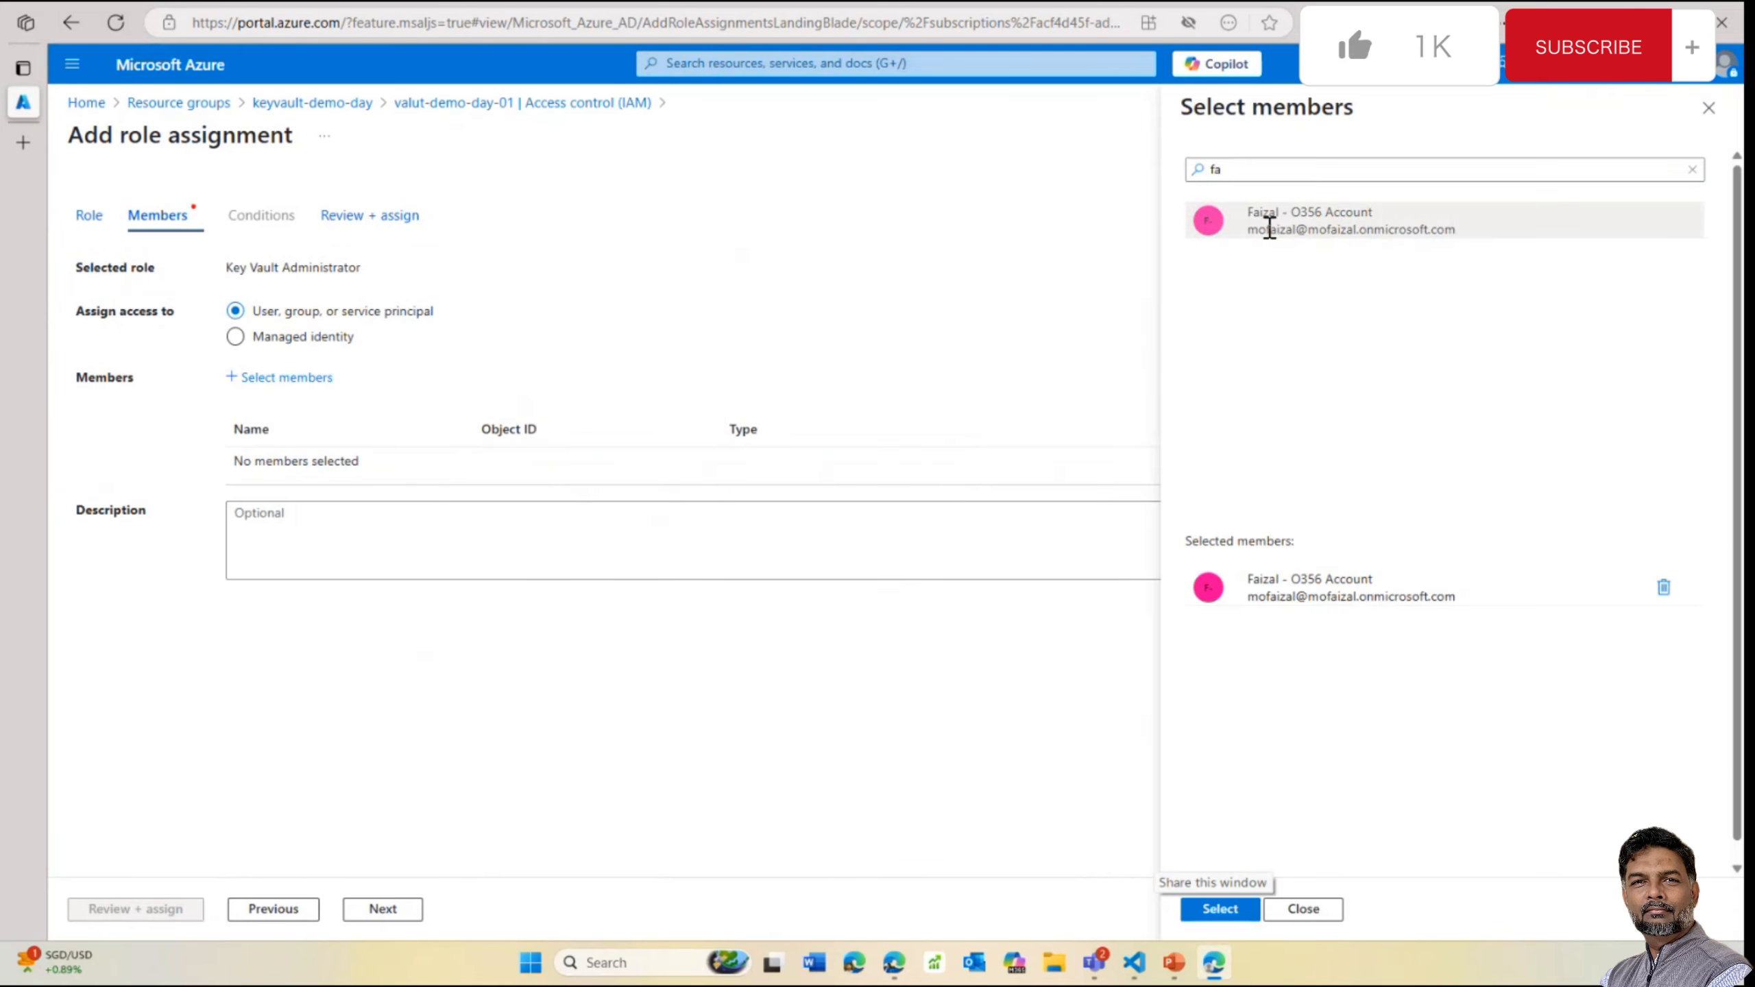
left_click(1220, 909)
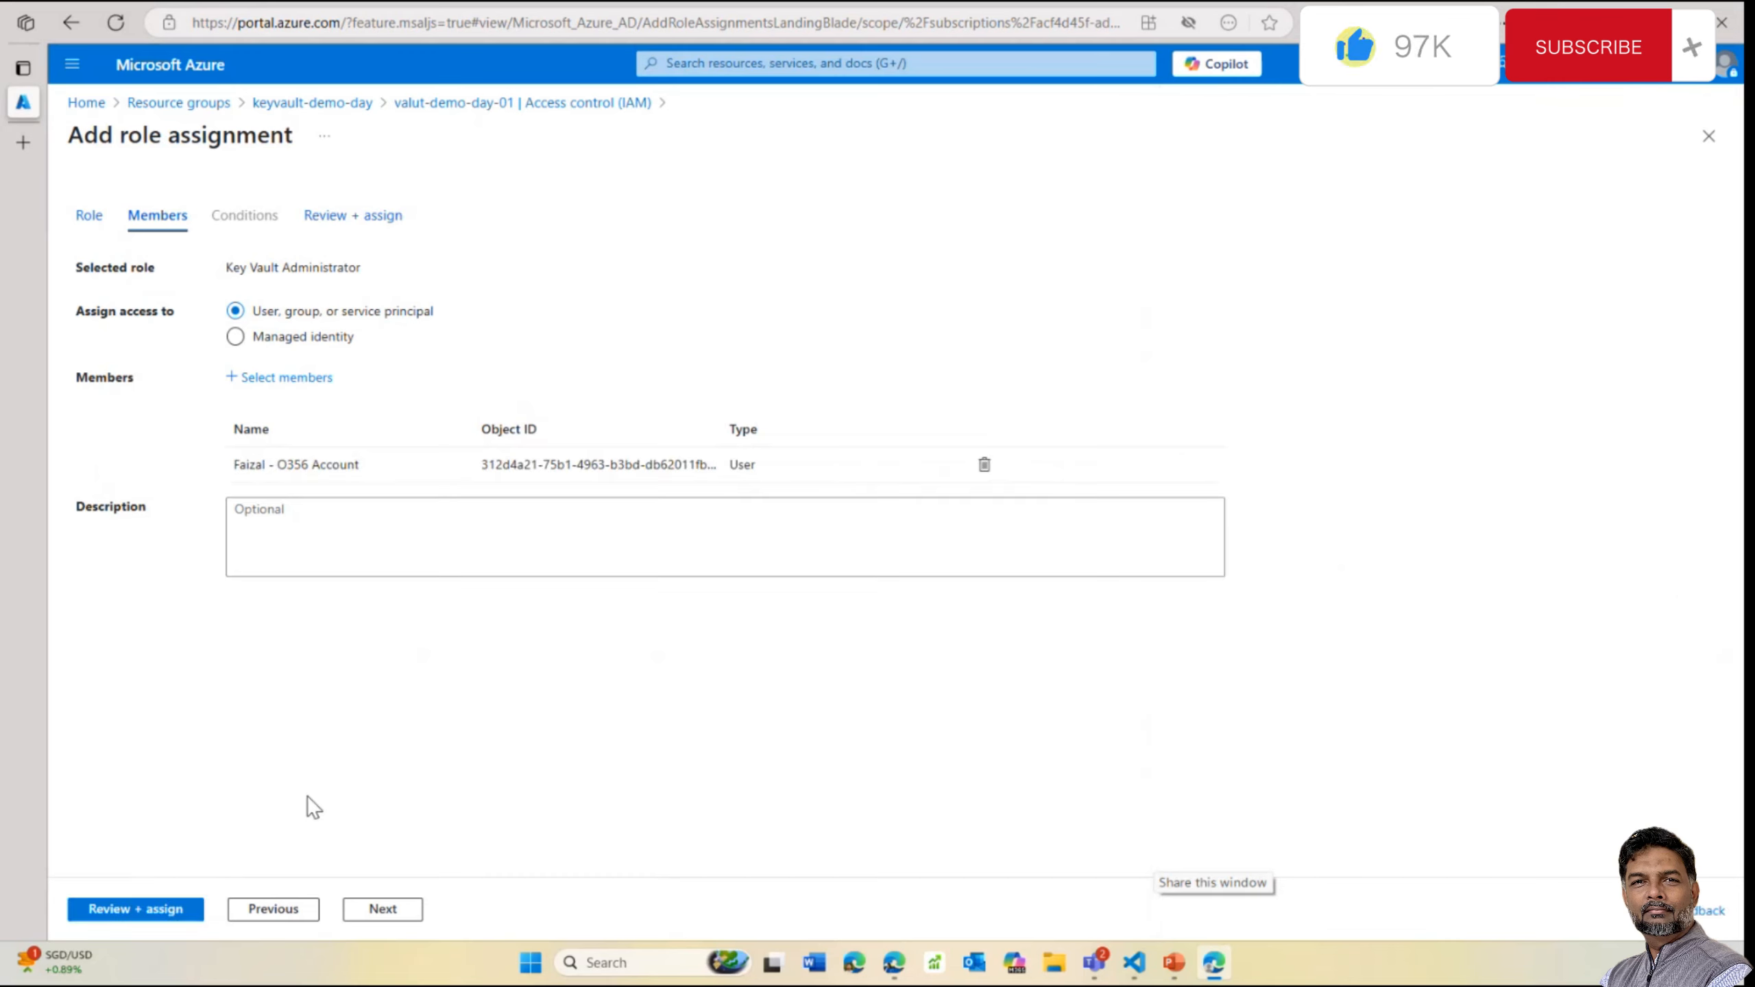
left_click(137, 911)
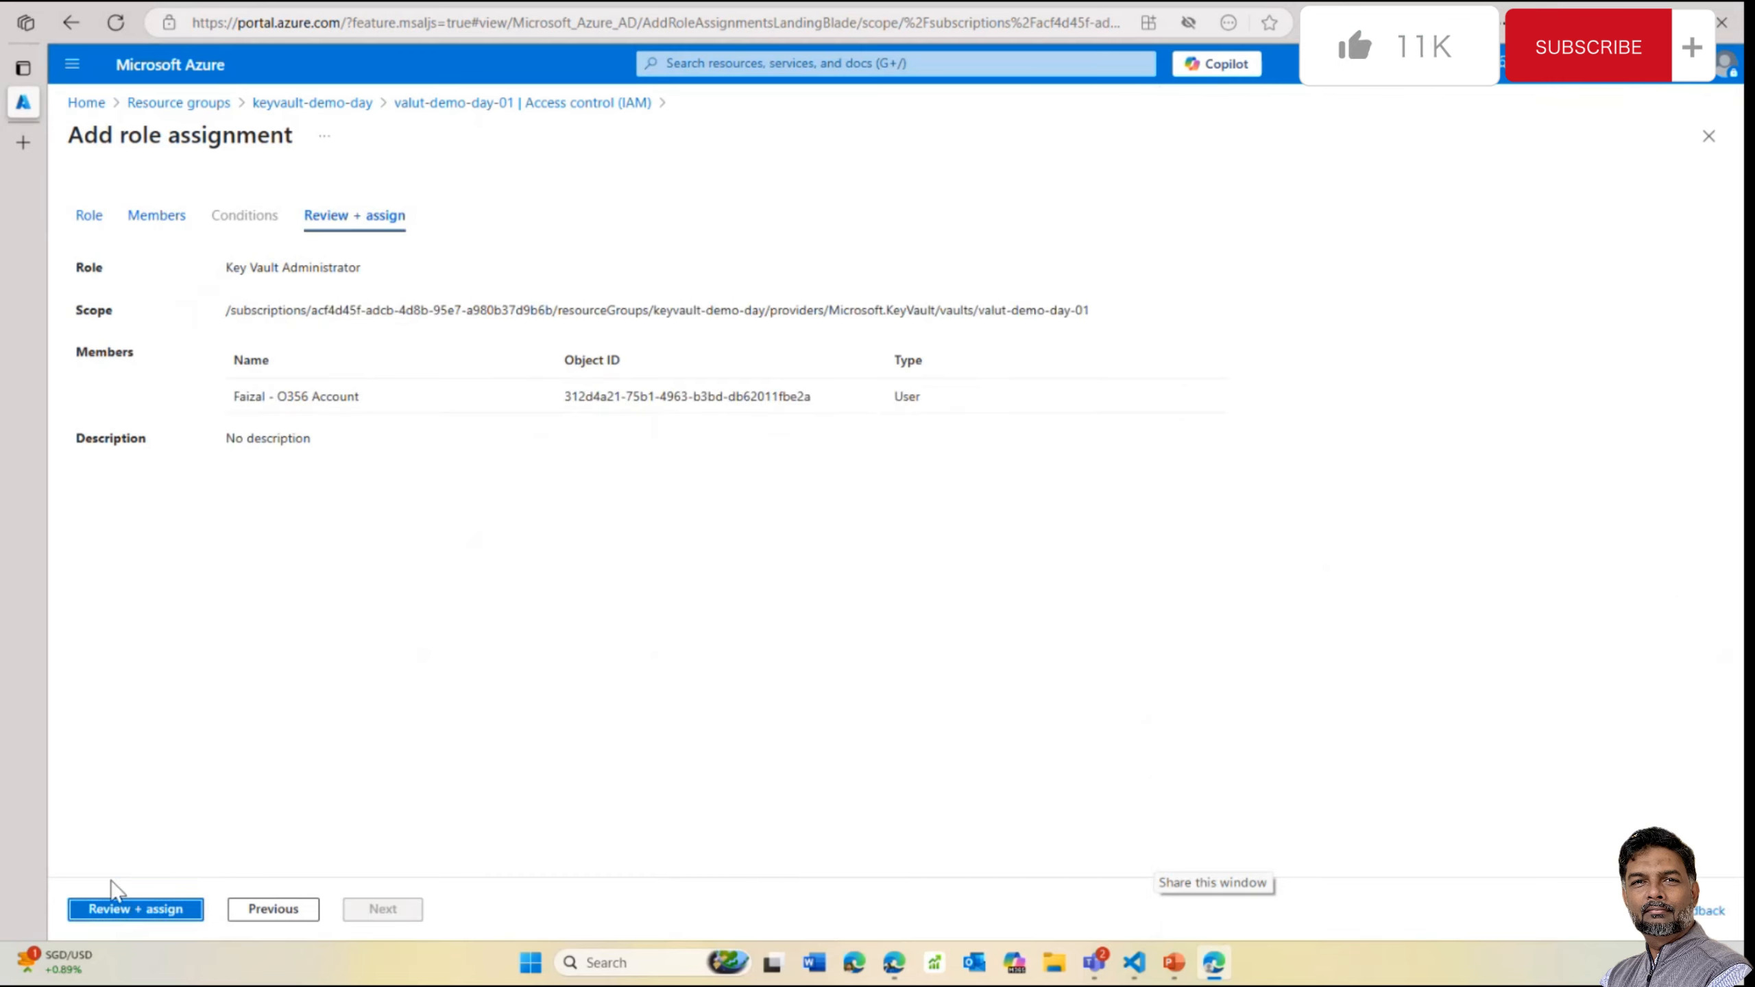
left_click(152, 912)
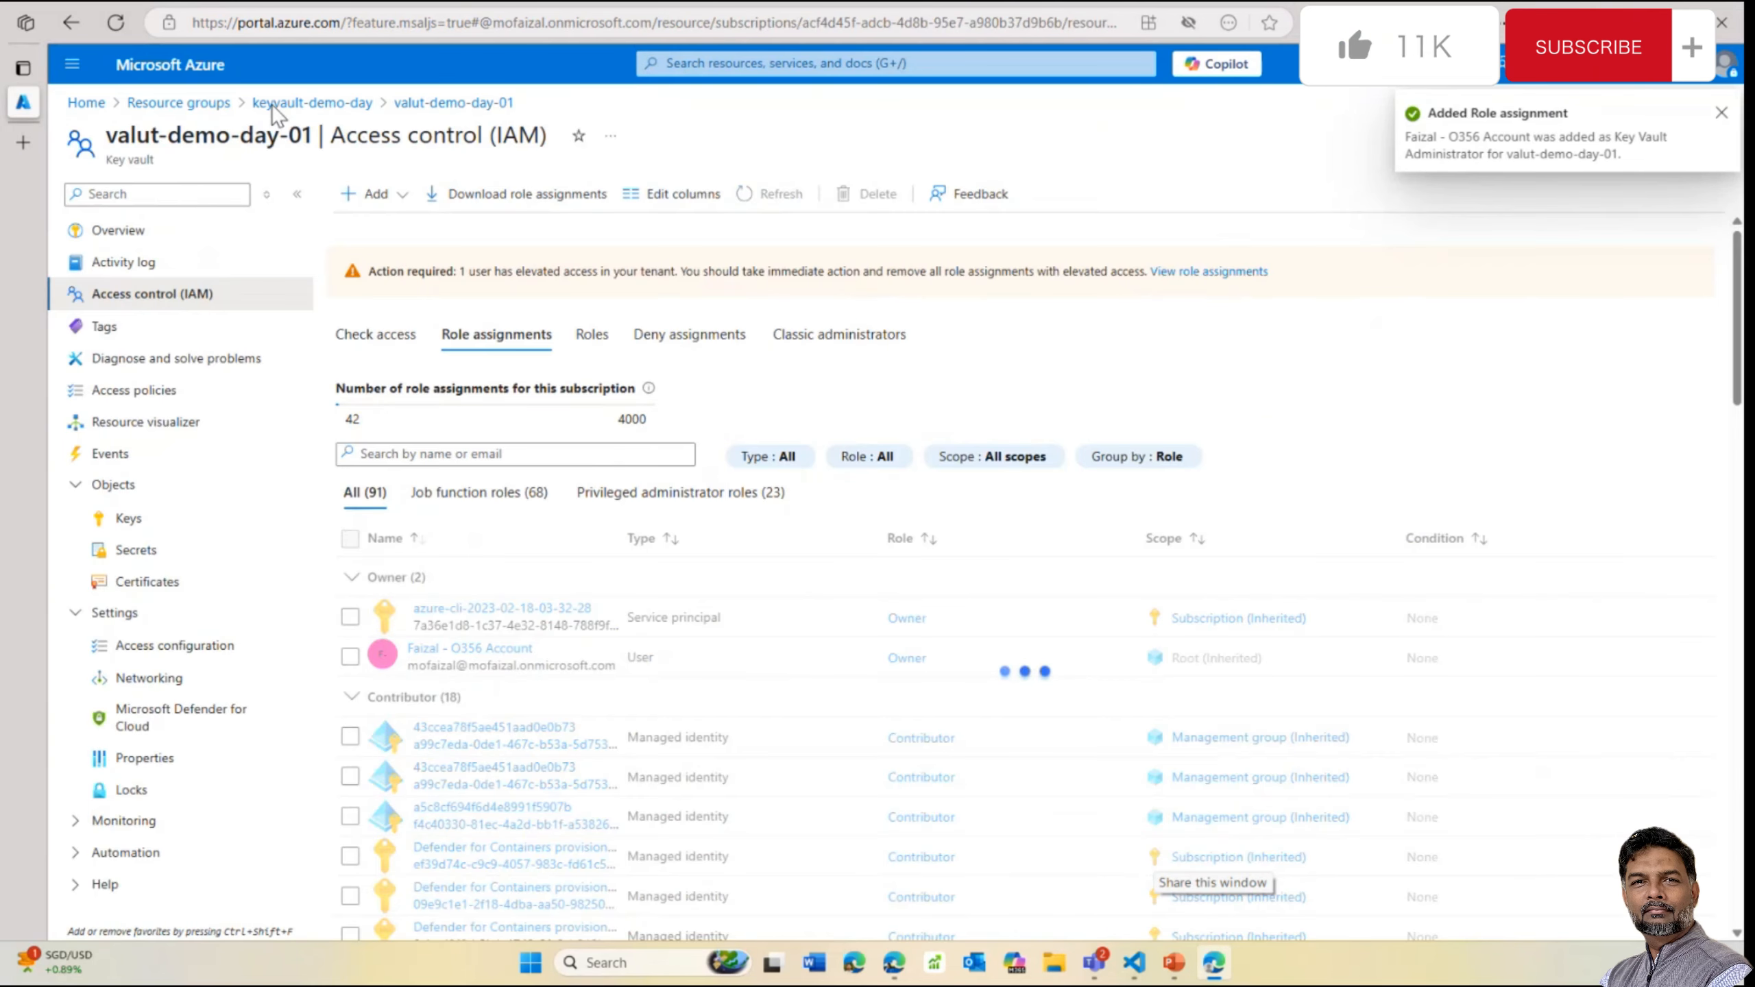
Create secret 'sdfdsafsda' with a value in the valut-demo-day-01 vault
left_click(272, 104)
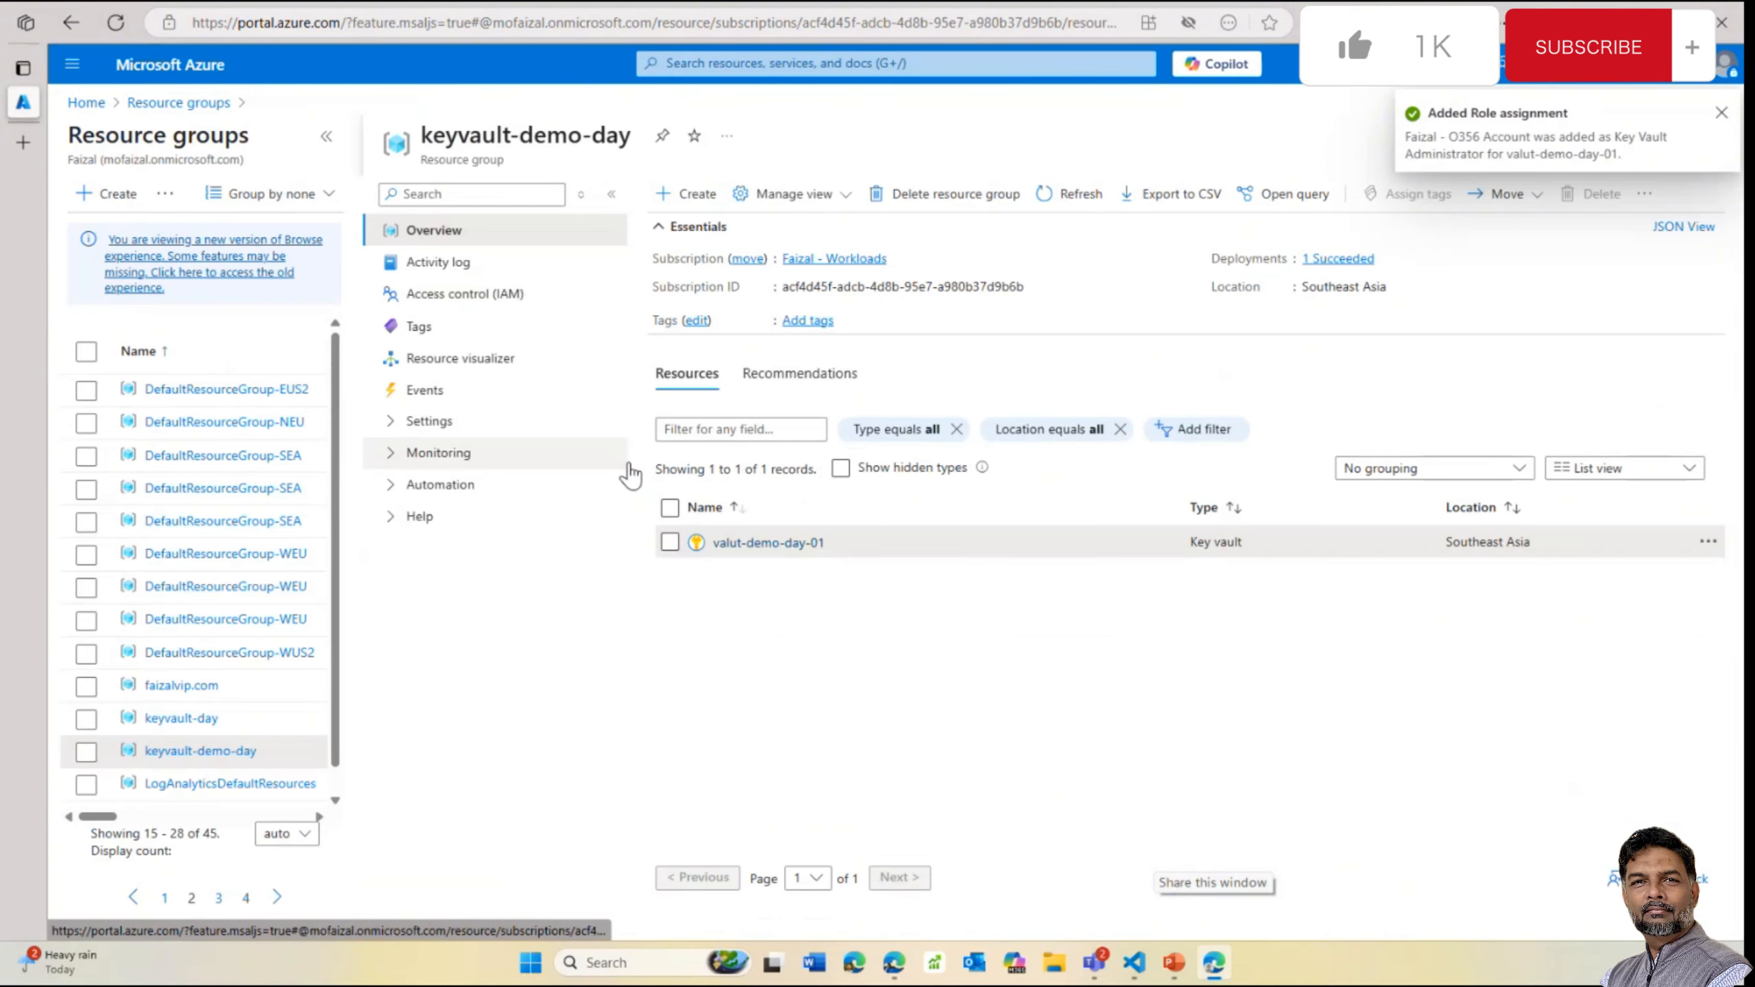
left_click(746, 544)
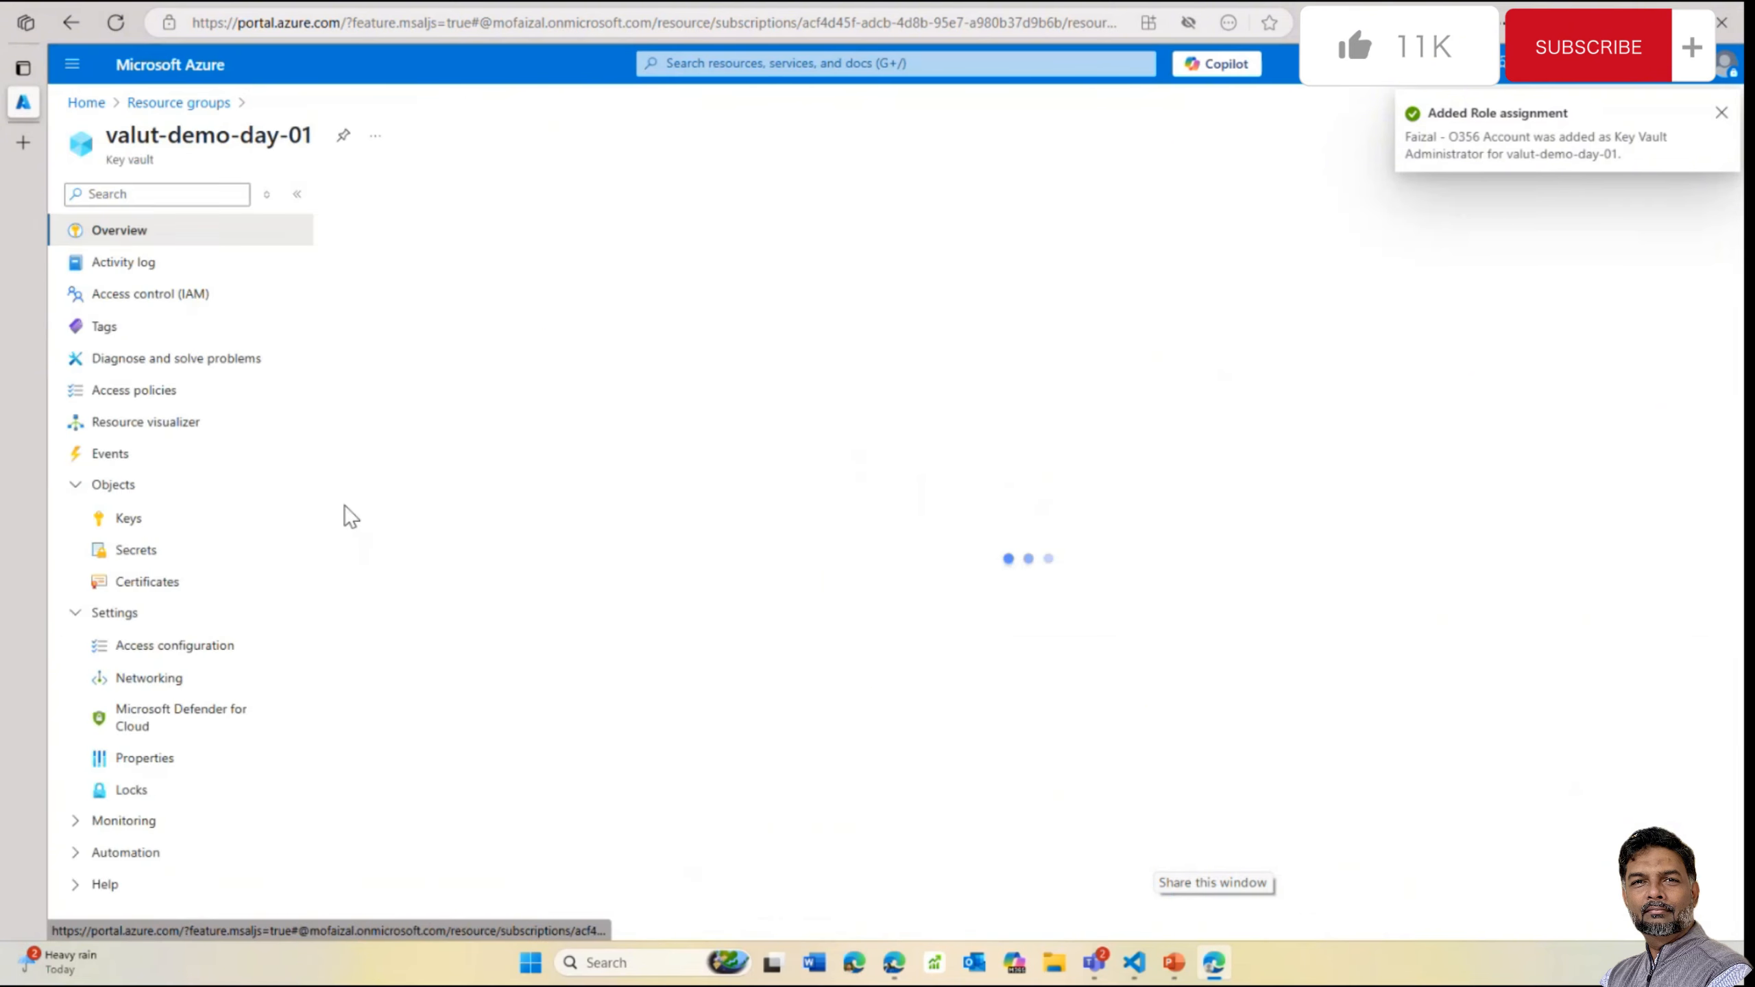
left_click(136, 554)
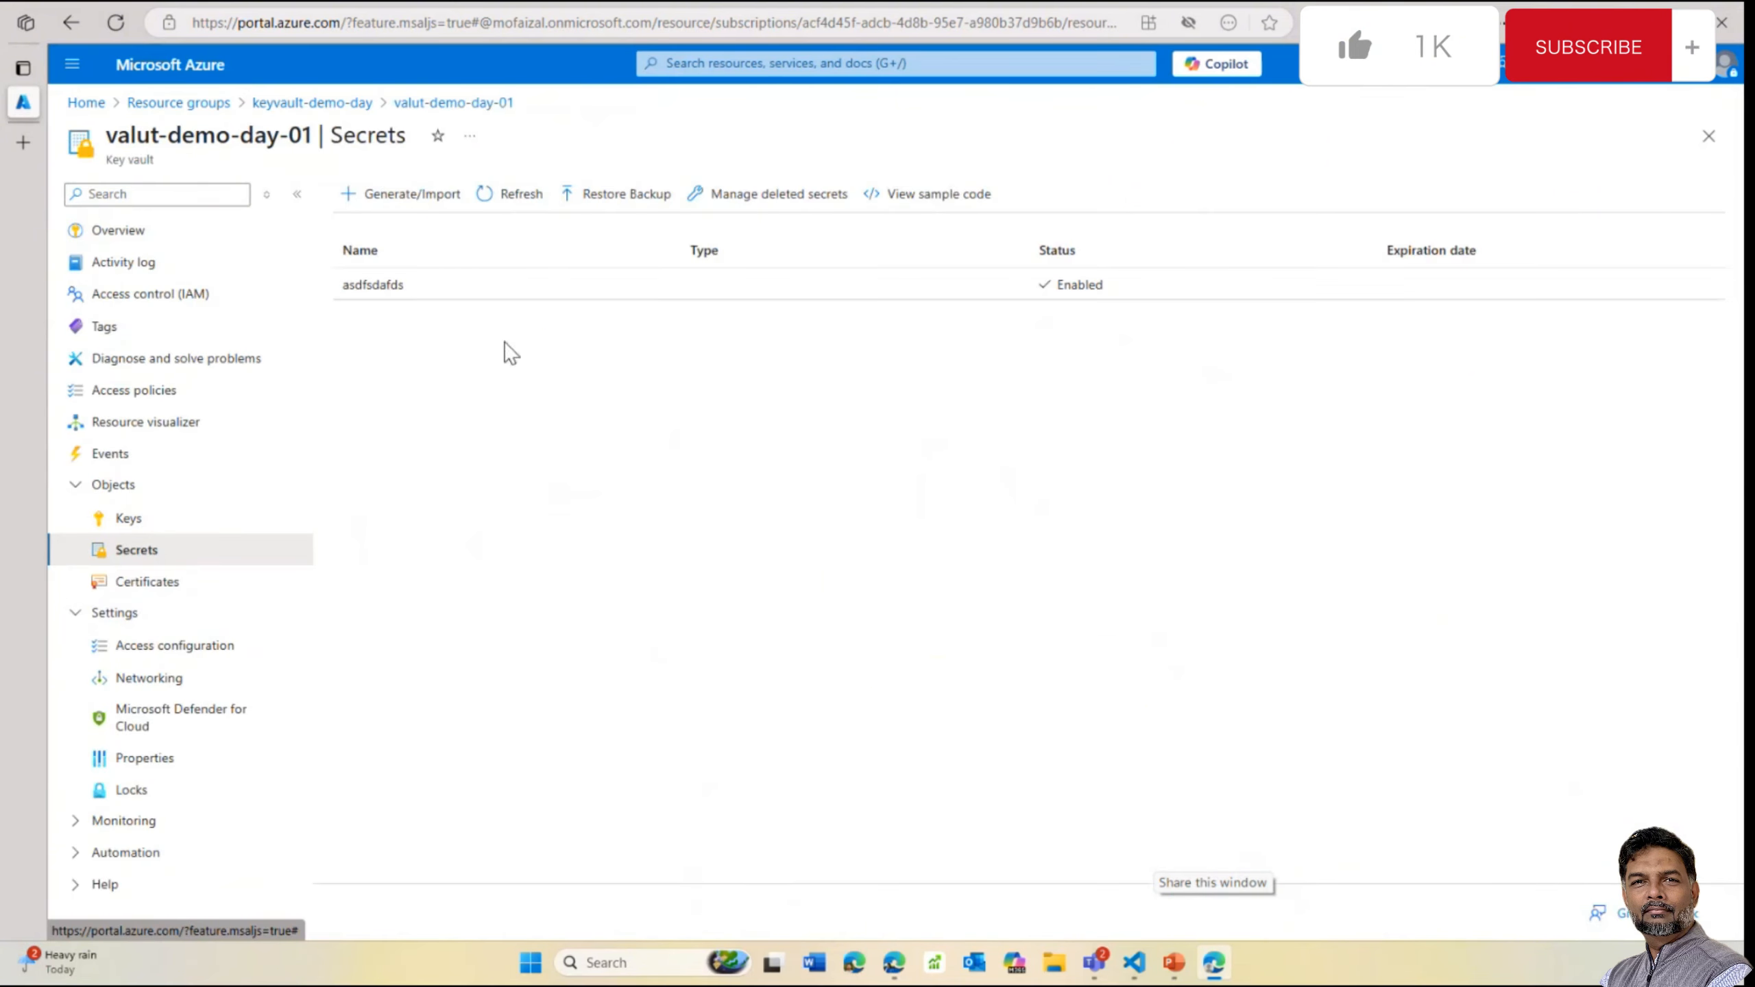
left_click(411, 197)
left_click(436, 263)
type("sdfdsafsda")
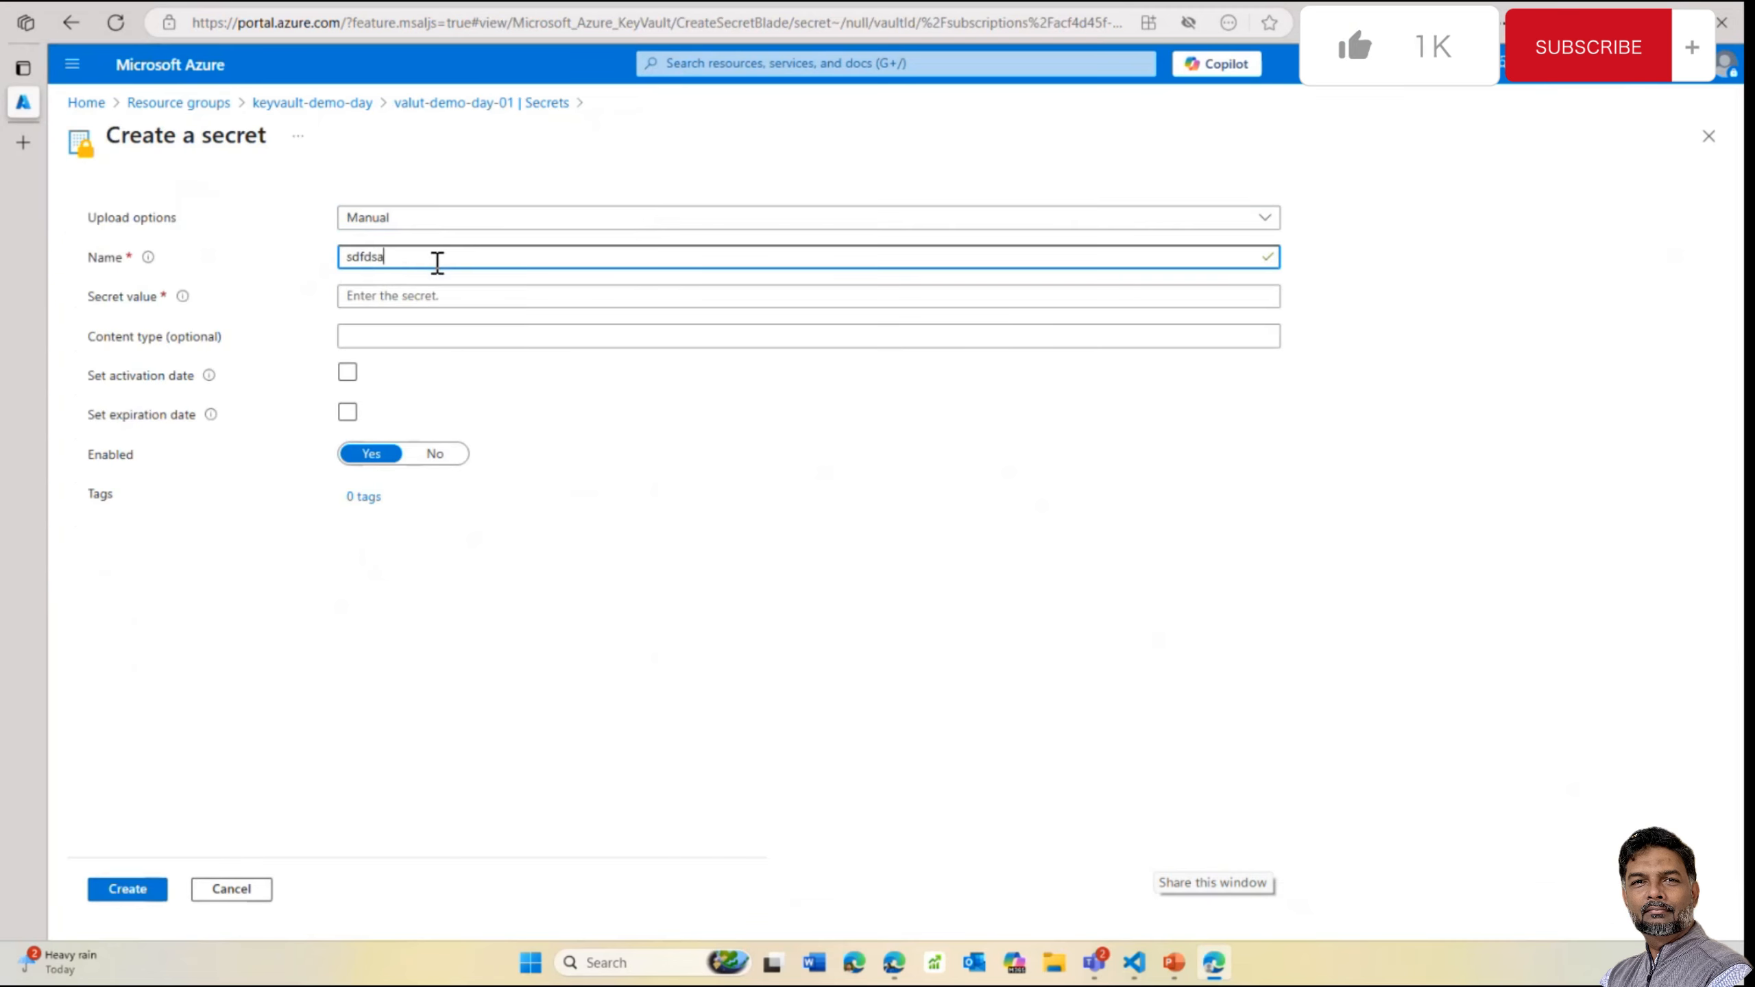
left_click(391, 297)
type("sda")
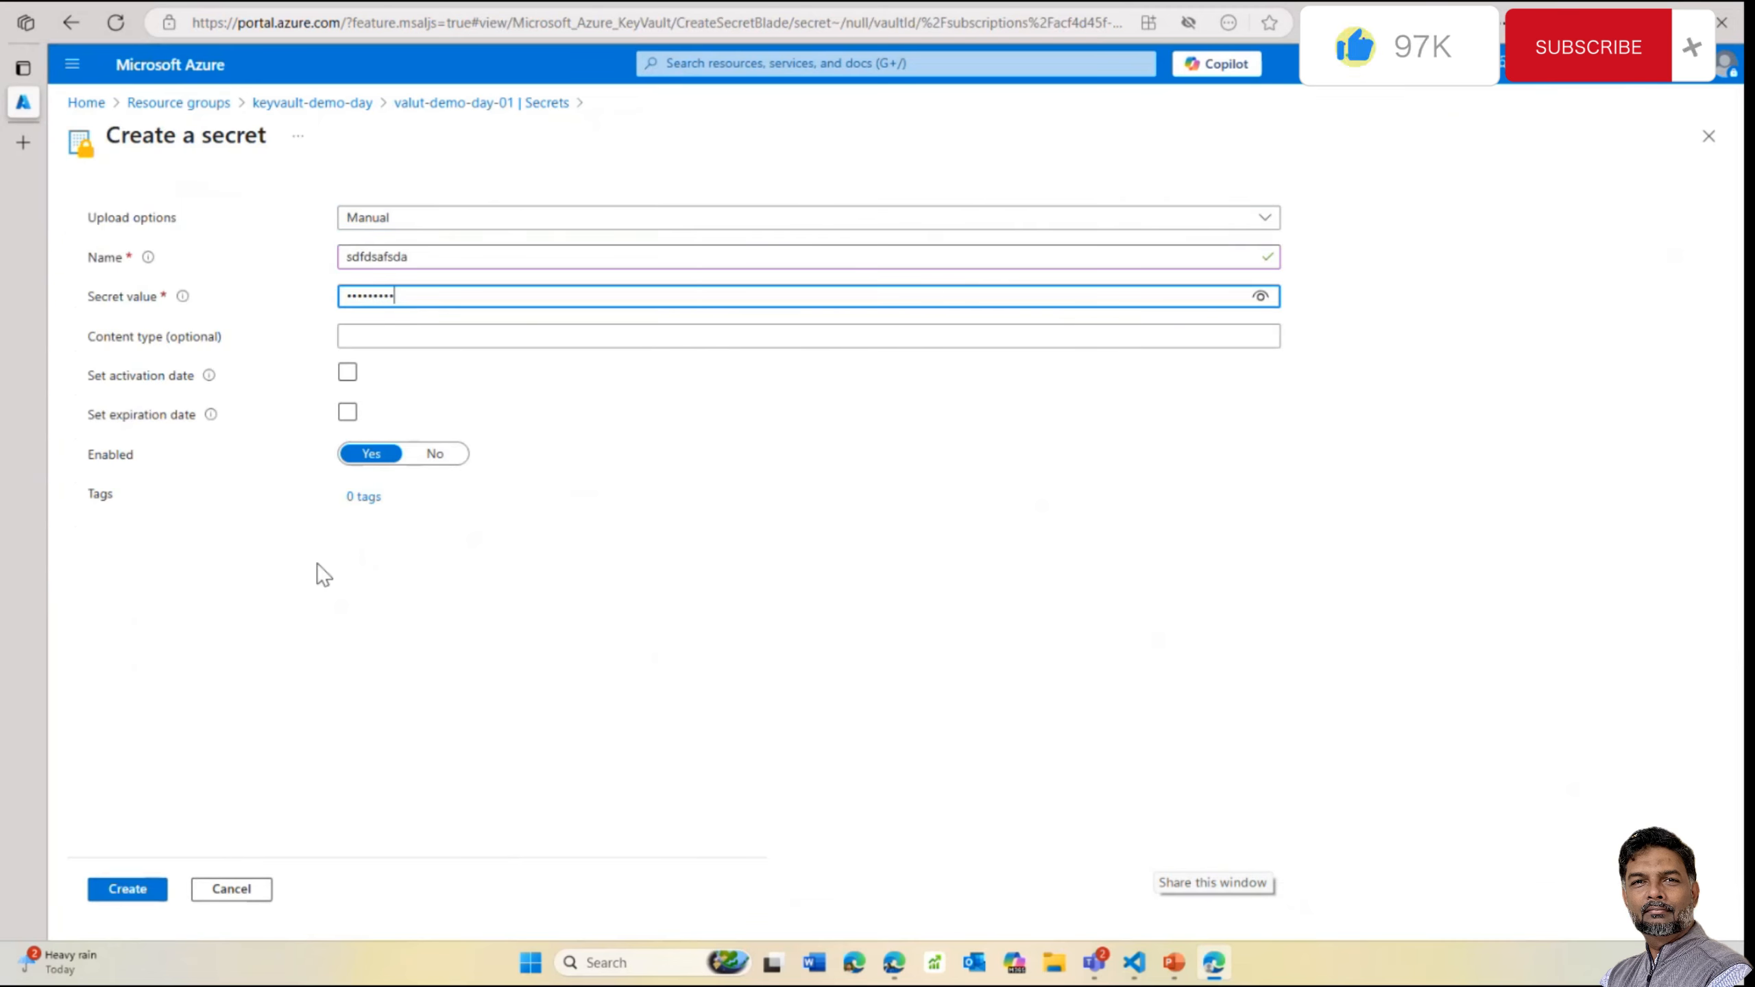
left_click(127, 890)
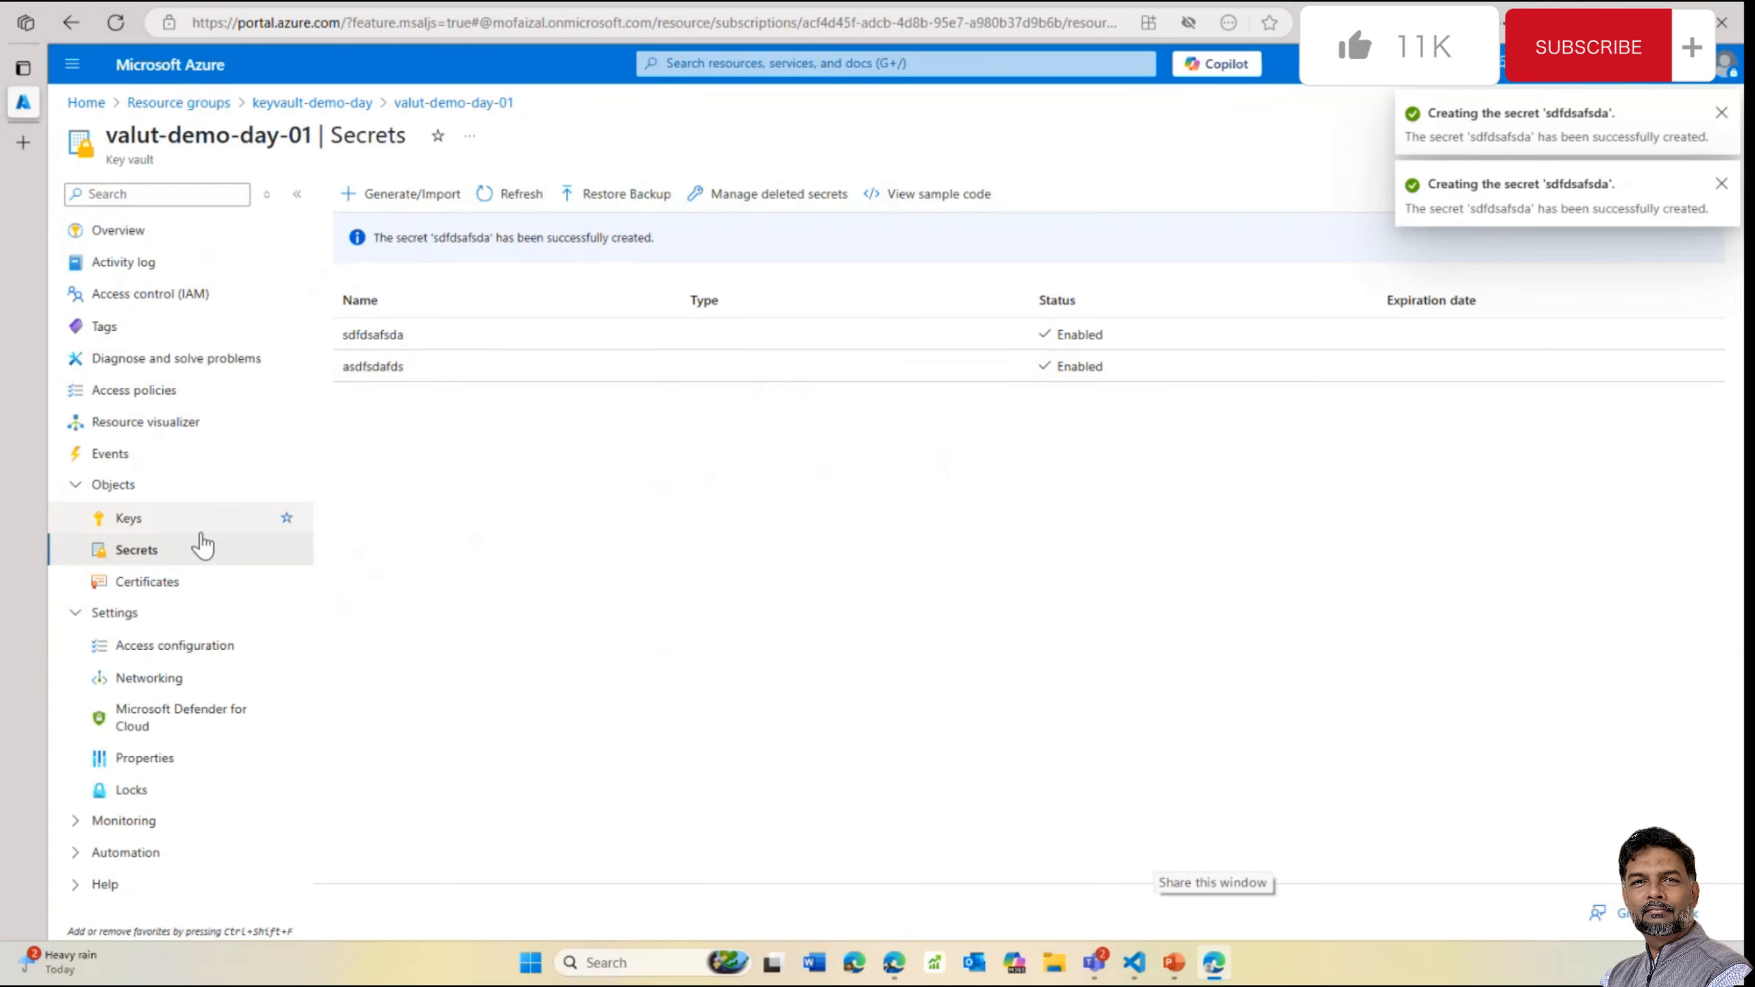
Create the RSA key 'sadfsadas' and refresh the Keys list
left_click(153, 519)
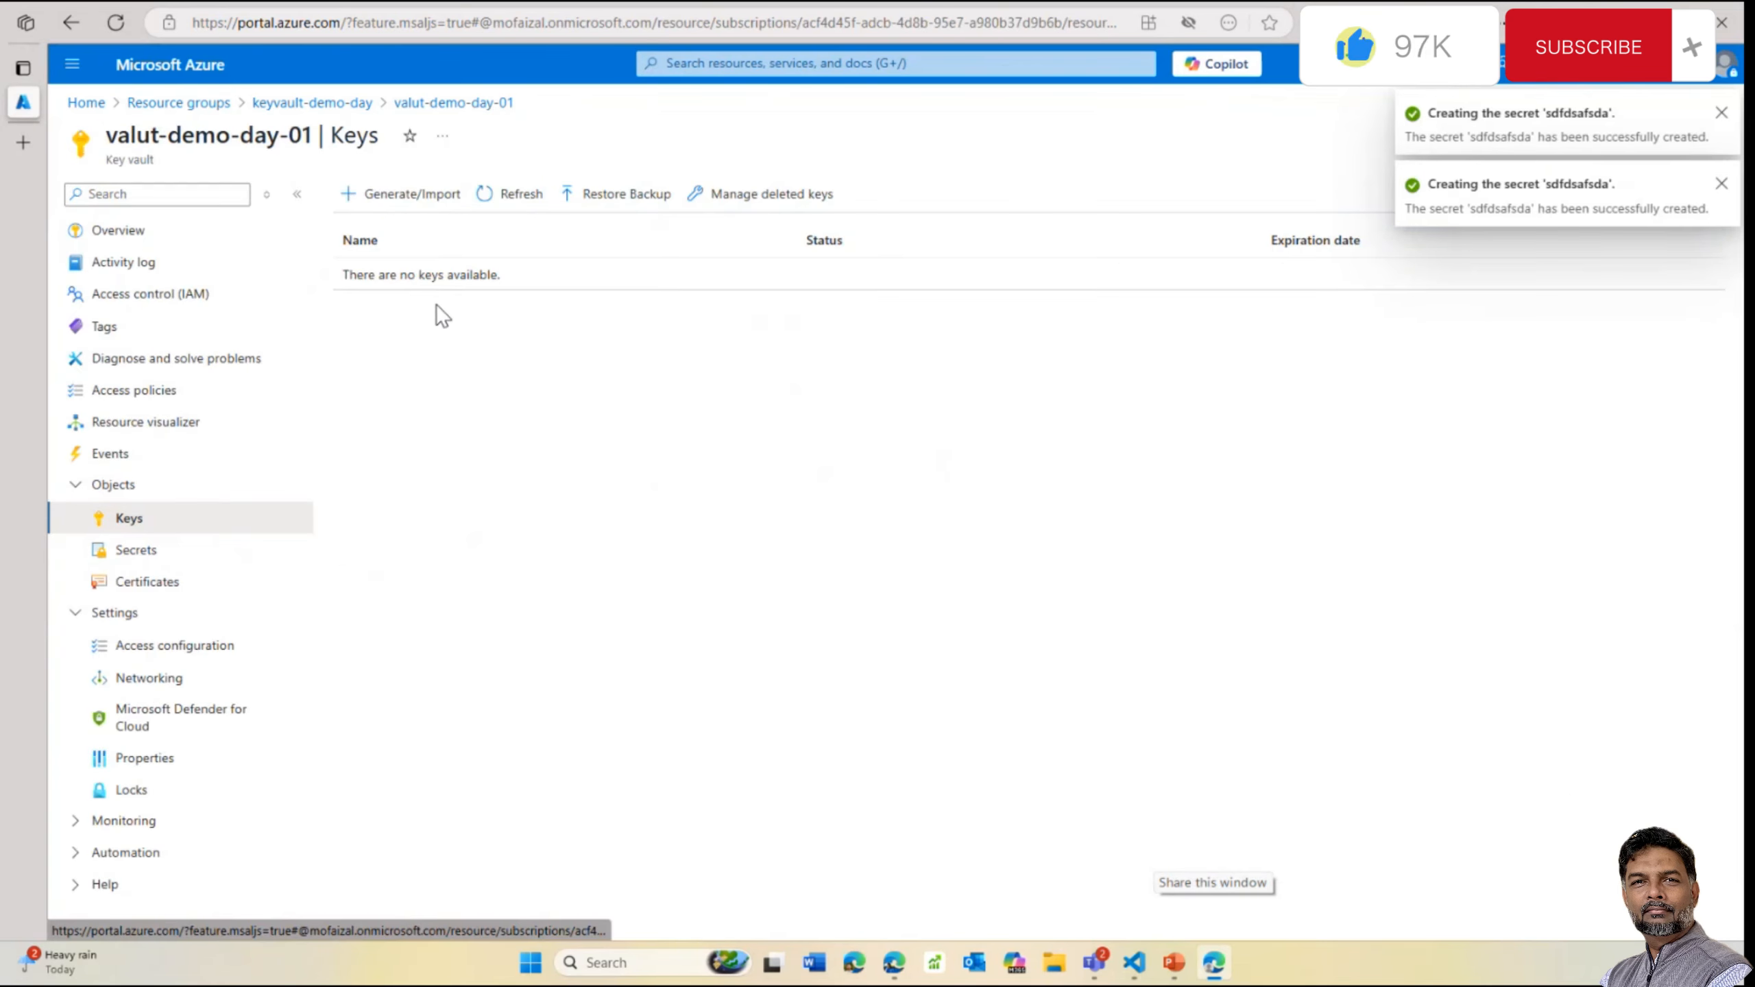
left_click(409, 194)
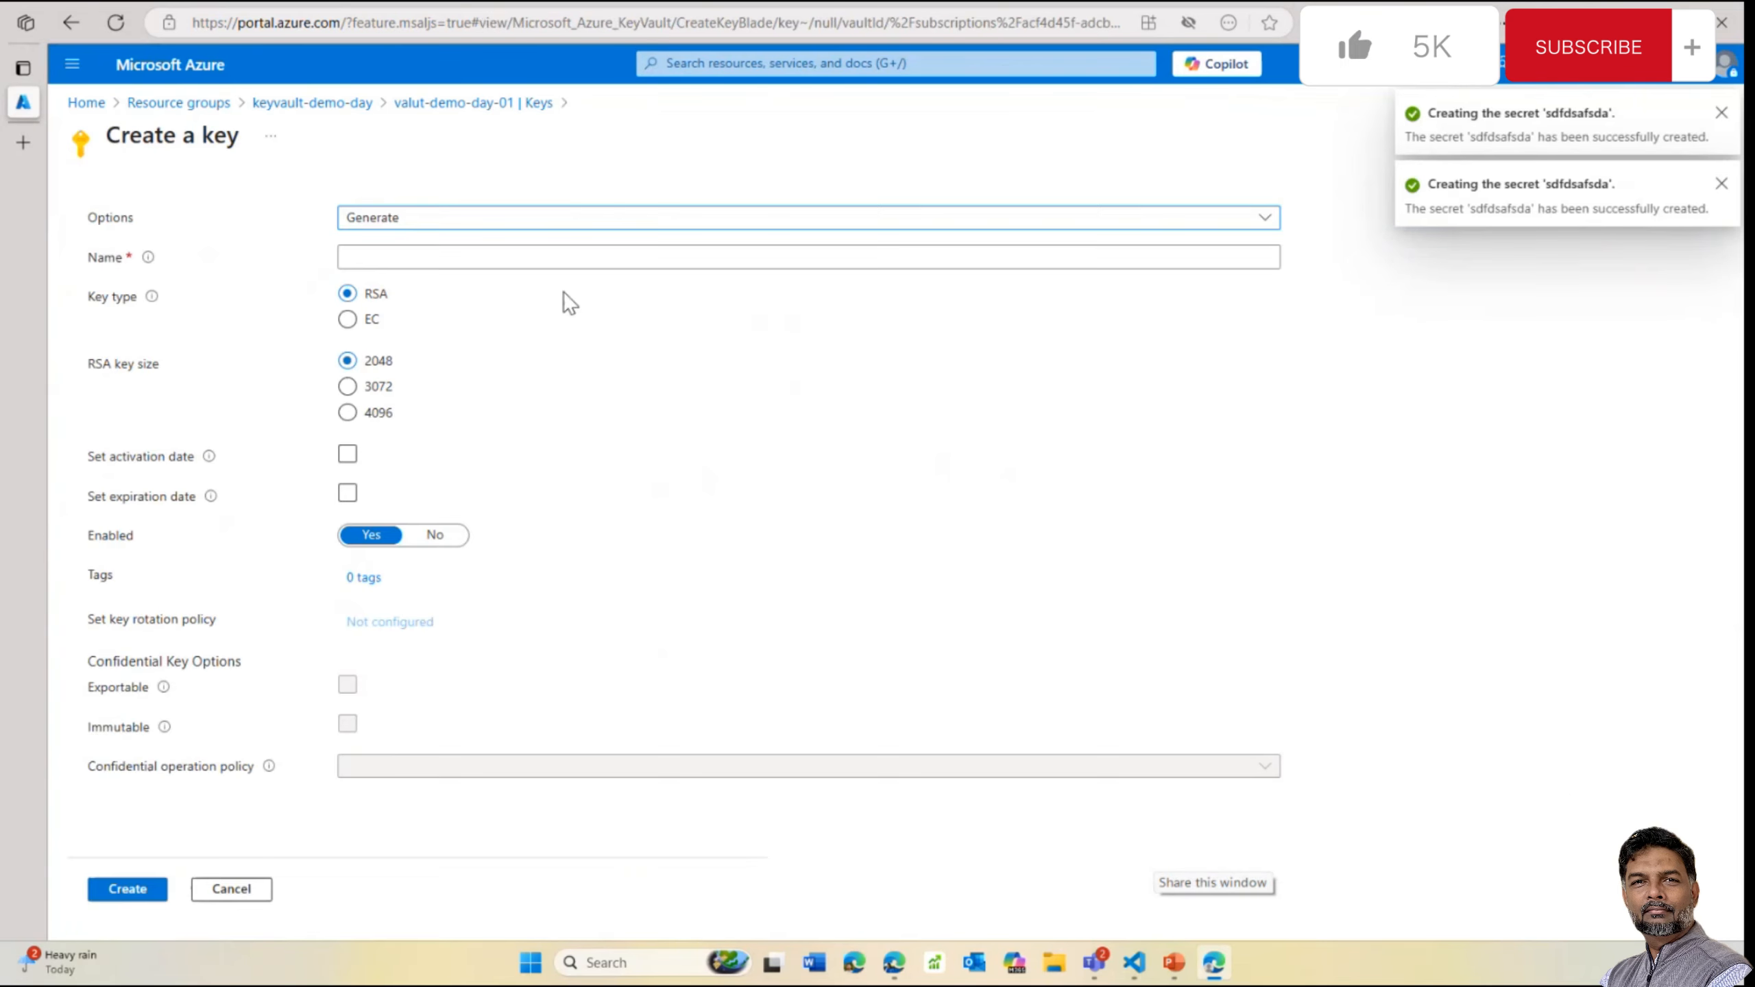
left_click(456, 254)
type("sadfsadas")
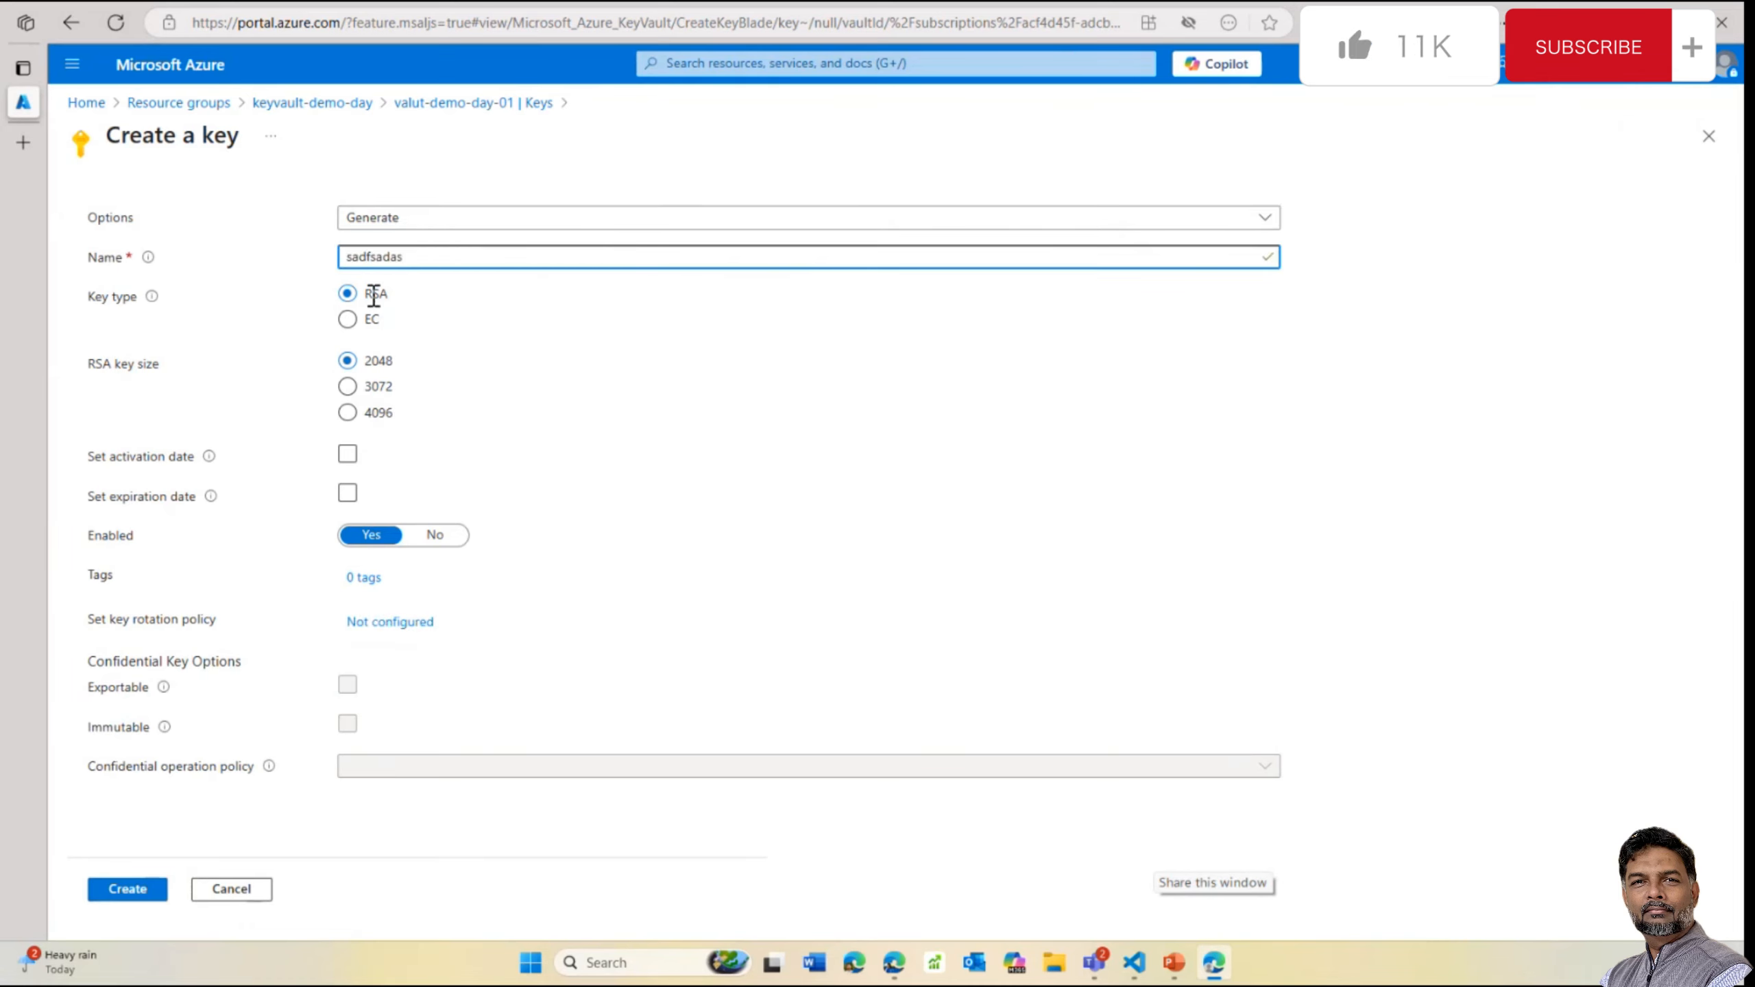
left_click(349, 320)
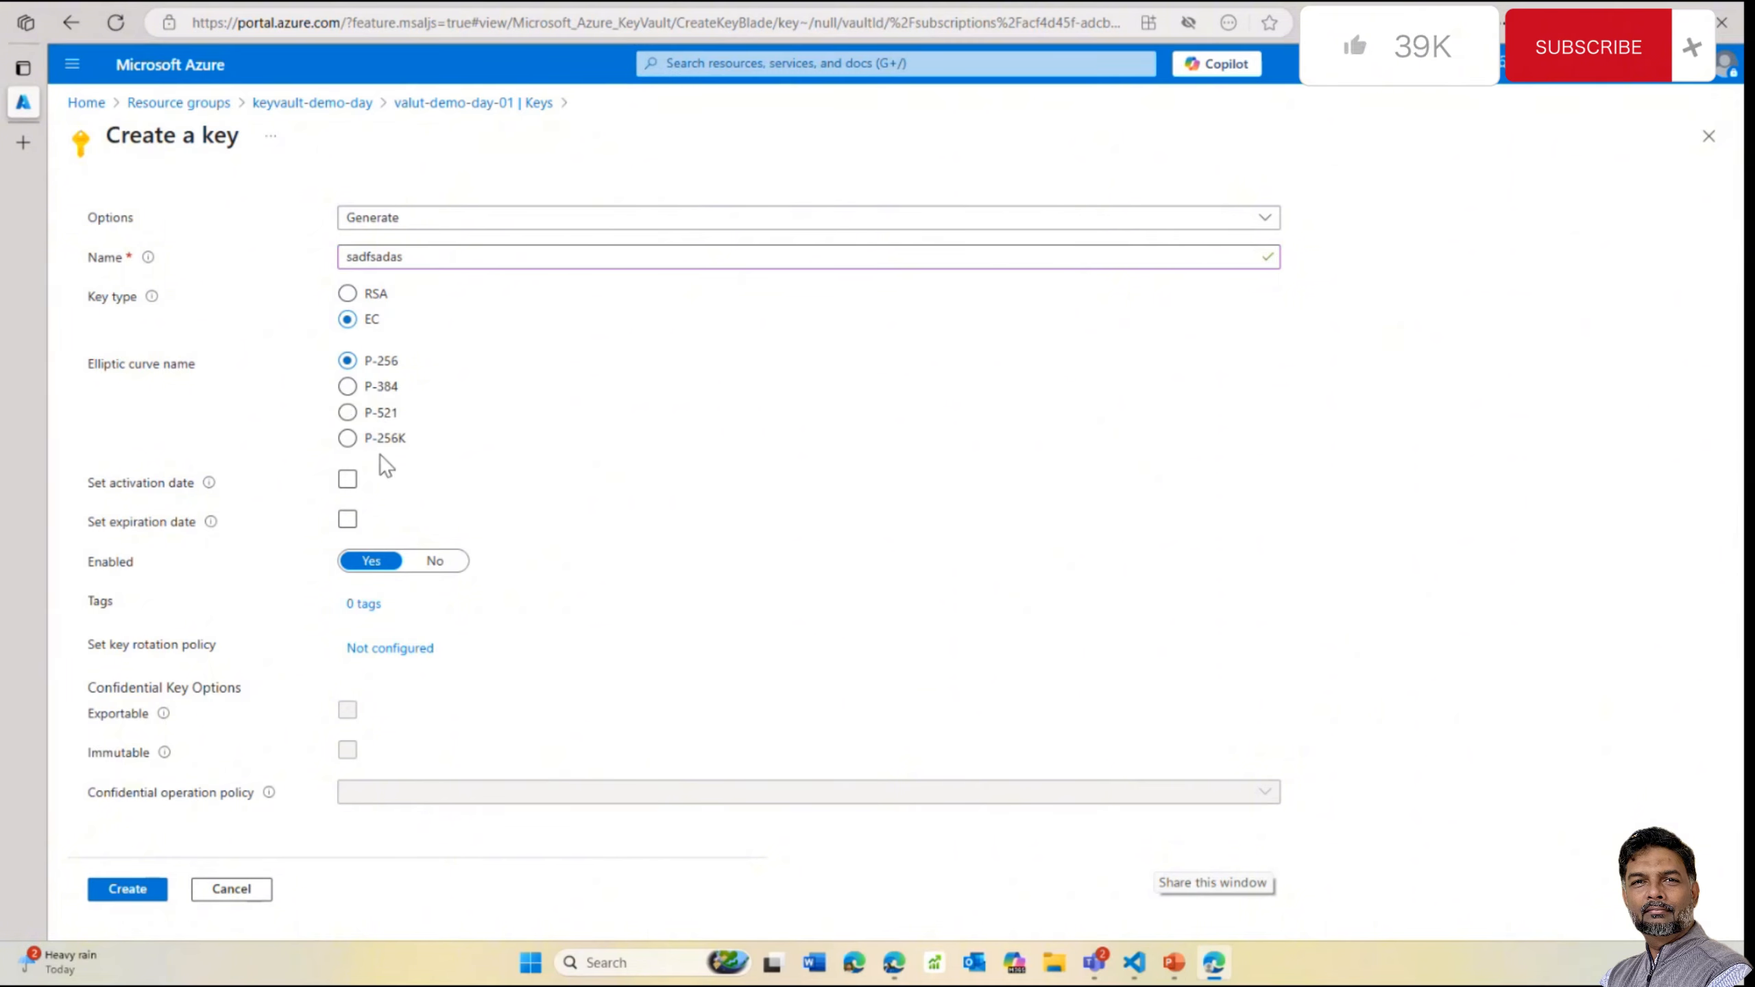
left_click(348, 293)
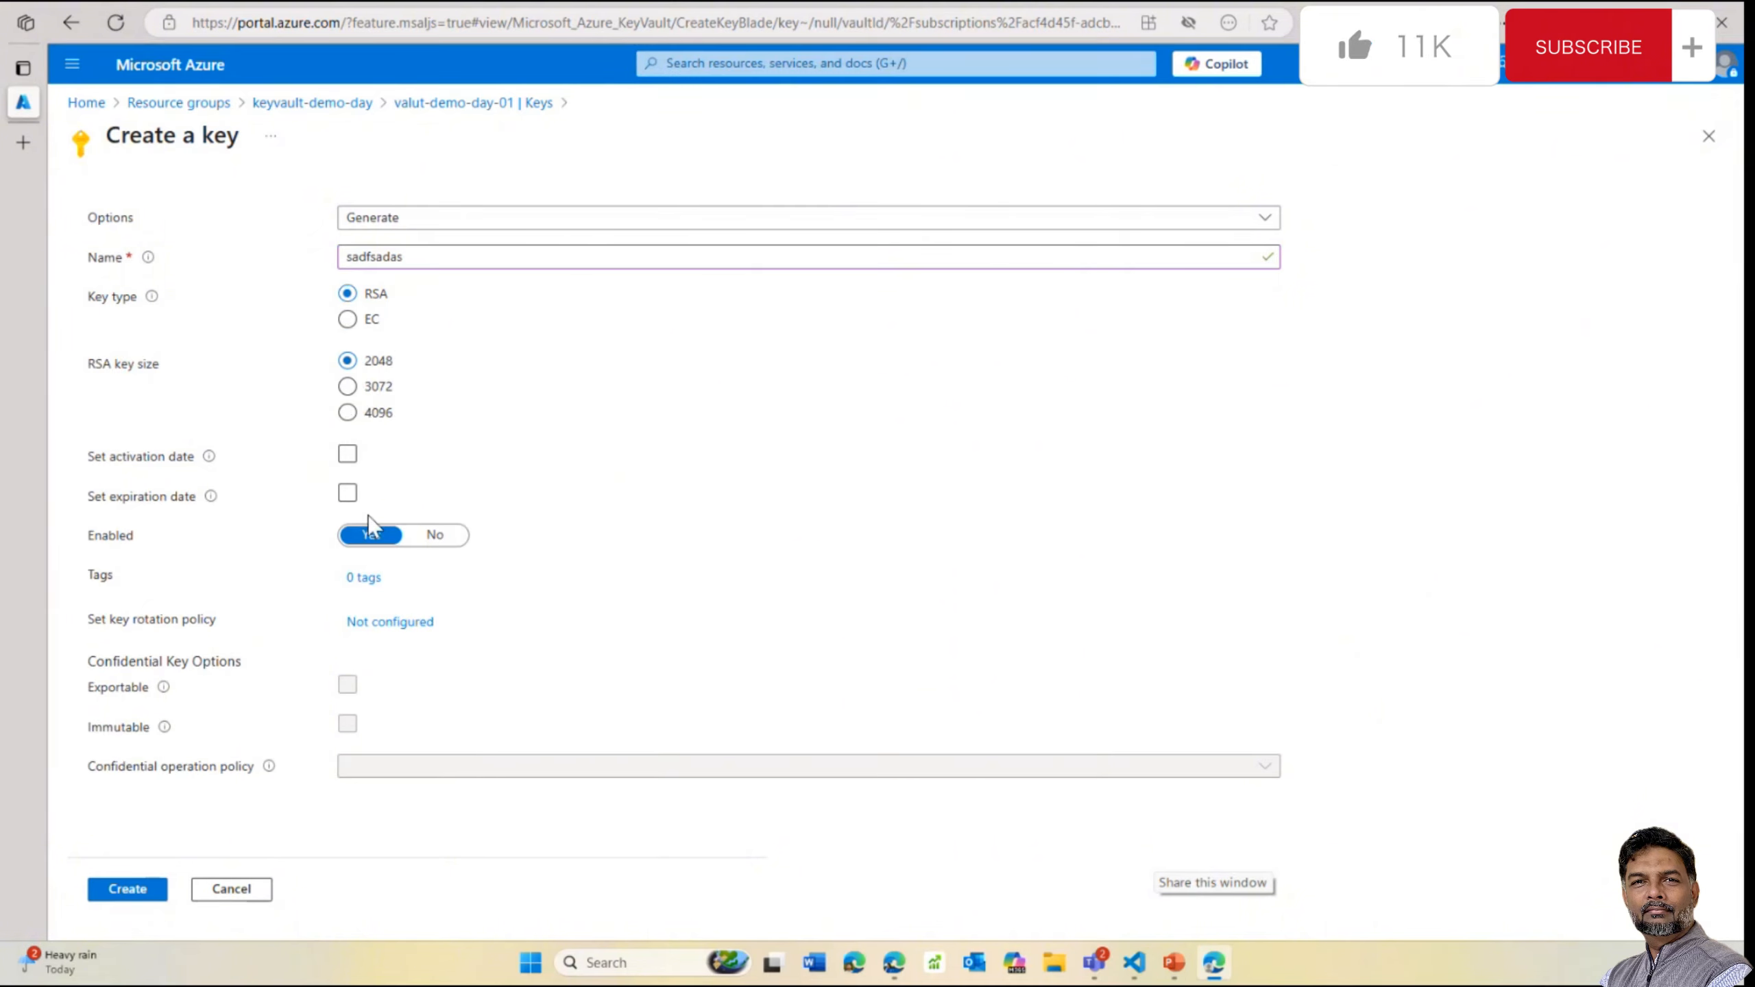
left_click(131, 889)
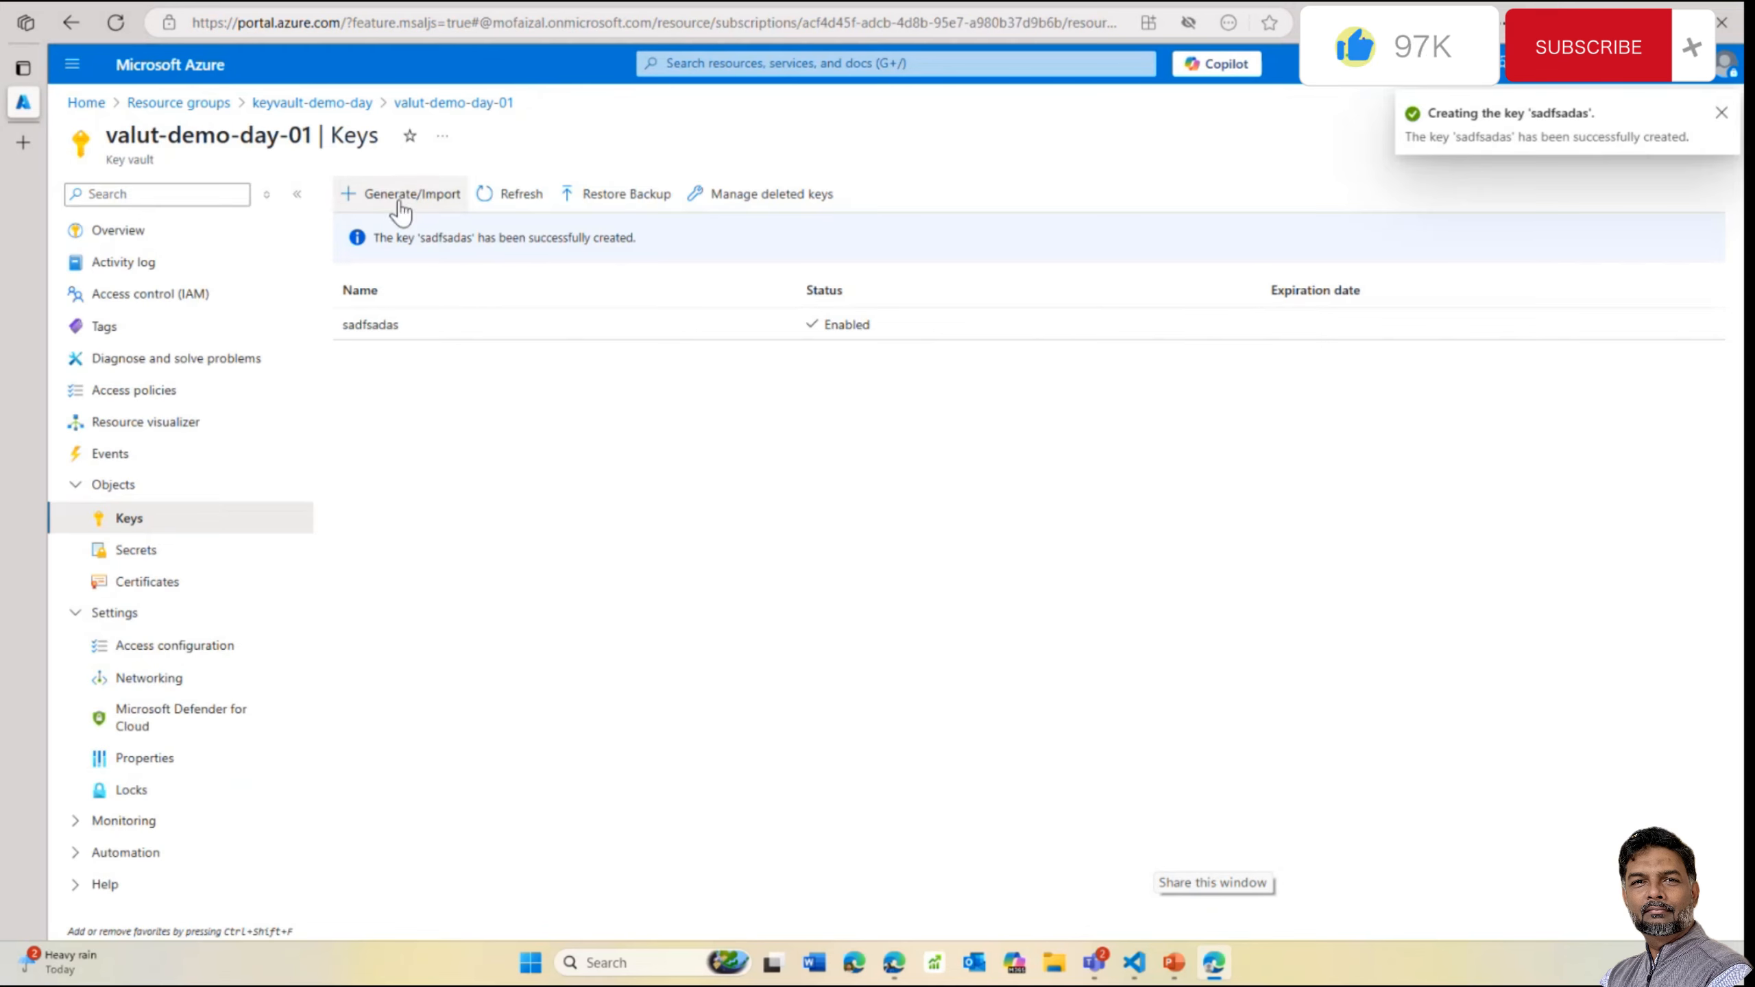
left_click(503, 198)
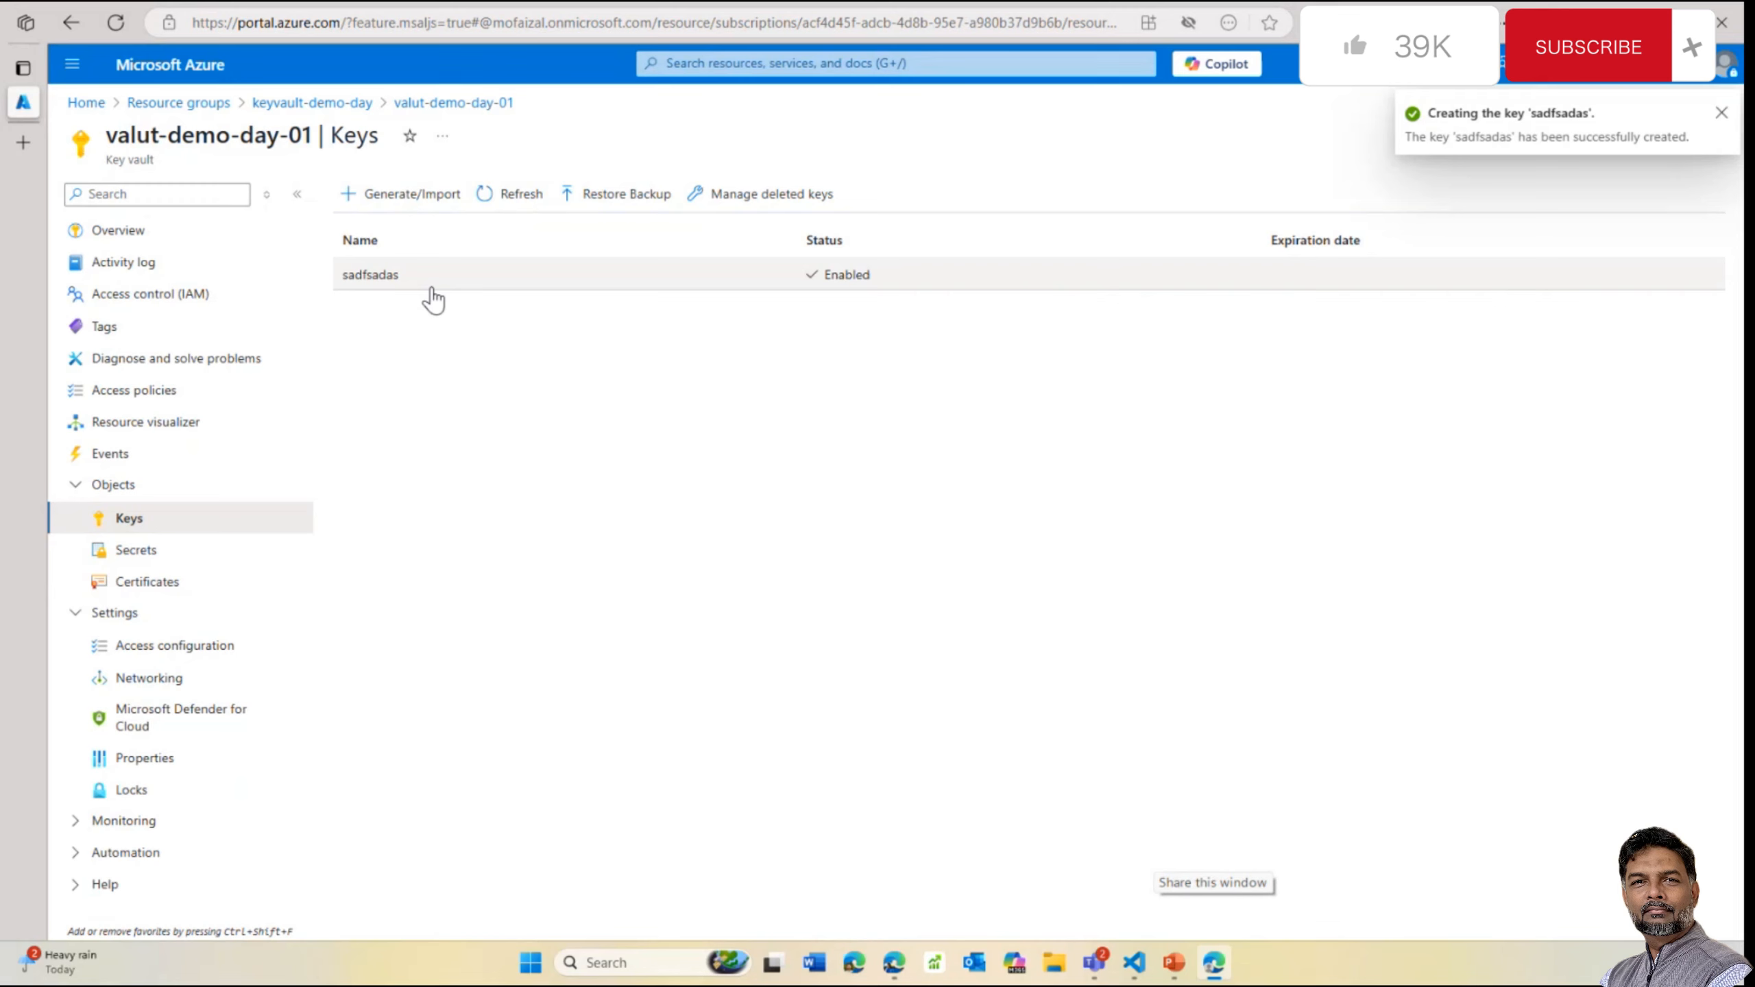
left_click(149, 583)
Start generating a certificate and set its CA type to an integrated CA
left_click(430, 202)
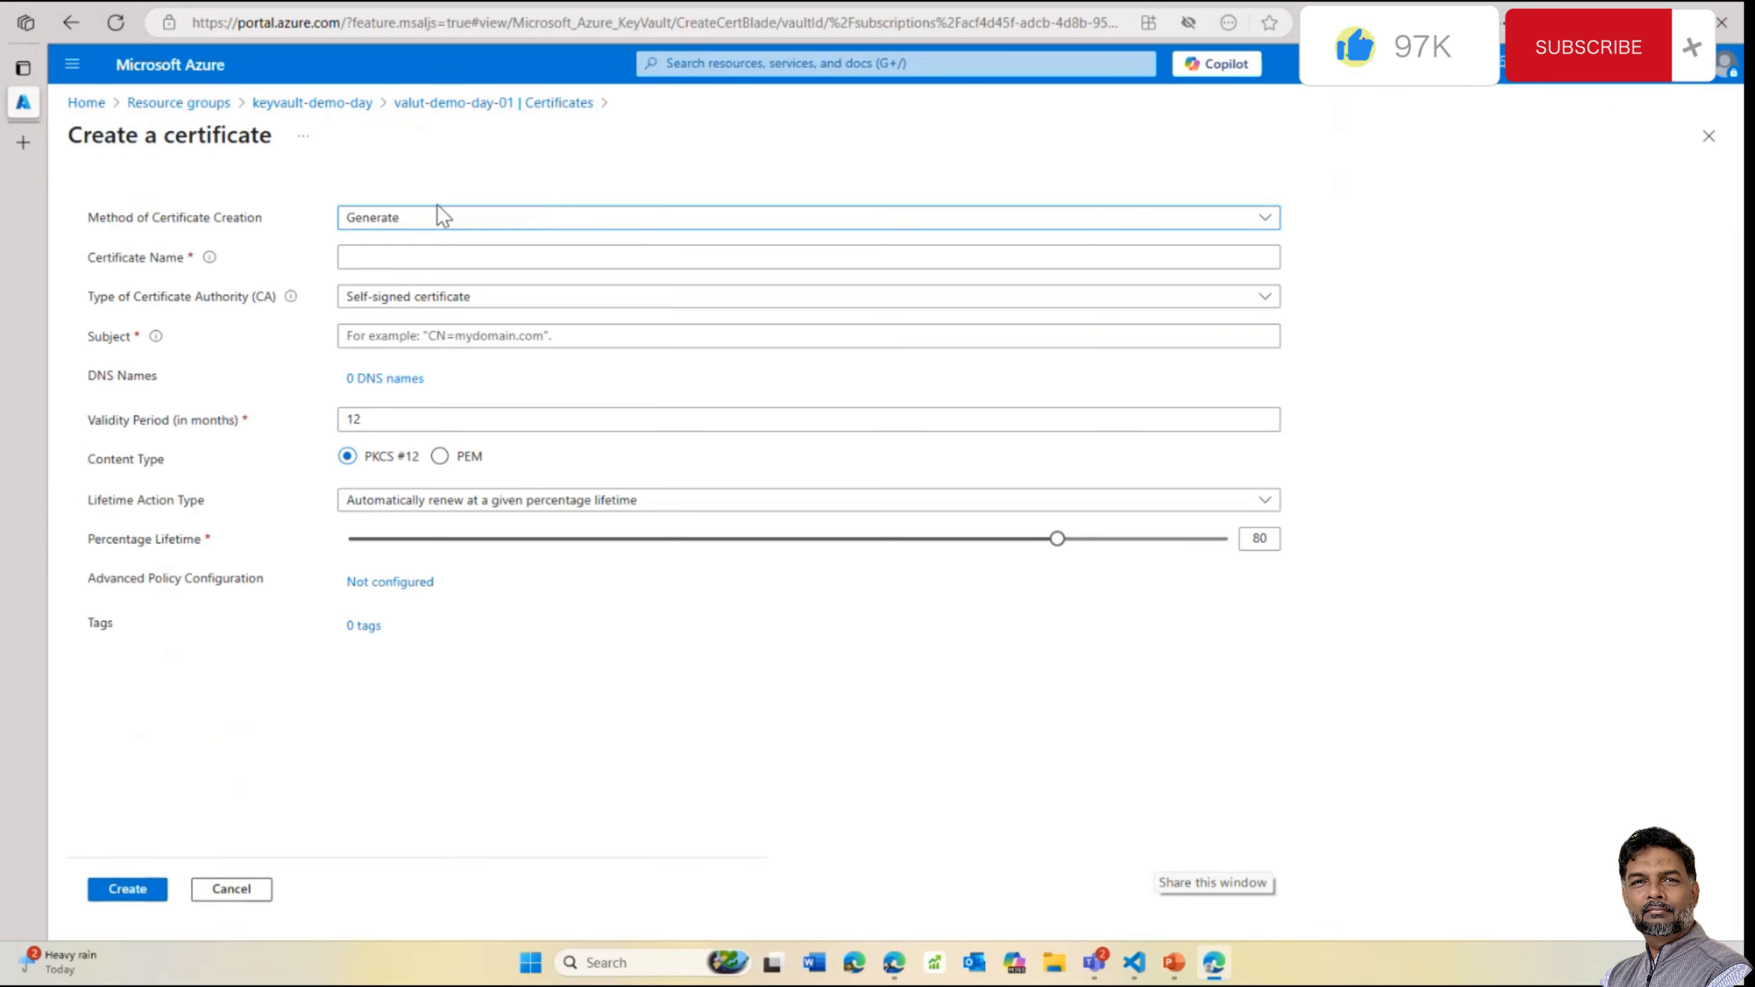
left_click(391, 247)
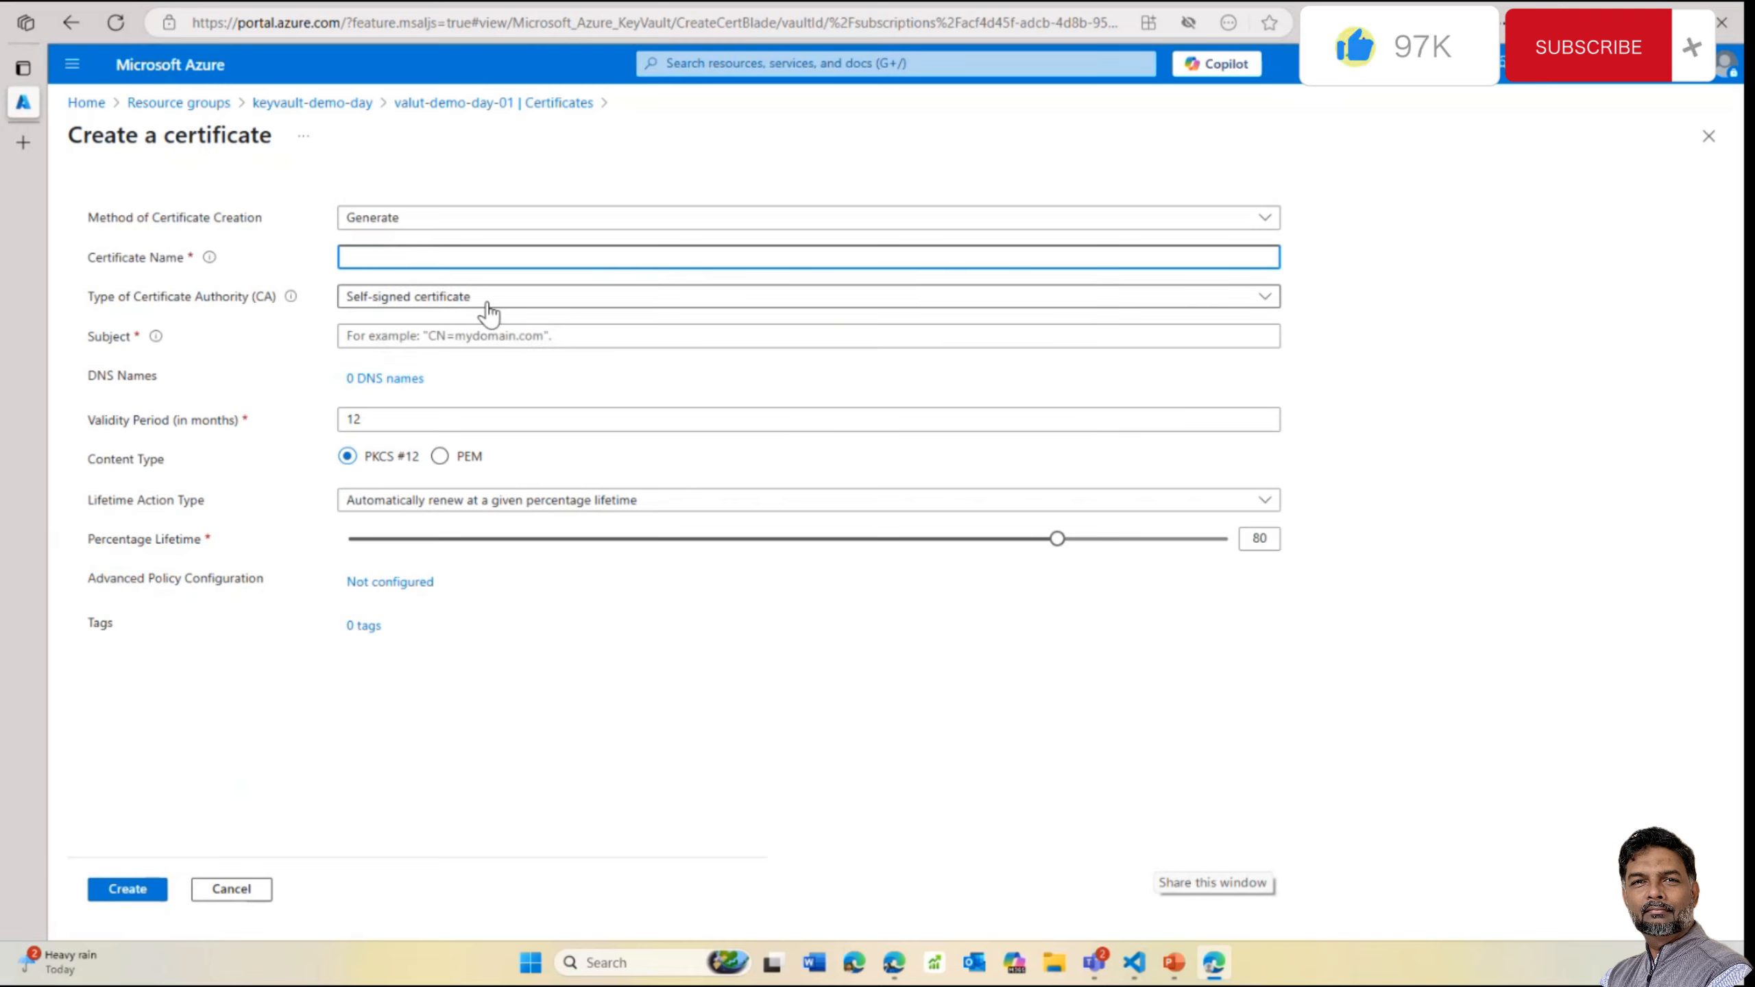
left_click(457, 304)
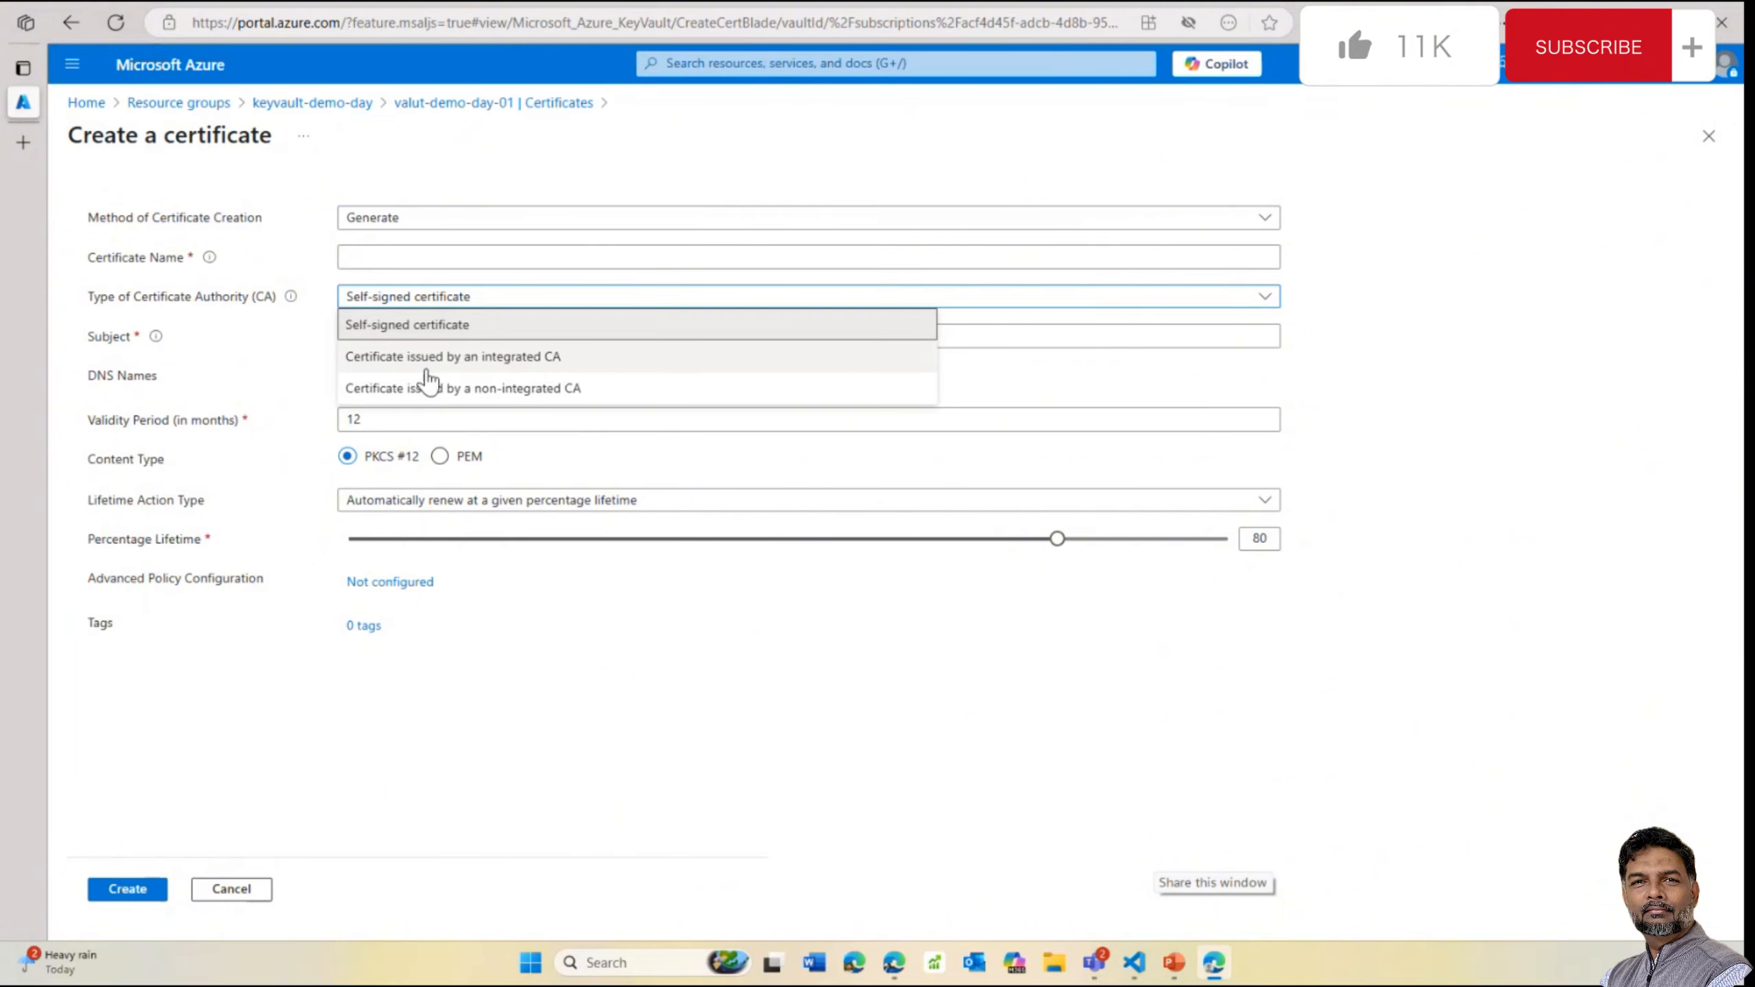
left_click(518, 356)
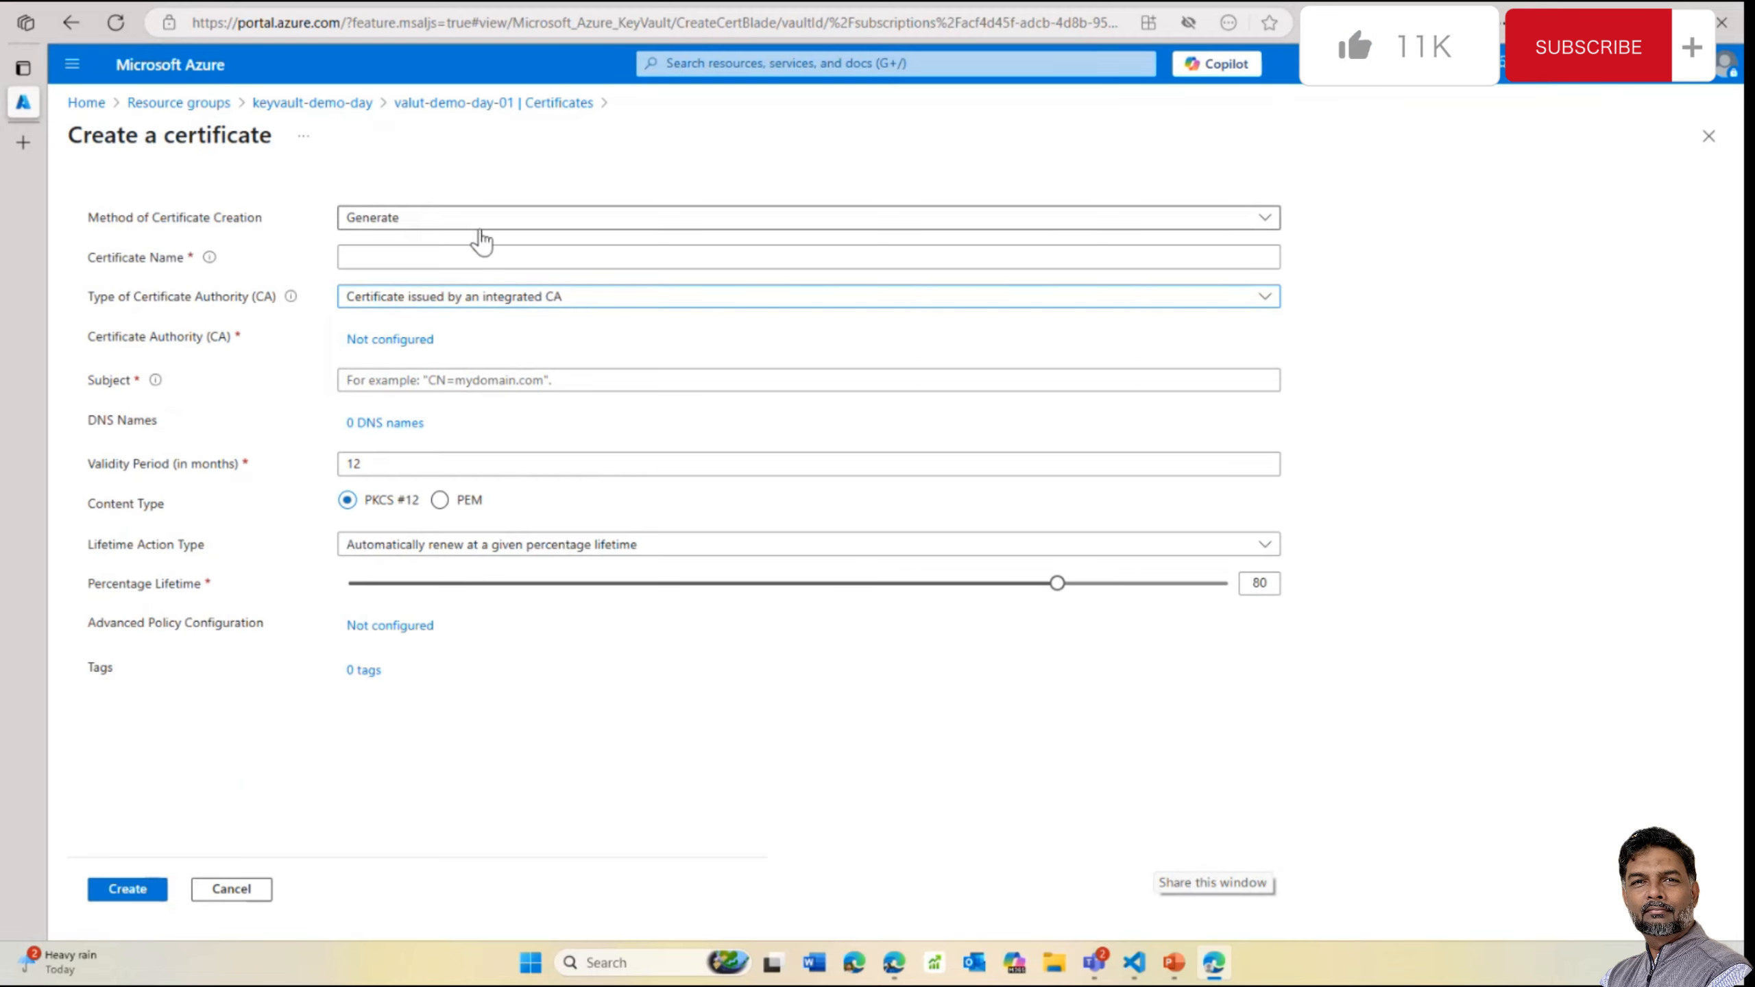
left_click(389, 340)
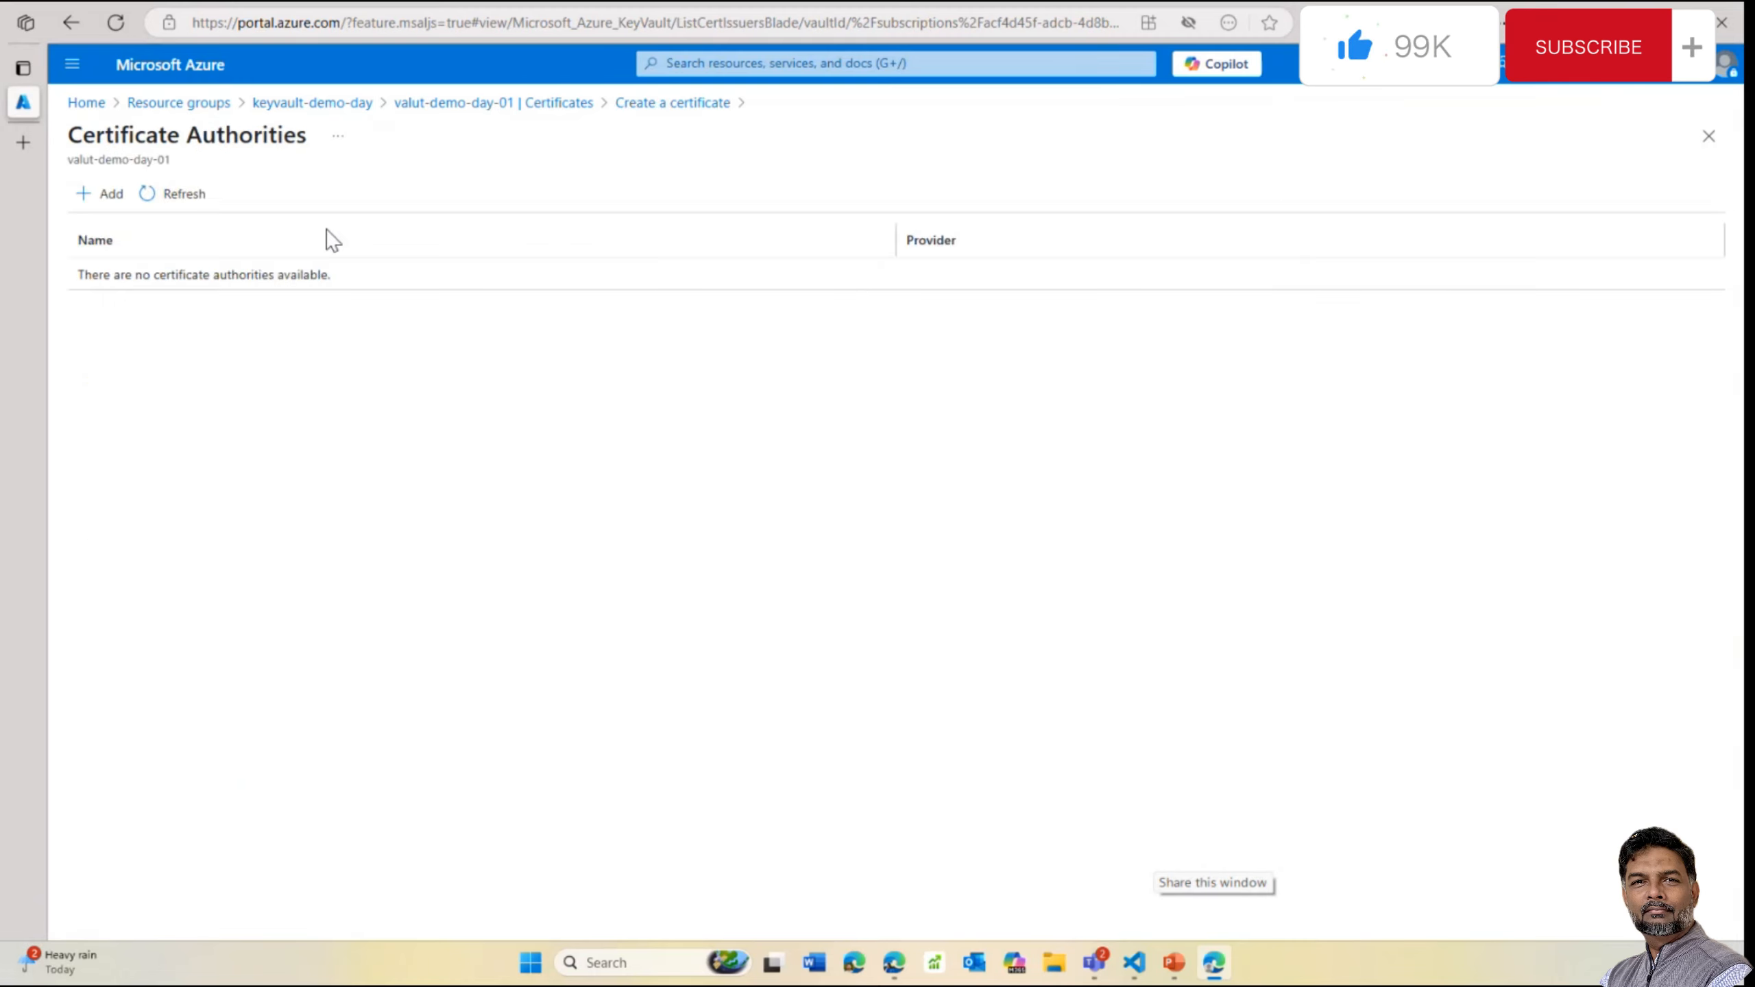
Add a new certificate authority and compare the DigiCert and GlobalSign provider options
left_click(107, 192)
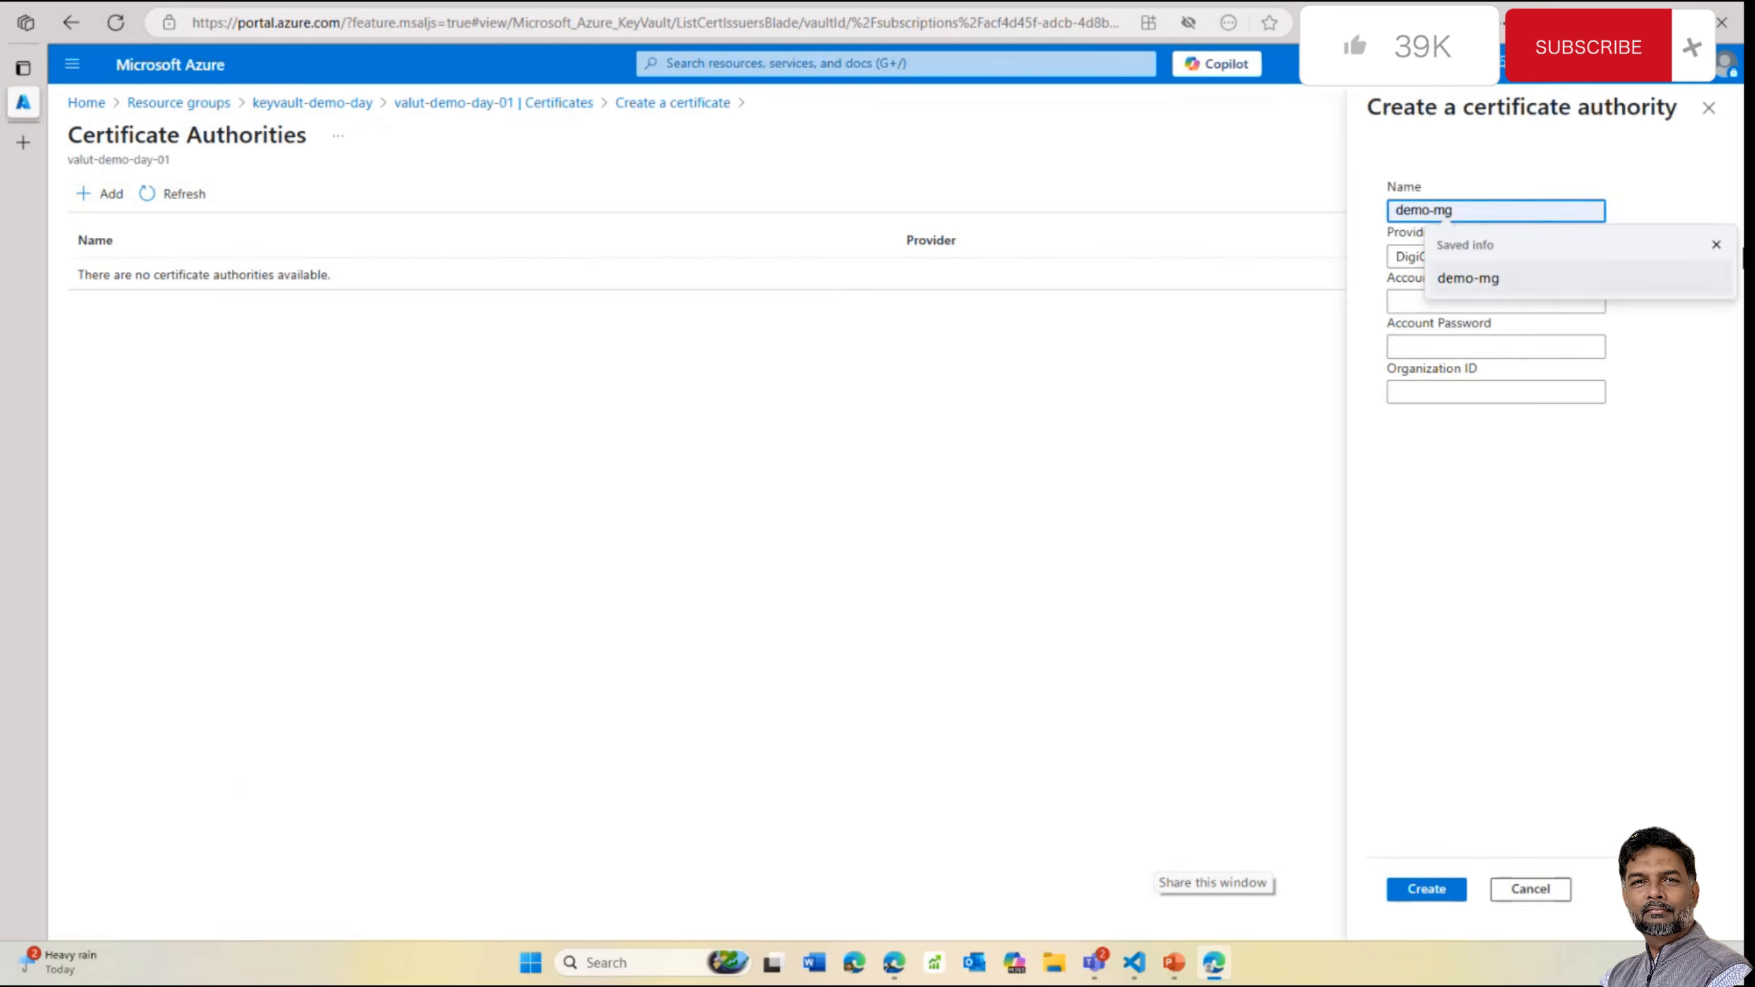
left_click(1717, 244)
left_click(1469, 261)
left_click(1469, 269)
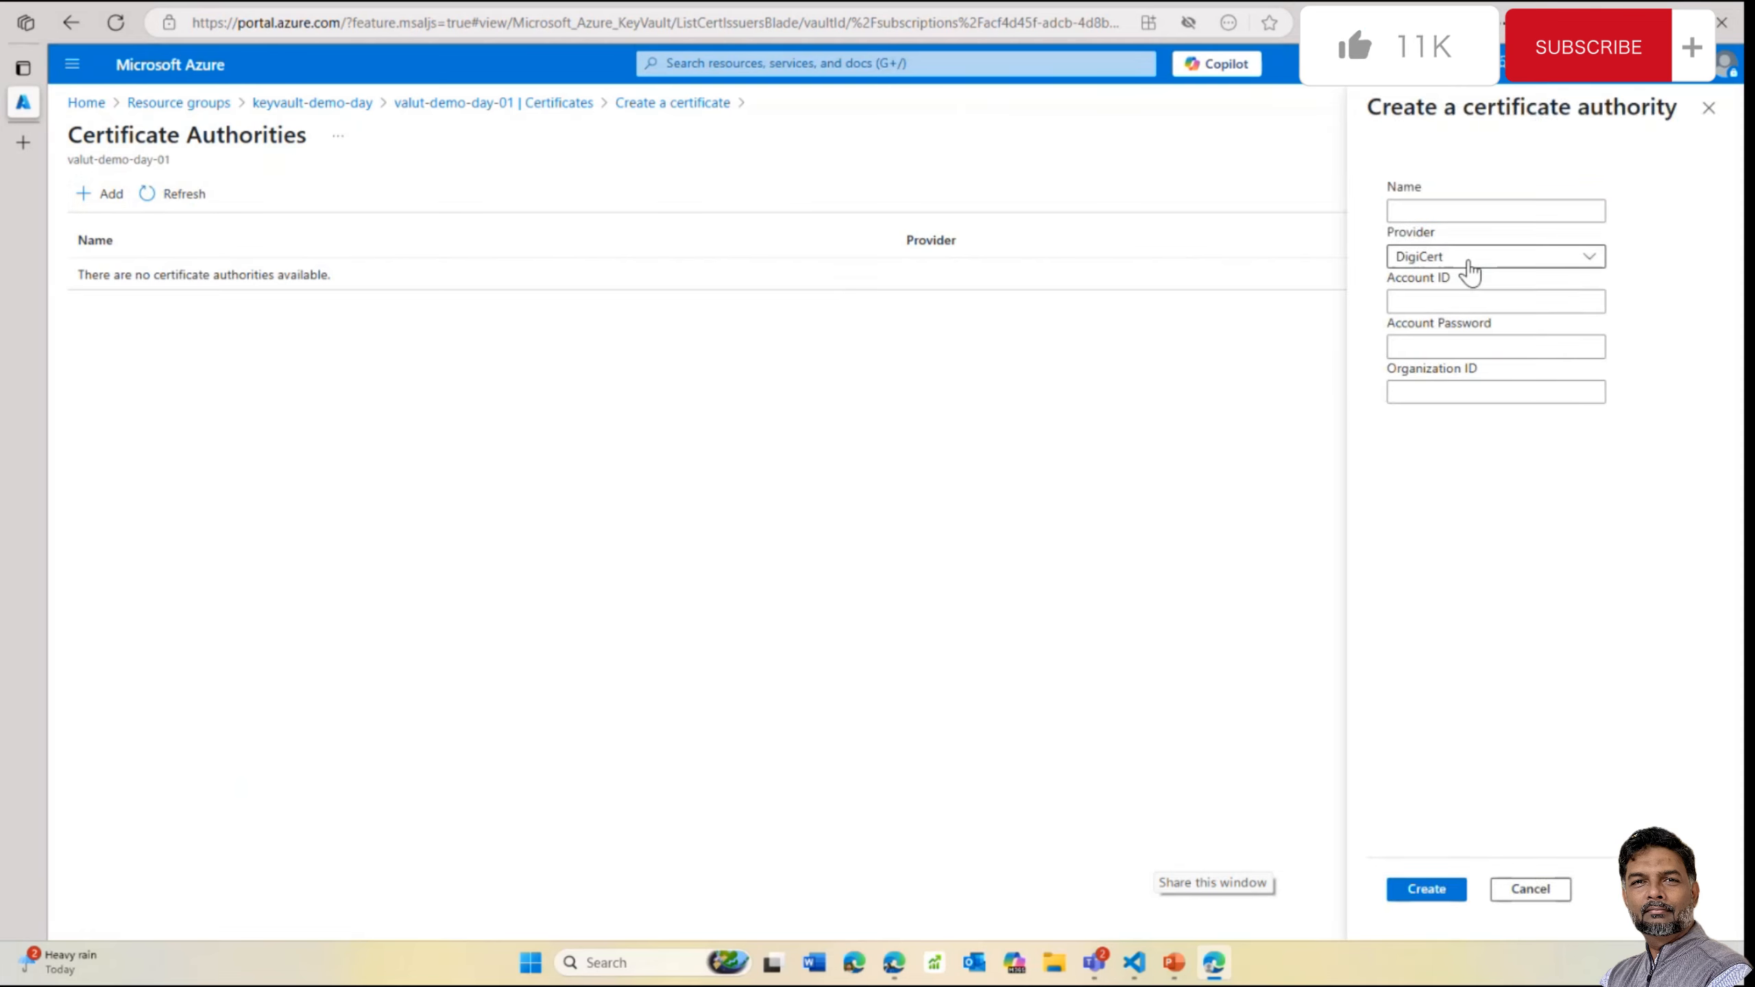
left_click(1468, 267)
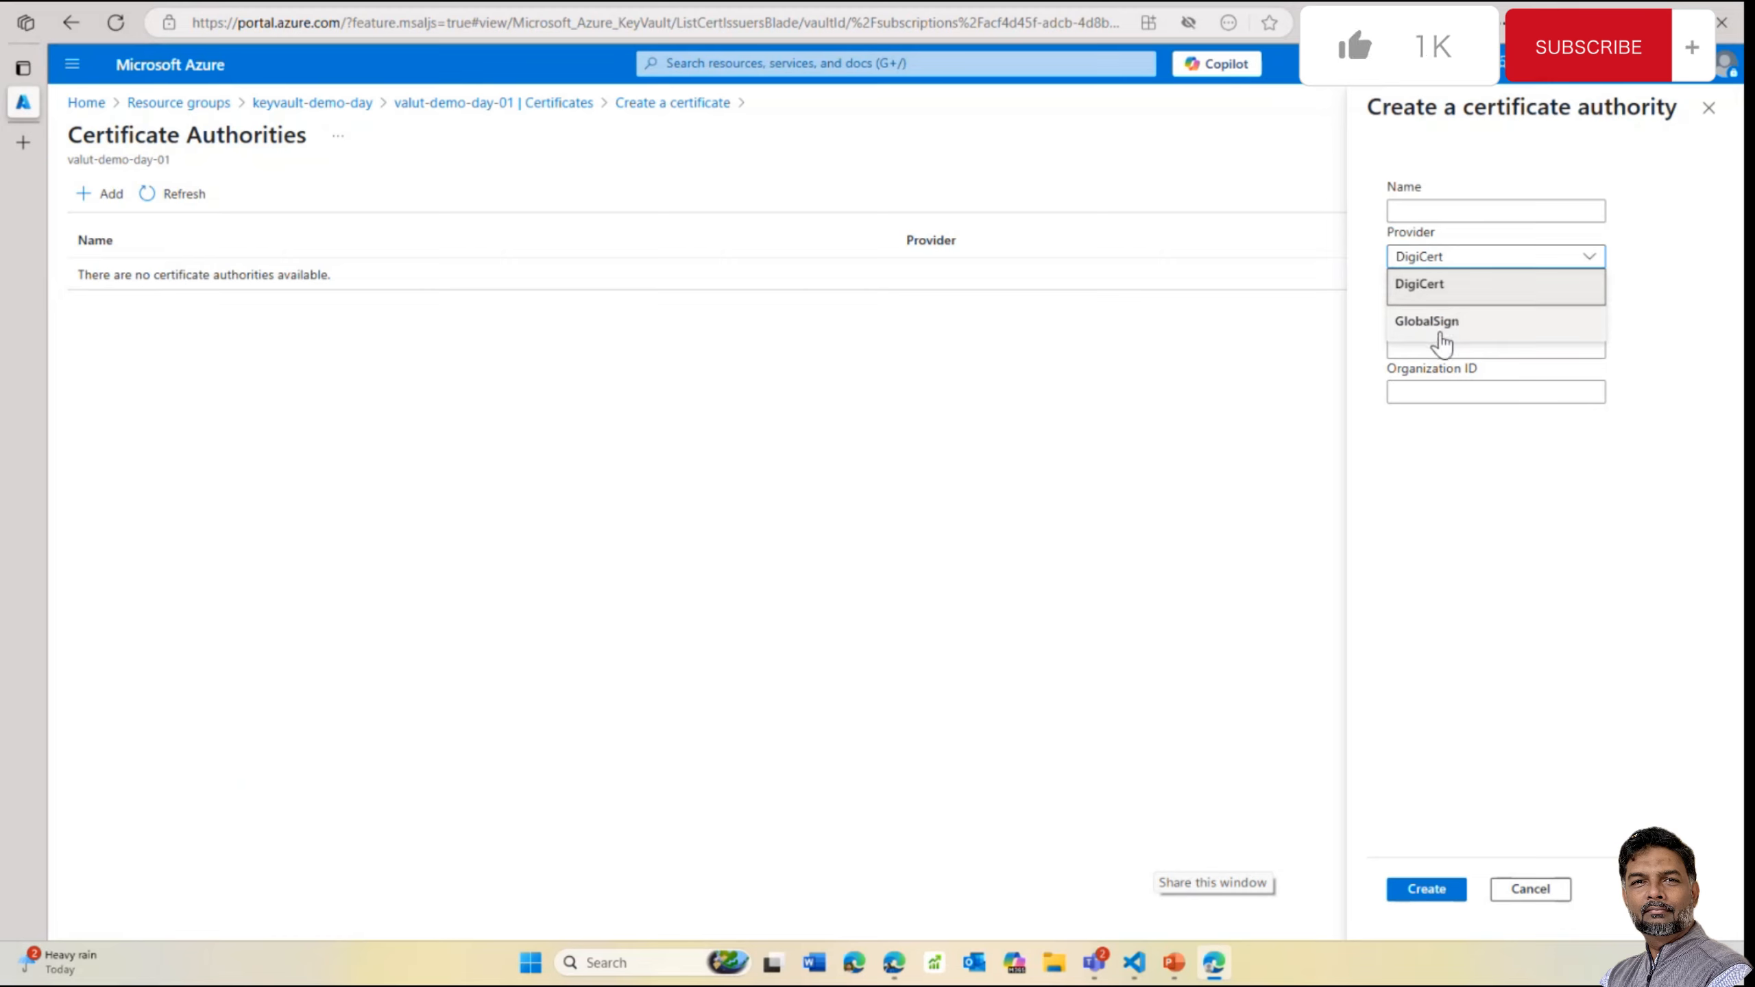
left_click(1444, 331)
left_click(1455, 266)
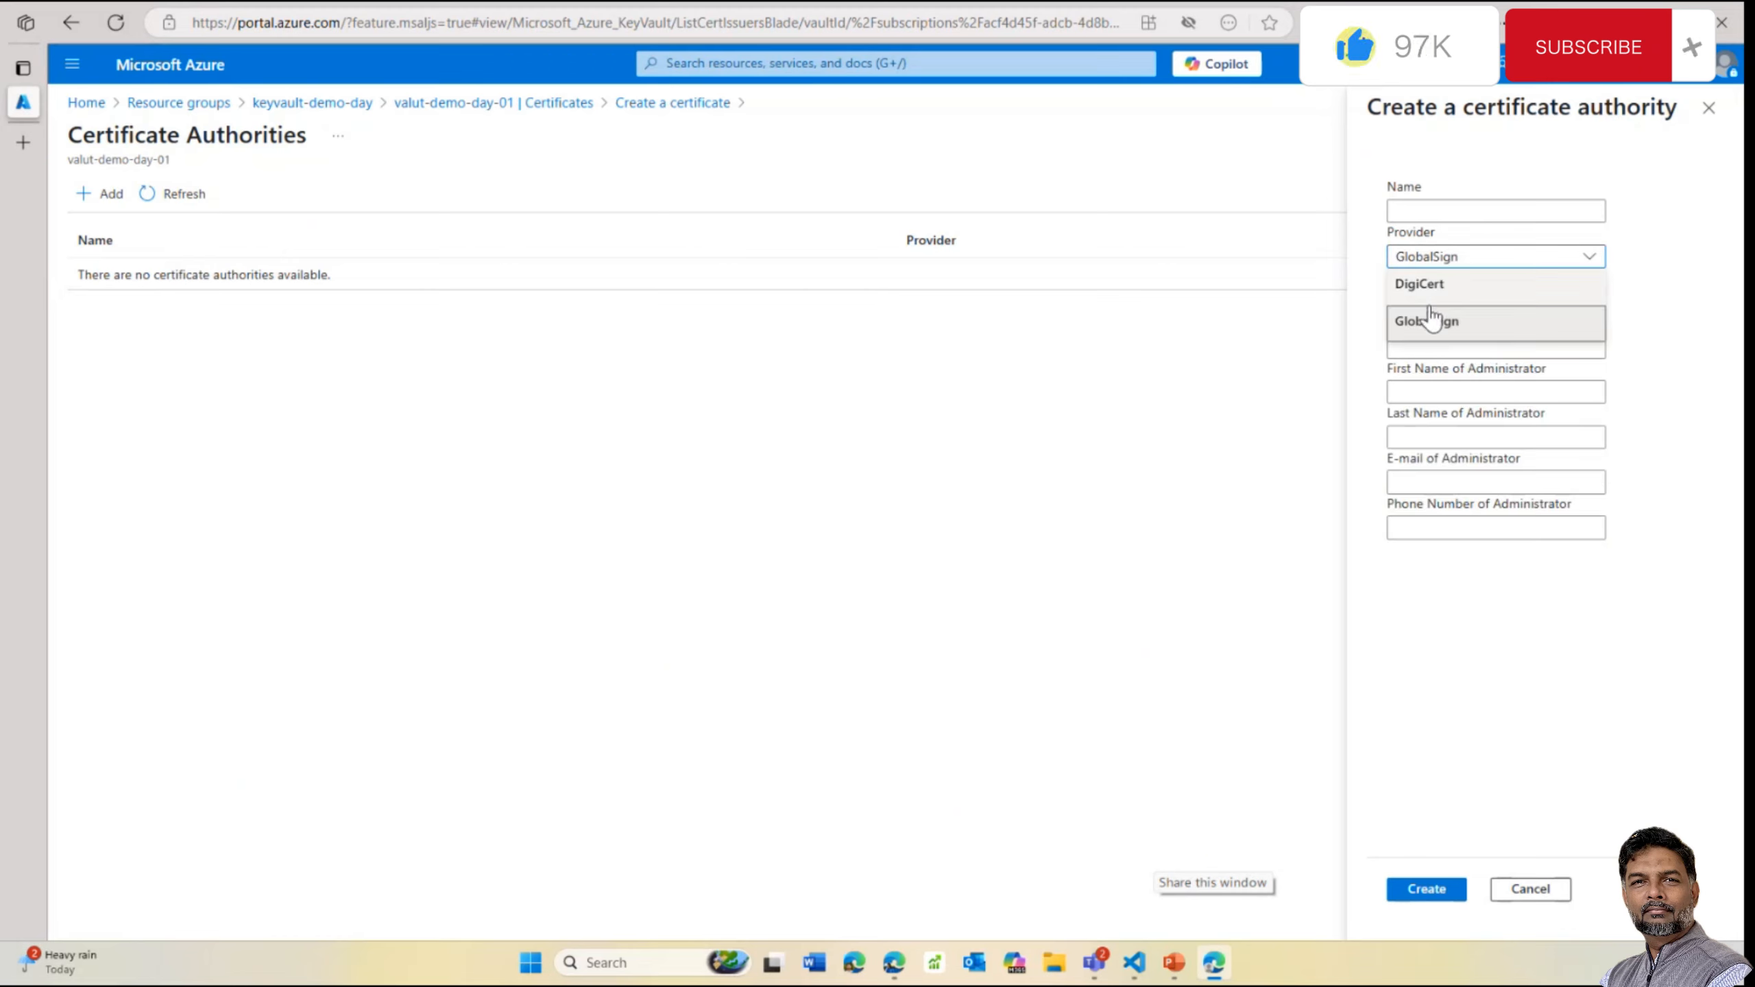
left_click(1427, 291)
left_click(1440, 261)
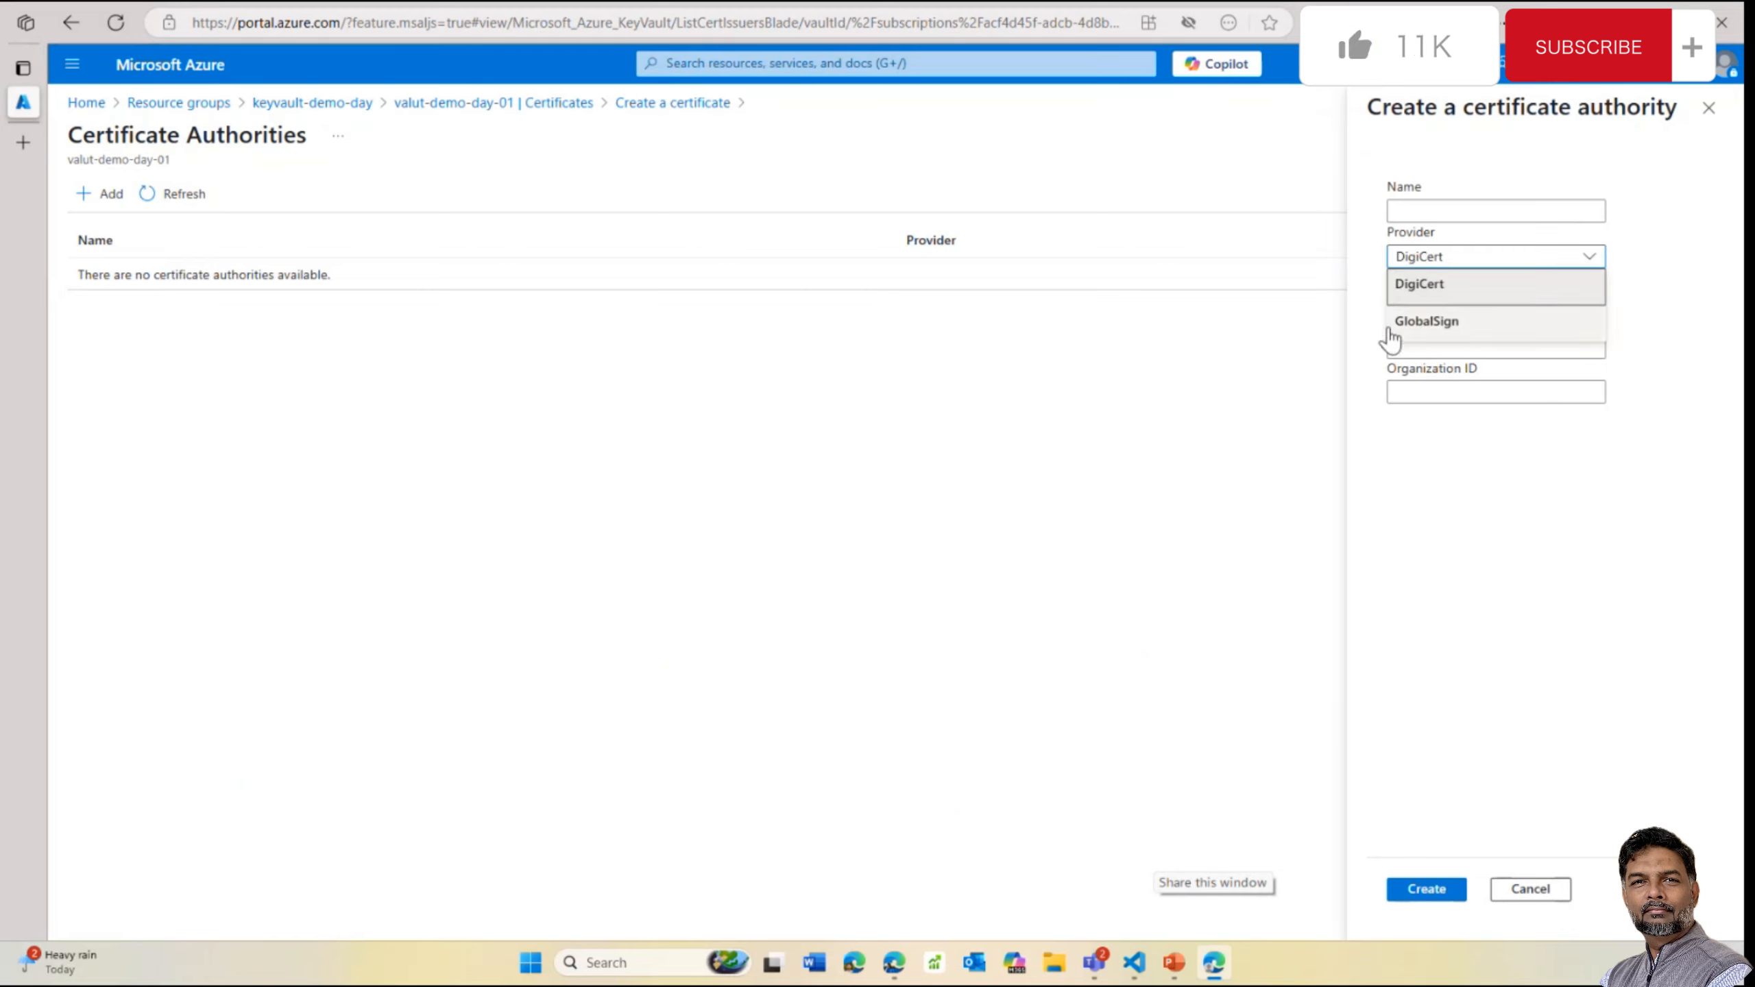
left_click(1359, 336)
Look over the account fields, then settle on GlobalSign as the provider
left_click(1422, 302)
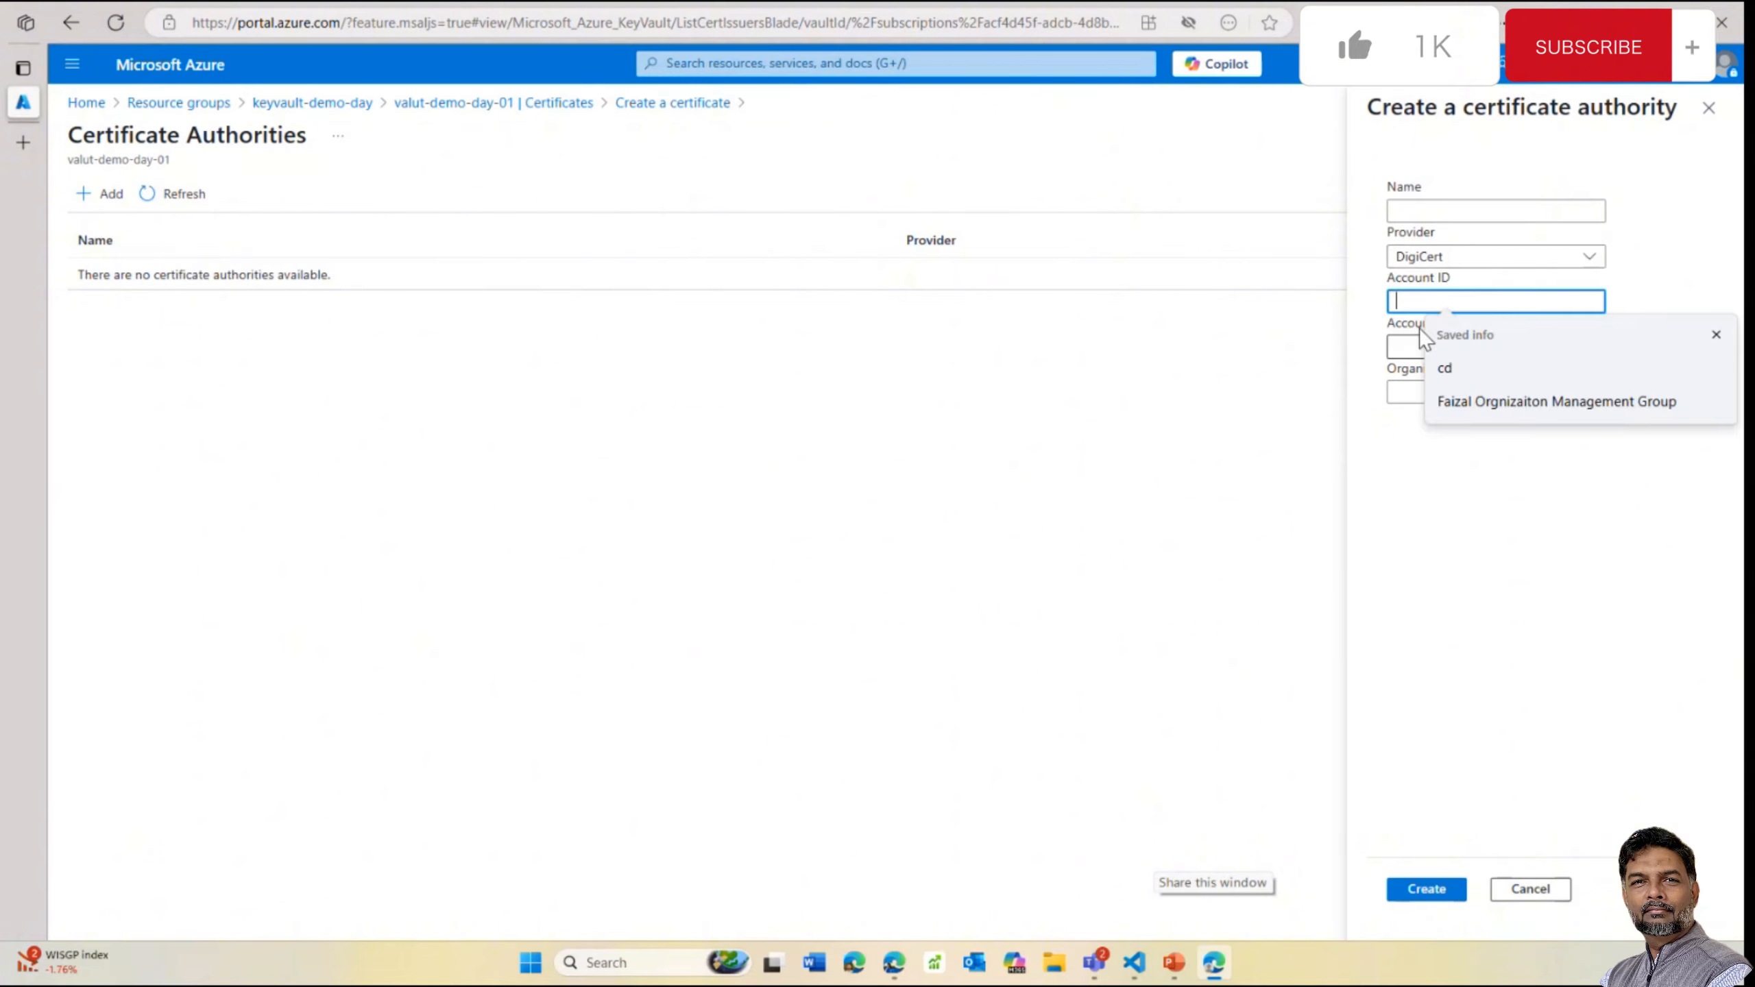
left_click(1392, 346)
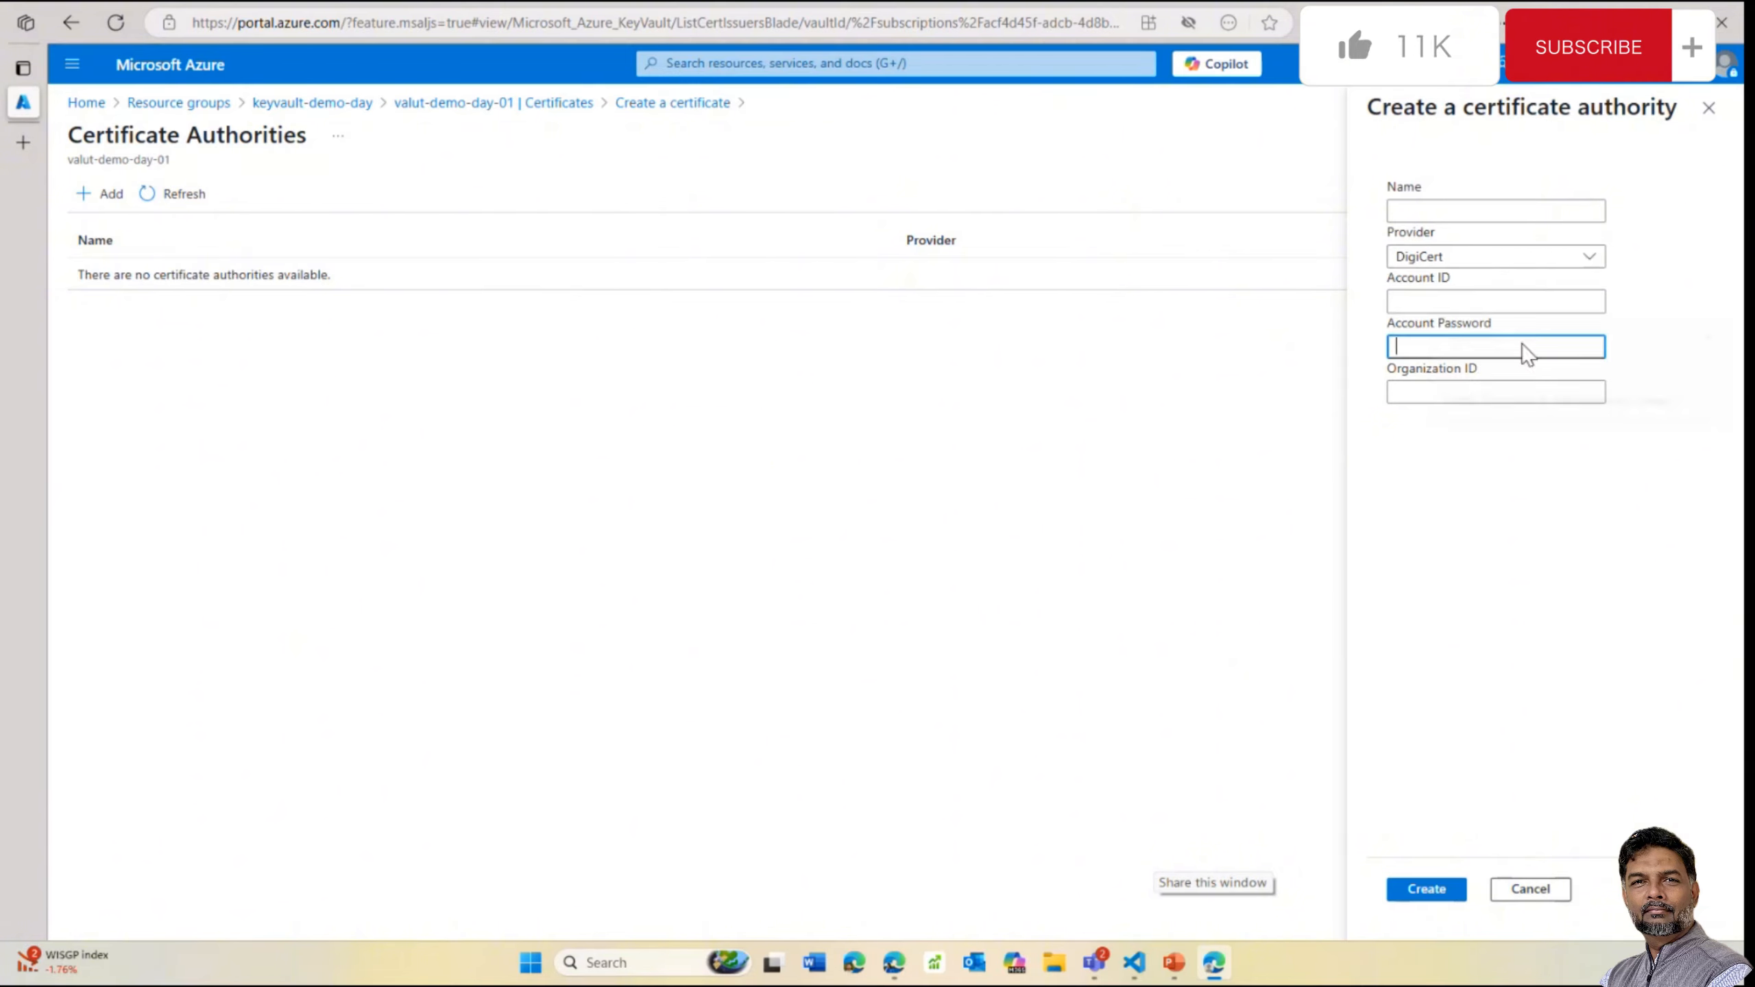
left_click(1548, 262)
left_click(1439, 260)
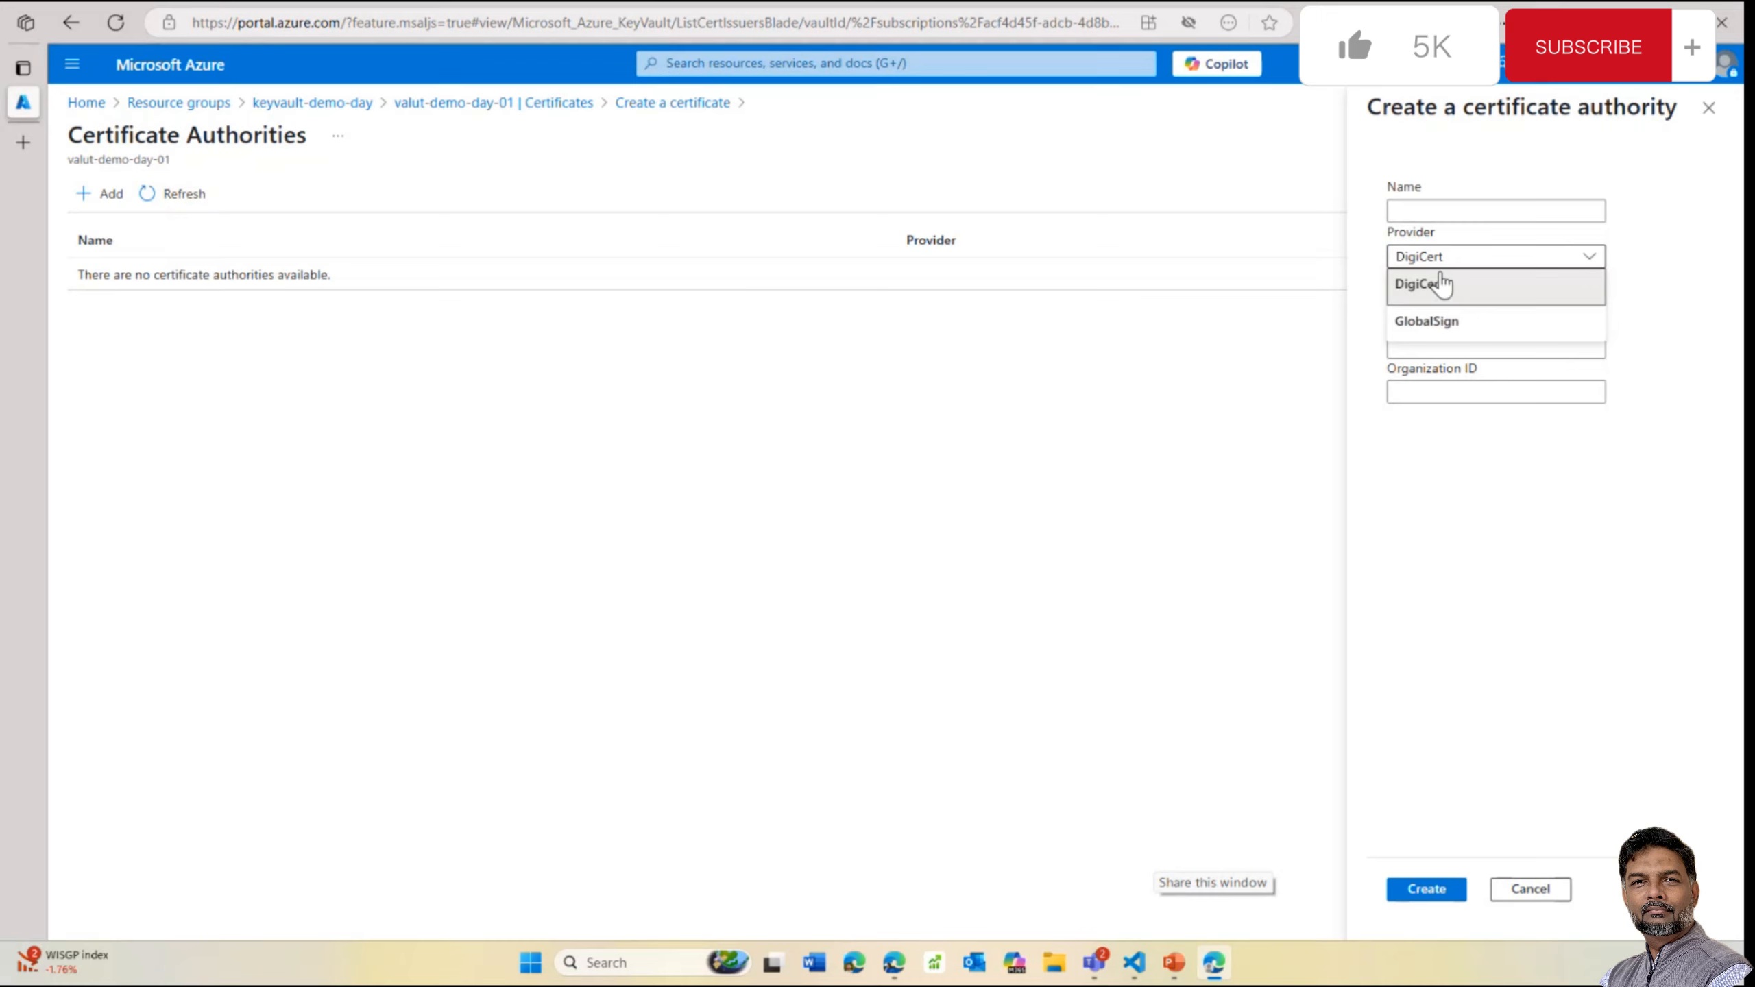
left_click(1415, 331)
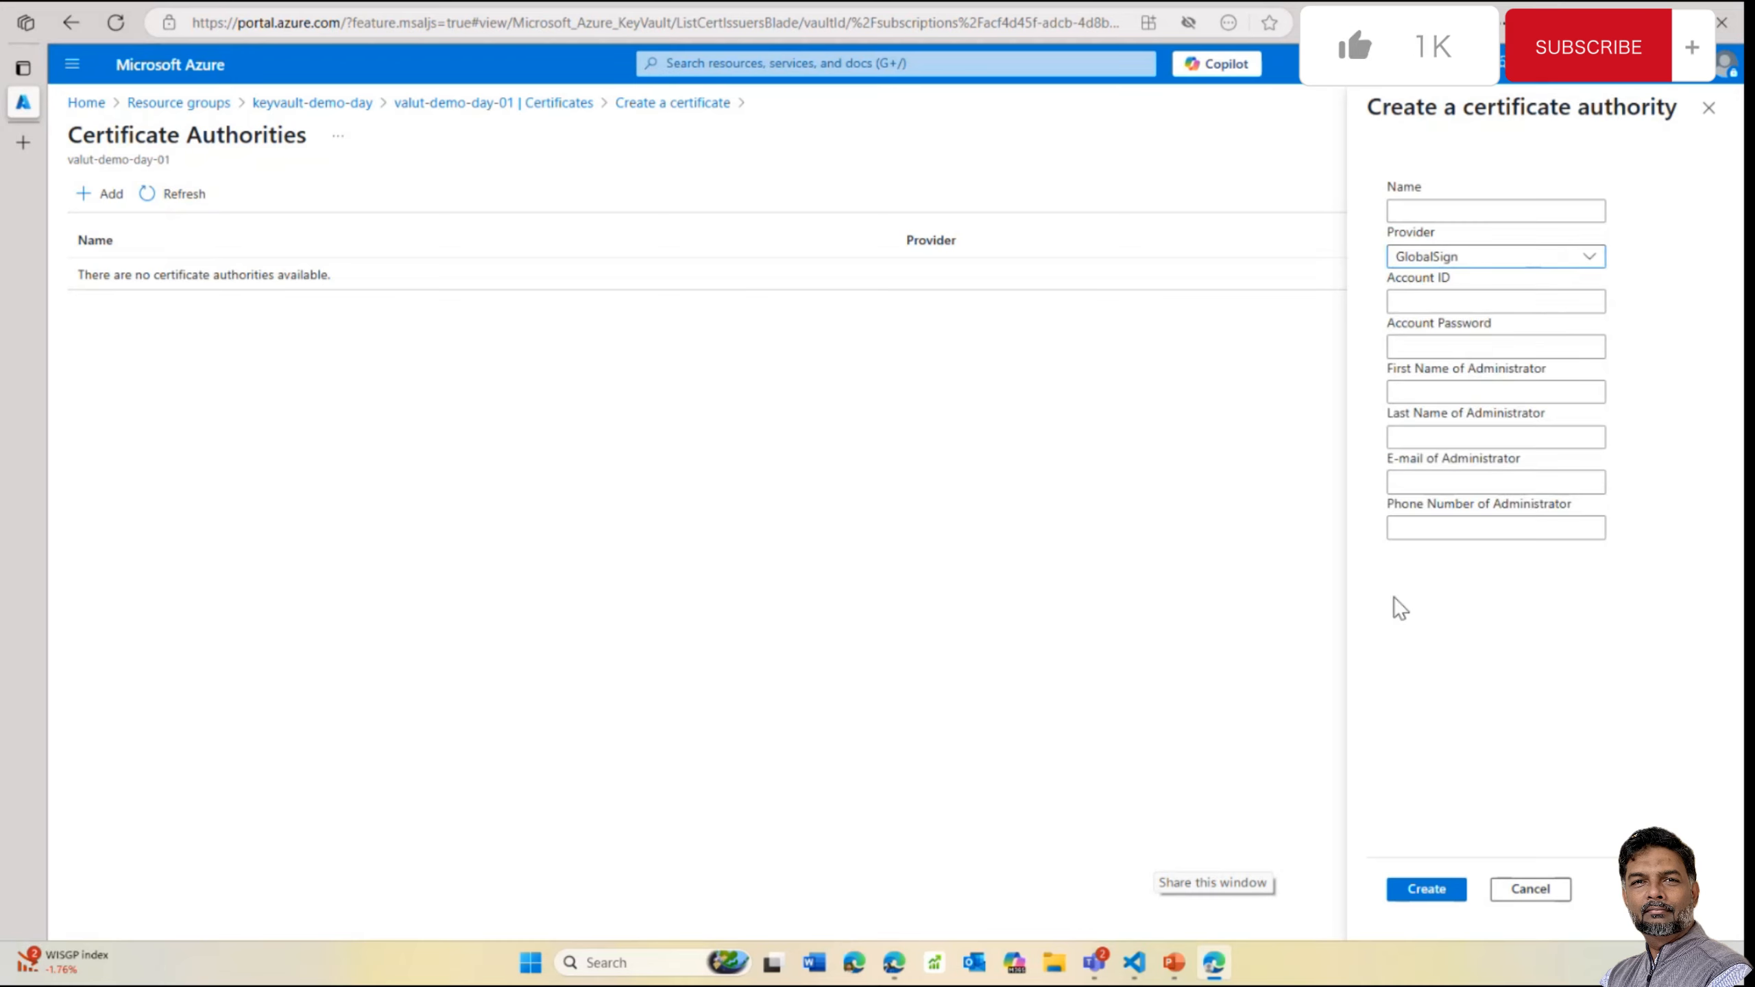
left_click(685, 108)
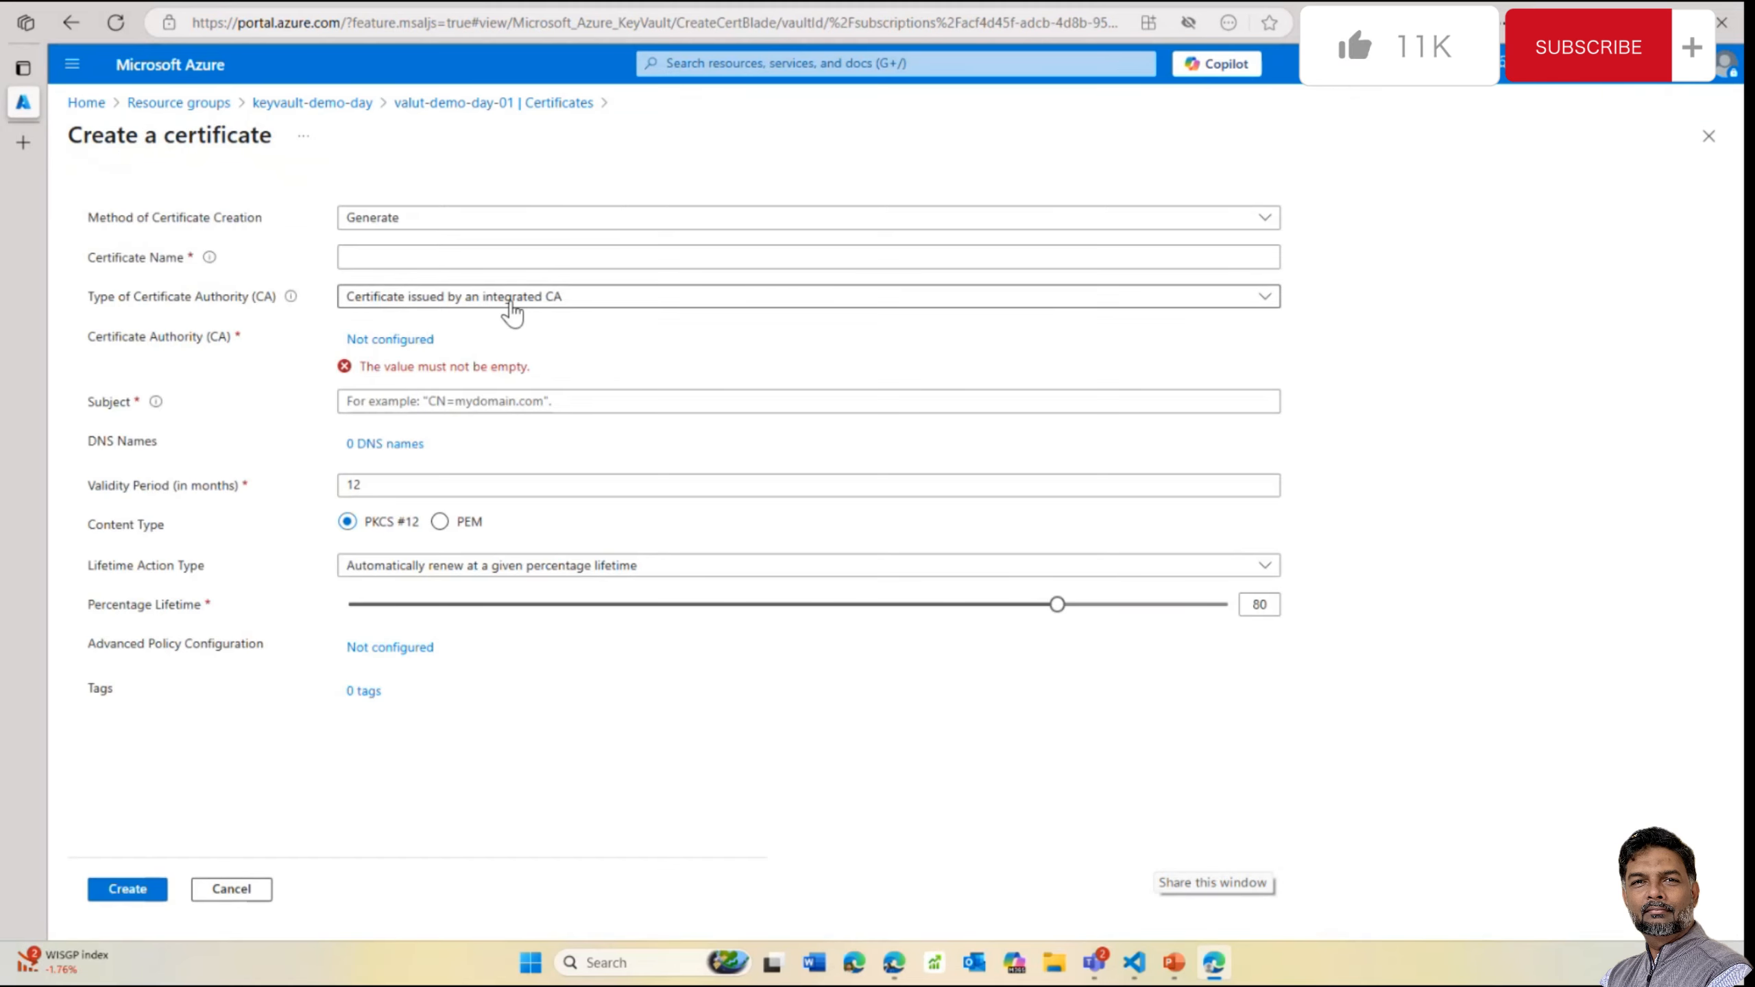
Switch the CA type to non-integrated, then back to Self-signed, and leave for the Certificates list
left_click(515, 304)
left_click(490, 390)
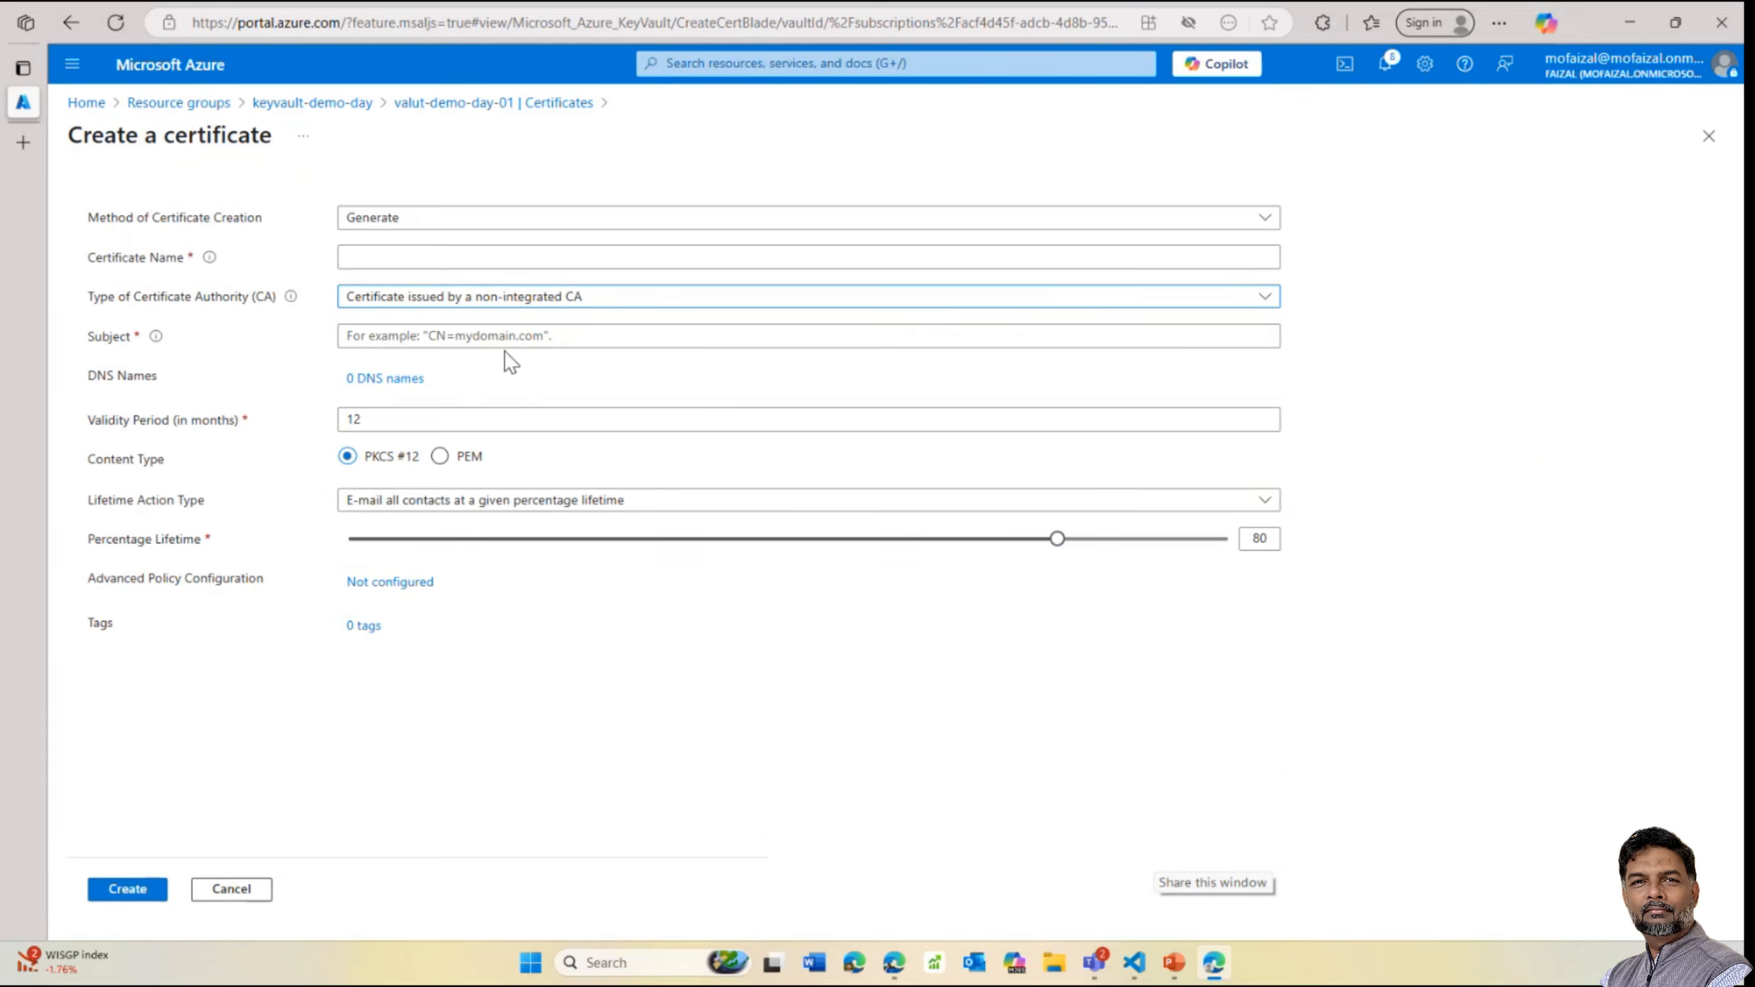
left_click(526, 305)
left_click(454, 337)
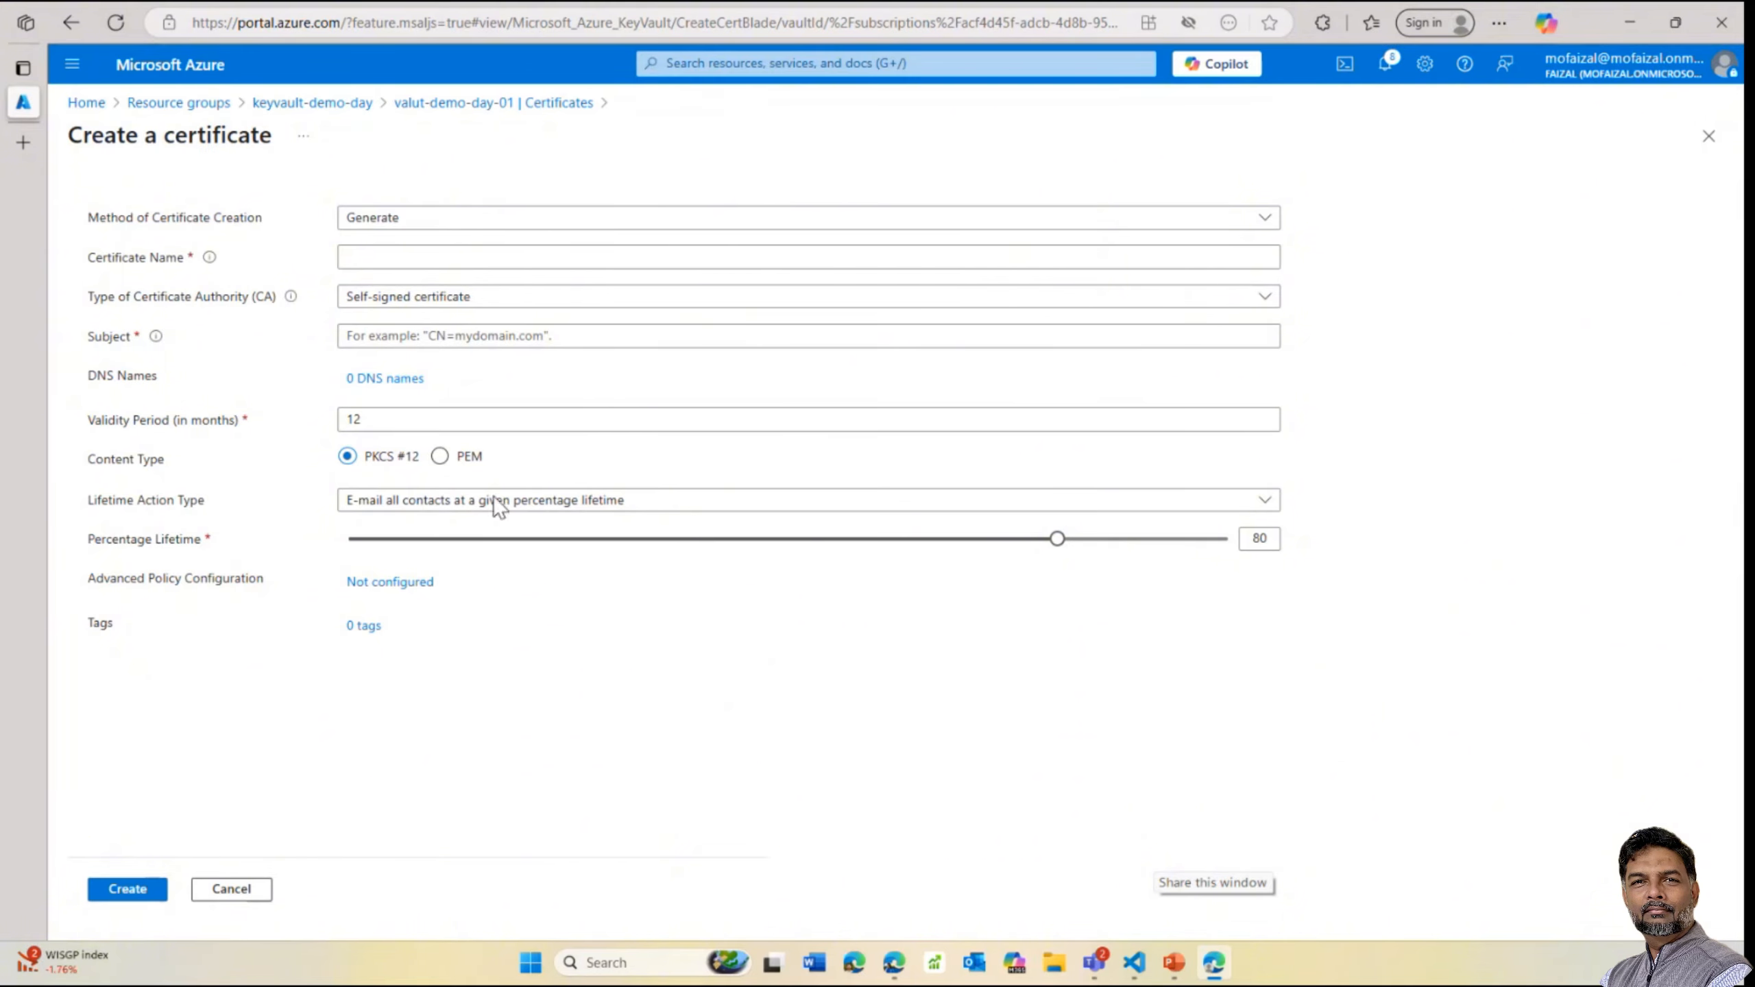
left_click(415, 104)
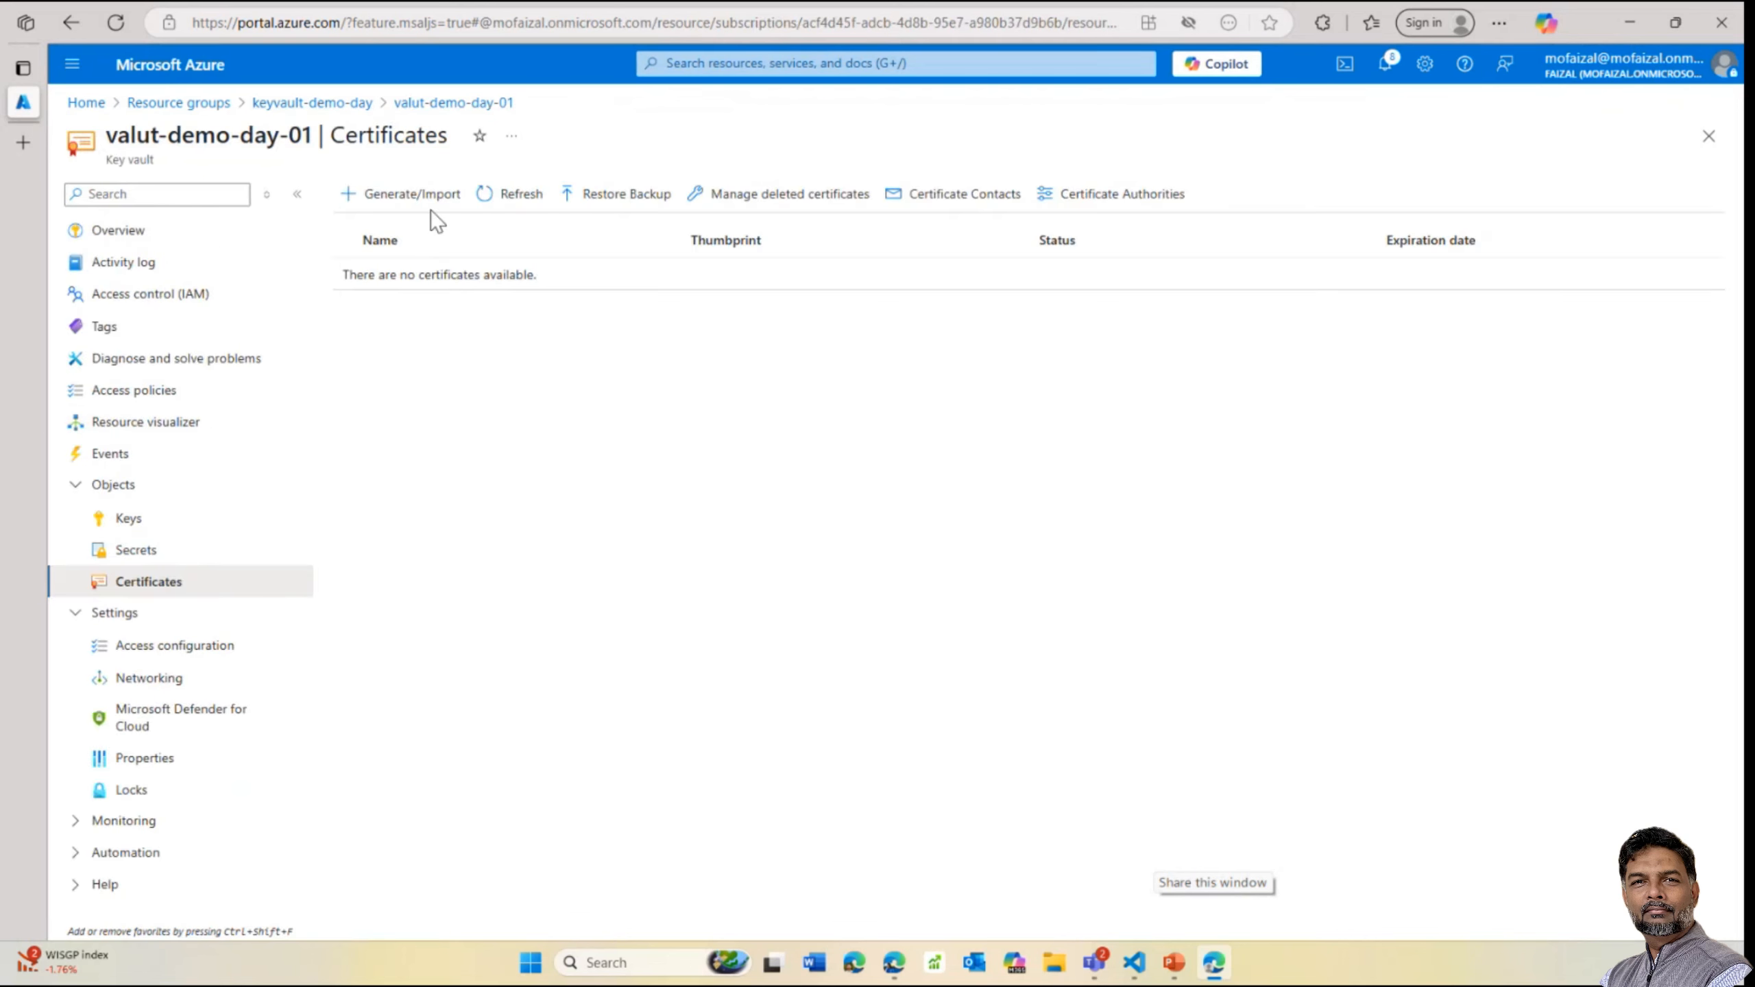
Open the current version of the sadfsadas key and inspect its key identifier
left_click(127, 522)
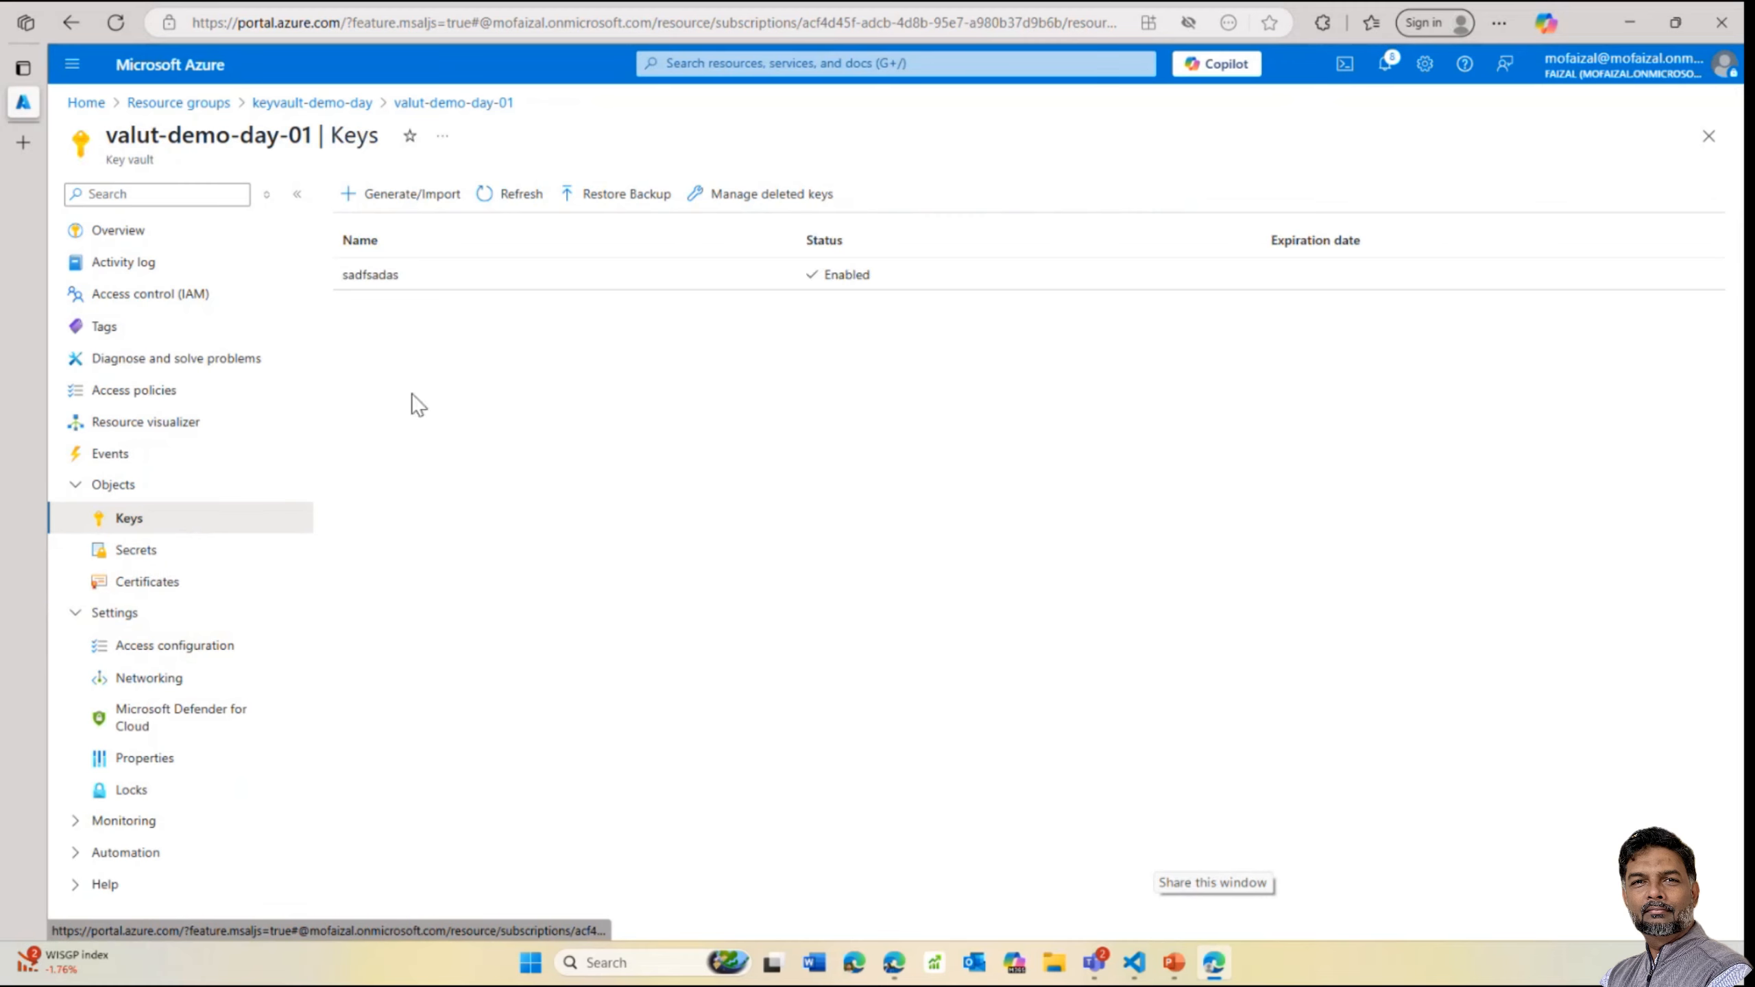
left_click(408, 276)
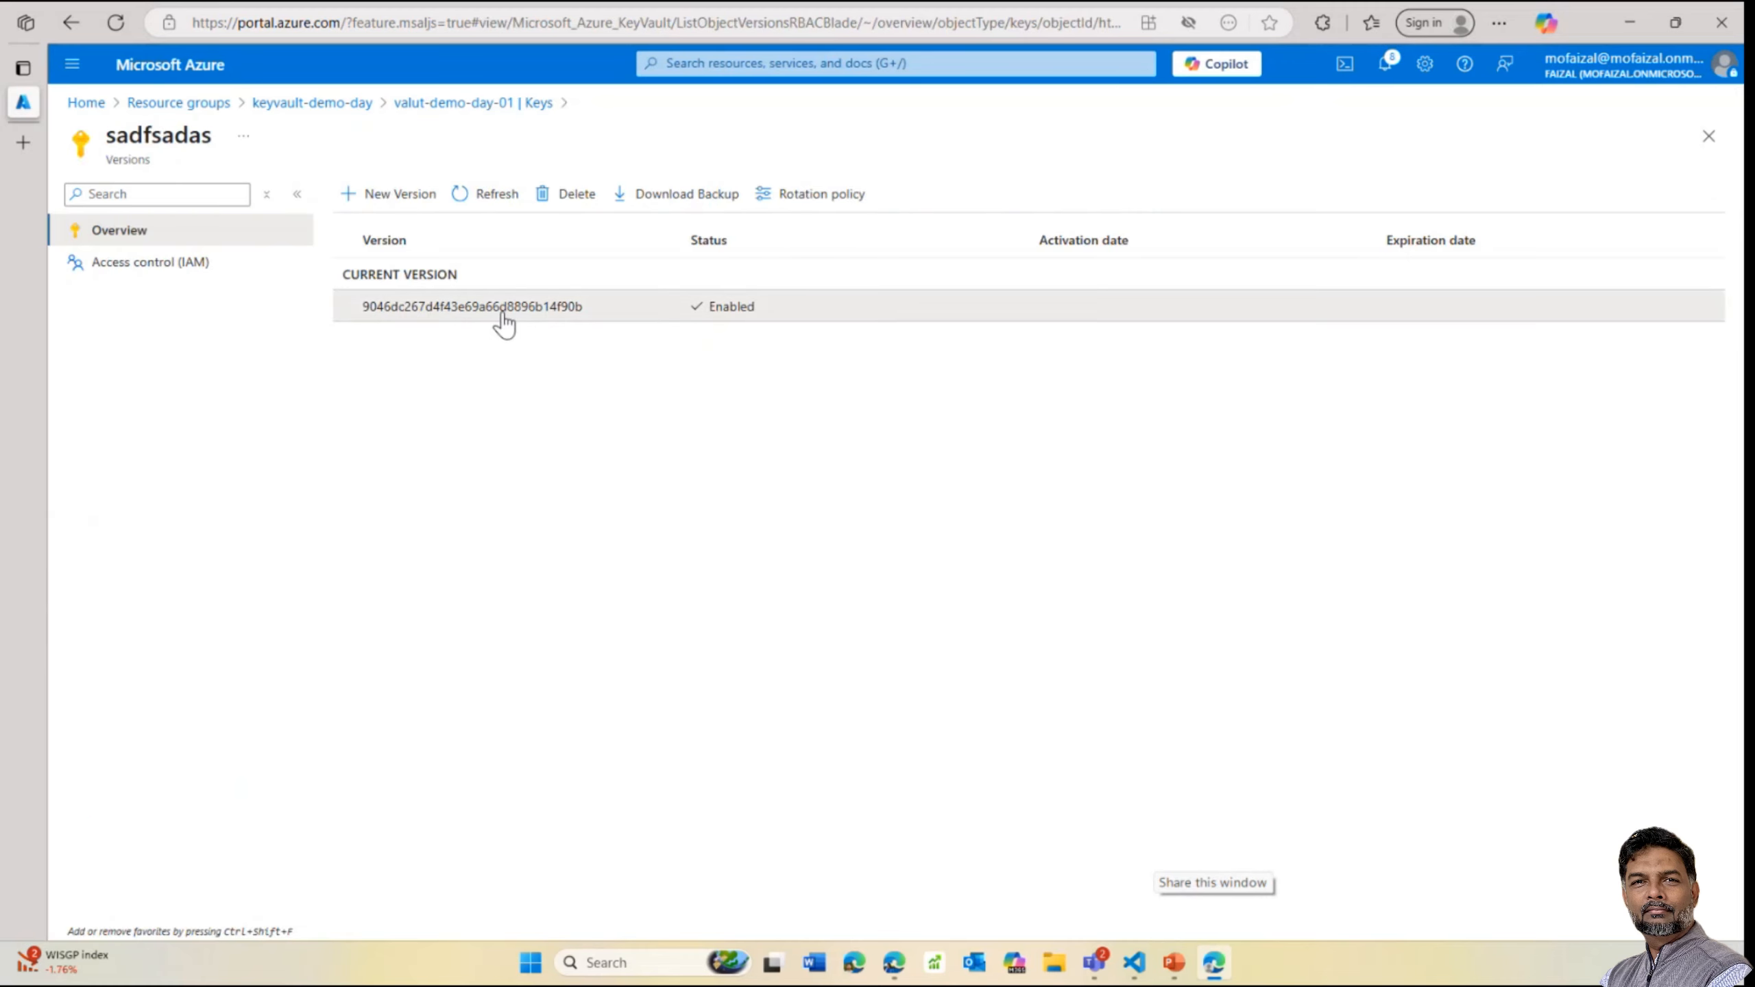
left_click(503, 317)
left_click_drag(690, 460, 890, 476)
left_click(884, 466)
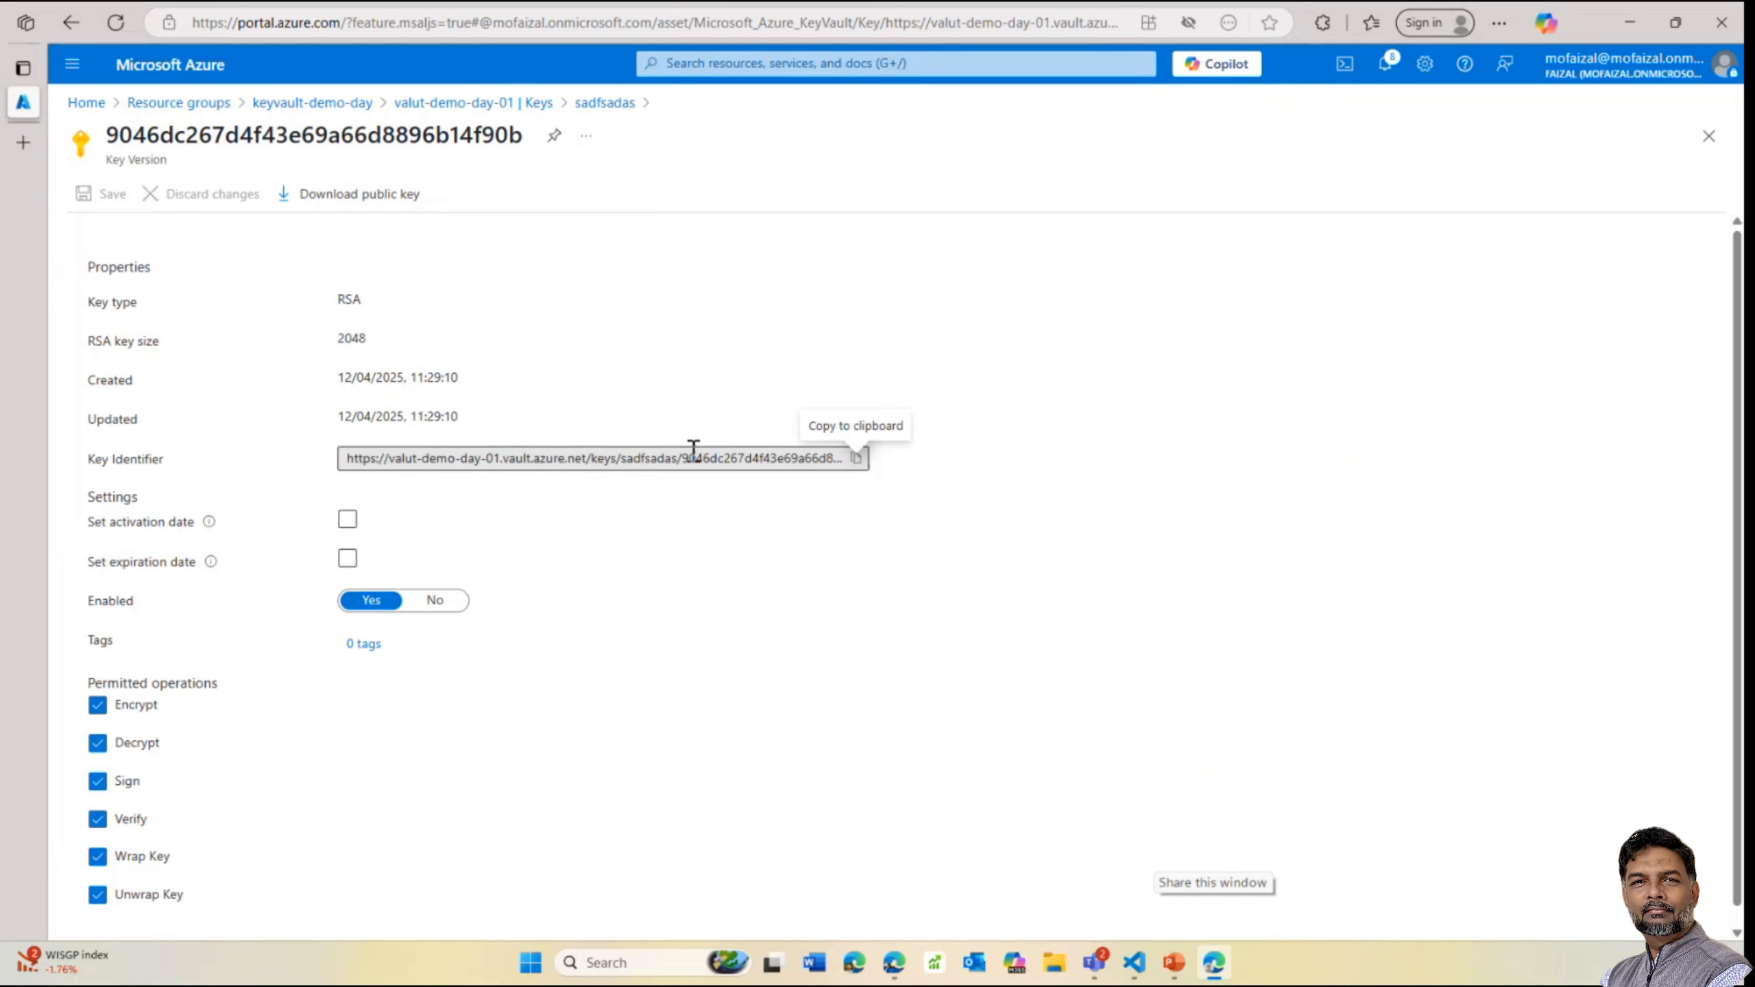
left_click_drag(536, 458, 934, 473)
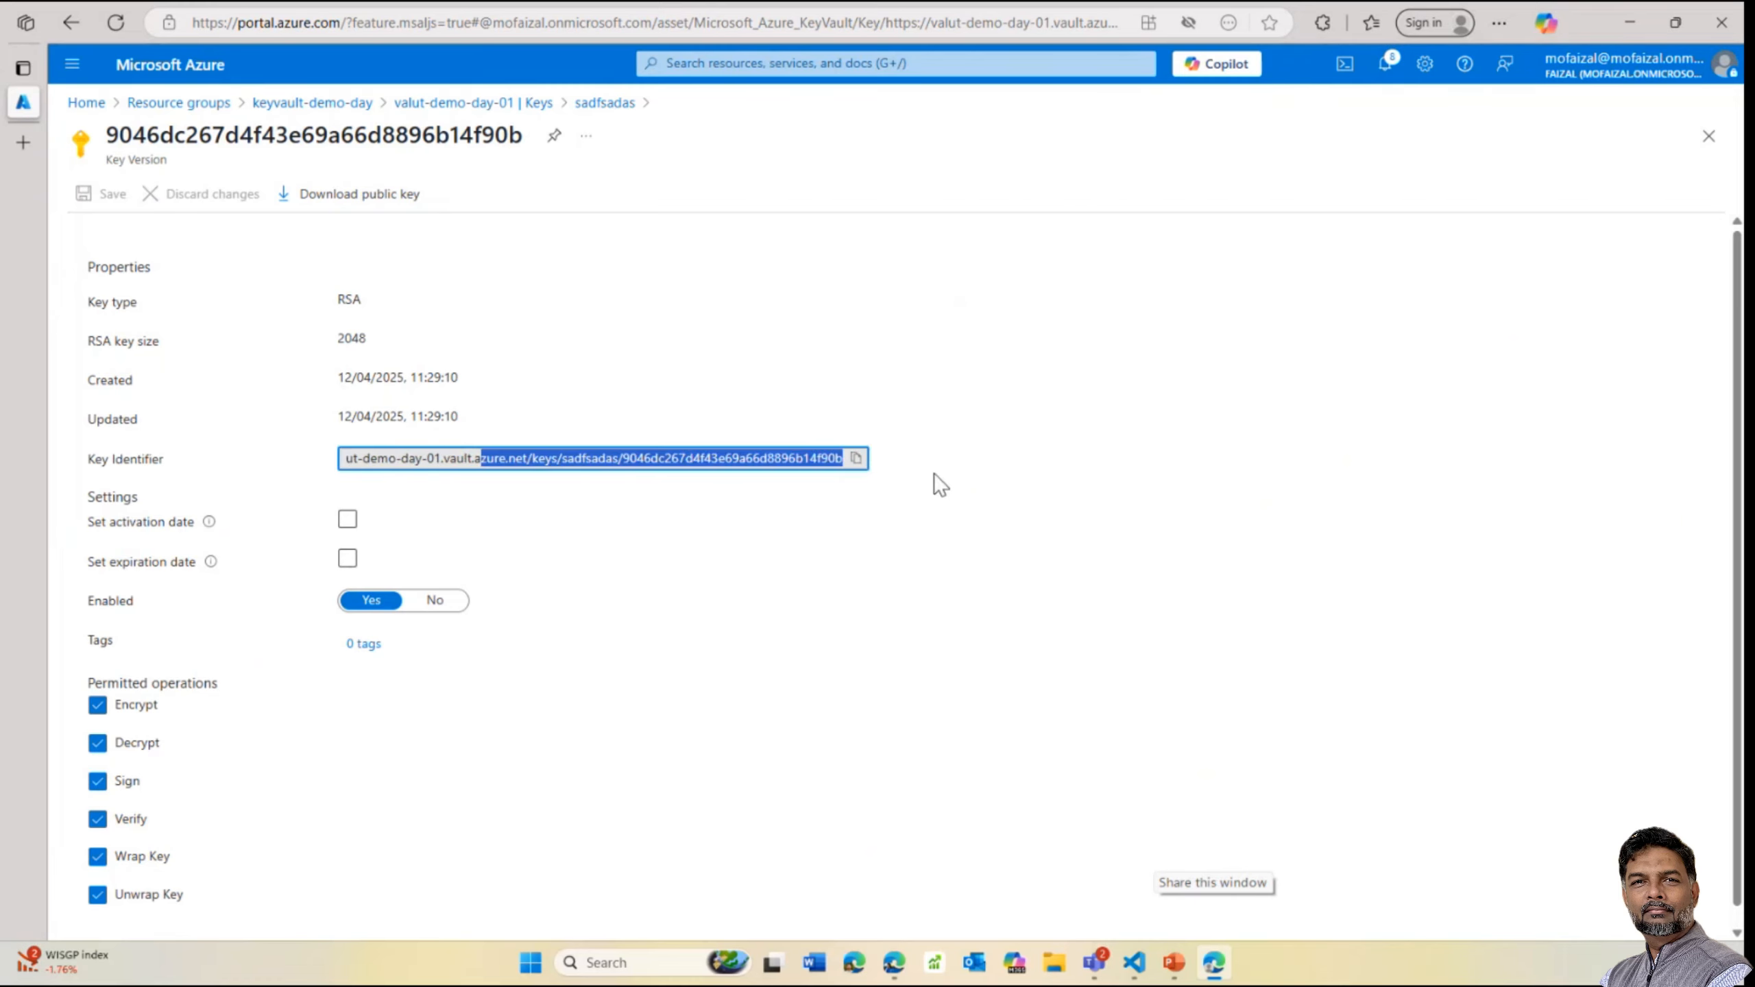
left_click(767, 580)
scroll(480, 576, "down", 1)
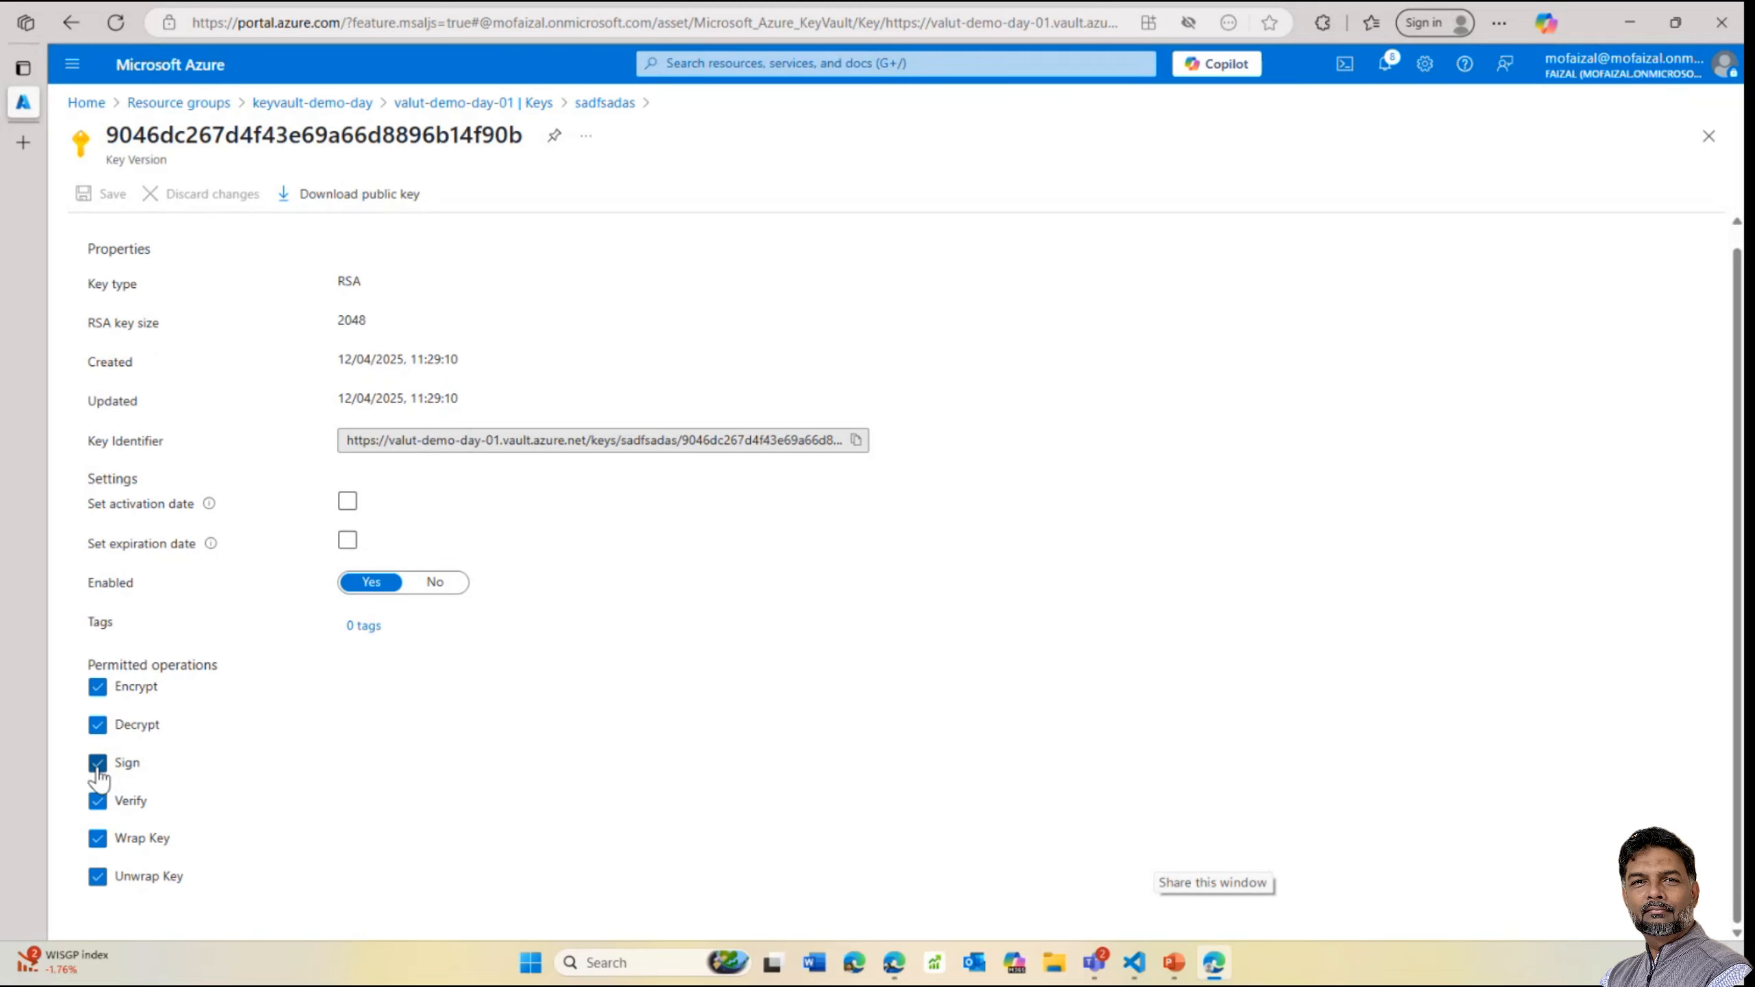
Uncheck Sign, Verify, Wrap Key and Unwrap Key; set activation 12/04/2025 and expiration 12/04/2027
left_click(97, 763)
left_click(97, 801)
left_click(98, 837)
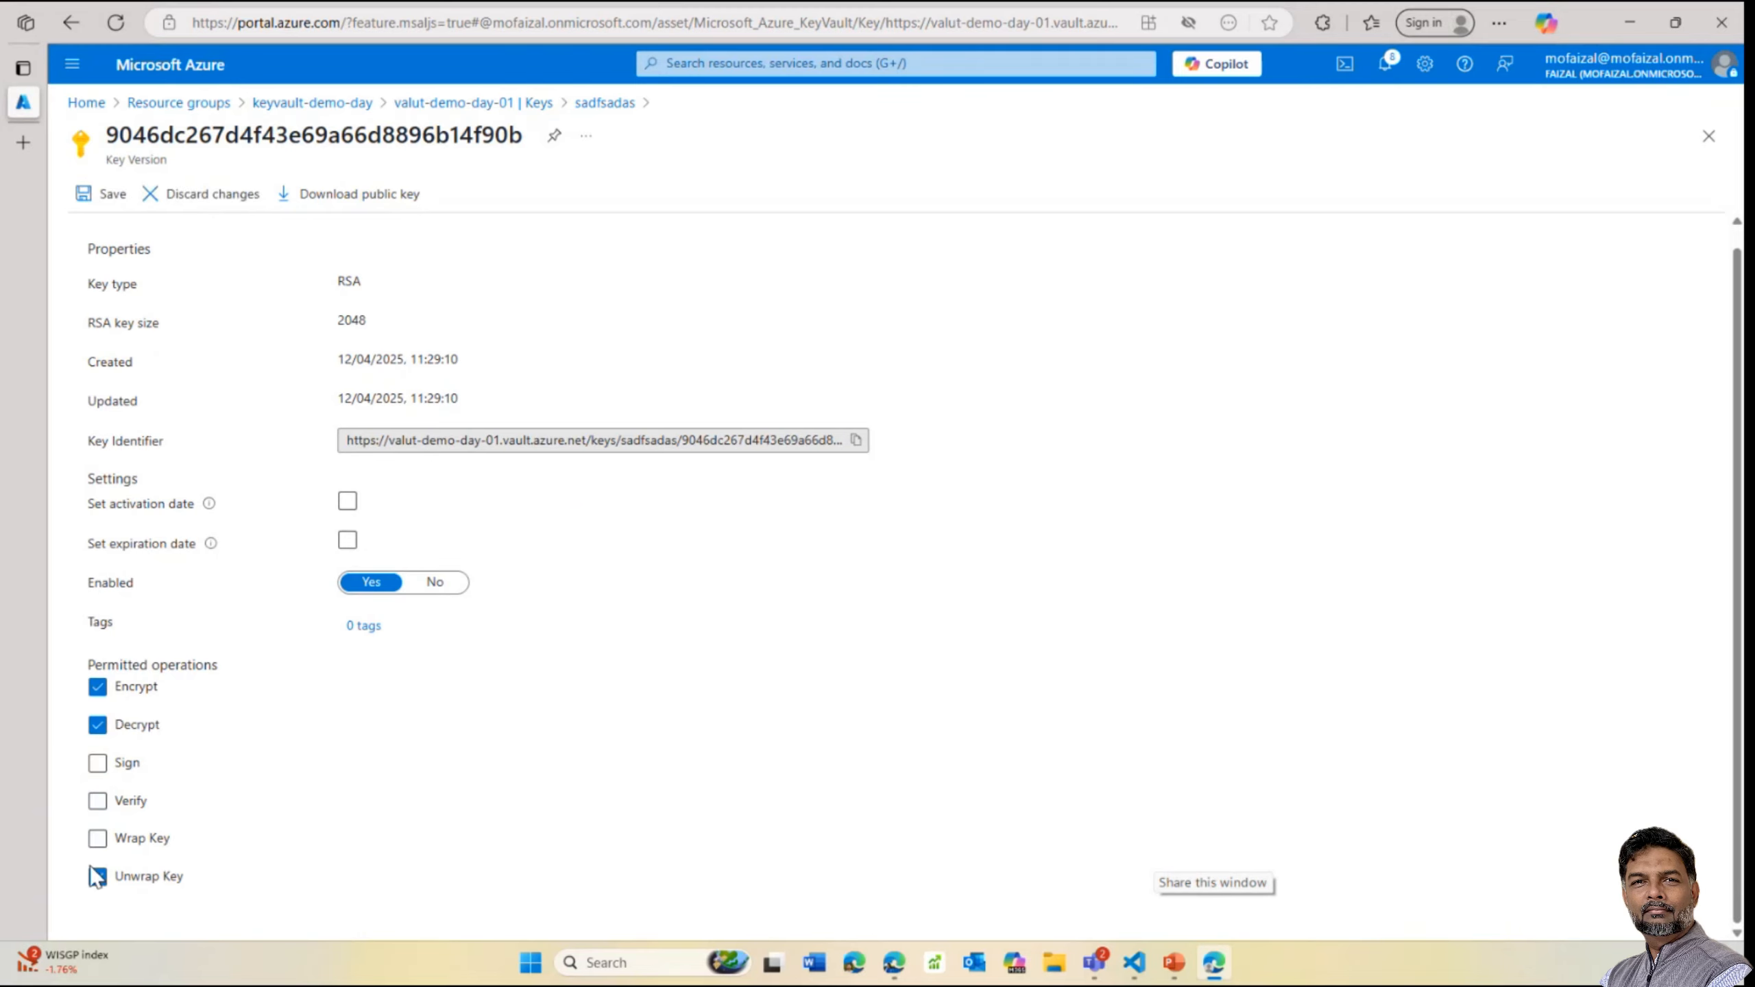
left_click(97, 877)
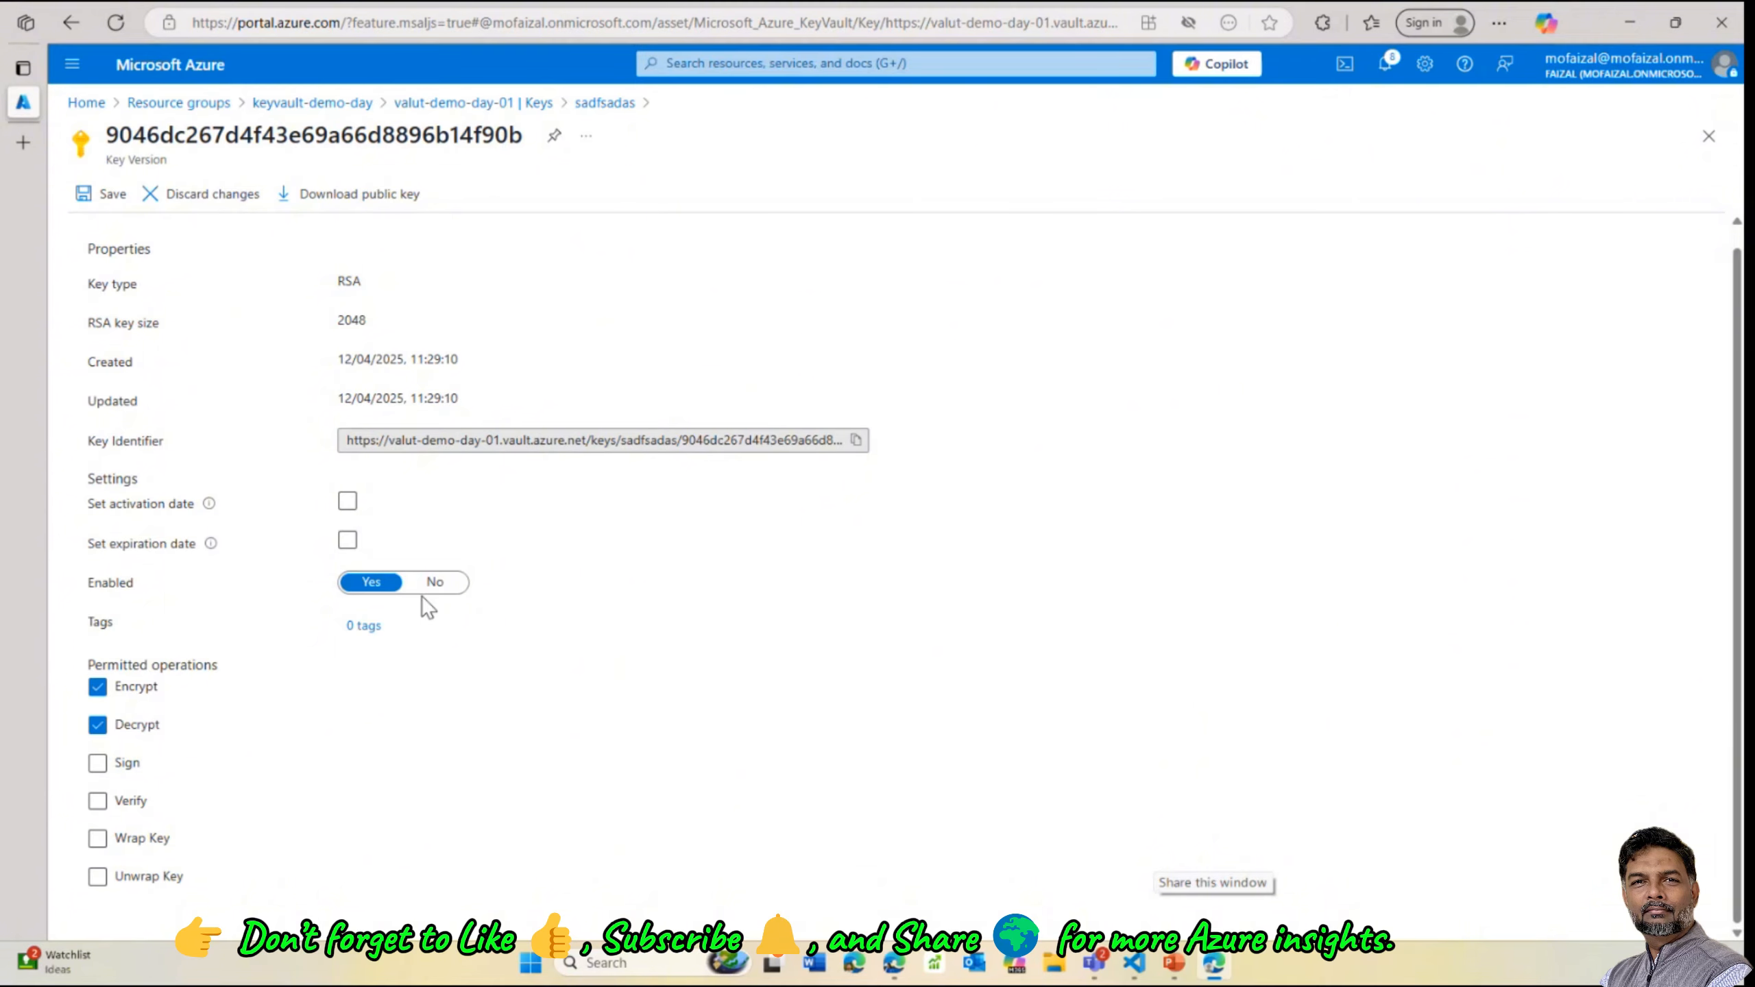
left_click(348, 501)
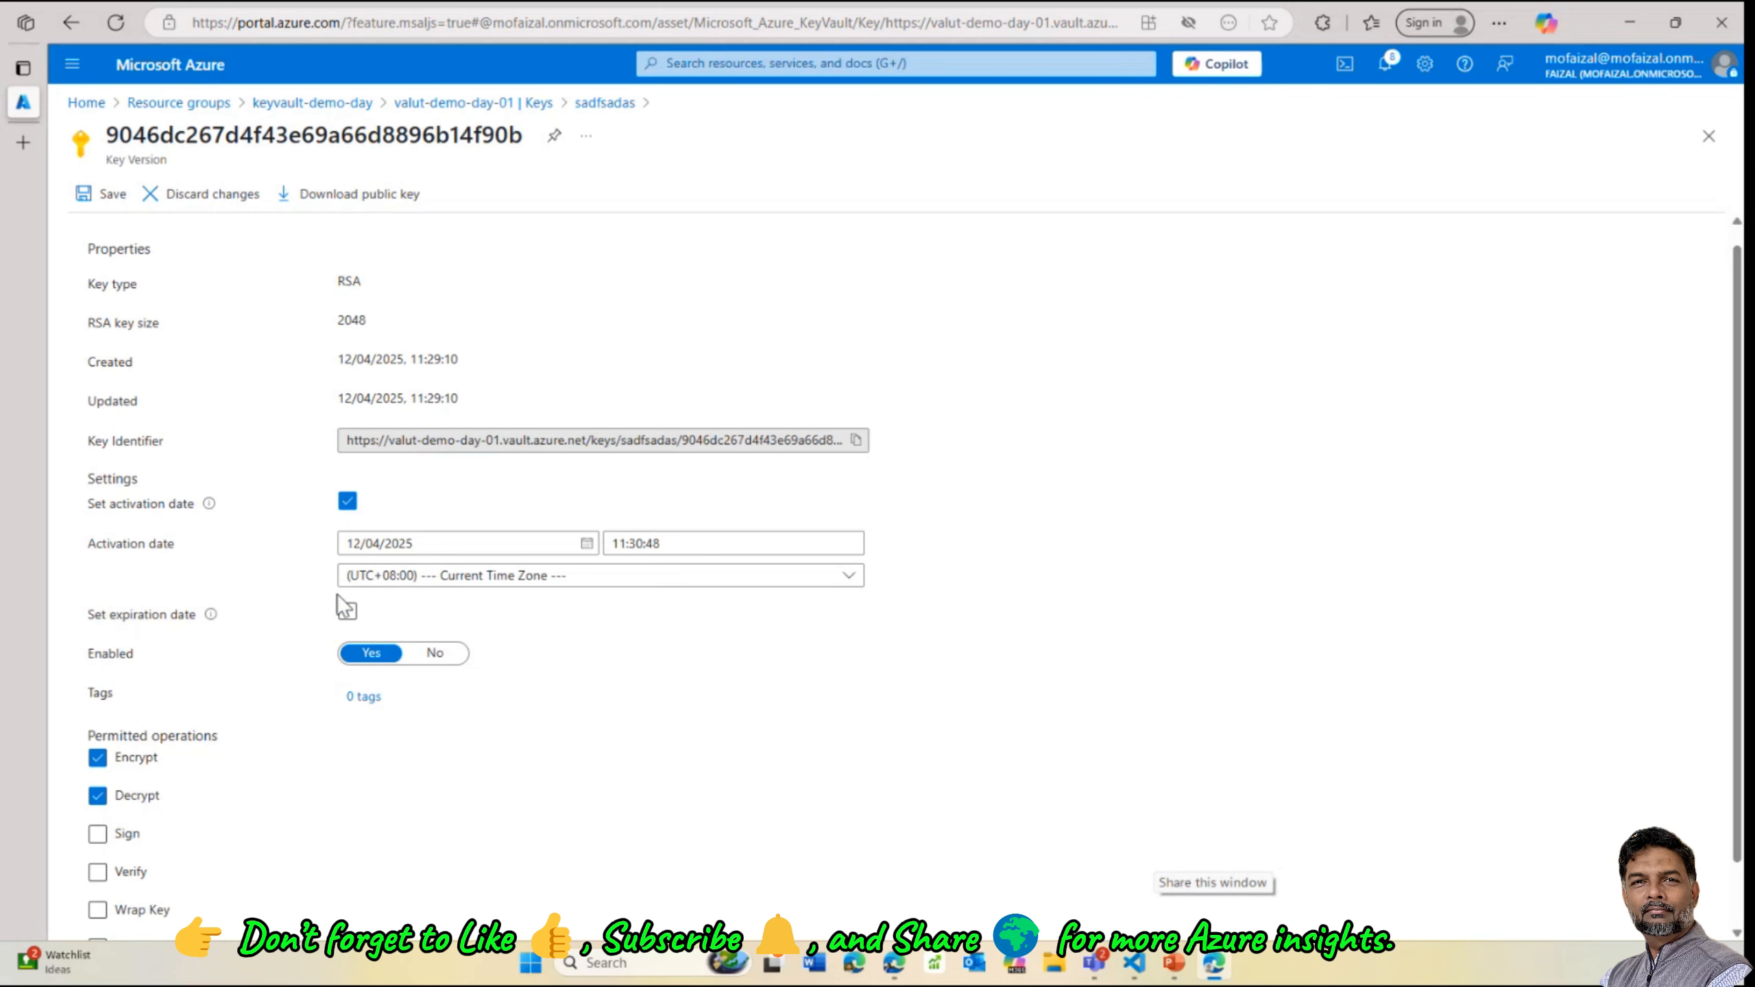
left_click(347, 613)
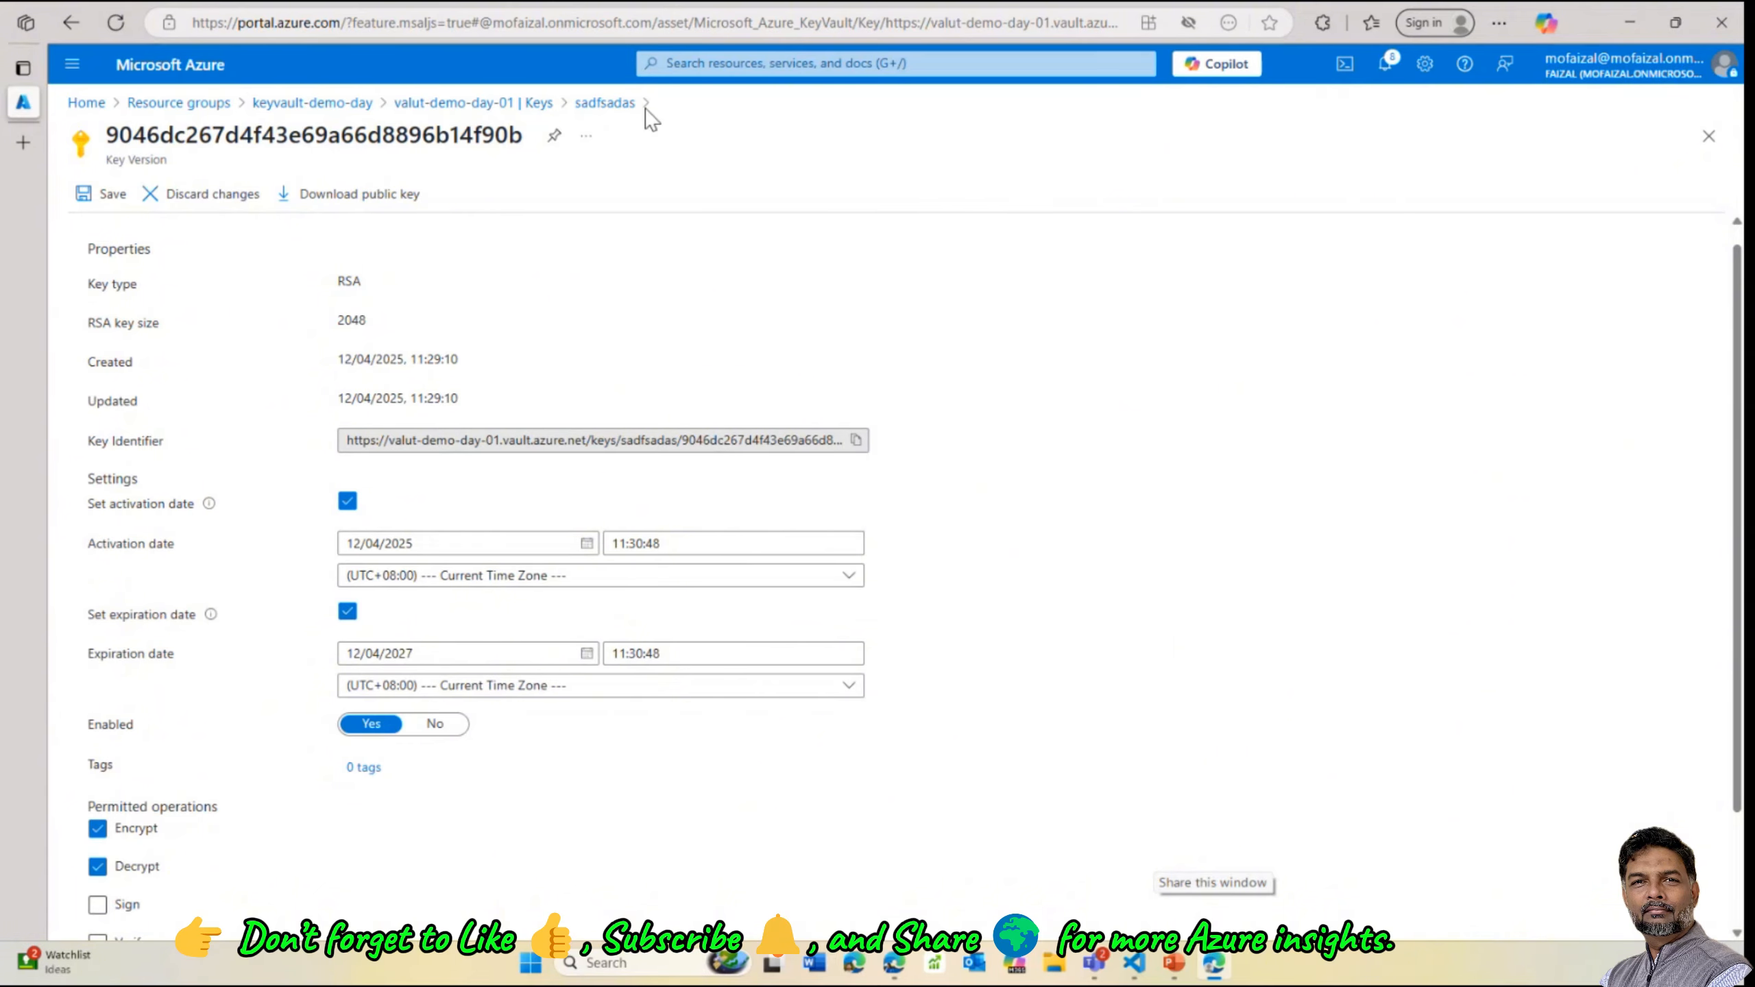
Discard the unsaved key edits, create a new sadfsadas key version, and return to Keys
left_click(531, 105)
left_click(988, 144)
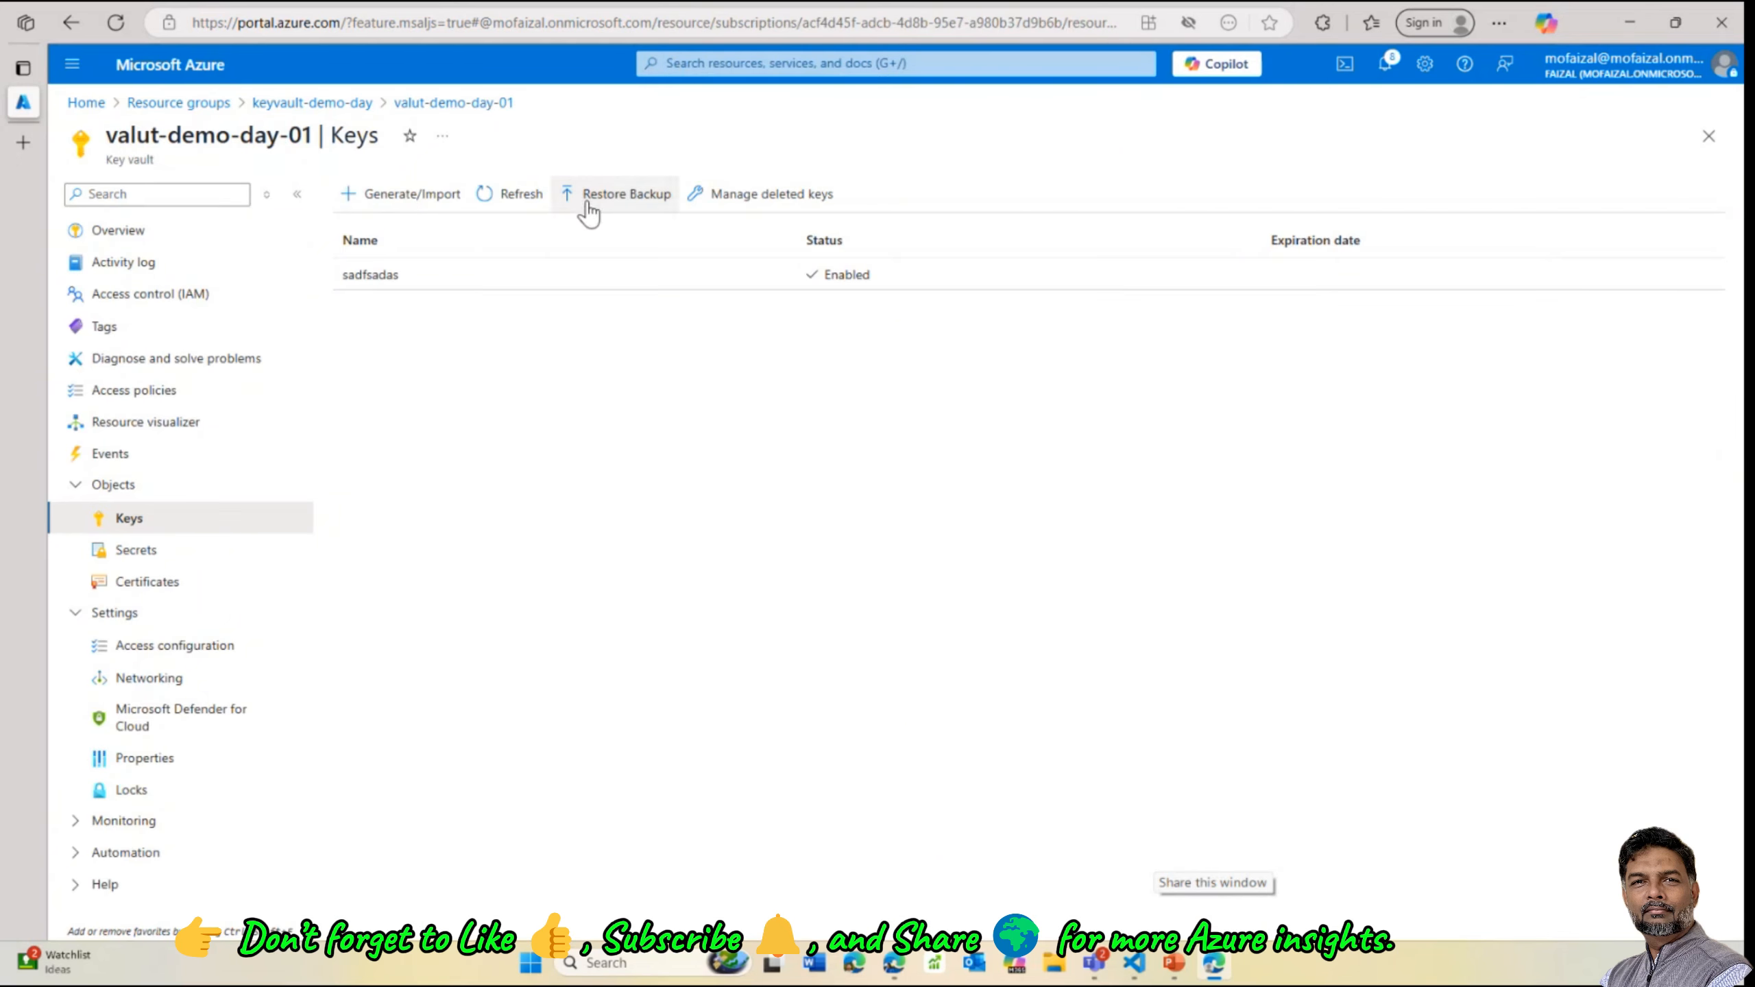
left_click(404, 201)
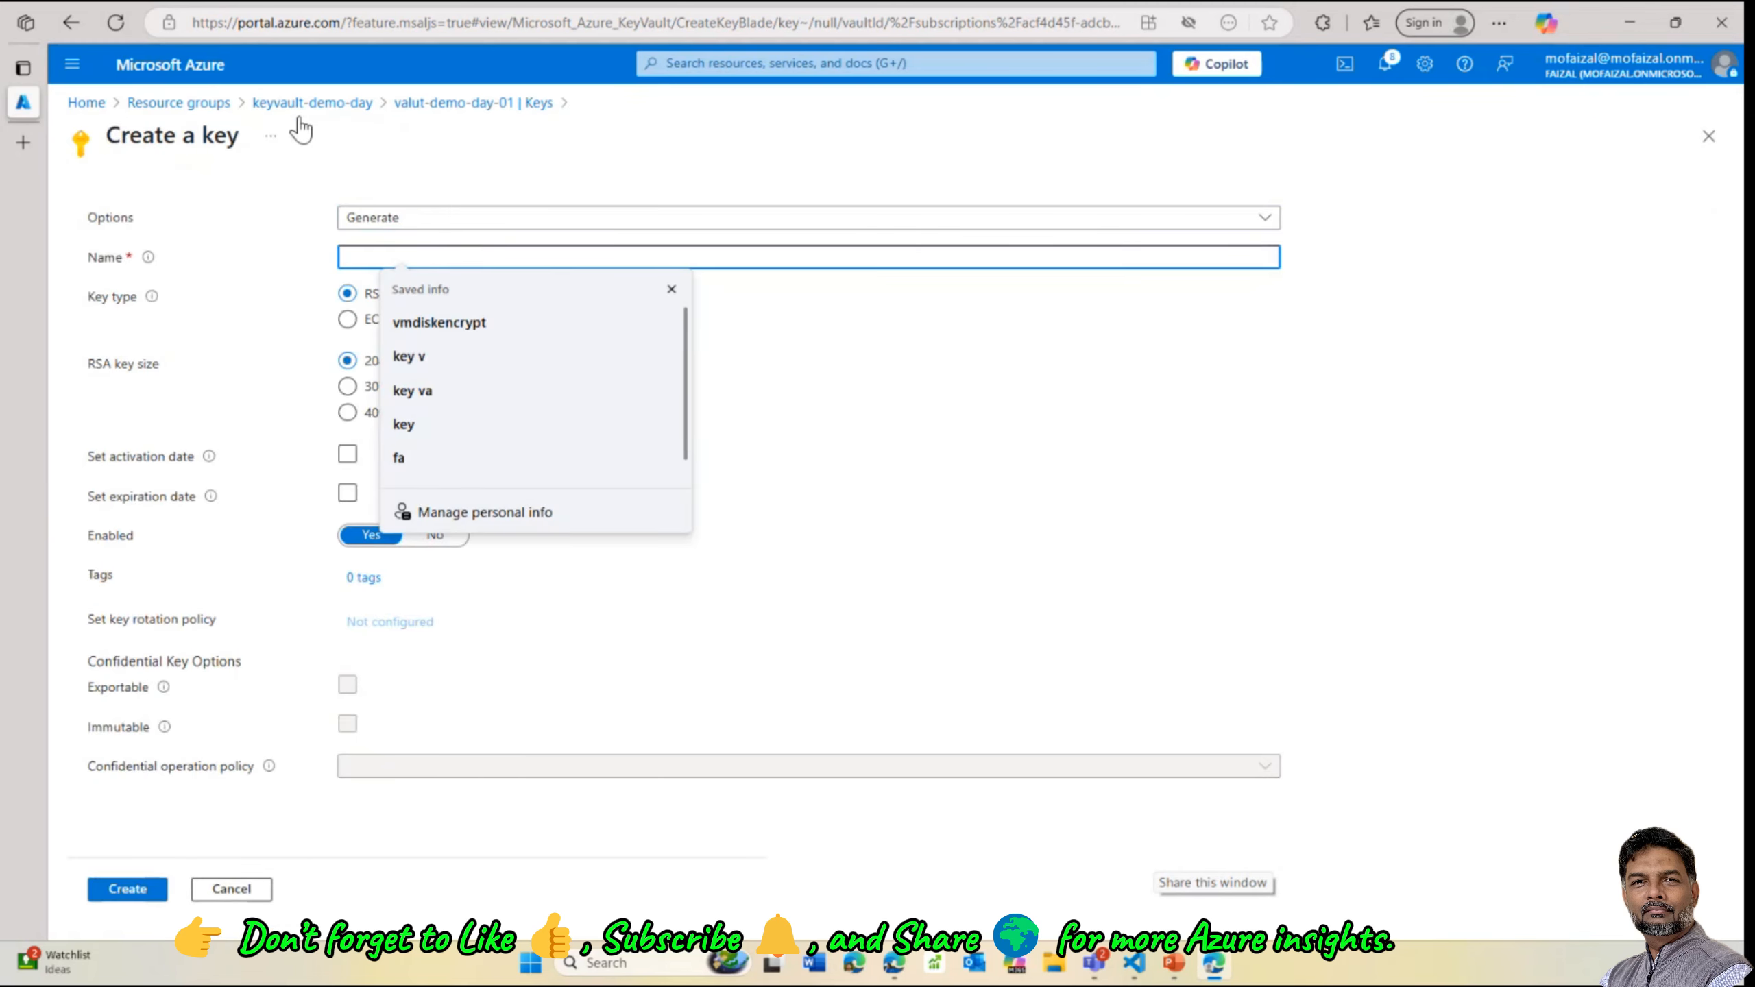
left_click(514, 105)
left_click(387, 275)
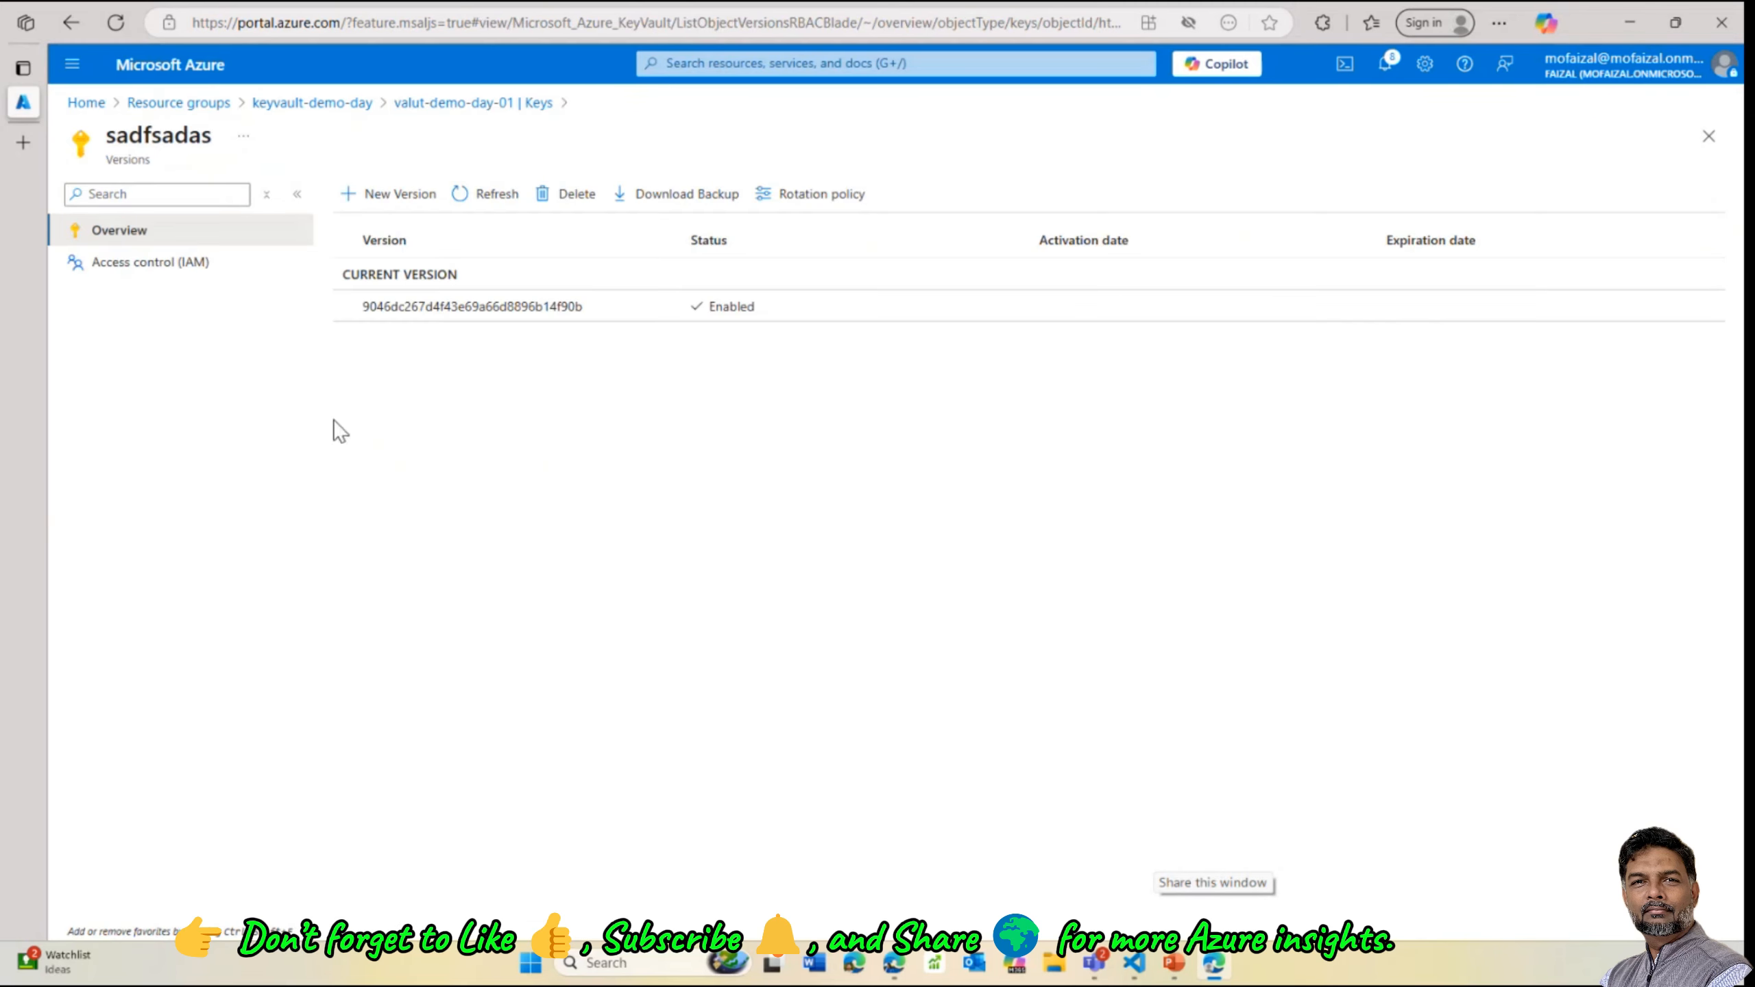
left_click(404, 200)
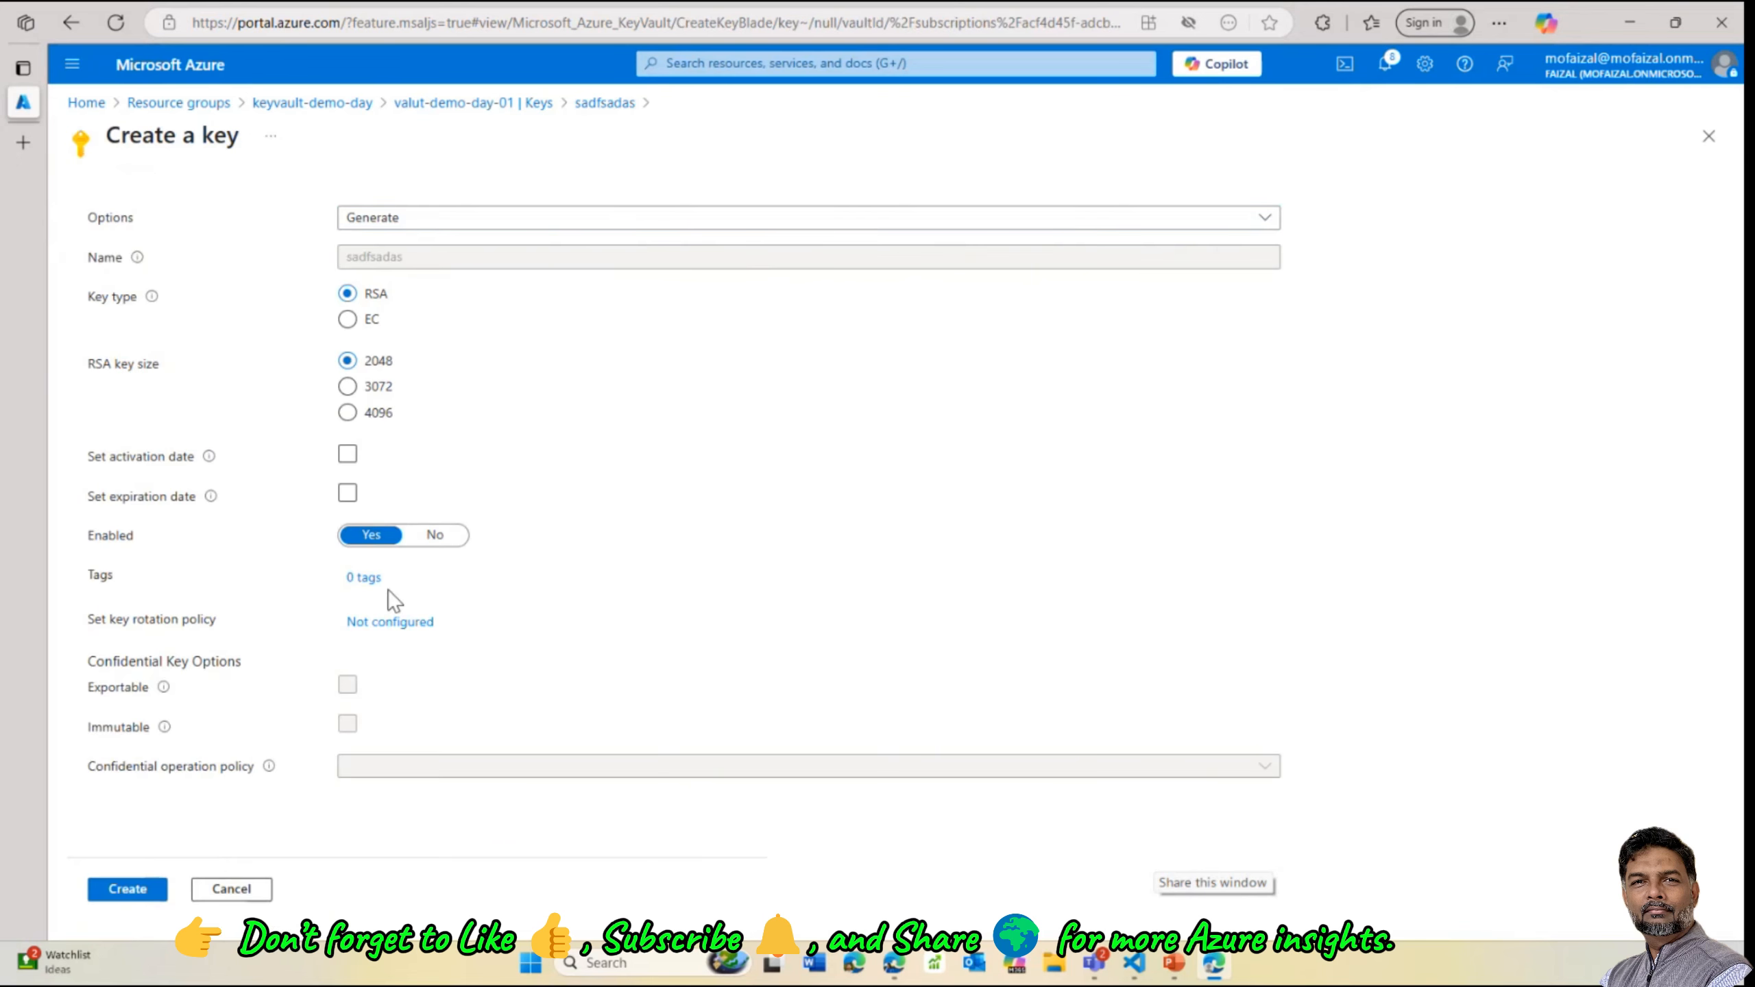
left_click(129, 892)
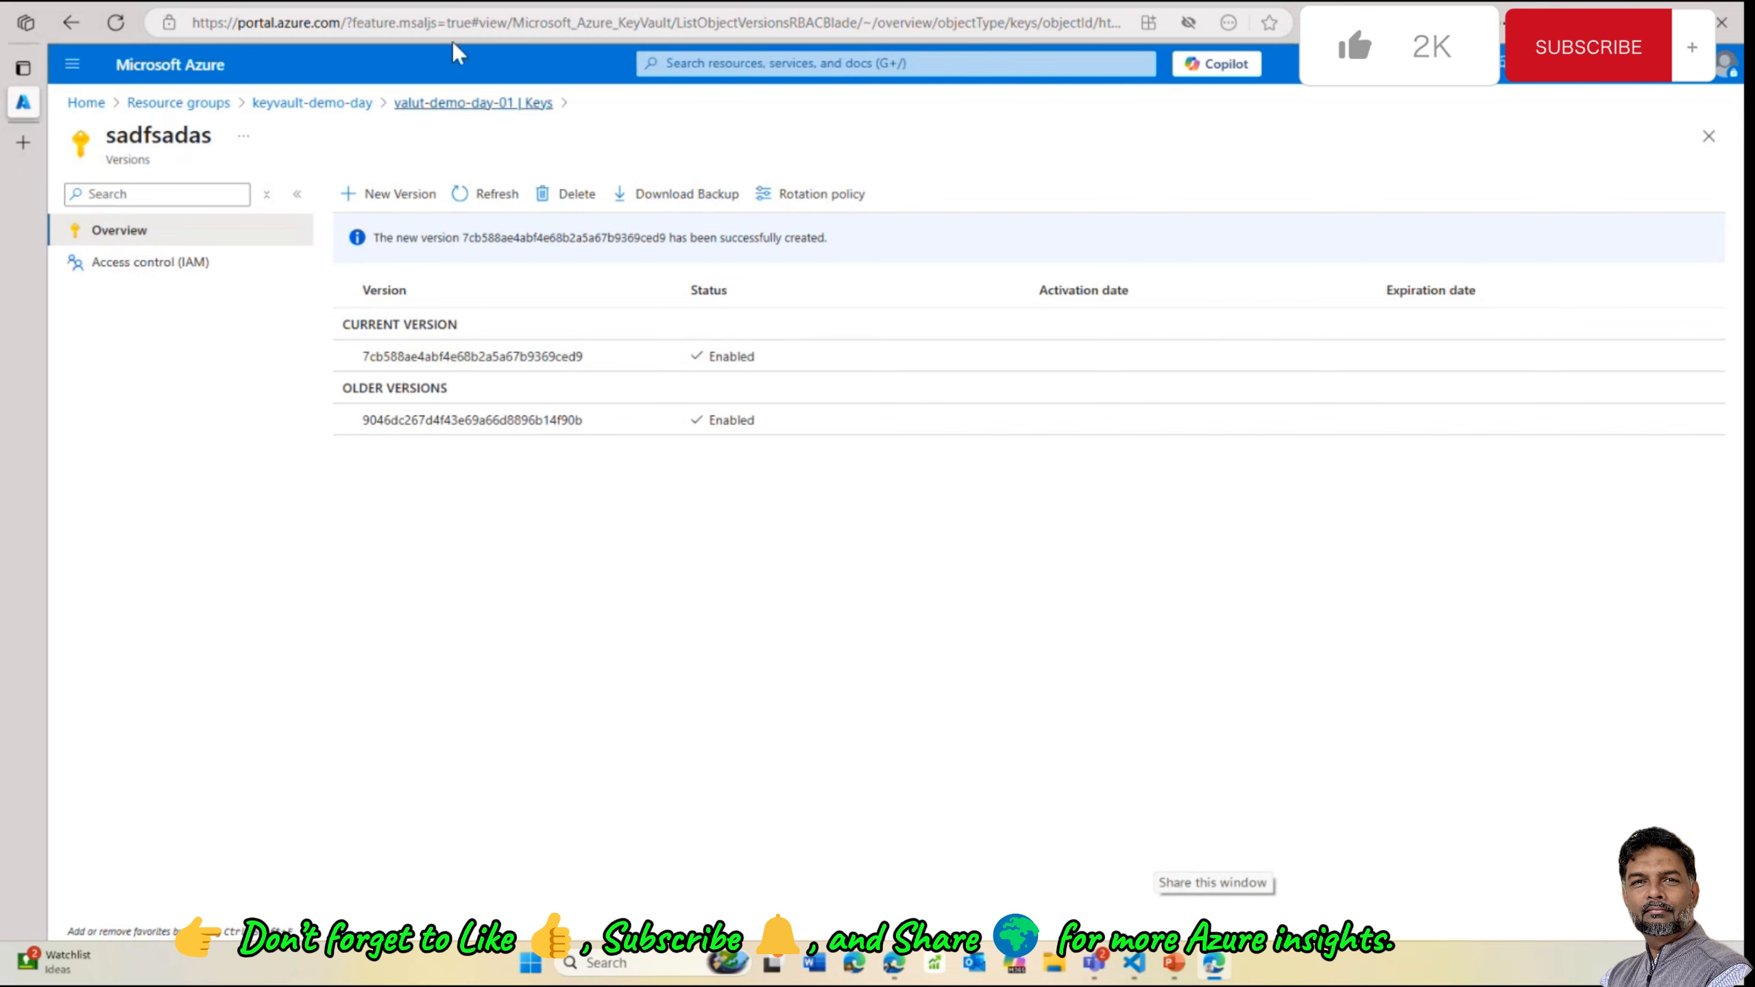
left_click(443, 105)
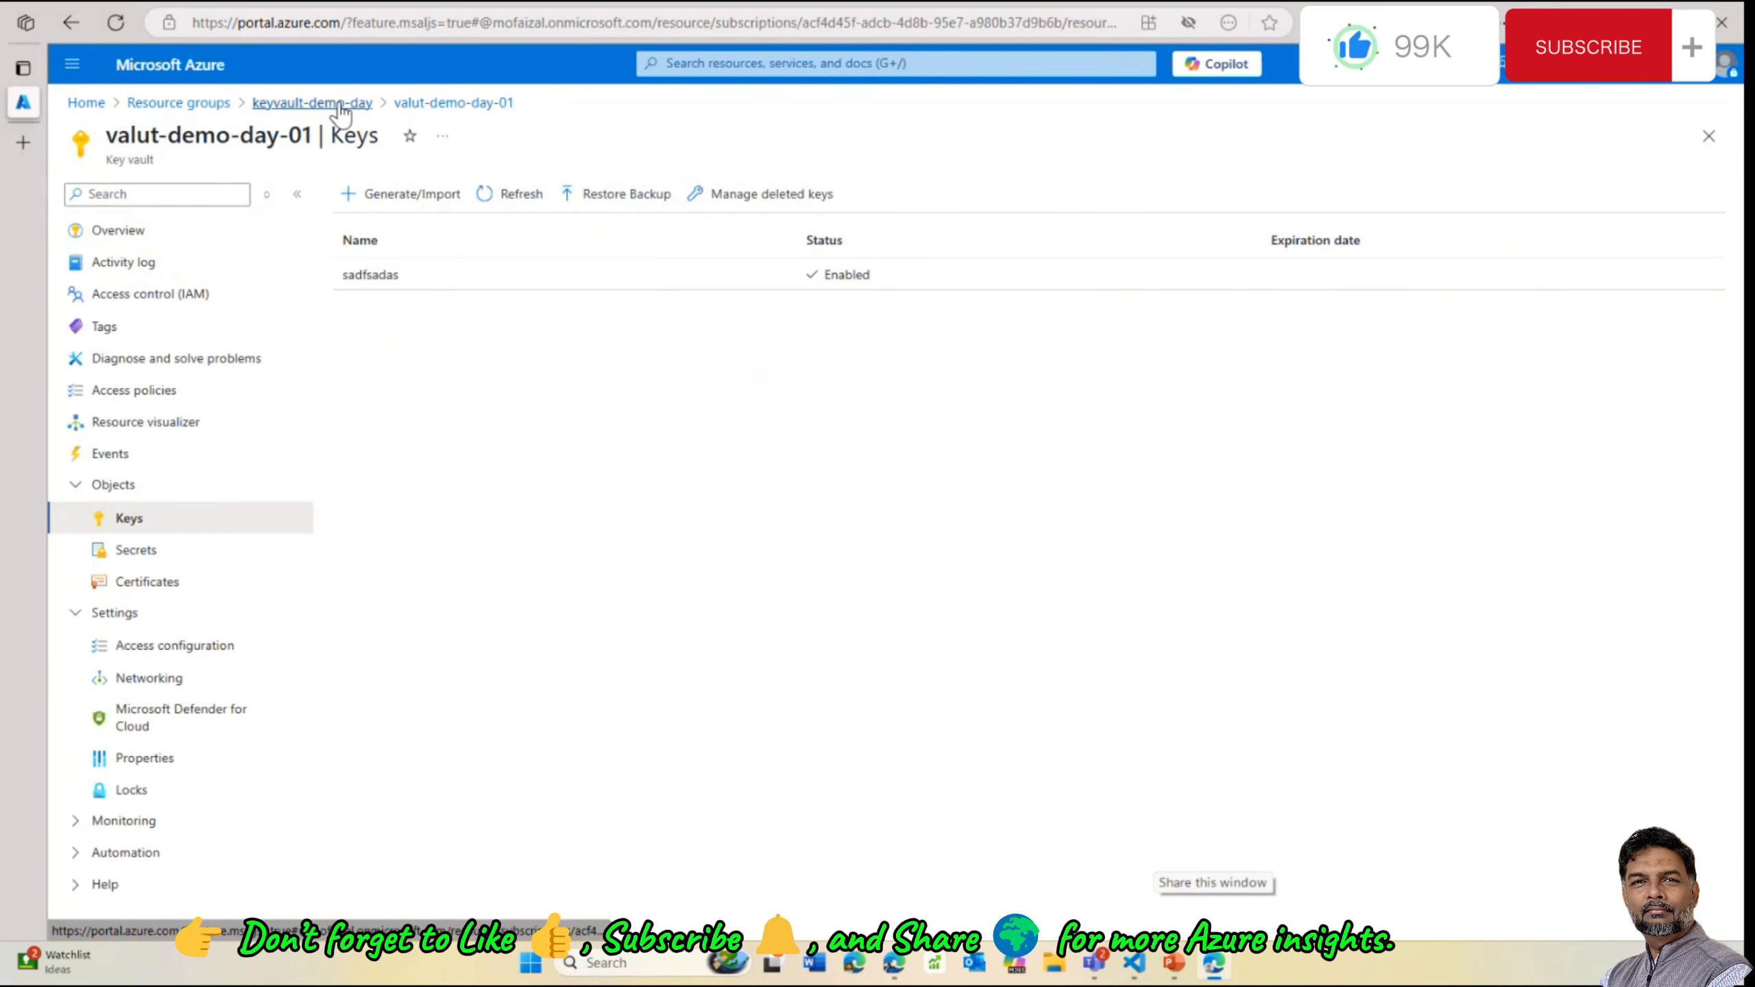
Create a new asdfsdafds secret version with content type 'sdfdsadsd' and a new value
left_click(339, 105)
left_click(729, 546)
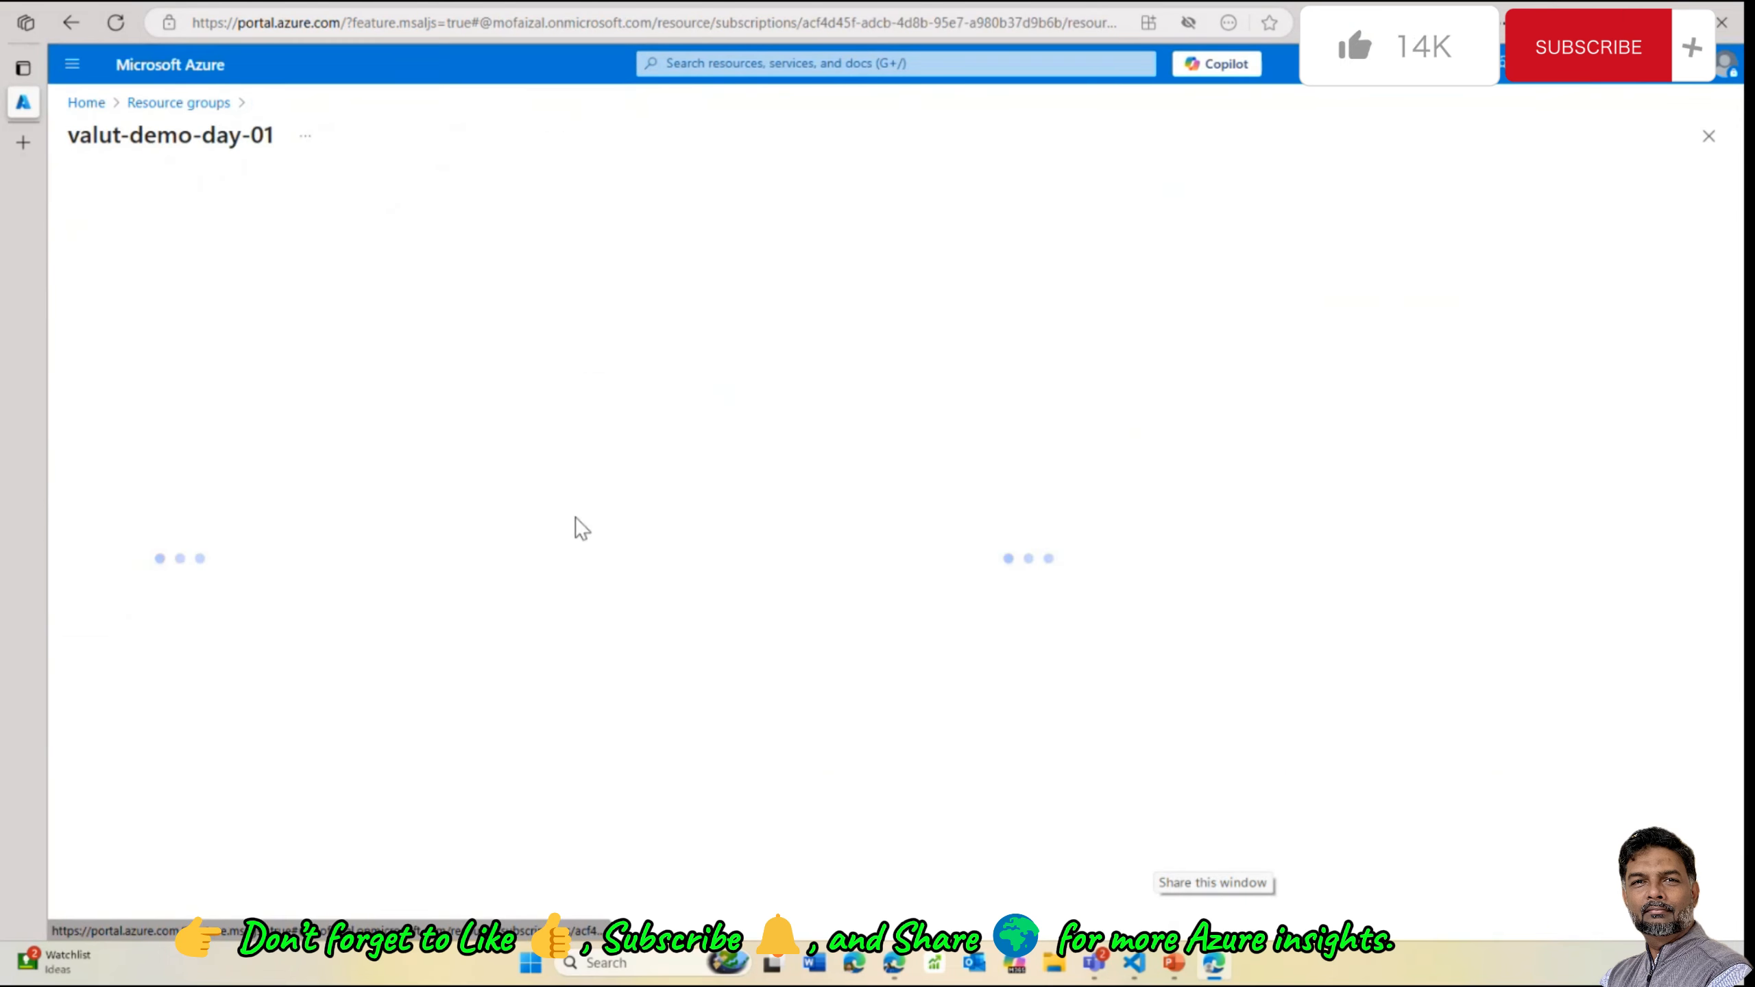
left_click(138, 520)
left_click(138, 550)
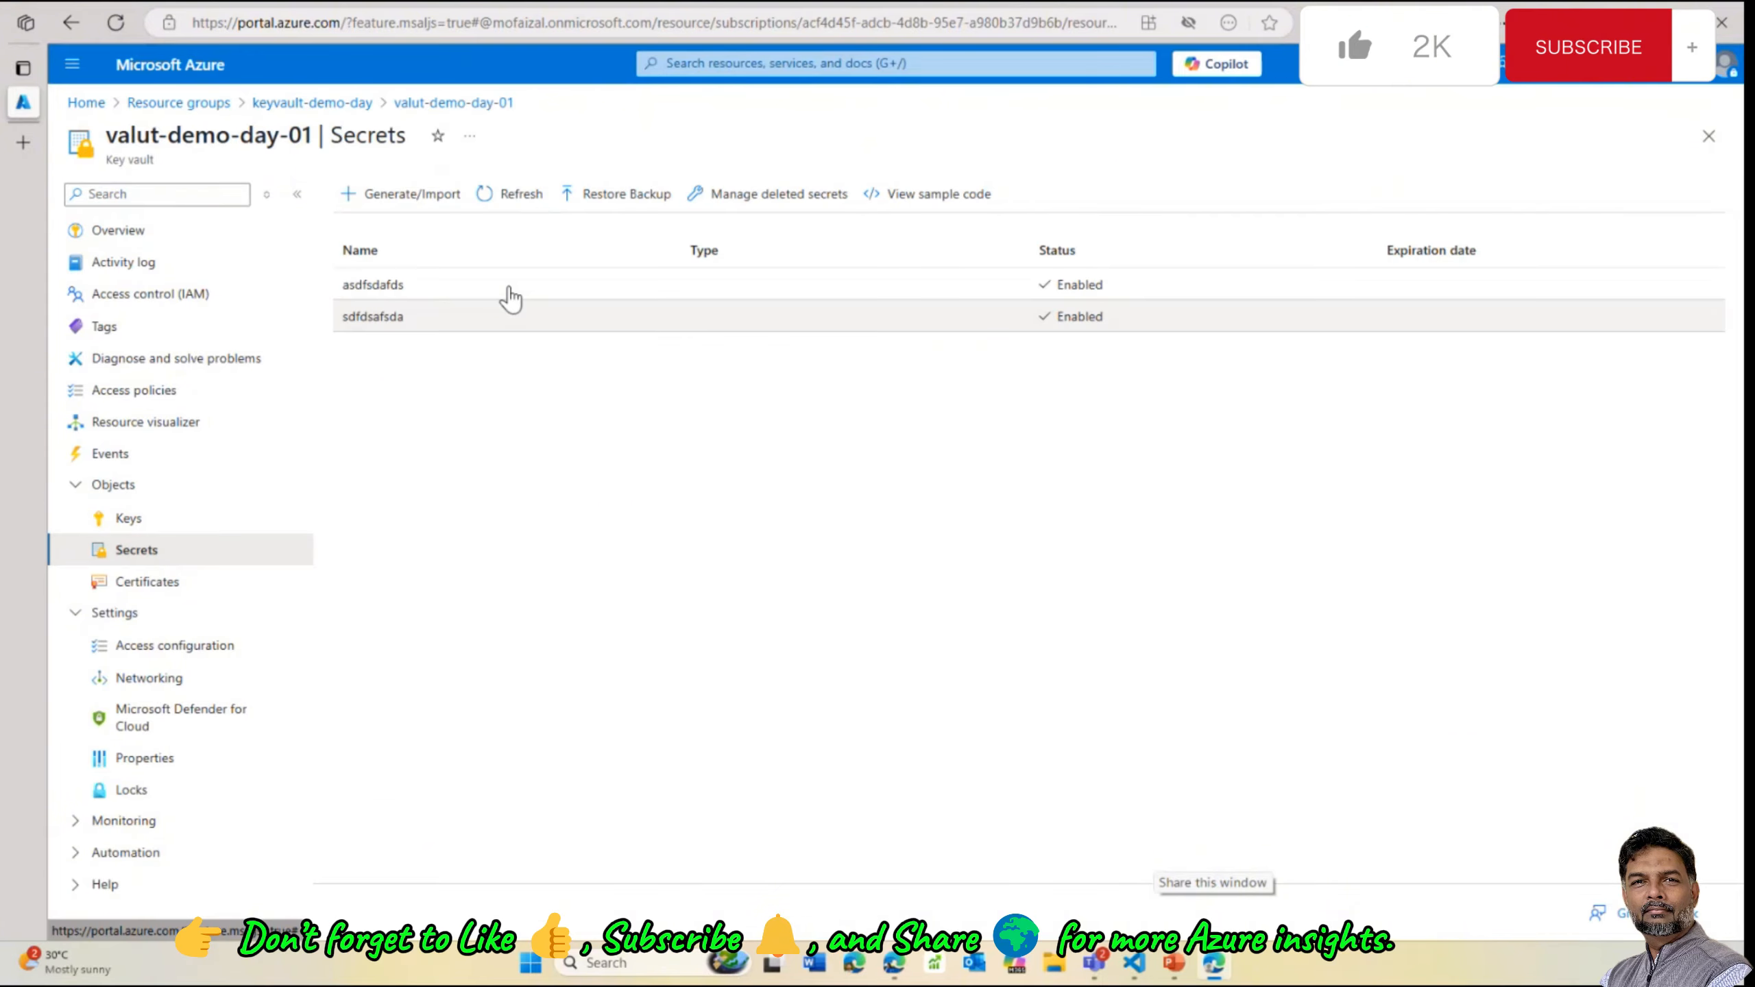
left_click(423, 292)
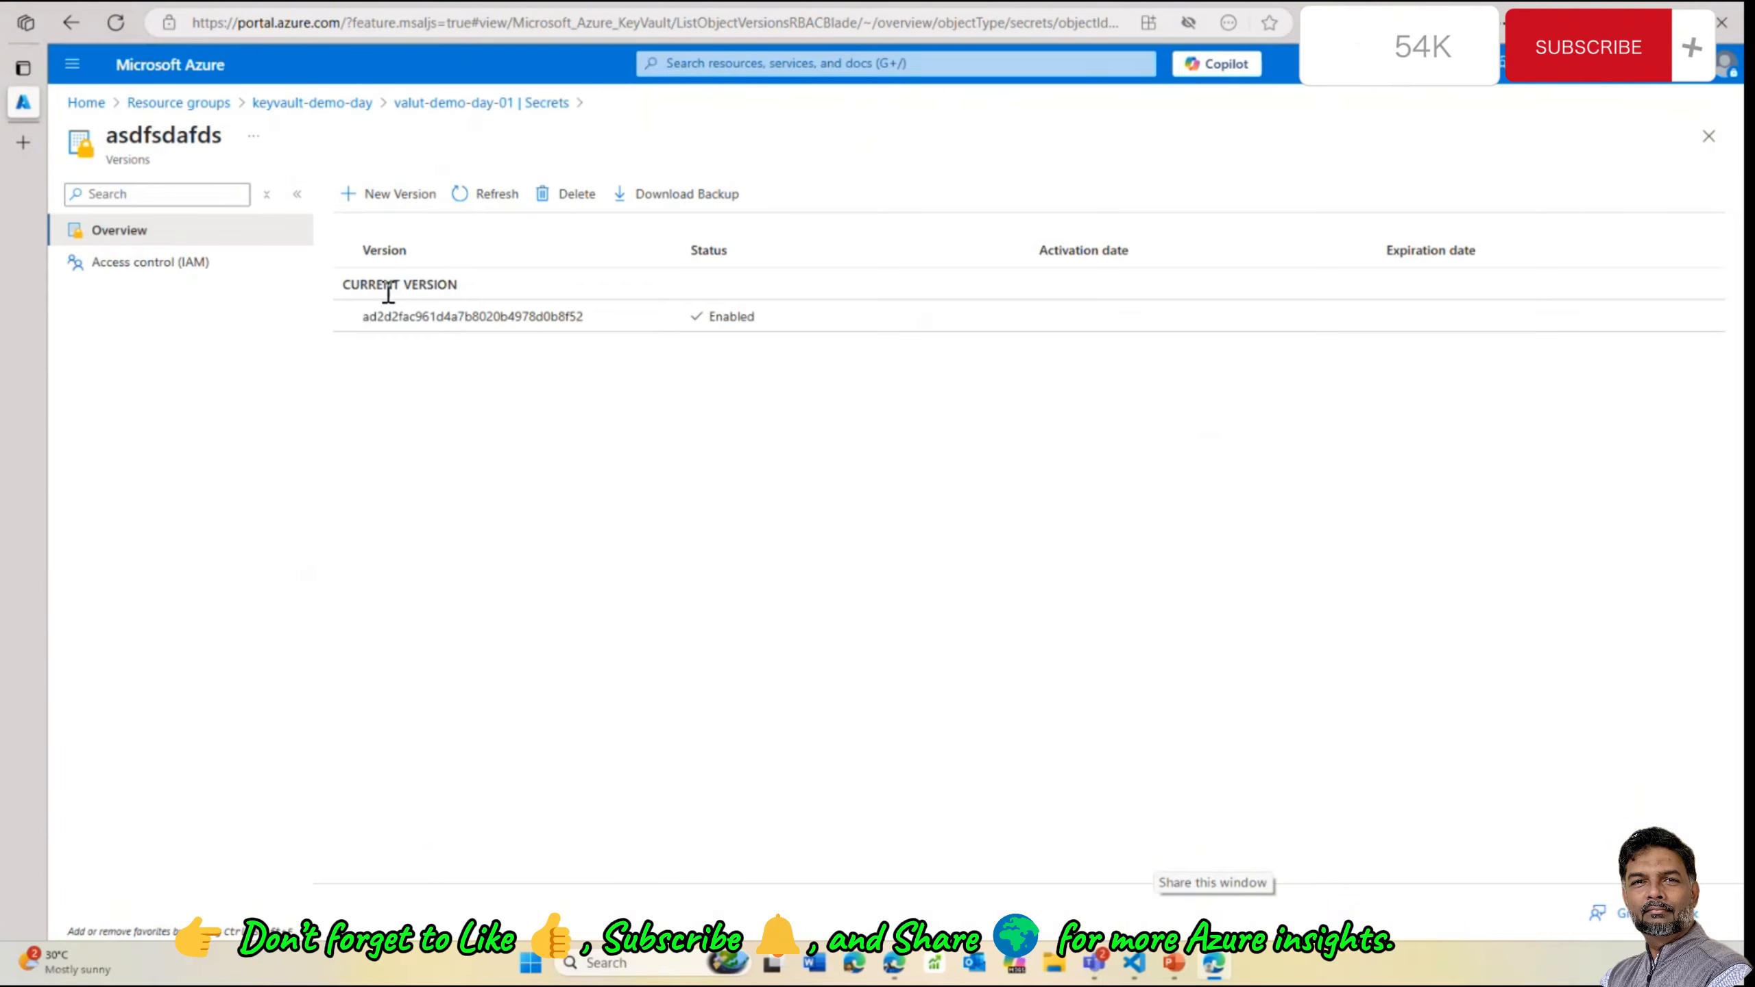
left_click(398, 194)
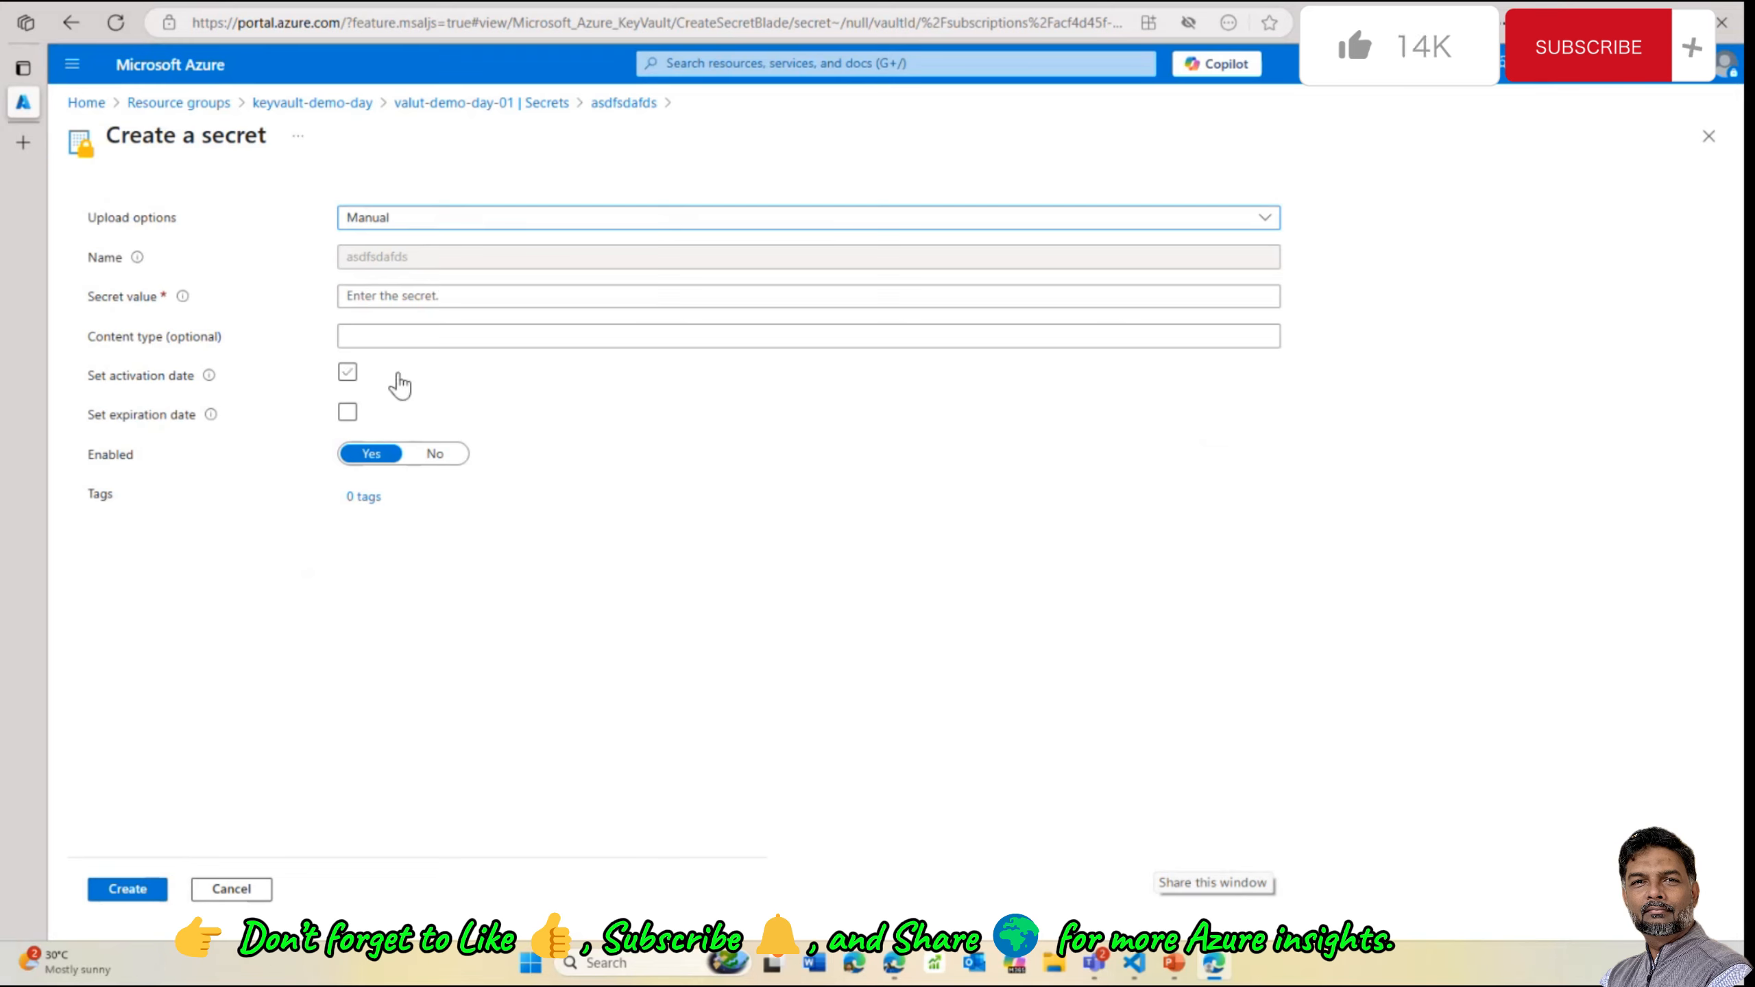
left_click(400, 336)
type("sdfdsa")
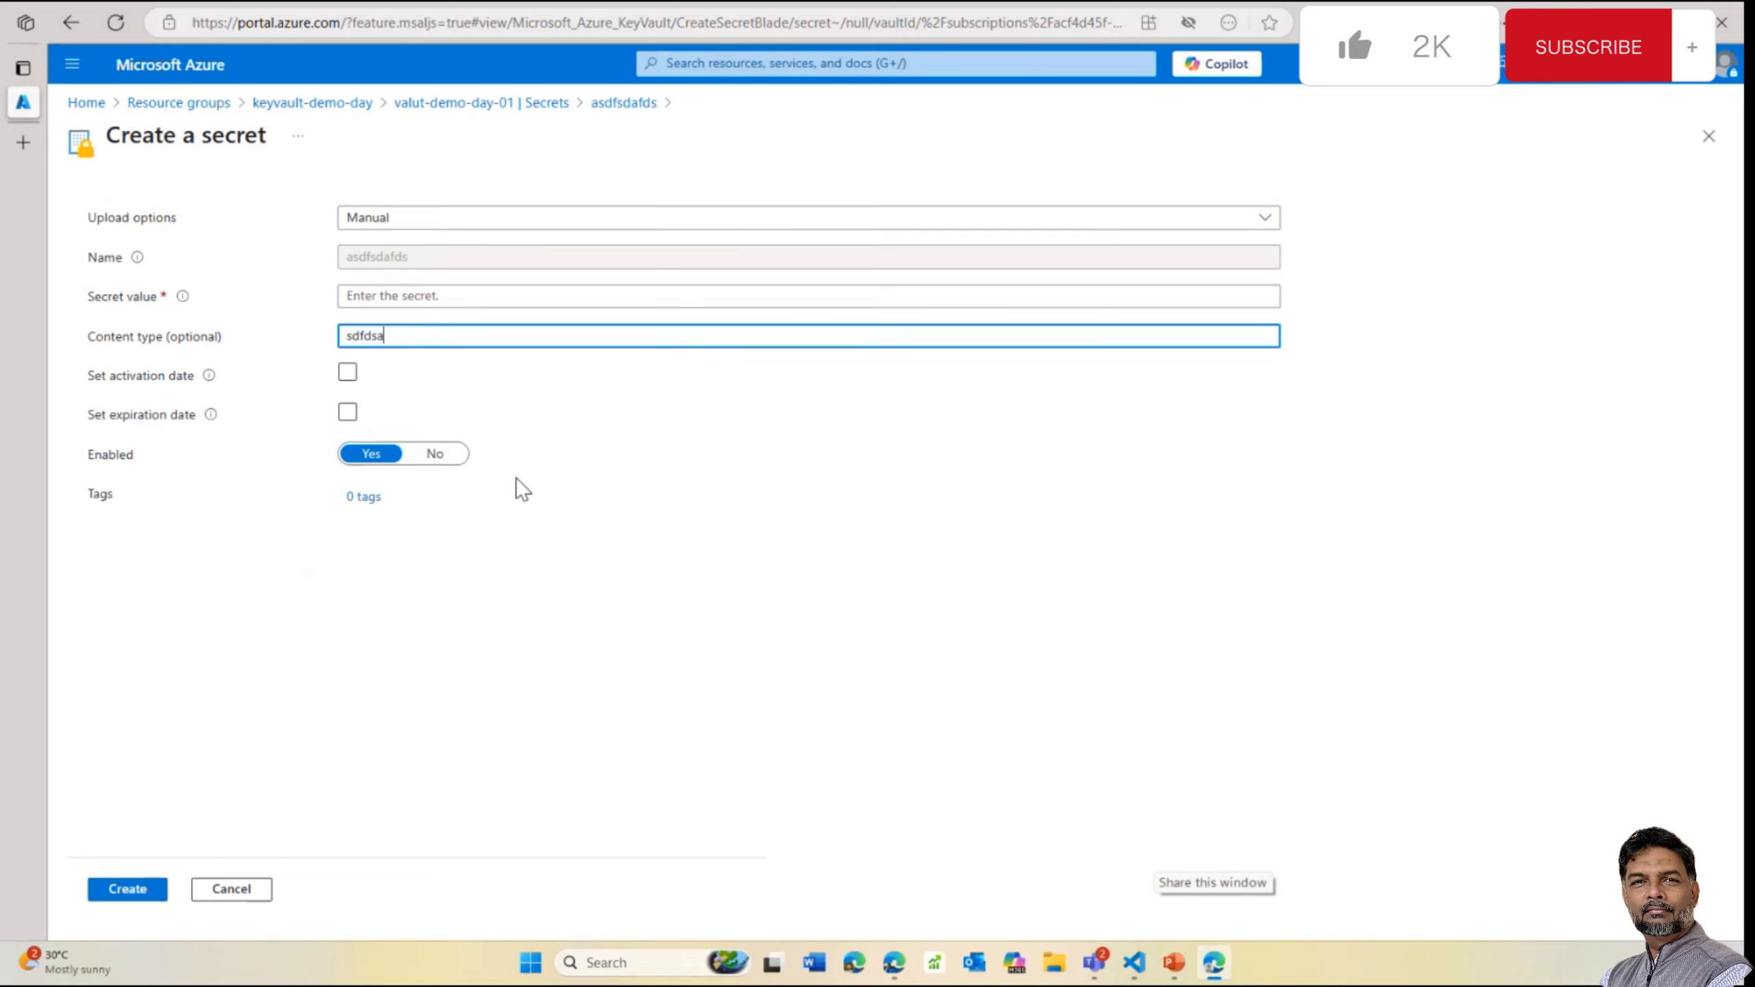
type("dsd")
left_click(414, 296)
type("sdfsdfsdfsd")
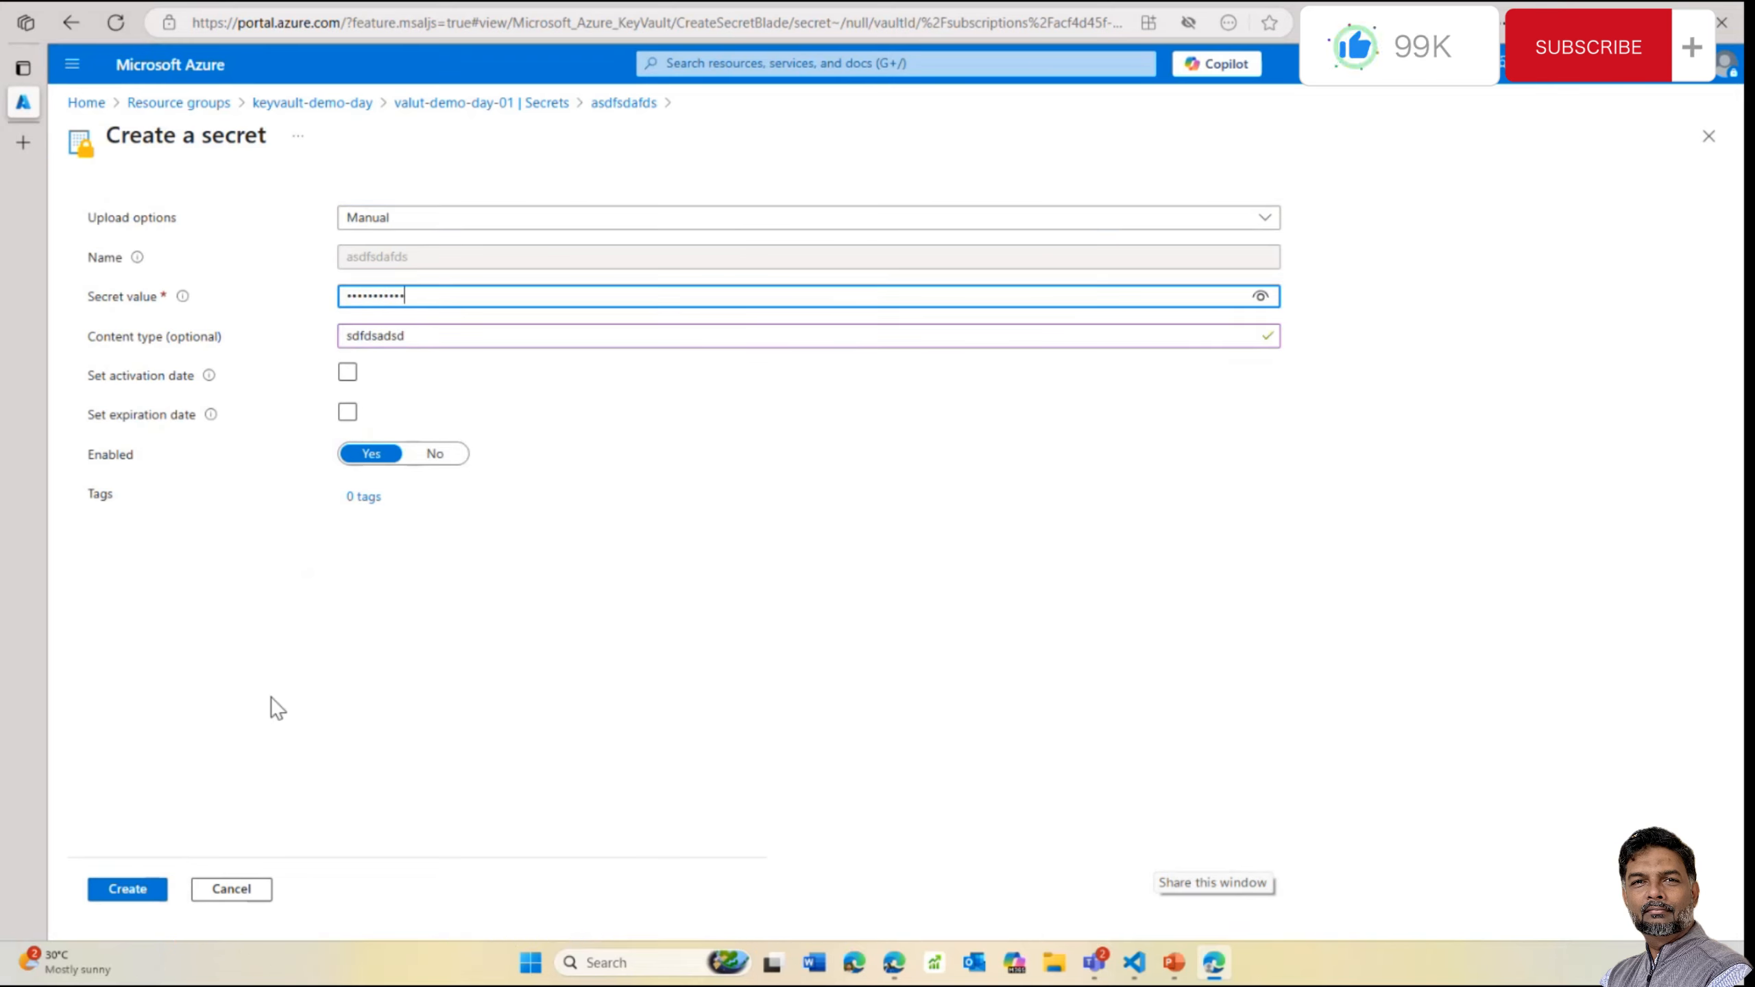
left_click(128, 889)
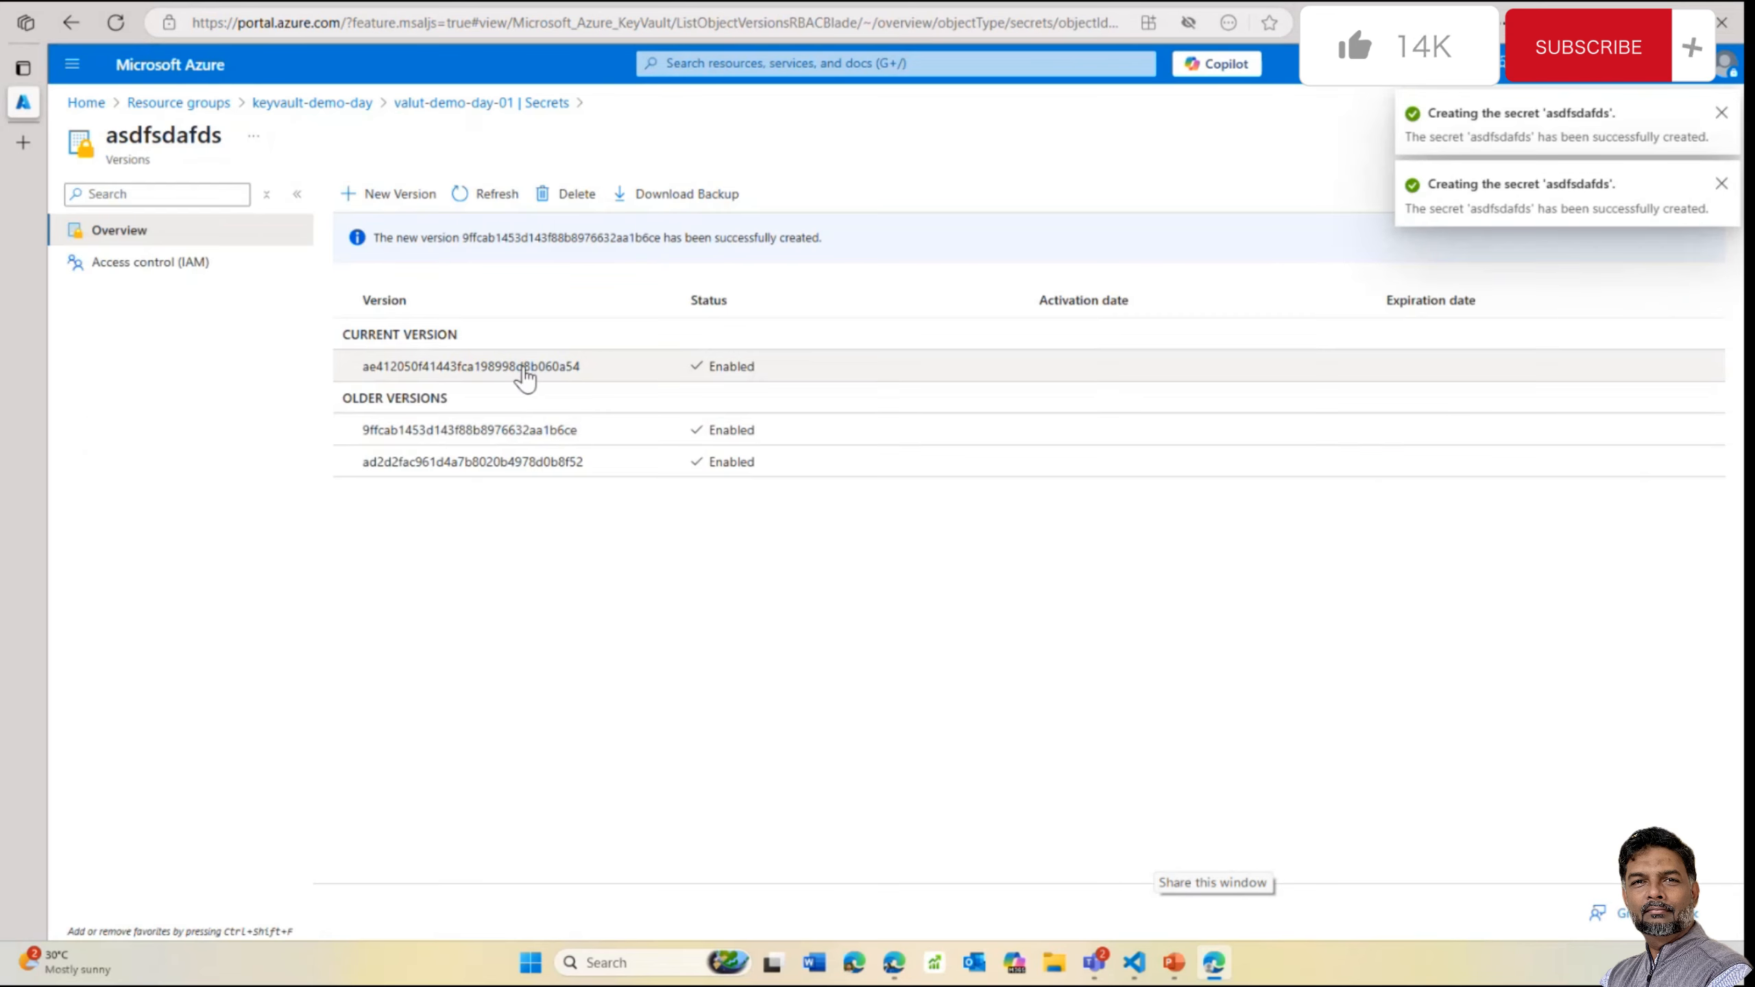
Reveal the current and older version values, then head back to the resource group
left_click(524, 367)
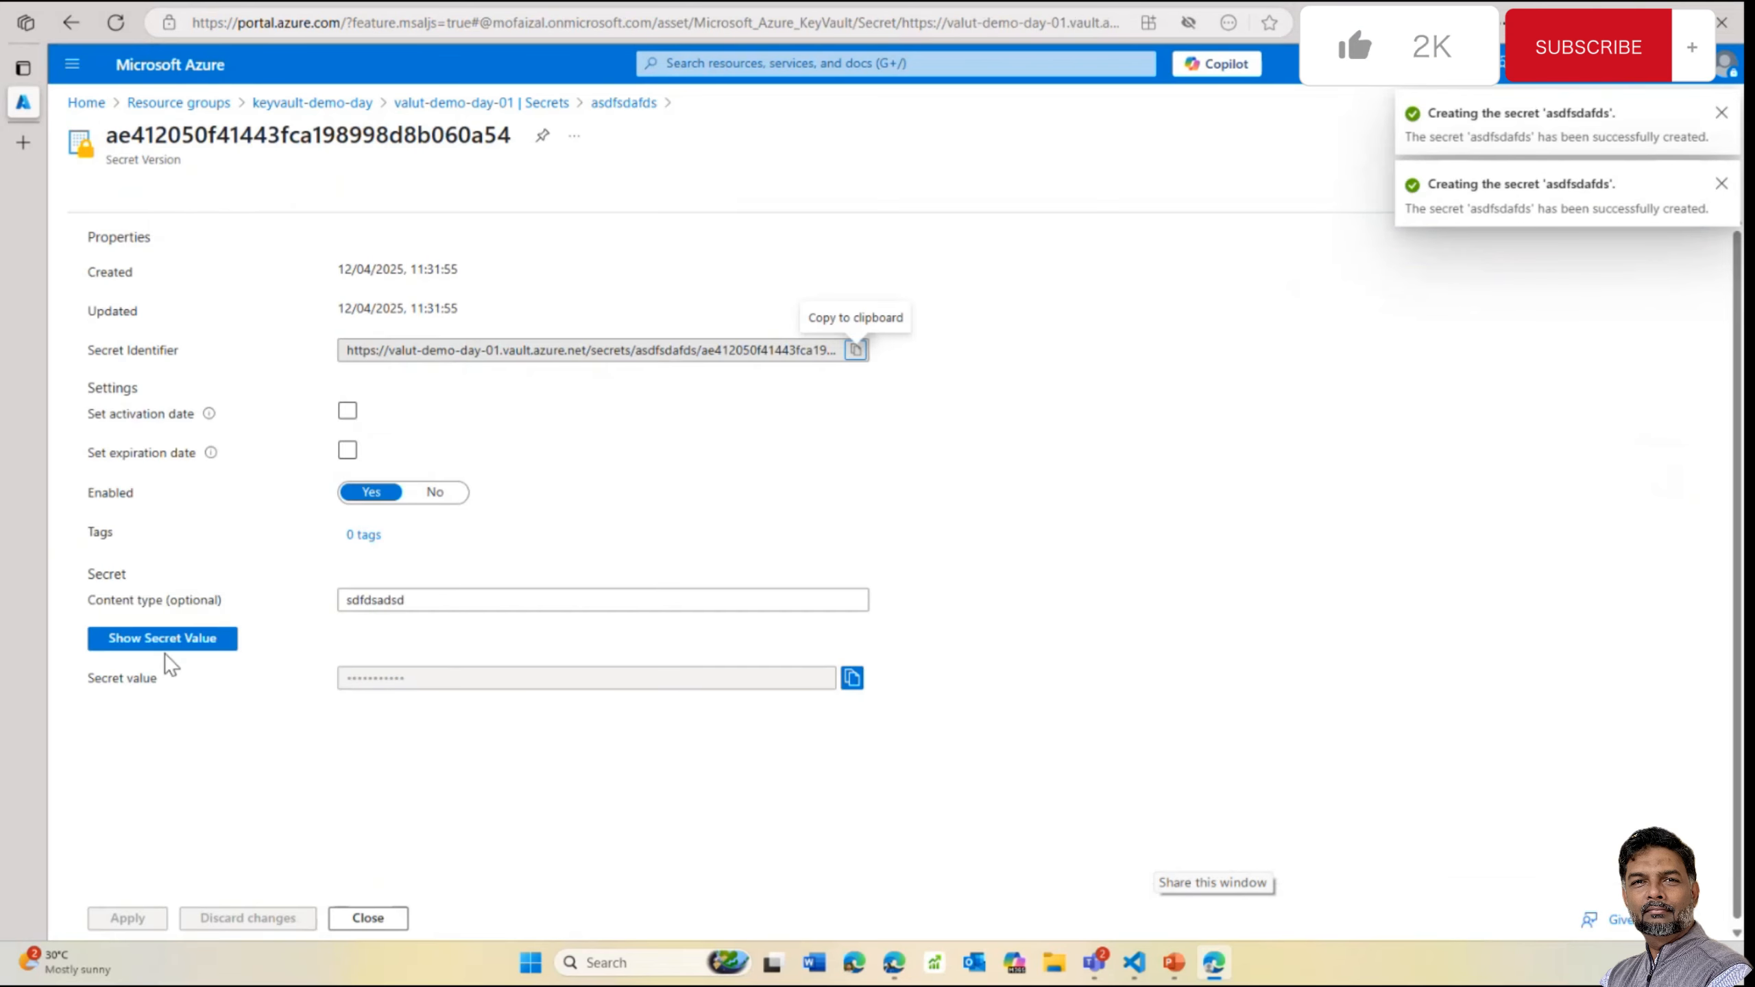
left_click(168, 646)
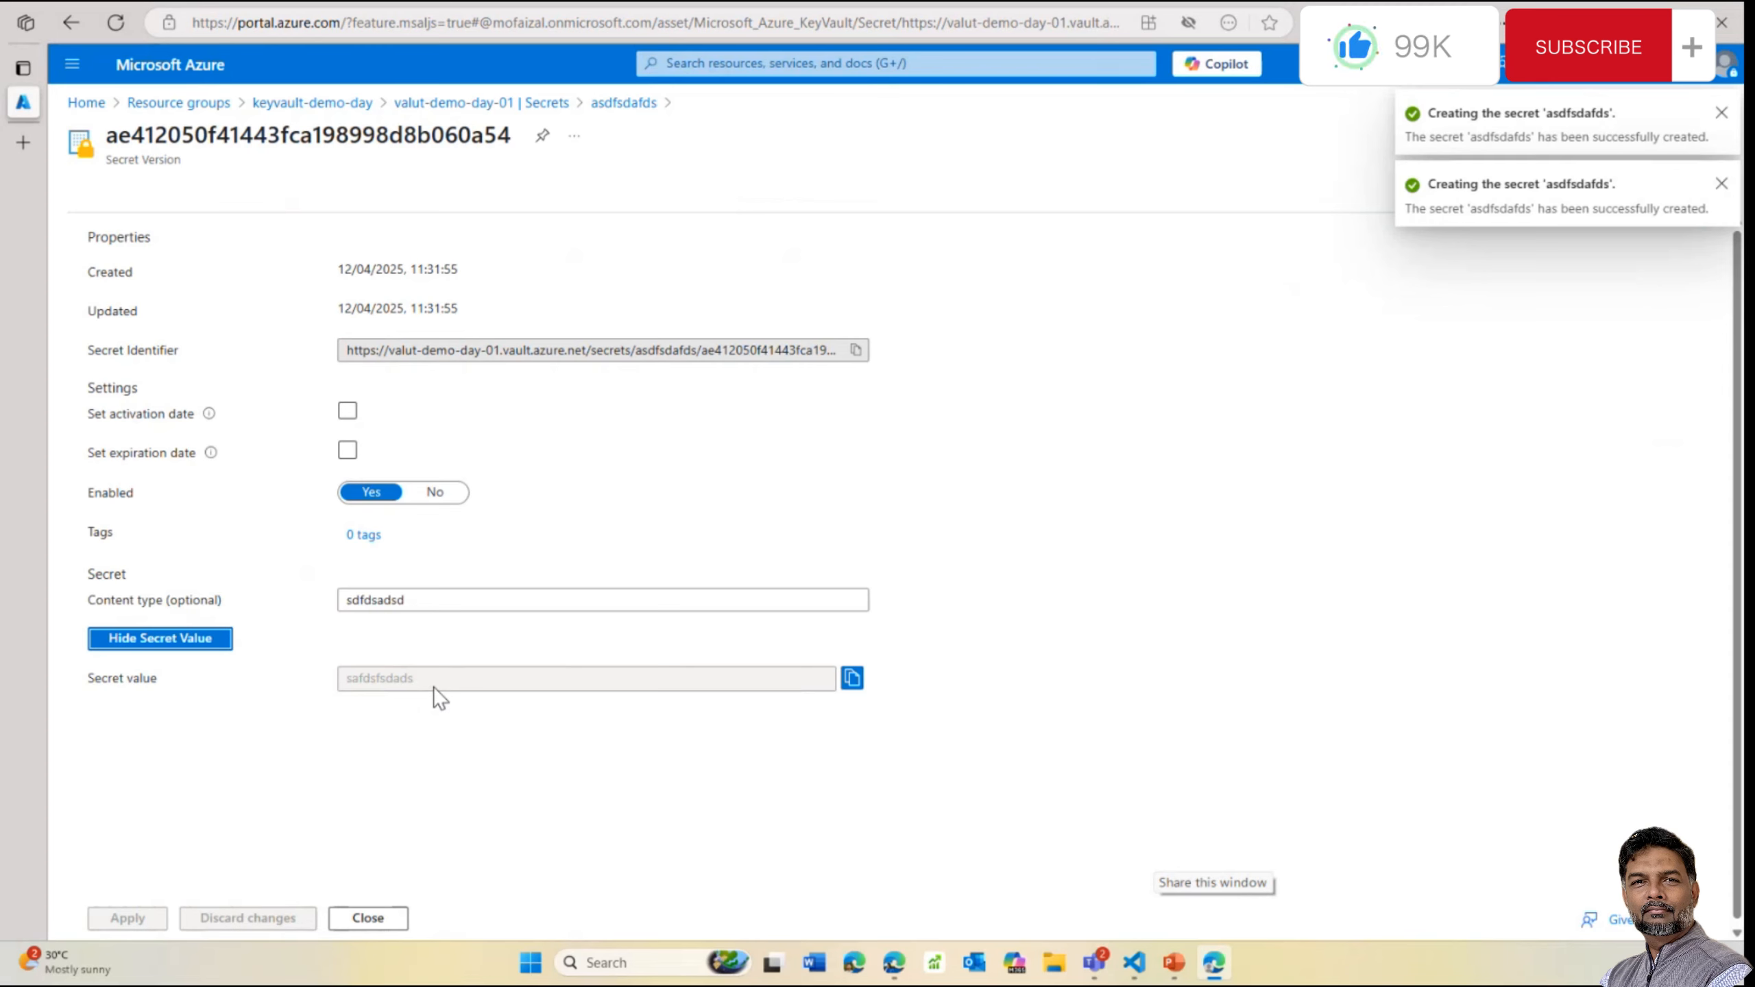
left_click(368, 918)
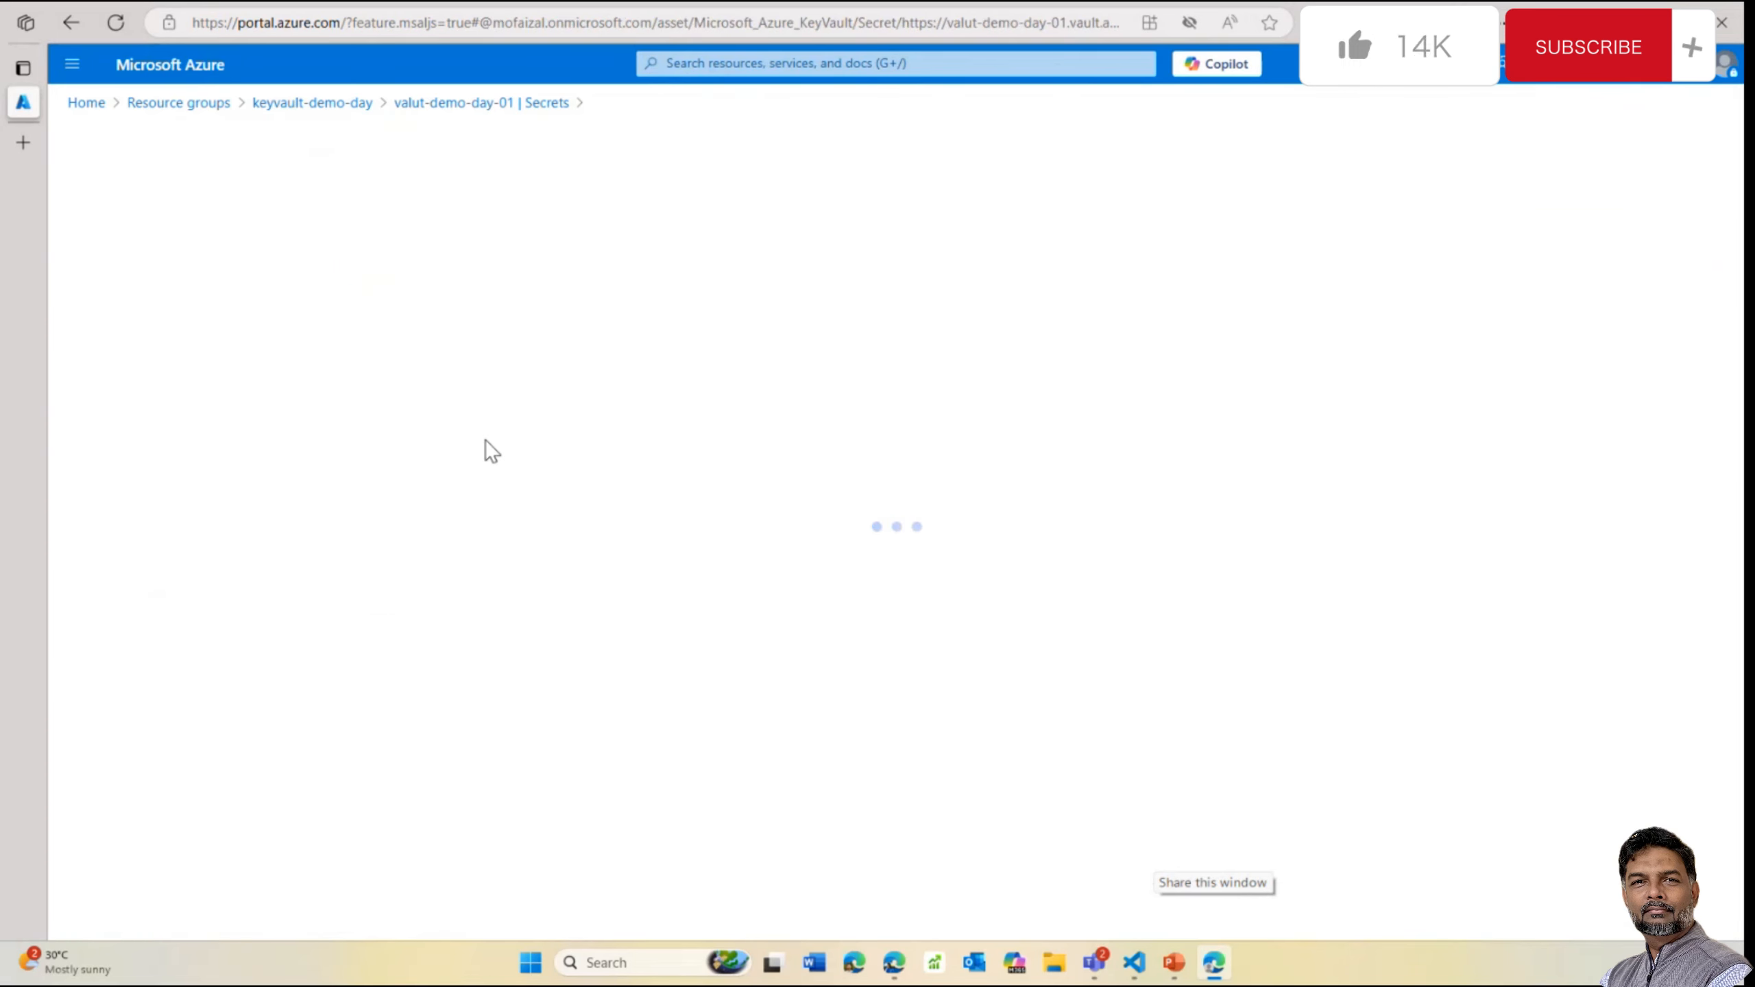
left_click(173, 639)
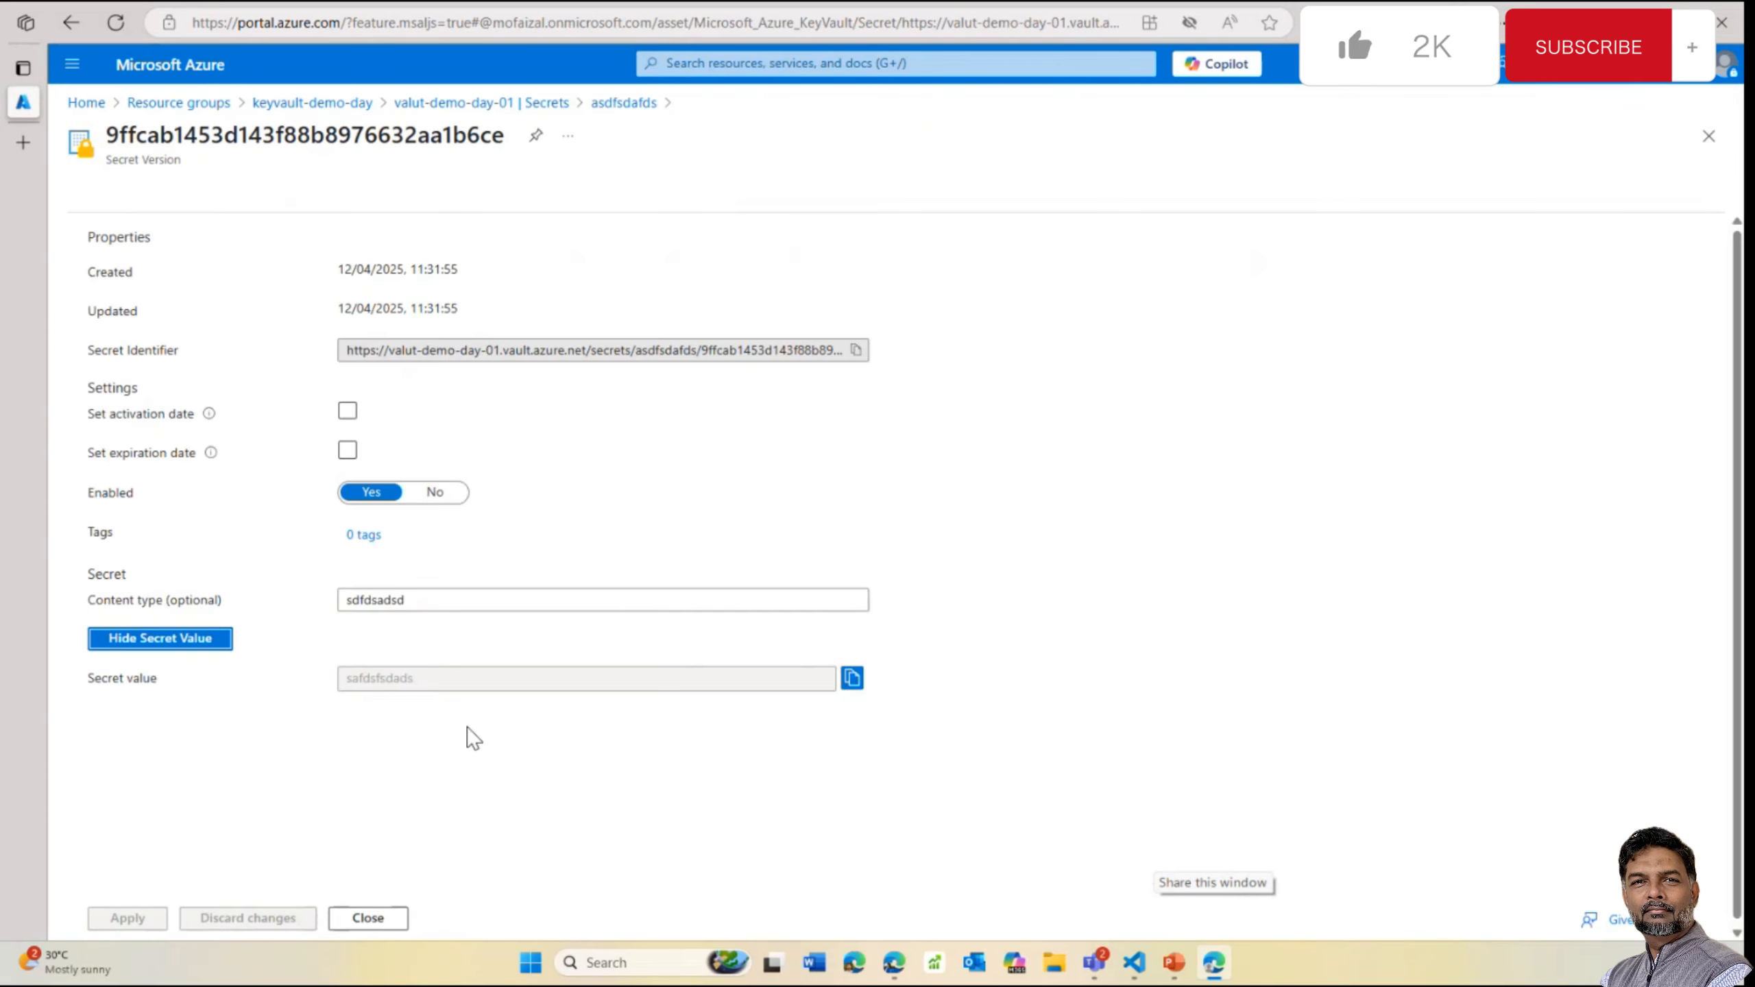
left_click(367, 918)
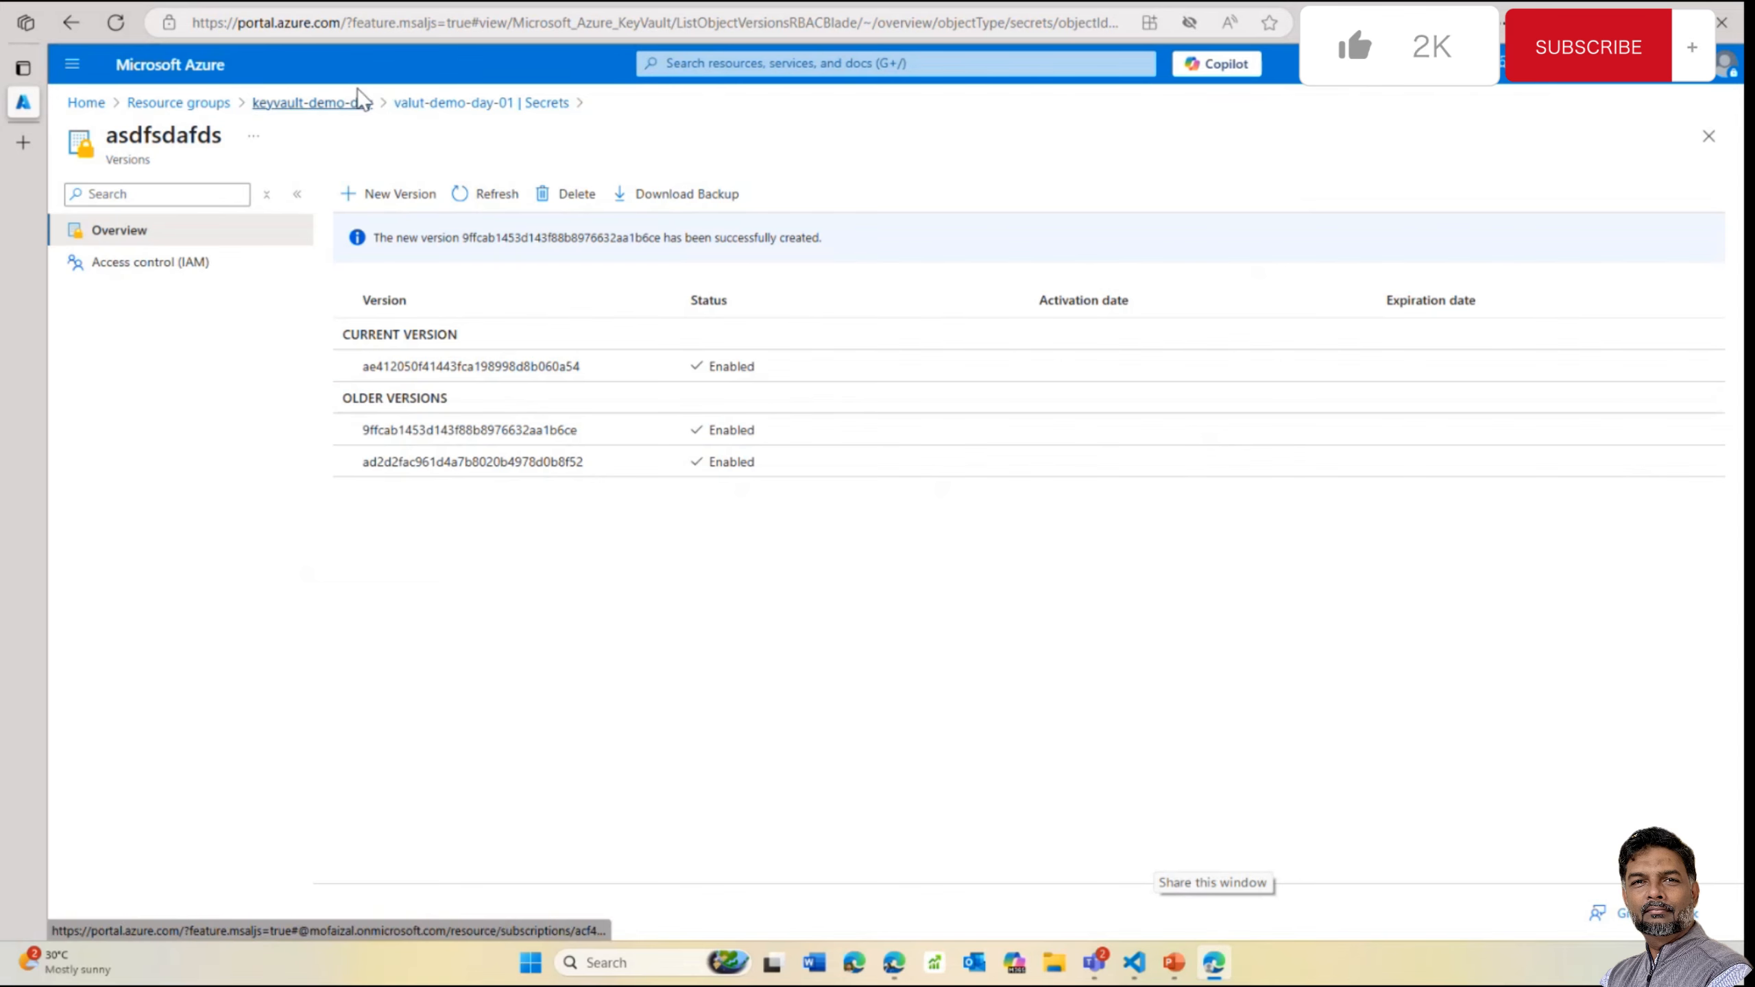
left_click(312, 102)
Go to the keyvault-day group and open a new key form in prem-keyvalut
left_click(756, 542)
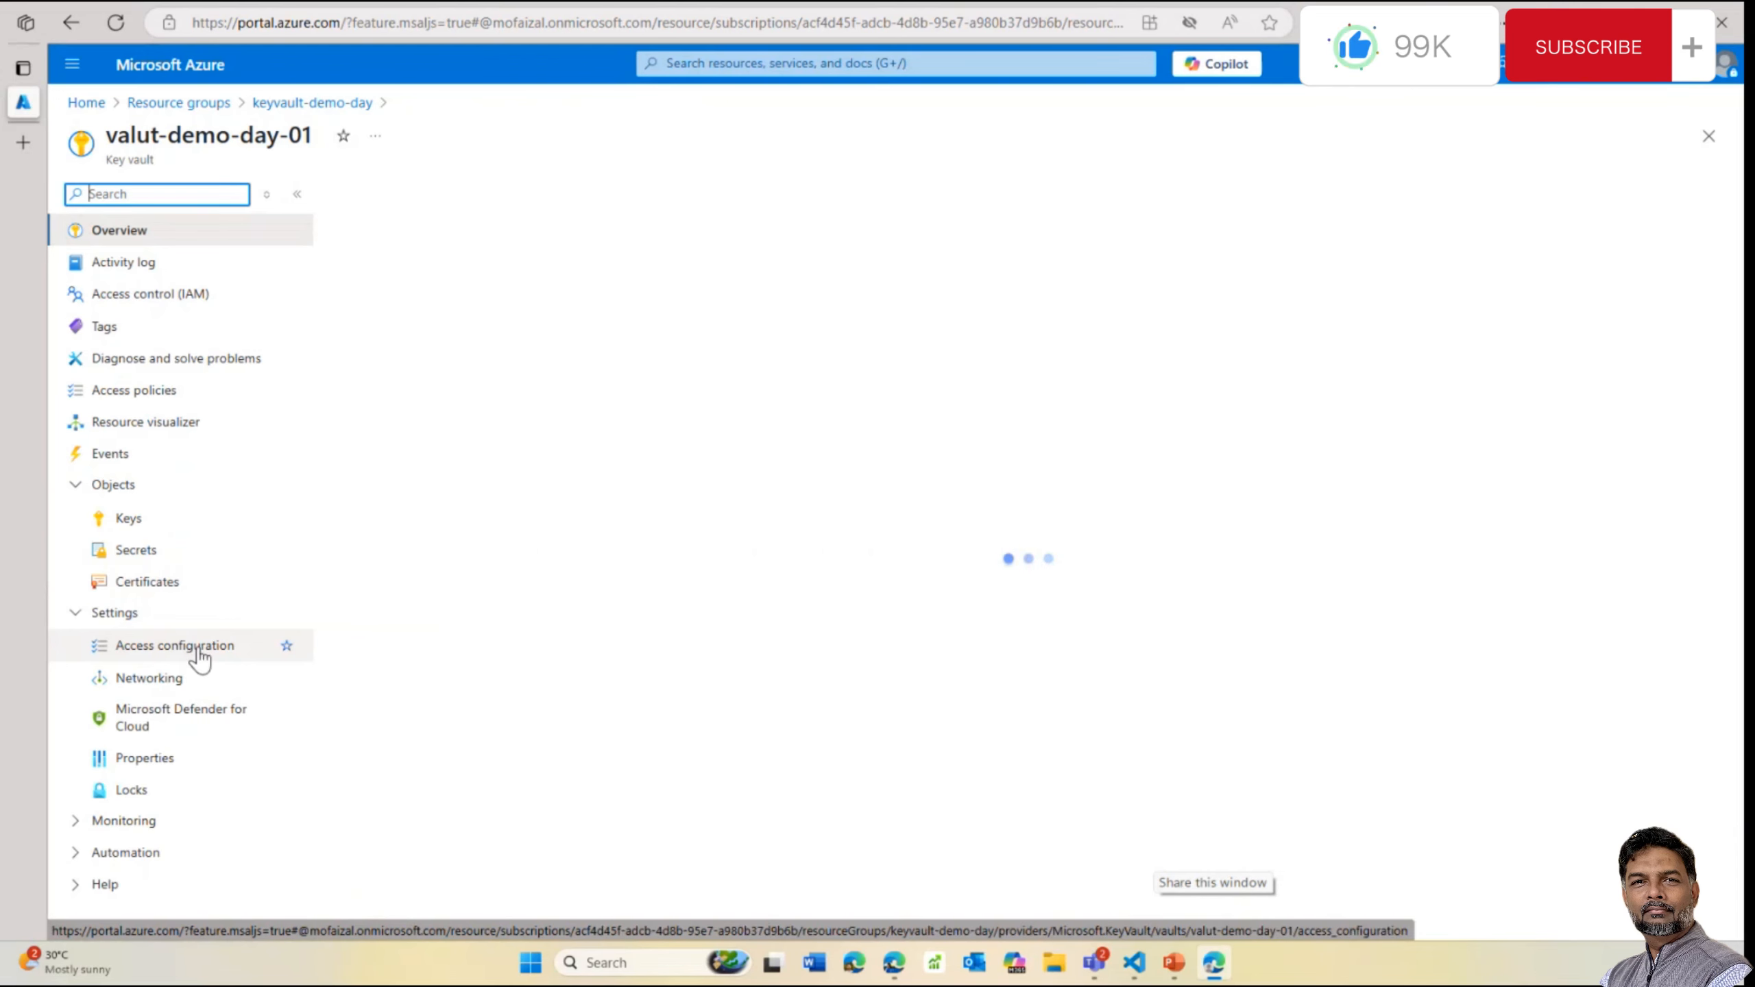
left_click(194, 103)
left_click(197, 708)
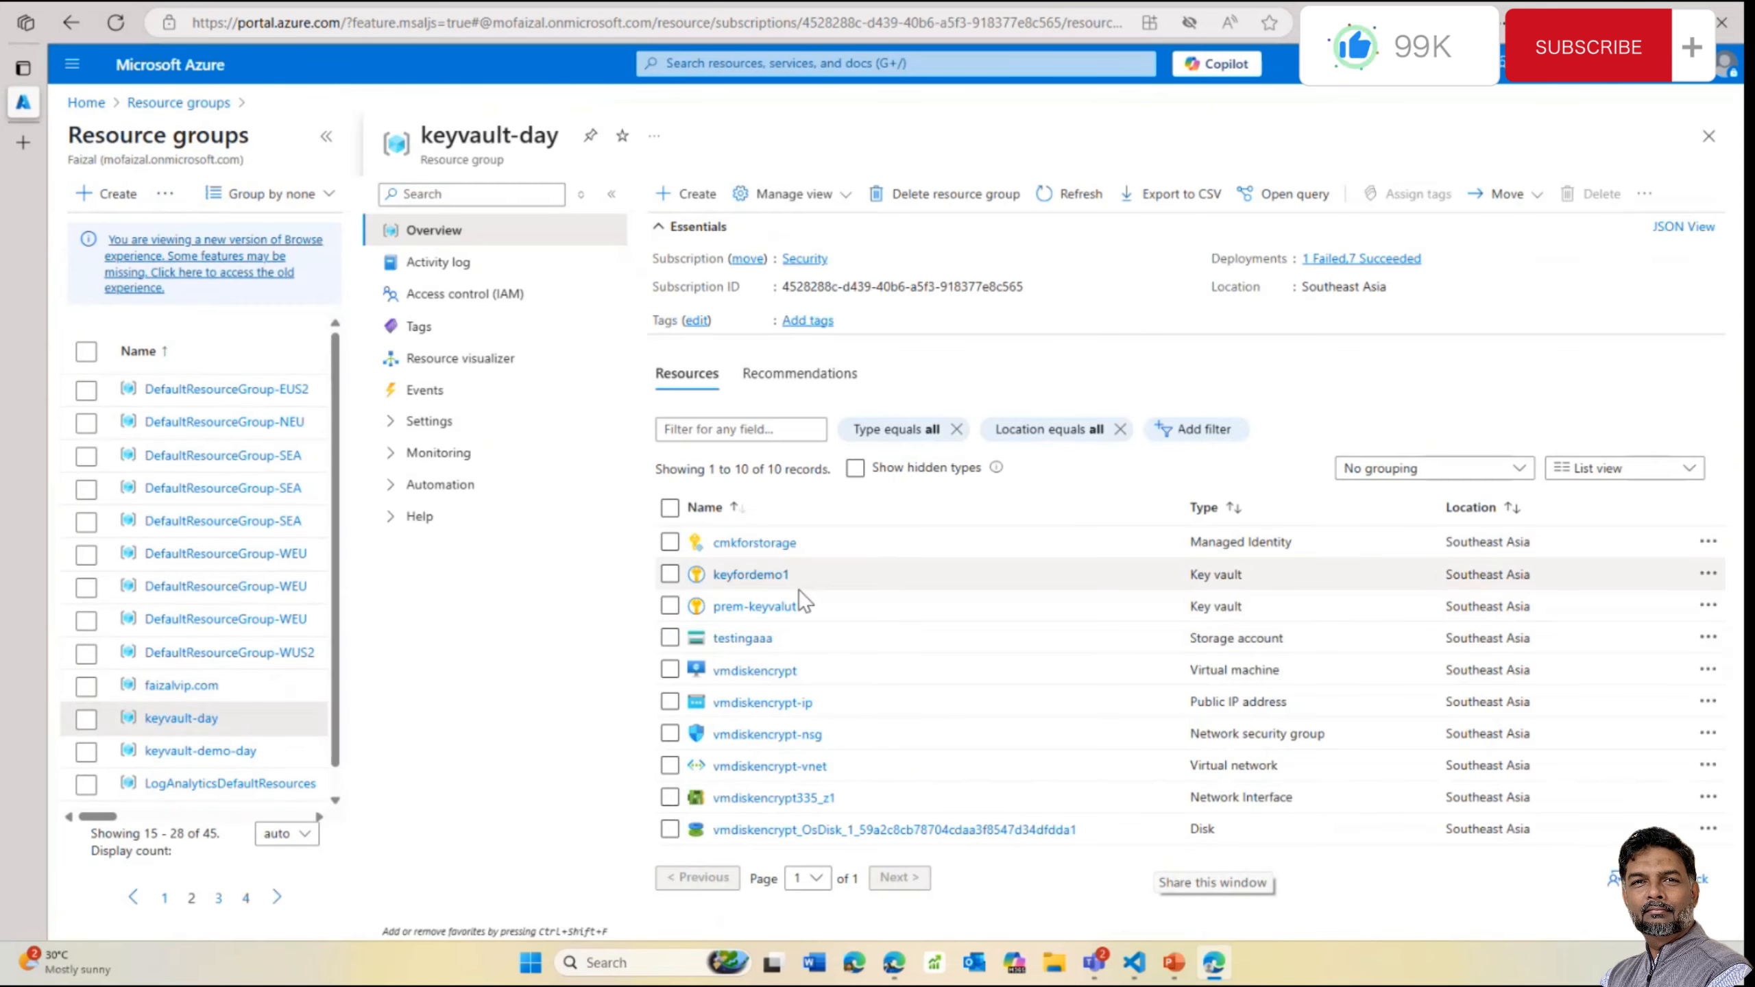
left_click(748, 606)
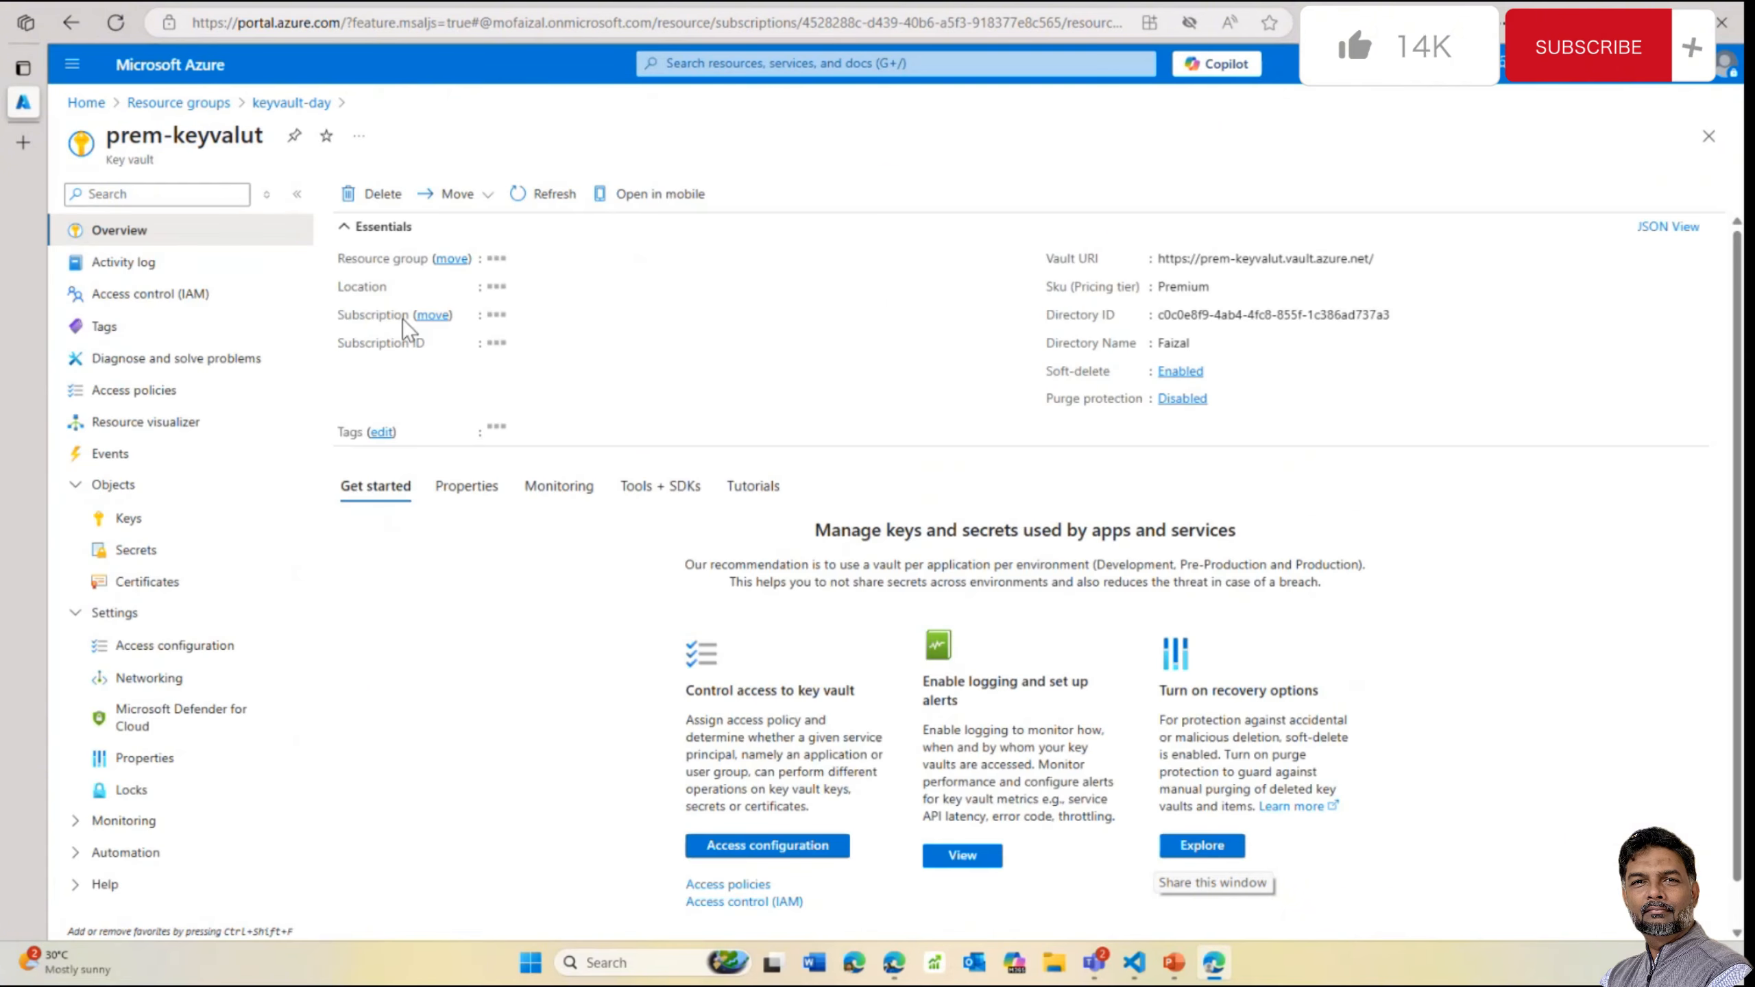
left_click(150, 522)
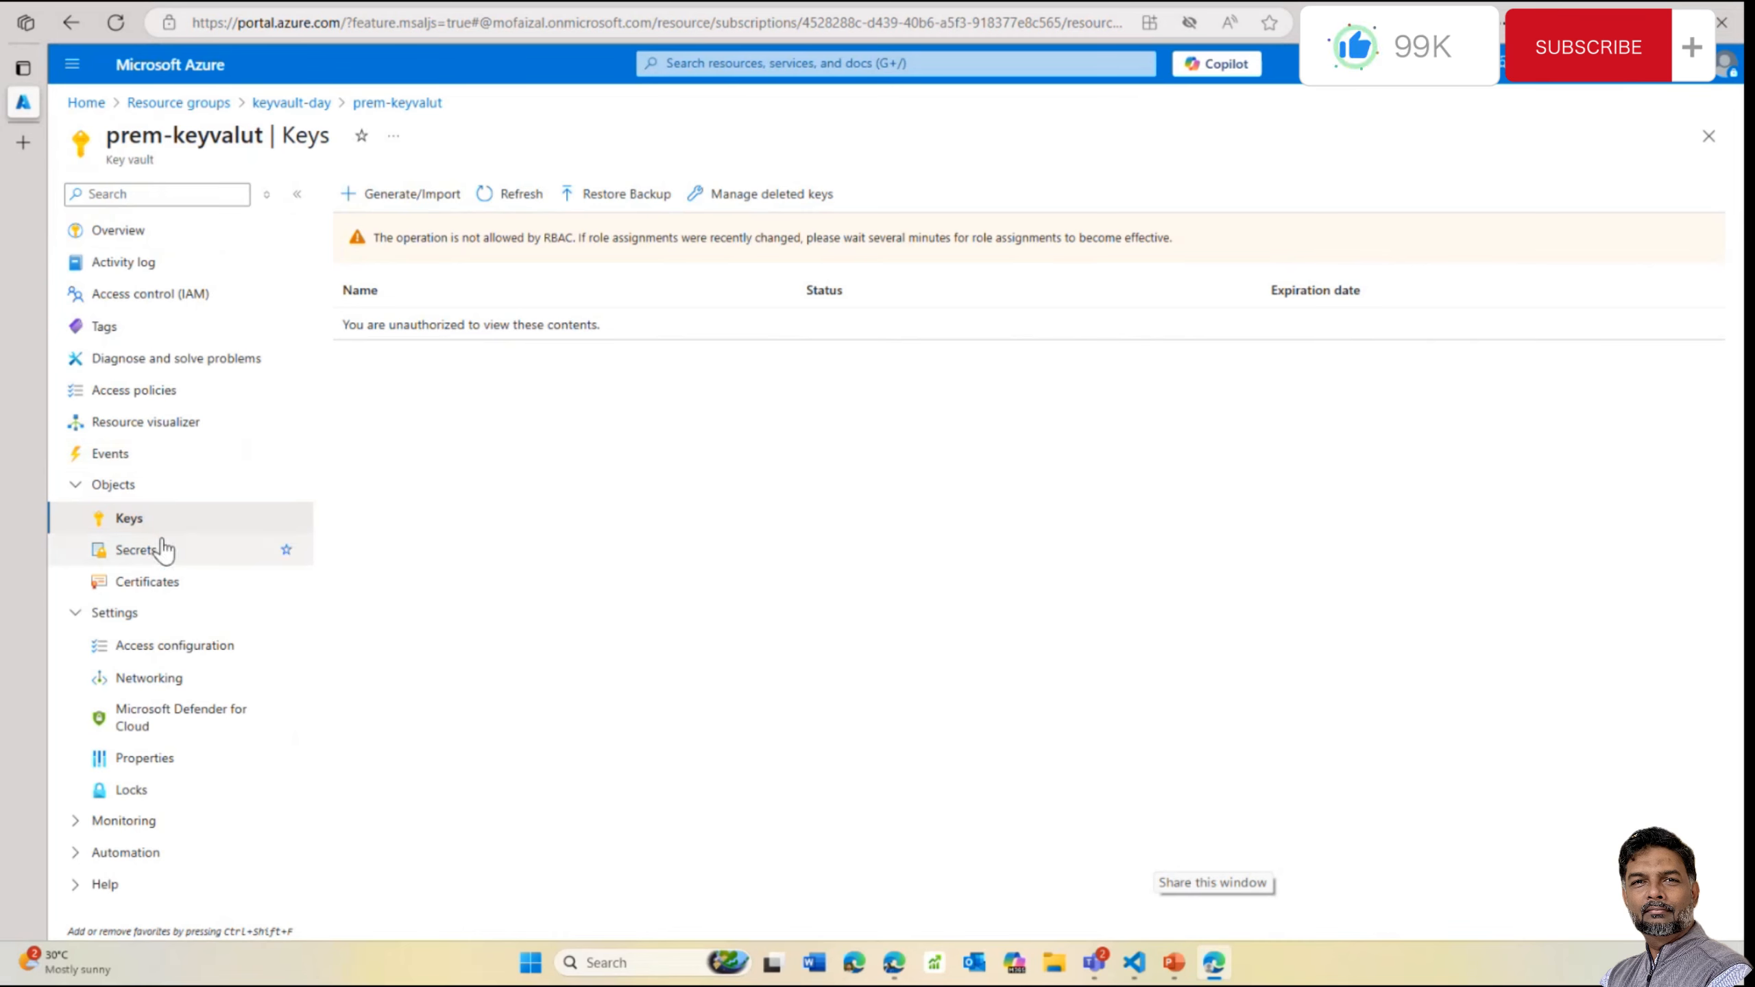
left_click(394, 194)
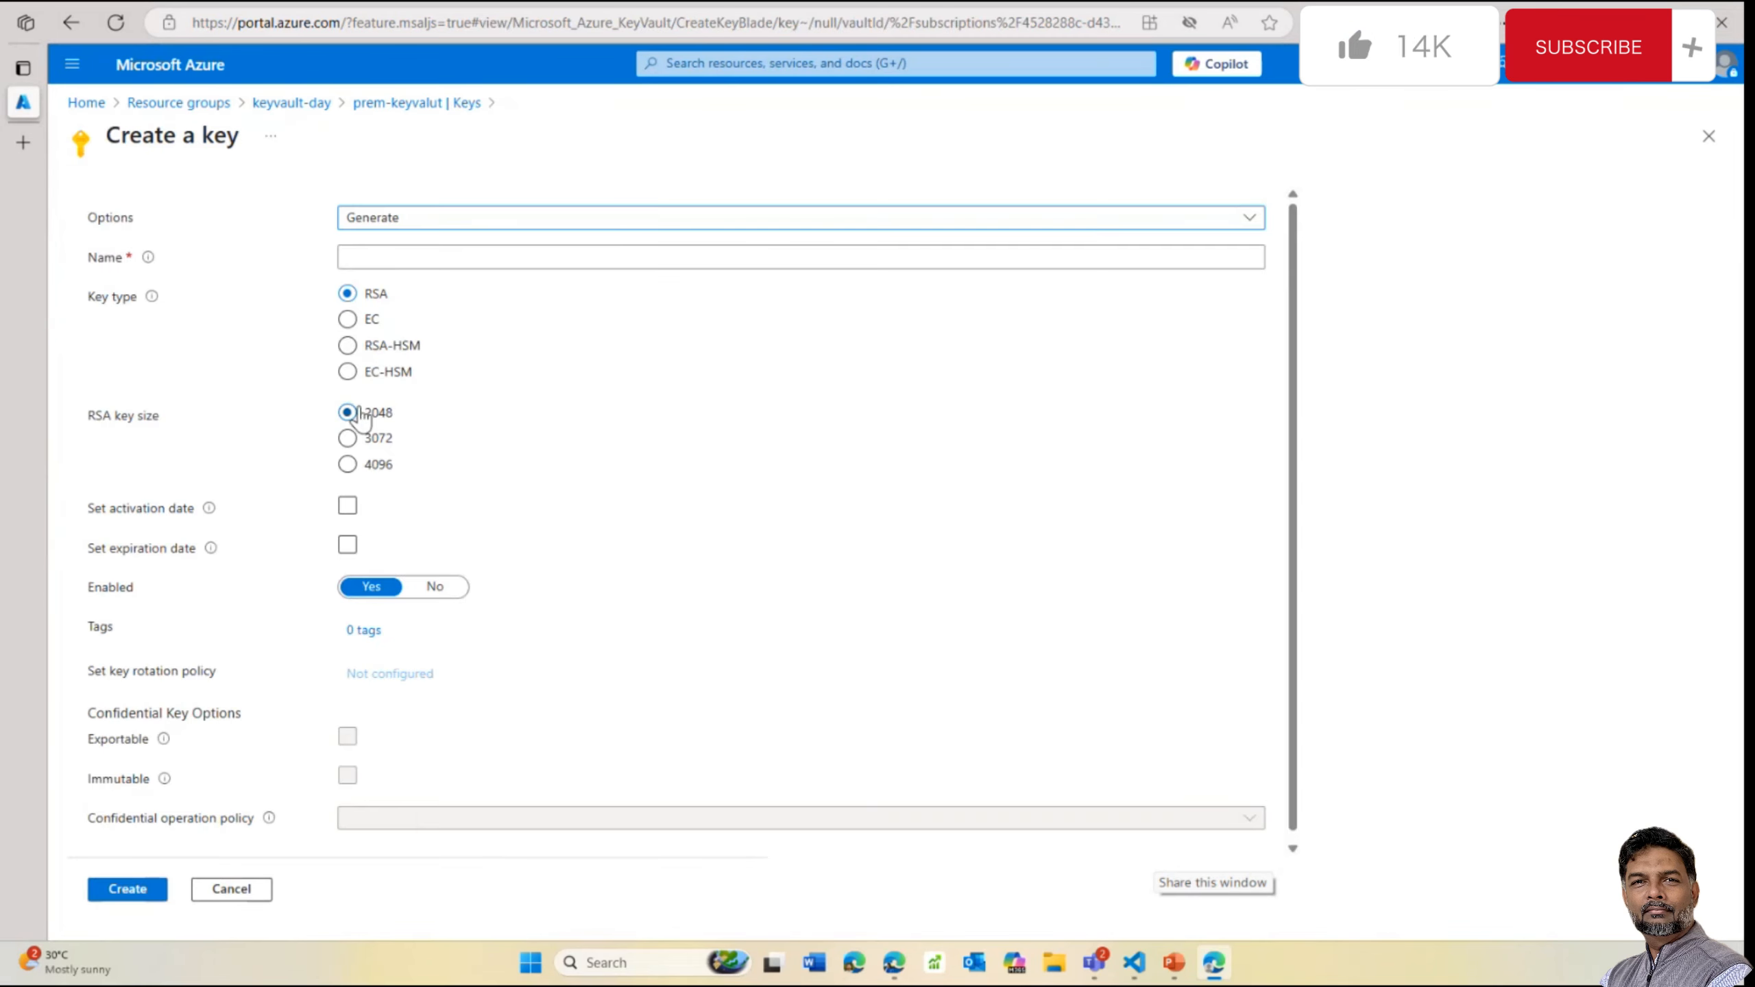
Try EC, RSA-HSM and EC-HSM key types, then discard the form for keyvault-day
left_click(371, 320)
left_click(375, 346)
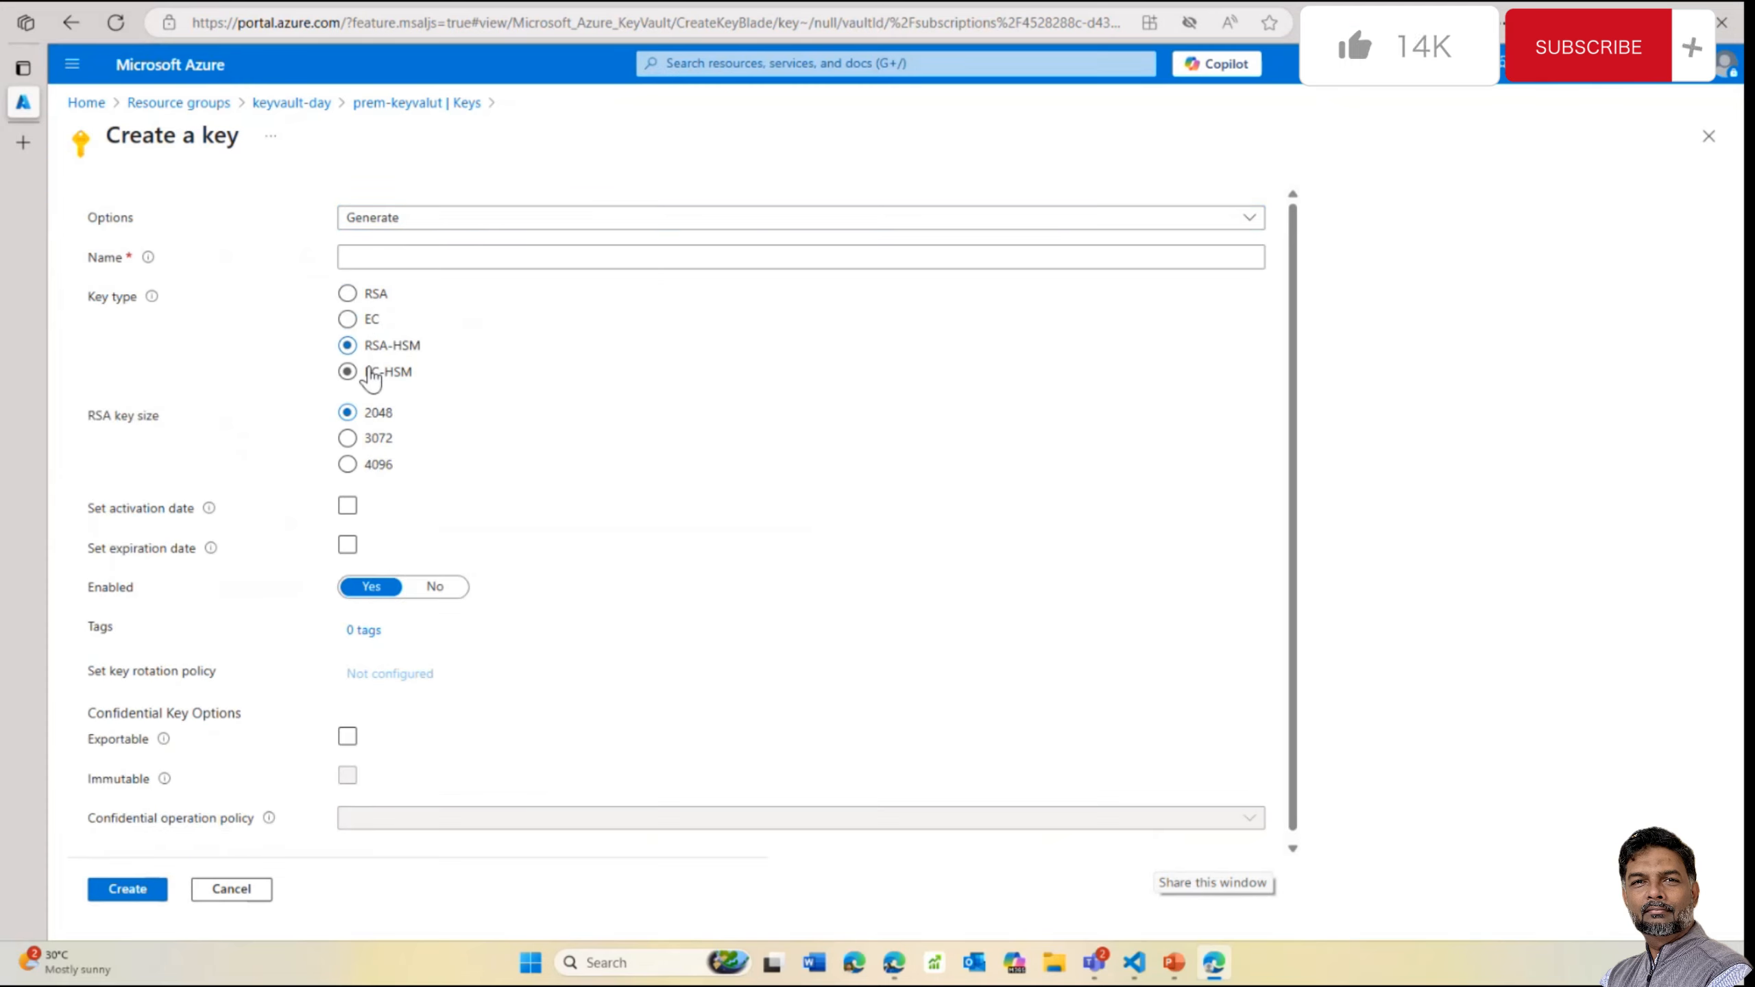
double_click(372, 373)
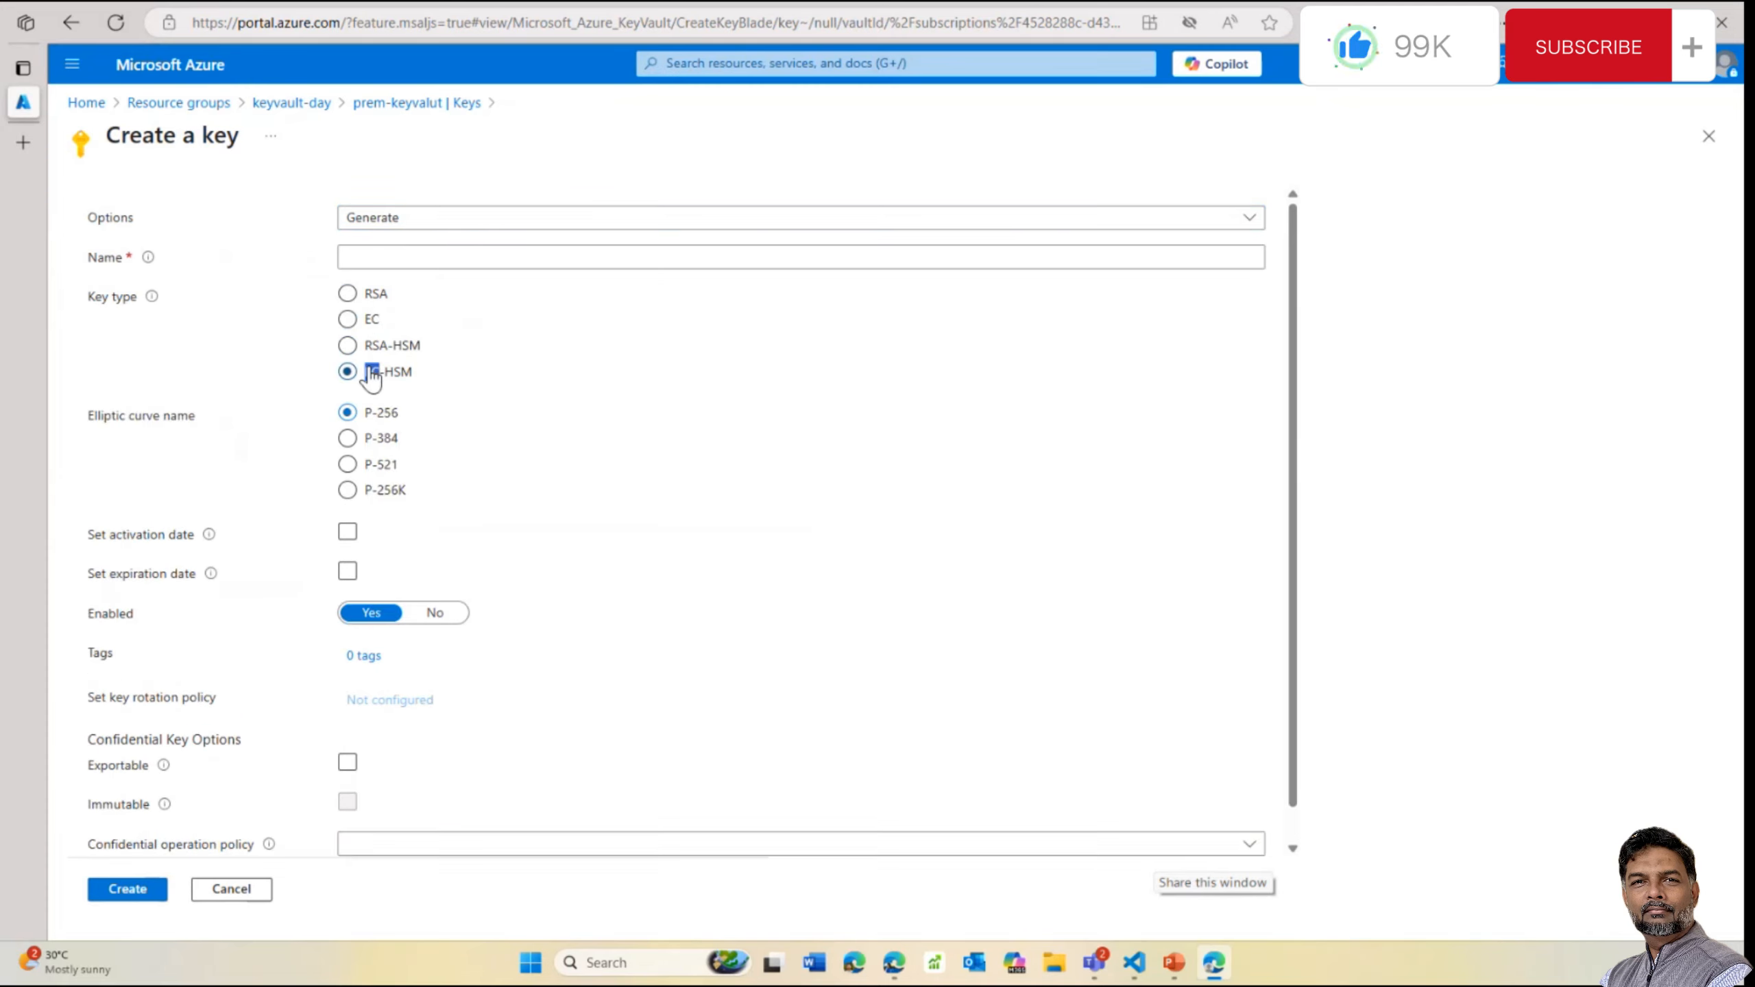
left_click(423, 385)
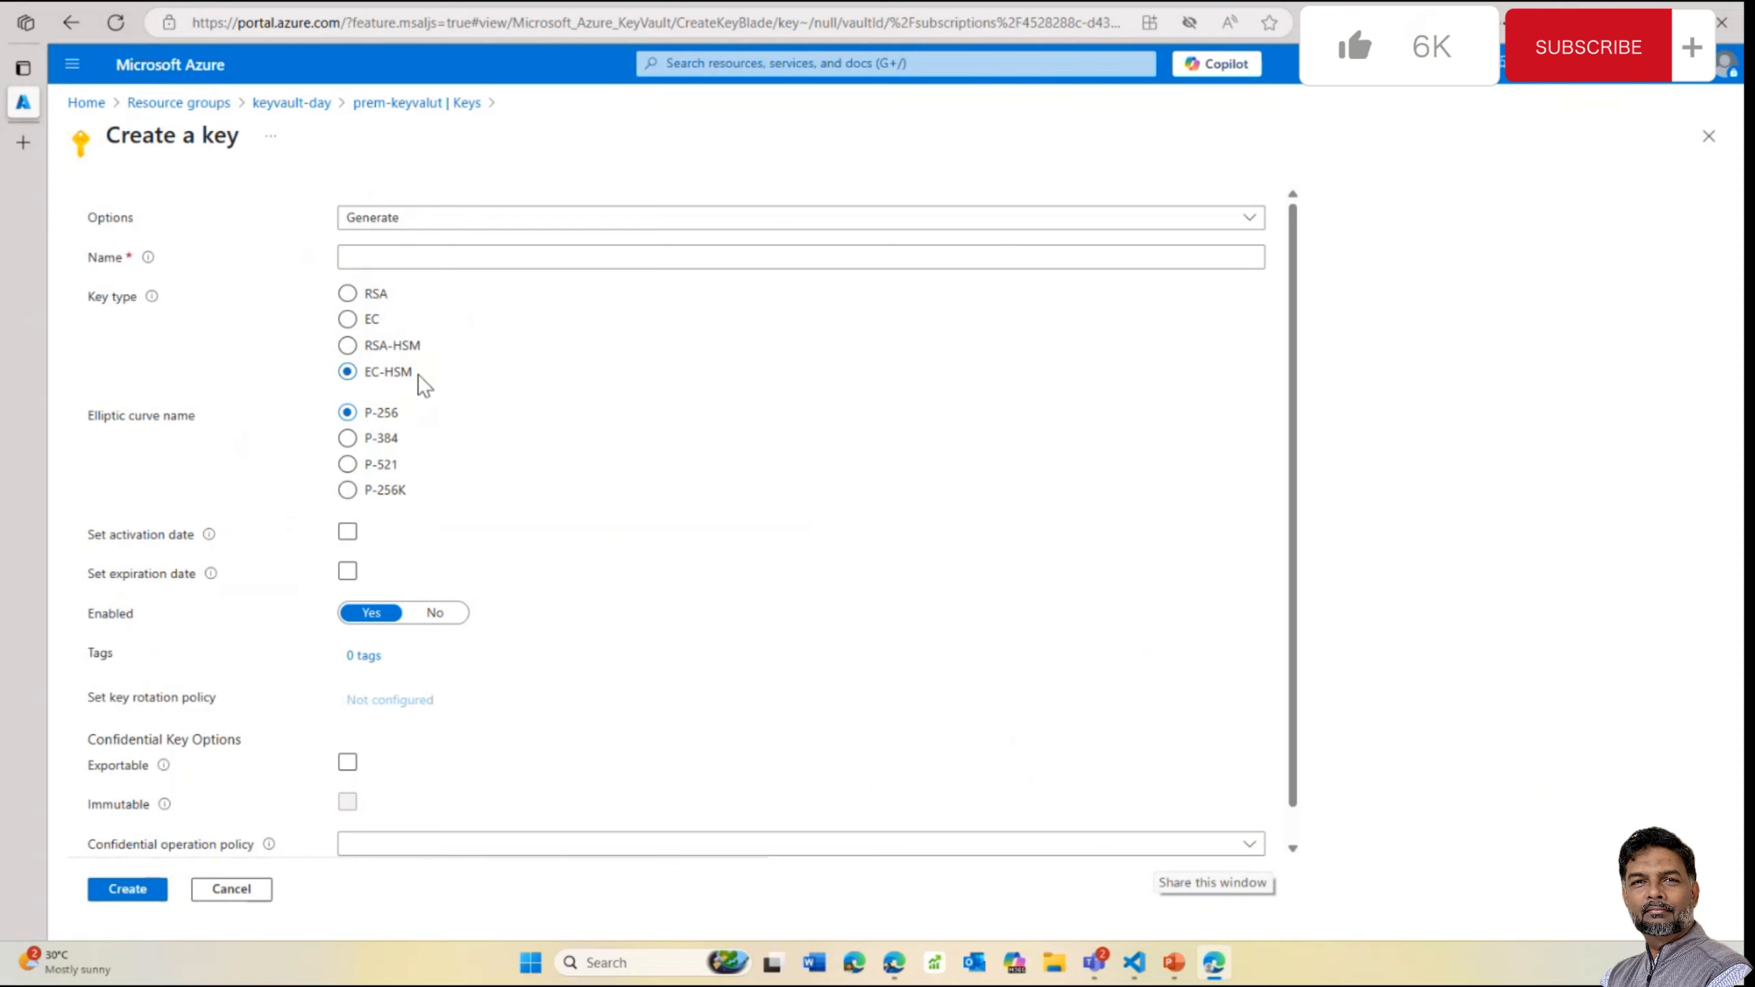
left_click(388, 345)
left_click(289, 104)
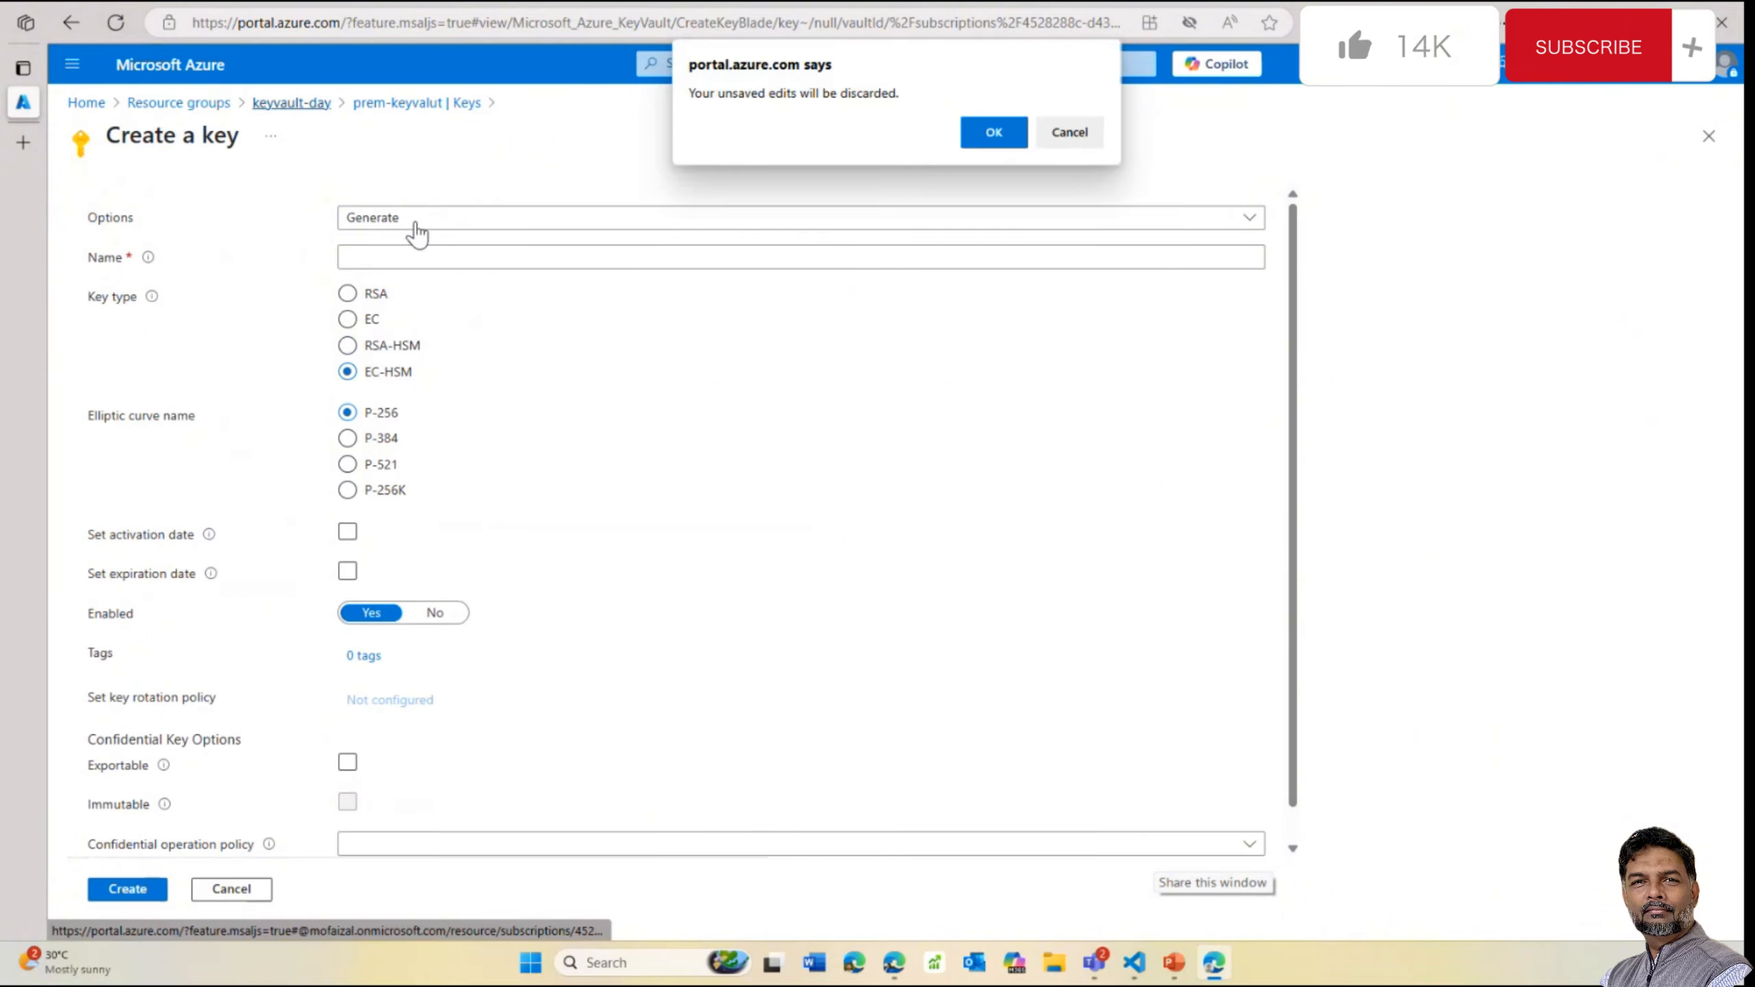
left_click(1078, 135)
left_click(303, 103)
left_click(994, 138)
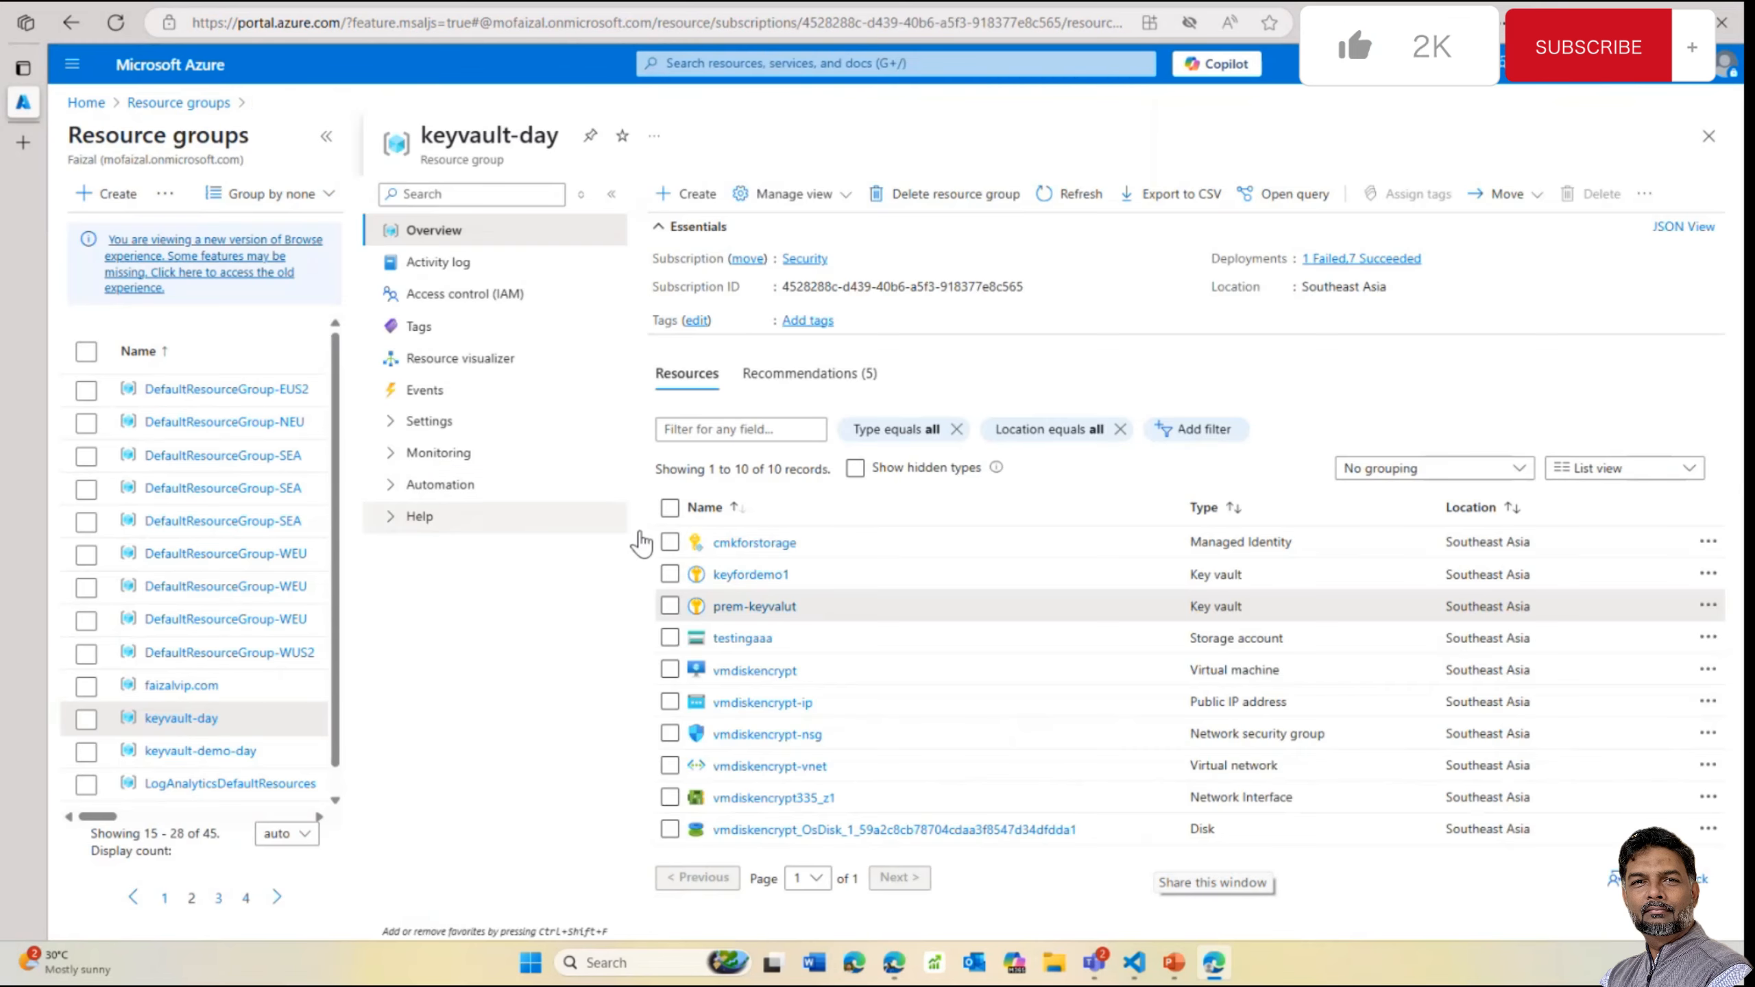
Open a new secret form in prem-keyvalut, then return to keyvault-day
left_click(755, 608)
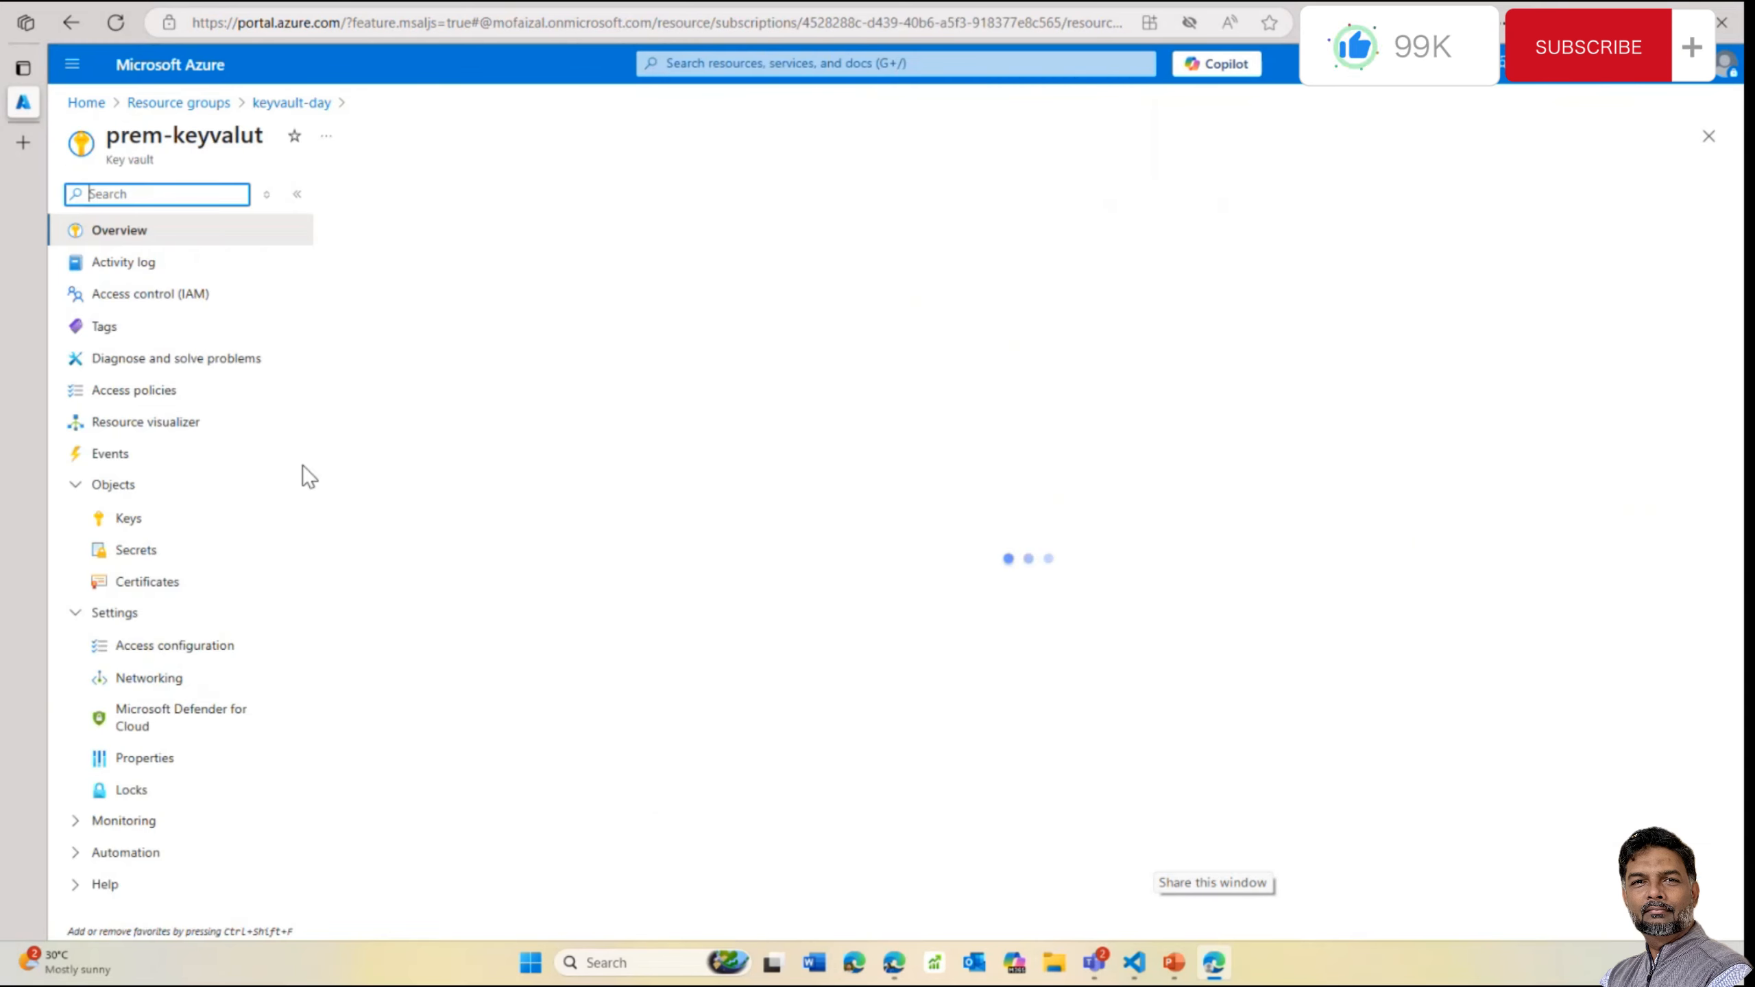
left_click(122, 558)
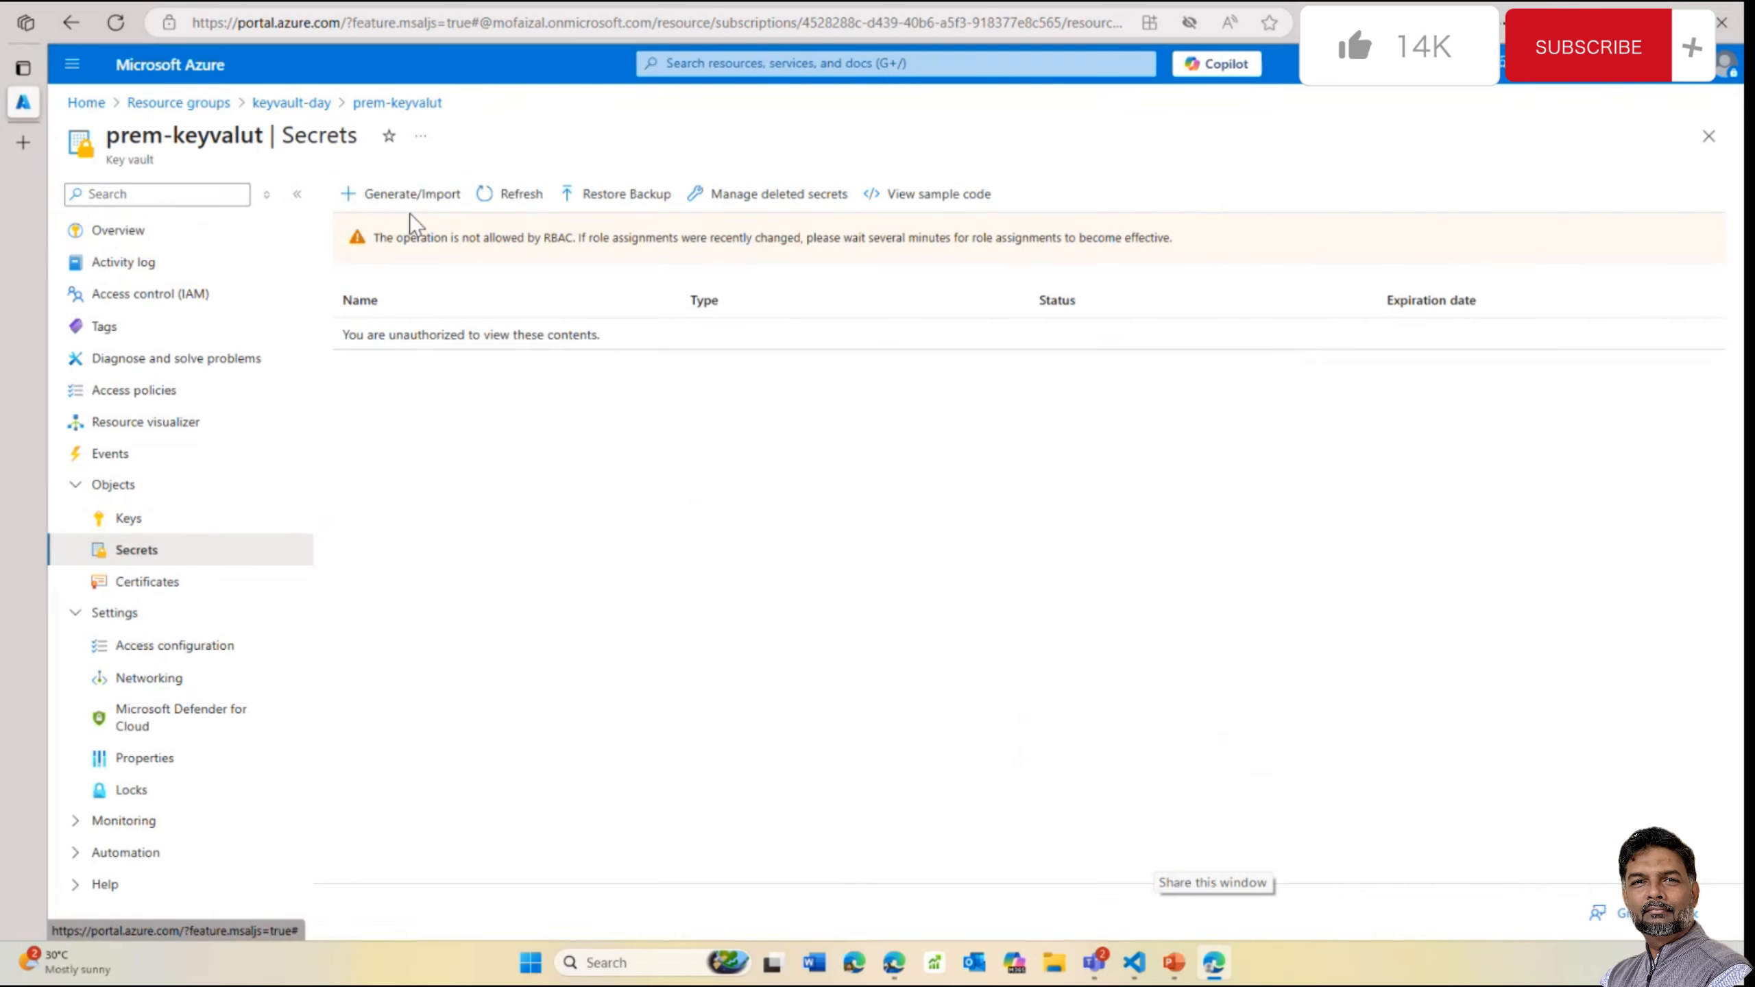
left_click(410, 193)
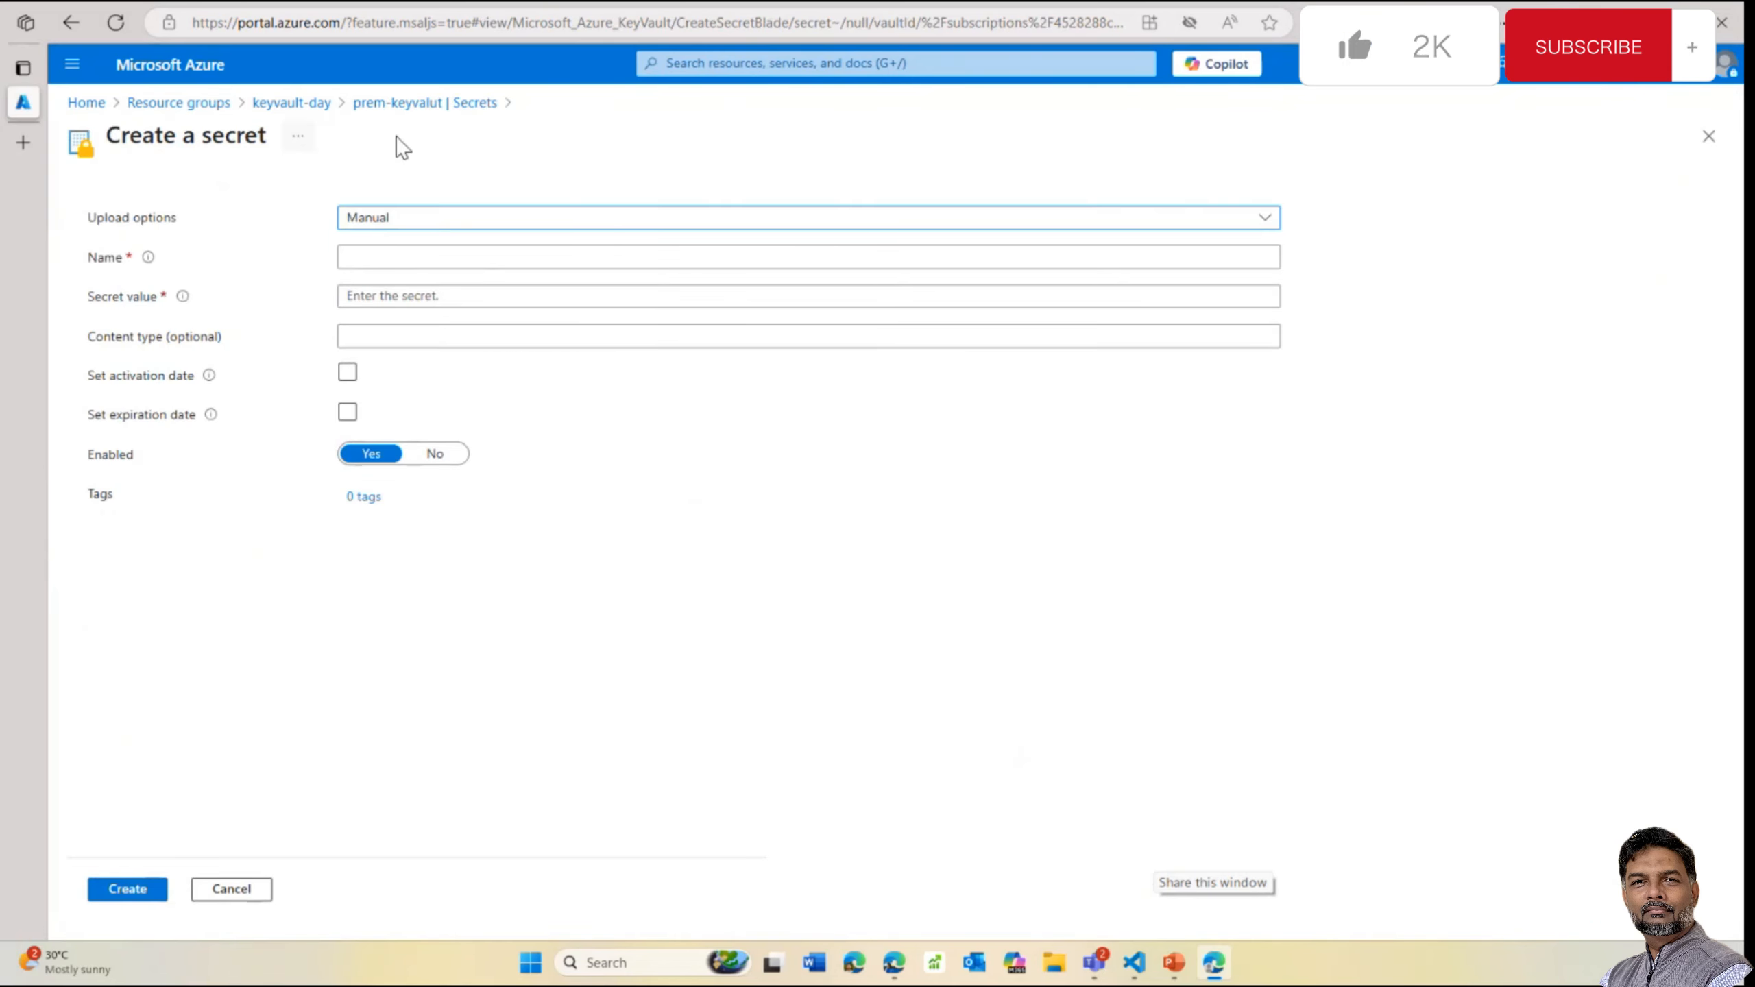
left_click(283, 104)
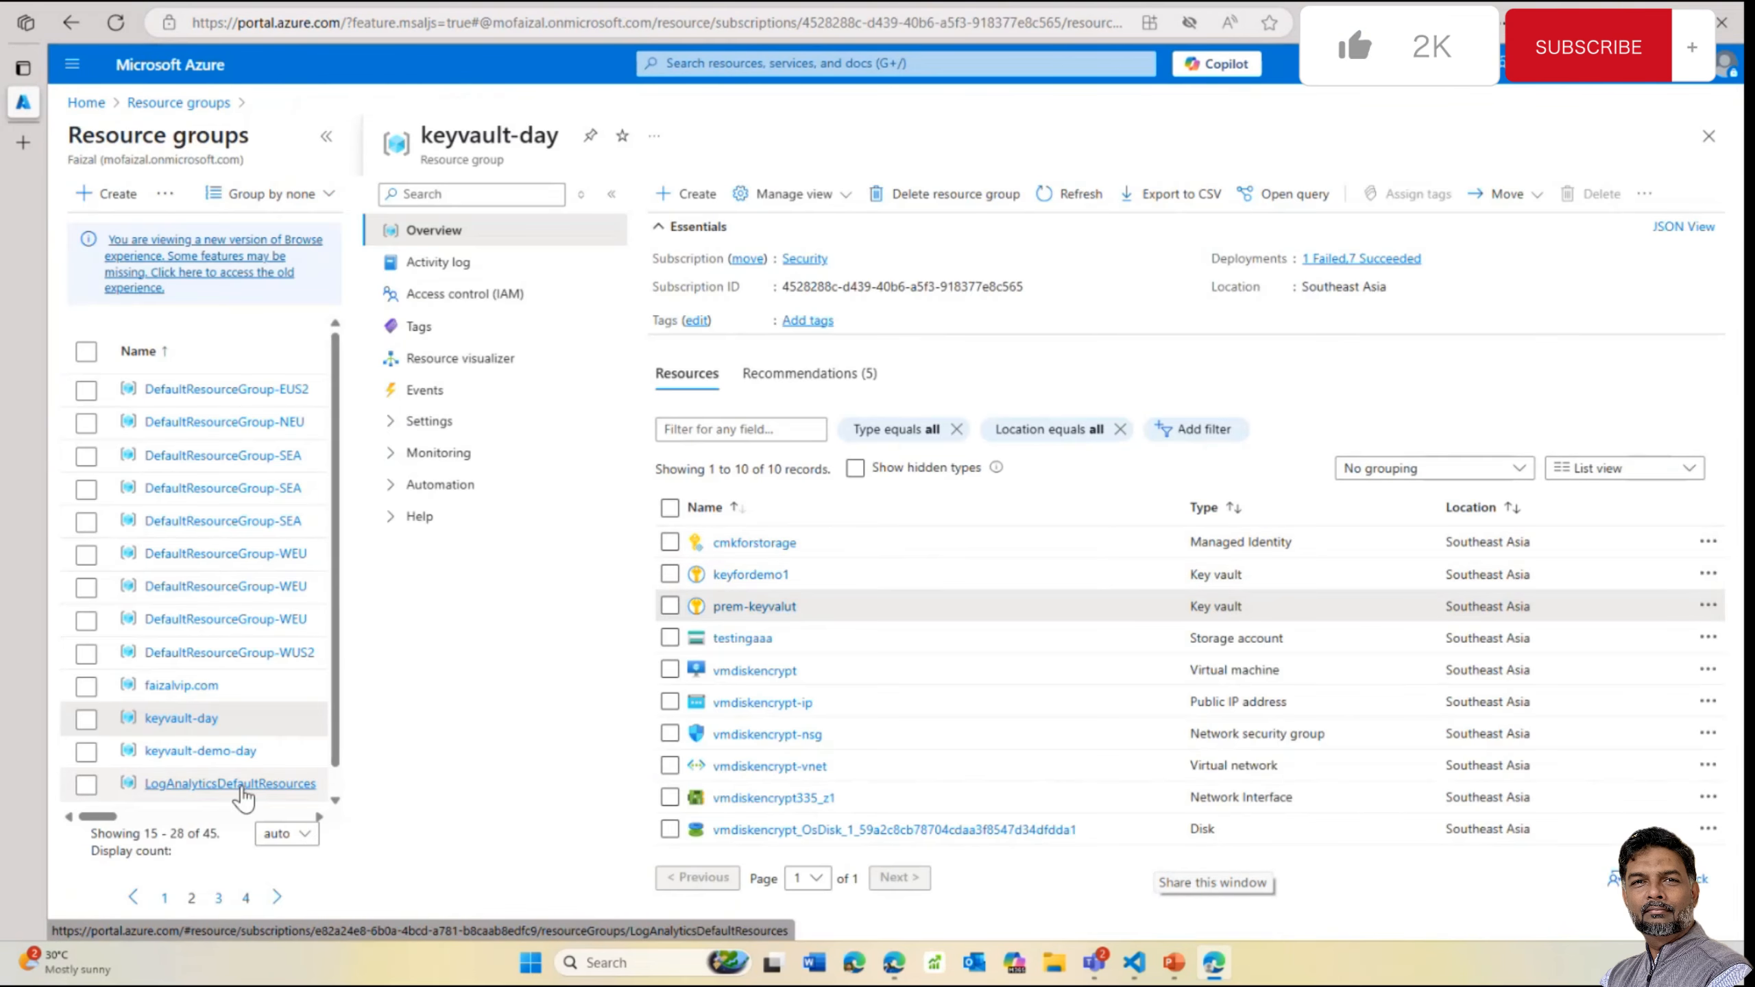
Open a new key form in valut-demo-day-01, then go back to keyvault-demo-day's overview
left_click(200, 753)
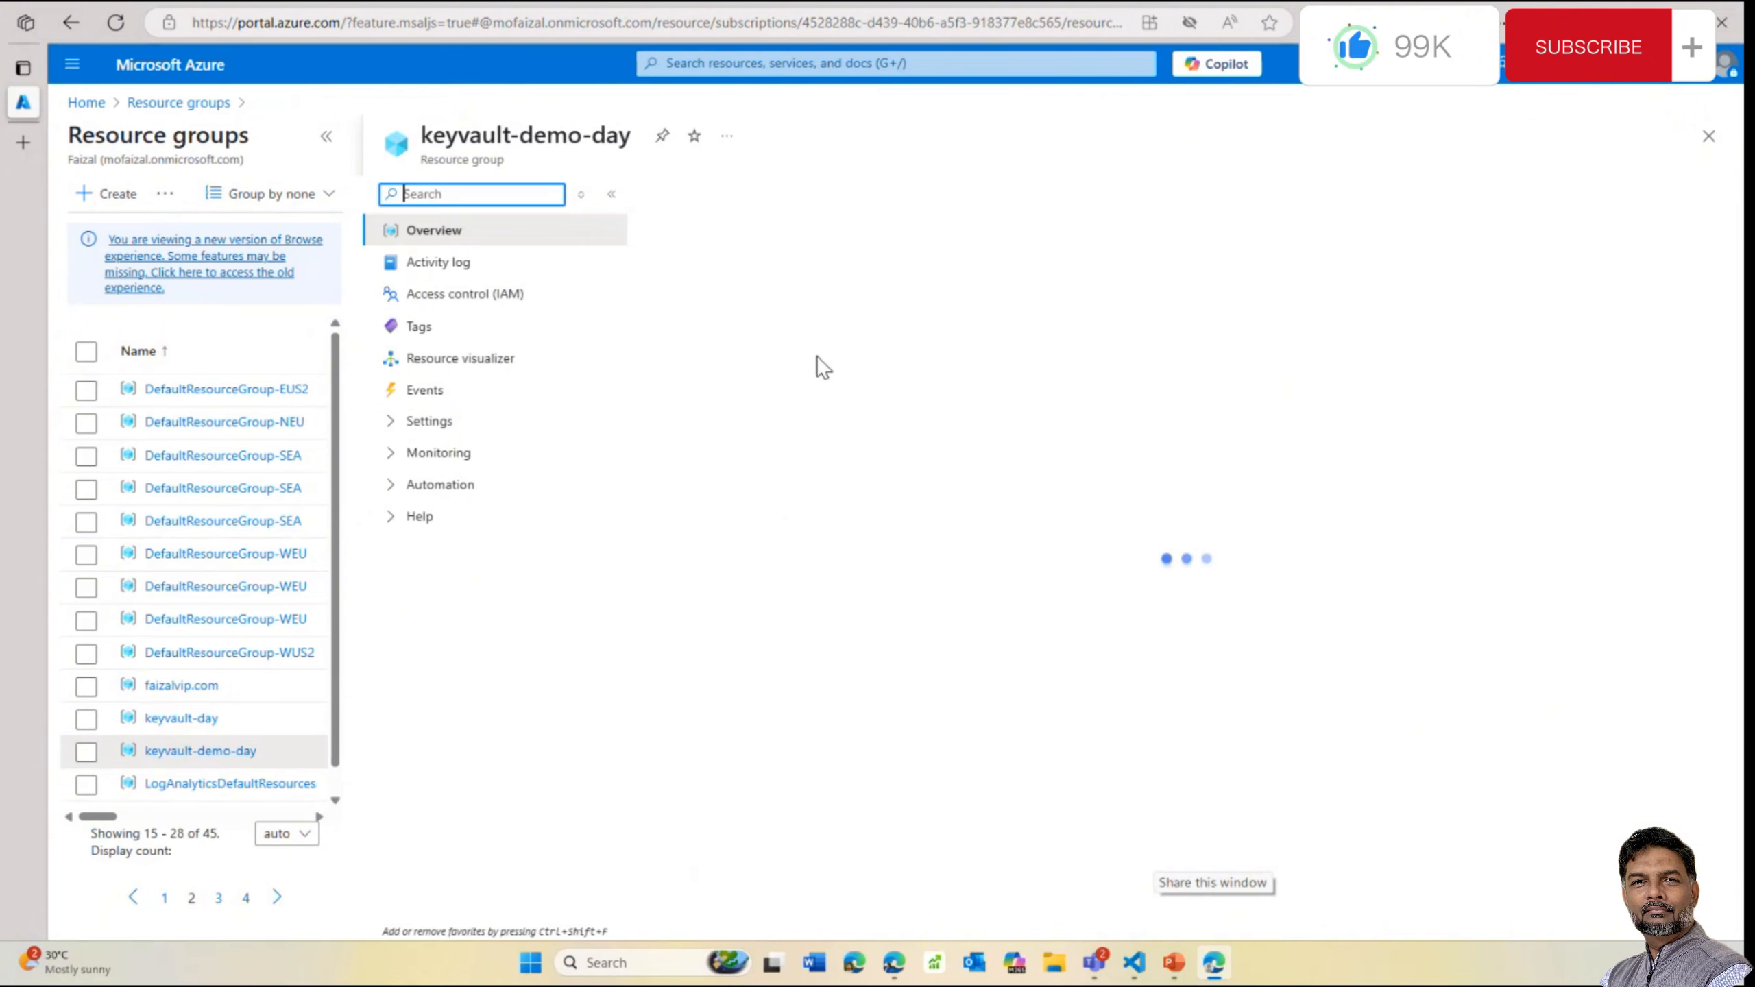
left_click(732, 547)
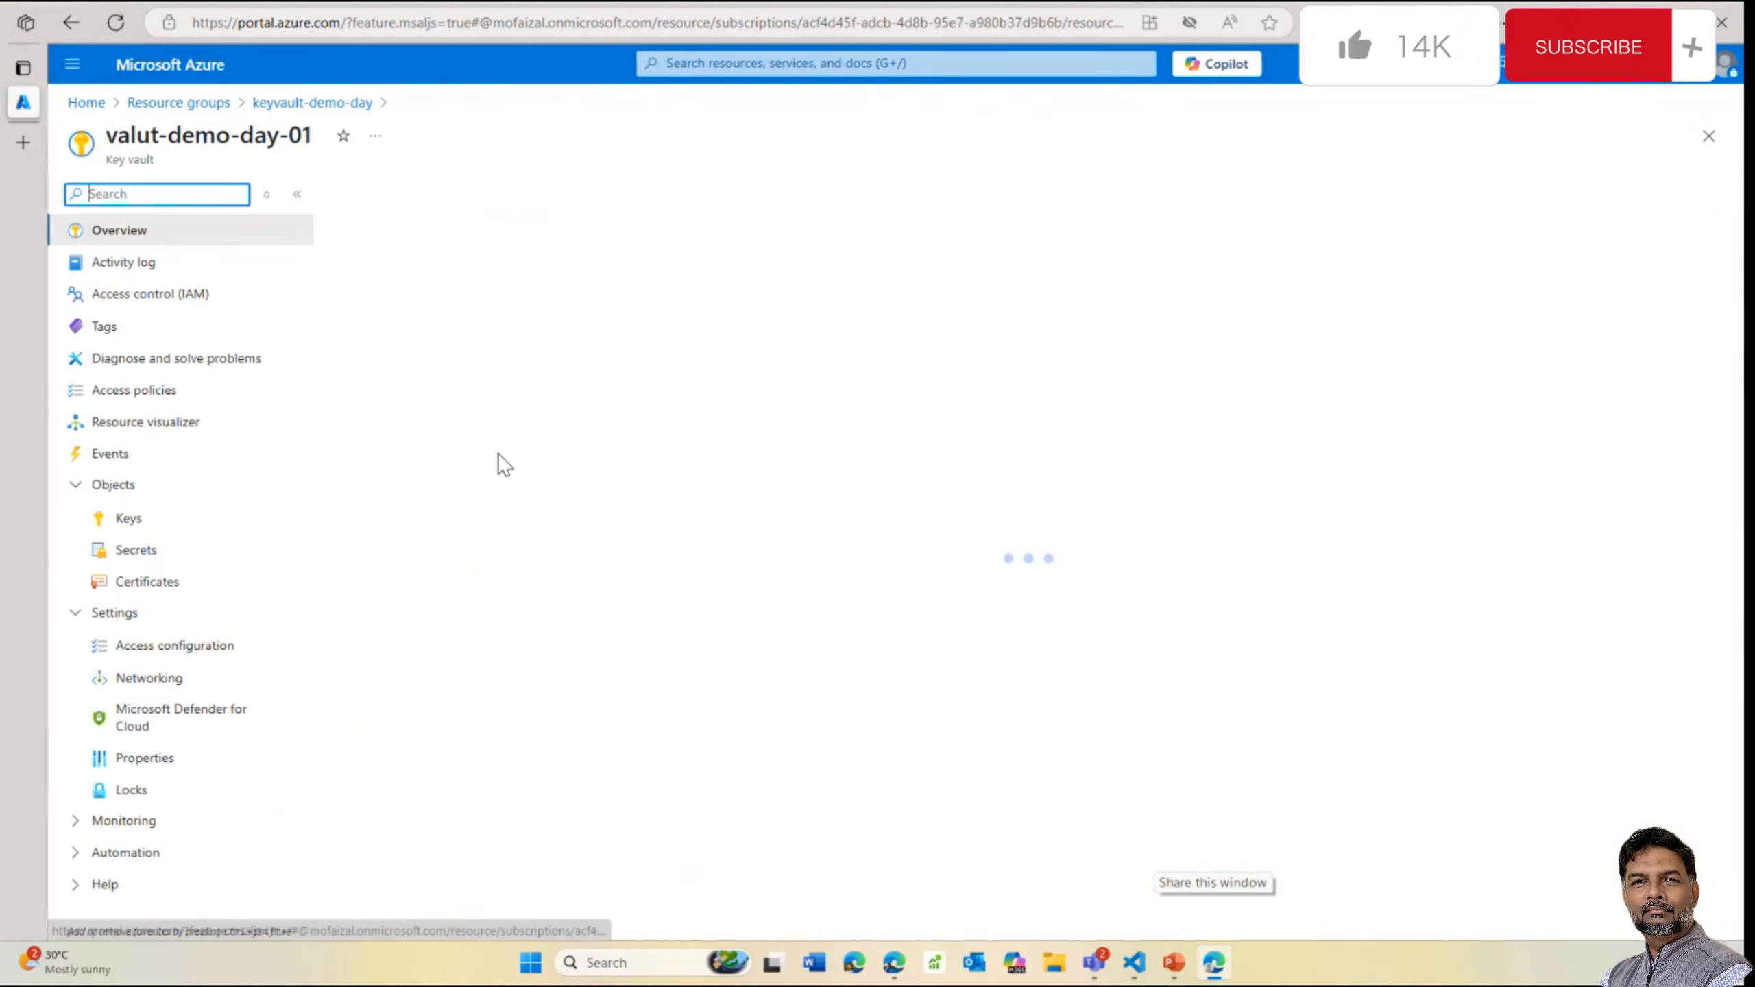
left_click(128, 518)
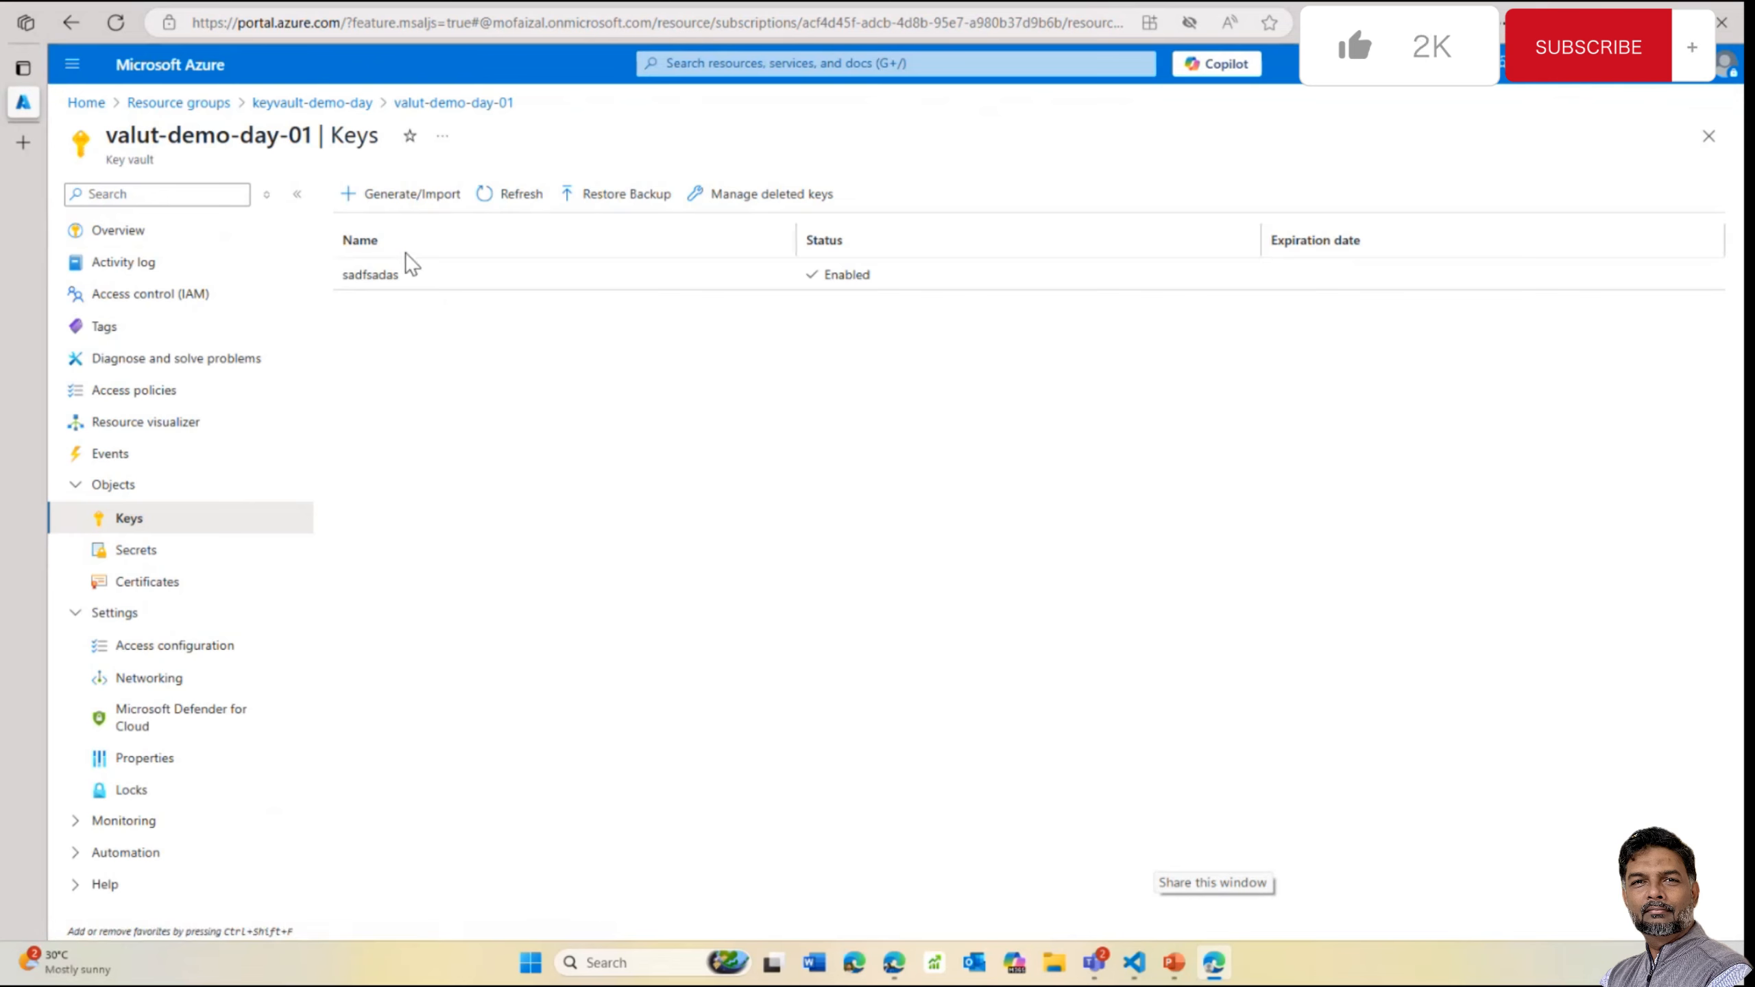
left_click(409, 196)
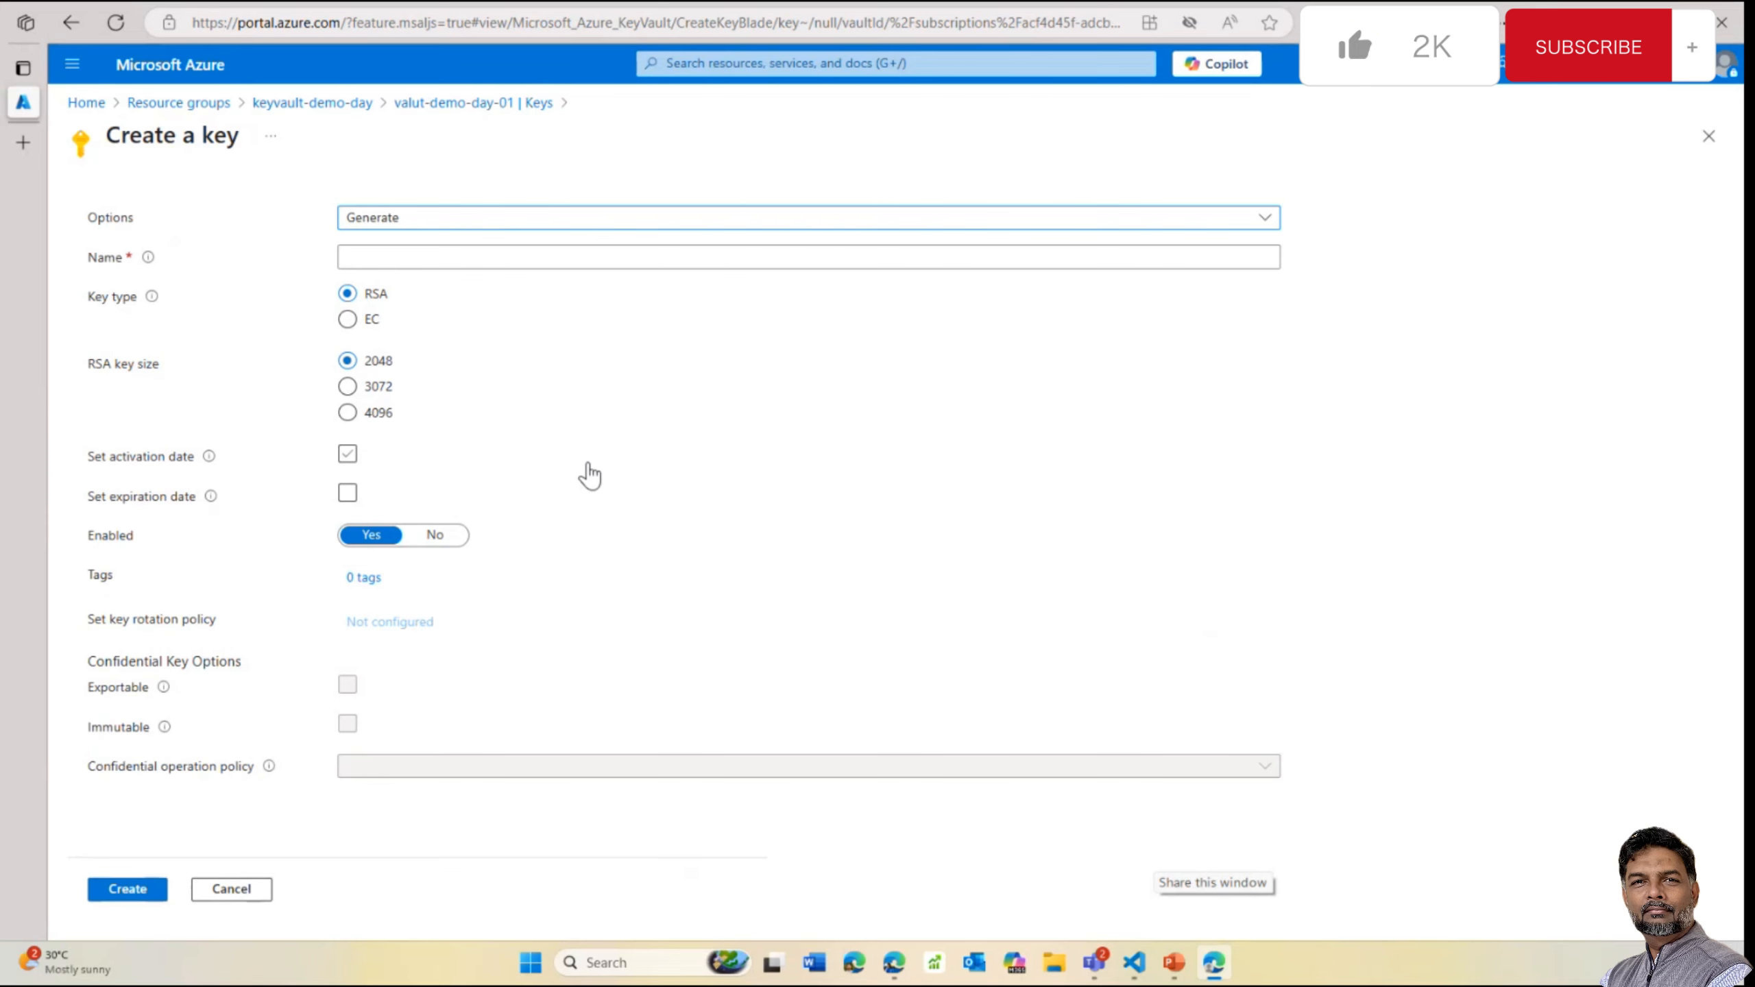
left_click(331, 102)
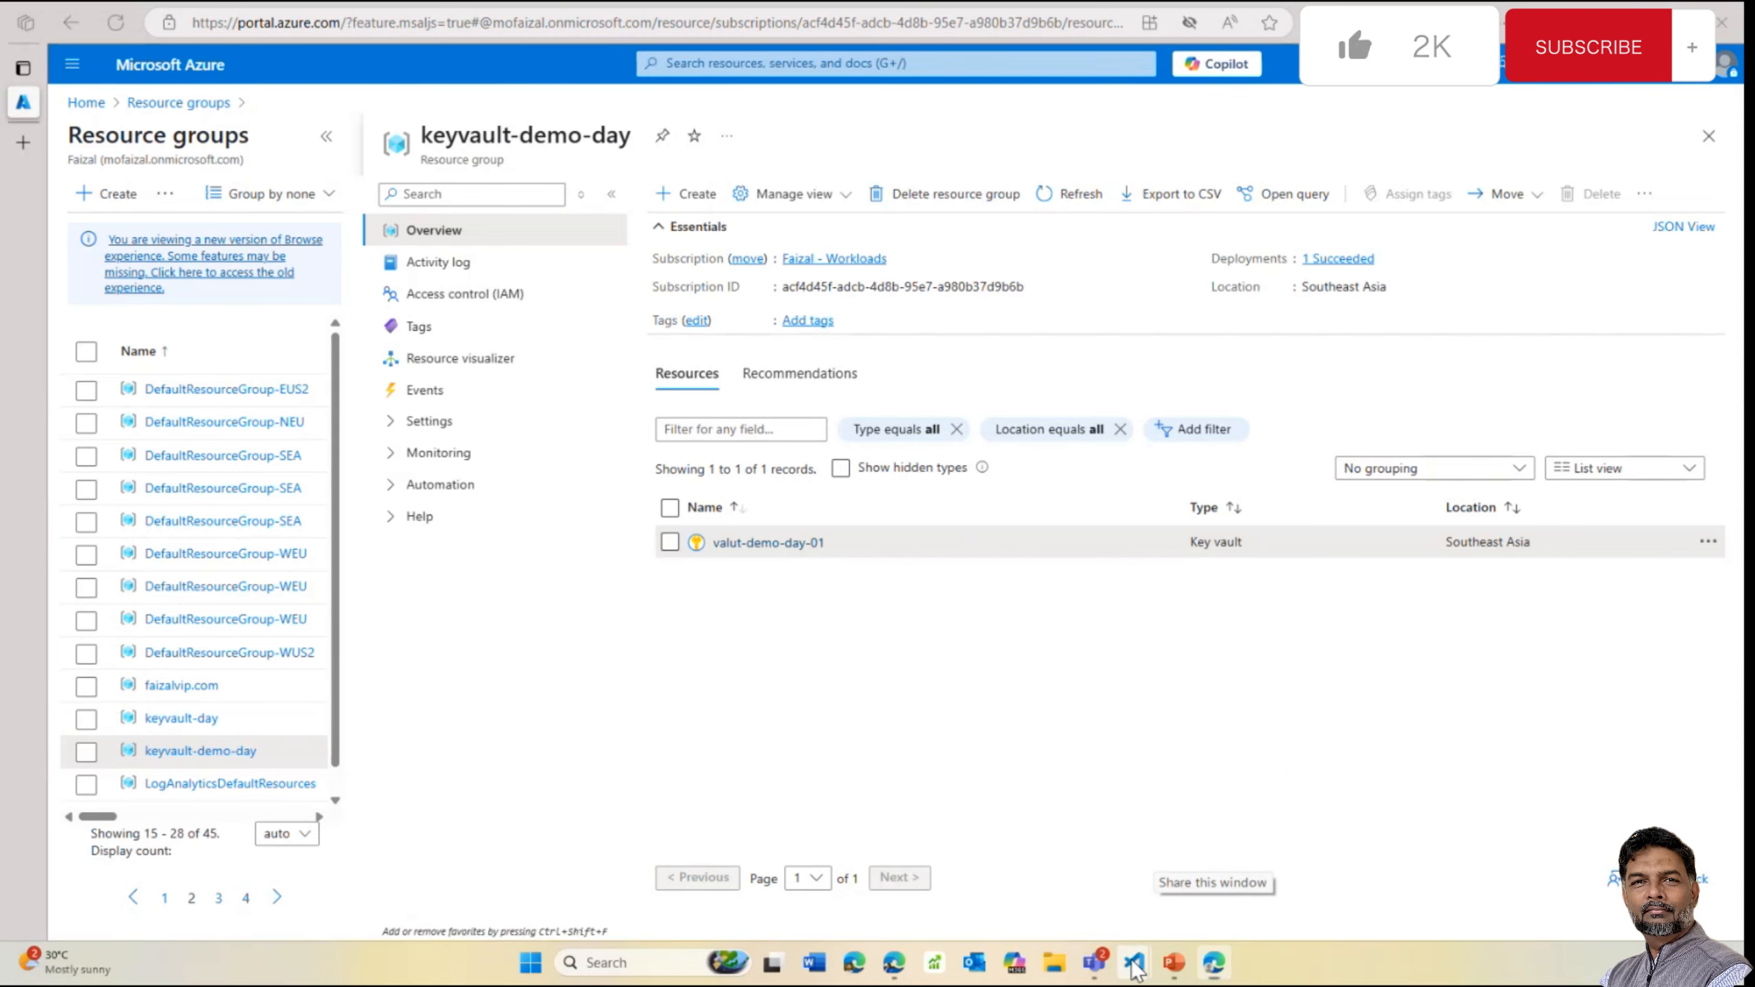
Collapse 03-aks and add a new ai-app folder to the app_config_demo project
mouse_move(1137, 955)
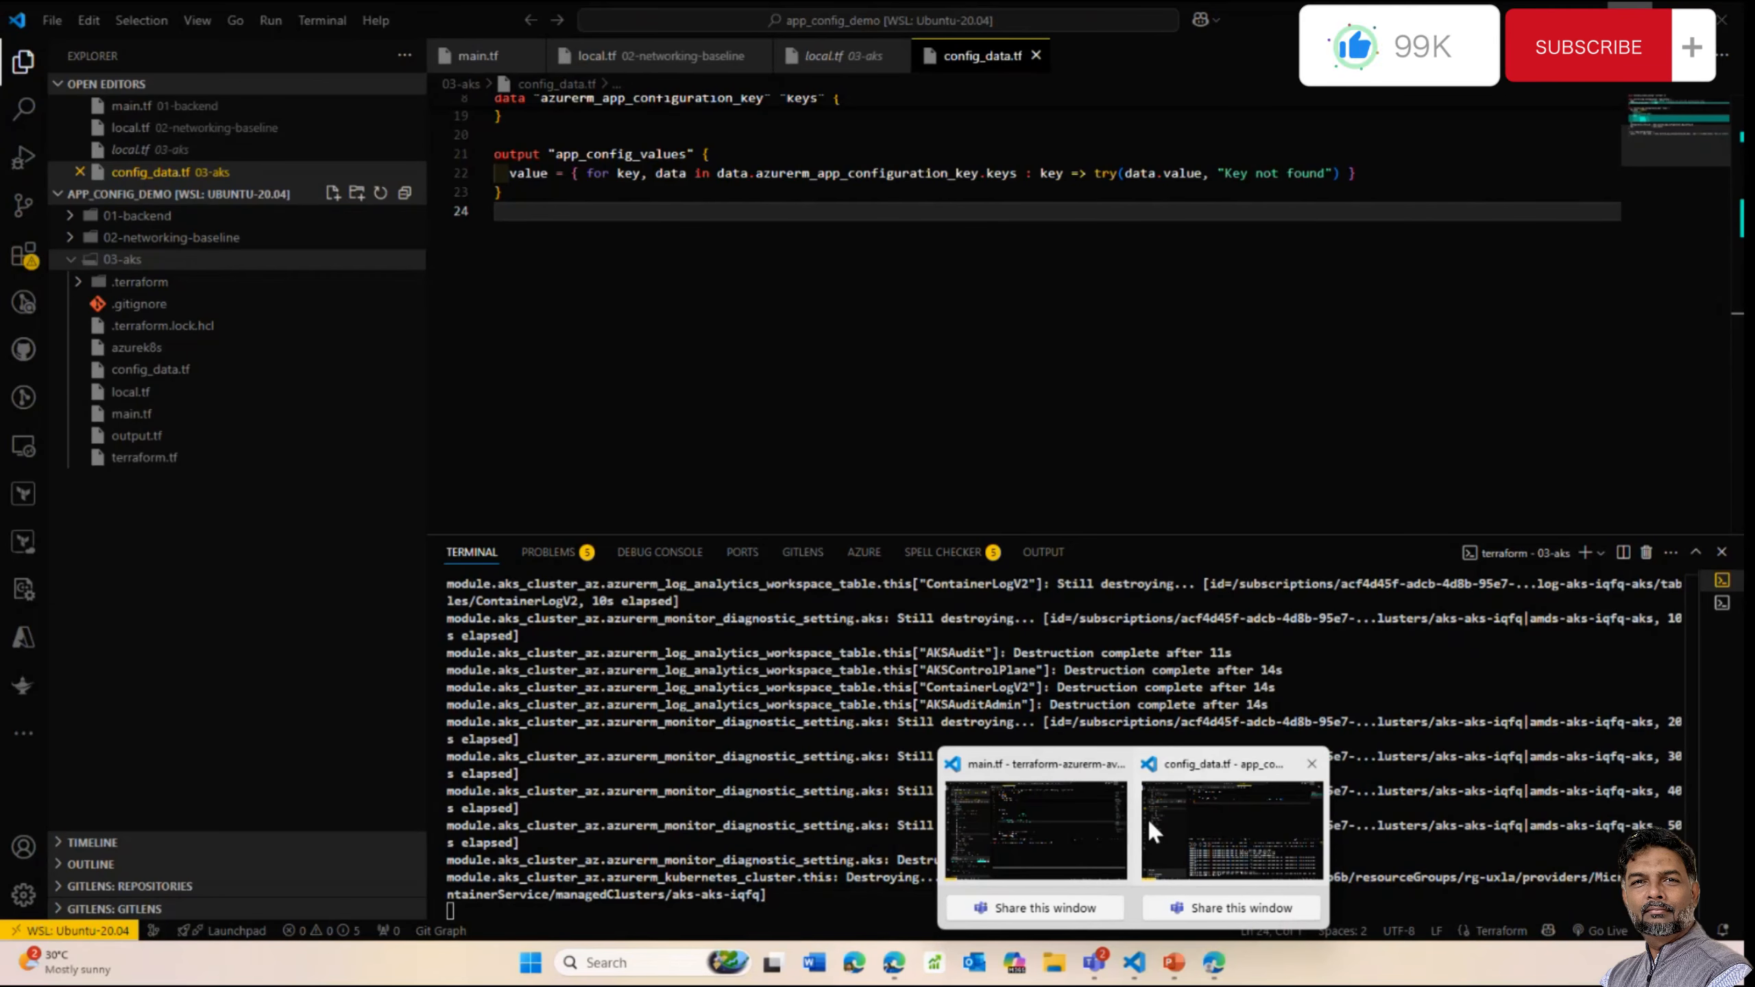
mouse_move(1034, 804)
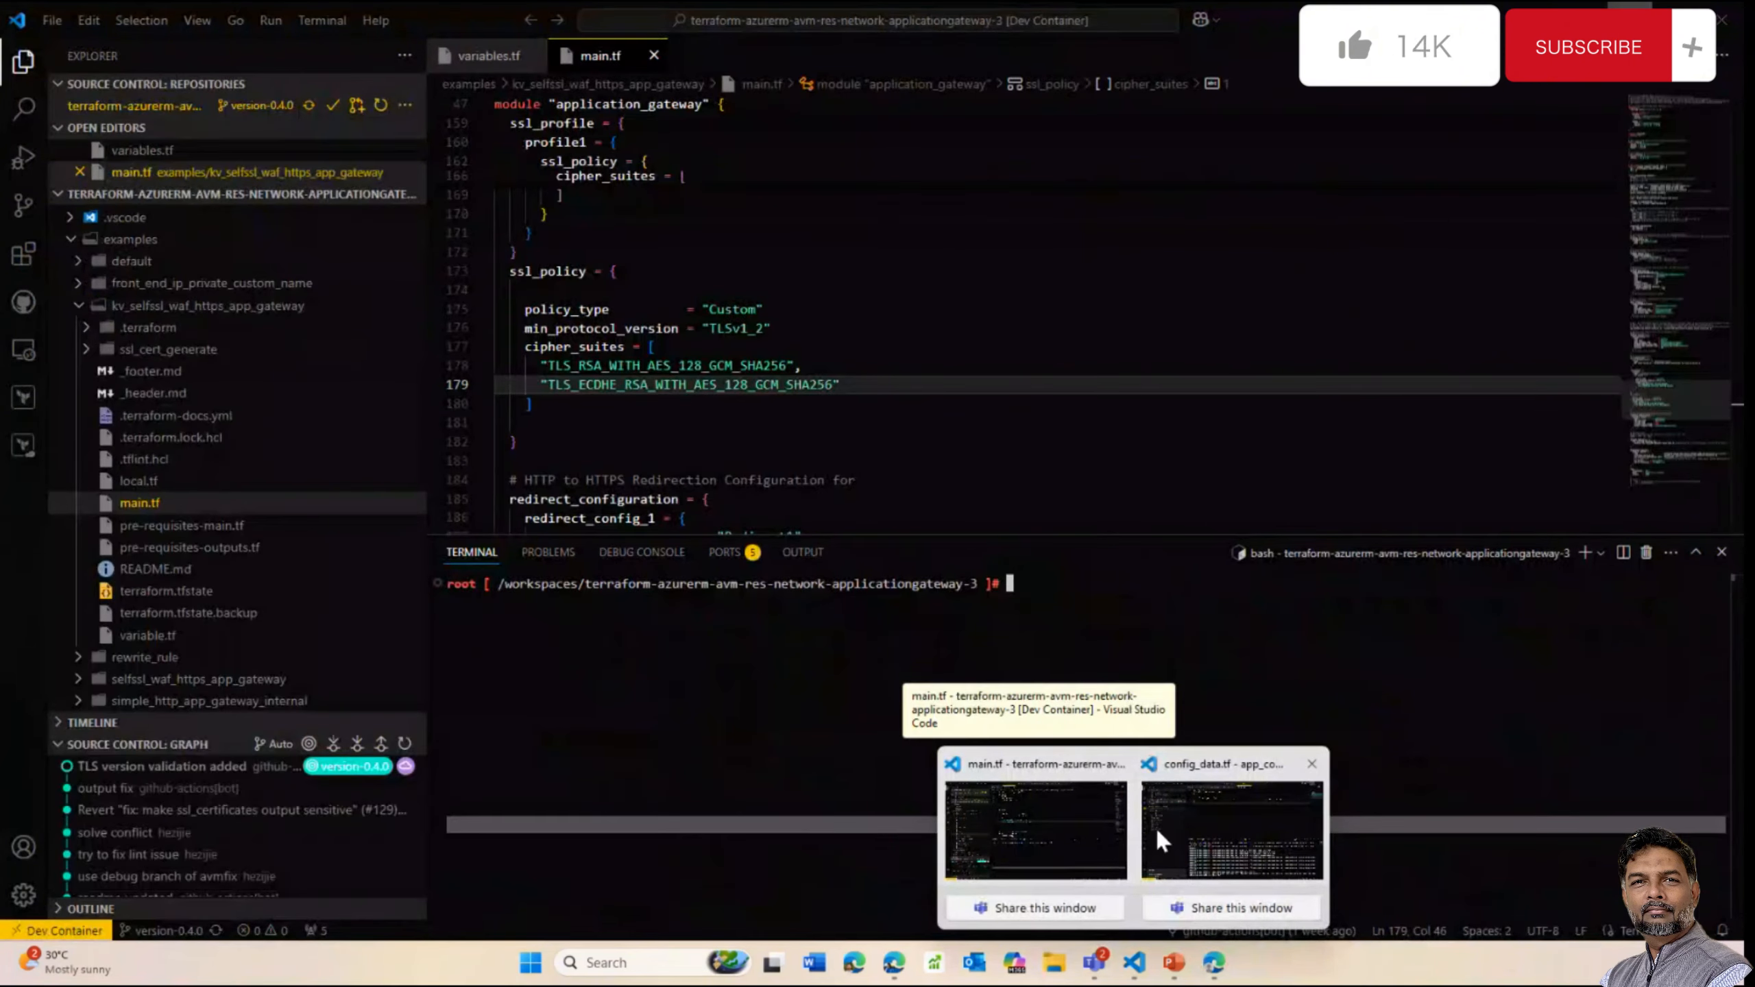
left_click(1184, 829)
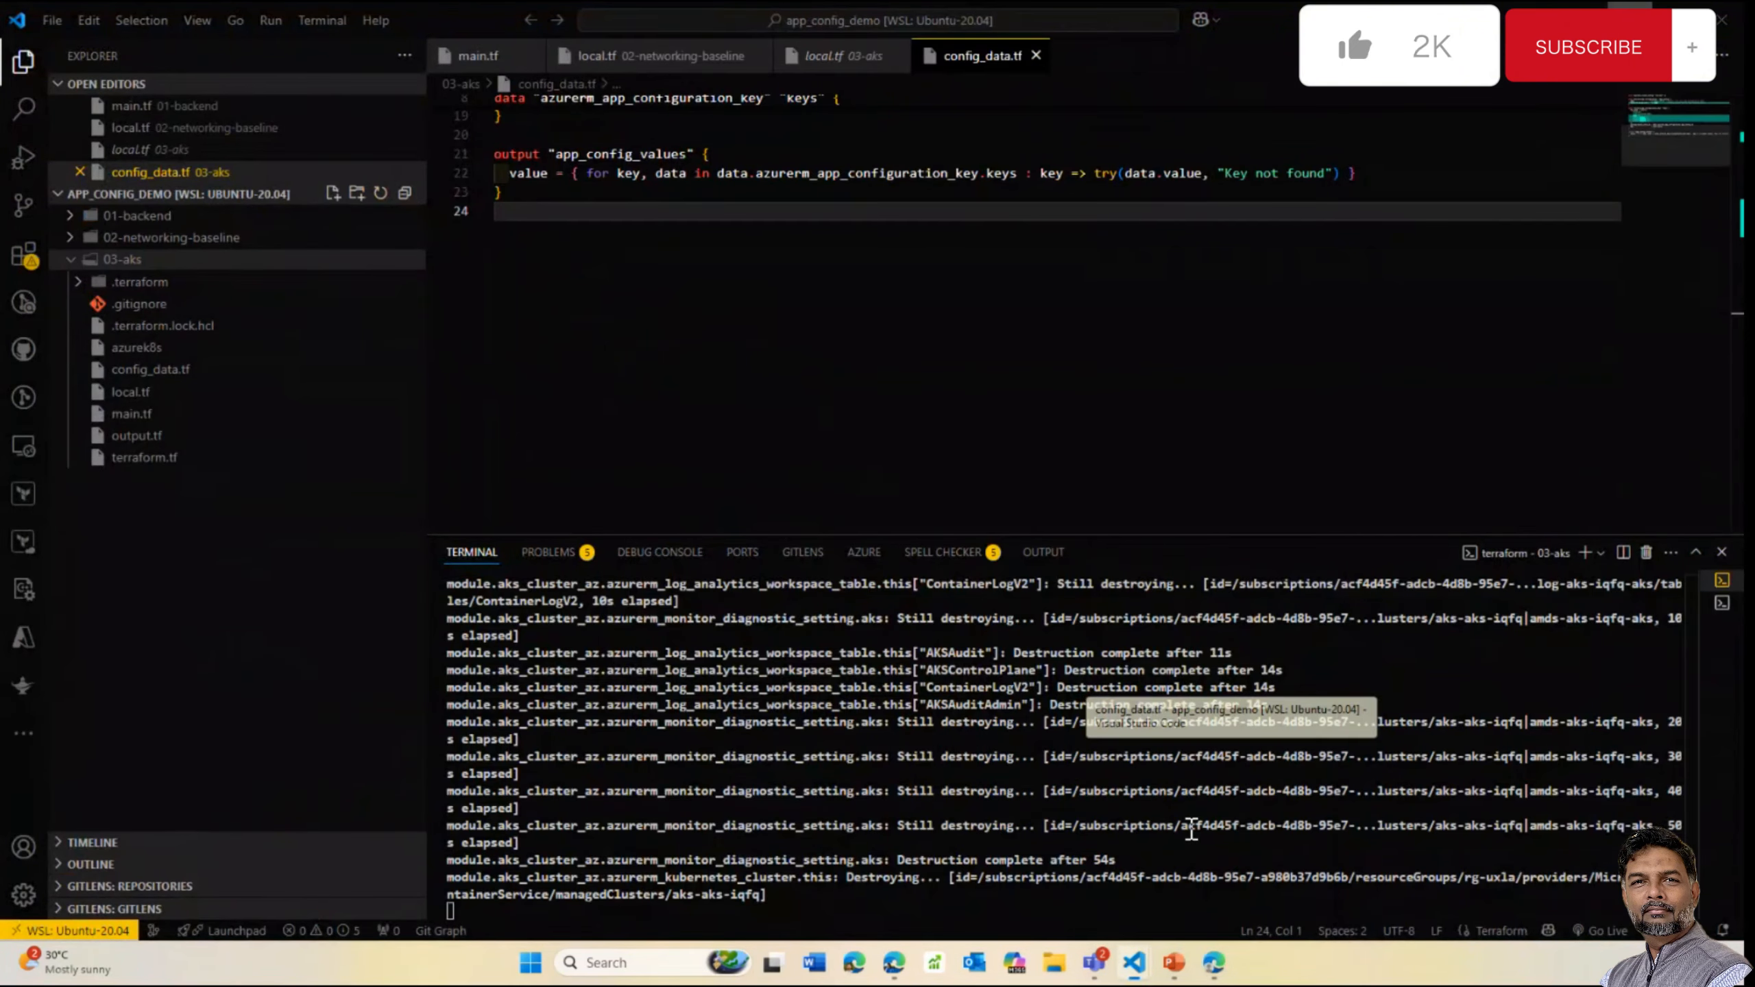
left_click(1723, 603)
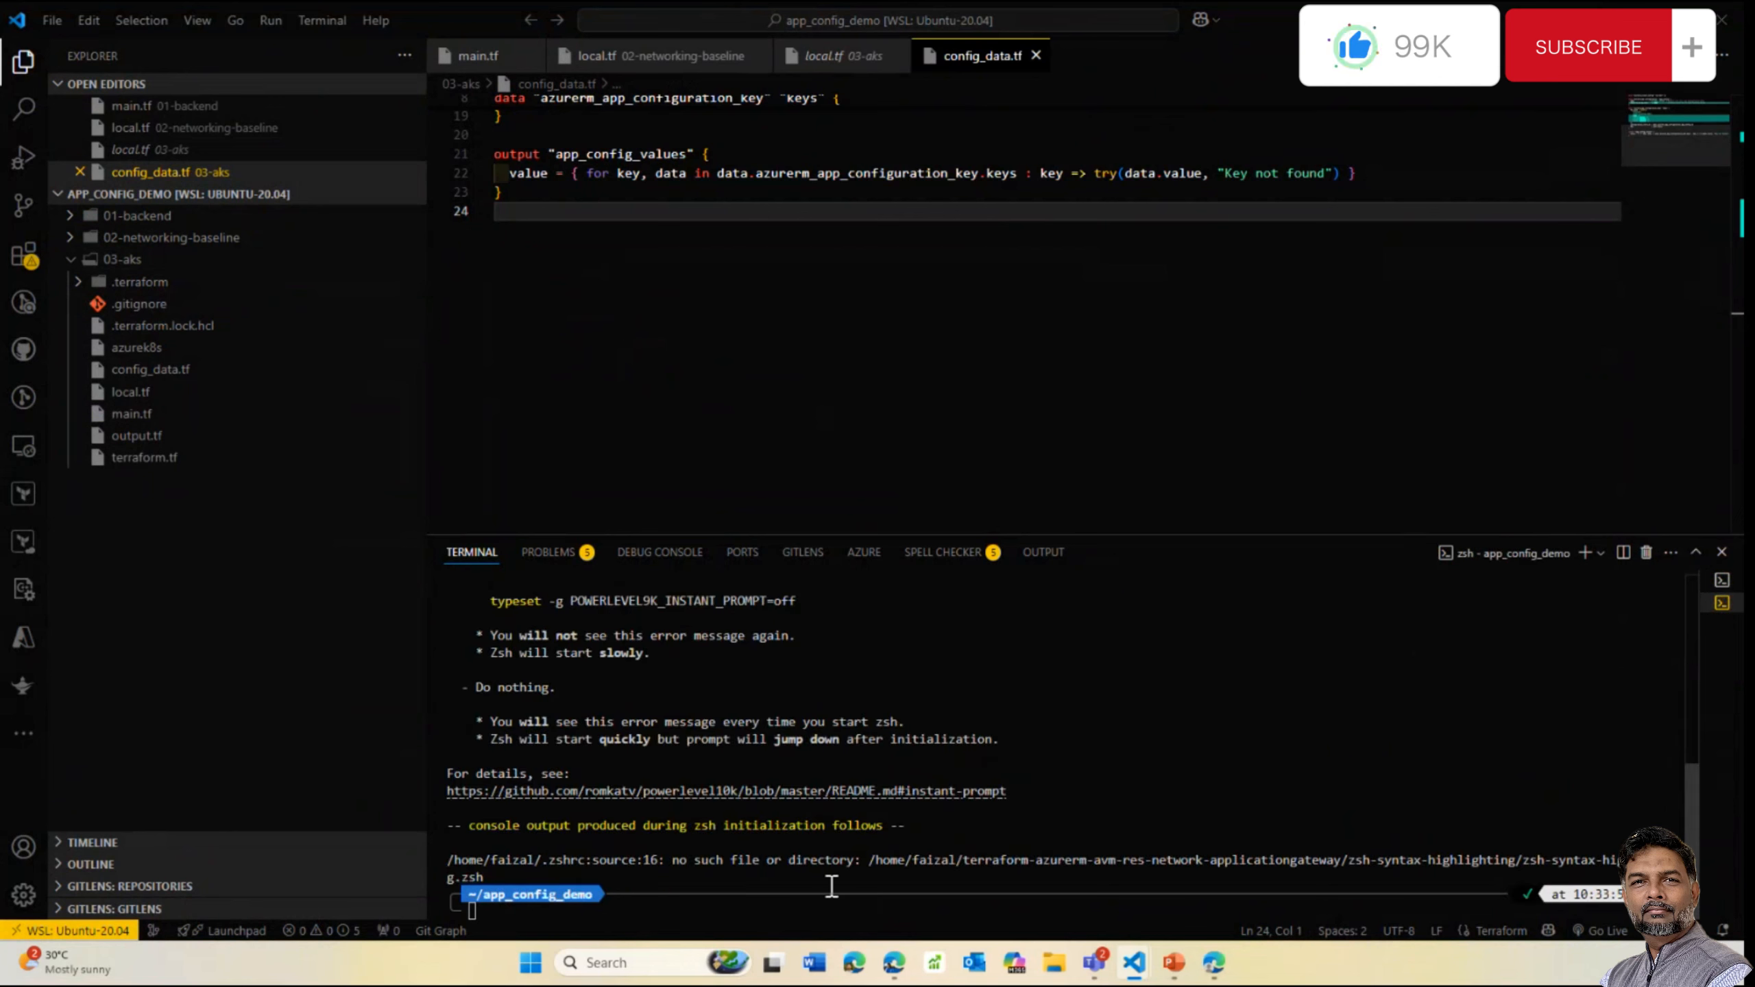
left_click(70, 259)
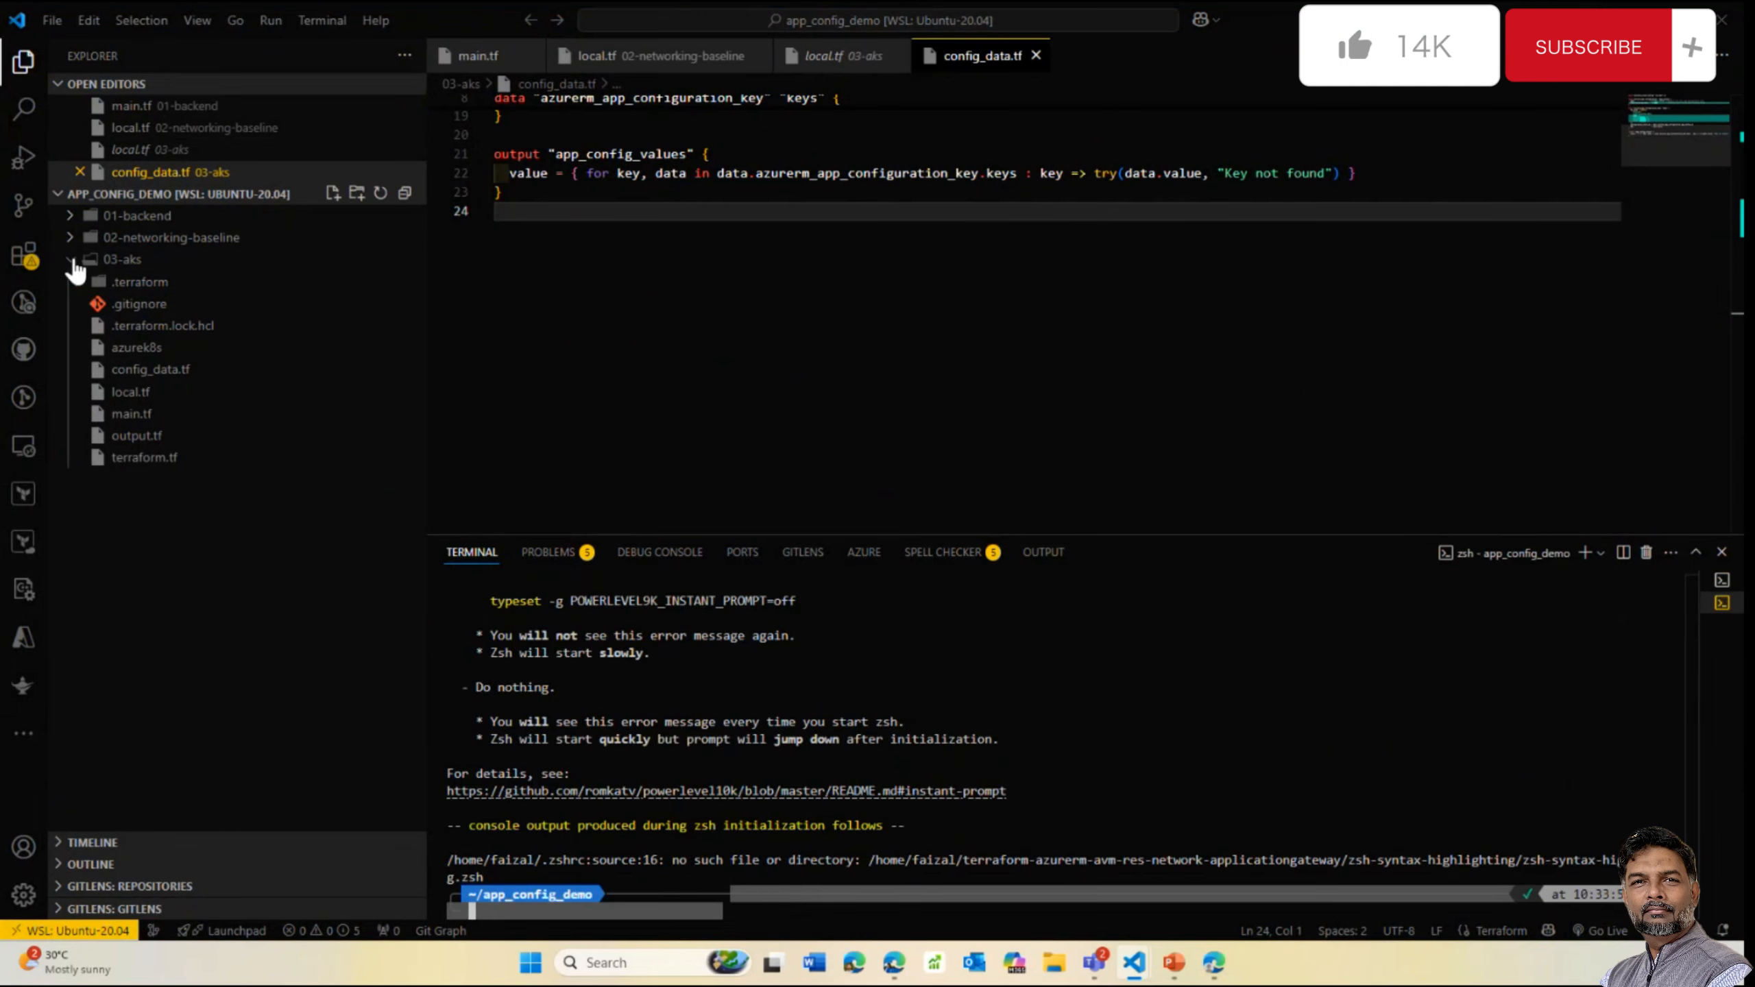
left_click(362, 199)
type("cd")
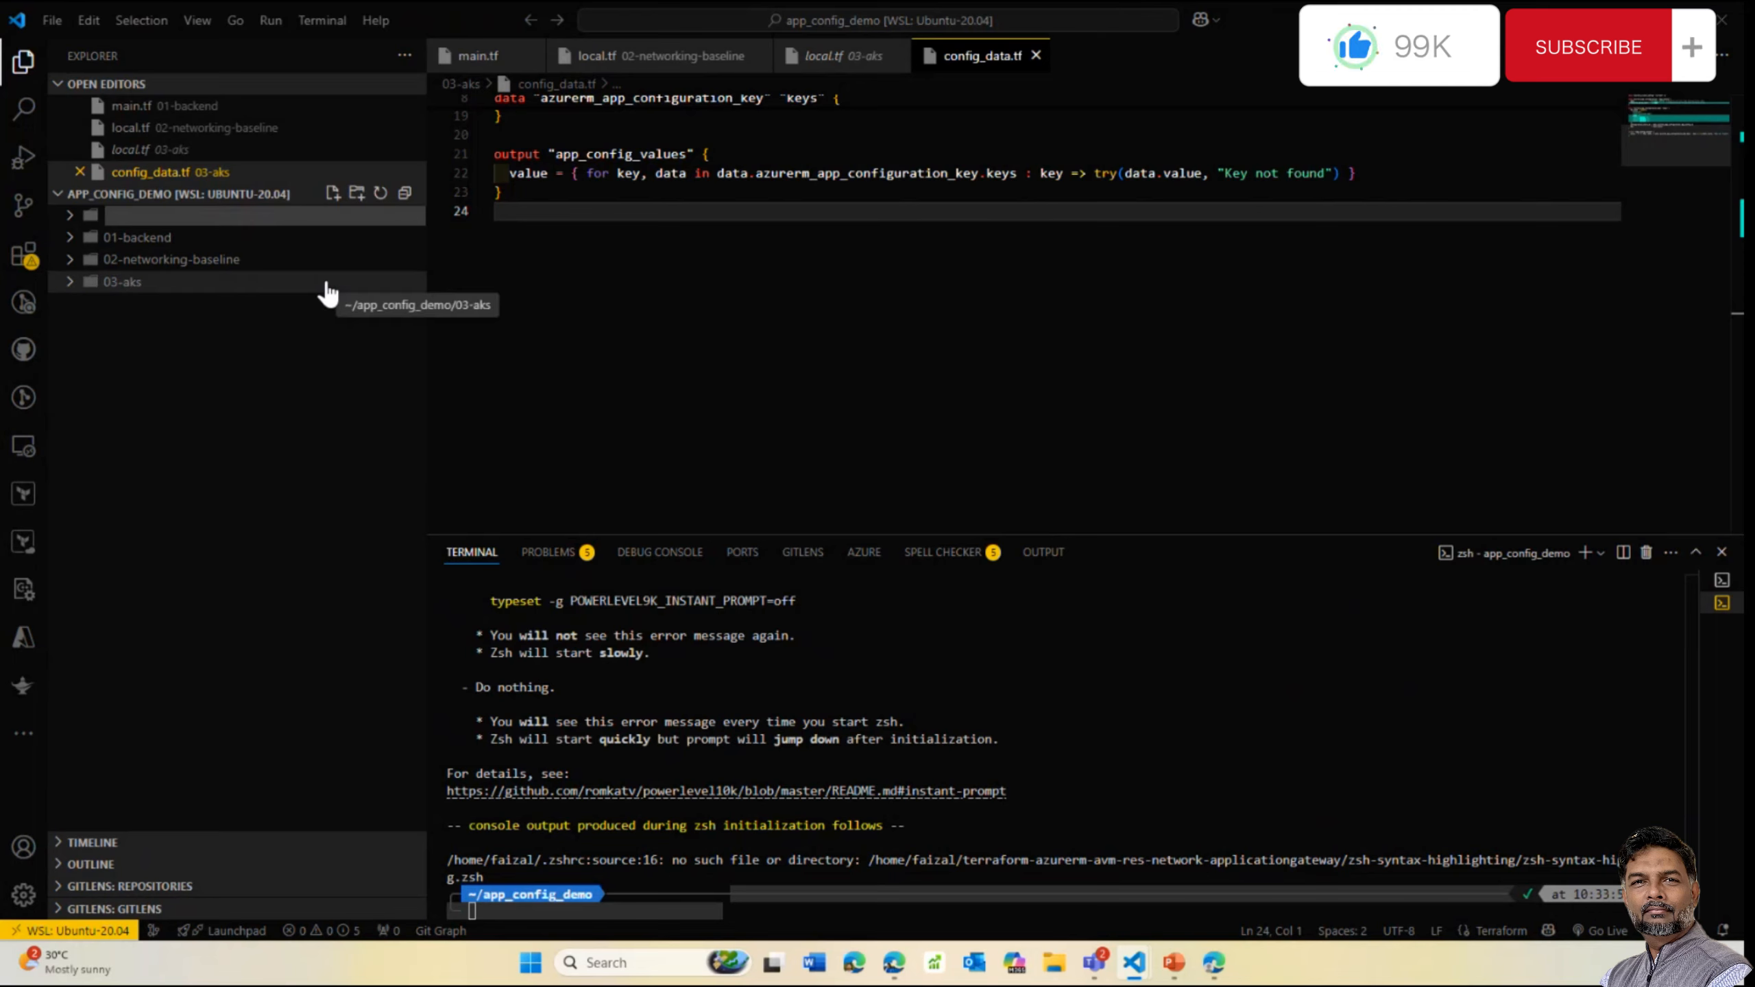
key("BackSpace")
key("BackSpace")
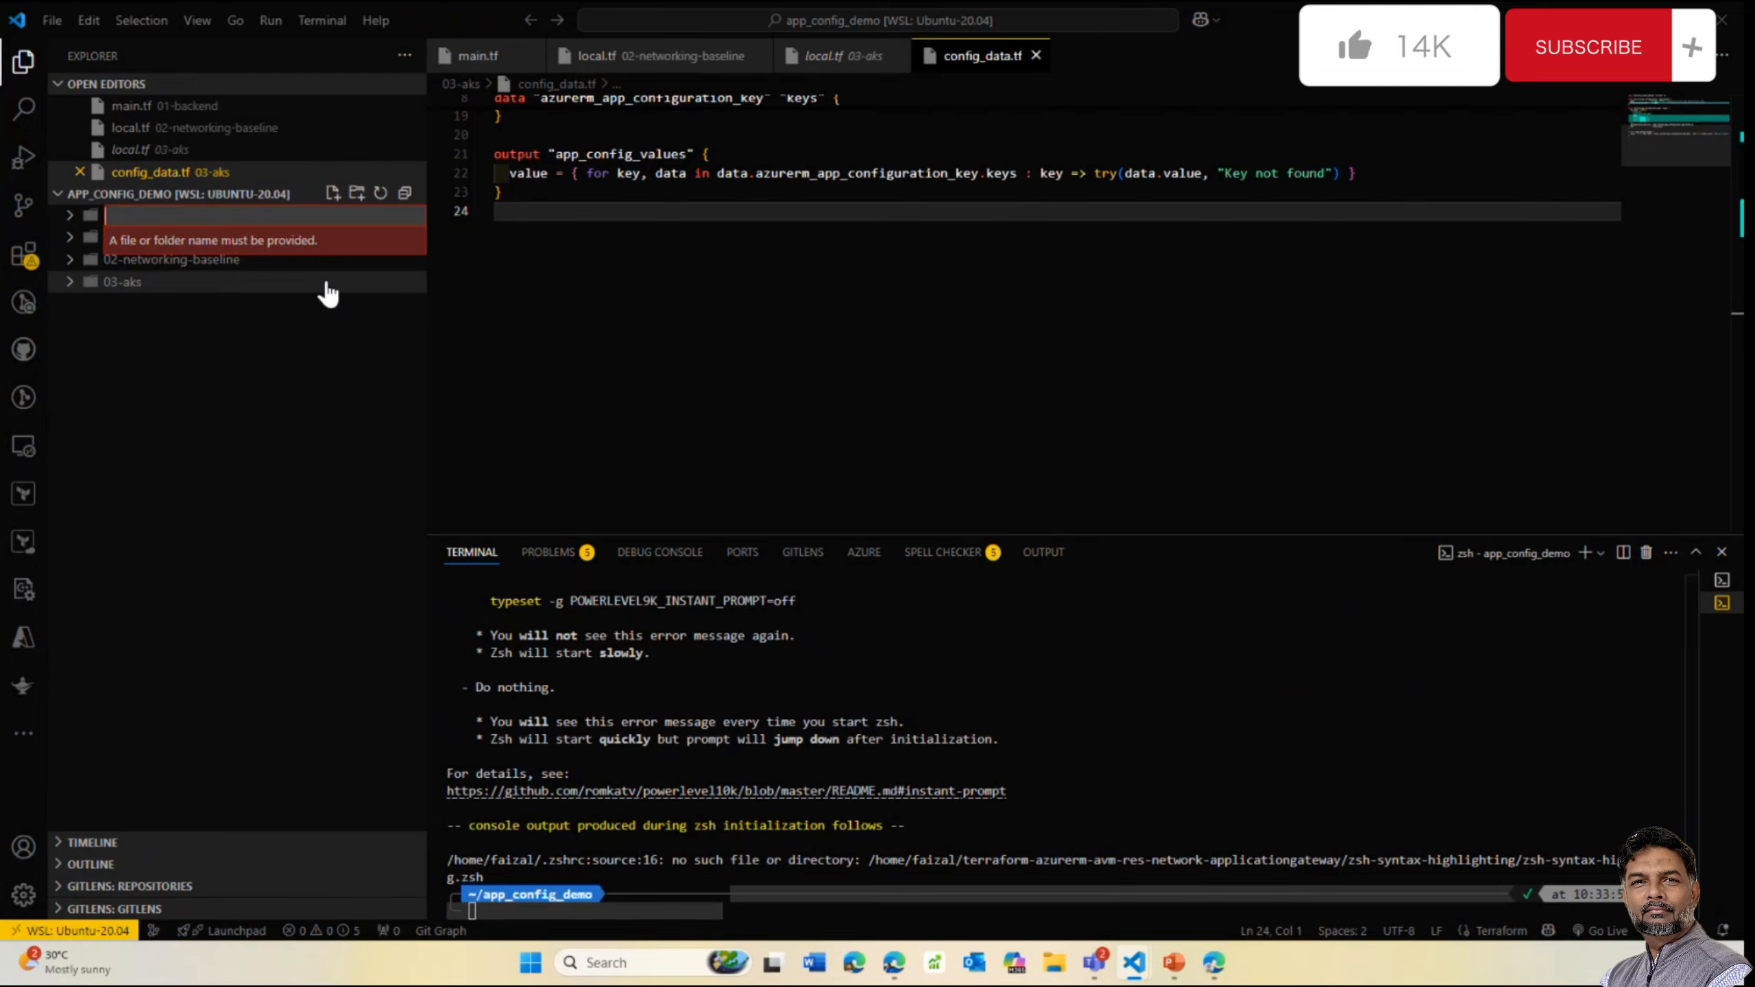
type("ai-app")
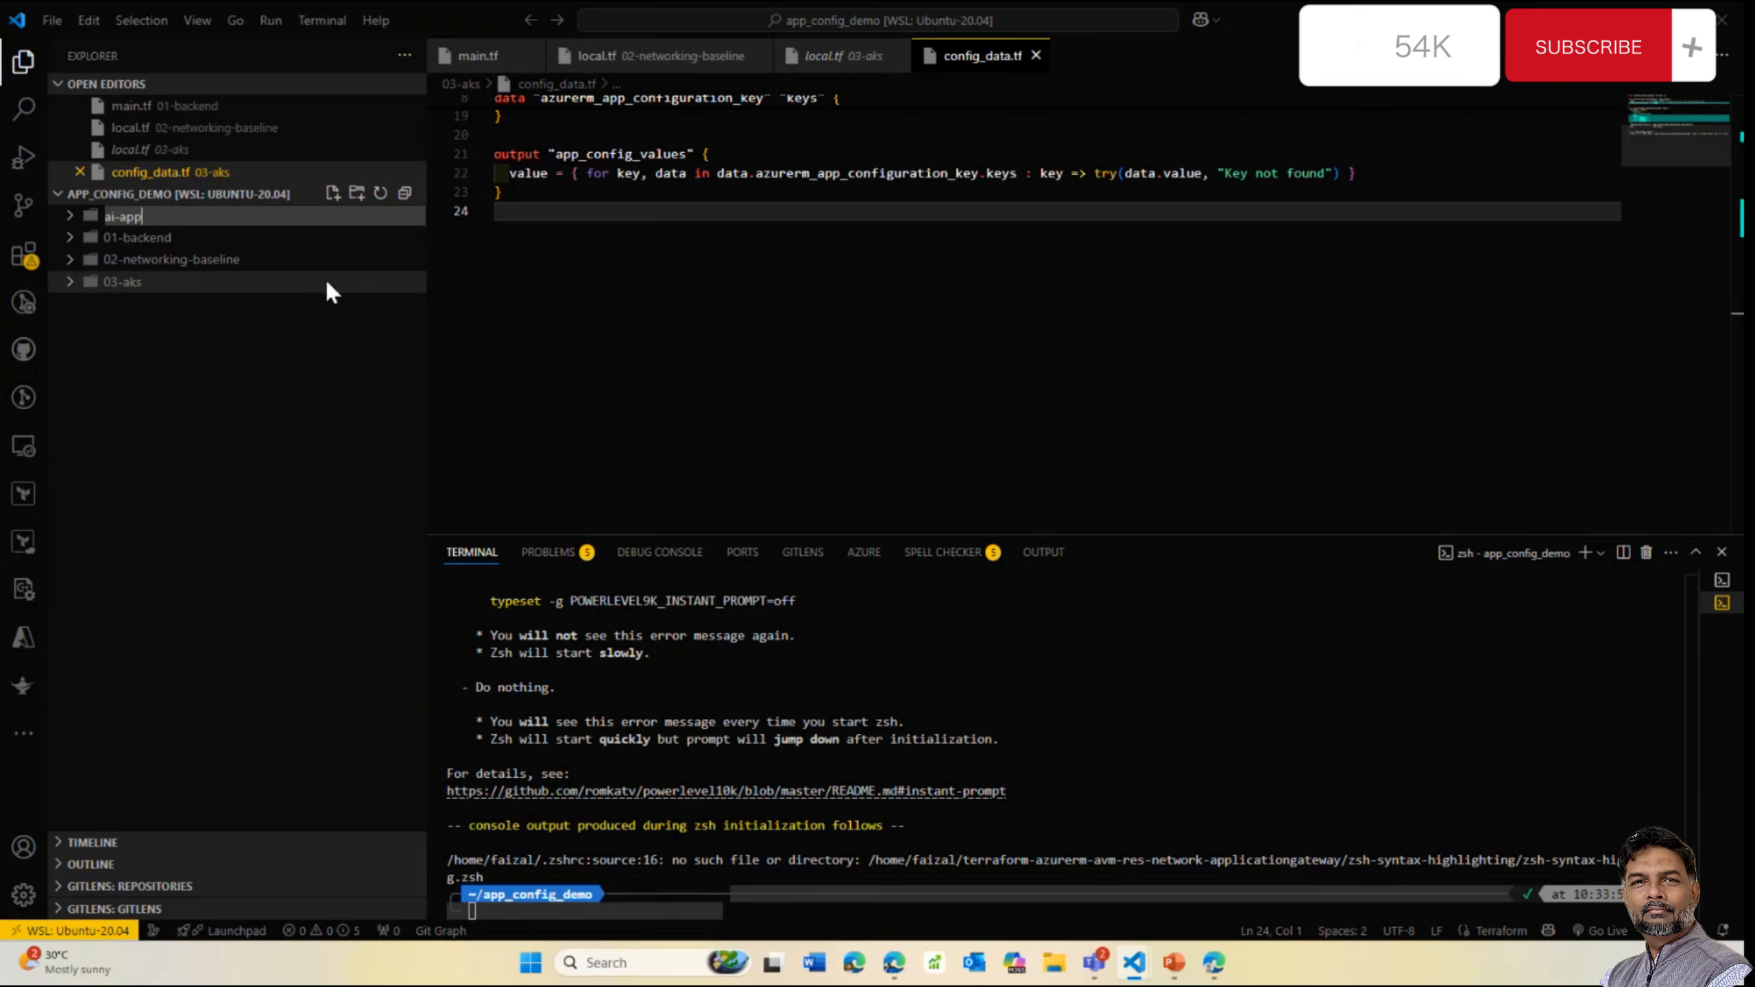
key("Return")
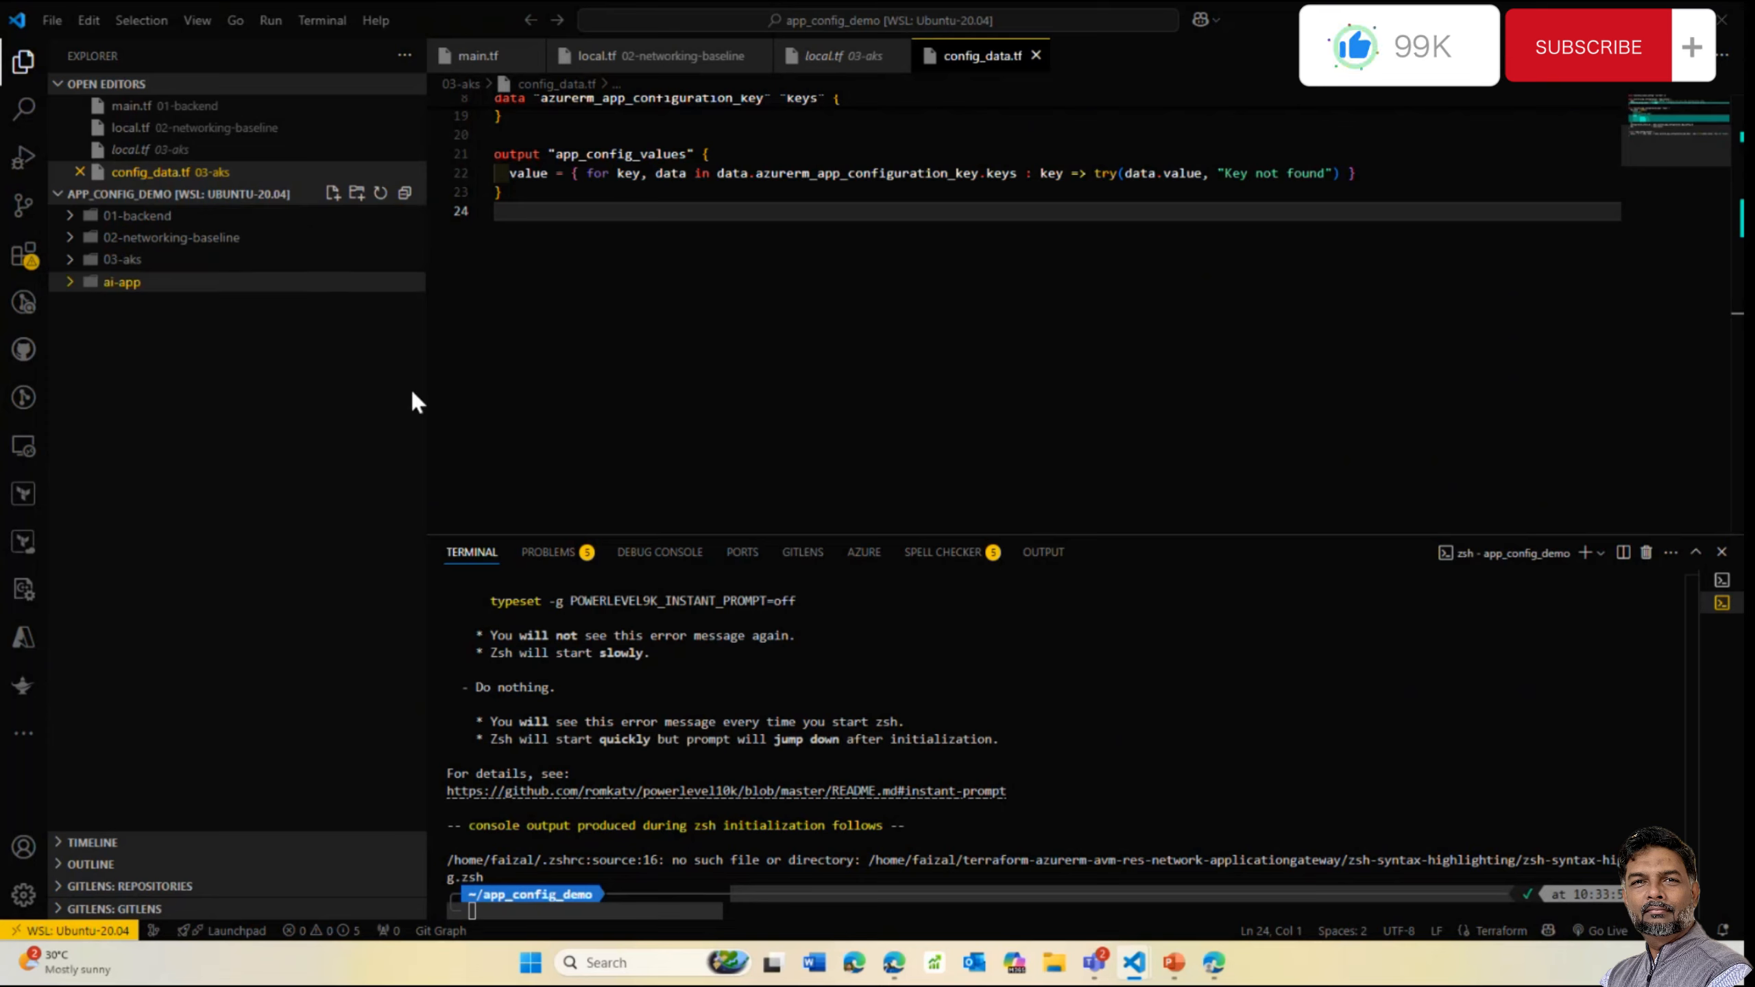
Change the terminal into ai-app, clear it, and make the terminal panel taller
left_click(545, 916)
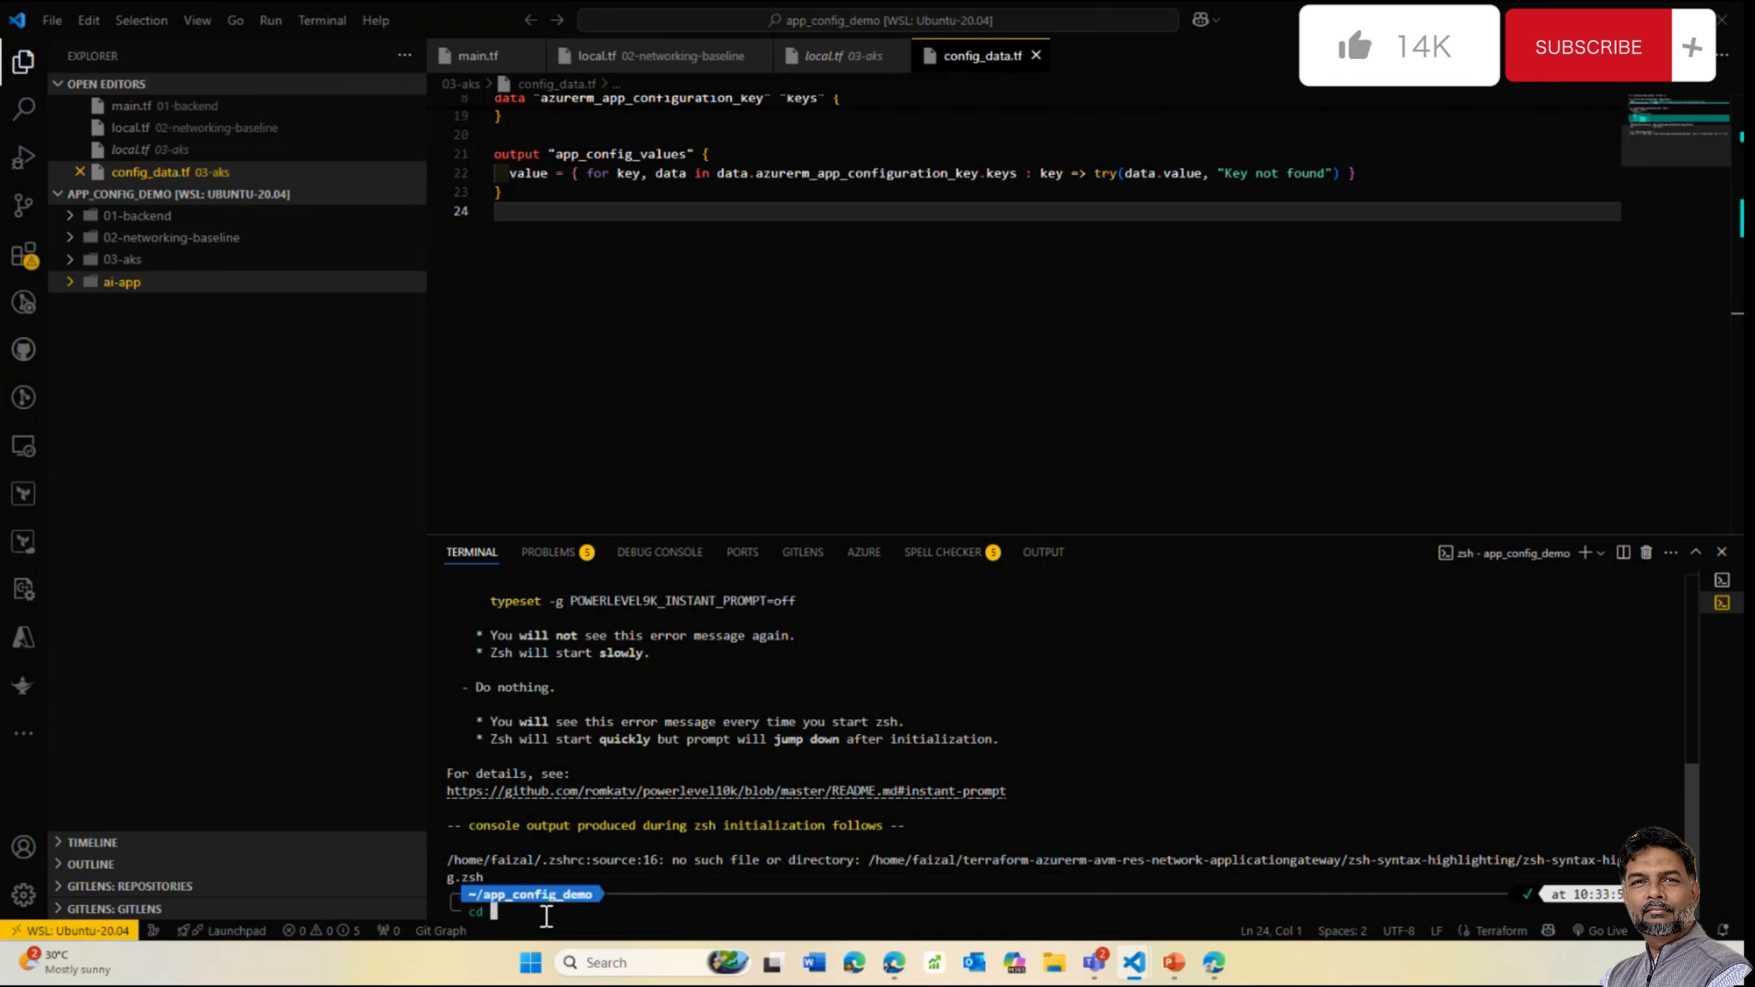
type("cd ai-app")
key("Return")
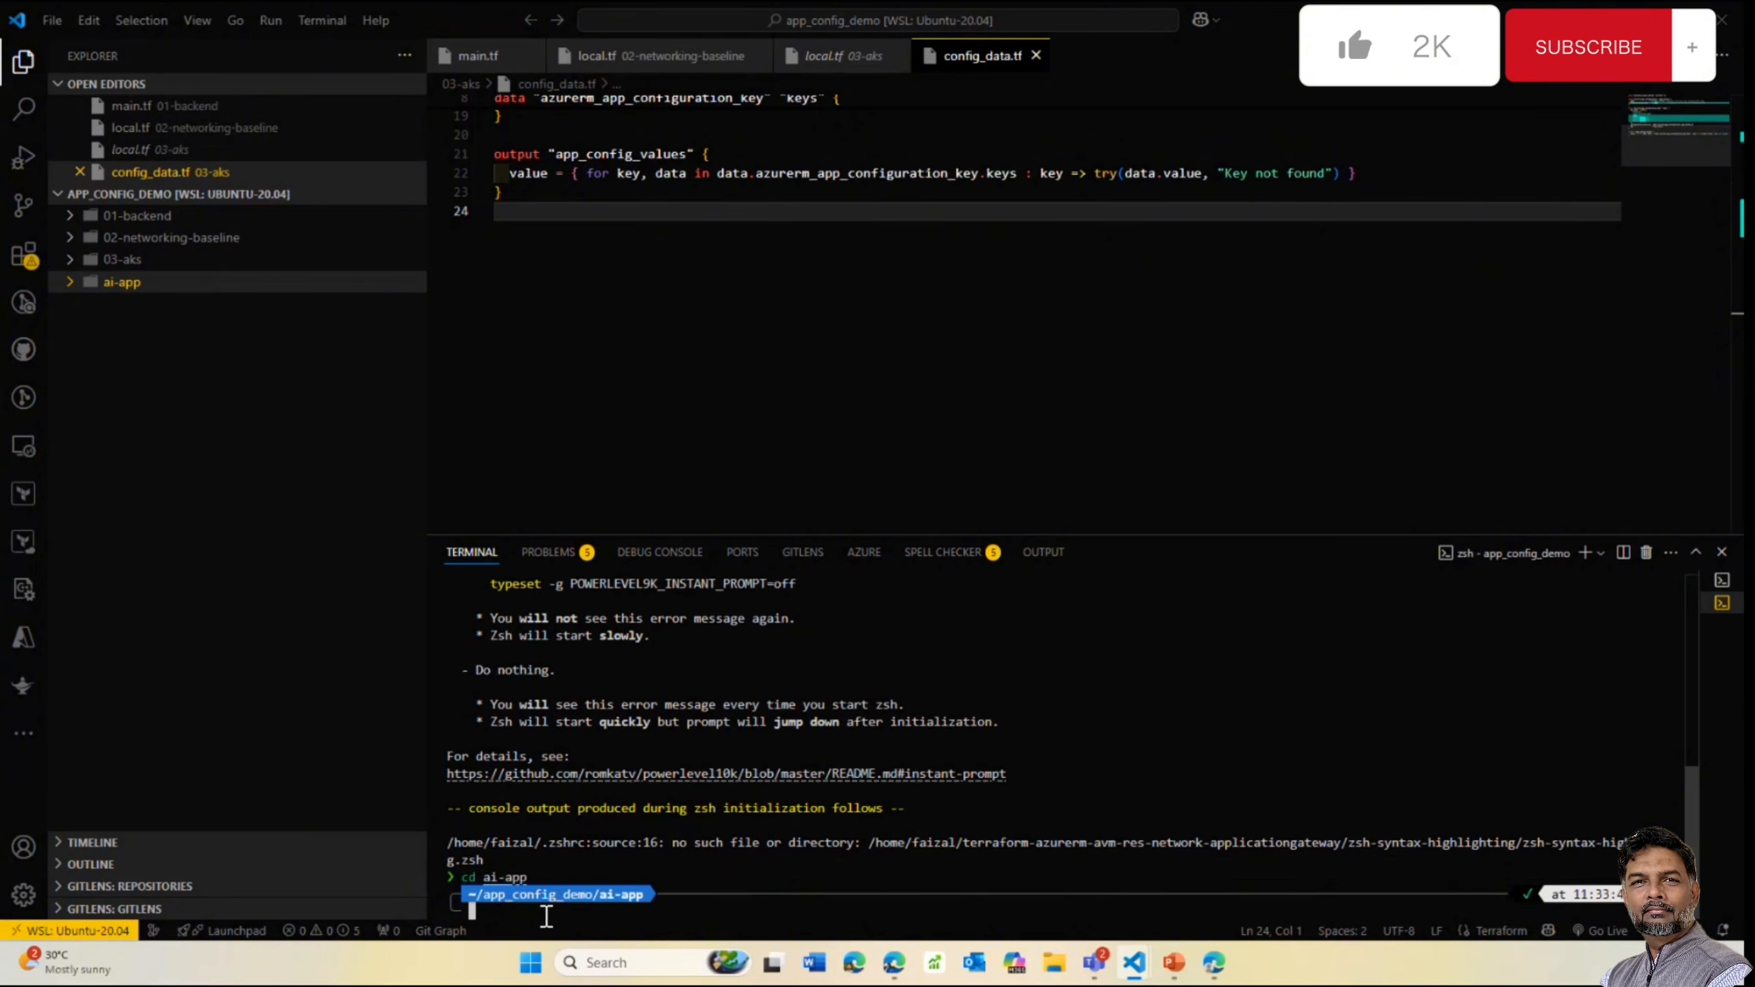
type("clear")
key("Return")
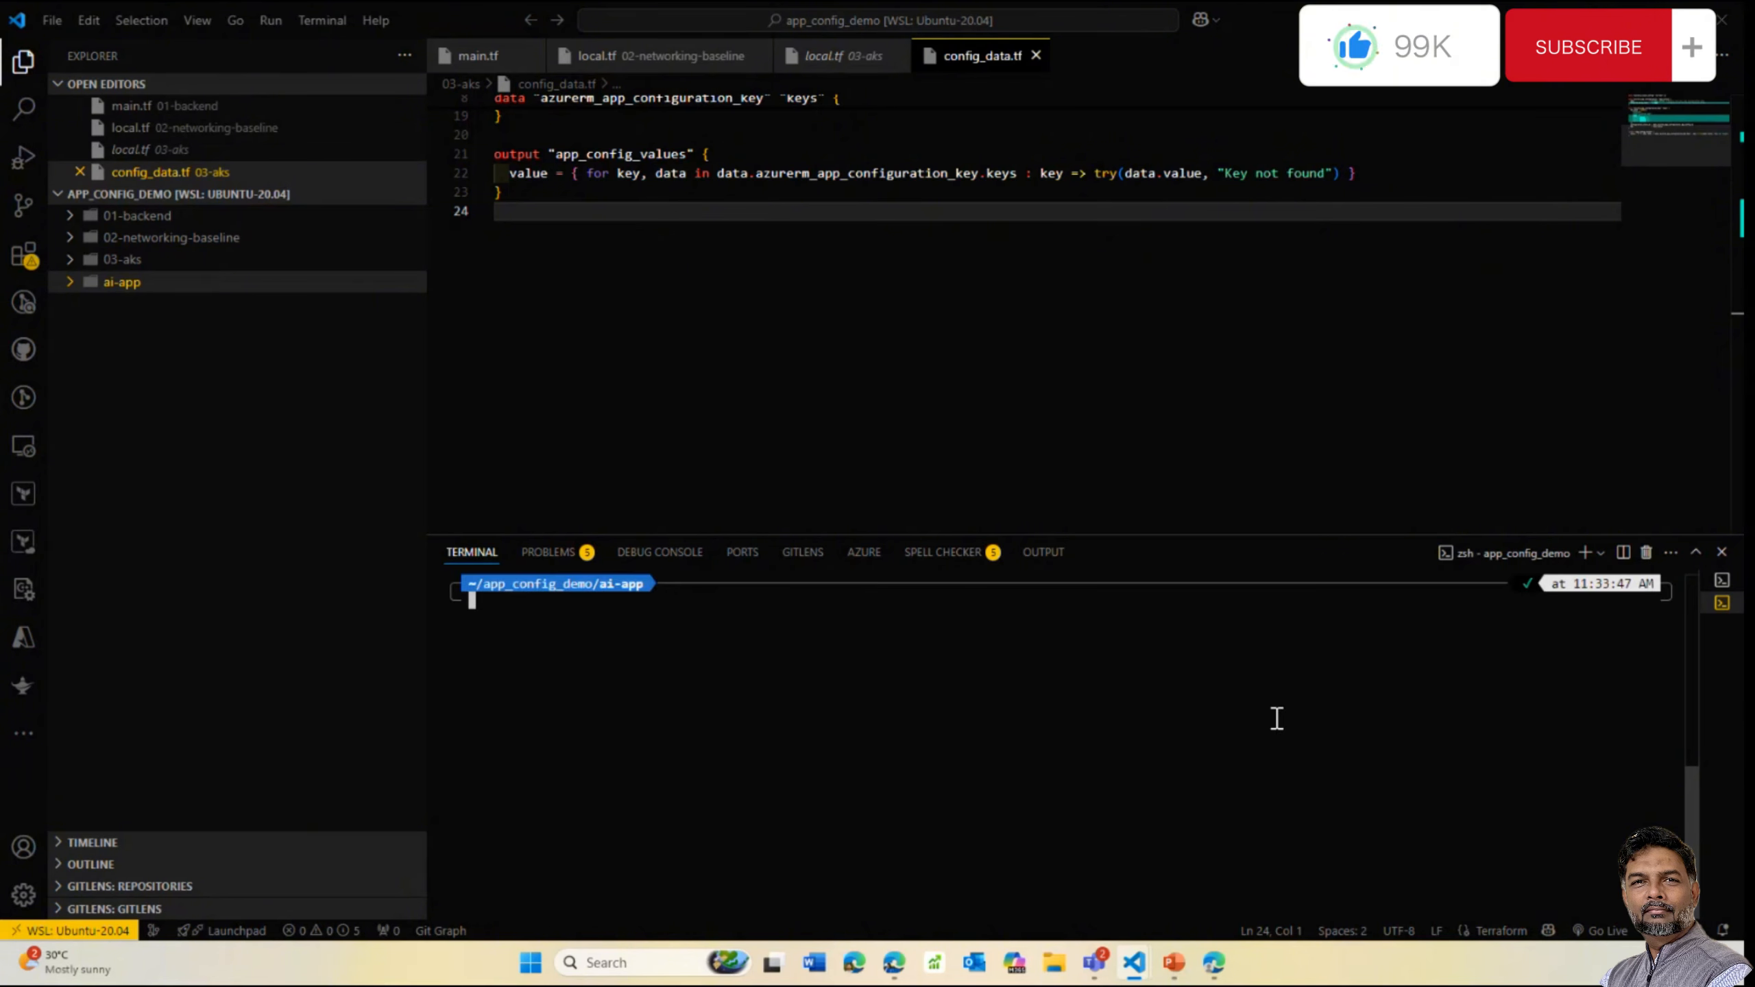
left_click(1268, 529)
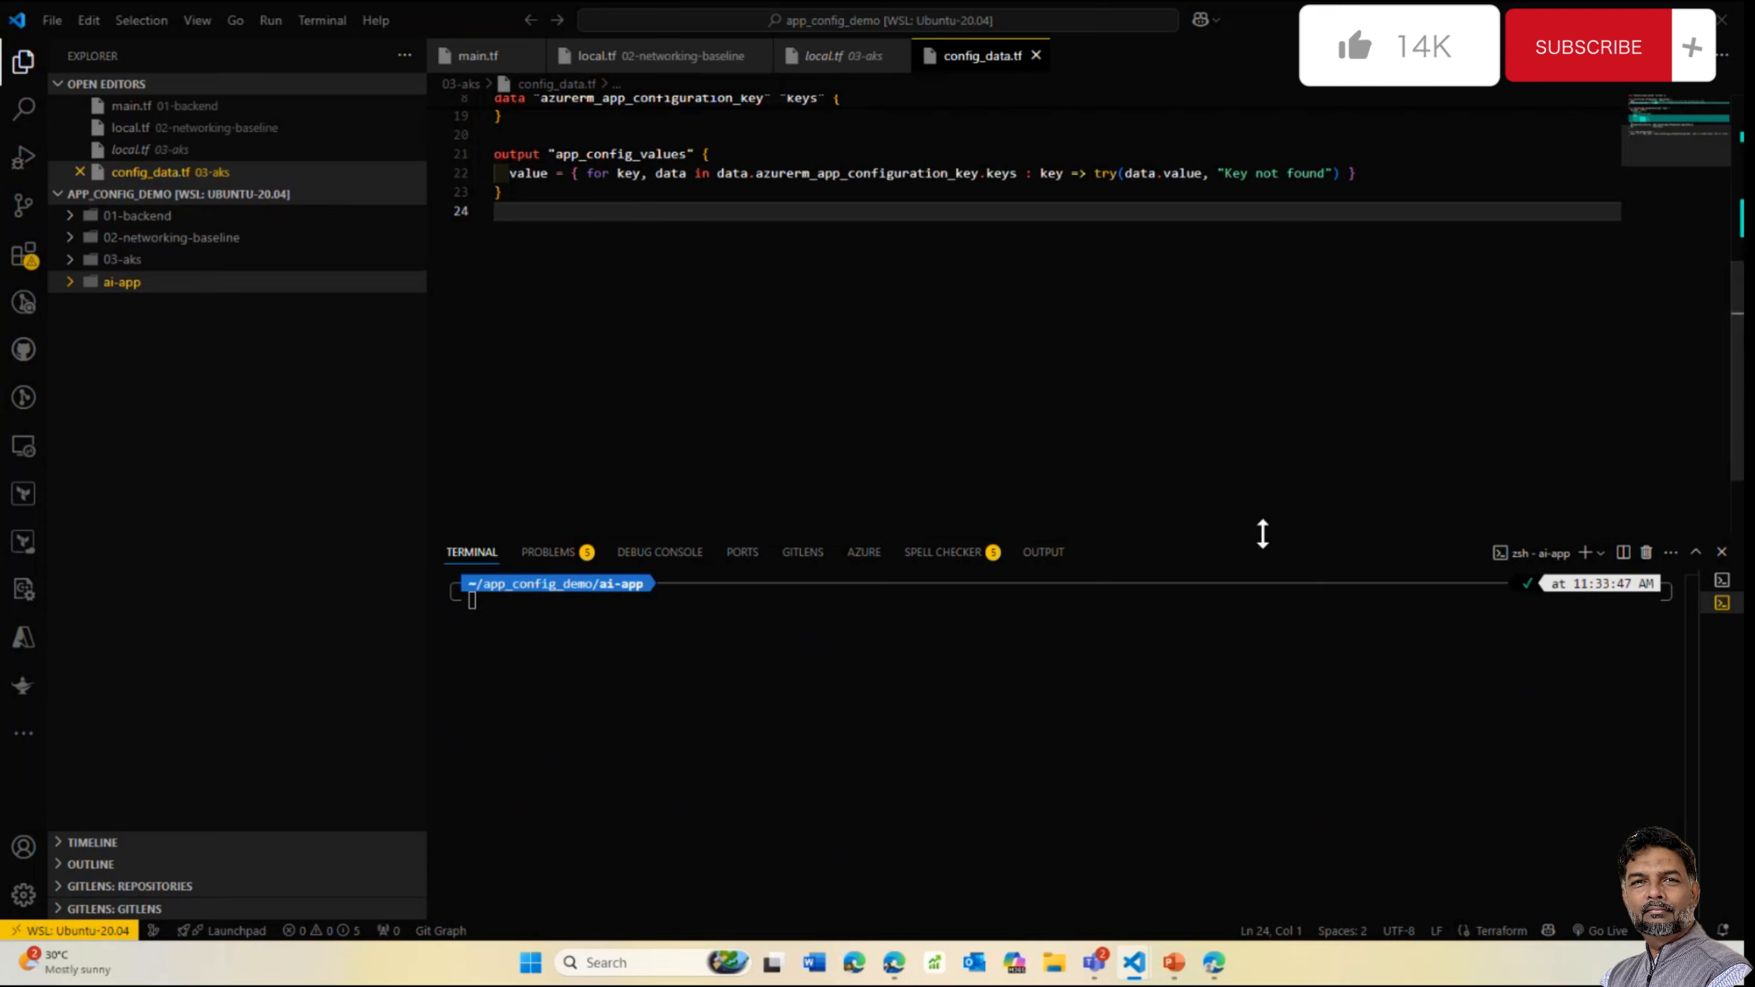
left_click_drag(1262, 528, 1250, 334)
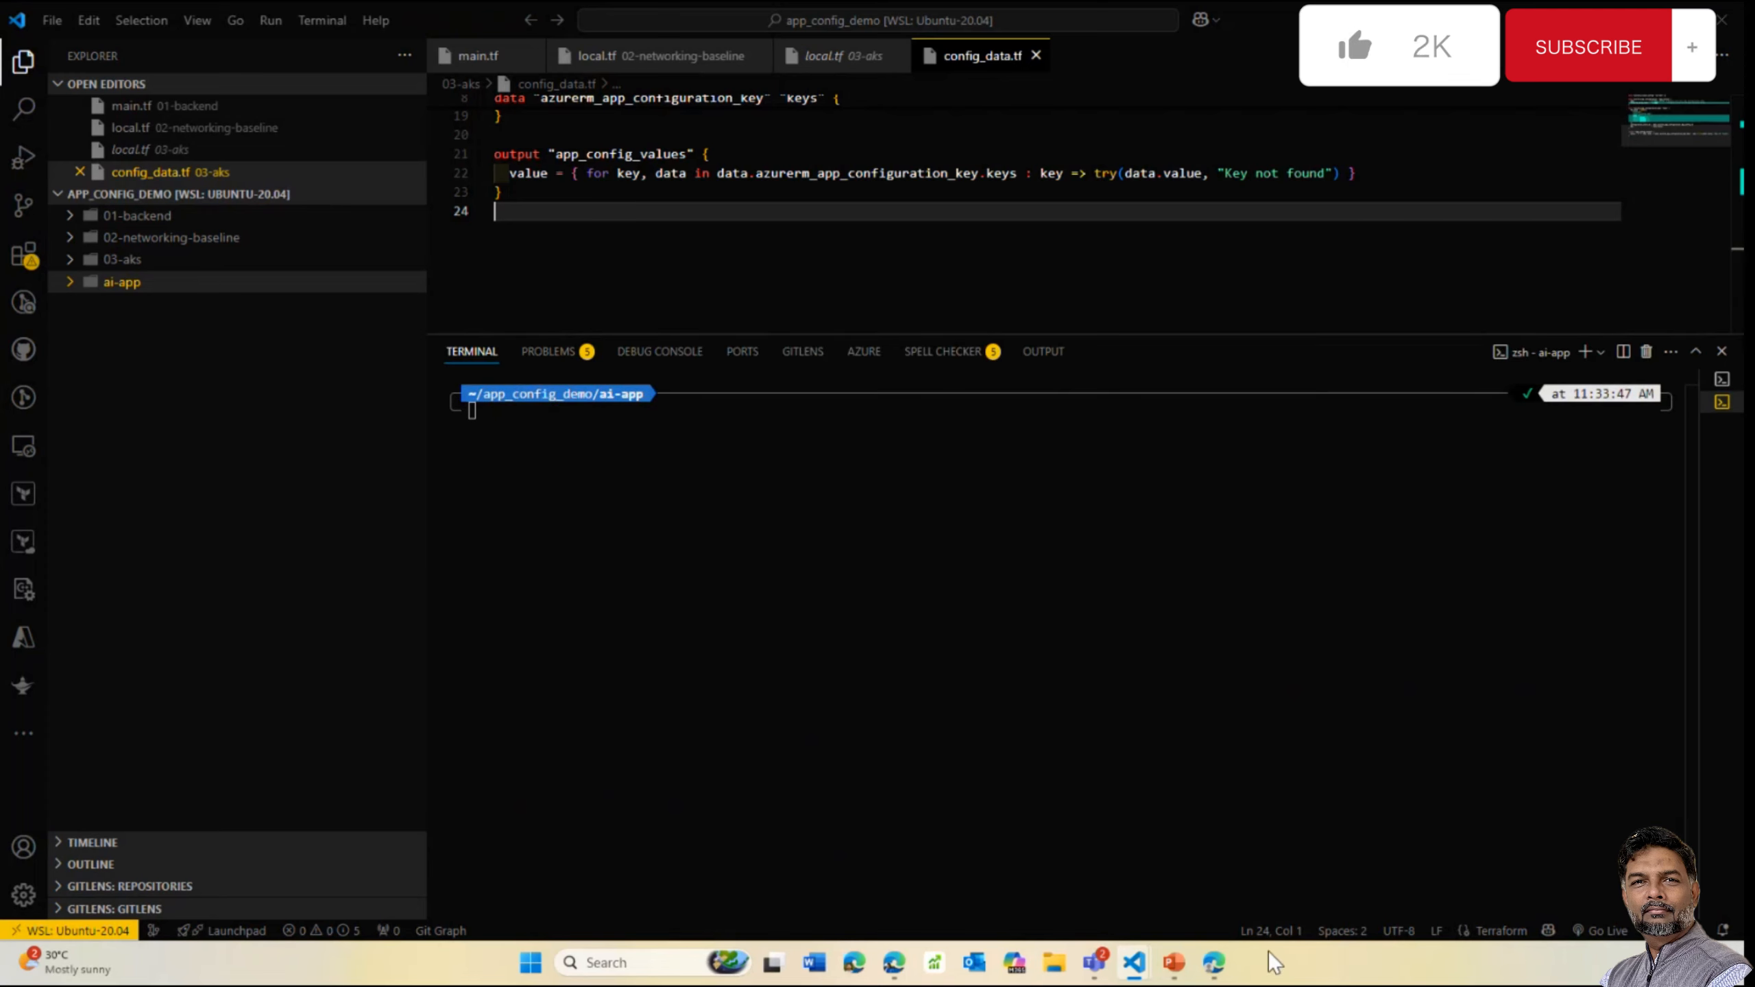
Scroll the PowerPoint thumbnails down to slide 17, 'Encryption of data in transit'
mouse_move(1172, 967)
left_click(1182, 839)
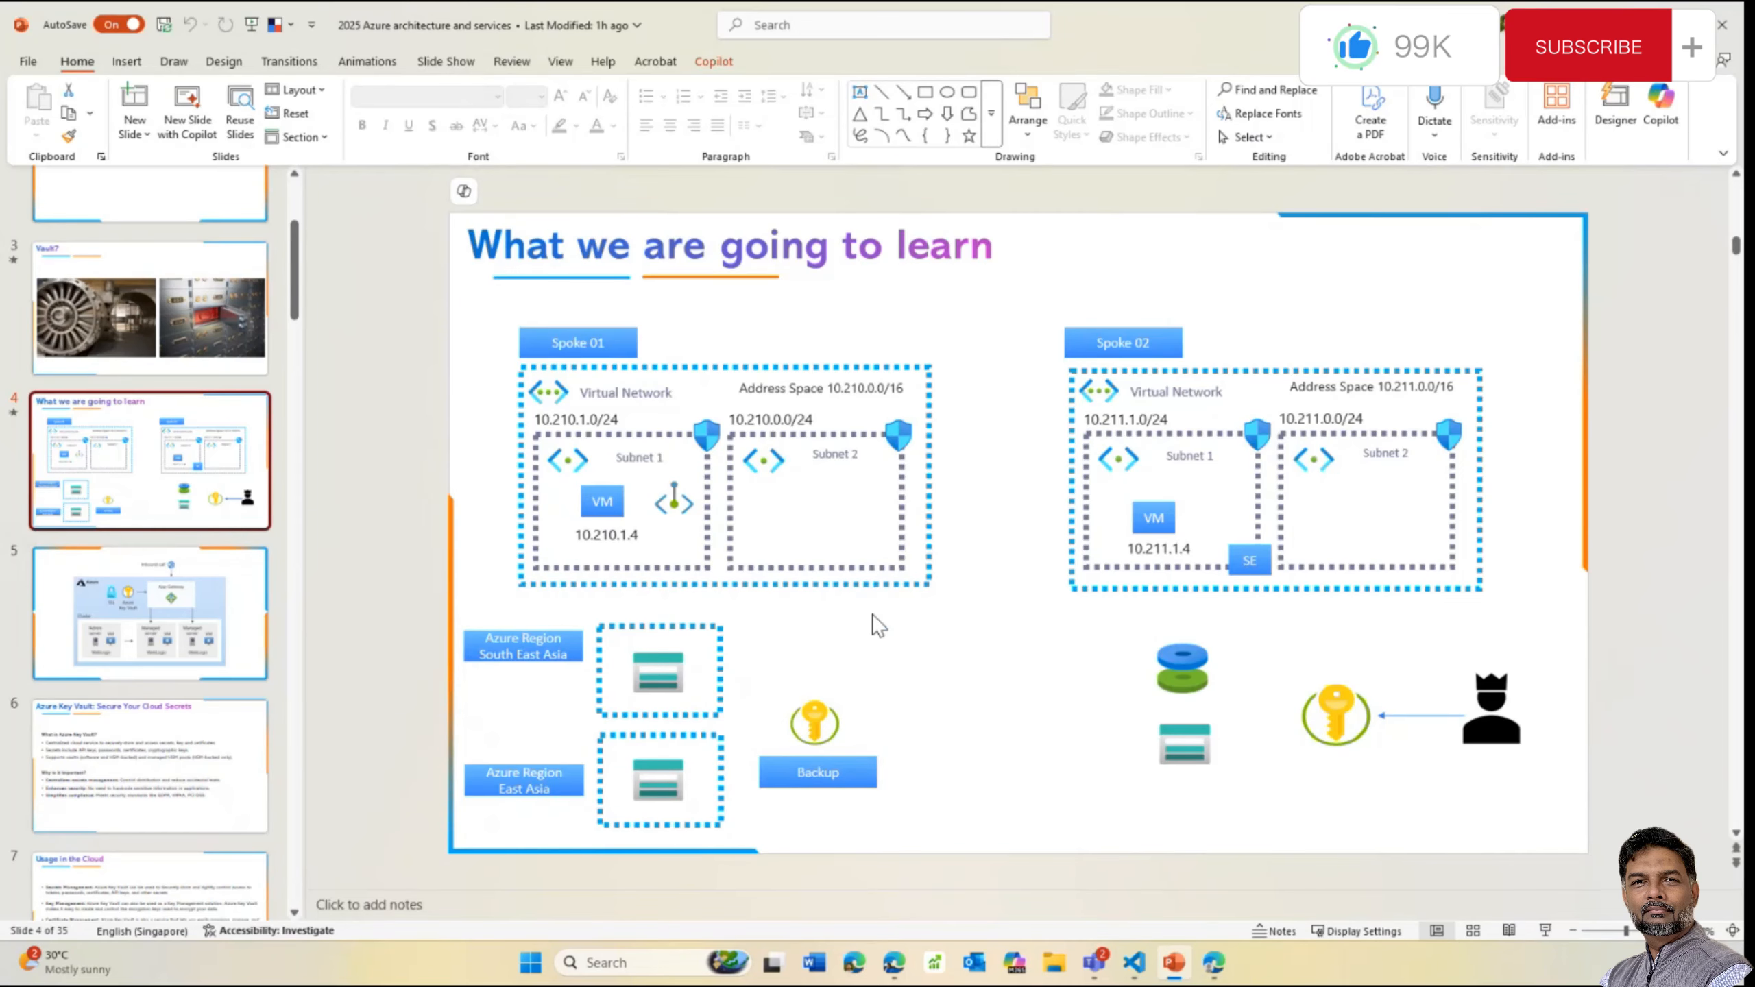
scroll(291, 403, "down", 10)
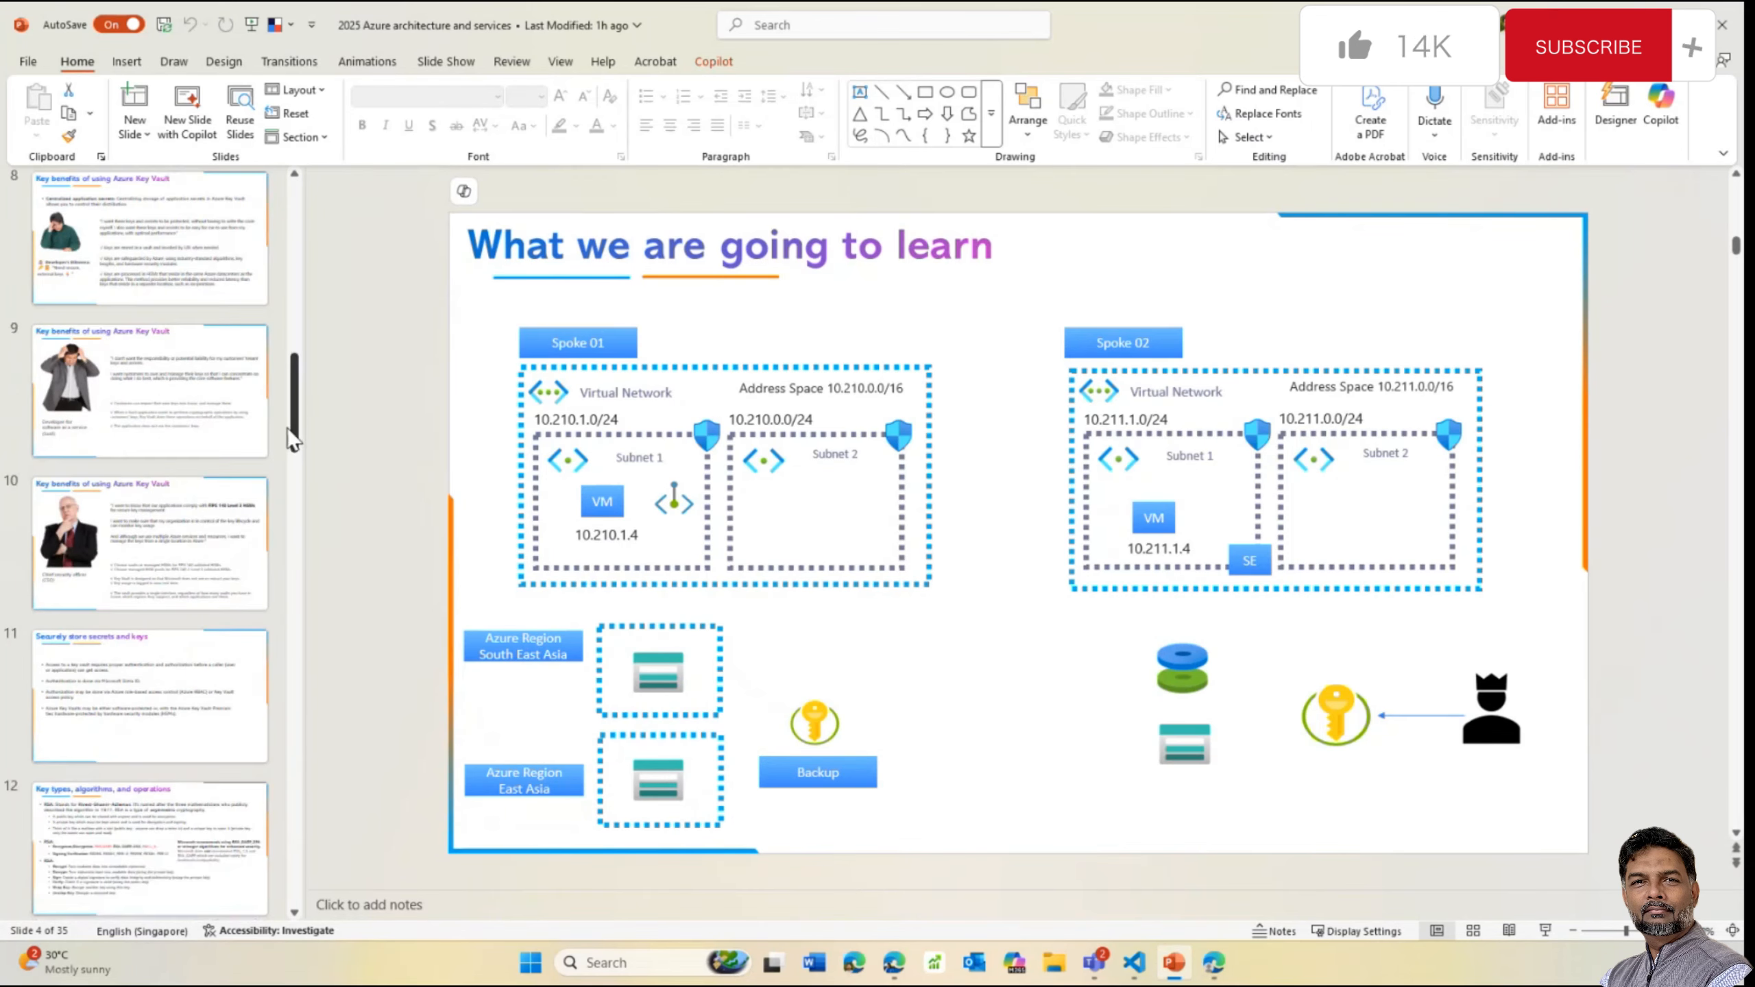
scroll(276, 568, "down", 6)
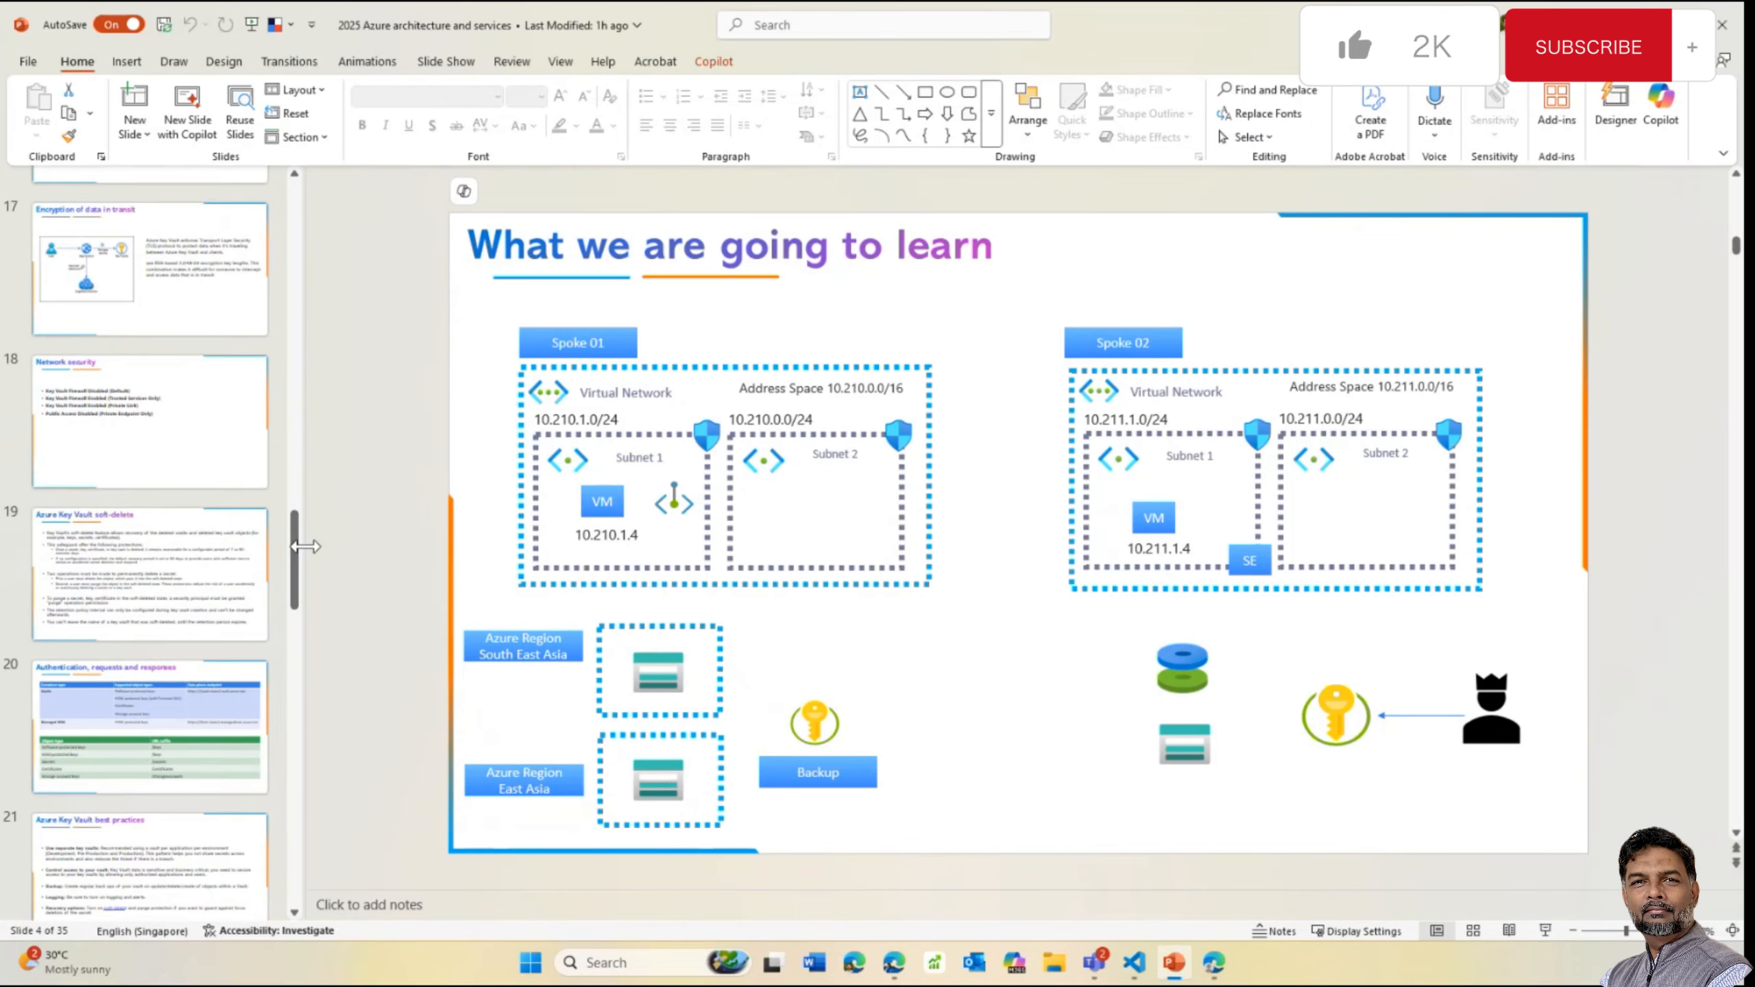
left_click(177, 305)
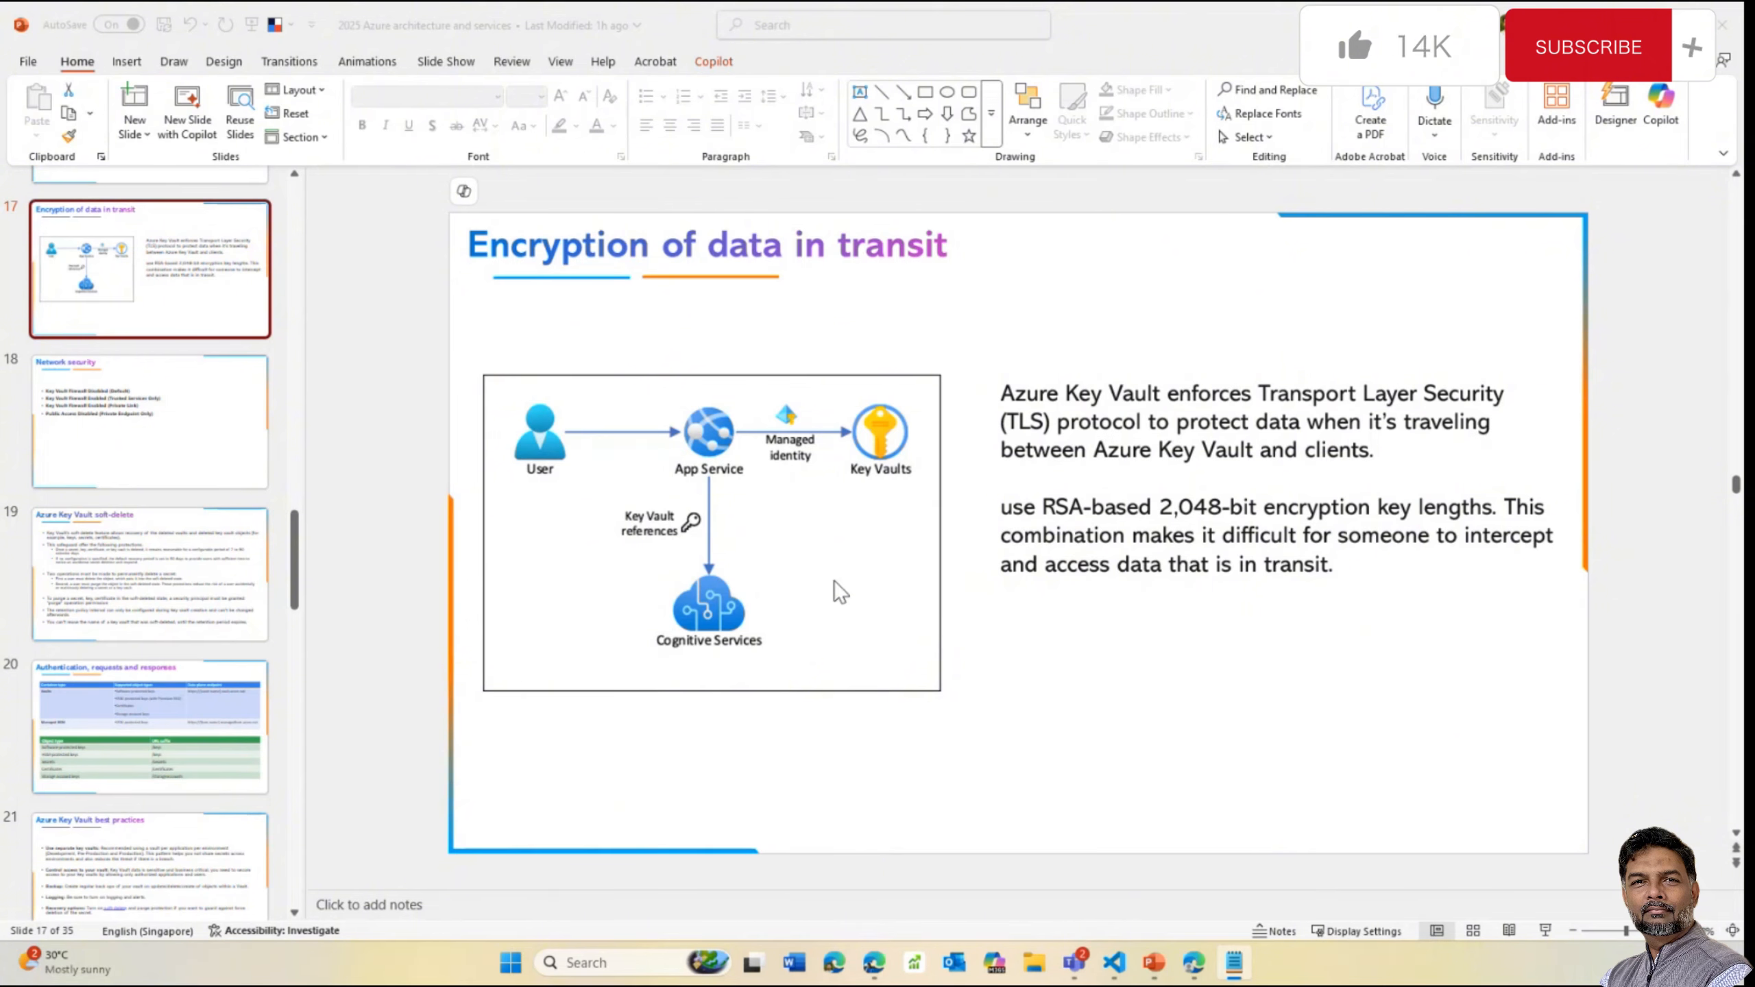
Check the signed-in Azure subscription with az account show, then clear the terminal
mouse_move(1194, 968)
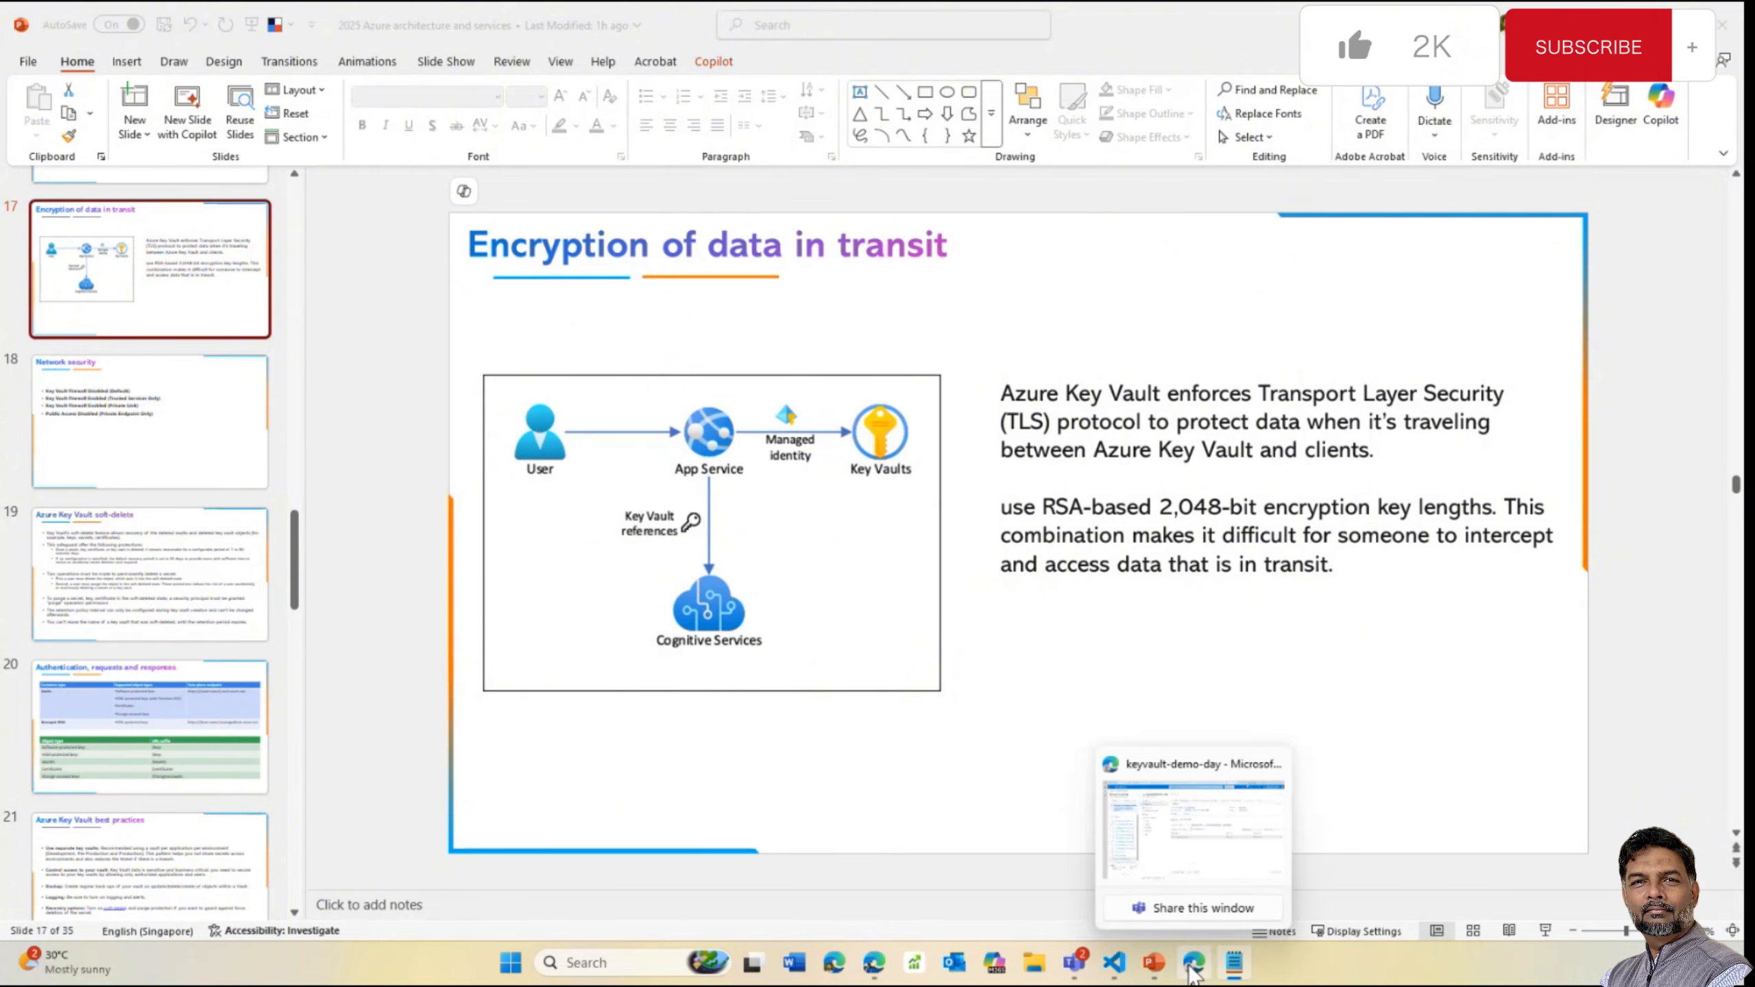
mouse_move(1114, 963)
left_click(1013, 836)
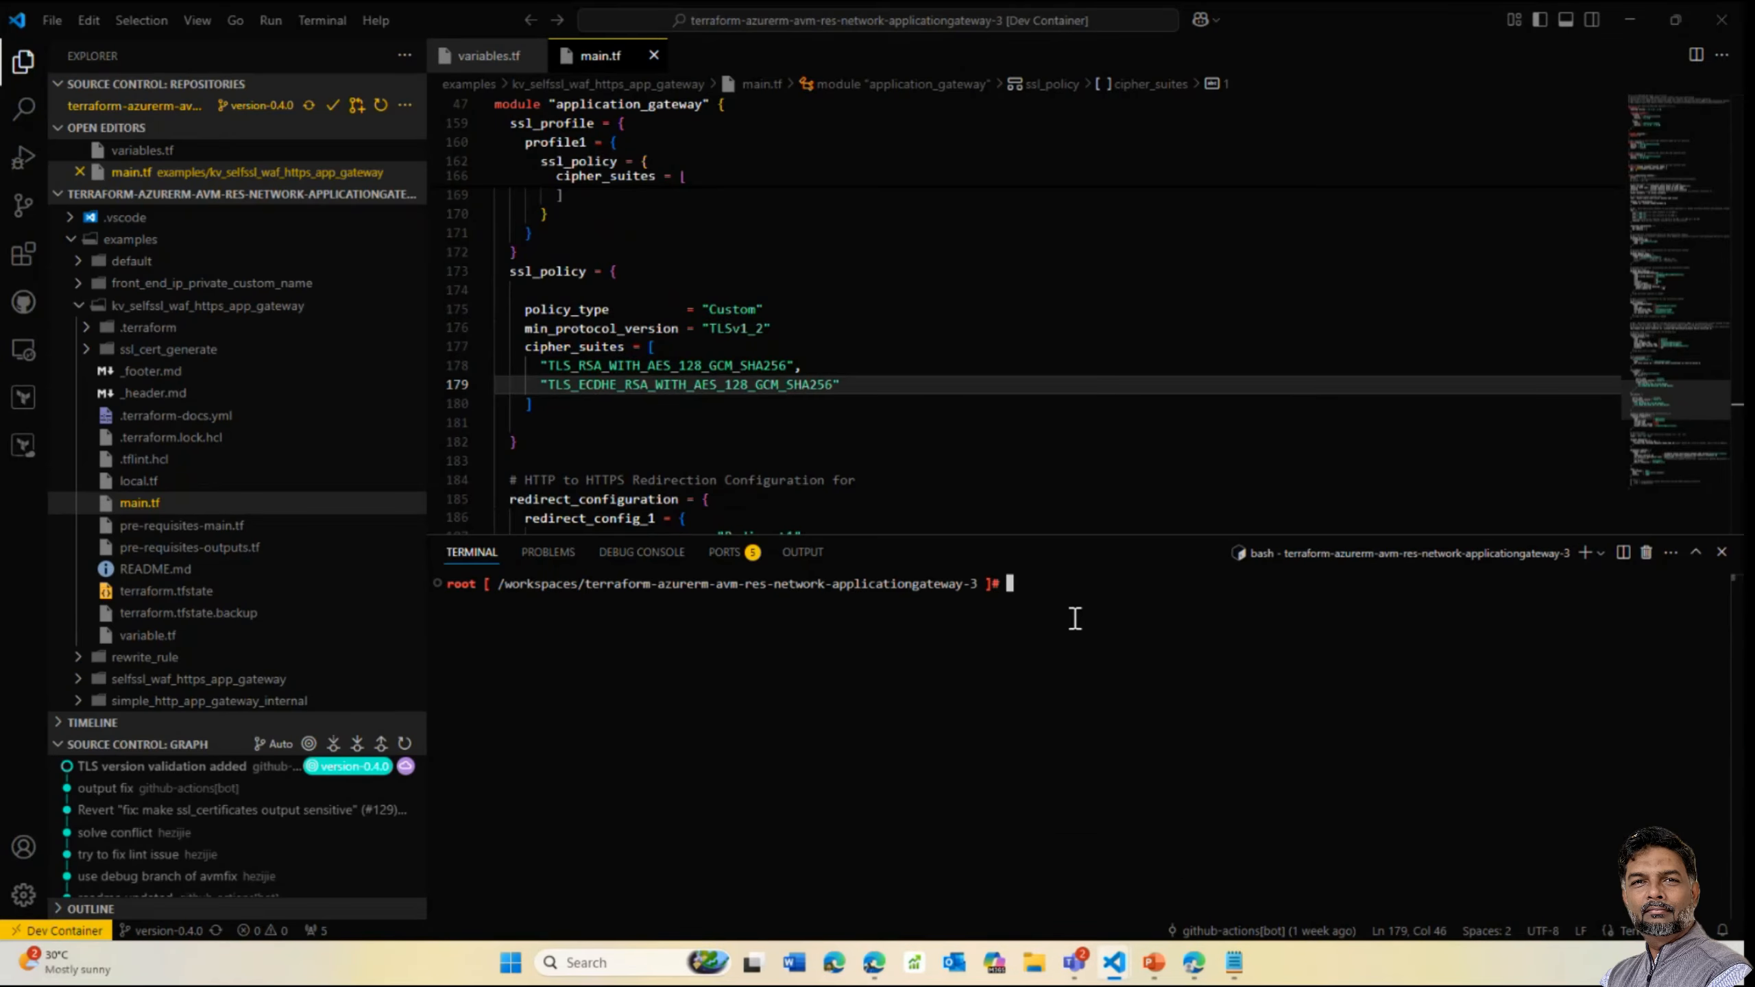
mouse_move(1114, 962)
left_click(1209, 830)
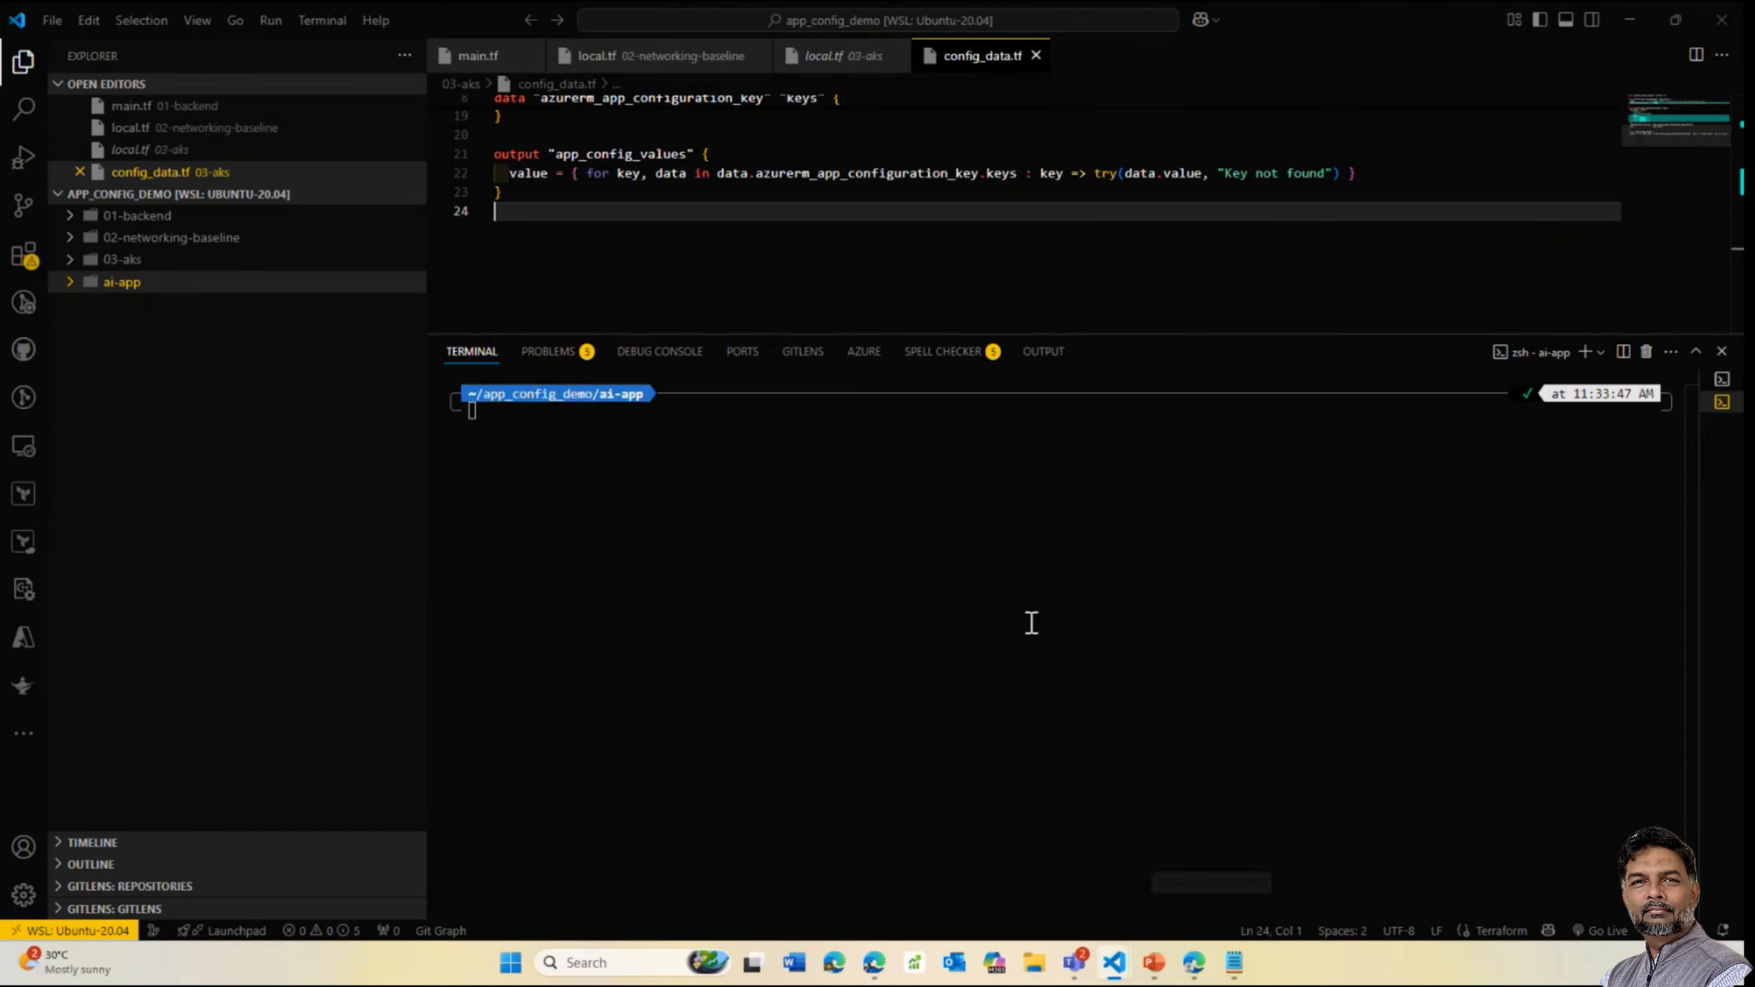
left_click(635, 435)
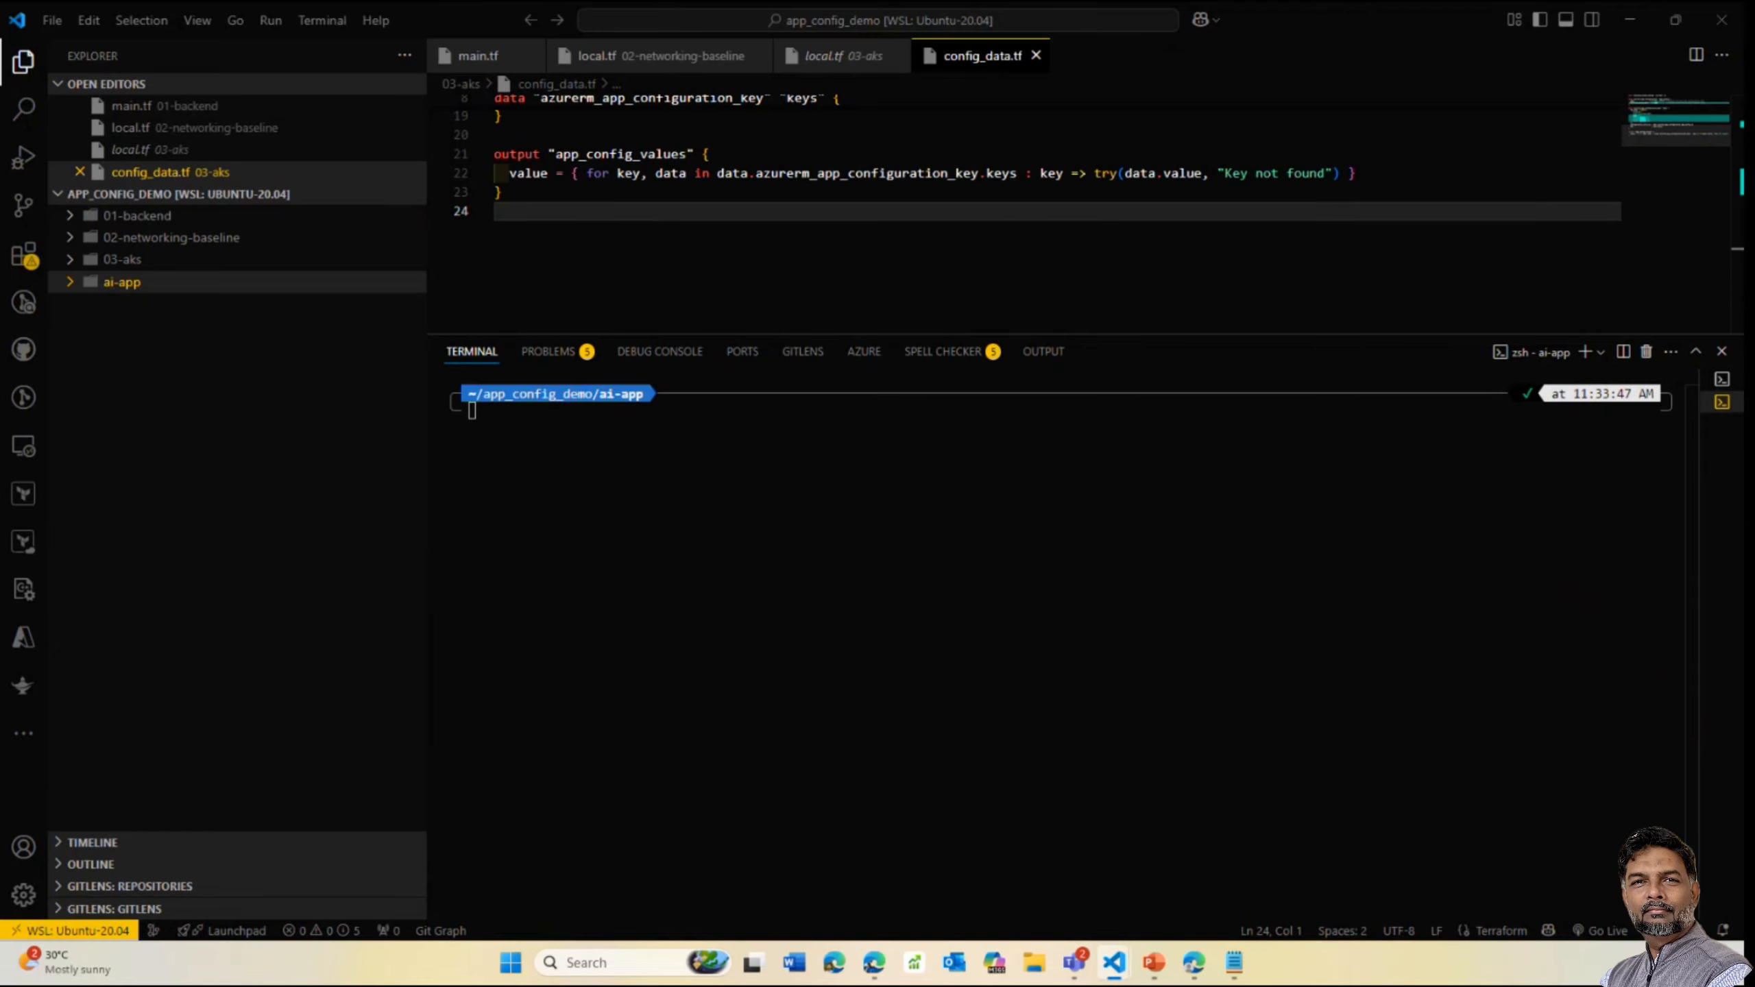
type("az ")
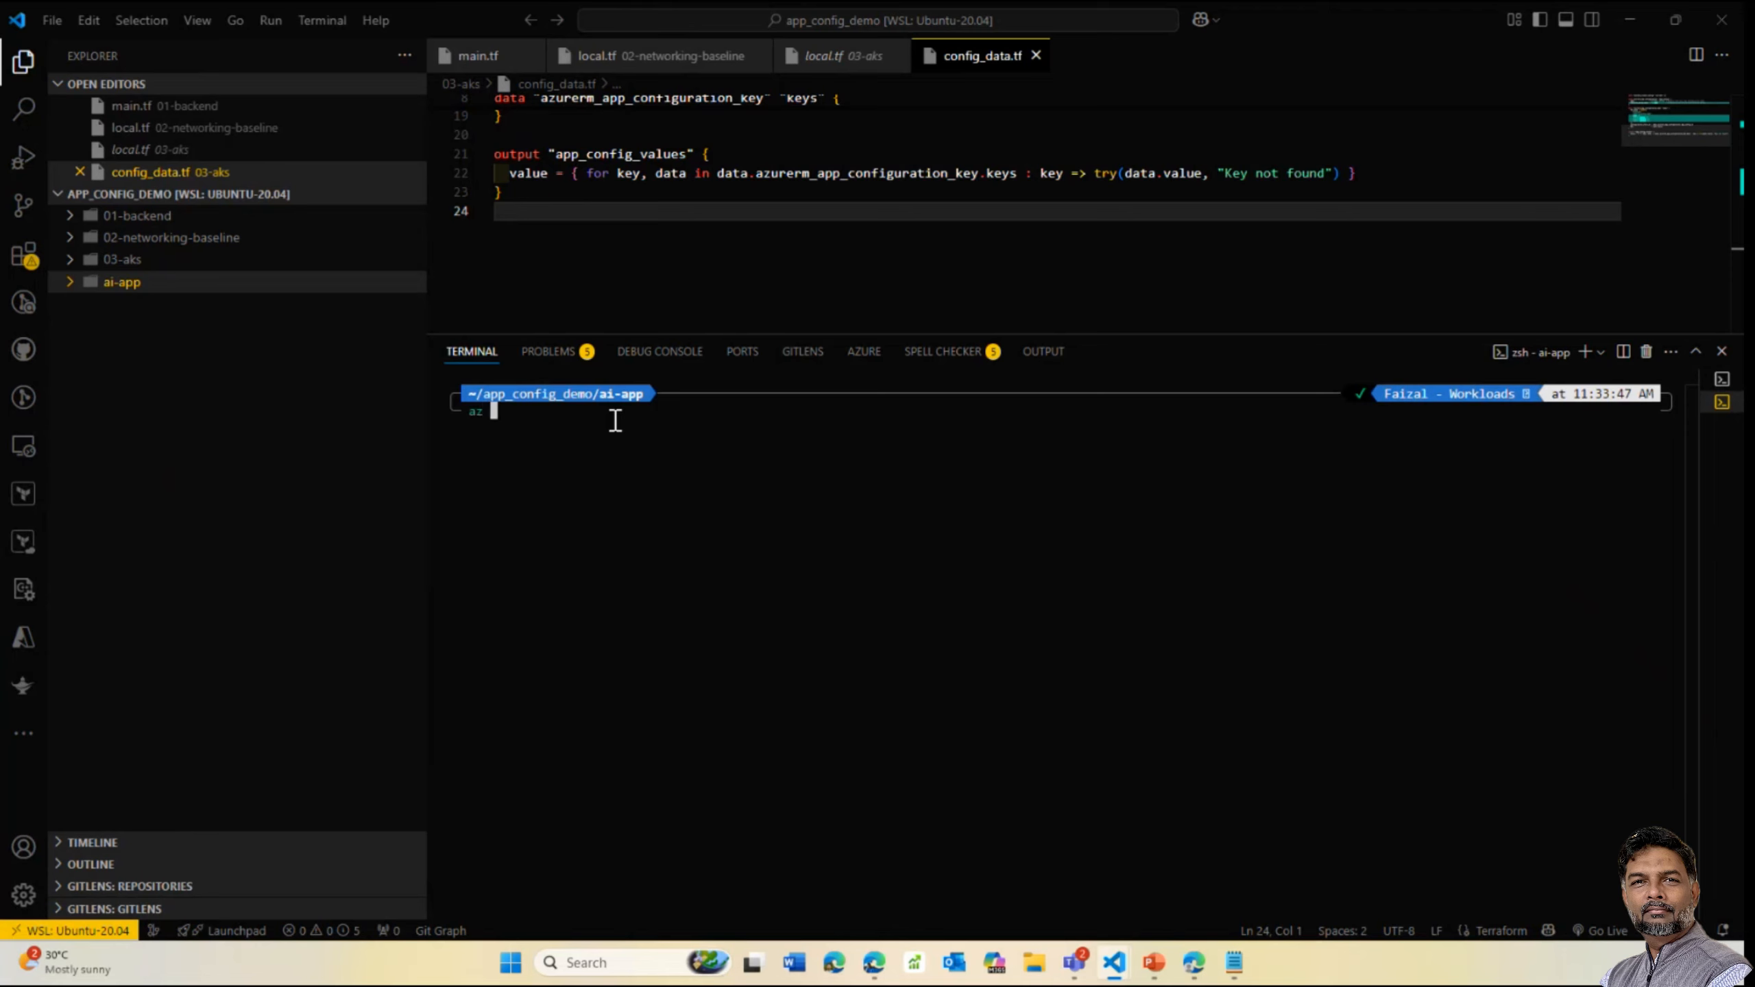
type("account show")
key("Return")
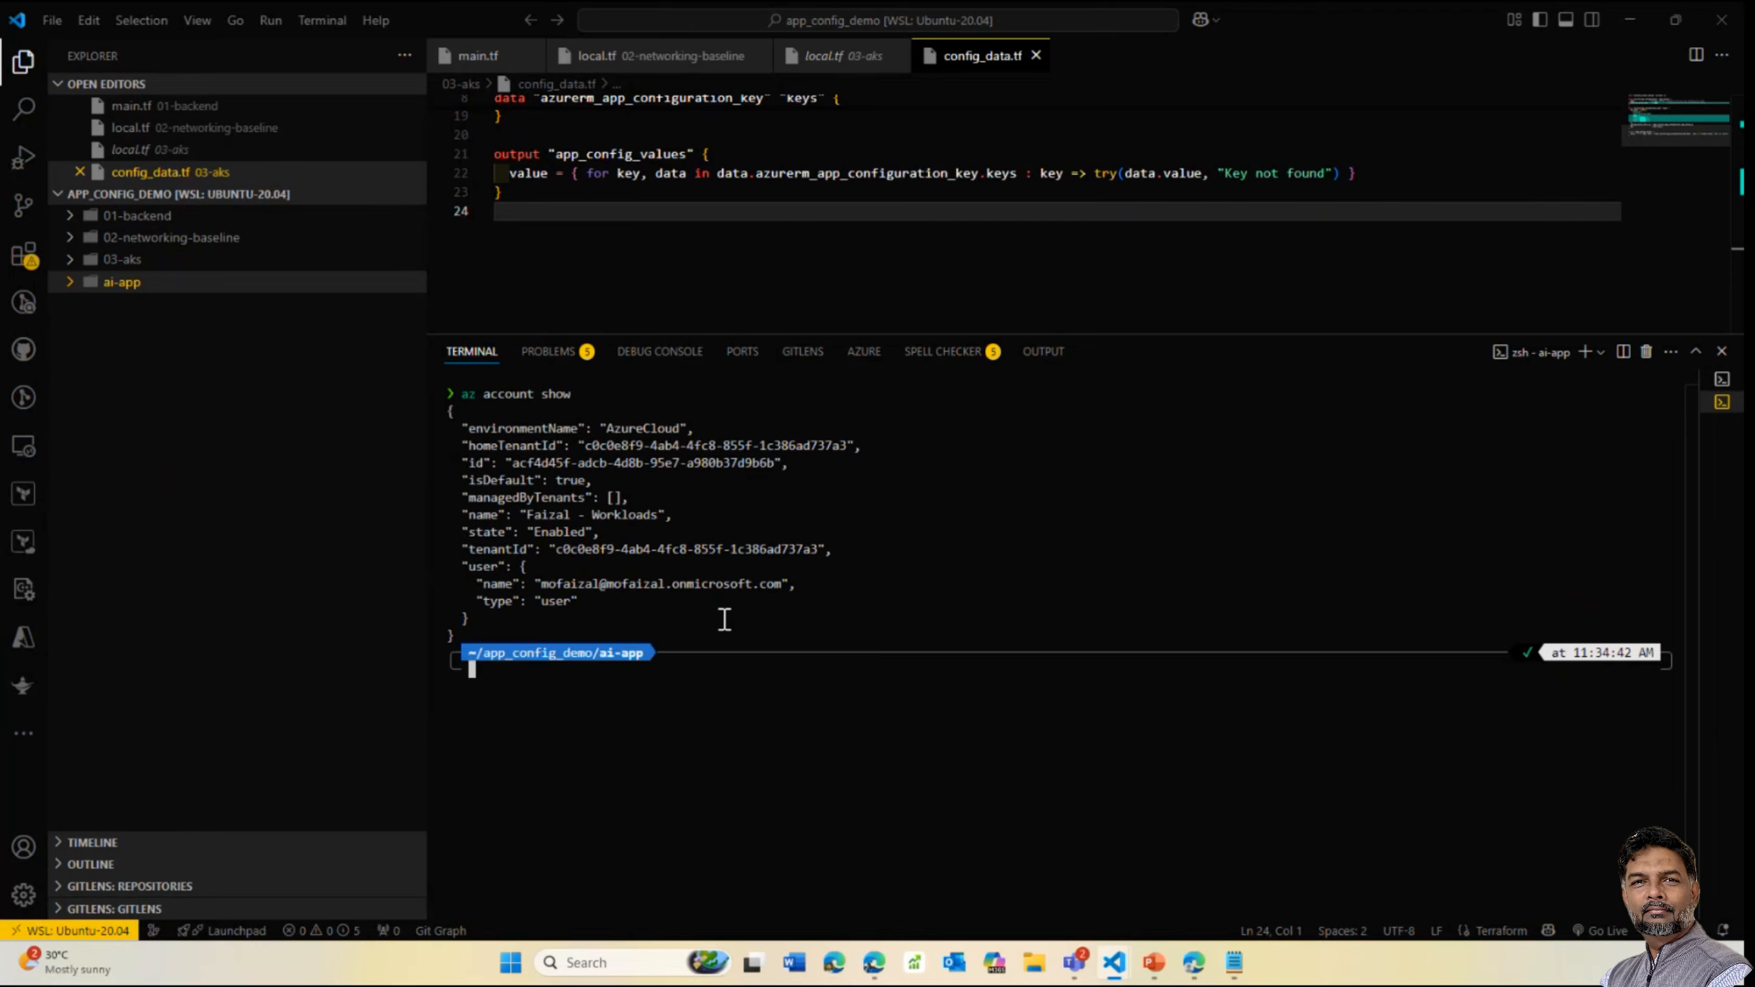
type("clear")
key("Return")
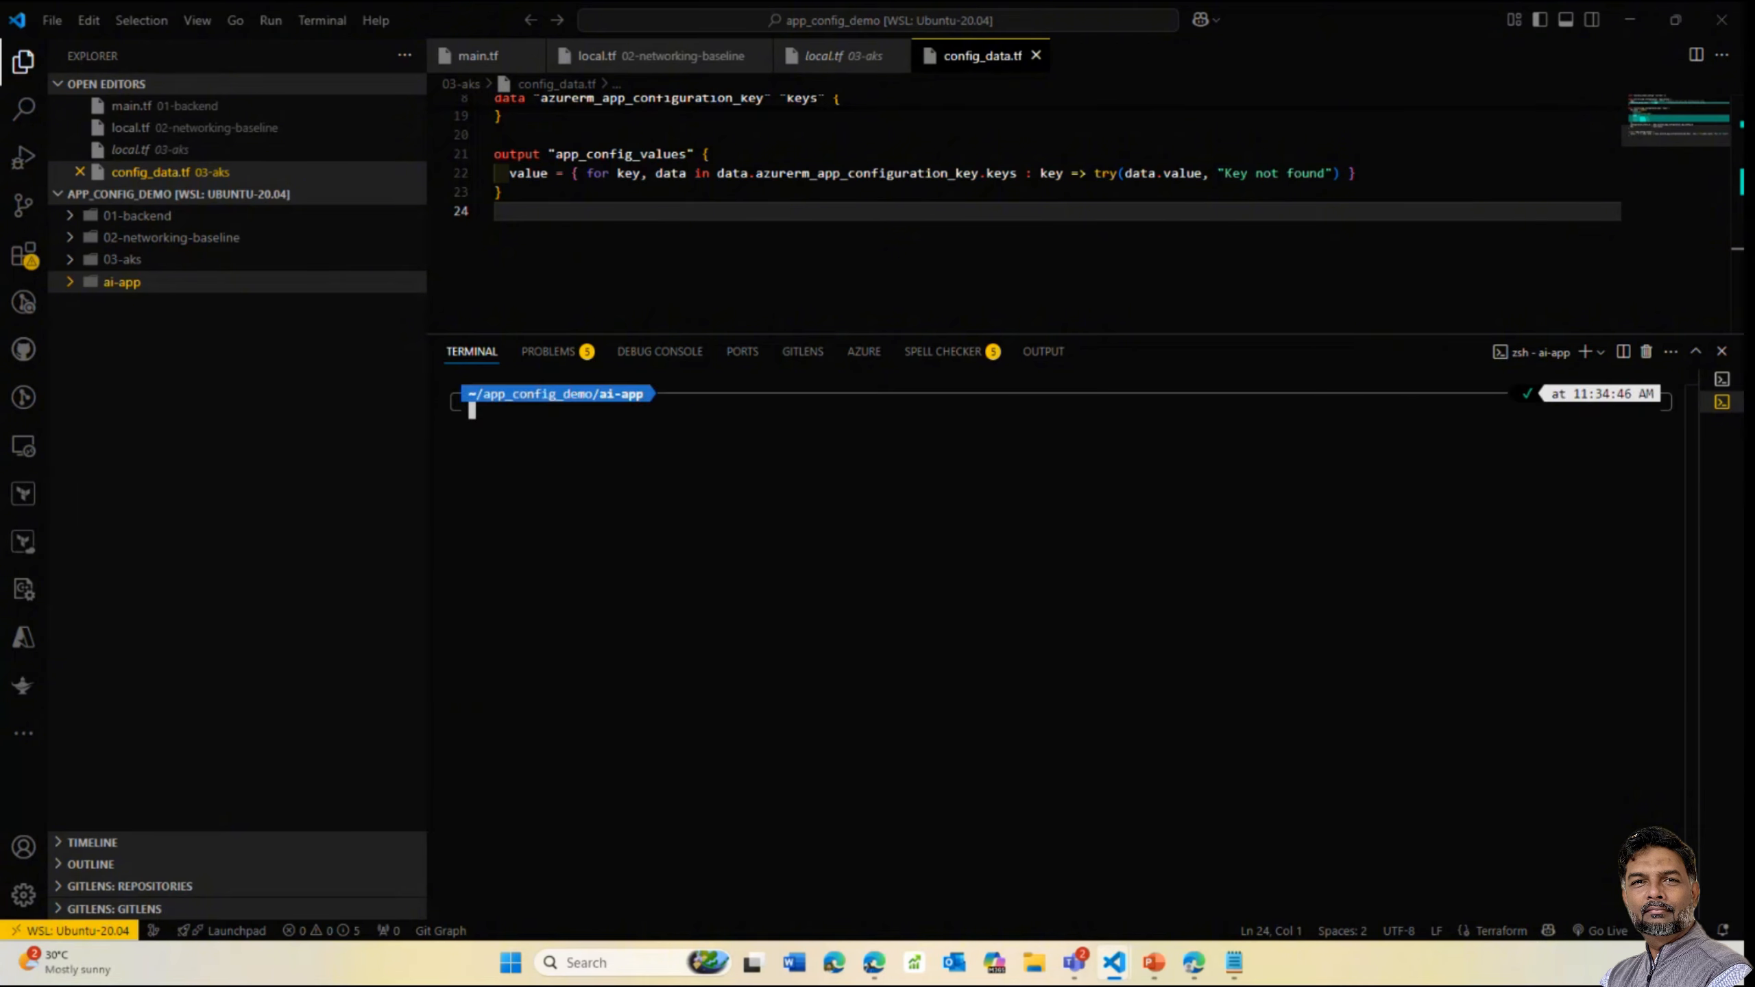
Set the groupName and region variables and create the app-demo-day resource group in southeastasia
key("alt+Tab")
left_click(478, 432)
type("groupName=app-demo-day region=southeastasia")
key("Return")
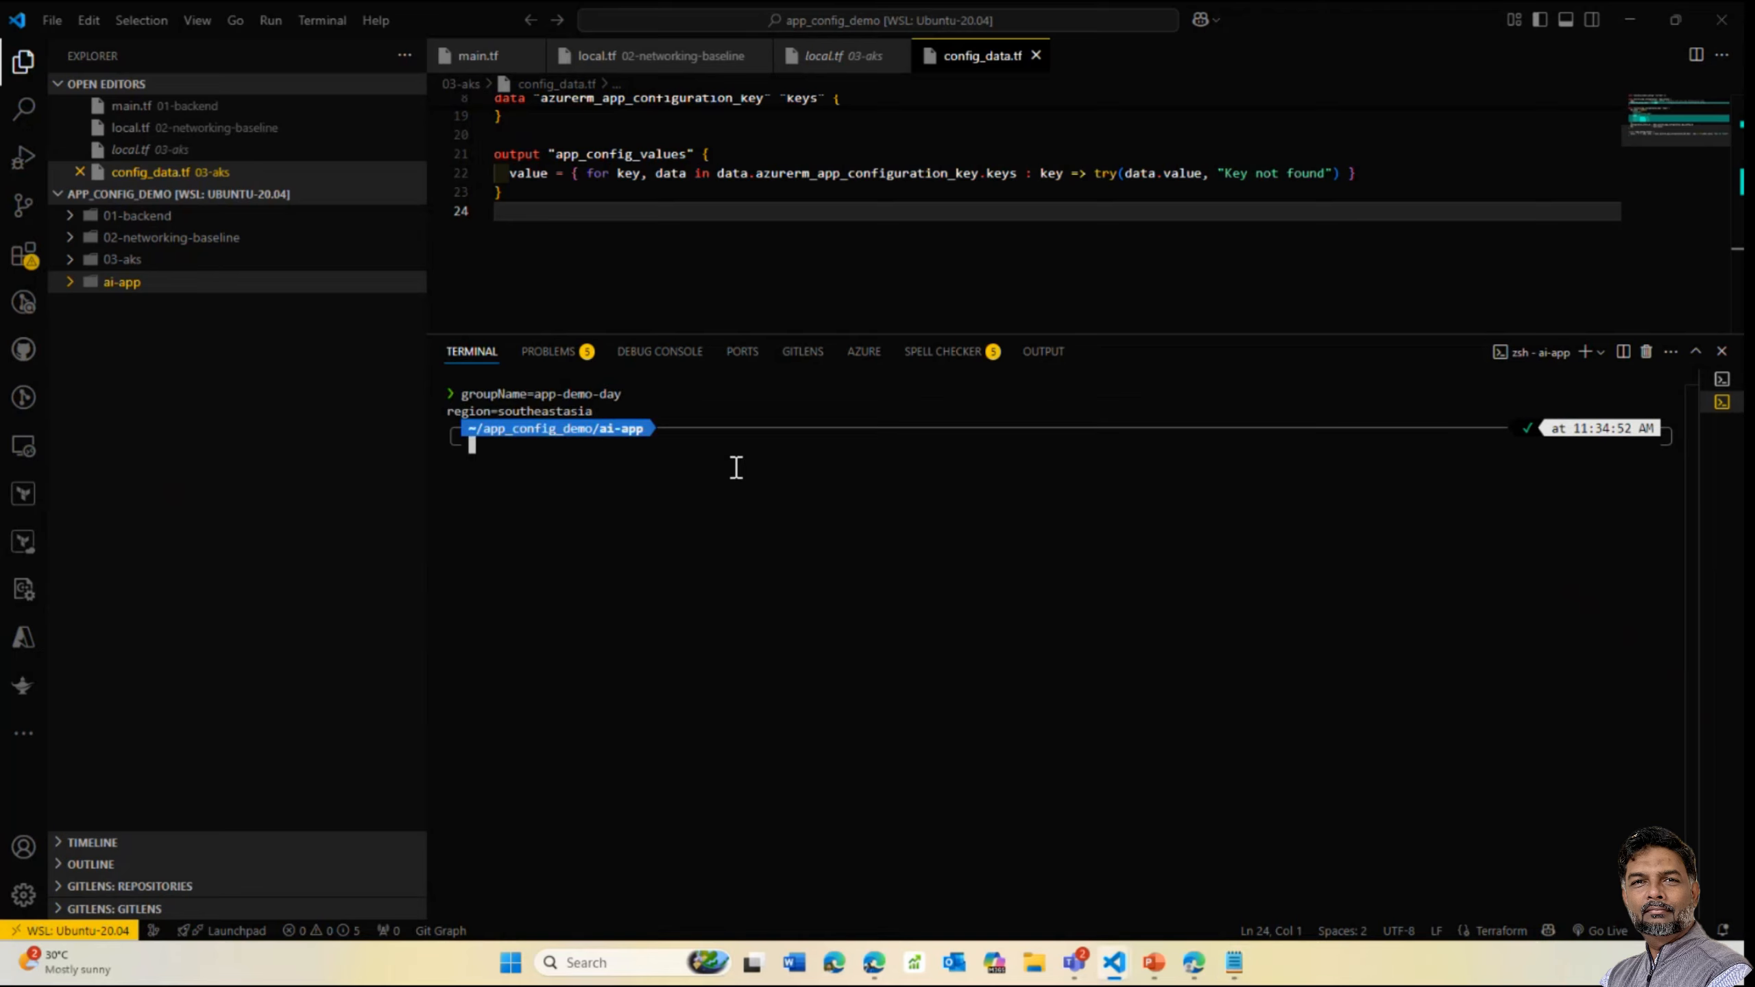
key("alt+Tab")
left_click(529, 469)
type("az group create --name $groupName --location $region")
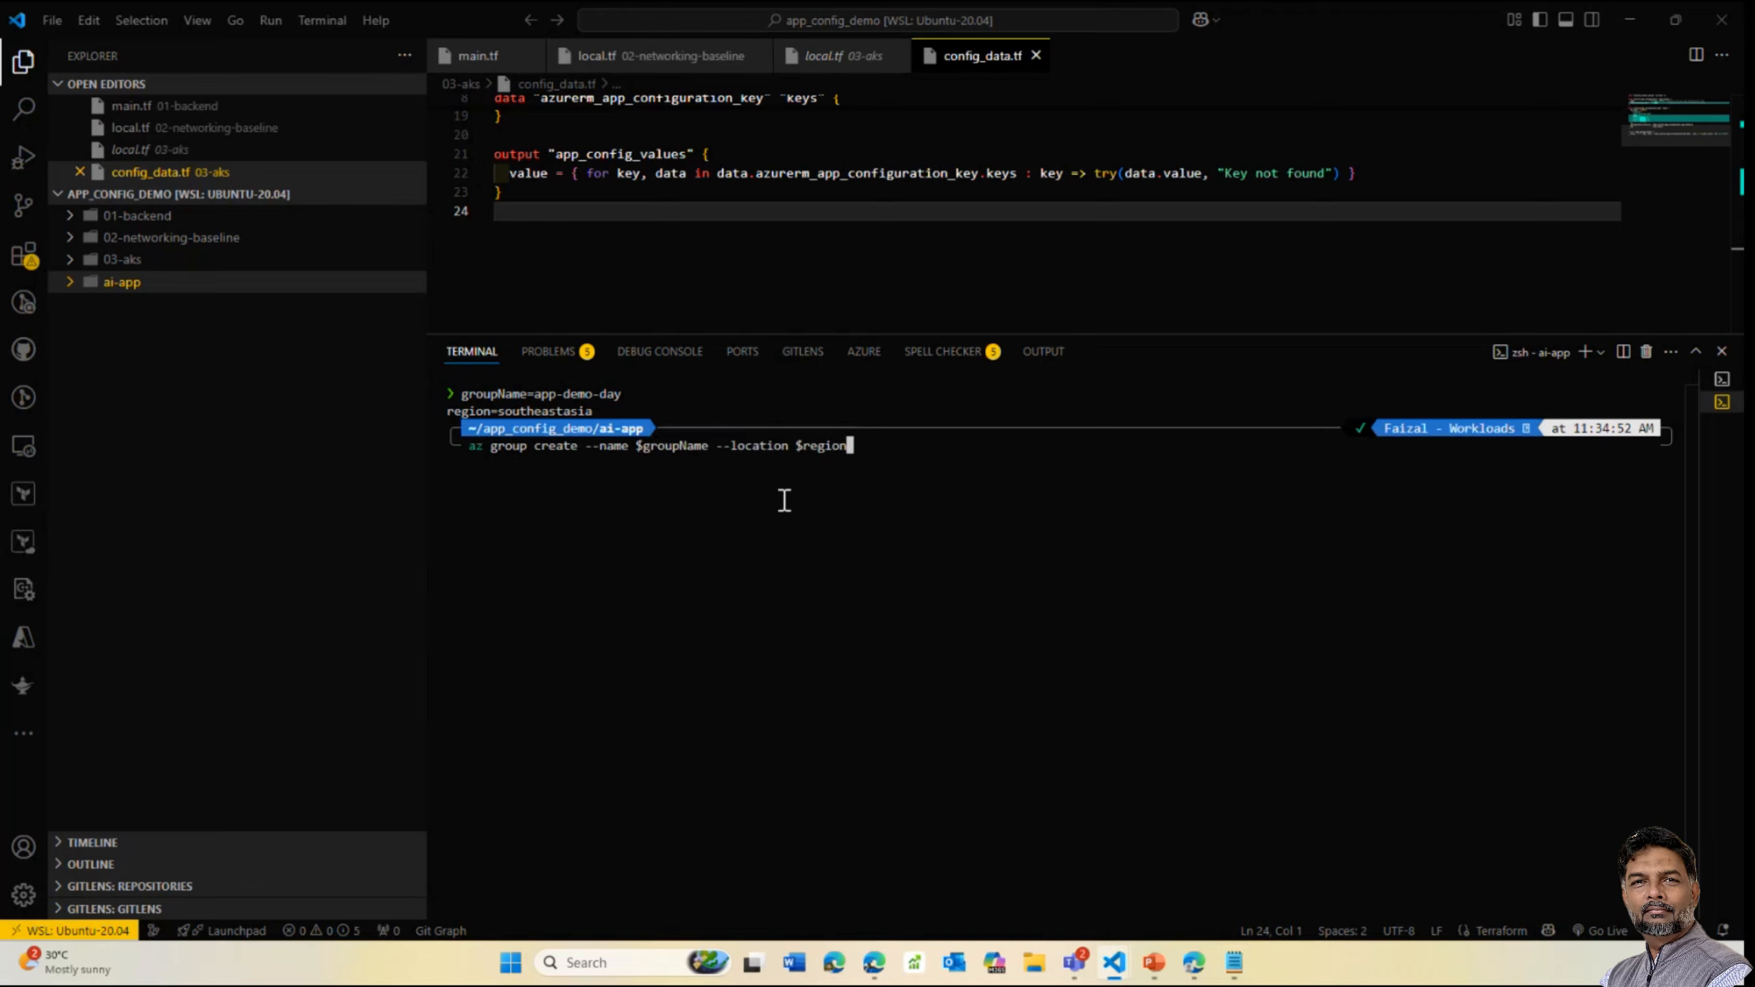
key("Return")
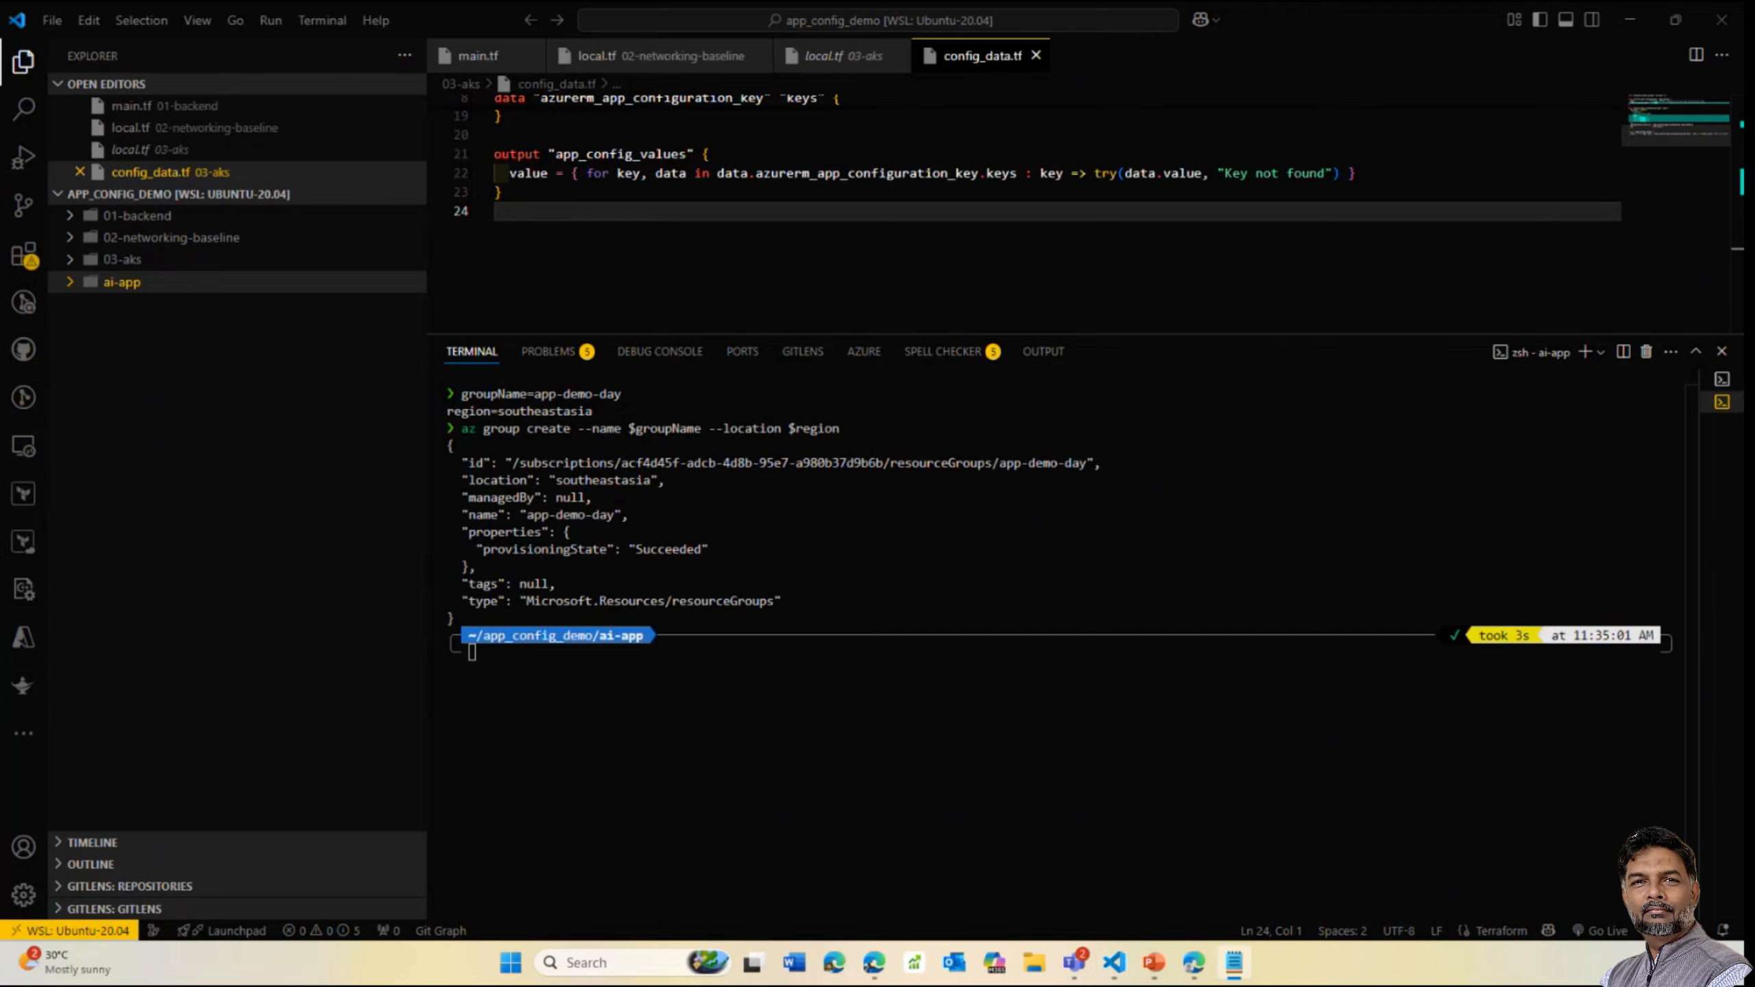
Set csResourceName and run az cognitiveservices account create for TextAnalytics with --sku F0
type("csResourceName=ai-app-key-day")
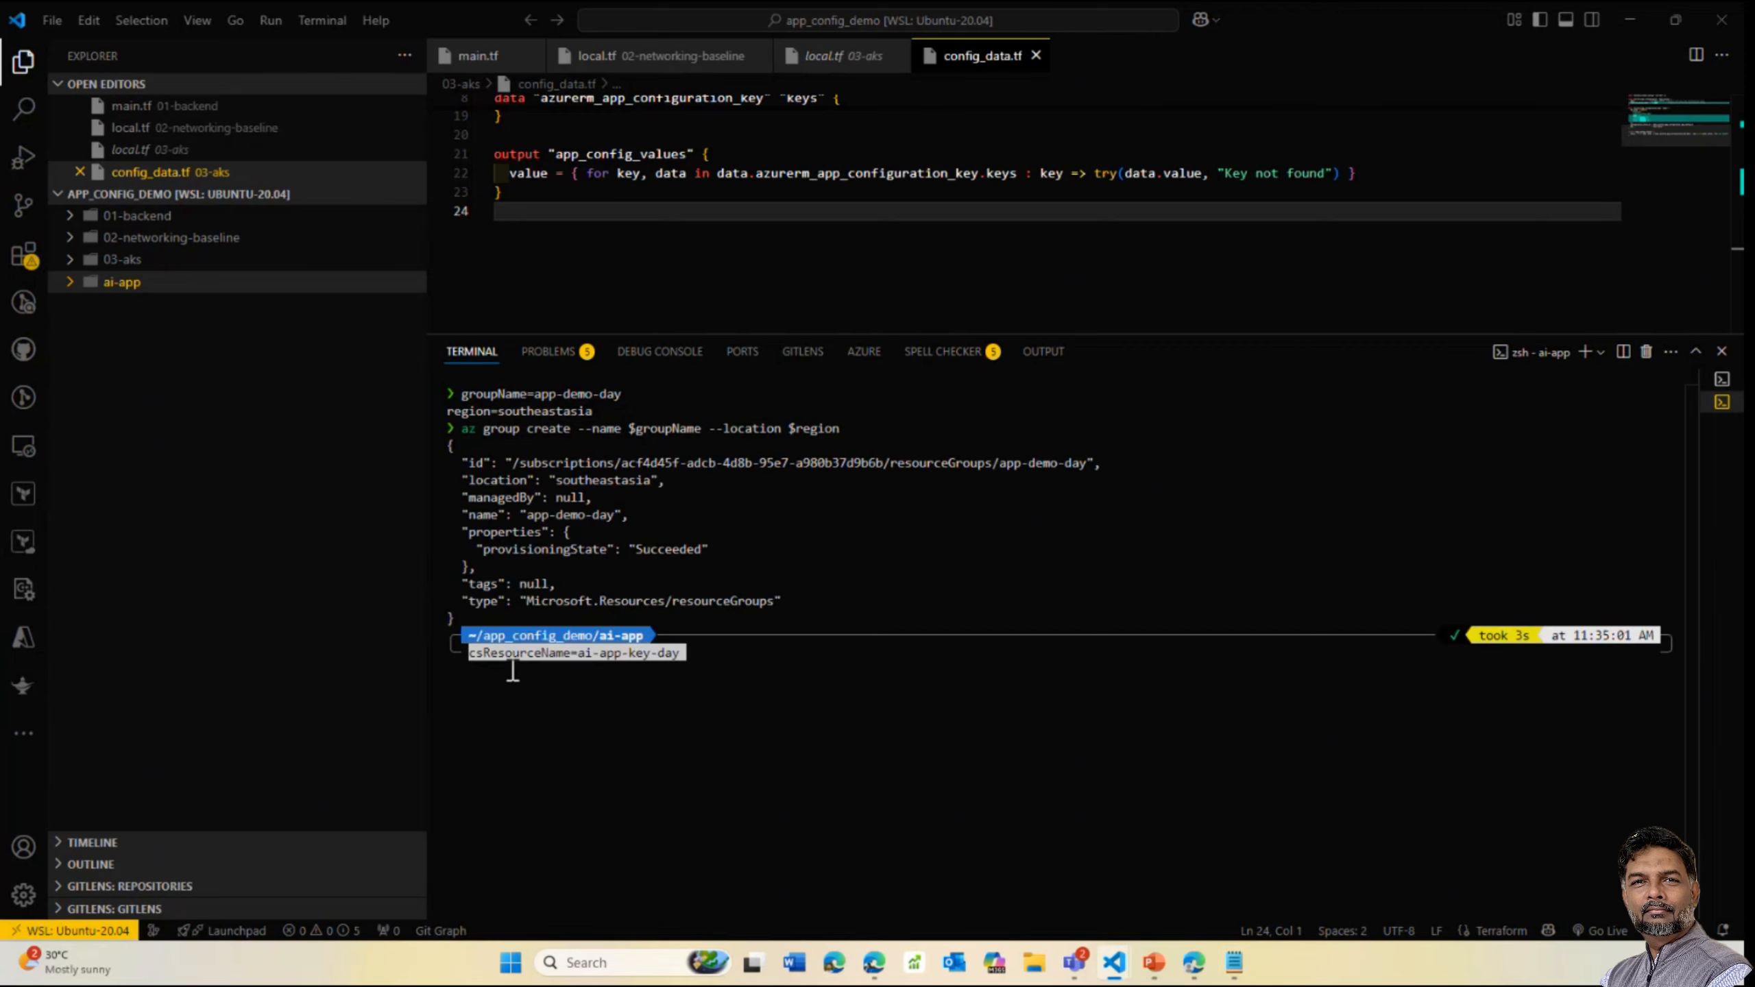
key("Return")
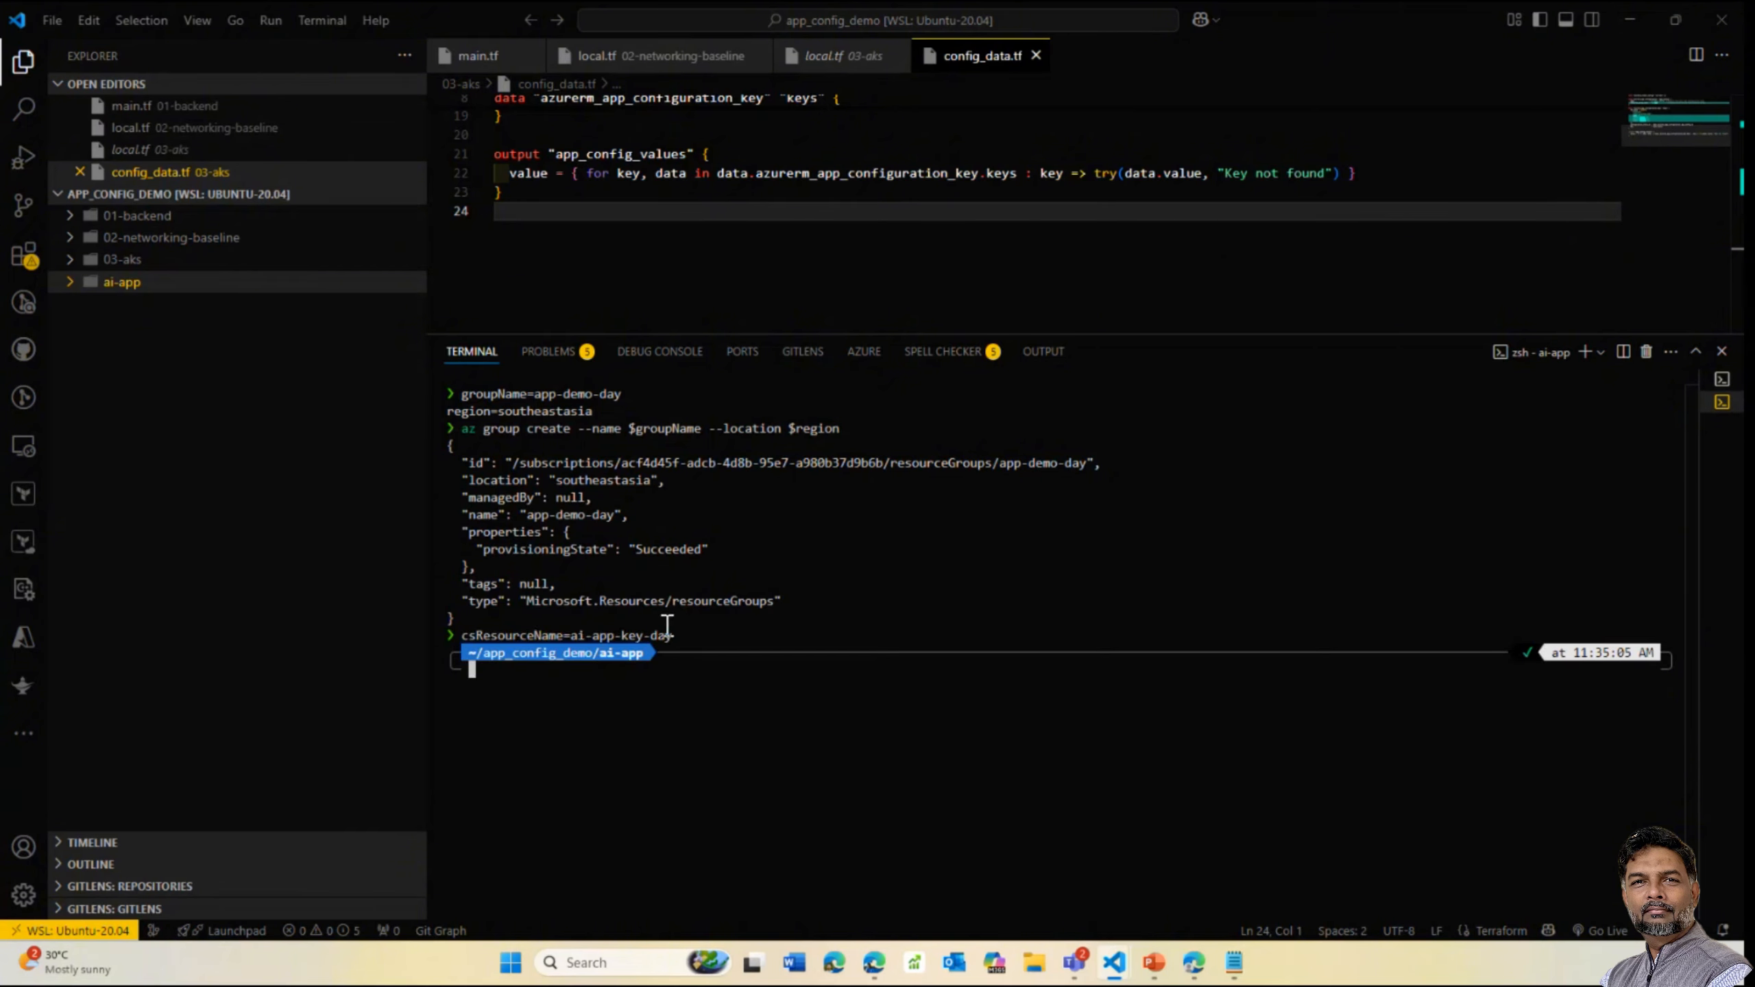
key("alt+Tab")
left_click(563, 668)
type("az cognitiveservices account create --resource-group $groupName --name $csResourceName --location $region --kind TextAnalytics --sku F0 --custom-domain $csResourceName")
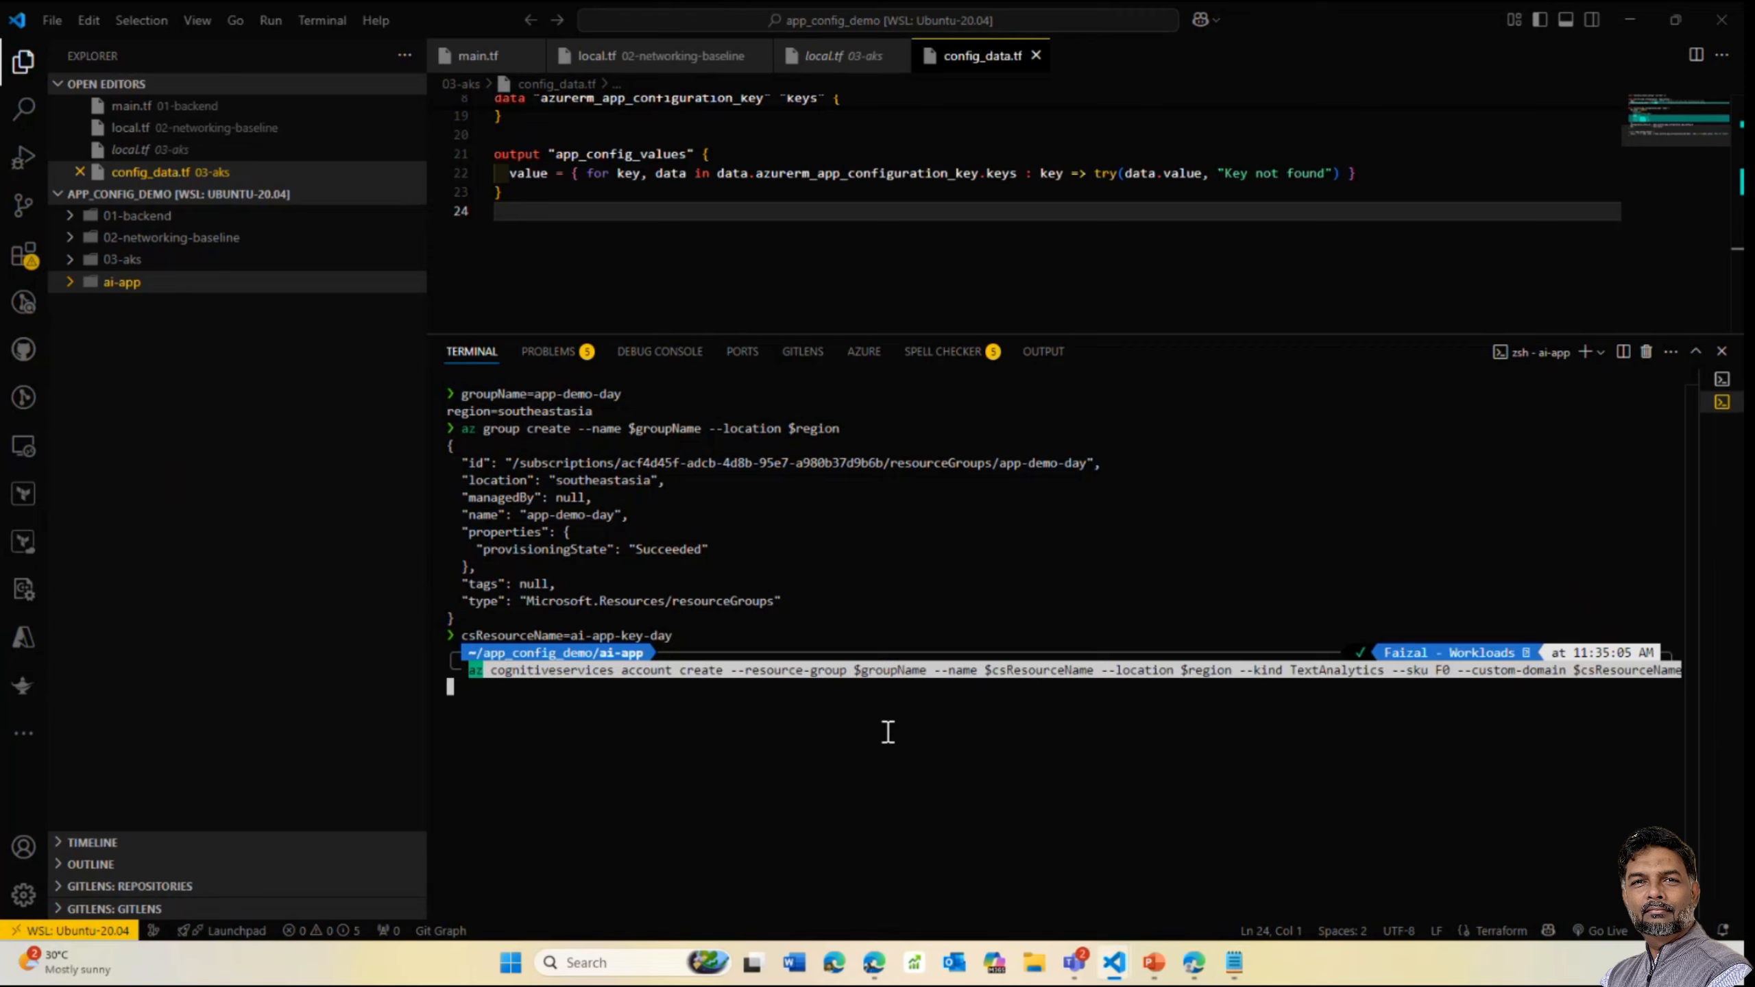
key("Return")
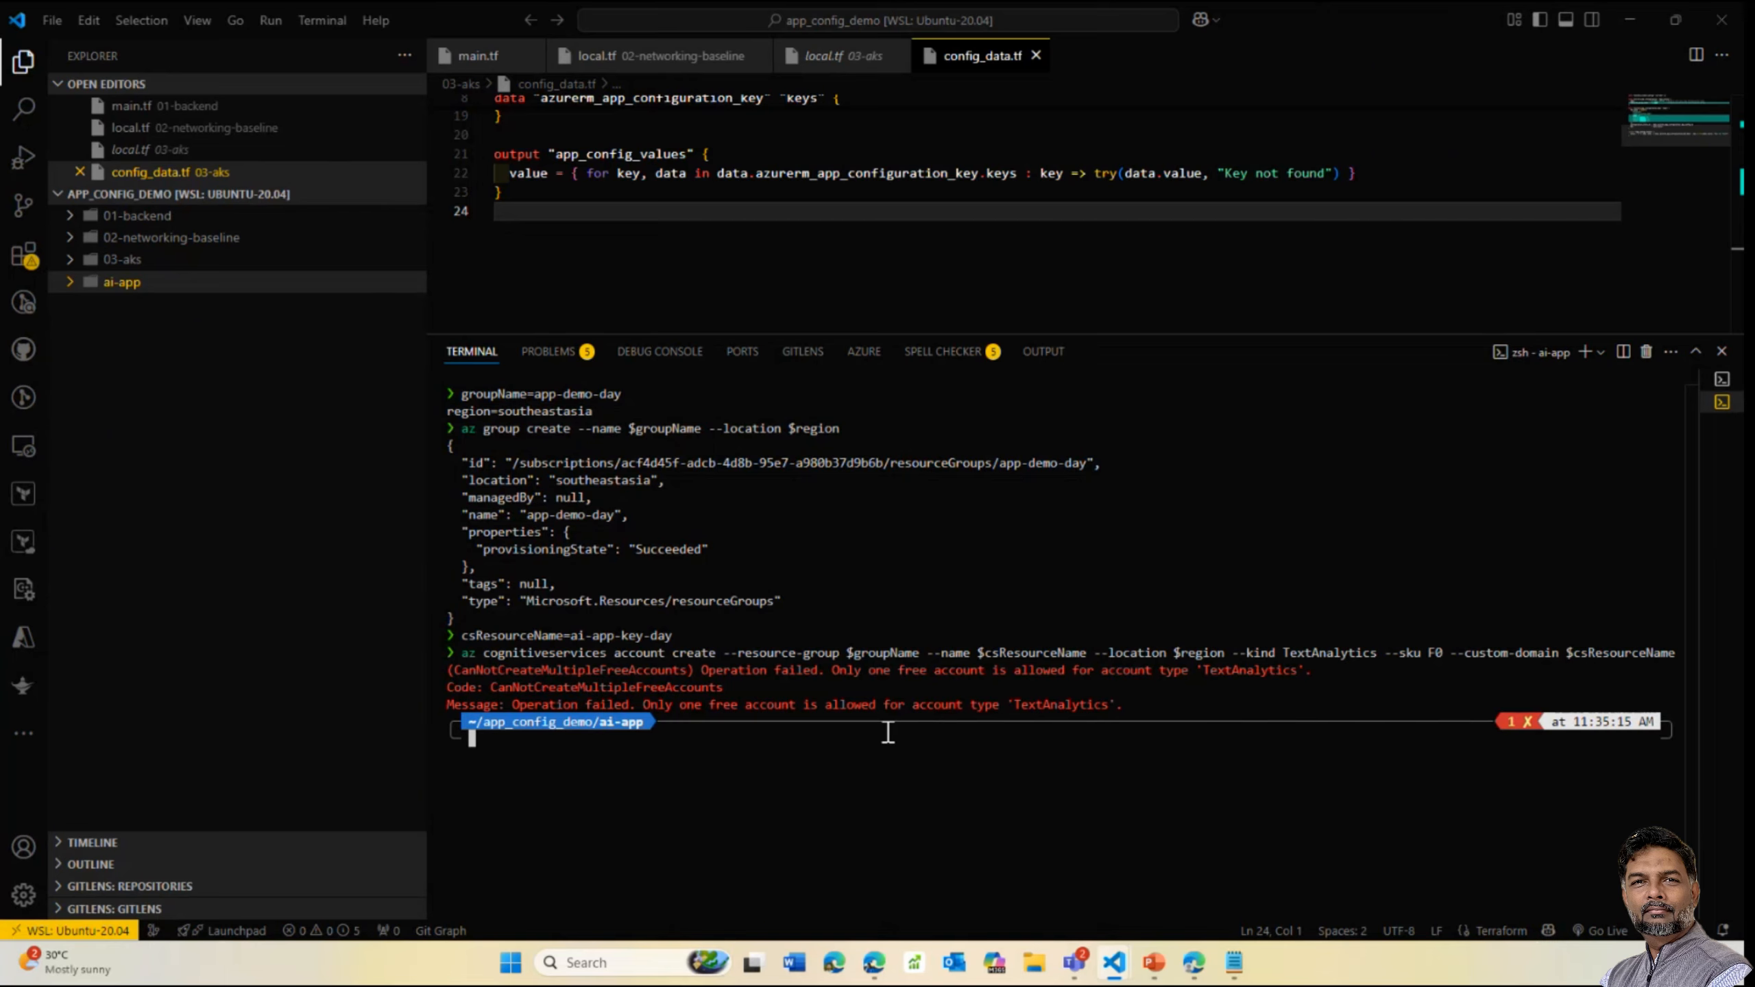
Retry the language account creation with --sku F1, then F0 again; both attempts fail
key("Up")
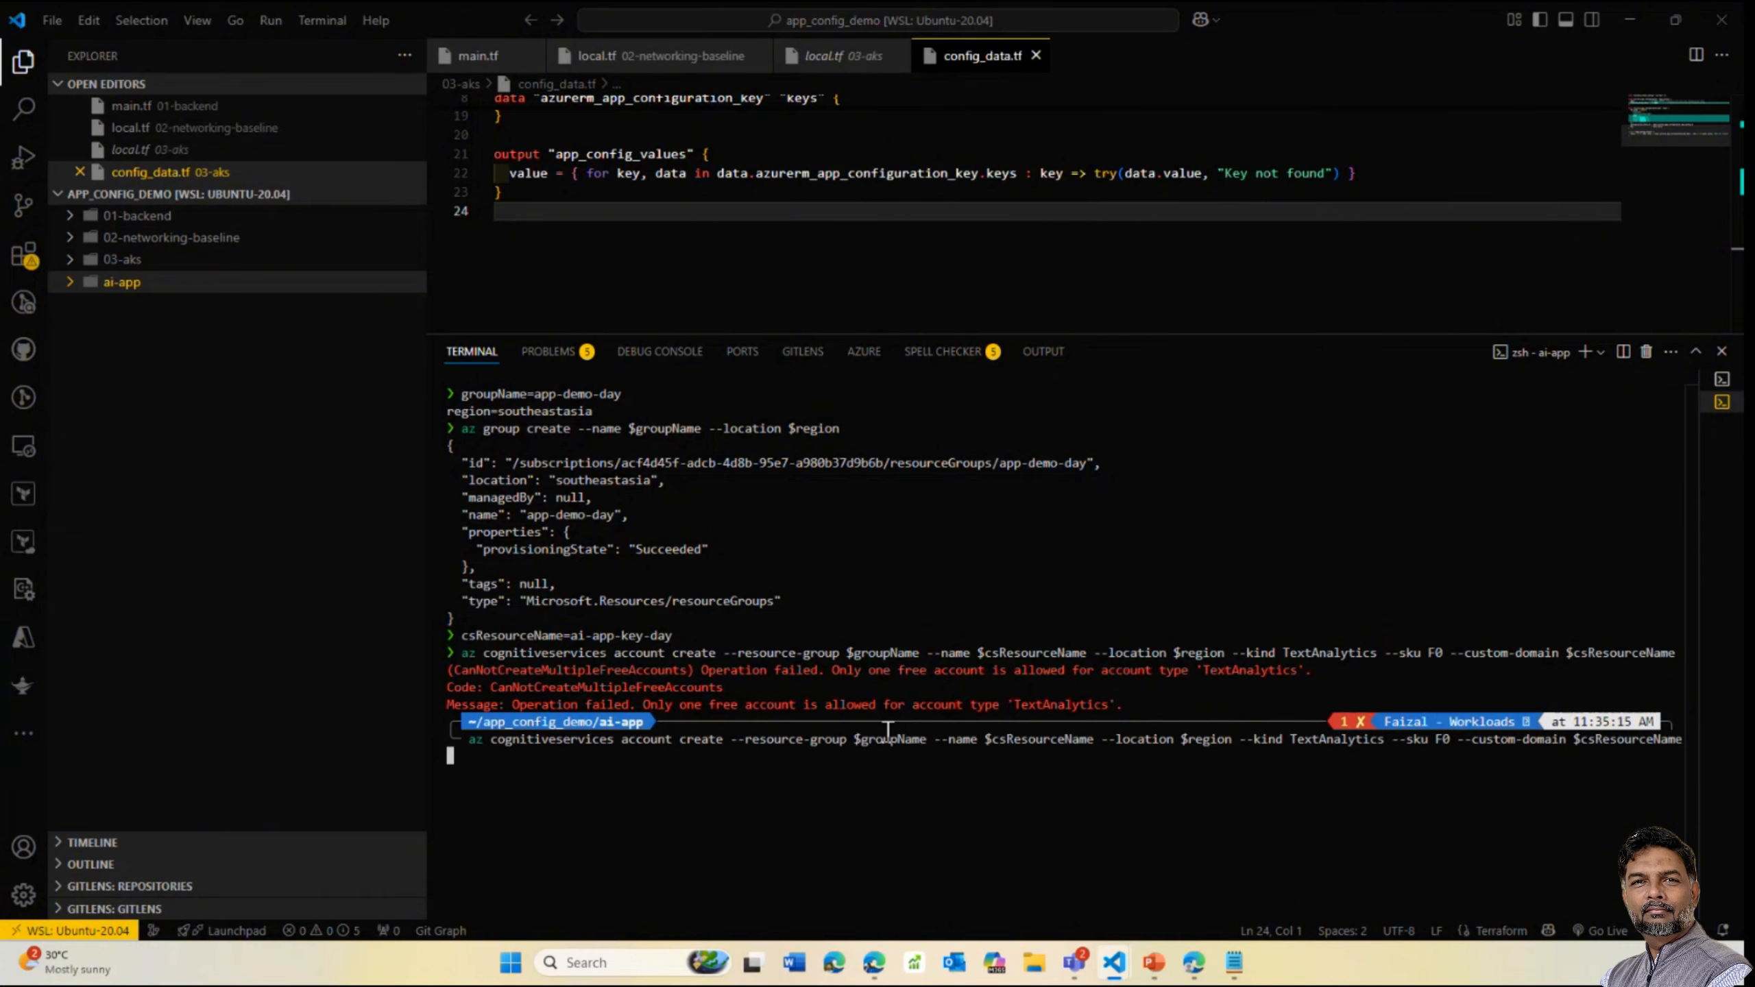
key("Left")
key("Left")
key("Left")
key("Left")
key("Left")
key("Left")
key("Left")
key("Left")
key("Left")
key("Left")
key("Left")
key("Left")
key("Left")
key("Left")
key("Left")
key("Left")
key("BackSpace")
type("1")
key("Return")
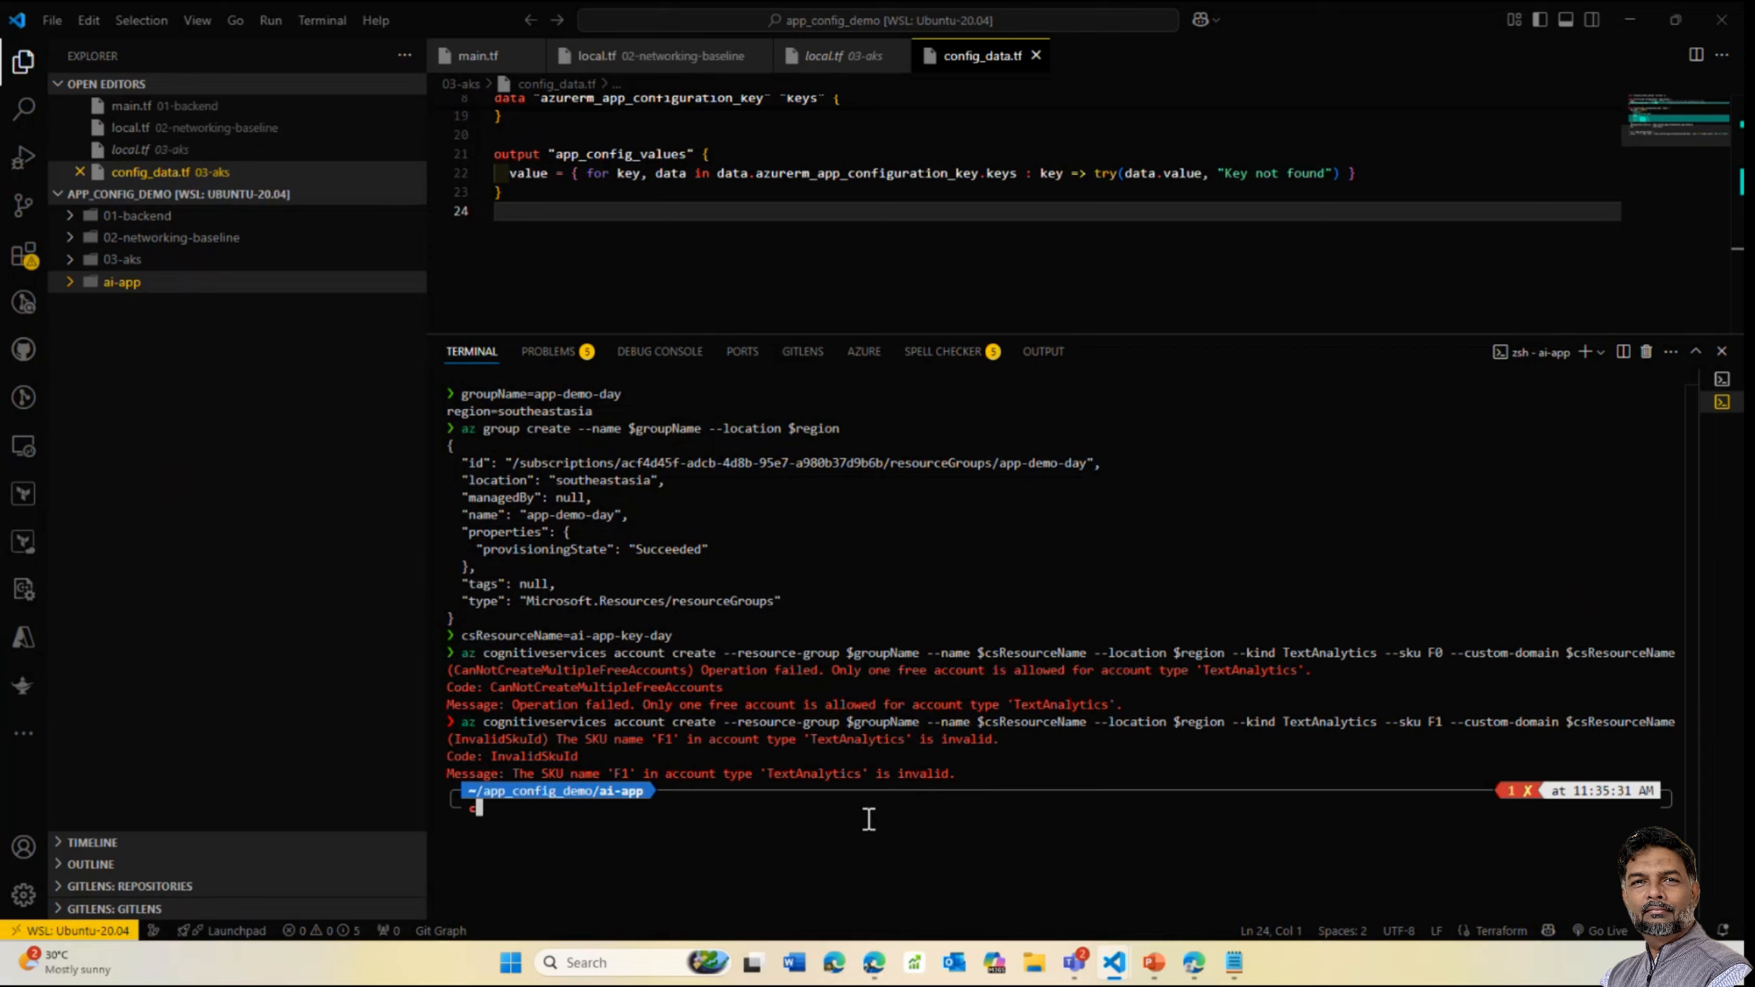
type("lear")
key("Return")
key("Up")
key("Up")
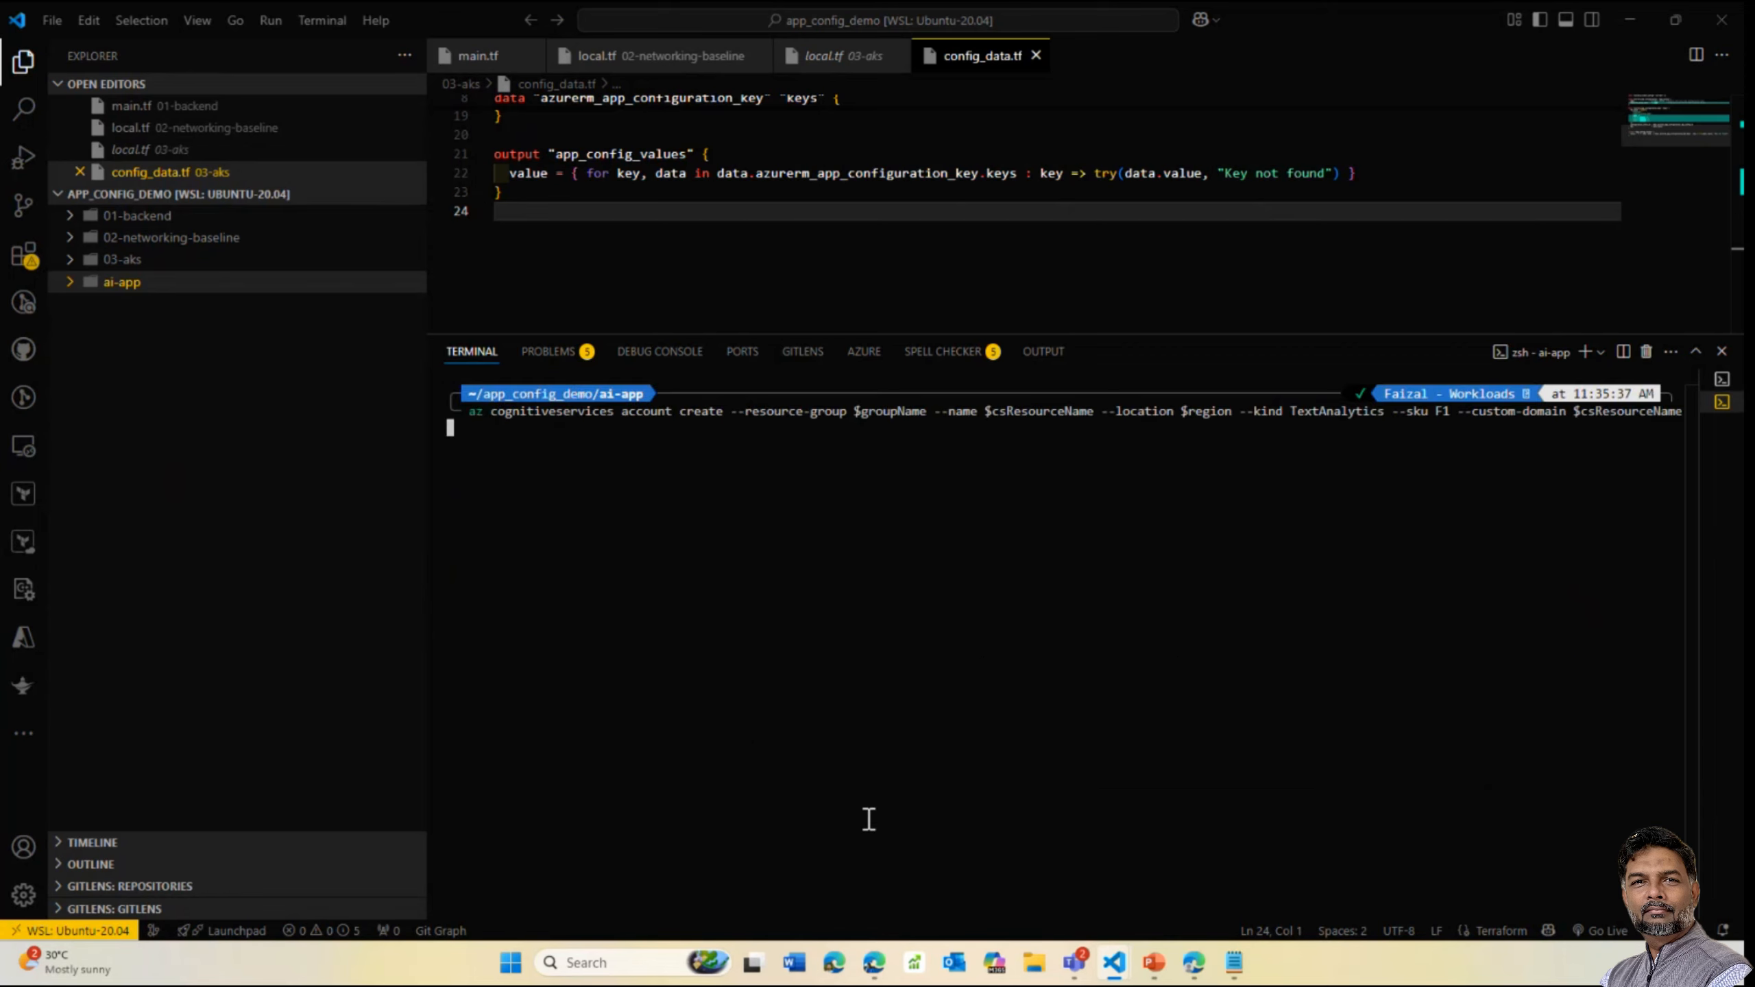
key("Left")
key("Left")
key("Left")
key("Left")
key("Left")
key("Left")
key("Left")
key("Left")
key("Left")
key("Left")
key("Left")
key("Left")
key("Left")
key("Left")
key("Left")
key("Left")
key("Left")
key("Left")
key("Left")
key("Left")
key("Left")
key("BackSpace")
type("0")
key("Return")
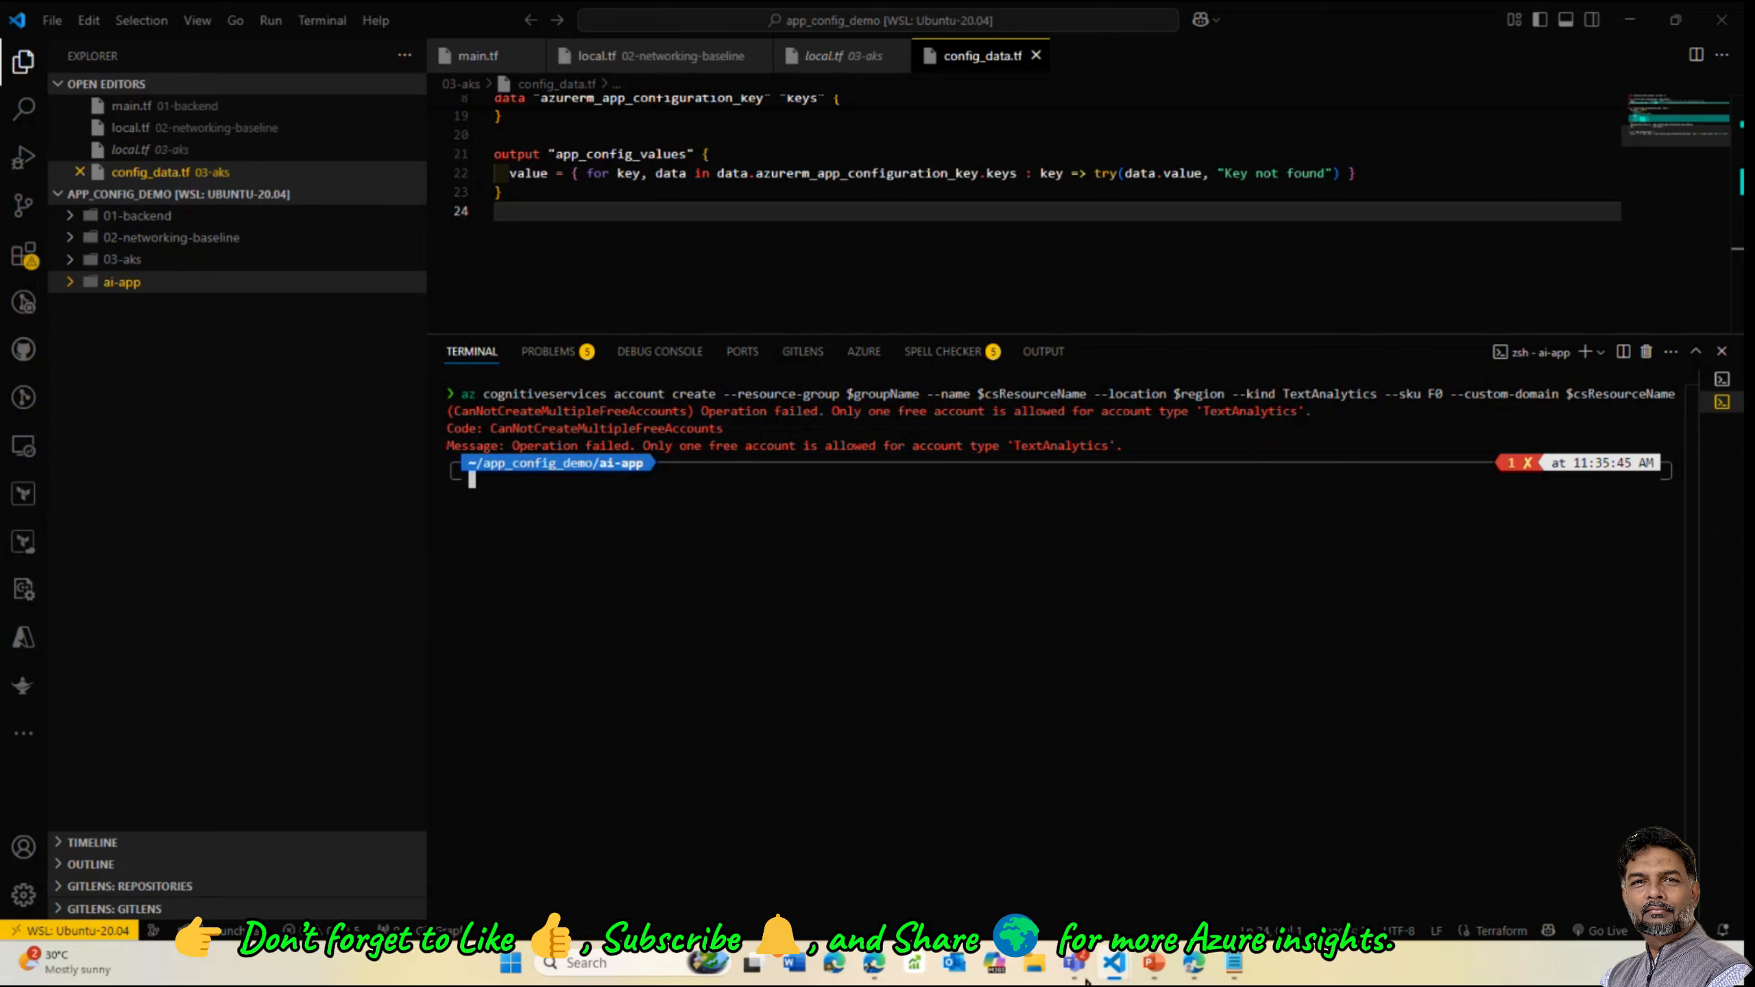
left_click(1185, 968)
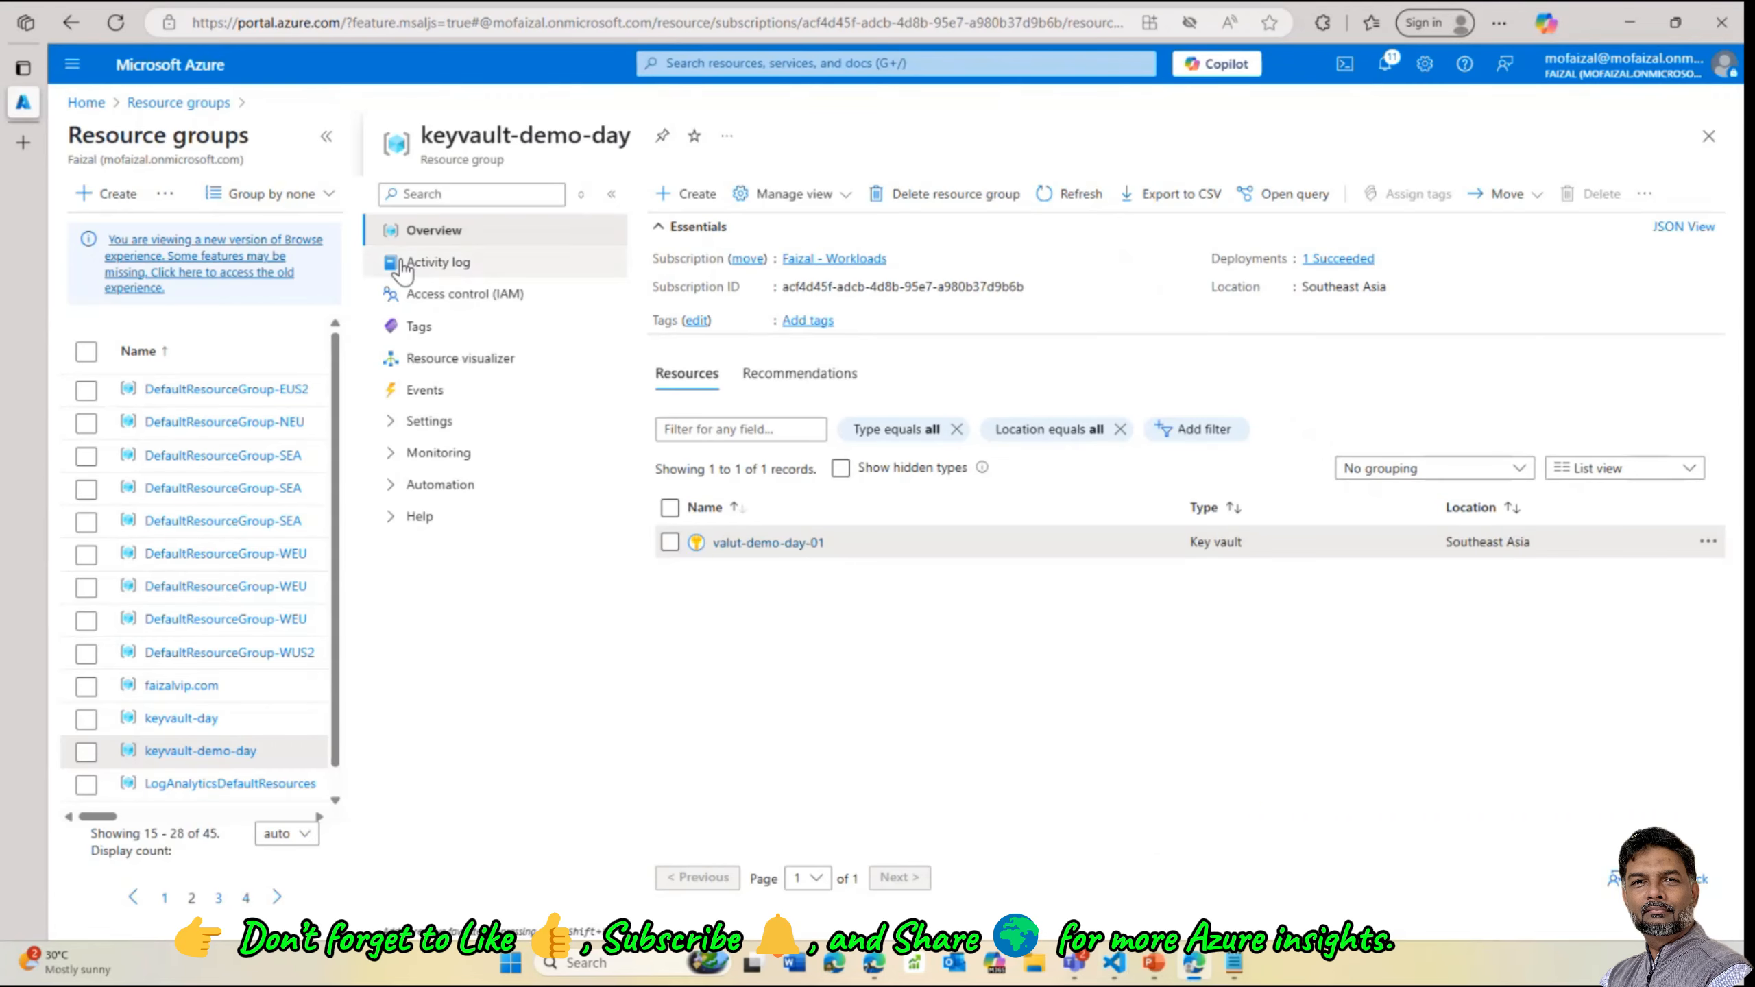
Search the portal for 'cogni' and list the Azure AI services multi-service account resources
left_click(178, 103)
left_click(693, 63)
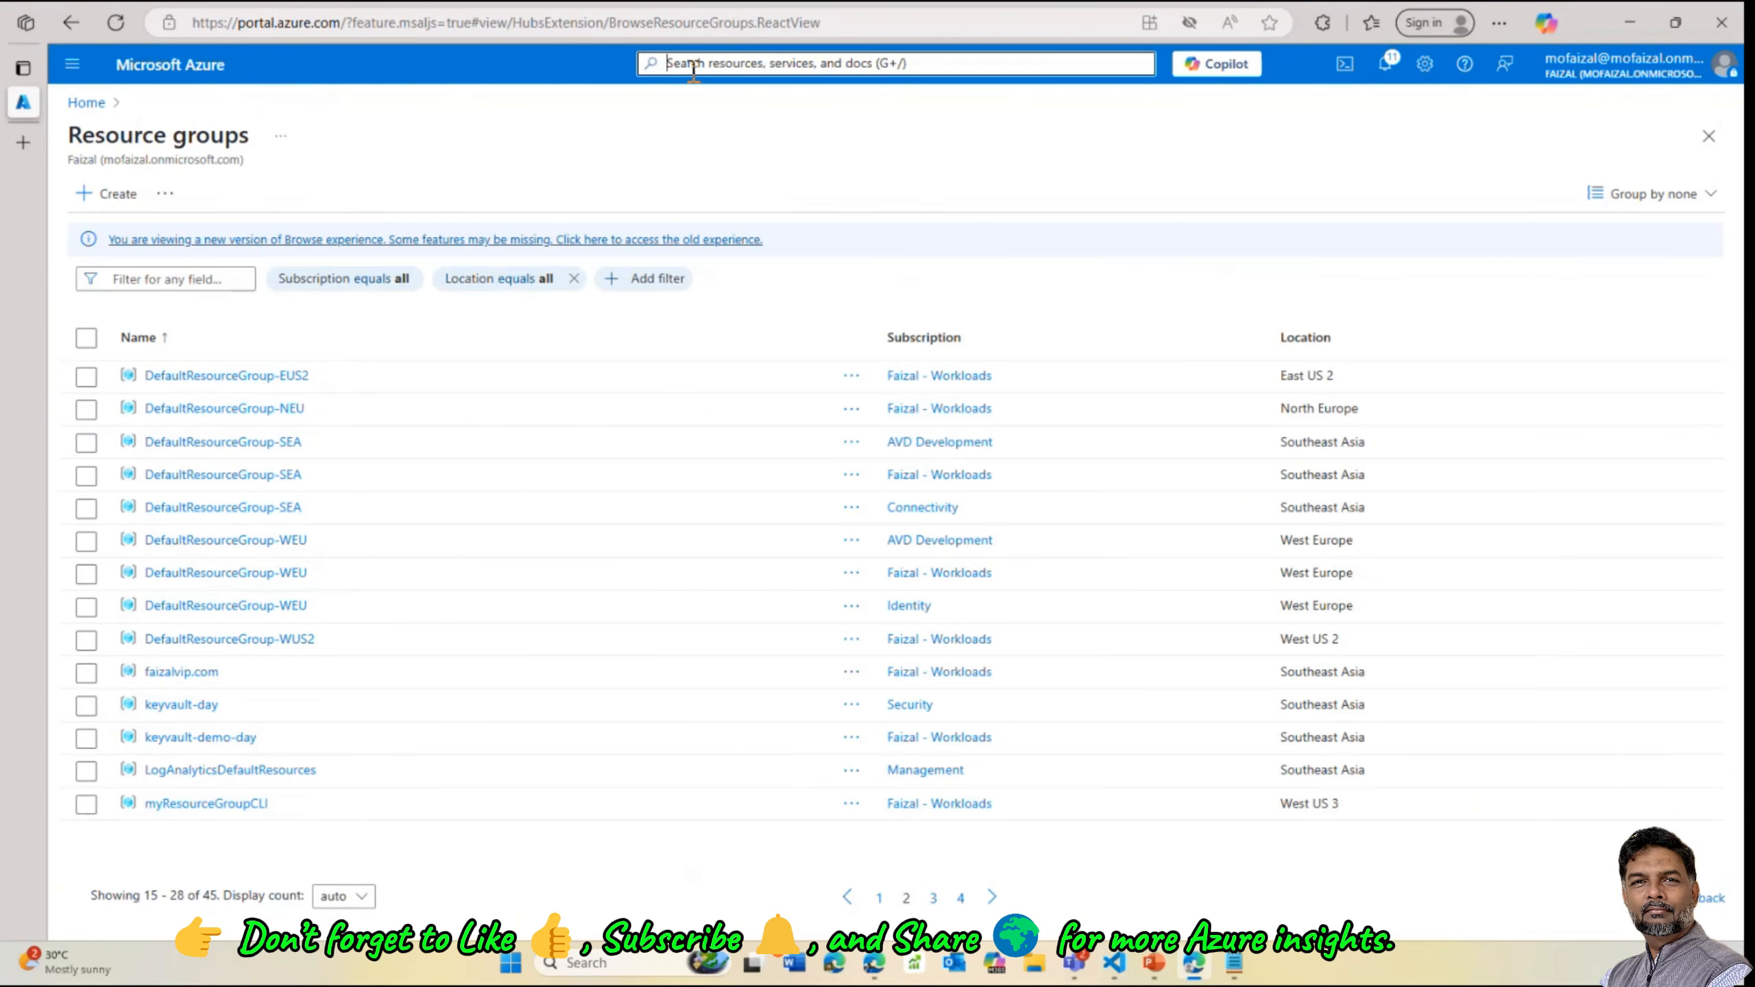
type("cont")
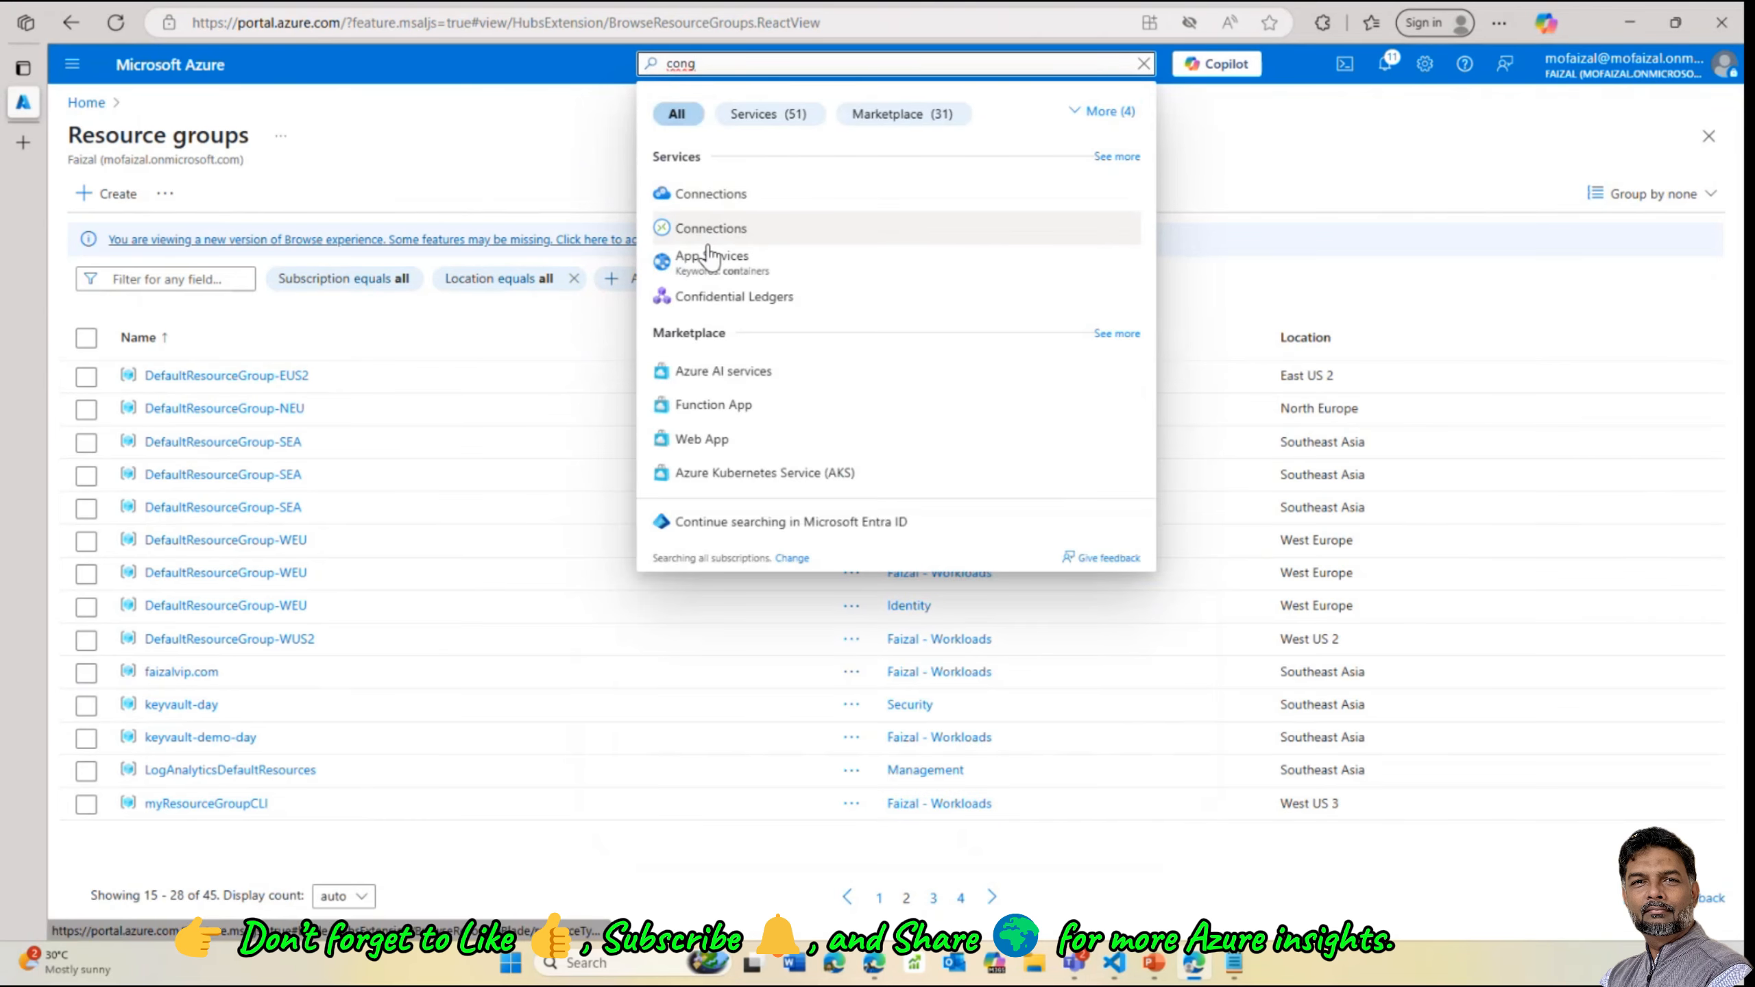
key("BackSpace")
type("g")
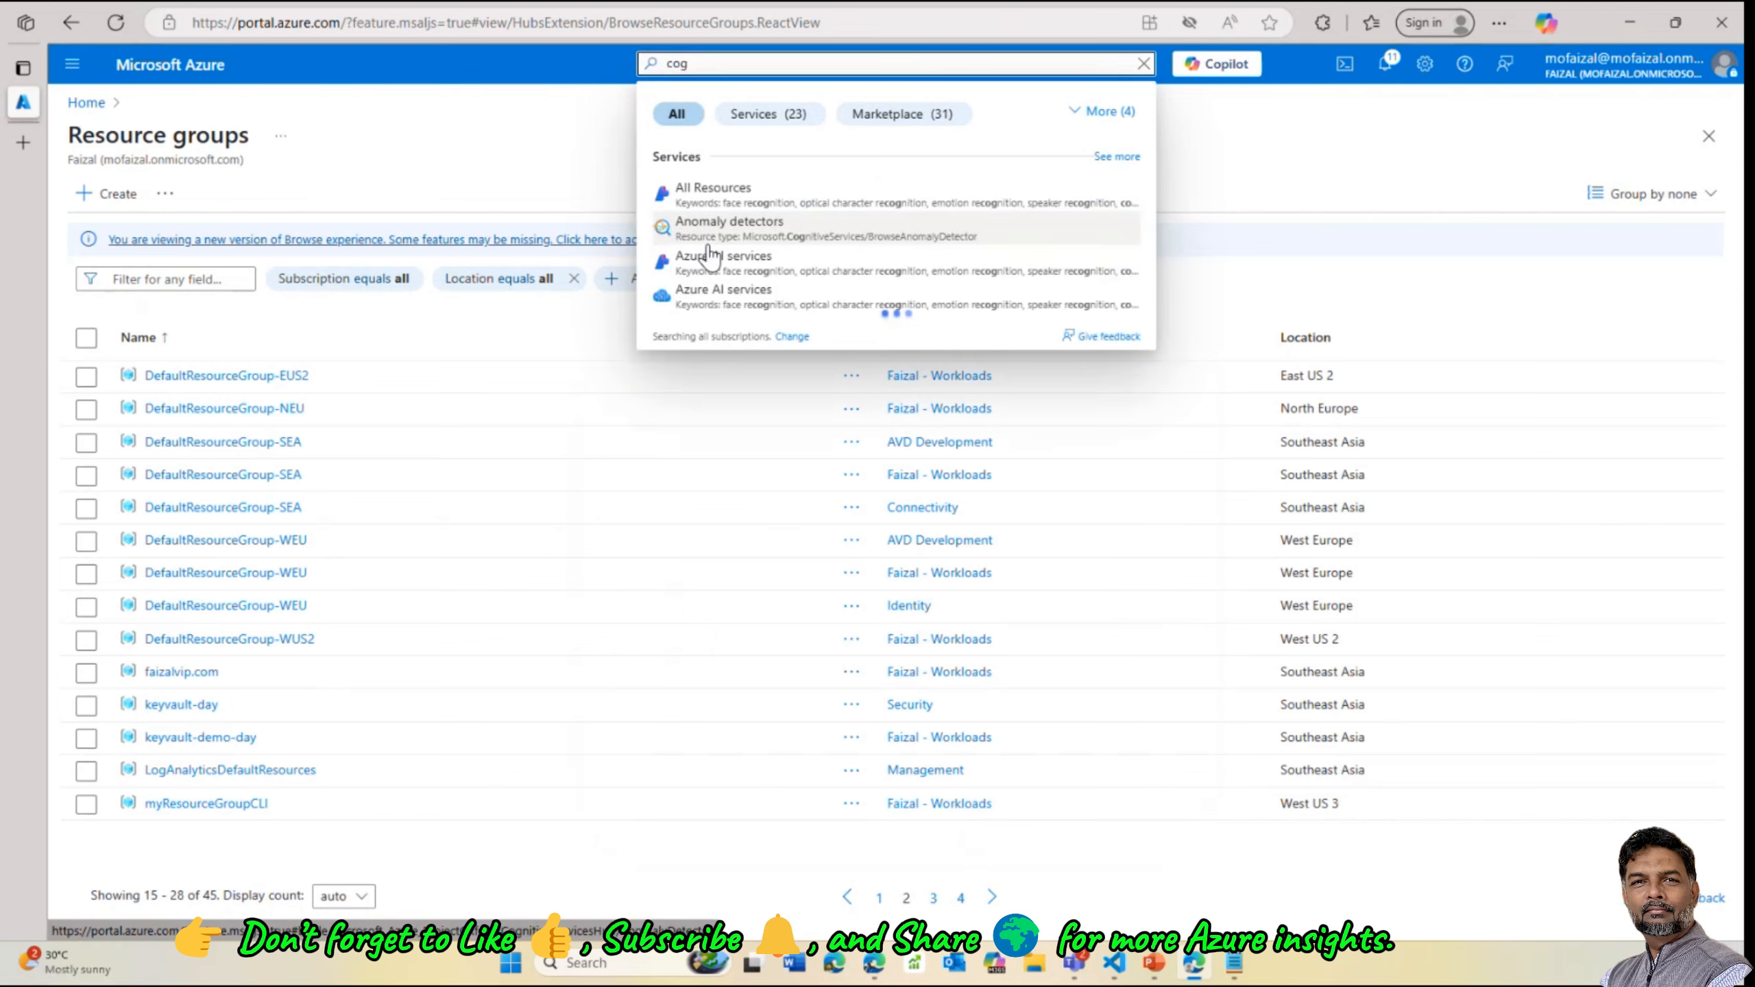
type("ni")
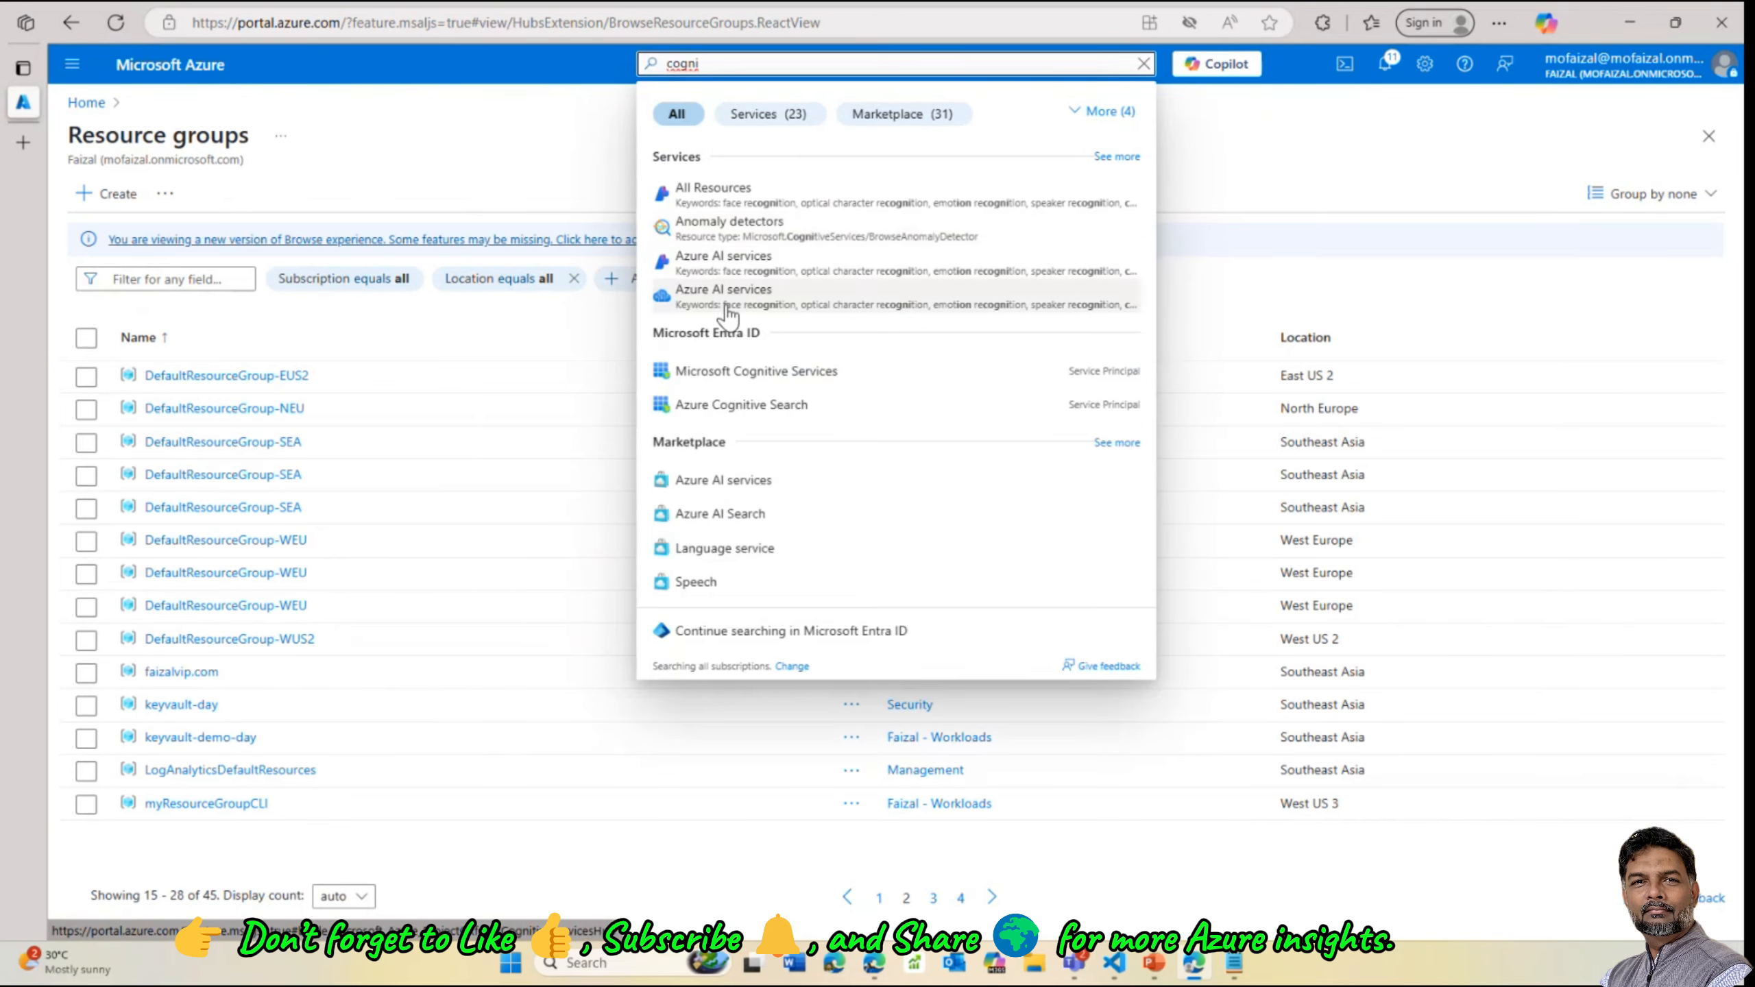
left_click(712, 294)
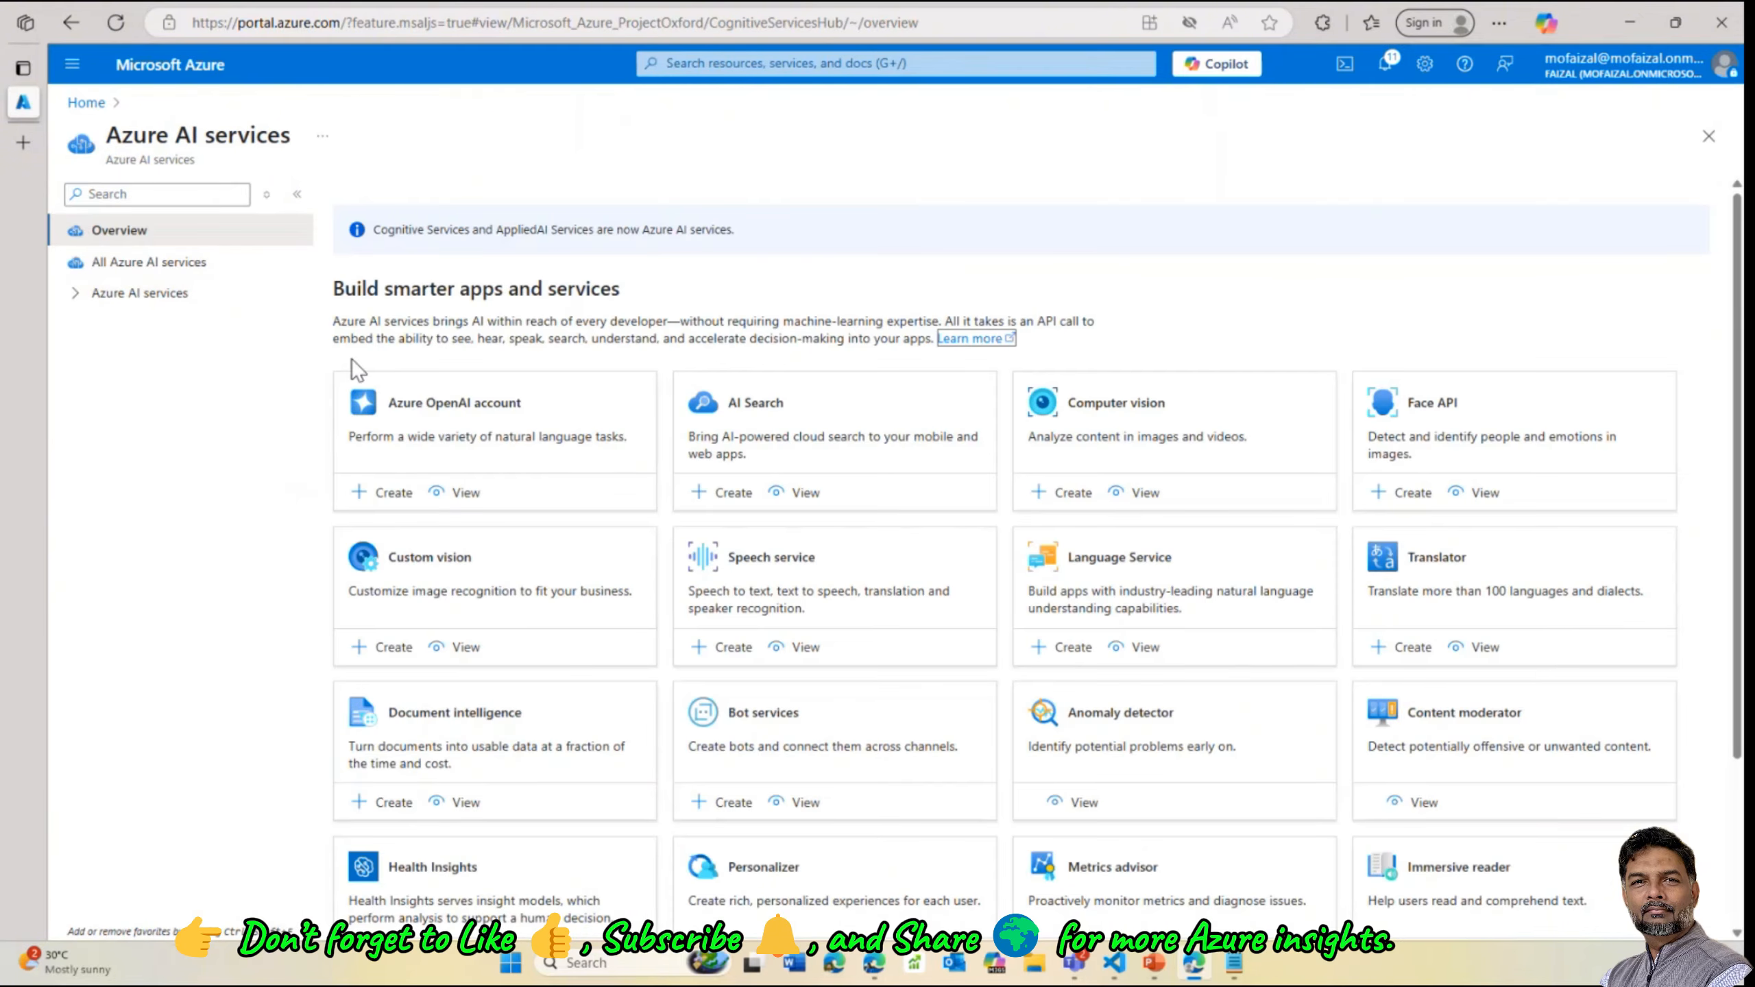
left_click(154, 294)
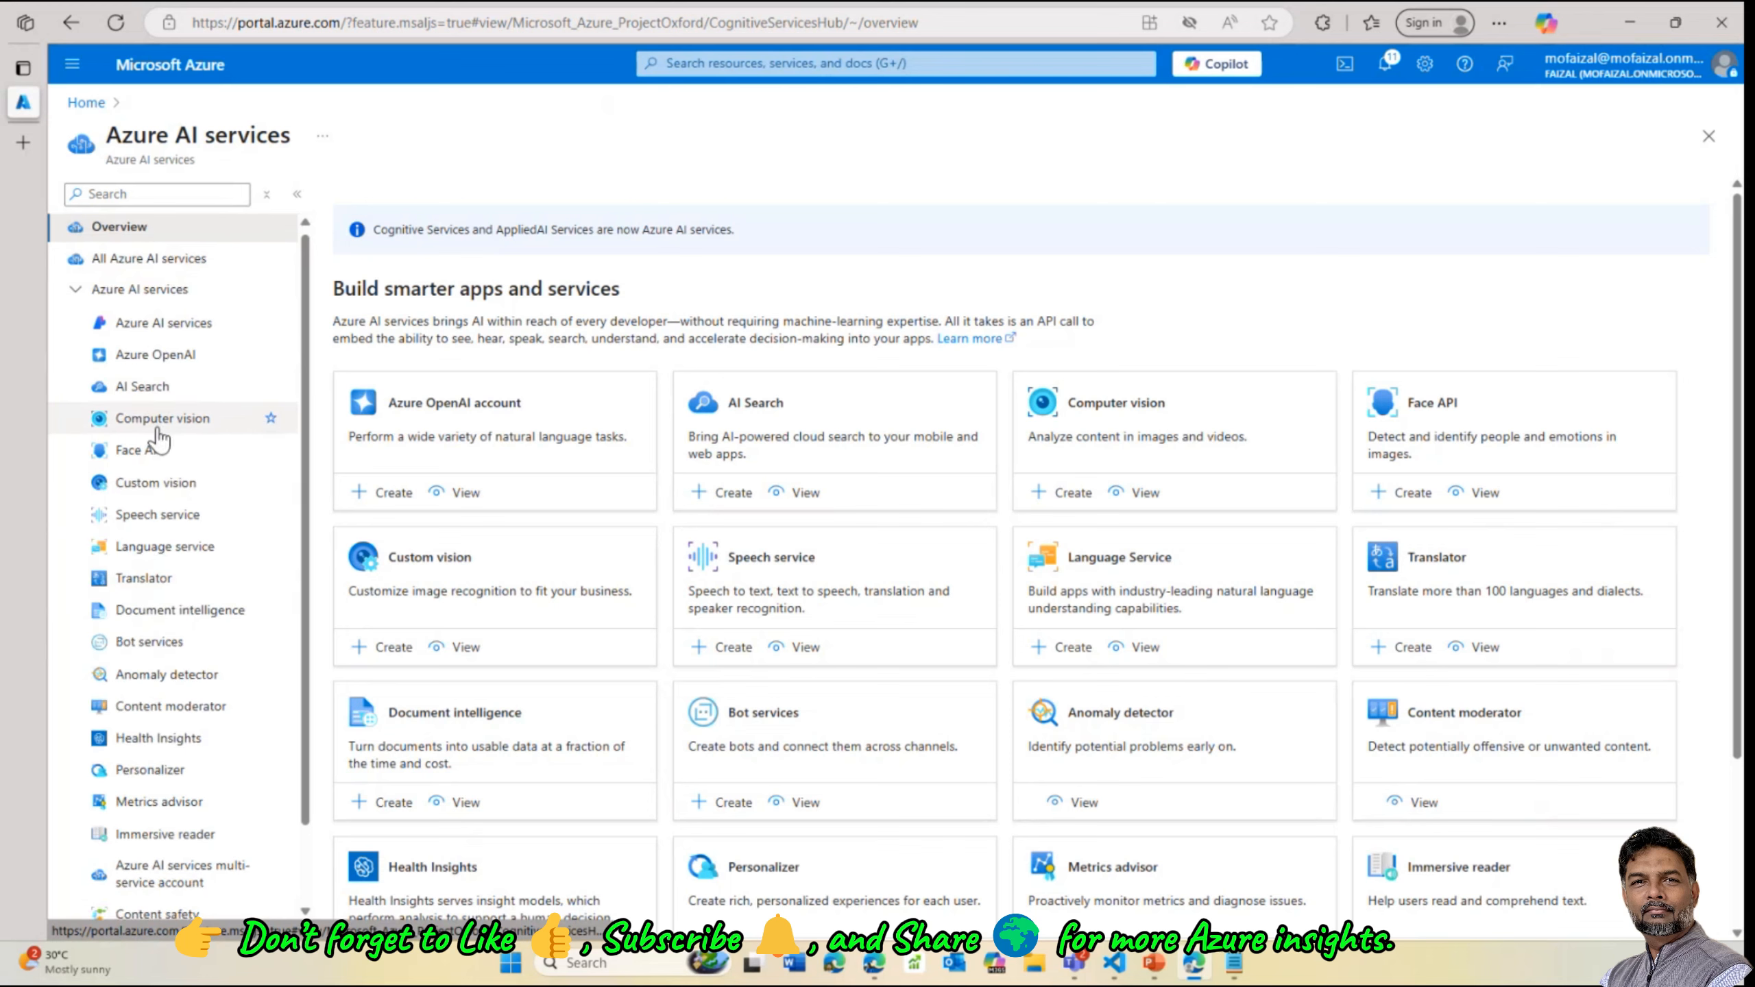
scroll(157, 484, "down", 1)
scroll(166, 626, "down", 1)
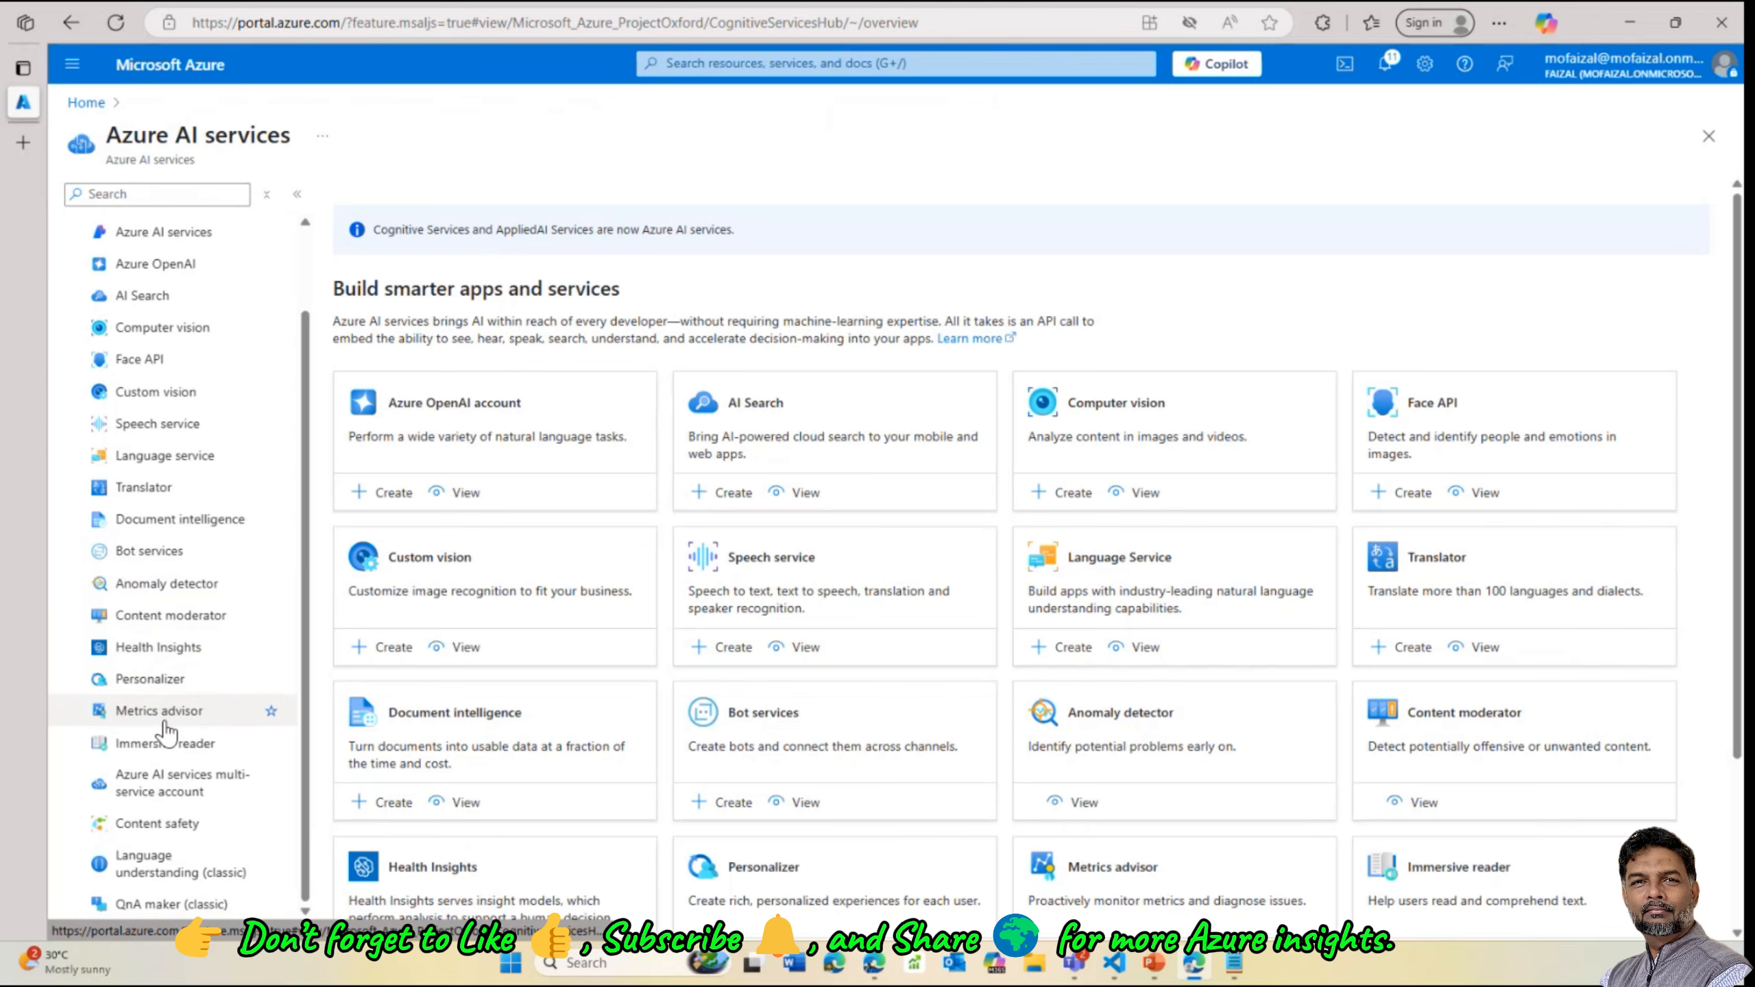
left_click(195, 794)
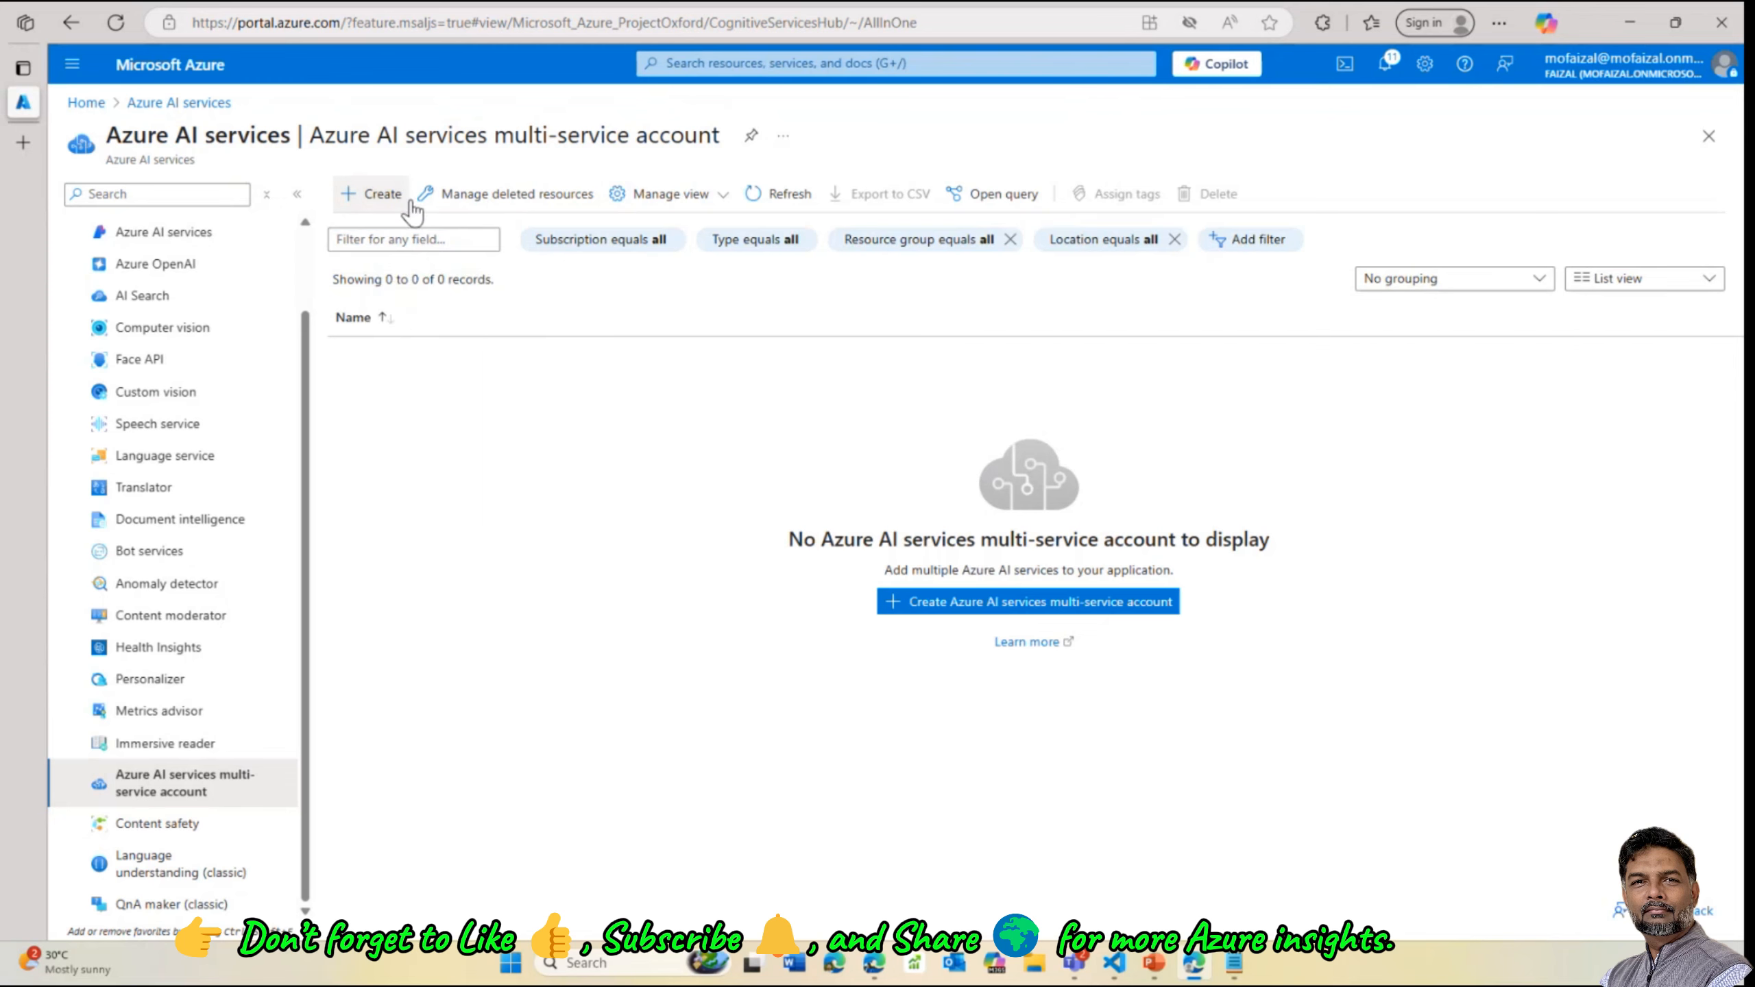
Start a new multi-service account and check that Standard S0 is the pricing tier offered
left_click(381, 196)
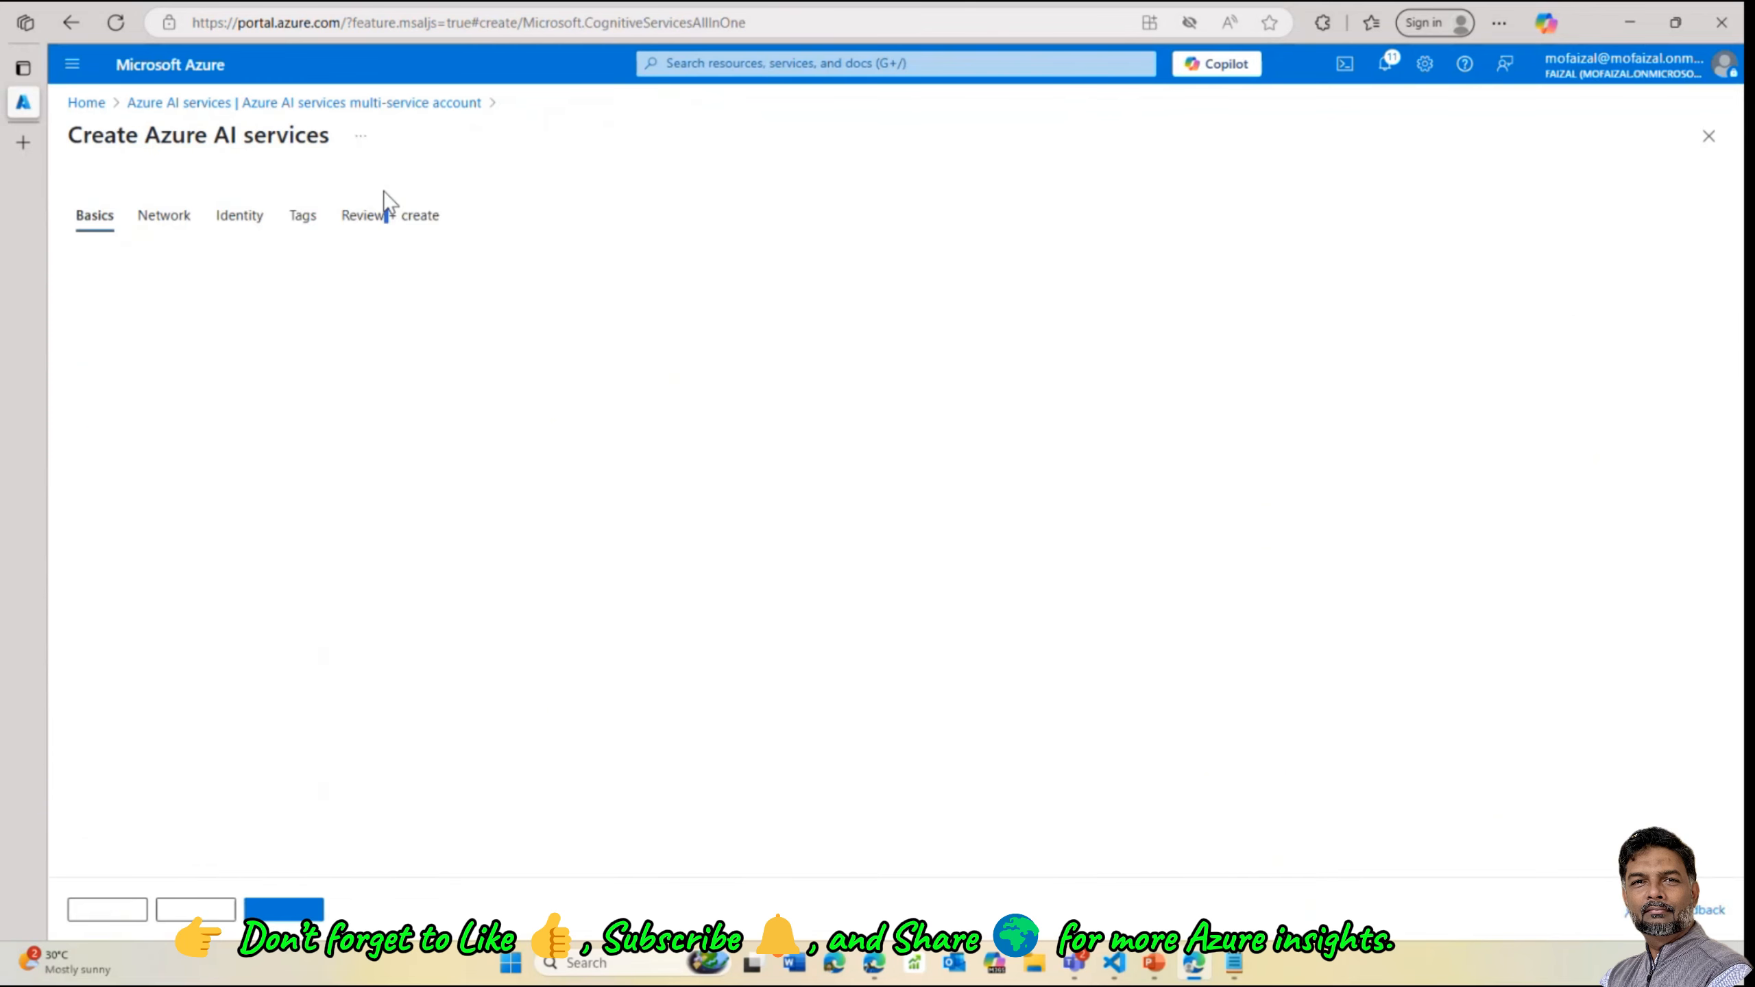
scroll(434, 702, "down", 2)
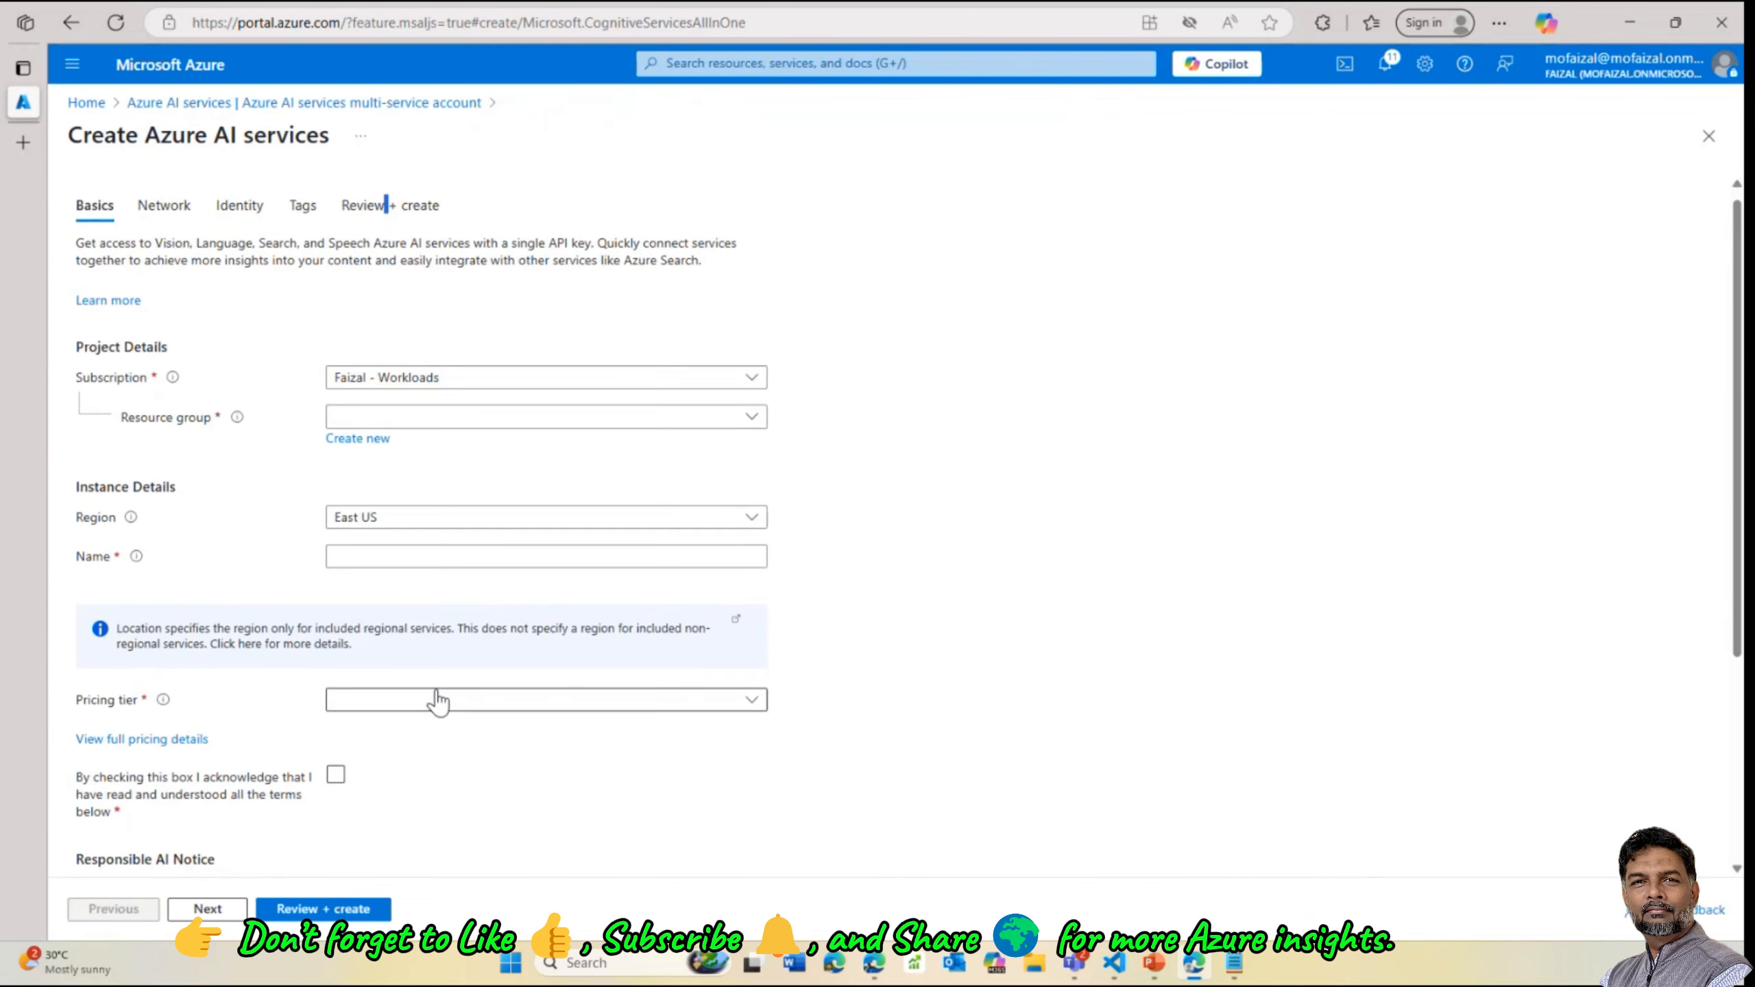
left_click(488, 578)
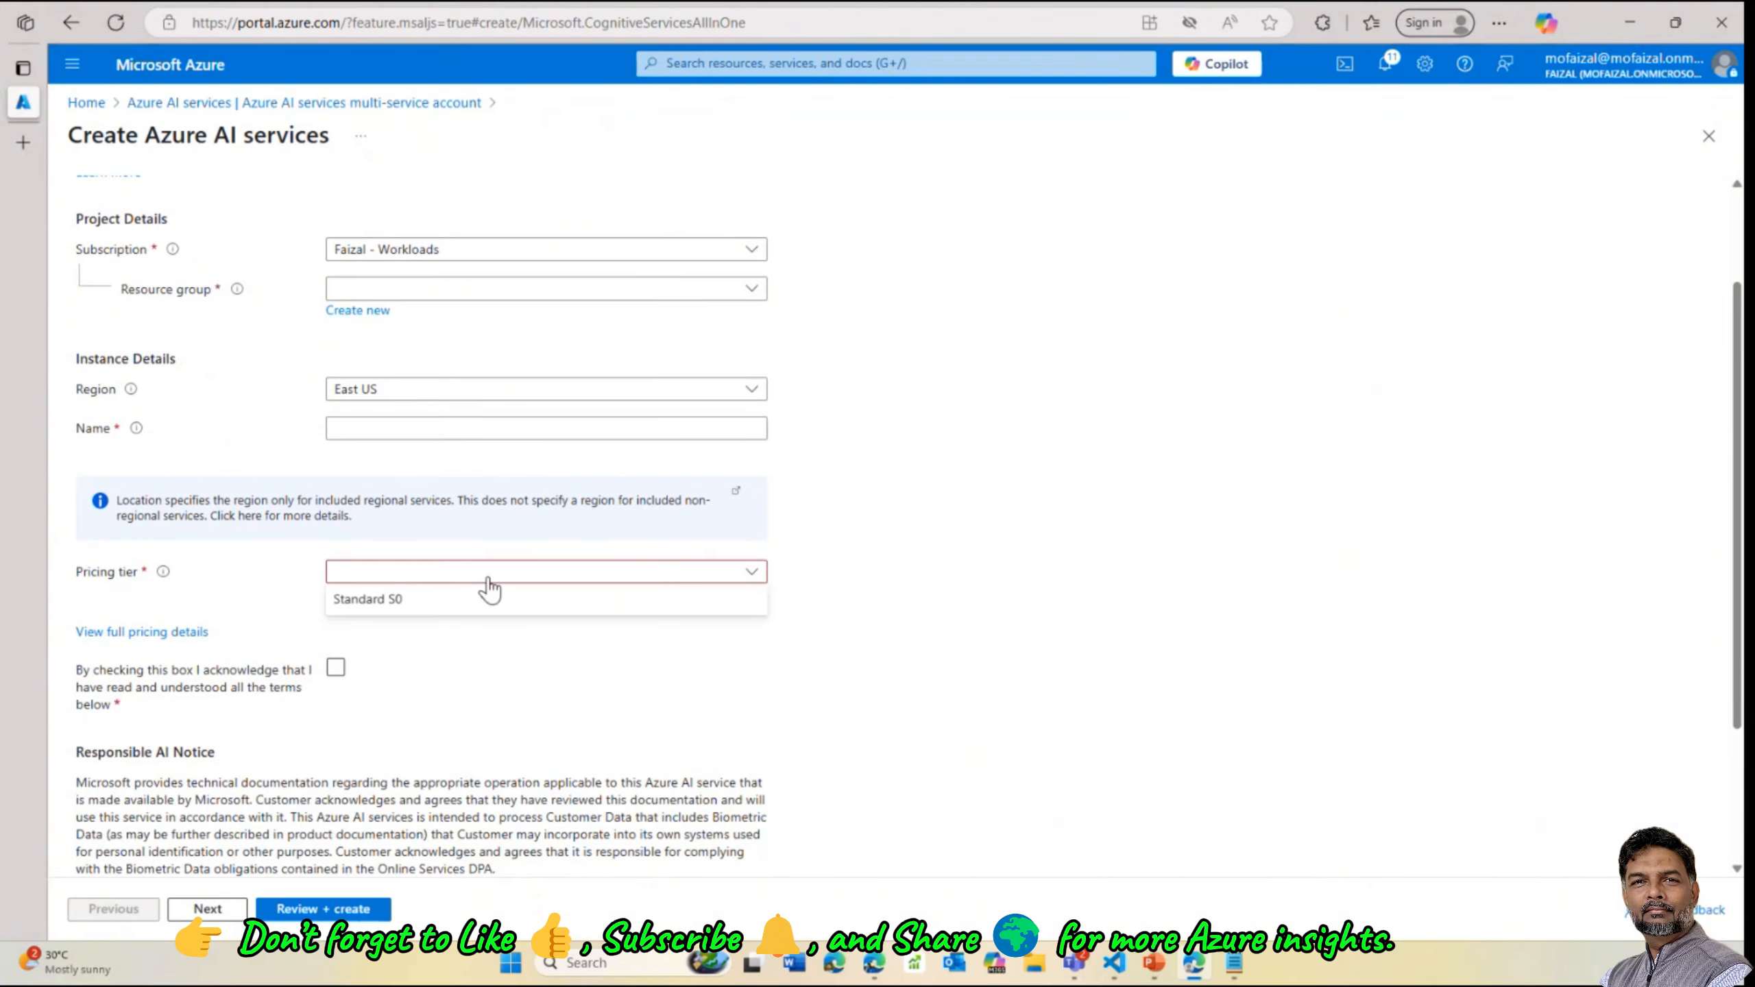
left_click(446, 607)
scroll(474, 595, "up", 1)
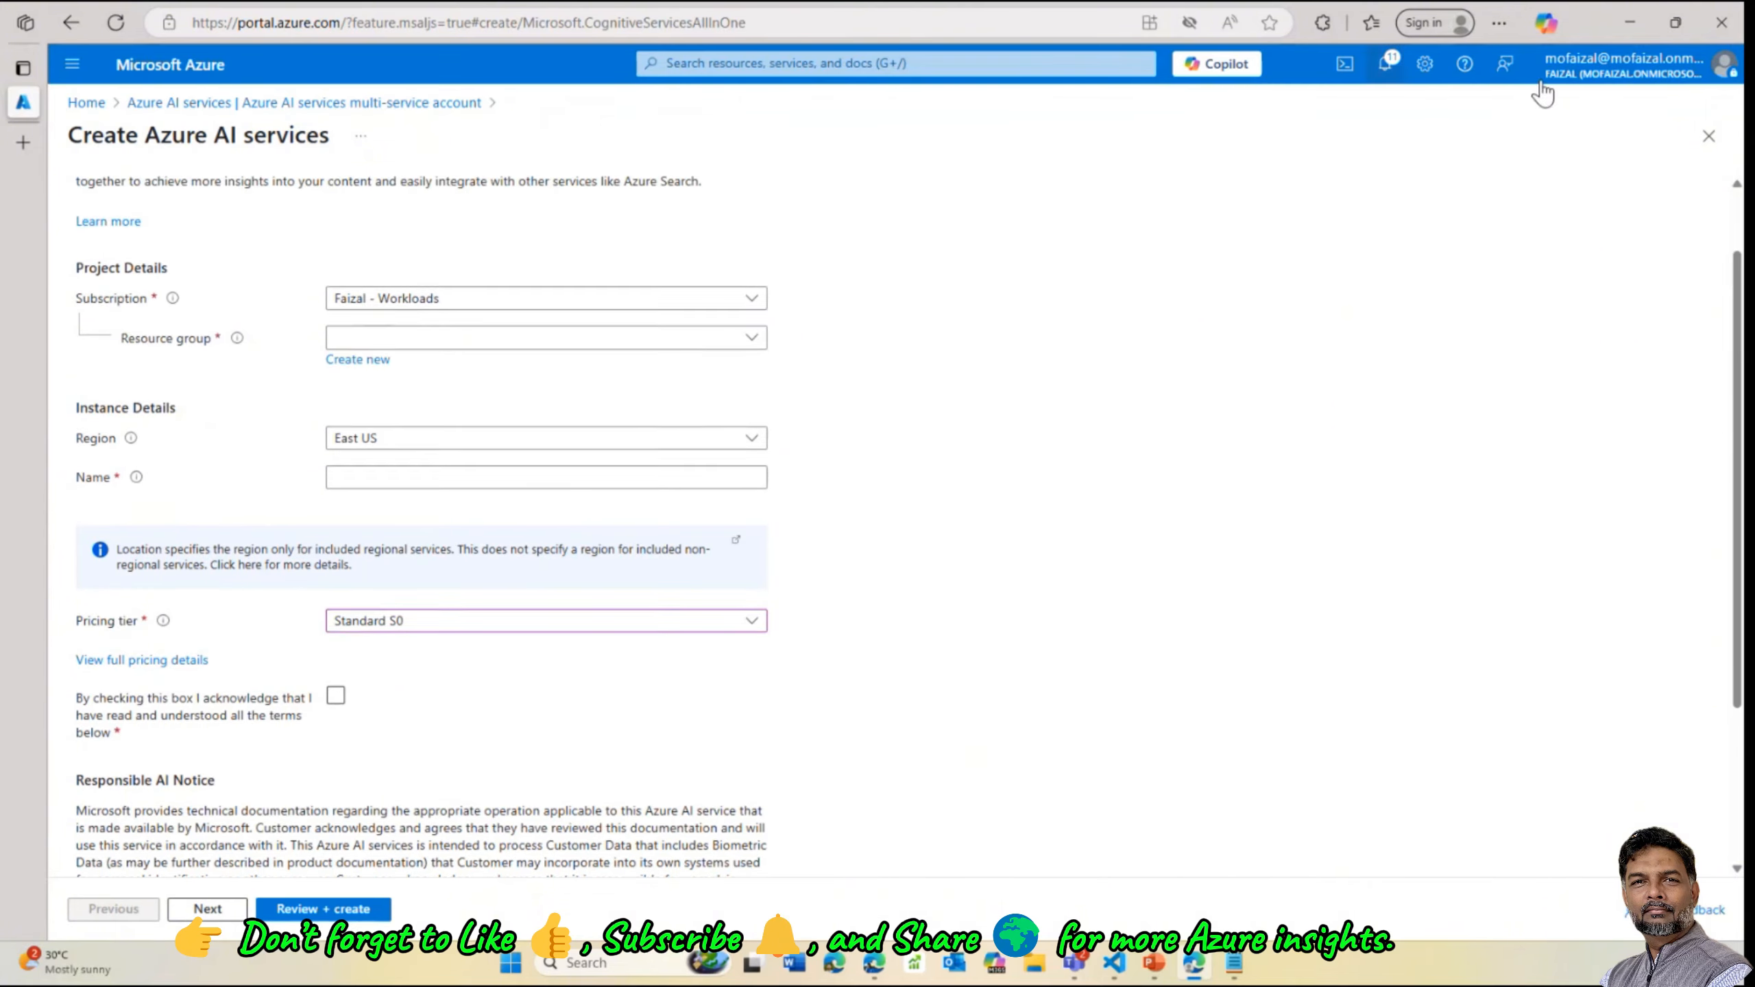
left_click(1632, 23)
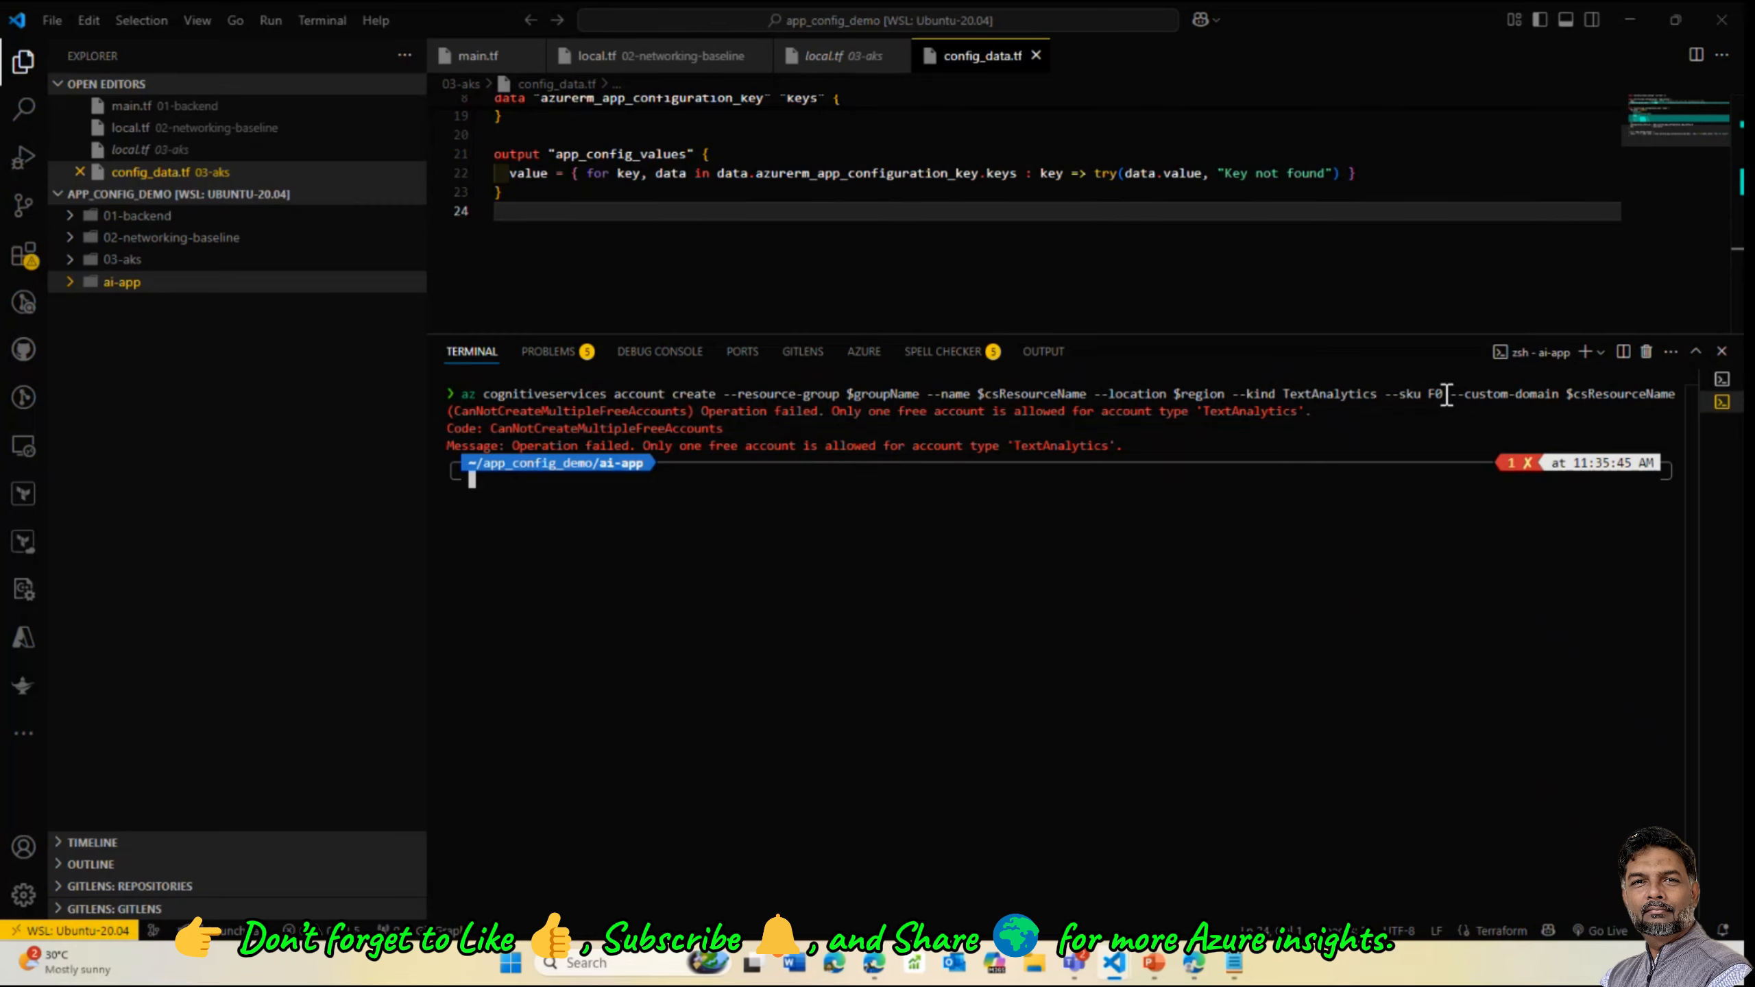
Rerun the language account creation with --sku S0, which is rejected, and clear the terminal
key("Up")
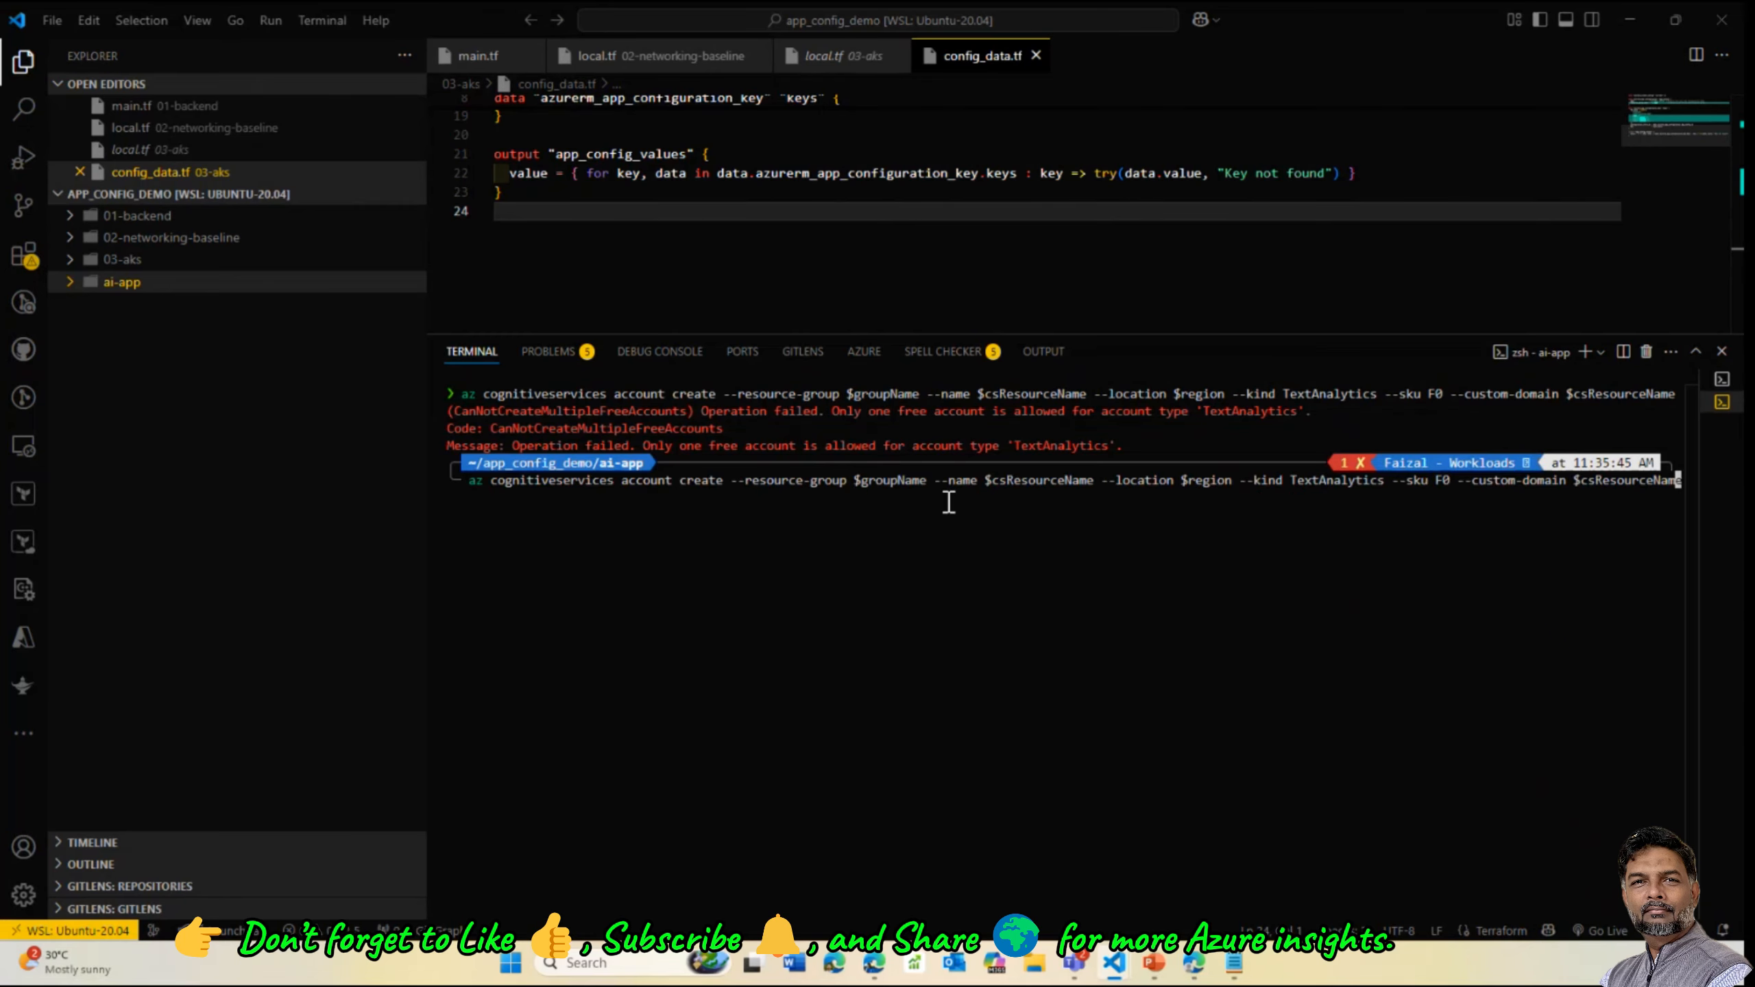
key("Left")
key("Left")
key("Left")
key("Left")
key("Left")
key("Left")
key("Left")
key("Left")
key("Left")
key("Left")
key("Left")
key("Left")
key("Left")
key("Left")
key("Left")
key("Left")
key("Left")
key("Left")
key("Left")
key("Left")
key("BackSpace")
type("S")
key("Return")
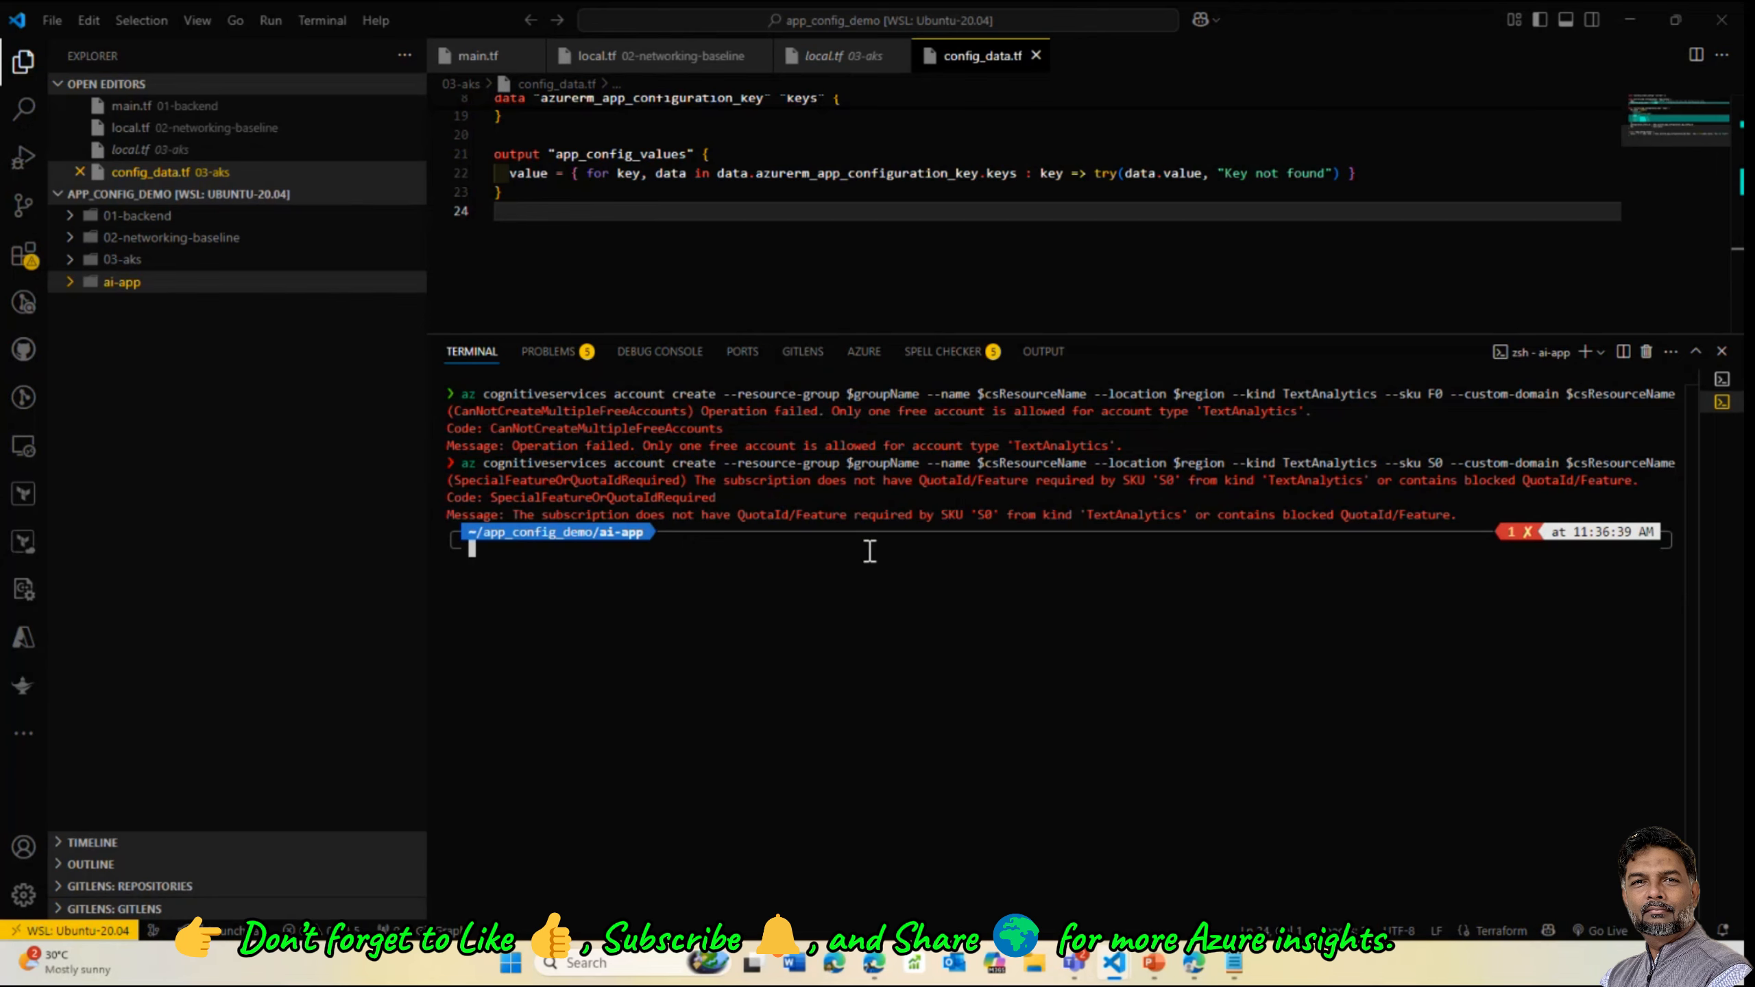
type("clear")
key("Return")
Rerun the account creation with --sku S, creating the TextAnalytics account in app-demo-day
key("Up")
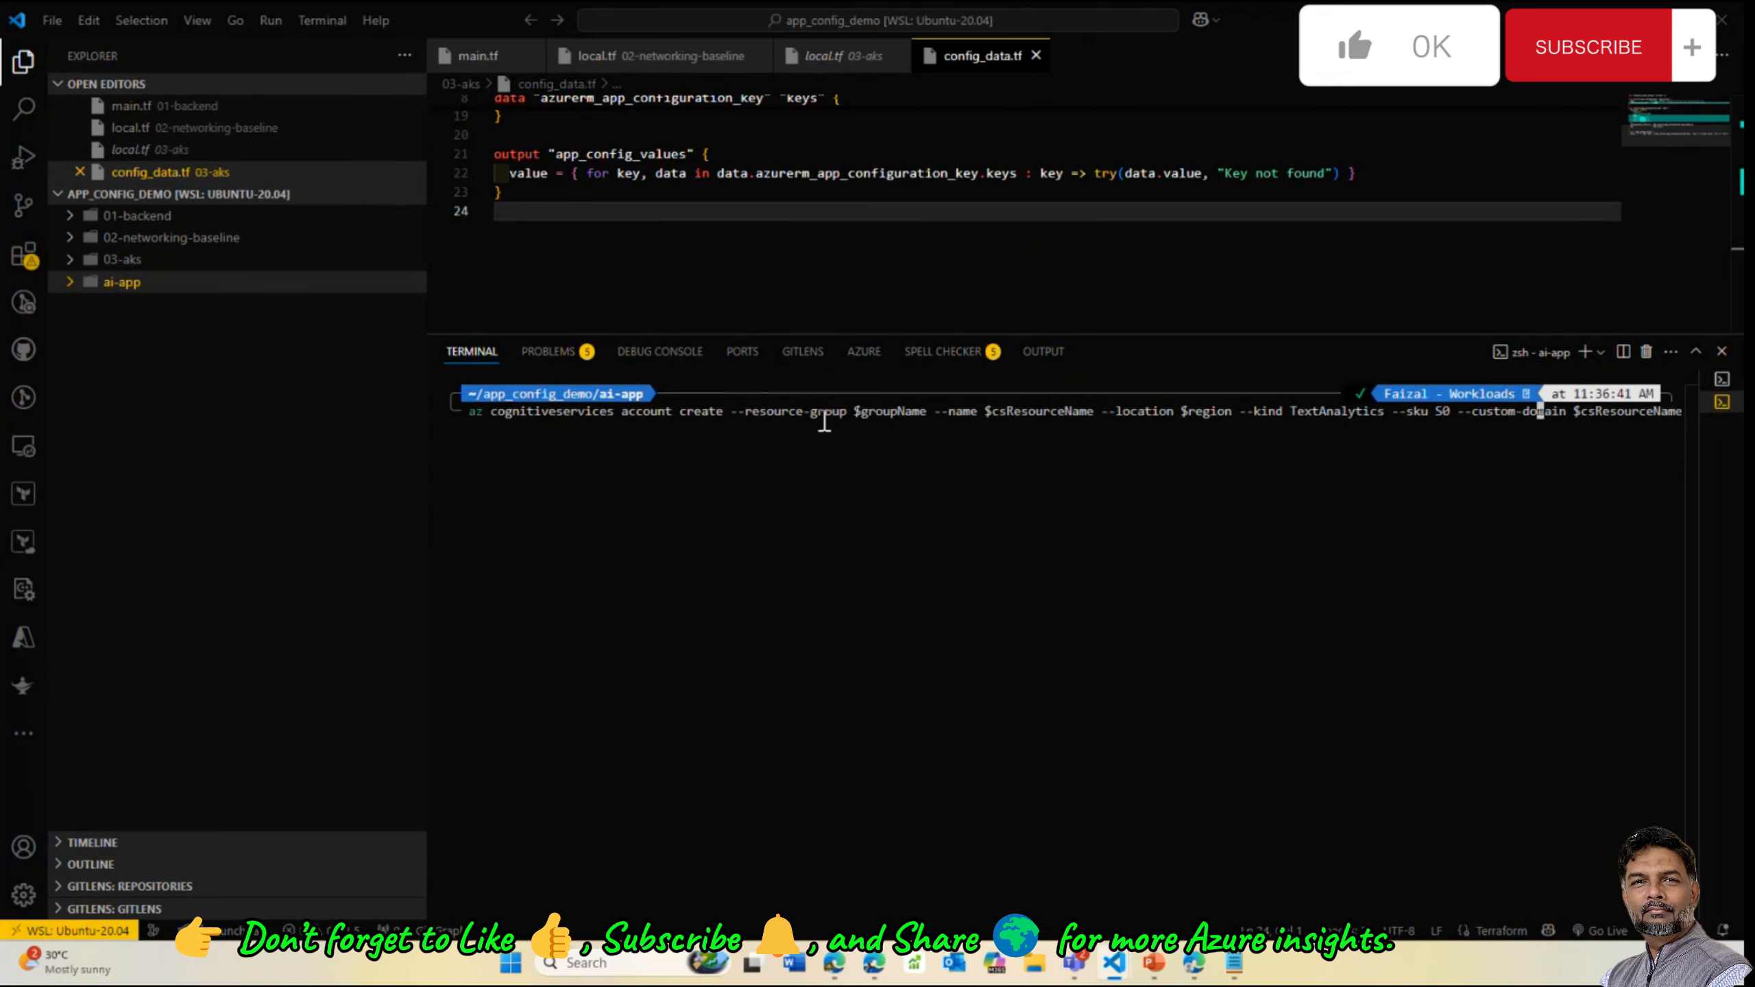
key("Left")
key("Left")
key("Left")
key("Left")
key("Left")
key("BackSpace")
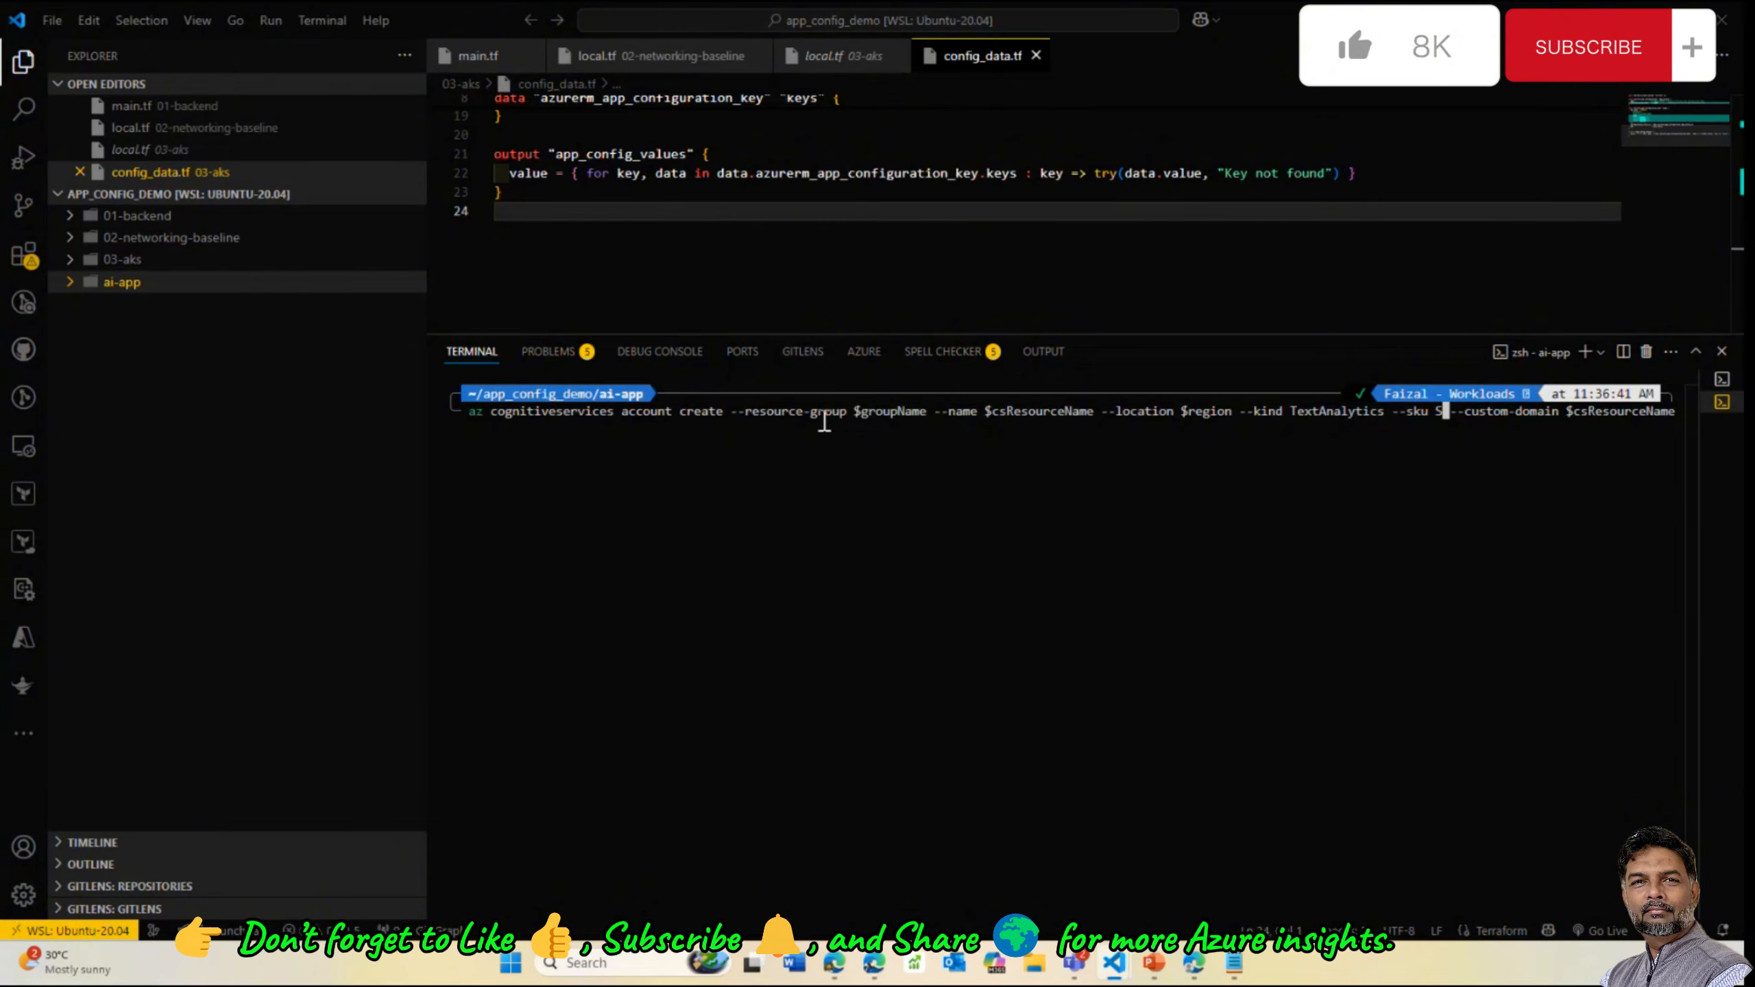
key("Return")
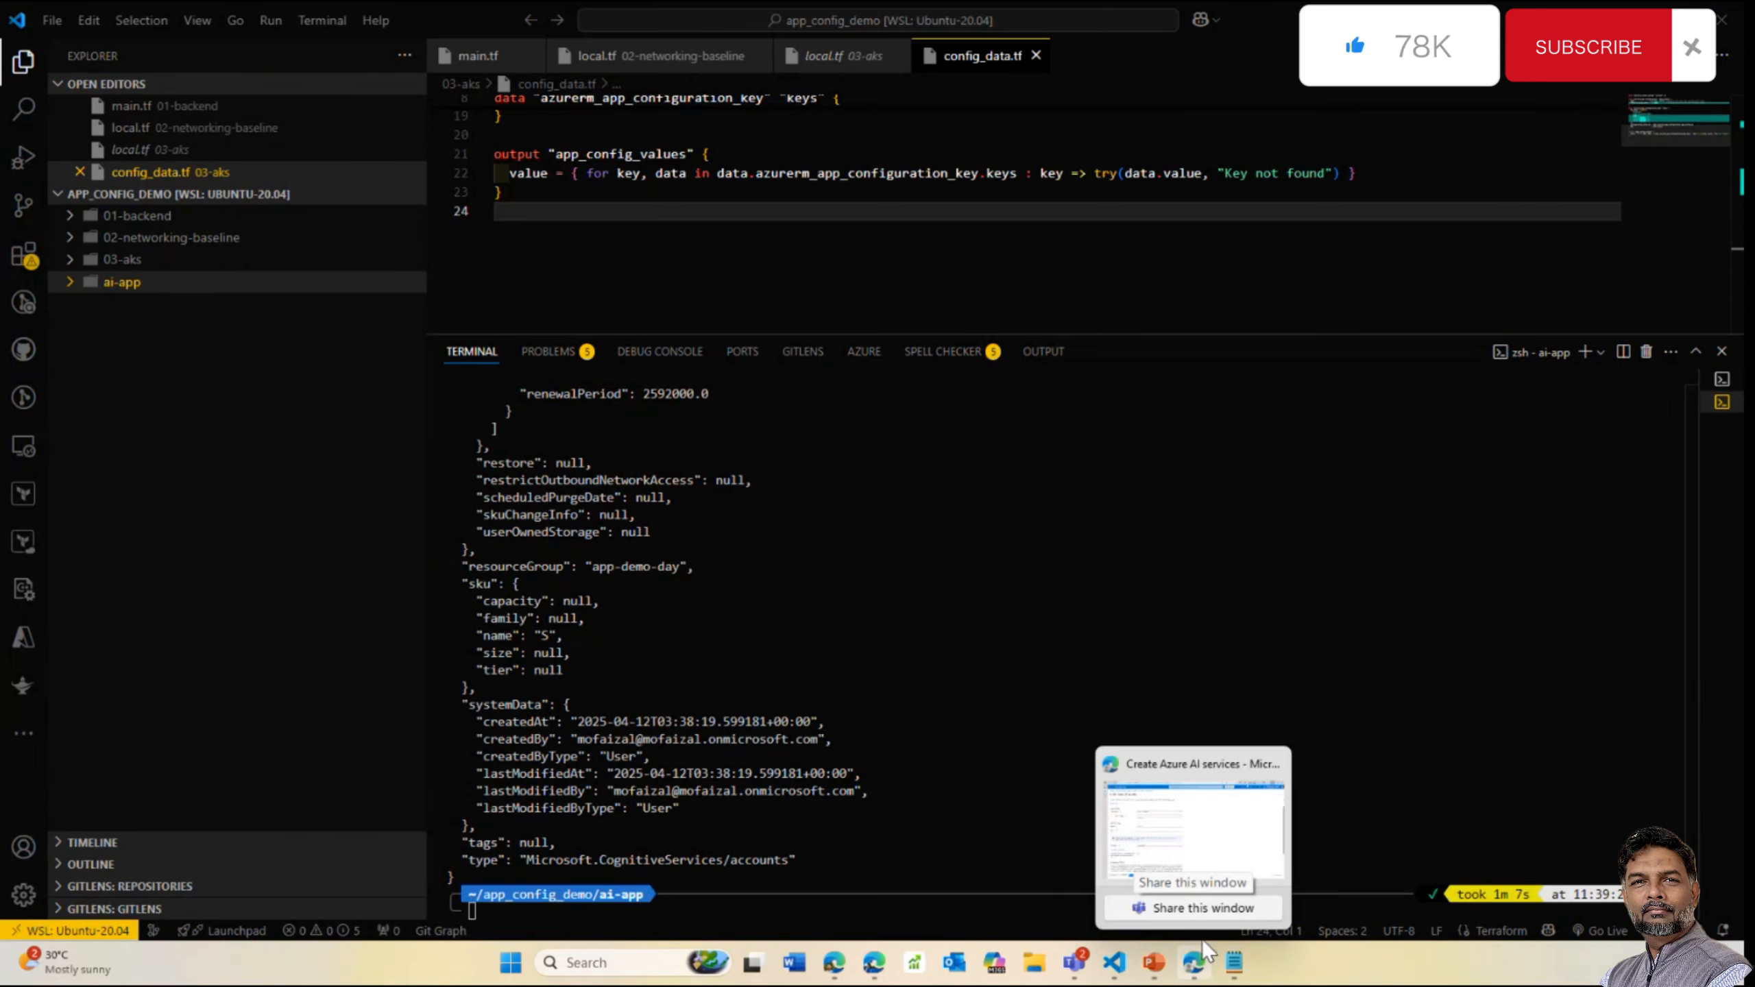
Discard the unfinished create form and reload the portal's resource groups list
left_click(1195, 822)
left_click(1198, 848)
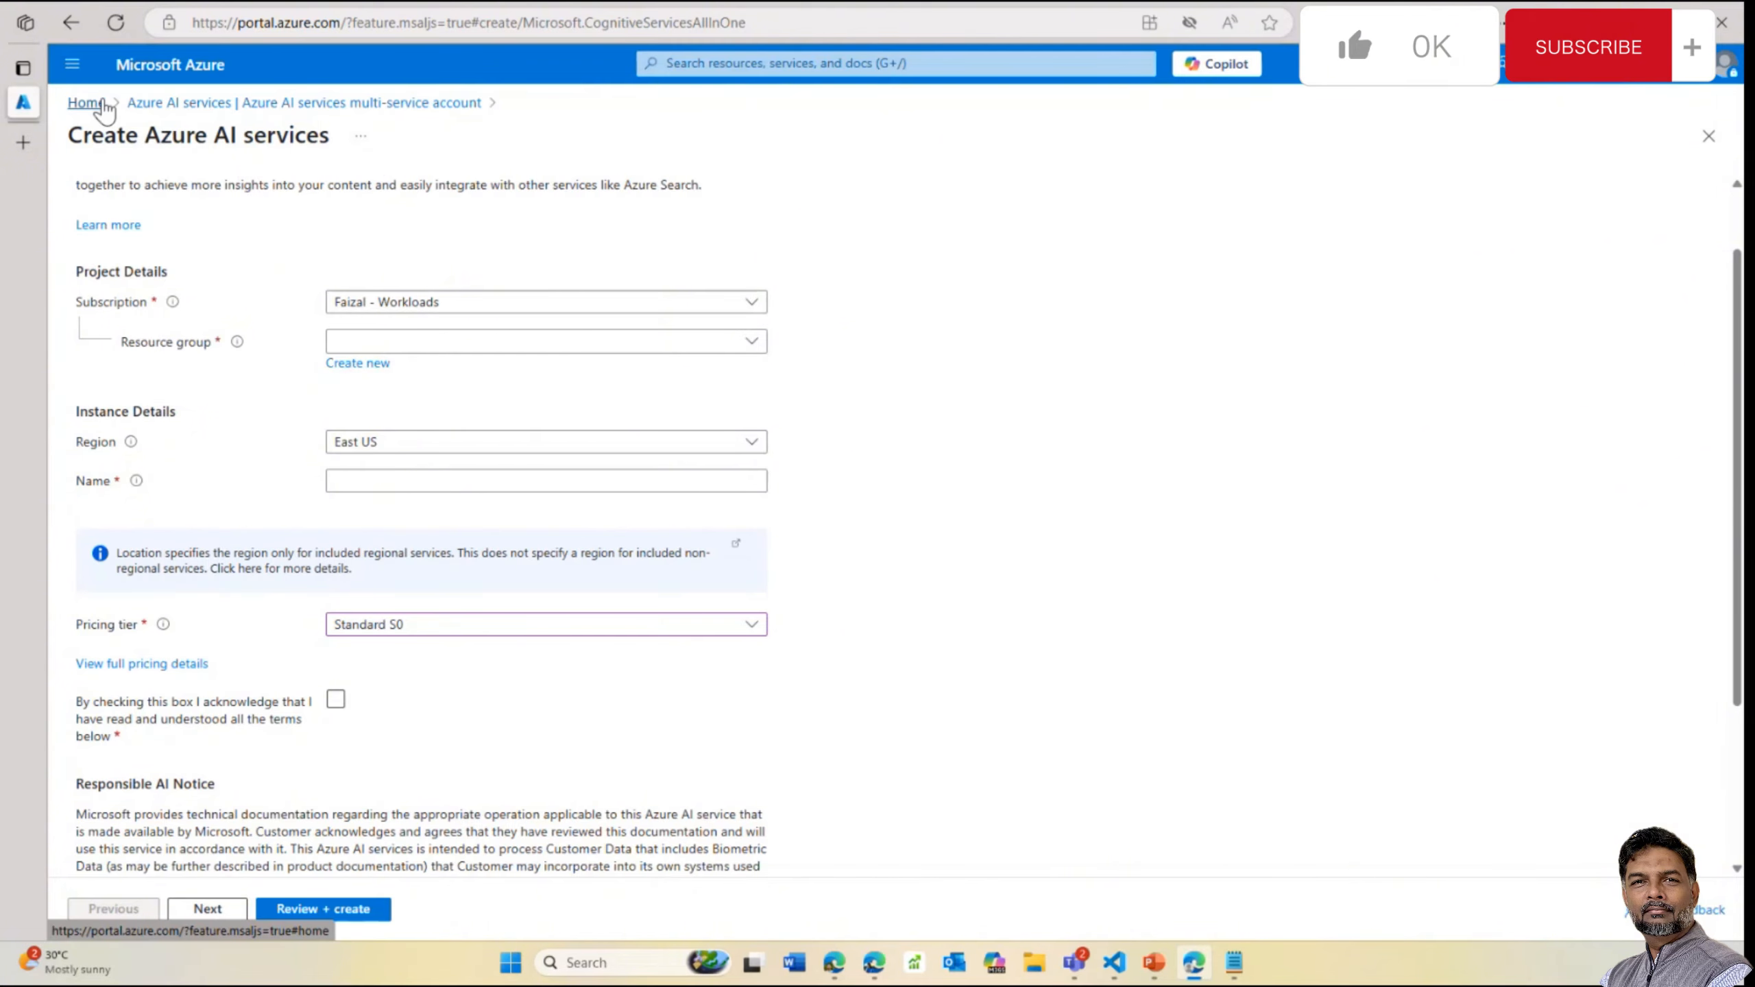
left_click(87, 102)
left_click(994, 123)
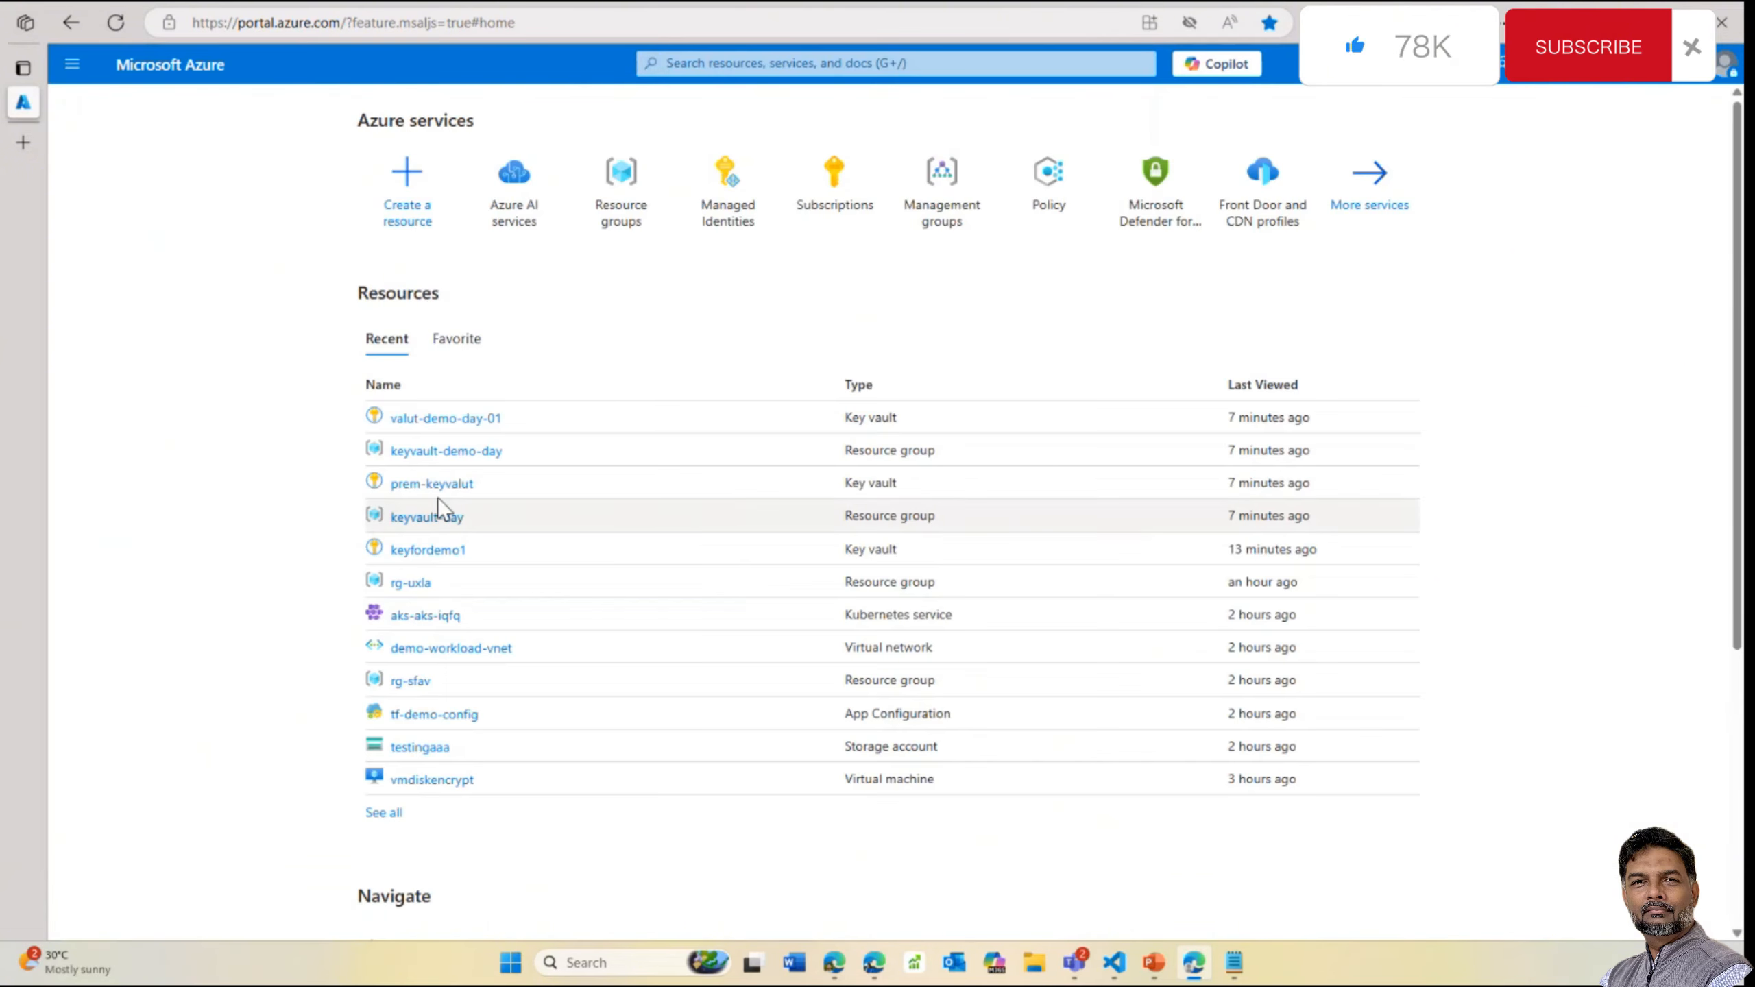
left_click(619, 213)
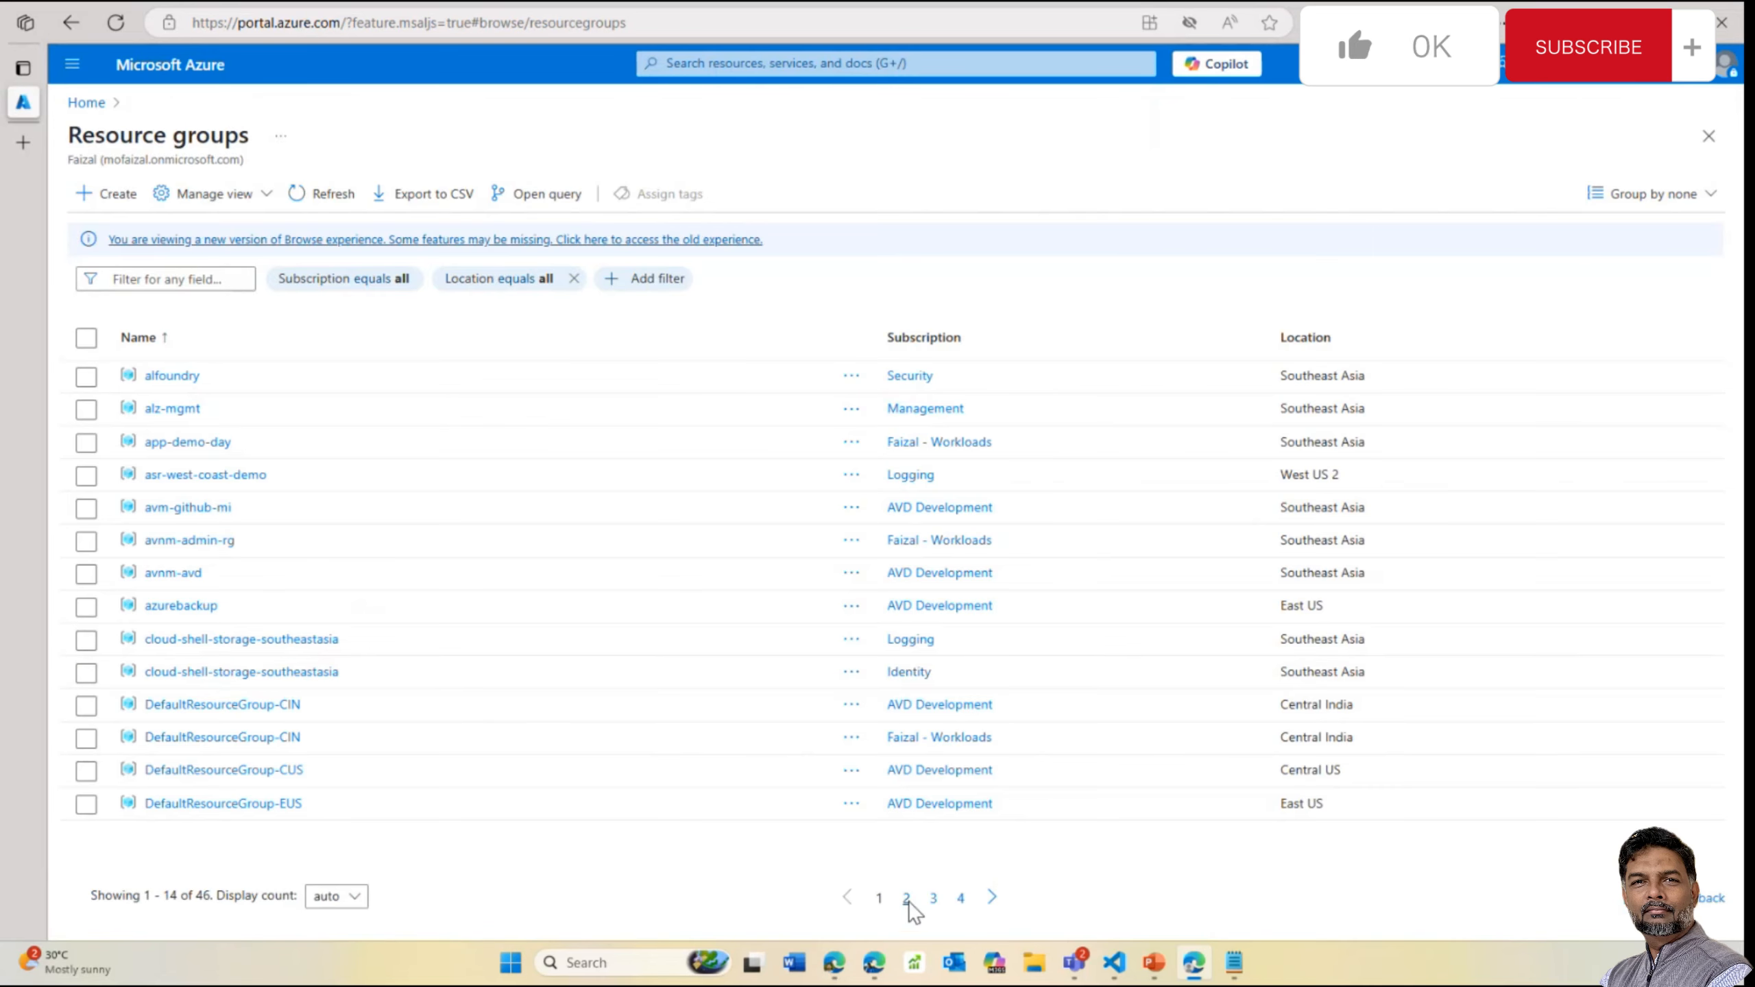
left_click(907, 899)
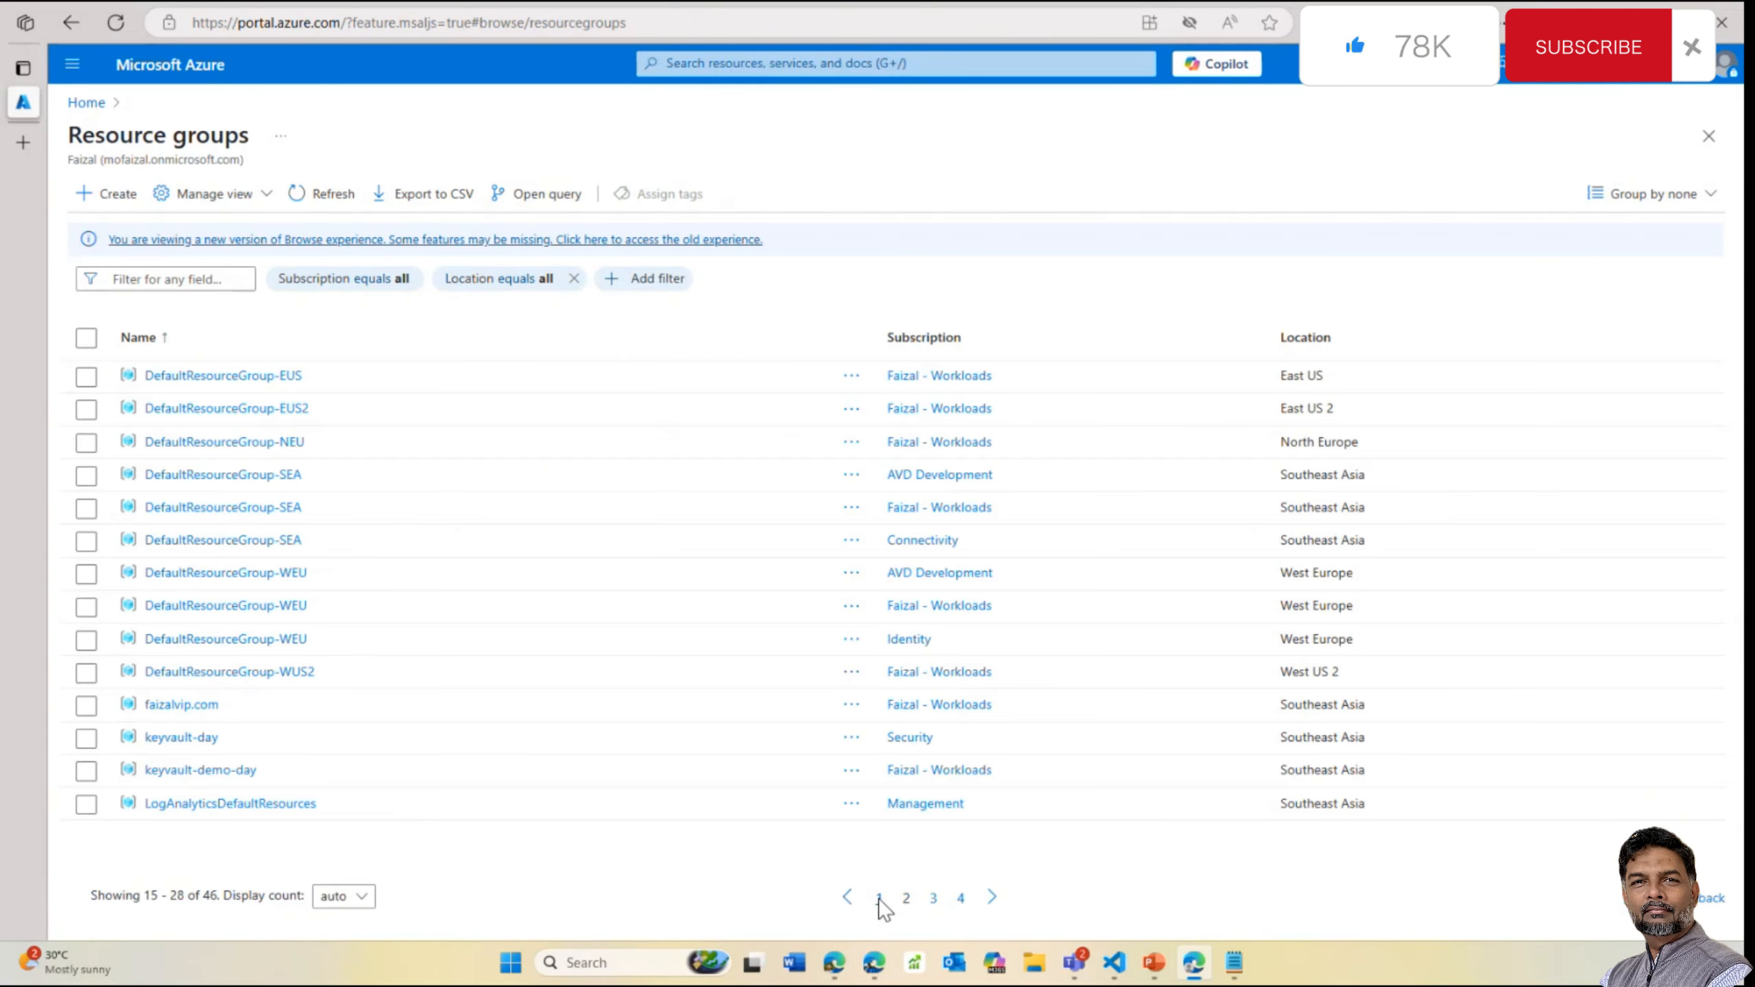
left_click(880, 899)
left_click(330, 193)
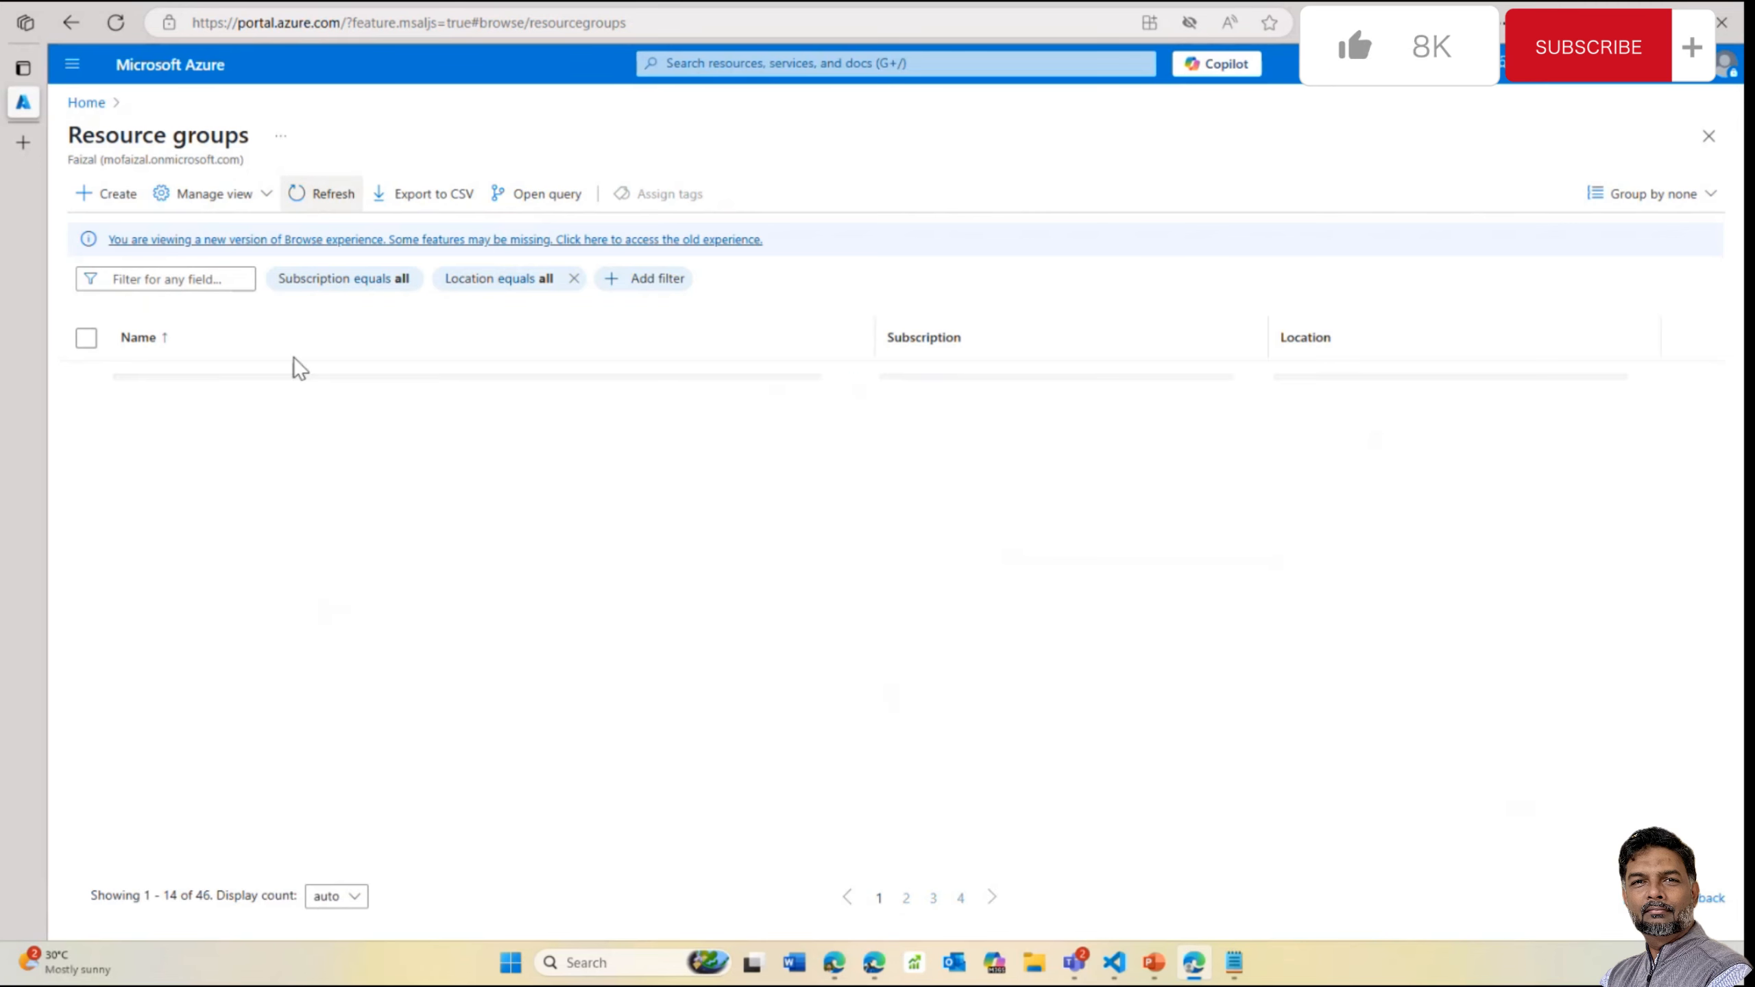
Open app-demo-day and confirm the ai-app-key-day Language resource on the Standard tier
left_click(207, 456)
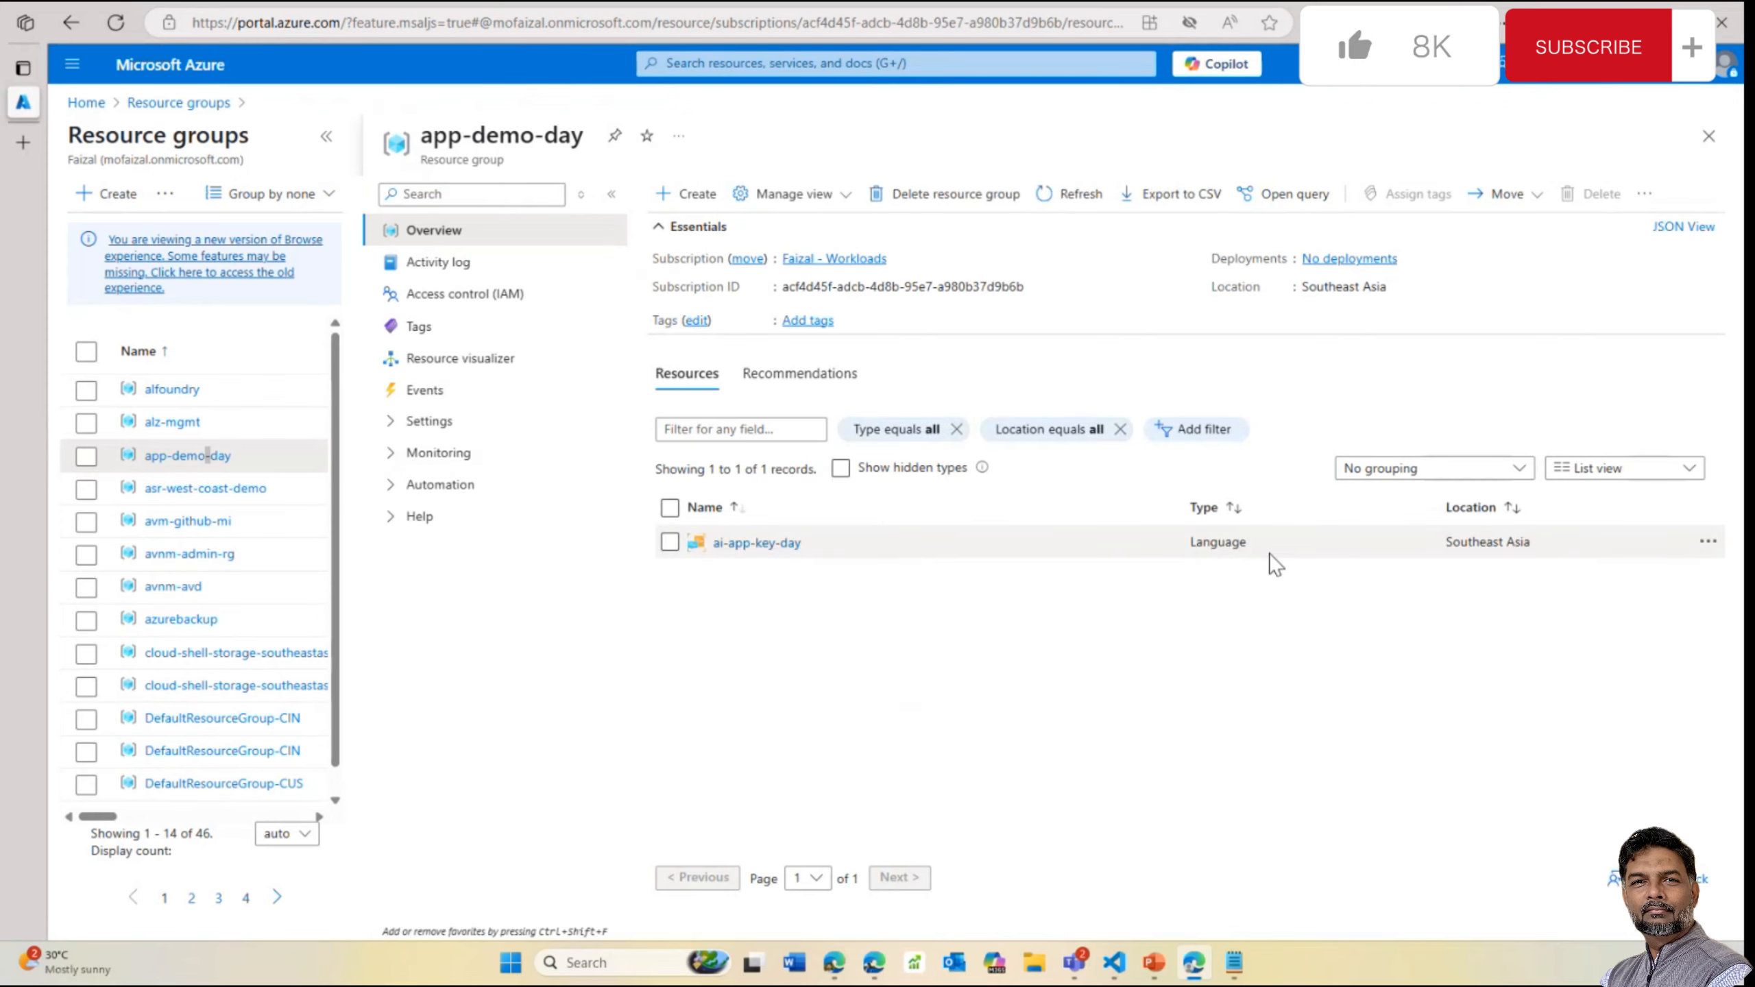
left_click(757, 543)
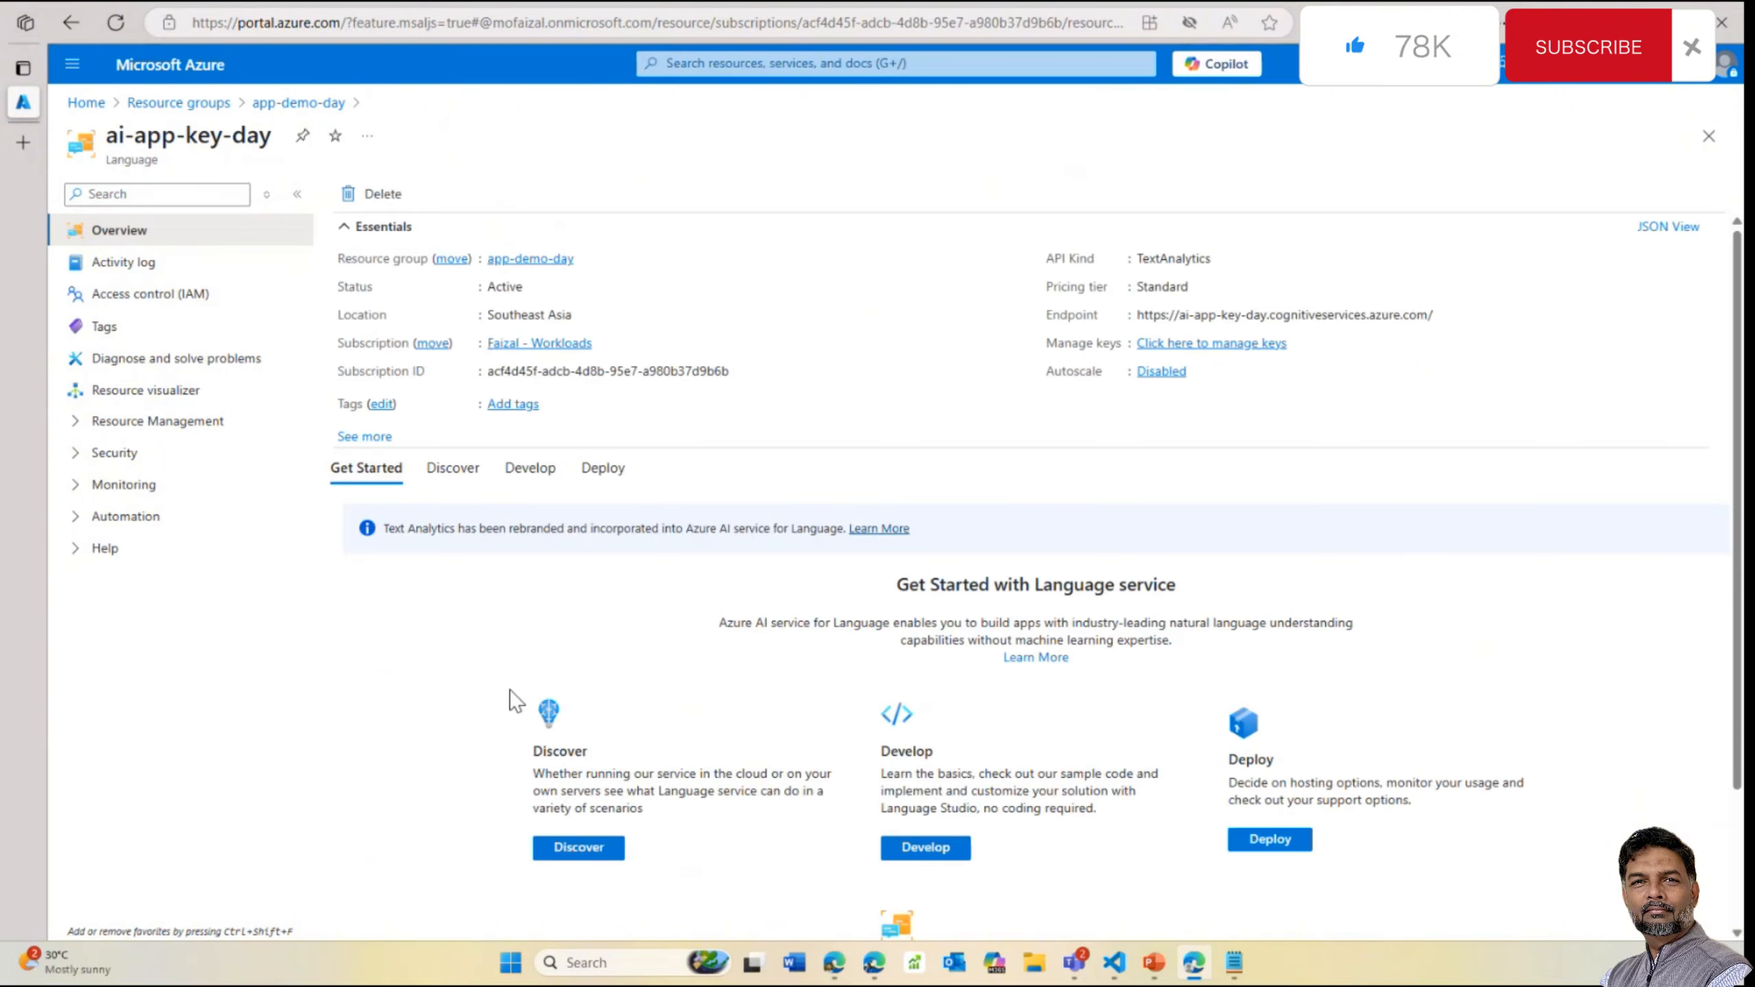
left_click(325, 104)
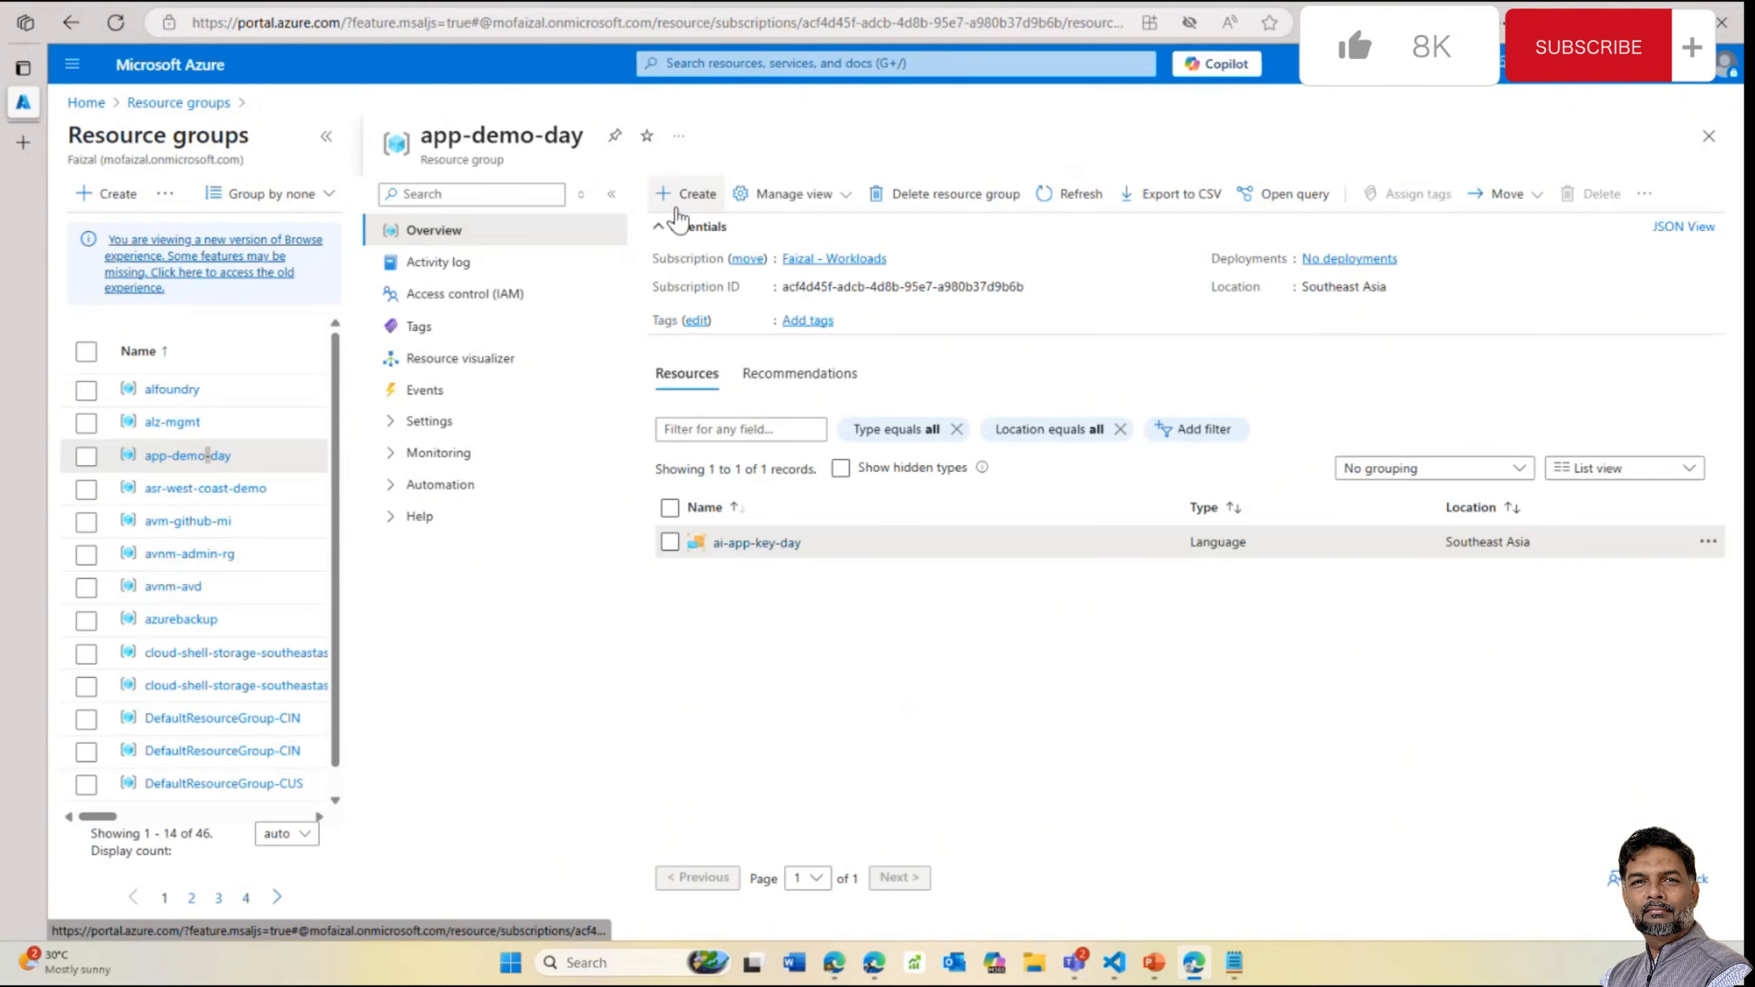
mouse_move(1133, 975)
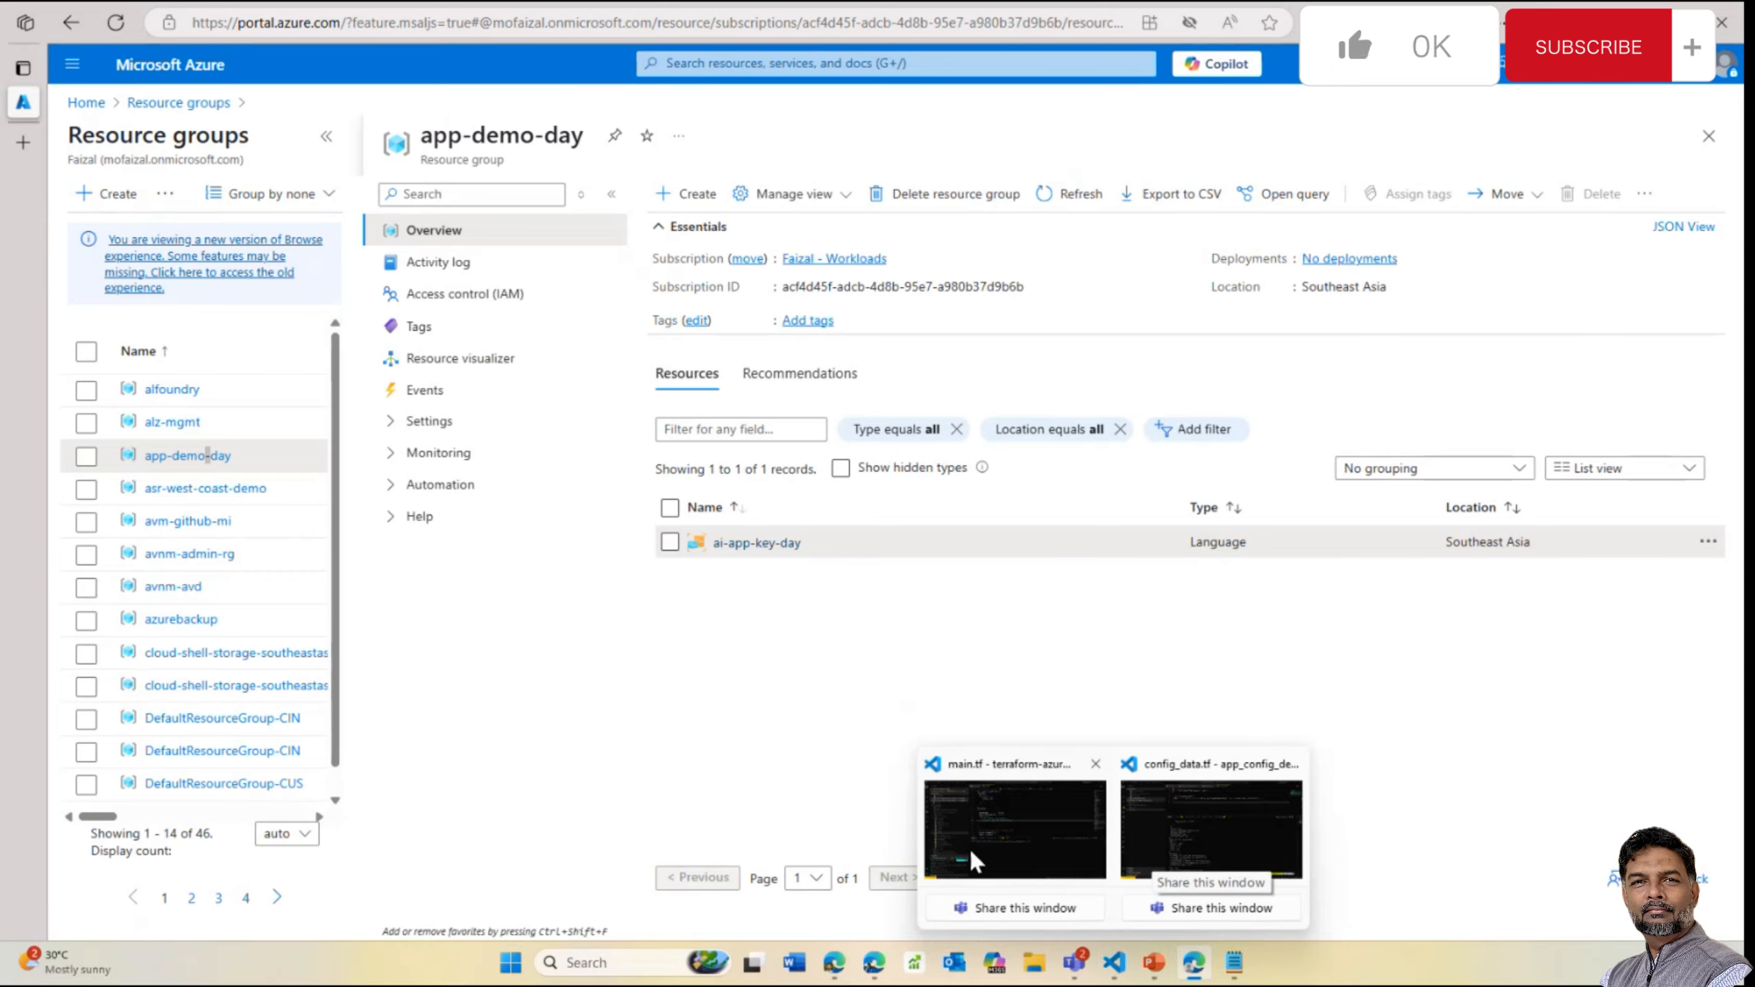
left_click(1158, 853)
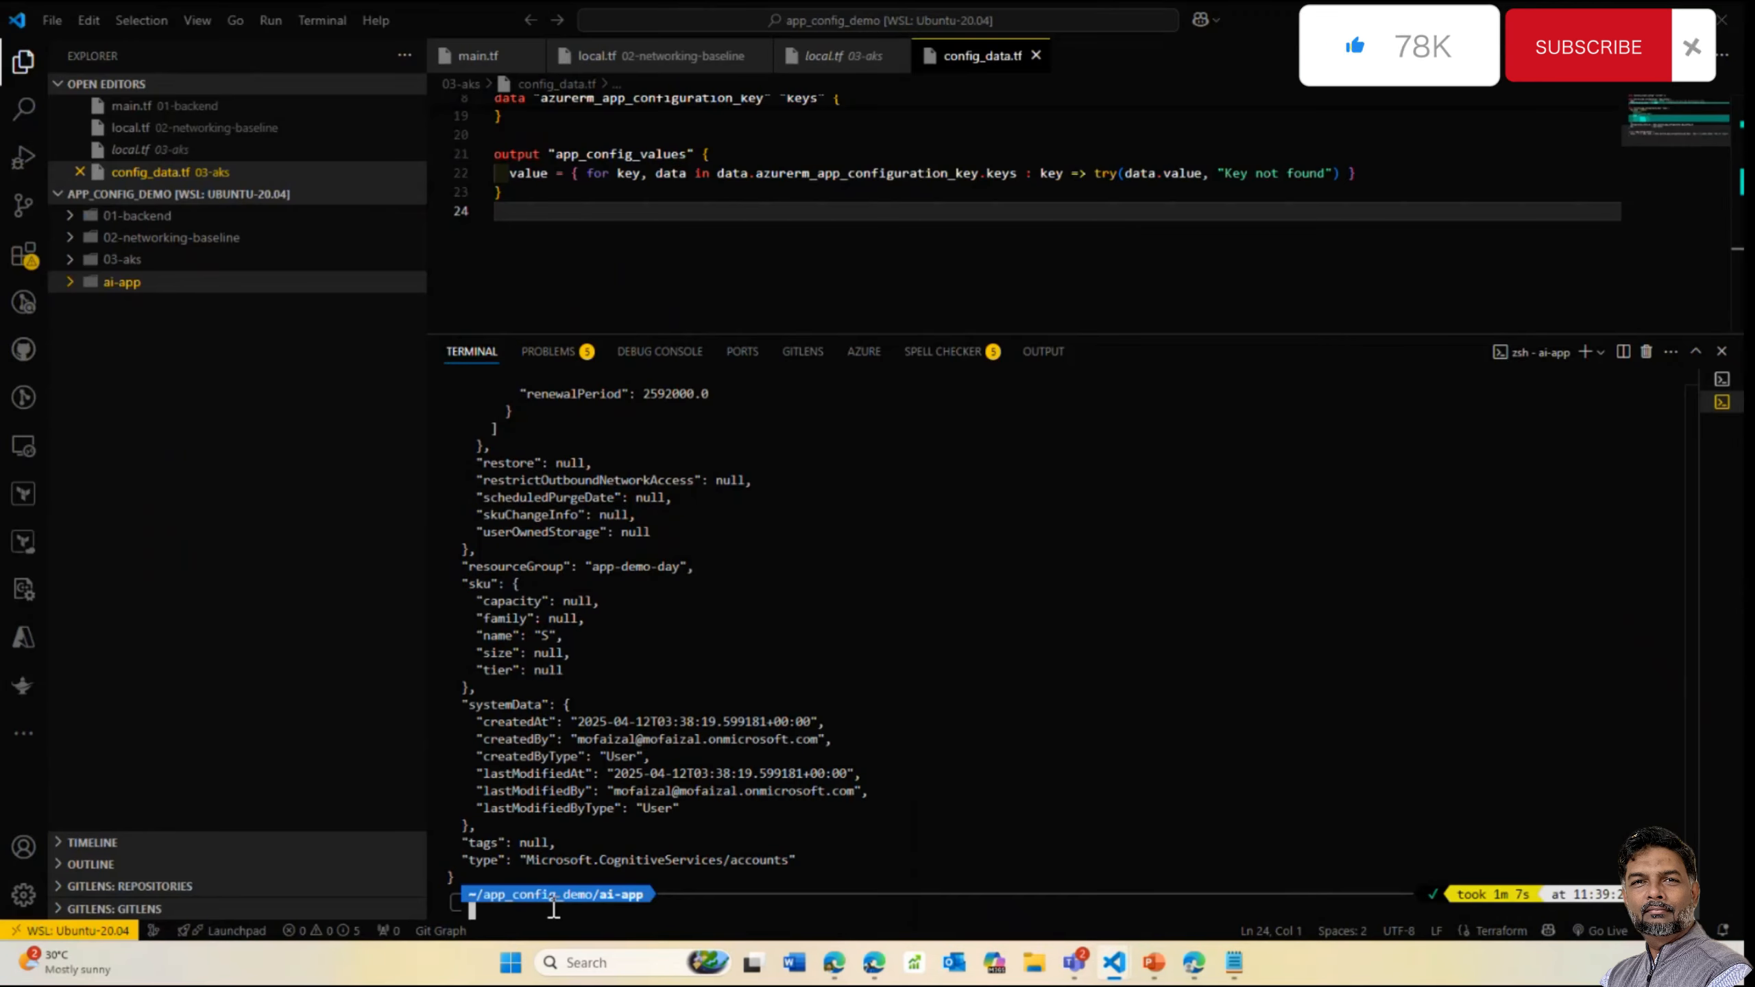
Clear the terminal and git clone the Azure-Samples app-service-language-detector repo into ai-app
left_click(578, 908)
type("clear")
key("Return")
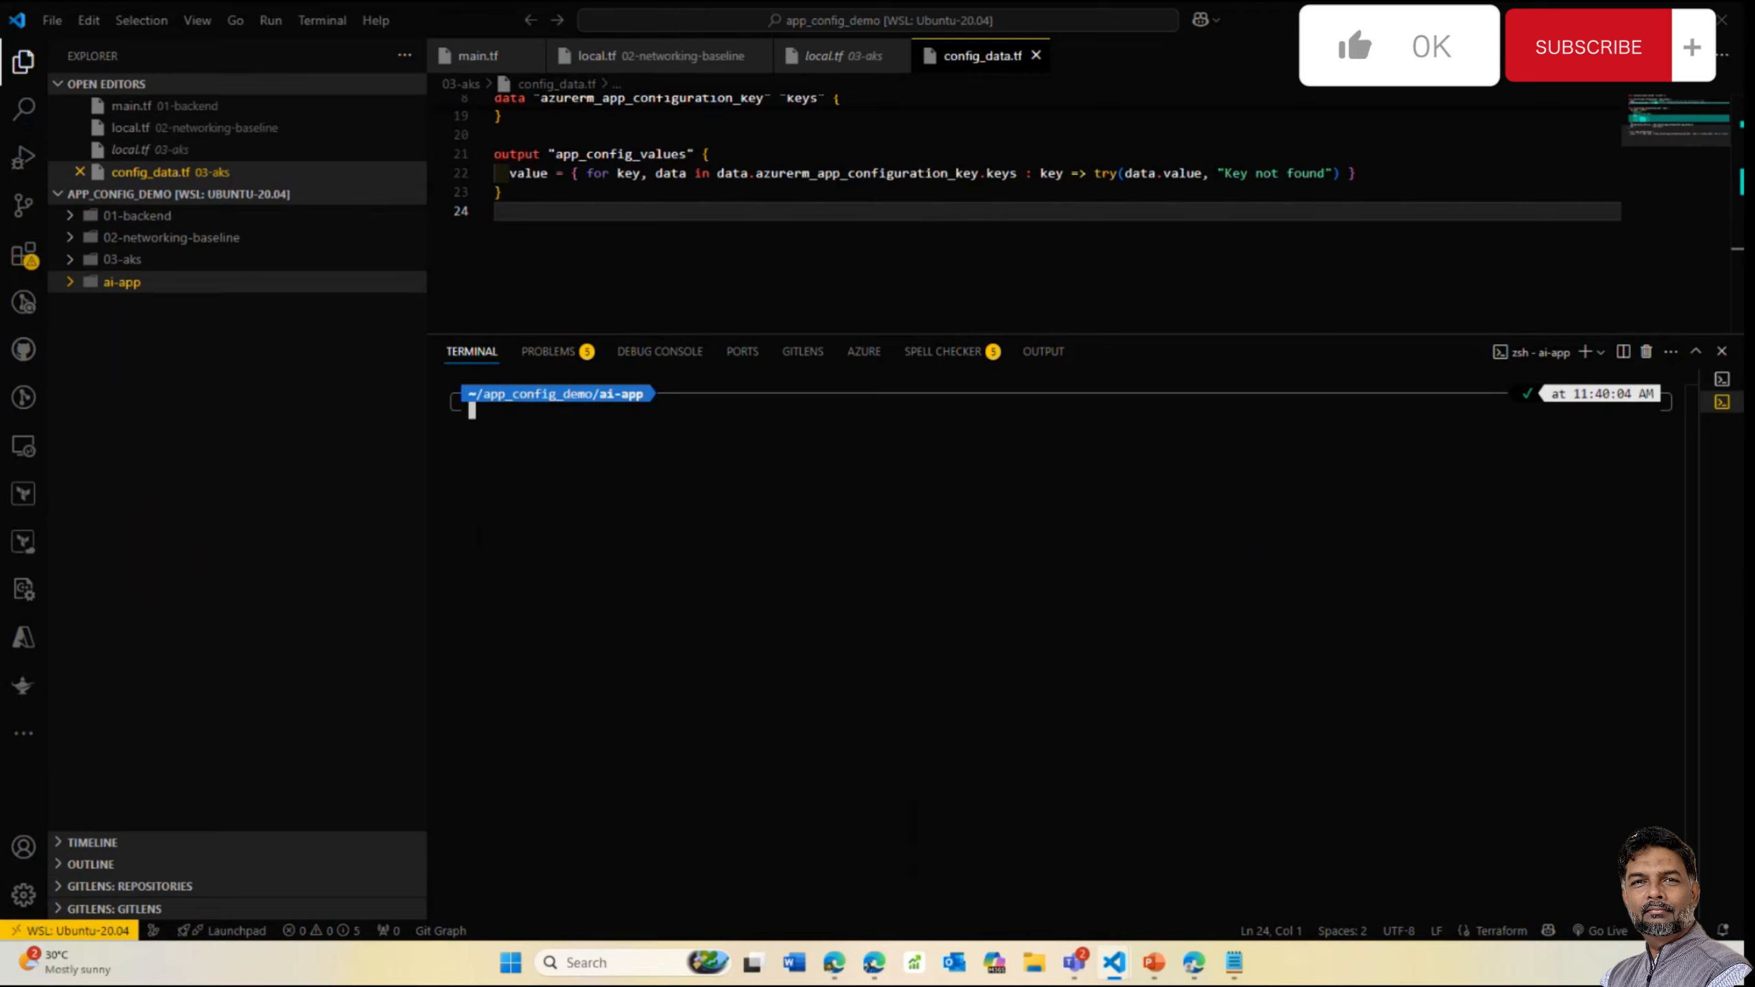
key("alt+Tab")
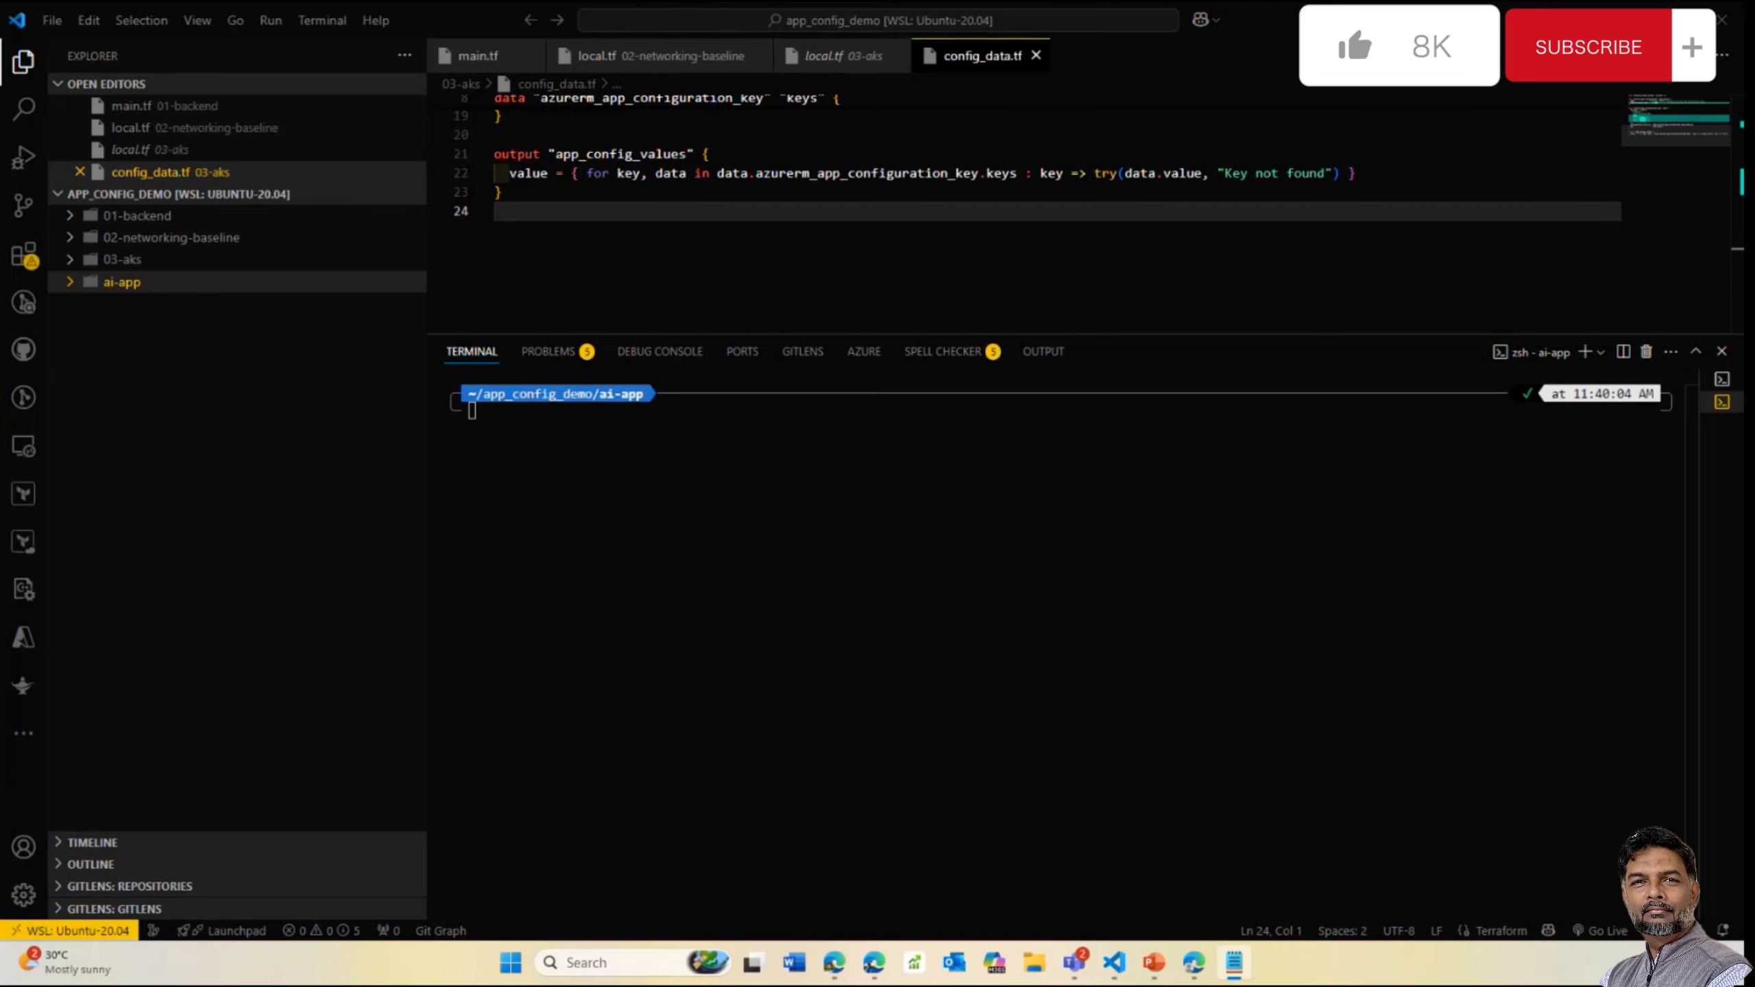
left_click(678, 525)
type("git clone https://github.com/Azure-Samples/app-service-language-detector.git")
key("Return")
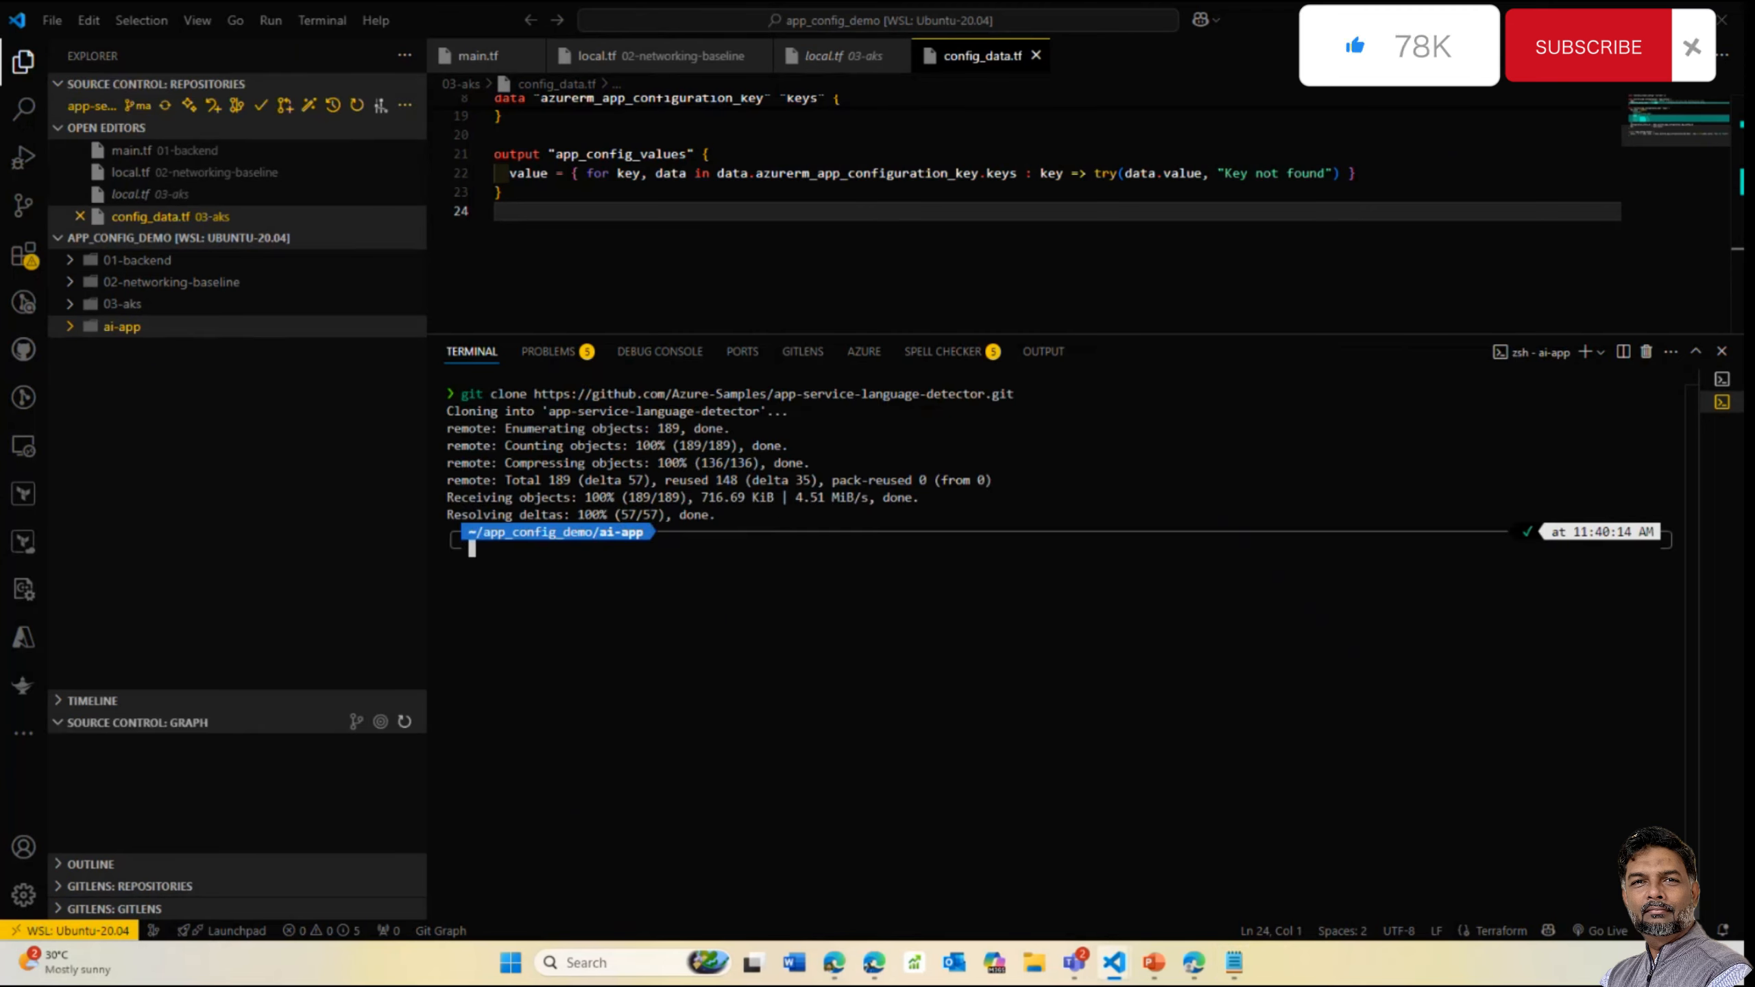
Move into the sample's javascript folder and expand ai-app to view the cloned files
key("alt+Tab")
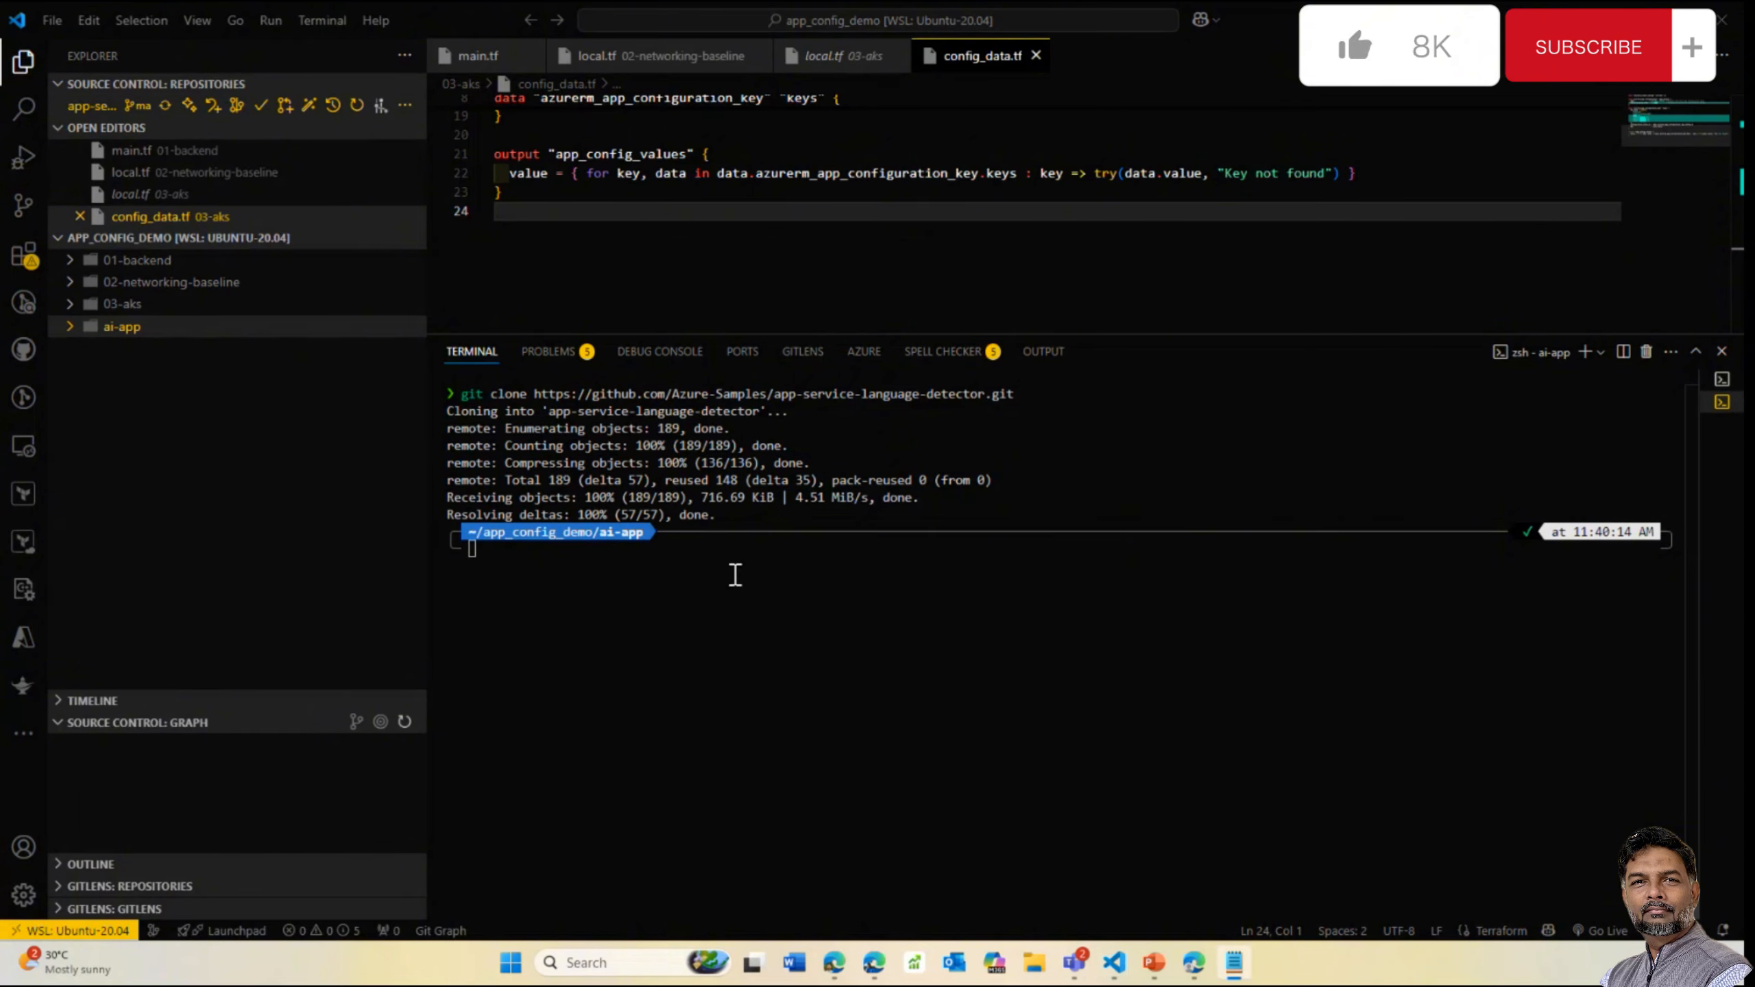
key("alt+Tab")
type("cd app-service-language-detector/javascript")
key("Return")
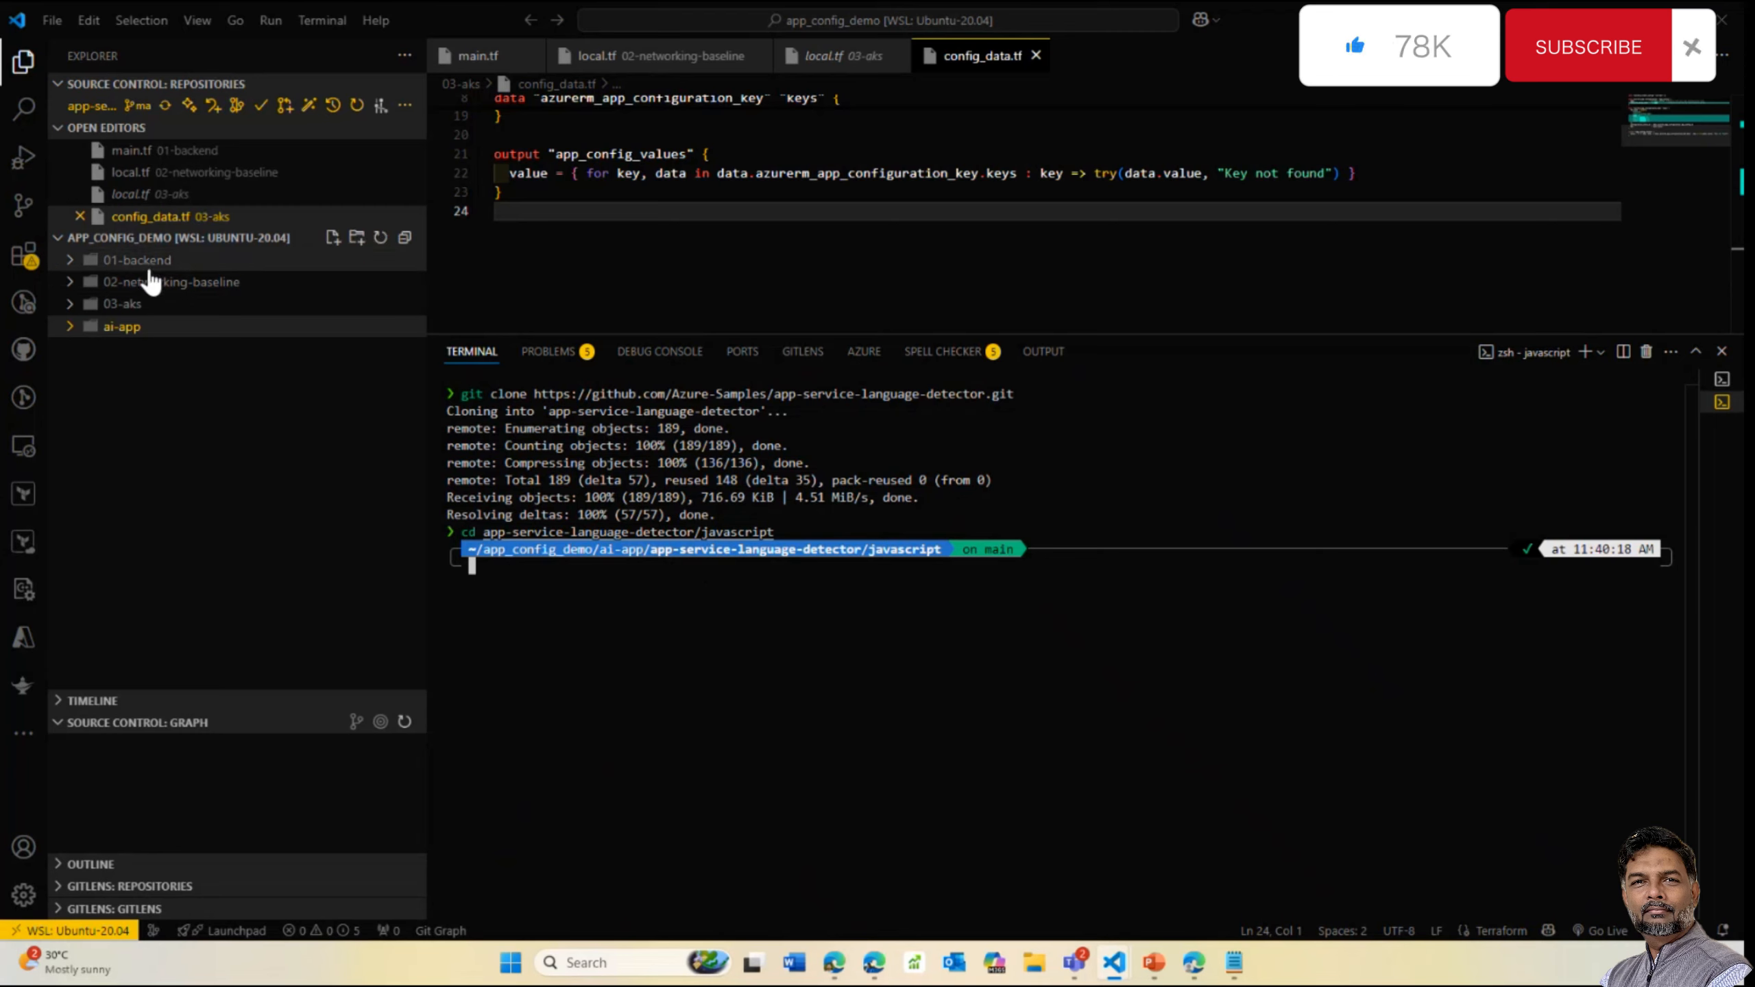
left_click(93, 327)
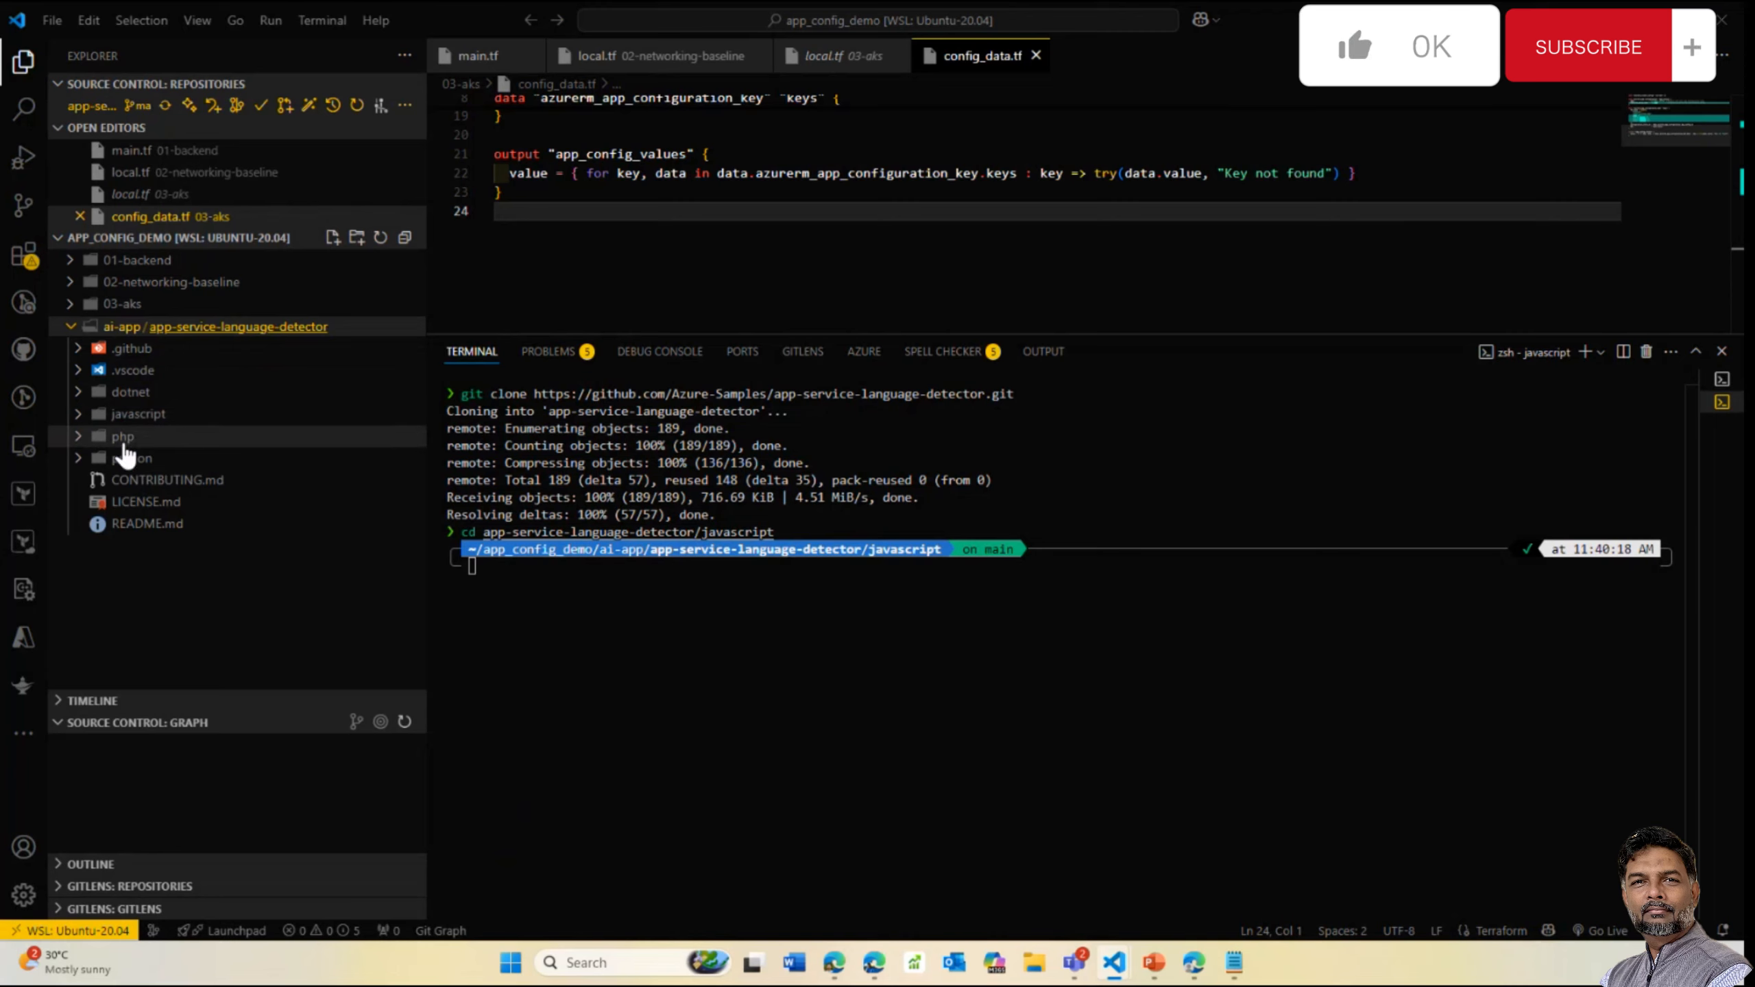
Try packaging the app with zip -r default.zip ., which fails because zip is missing
left_click(467, 580)
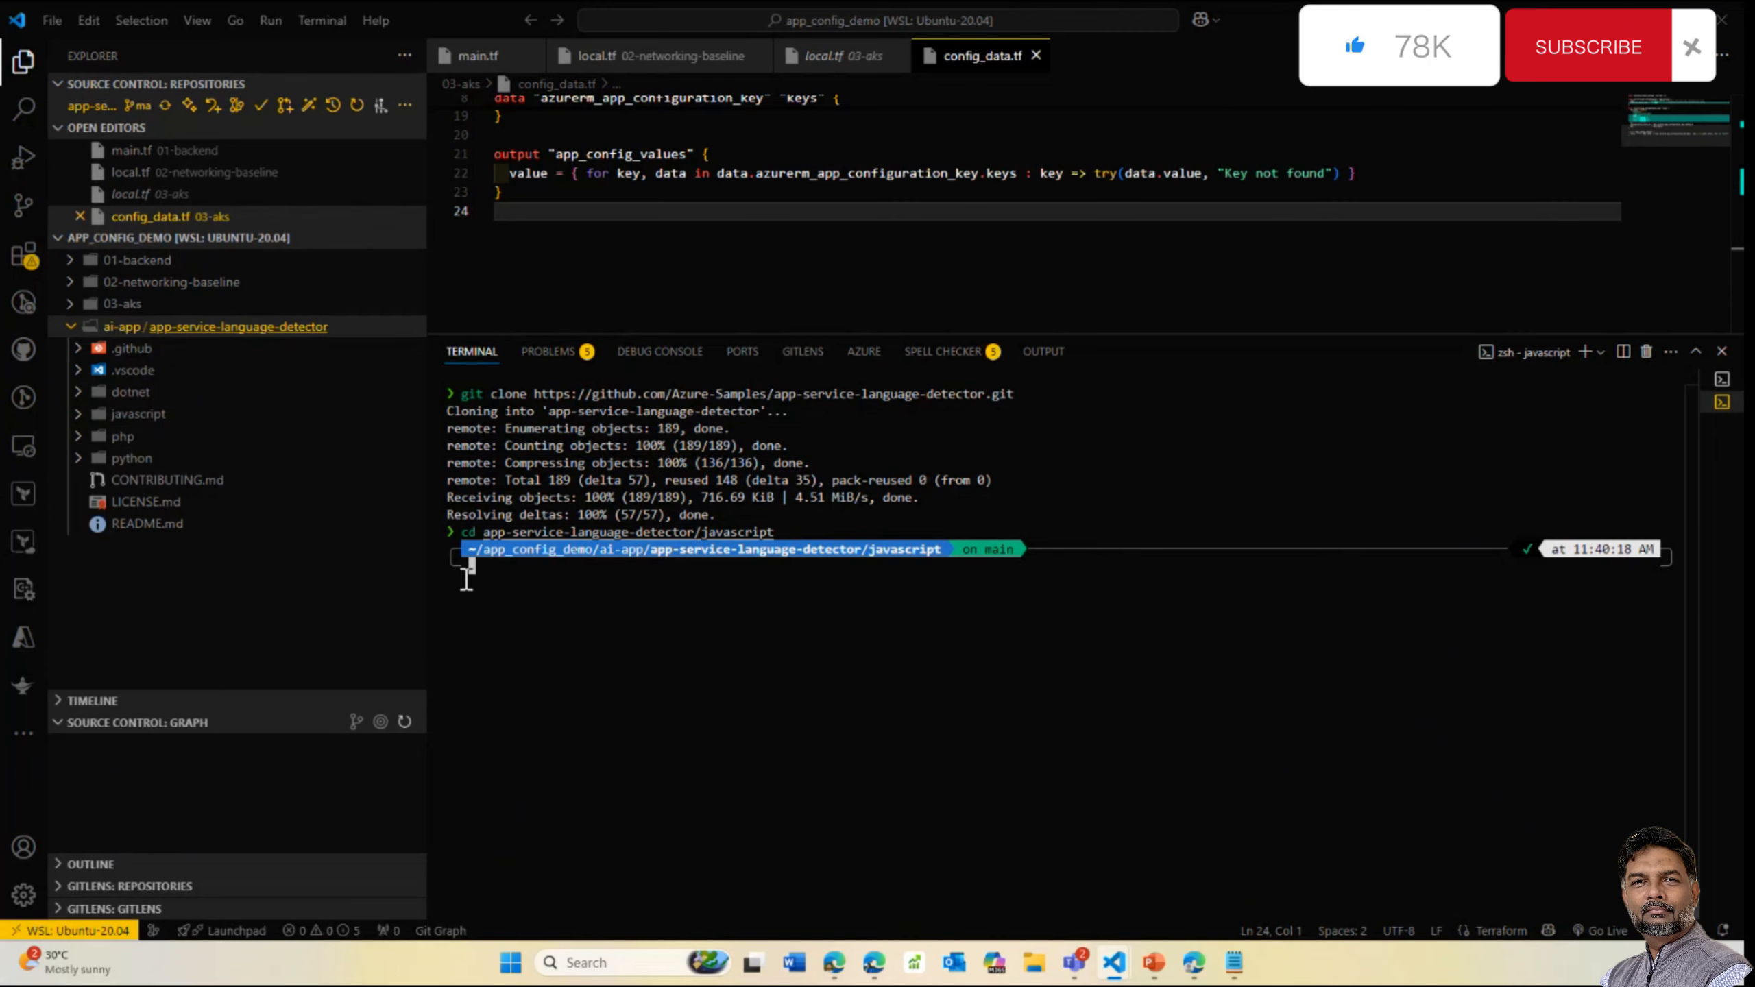
key("alt+Tab")
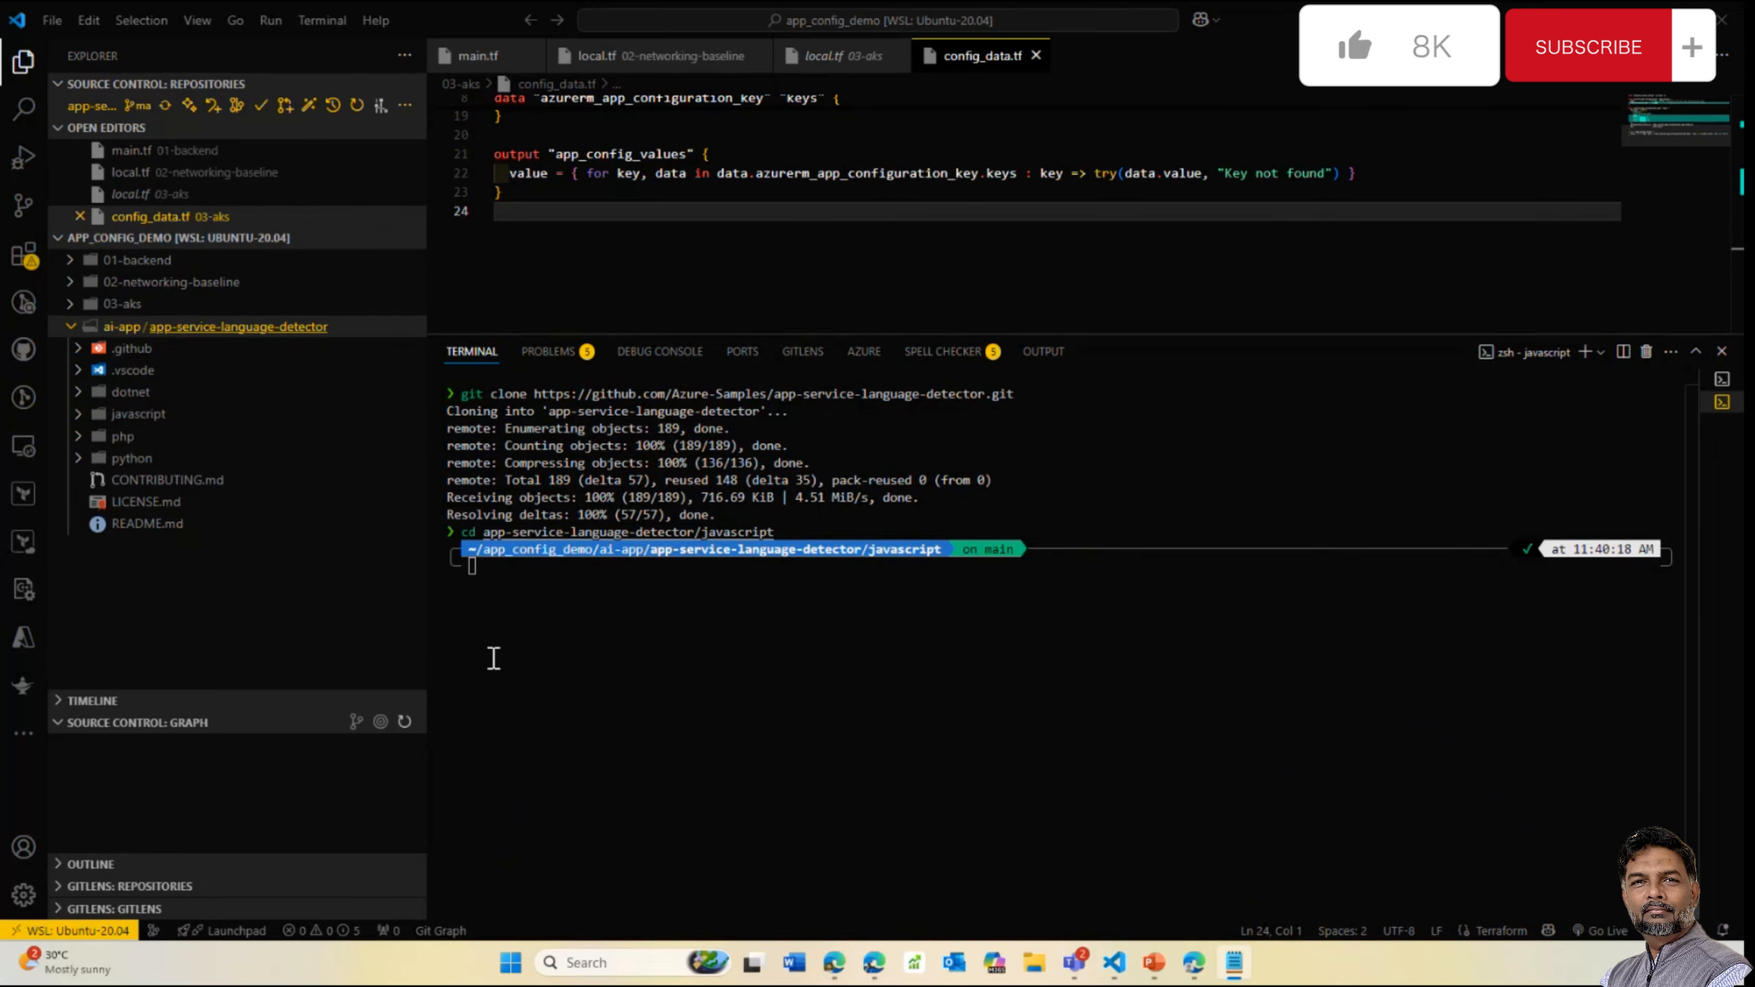
left_click(521, 589)
type("zip -r default.zip .")
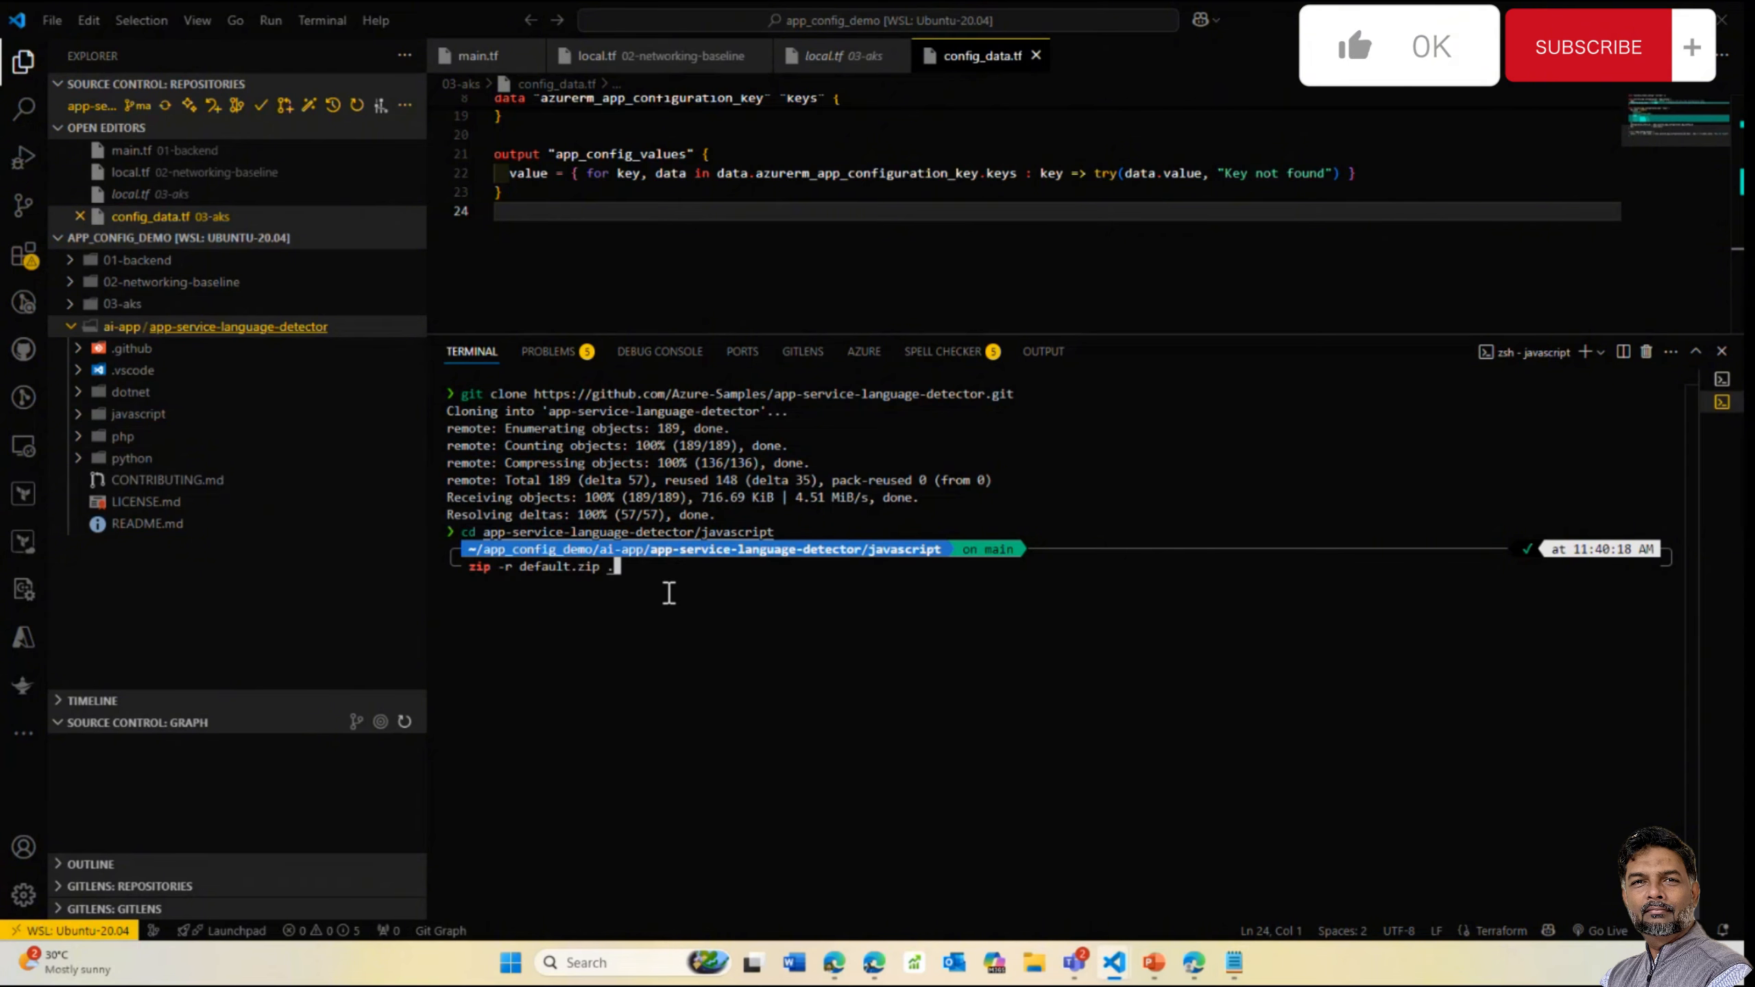
key("Return")
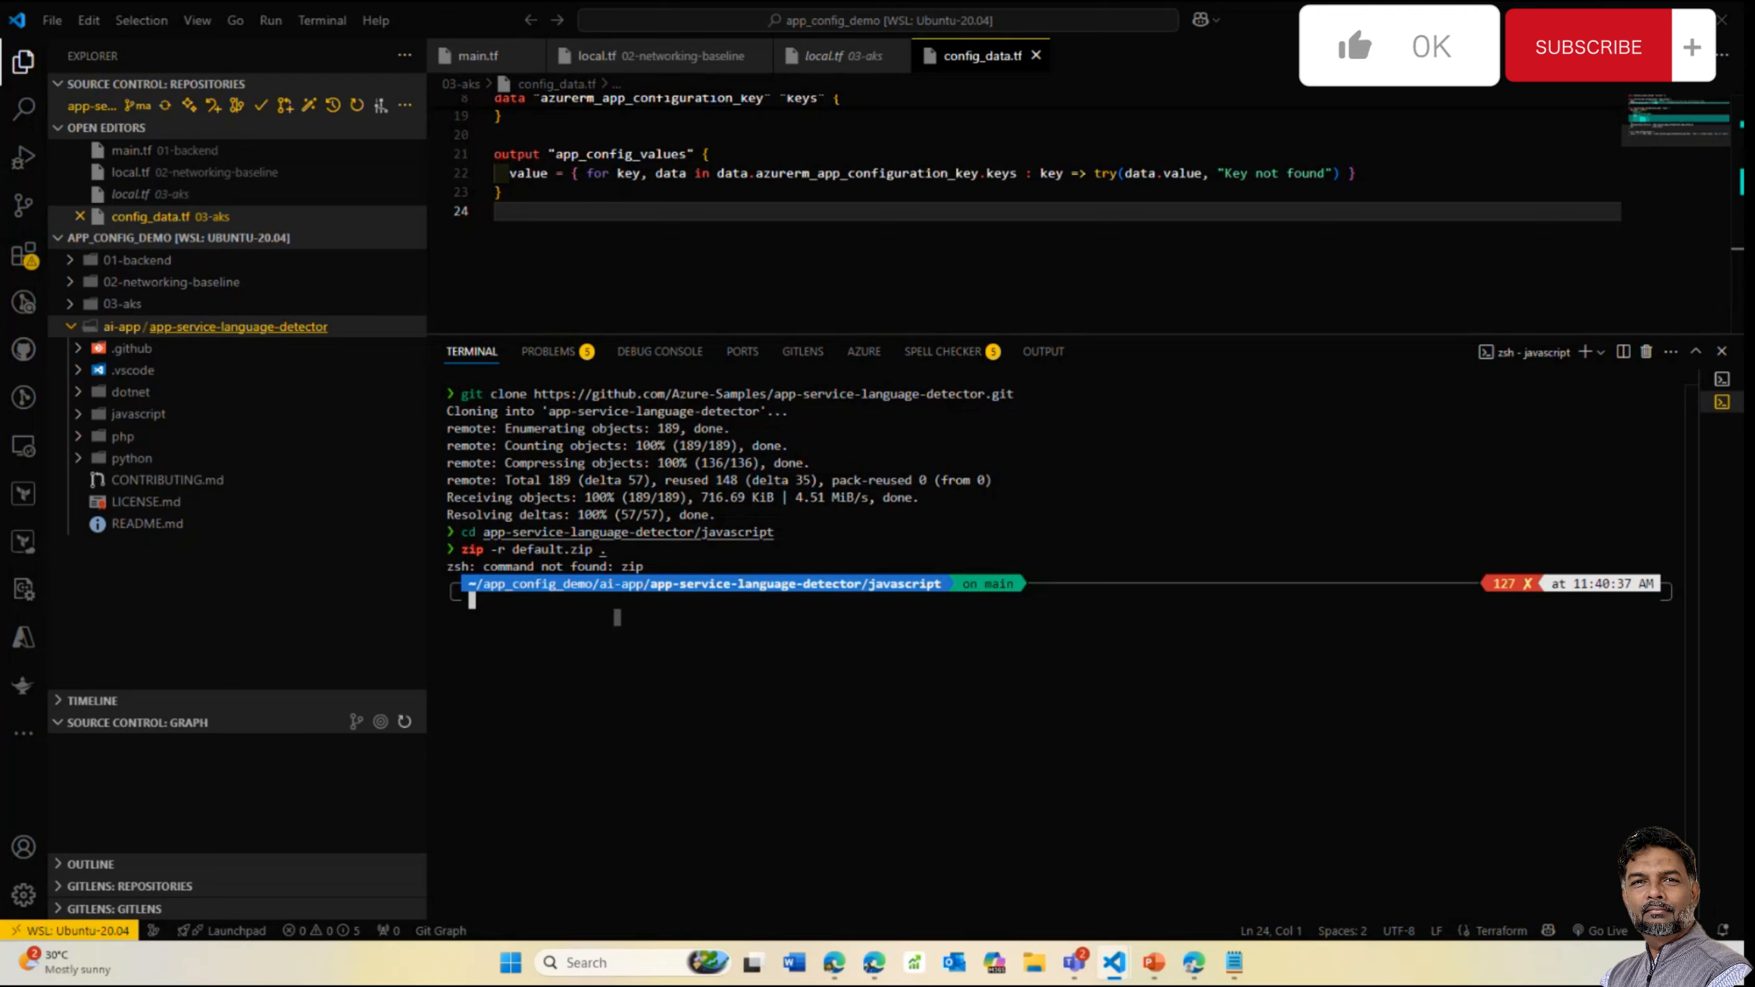
Set the appName variable to ai-app-demo-day
key("alt+Tab")
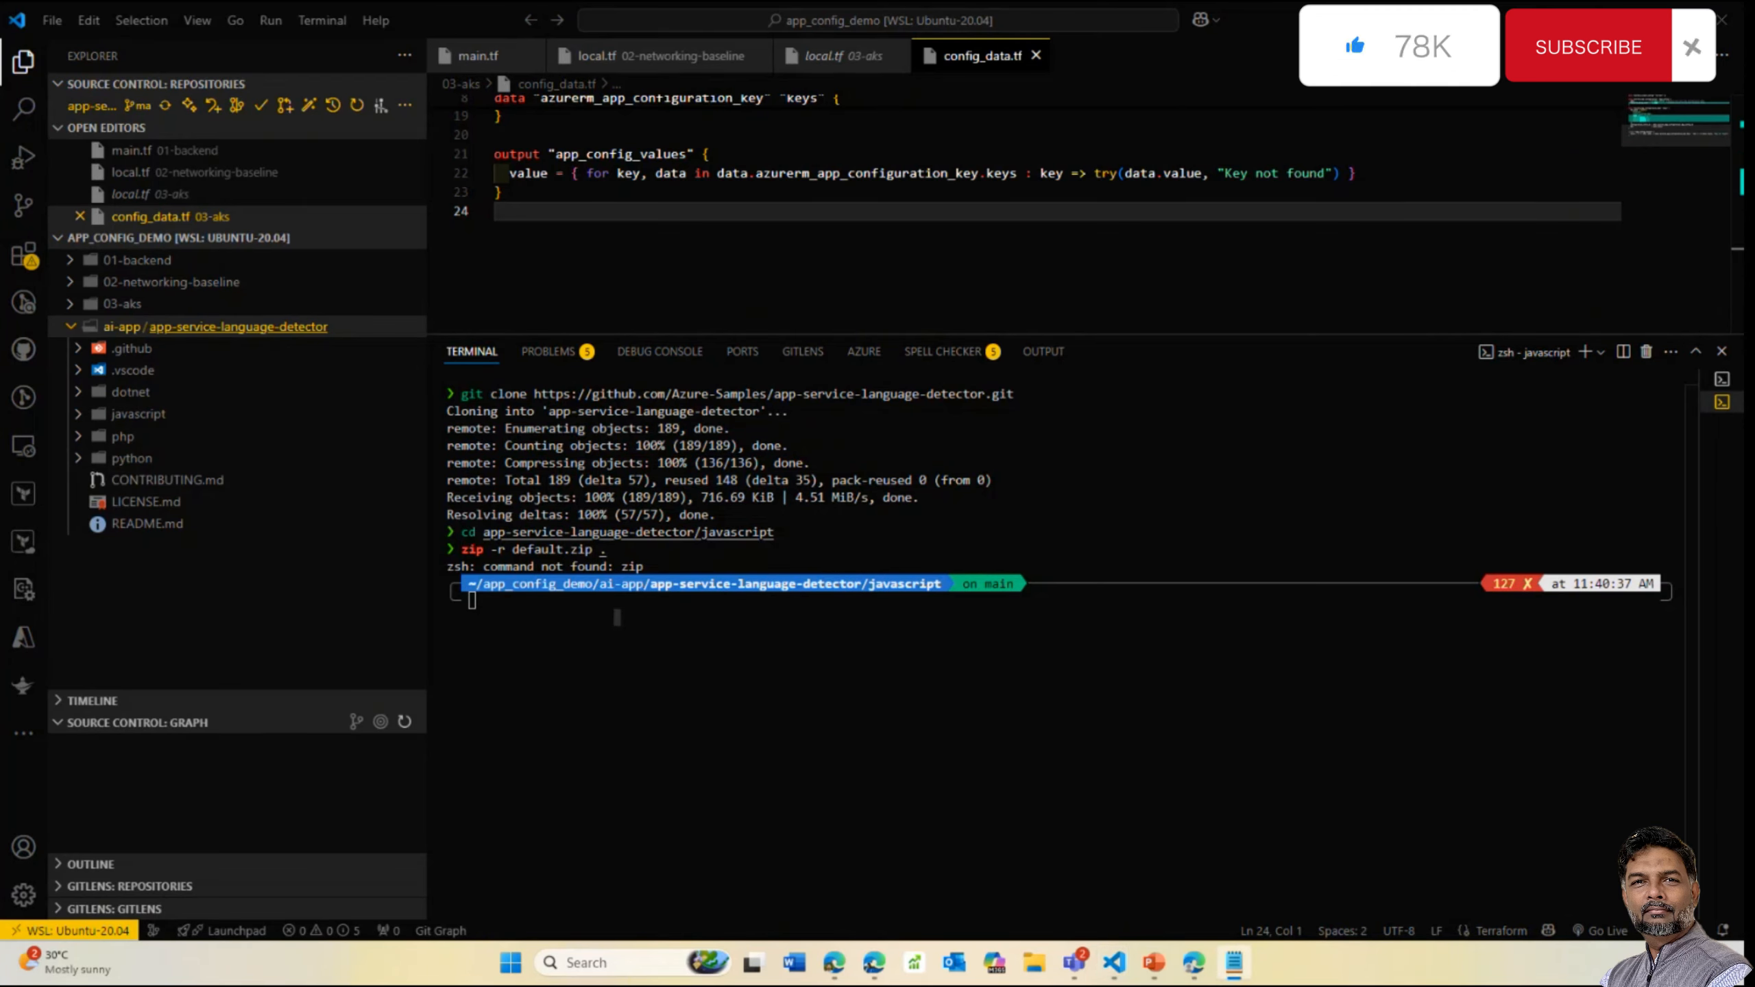
key("alt+Tab")
key("alt+Tab")
left_click(602, 614)
type("appName=ai-app-demo-day")
key("Return")
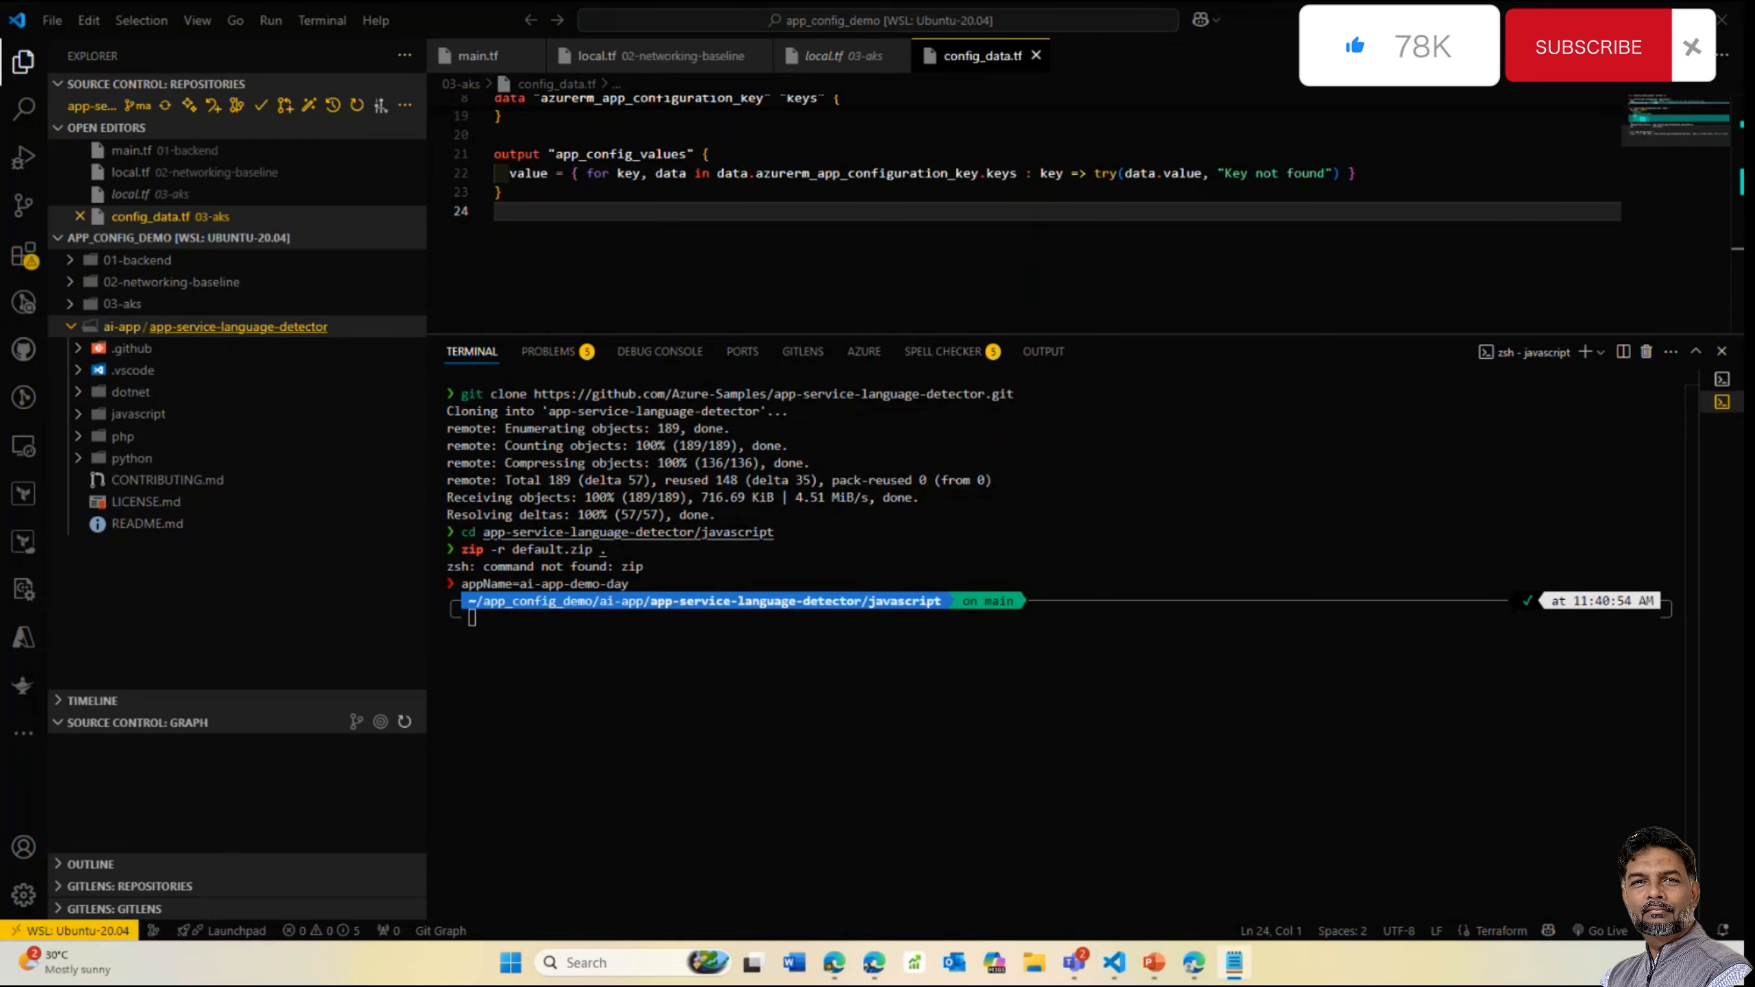
Create the LinuxFree ai-app-demo-day App Service plan and start az webapp create with node:18-lts
type("az appservice plan create --resource-group $groupName --name $appName --sku FREE --location $region --is-linux")
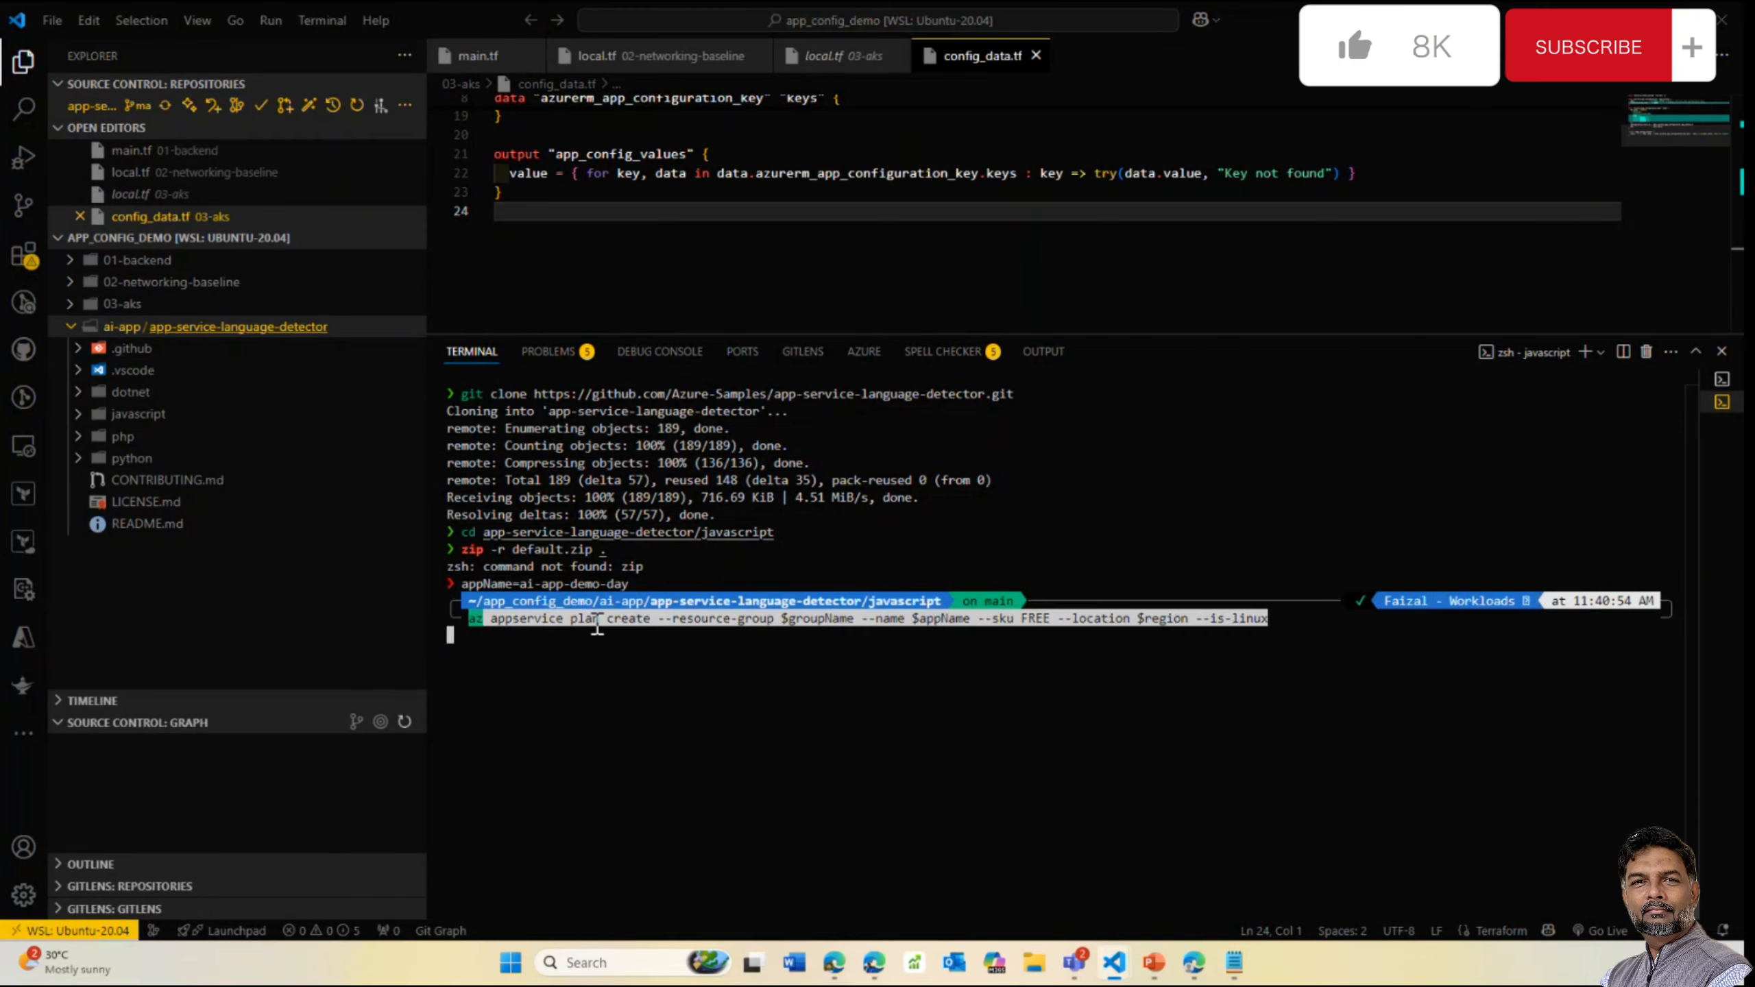
key("Return")
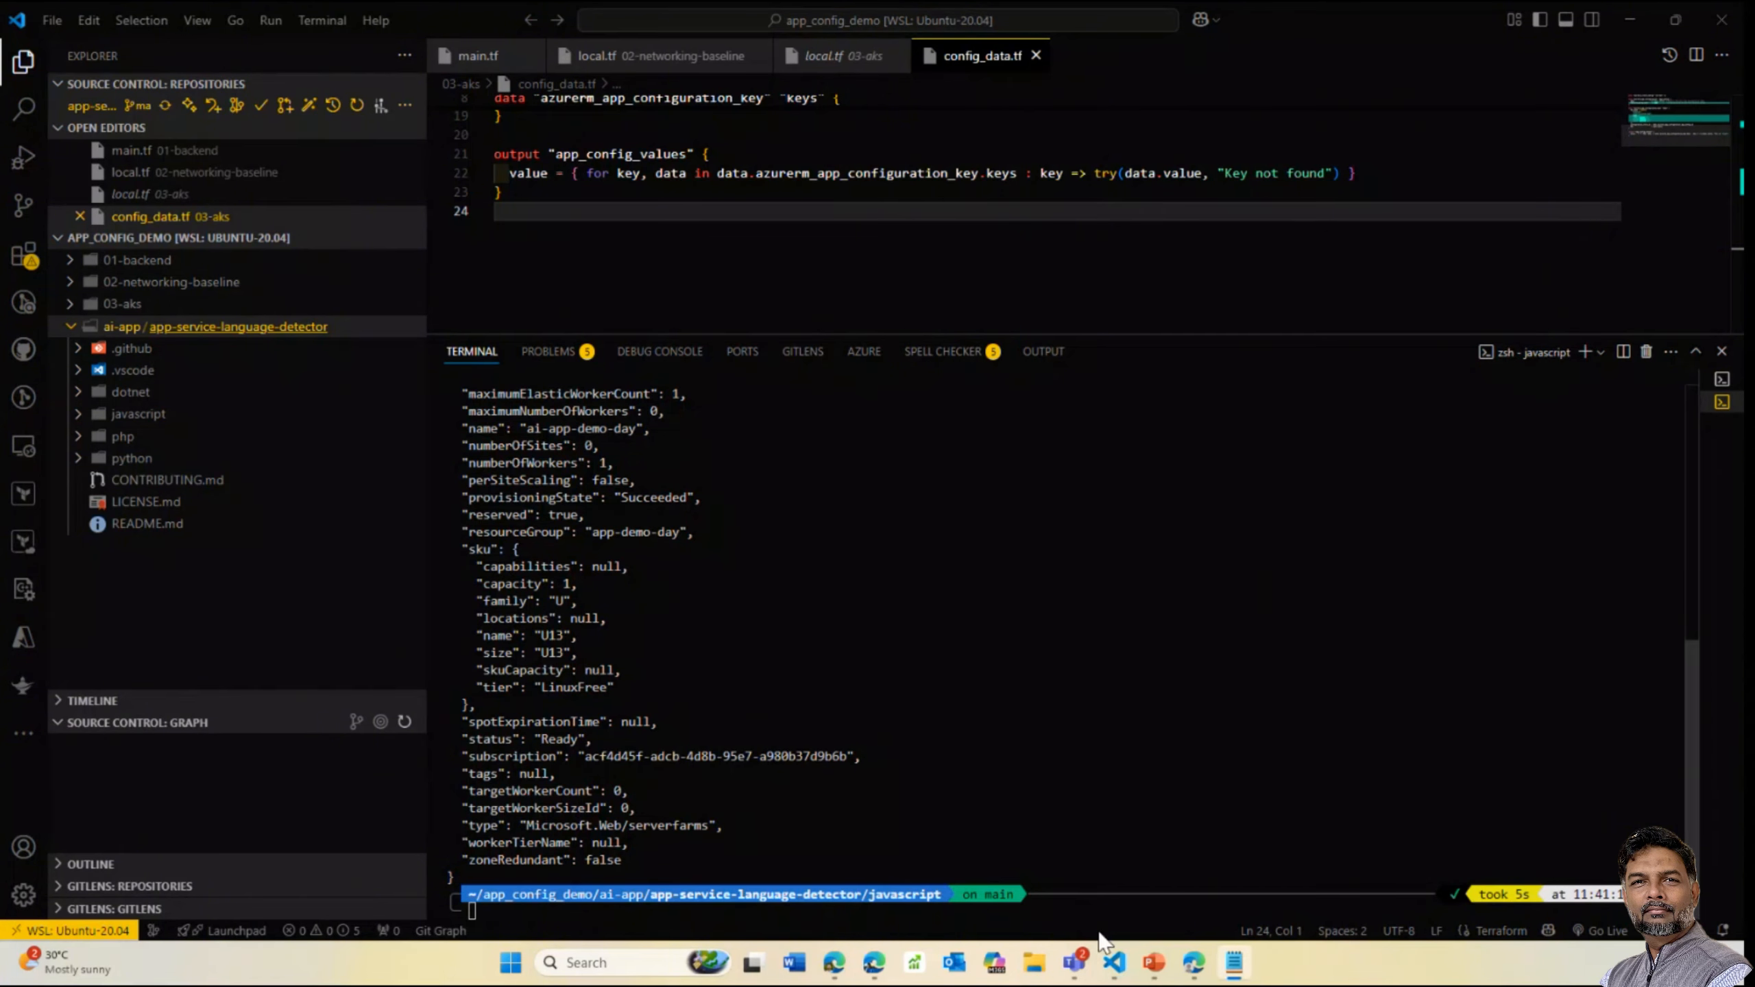
right_click(959, 924)
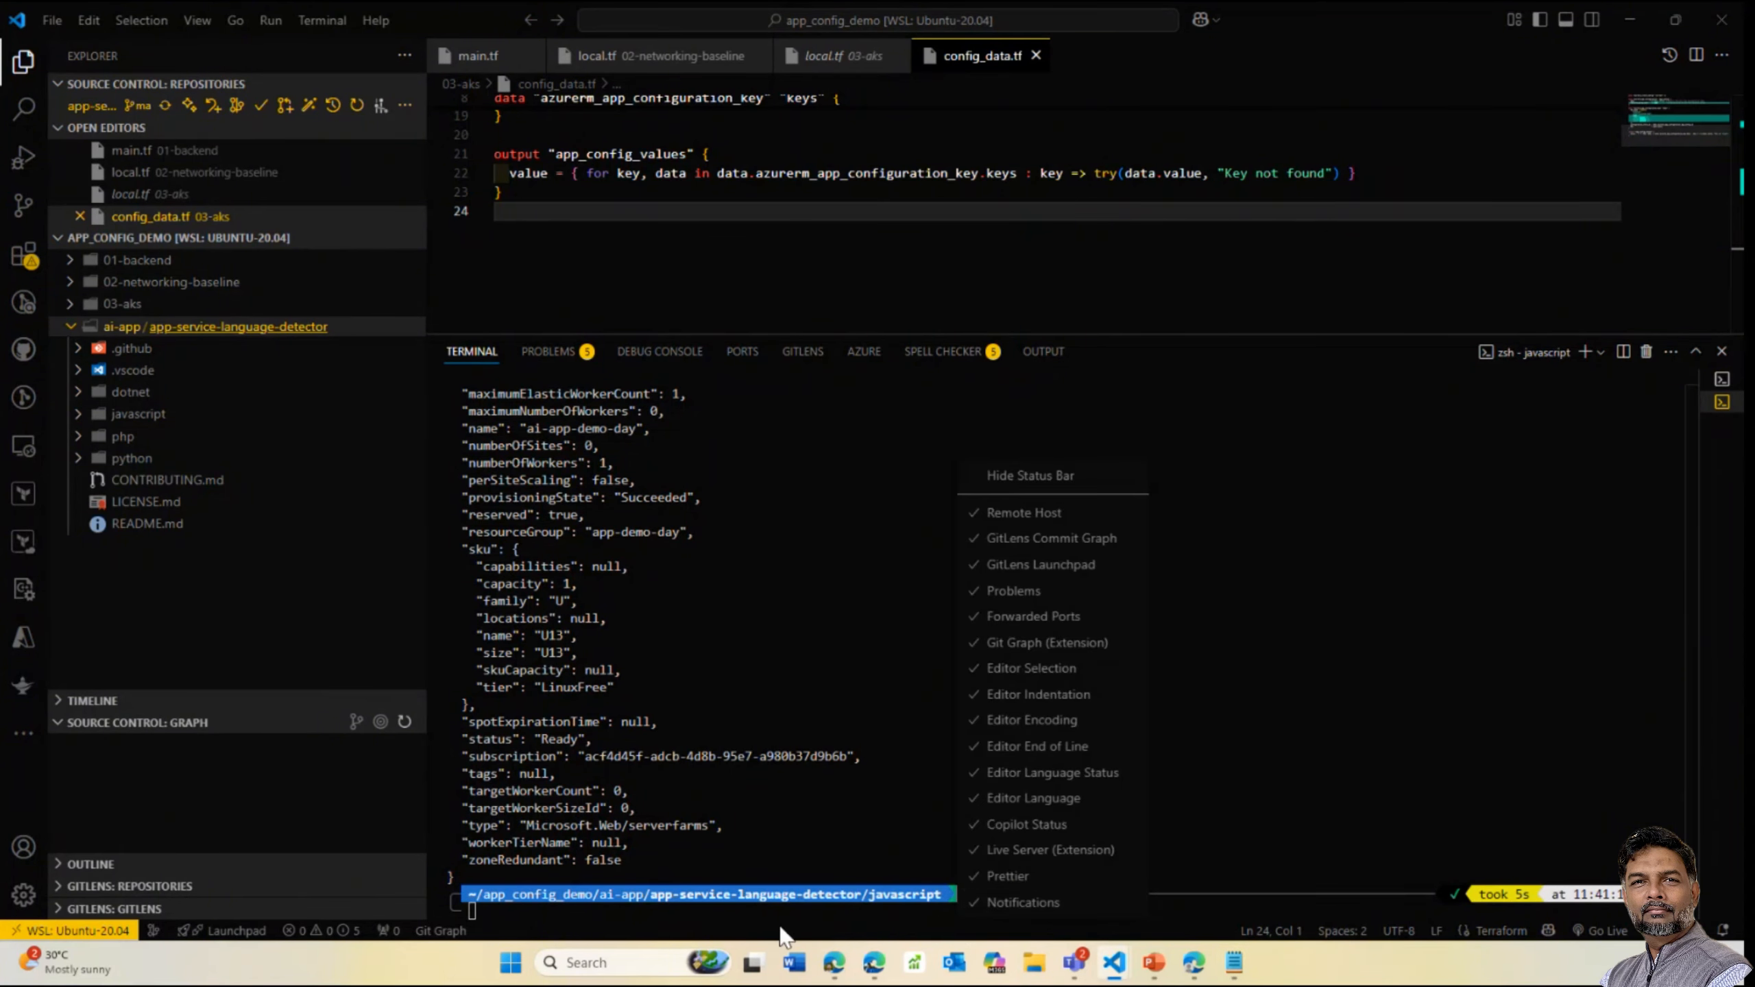
left_click(784, 925)
right_click(875, 815)
key("Return")
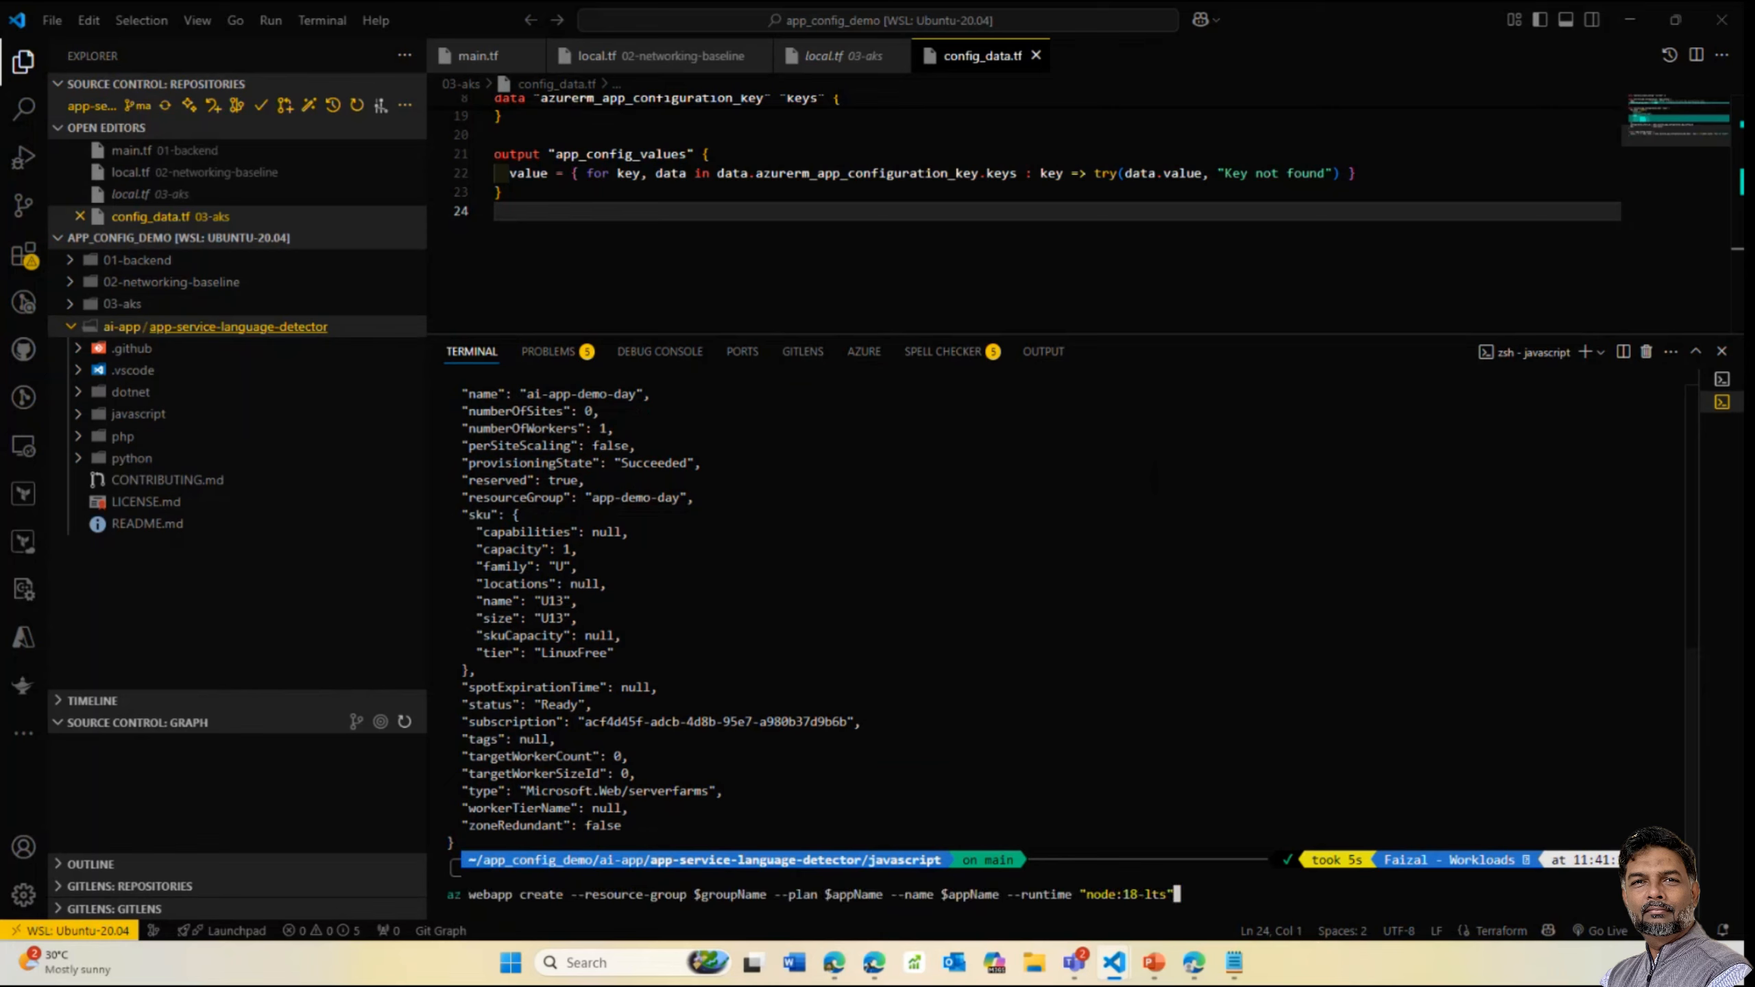
mouse_move(1153, 963)
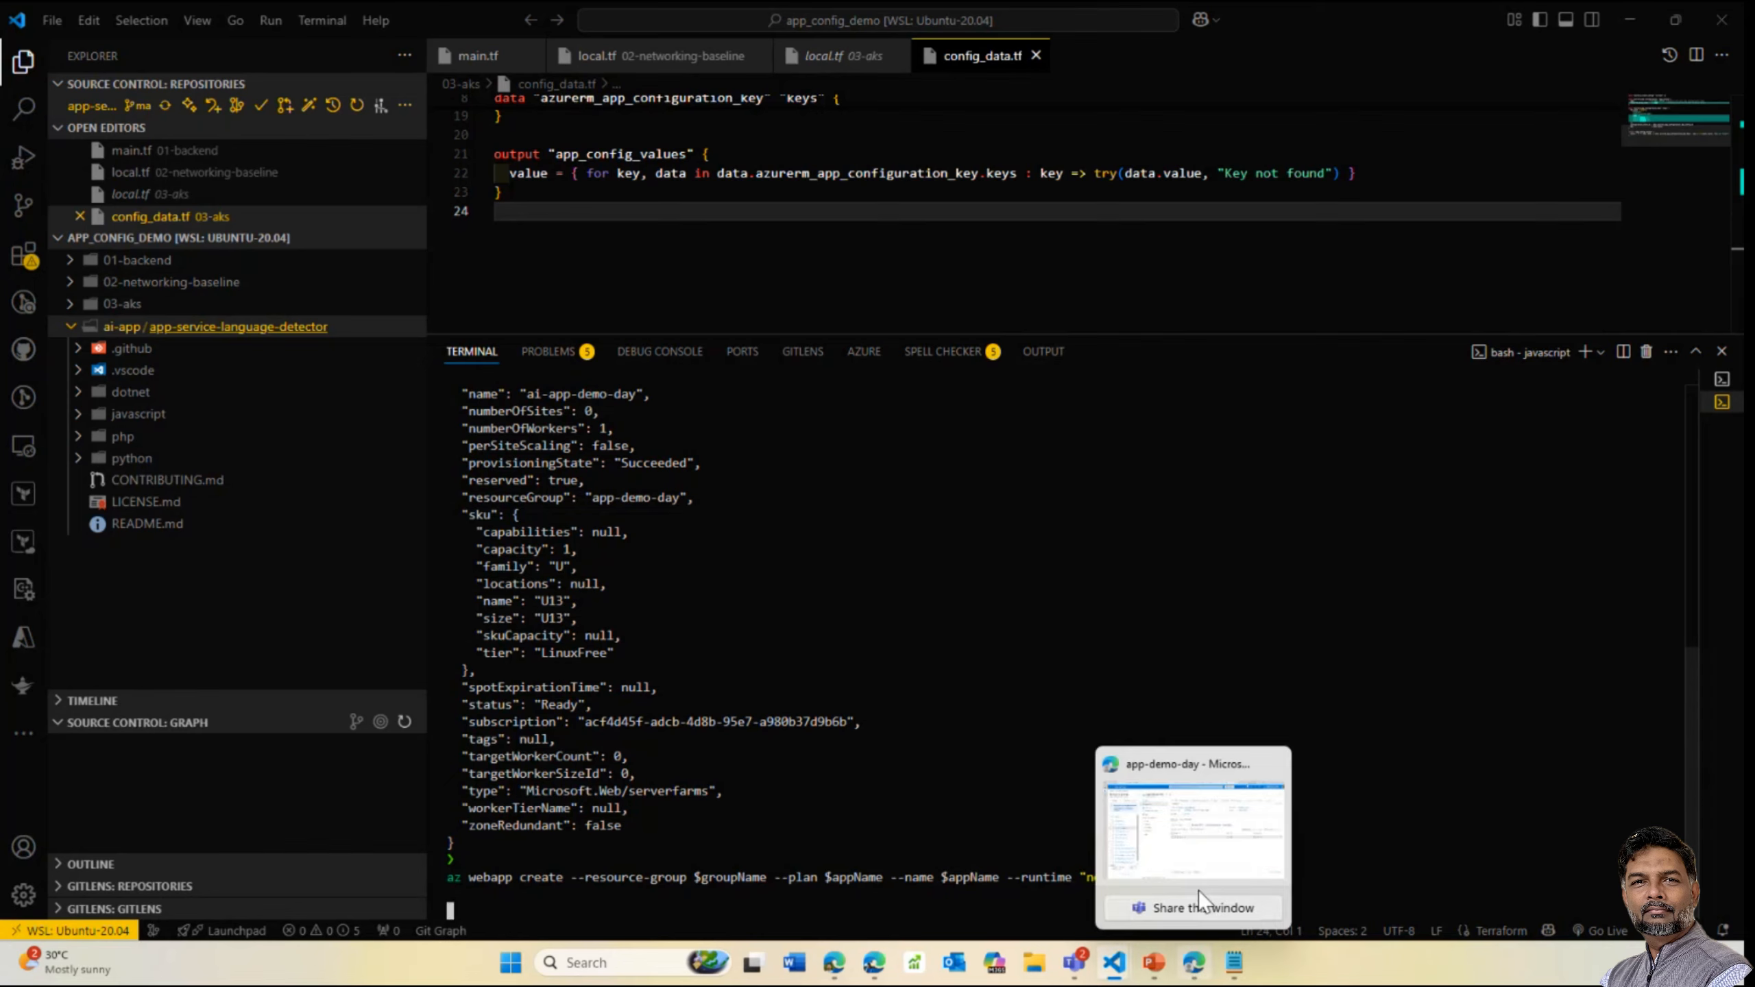
Refresh the app-demo-day resource list until the ai-app-demo-day App Service plan appears
left_click(1200, 852)
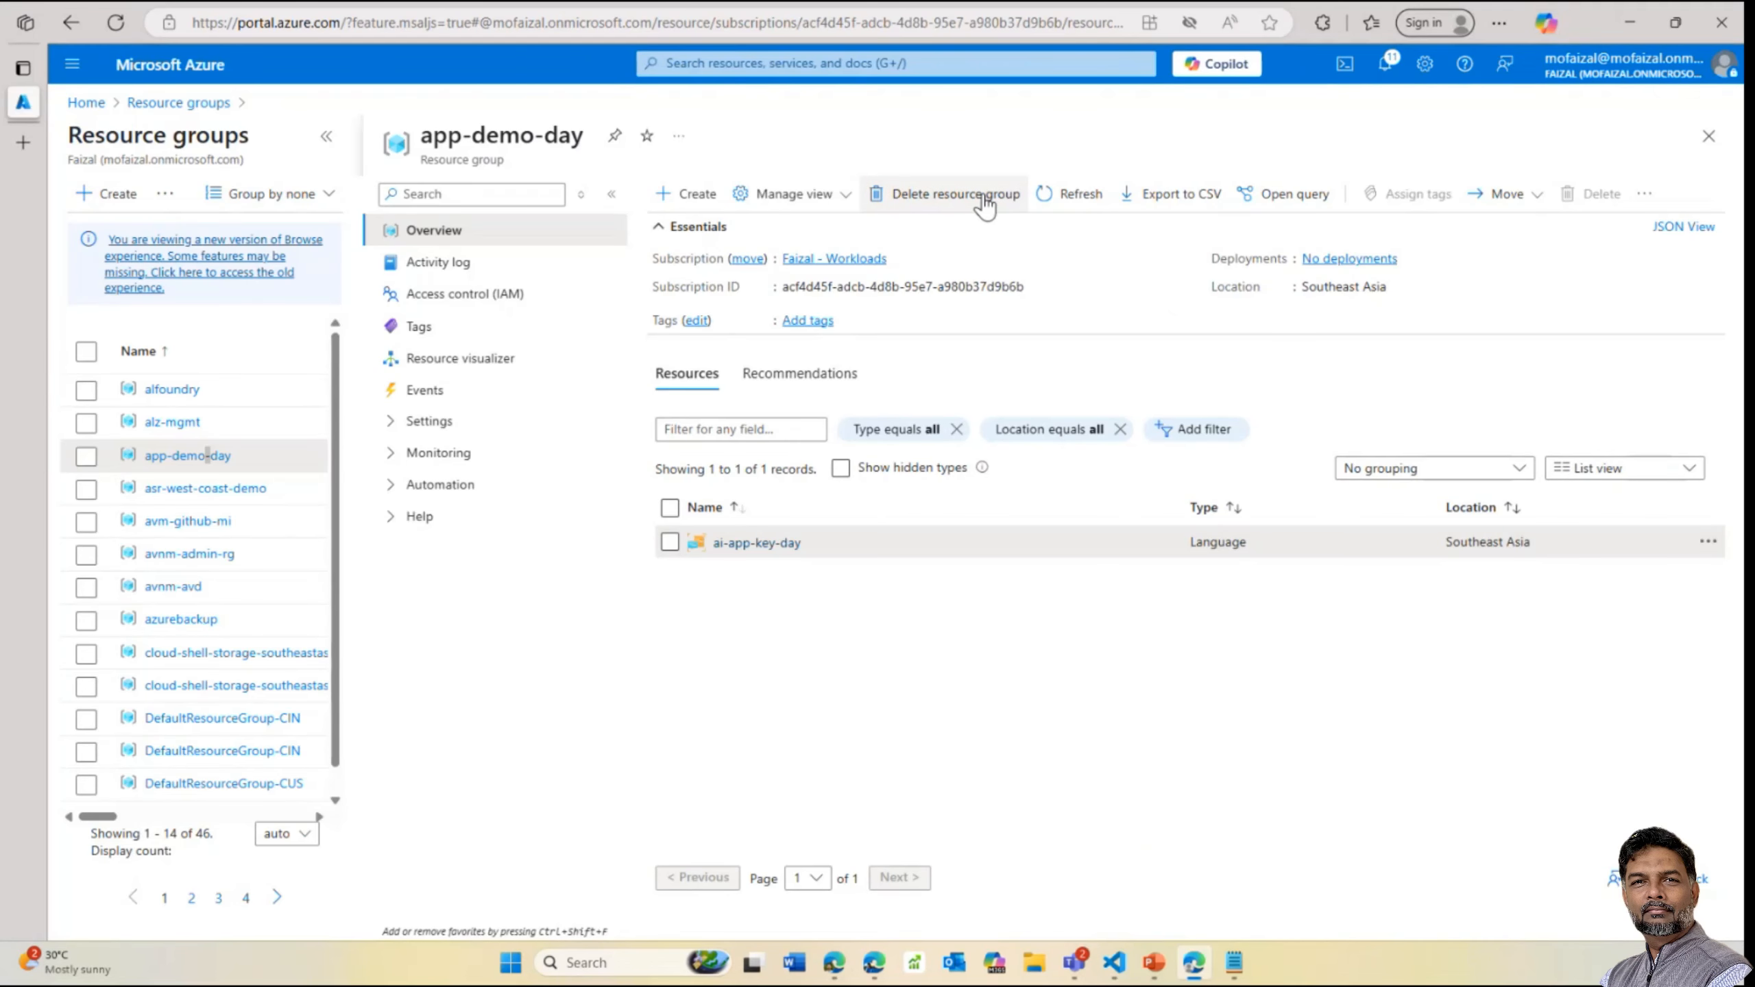
left_click(1053, 192)
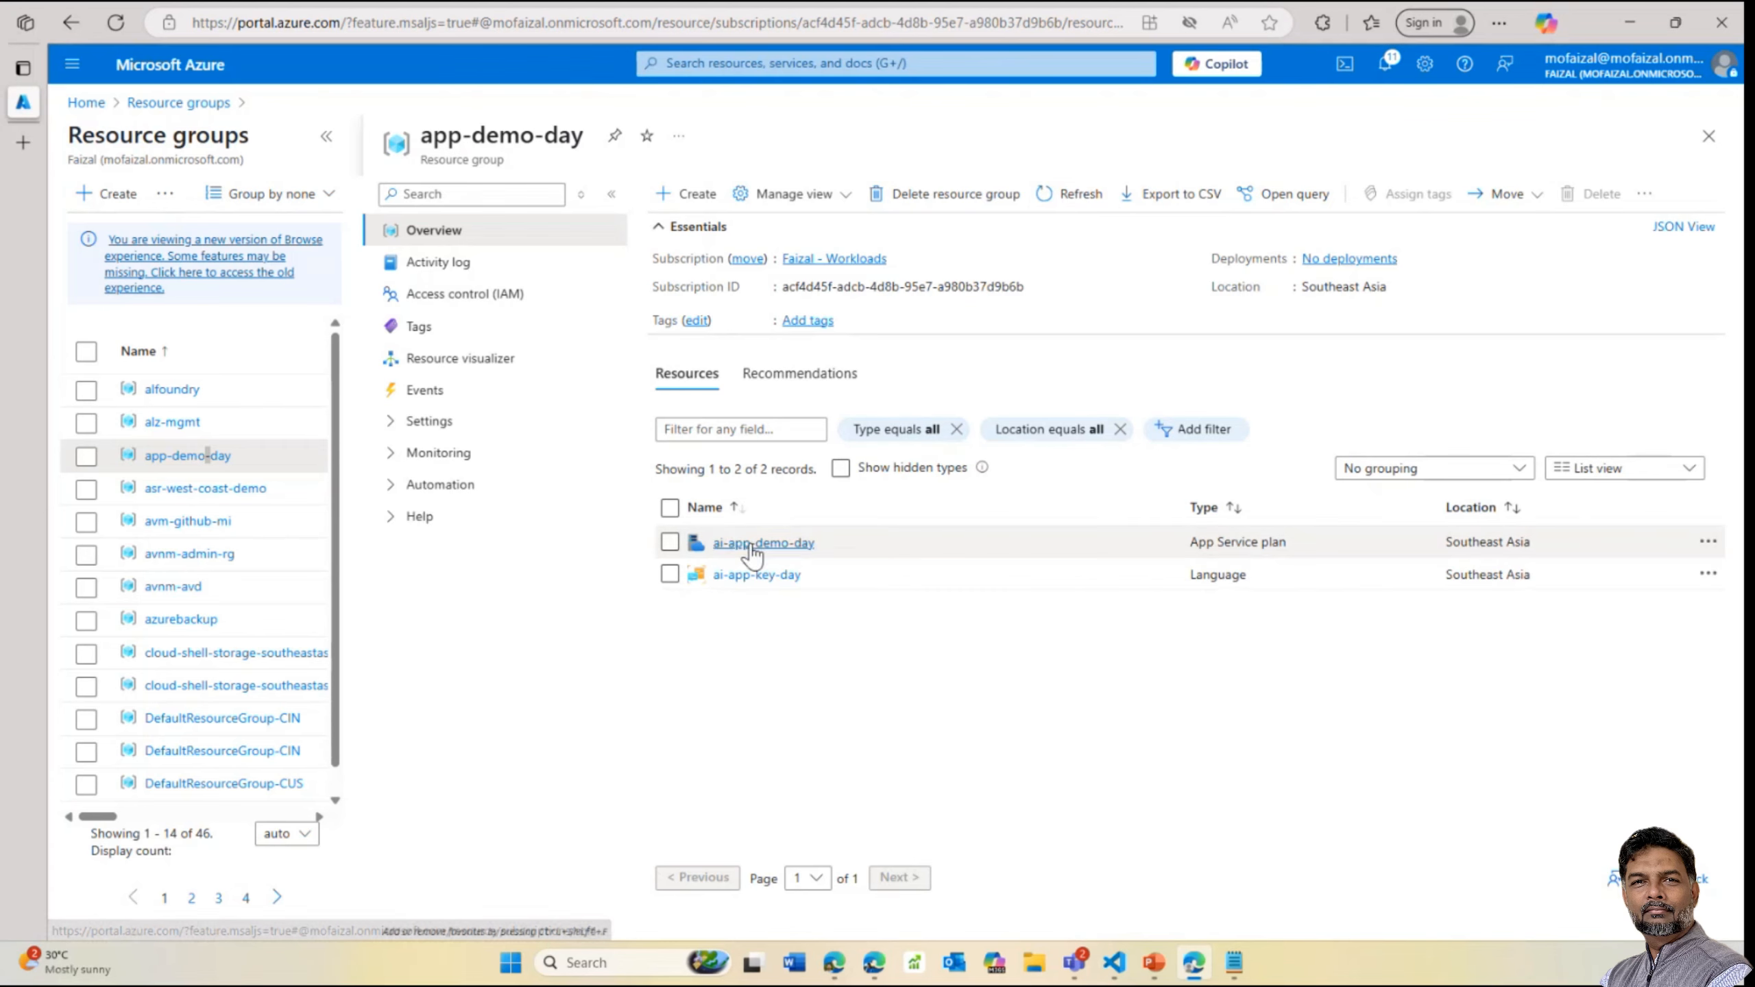
left_click(1086, 196)
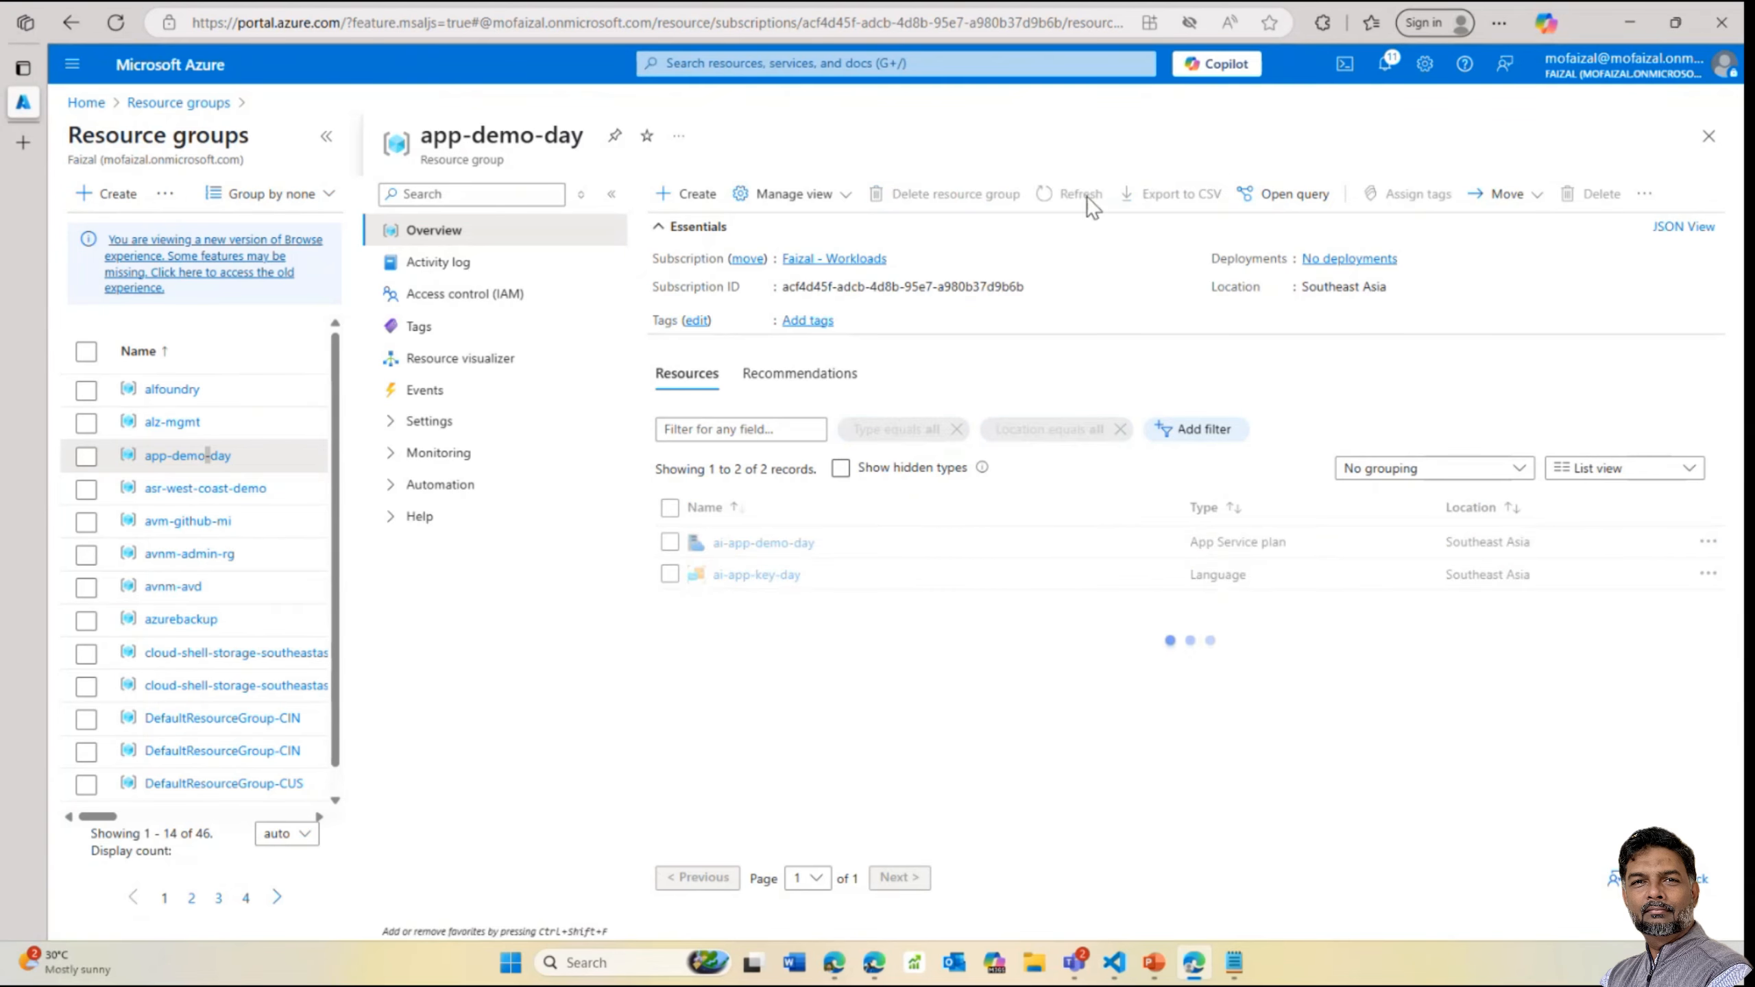
left_click(1086, 196)
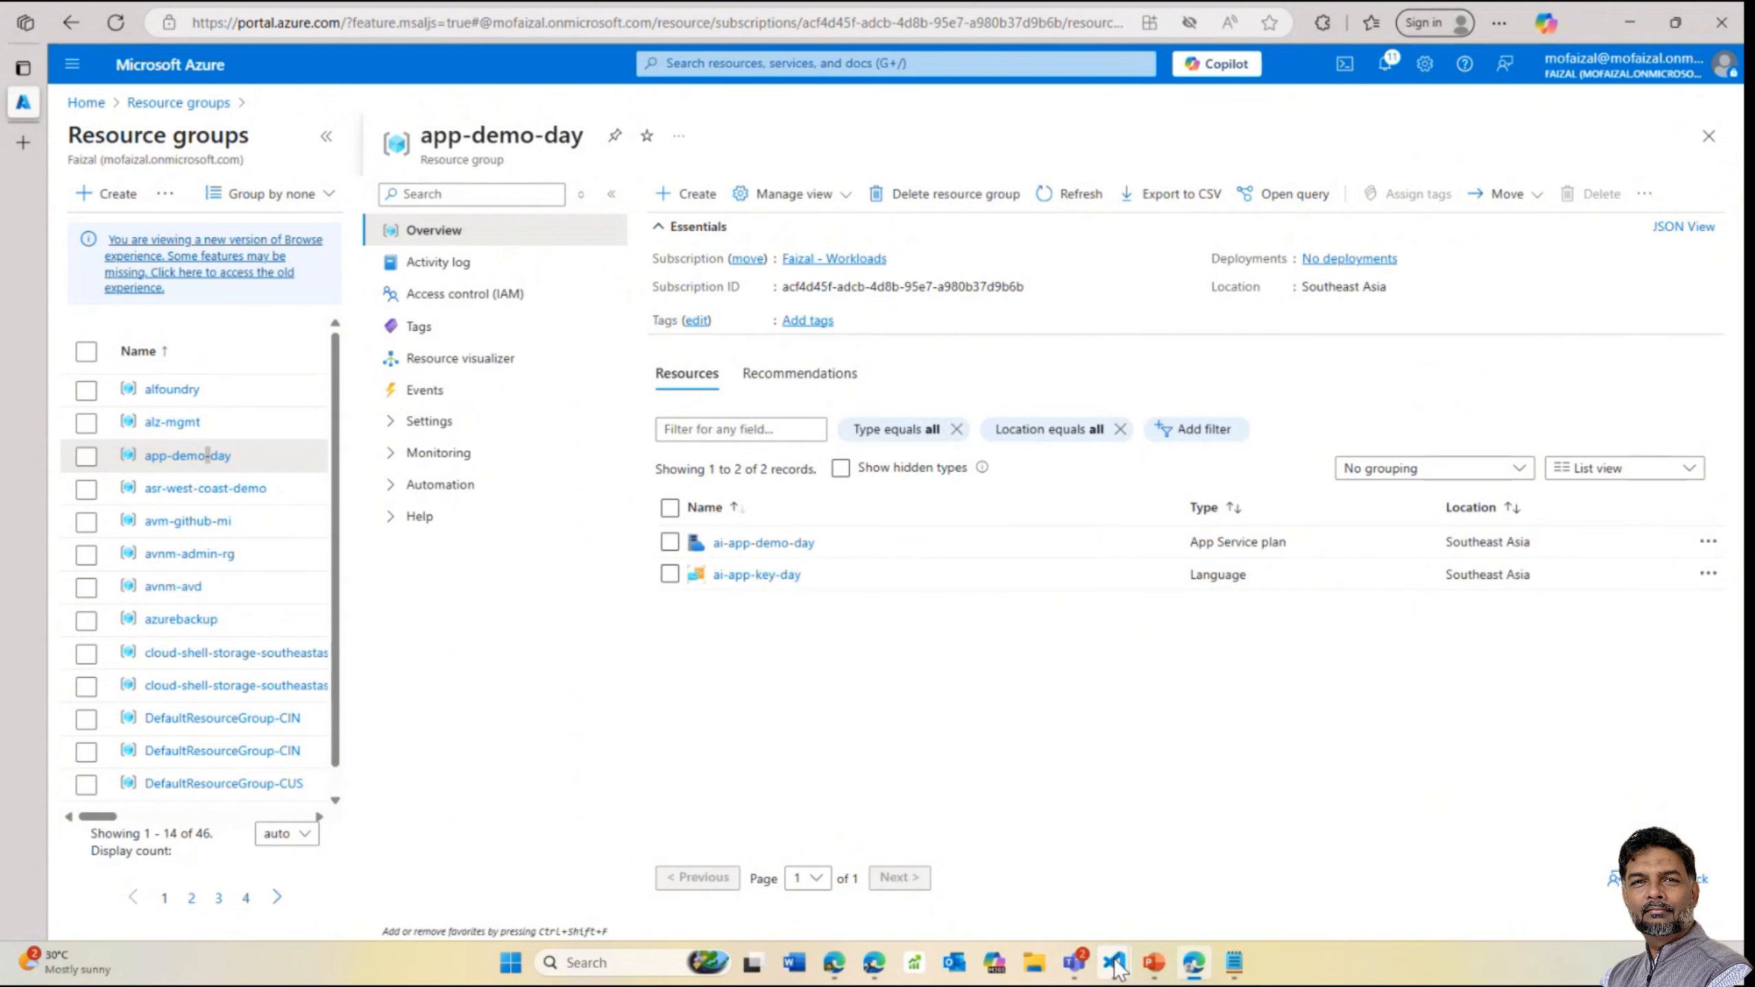
left_click(1124, 840)
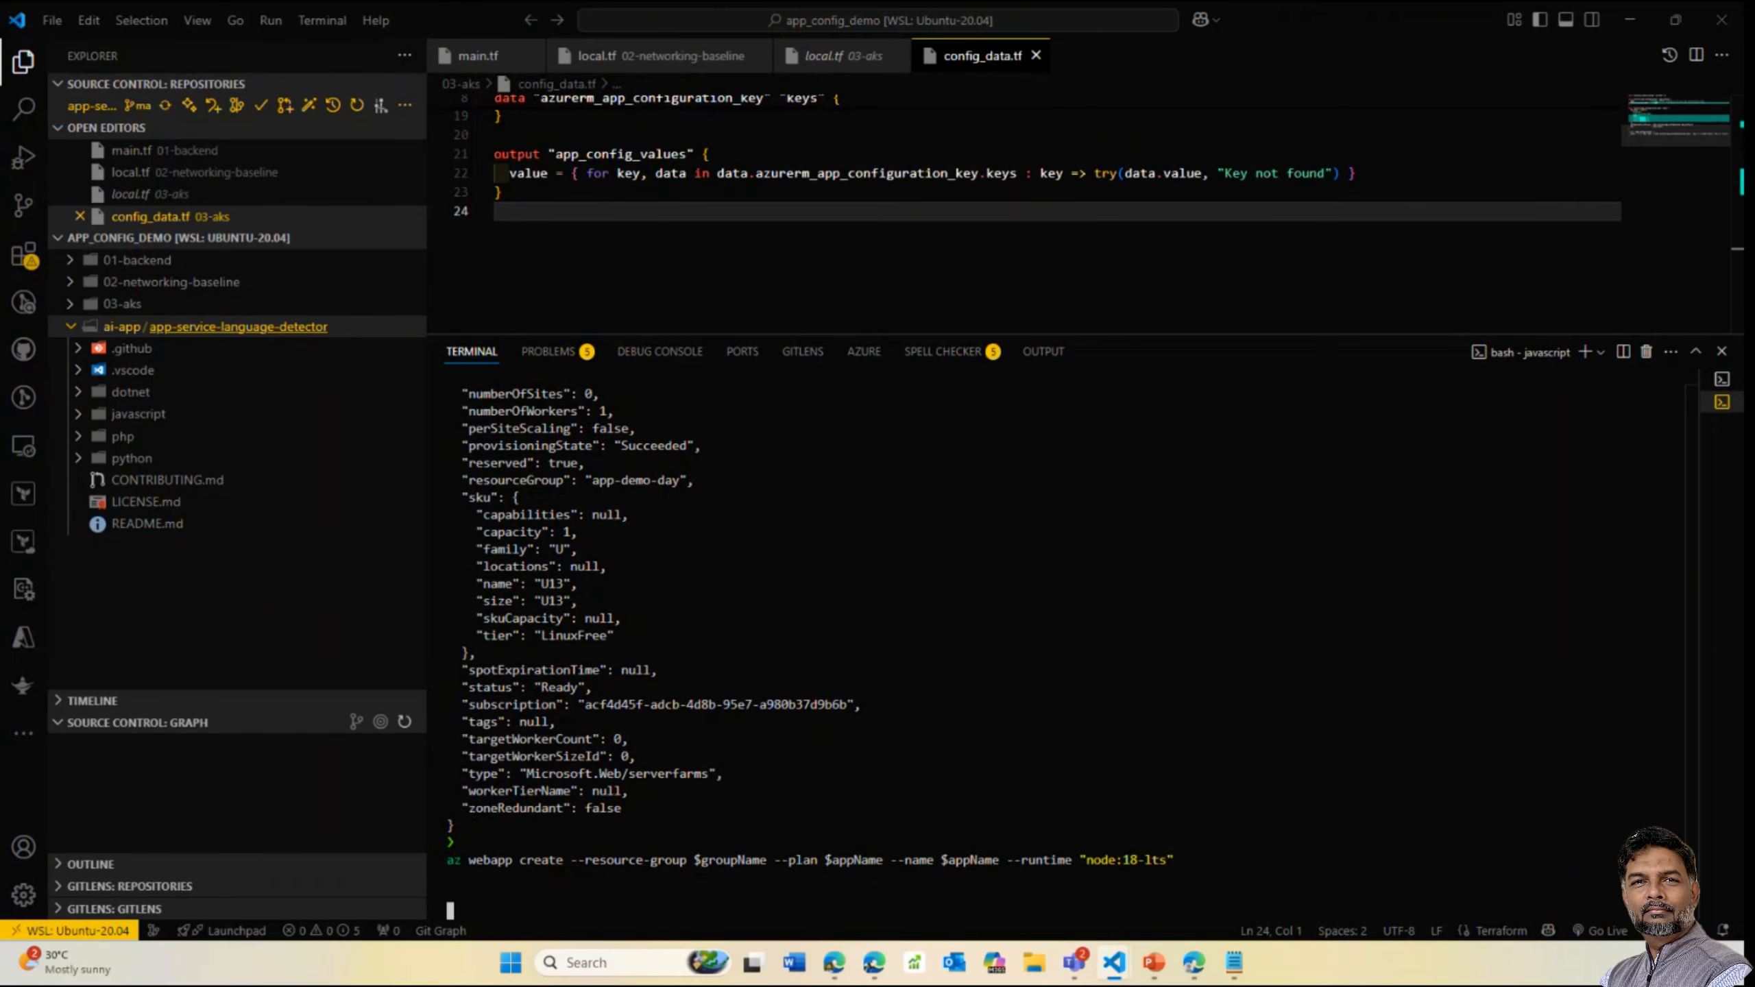
Refresh the portal's app-demo-day resource list to check whether the web app appears
key("alt+Tab")
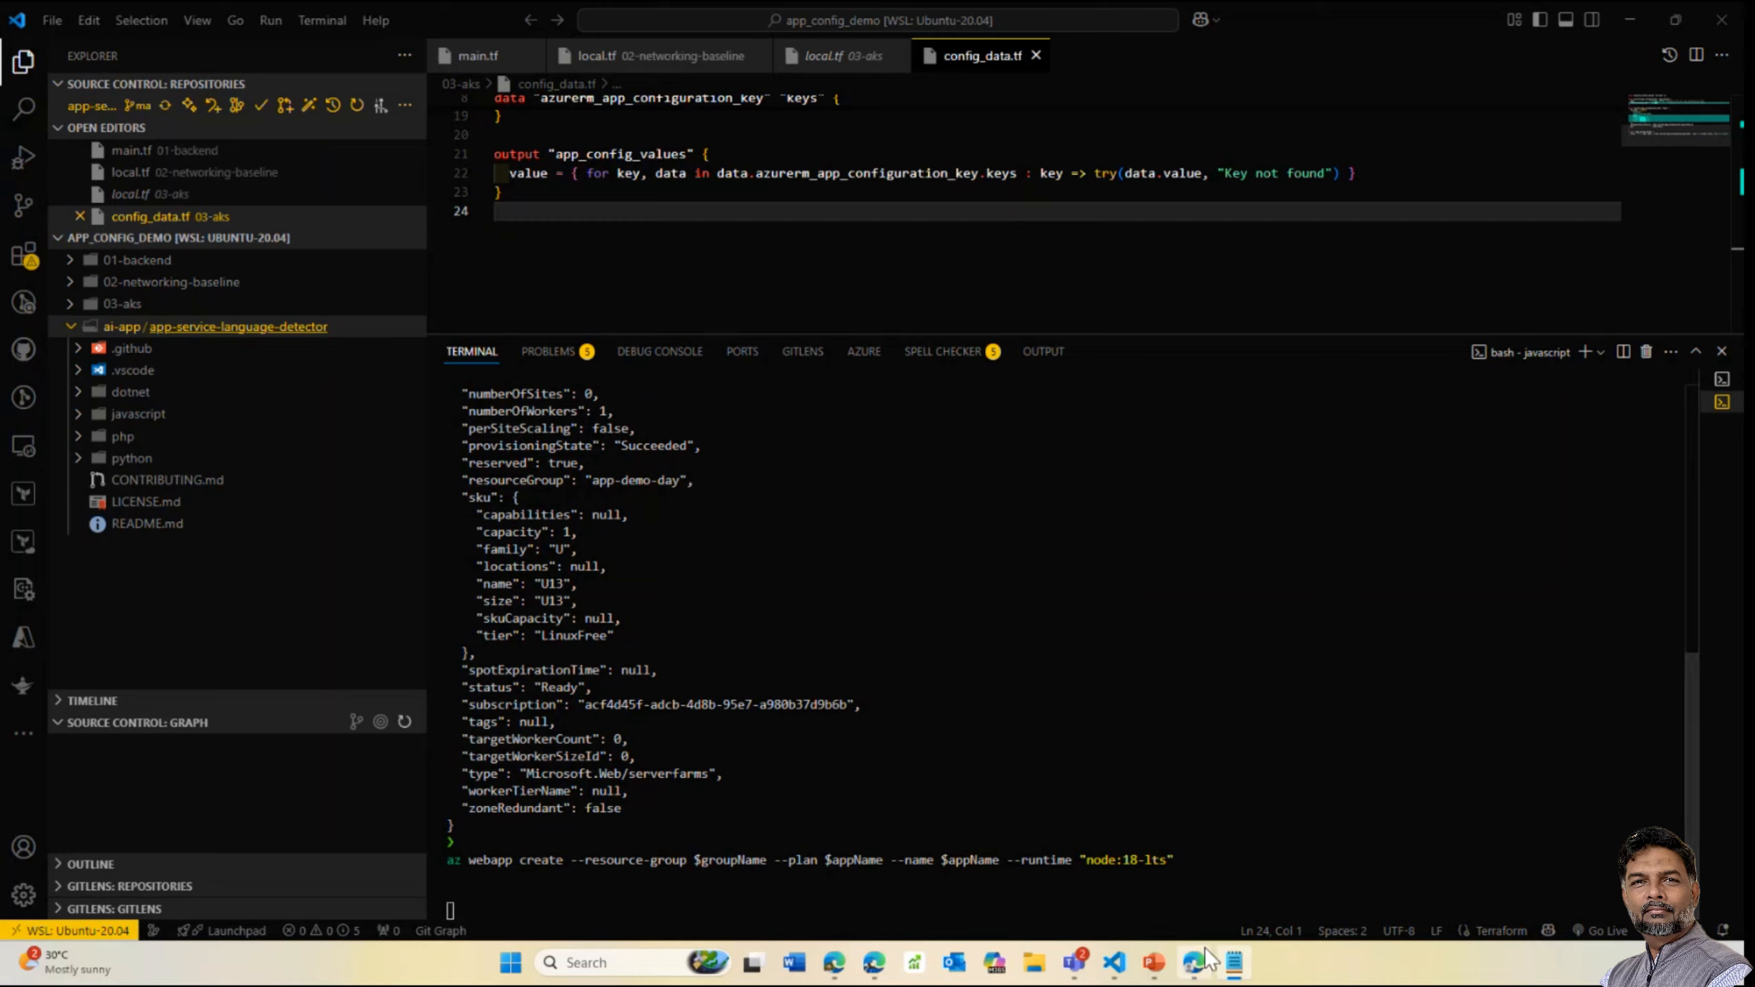
mouse_move(1197, 951)
left_click(1189, 842)
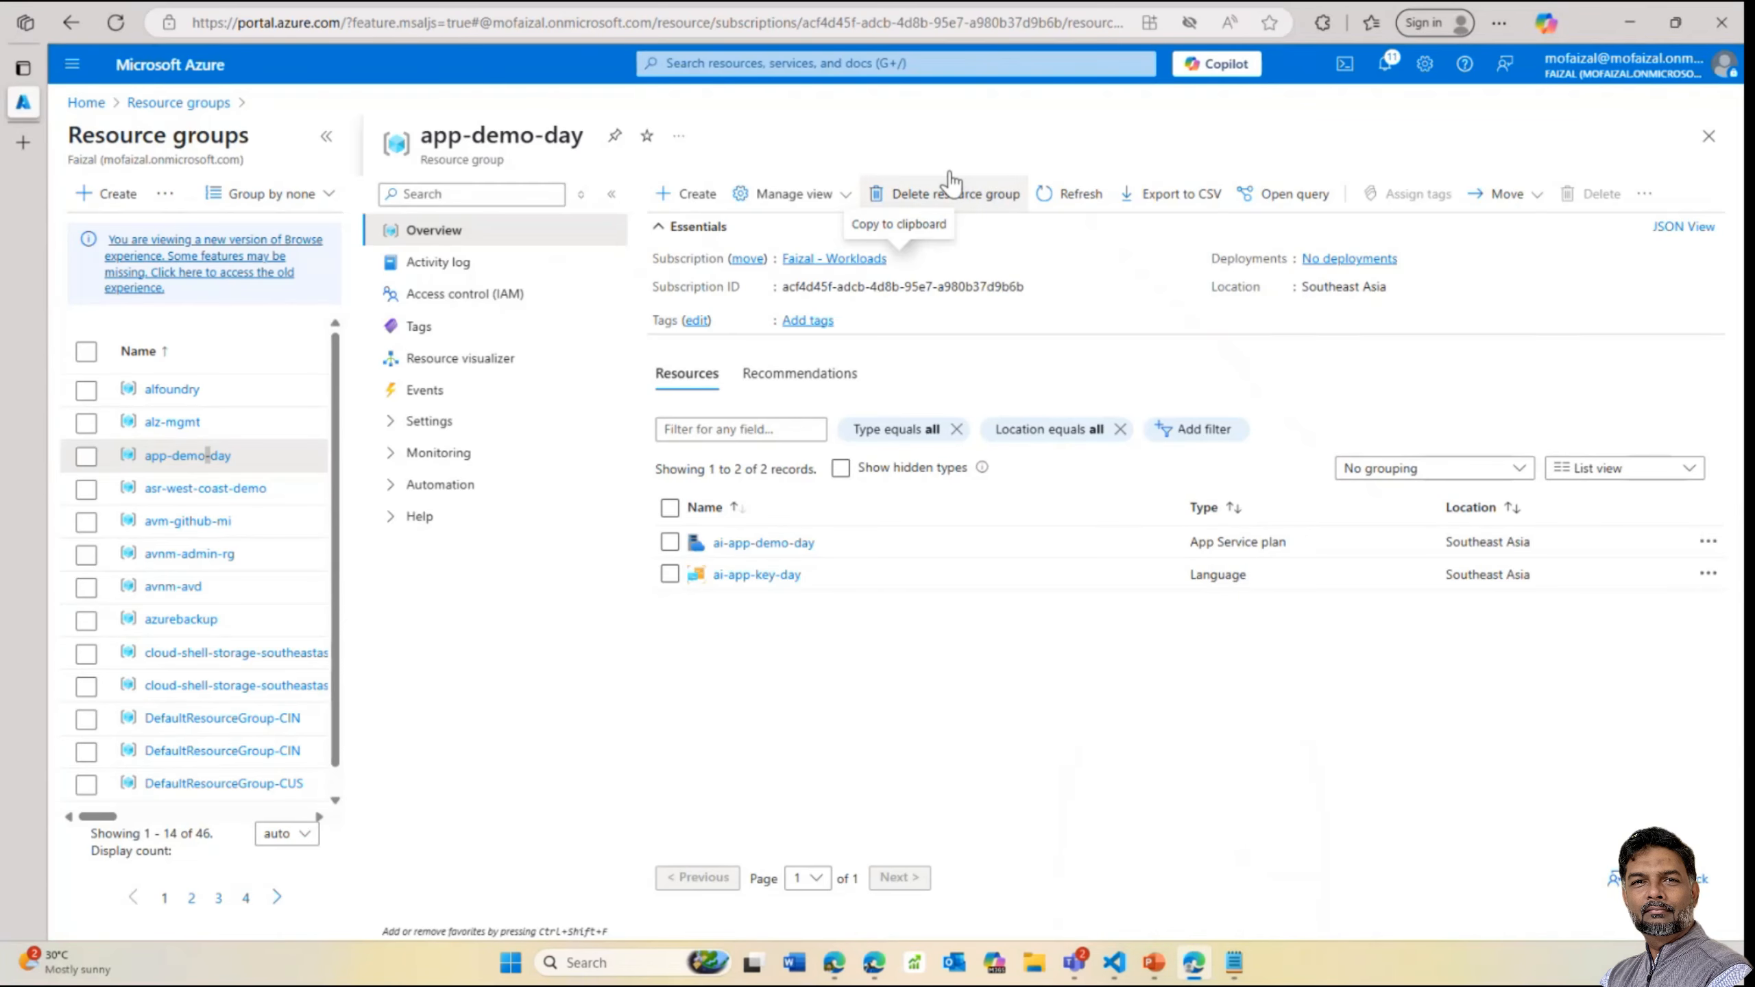
left_click(1073, 189)
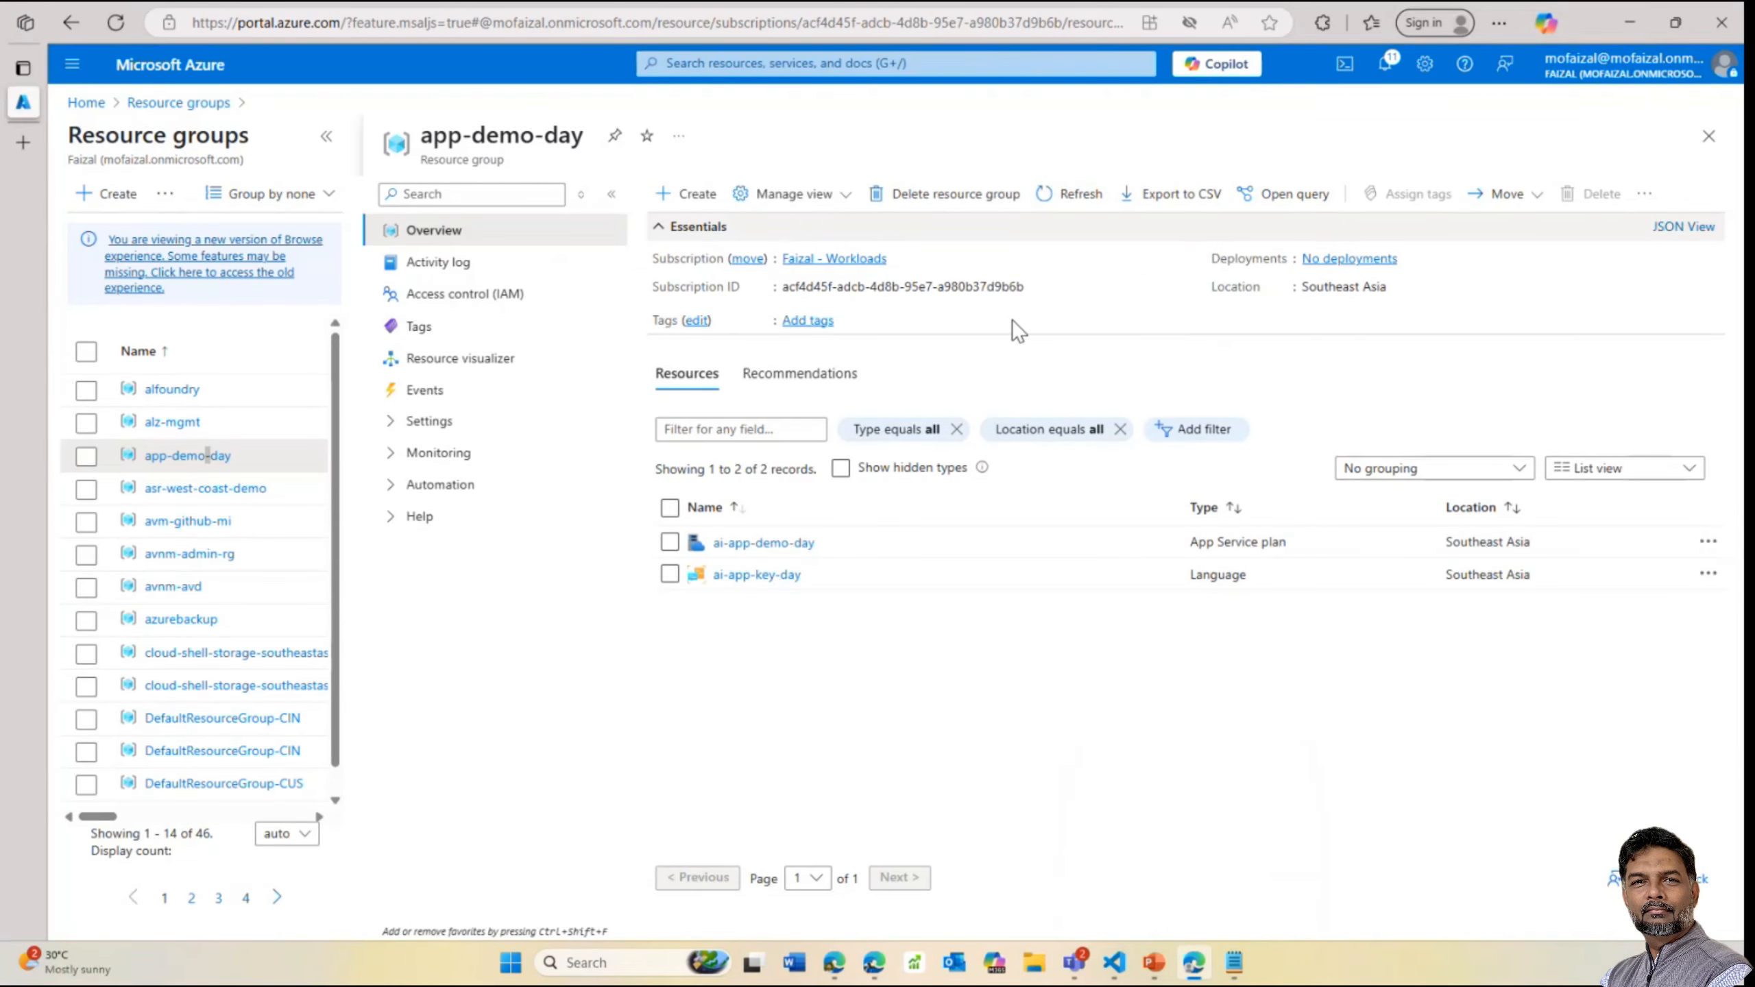
Run az webapp config appsettings set to set SCM_DO_BUILD_DURING_DEPLOYMENT to true
mouse_move(1114, 961)
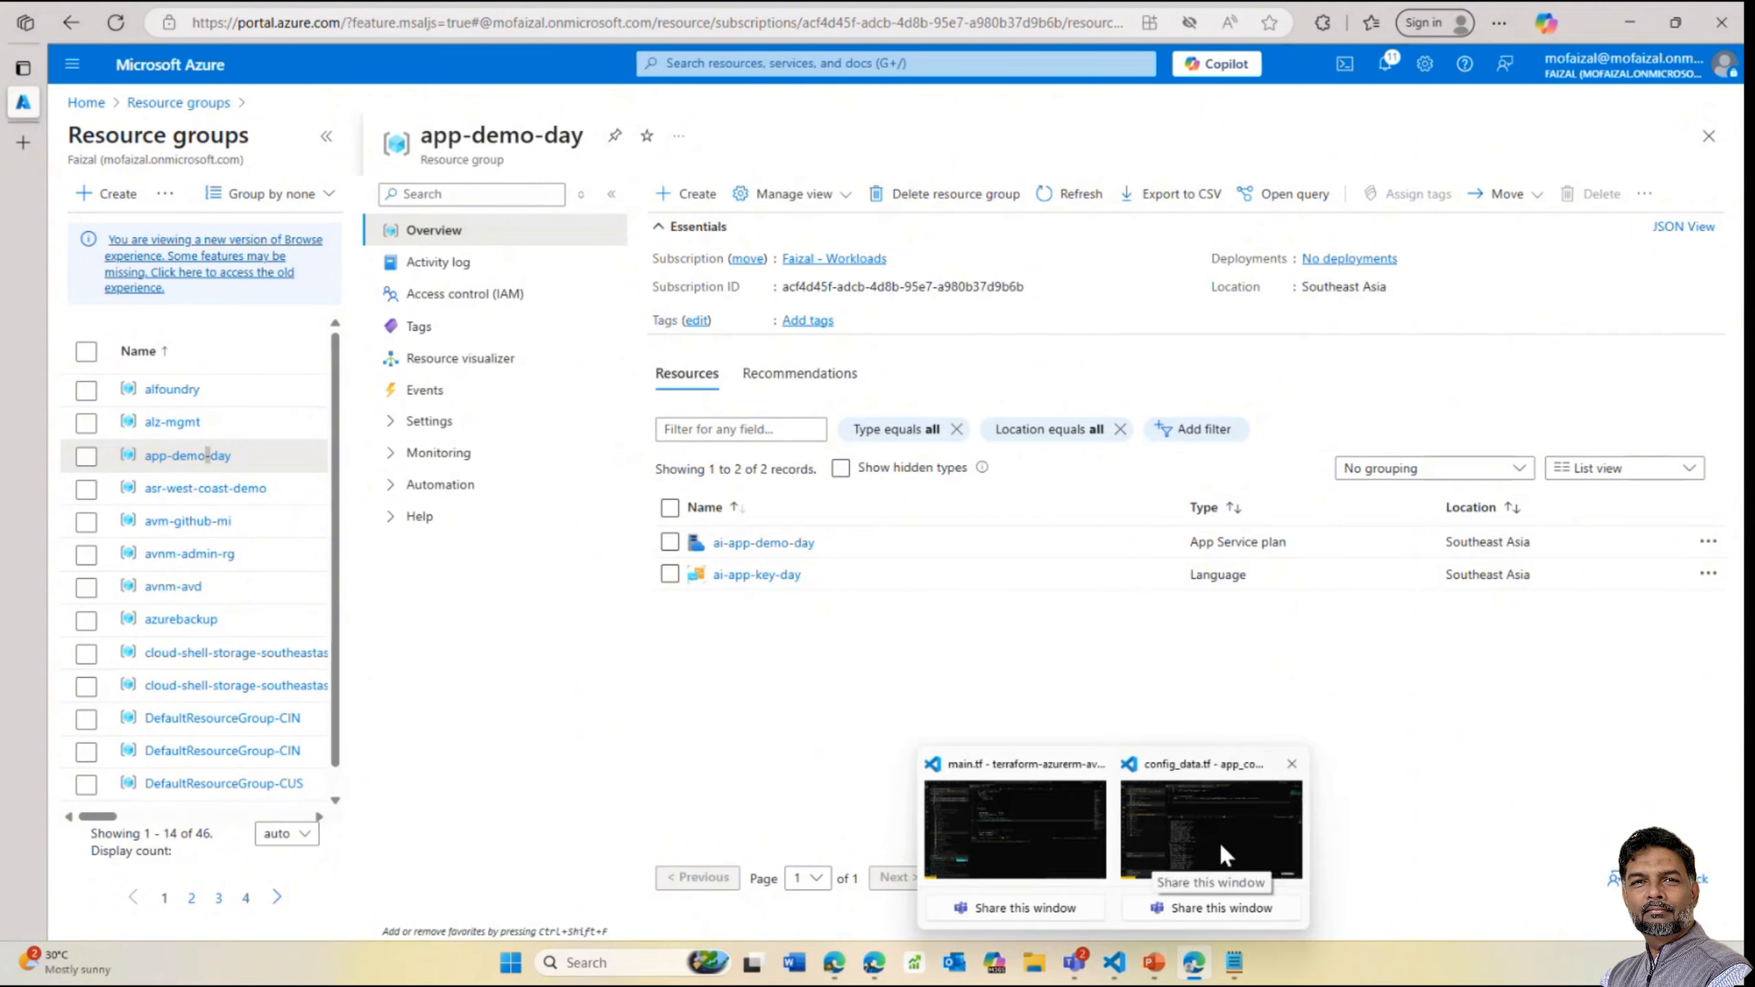
left_click(1220, 842)
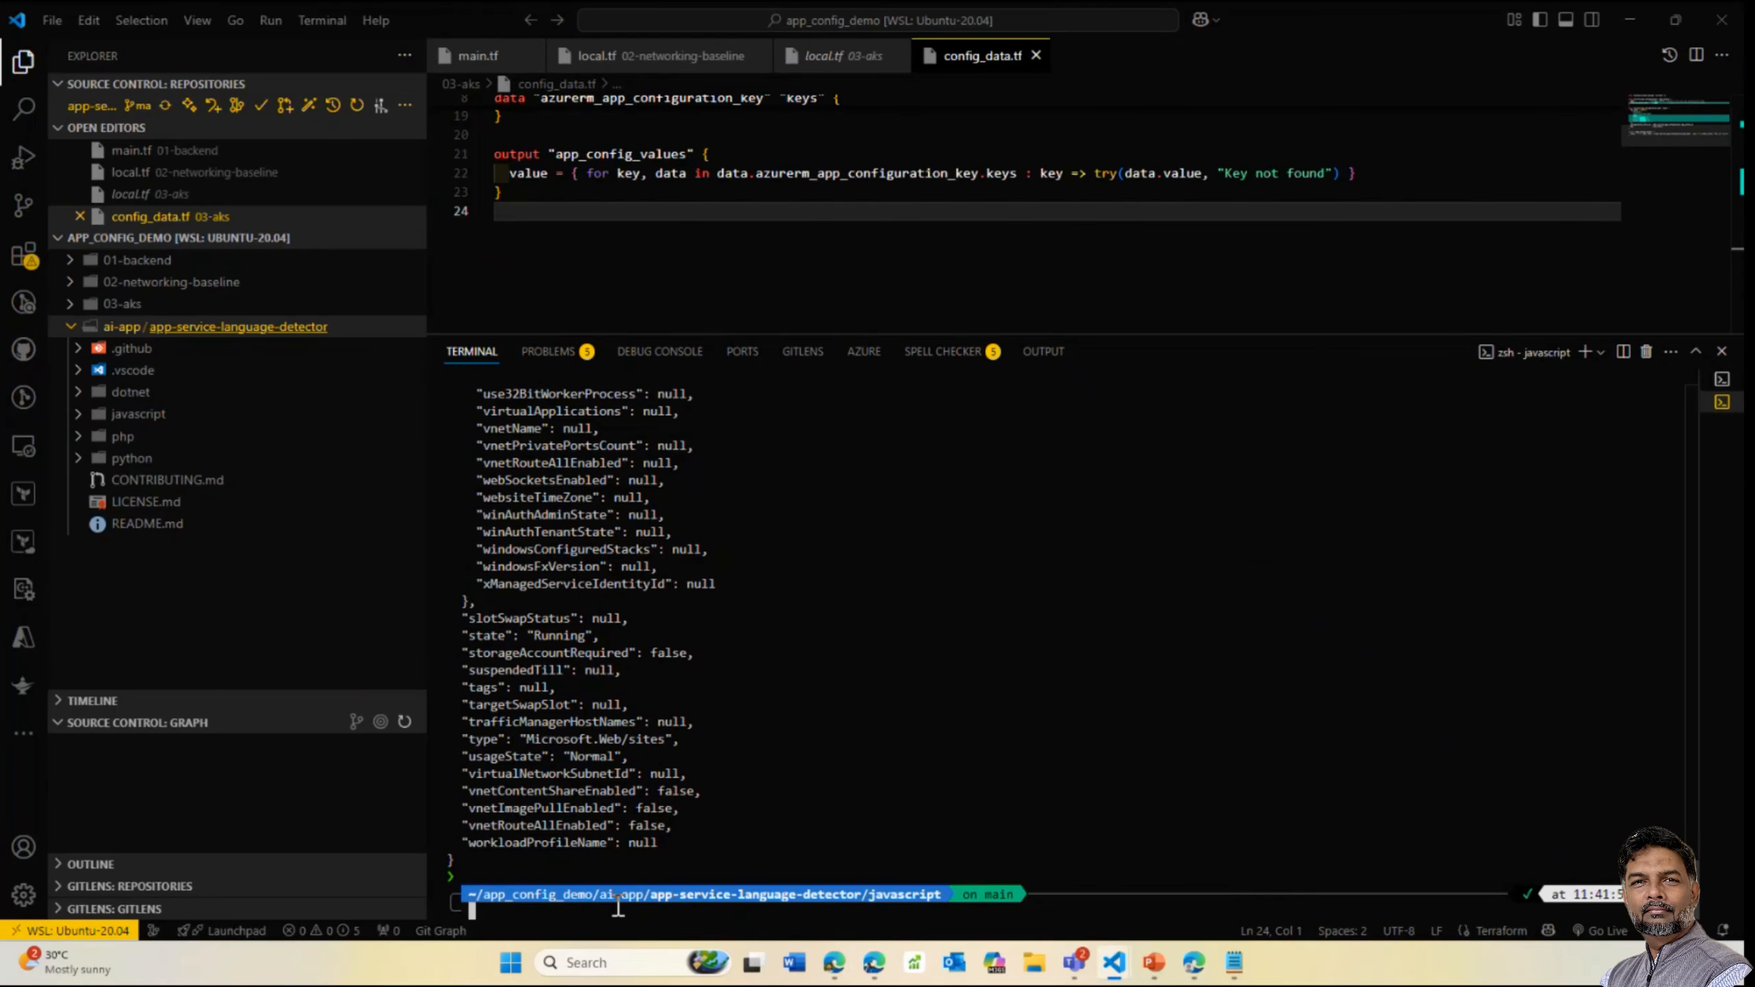
type("az webapp config appsettings set --resource-group $groupName --name $appName --settings SCM_DO_BUILD_DURING_DEPLOYMENT=true")
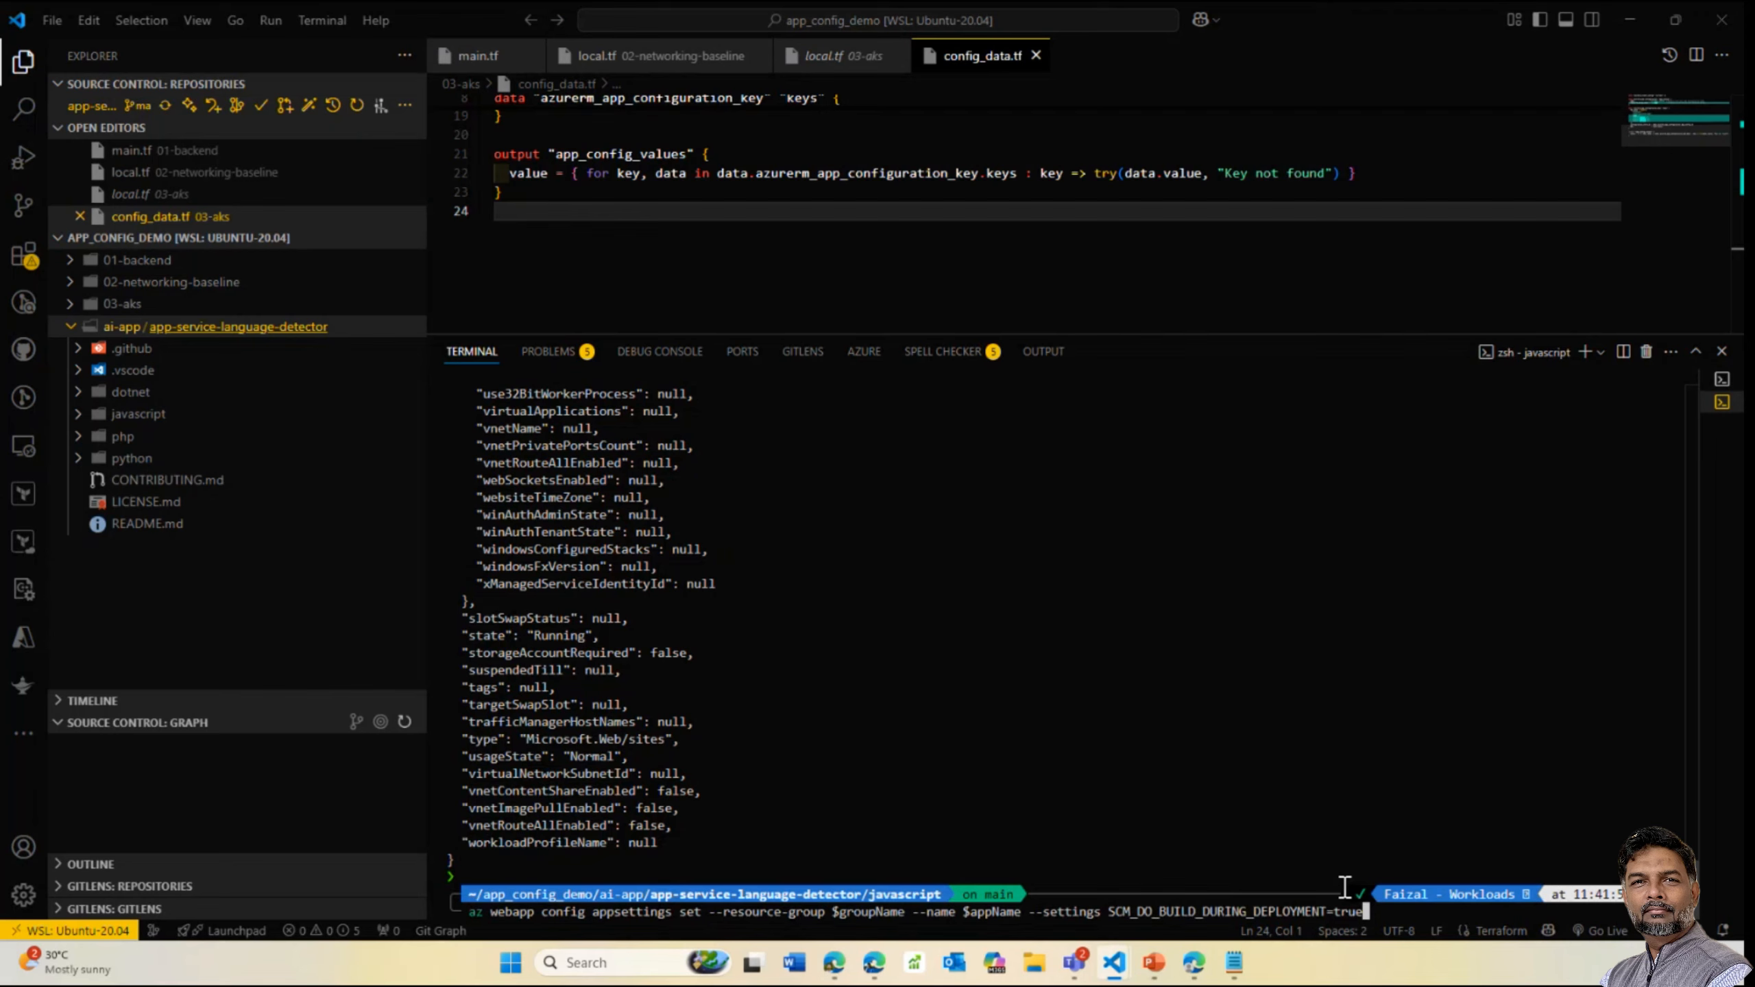
key("Return")
mouse_move(1234, 965)
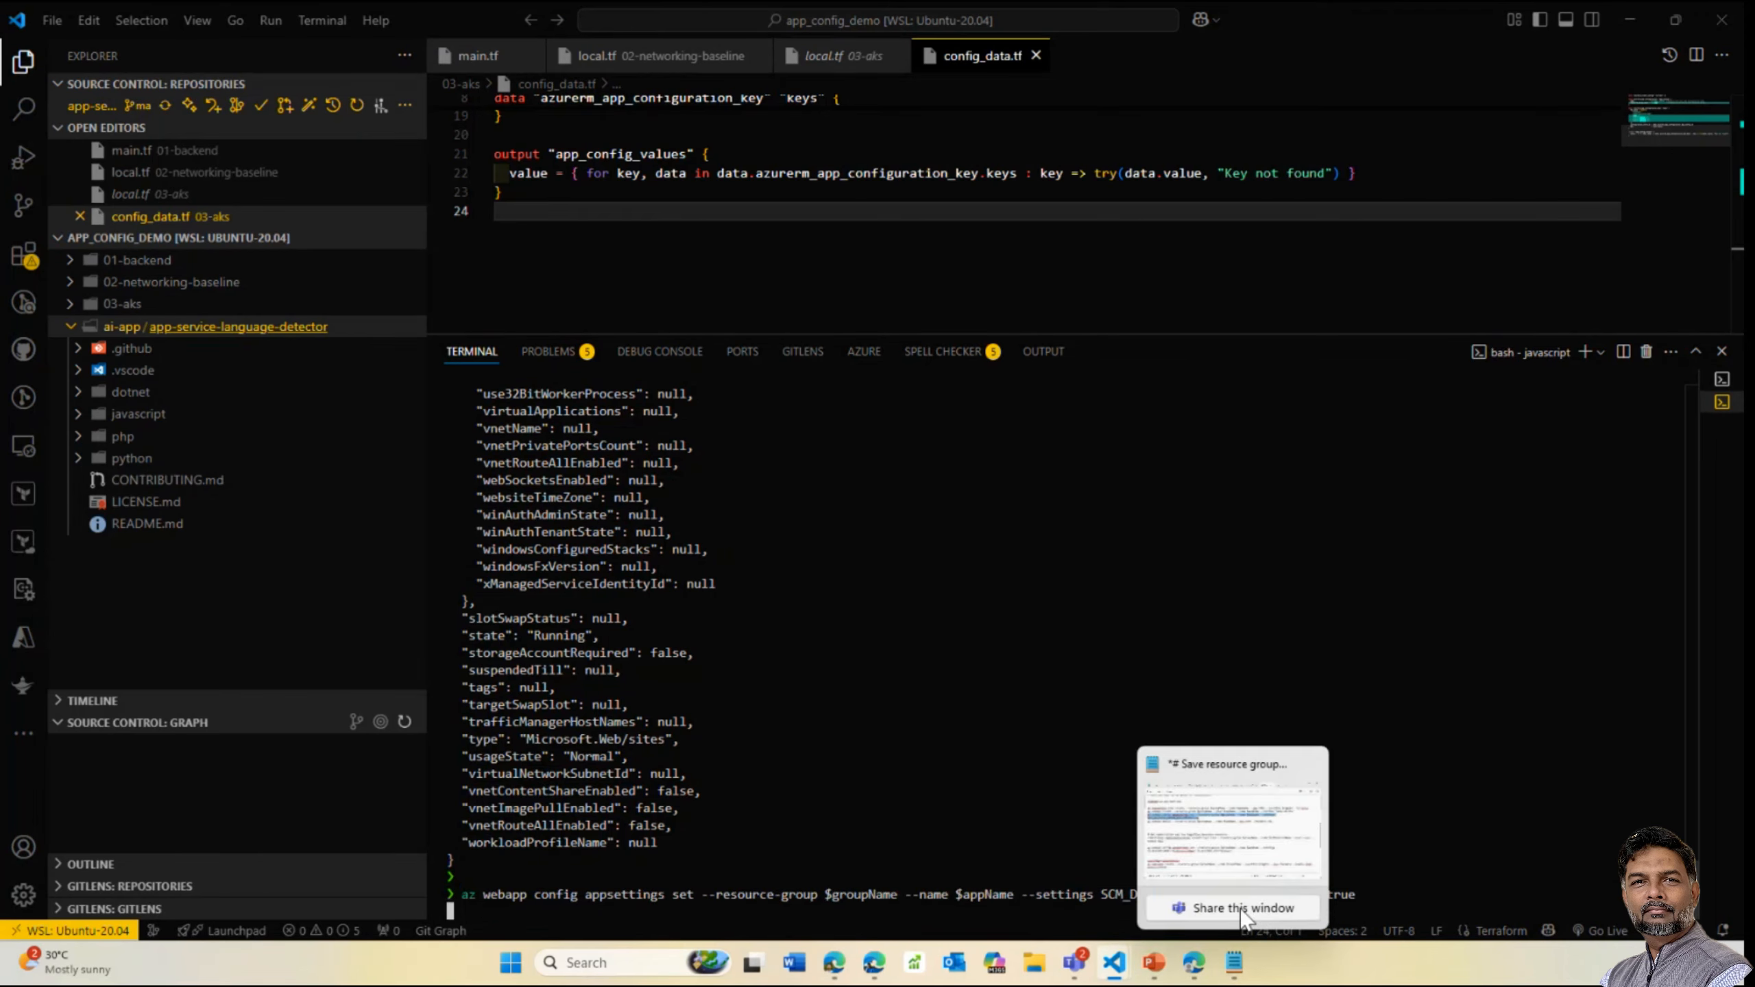
left_click(1220, 867)
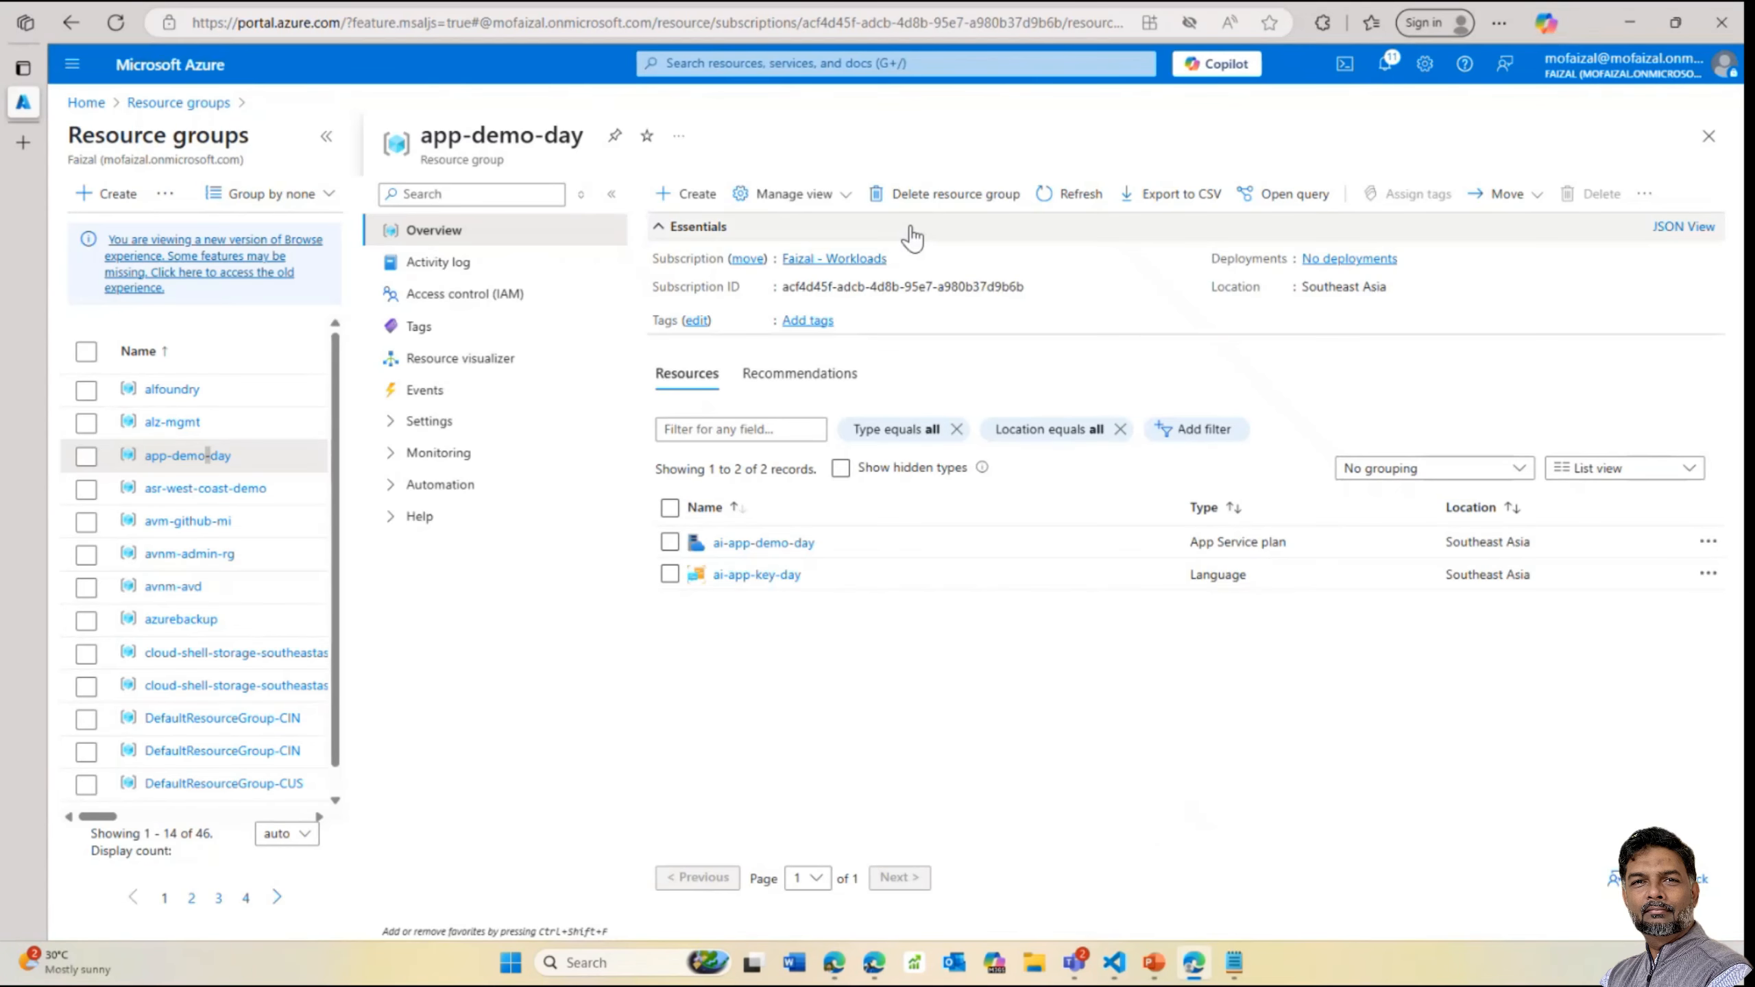
Refresh the resource group and open the ai-app-demo-day web app's settings pages
left_click(1064, 203)
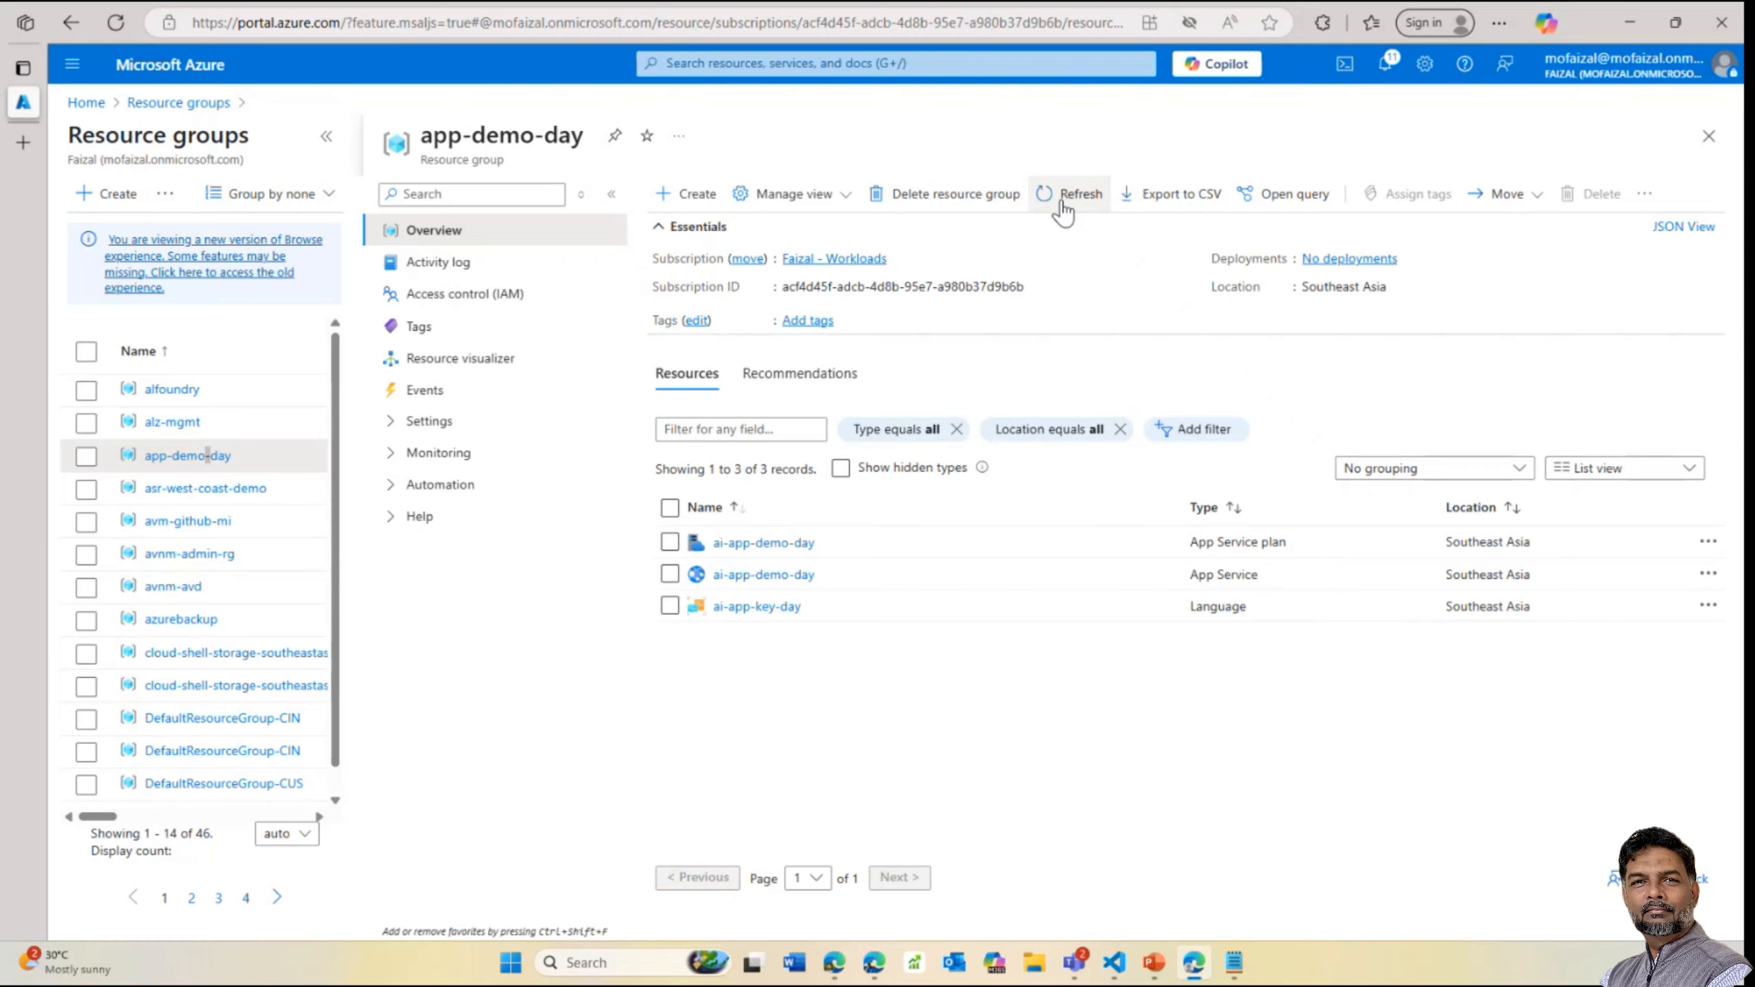
left_click(772, 579)
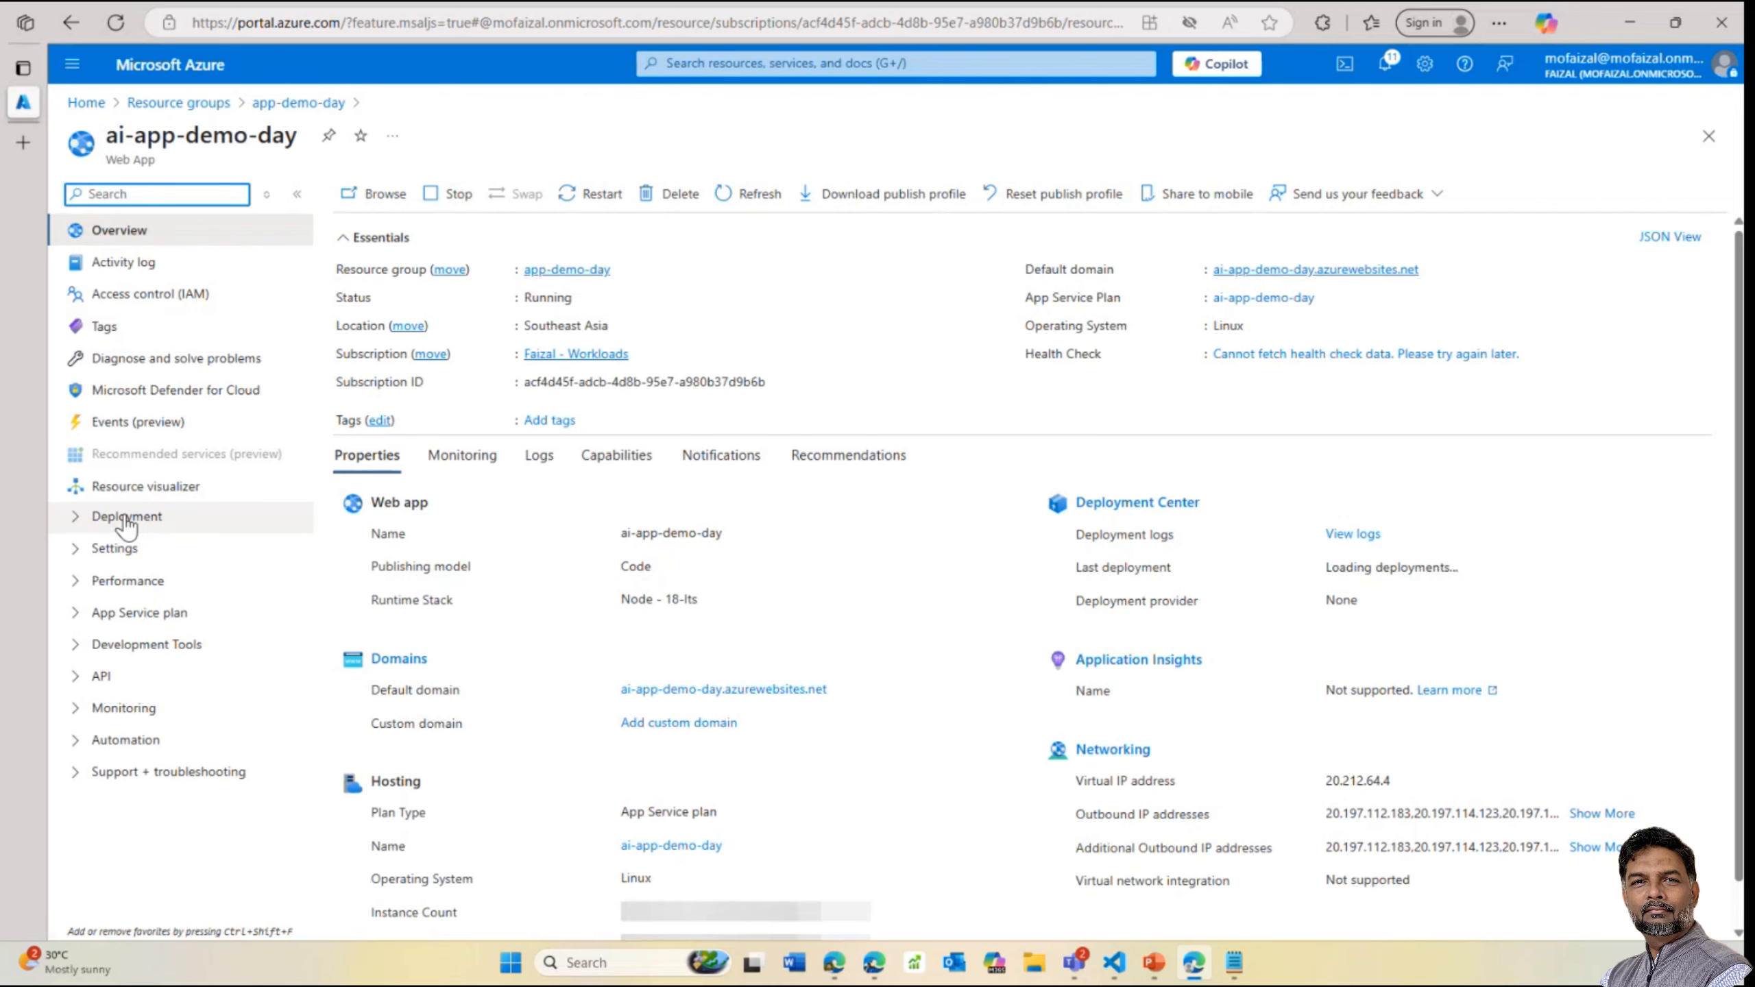
left_click(128, 549)
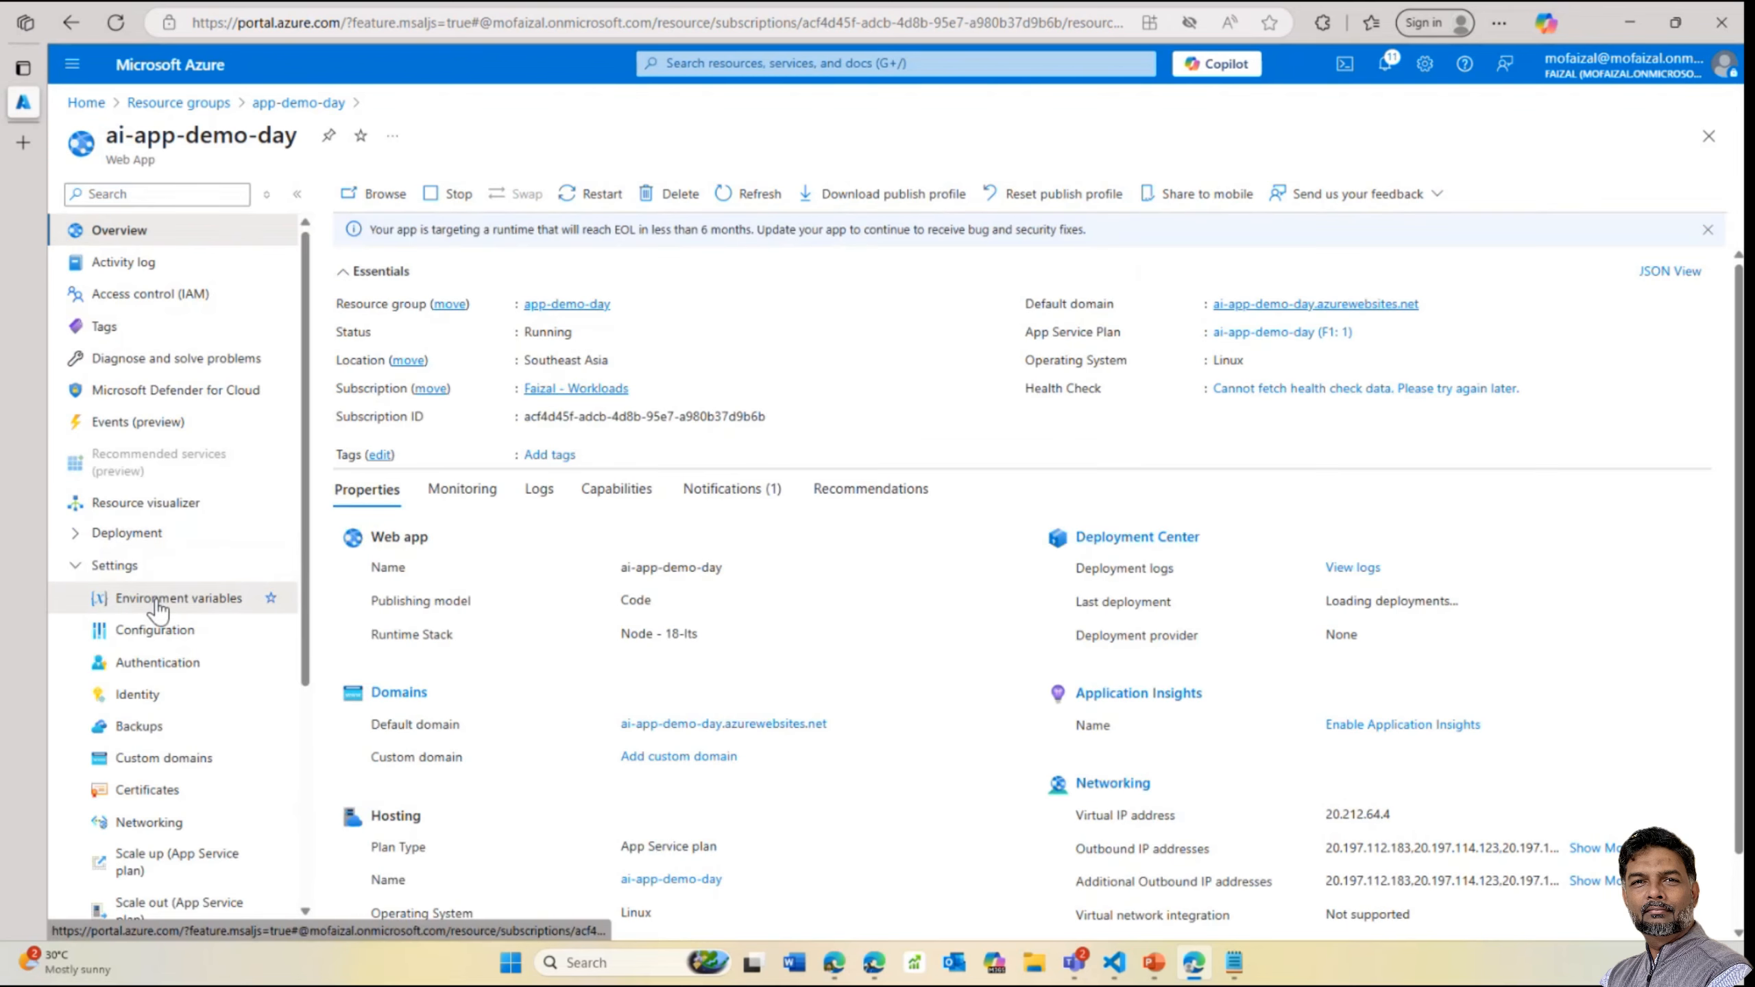
left_click(158, 600)
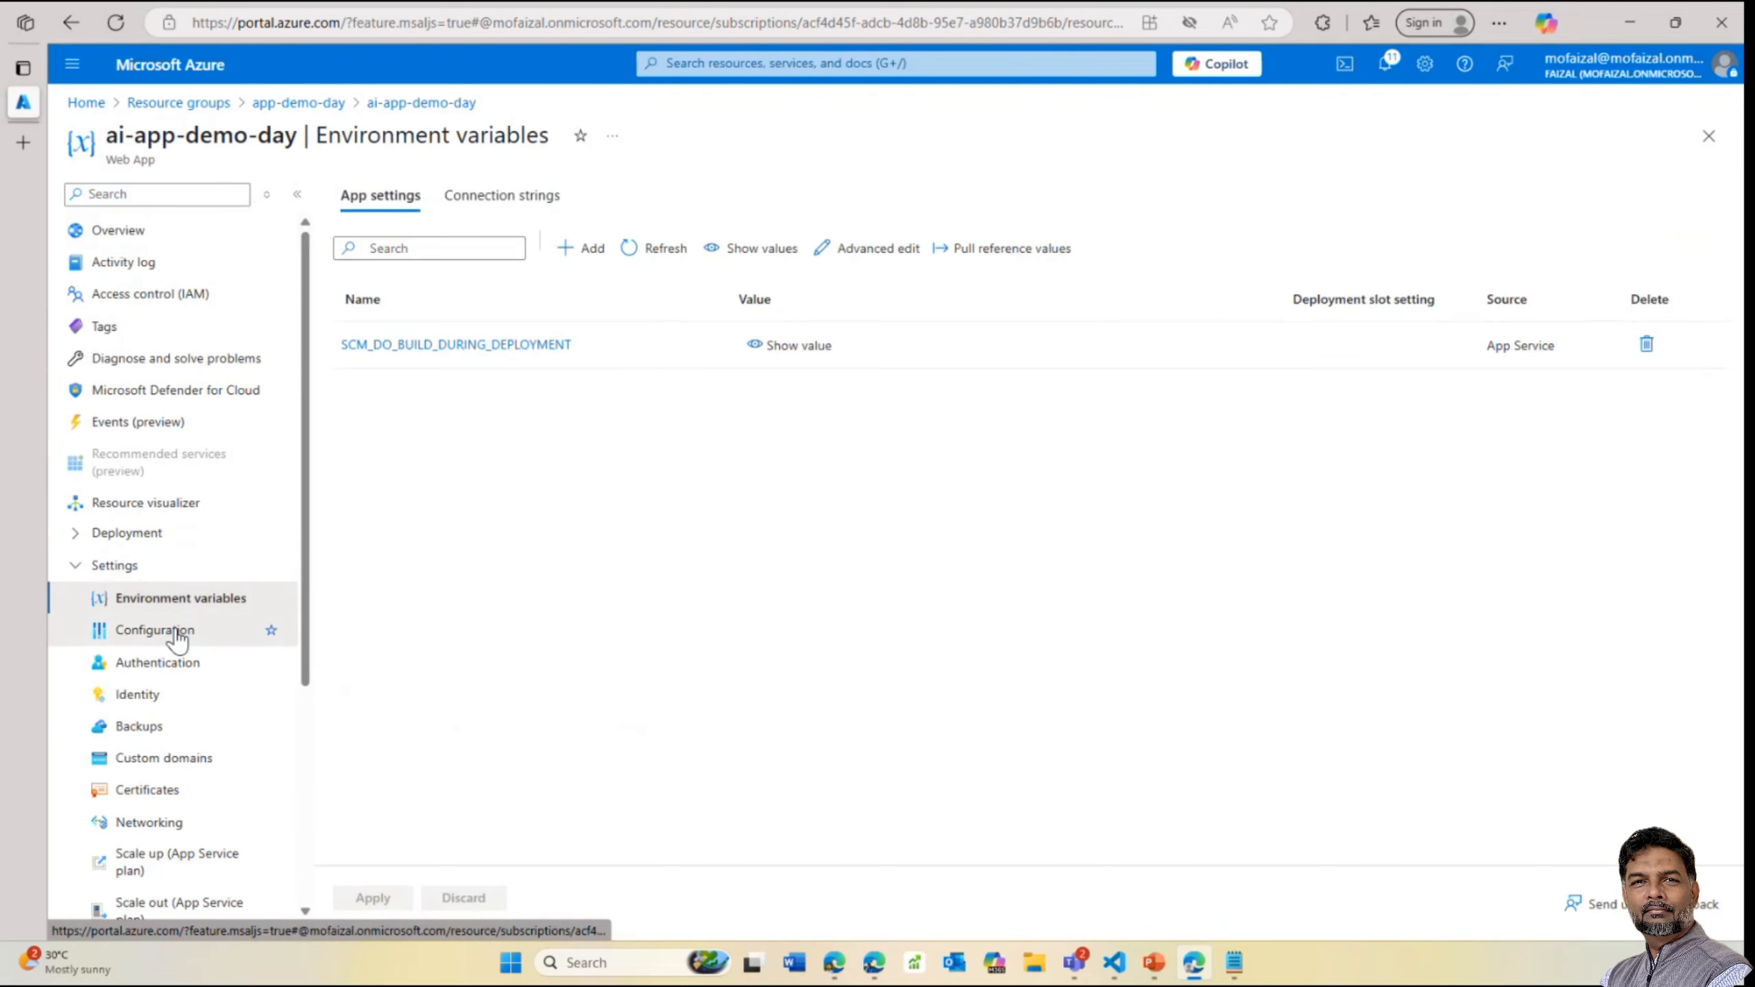
left_click(173, 630)
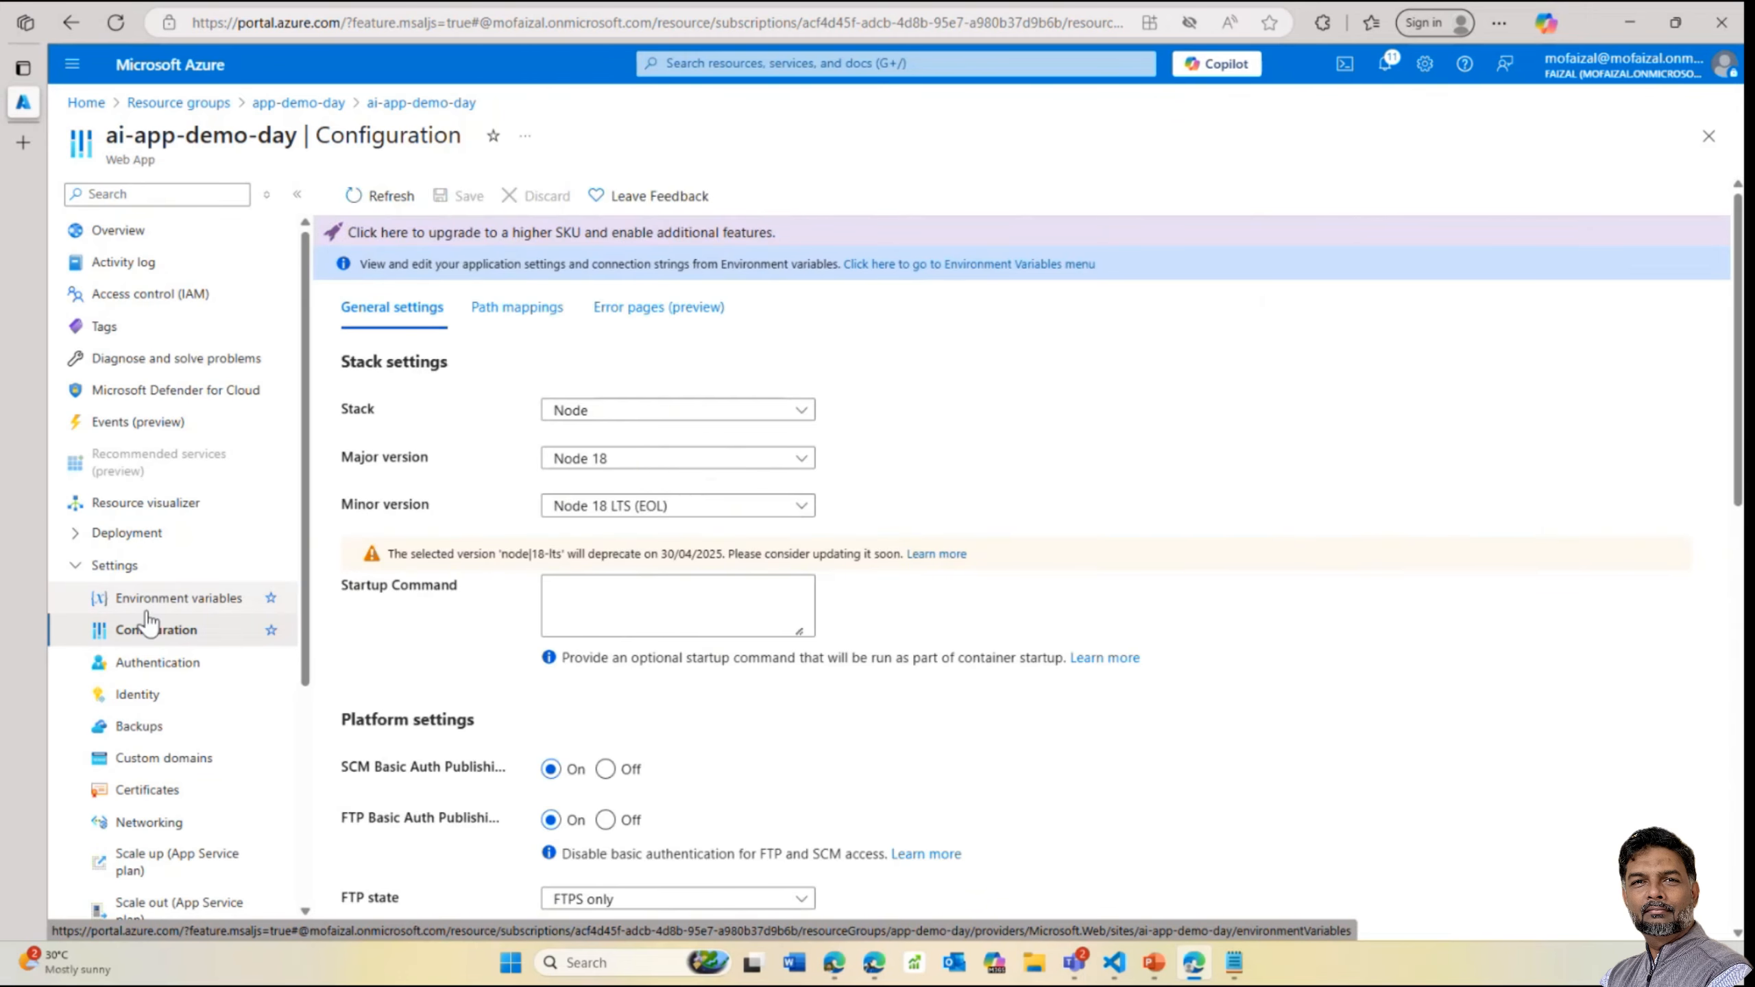
Reveal the SCM_DO_BUILD_DURING_DEPLOYMENT value under Environment variables to confirm it is true
left_click(173, 598)
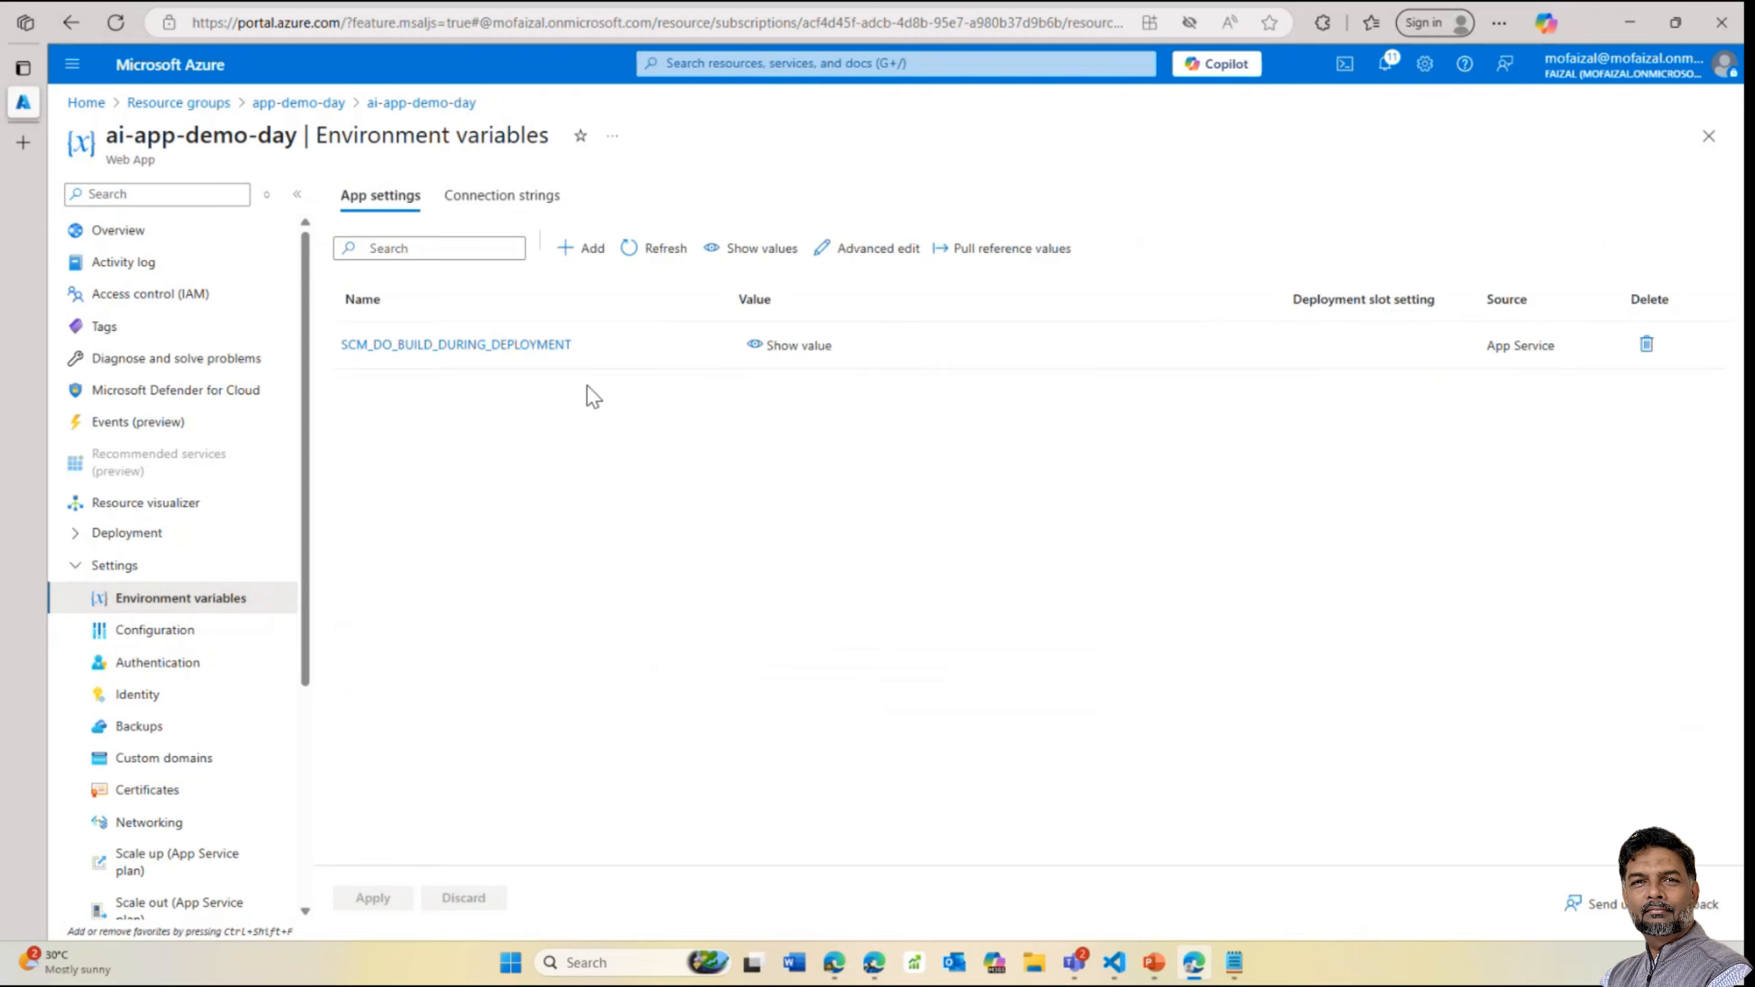
left_click(771, 358)
left_click(776, 354)
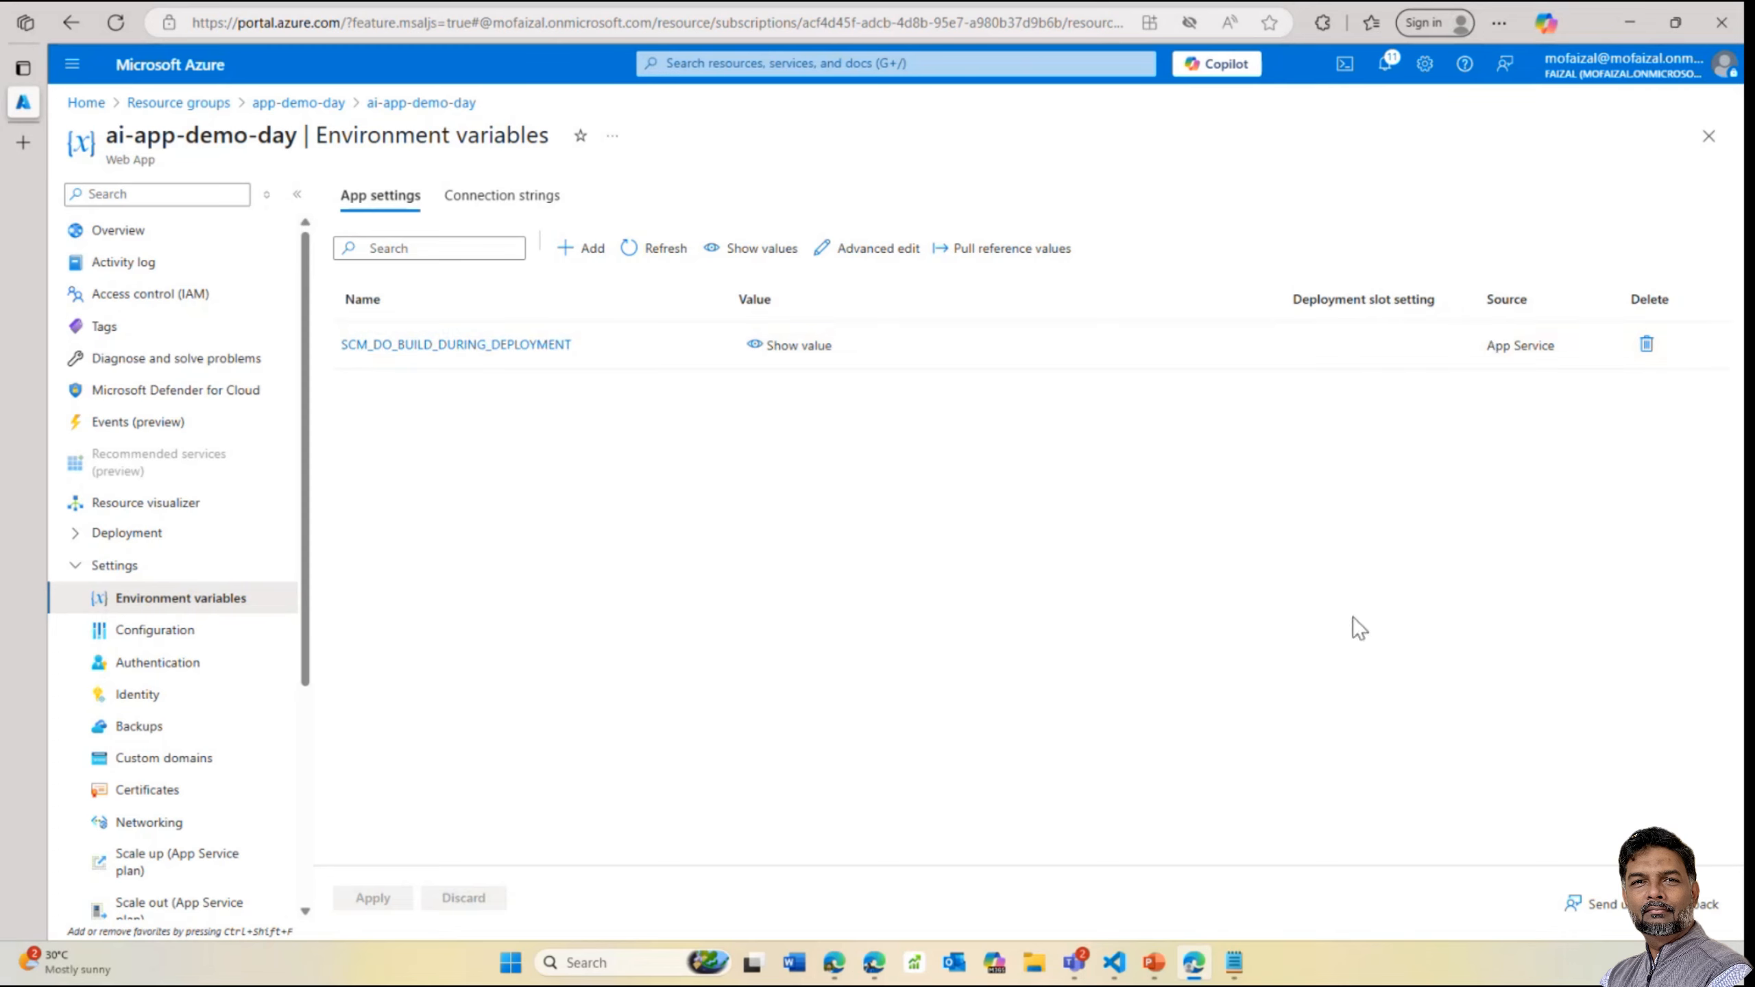
mouse_move(1116, 958)
left_click(1149, 817)
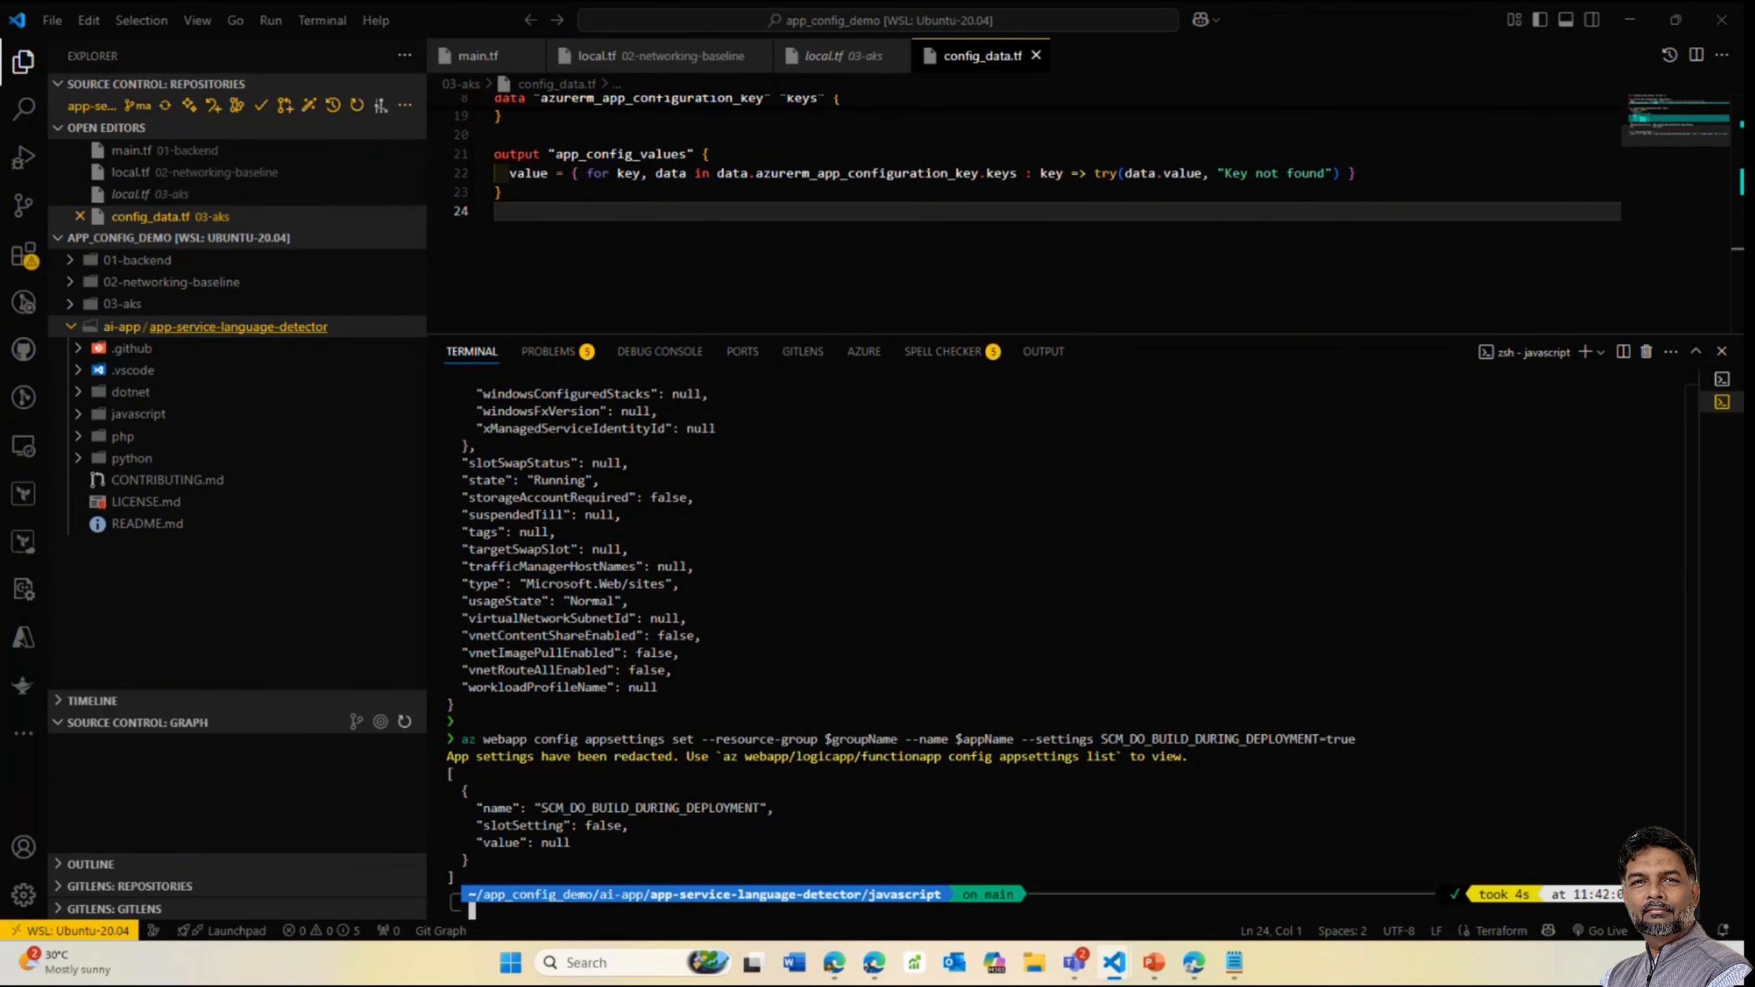
Run az webapp deploy with --src-path ./default.zip, which fails with an invalid path error
key("alt+Tab")
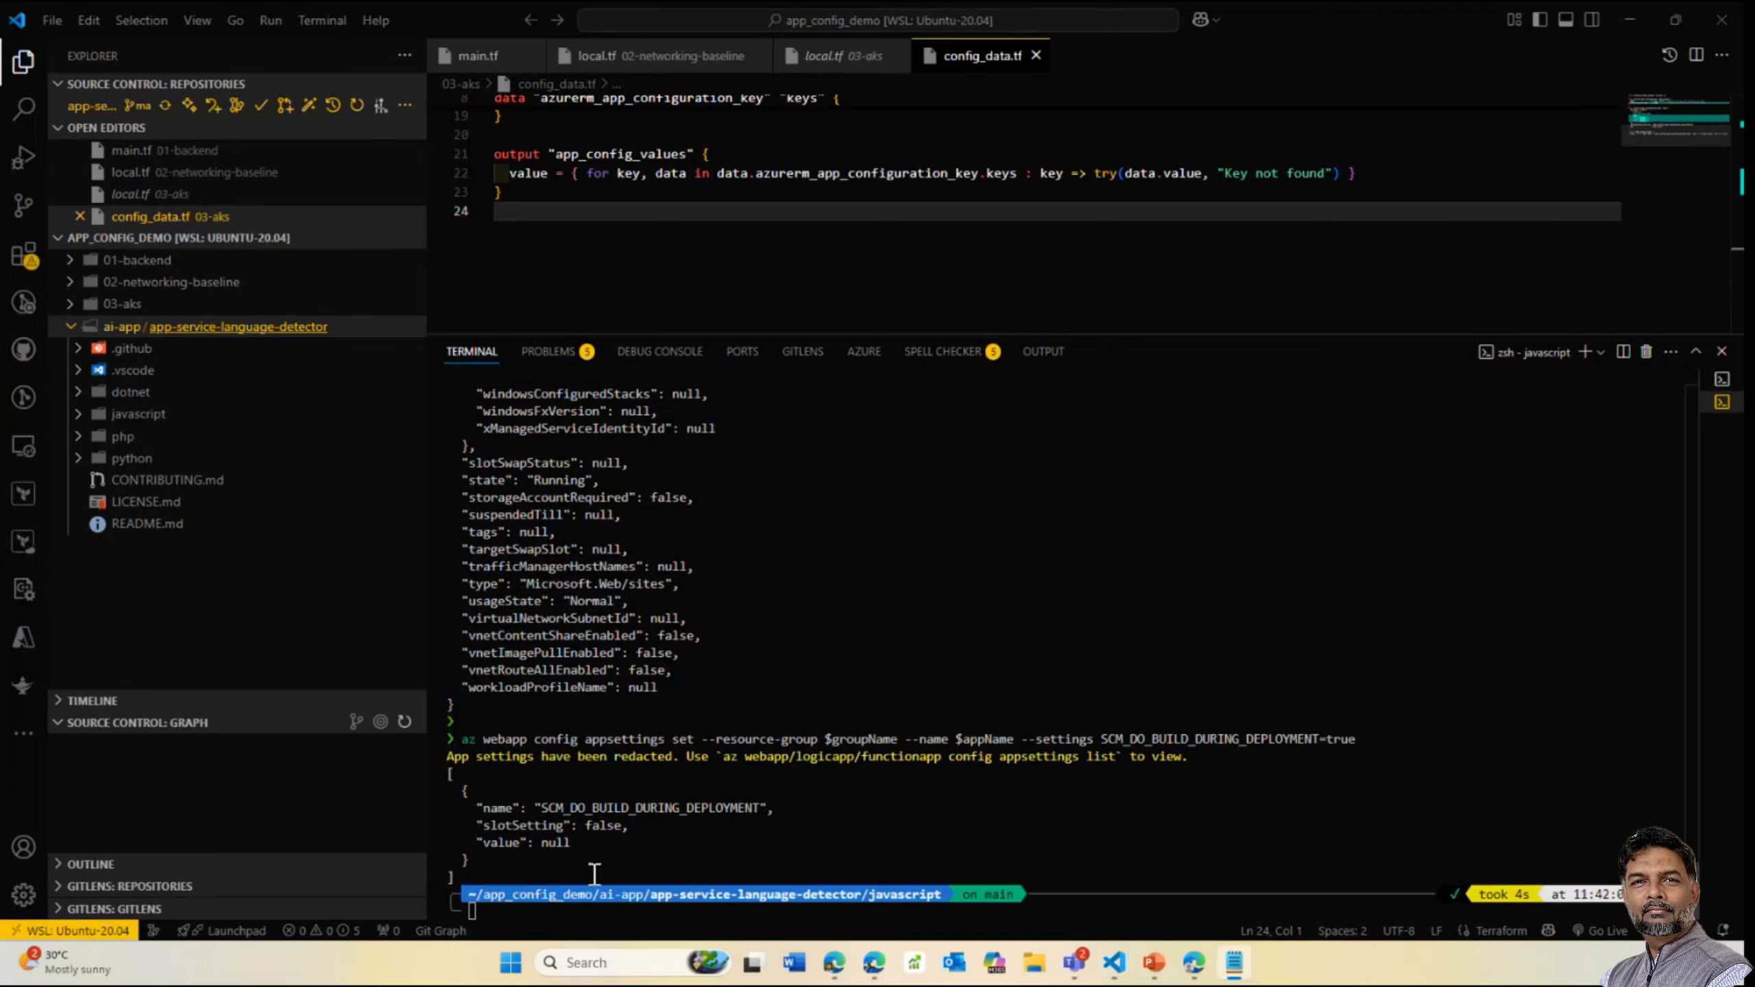
left_click(565, 910)
type("az webapp deploy --resource-group $groupName --name $appName --src-path ./default.zip")
key("Return")
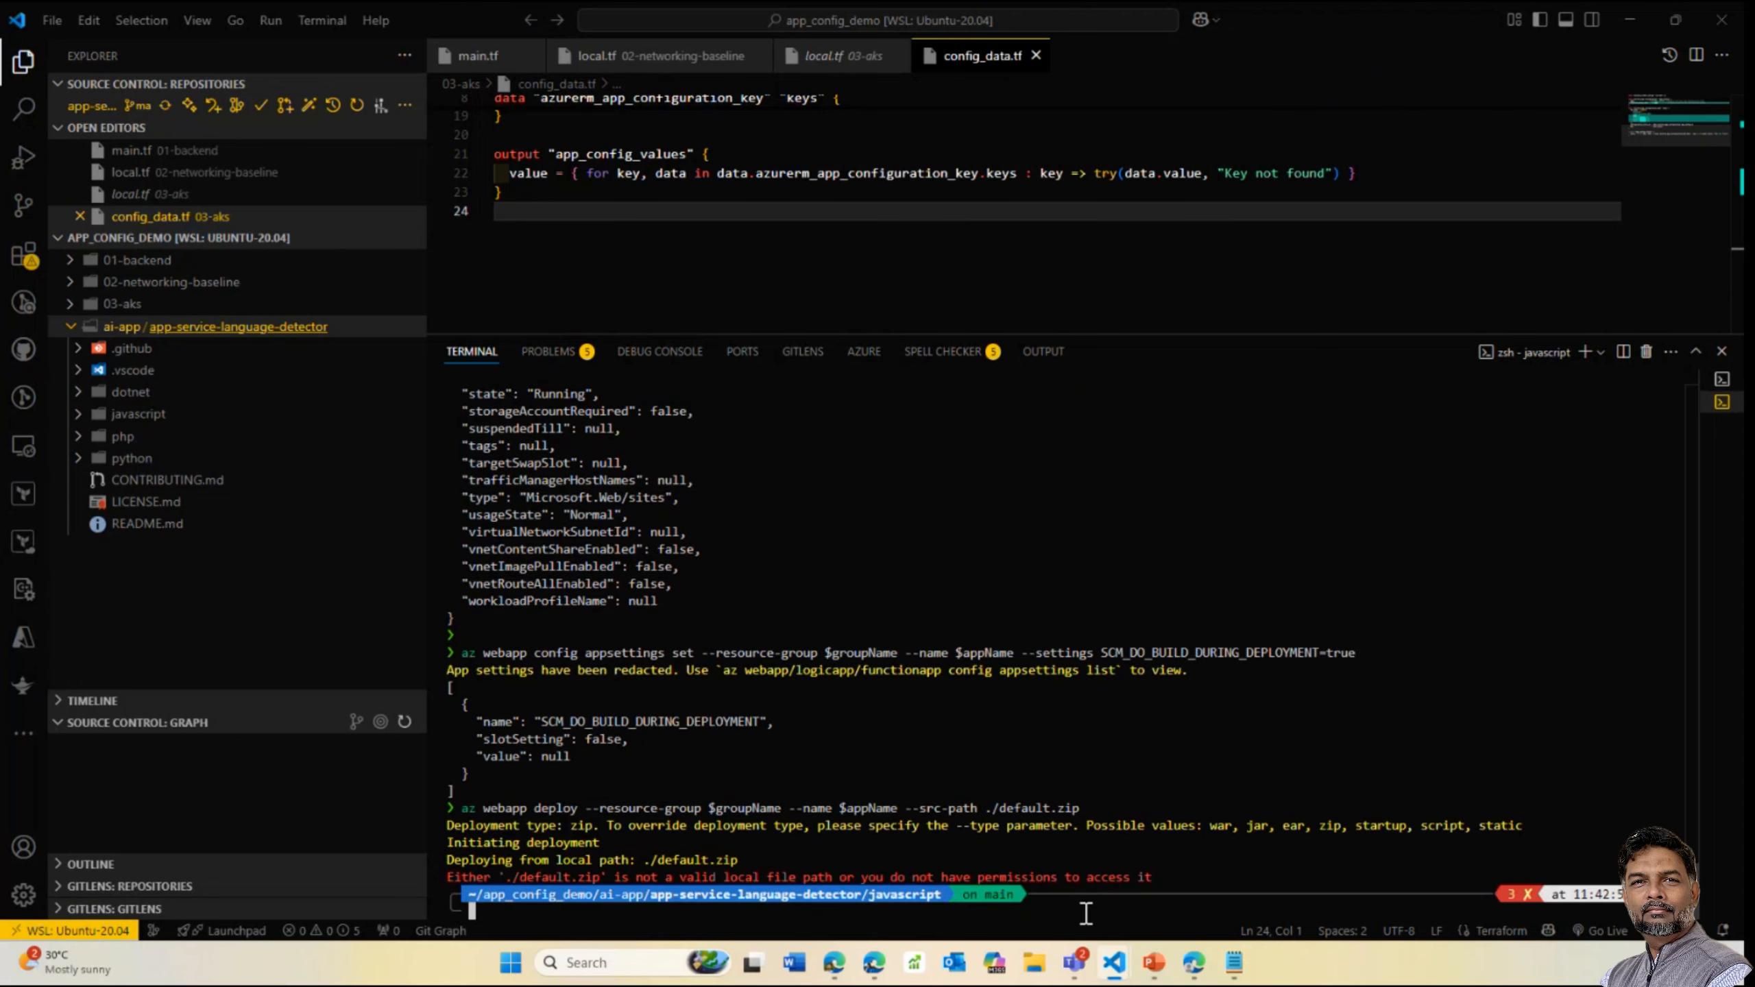
key("Up")
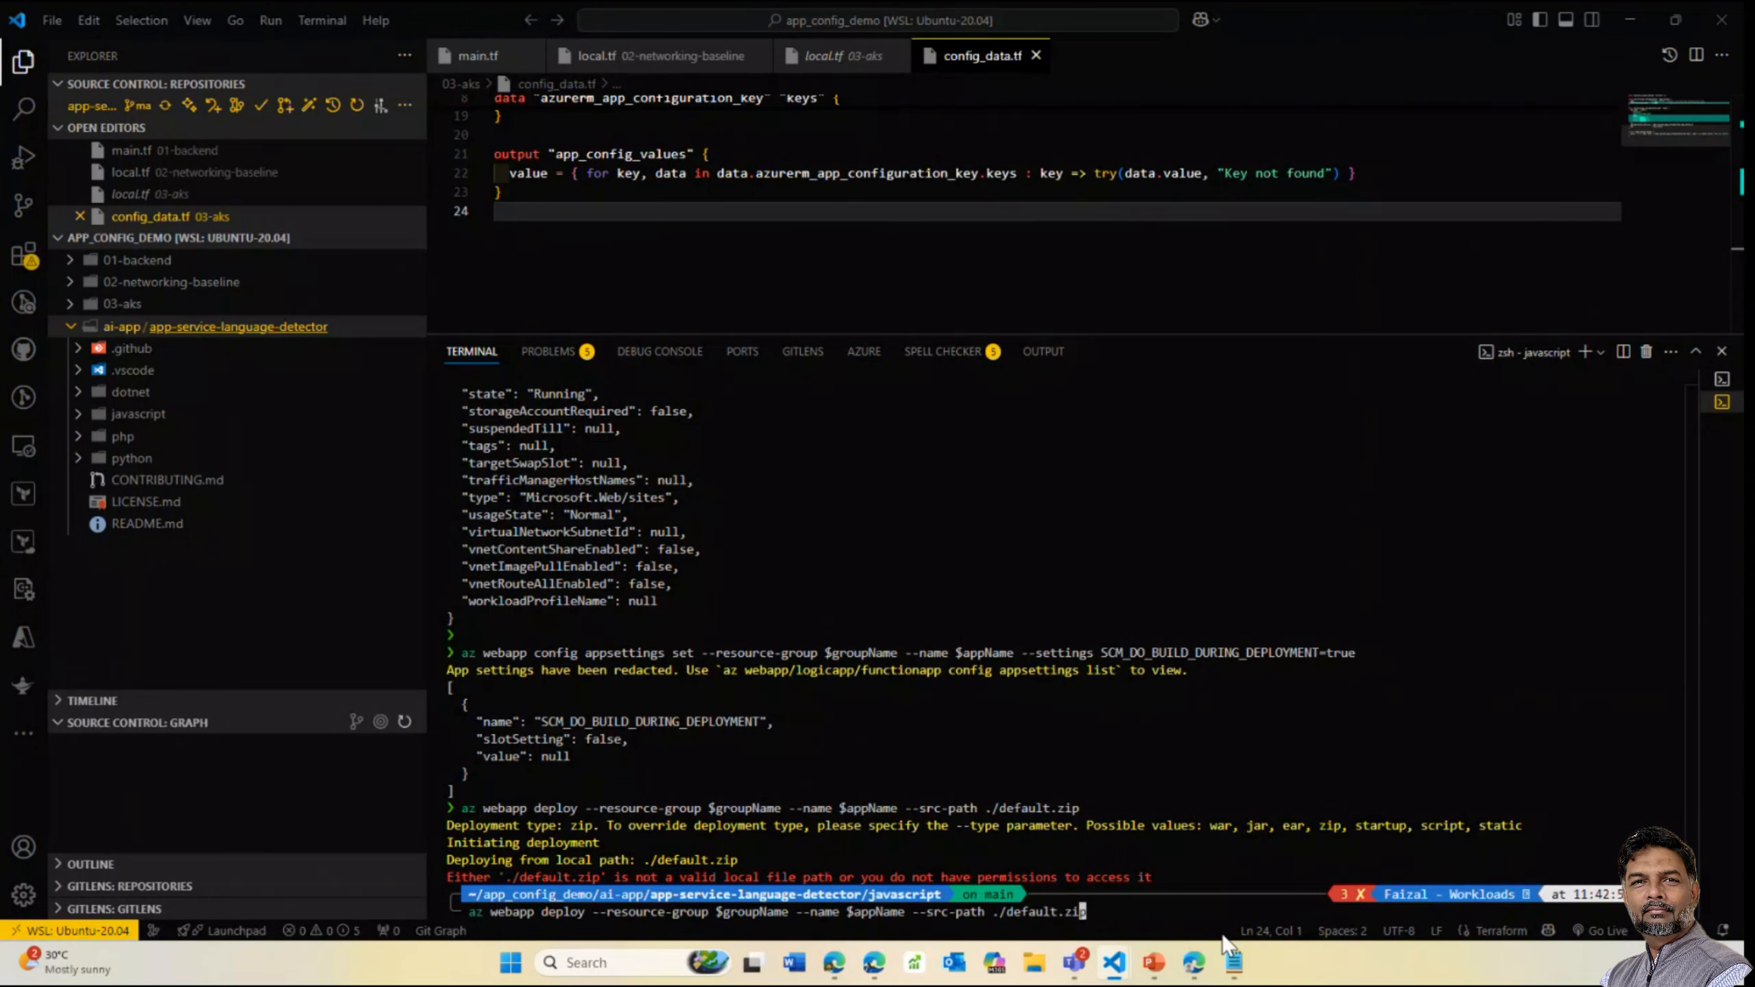
key("Left")
key("Left")
key("Left")
key("Left")
key("Left")
key("Left")
key("Left")
key("Left")
key("Left")
key("Left")
key("Left")
key("Left")
key("Left")
key("Left")
key("Left")
key("Left")
key("Left")
key("Left")
key("Left")
key("Left")
key("Left")
key("Left")
key("Left")
key("Left")
key("Left")
key("Left")
key("Left")
key("Left")
key("Left")
key("Left")
key("Left")
key("Left")
key("Left")
key("Left")
key("Left")
key("Left")
key("Left")
key("Left")
key("Left")
key("Left")
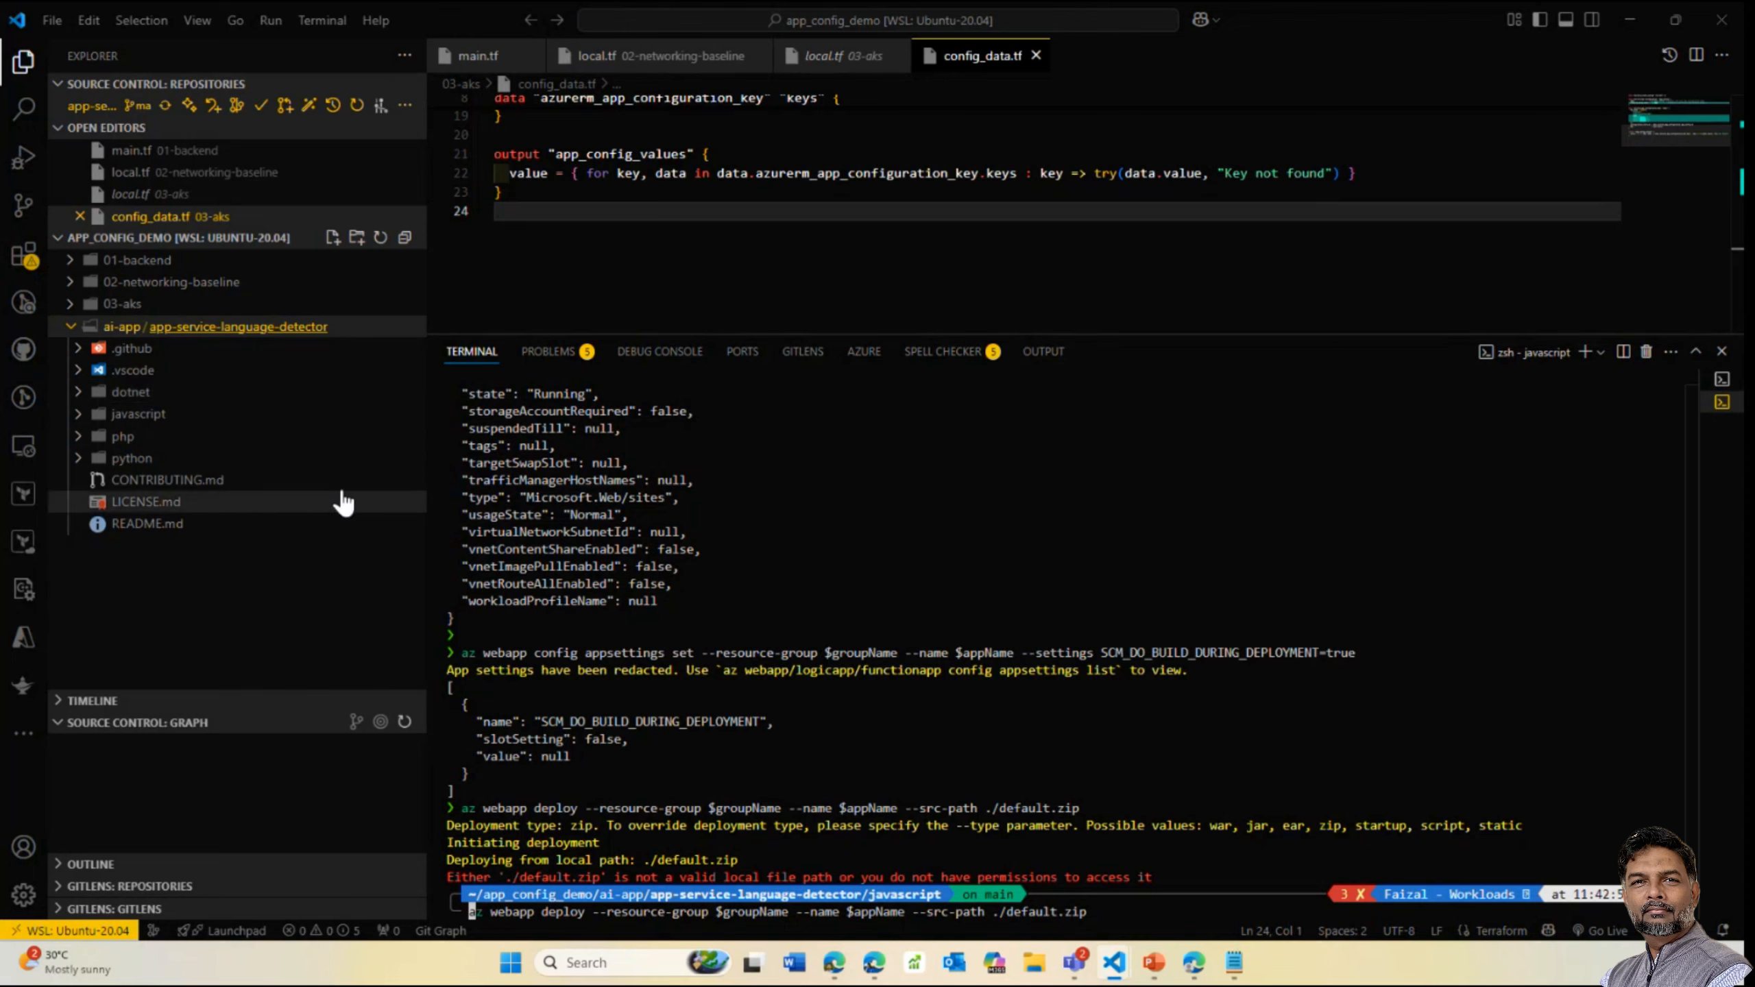
Inspect the .github folder and project files in the VS Code Explorer
left_click(77, 351)
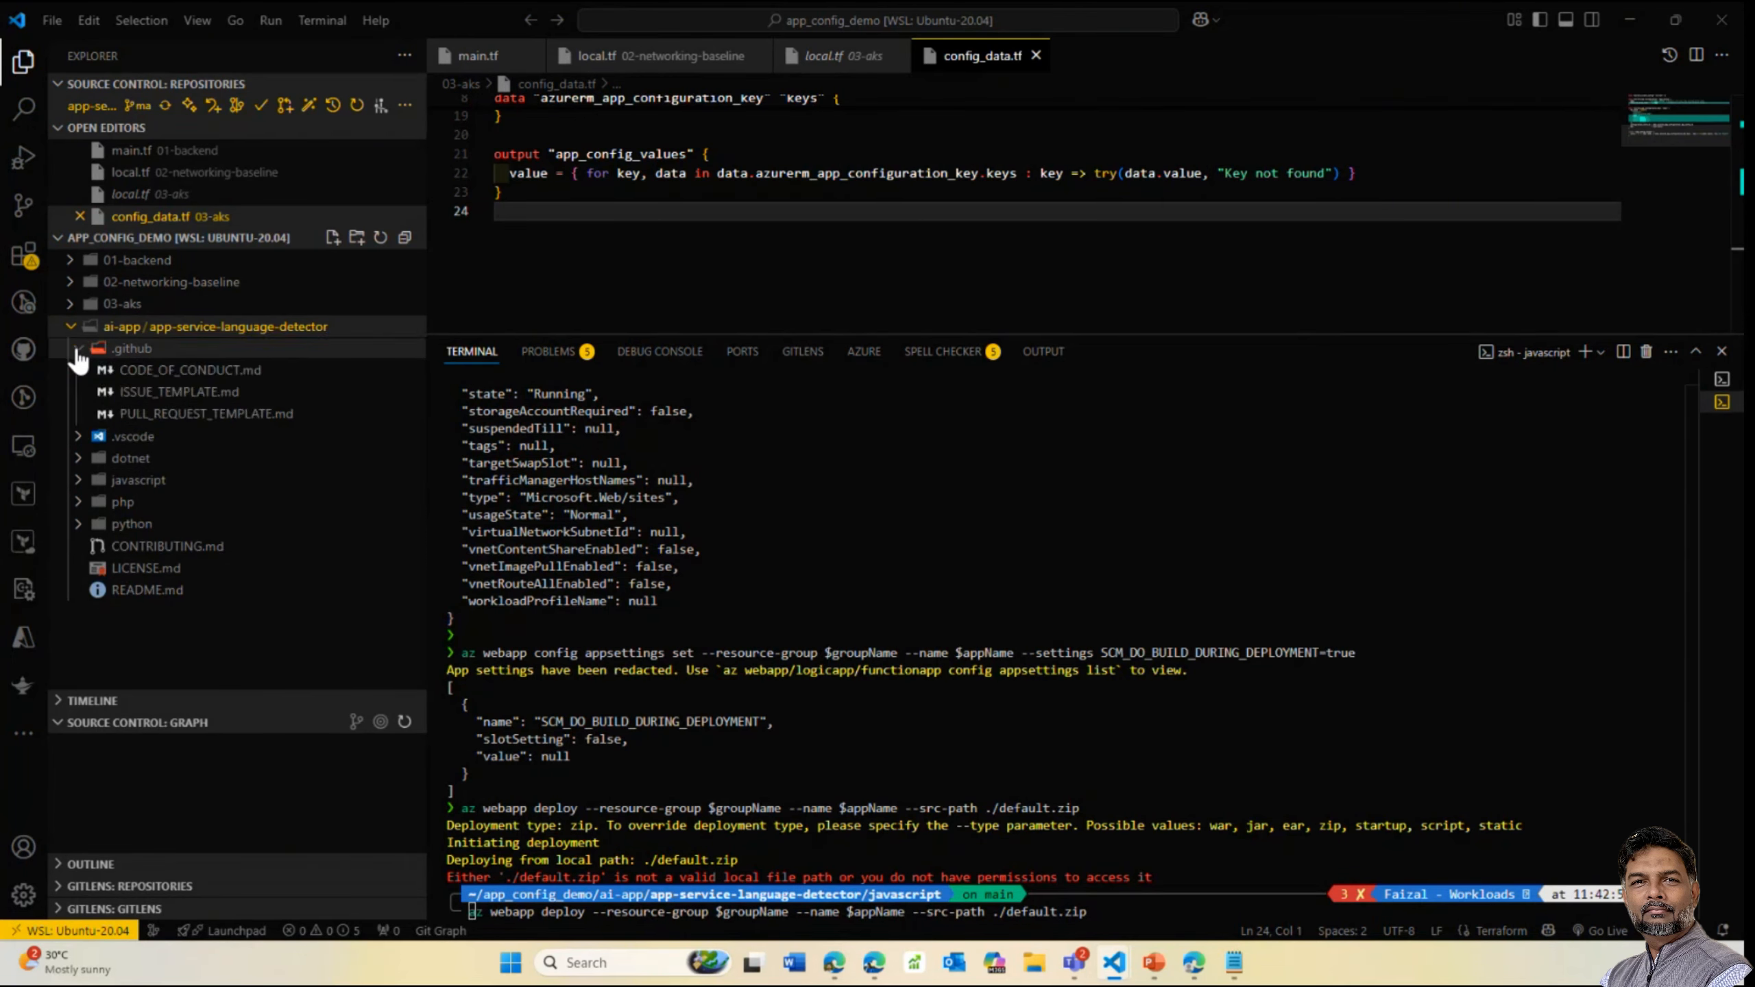
left_click(77, 351)
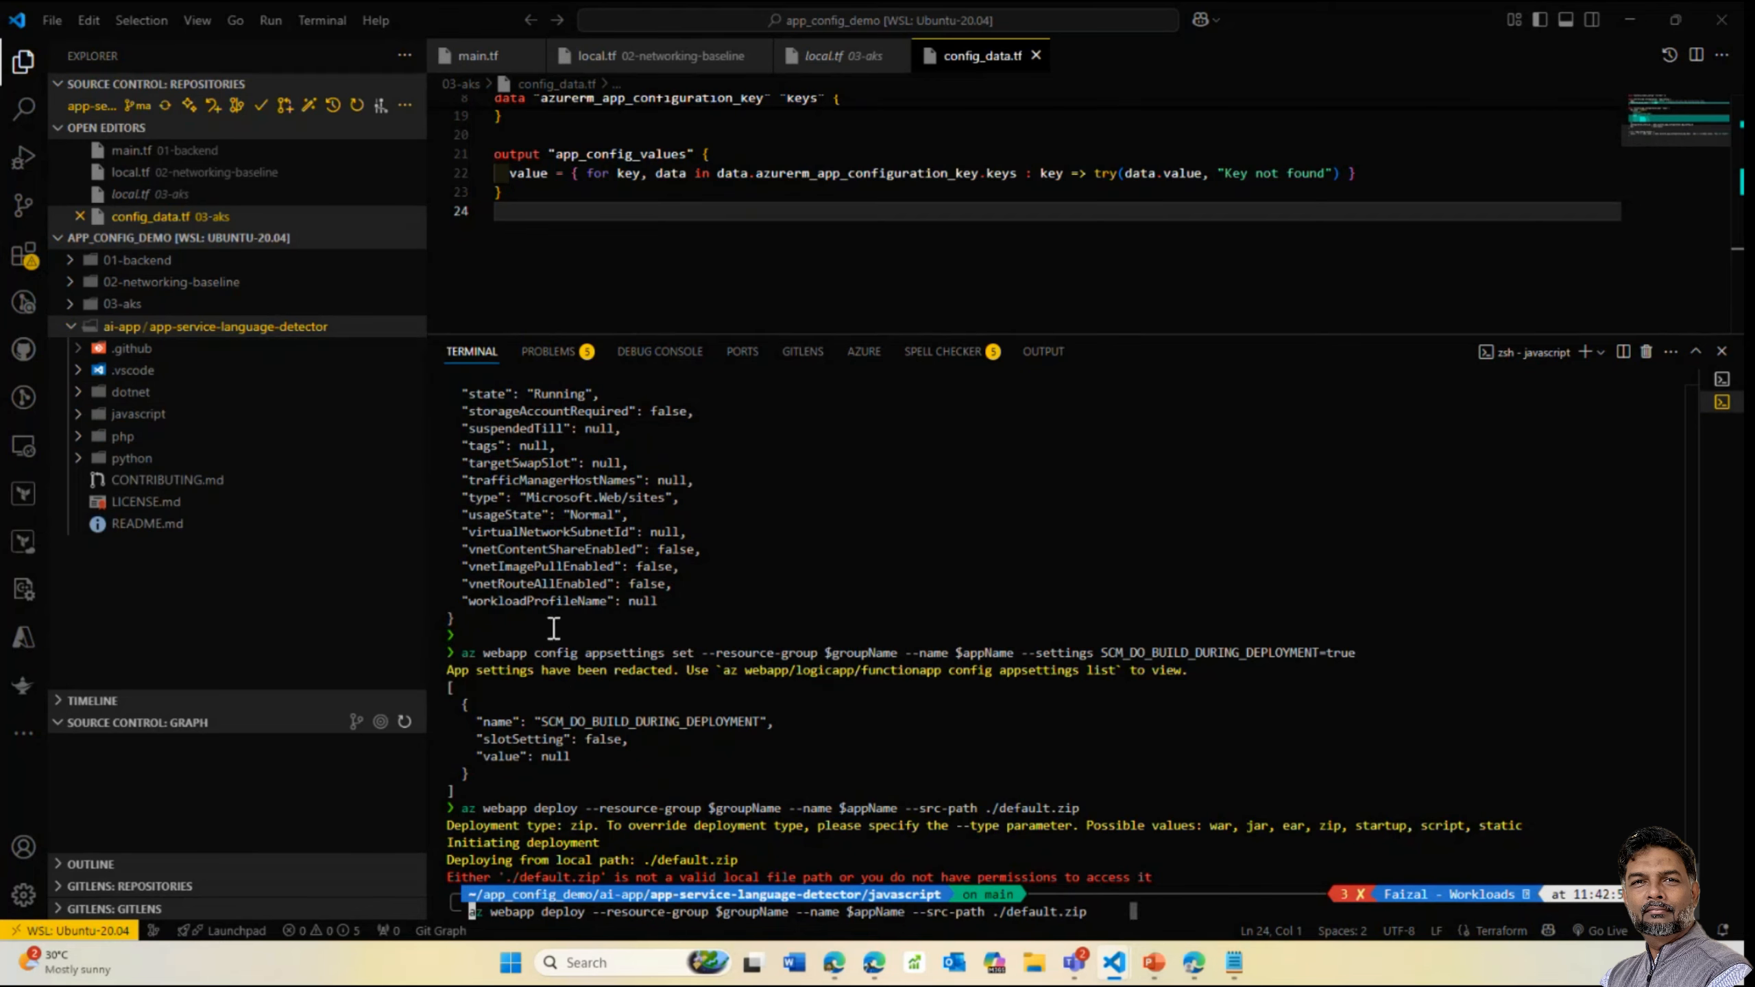
scroll(760, 477, "up", 1)
scroll(719, 436, "up", 2)
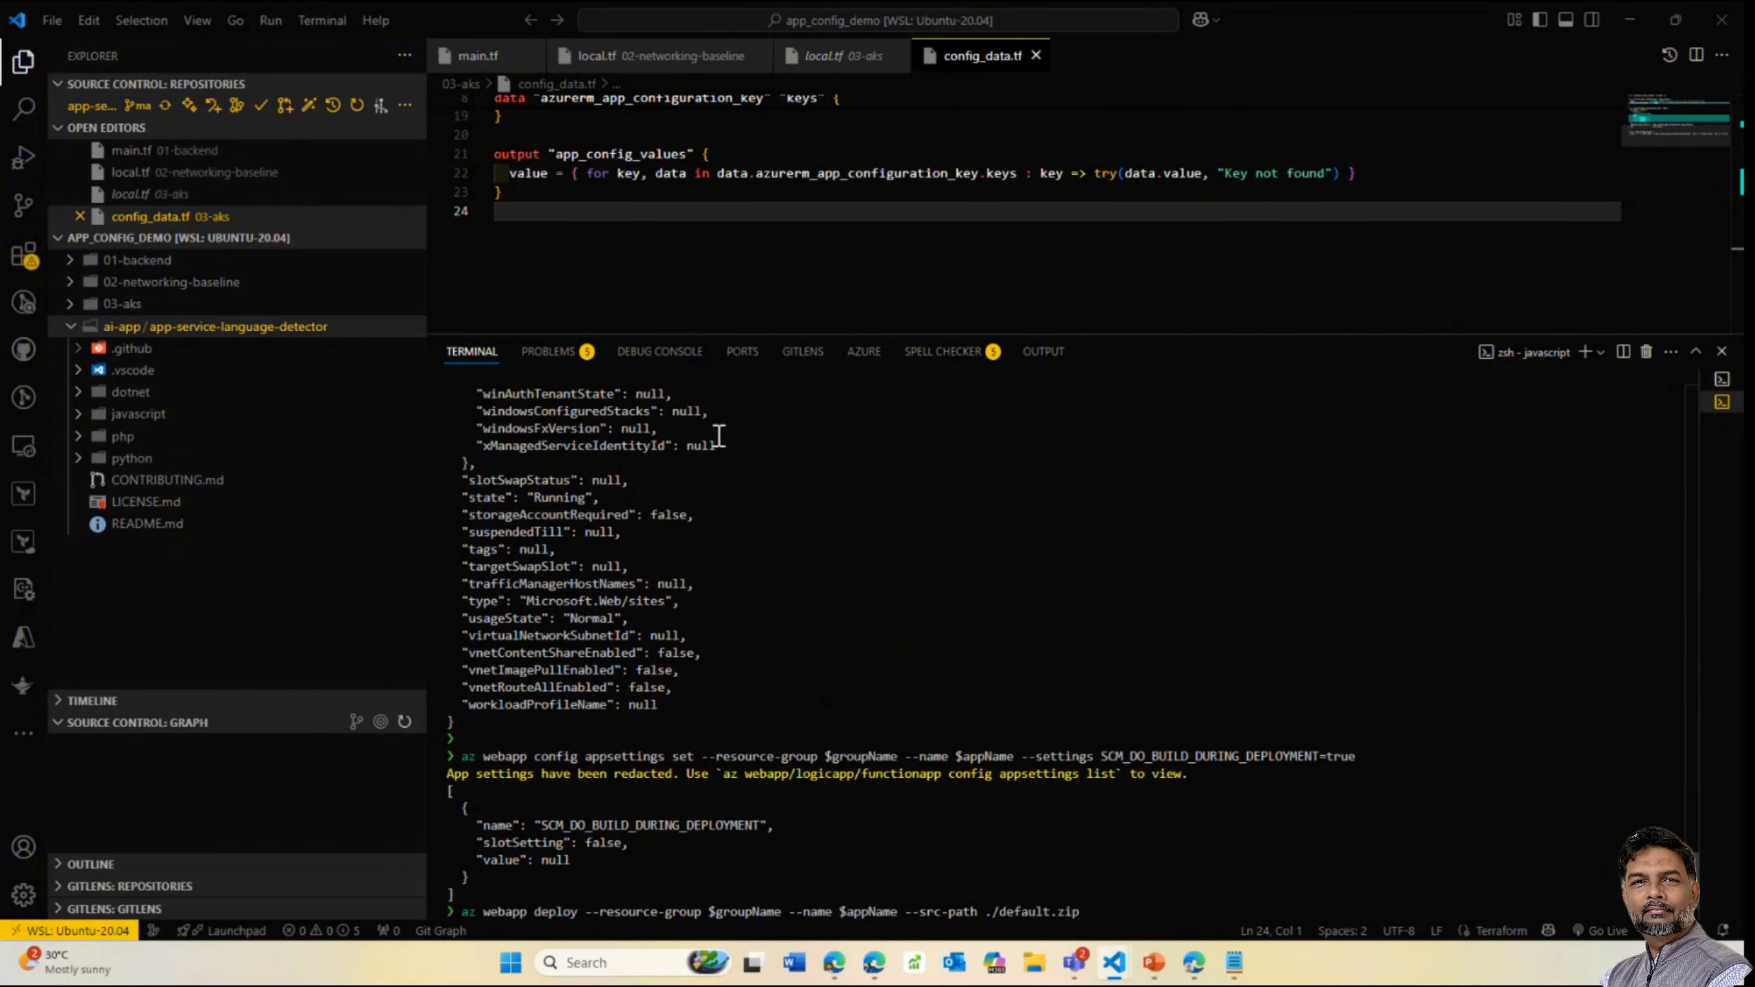
mouse_move(1194, 963)
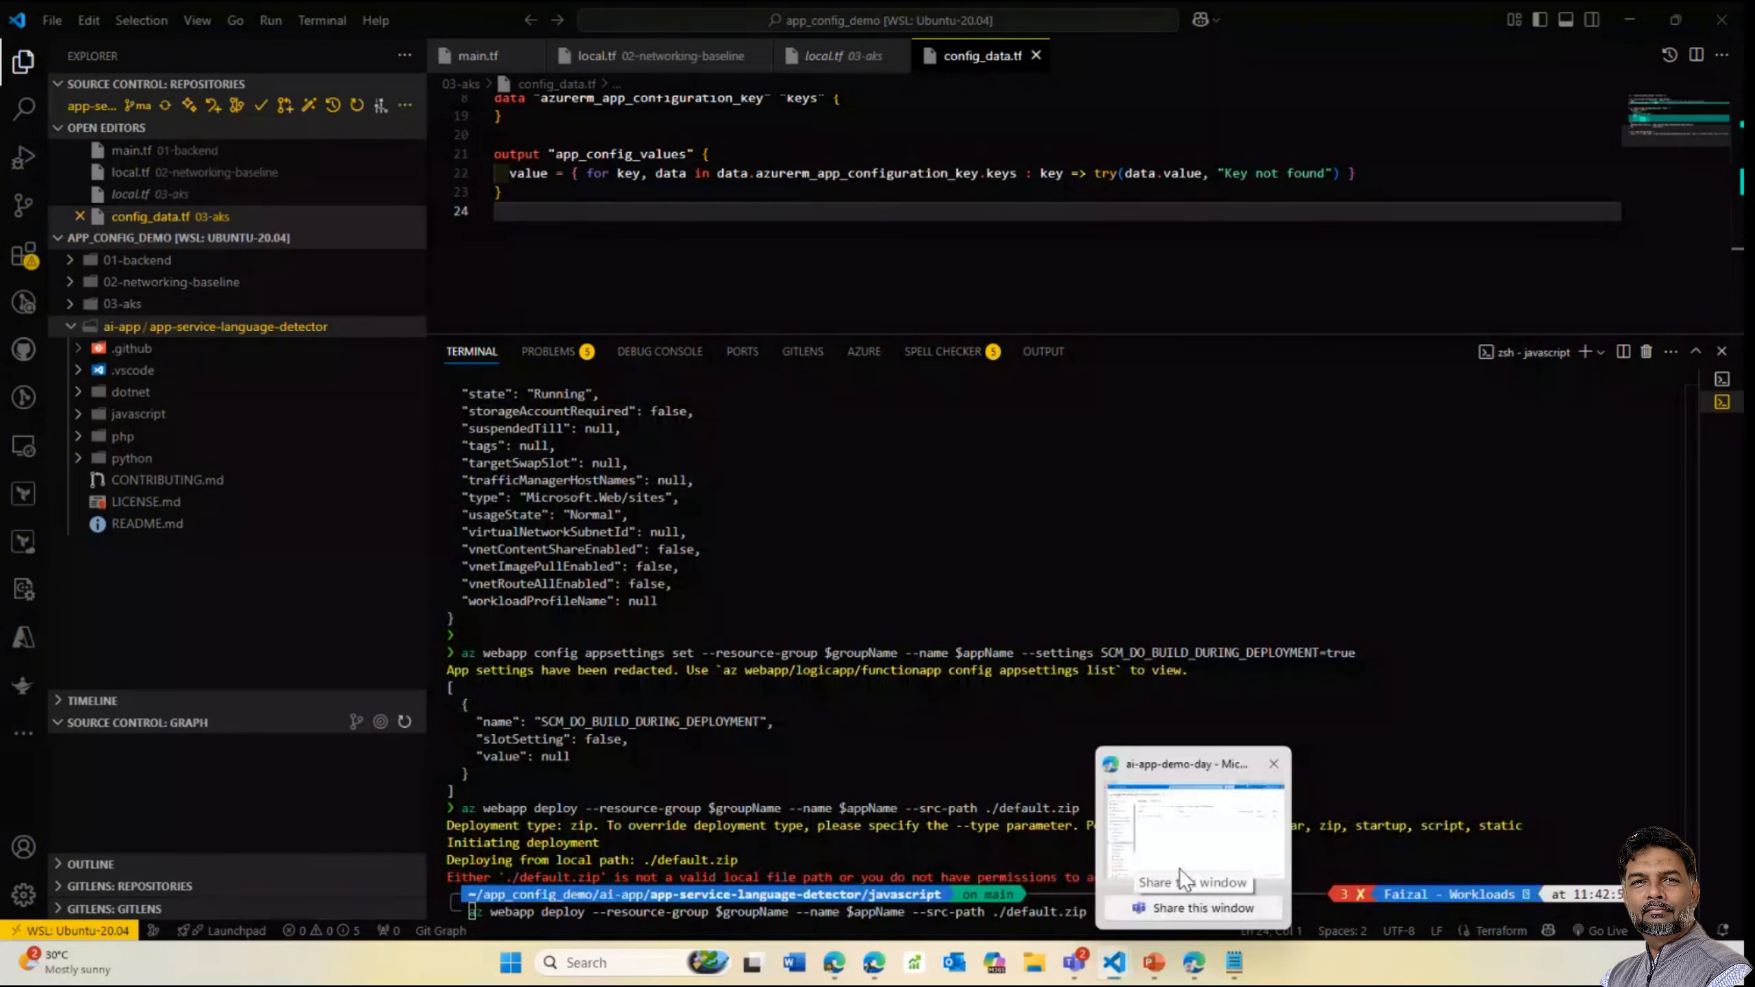
left_click(1179, 870)
Open Cloud Shell below Environment variables, resize its pane, and run az account show
left_click(1342, 69)
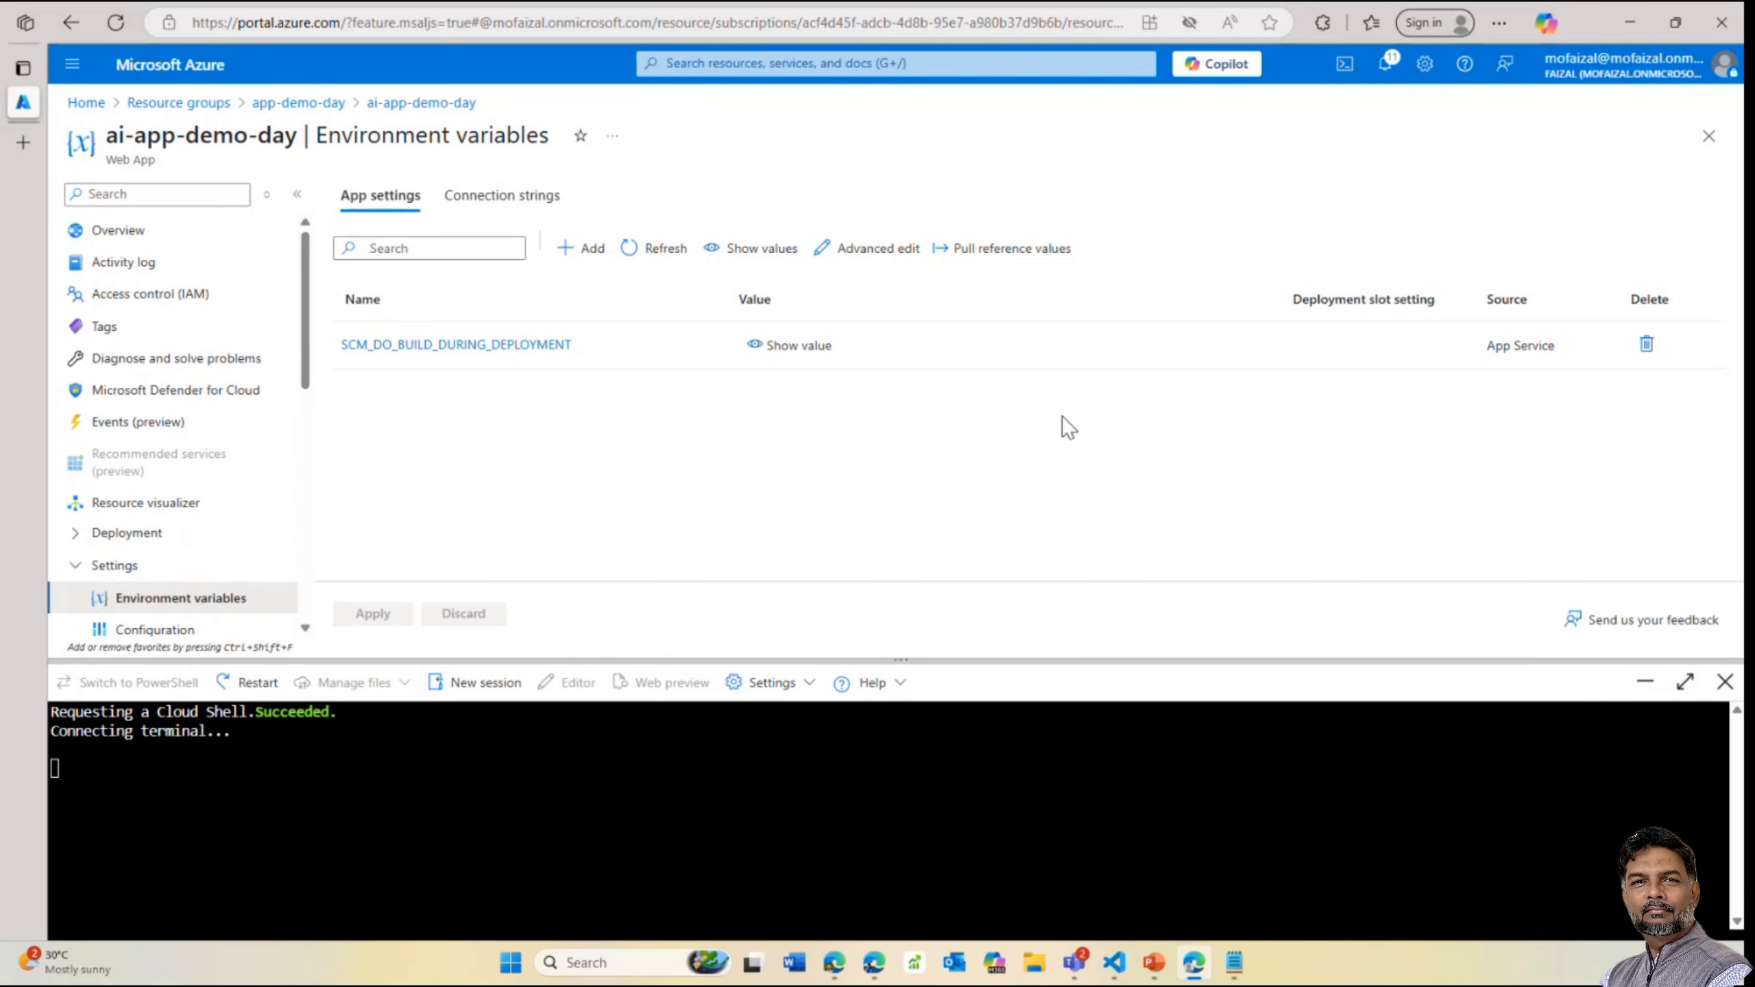
left_click_drag(901, 661, 901, 663)
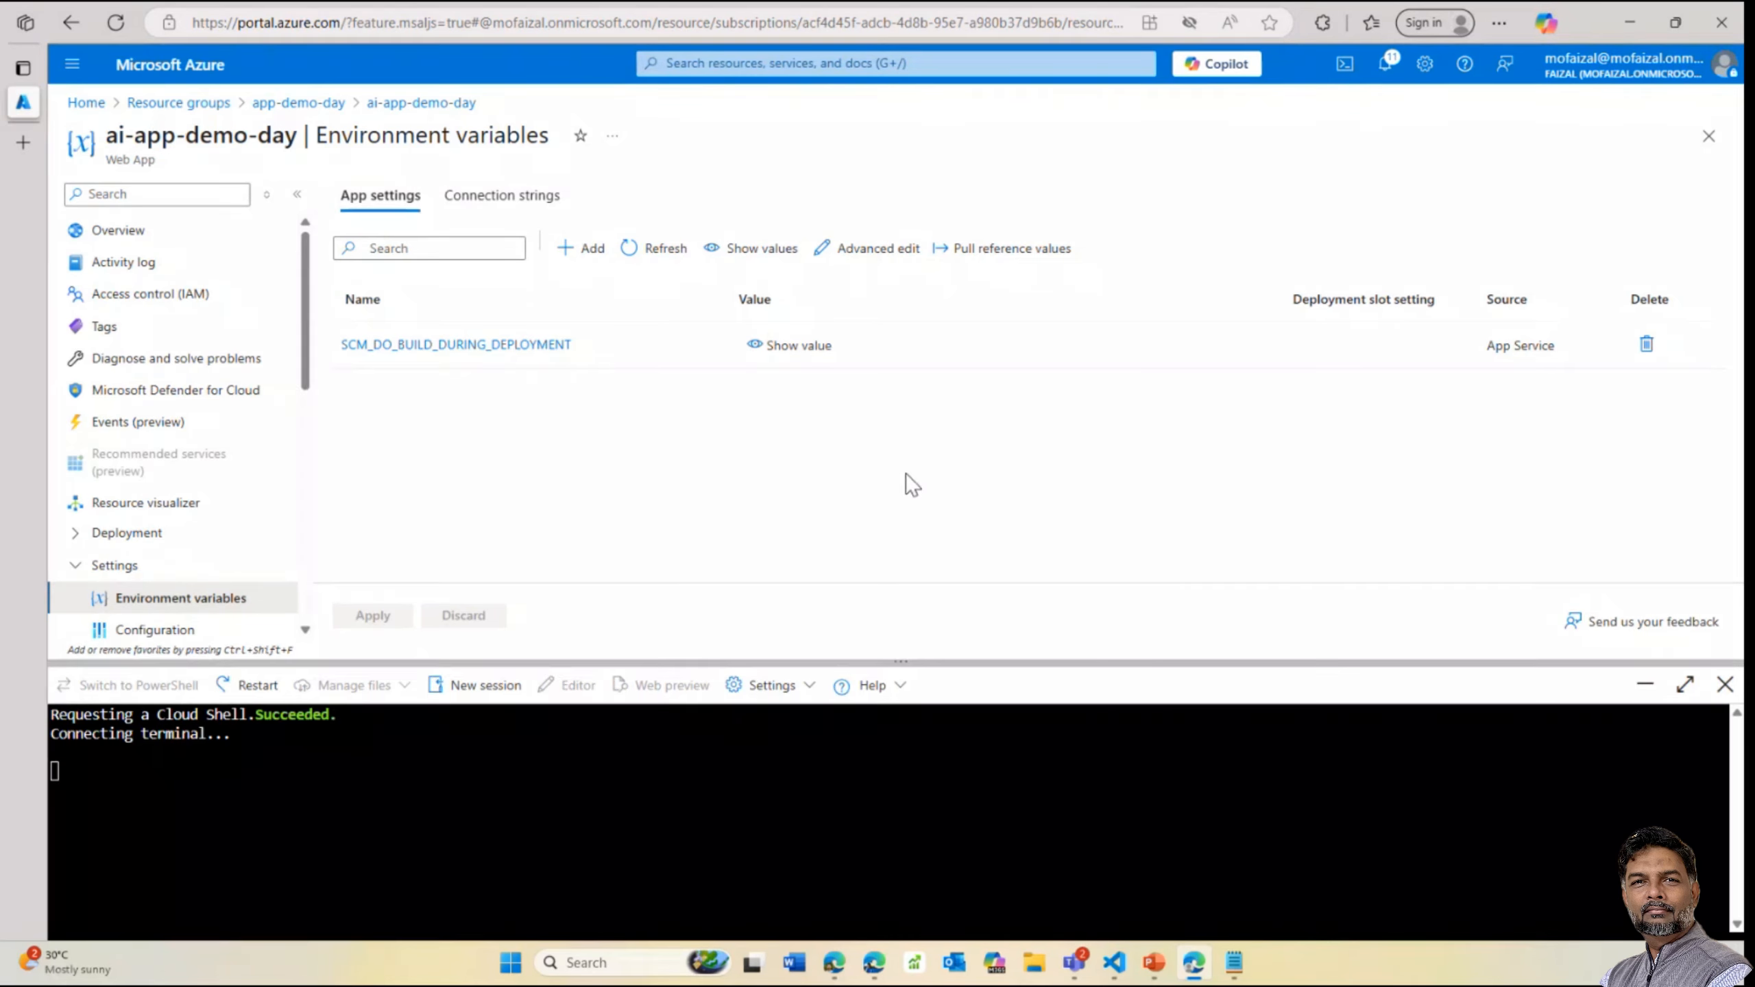
left_click_drag(98, 664, 402, 408)
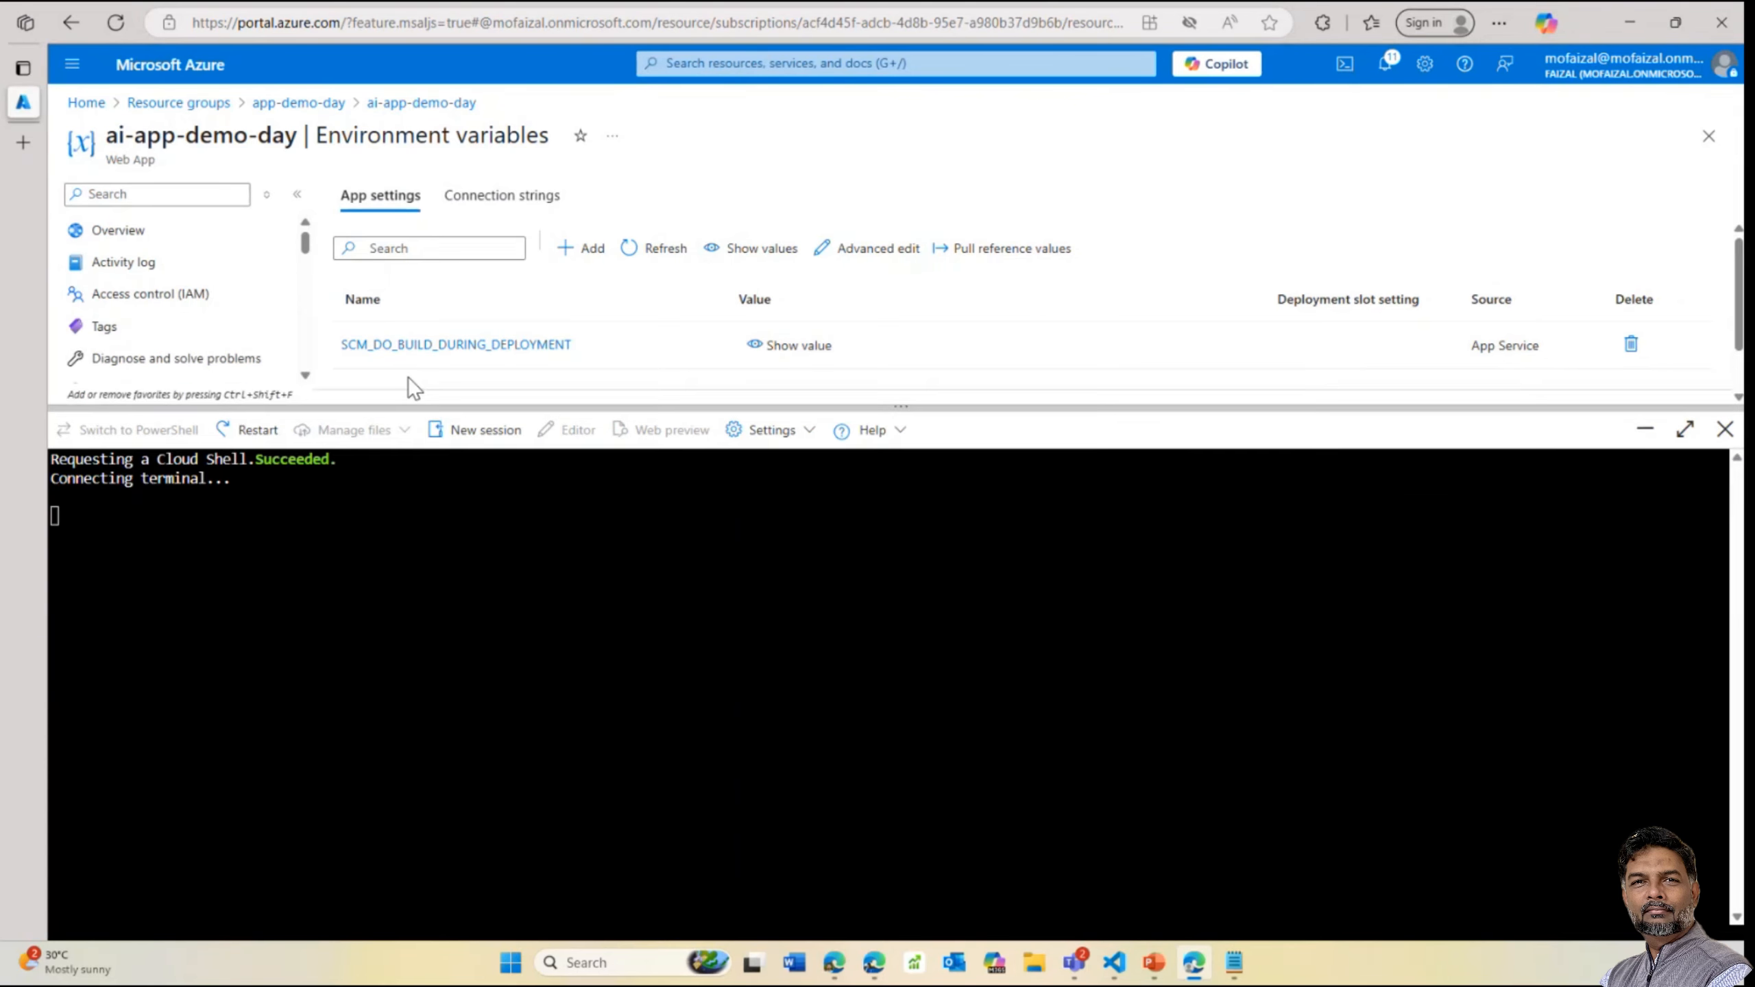
left_click_drag(1199, 408, 629, 397)
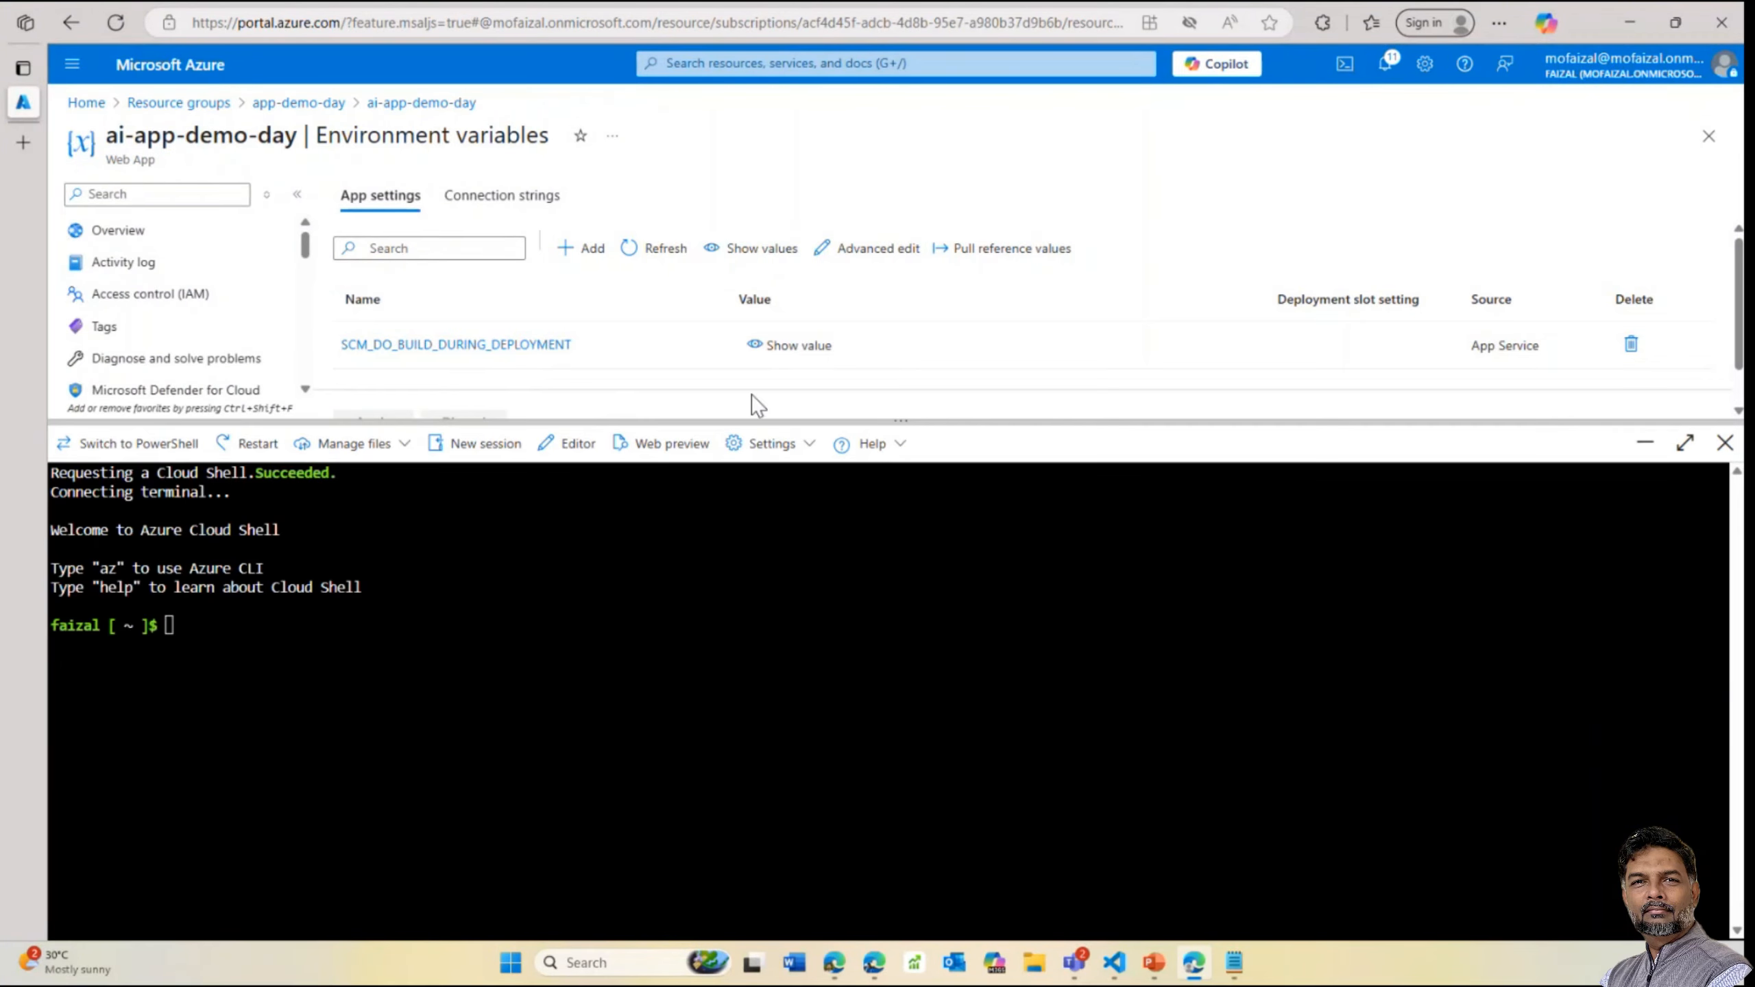
left_click_drag(752, 395, 702, 258)
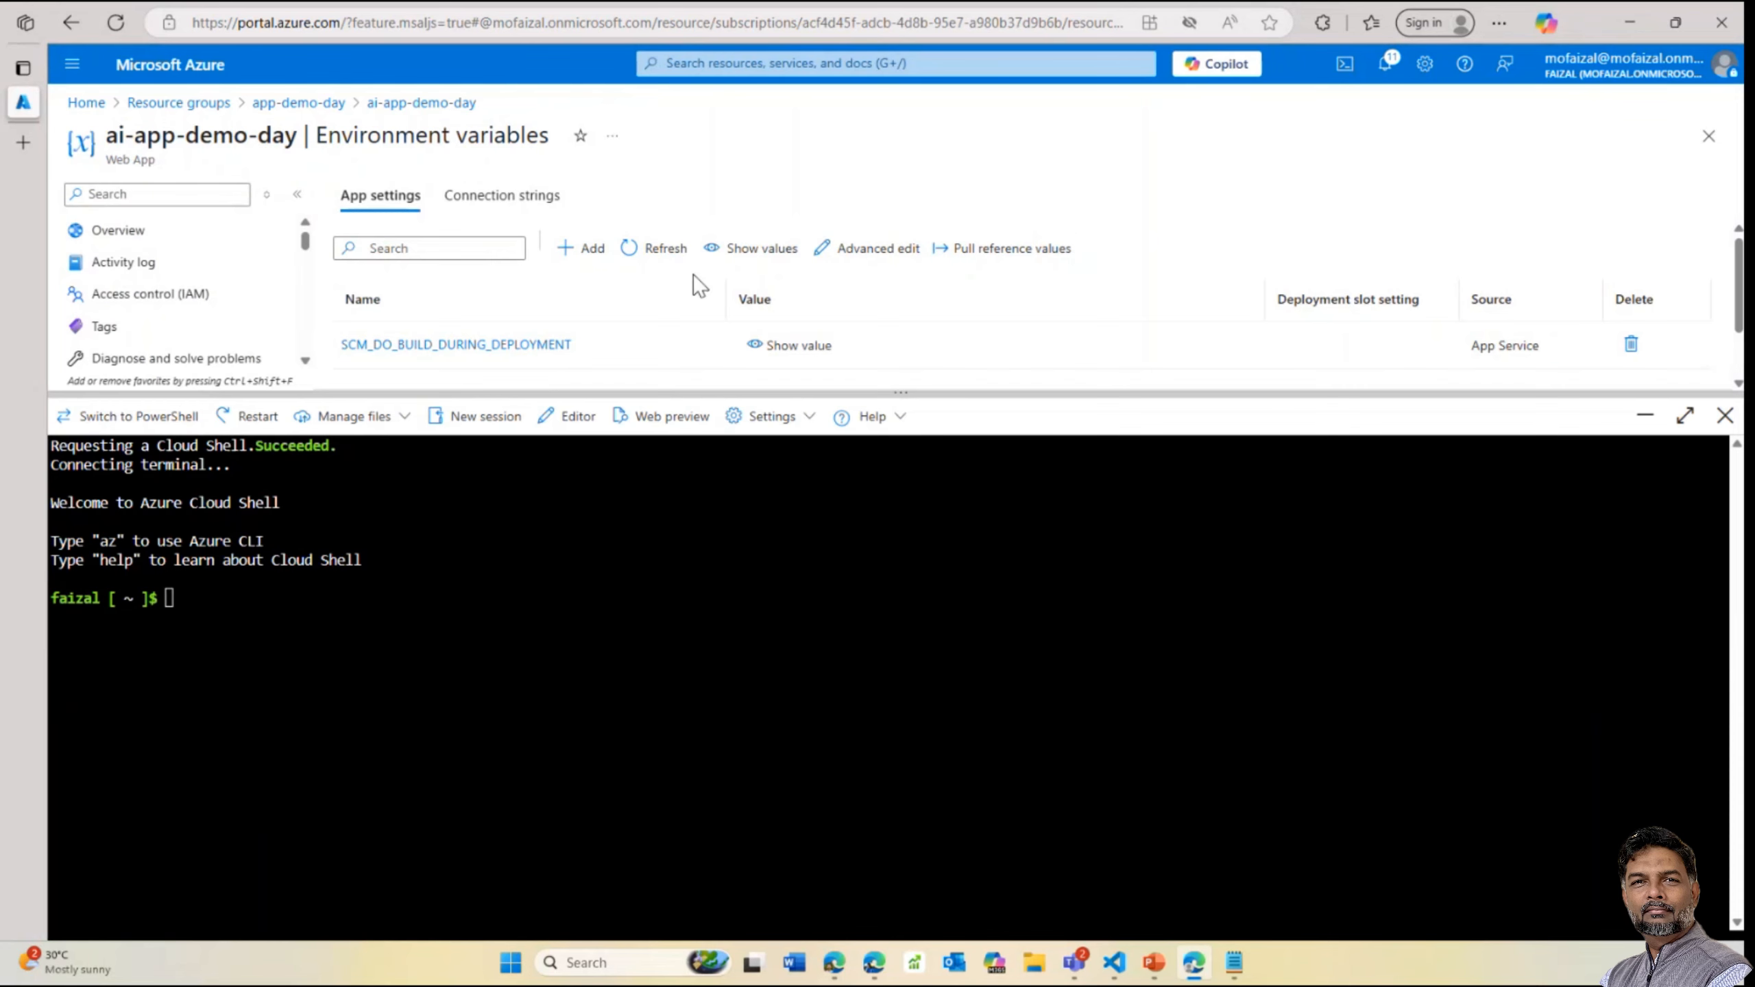
left_click_drag(693, 275, 559, 370)
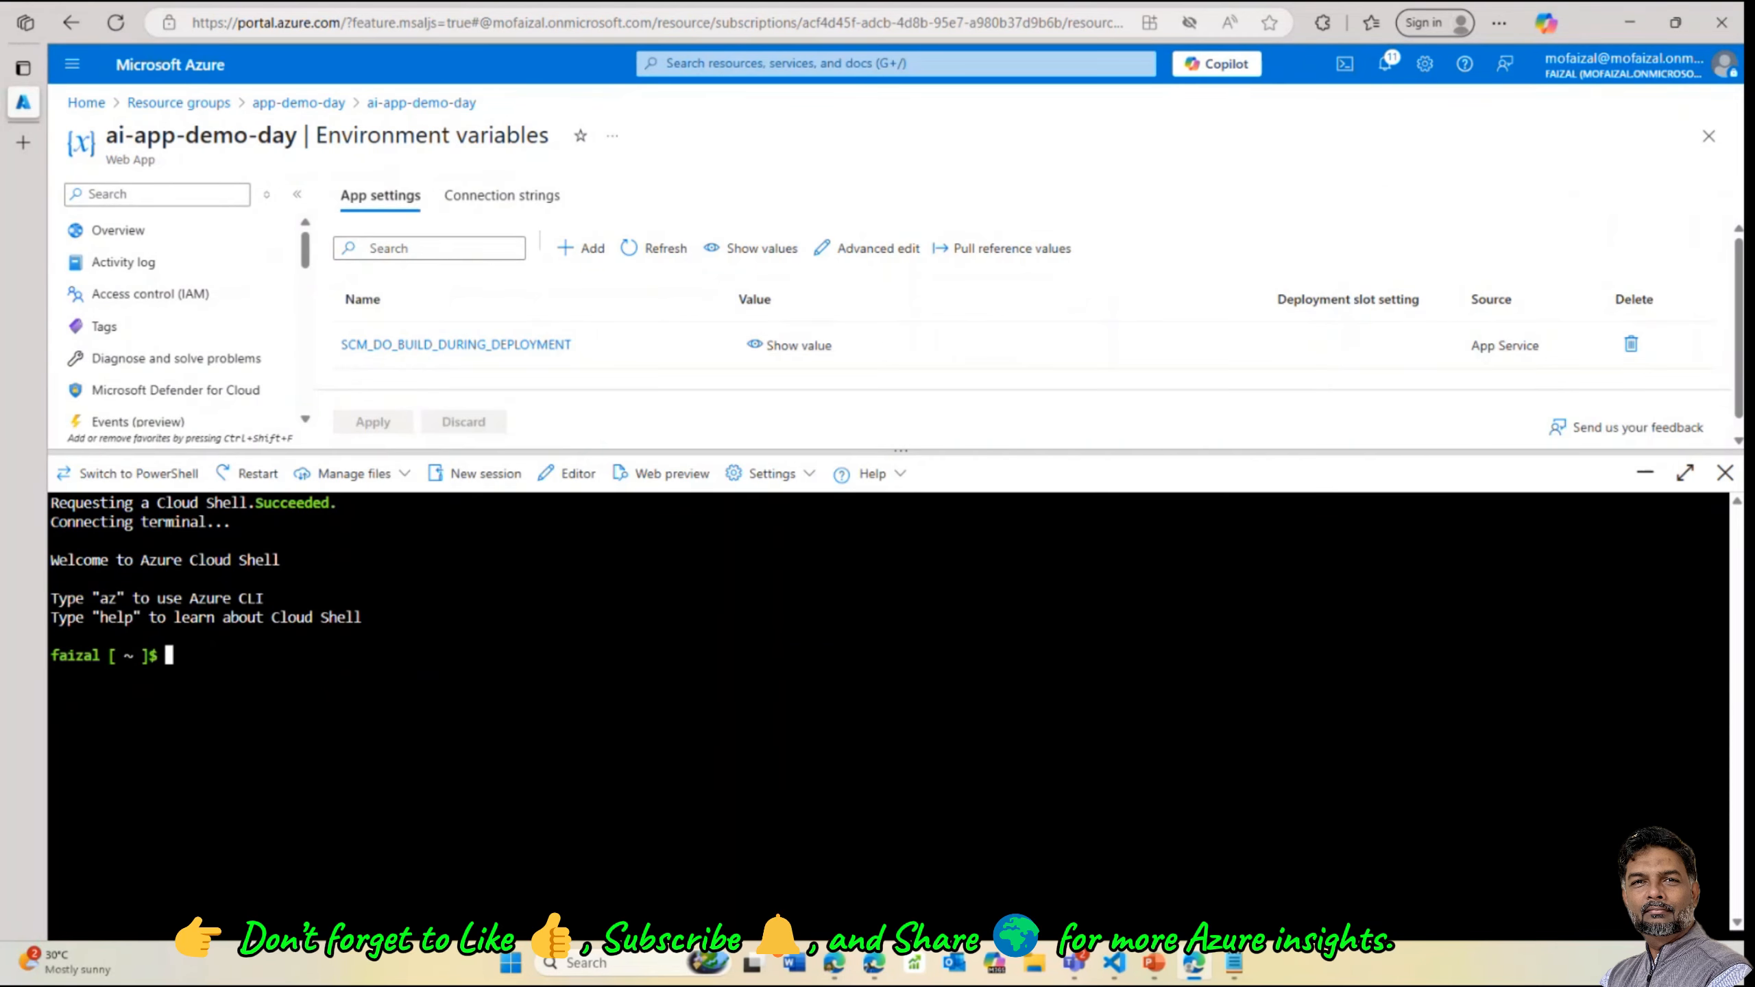
type("az account show")
key("Return")
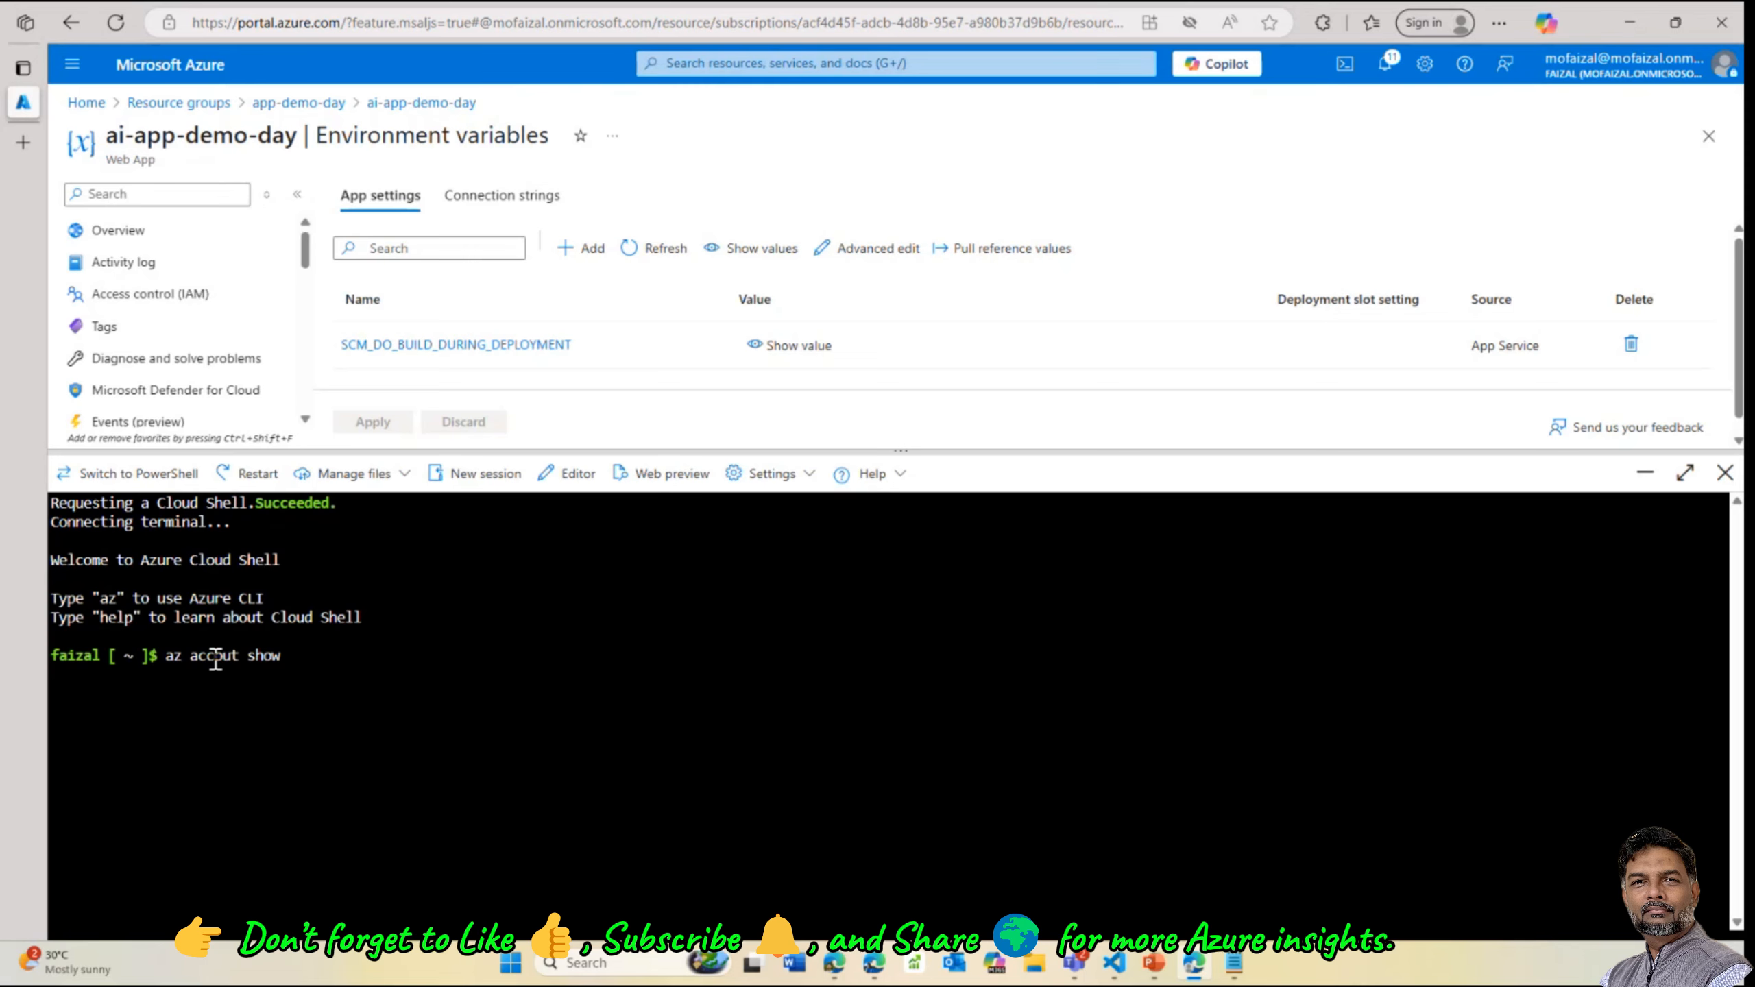
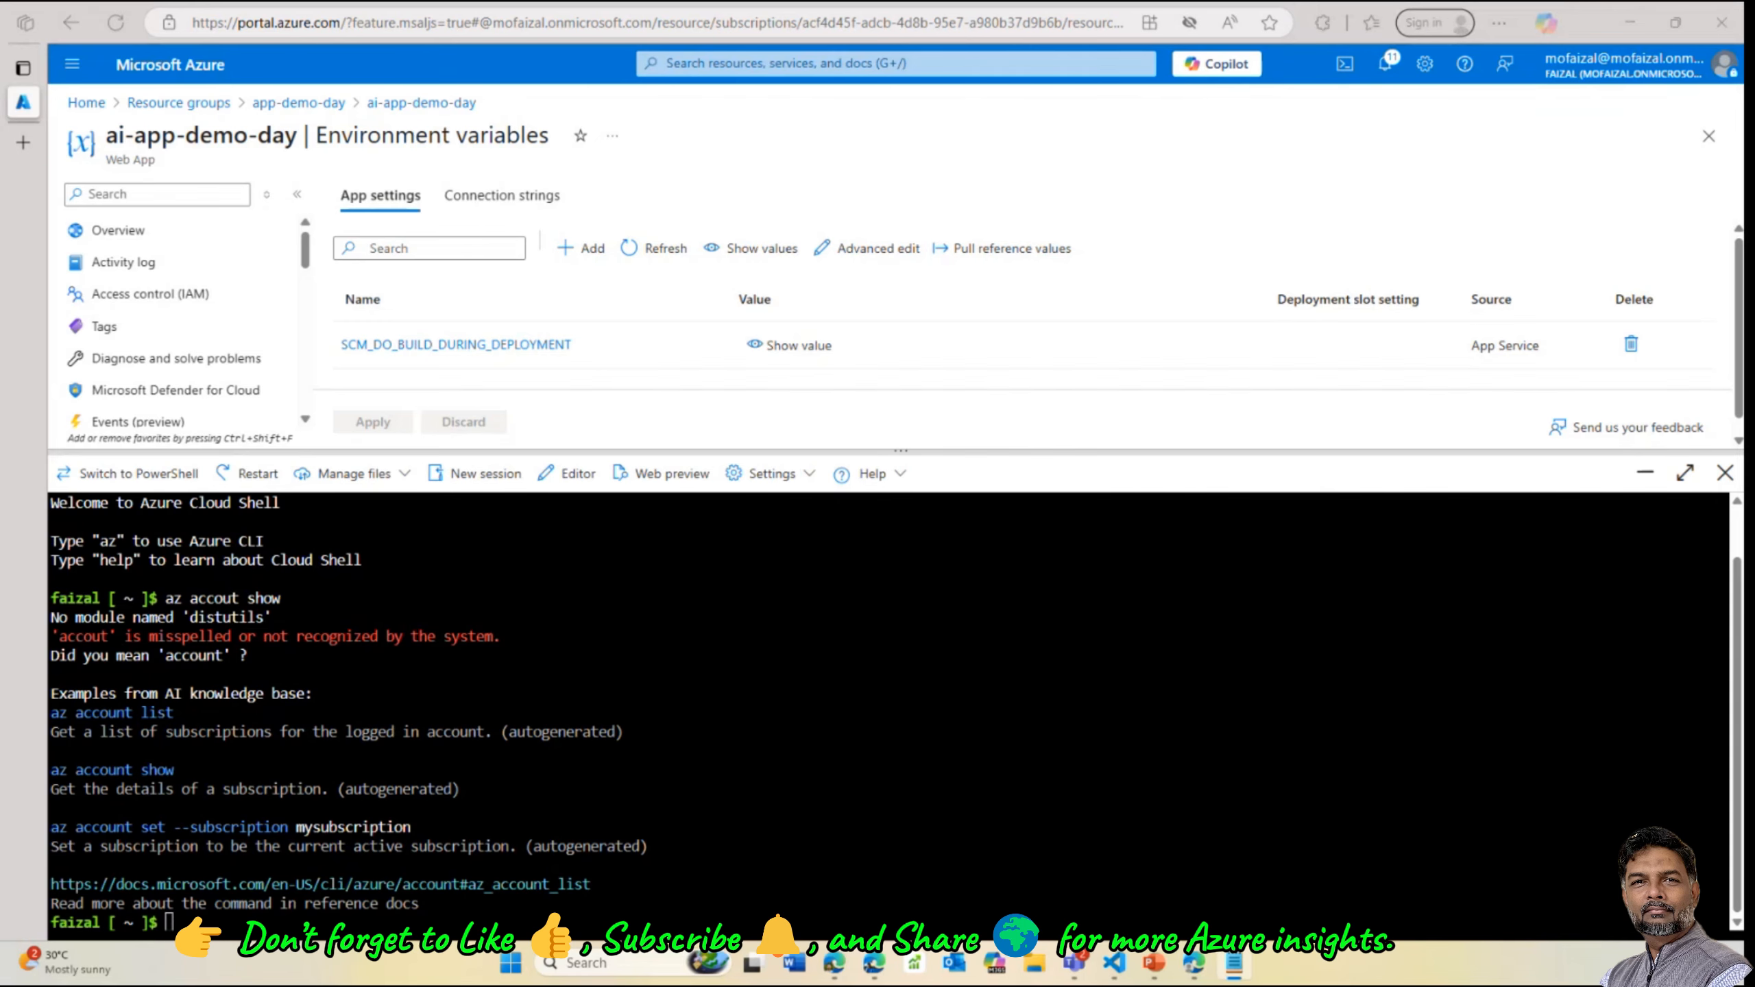
Run az account show in Cloud Shell to review the subscription, then clear the terminal
left_click(438, 911)
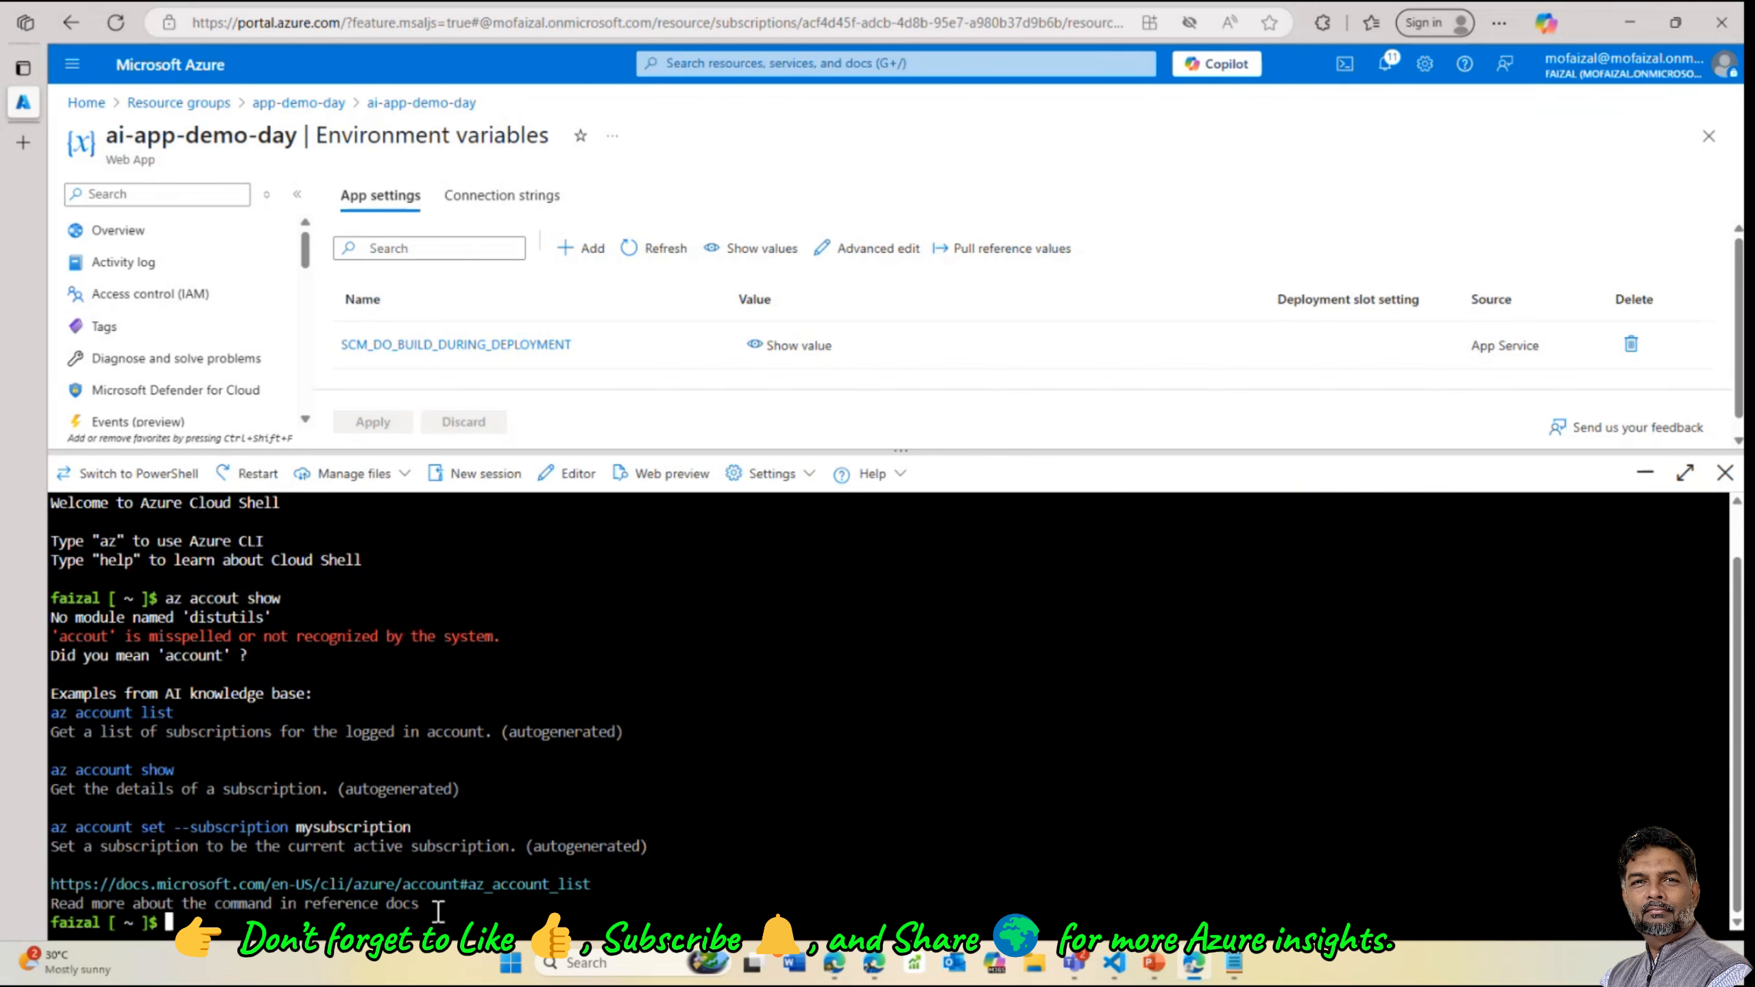
type("az account show")
key("Return")
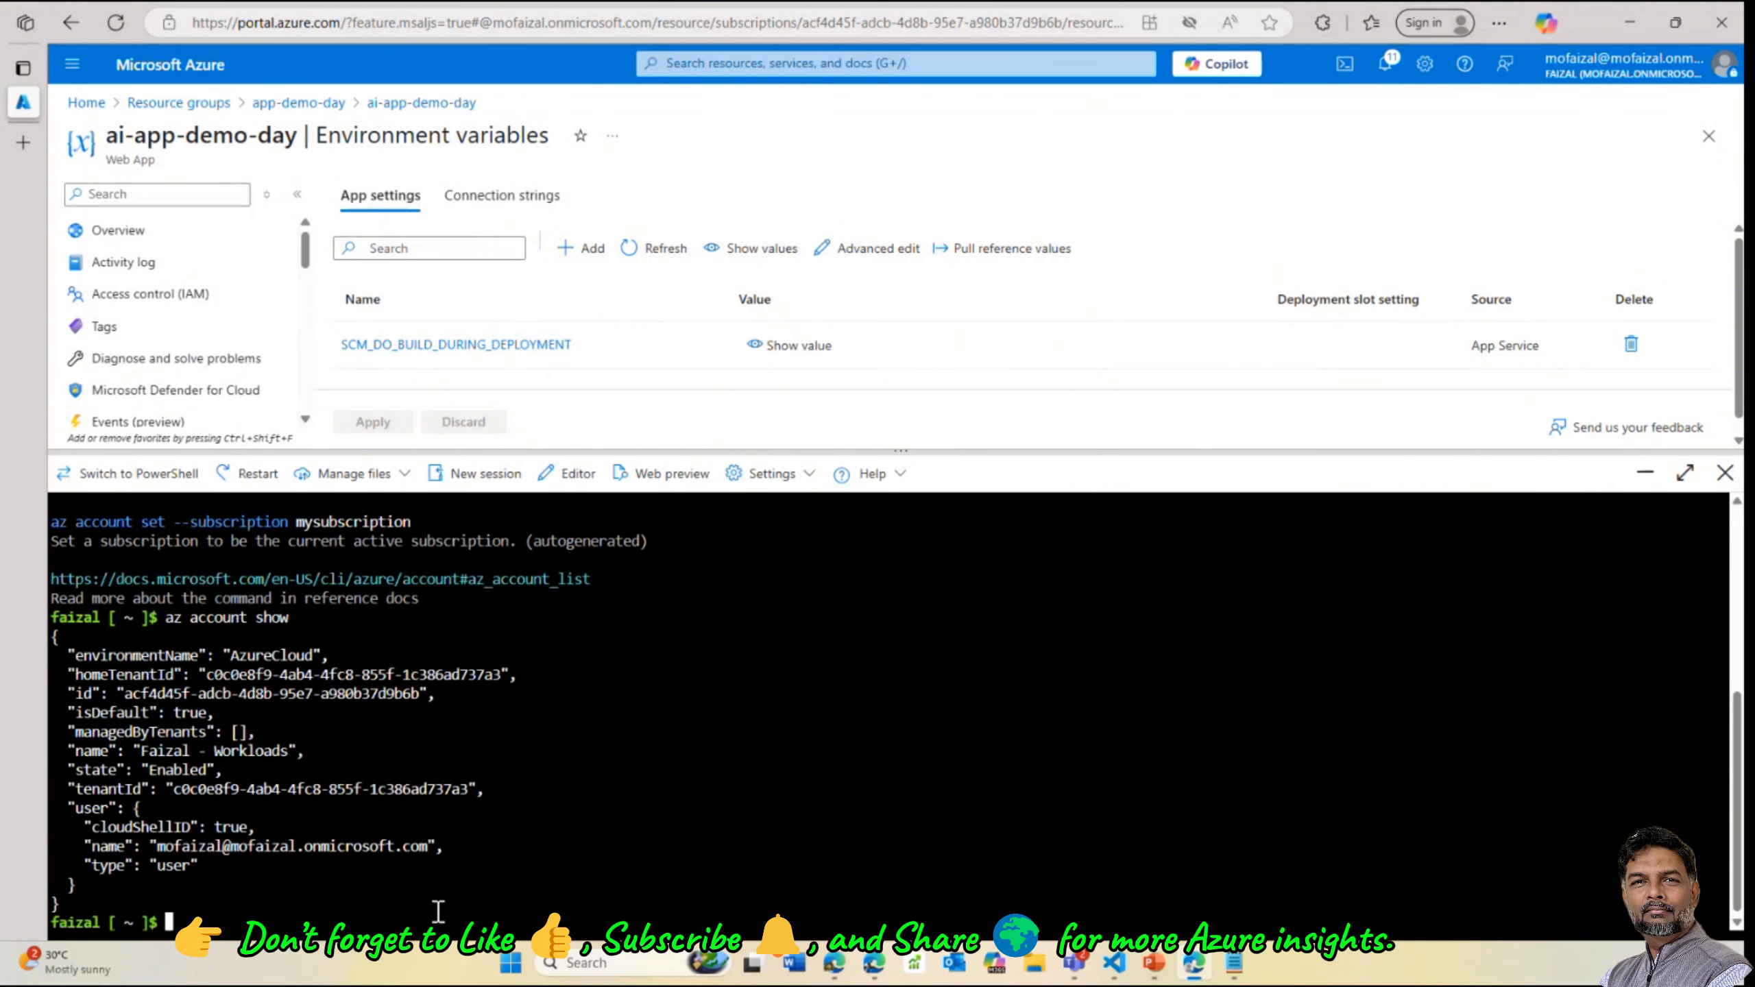
type("clear")
key("Return")
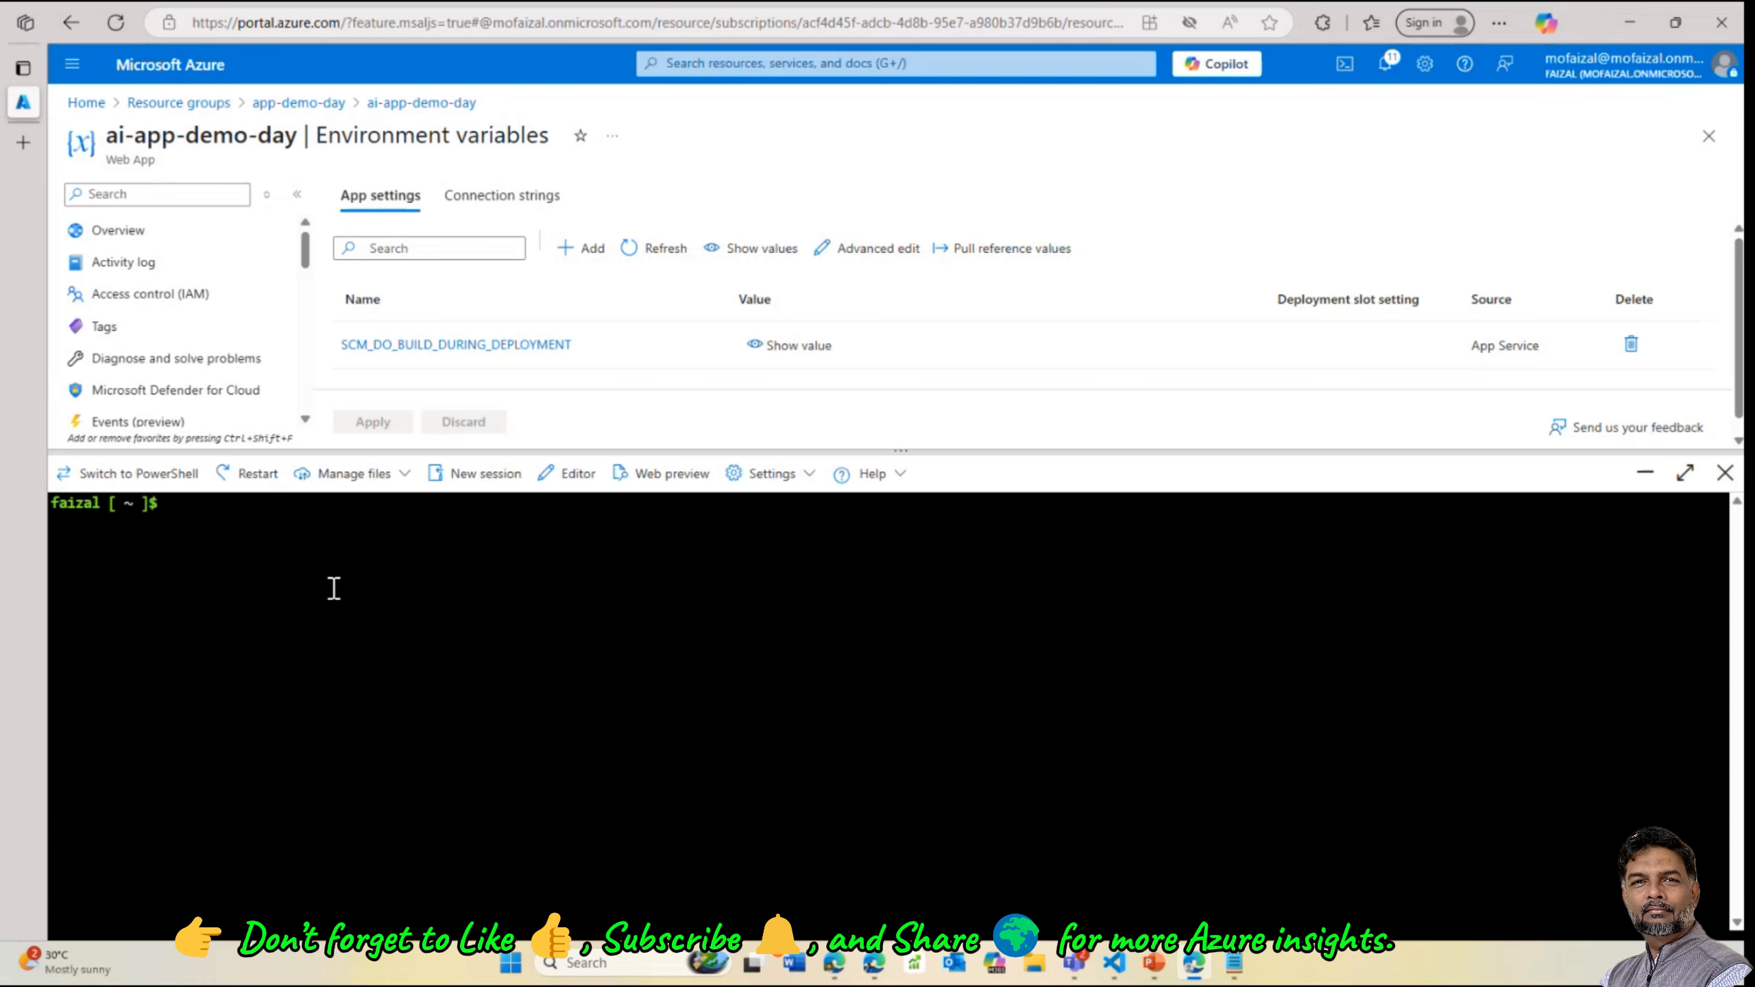
Paste and run the git clone, cd and zip commands, rebuilding default.zip from the javascript folder
right_click(329, 579)
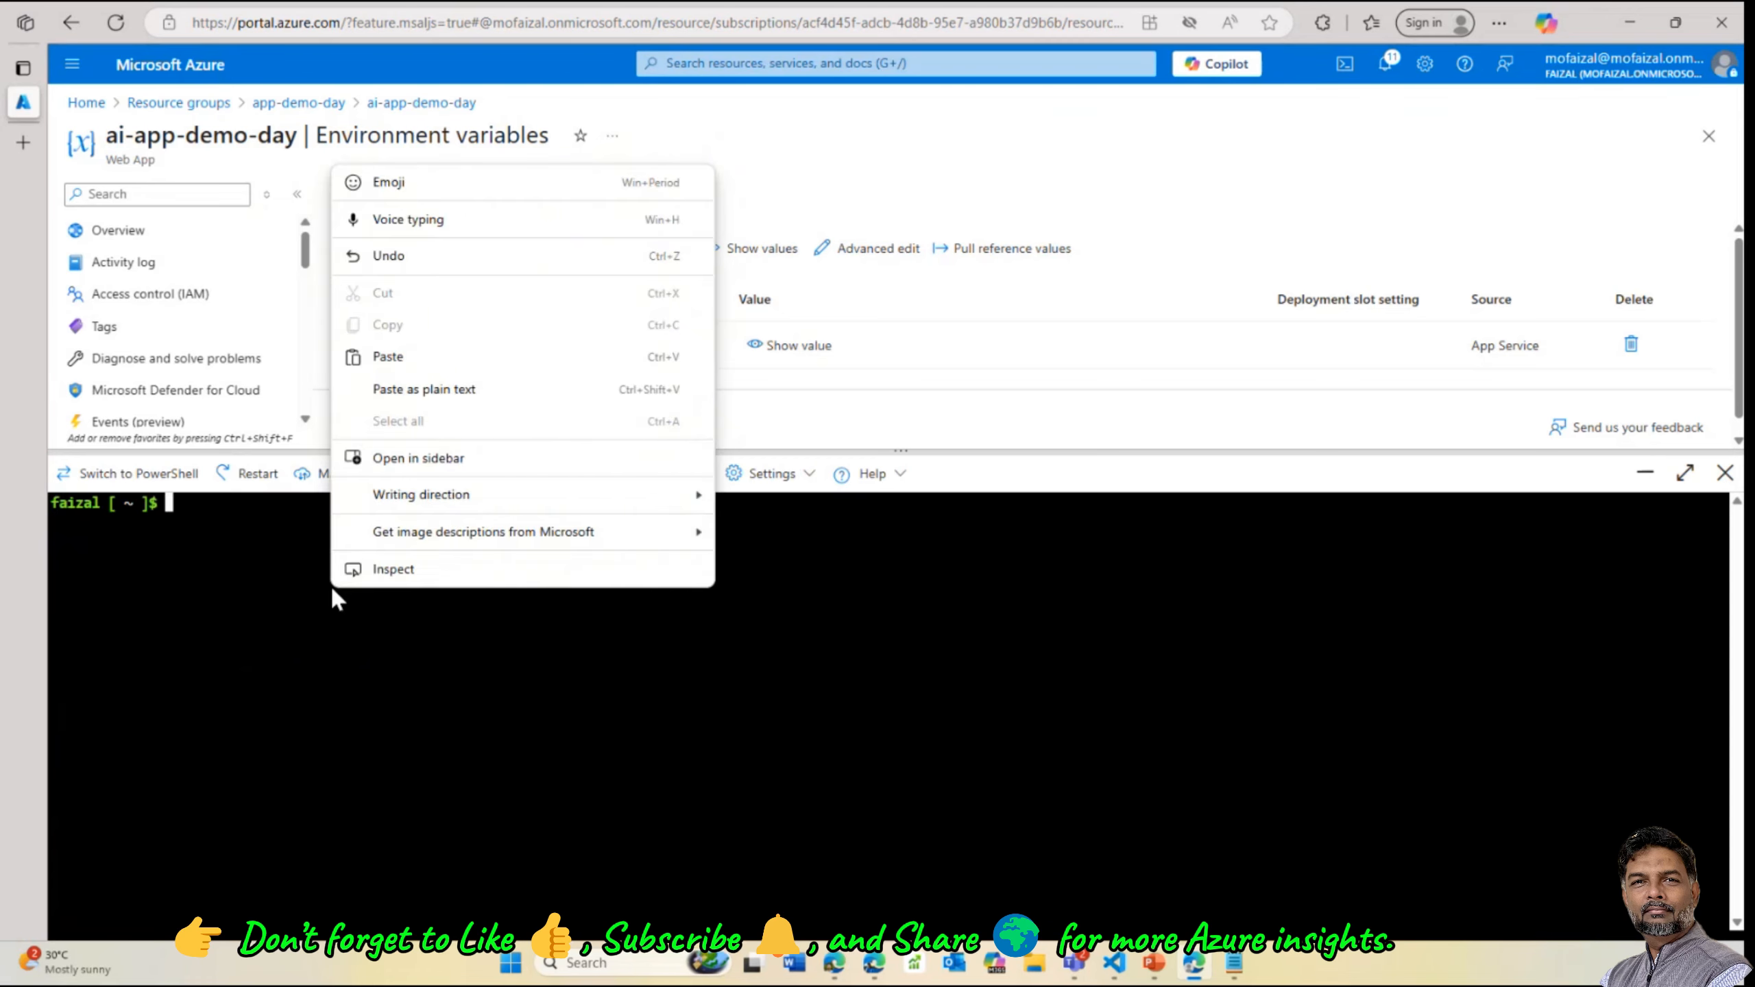
left_click(416, 366)
key("Return")
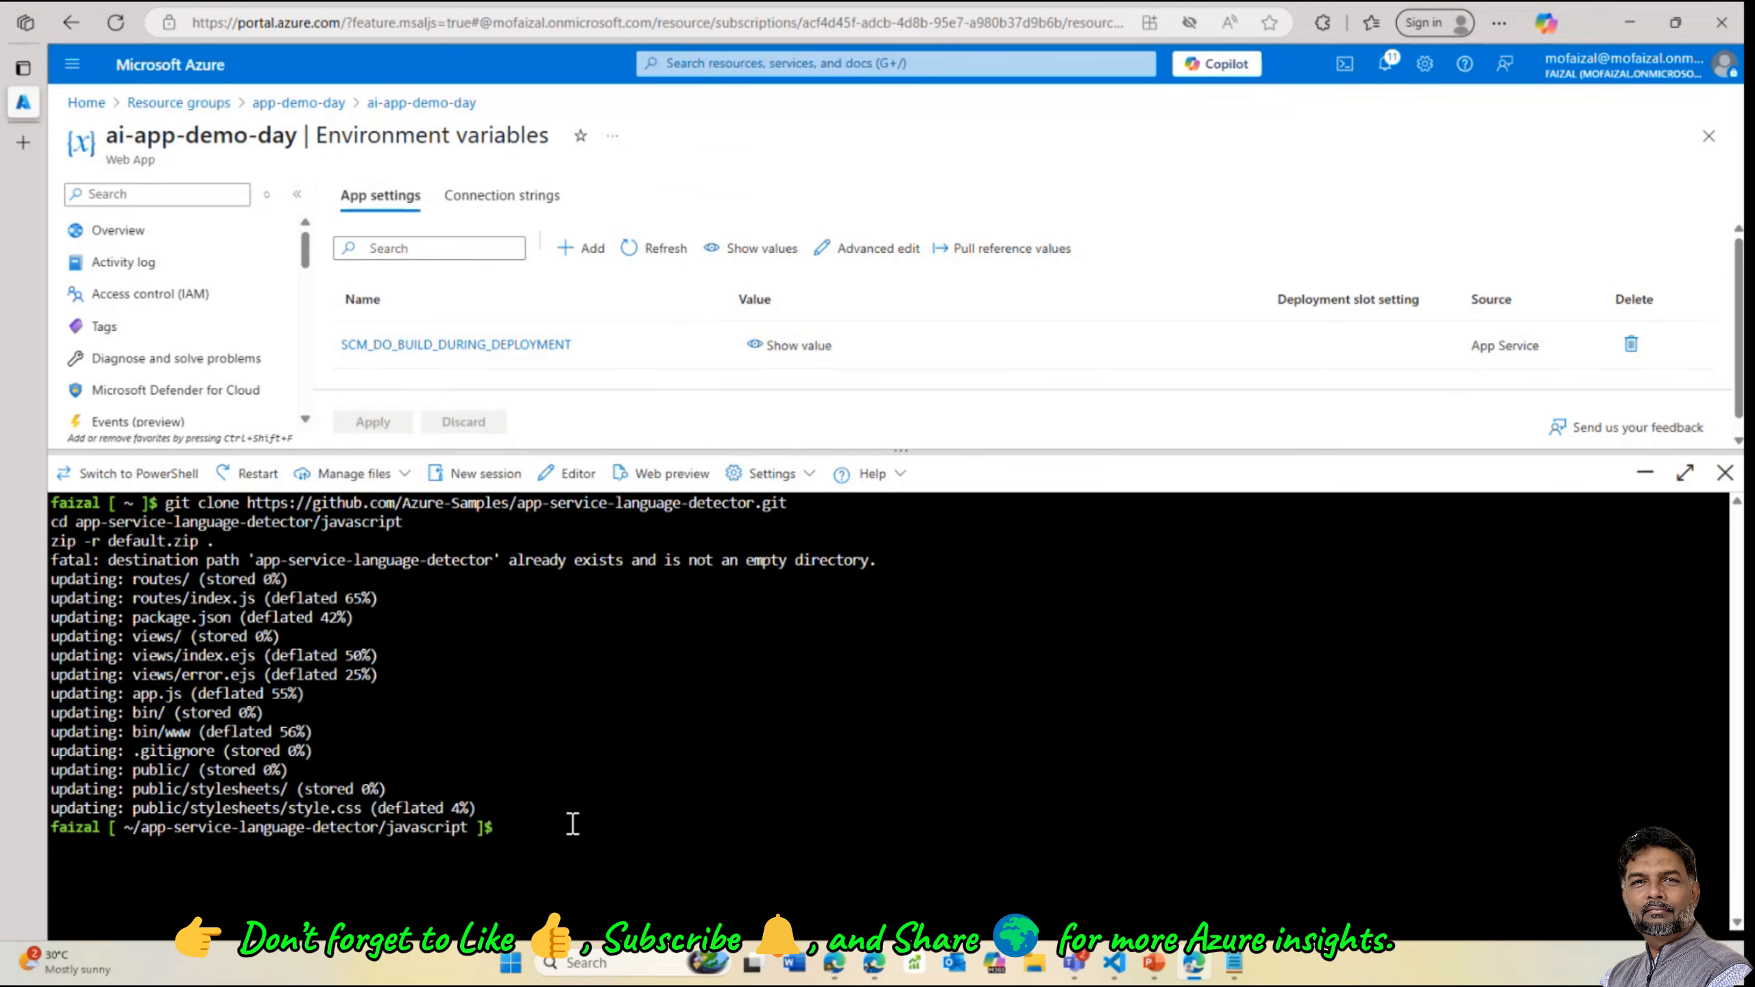
key("Up")
key("Up")
key("Return")
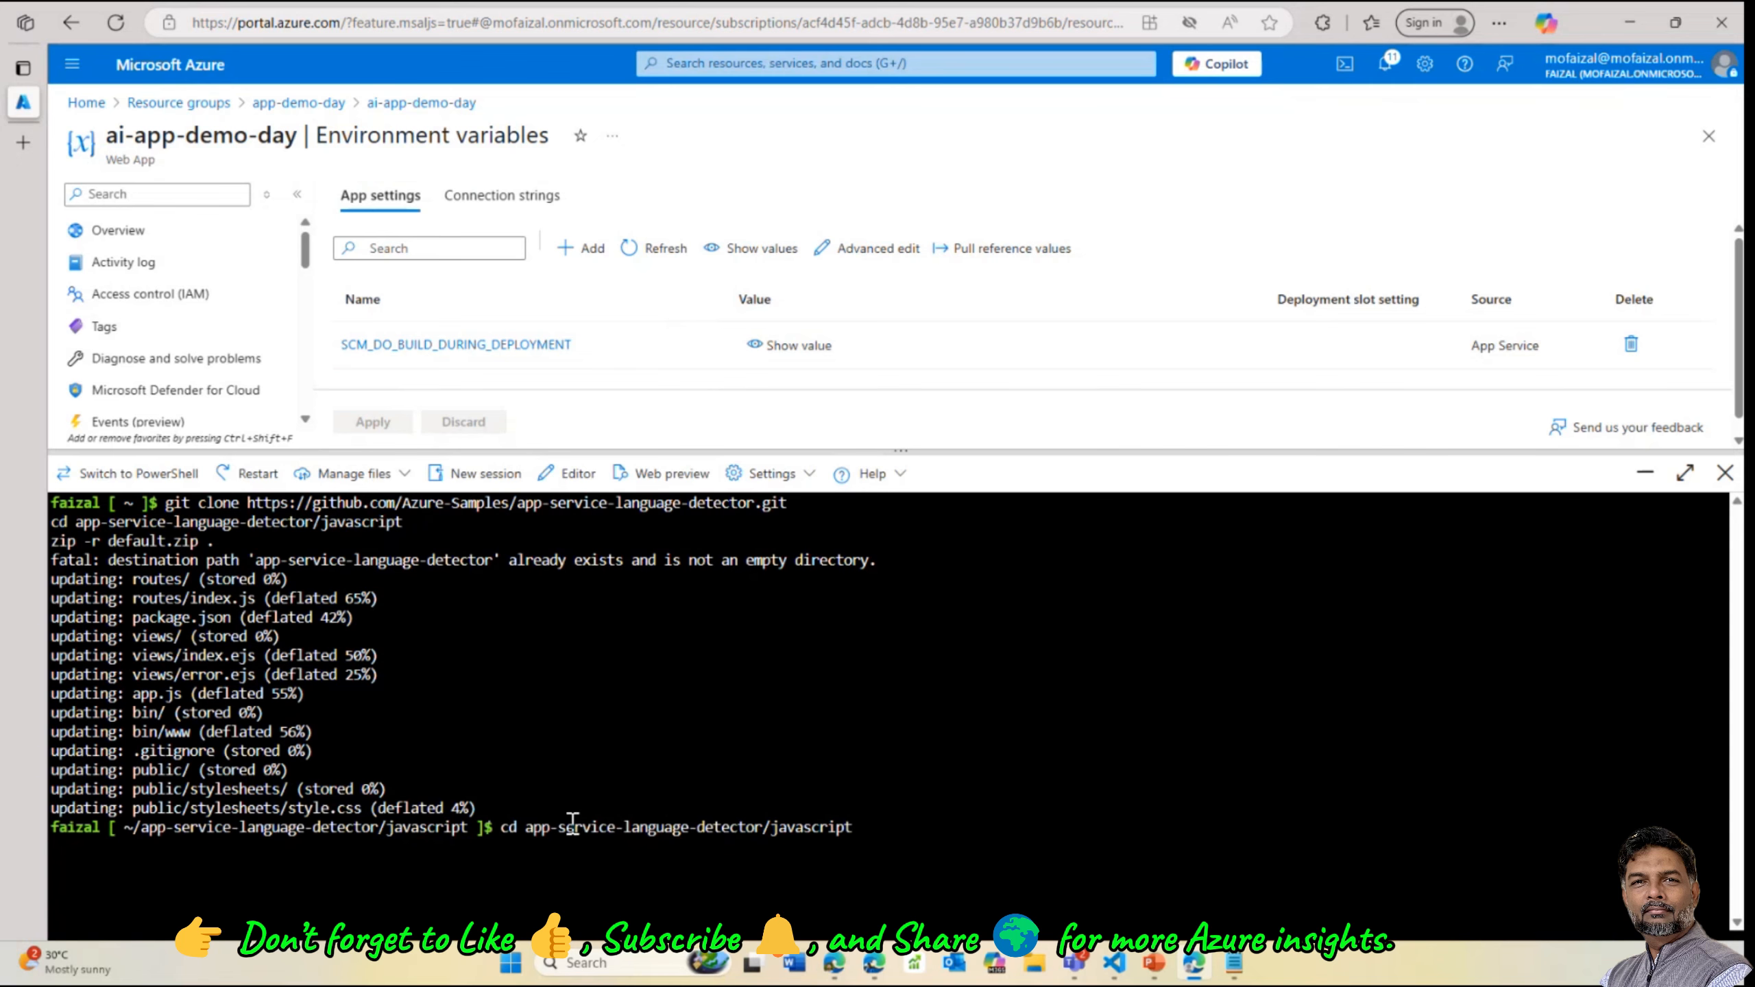
key("Up")
key("Up")
key("Return")
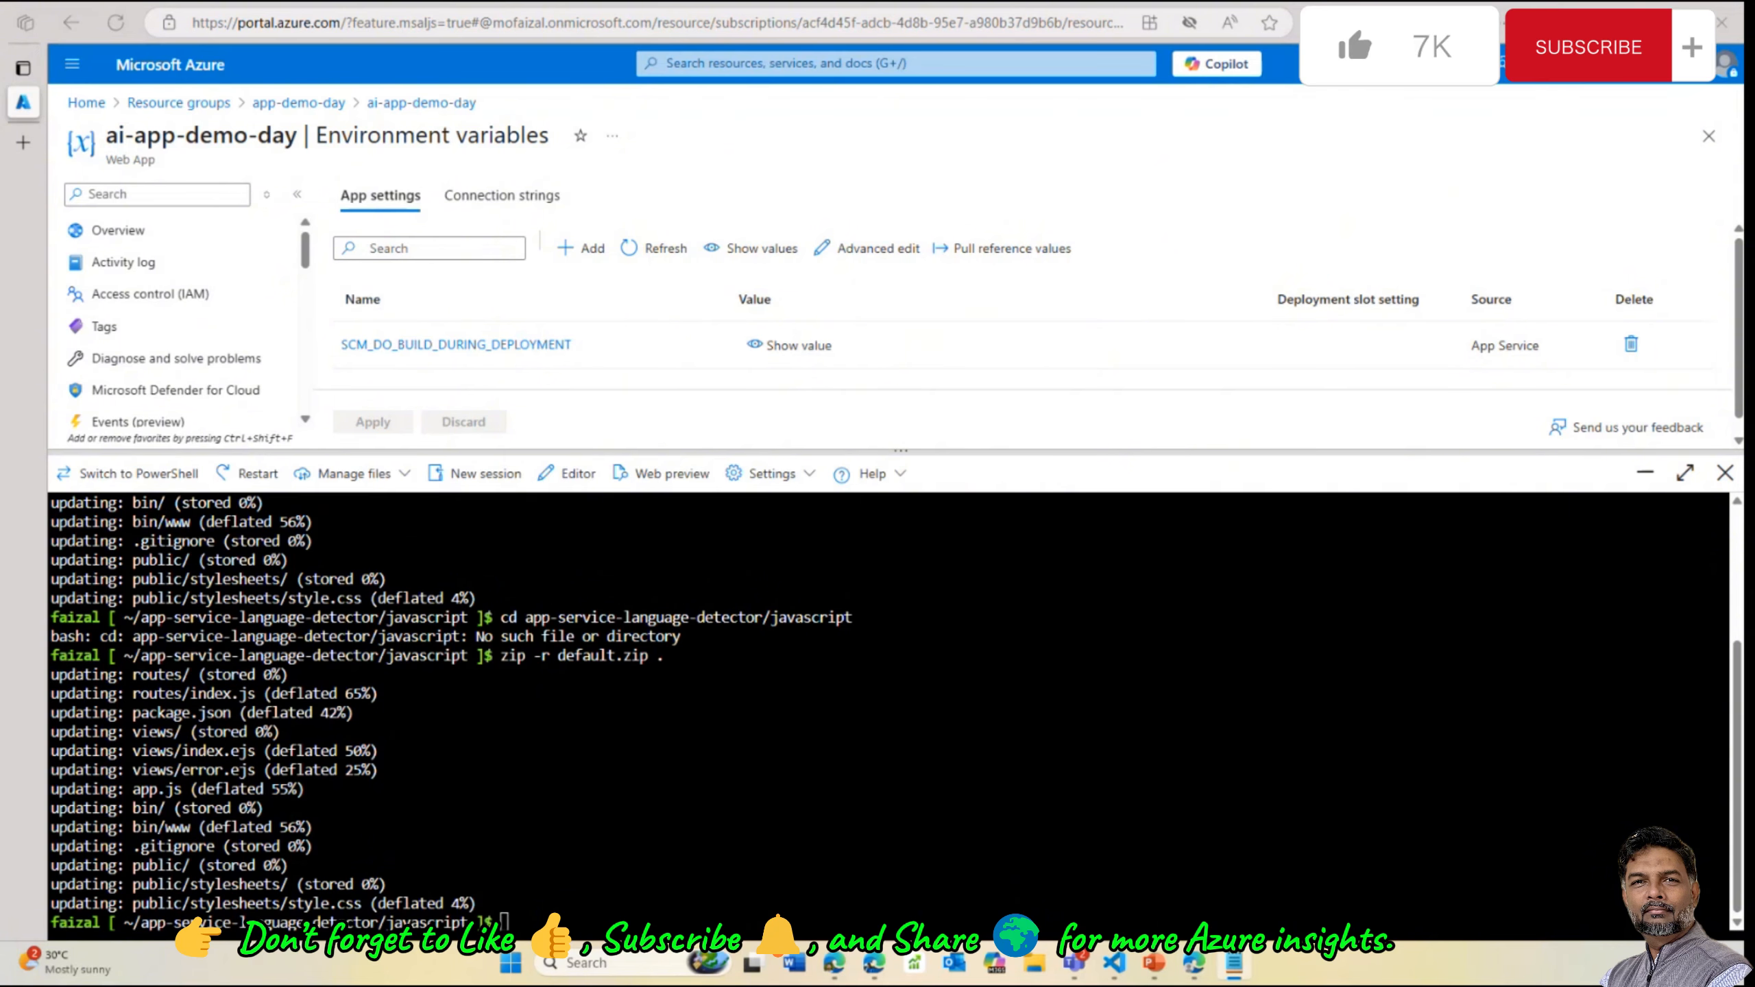
Set groupName=app-demo-day, region=southeastasia and csResourceName=ai-app-key-day shell variables
right_click(565, 921)
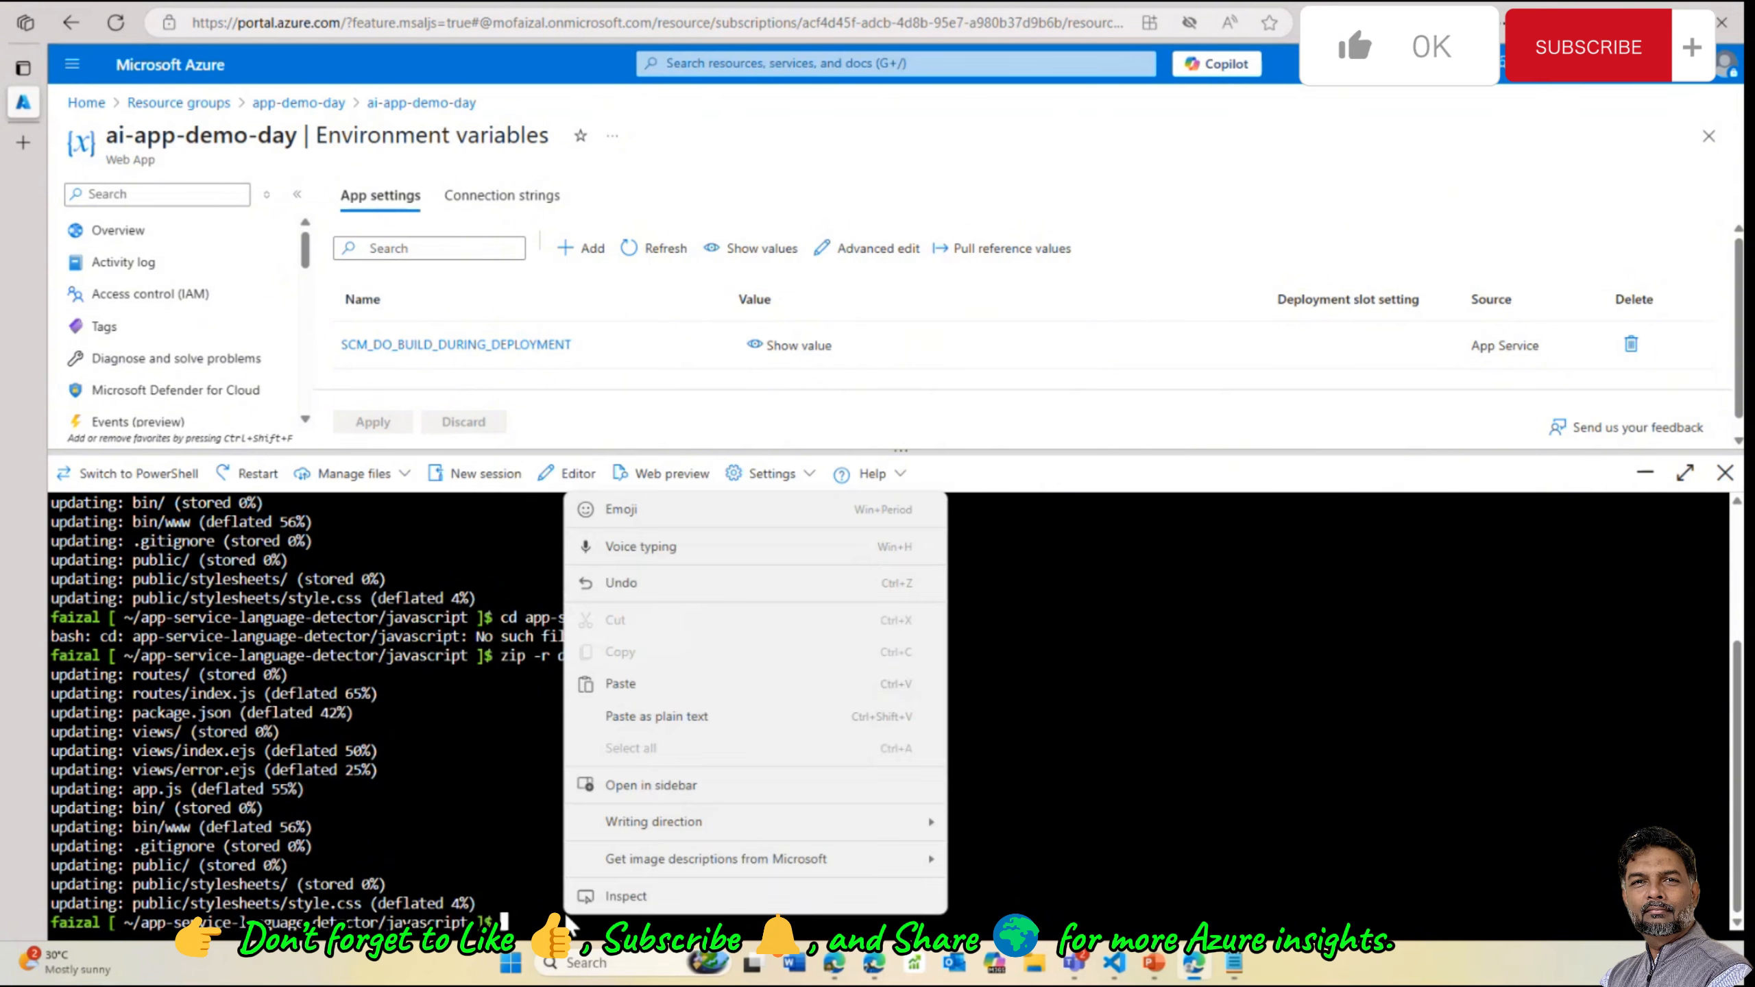
left_click(652, 685)
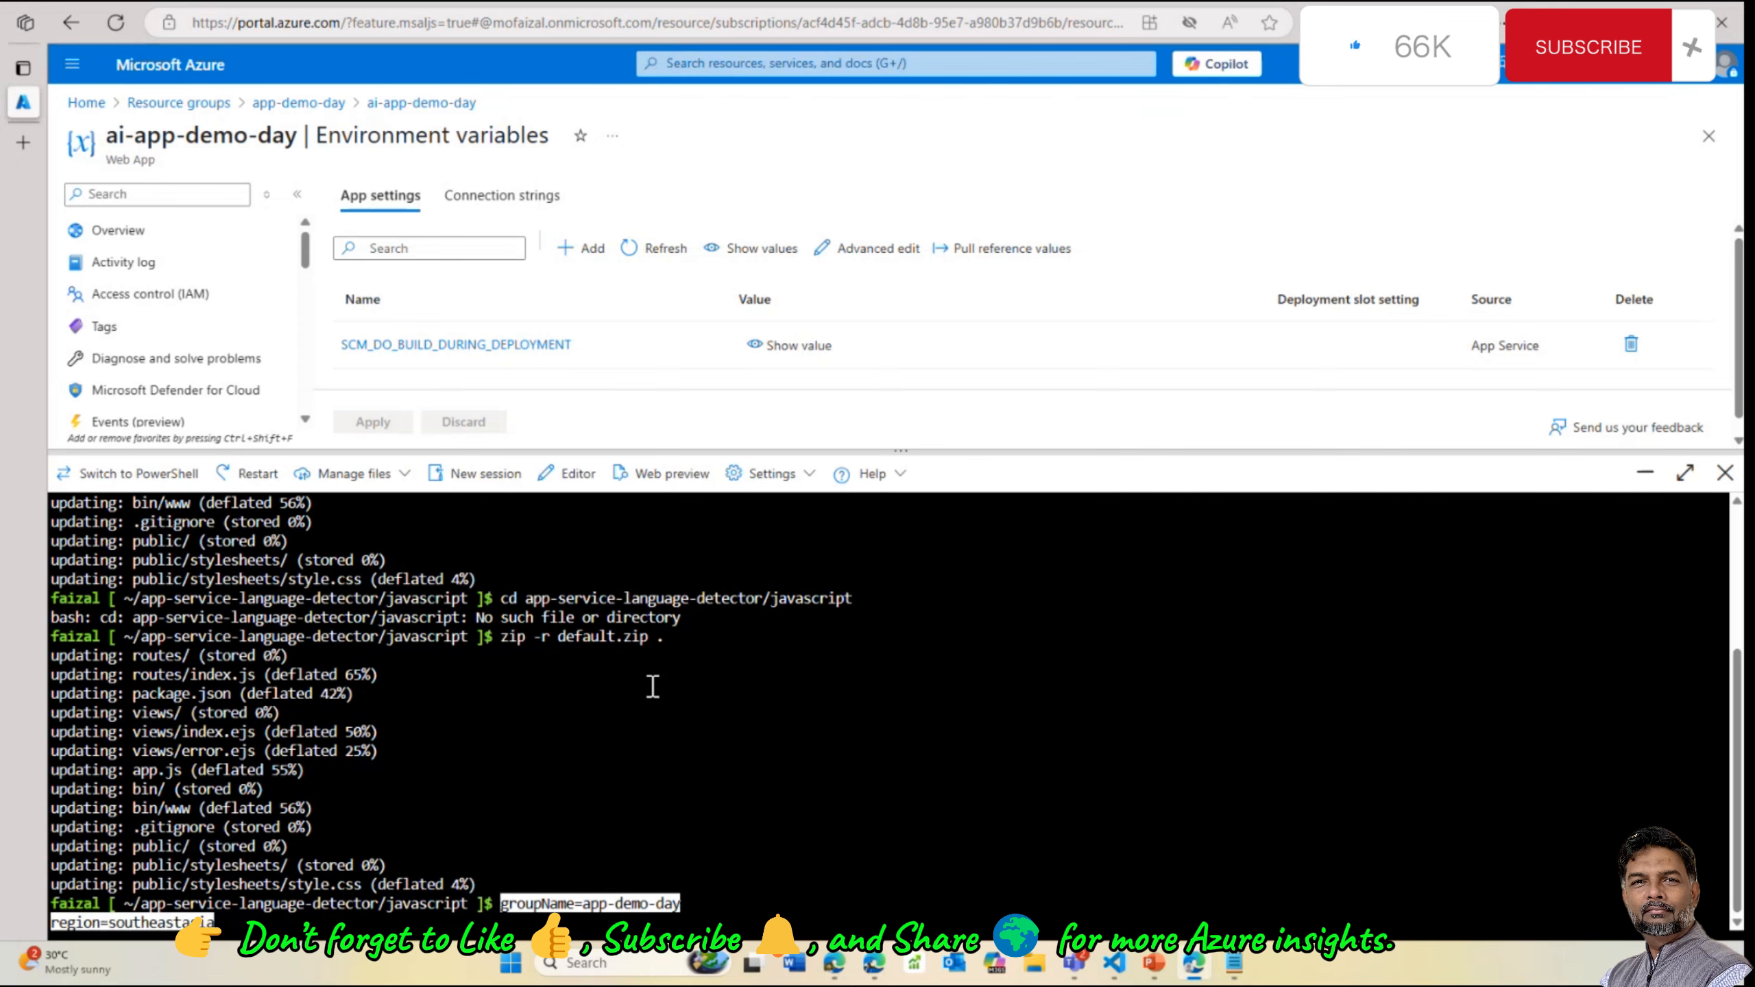
key("alt+Tab")
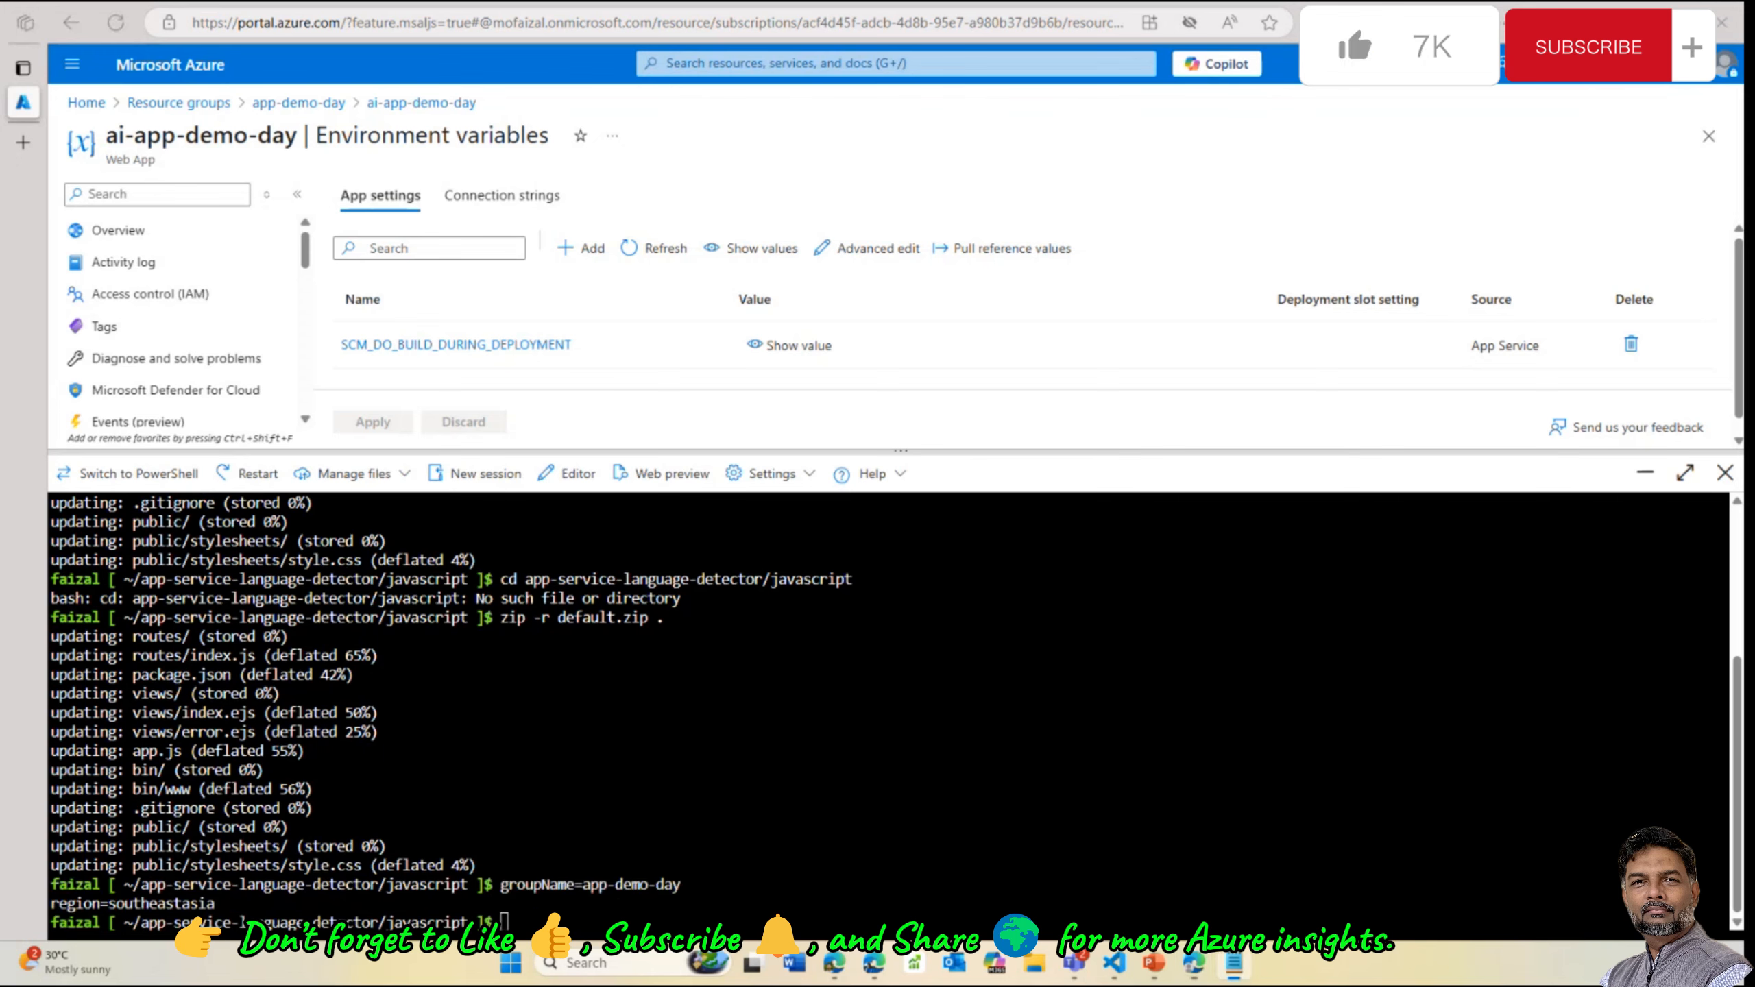
right_click(546, 691)
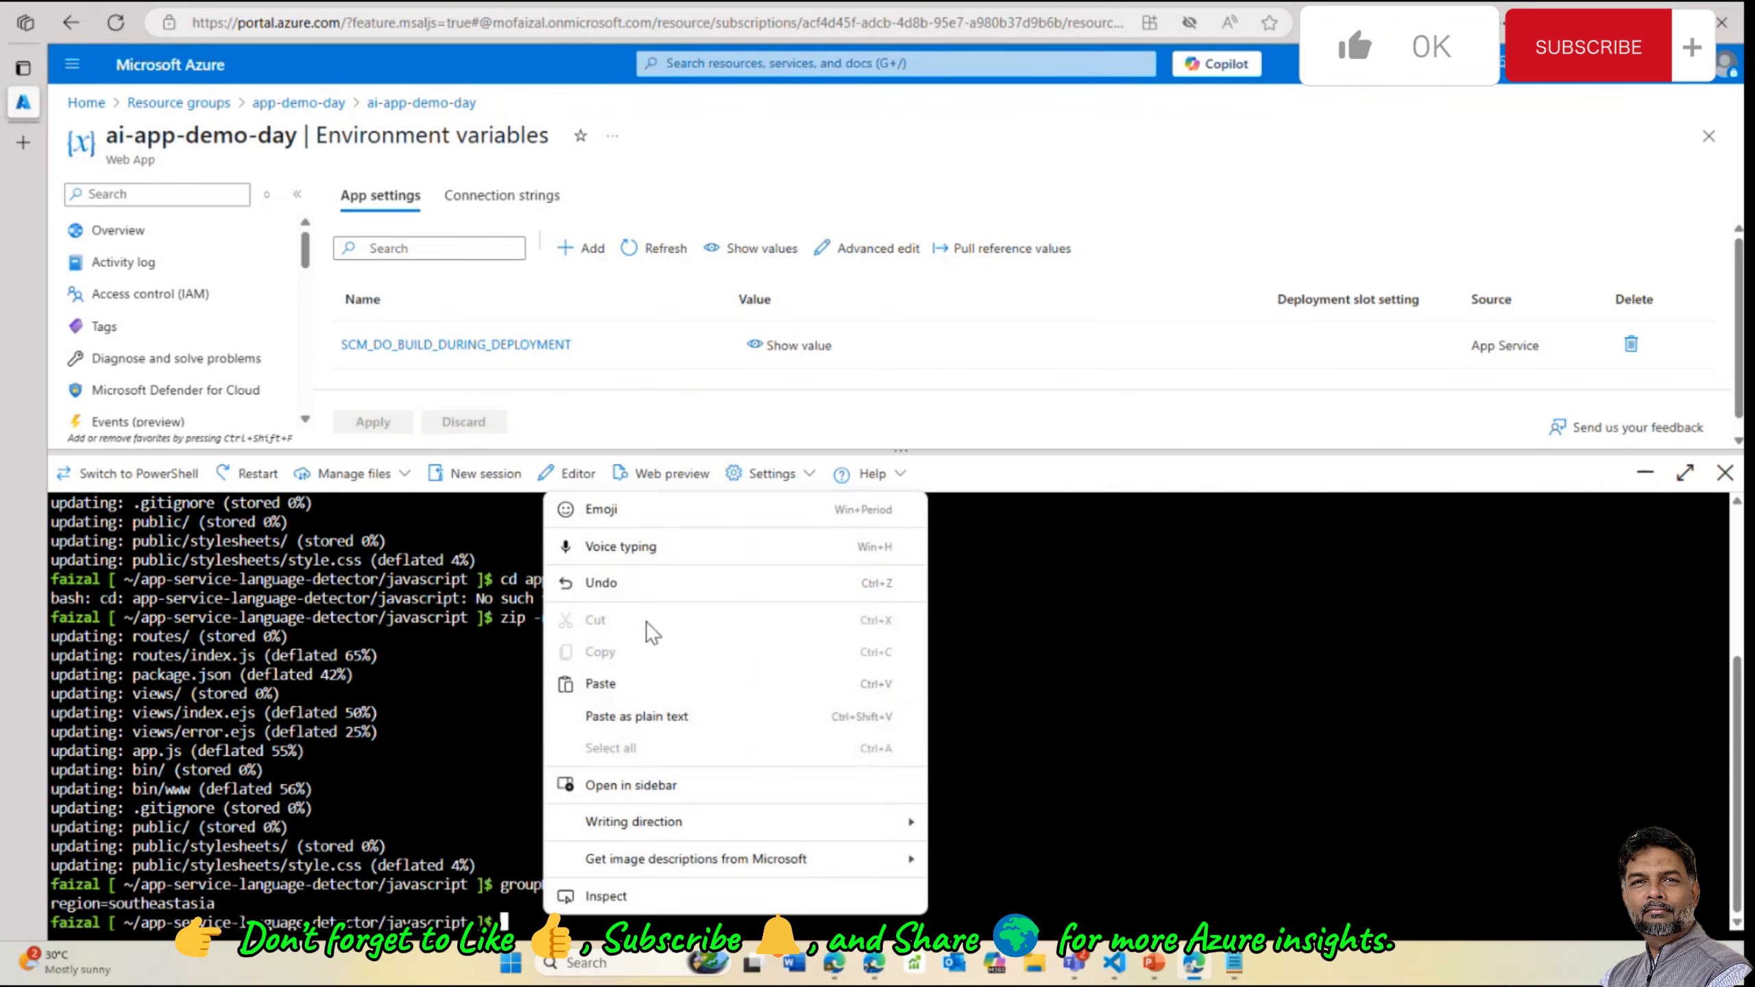
left_click(617, 718)
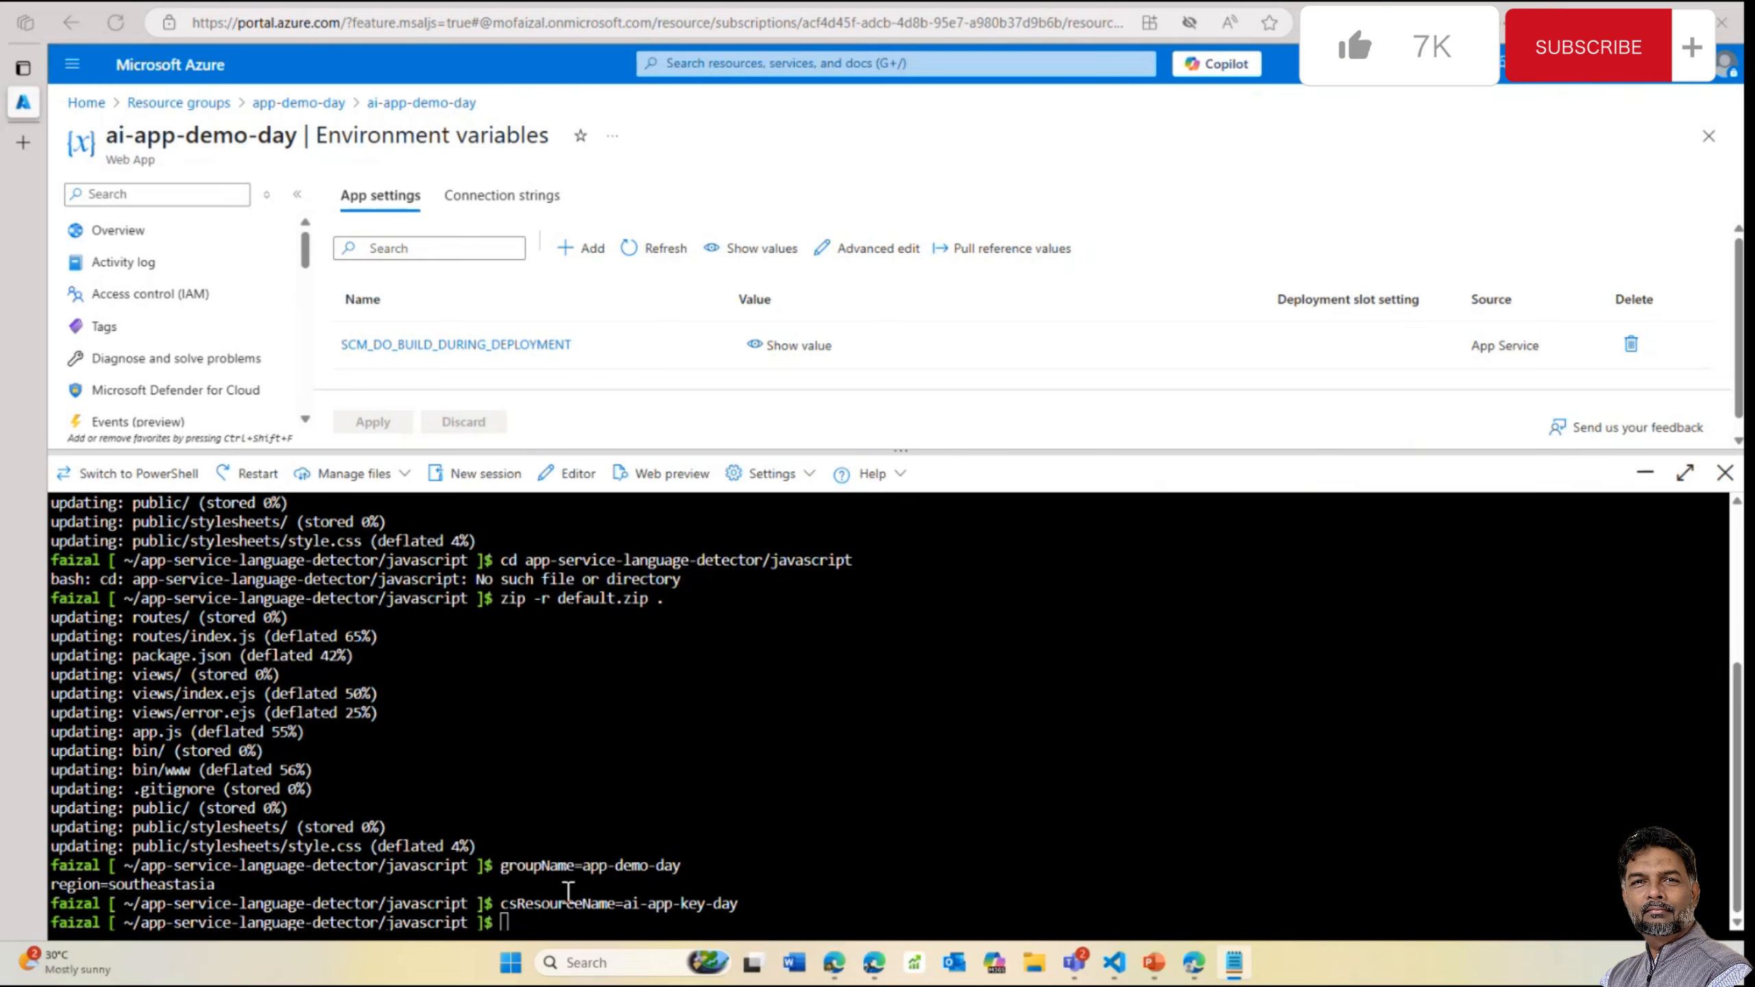
Run the web app deploy command, then set appName to ai-app-demo-day
right_click(546, 914)
left_click(602, 685)
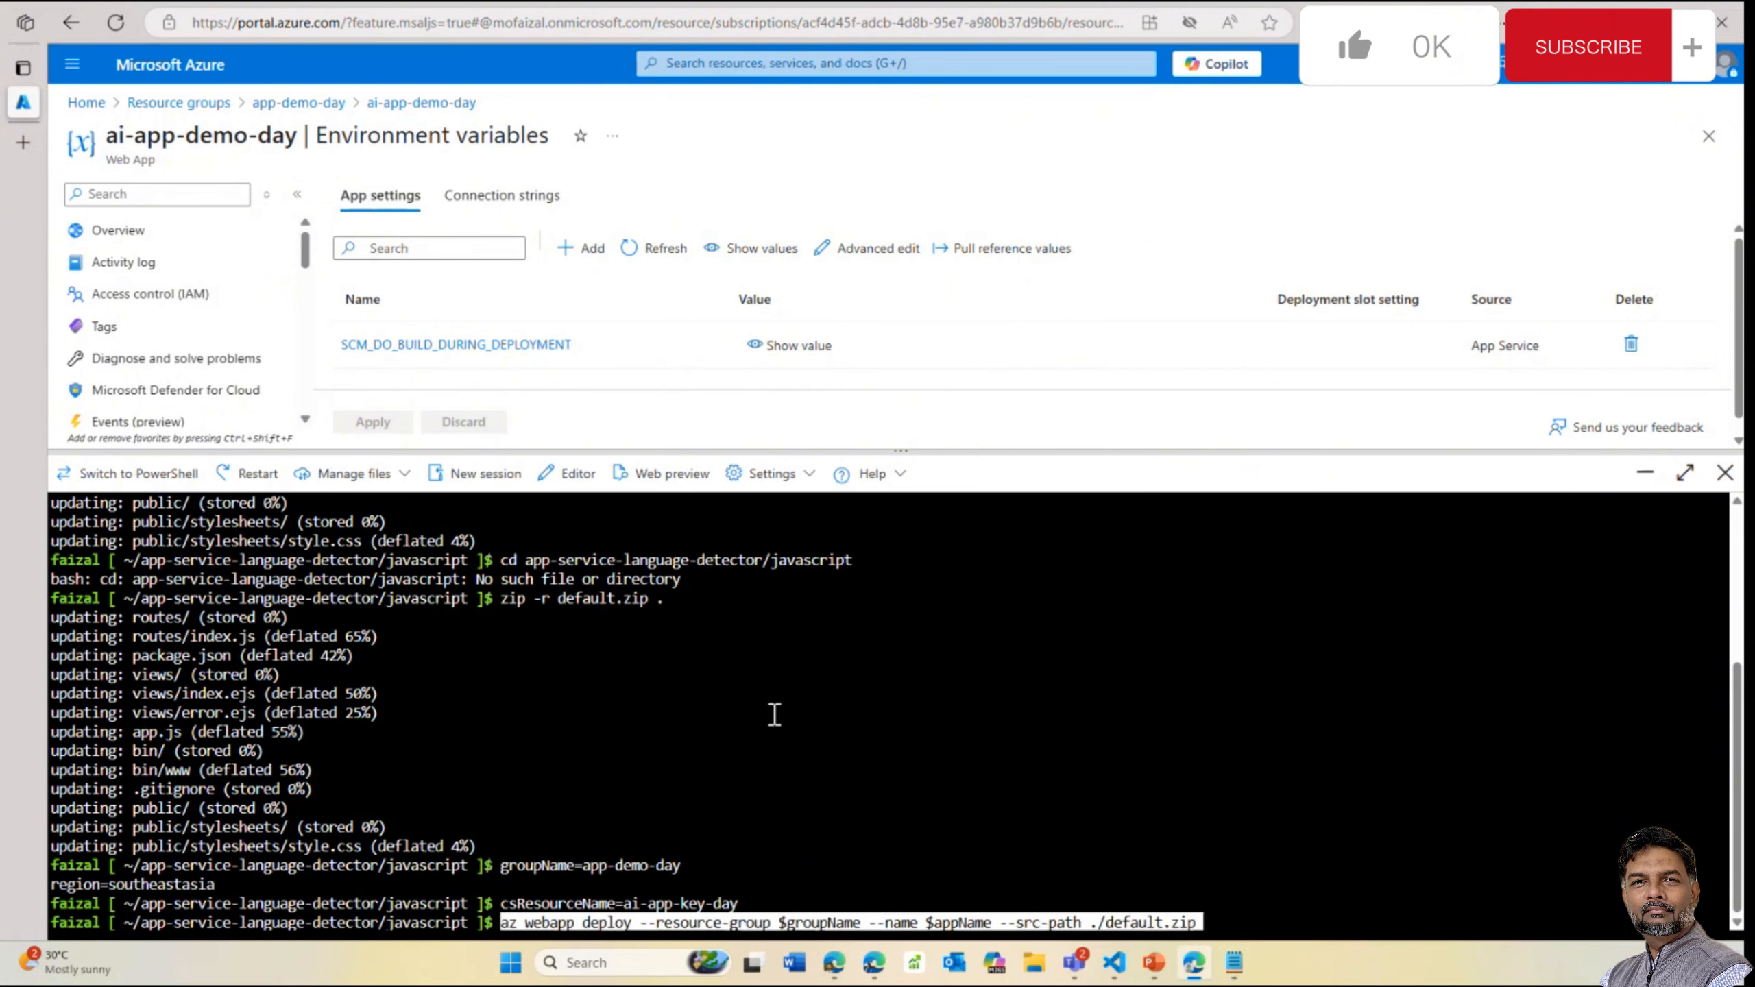
key("Return")
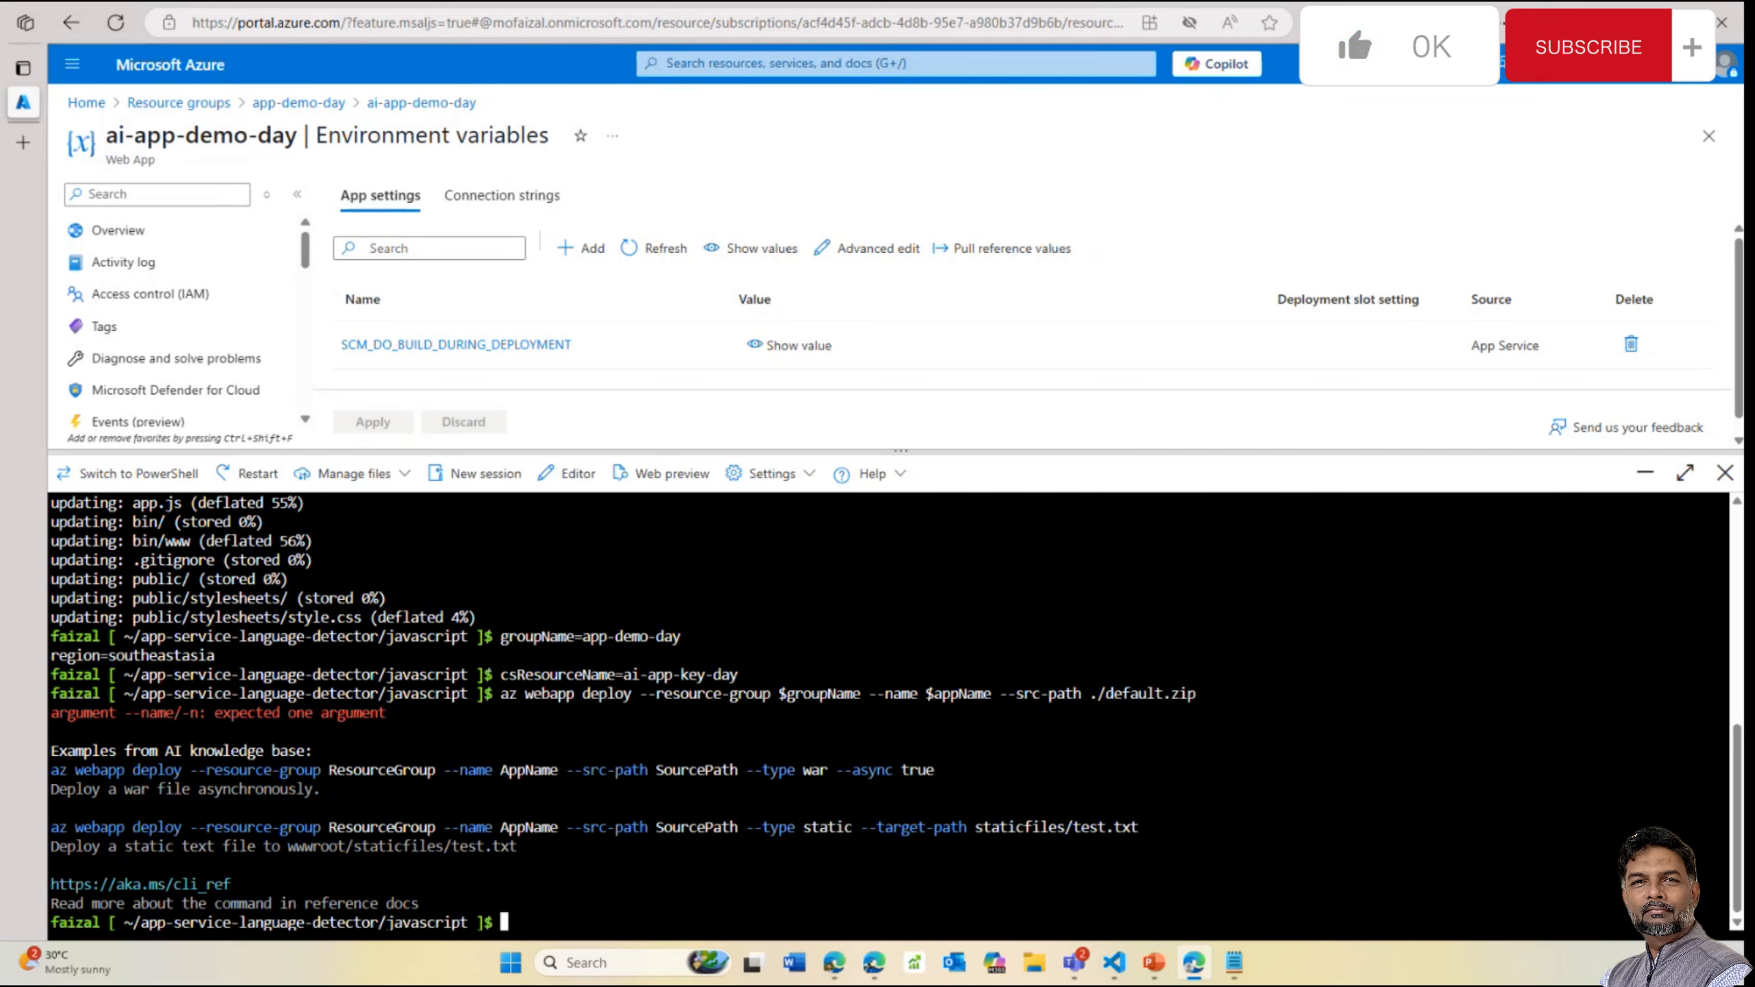
key("alt+Tab")
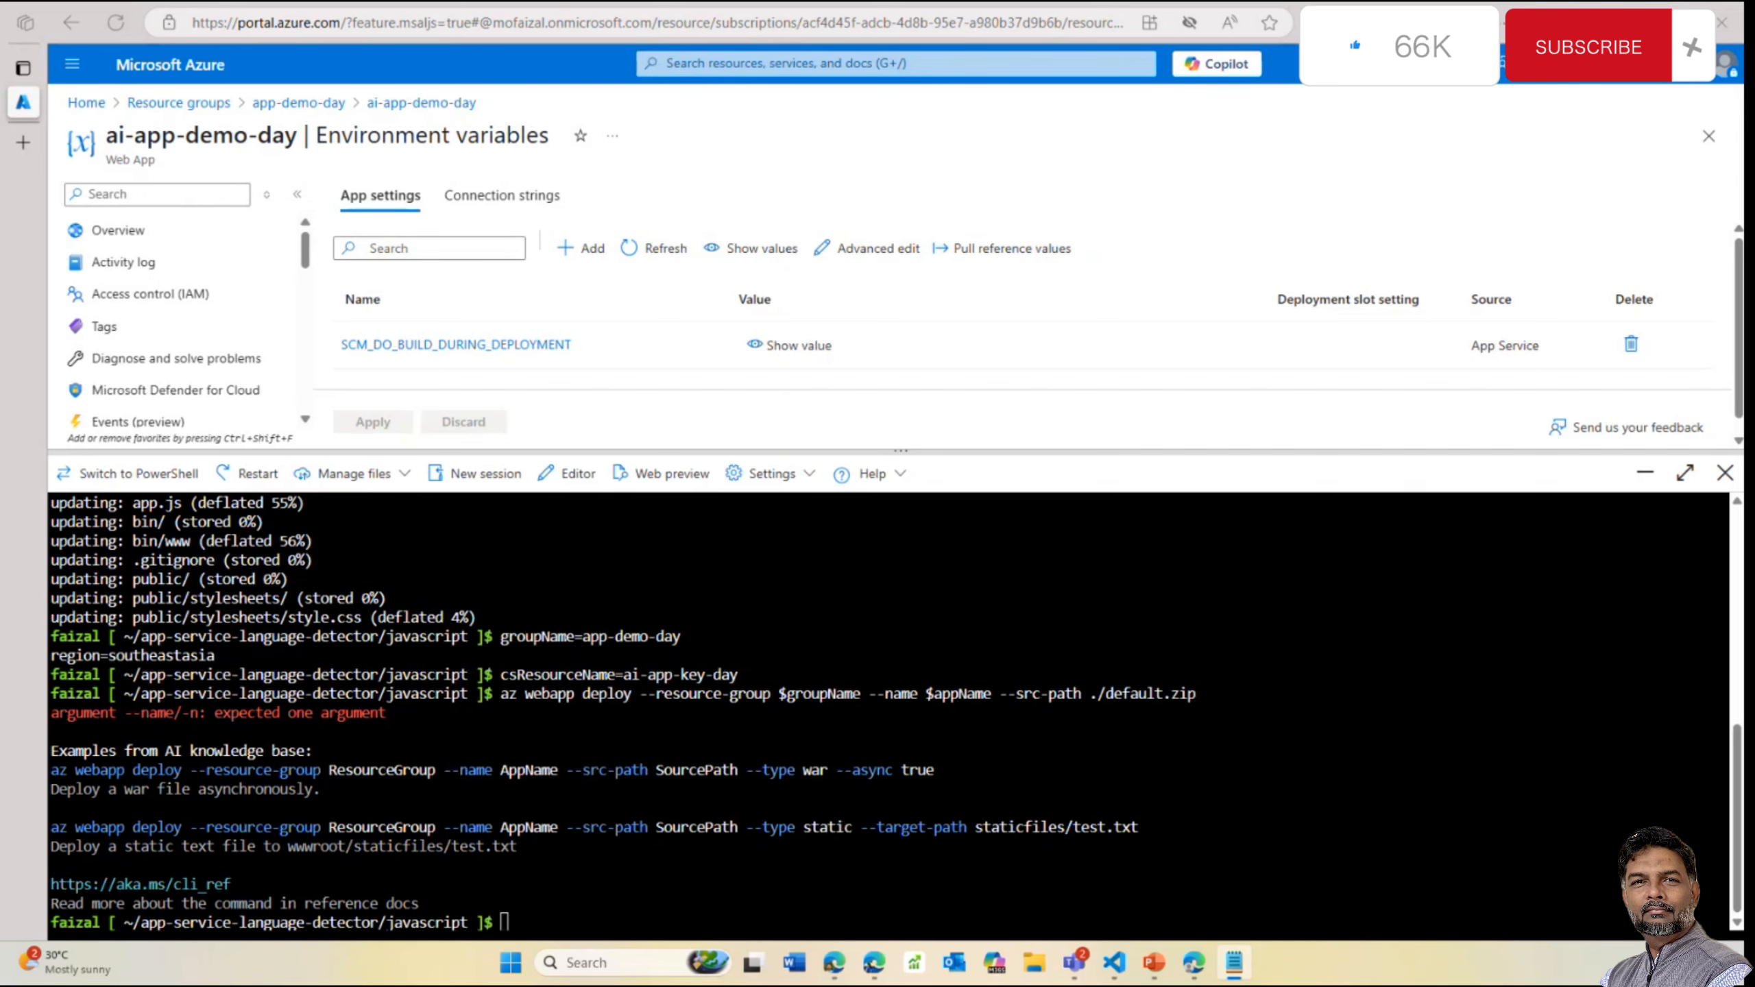
right_click(594, 904)
left_click(641, 676)
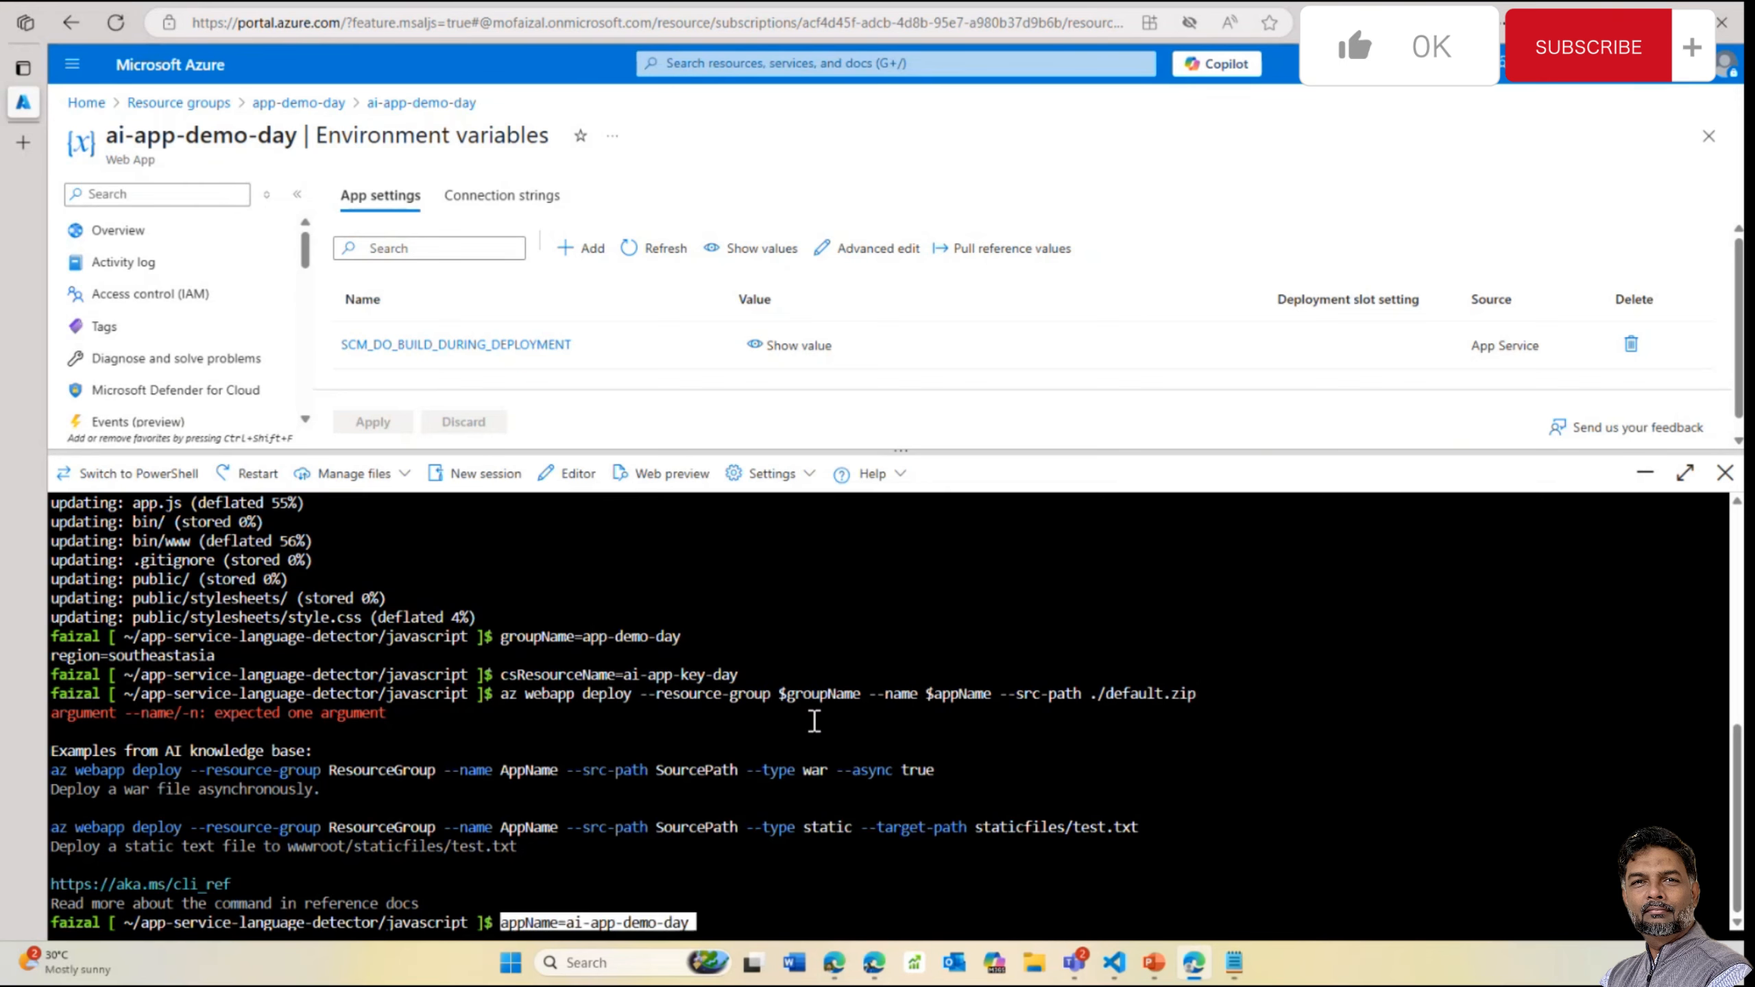
key("Return")
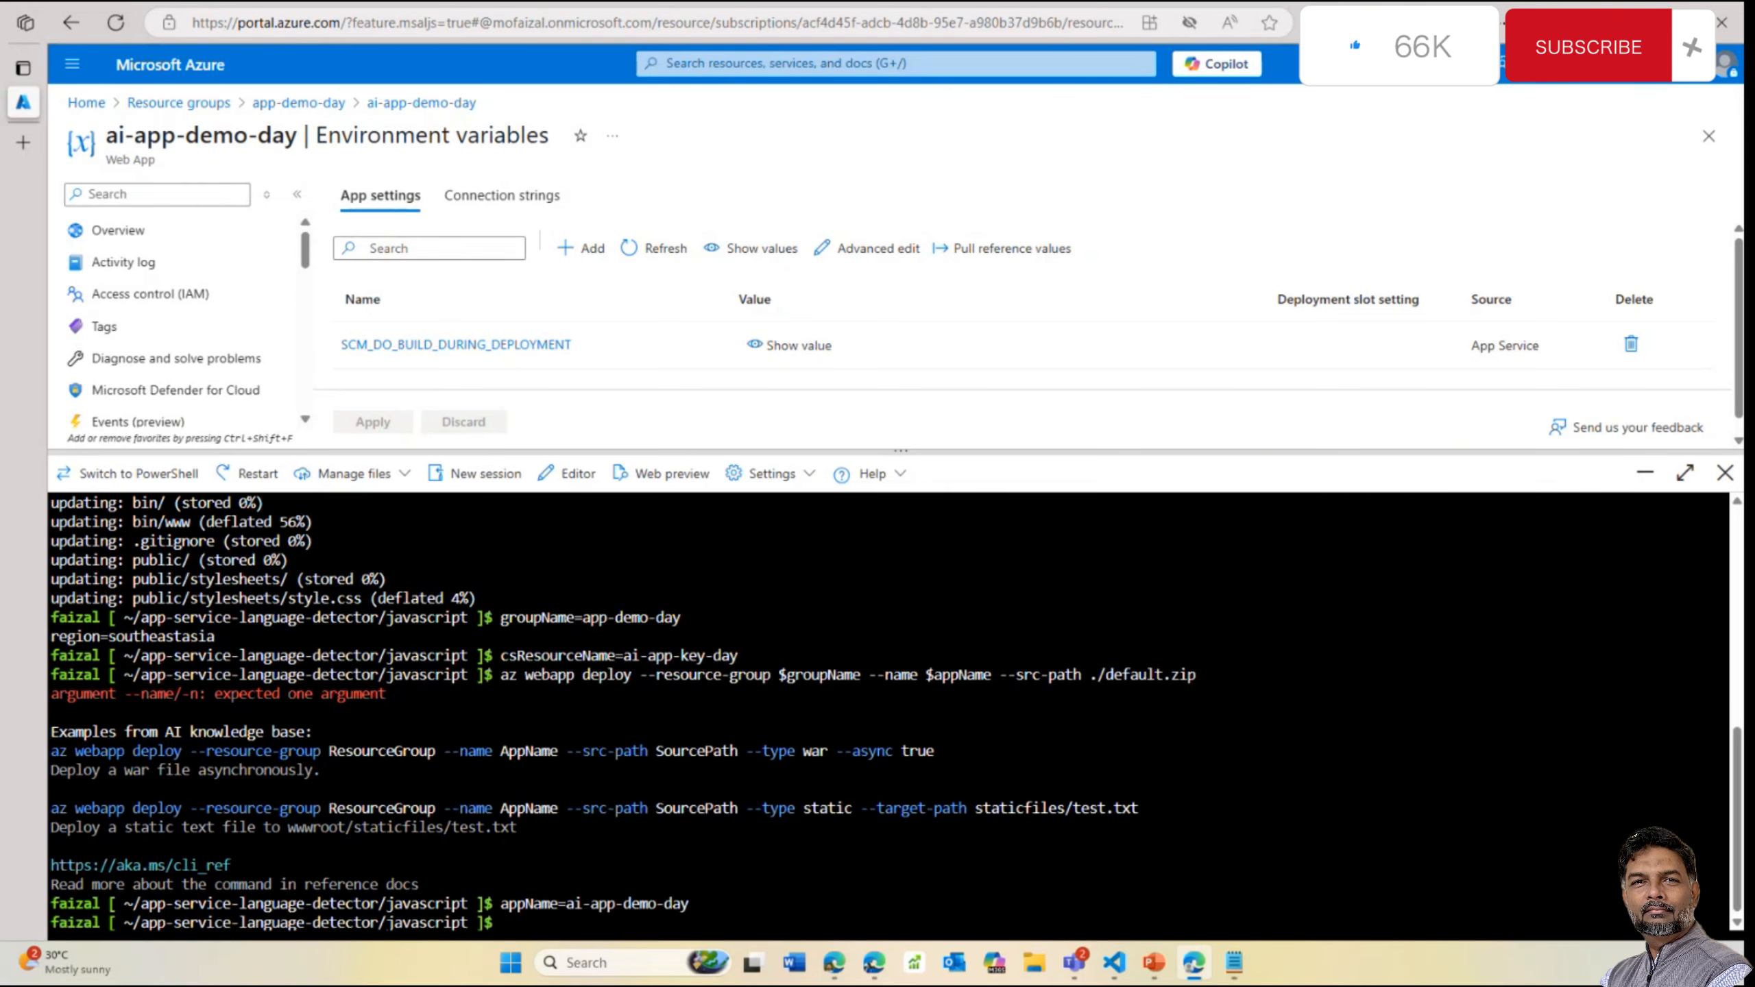
Apply the SCM_DO_BUILD_DURING_DEPLOYMENT=true app setting to the web app
key("alt+Tab")
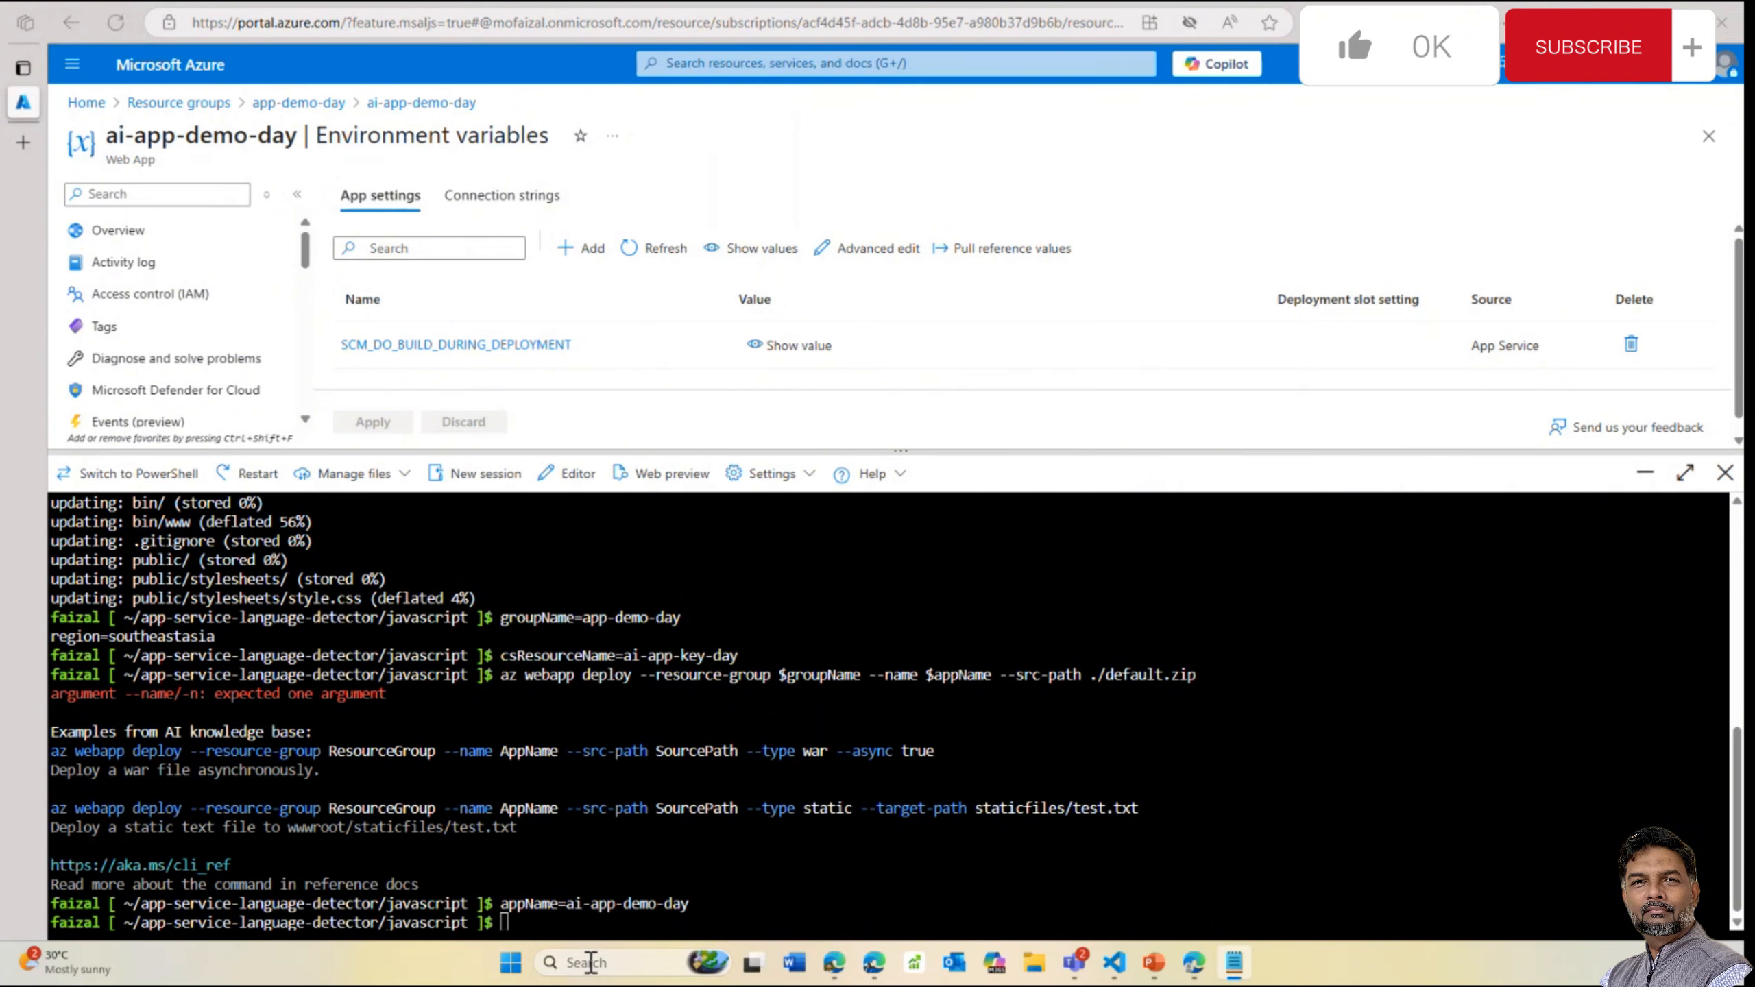
right_click(595, 925)
left_click(691, 726)
key("Return")
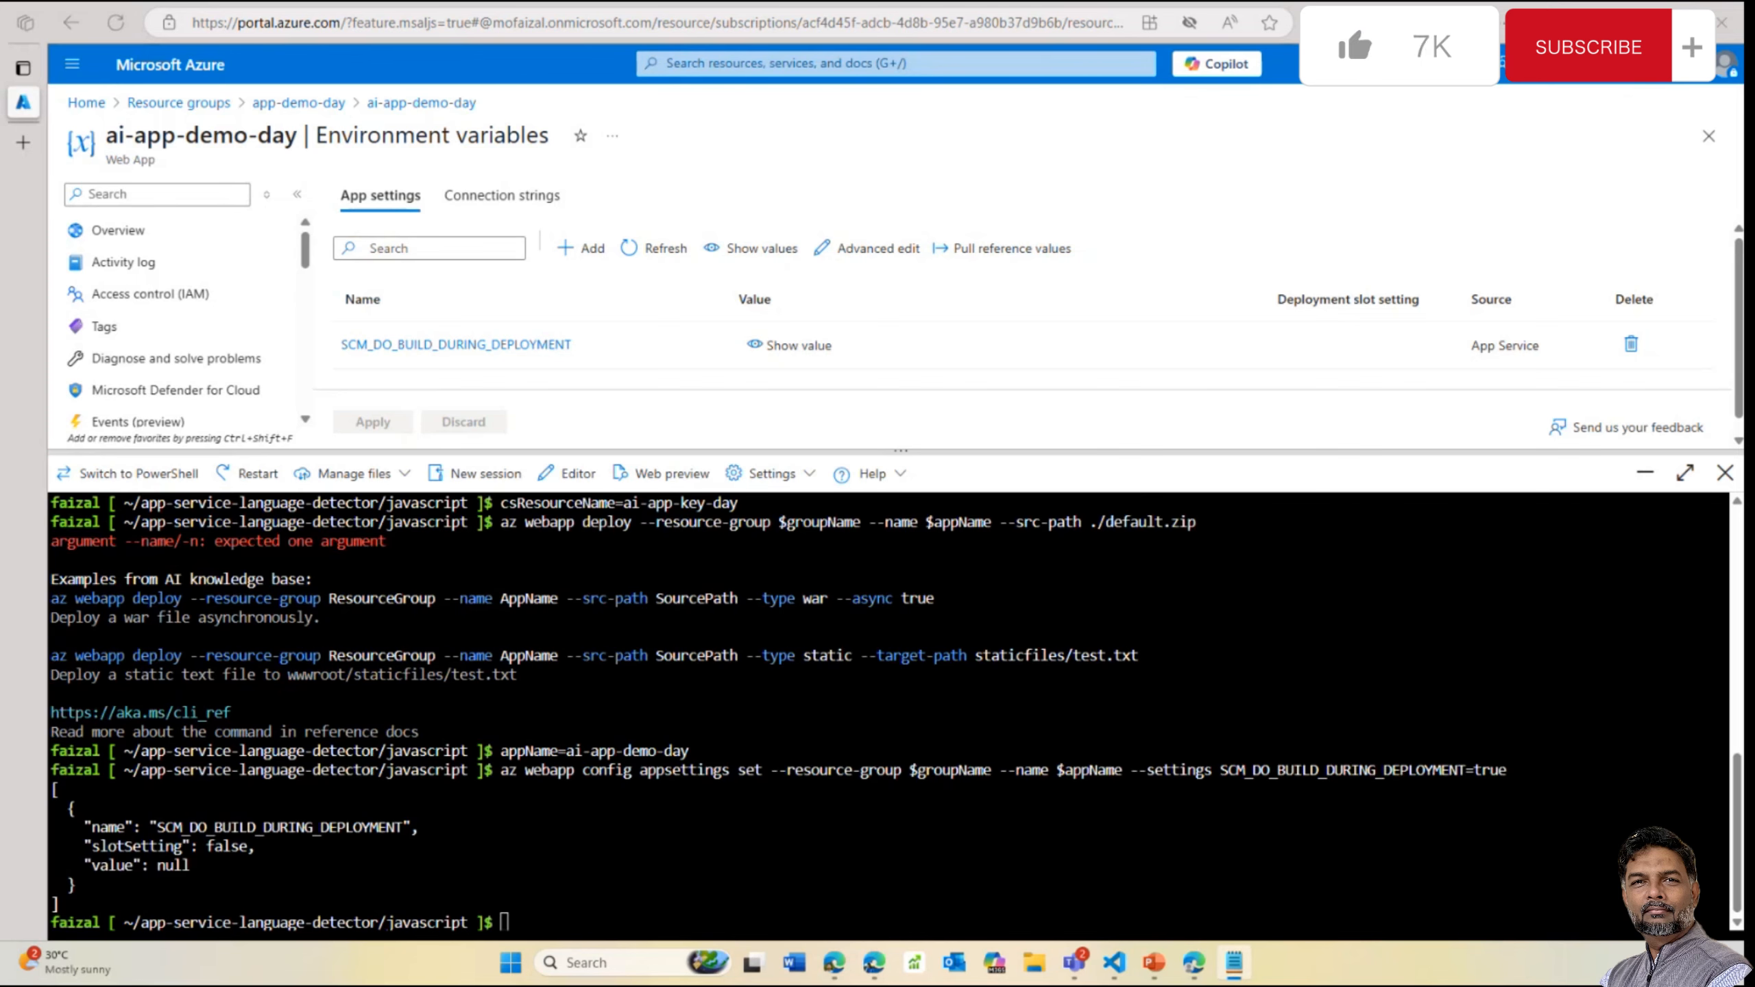
Rerun az webapp deploy to start deploying default.zip to ai-app-demo-day
right_click(580, 935)
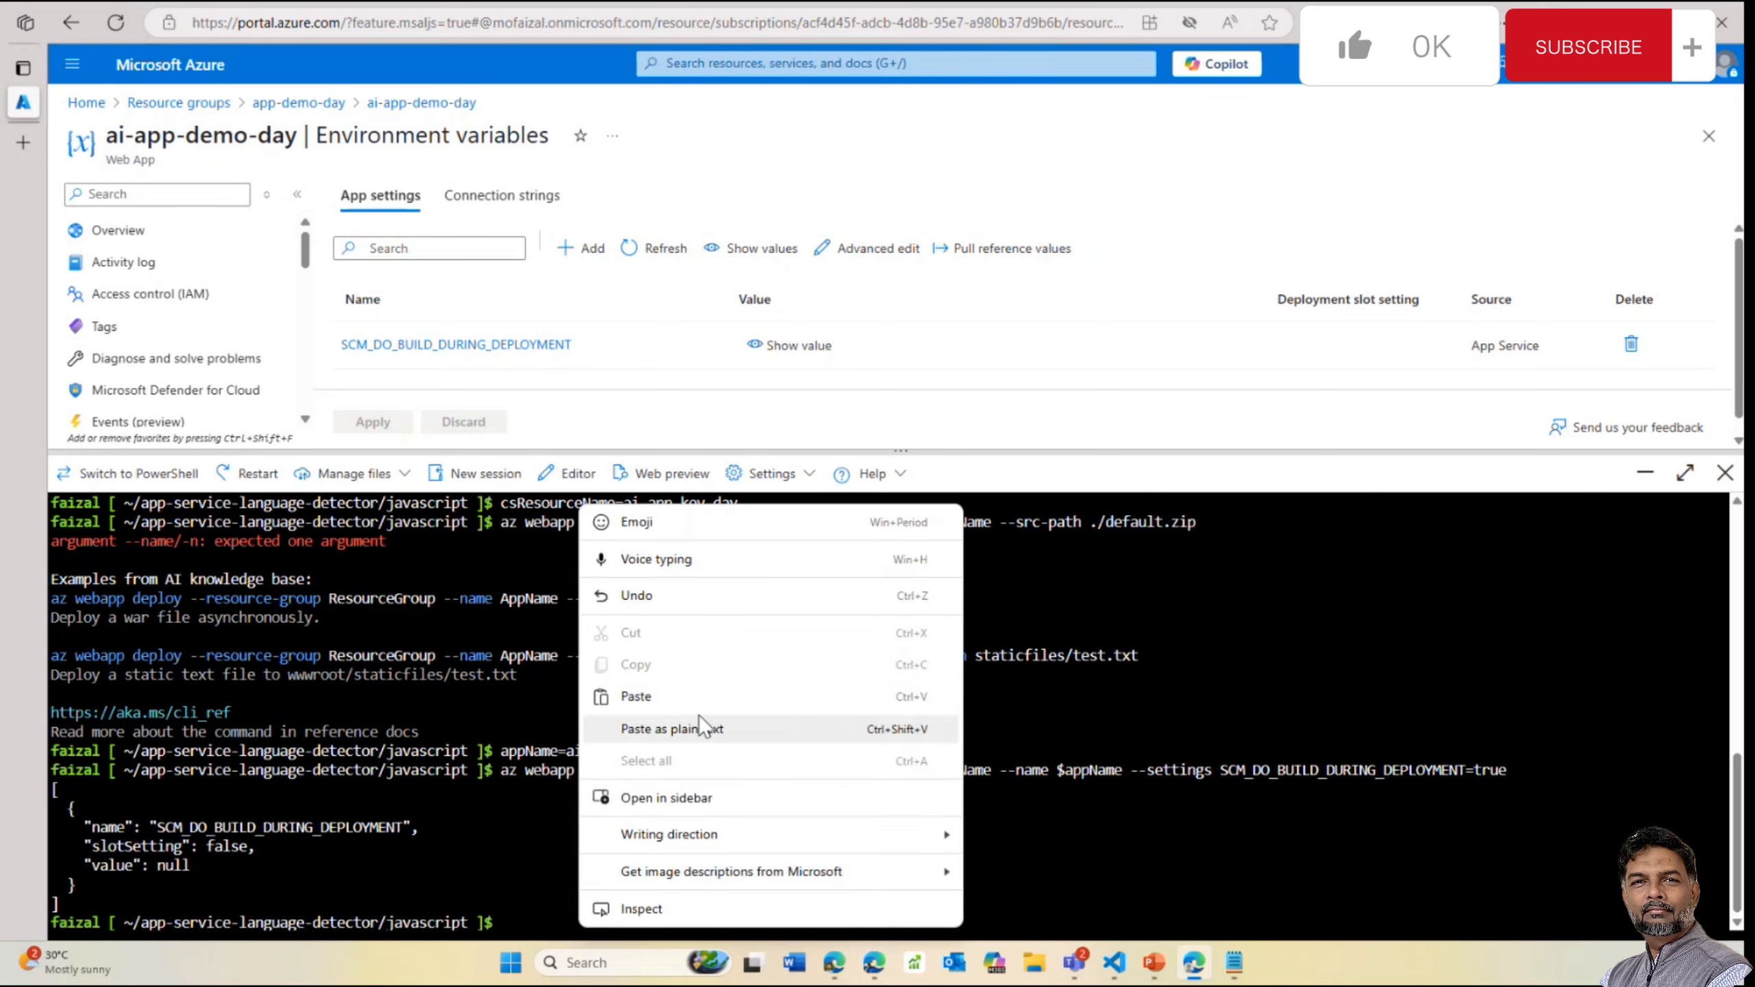
left_click(676, 698)
key("Return")
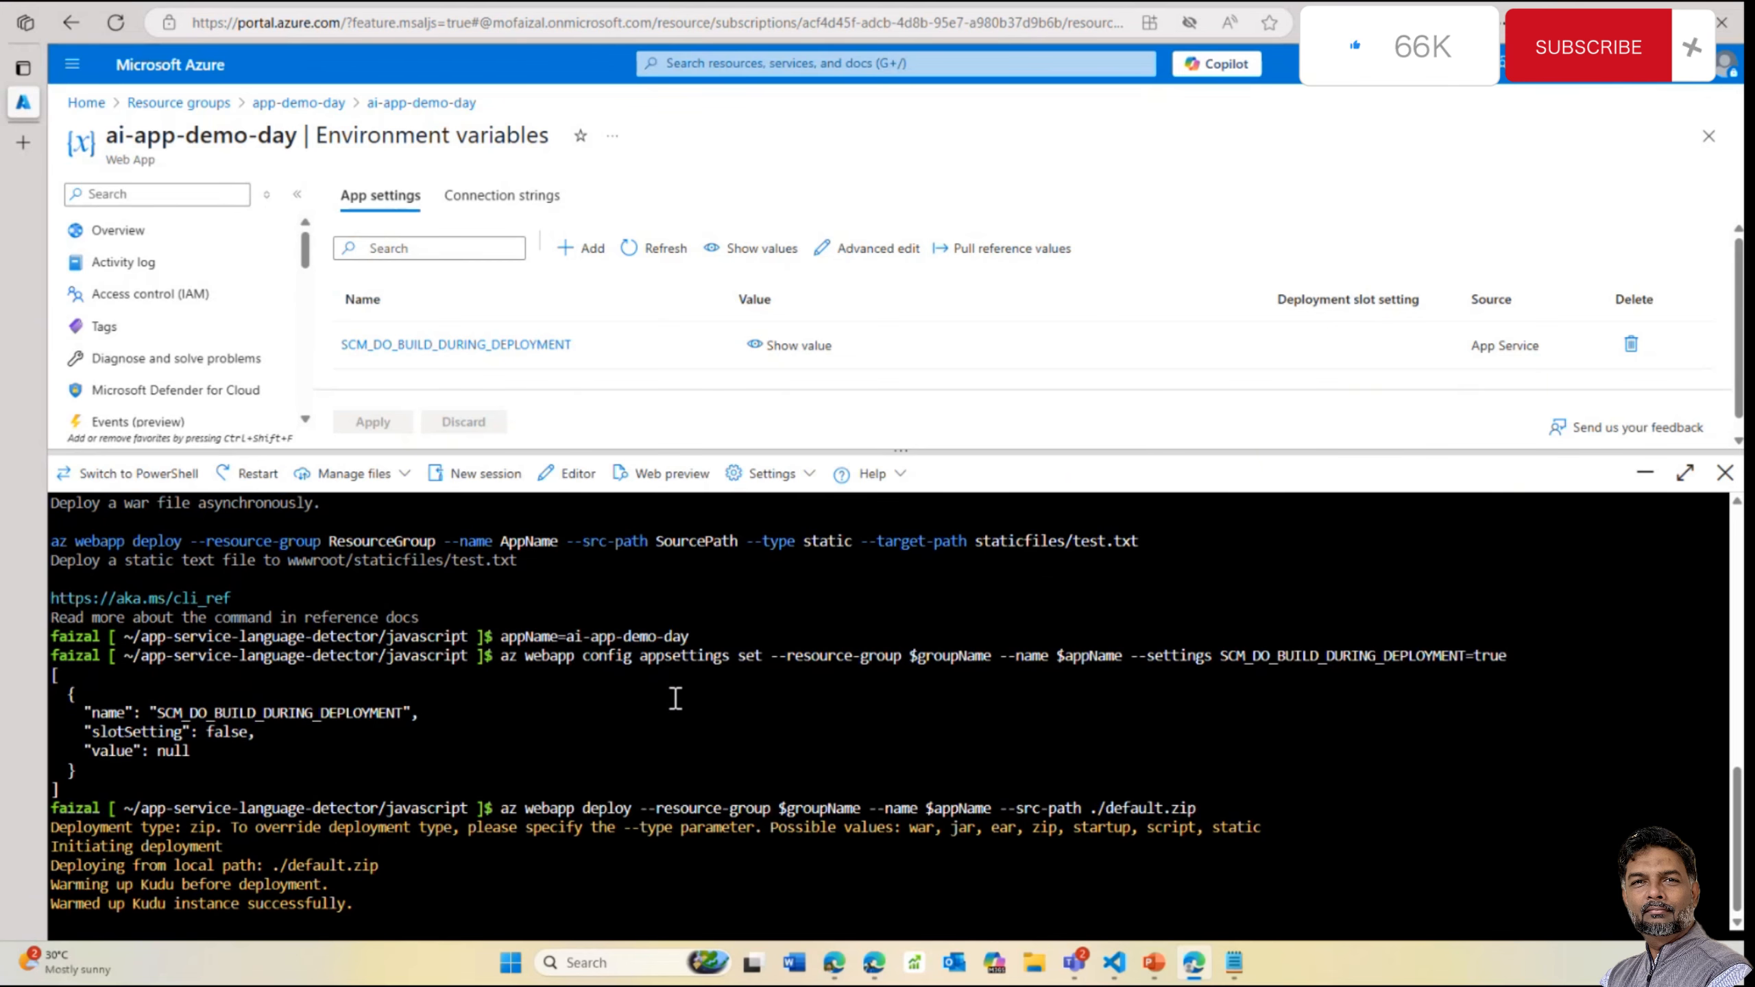
mouse_move(1114, 963)
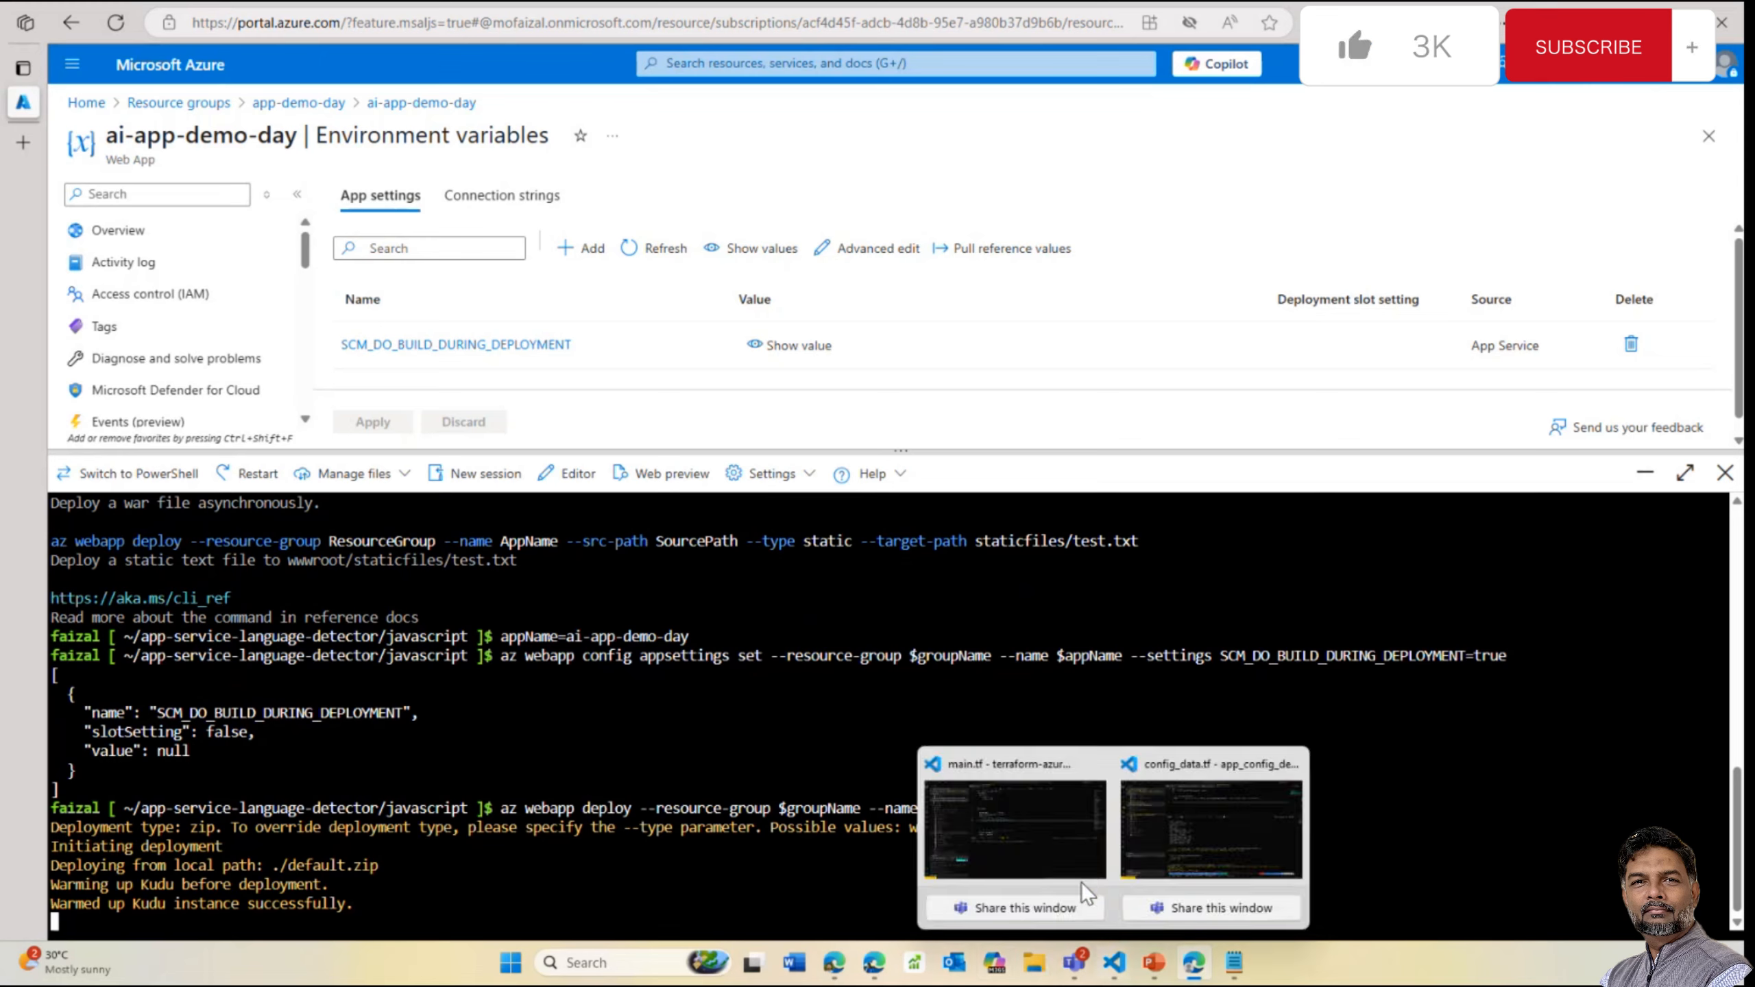
left_click(1230, 831)
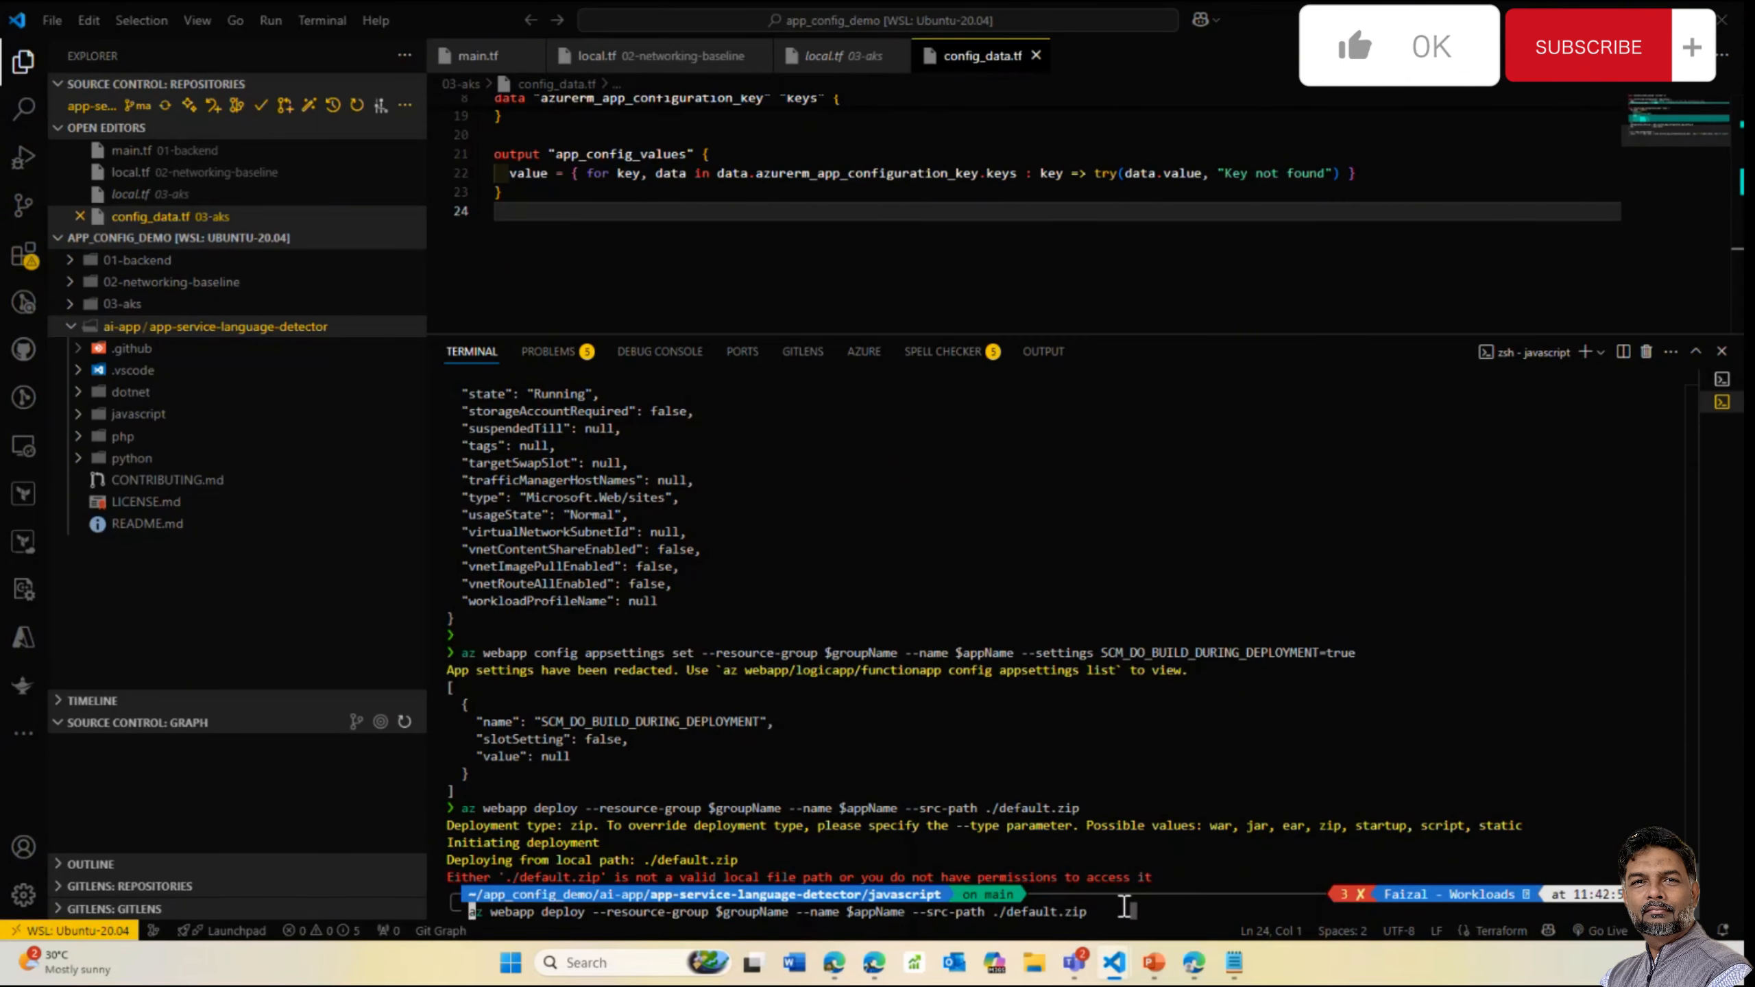
key("Down")
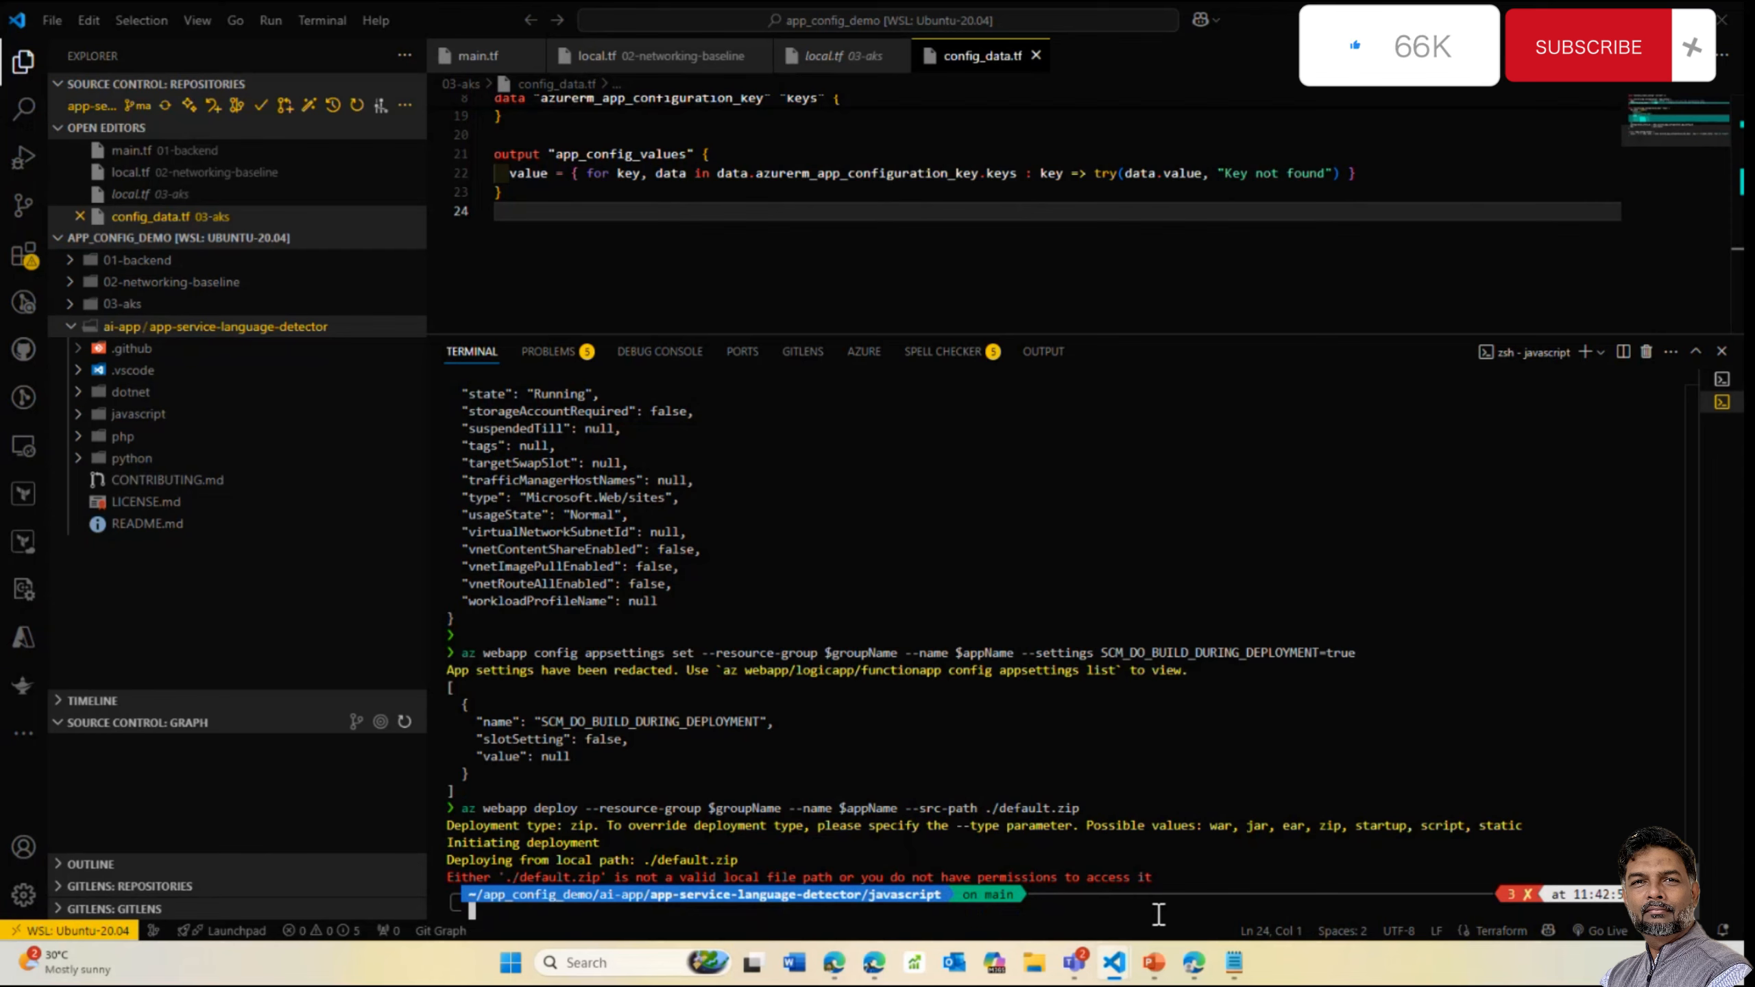
key("alt+Tab")
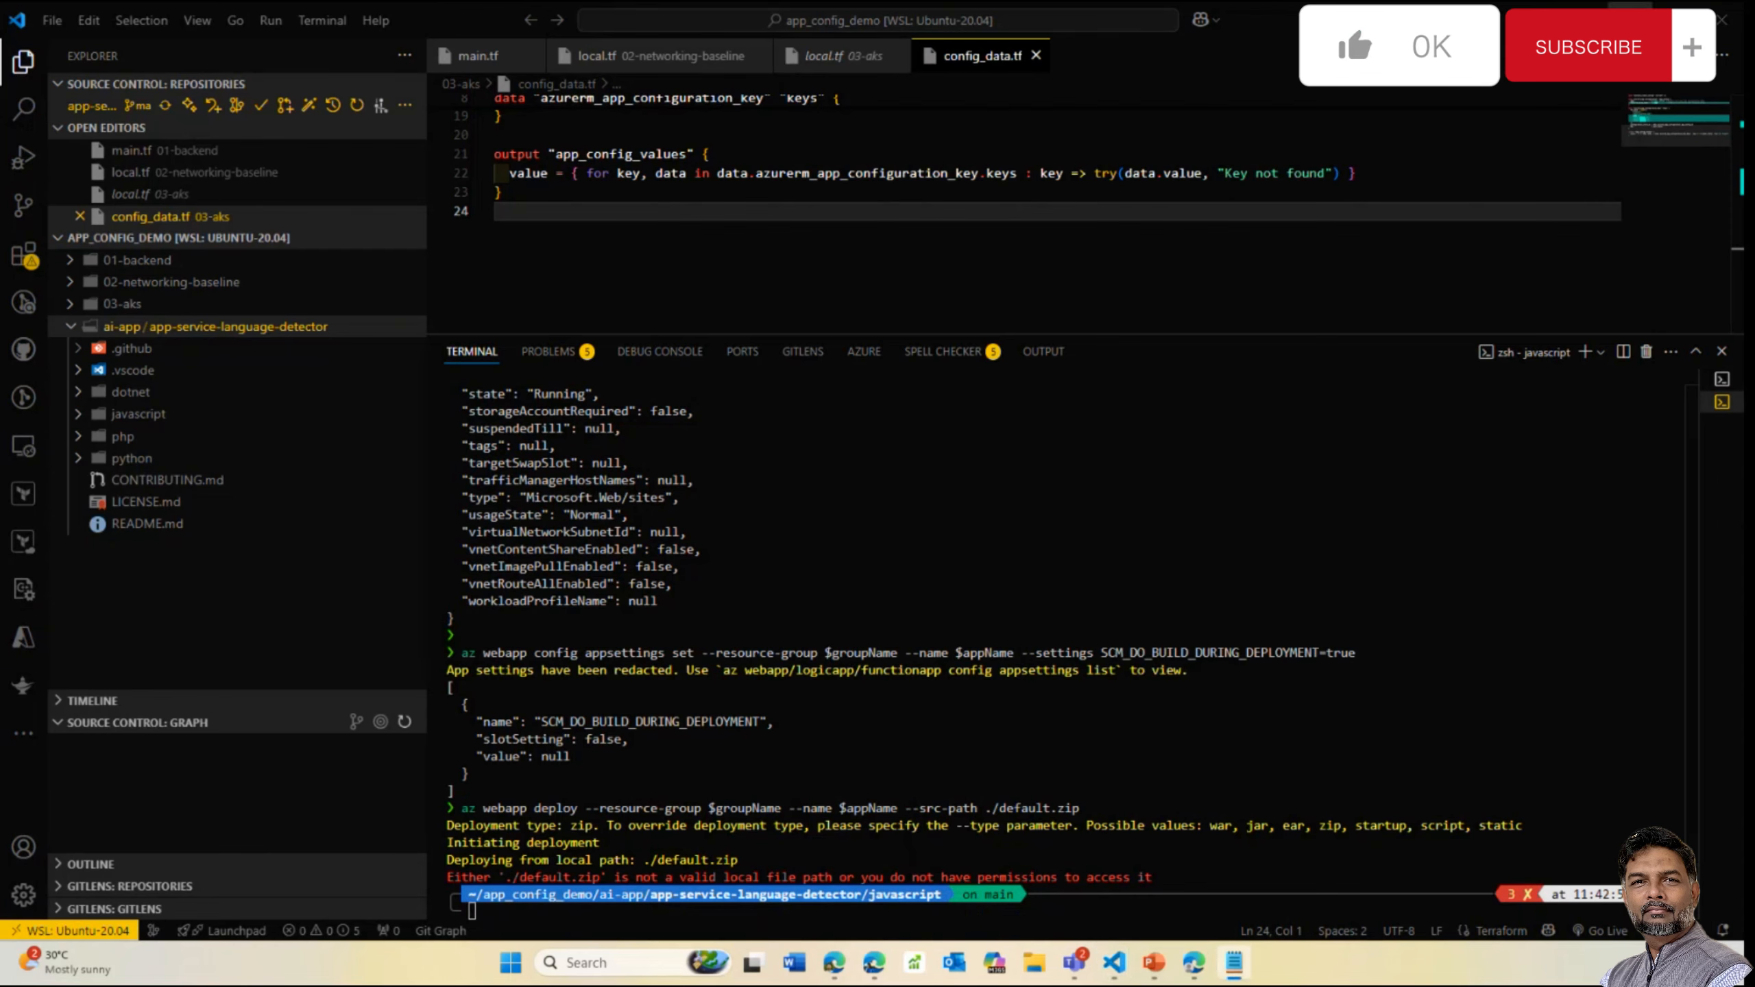
key("alt+Tab")
left_click(1630, 20)
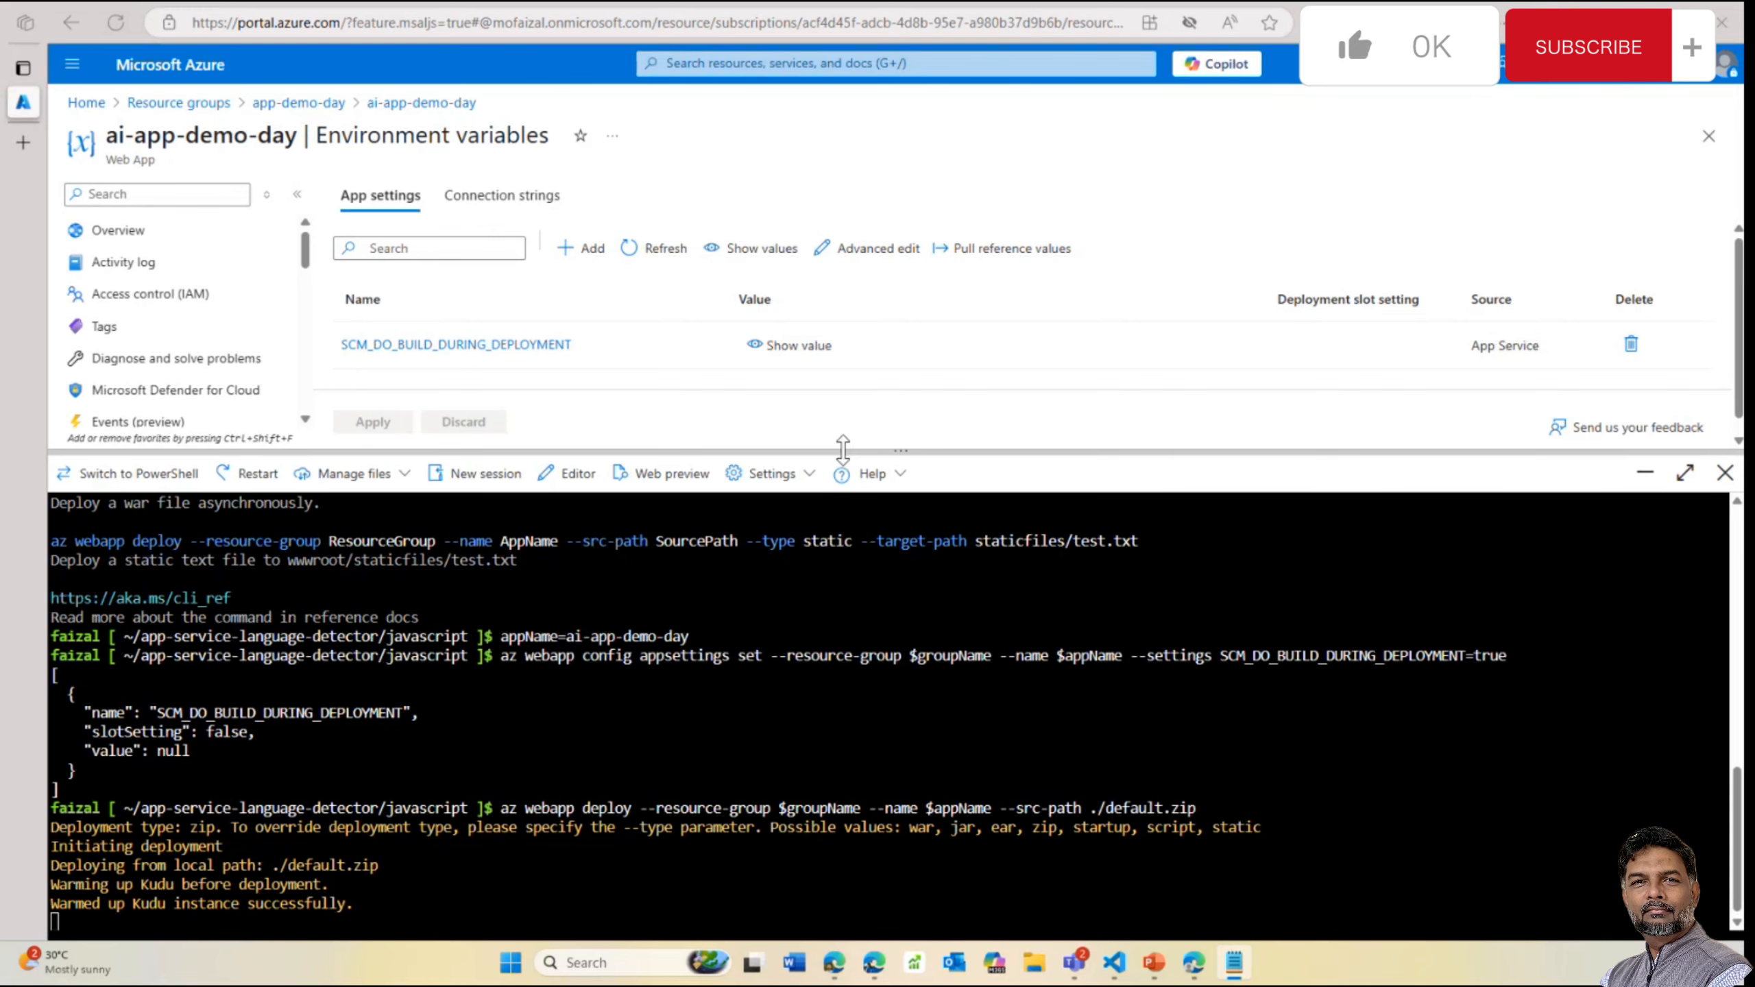
Refresh the app settings and open SCM_DO_BUILD_DURING_DEPLOYMENT to confirm it is true
left_click_drag(843, 450, 838, 536)
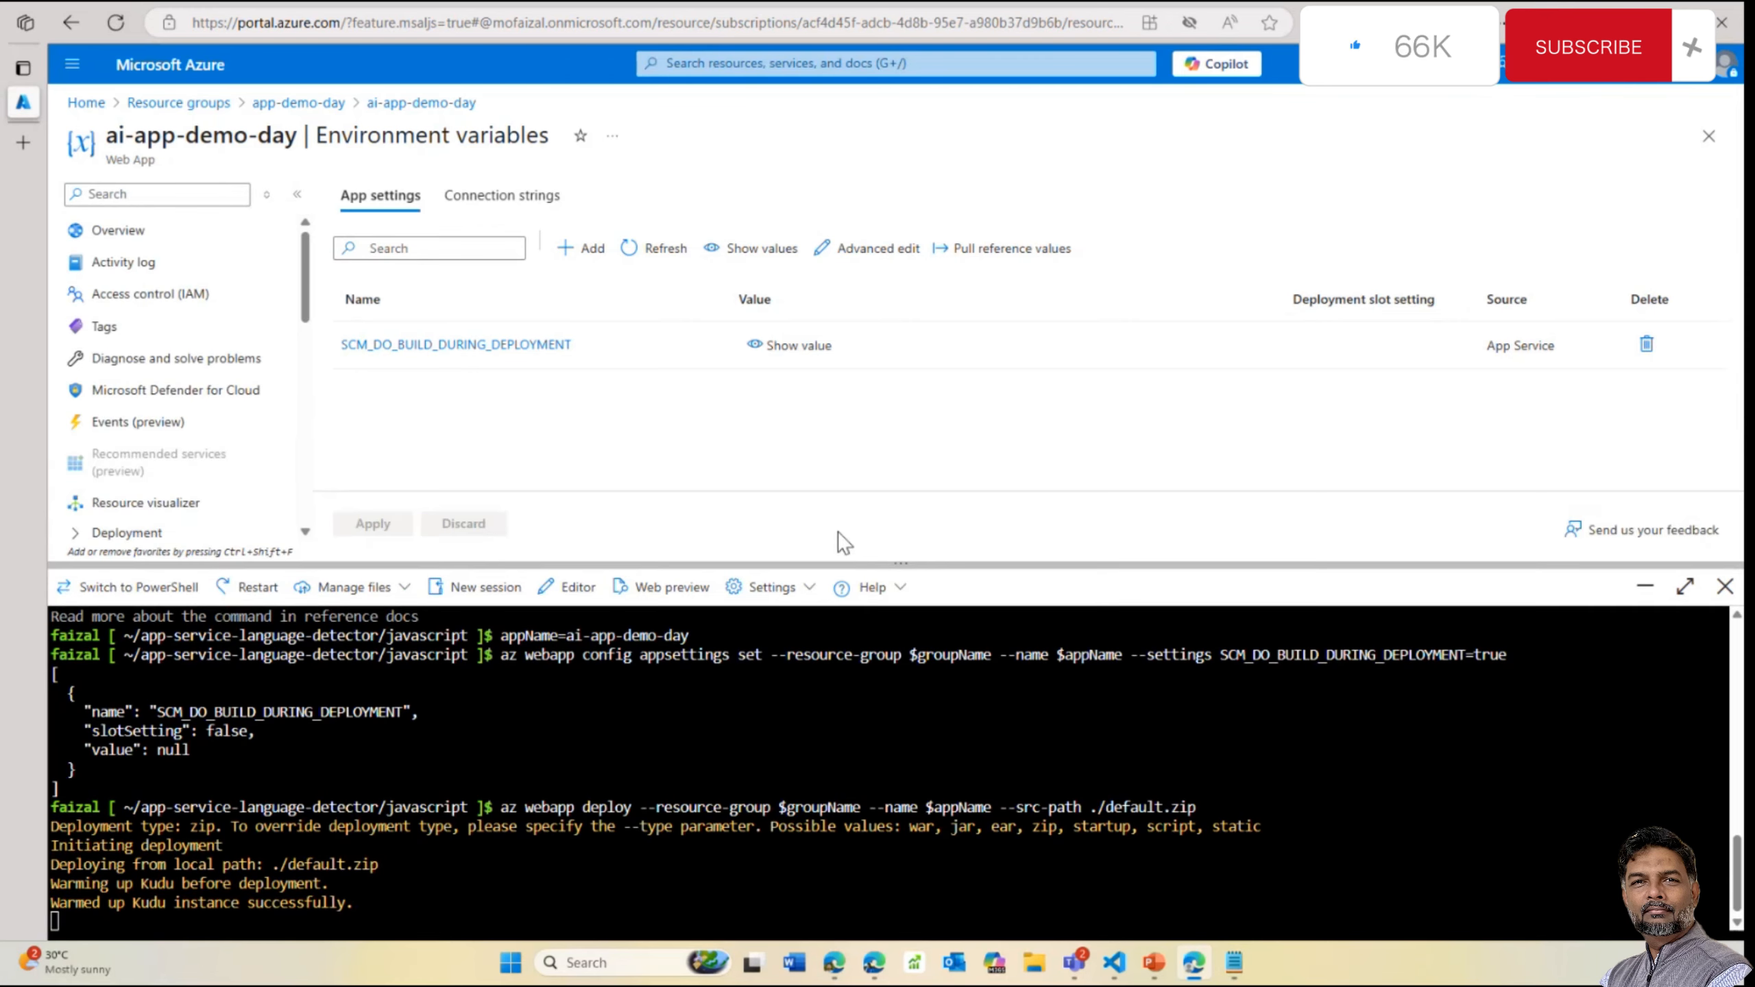
left_click(670, 250)
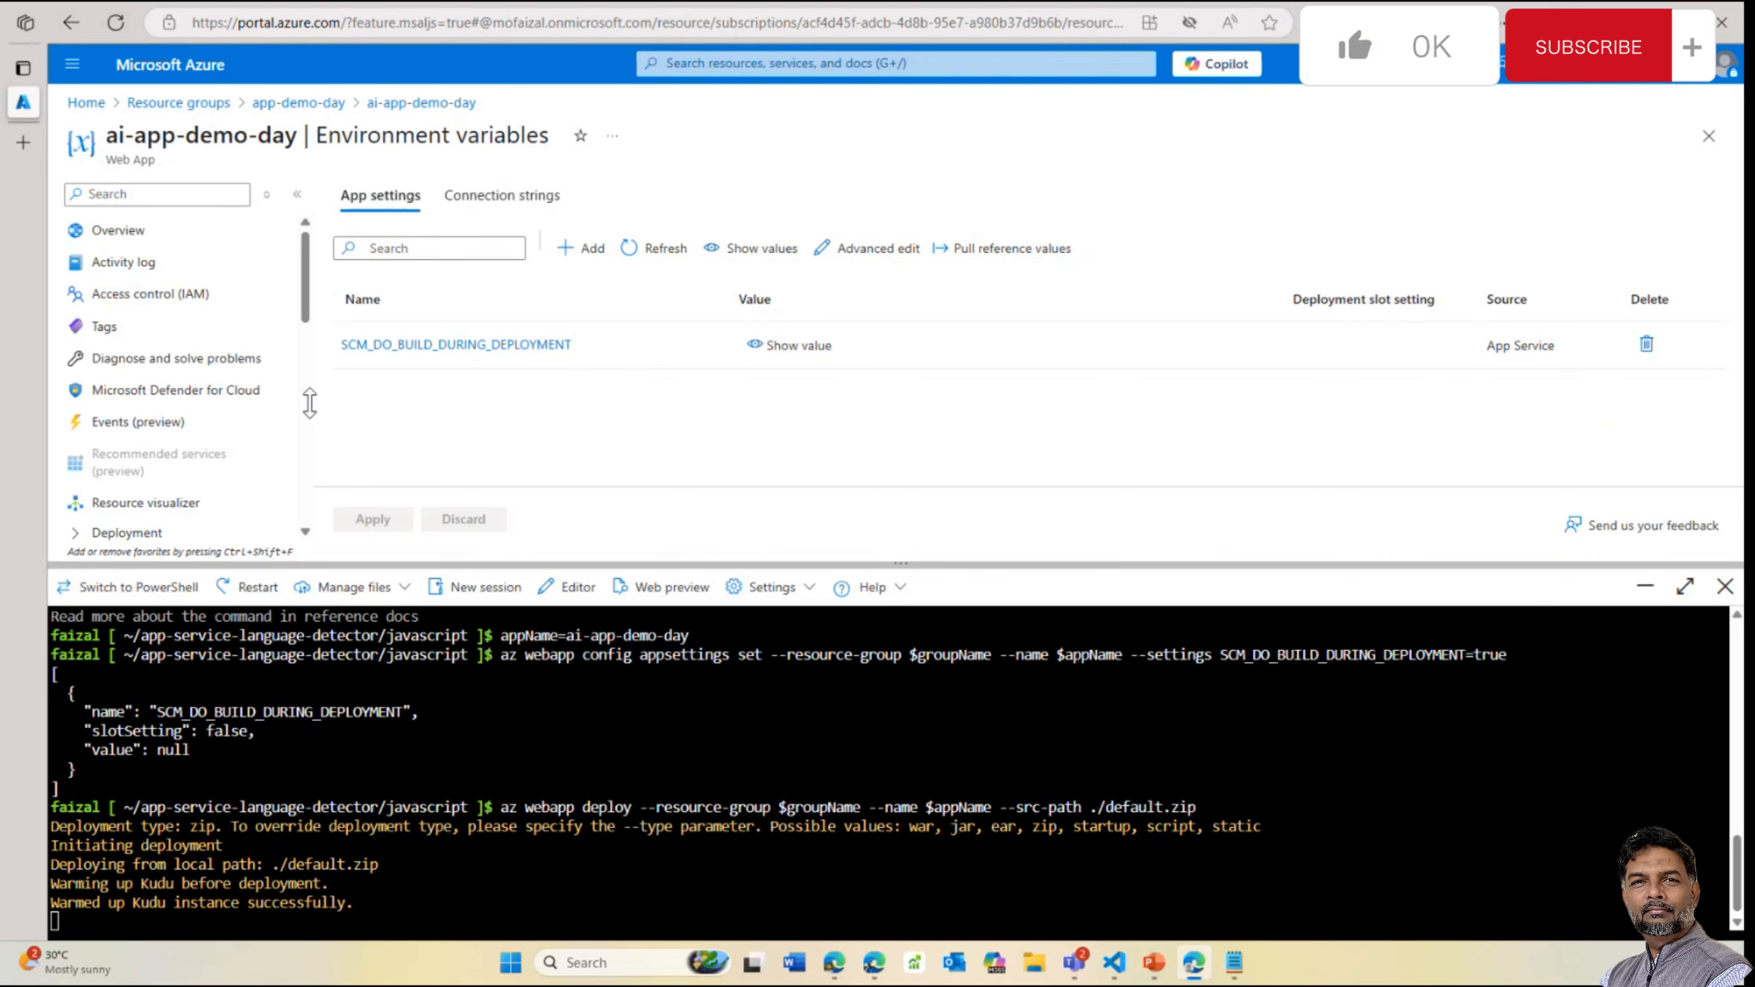
left_click_drag(573, 564, 568, 416)
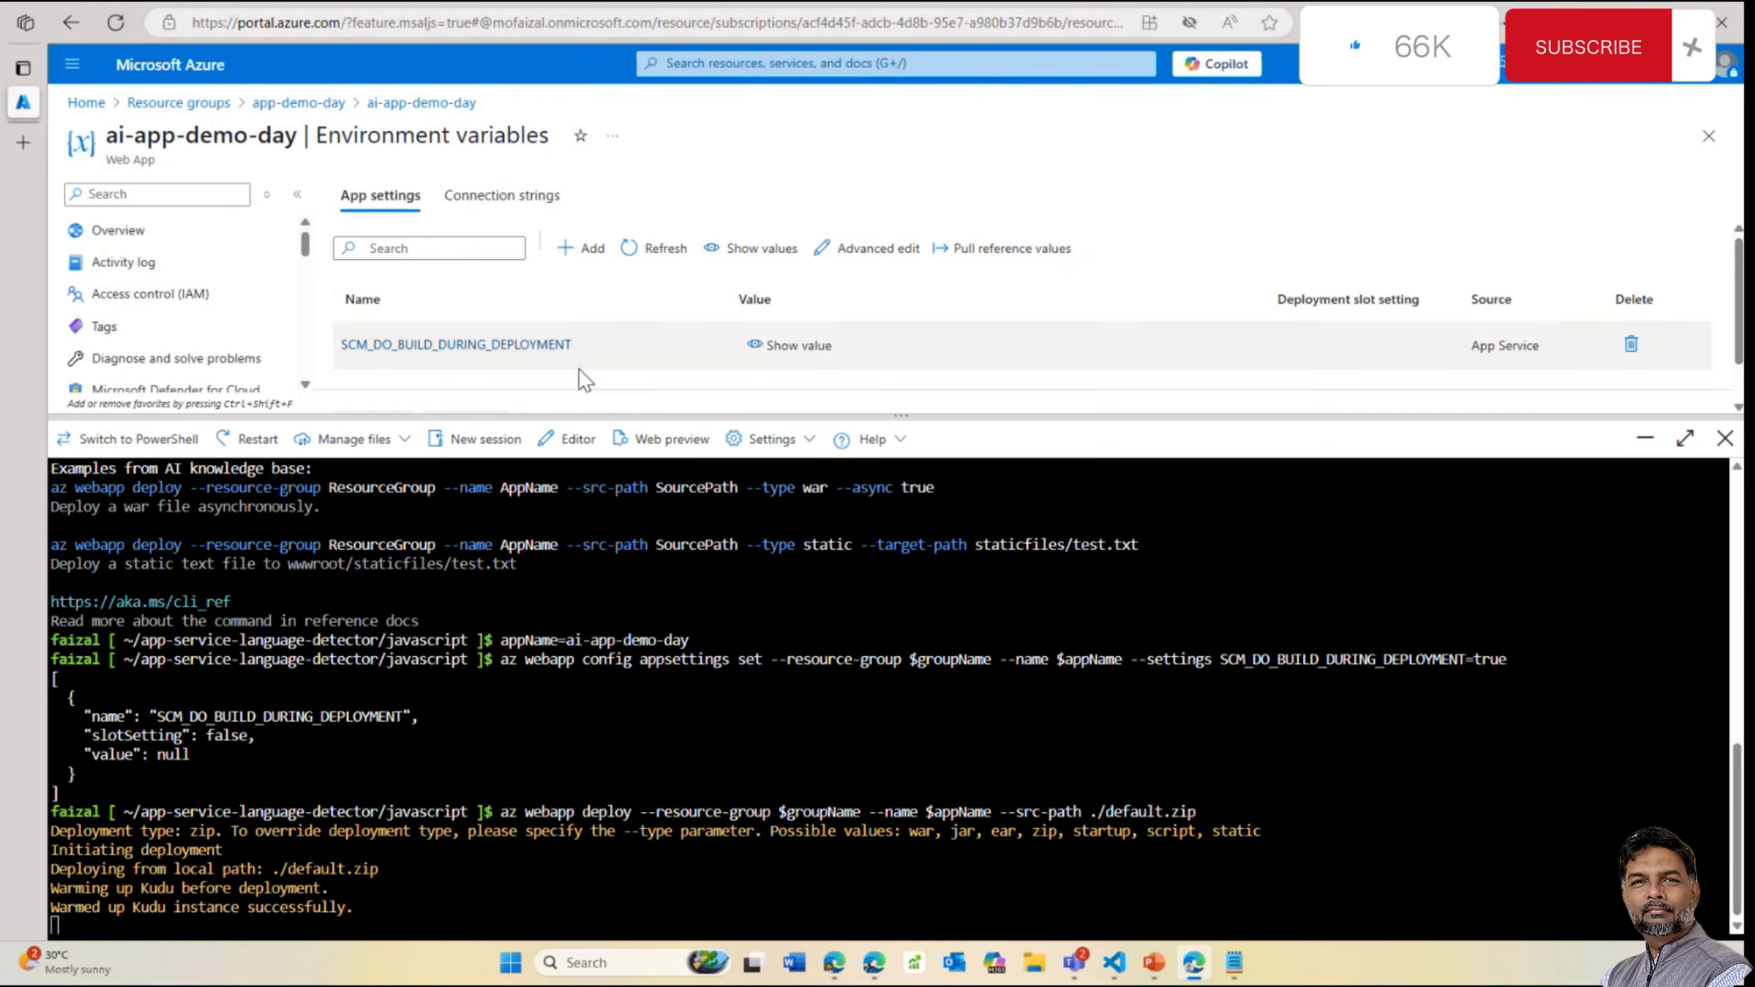
left_click(553, 347)
Clear the VS Code terminal and store the language resource's key in csKey1
mouse_move(1118, 968)
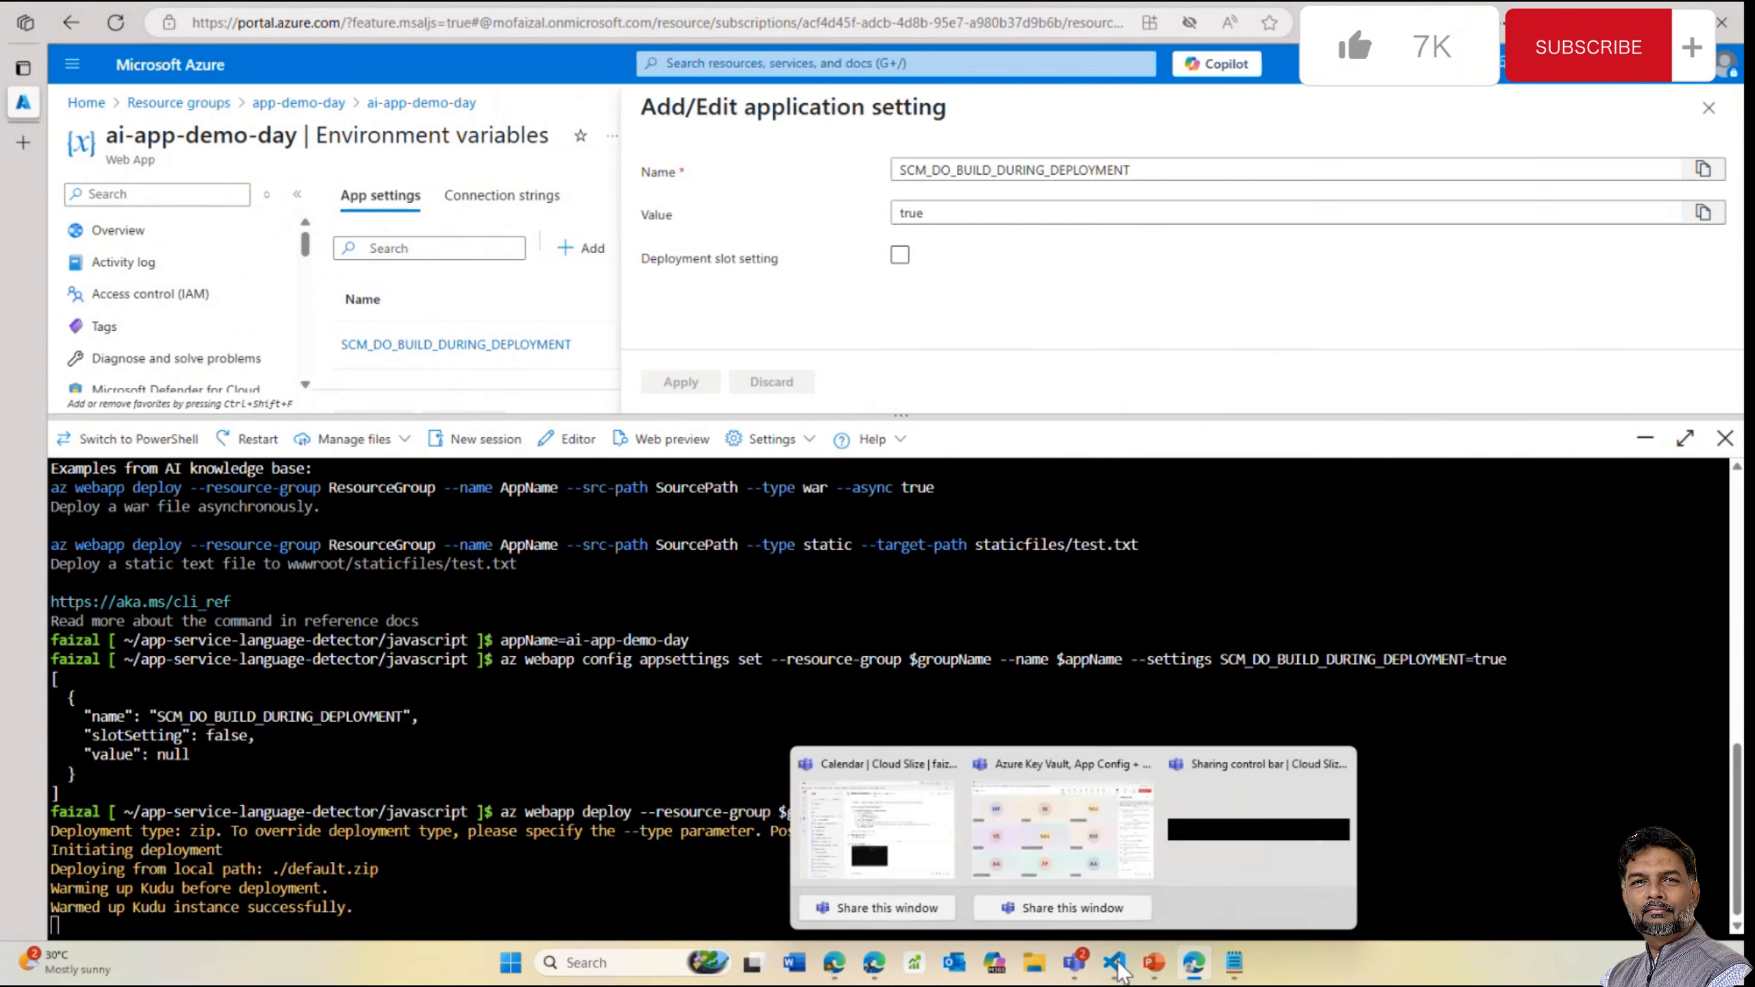
left_click(1212, 829)
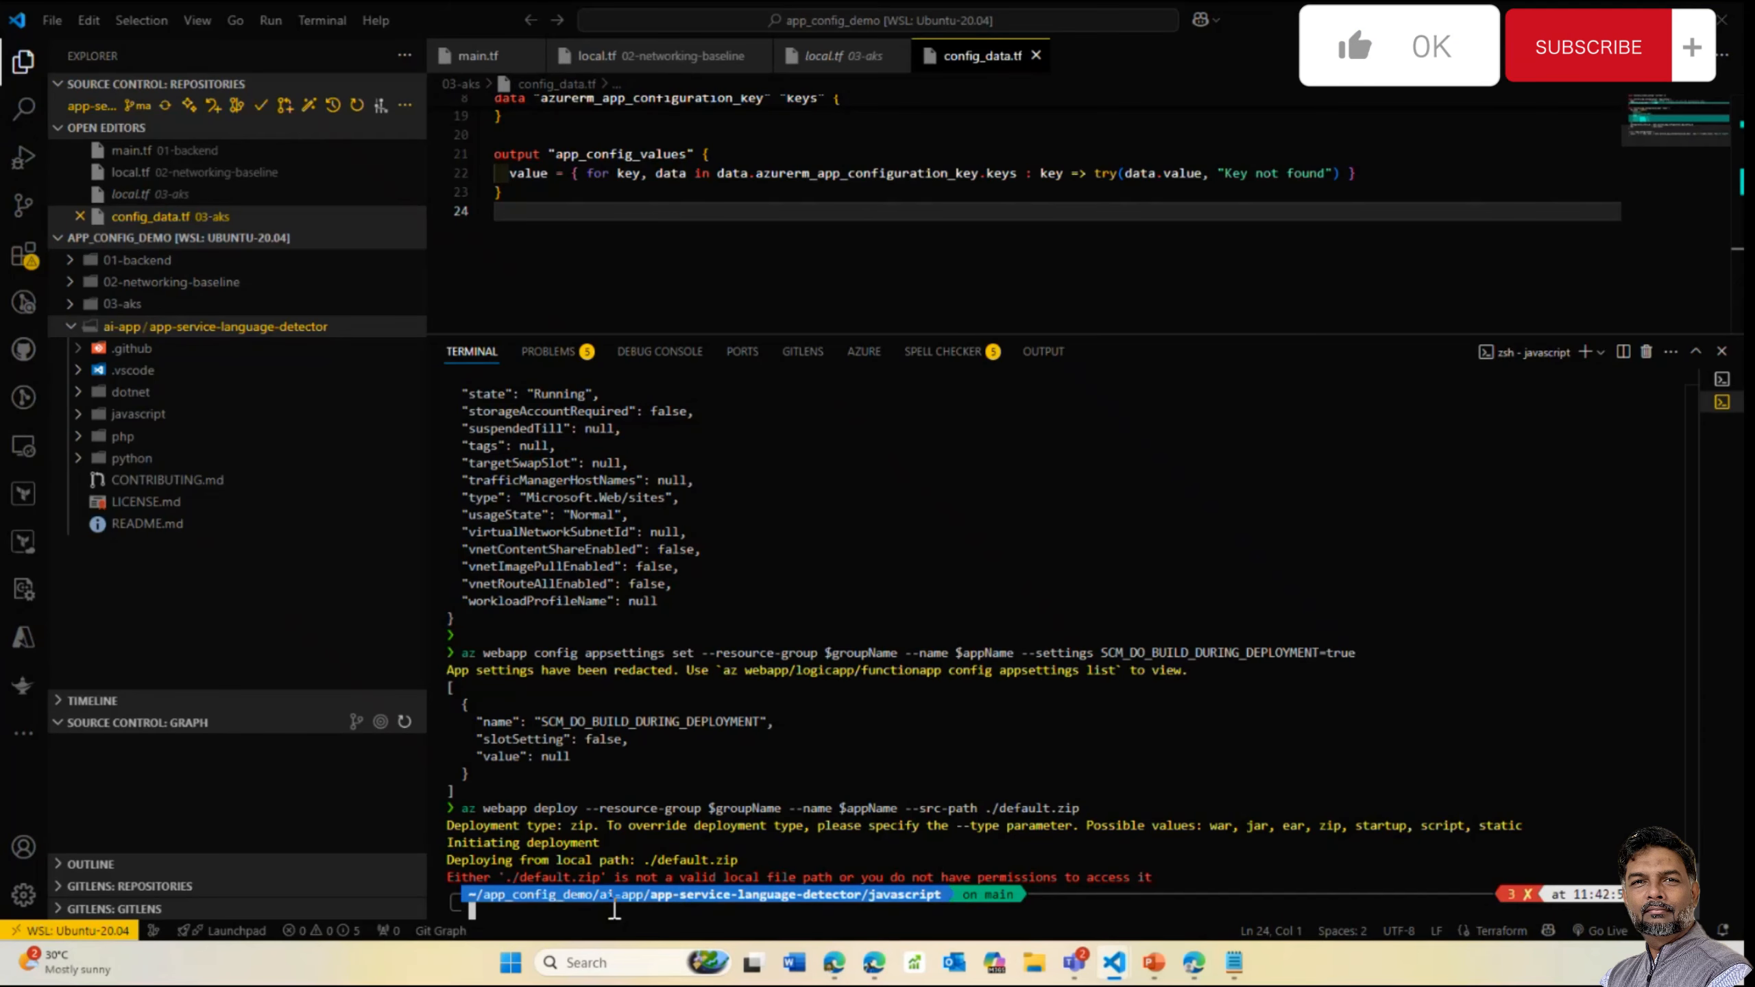
type("clear")
key("Return")
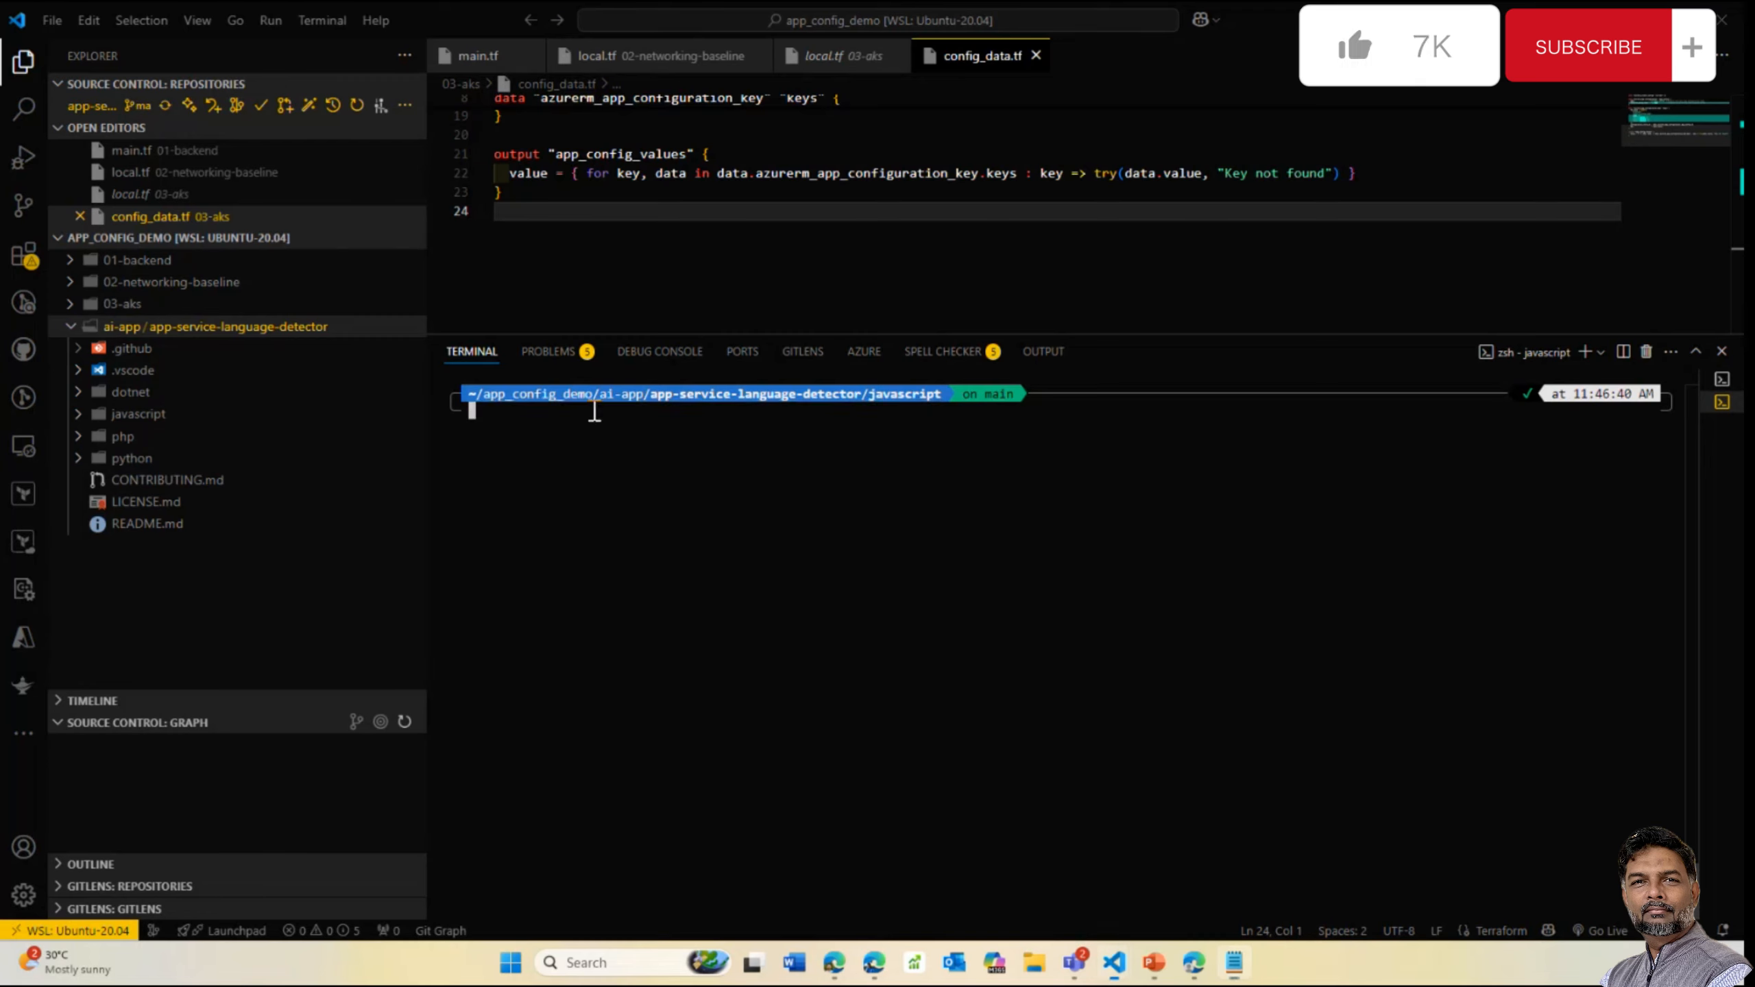
type("csKey1=$(az cognitiveservices account keys list --resource-group $groupName --name $csResourceName --query key1 --output tsv)")
key("Return")
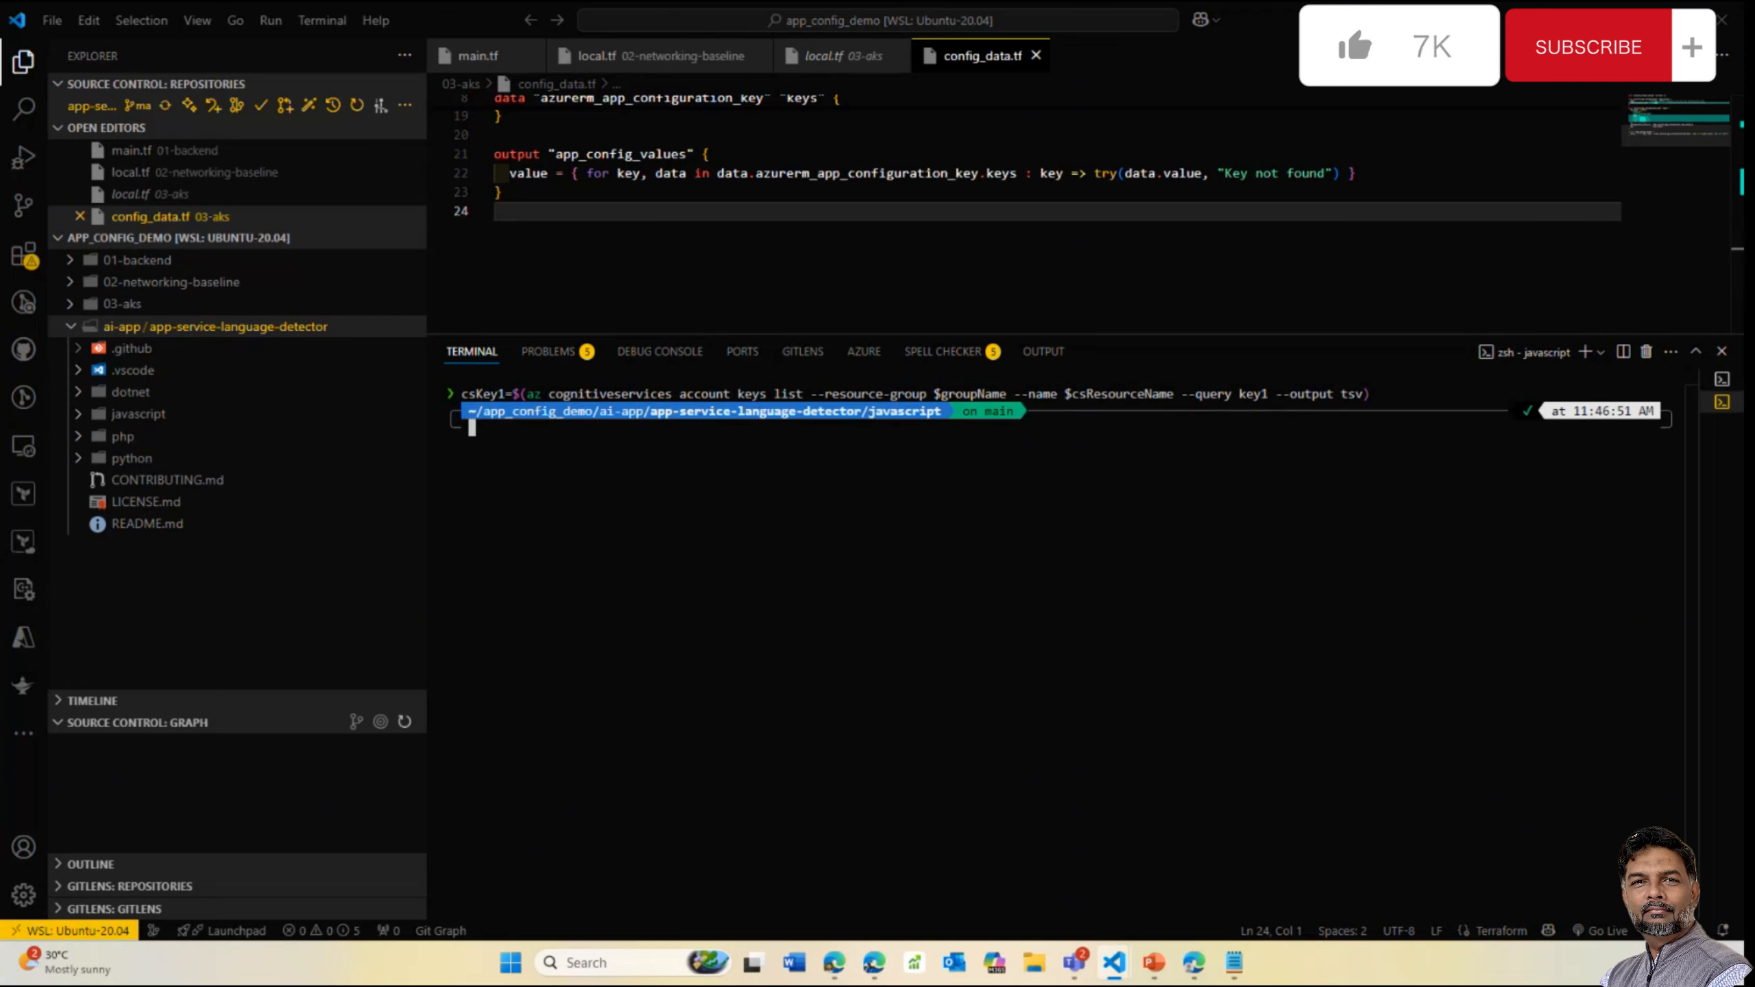
Add the CS_ACCOUNT_NAME and CS_ACCOUNT_KEY app settings to the web app
key("alt+Tab")
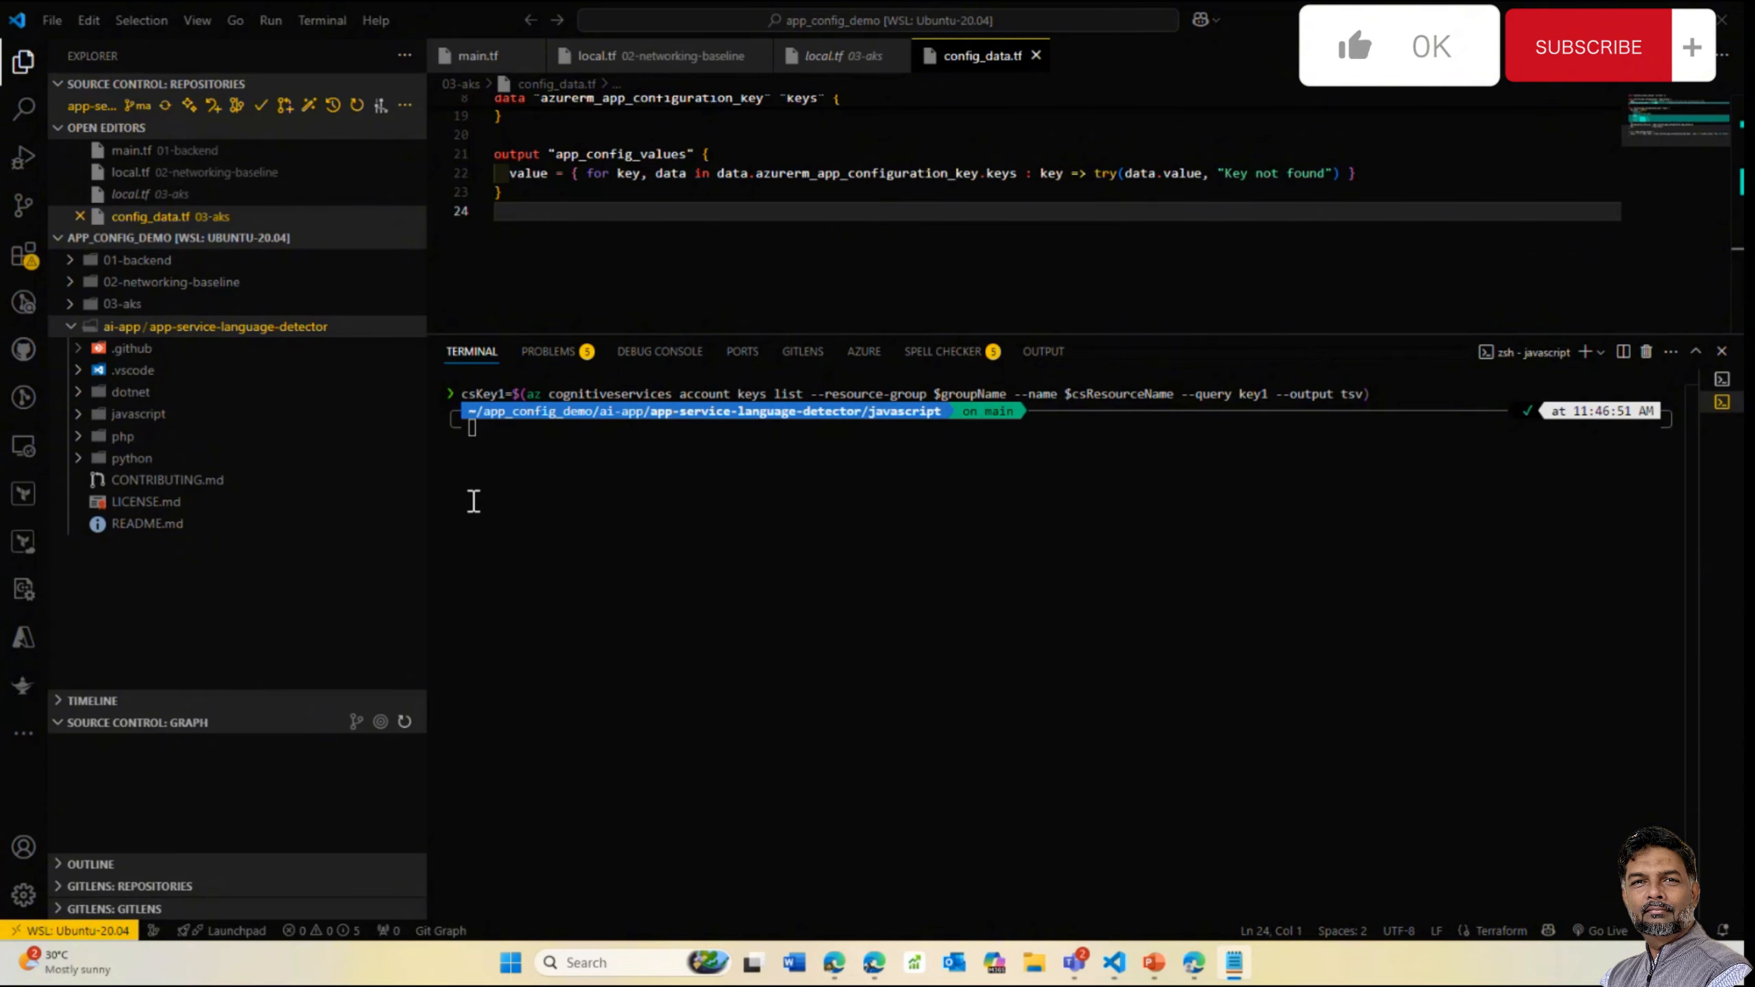
right_click(553, 472)
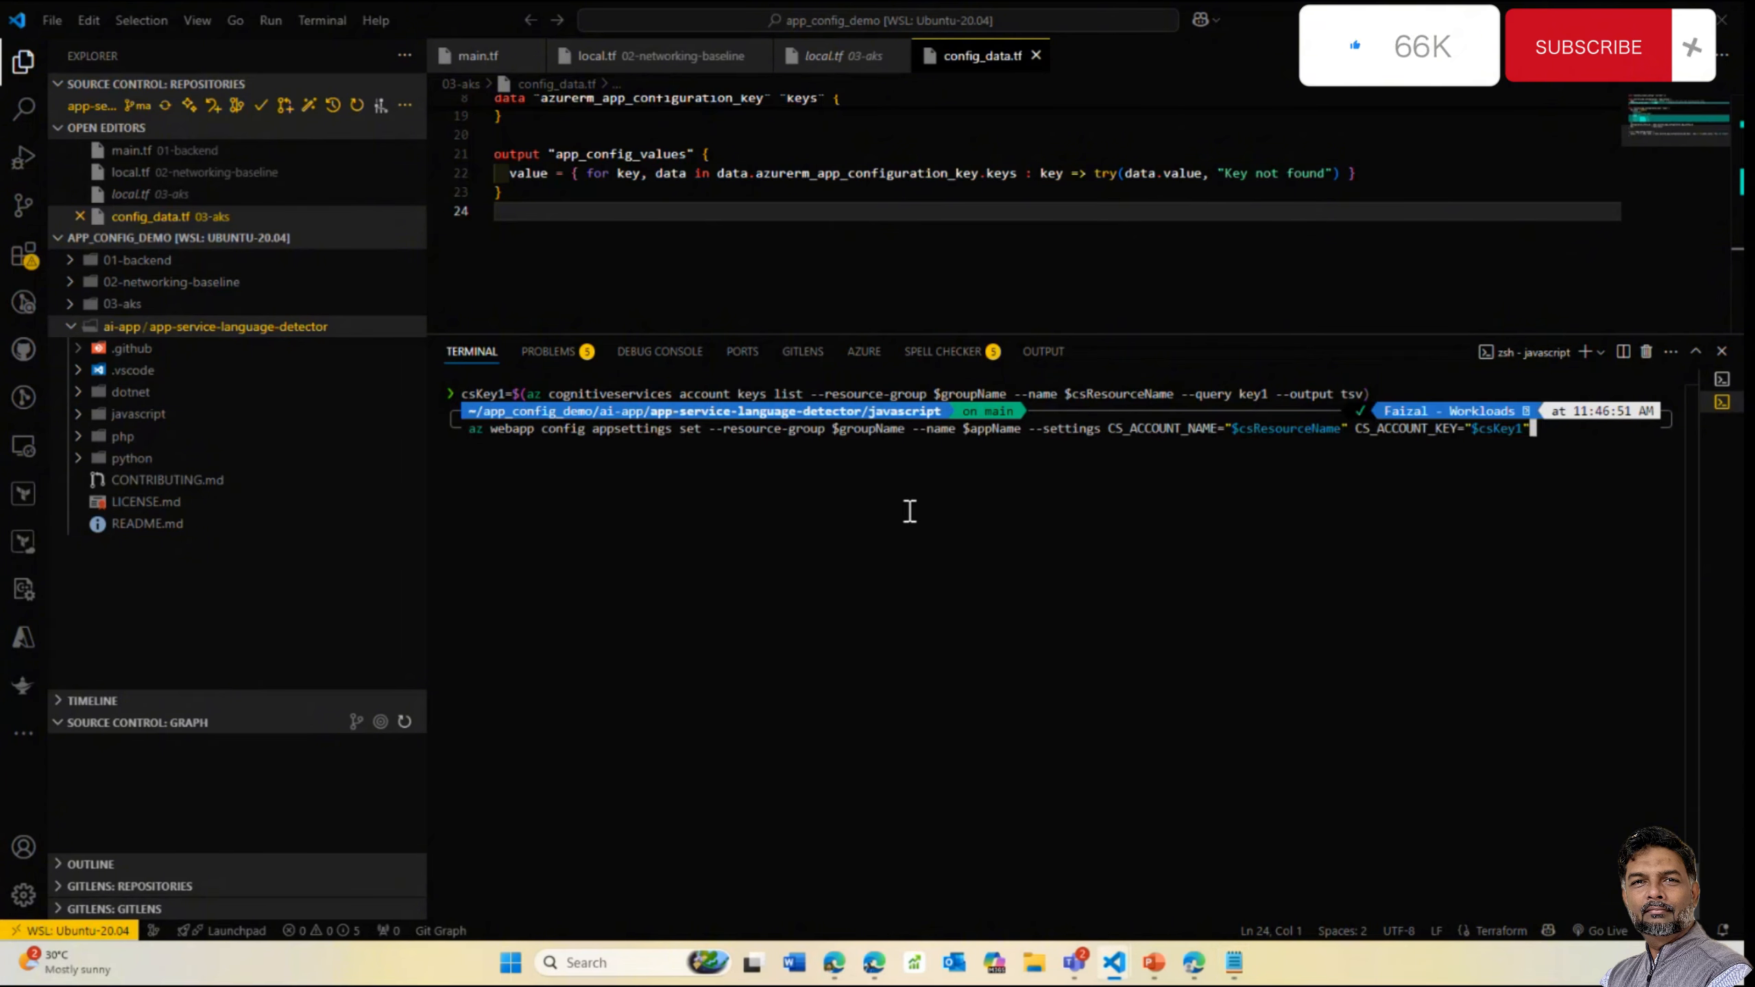
key("Return")
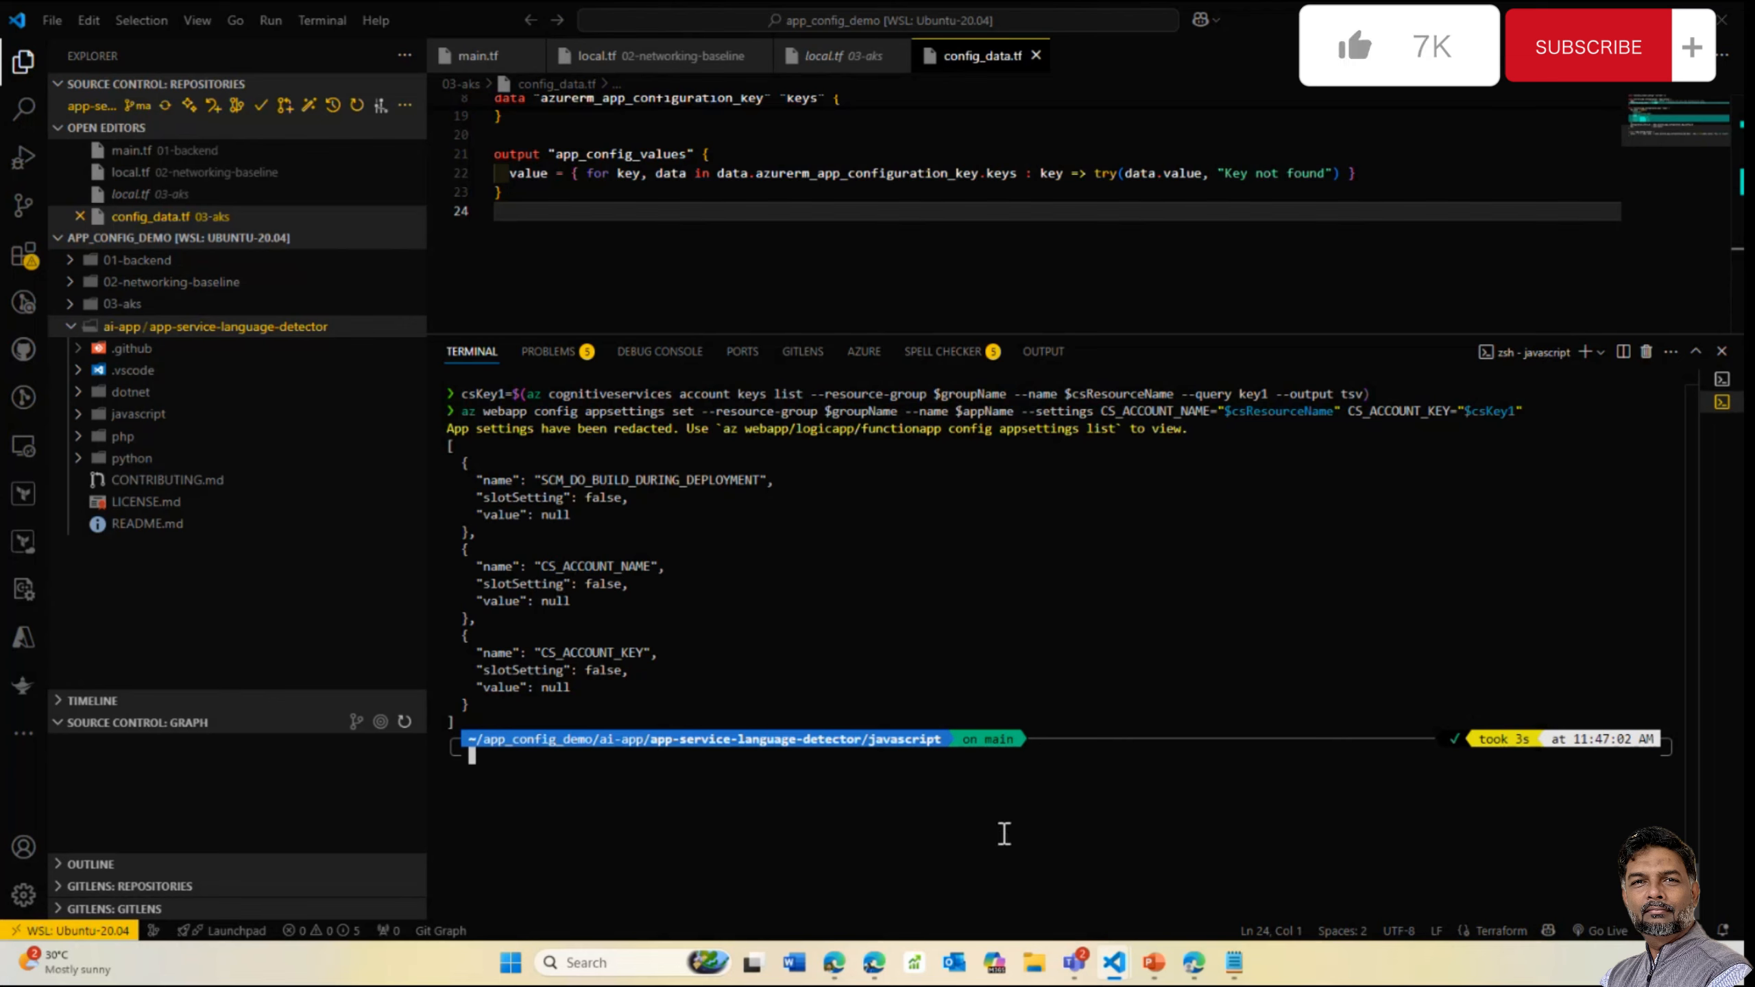
Close the application setting form and refresh the web app's app settings list
mouse_move(1202, 970)
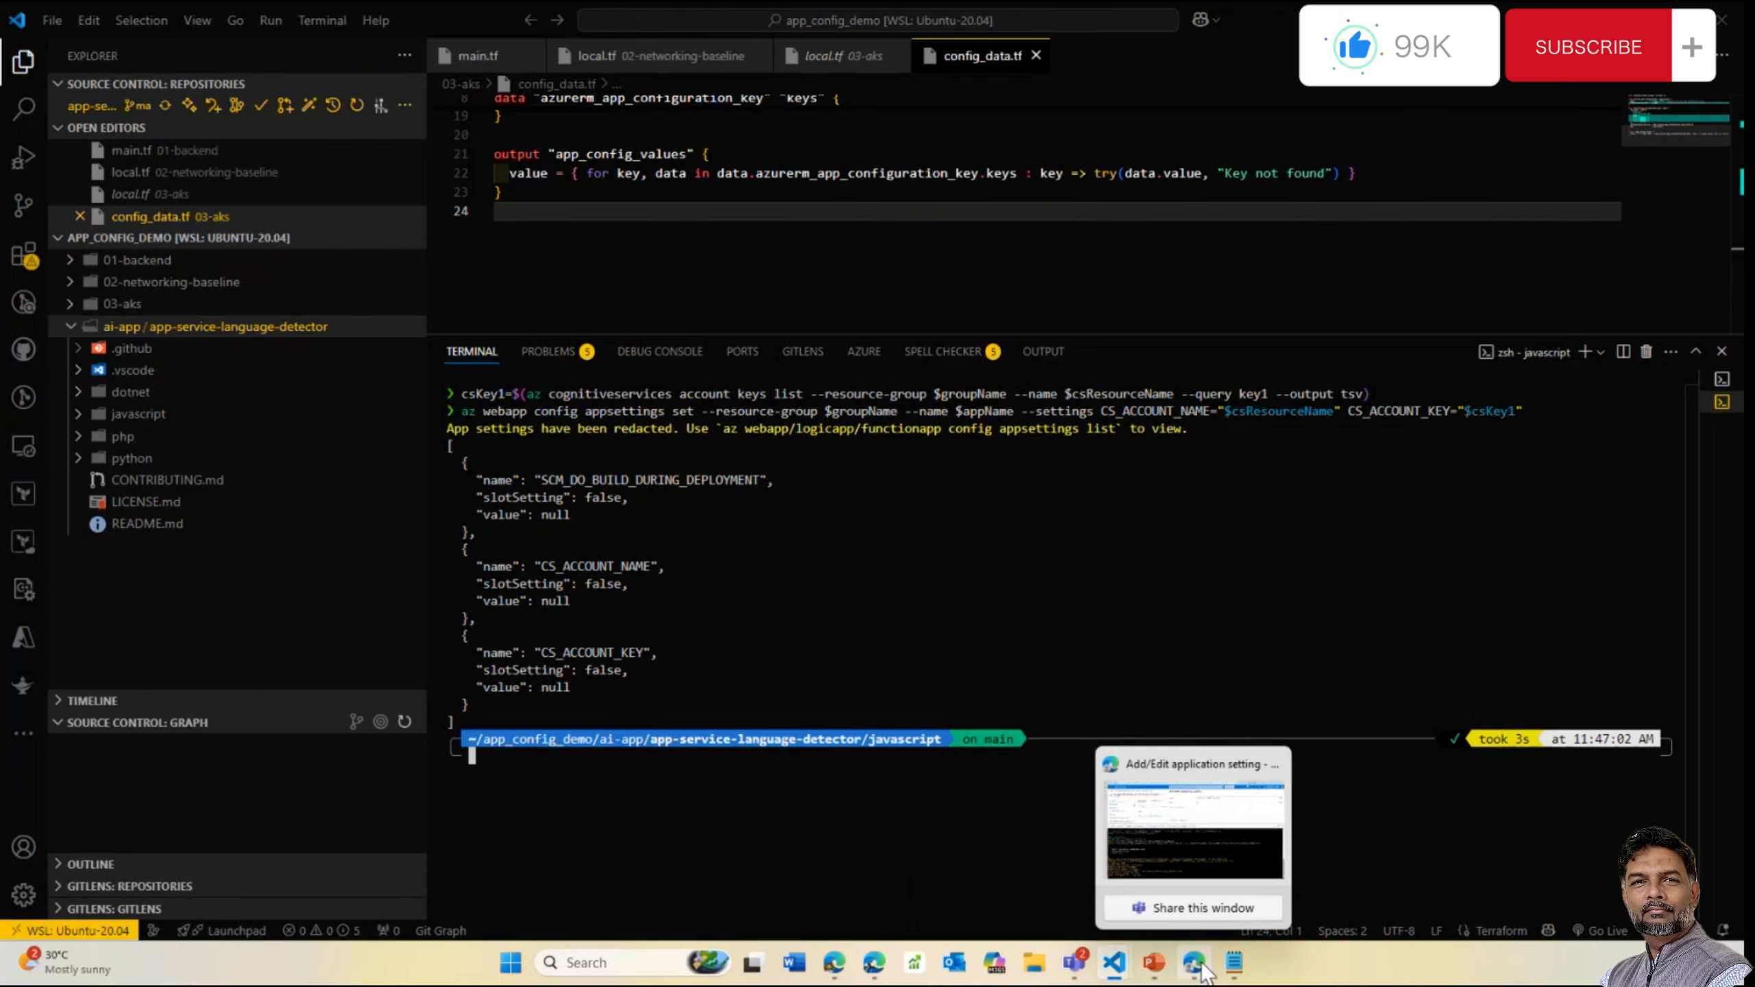
left_click(1210, 833)
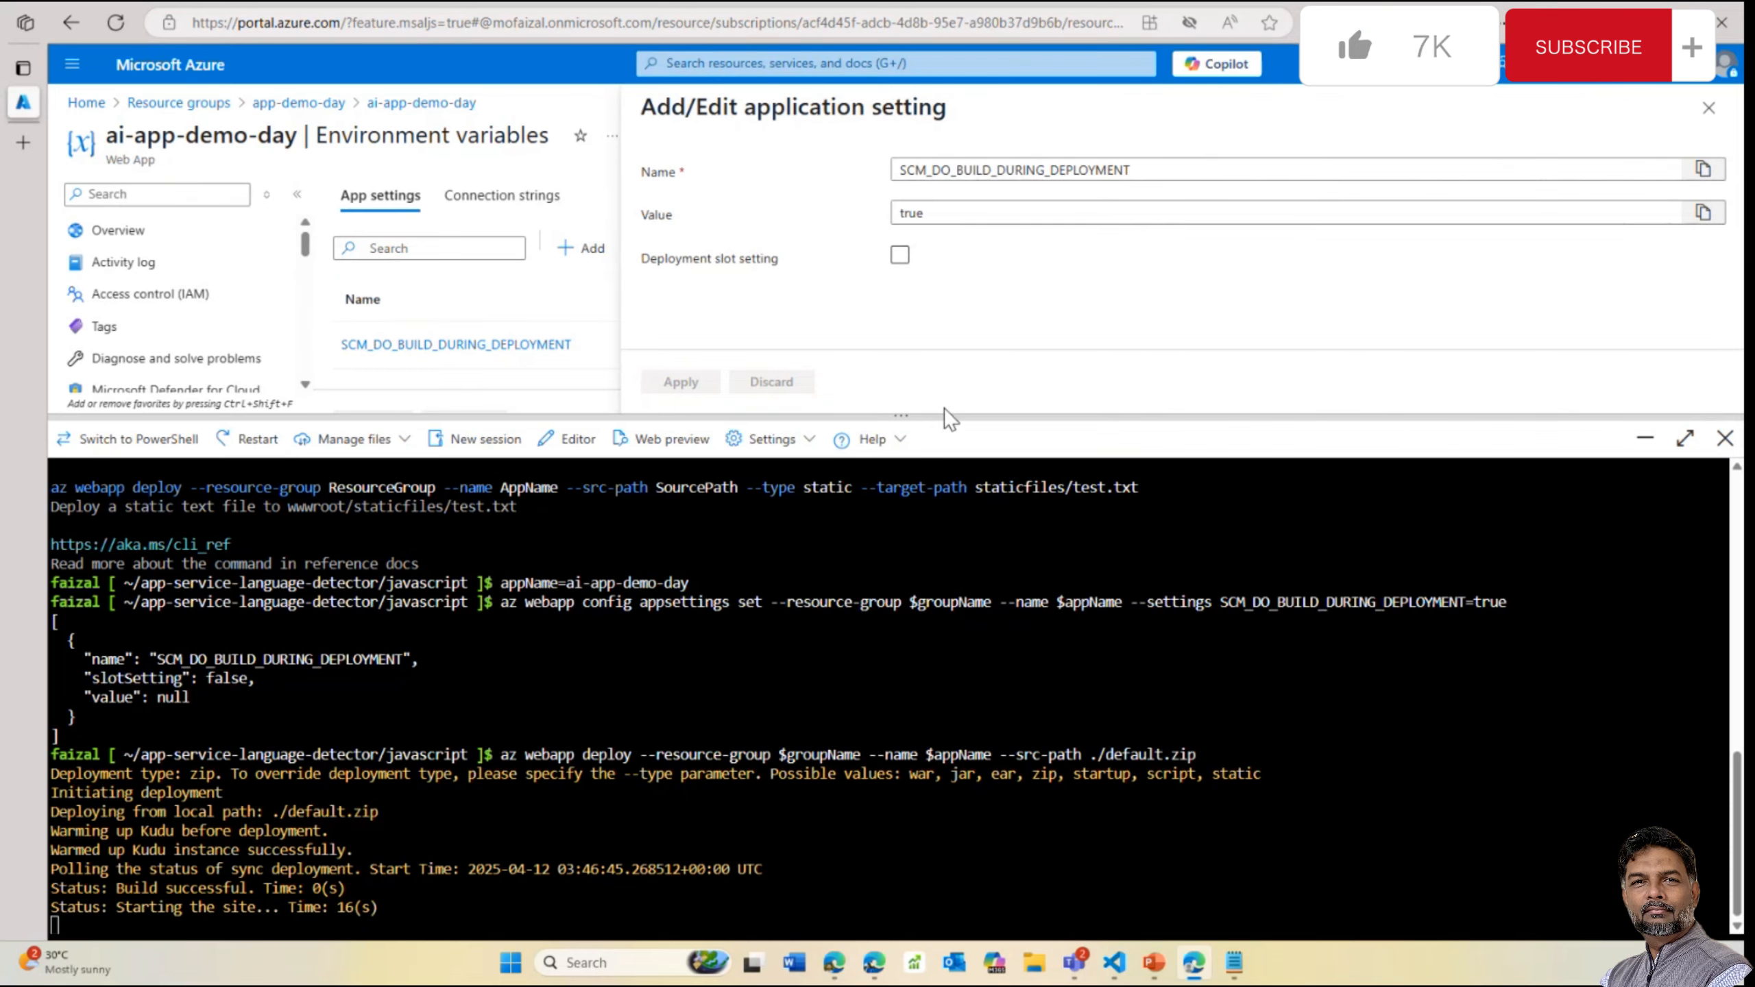
left_click_drag(938, 417, 933, 529)
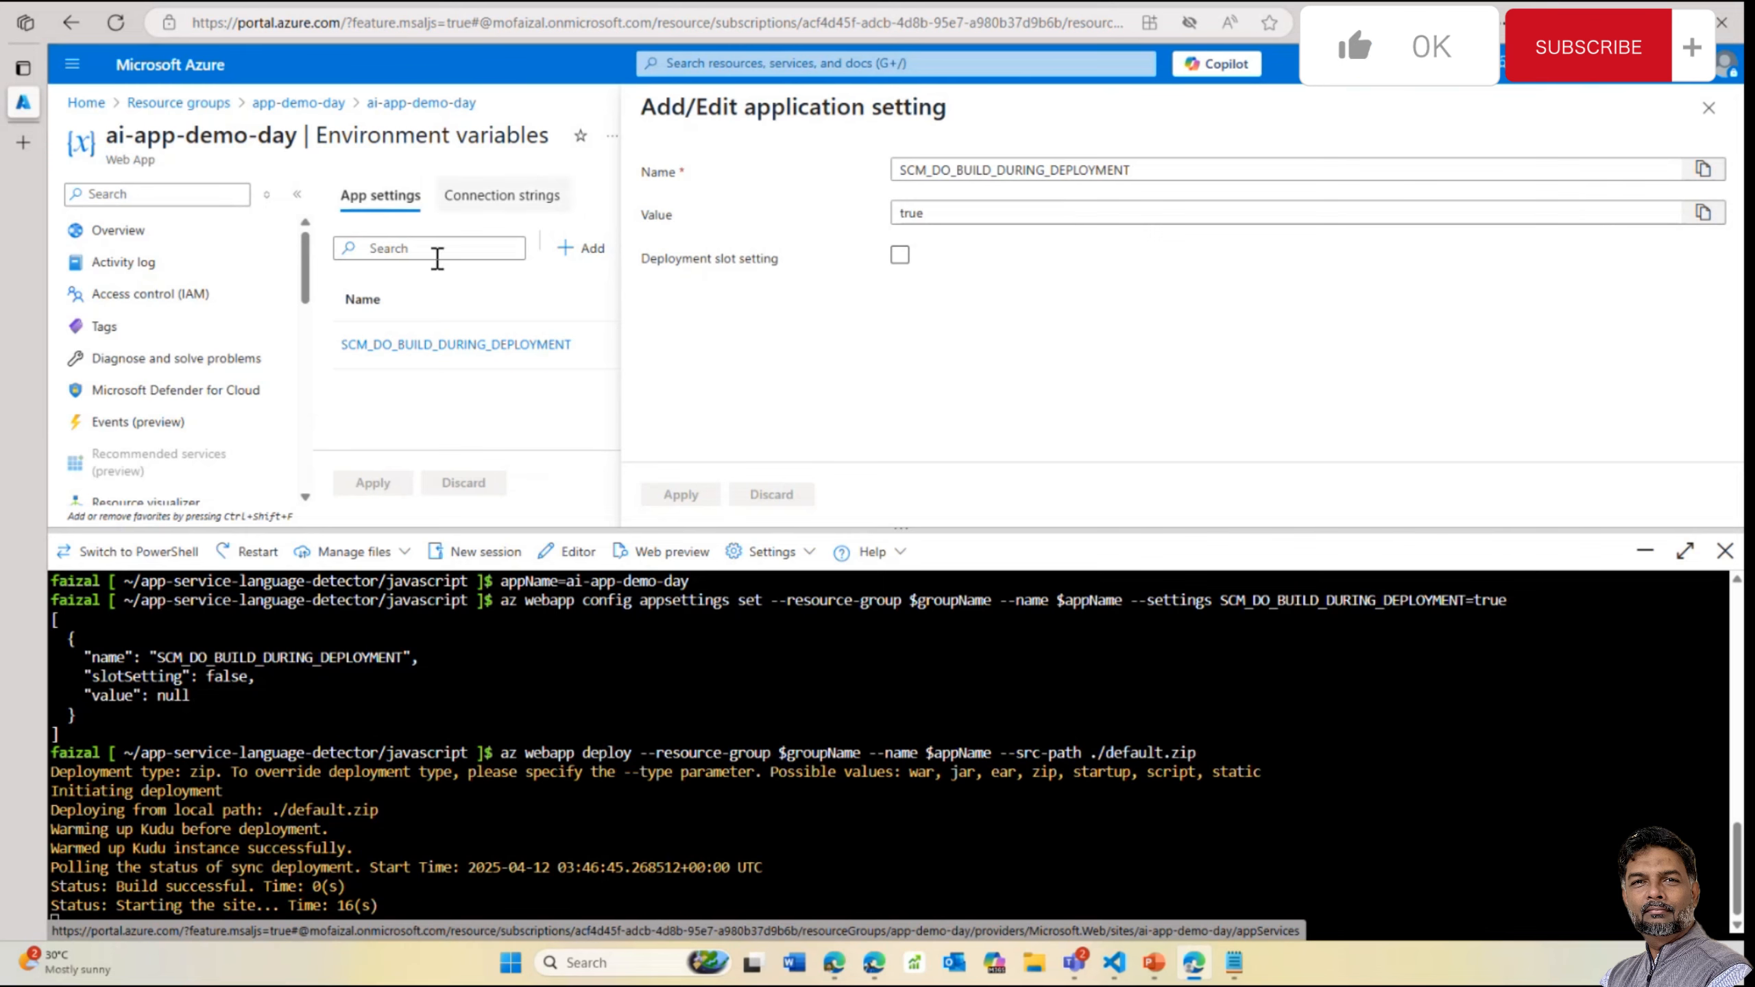
left_click(1709, 107)
left_click(661, 247)
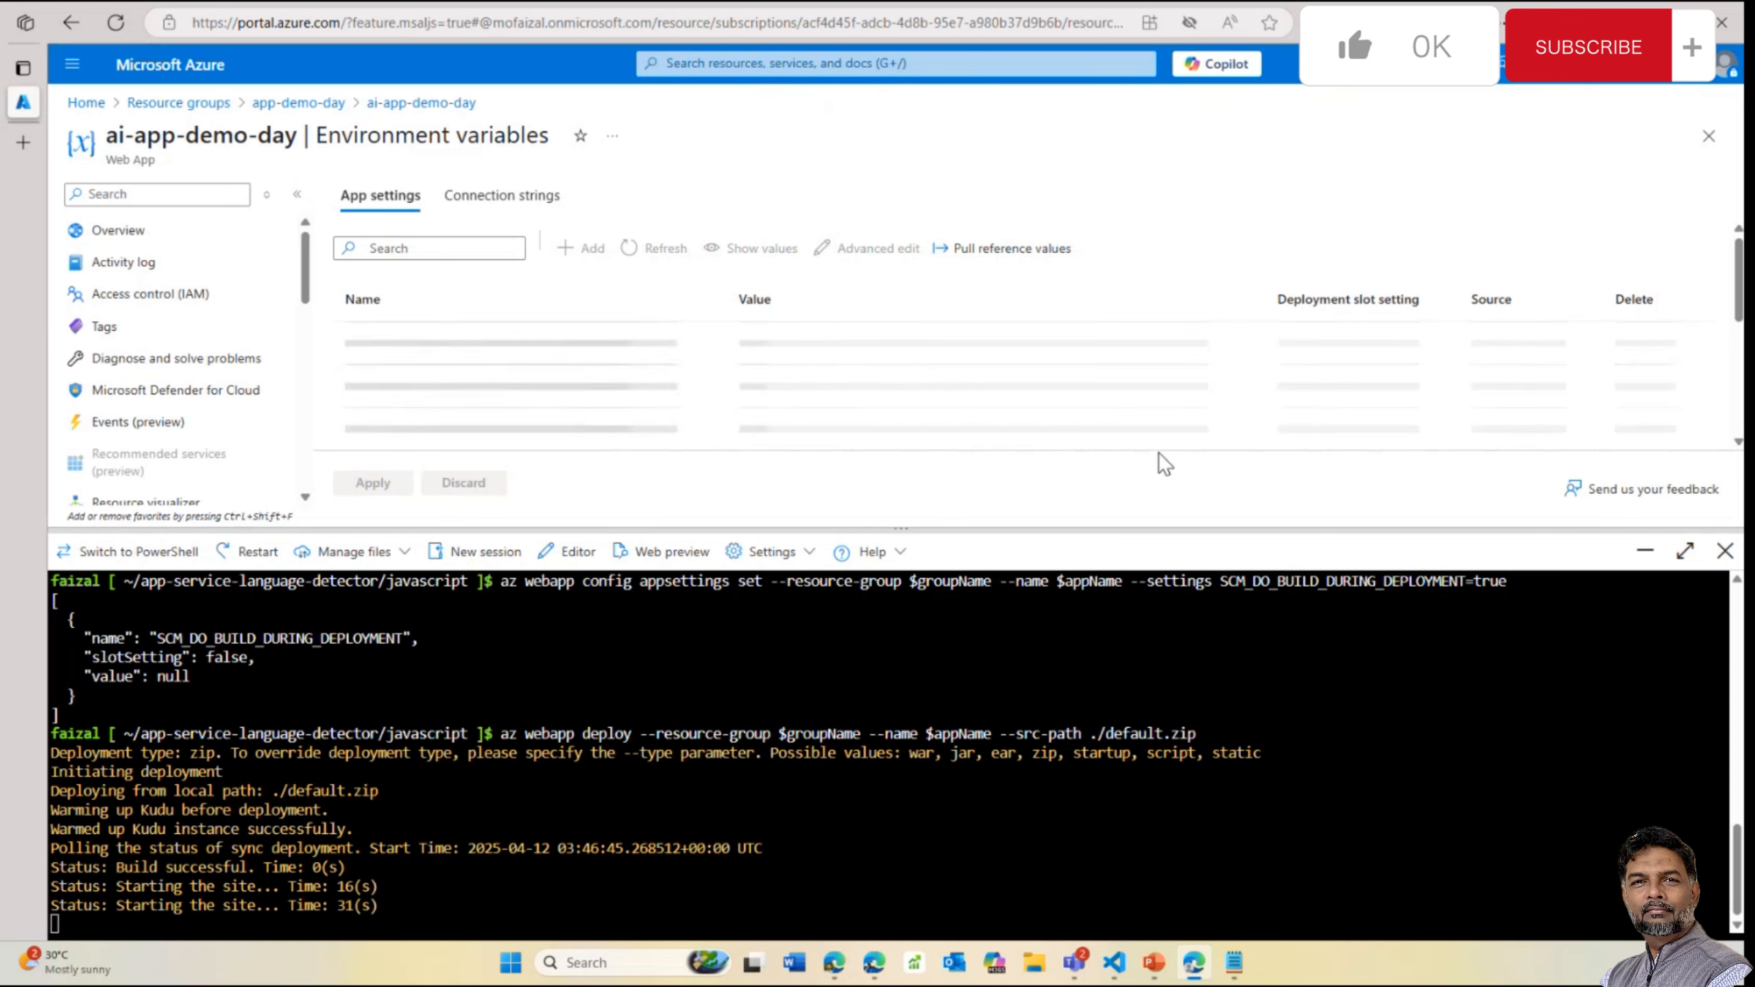
Reveal the CS_ACCOUNT_NAME, SCM_DO_BUILD_DURING_DEPLOYMENT and CS_ACCOUNT_KEY values, hiding the key again
scroll(1242, 415, "down", 1)
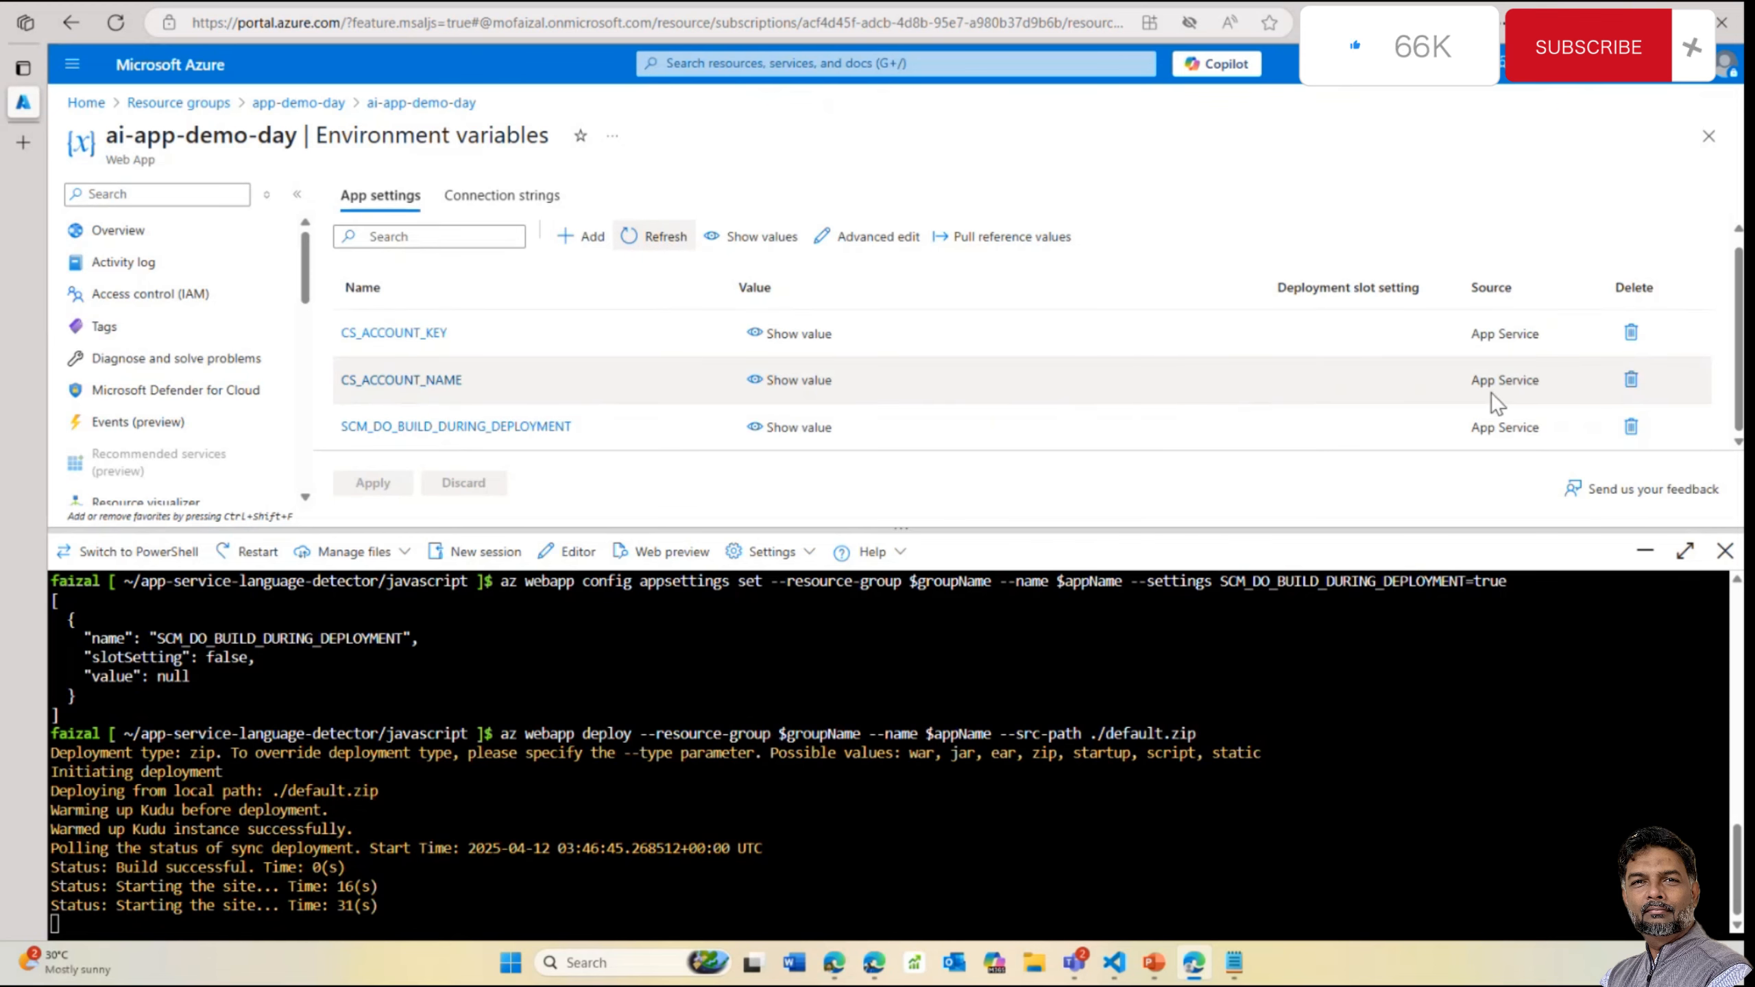
left_click(756, 382)
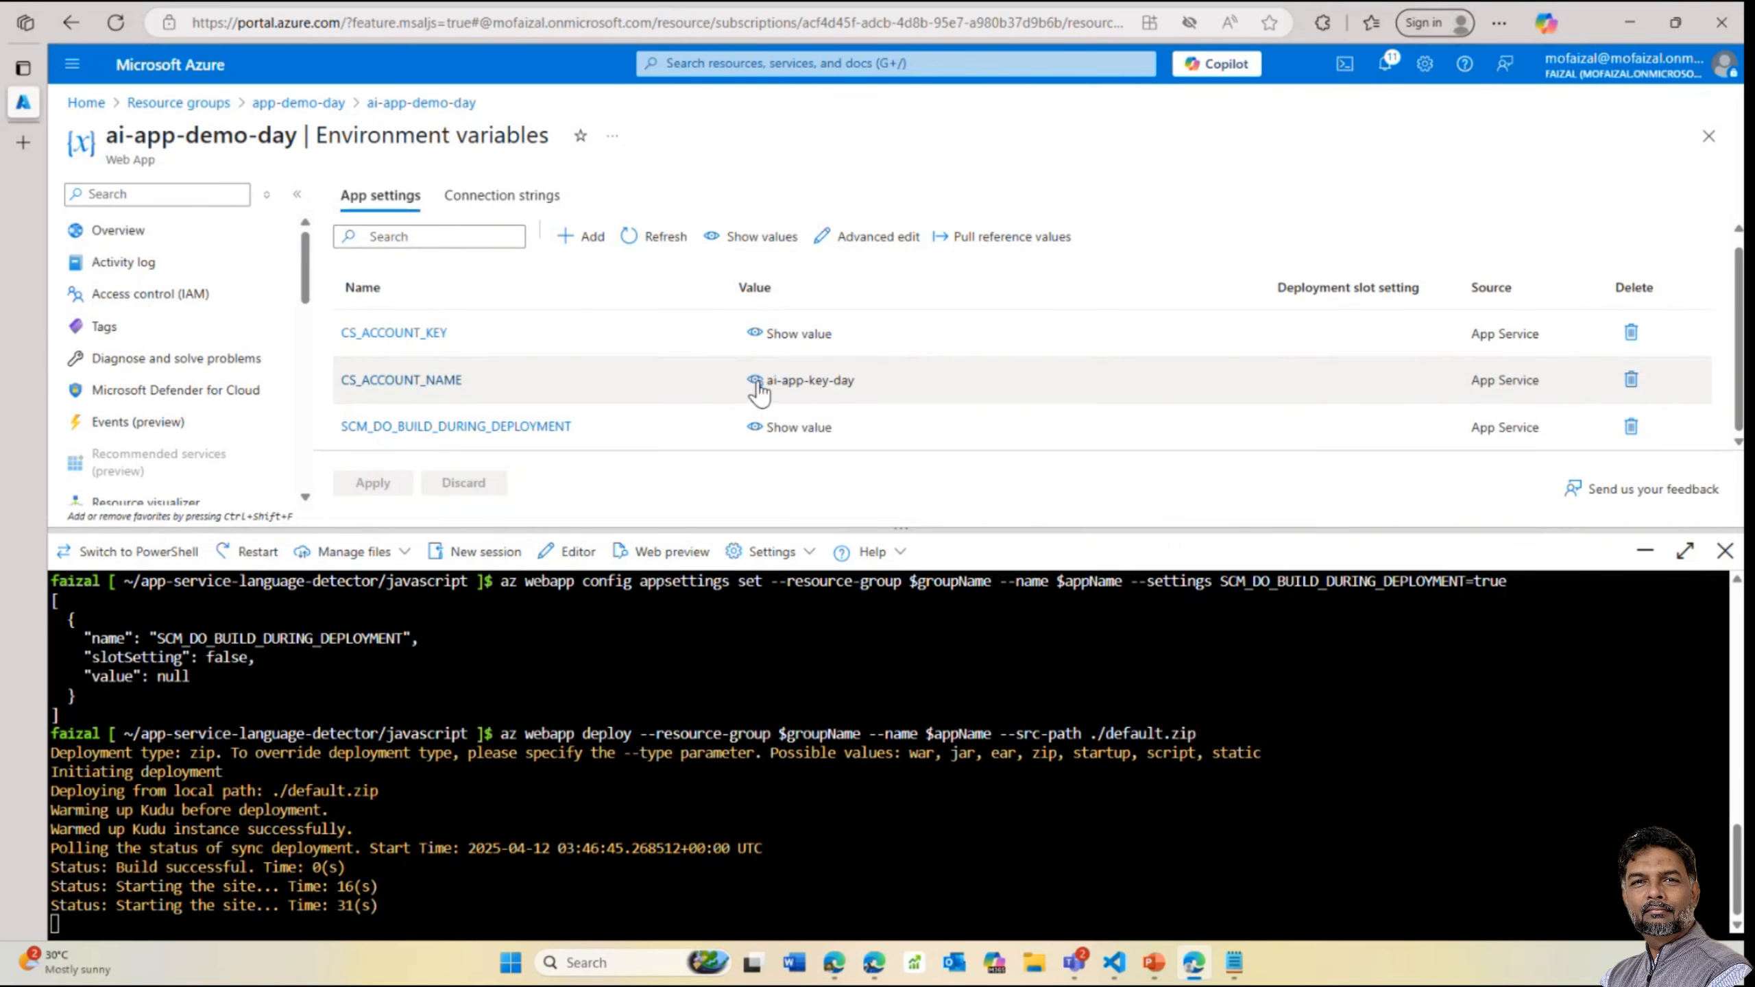
left_click(752, 430)
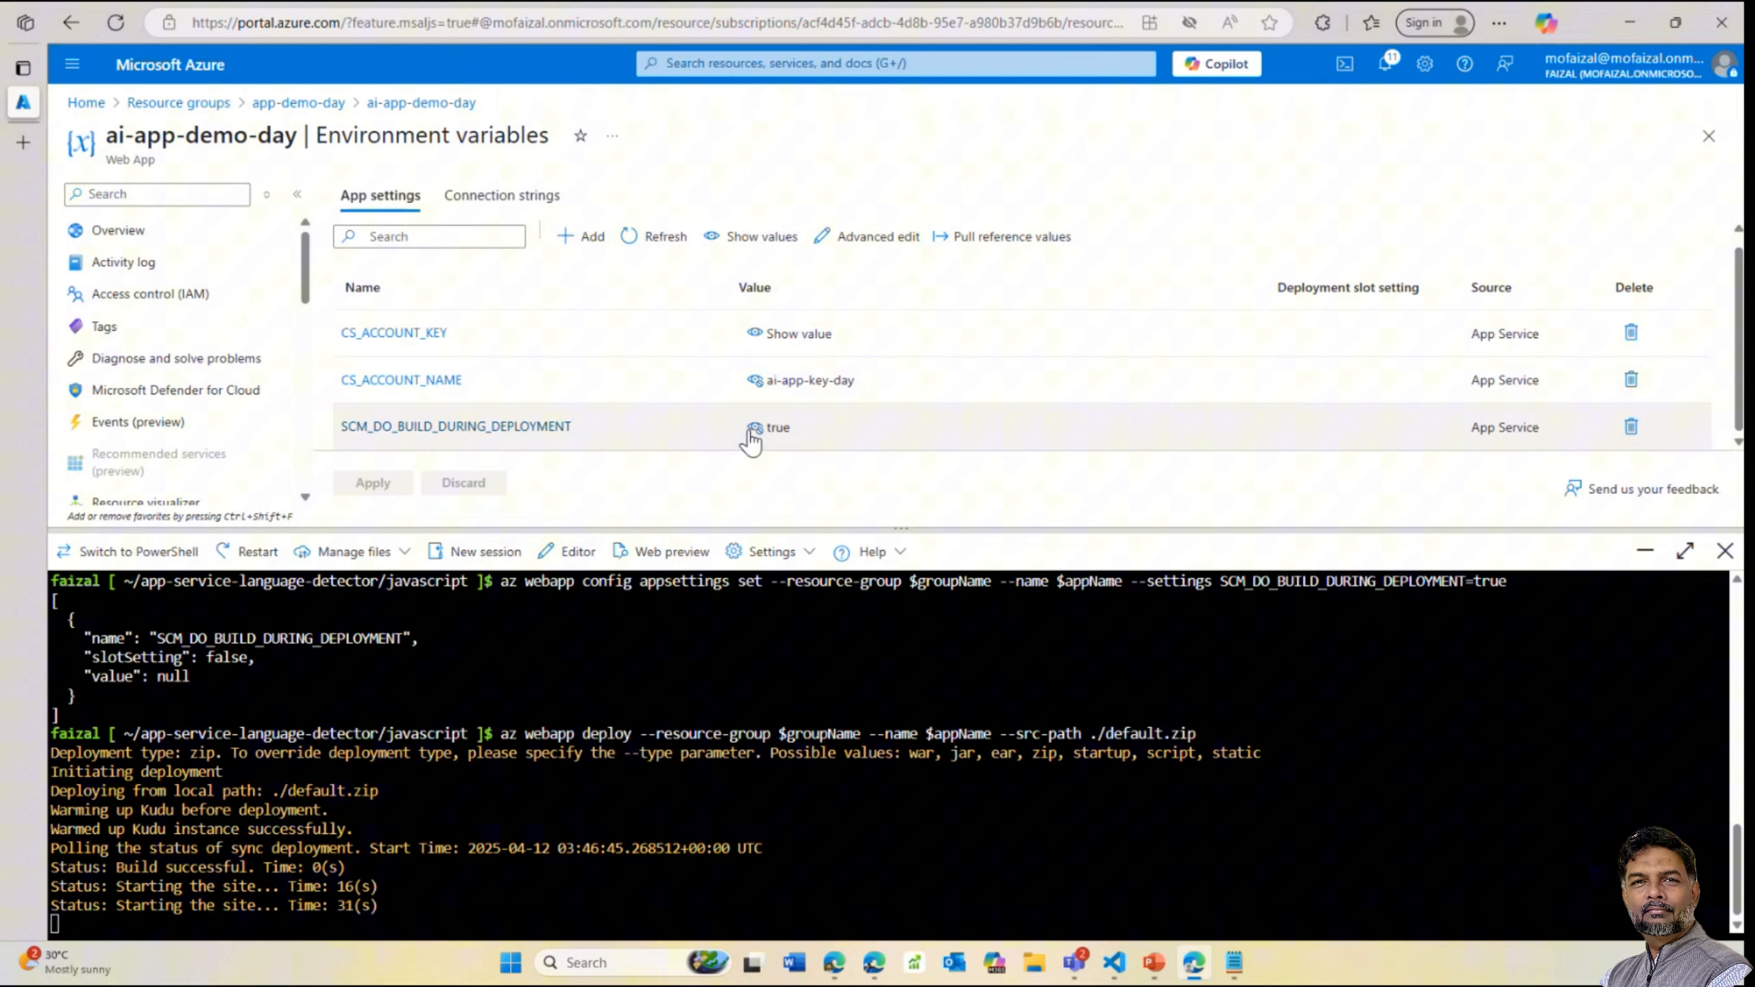
left_click(754, 334)
left_click(756, 334)
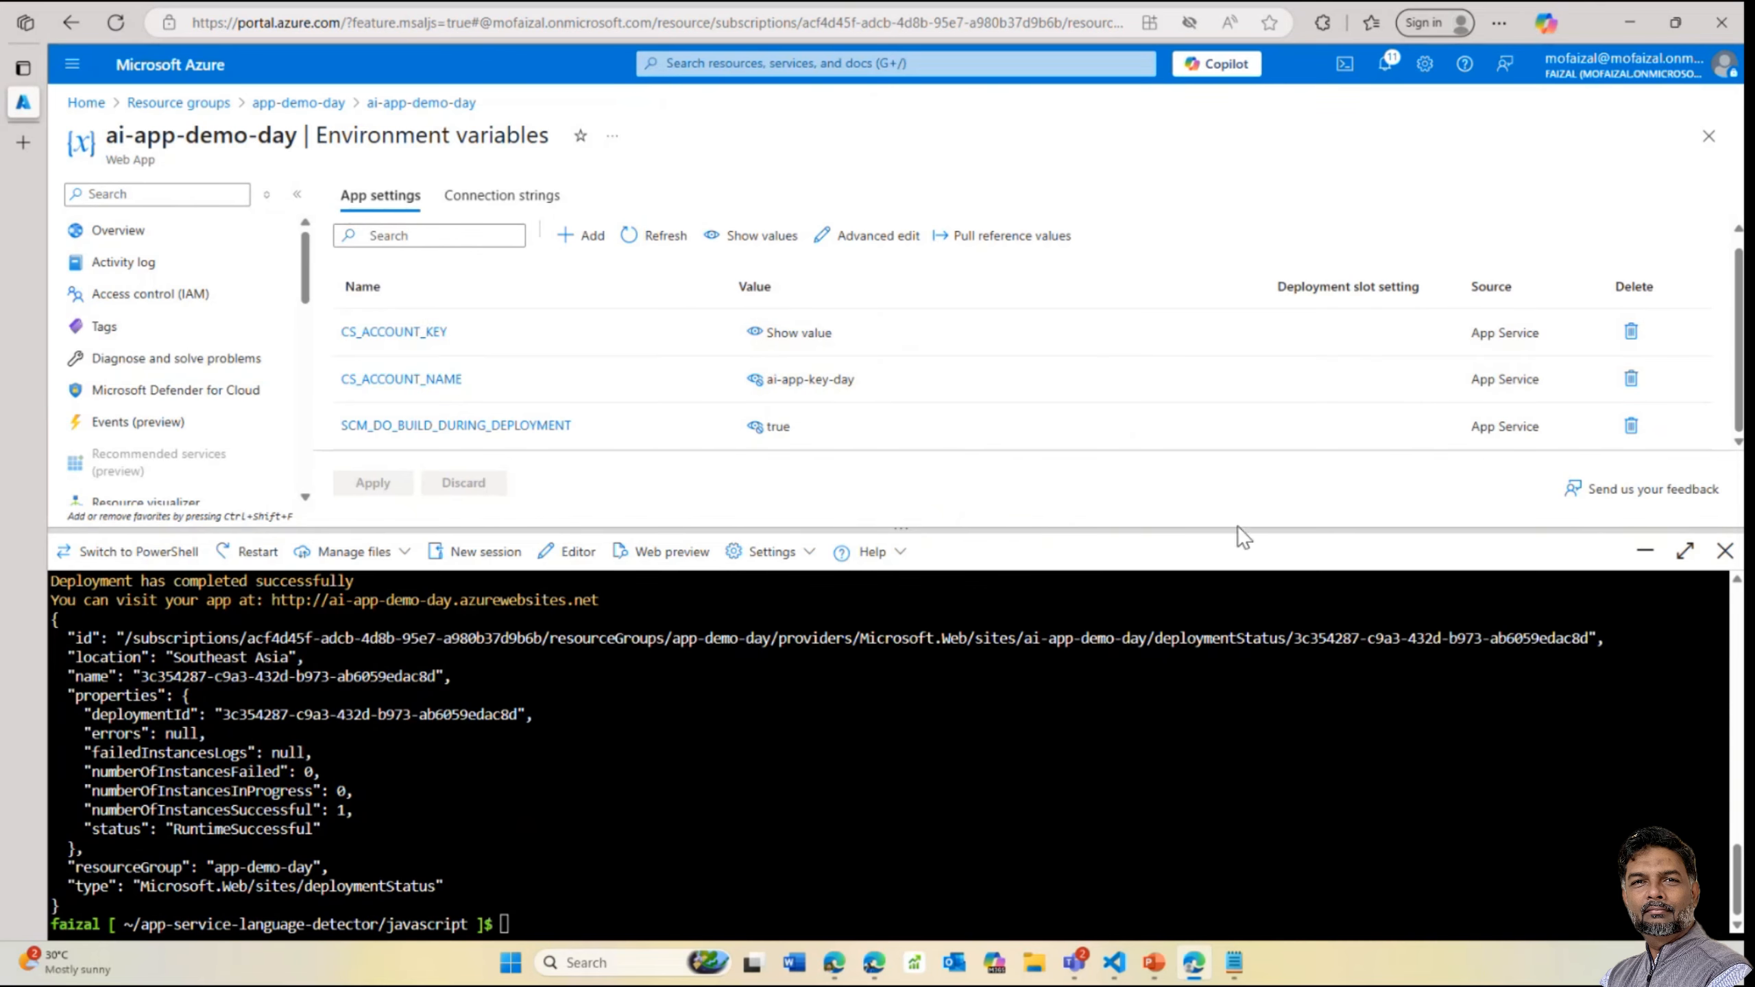
Collapse the Cloud Shell pane to show the full settings list
left_click_drag(1235, 530, 1237, 449)
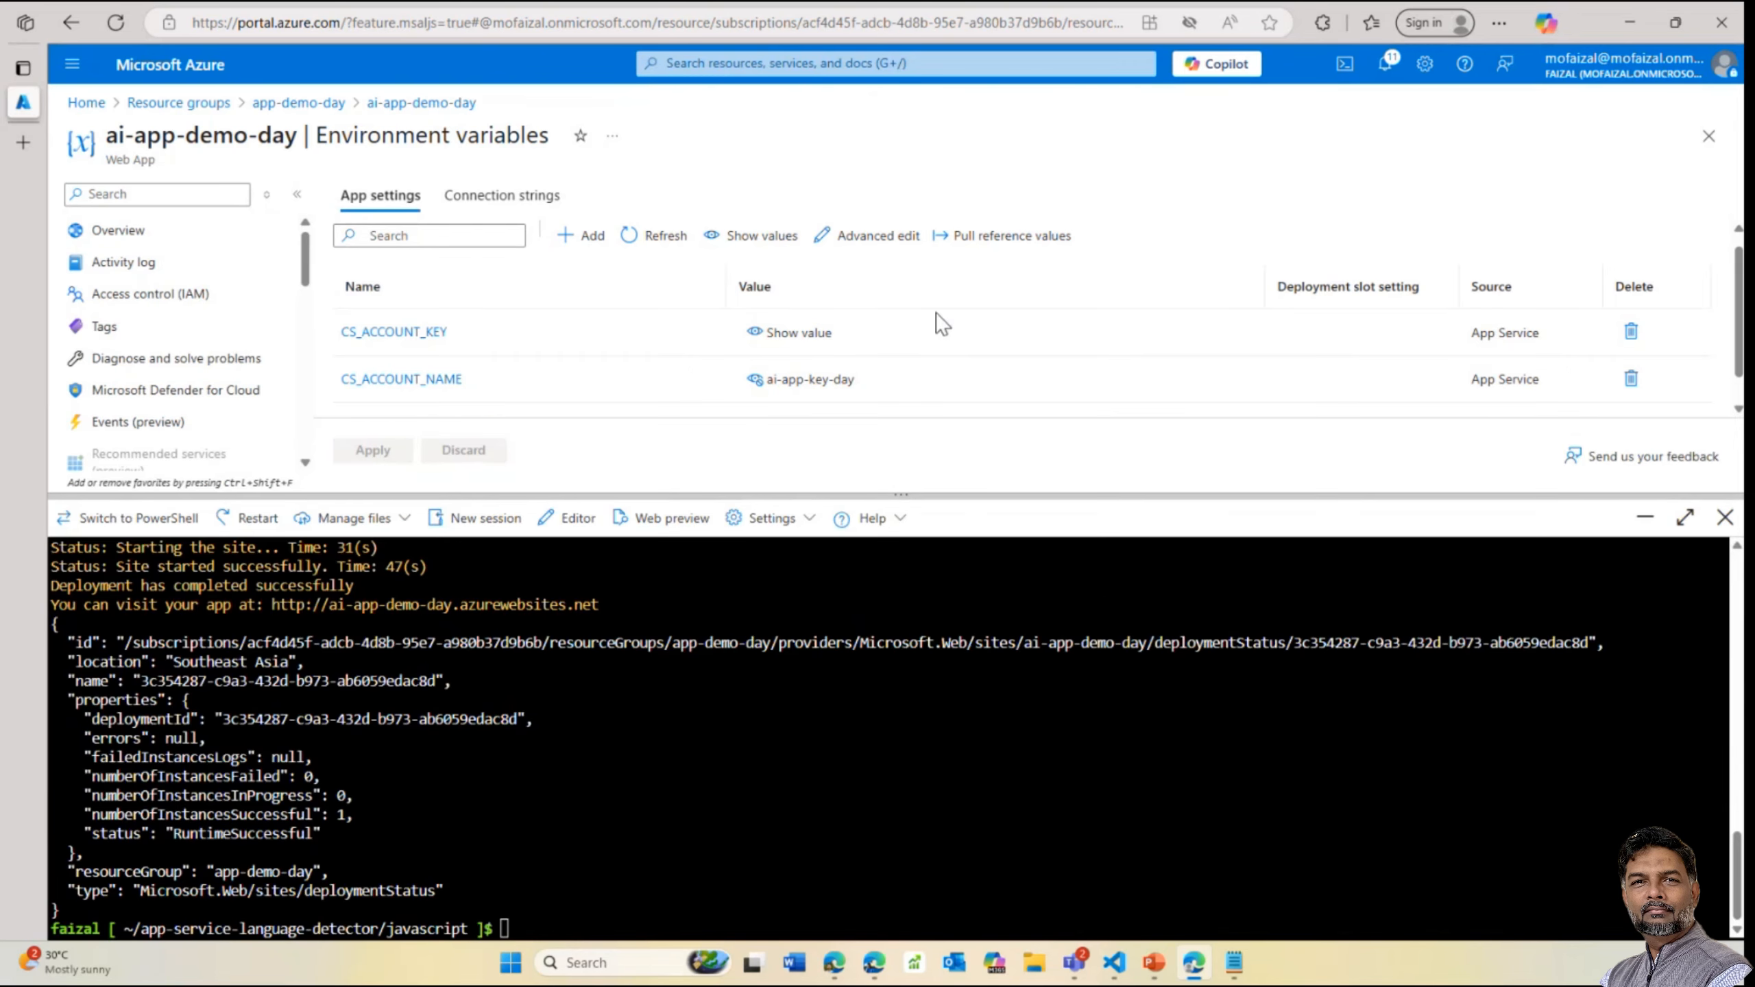
left_click_drag(935, 313, 1130, 972)
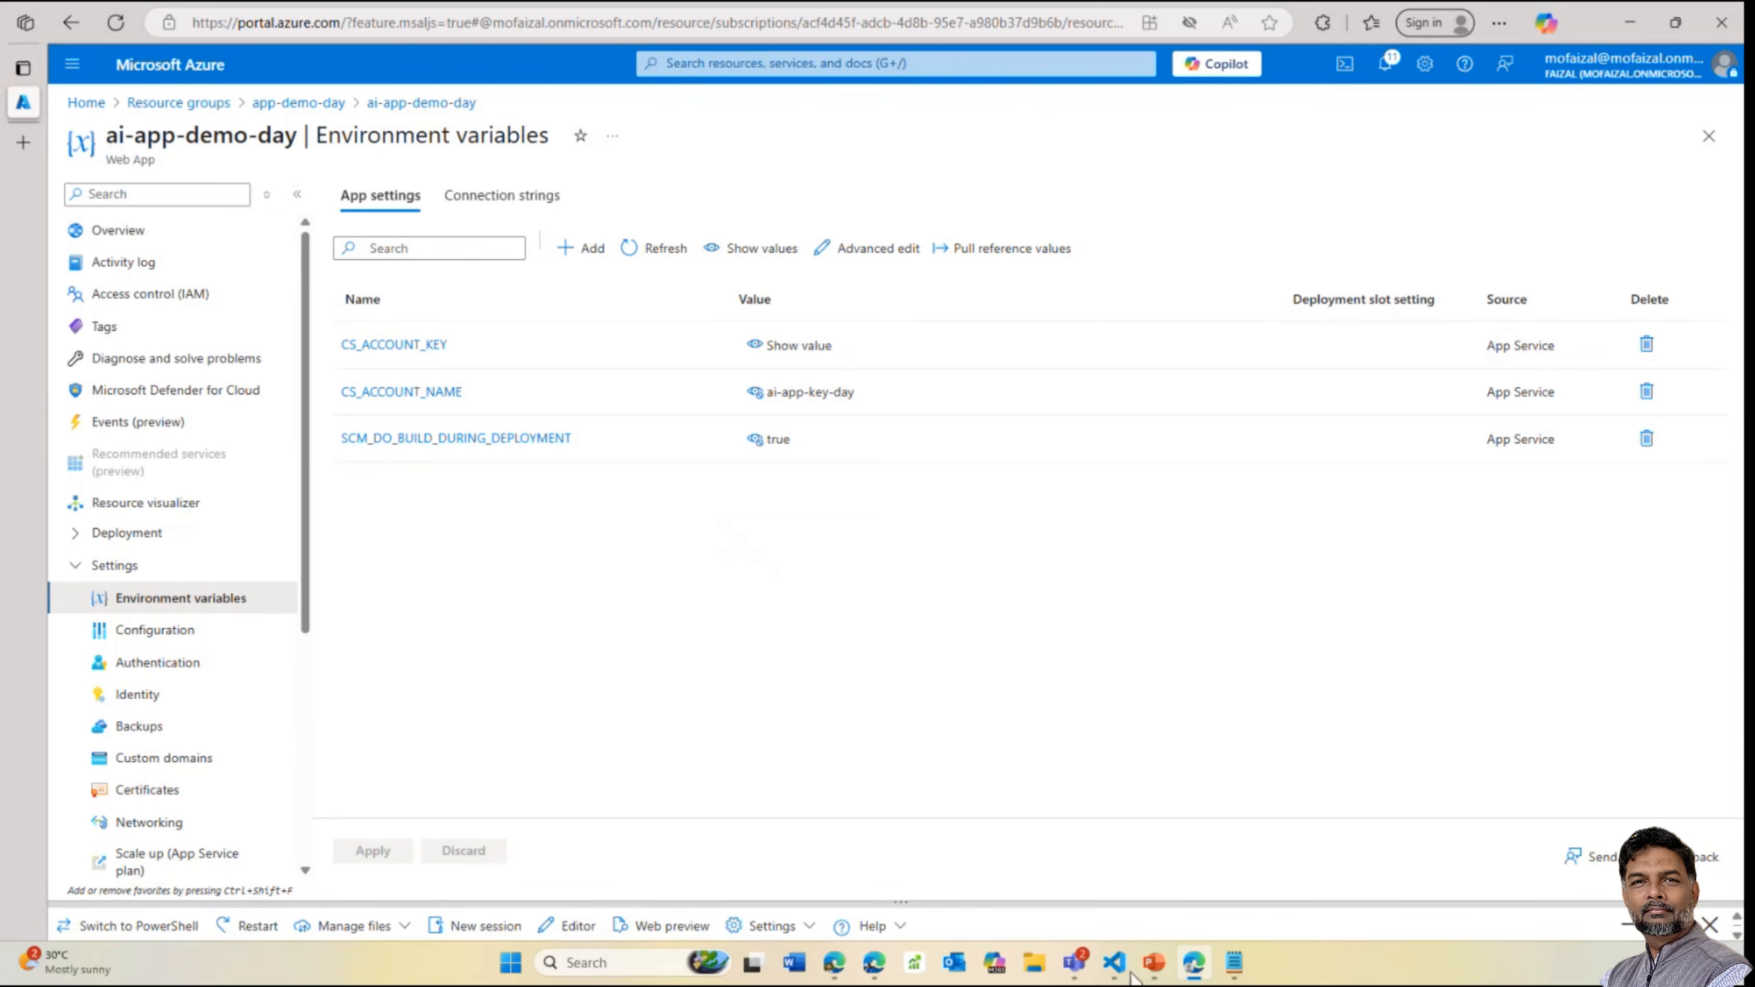
mouse_move(1114, 979)
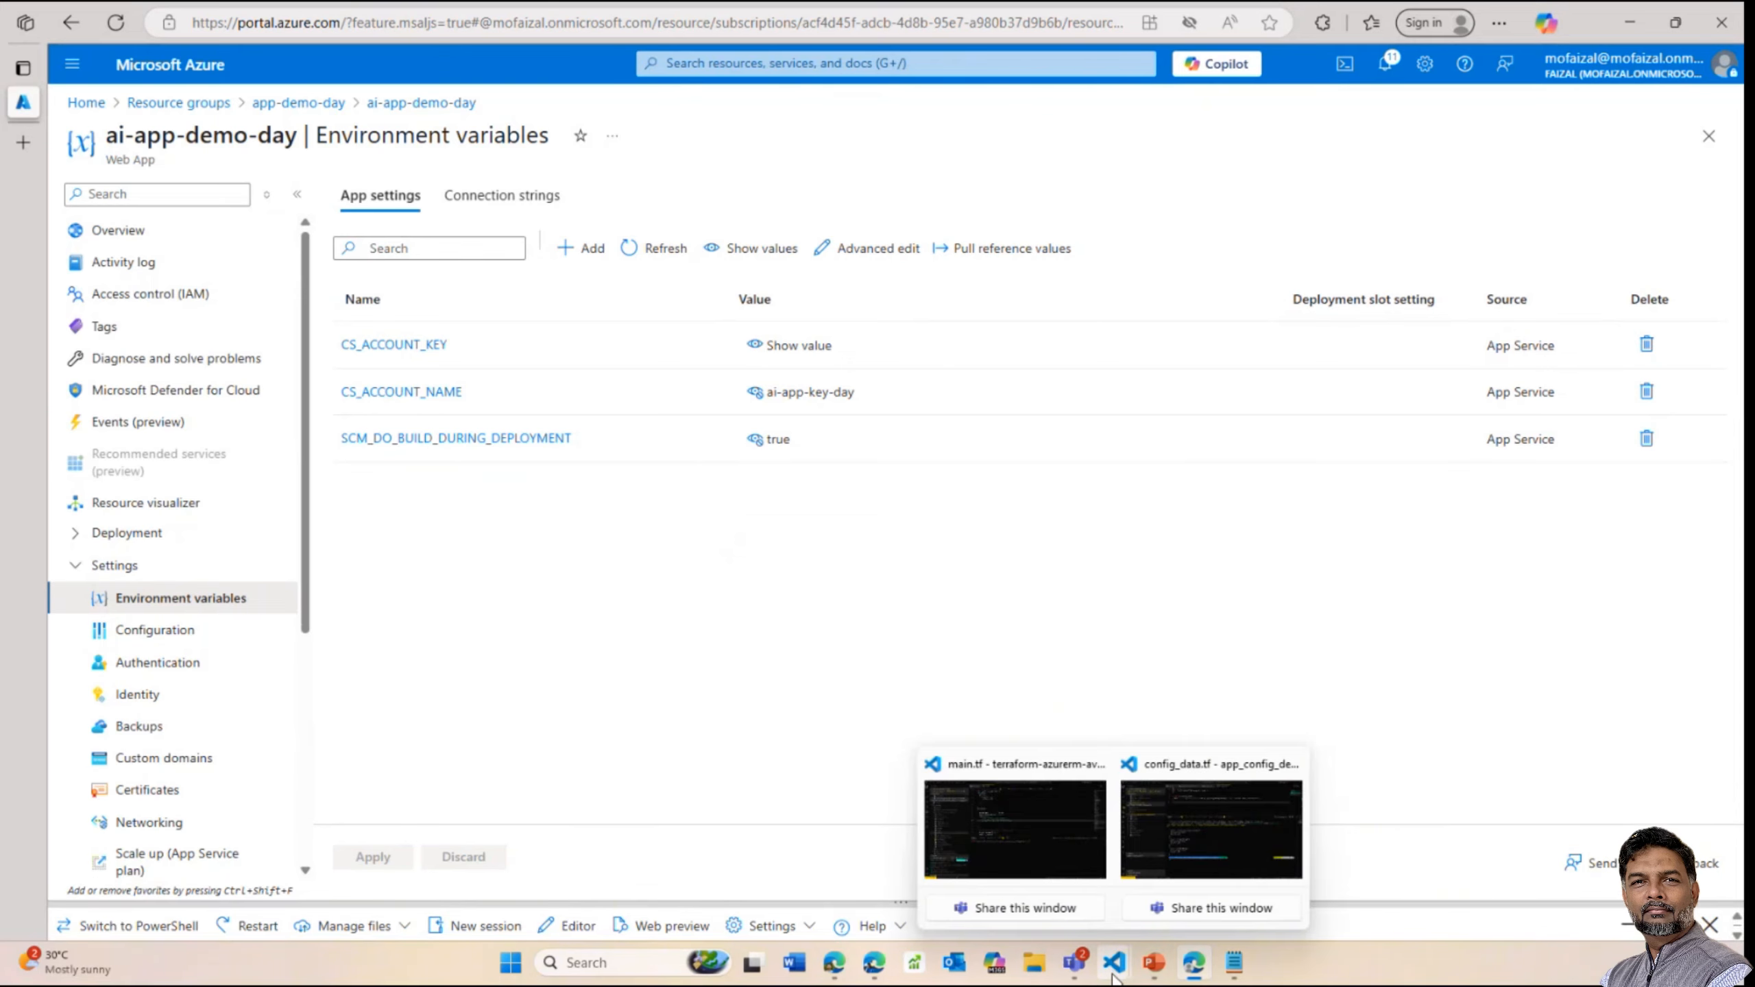
left_click(1163, 816)
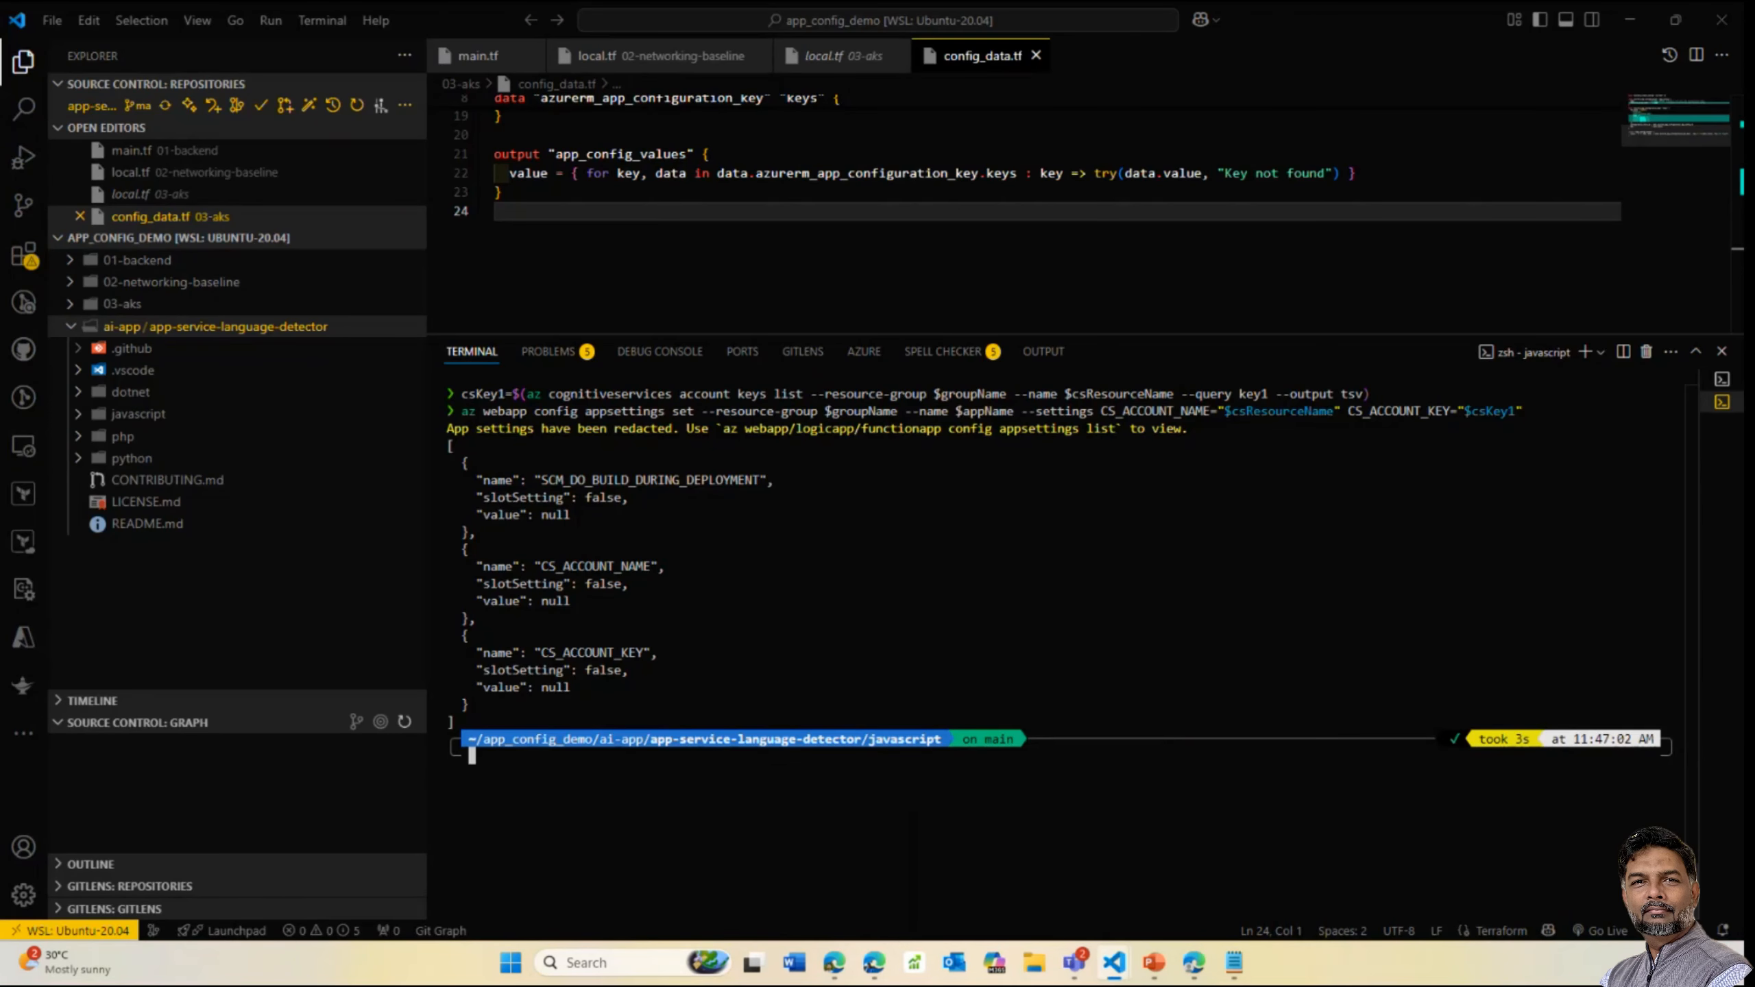
Run az keyvault create for appaidemokey, then retry with the name app-aidemo-key
key("alt+Tab")
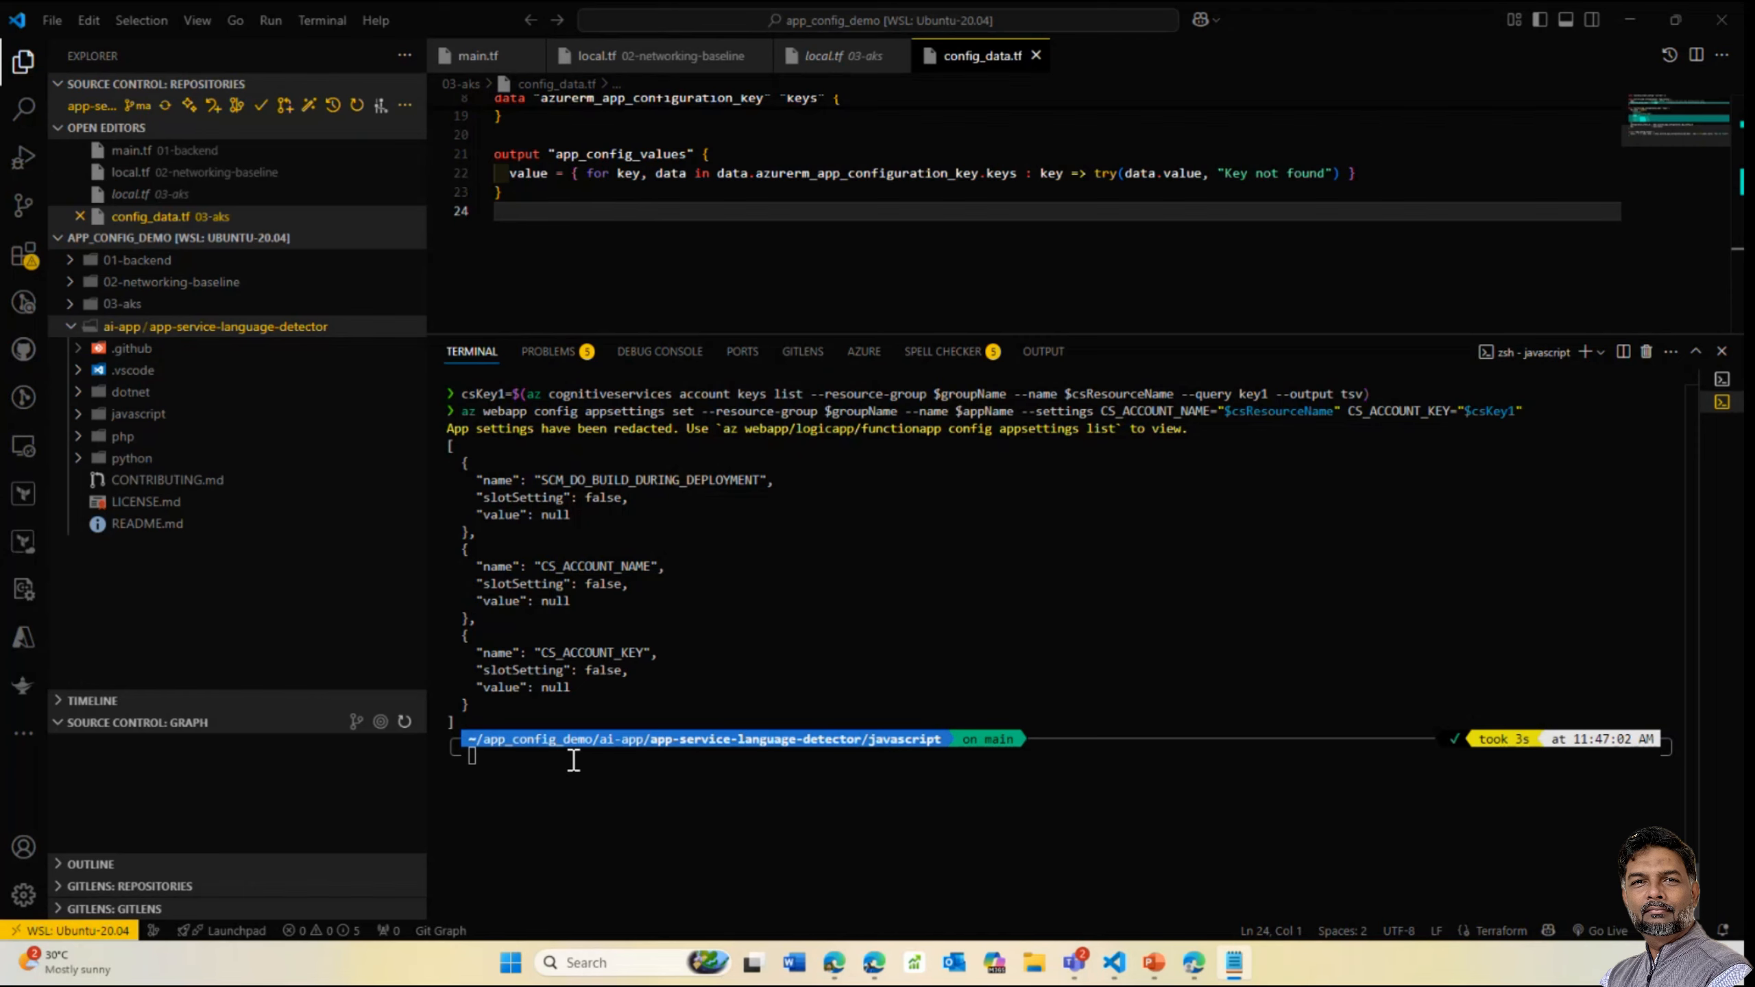
right_click(596, 733)
key("Return")
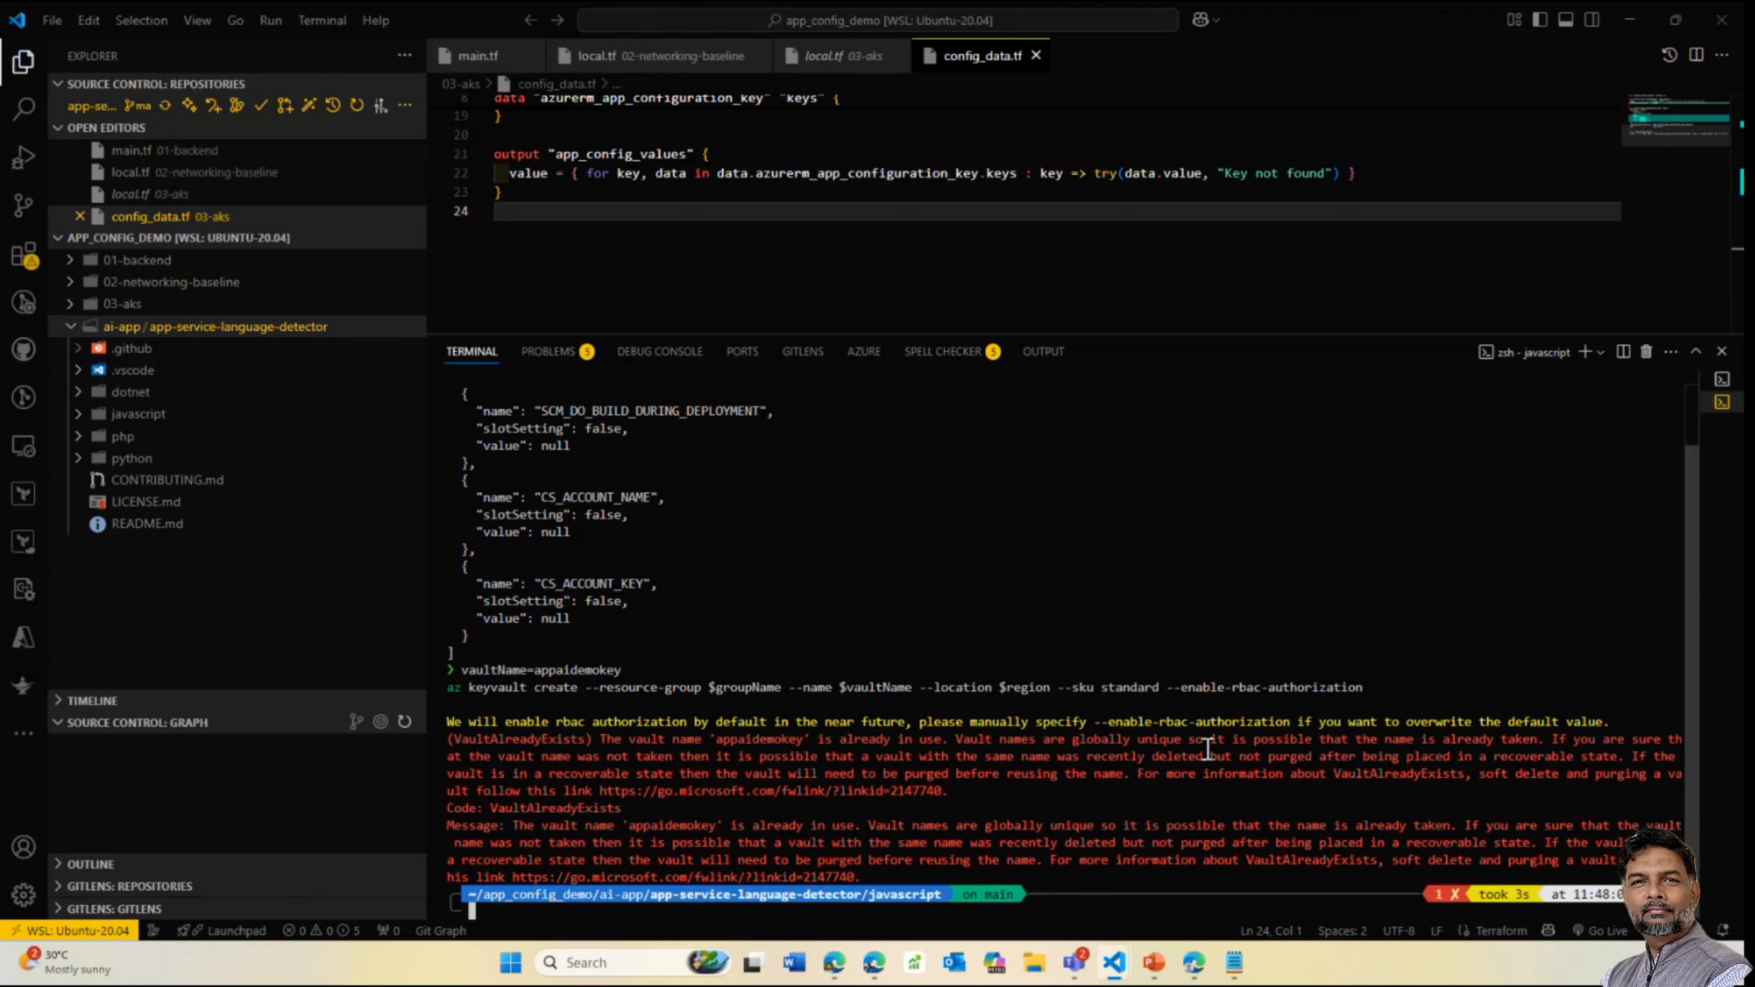
key("Up")
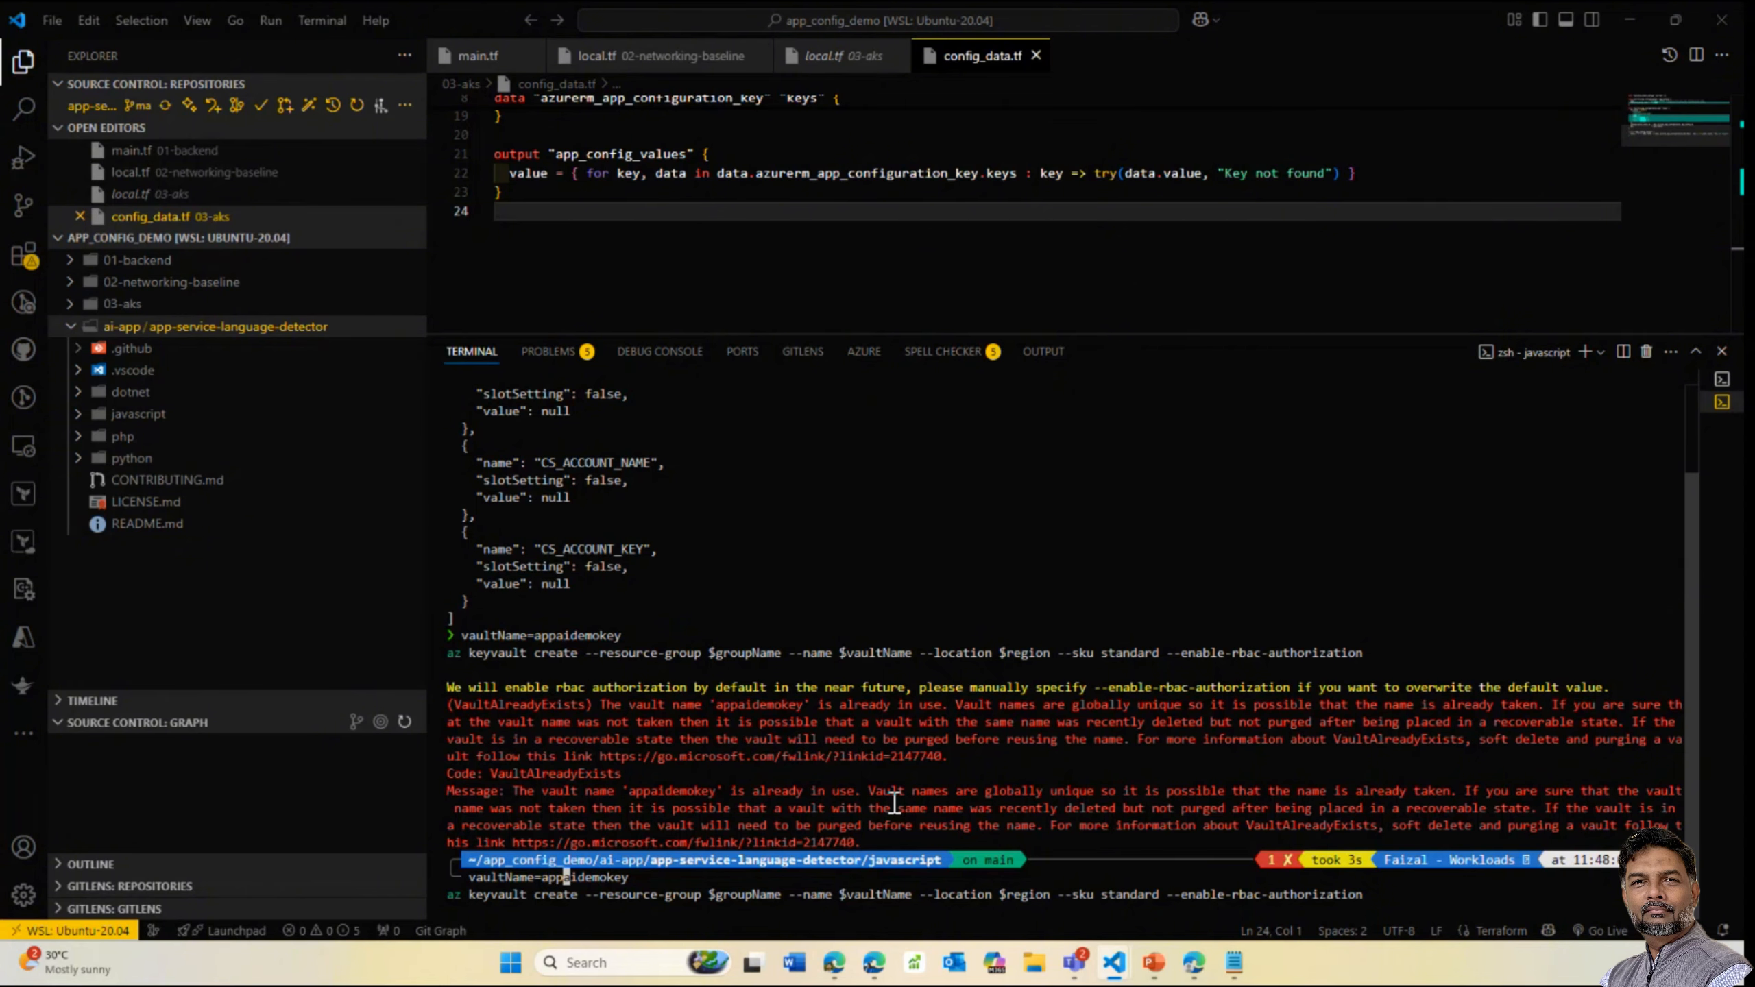
type("-")
key("Right")
key("Return")
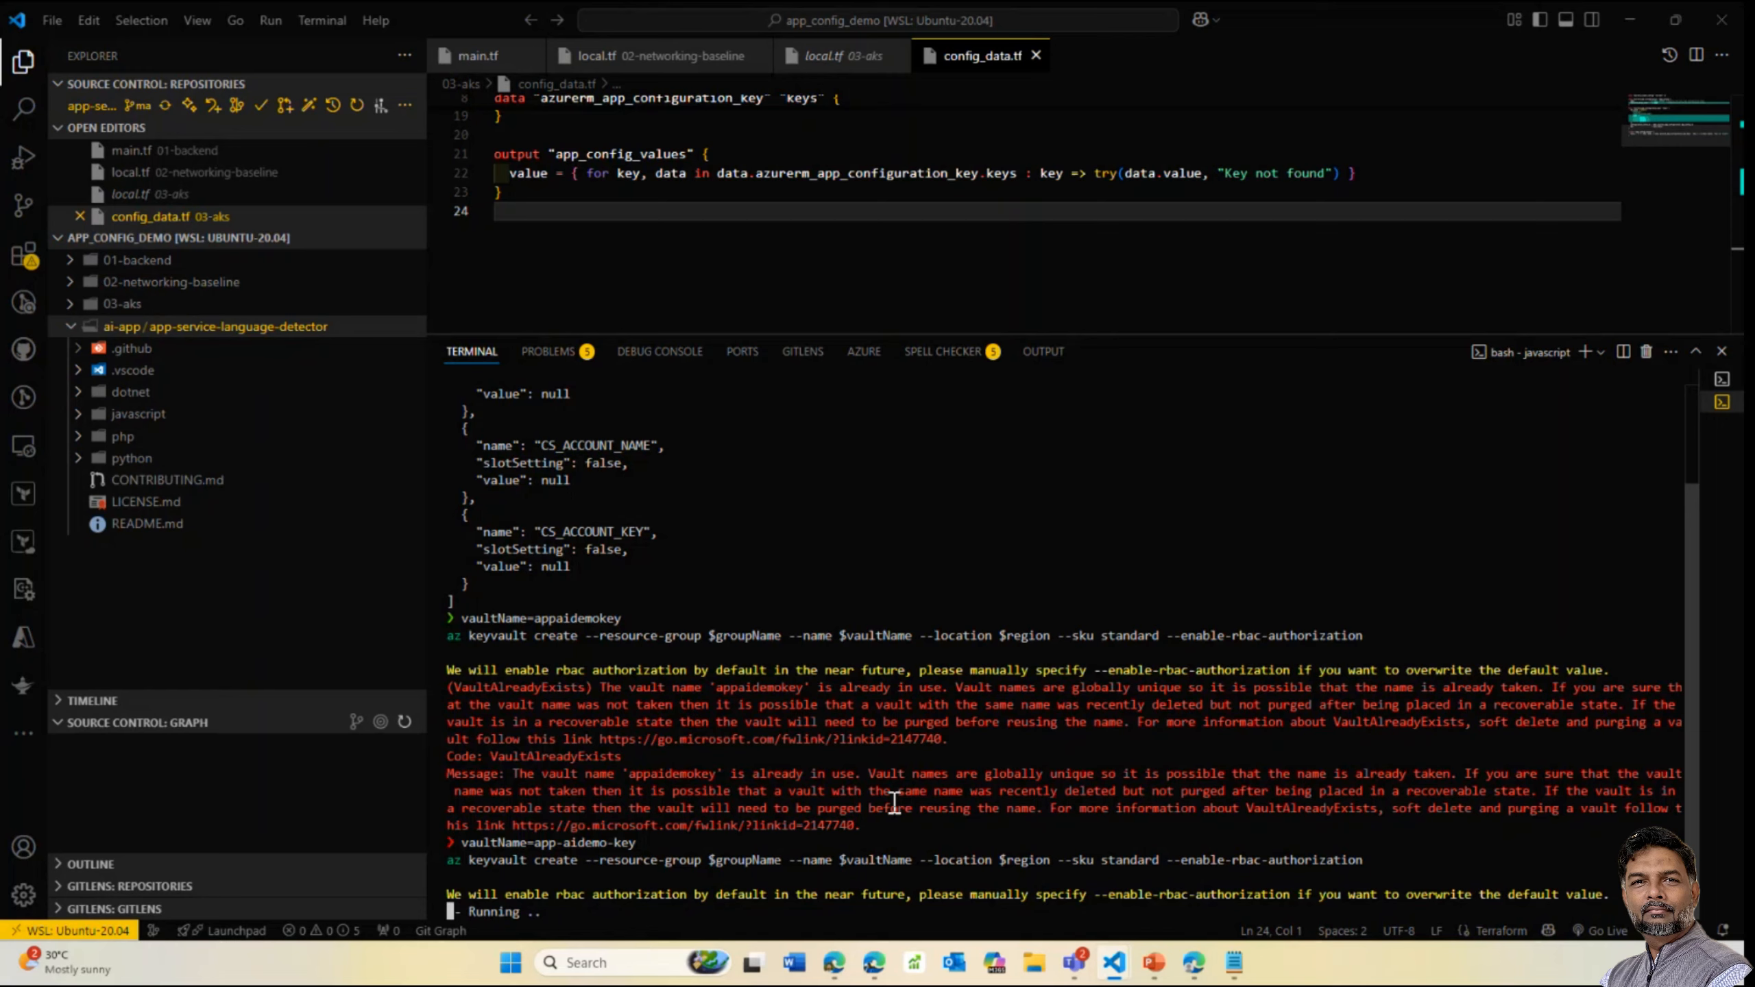
Close Cloud Shell and refresh the app-demo-day resource group to see app-aidemo-key listed
mouse_move(1195, 963)
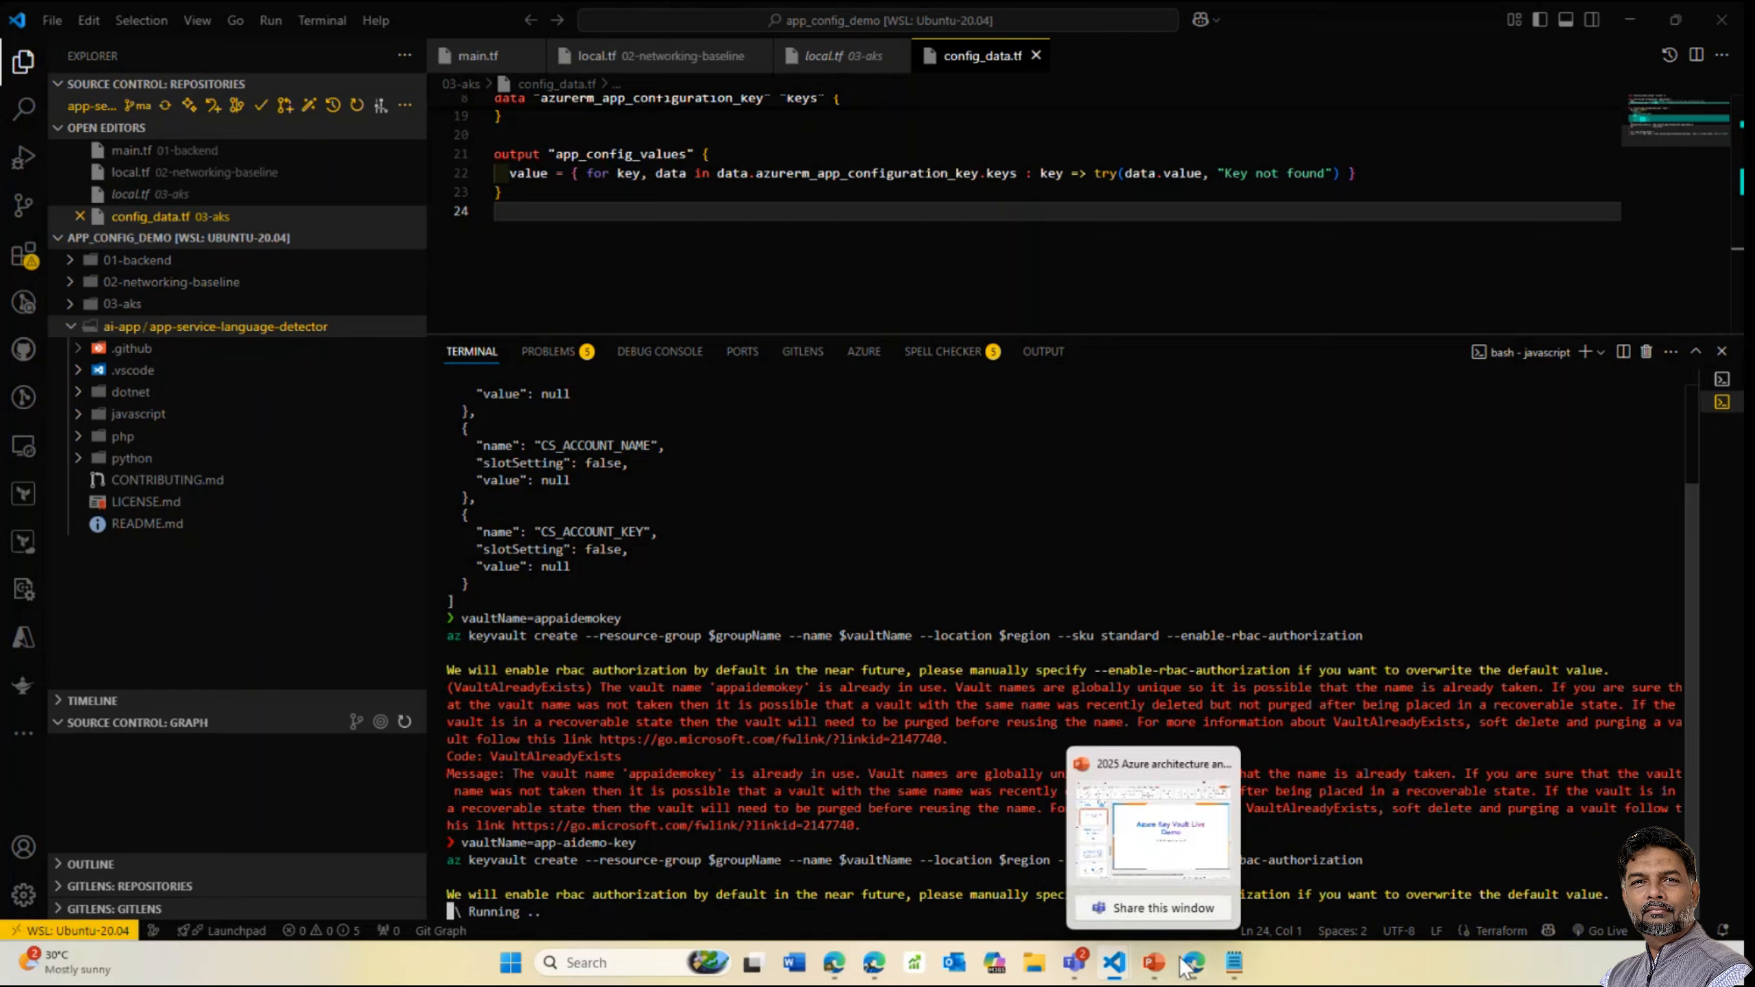
left_click(1215, 855)
left_click_drag(676, 260, 409, 337)
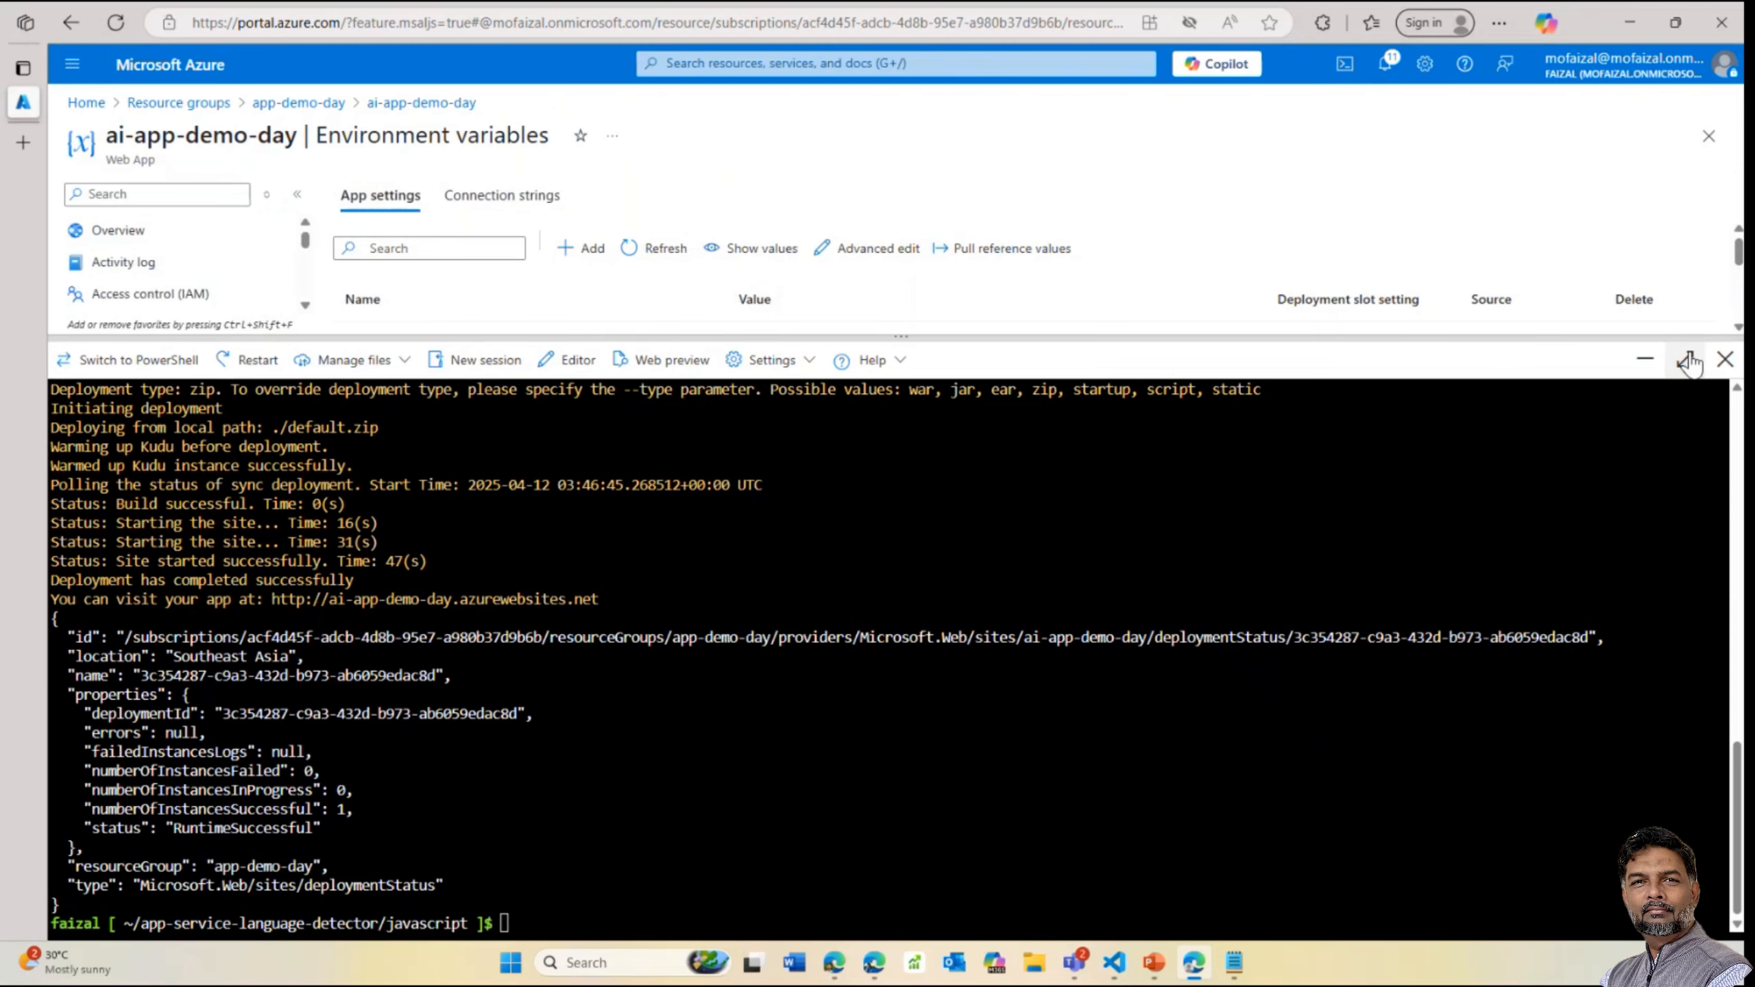
left_click(1726, 359)
left_click(300, 101)
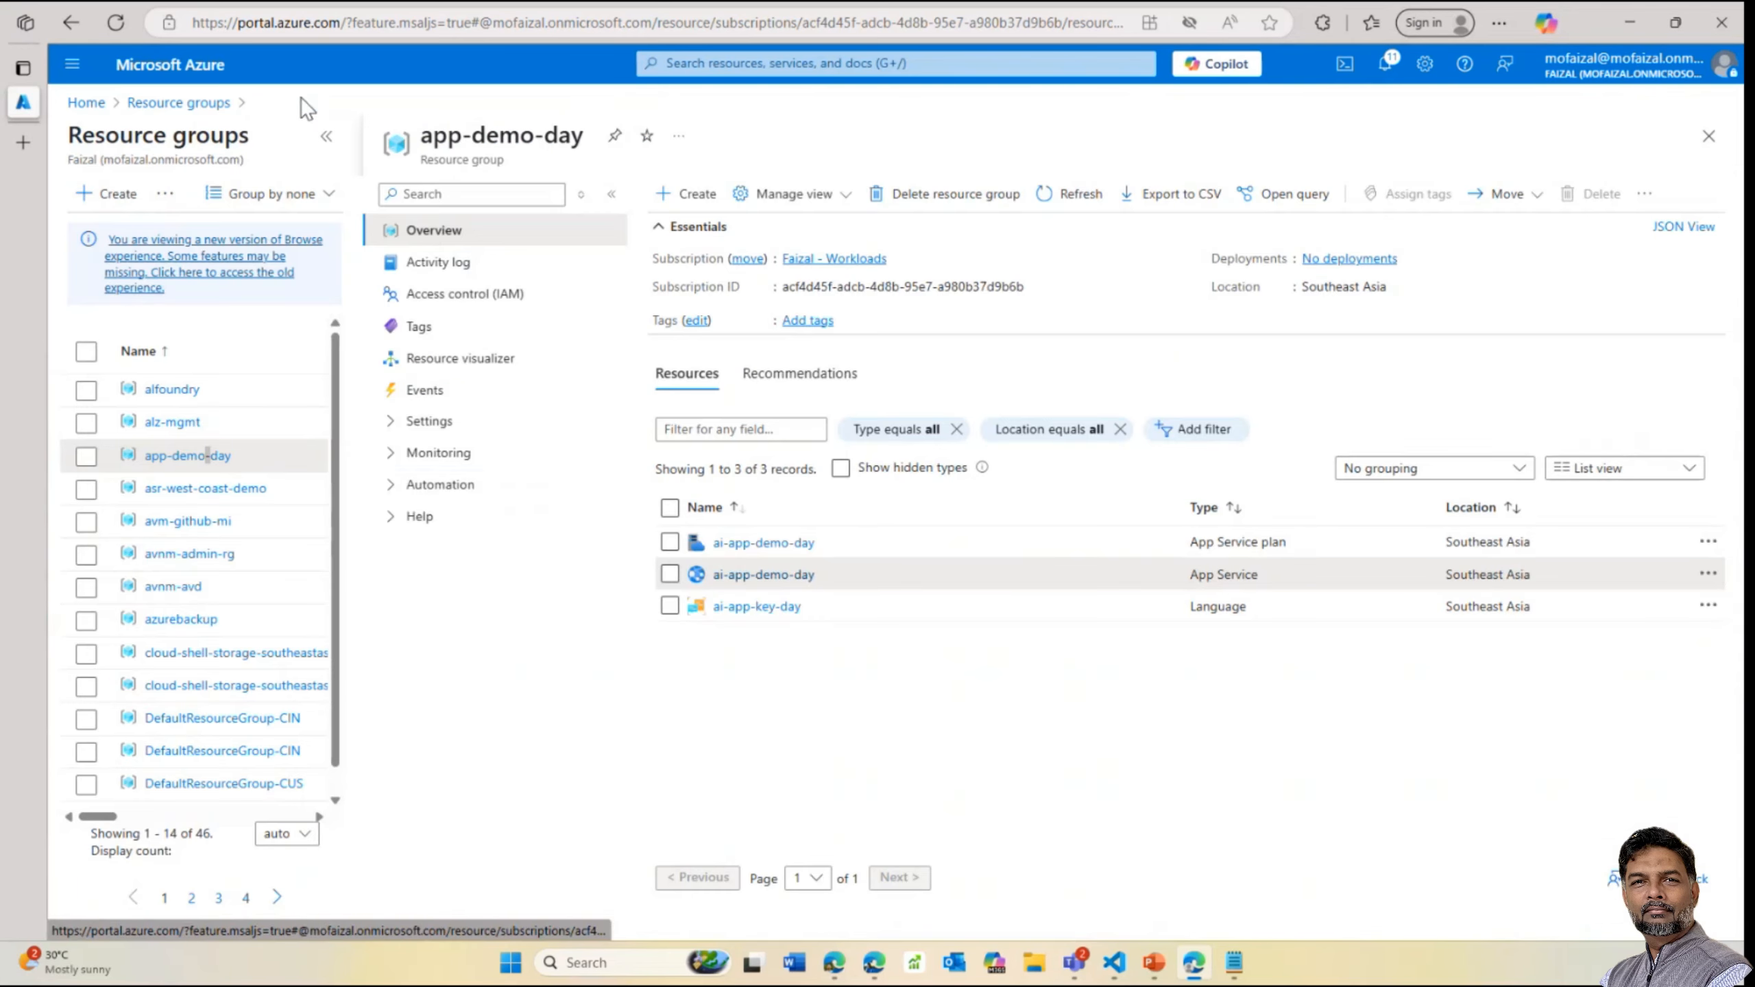
left_click(1053, 196)
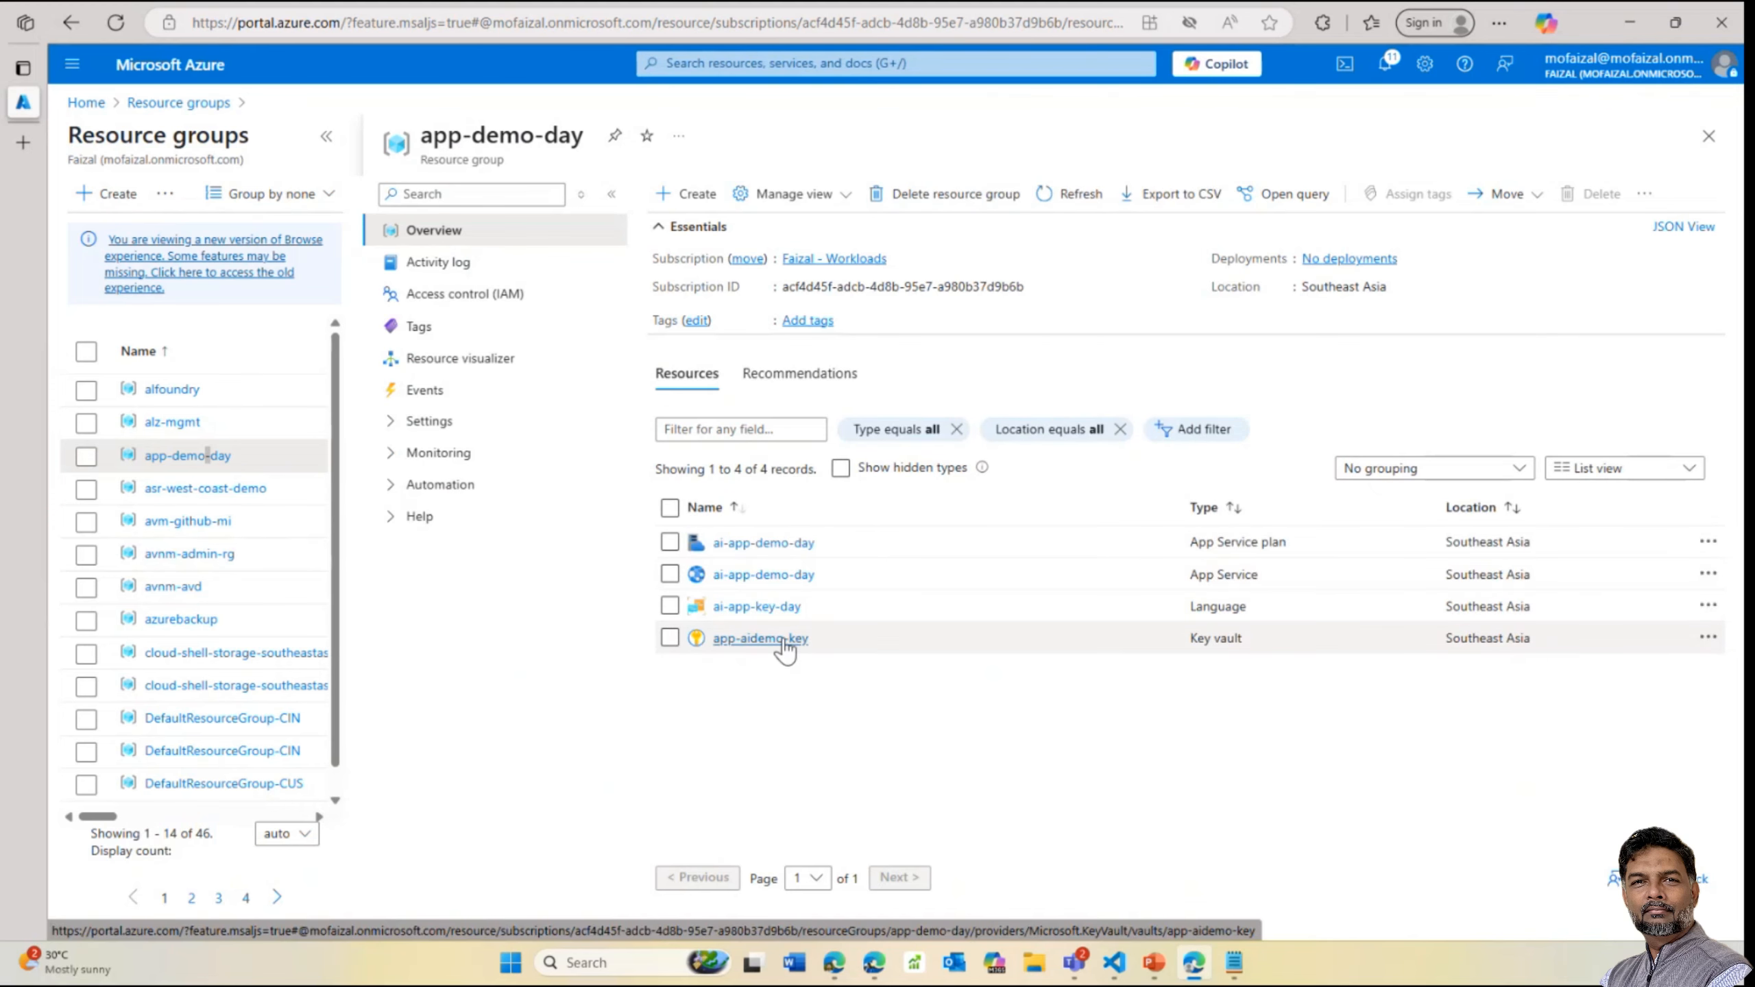
Store the key vault's resource id and the signed-in user's id in shell variables
mouse_move(1115, 963)
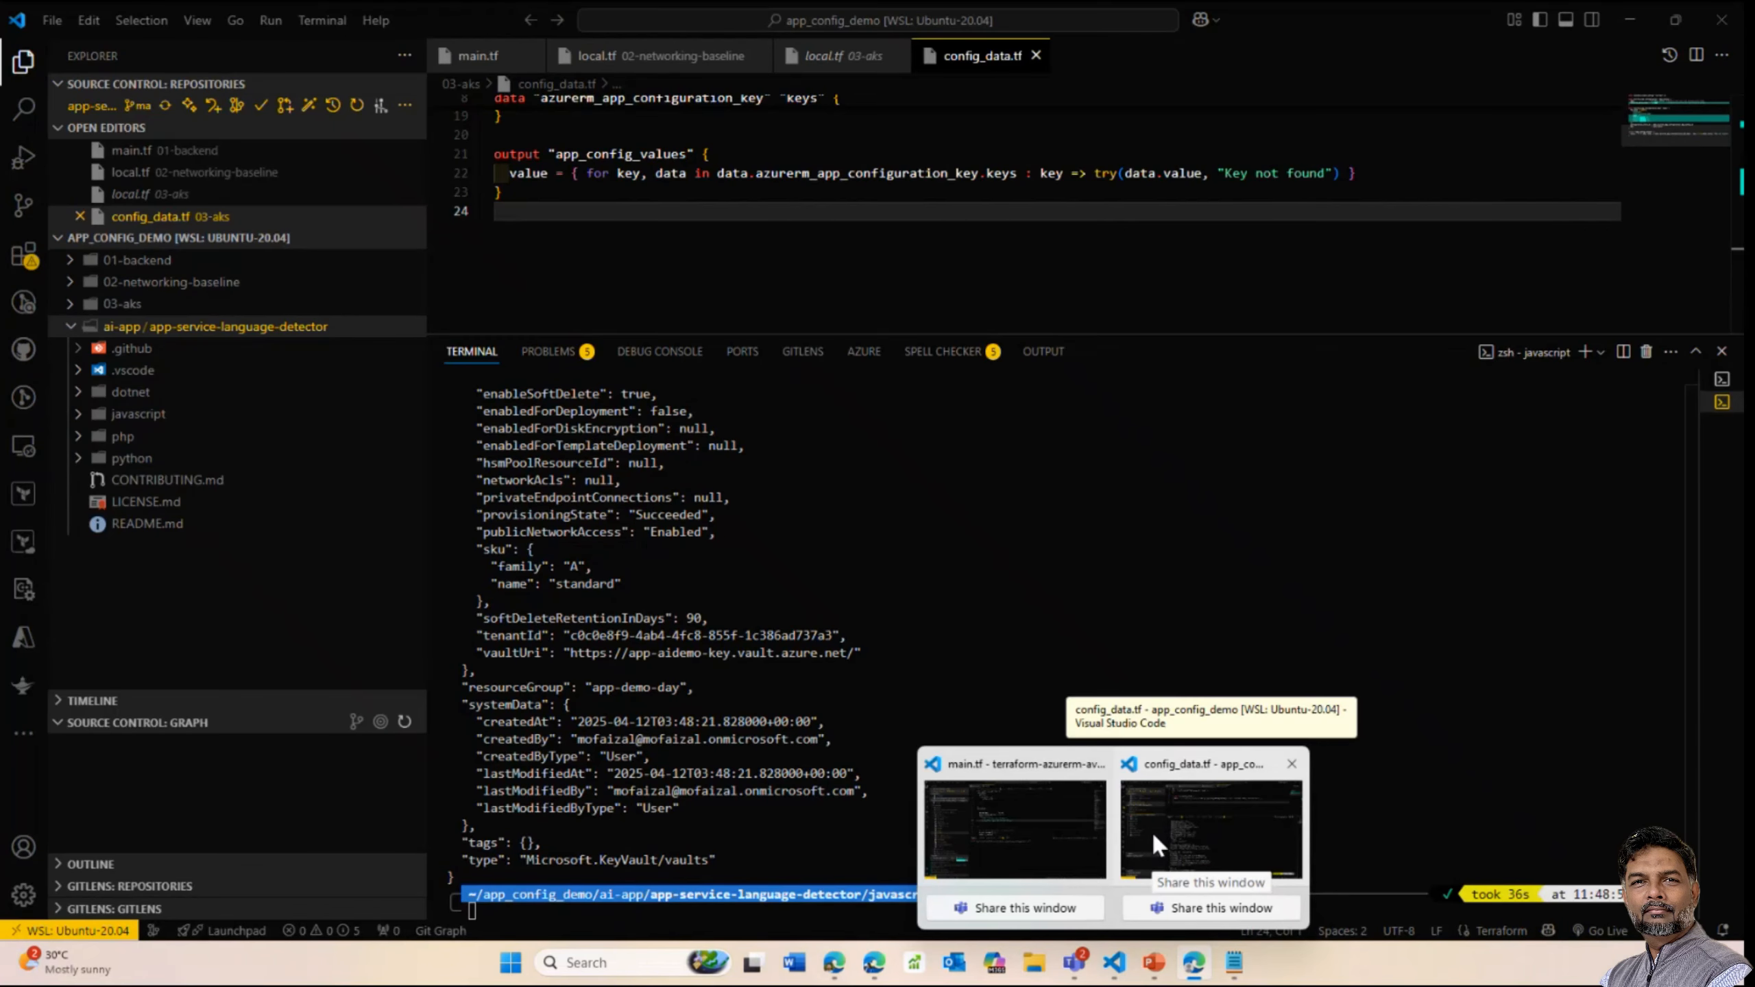
left_click(1155, 836)
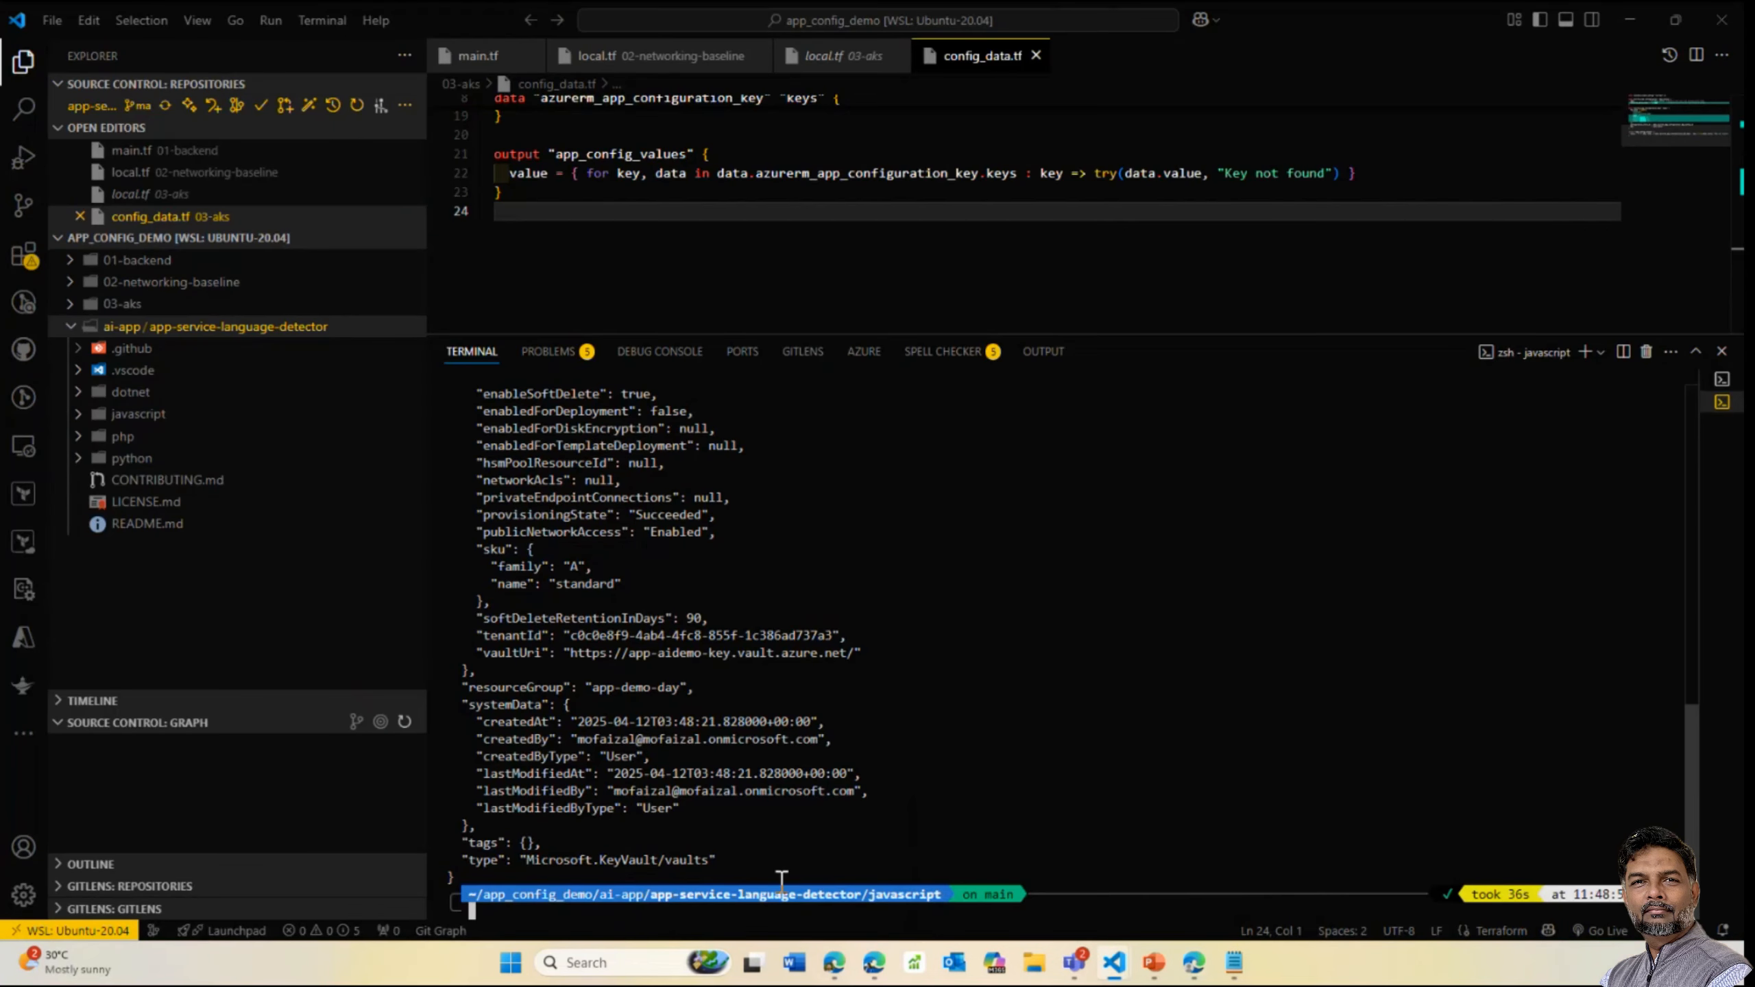
key("alt+Tab")
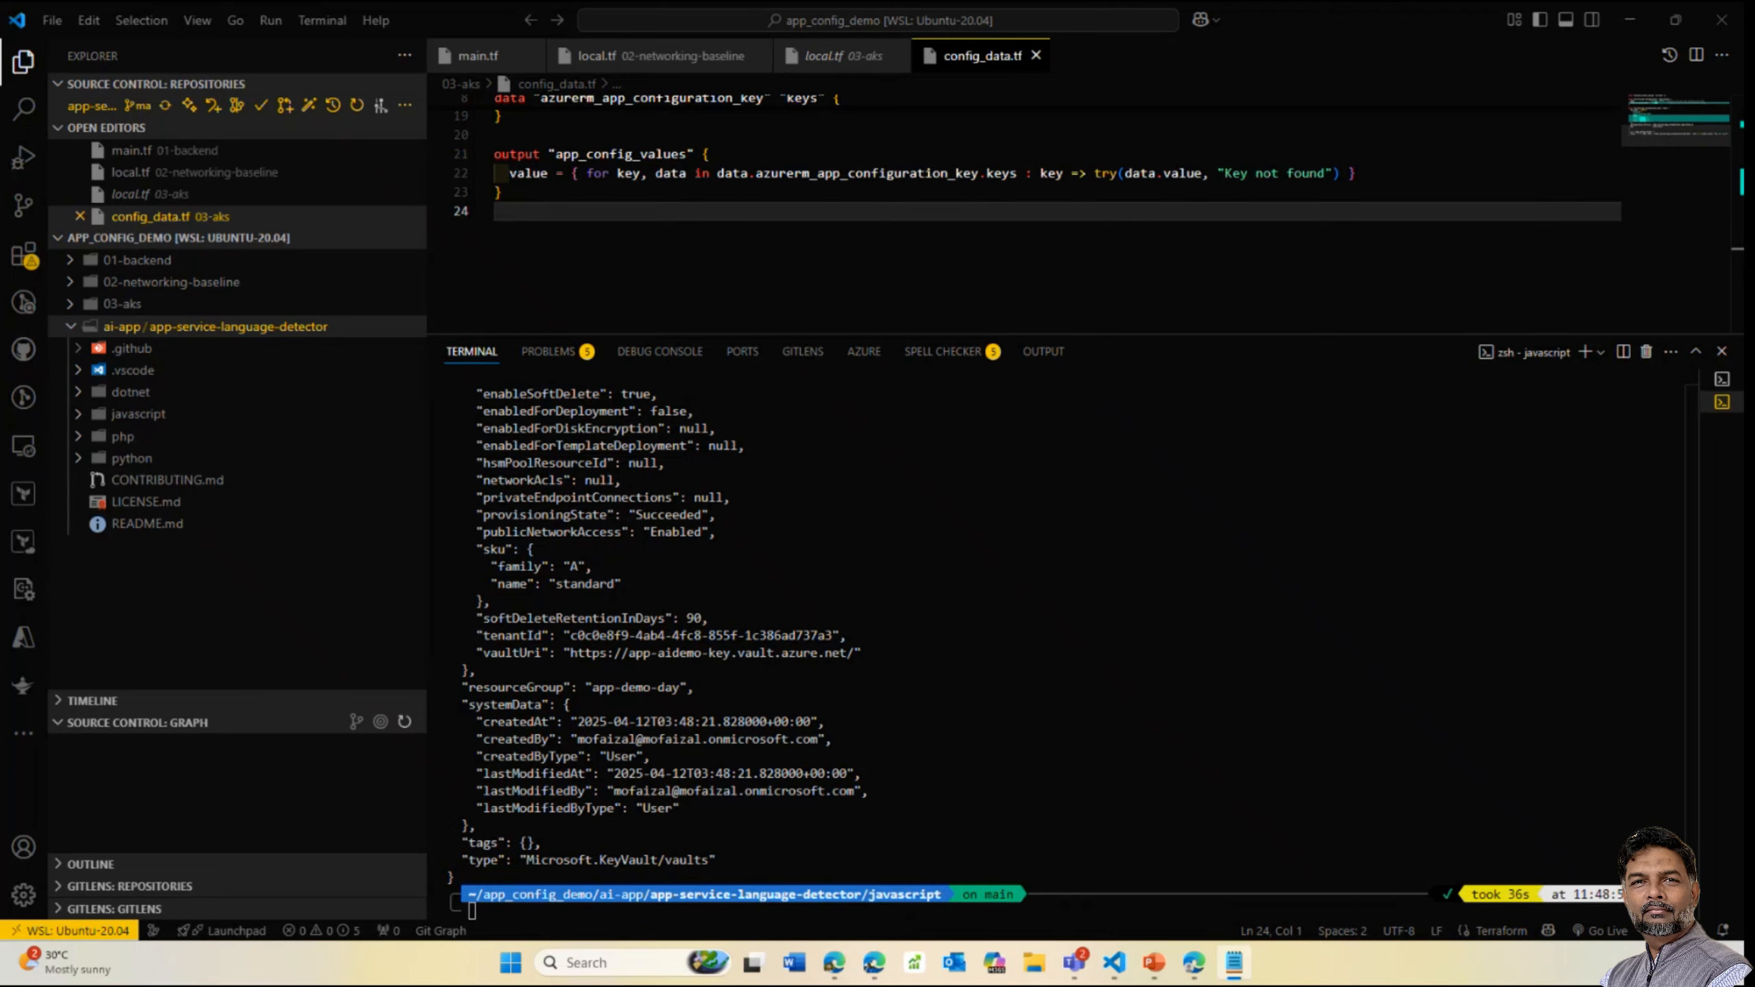
left_click(591, 908)
type("vaultResourceId=$(az keyvault show --name $vaultName --query id --output tsv)")
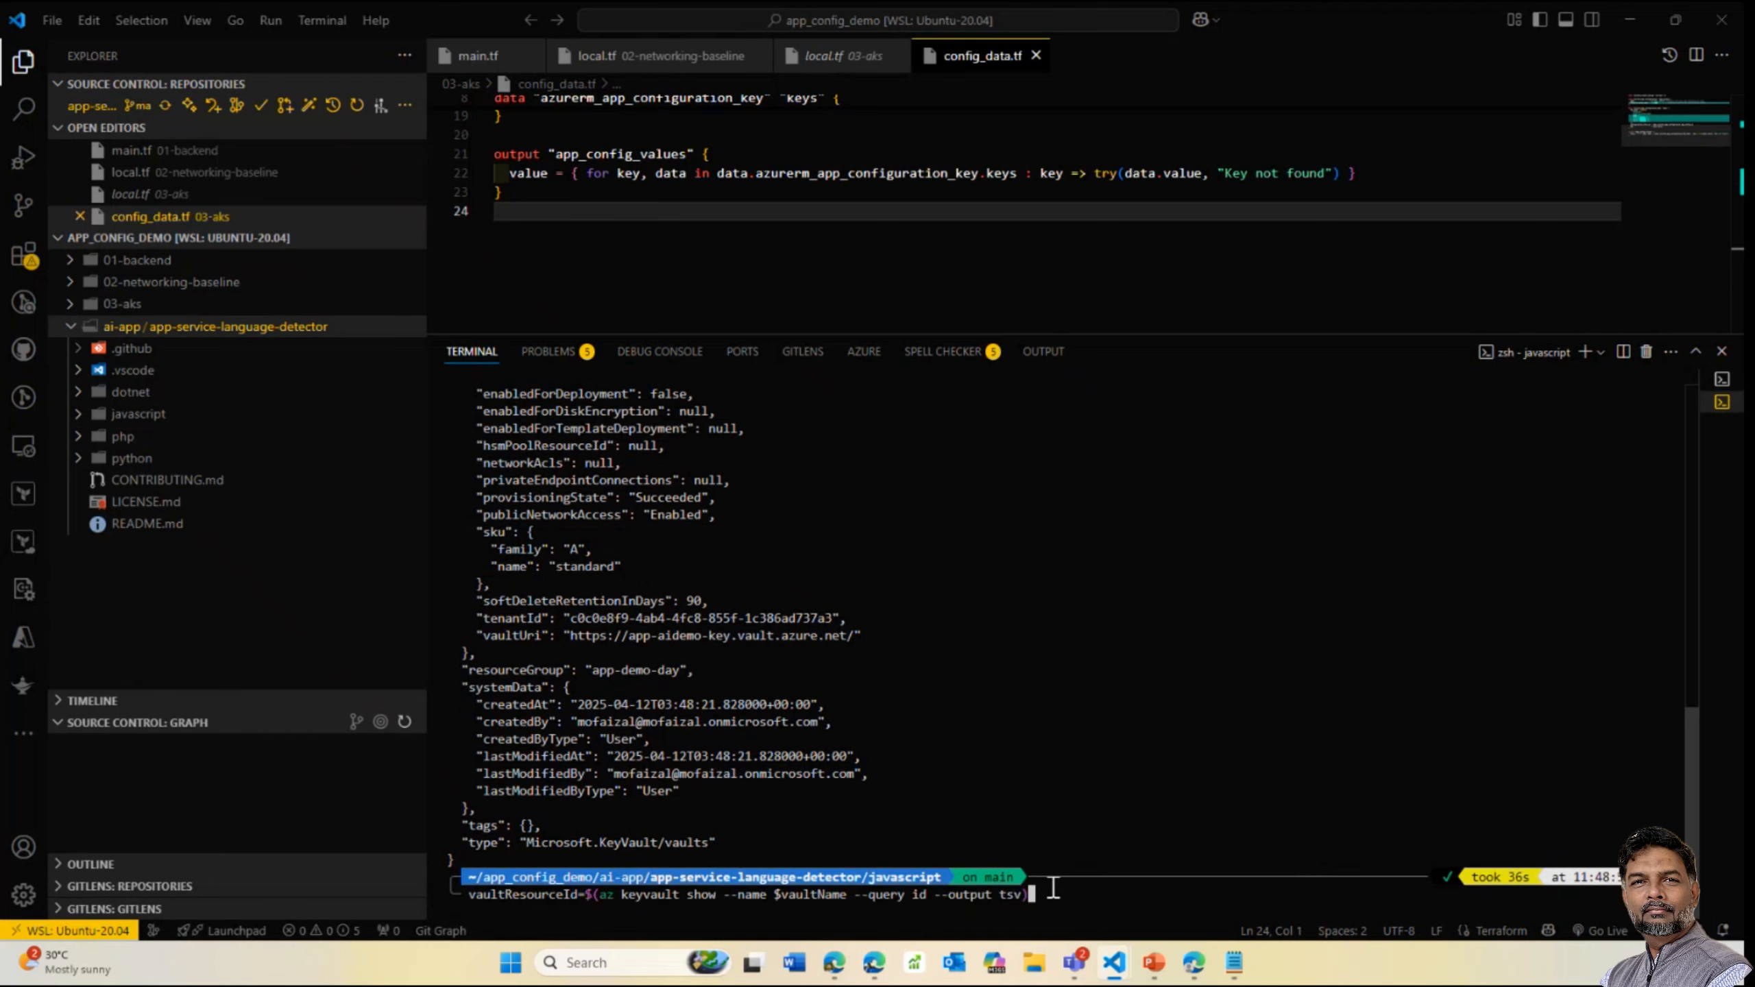
key("Return")
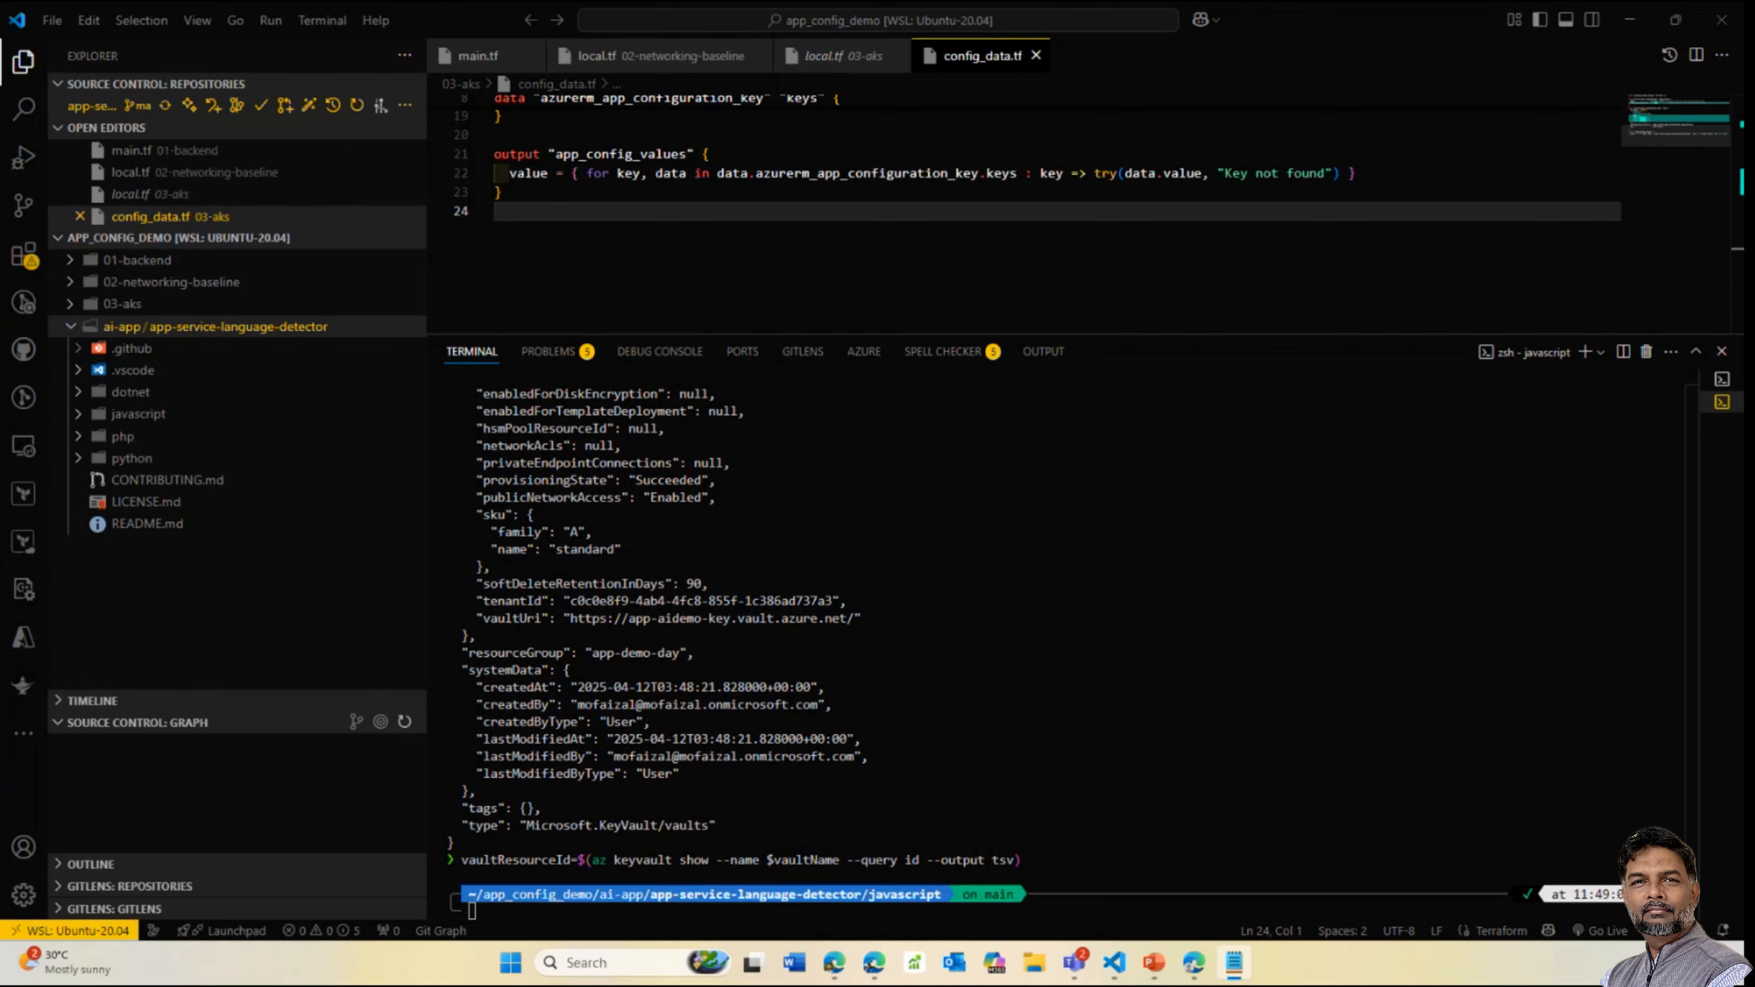
type("myId=$(az ad signed-in-user show --query id --output tsv)")
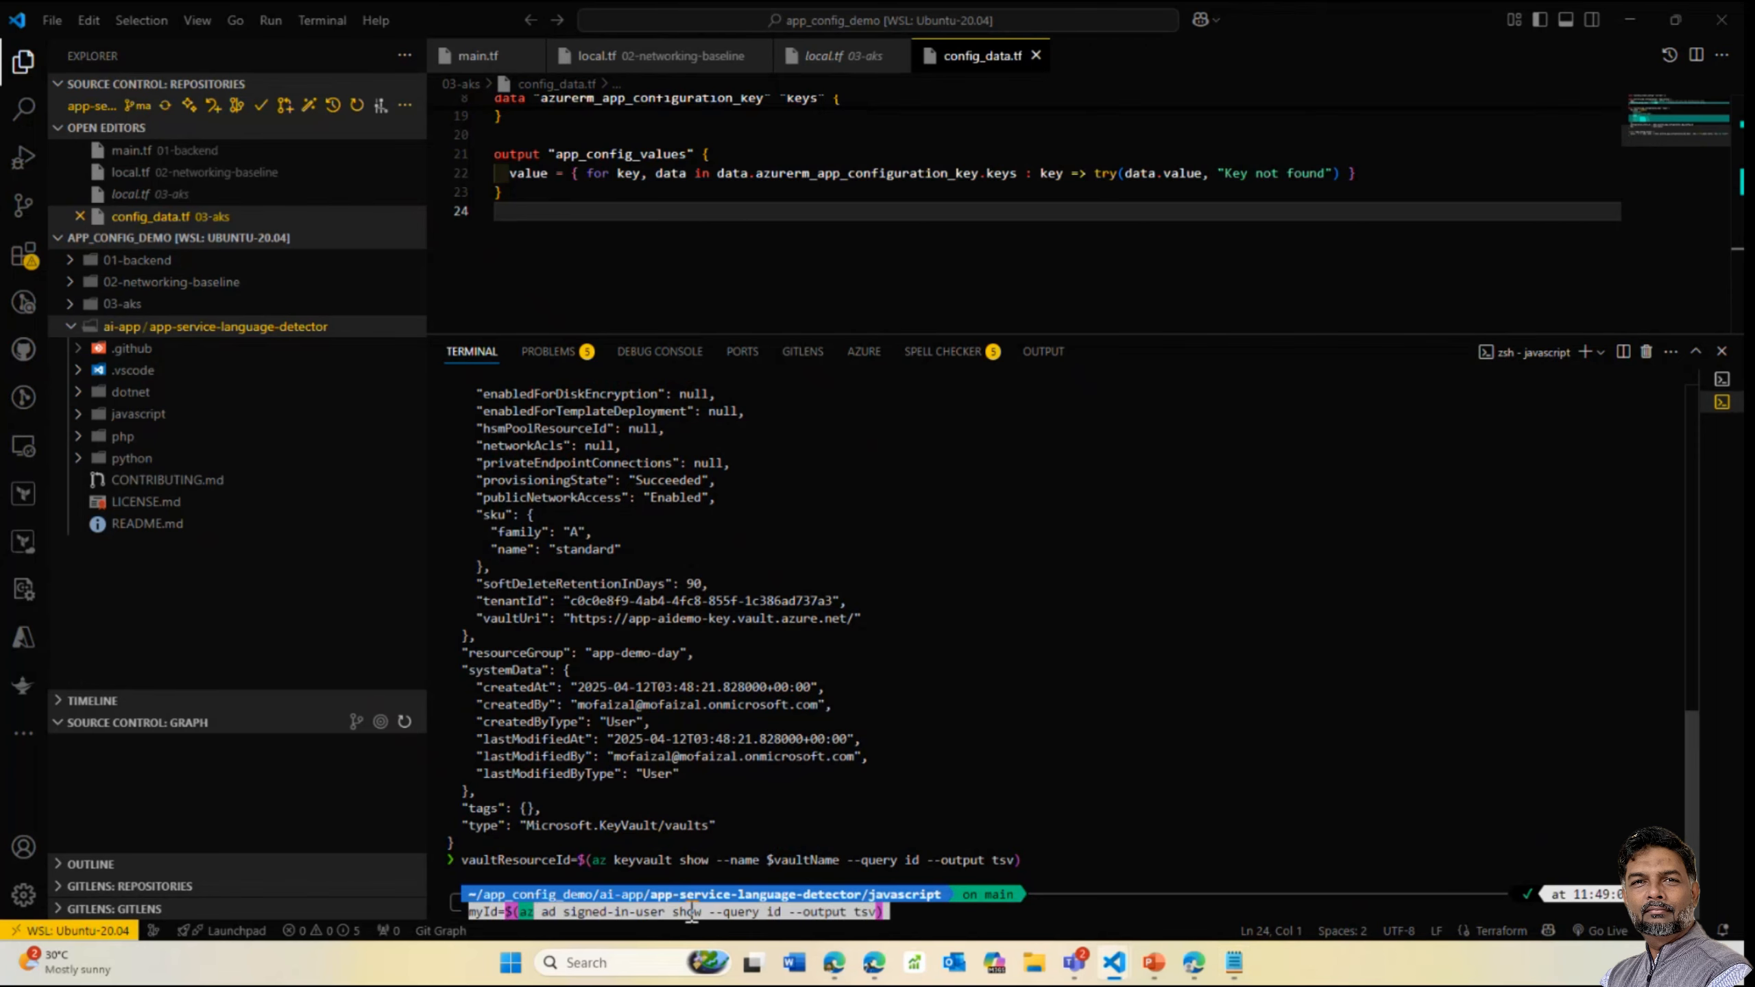
key("Return")
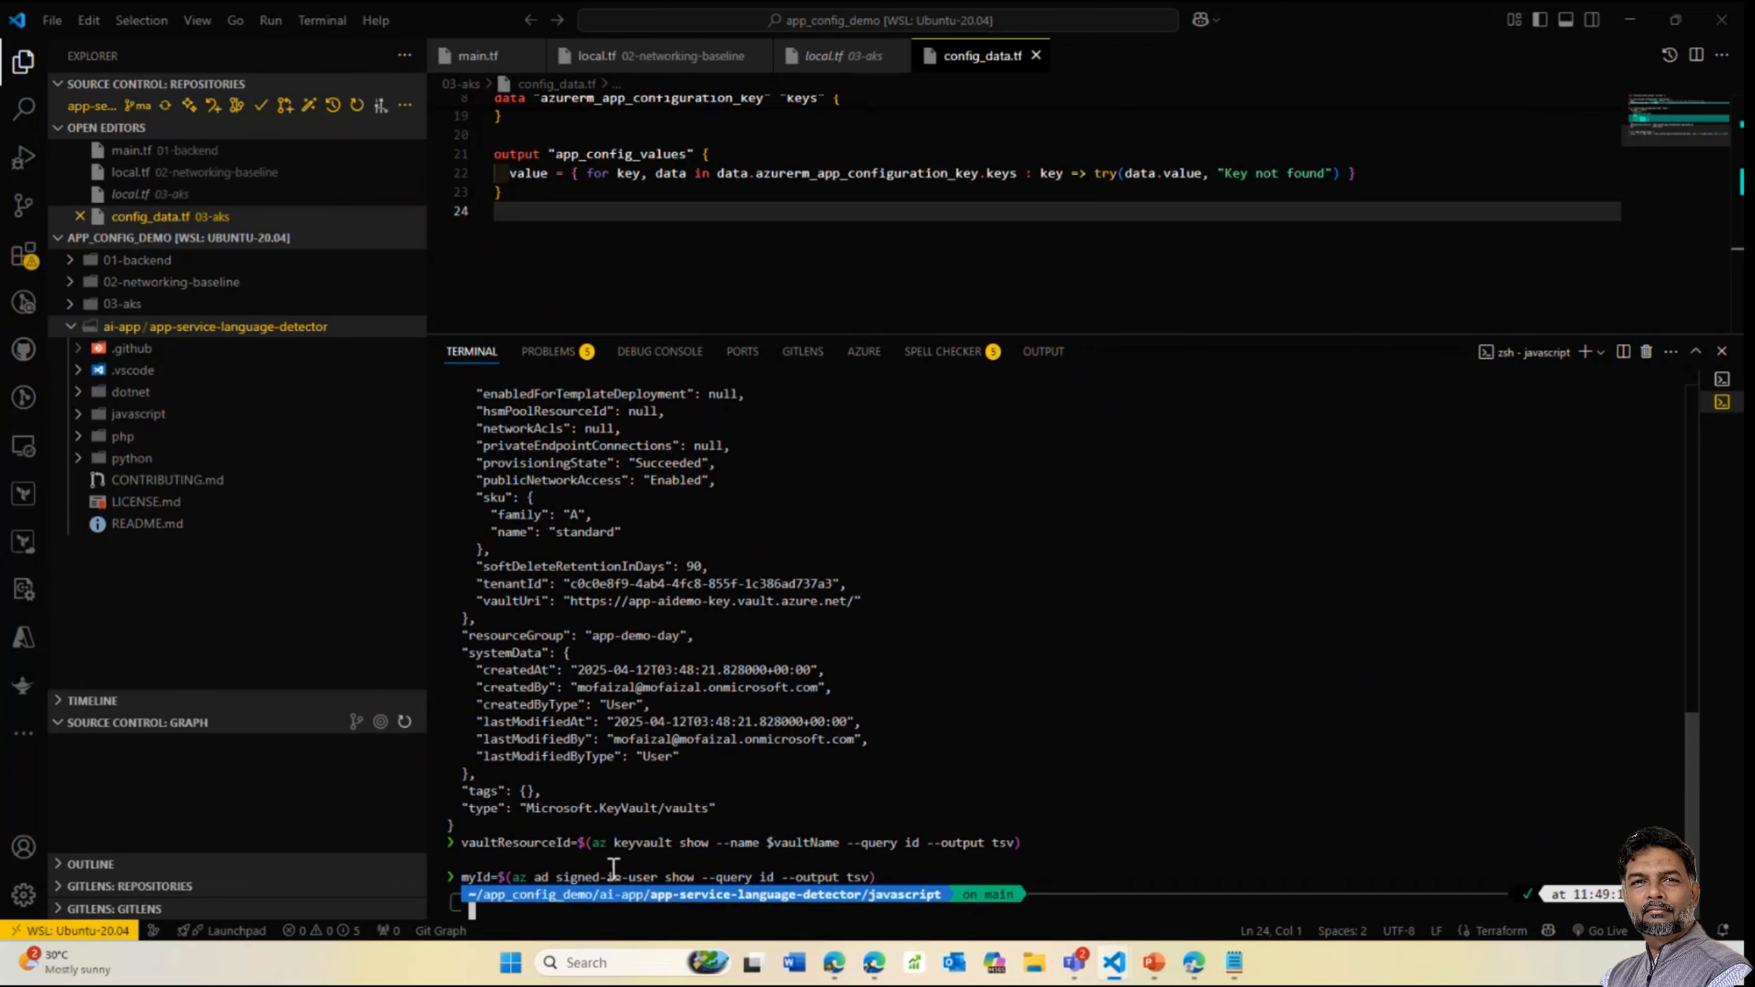
Assign yourself the Key Vault Secrets Officer role on app-aidemo-key
key("alt+Tab")
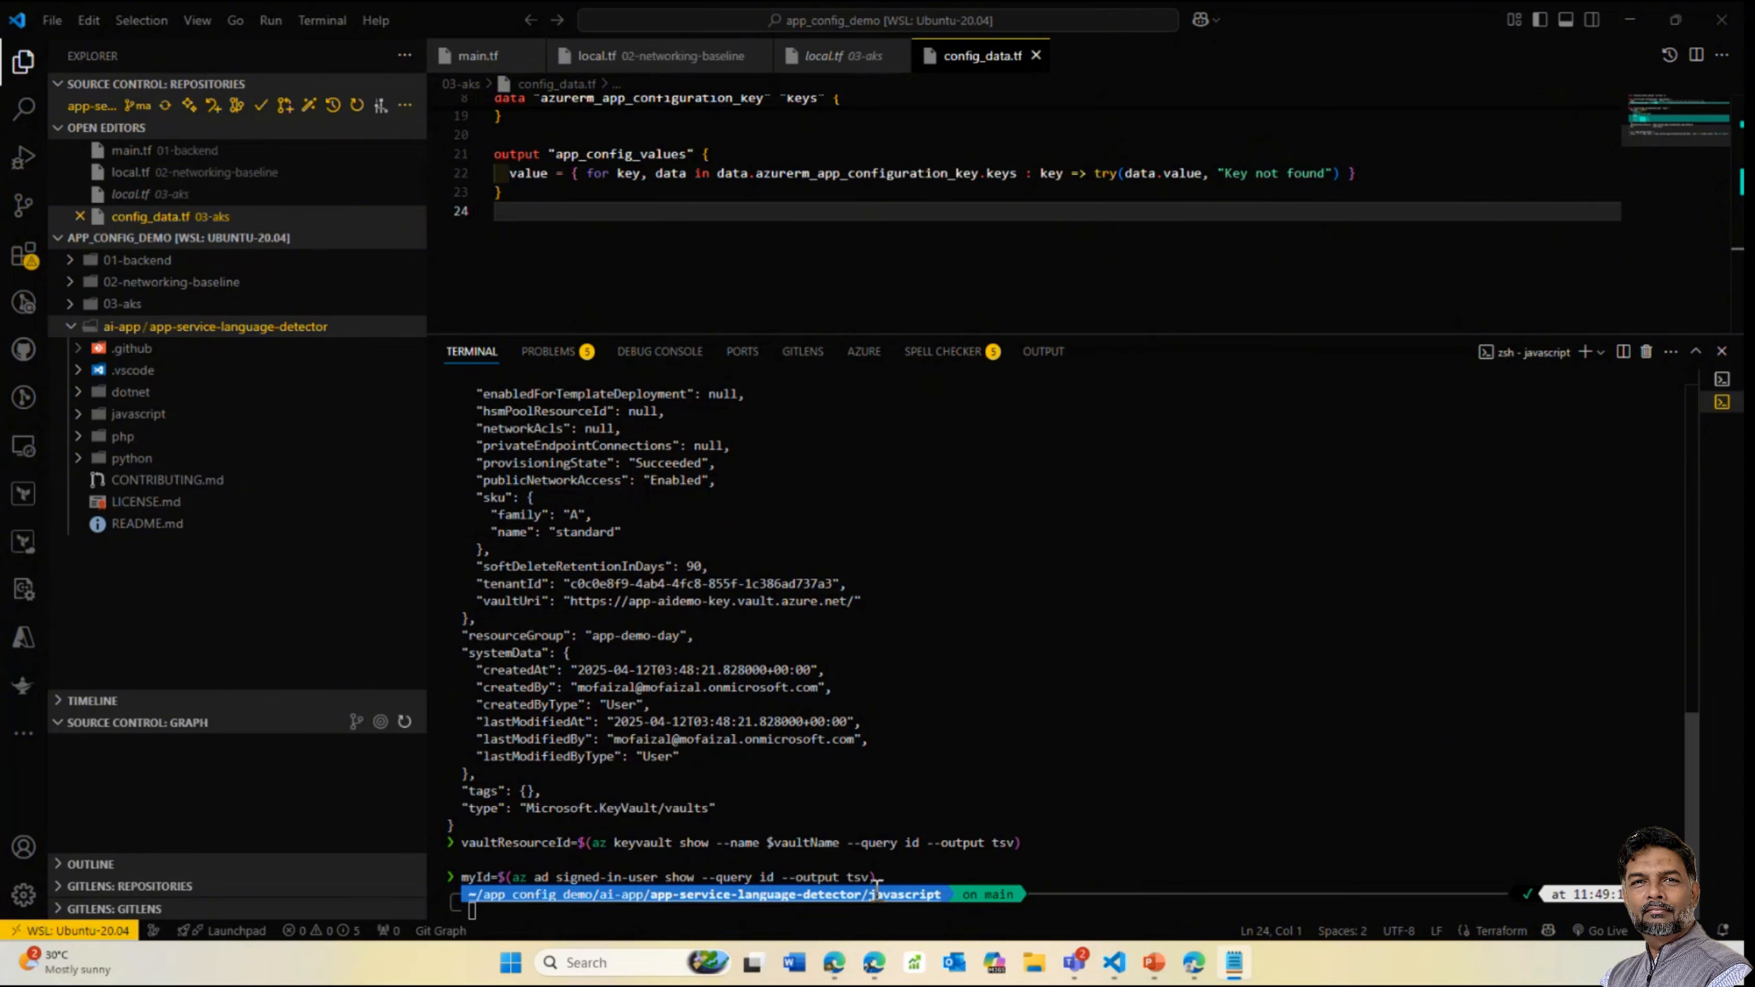
right_click(747, 902)
left_click(795, 766)
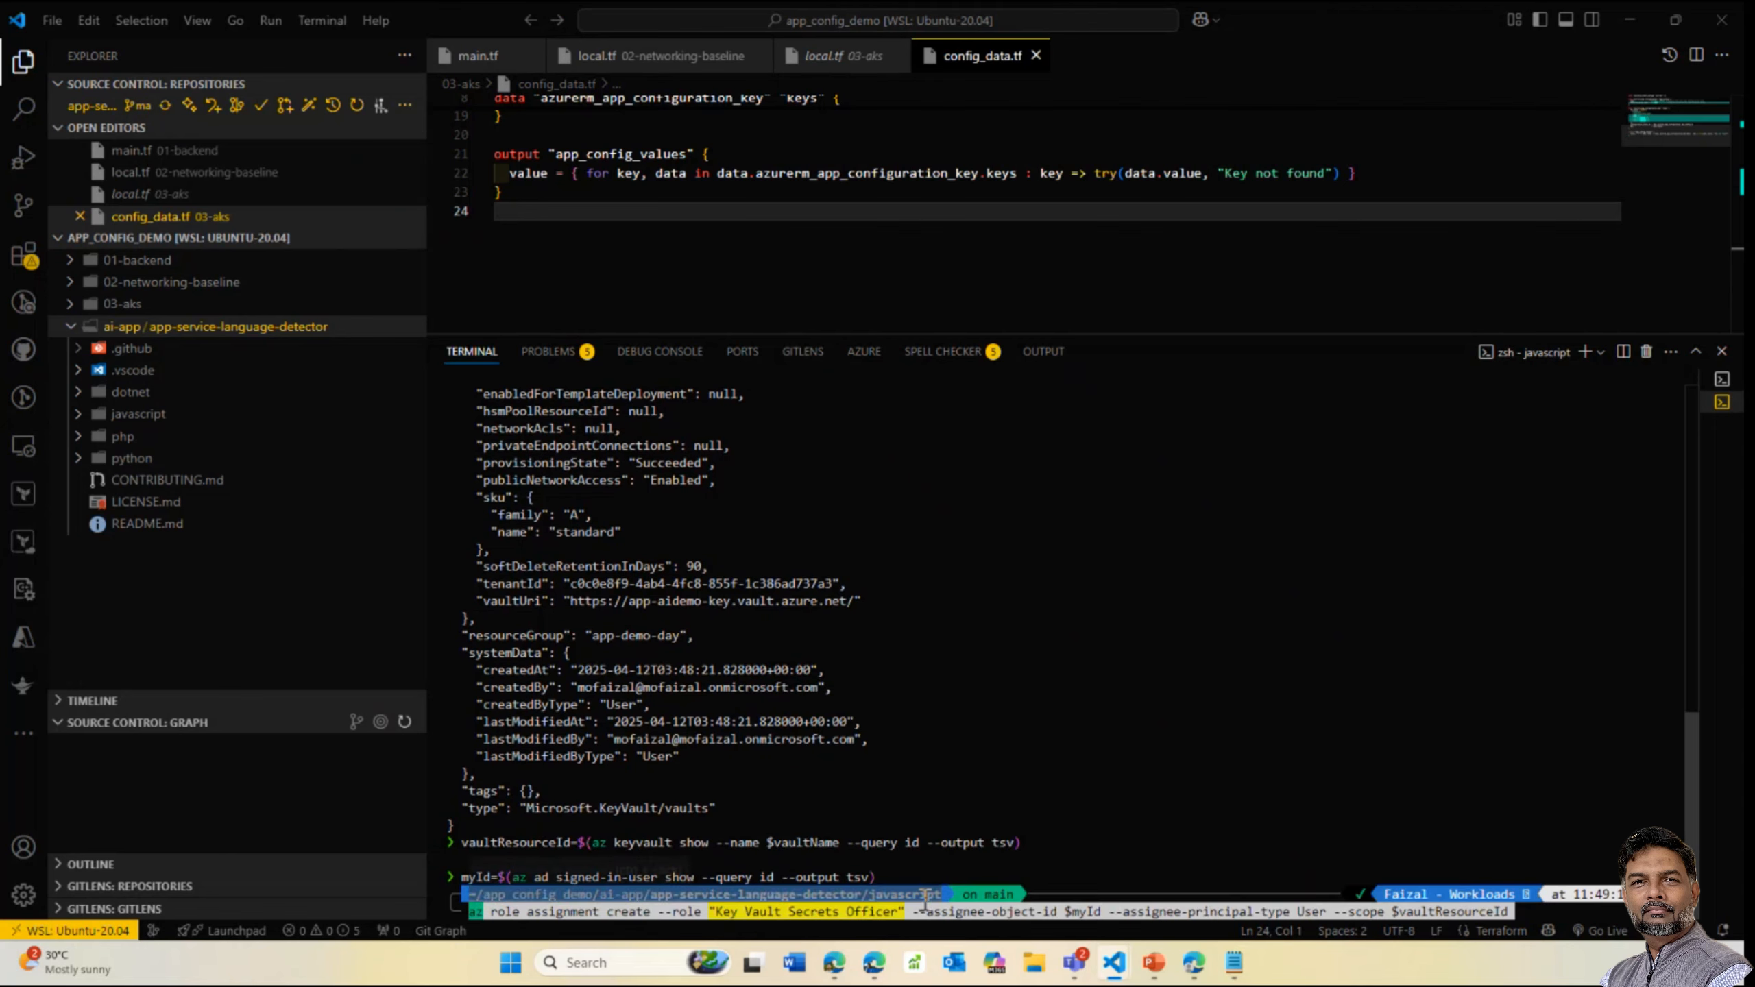
key("Return")
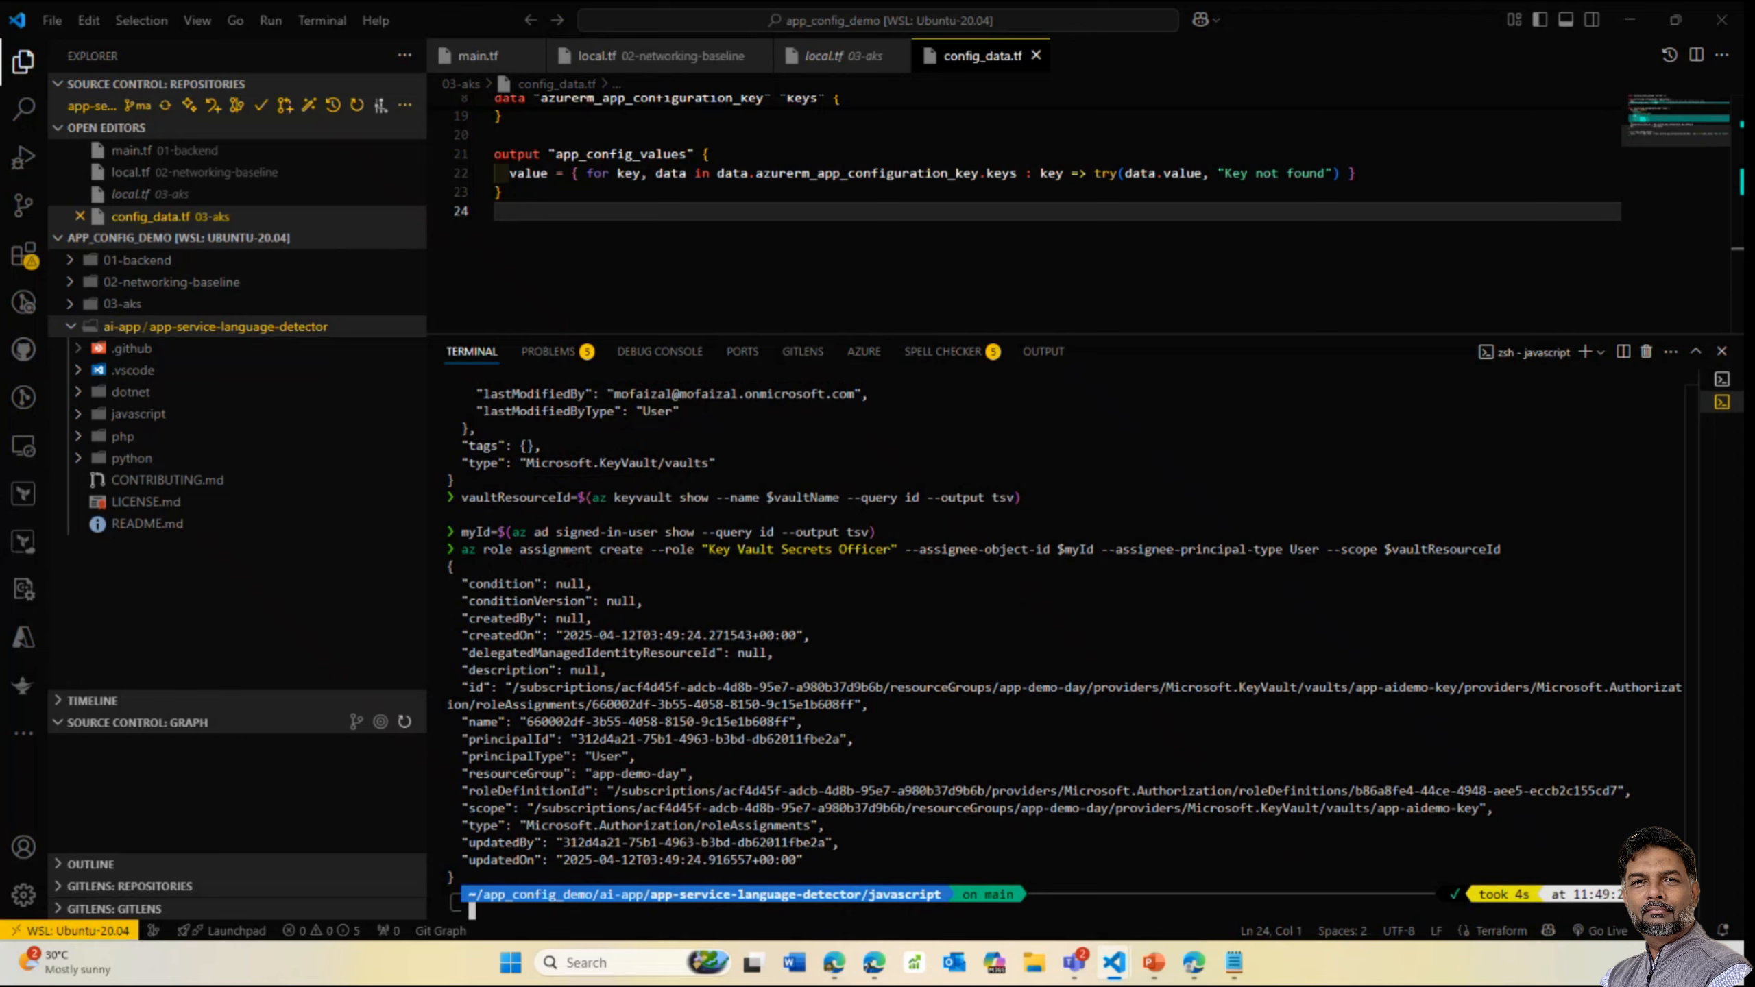
Assign the web app a managed identity with Key Vault Secrets User on the vault
key("alt+Tab")
key("alt+Tab")
key("ctrl+v")
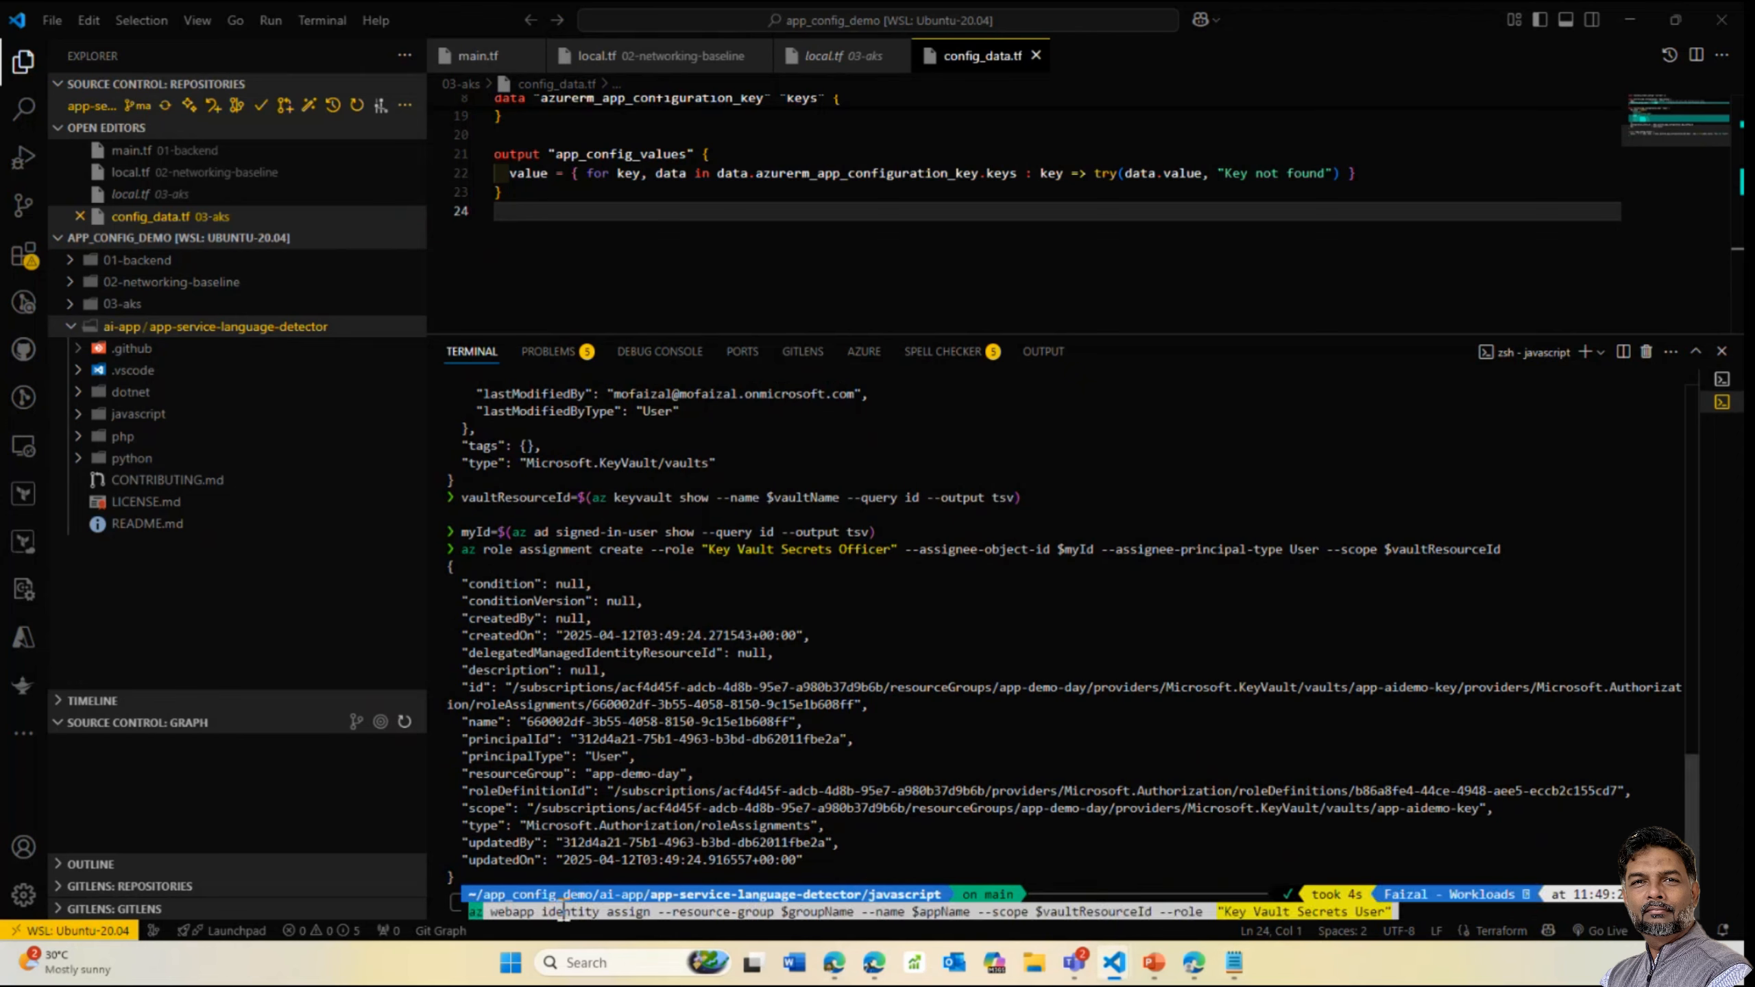
key("Return")
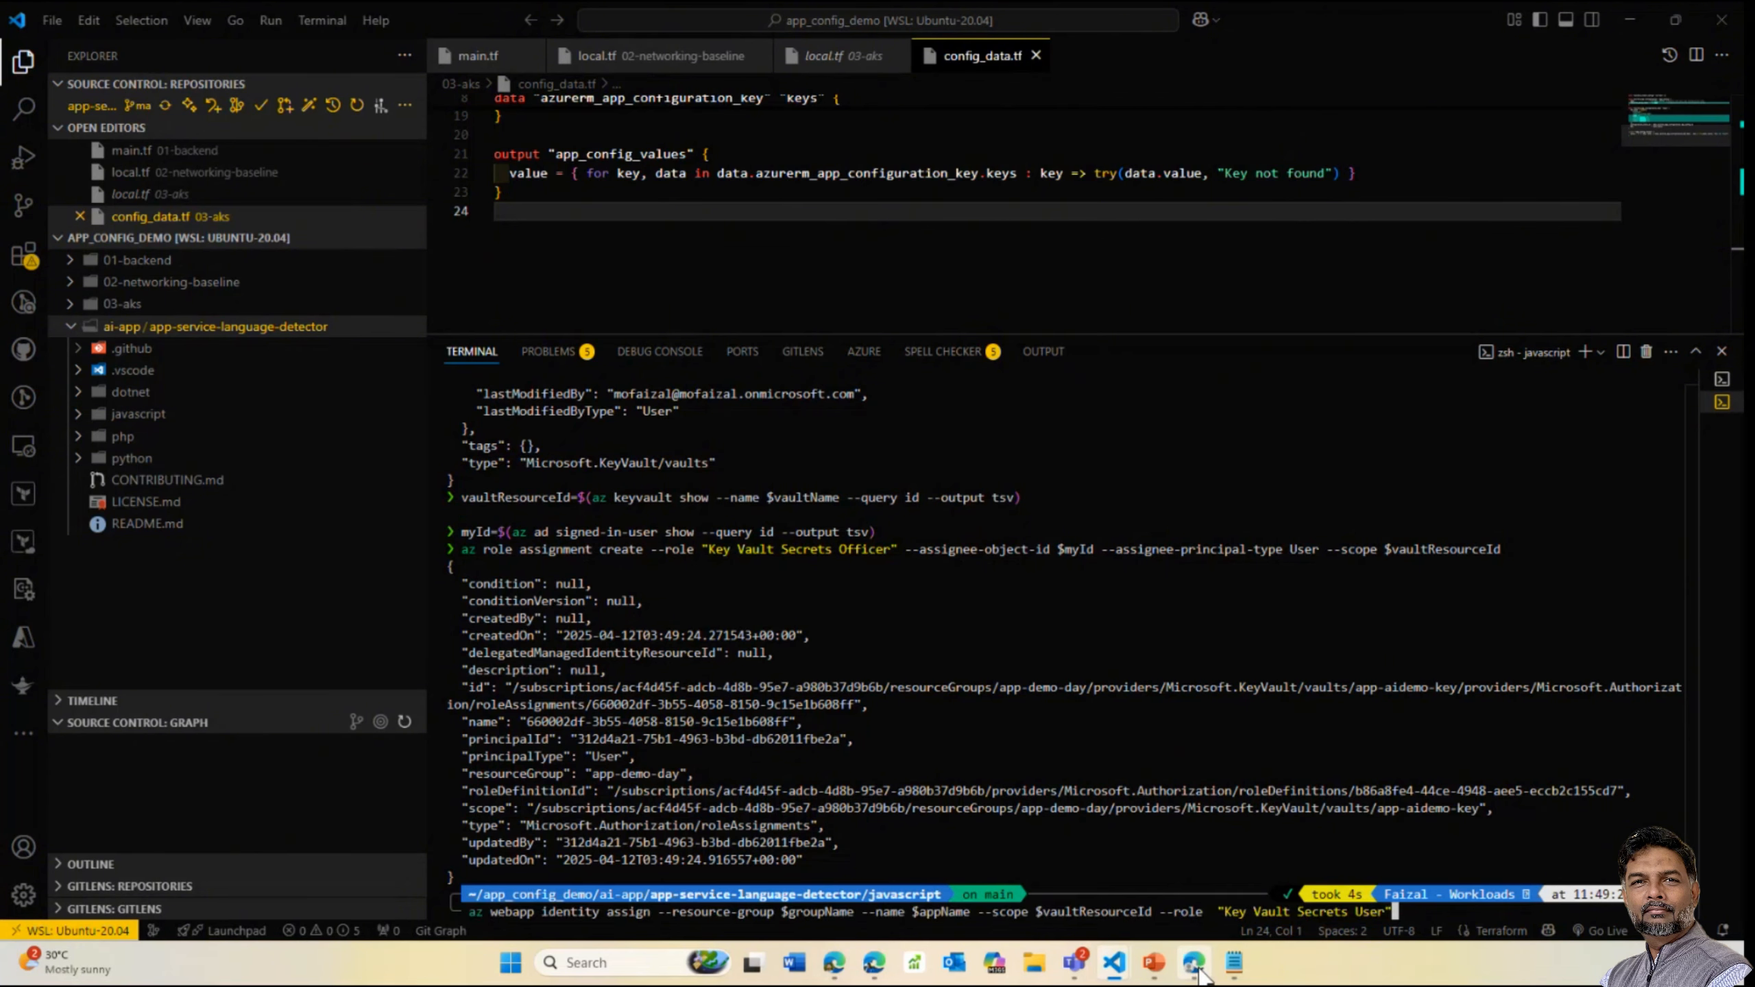
key("Return")
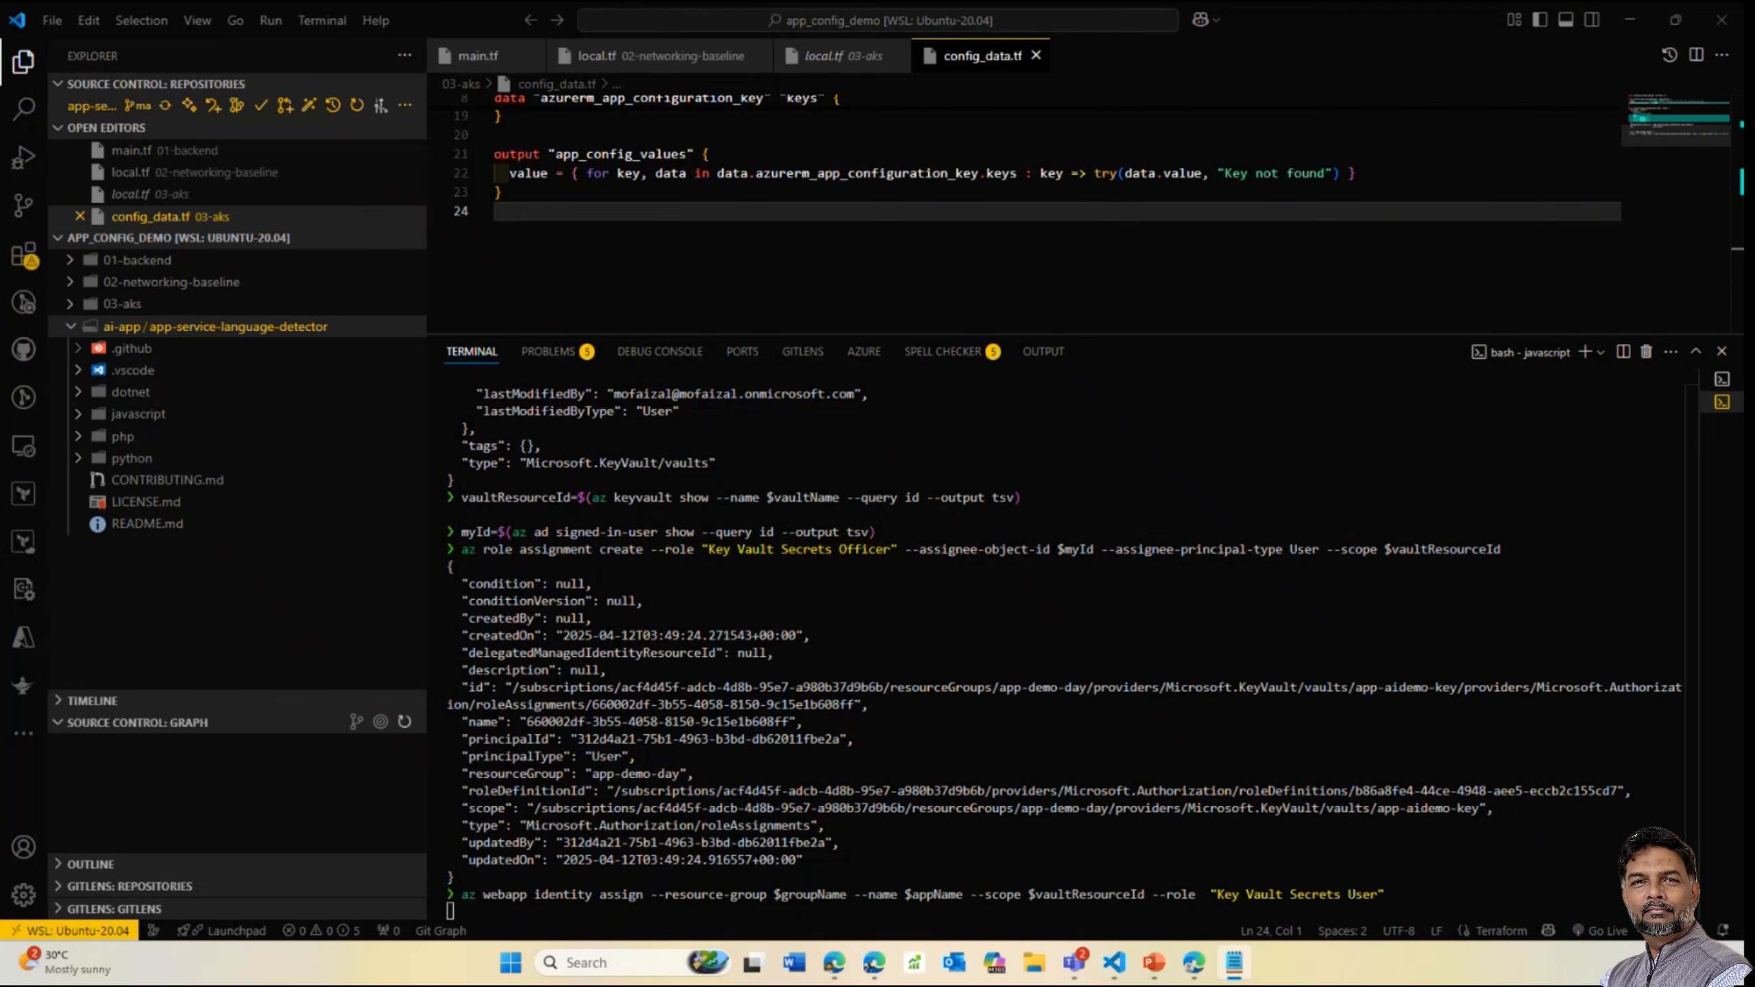
Open the app-aidemo-key vault and check its access configuration, secrets, keys and certificates
mouse_move(1194, 963)
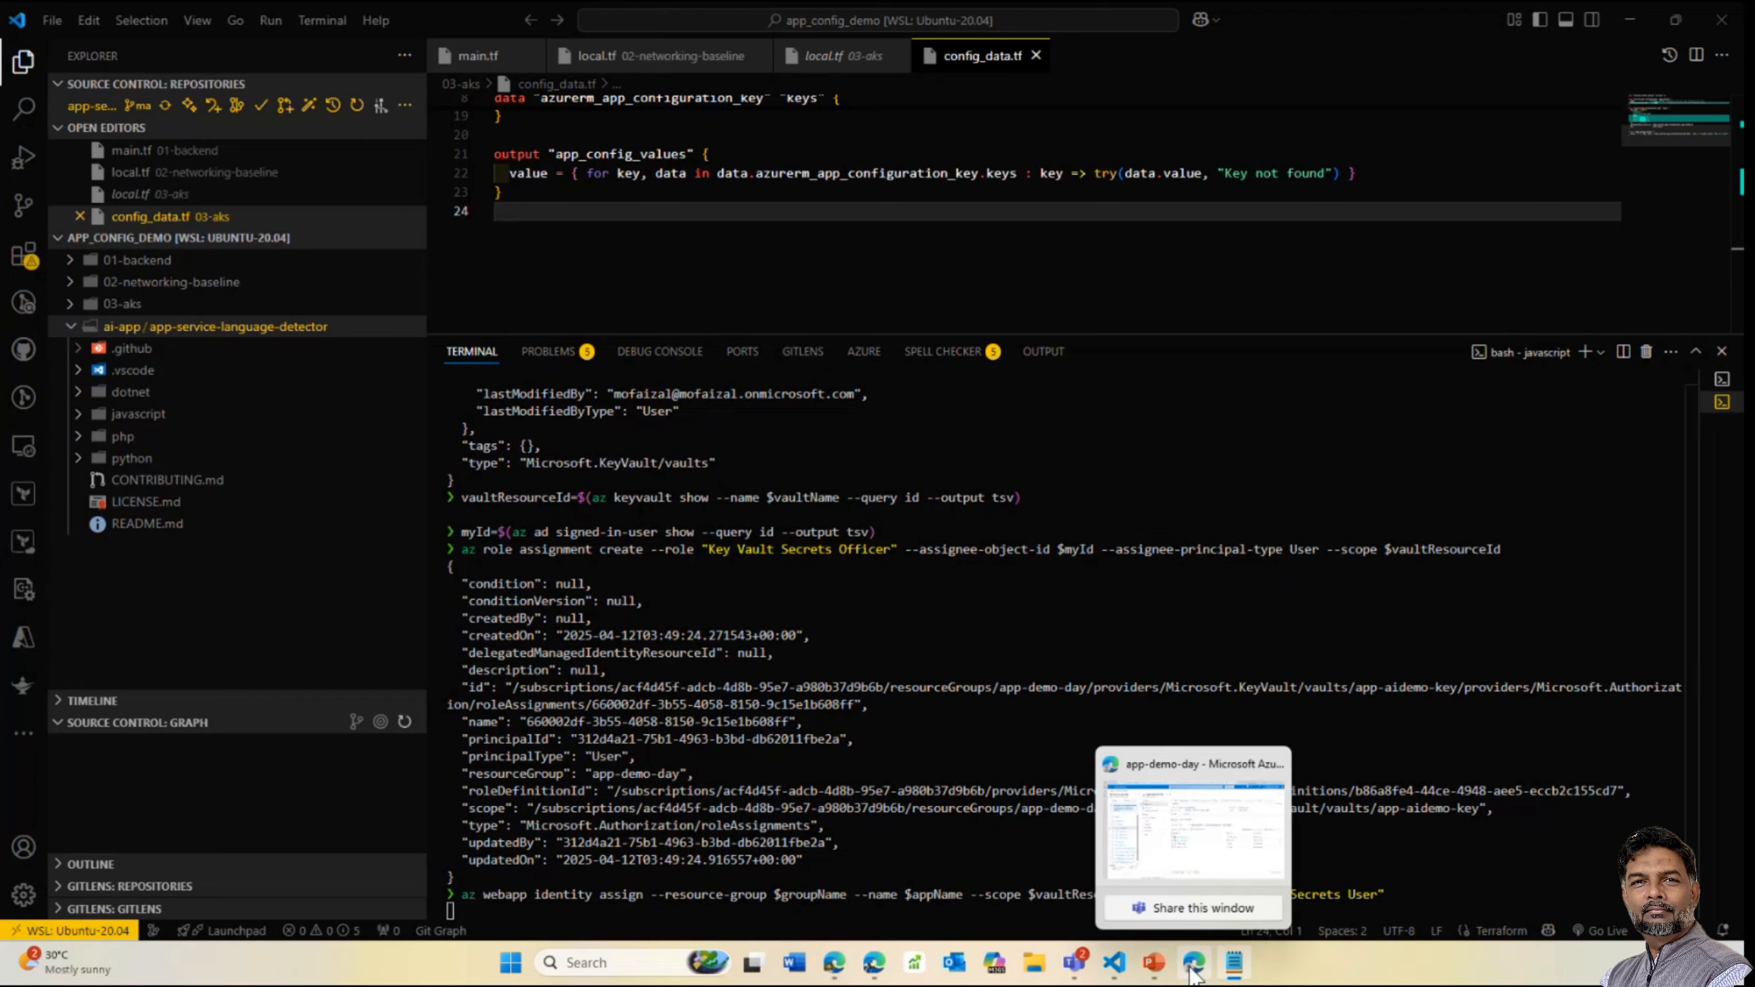
left_click(1152, 815)
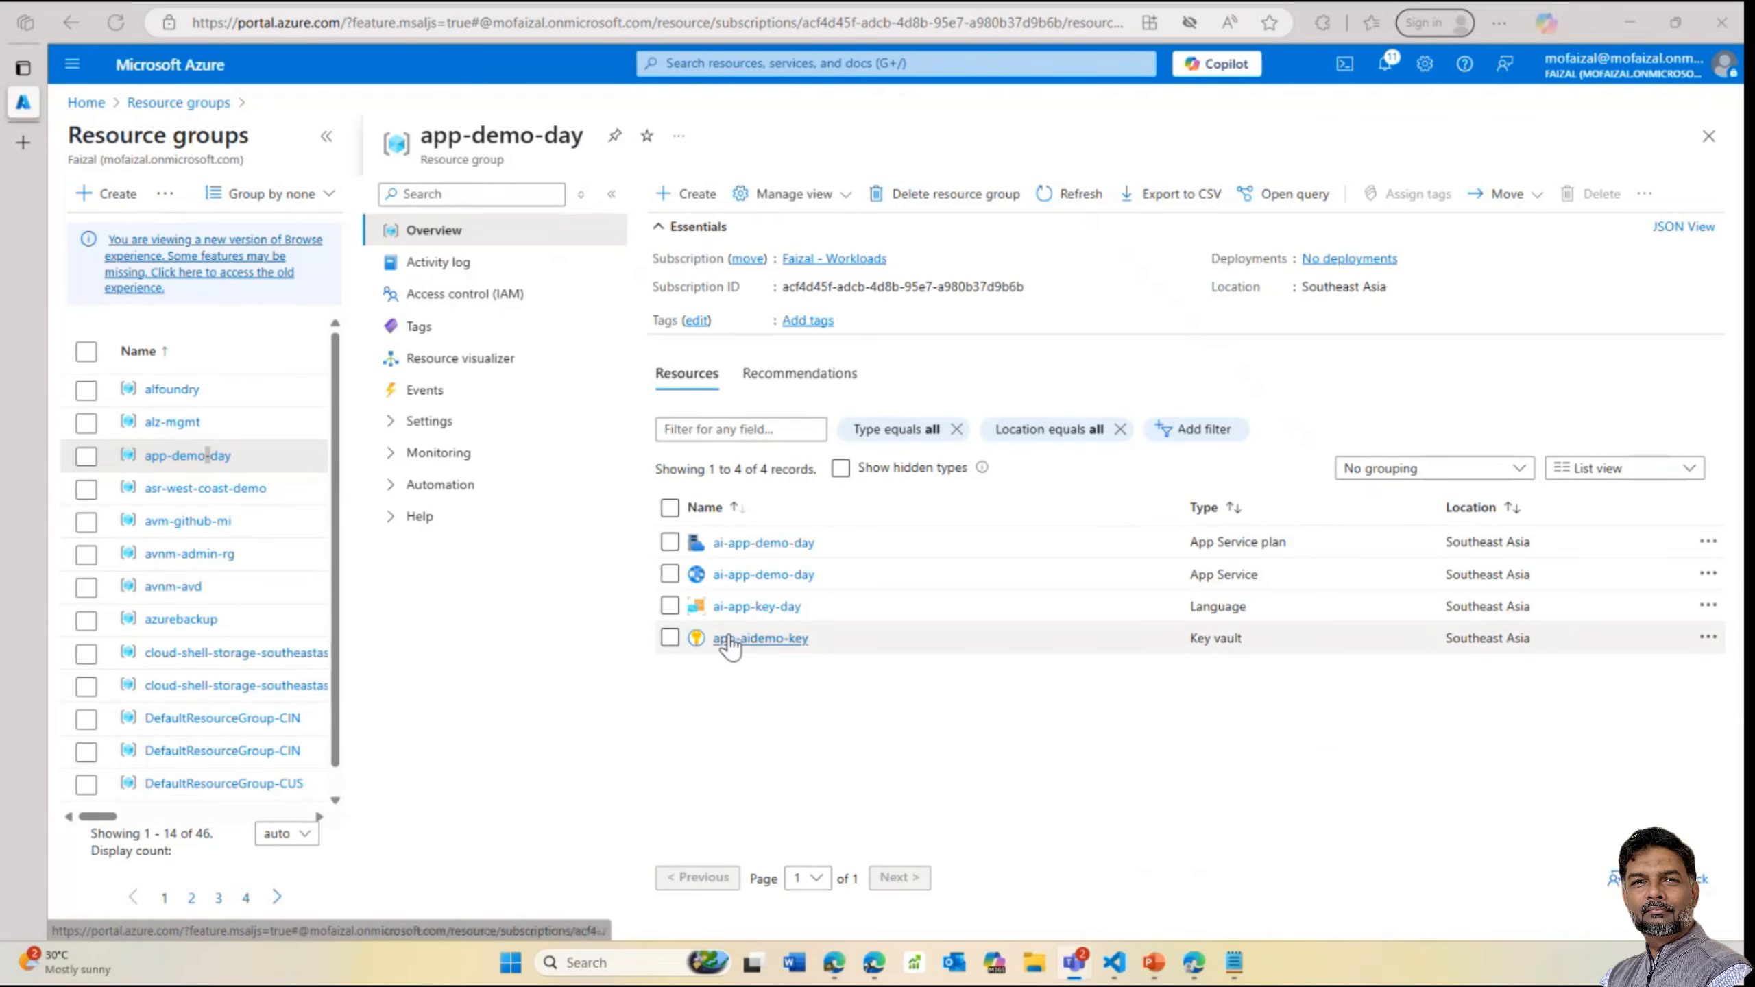
left_click(1064, 194)
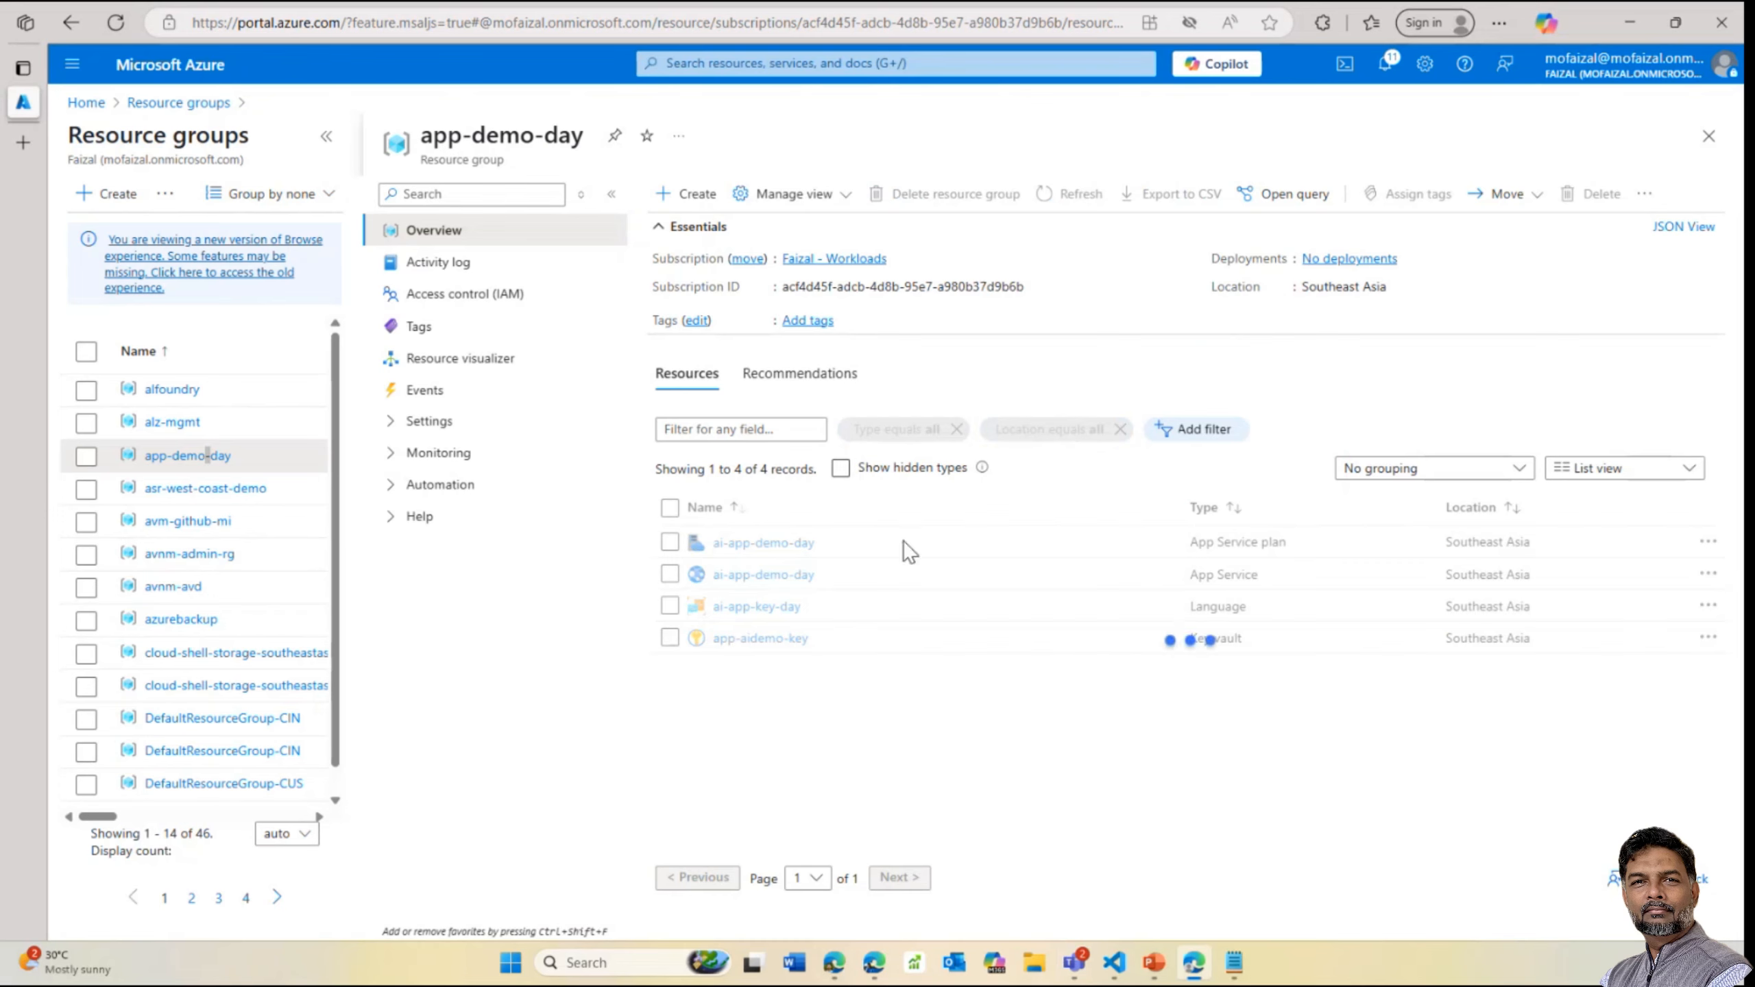
left_click(737, 637)
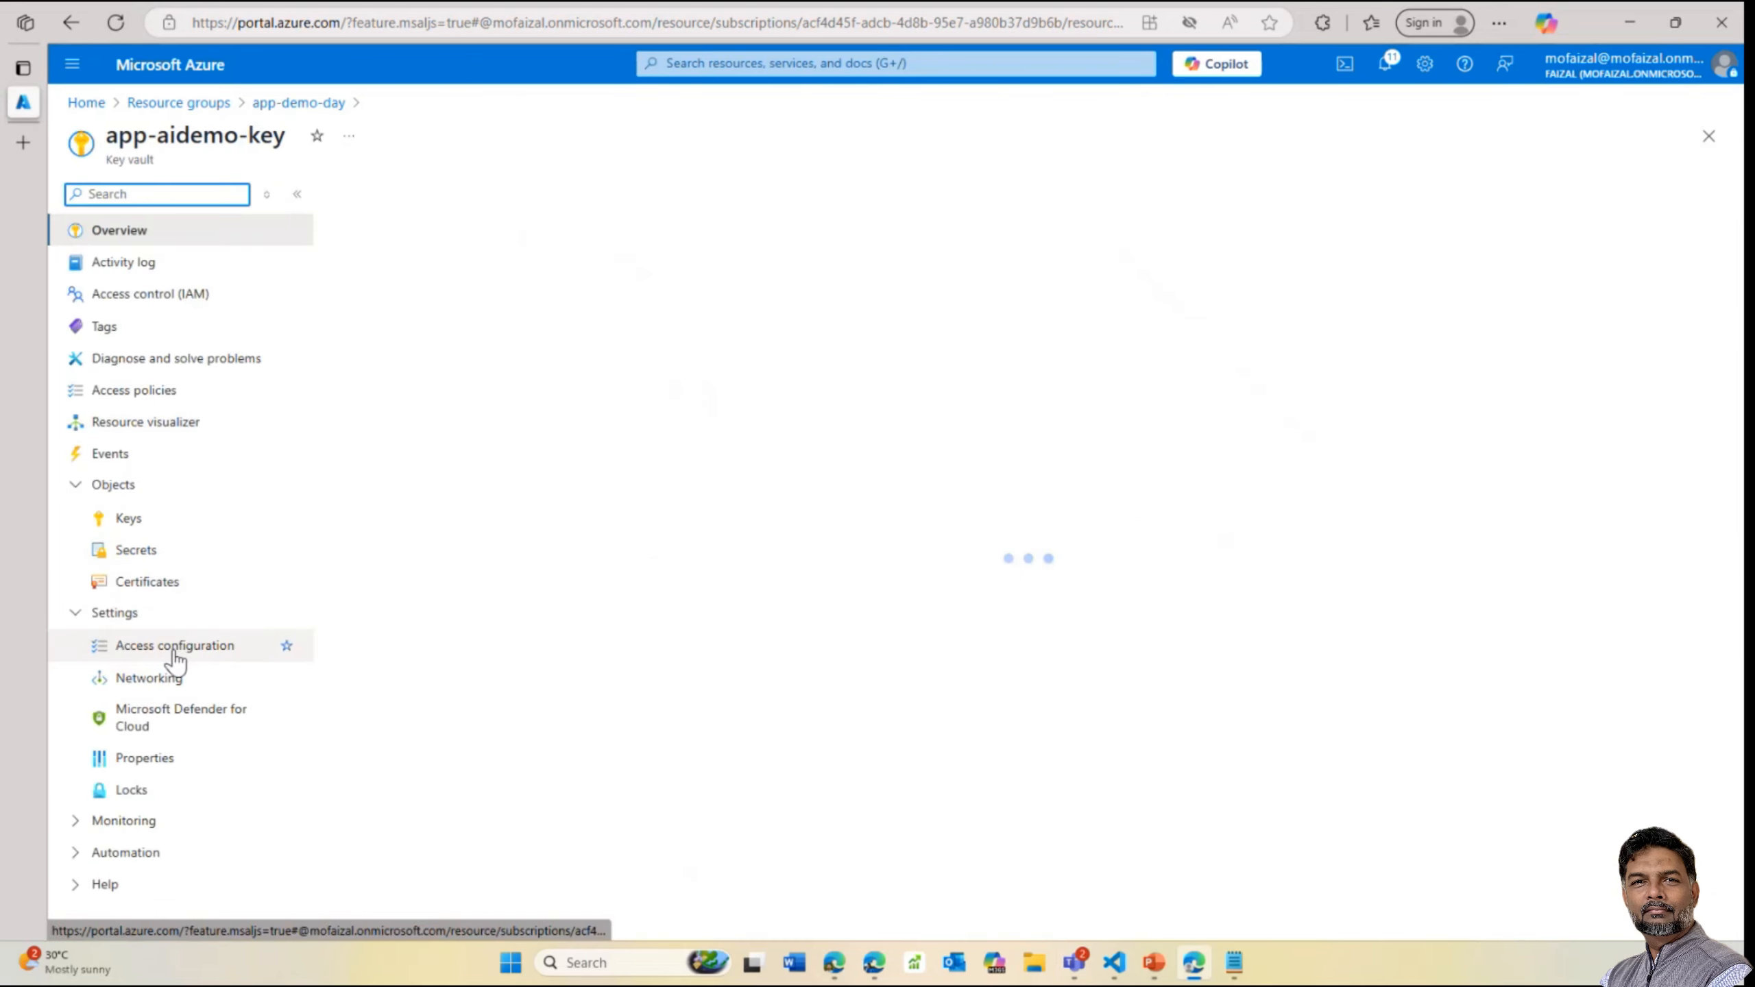
left_click(175, 650)
left_click(135, 553)
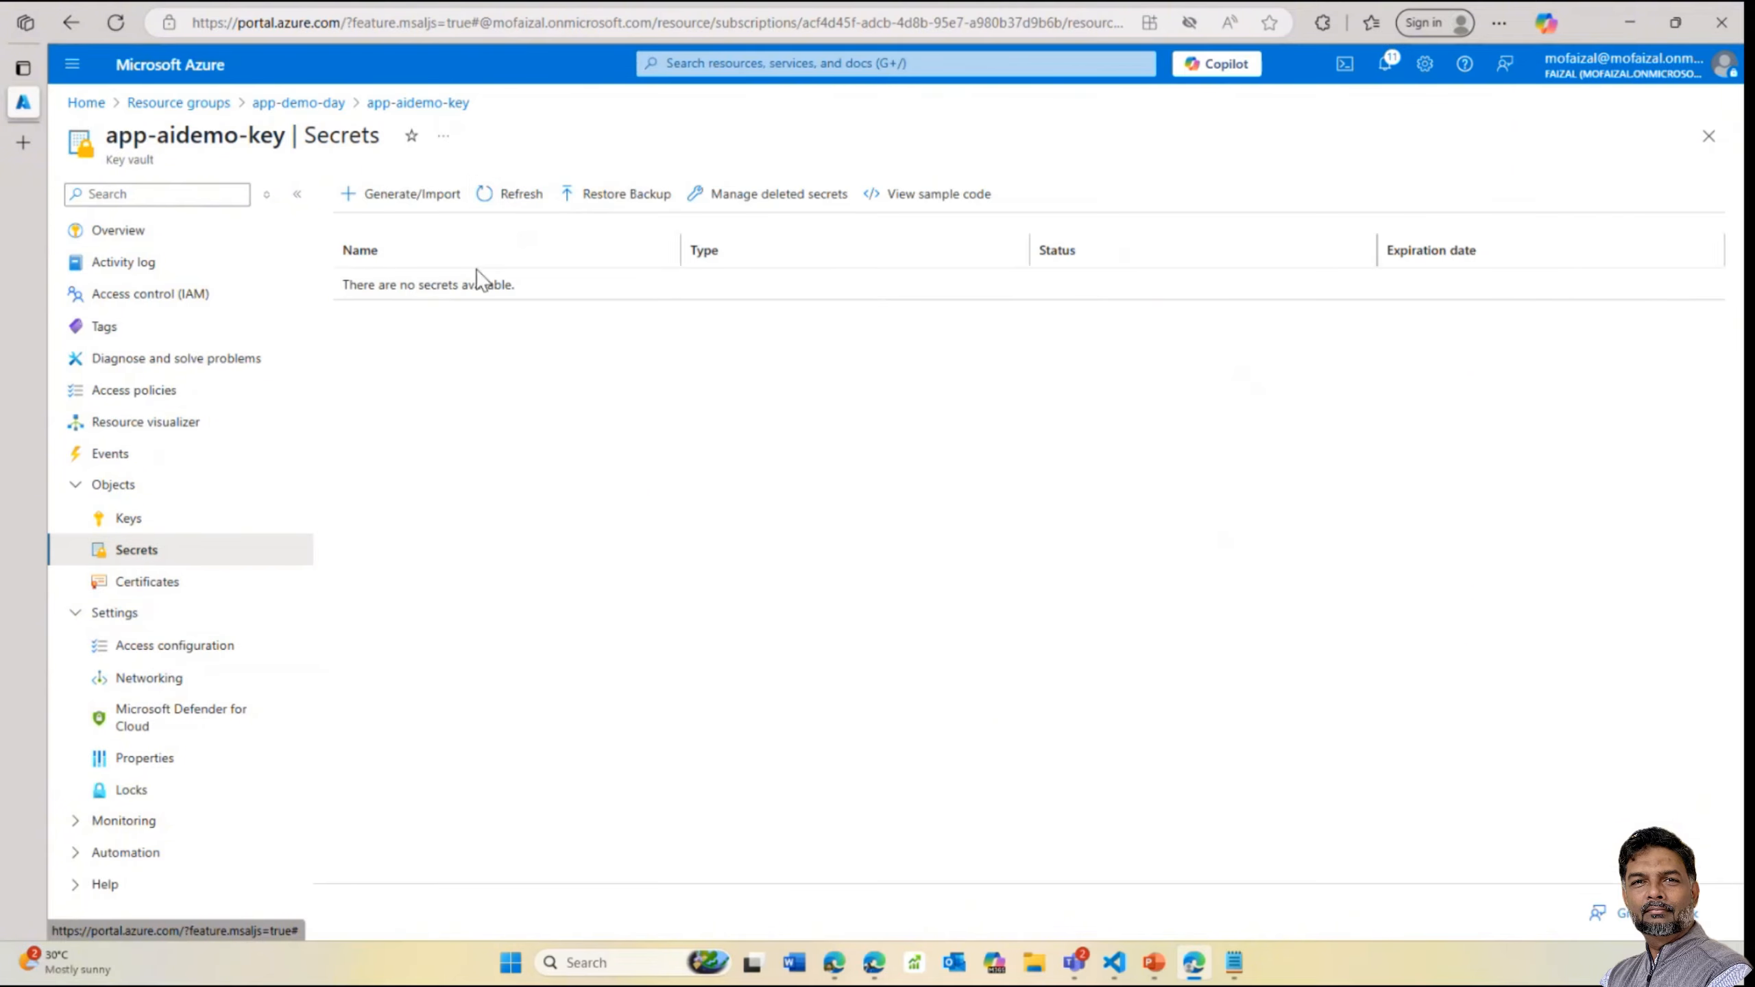
left_click(142, 525)
left_click(153, 584)
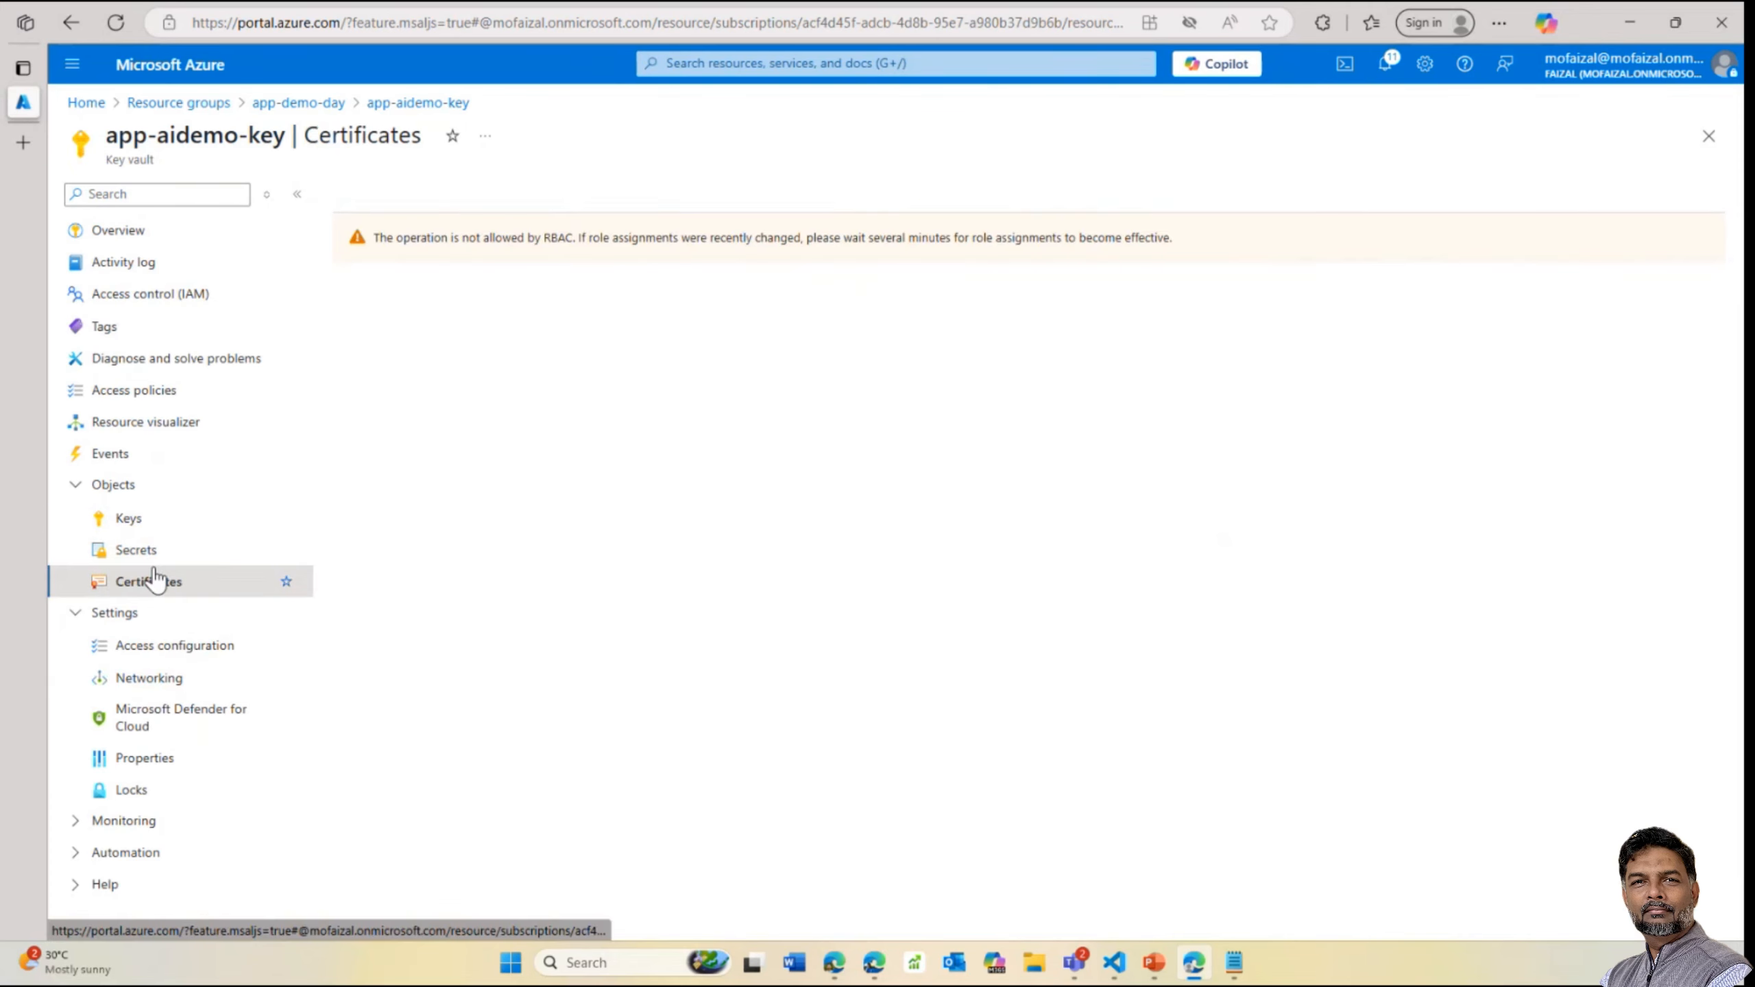
left_click(163, 649)
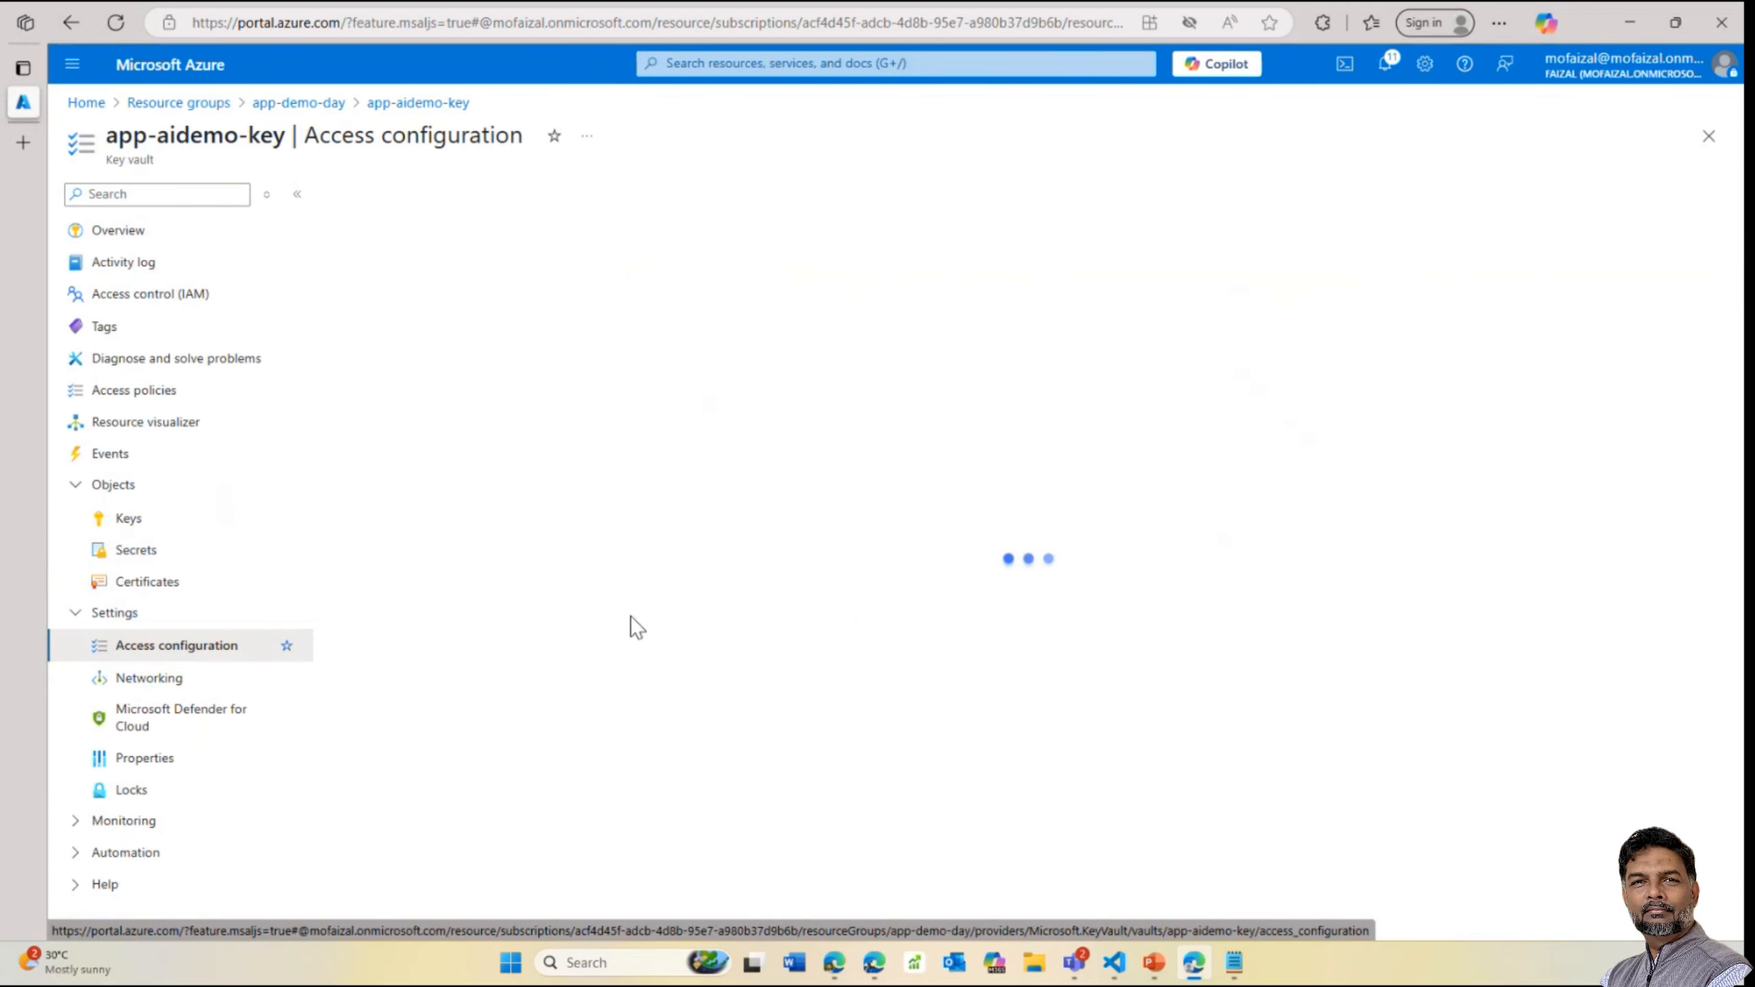
List the vault's IAM role assignments down to the Key Vault Secrets Officer and User entries
left_click(567, 514)
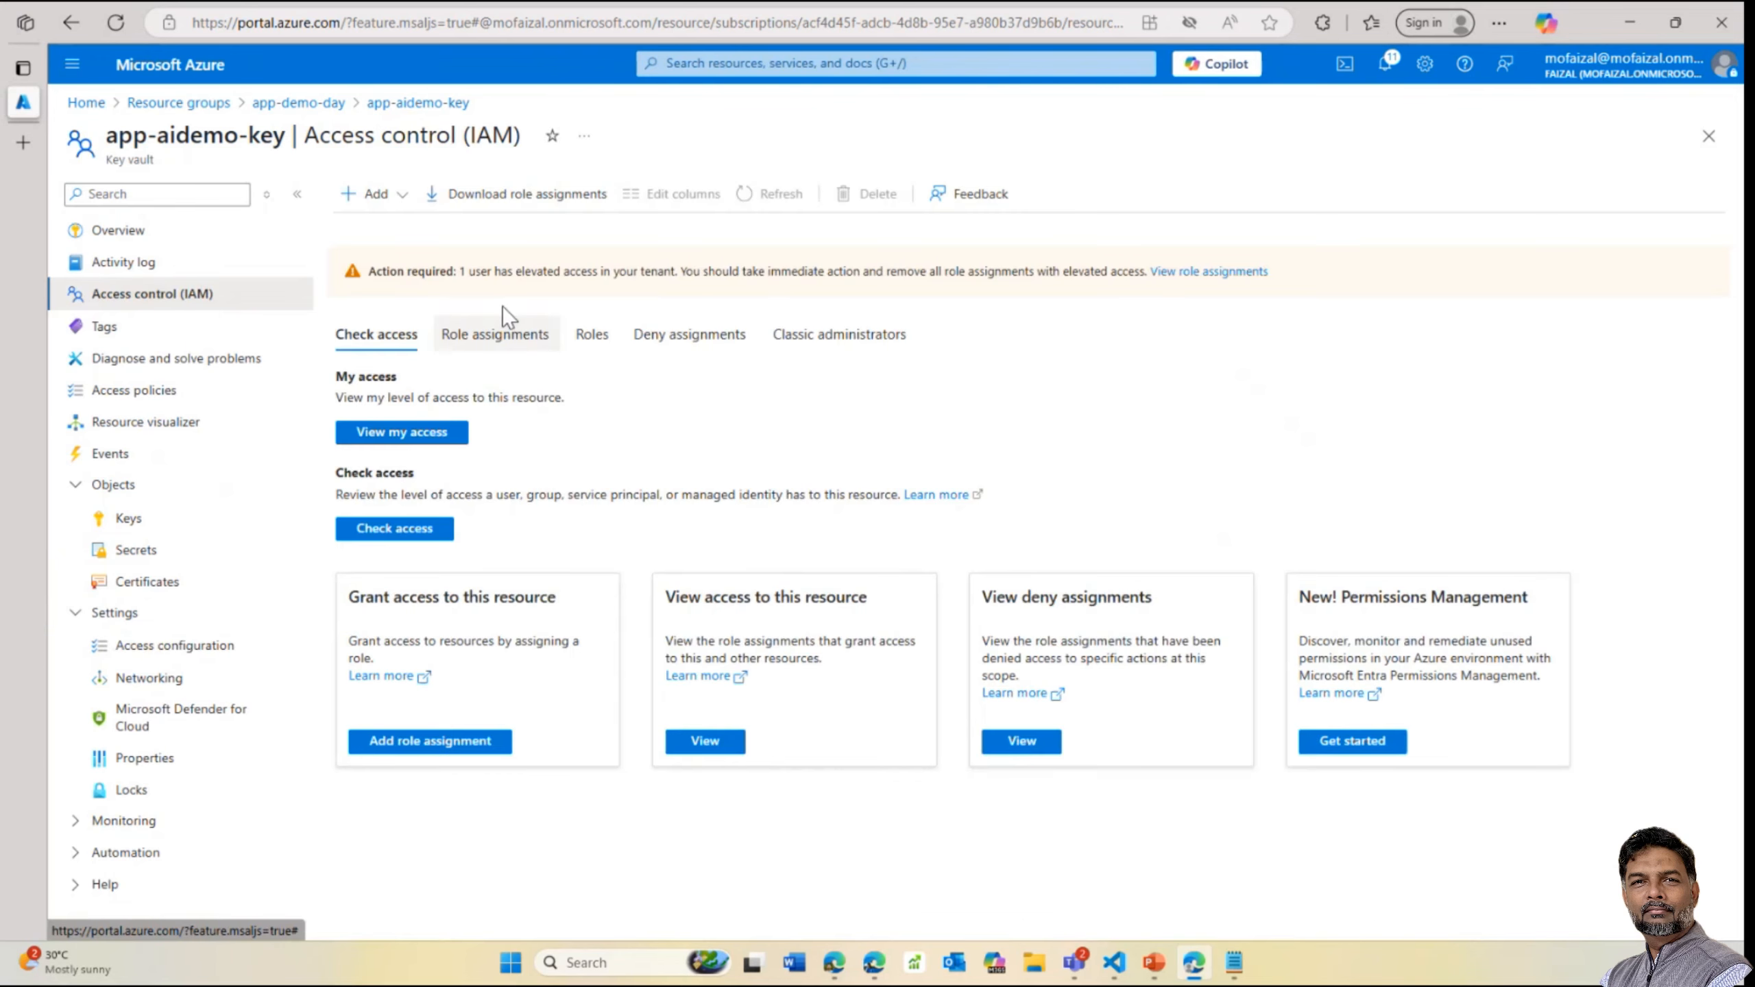
left_click(488, 339)
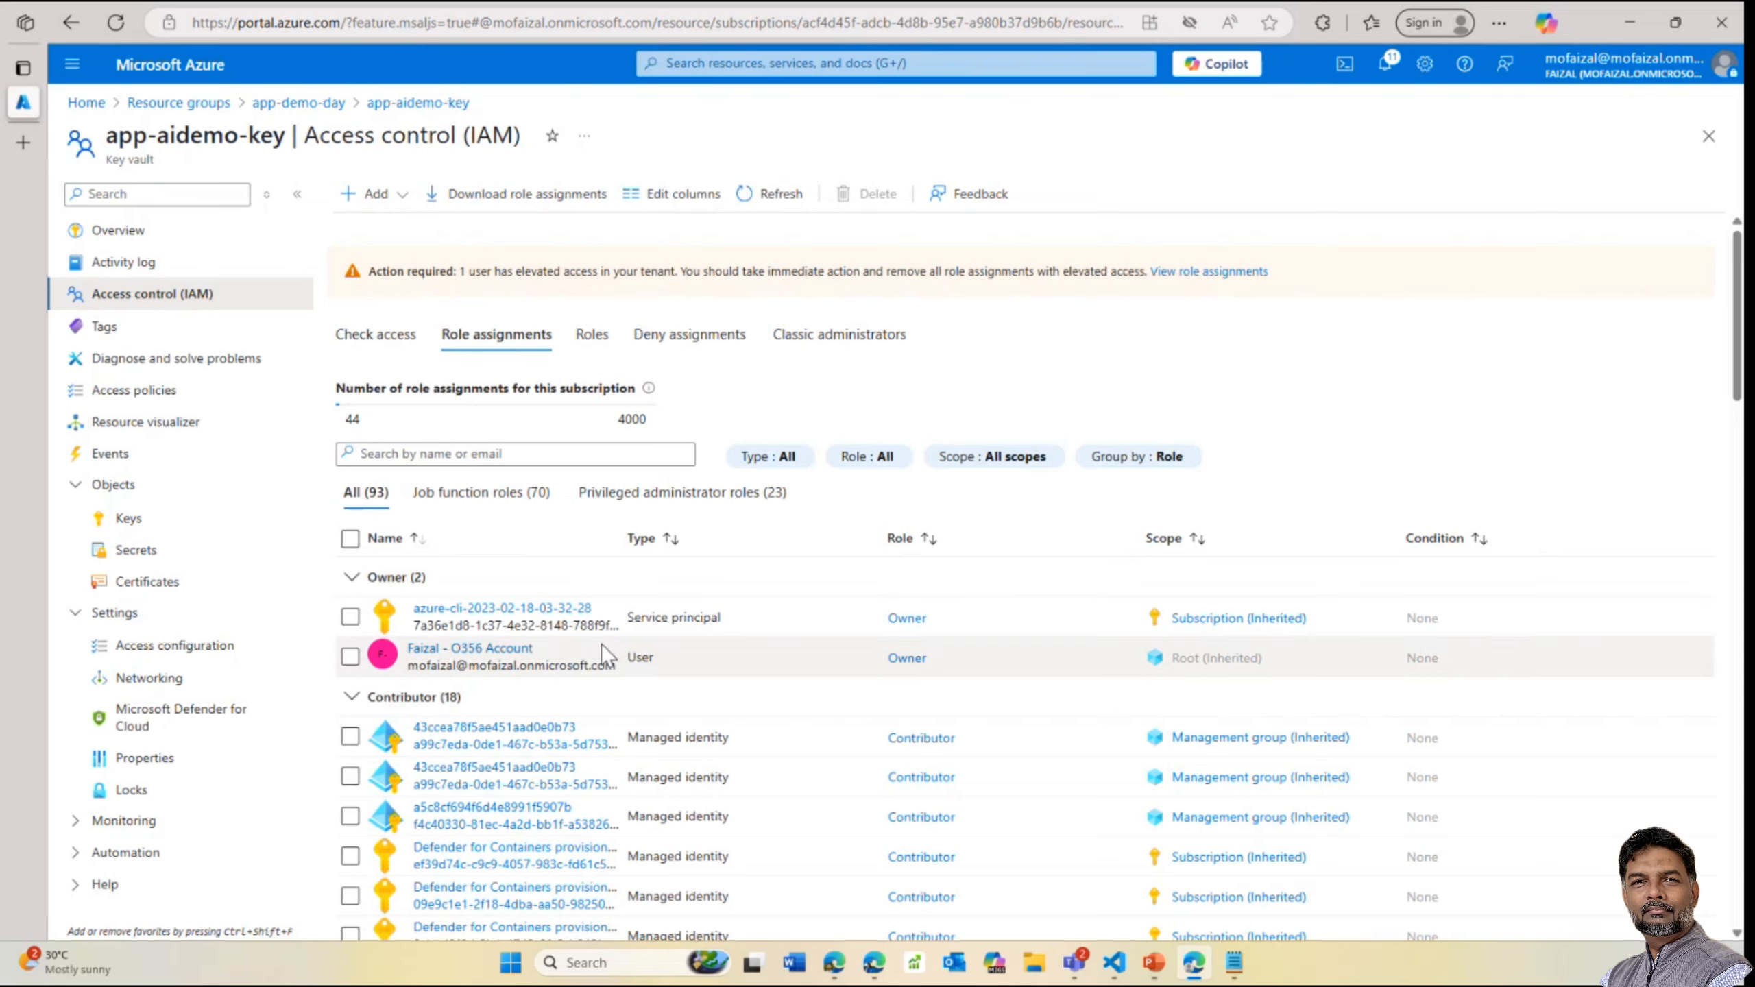
scroll(597, 647, "down", 3)
scroll(598, 646, "down", 8)
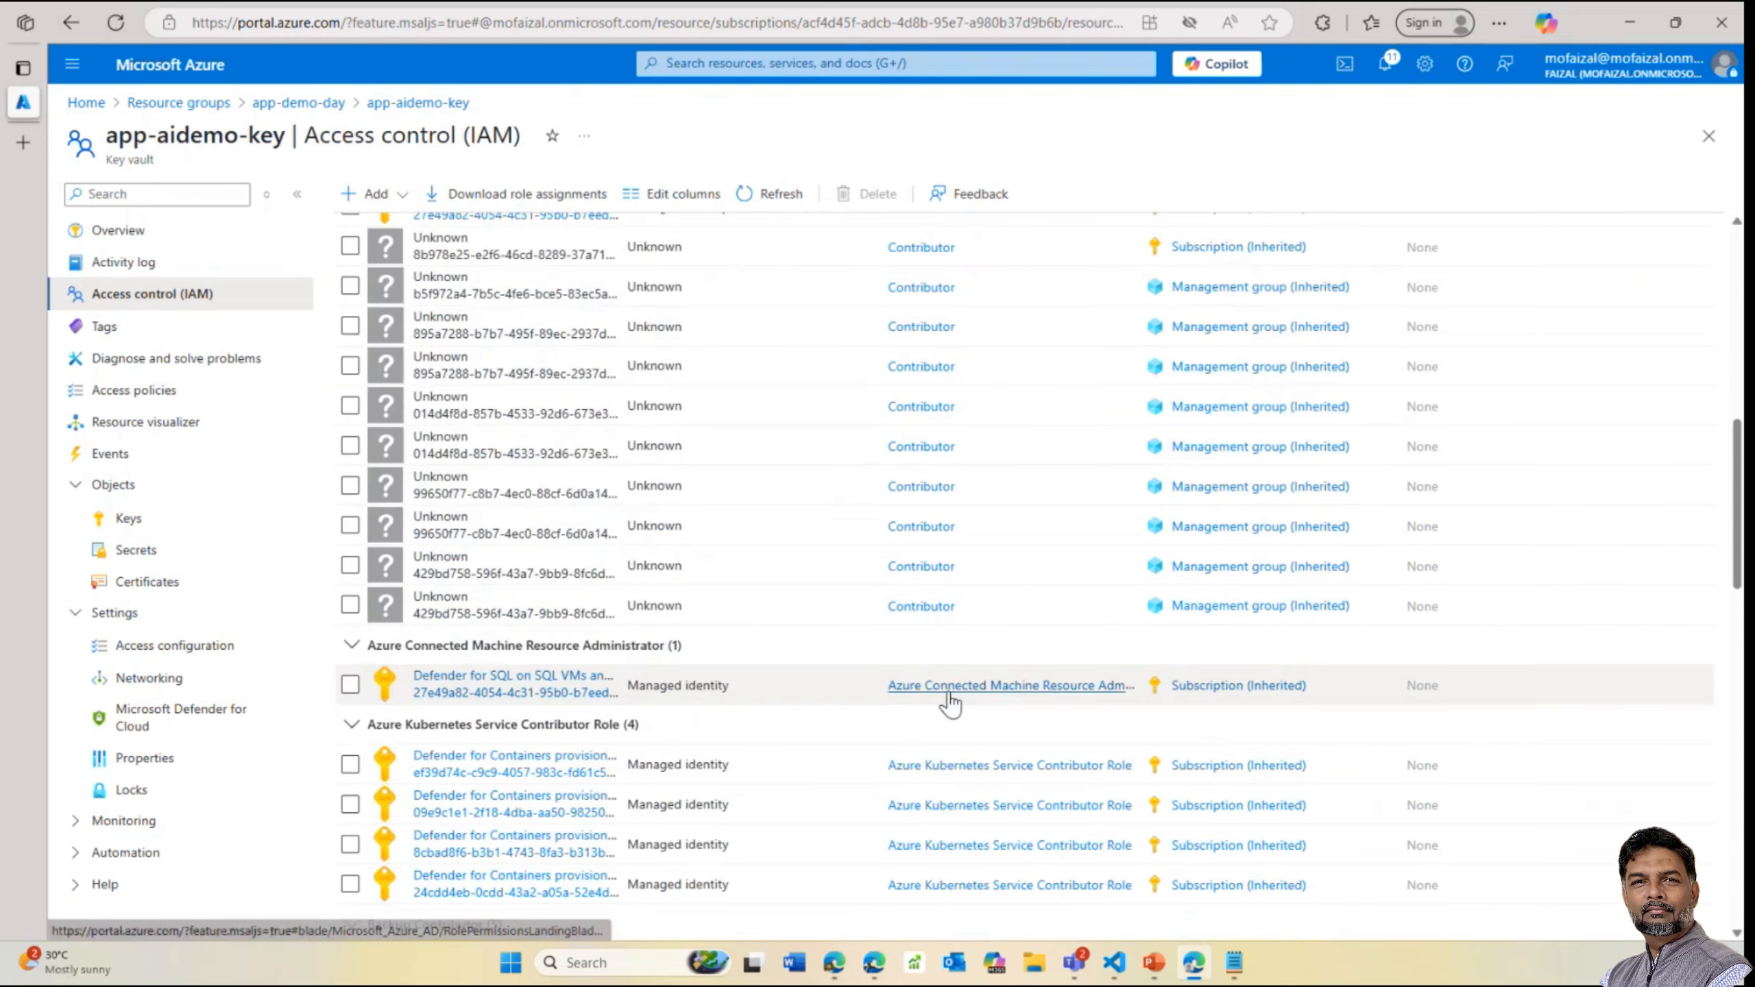
scroll(951, 702, "down", 10)
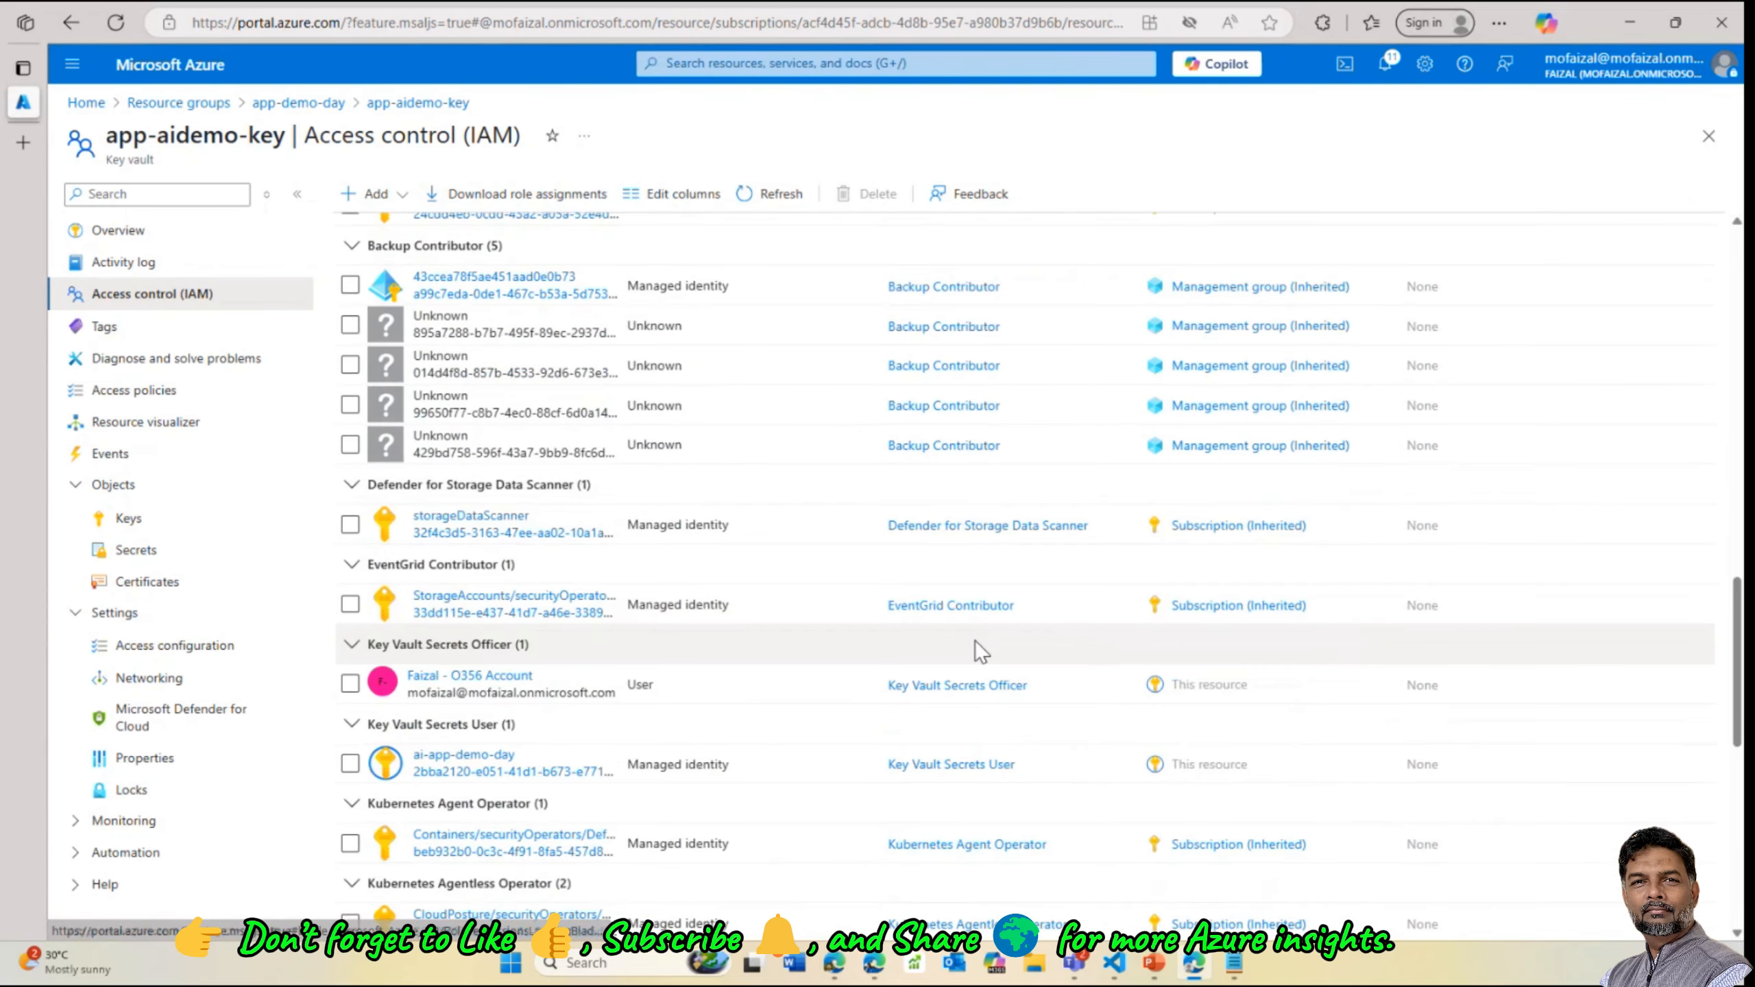
scroll(982, 650, "down", 3)
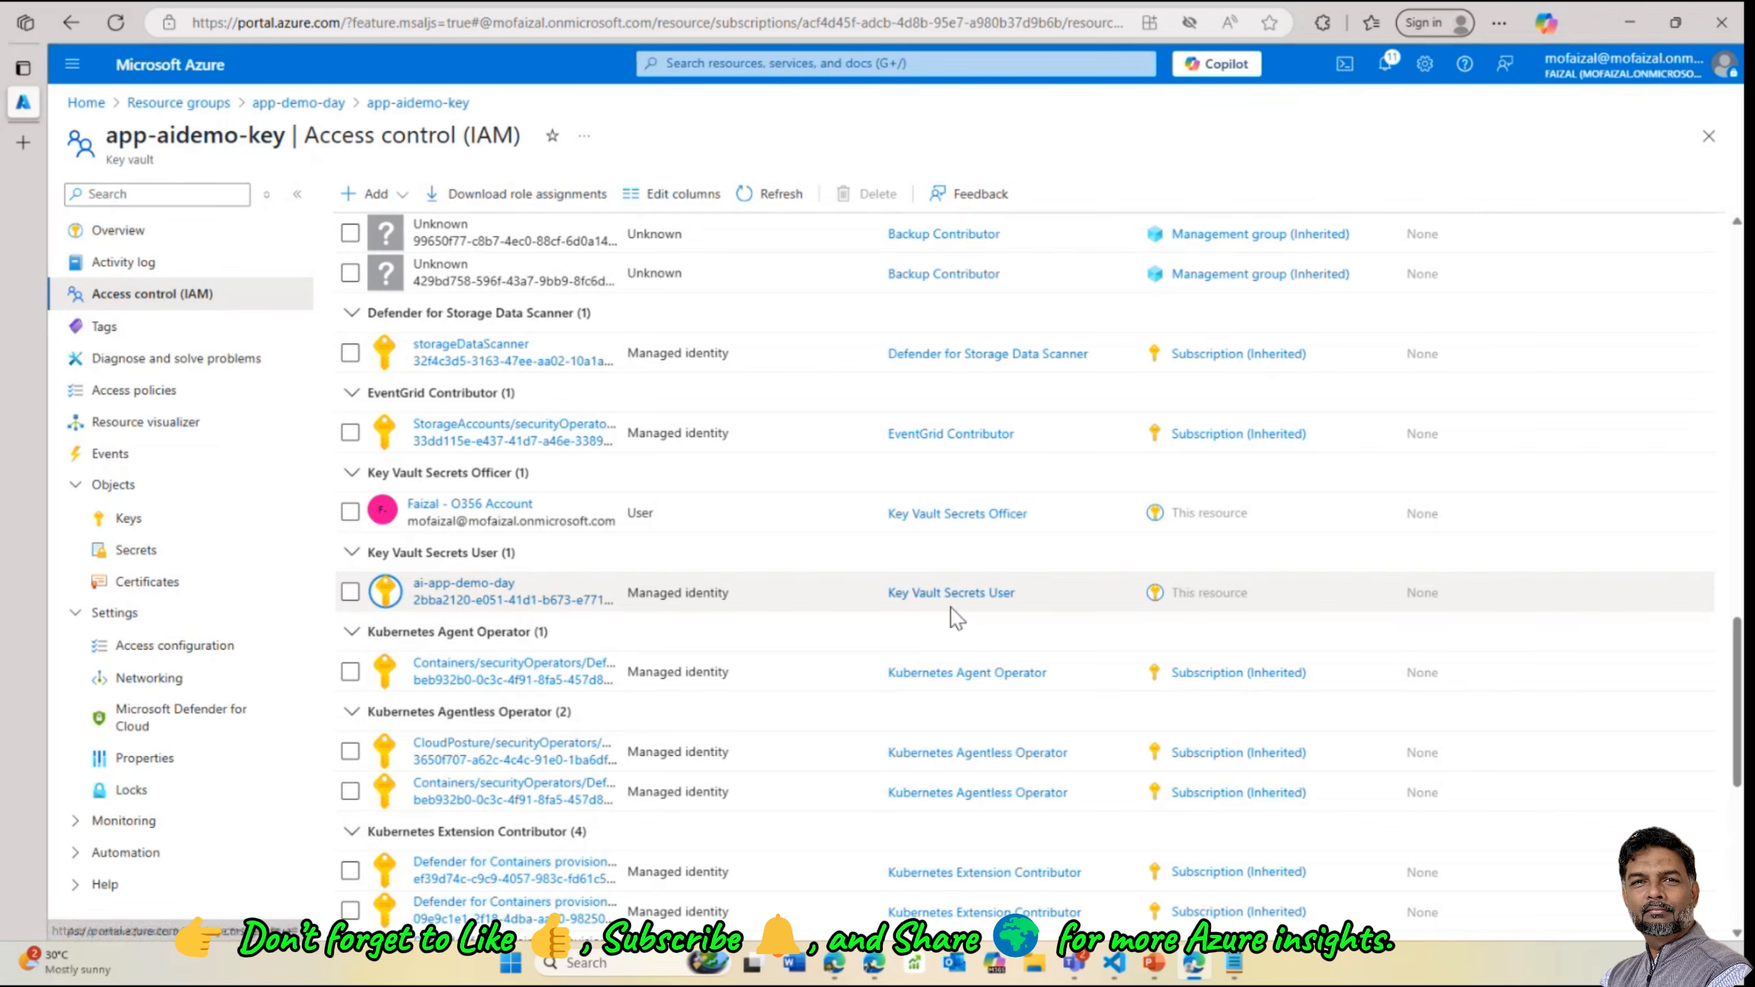
scroll(956, 615, "down", 1)
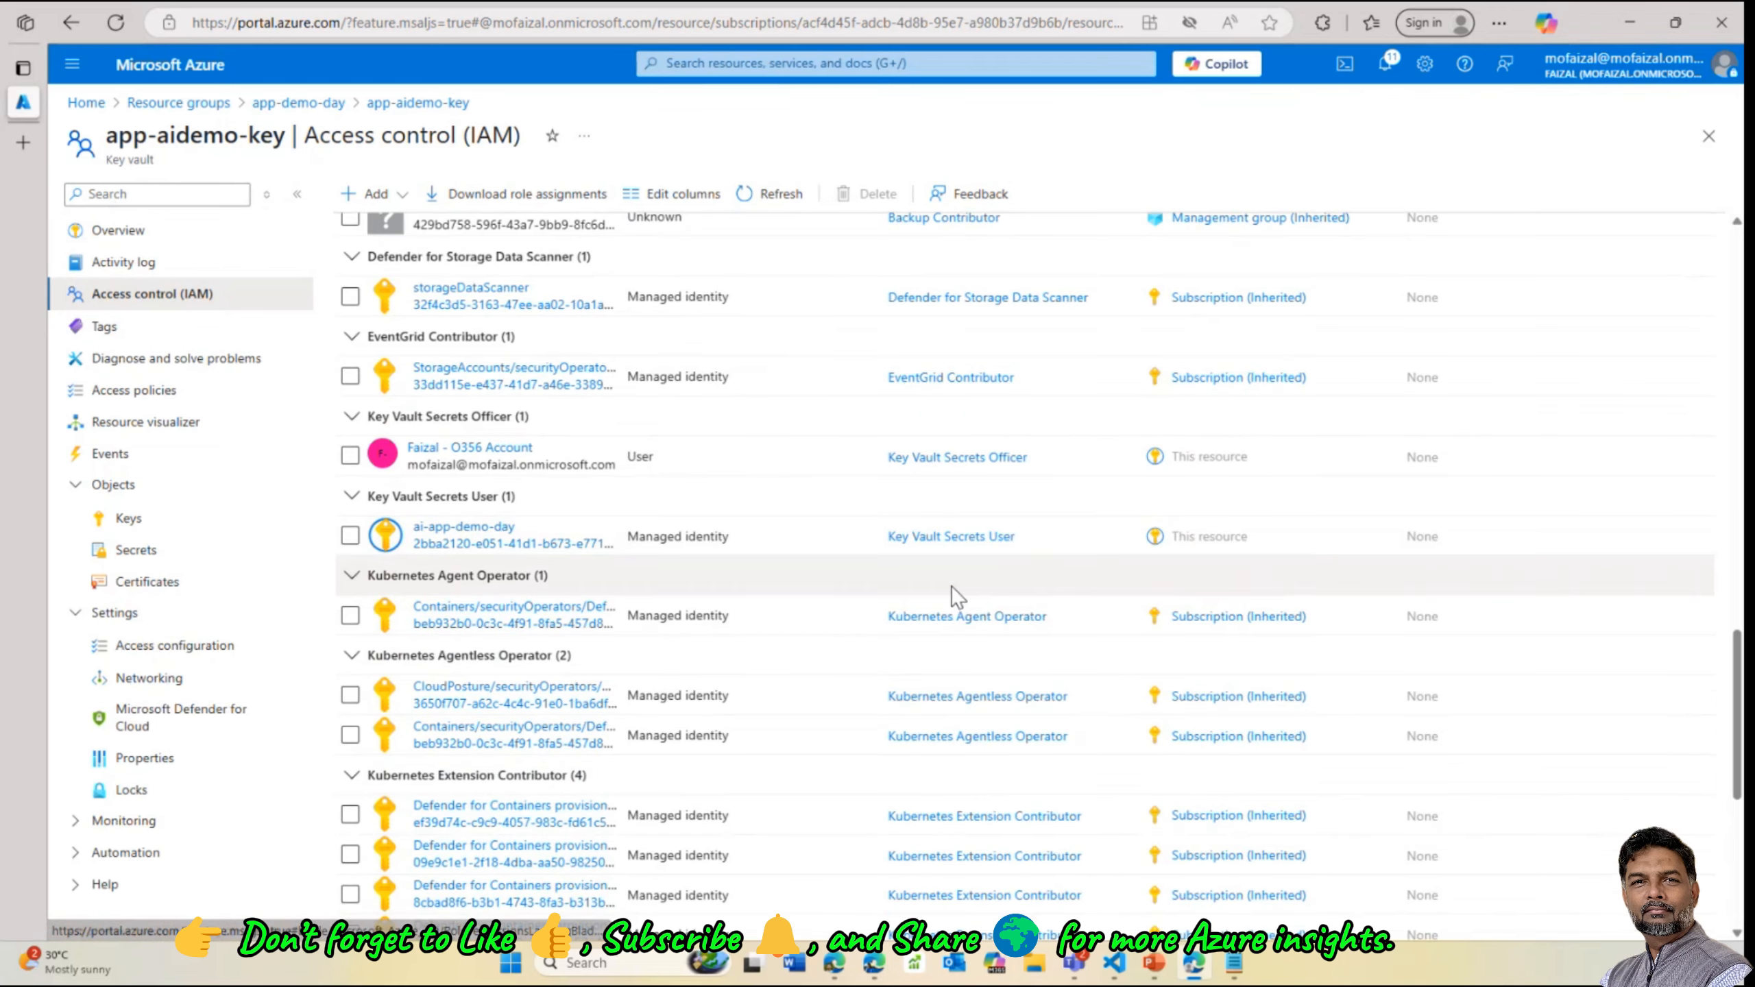
scroll(956, 596, "up", 1)
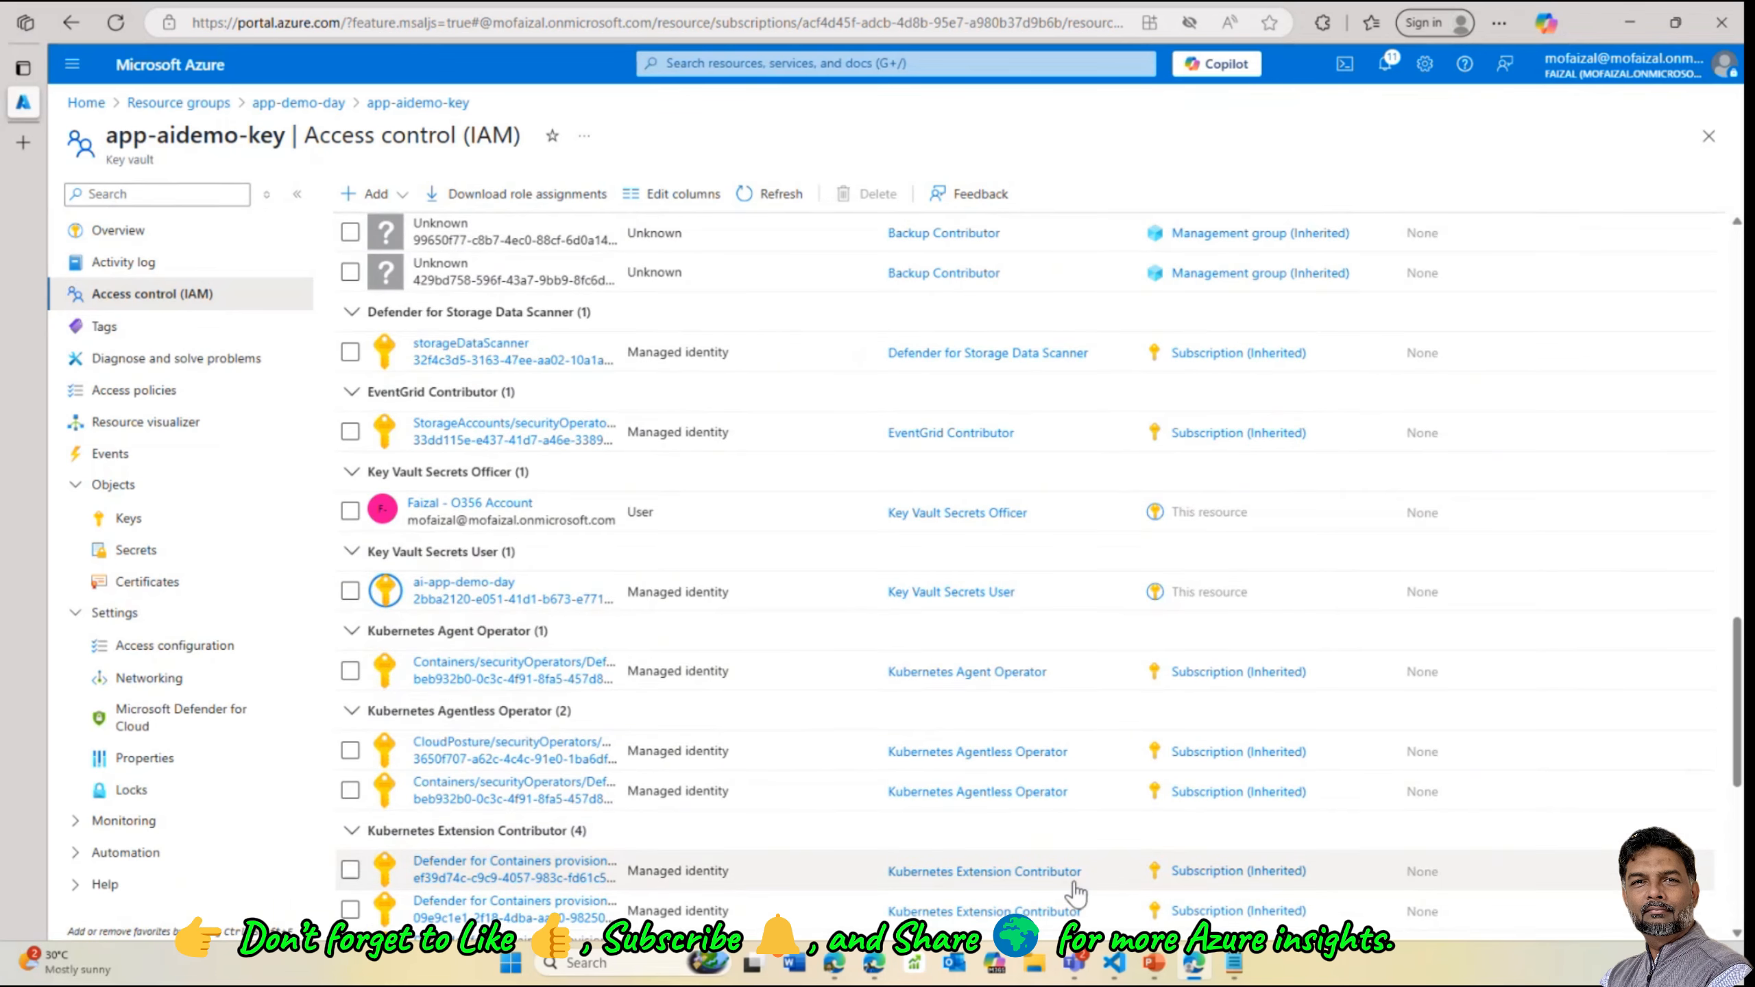
Run the az keyvault command storing the resource name as the csresource secret in app-aidemo-key
mouse_move(1115, 962)
left_click(1209, 864)
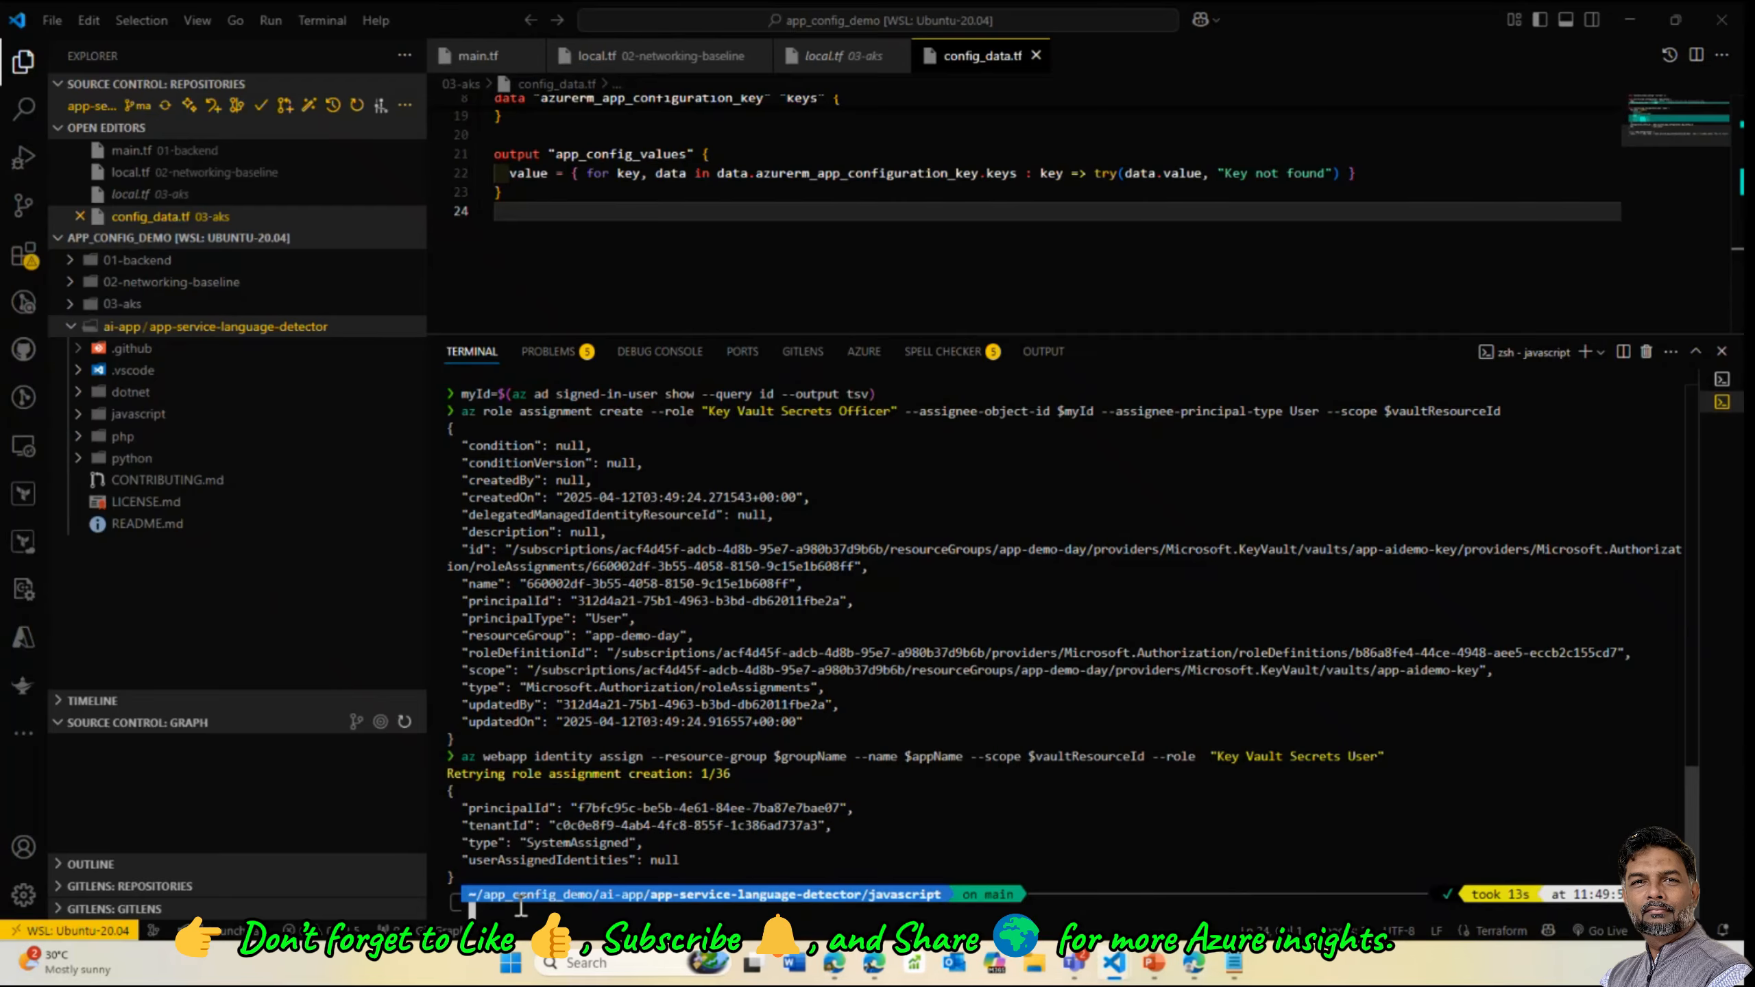
key("ctrl+v")
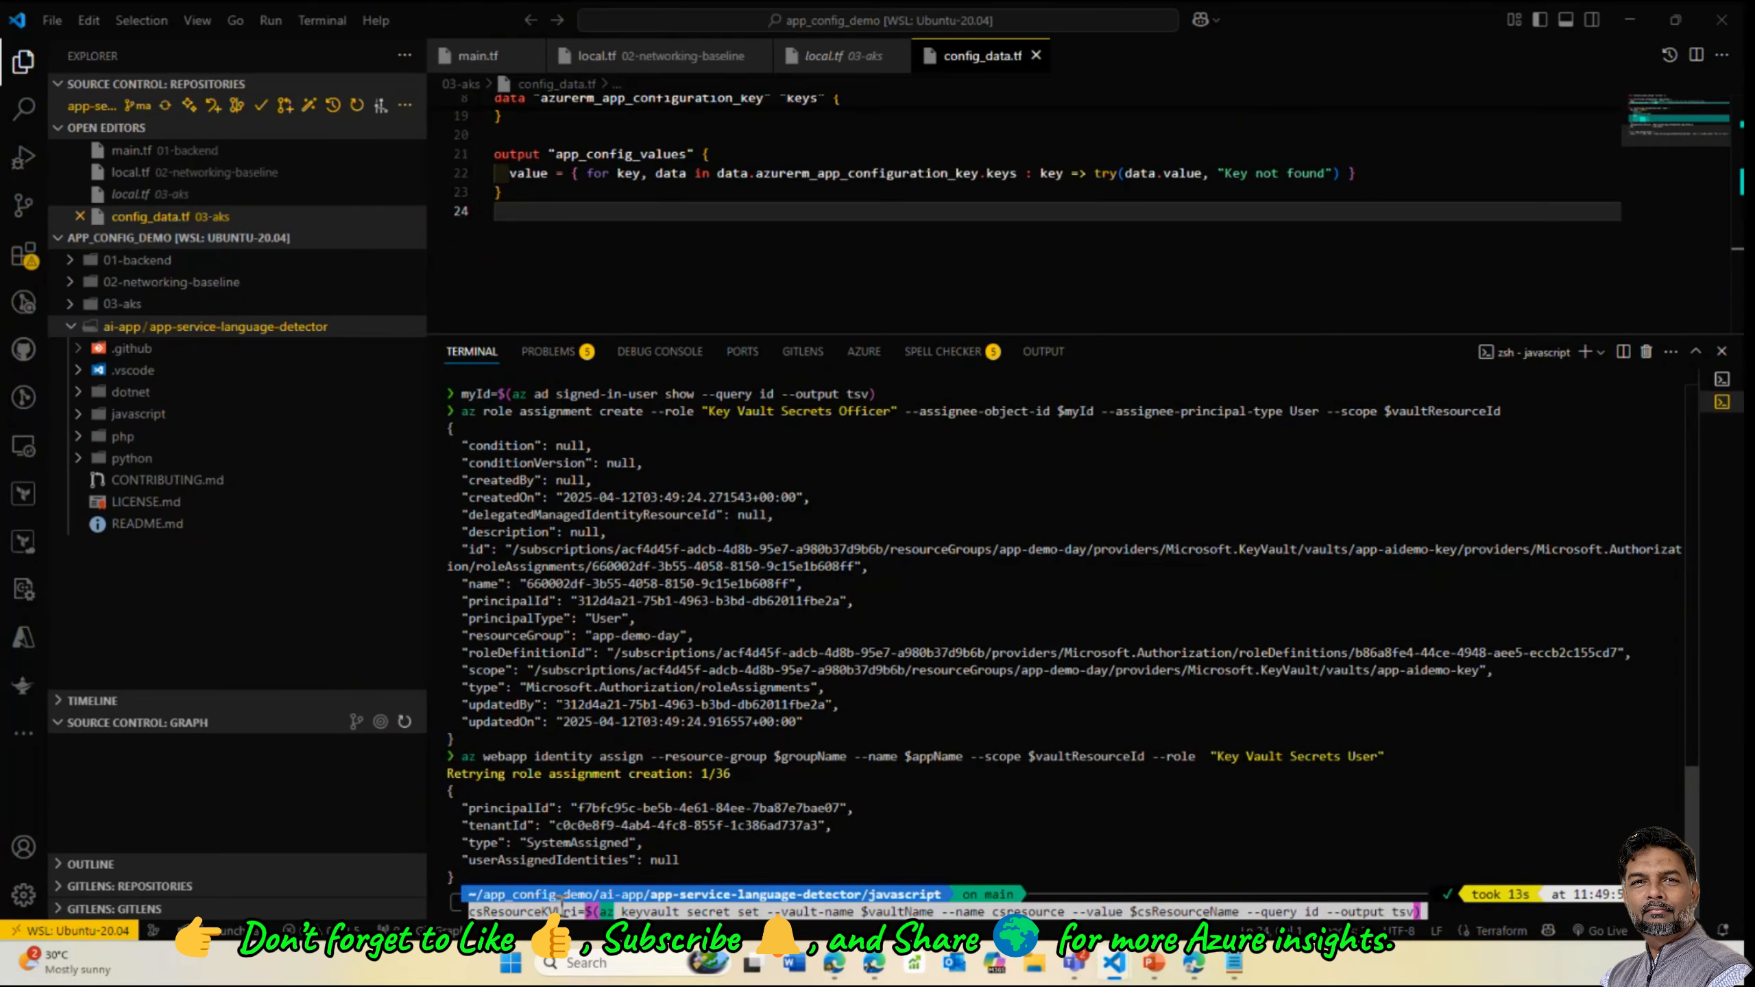
key("Return")
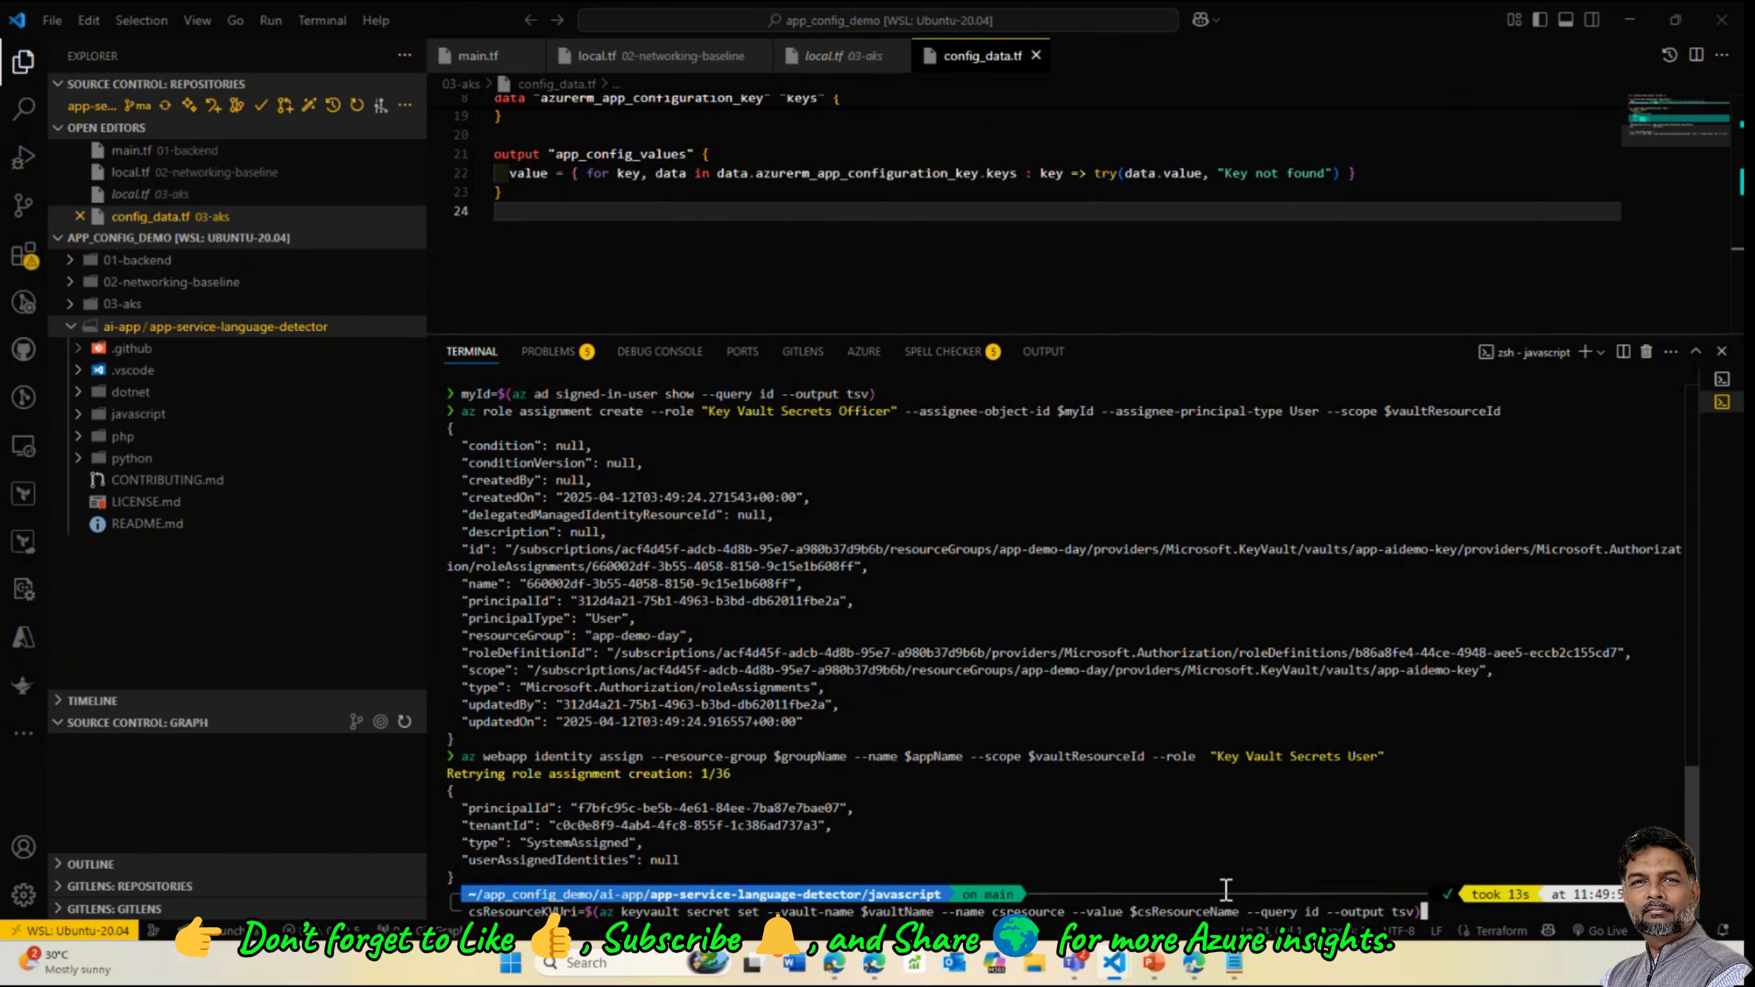
key("Return")
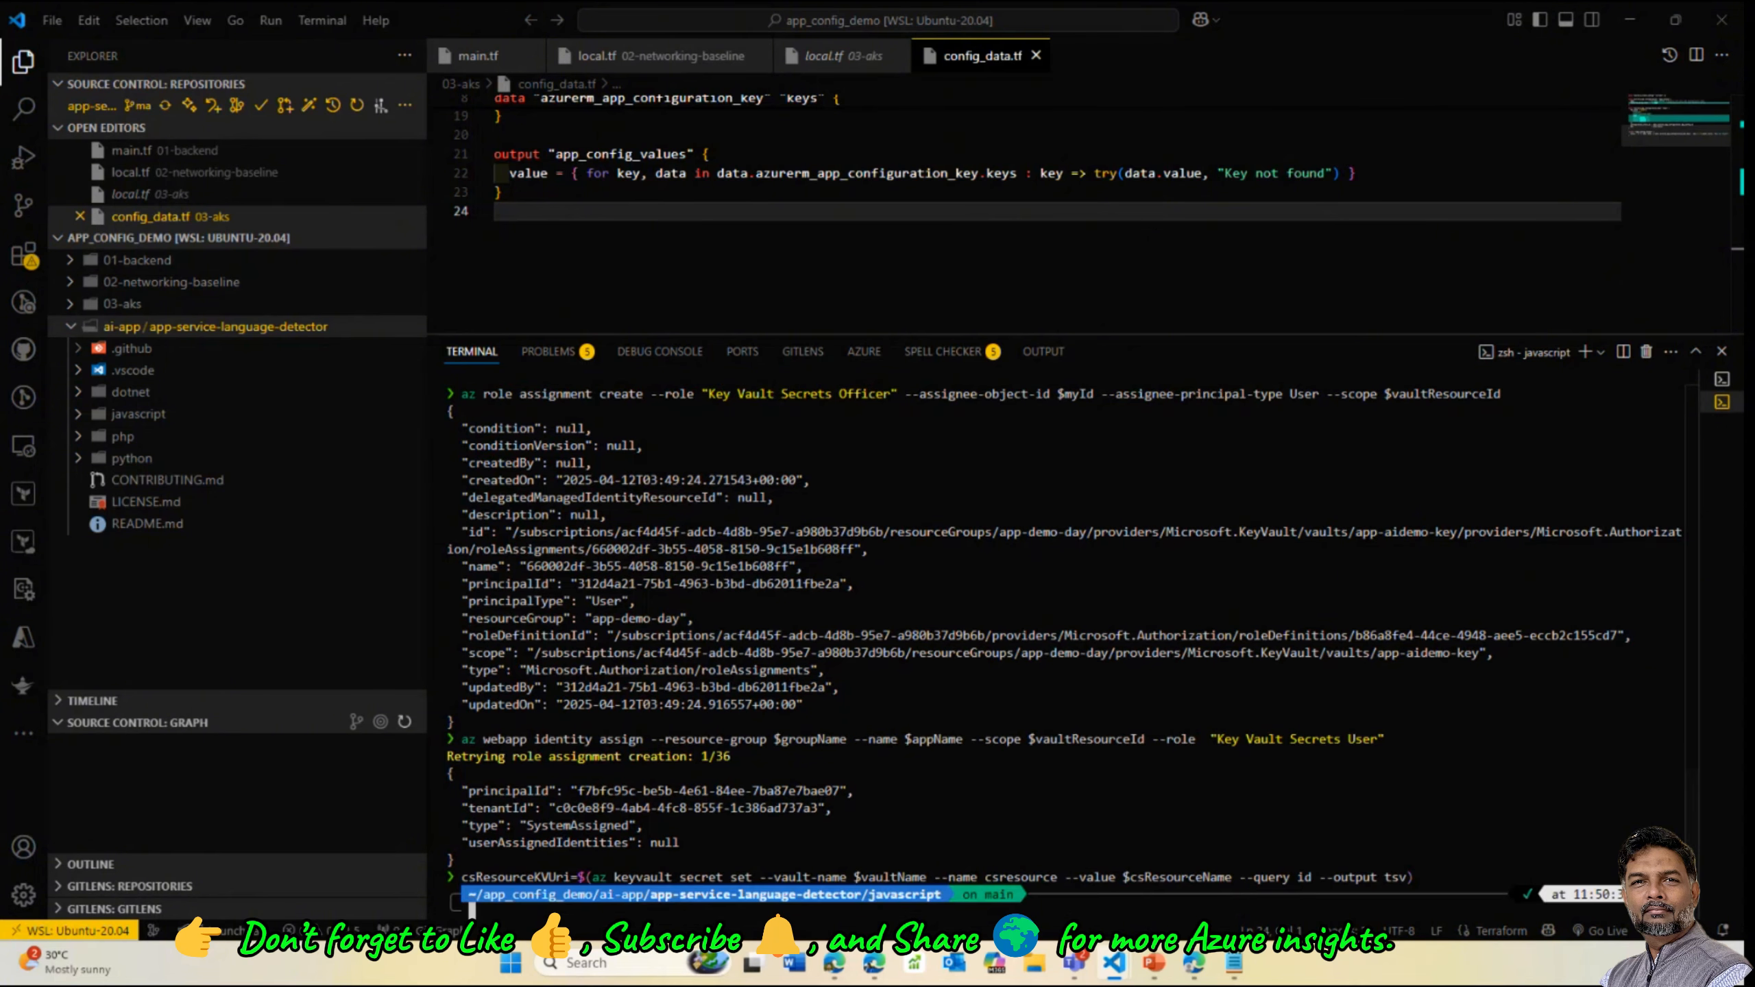
Abandon the stuck cskey command, rerun the csresource secret command, then view the vault's Secrets
key("alt+Tab")
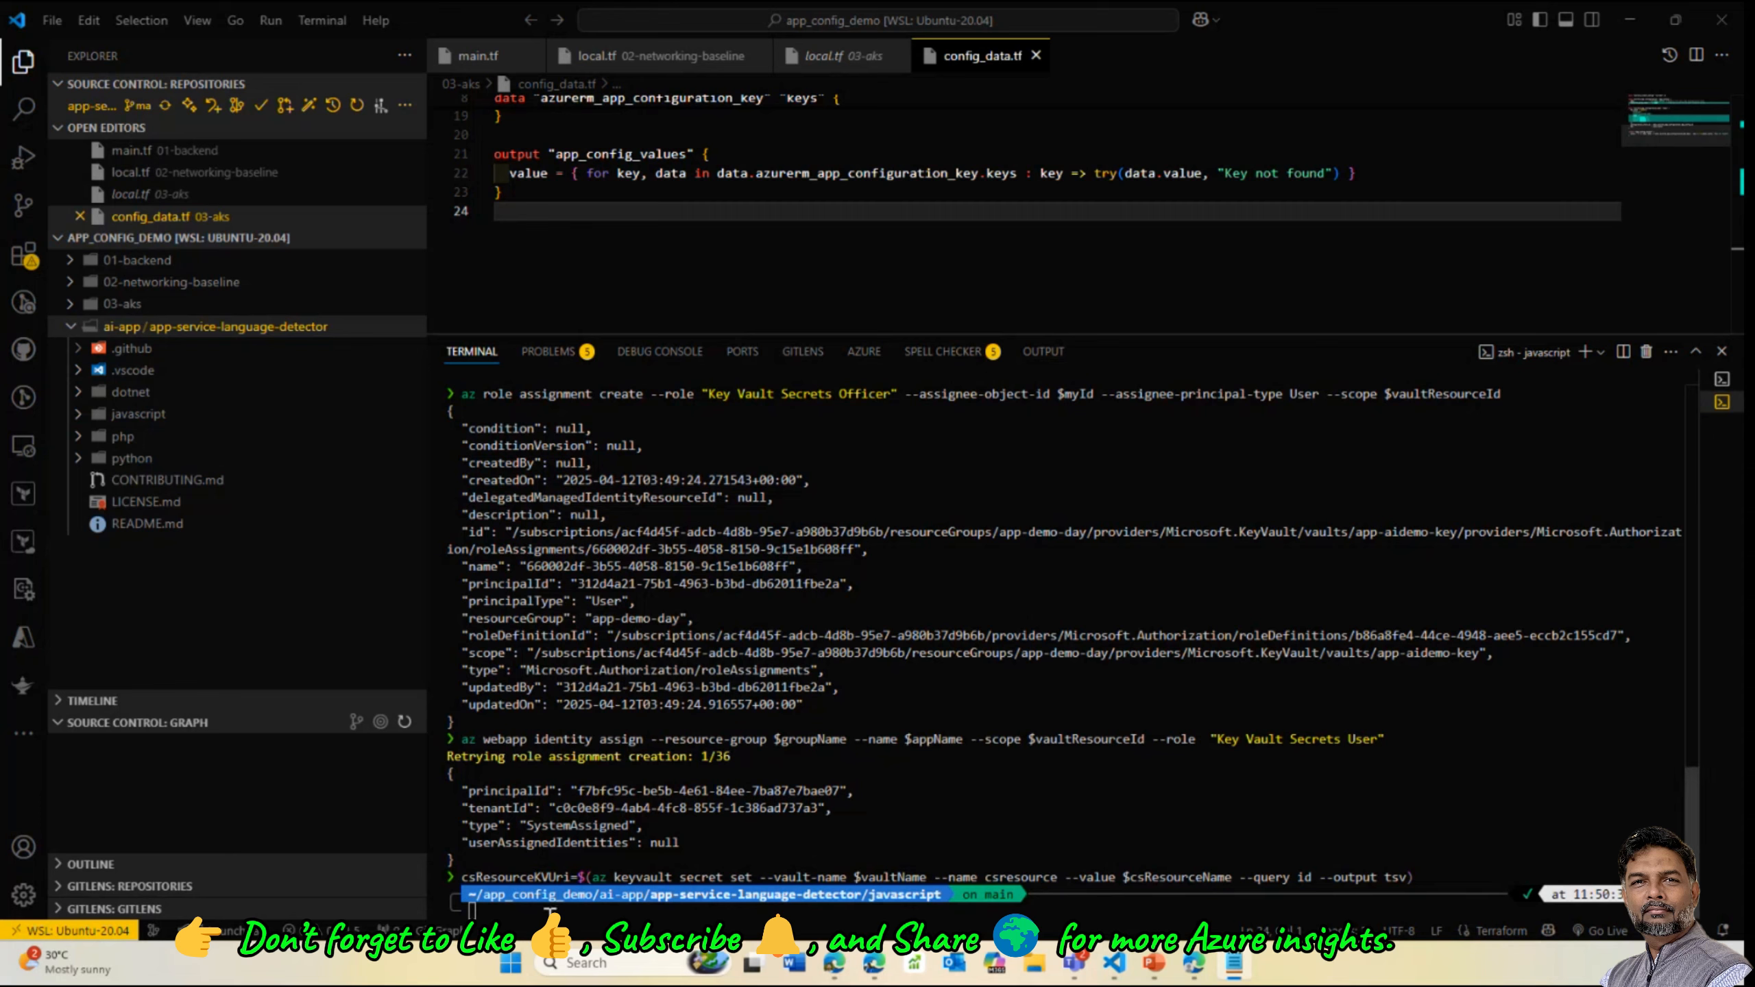
key("ctrl+v")
key("Return")
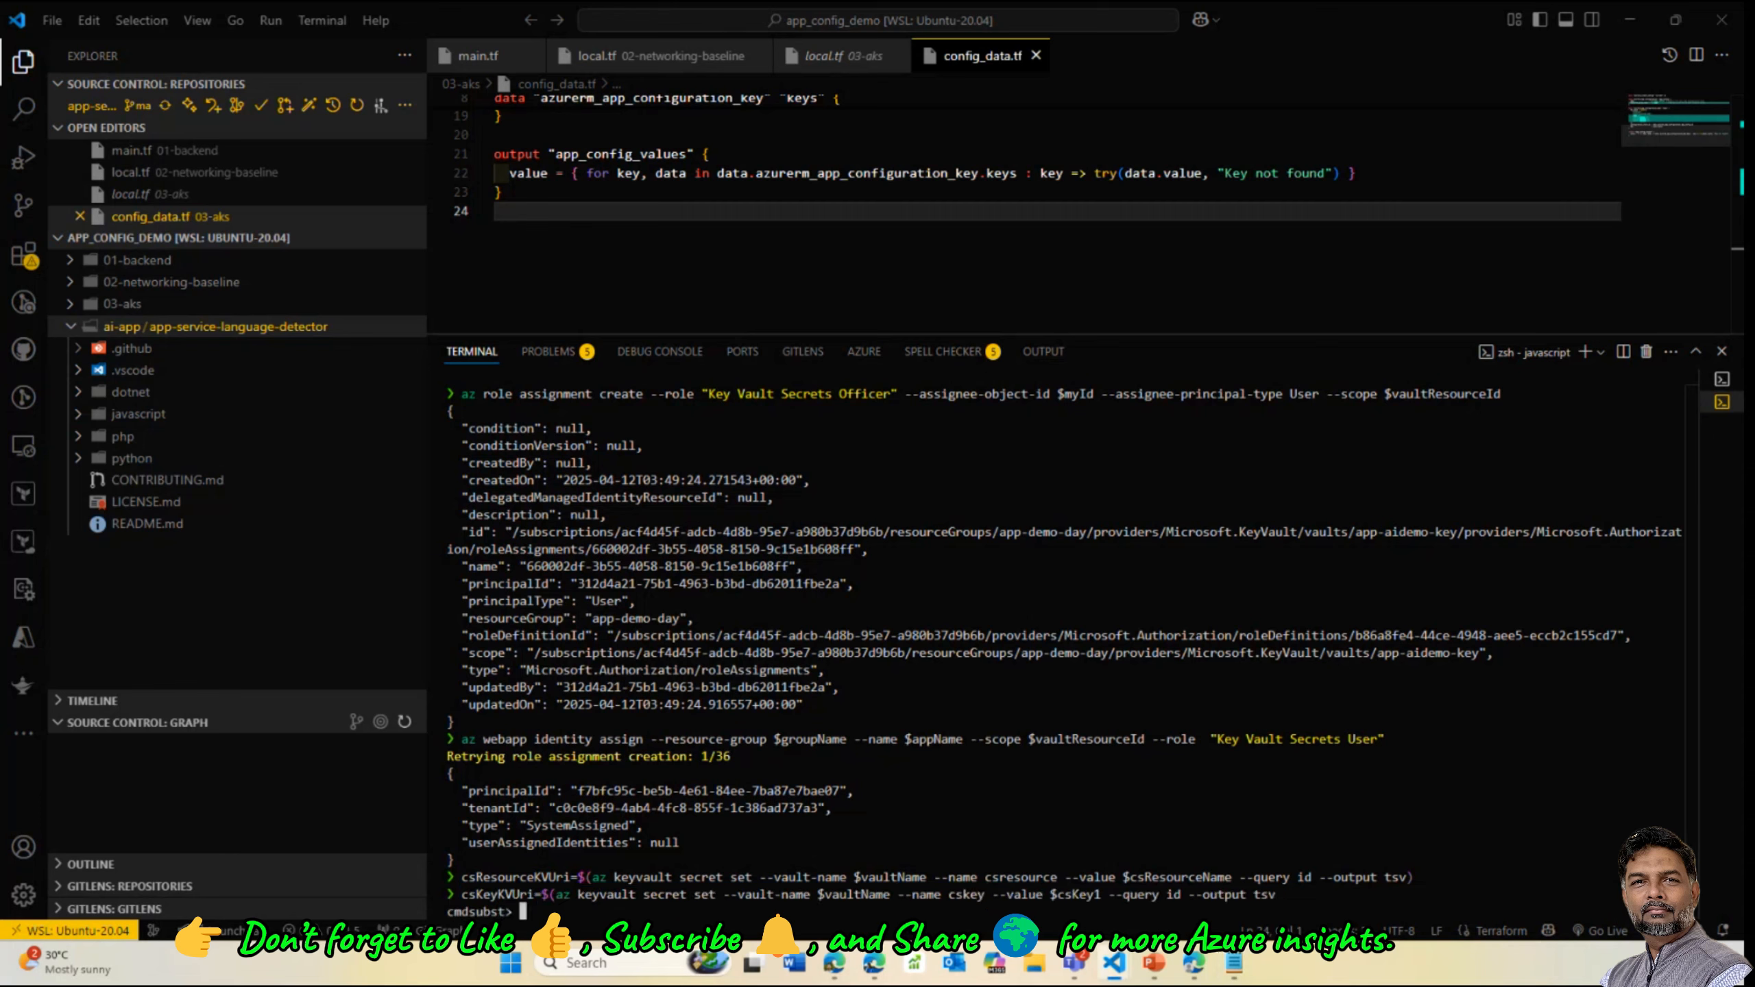
mouse_move(1196, 971)
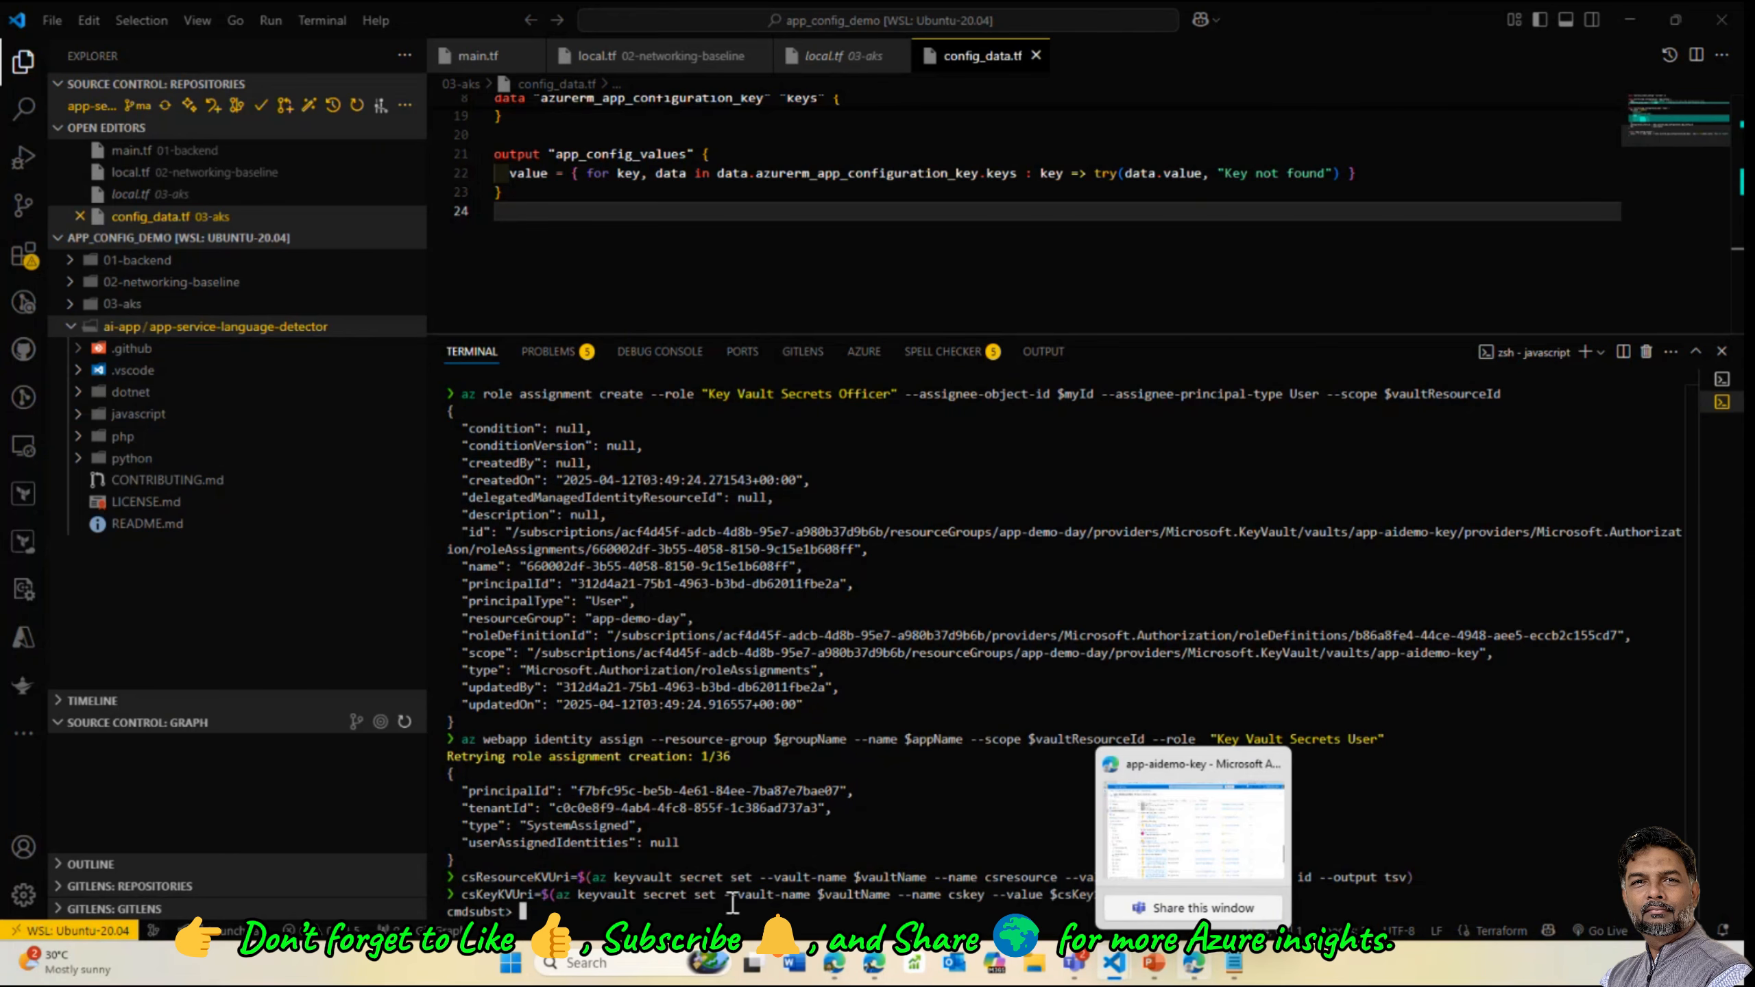
key("Return")
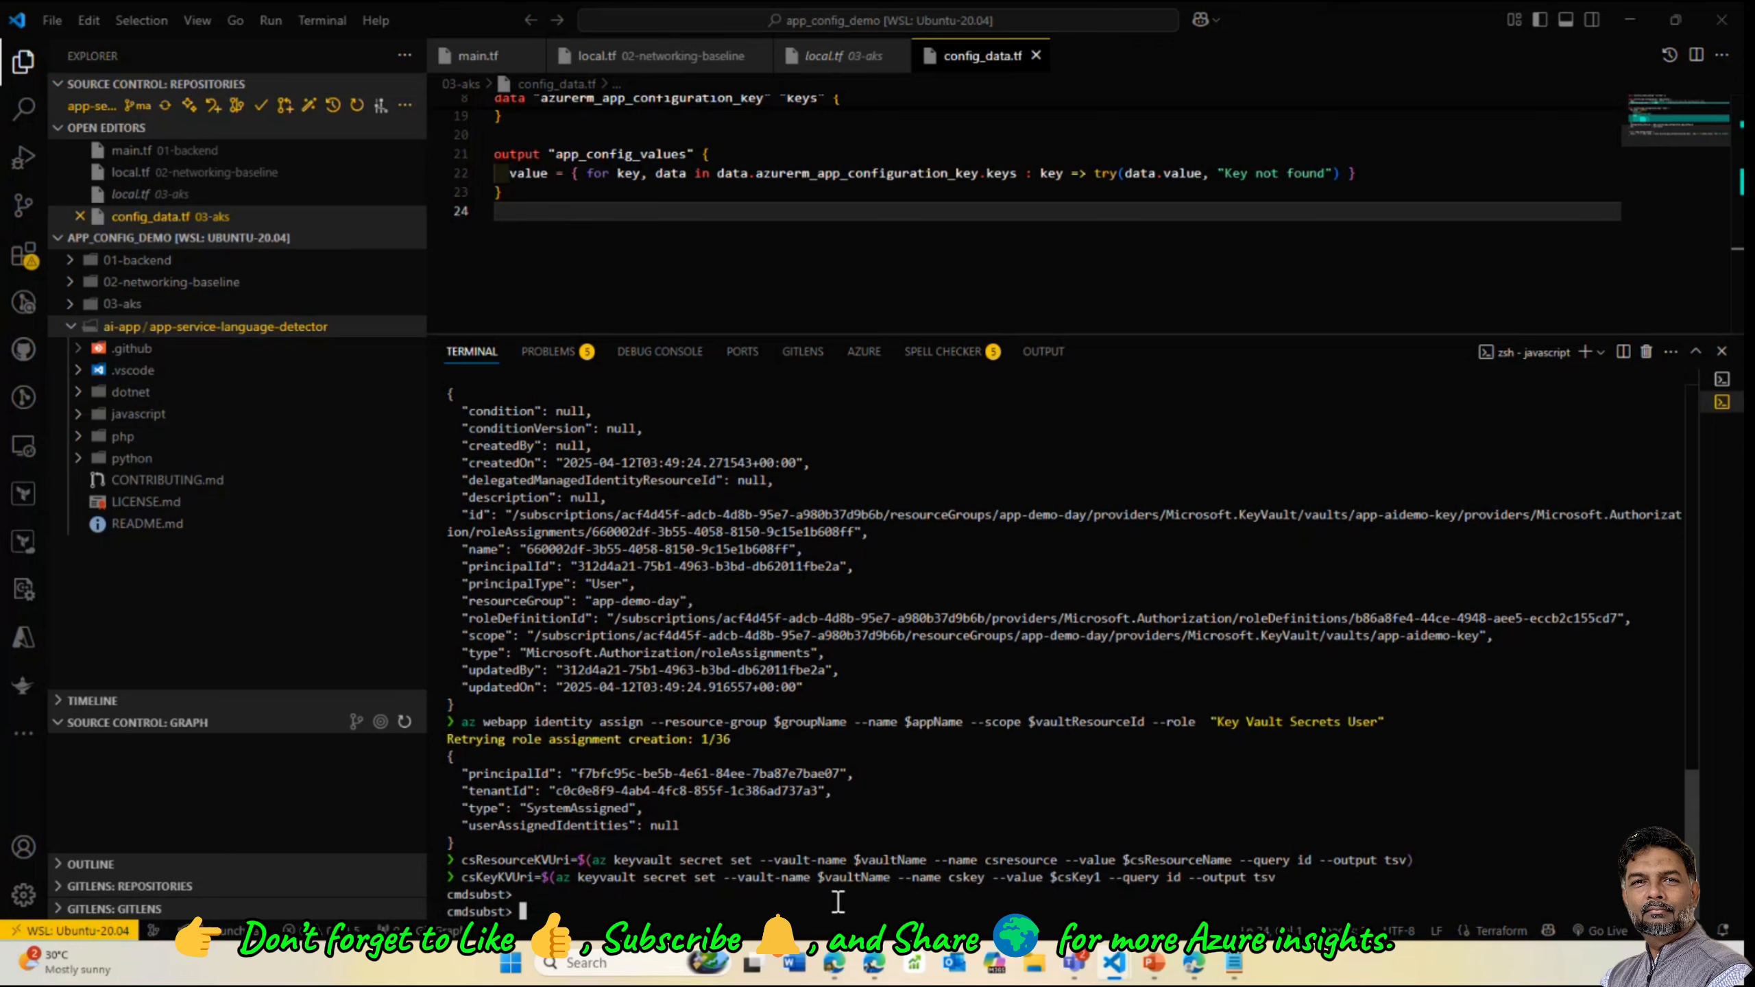
key("Return")
key("ctrl+c")
key("Up")
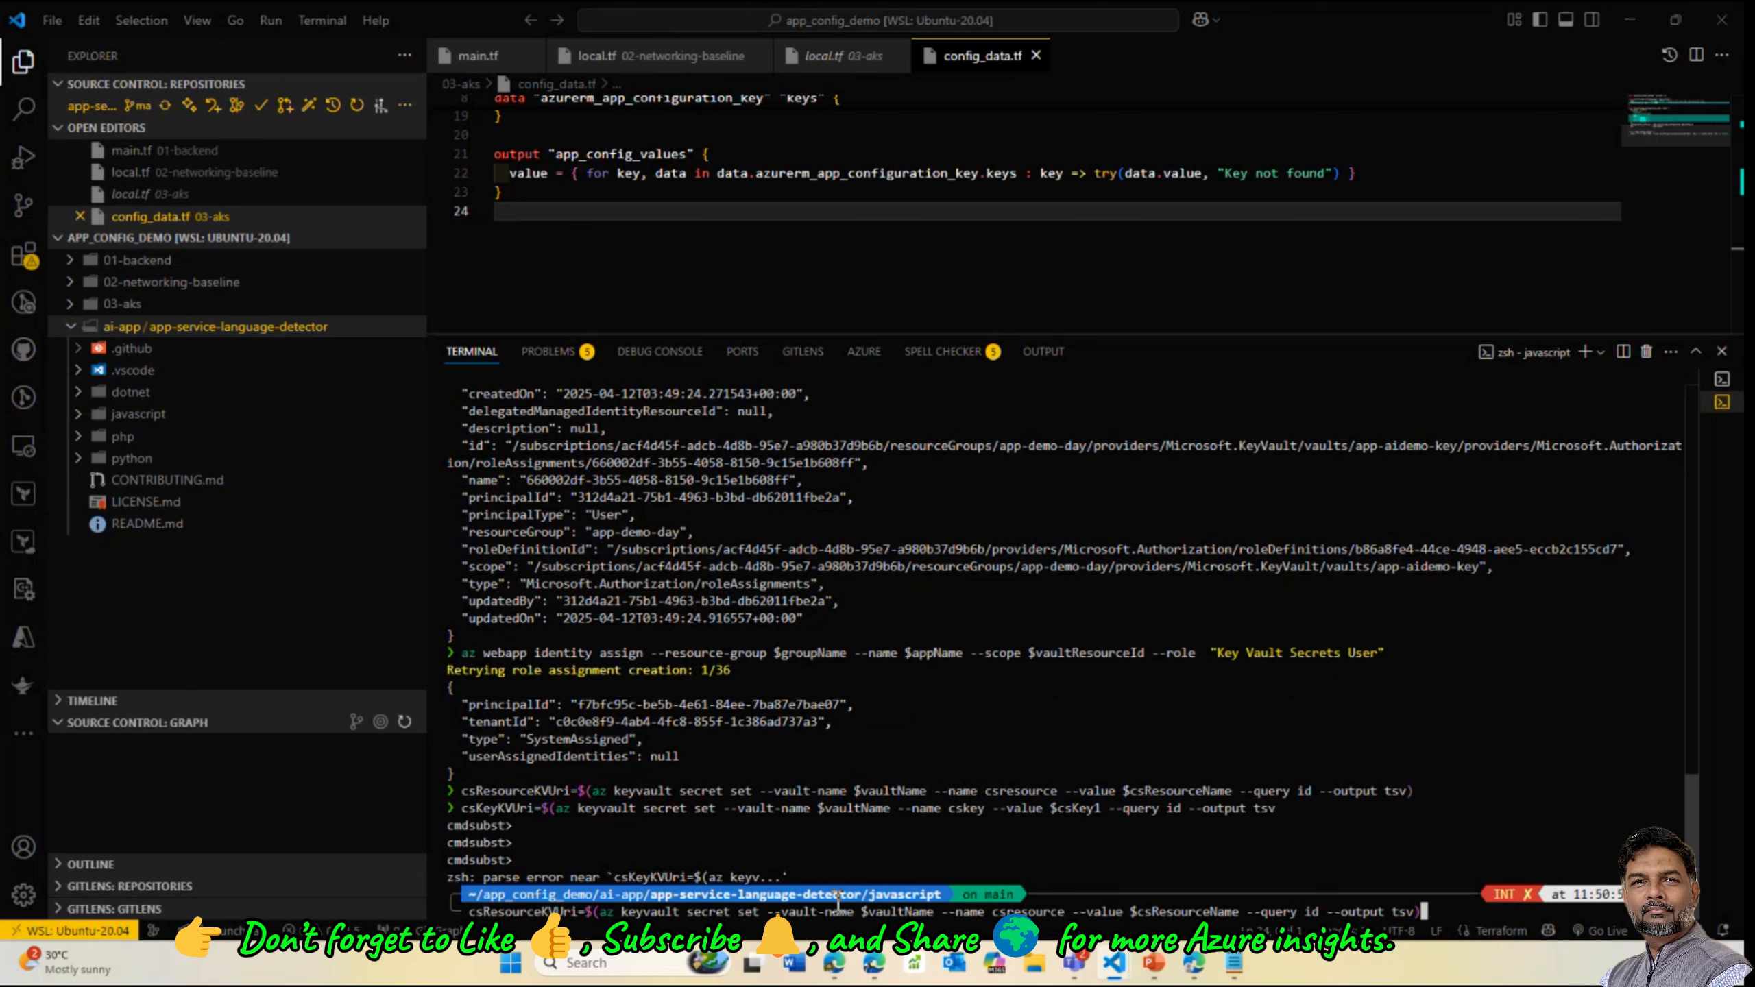
key("Return")
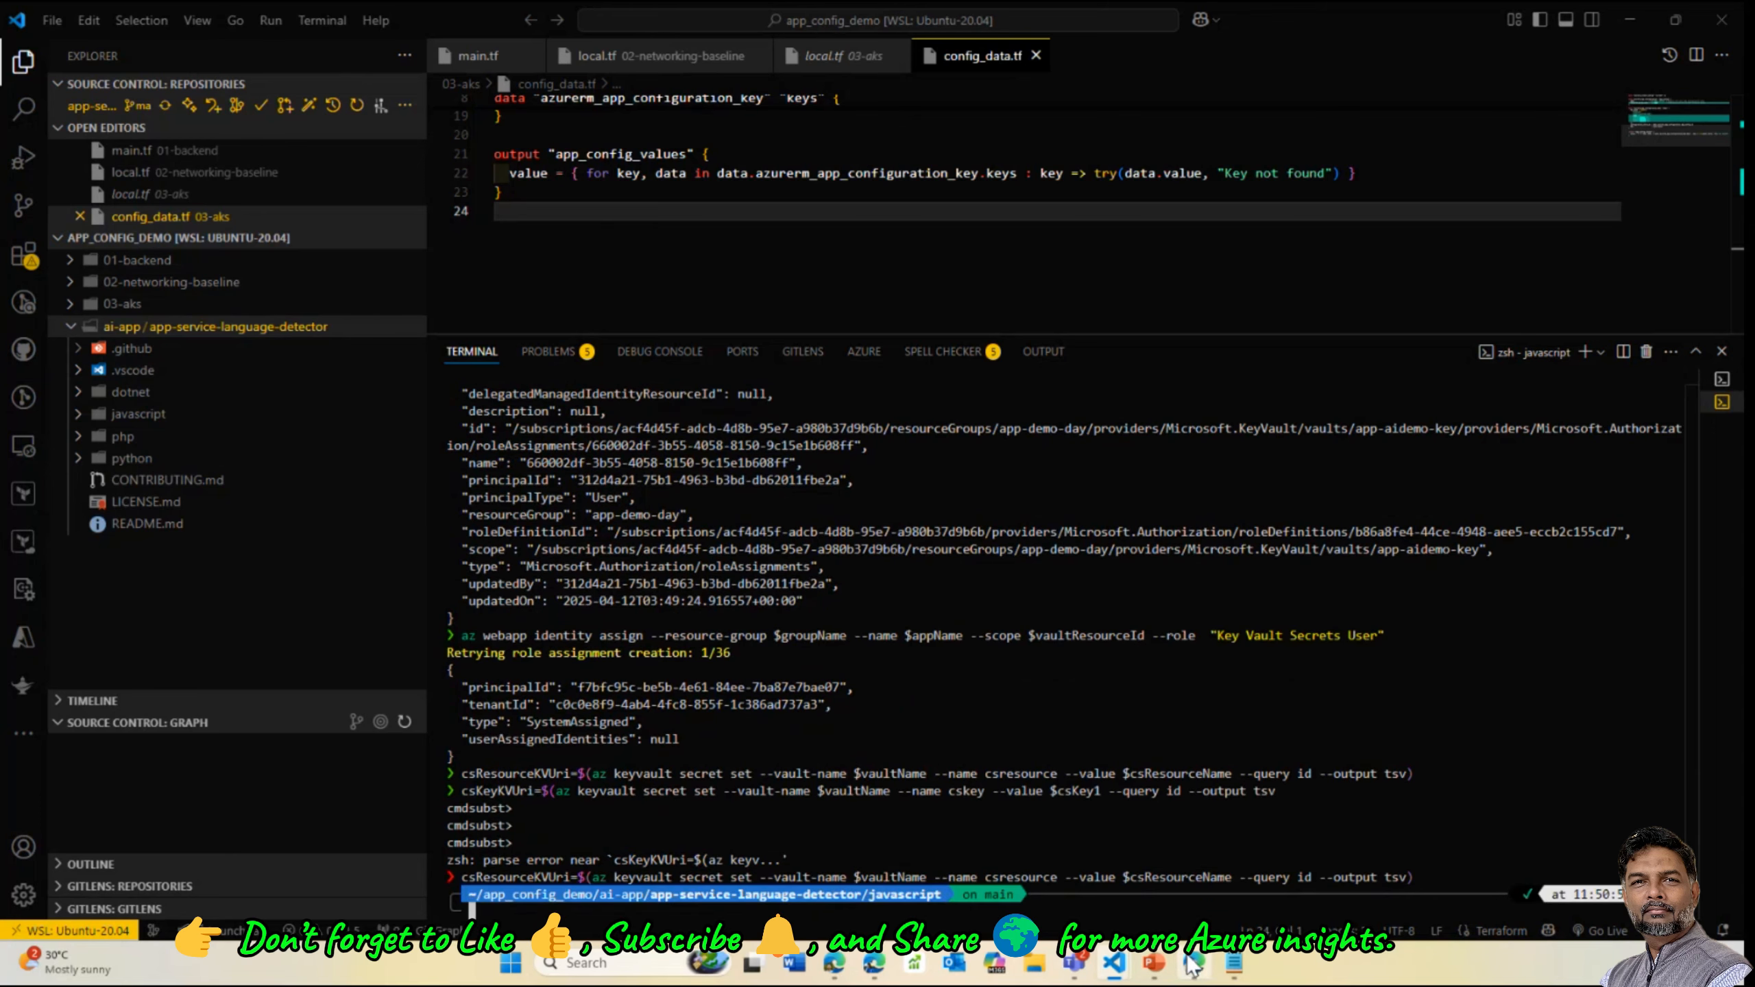
left_click(1194, 868)
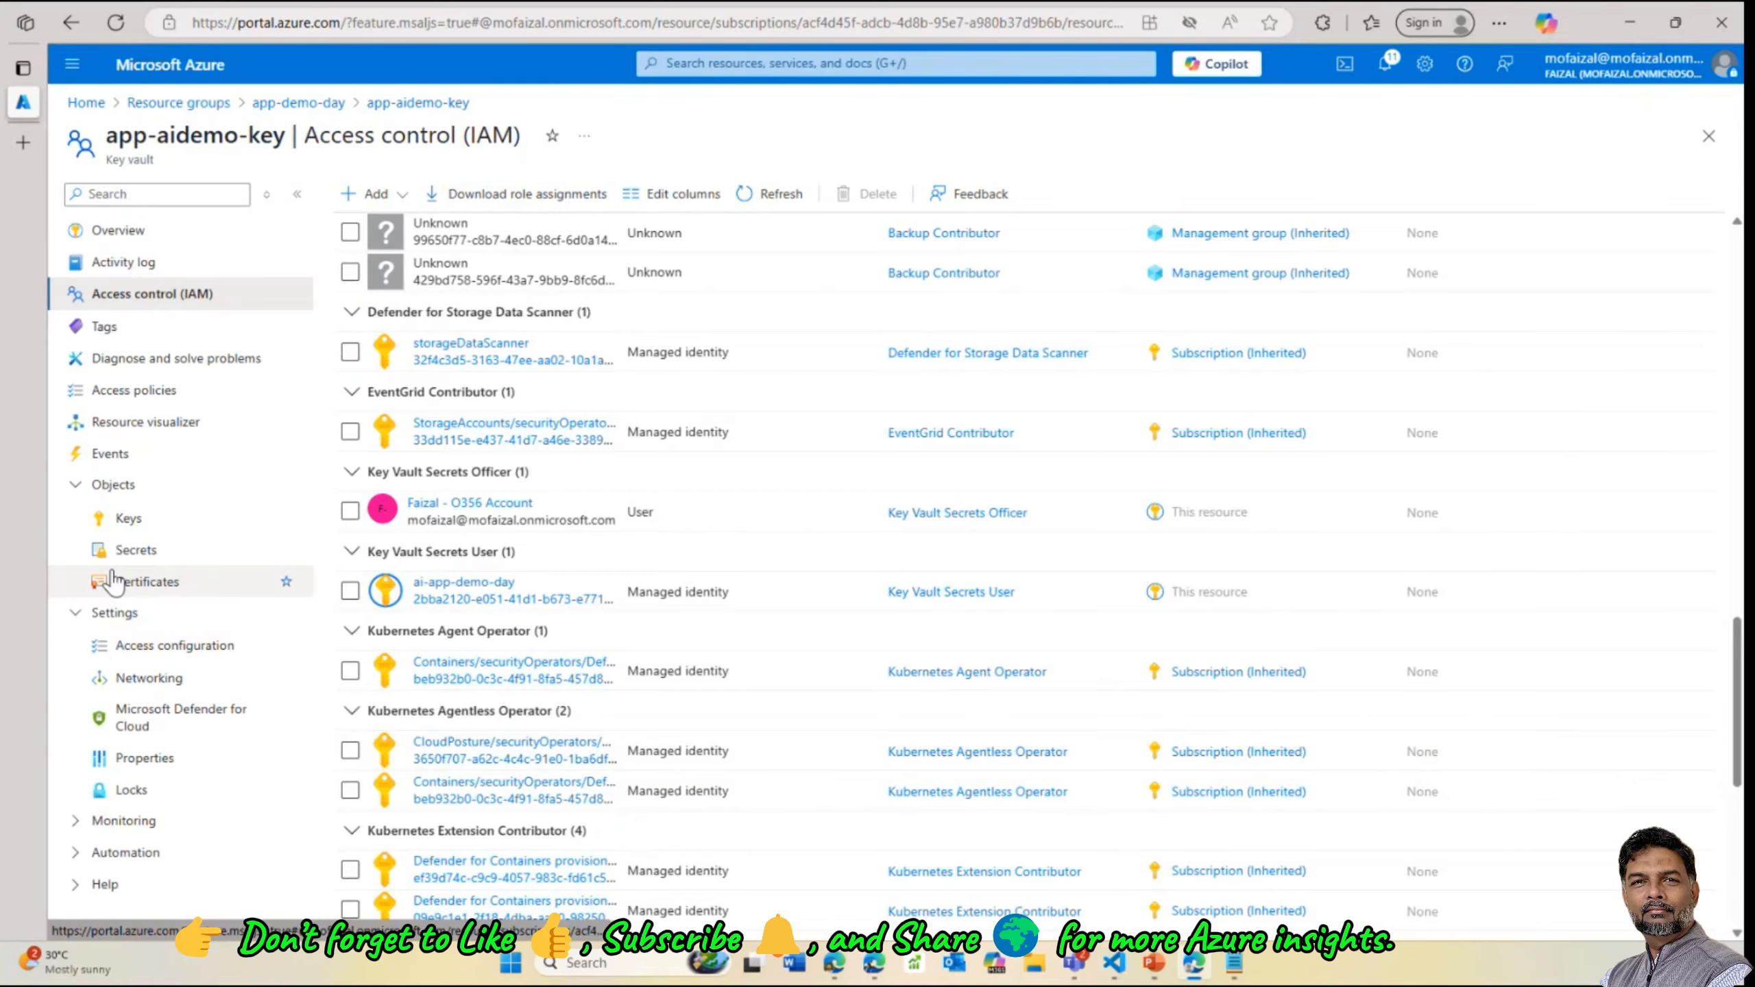
left_click(131, 552)
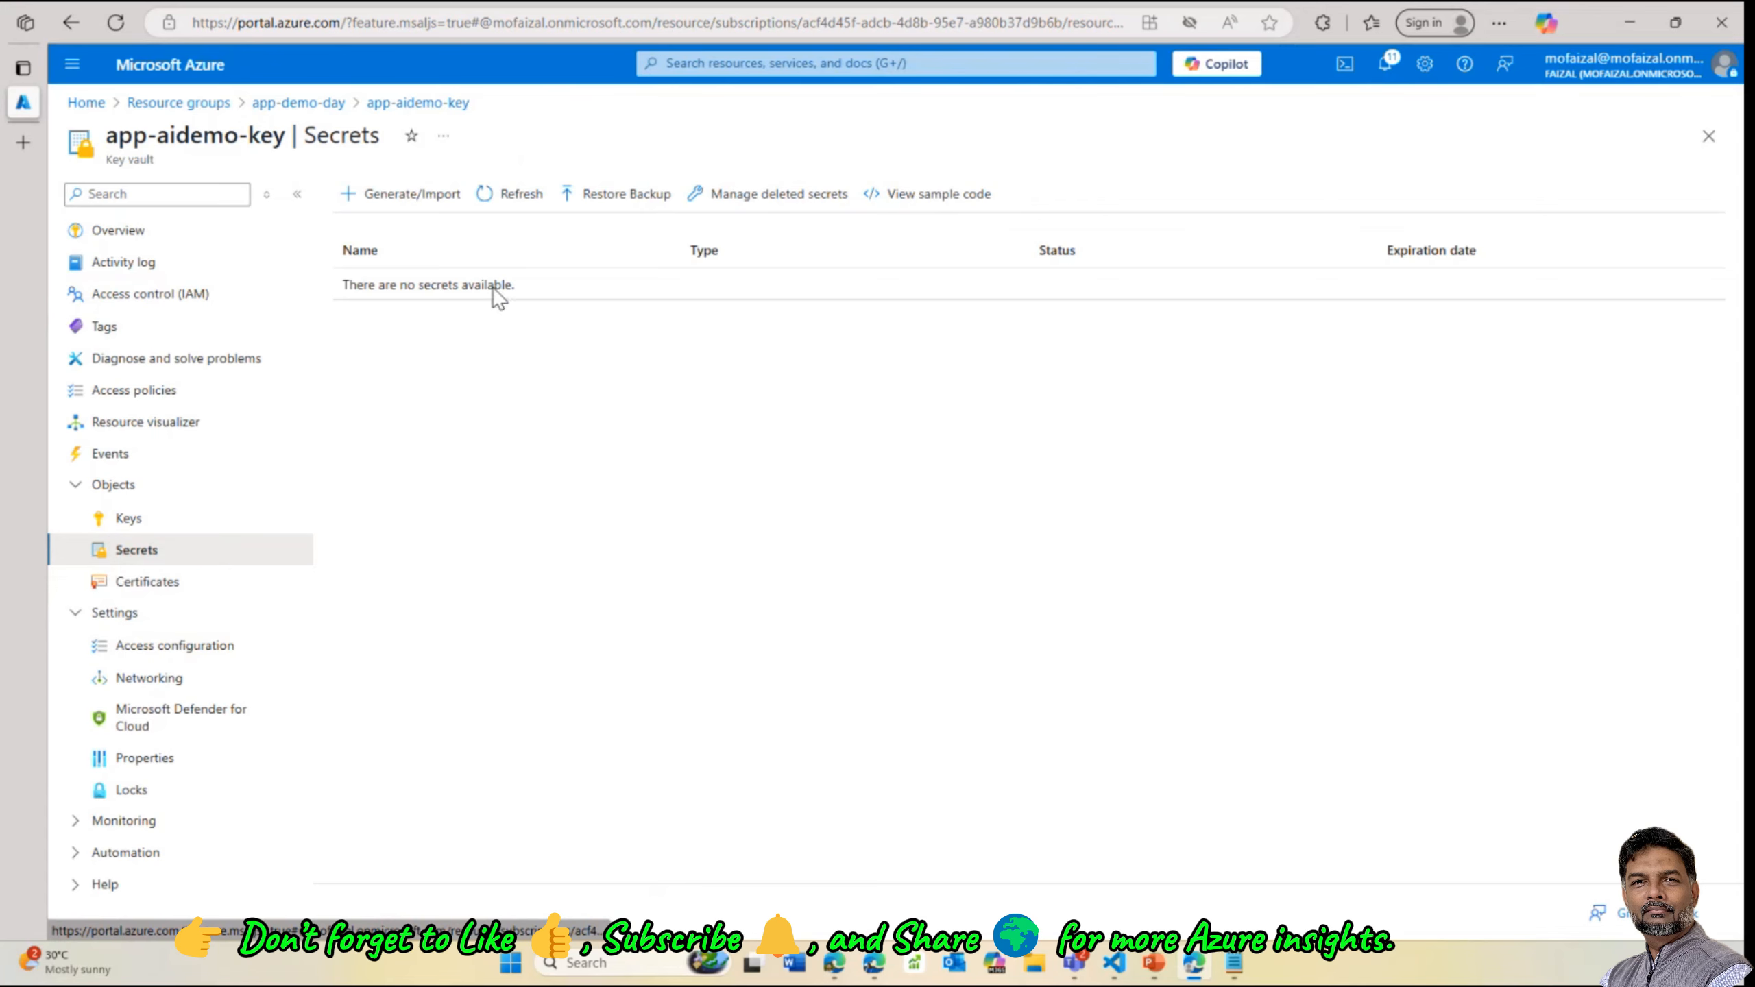
Store the cskey secret from the terminal and refresh Secrets until cskey and csresource appear
left_click(512, 207)
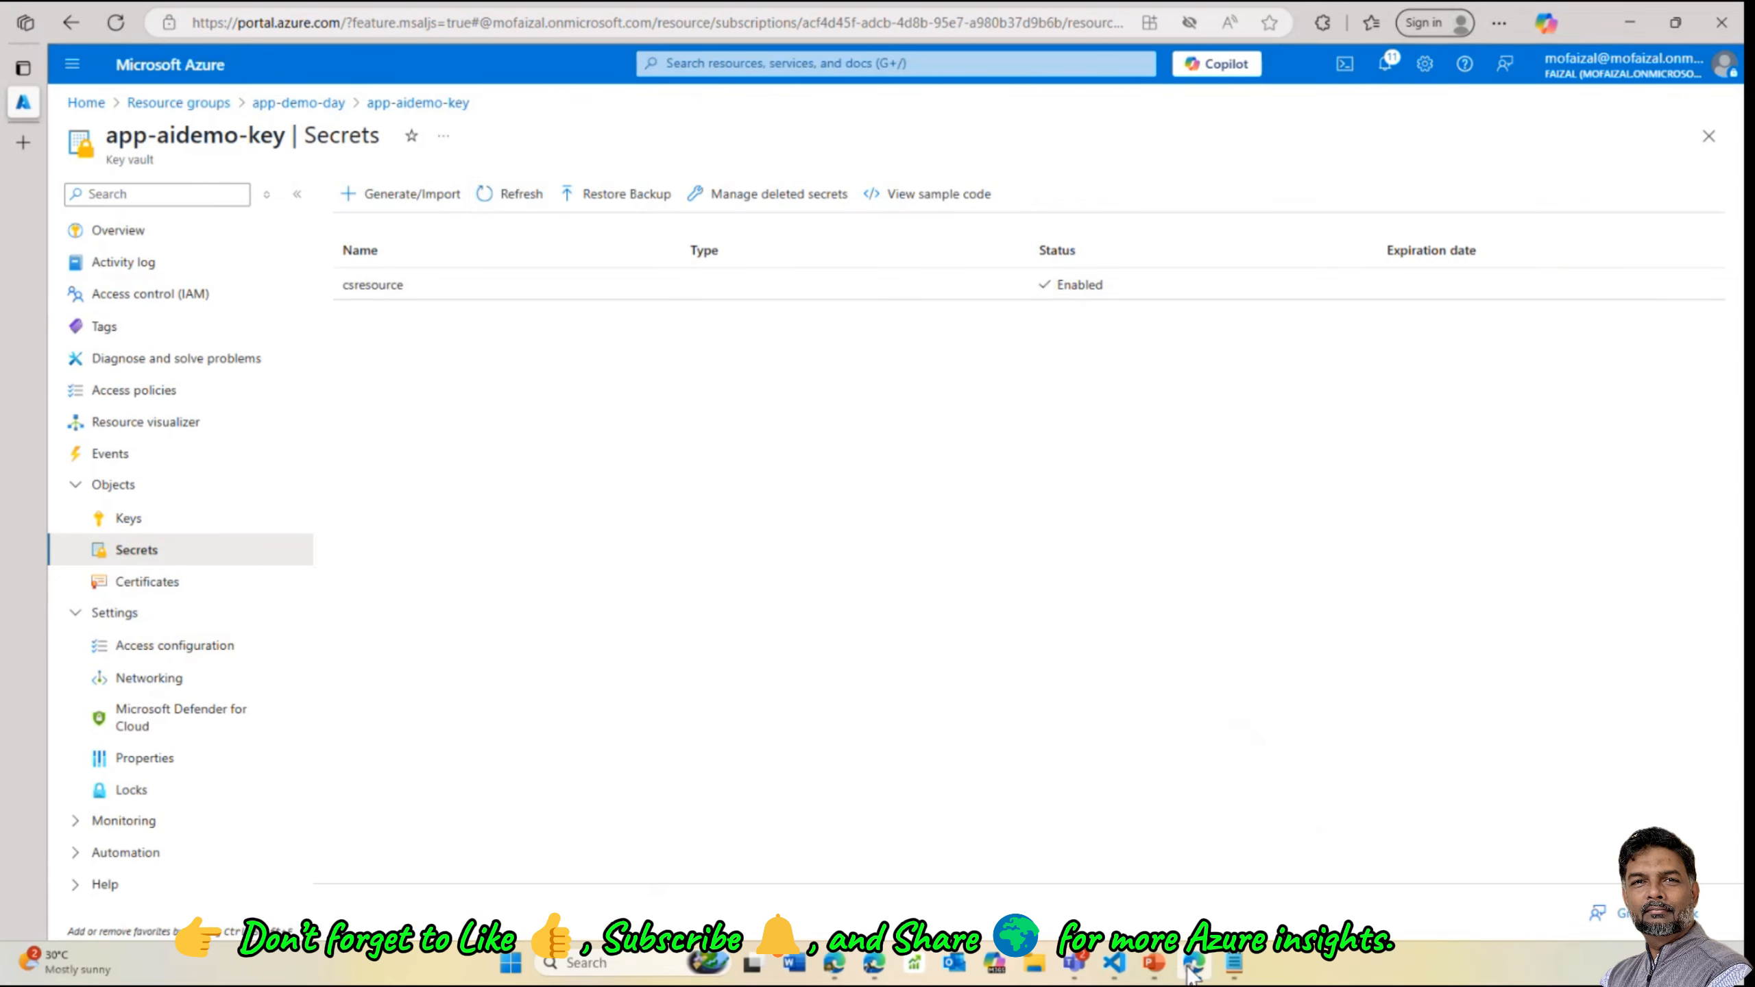
mouse_move(1116, 964)
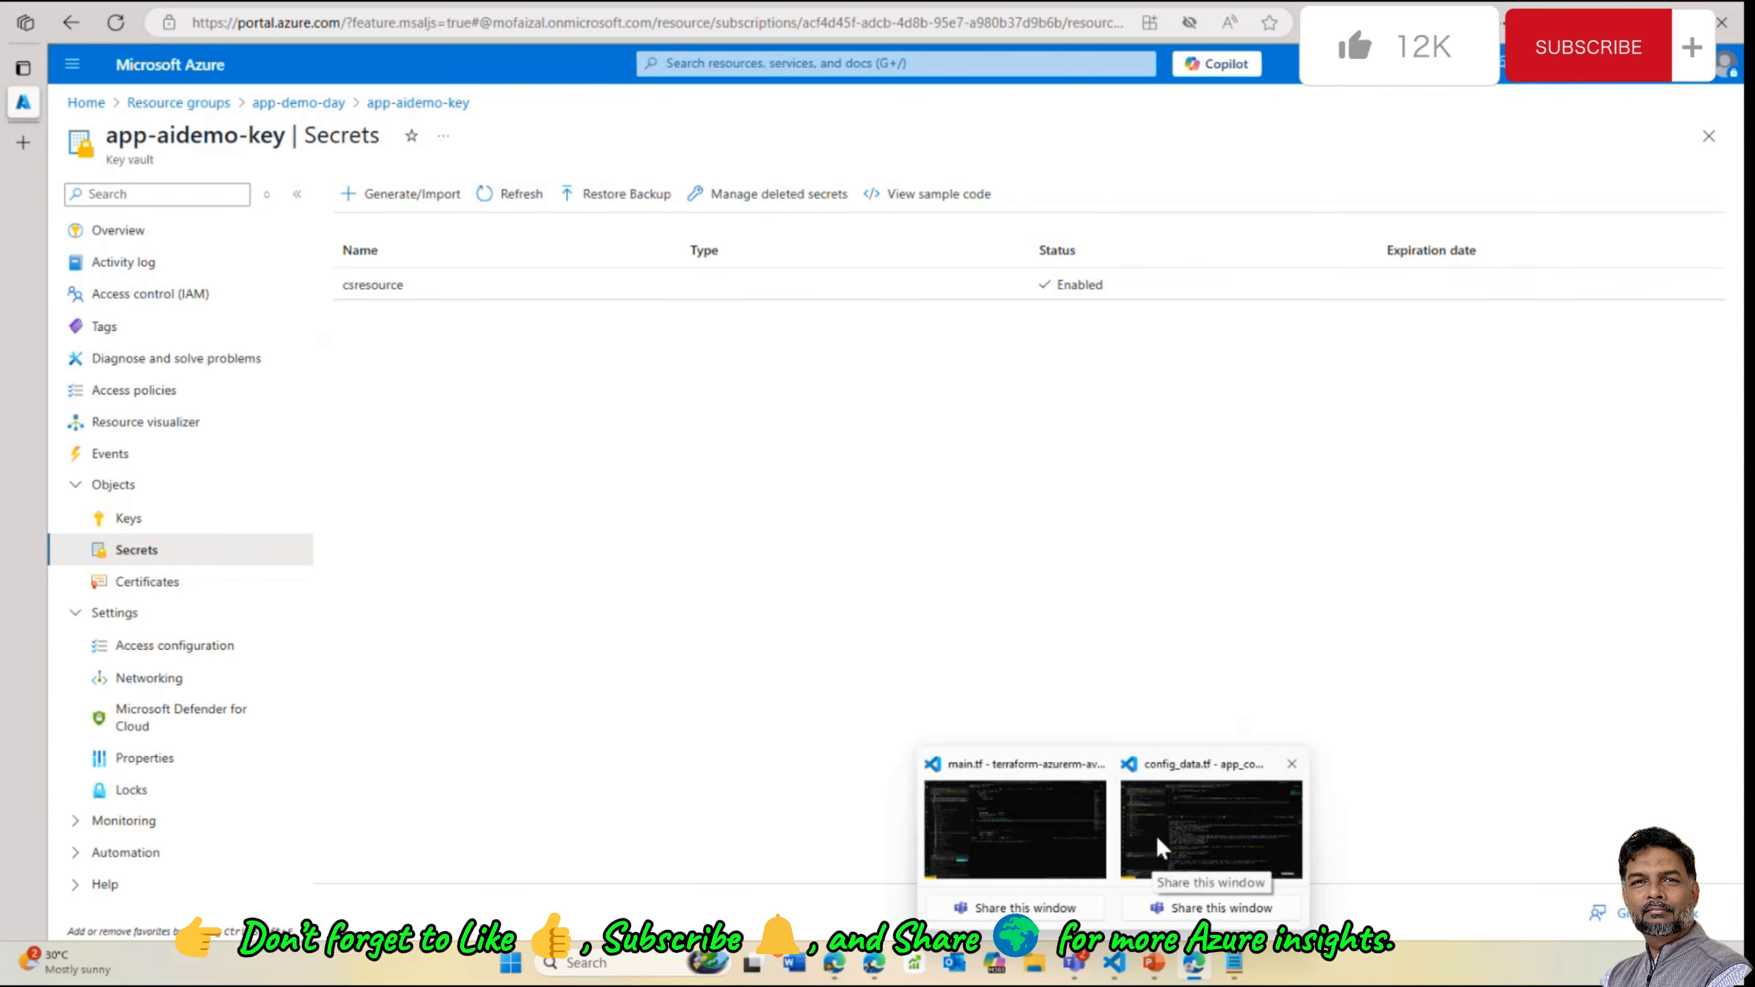
left_click(1213, 823)
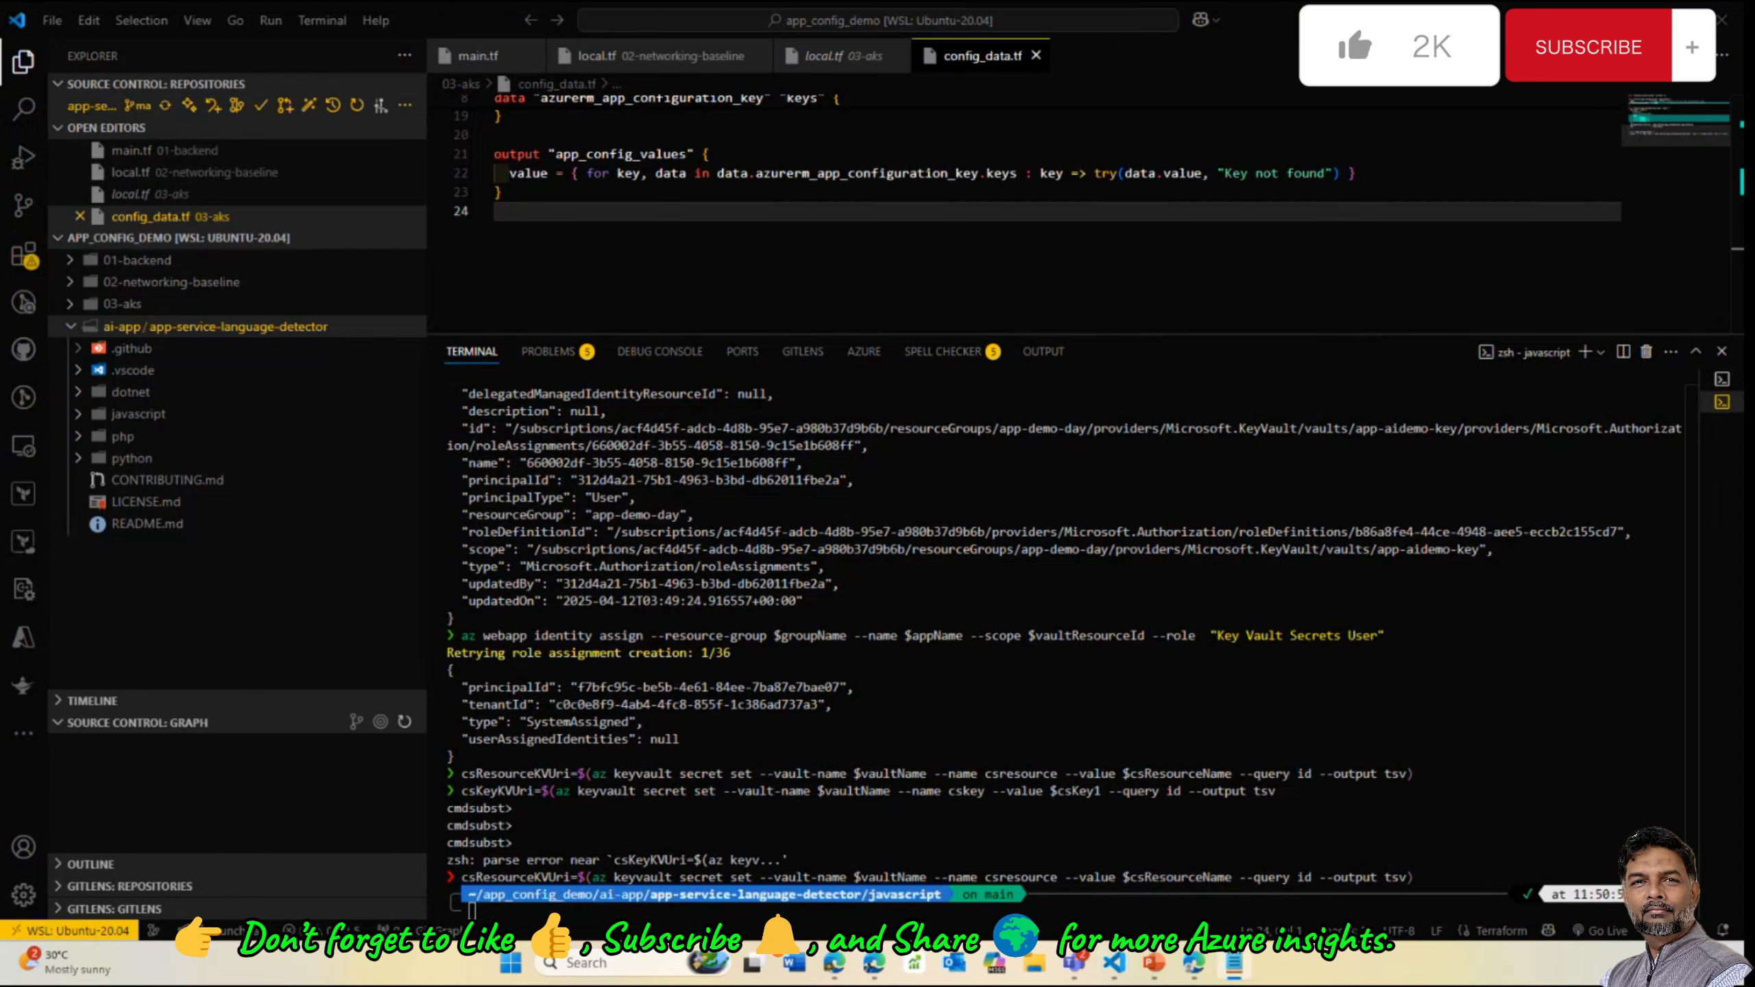
left_click(584, 909)
key("ctrl+v")
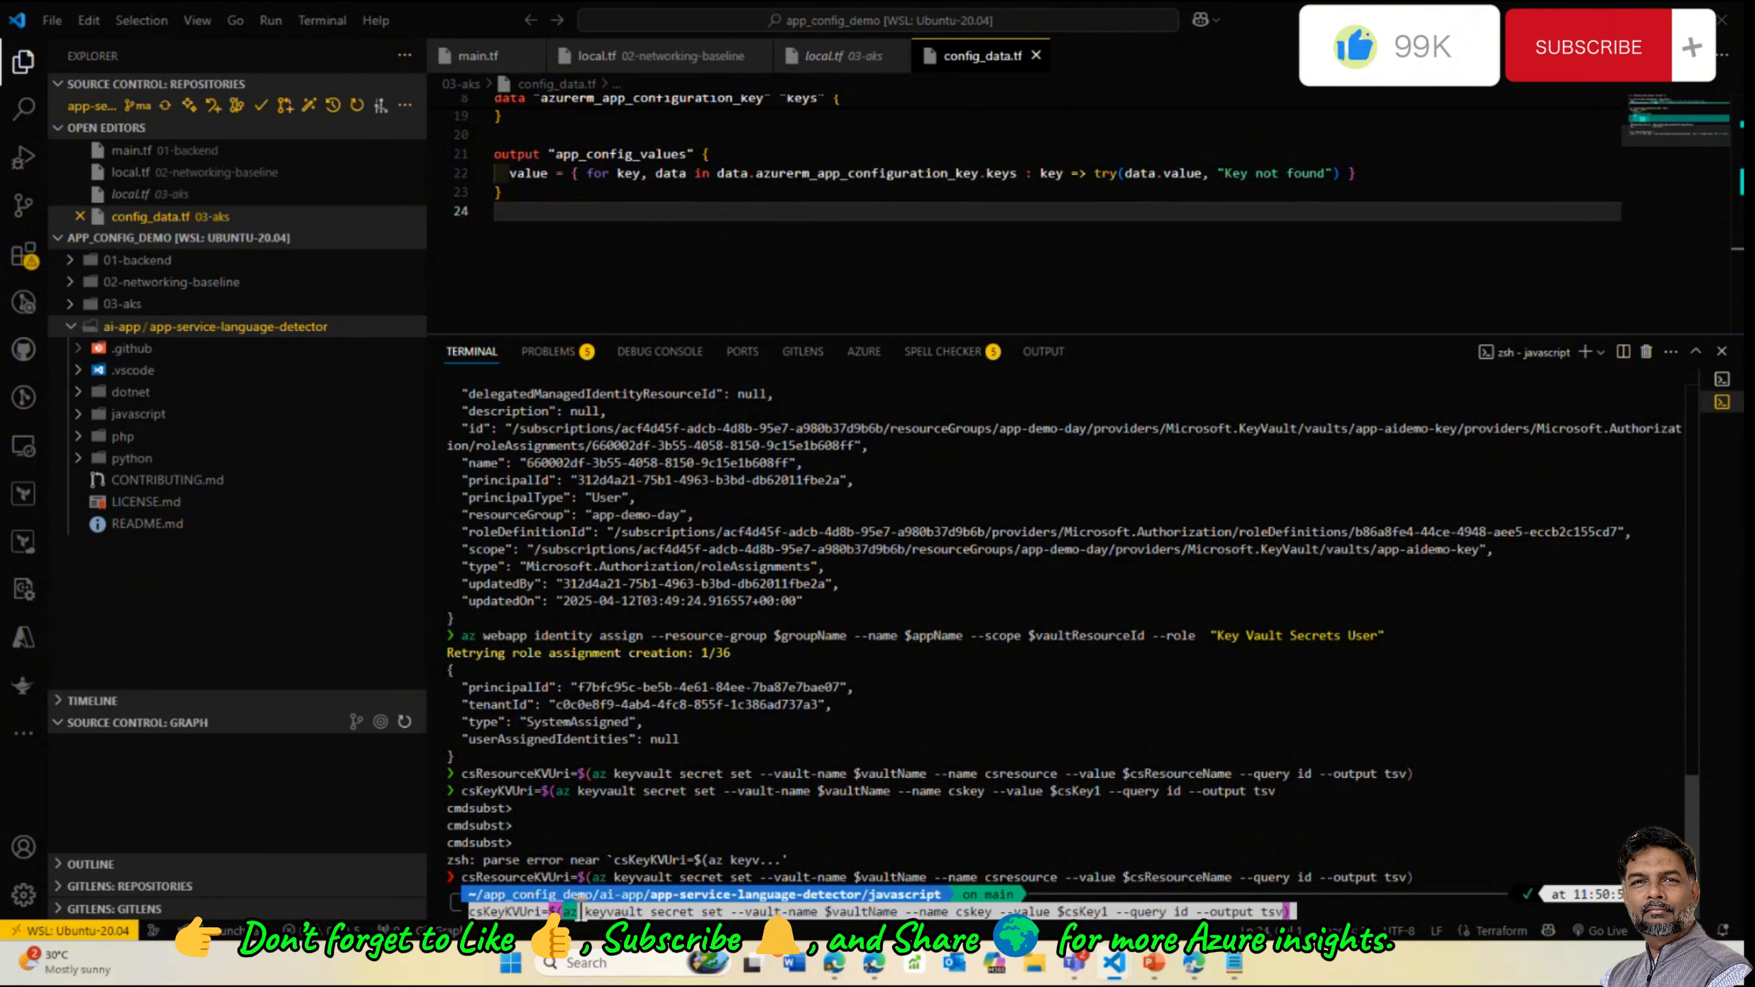
key("Return")
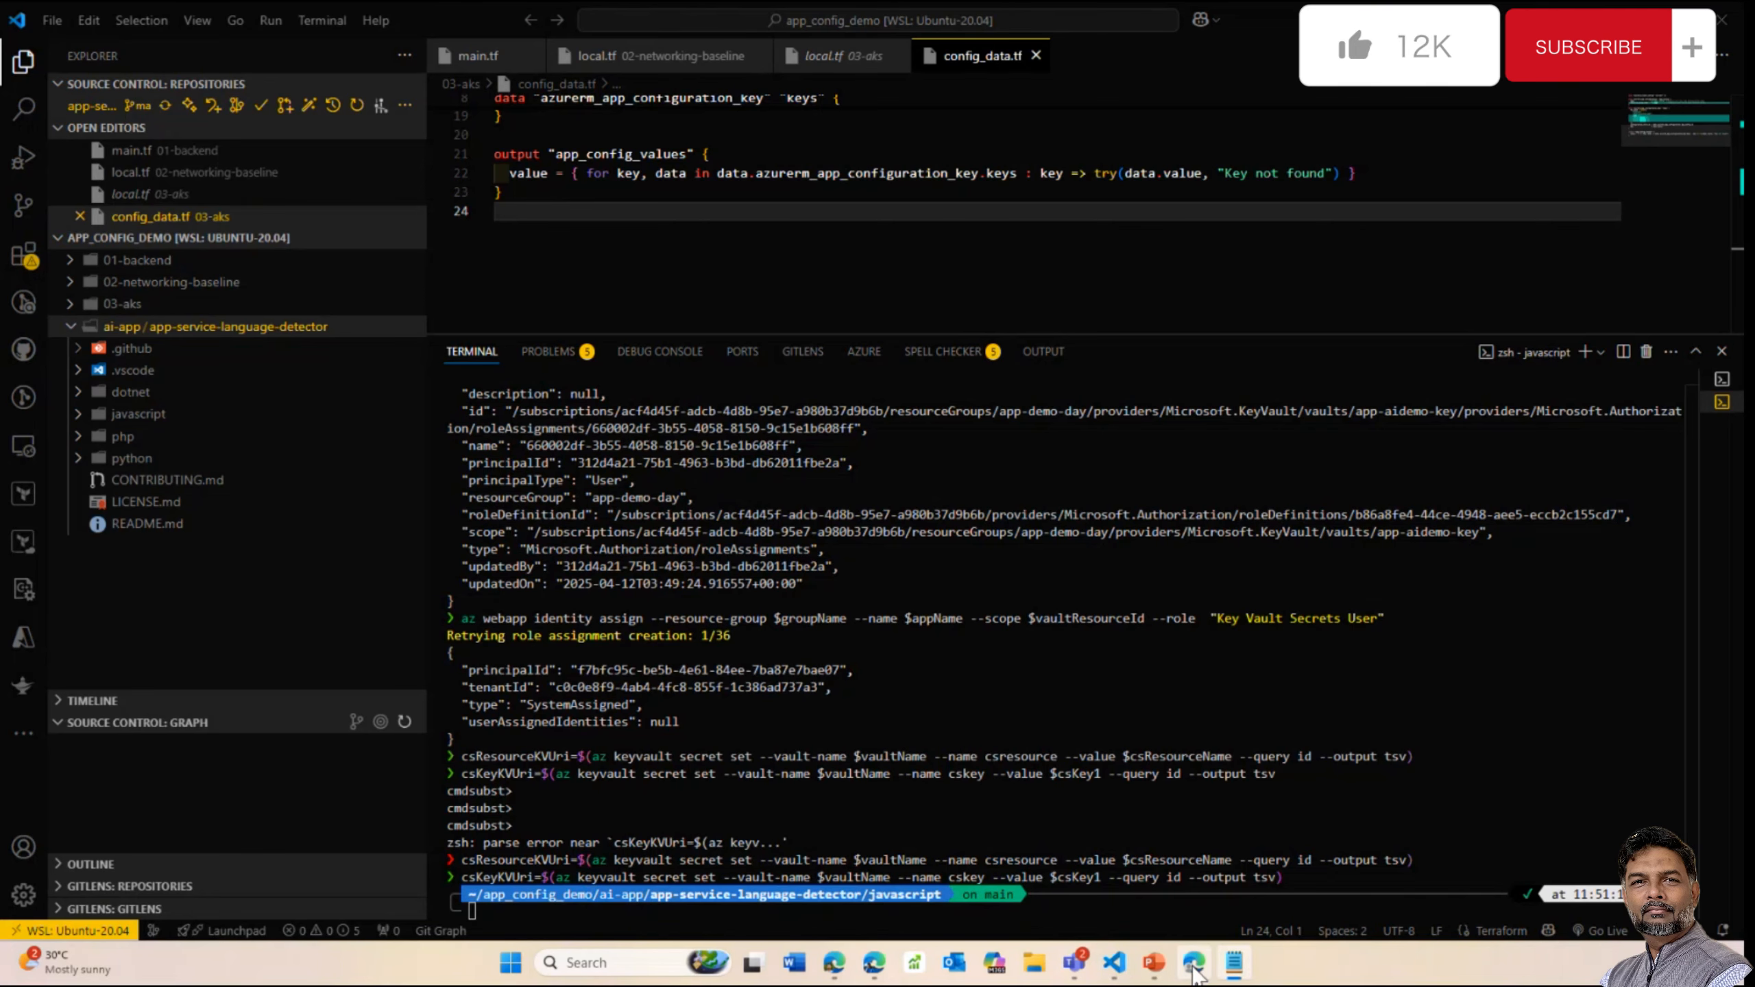
left_click(1194, 962)
left_click(522, 197)
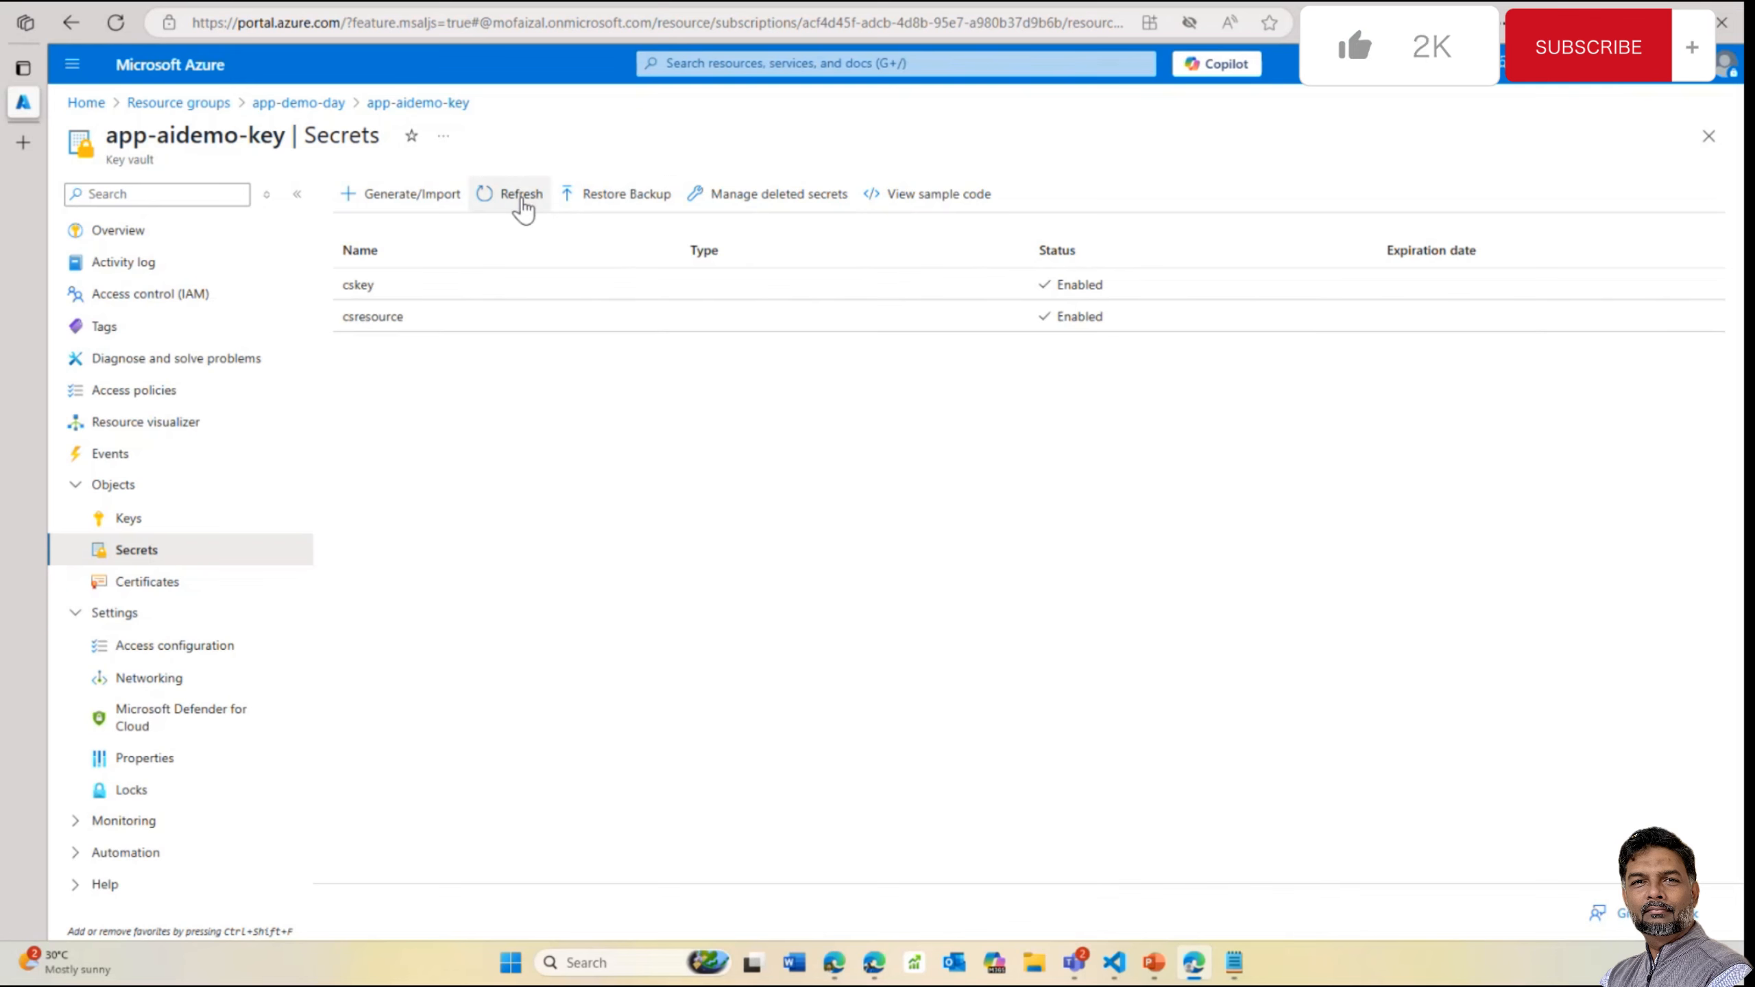
Open the ai-app-demo-day web app's Environment variables page from the app-demo-day resource group
left_click(299, 104)
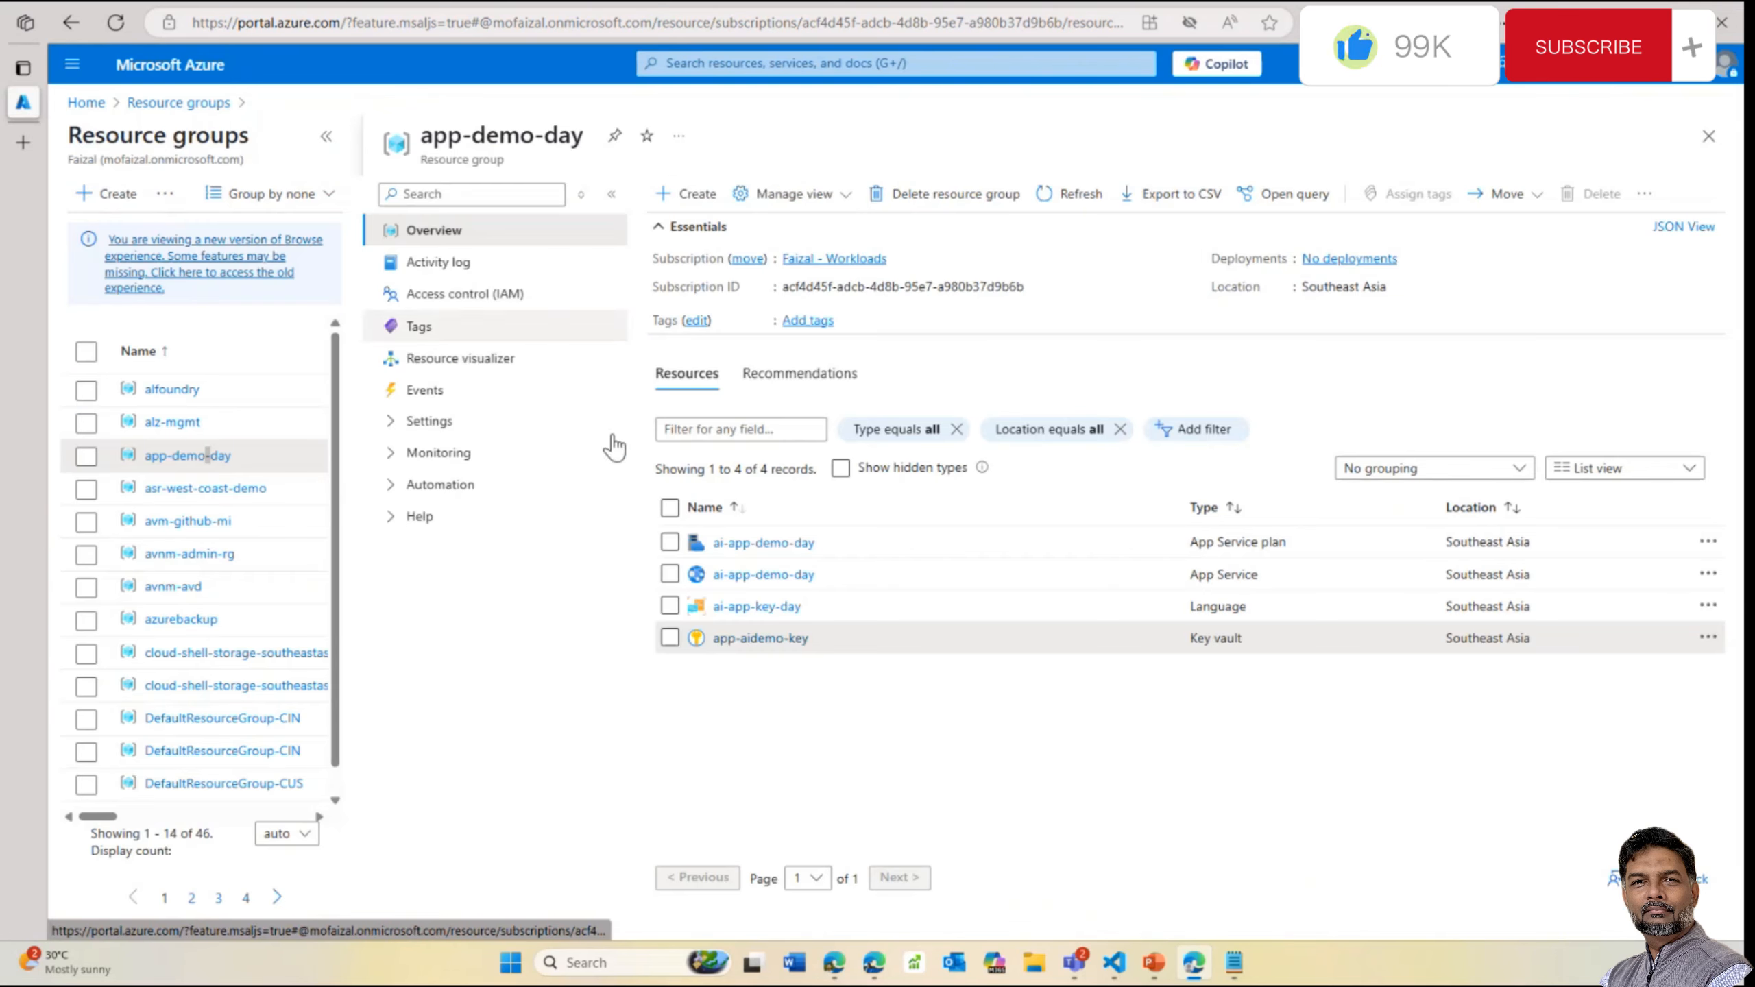
left_click(764, 576)
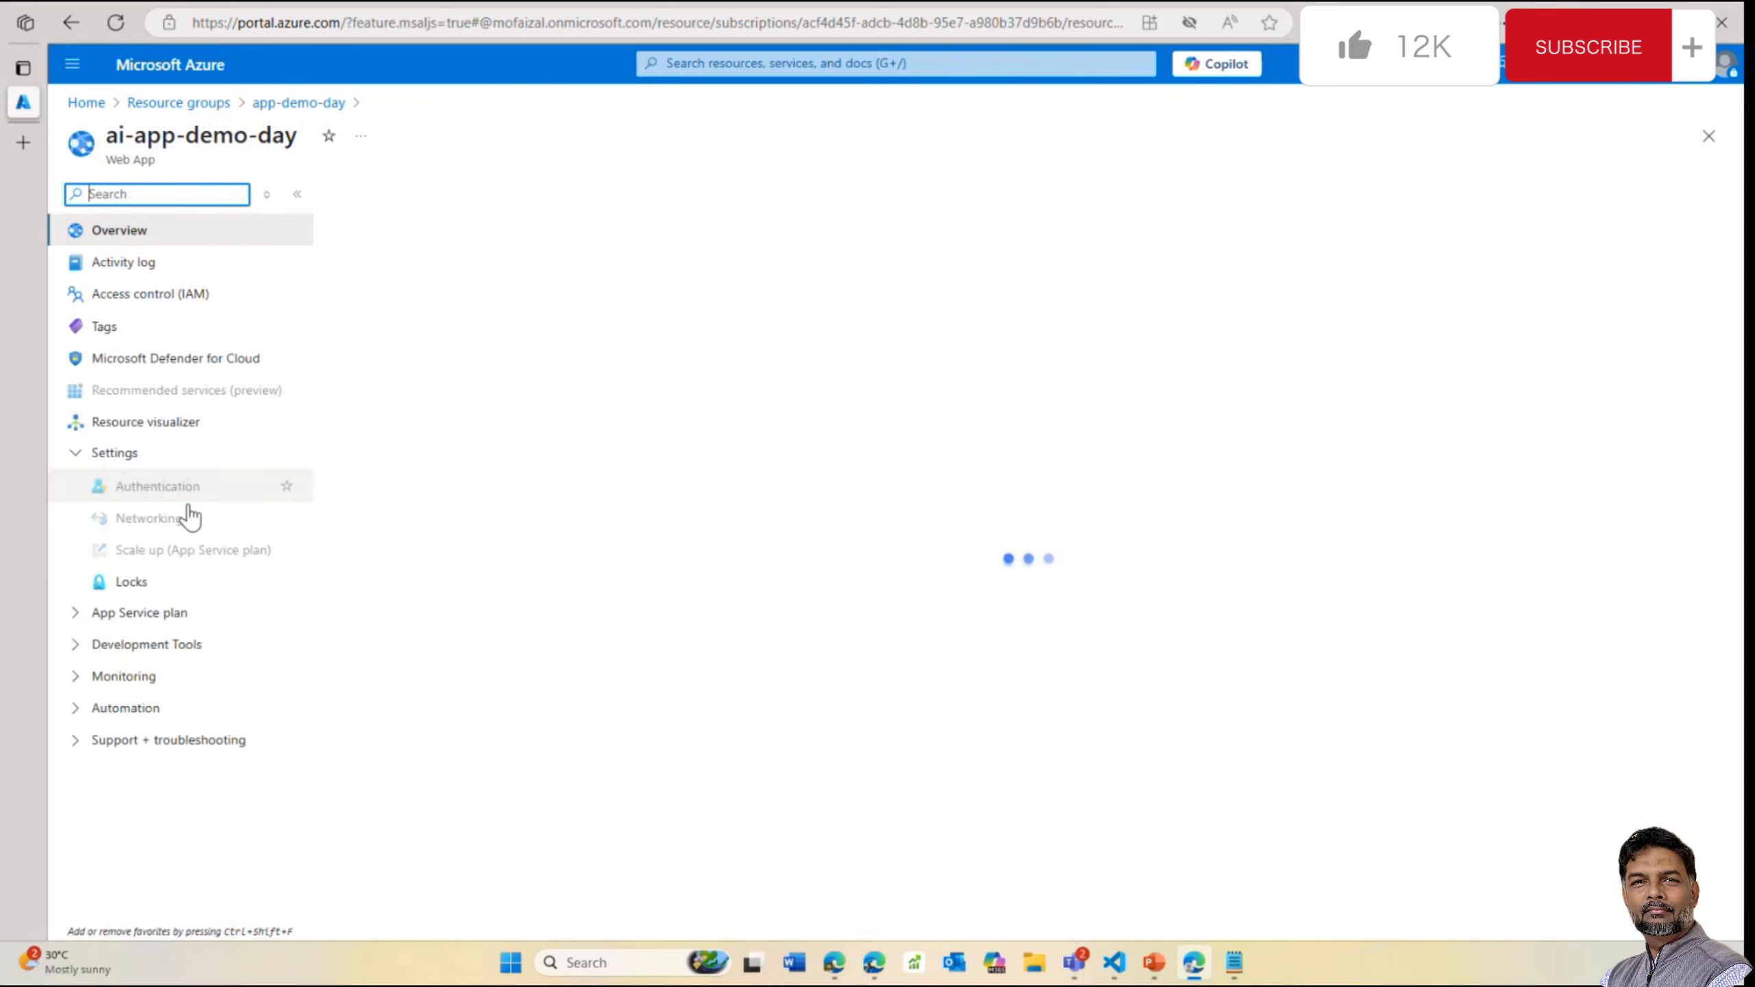
left_click(166, 598)
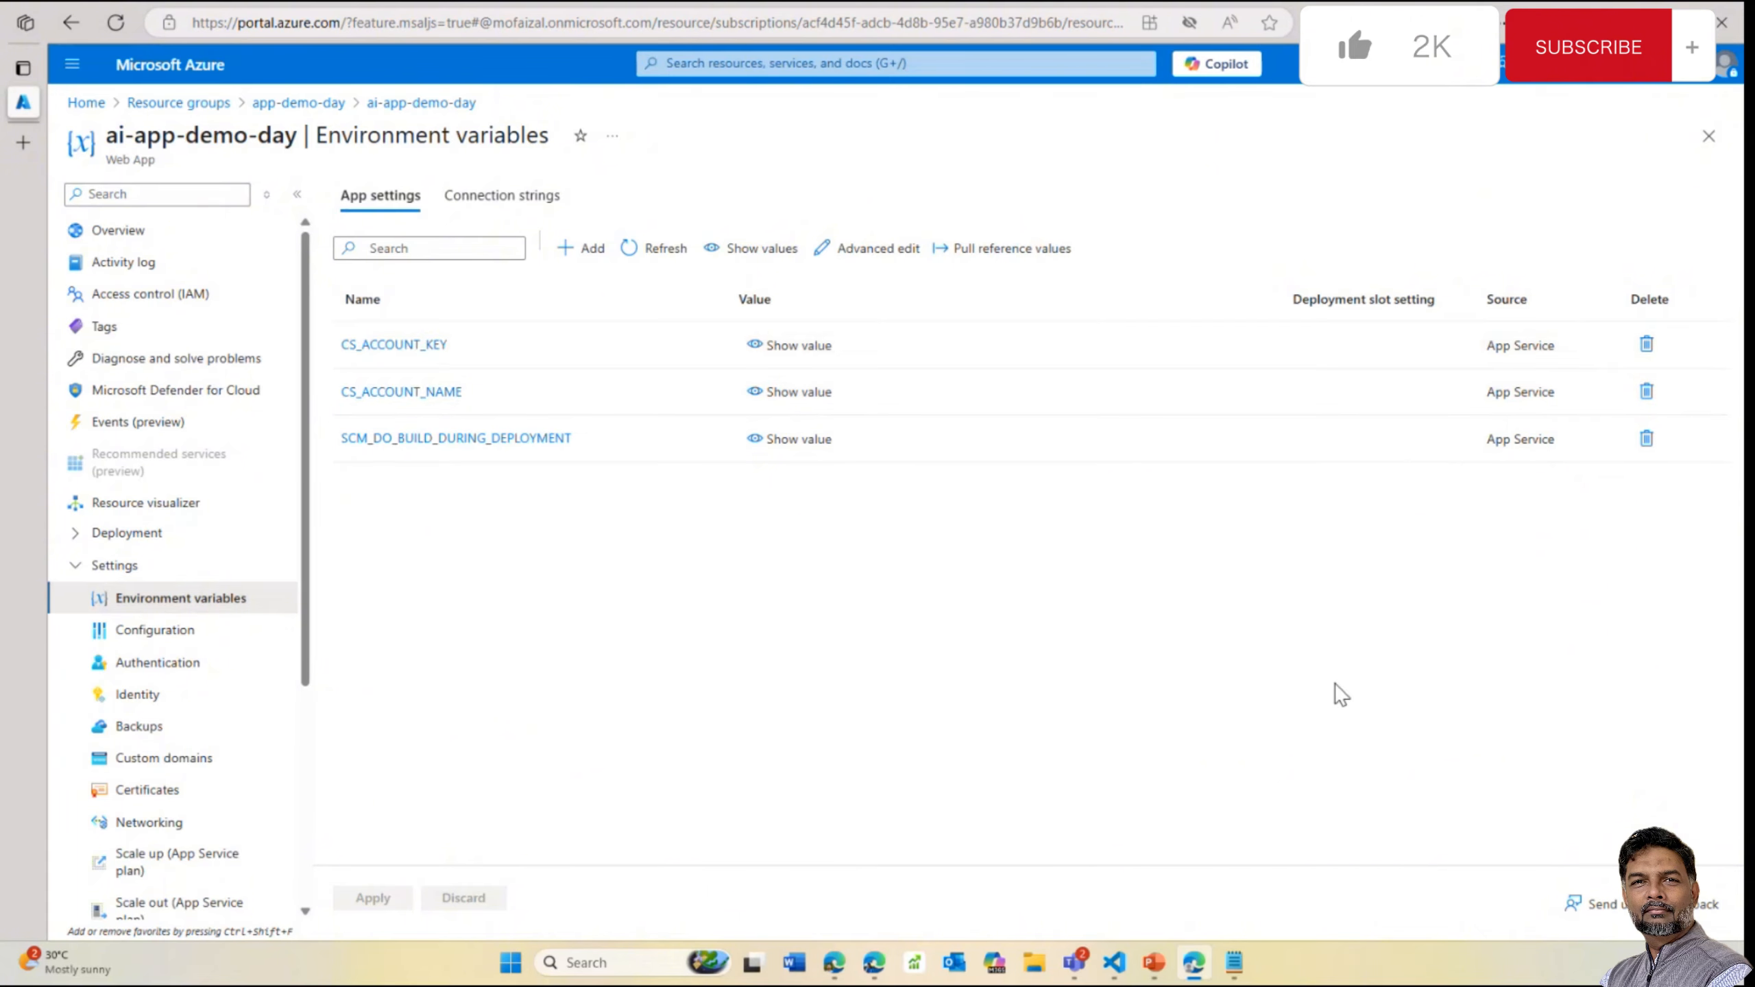
mouse_move(1114, 965)
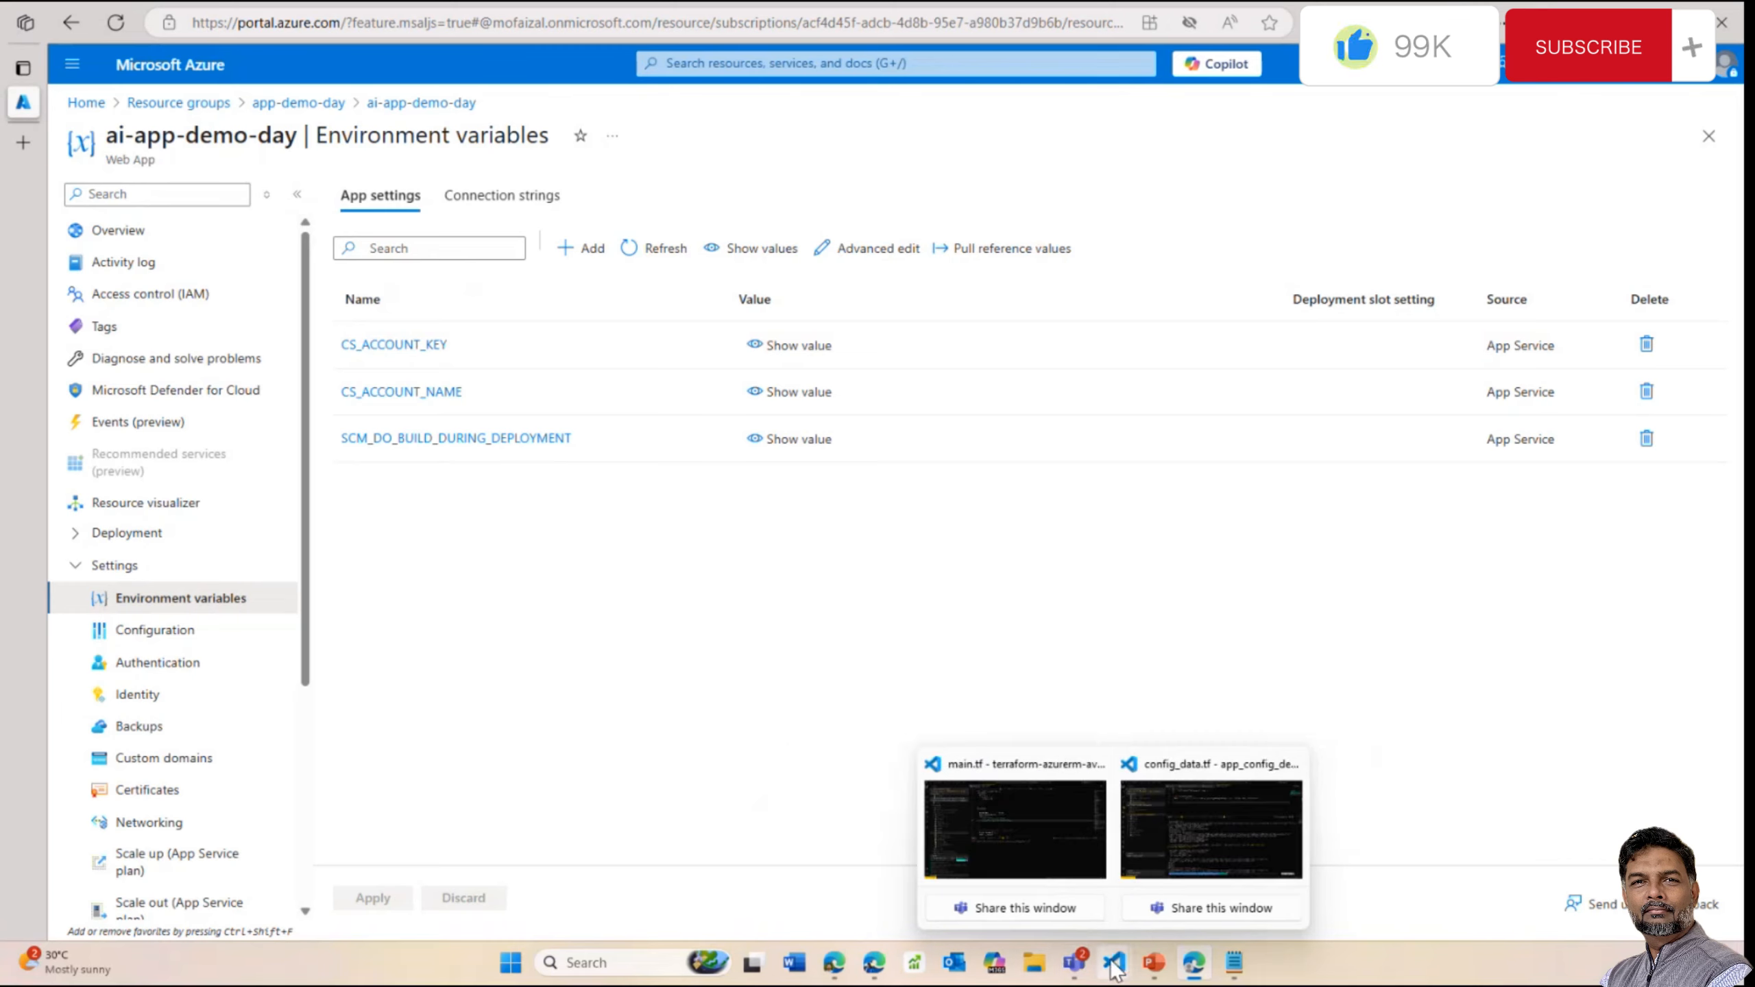
left_click(1189, 851)
key("ctrl+v")
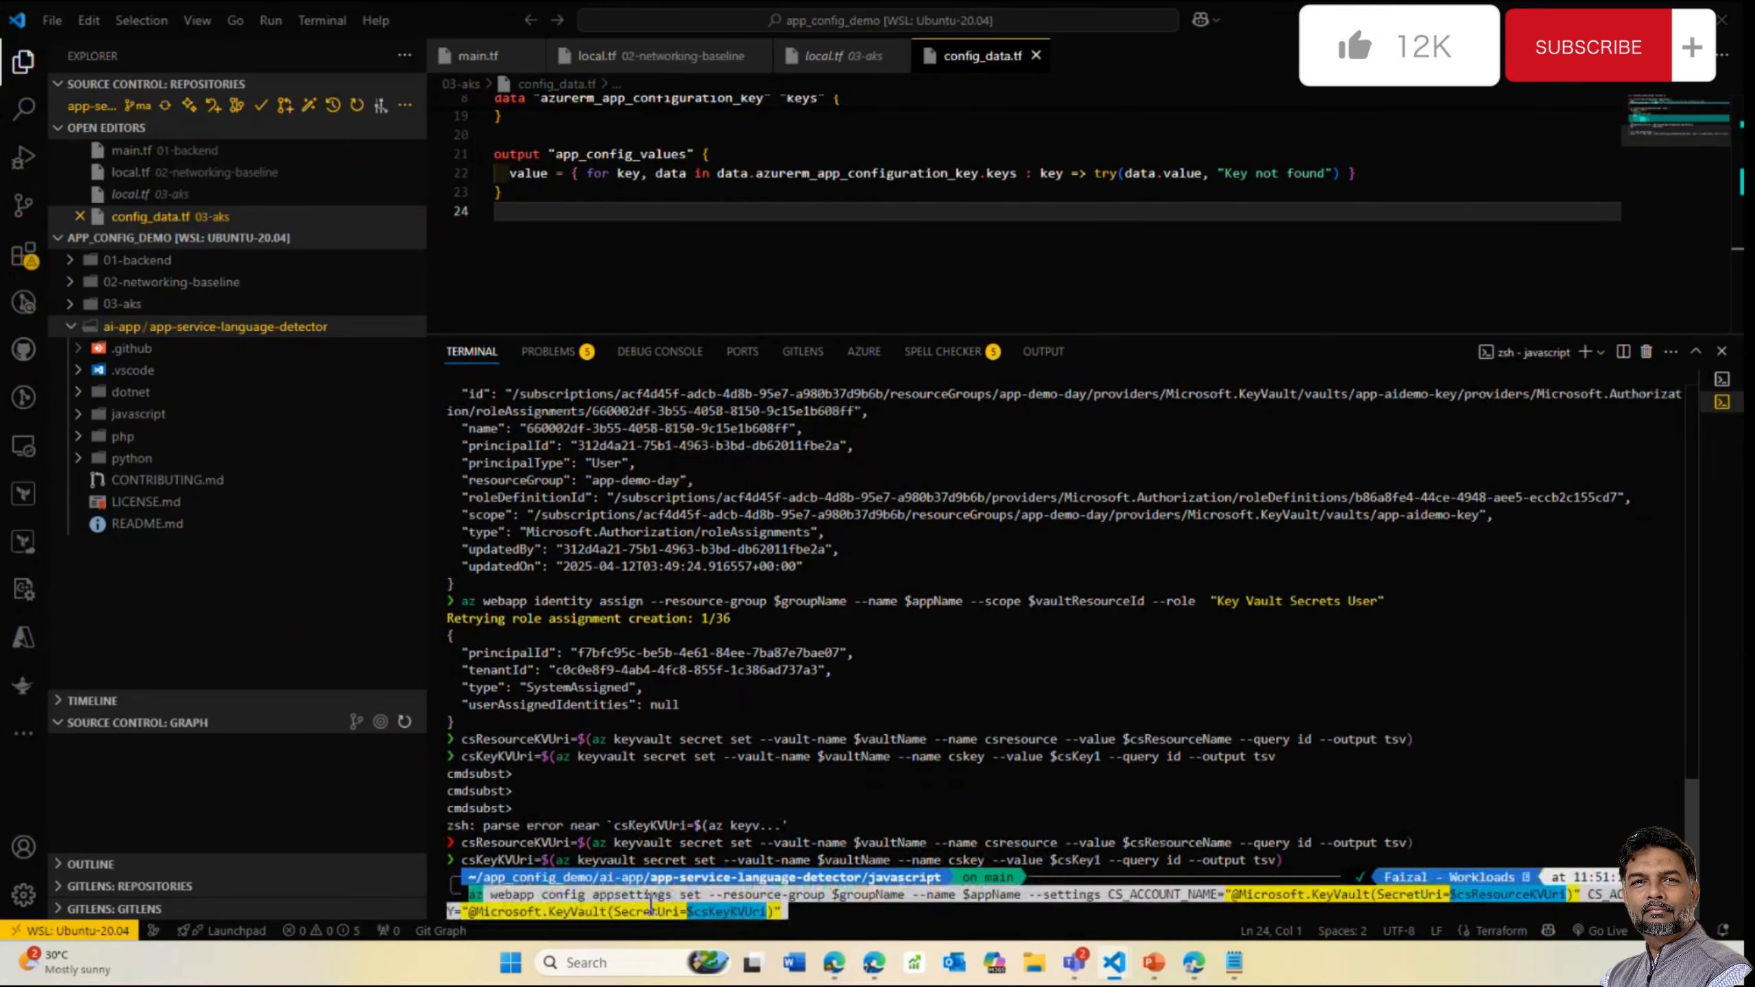
key("Return")
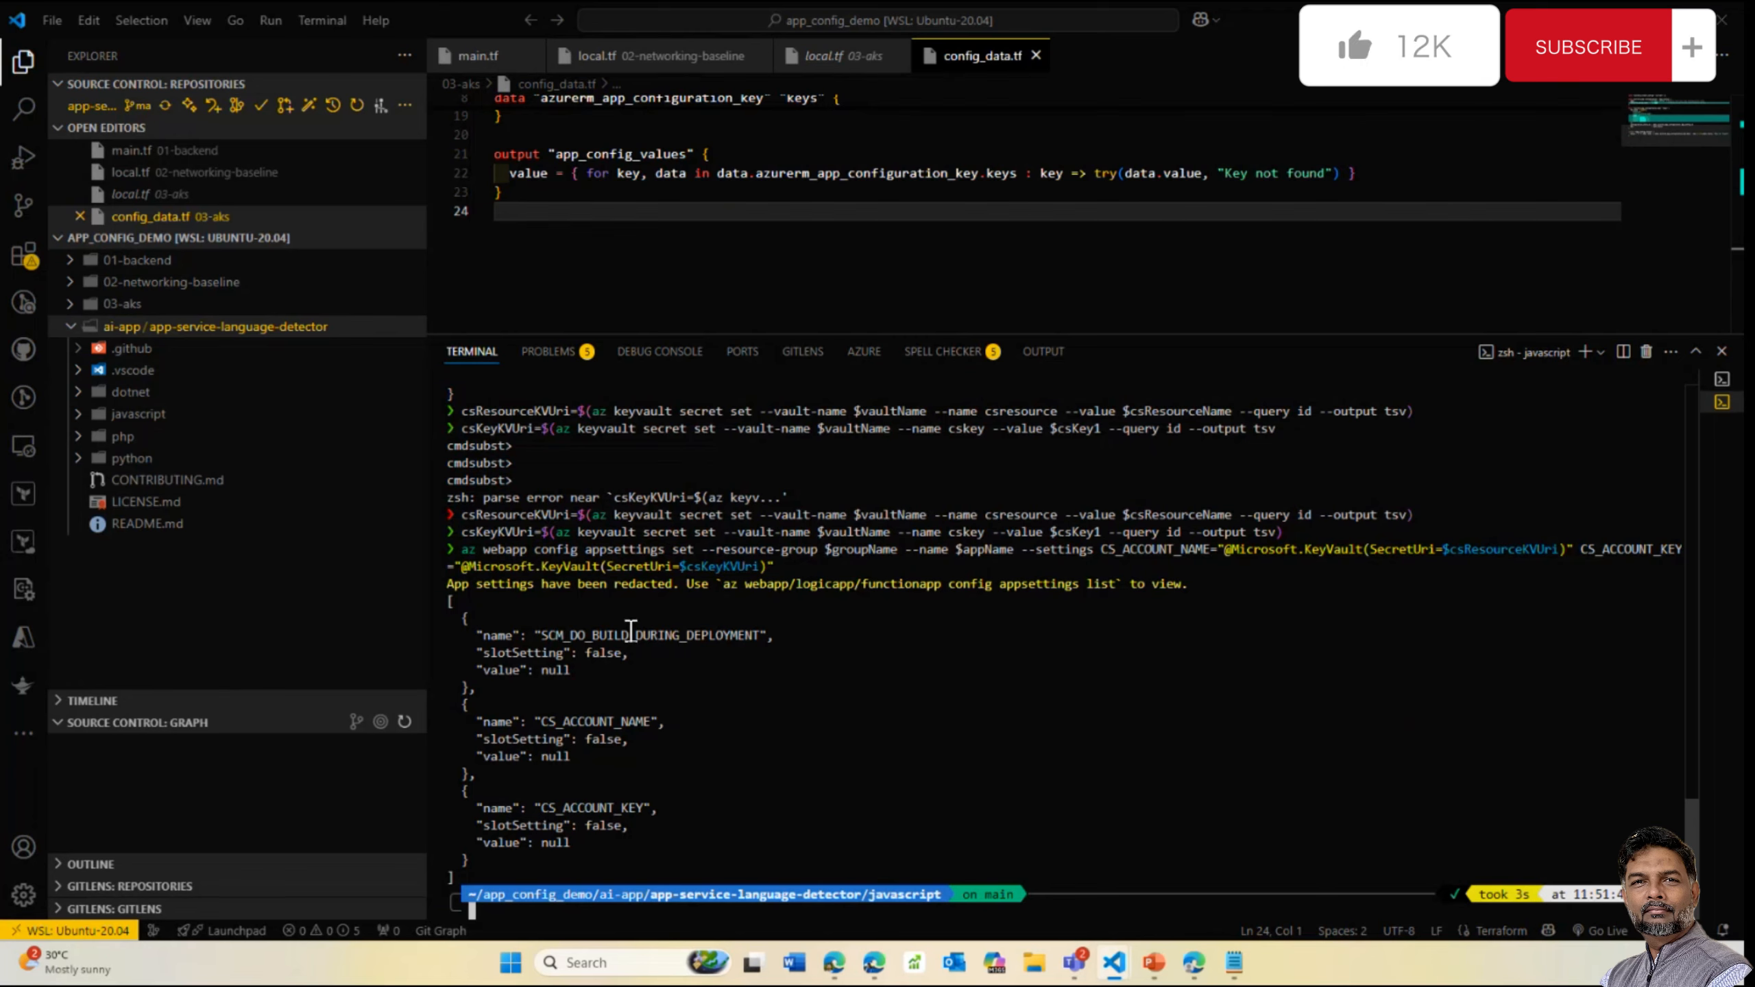
mouse_move(1196, 961)
left_click(1220, 829)
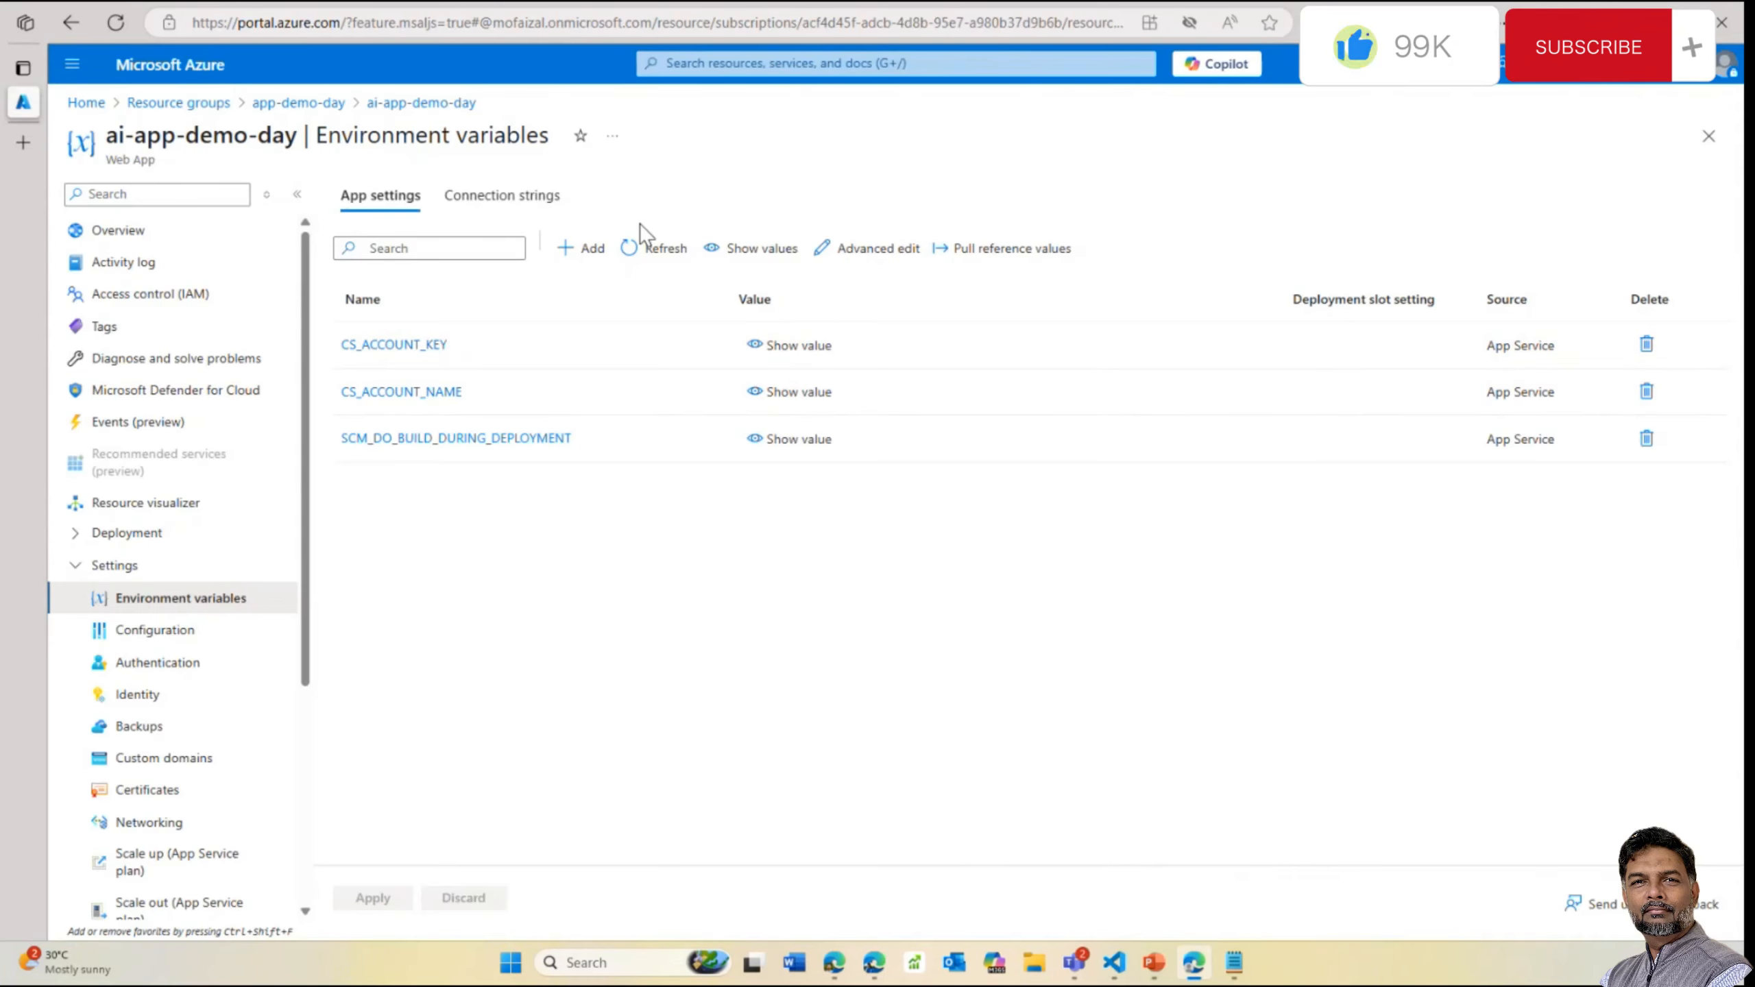
Refresh and reveal the CS_ACCOUNT_KEY and CS_ACCOUNT_NAME Key Vault values, then open ai-app-demo-day
left_click(650, 247)
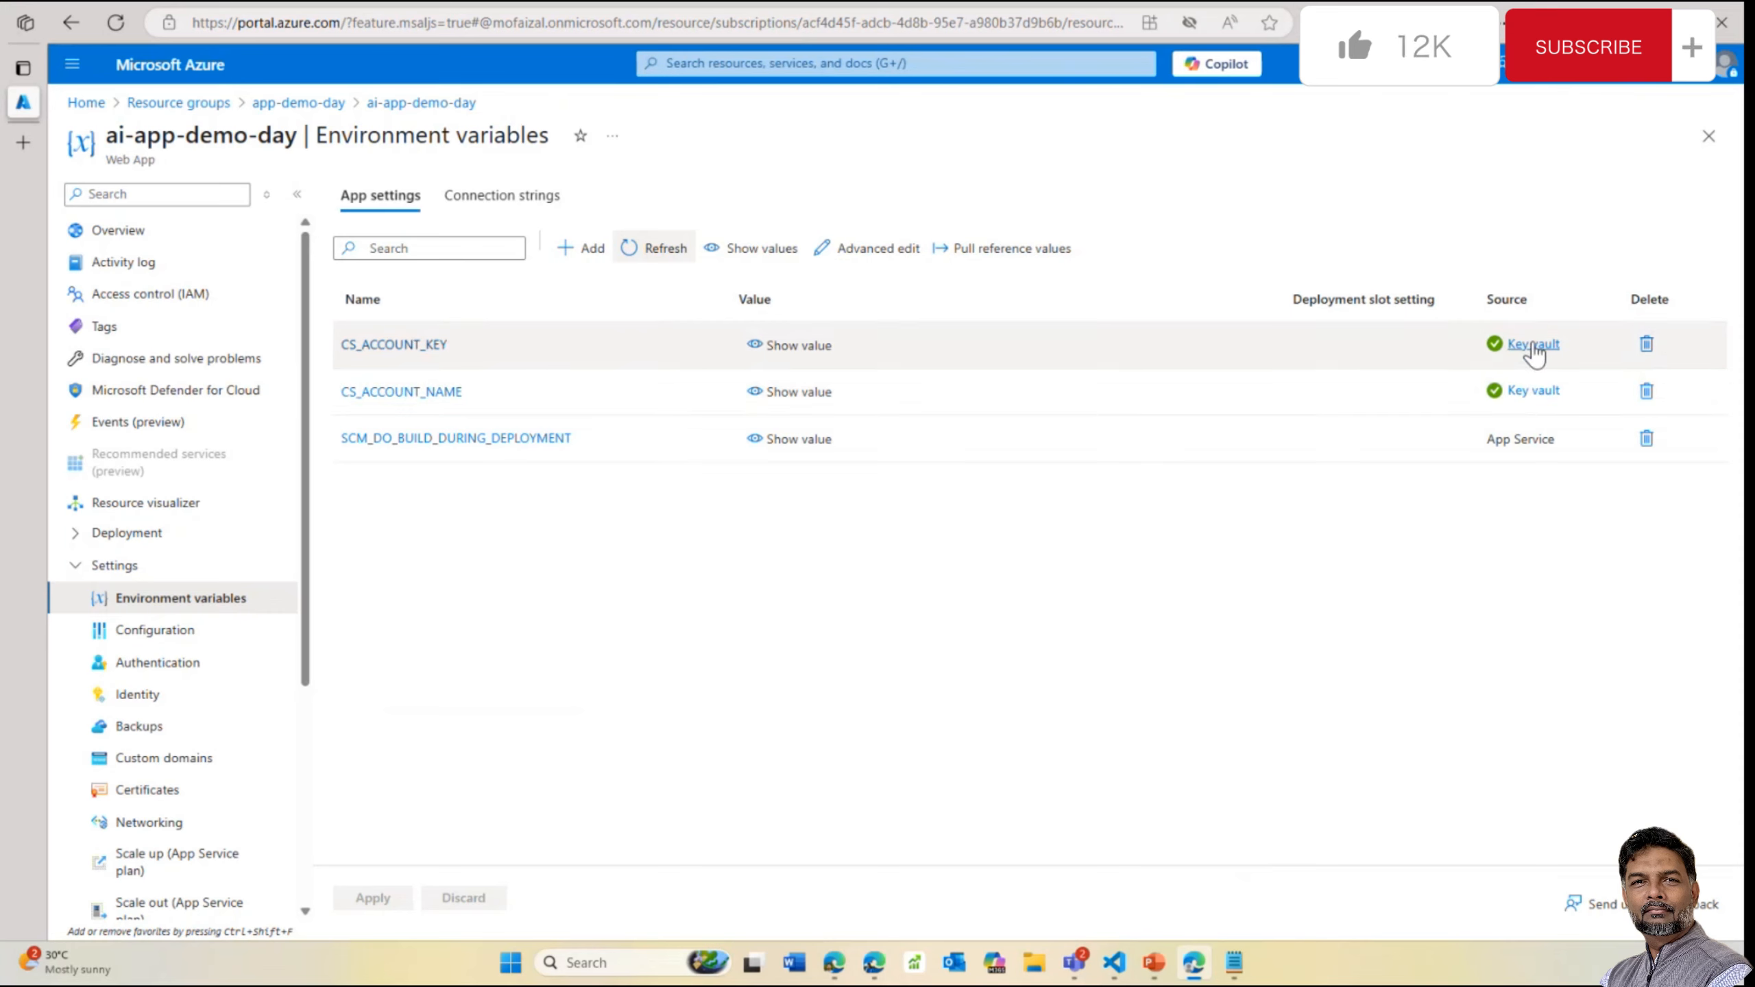
left_click(772, 352)
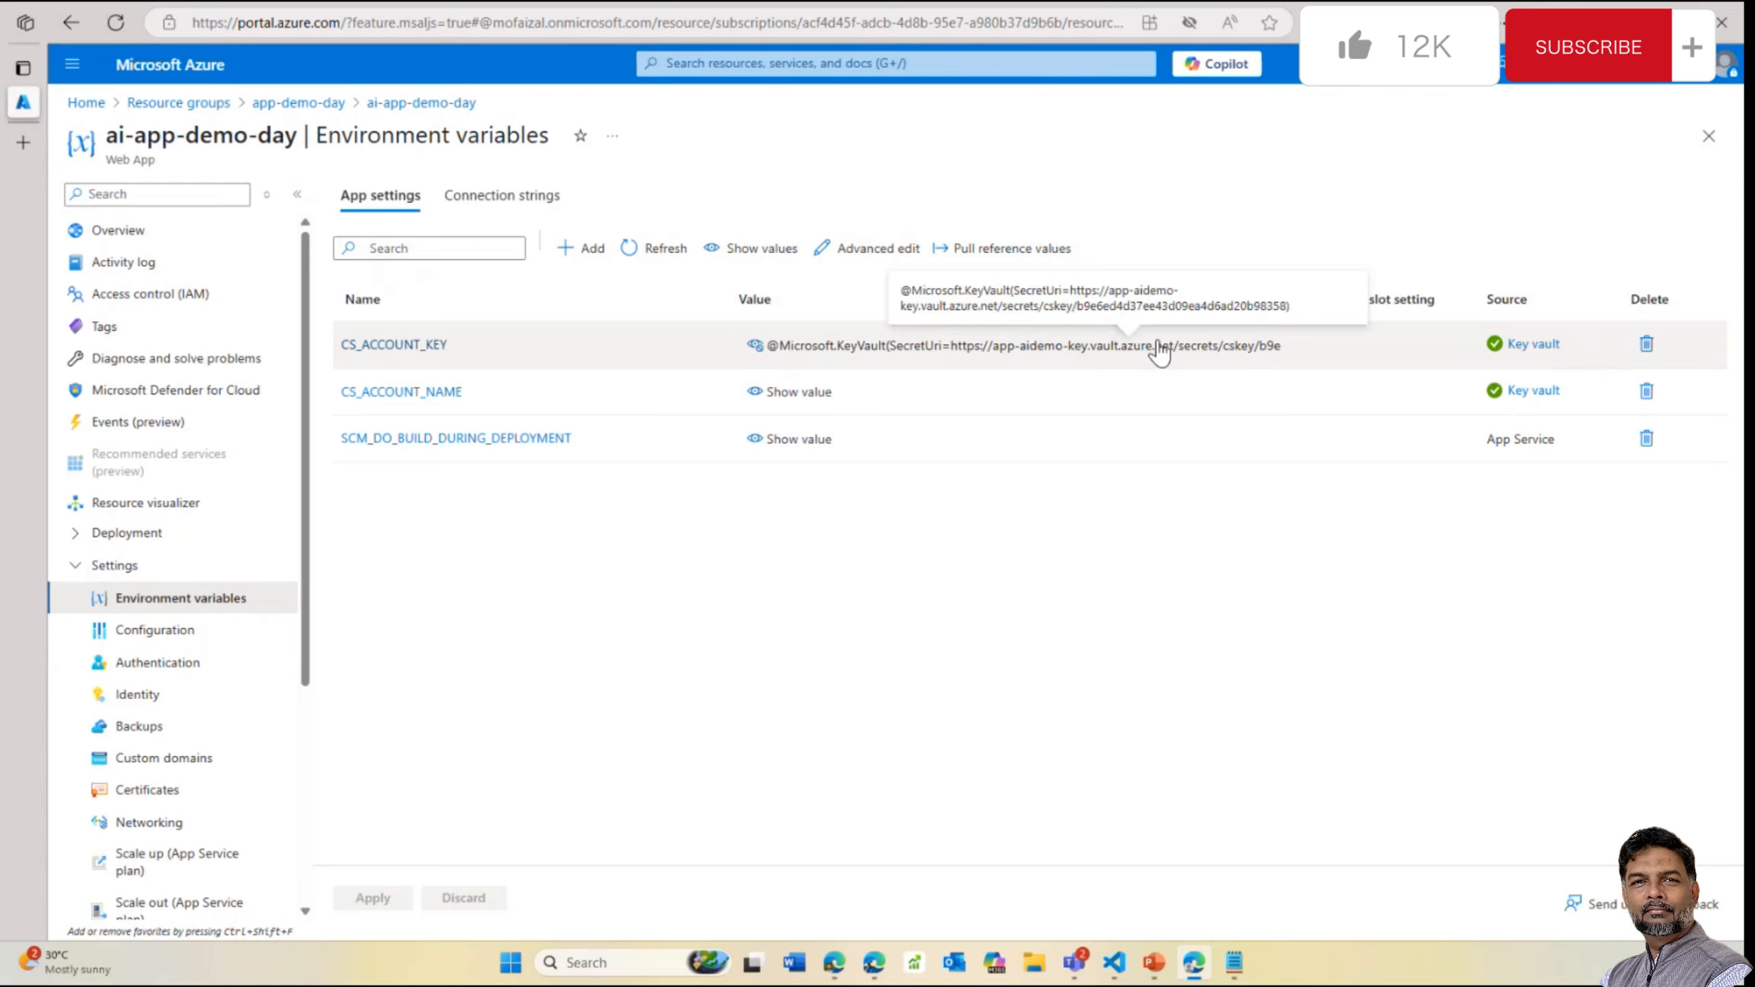
left_click(788, 392)
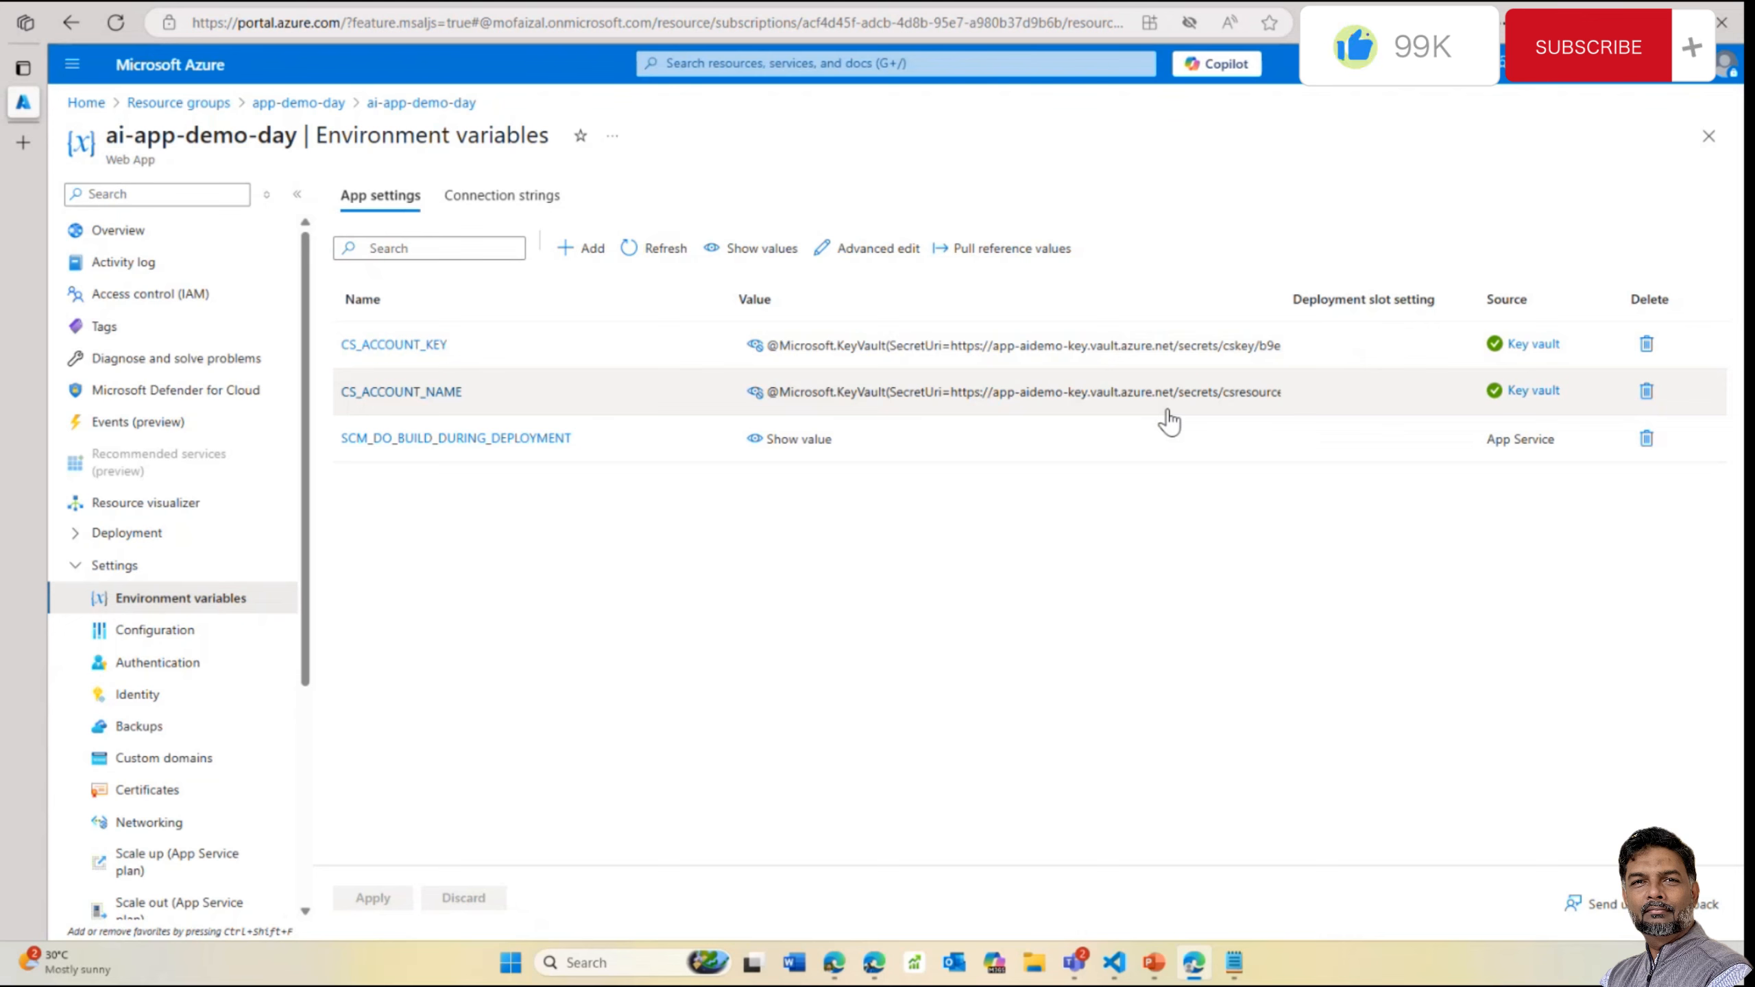
left_click(290, 104)
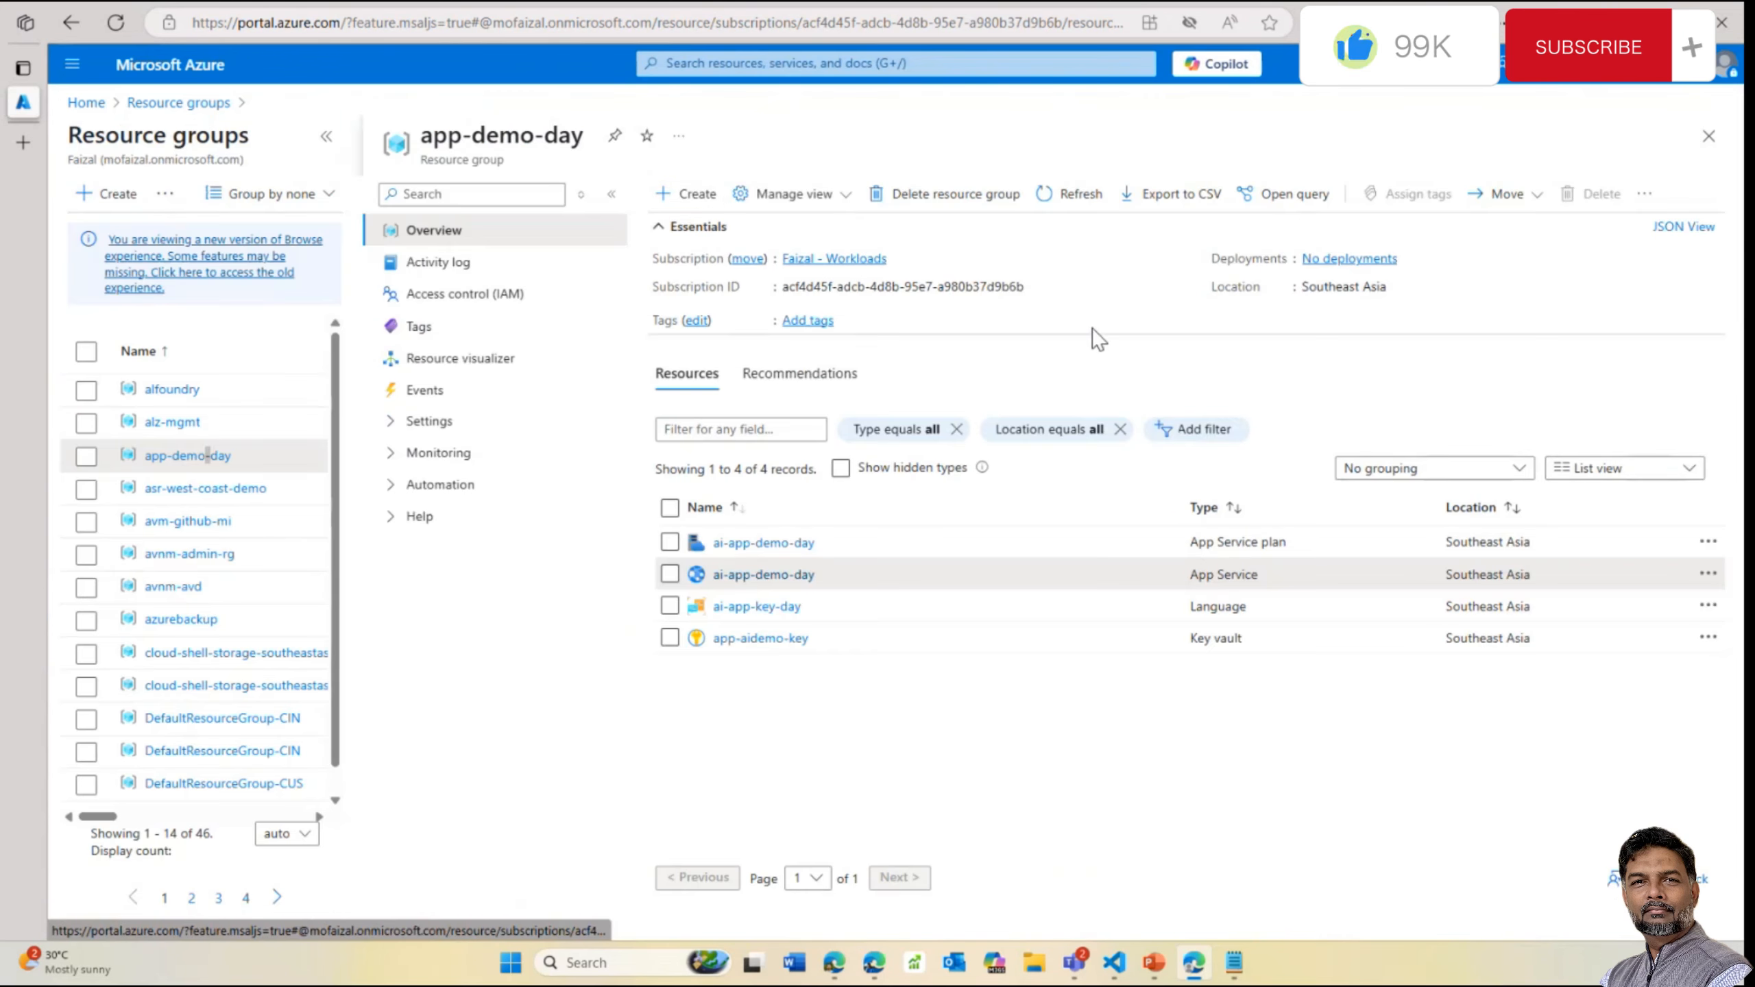
left_click(754, 575)
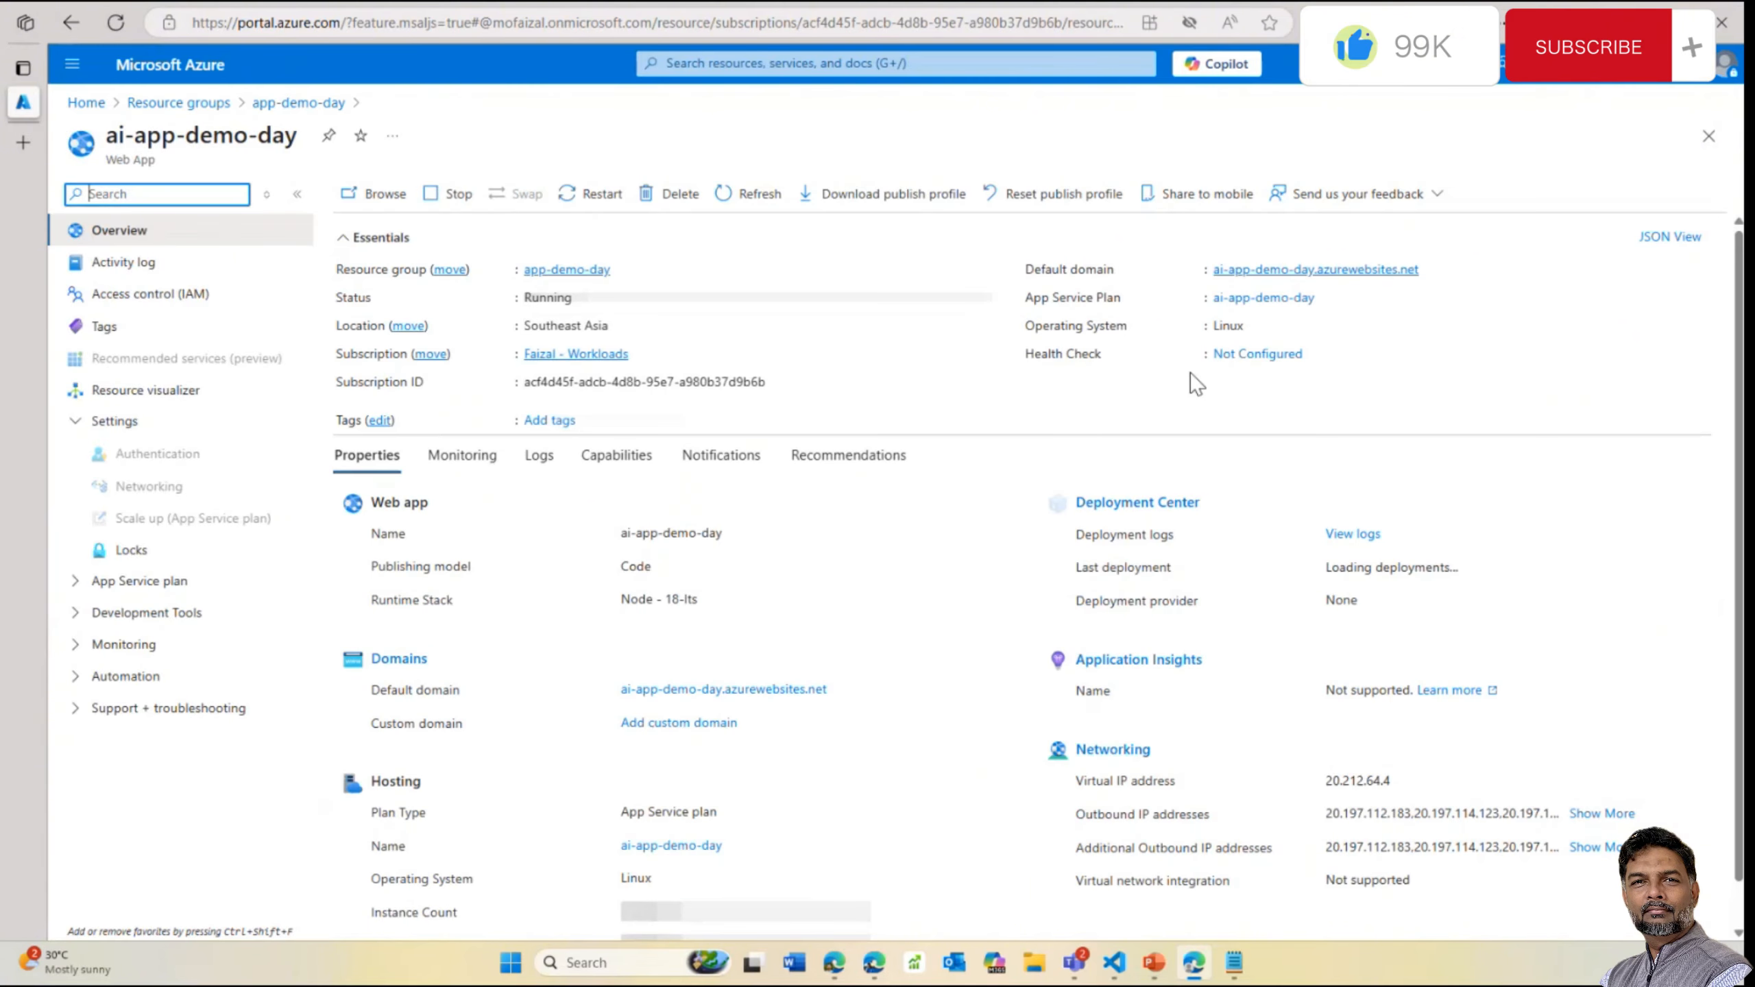
Open the deployed Language detector site and detect 'master' as English
left_click(1344, 271)
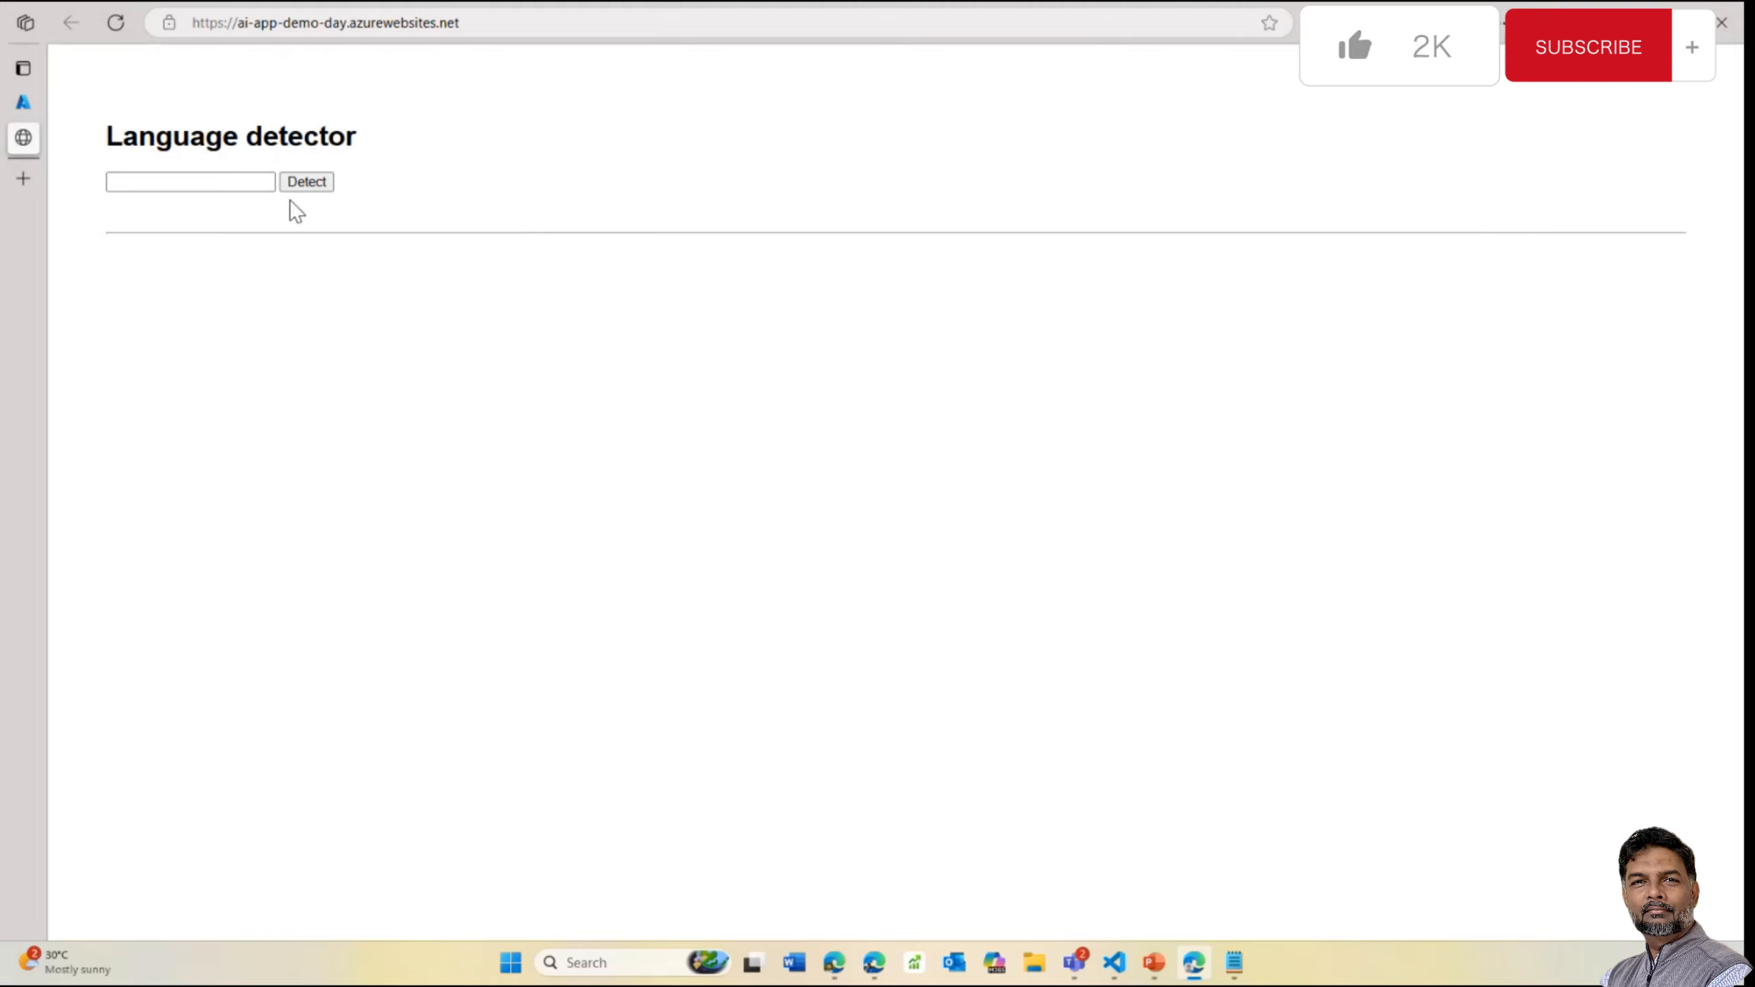
left_click(232, 181)
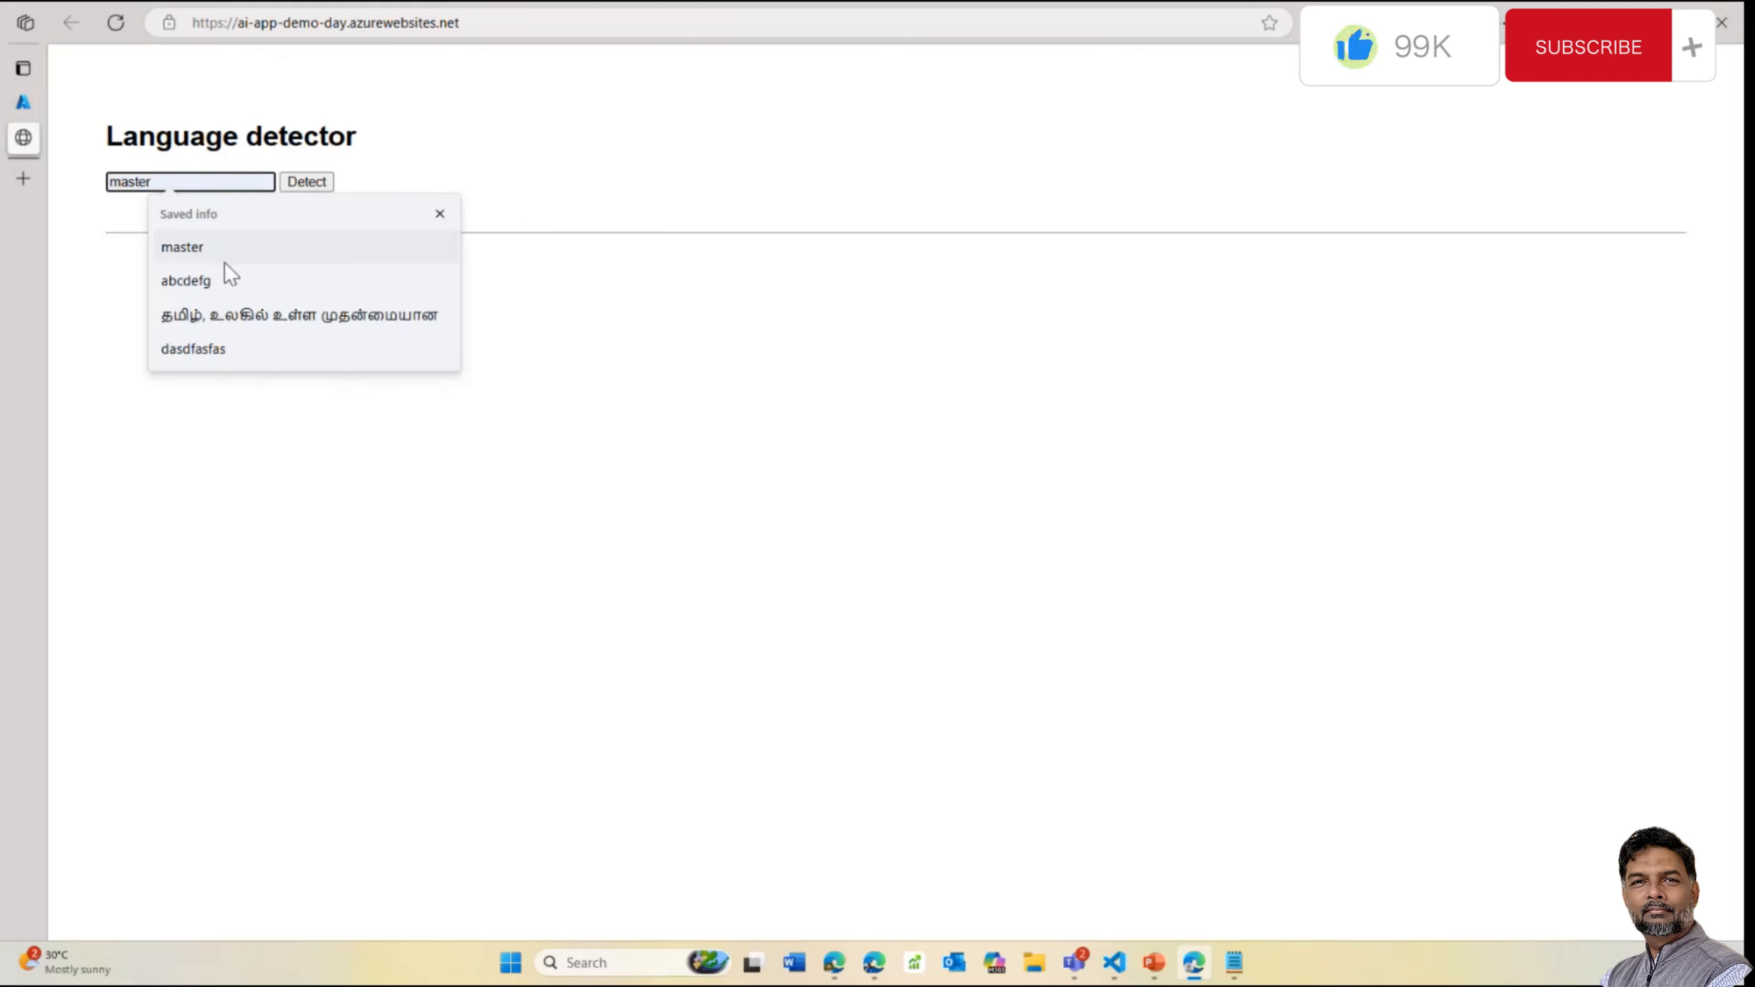
left_click(203, 249)
left_click(304, 182)
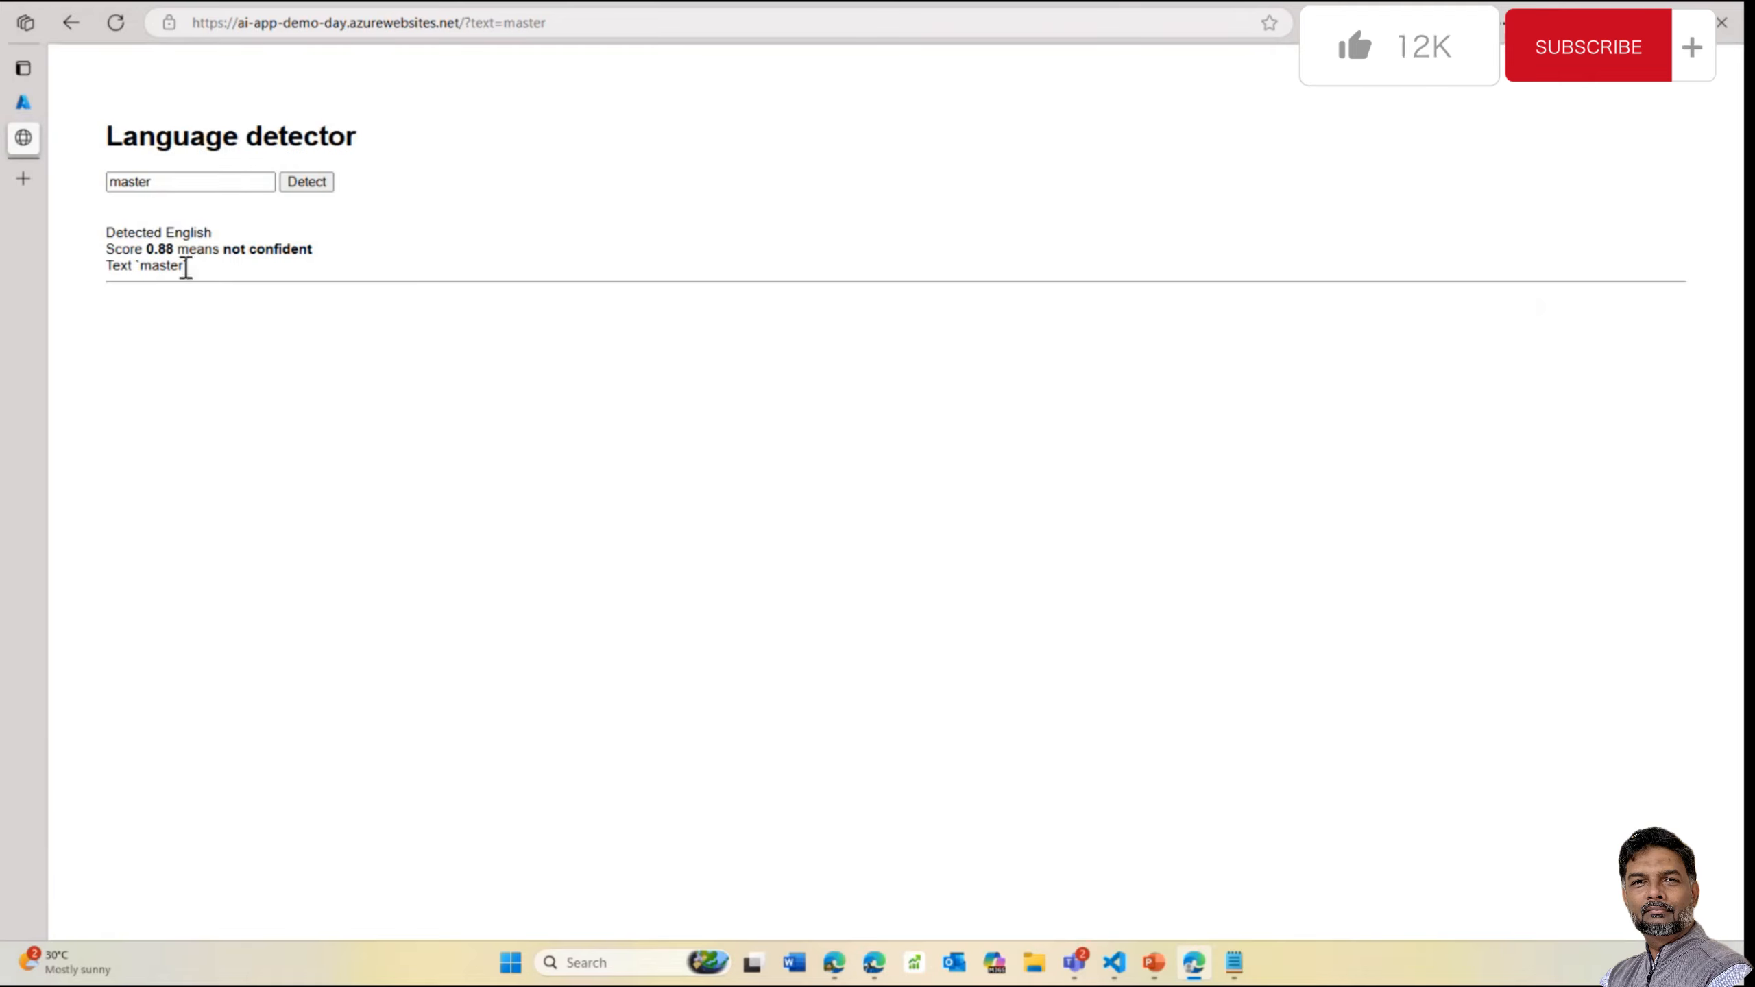
left_click_drag(186, 267, 110, 264)
left_click_drag(214, 233, 103, 243)
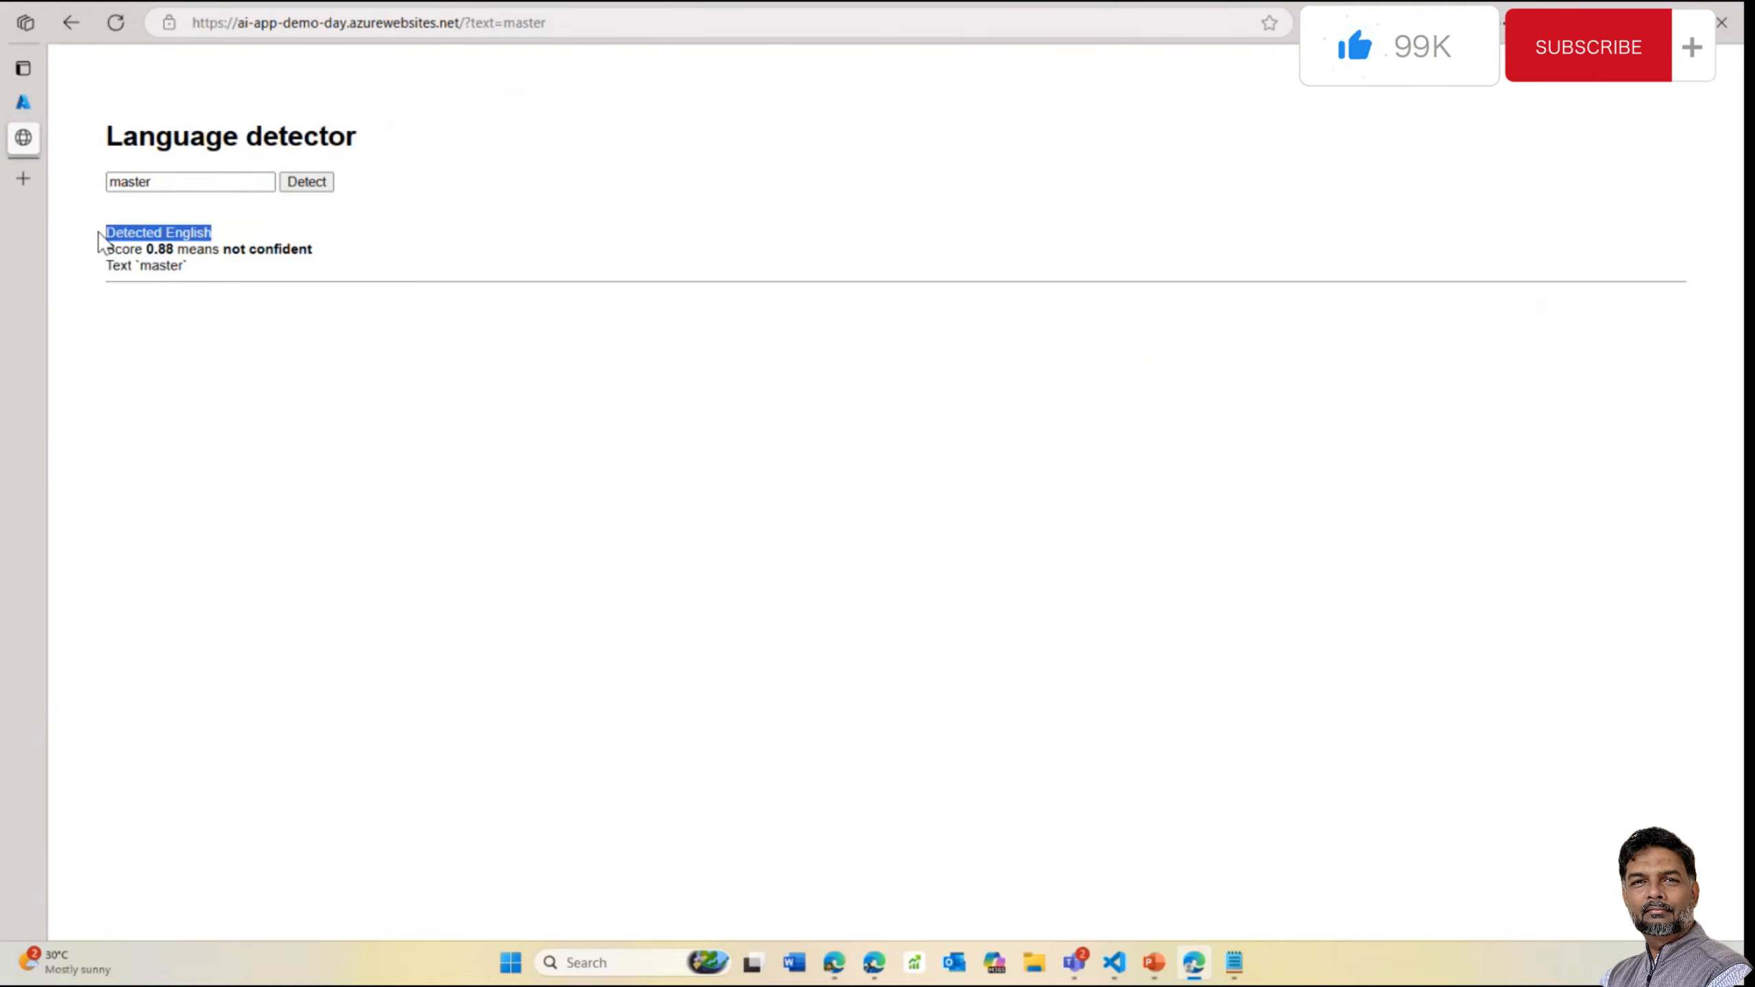
Replace 'master' with the saved Tamil sentence and detect it as Tamil with score 1
double_click(168, 187)
key("BackSpace")
left_click(170, 185)
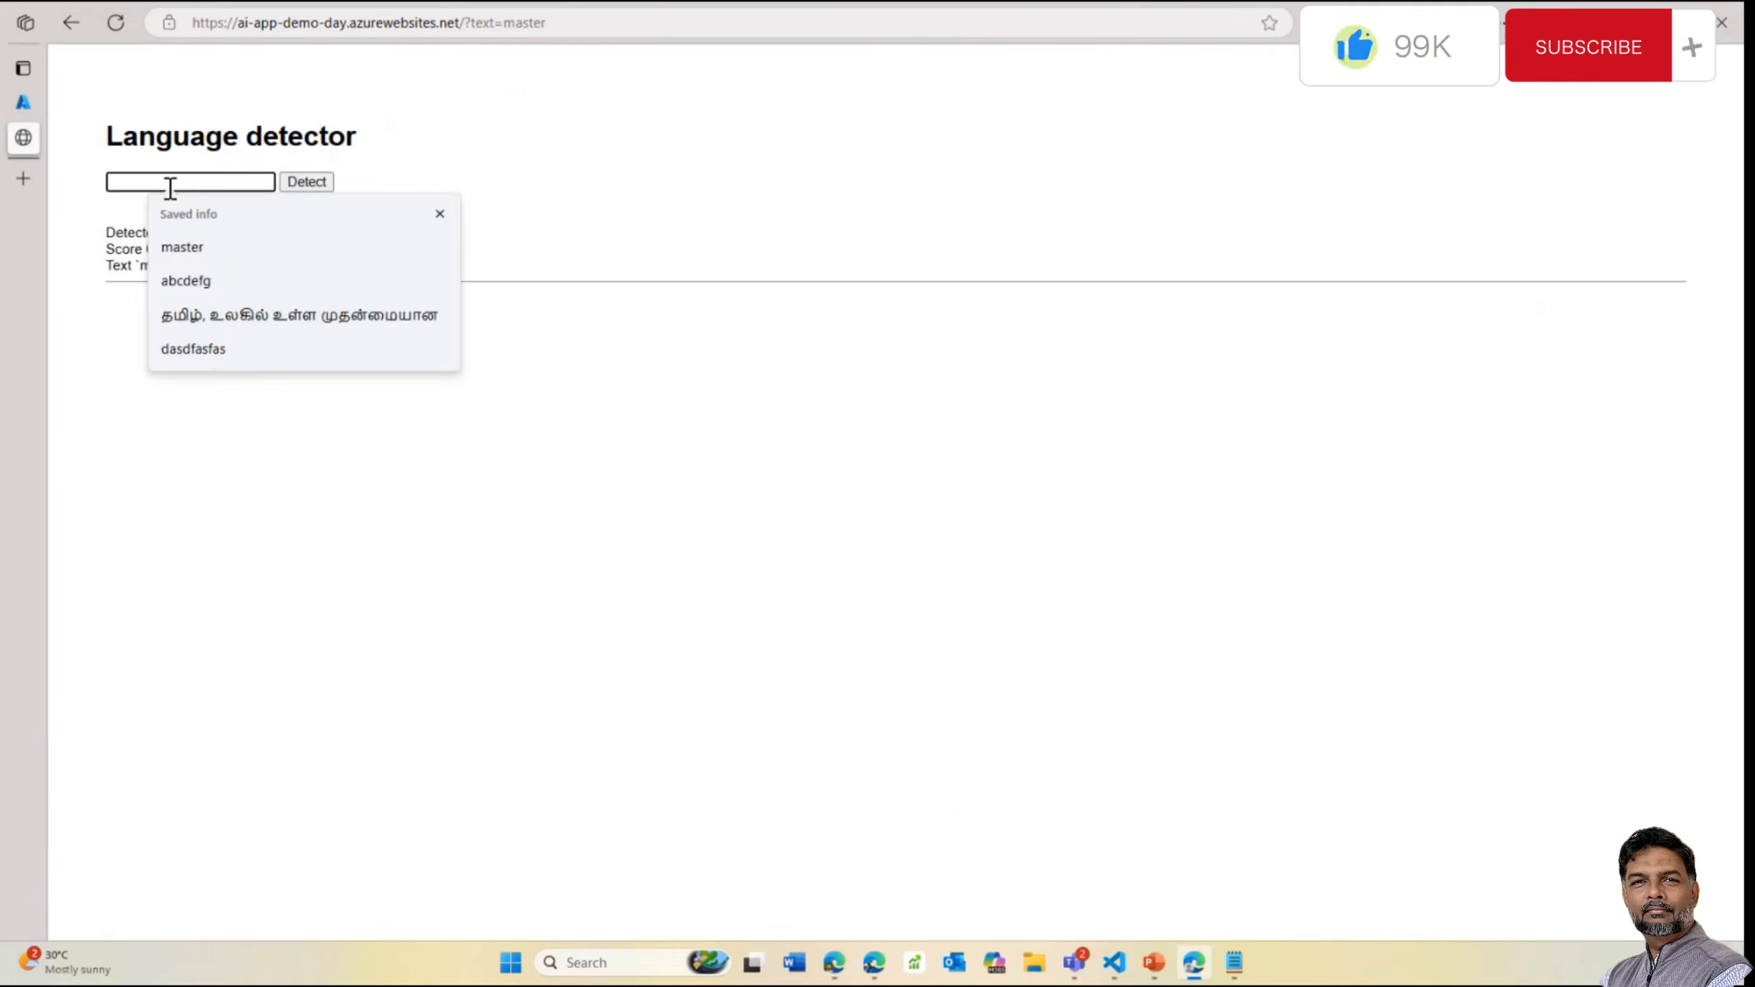
left_click(227, 314)
left_click(302, 182)
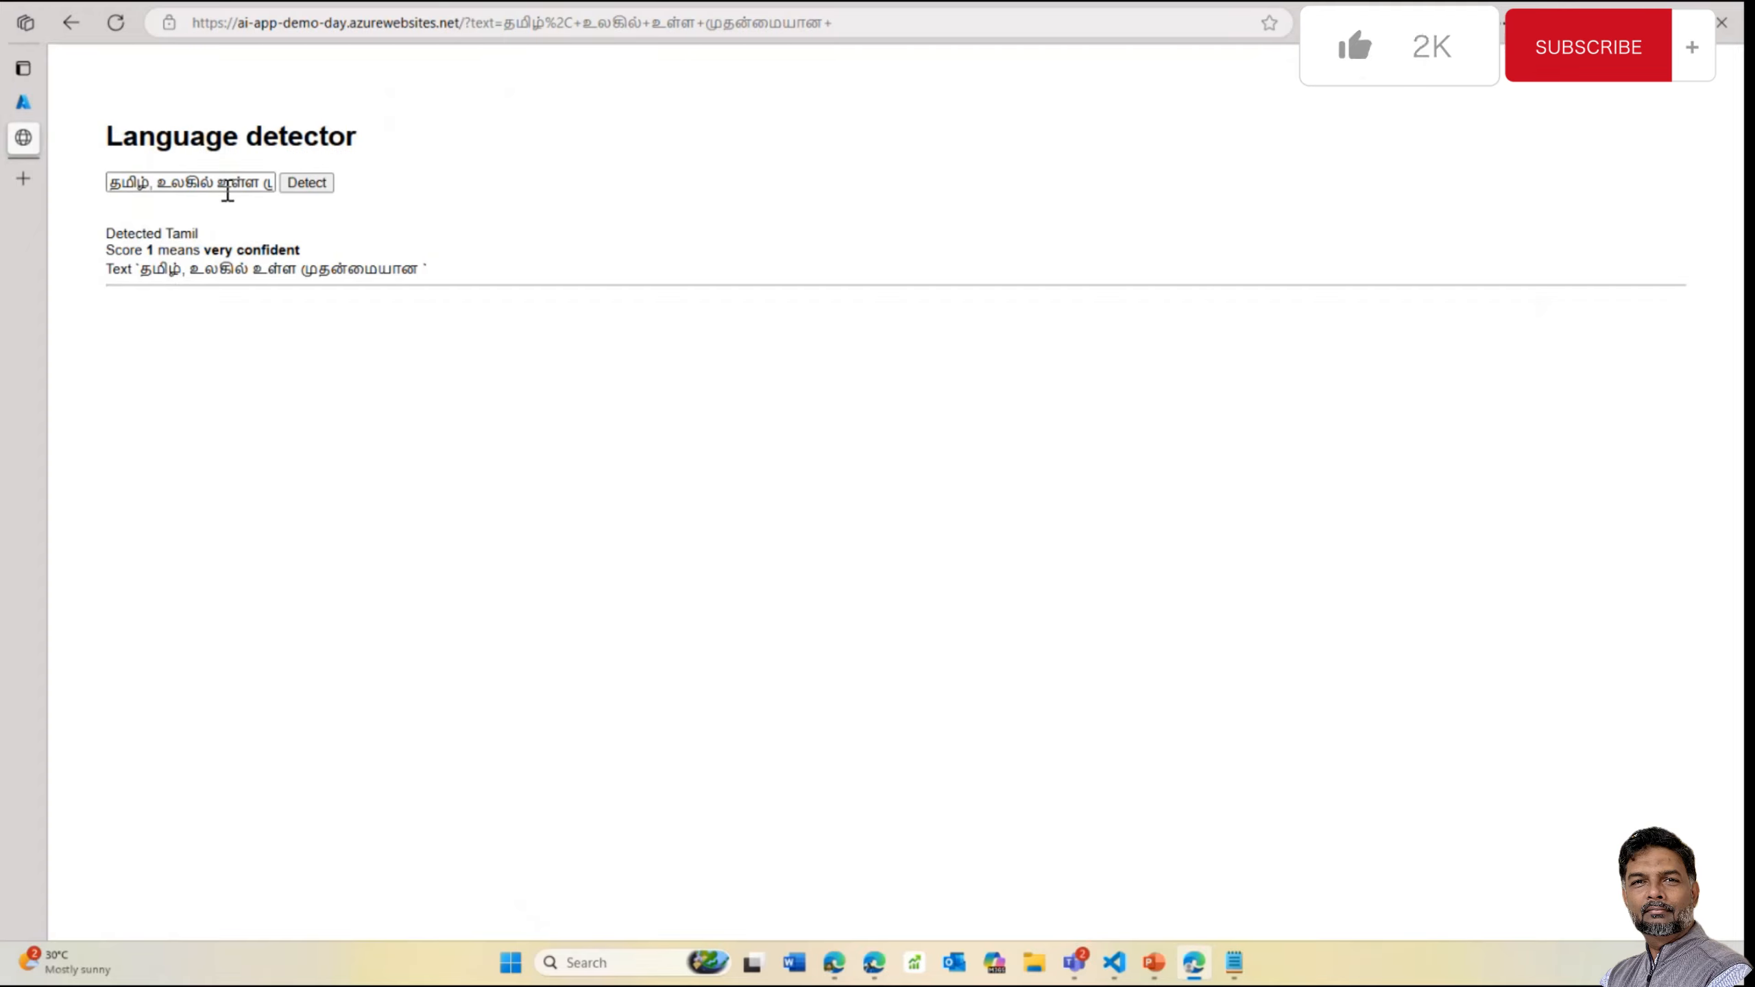
Clear the input box completely and go back to the web app in the Azure portal
left_click(126, 185)
left_click_drag(146, 182, 388, 208)
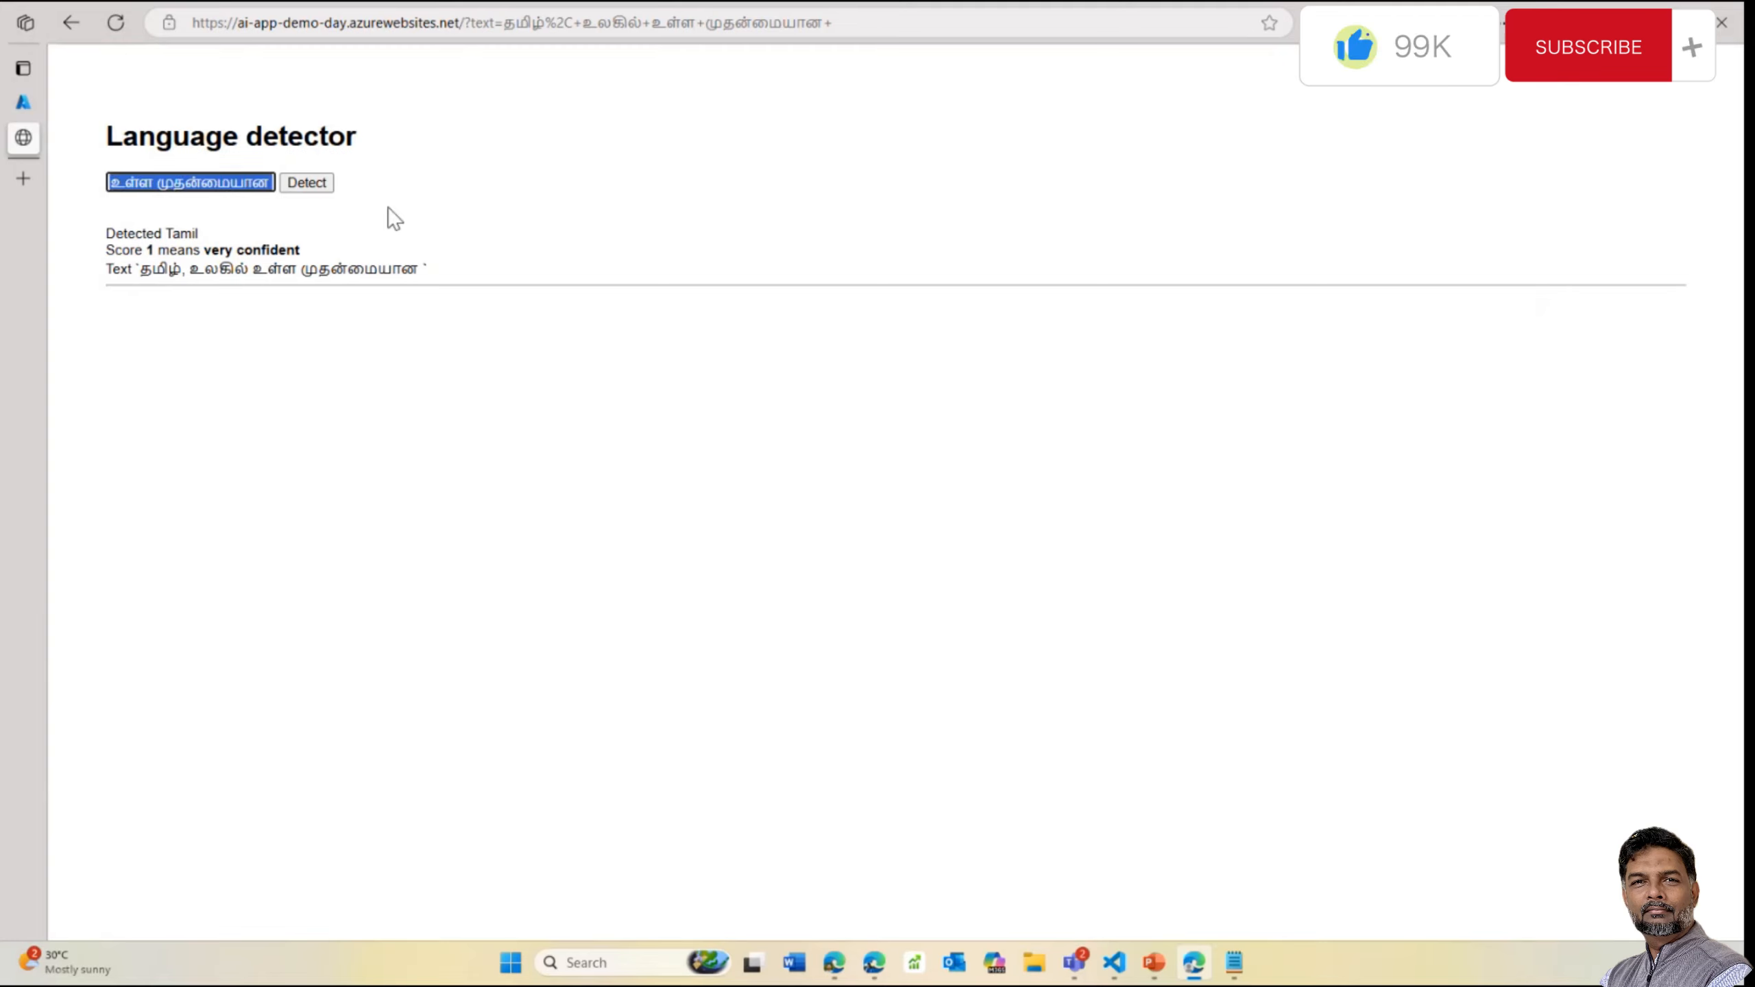
key("BackSpace")
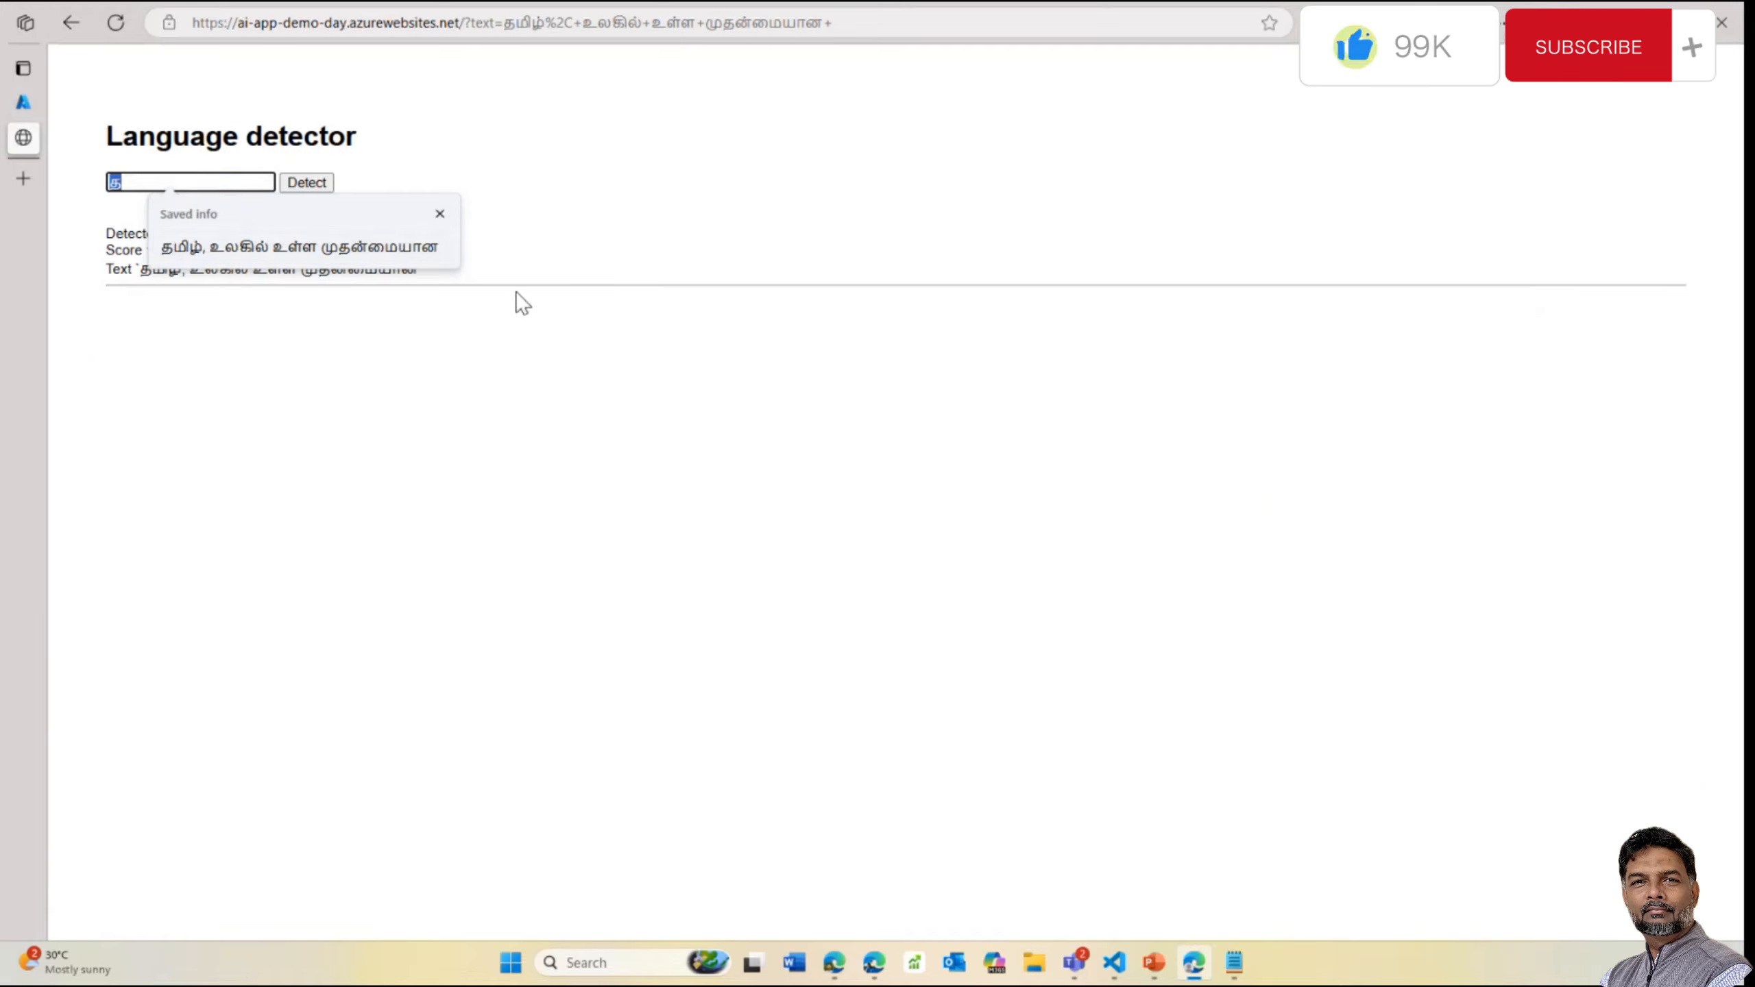
left_click(467, 244)
key("BackSpace")
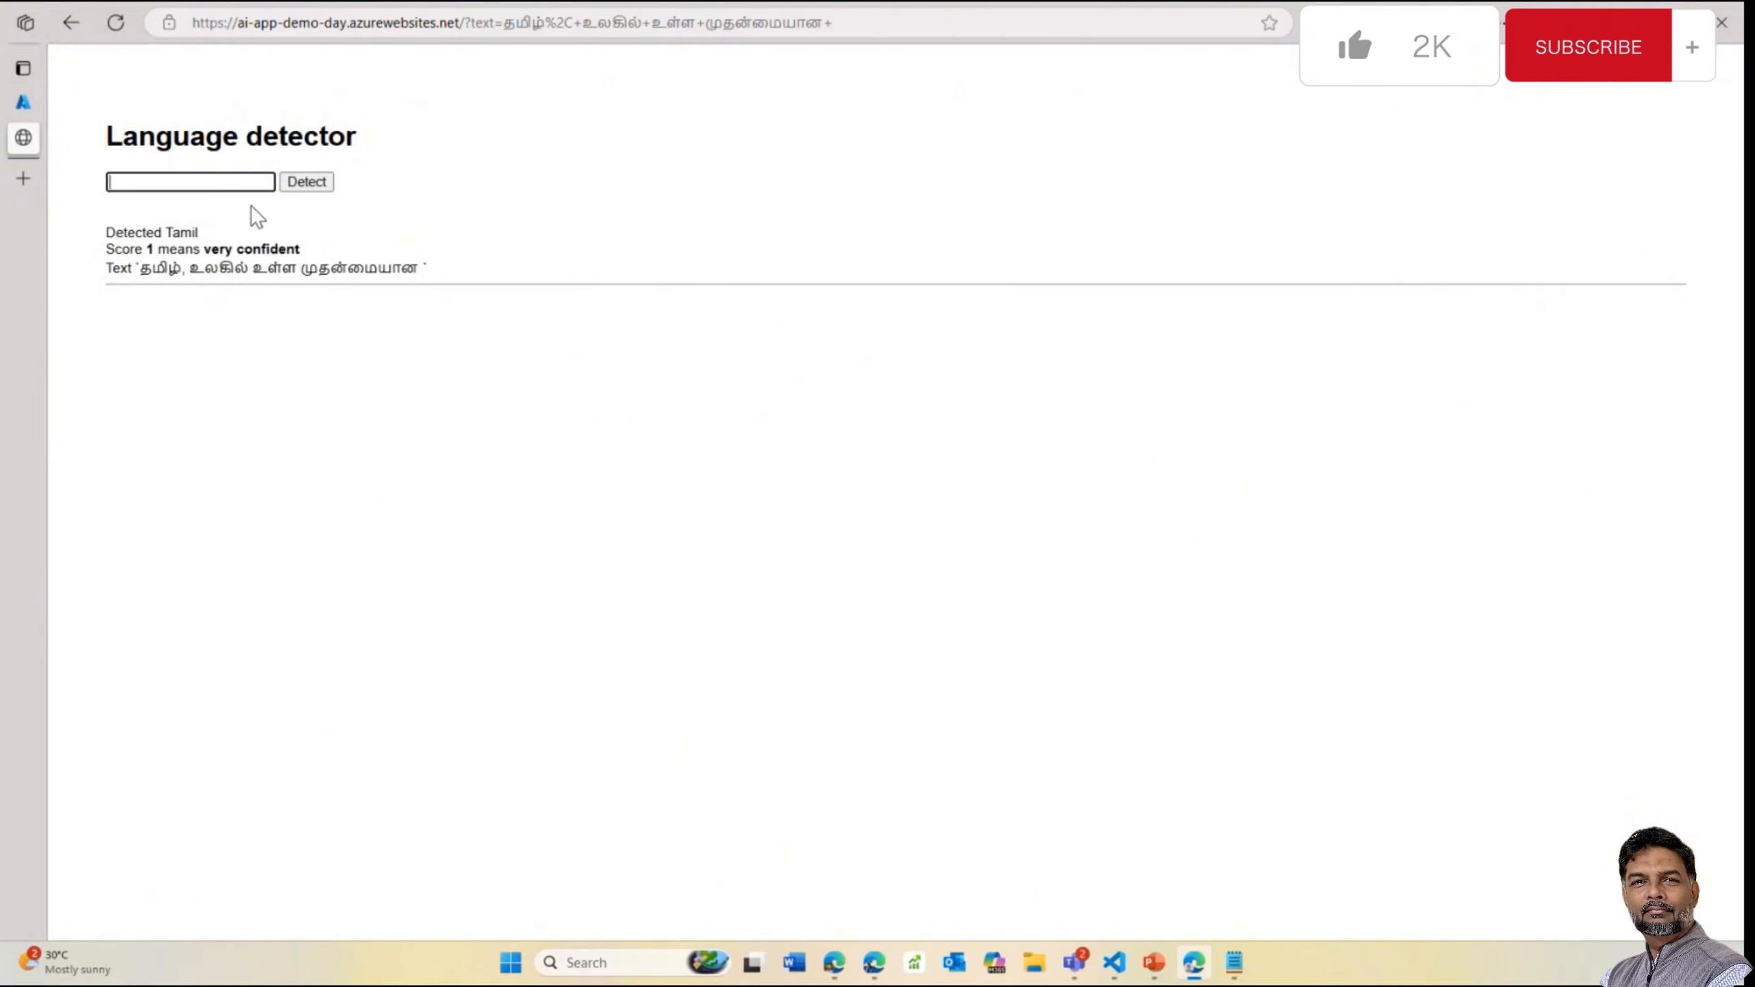
left_click(24, 103)
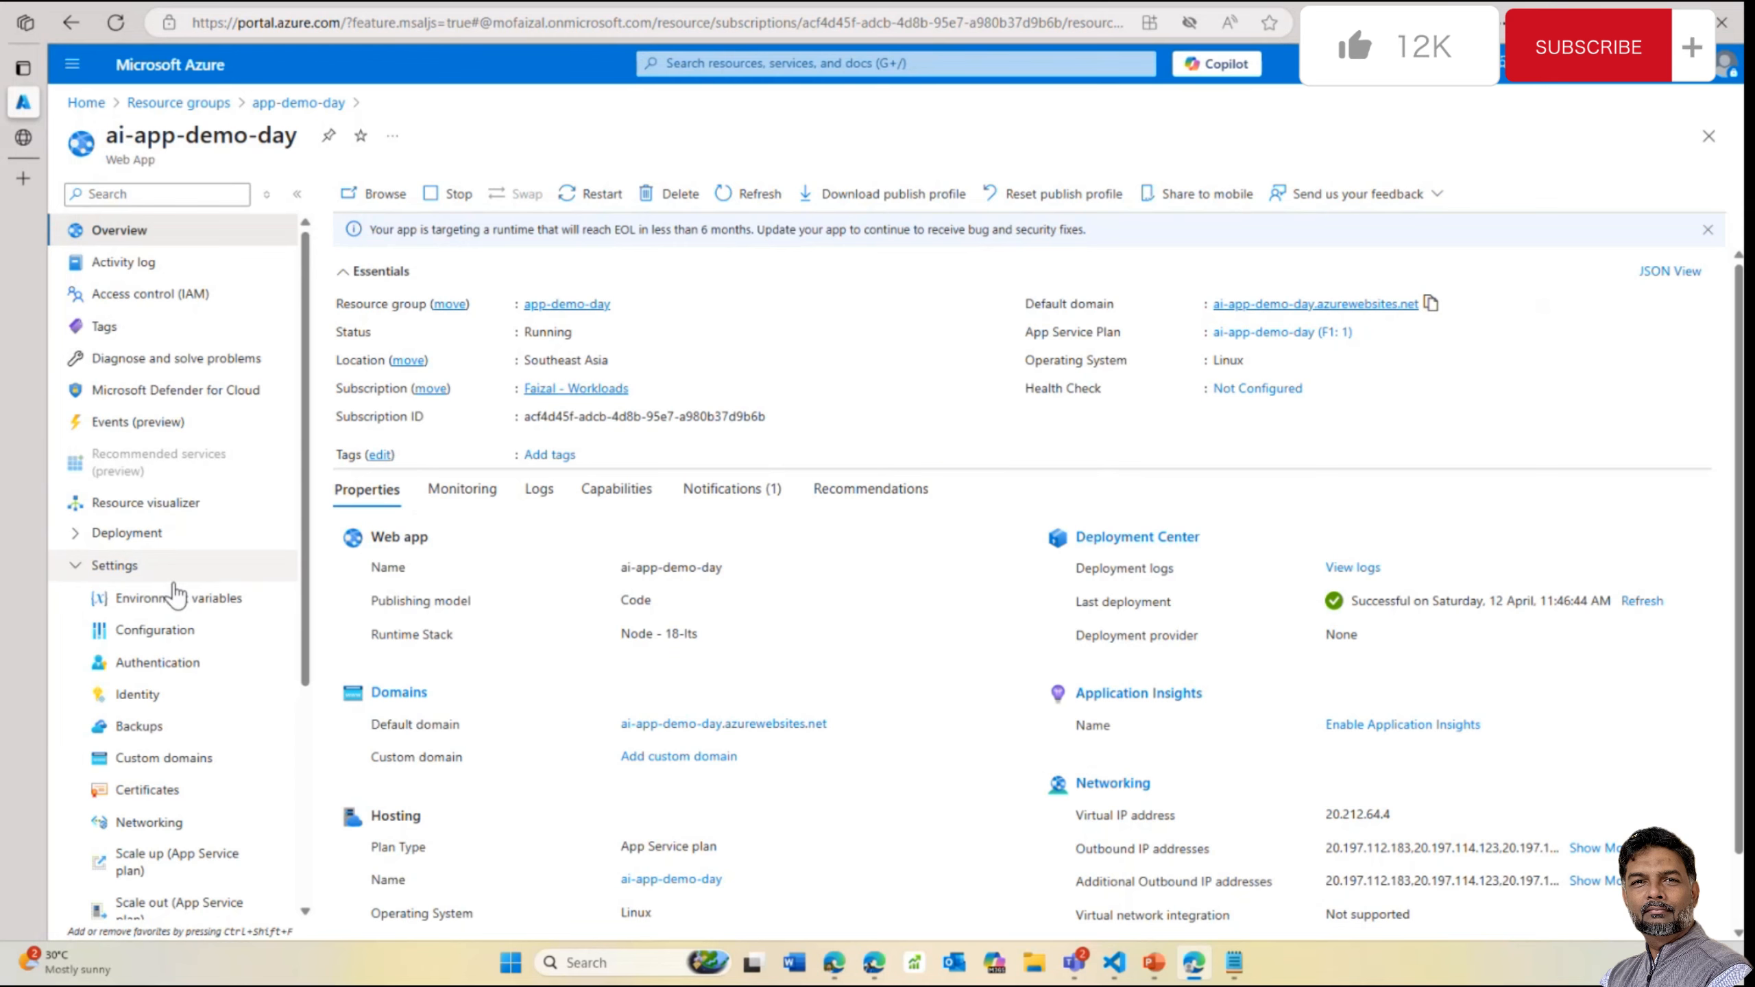
Reveal CS_ACCOUNT_KEY's Key Vault reference on the web app's Environment variables page
scroll(177, 626, "down", 1)
left_click(228, 557)
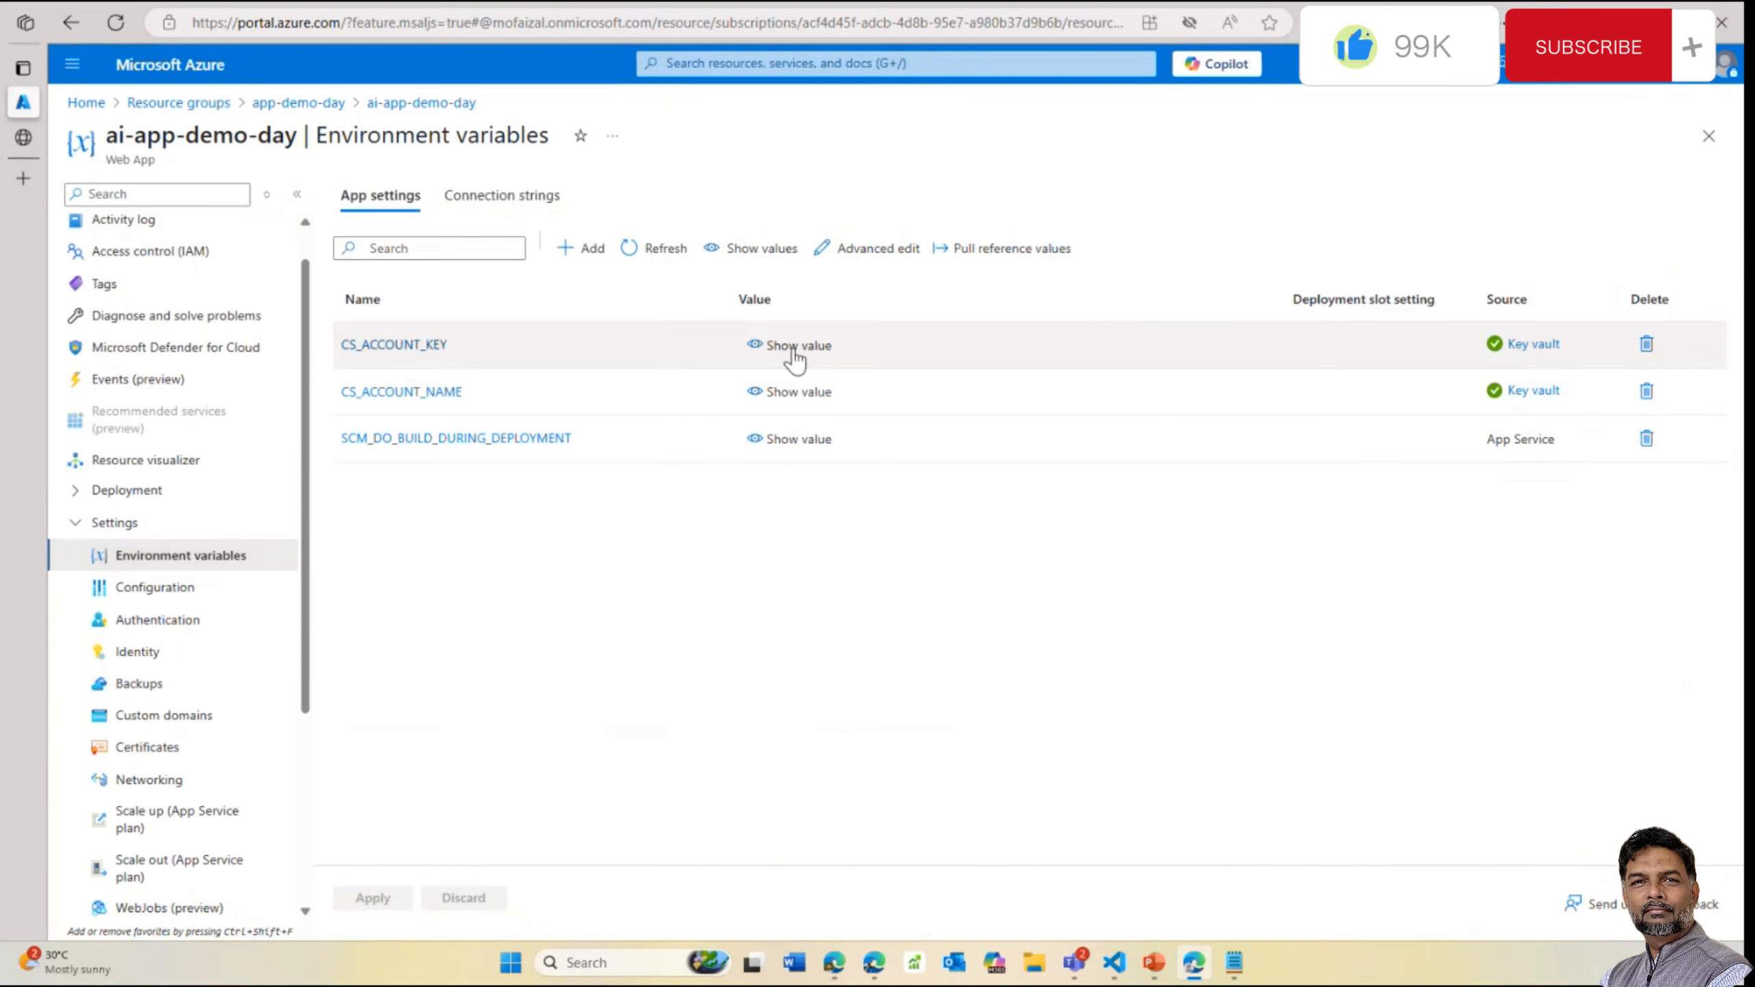
left_click(768, 350)
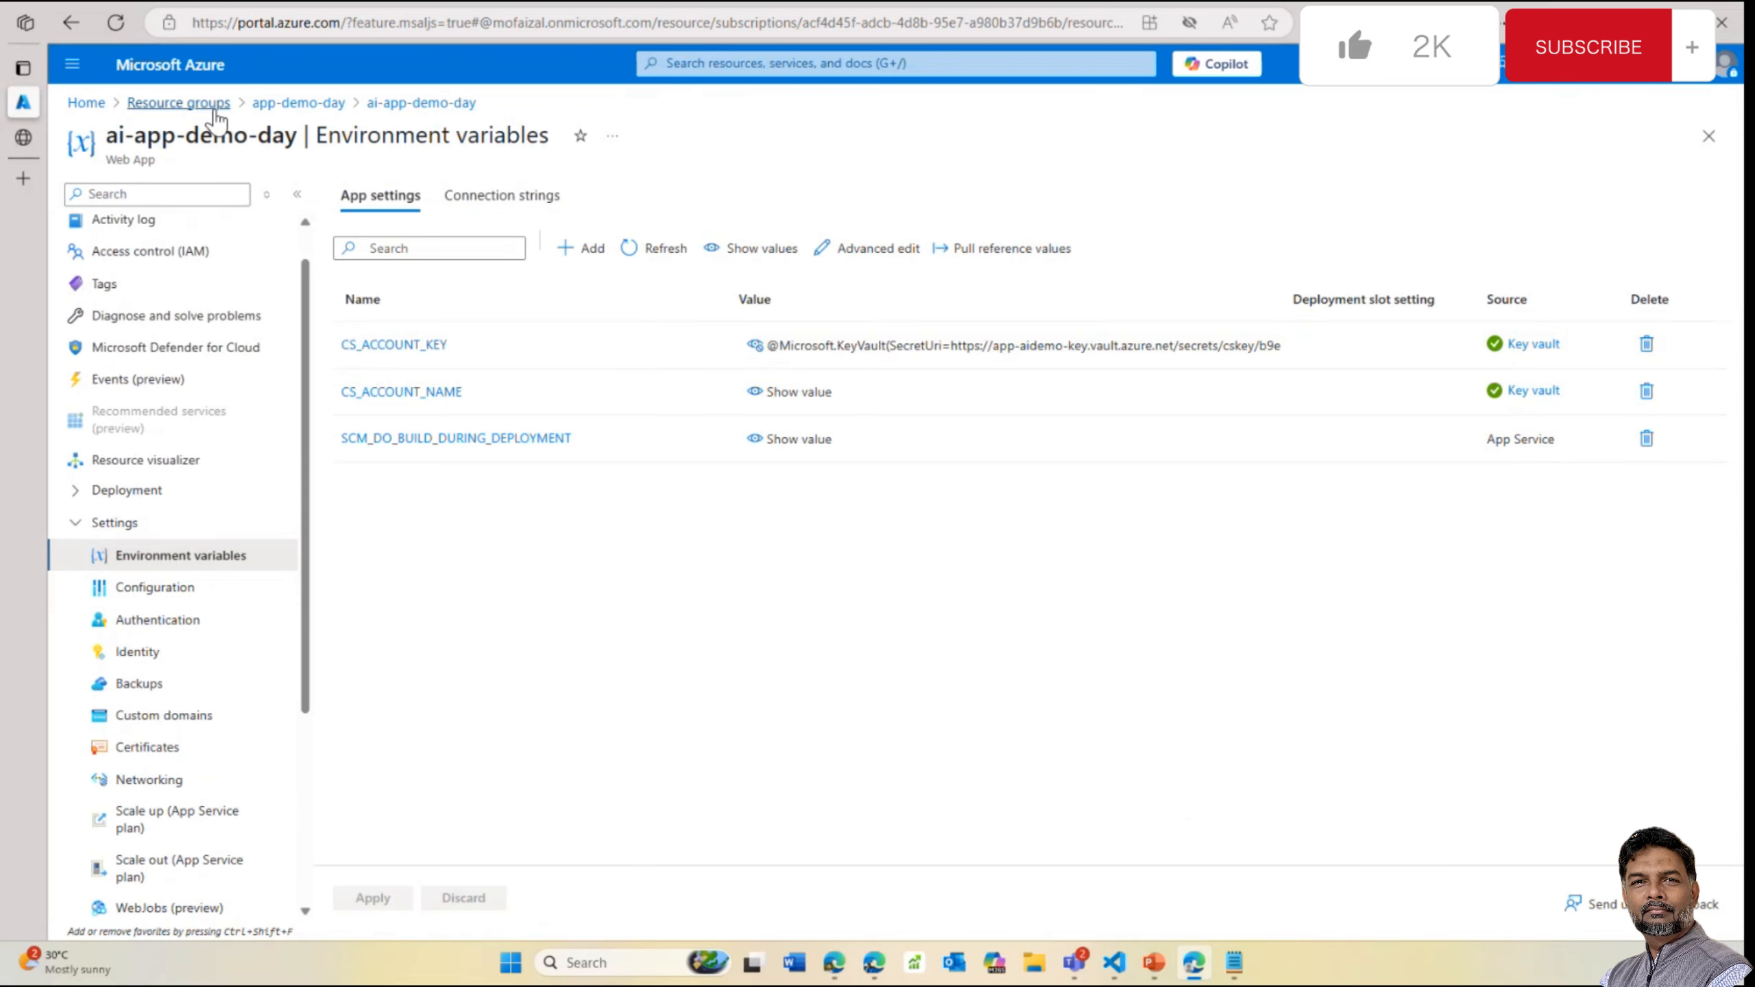
Show the secret value of cskey's current version in app-aidemo-key, then return to app-demo-day
left_click(279, 104)
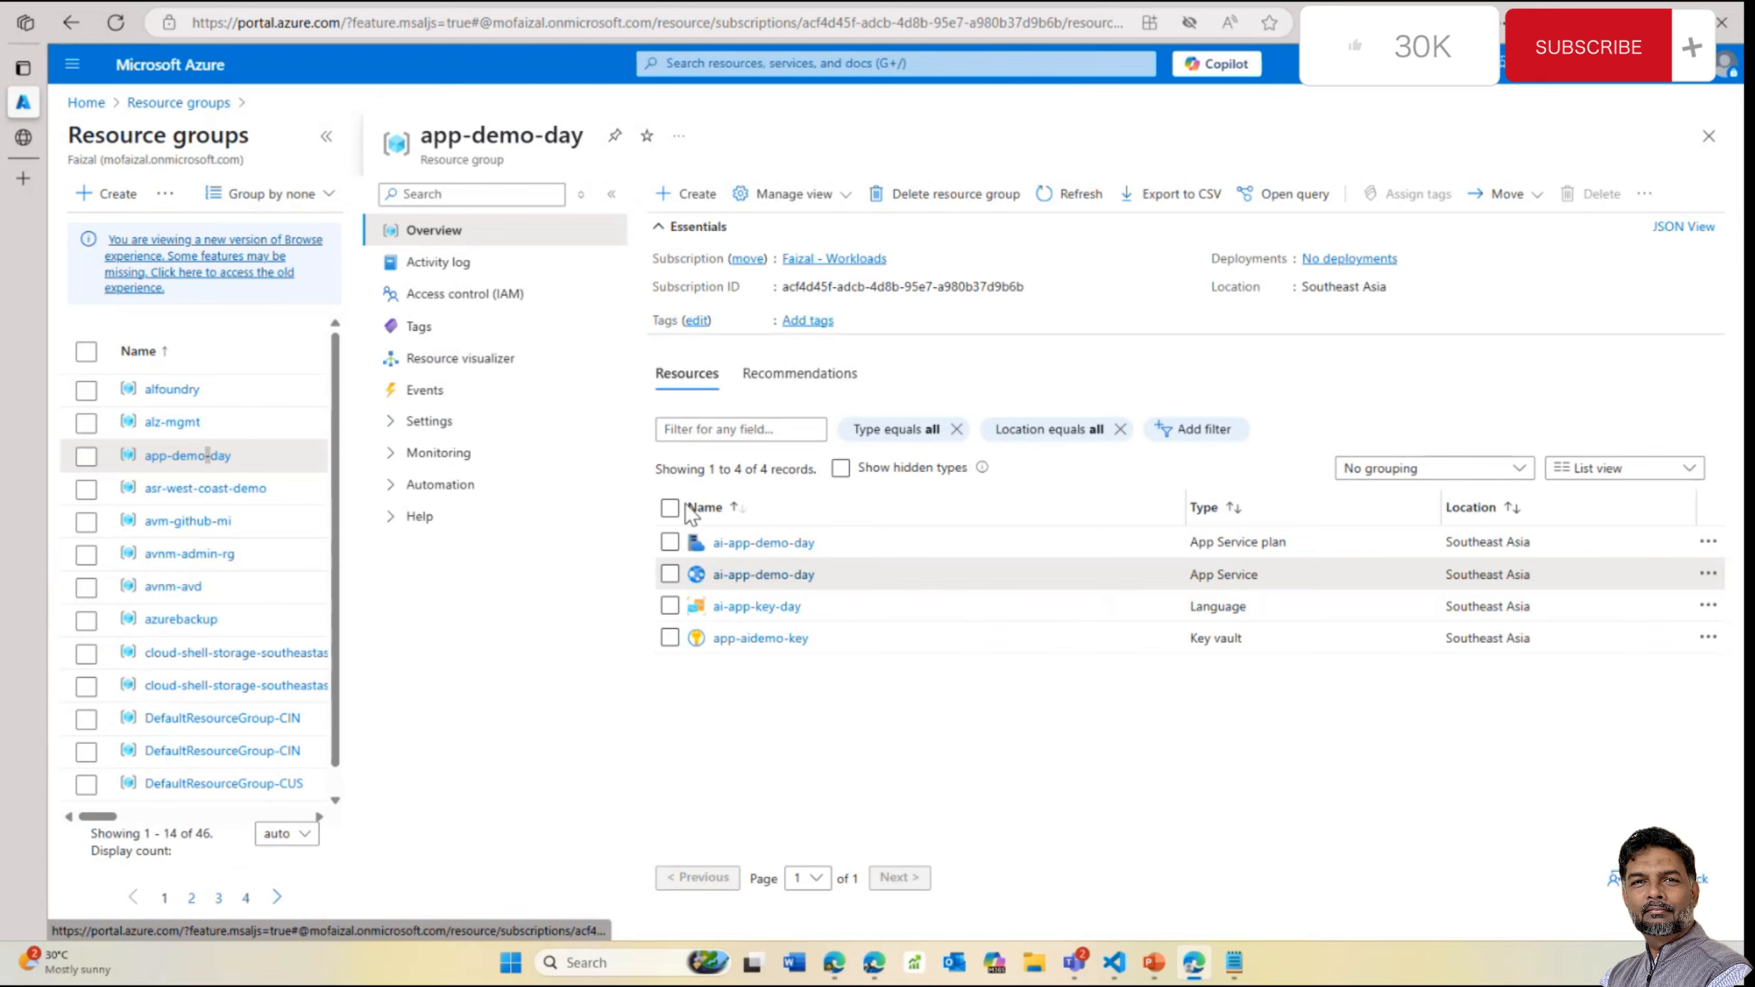
left_click(726, 637)
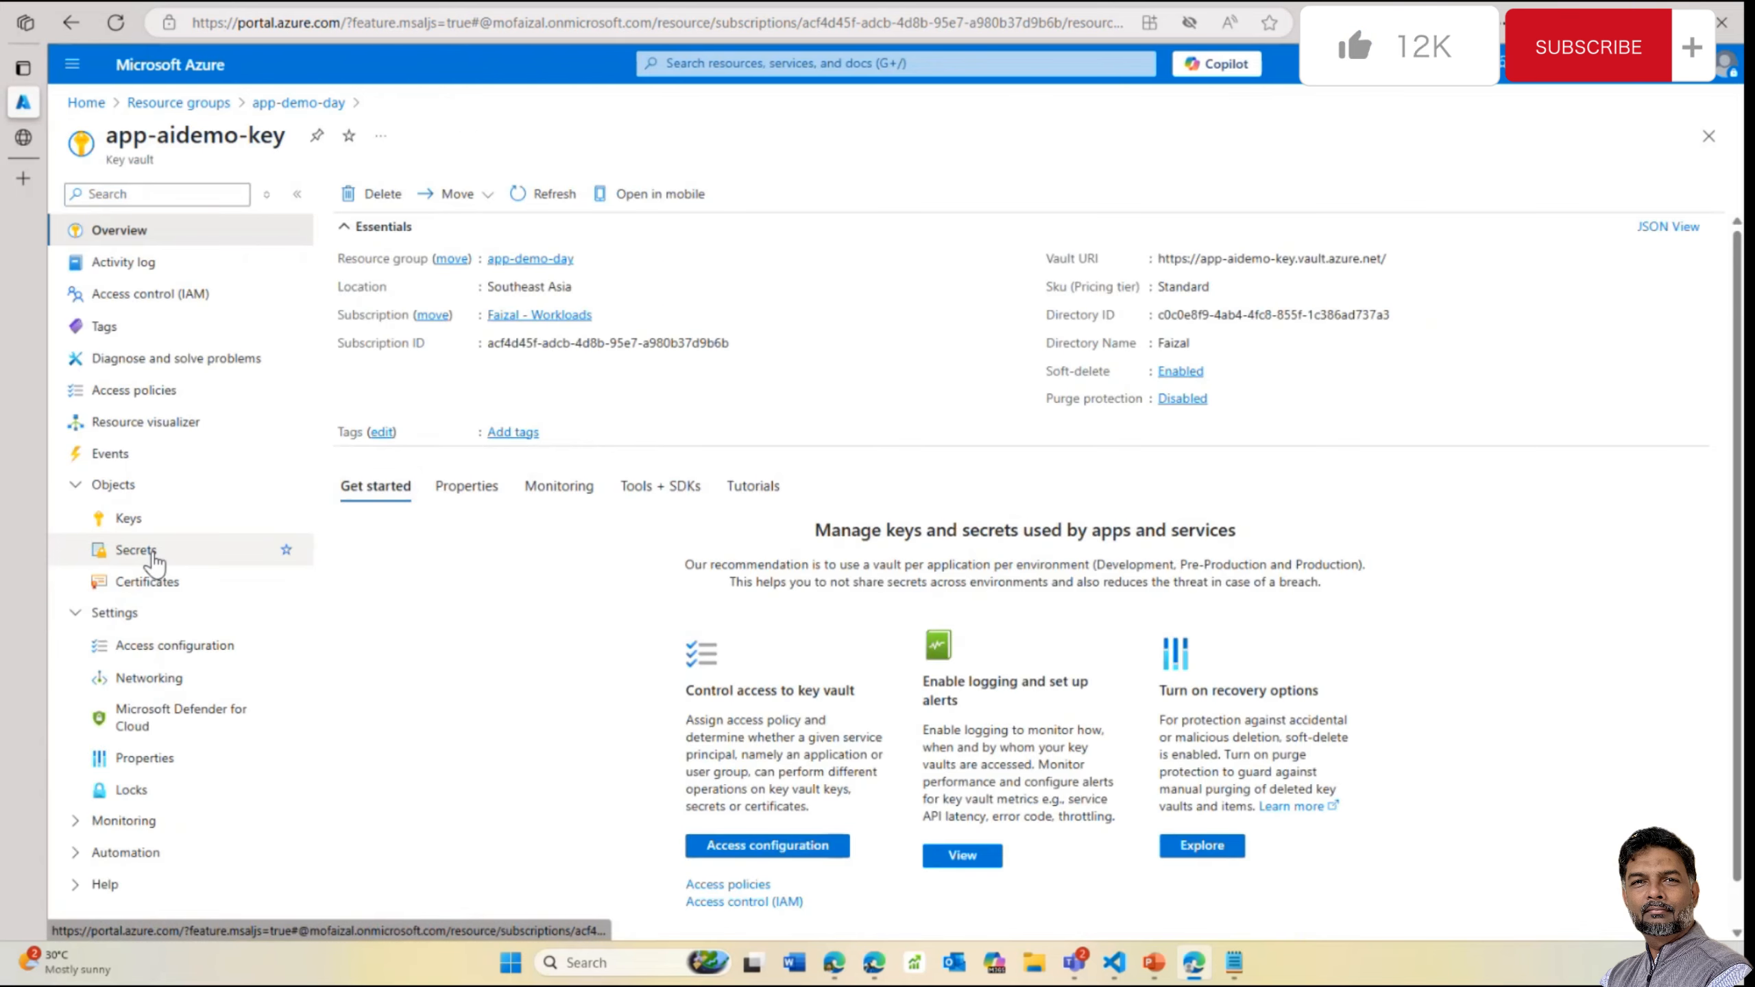
left_click(142, 551)
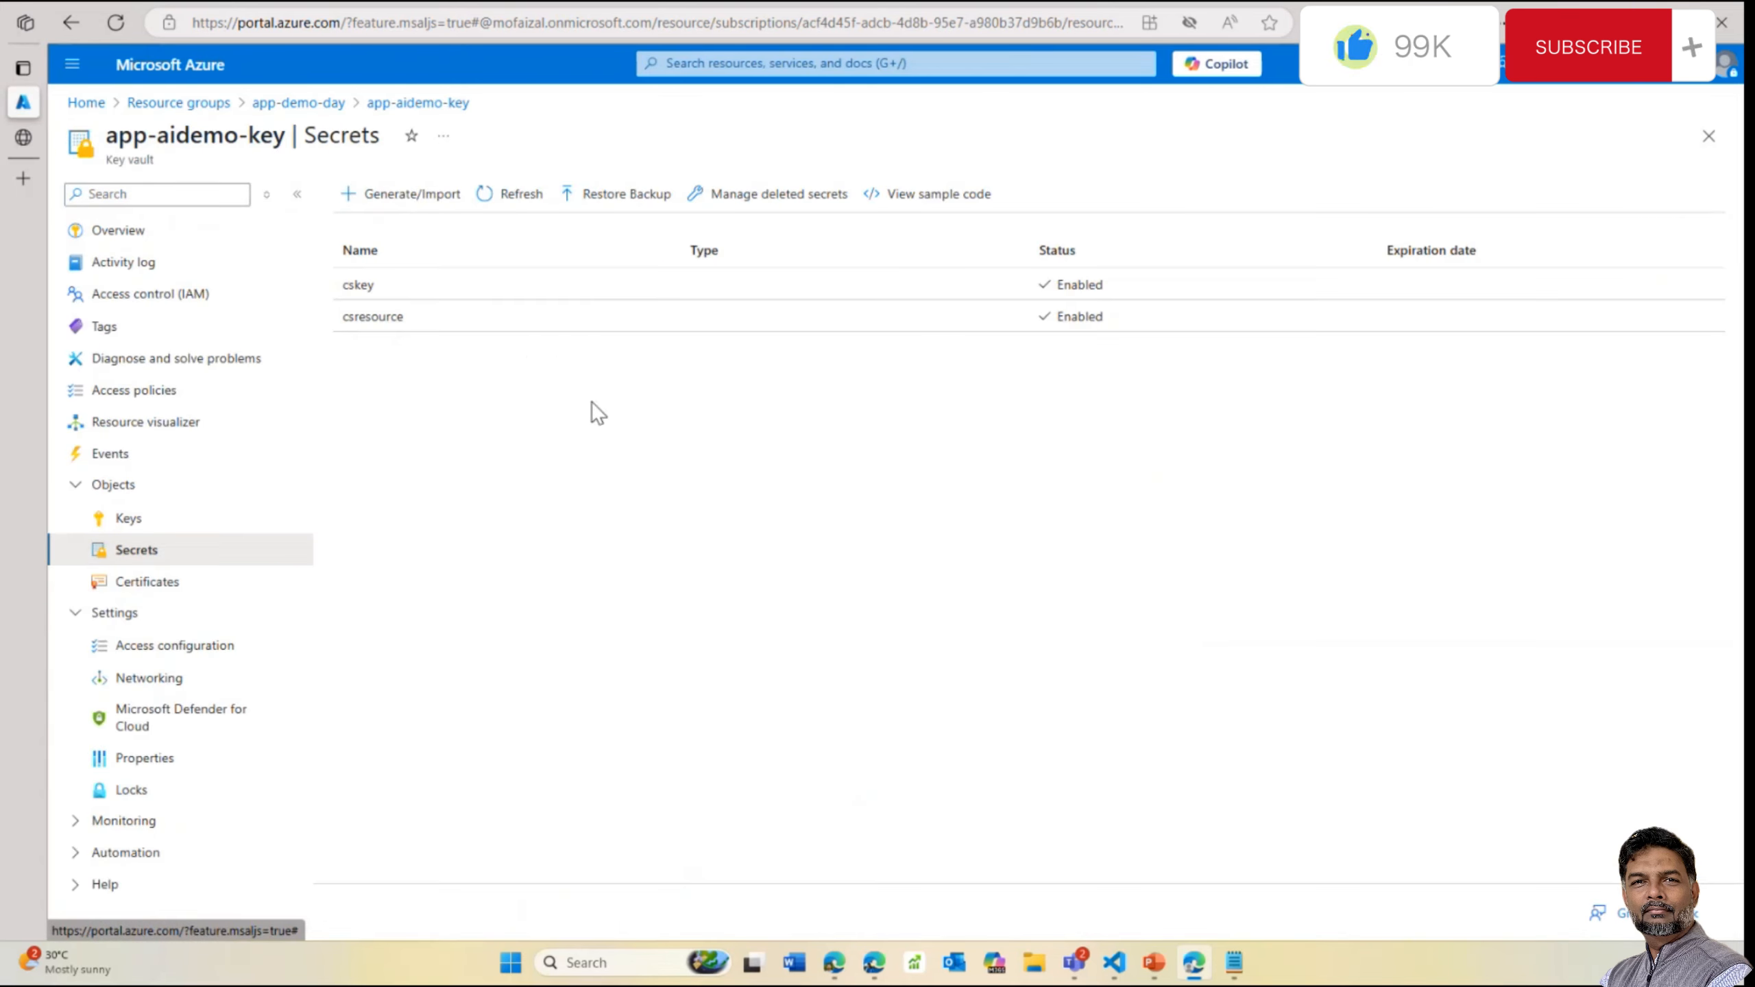
left_click(362, 285)
left_click(450, 319)
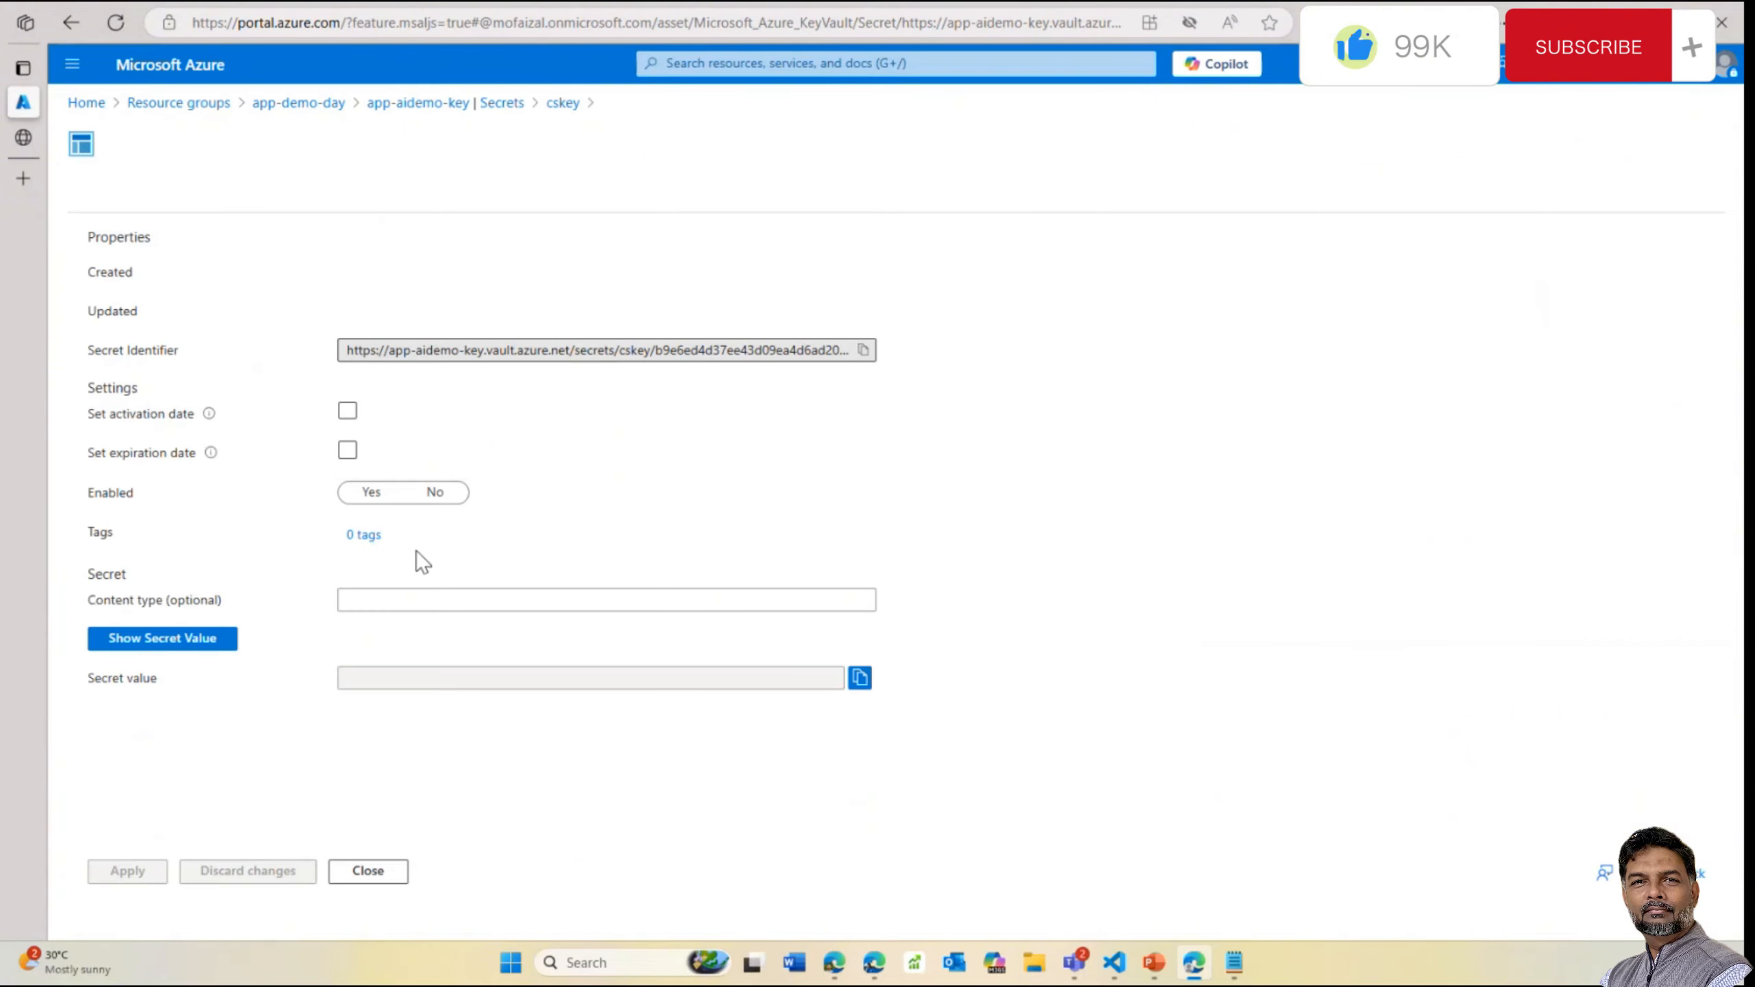
left_click(196, 645)
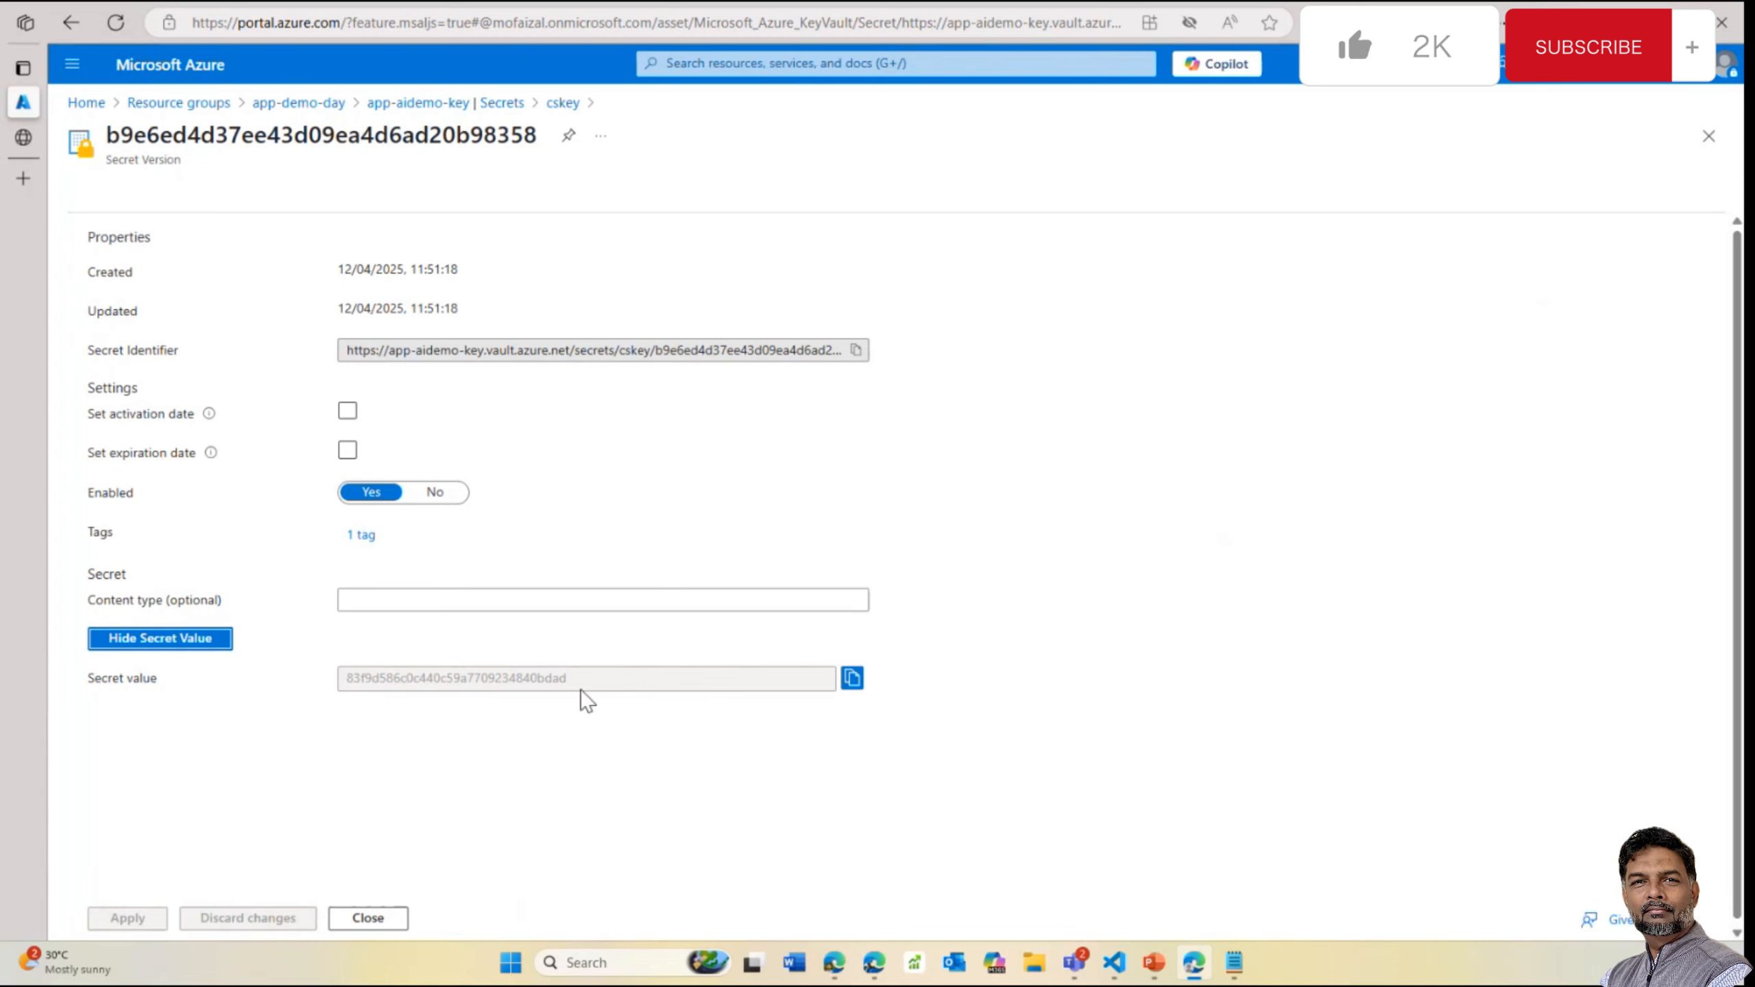
left_click_drag(581, 683, 335, 678)
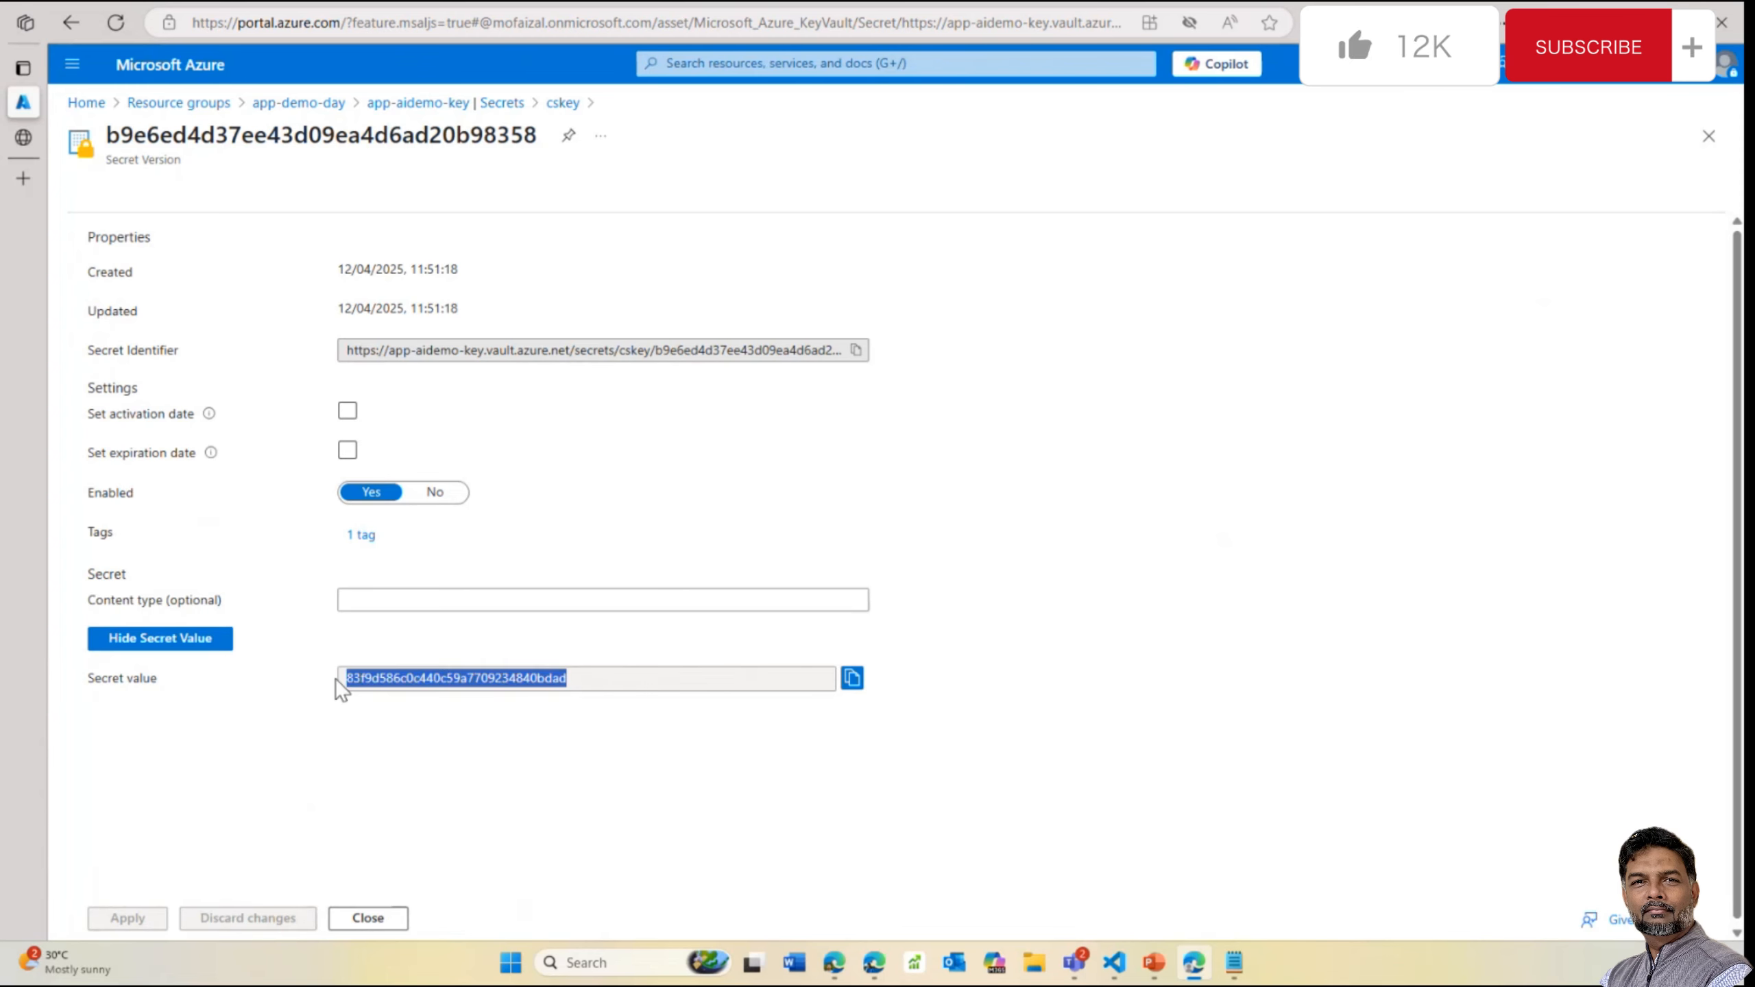
left_click(322, 103)
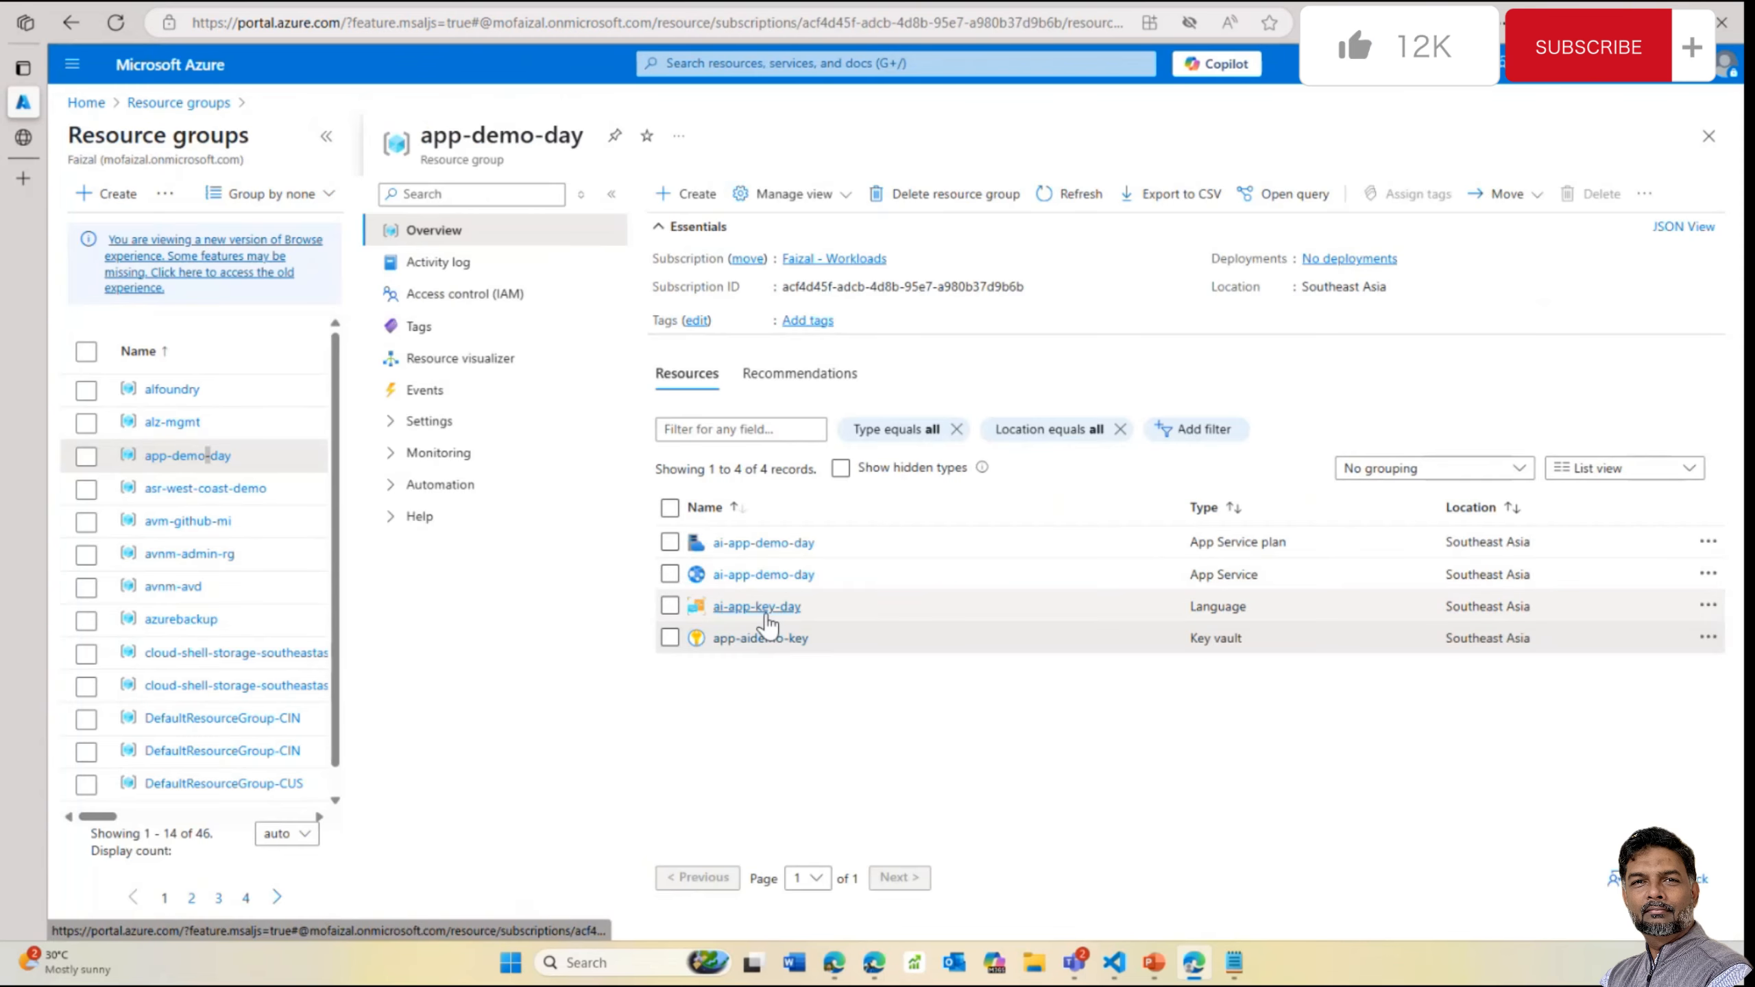
Copy KEY 1 from the ai-app-key-day Language resource's Keys and Endpoint page
left_click(760, 610)
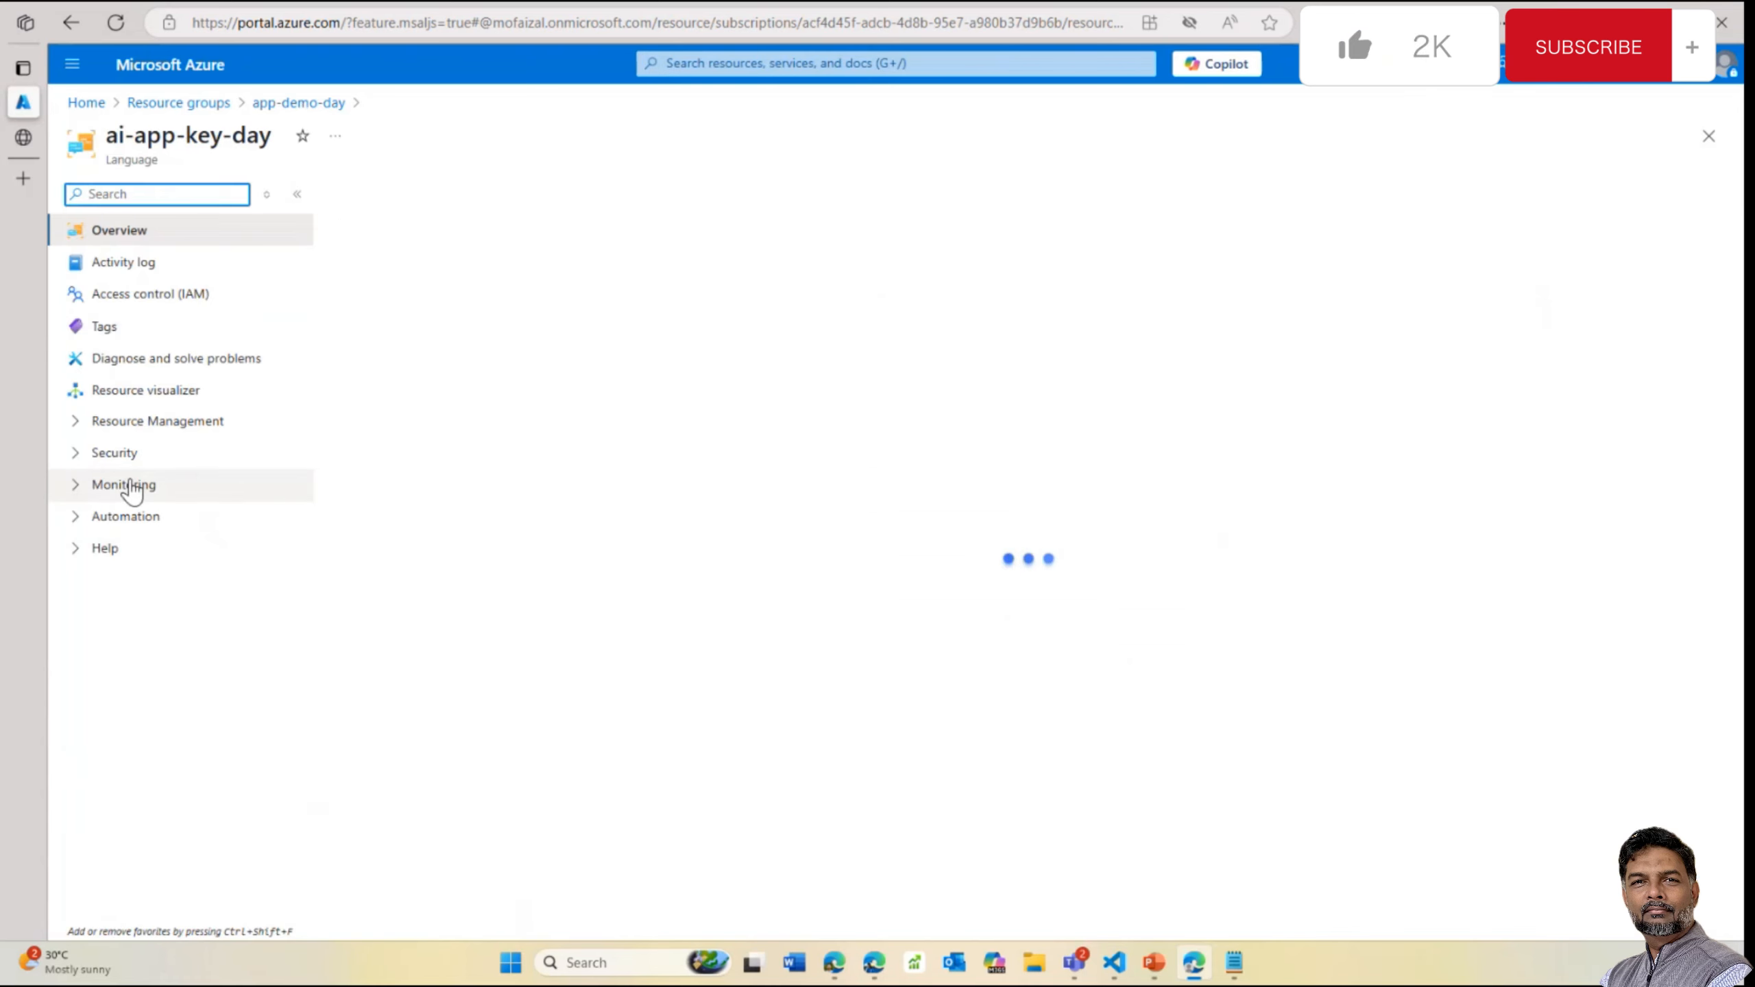
left_click(129, 453)
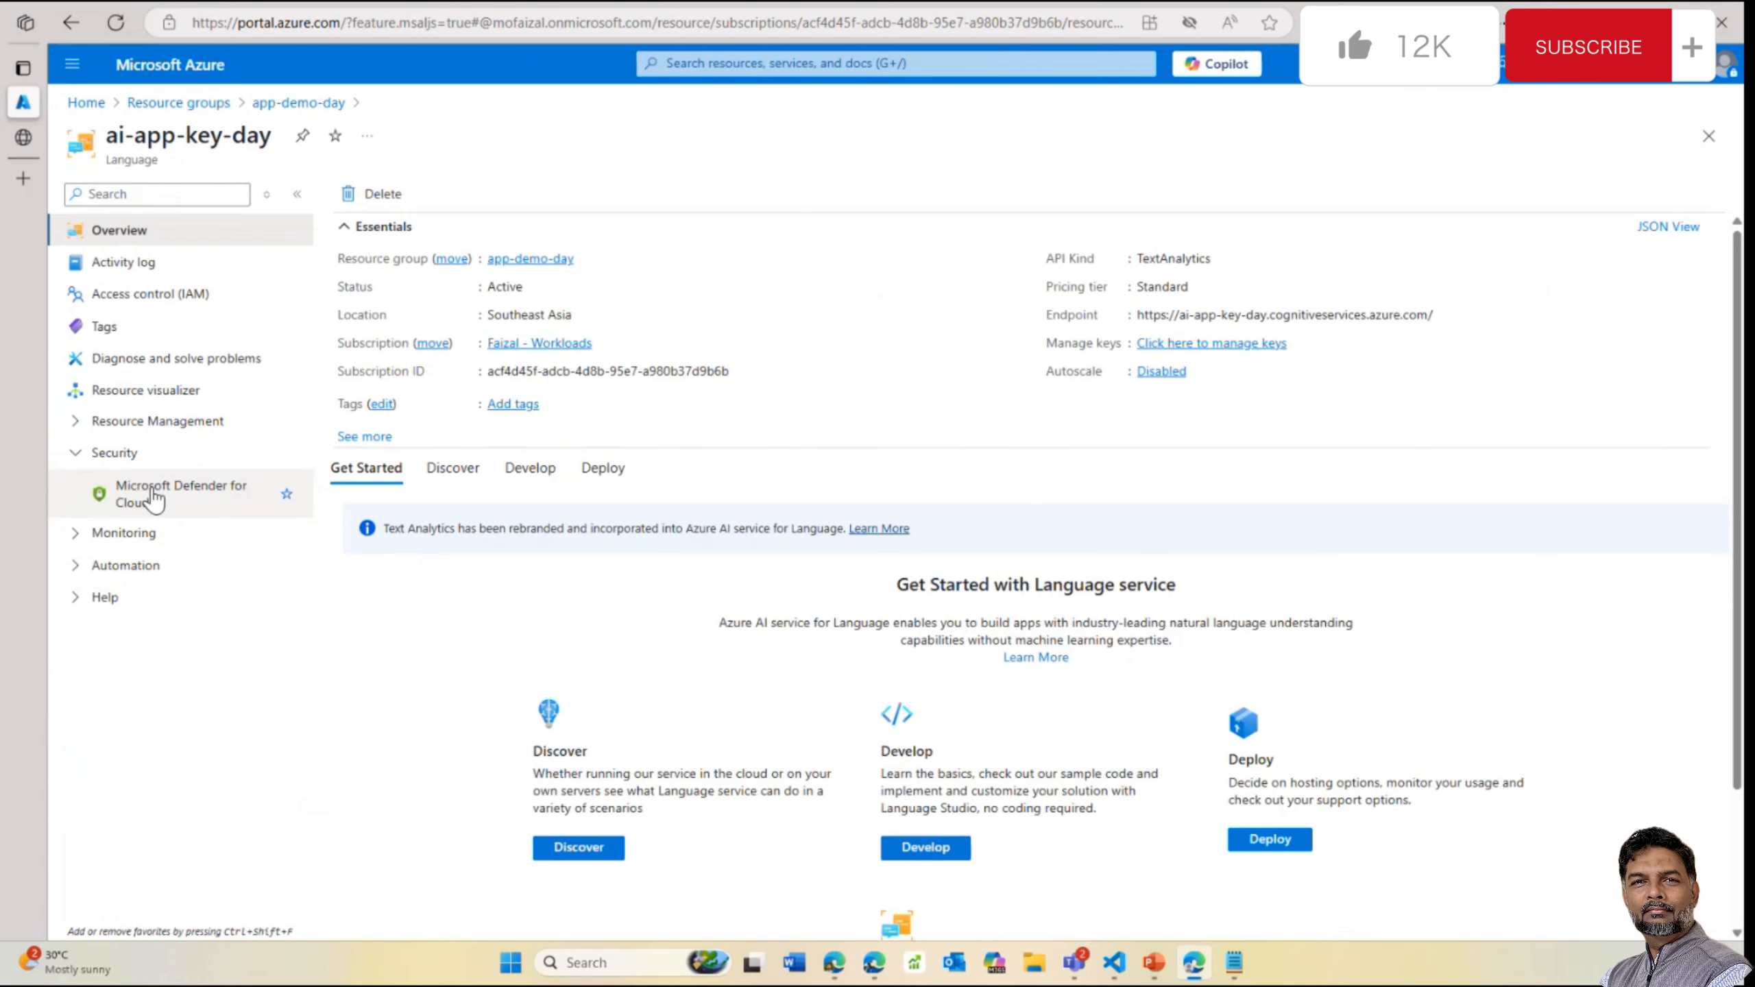
left_click(150, 432)
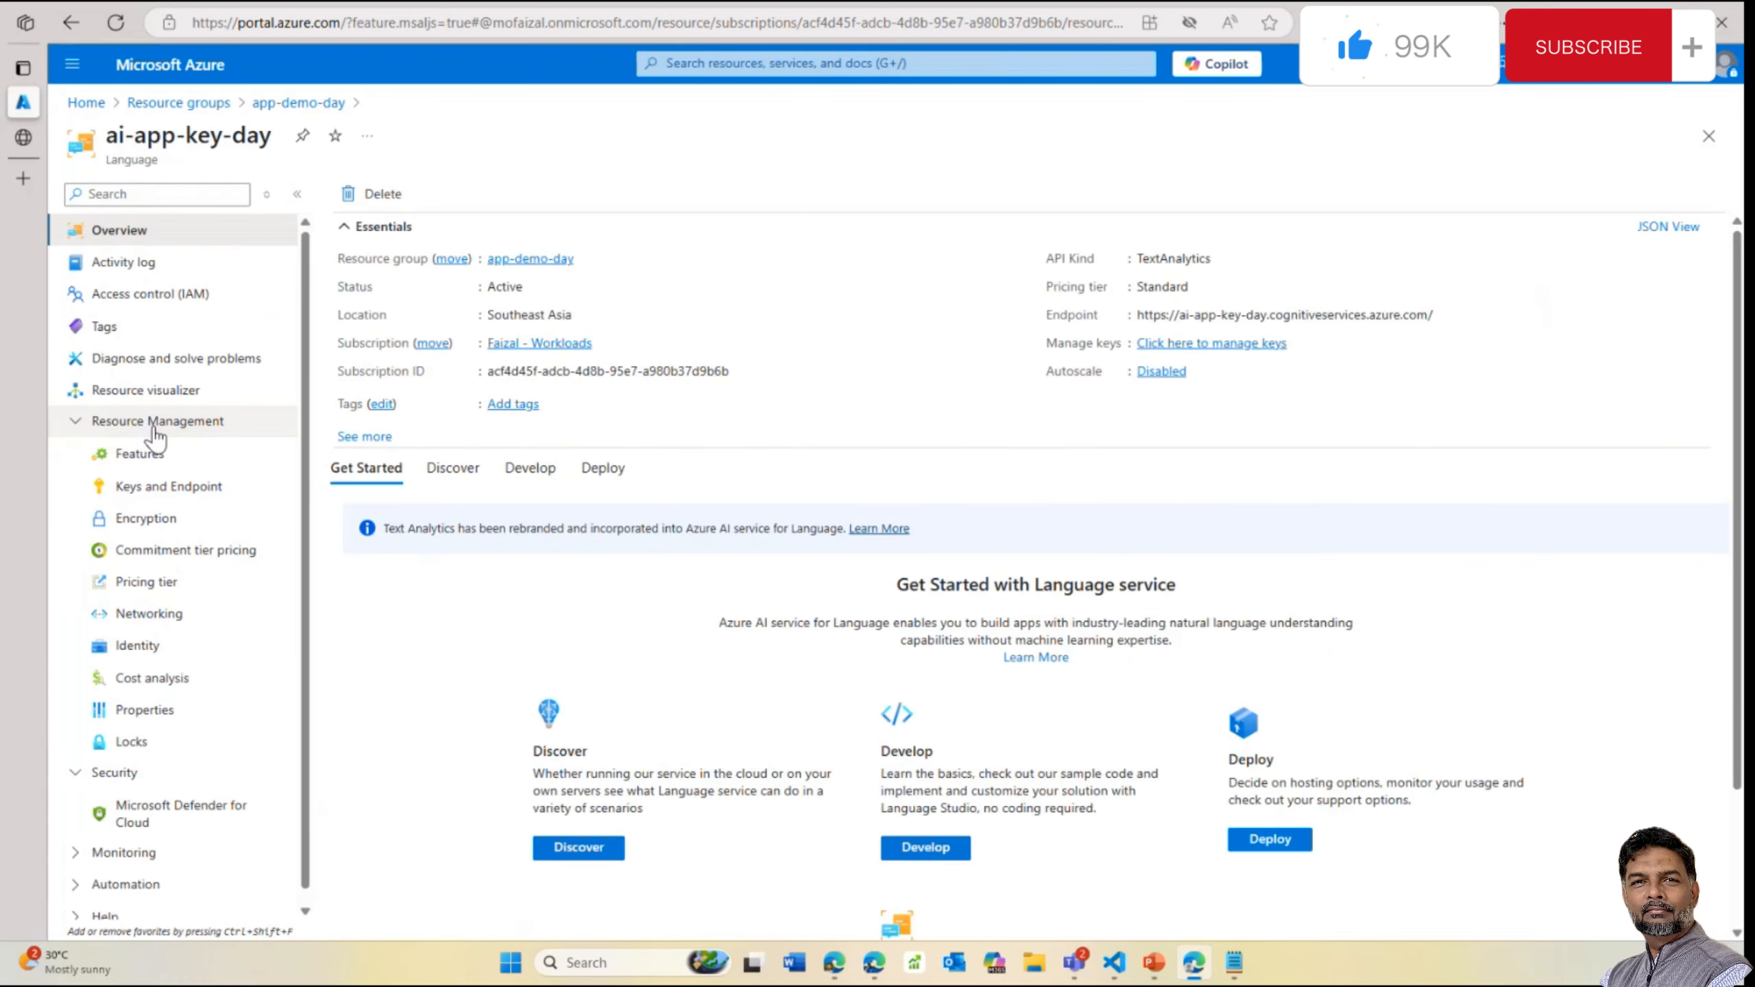
left_click(181, 489)
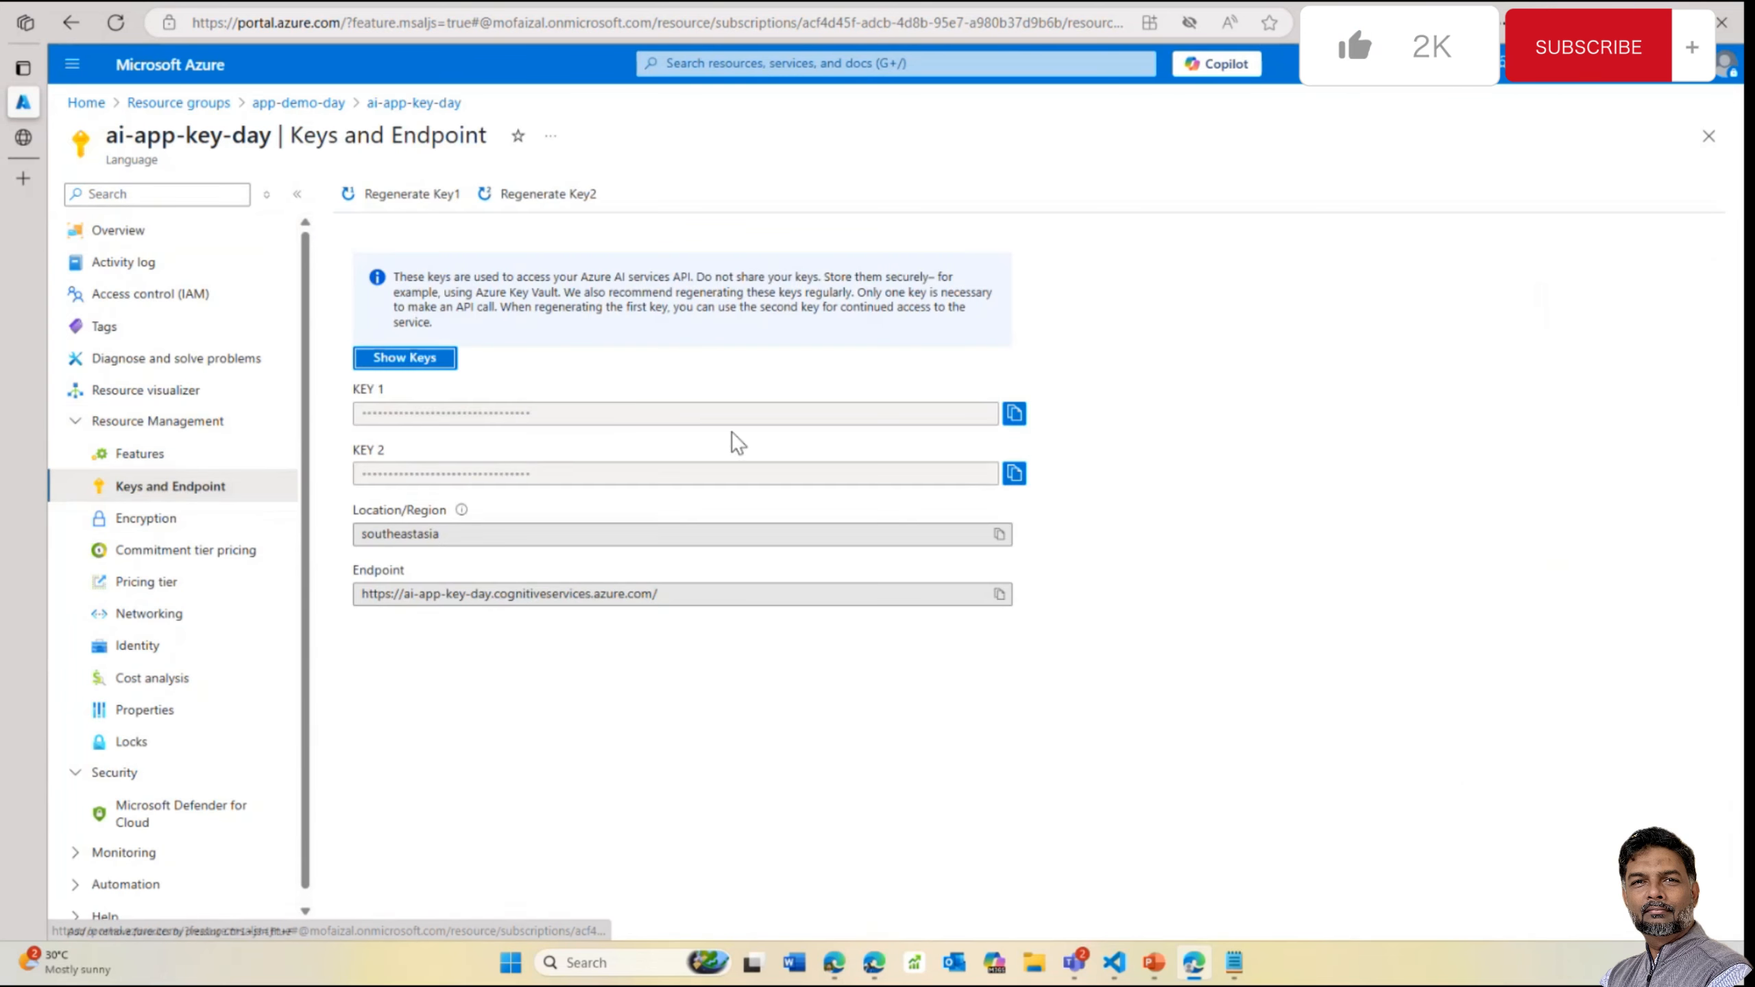
left_click(1015, 414)
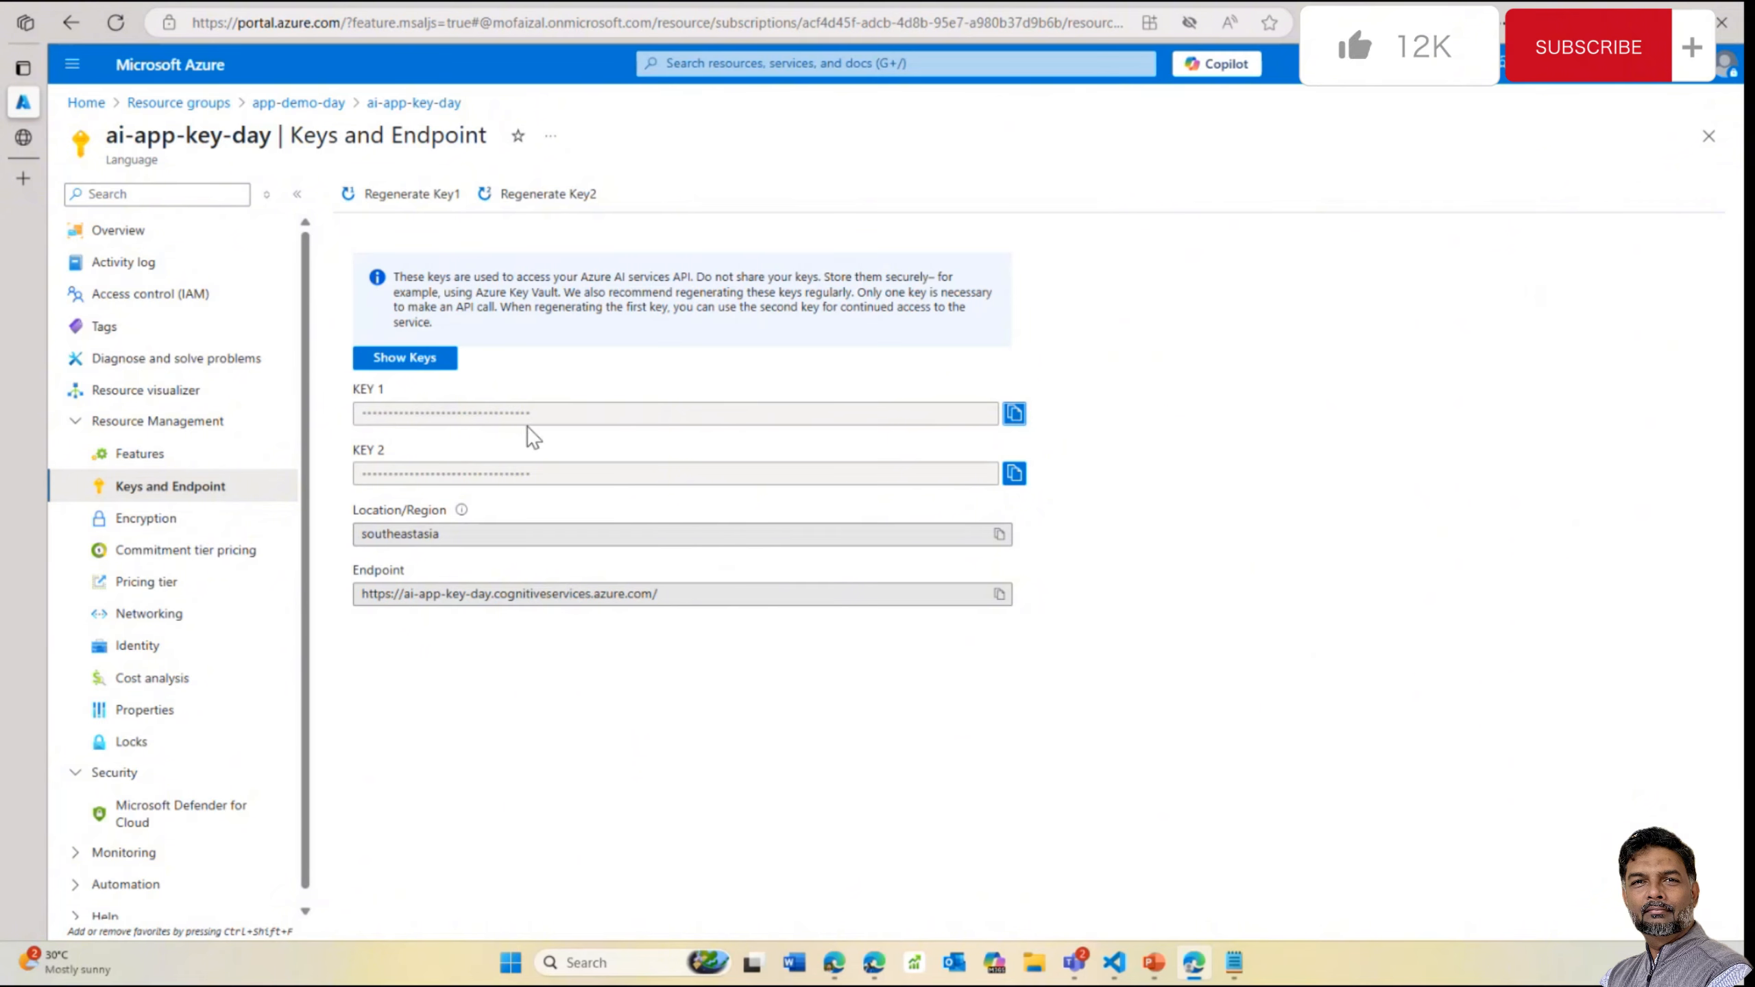
left_click_drag(565, 414, 340, 414)
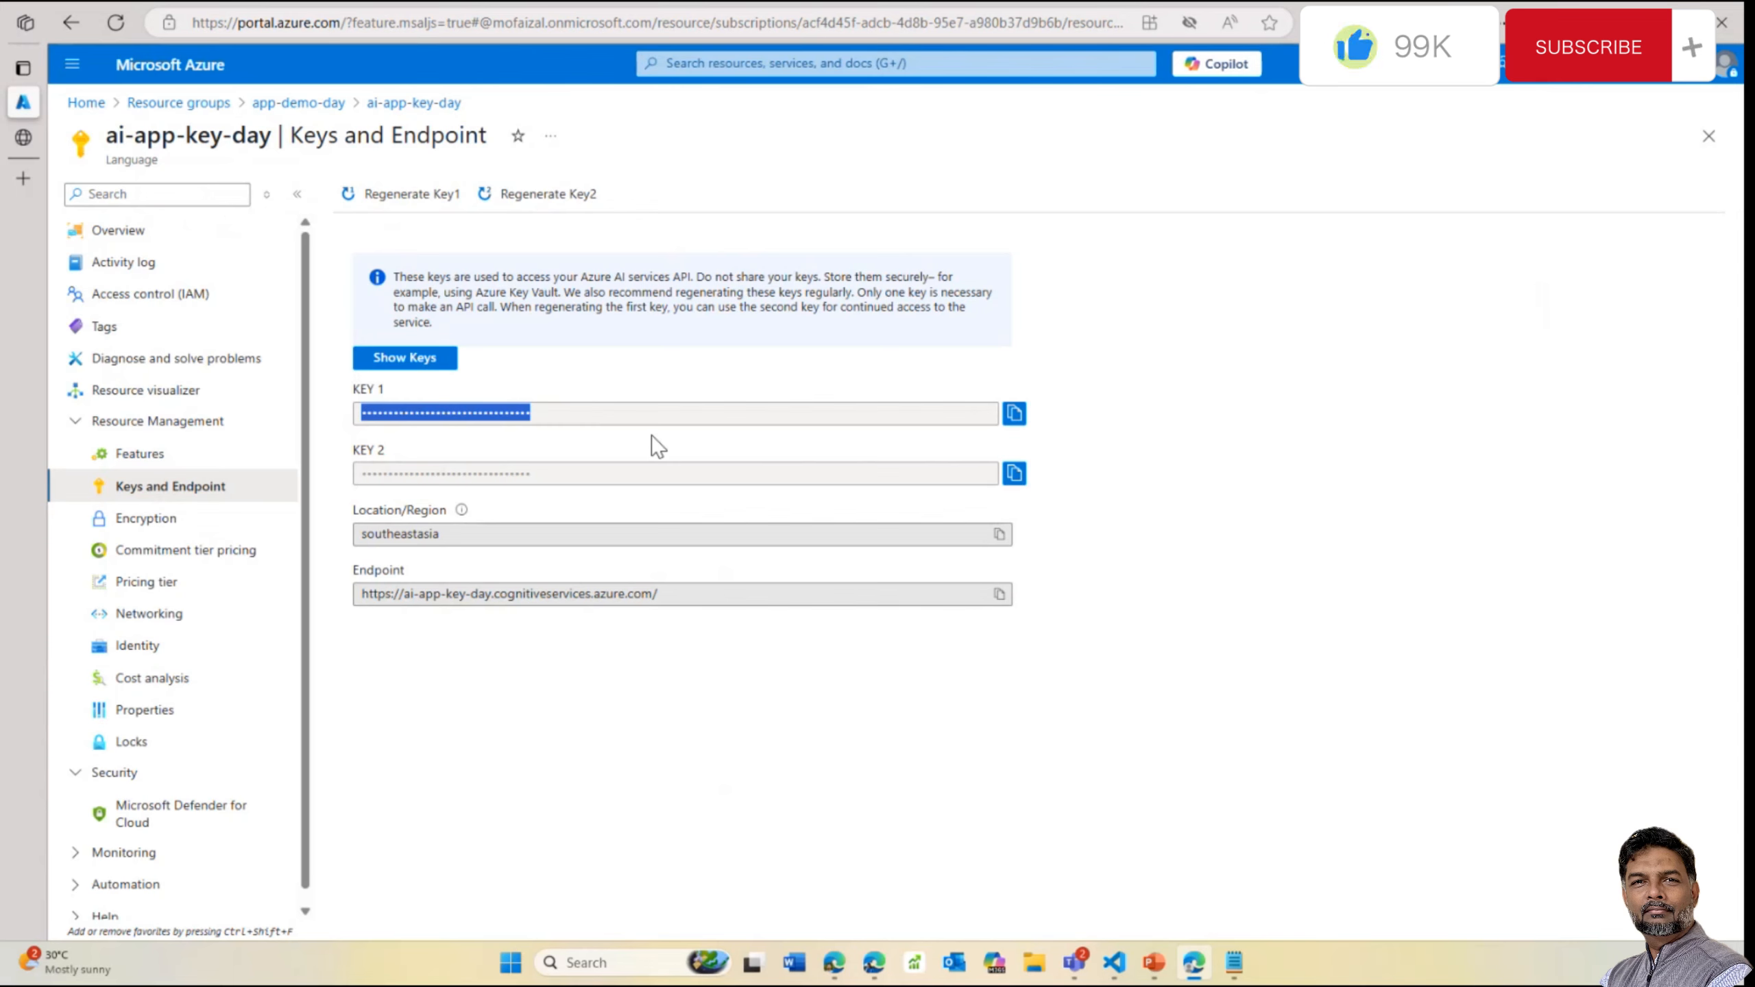
Go back to the resource's Overview, then to the full Resource groups list
left_click(156, 234)
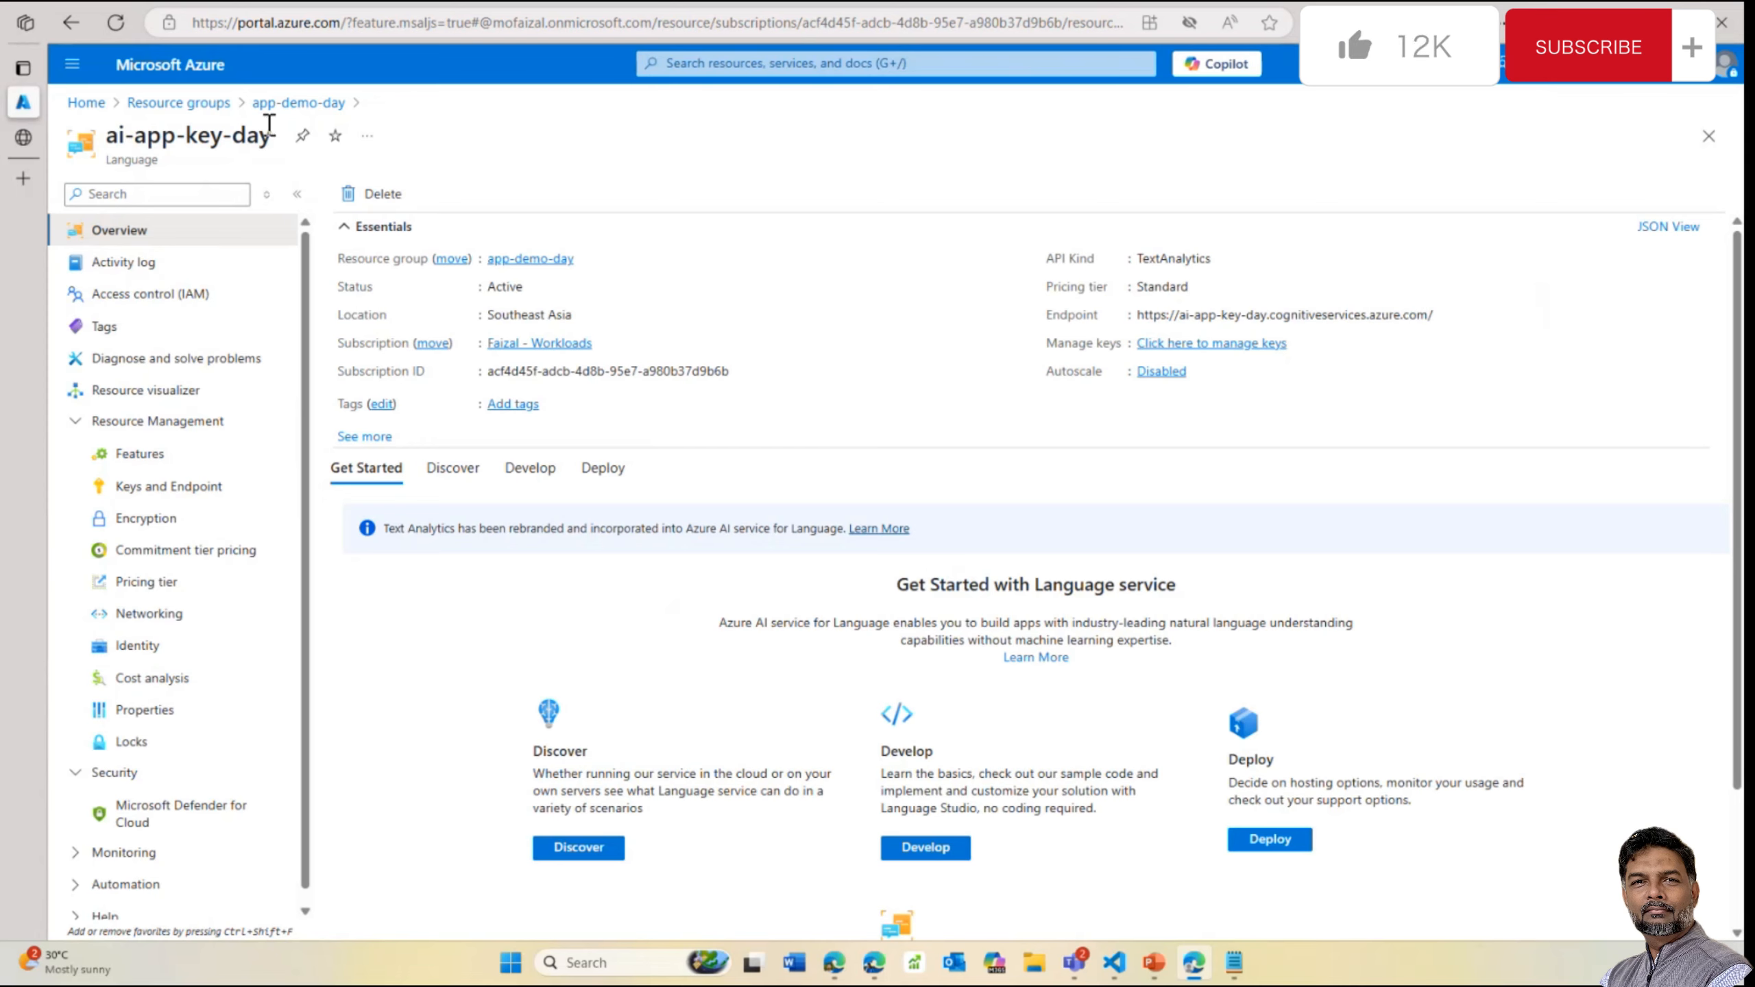
left_click(179, 102)
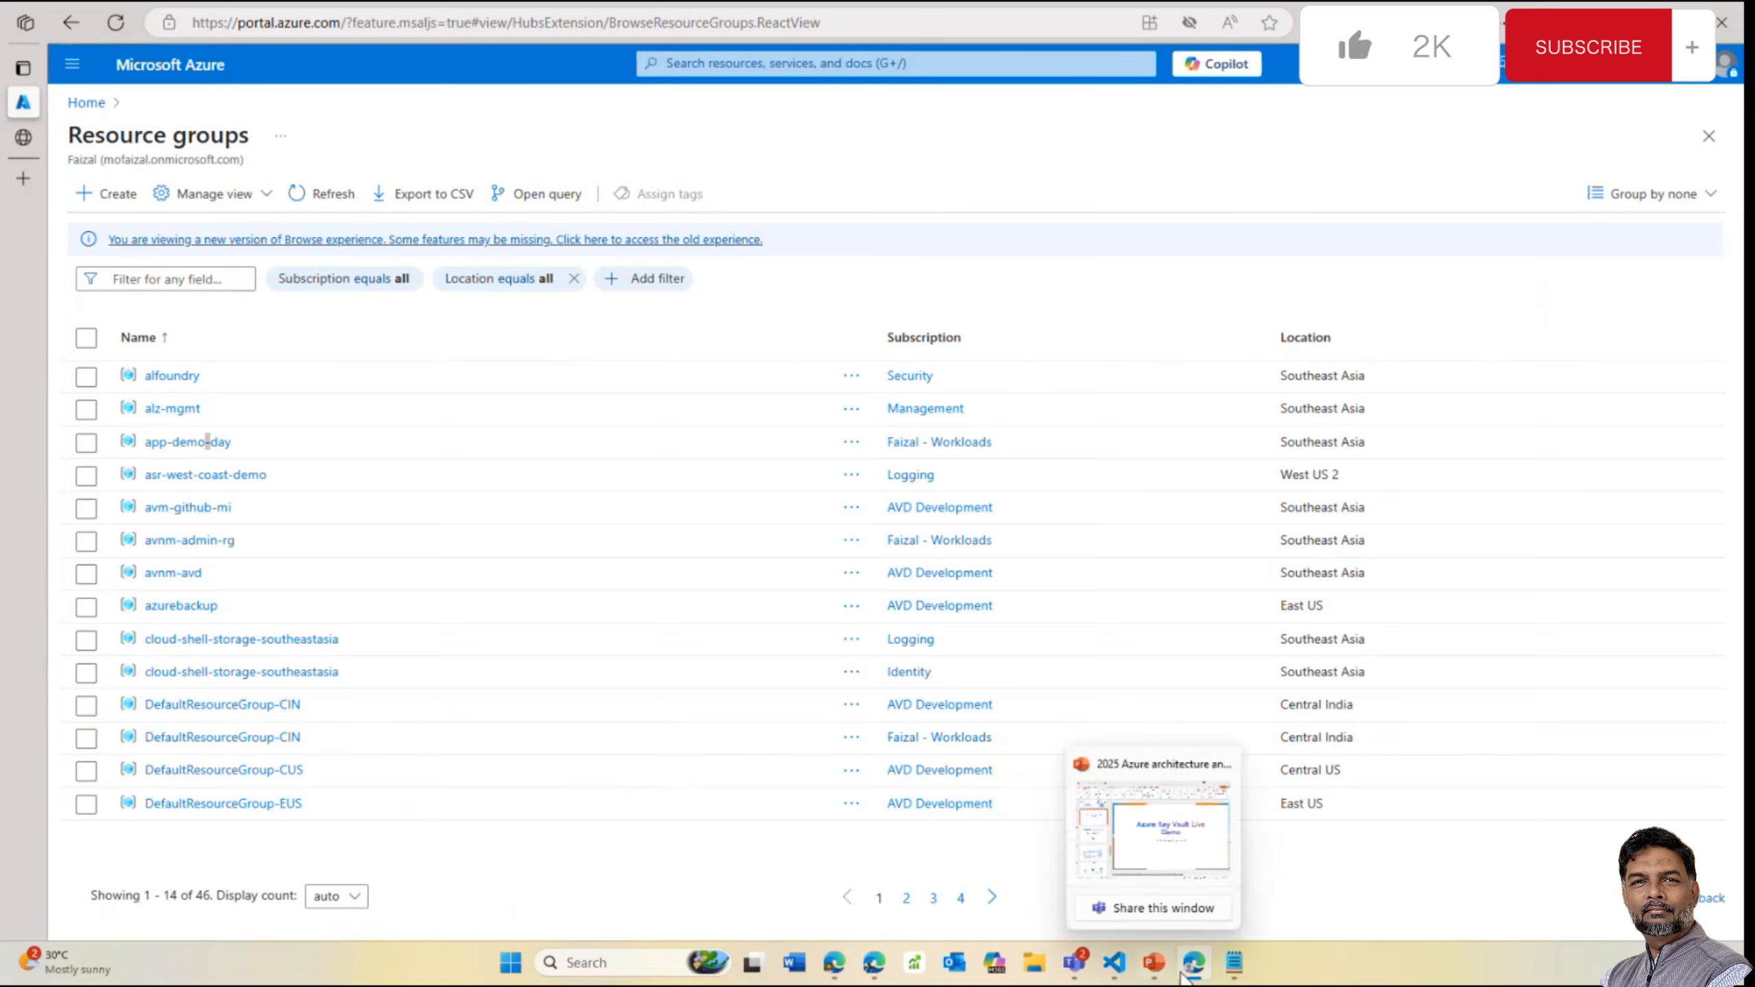
mouse_move(1166, 943)
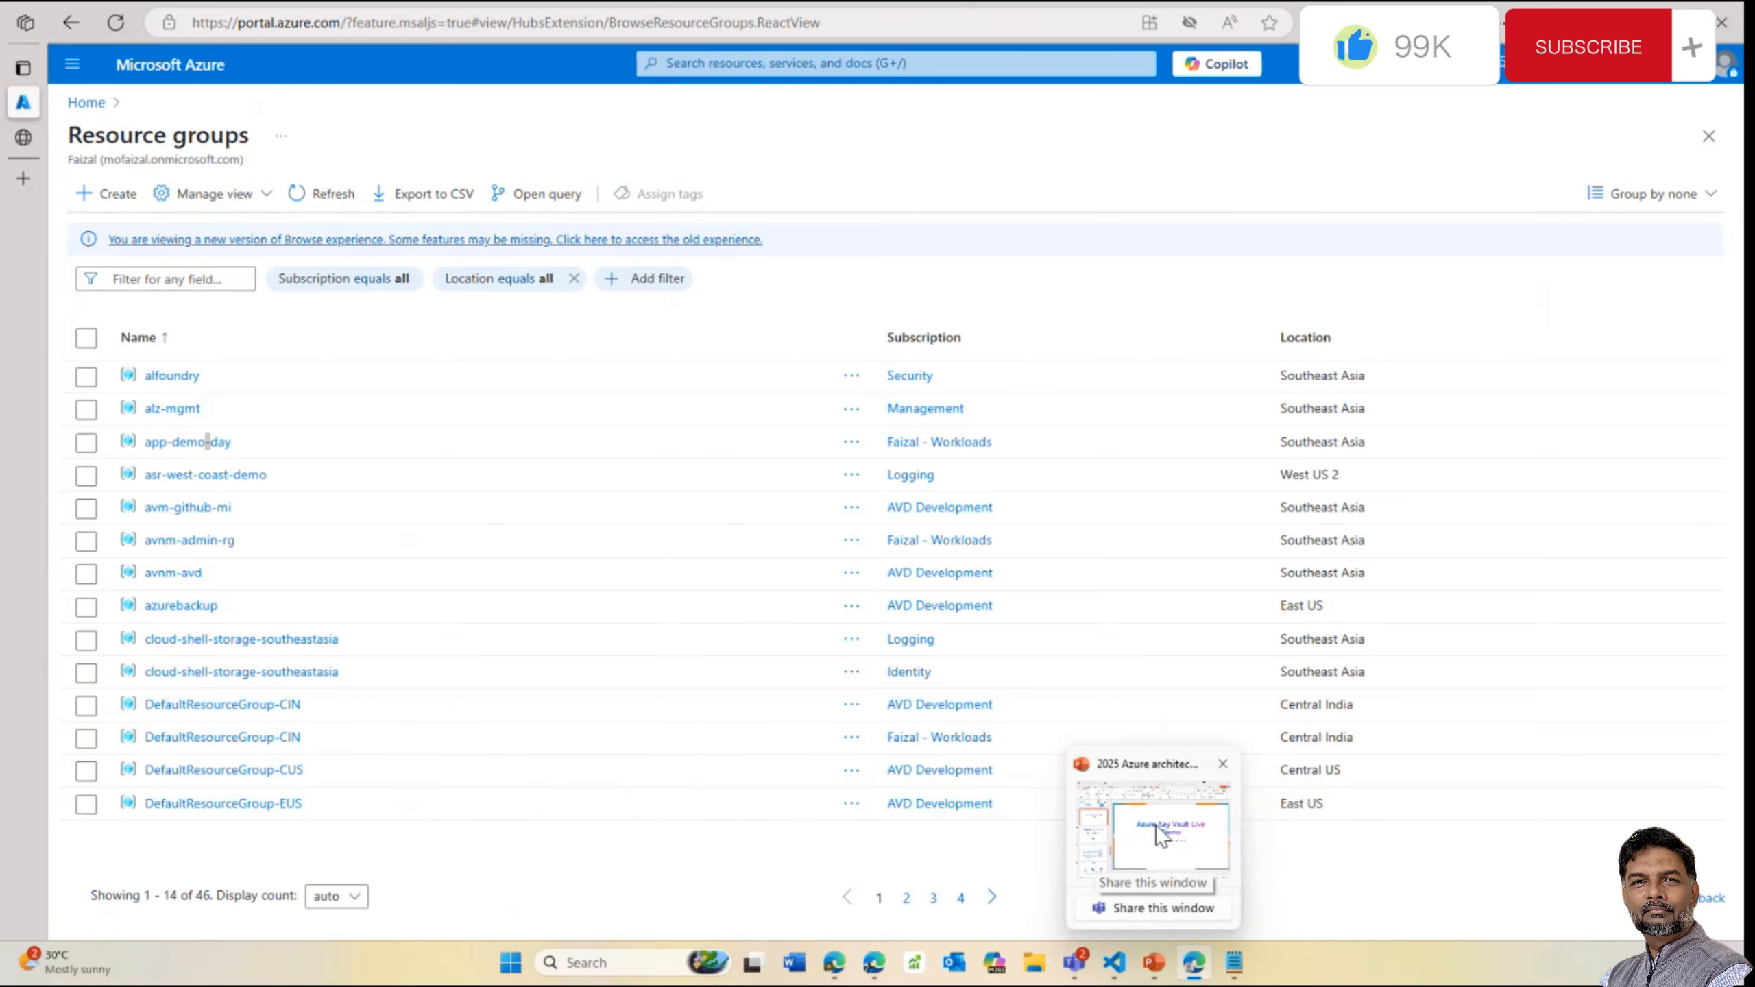
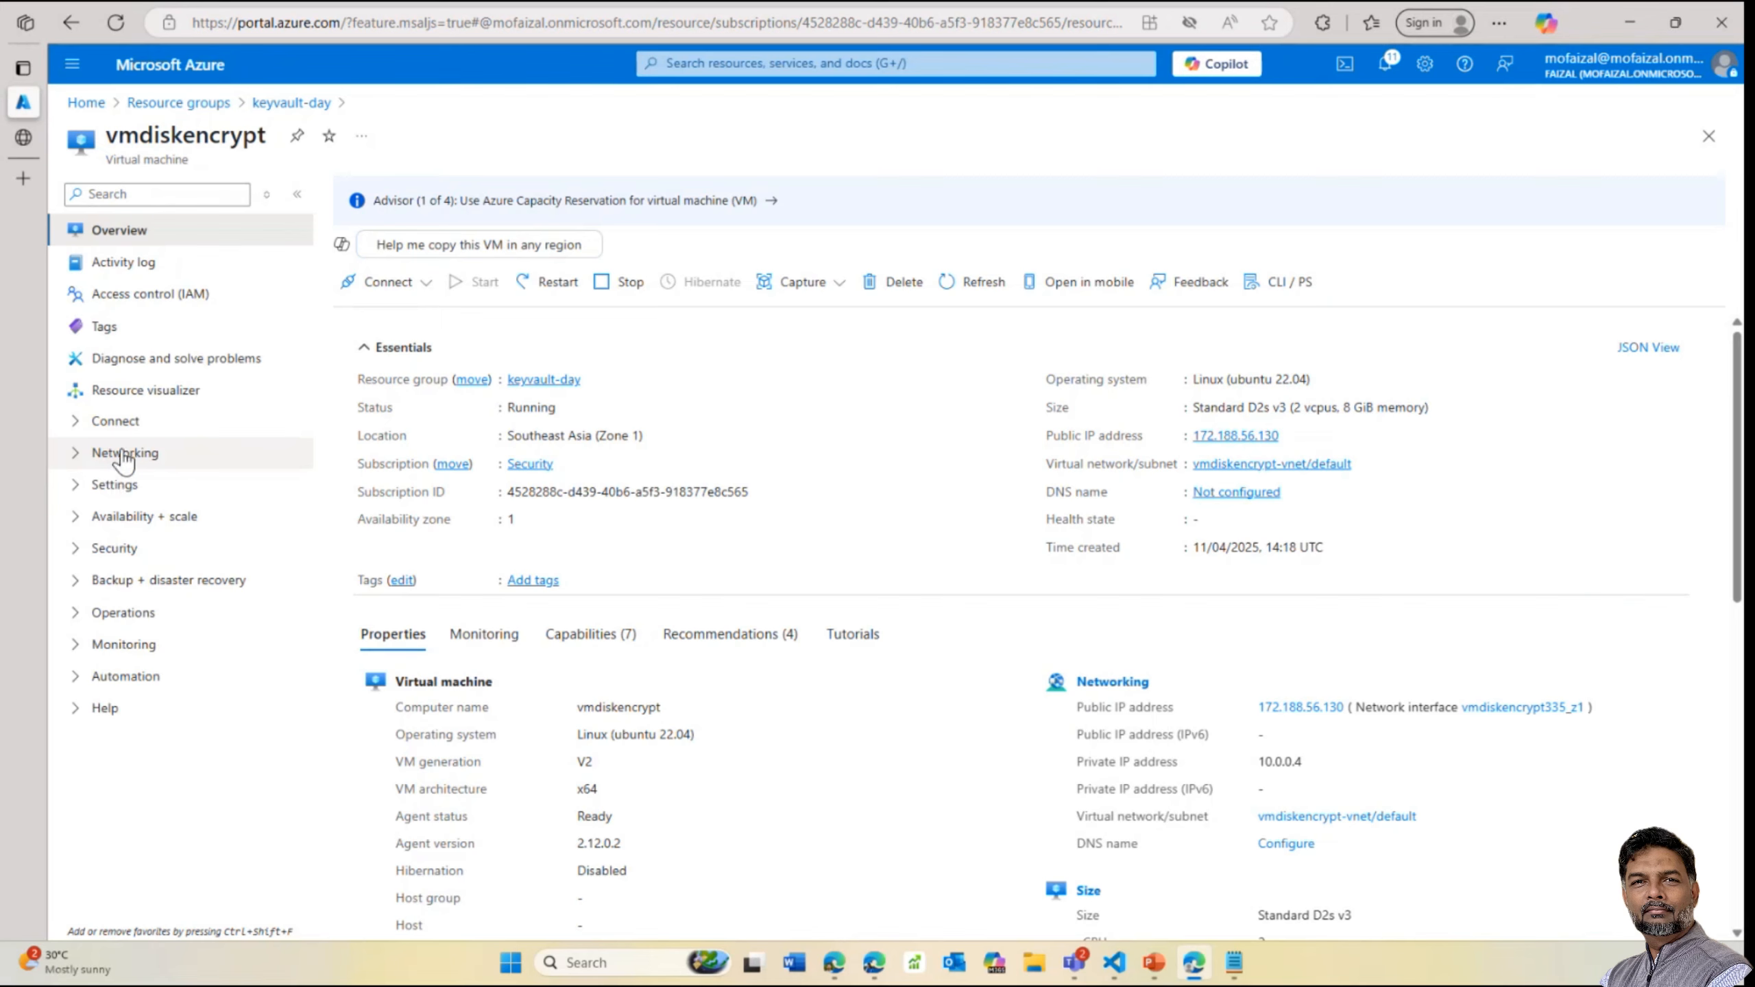
Check the OS disk's encryption type on vmdiskencrypt's Disks page, then open that disk's resource page
left_click(122, 458)
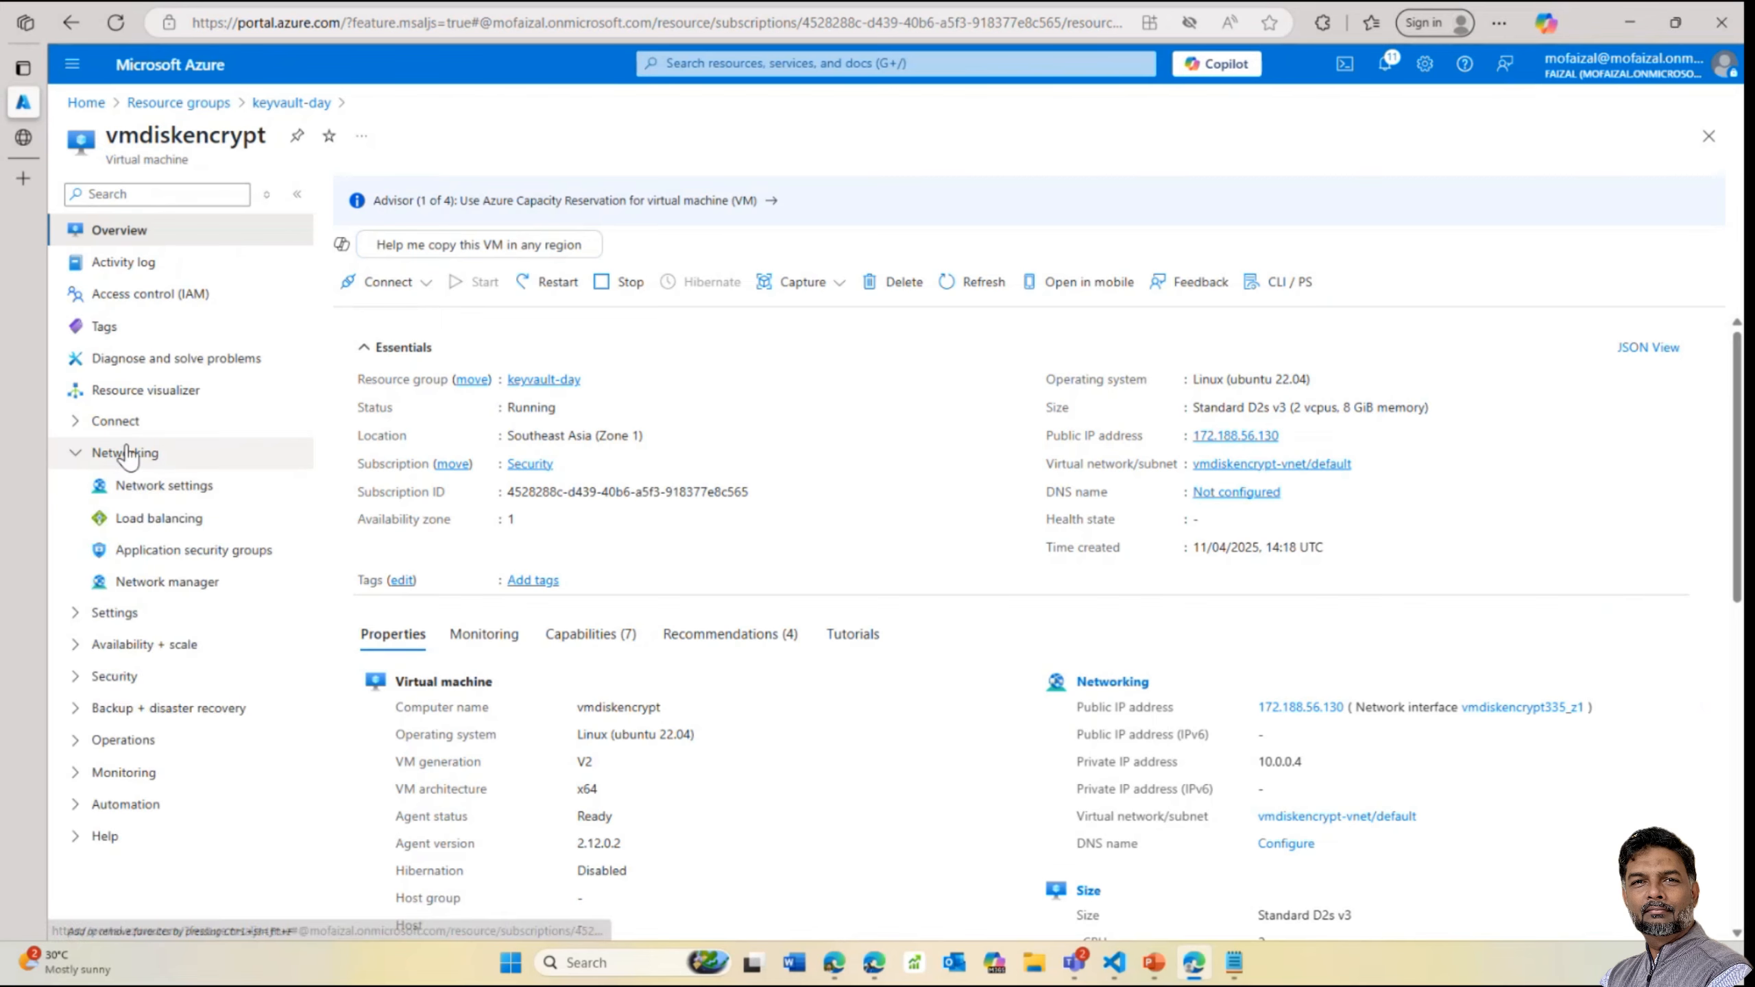
left_click(116, 621)
left_click(128, 664)
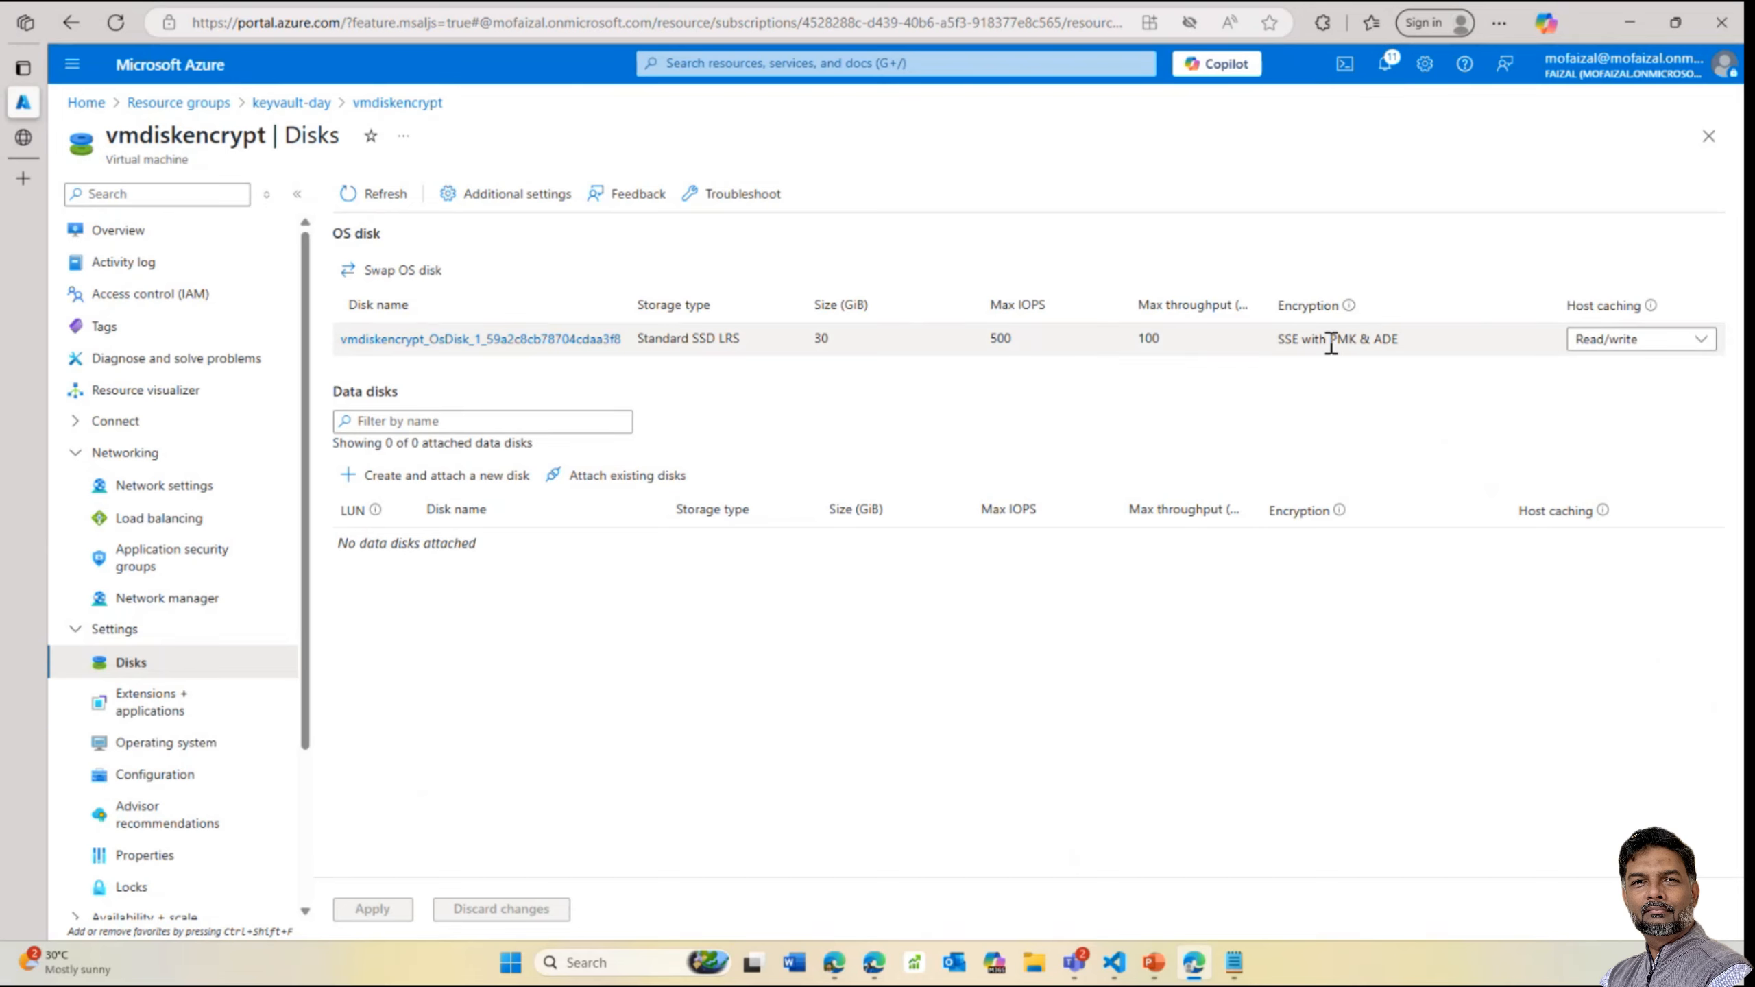
left_click_drag(1358, 340, 1402, 340)
left_click(1378, 338)
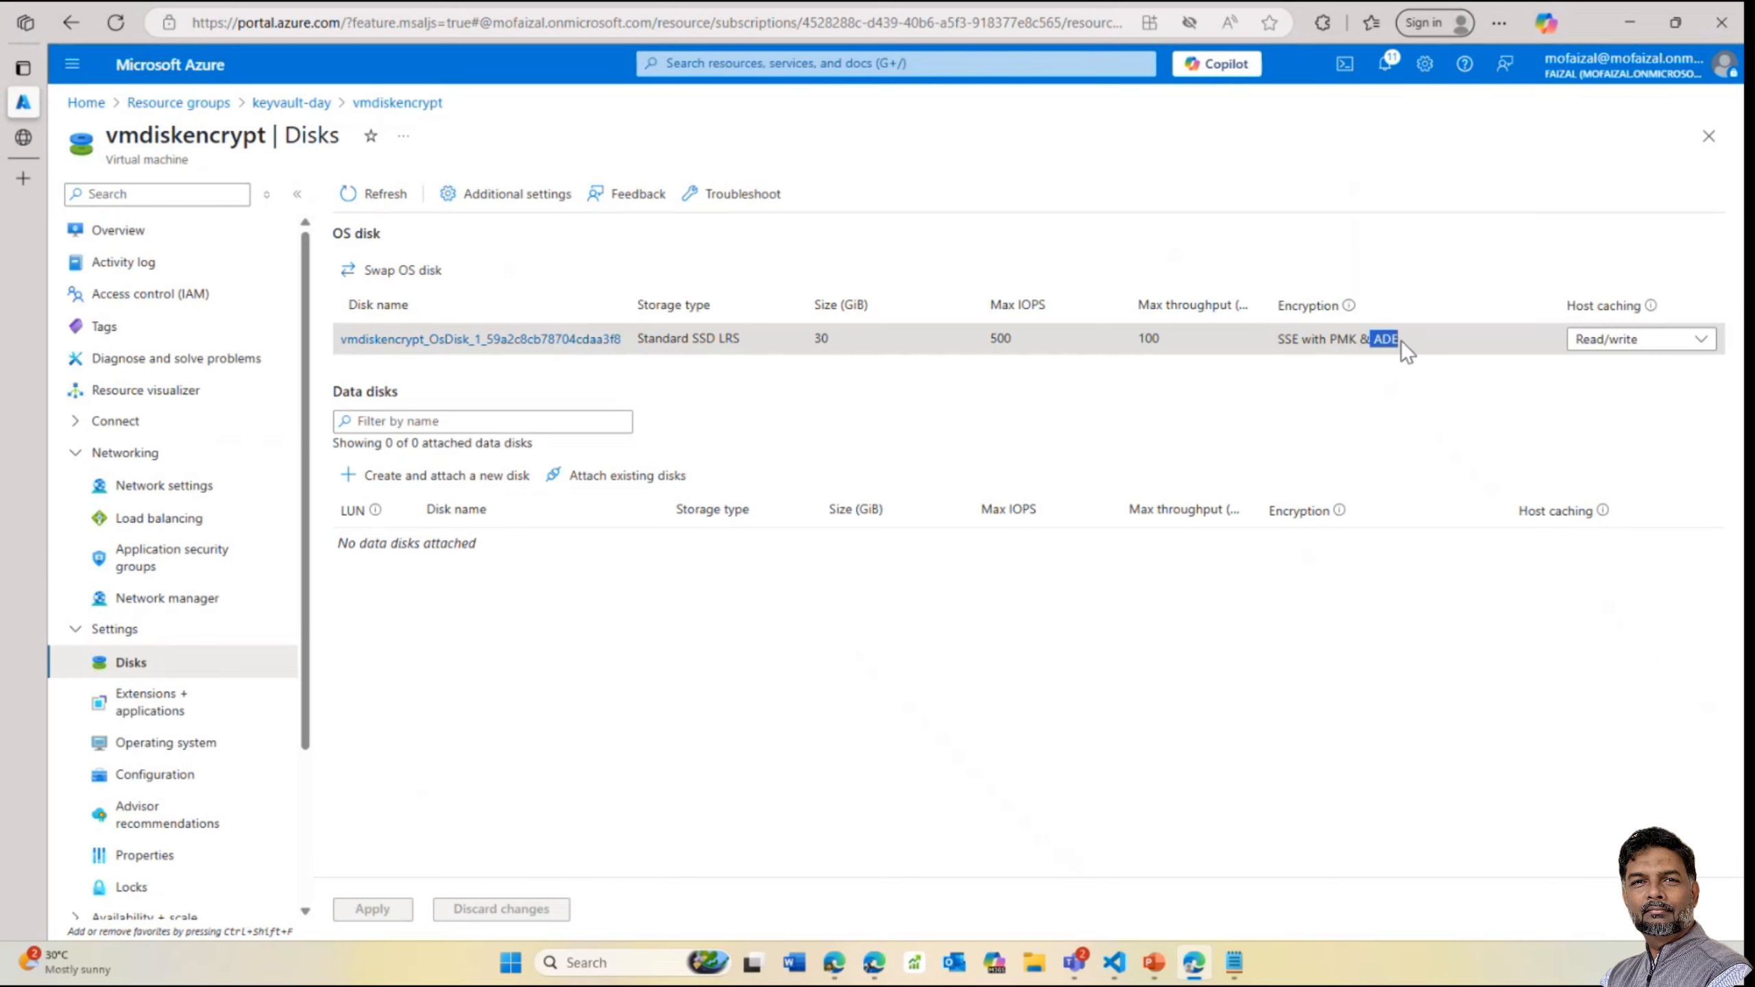
left_click(1327, 342)
left_click(566, 338)
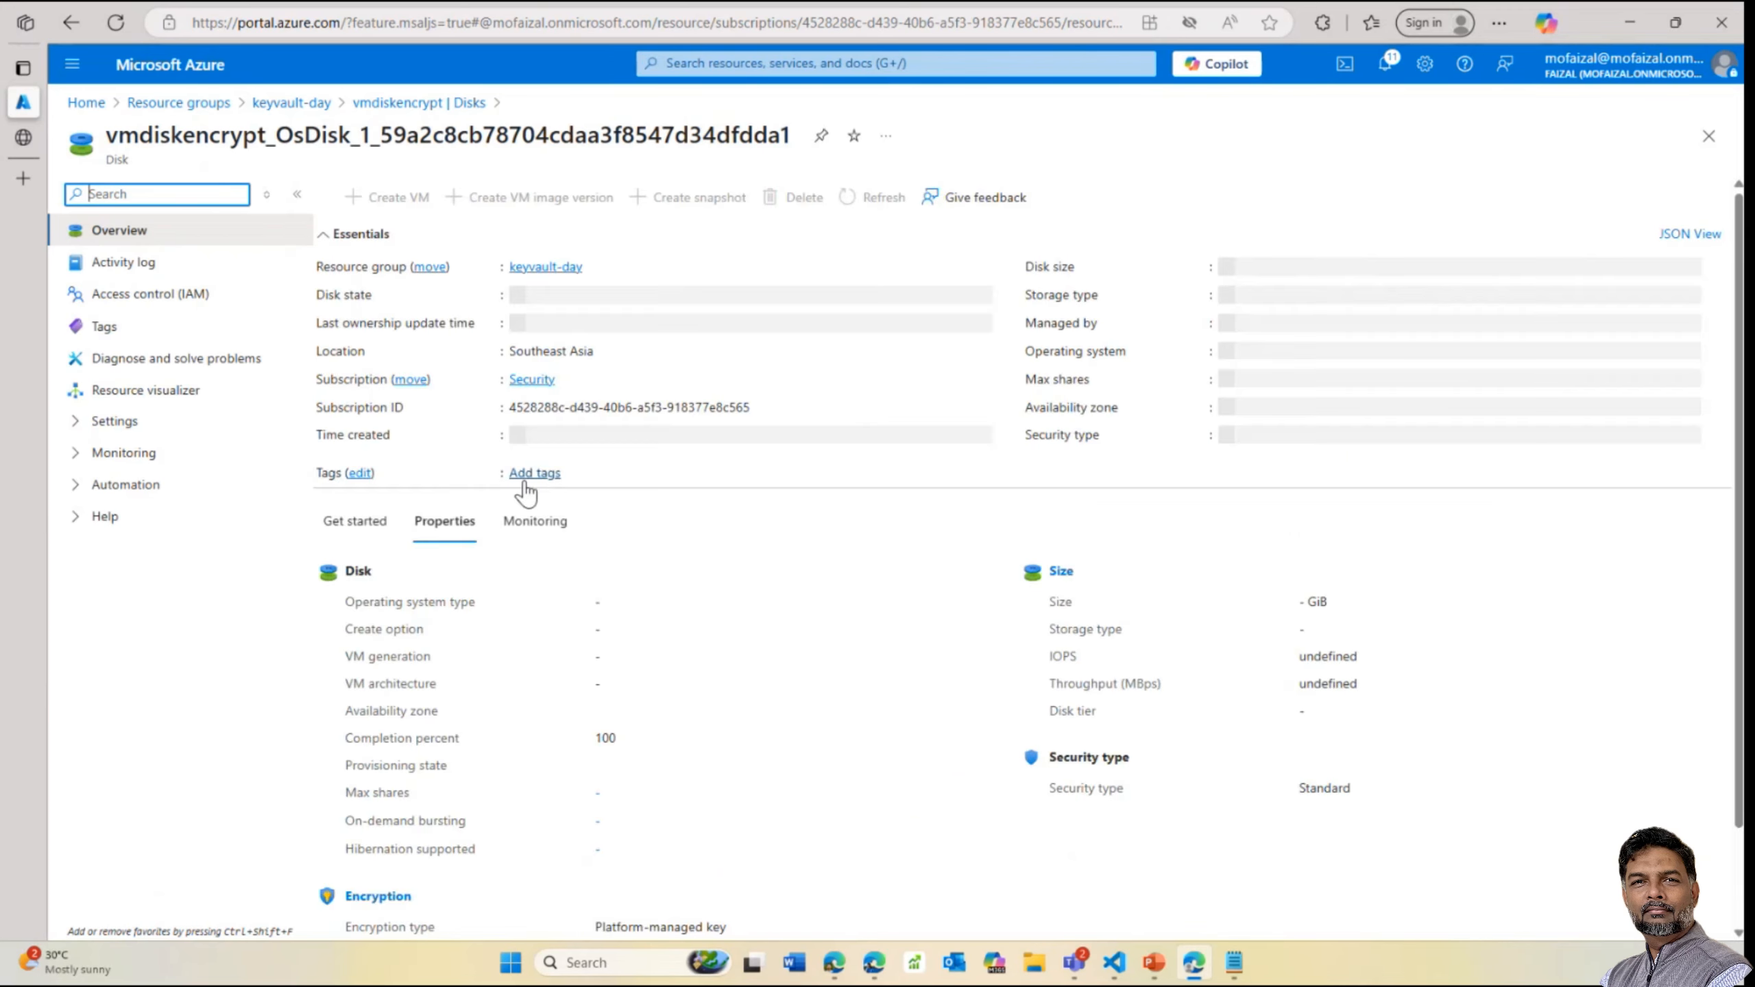
View the OS disk's Encryption and Configuration settings: shared disk No, VM hibernation supported
left_click(131, 421)
left_click(152, 517)
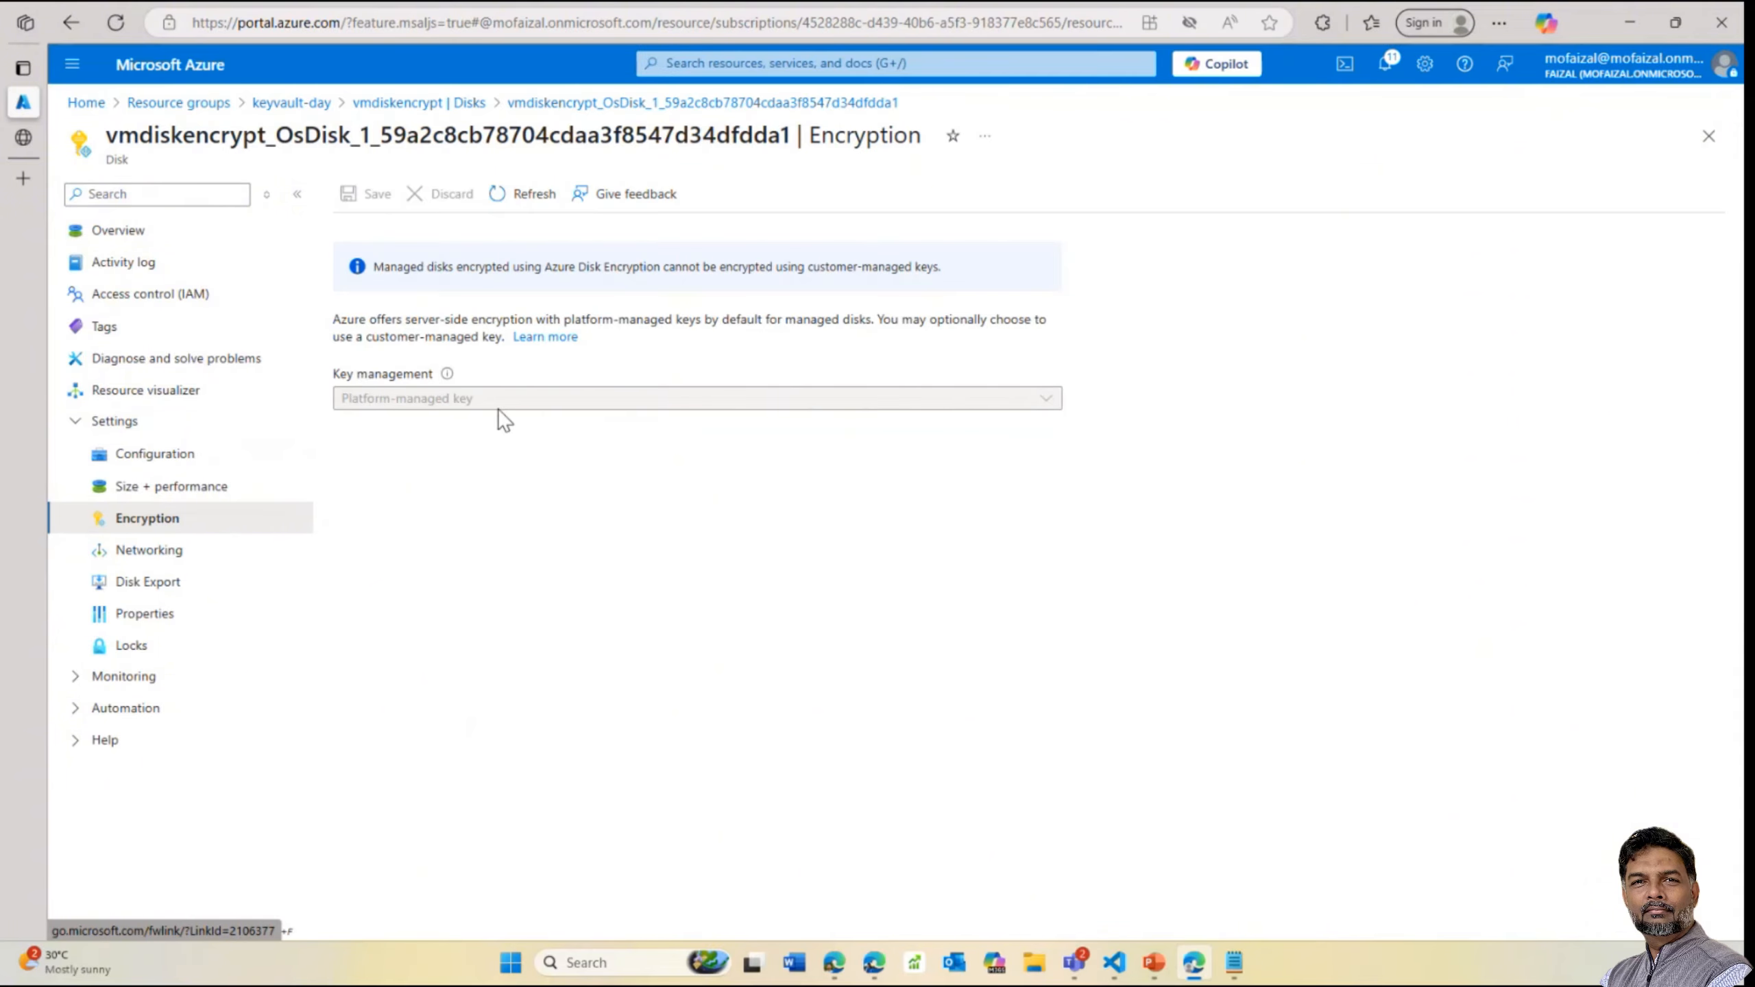
left_click(153, 465)
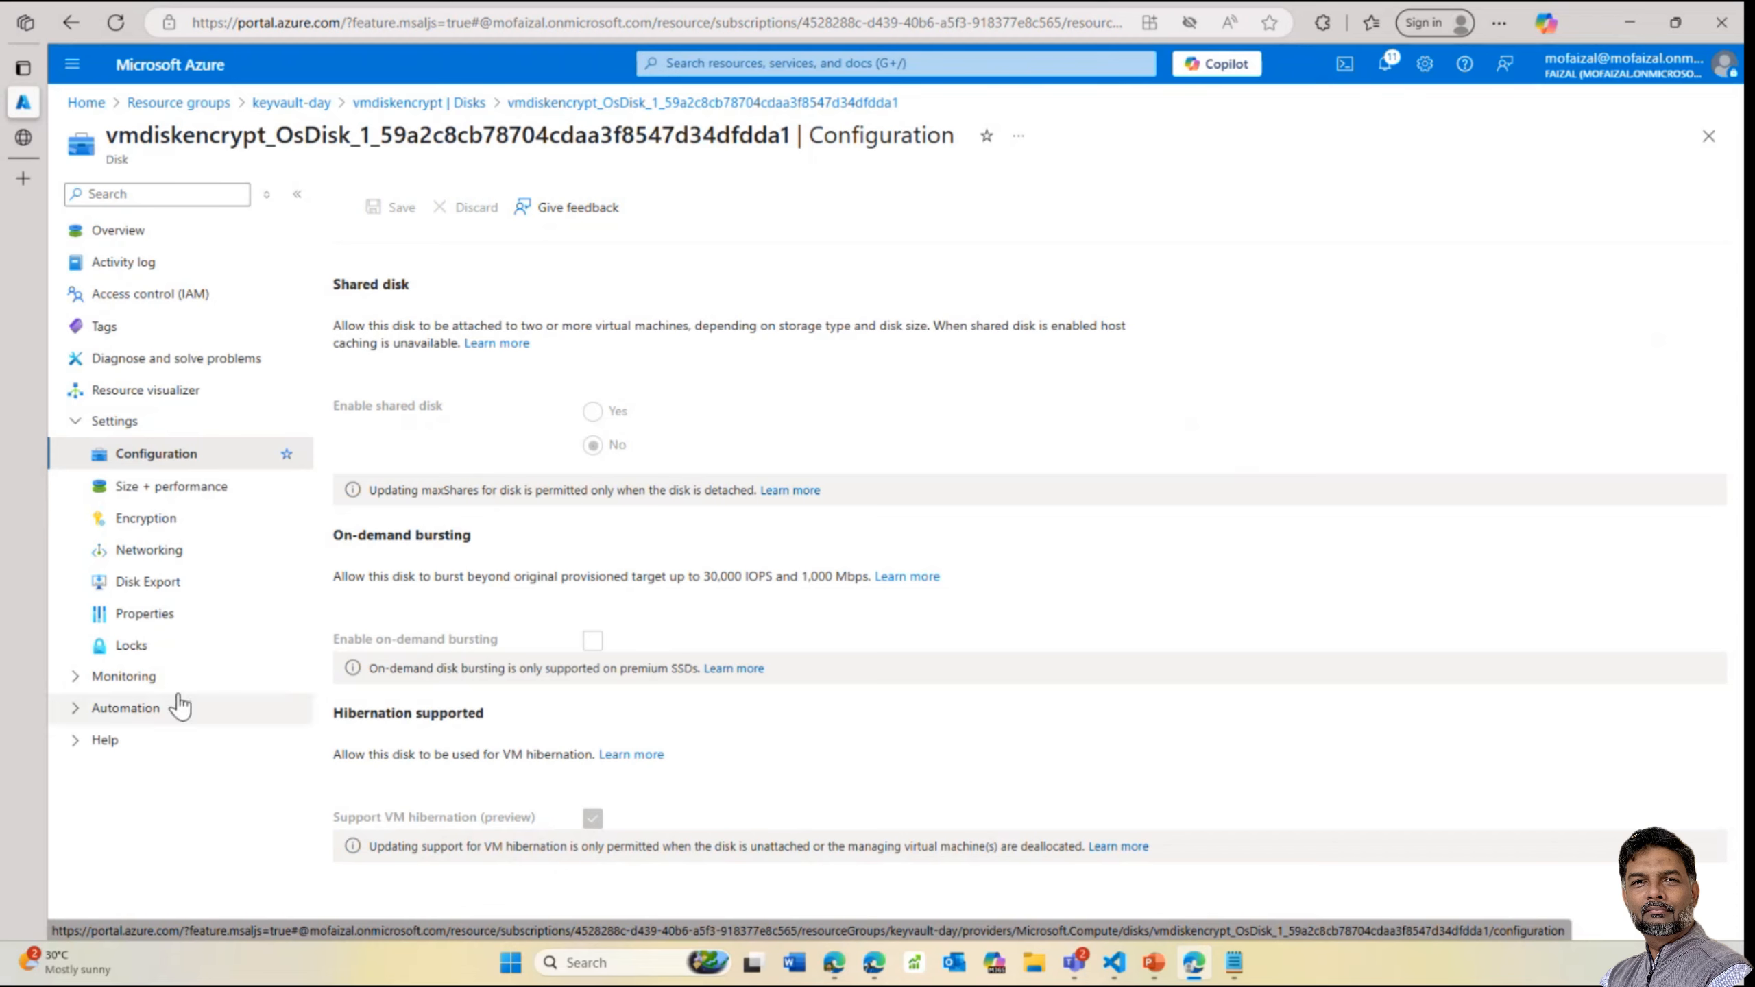
left_click(131, 678)
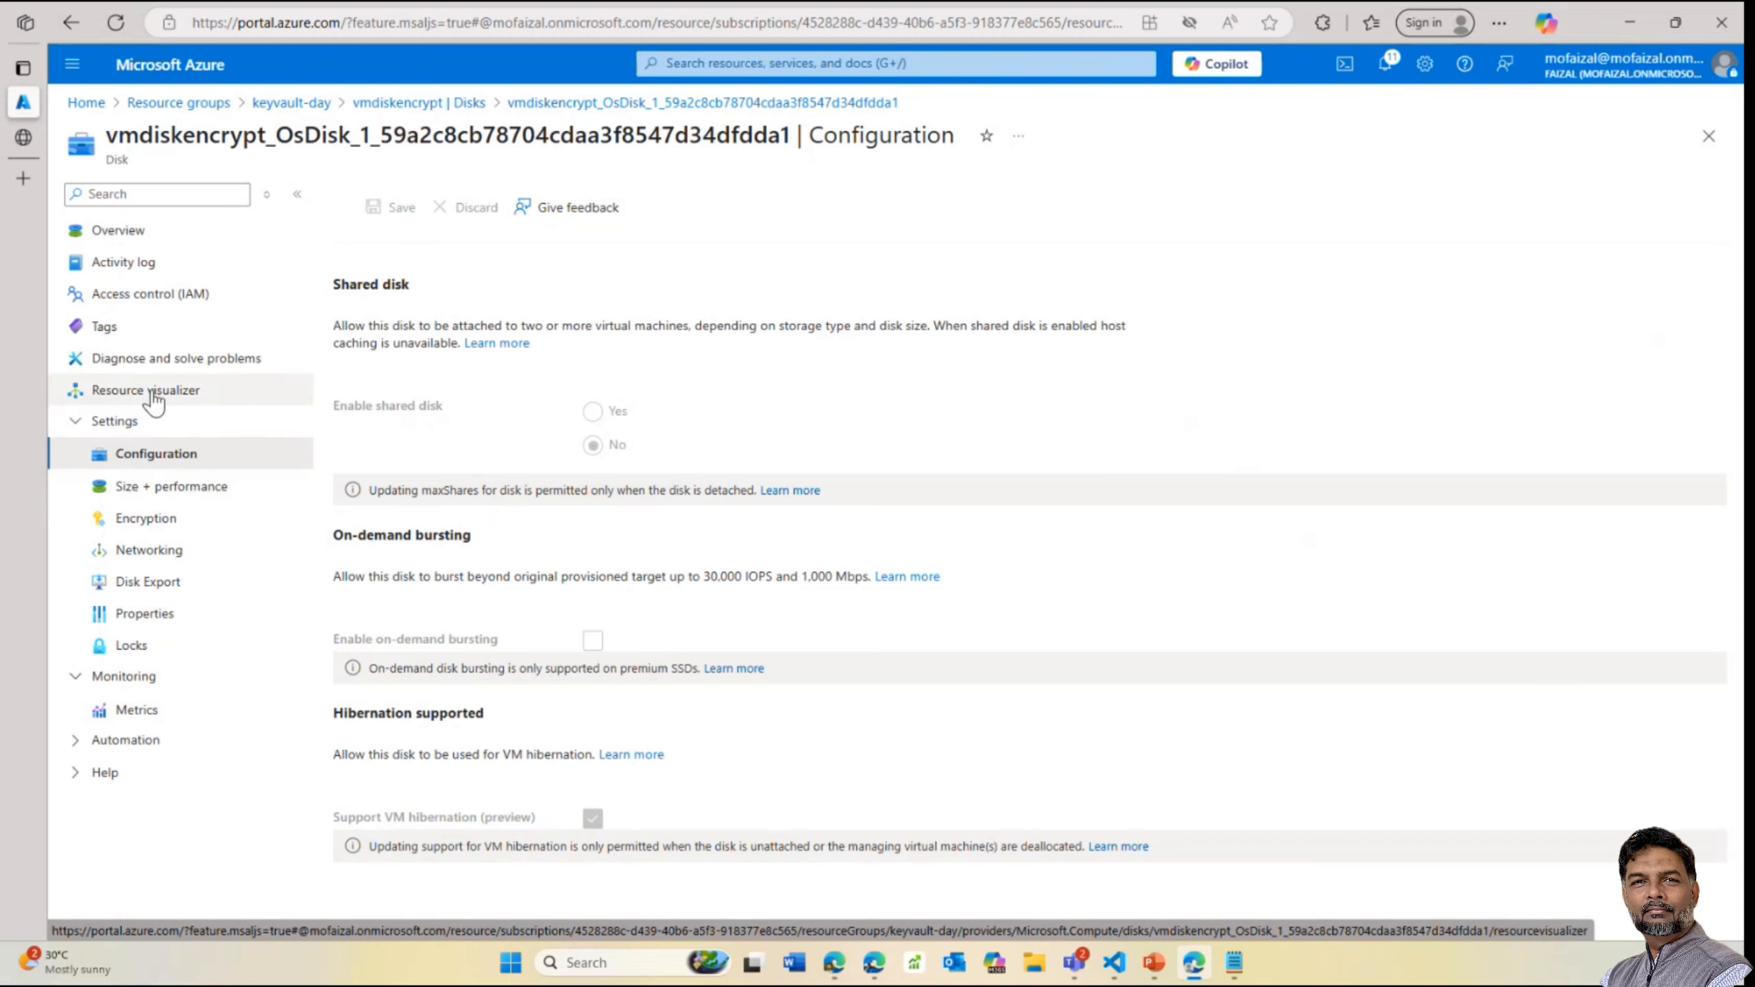
Inspect the VM's Additional settings and Disks to encrypt options, keeping OS and data disks, without saving
left_click(445, 103)
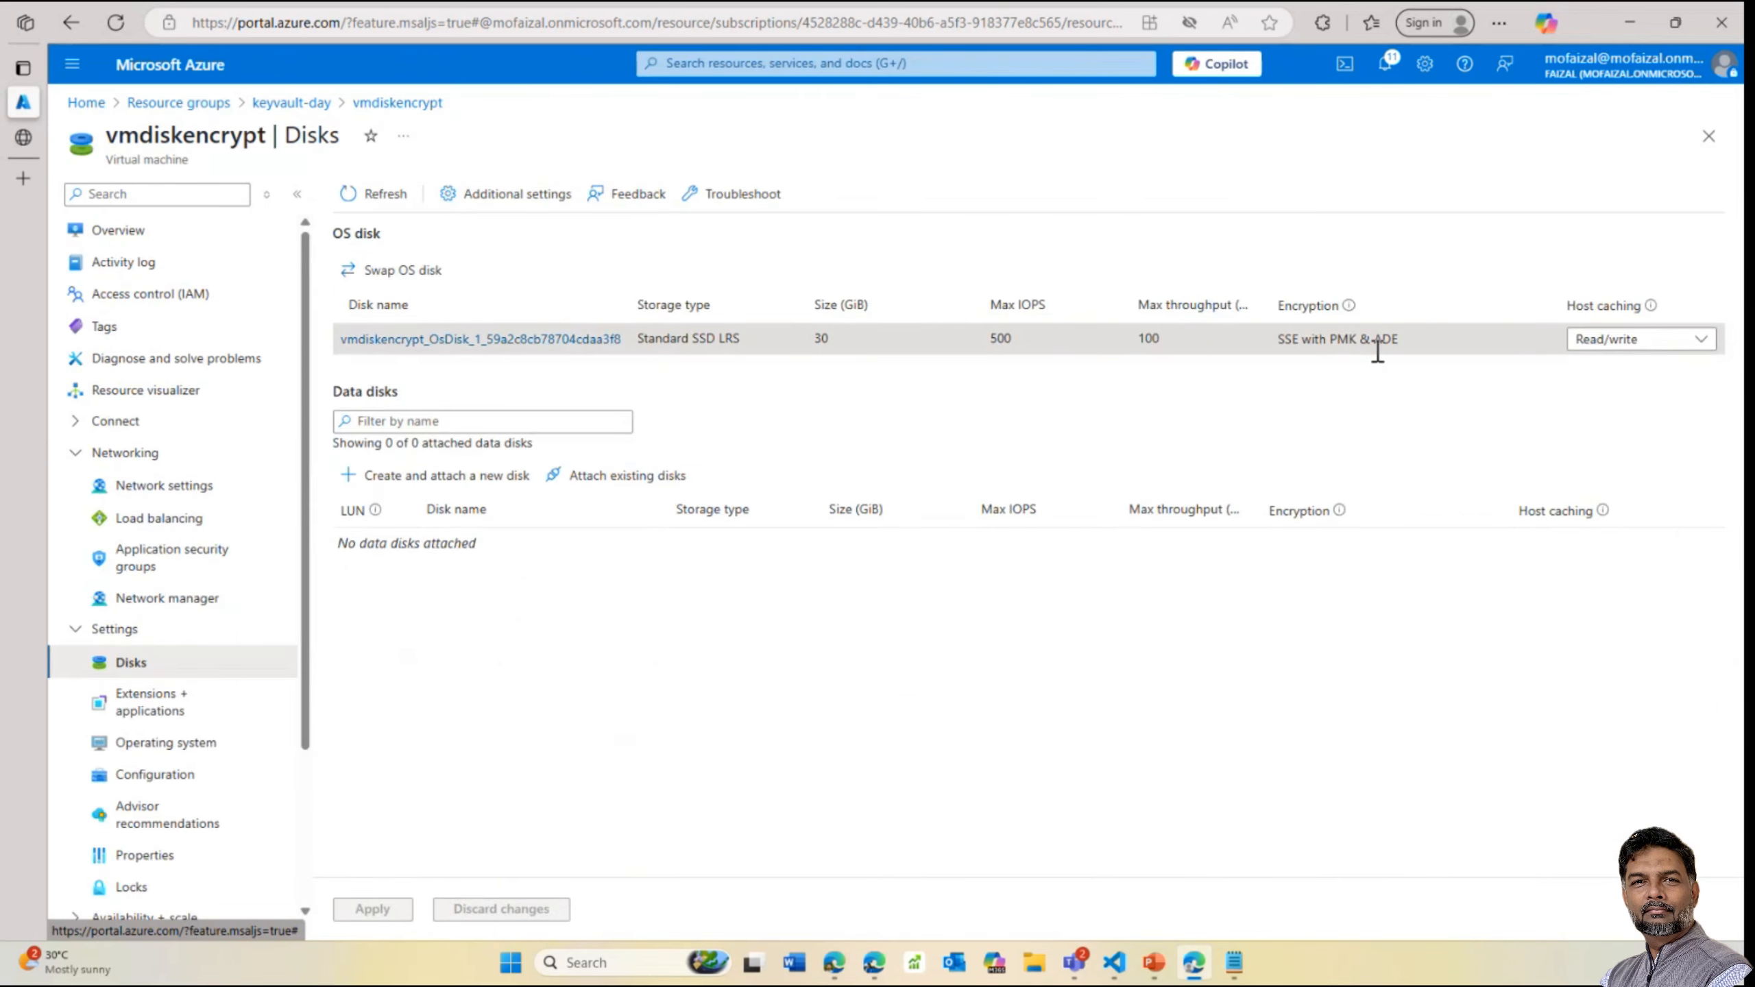
left_click(520, 195)
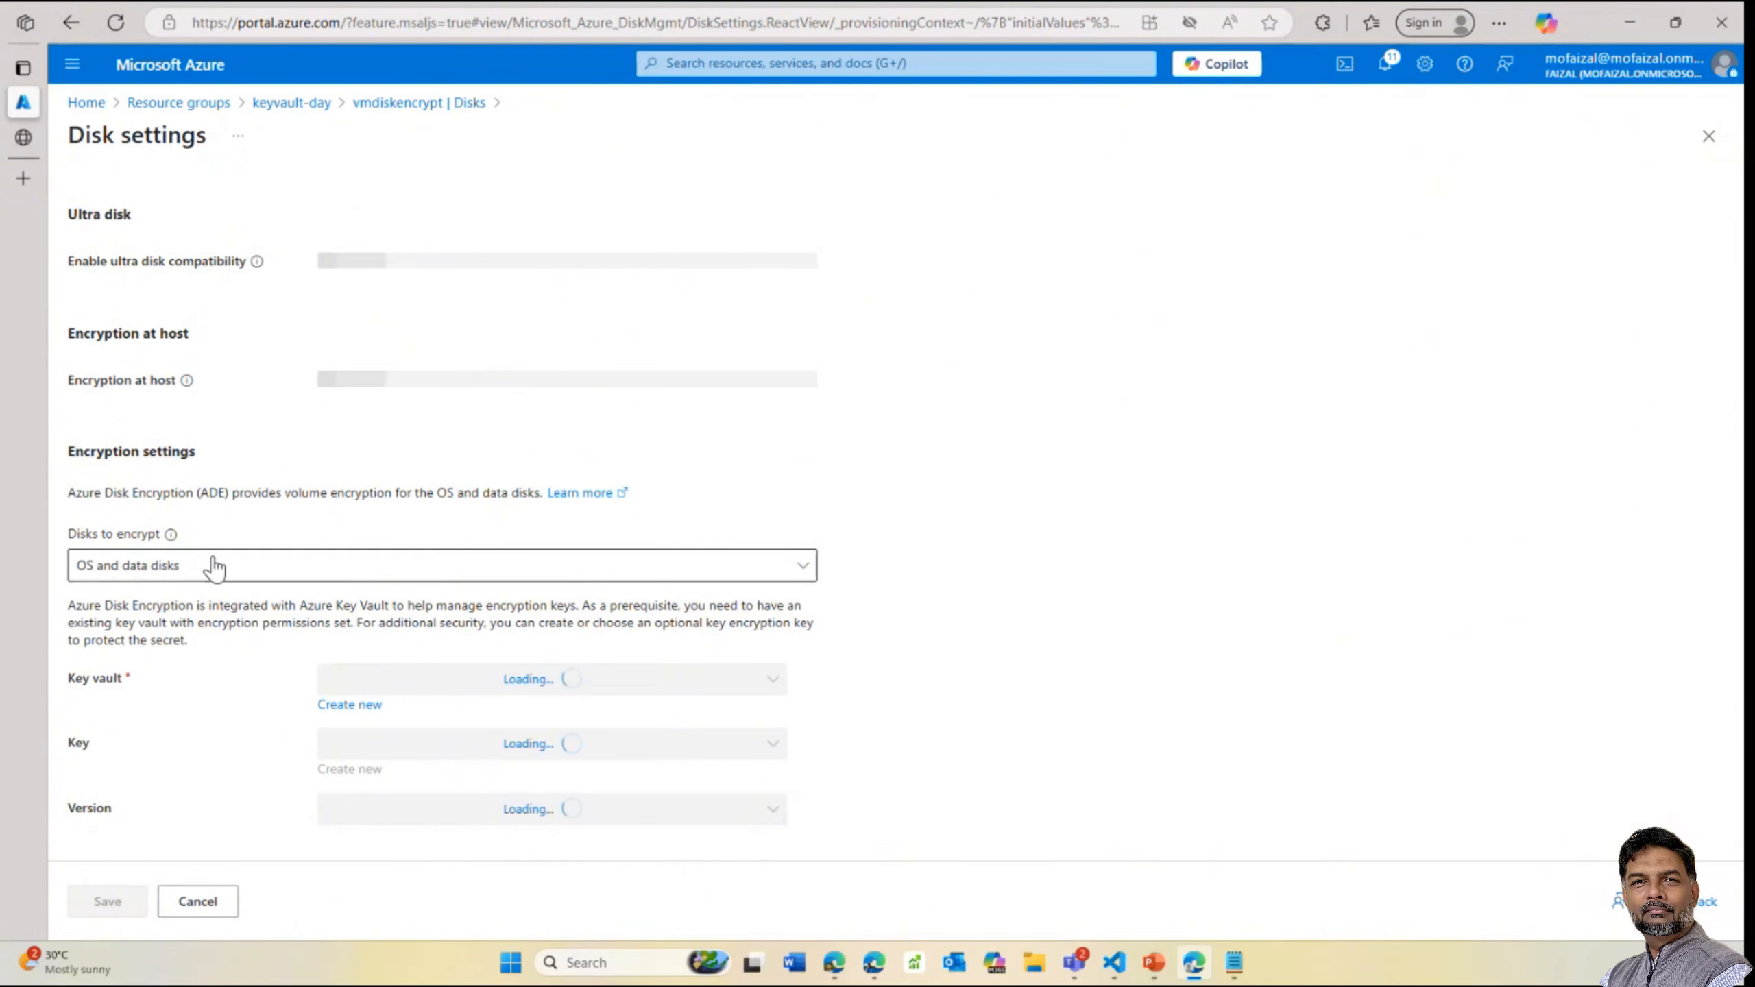
scroll(214, 615, "down", 1)
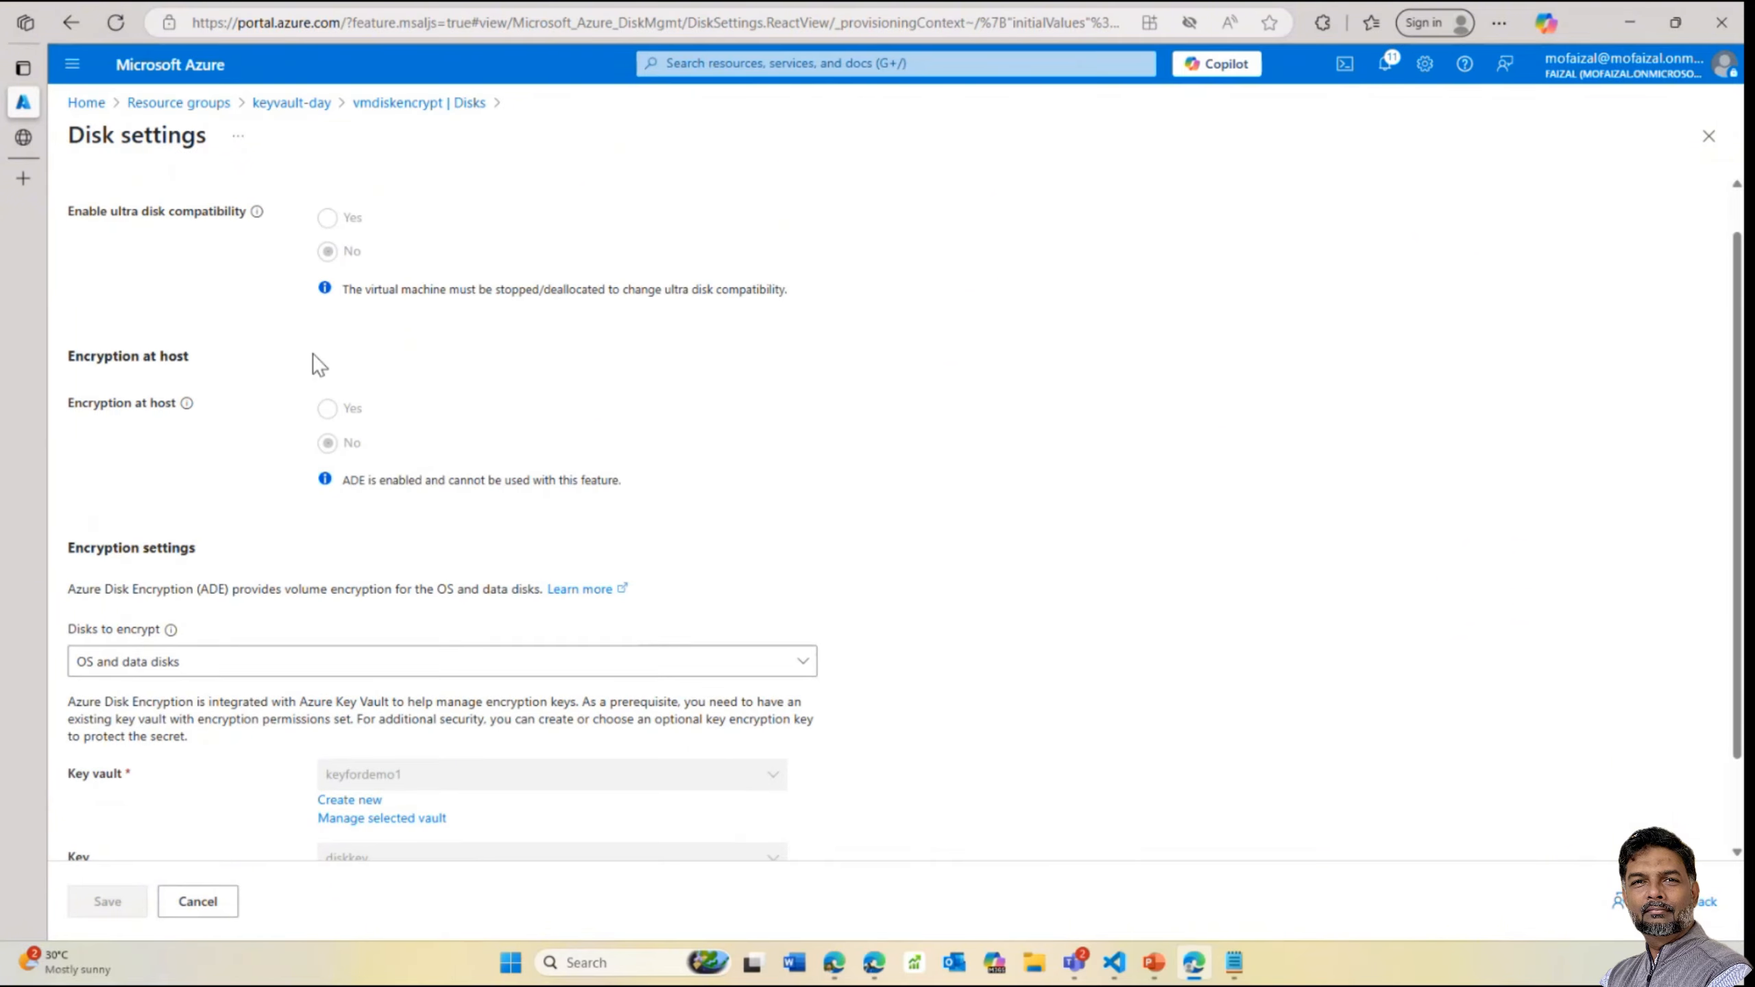
scroll(322, 442, "down", 2)
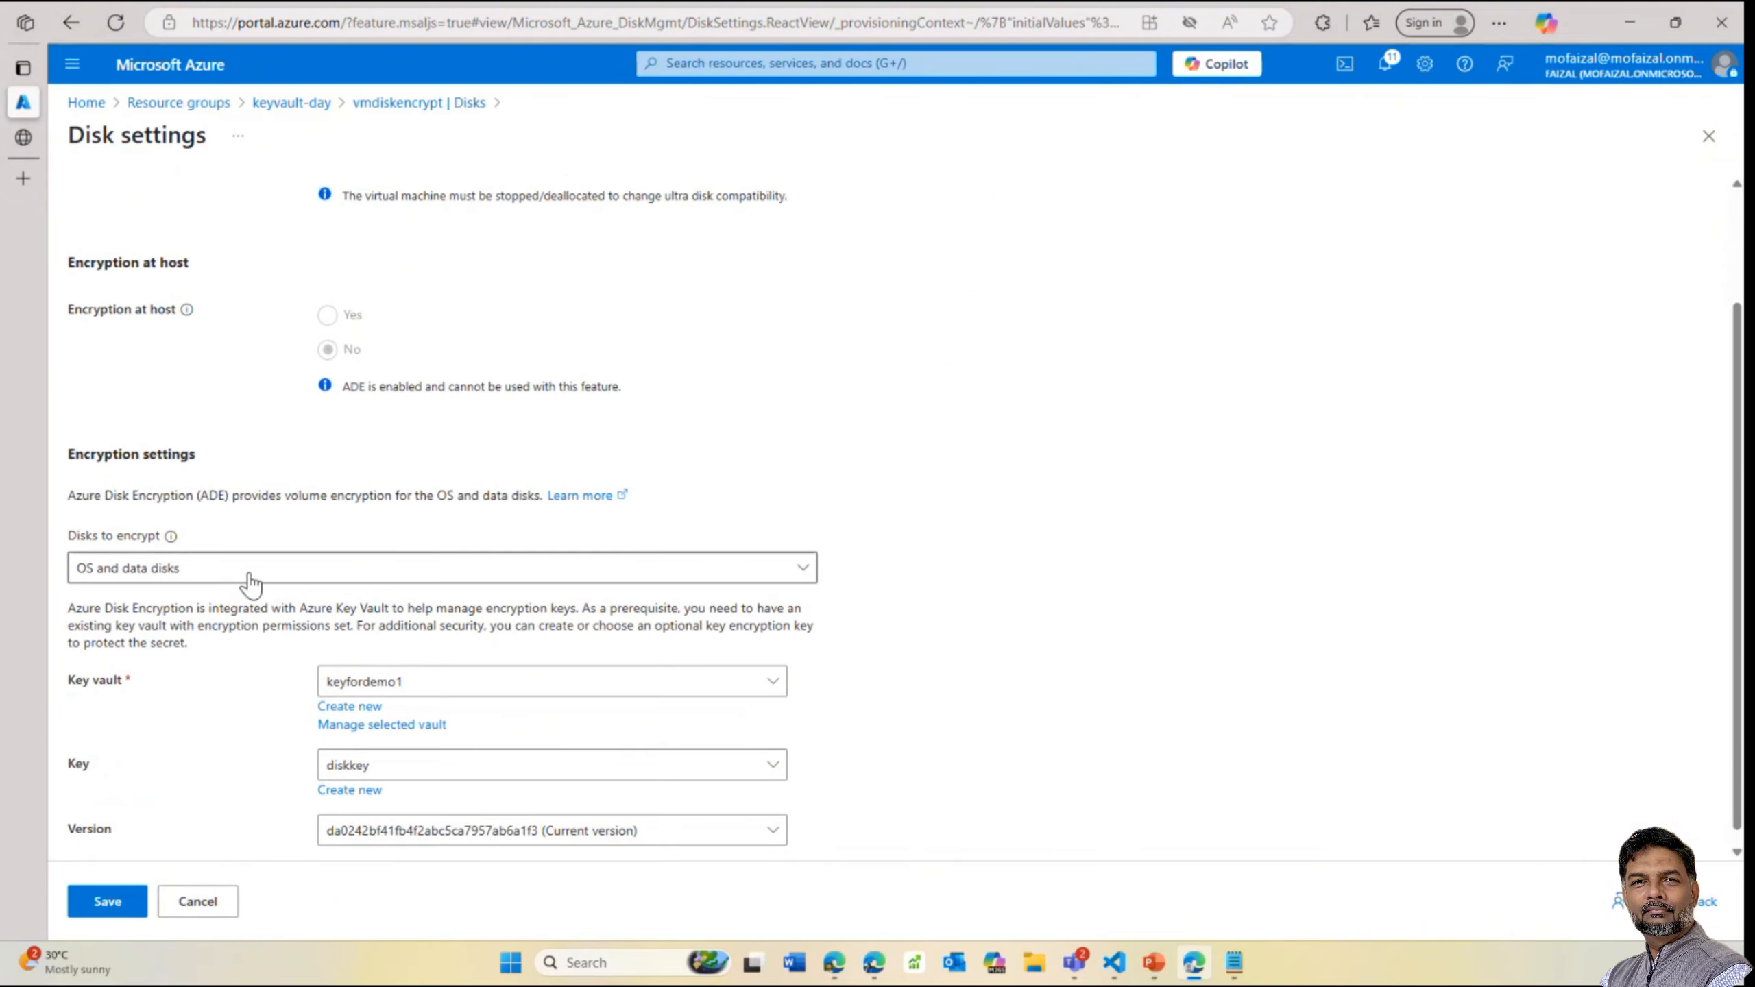
left_click(157, 553)
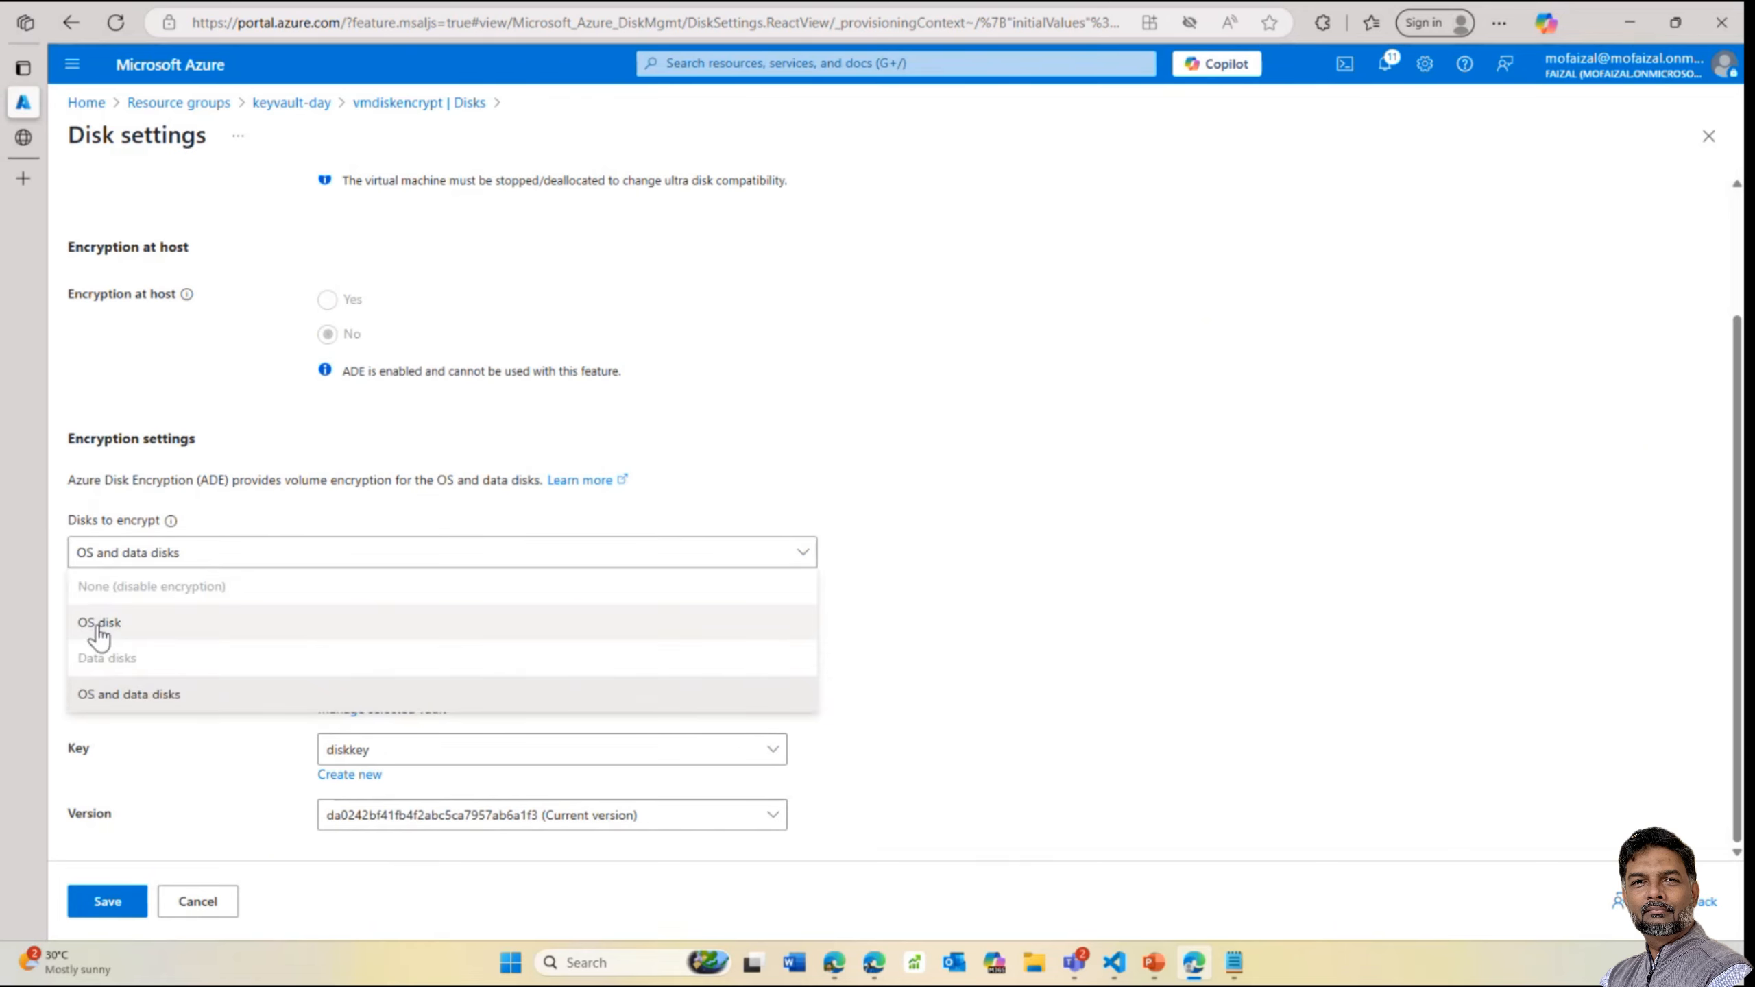
left_click(1041, 653)
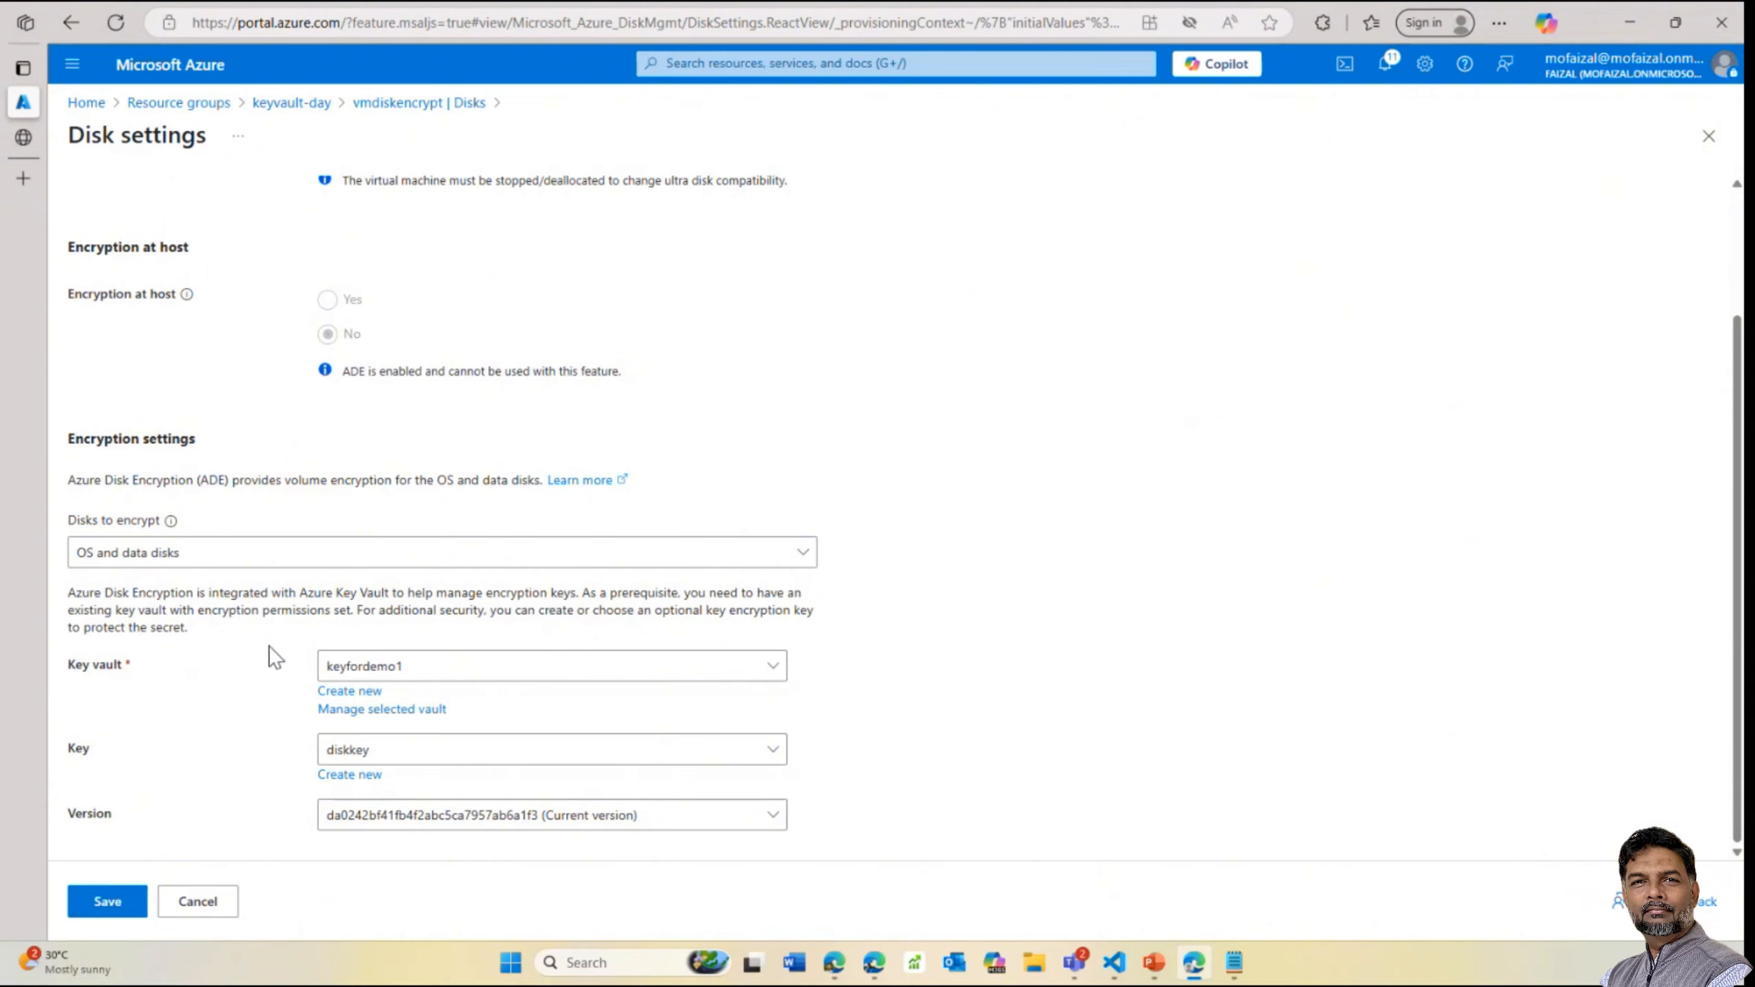
scroll(369, 298, "up", 2)
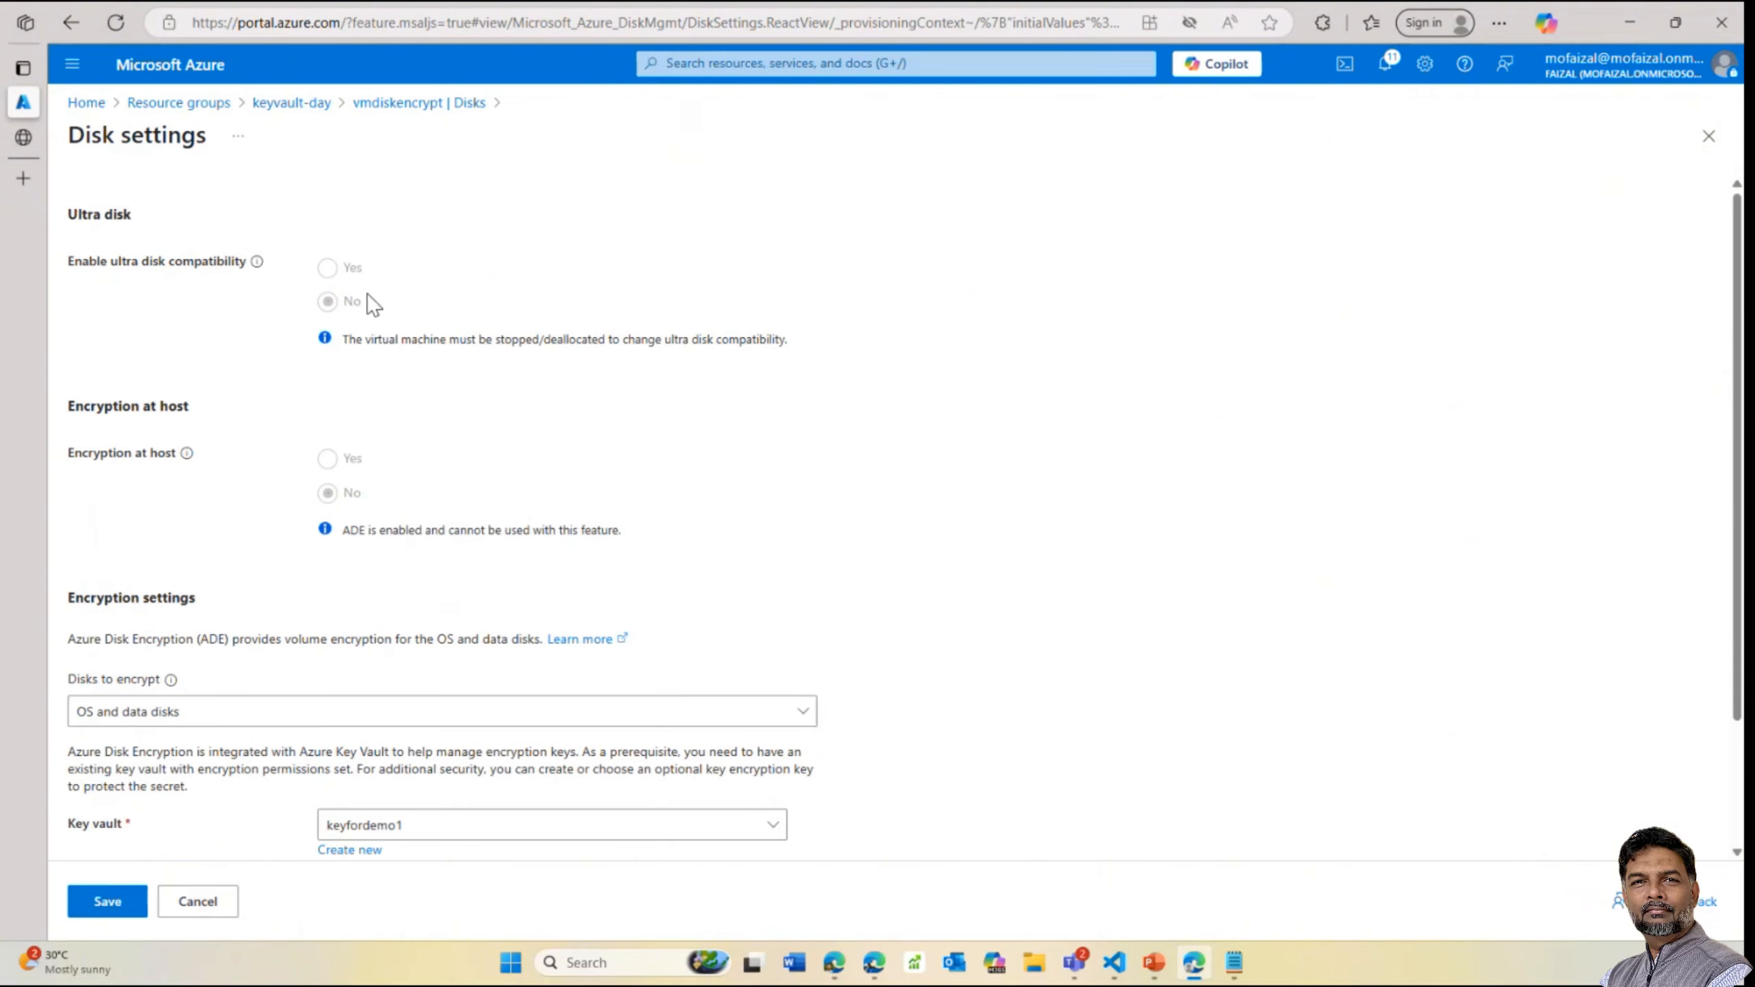
left_click(412, 109)
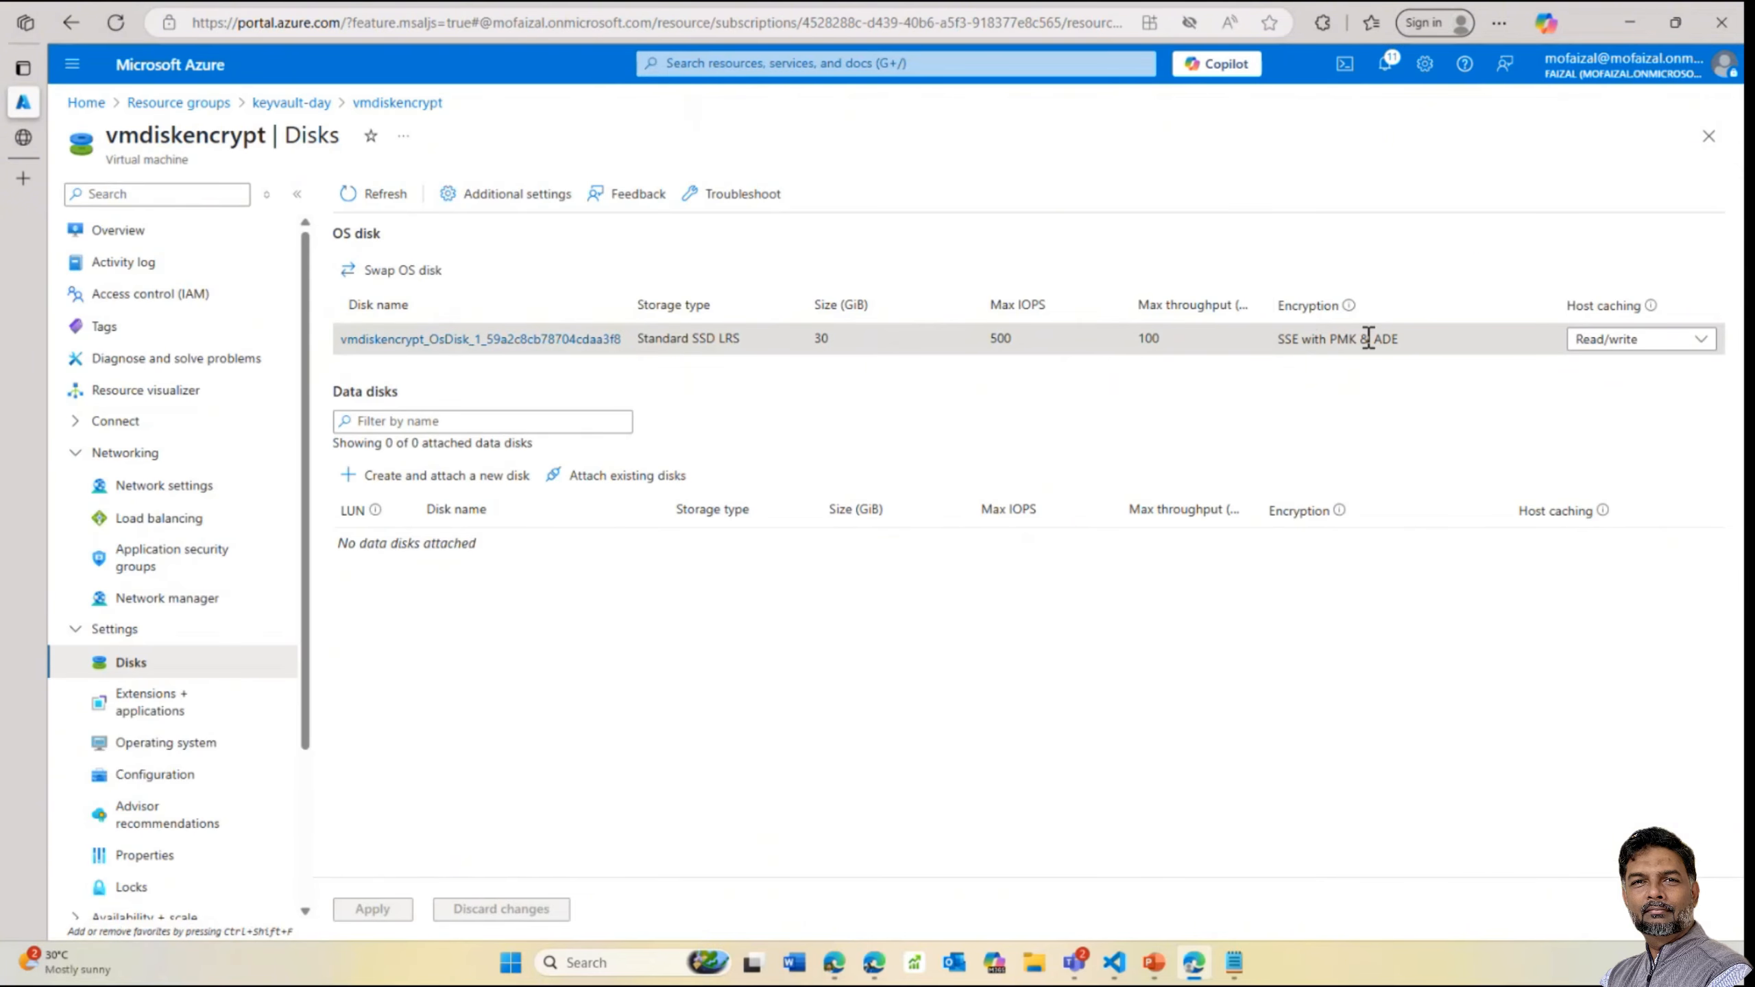
Create and attach data disk 'cxzvxzvcvccx' (4 GiB Premium SSD, LUN 0) with platform-managed key encryption
left_click(427, 475)
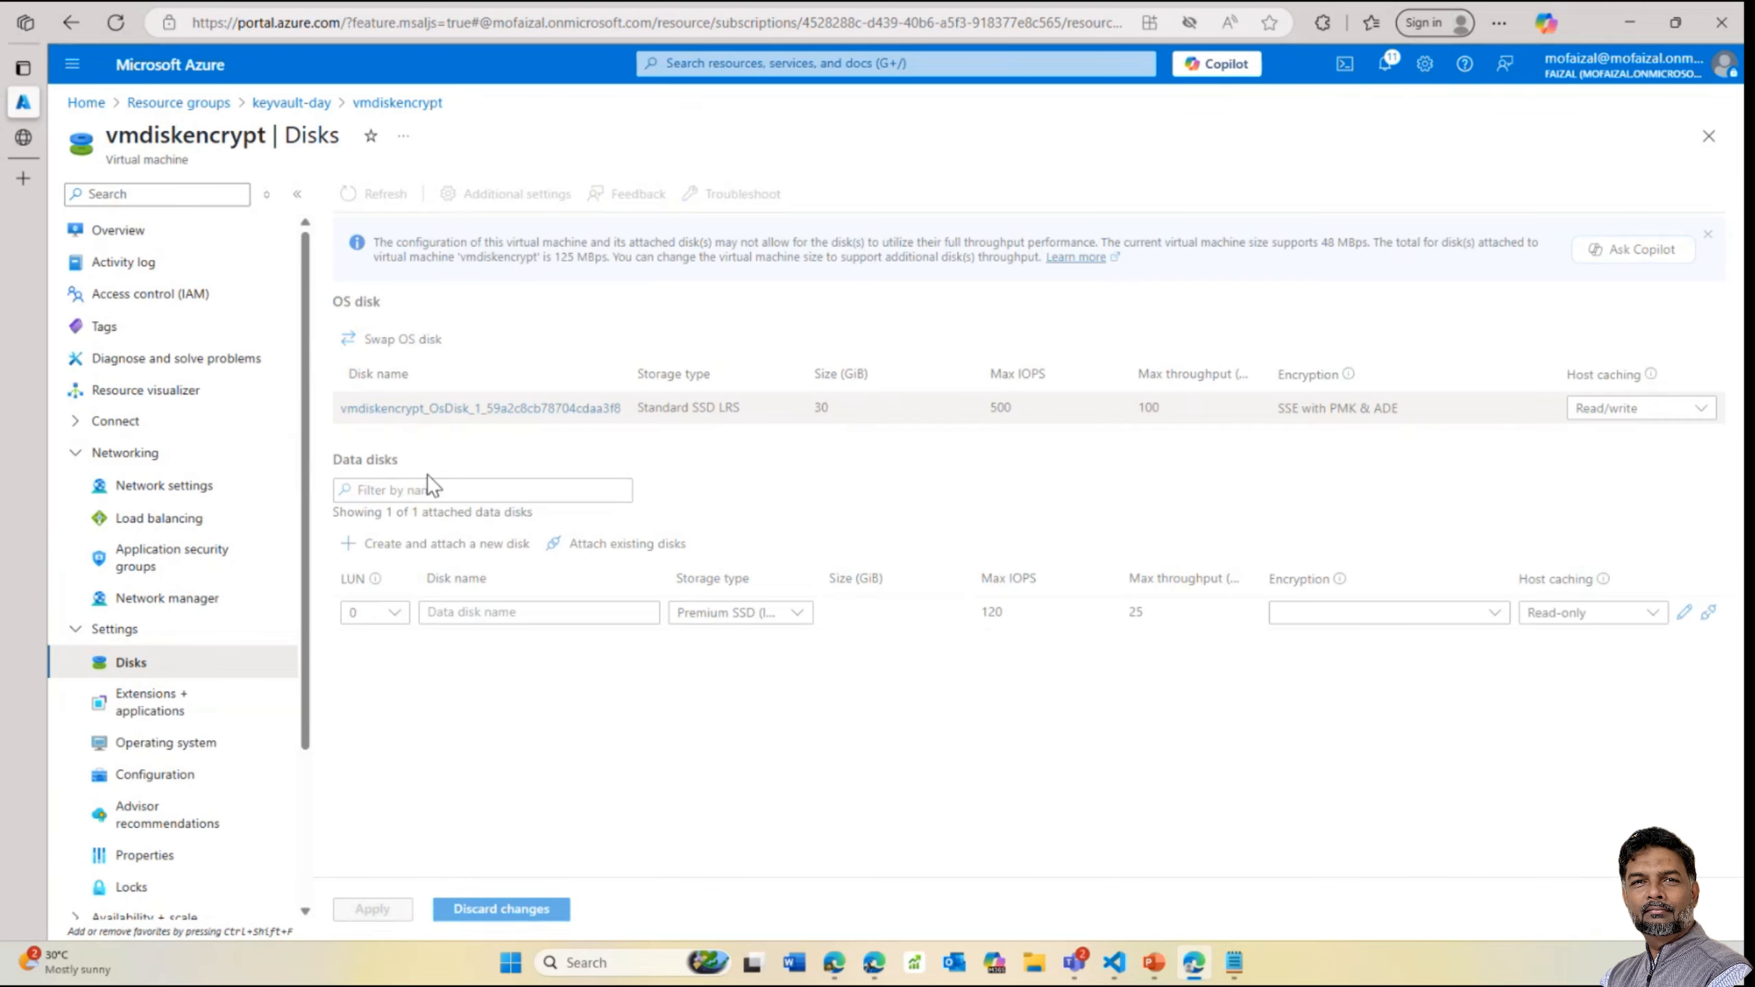
left_click(515, 613)
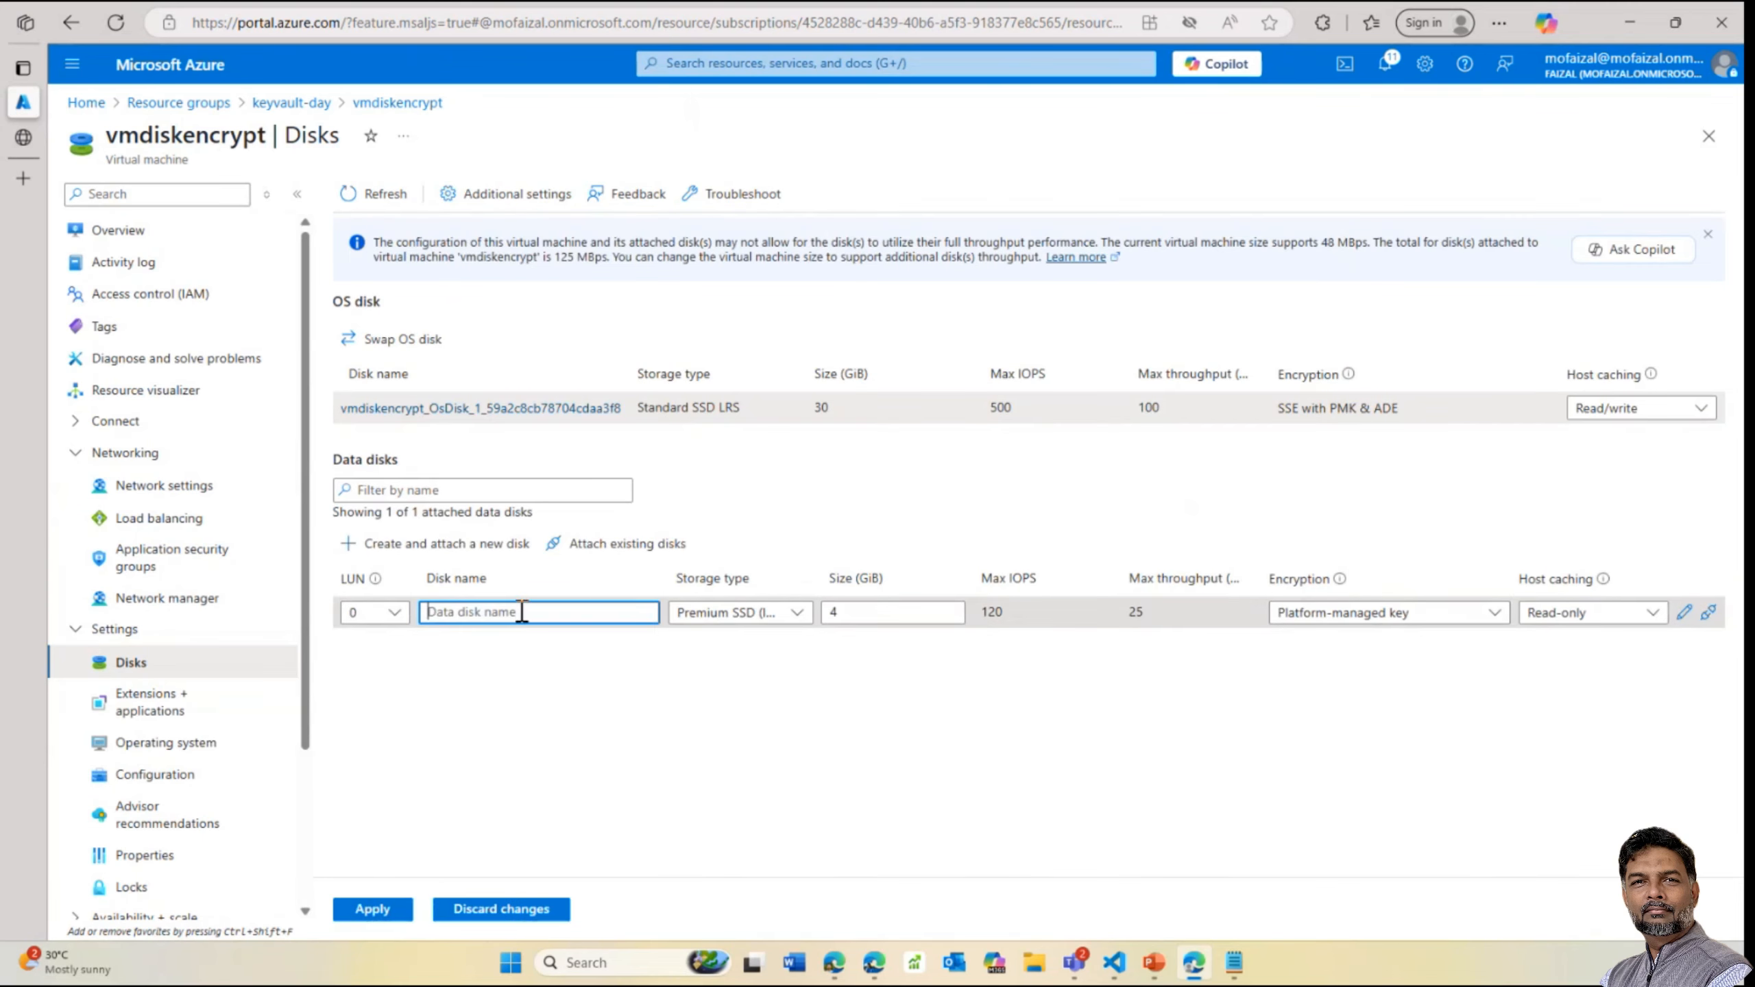
type("cxzvxzvcvccx")
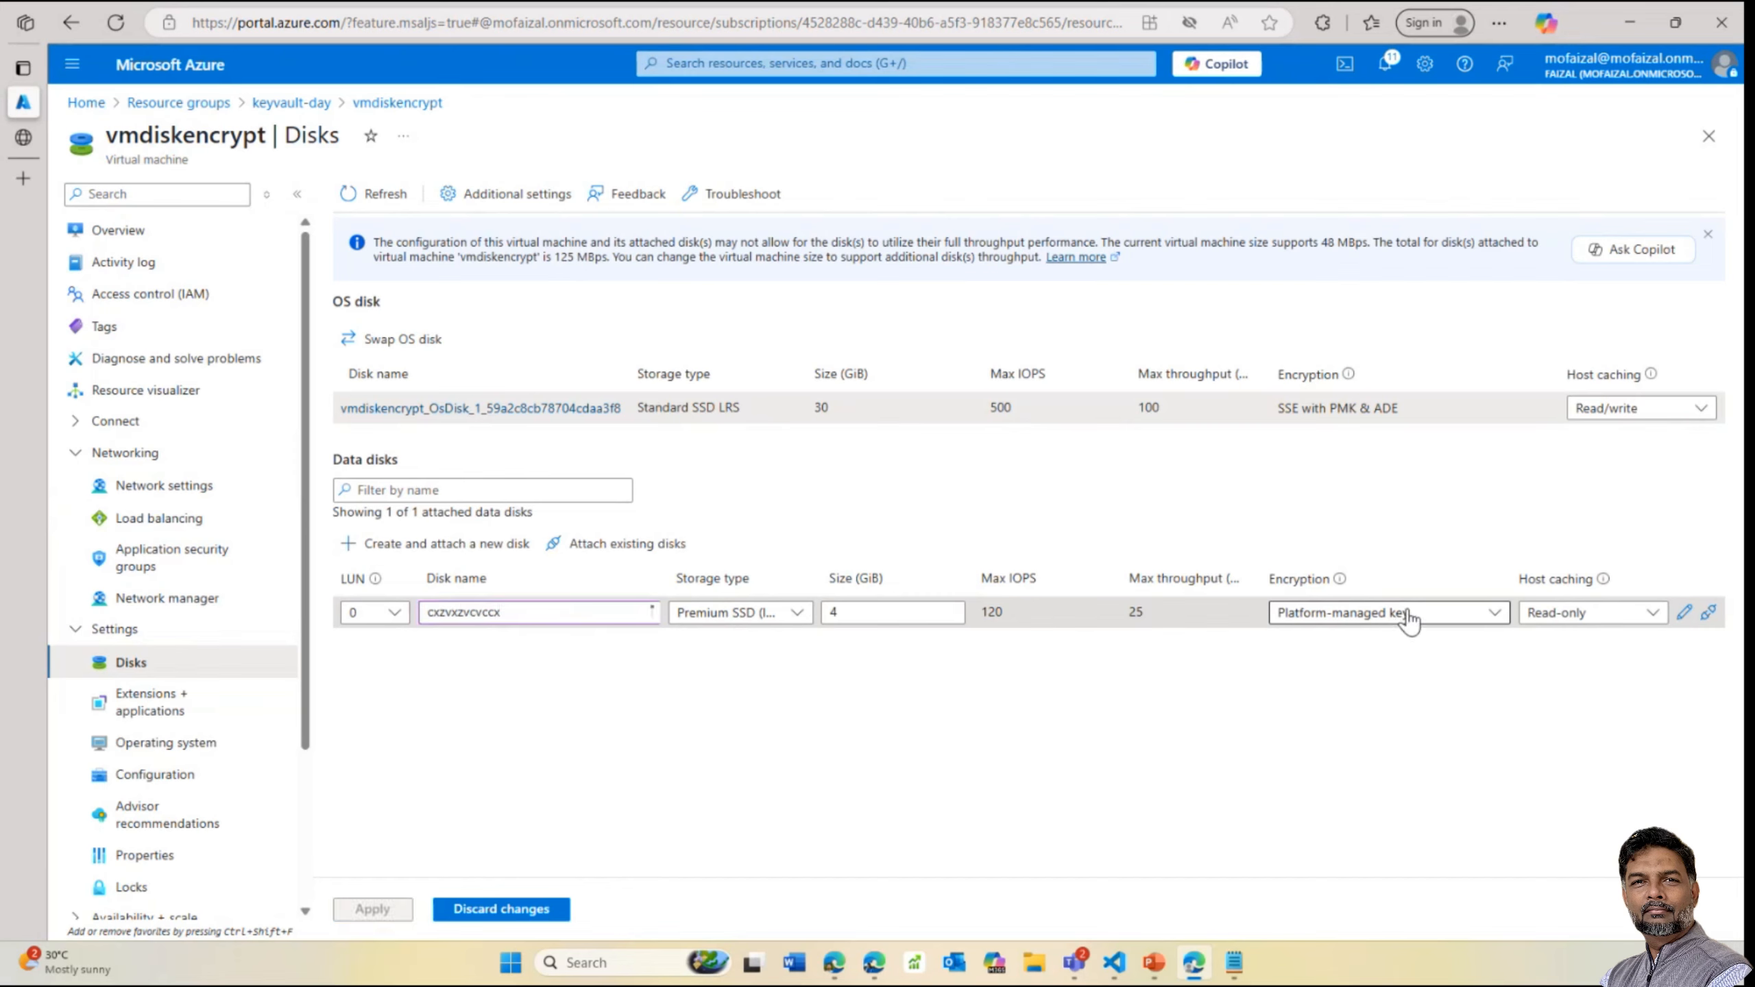
left_click(1395, 614)
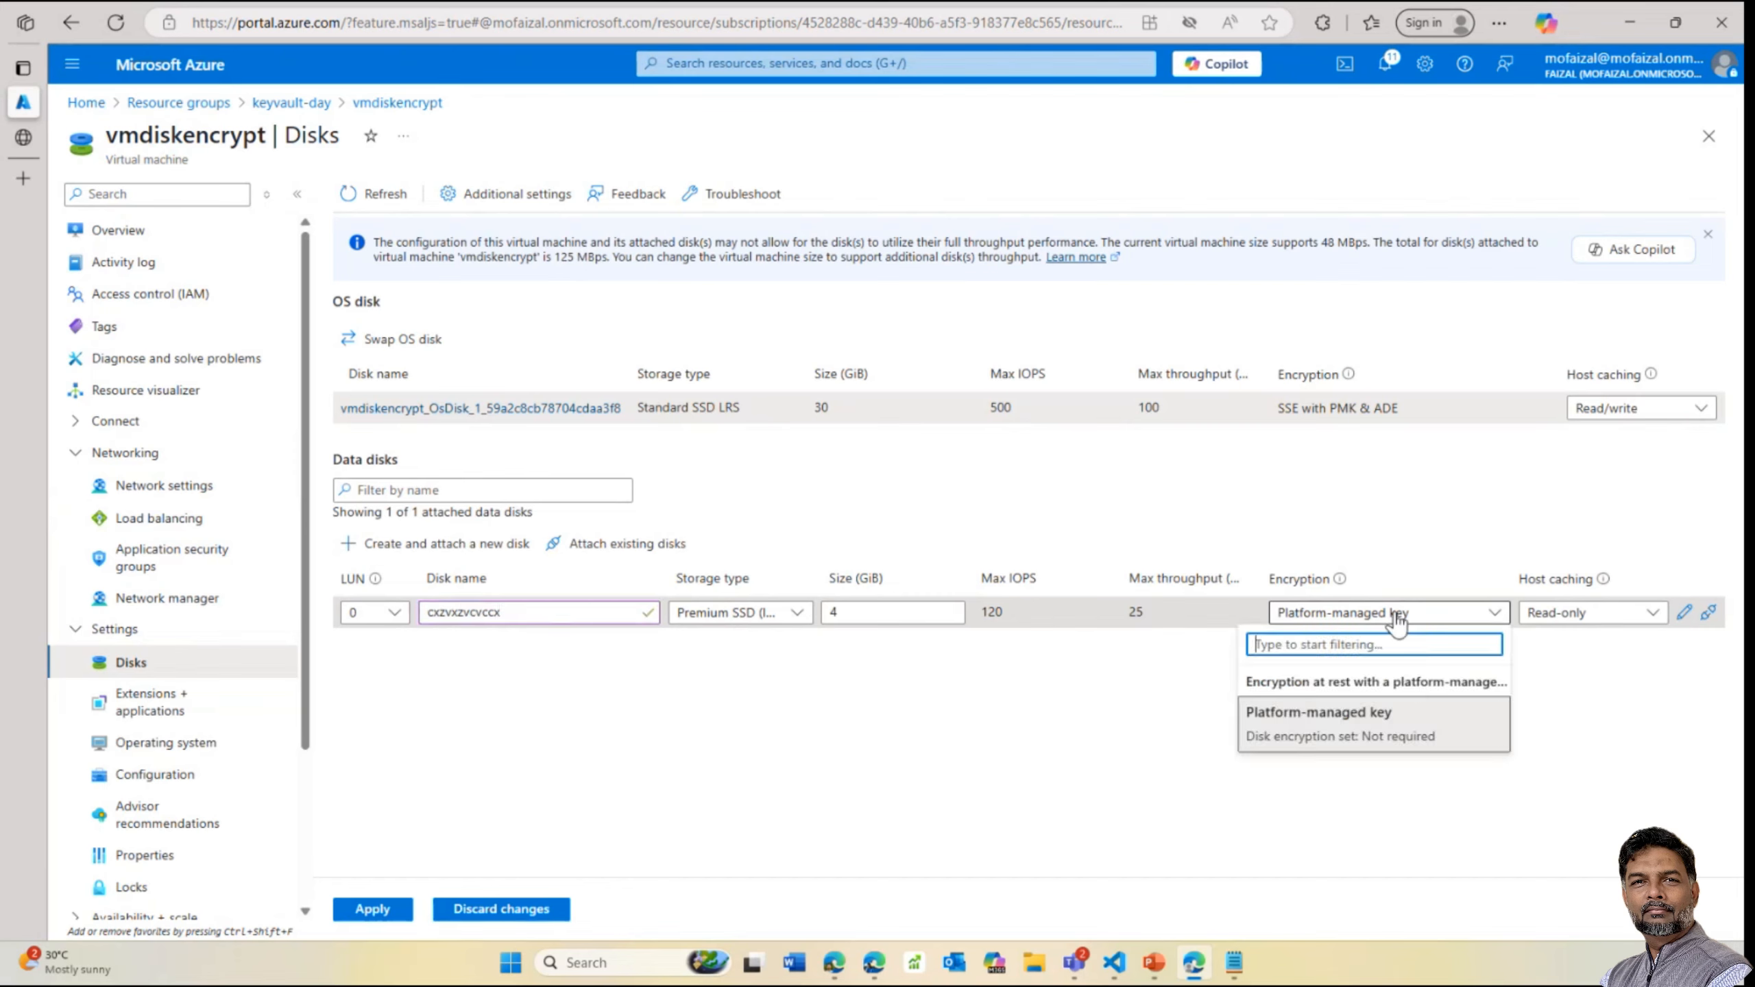
left_click(1316, 733)
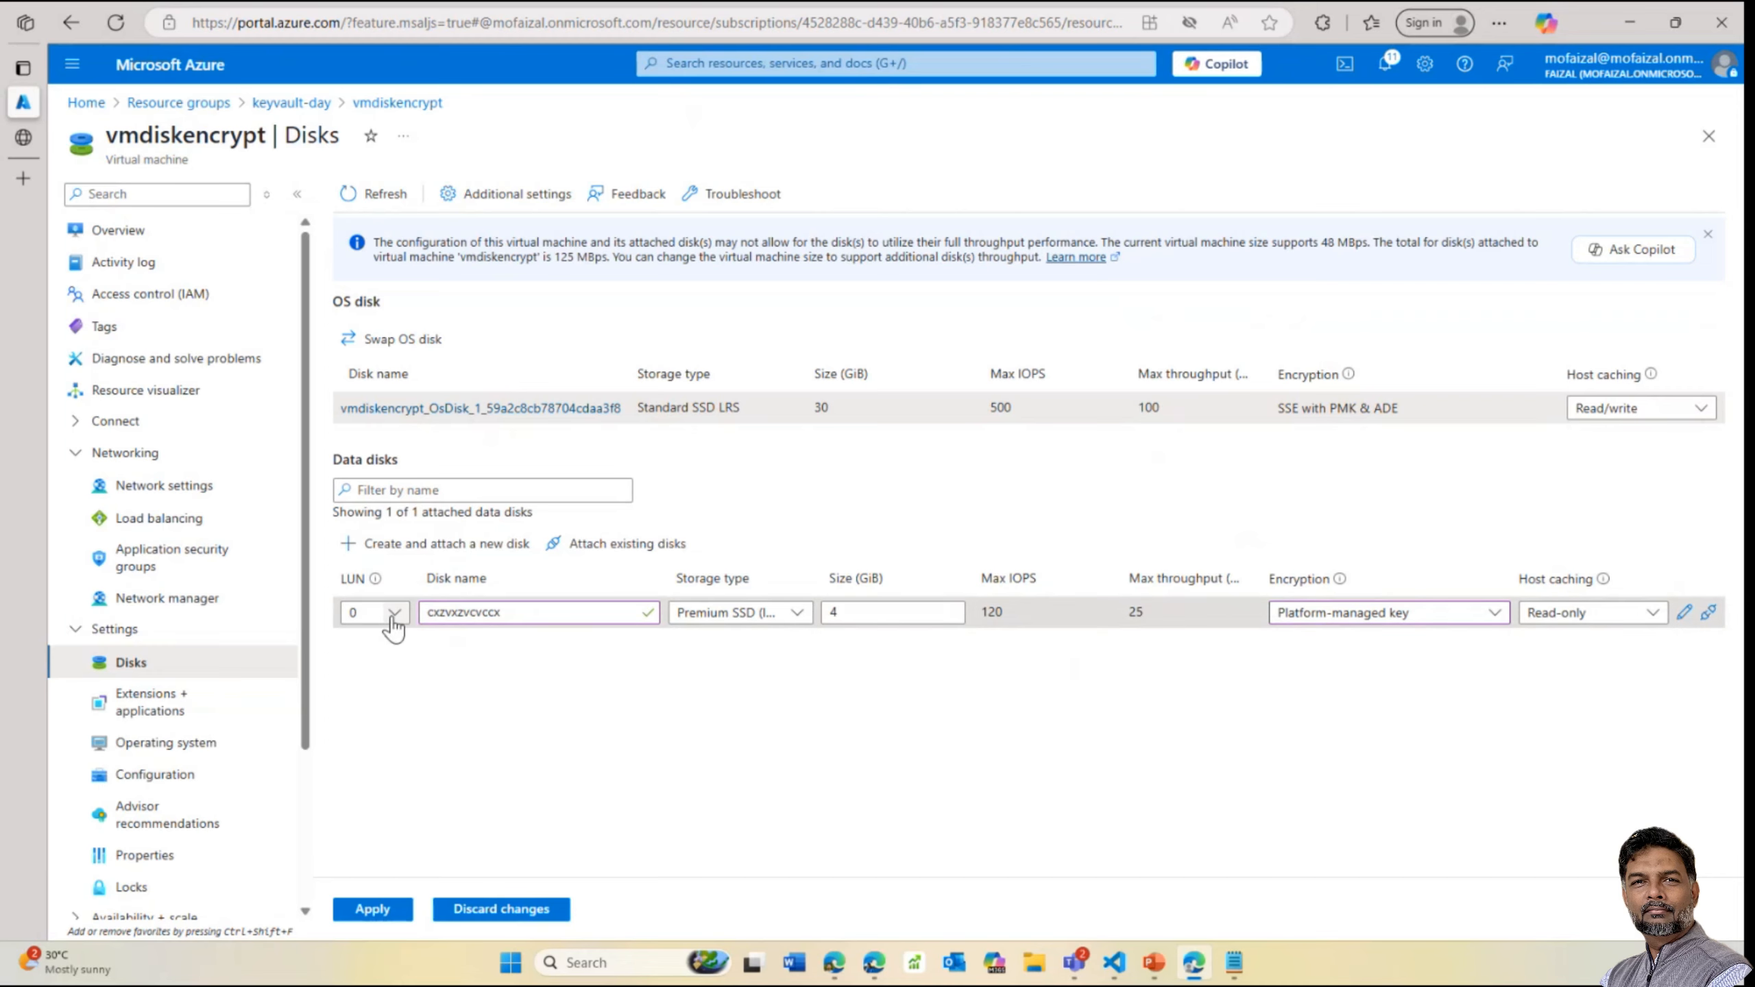
left_click(361, 909)
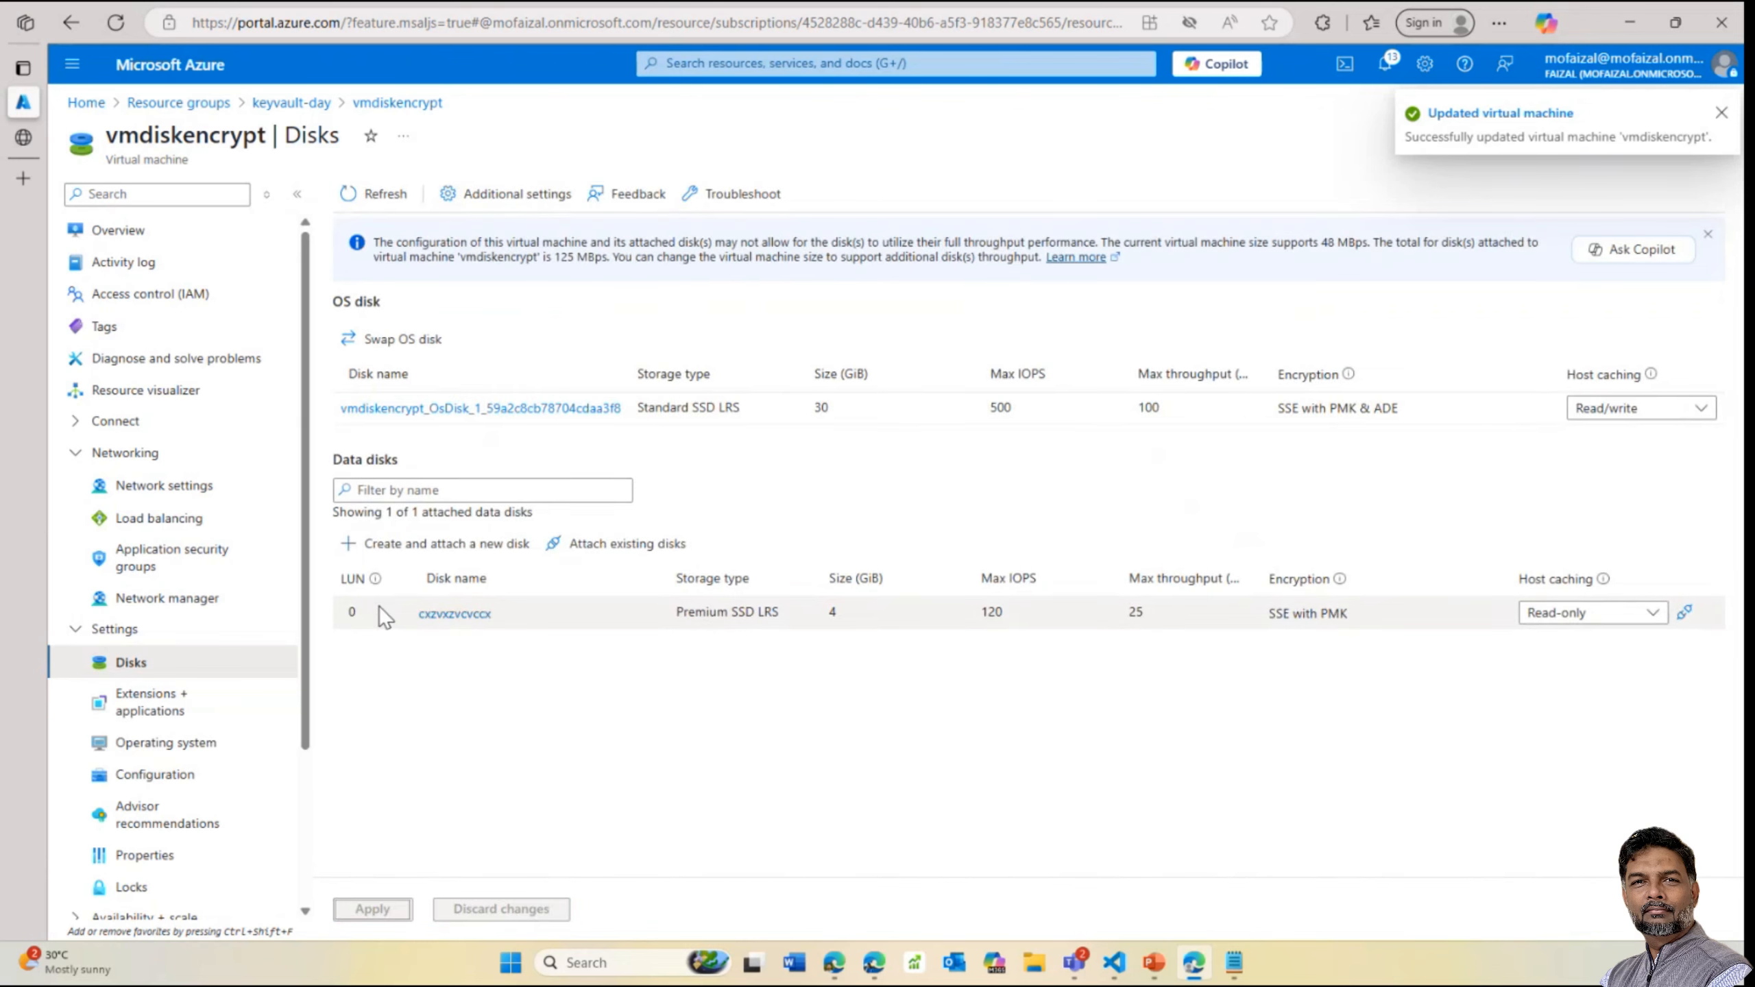
Look at the Disks to encrypt choice in Additional settings, leaving OS disk, then return to the Disks list
left_click(493, 201)
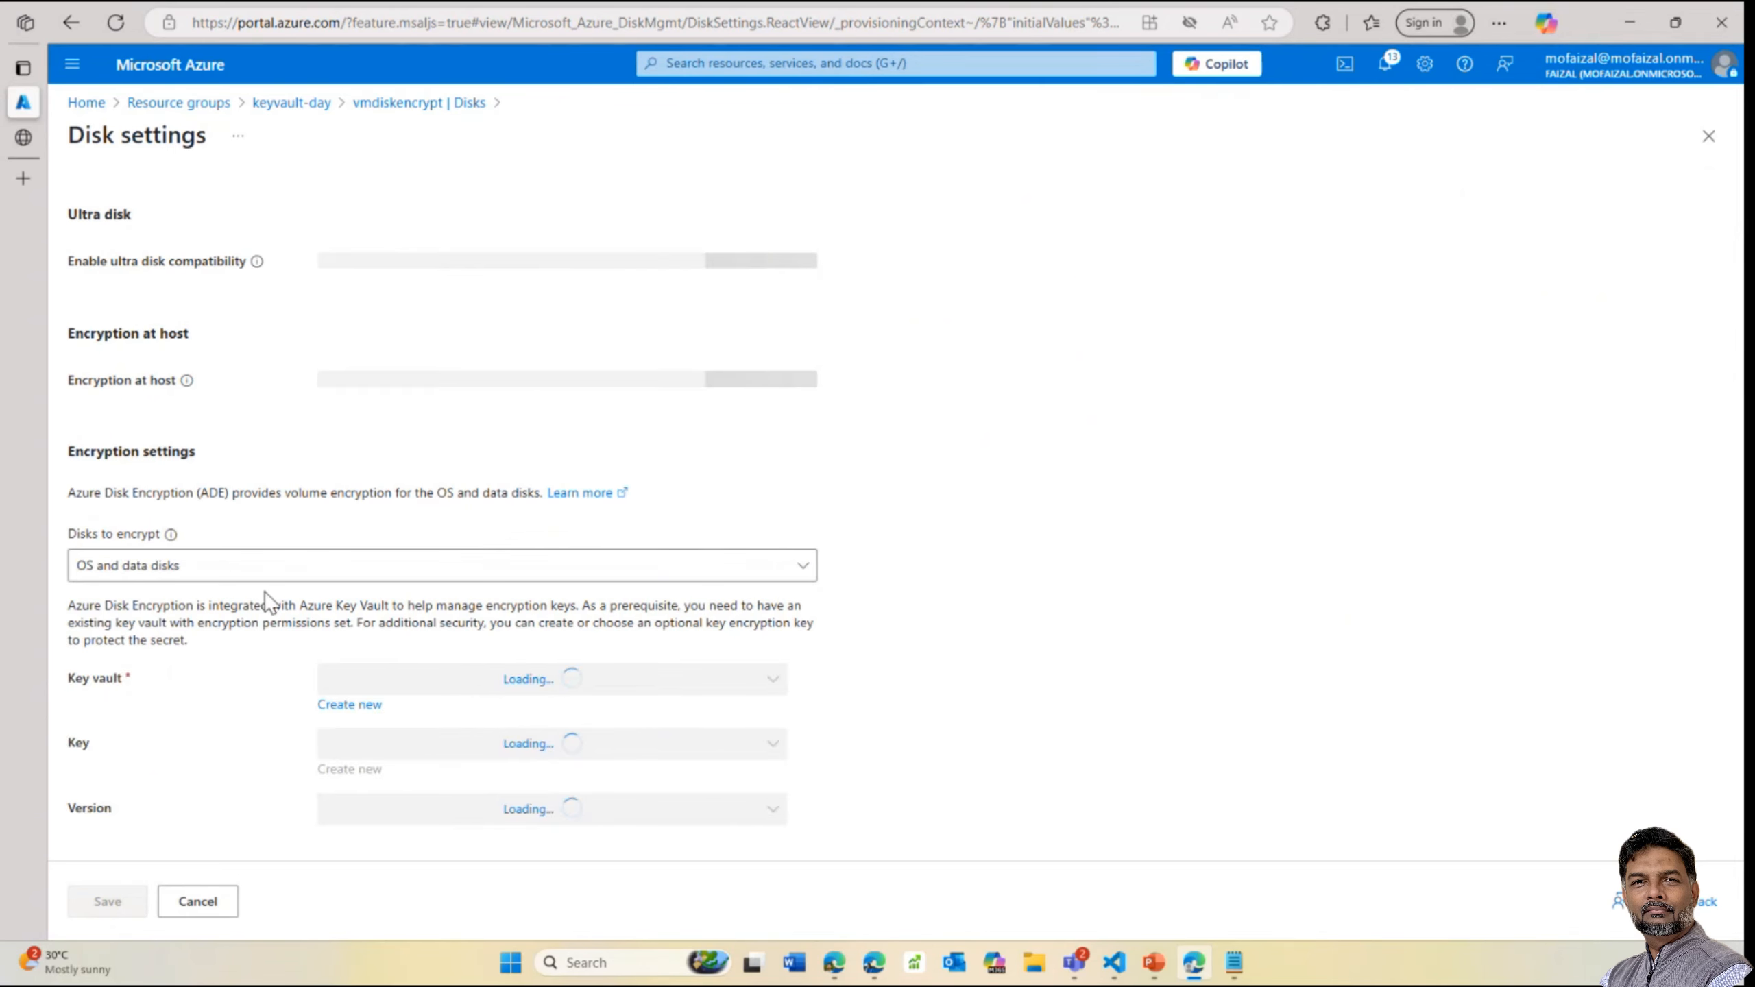
left_click(254, 716)
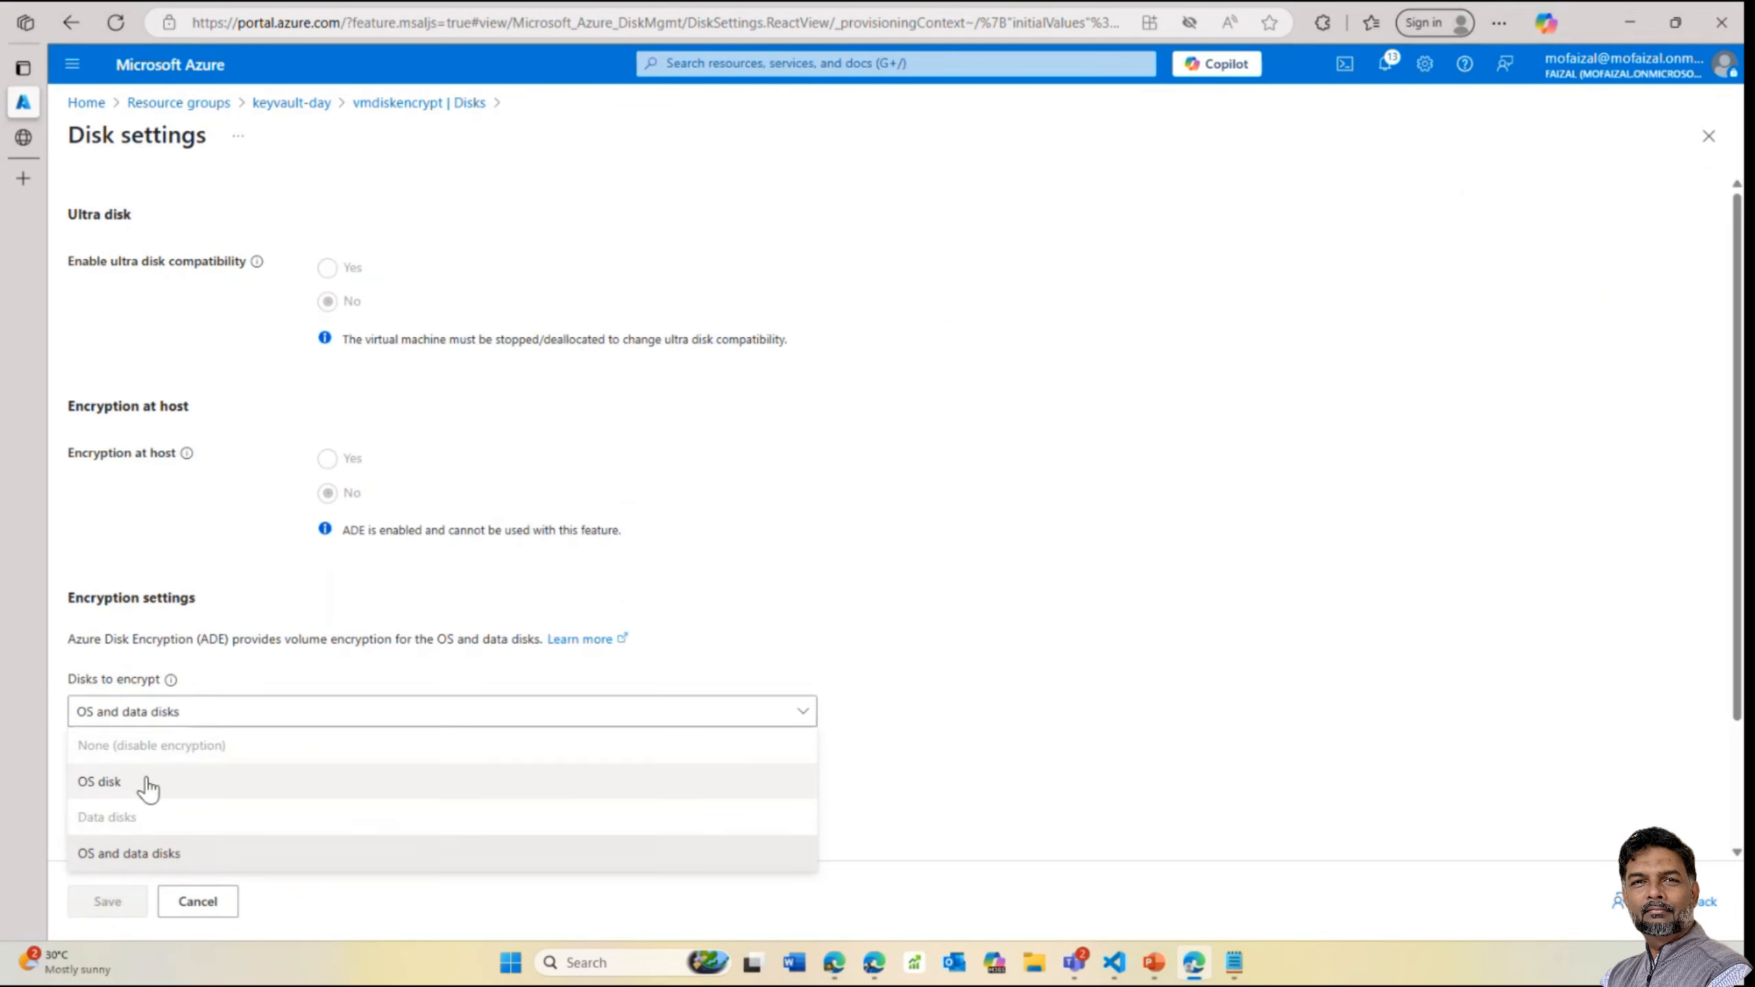
double_click(139, 789)
left_click(157, 715)
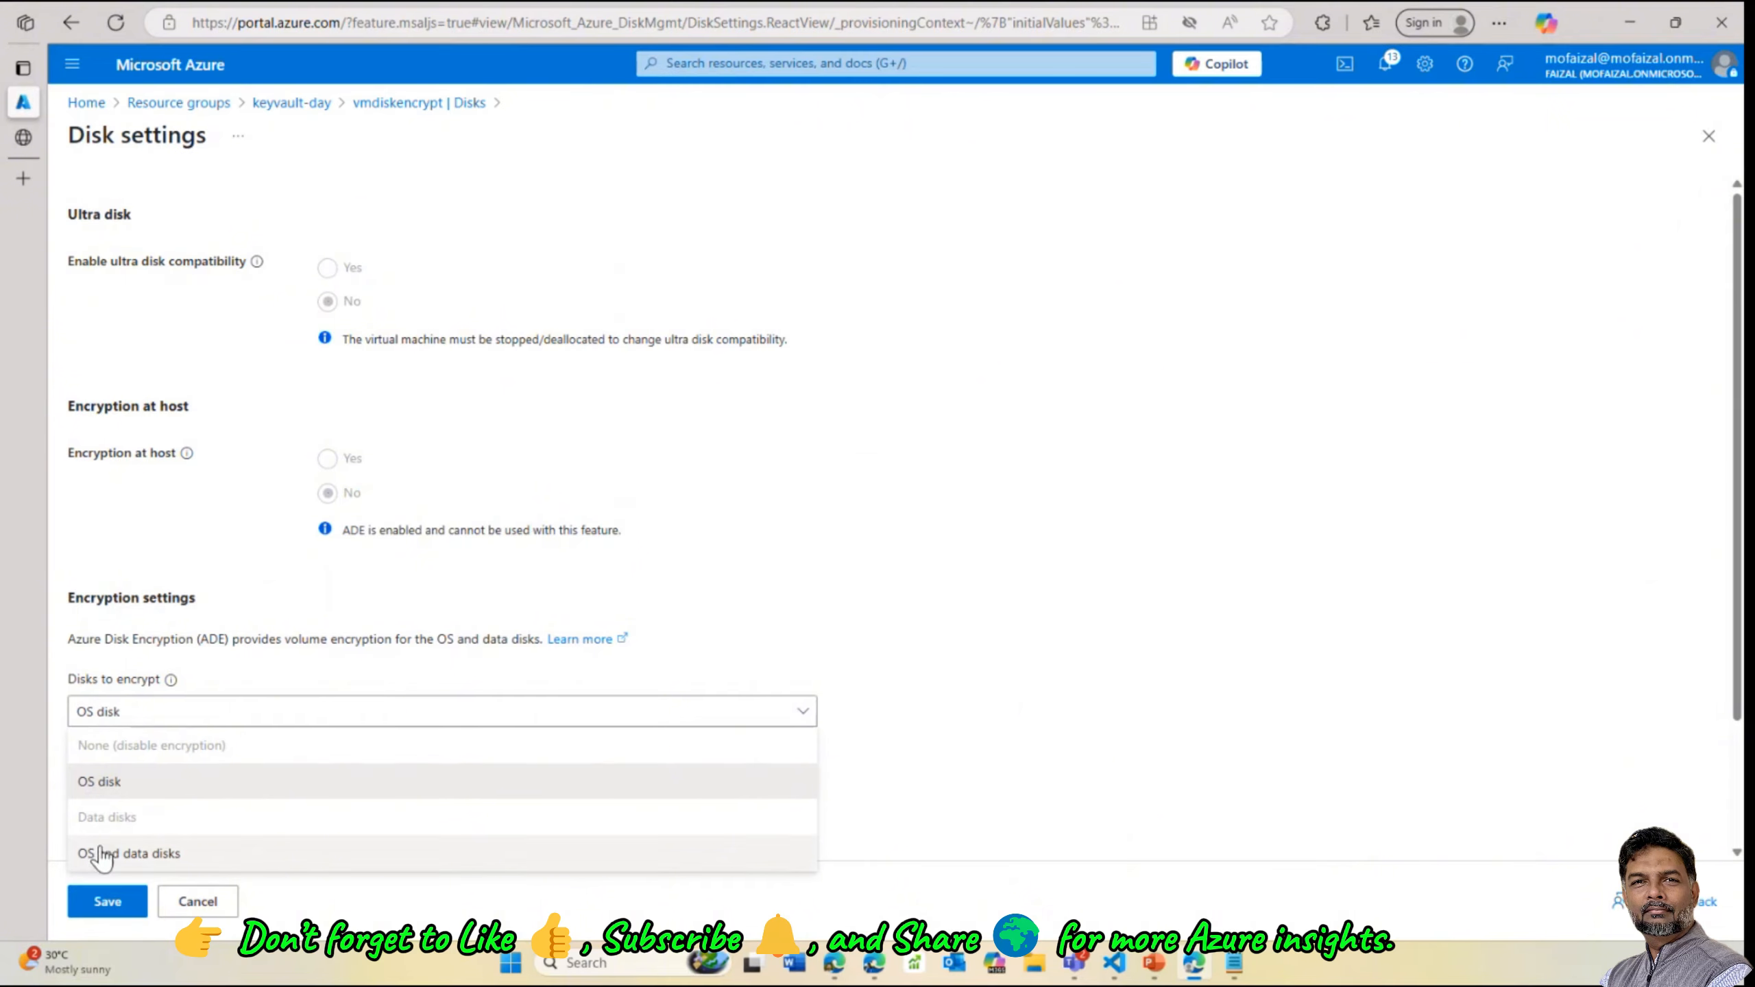
left_click(517, 620)
scroll(476, 805, "down", 2)
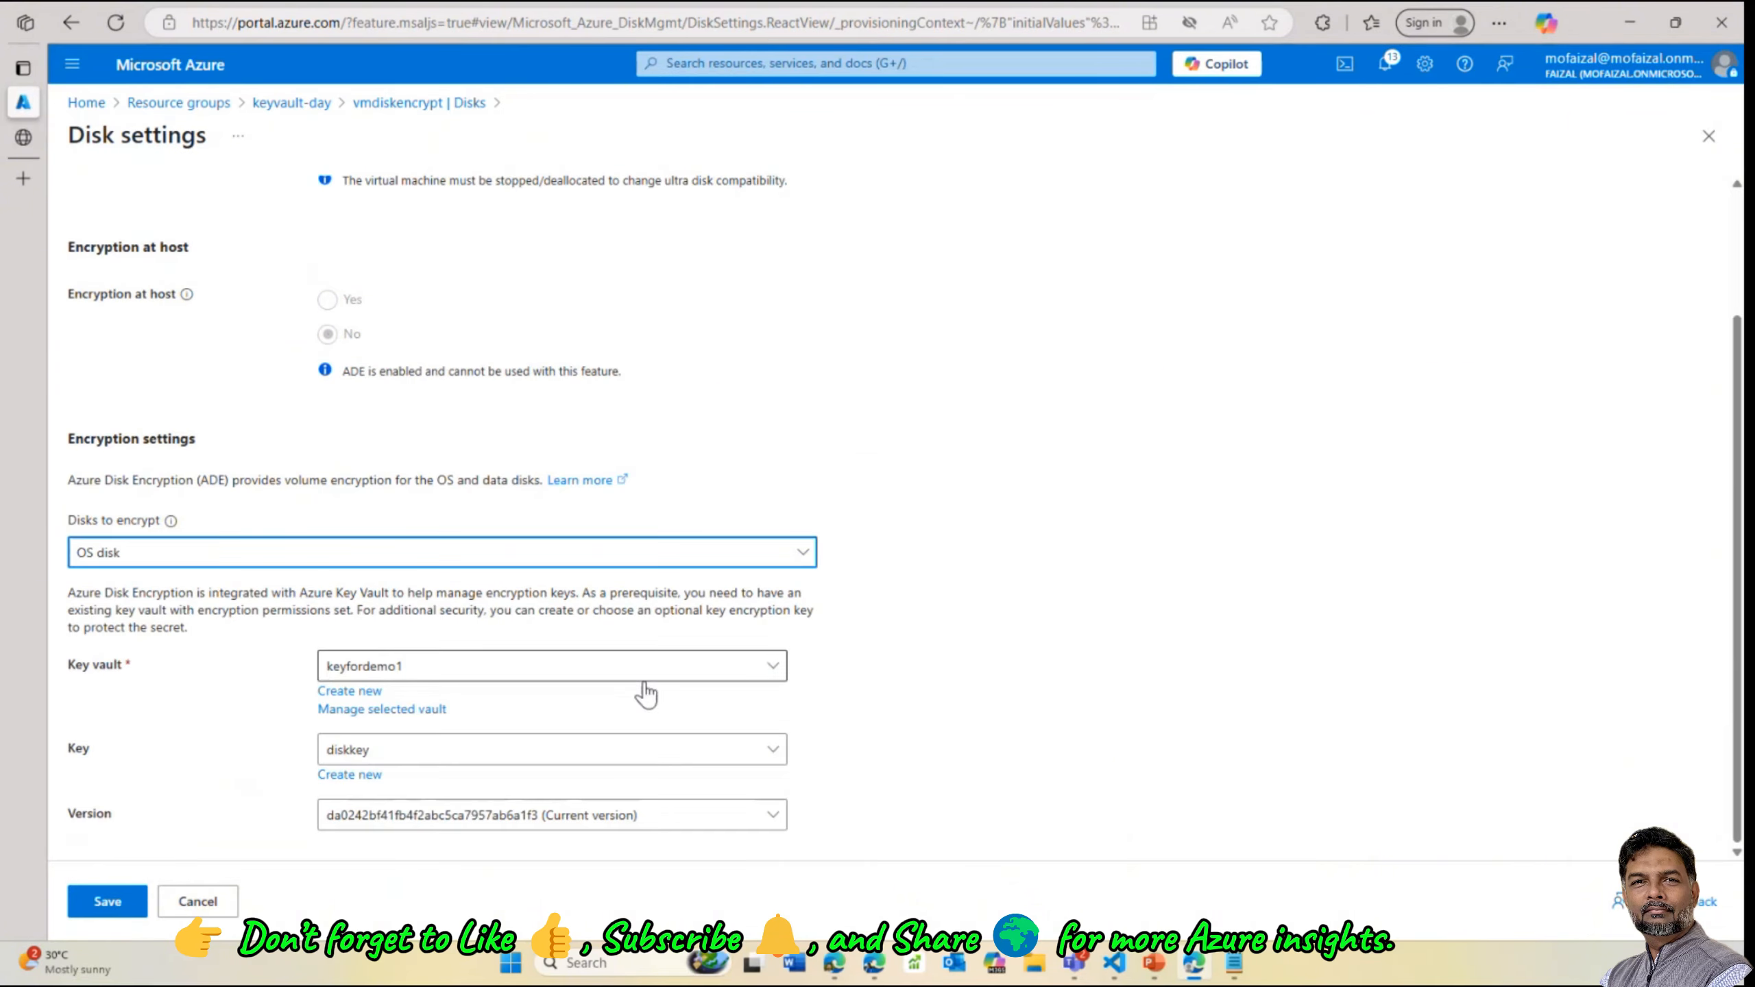
scroll(377, 435, "up", 2)
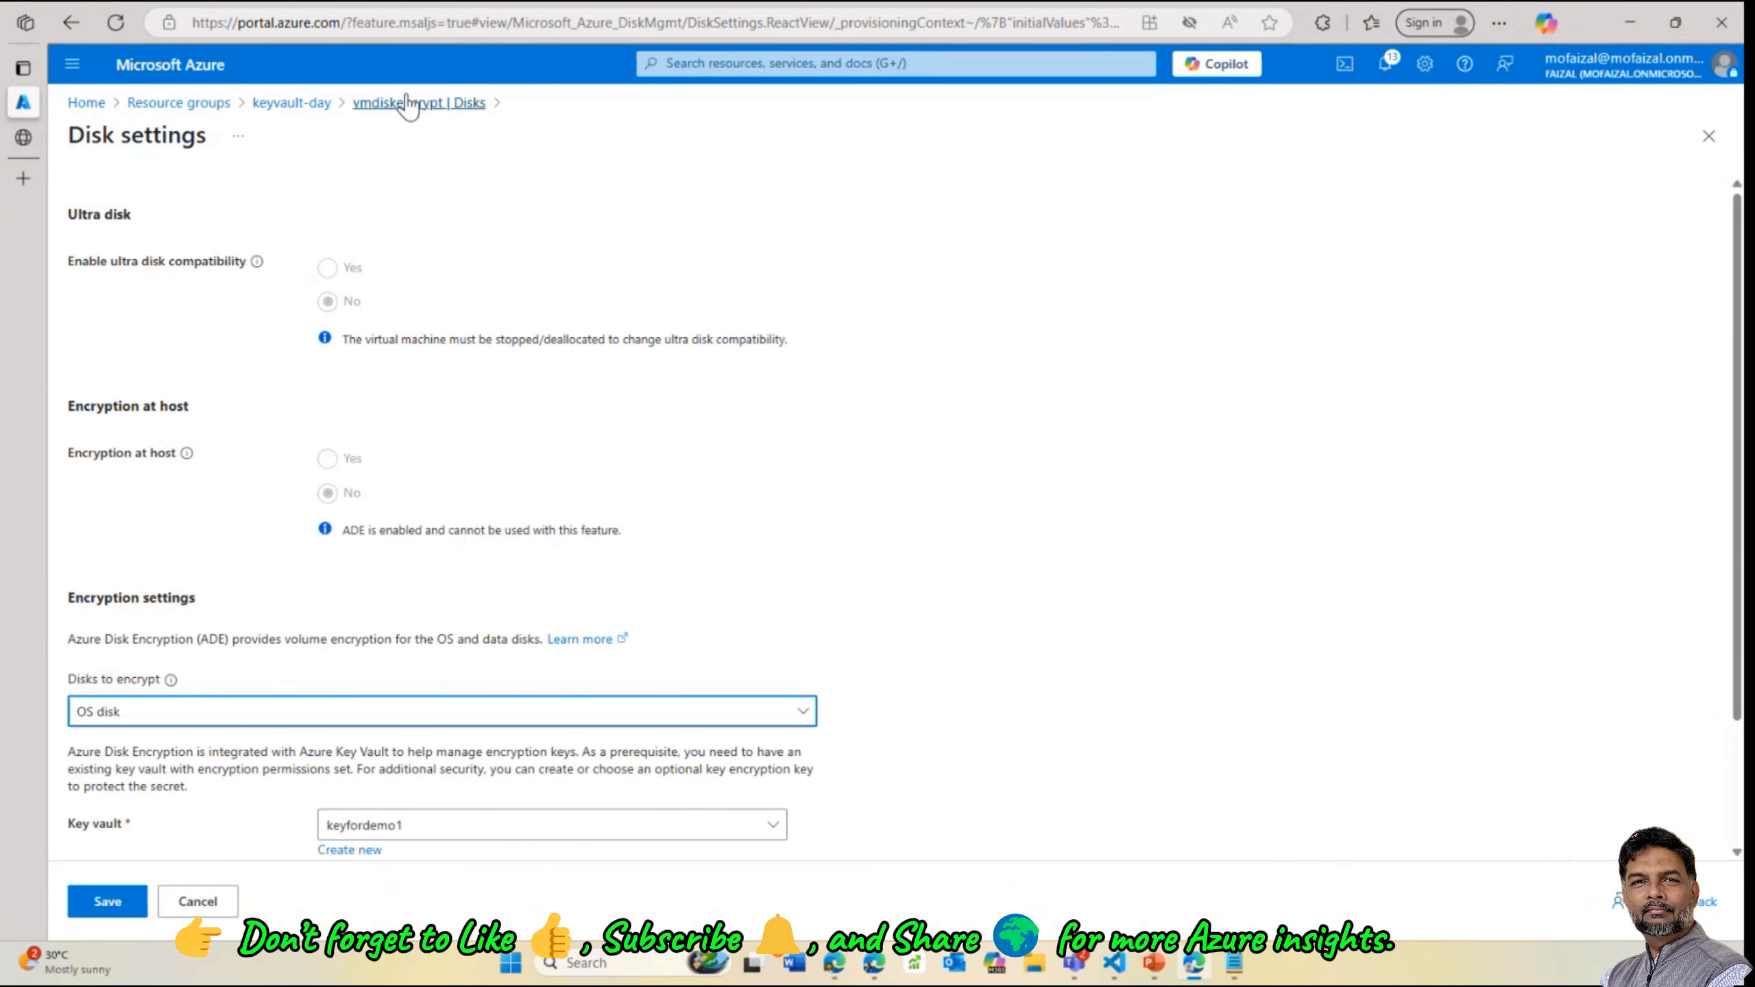
left_click(408, 103)
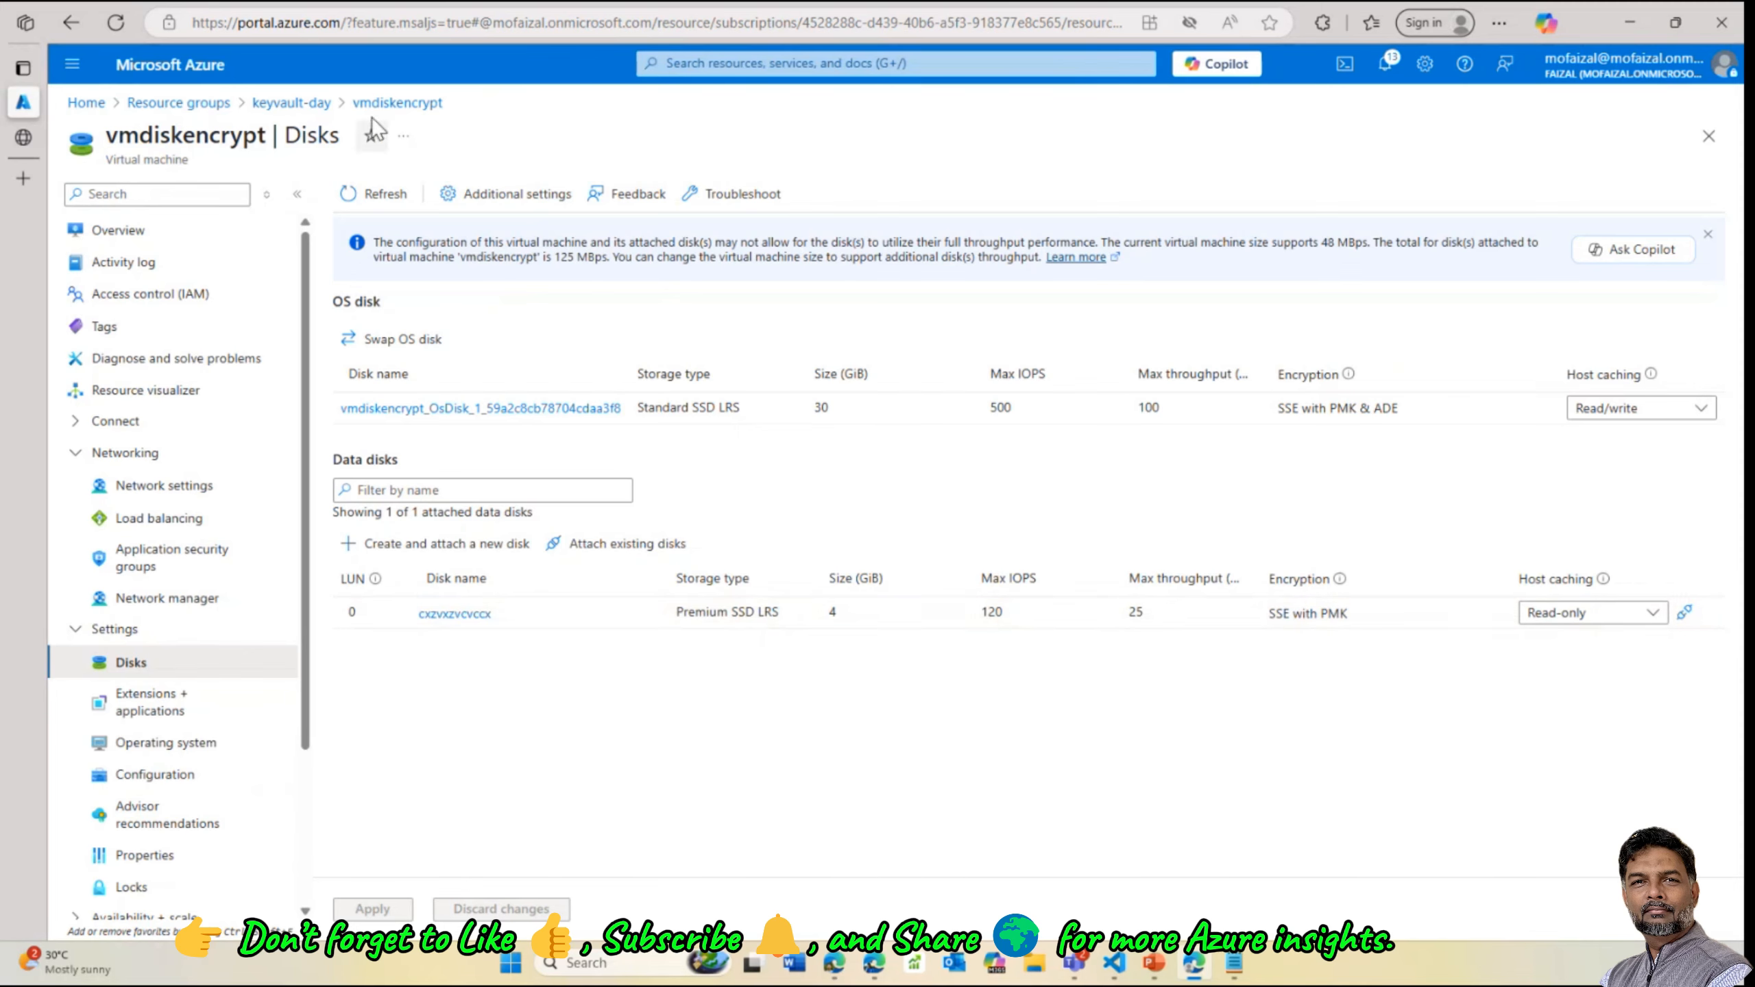
Open the testingaaa storage account's Encryption settings from the keyvault-day resource group
left_click(292, 102)
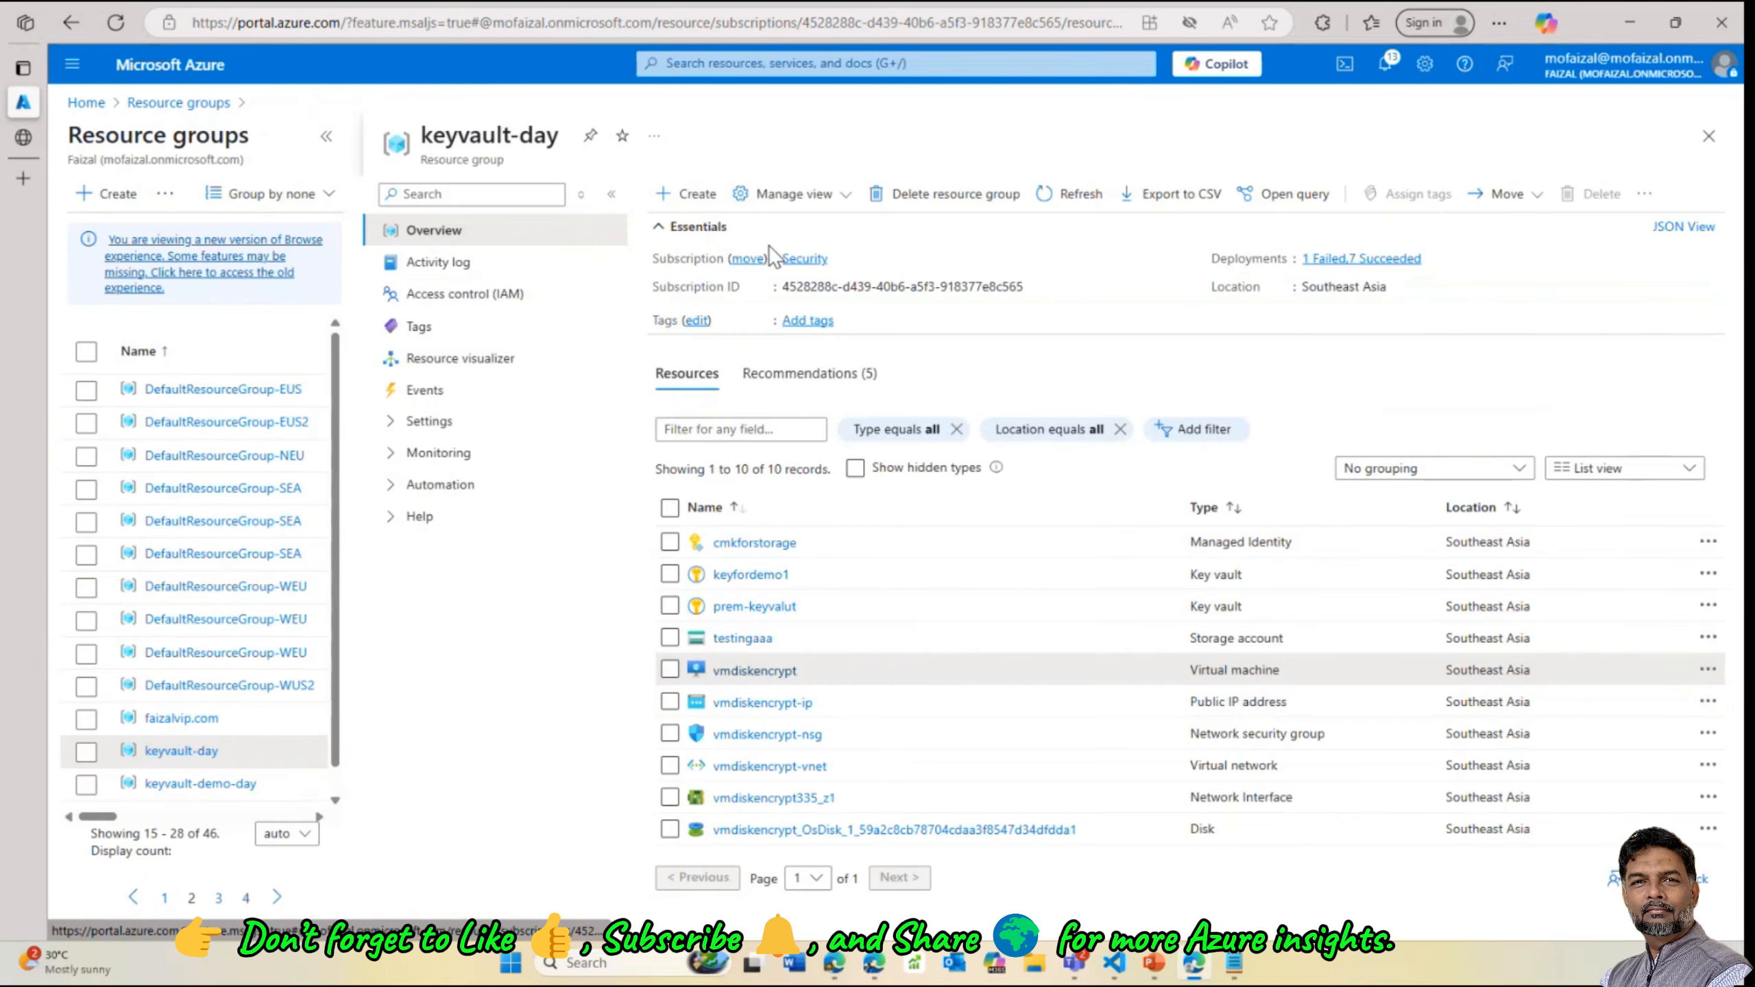
left_click(726, 638)
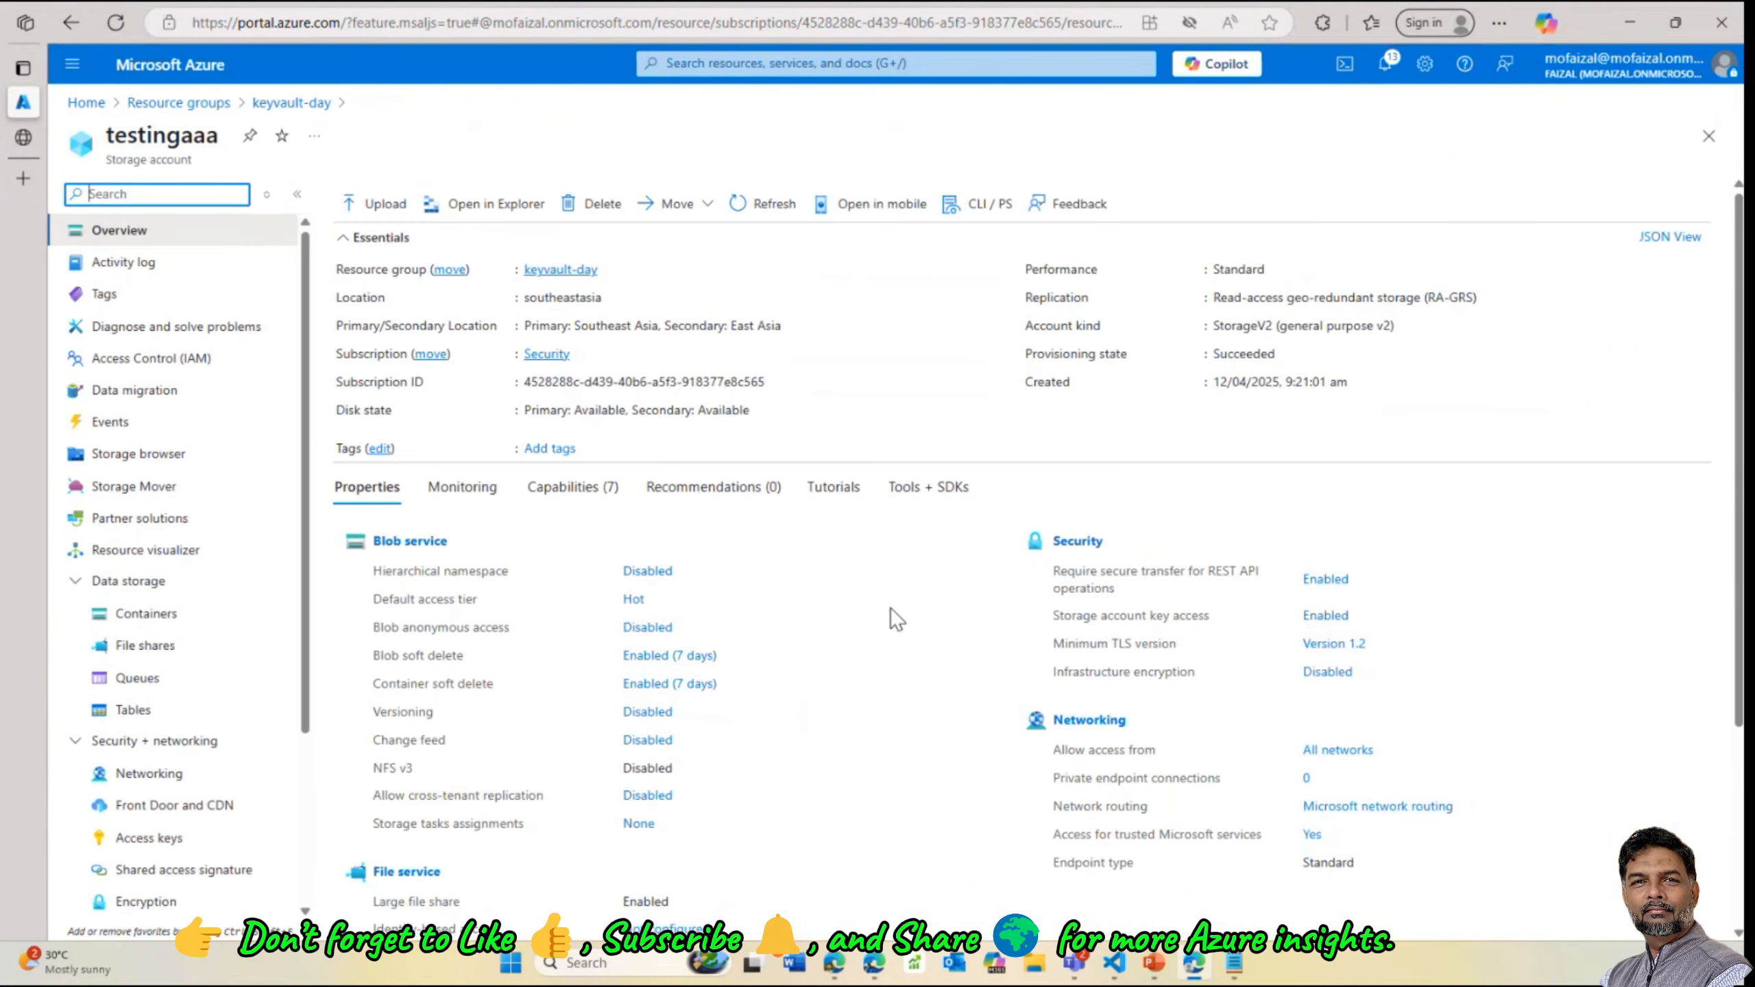
scroll(849, 619, "down", 1)
scroll(162, 767, "down", 2)
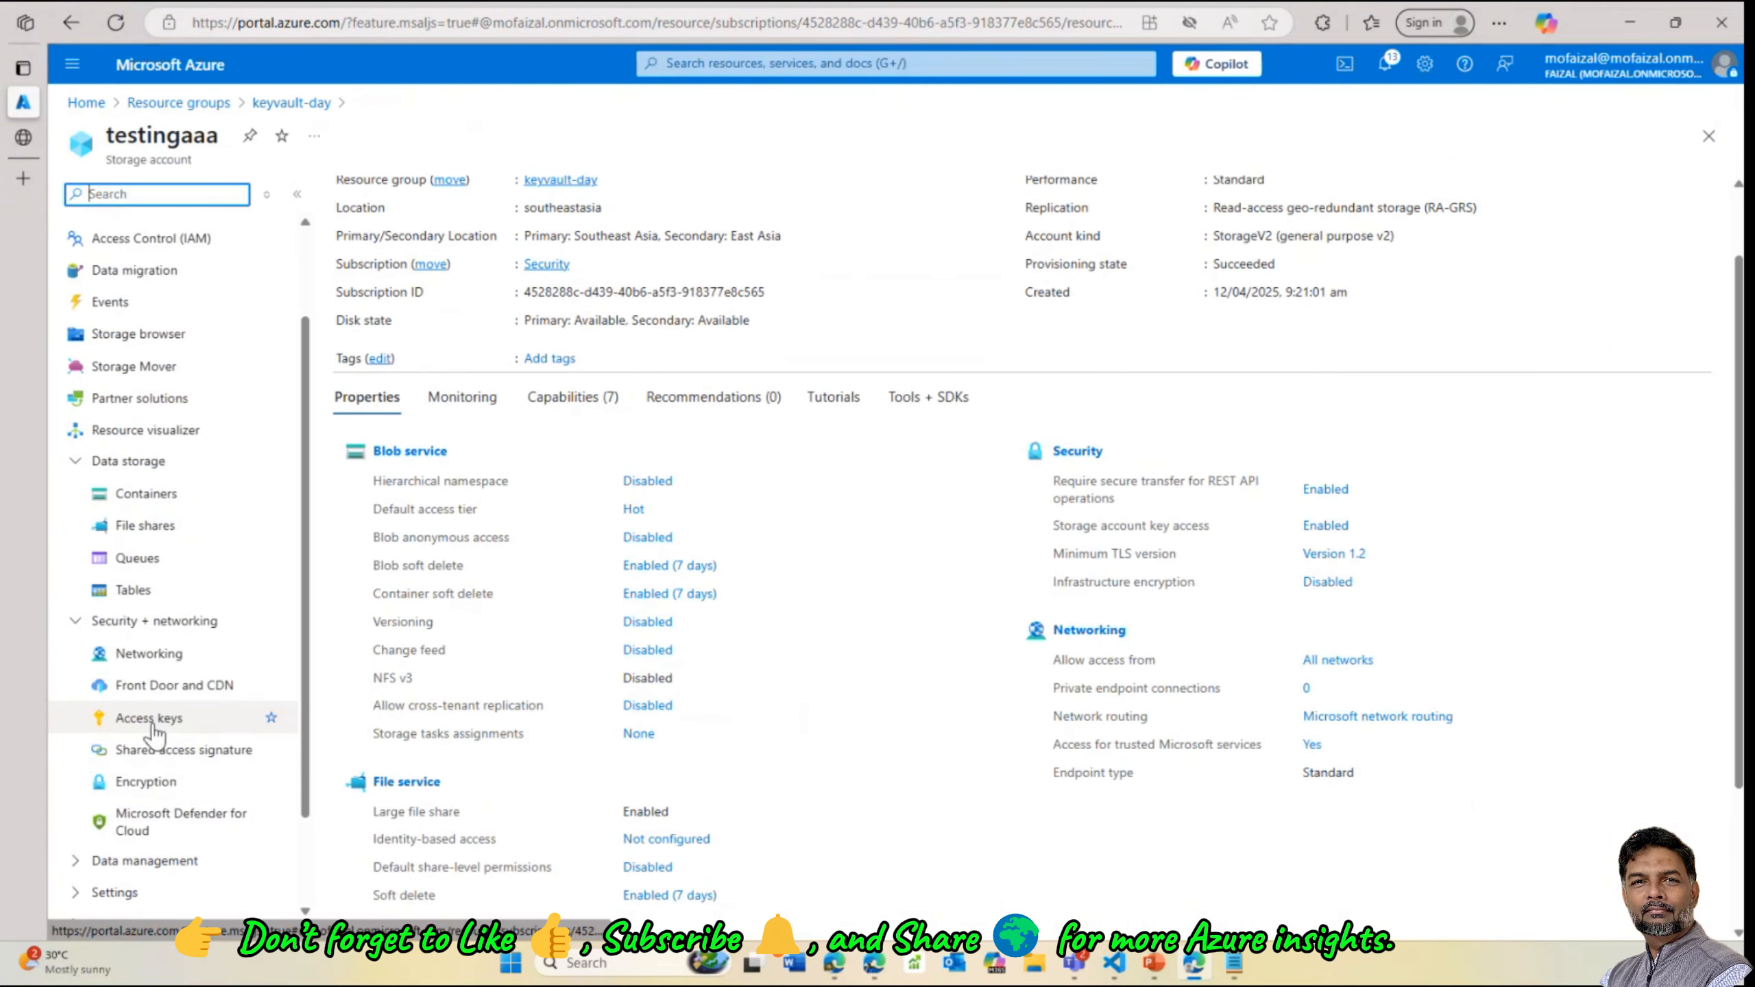
left_click(145, 781)
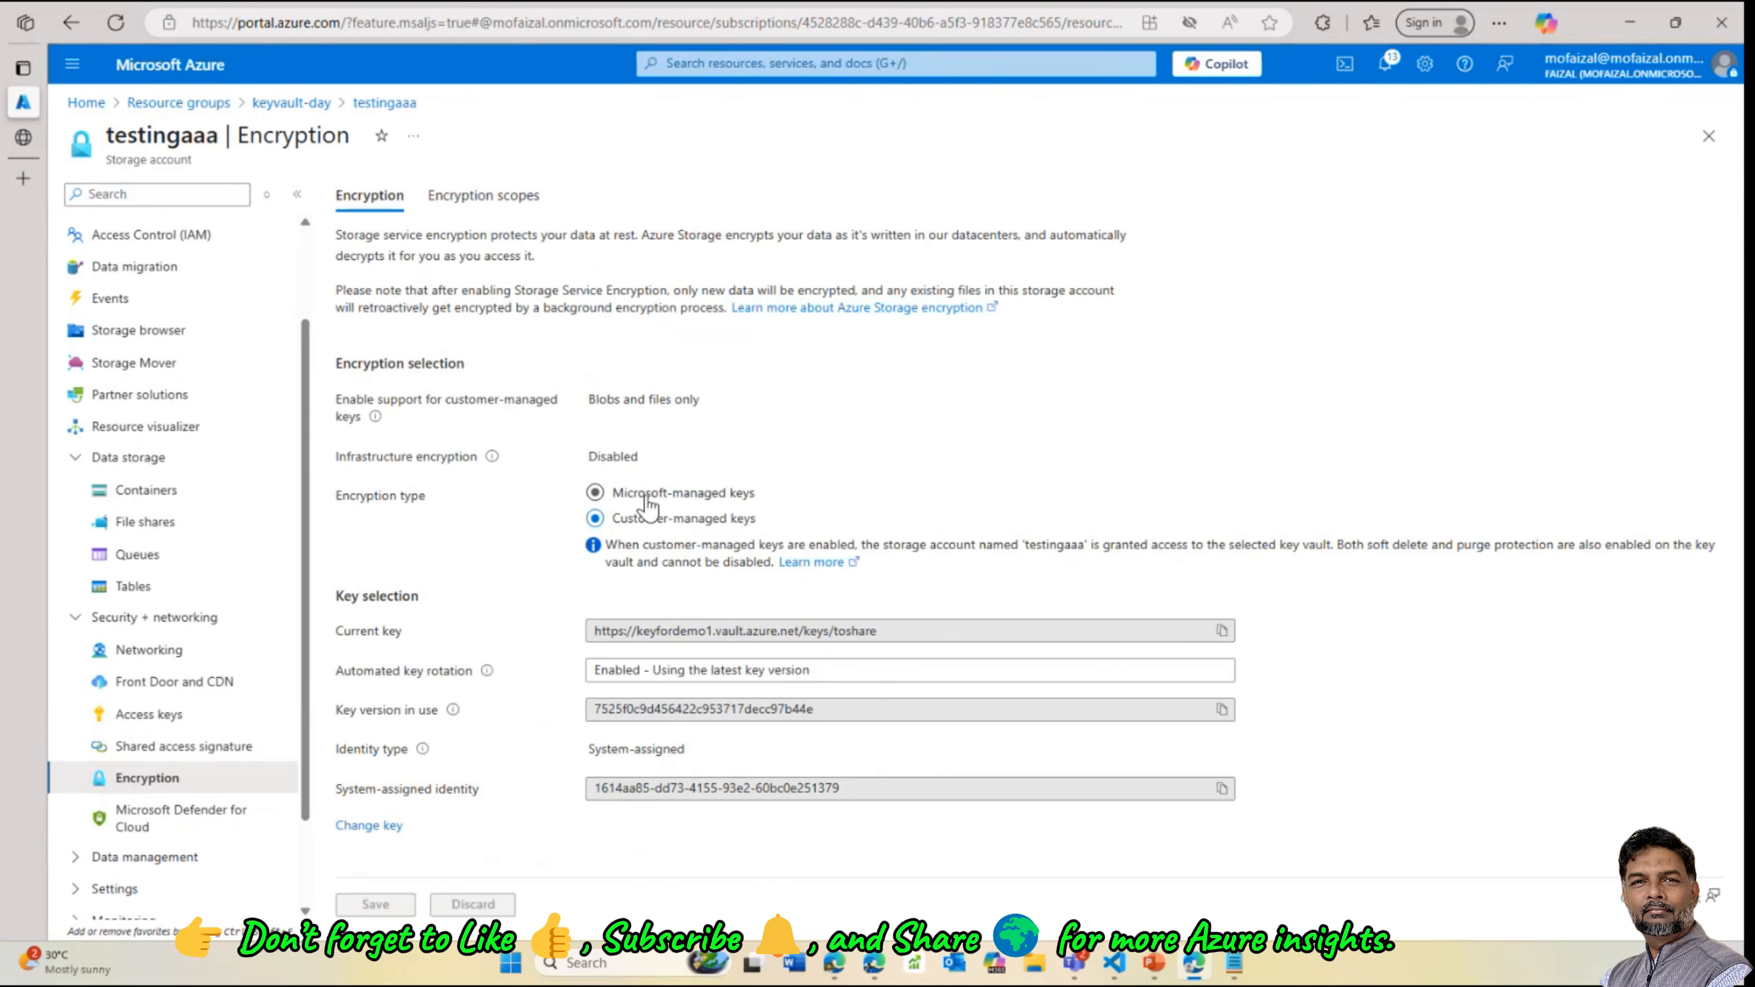
Review its keyfordemo1 customer-managed key URL, key rotation, key version and system-assigned identity, then return to keyvault-day
left_click(647, 496)
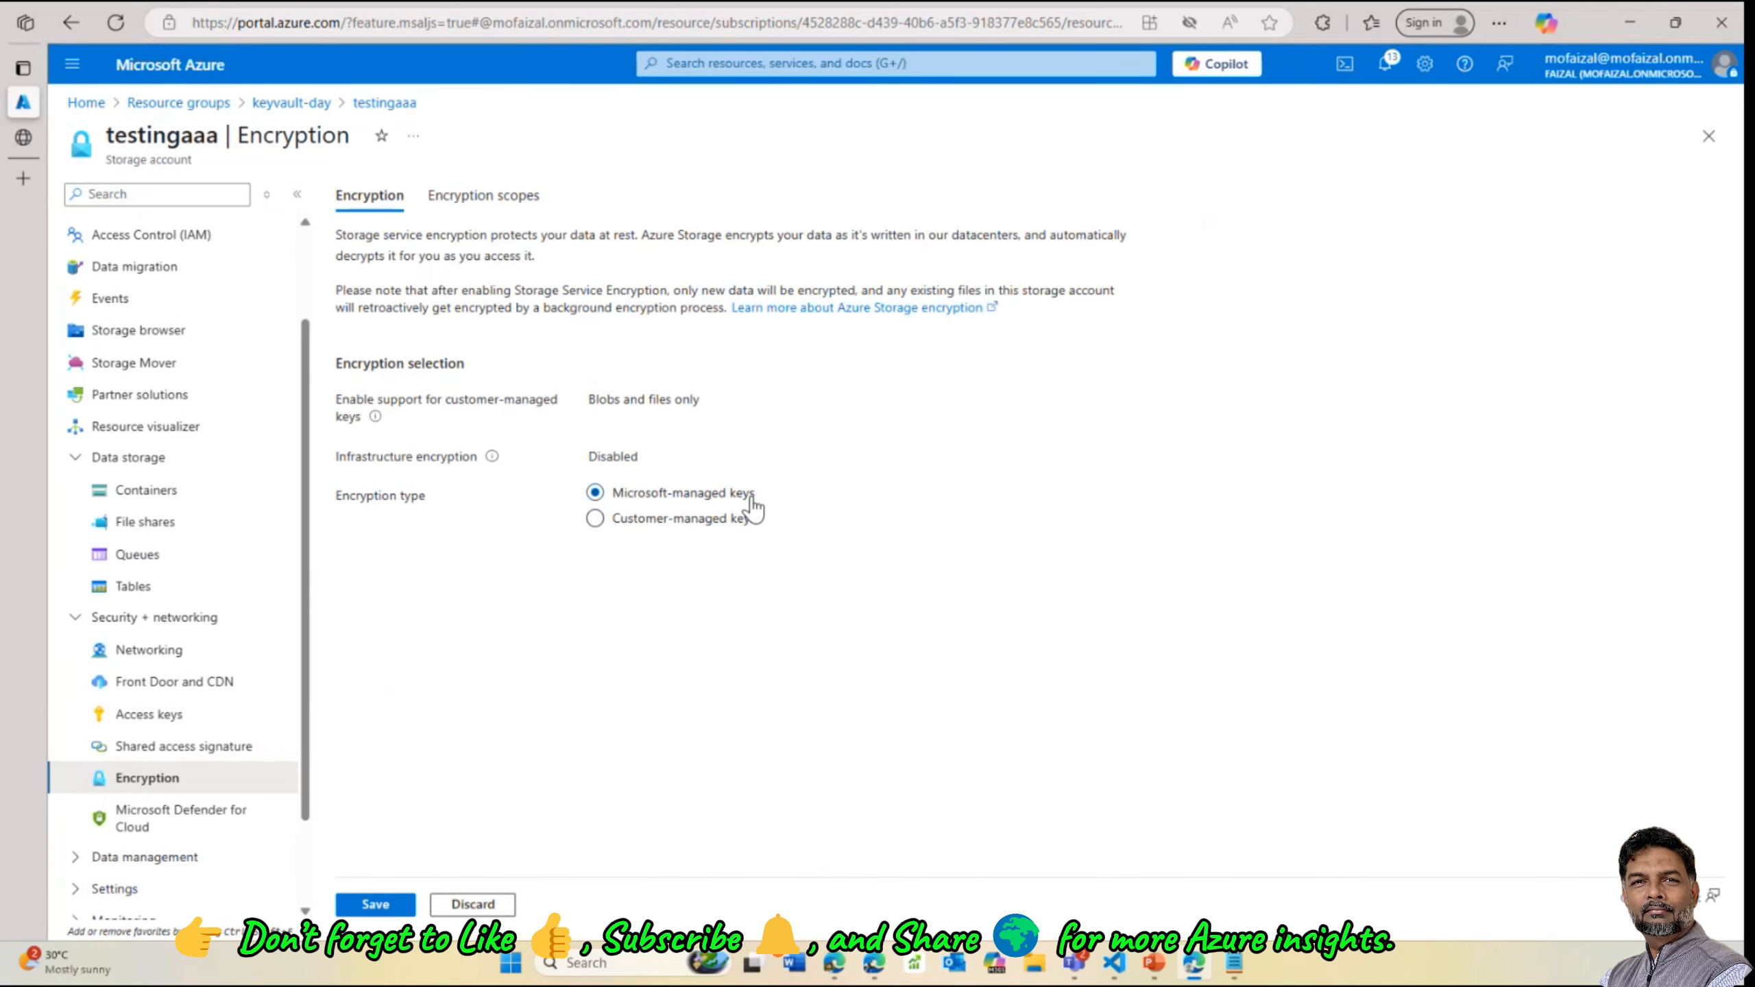
left_click(644, 519)
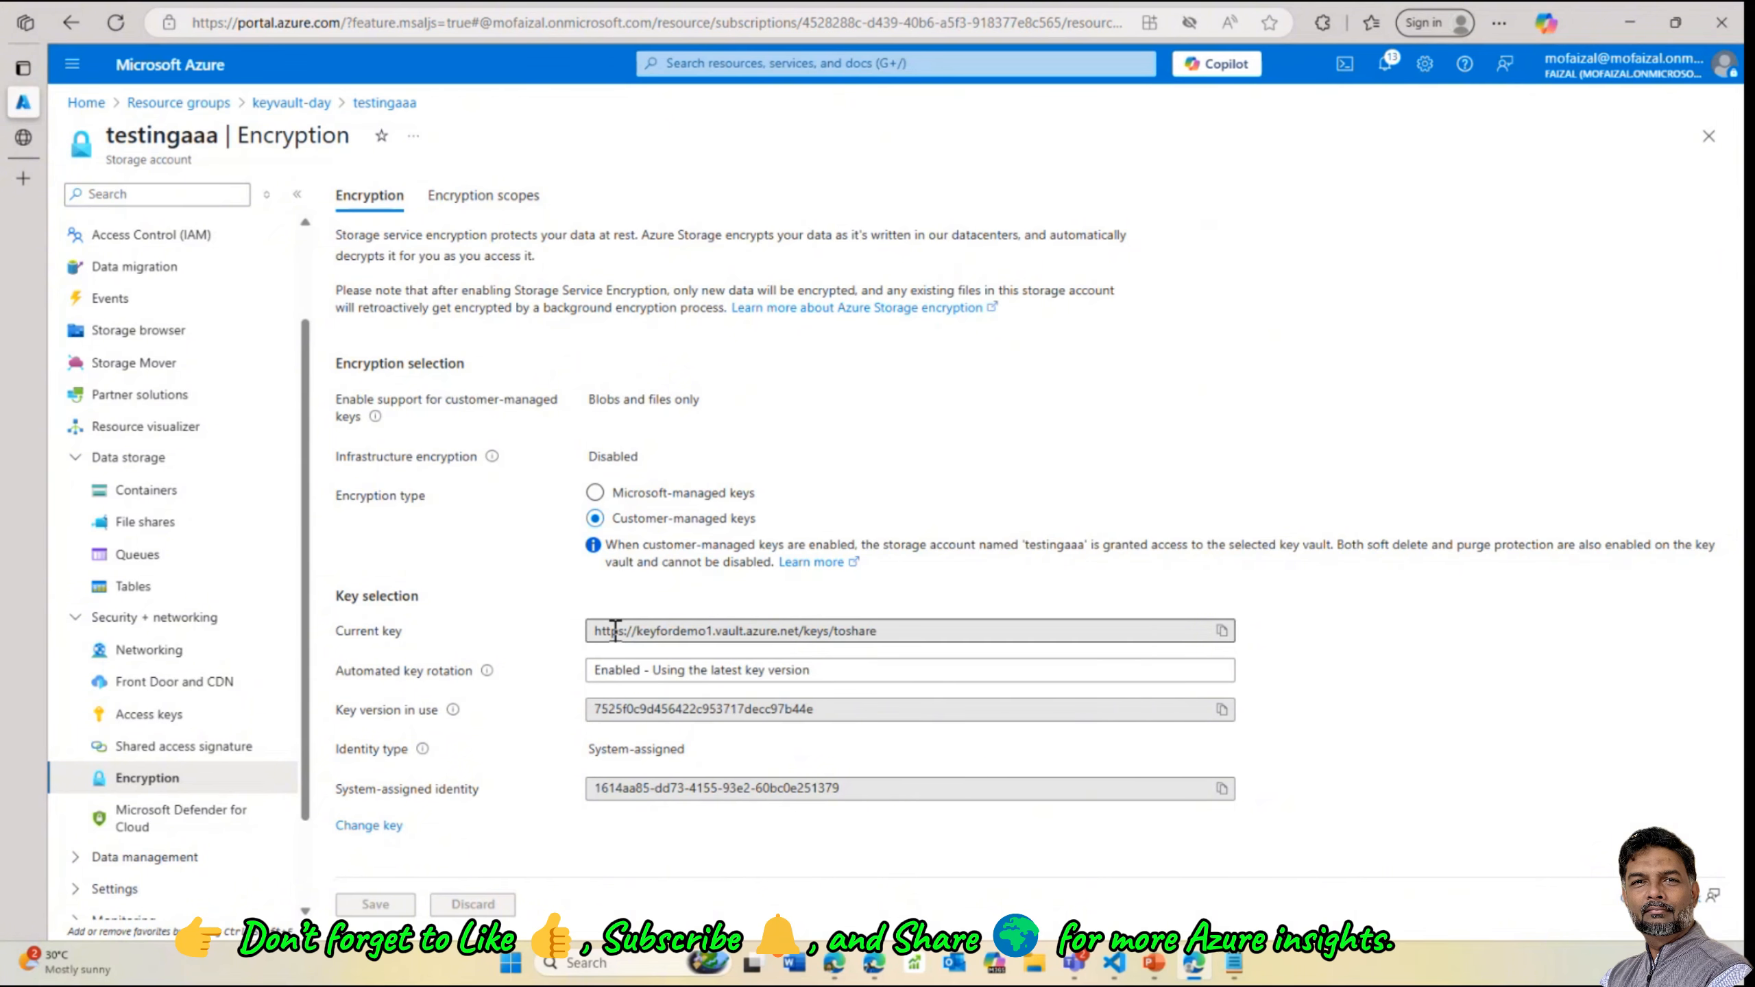
left_click_drag(610, 631, 959, 661)
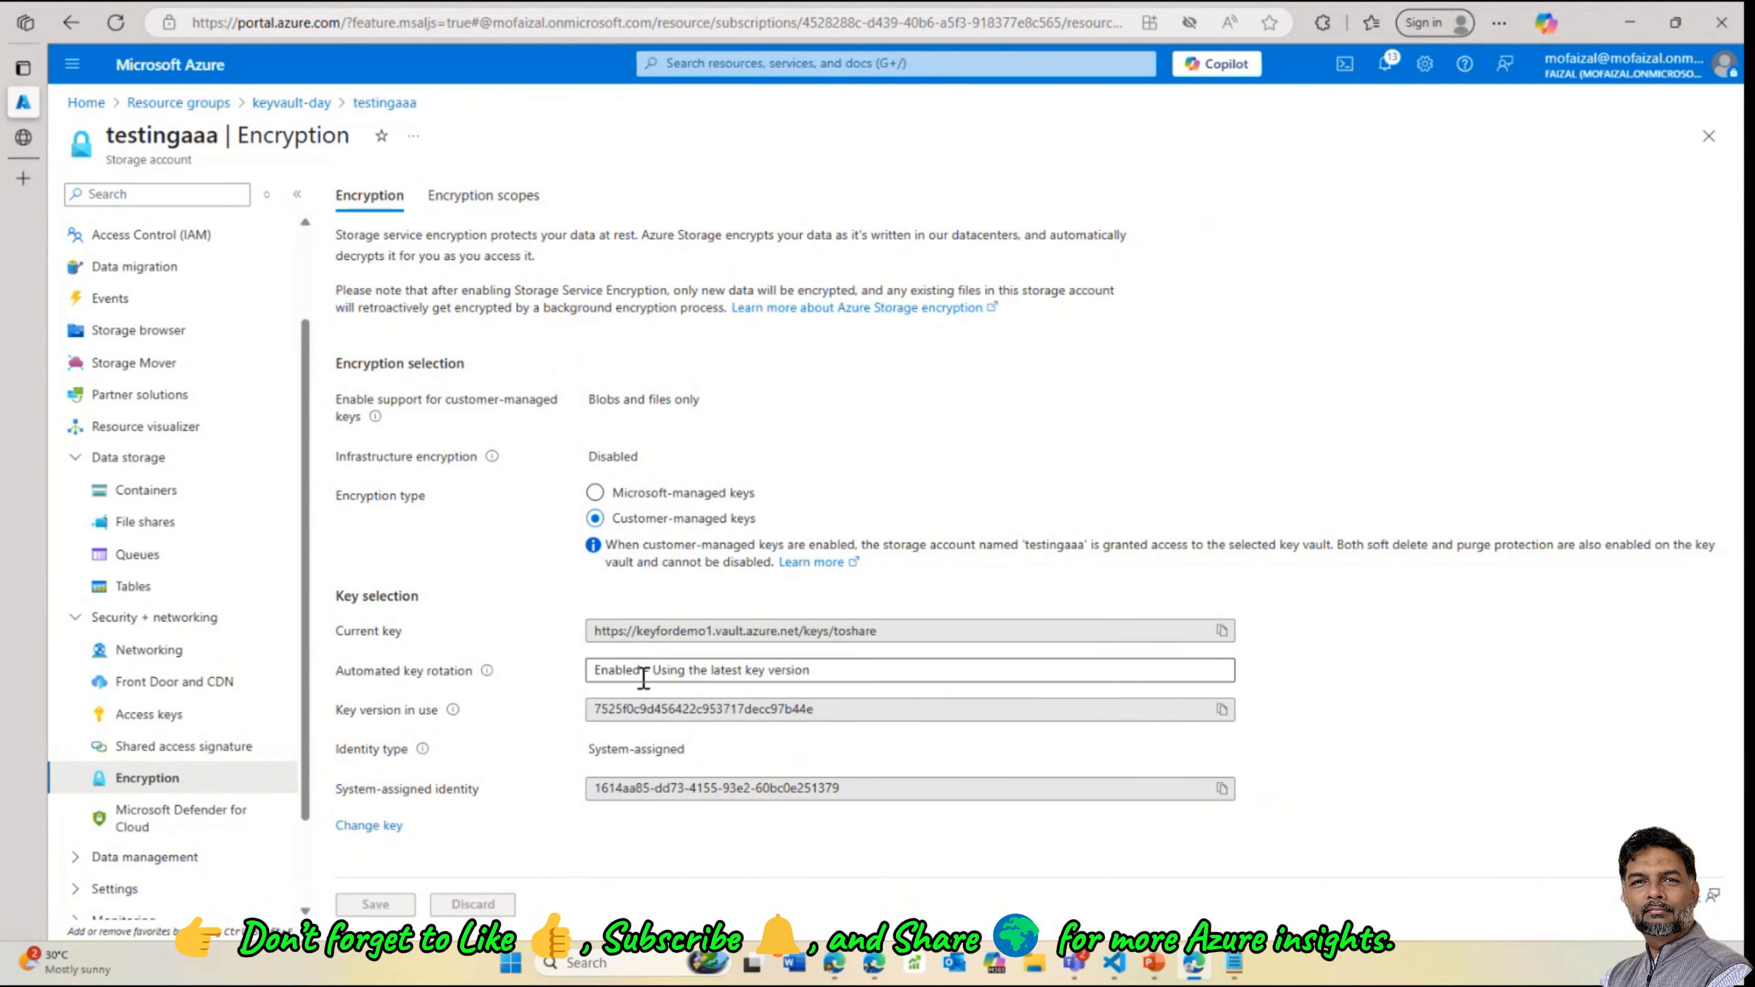
left_click_drag(687, 670, 933, 691)
left_click(730, 718)
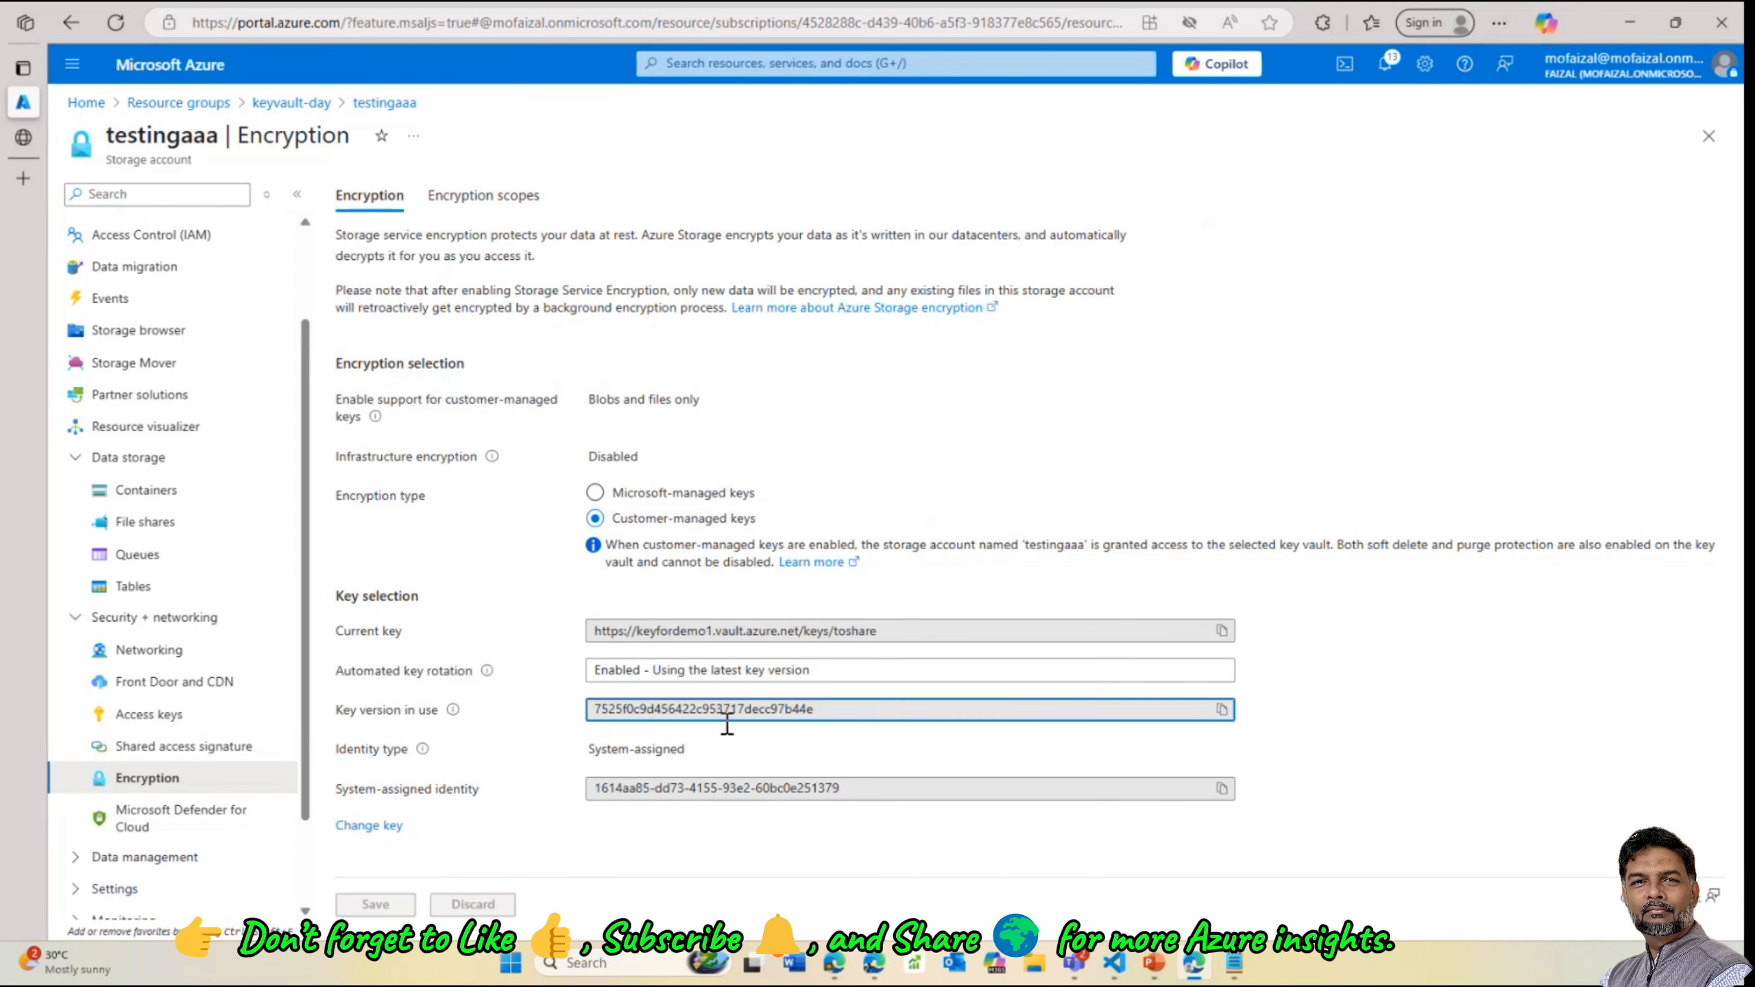
left_click(705, 792)
left_click(674, 860)
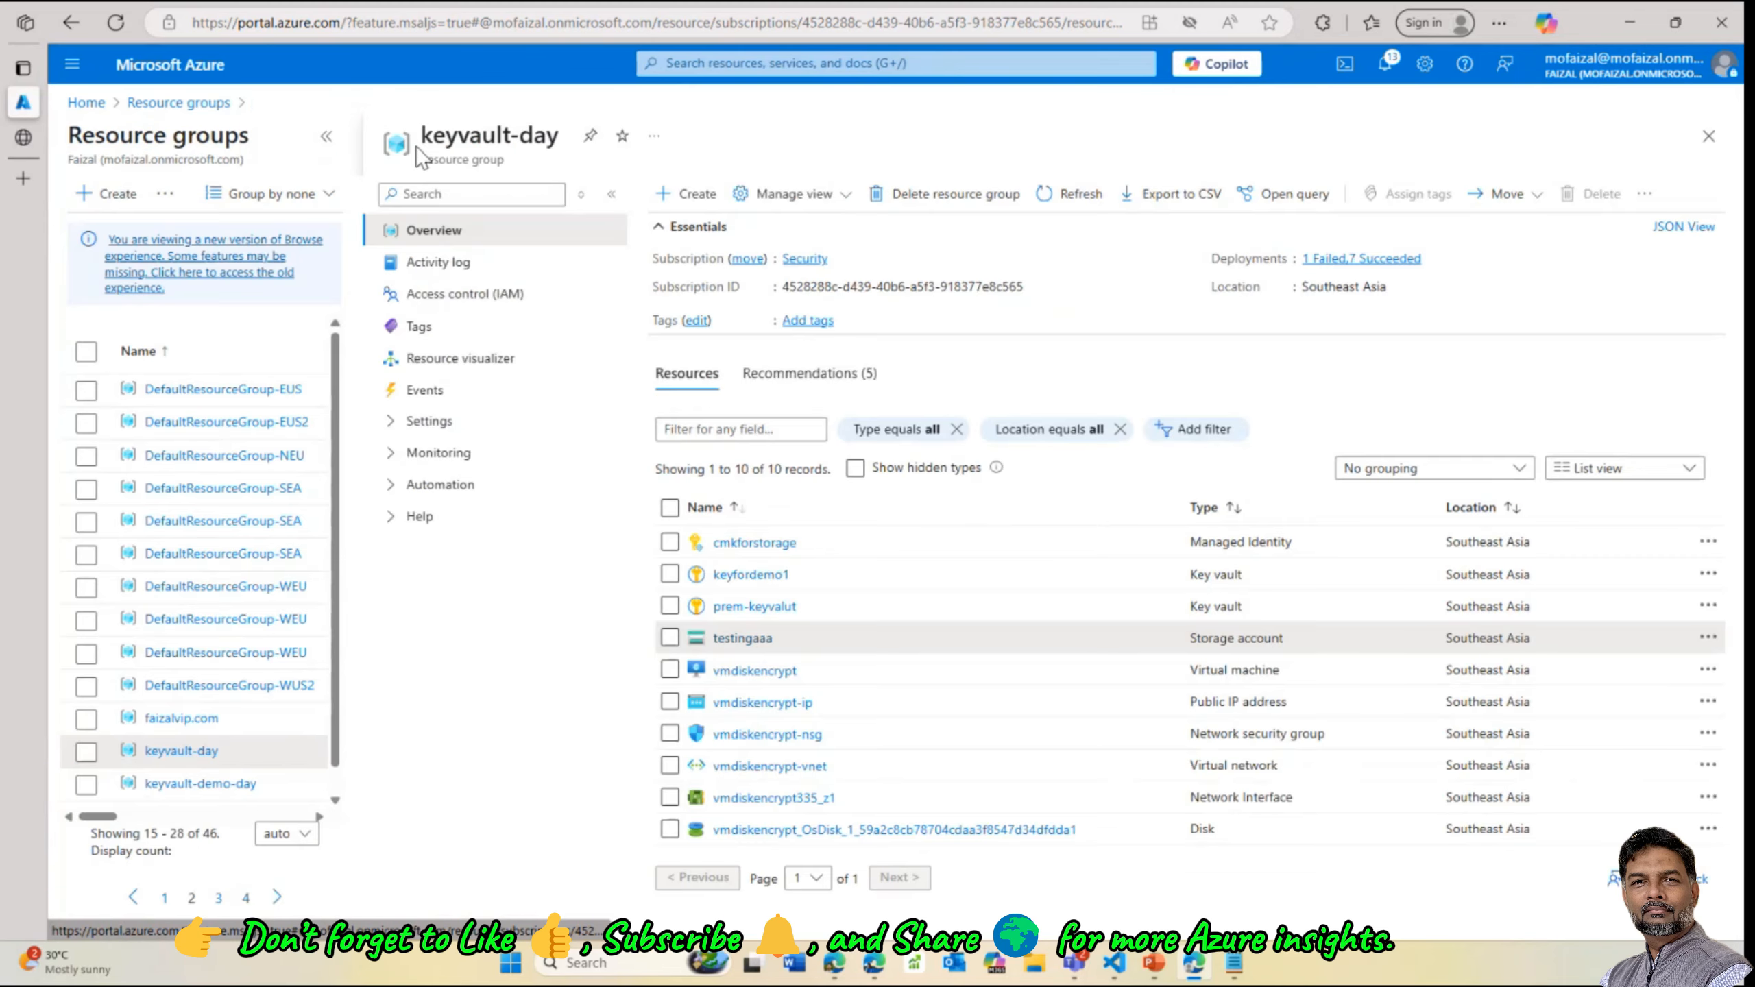
Find the Microsoft Storage account offering in the Marketplace and start a new storage account
left_click(688, 194)
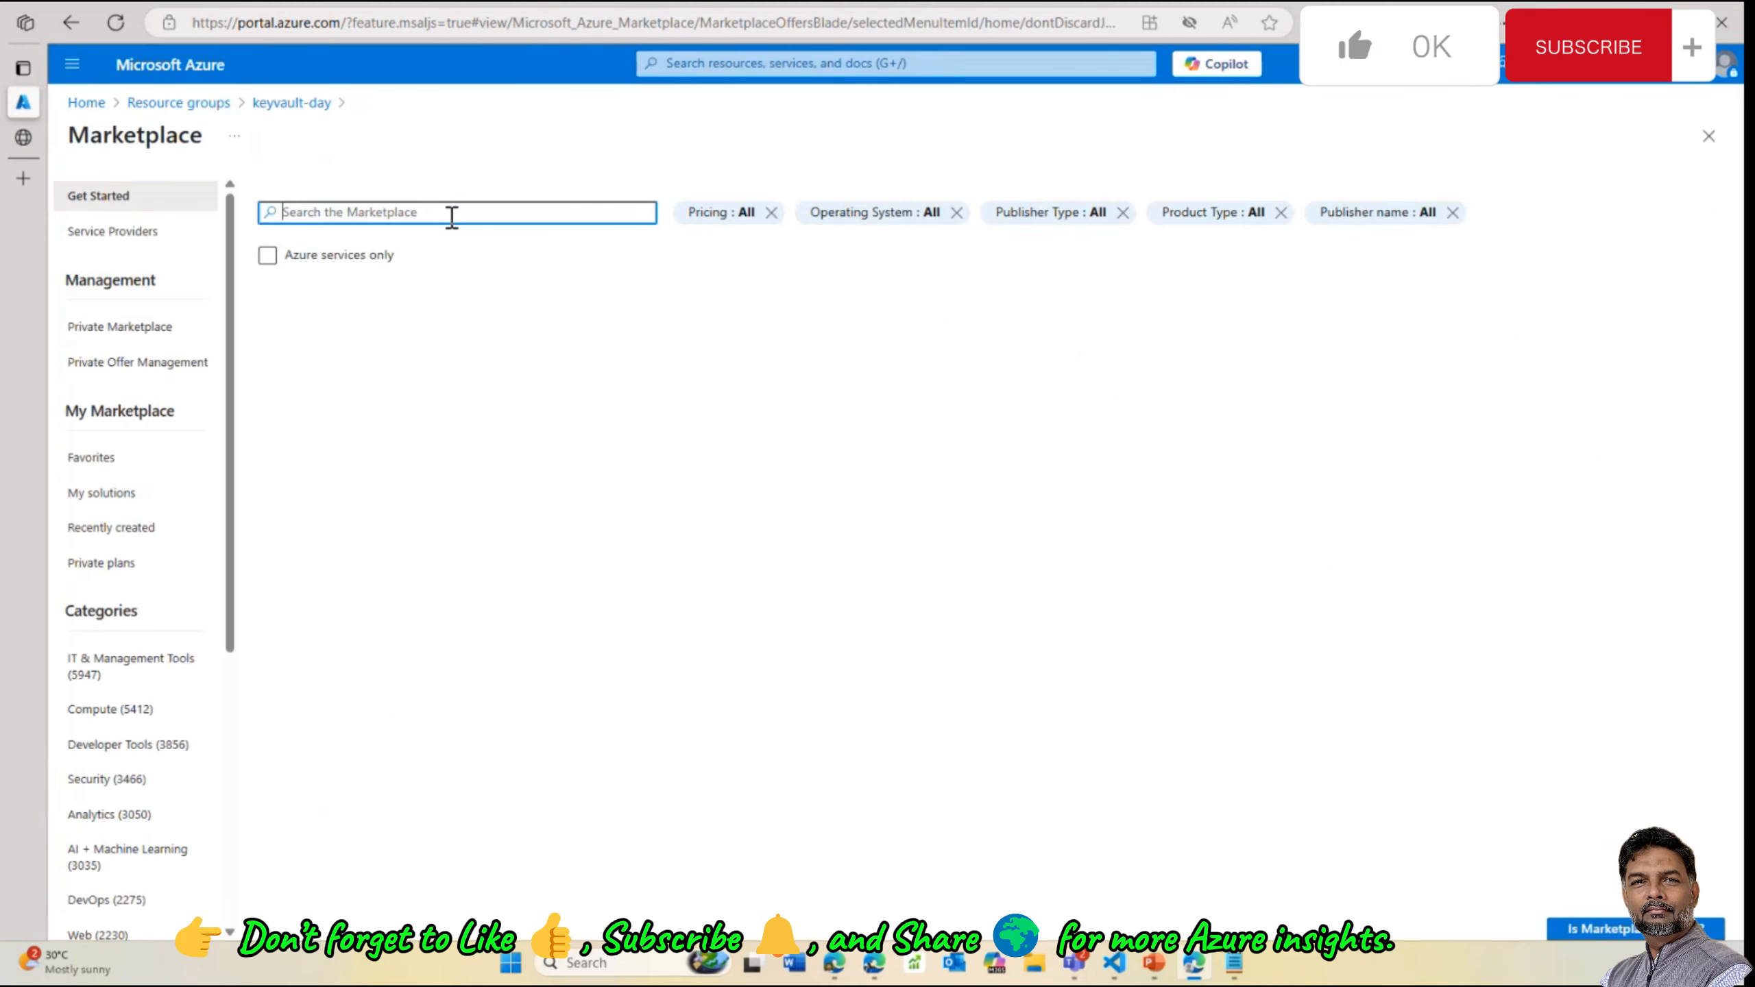
type("st")
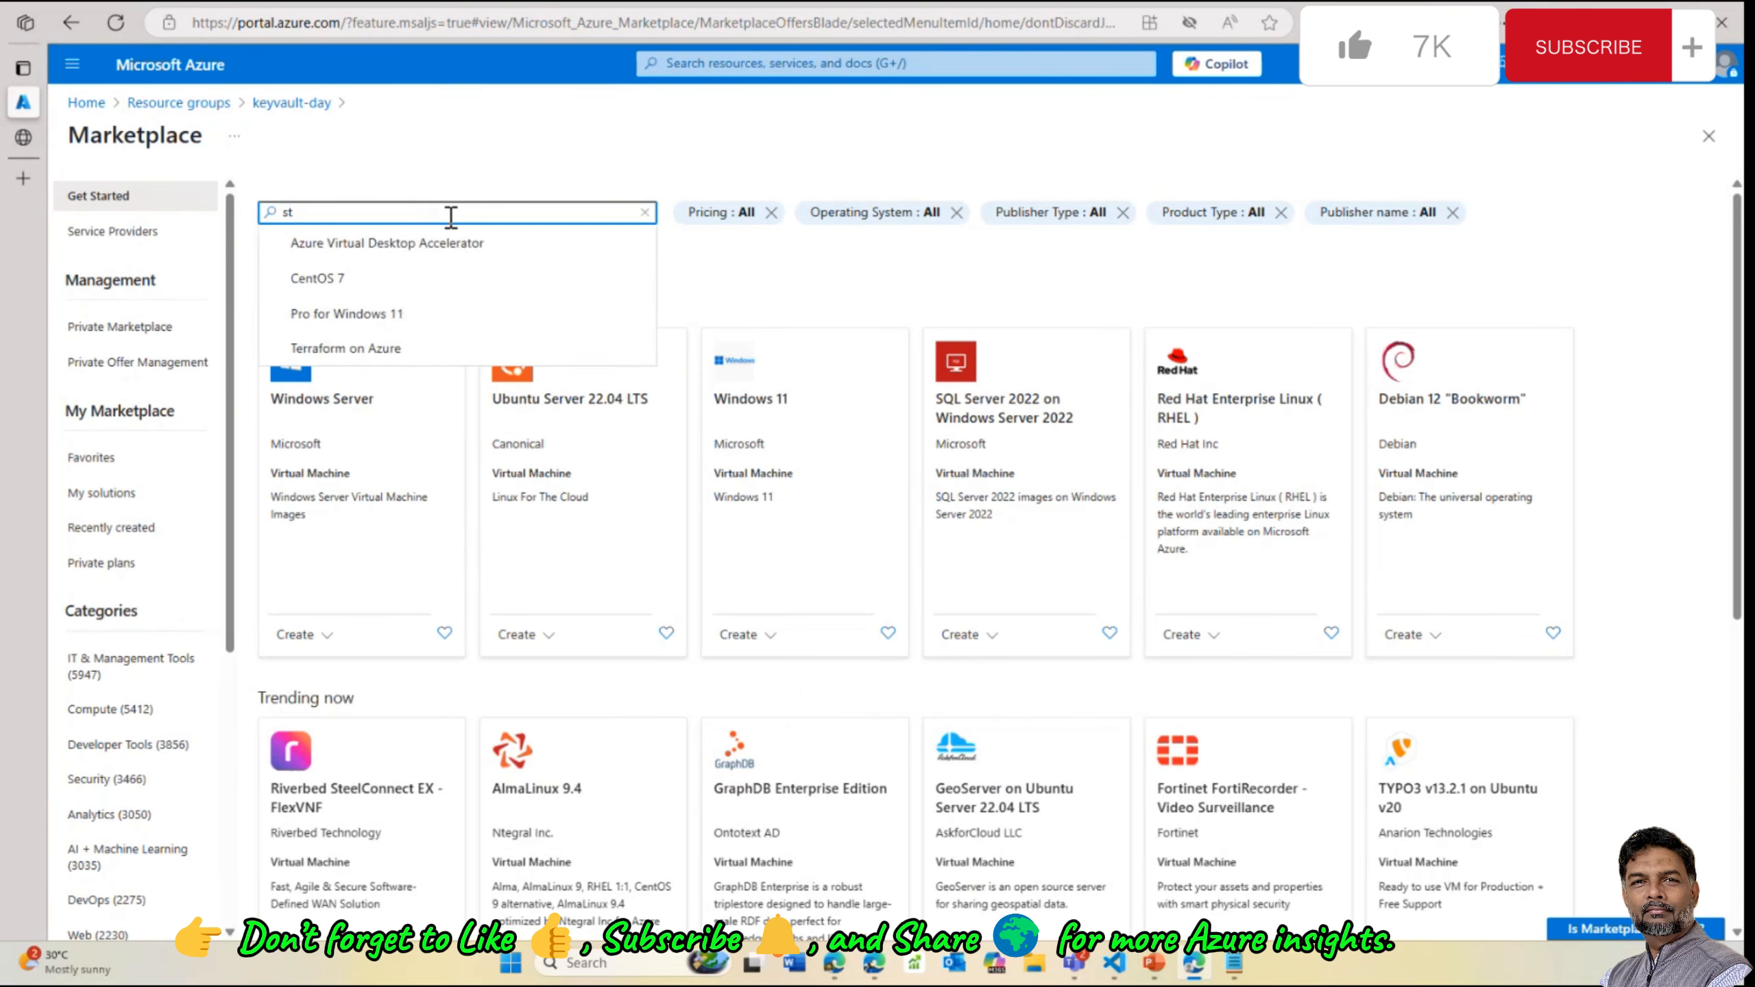
type("ego")
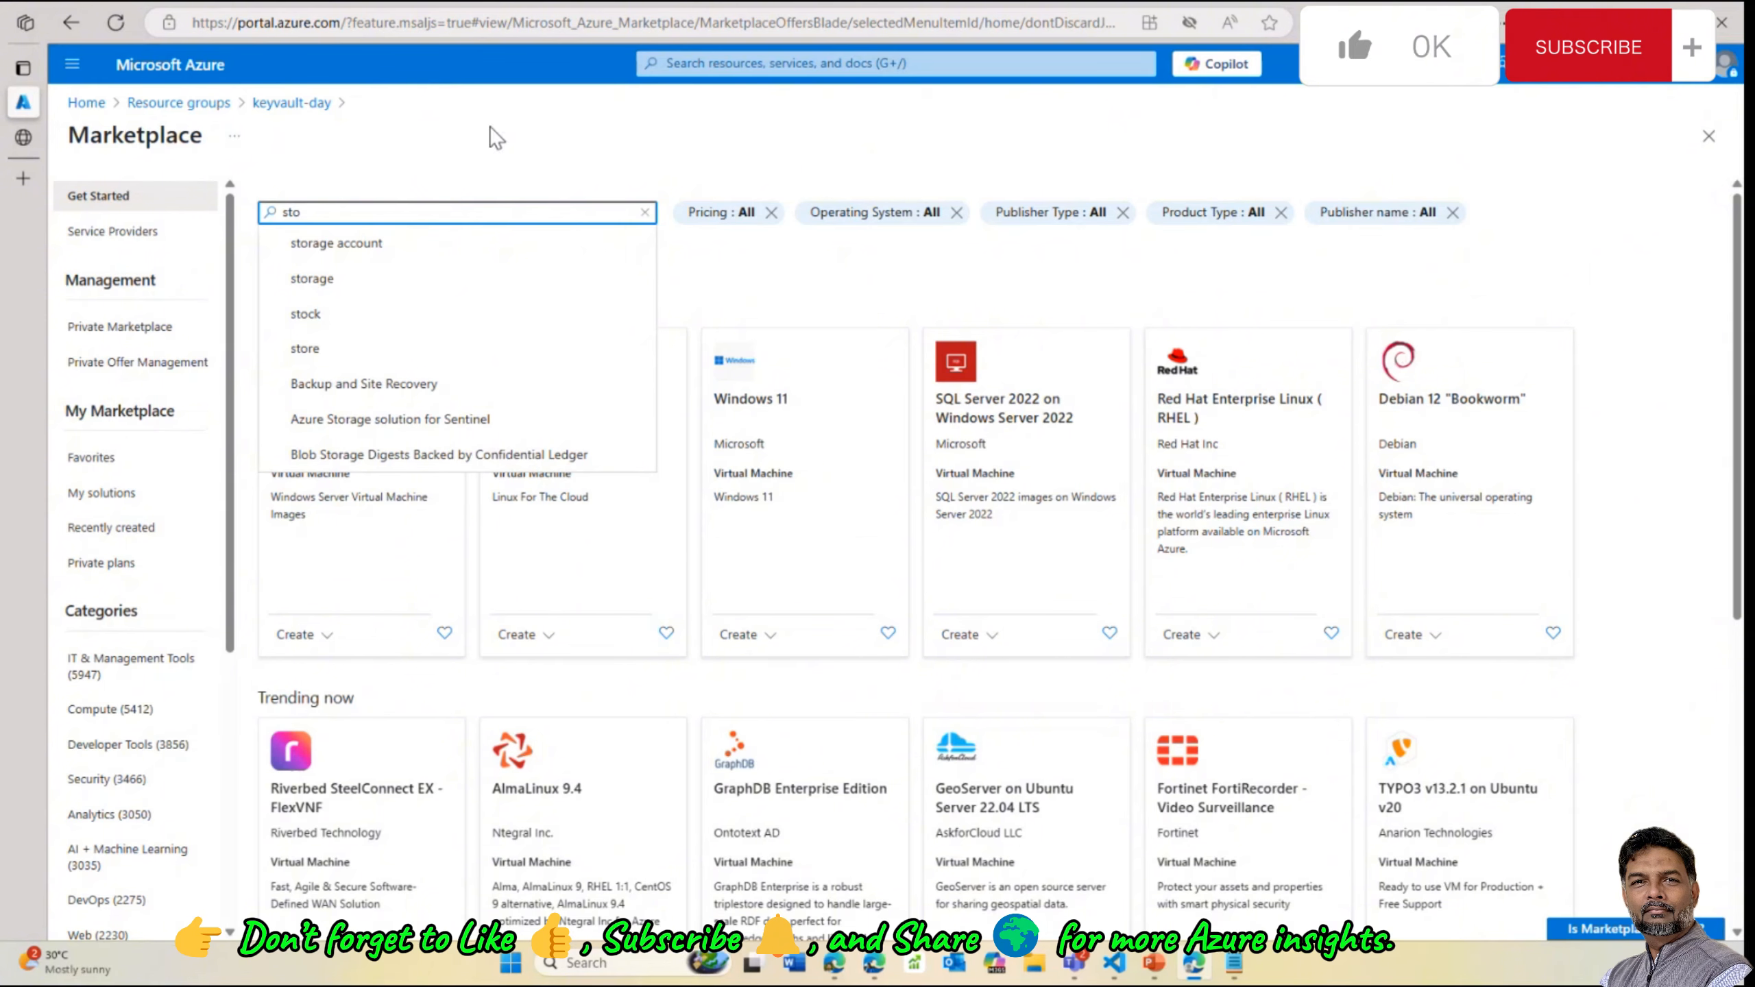
left_click(423, 243)
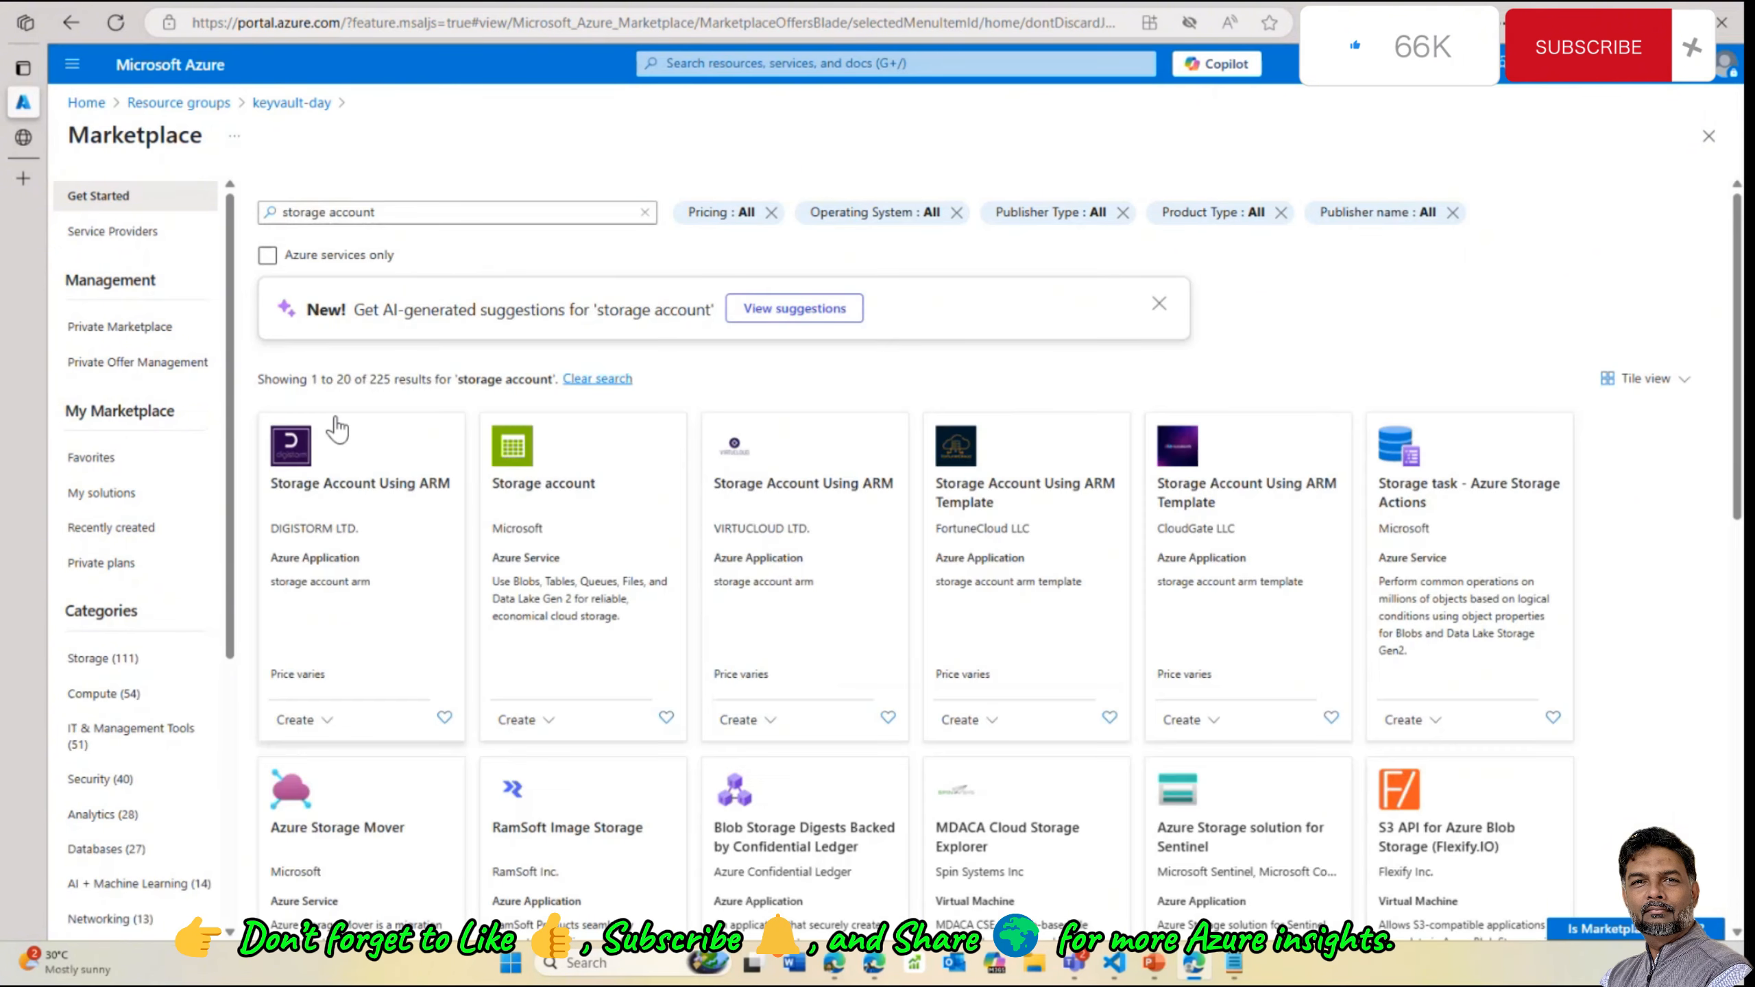
left_click(537, 476)
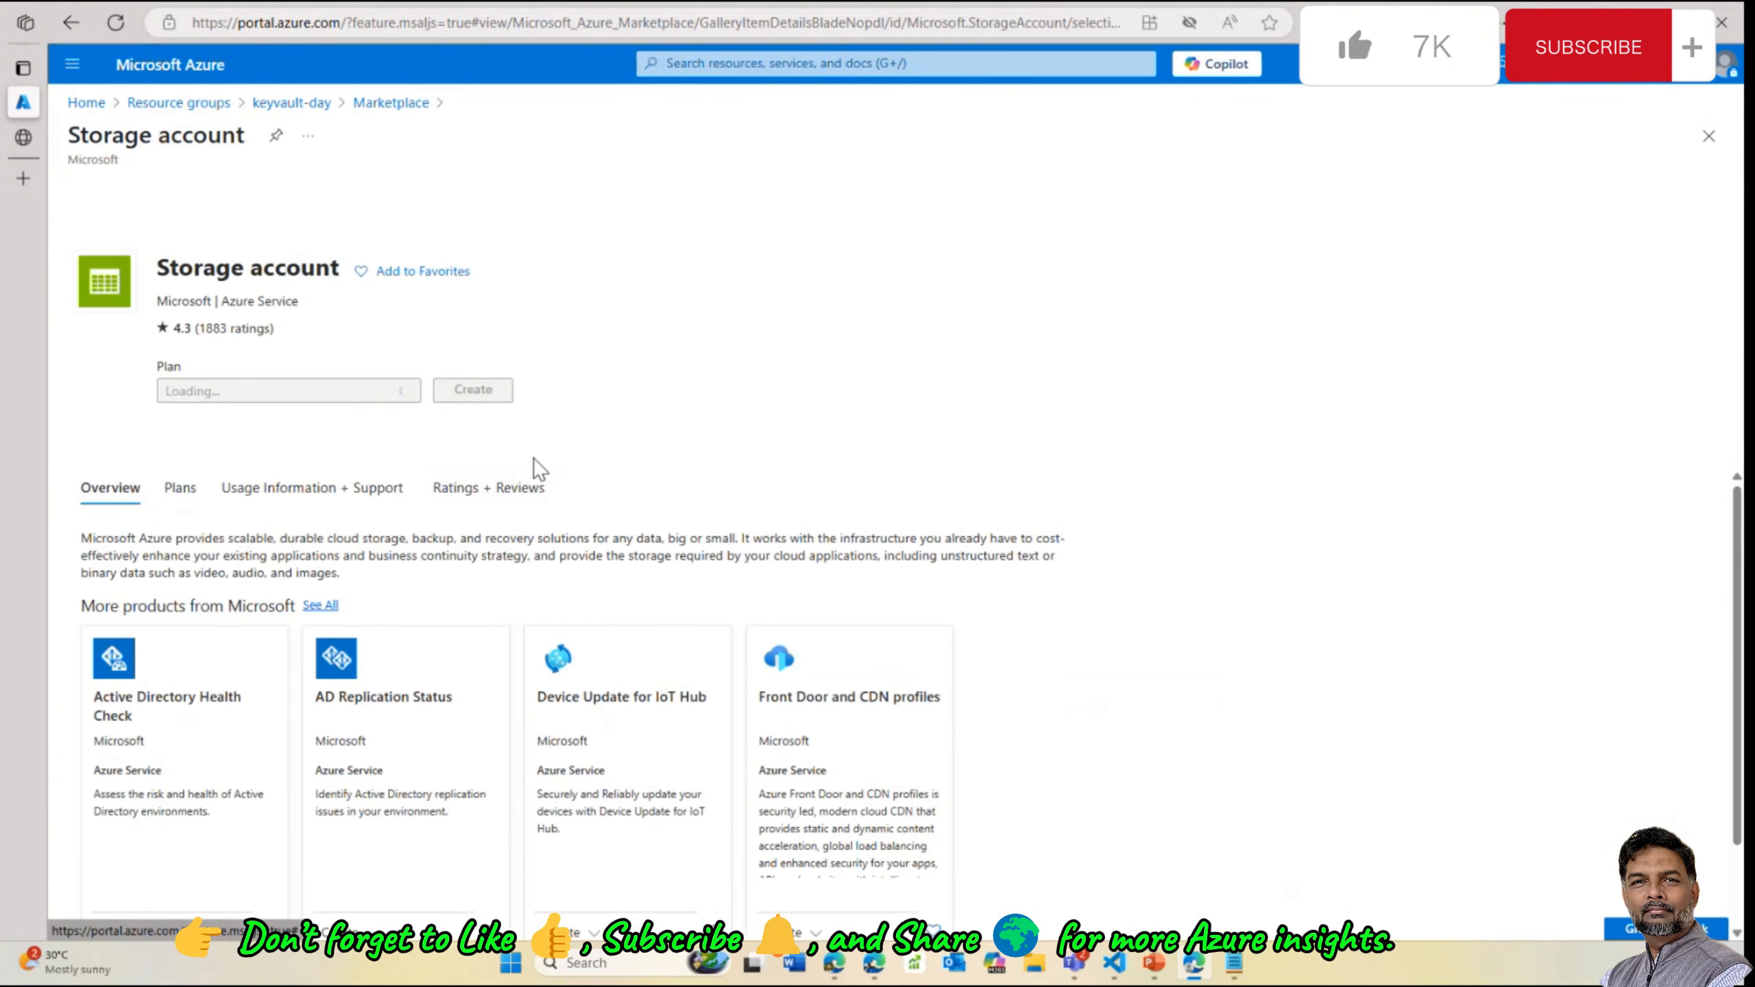
left_click(473, 390)
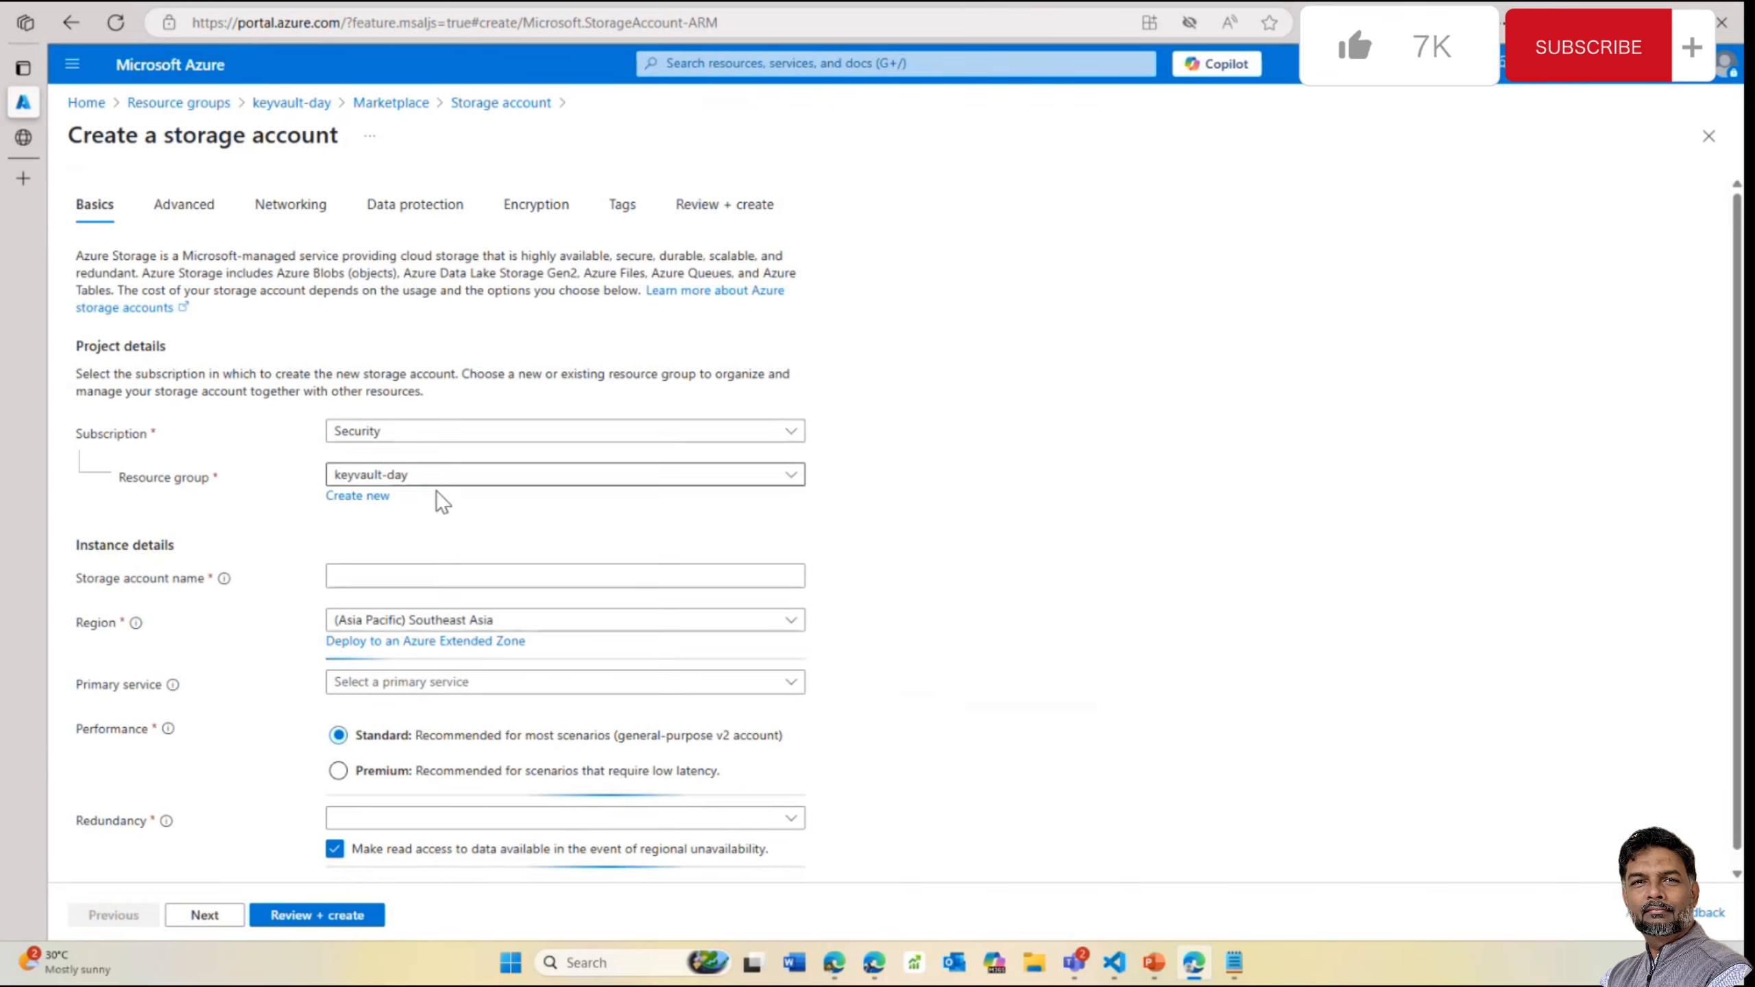
Name the account testingforday under the Security subscription, with Azure Blob Storage as primary service
left_click(438, 433)
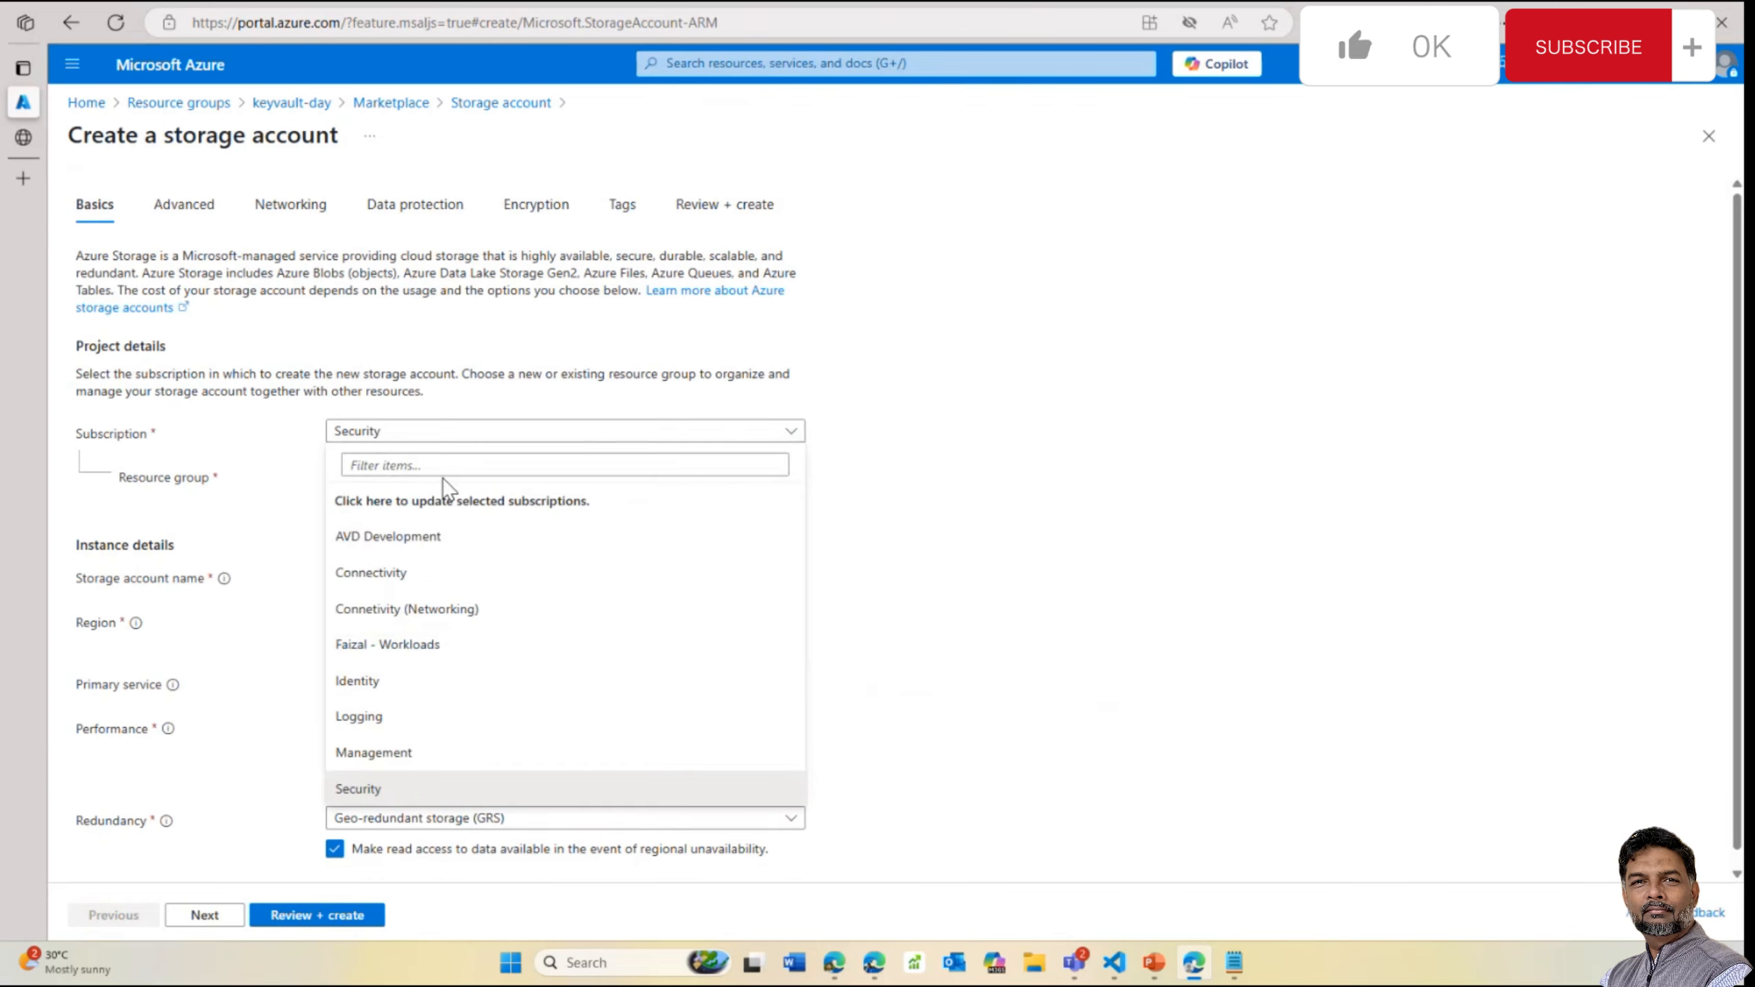
left_click(799, 454)
left_click(376, 576)
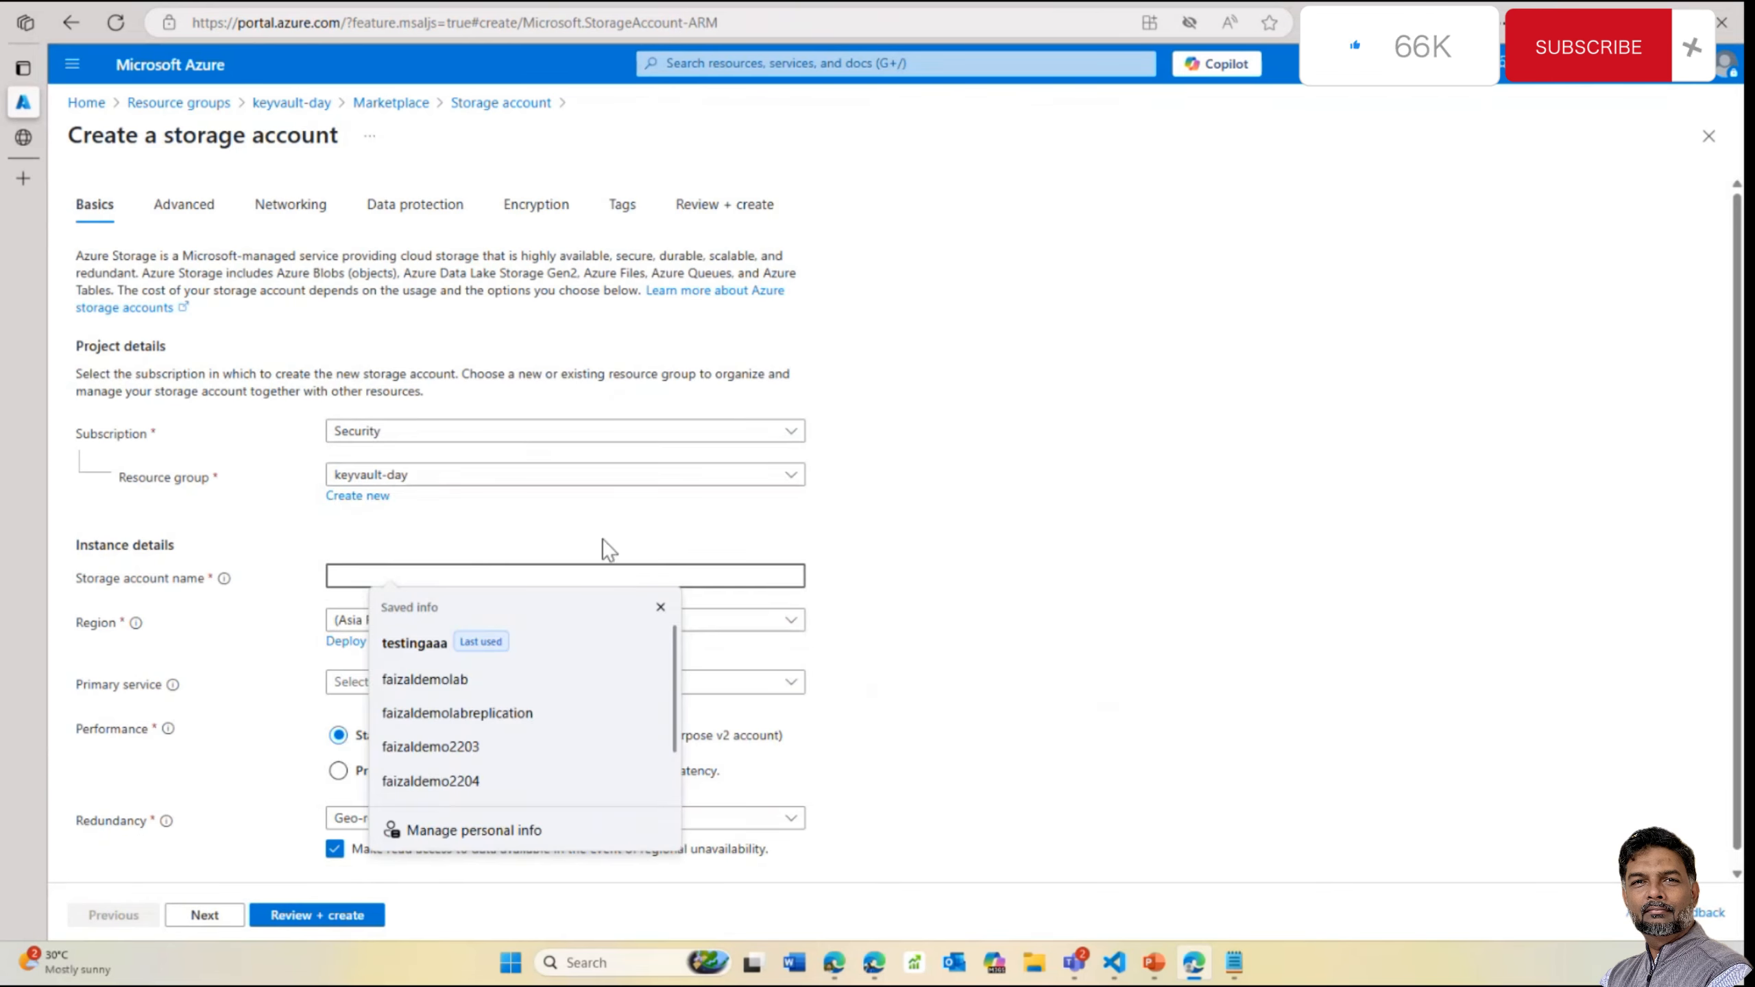
type("testingforday")
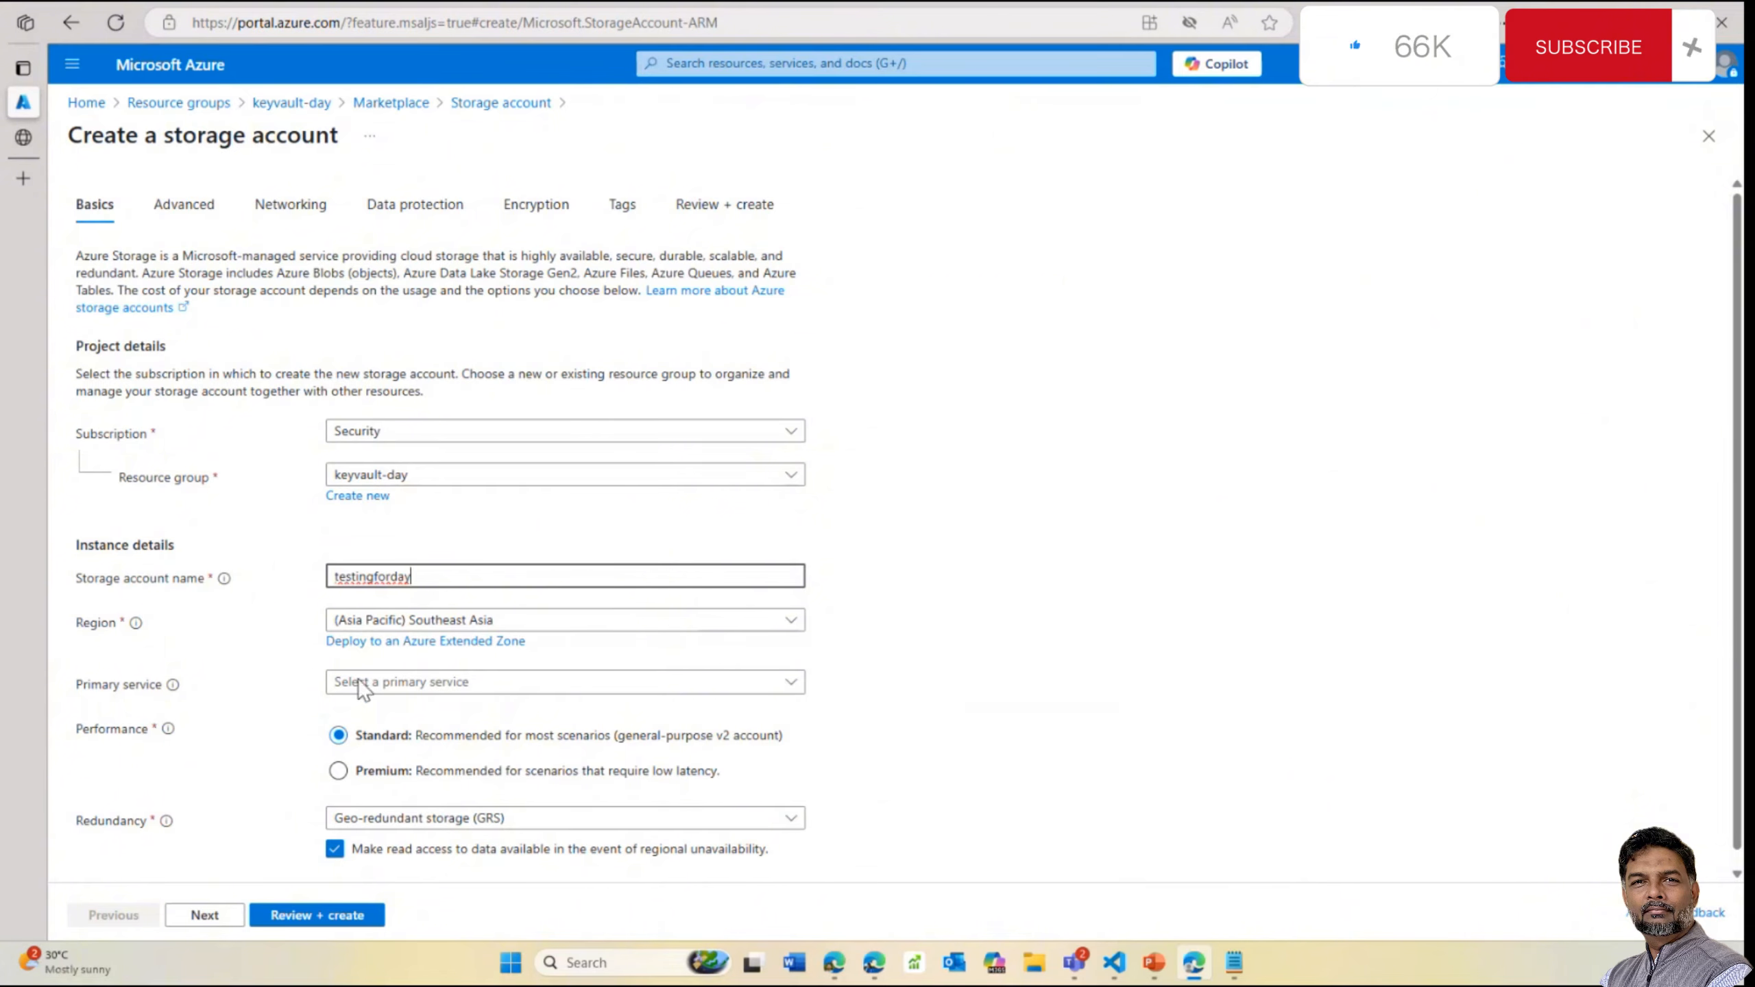
left_click(390, 690)
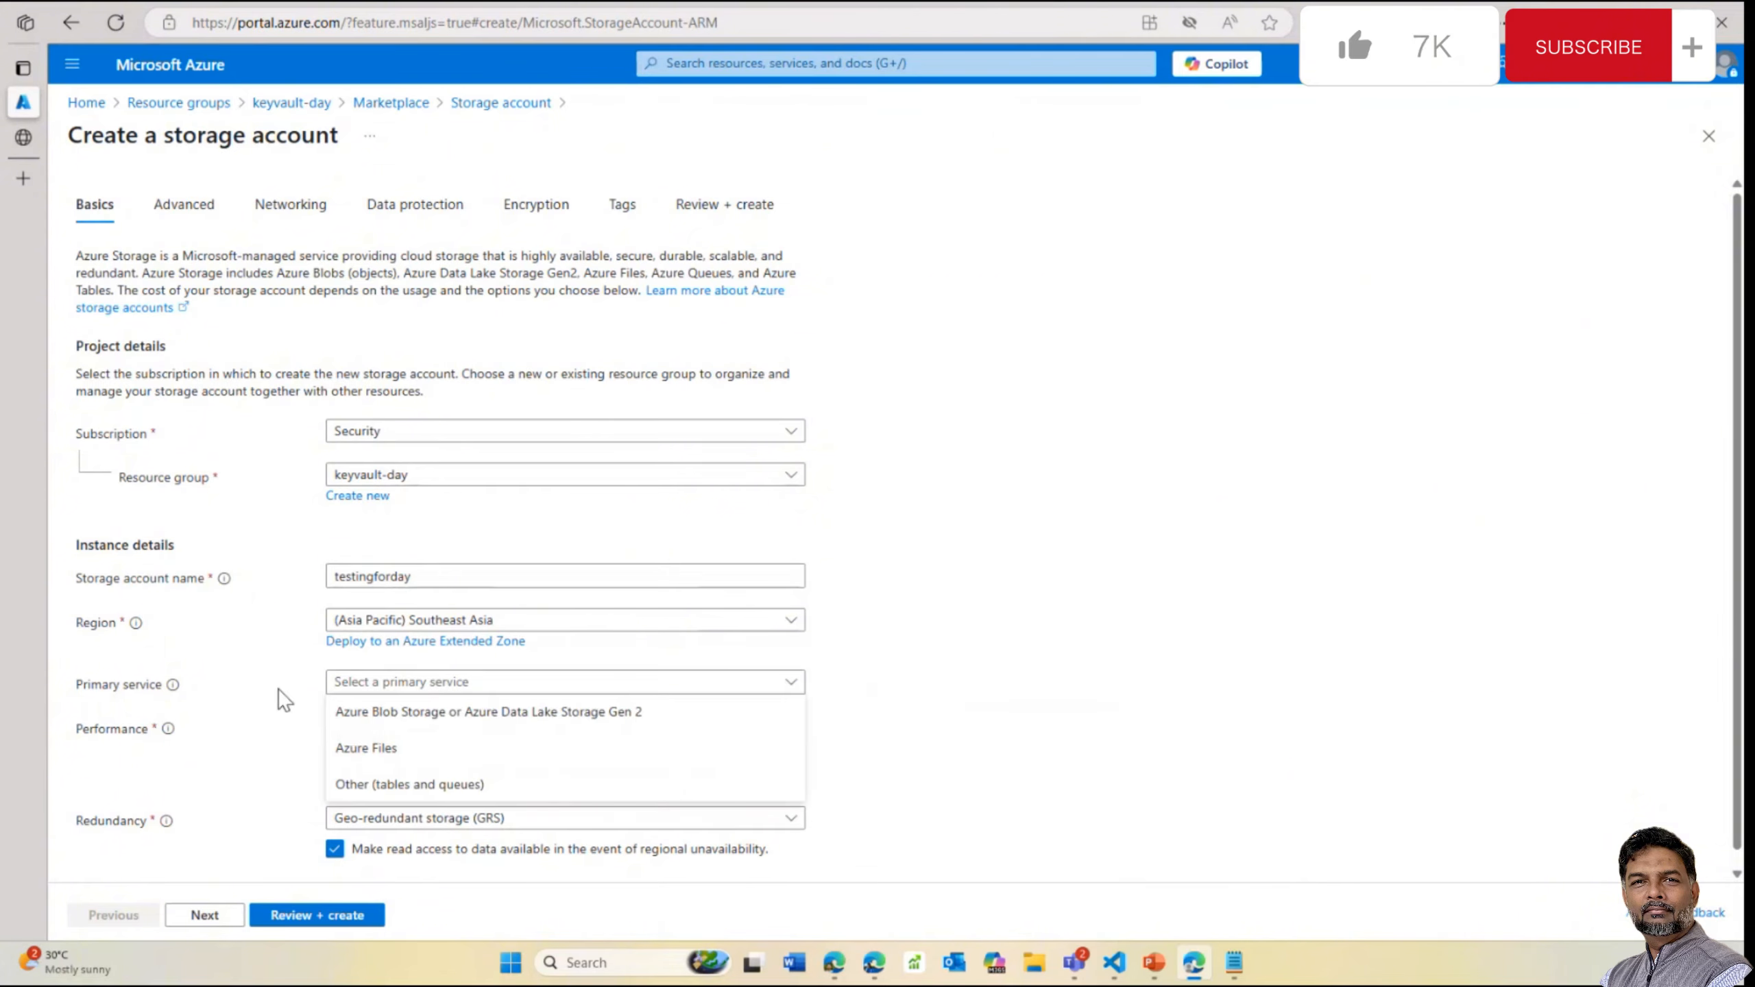
left_click(277, 689)
left_click(392, 690)
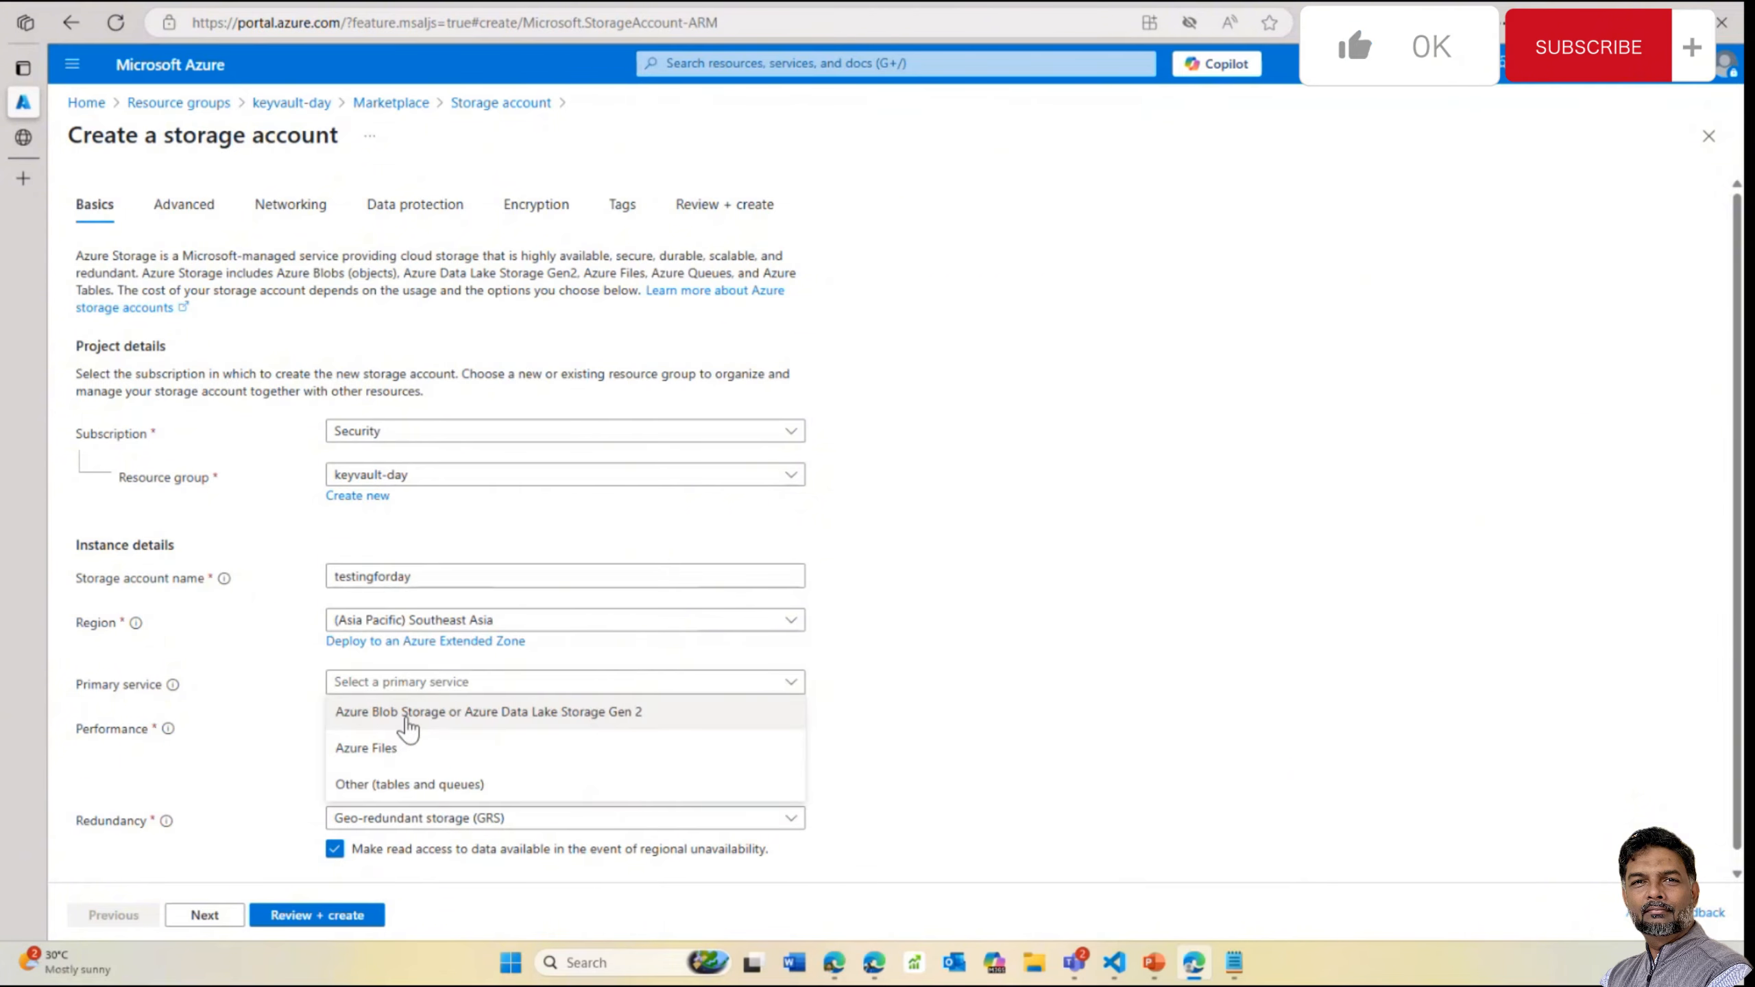
left_click(398, 711)
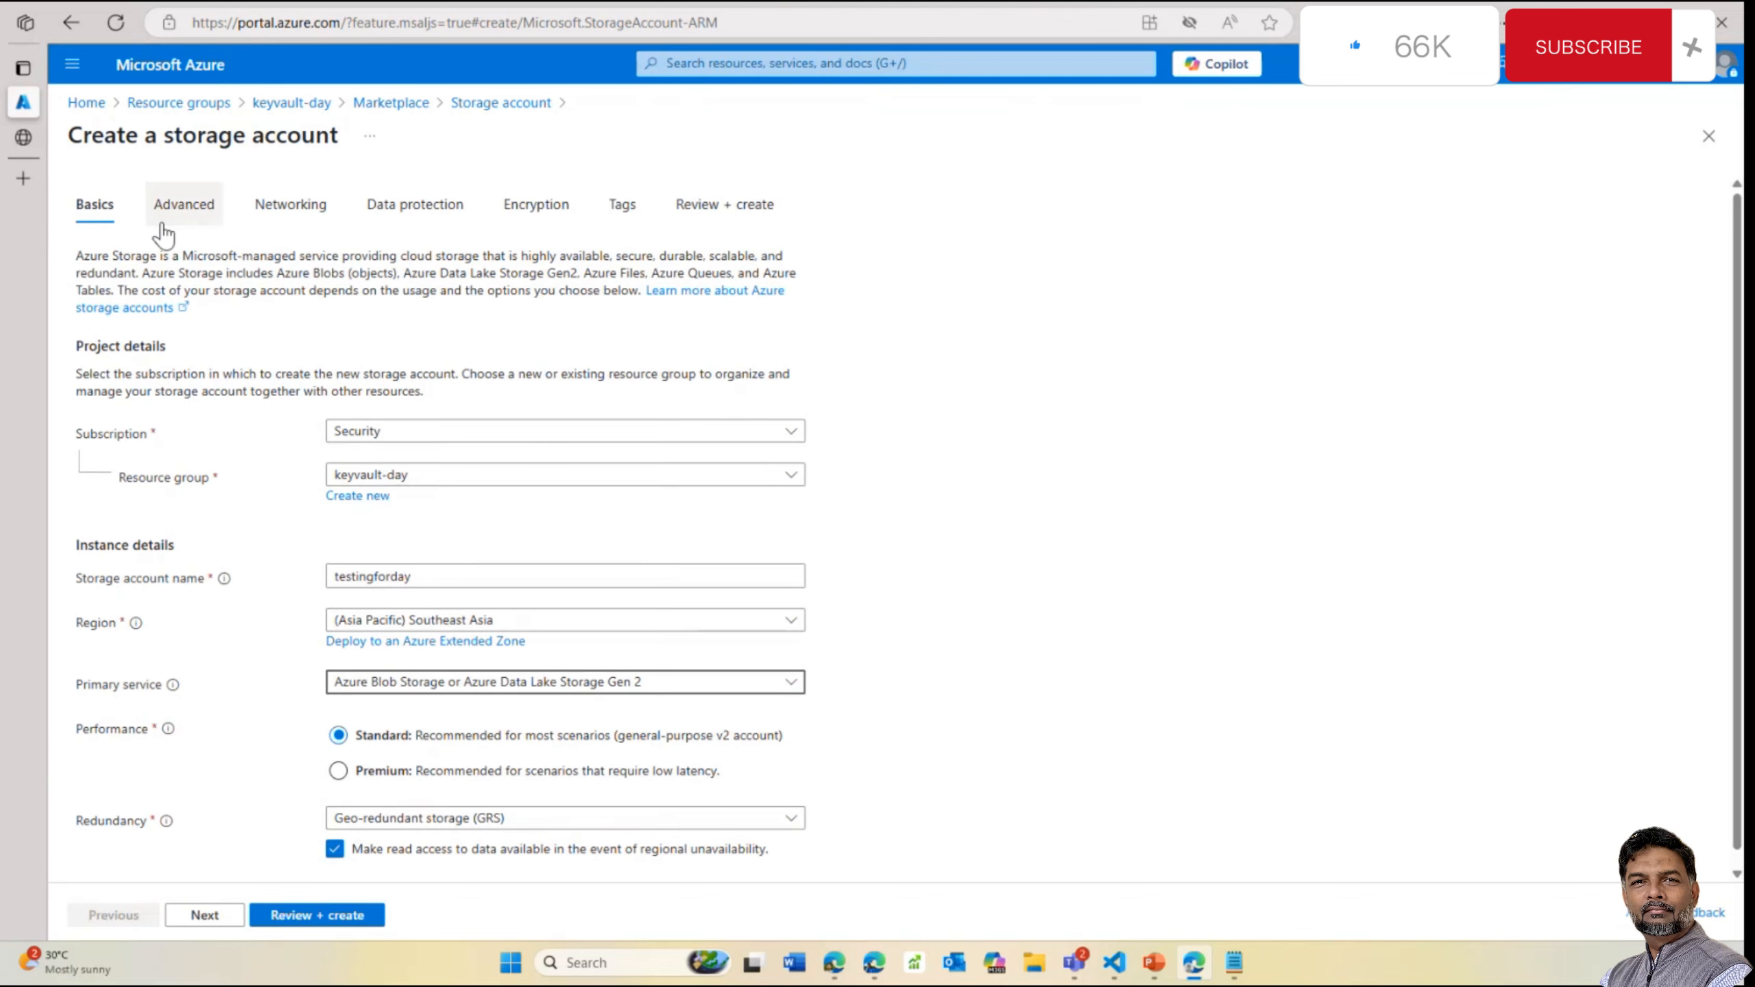
Look over the Advanced, Data protection and Encryption settings, then go to Review + create
left_click(183, 216)
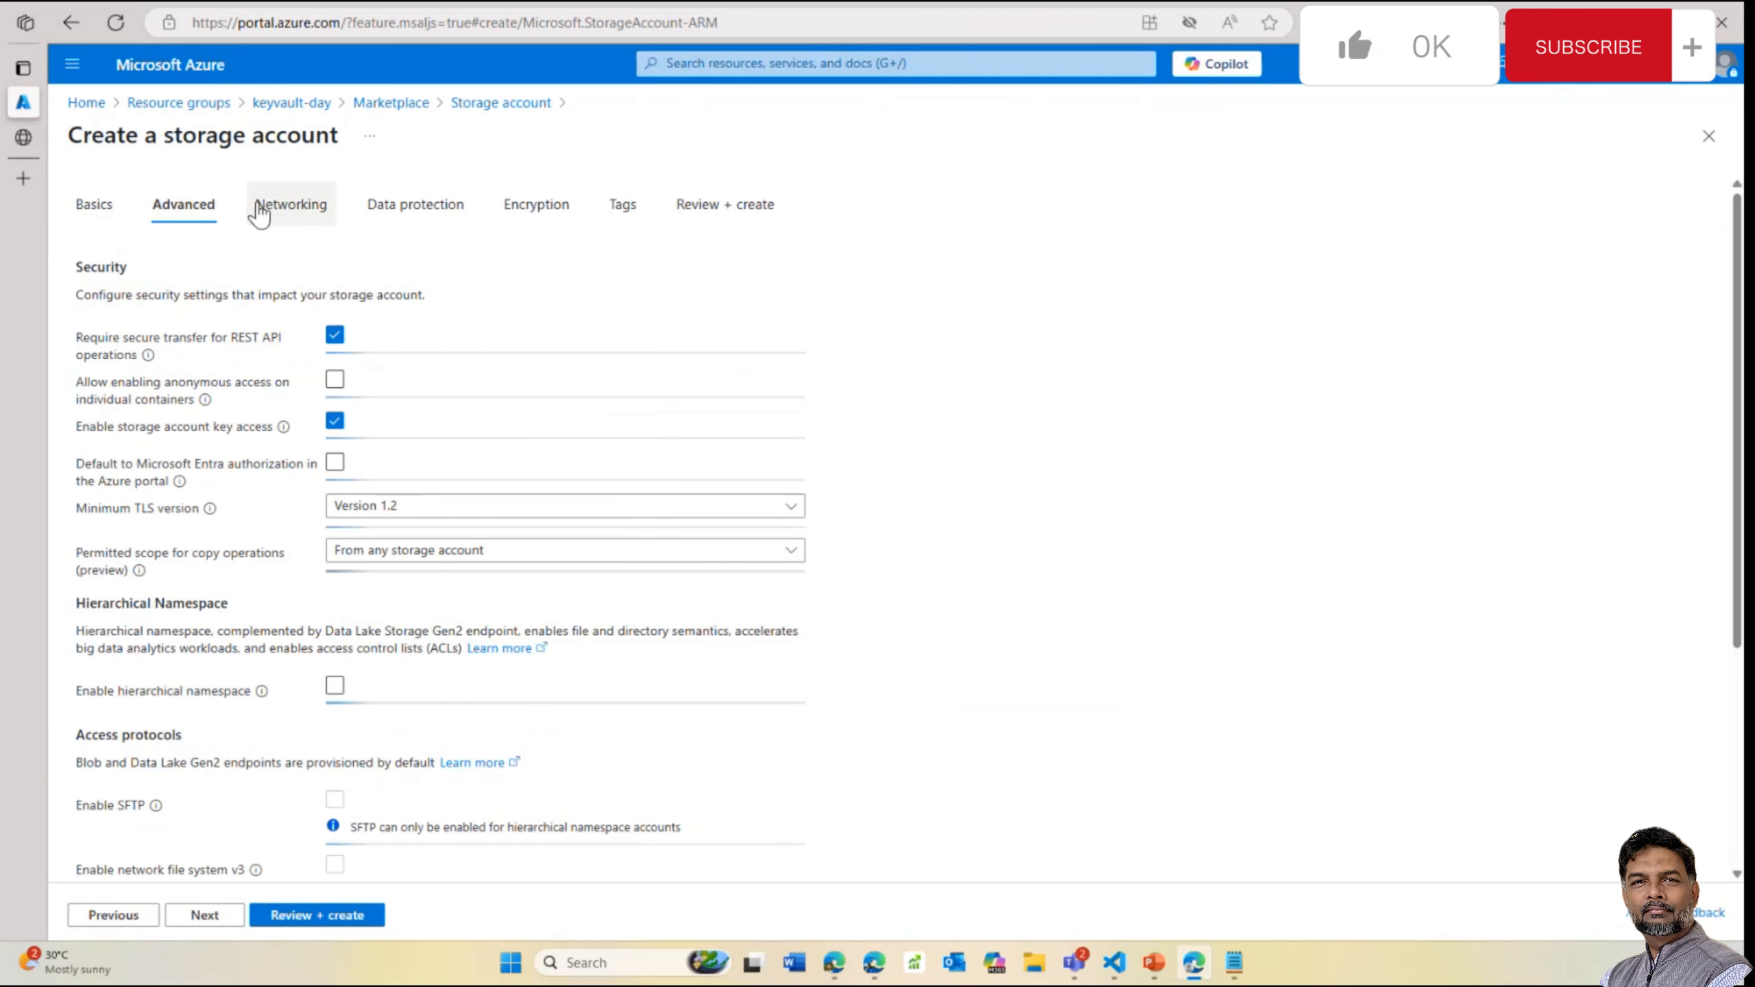
left_click(402, 214)
left_click(546, 220)
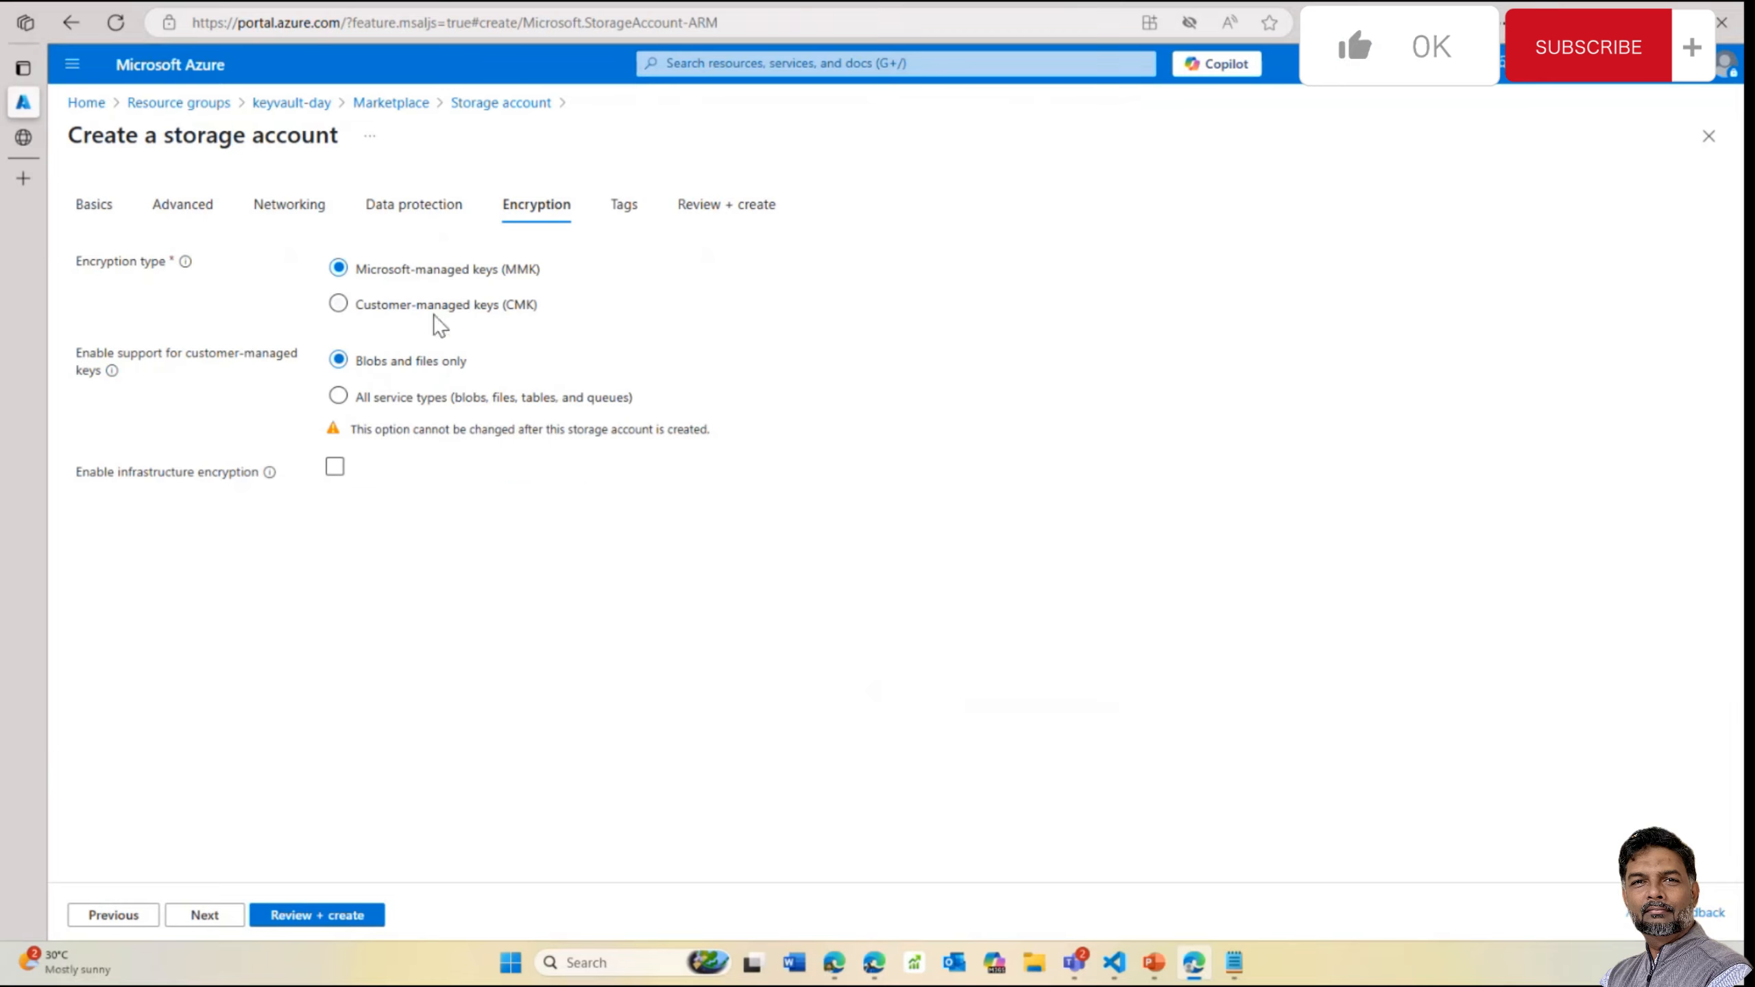
left_click(316, 915)
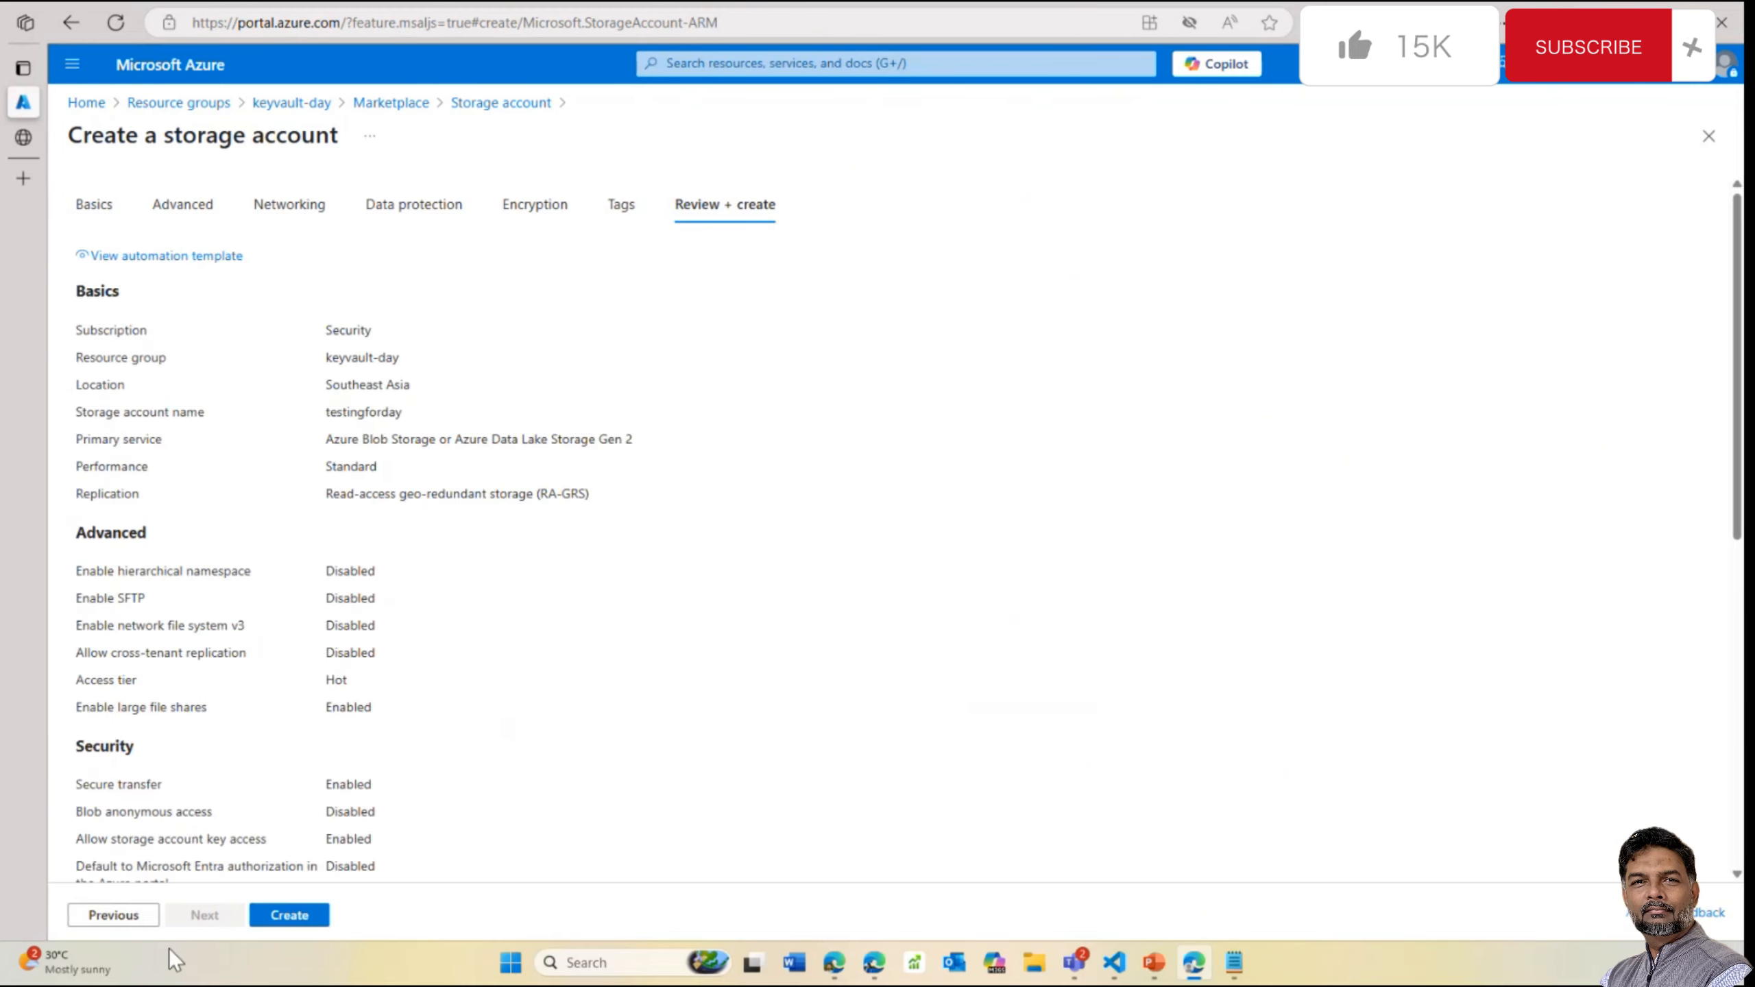
Create testingforday, wait for the deployment to succeed, and go to the new resource
left_click(320, 914)
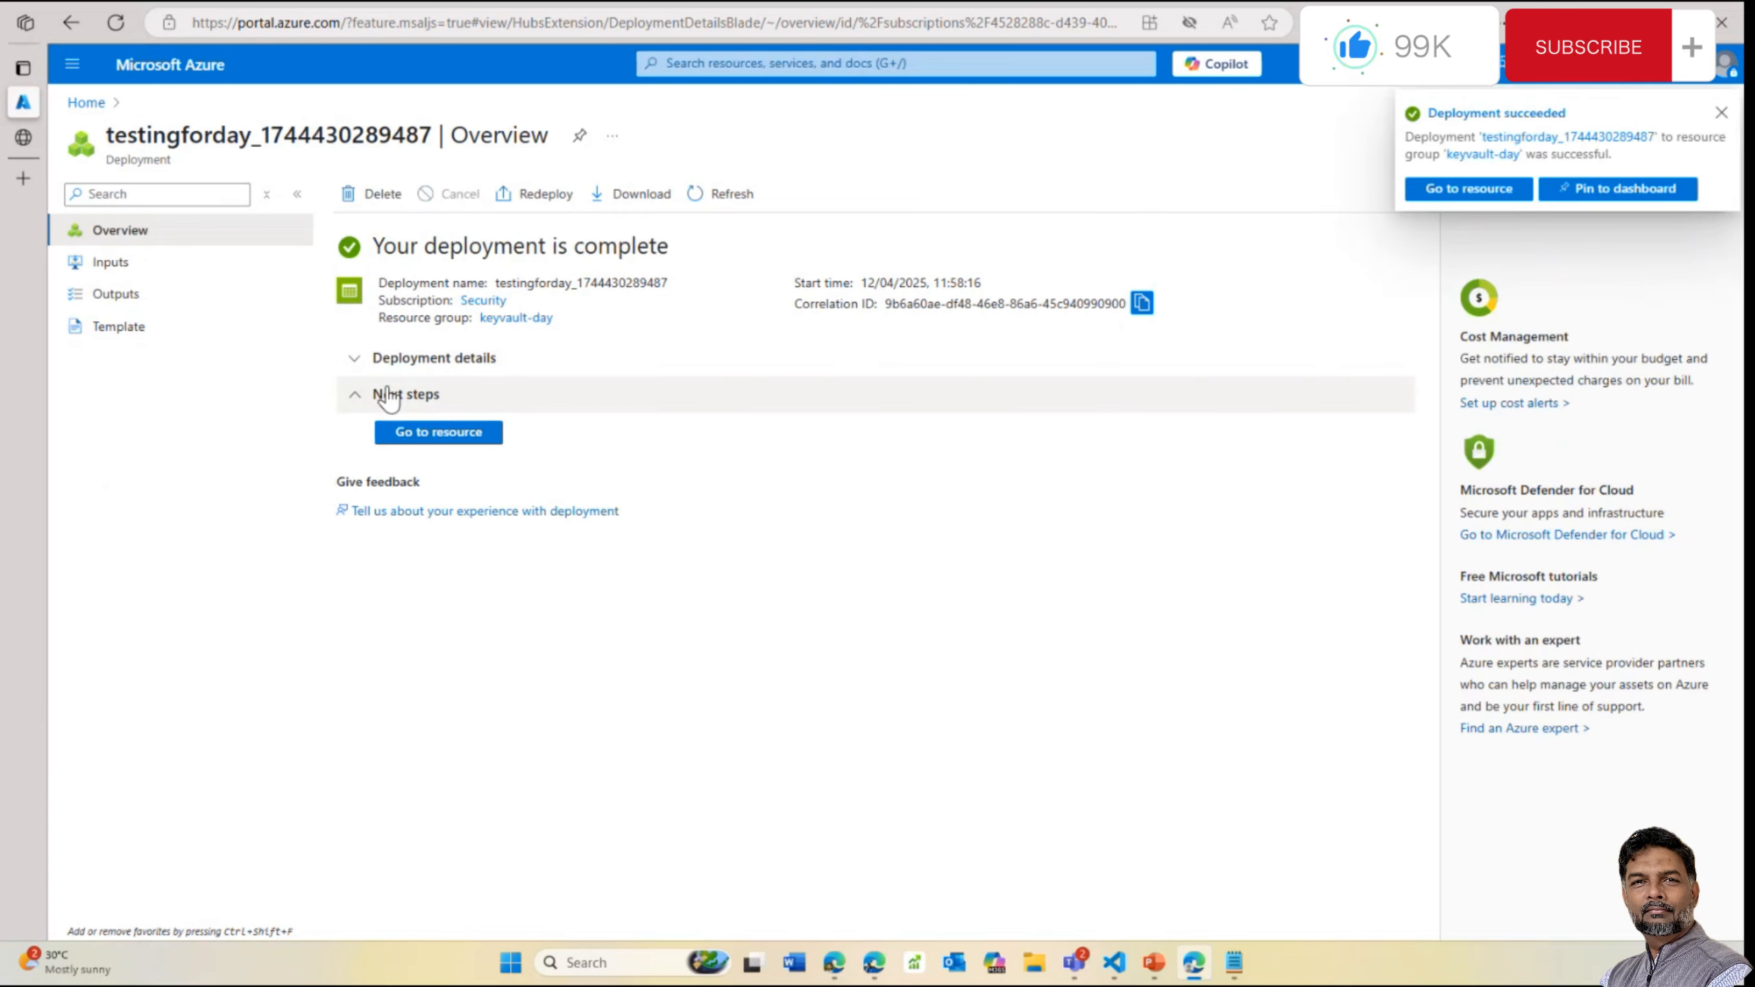
left_click(435, 434)
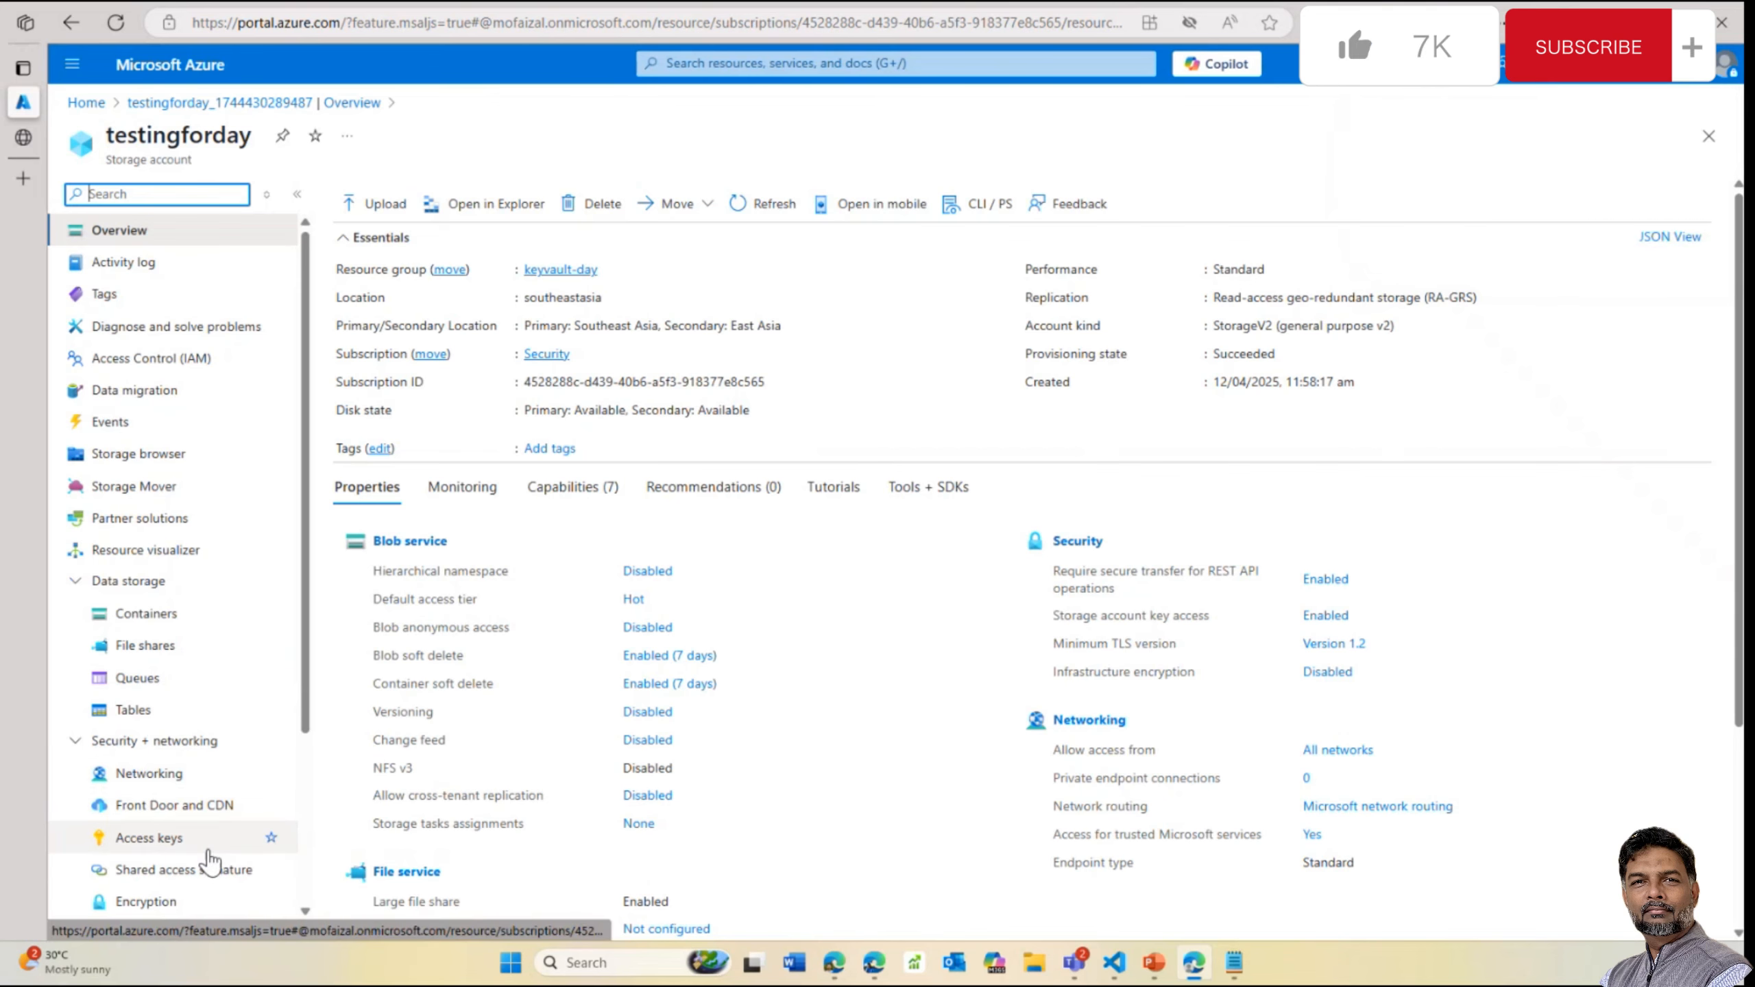
scroll(214, 864, "down", 1)
Switch testingforday's encryption to customer-managed keys and pick the keyfordemo1 key vault
left_click(143, 840)
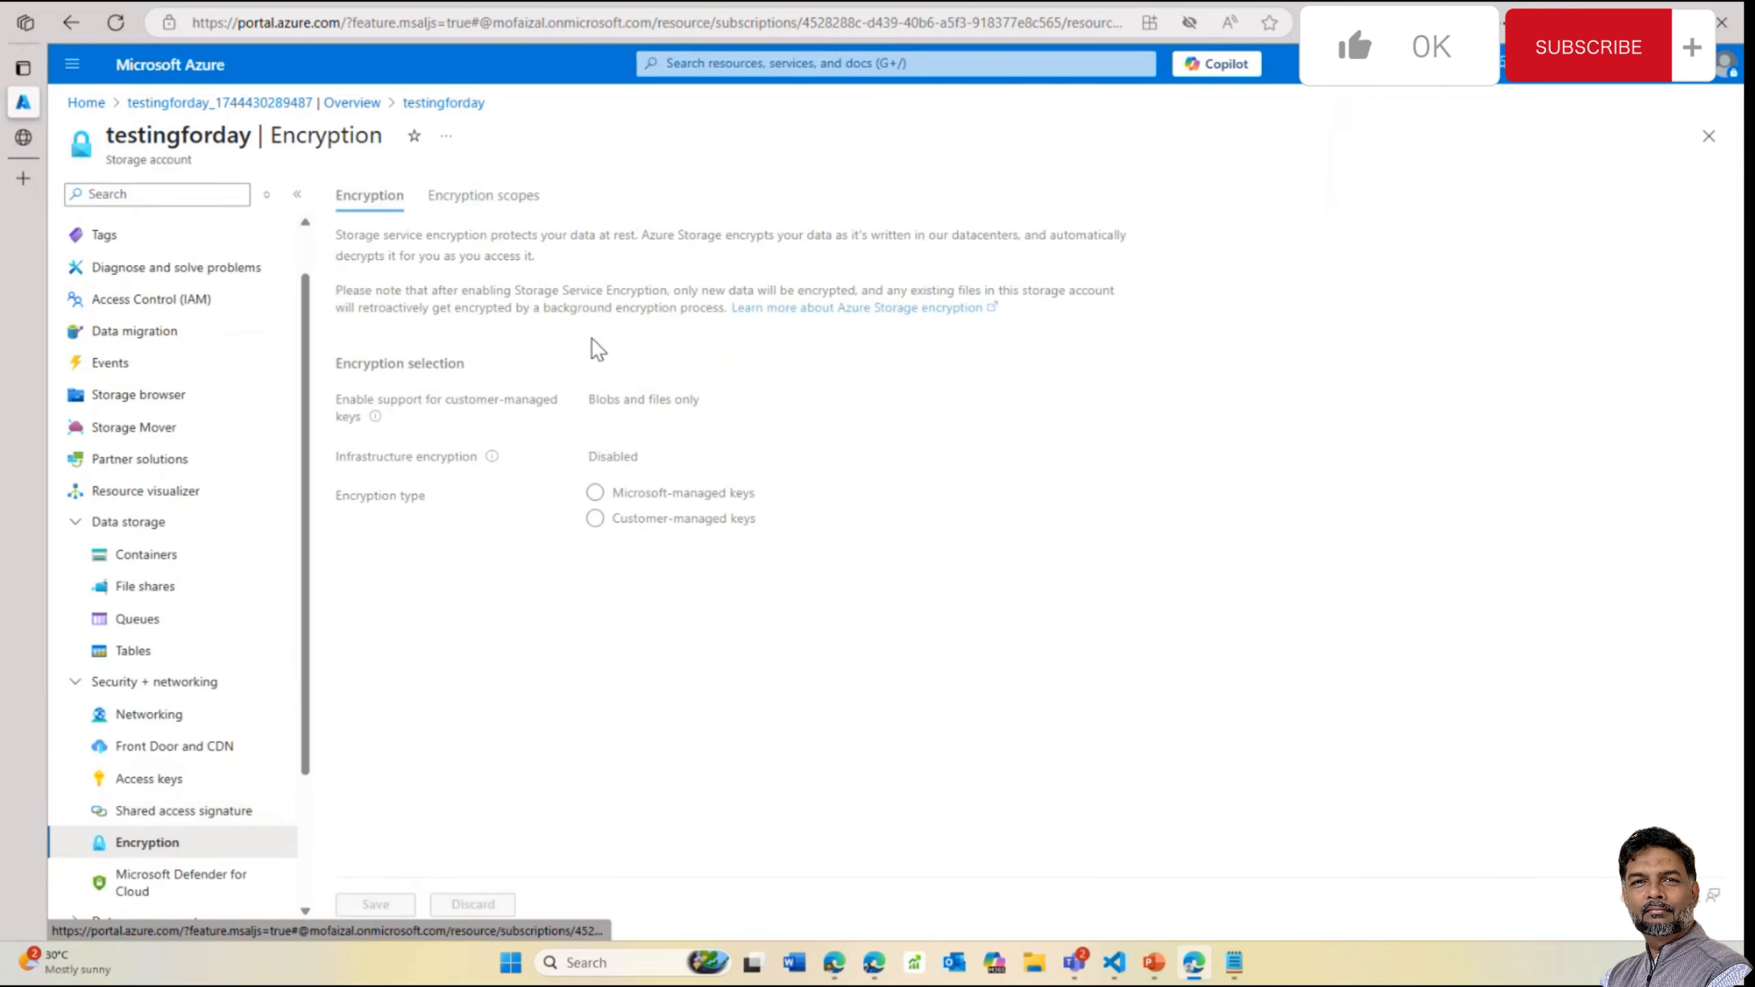
left_click(620, 520)
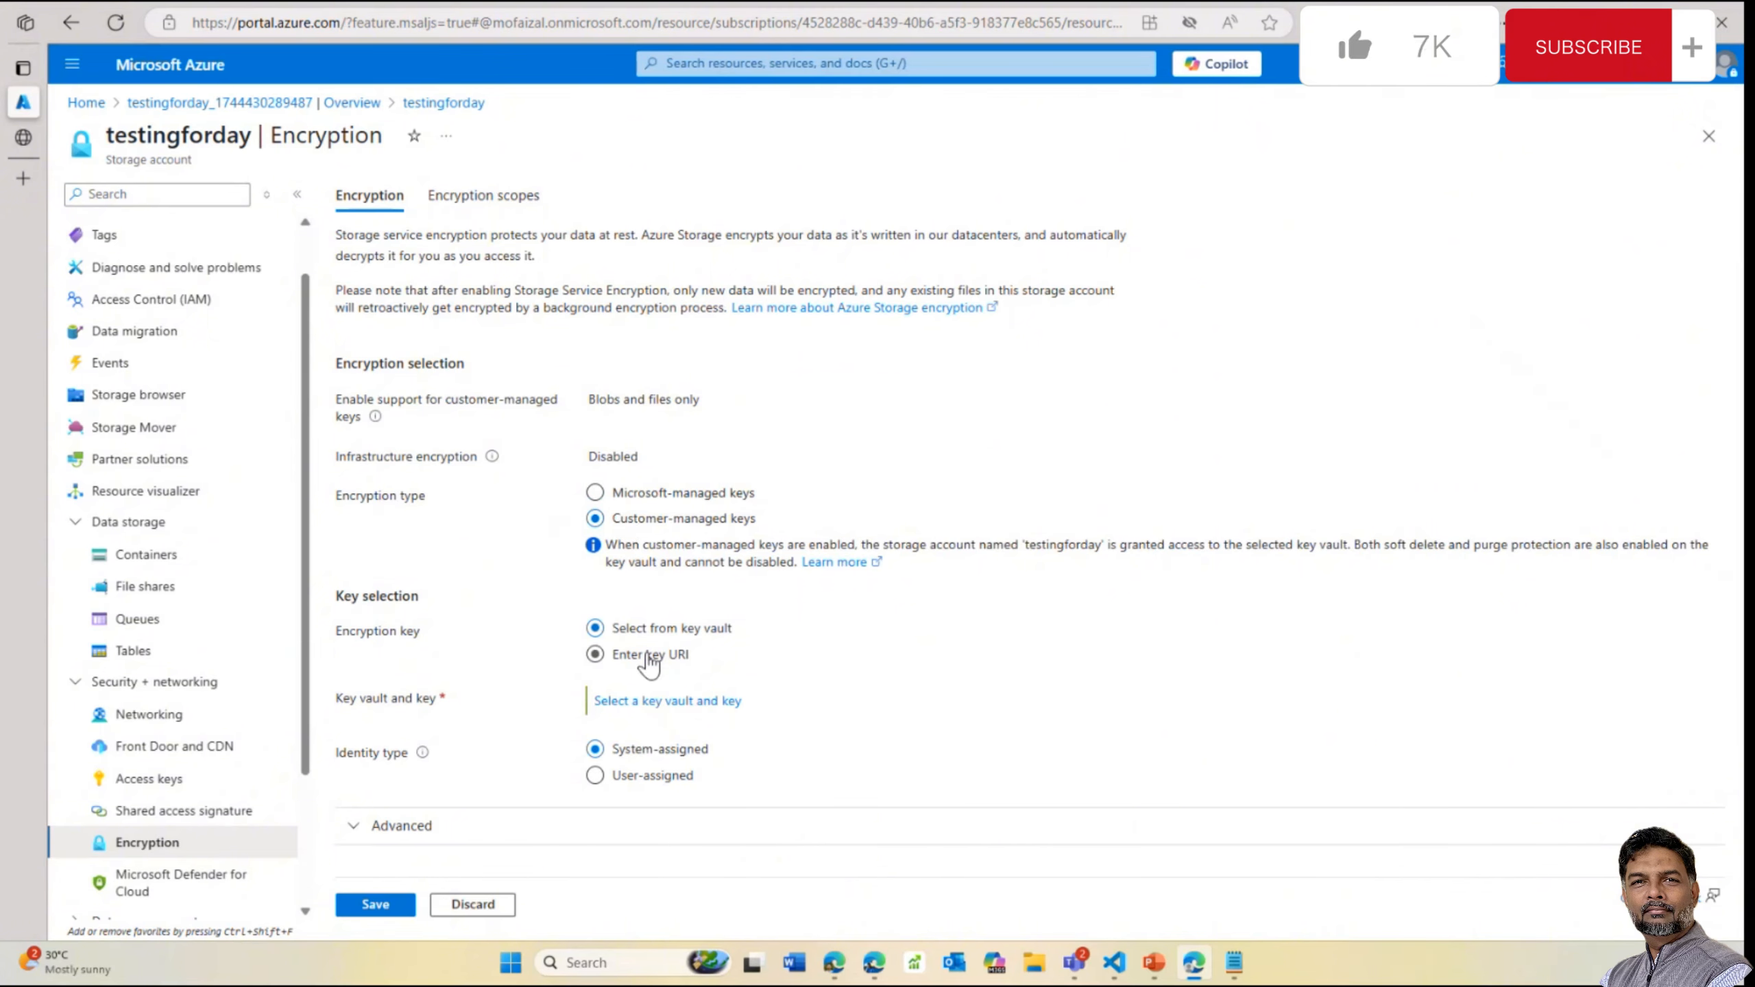
left_click(642, 703)
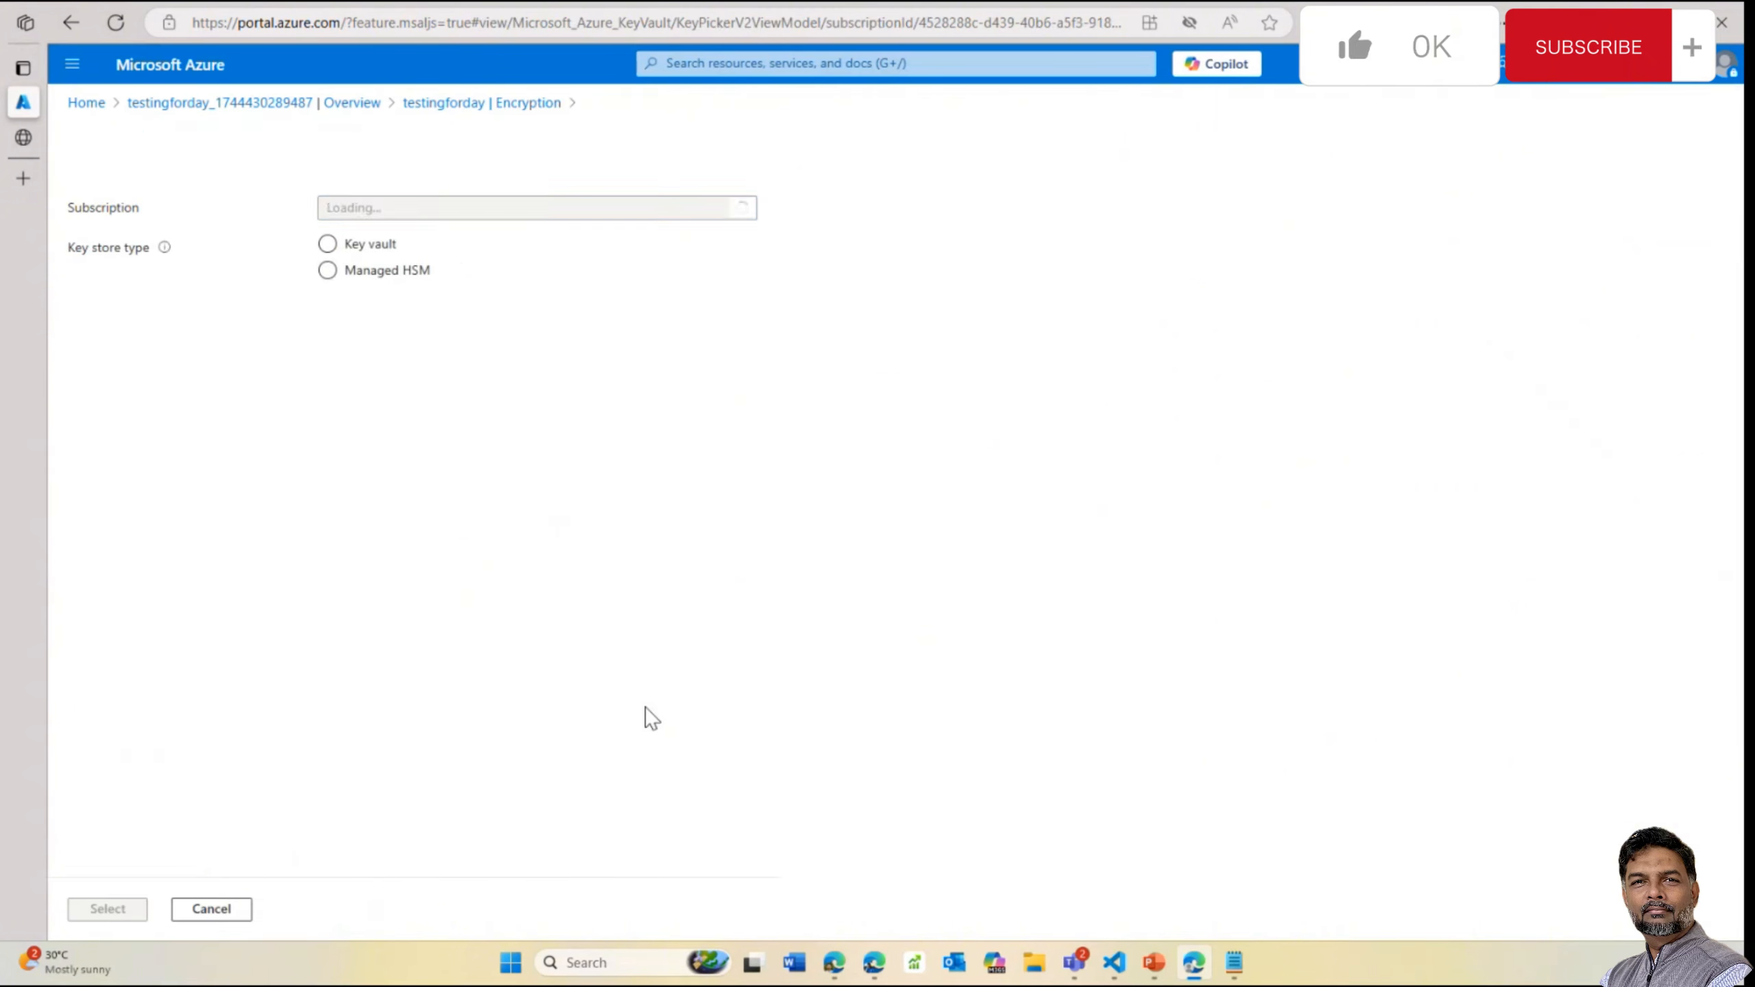
left_click(366, 246)
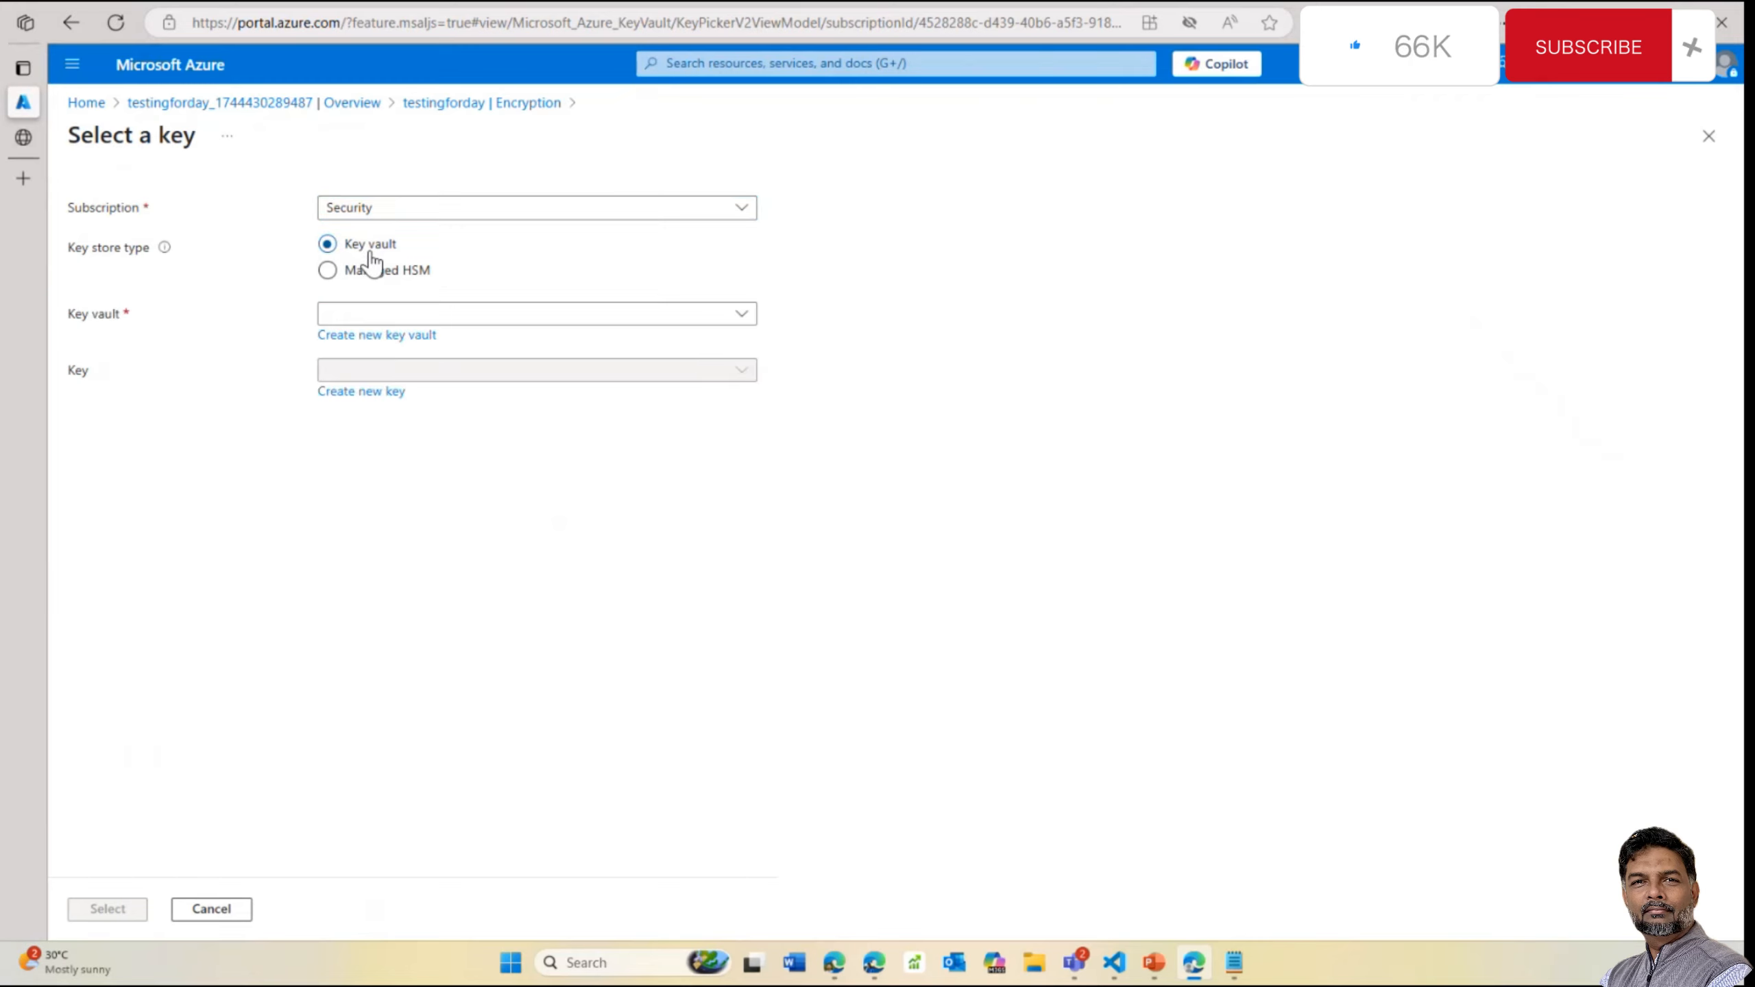
left_click(476, 315)
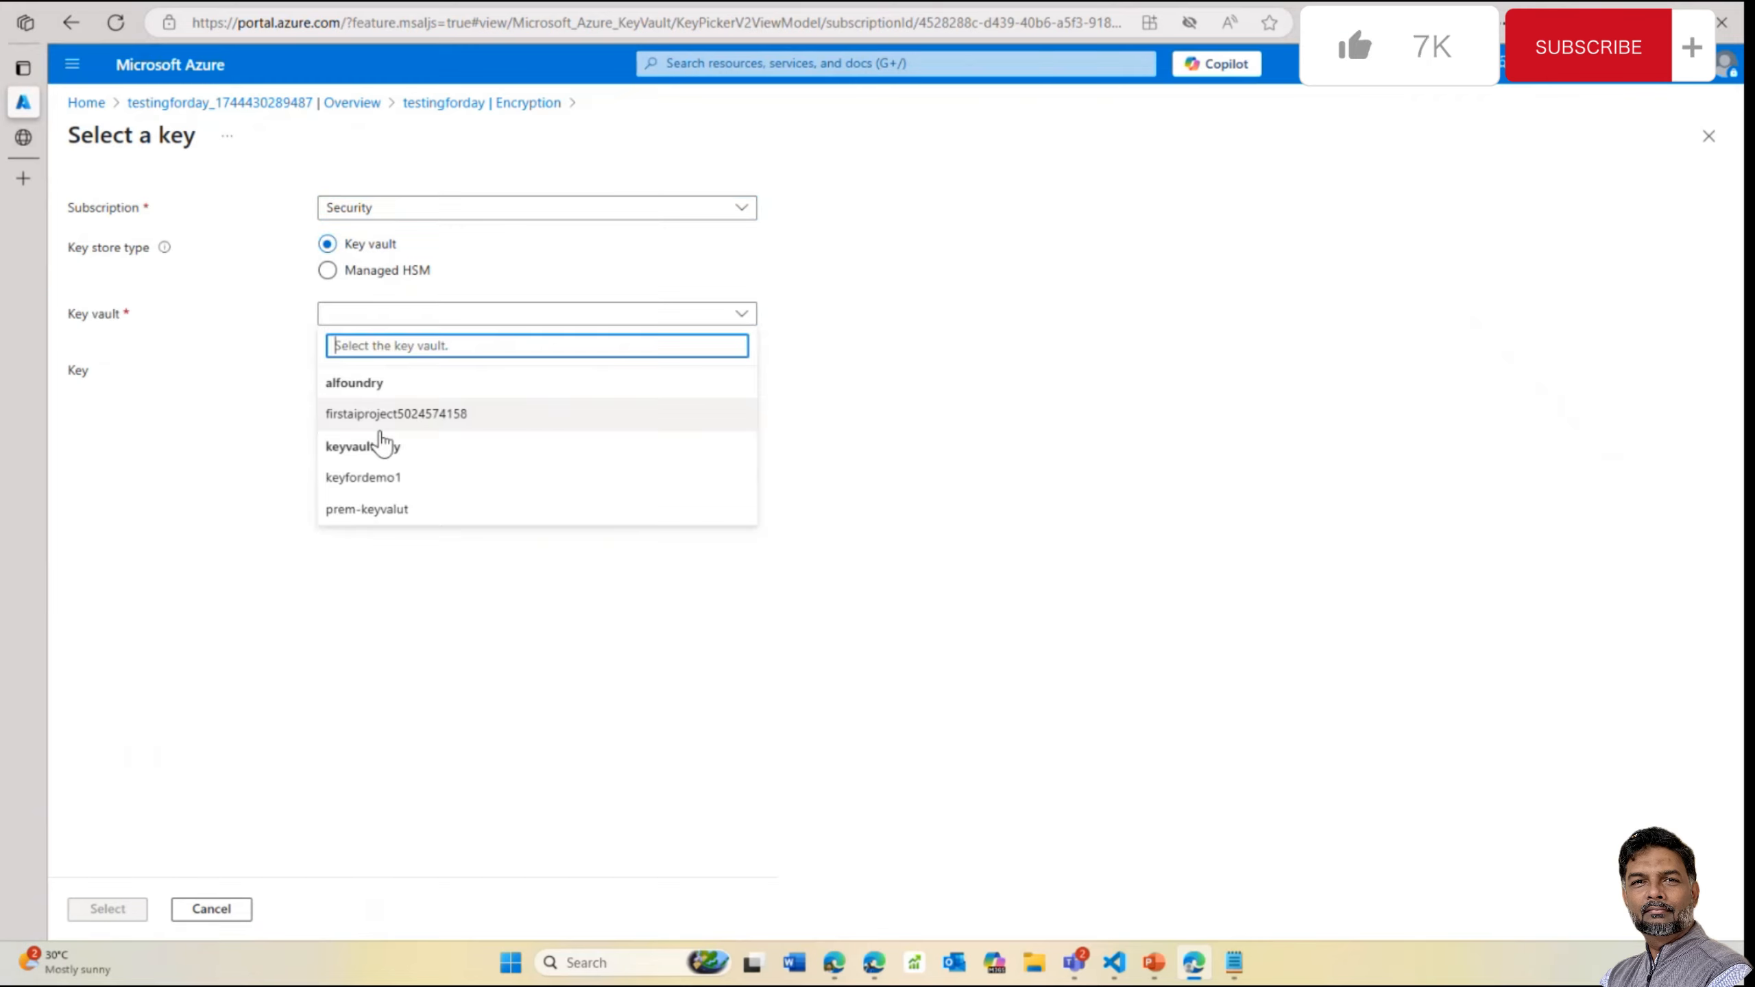
left_click(404, 484)
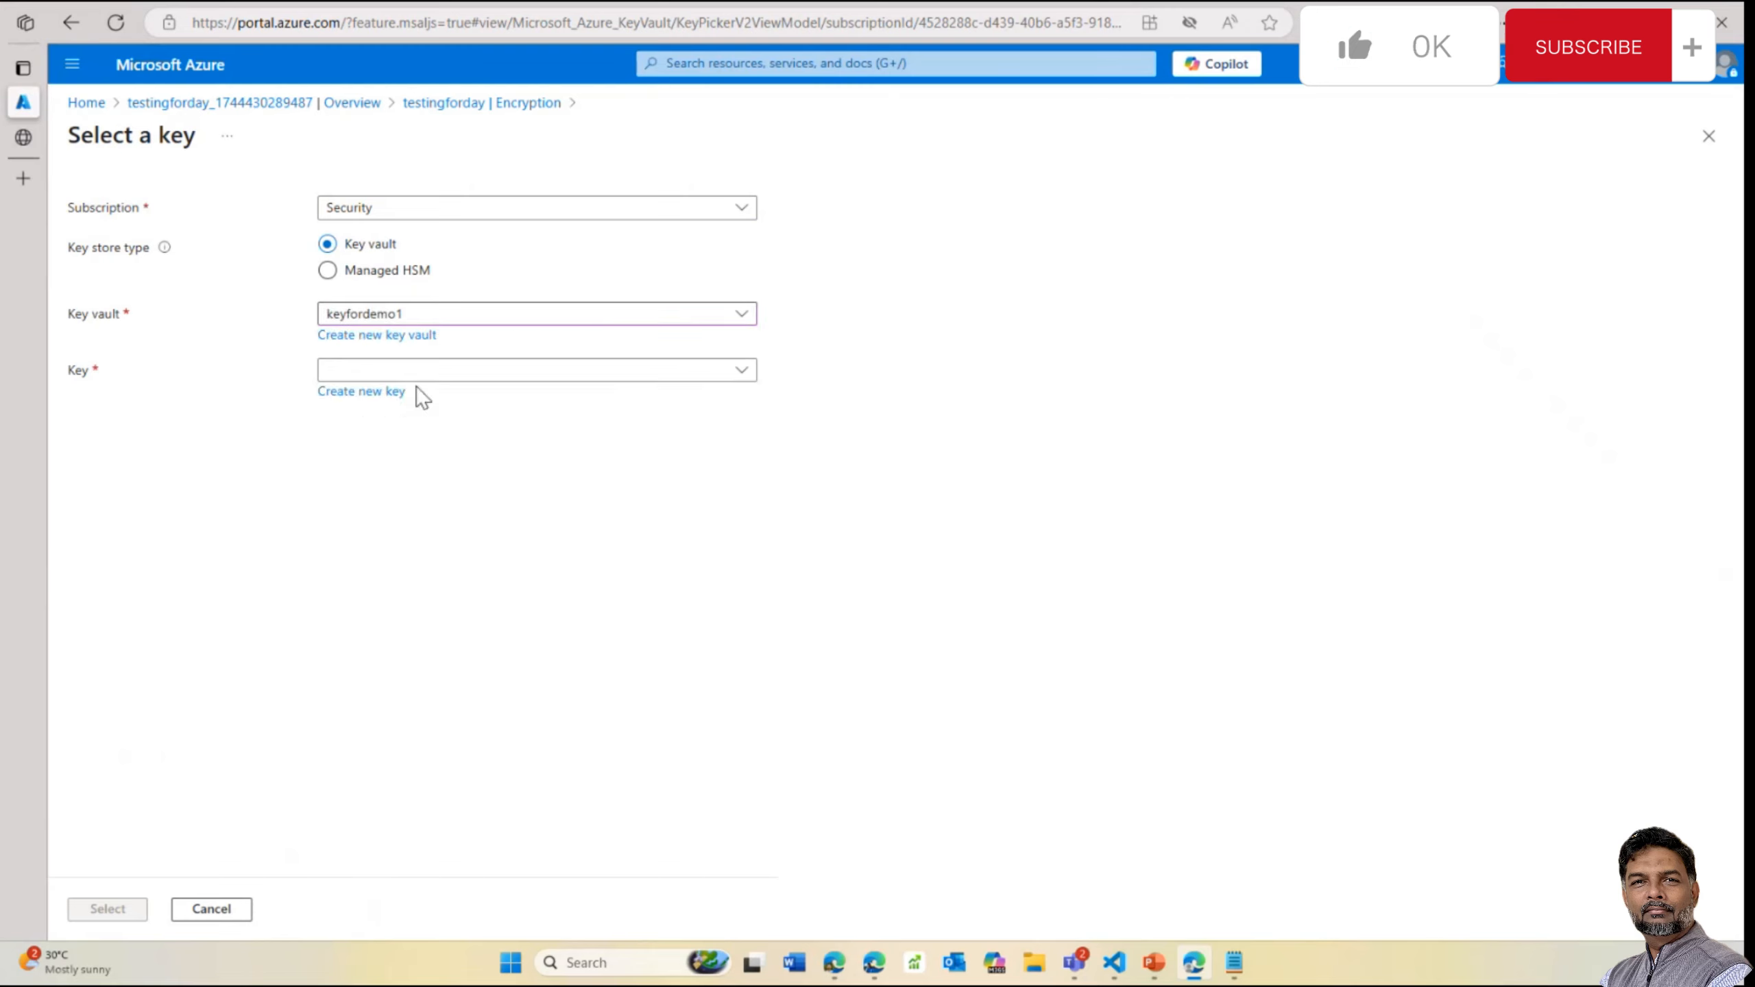
left_click(463, 371)
left_click(853, 437)
Create a new key named cxzvxcczxvc in keyfordemo1 and select it
left_click(391, 391)
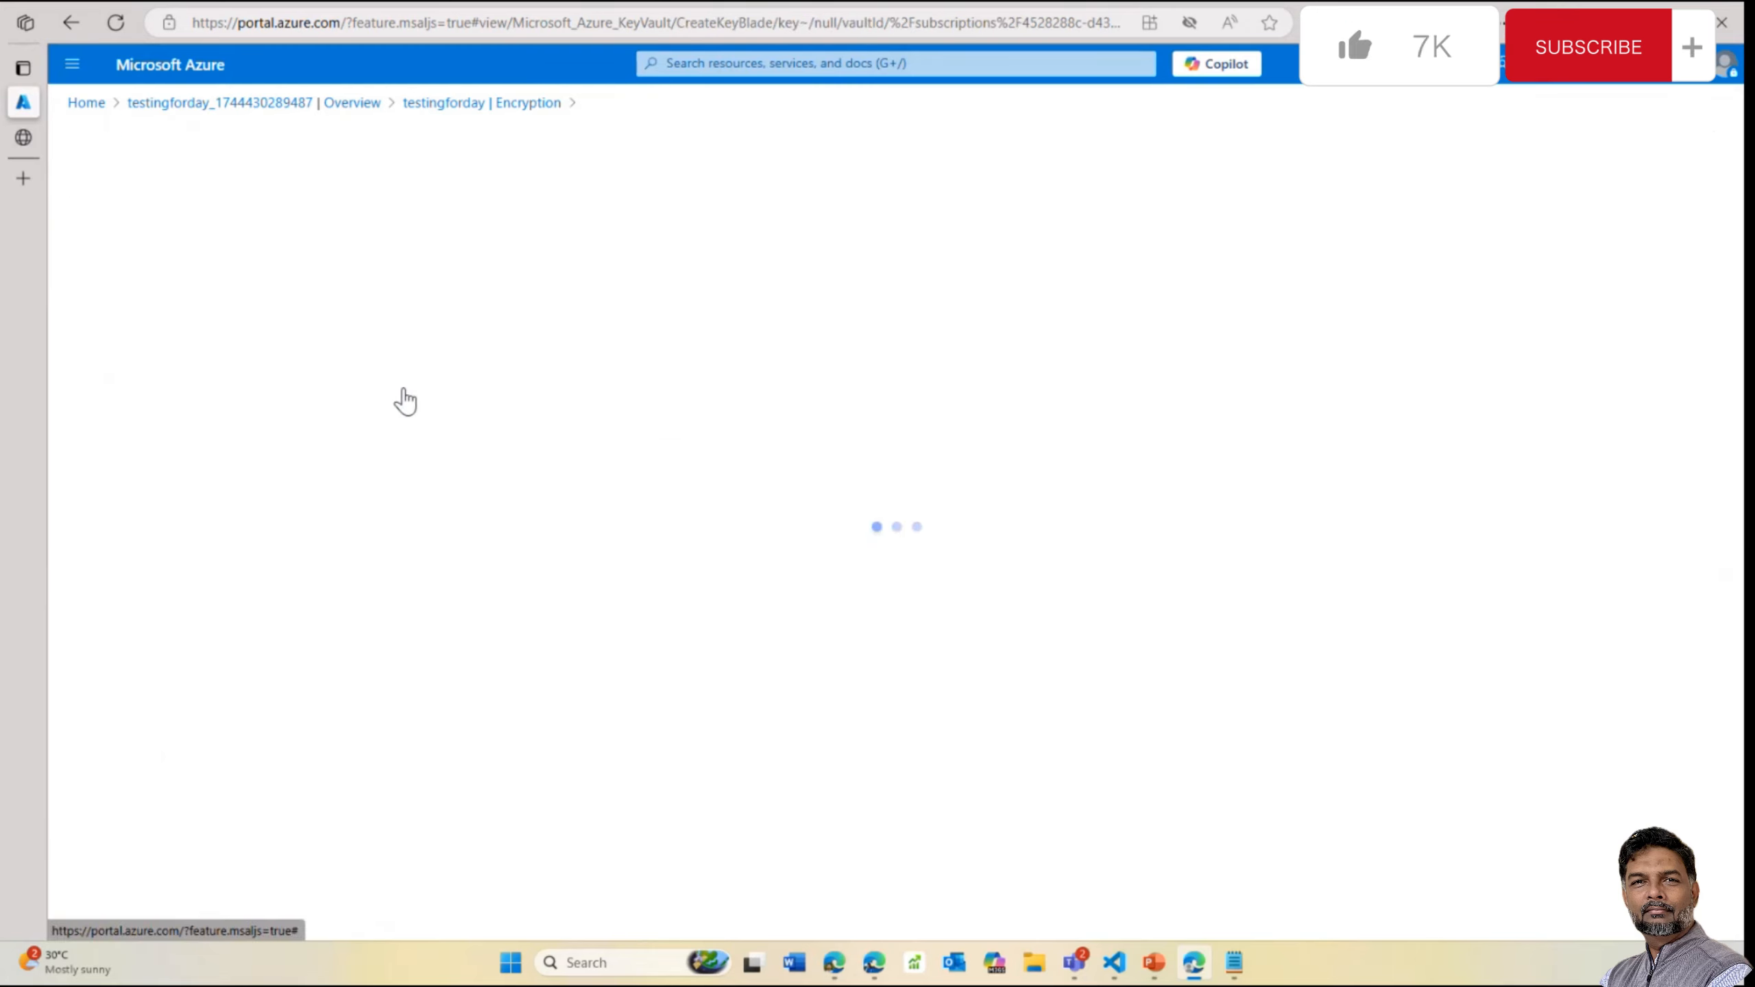
left_click(448, 262)
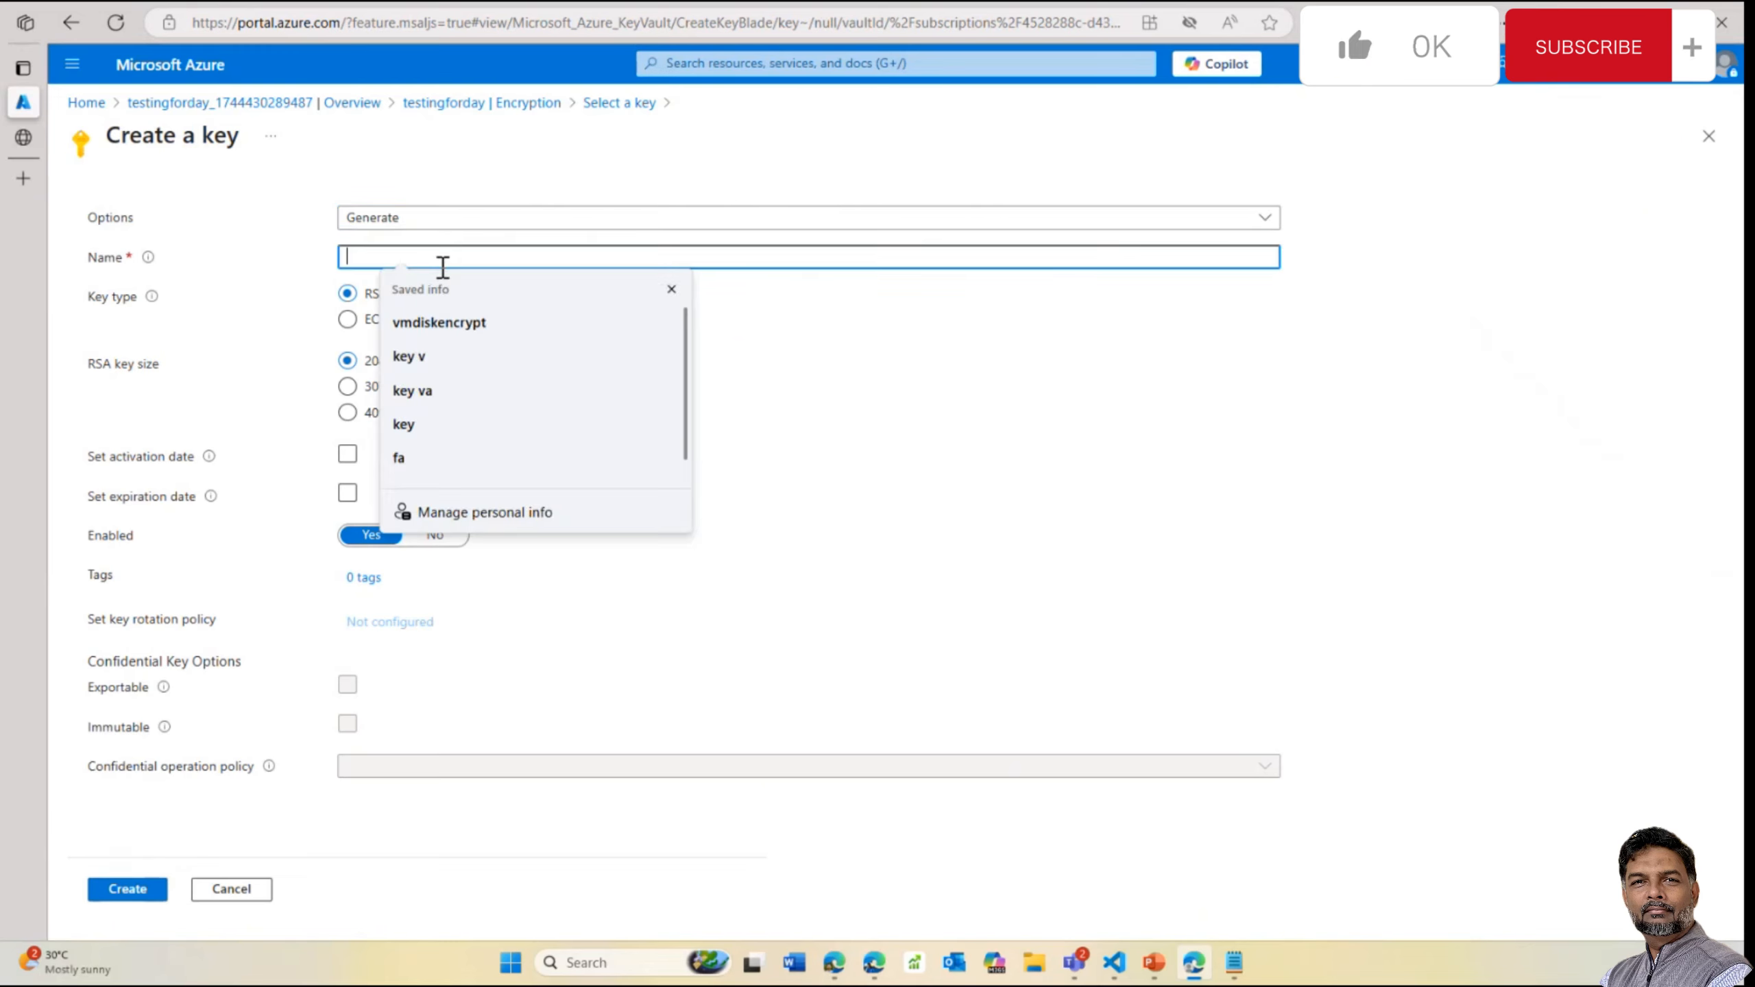
type("cxzvxcczxvc")
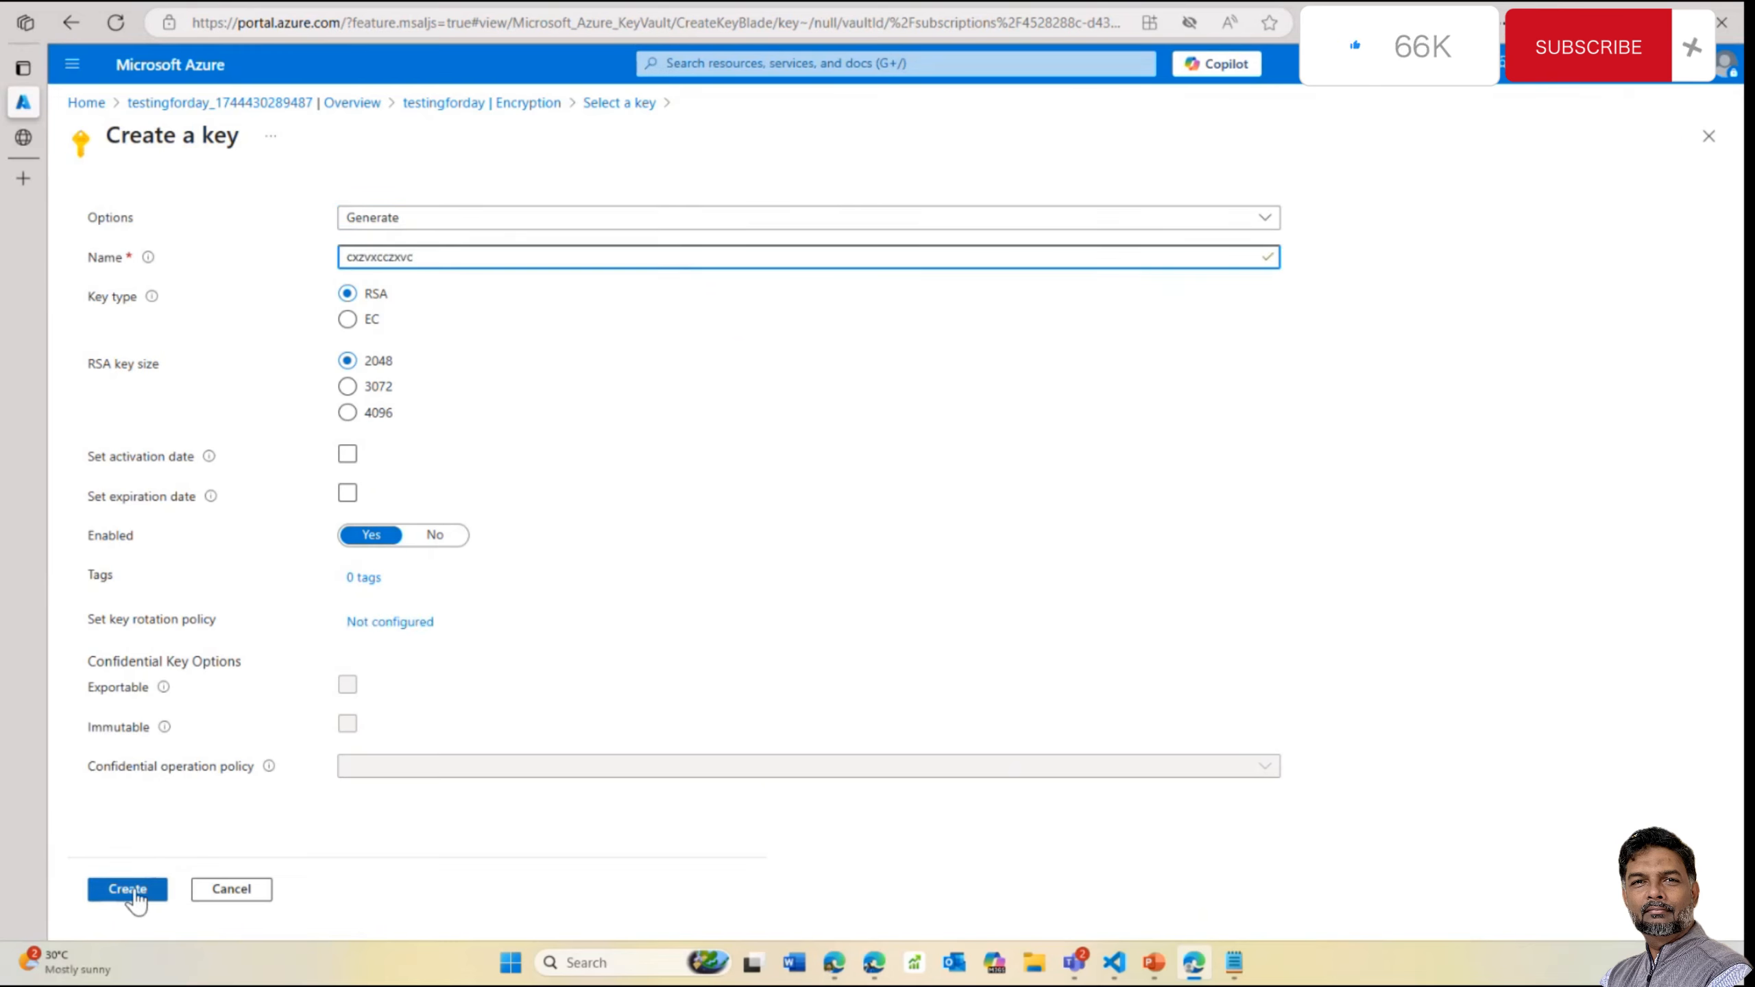
left_click(127, 890)
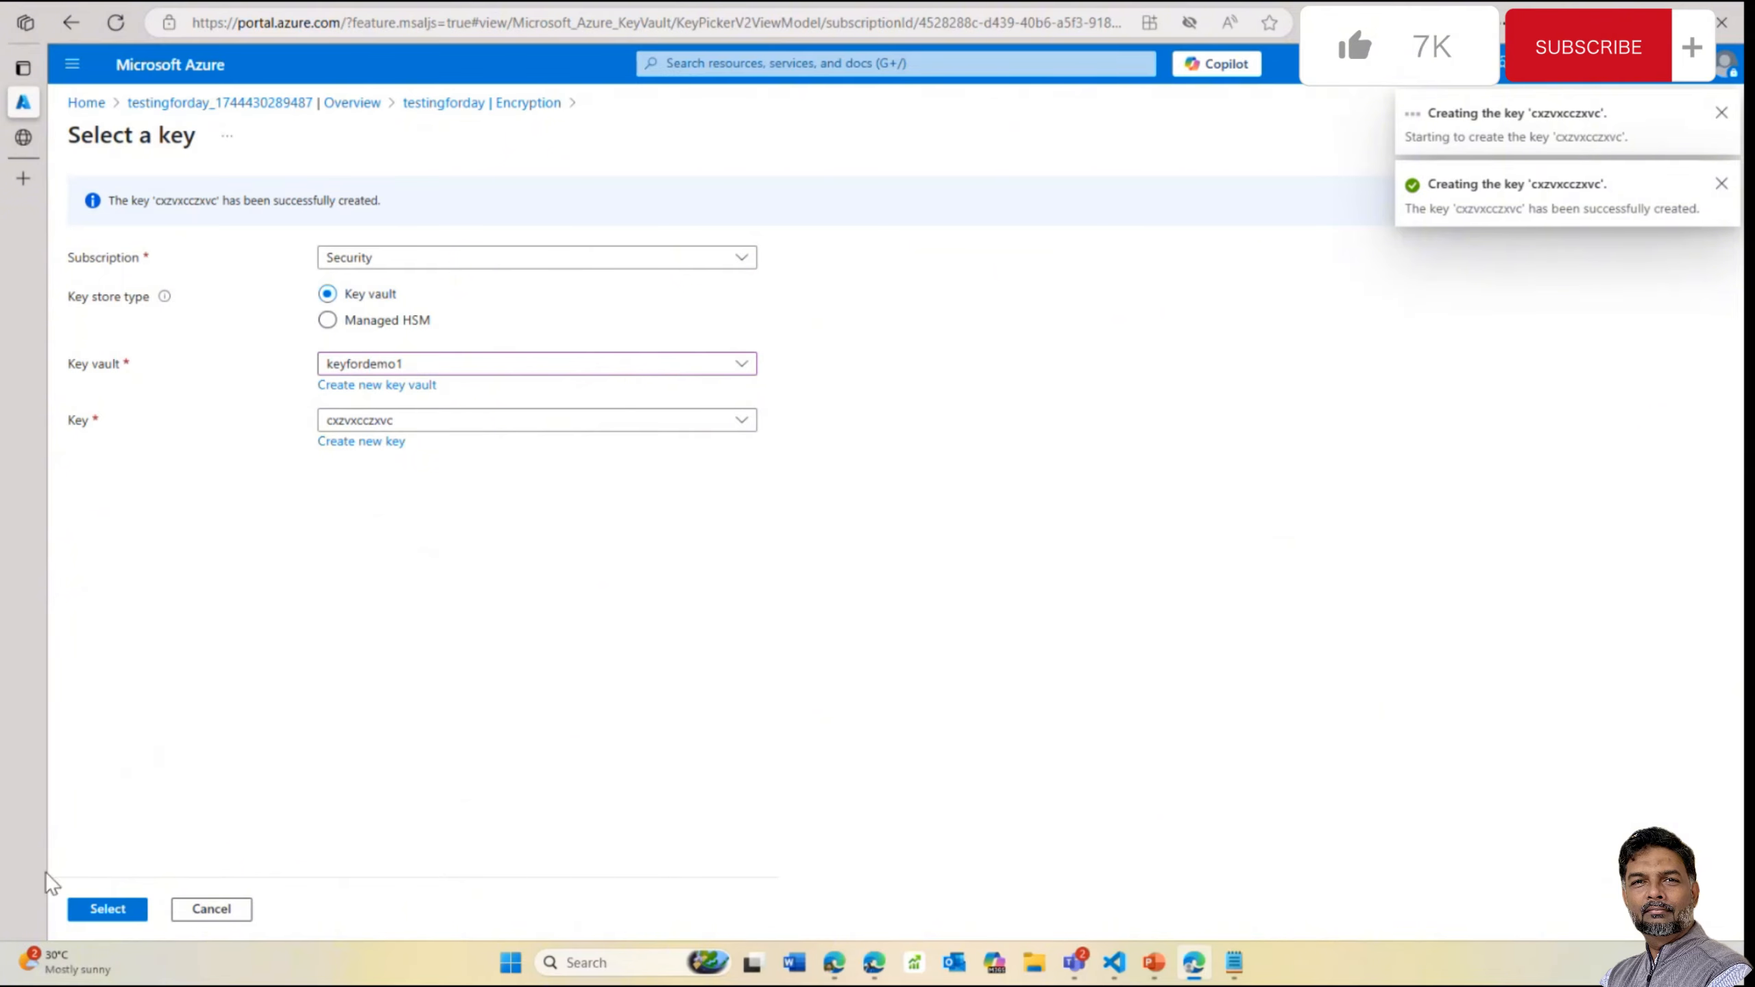
left_click(107, 910)
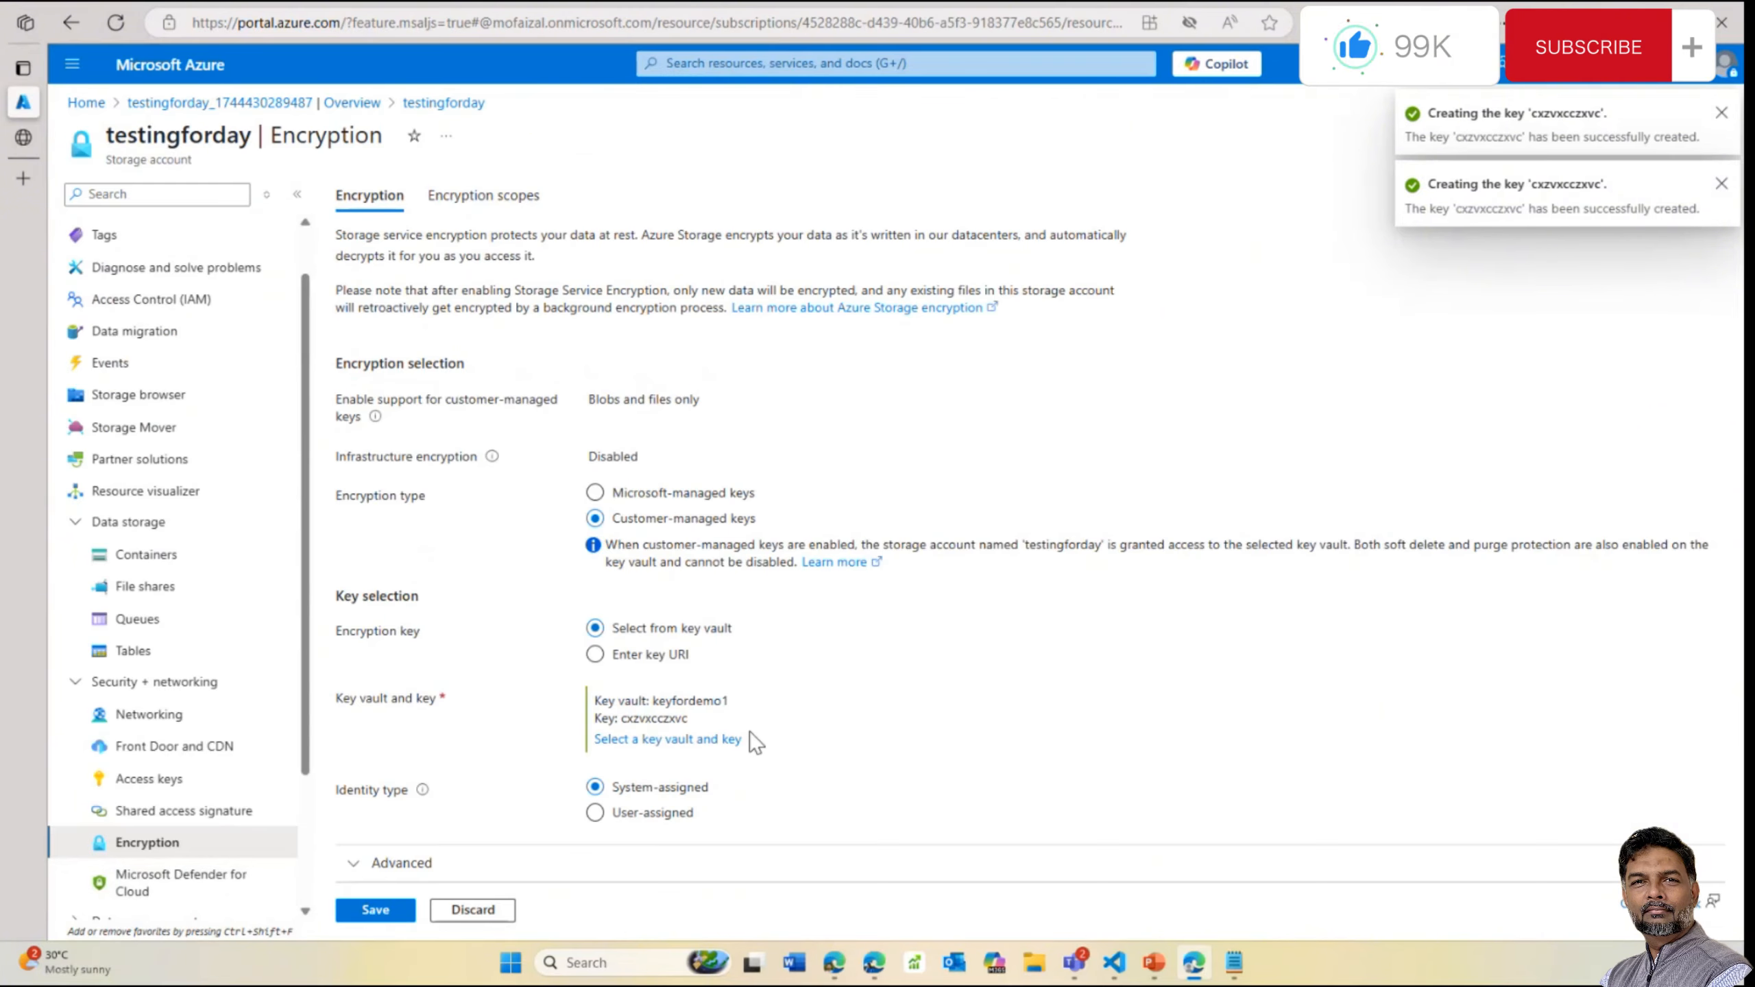
After the first save fails, assign user-assigned identity cmkforstorage and save the encryption settings again
left_click(373, 910)
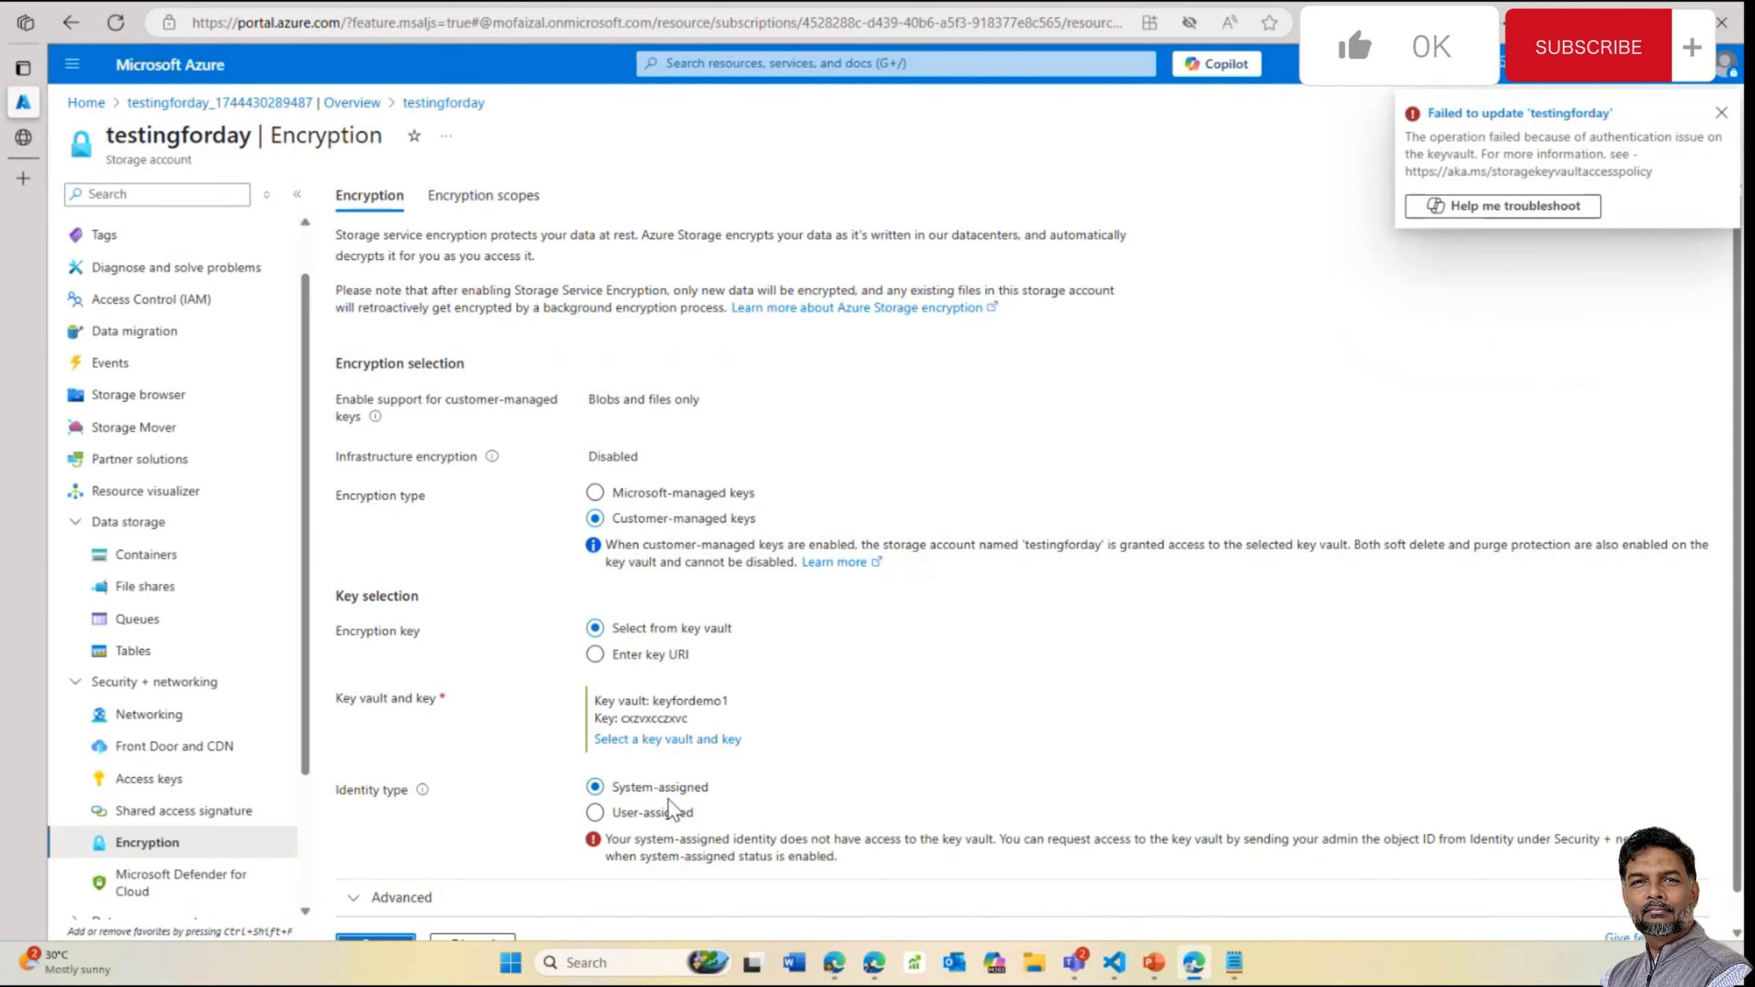
left_click(1717, 113)
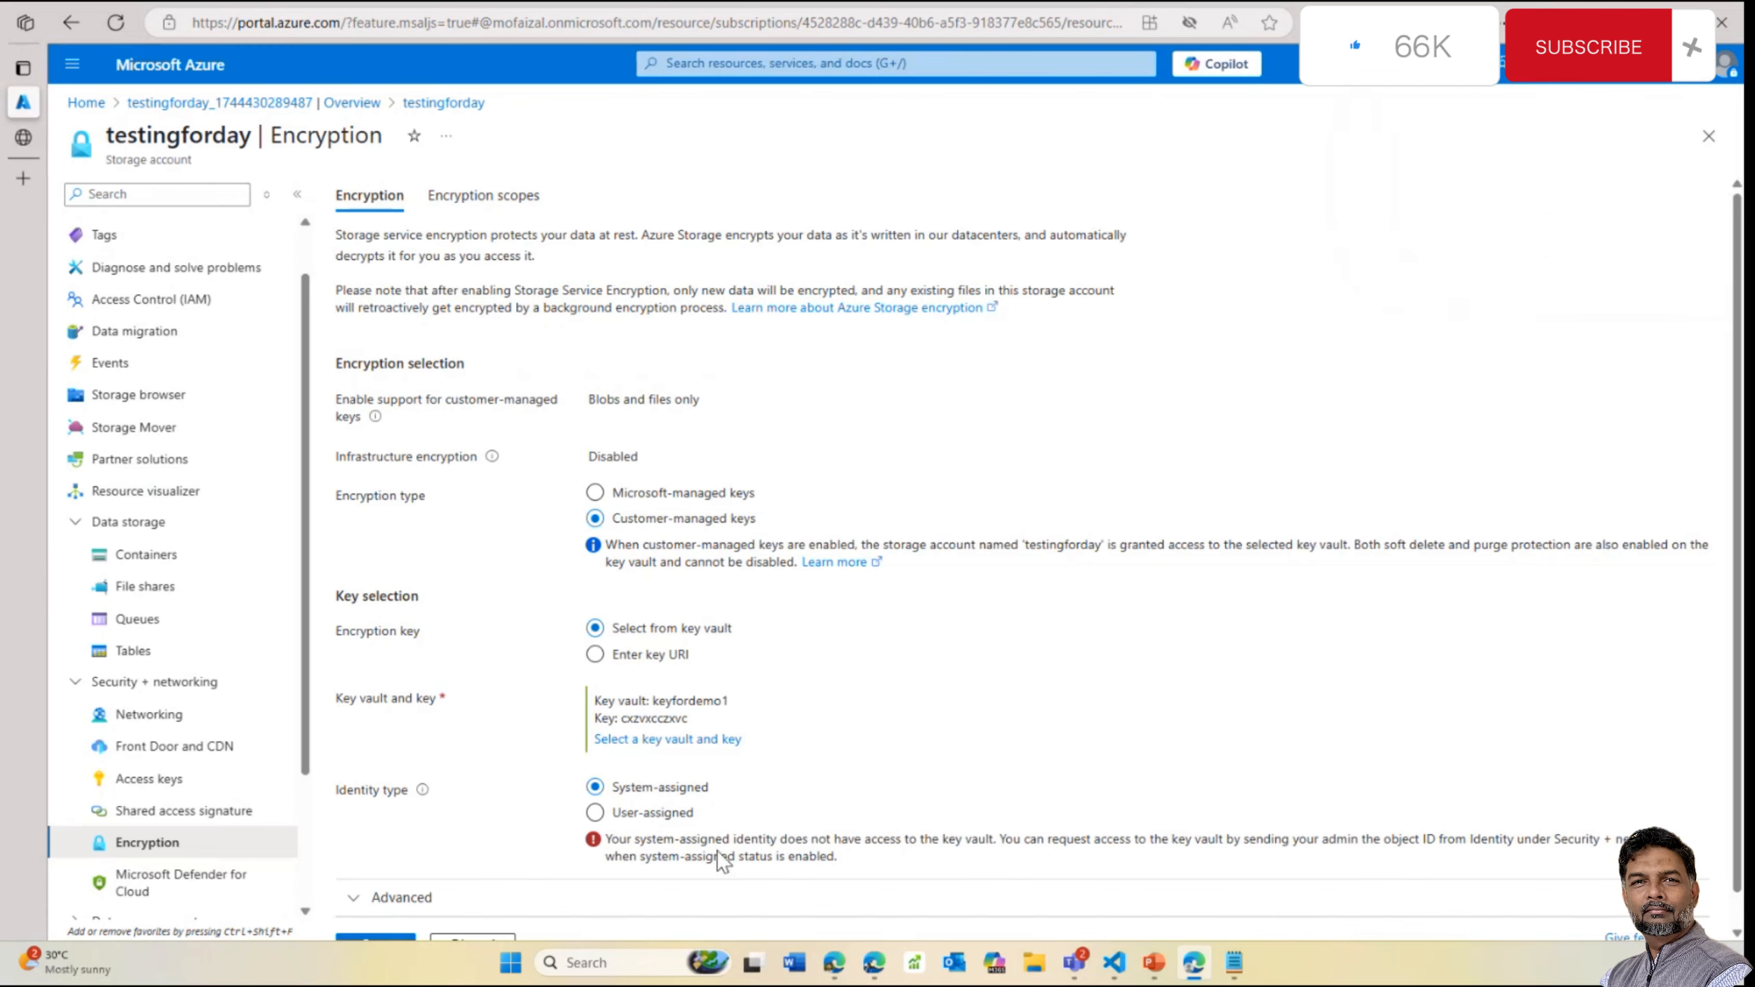
left_click(649, 822)
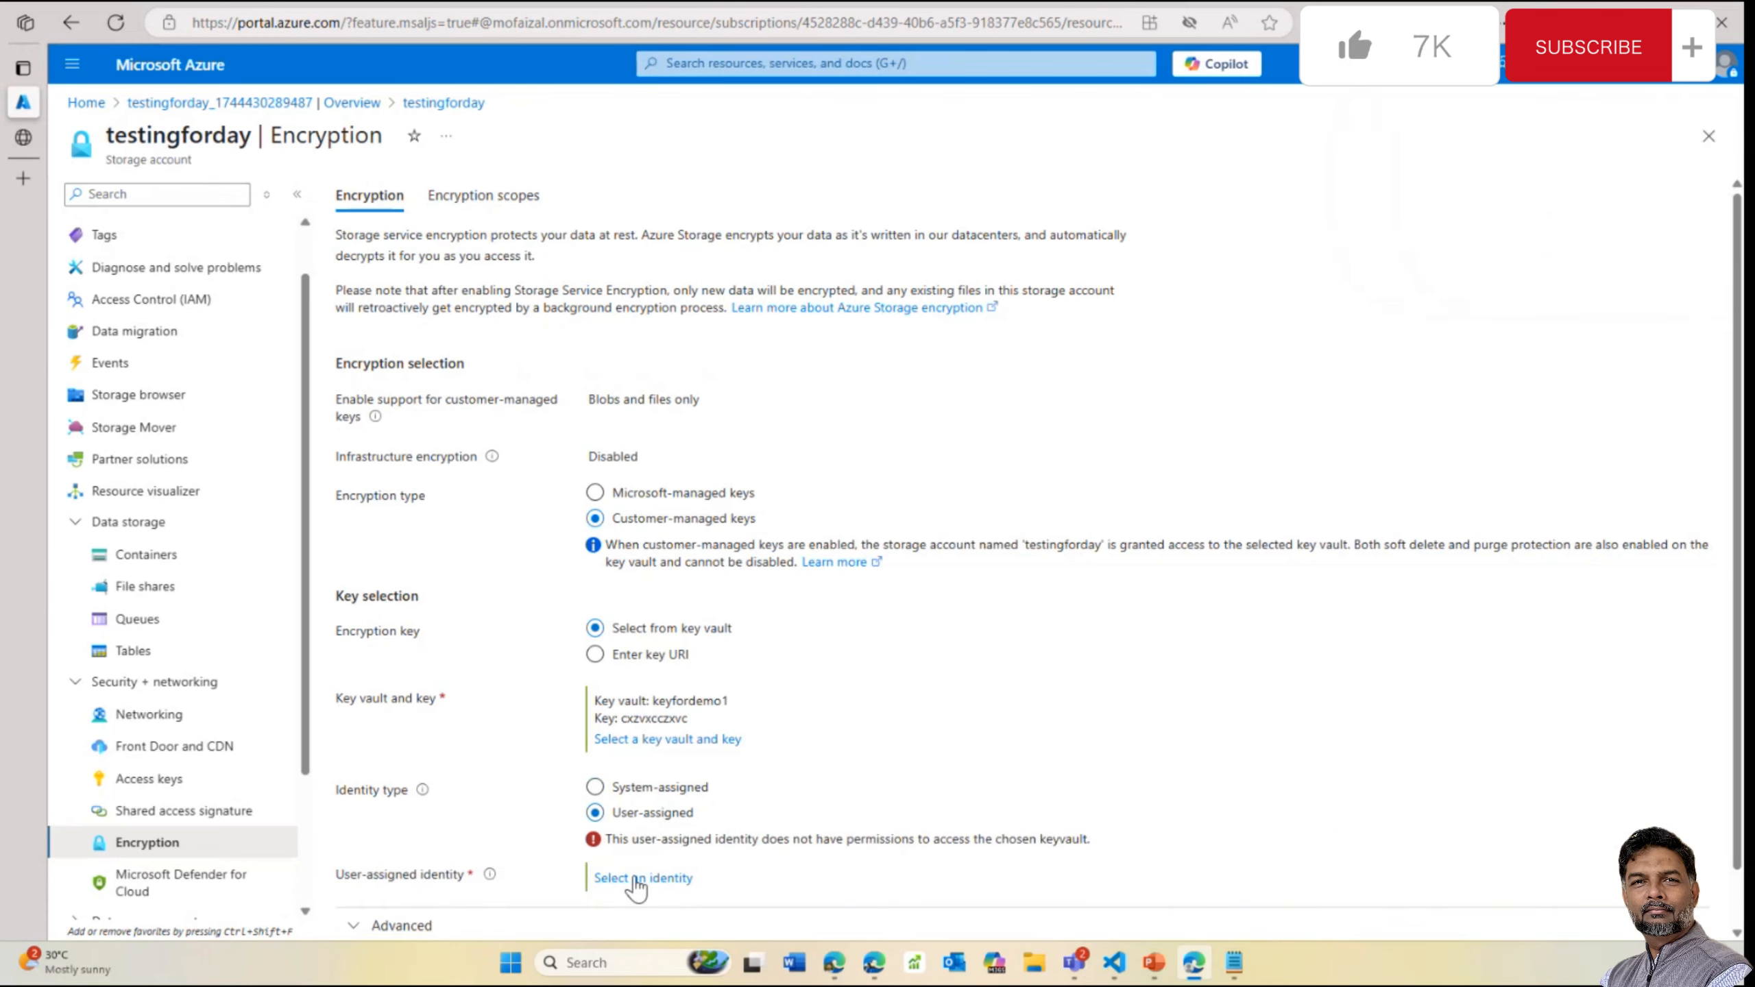
scroll(652, 801, "down", 1)
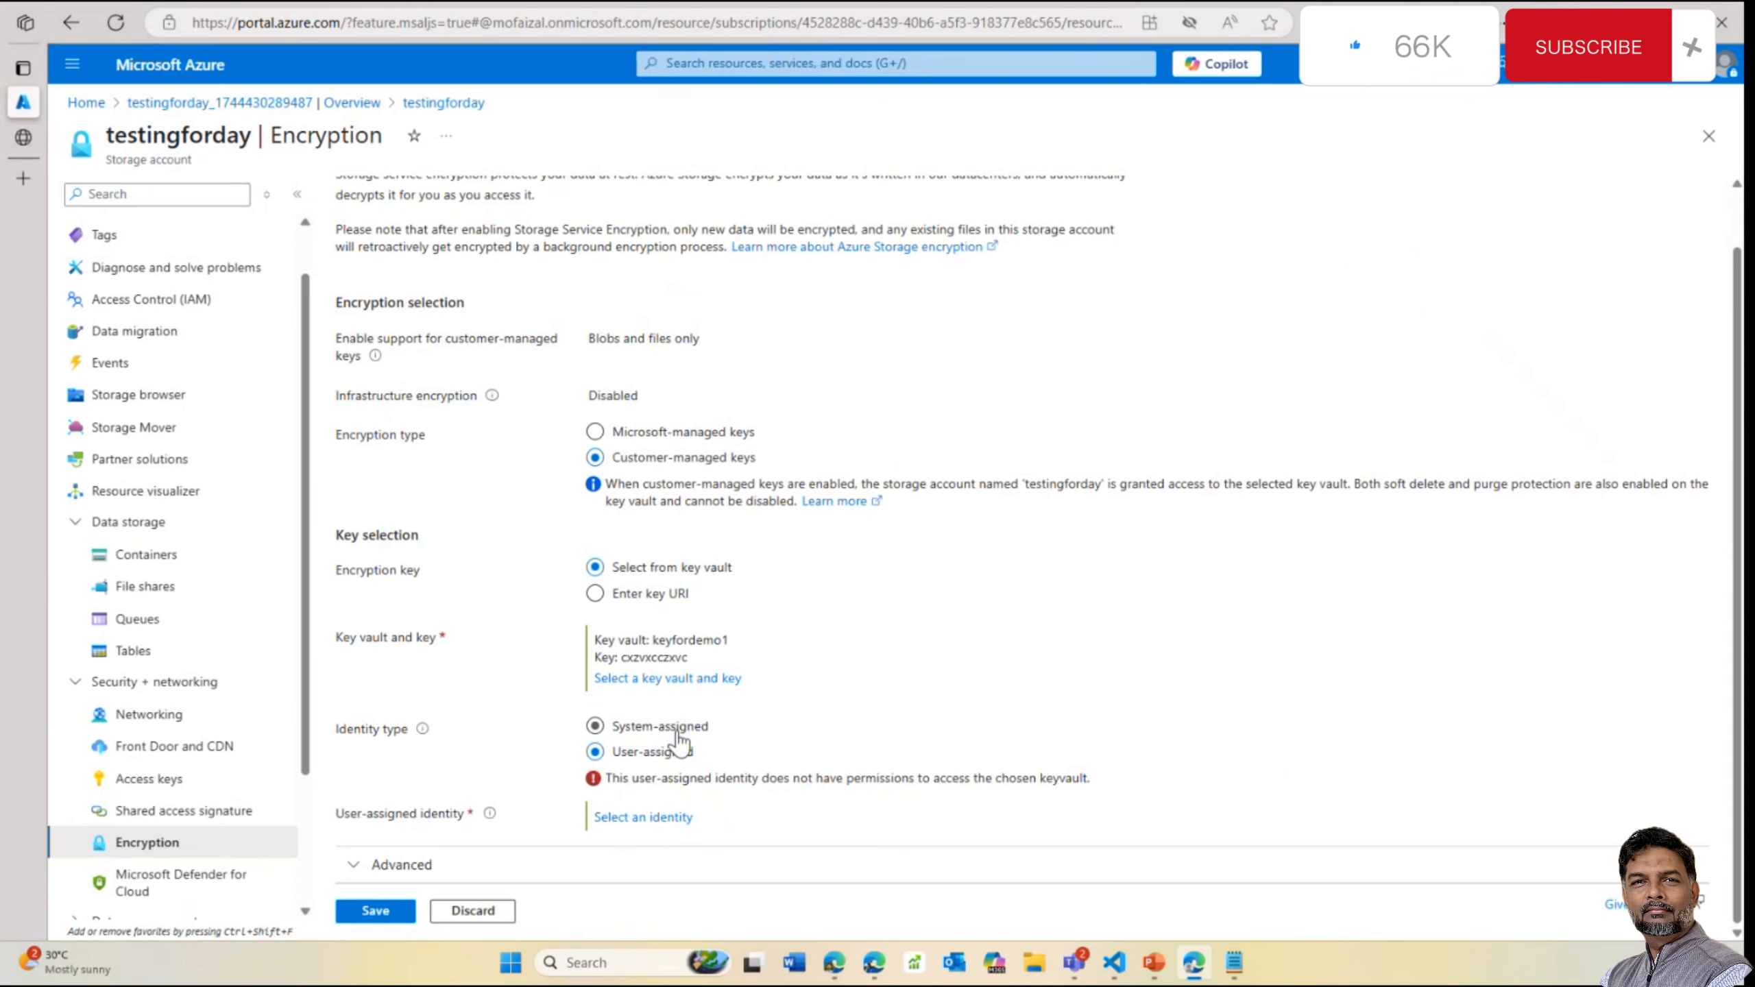
left_click(646, 820)
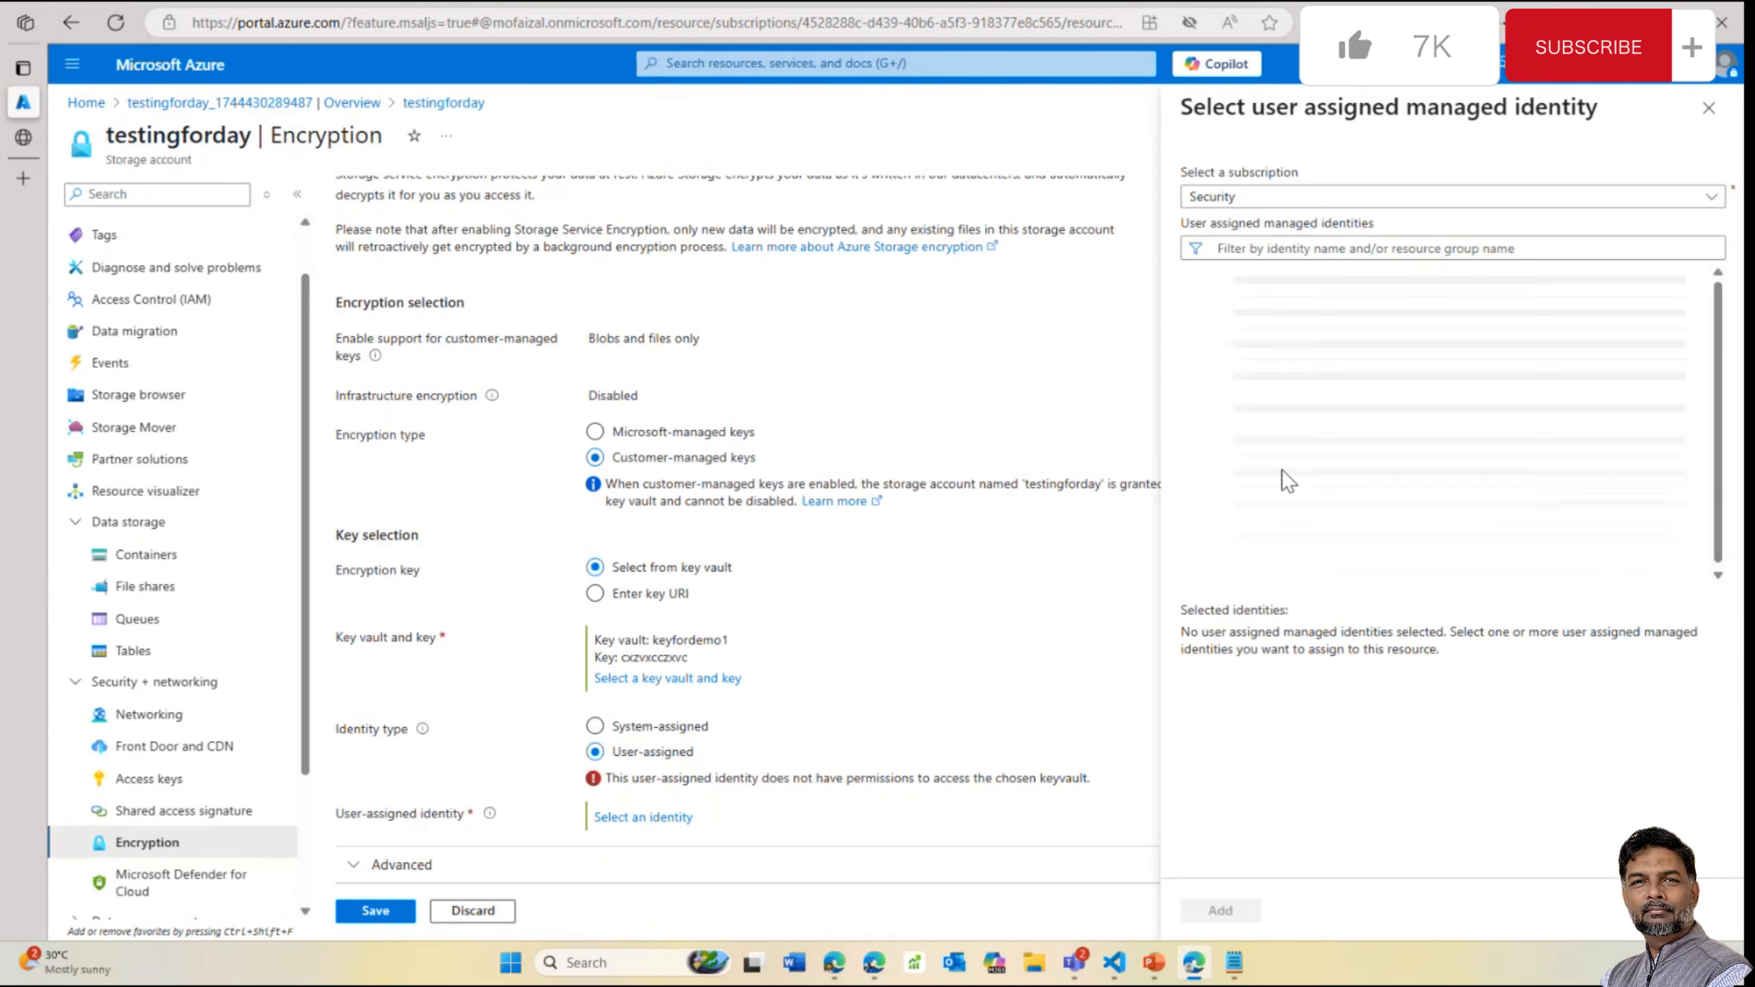
left_click(1288, 288)
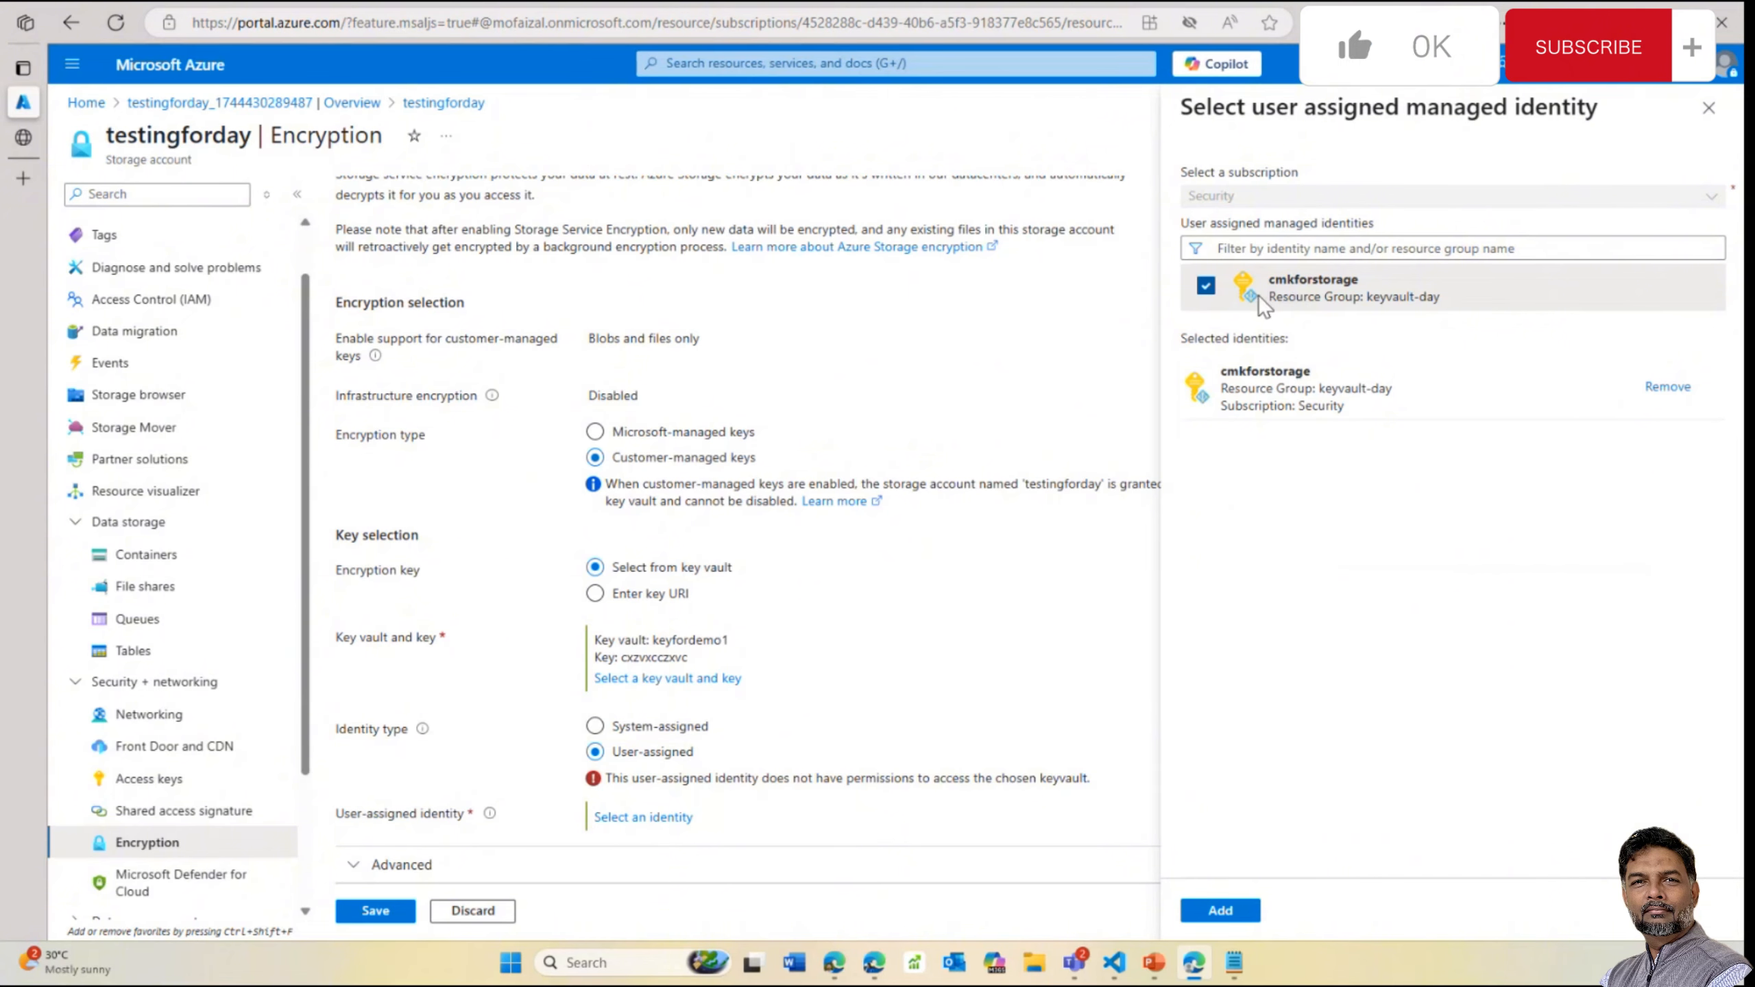
left_click(1221, 910)
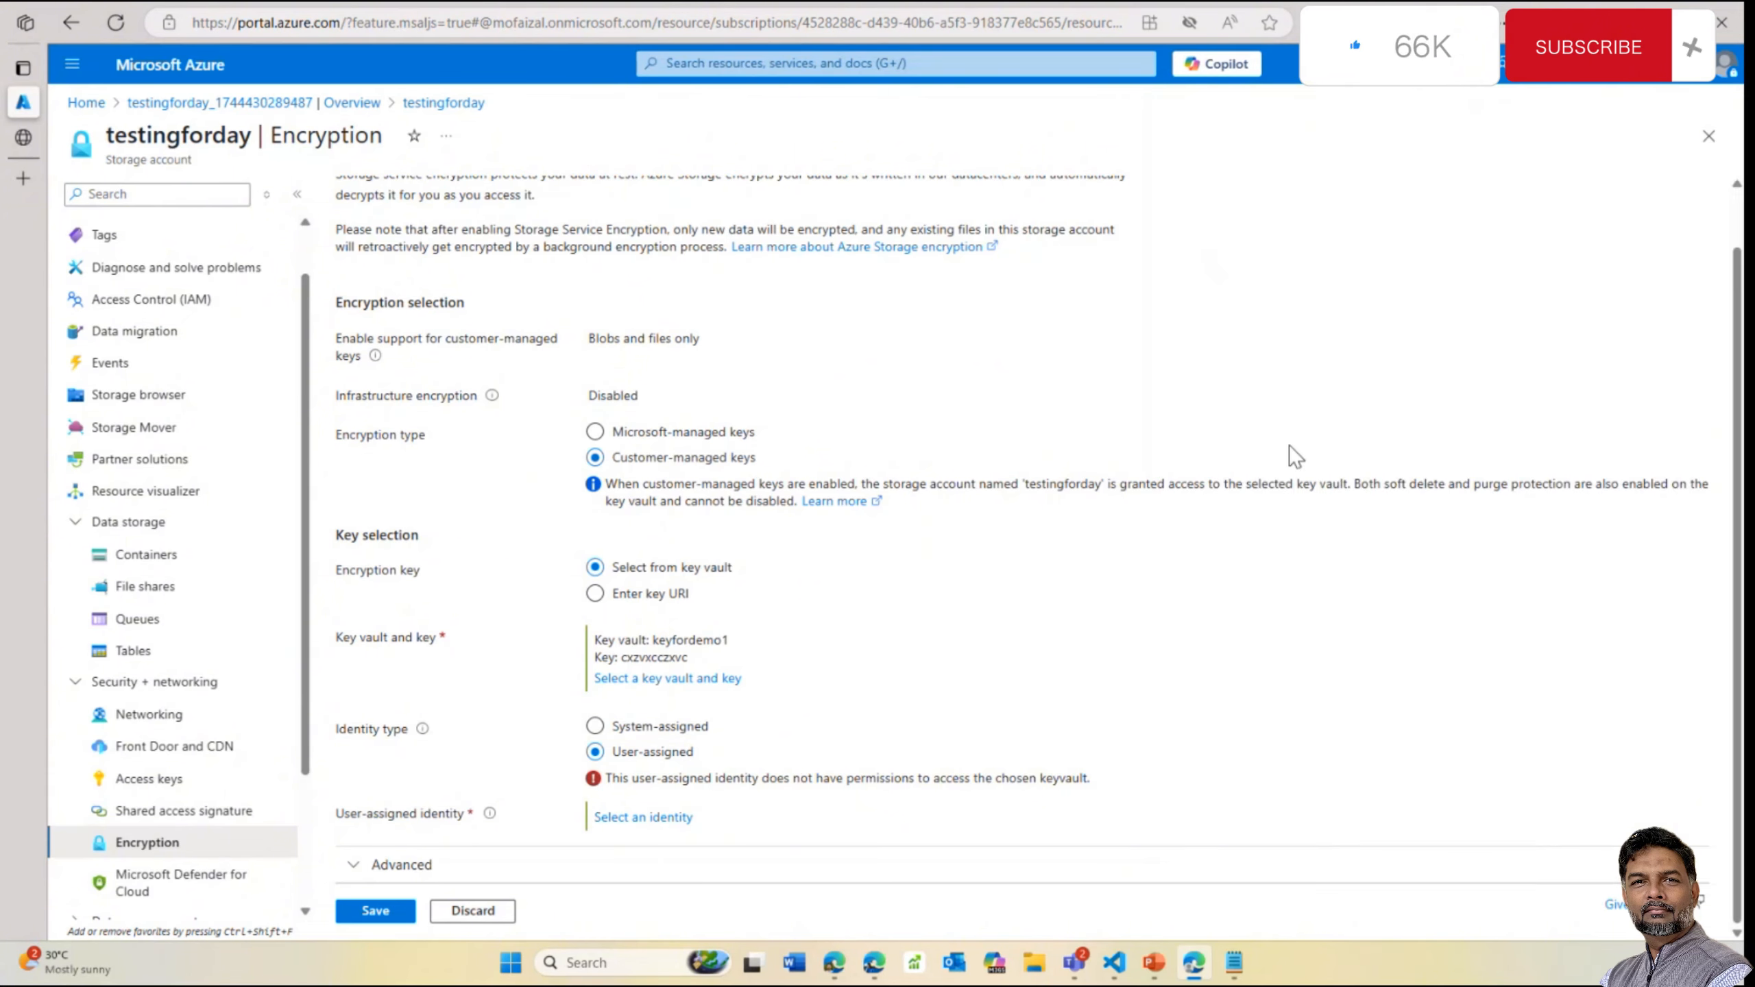
left_click(378, 931)
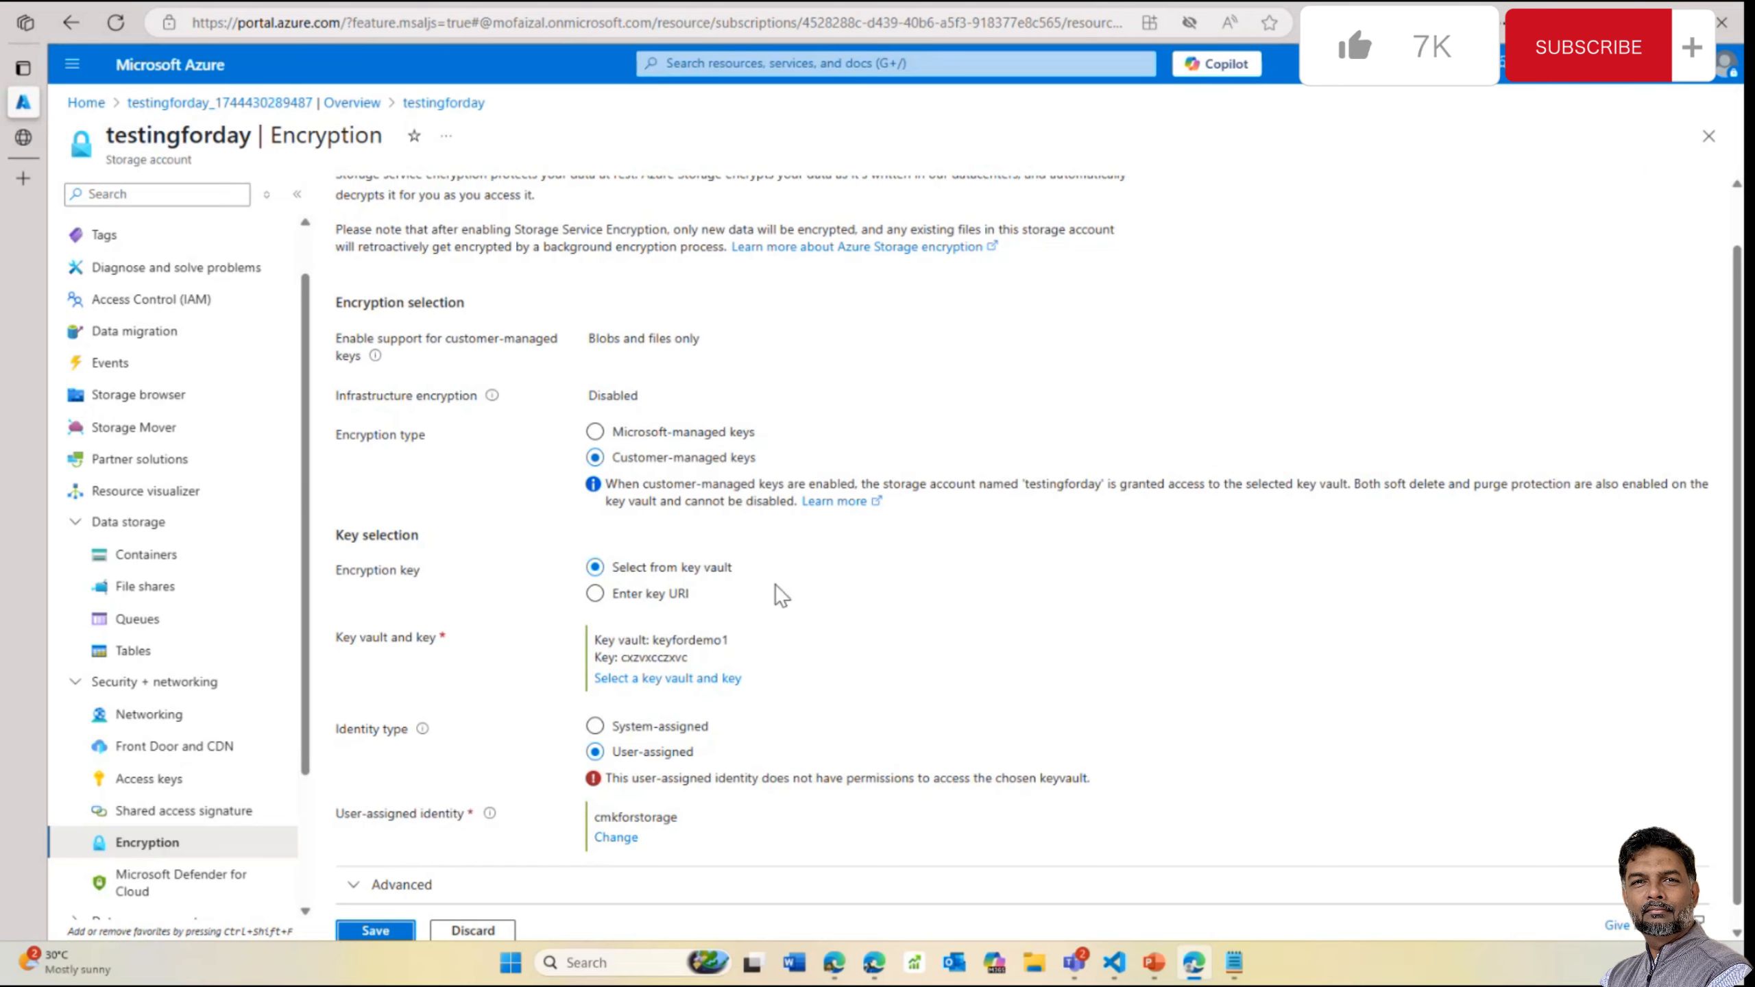
Toggle the identity type and retry saving the encryption settings; the update fails again
left_click(595, 726)
left_click(595, 750)
scroll(821, 437, "up", 1)
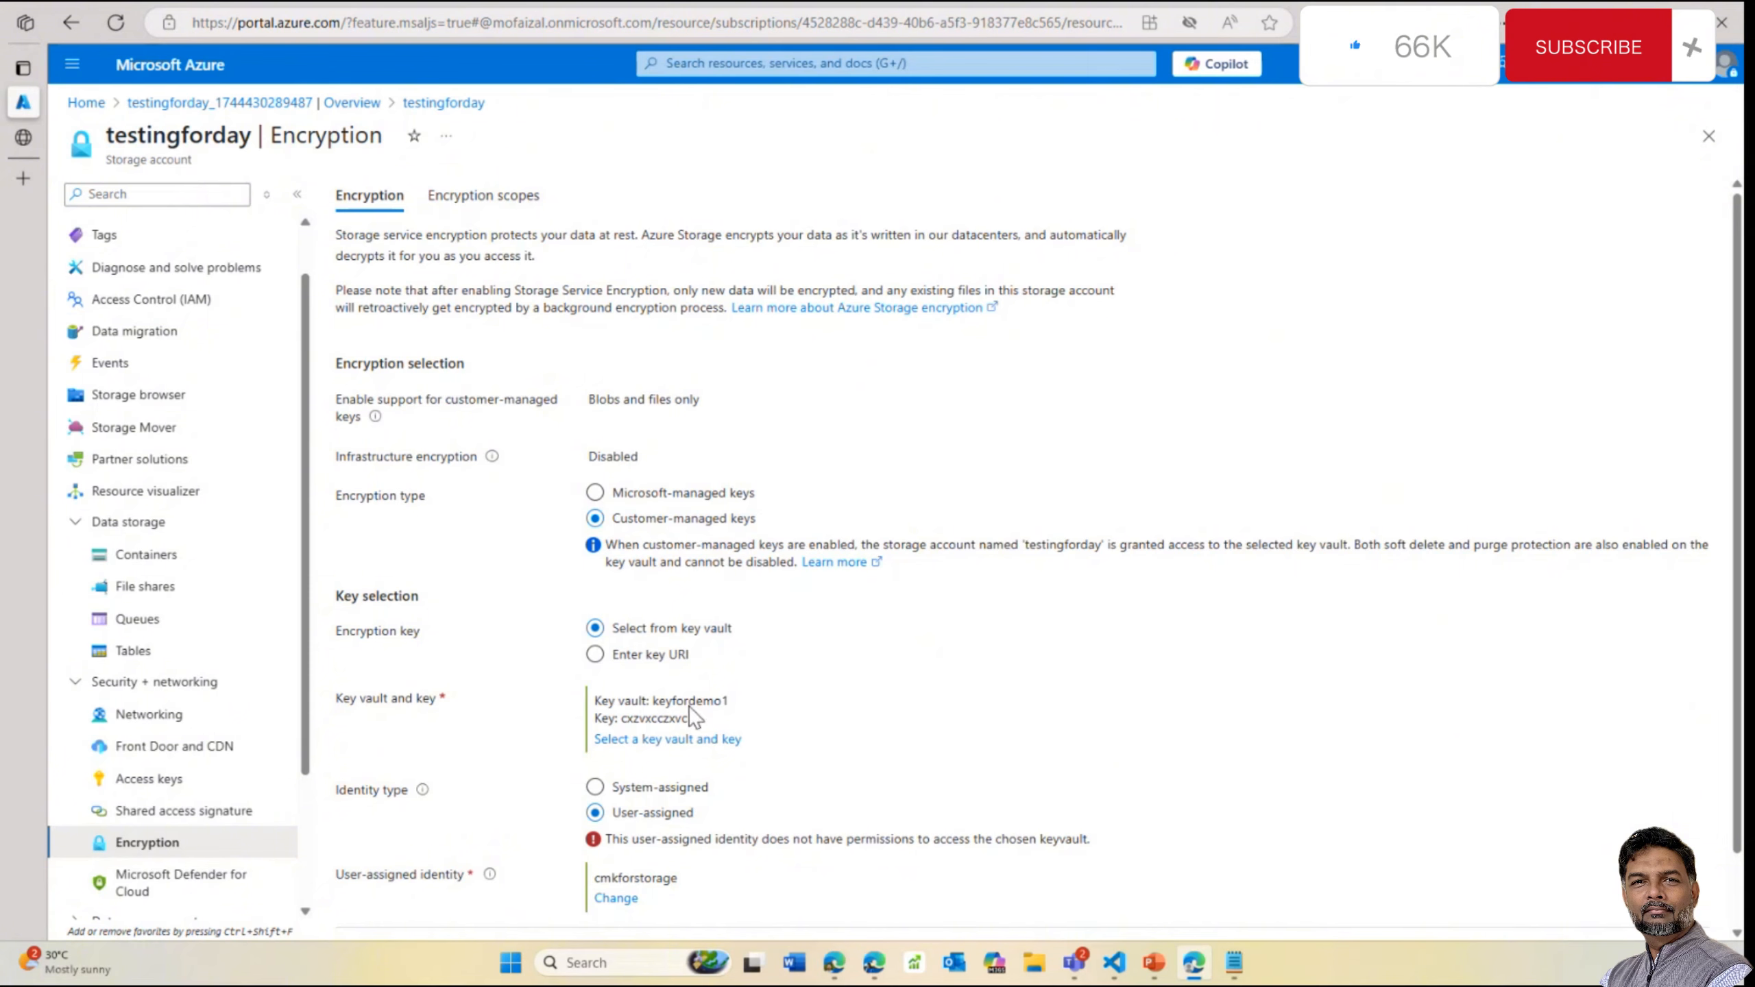
scroll(688, 706, "down", 1)
left_click(391, 909)
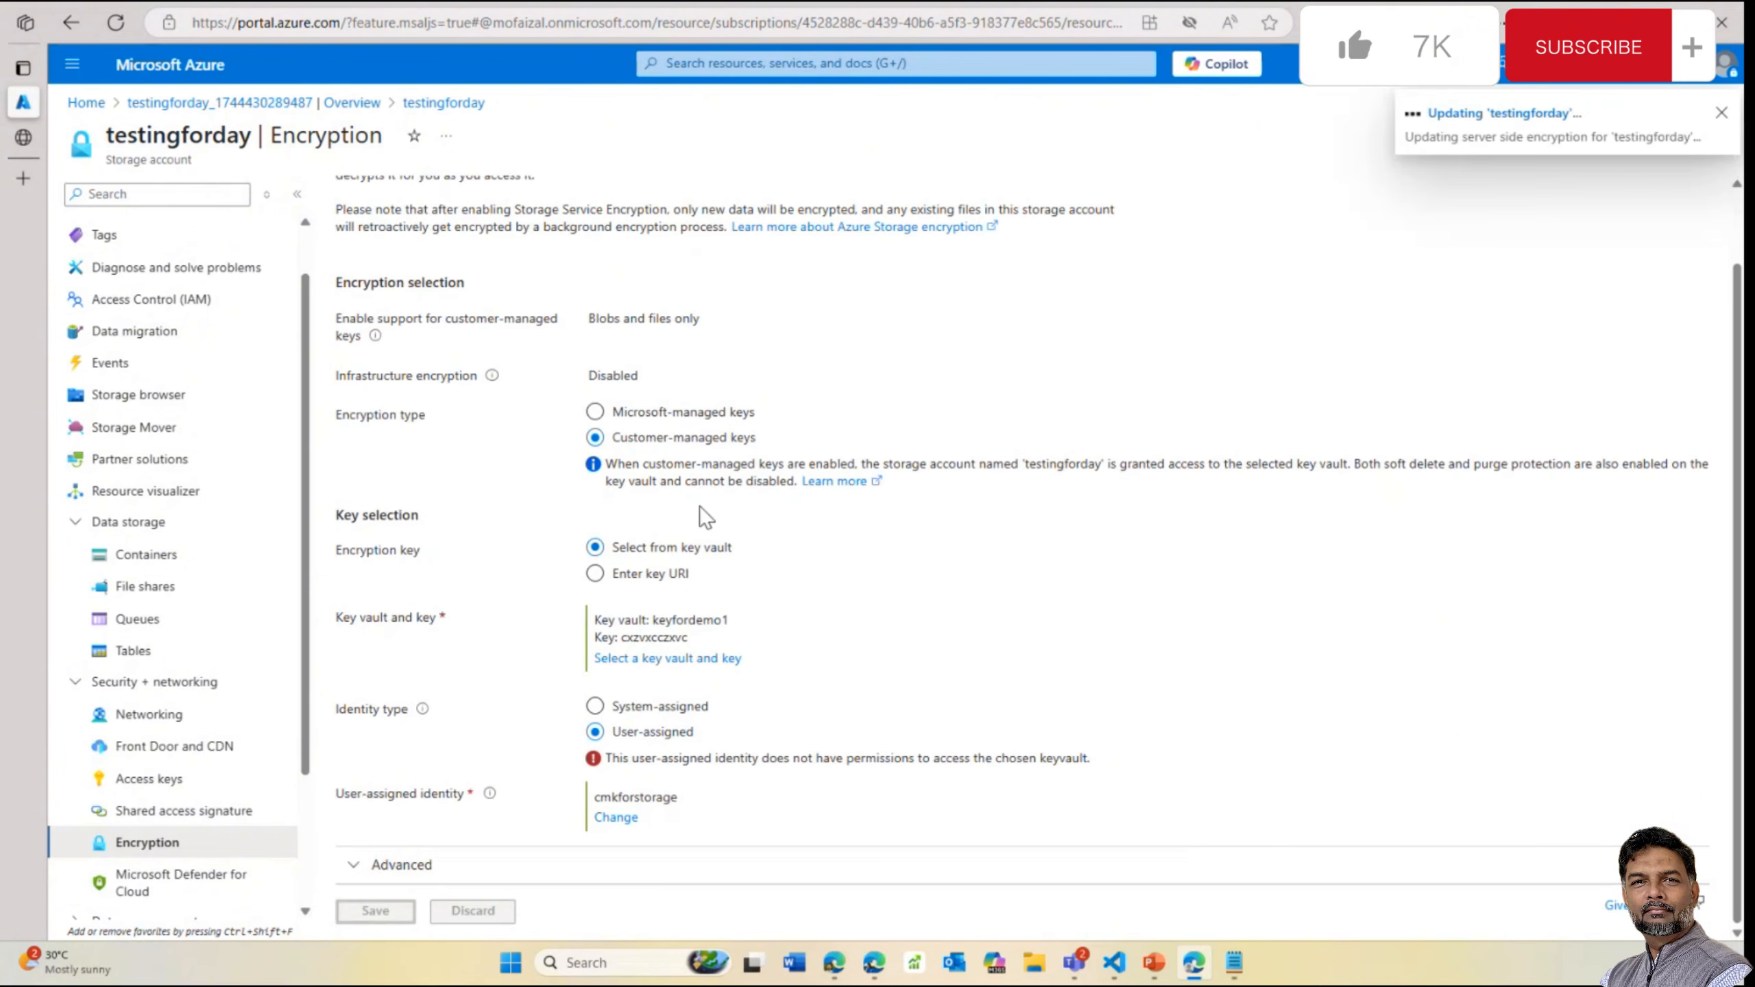
left_click(1721, 108)
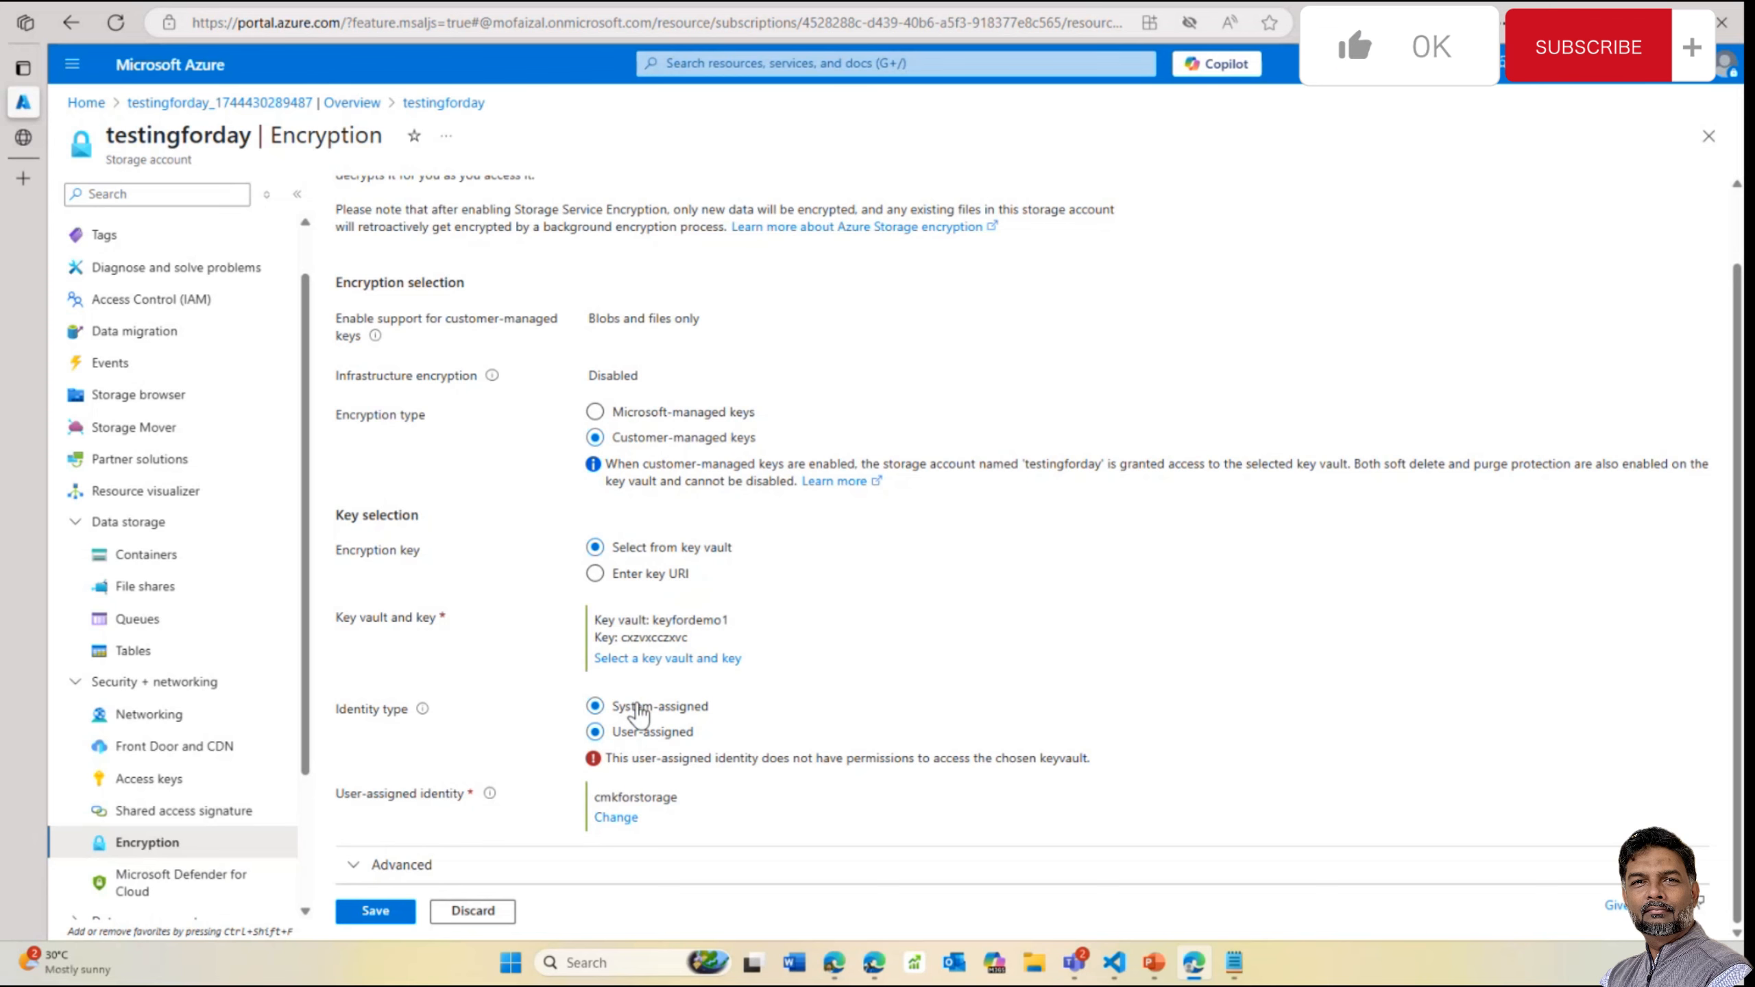
Look at the cmkforstorage user-assigned identity without adding it, then switch the identity type to system-assigned
left_click_drag(639, 712, 632, 823)
left_click(626, 819)
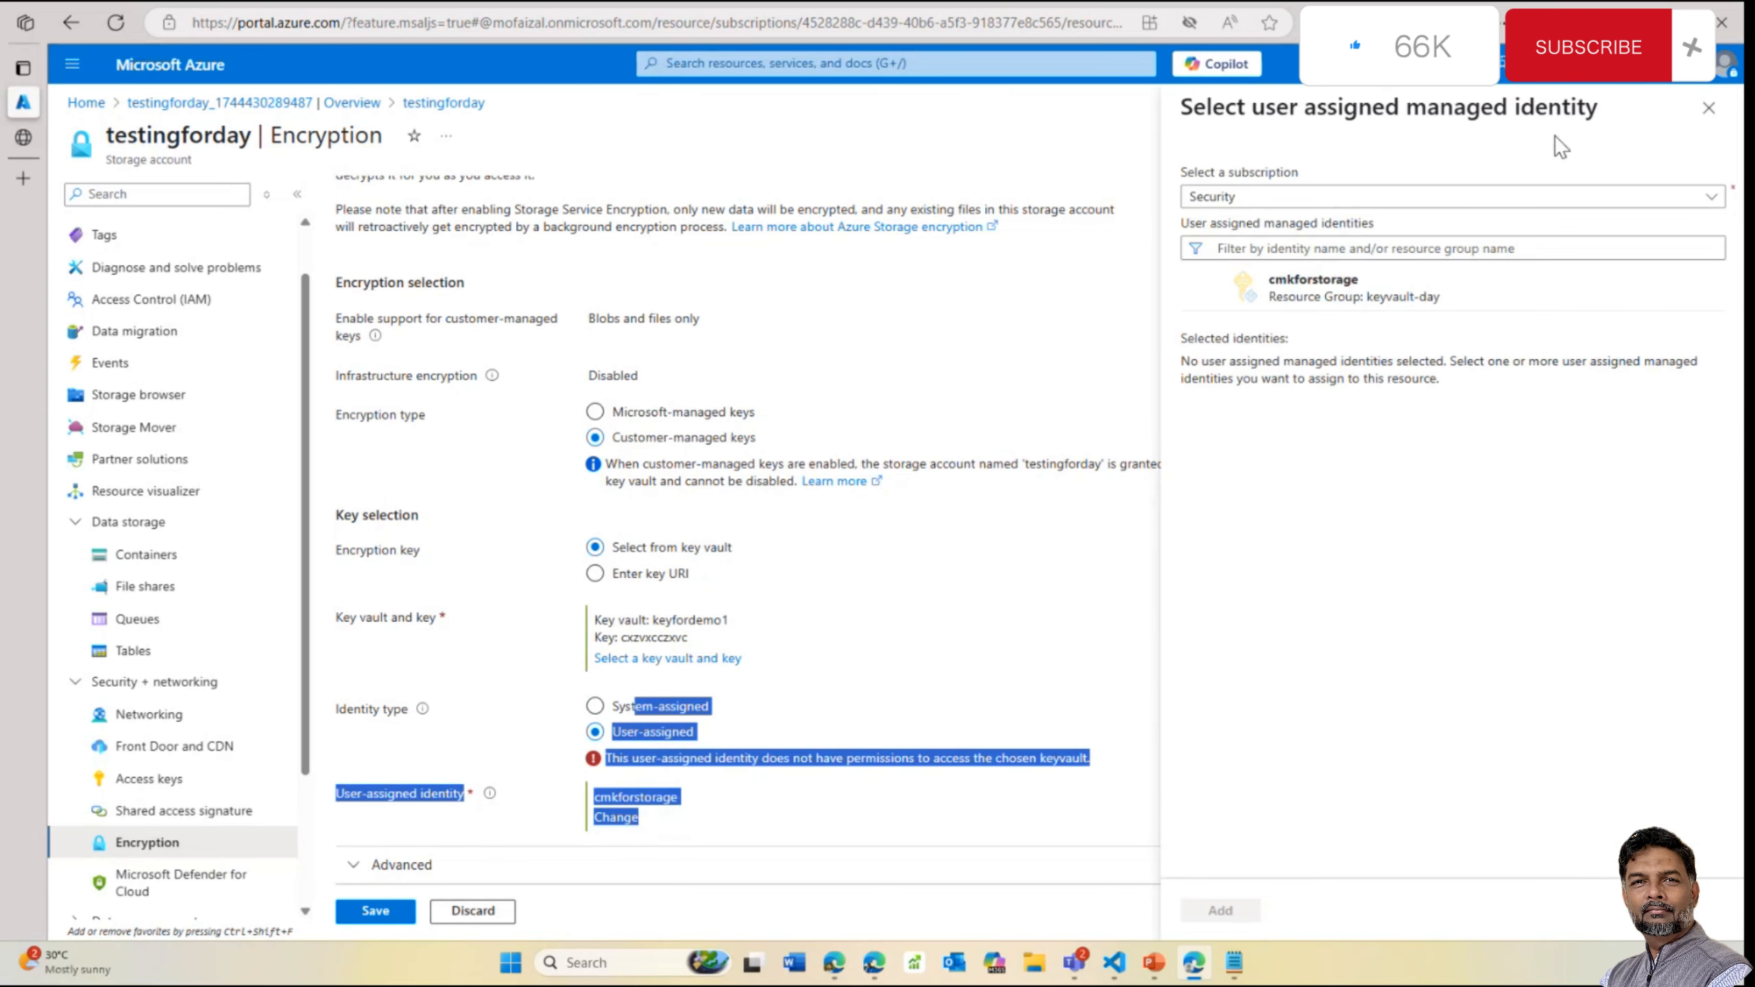
left_click(1210, 289)
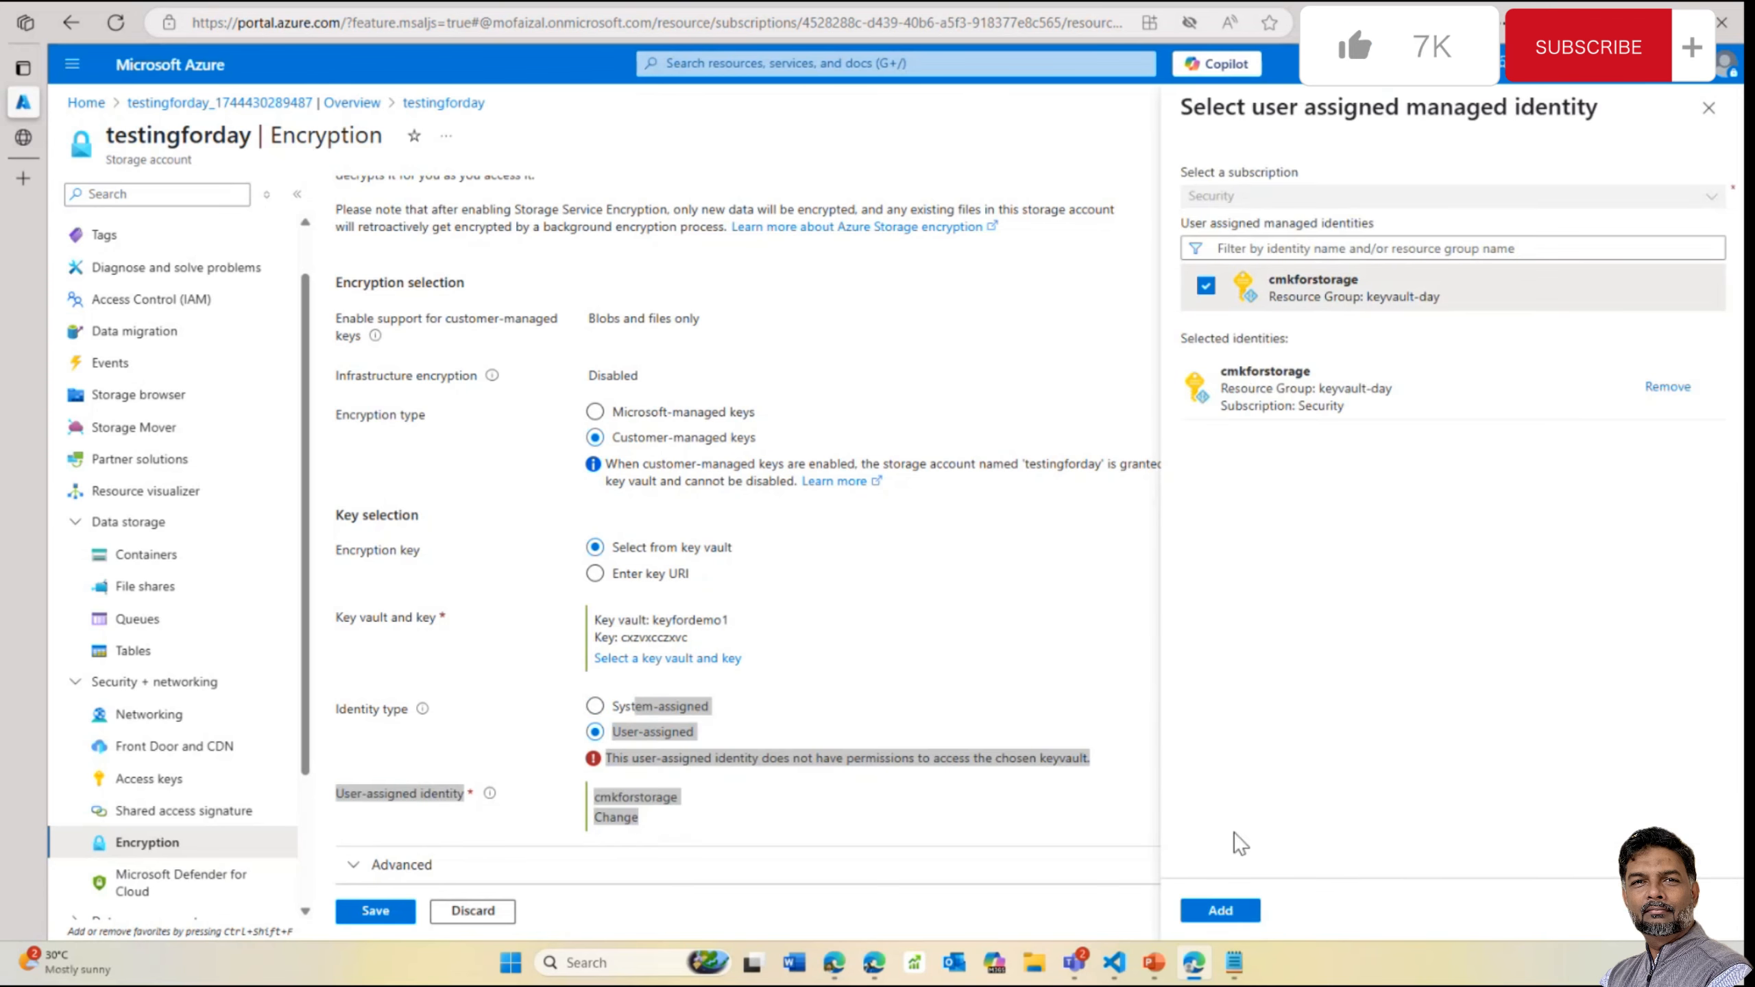
left_click(1703, 105)
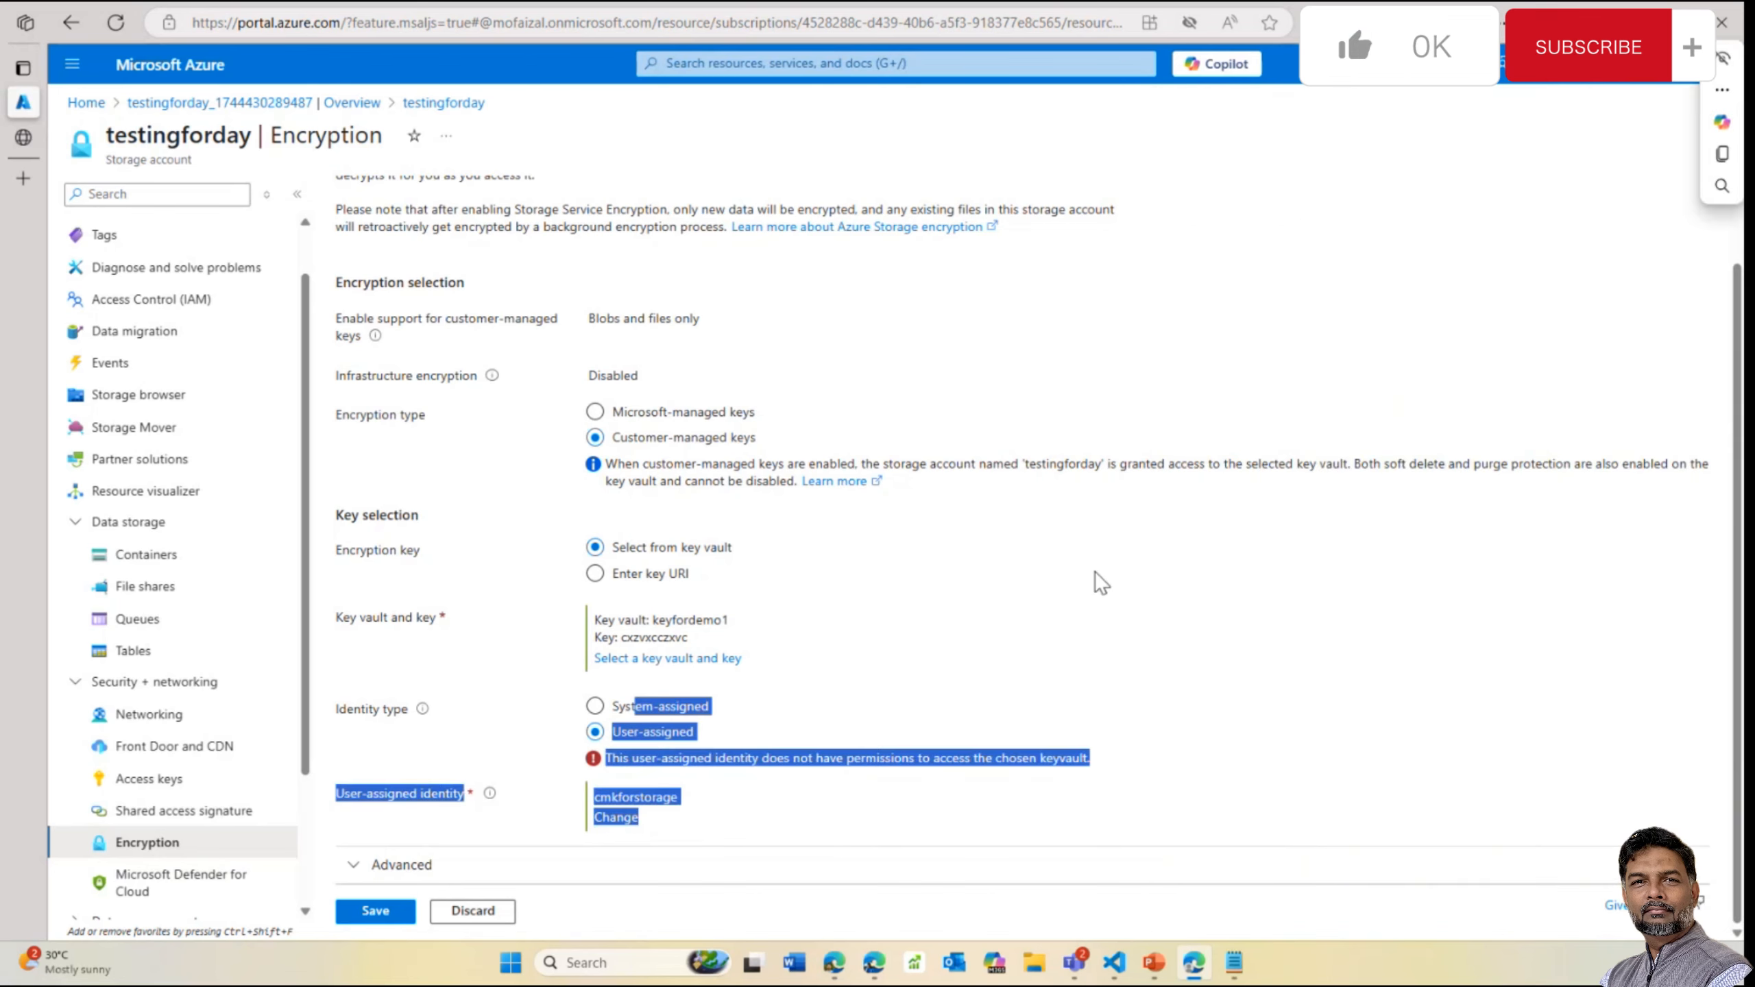
left_click(781, 635)
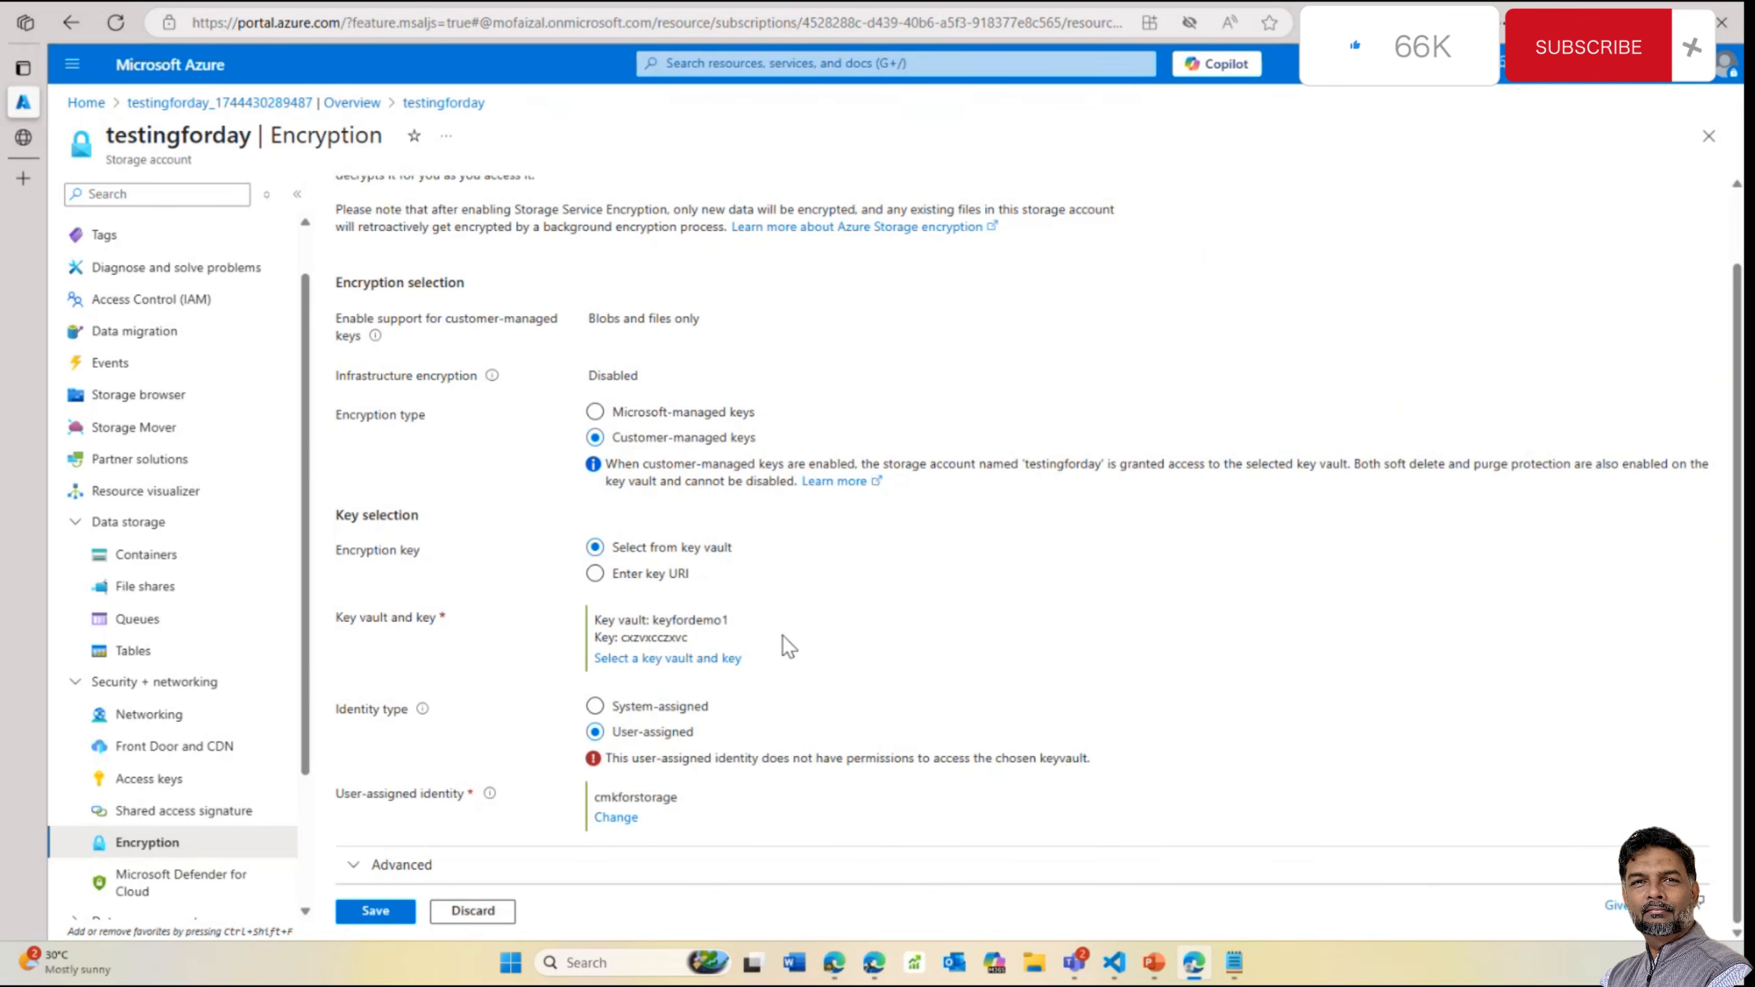
left_click(660, 708)
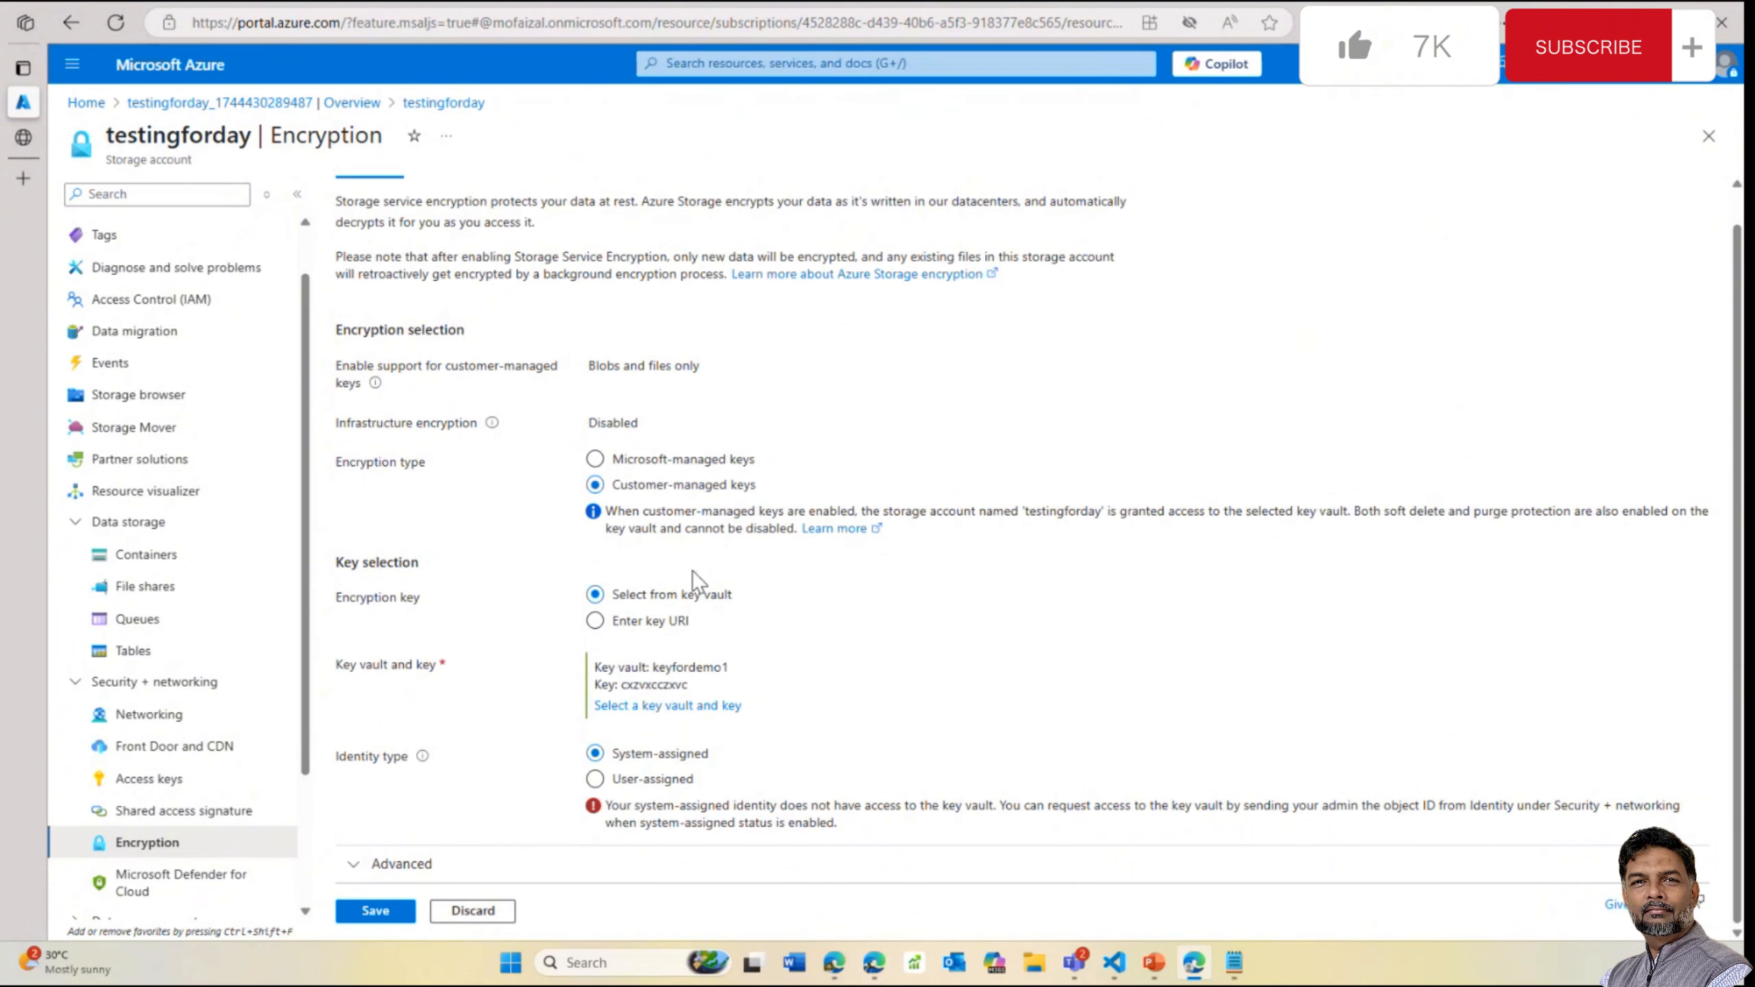
scroll(691, 568, "up", 2)
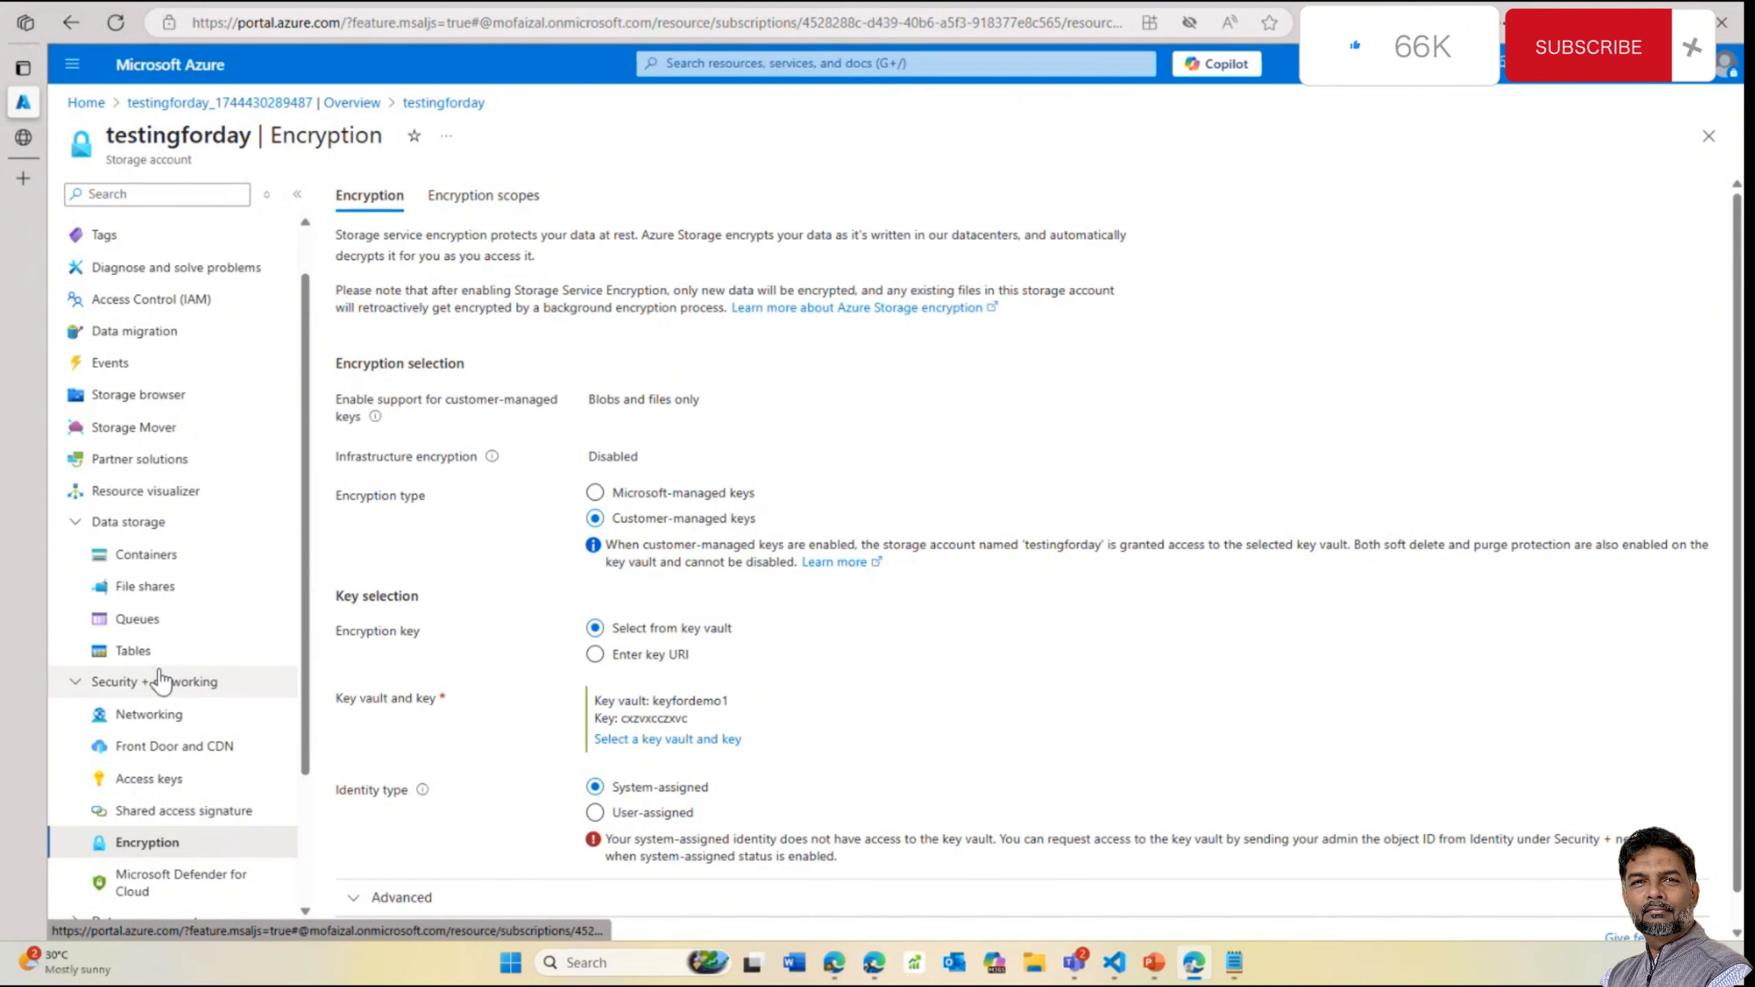
Discard the unsaved encryption edits and briefly check the app-aidemo-key key vault from Home
left_click(315, 113)
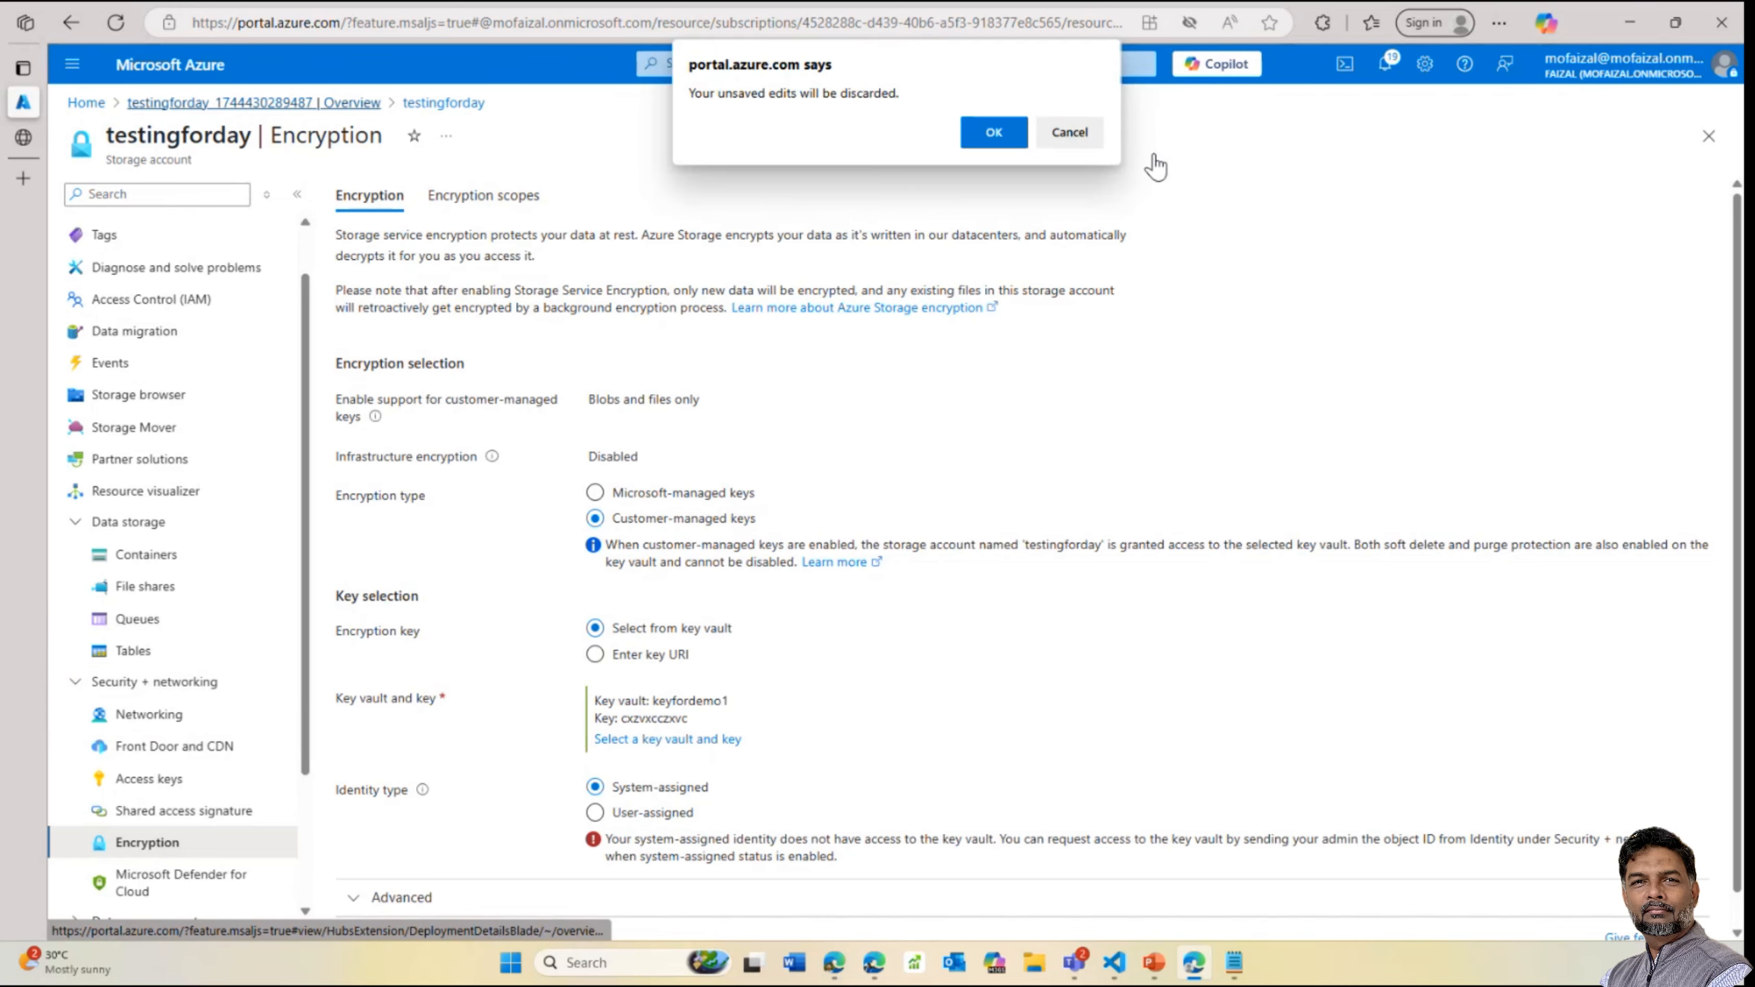
left_click(995, 133)
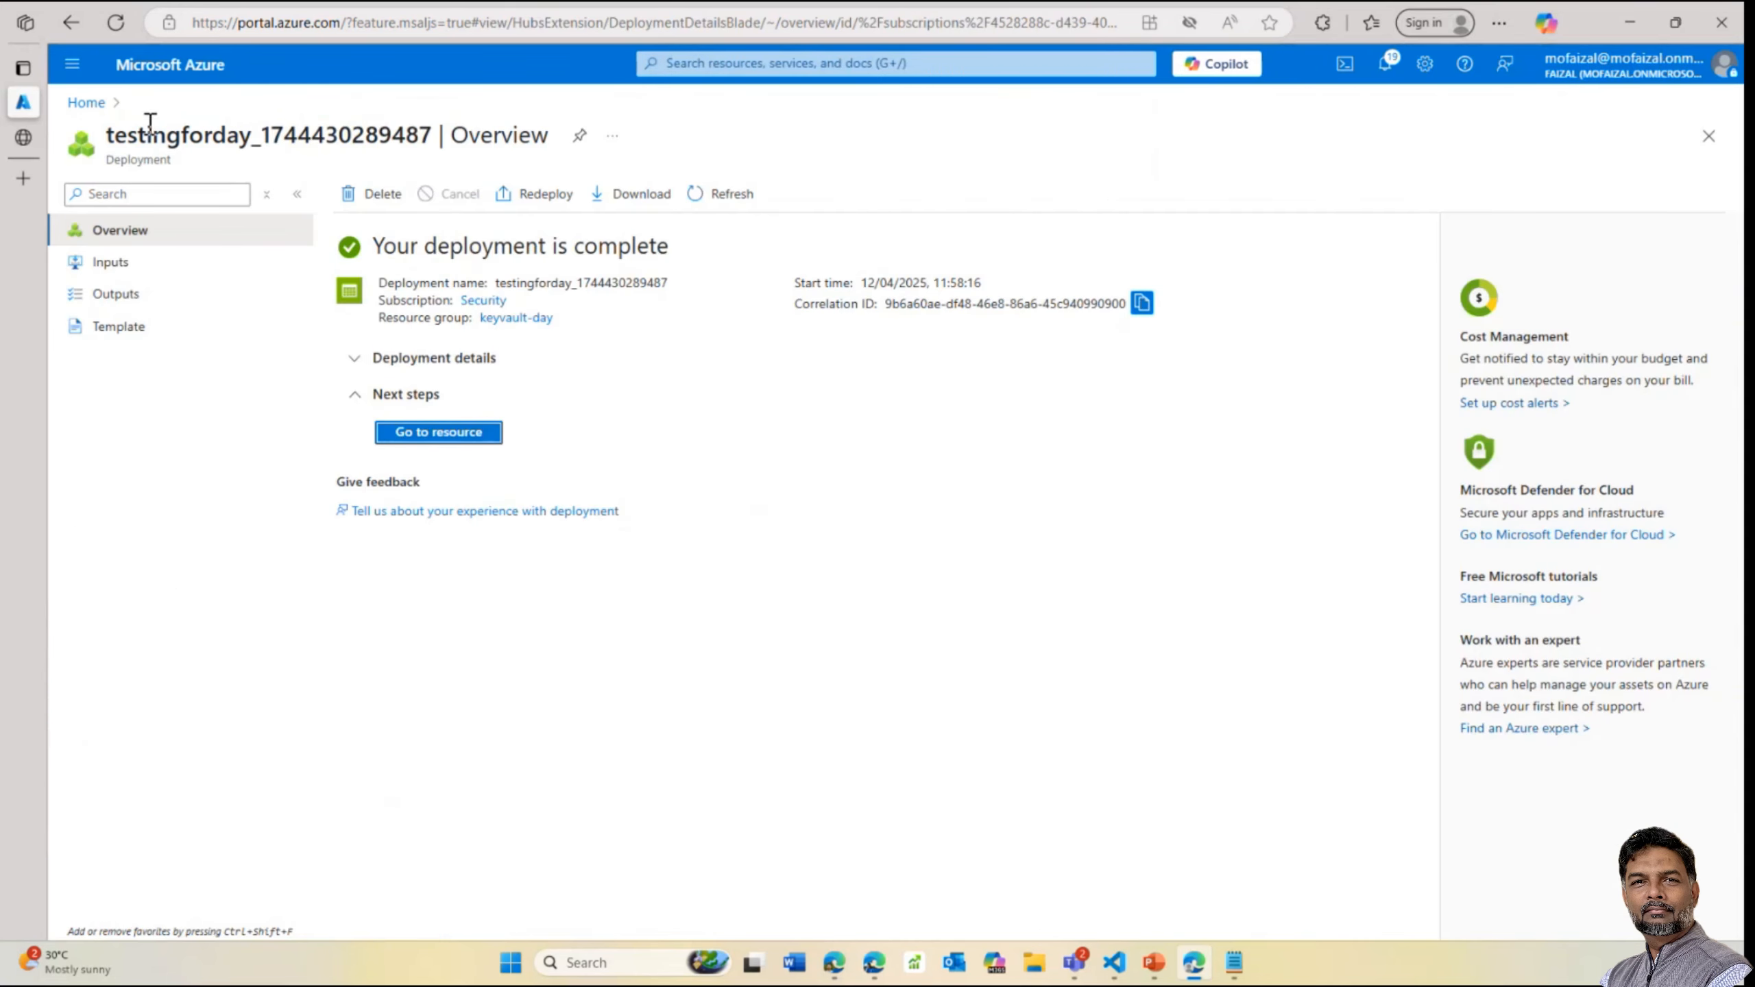
left_click(100, 109)
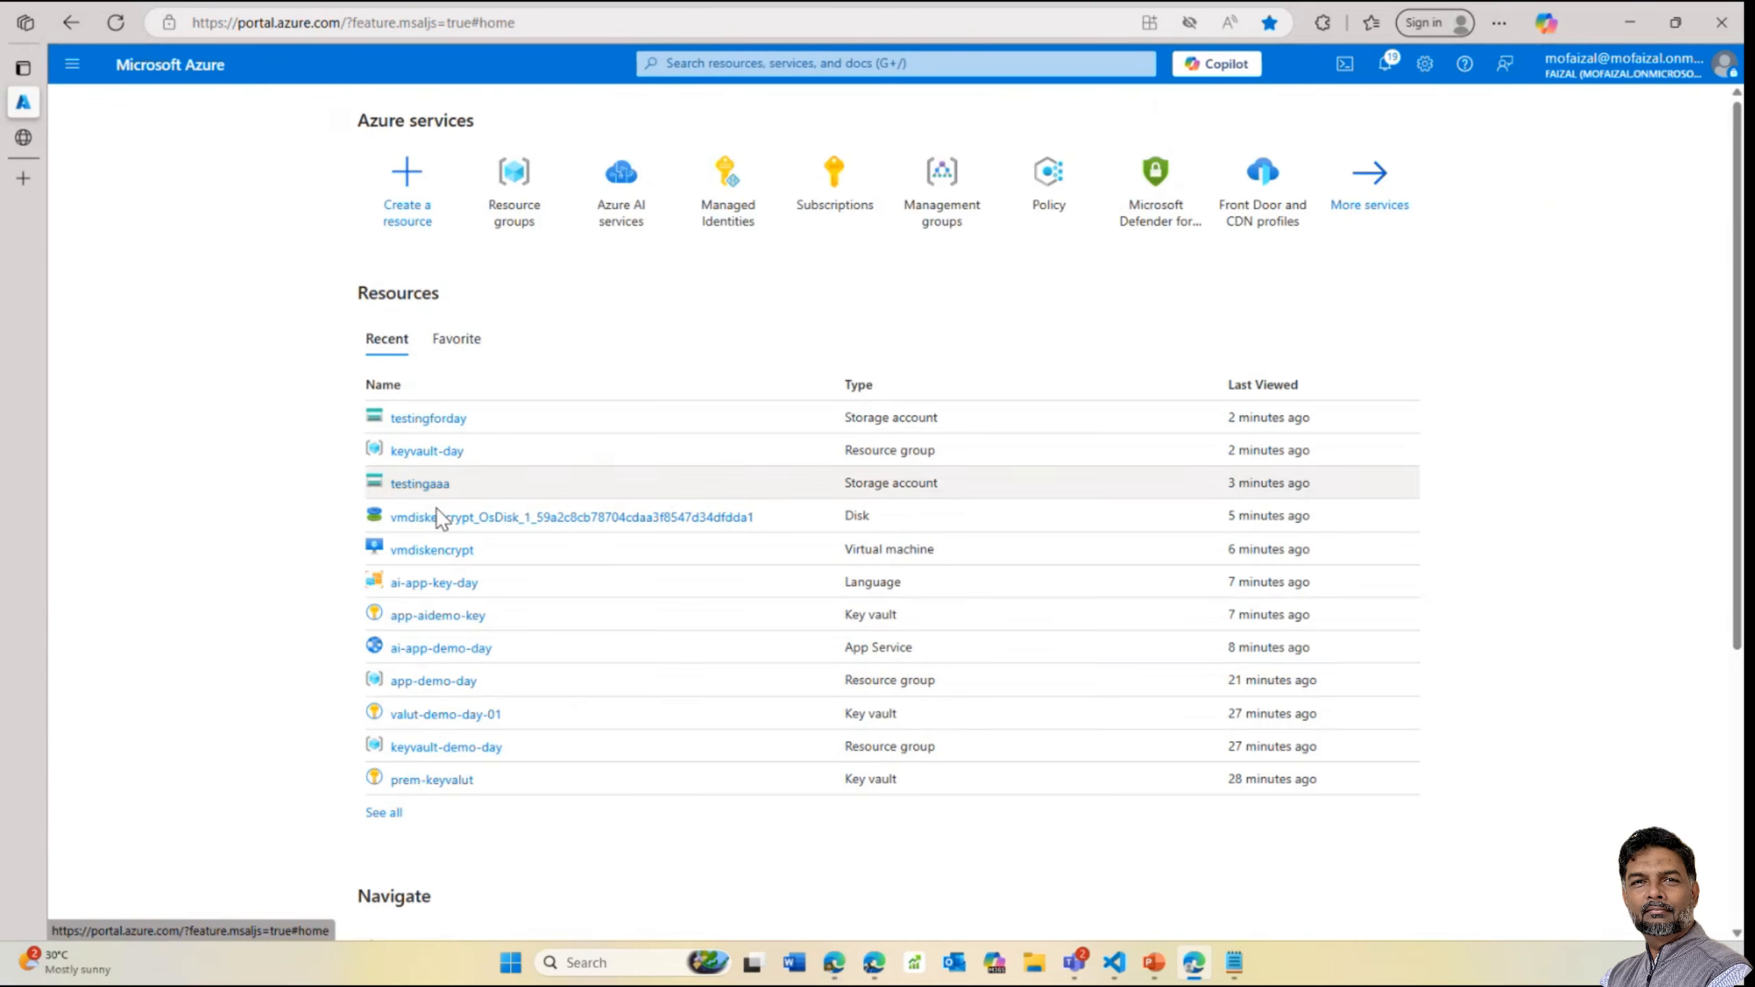
left_click(441, 618)
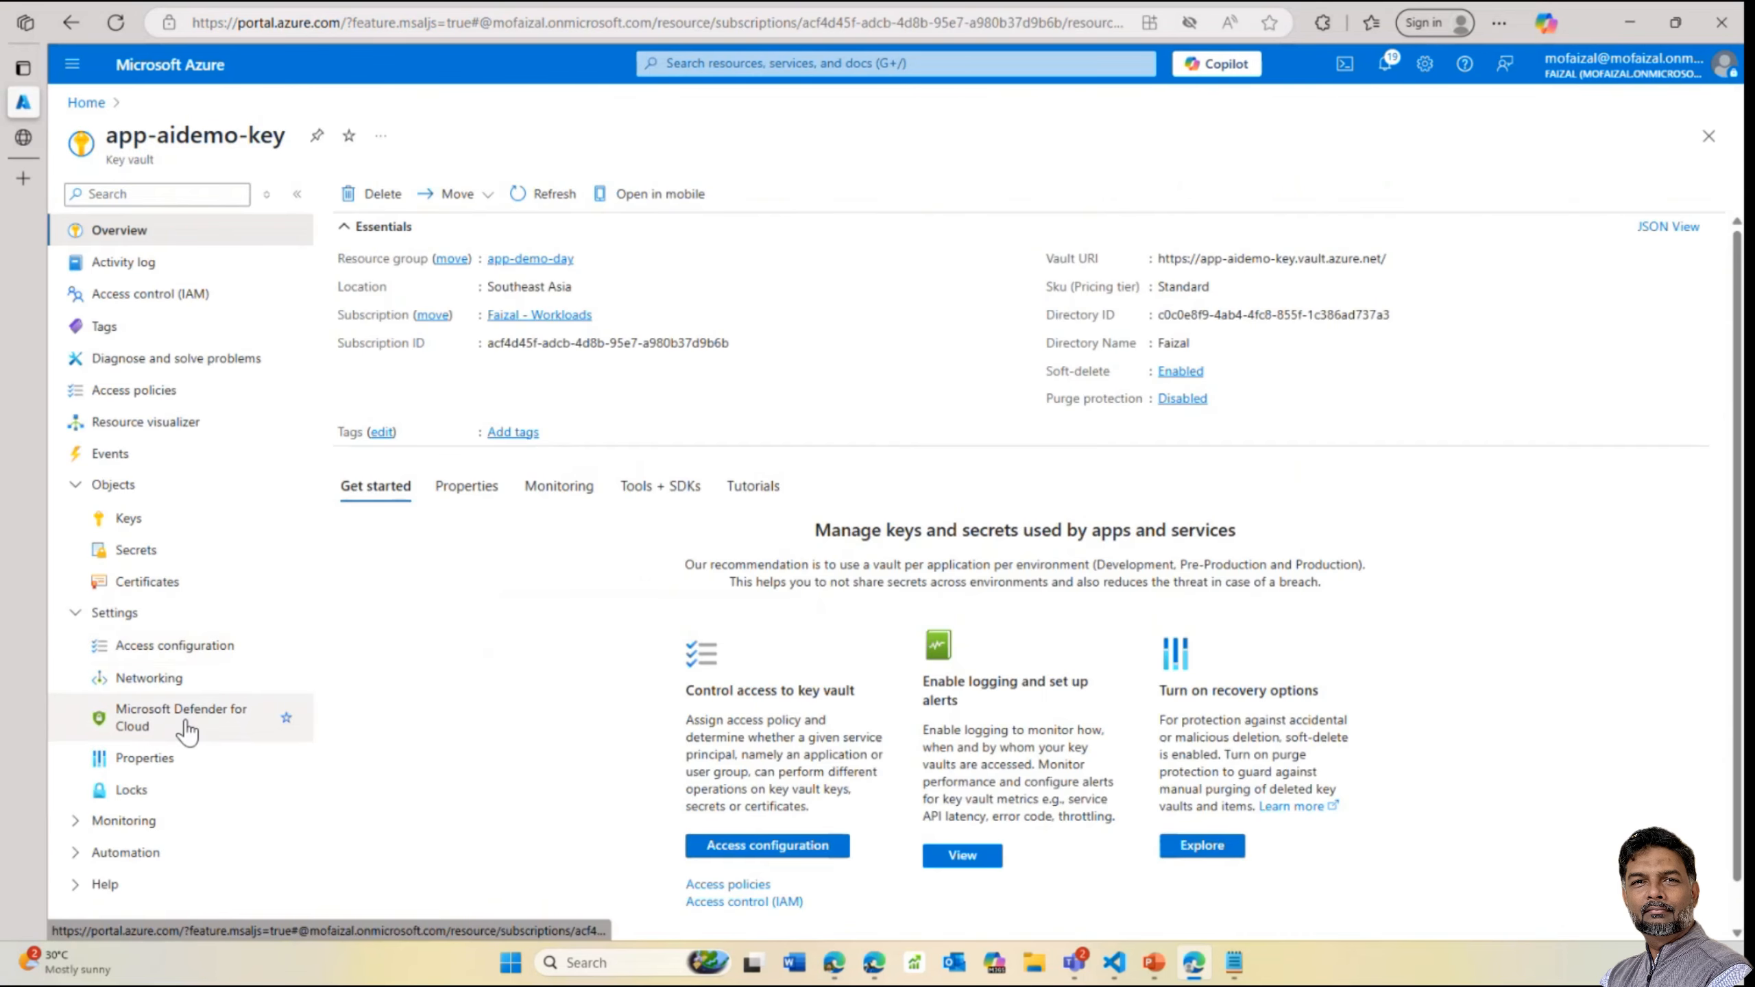
left_click(89, 105)
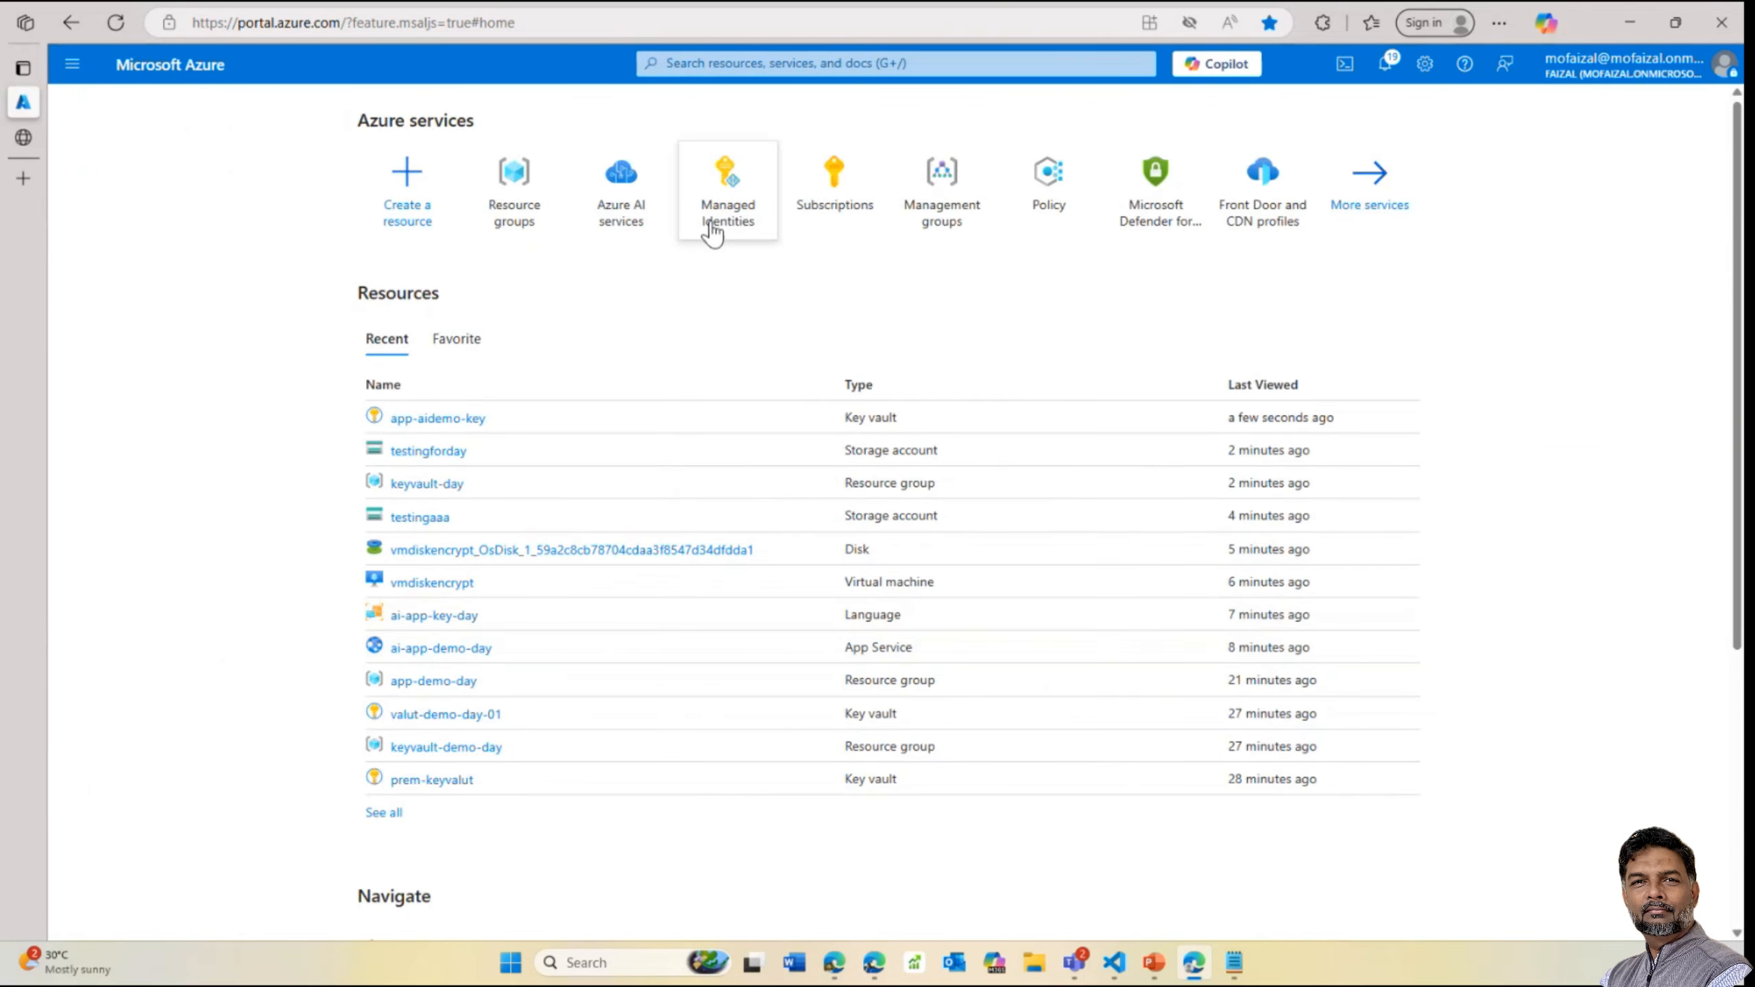
Open testingforday's Encryption settings and select customer-managed keys
left_click(428, 453)
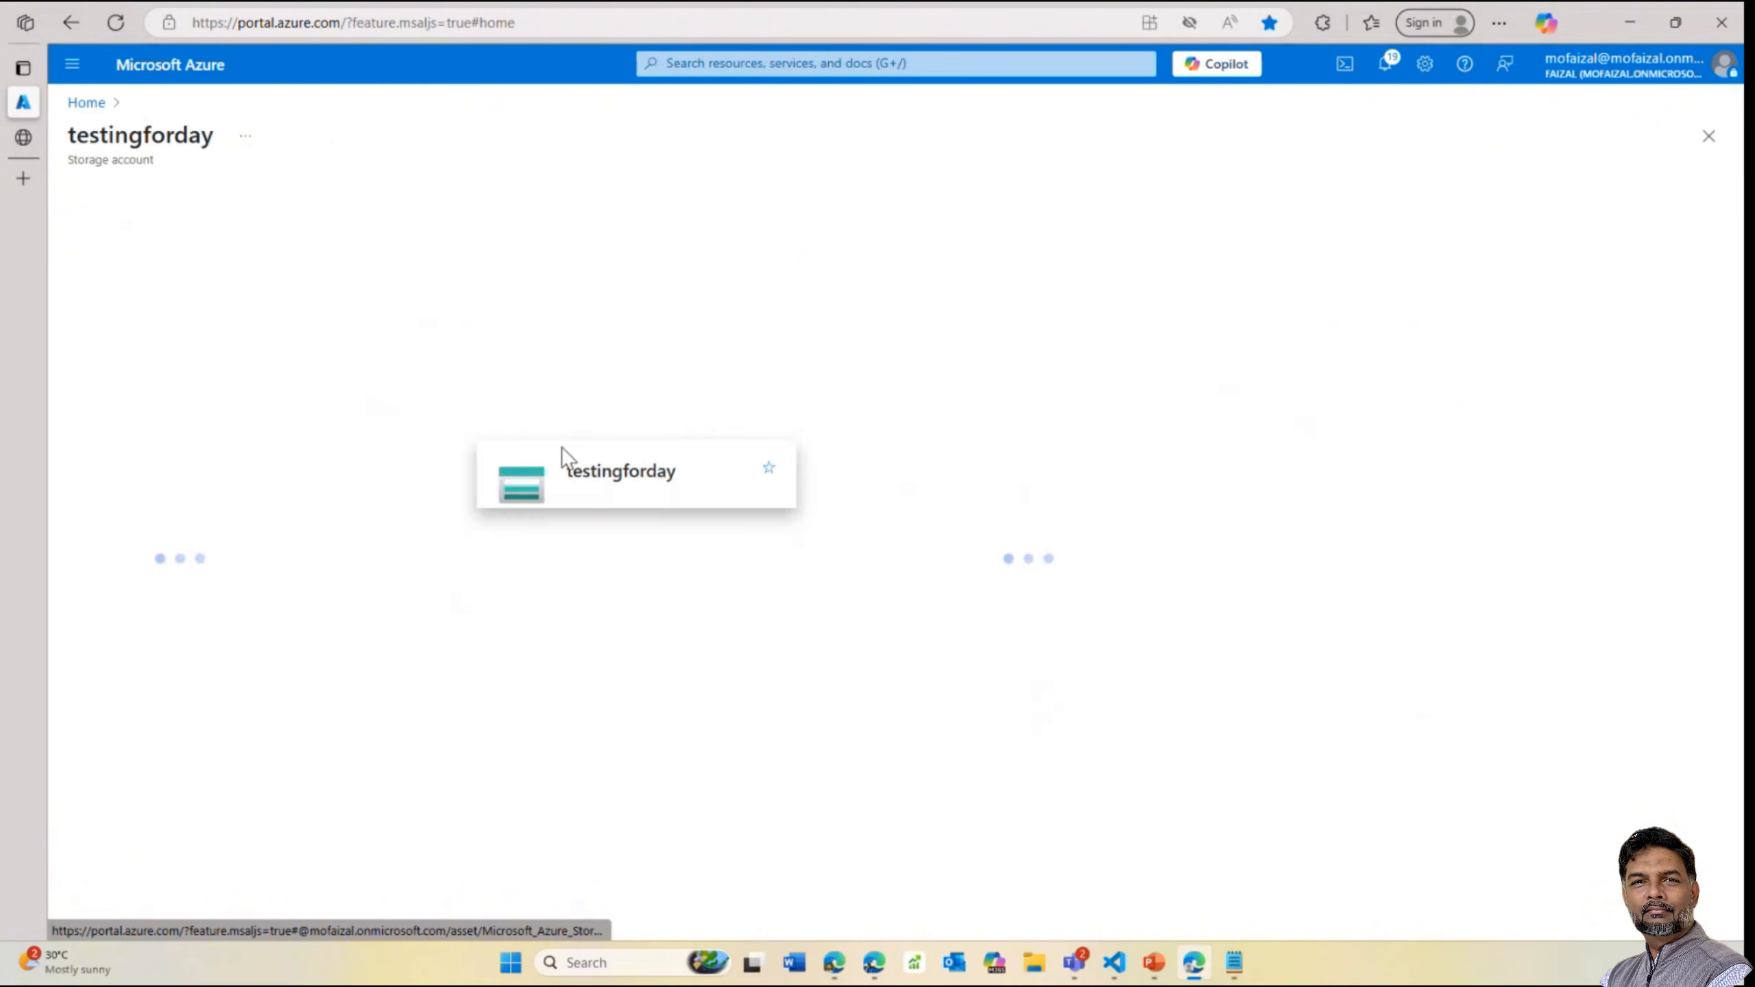
scroll(198, 774, "down", 2)
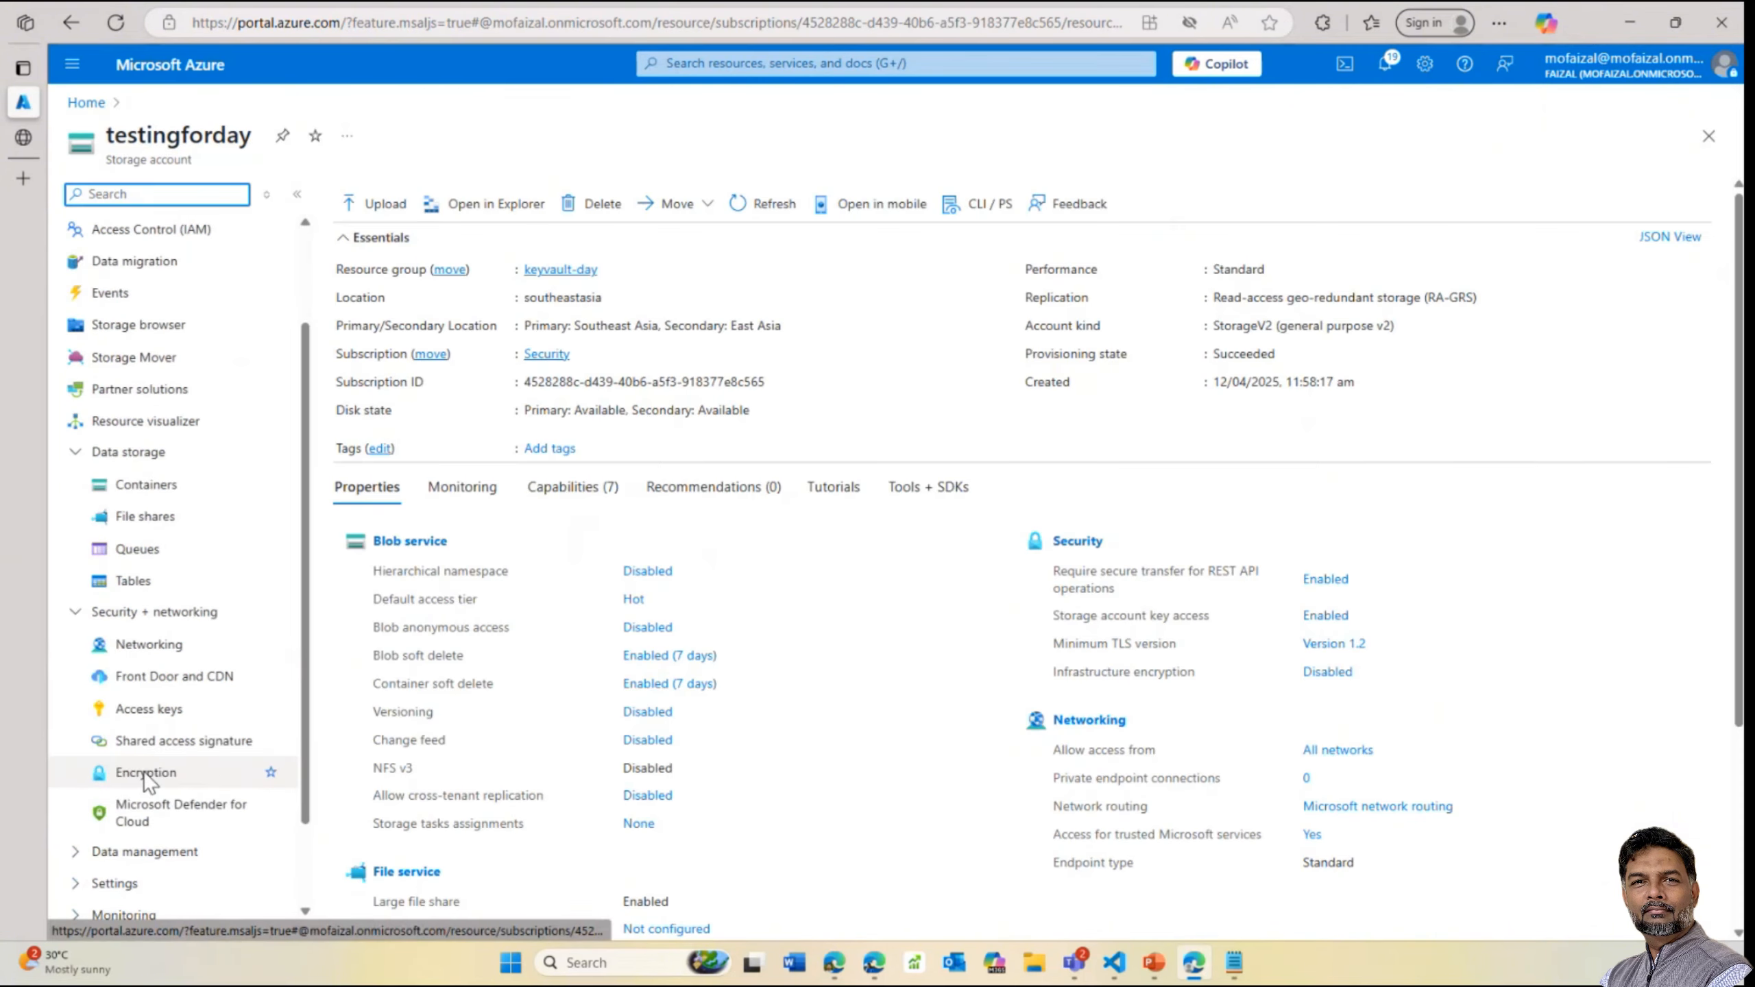
left_click(149, 772)
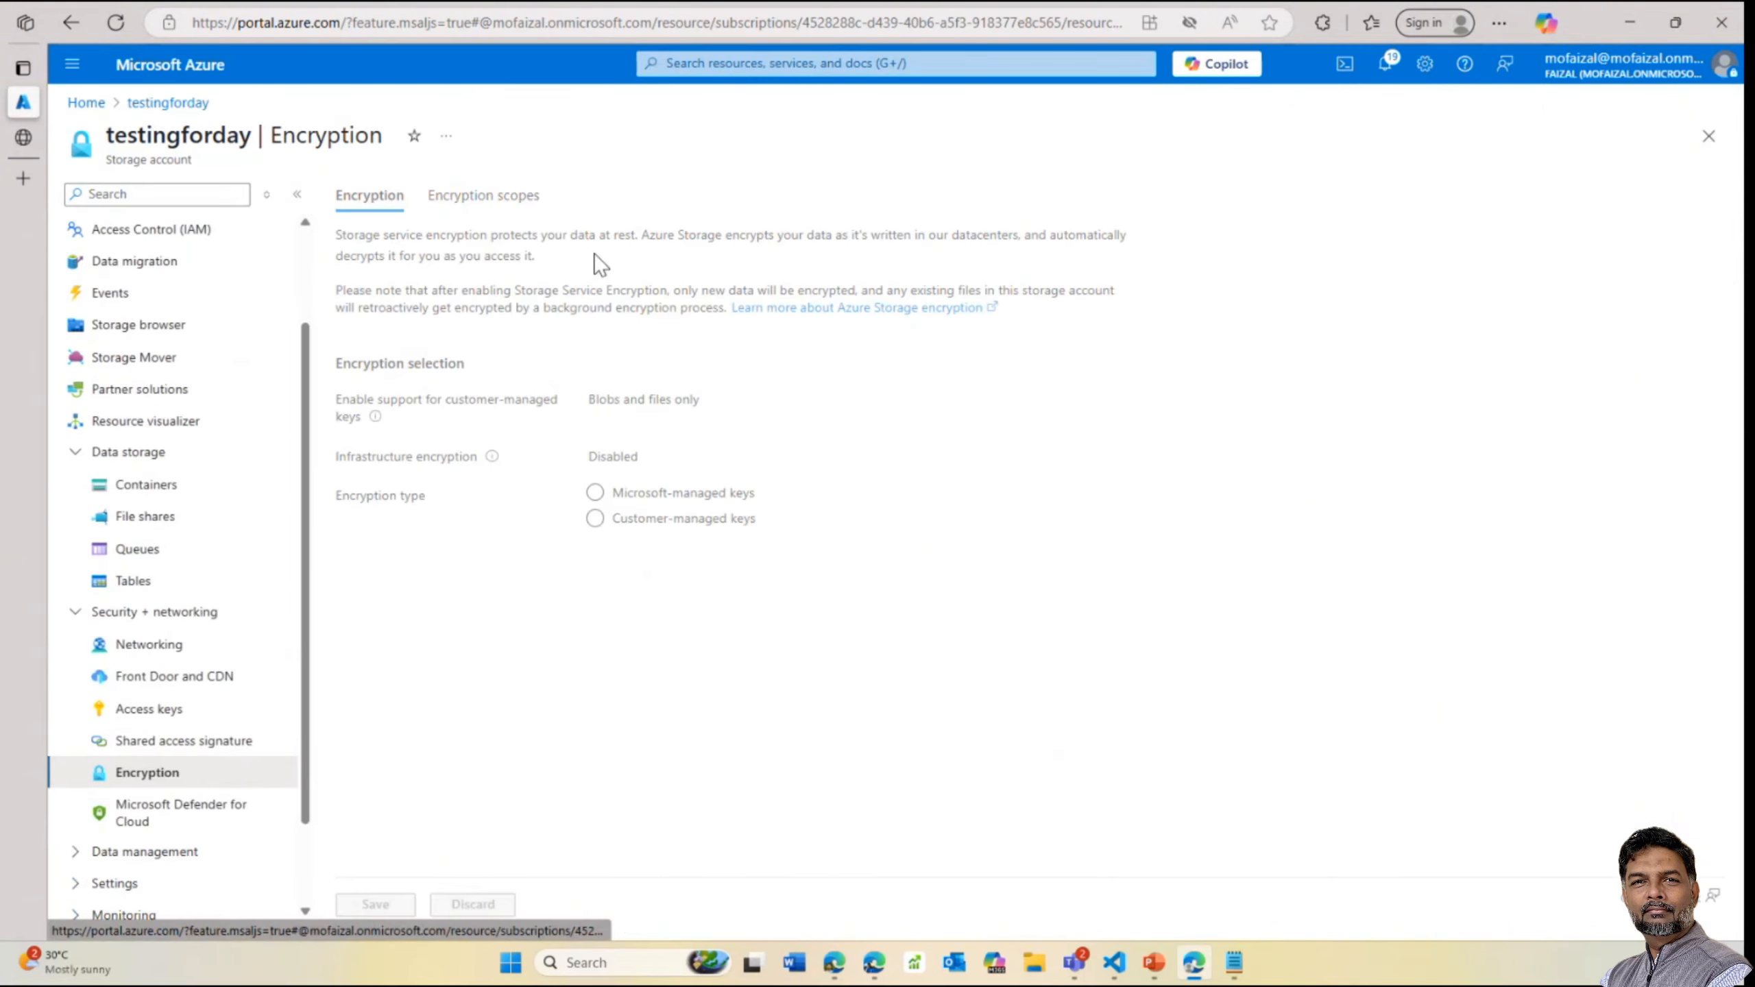
left_click(649, 521)
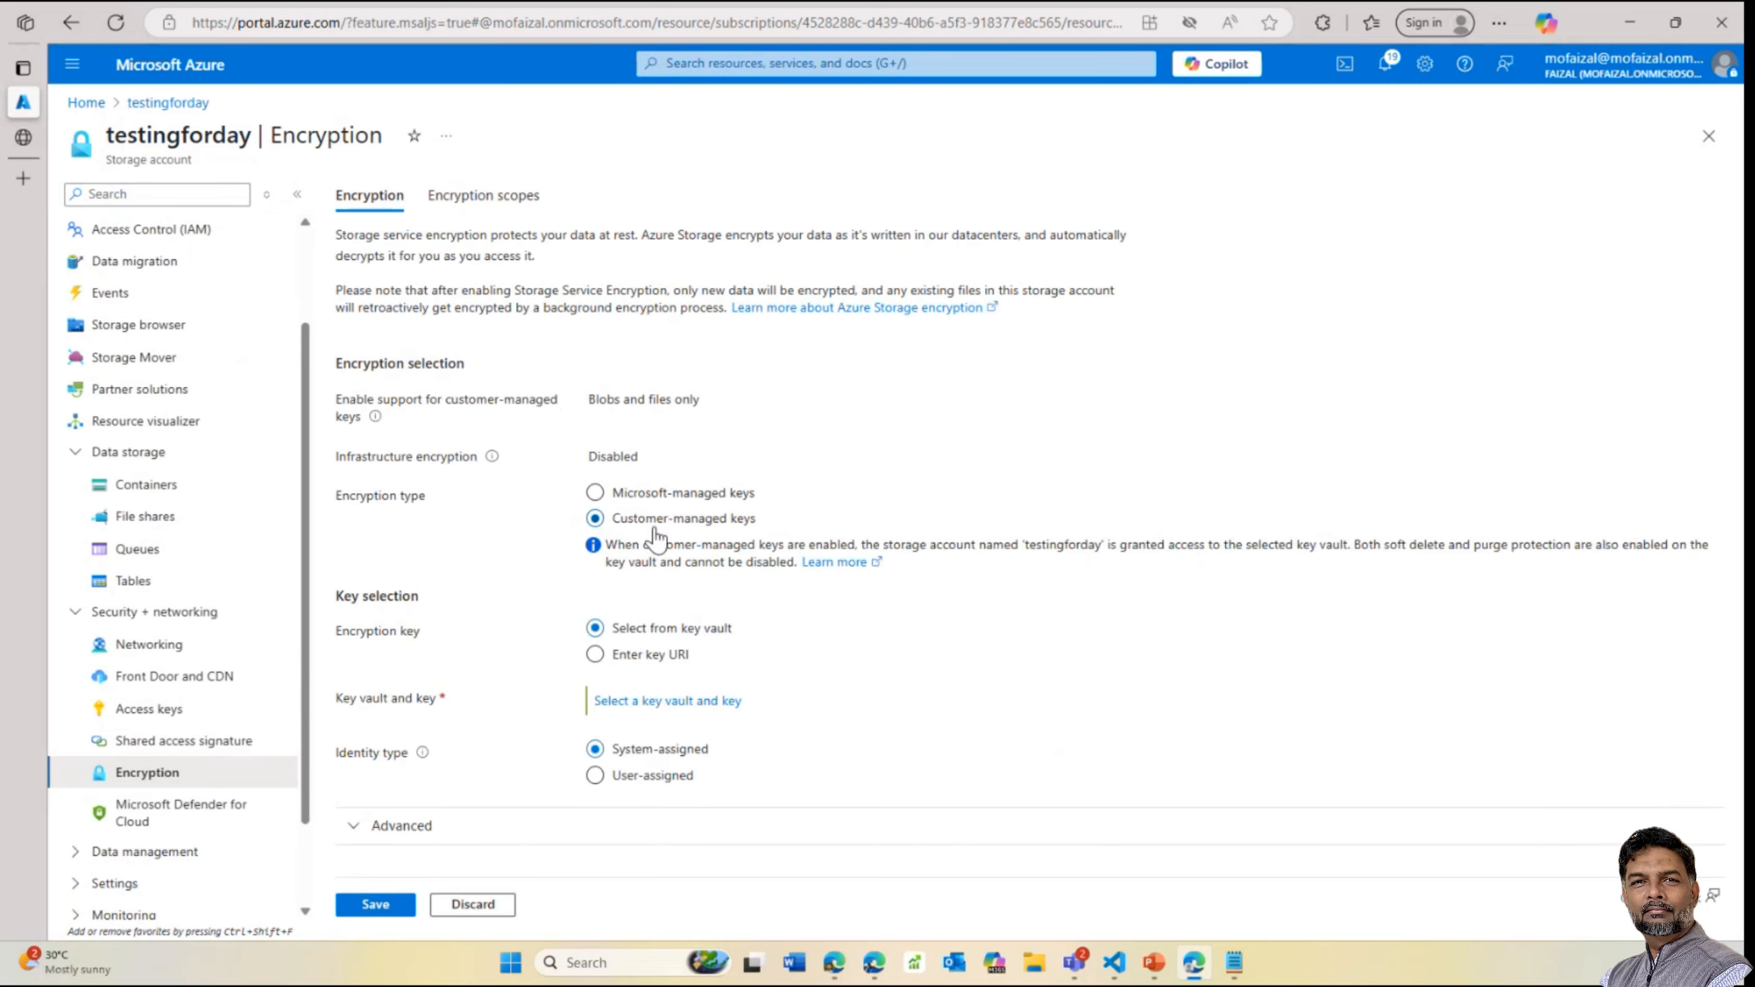
Choose key cxzvxcczxvc from the keyfordemo1 key vault and save the customer-managed key settings
left_click(661, 701)
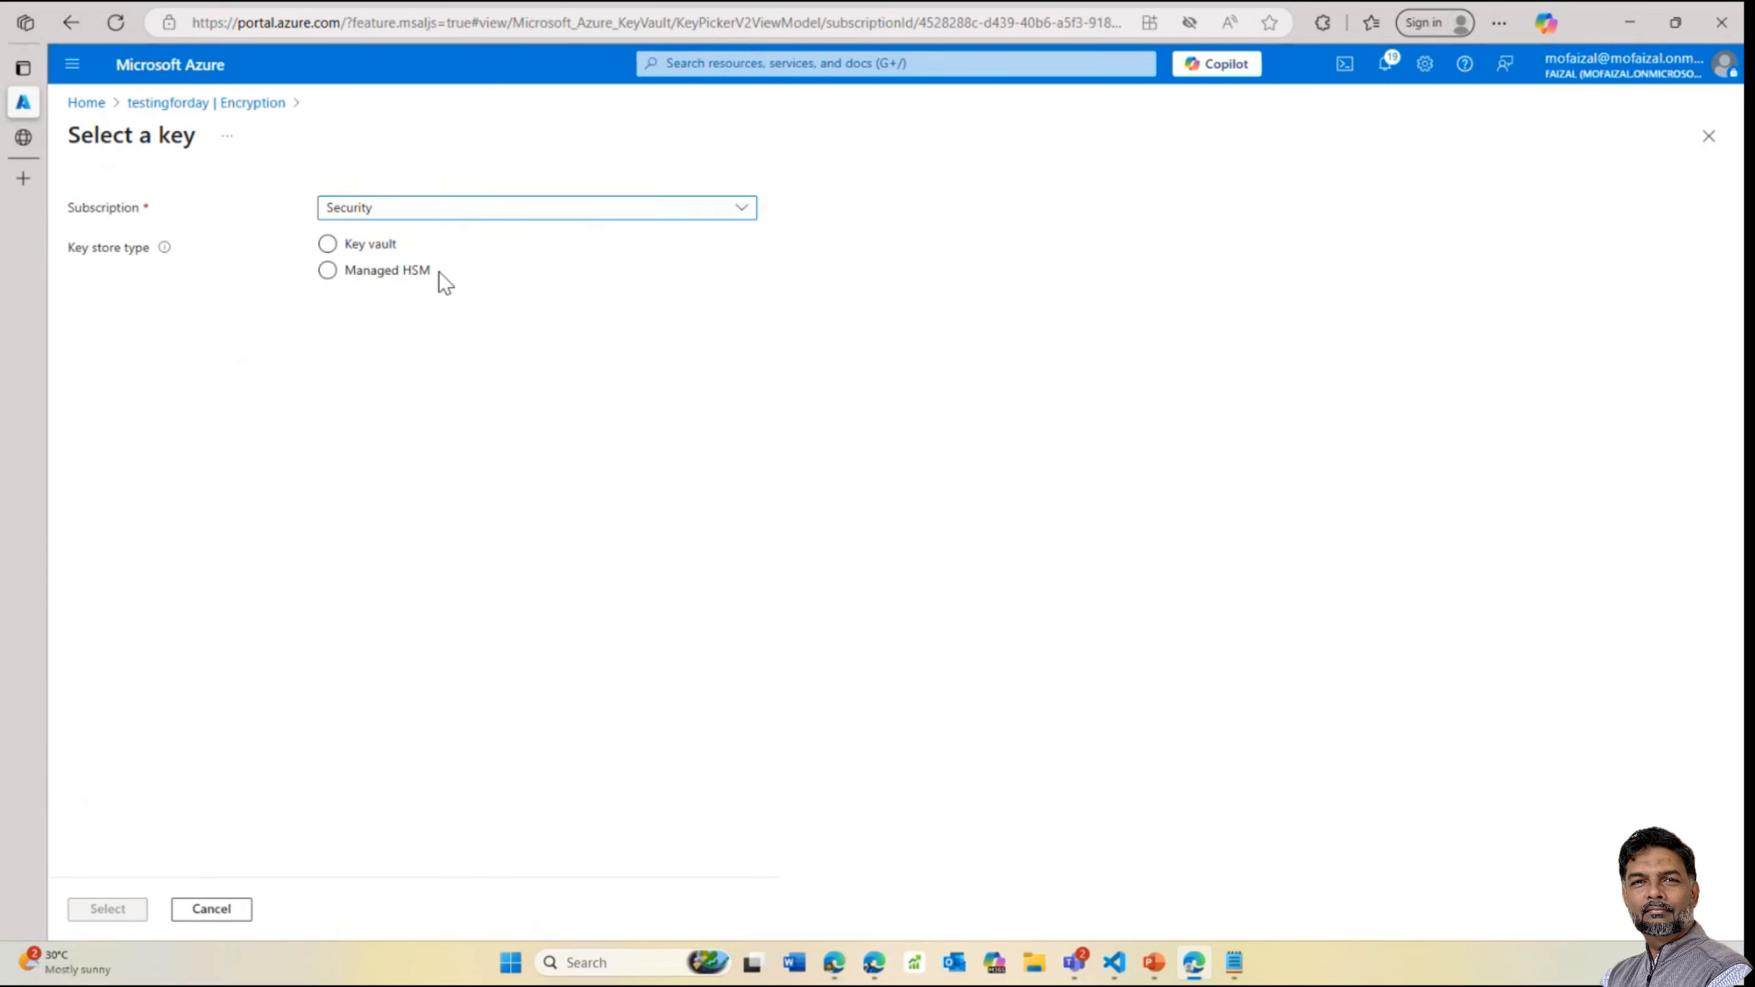
left_click(358, 244)
left_click(420, 320)
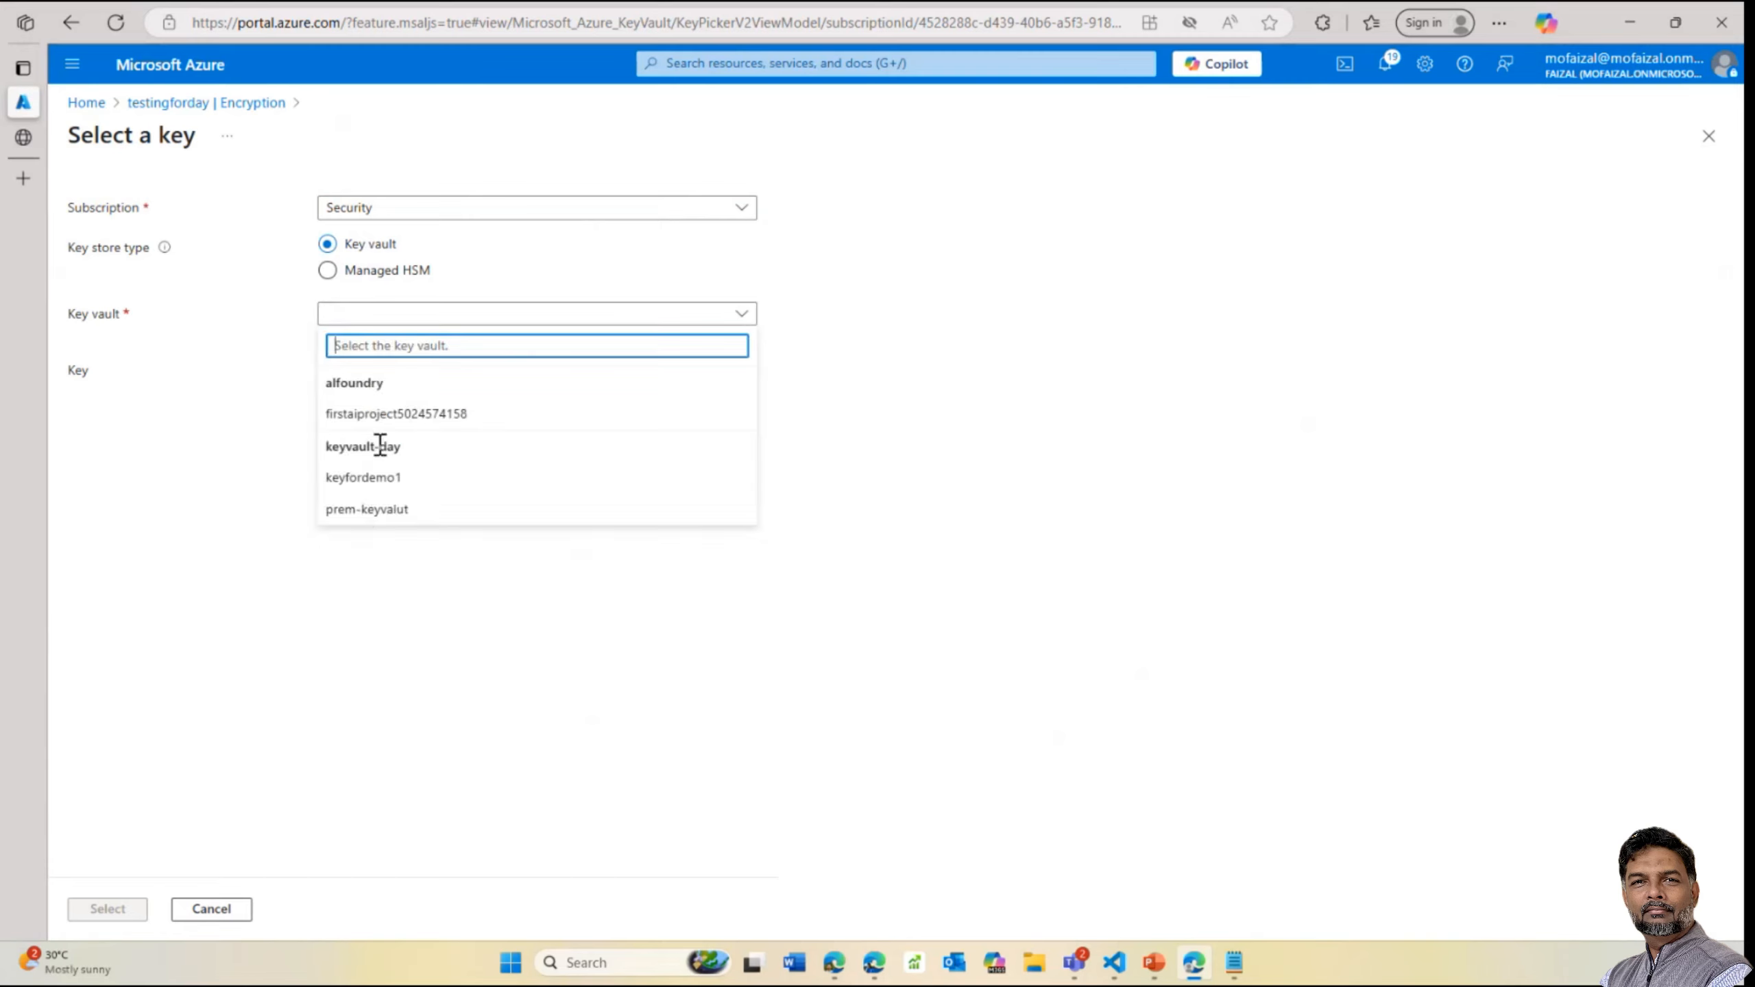
left_click(373, 487)
left_click(420, 372)
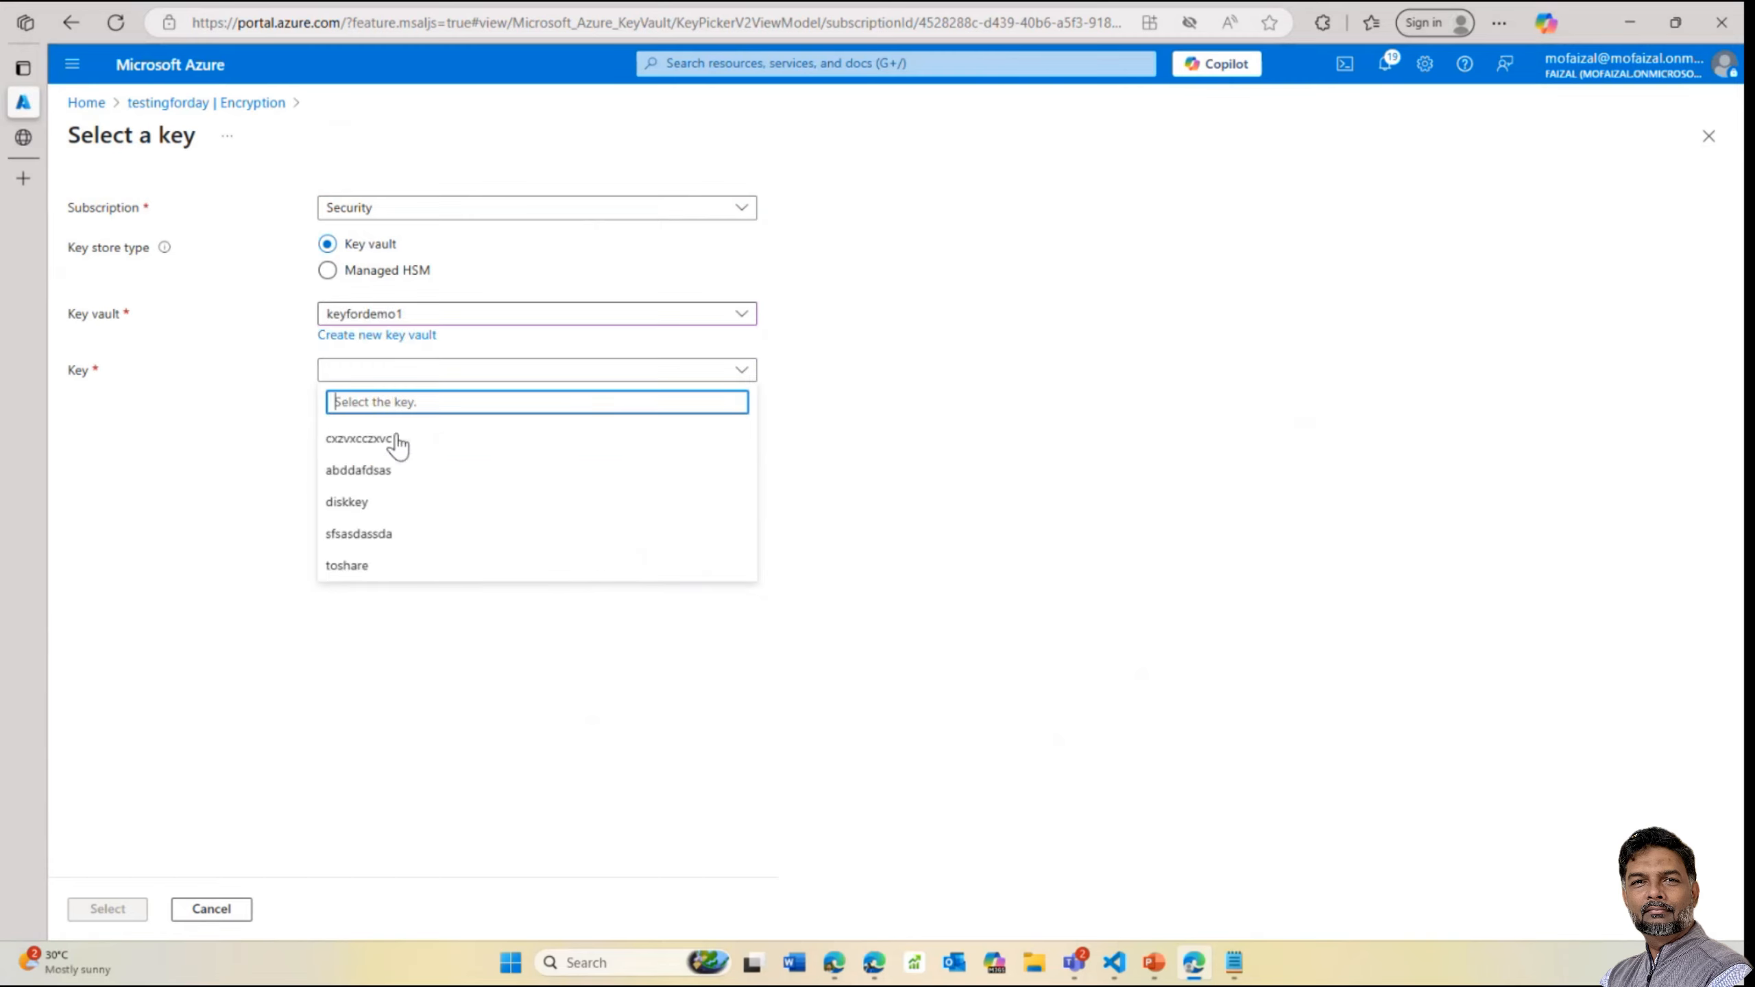
left_click(381, 442)
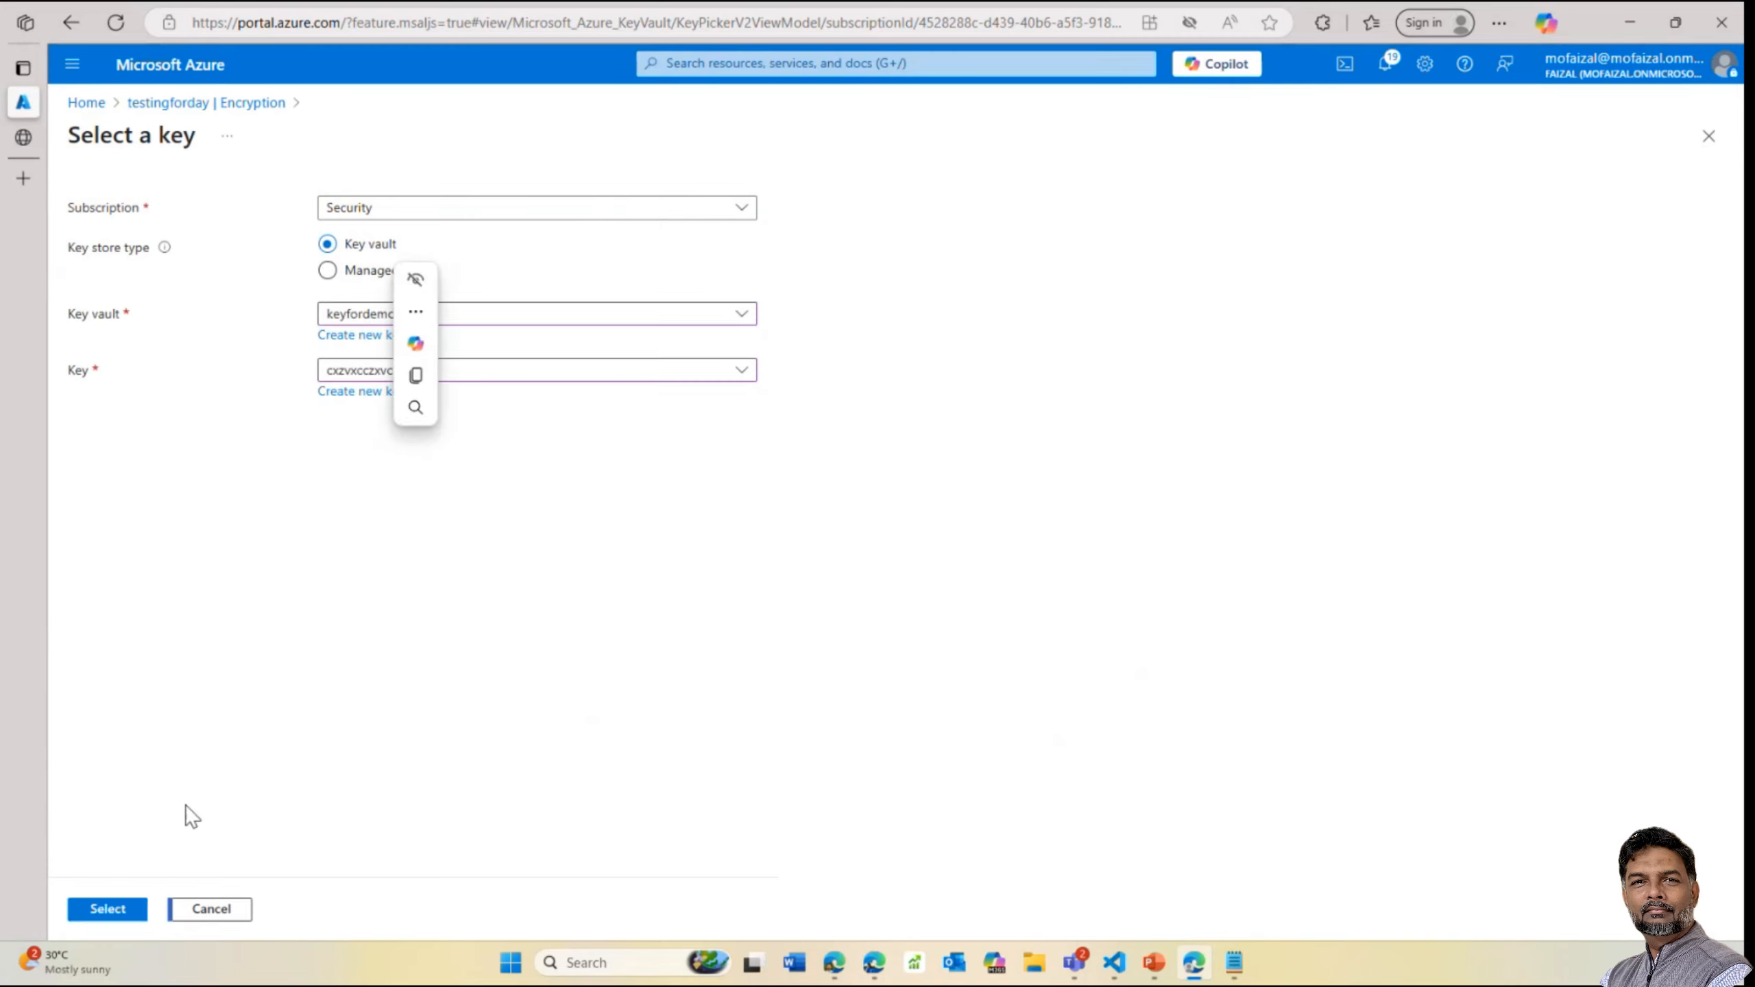
left_click(109, 910)
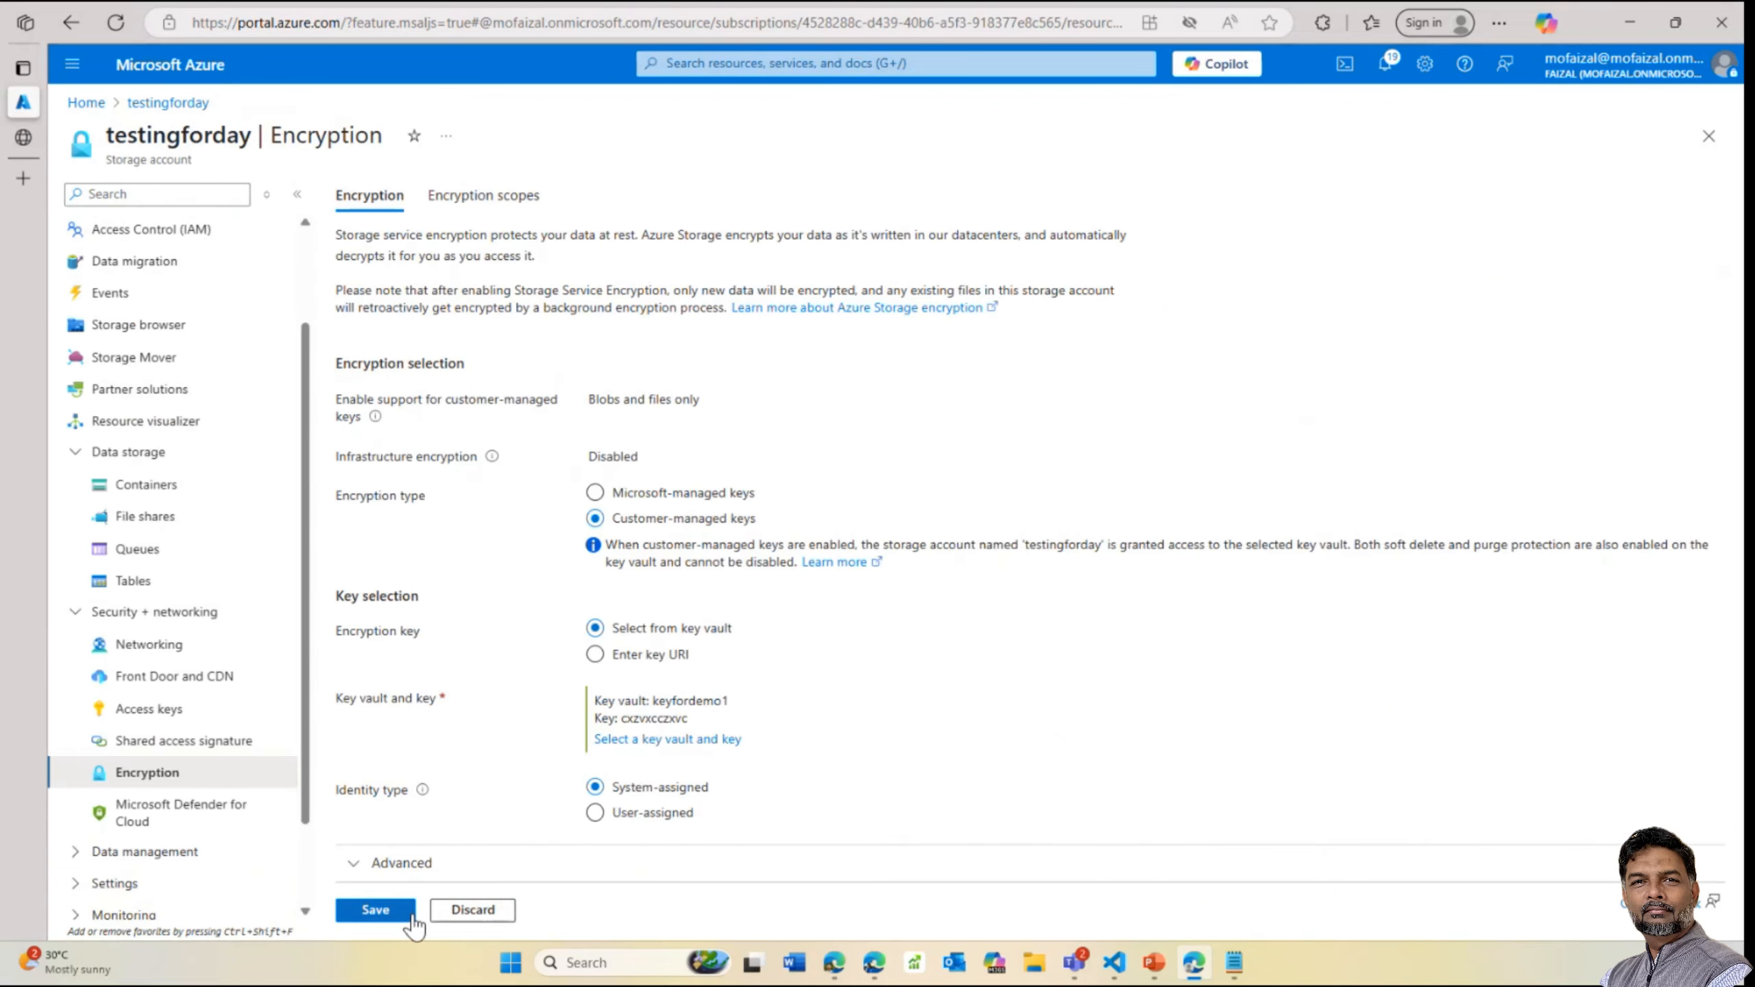
left_click(387, 910)
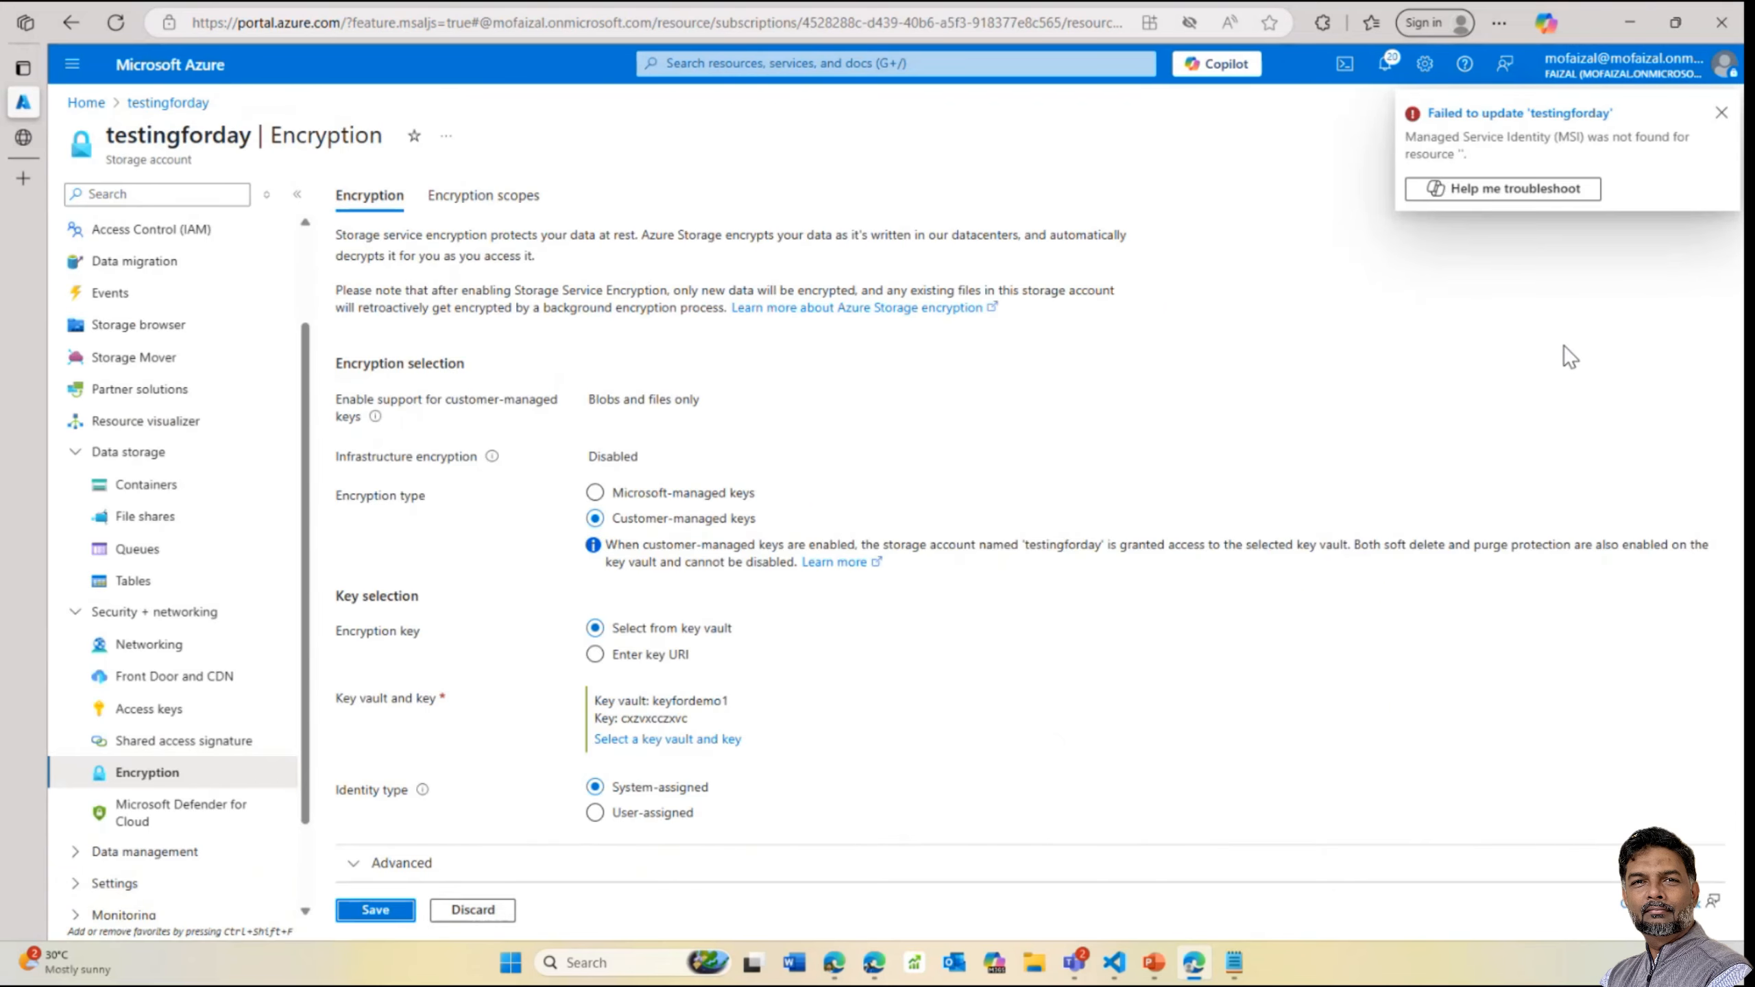
left_click(86, 102)
Discard the edits and go through Resource groups page 2 and keyvault-day to keyfordemo1's Access configuration
left_click(998, 121)
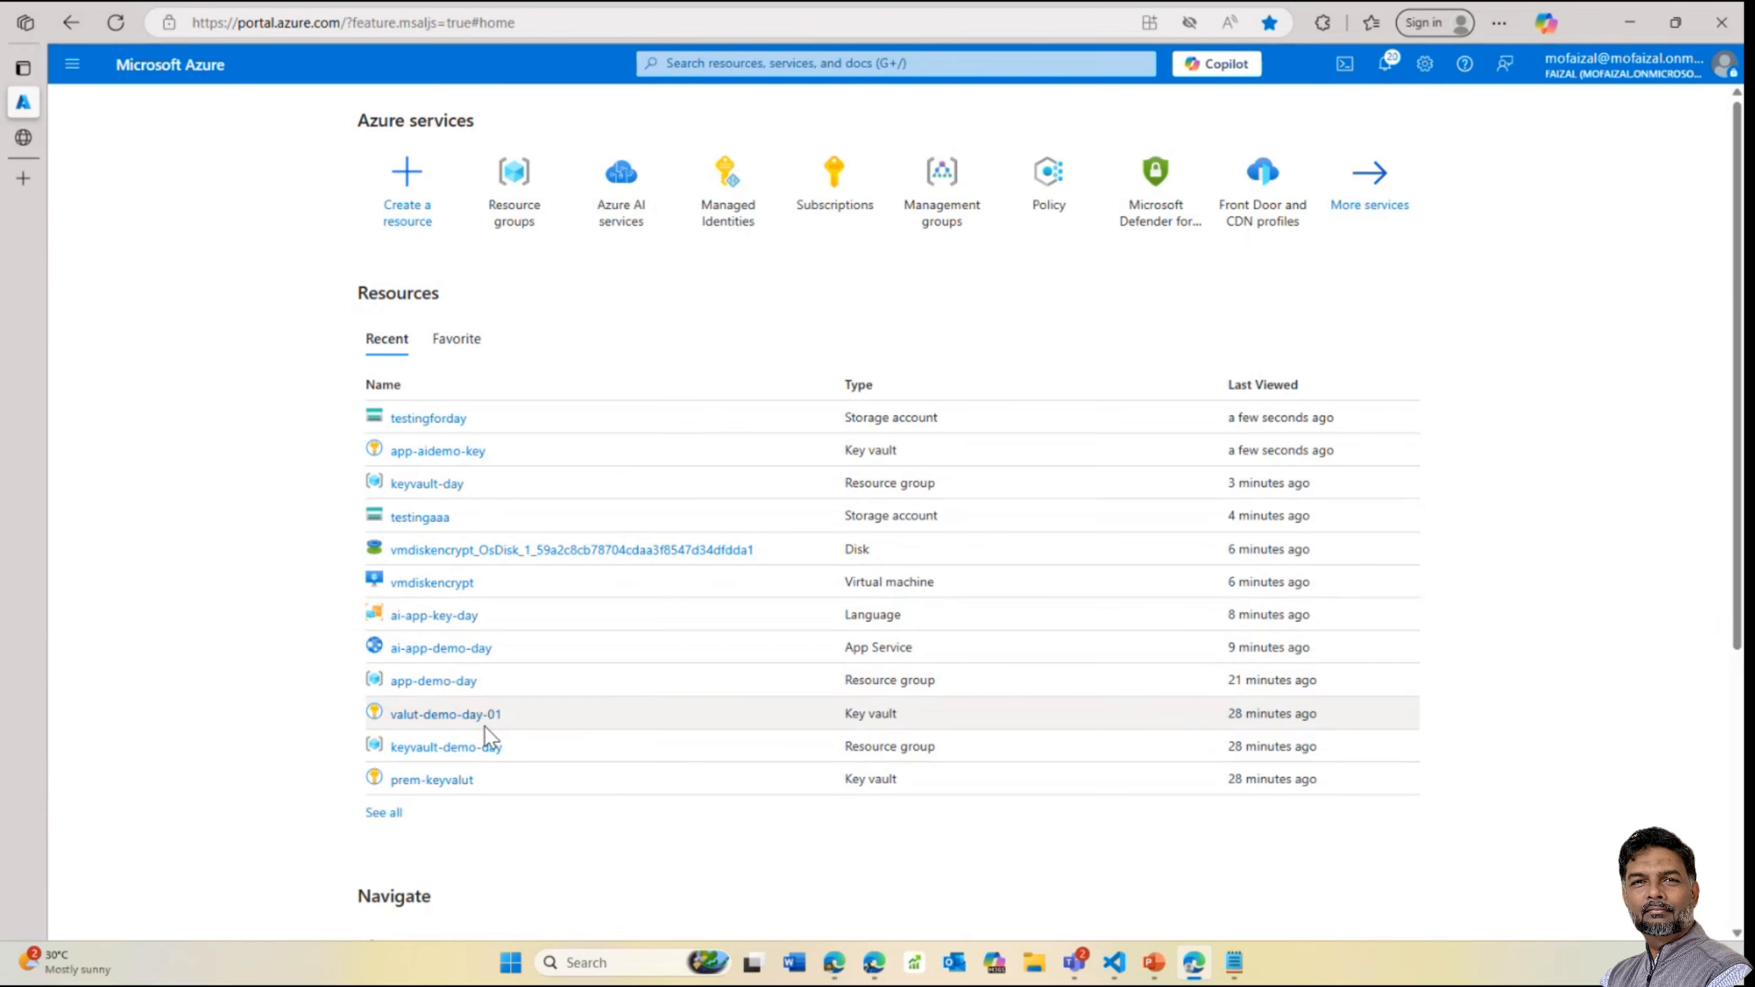
left_click(542, 221)
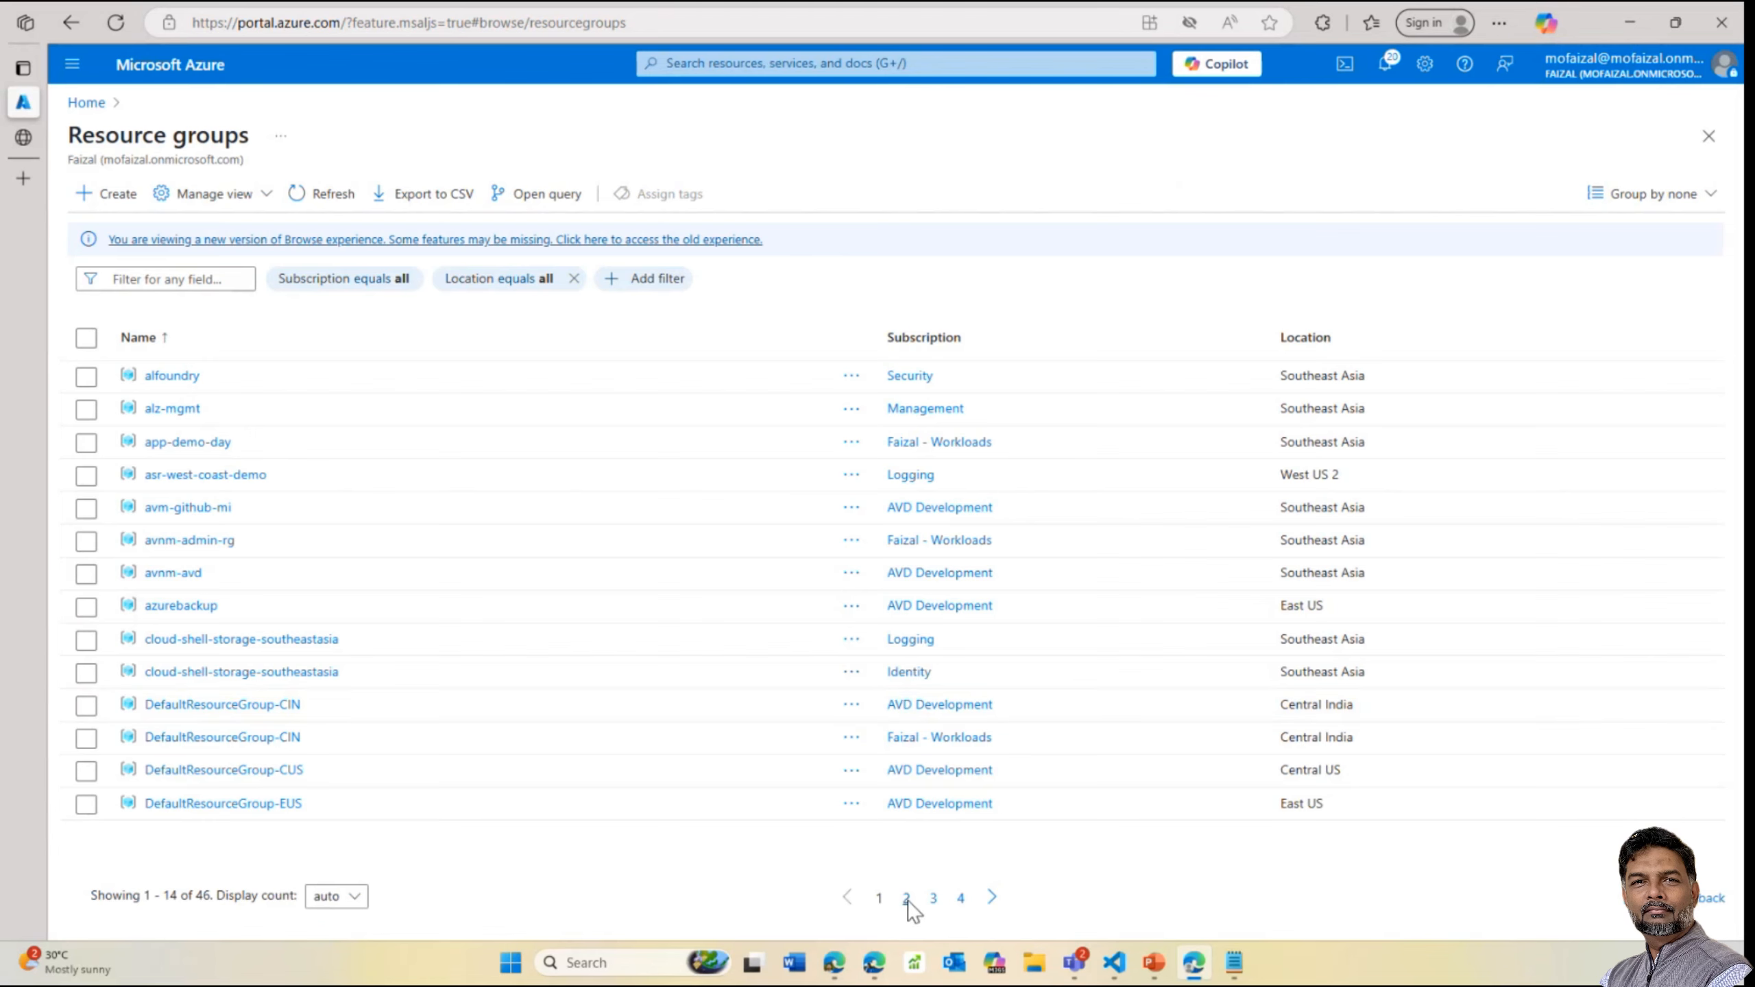
left_click(905, 897)
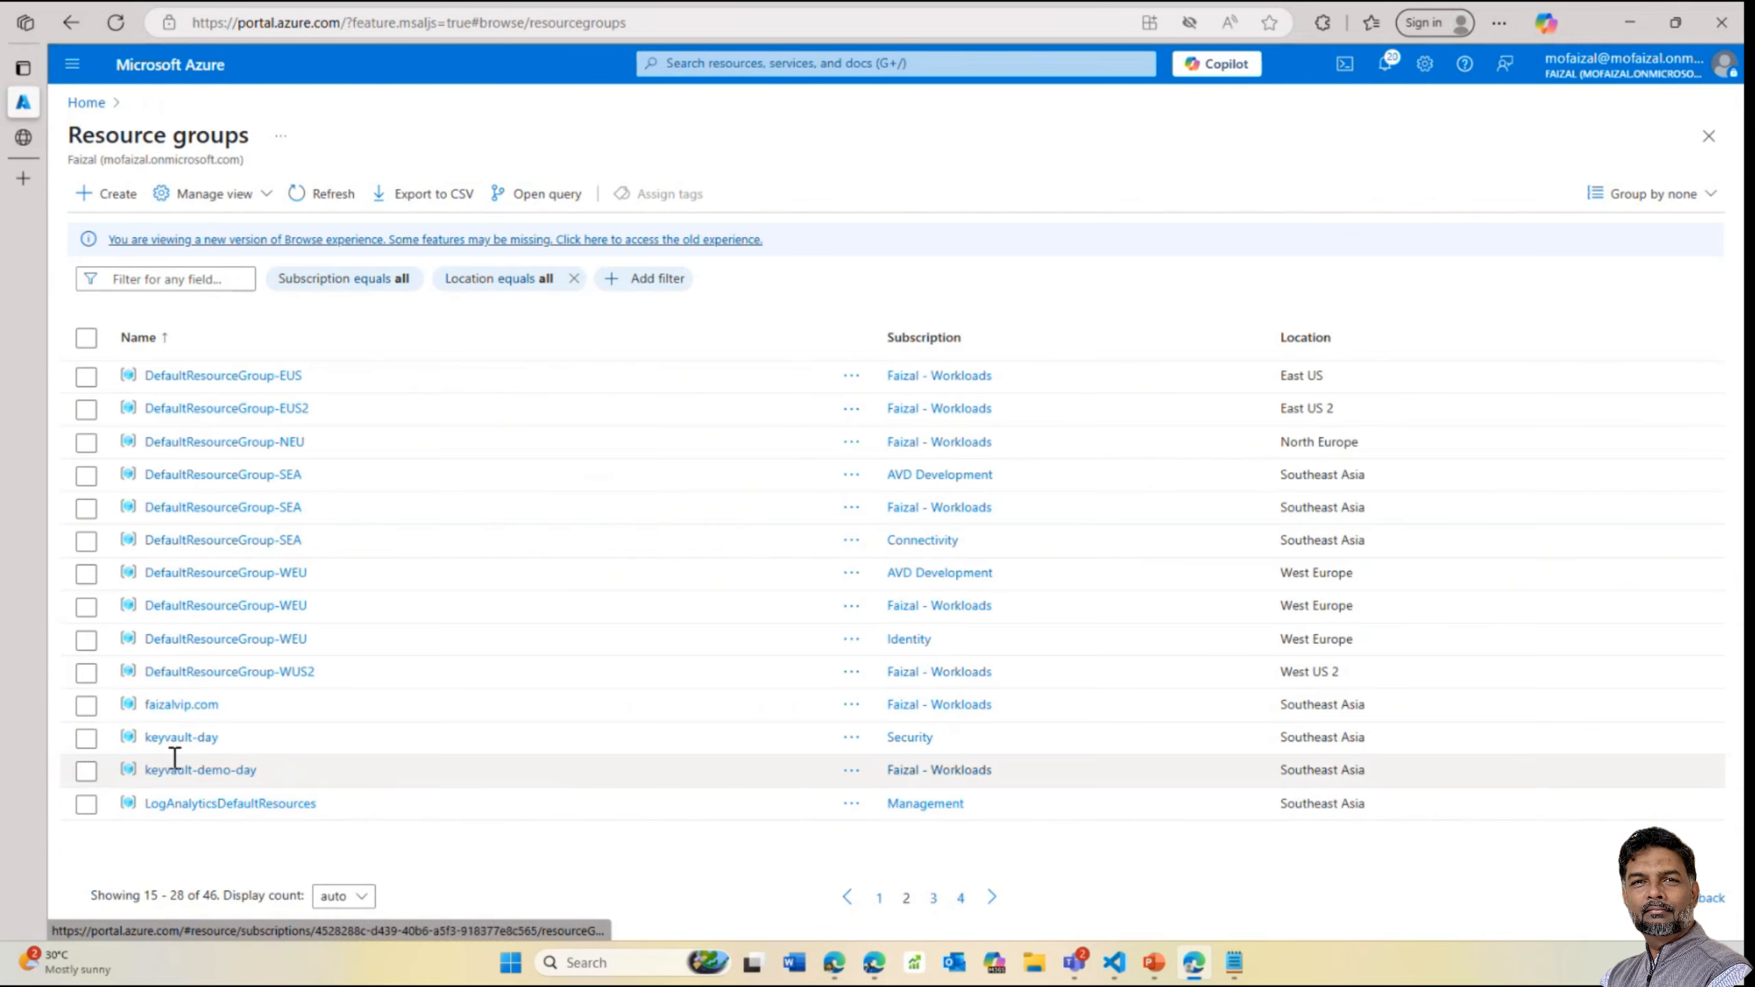
double_click(210, 770)
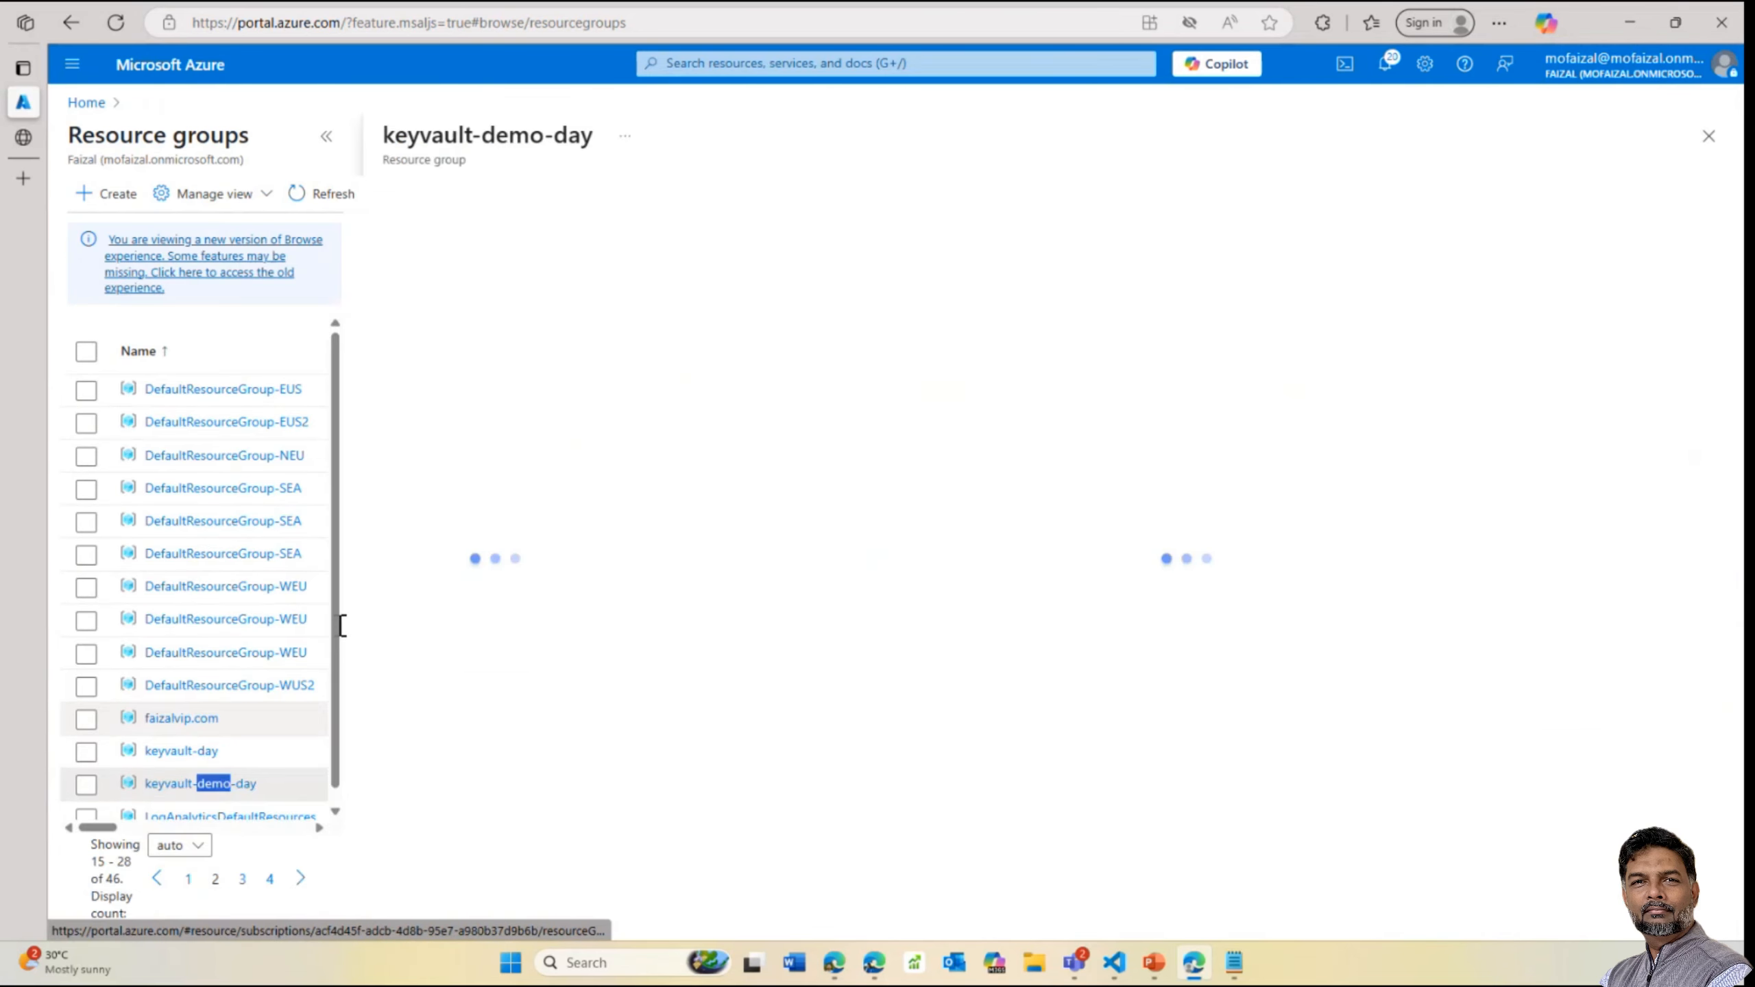
left_click(187, 760)
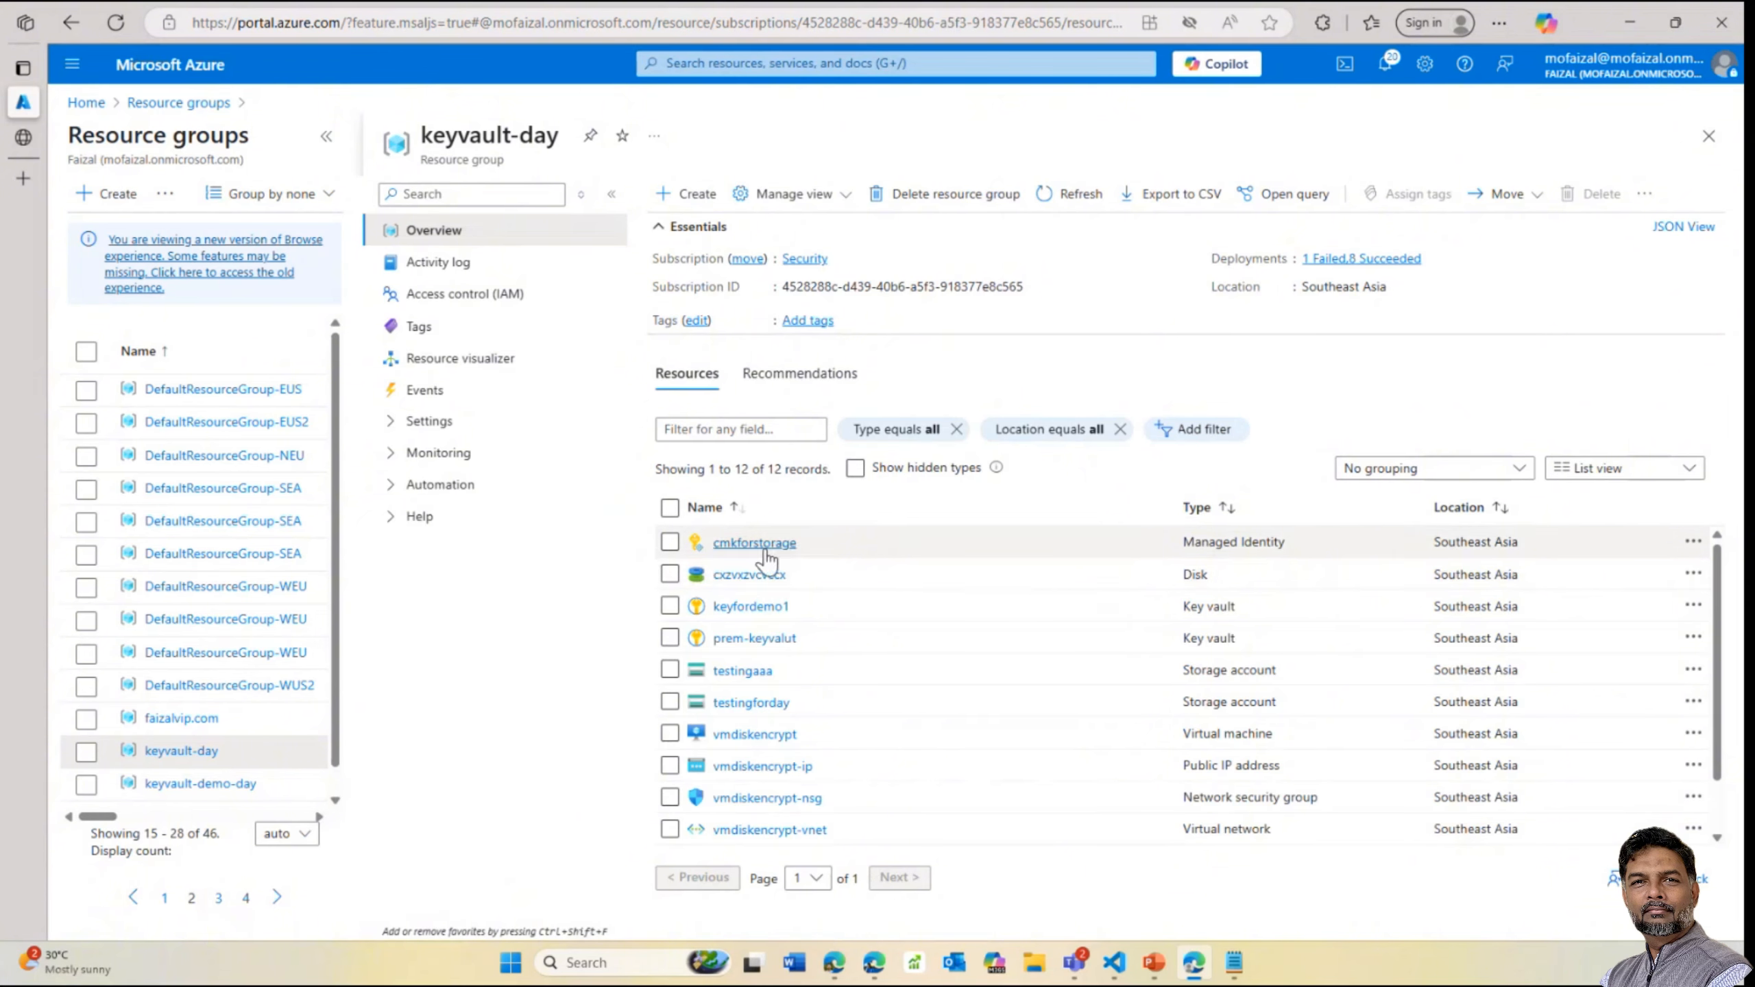
left_click(752, 608)
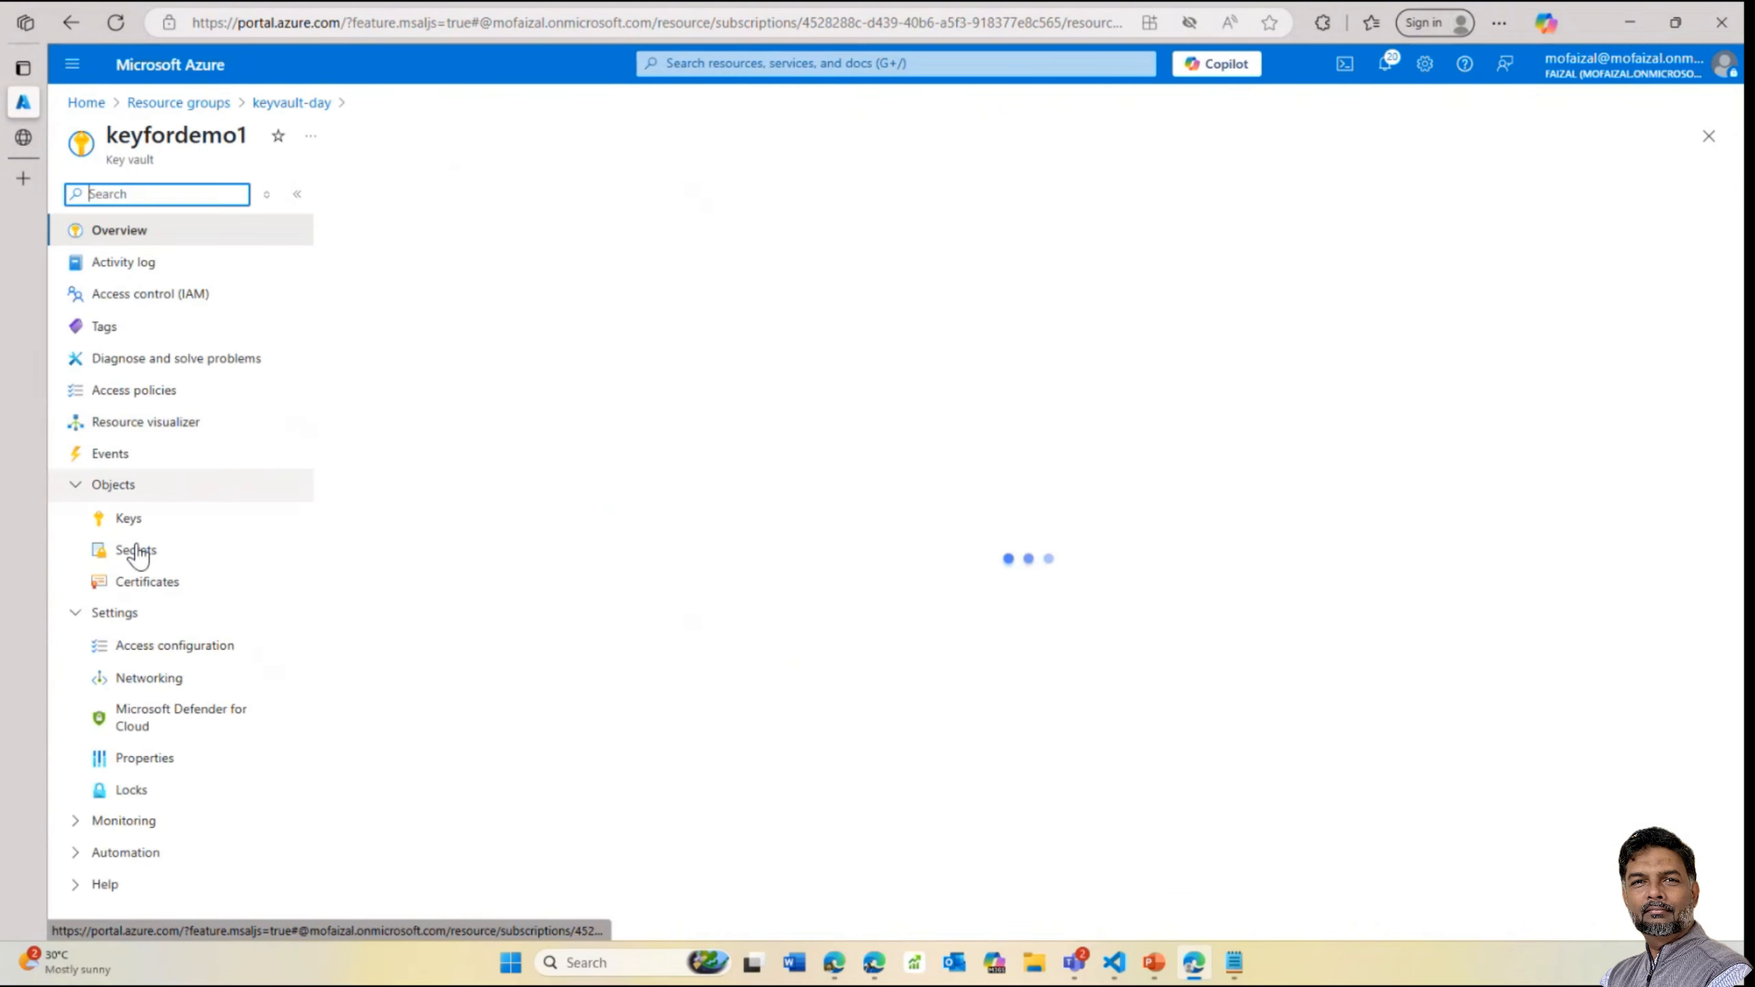
left_click(131, 649)
Start a keyfordemo1 role assignment with the Key Vault Secrets Officer role
left_click(553, 512)
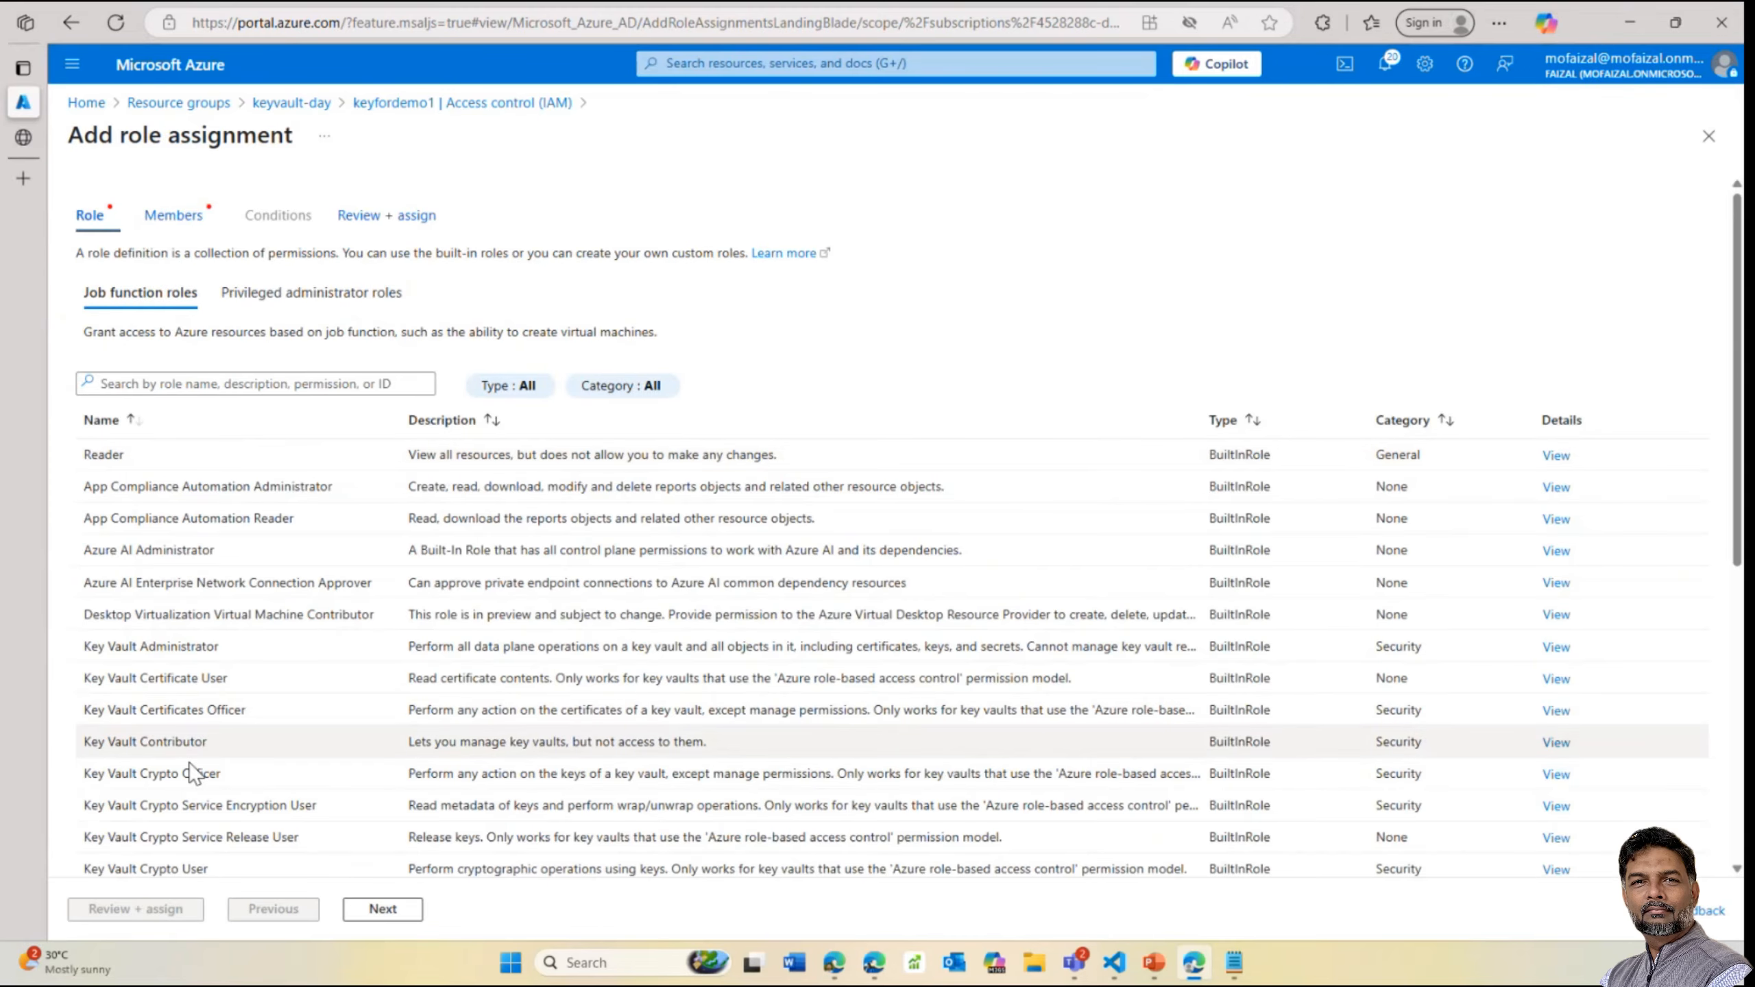
scroll(228, 826, "down", 4)
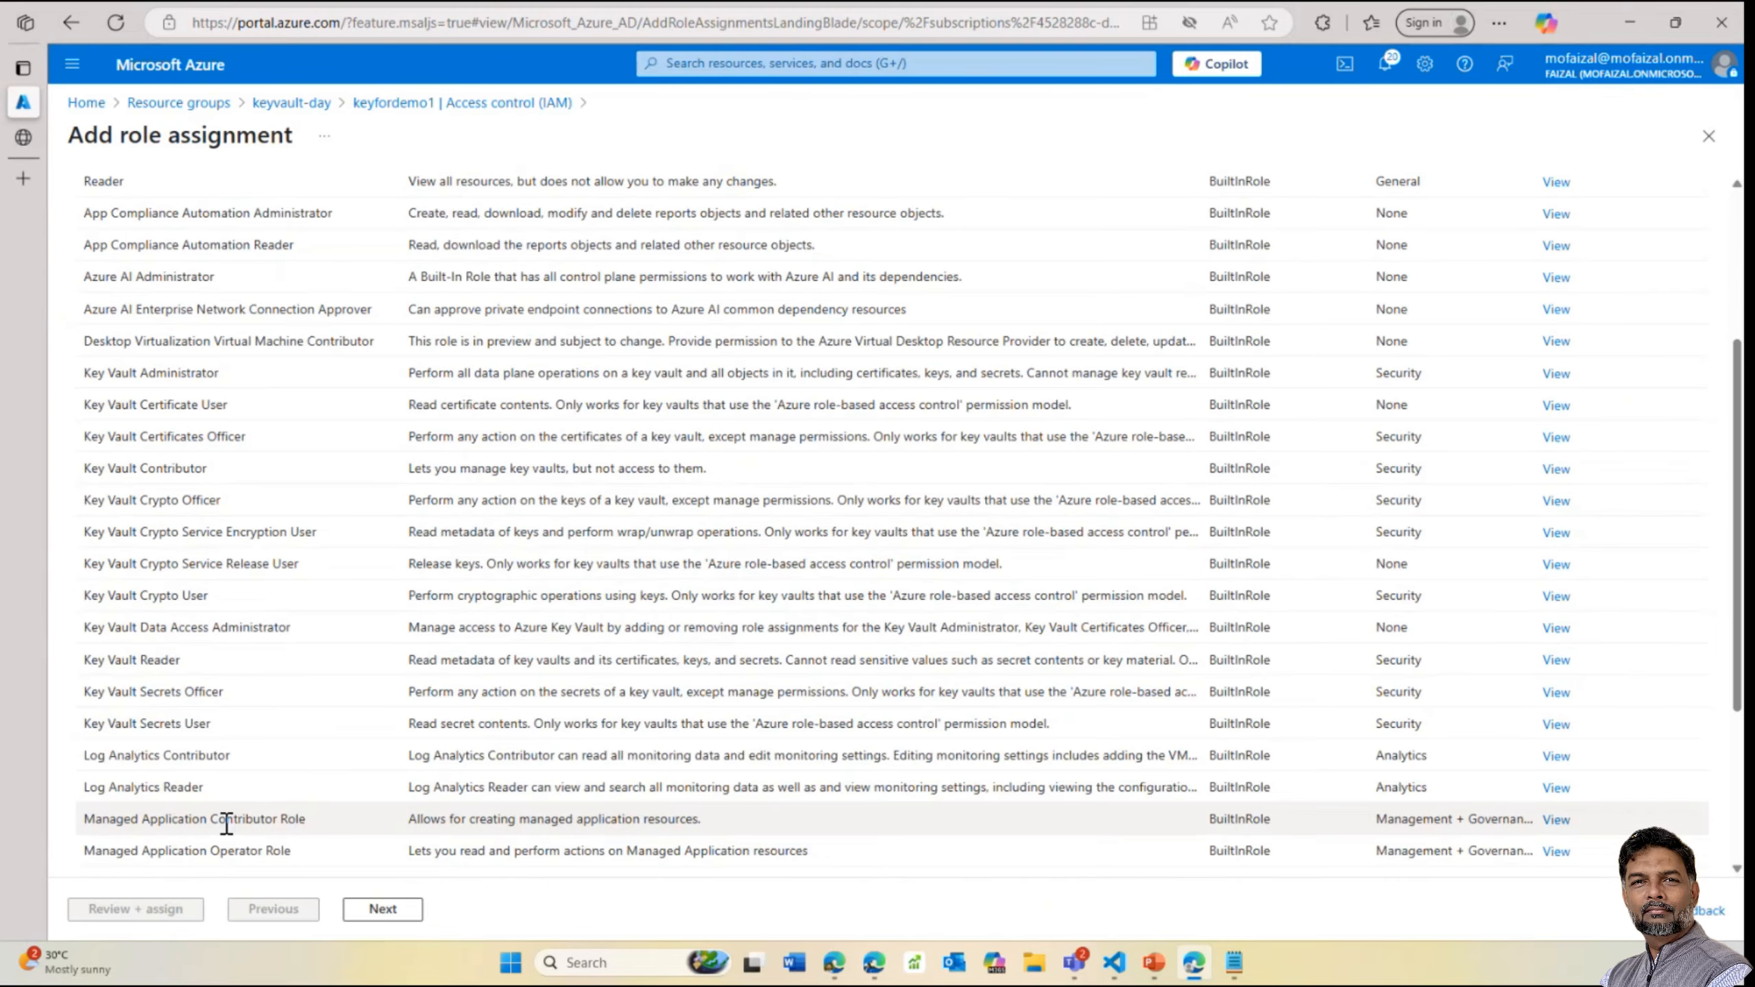
scroll(228, 826, "down", 1)
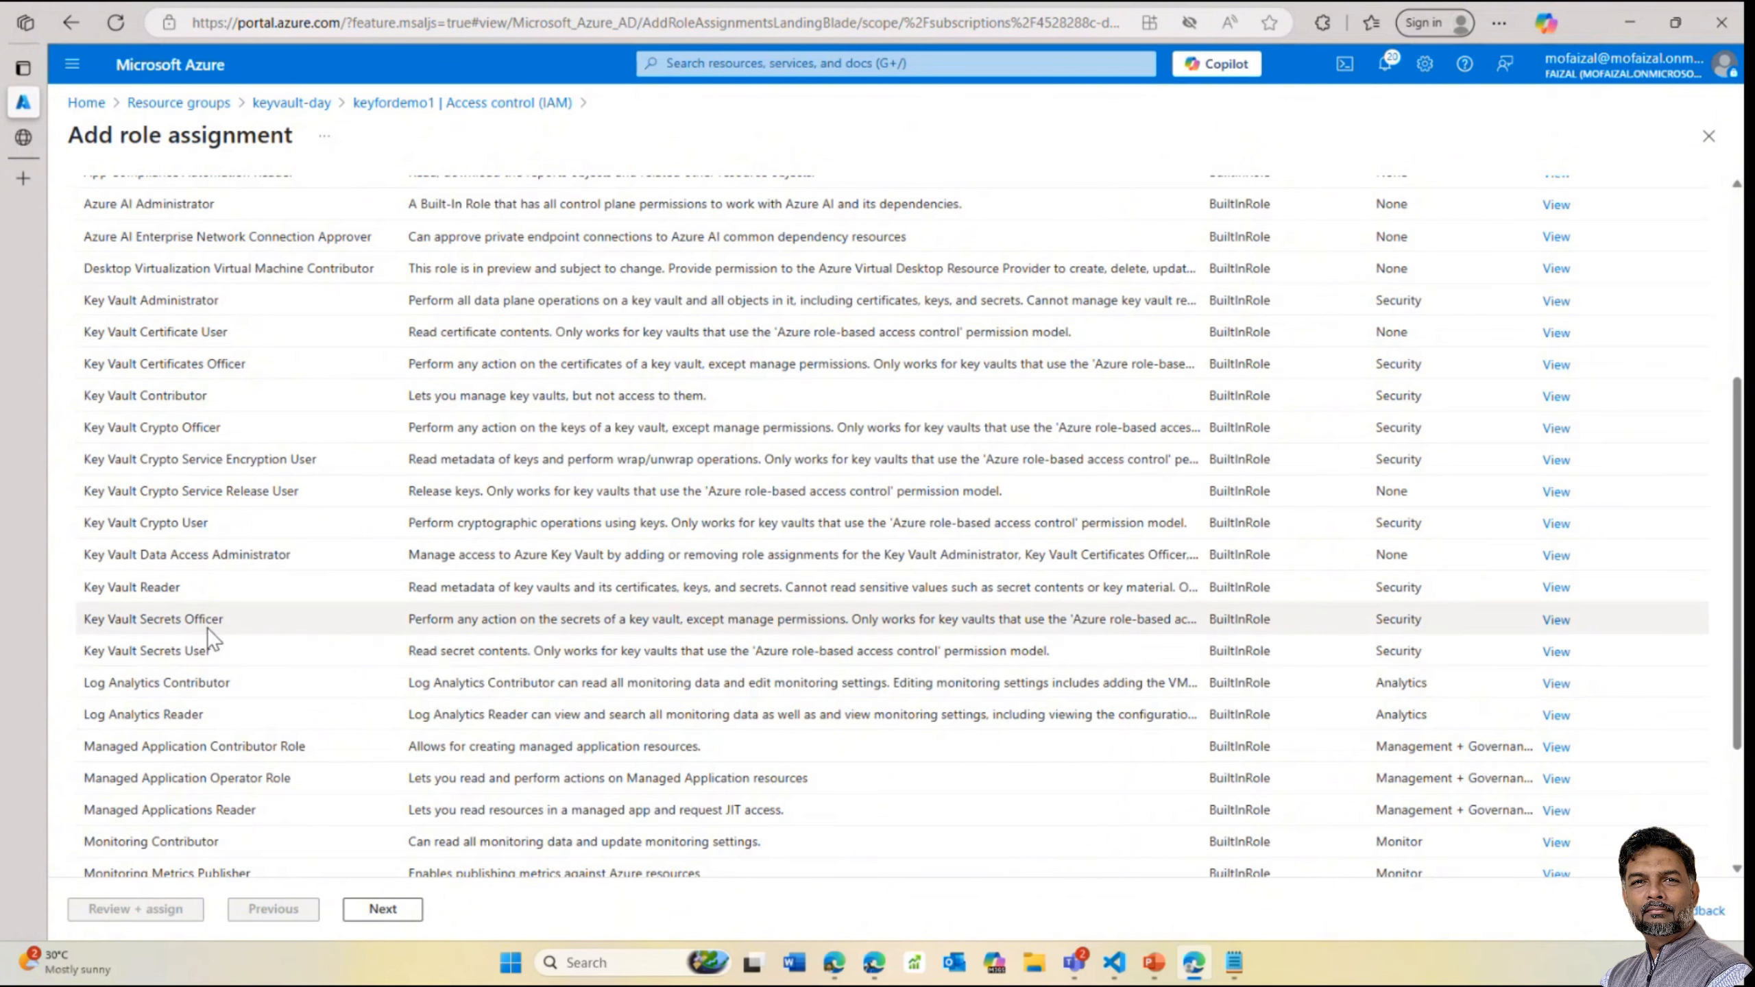
left_click(209, 621)
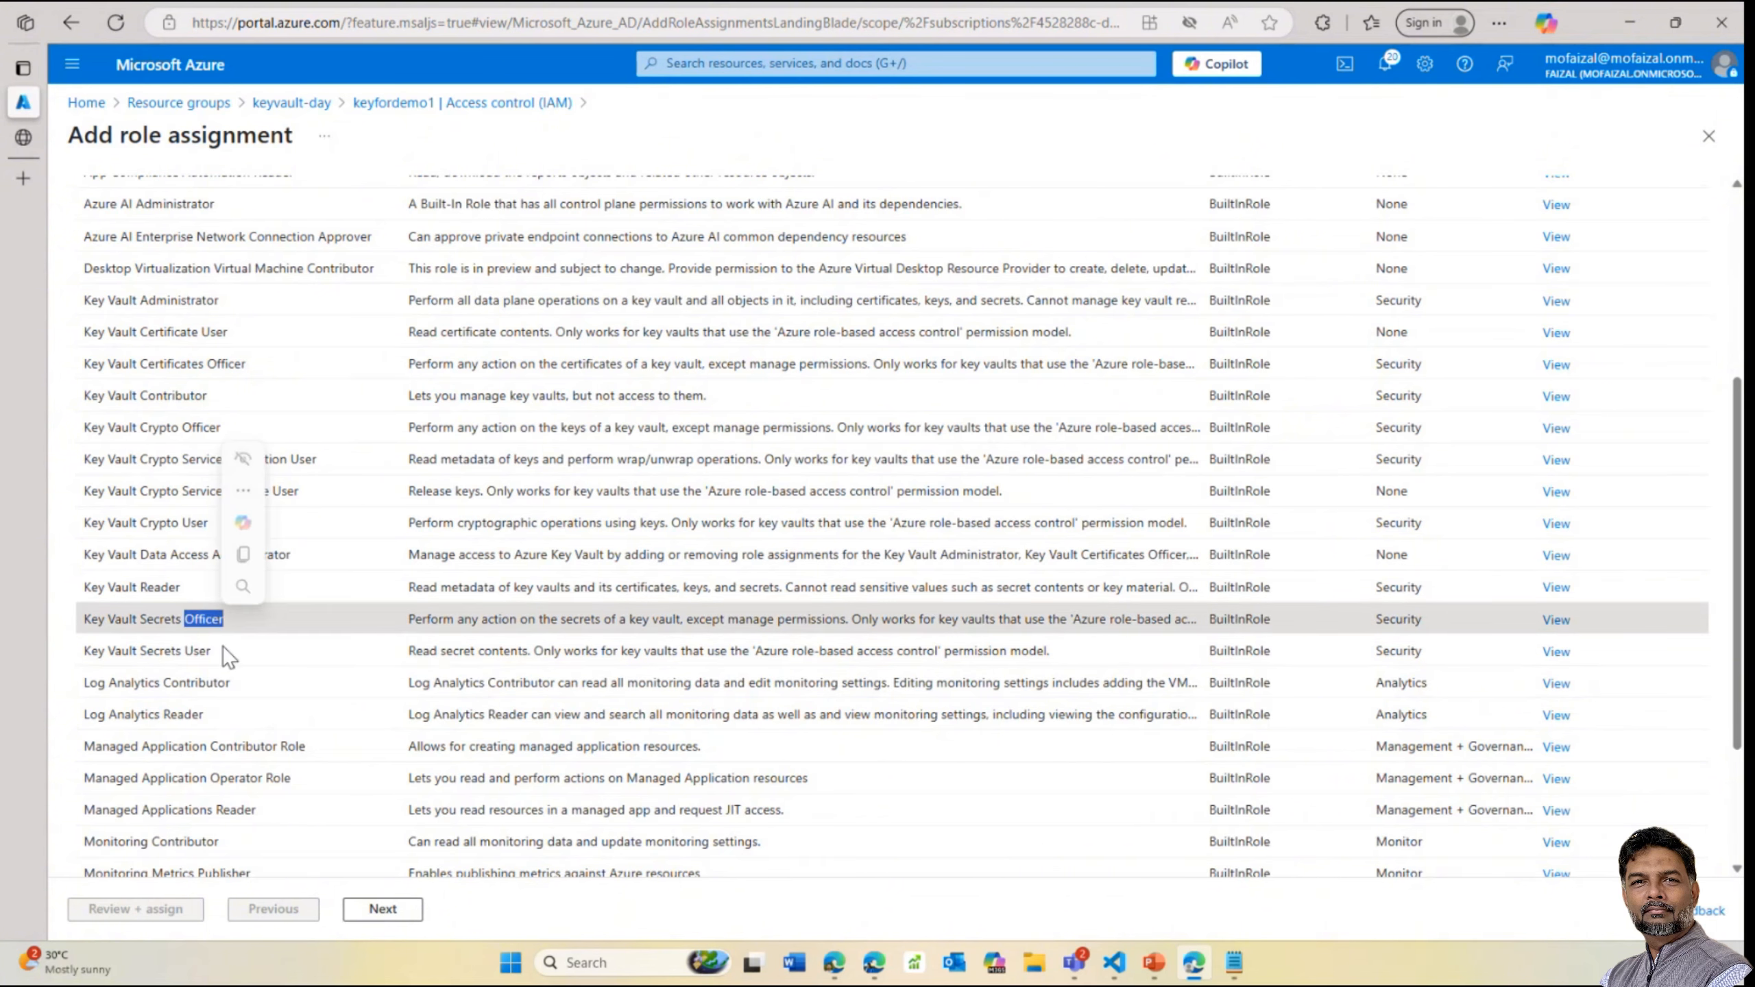
left_click(401, 914)
Search managed identity members for 'st' and 'app', then leave for keyfordemo1 Access control (IAM)
left_click(292, 378)
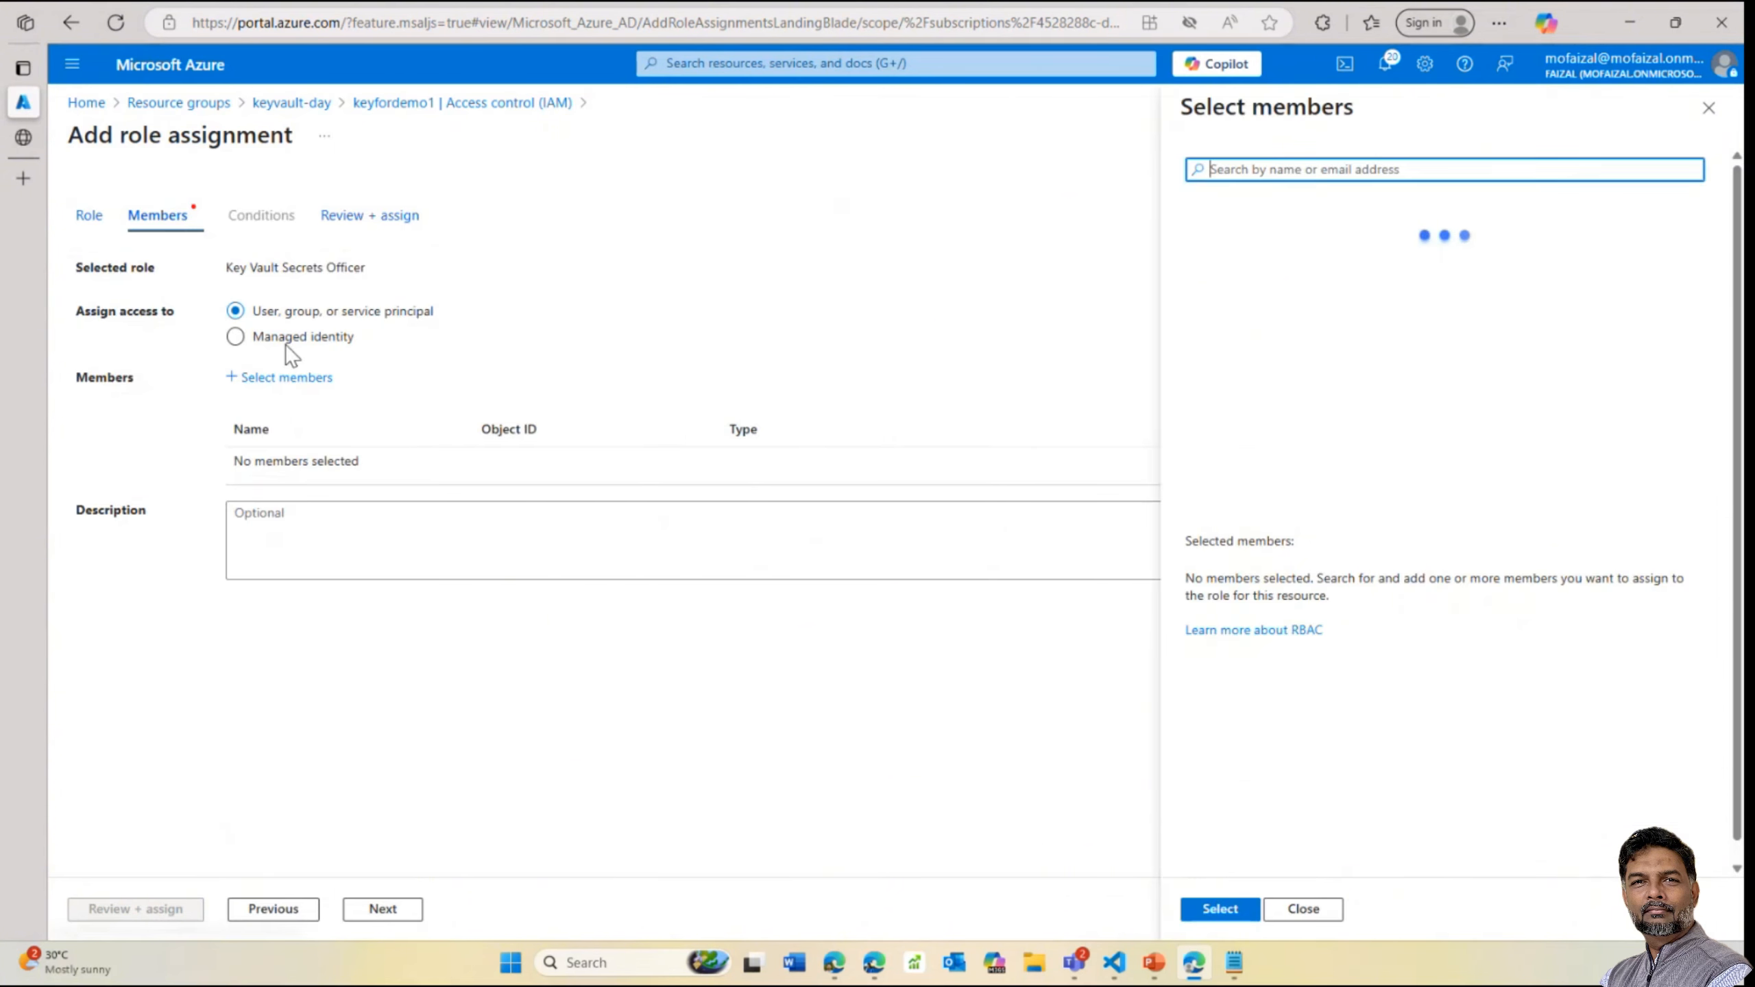
left_click(286, 340)
left_click(1274, 170)
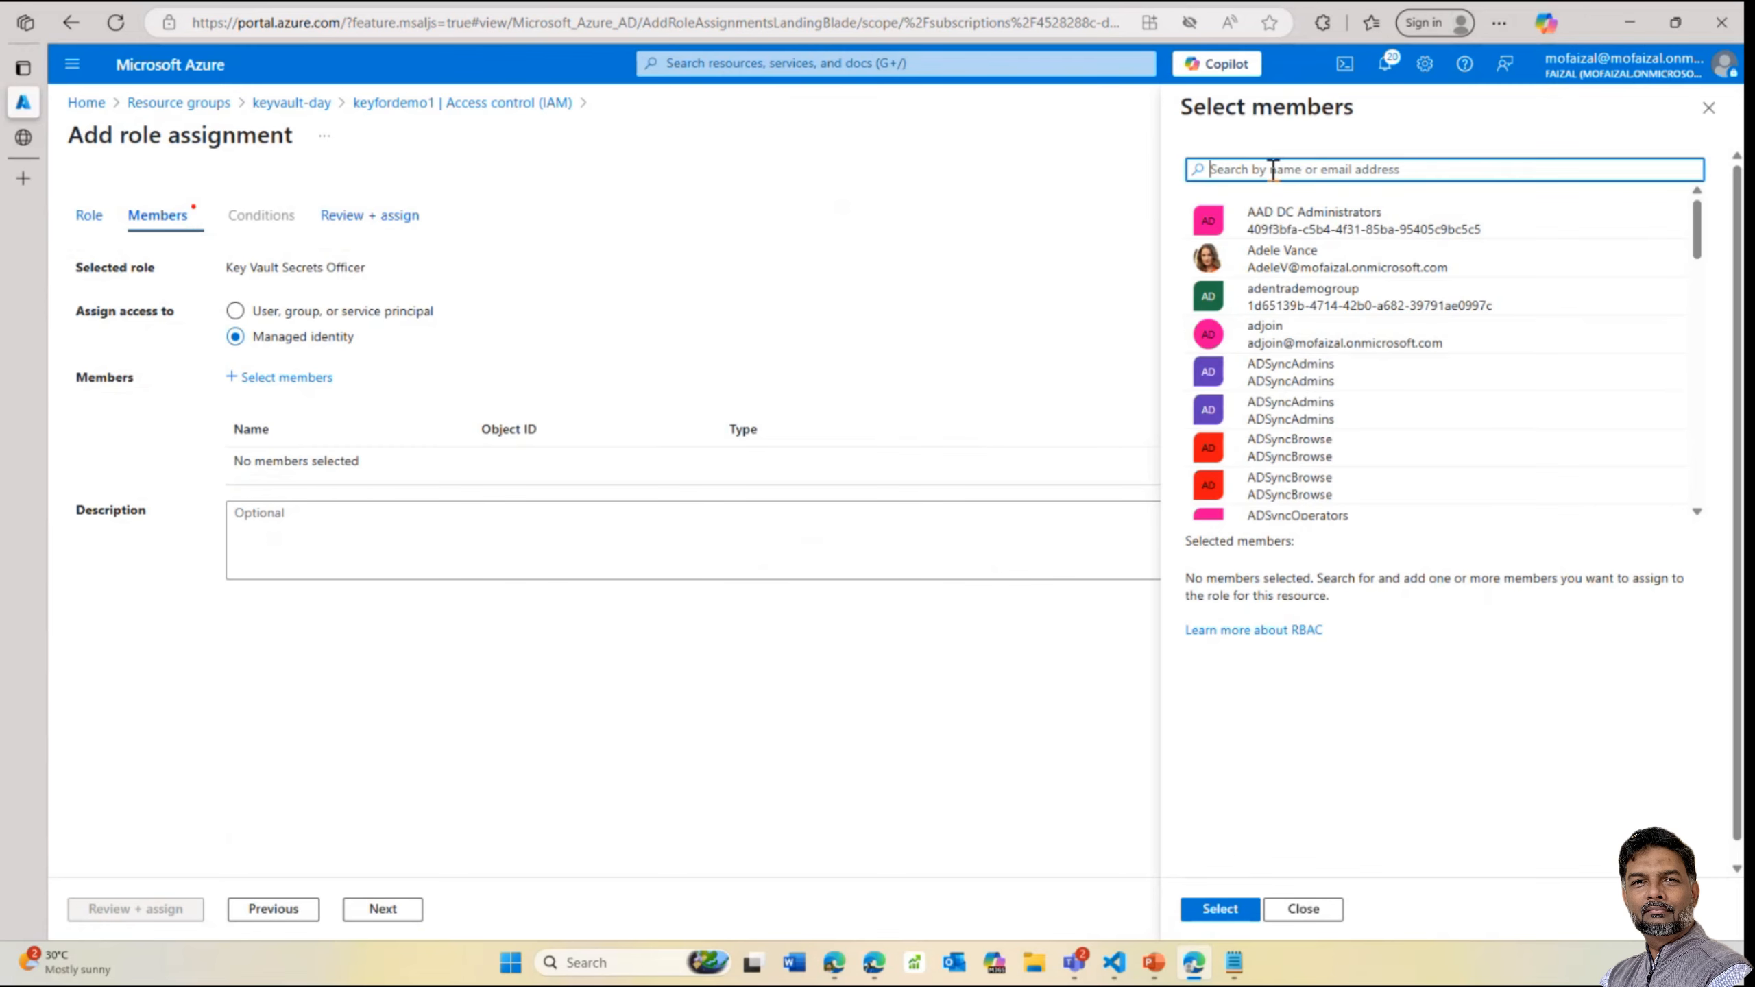
type("st")
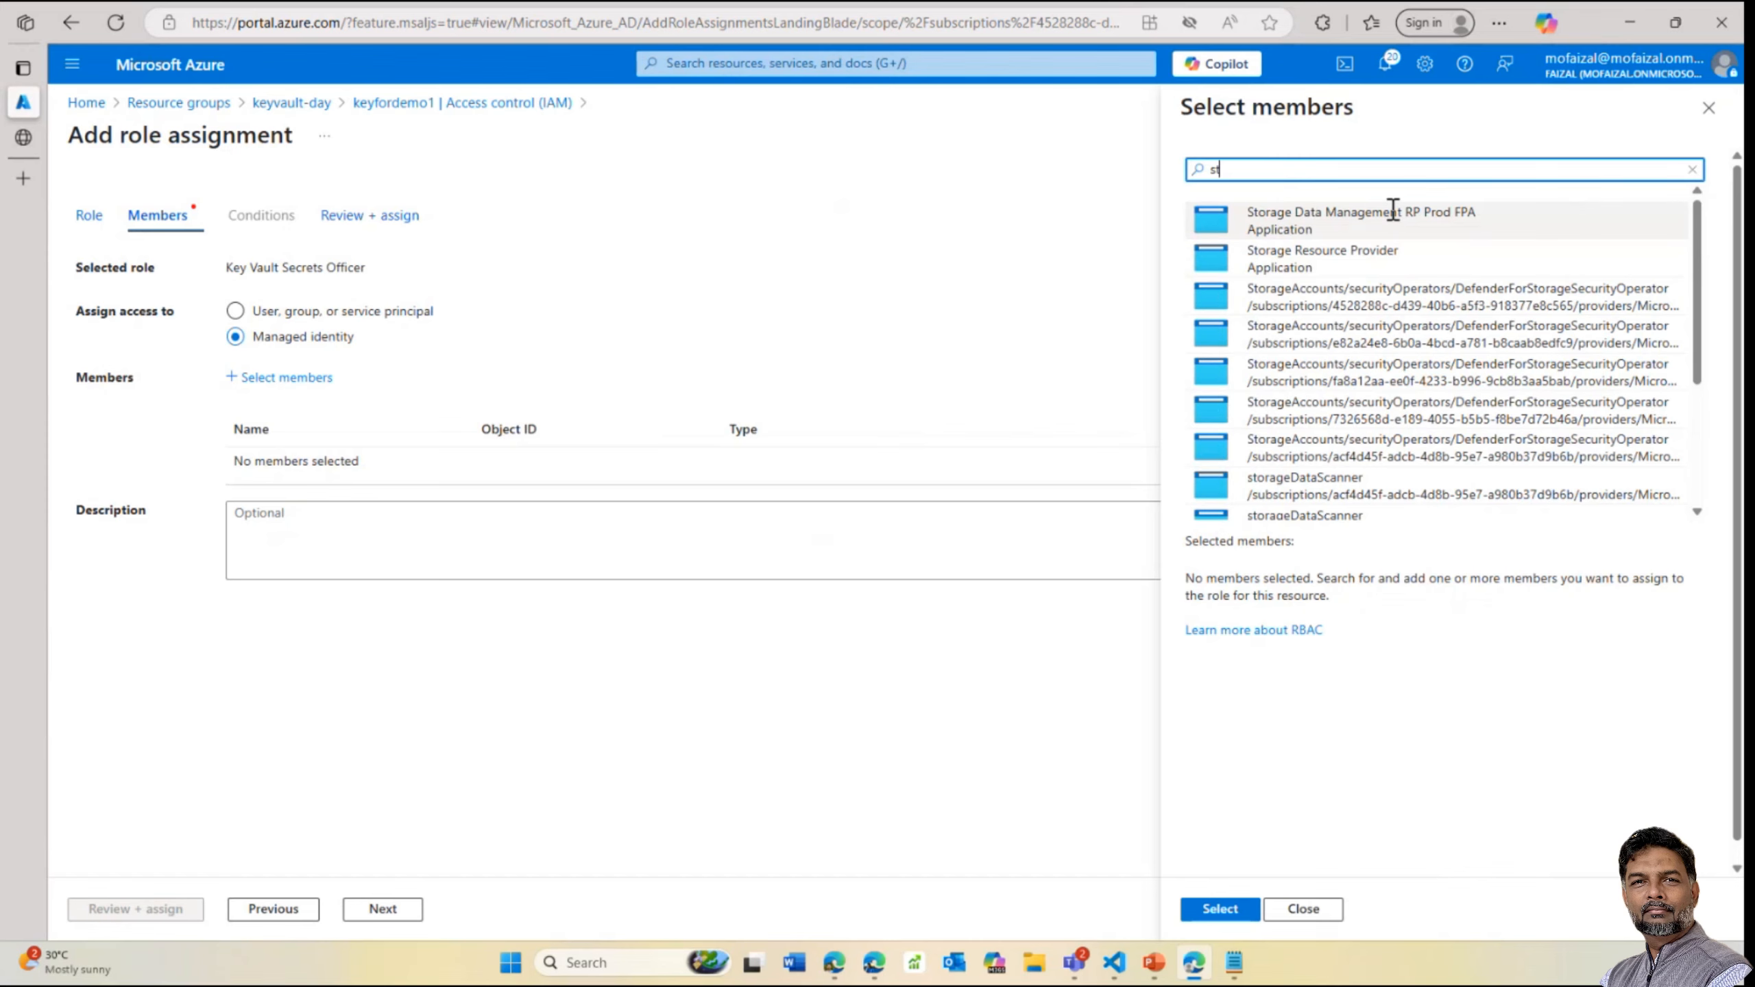
key("BackSpace")
key("BackSpace")
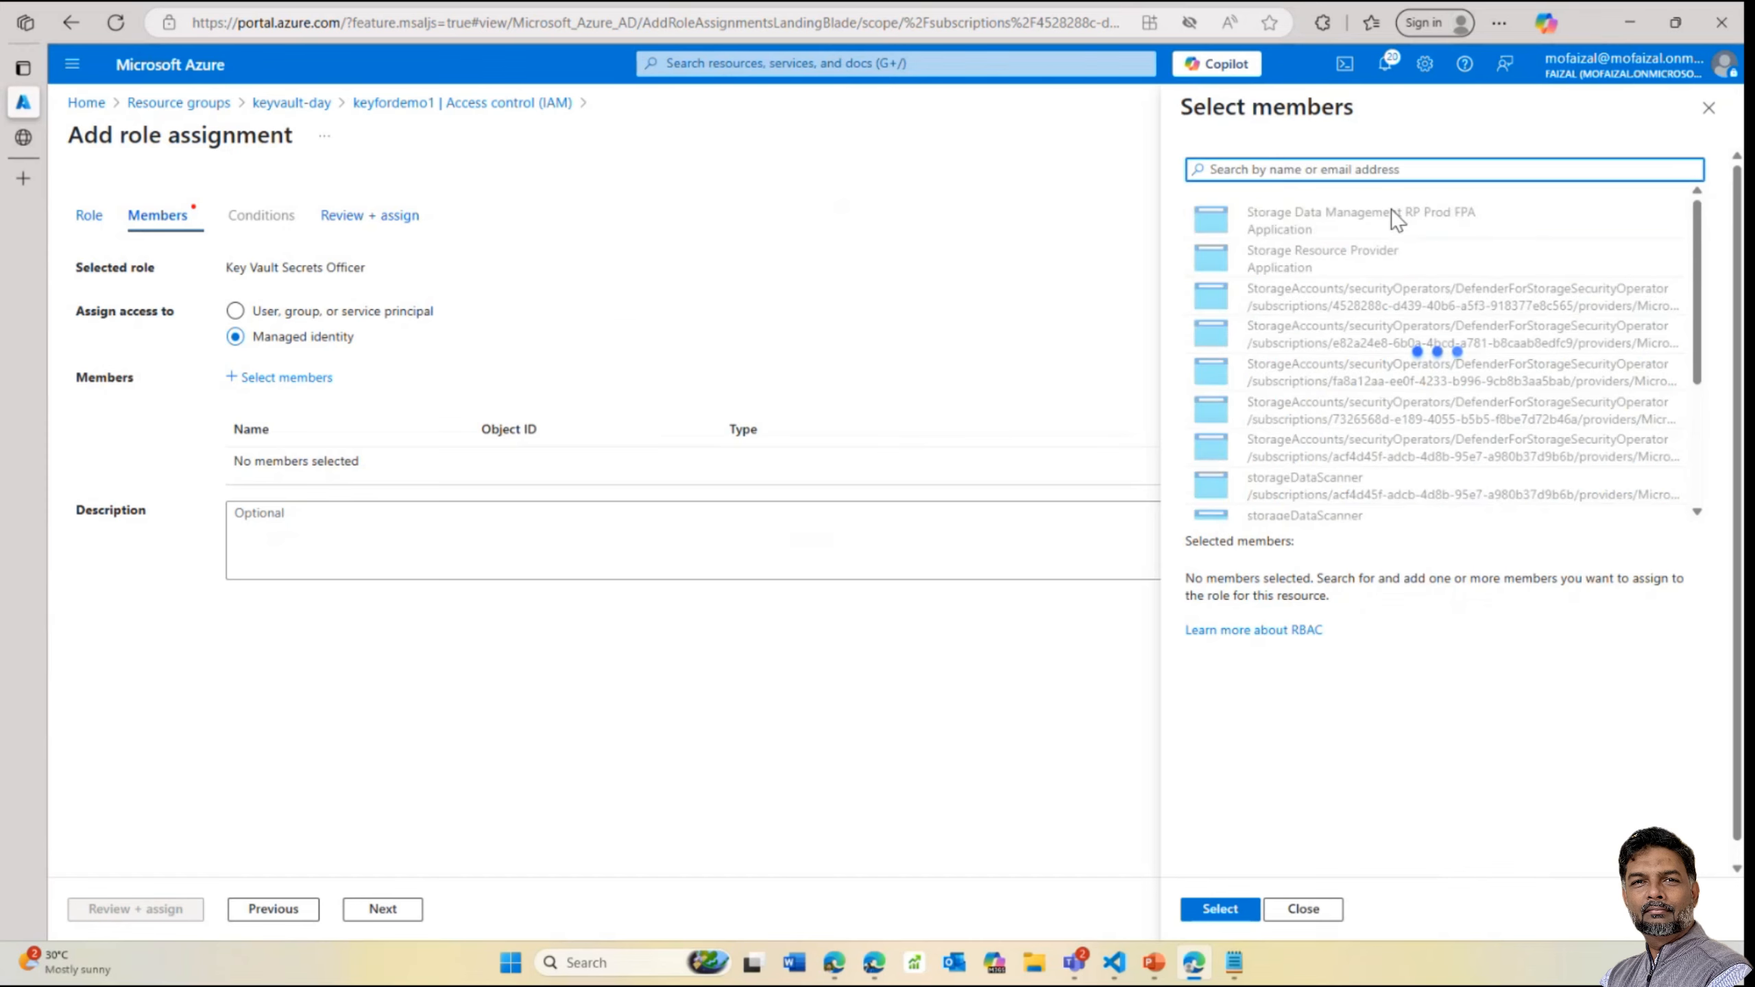
left_click_drag(1694, 225, 1657, 521)
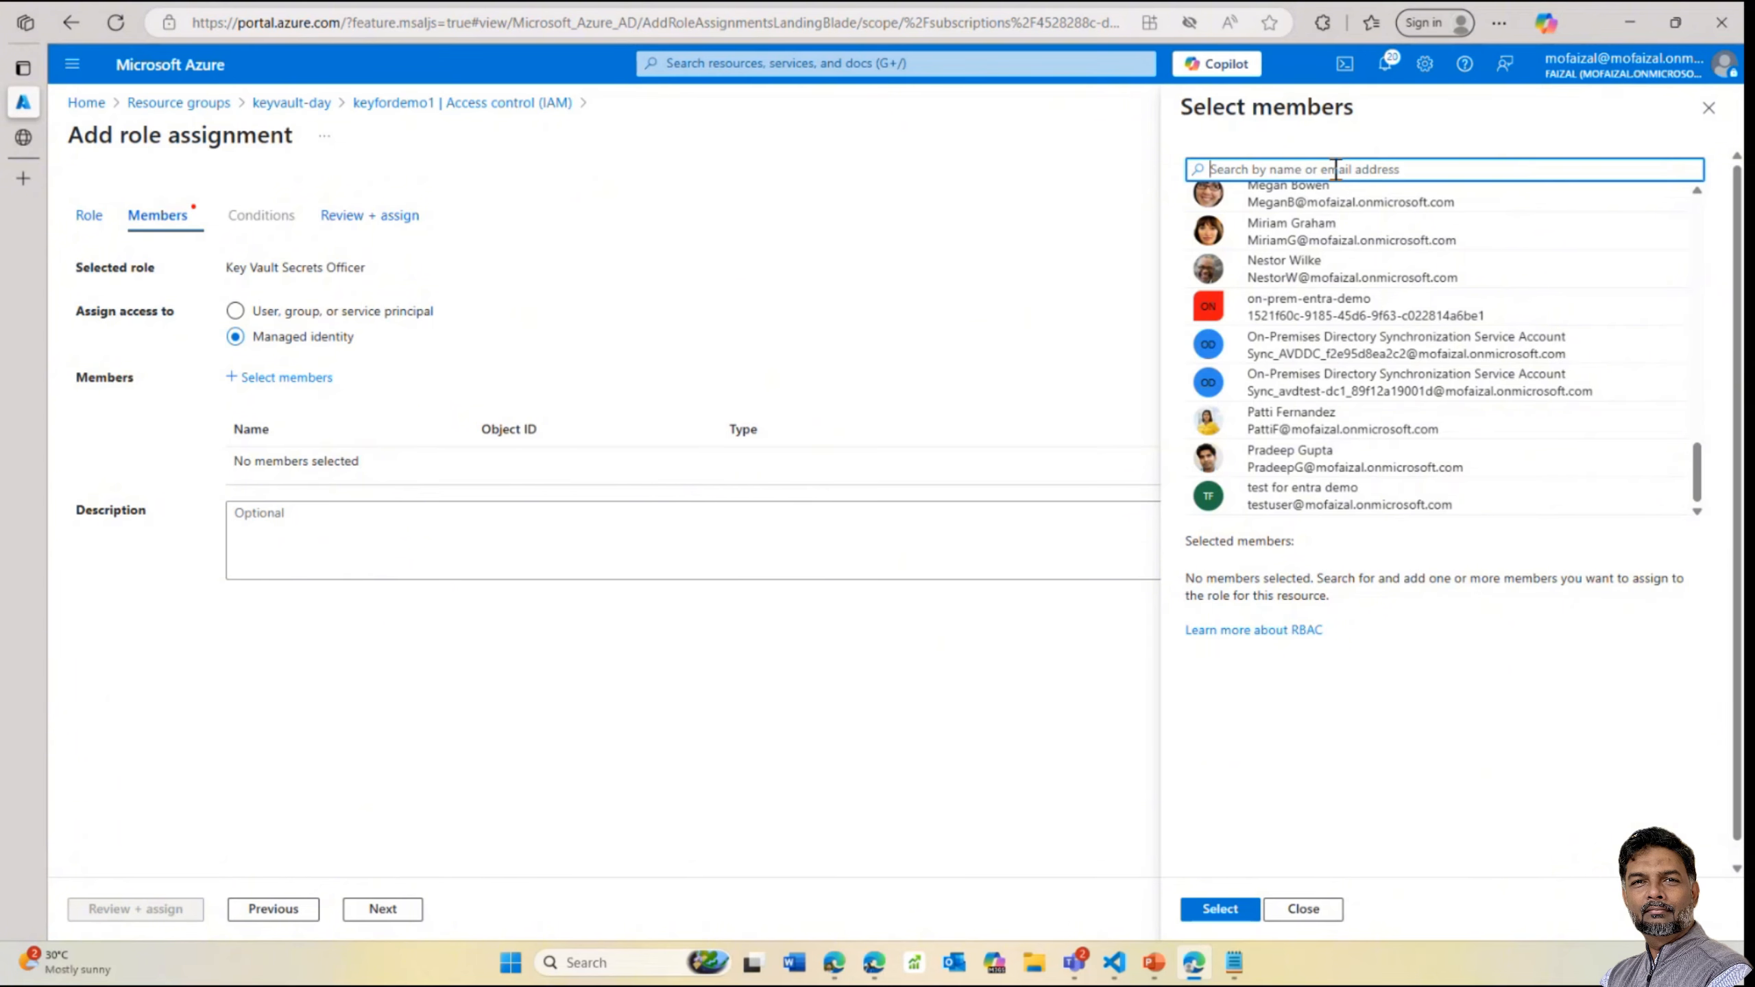
type("a")
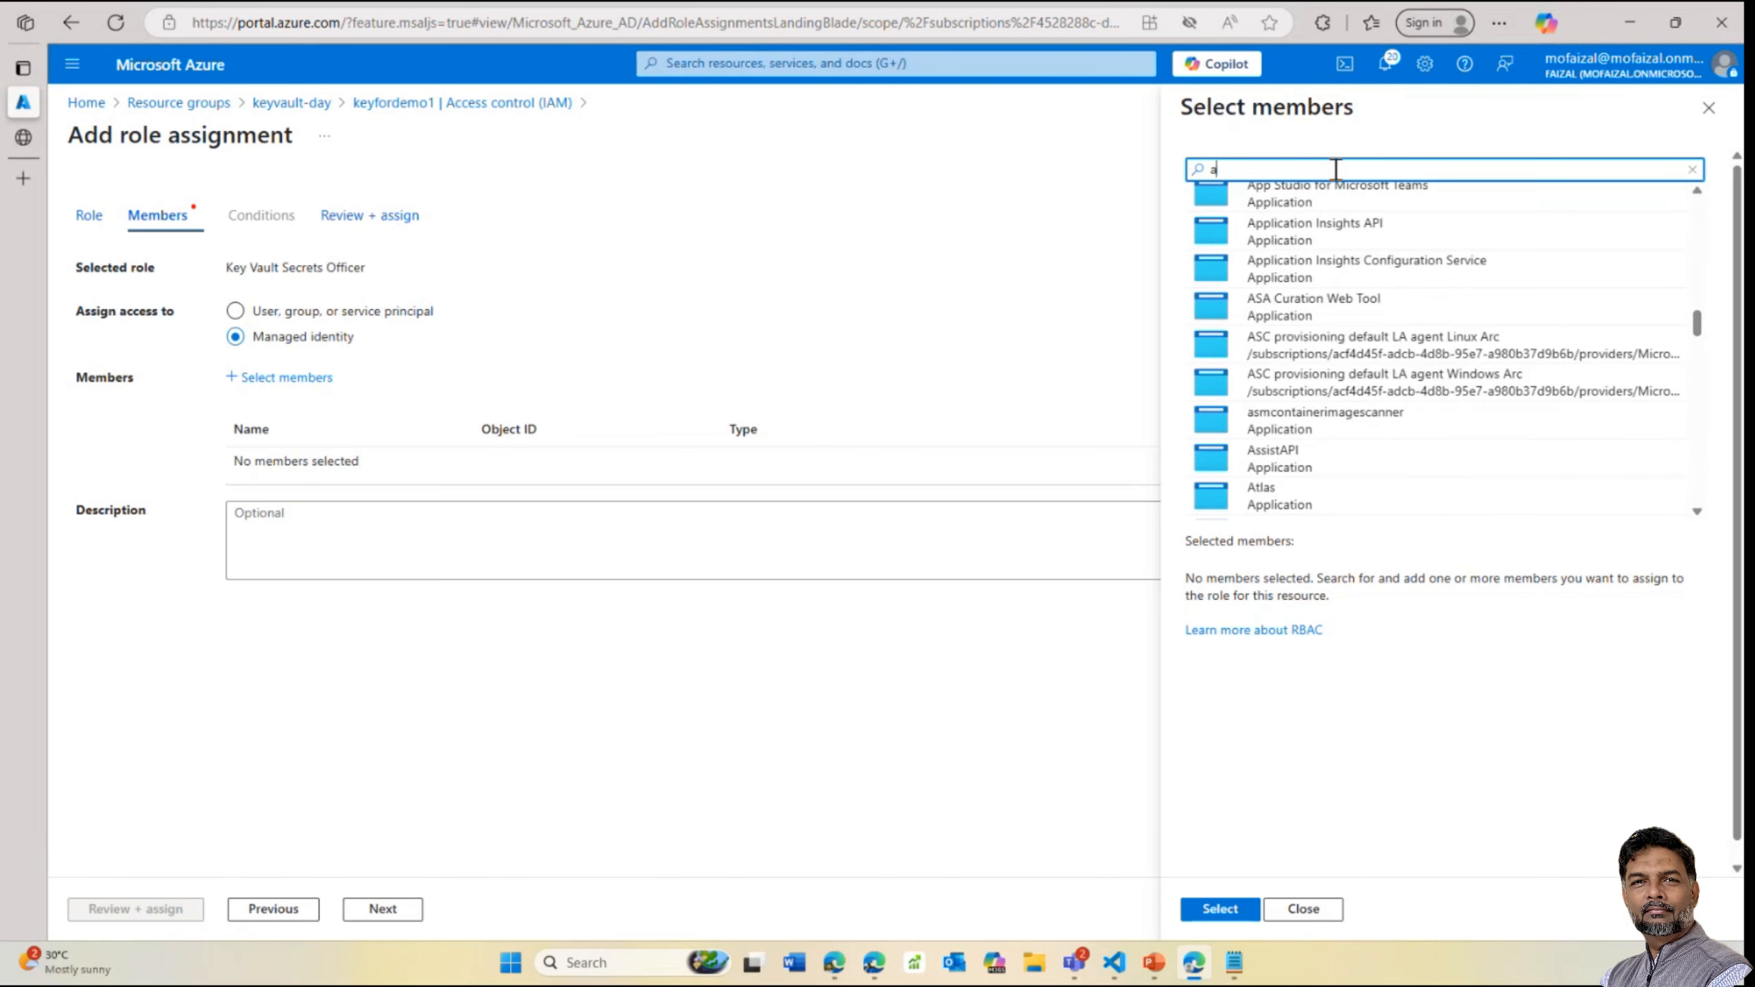
type("pp")
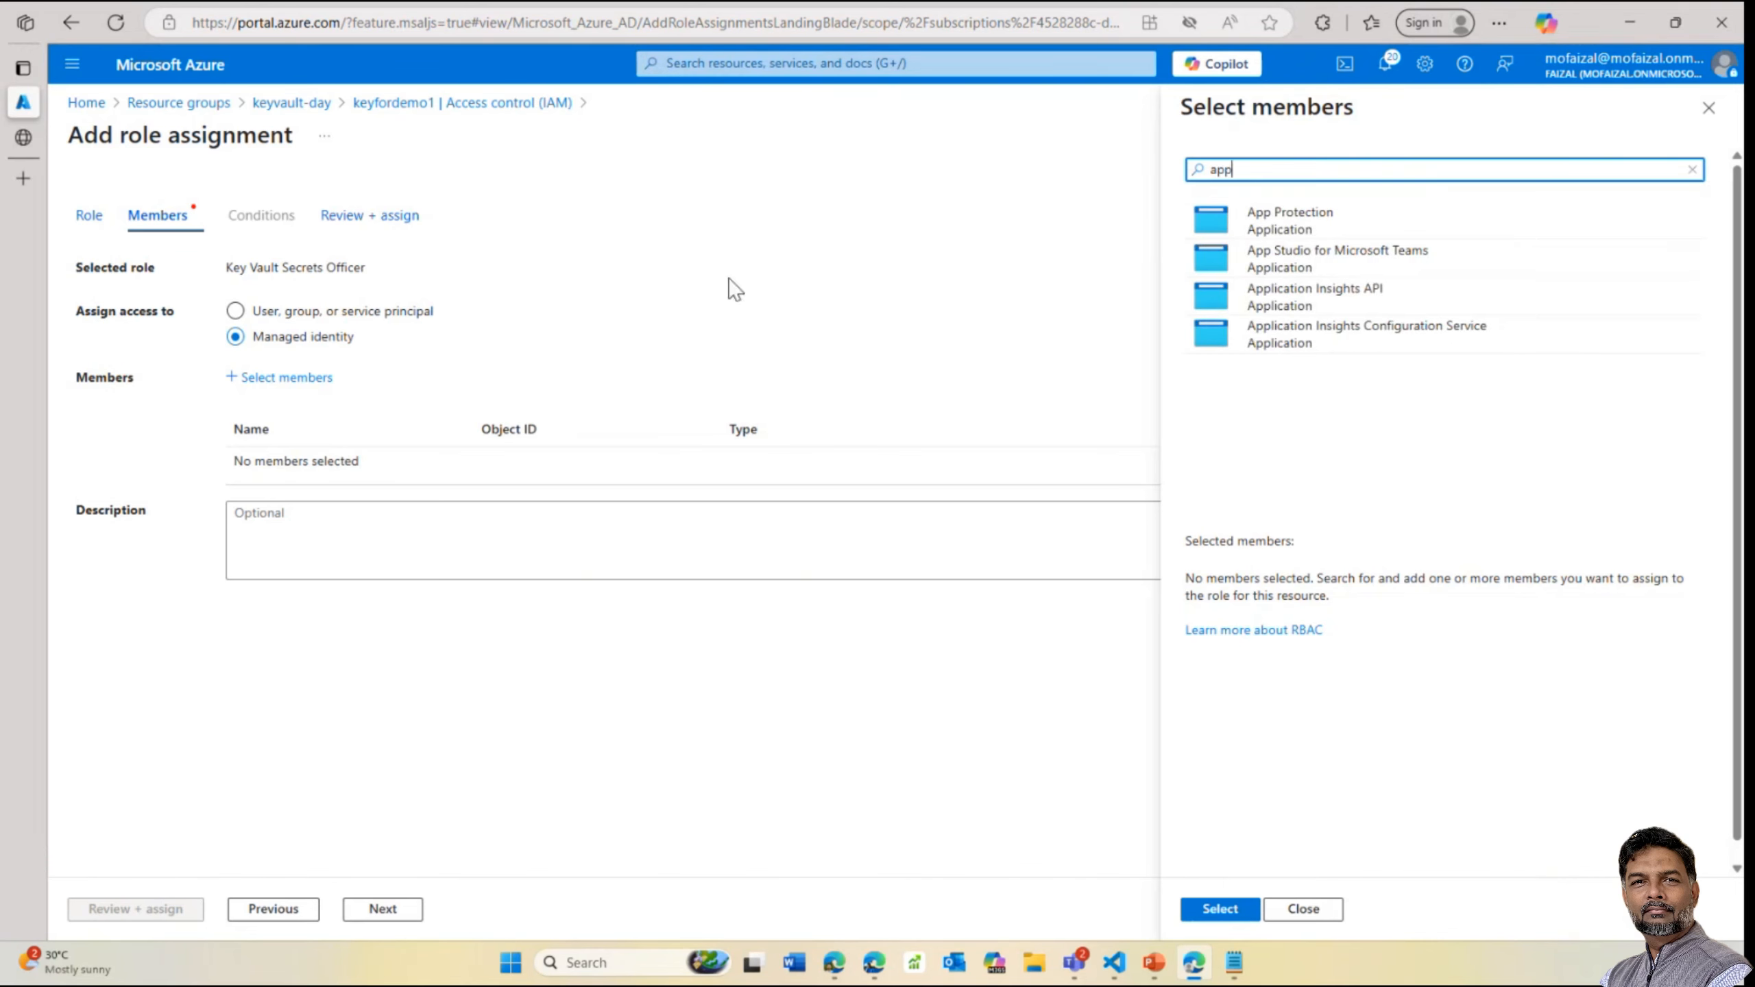
left_click(415, 104)
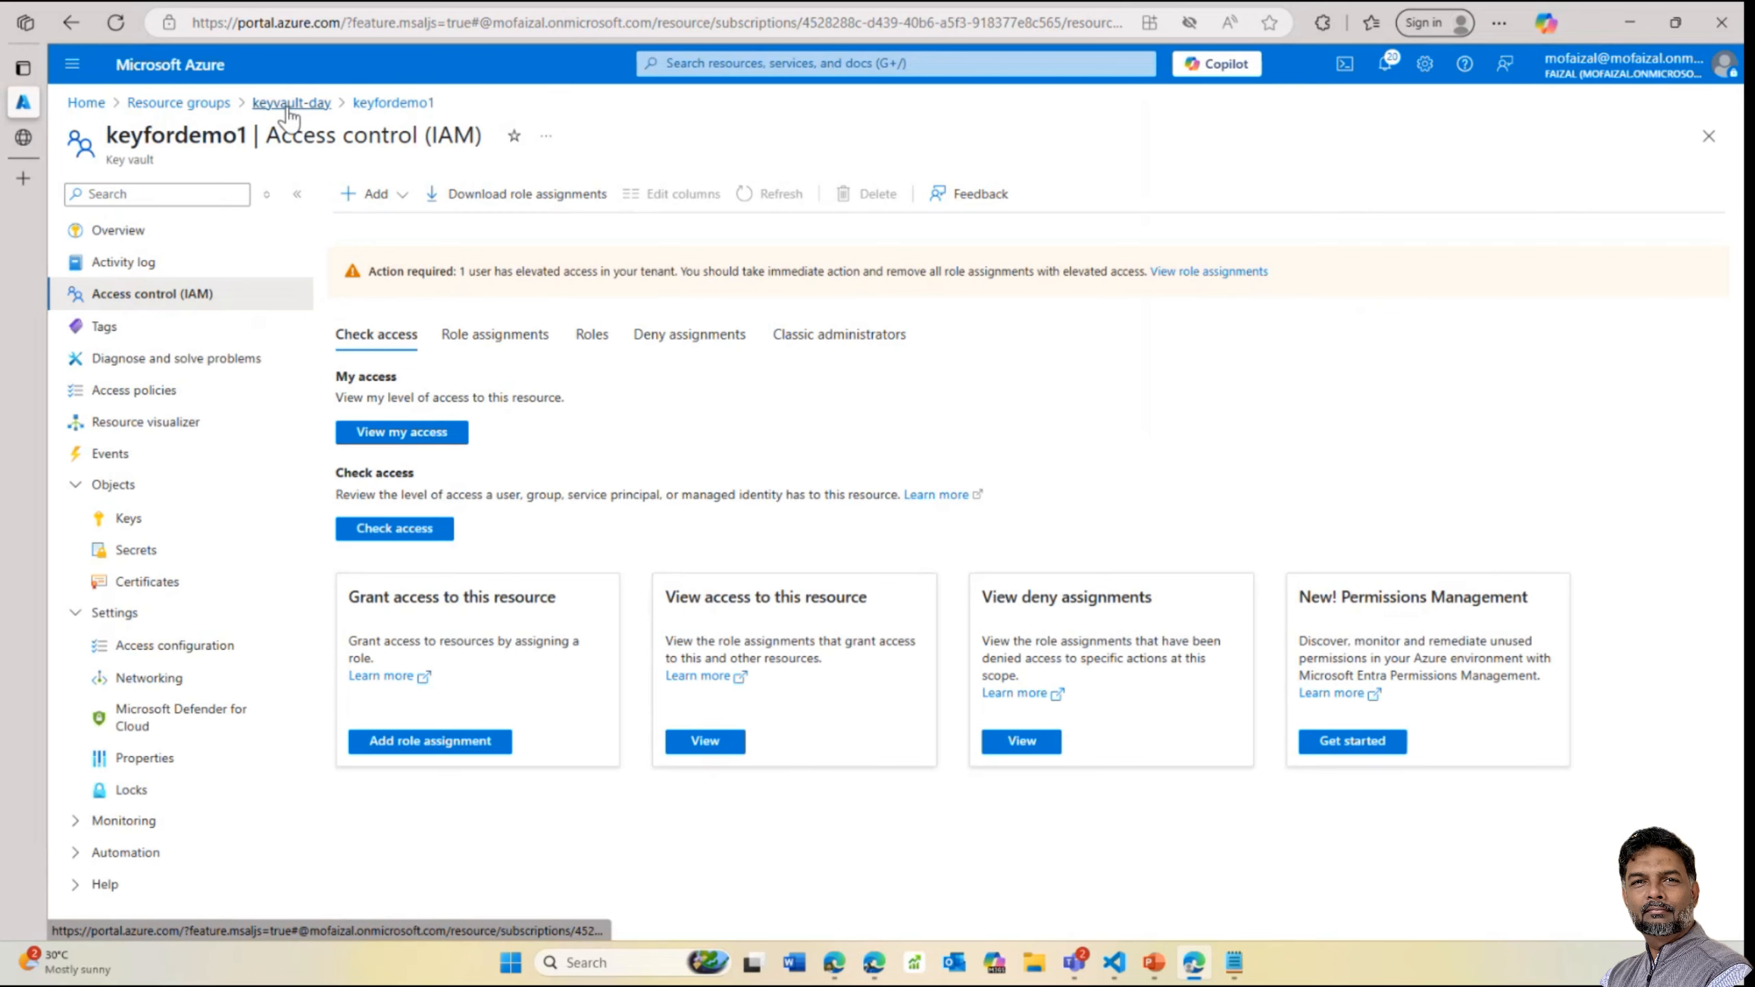
Open the keyfordemo1 key vault from the keyvault-day resource group
left_click(290, 105)
scroll(795, 698, "down", 2)
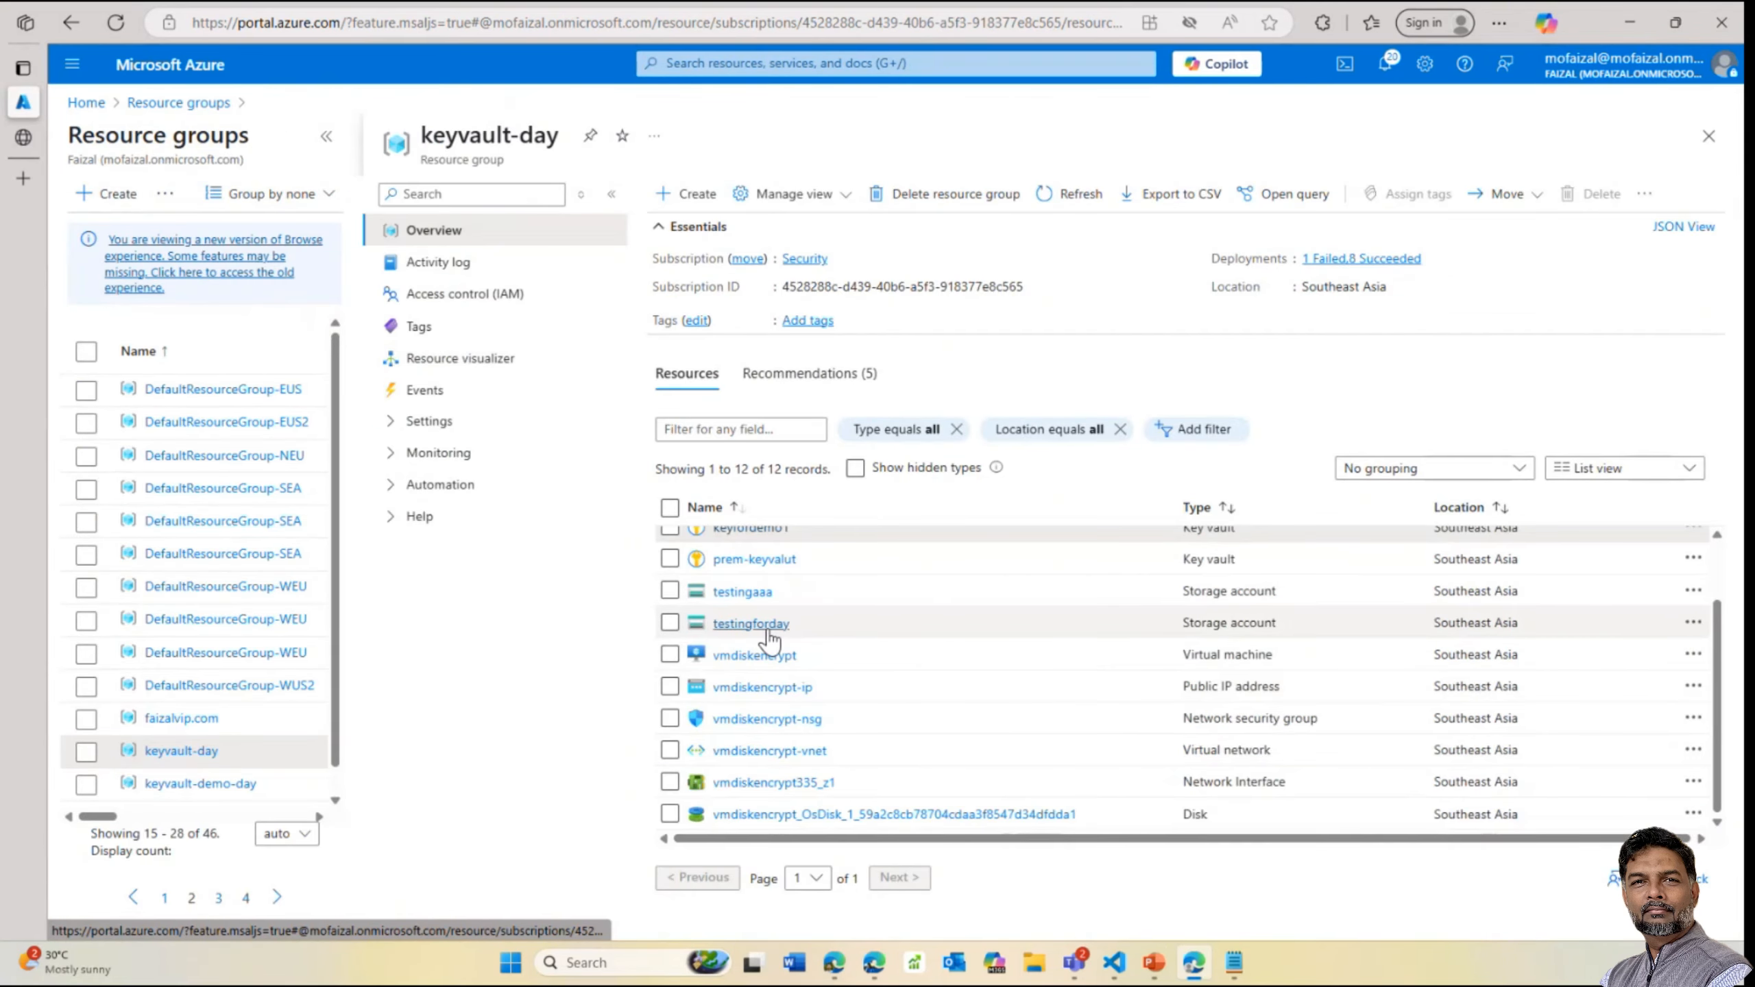
scroll(757, 630, "up", 2)
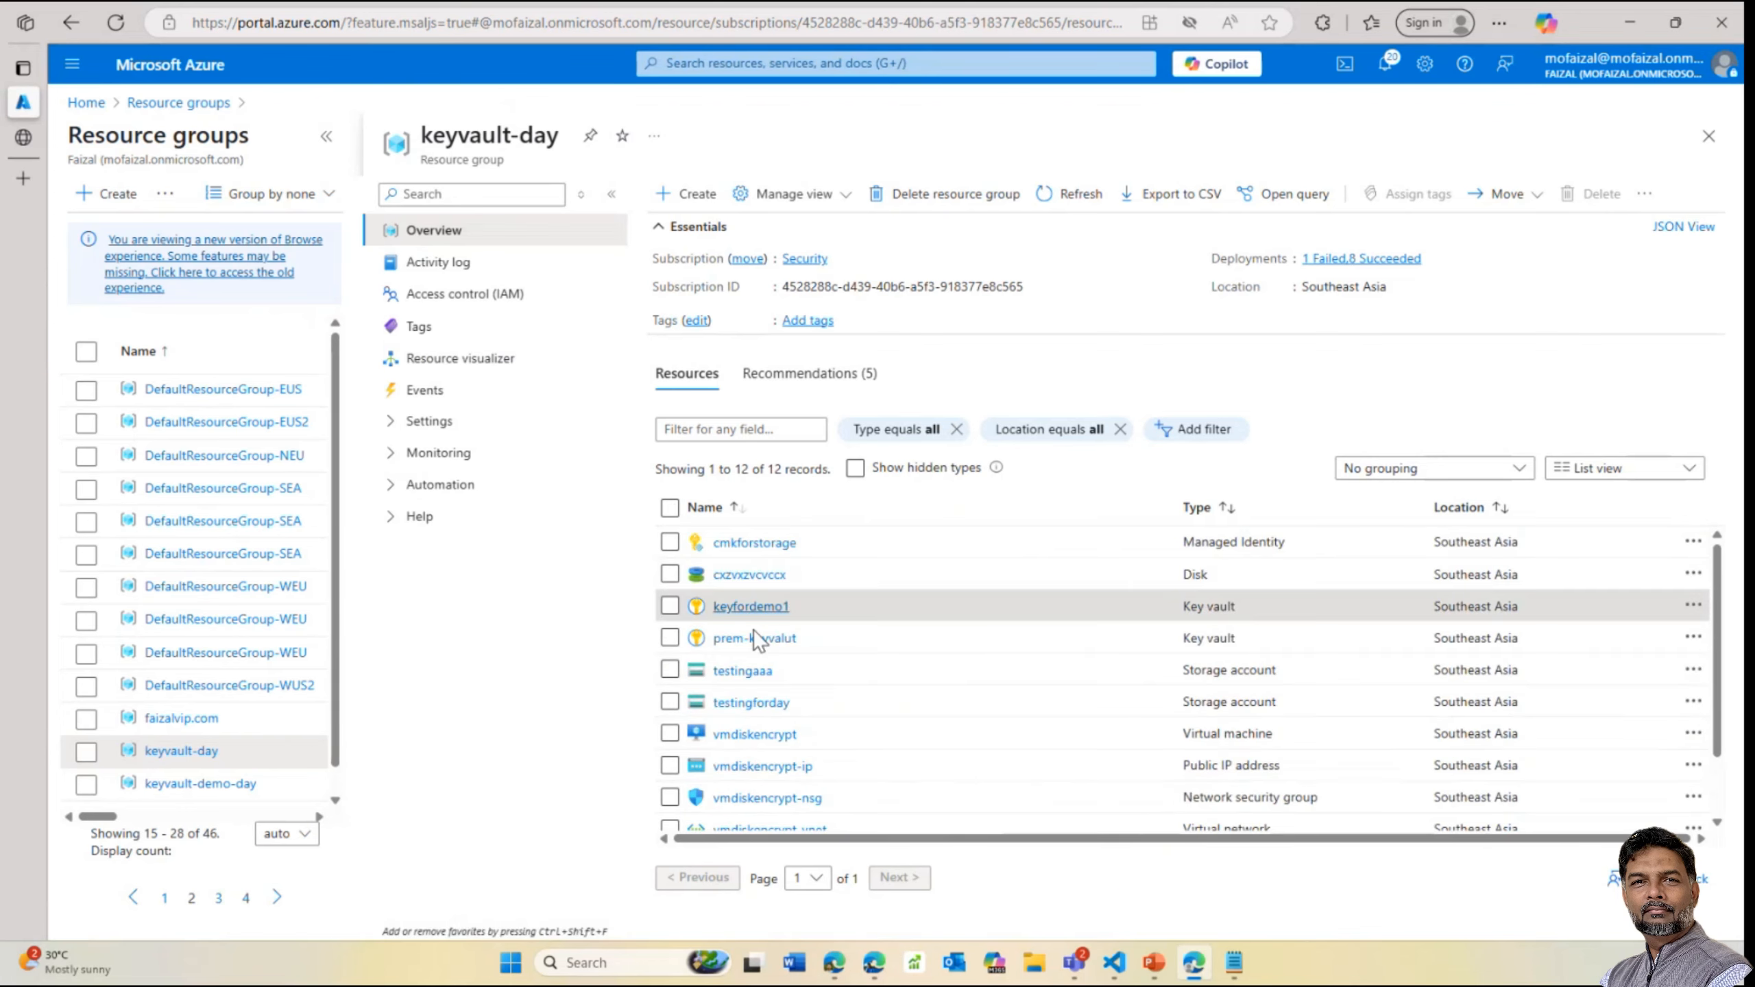
right_click(747, 606)
left_click(700, 601)
left_click(751, 609)
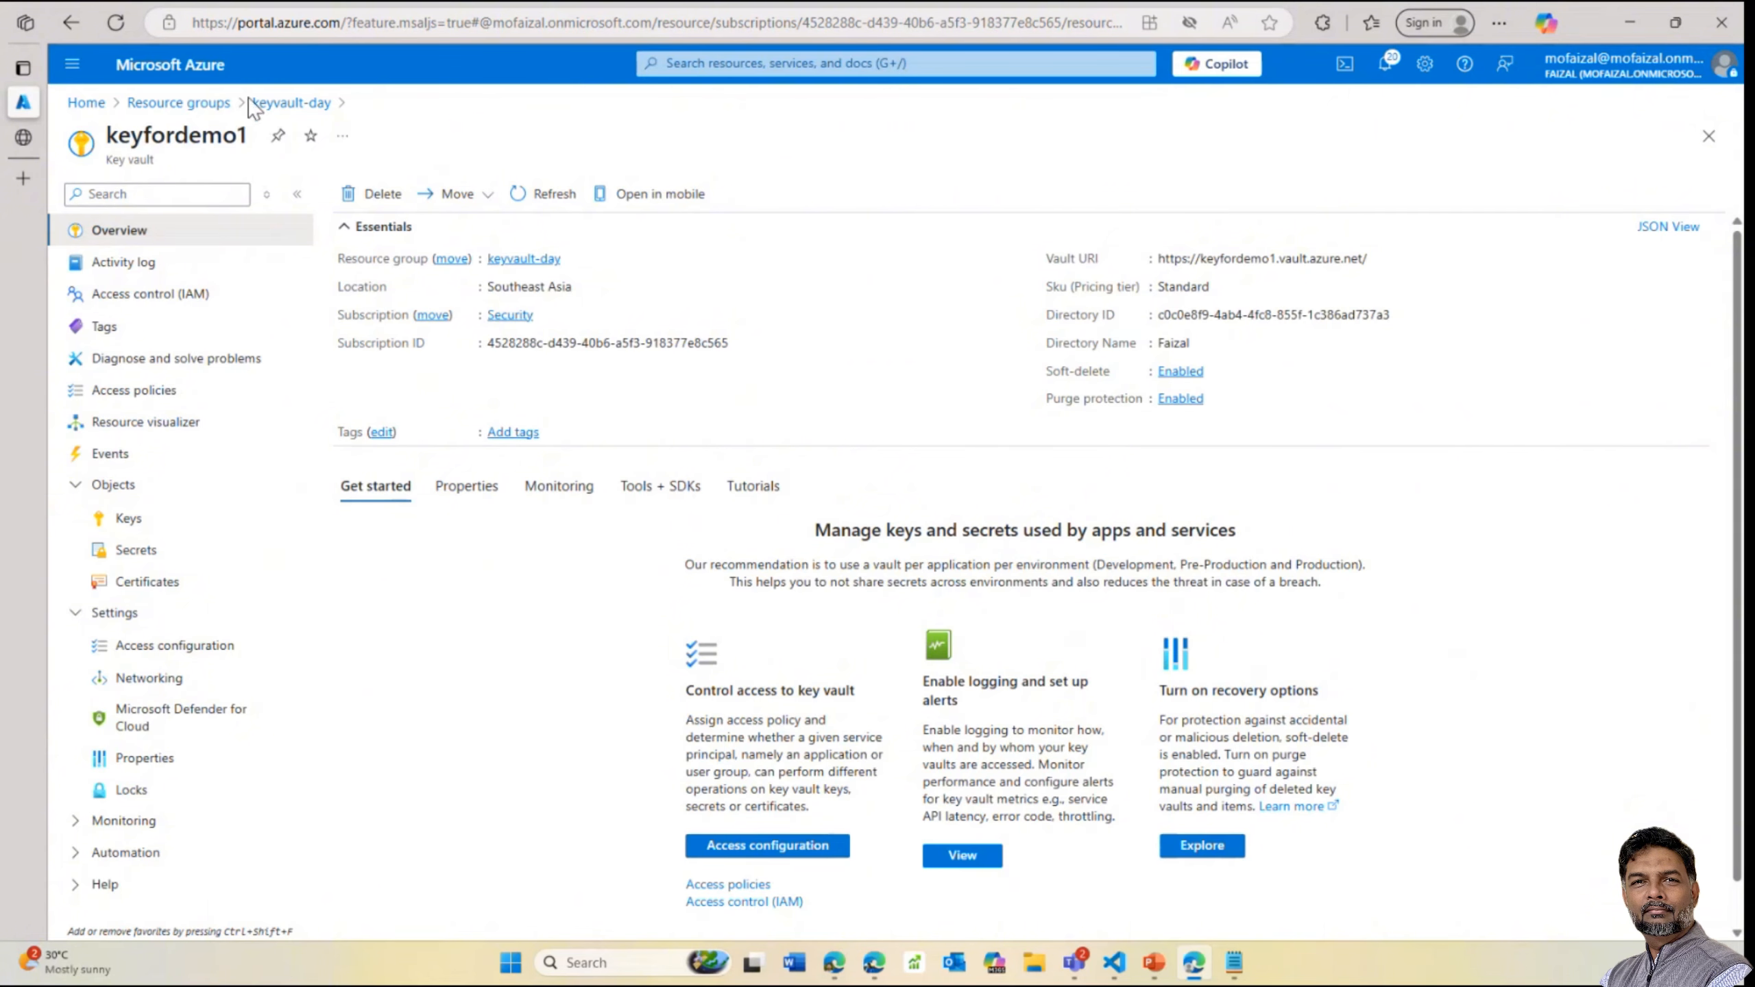
left_click(291, 105)
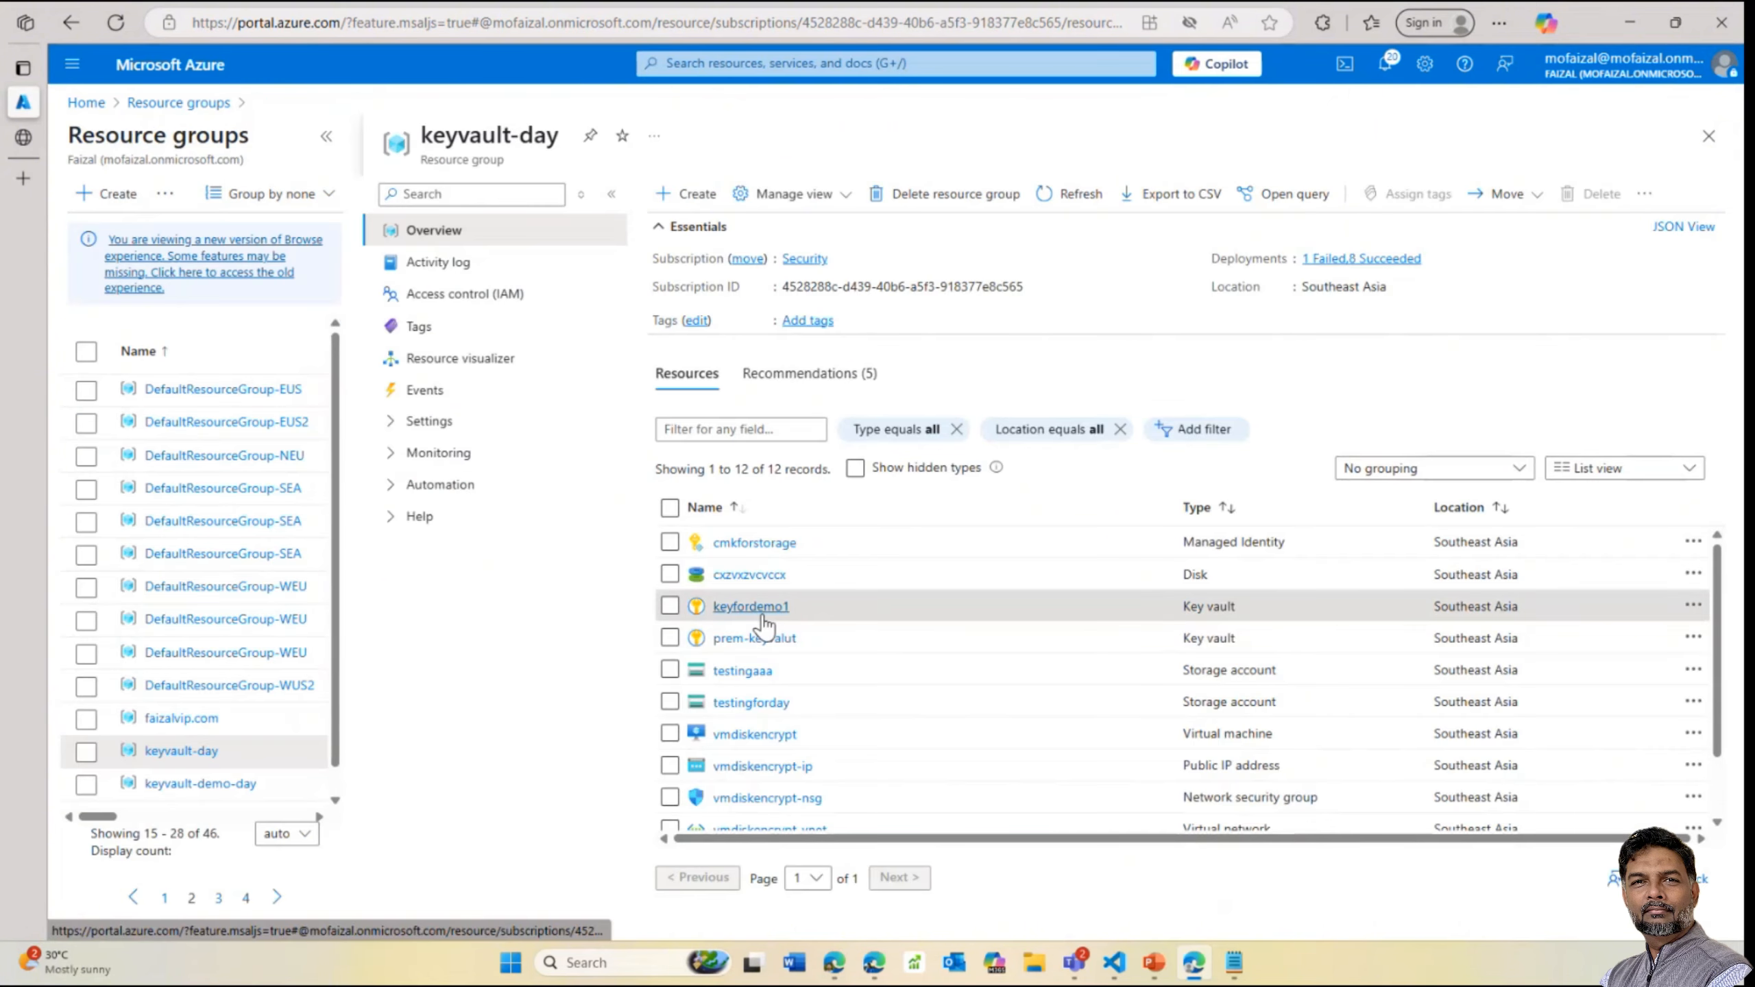
left_click(732, 610)
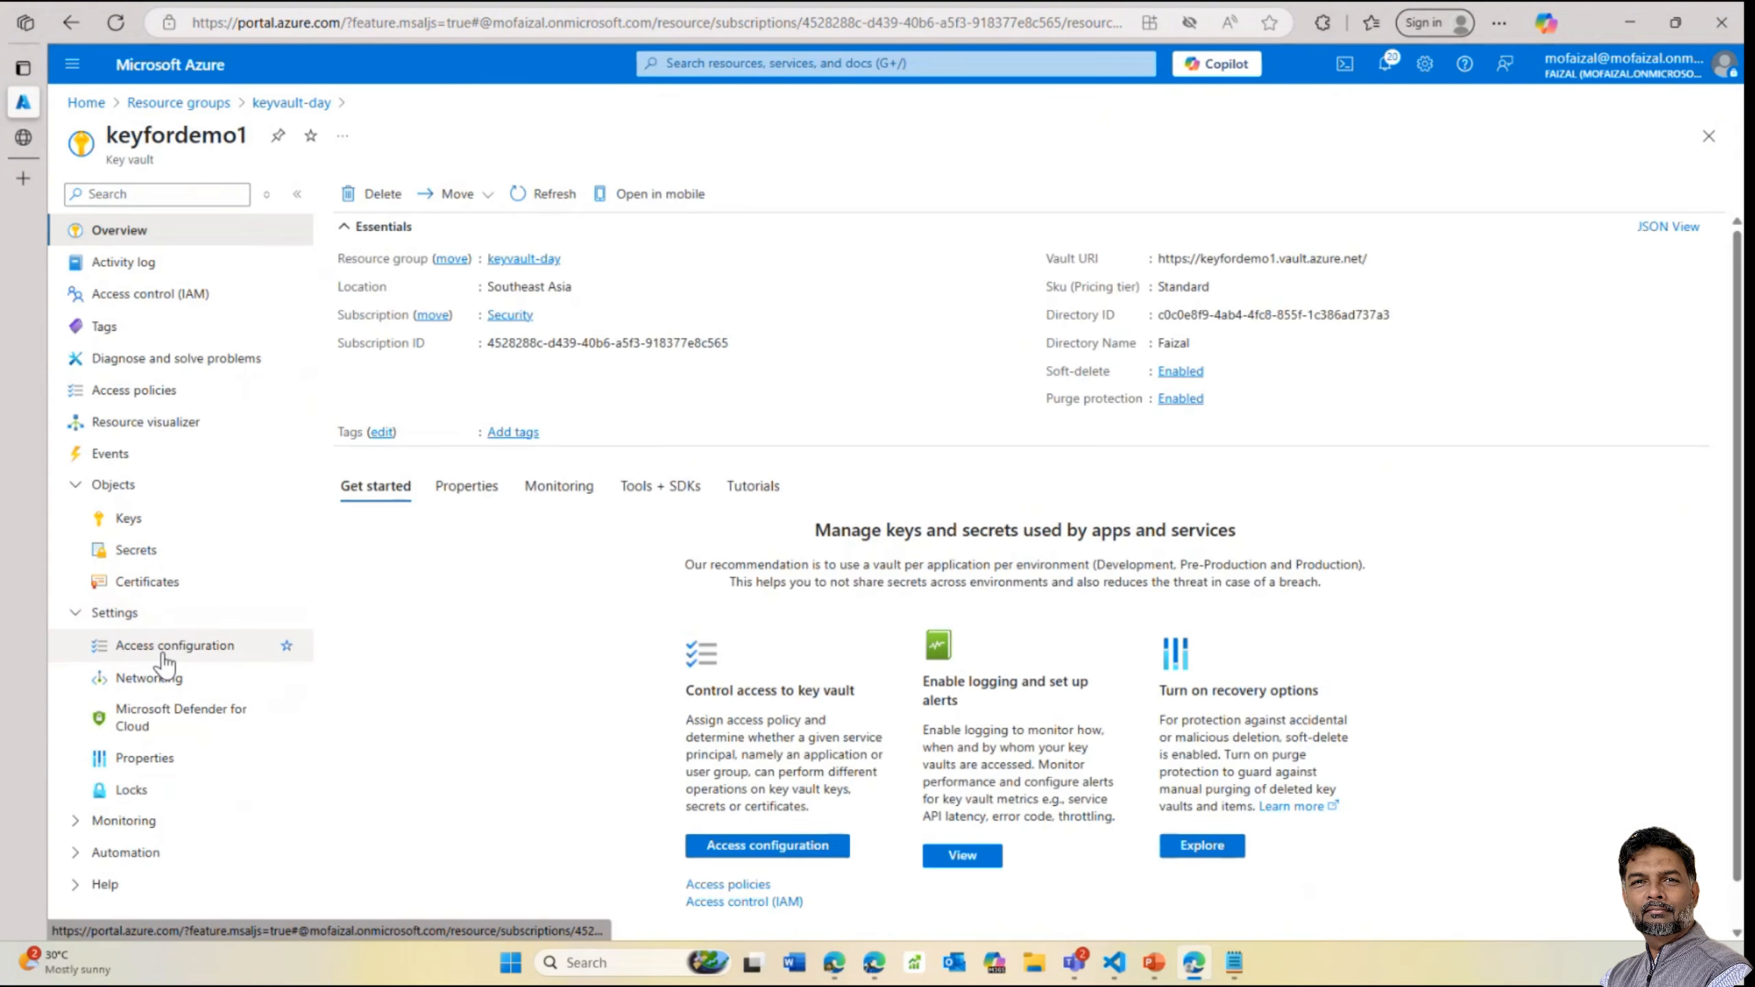
Go to keyfordemo1's Access control role assignments and start Add role assignment
left_click(163, 647)
left_click(501, 517)
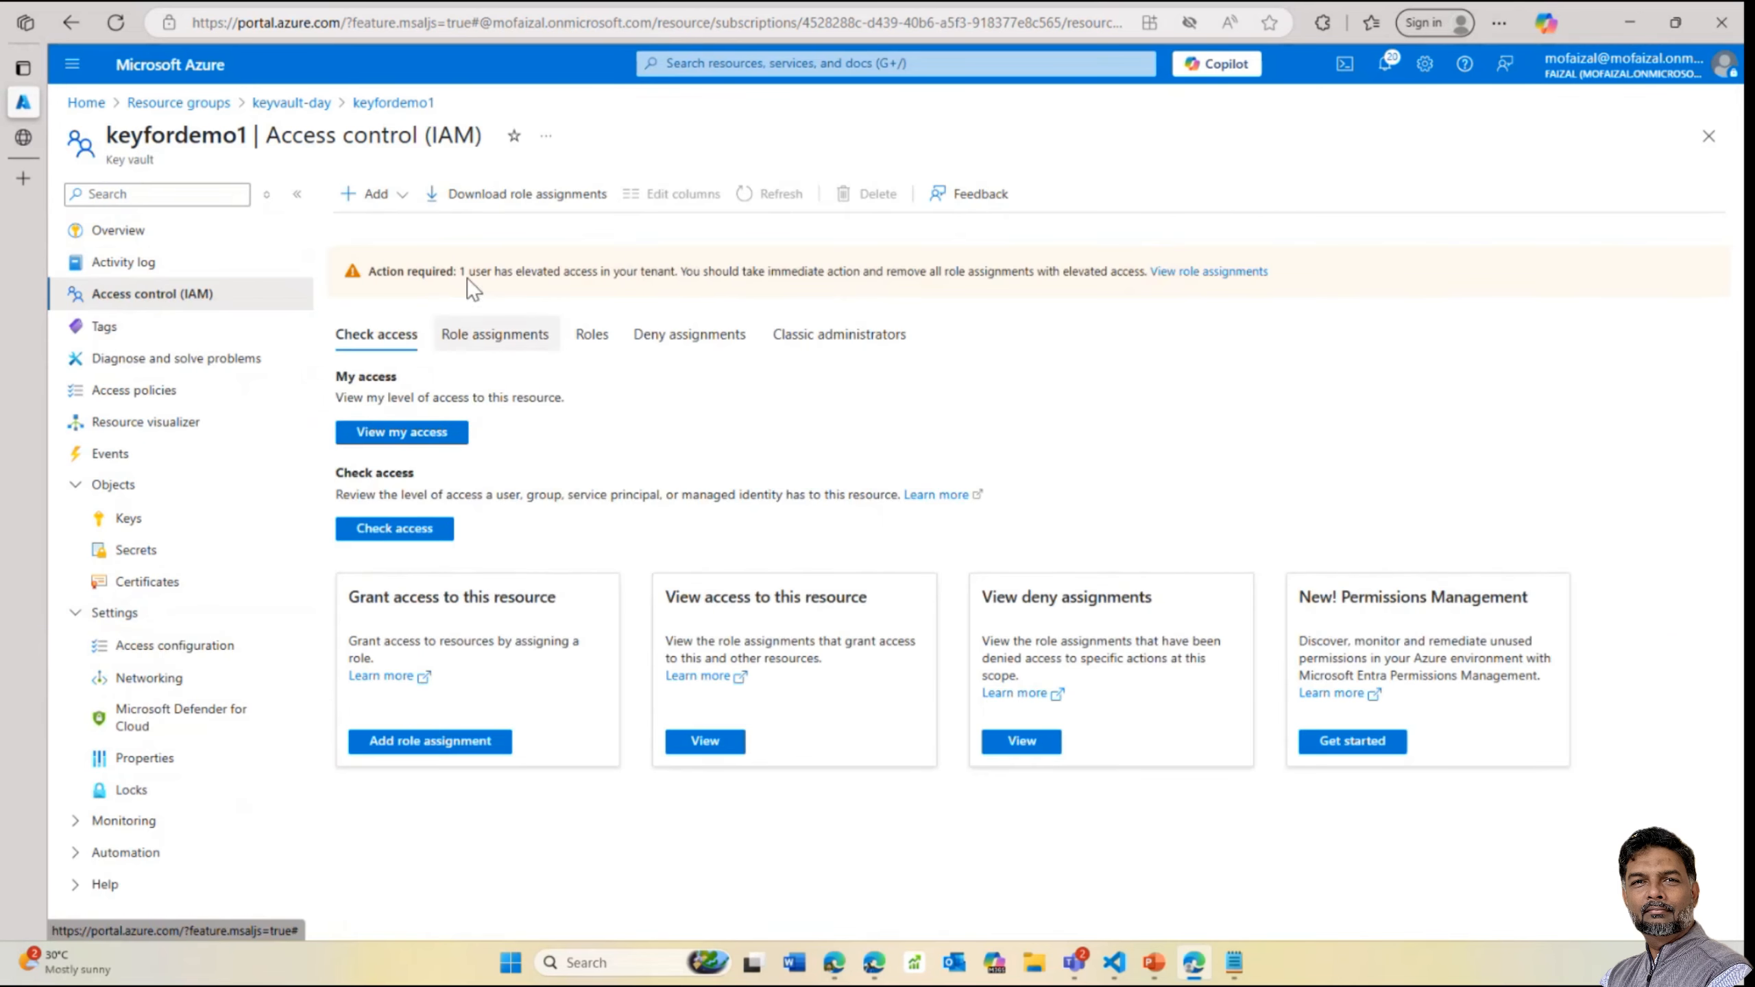
left_click(482, 332)
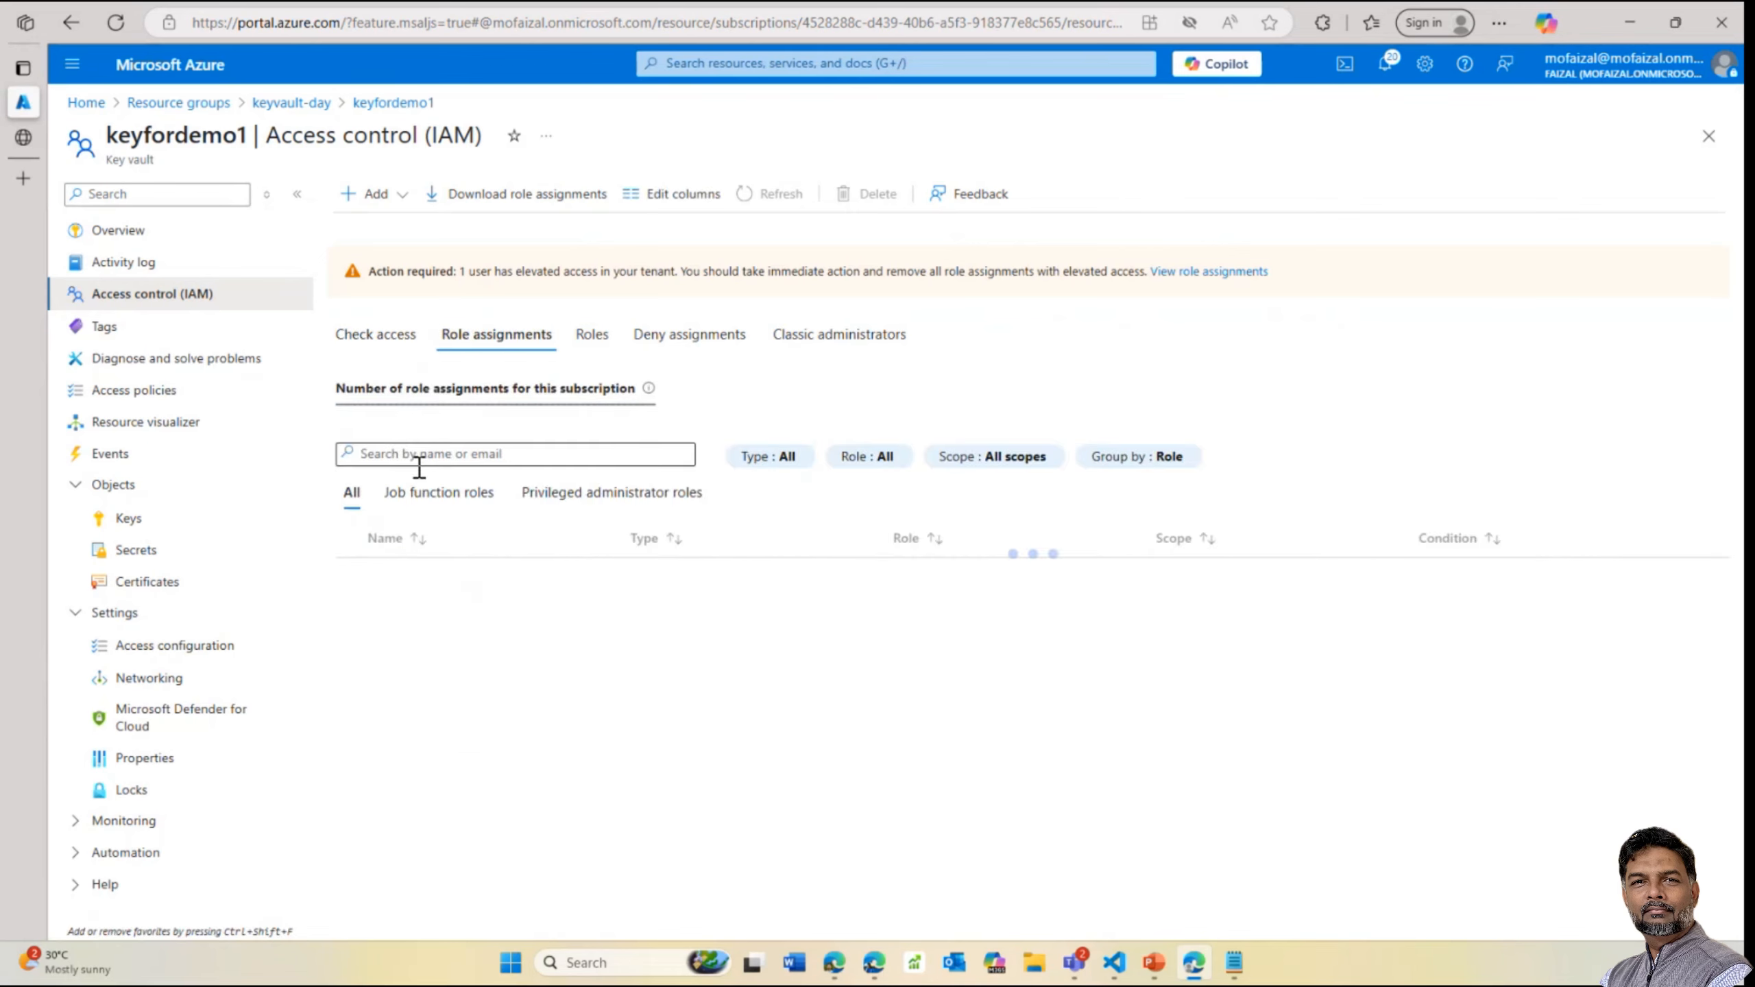
left_click(400, 200)
left_click(385, 229)
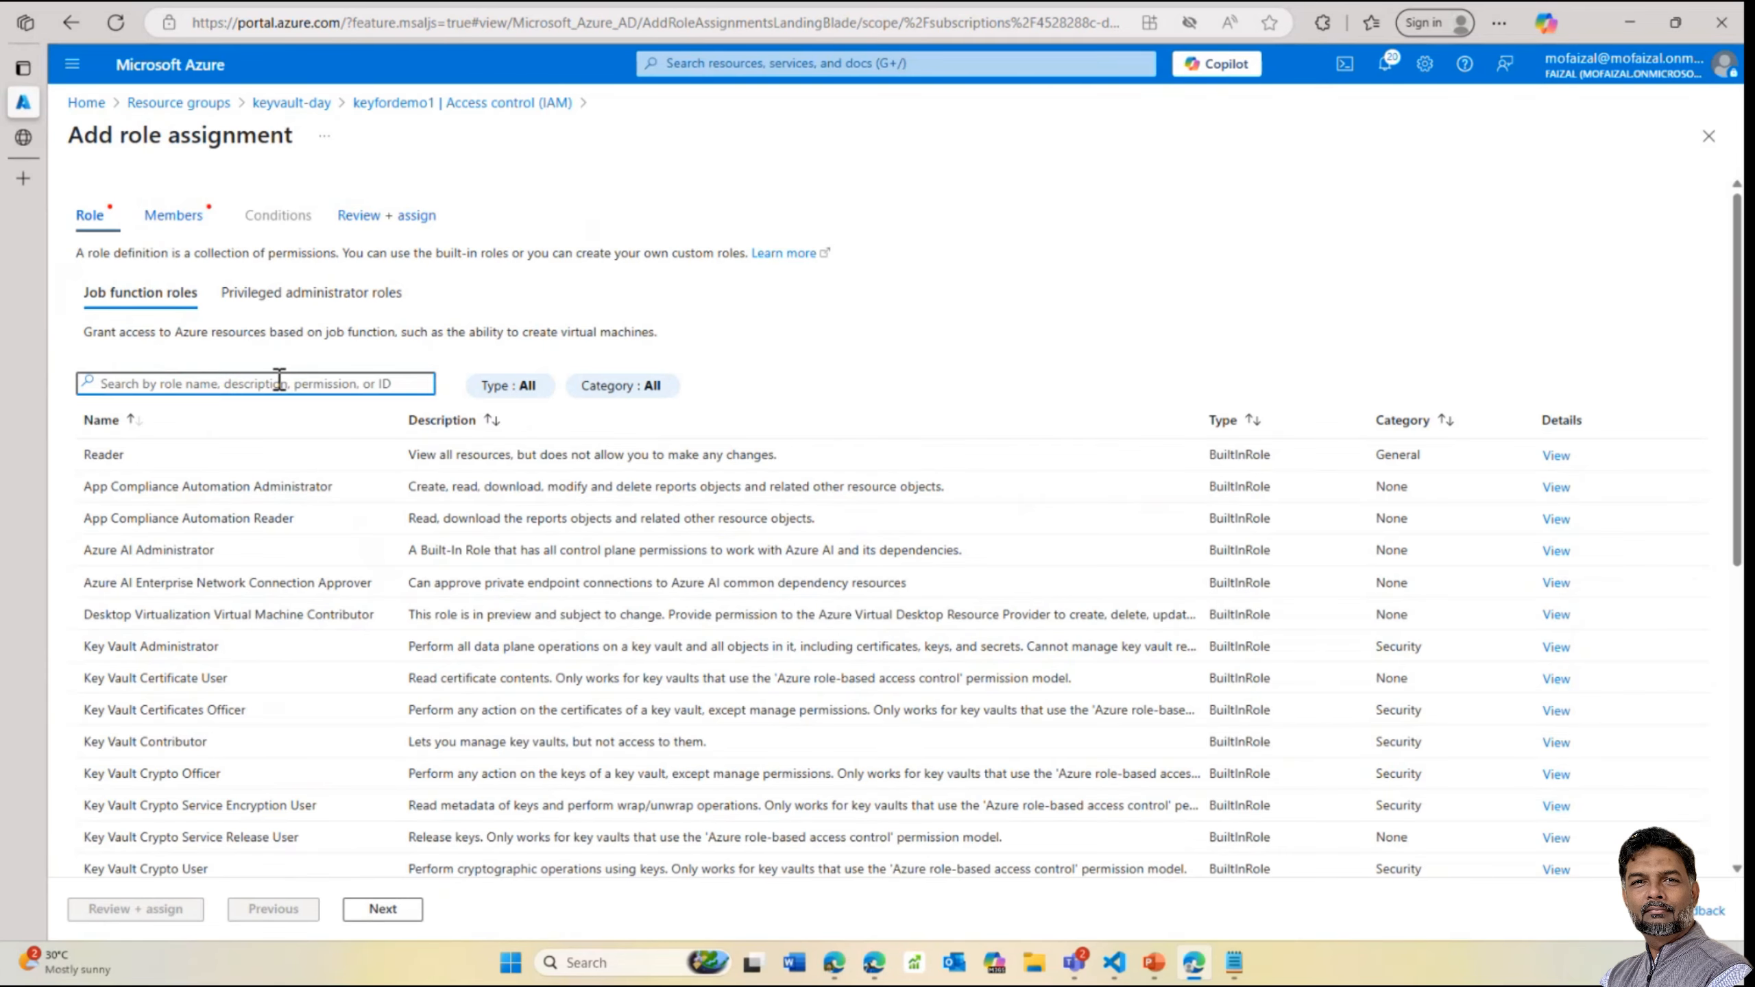
Filter roles by 'key', pick Key Vault Secrets Officer, and assign it to a managed identity
type("key")
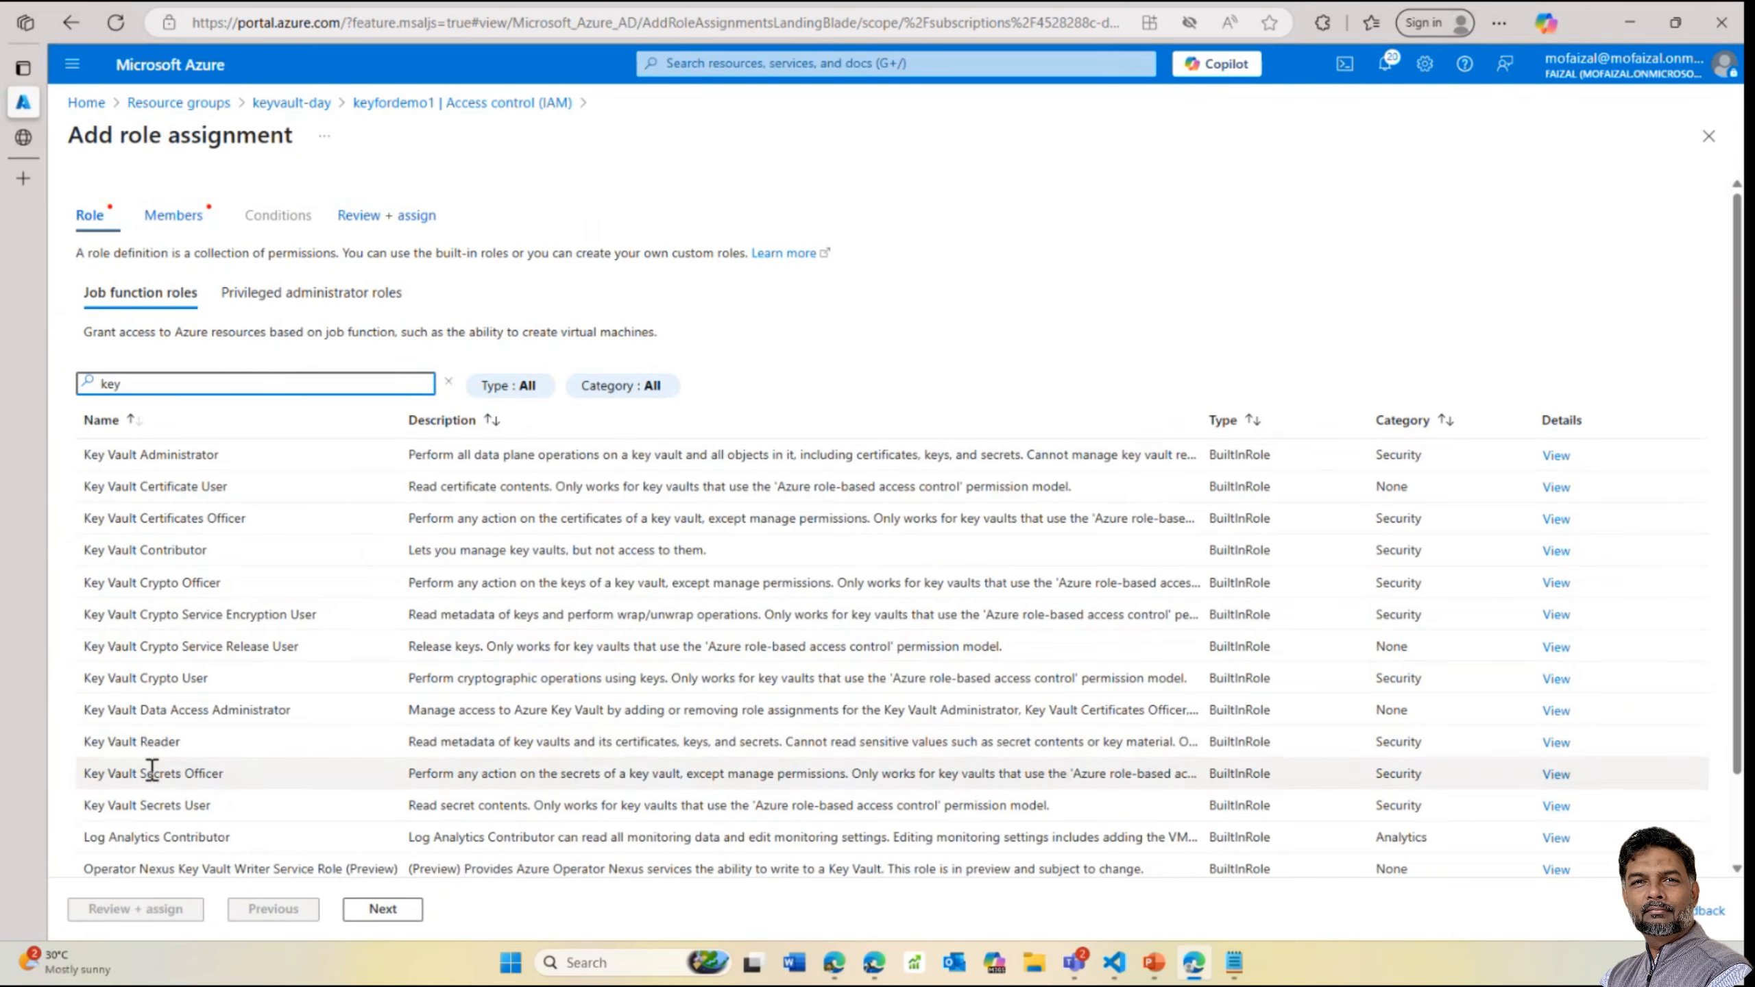
left_click(152, 773)
left_click(382, 908)
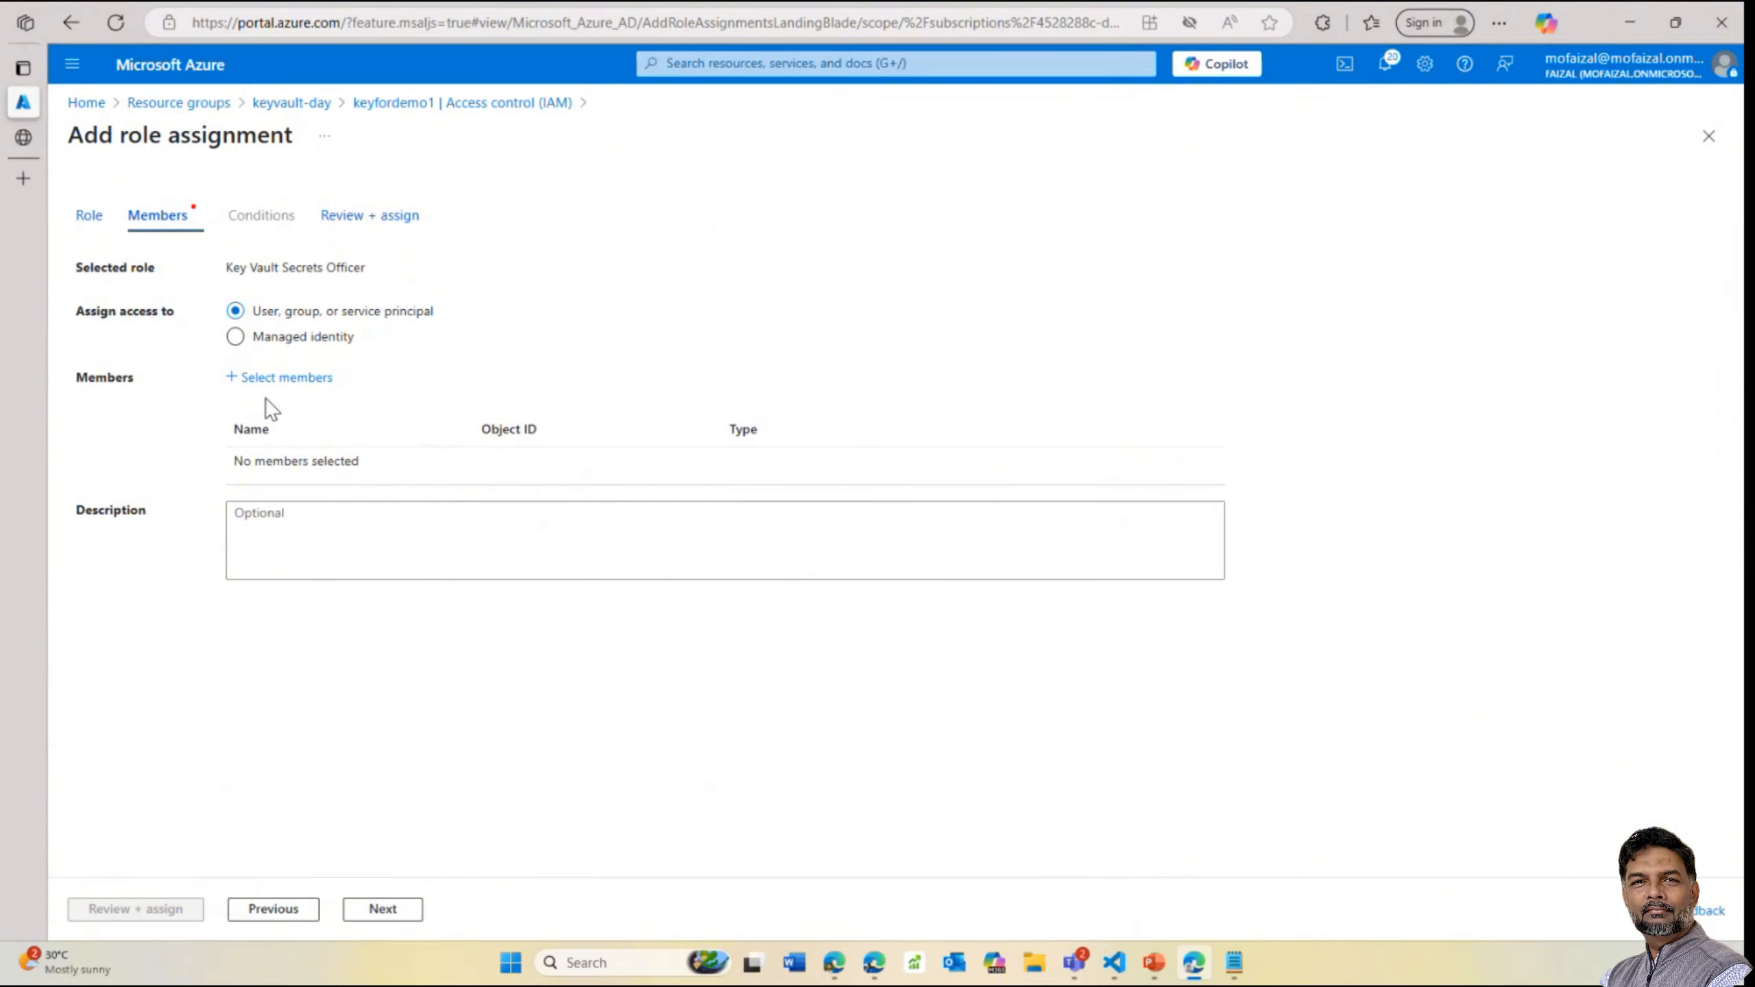
left_click(276, 378)
left_click(273, 340)
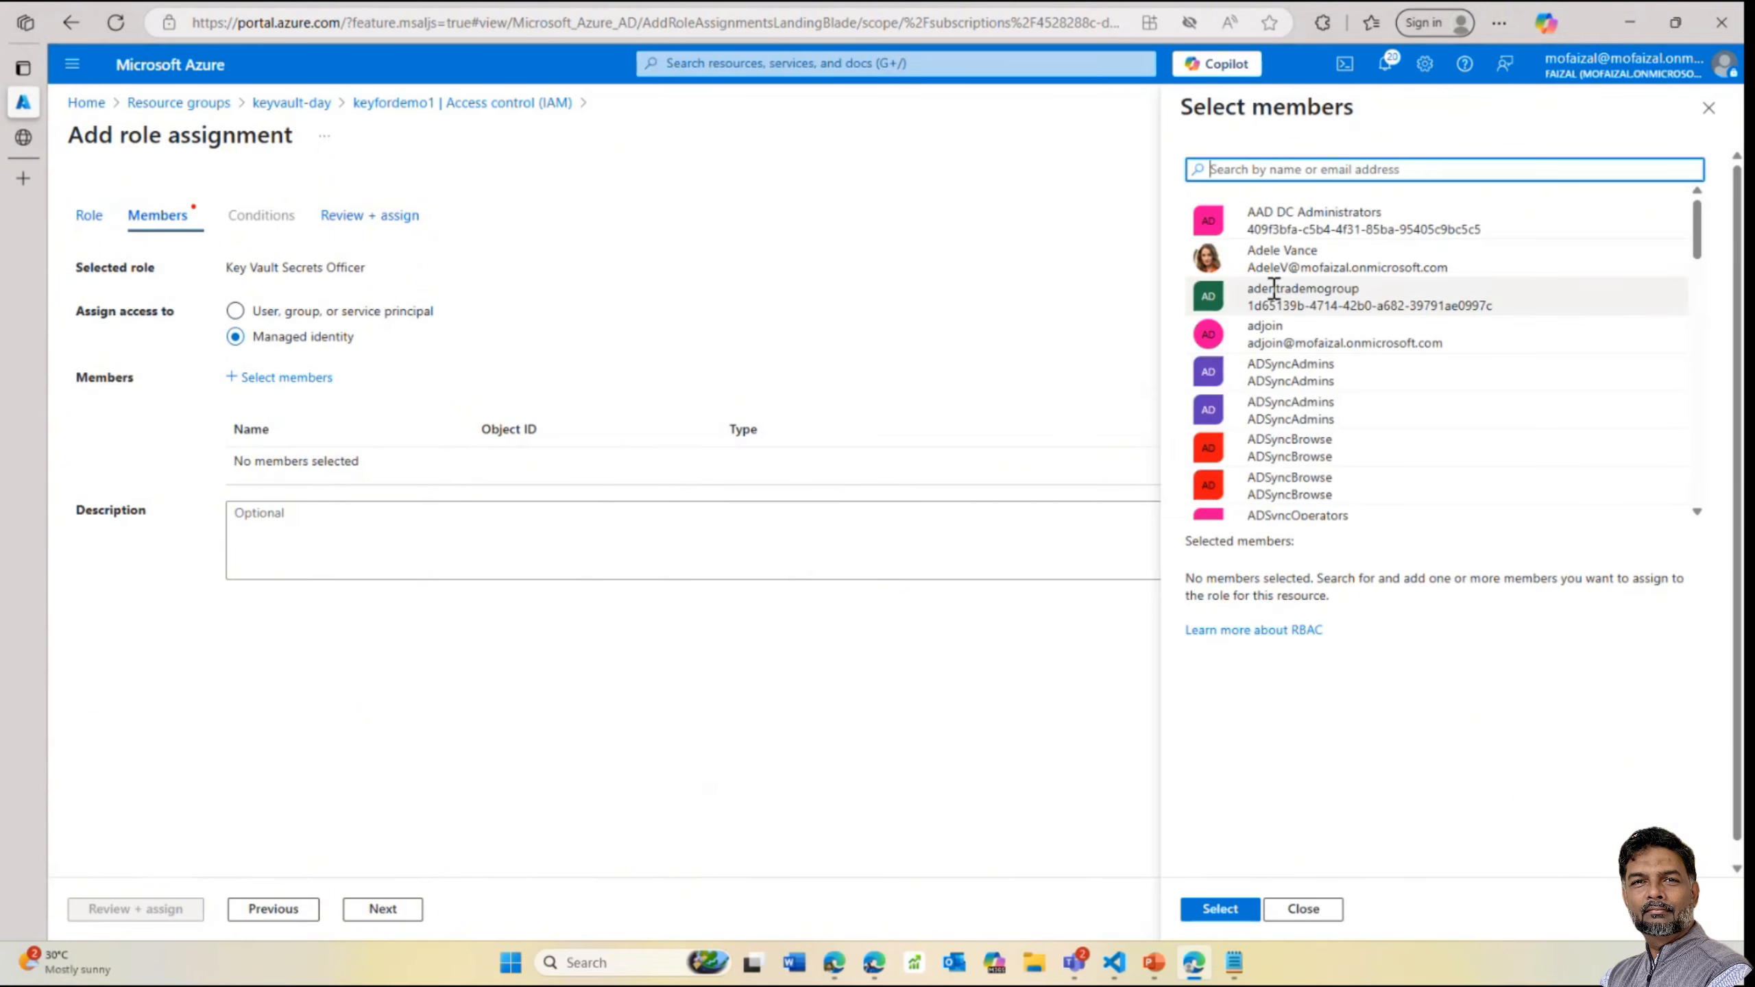
Search members for 'testing', close the picker unassigned, and return to the keyvault-day resource group
type("test")
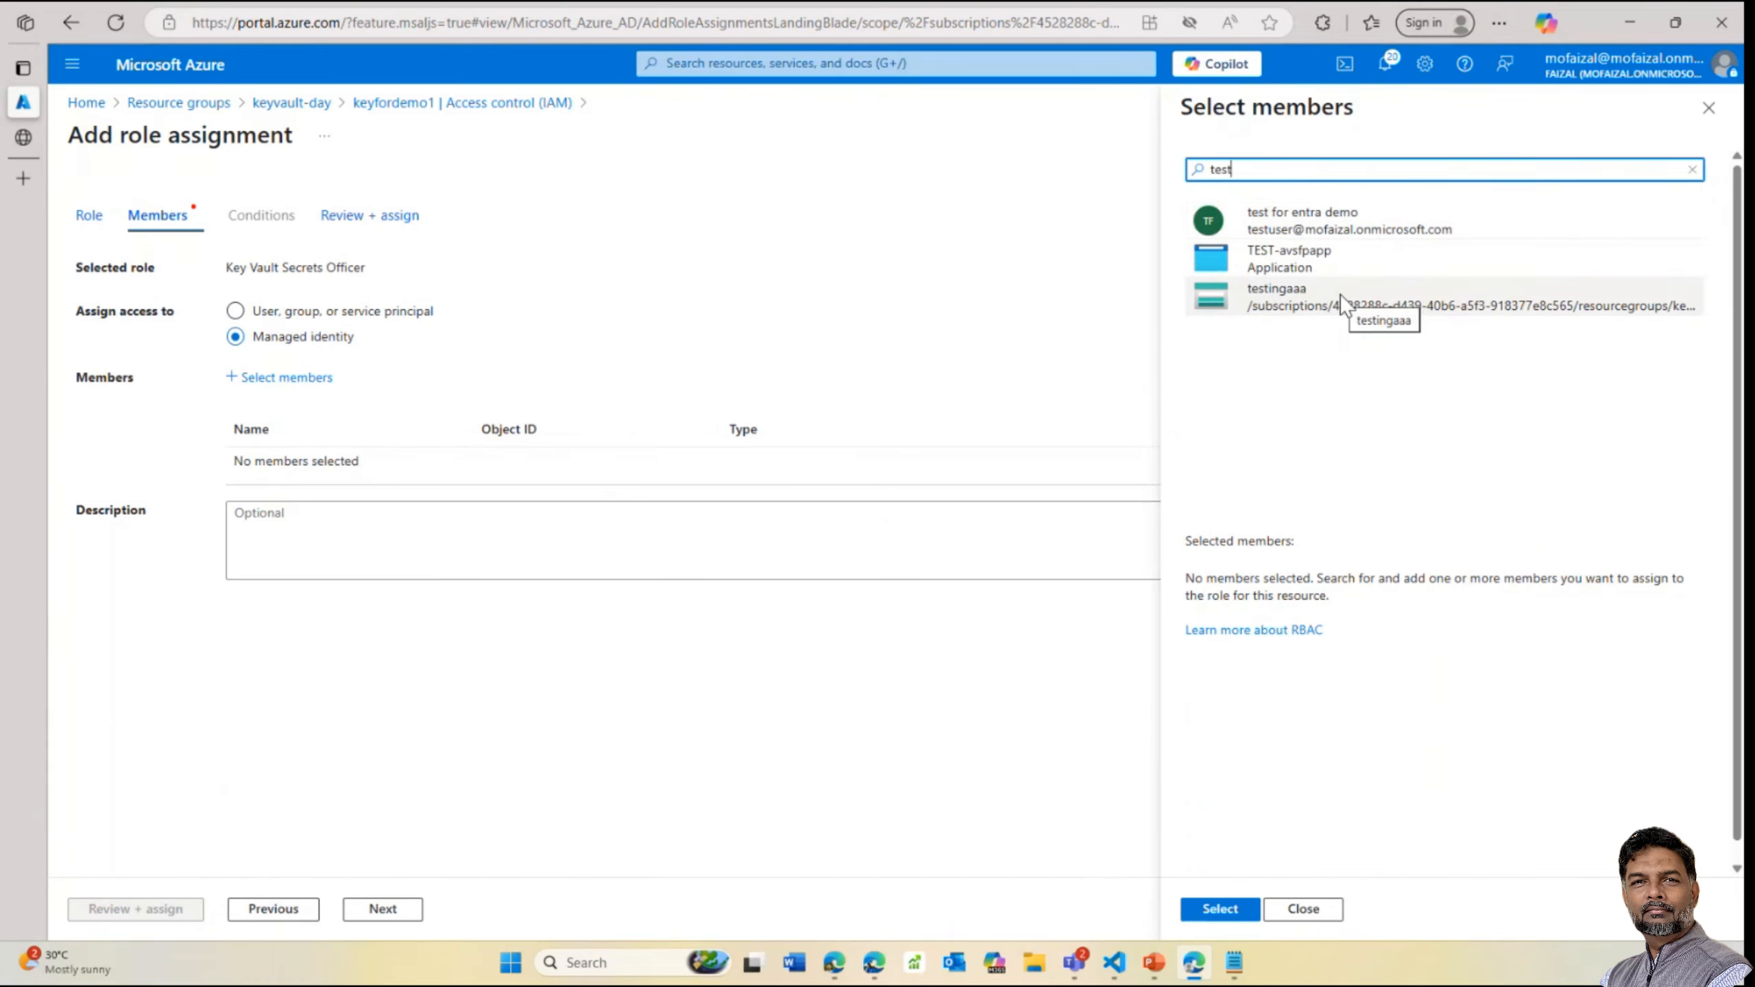
key("BackSpace")
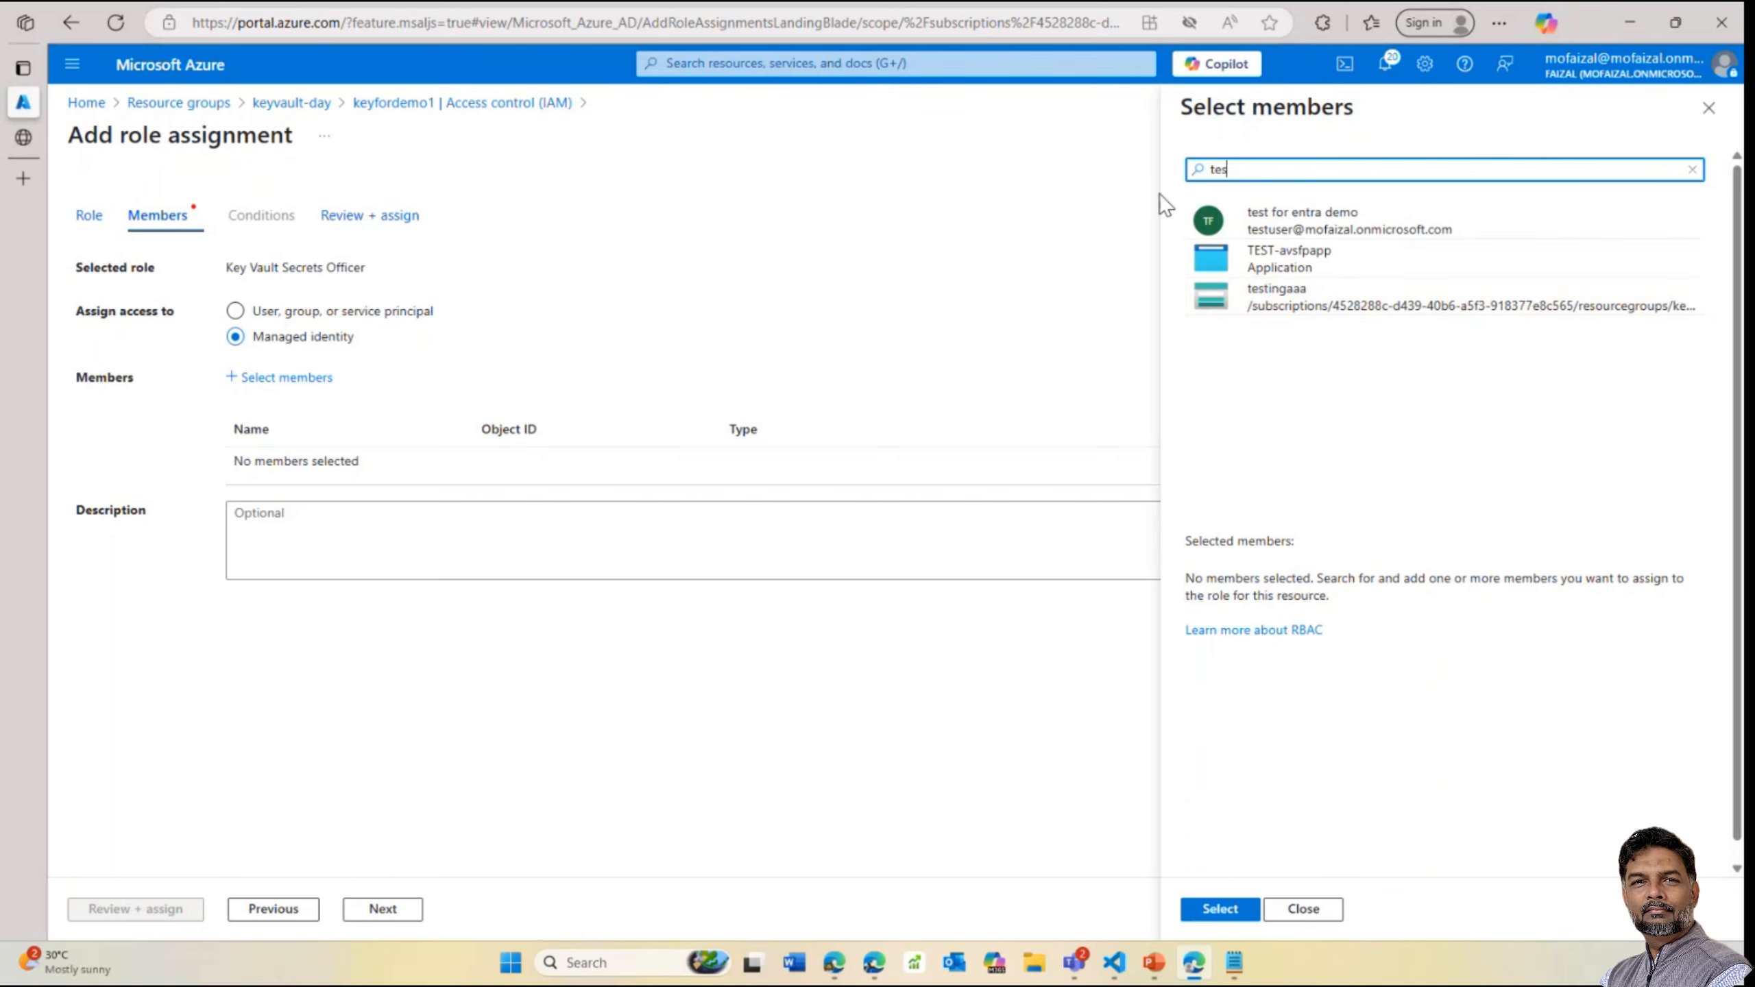
key("BackSpace")
type("d")
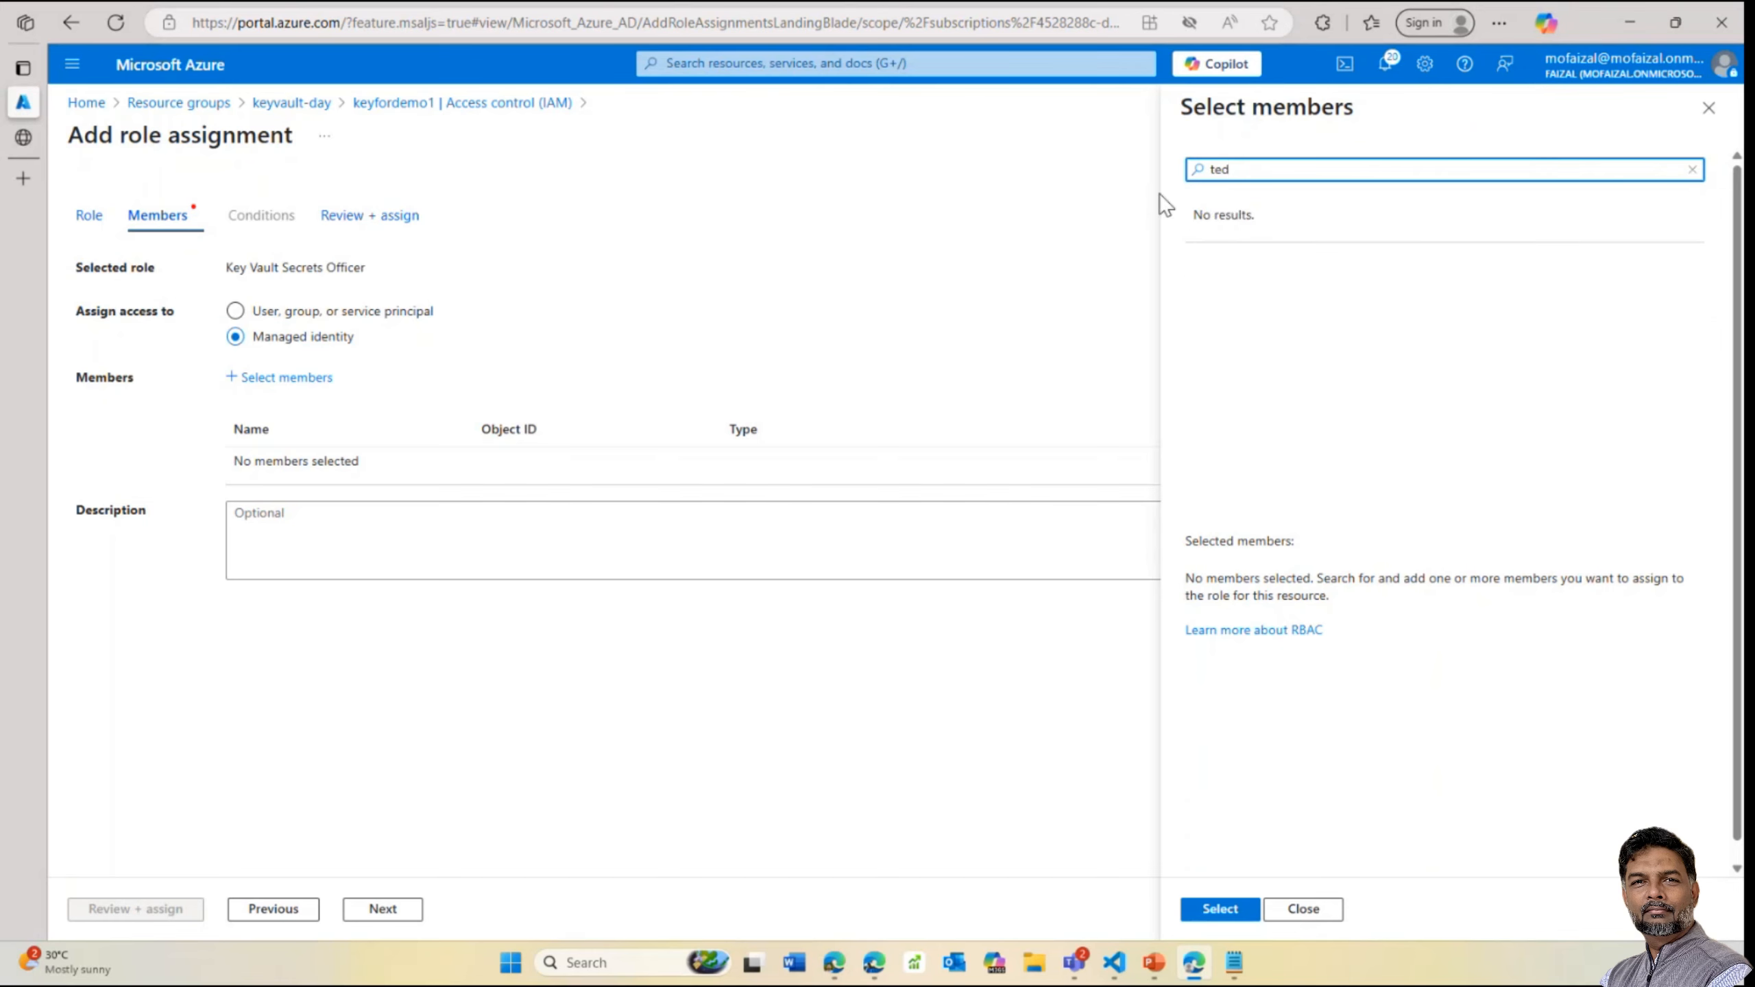
key("BackSpace")
key("BackSpace")
type("estign")
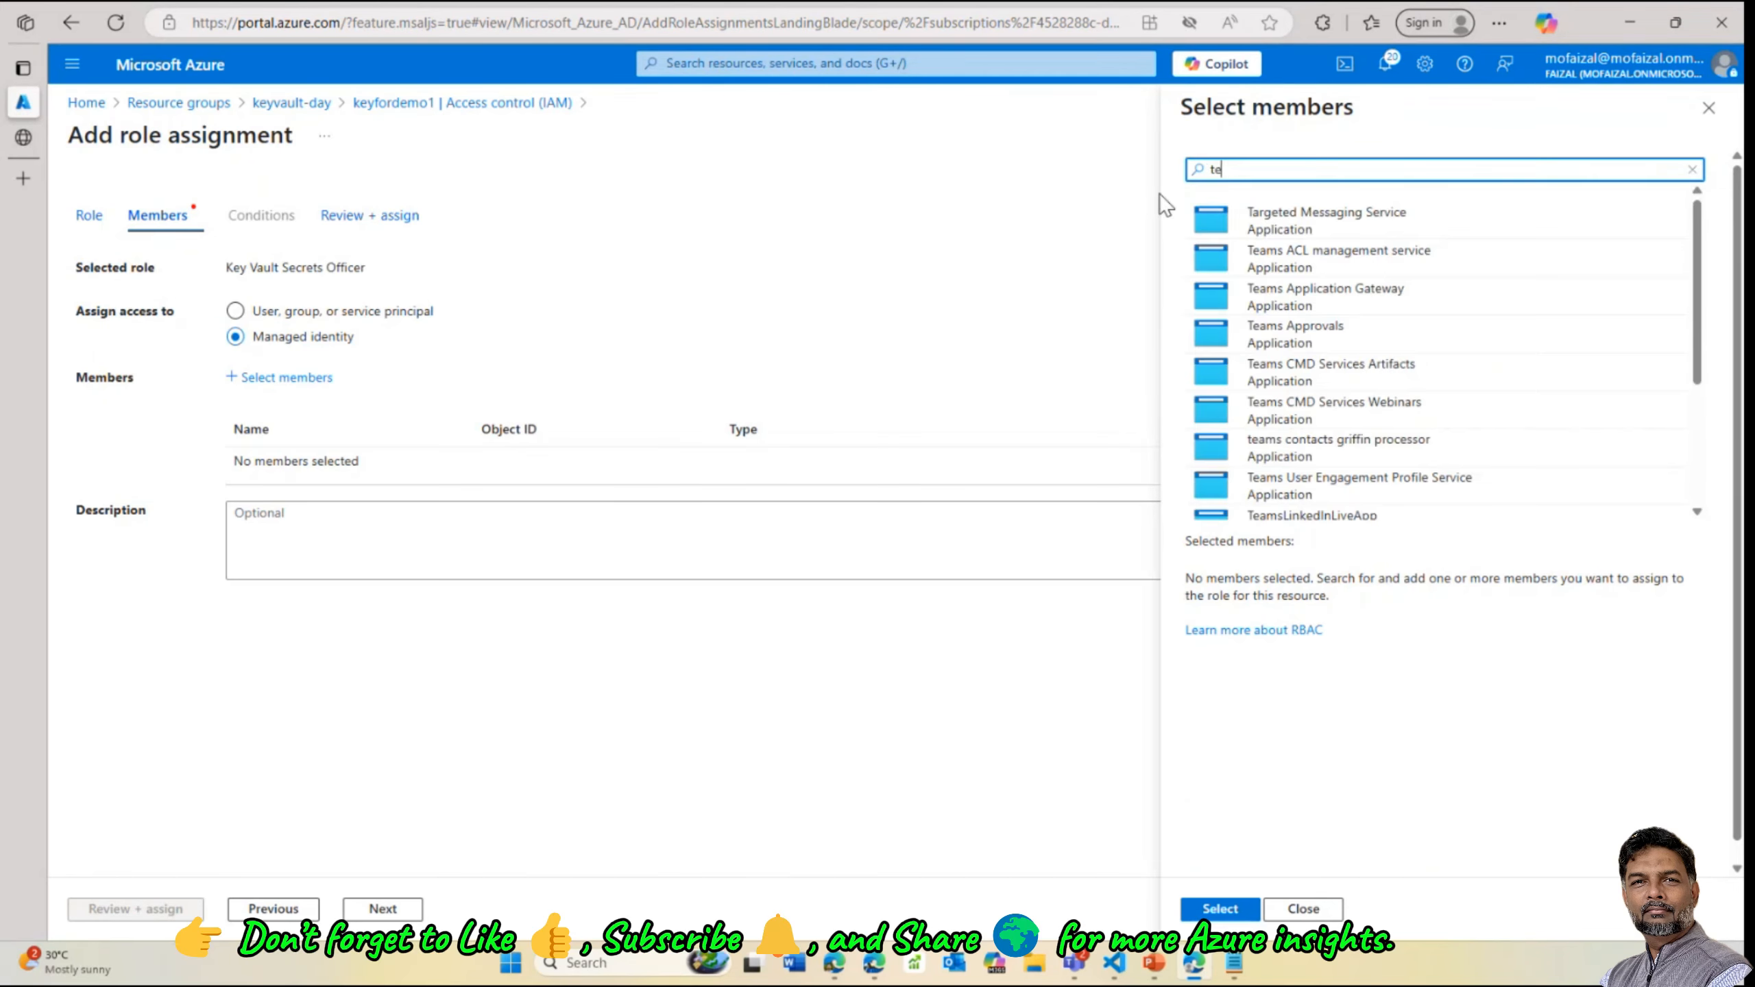
key("BackSpace")
key("BackSpace")
type("ng")
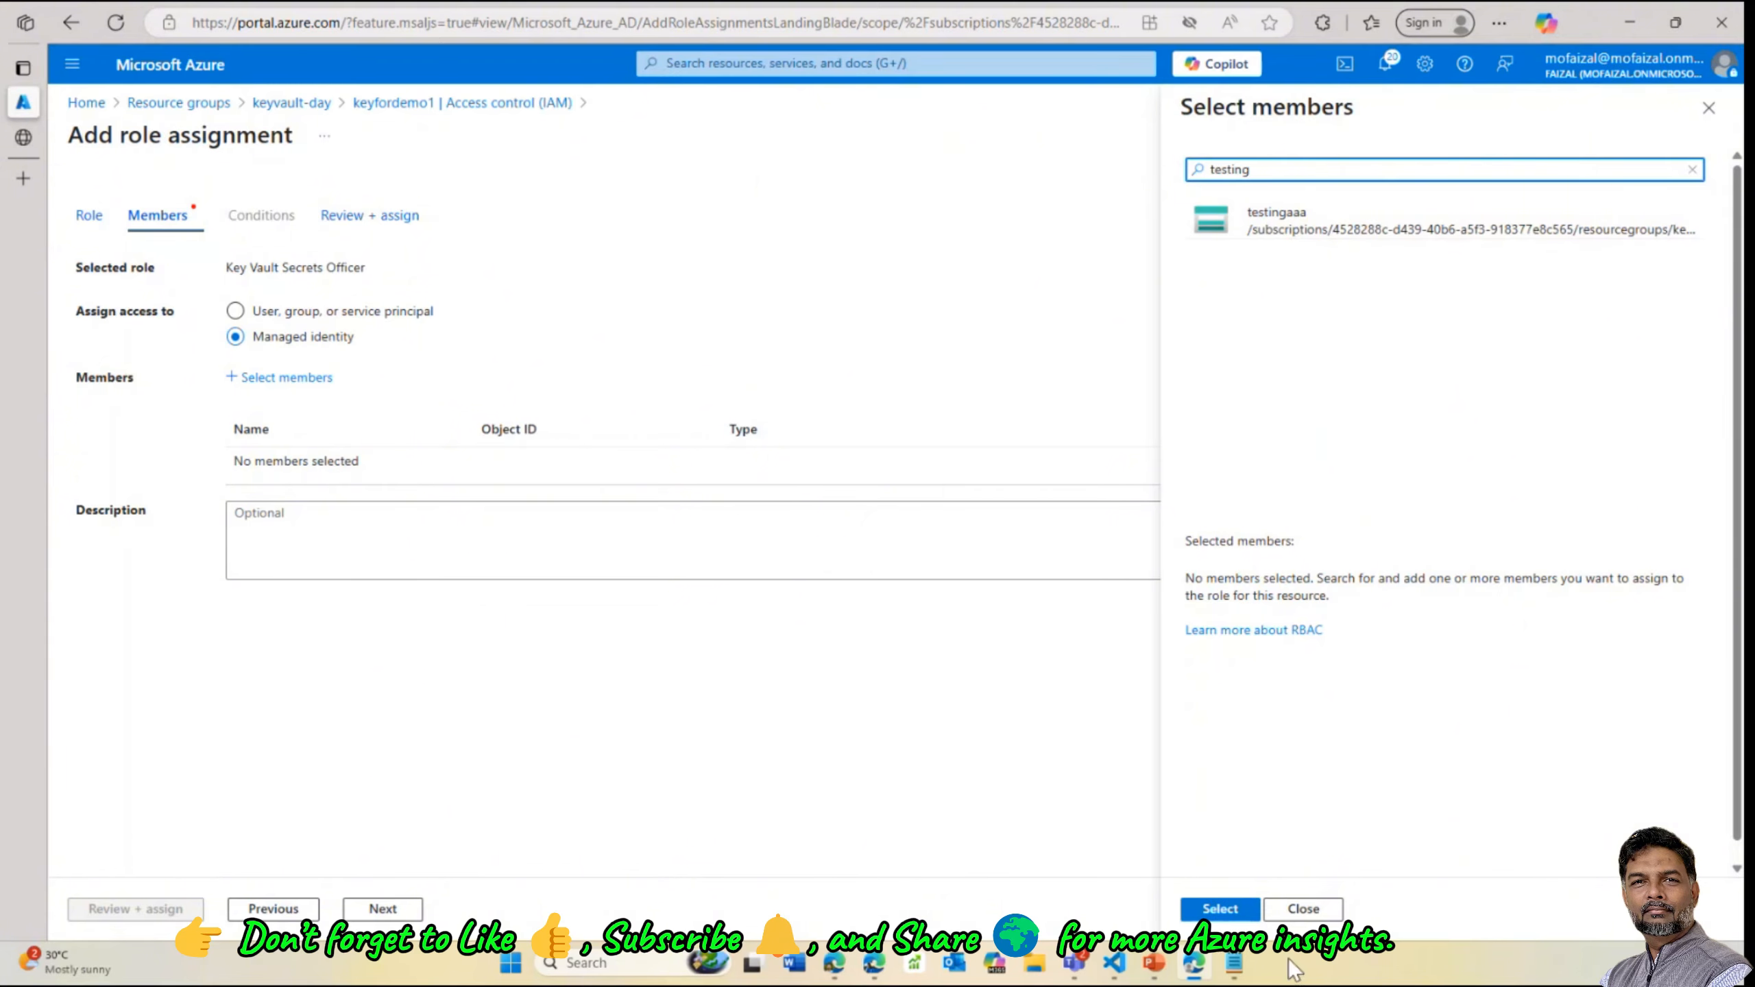
left_click(1304, 910)
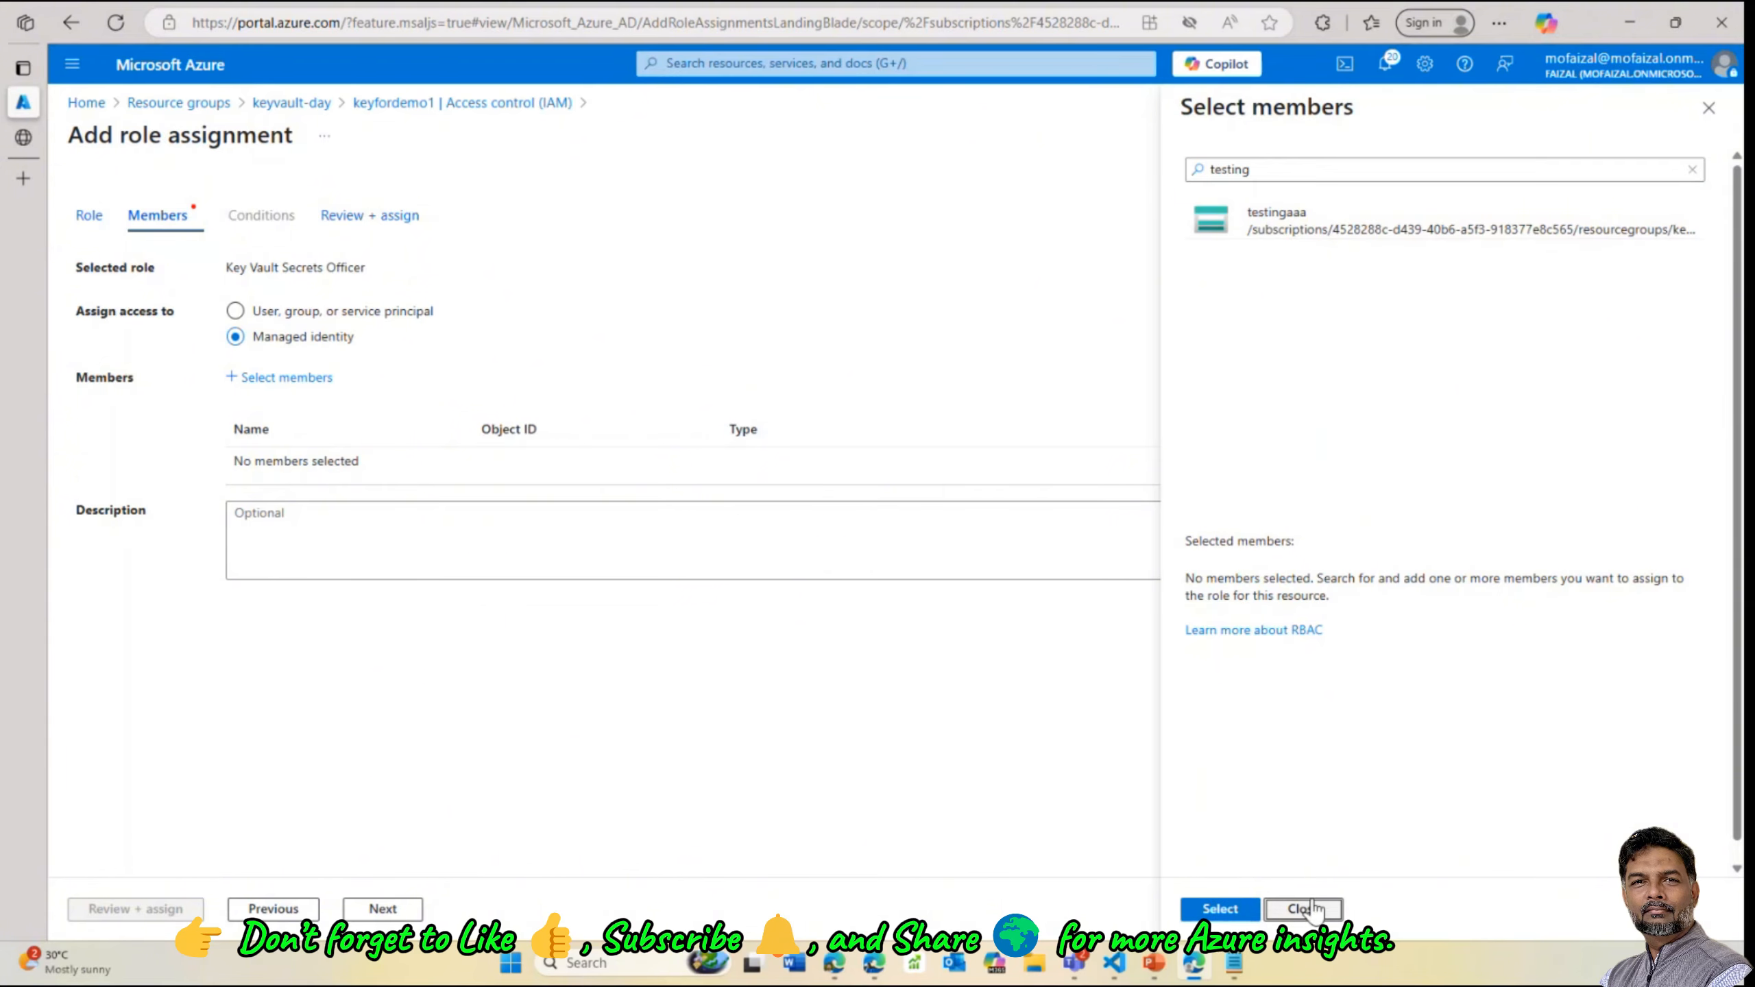
left_click(418, 105)
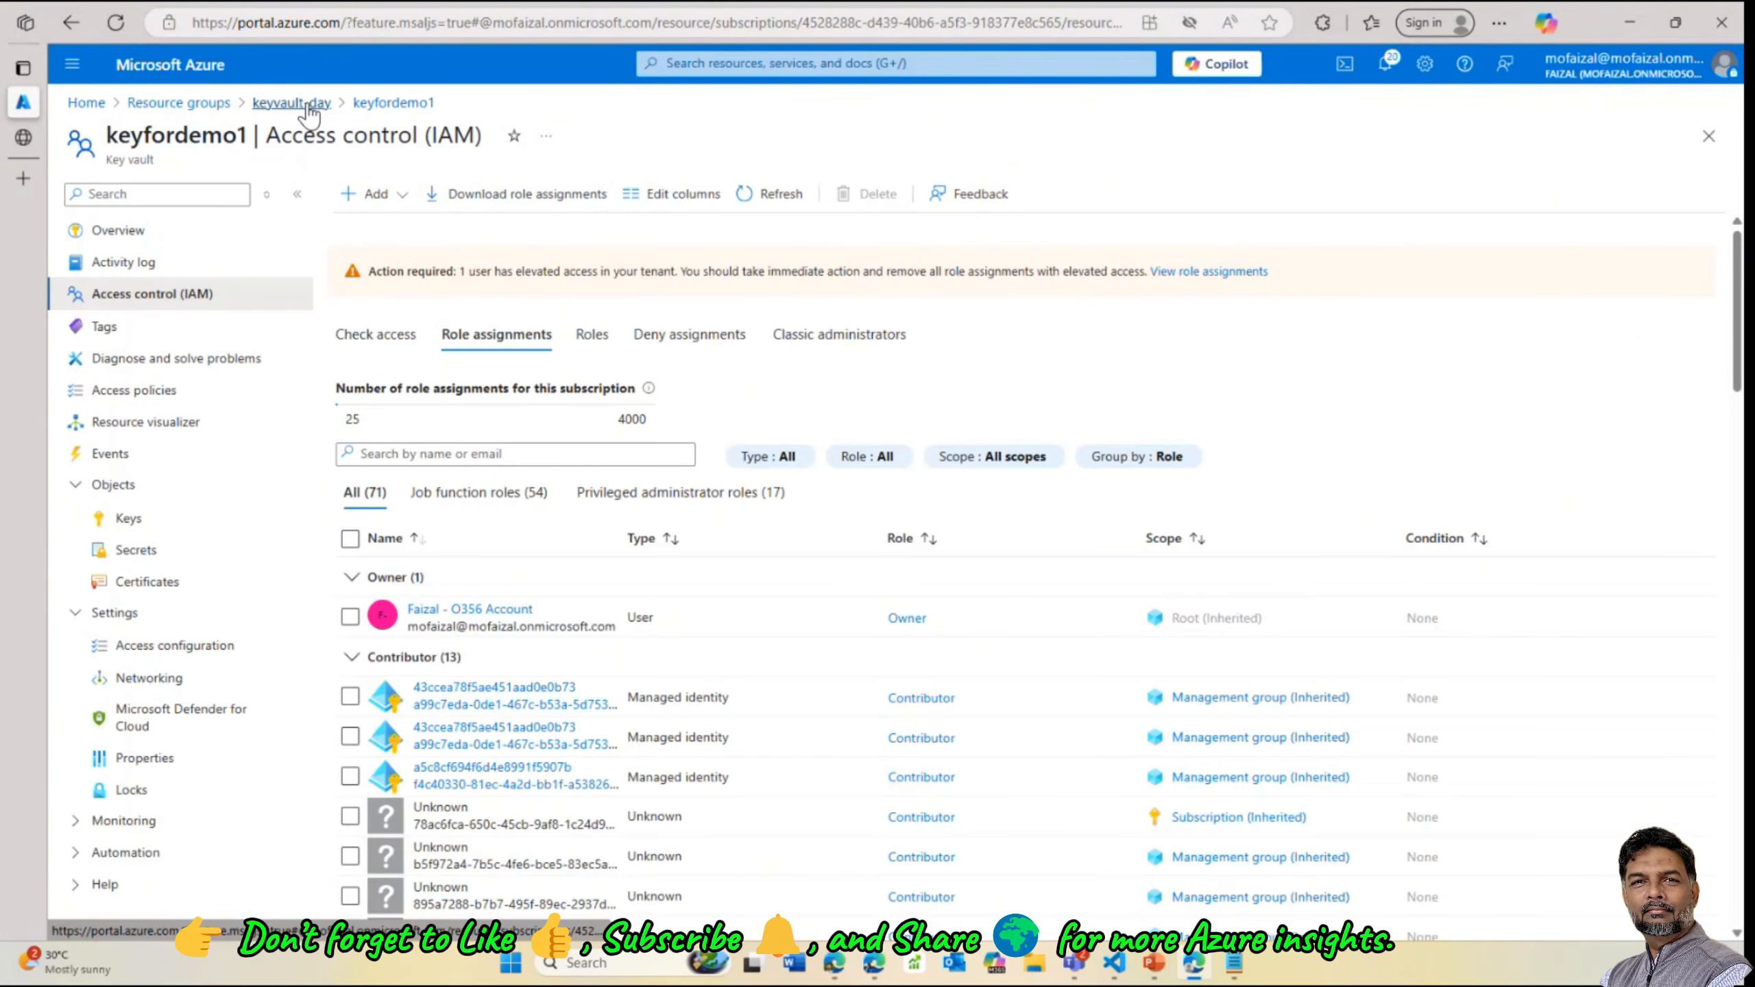
left_click(309, 104)
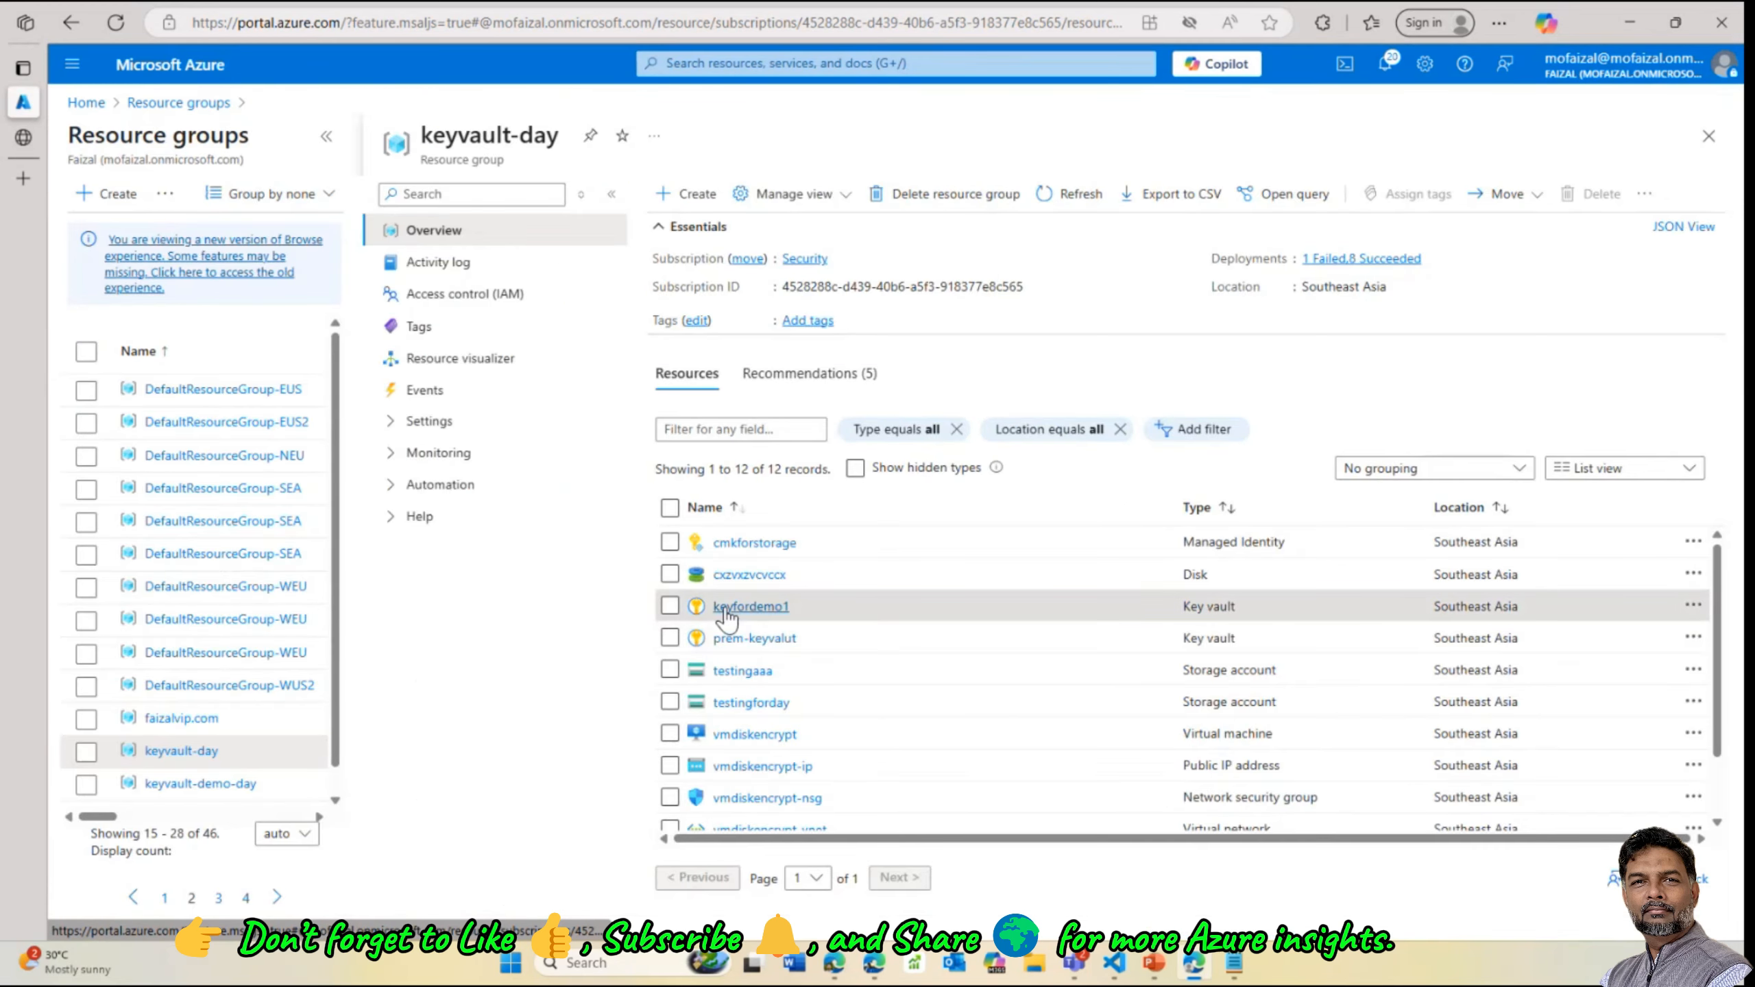
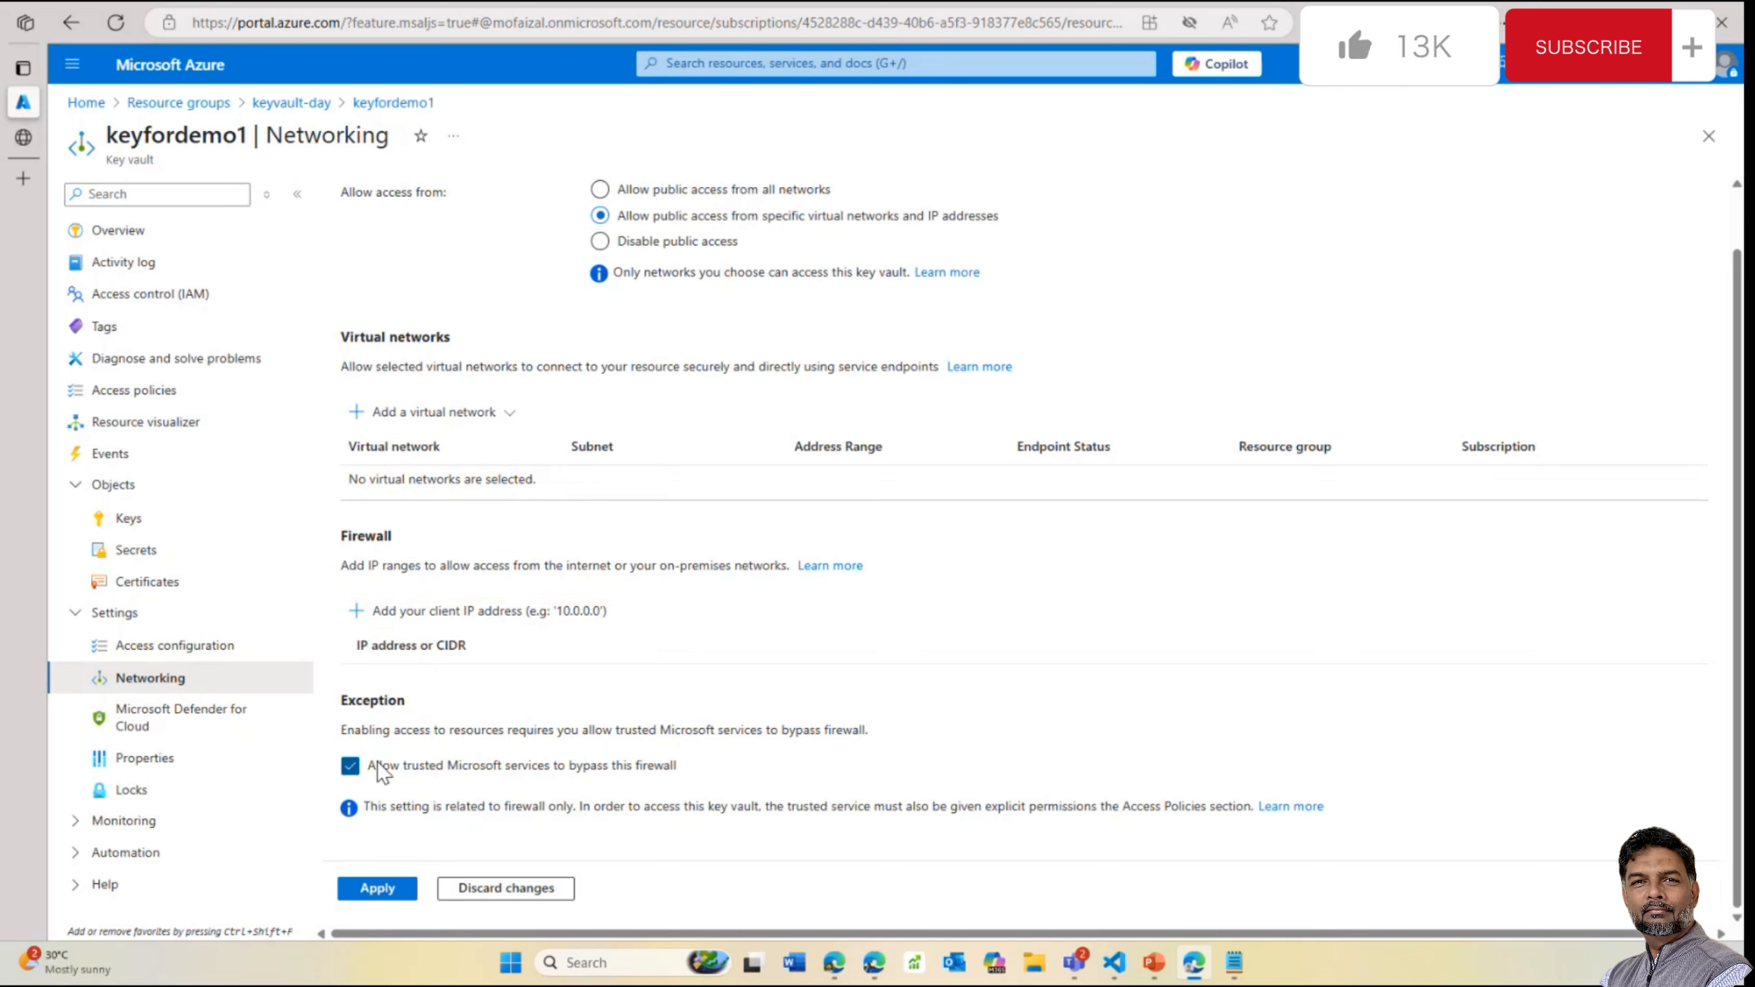
Highlight keyfordemo1's 'Allow trusted Microsoft services to bypass this firewall' exception on the Networking page
left_click_drag(378, 761, 479, 768)
left_click(695, 767)
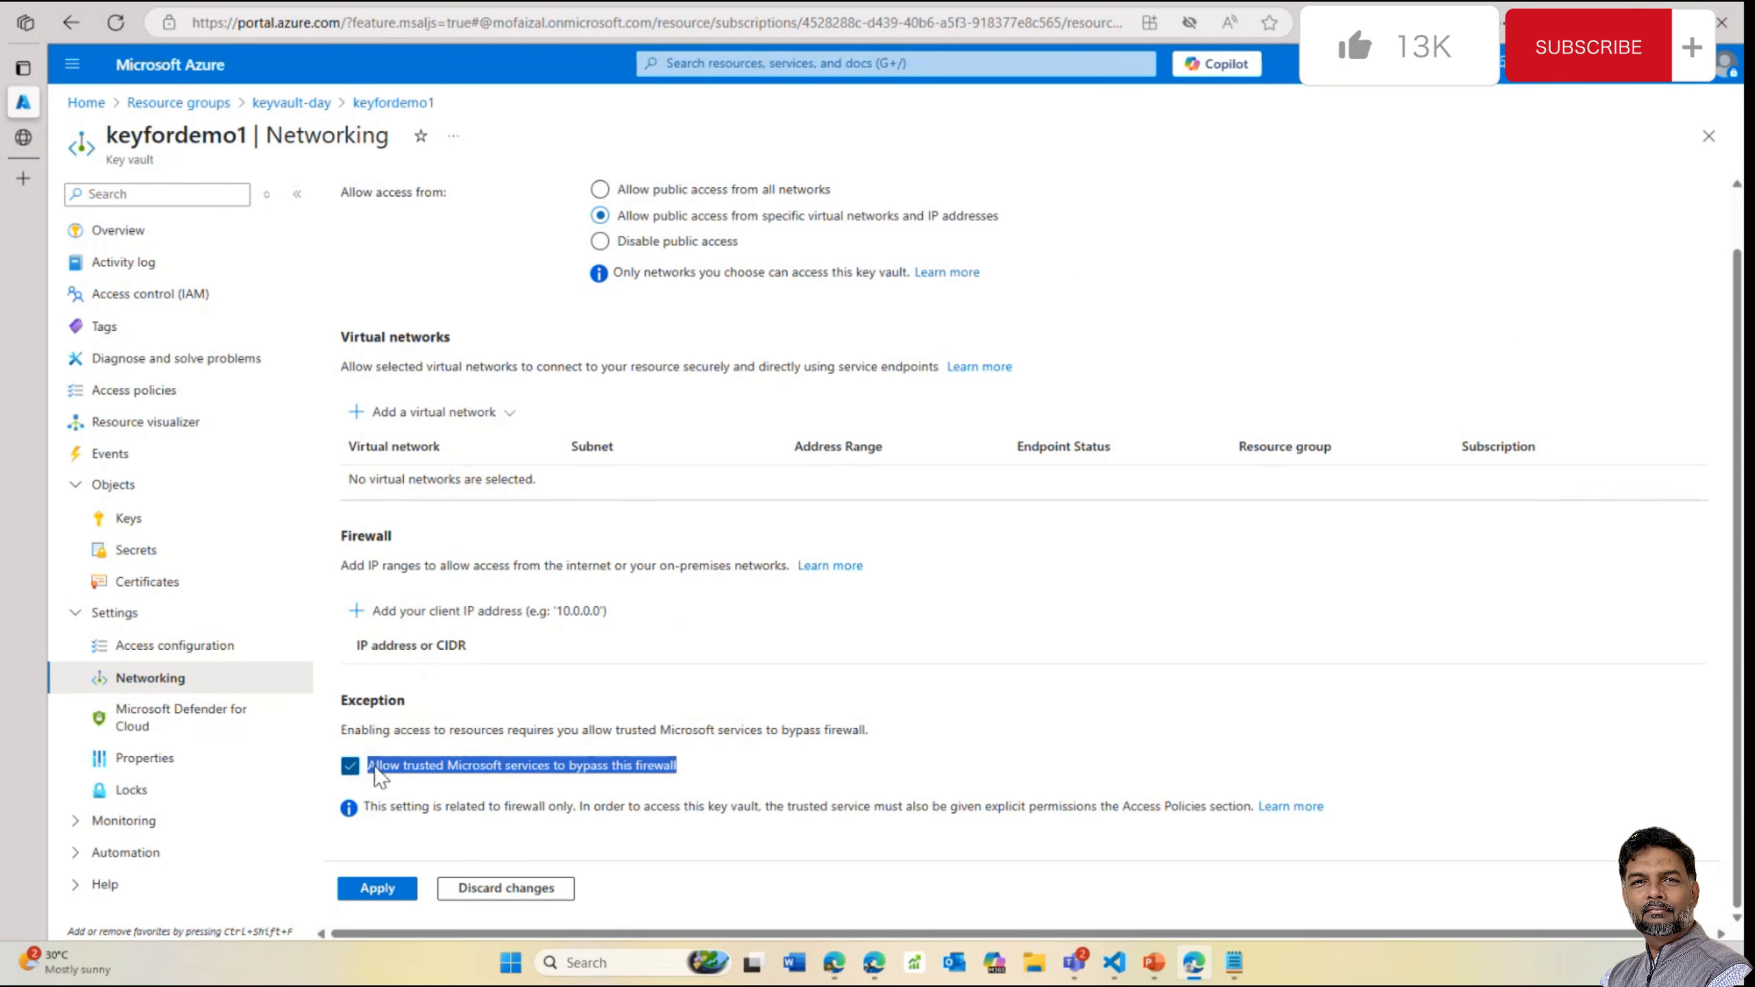
scroll(862, 620, "up", 1)
Check the Private endpoint connections tab and abandon a new private endpoint form
left_click(691, 218)
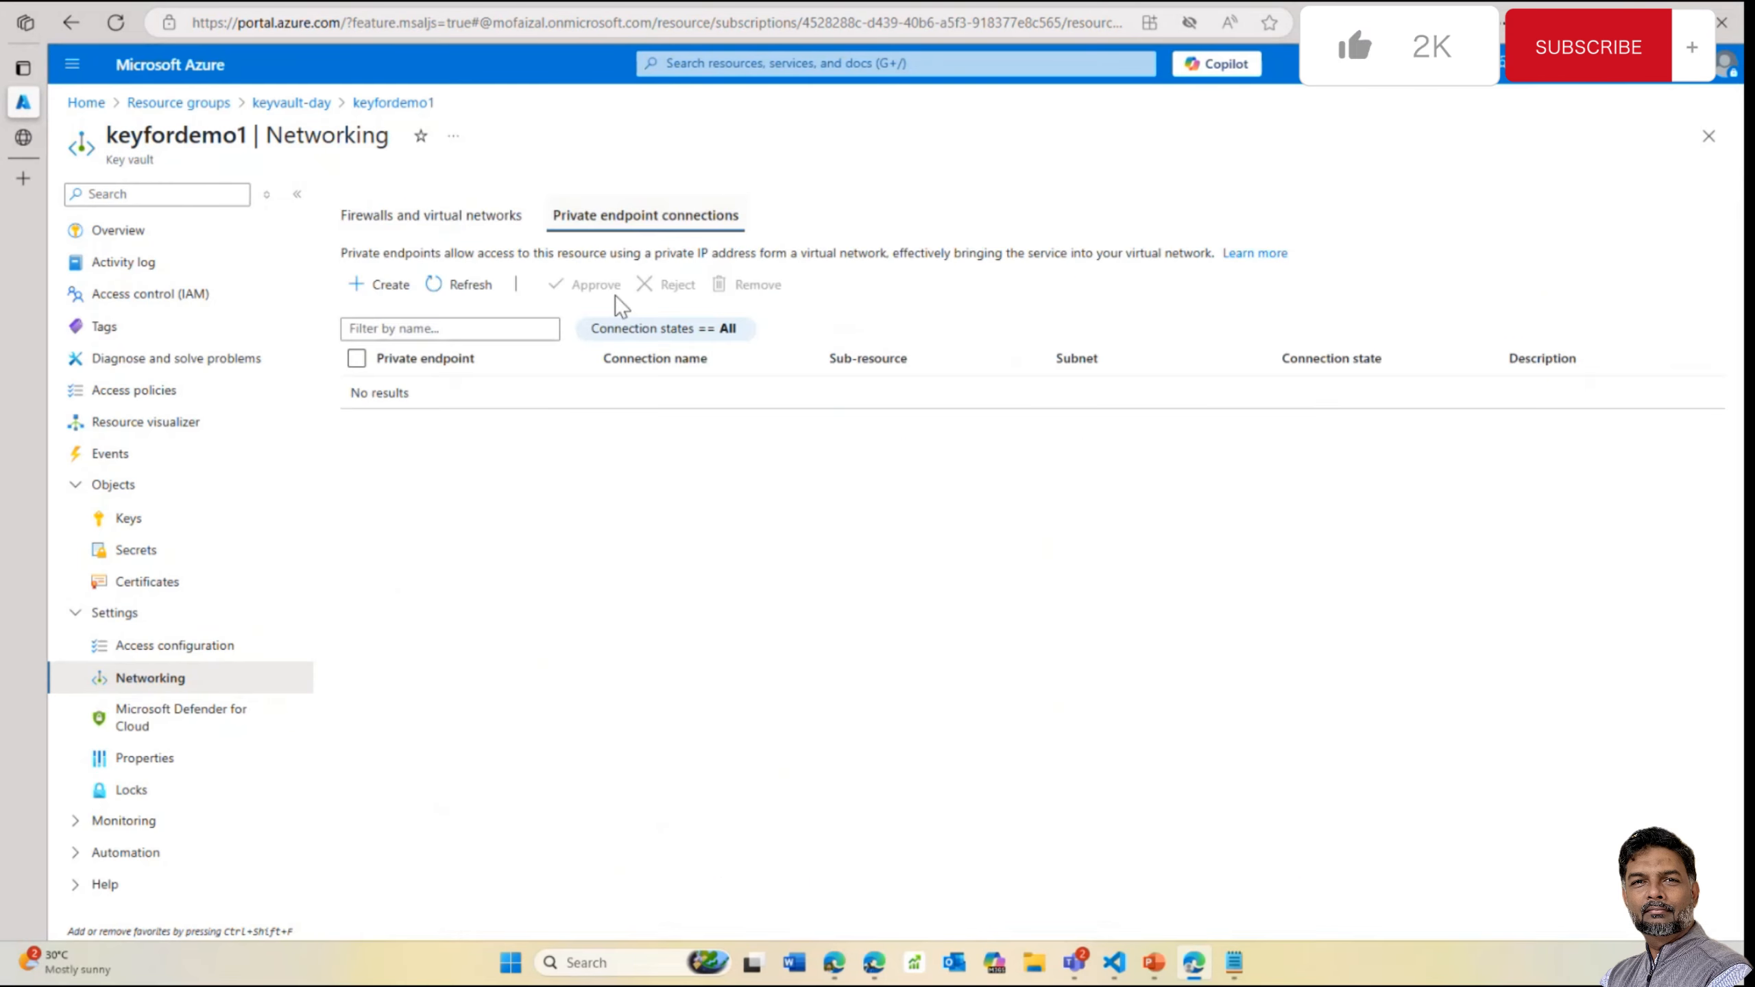
left_click(385, 291)
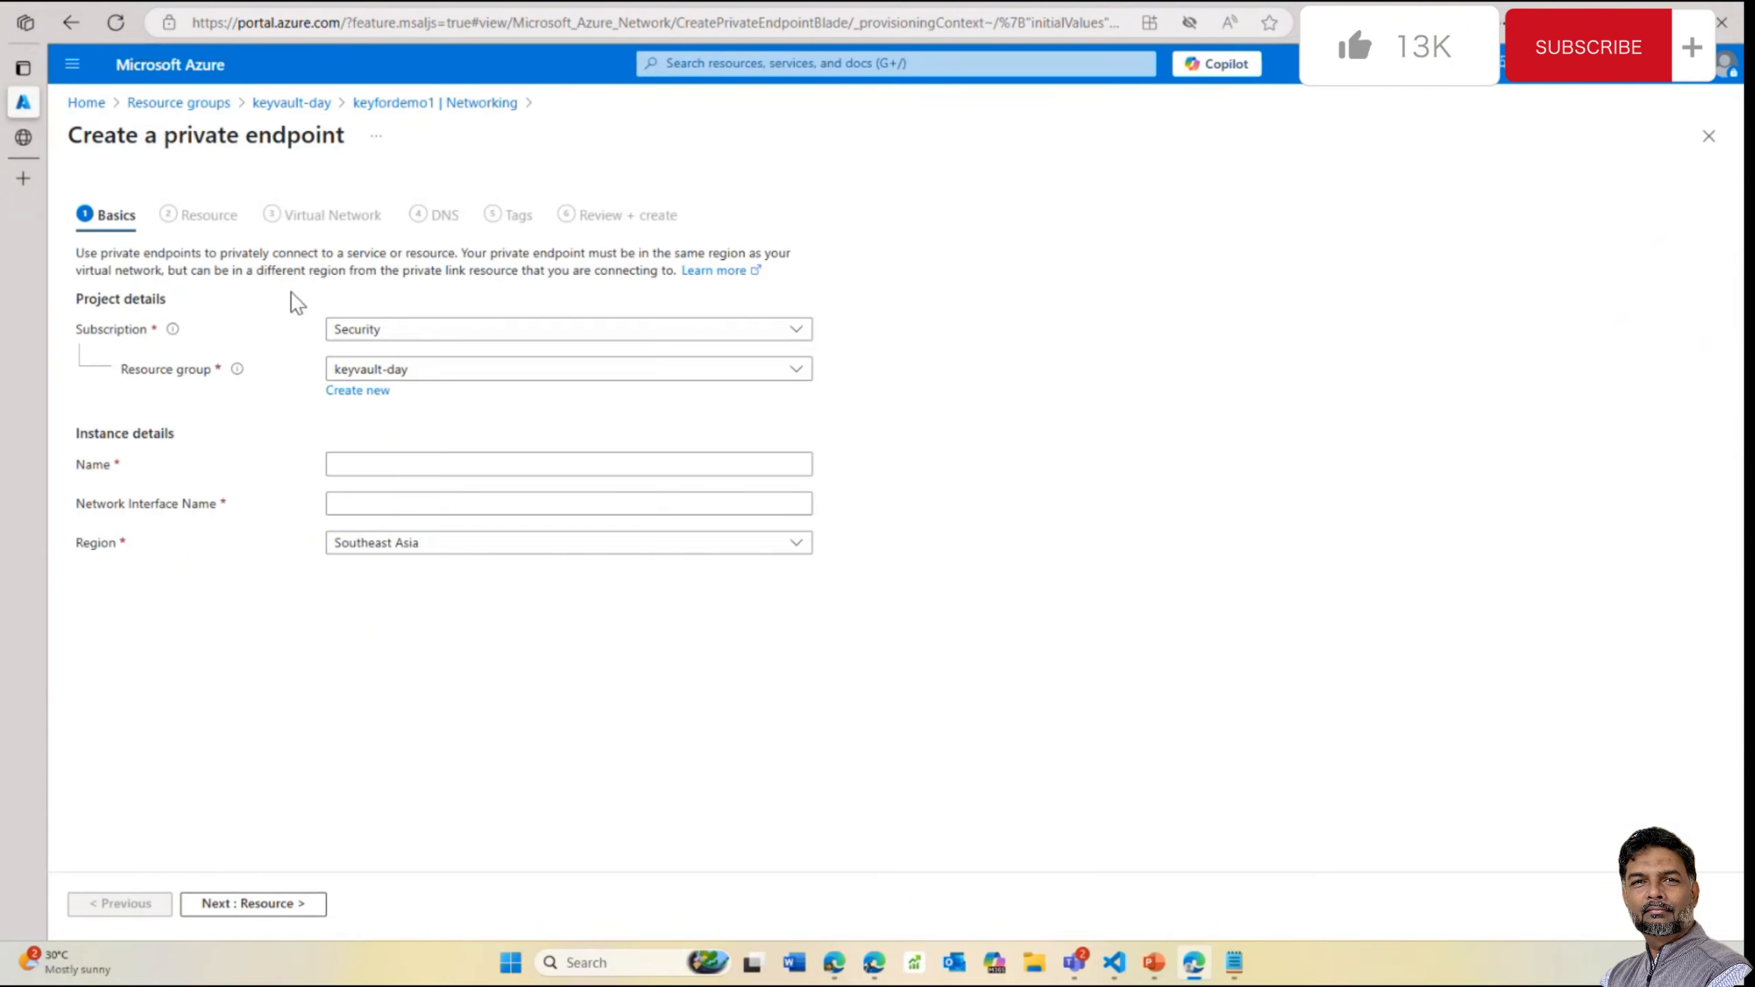
left_click(472, 103)
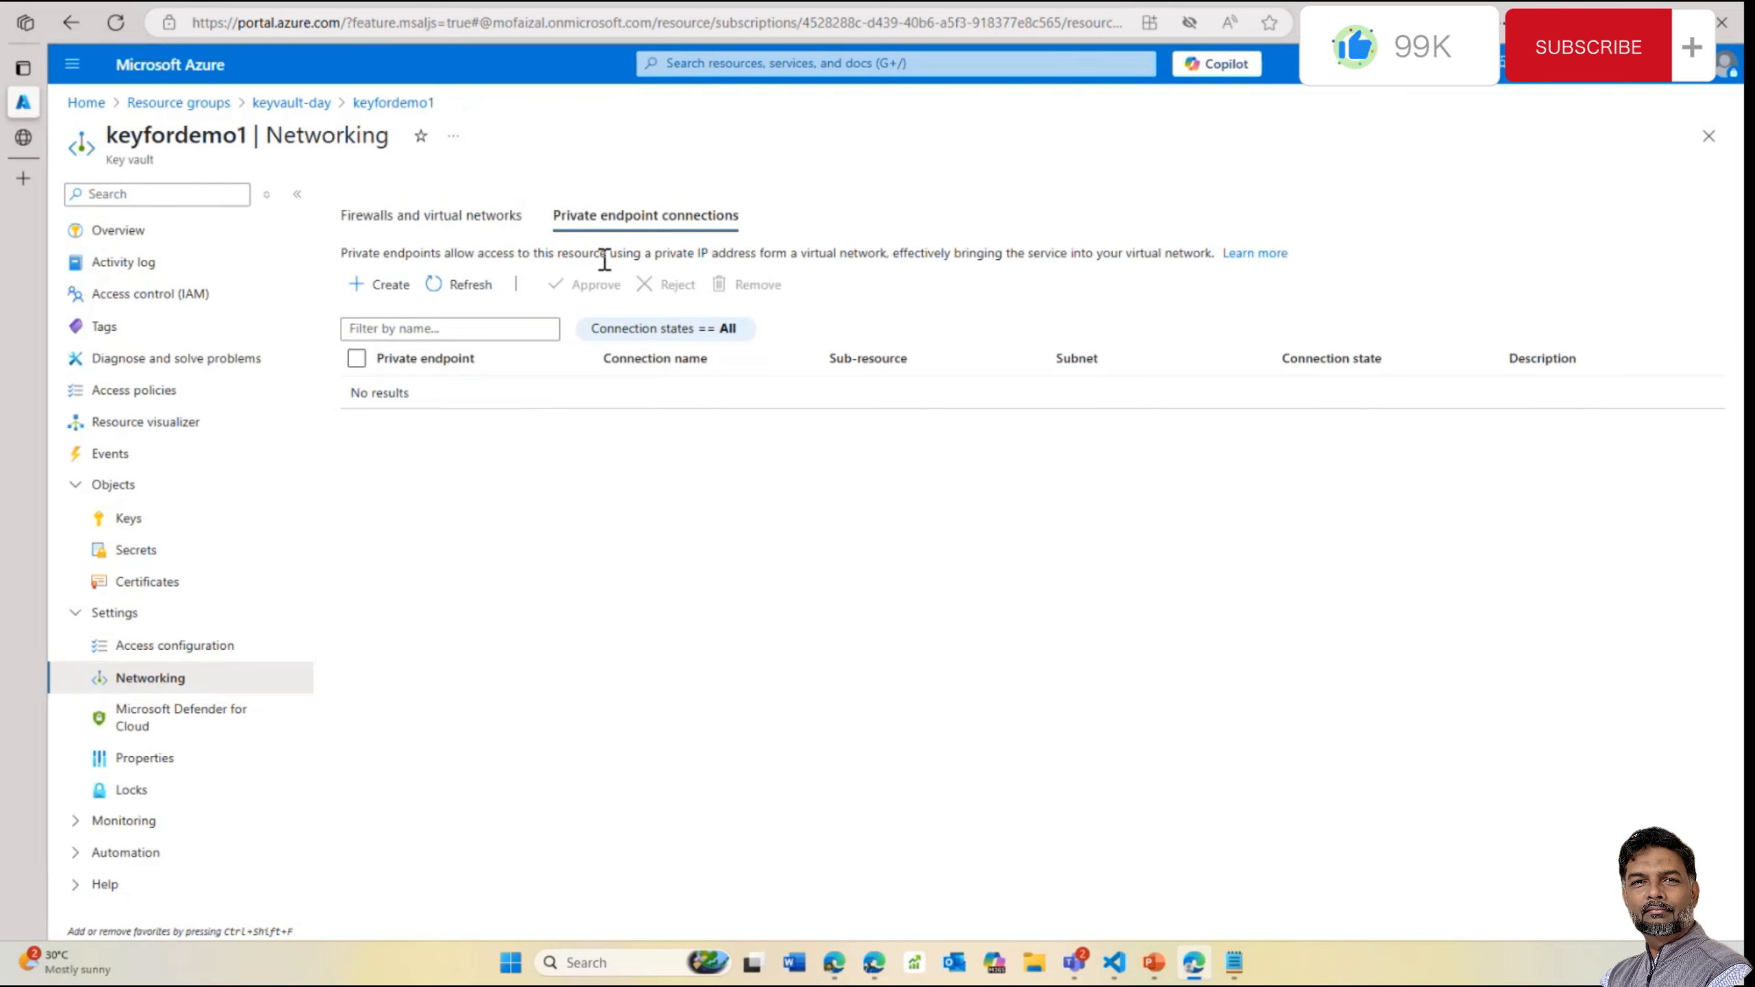
Return to Firewalls, then leave for Resource groups, discarding the unsaved networking edits
left_click(490, 217)
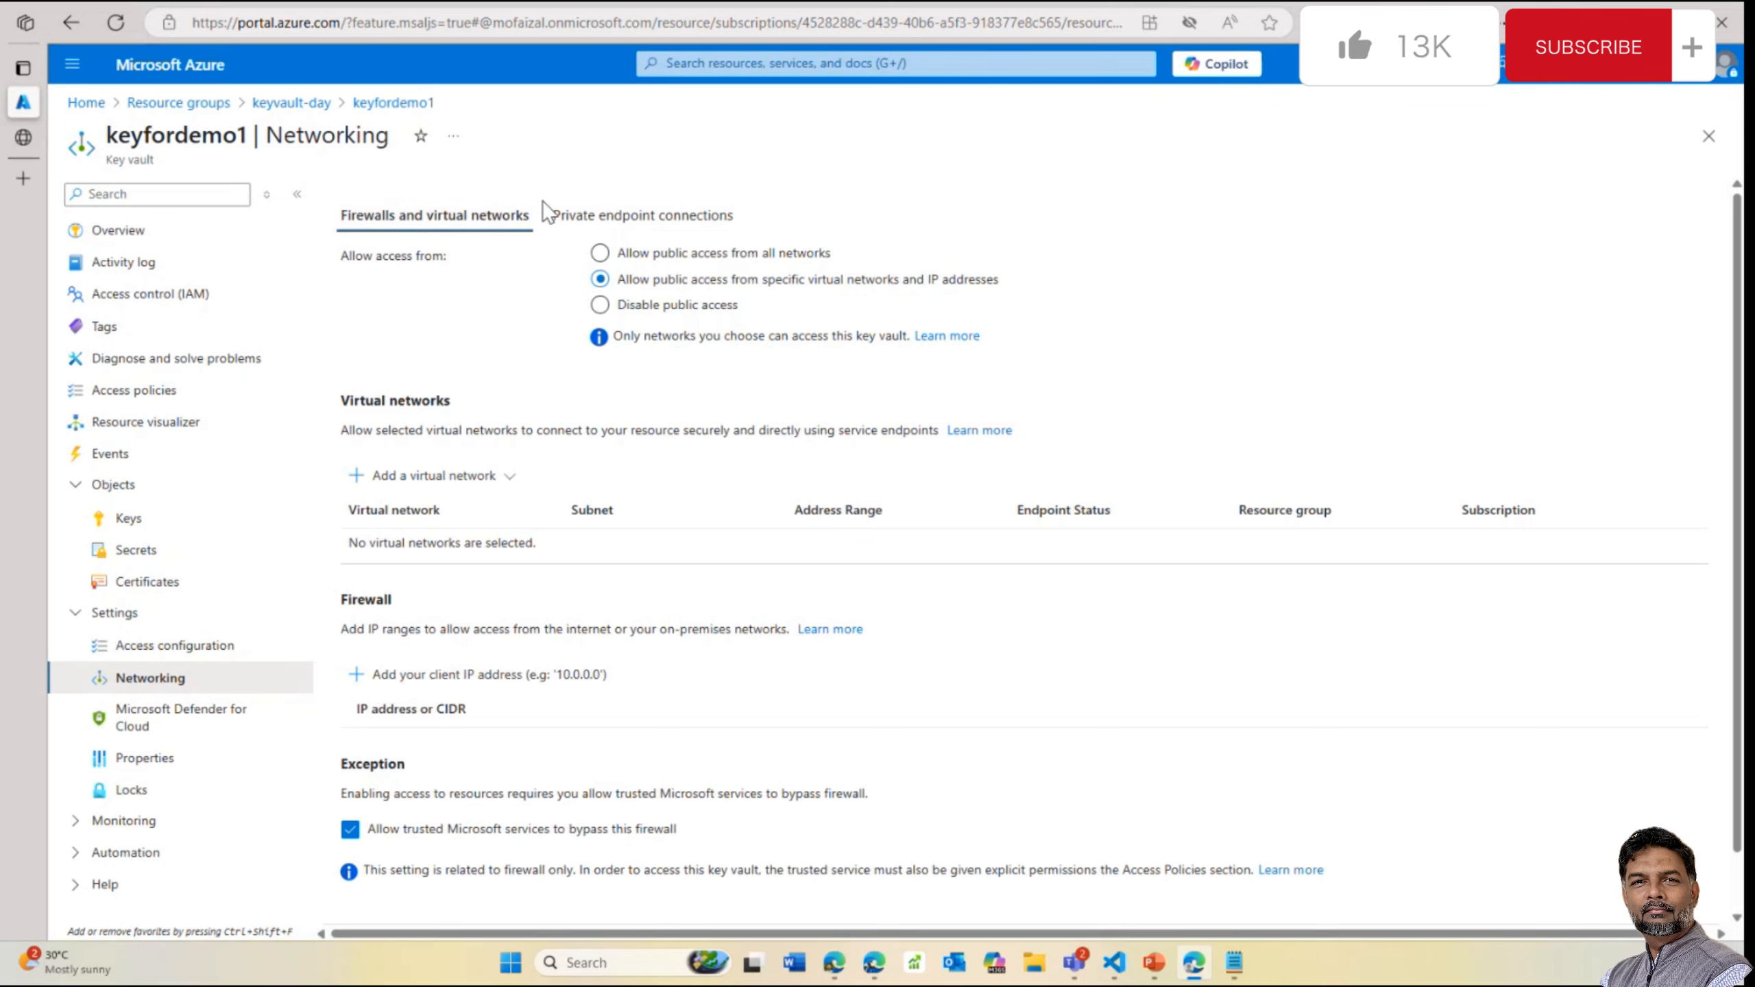
left_click(179, 102)
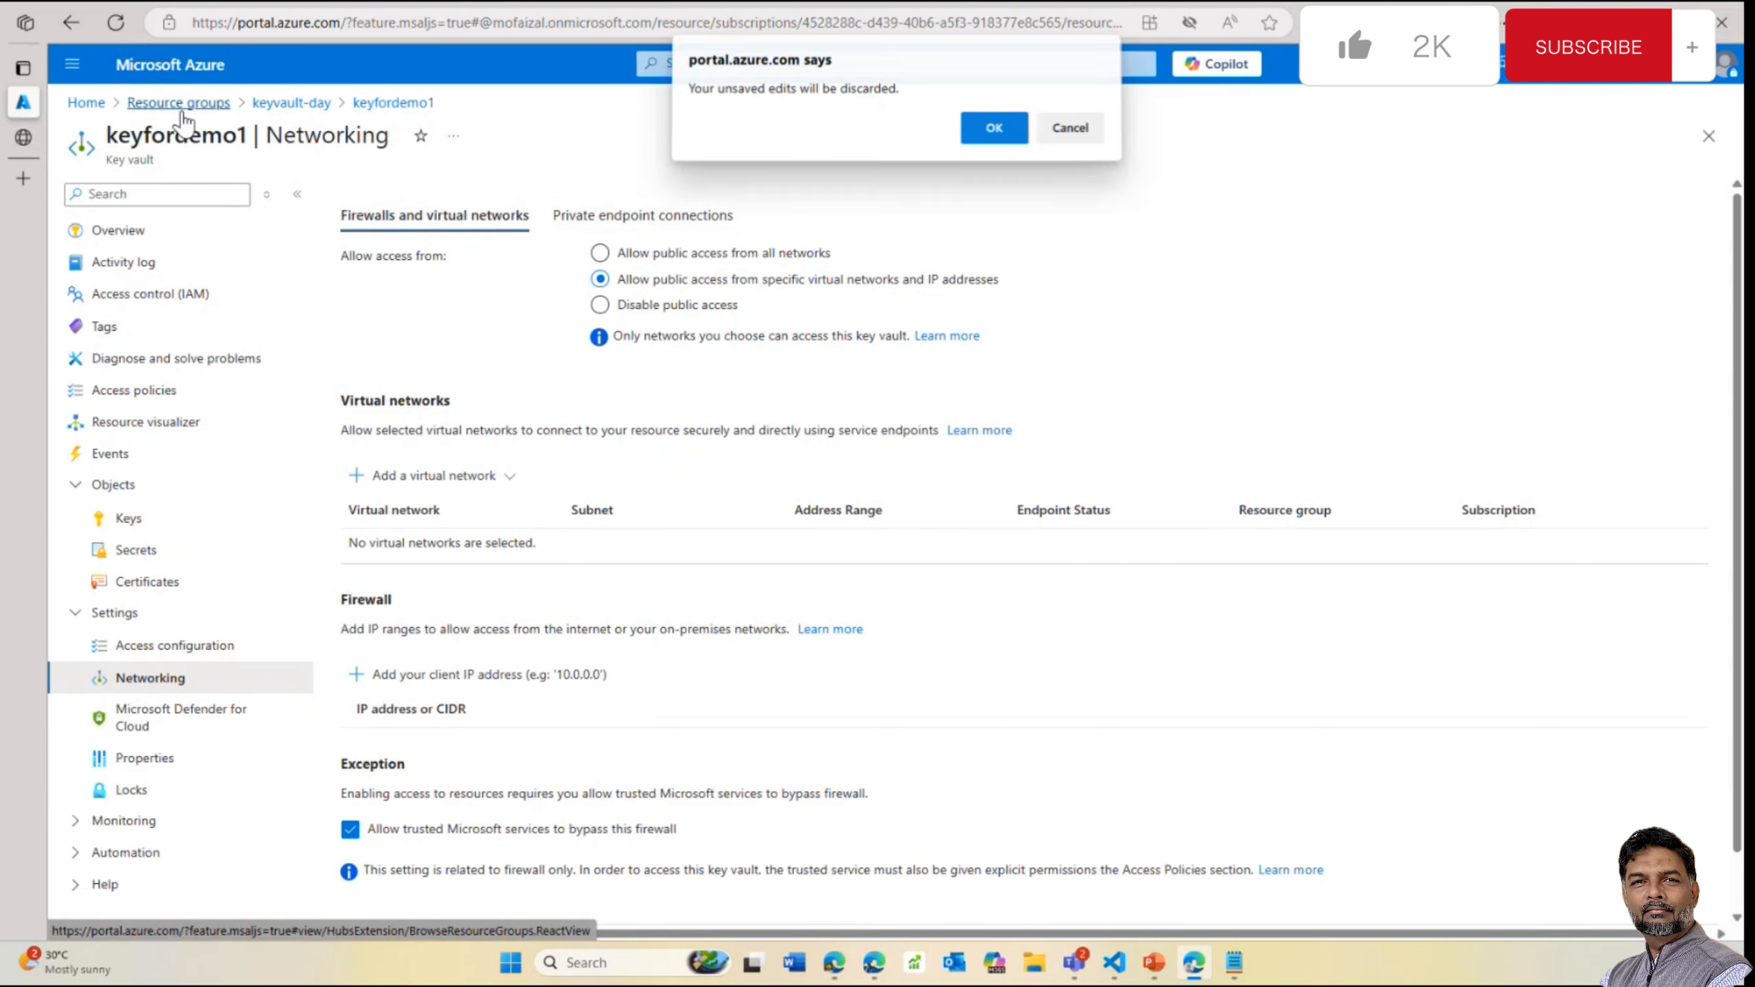
left_click(1018, 136)
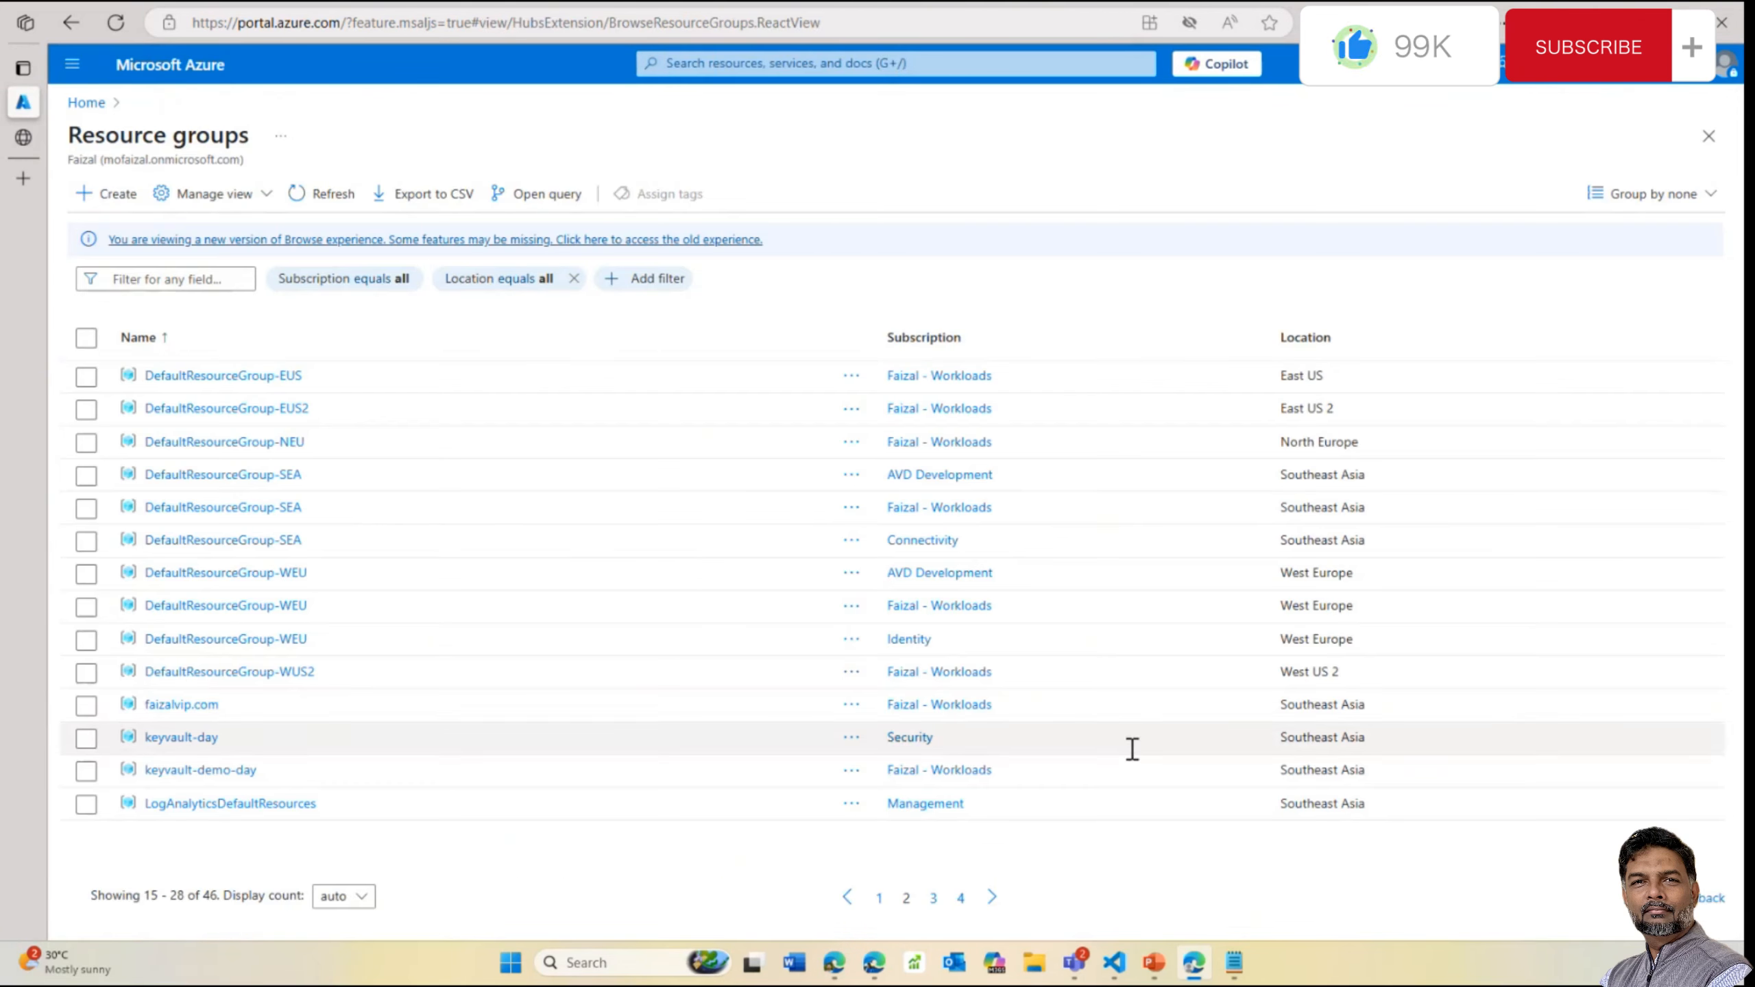
Review the ssl_profile block in main.tf in VS Code
mouse_move(1114, 963)
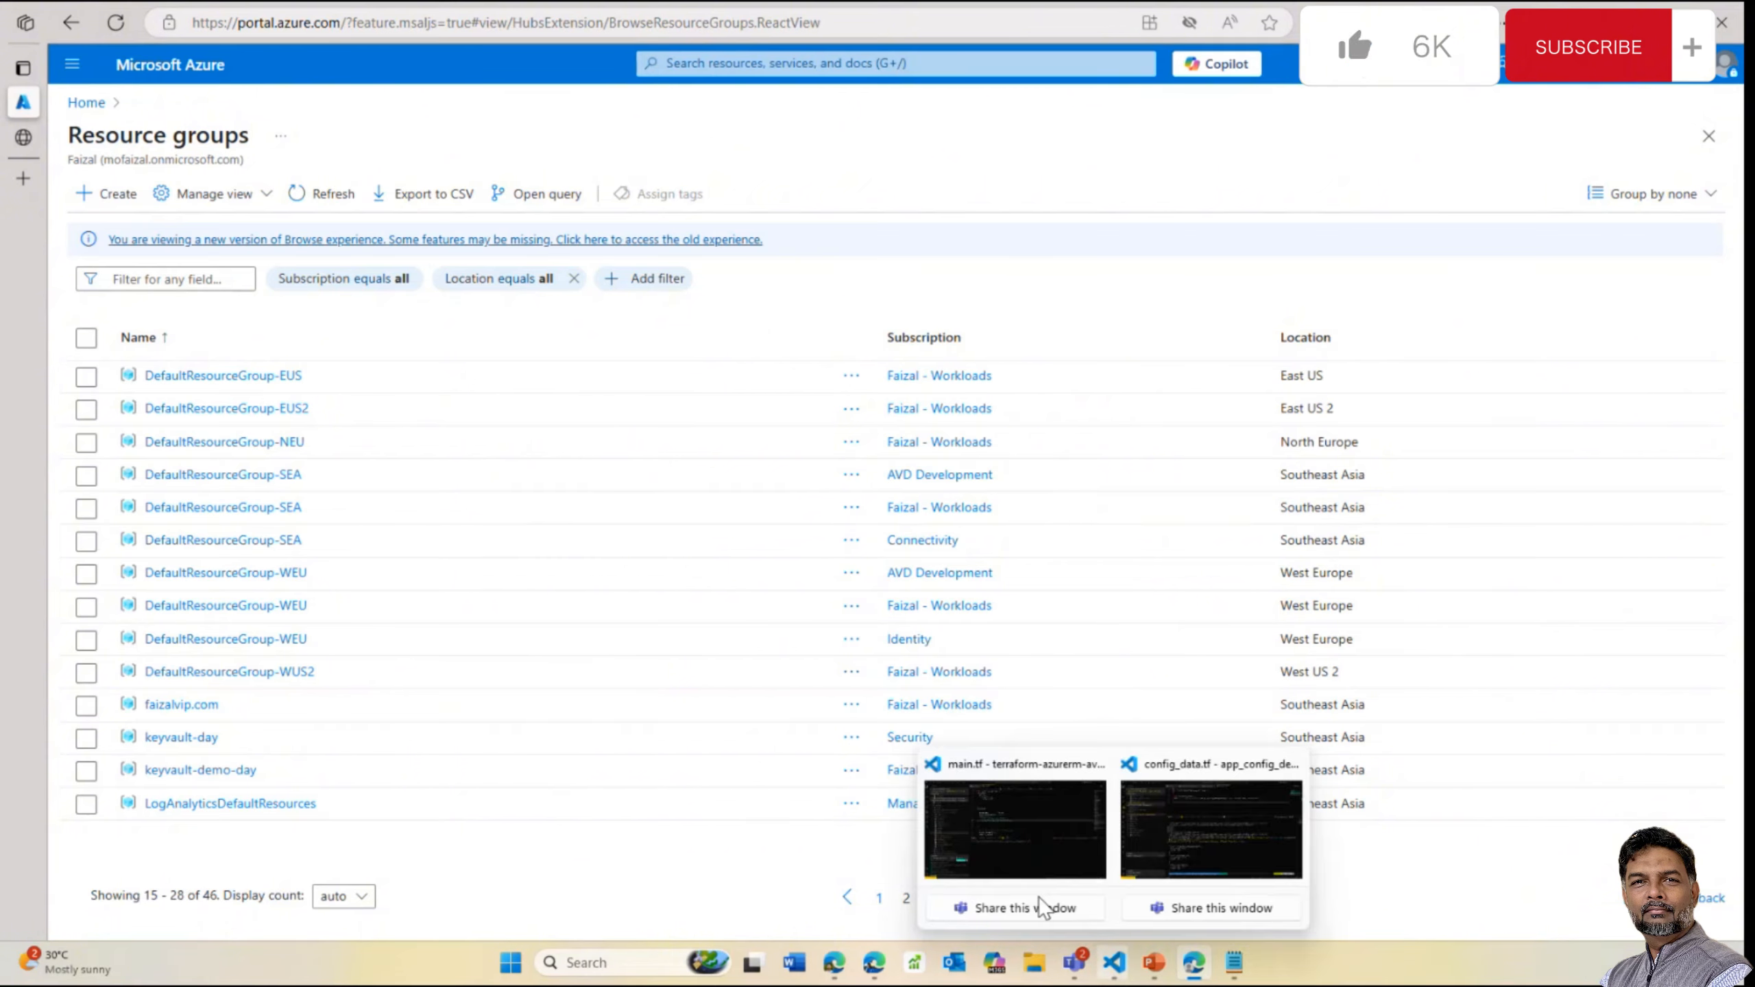
left_click(1004, 865)
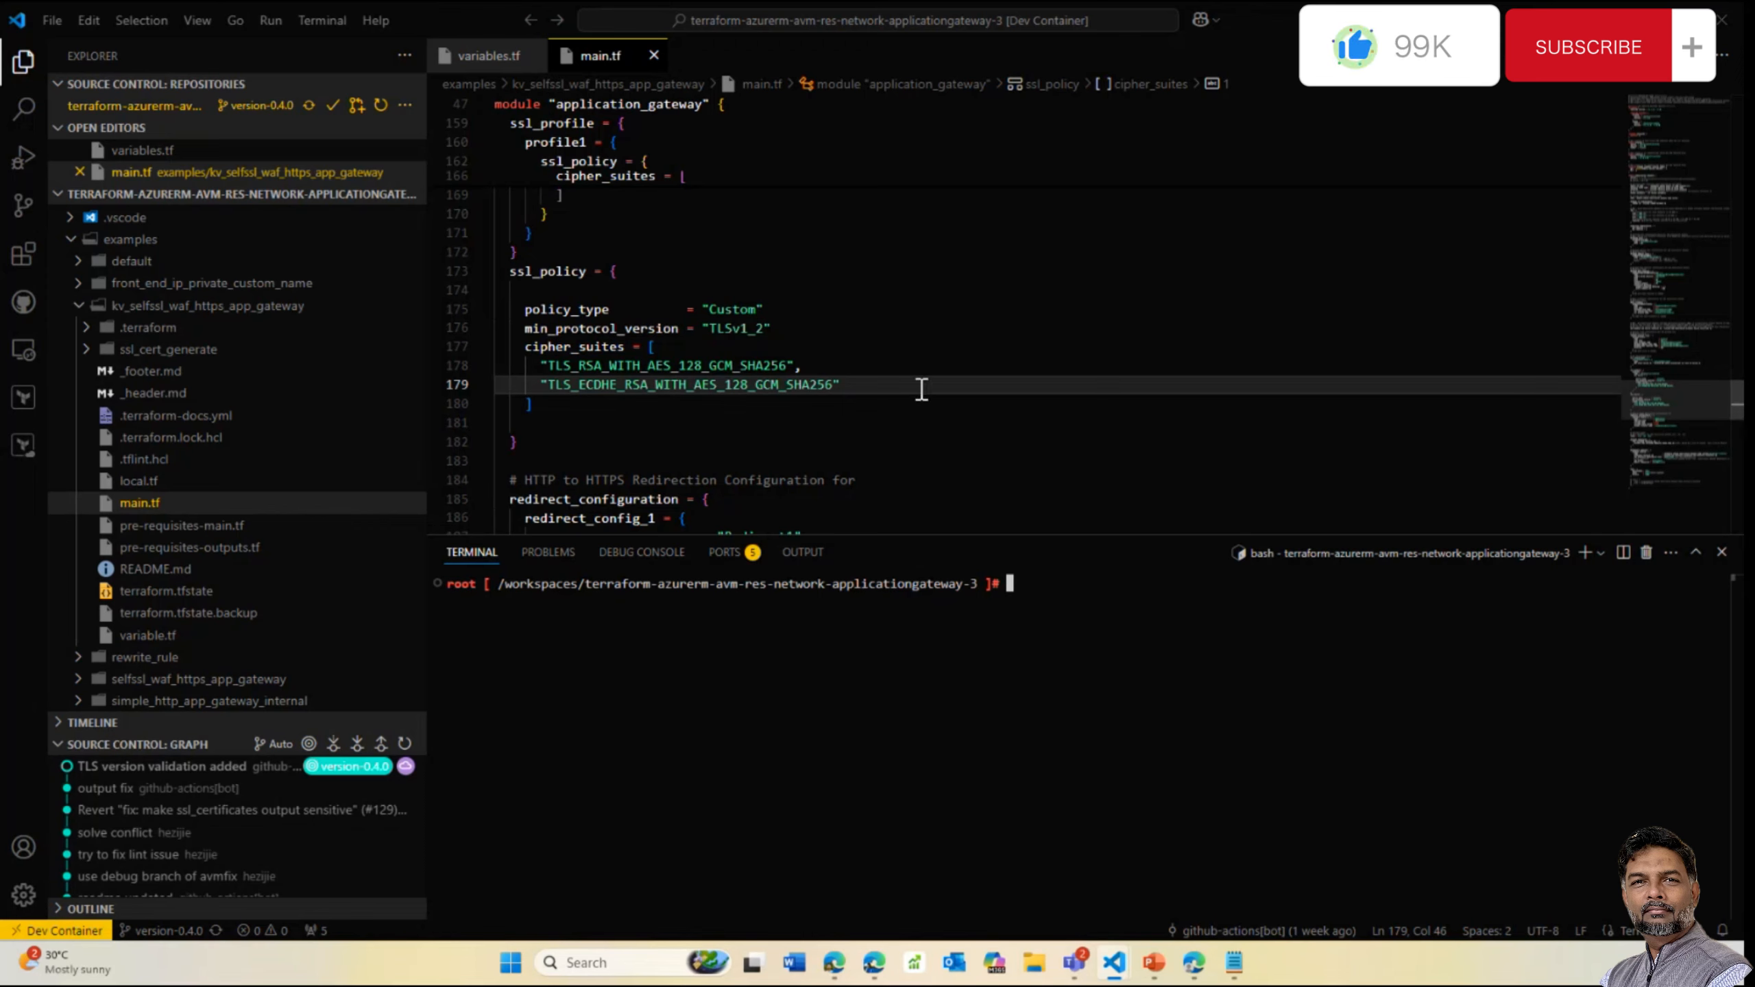
scroll(878, 353, "up", 2)
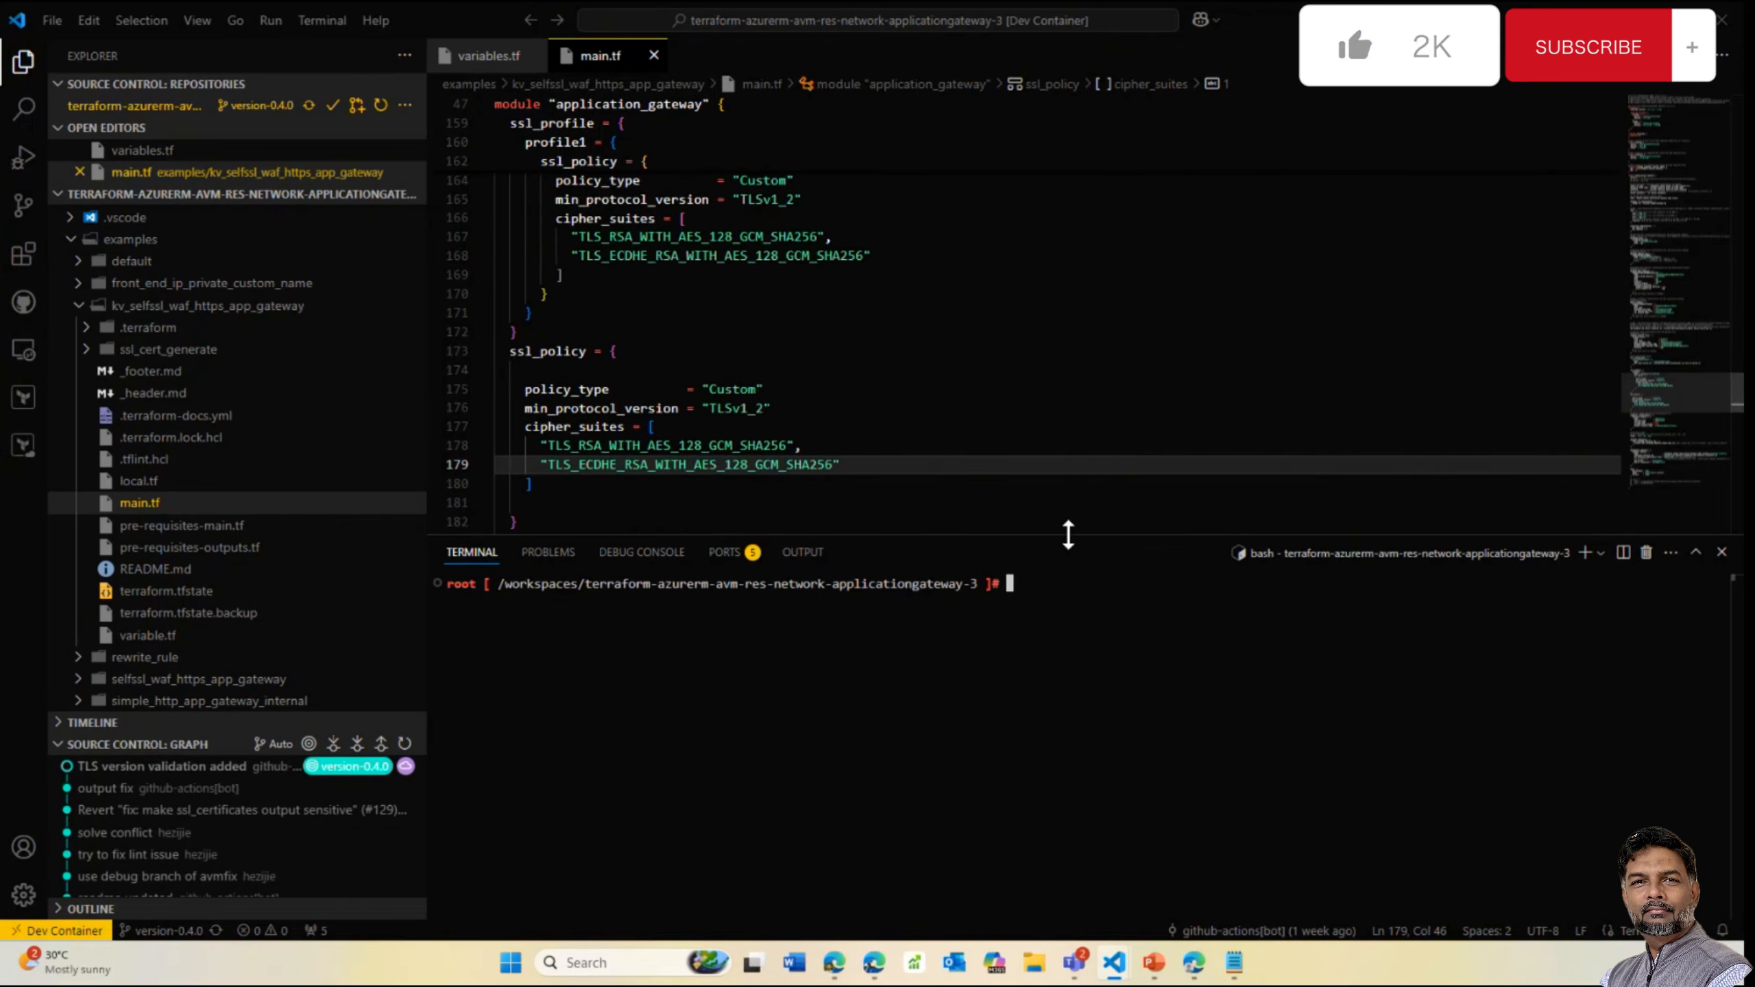
left_click_drag(1068, 534, 1071, 646)
scroll(972, 424, "up", 3)
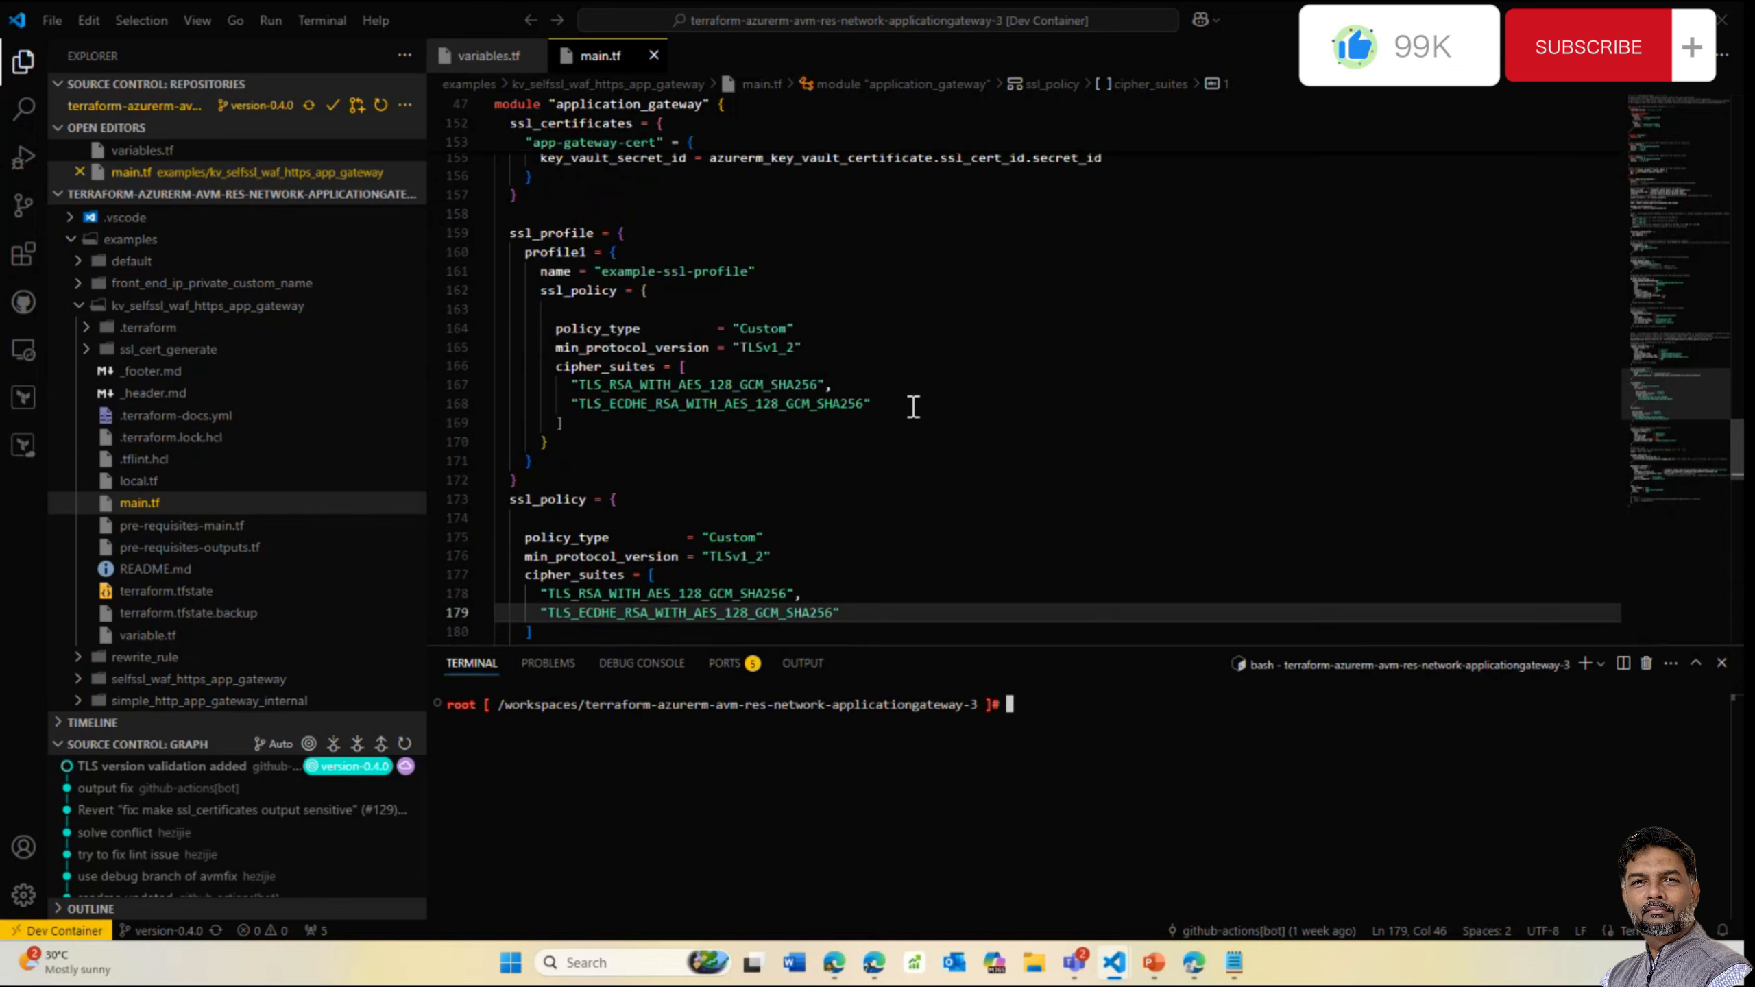
scroll(832, 313, "up", 2)
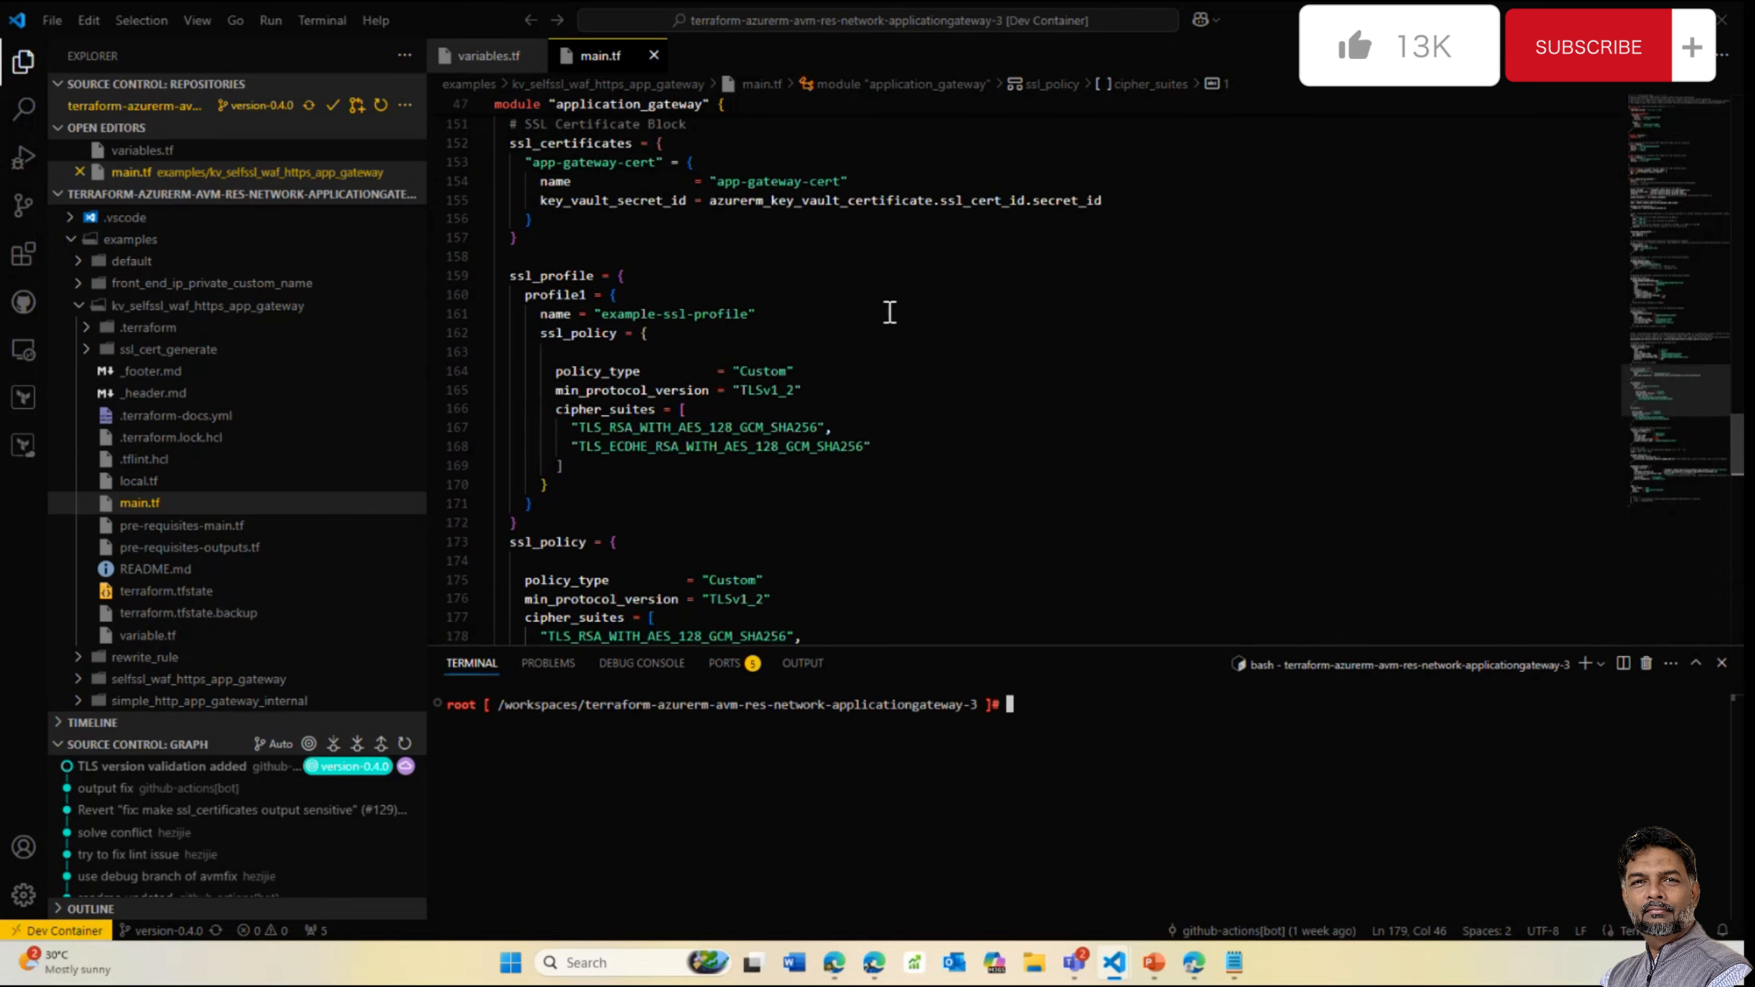
scroll(890, 312, "down", 1)
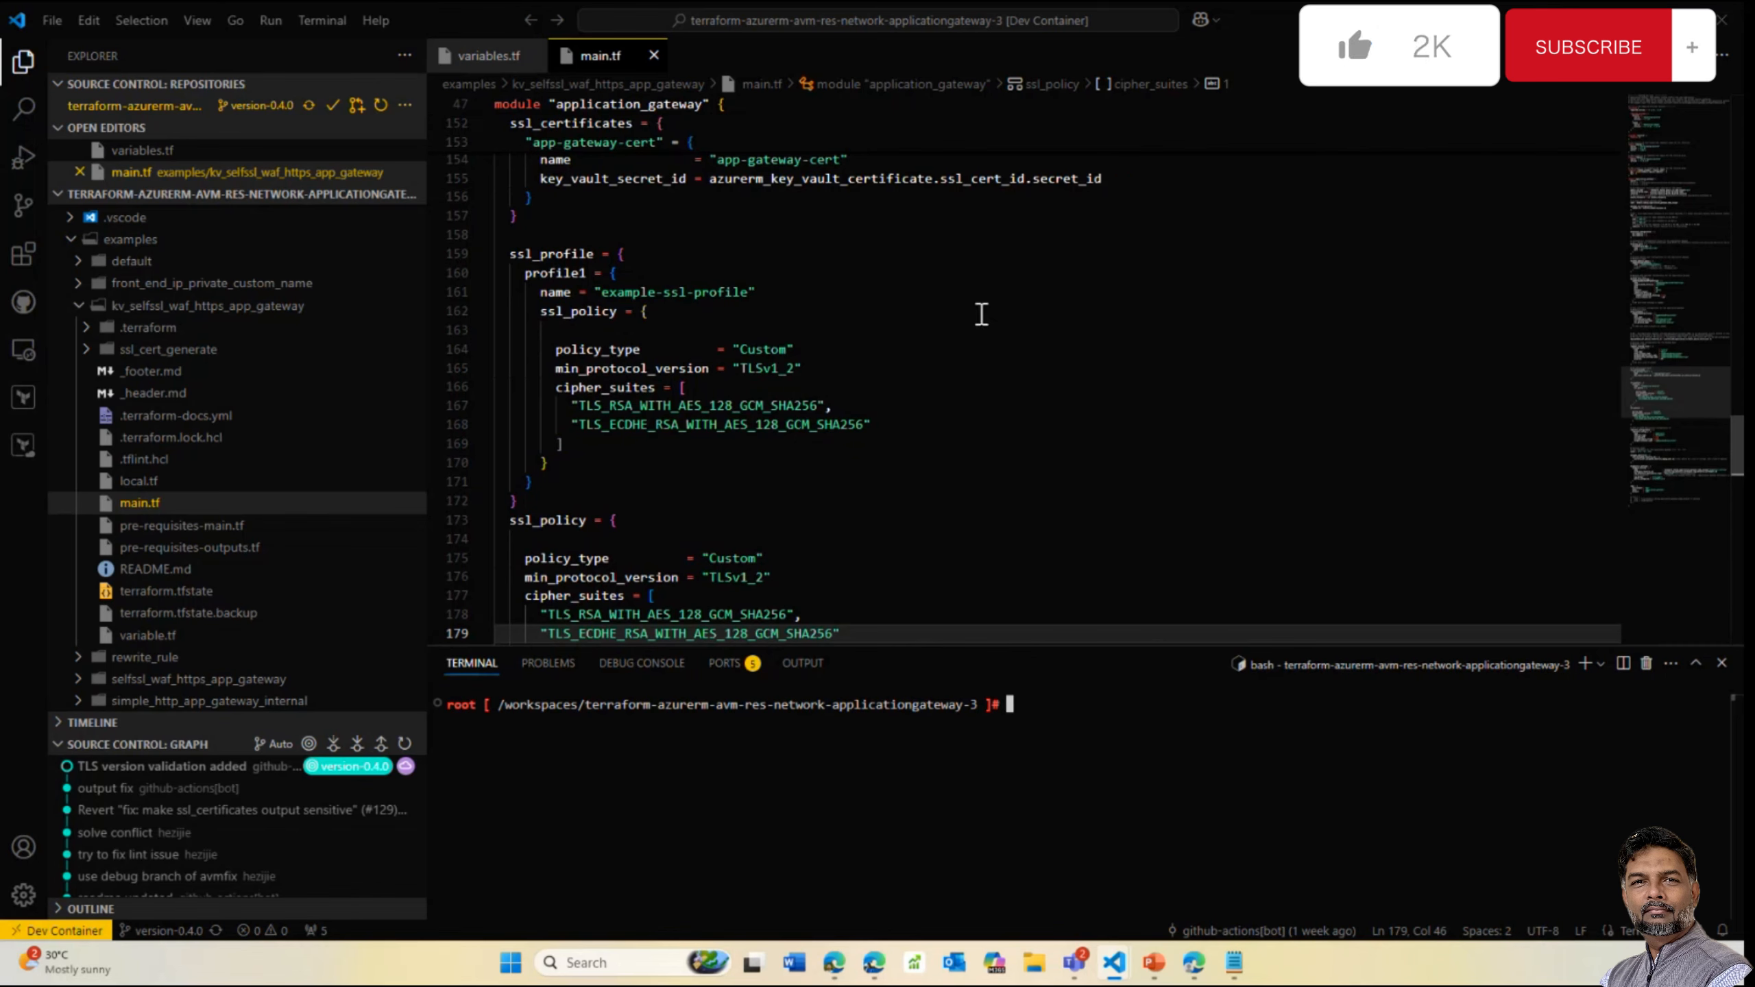
scroll(958, 365, "down", 1)
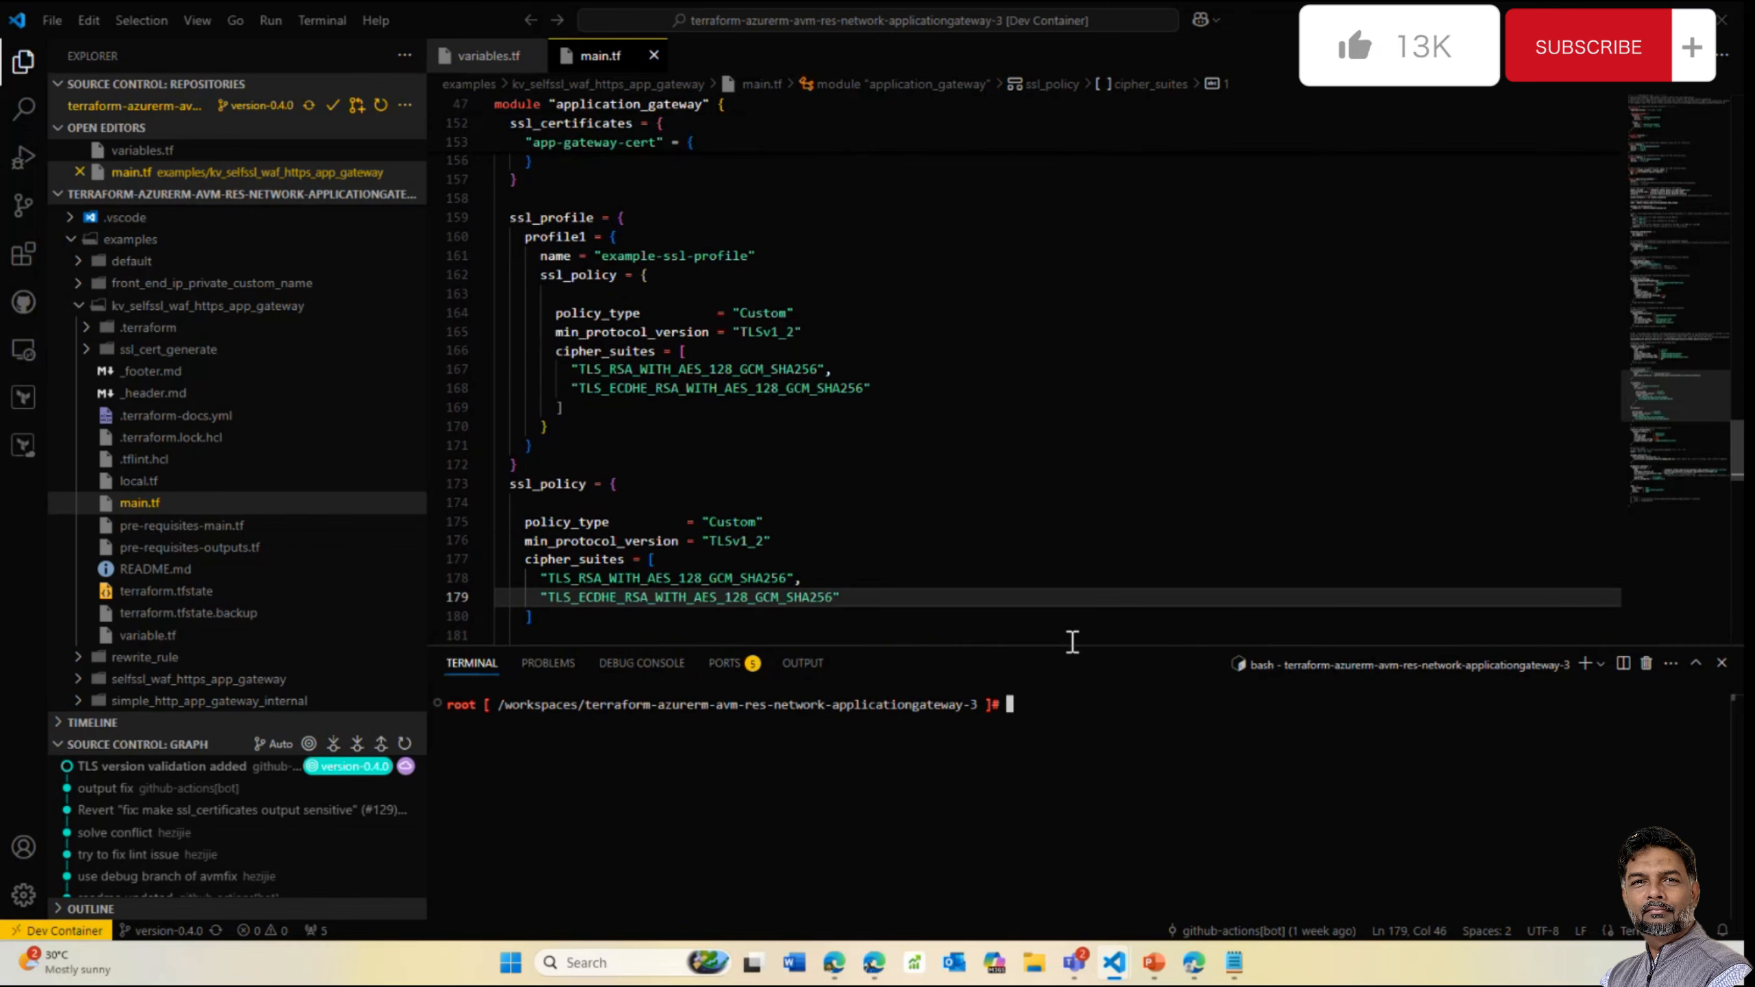
Enlarge the terminal and change into examples/kv_selfssl_waf_https_app_gateway
left_click_drag(1070, 646, 1093, 572)
left_click_drag(1106, 522, 1112, 497)
left_click(1111, 496)
left_click(1049, 615)
type("te")
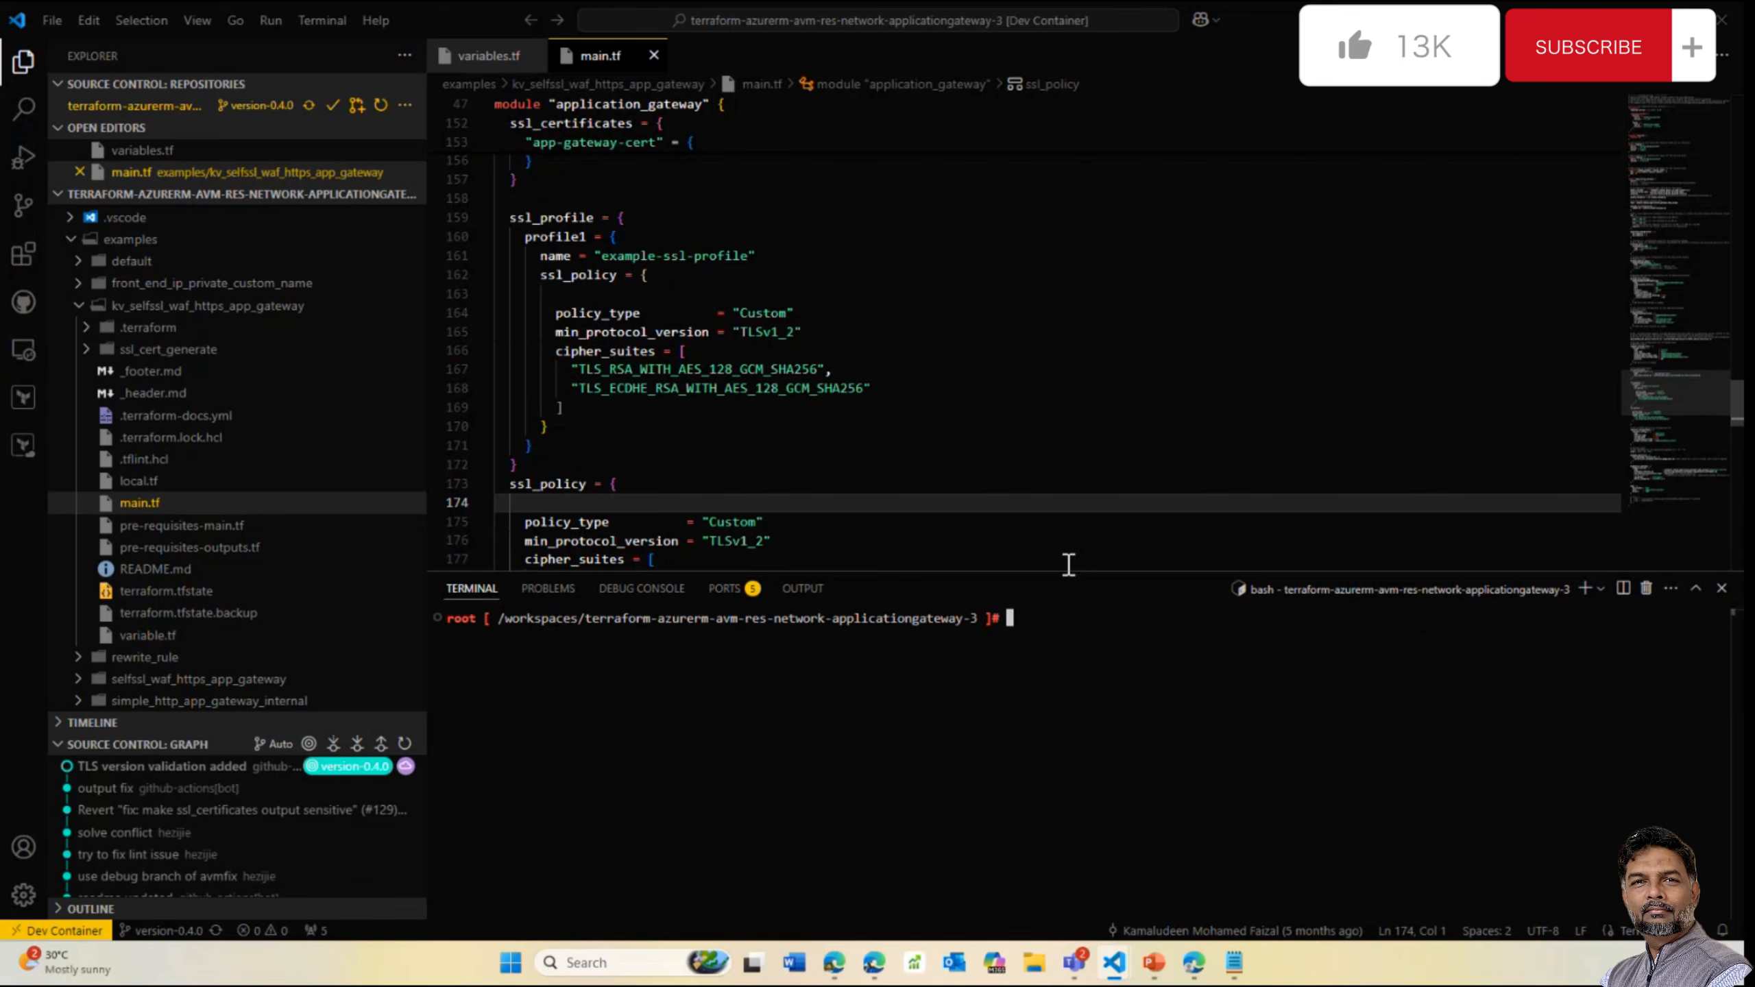
type(" ex")
key("Tab")
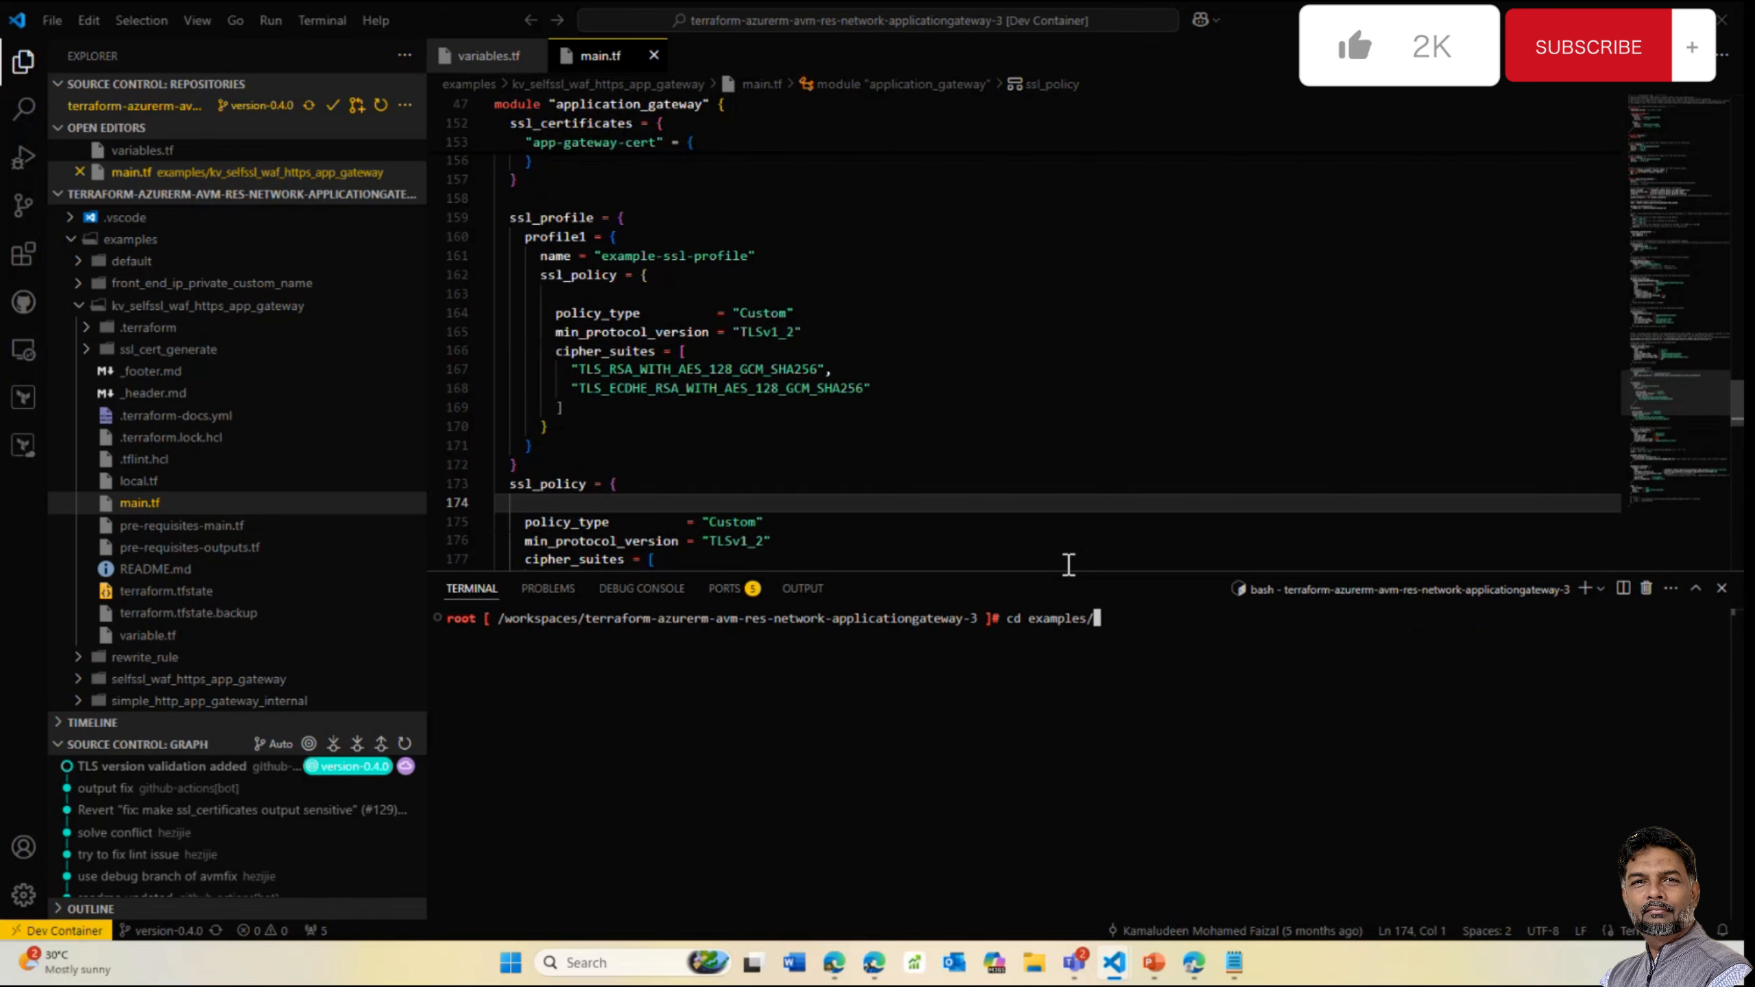
key("Return")
type("cd kv")
key("Tab")
key("Return")
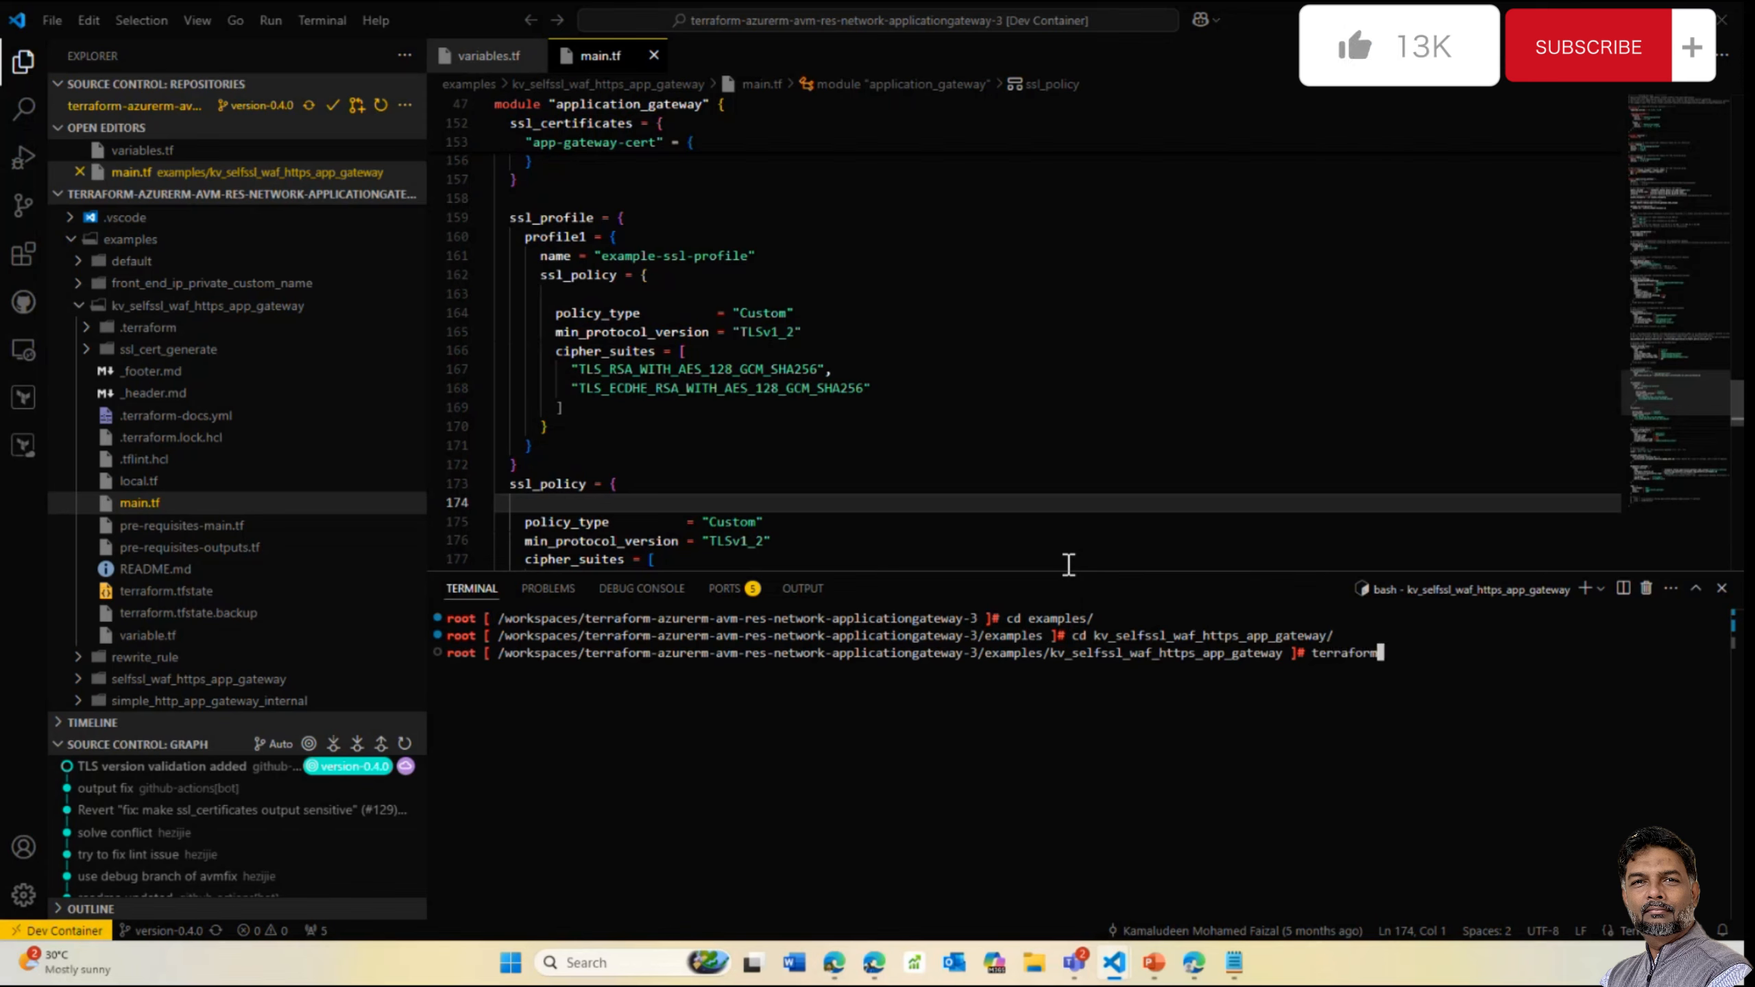
Run terraform plan and read the error requiring a provider subscription_id
key("Return")
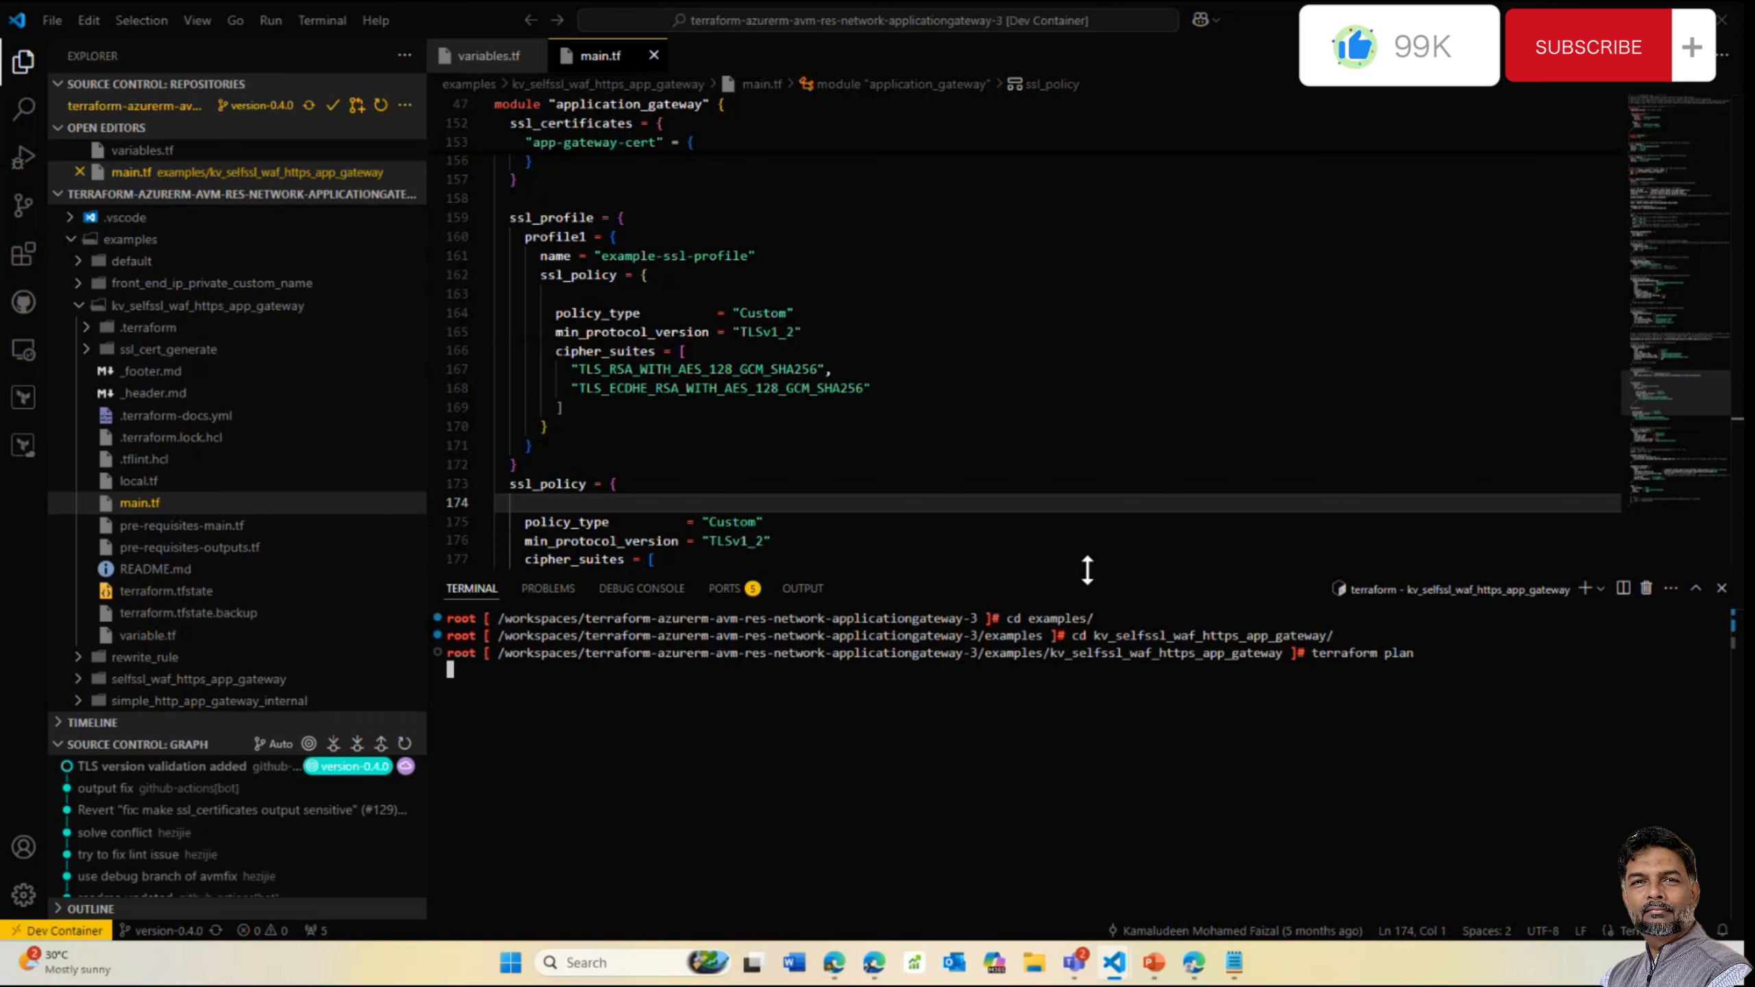
left_click_drag(1084, 573, 1113, 313)
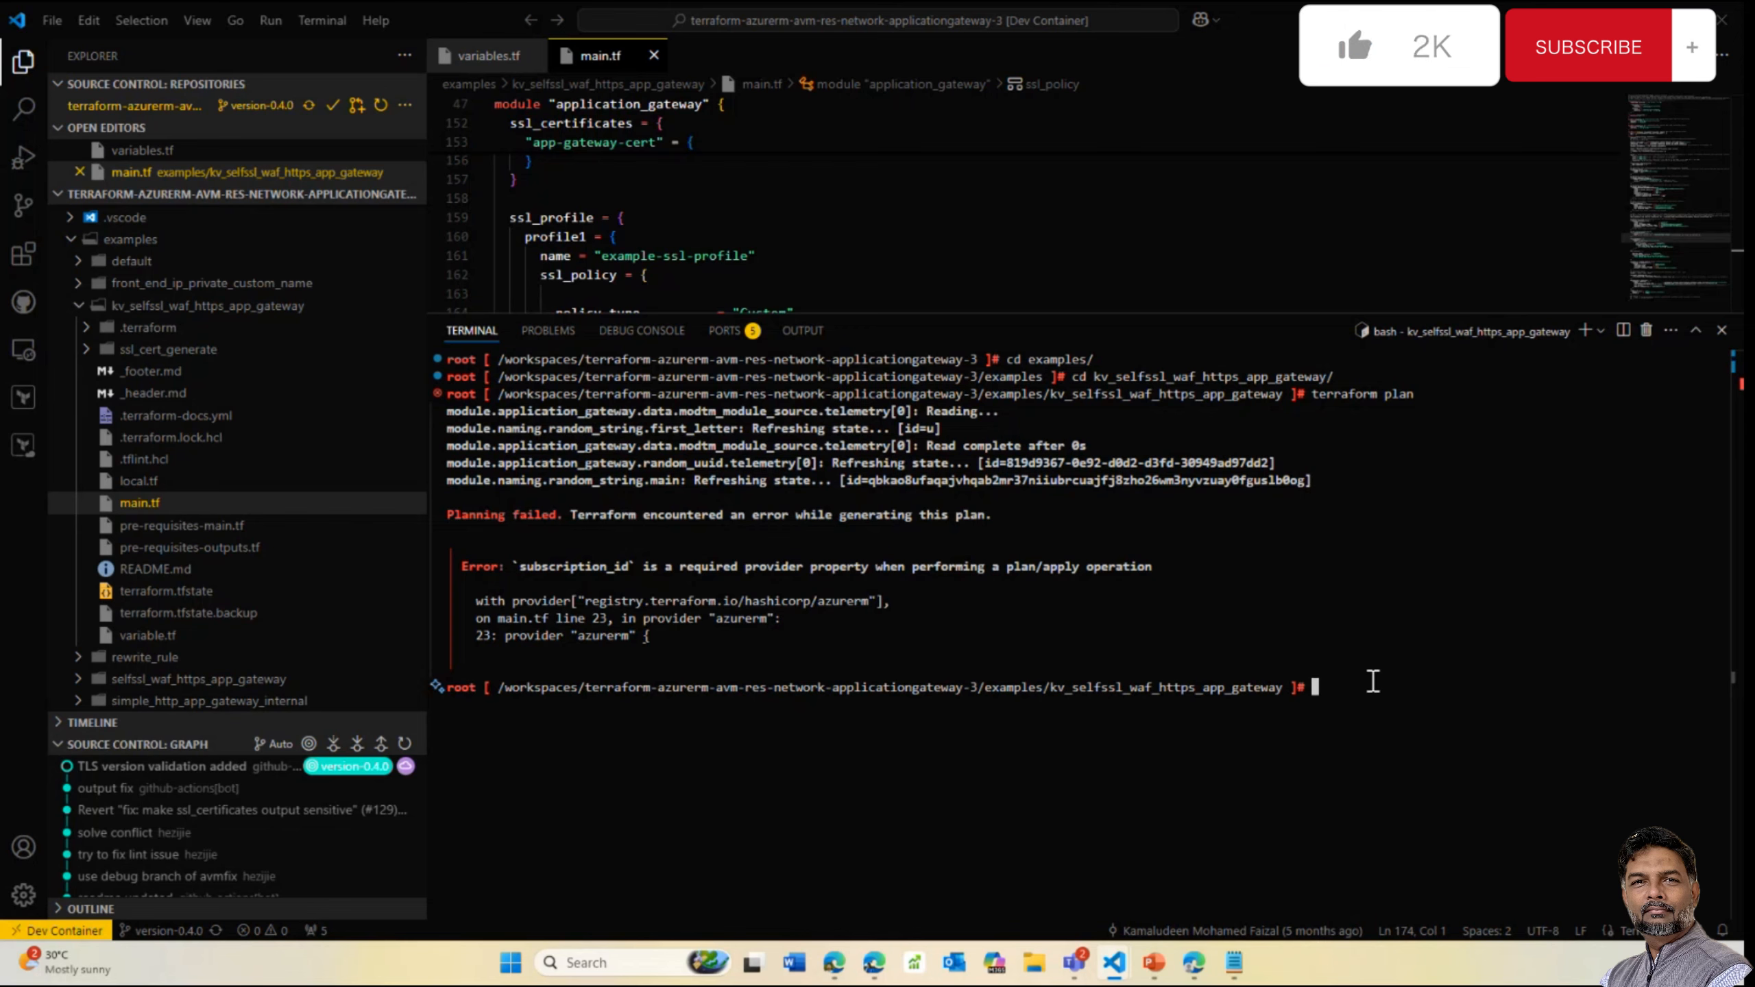
triple_click(1411, 691)
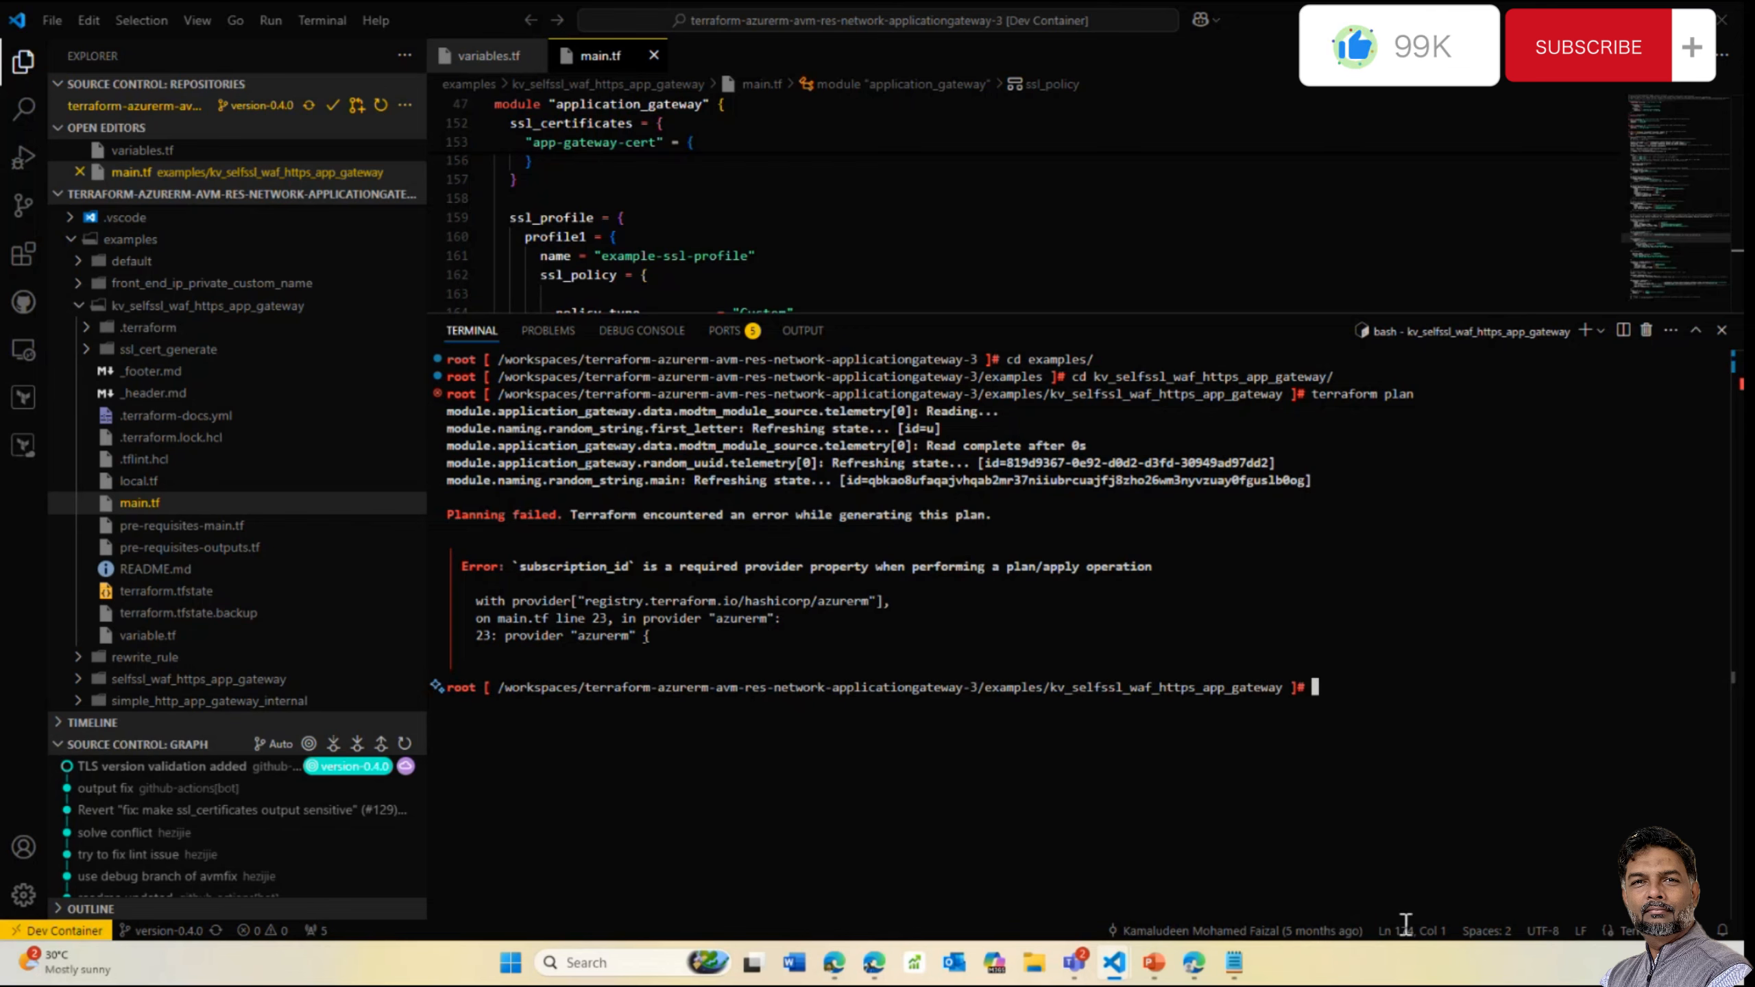
mouse_move(1194, 971)
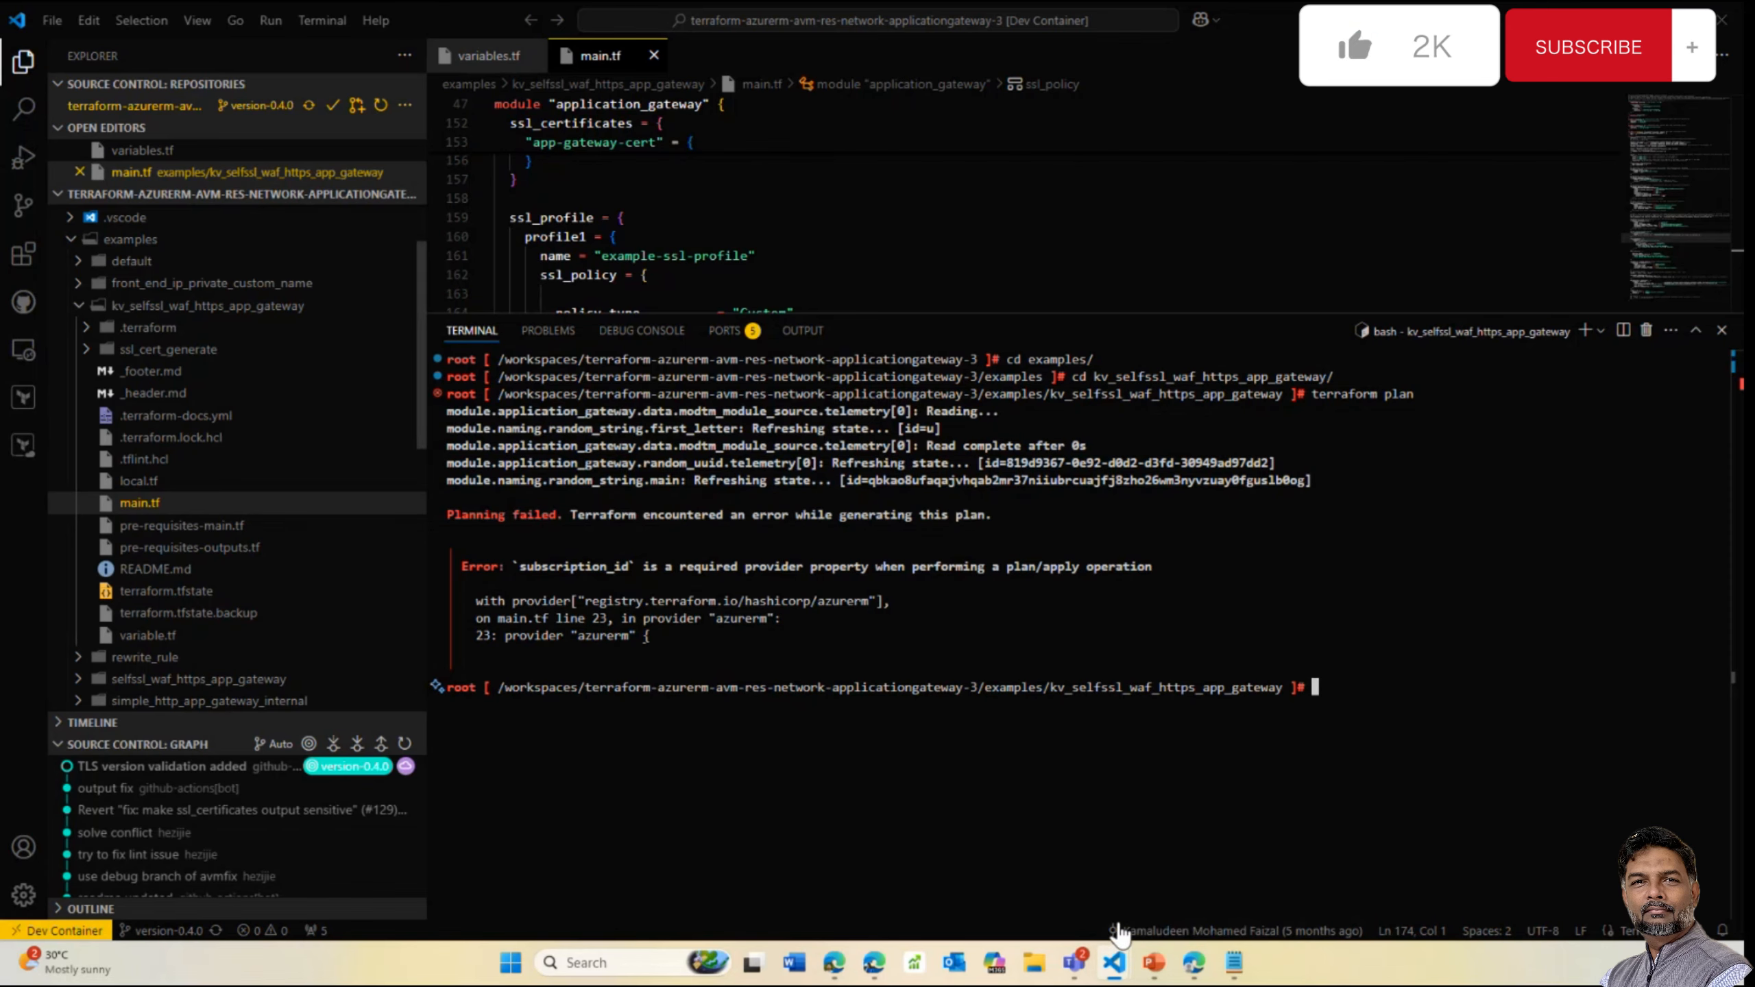
In the portal, open rg-agw-uqbk's agw-agw-uqbk application gateway at its SSL settings
left_click(1194, 967)
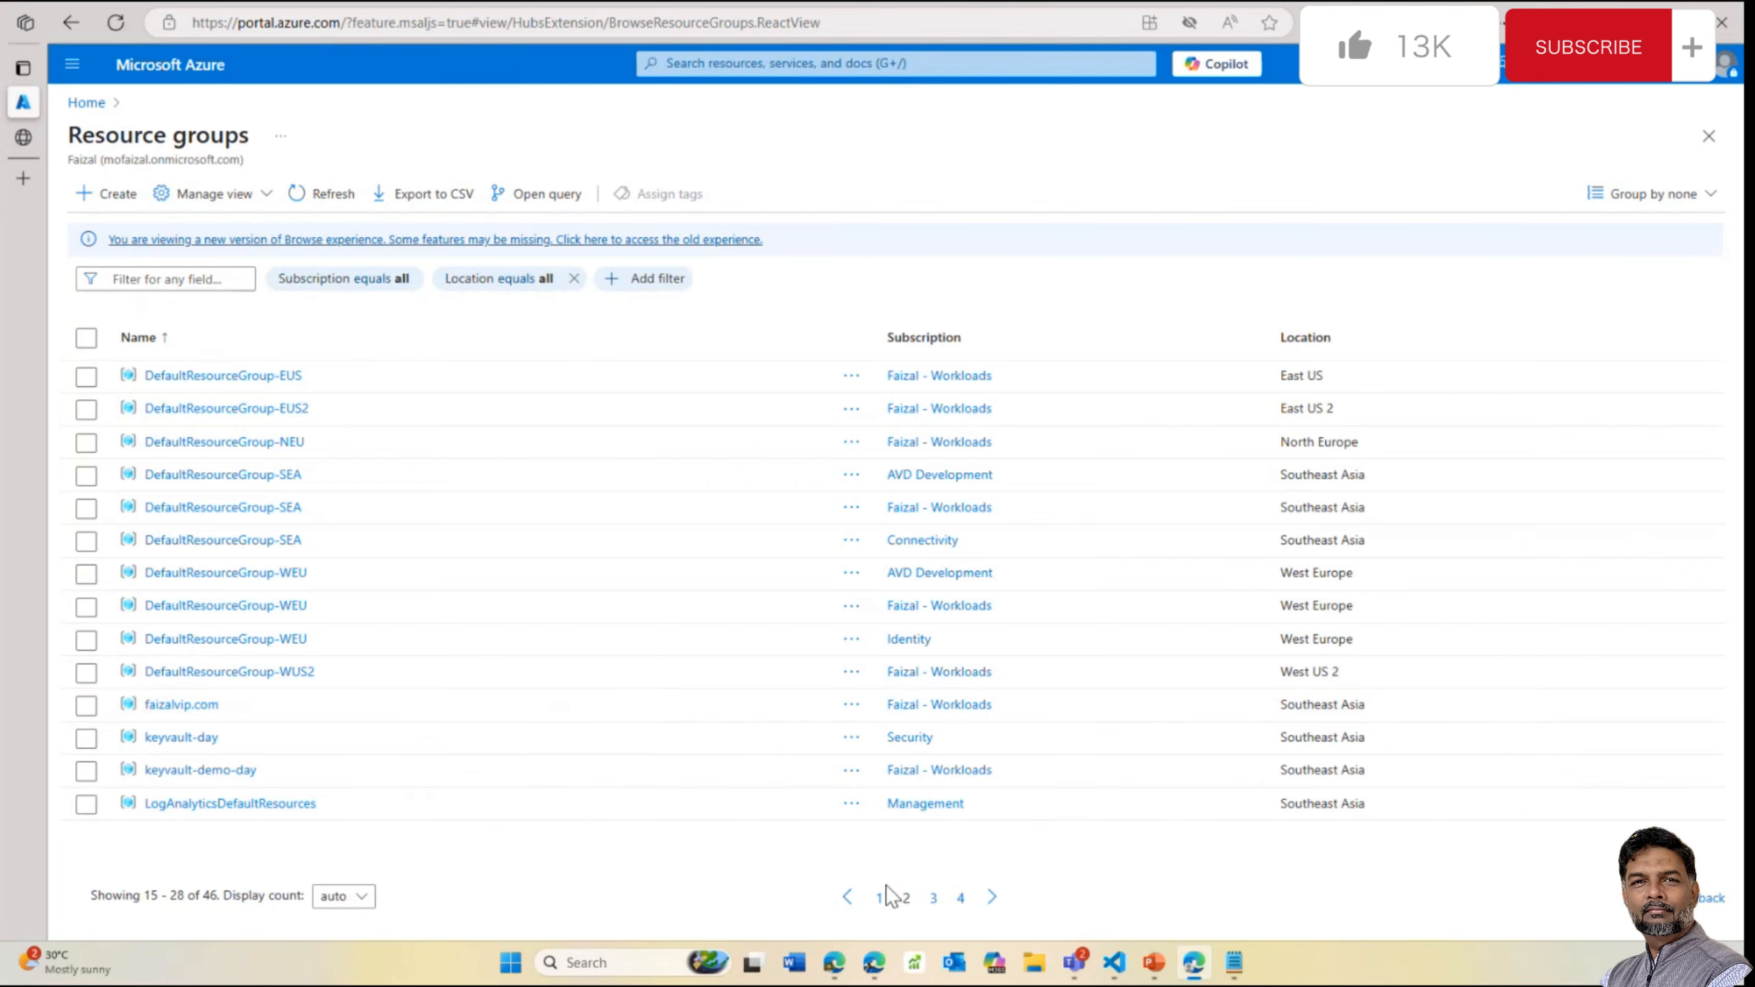
left_click(933, 897)
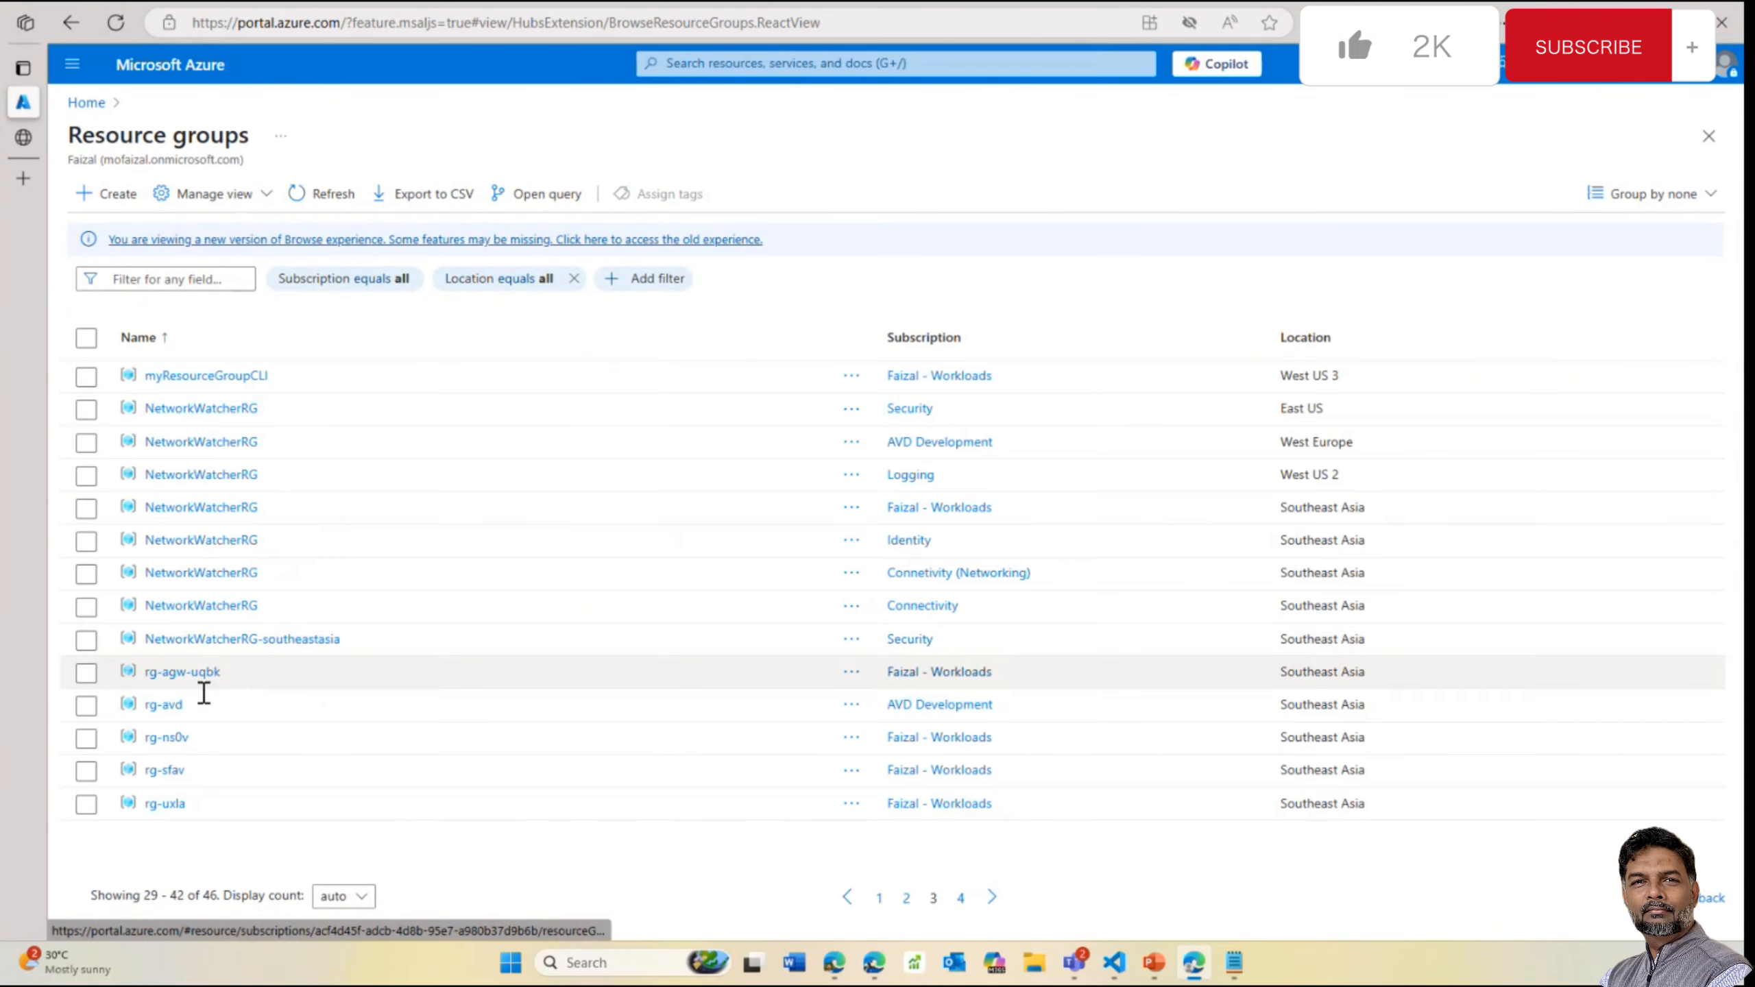
double_click(202, 685)
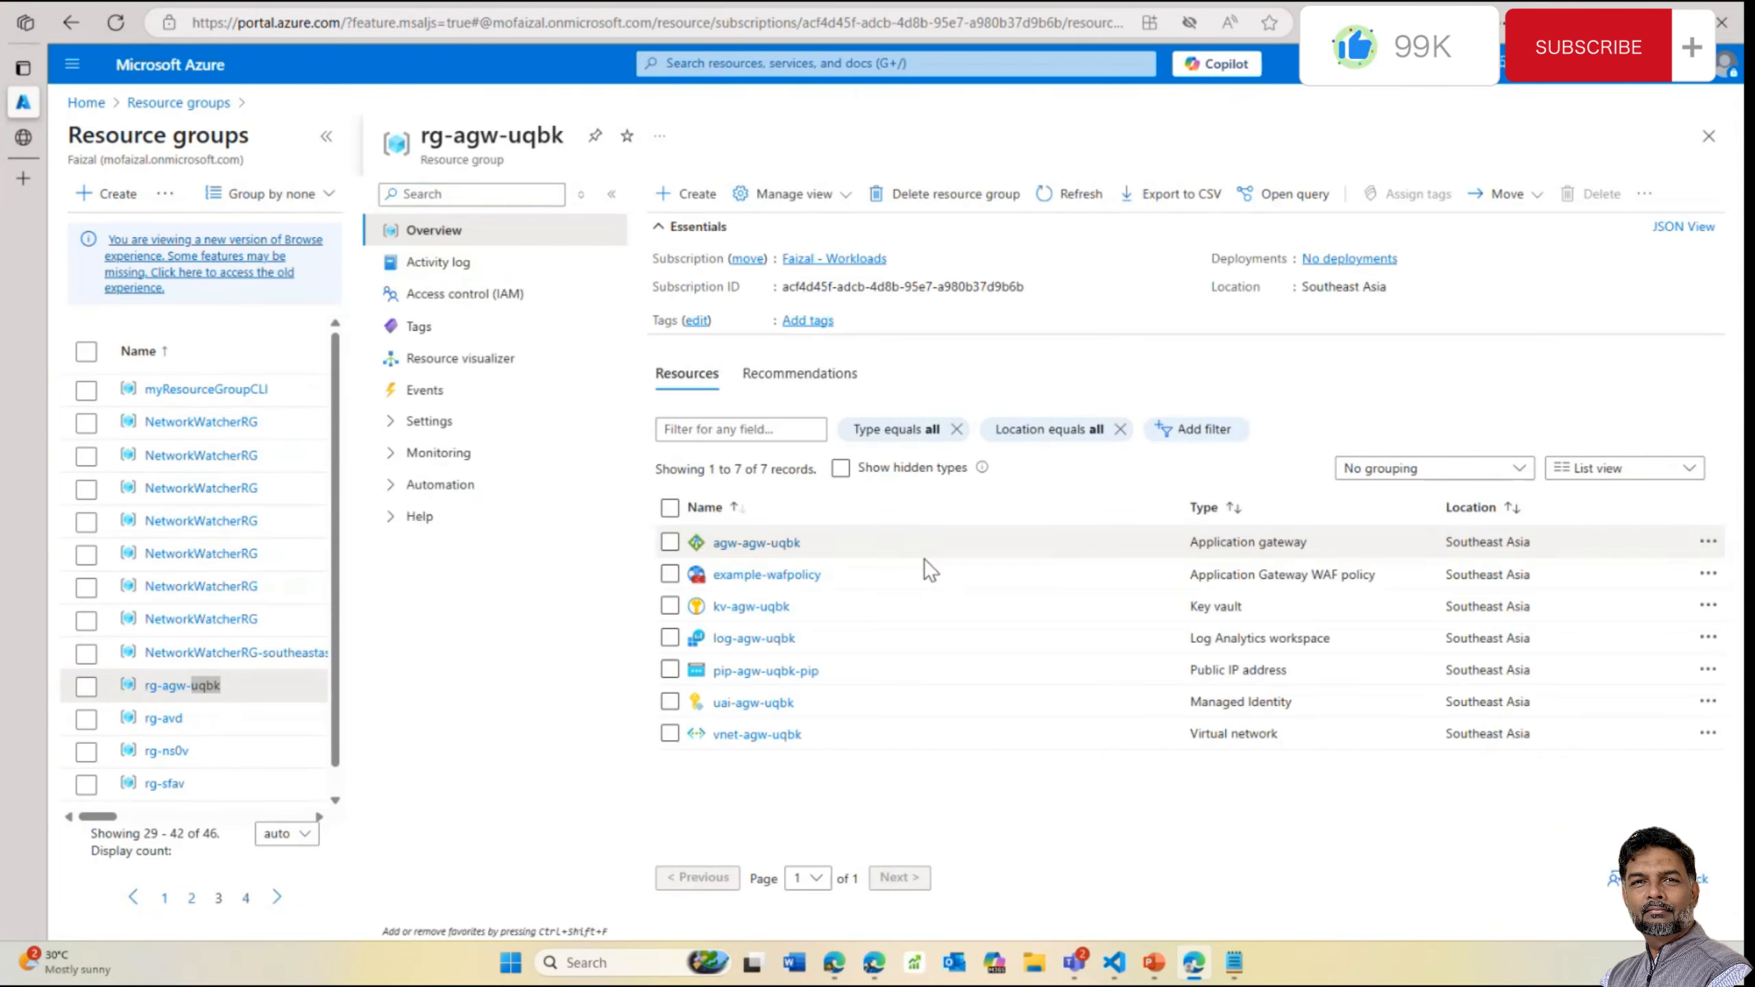
left_click(741, 546)
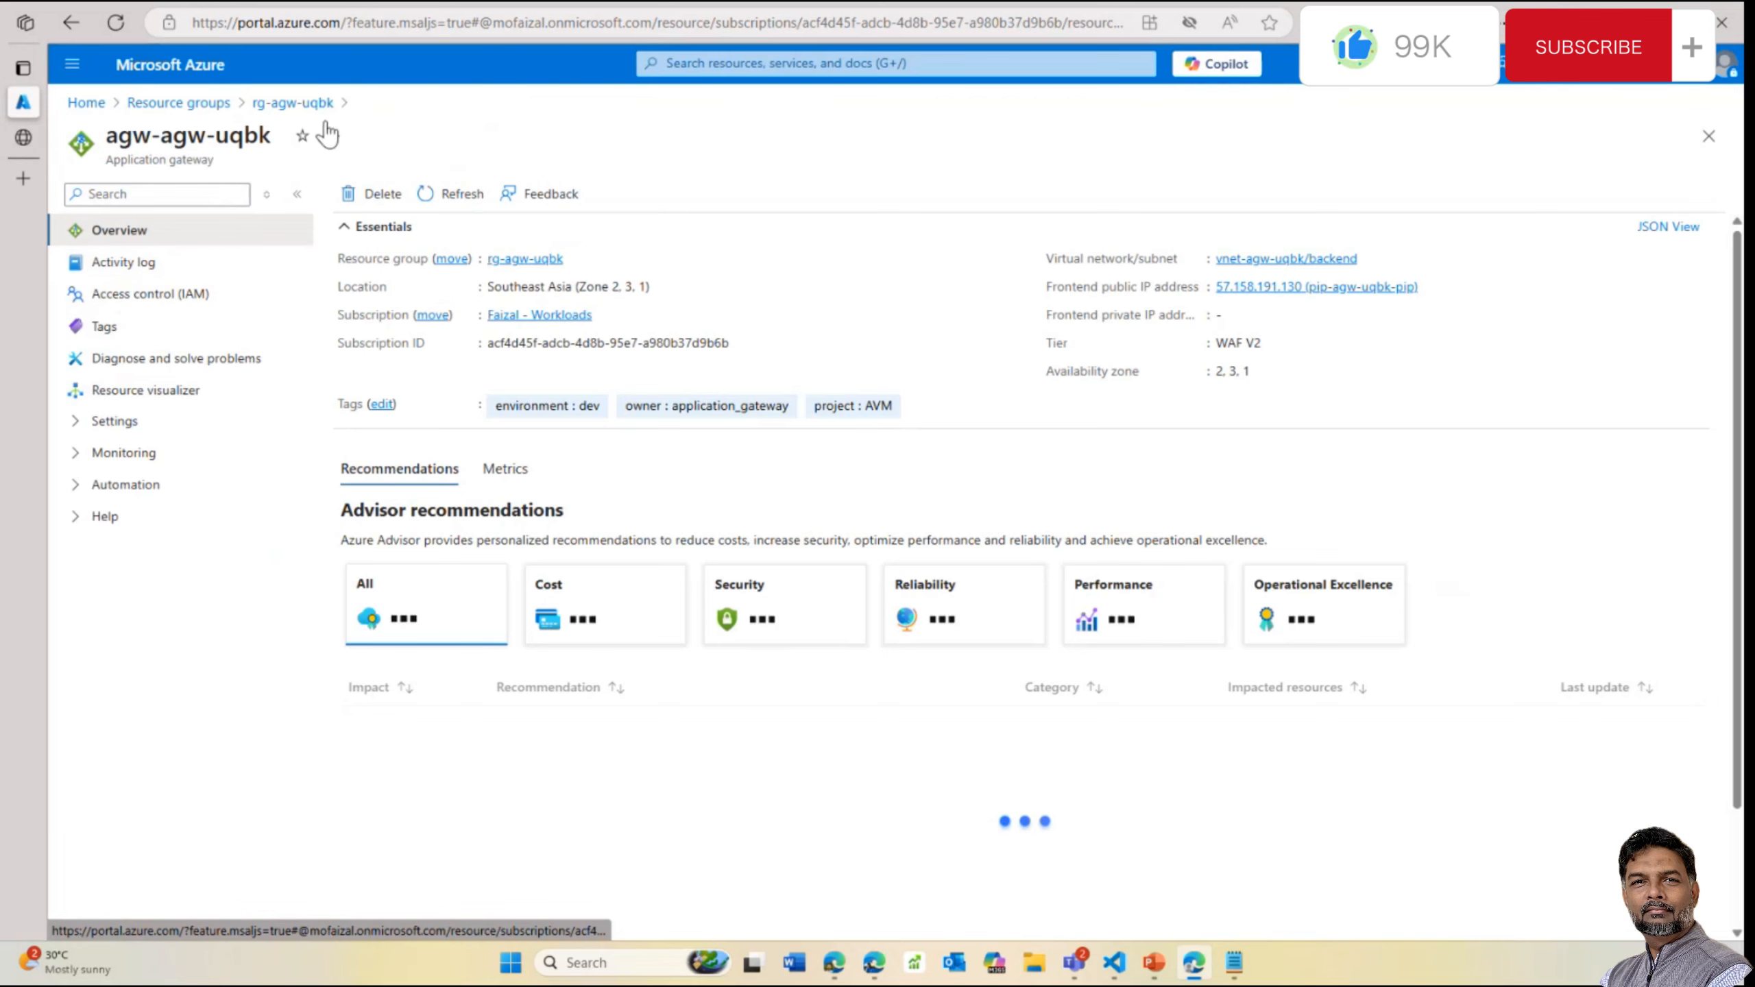
left_click(125, 423)
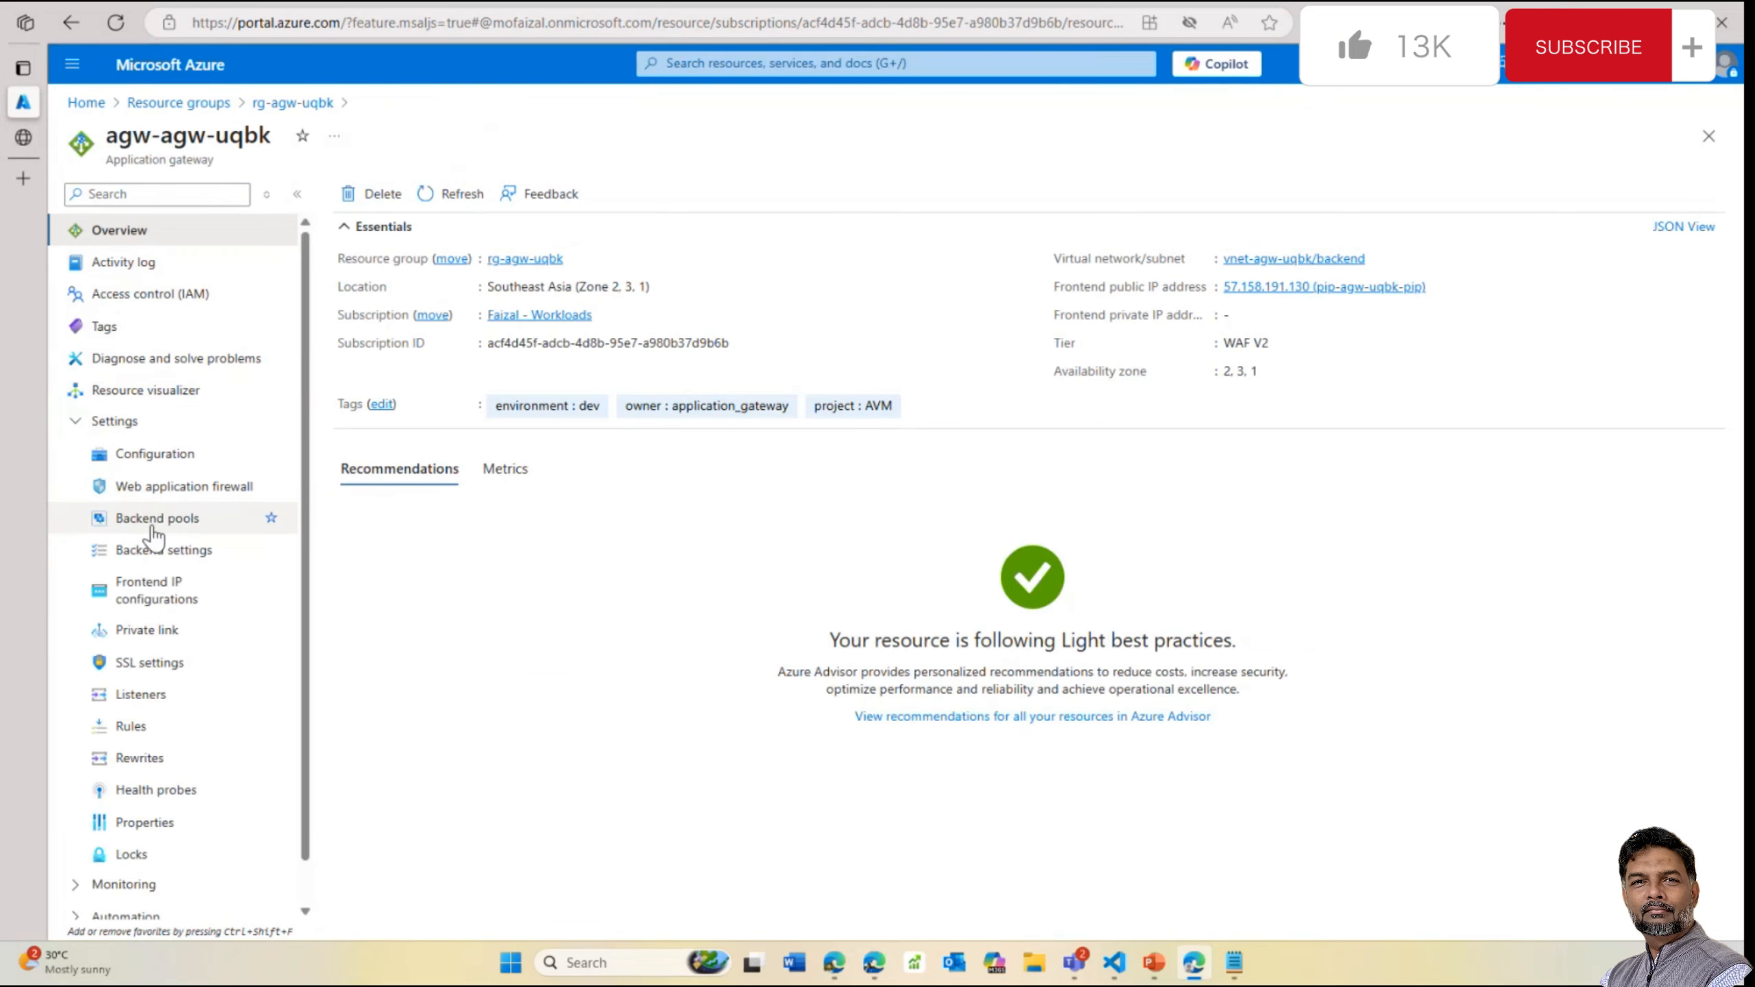
left_click(156, 665)
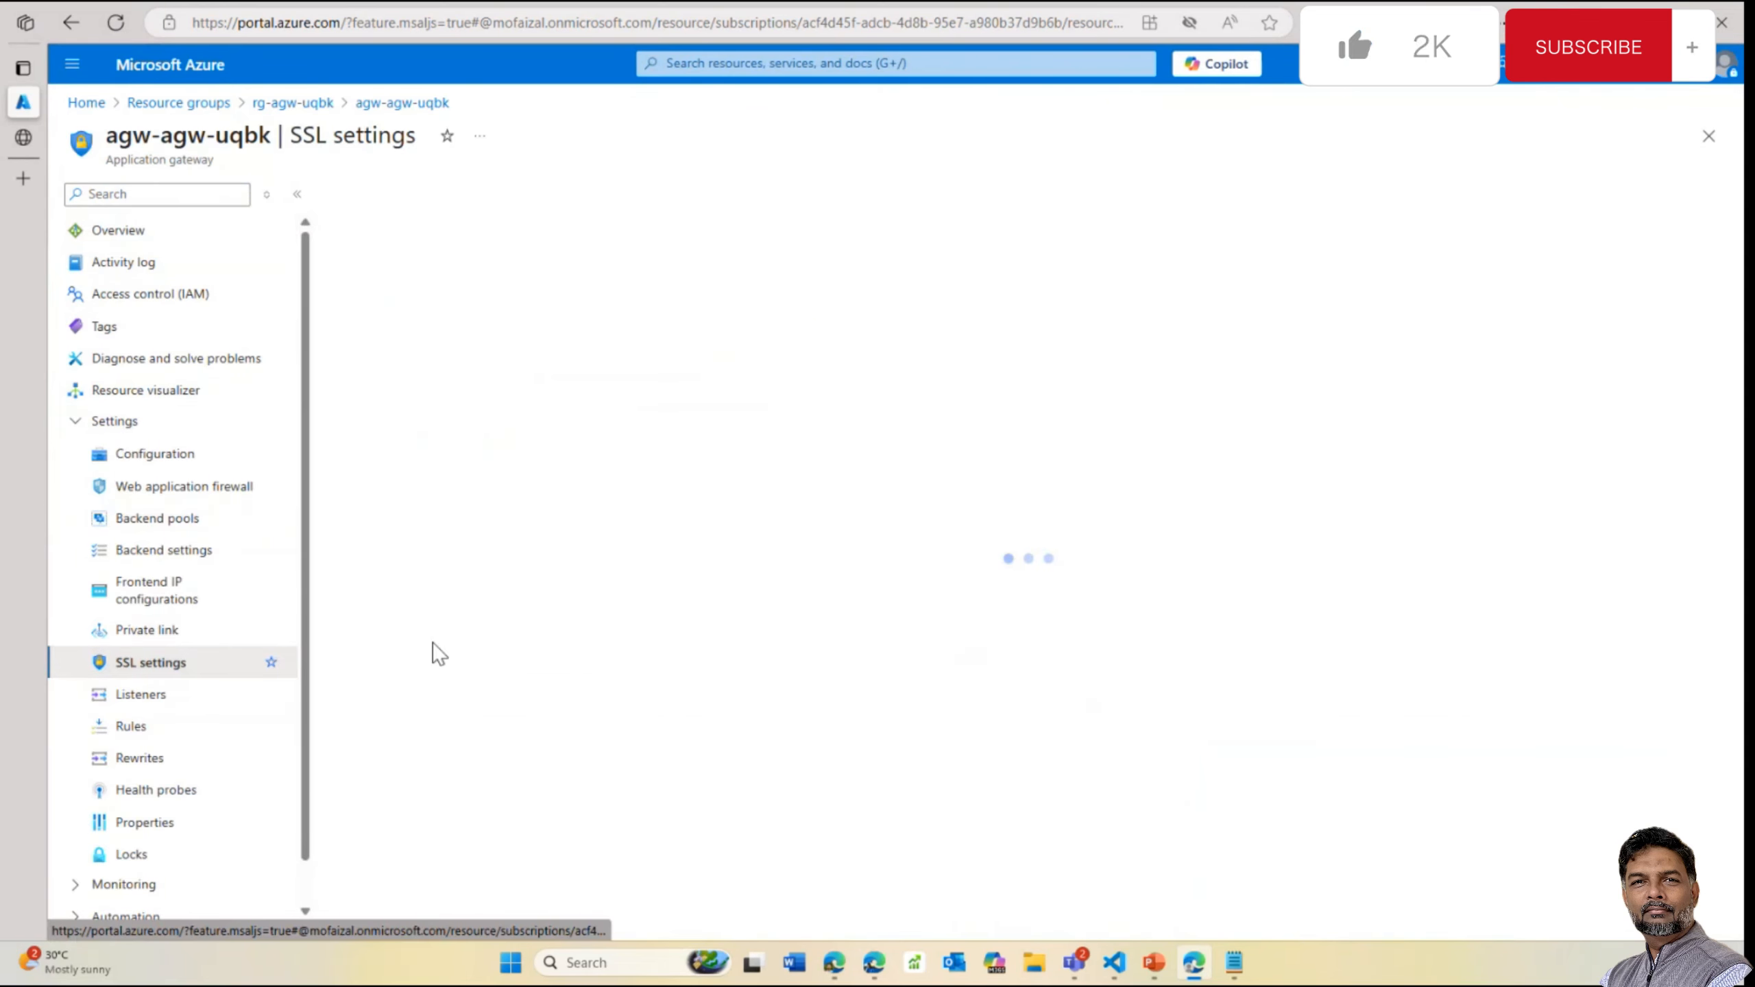
Inspect example-ssl-profile's cipher policy and close the Update SSL profile pane unsaved
double_click(403, 308)
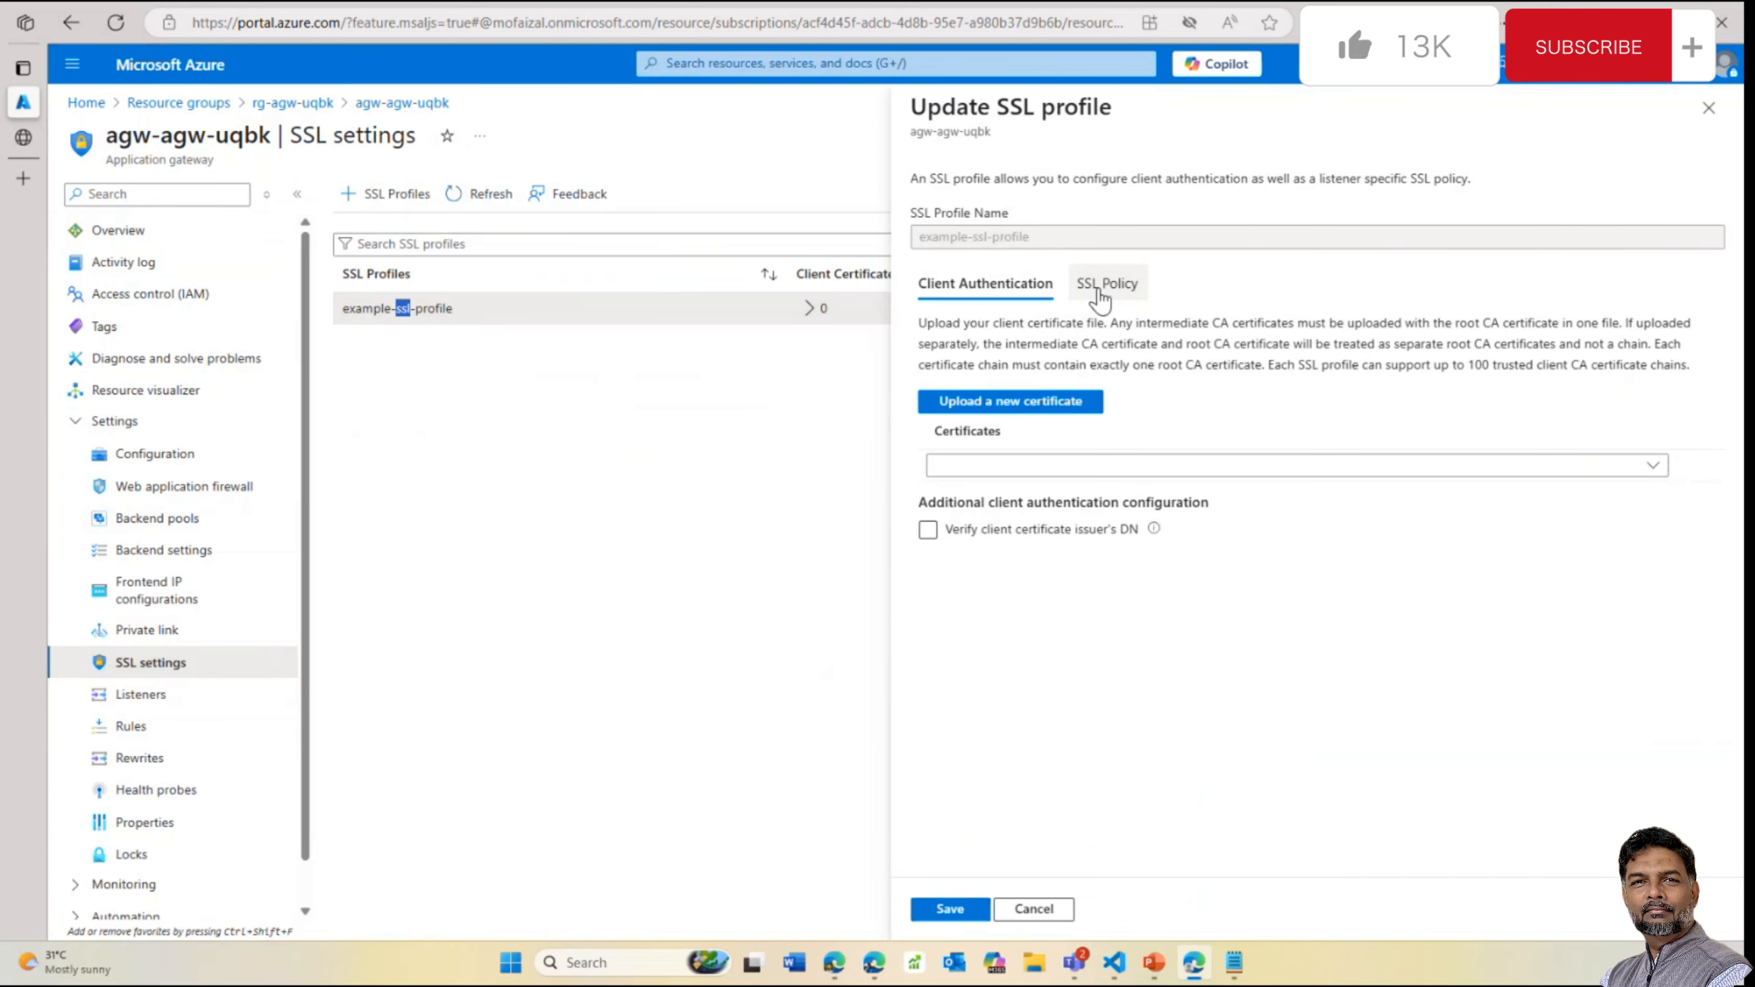
left_click(1091, 290)
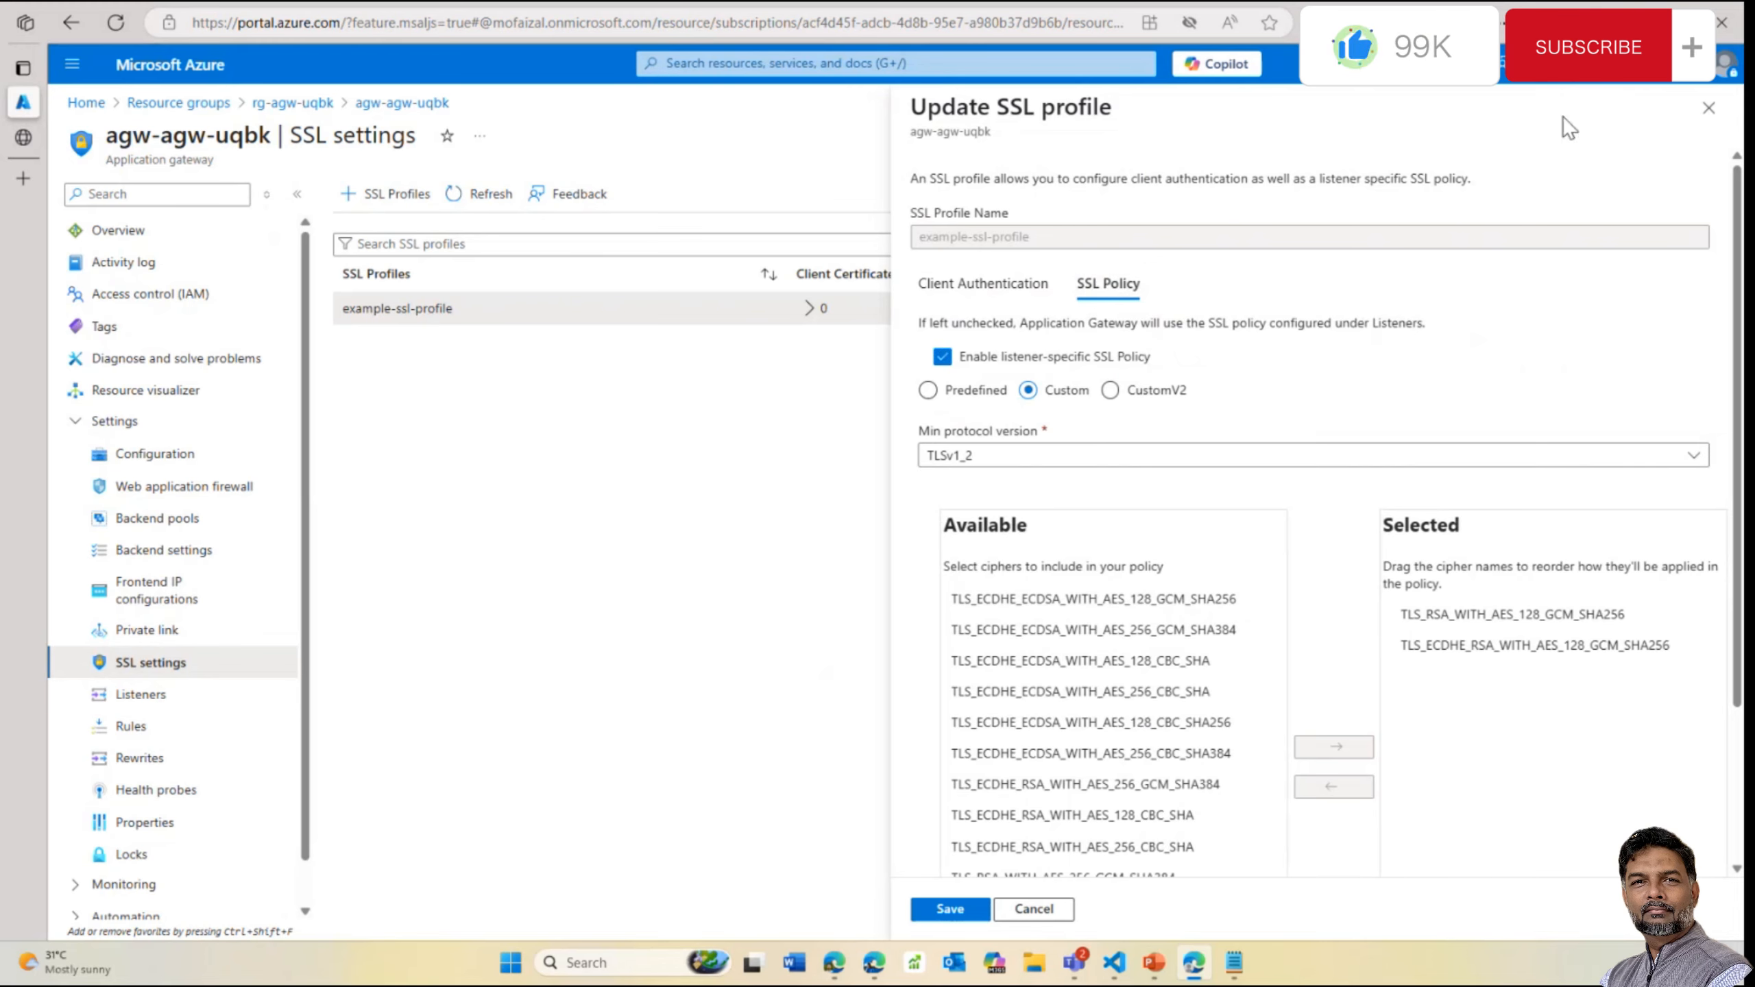
double_click(1724, 105)
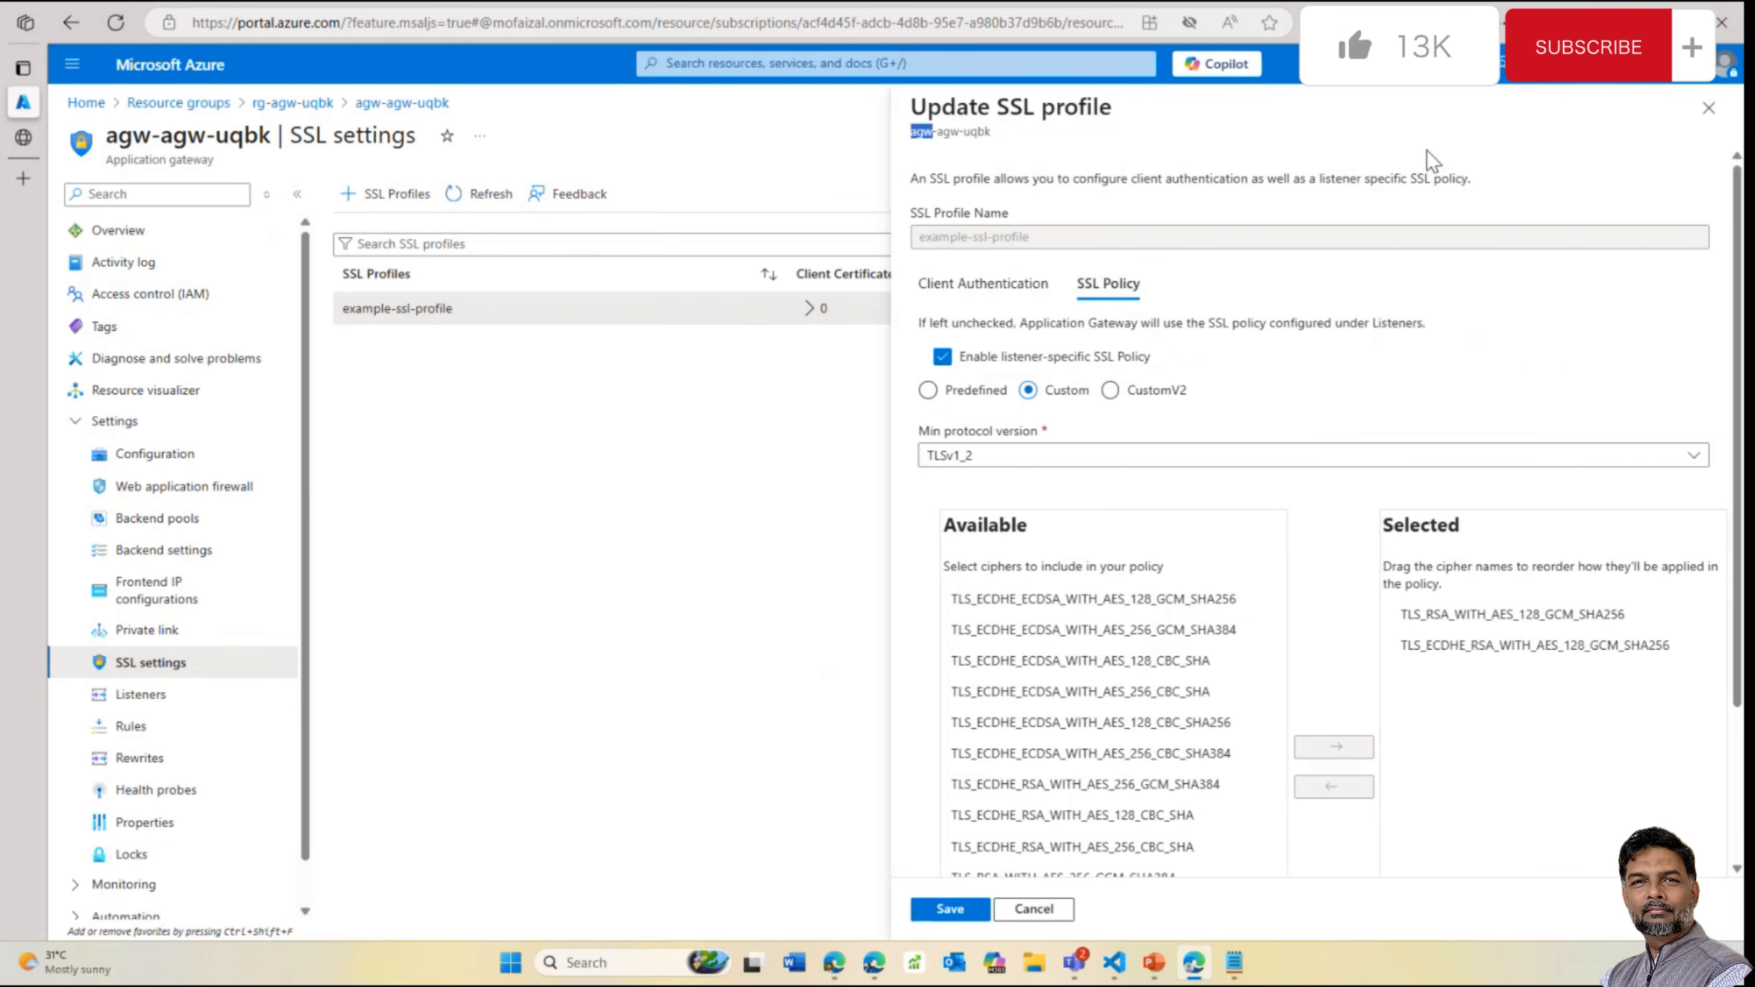
double_click(1425, 174)
left_click(1708, 108)
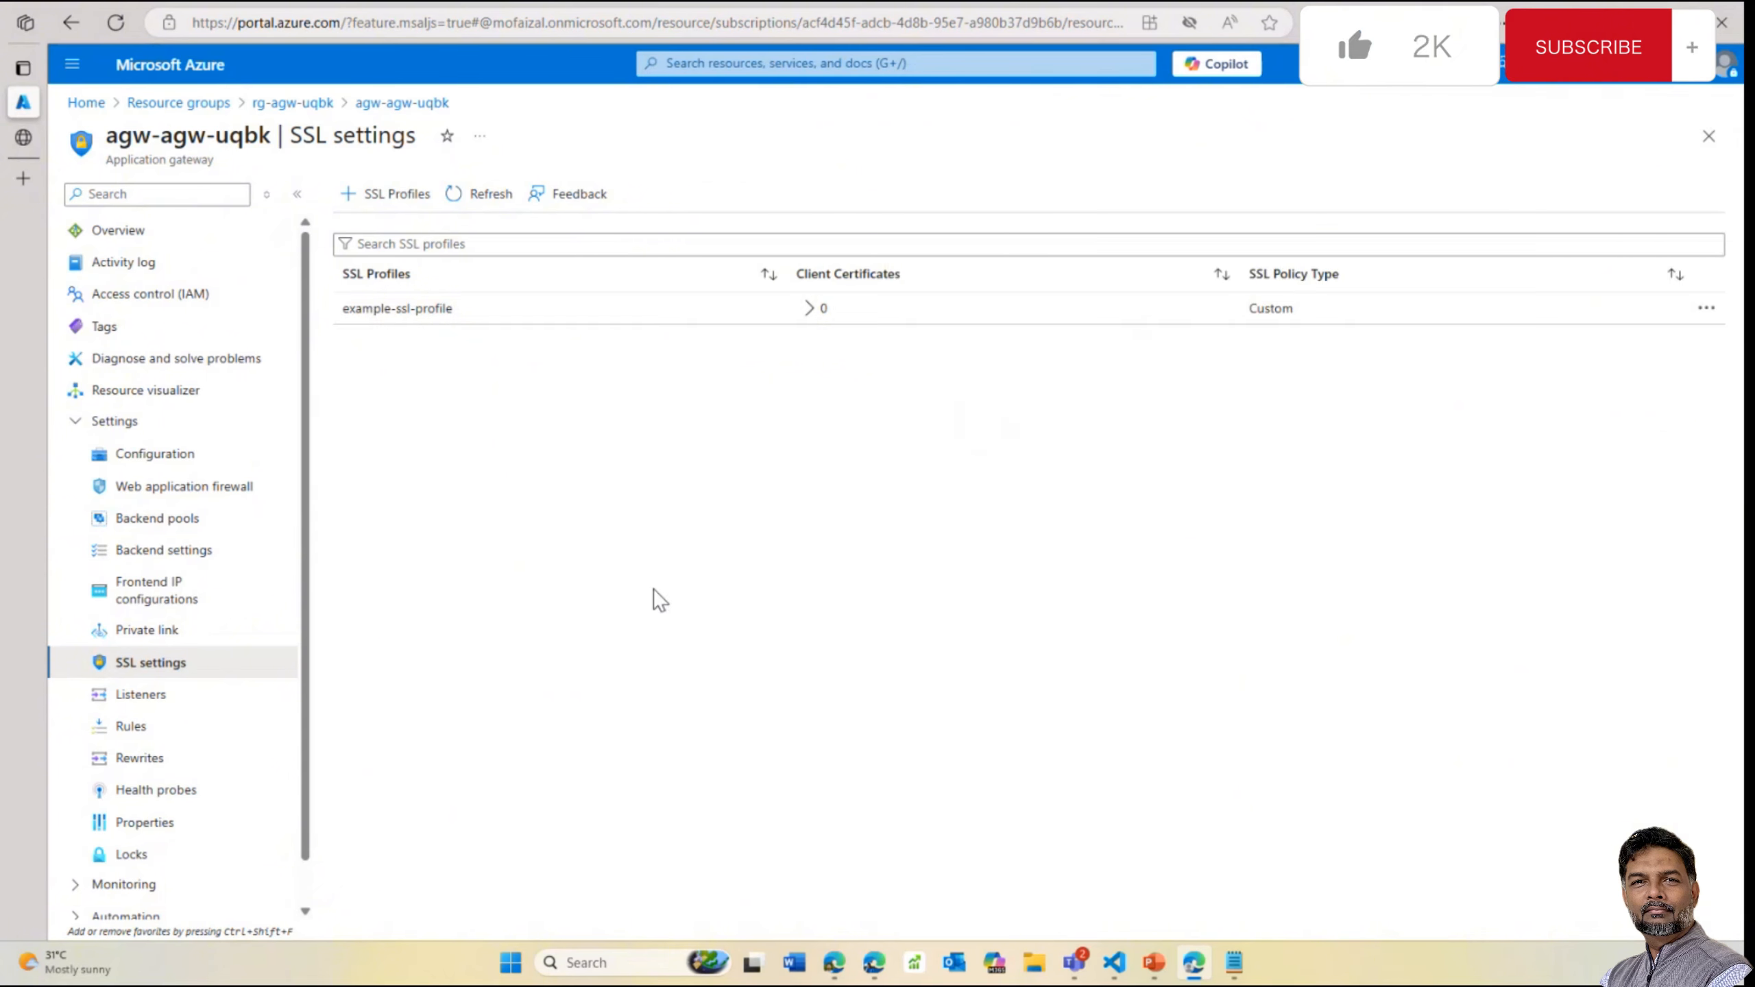
Review the gateway's Configuration and SSL profile list, then return to rg-agw-uqbk
scroll(214, 695, "down", 1)
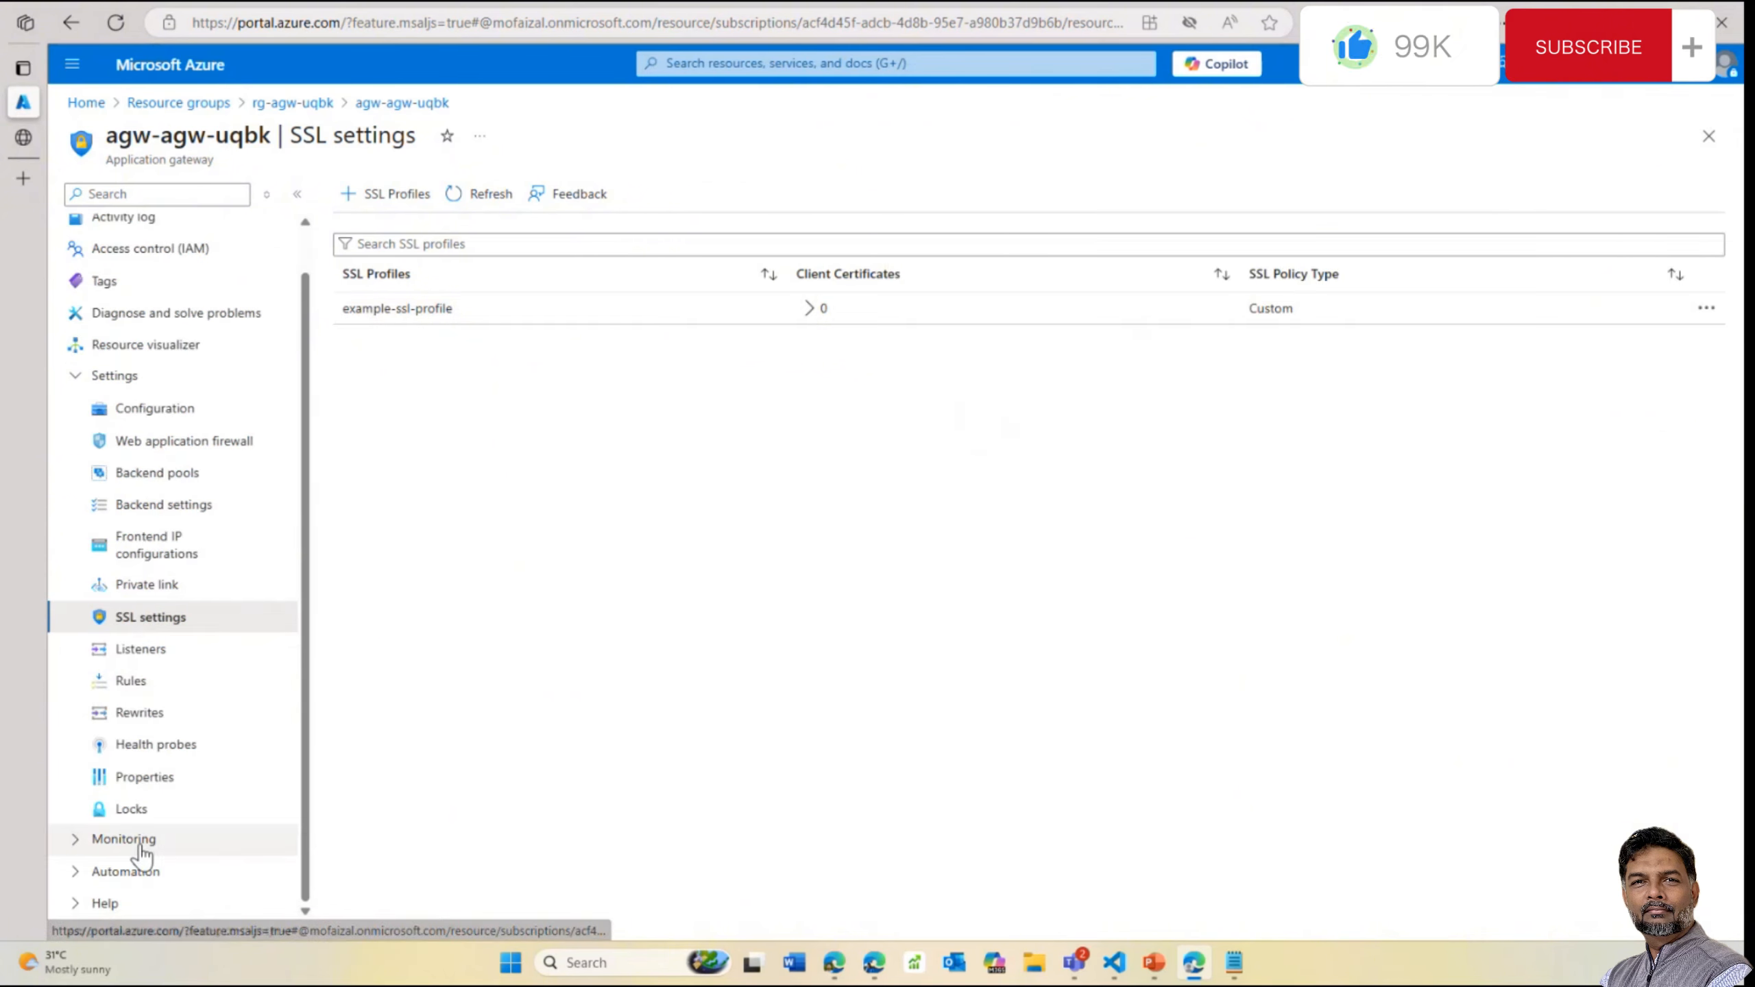
left_click(156, 411)
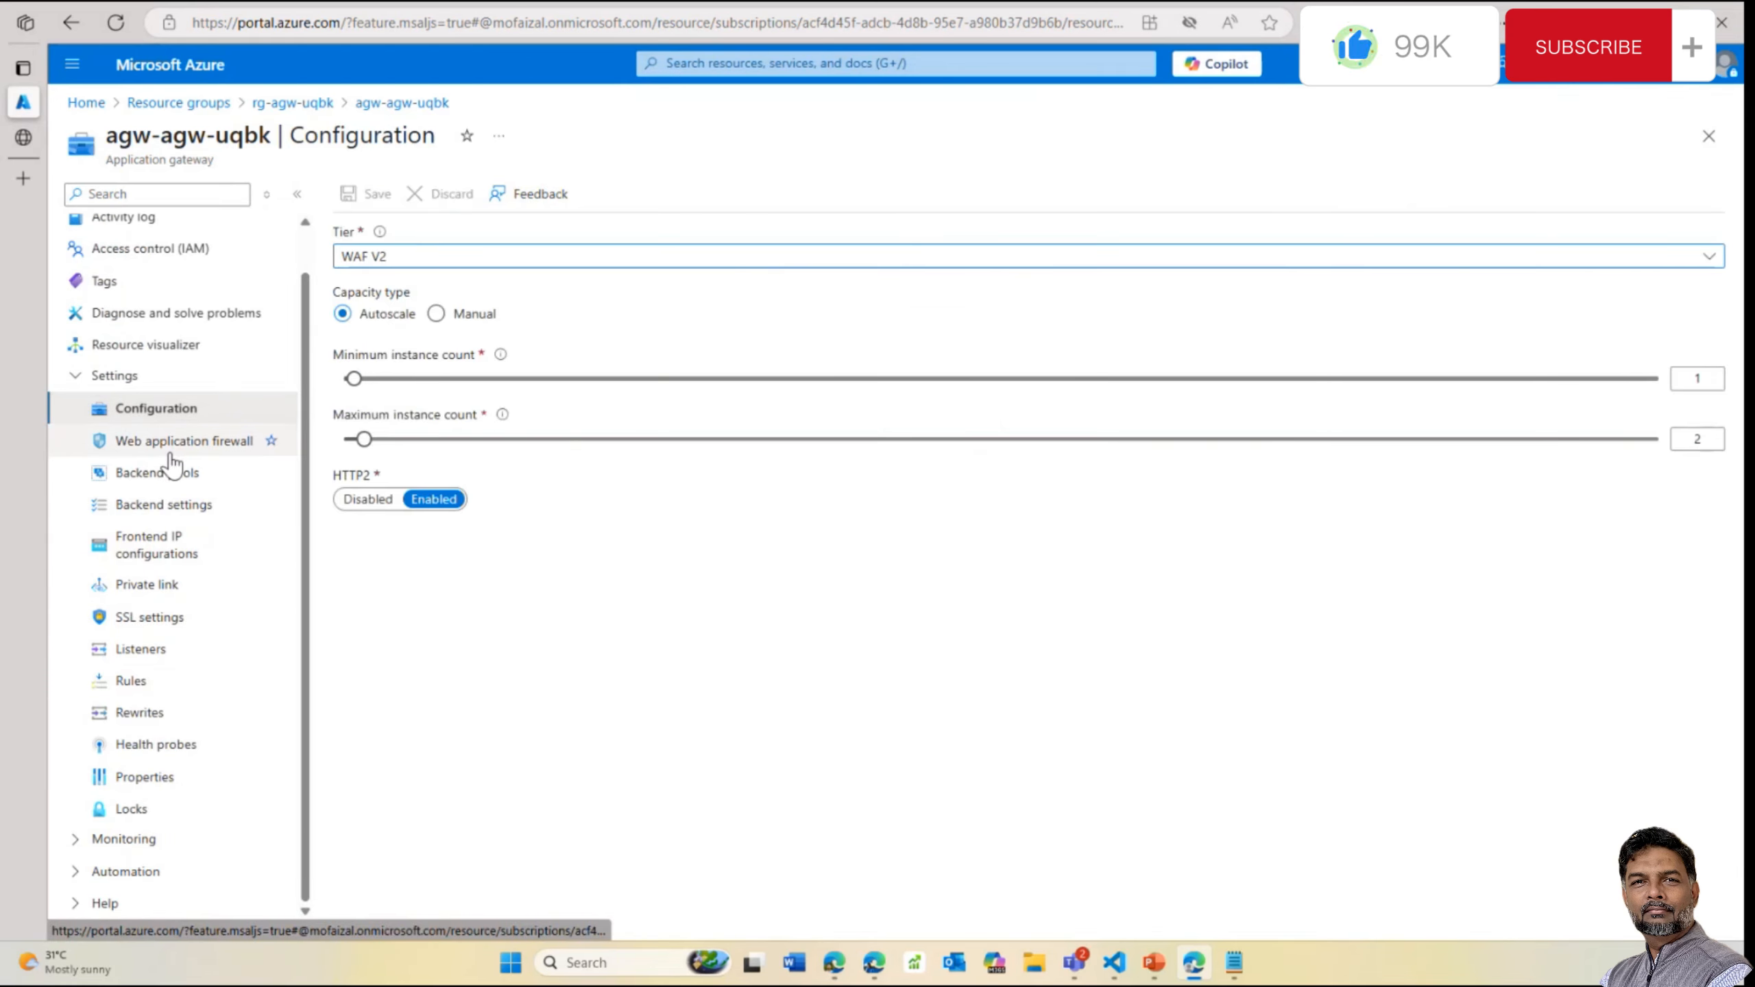
left_click(176, 623)
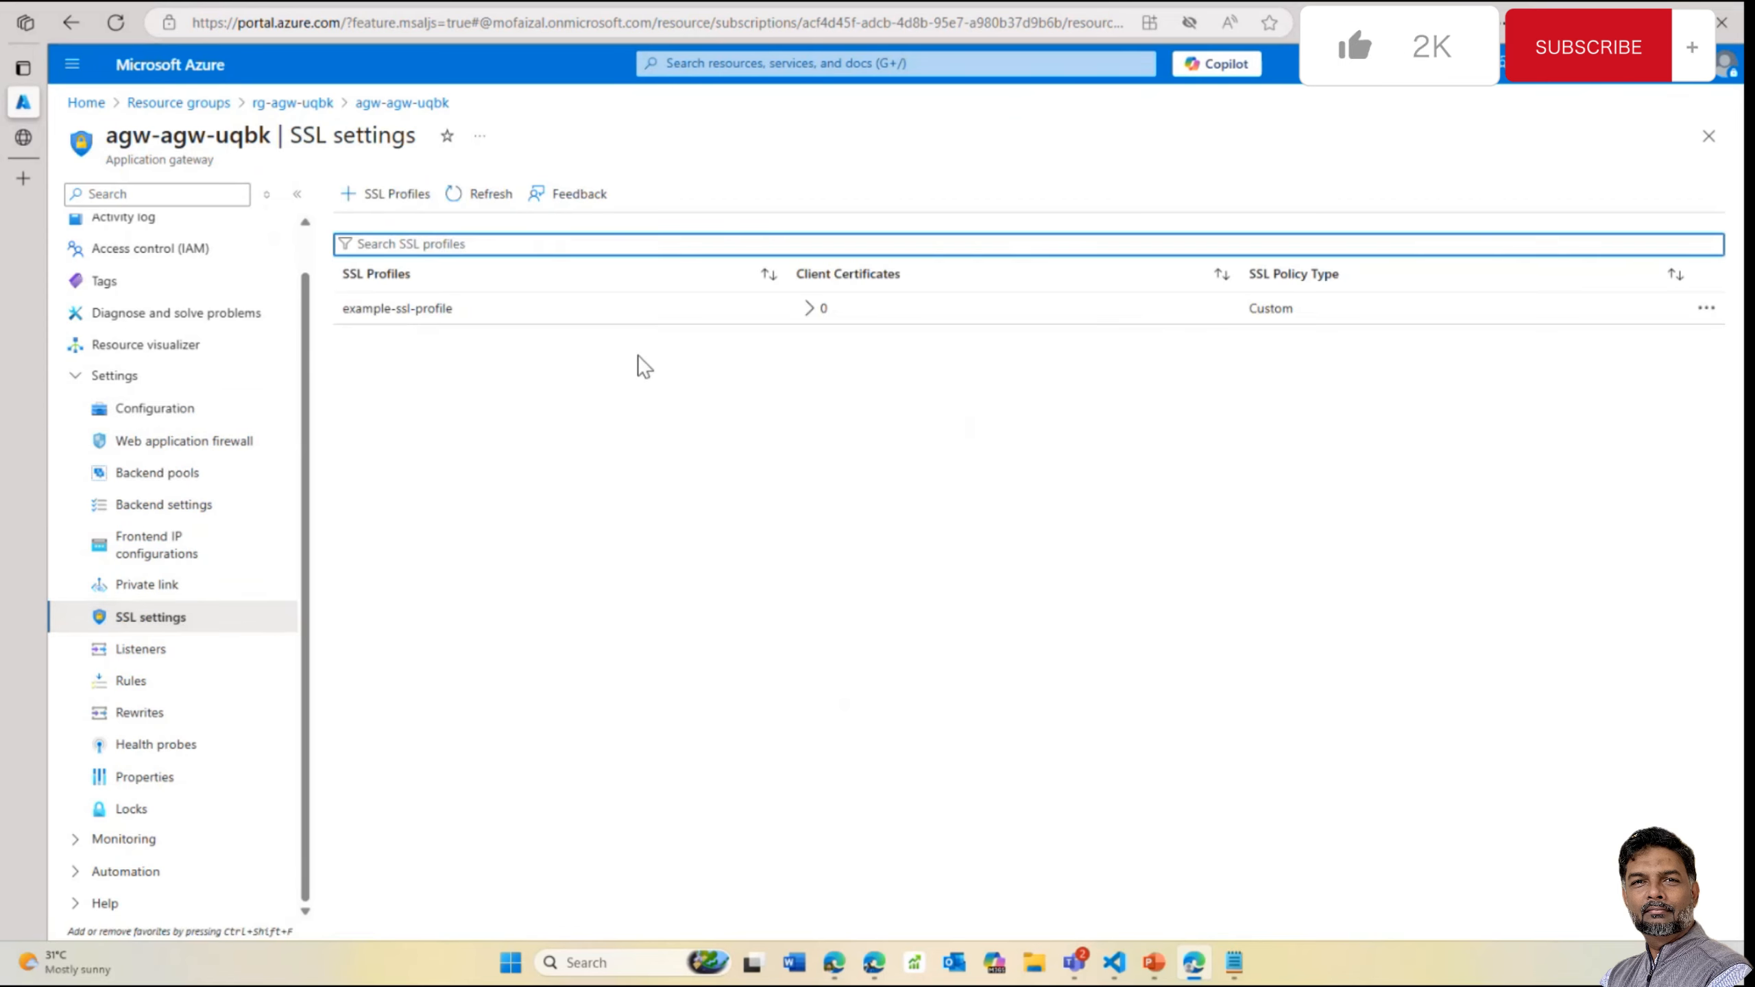
left_click(1707, 308)
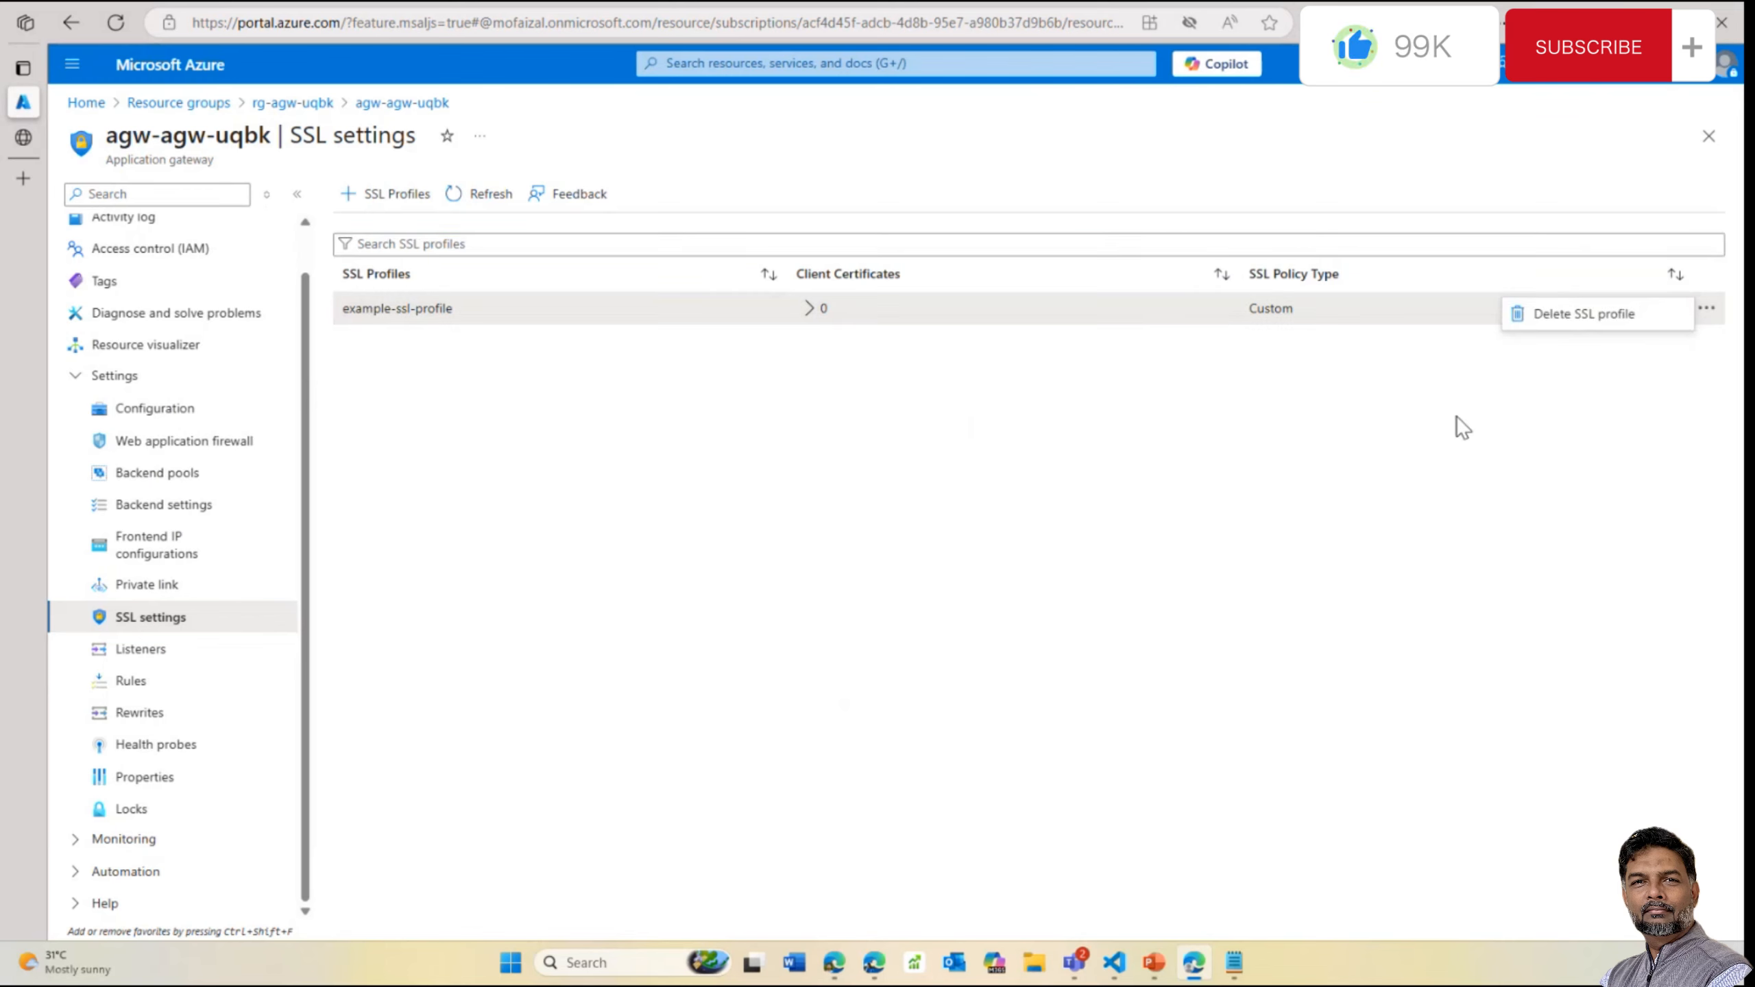
left_click(1457, 416)
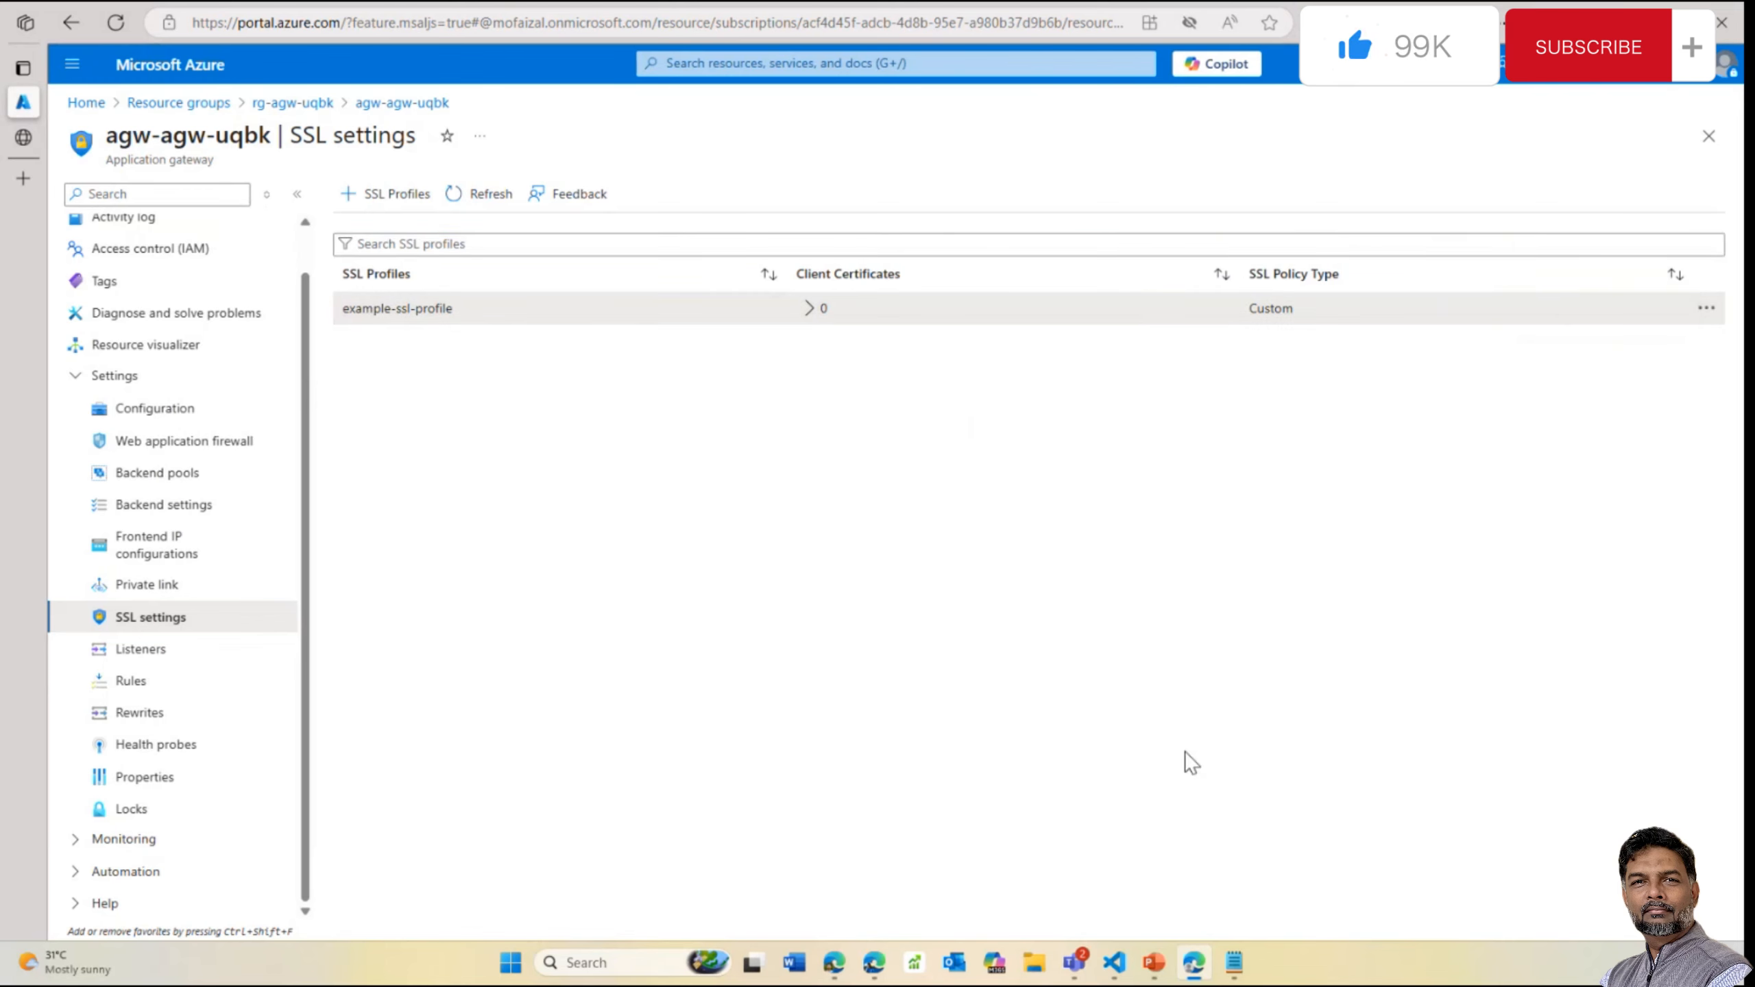
left_click(286, 104)
Open kv-agw-uqbk's app-gateway-cert current version and select its Certificate Identifier
left_click(725, 605)
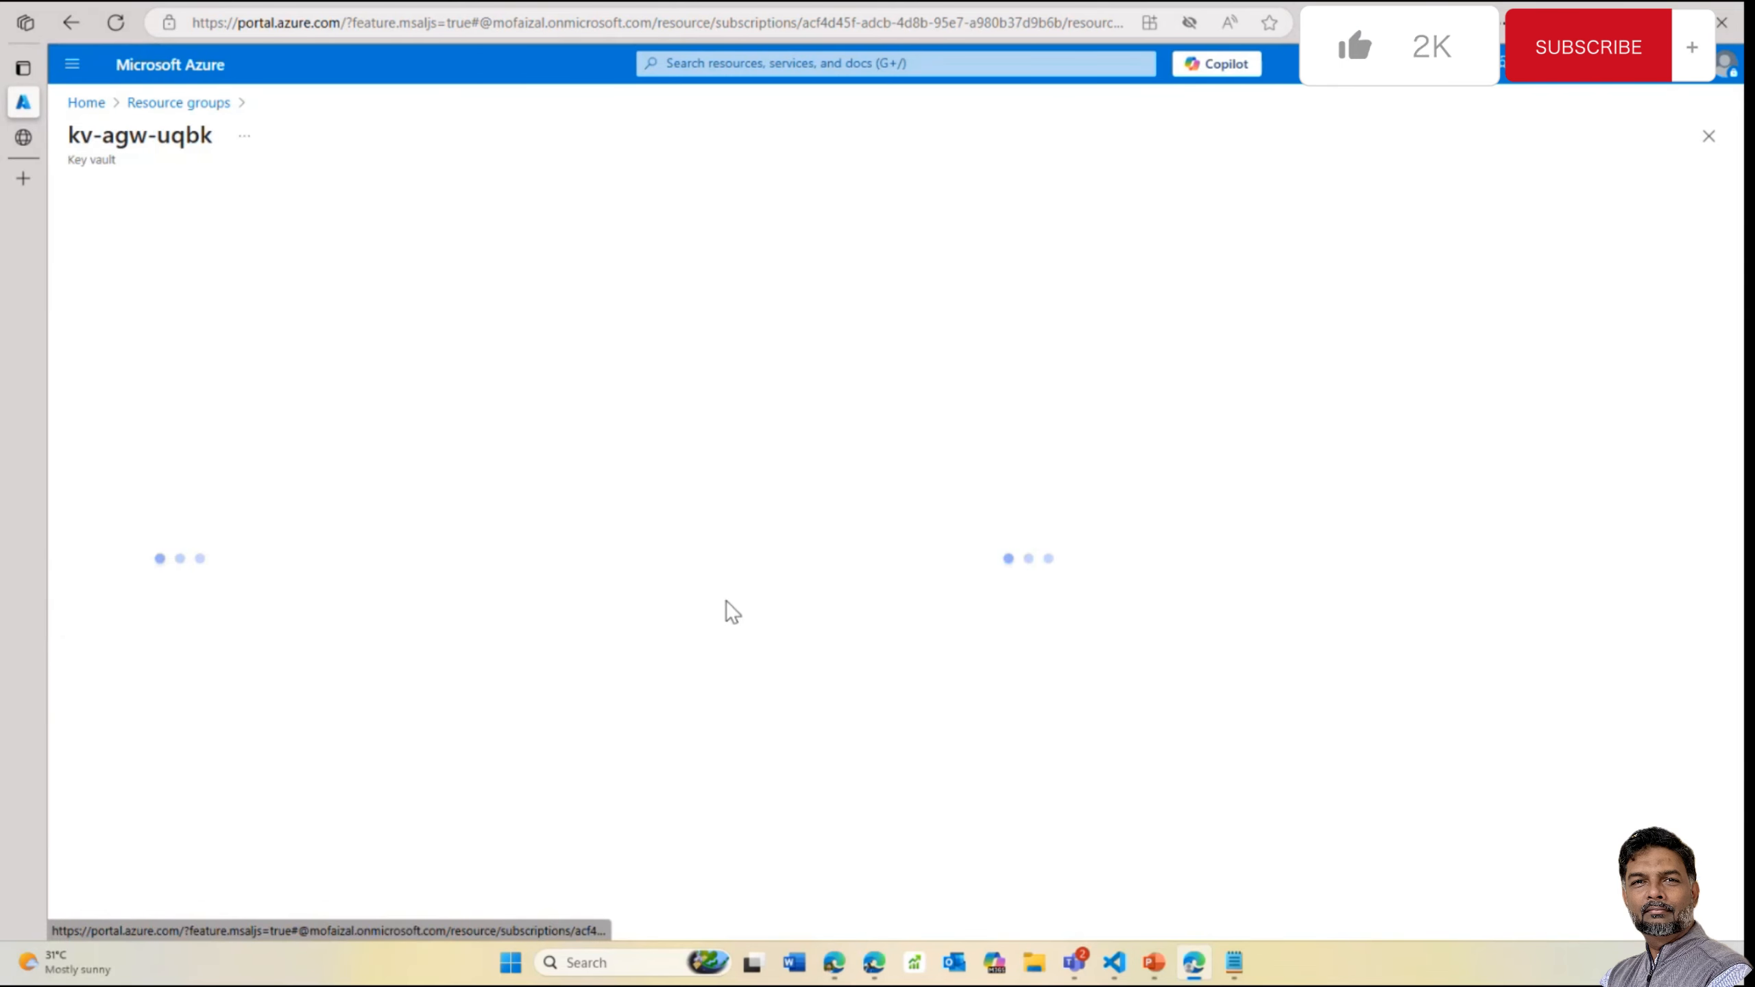
left_click(160, 583)
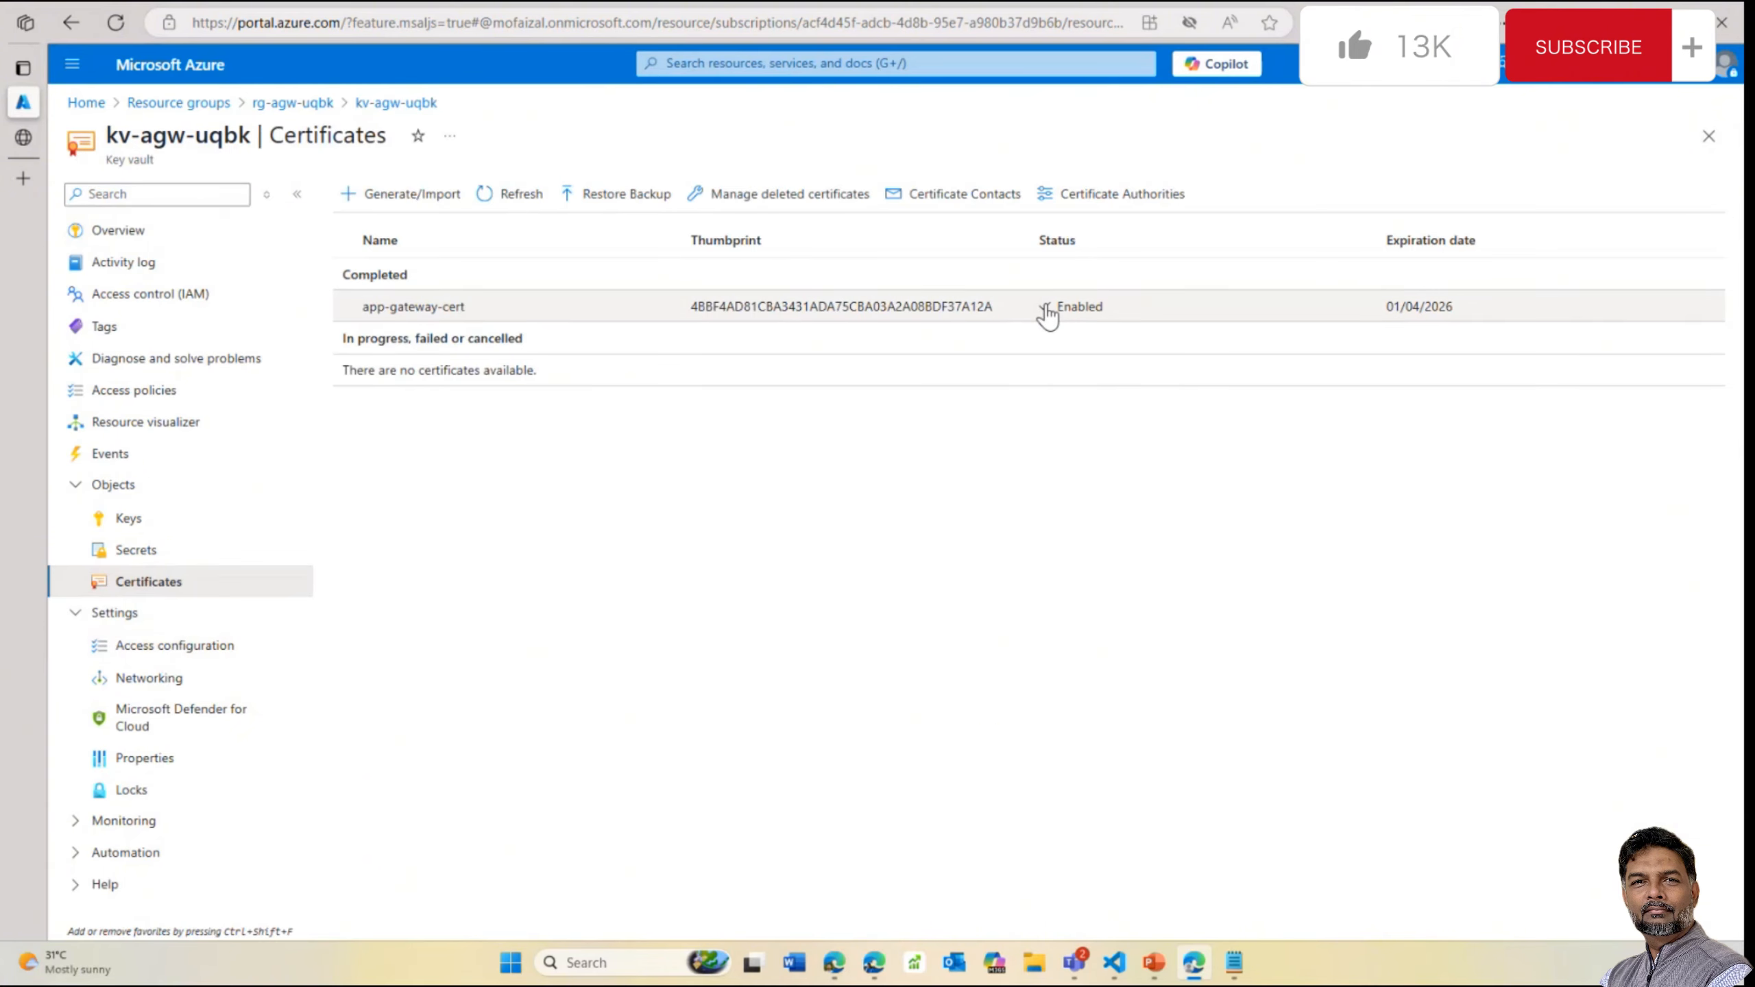
double_click(876, 310)
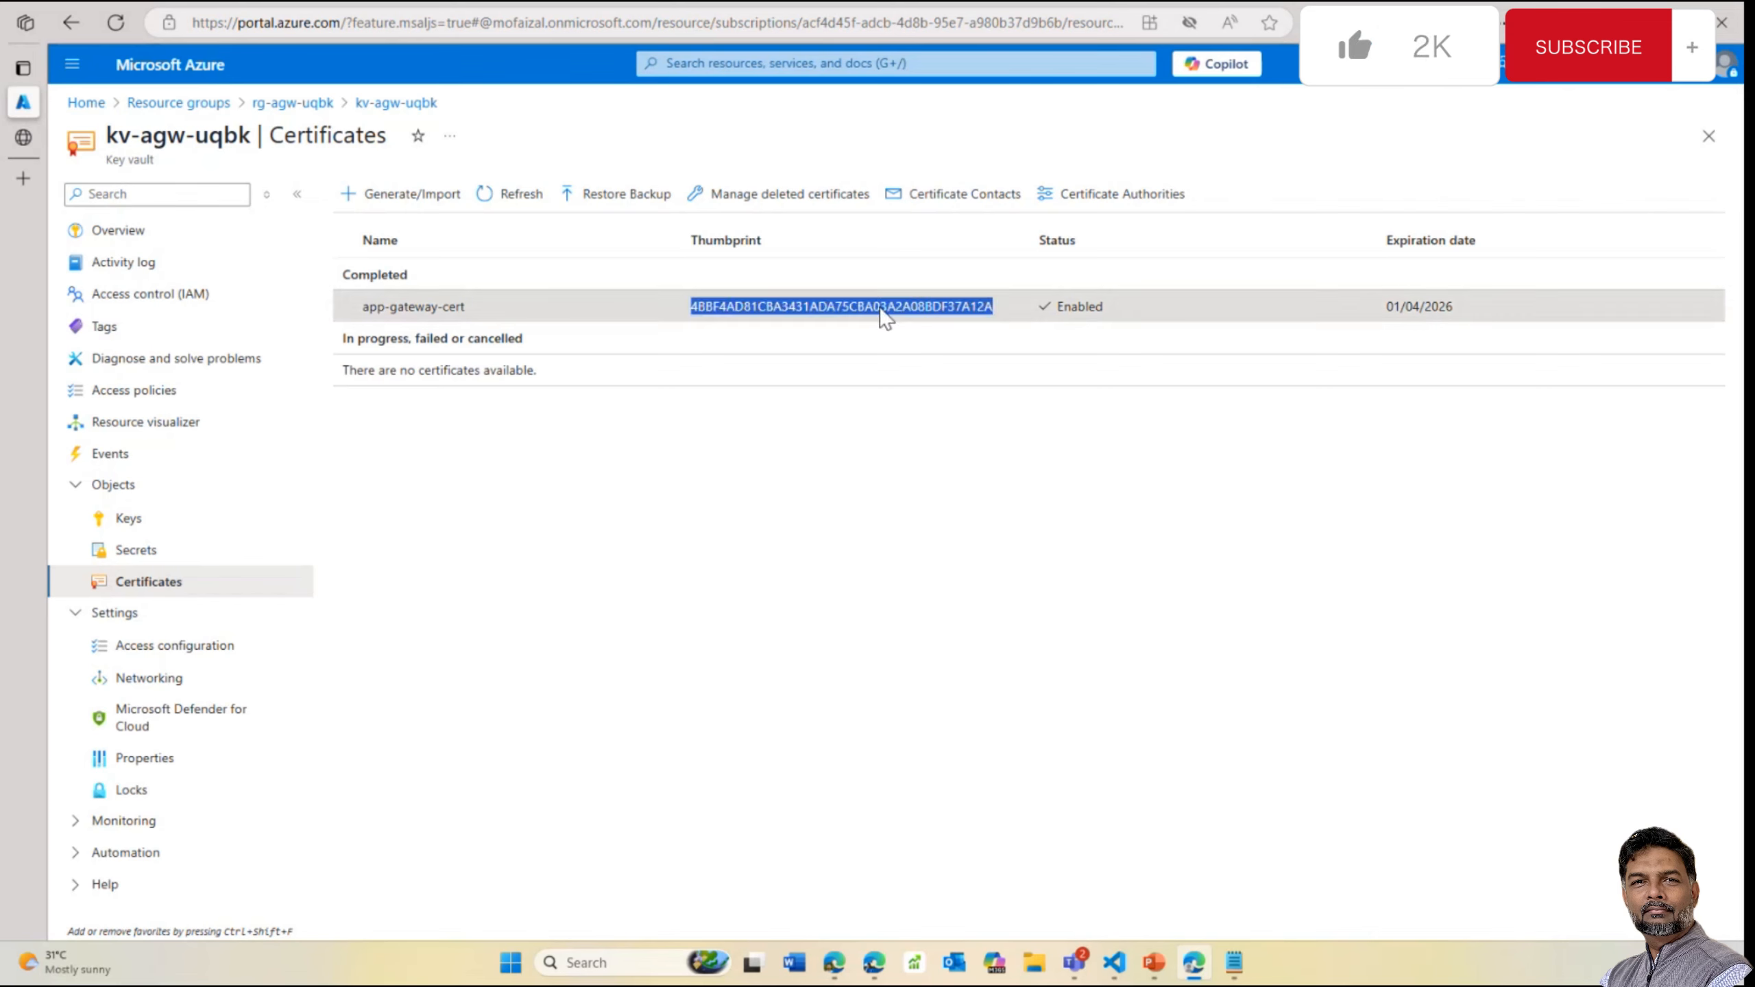
left_click(243, 308)
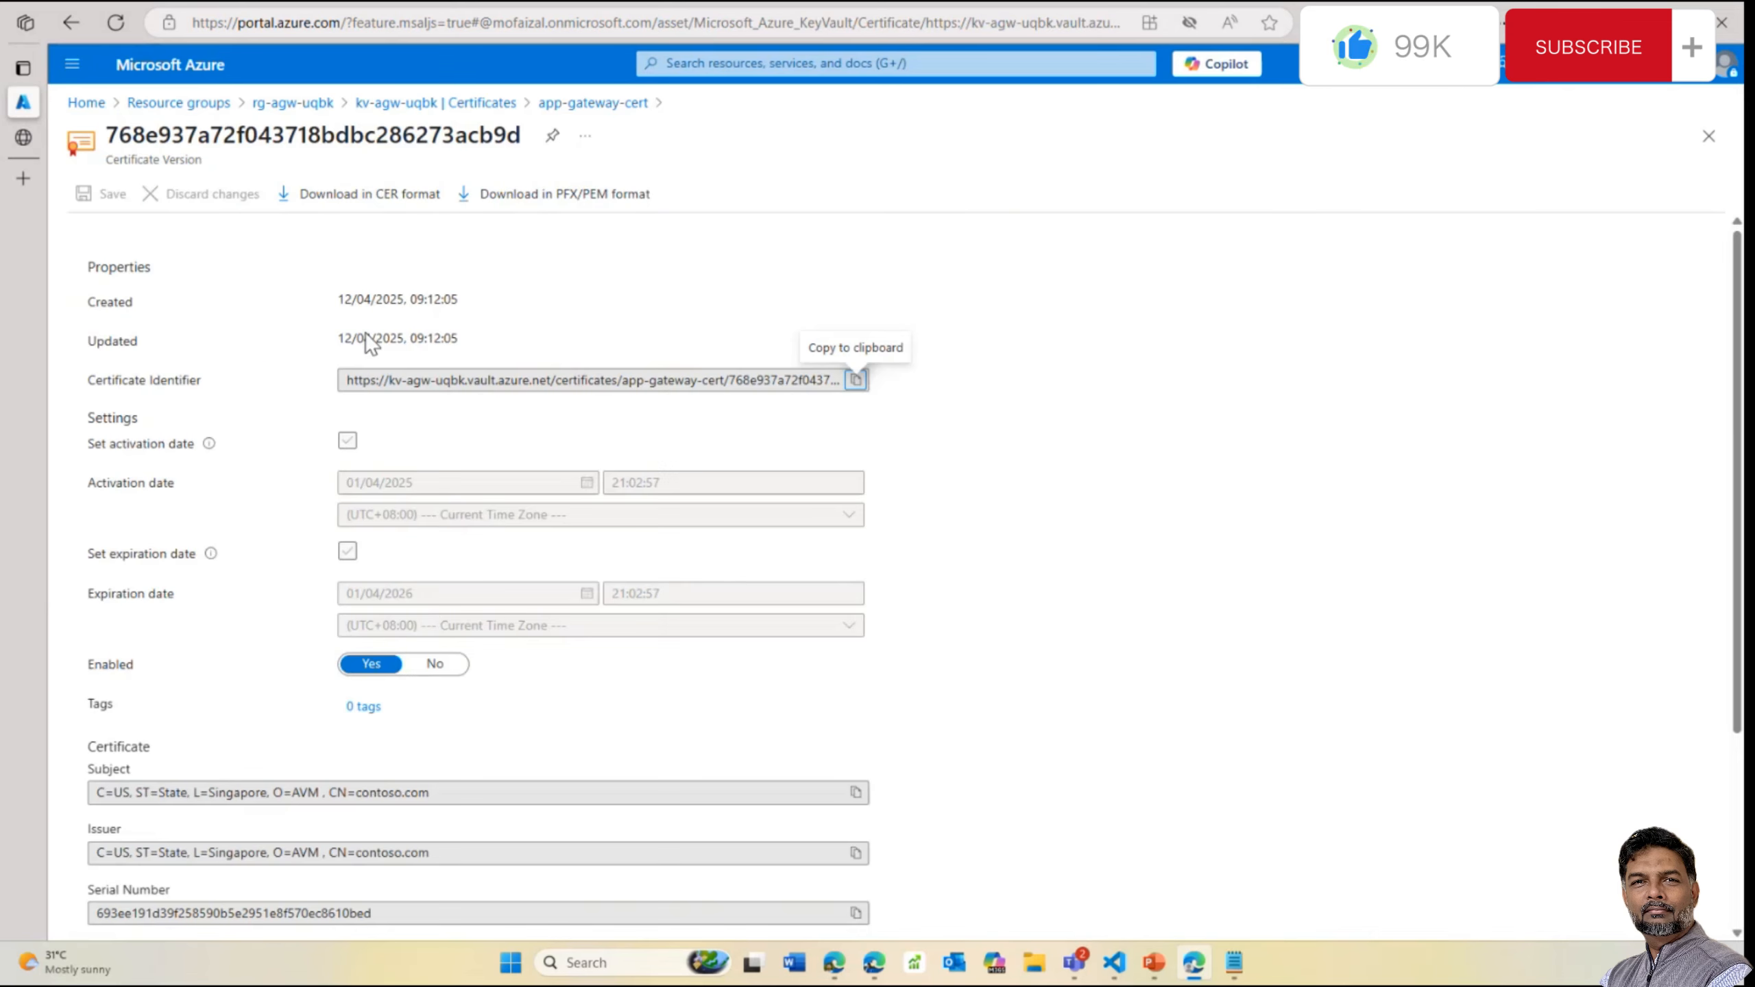
left_click(561, 382)
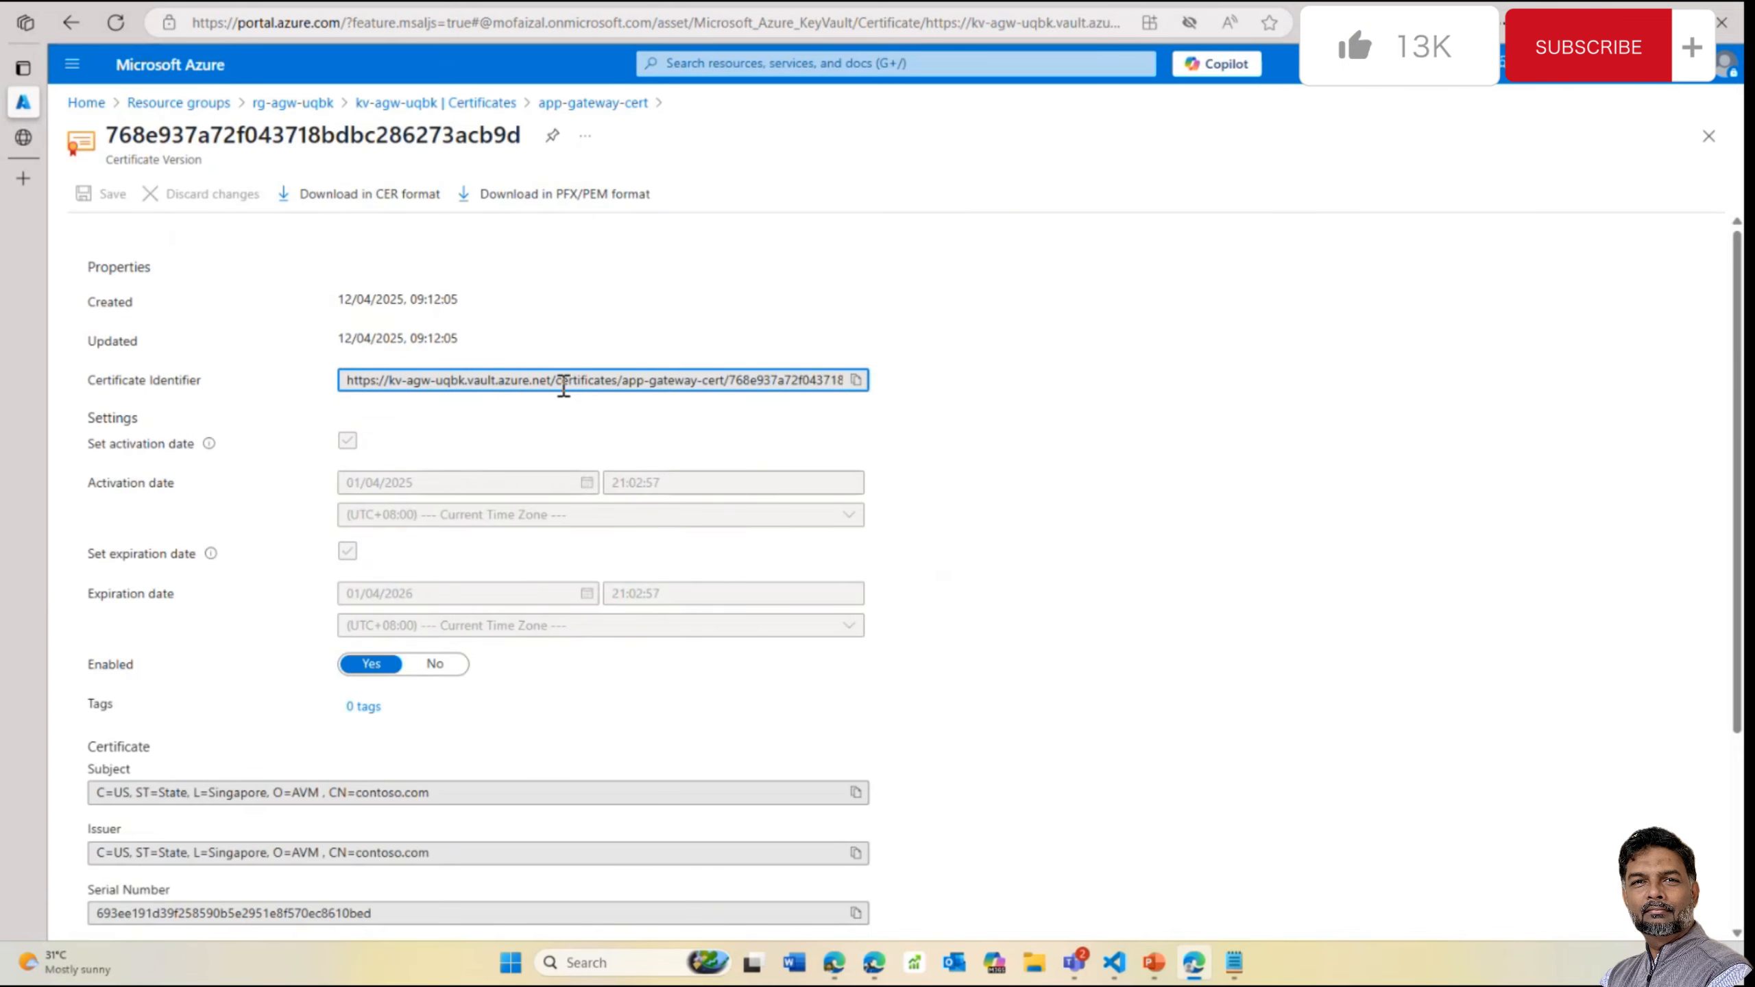
scroll(556, 797, "down", 4)
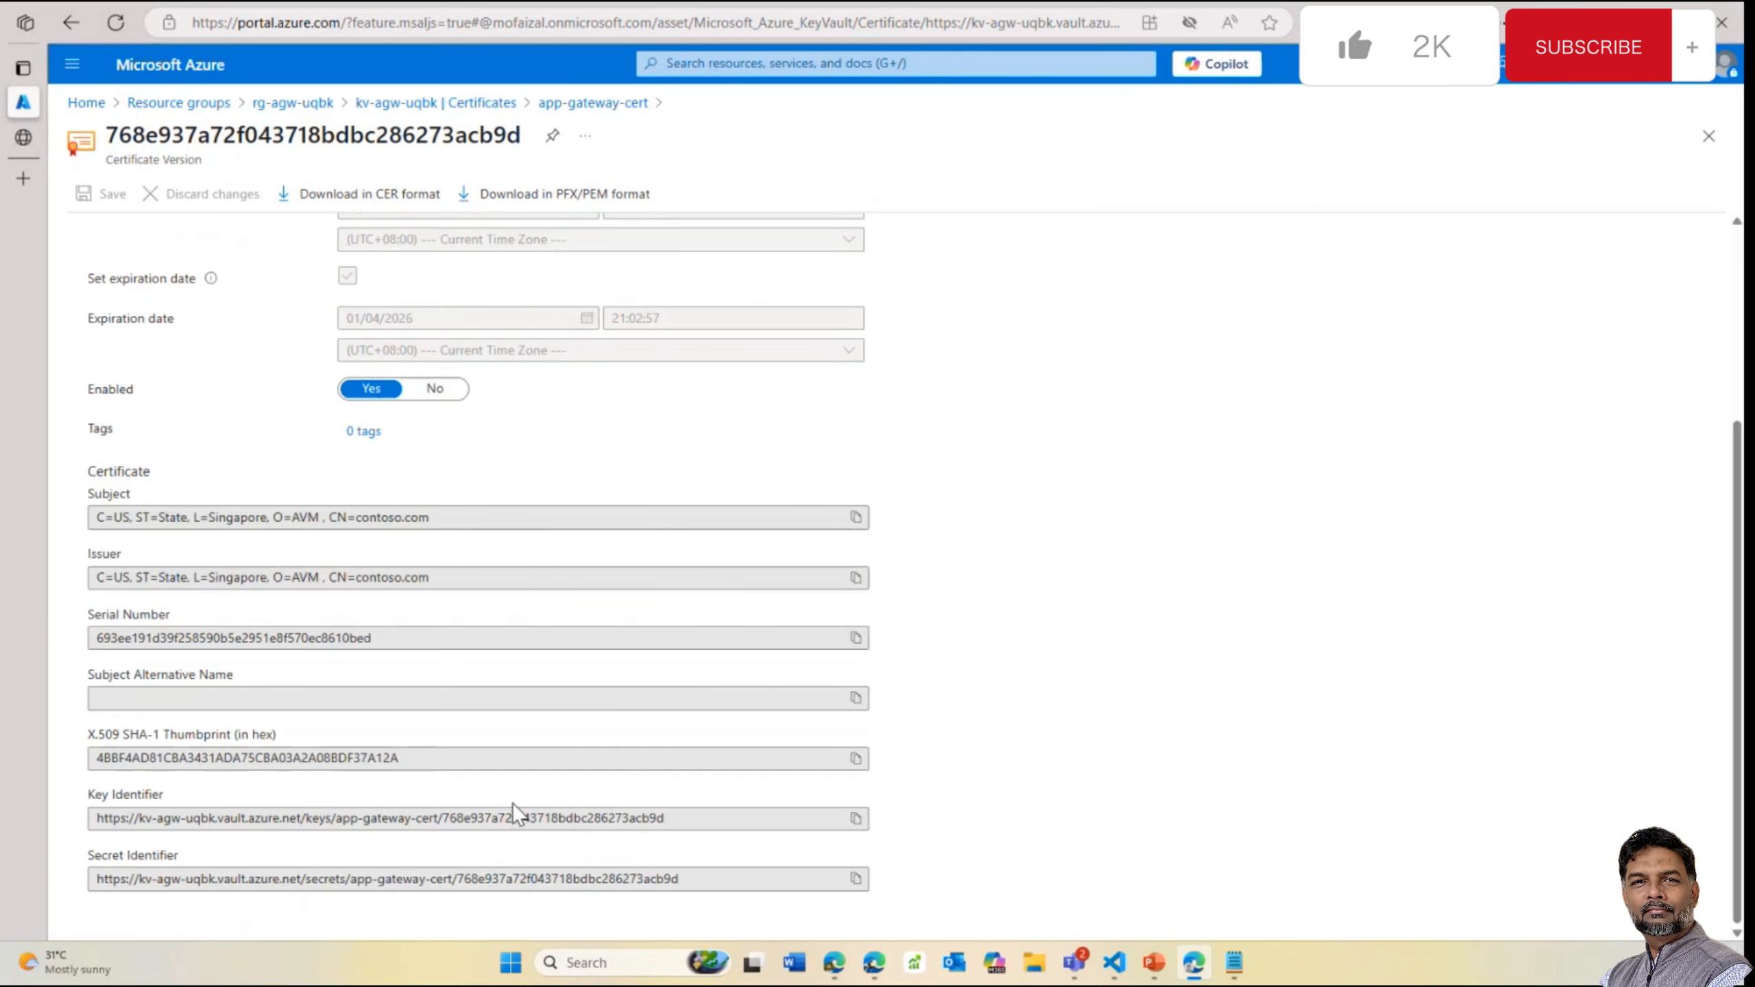
scroll(518, 578, "up", 4)
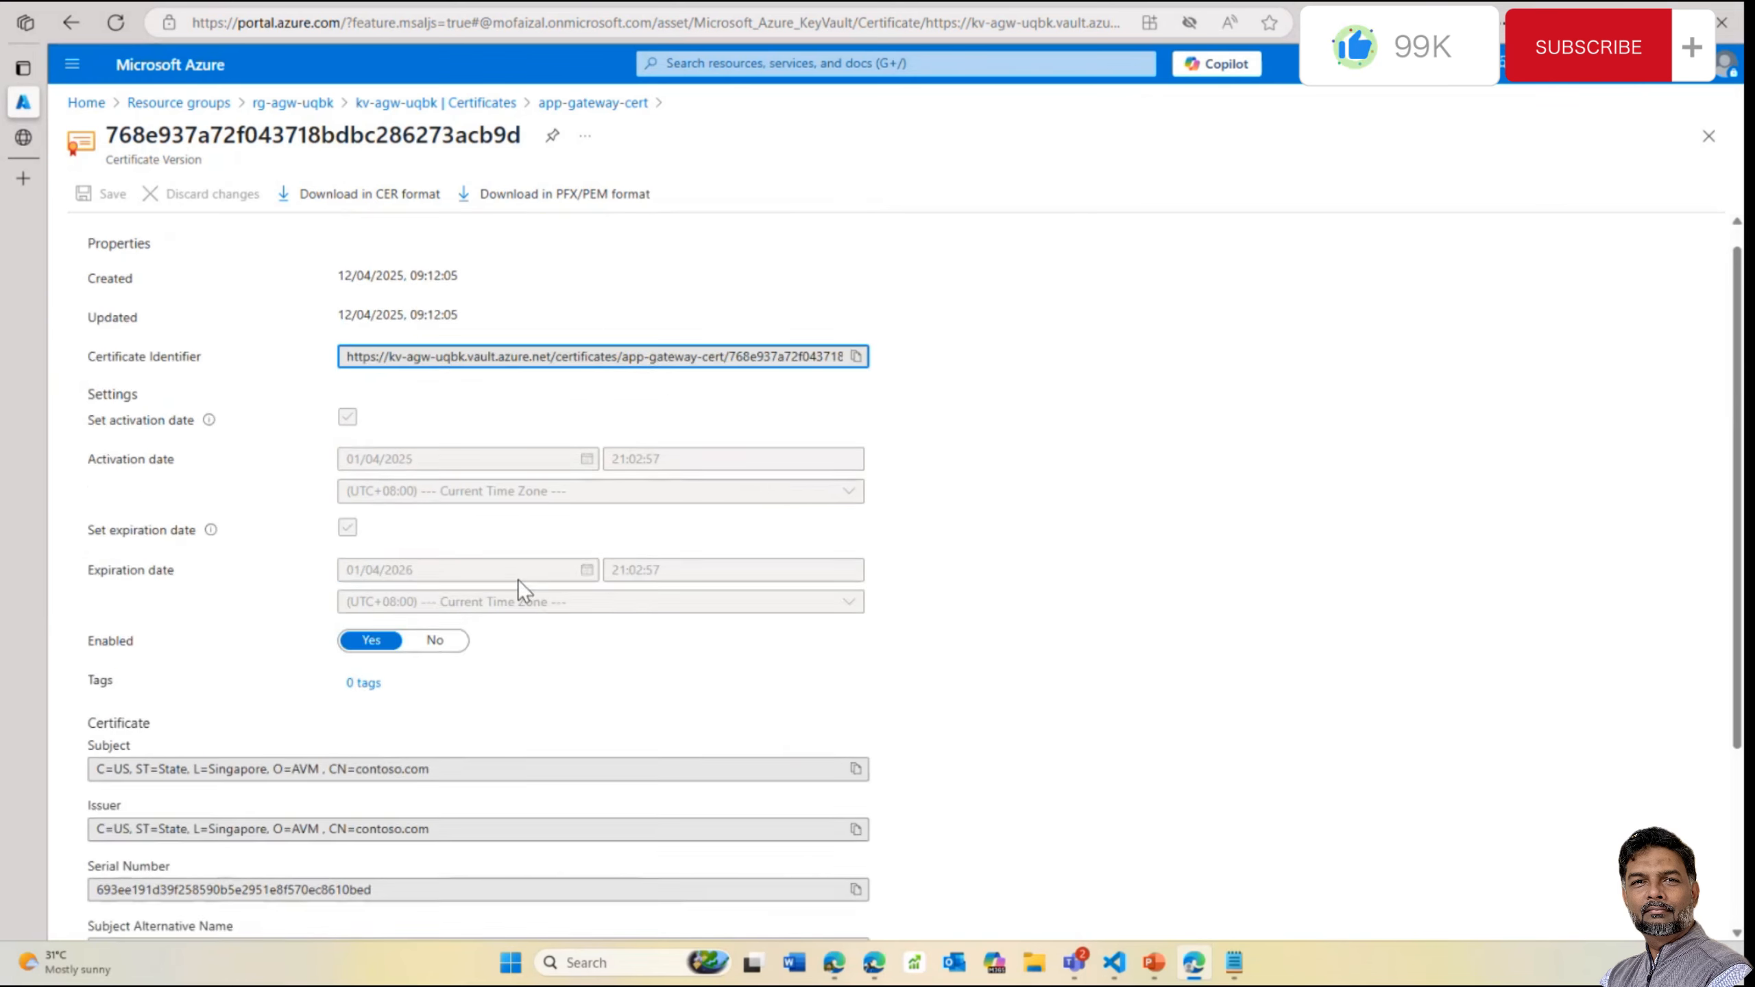
Return to main.tf in VS Code and shrink the terminal to give the code more room
mouse_move(1114, 962)
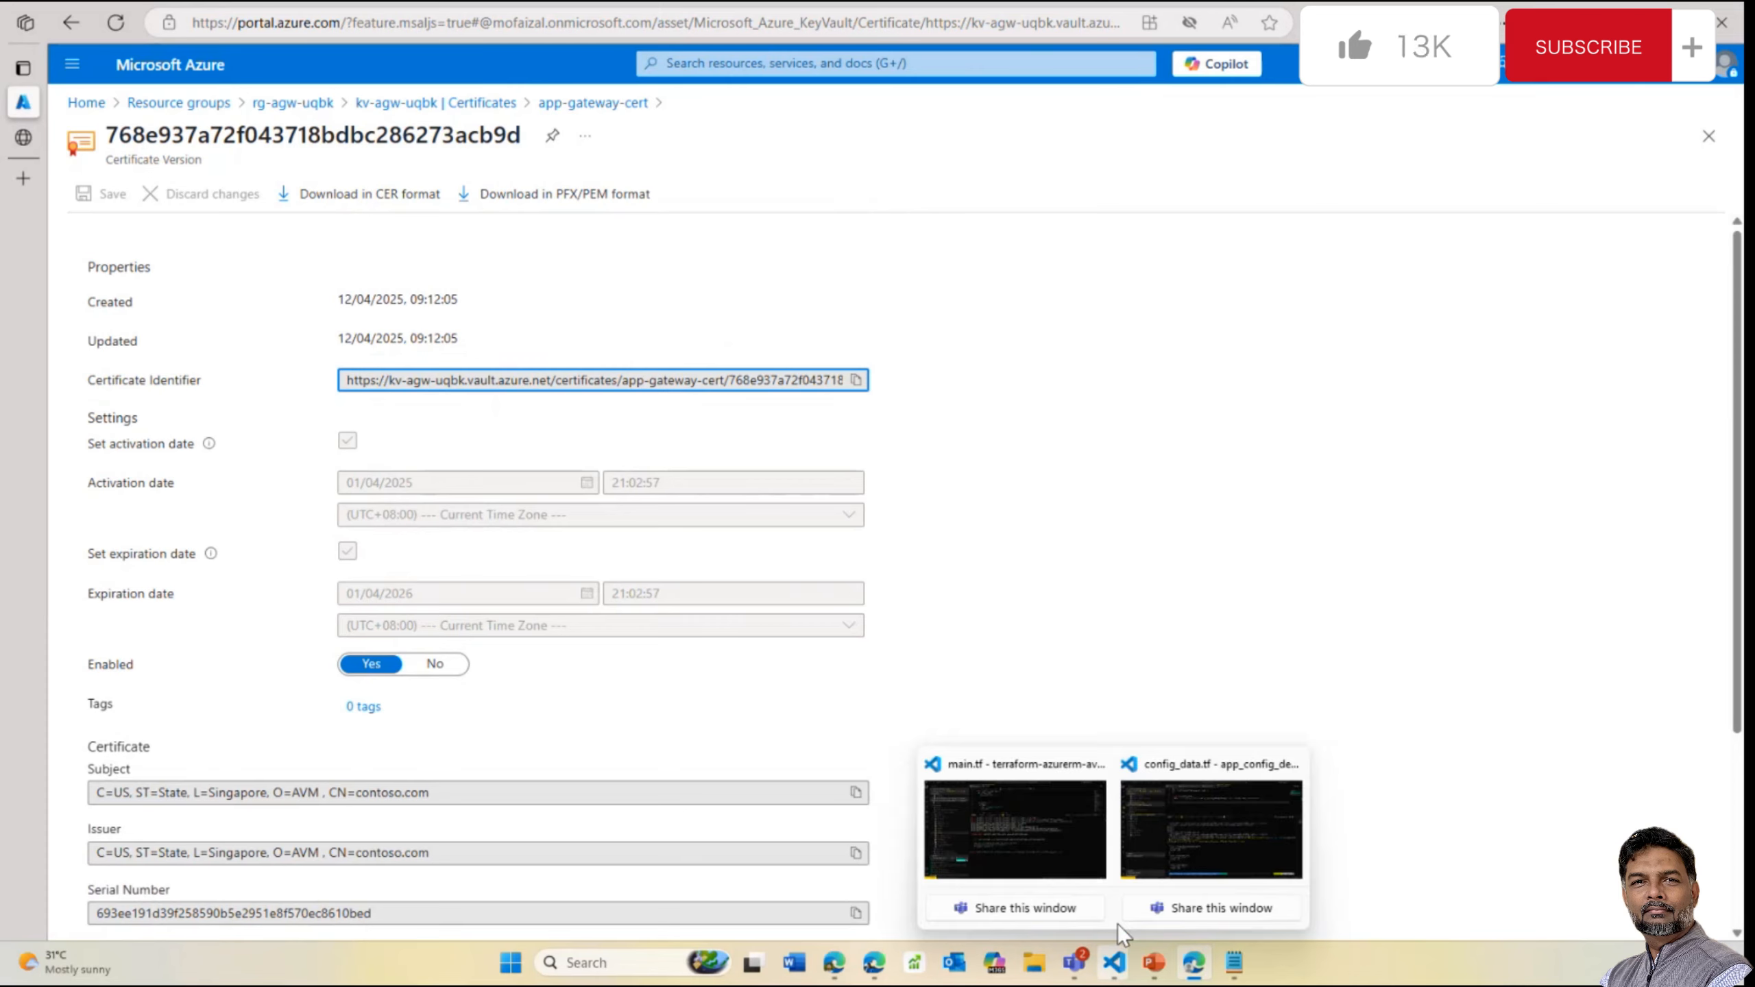
left_click(1043, 823)
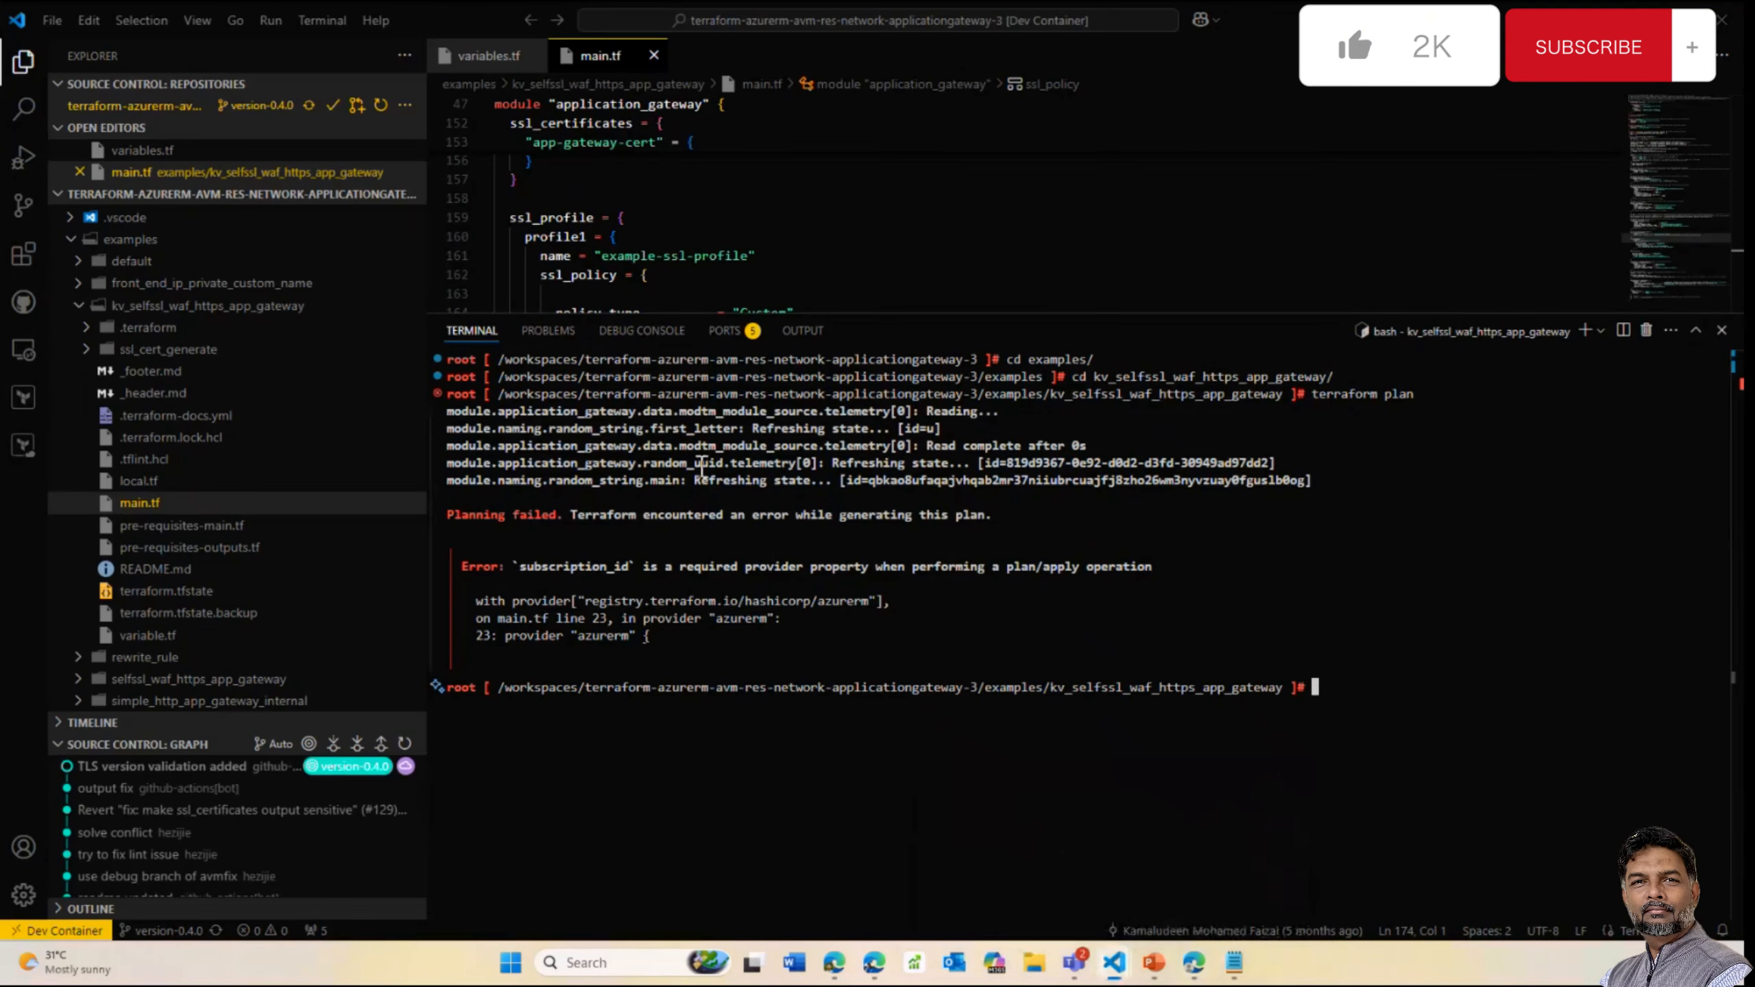
left_click_drag(952, 311, 953, 482)
Review pre-requisites-main.tf, pointing out the key vault access policy's object_id line
left_click(207, 525)
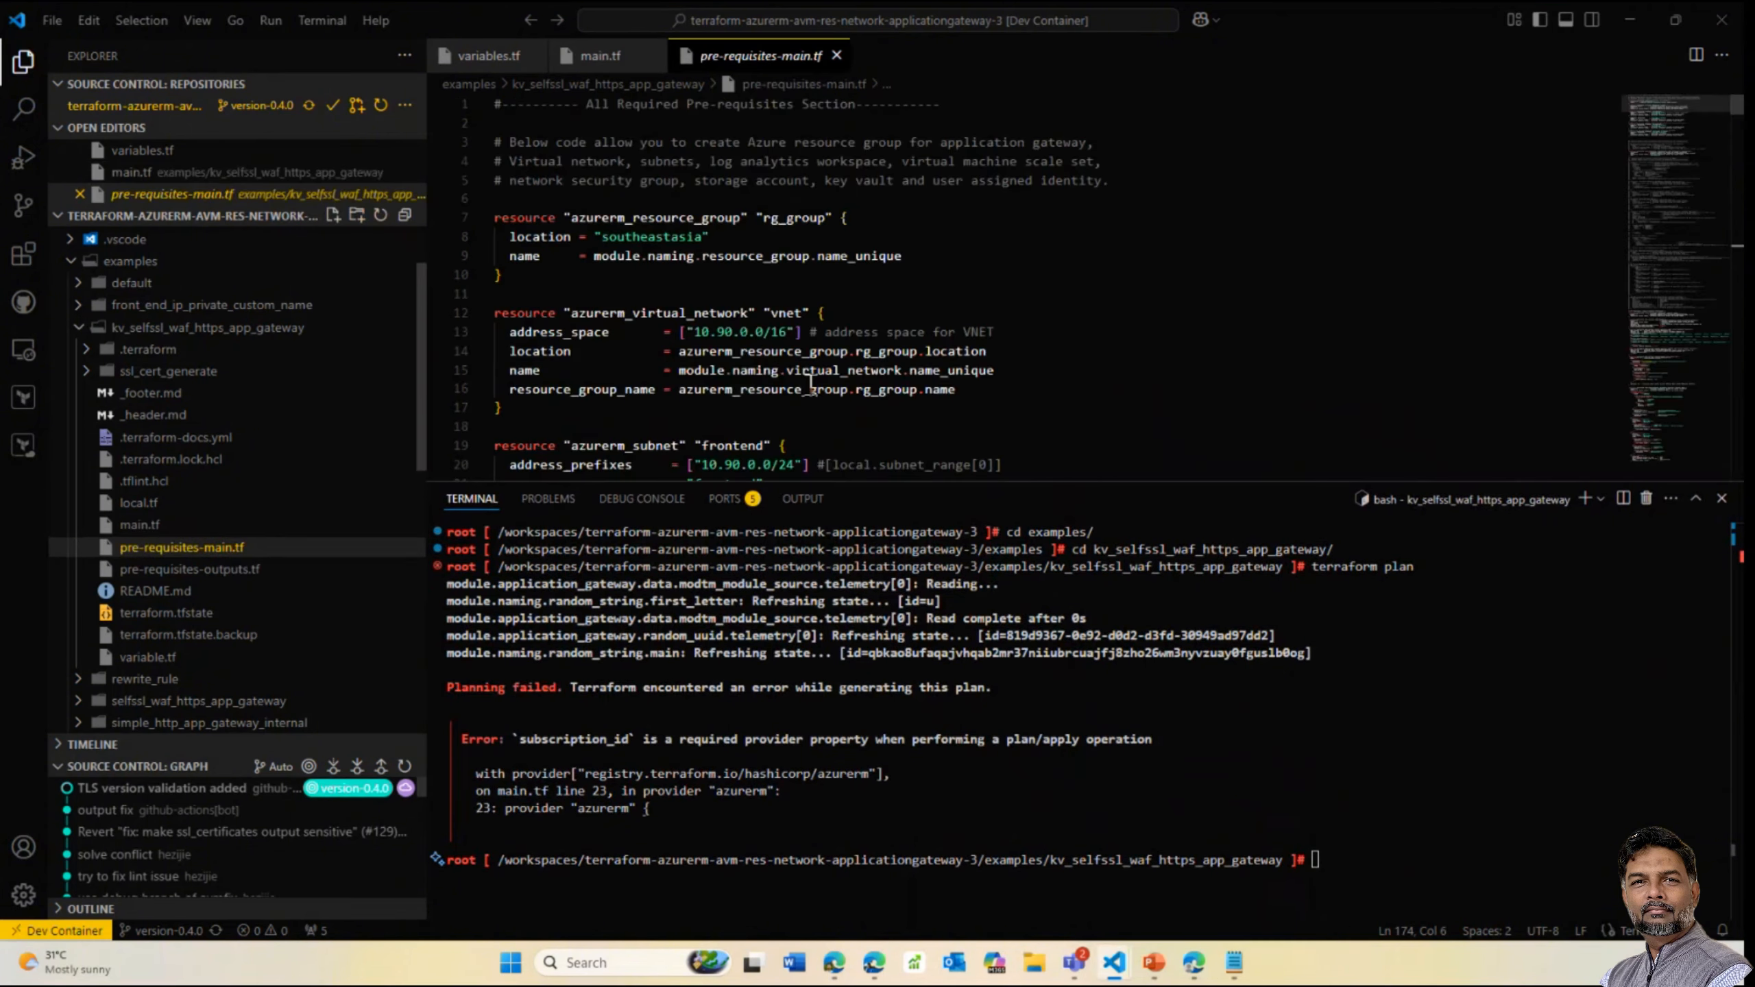
scroll(1036, 332, "down", 4)
scroll(898, 380, "down", 15)
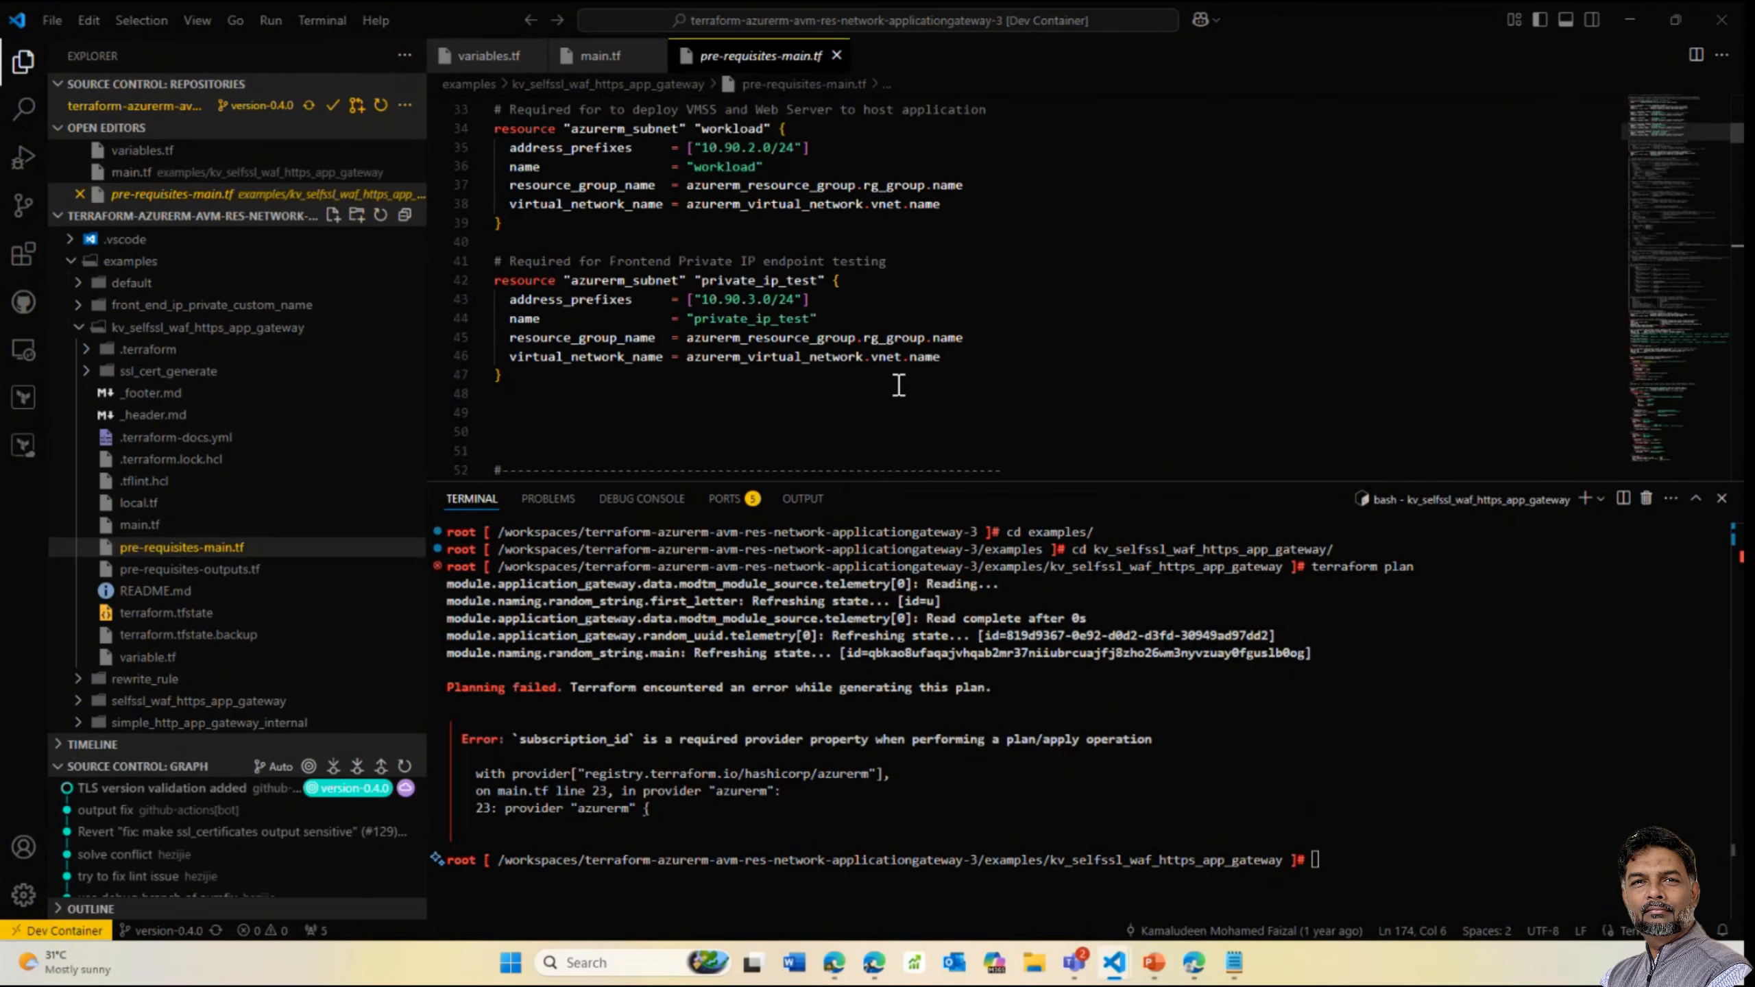
scroll(898, 384, "down", 20)
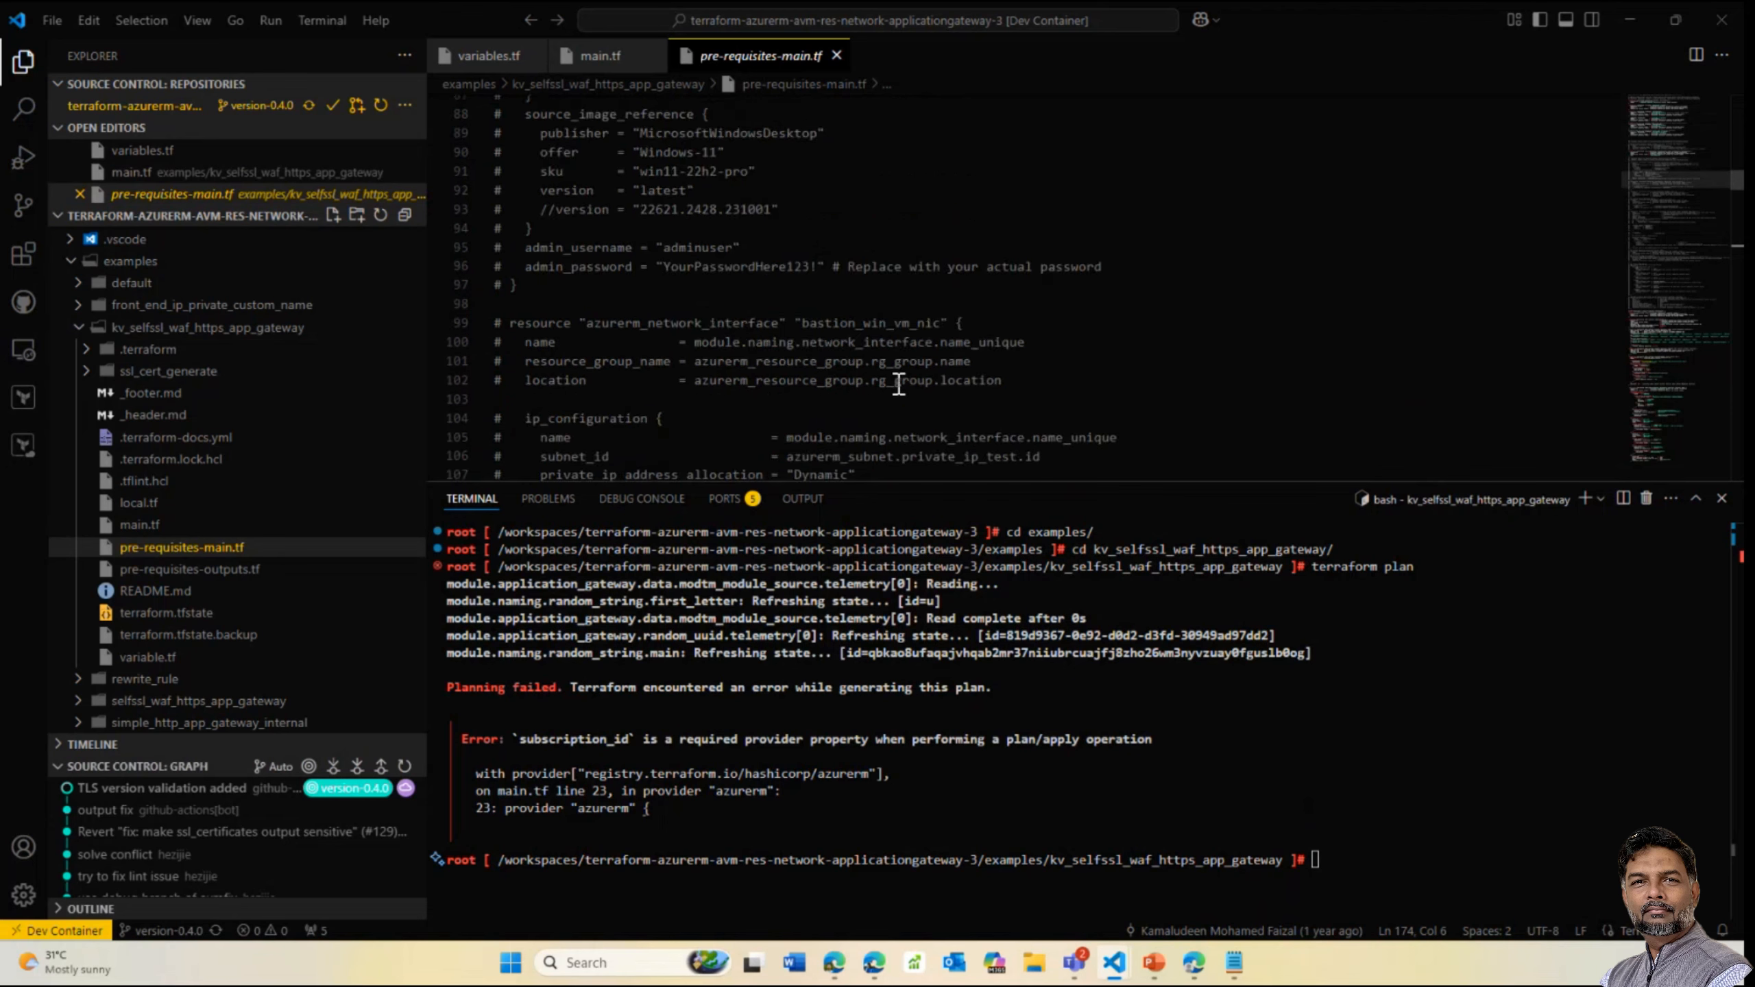
scroll(899, 383, "down", 20)
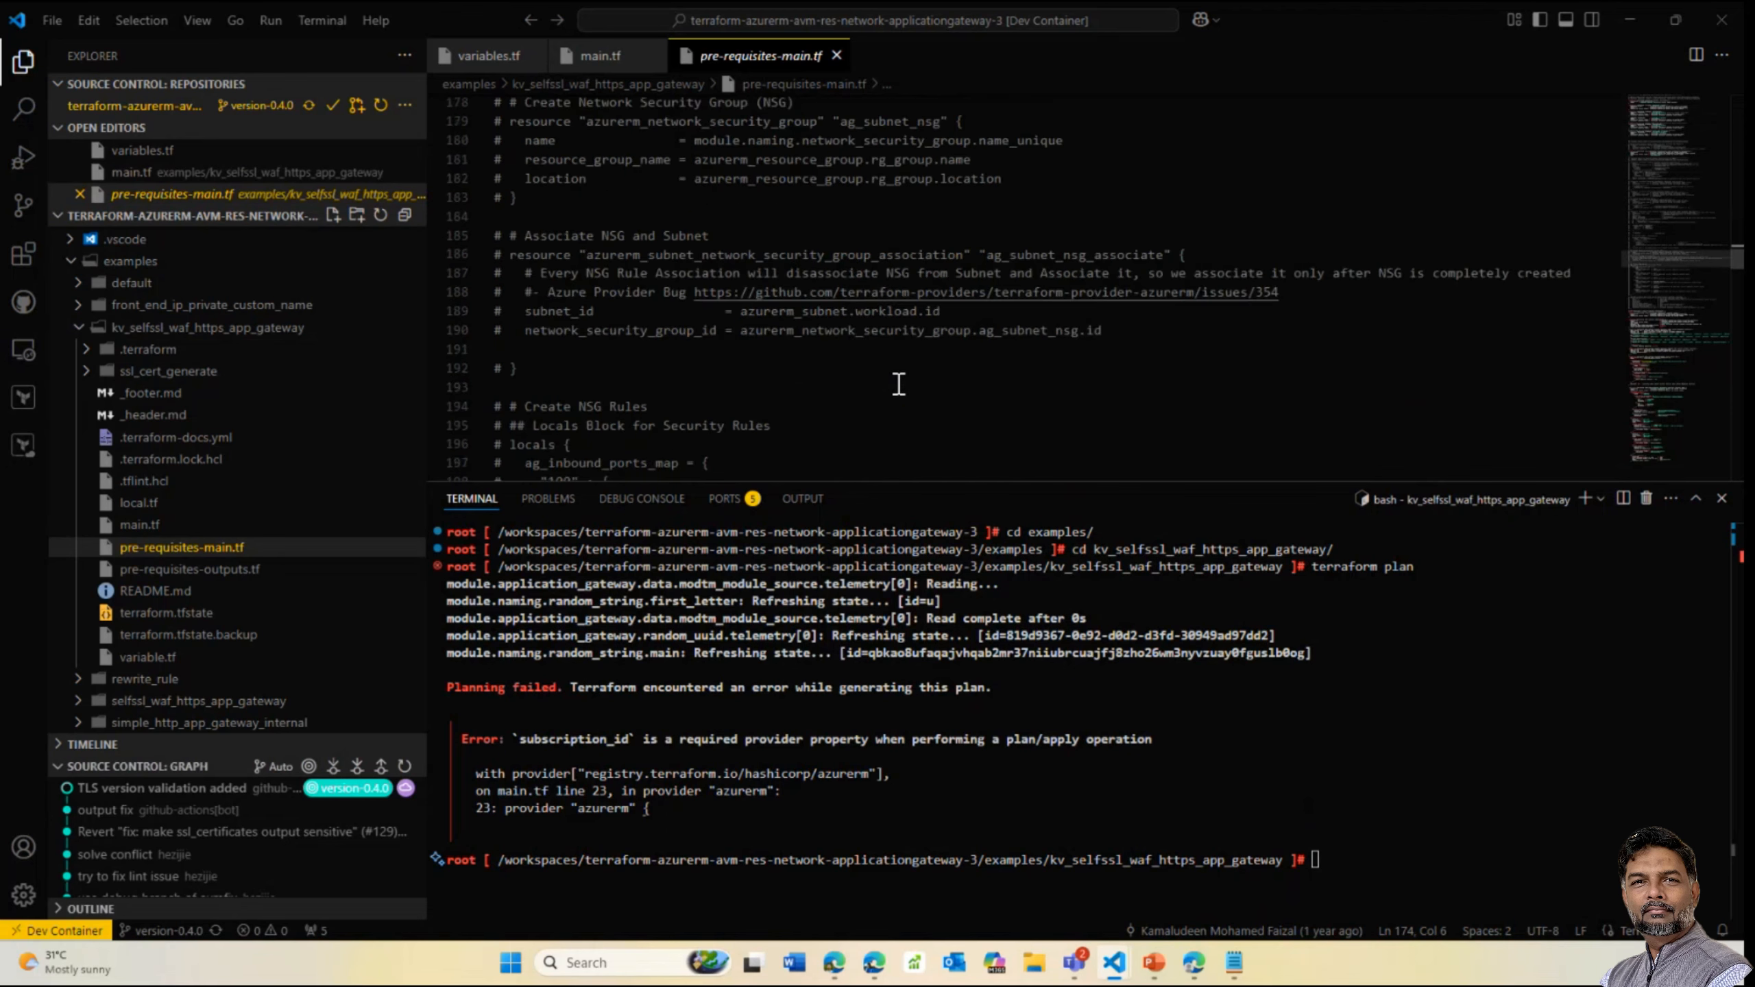
scroll(1730, 313, "down", 10)
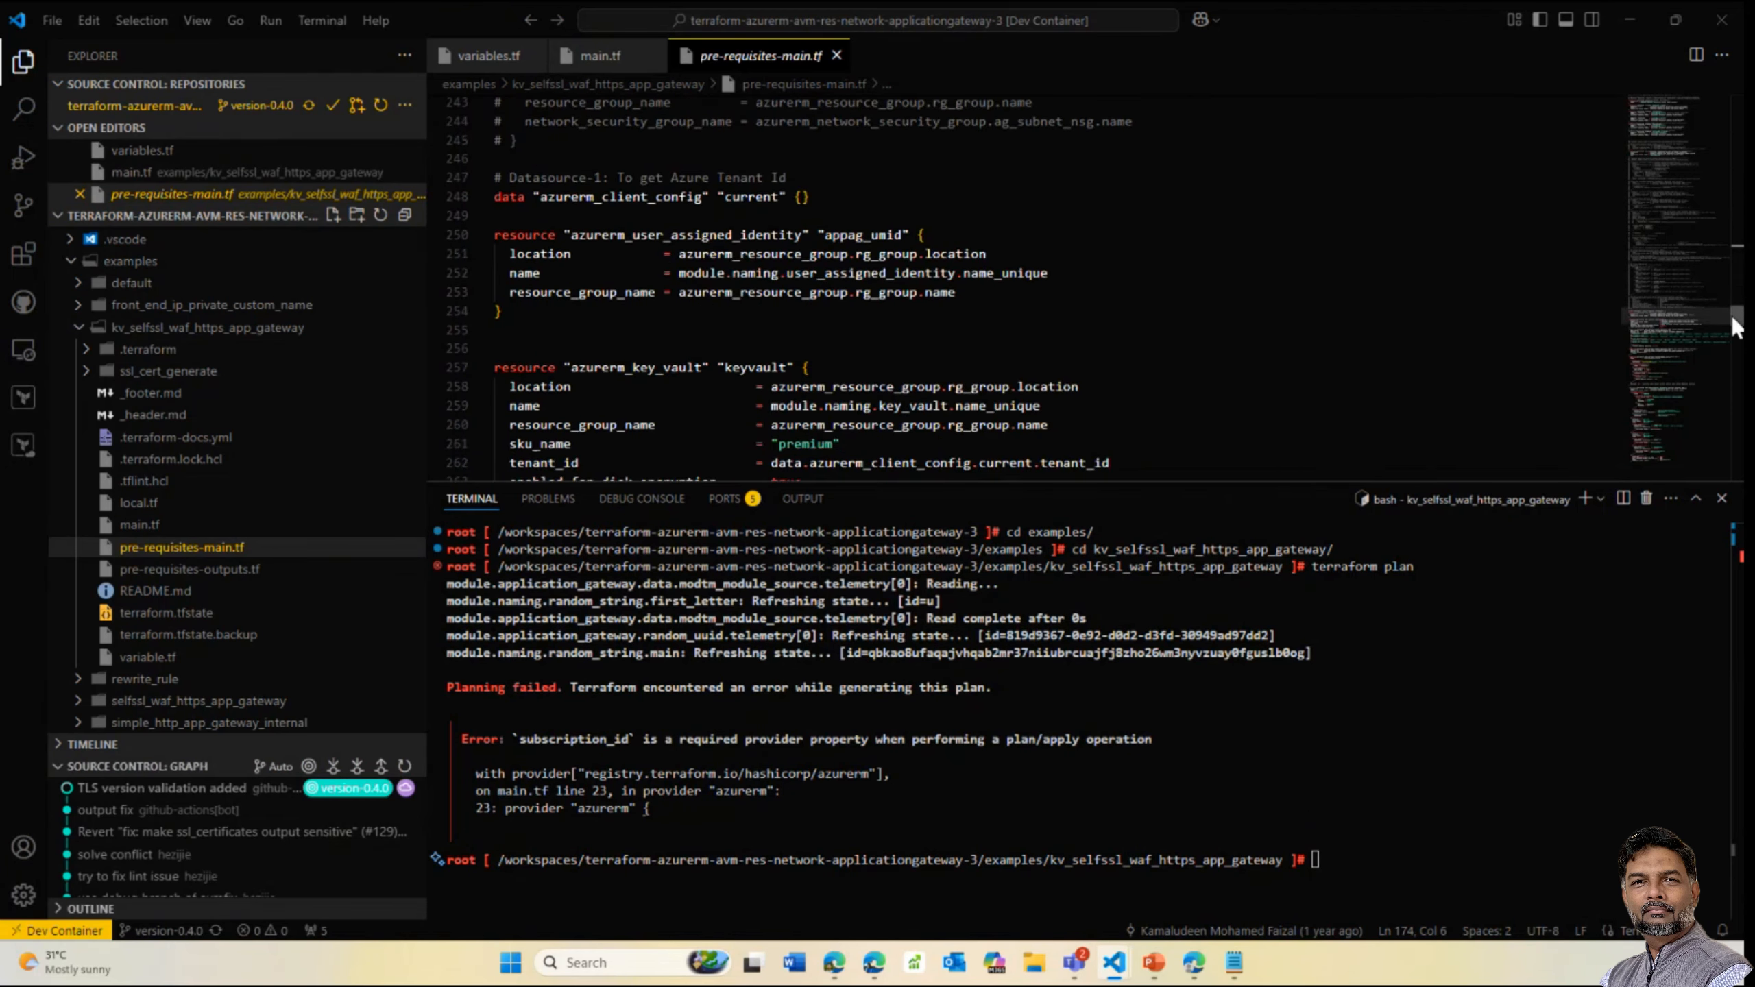
scroll(1733, 345, "up", 4)
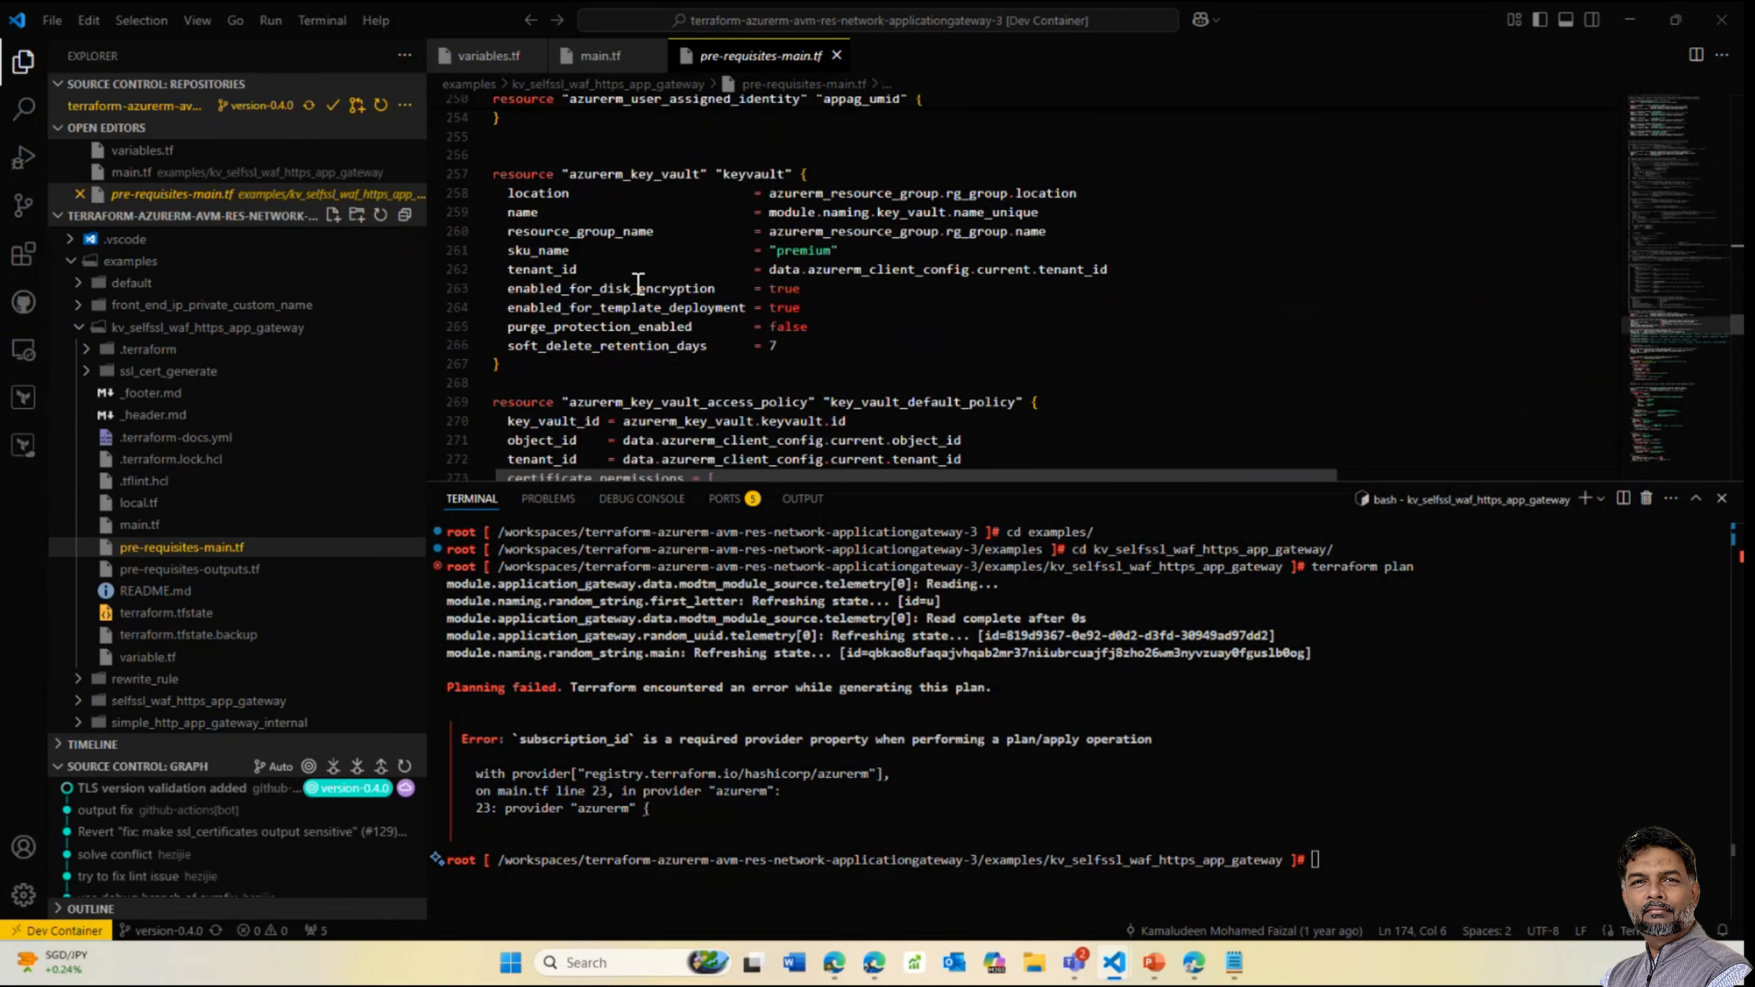
key("ctrl")
key("ctrl")
scroll(646, 415, "down", 2)
left_click(692, 343)
scroll(725, 315, "down", 1)
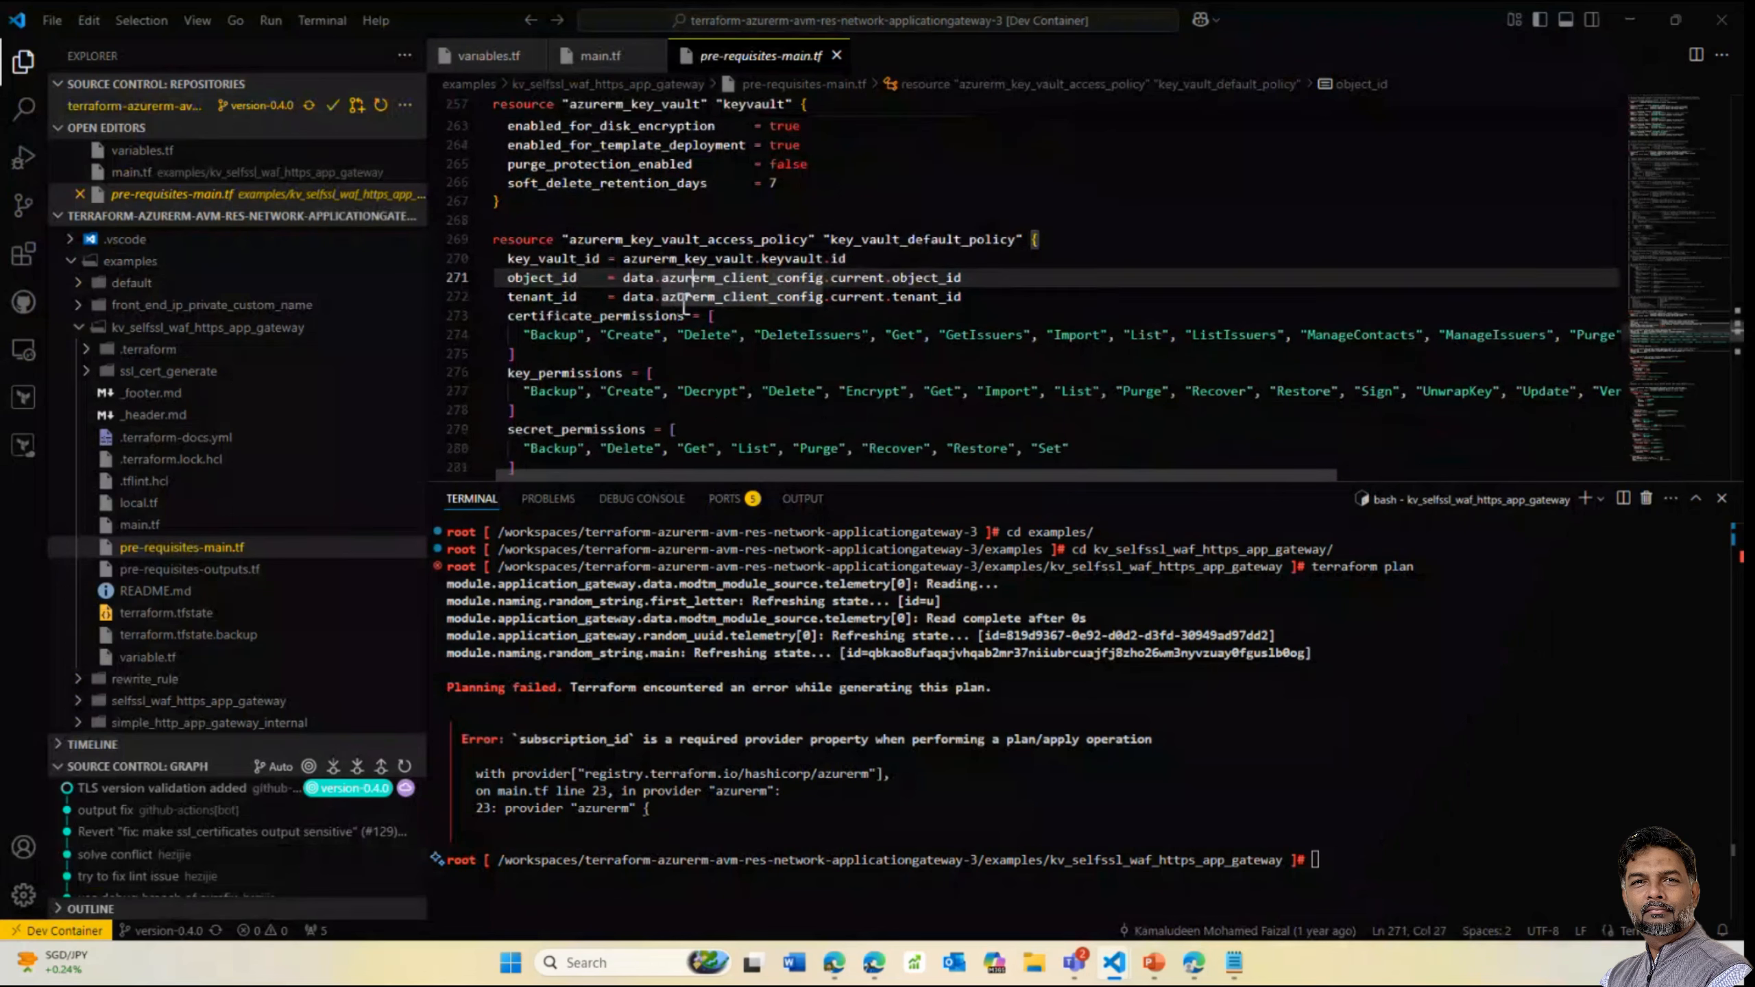
scroll(664, 291, "down", 3)
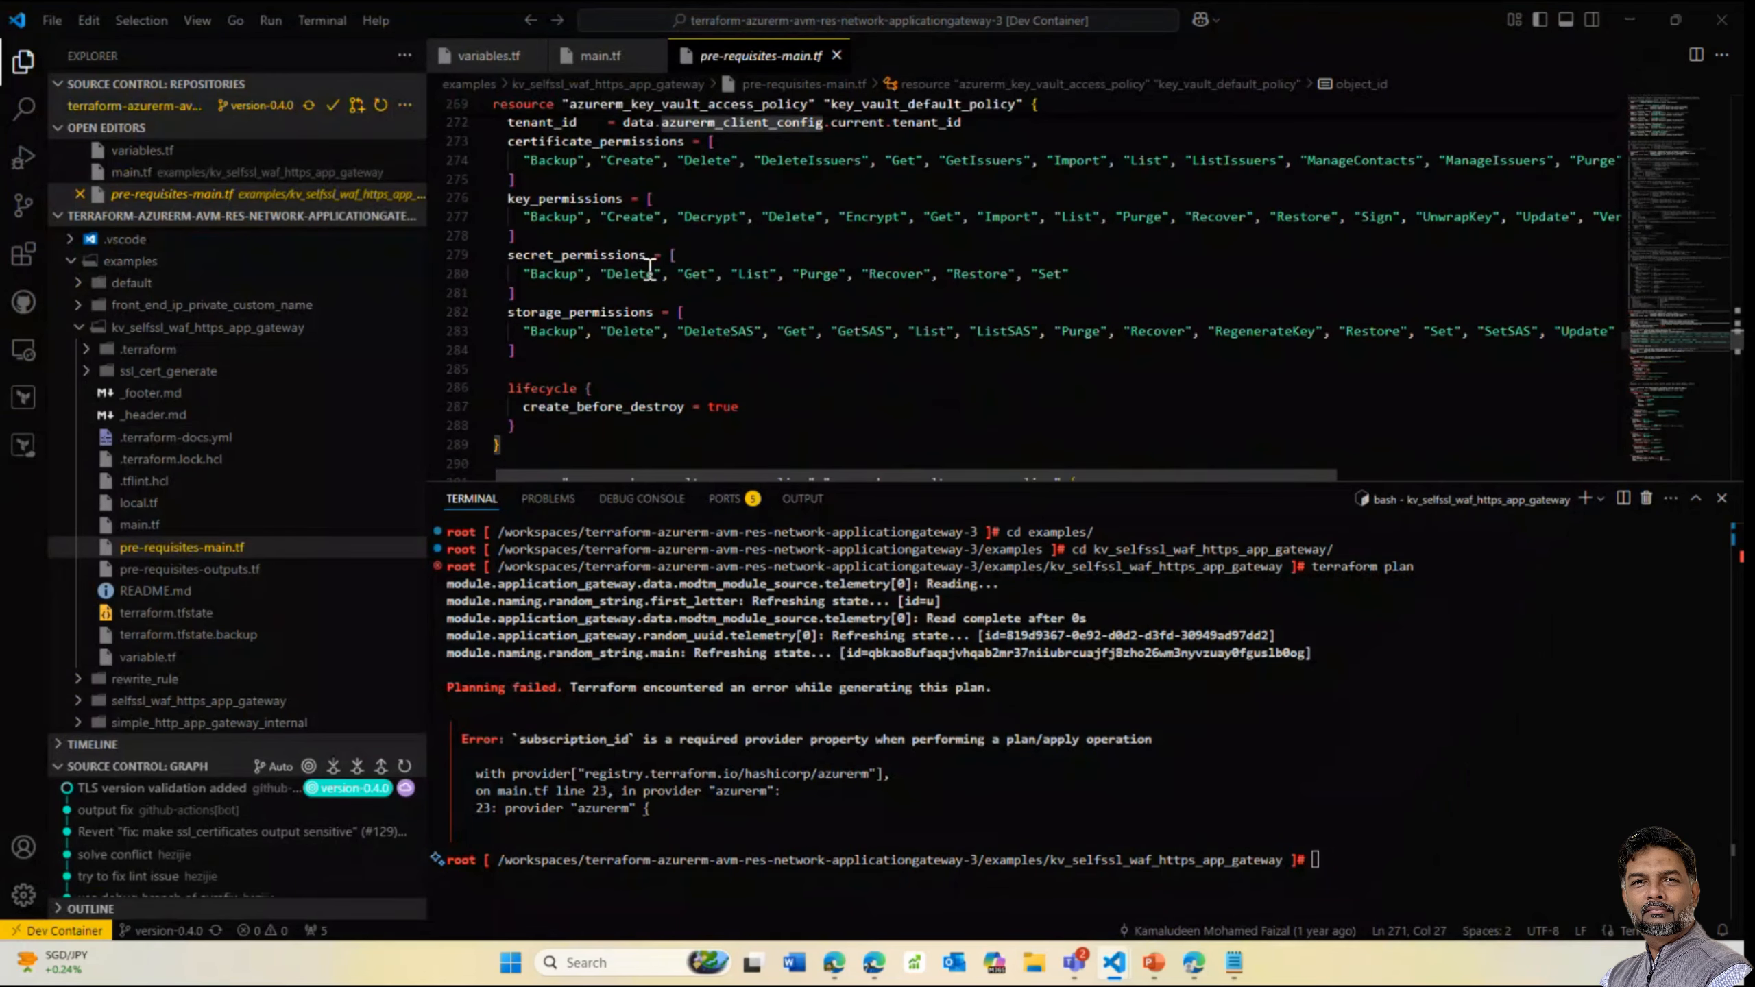
scroll(650, 268, "down", 5)
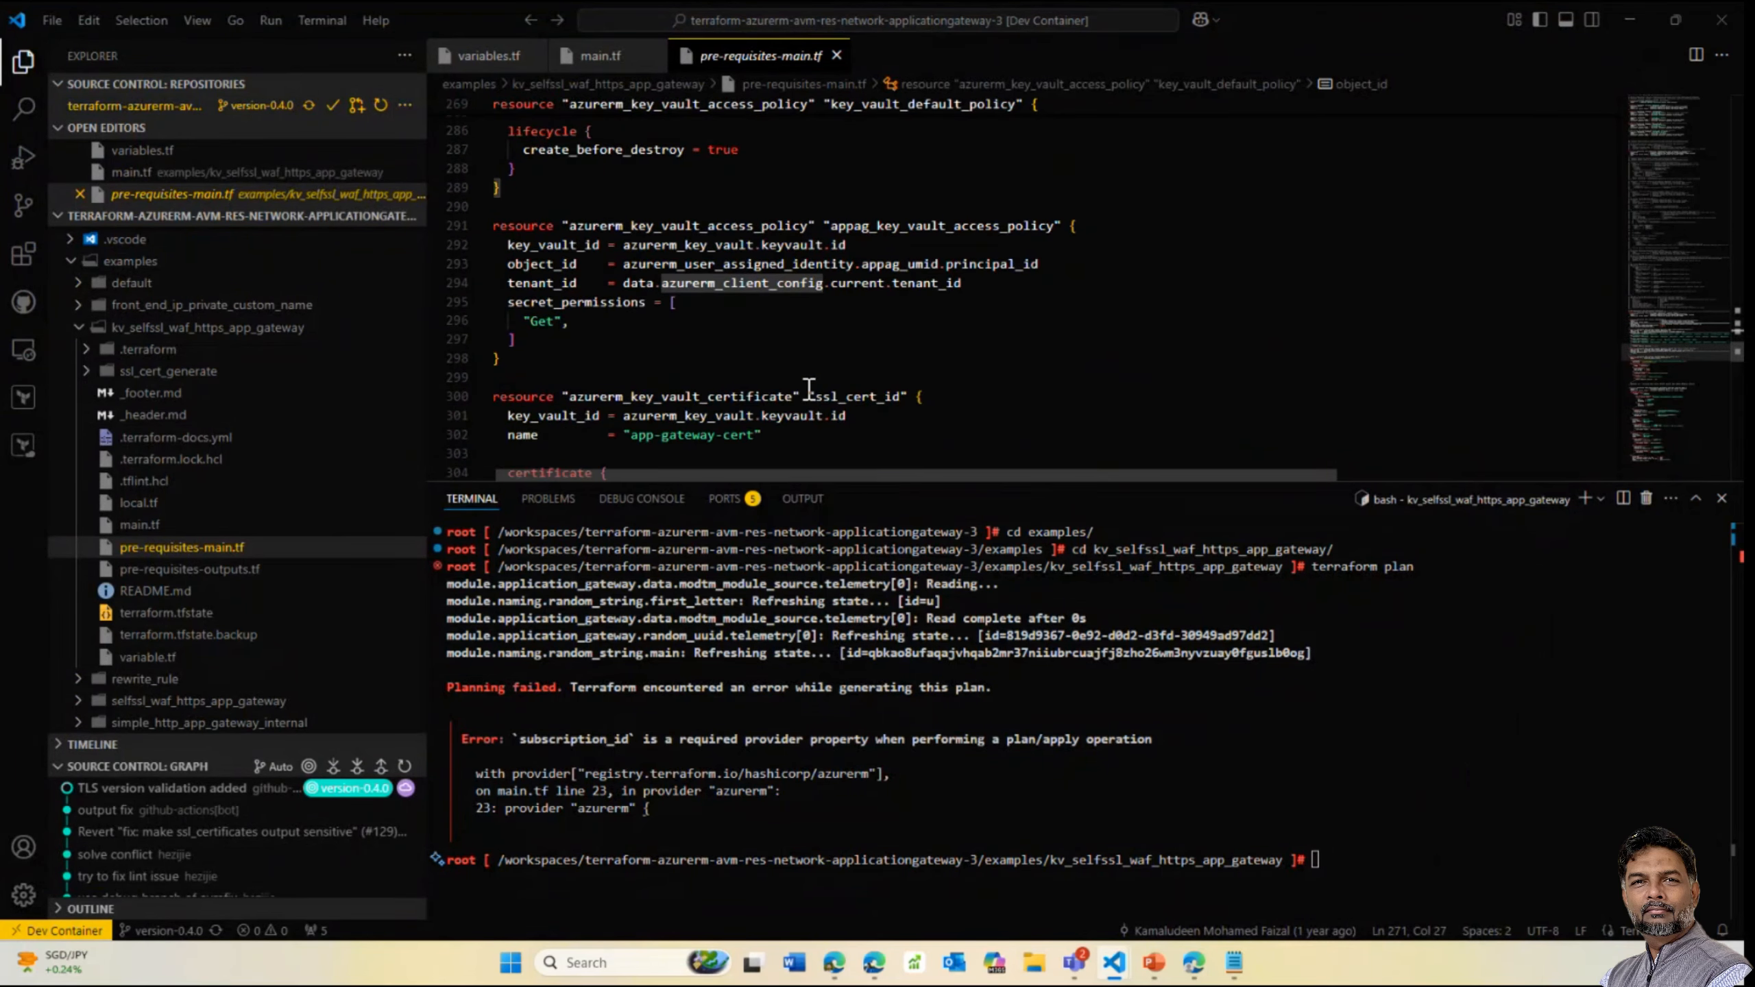
scroll(739, 315, "down", 4)
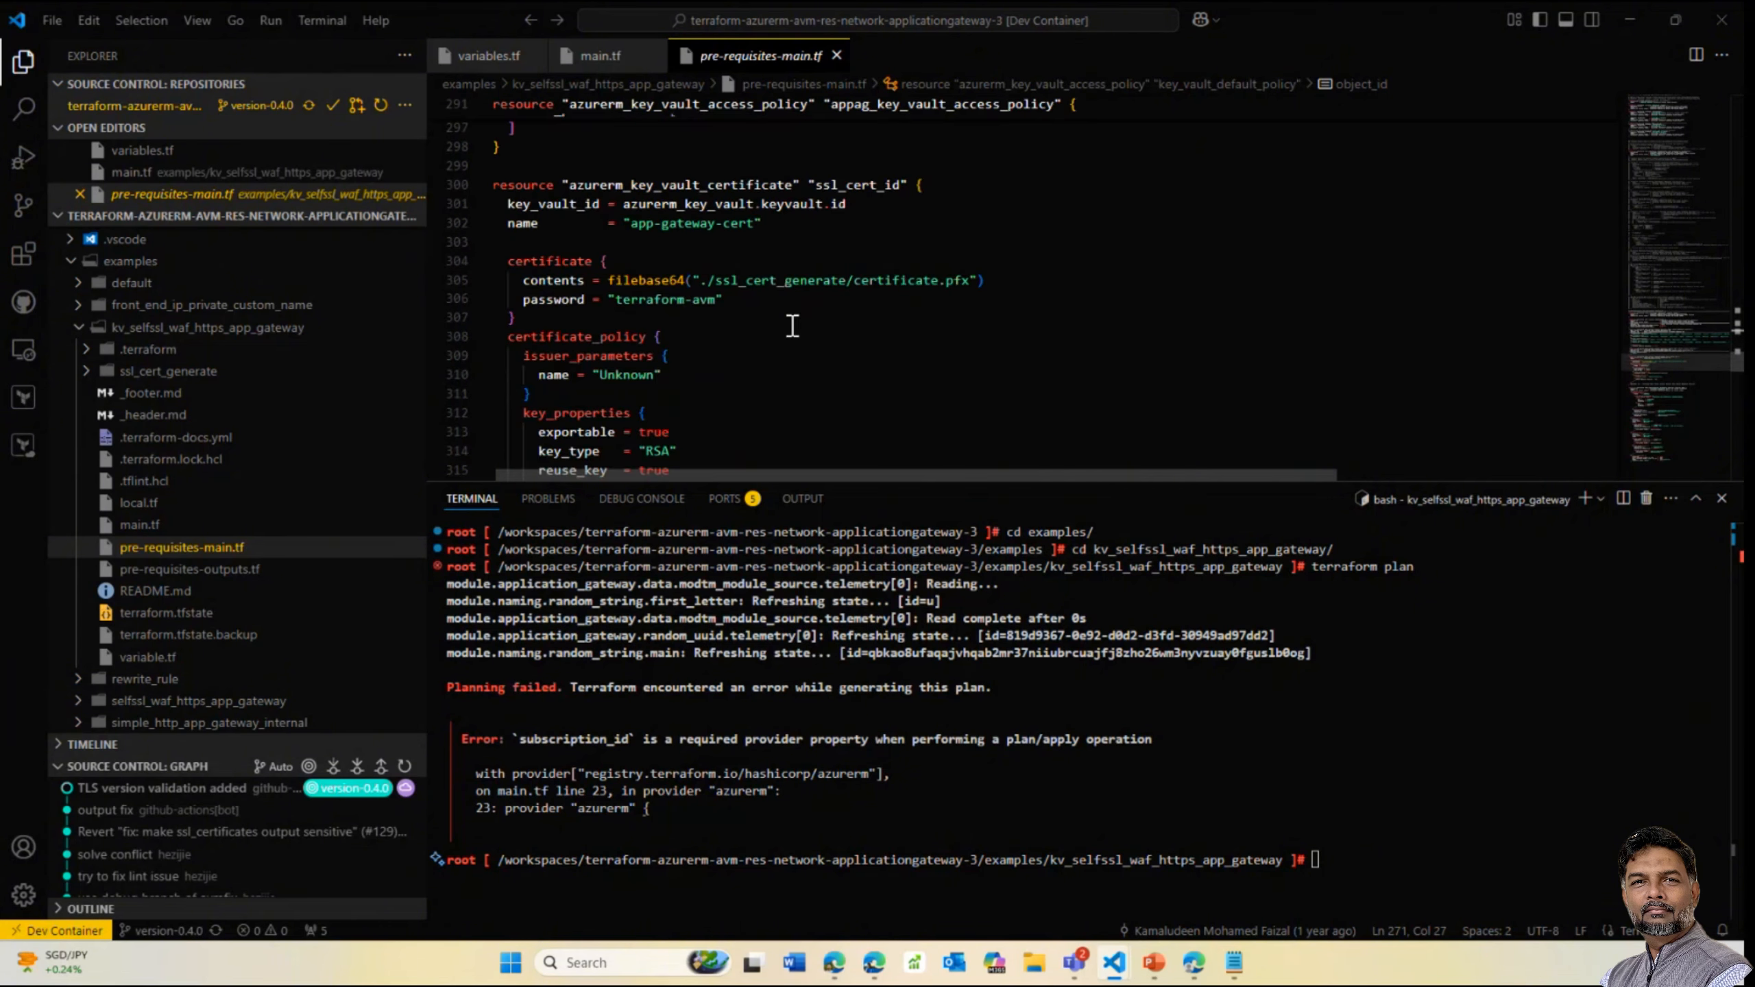
scroll(793, 326, "down", 8)
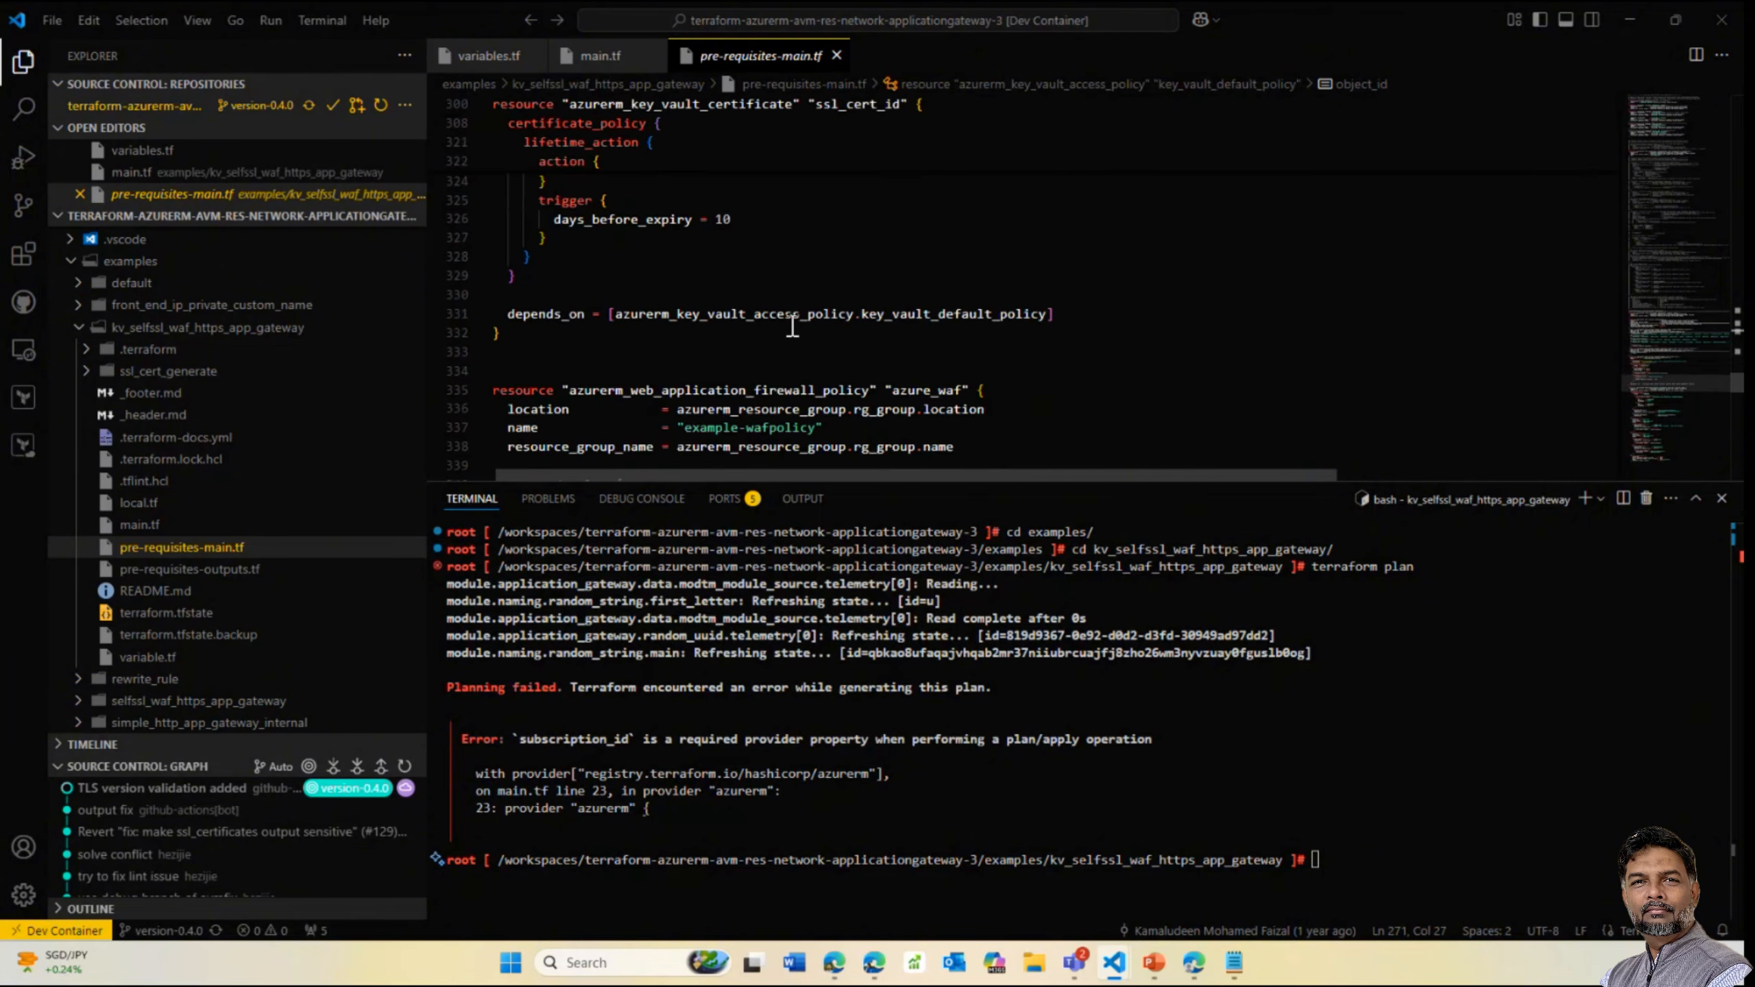
scroll(795, 327, "down", 3)
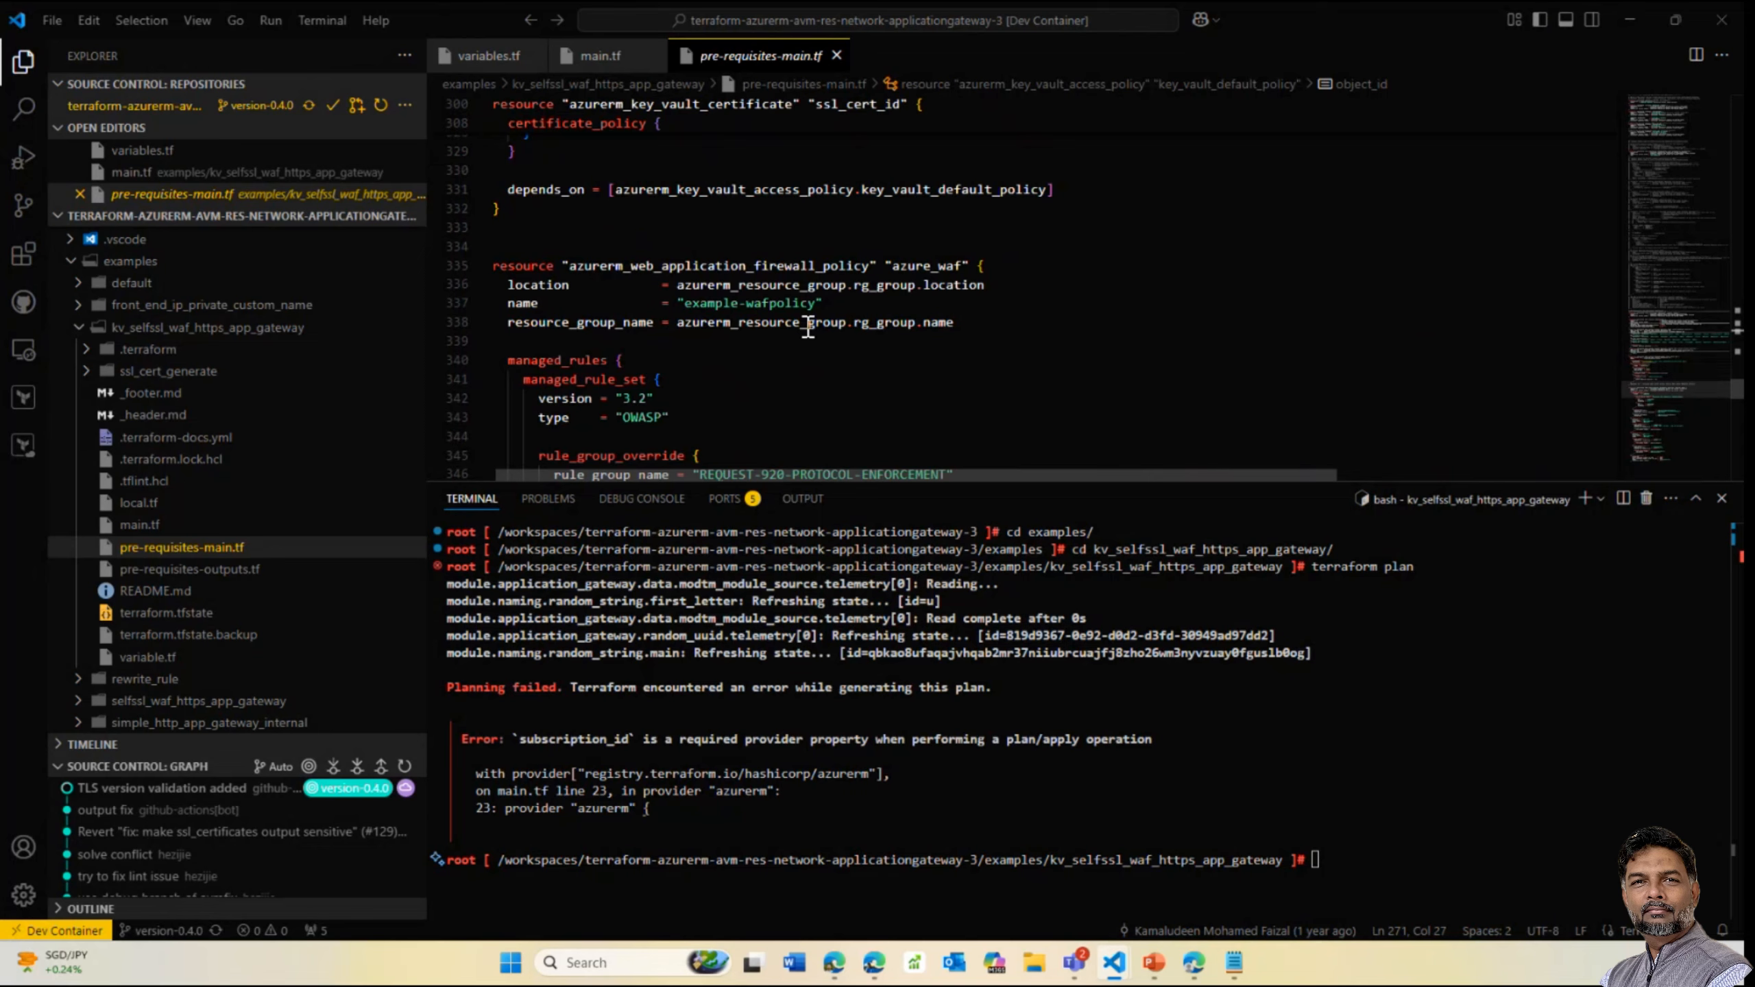
scroll(808, 329, "up", 4)
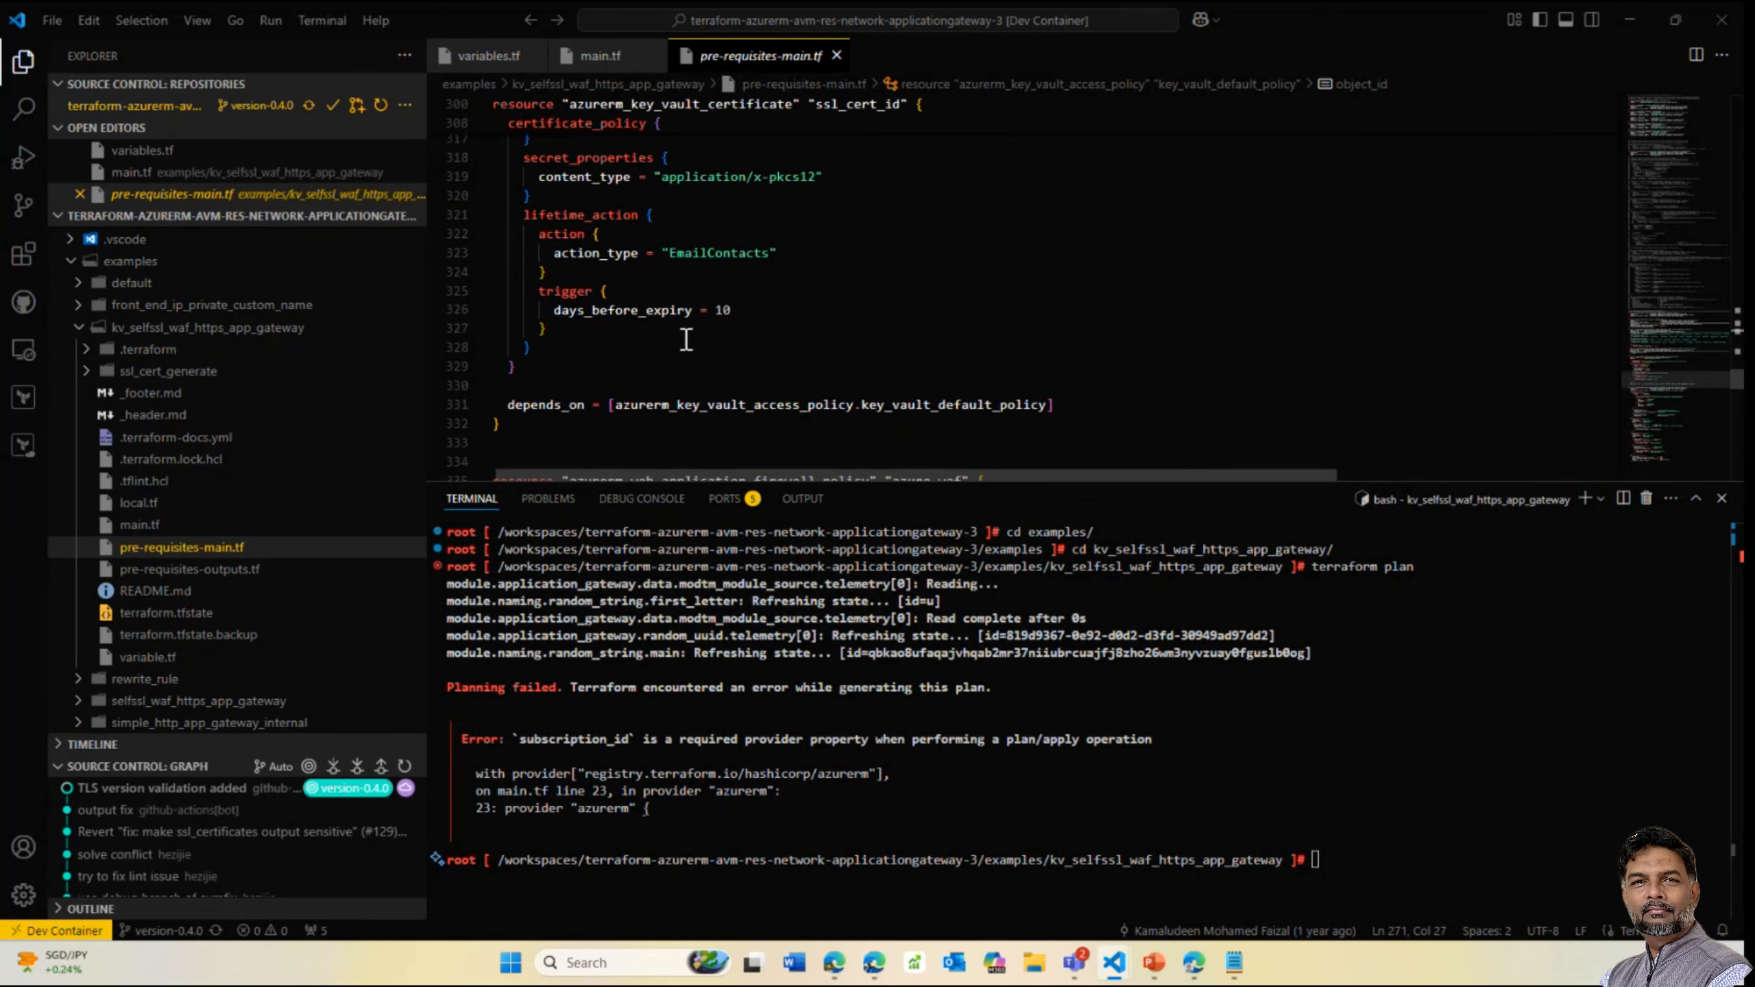
Reopen main.tf to show the certificate reference and routing rules
left_click(159, 525)
scroll(815, 237, "up", 1)
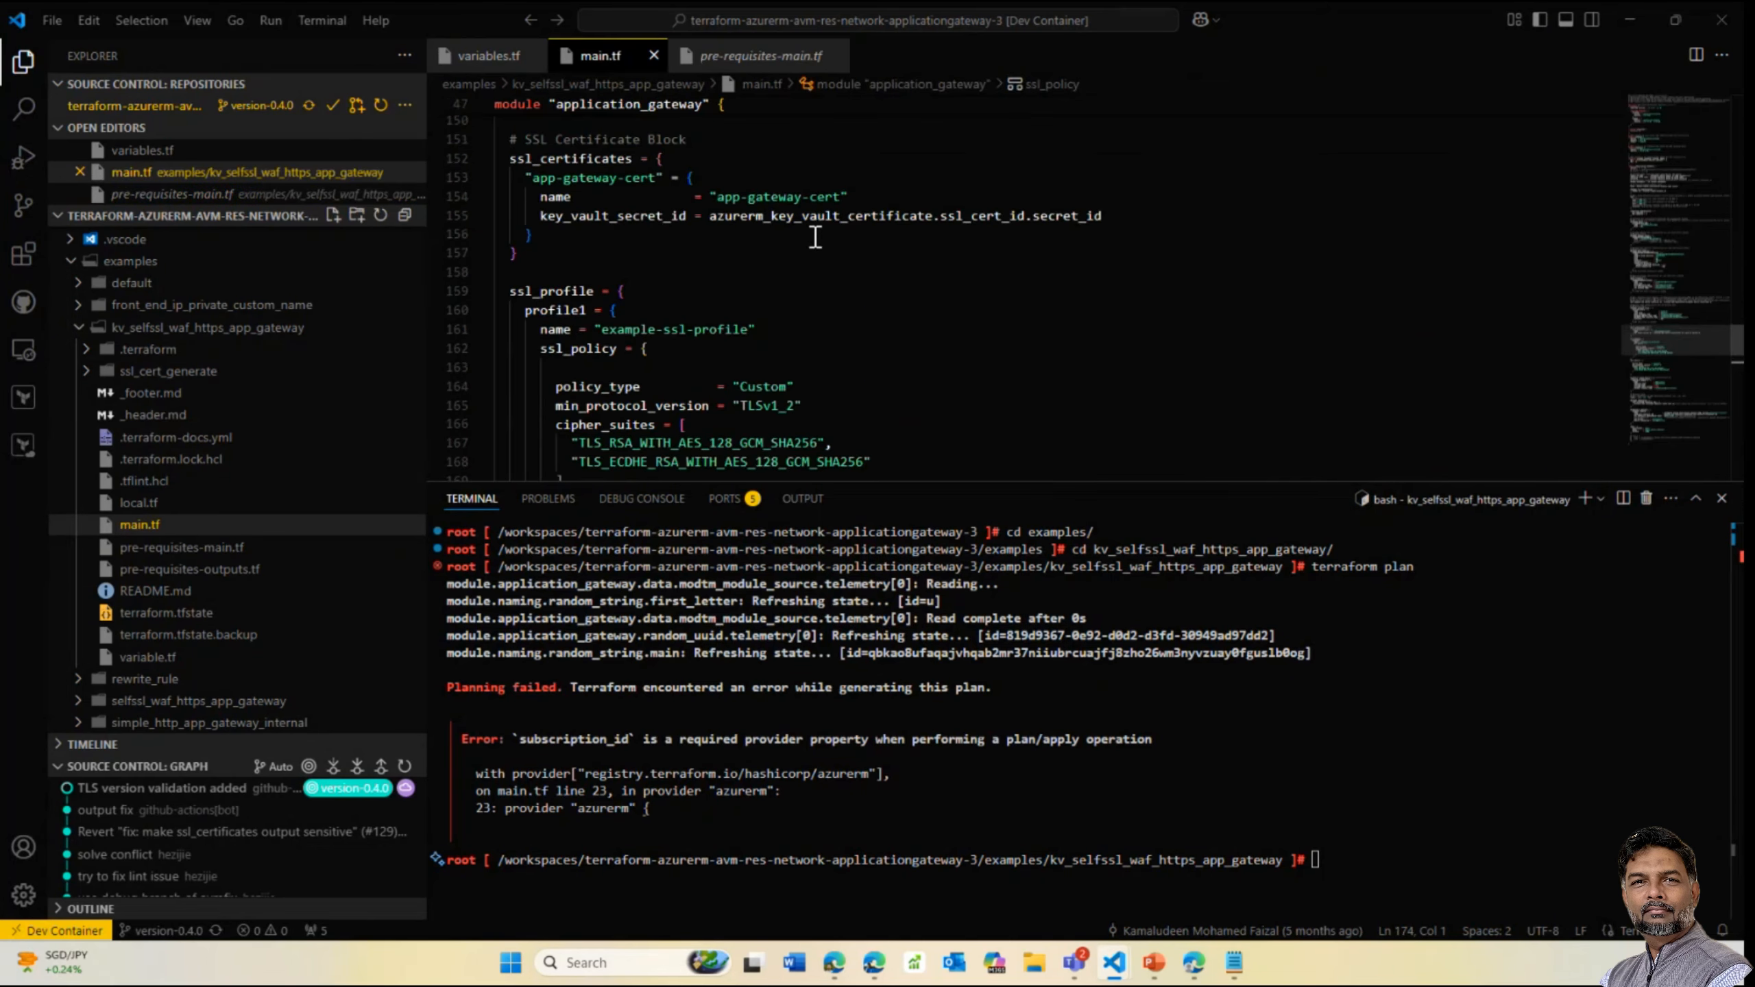
scroll(815, 237, "up", 6)
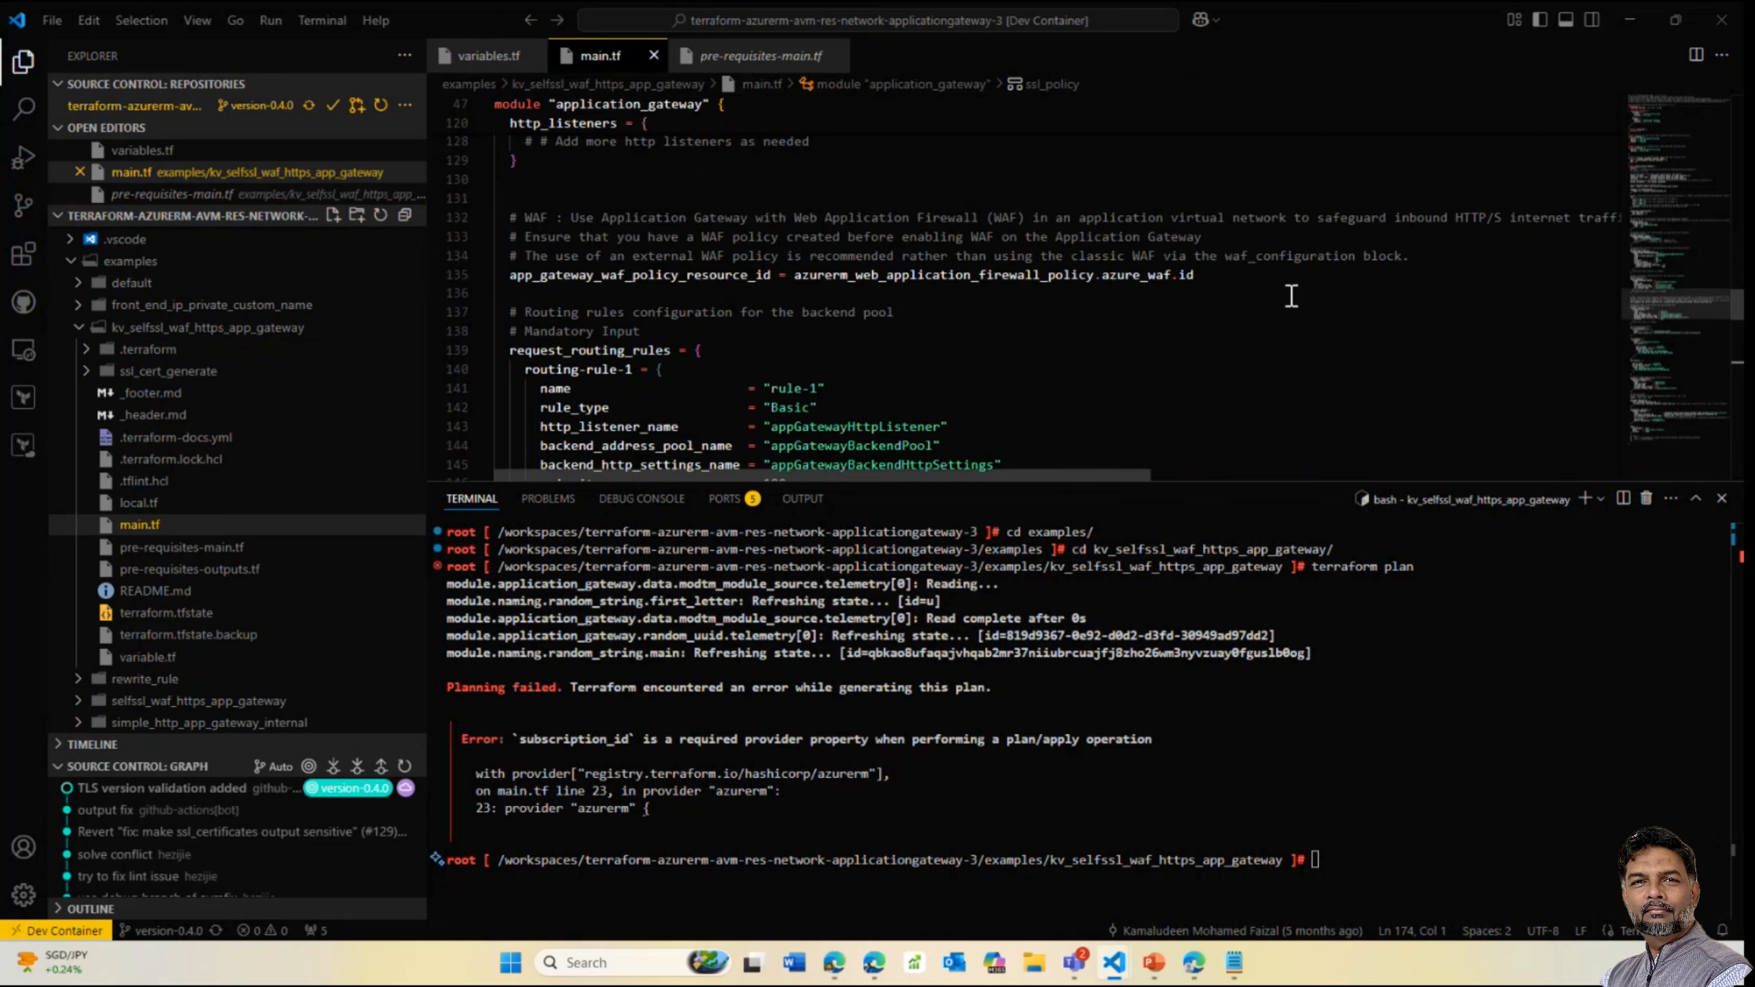
scroll(1292, 296, "down", 1)
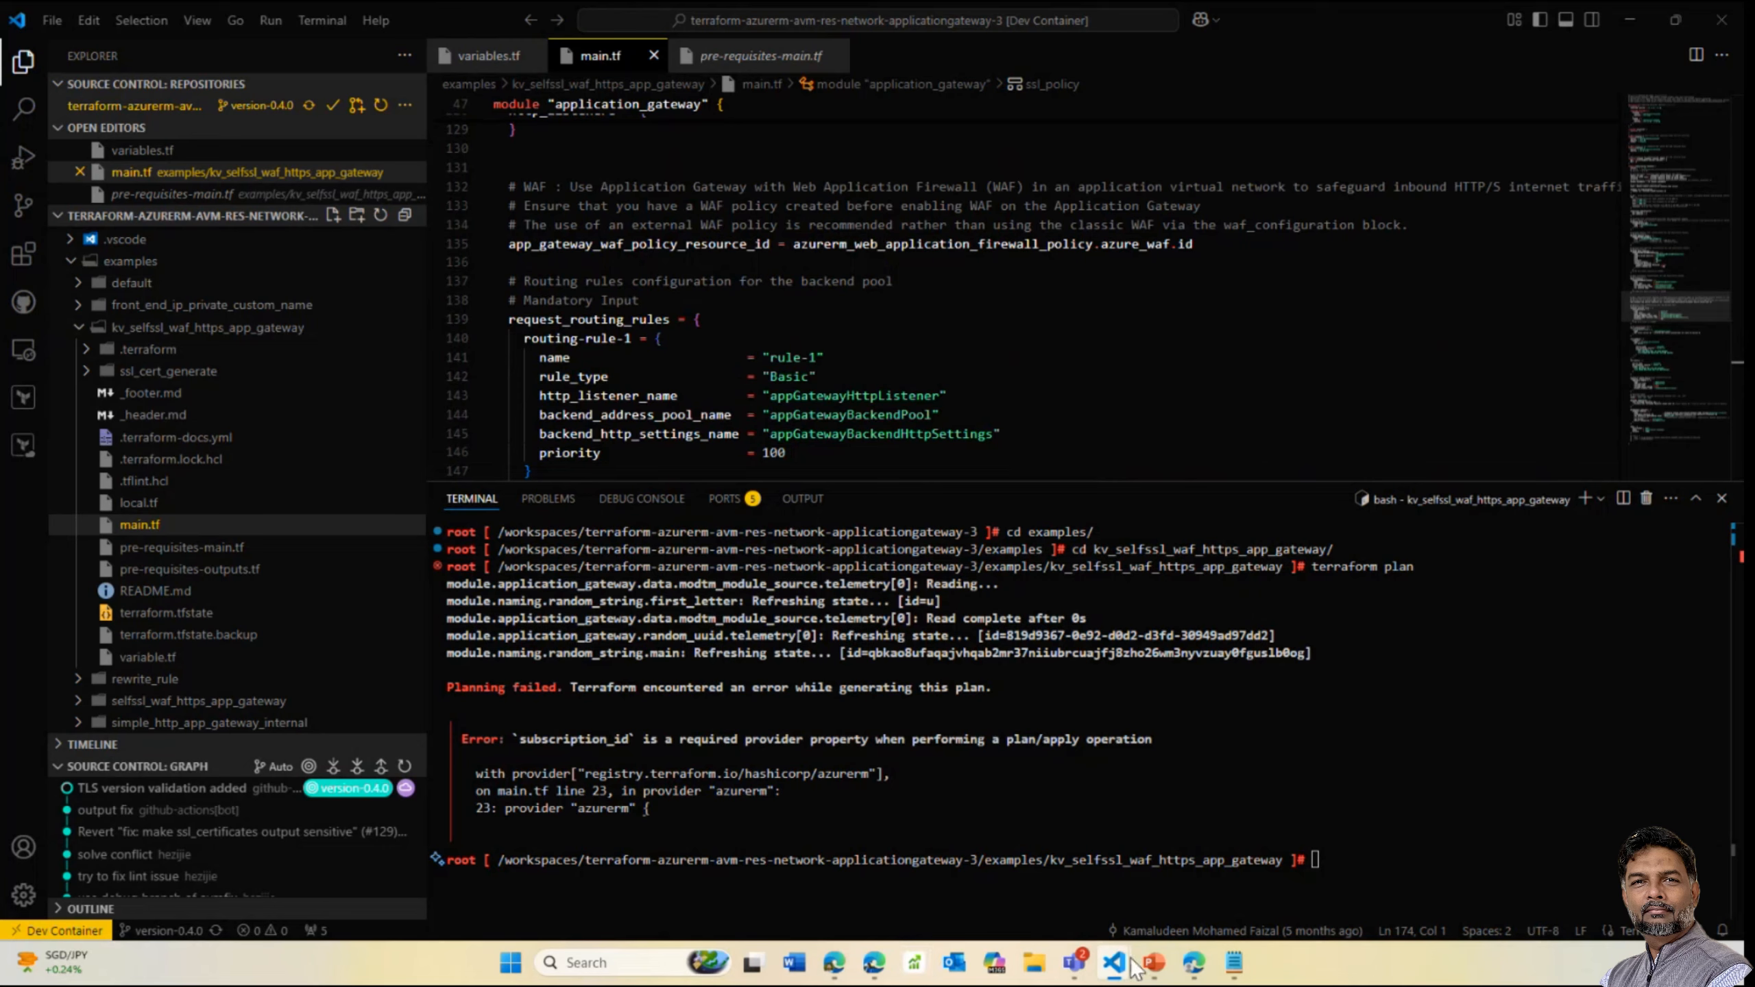
Go back from app-gateway-cert via kv-agw-uqbk Certificates to rg-agw-uqbk, then show PowerPoint slide 24
mouse_move(1193, 972)
left_click(1204, 867)
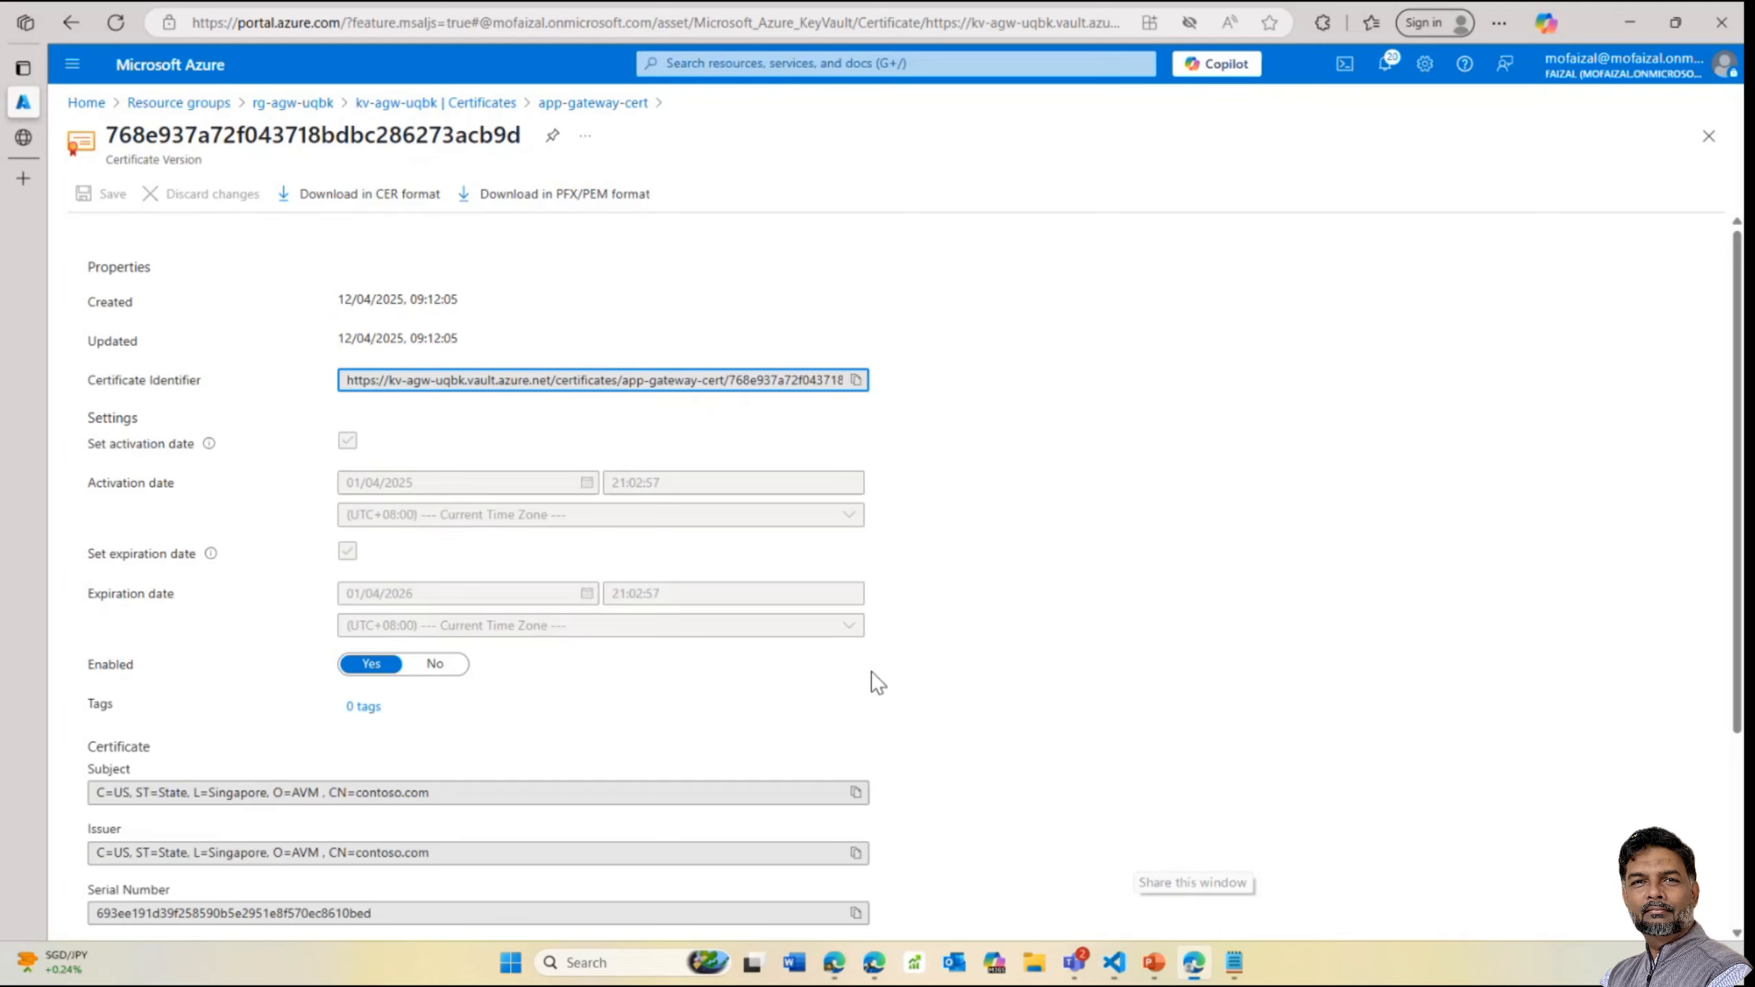
left_click(484, 105)
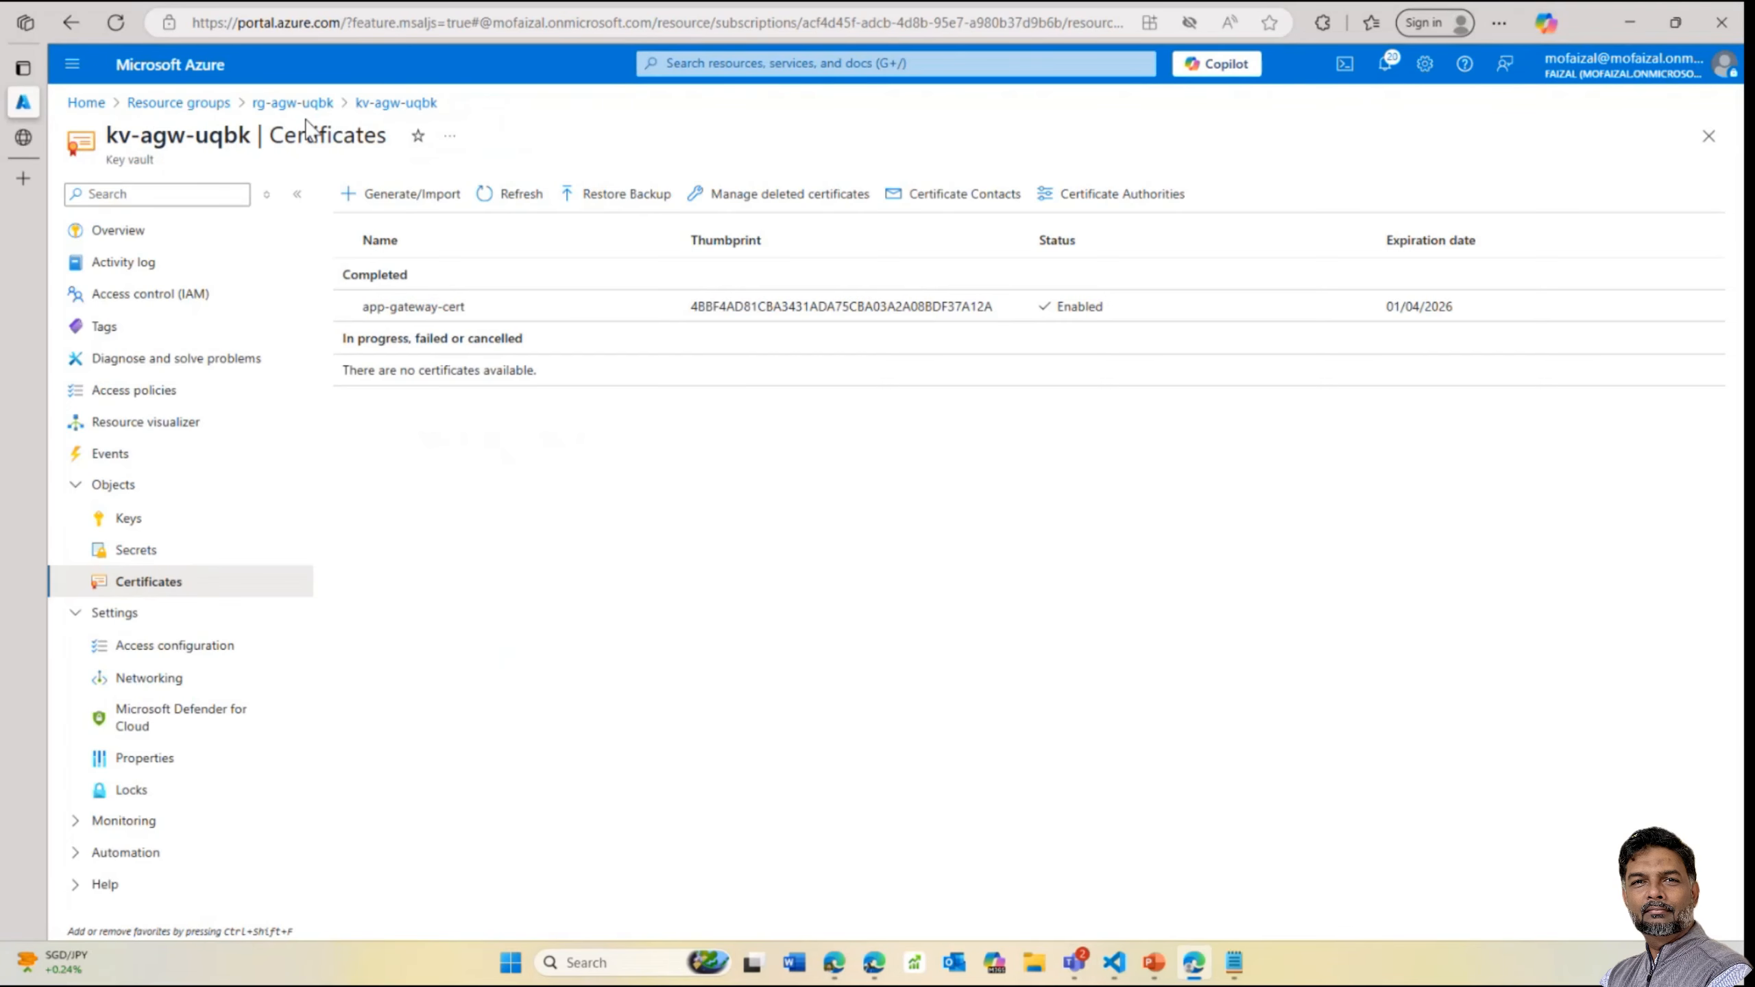
left_click(293, 103)
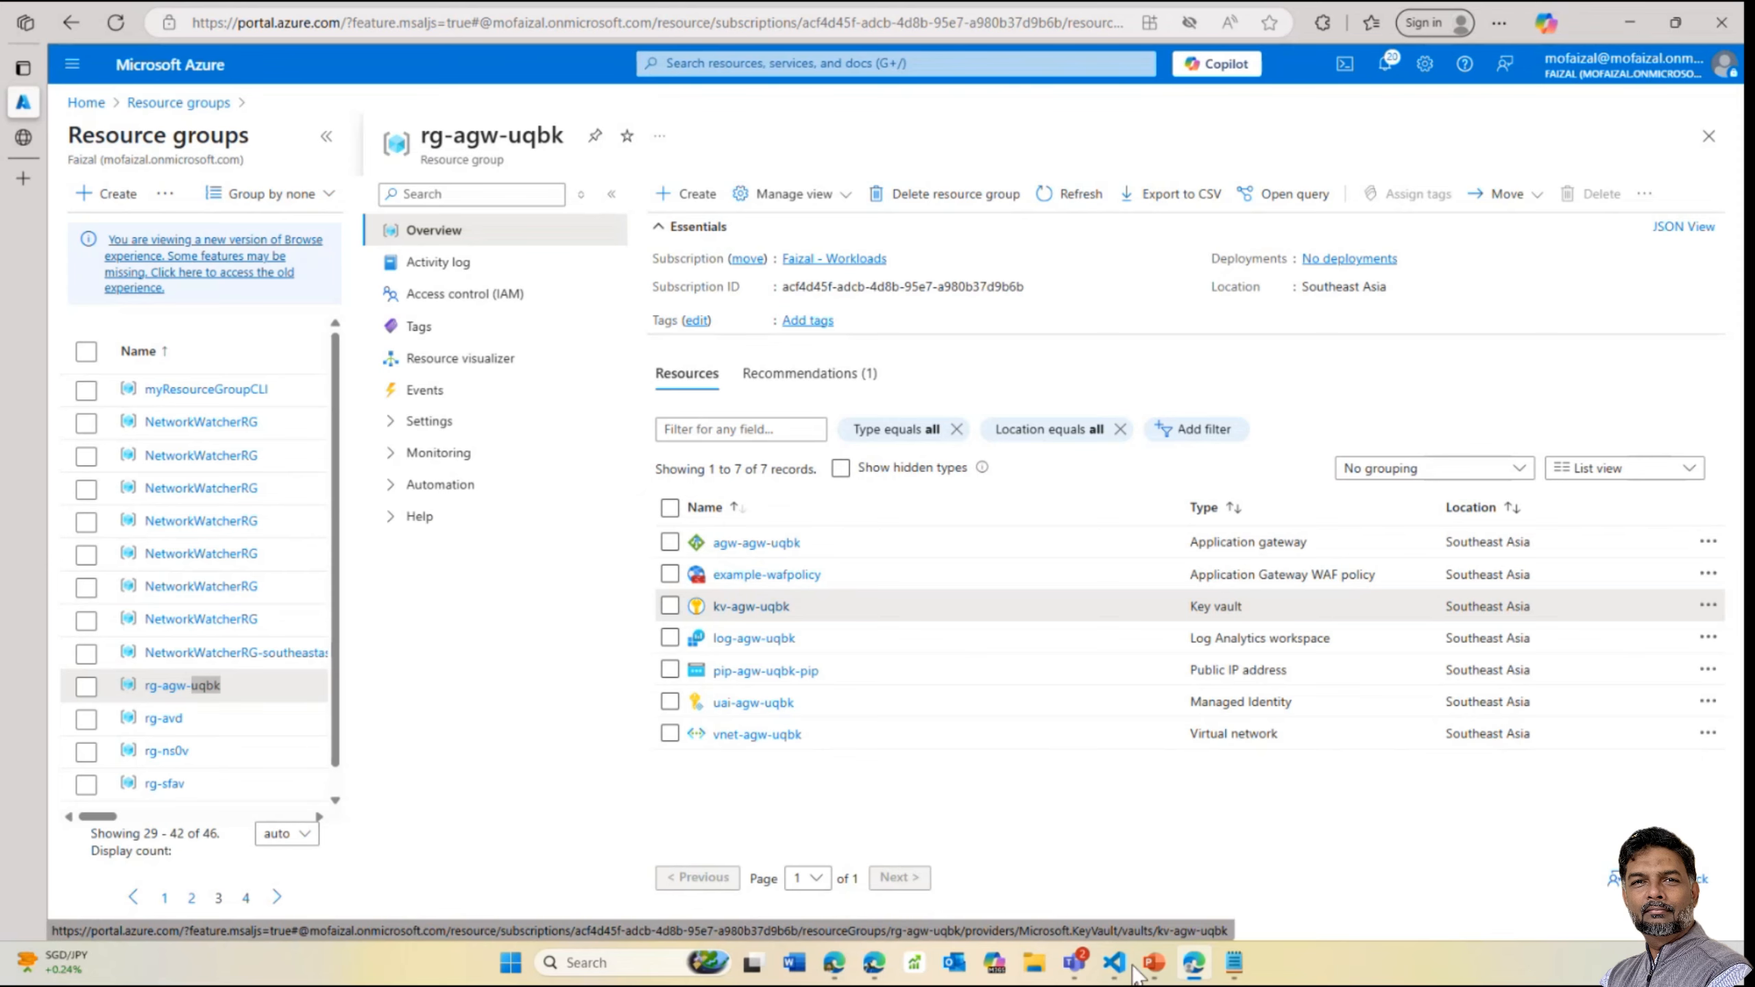
mouse_move(1152, 965)
left_click(1174, 855)
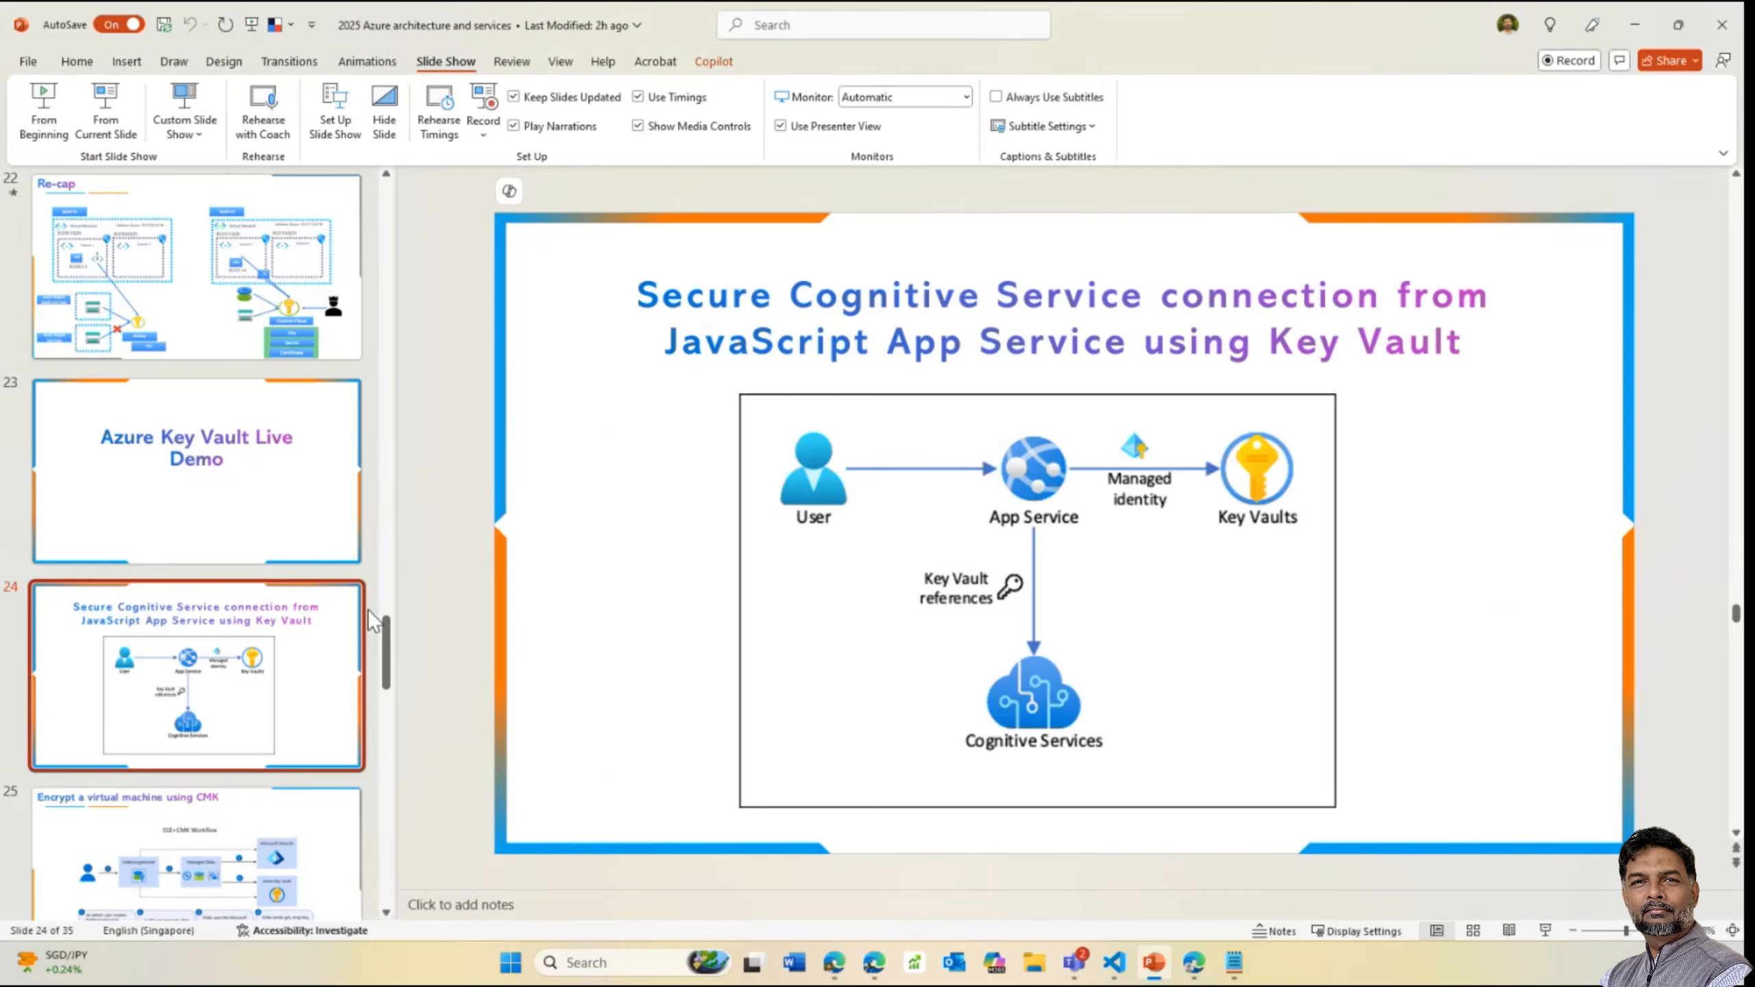
Show slide 23, Azure Key Vault Live Demo, then switch to VS Code's config_data.tf
left_click_drag(387, 638, 385, 620)
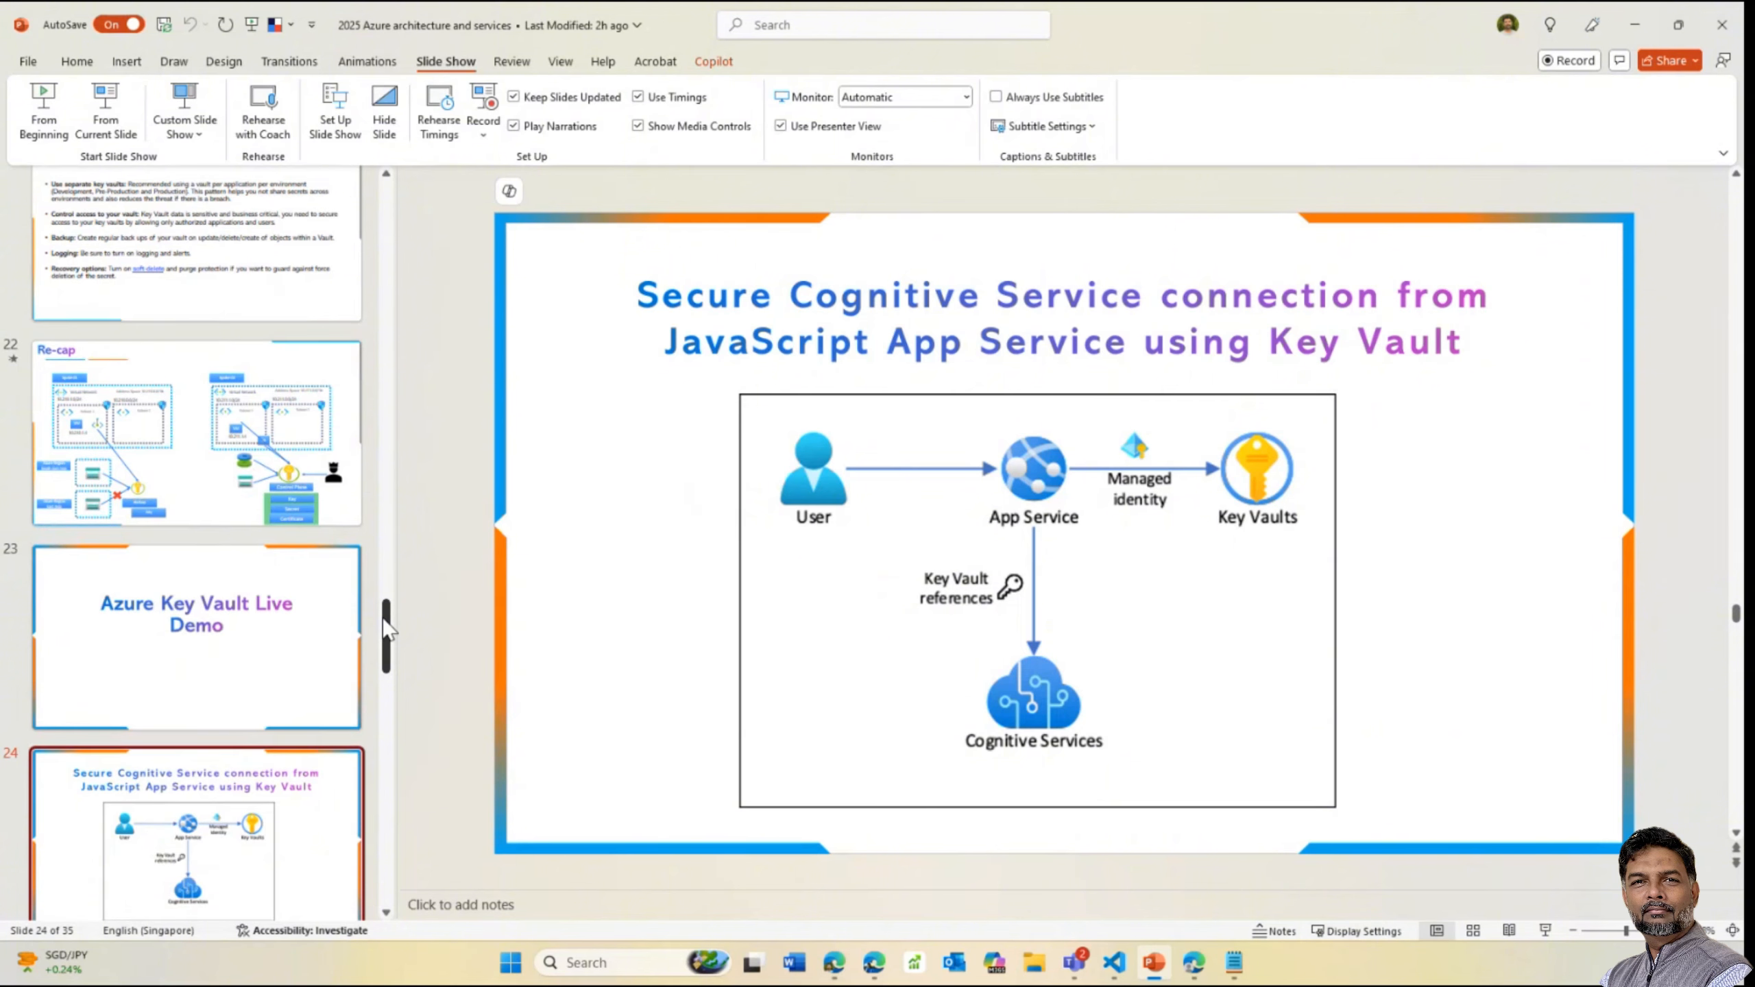
left_click(302, 628)
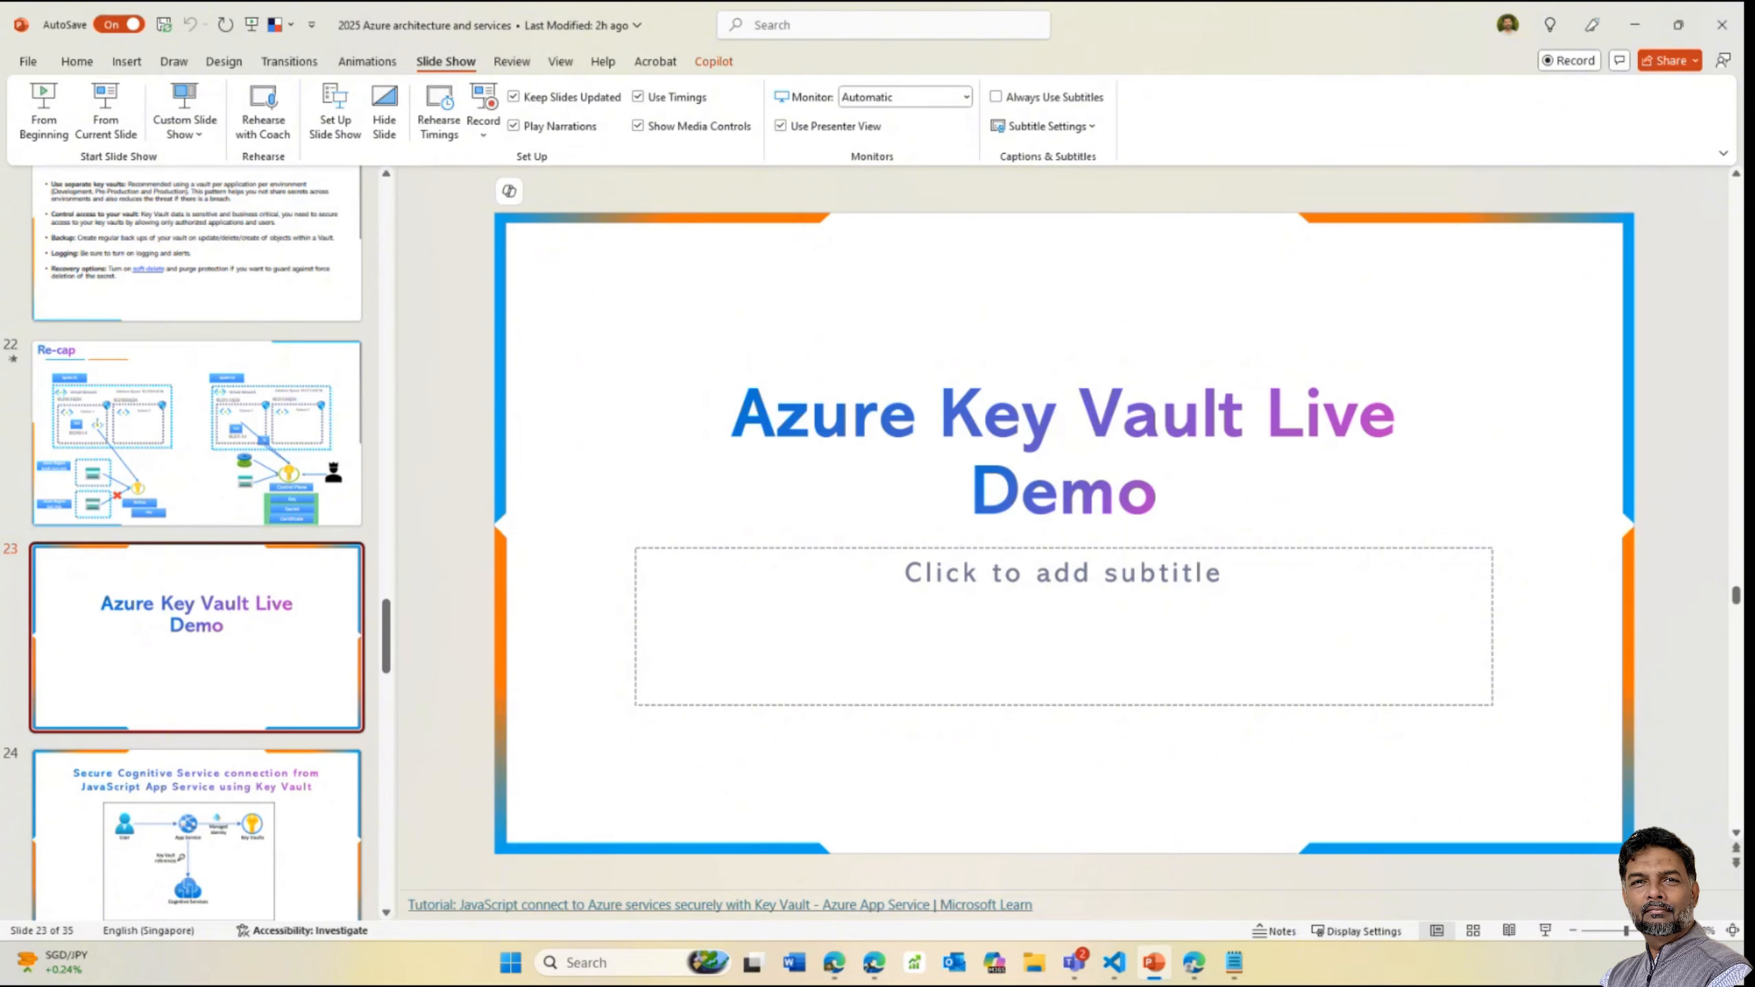
mouse_move(1114, 963)
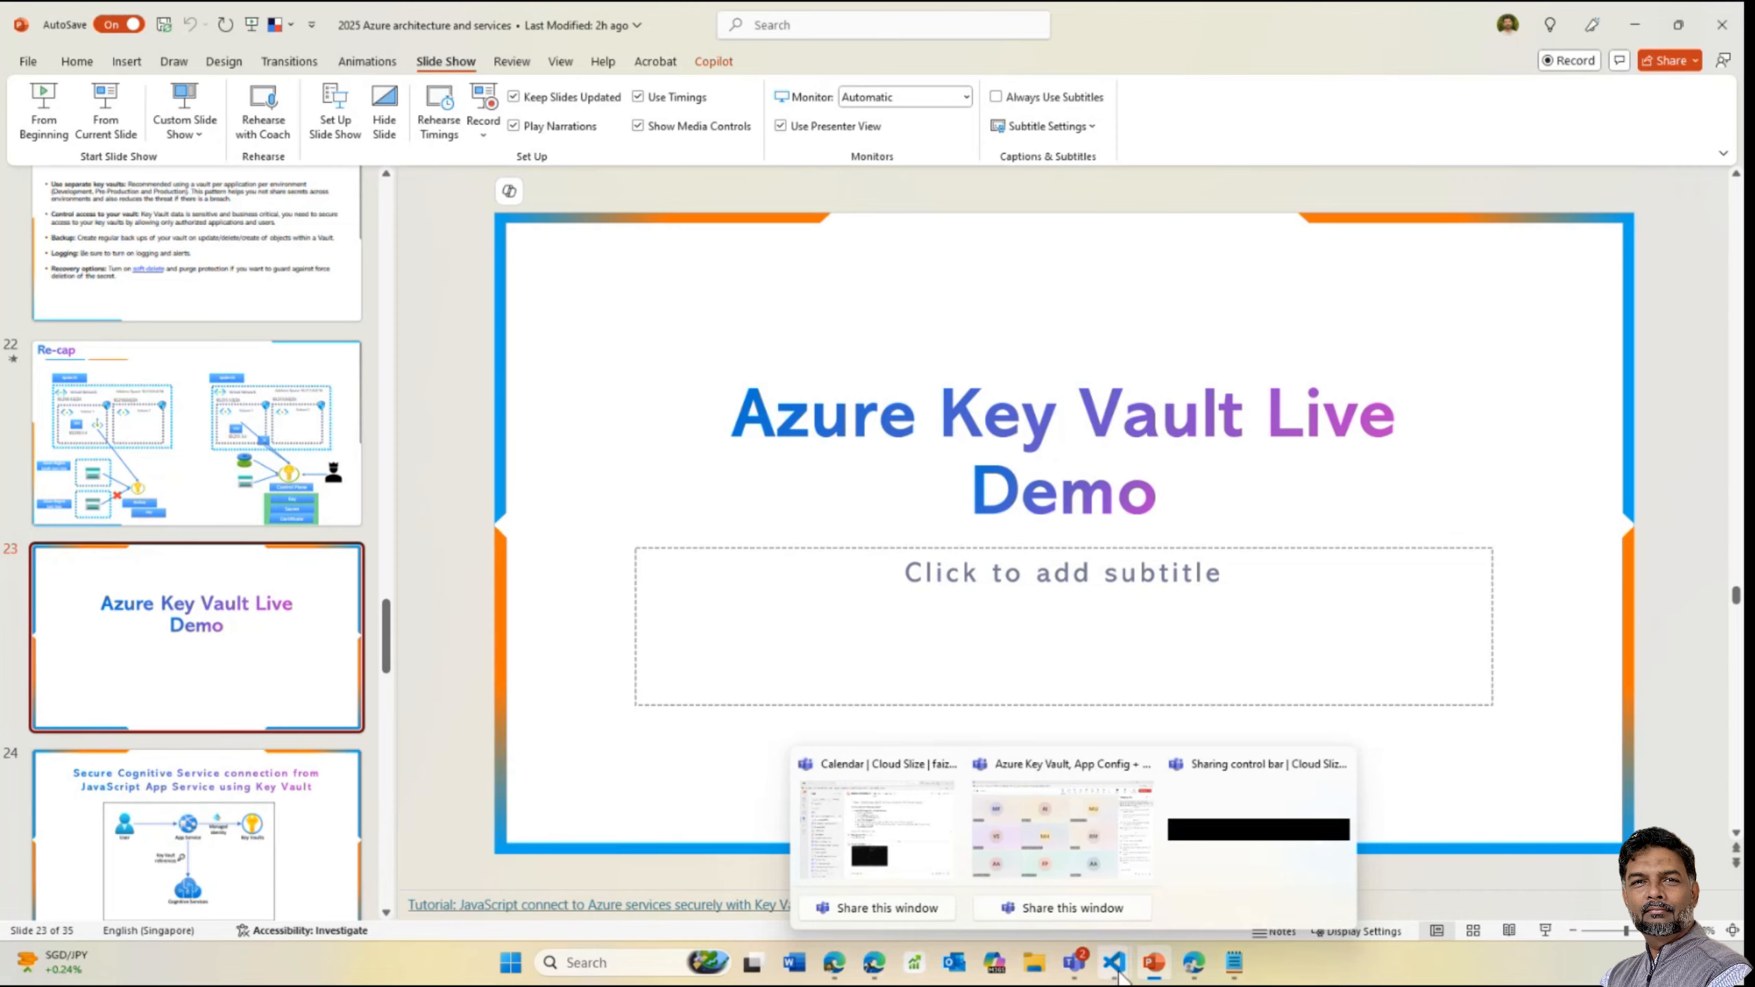
left_click(1180, 818)
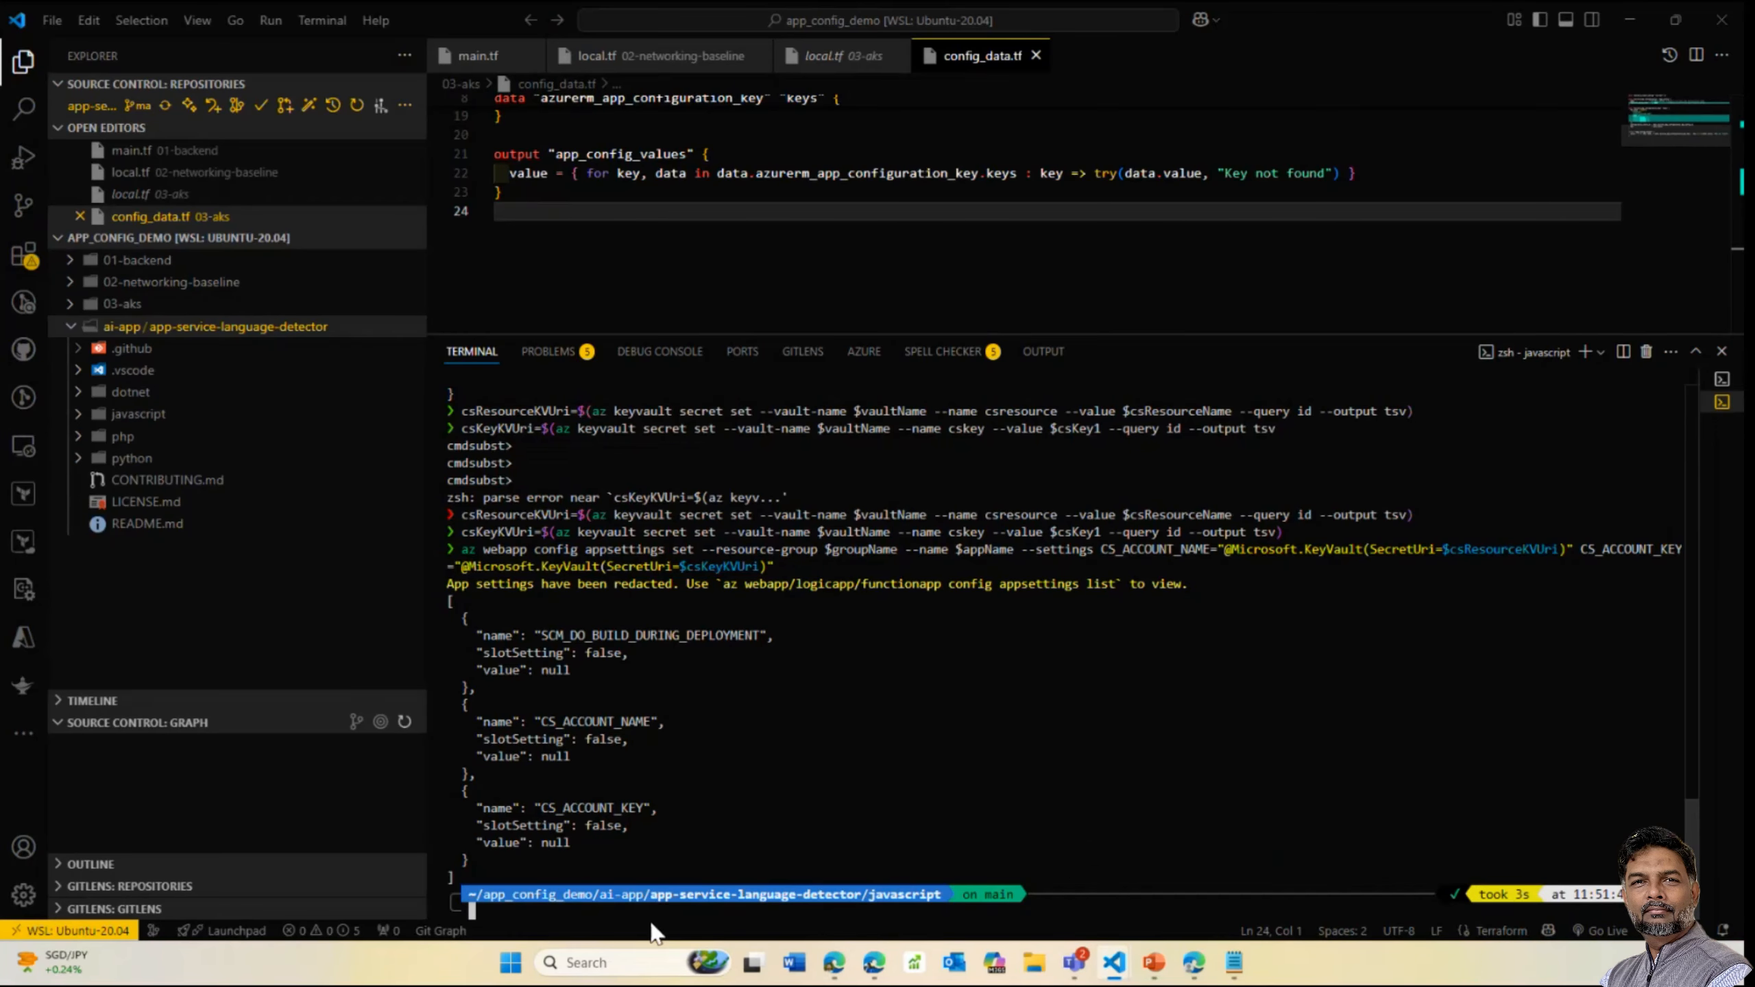
Move the terminal up one folder and clear its output
type("cd ..")
key("Return")
type("cle")
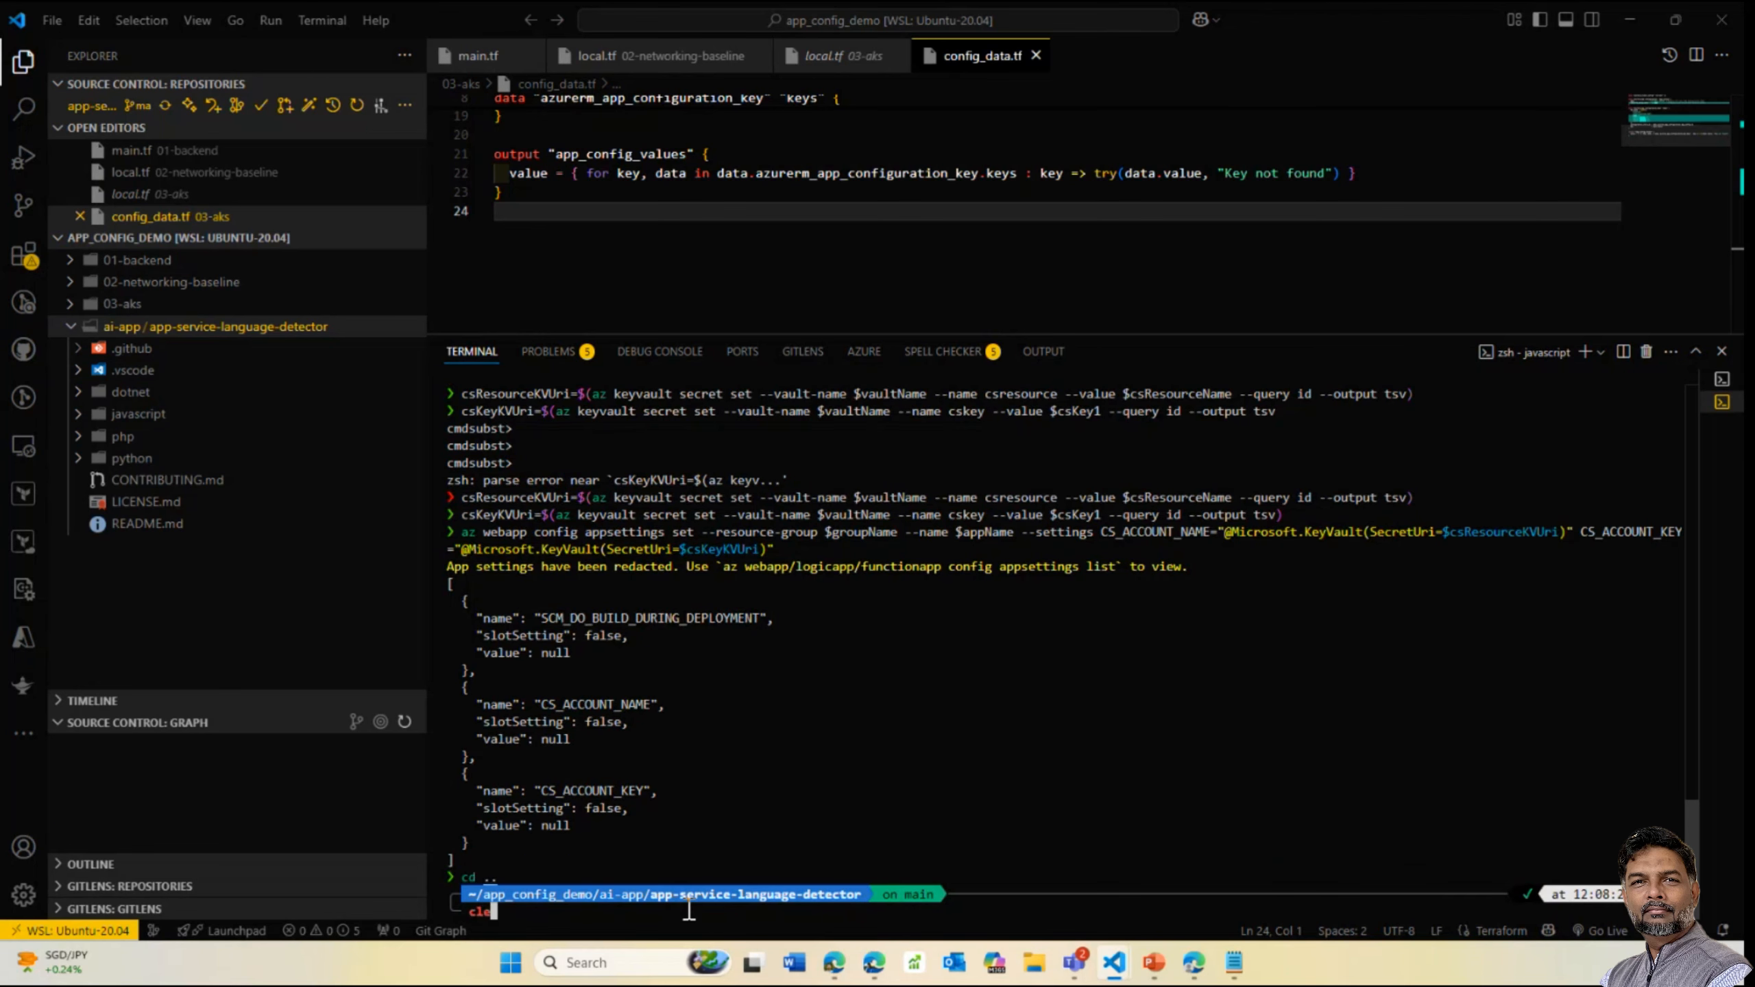
type("clear")
key("Return")
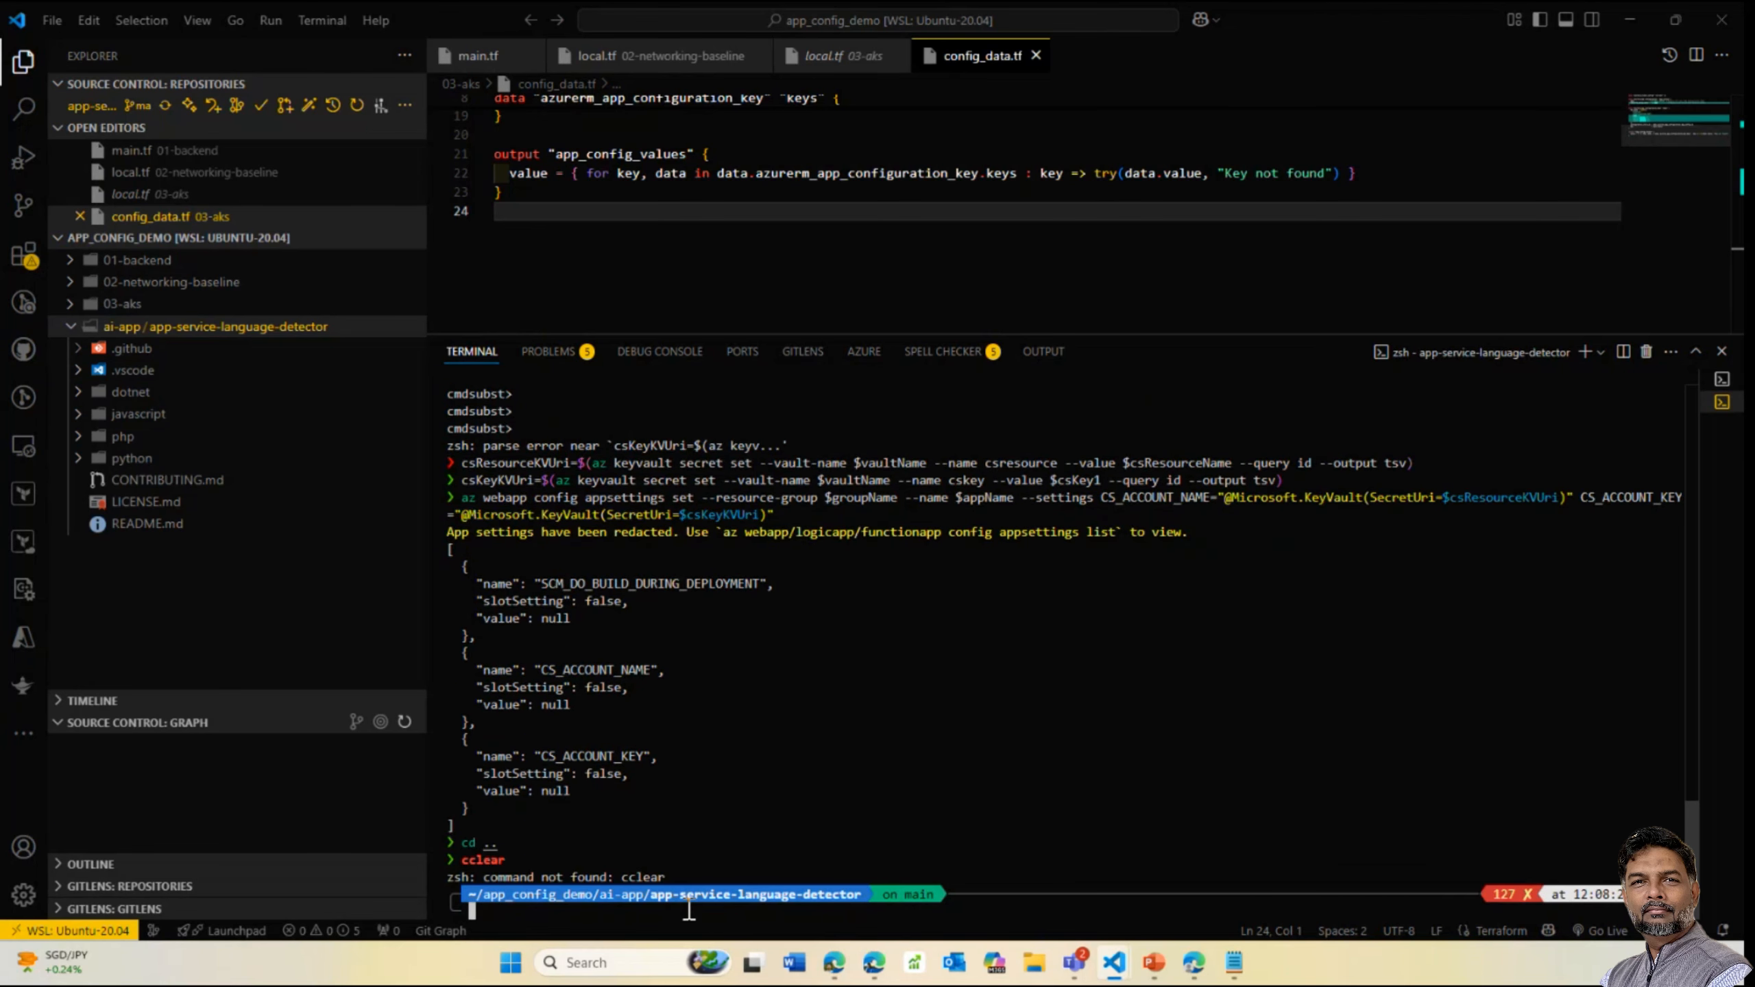
type("clear")
key("Return")
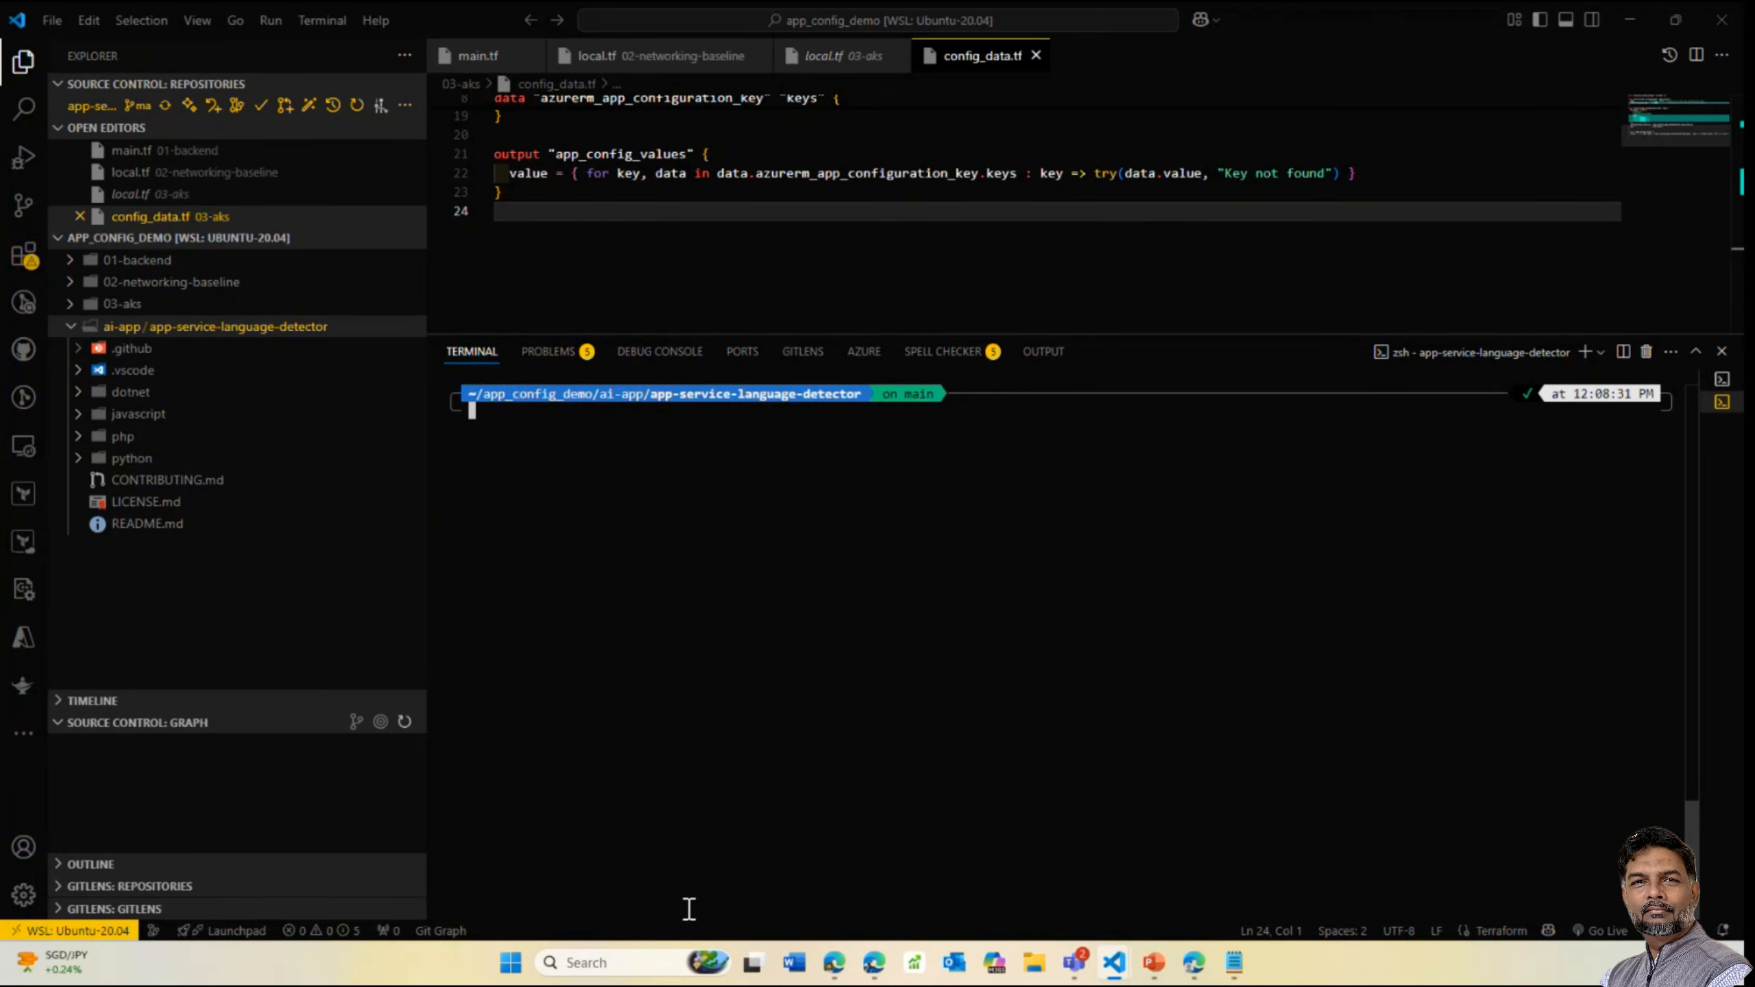
Go up two more folders to app_config_demo with cd .. twice
type("cd")
key("BackSpace")
type("d.")
key("BackSpace")
type("..")
key("Return")
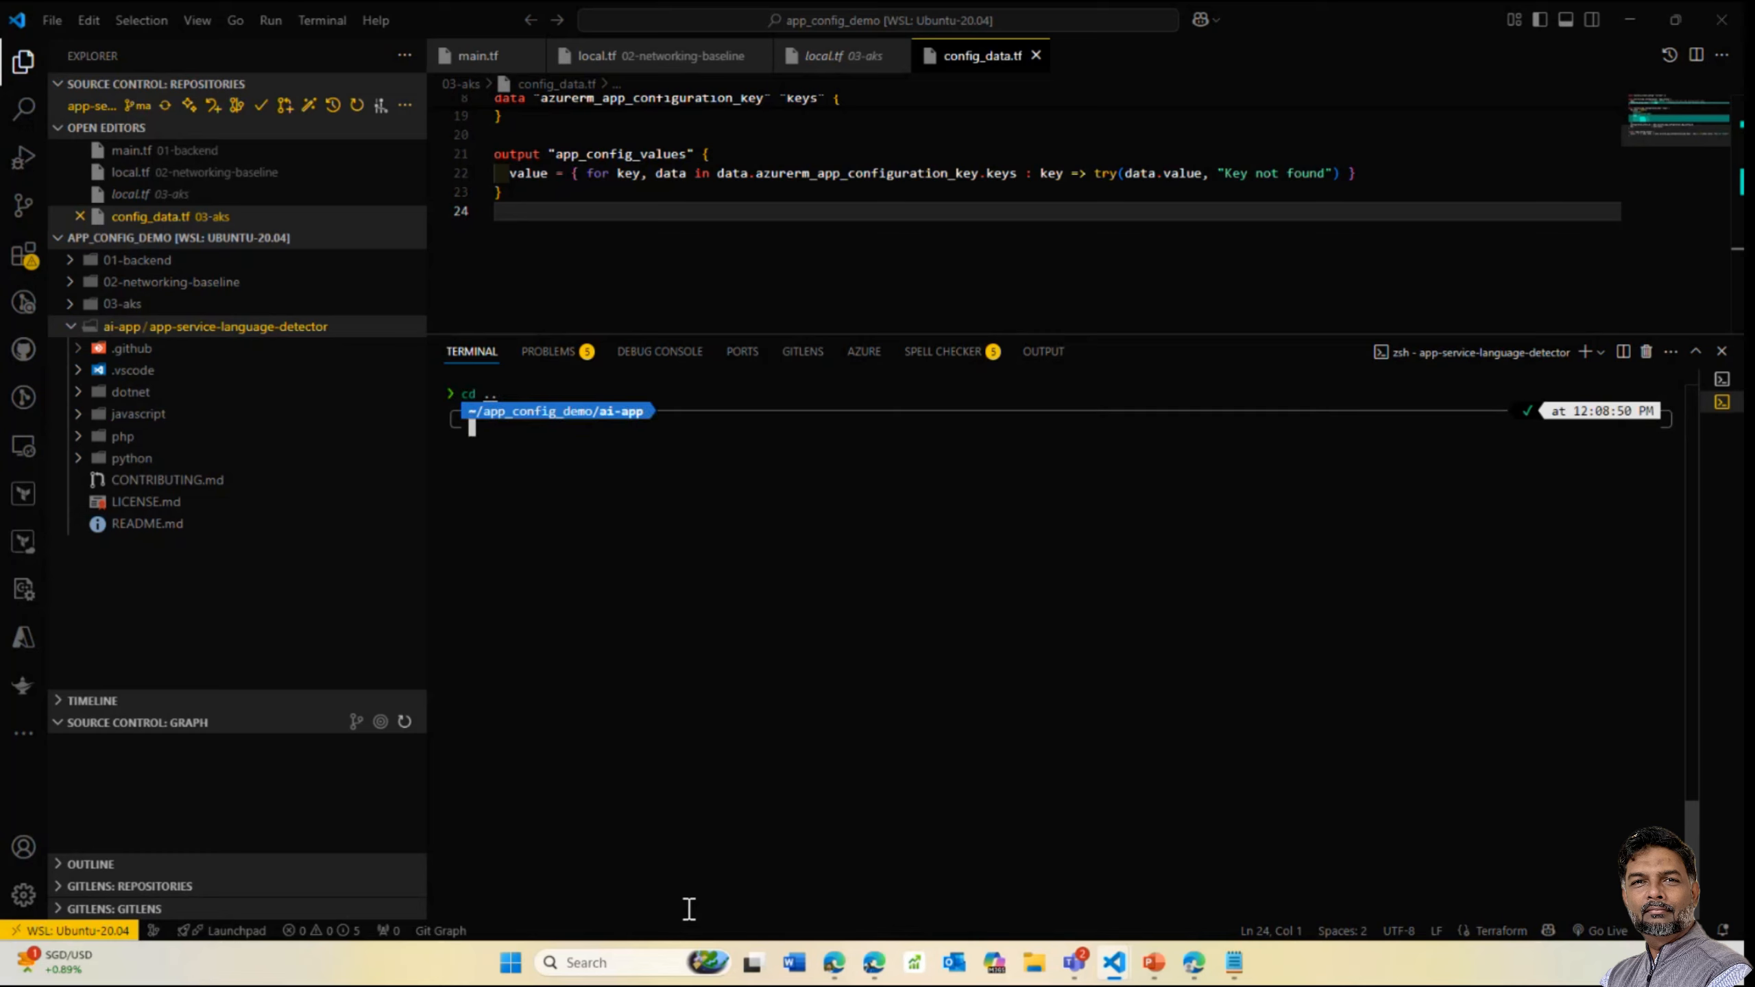
type("cd ..")
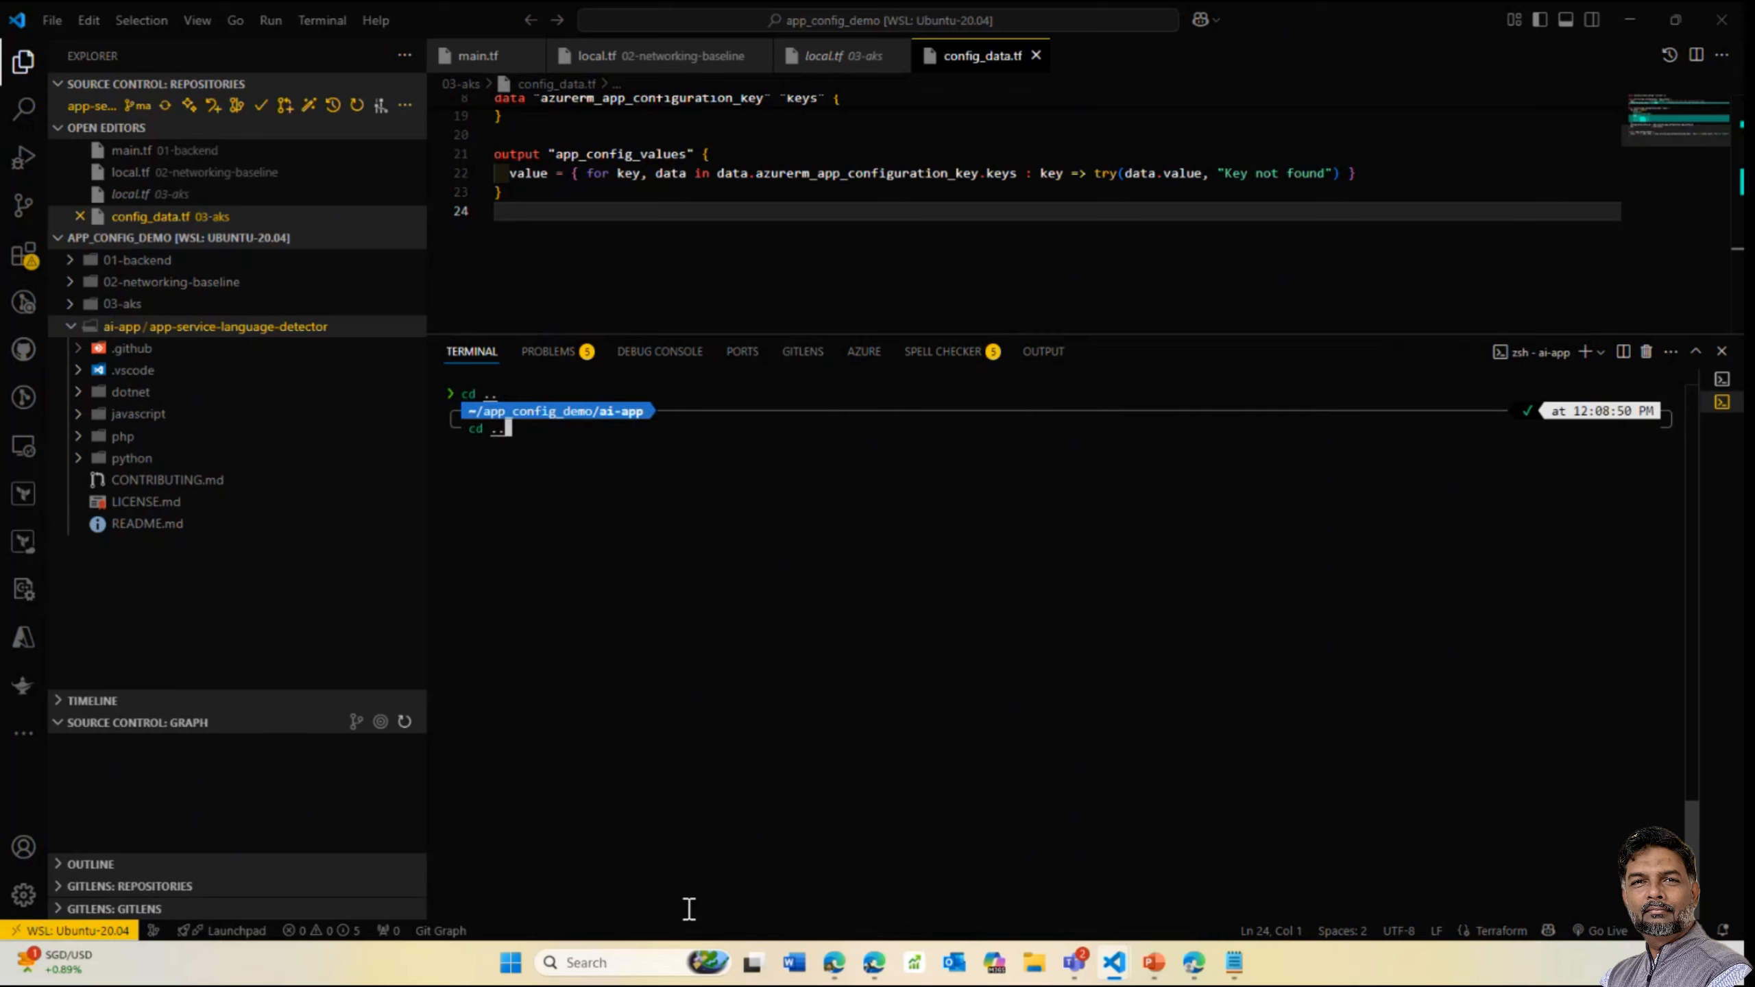
key("Return")
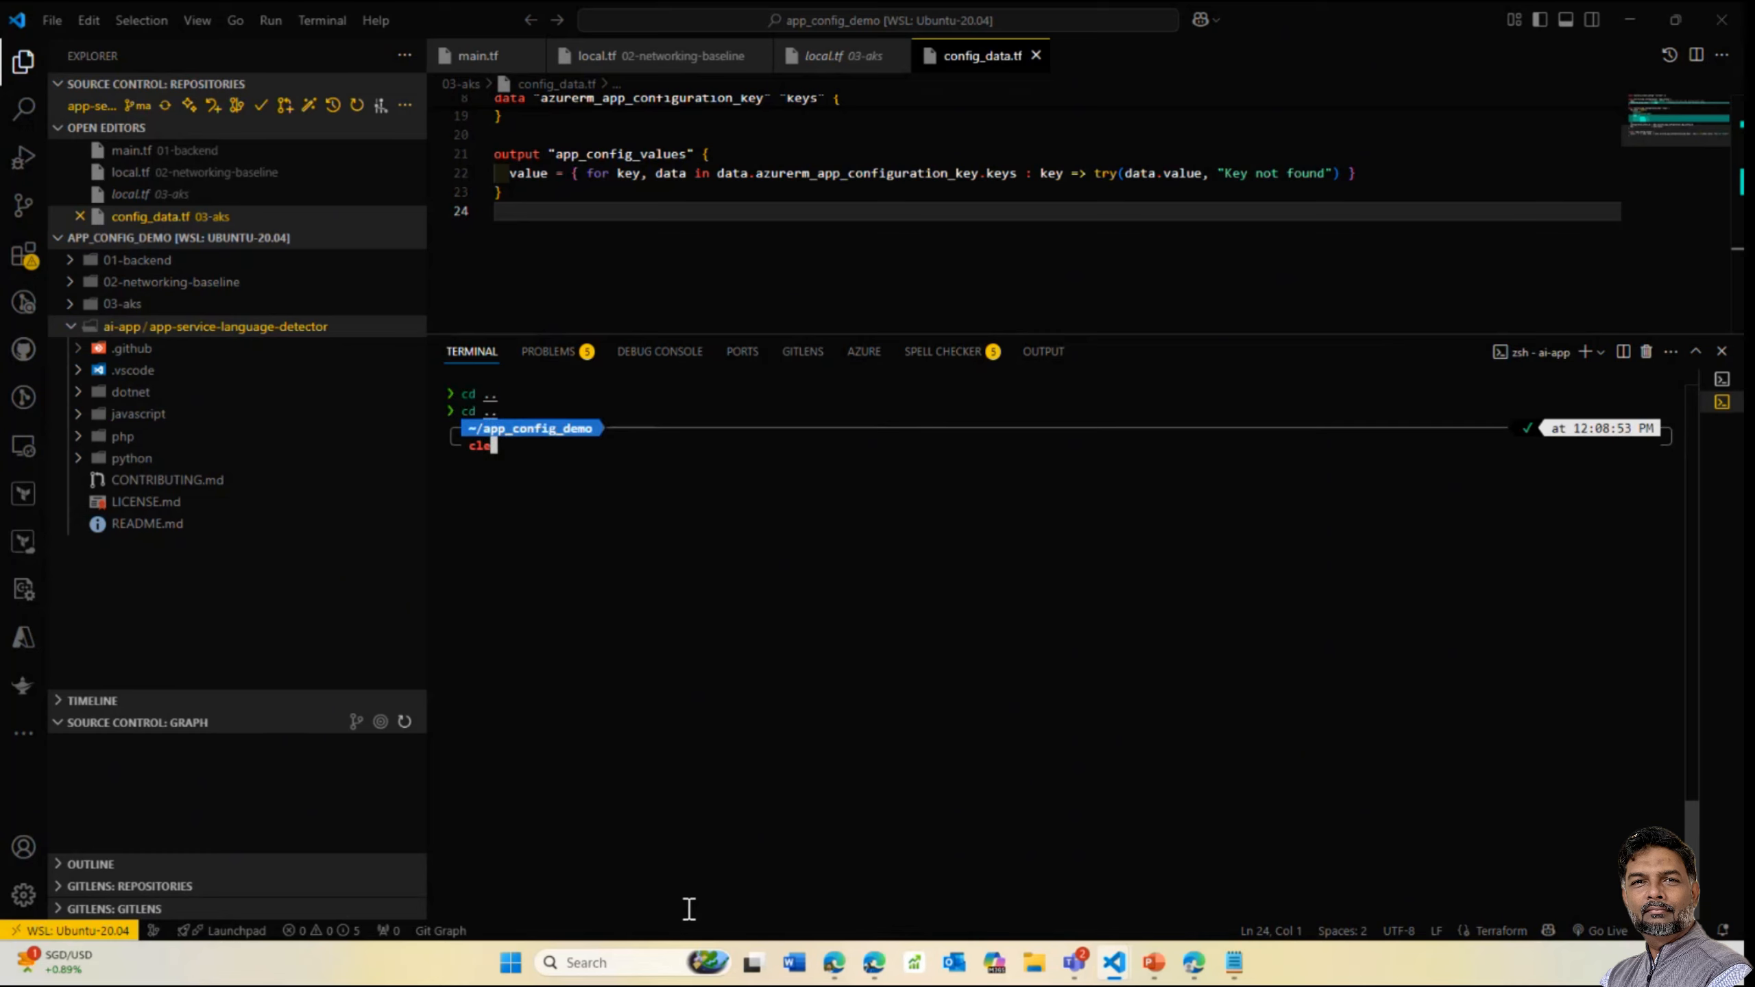
Change into the 03-aks folder and start typing the terraform command
type("cd 01")
key("Tab")
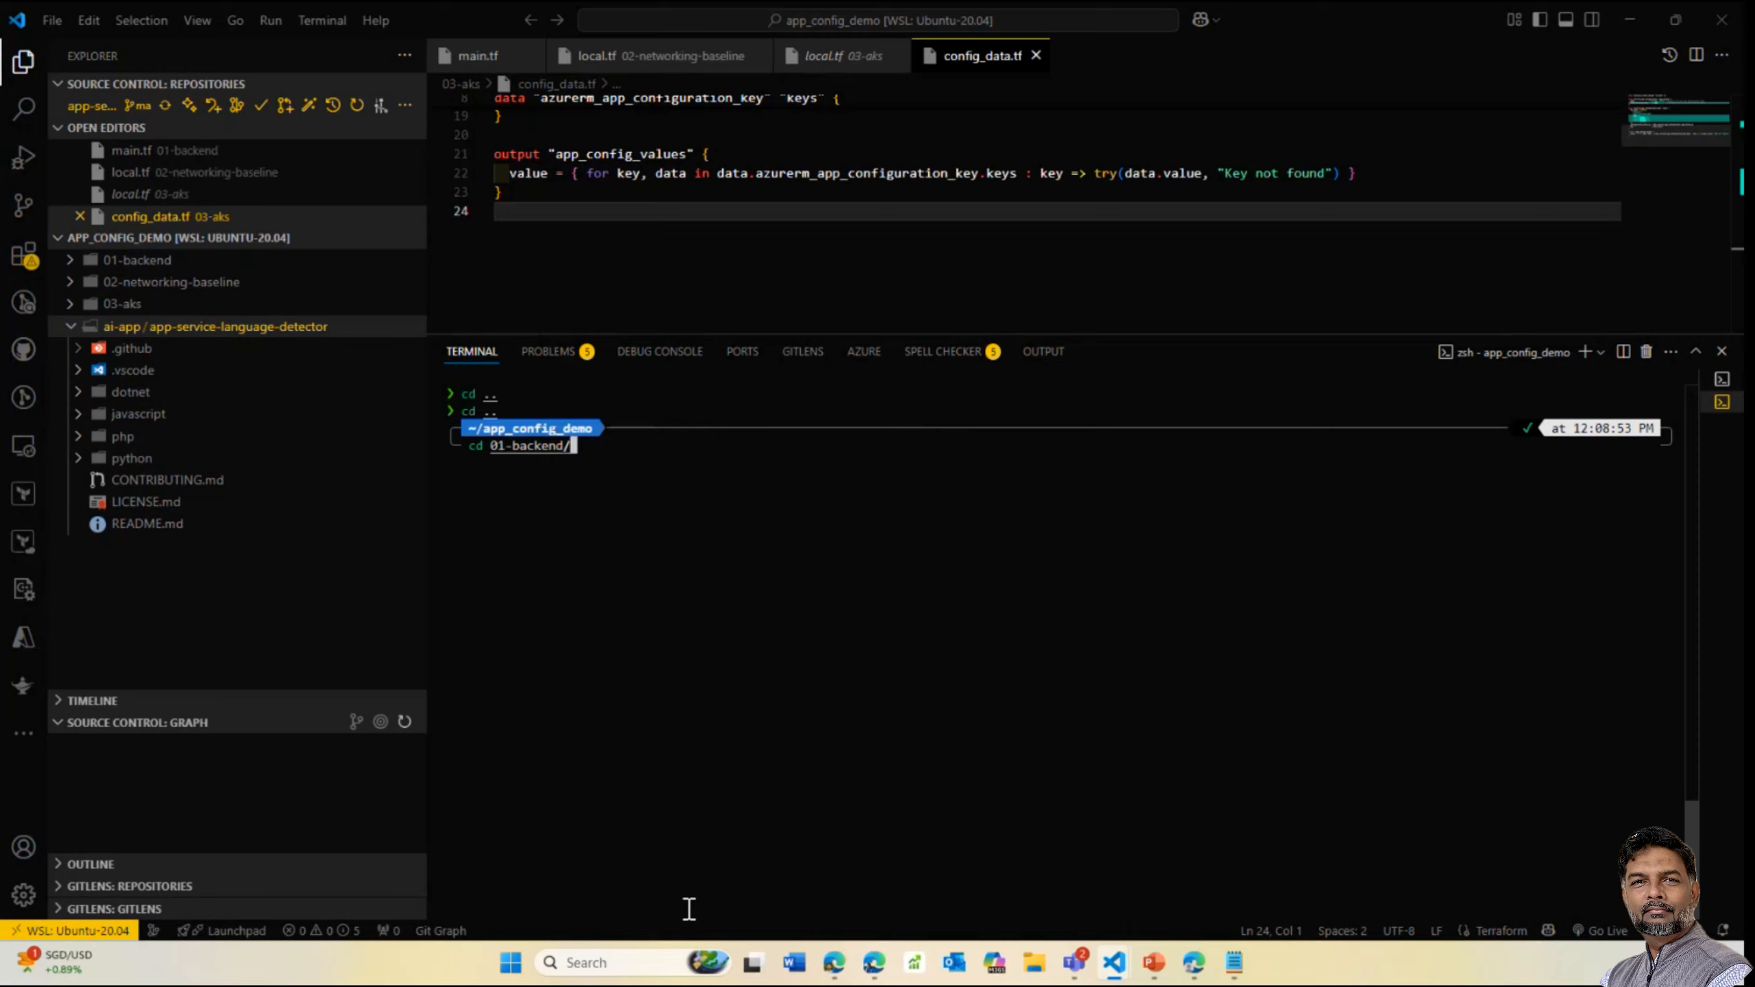
key("BackSpace")
key("BackSpace")
key("BackSpace")
key("BackSpace")
key("BackSpace")
key("BackSpace")
key("BackSpace")
key("BackSpace")
key("BackSpace")
key("BackSpace")
type("c")
key("BackSpace")
key("BackSpace")
type("03-aks")
key("Return")
type("terr")
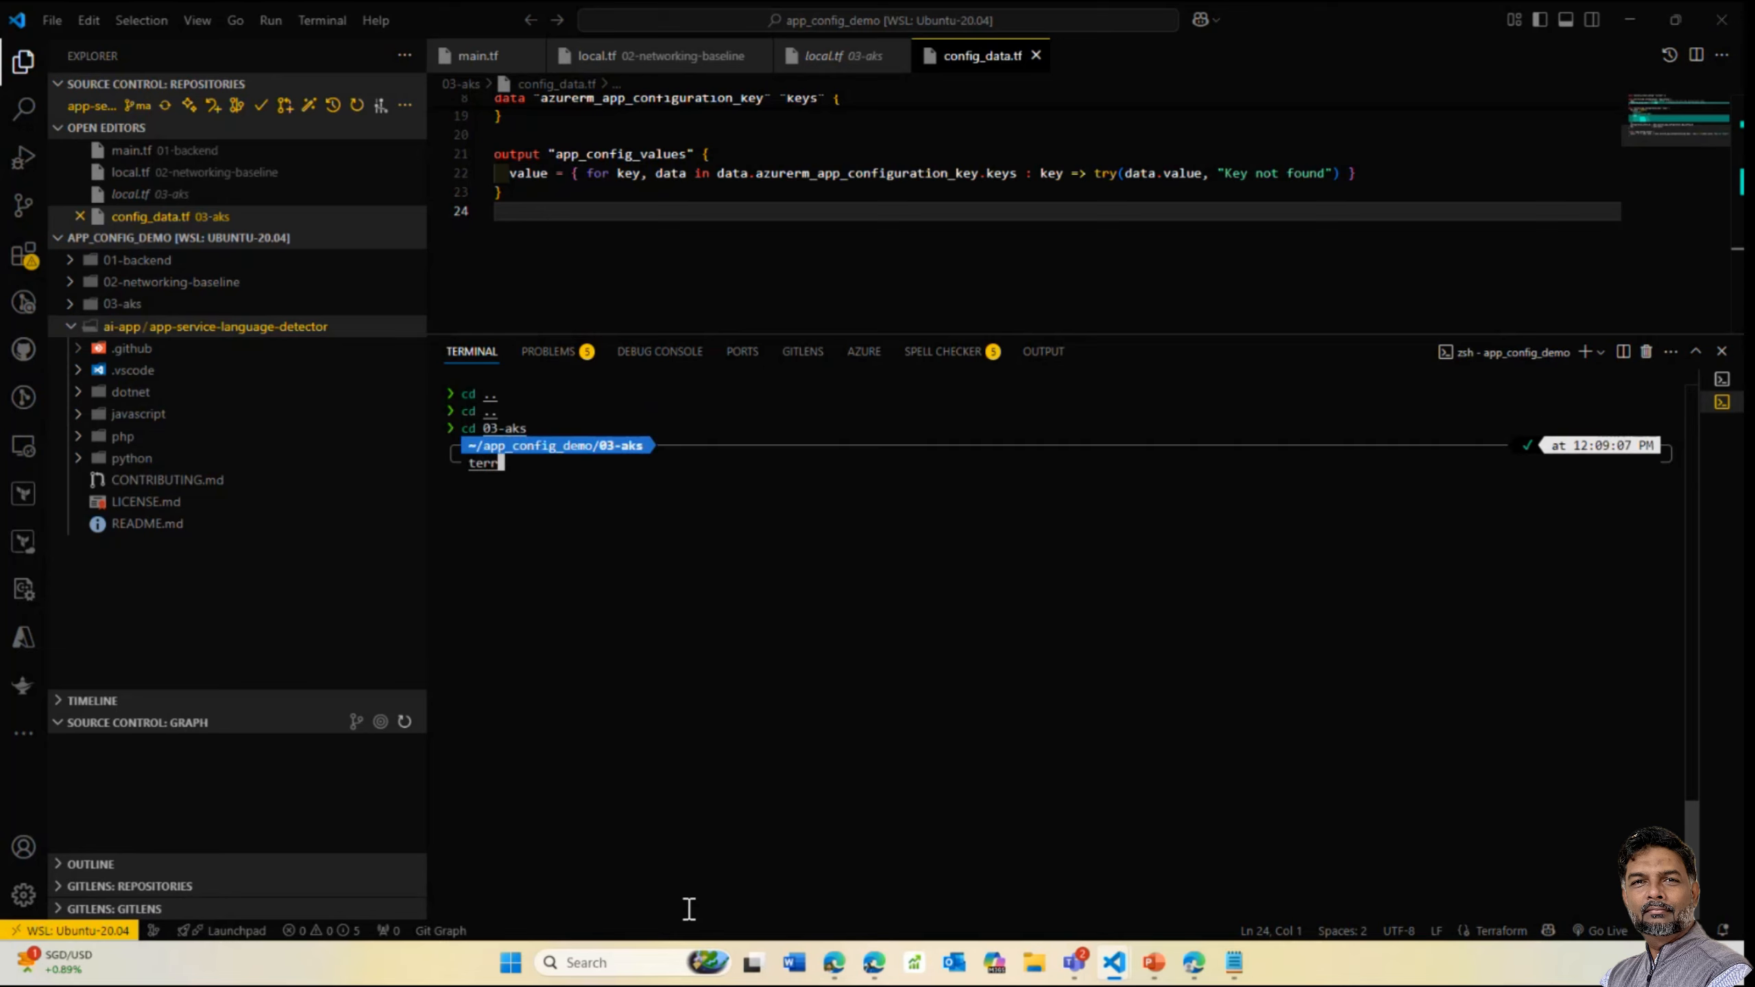
type("form")
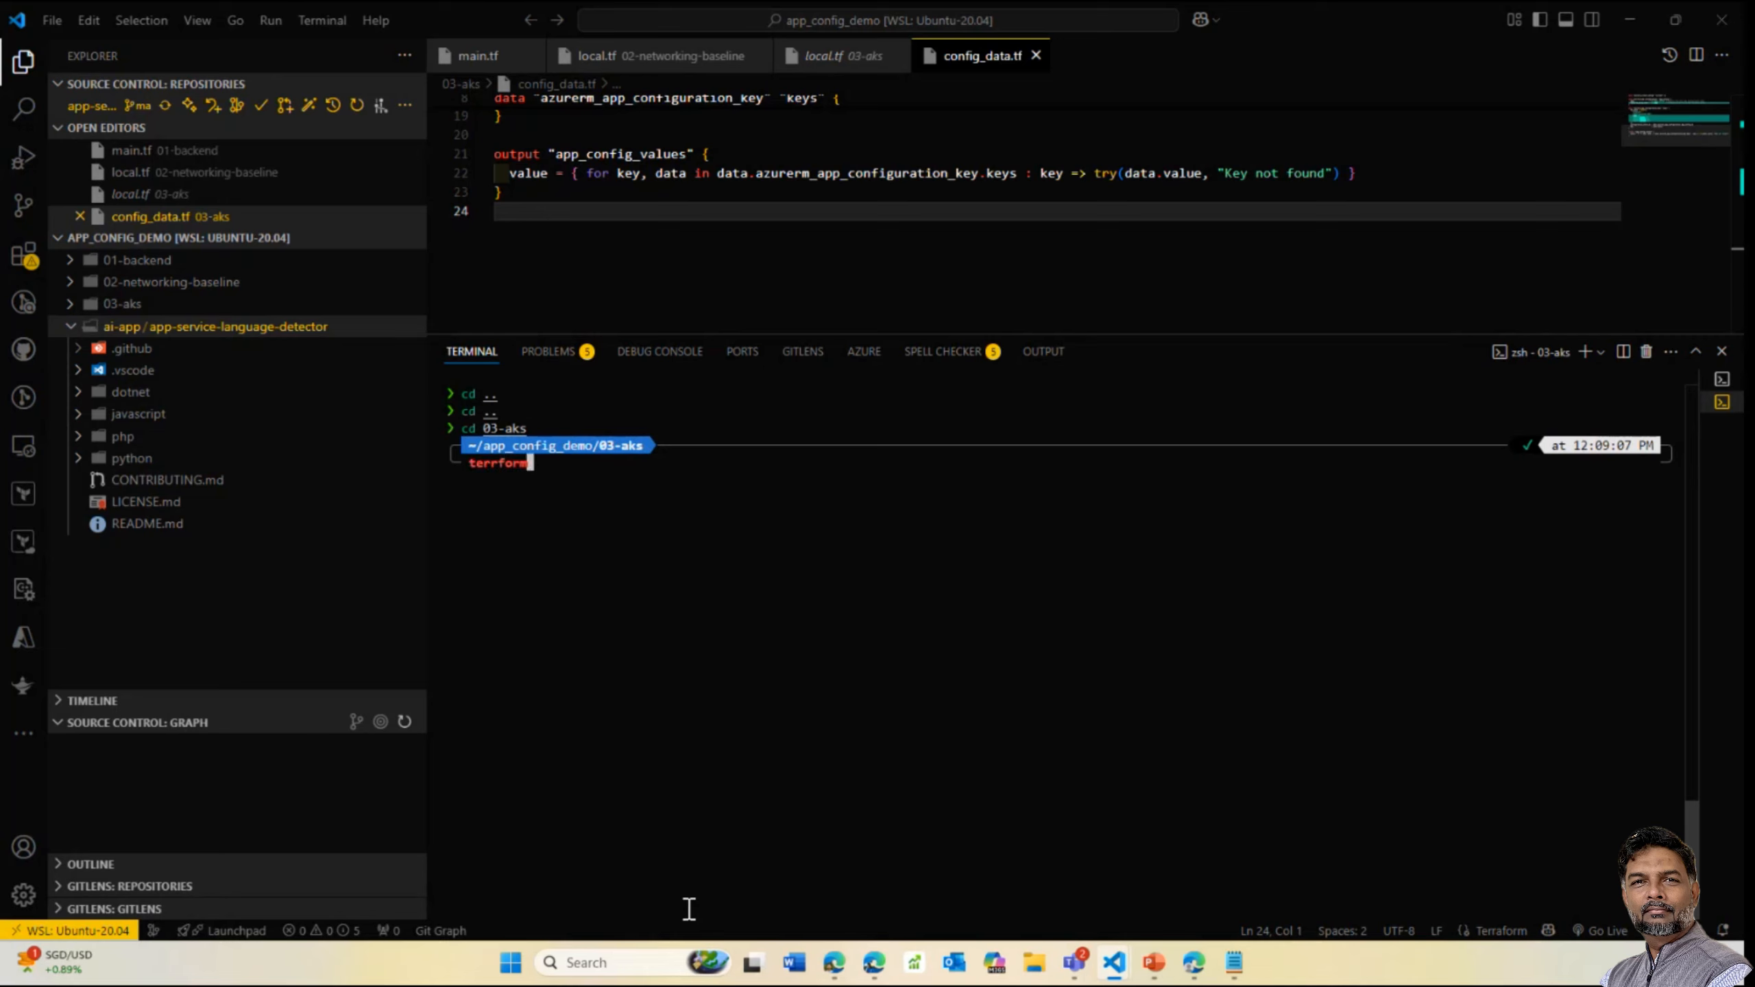
Run terraform plan in 03-aks and review the output showing 23 resources to add
key("BackSpace")
key("BackSpace")
key("BackSpace")
key("BackSpace")
type("aform plan")
key("Return")
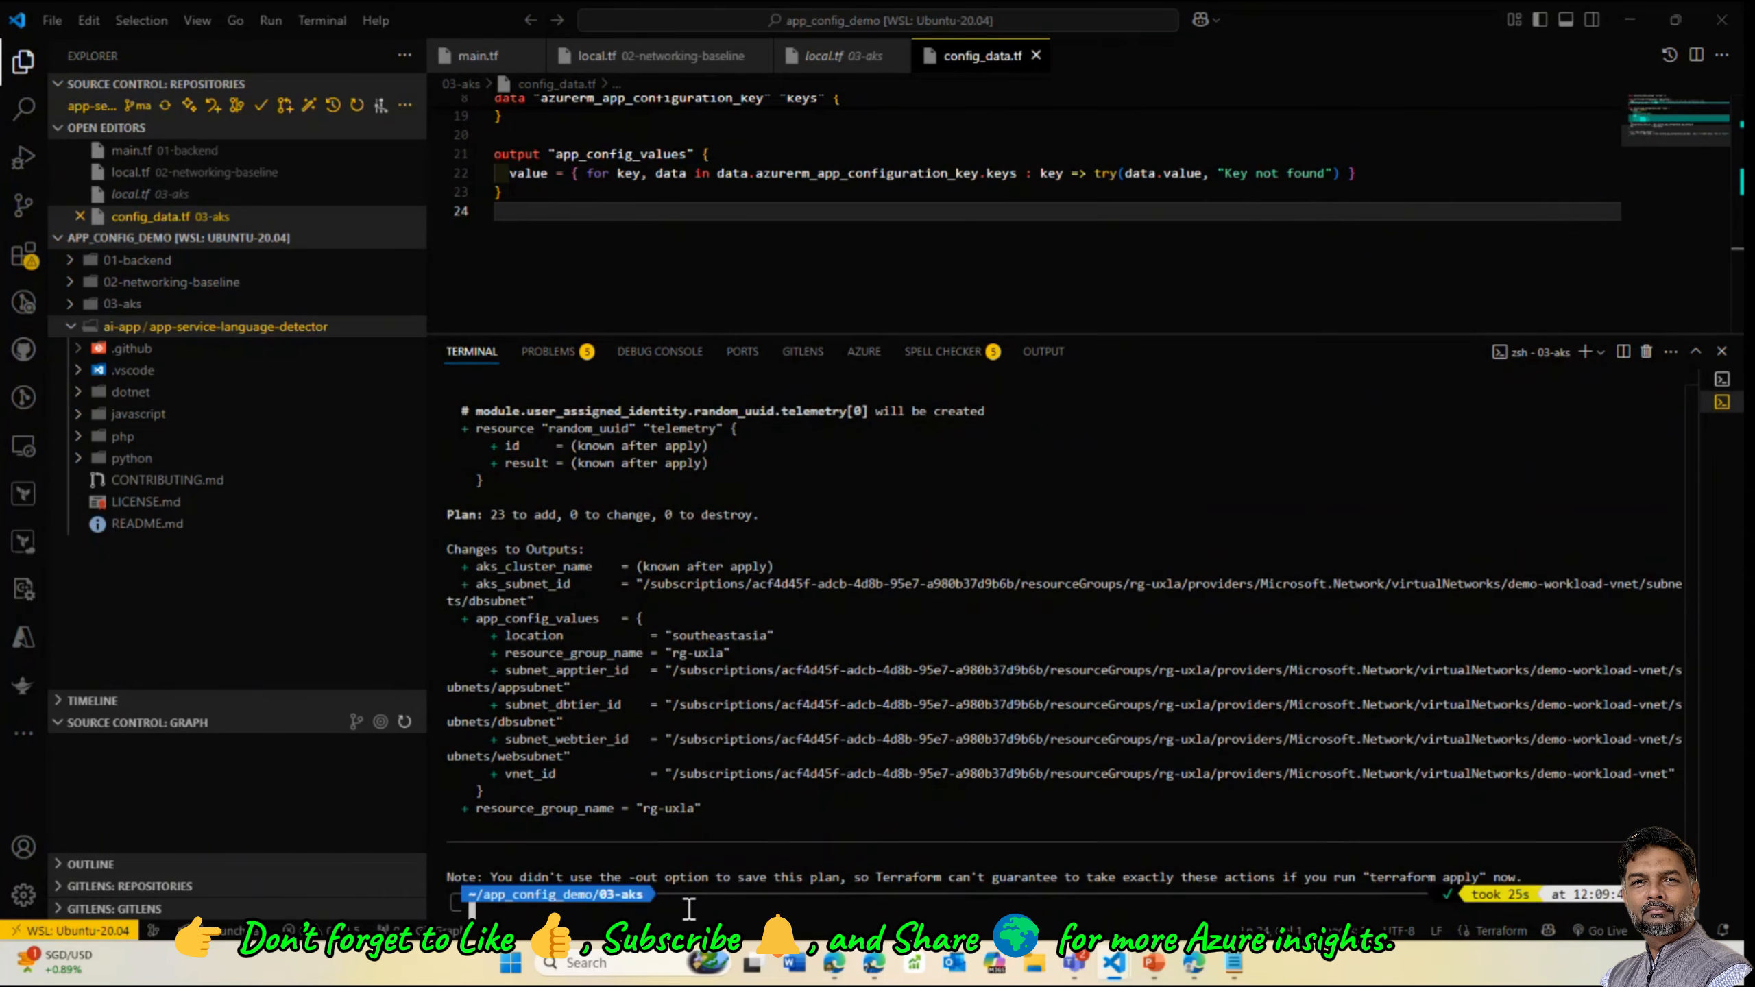
scroll(968, 478, "up", 4)
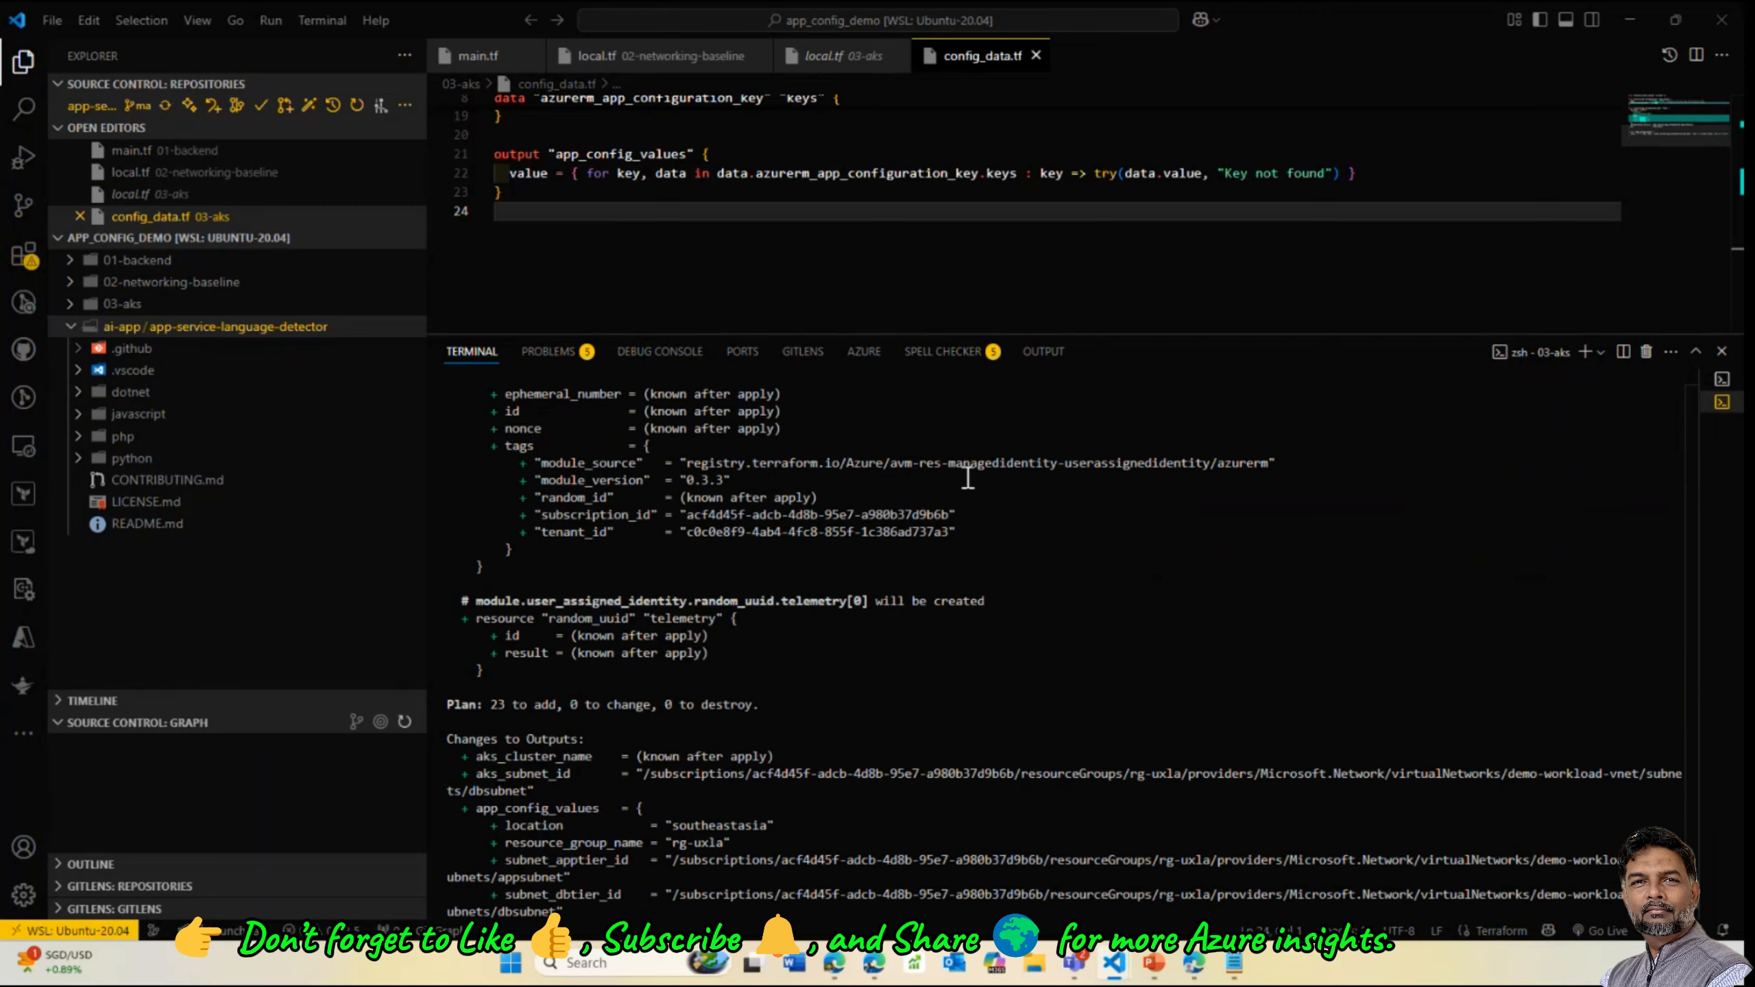
scroll(967, 479, "up", 15)
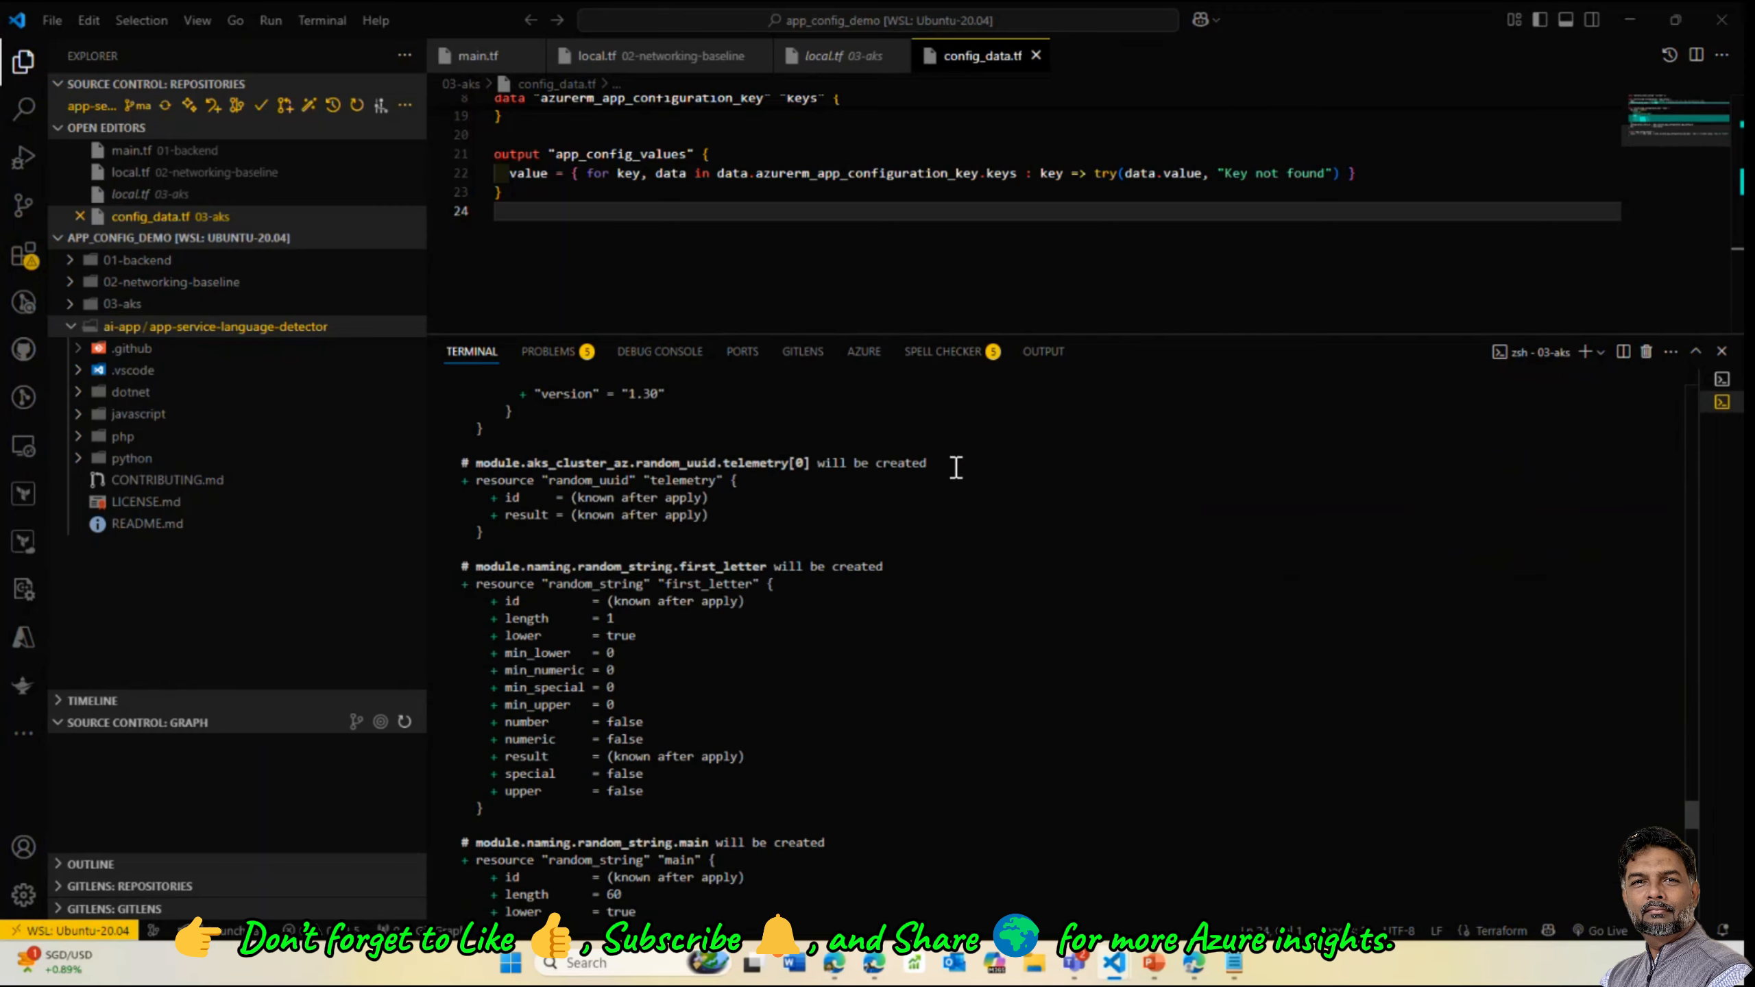
scroll(955, 468, "up", 15)
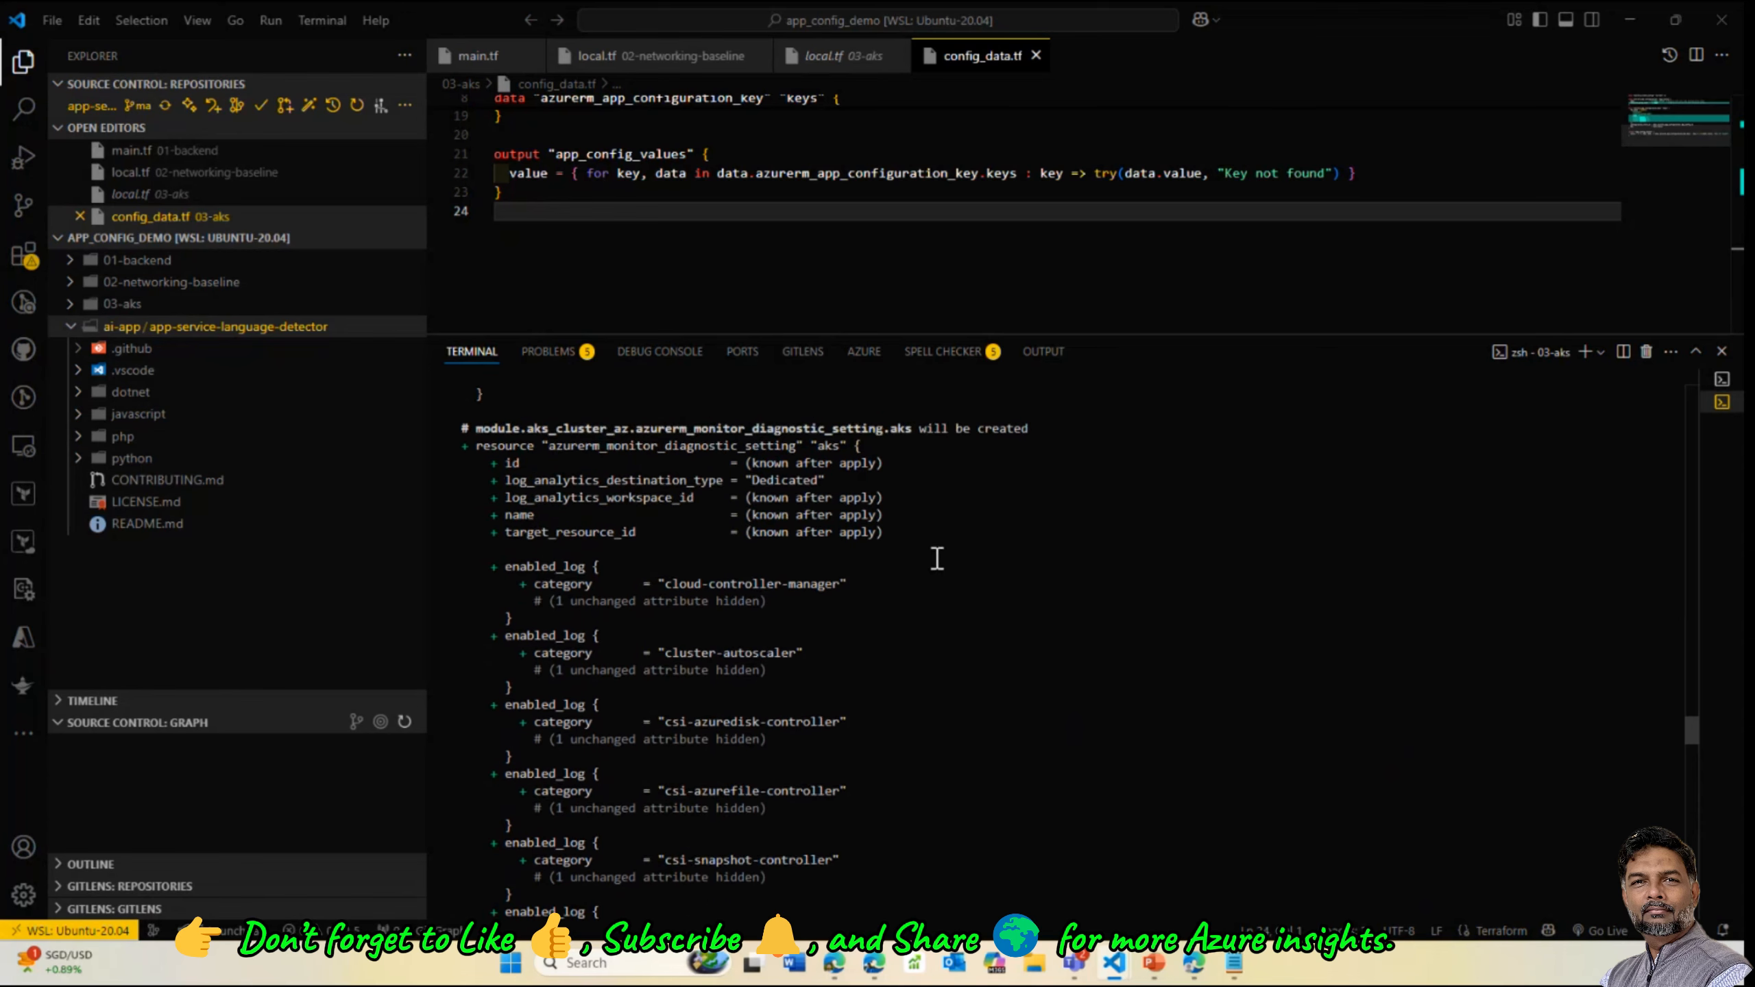
scroll(937, 558, "up", 6)
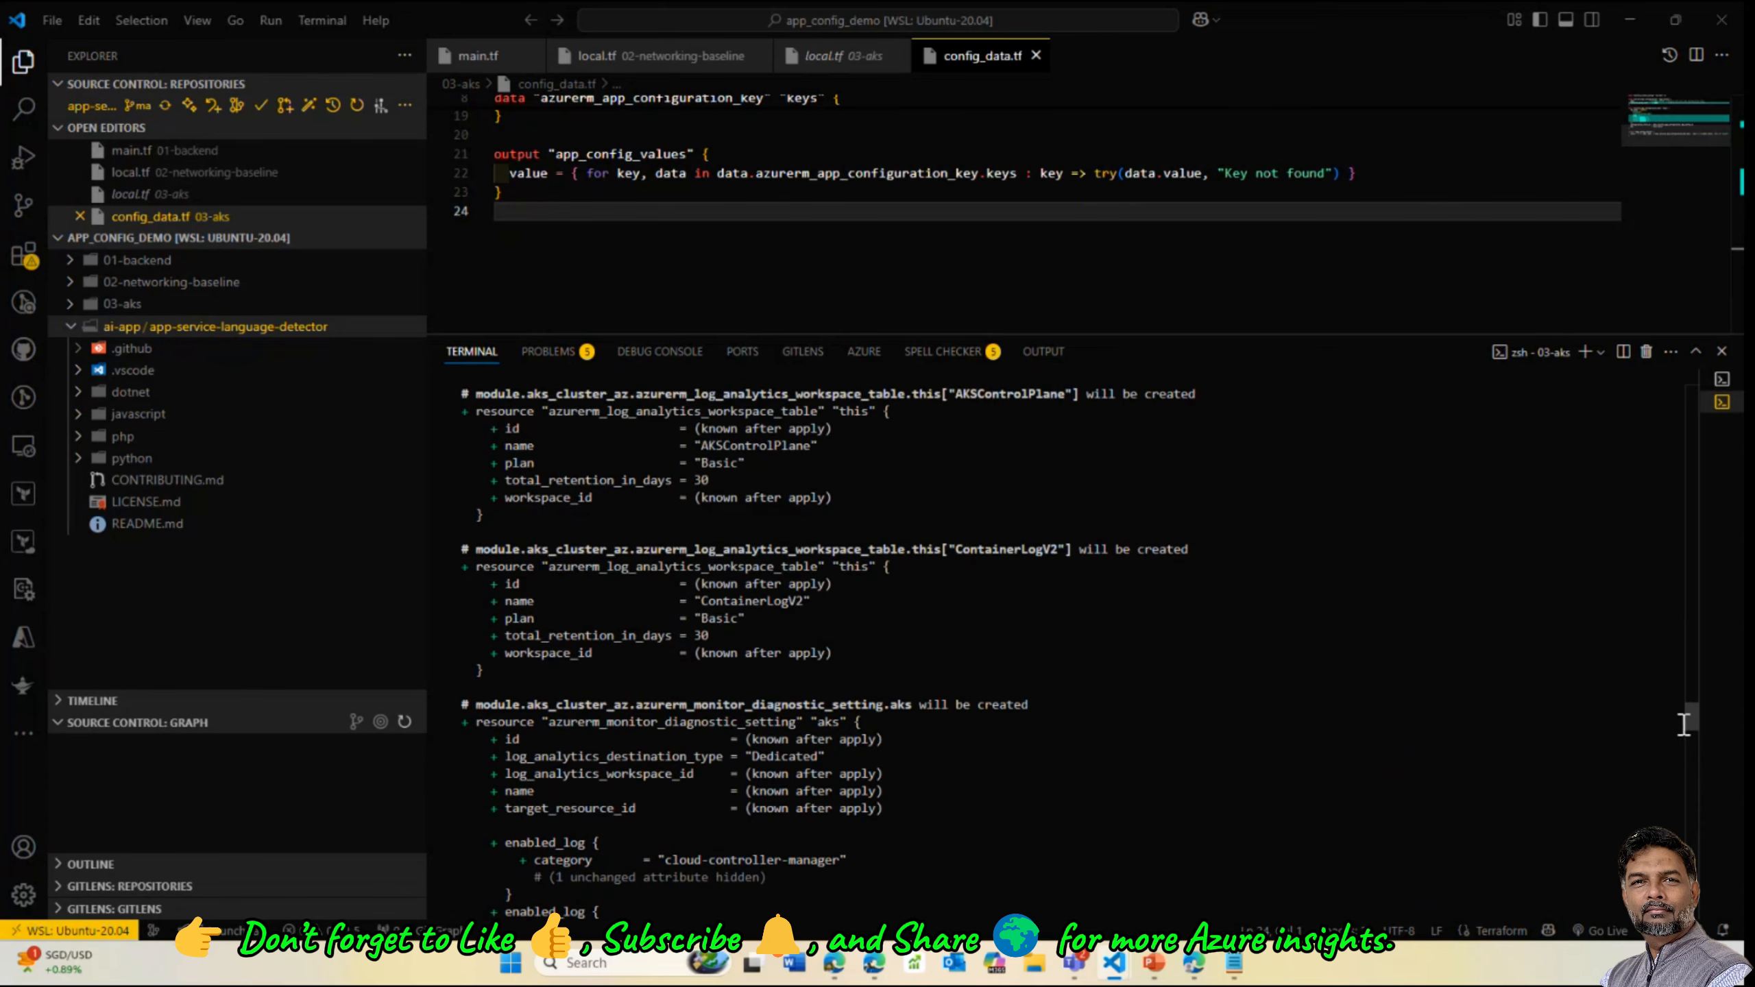
left_click_drag(1689, 720, 1688, 434)
scroll(1692, 717, "down", 20)
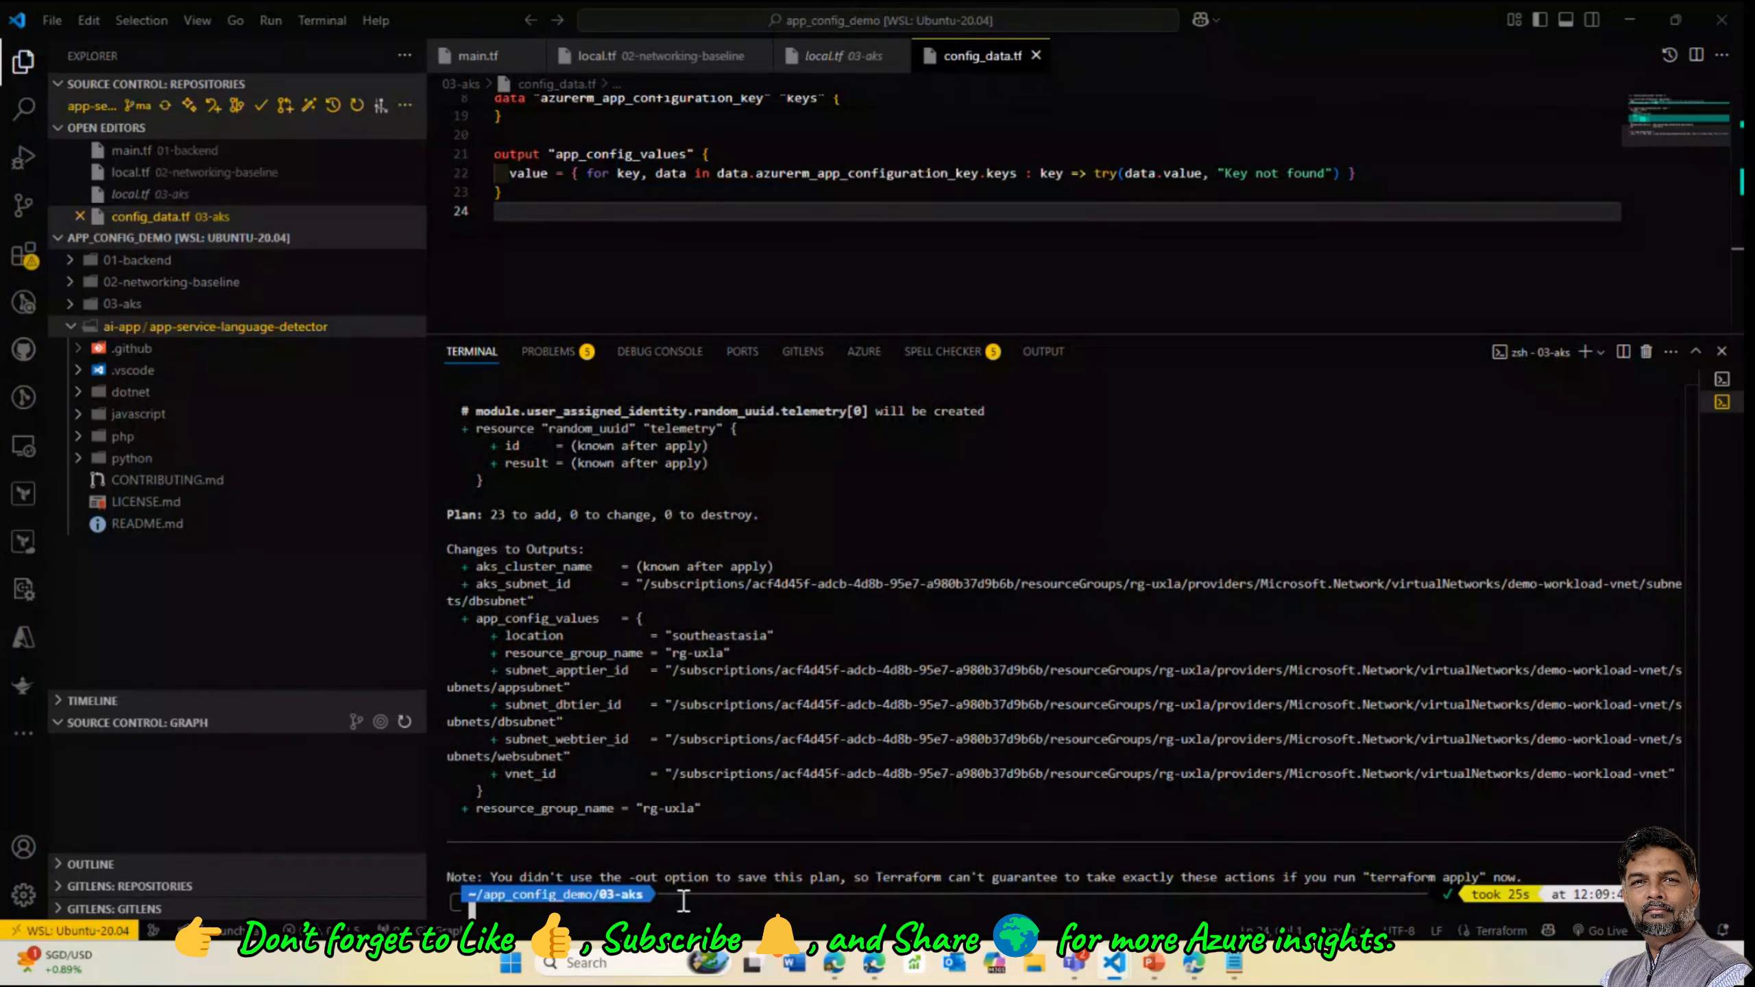
Clear the terminal and move back up to the app_config_demo folder
type("clear")
key("Return")
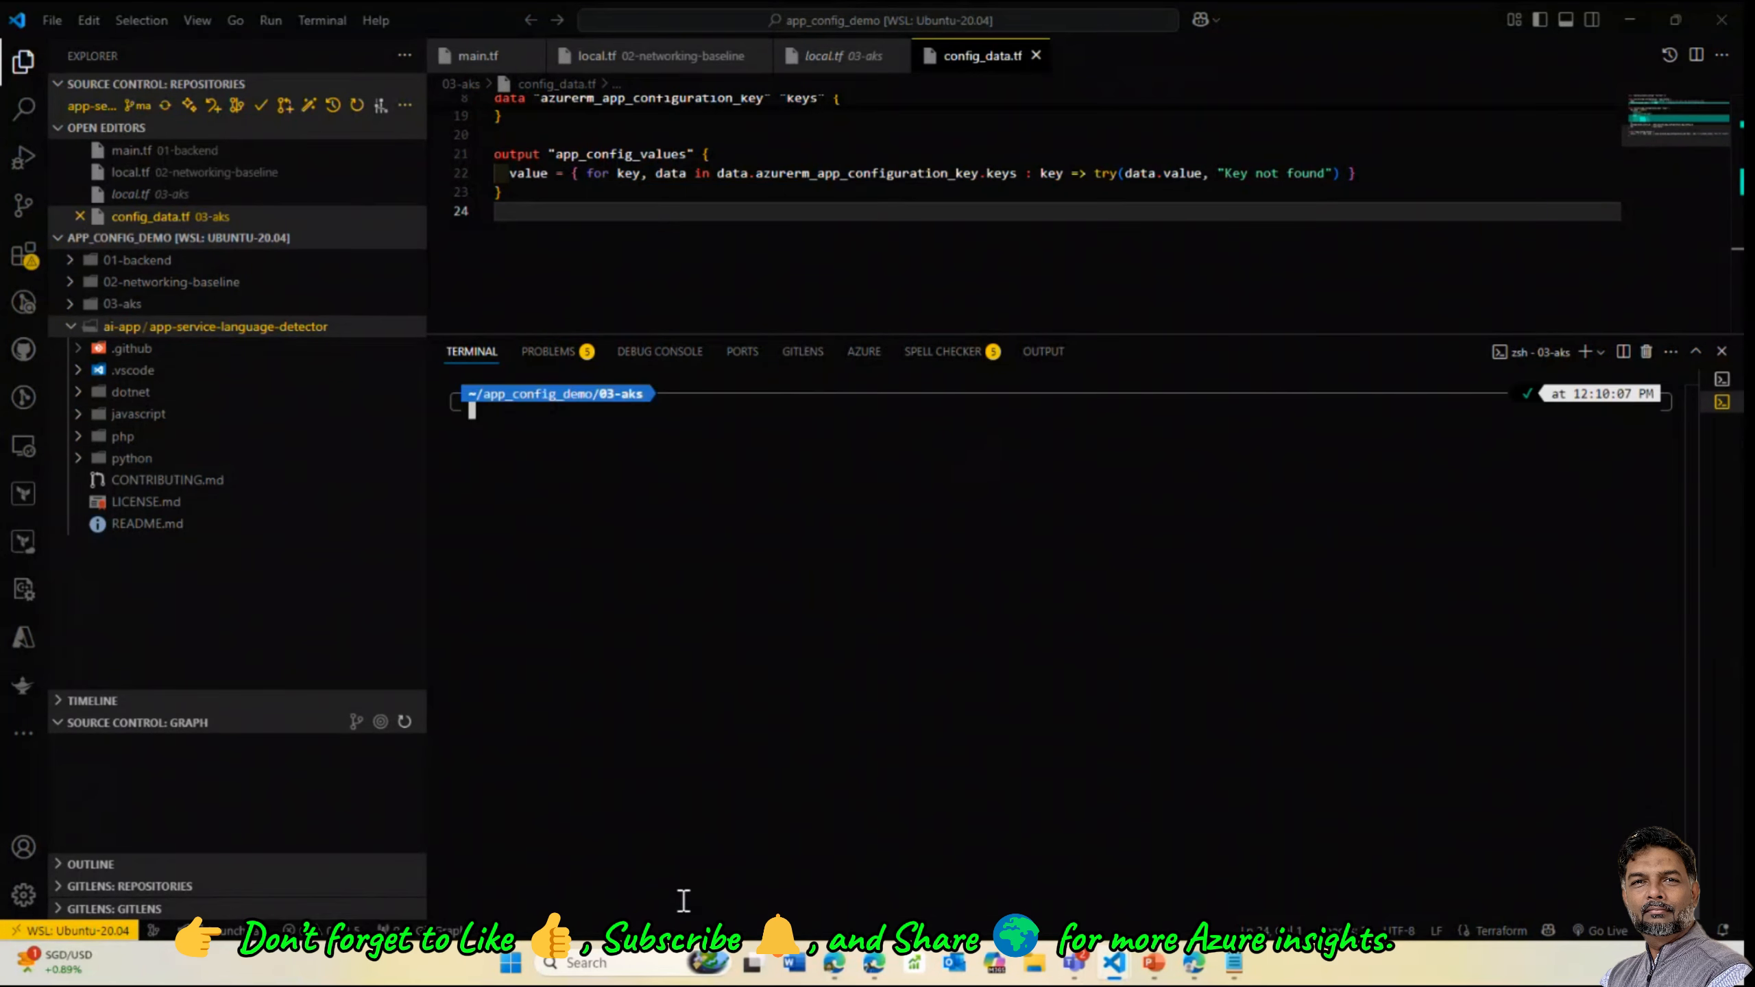
type("cd ..")
key("Return")
type("cd")
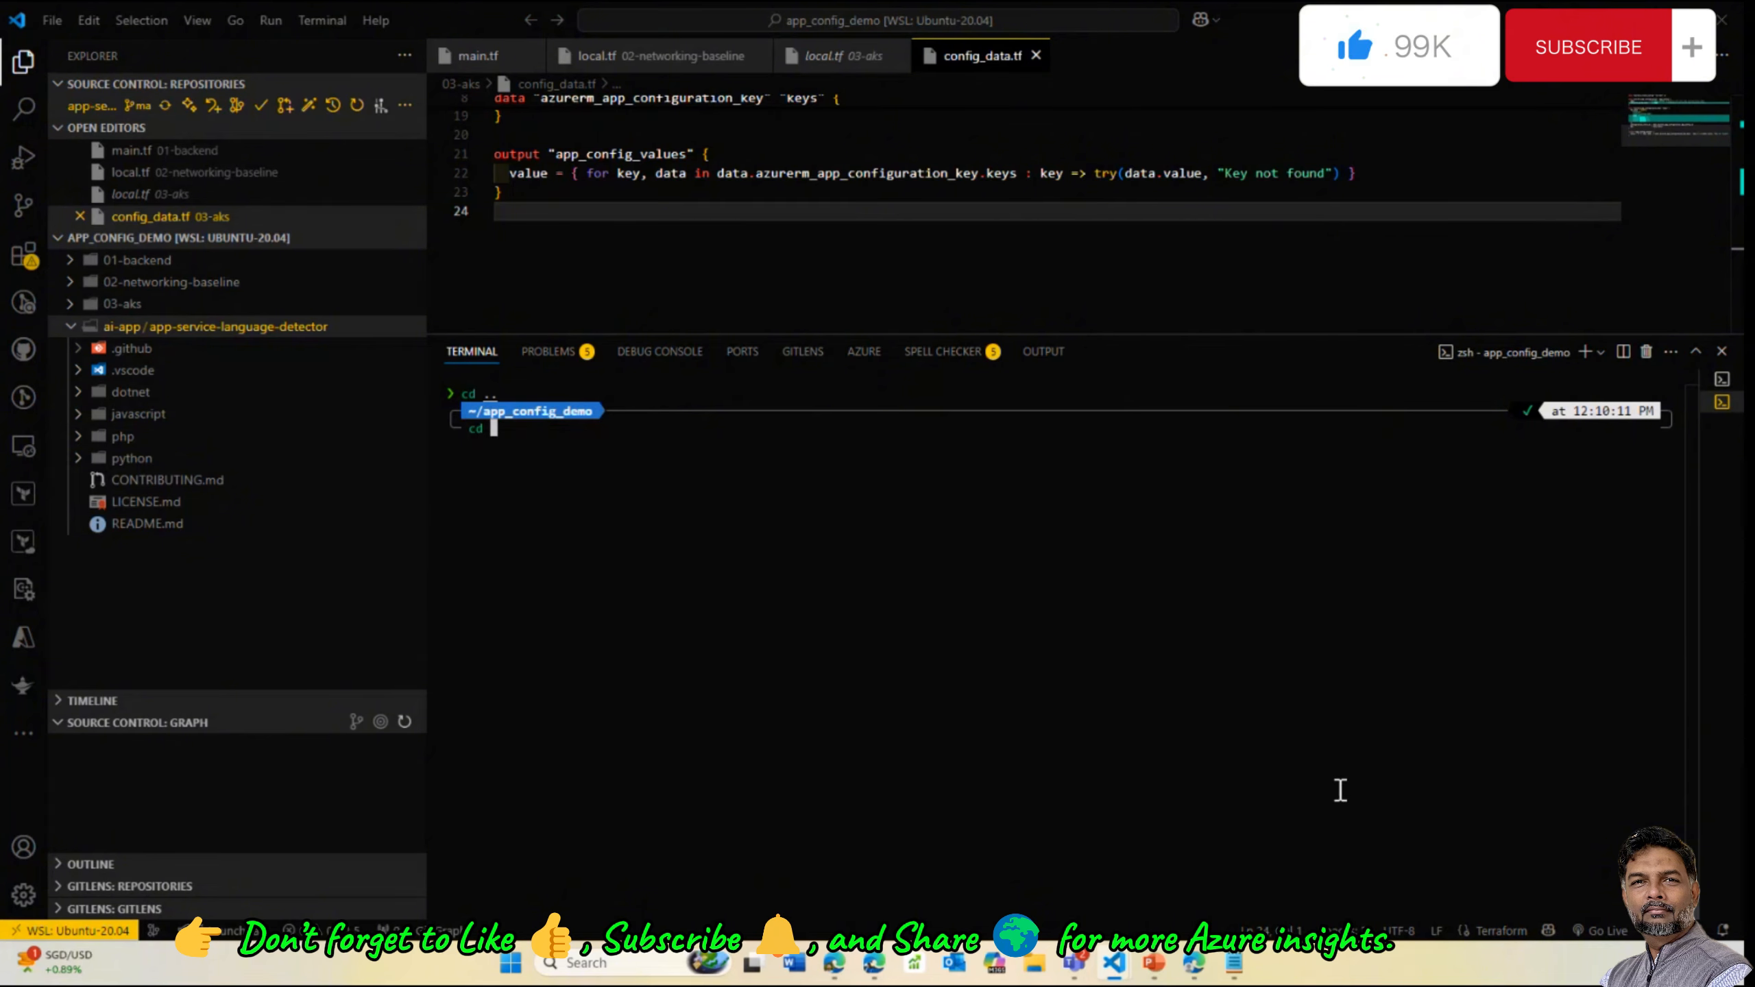
Return to PowerPoint, show slide 22's Re-cap diagram, and select Spoke 01's Subnet 1 network icon
left_click(1154, 963)
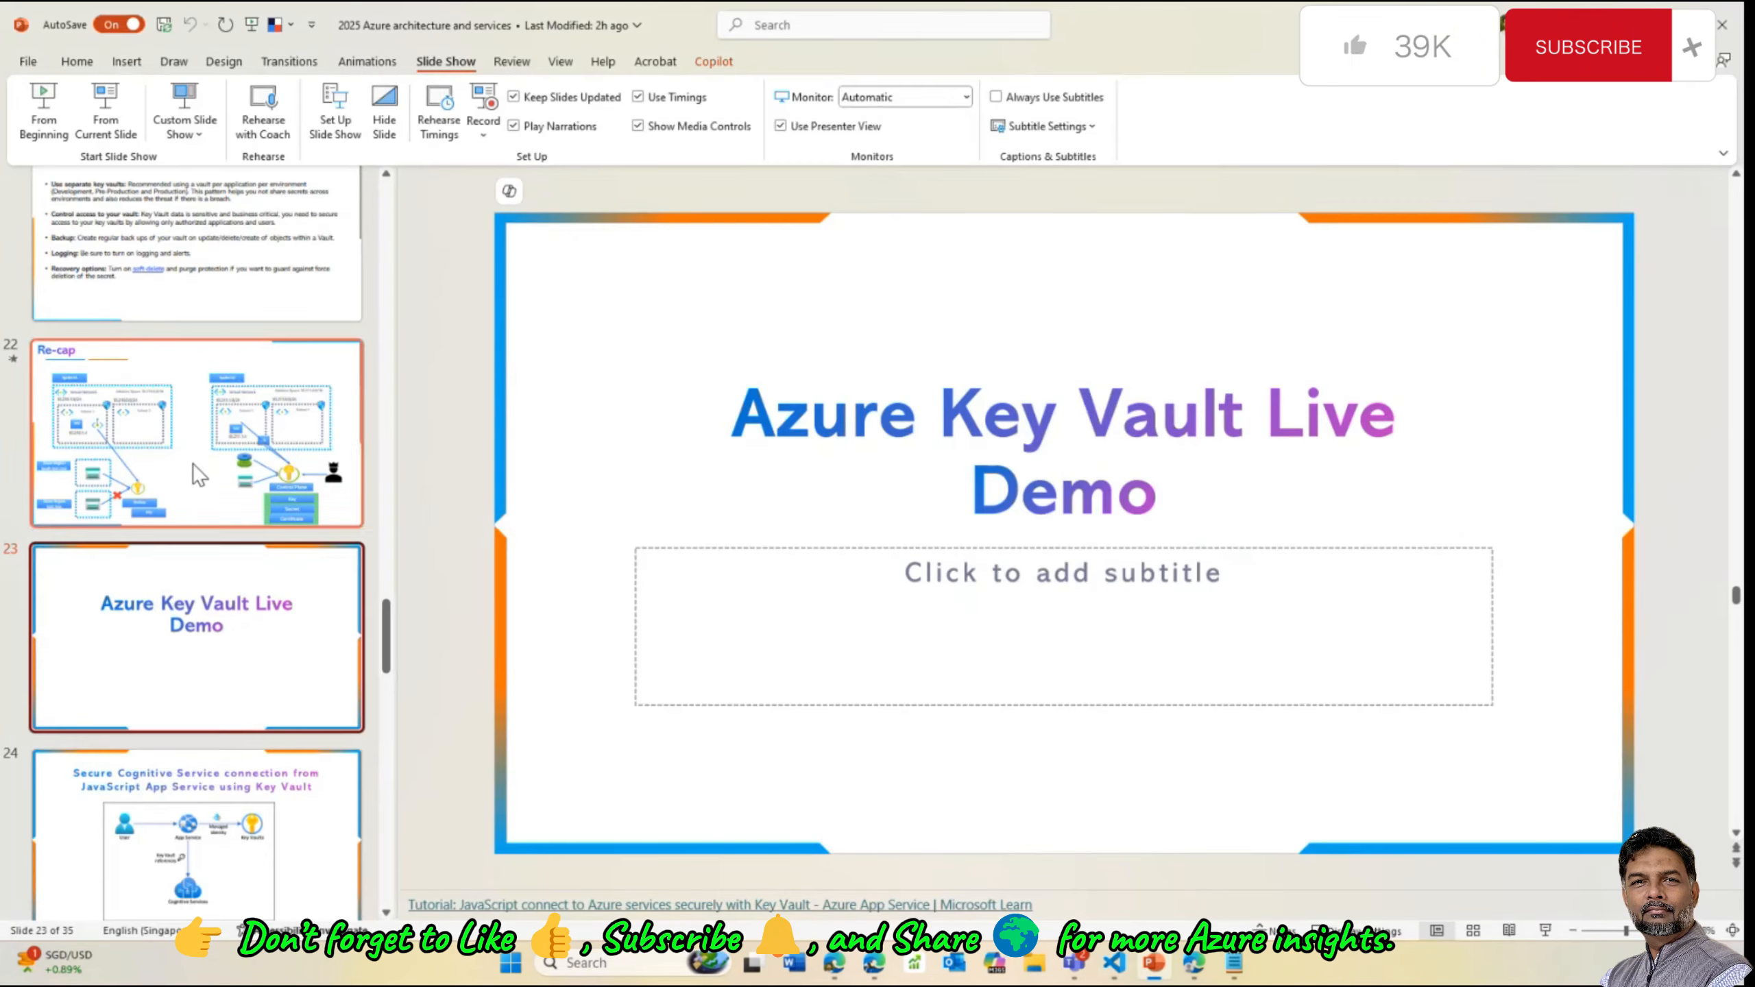
left_click(197, 457)
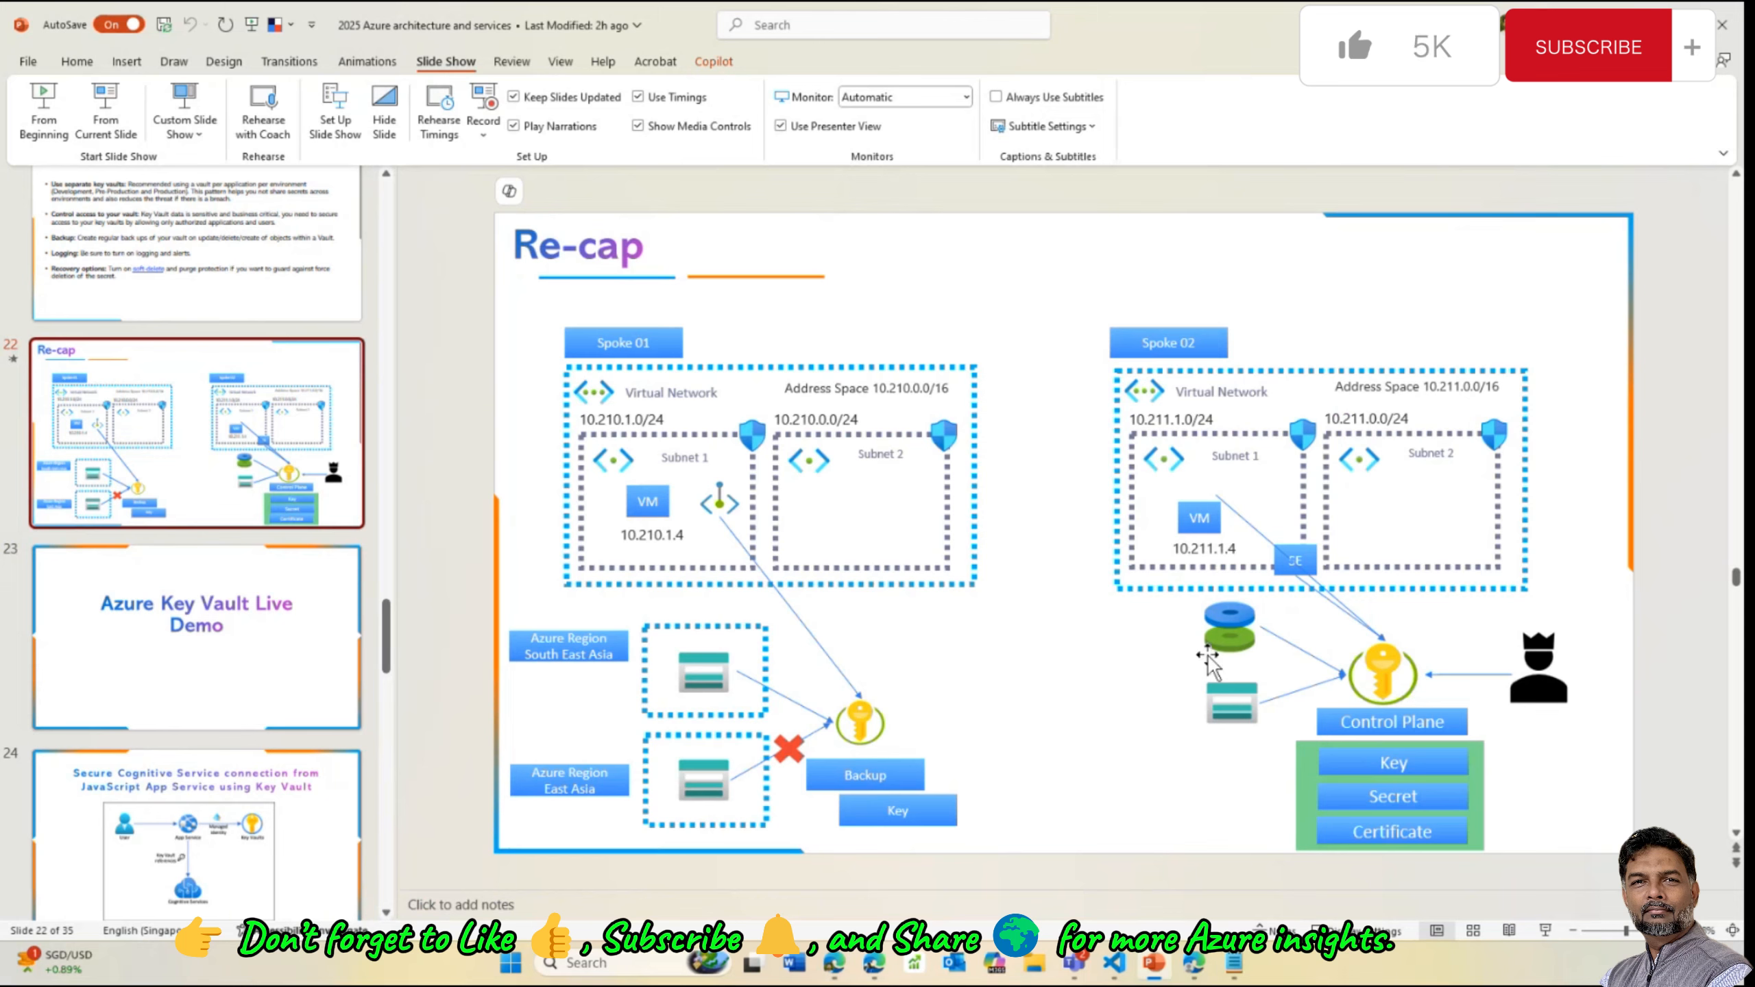
left_click(720, 502)
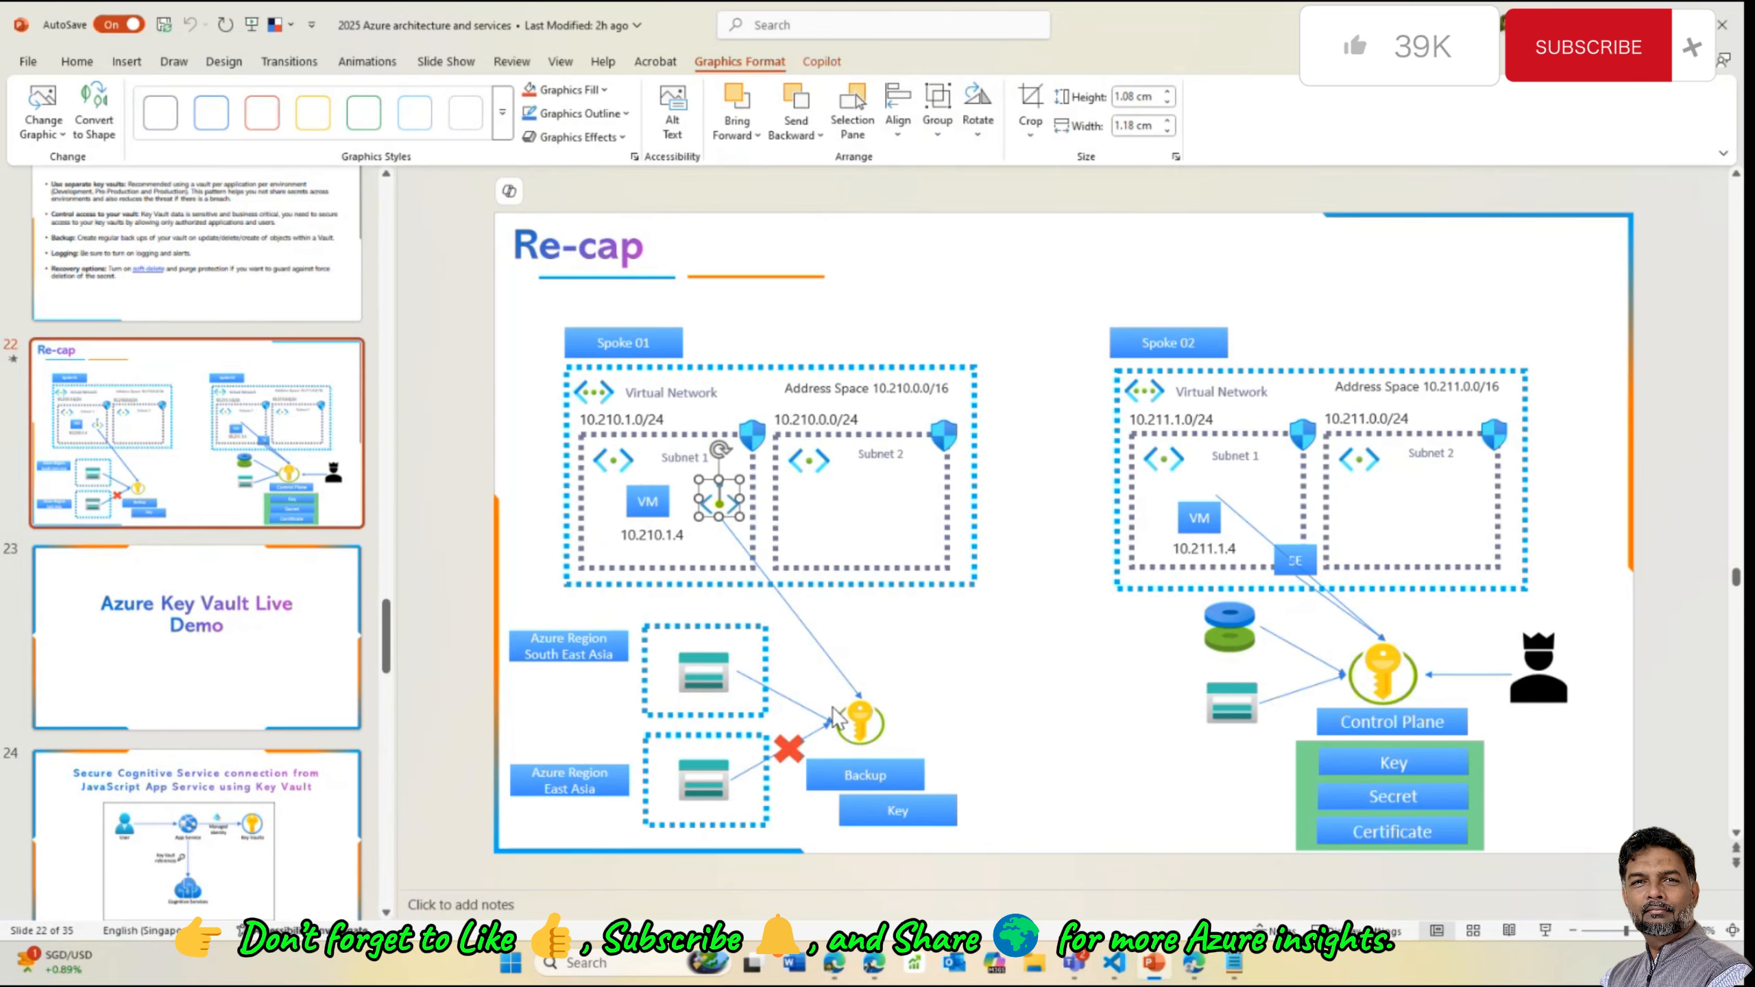
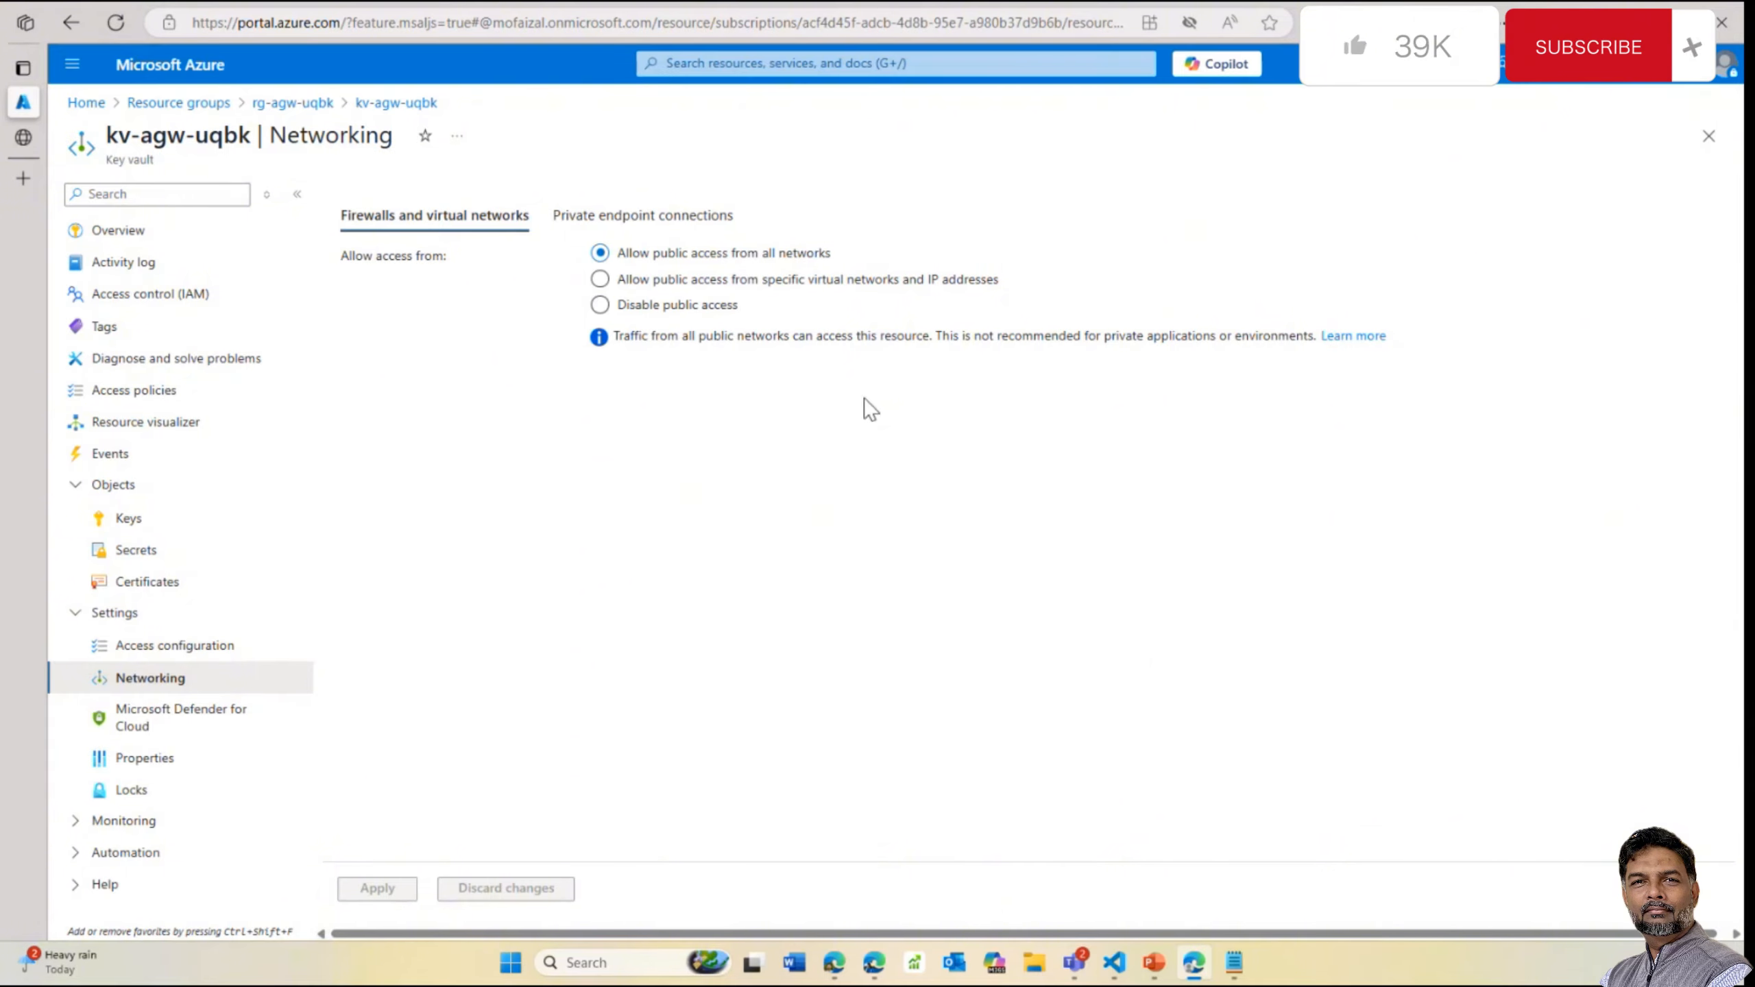
Limit kv-agw-uqbk public access to selected networks and start adding a virtual network
left_click(970, 284)
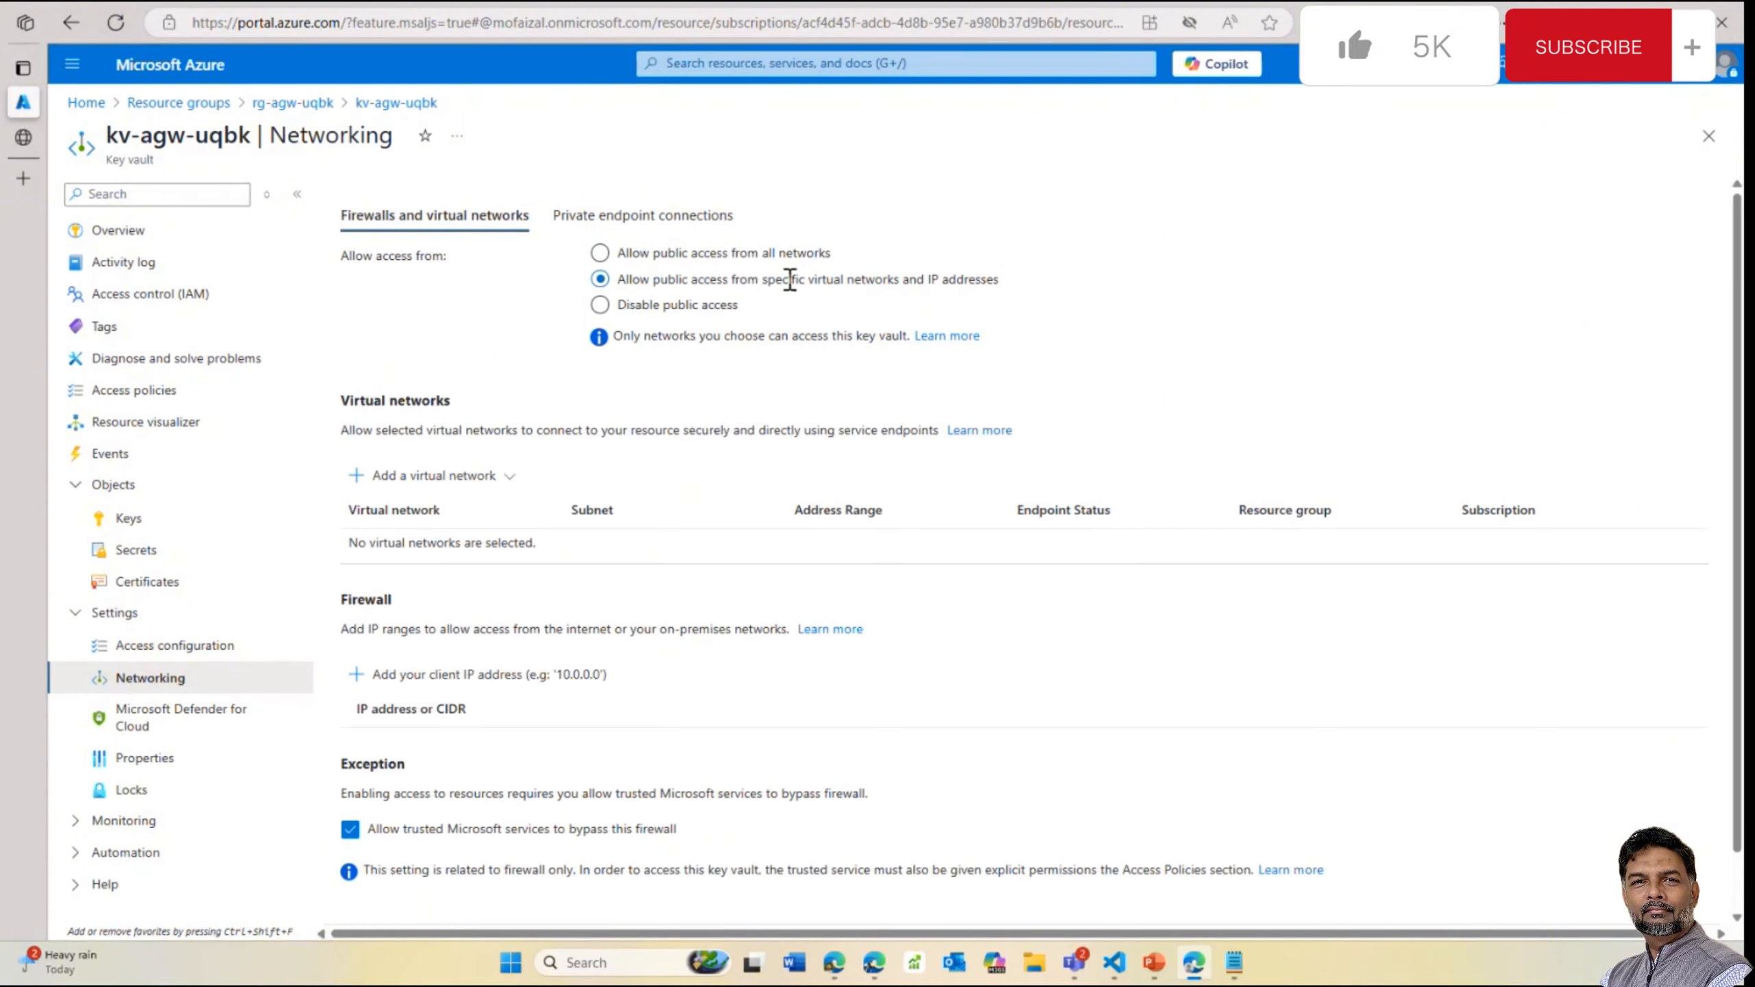
scroll(1189, 561, "down", 2)
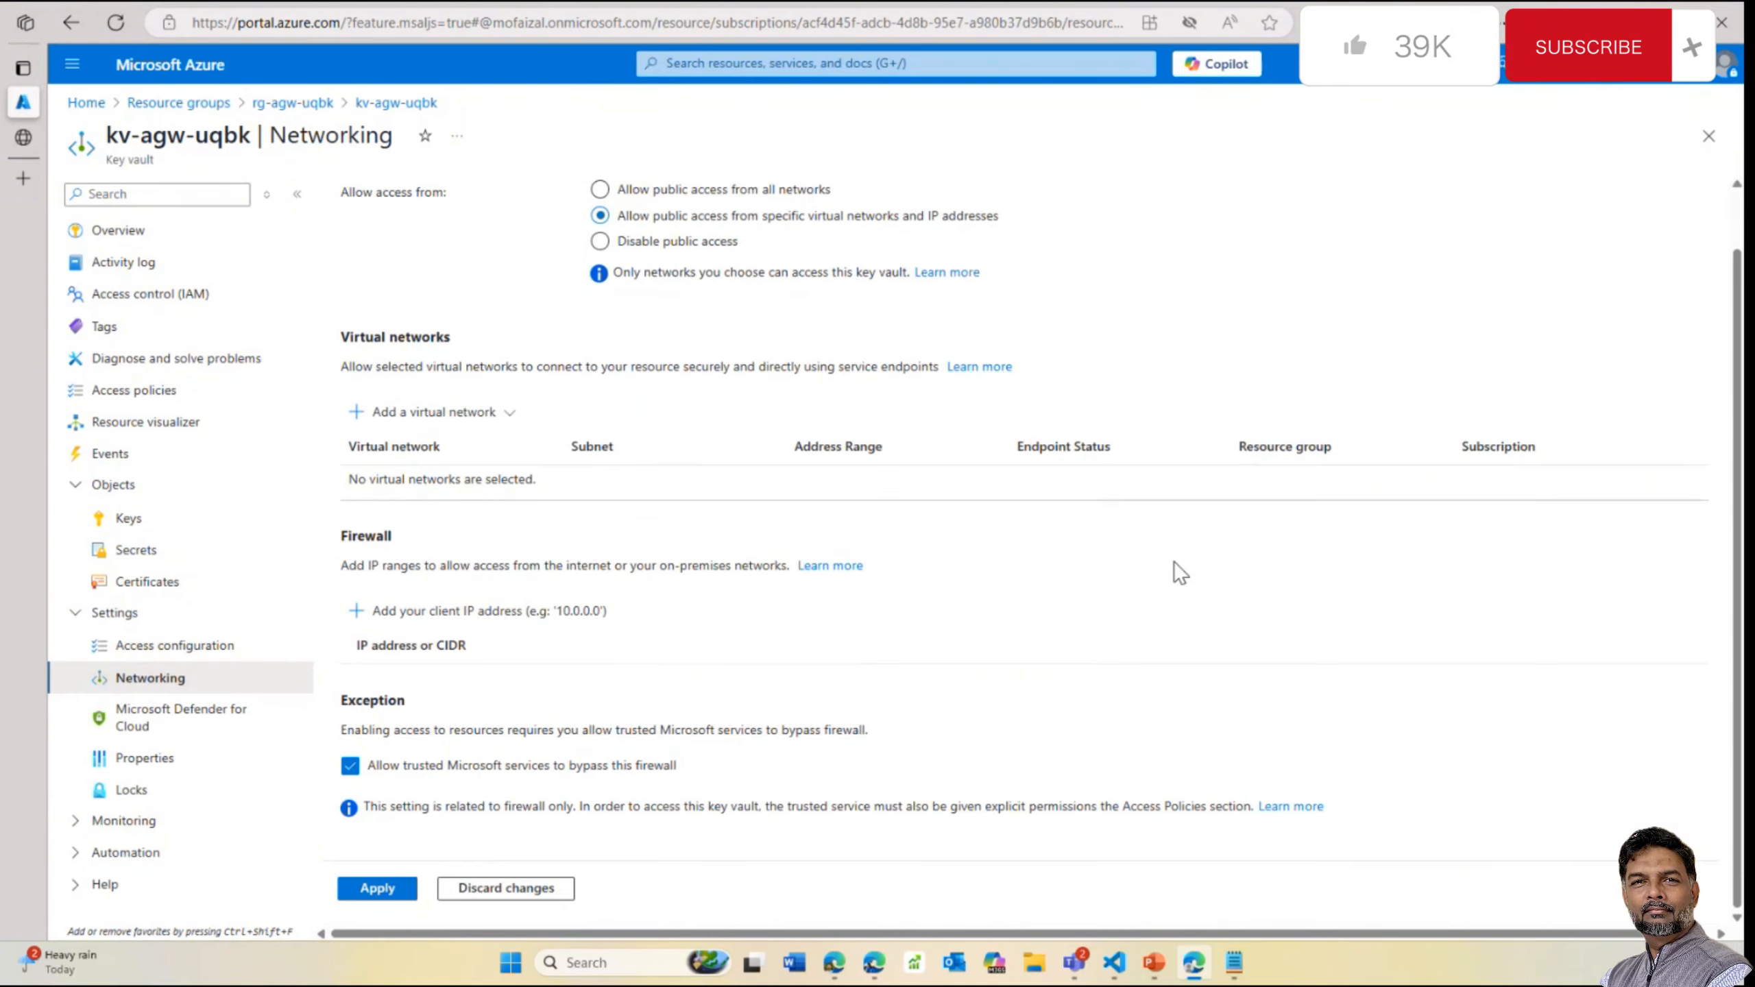
left_click(503, 413)
Add existing virtual network demo-workload-vnet with the dbsubnet subnet
left_click(517, 449)
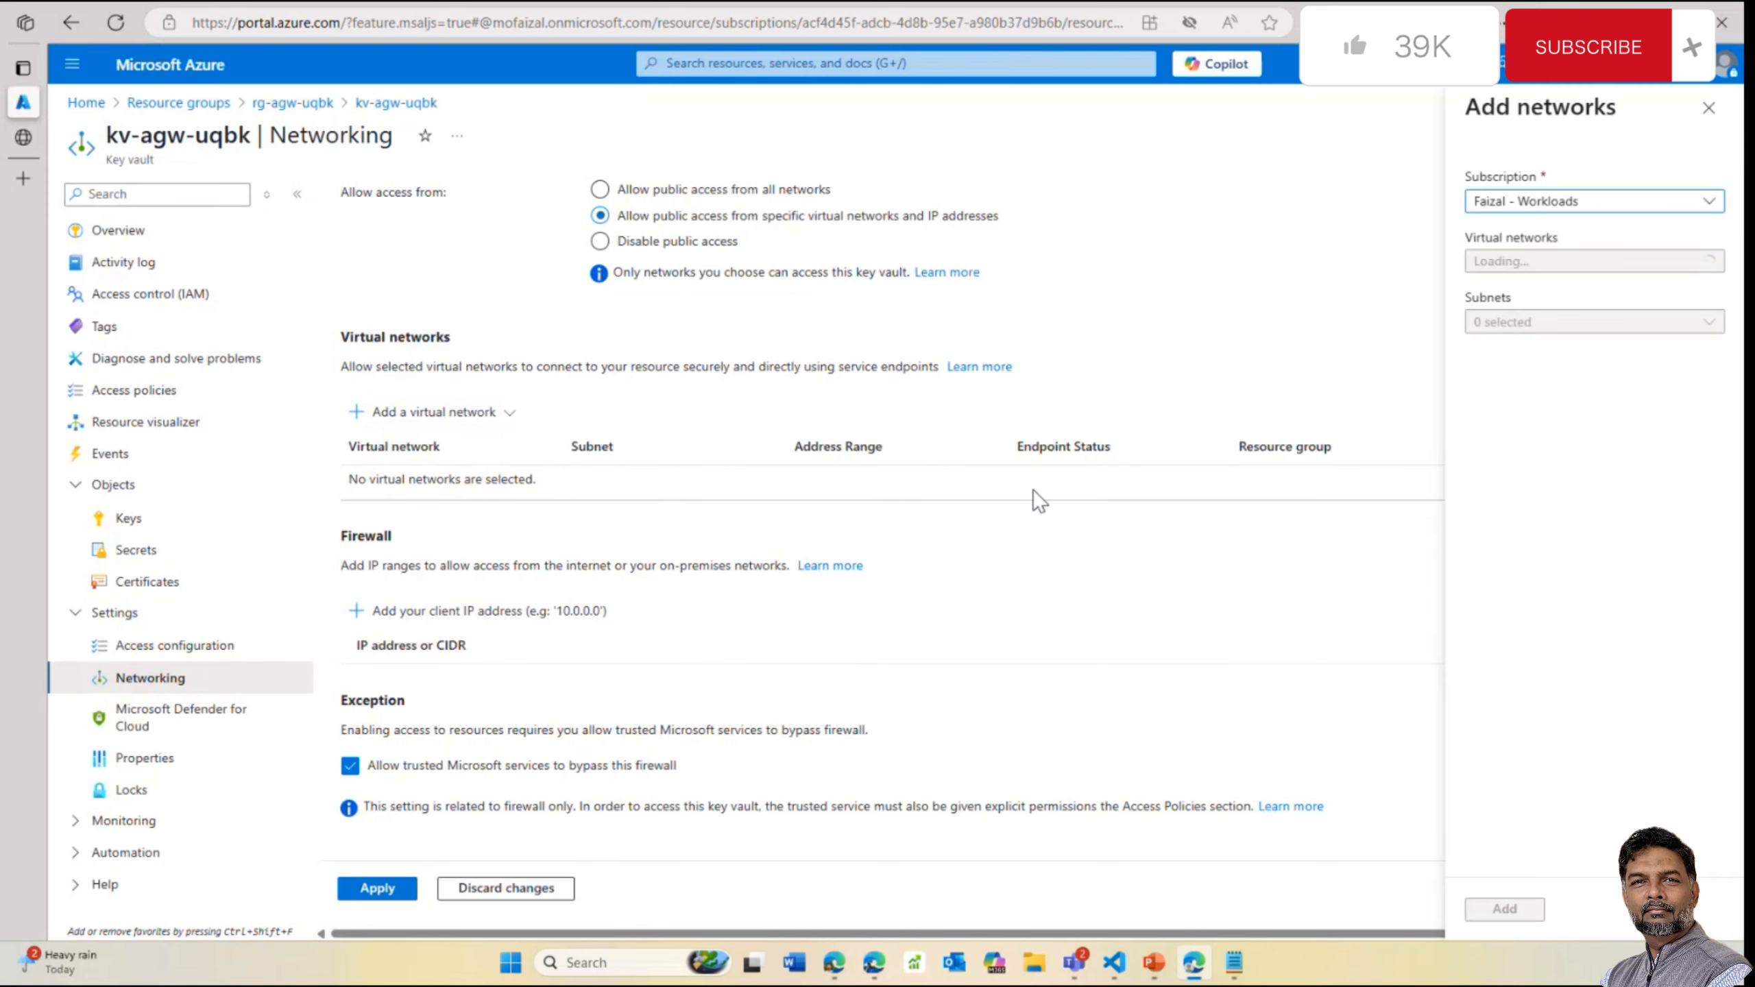
left_click(1579, 261)
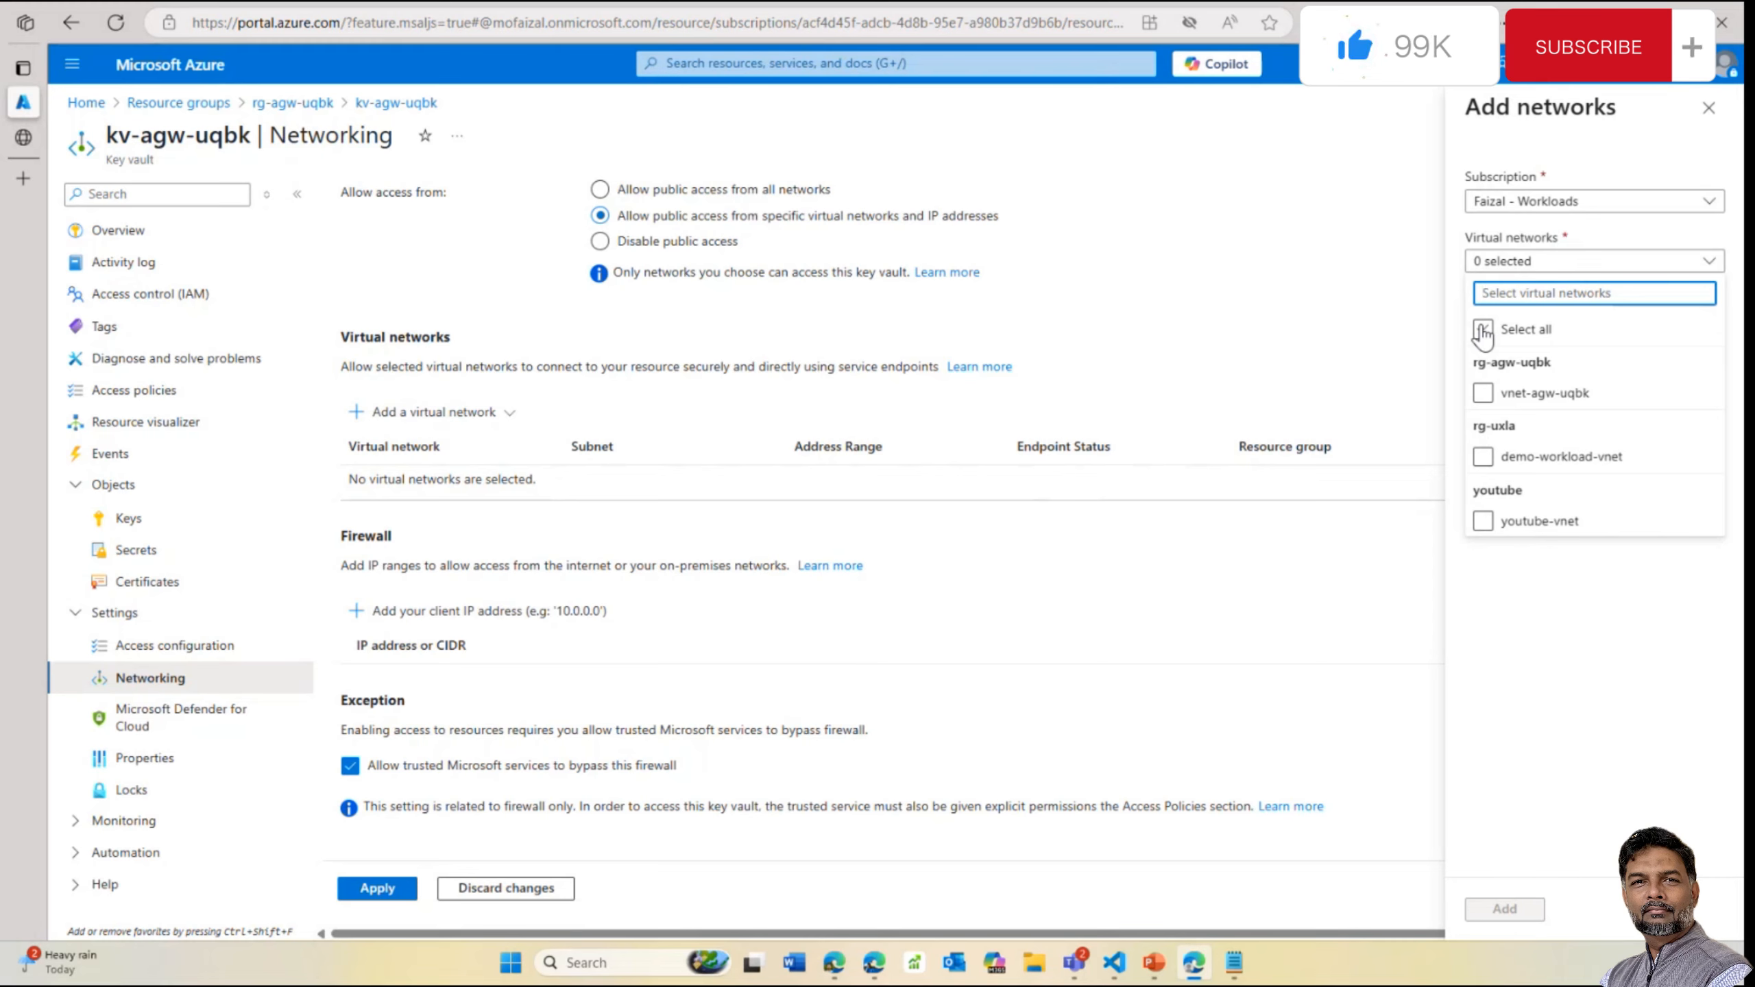
left_click(1483, 457)
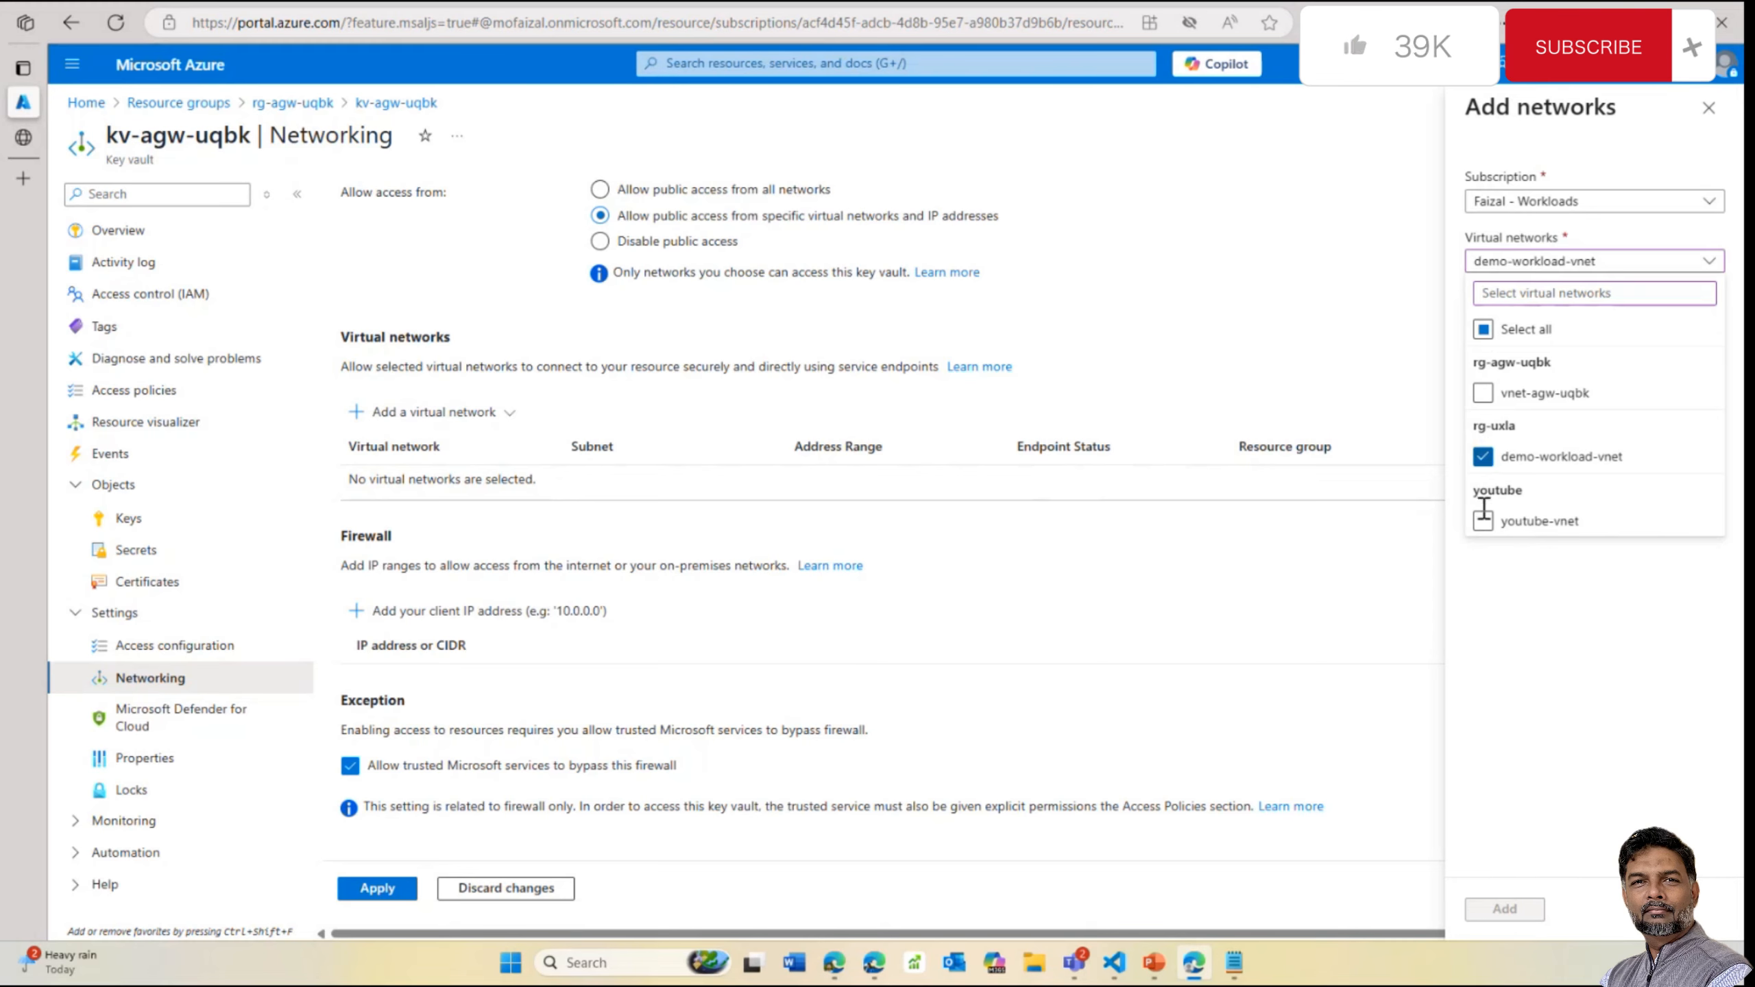
left_click(1487, 621)
left_click(1556, 323)
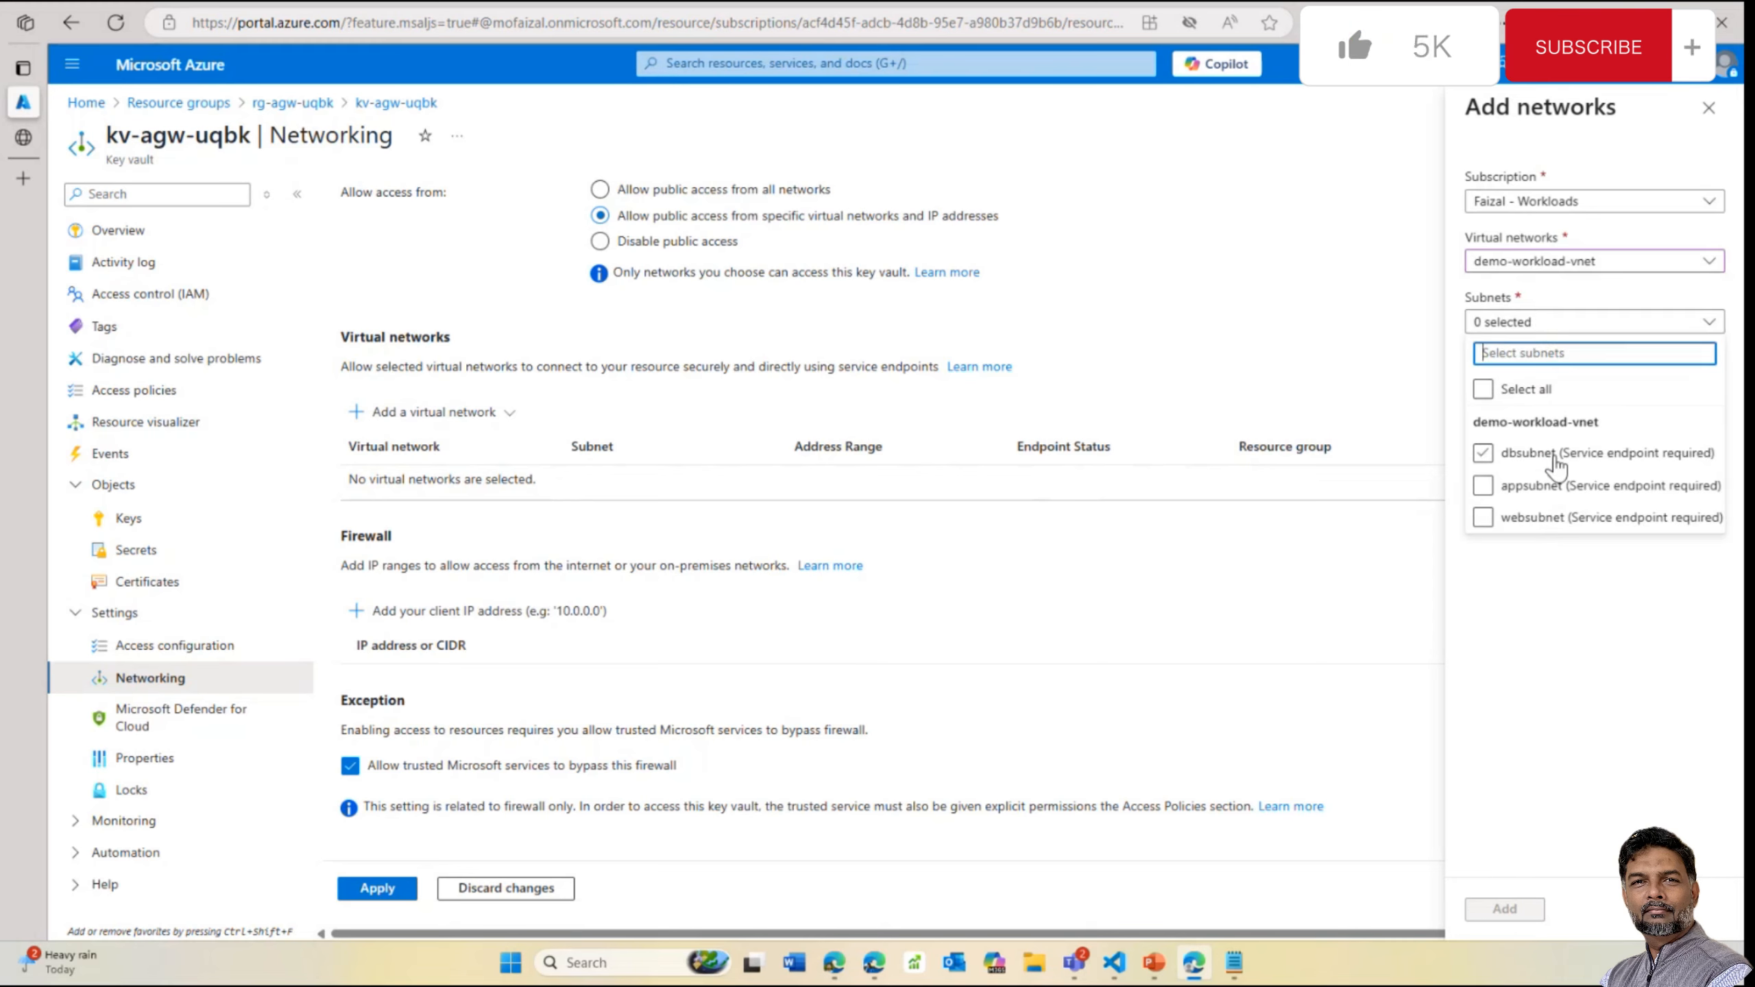
left_click(1483, 454)
left_click(1382, 777)
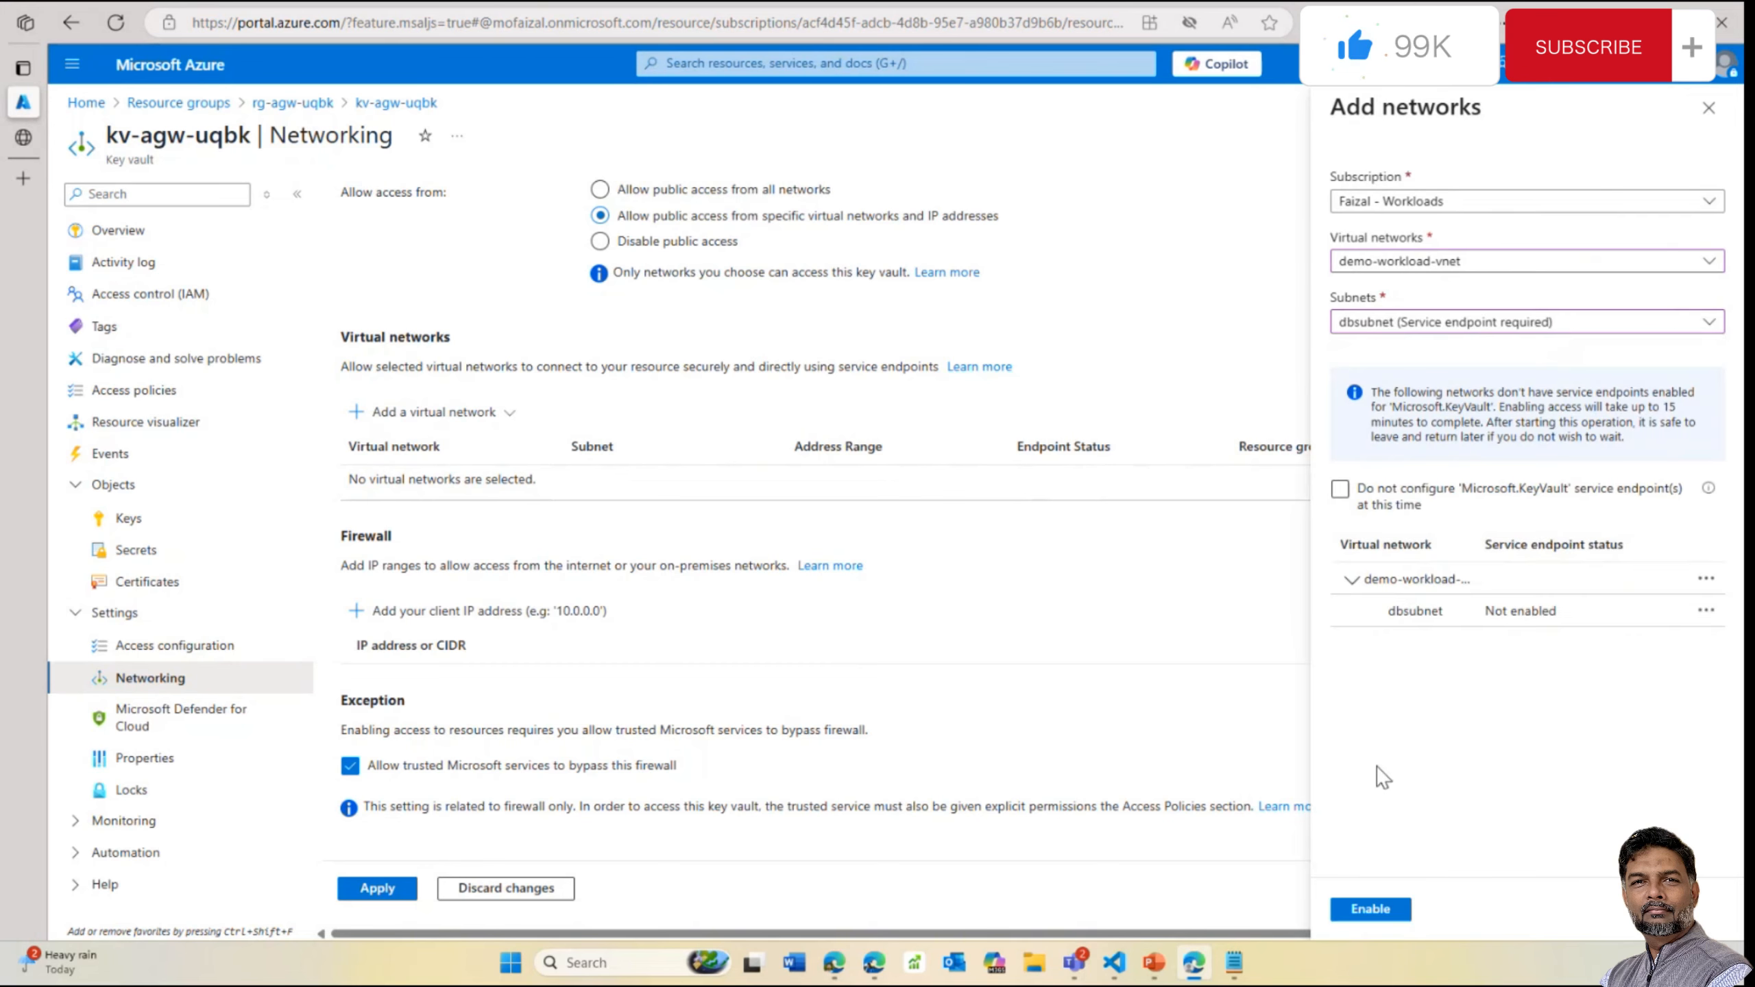
Close the Add networks panel and discard the demo-workload-vnet choice
left_click(1713, 607)
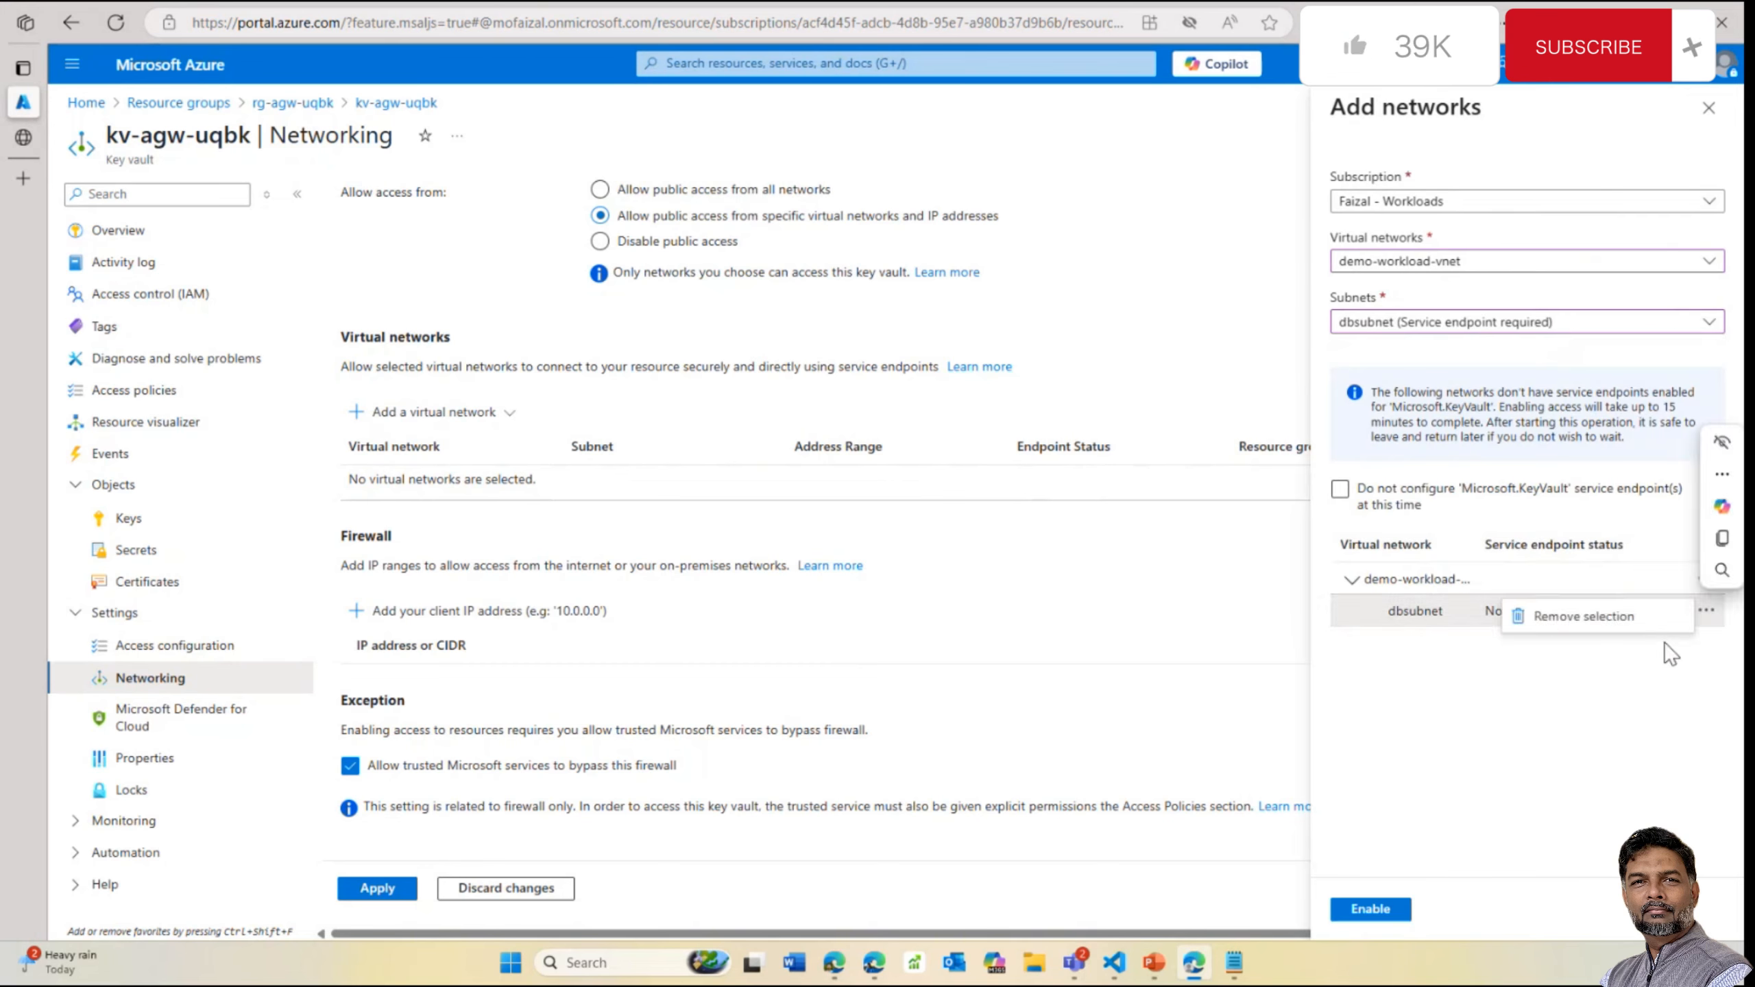
left_click(1543, 684)
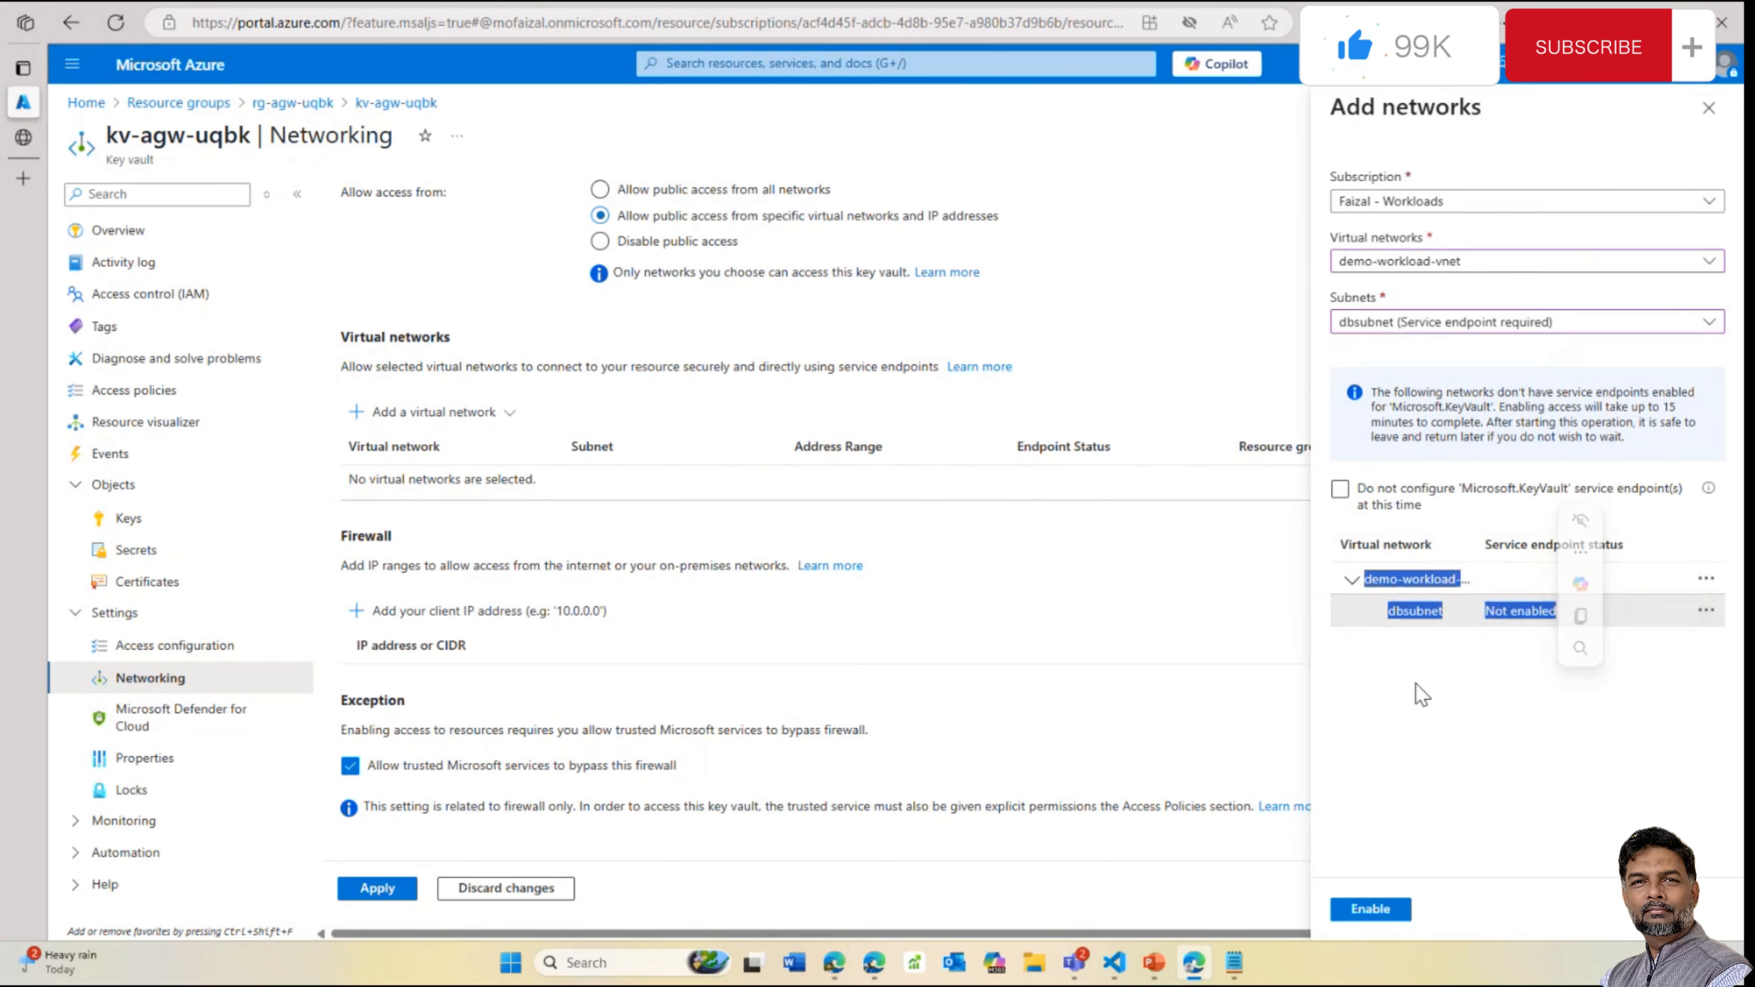
left_click(1400, 359)
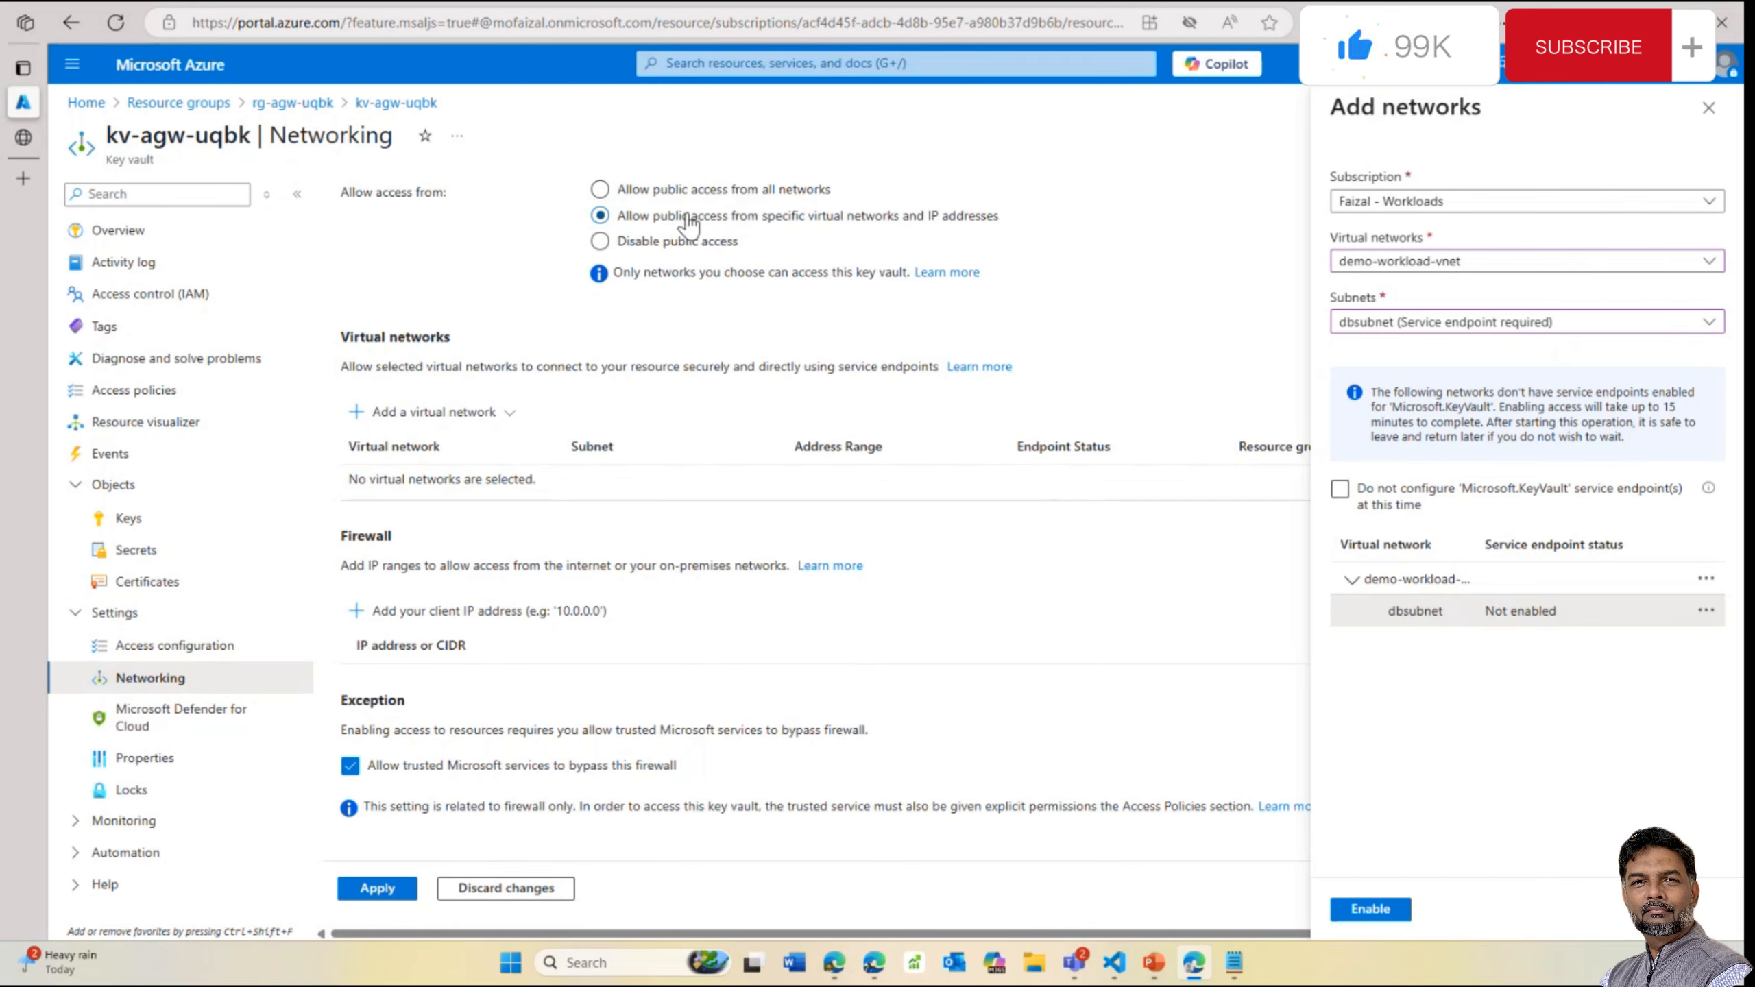
left_click(1709, 108)
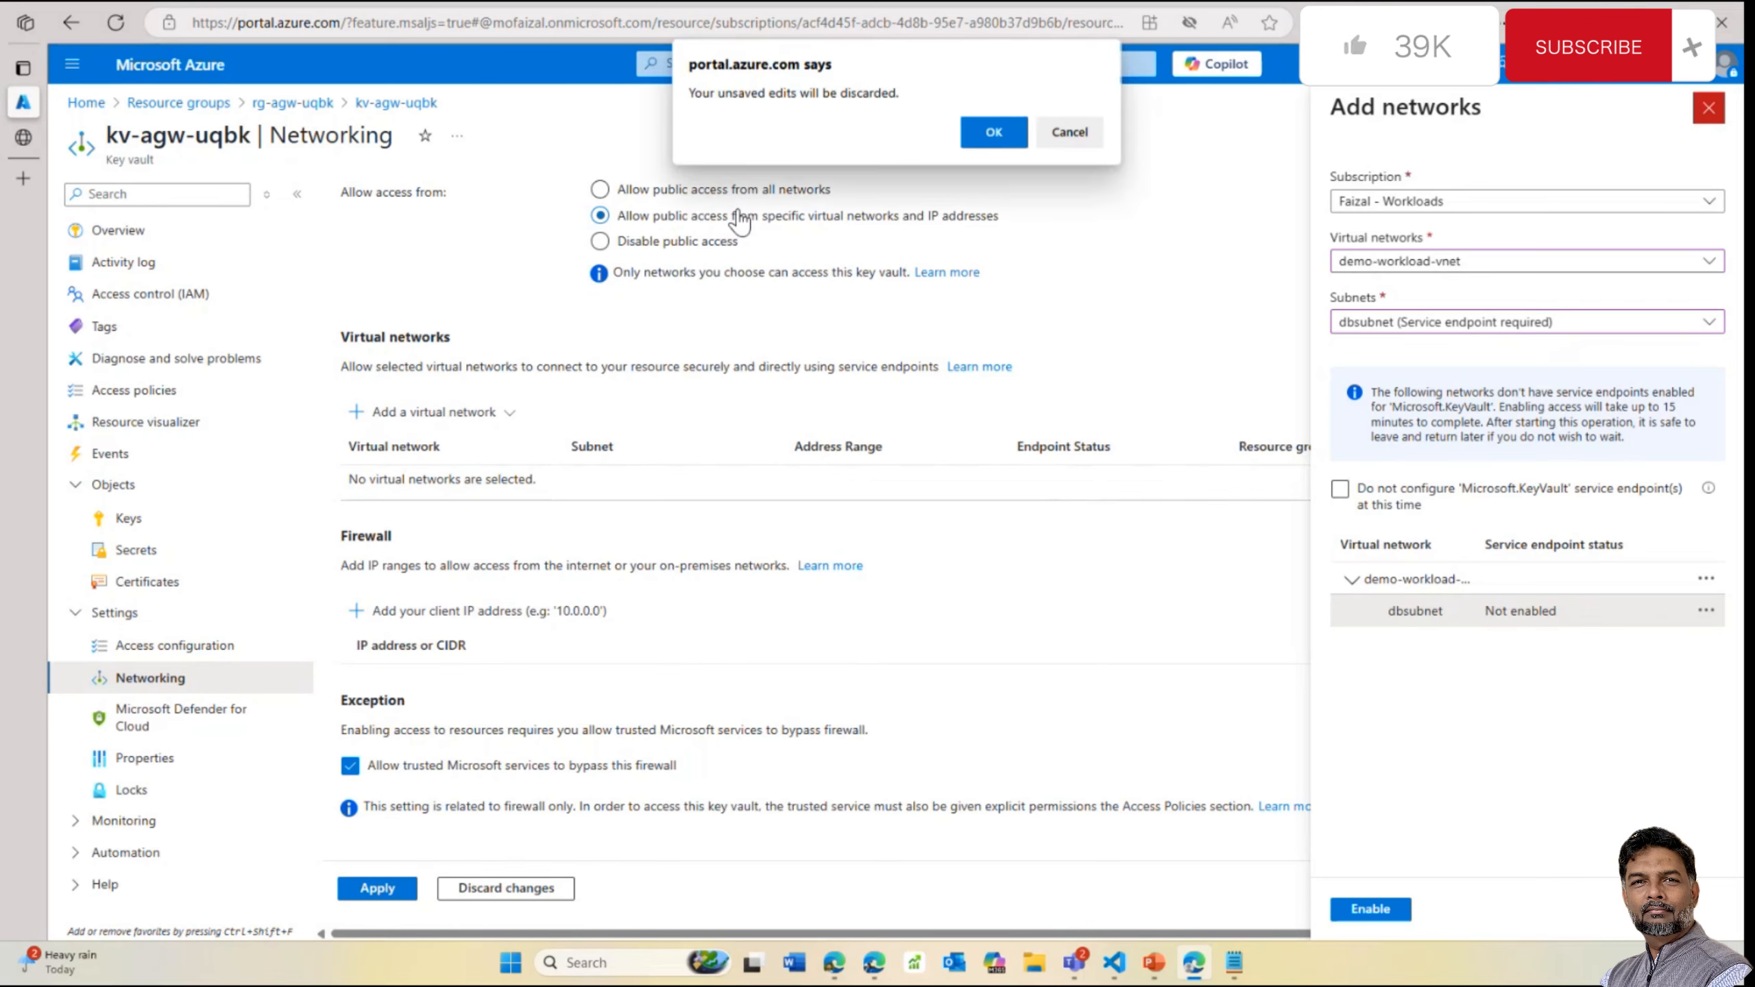
left_click(975, 125)
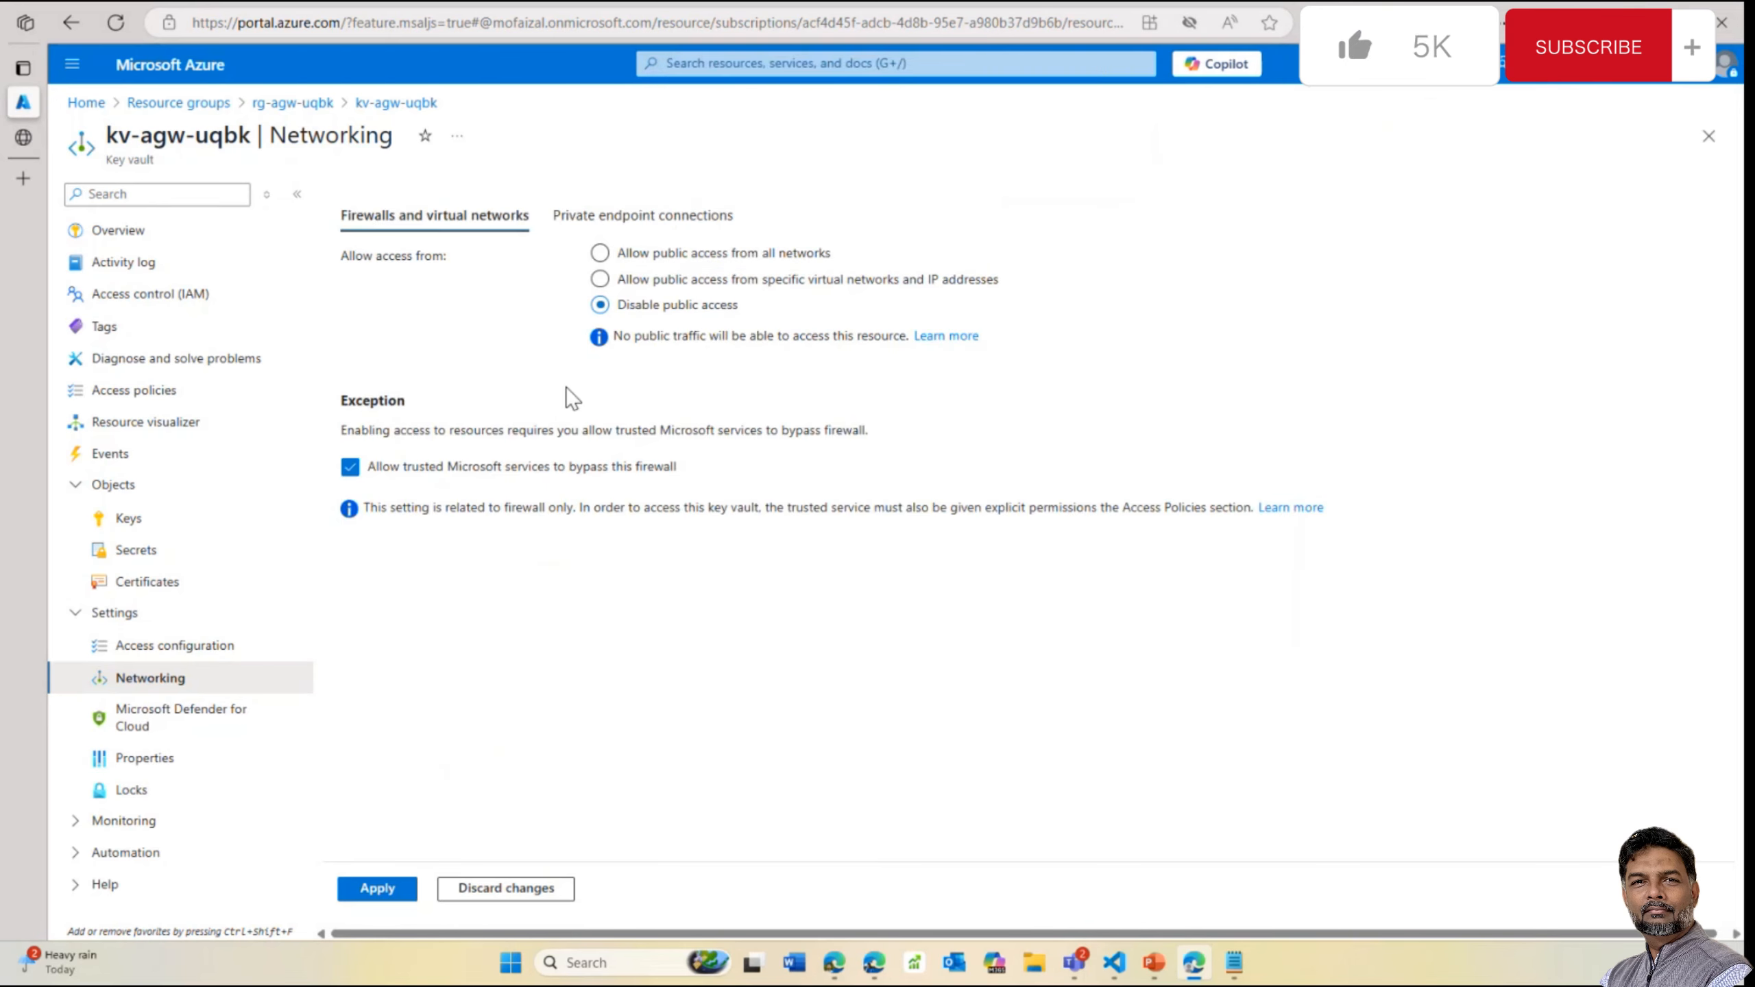
Re-select access from specific networks and choose to add an existing virtual network
left_click(637, 251)
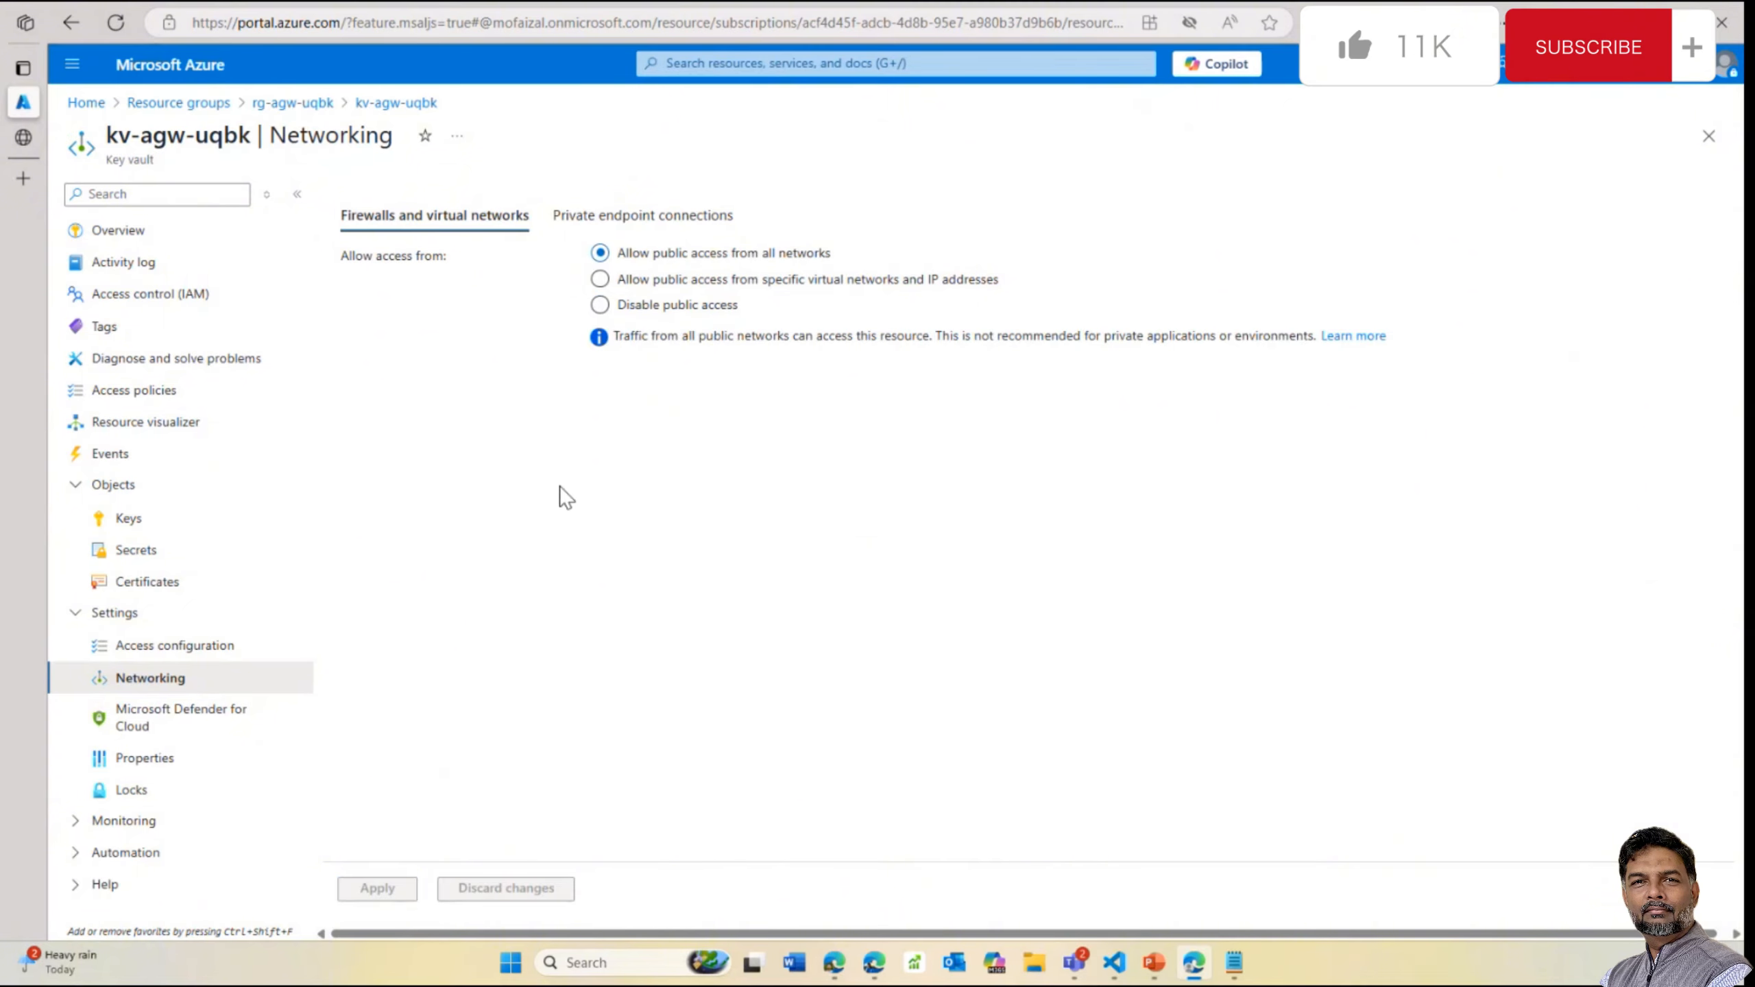
left_click(653, 283)
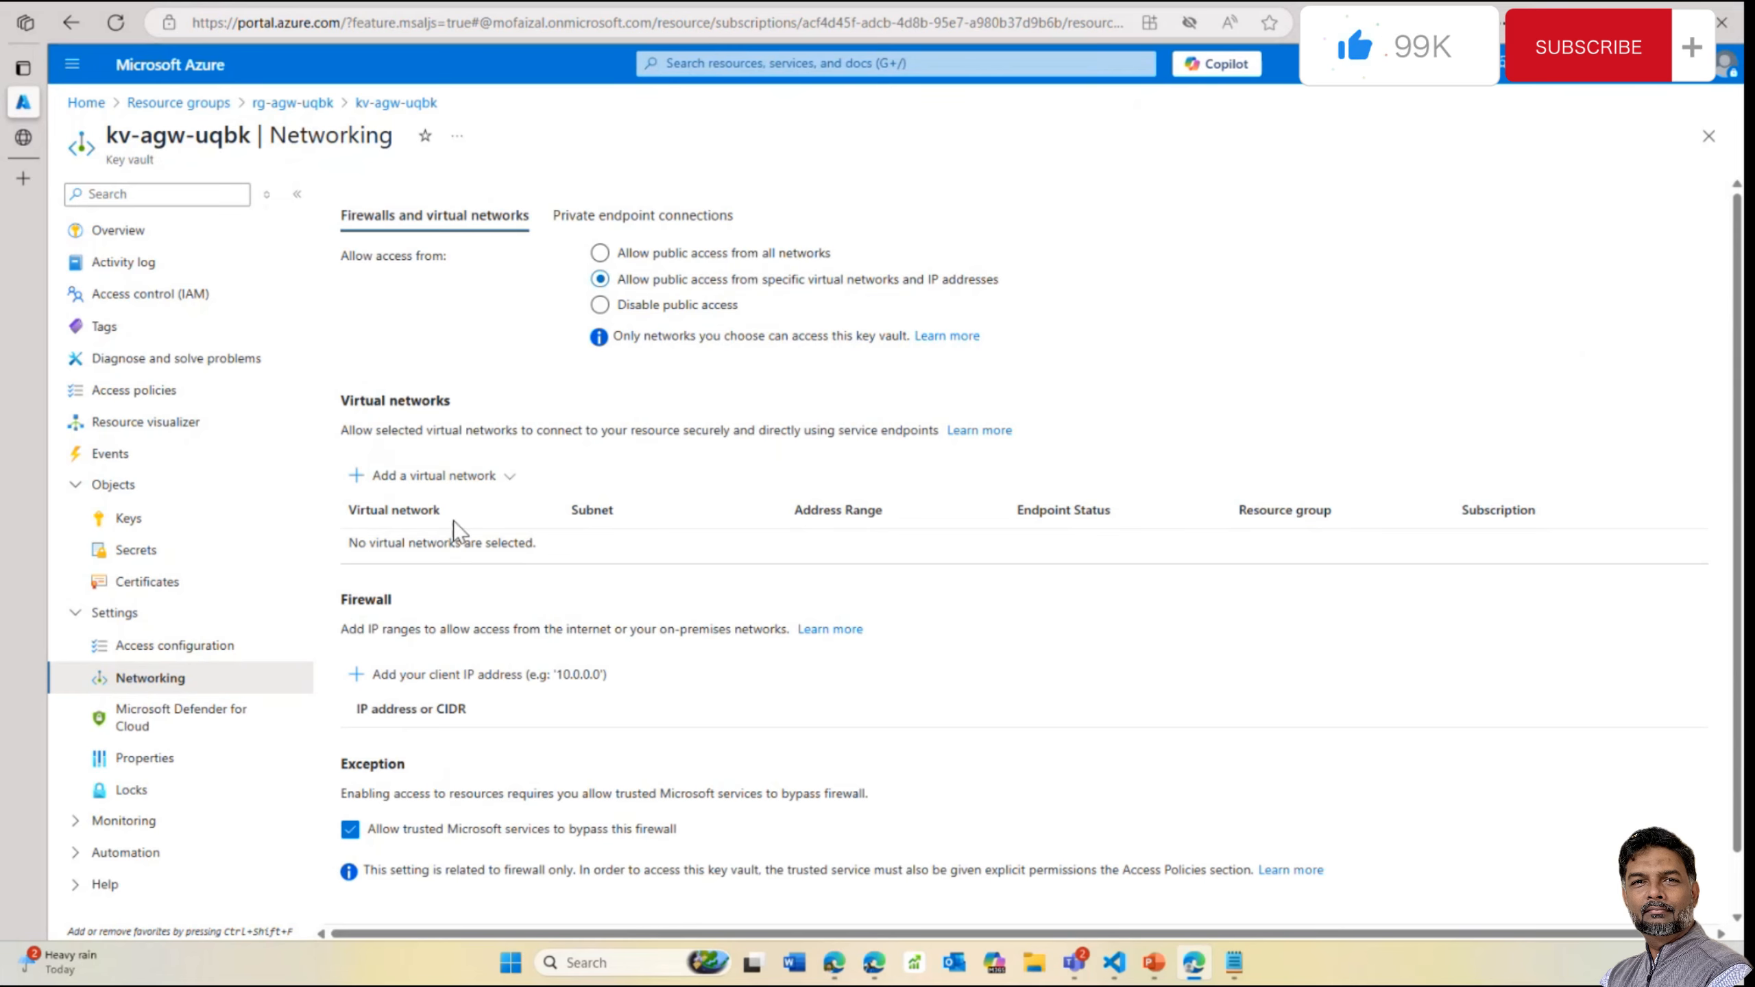
left_click(505, 480)
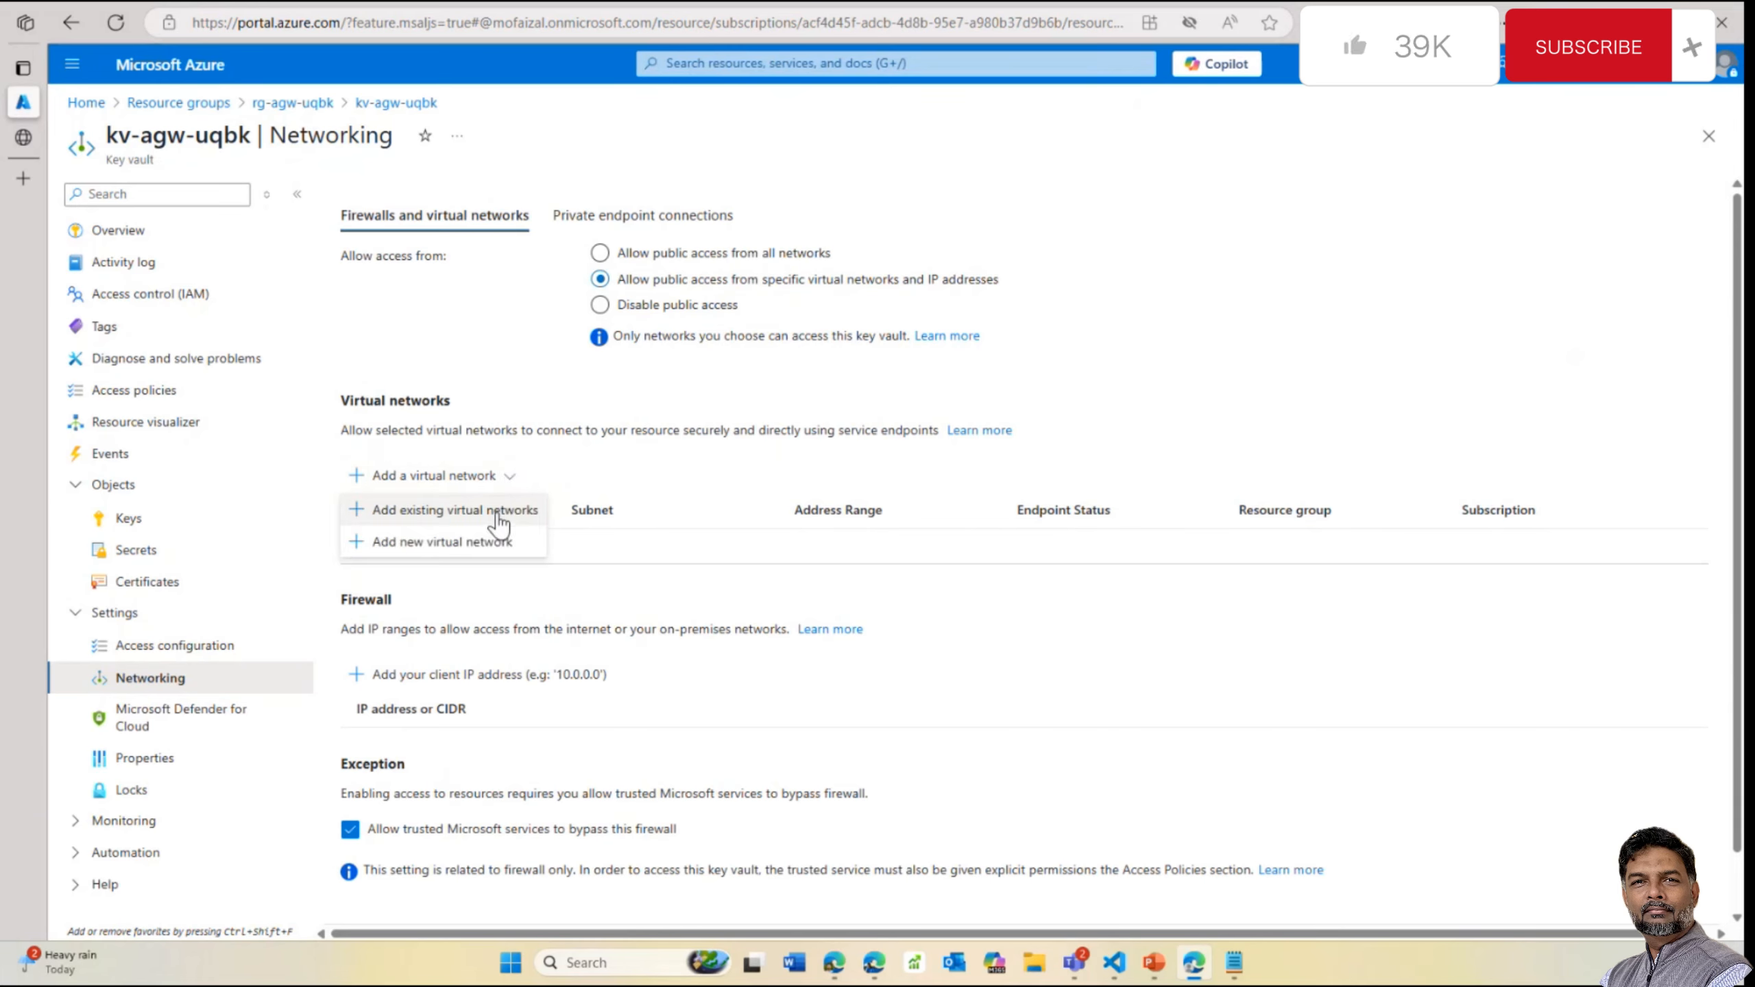
left_click(496, 515)
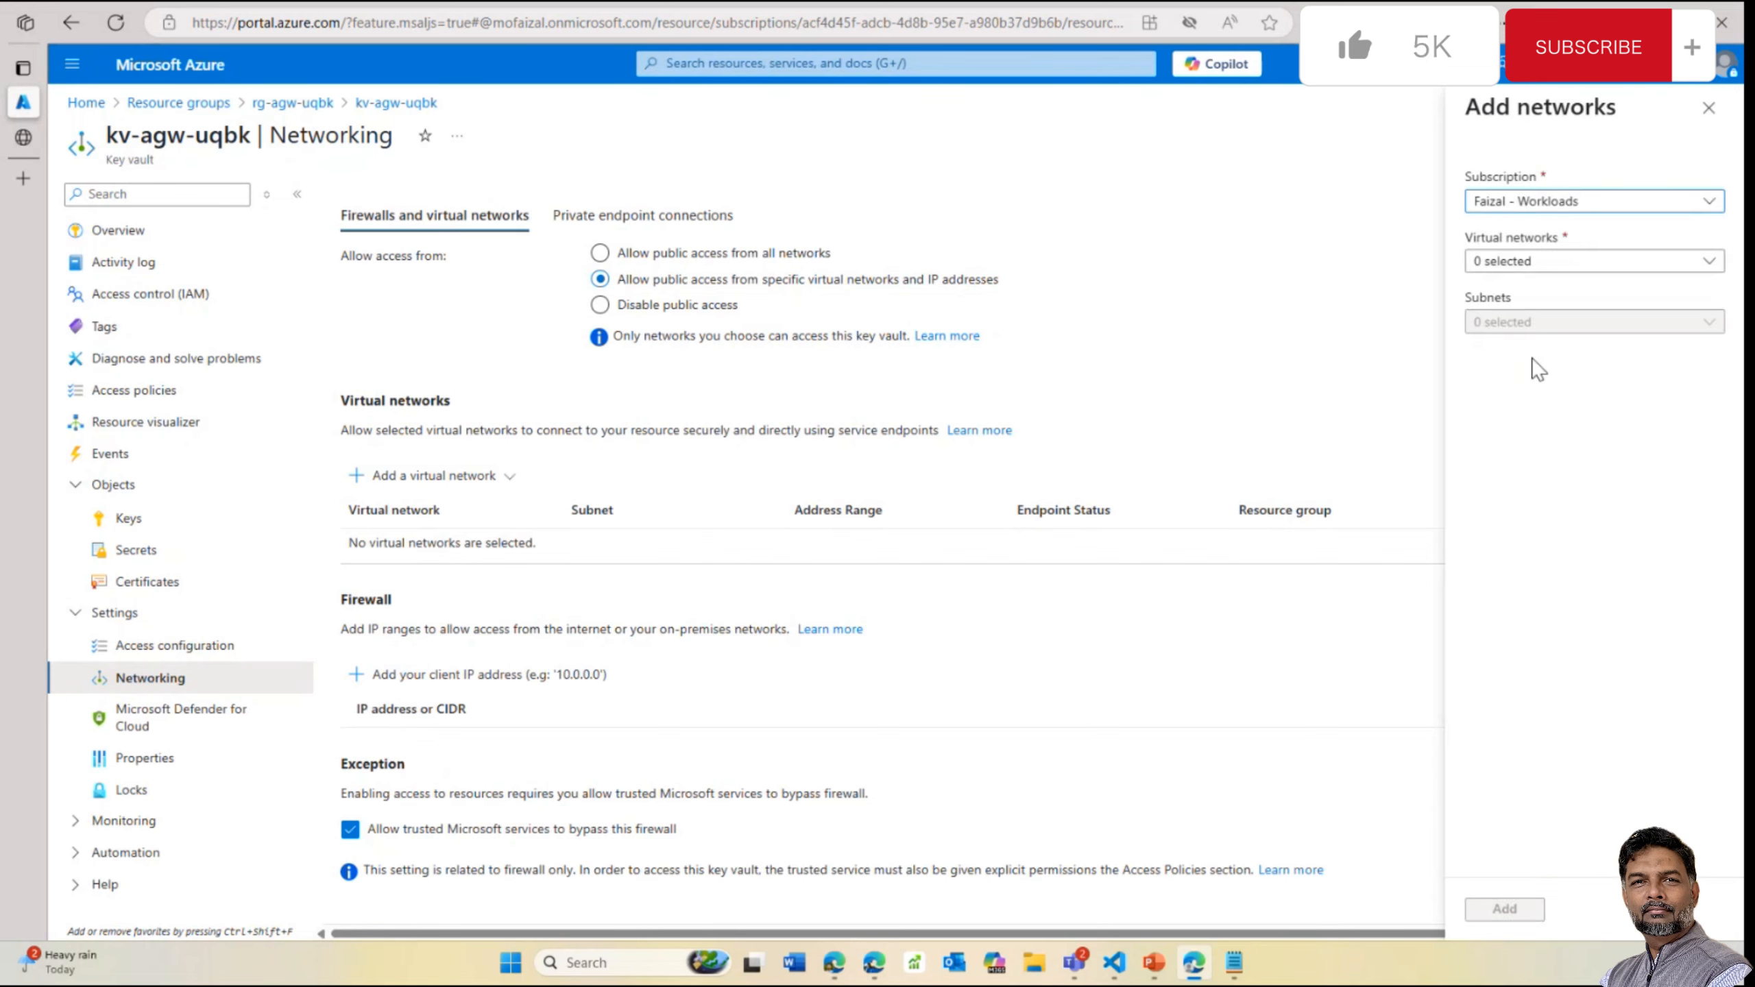
Choose vnet-agw-uqbk with the frontend subnet, whose Key Vault endpoint is not enabled
left_click(1571, 264)
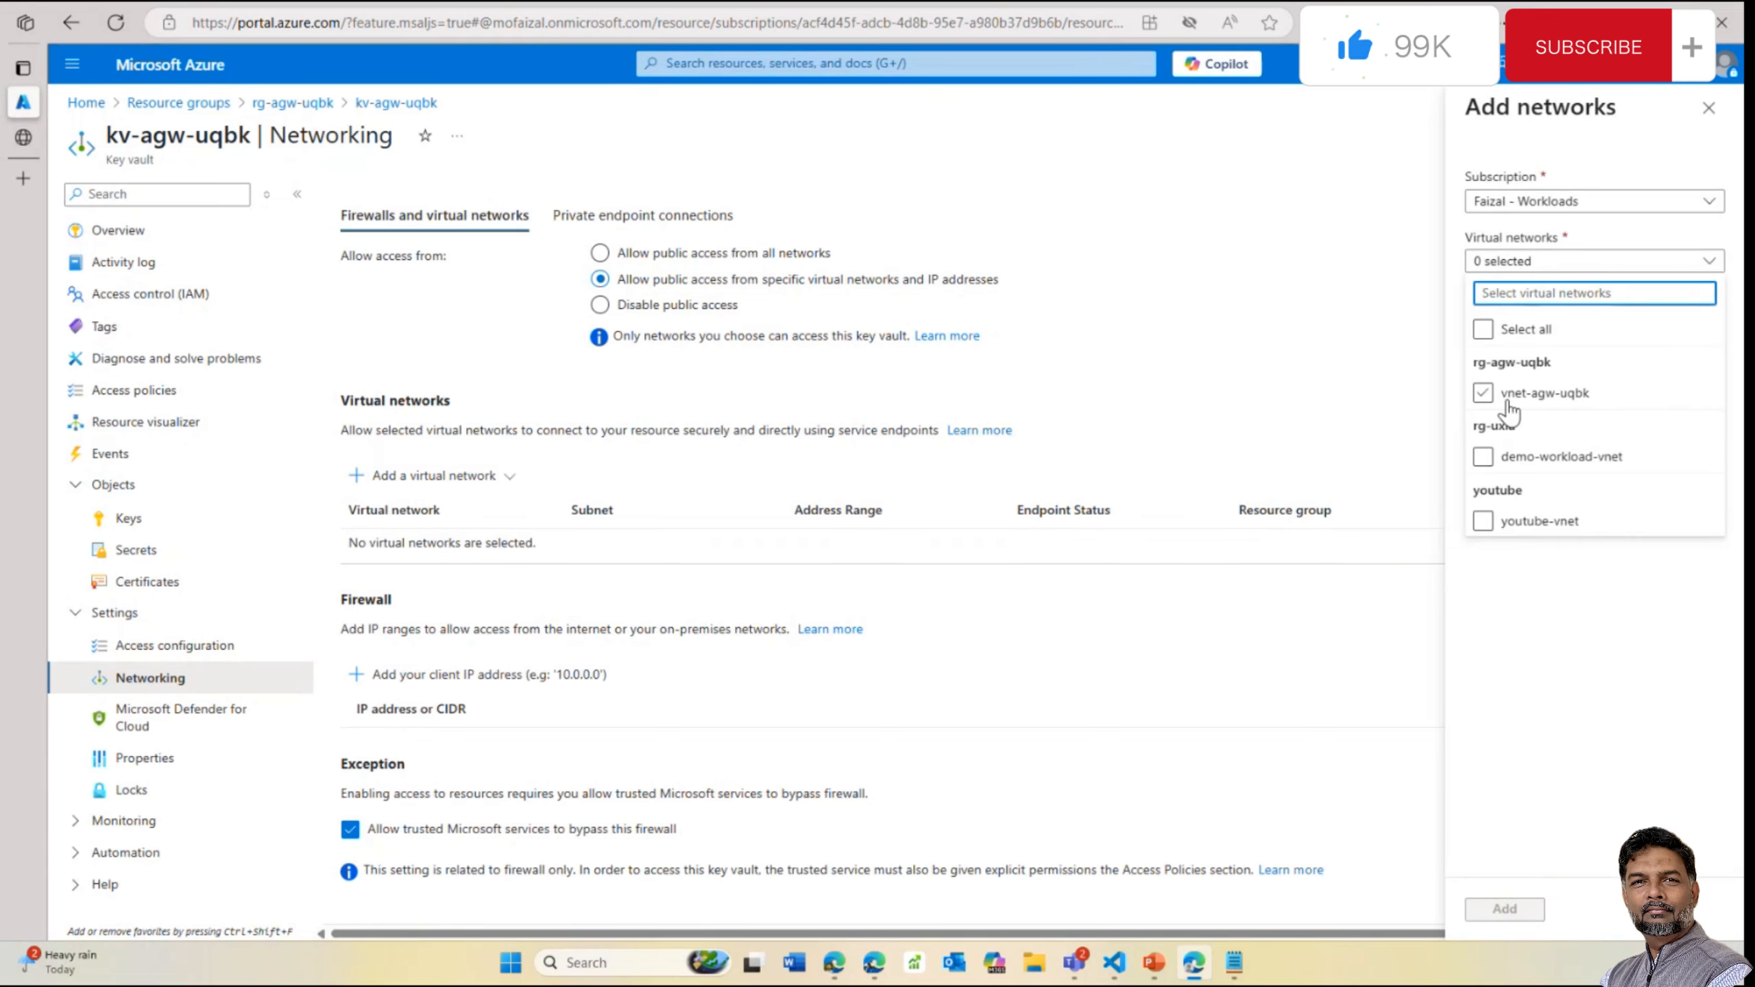
left_click(1486, 396)
left_click(1483, 394)
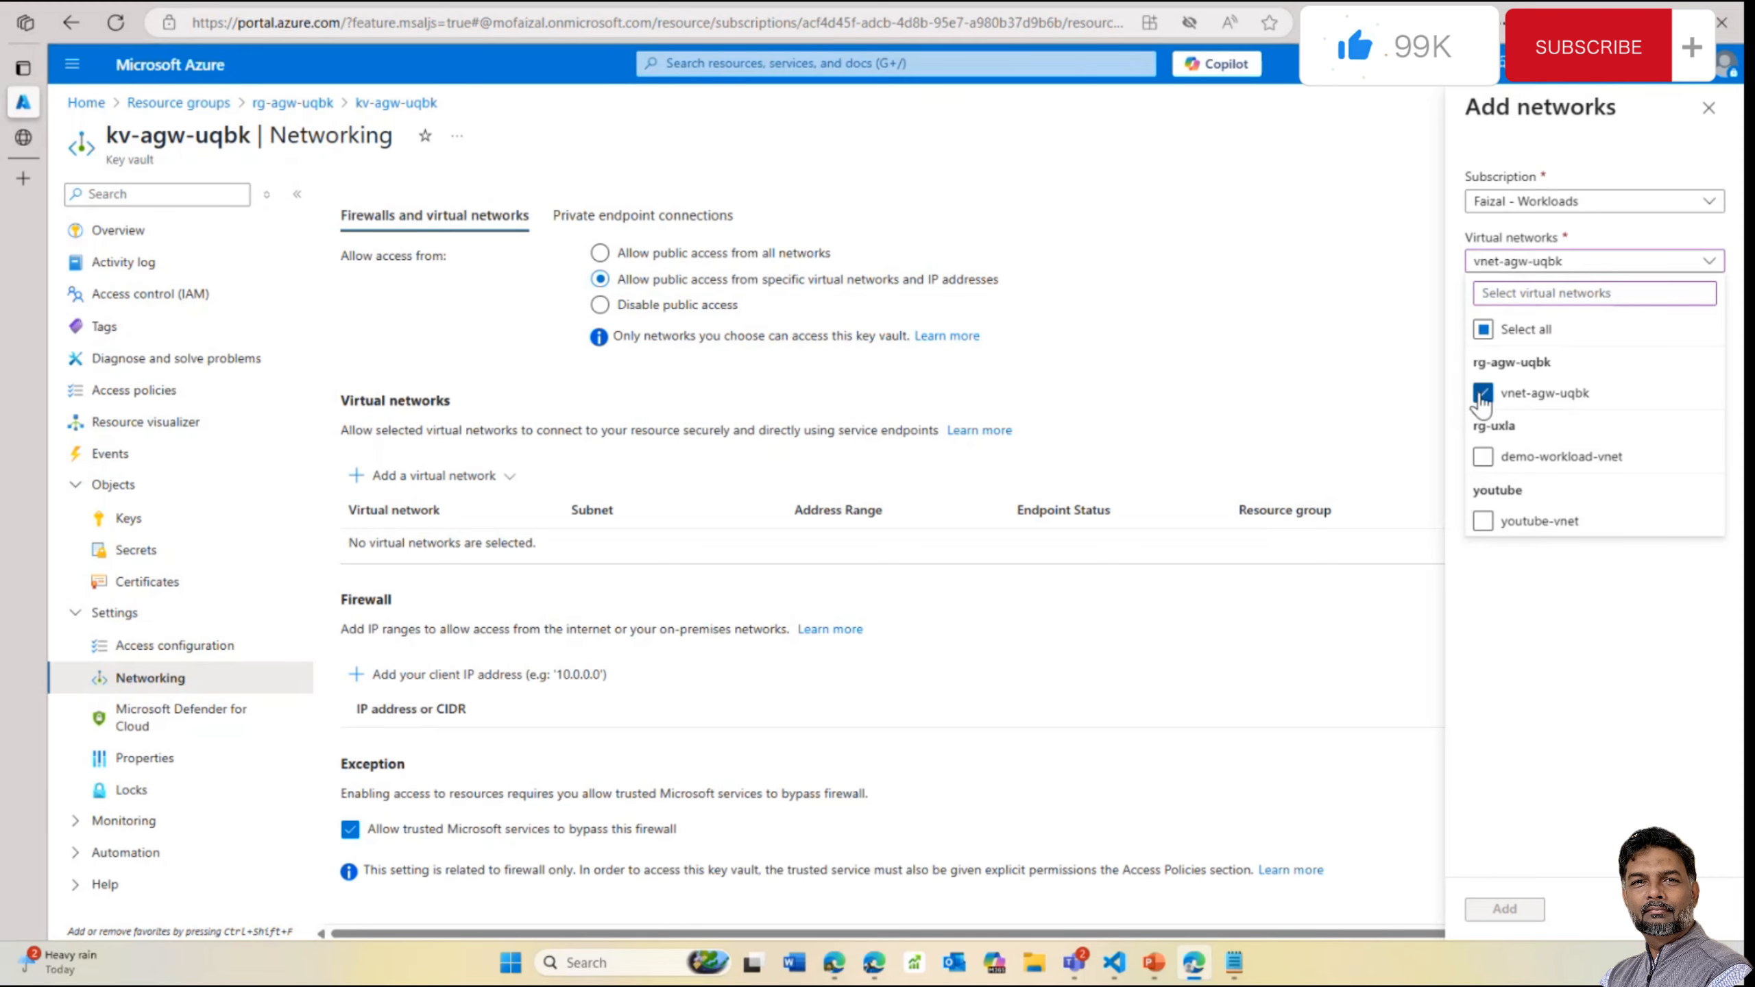
left_click(1417, 443)
left_click(1709, 324)
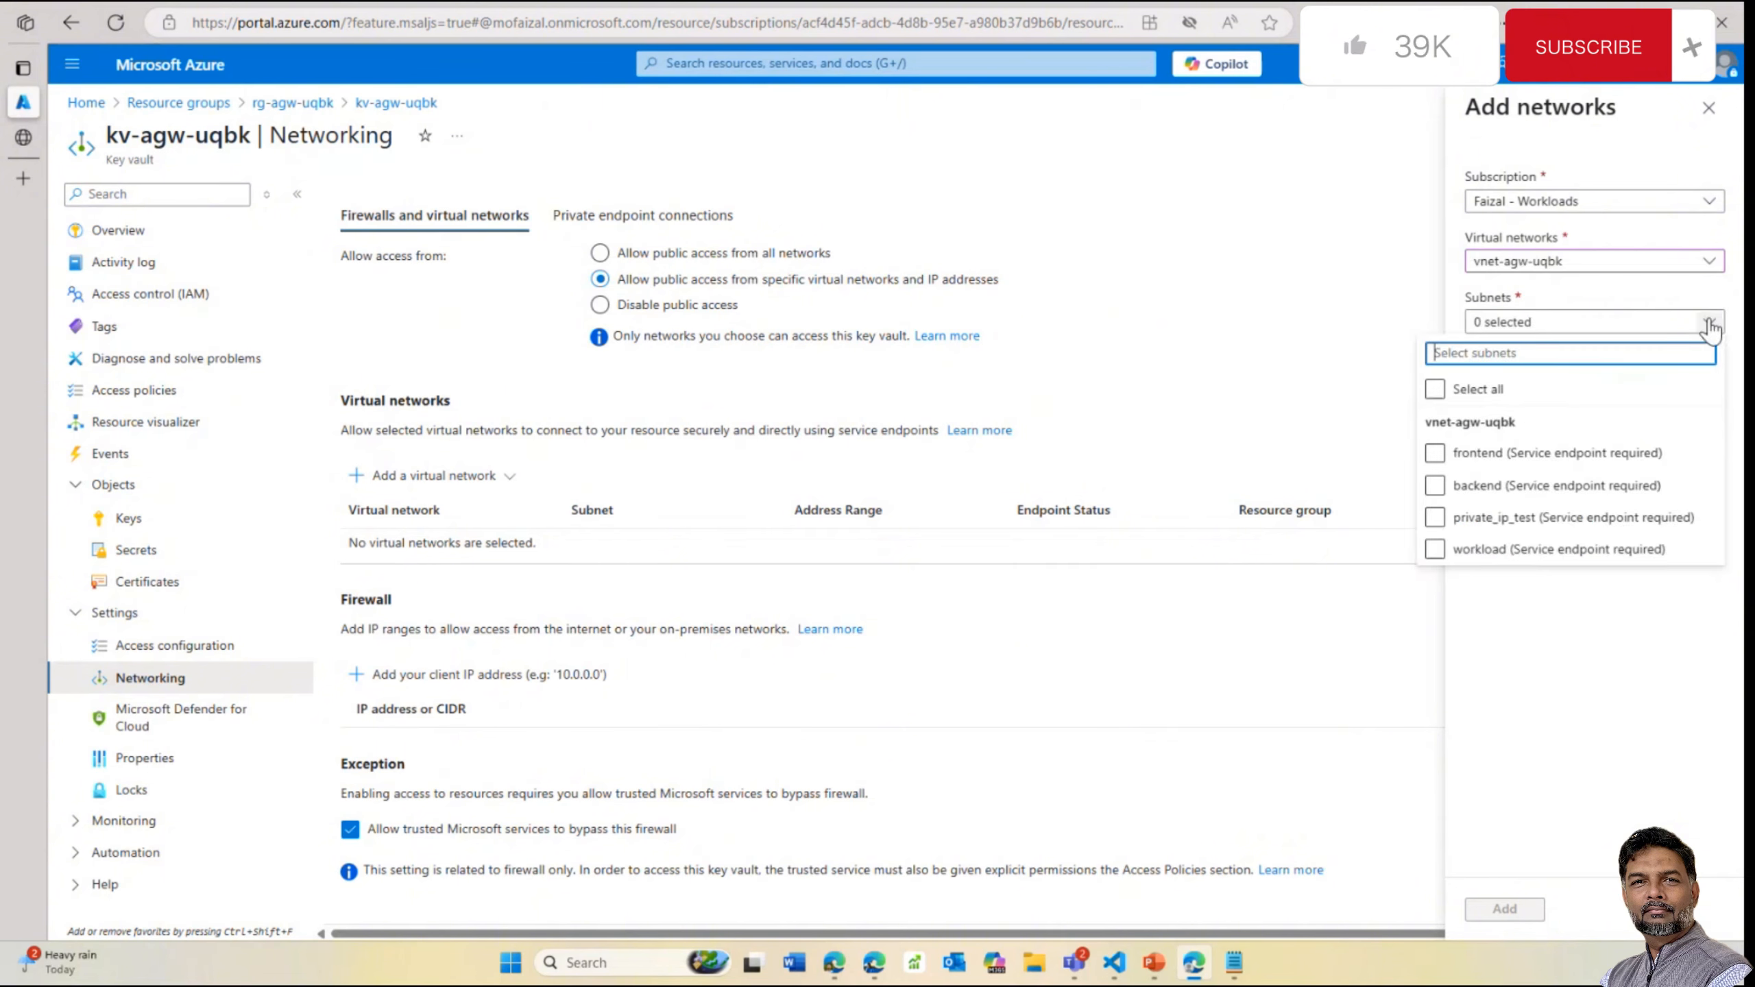
left_click(1435, 456)
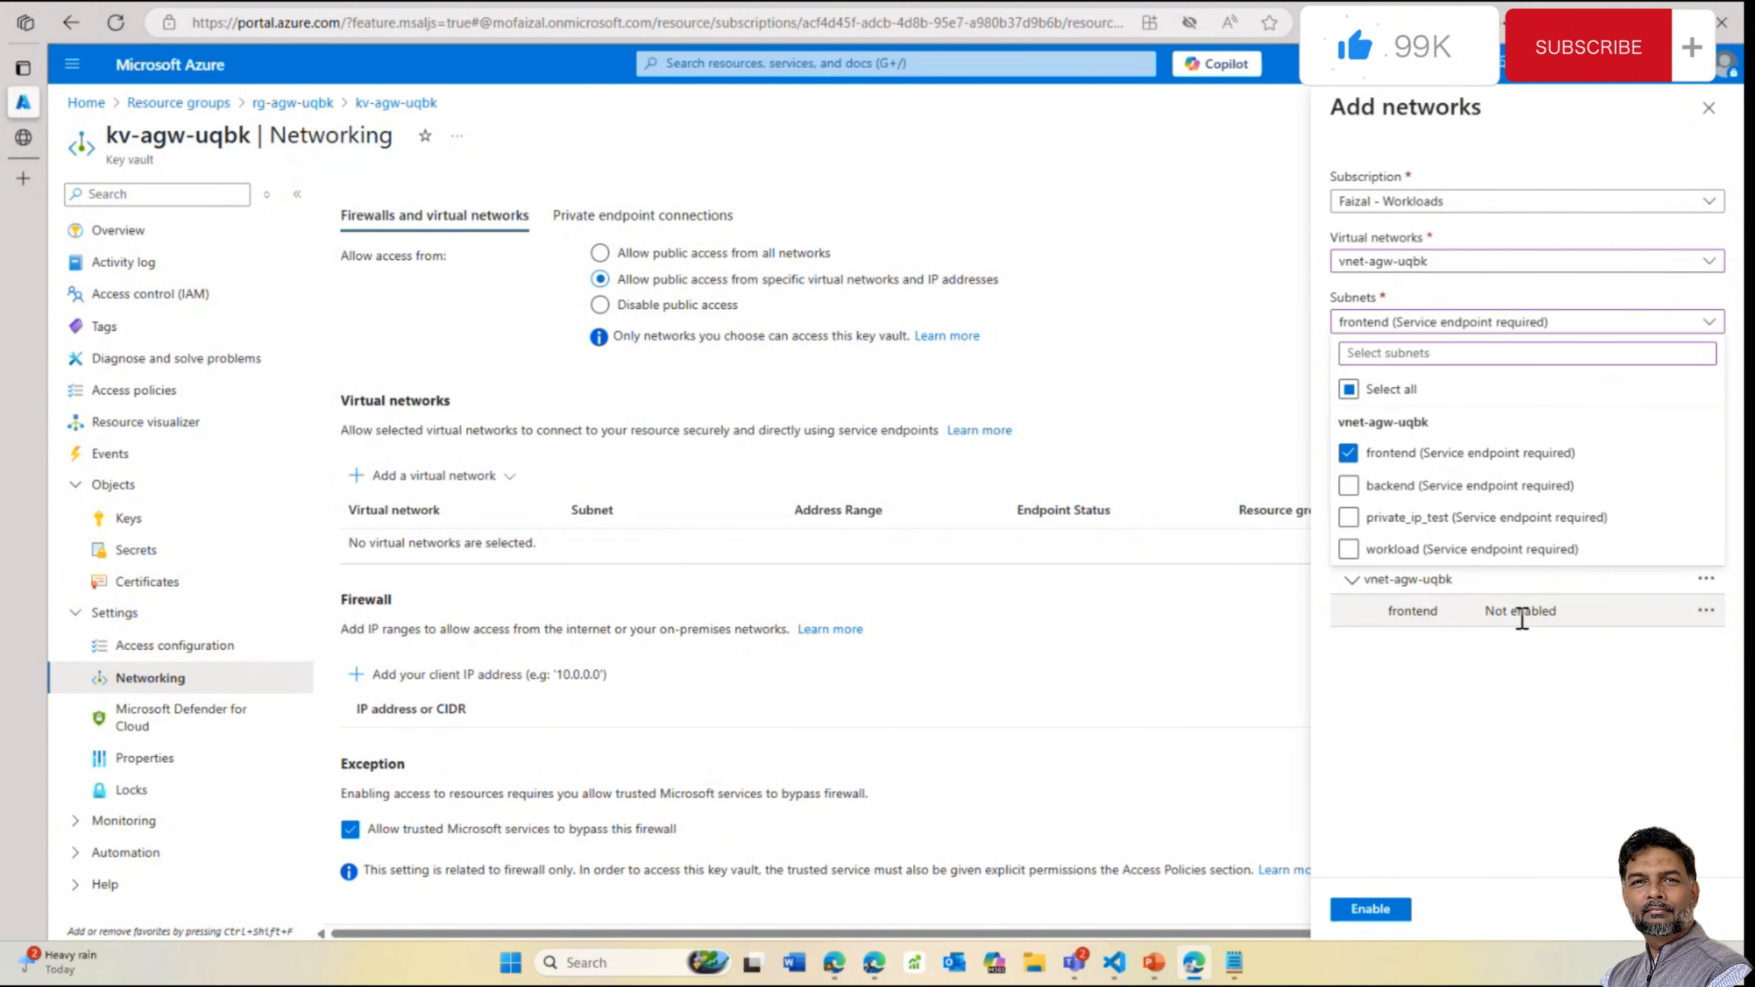
left_click(1523, 618)
left_click(1706, 609)
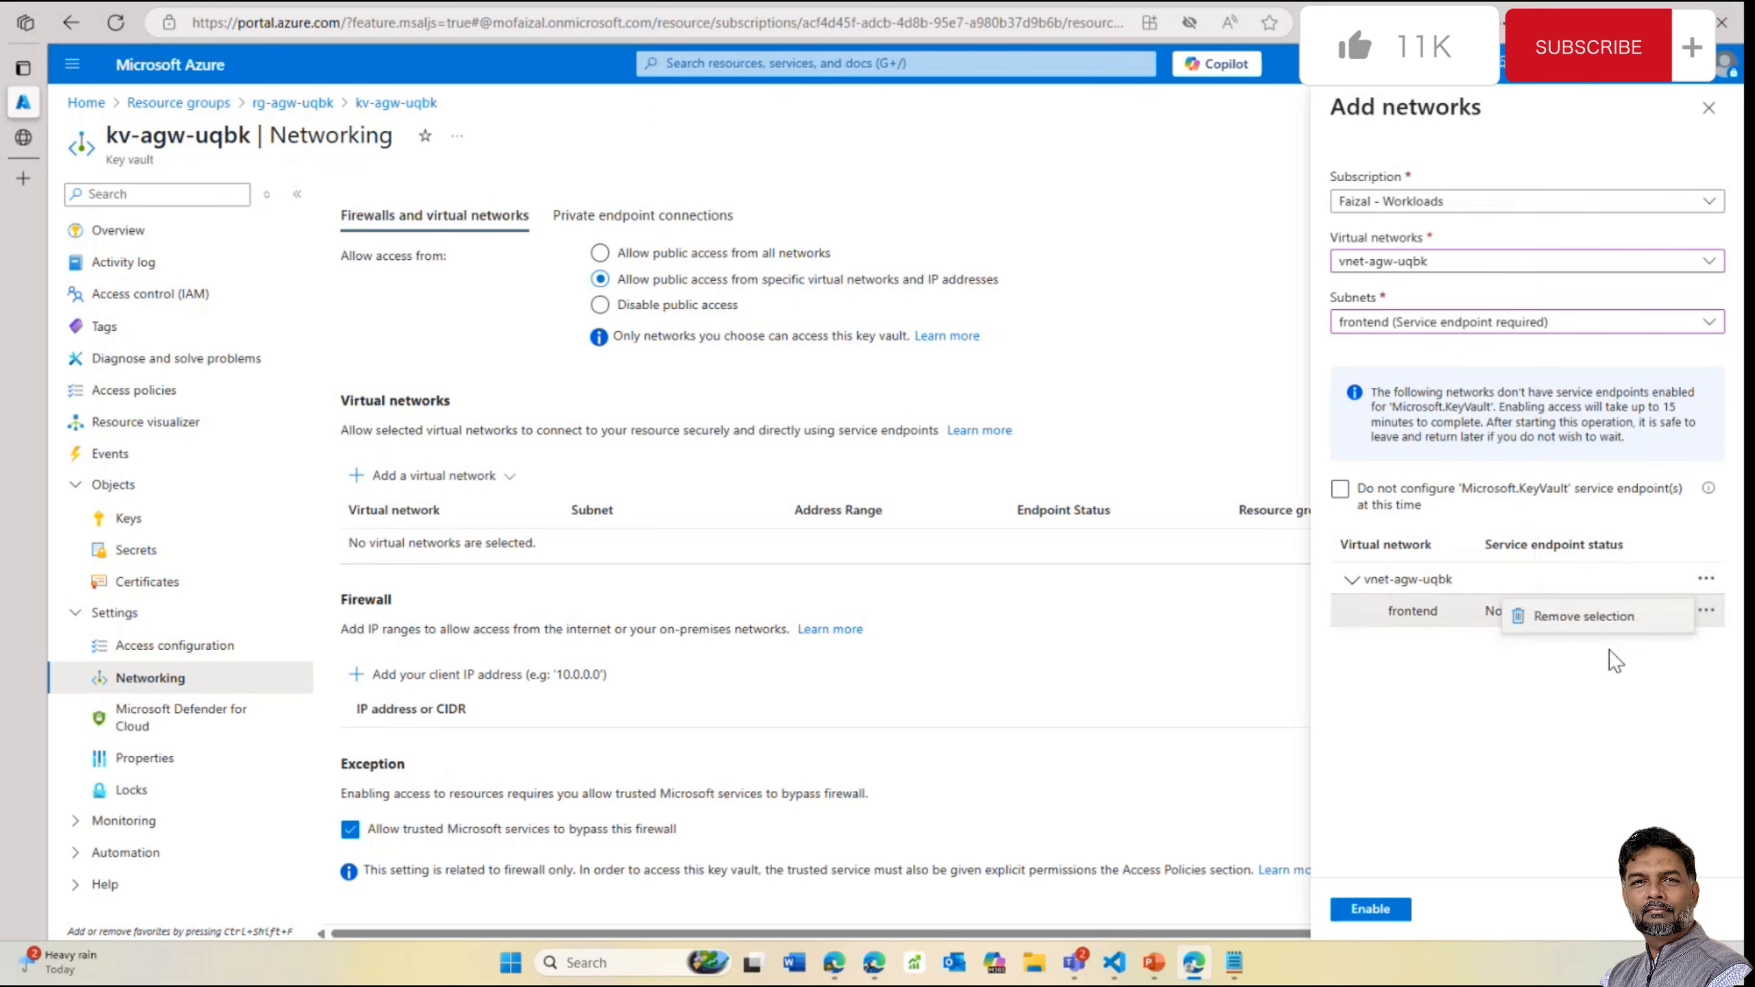
left_click(1563, 669)
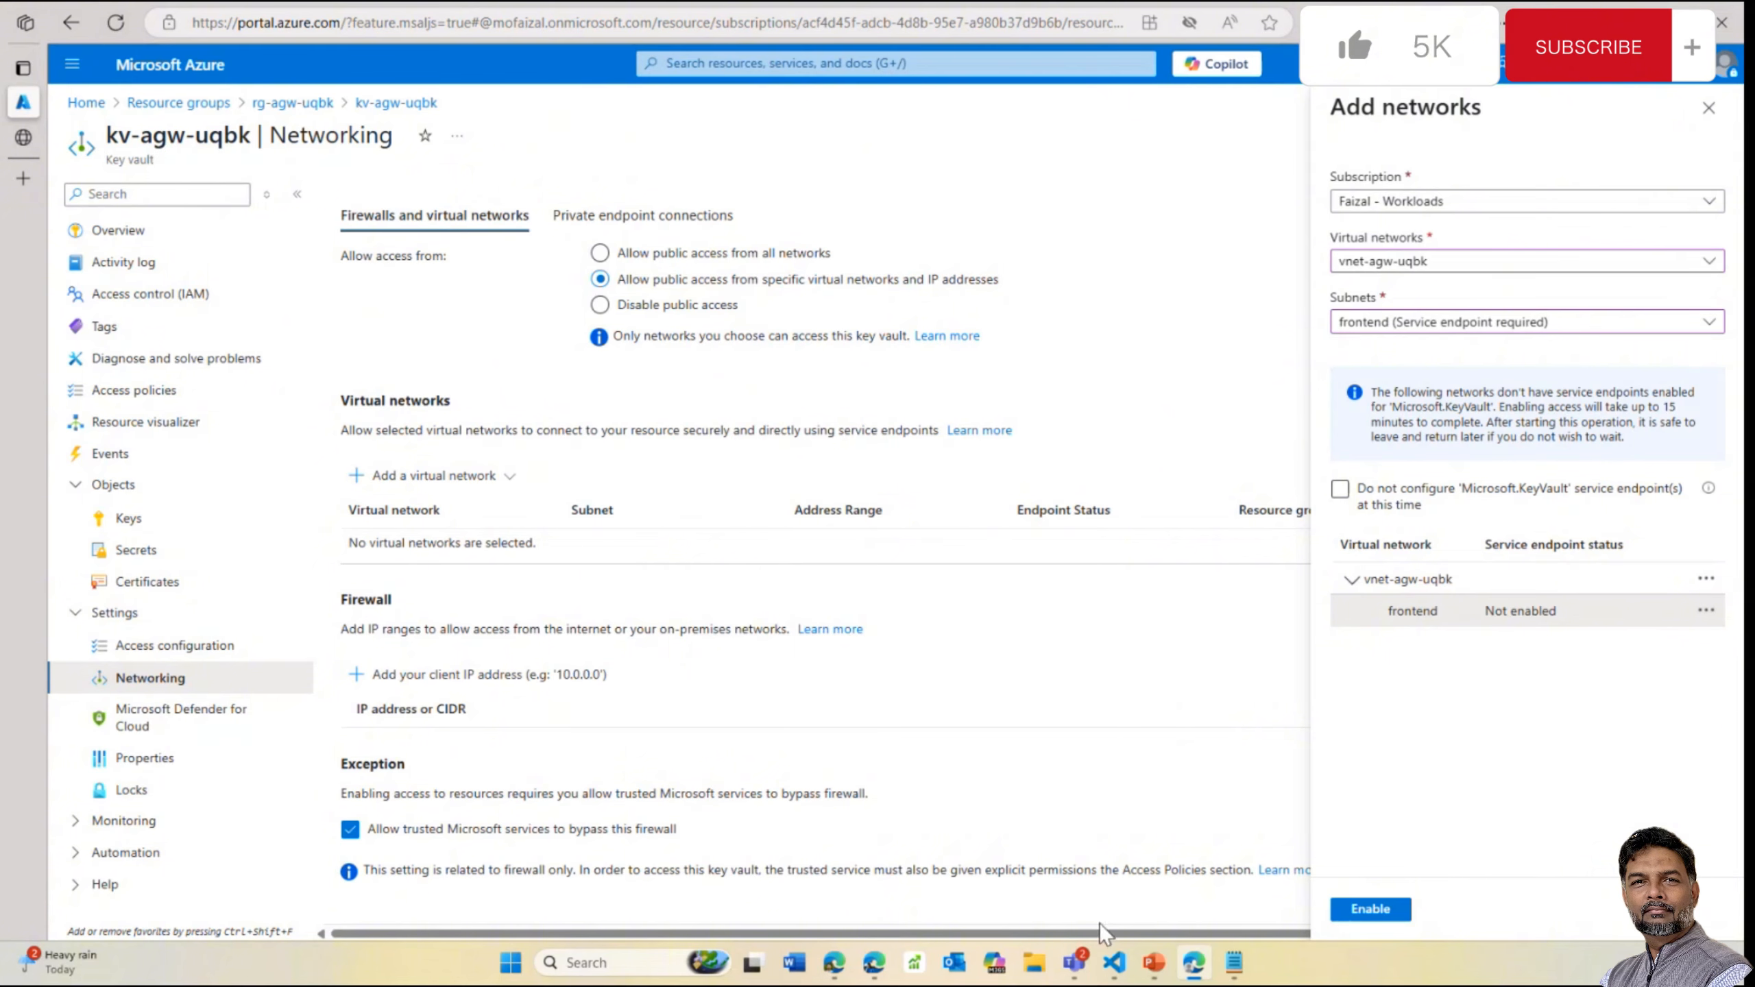
left_click(1153, 963)
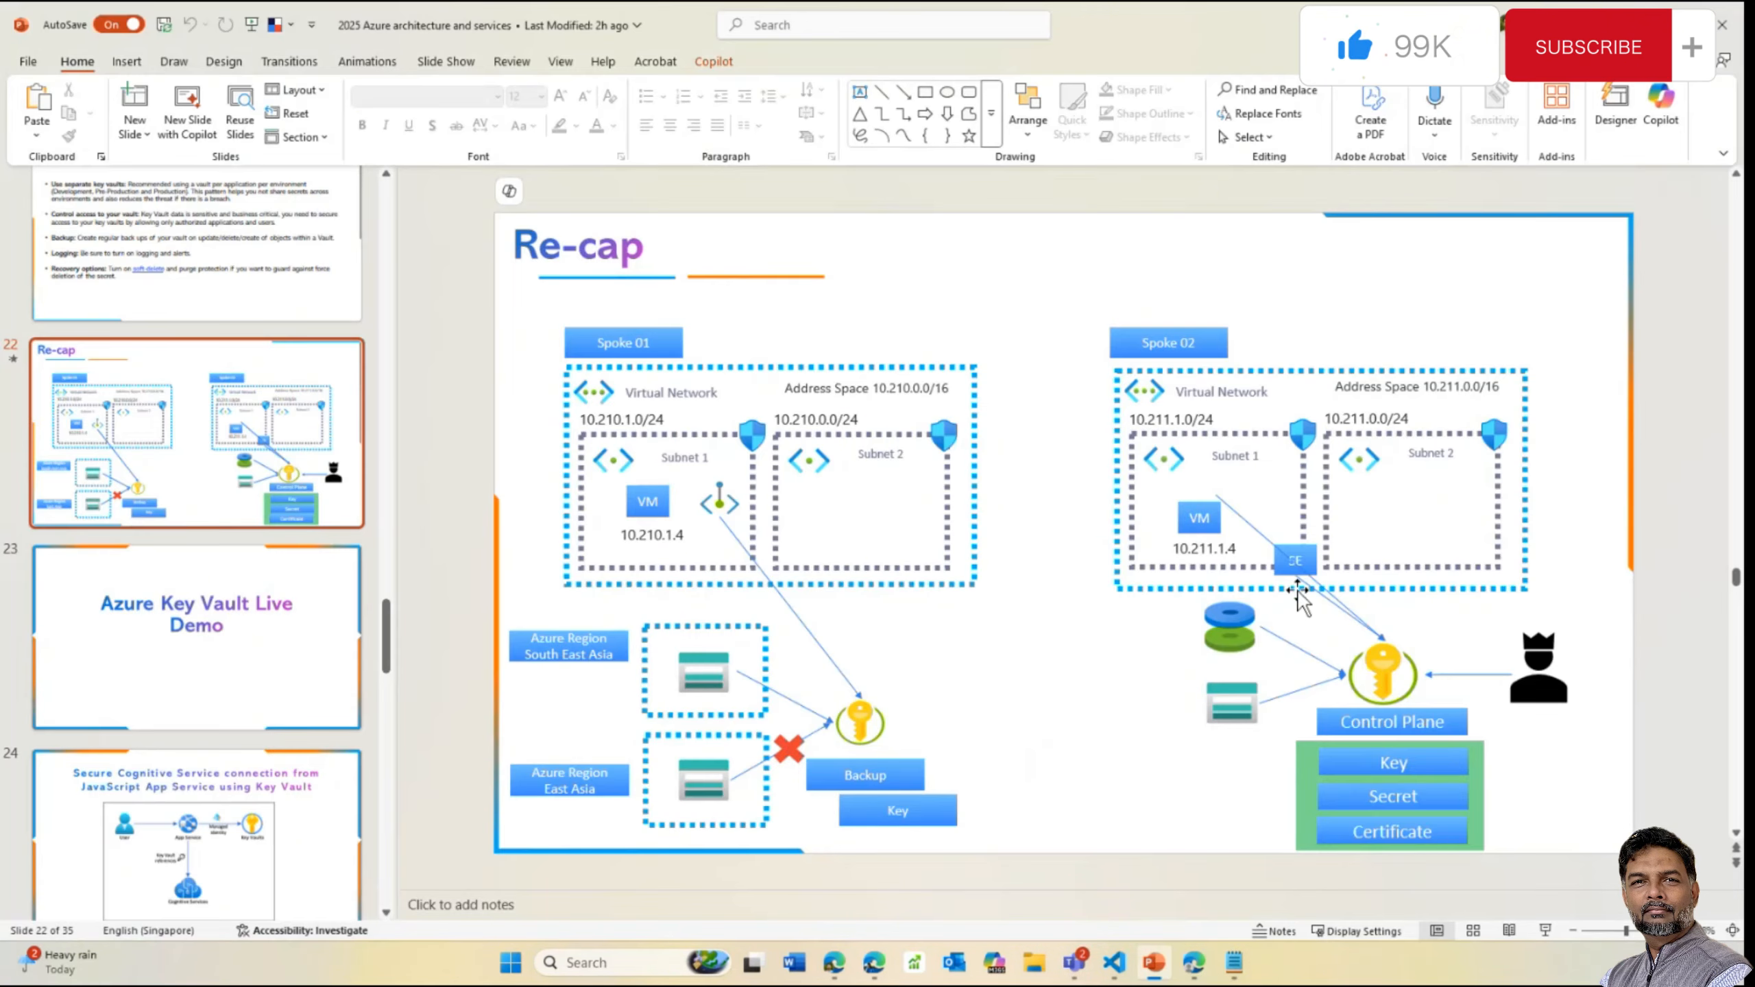
left_click(1296, 561)
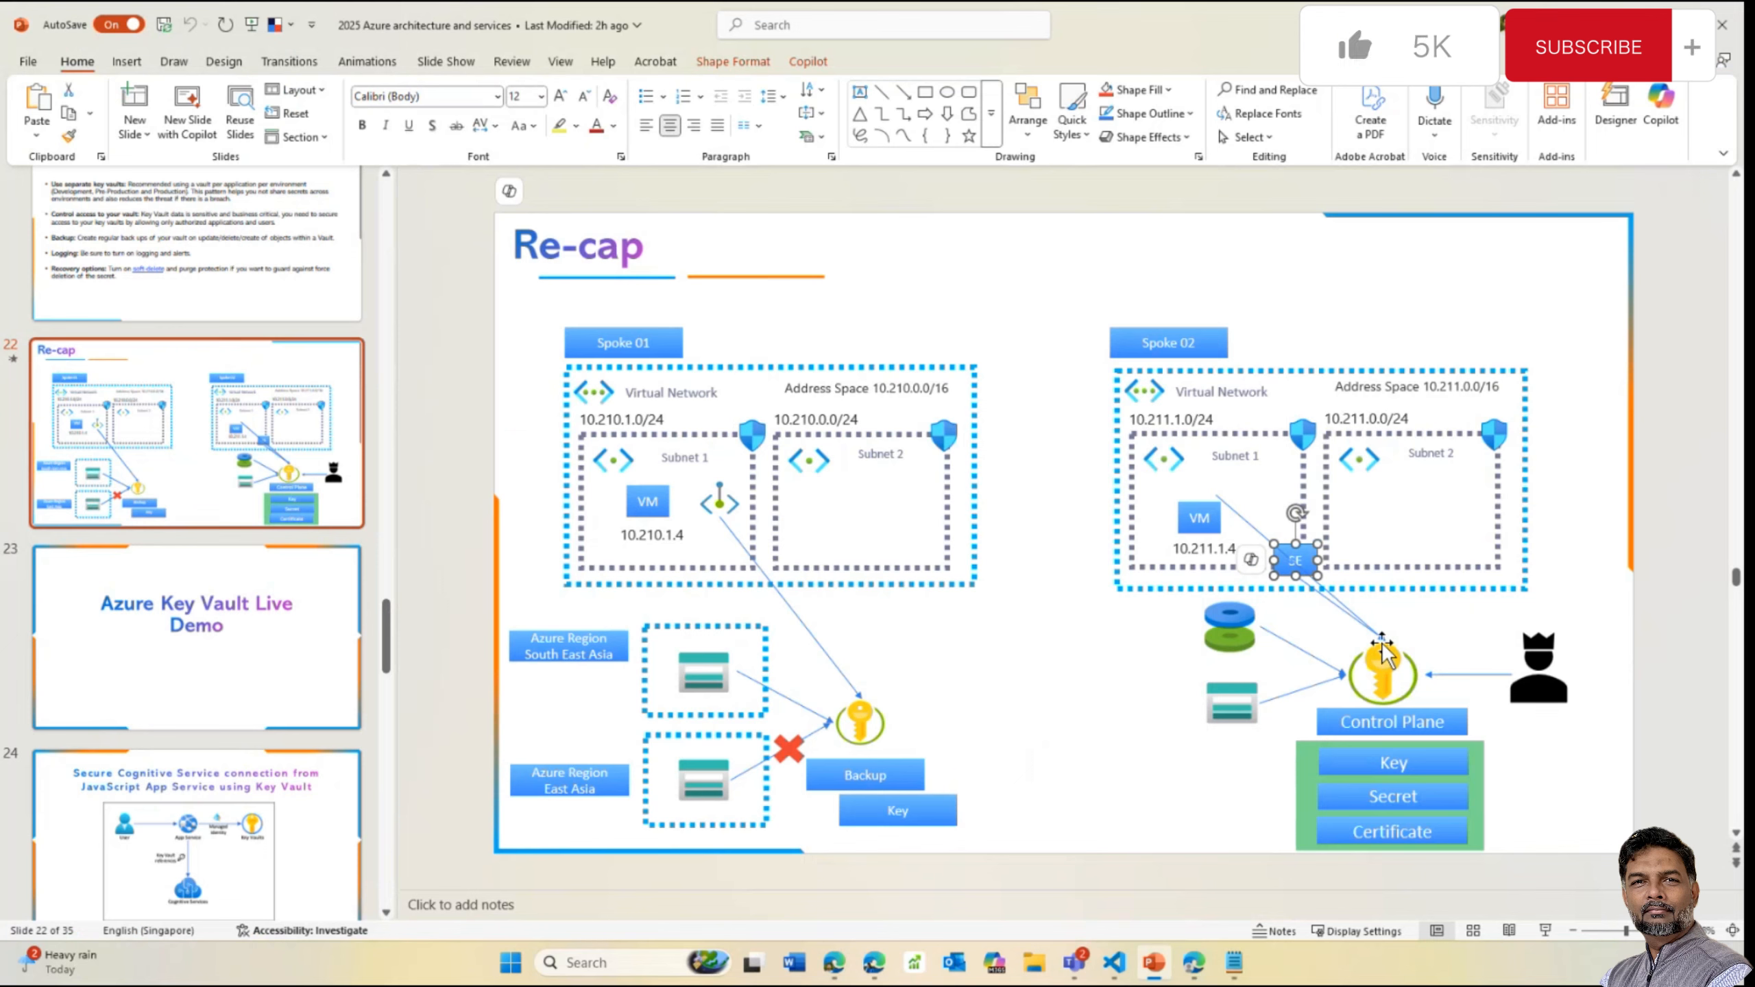
left_click(727, 501)
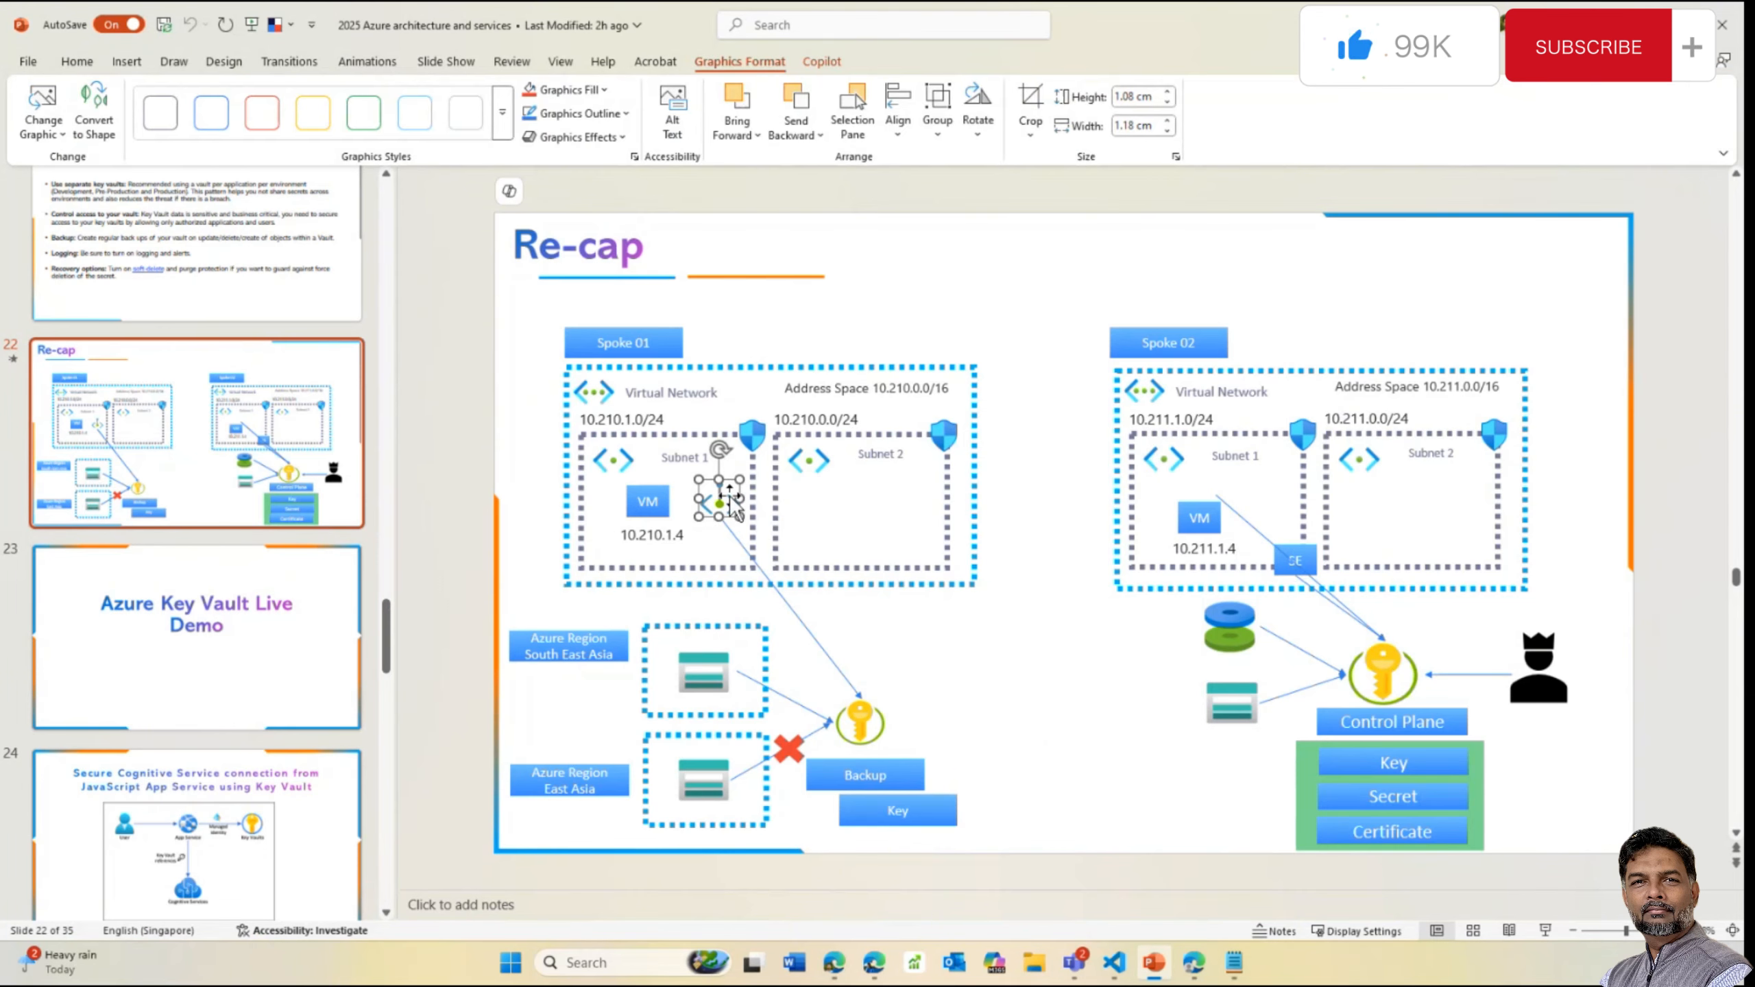
mouse_move(1194, 961)
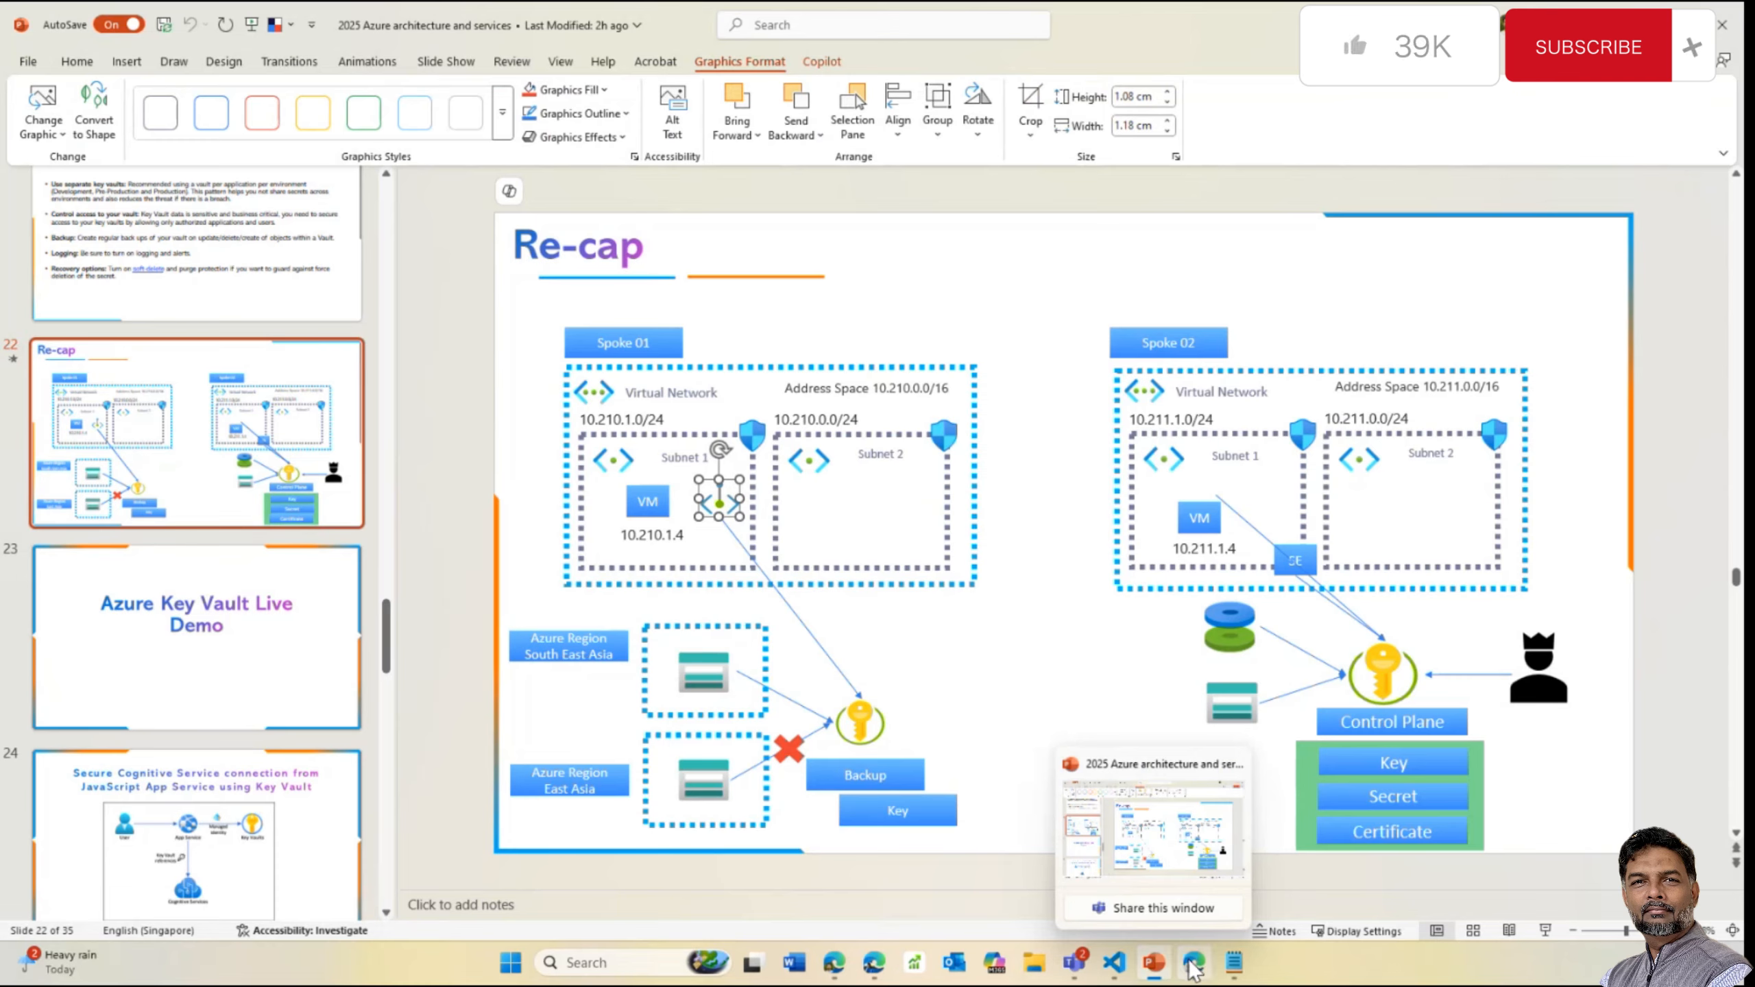
left_click(1195, 855)
left_click(645, 304)
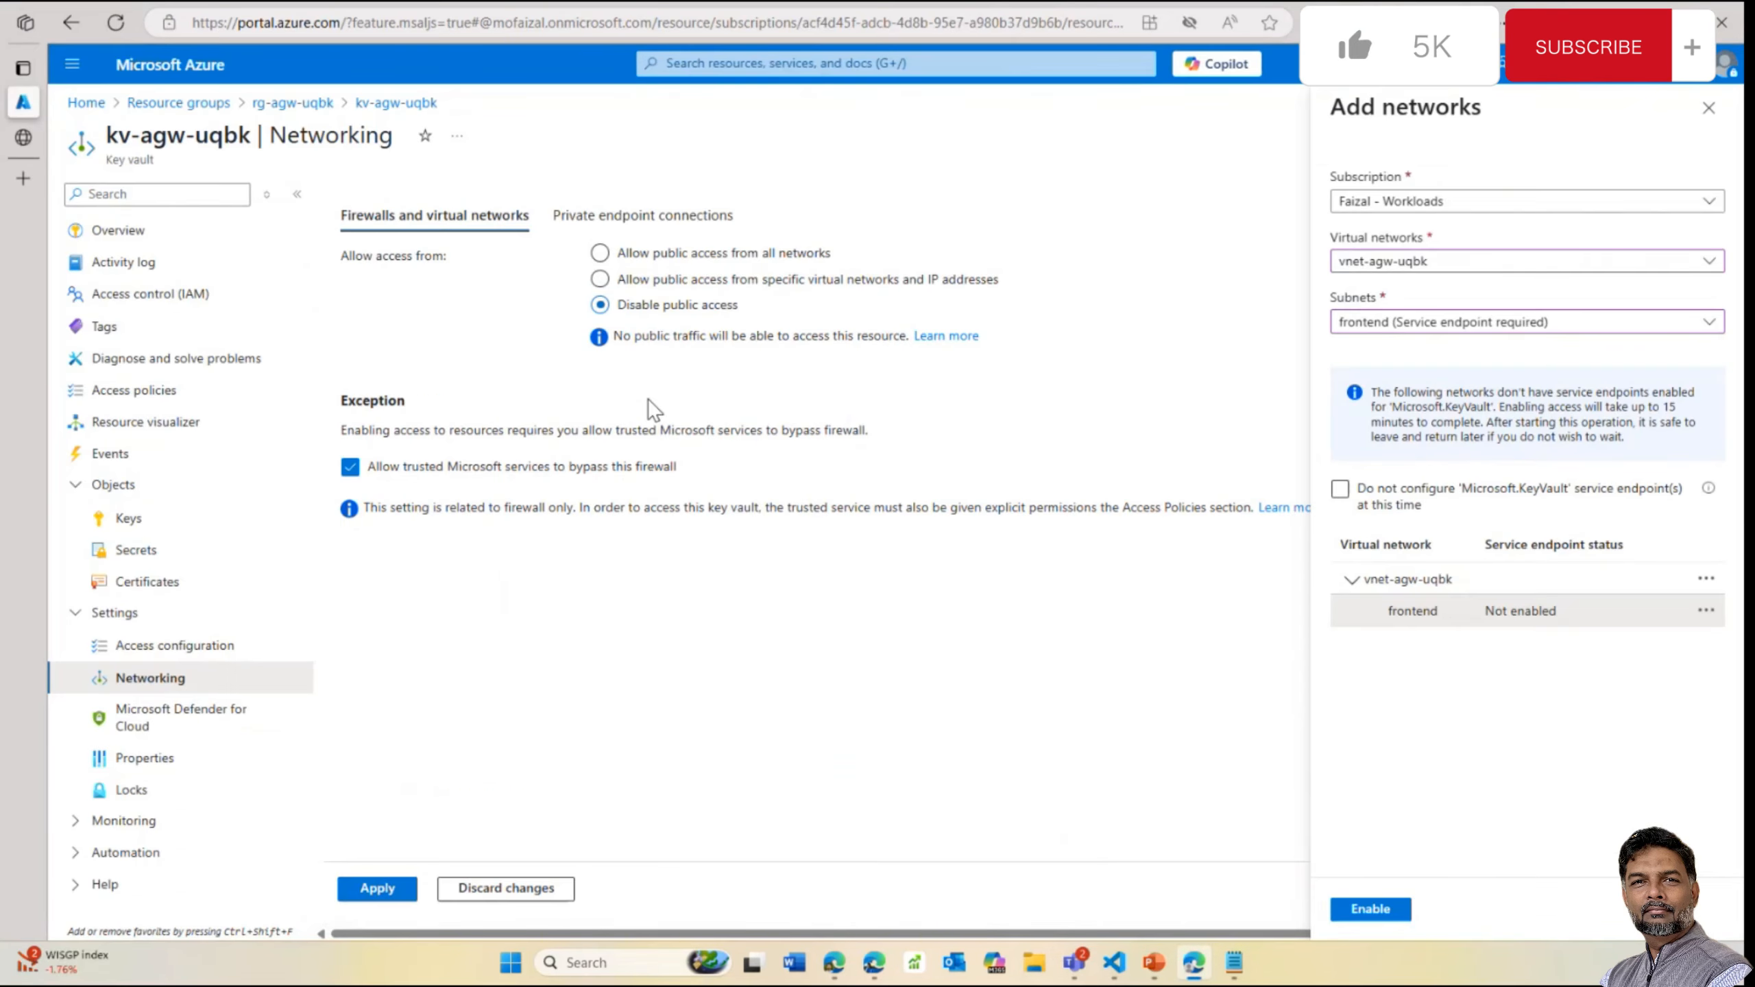
Check private endpoint connections, discard the Add networks draft, and view kv-agw-uqbk's empty Keys list
left_click(642, 215)
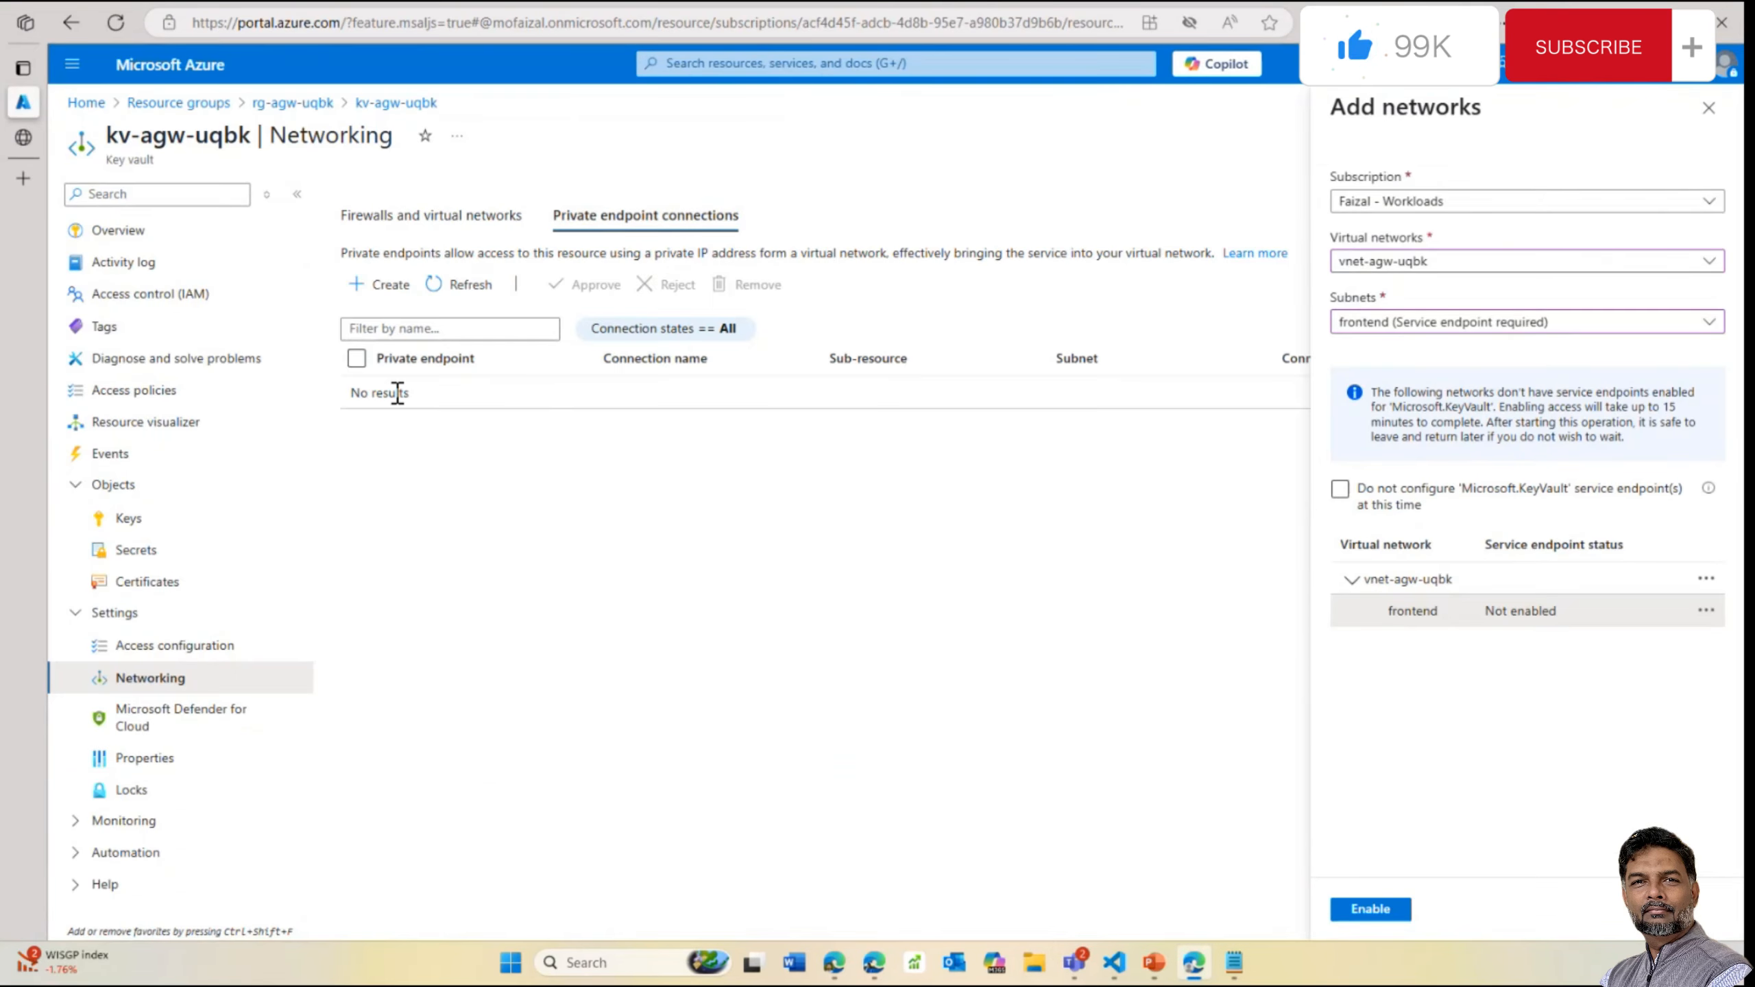
left_click(1708, 107)
left_click(993, 117)
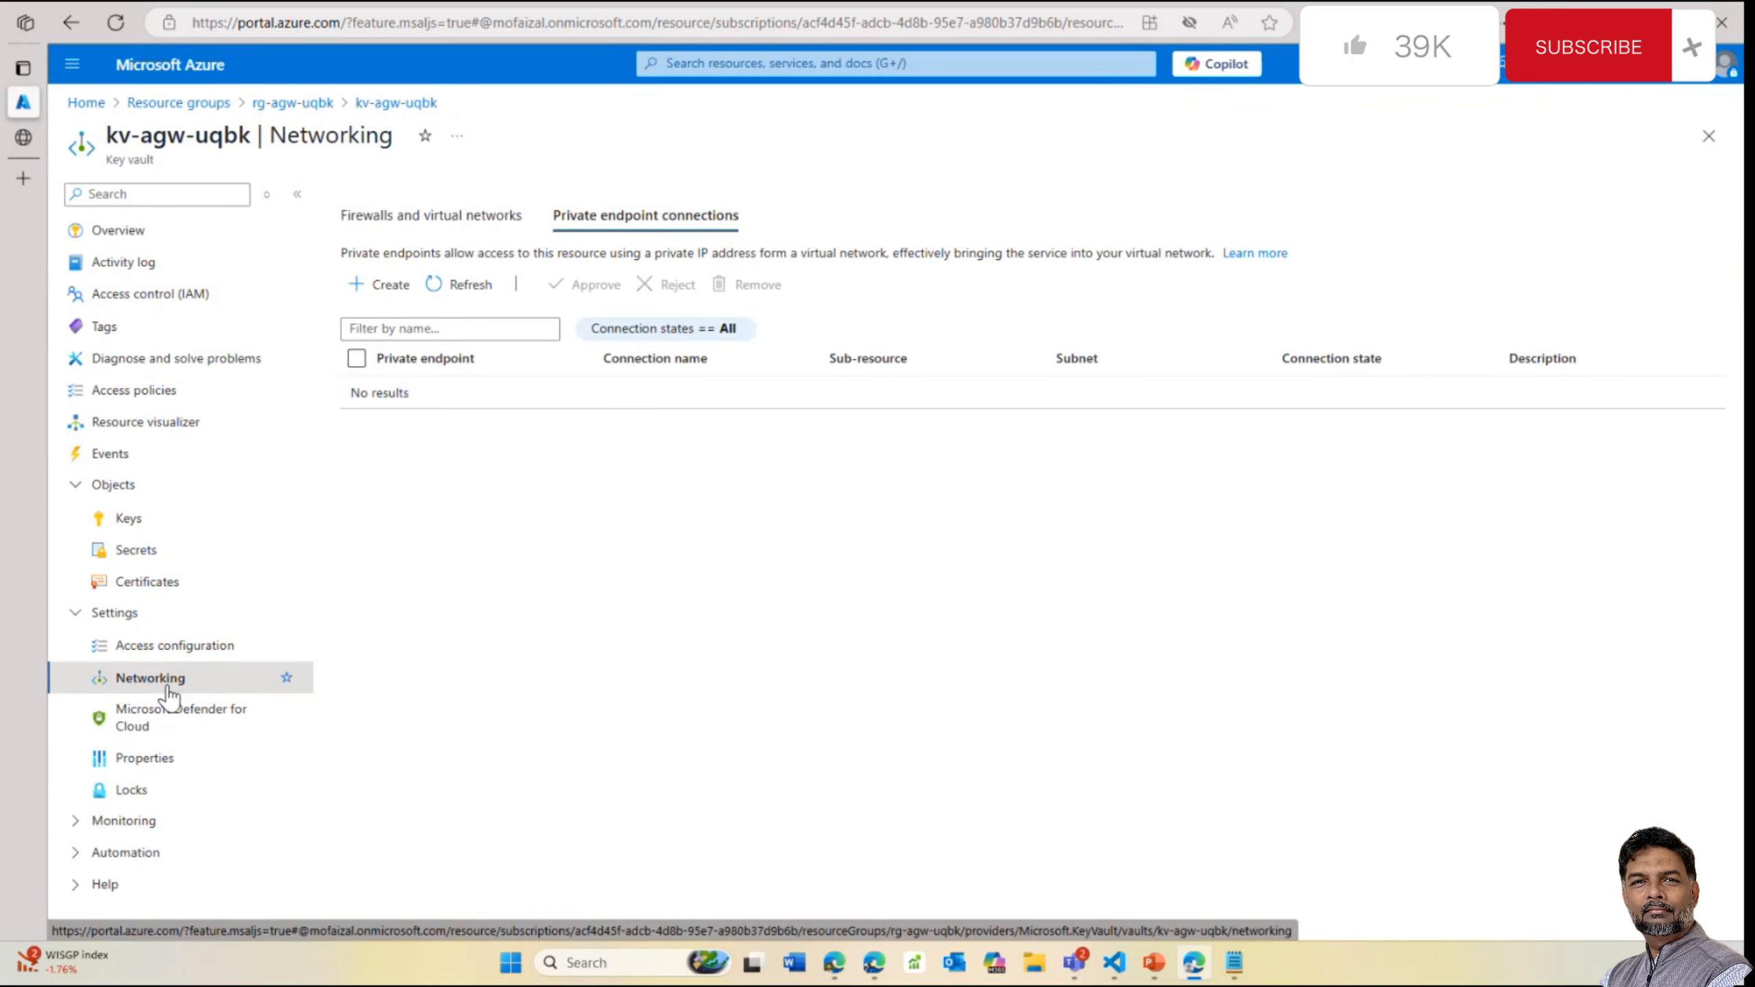
left_click(142, 529)
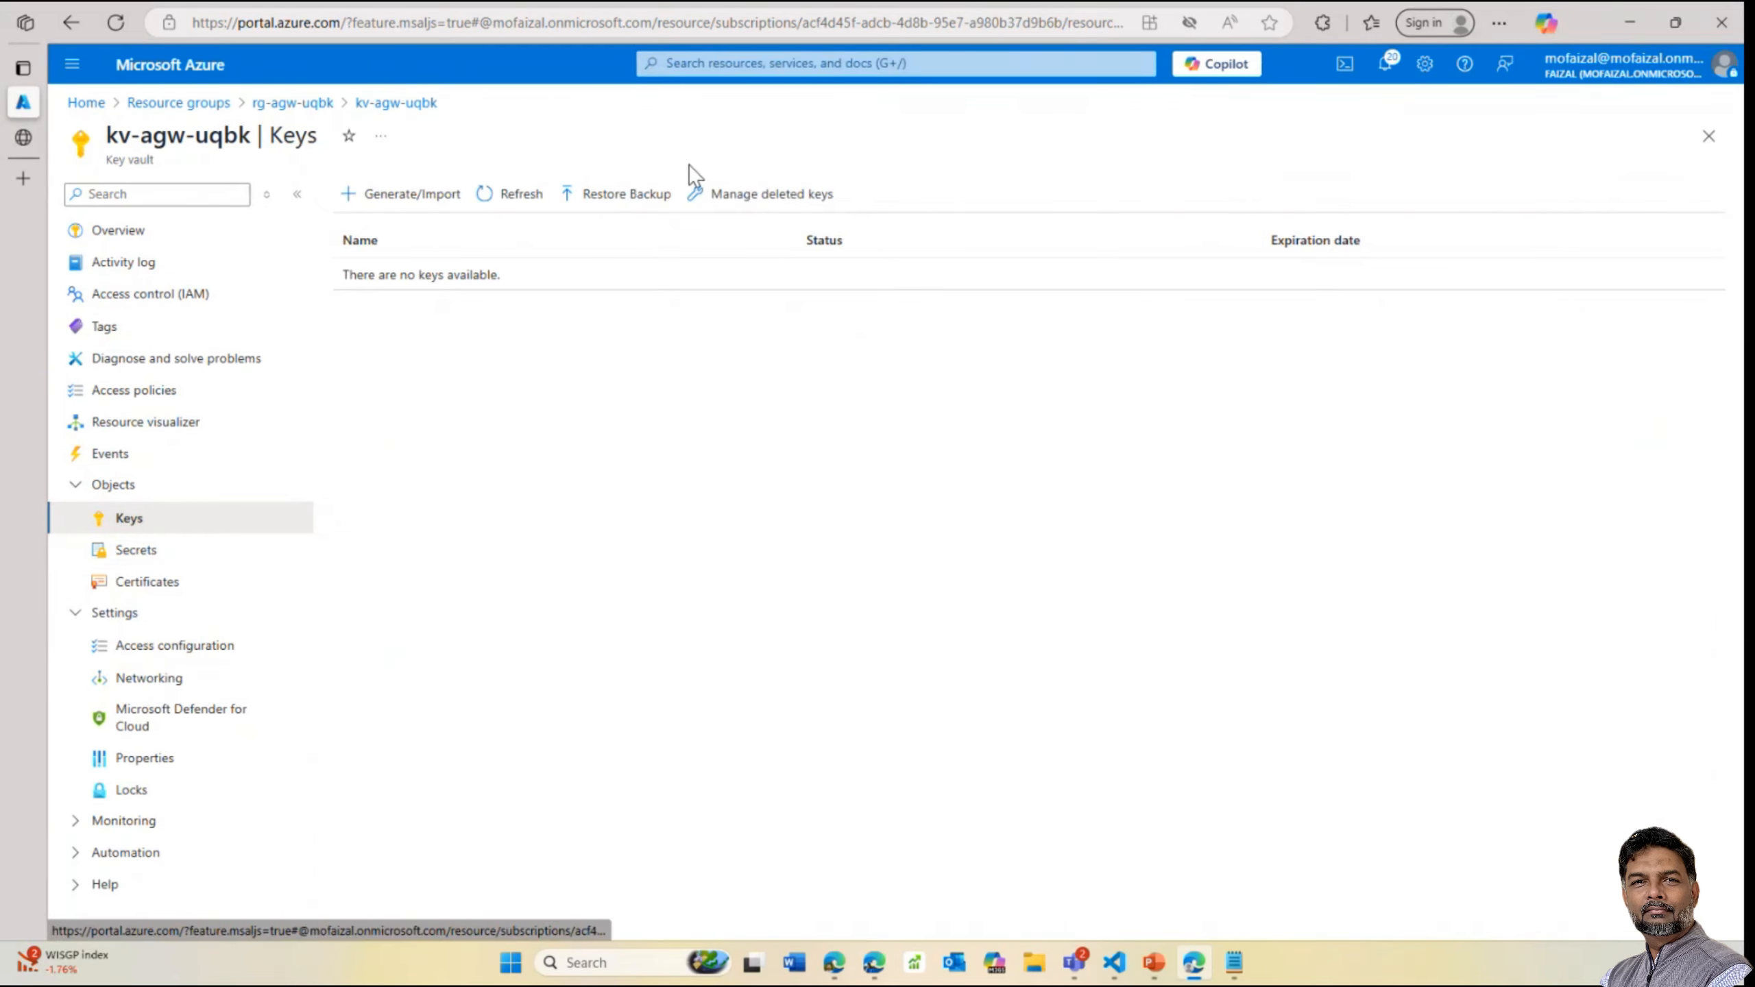
Try Restore Backup and Manage deleted keys, cancelling both, since the vault has no keys
left_click(615, 193)
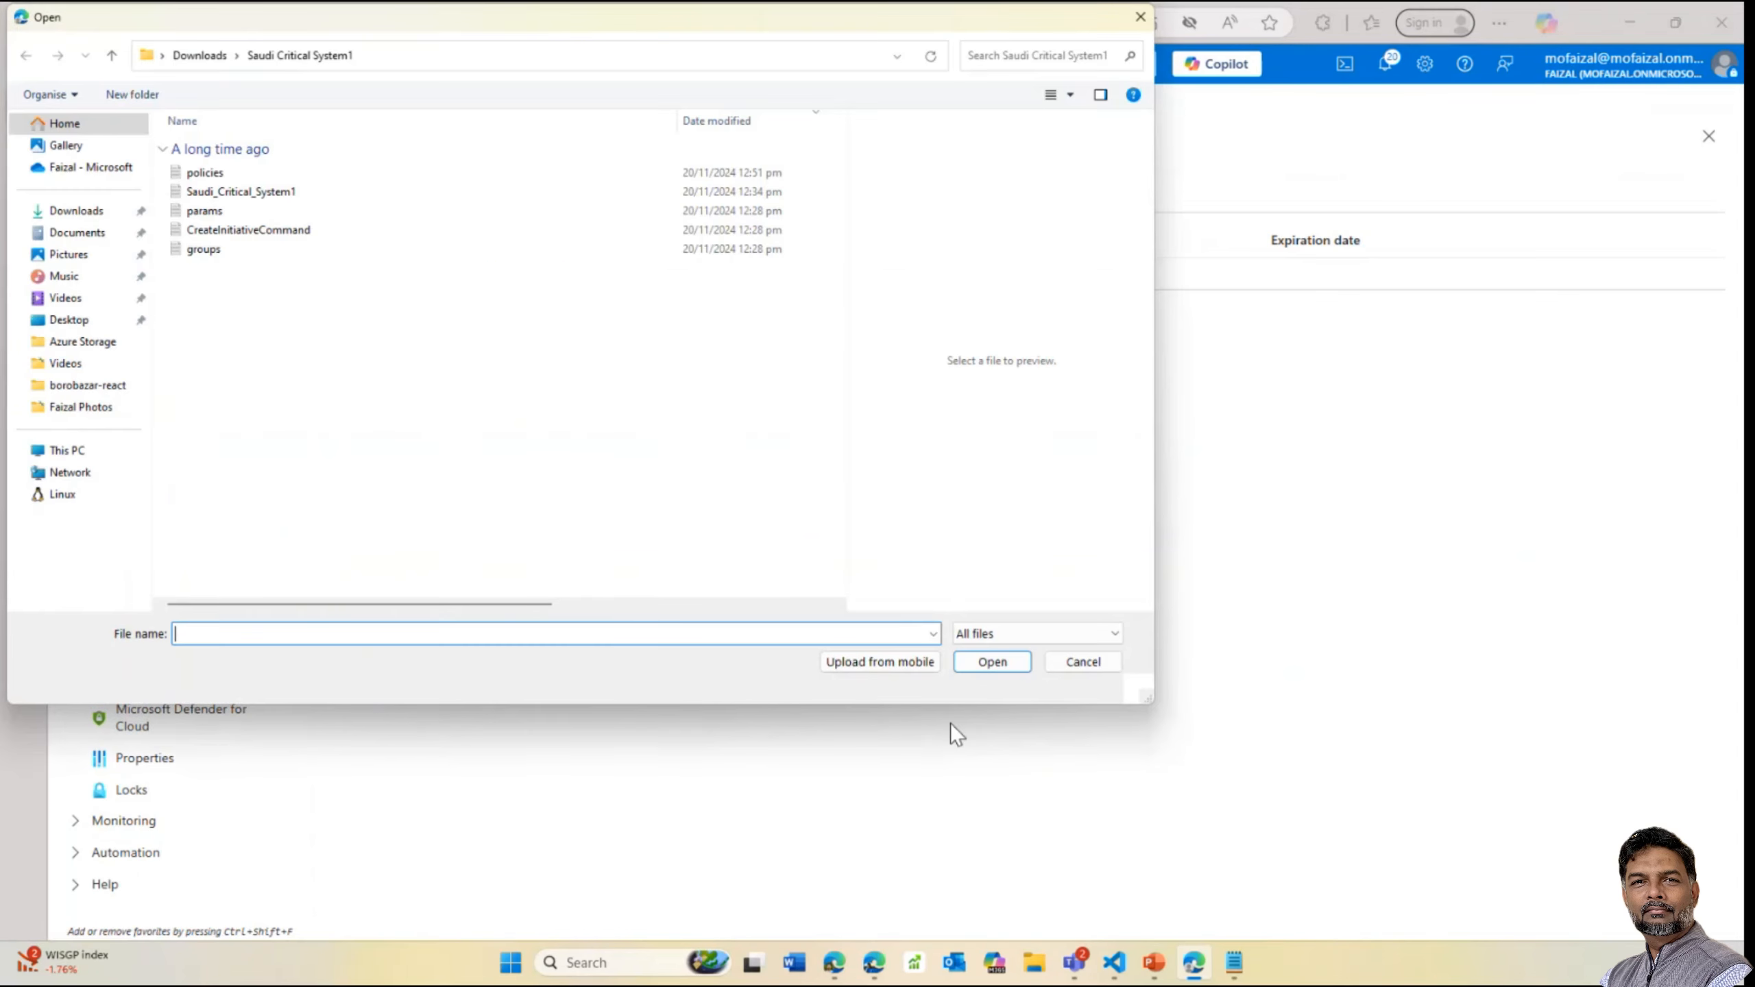
left_click(1094, 662)
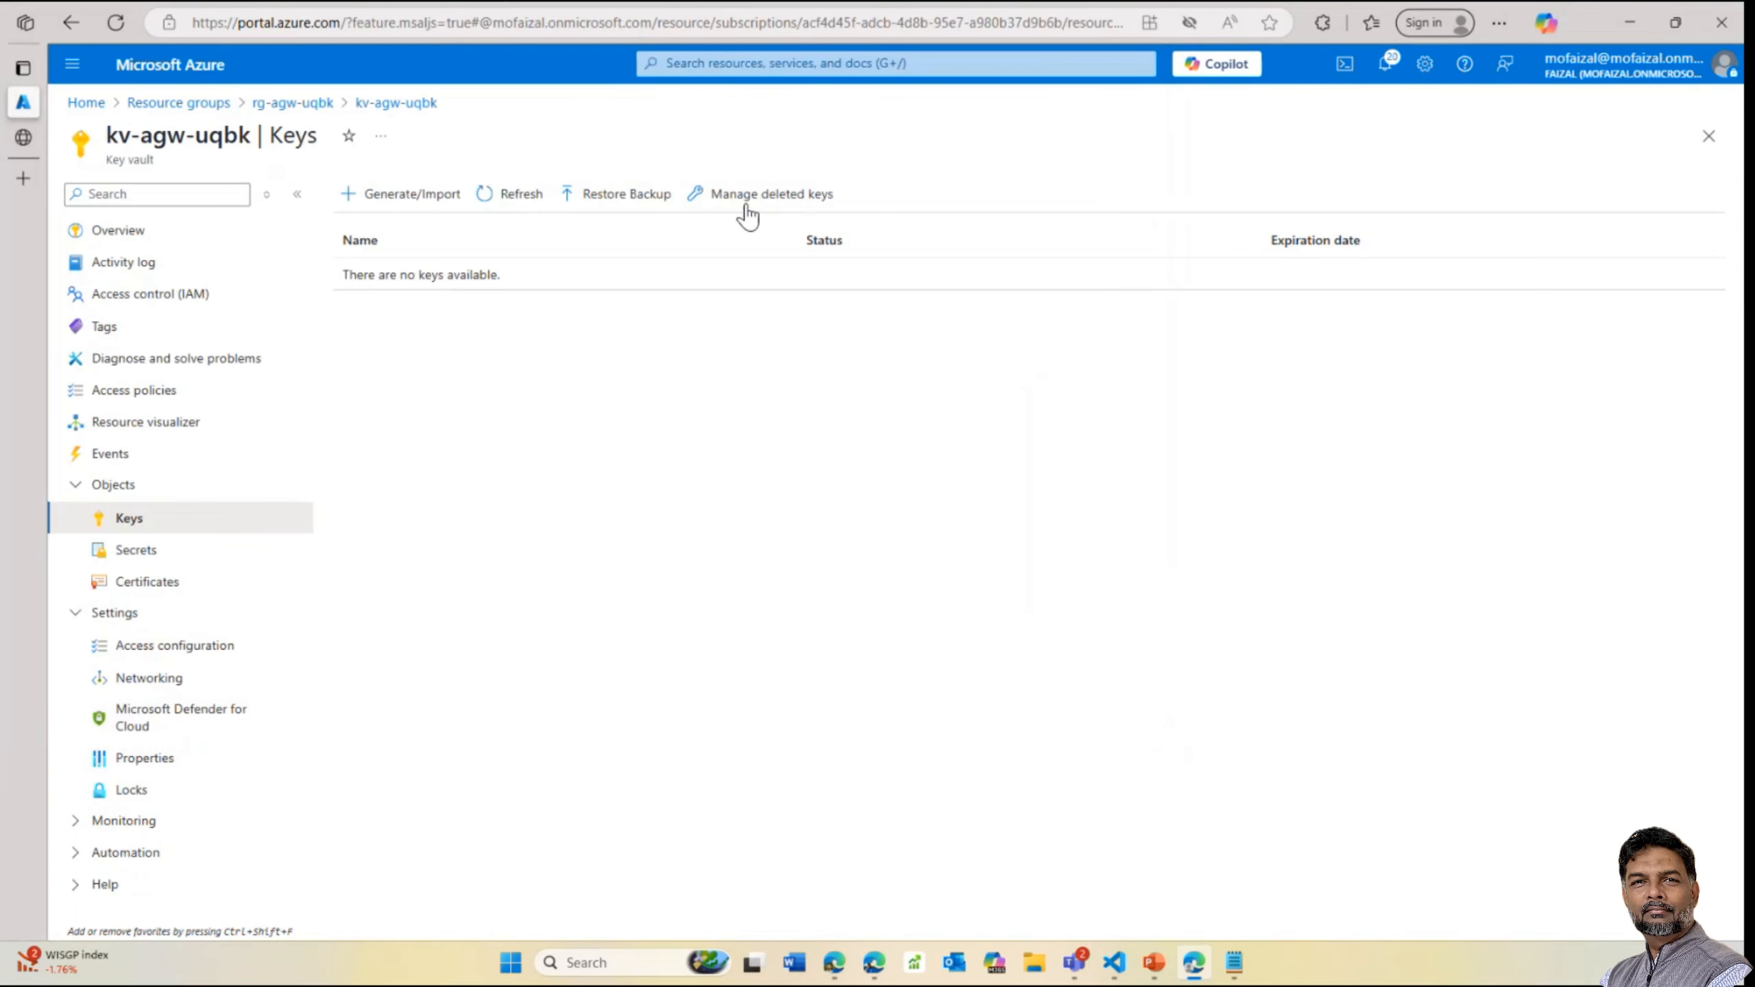
left_click(753, 202)
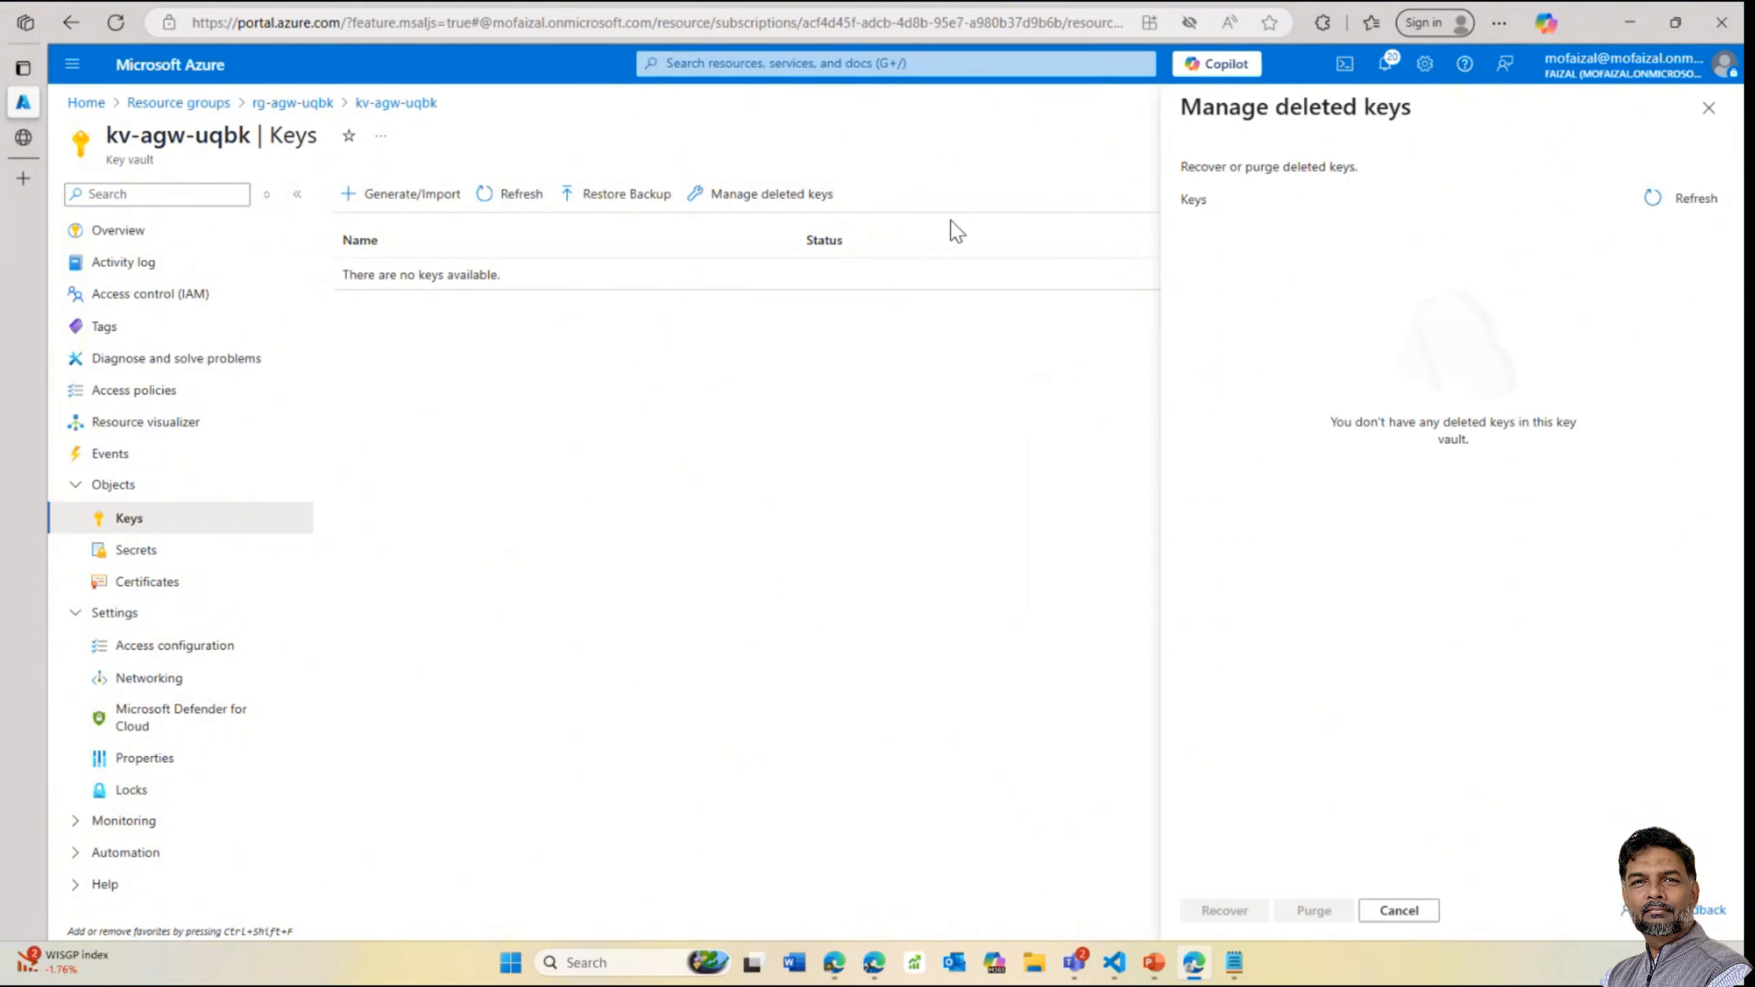
left_click(1709, 108)
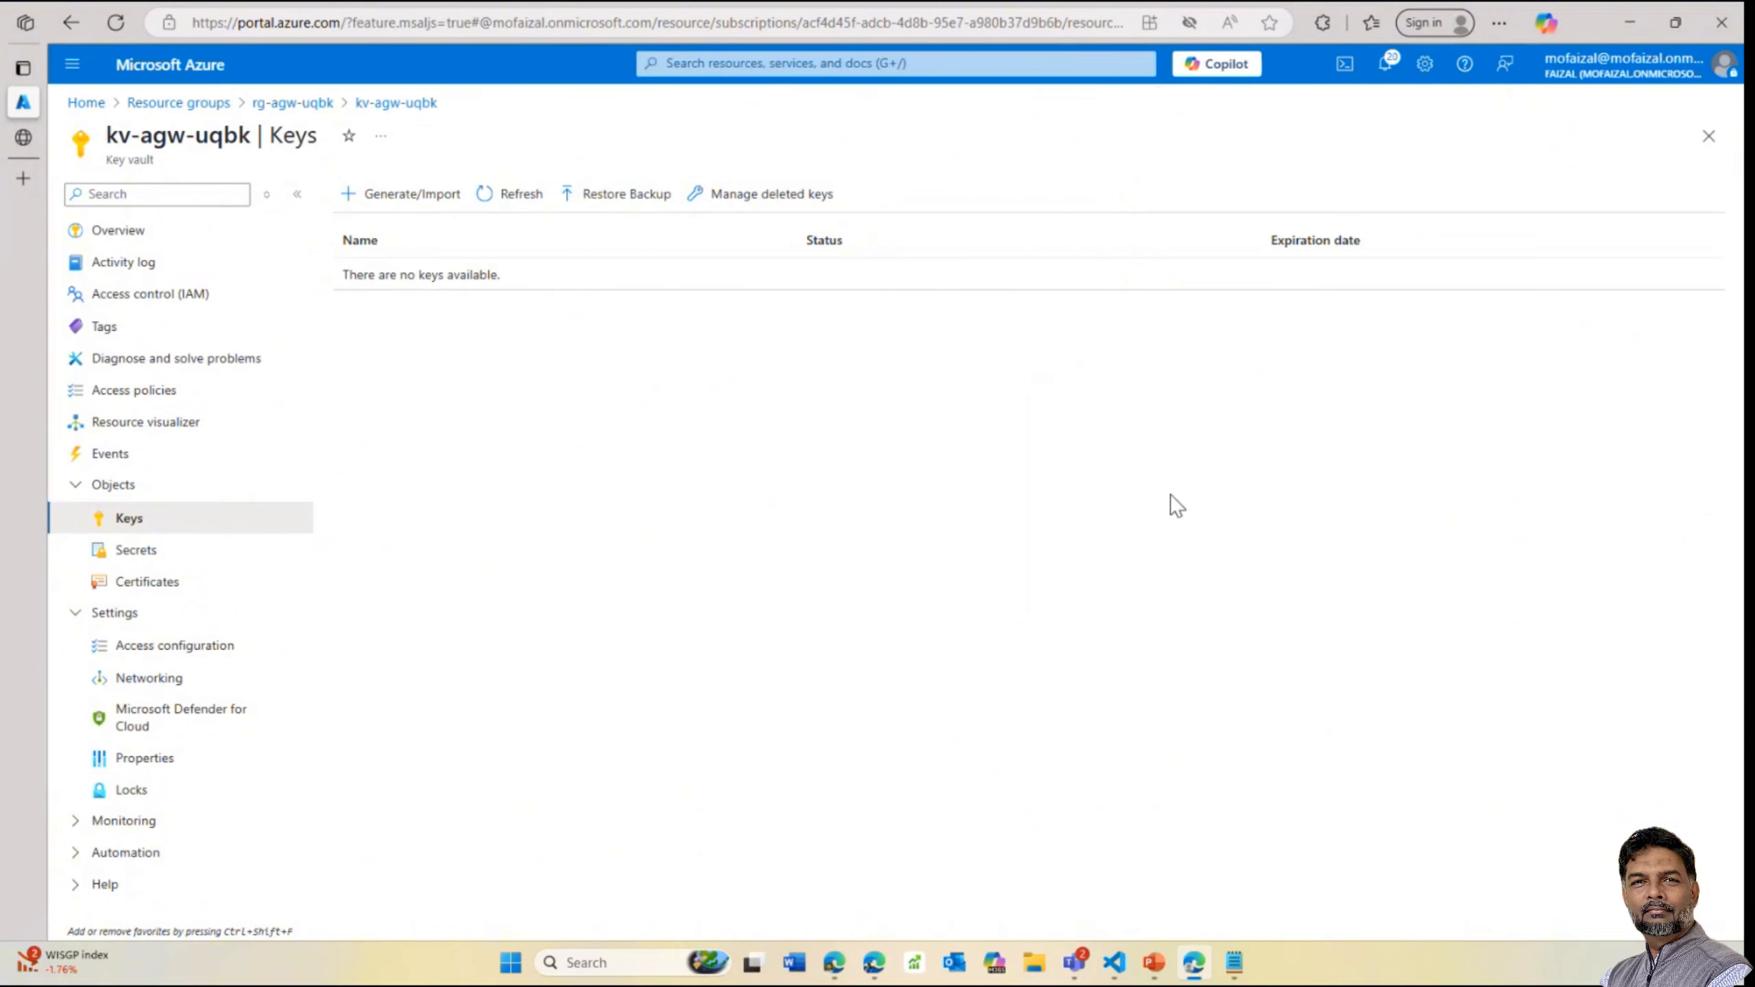
double_click(1168, 495)
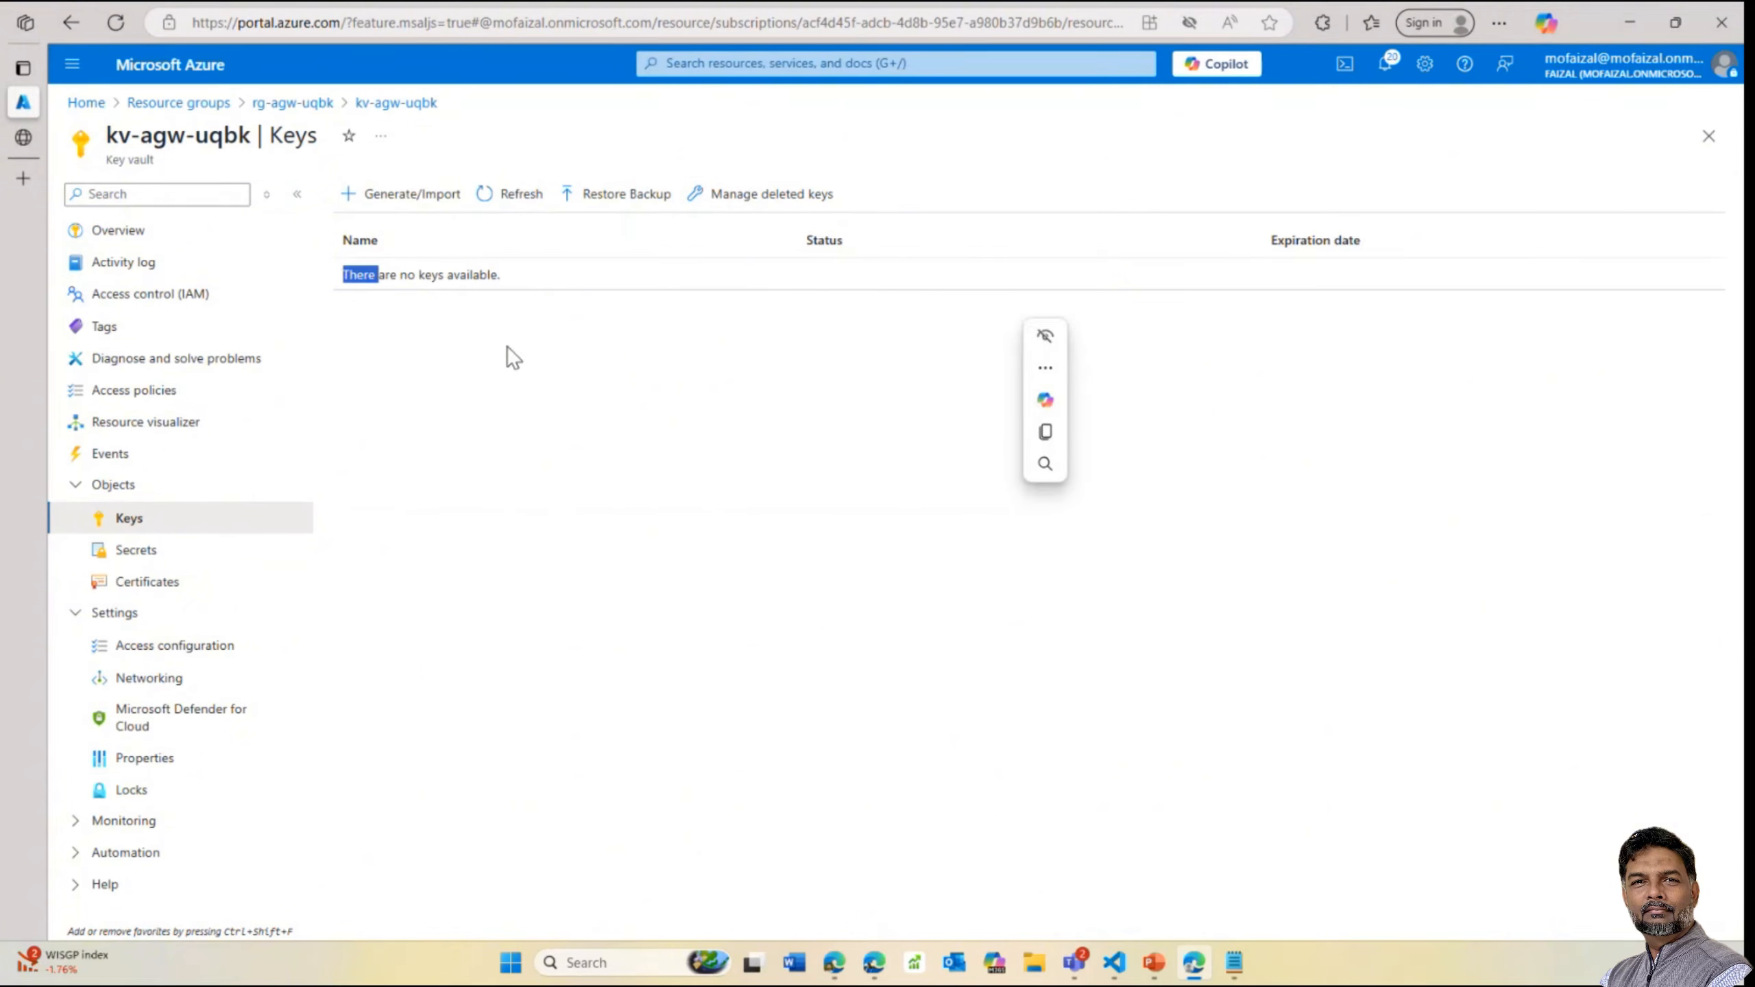
View the vault's Secrets and Certificates, then return to the rg-agw-uqbk resource group
left_click(135, 550)
left_click(148, 581)
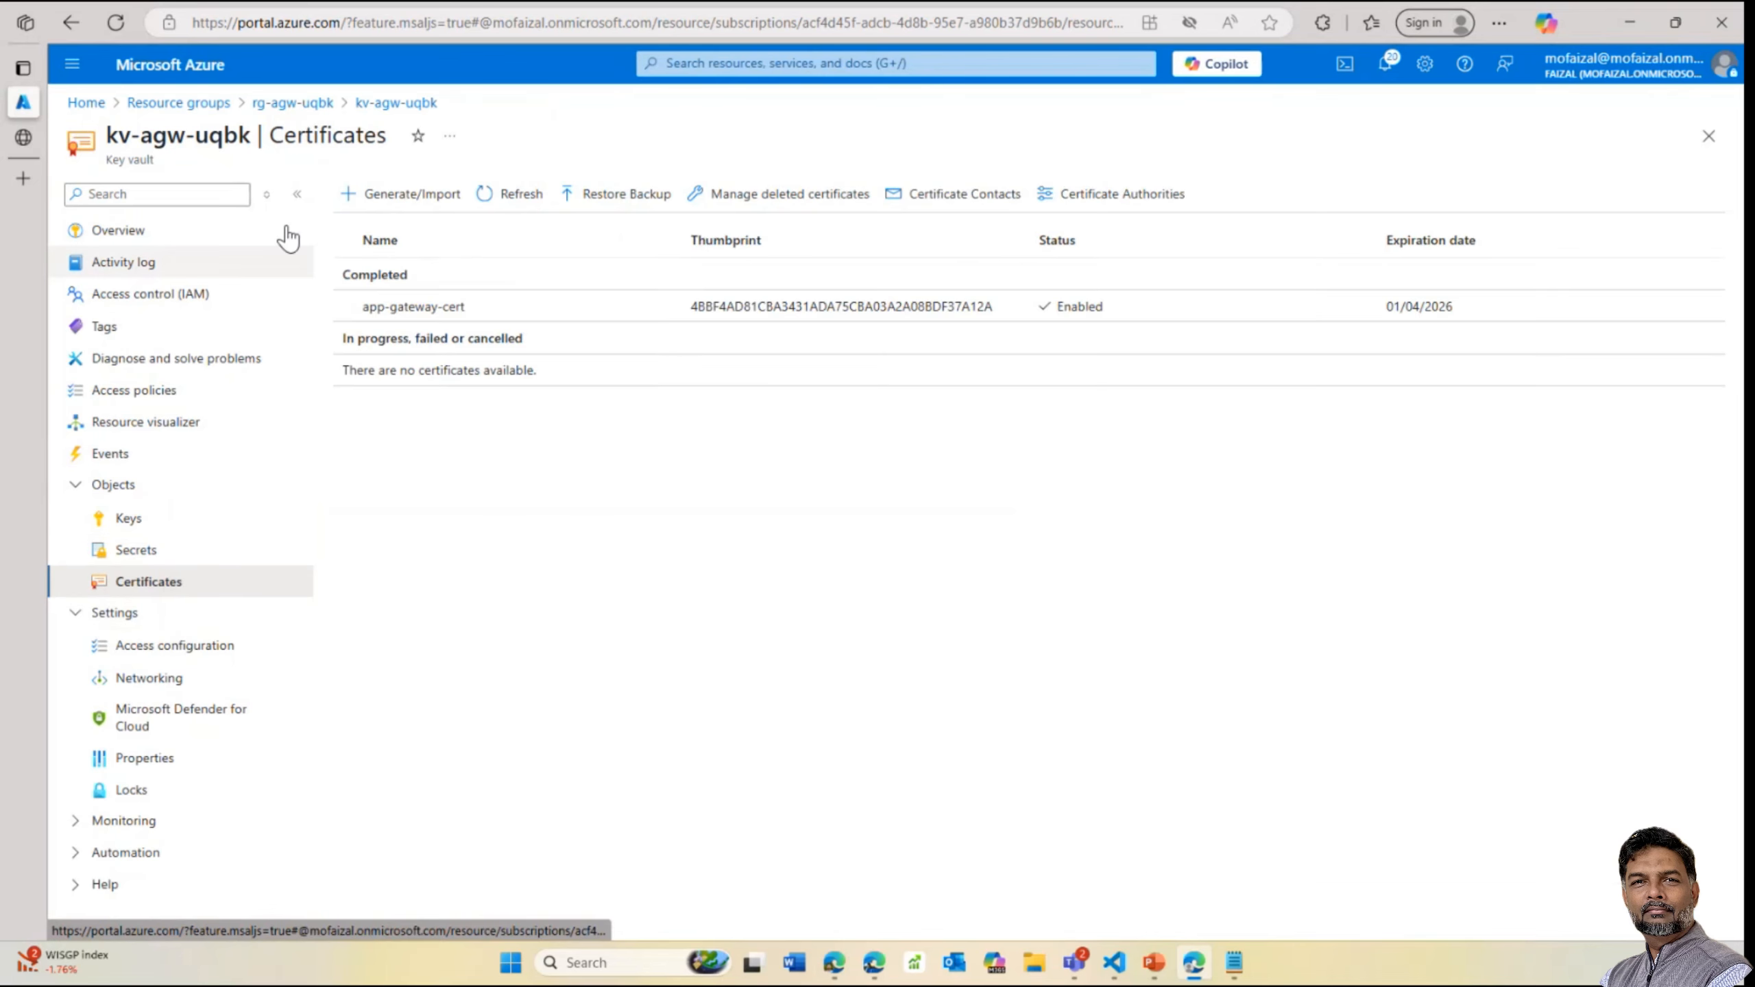
left_click(284, 103)
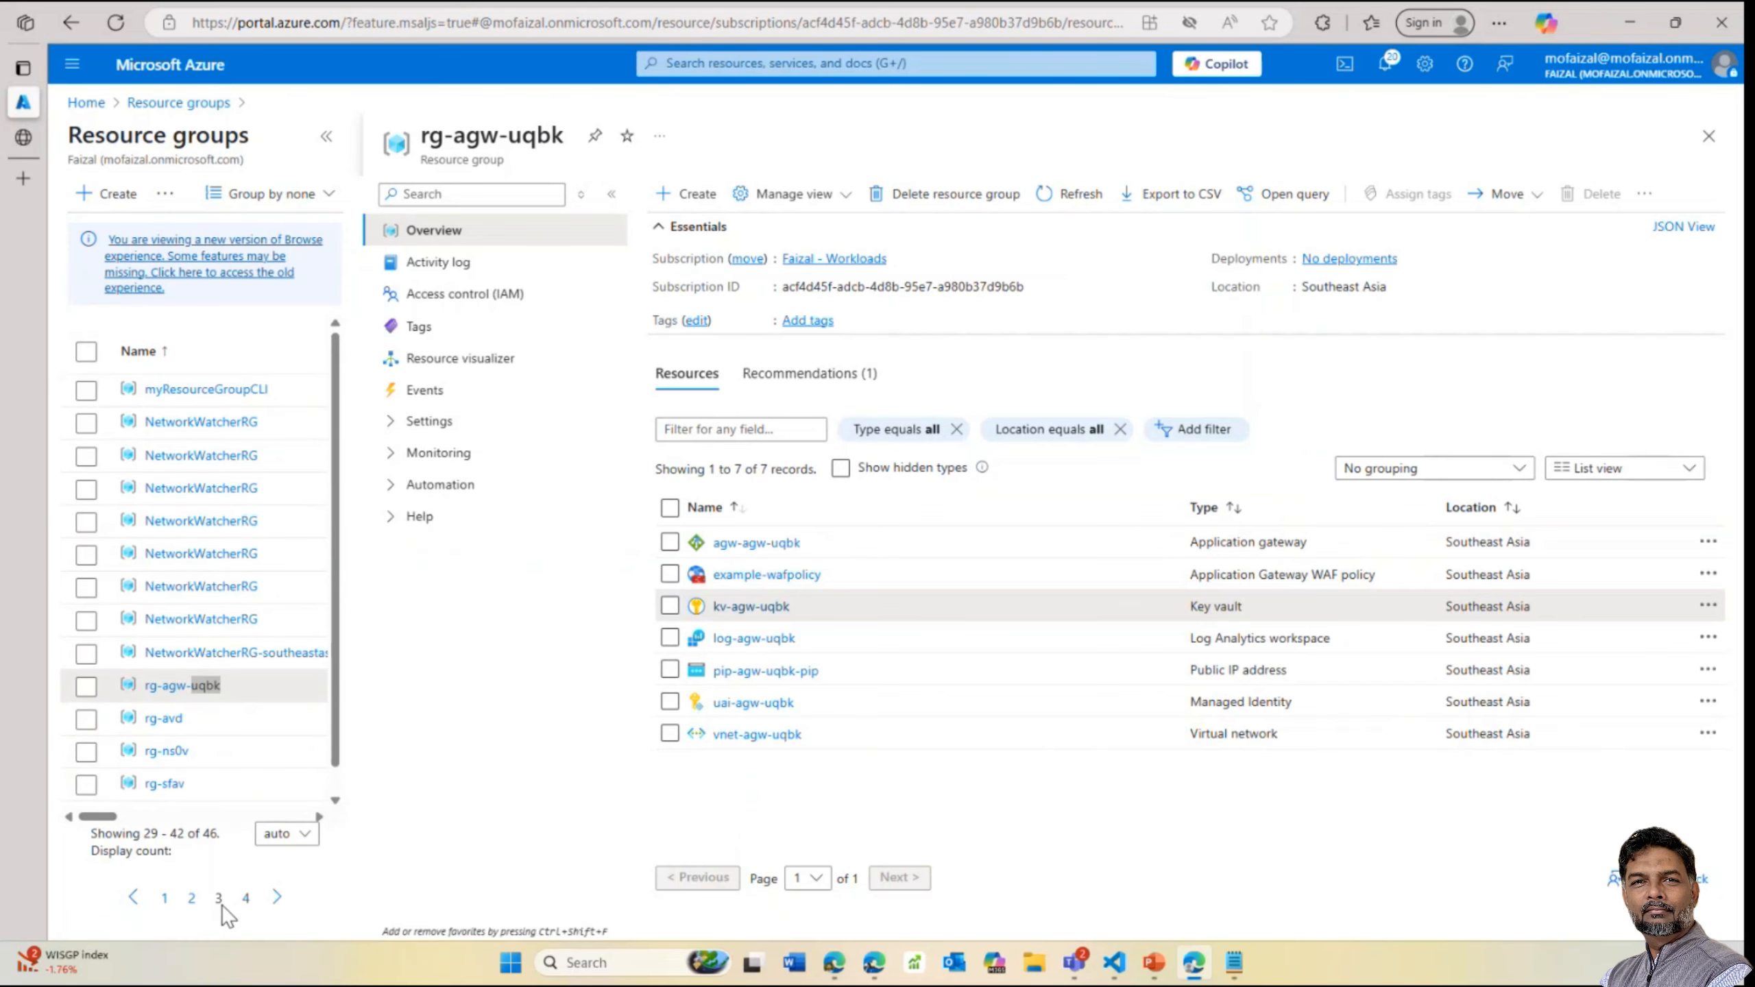
Open the keyfordemo1 vault in resource group keyvault-day and list its five keys
left_click(191, 898)
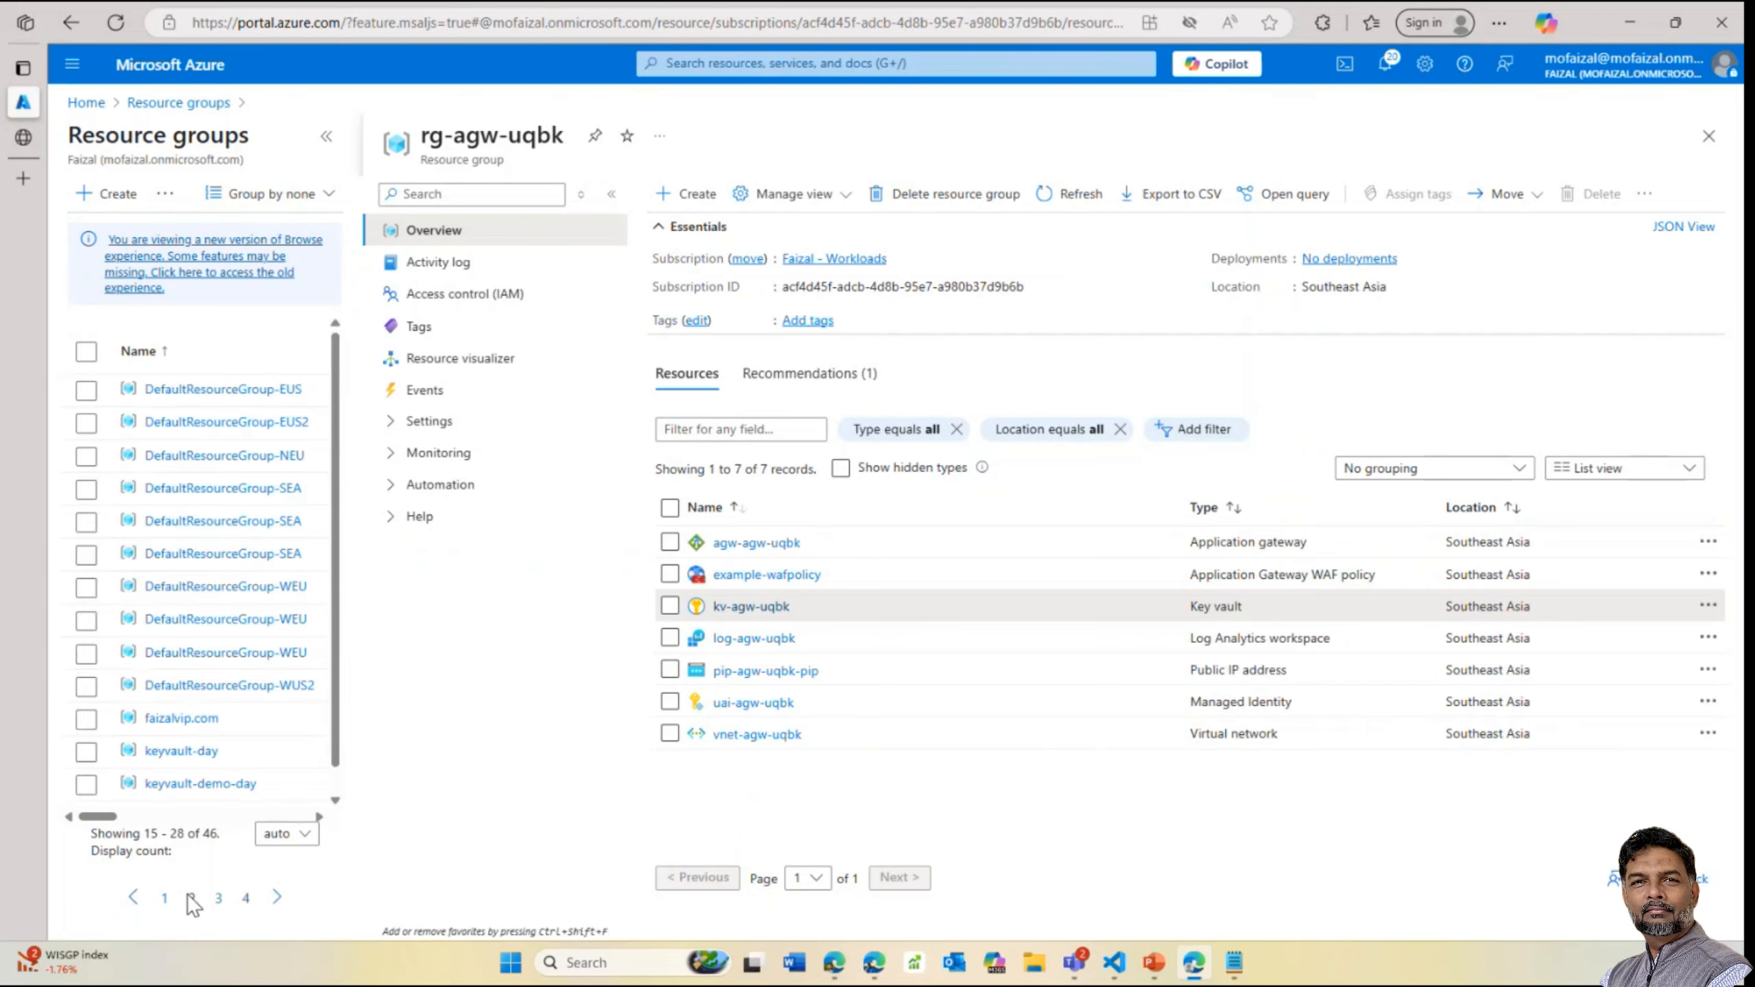
left_click(200, 751)
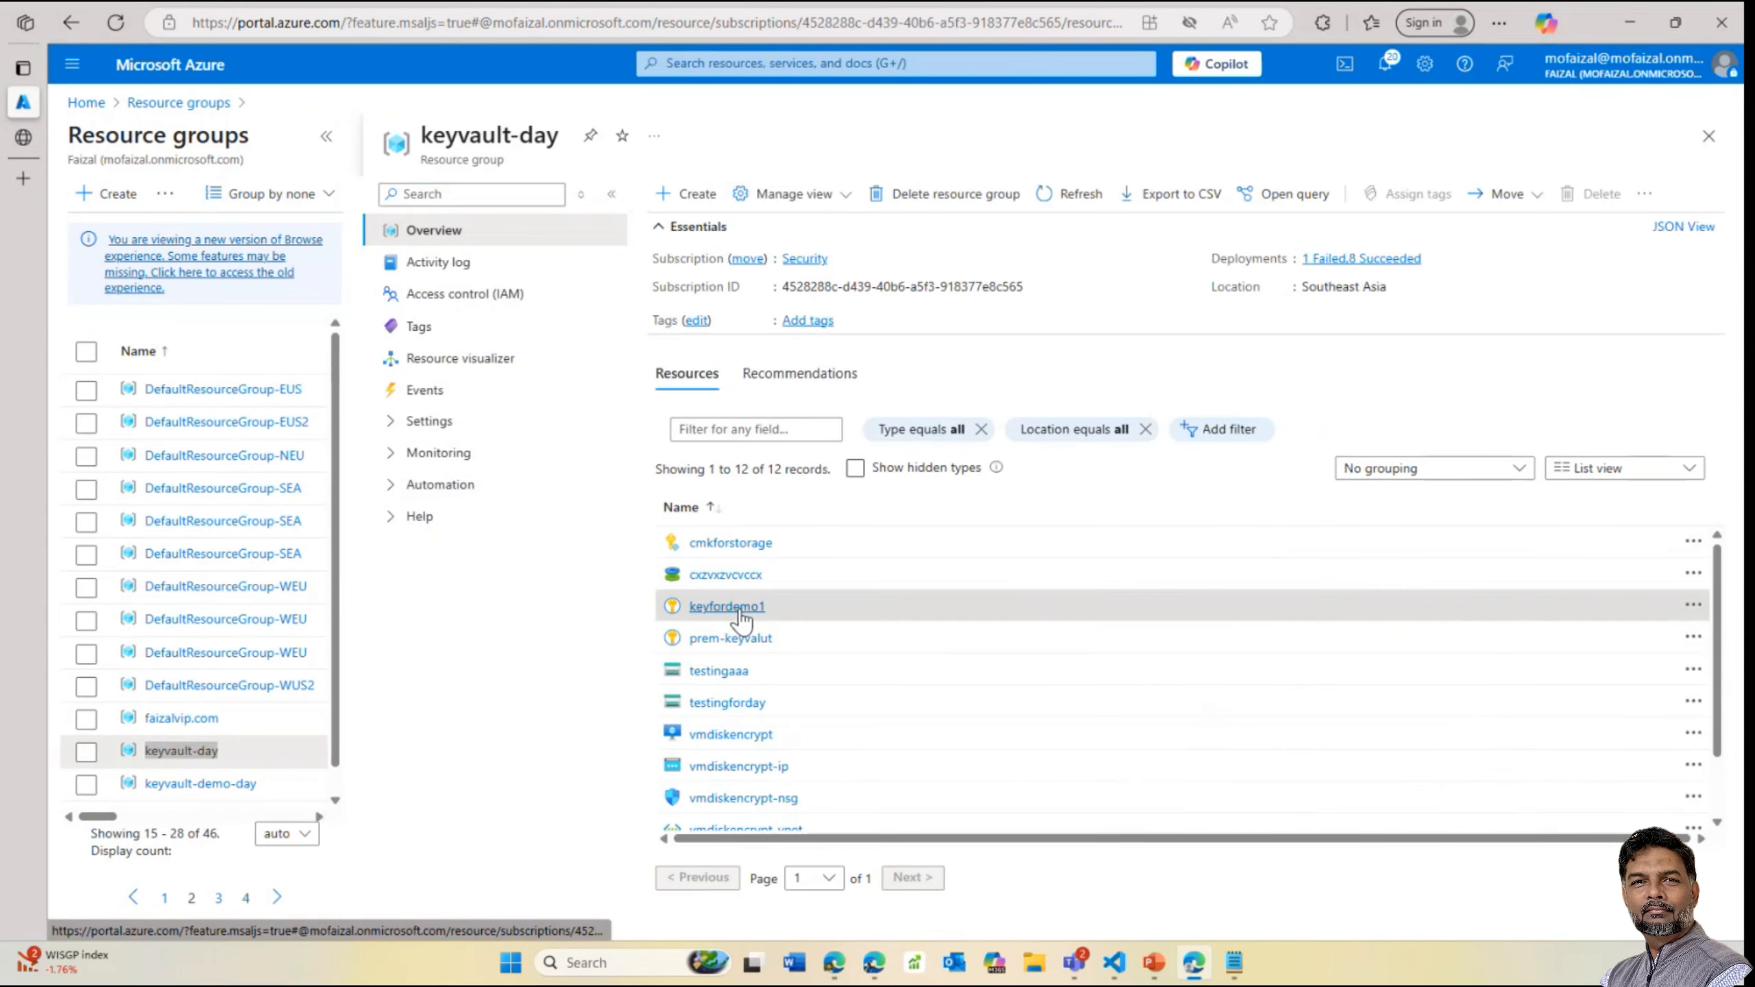
left_click(727, 606)
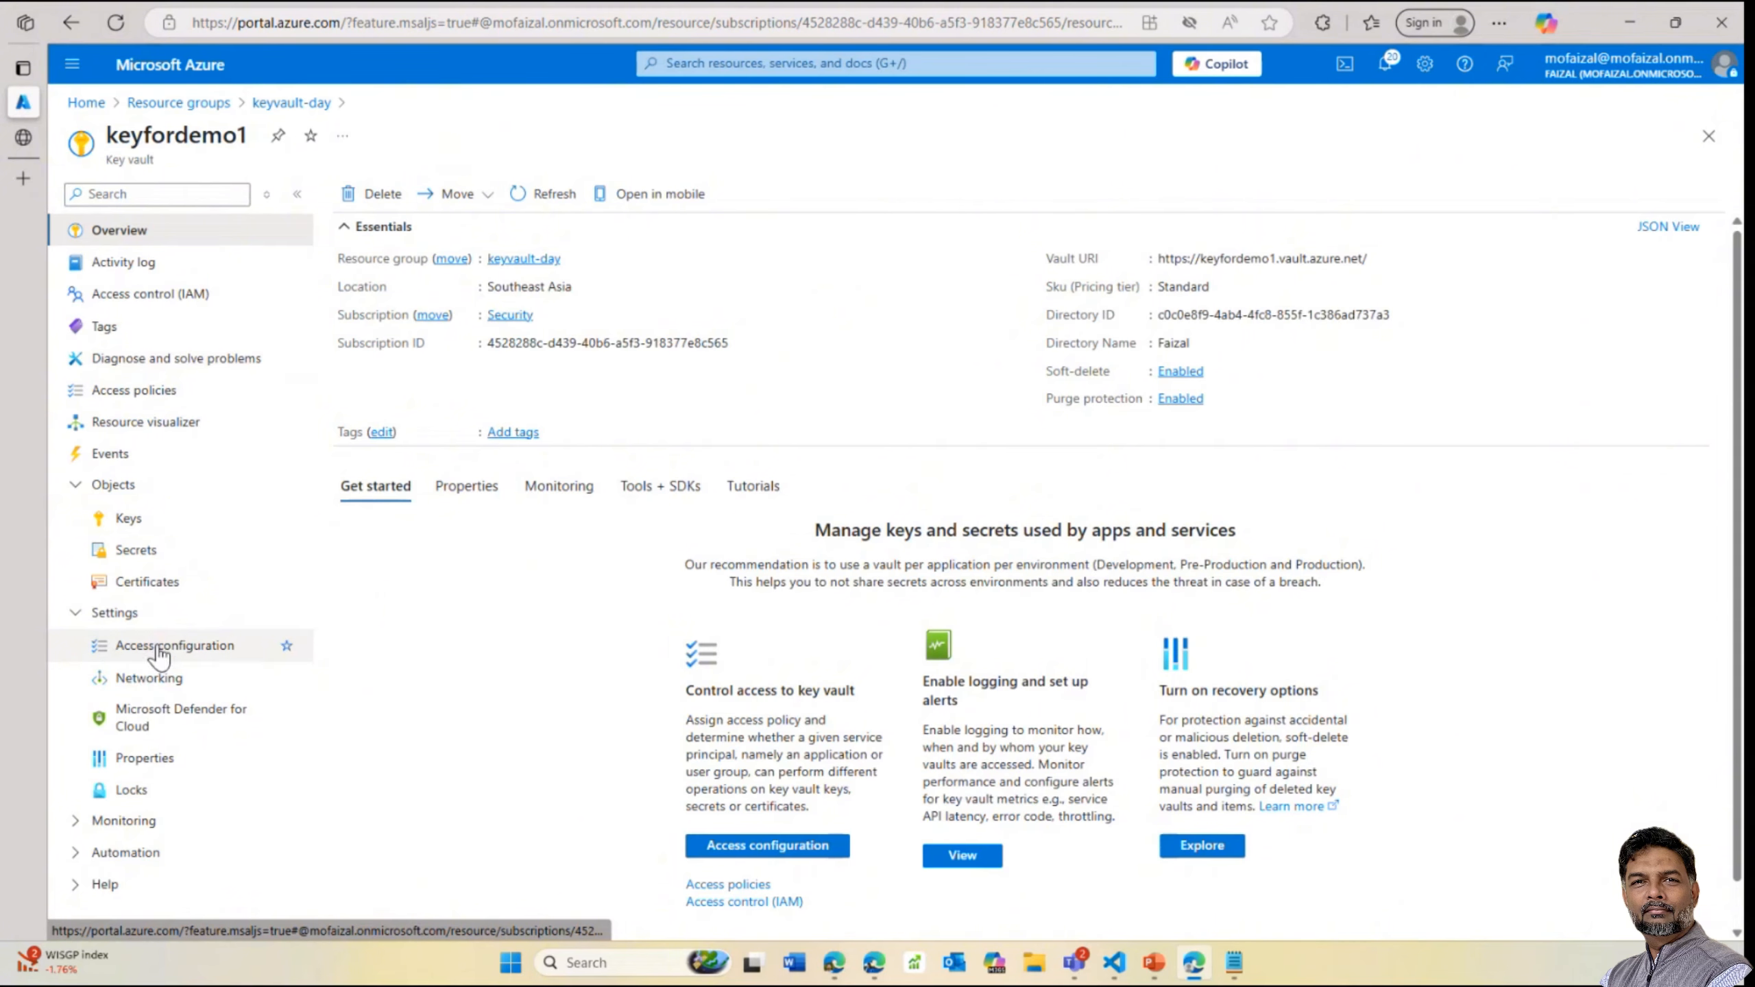
left_click(128, 519)
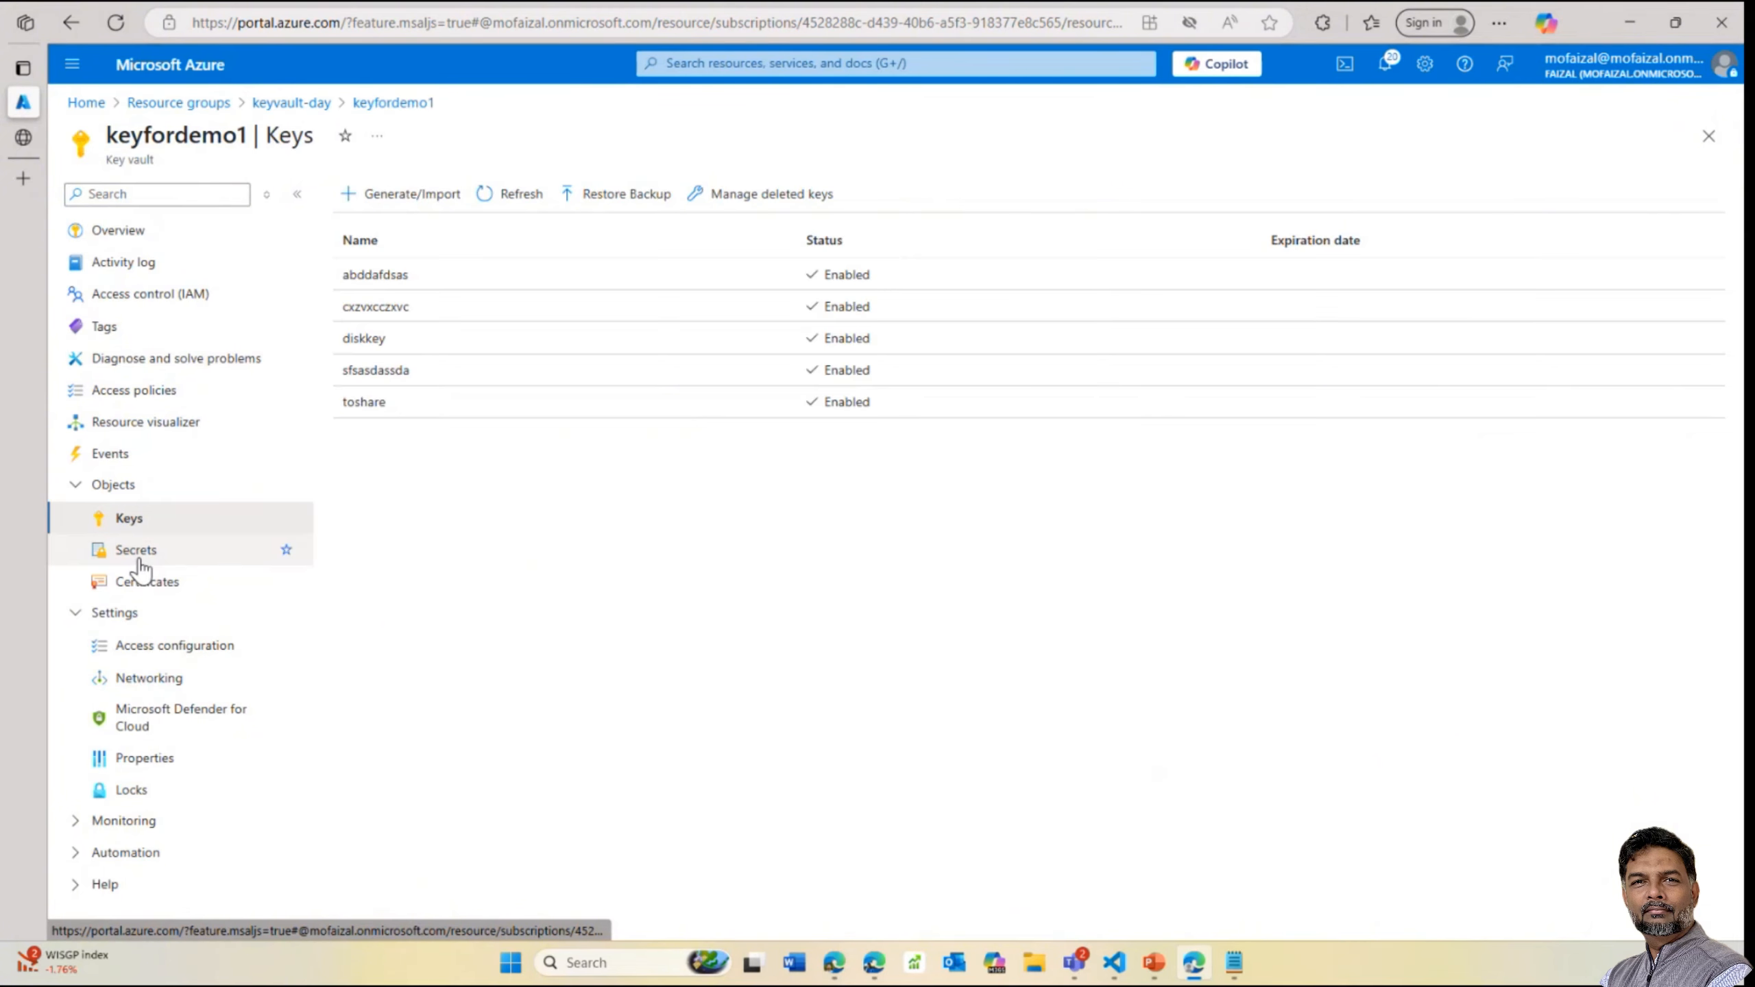
Delete the asfsadfdsa secret from keyfordemo1 and return to the vault's Overview
left_click(142, 568)
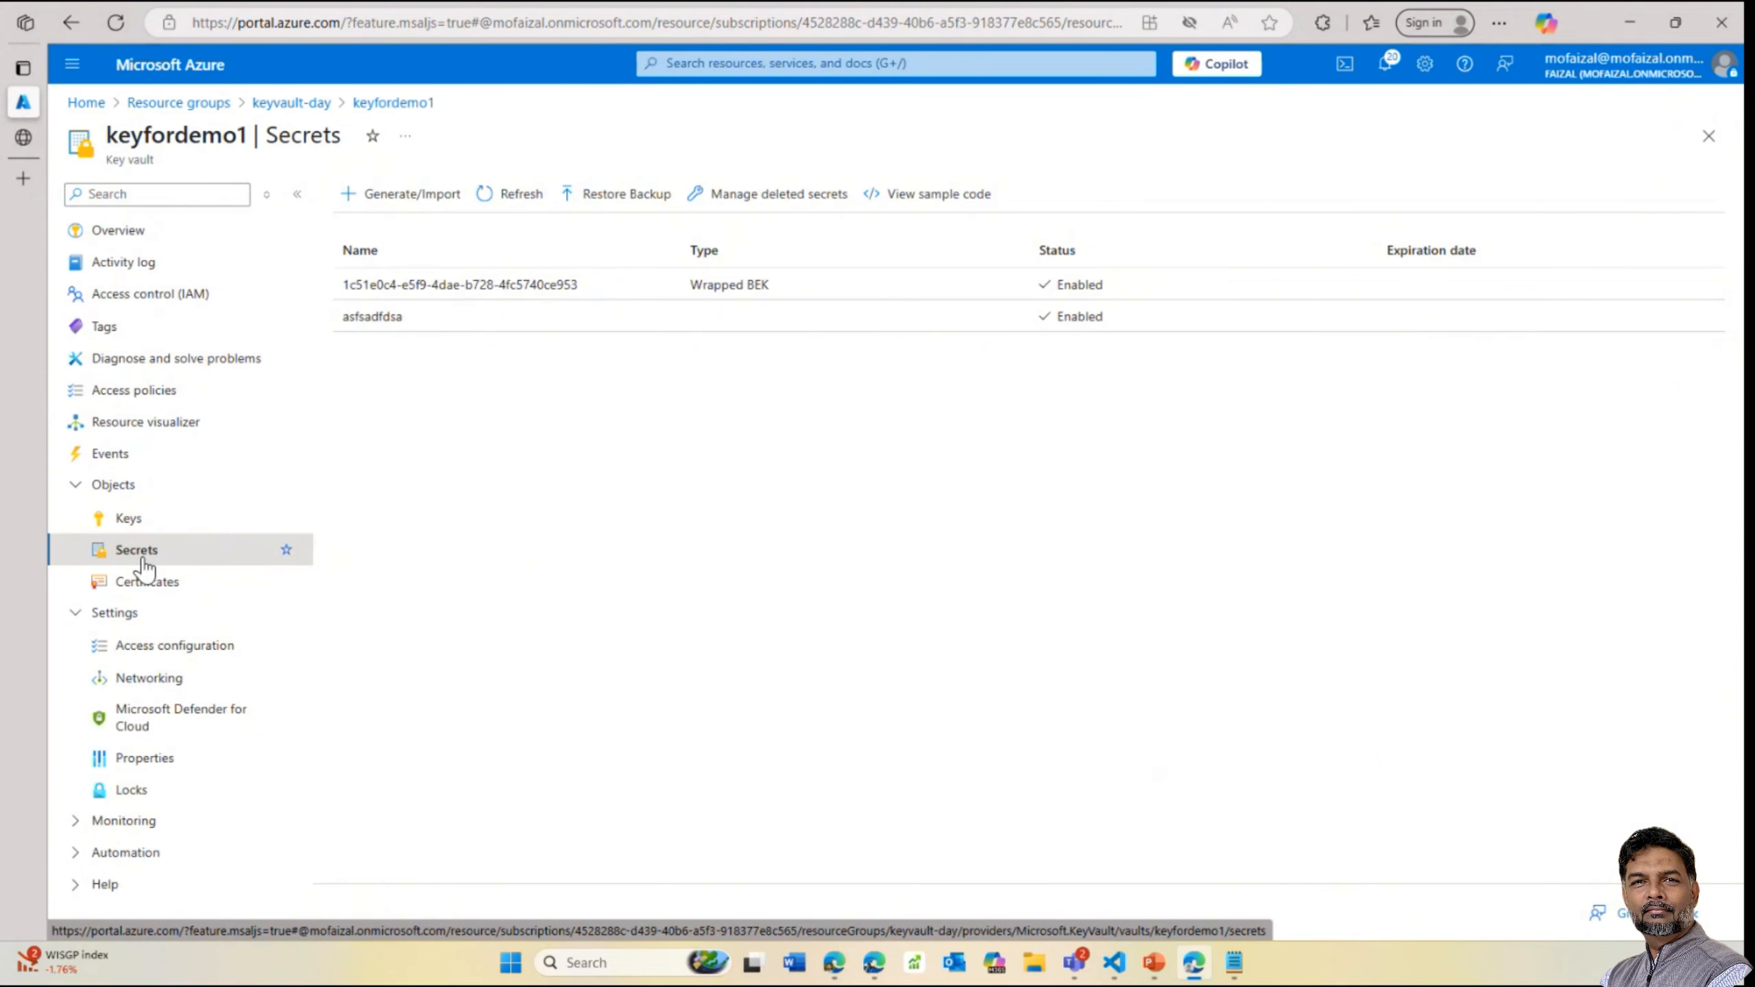
left_click(486, 319)
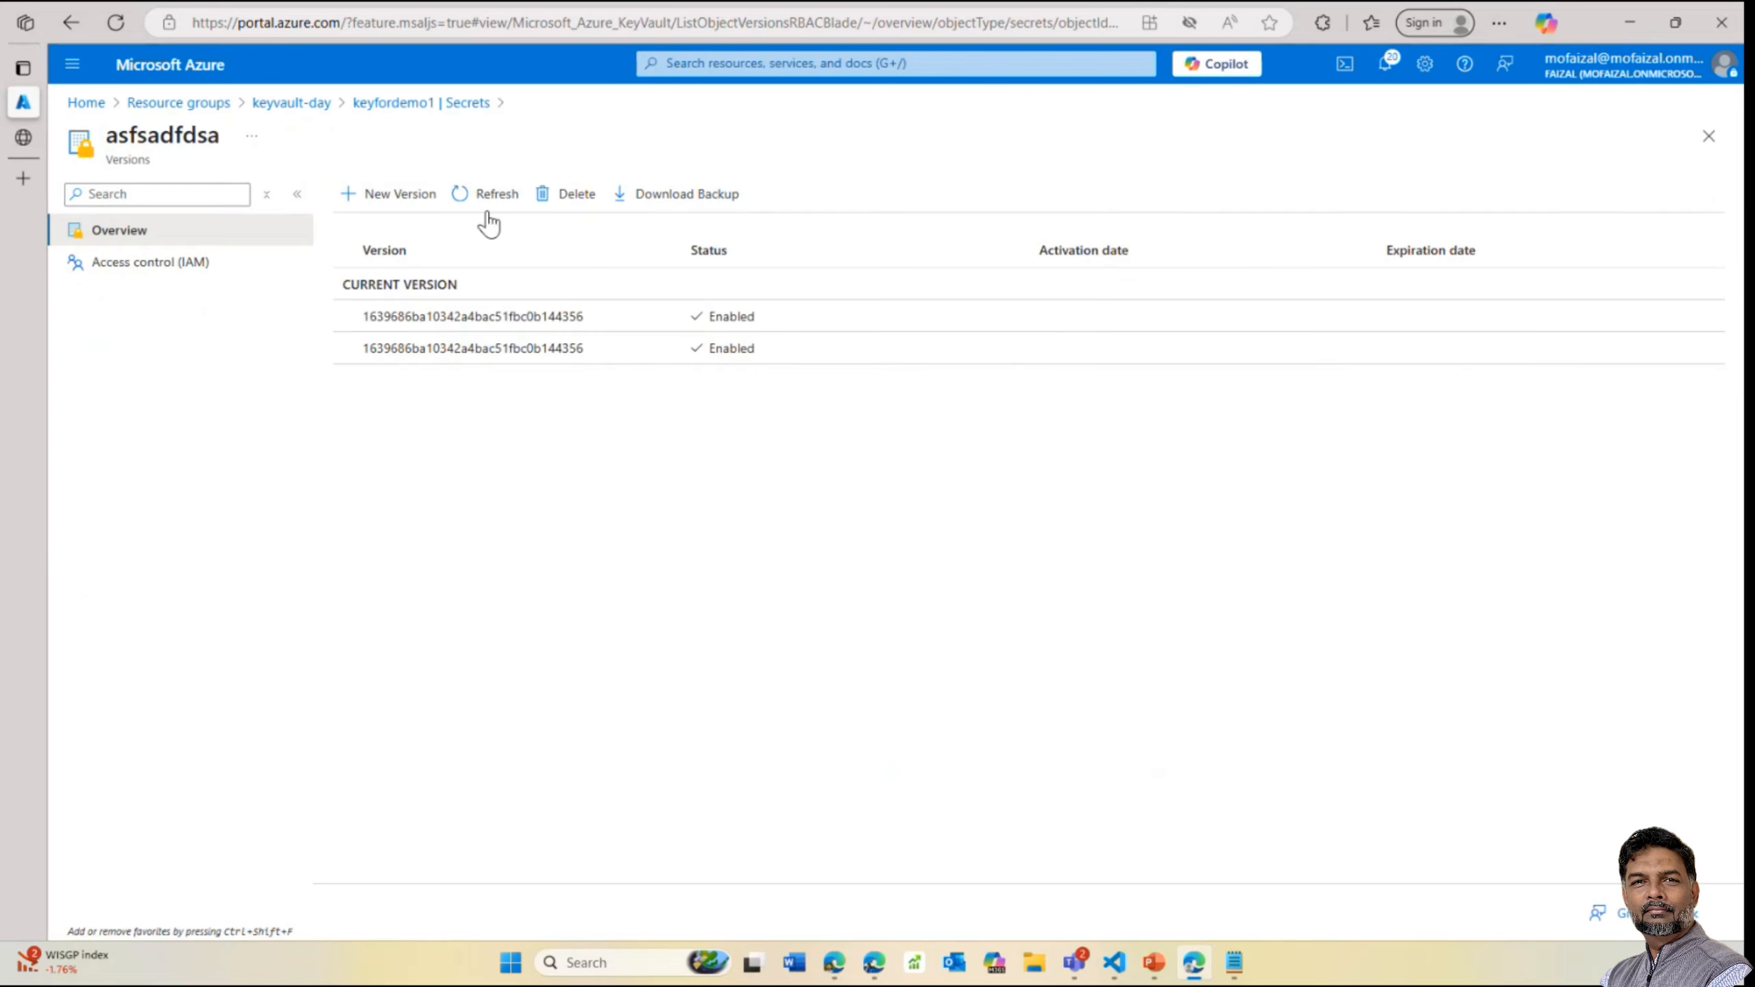
left_click(577, 200)
left_click(377, 323)
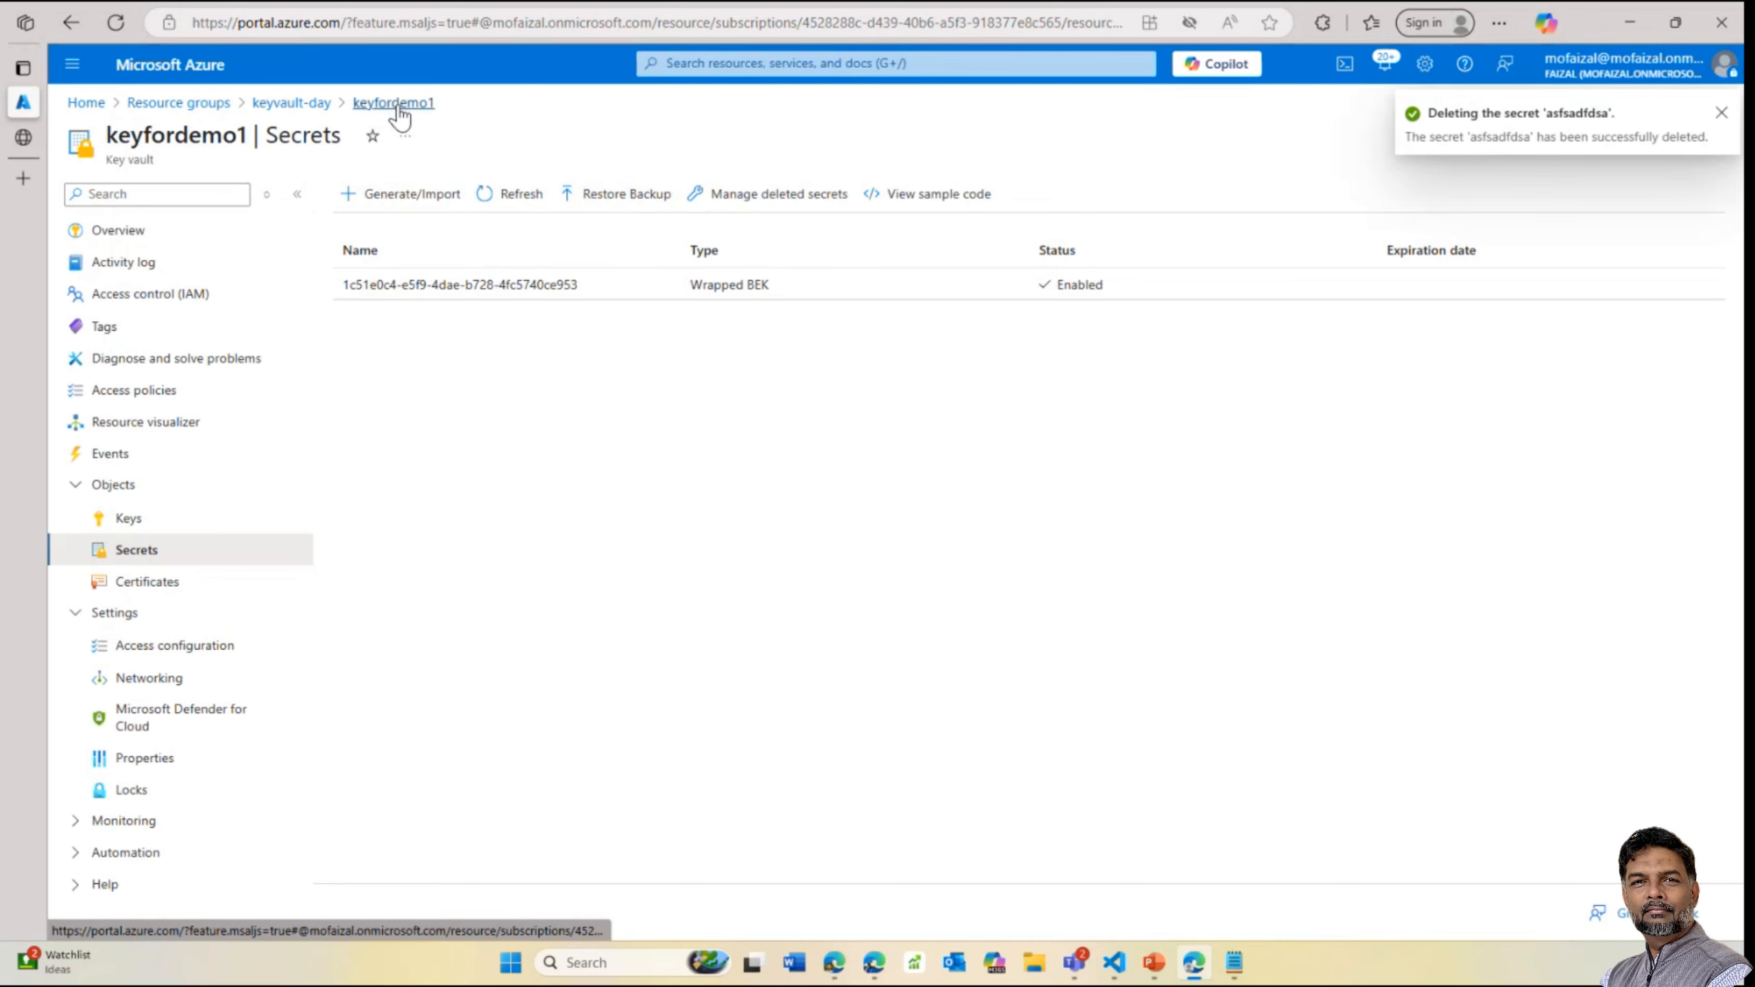
left_click(288, 104)
left_click(739, 607)
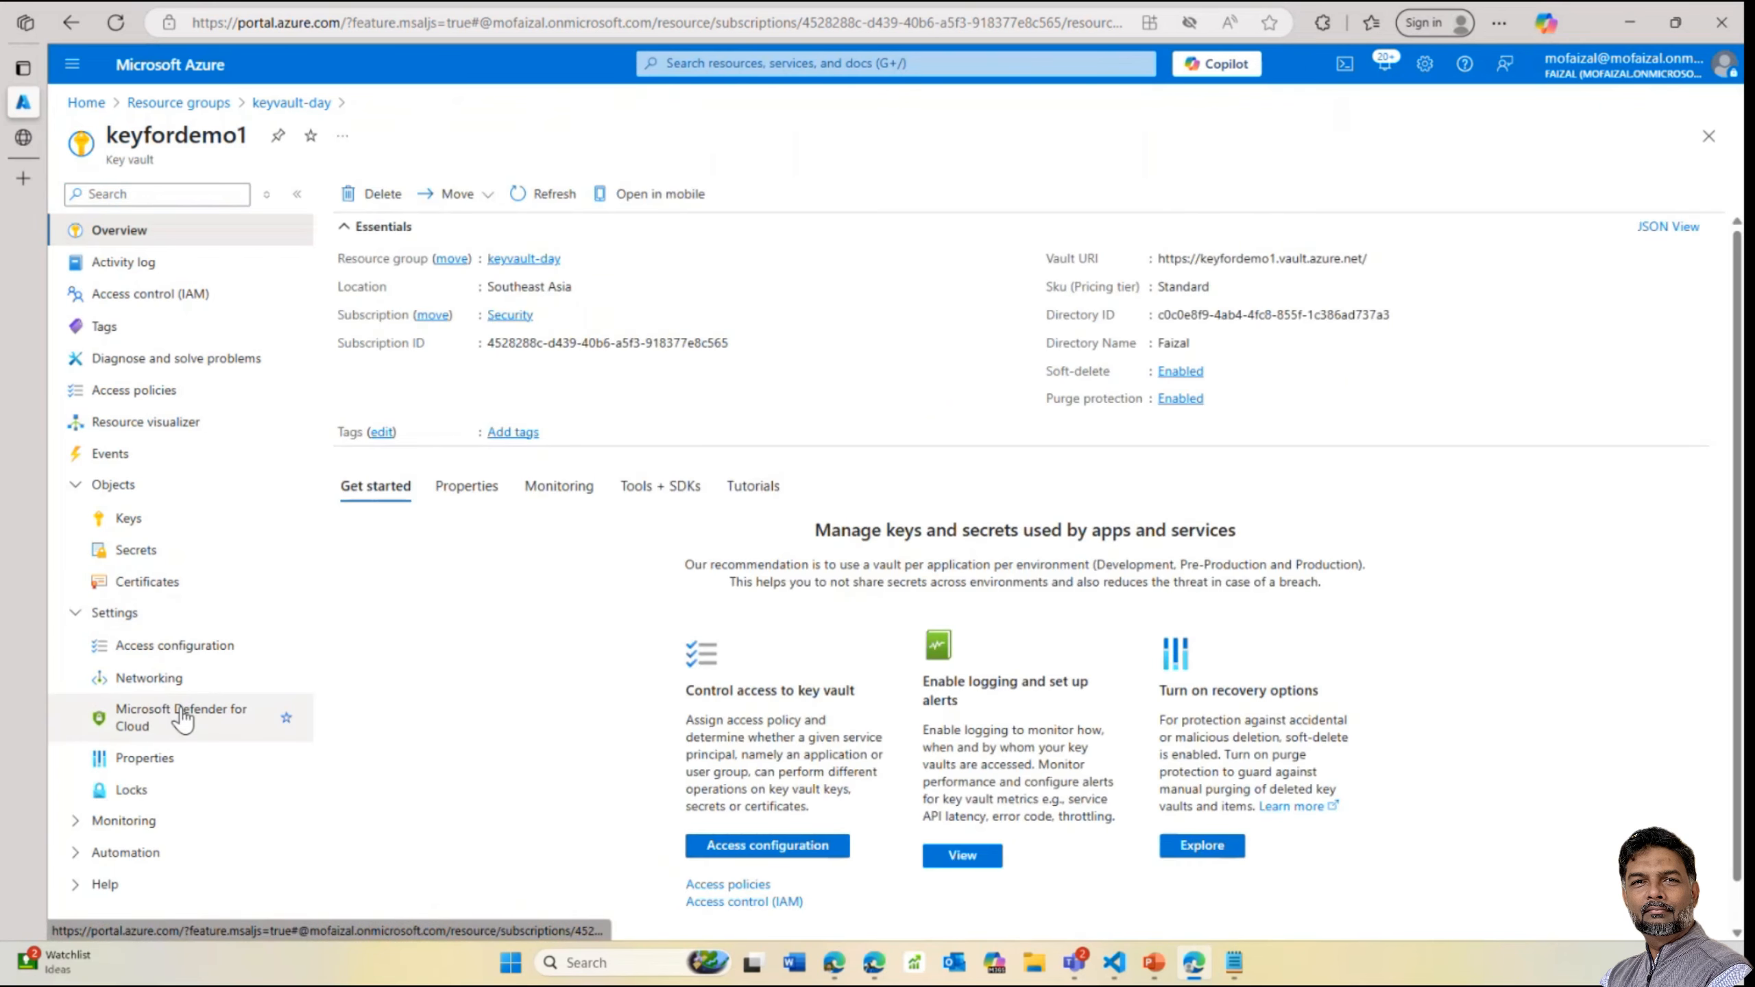
Review keyfordemo1's keys, including the abddafdsas key, then return to keyvault-day
left_click(128, 517)
left_click(625, 196)
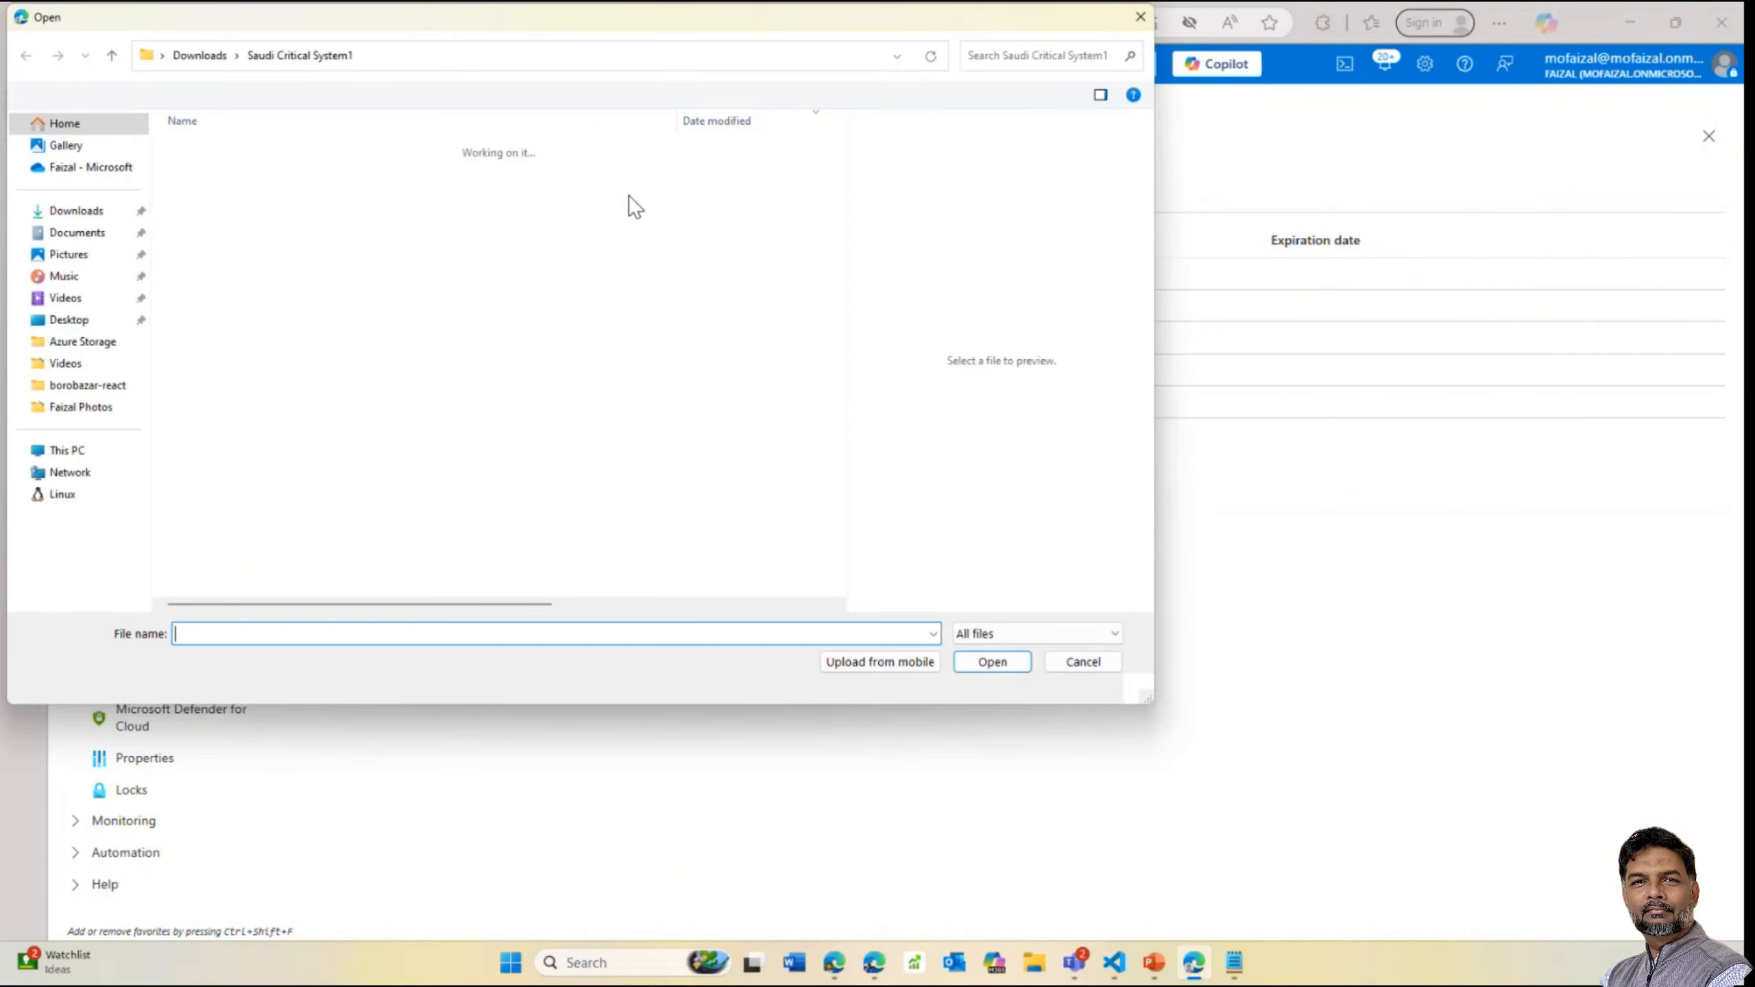
left_click(1070, 661)
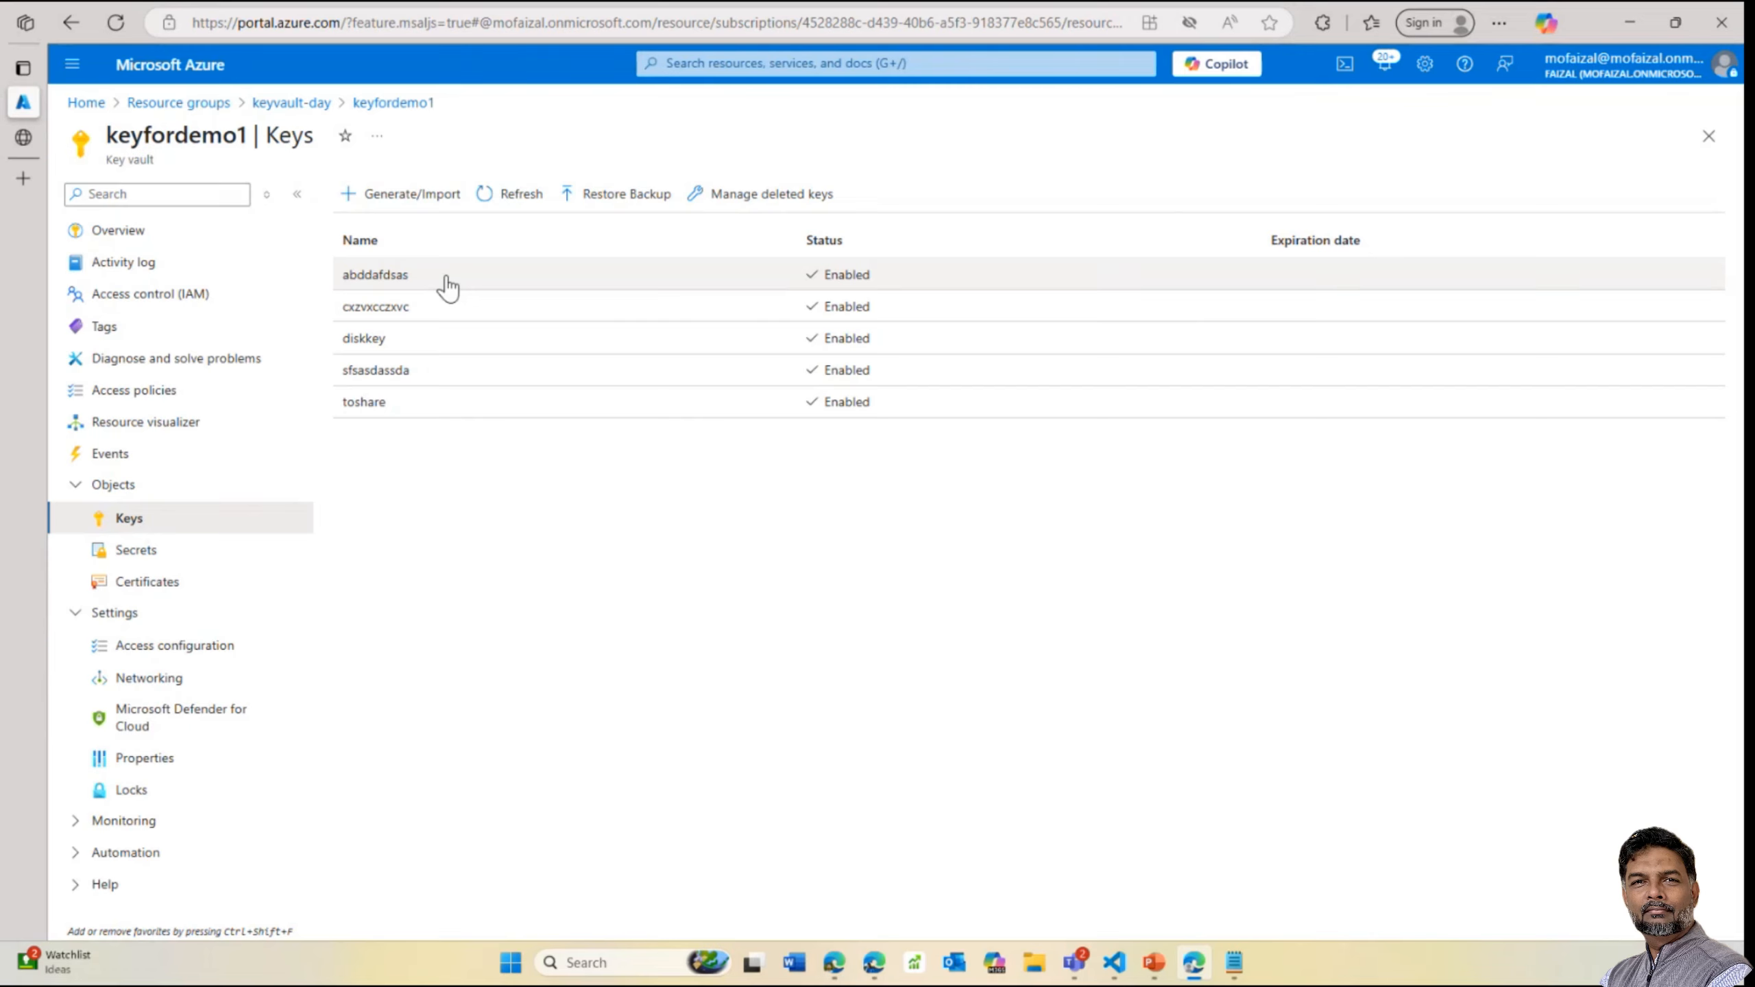
left_click(527, 289)
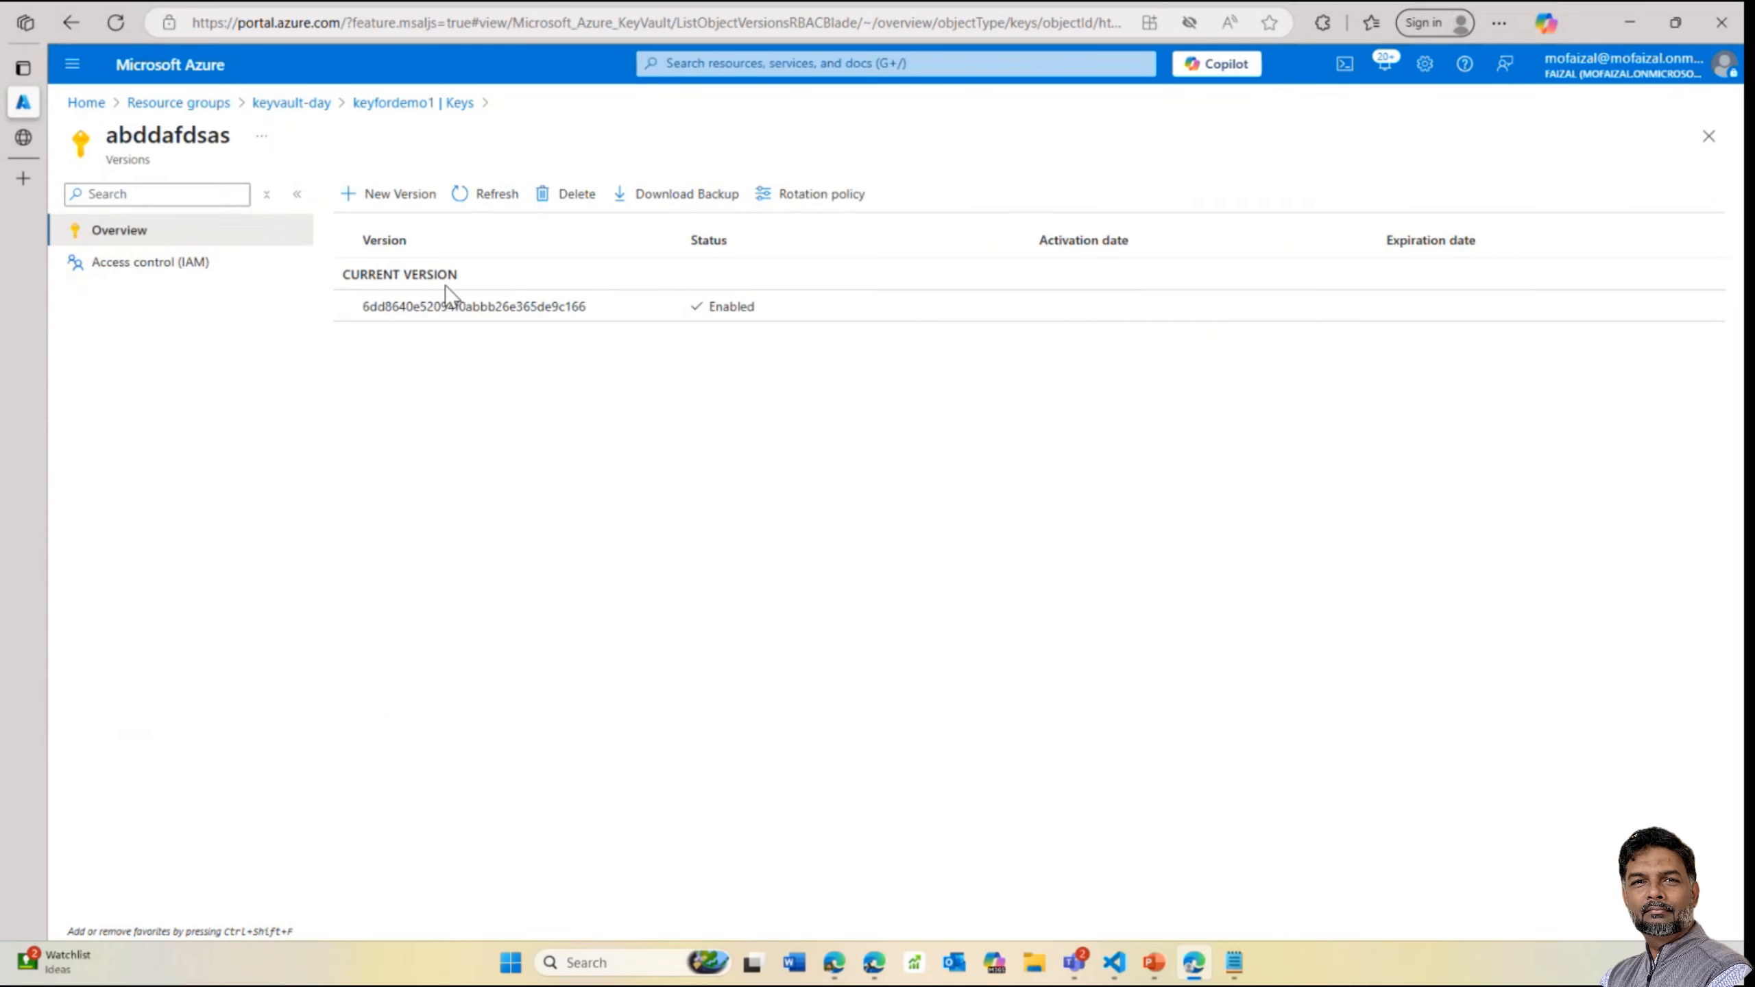
left_click(300, 105)
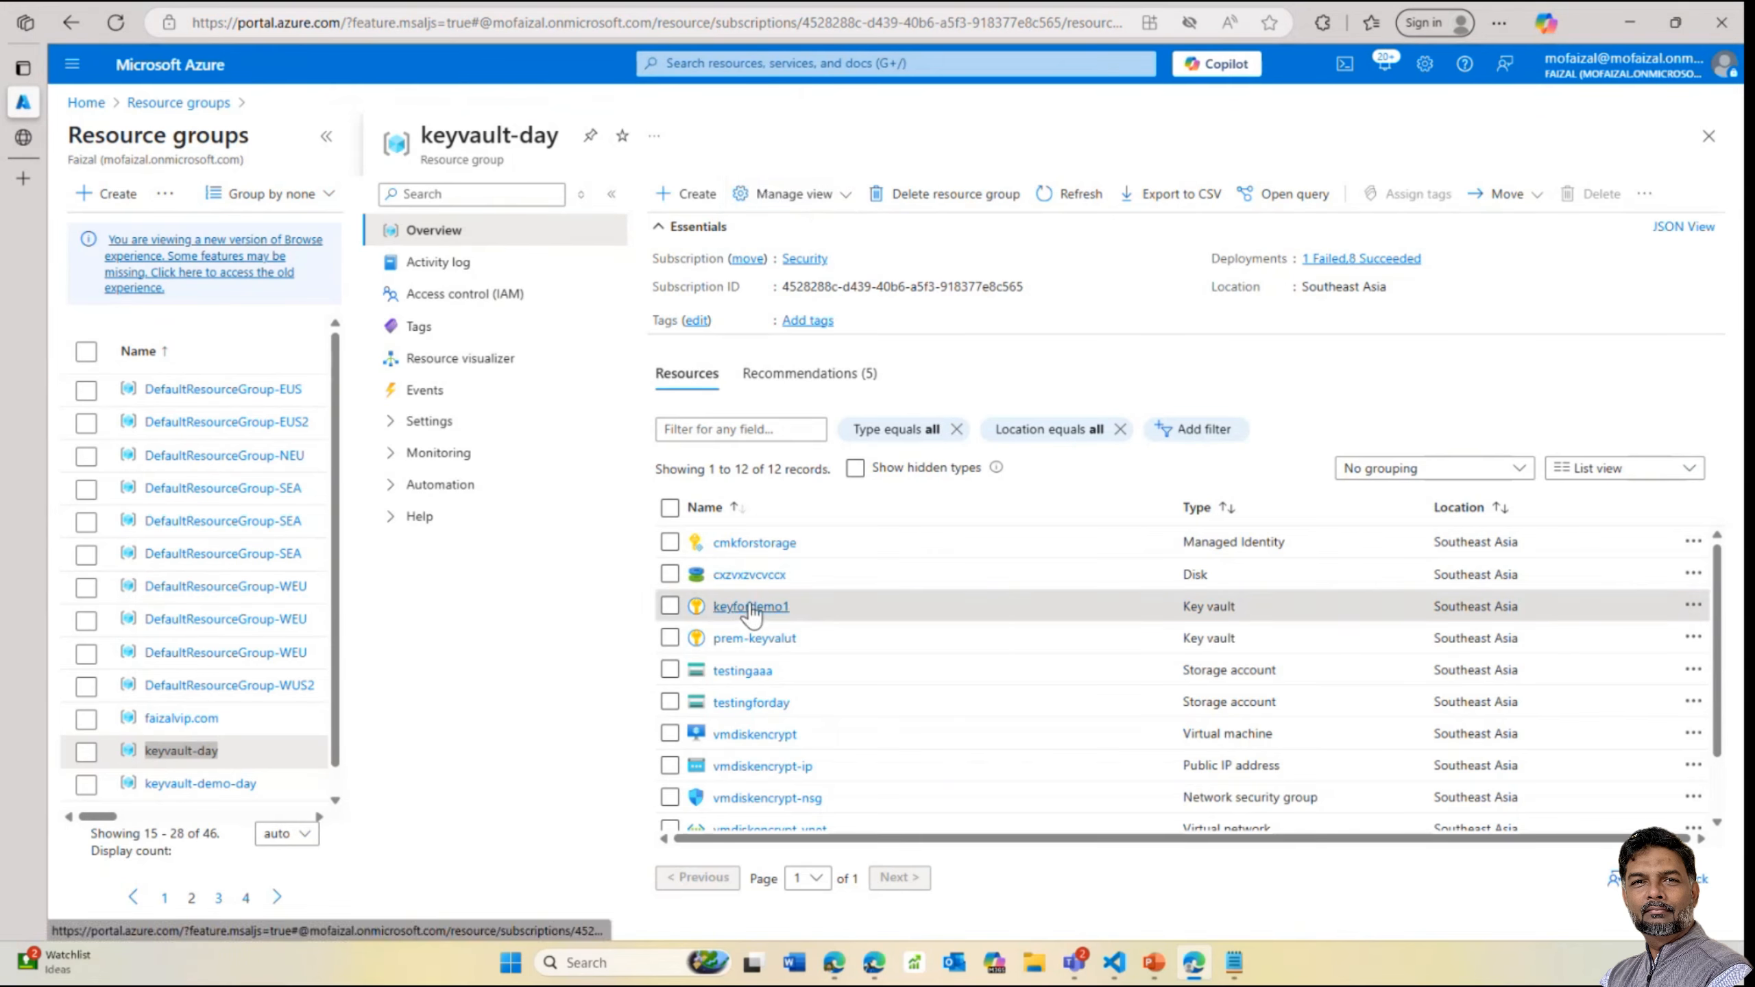
Start creating a new Key Vault from the Marketplace in keyvault-day
left_click(709, 215)
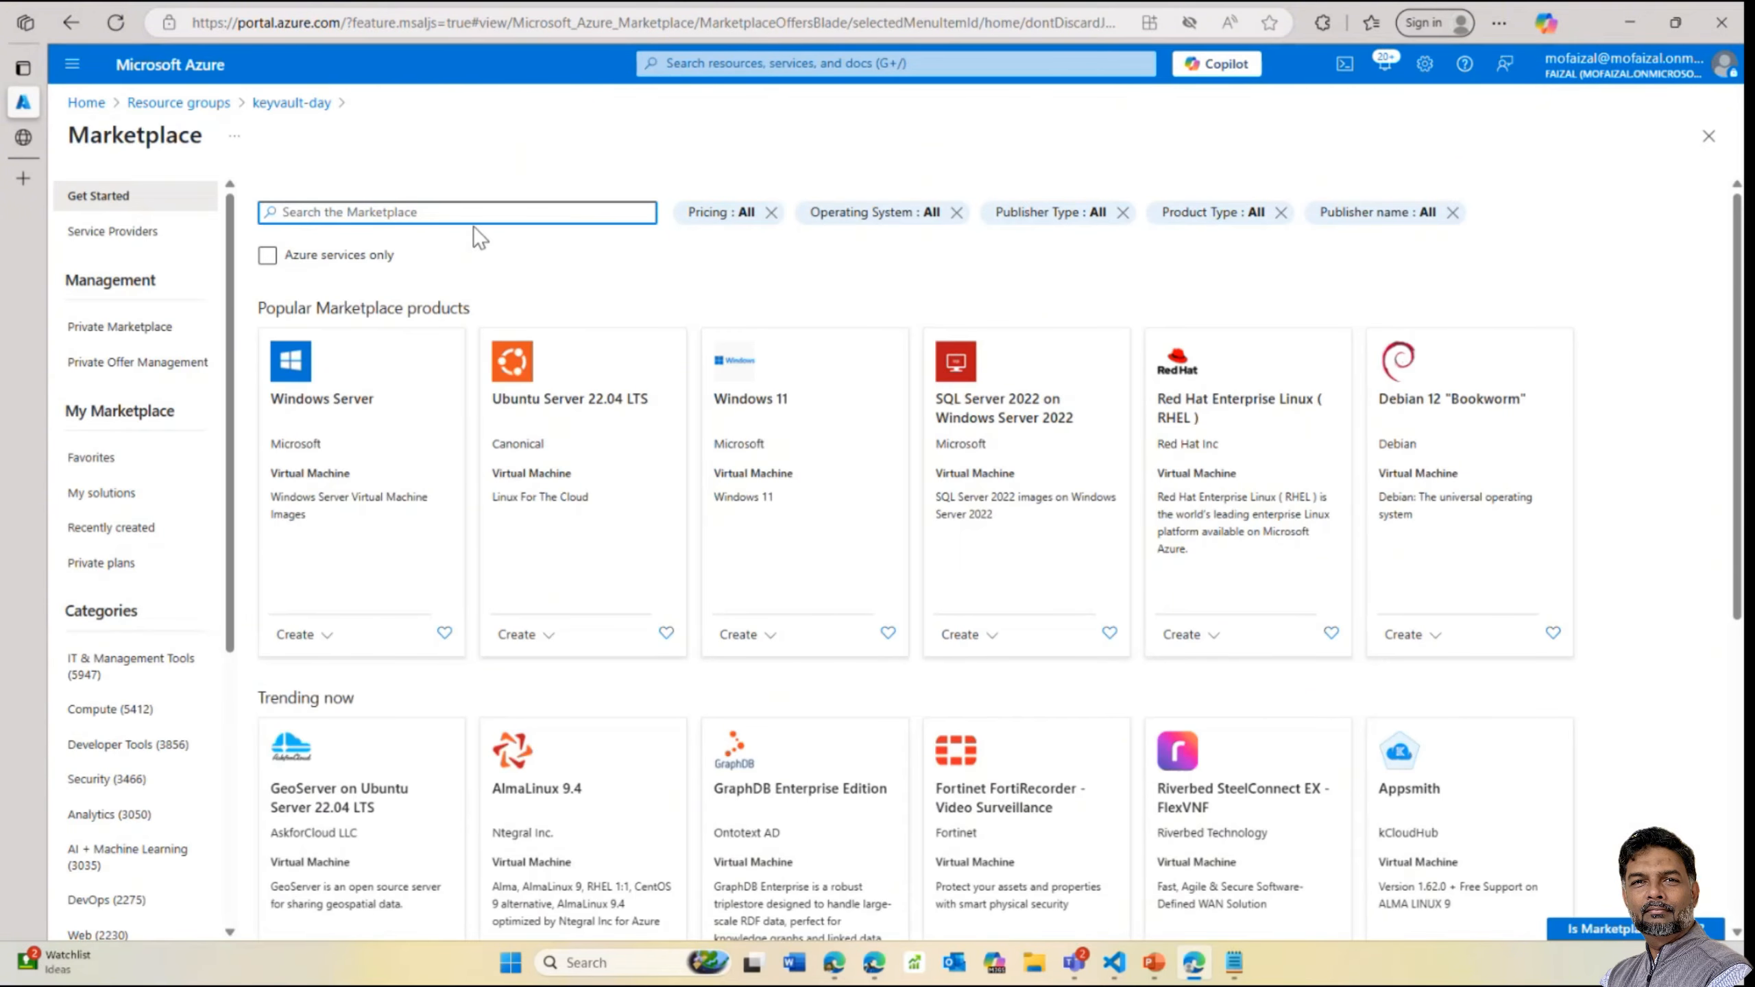
type("e")
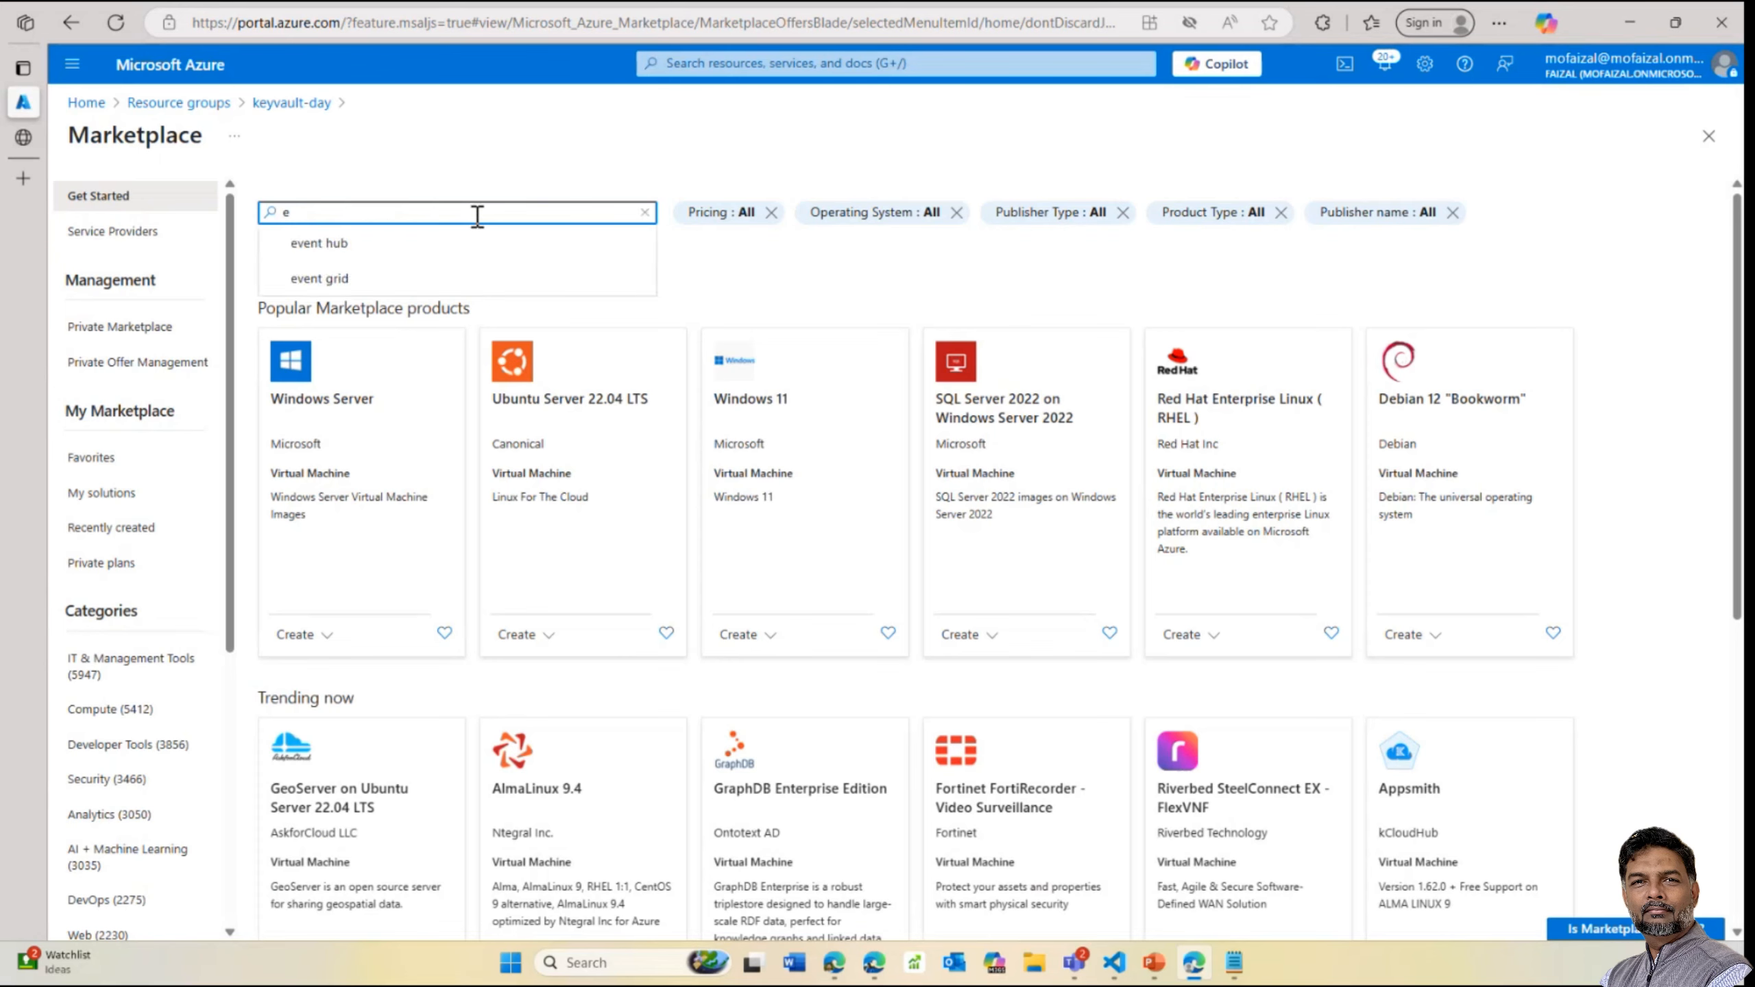
key("BackSpace")
type("key")
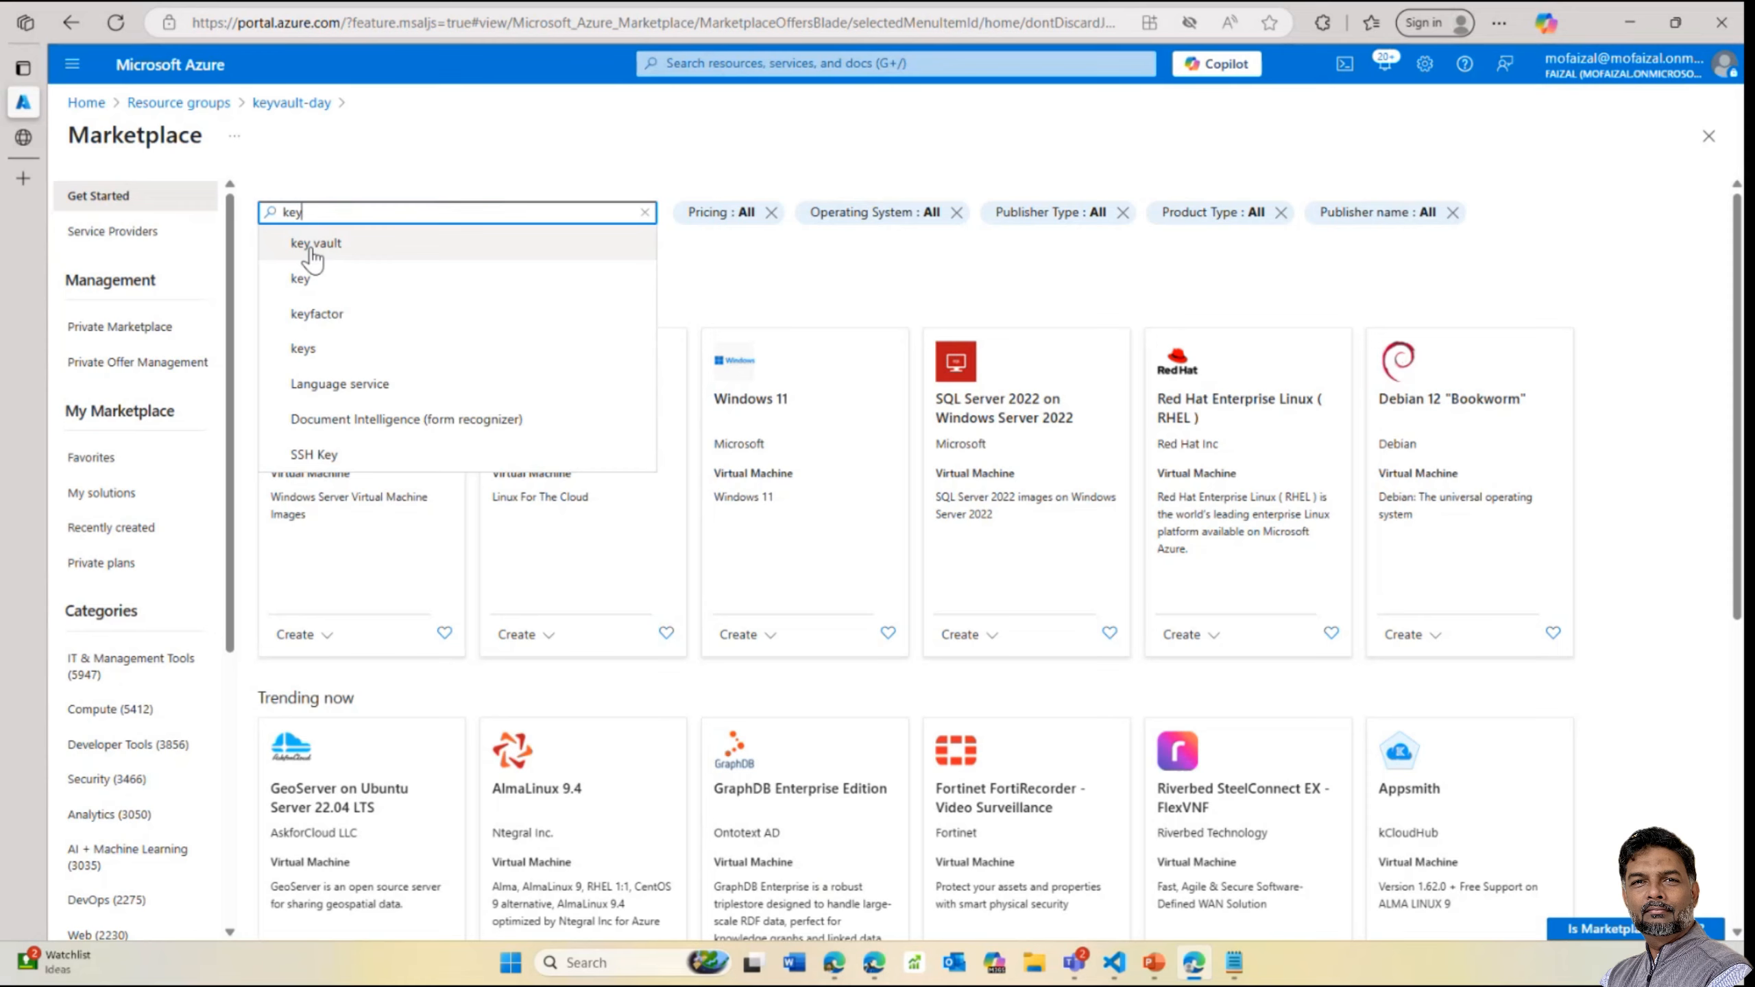
left_click(311, 243)
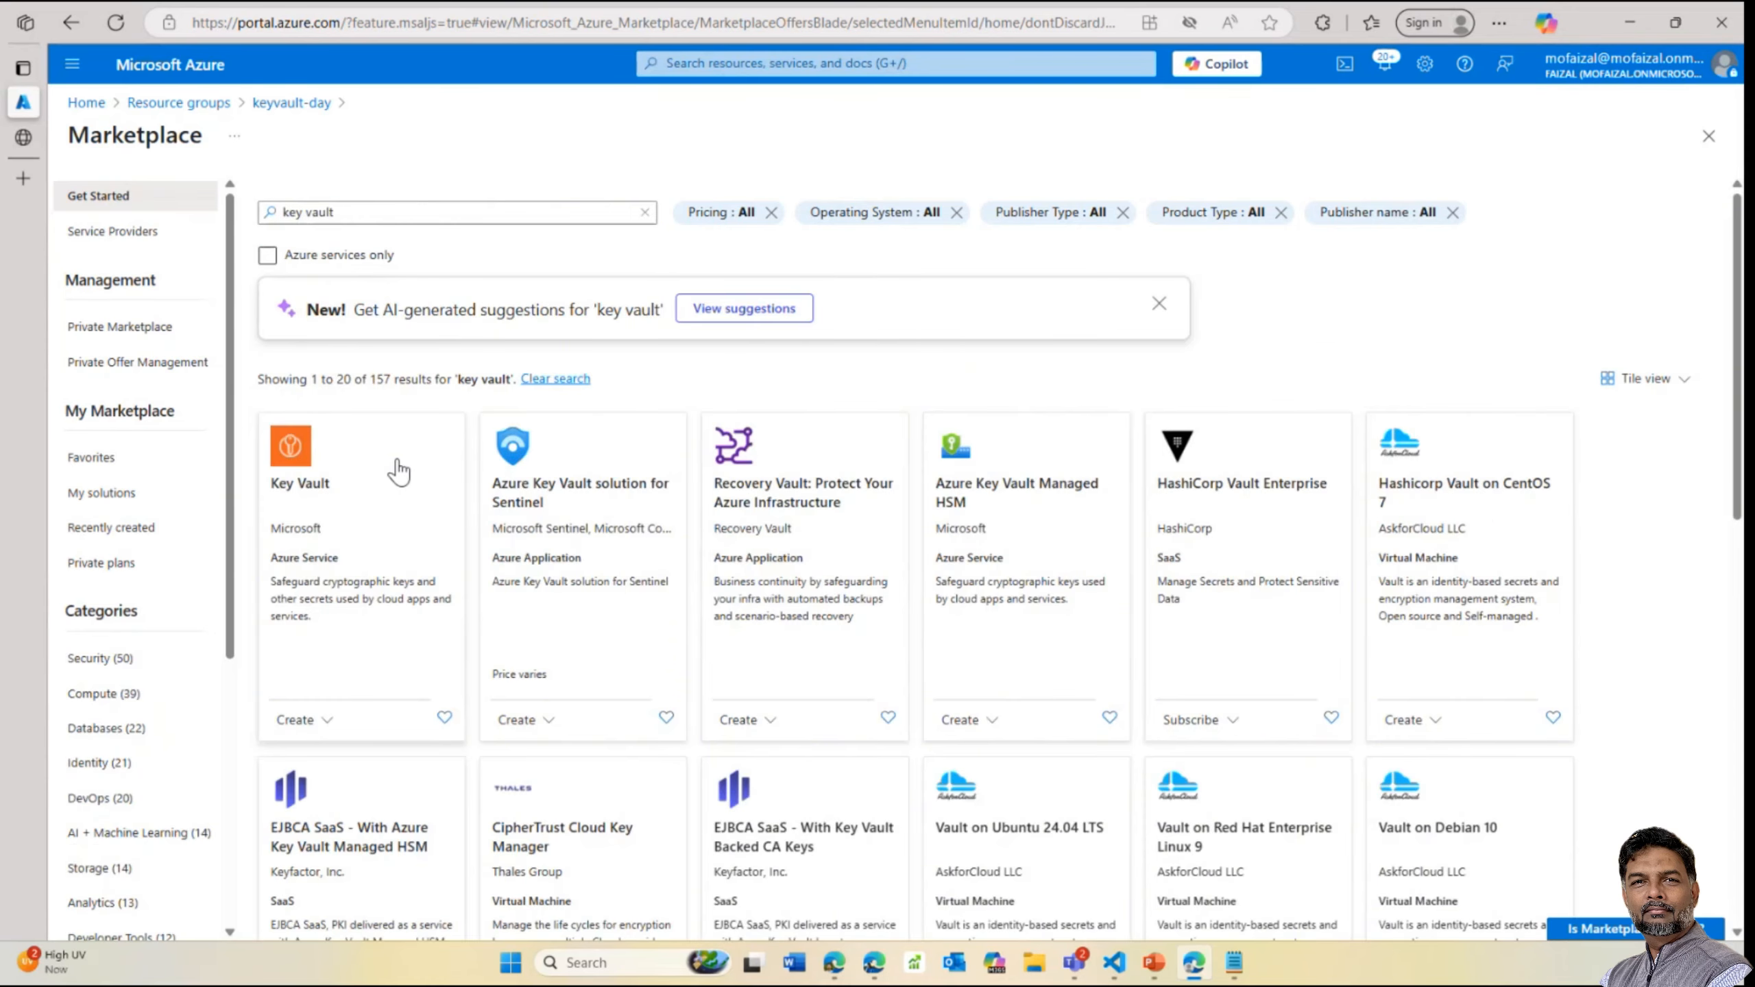
left_click(309, 463)
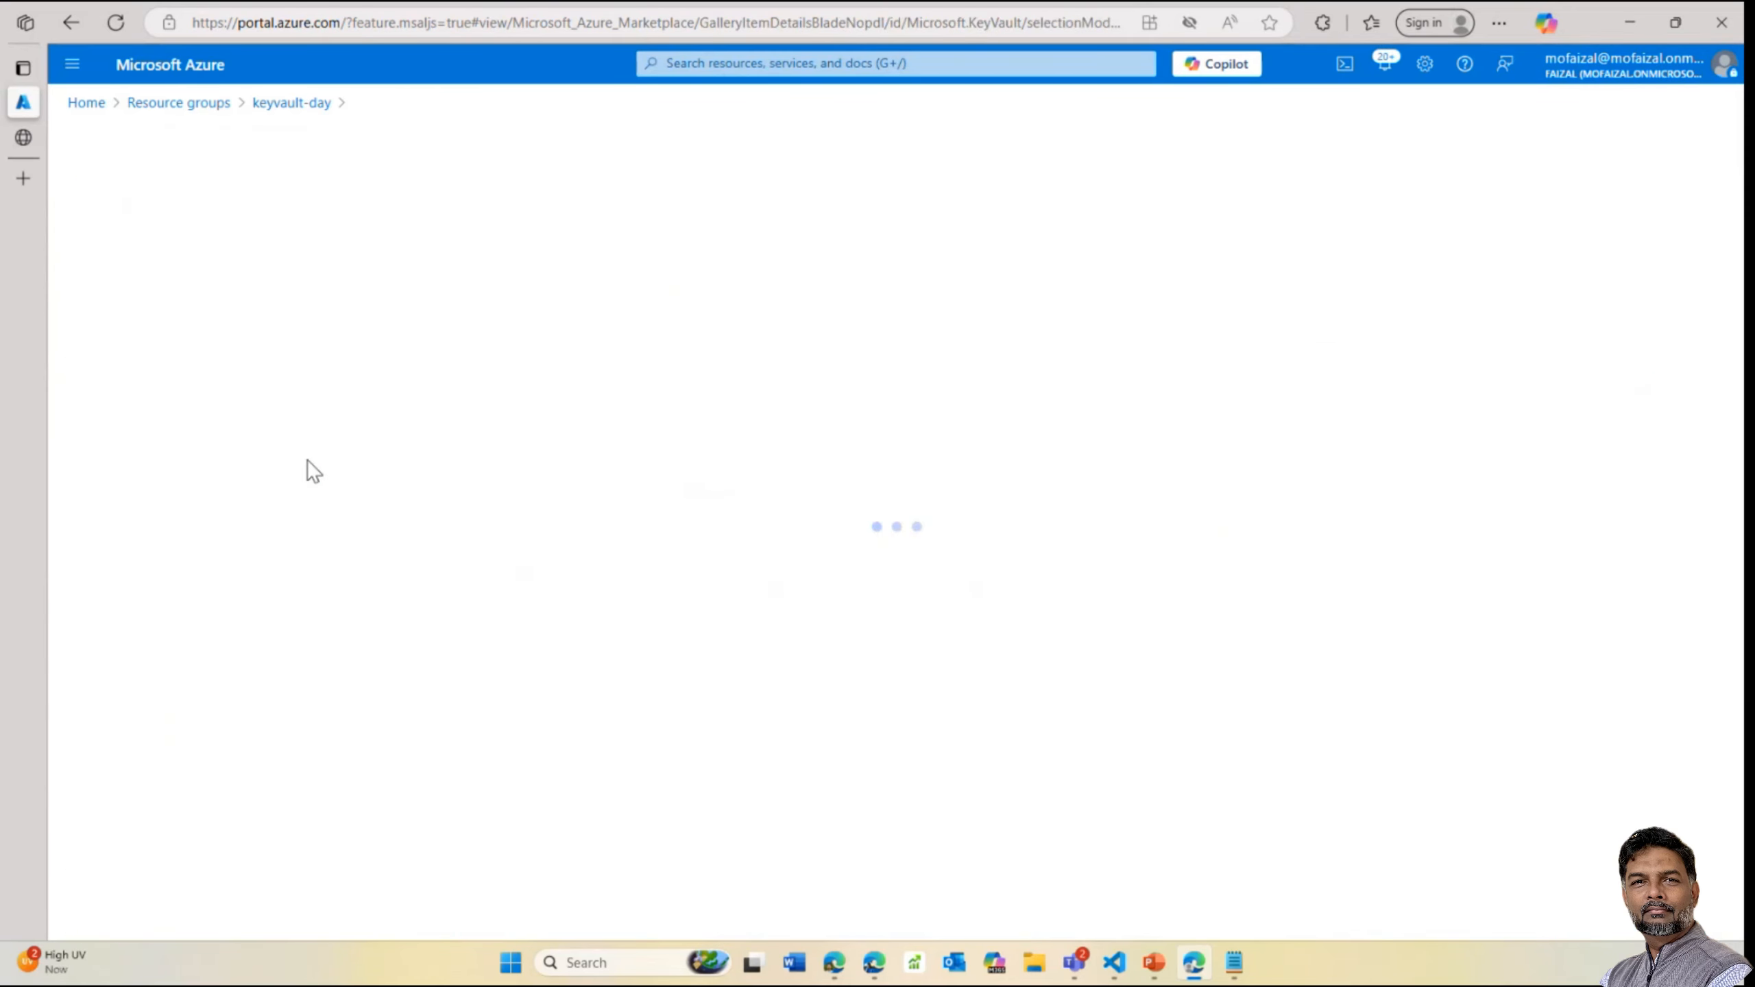
left_click(471, 391)
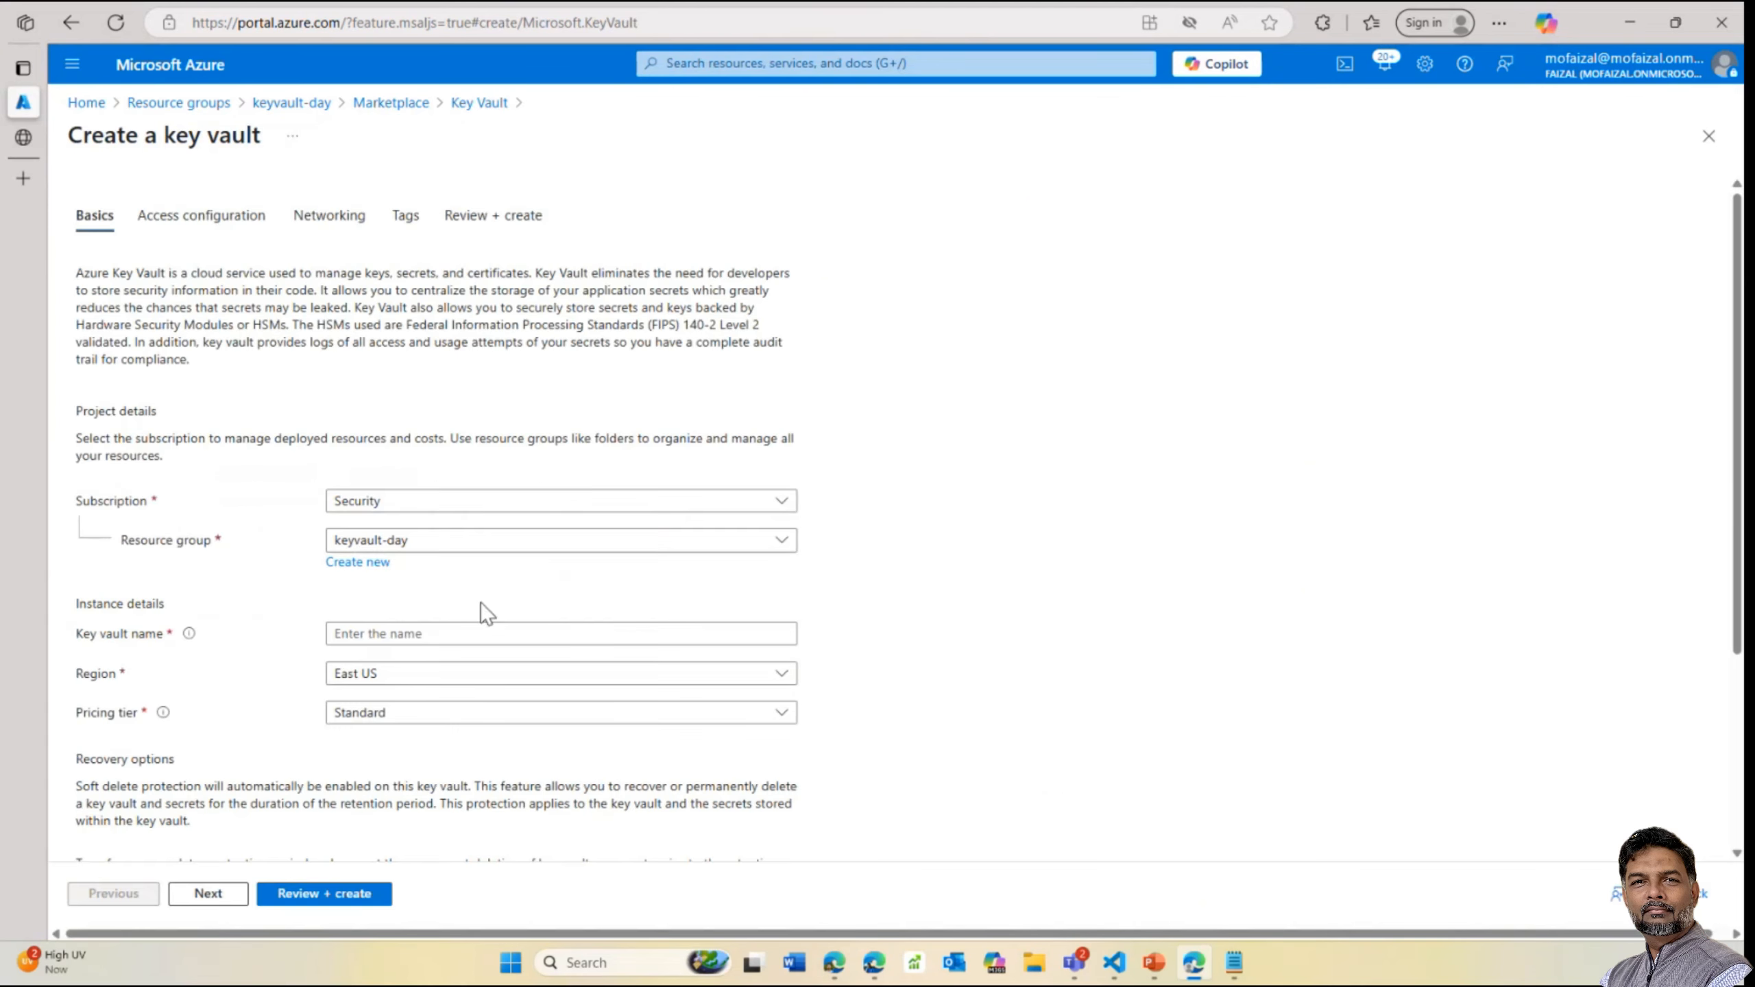
Check the East US region, enter placeholder name 'adsf', and open a new browser tab
left_click(398, 678)
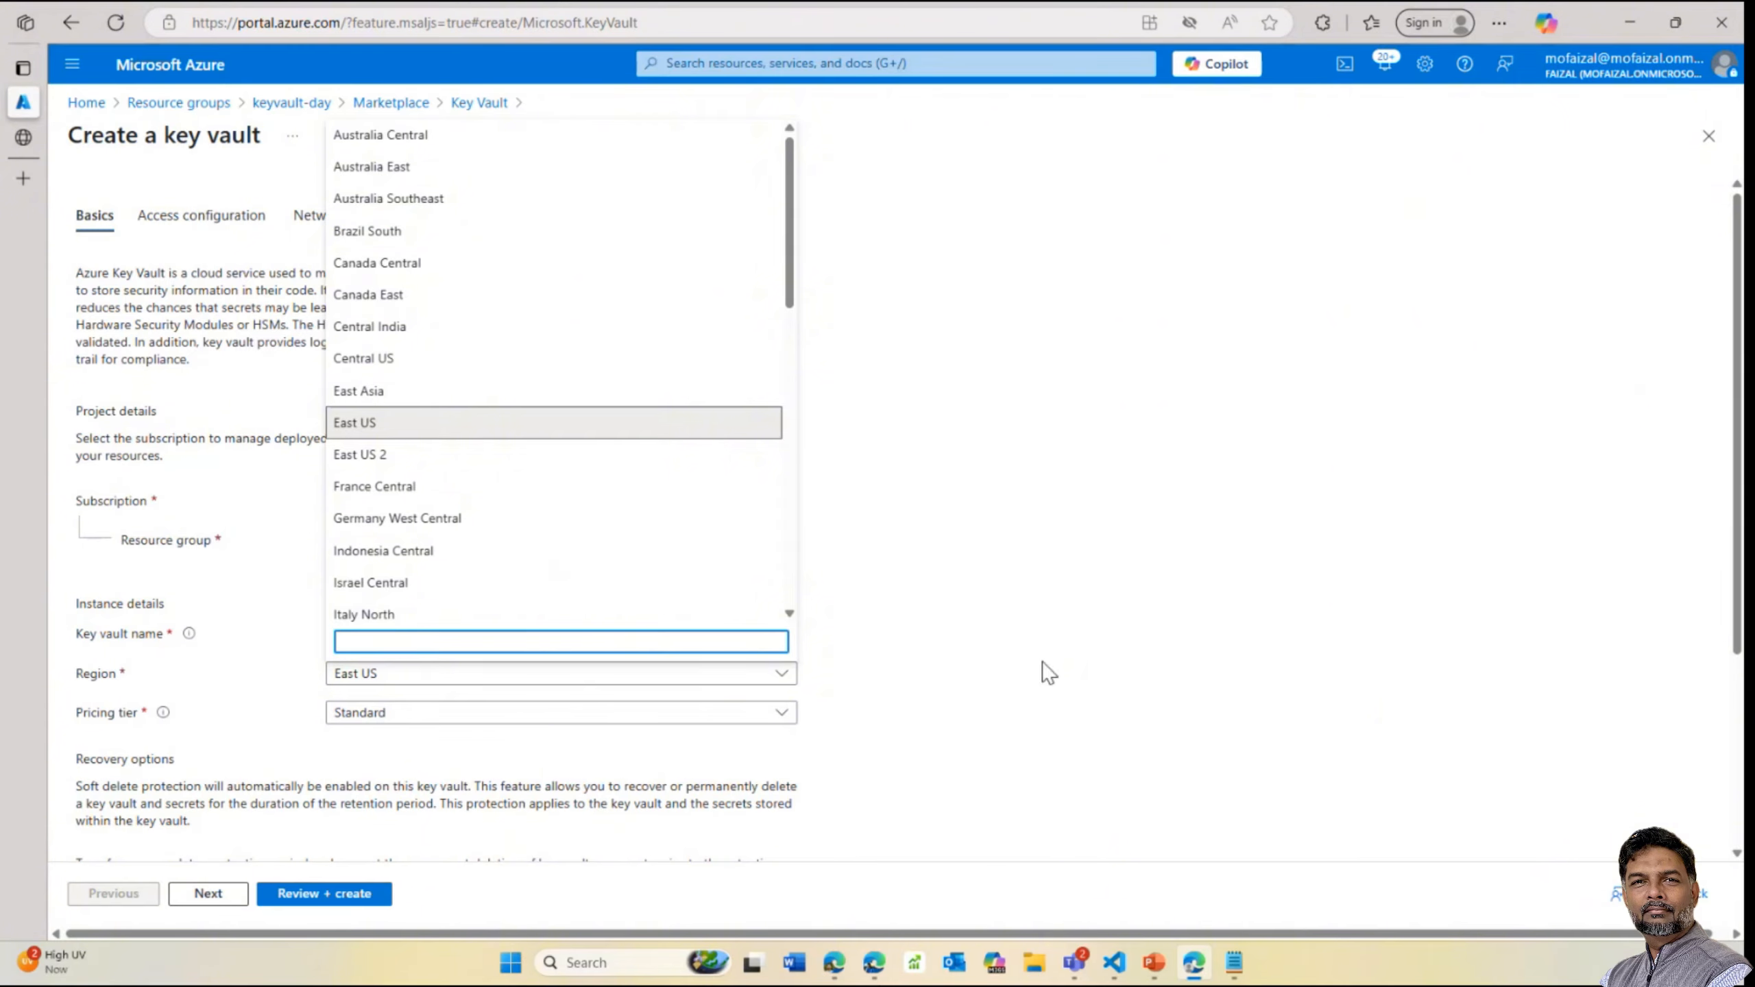
left_click(545, 626)
type("adsfdsadfsa")
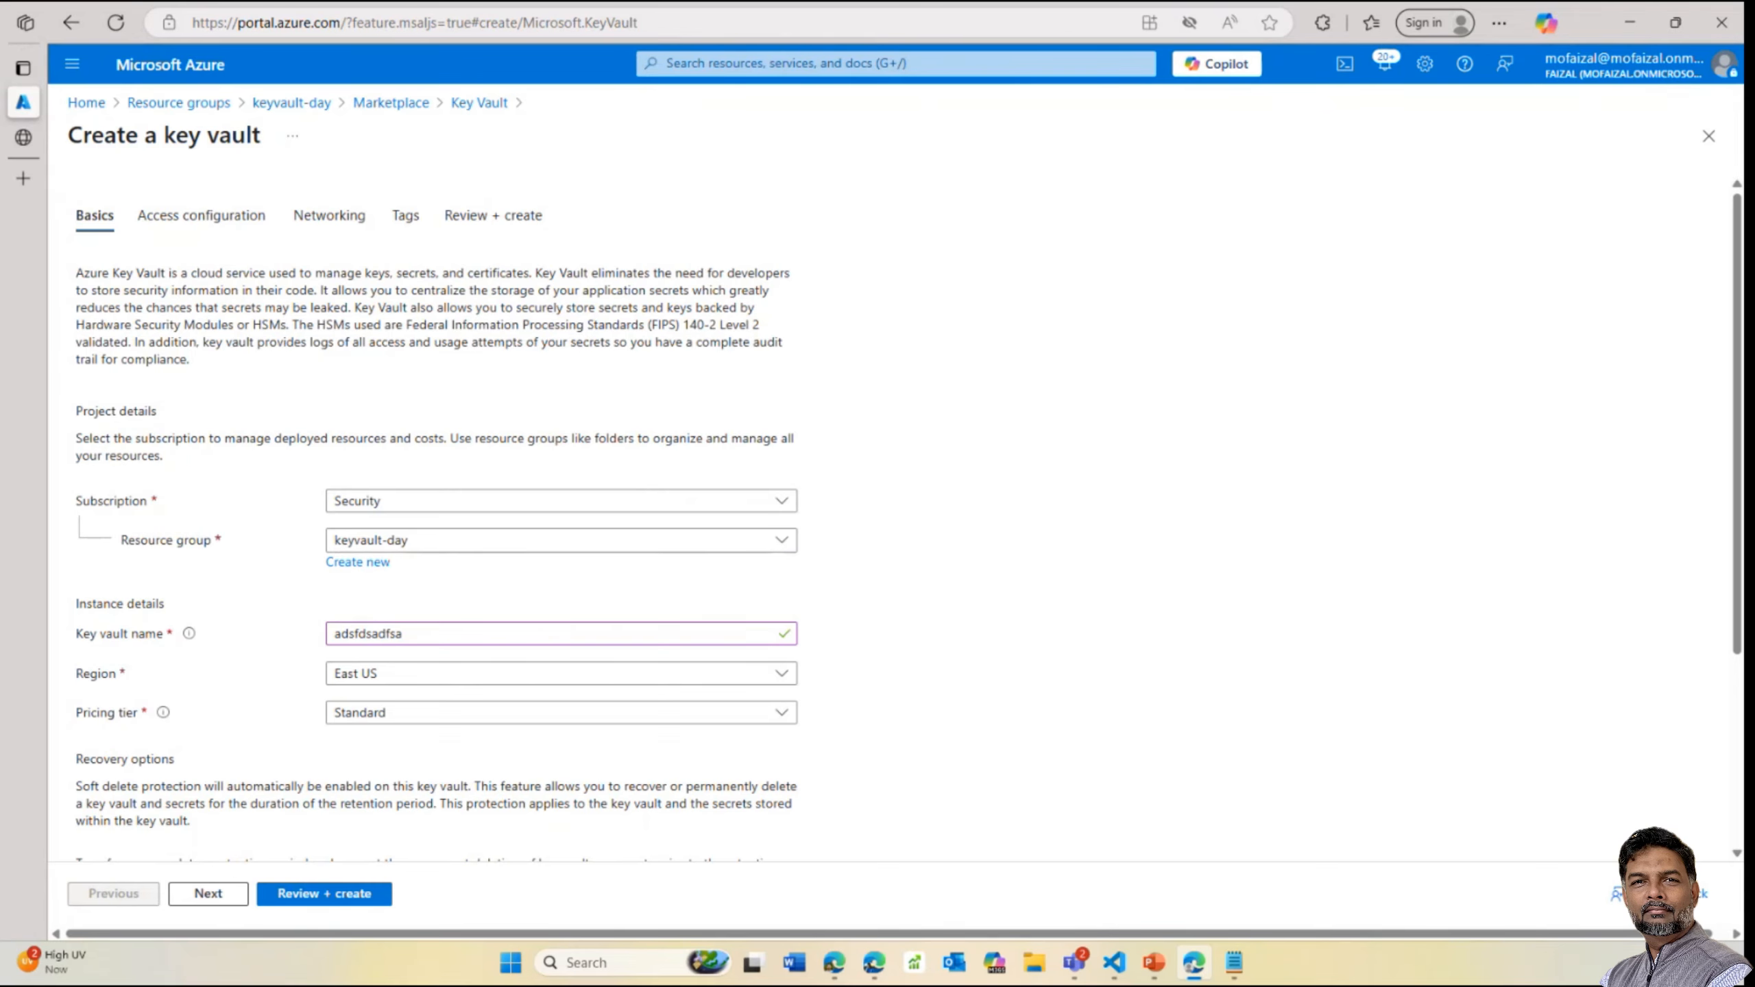
left_click(23, 178)
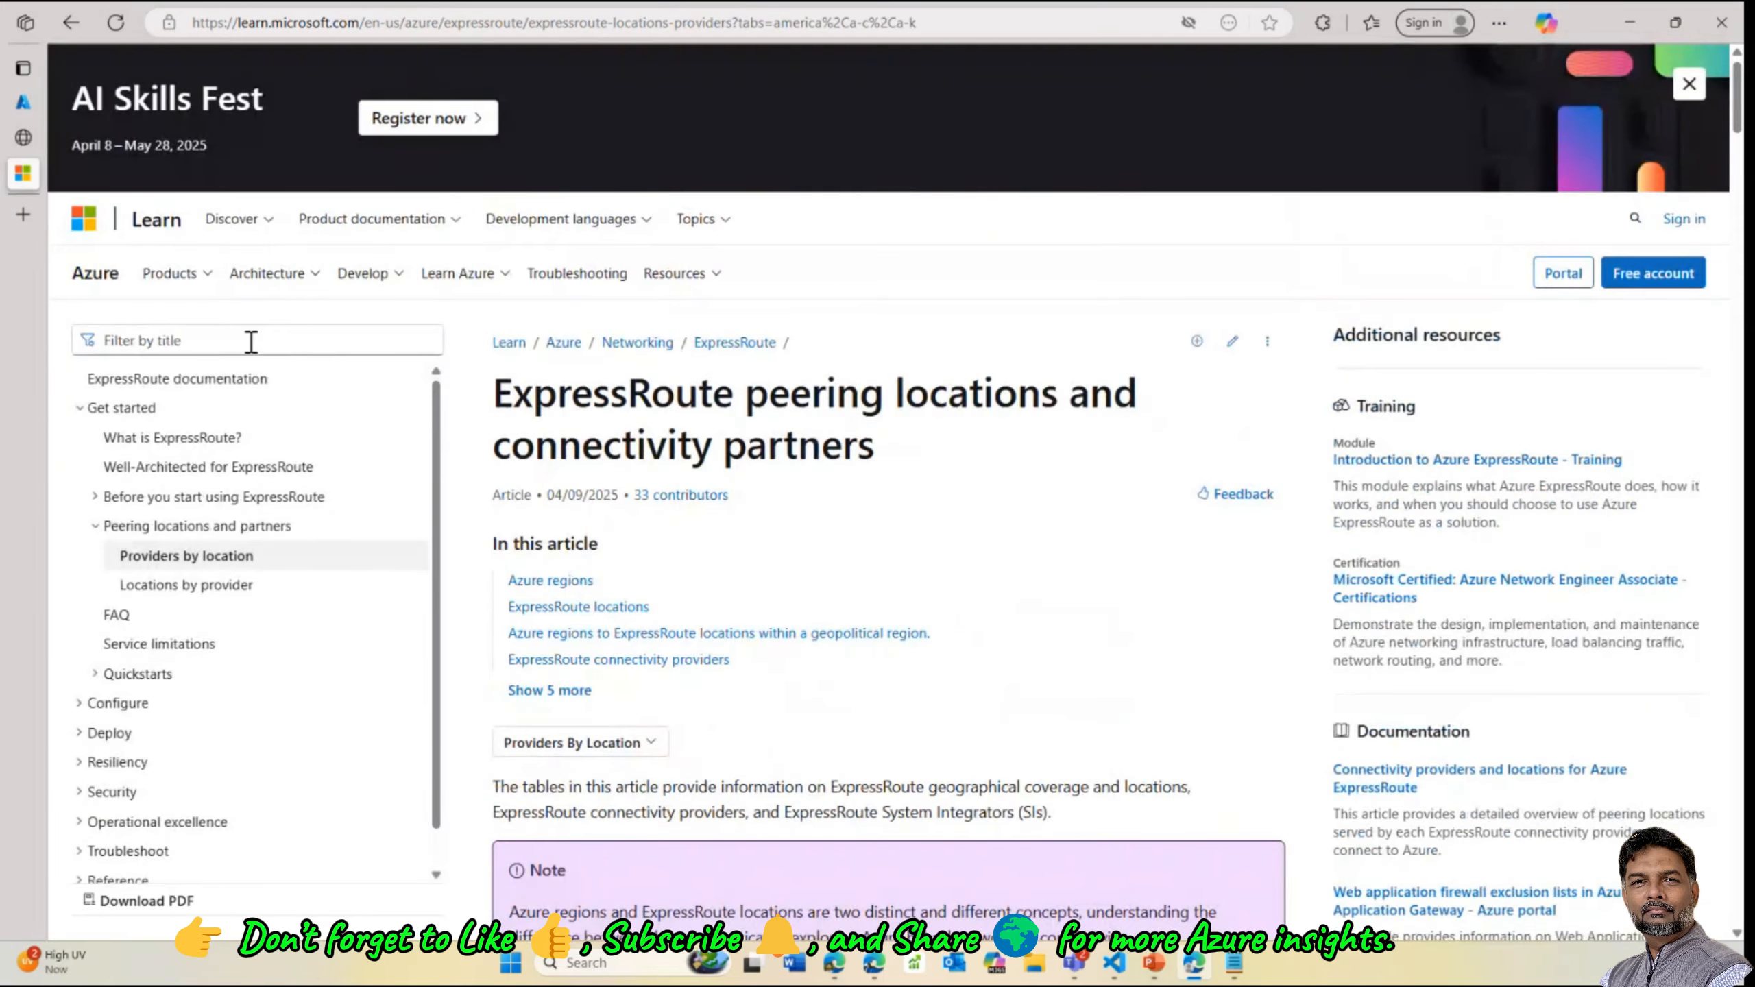
scroll(298, 697, "down", 20)
scroll(165, 242, "up", 18)
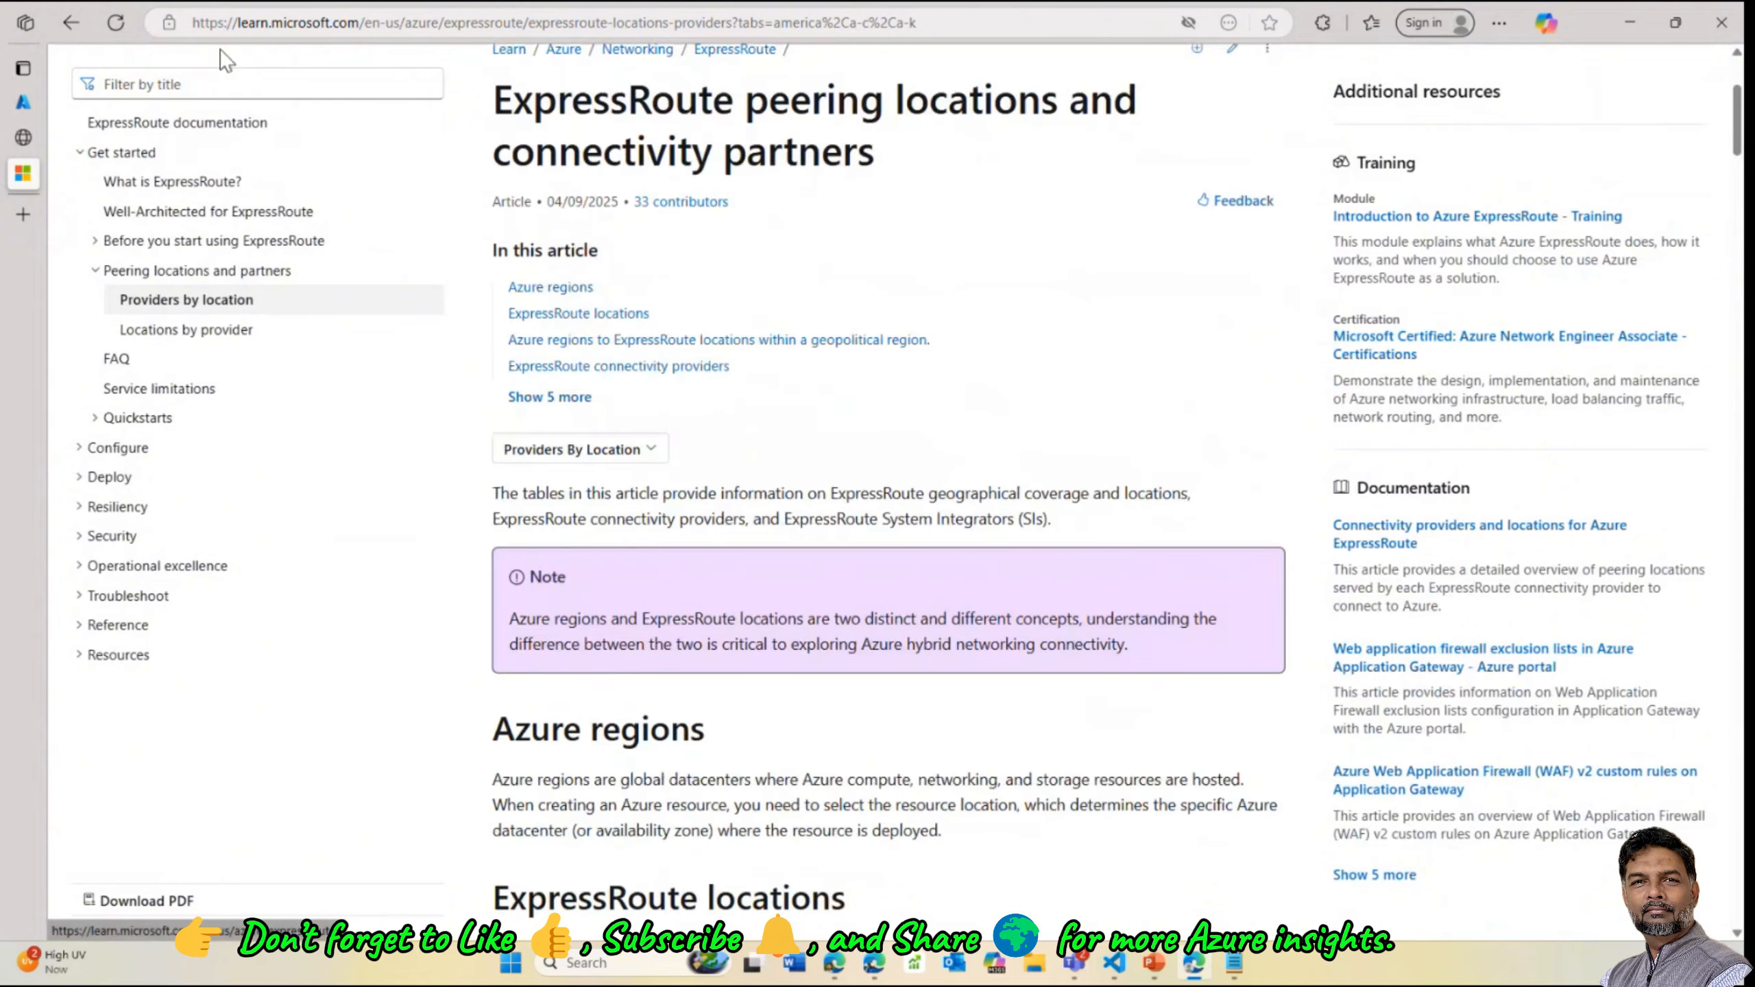
double_click(253, 23)
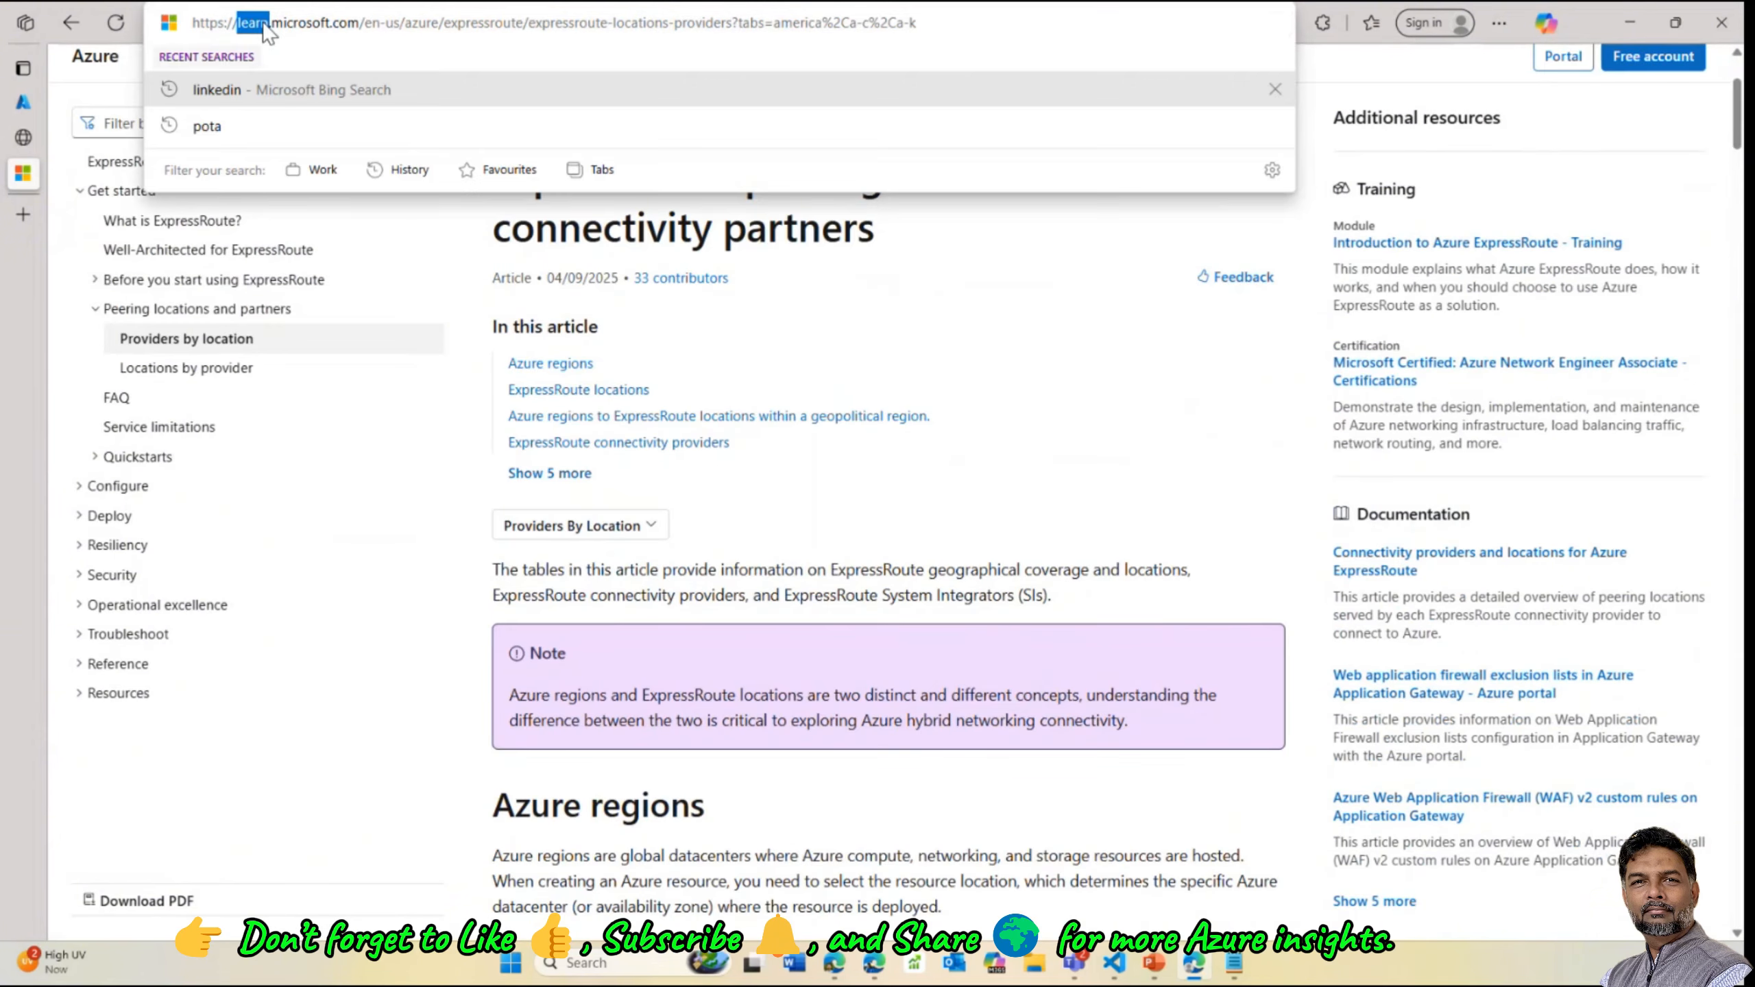
key("ctrl+a")
type("www.google.com")
key("Return")
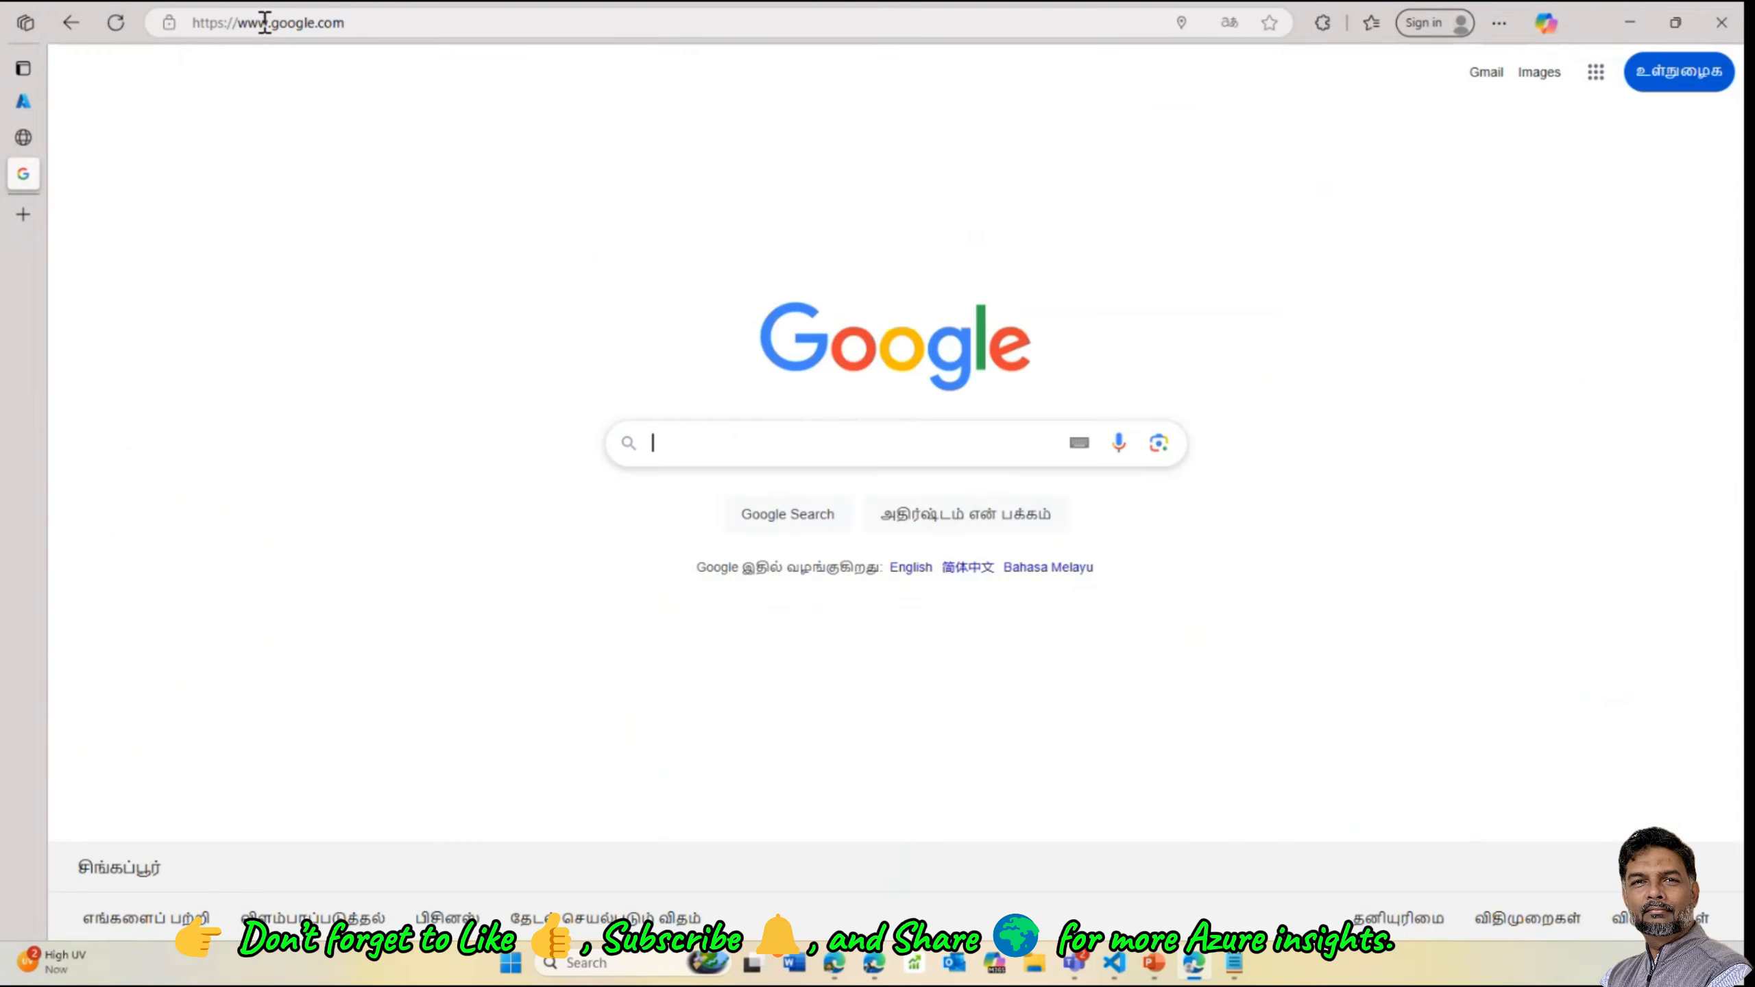
type("azure res")
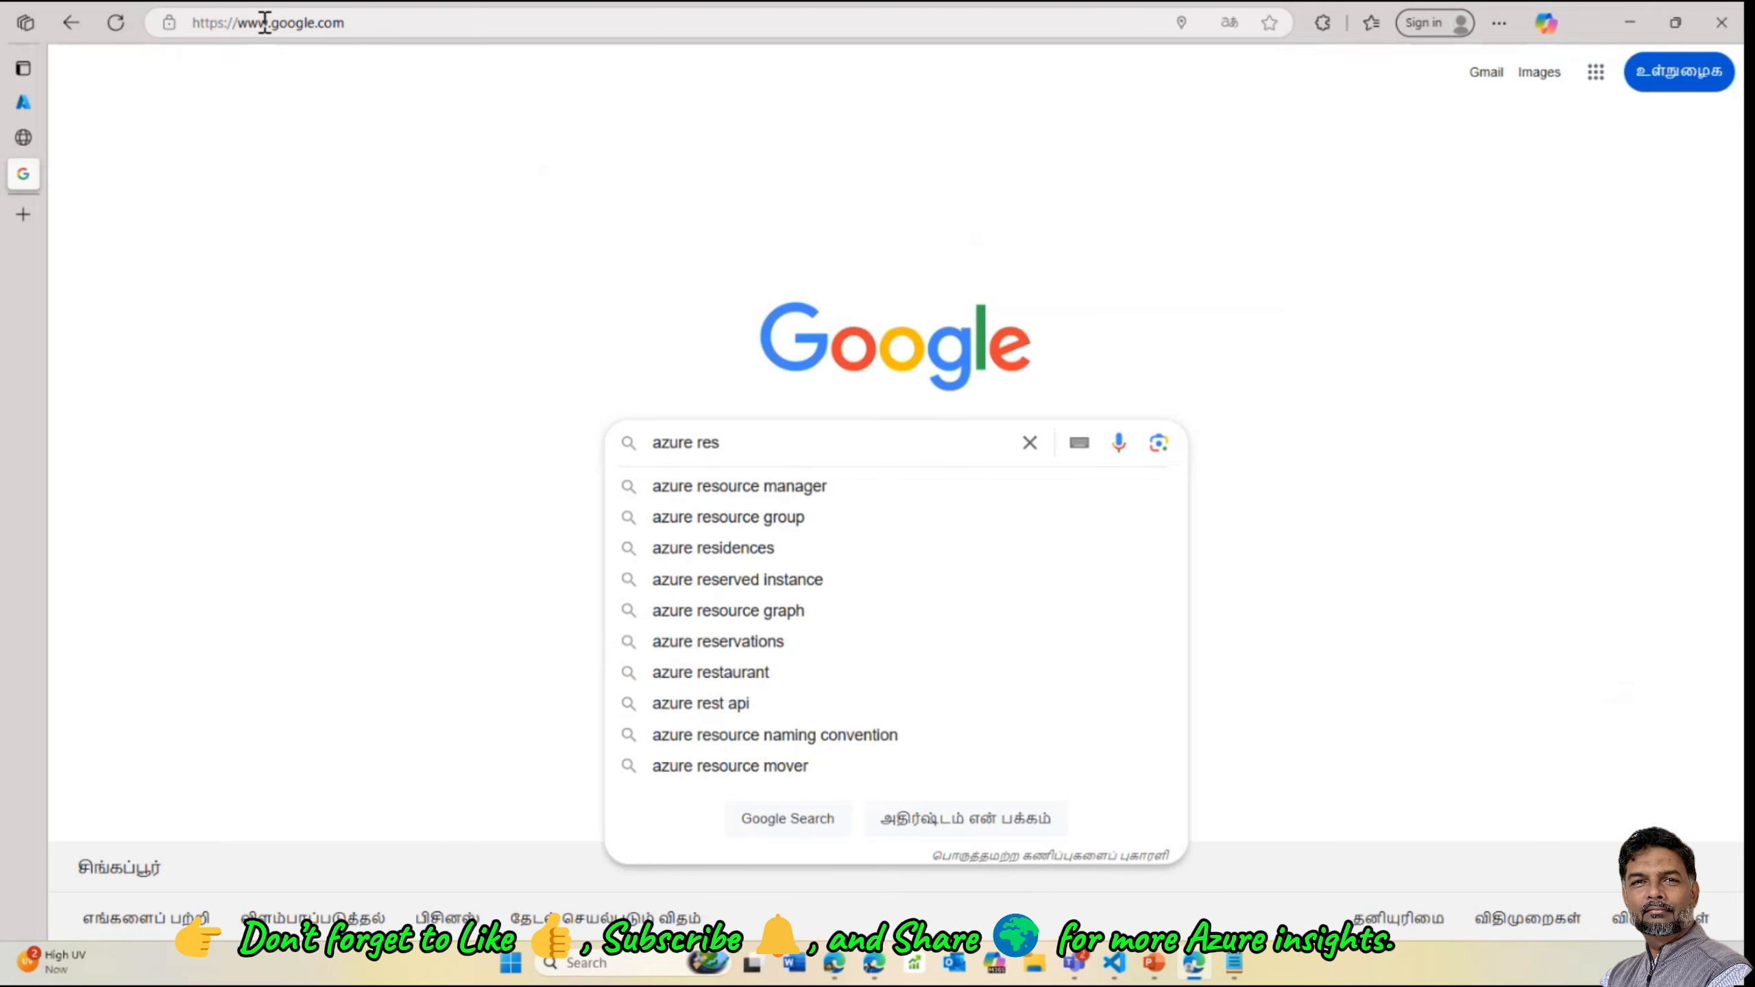
key("BackSpace")
type("gion")
key("Return")
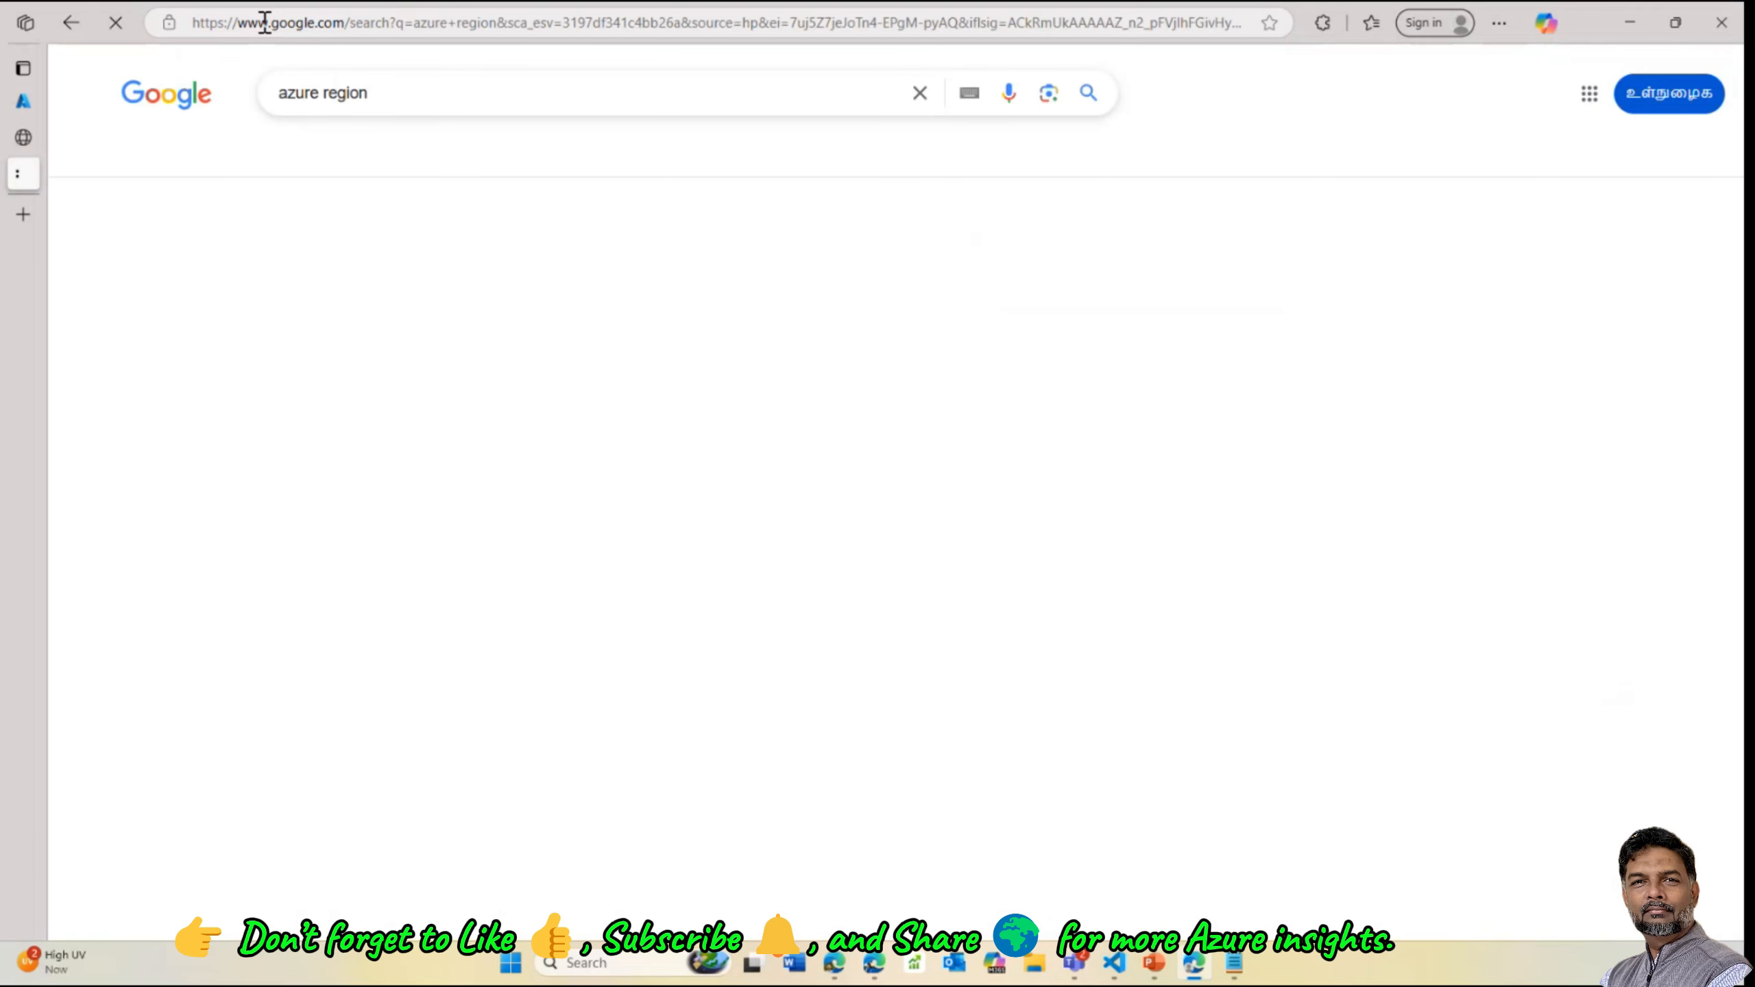
Open the Azure geographies result and scroll through the geographies page
left_click(420, 270)
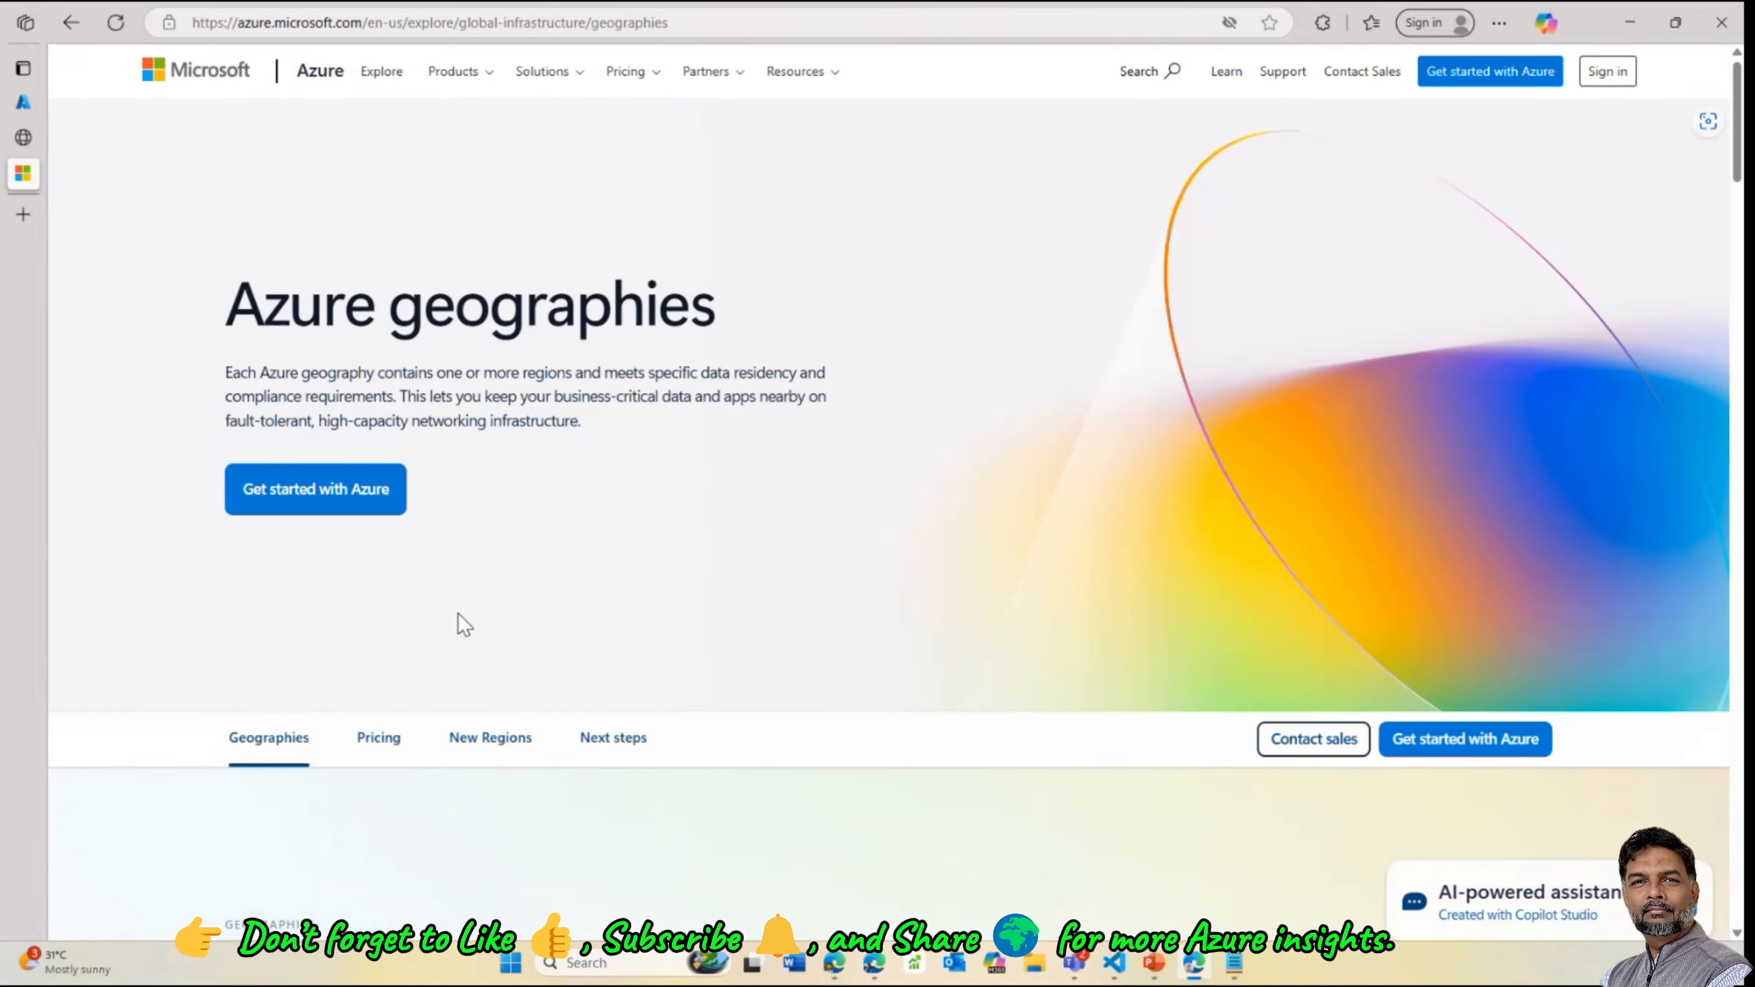
scroll(462, 620, "down", 7)
scroll(502, 561, "down", 15)
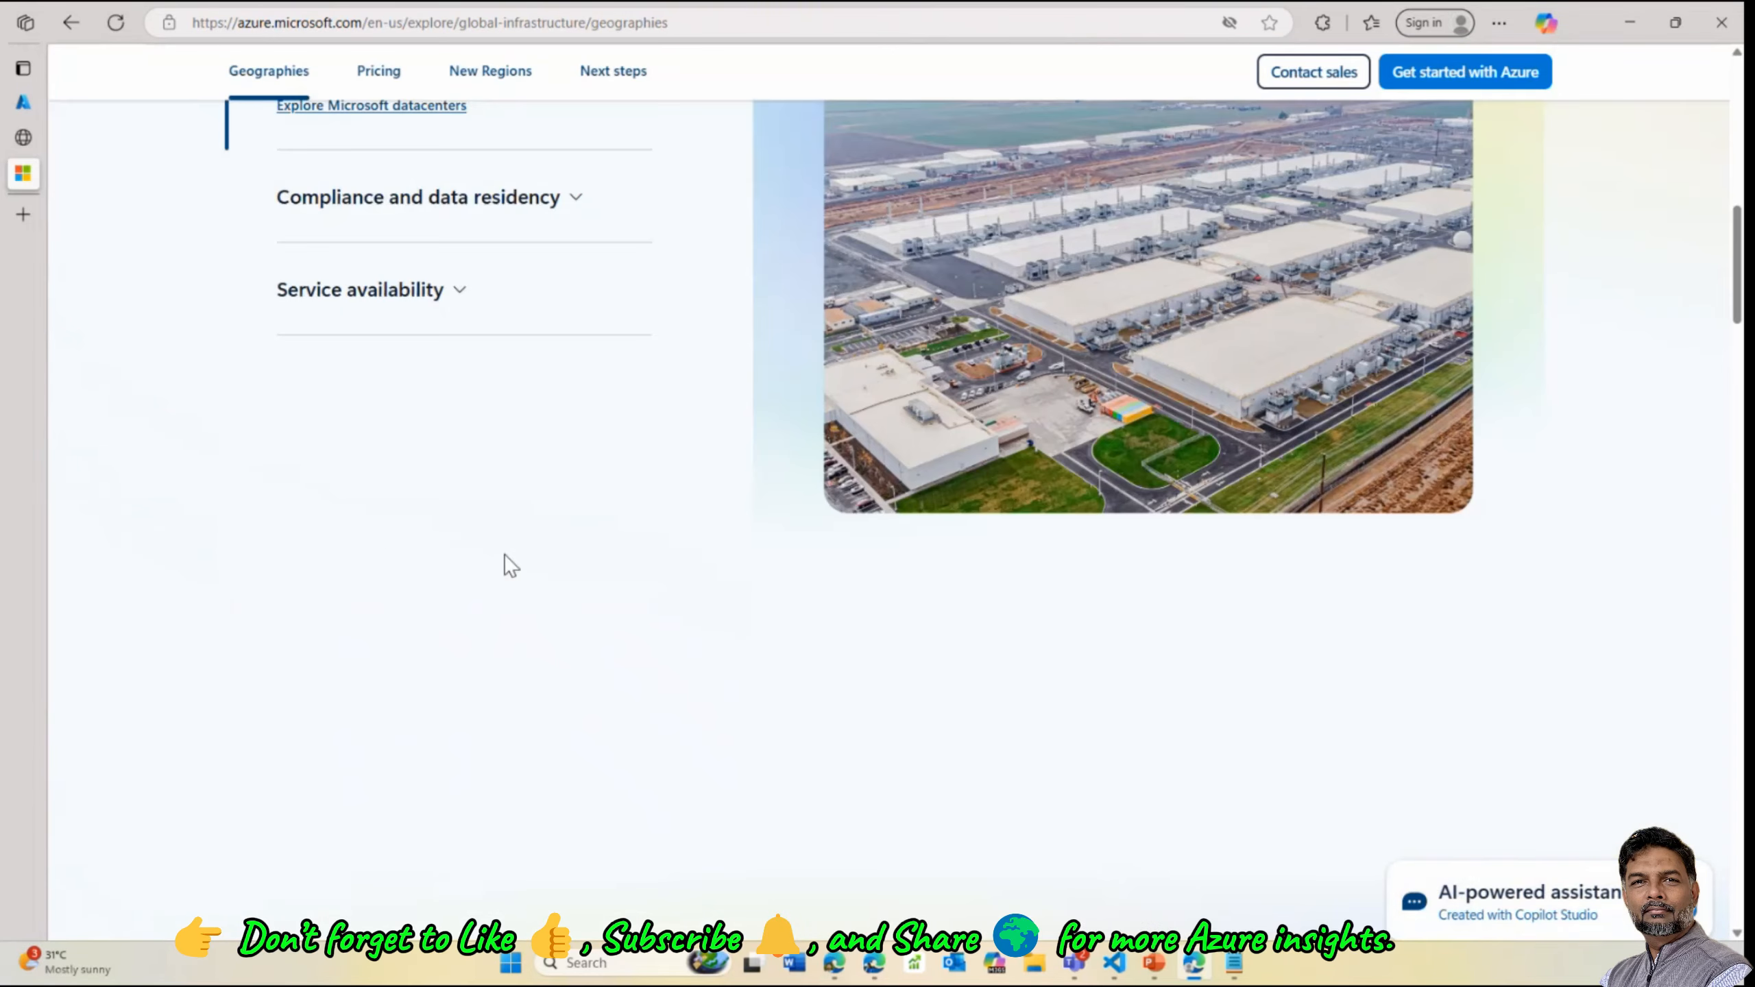
scroll(581, 594, "down", 5)
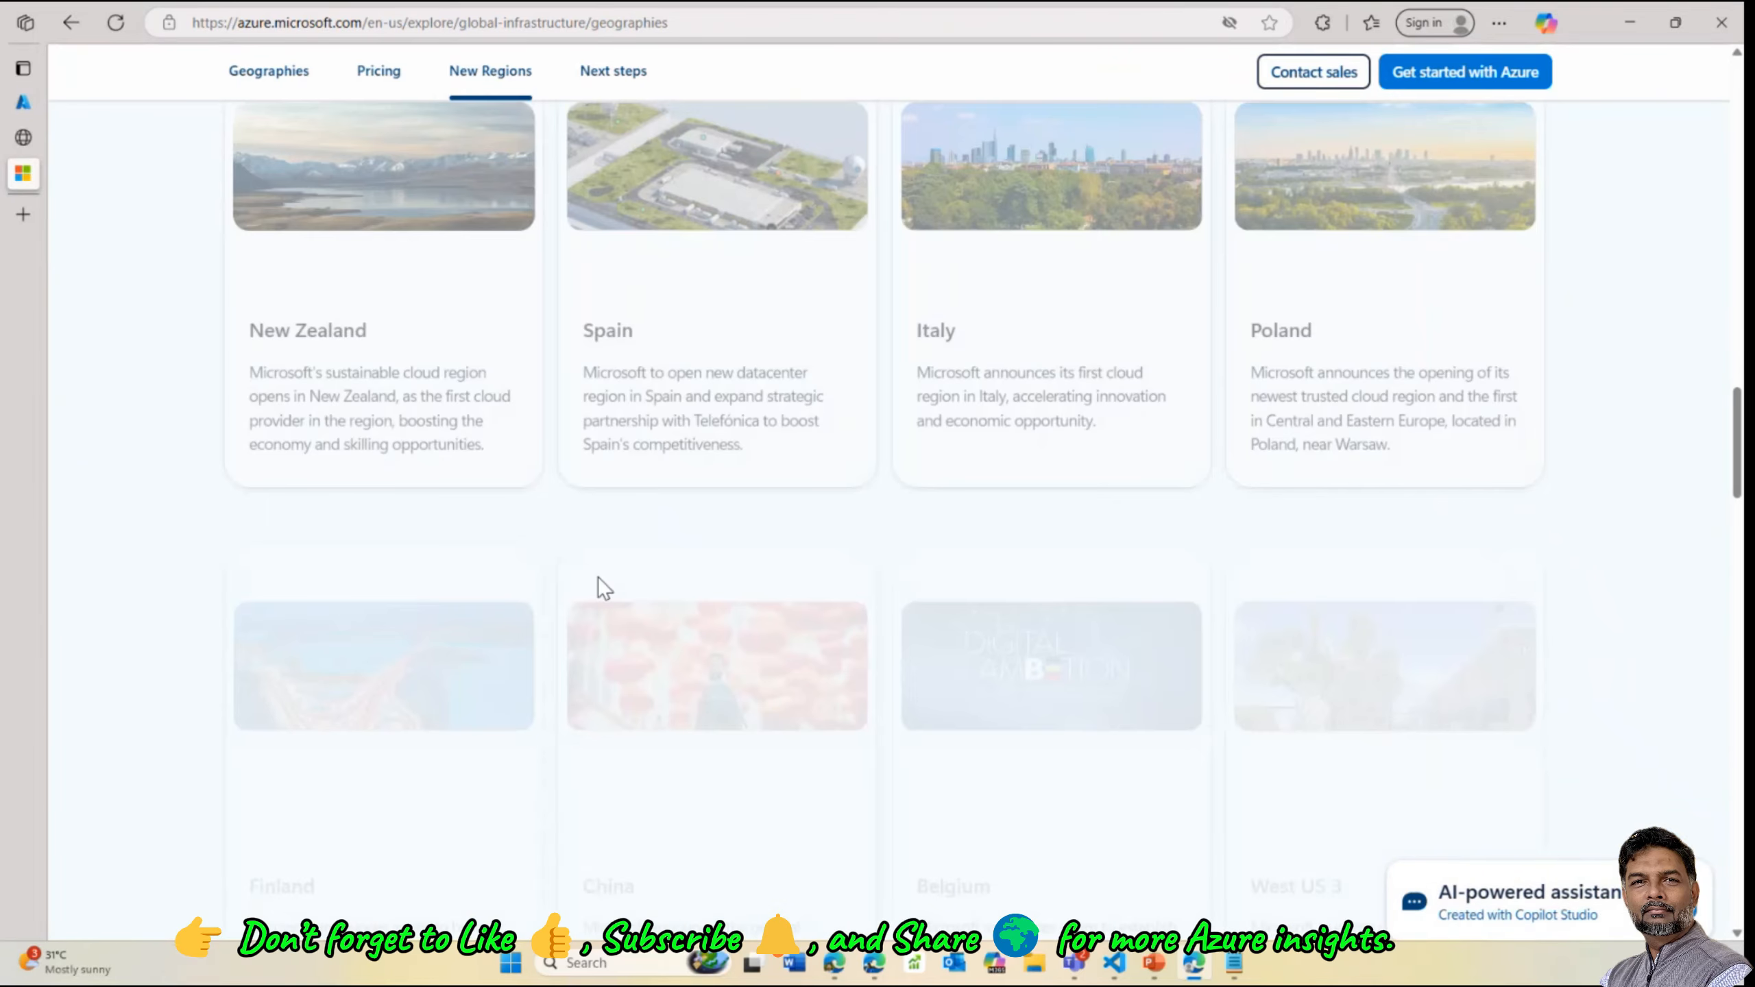
left_click_drag(1738, 444, 1735, 821)
scroll(619, 550, "down", 6)
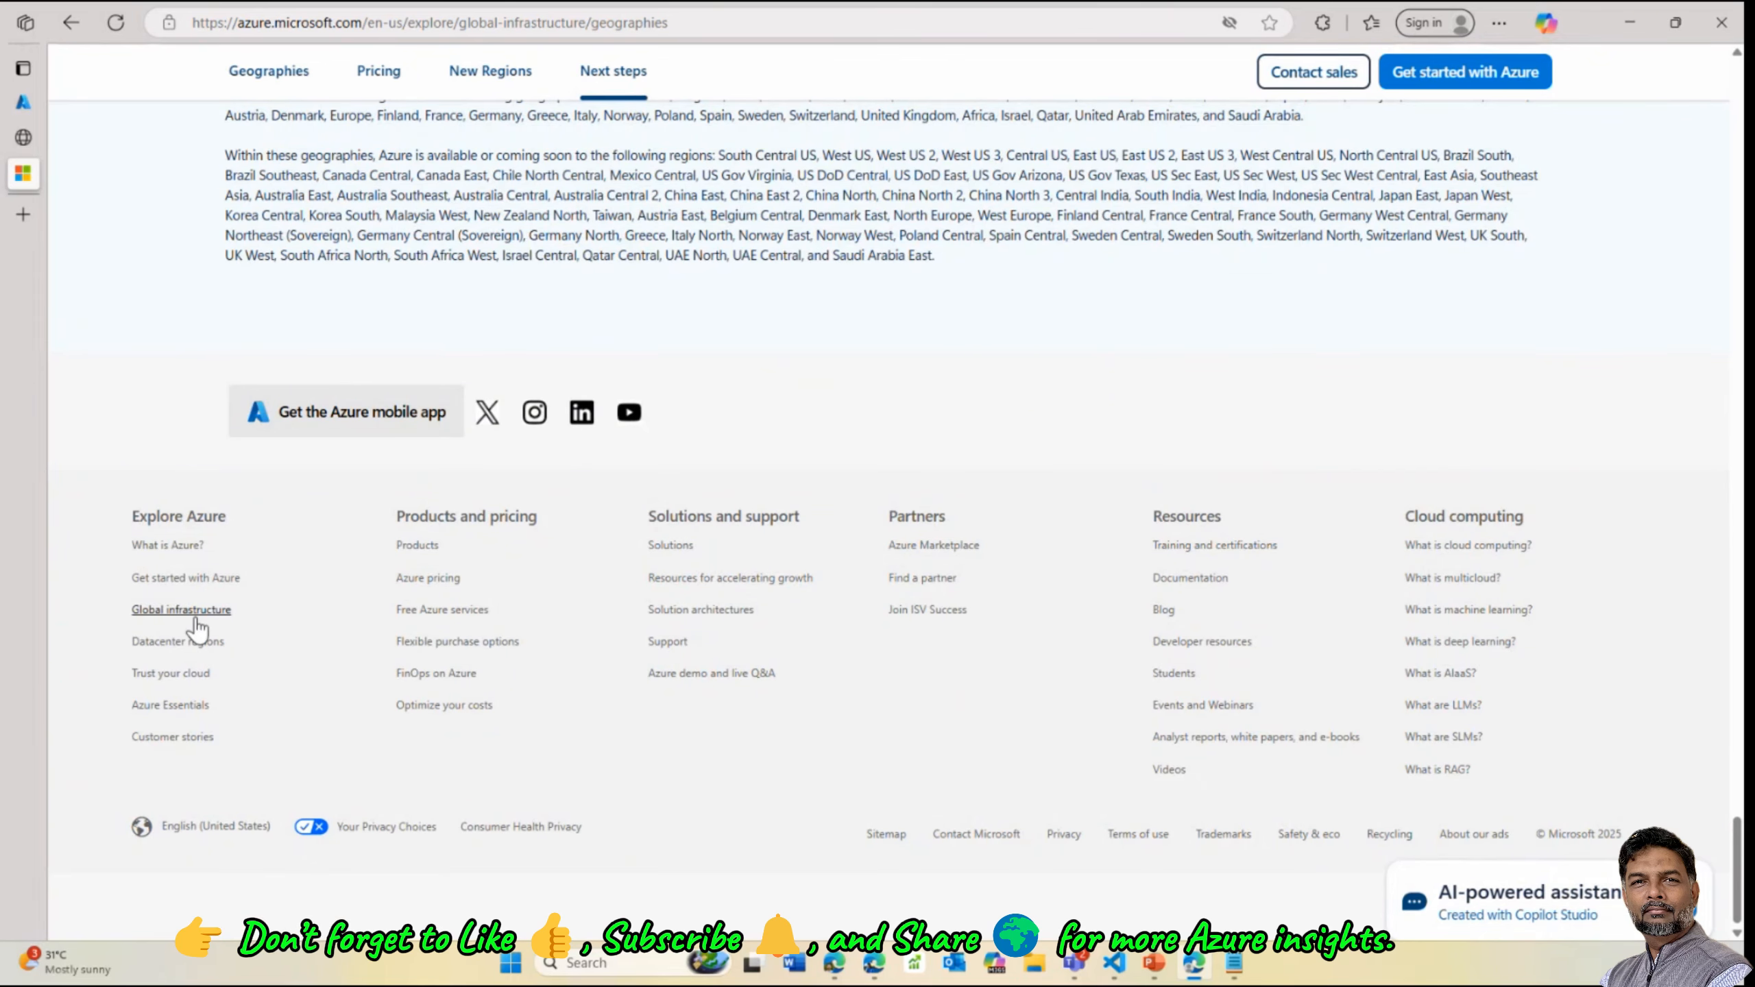
left_click(194, 657)
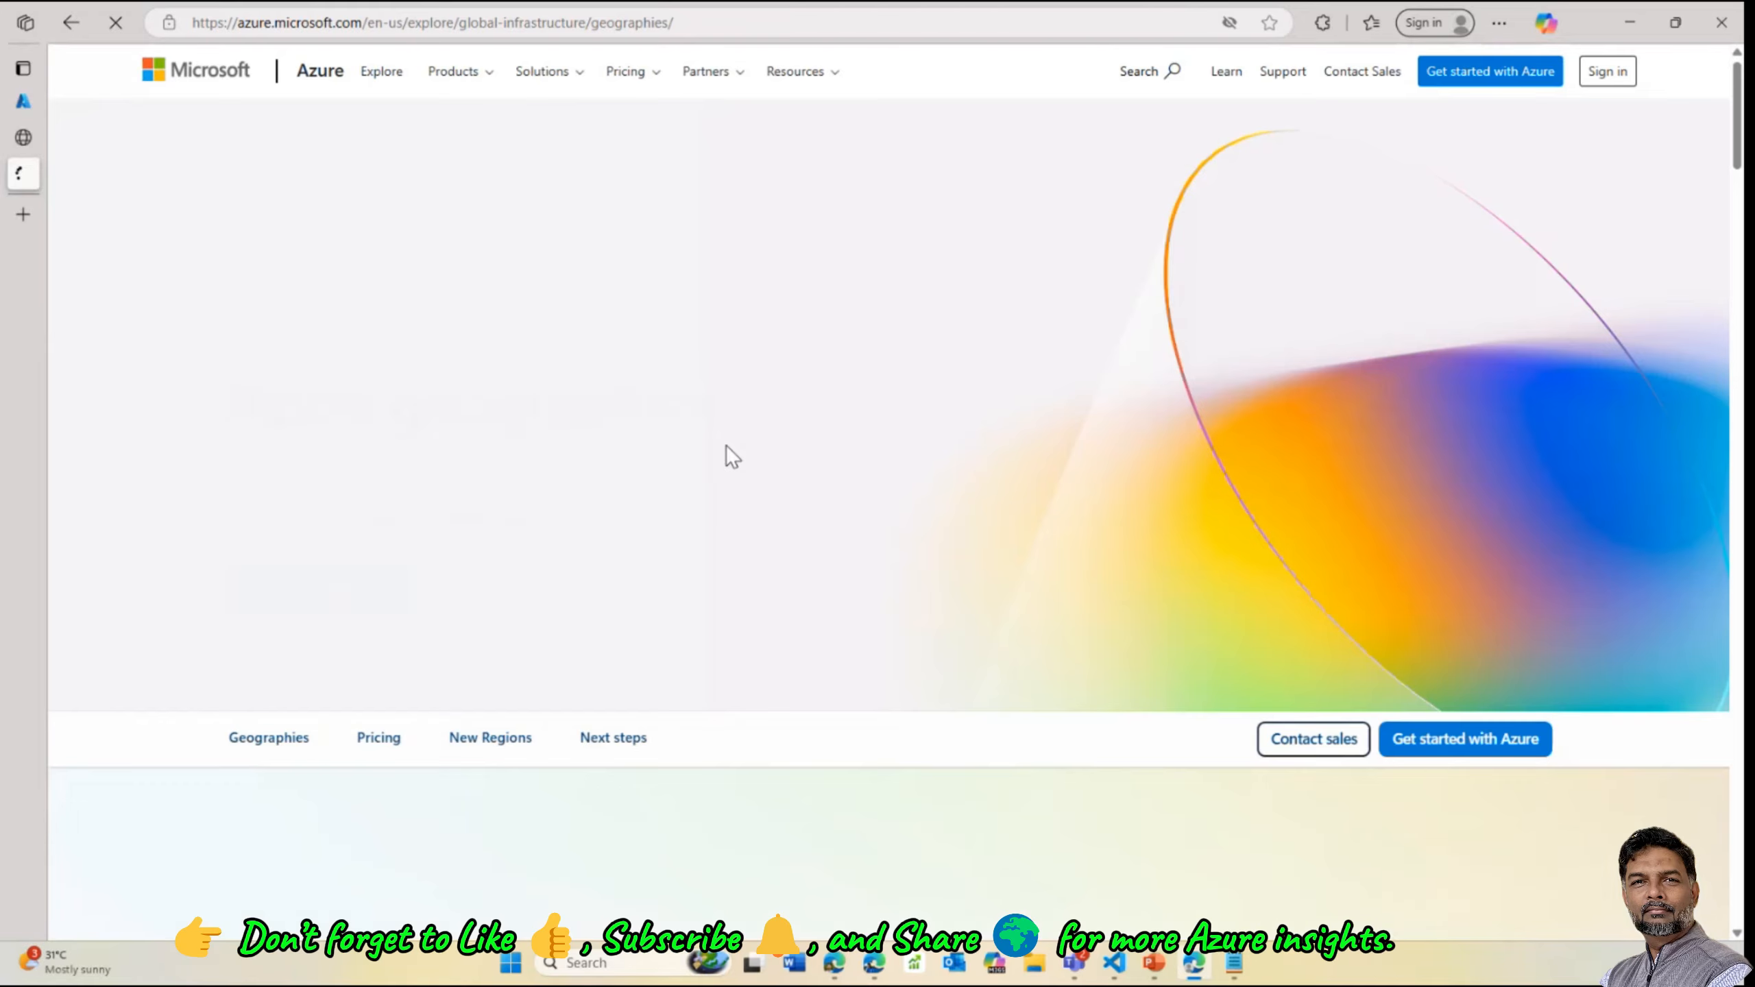
scroll(425, 733, "down", 4)
scroll(450, 667, "down", 5)
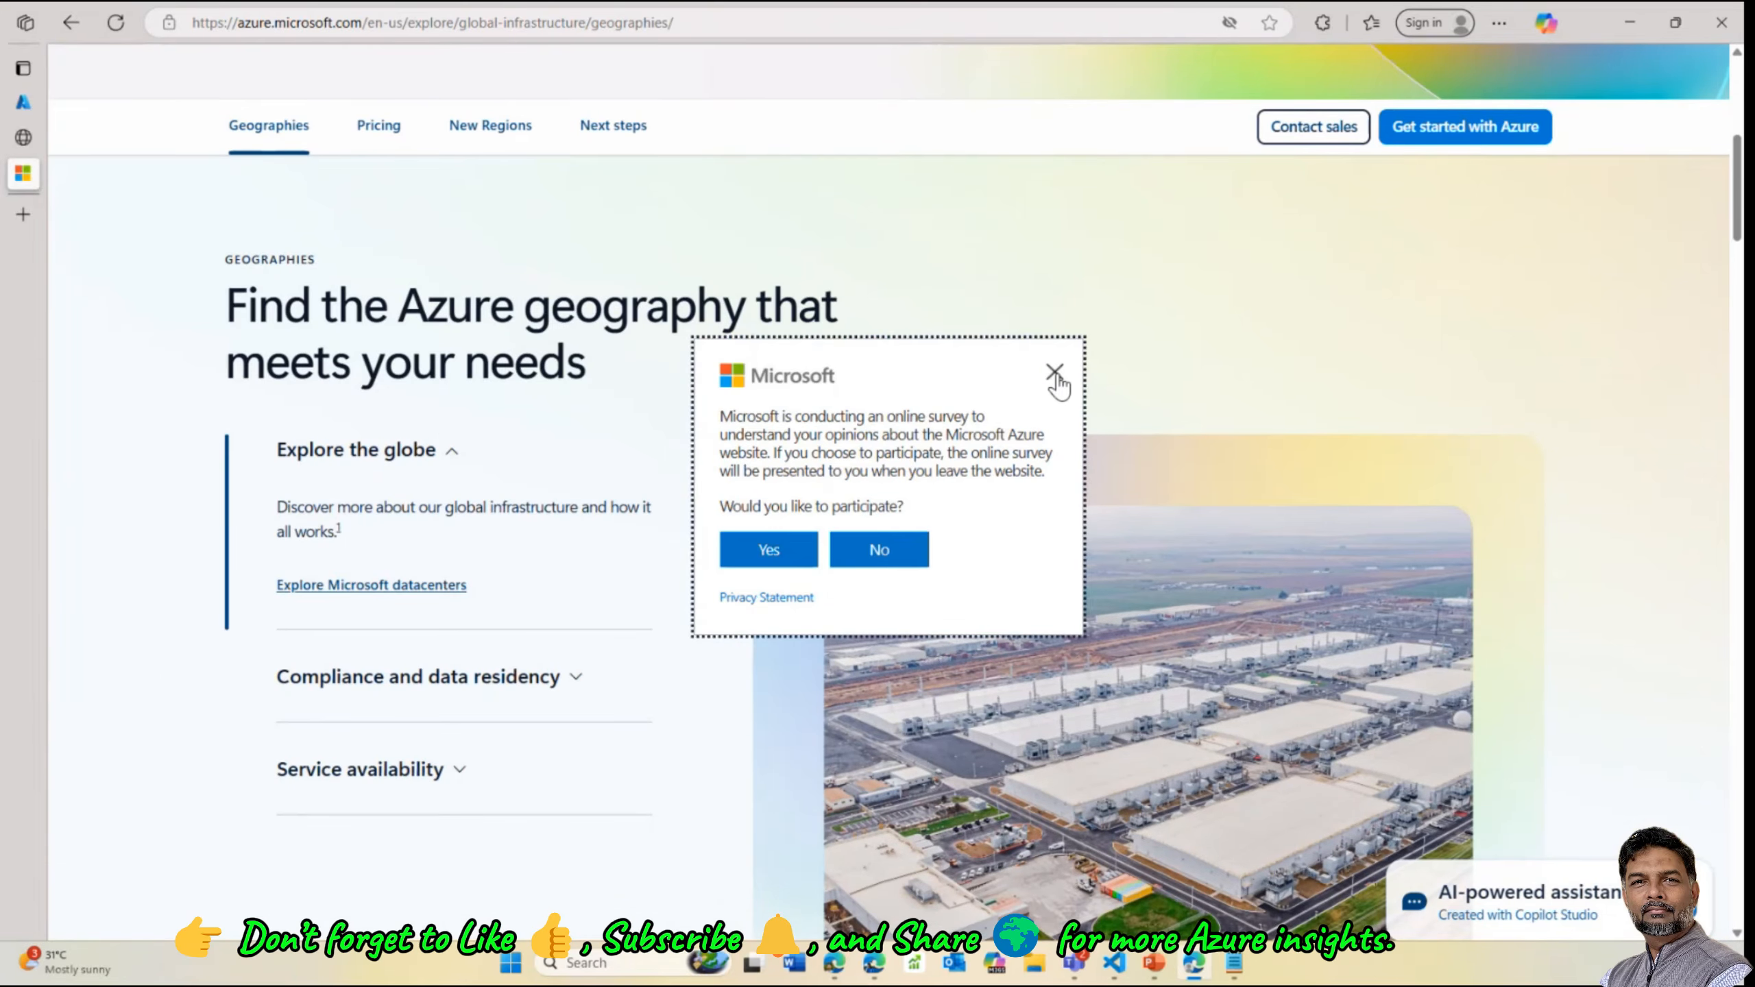
Dismiss the survey popup, read the new regions news, then go back toward Google
left_click(1055, 378)
scroll(580, 607, "down", 3)
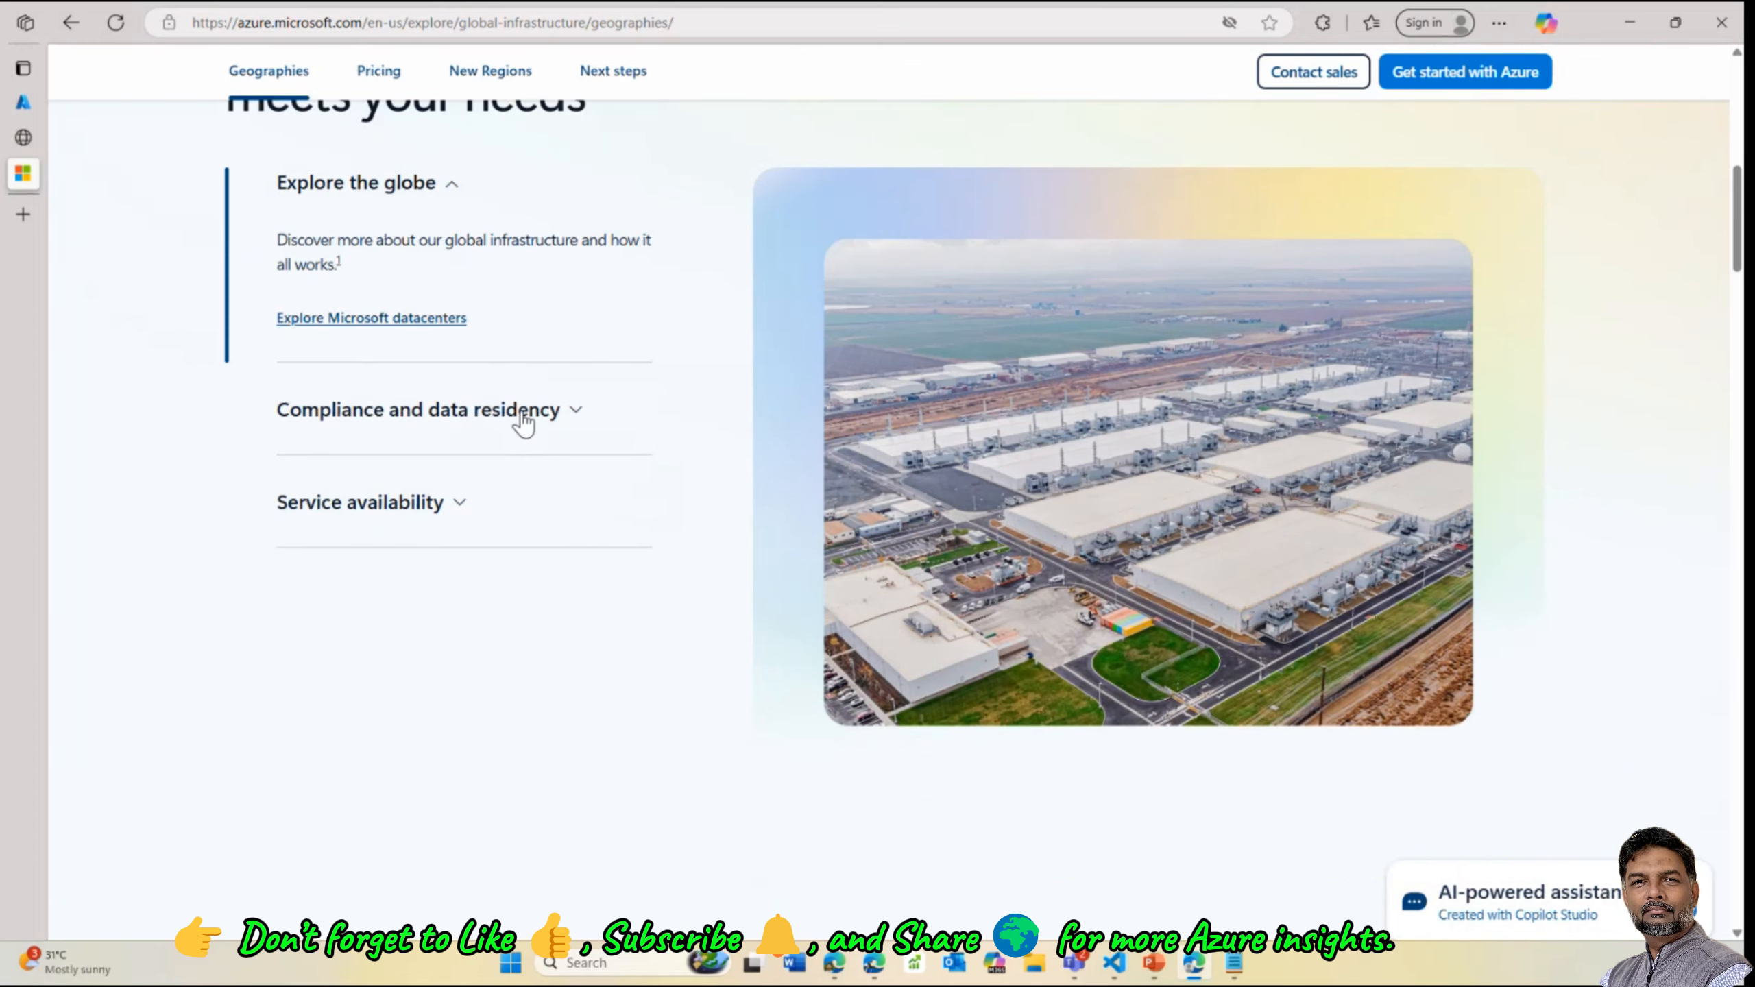
scroll(460, 503, "up", 3)
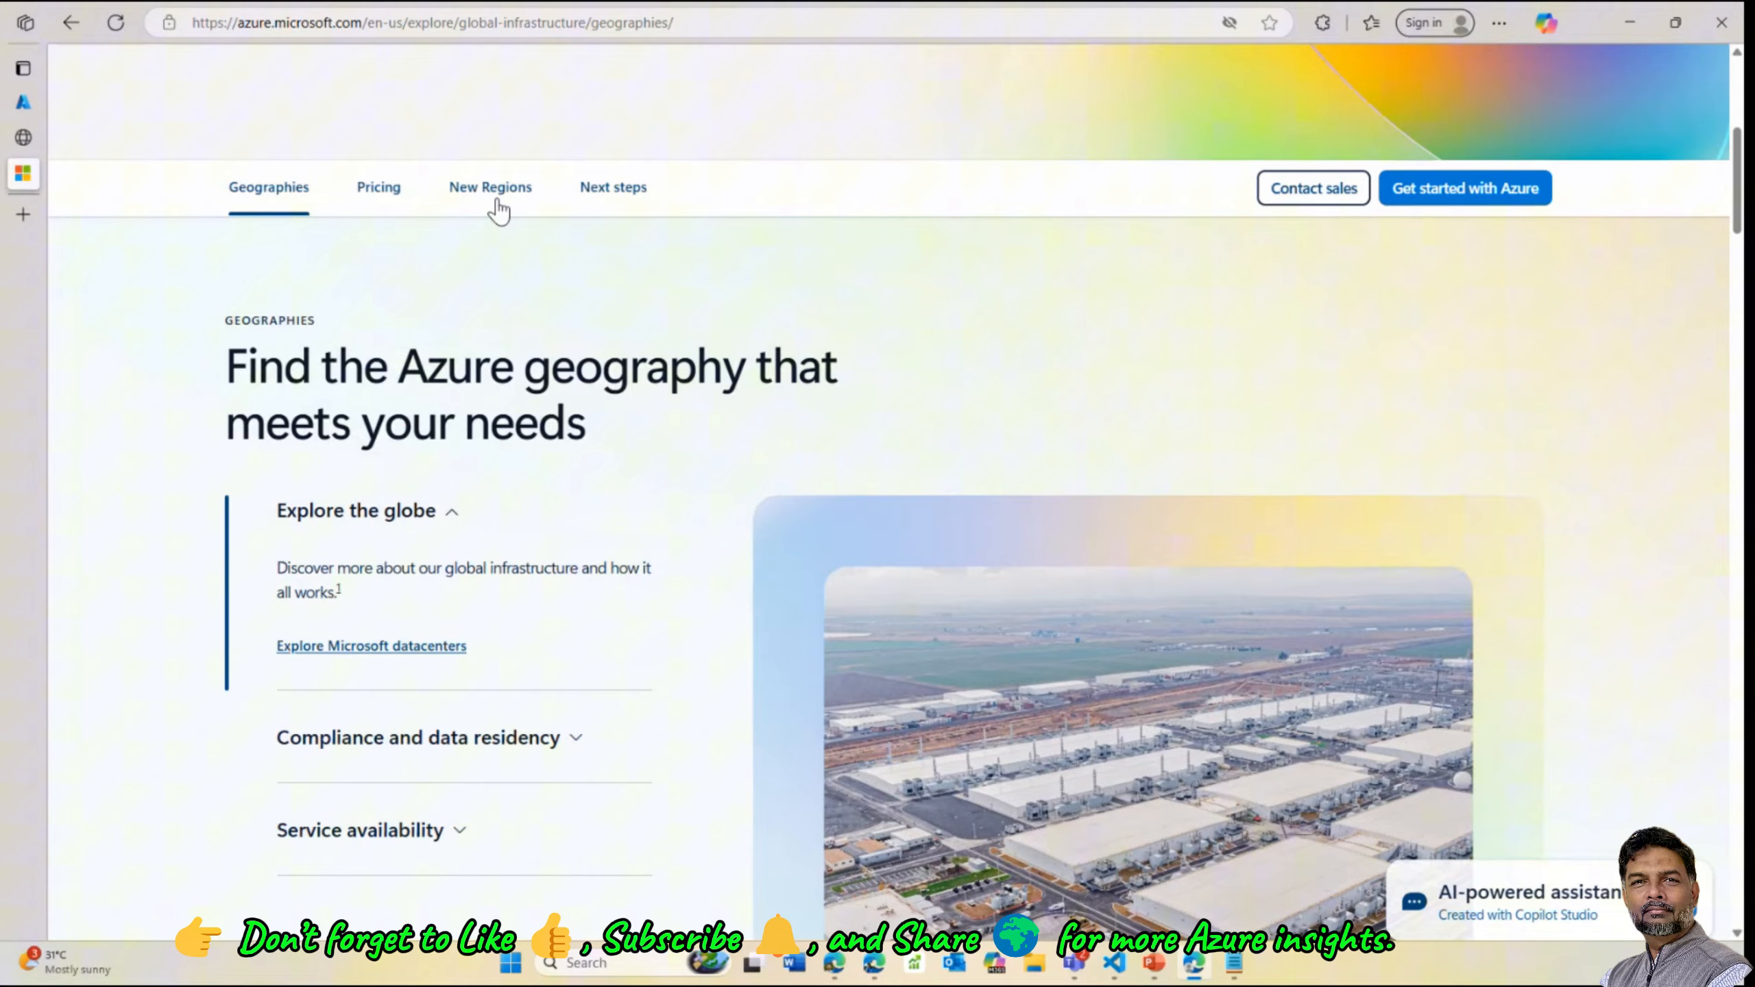
left_click(492, 195)
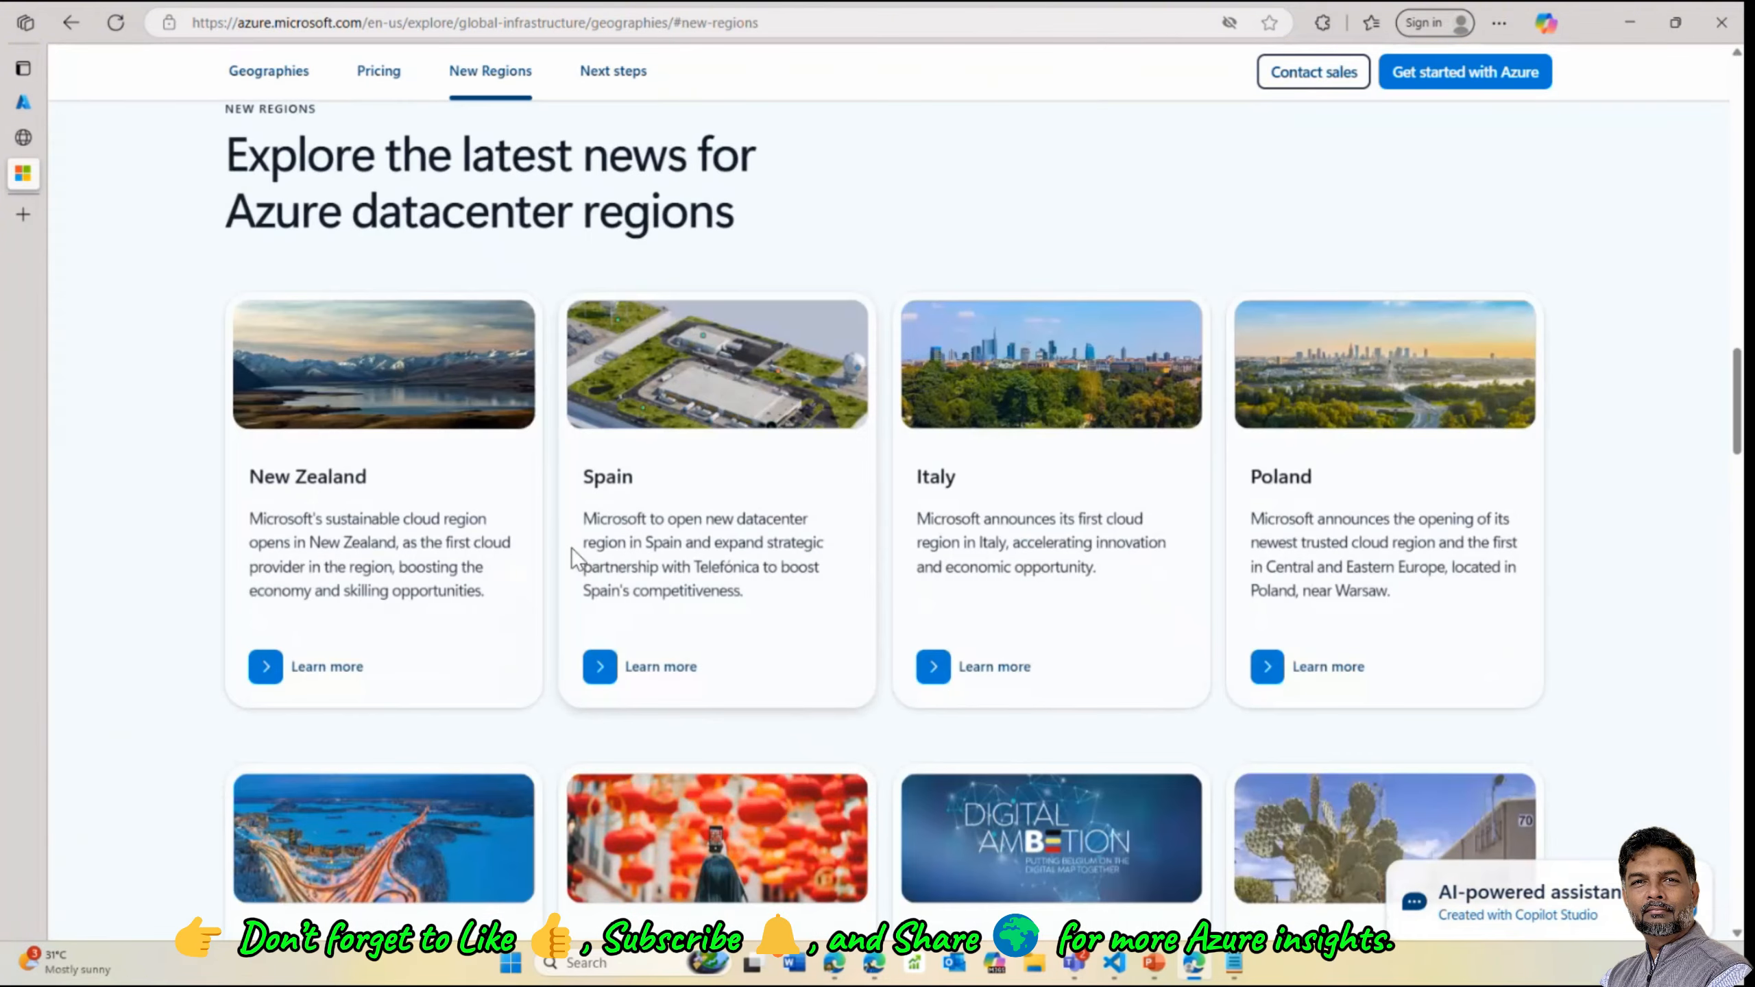
scroll(425, 272, "up", 3)
scroll(580, 392, "down", 4)
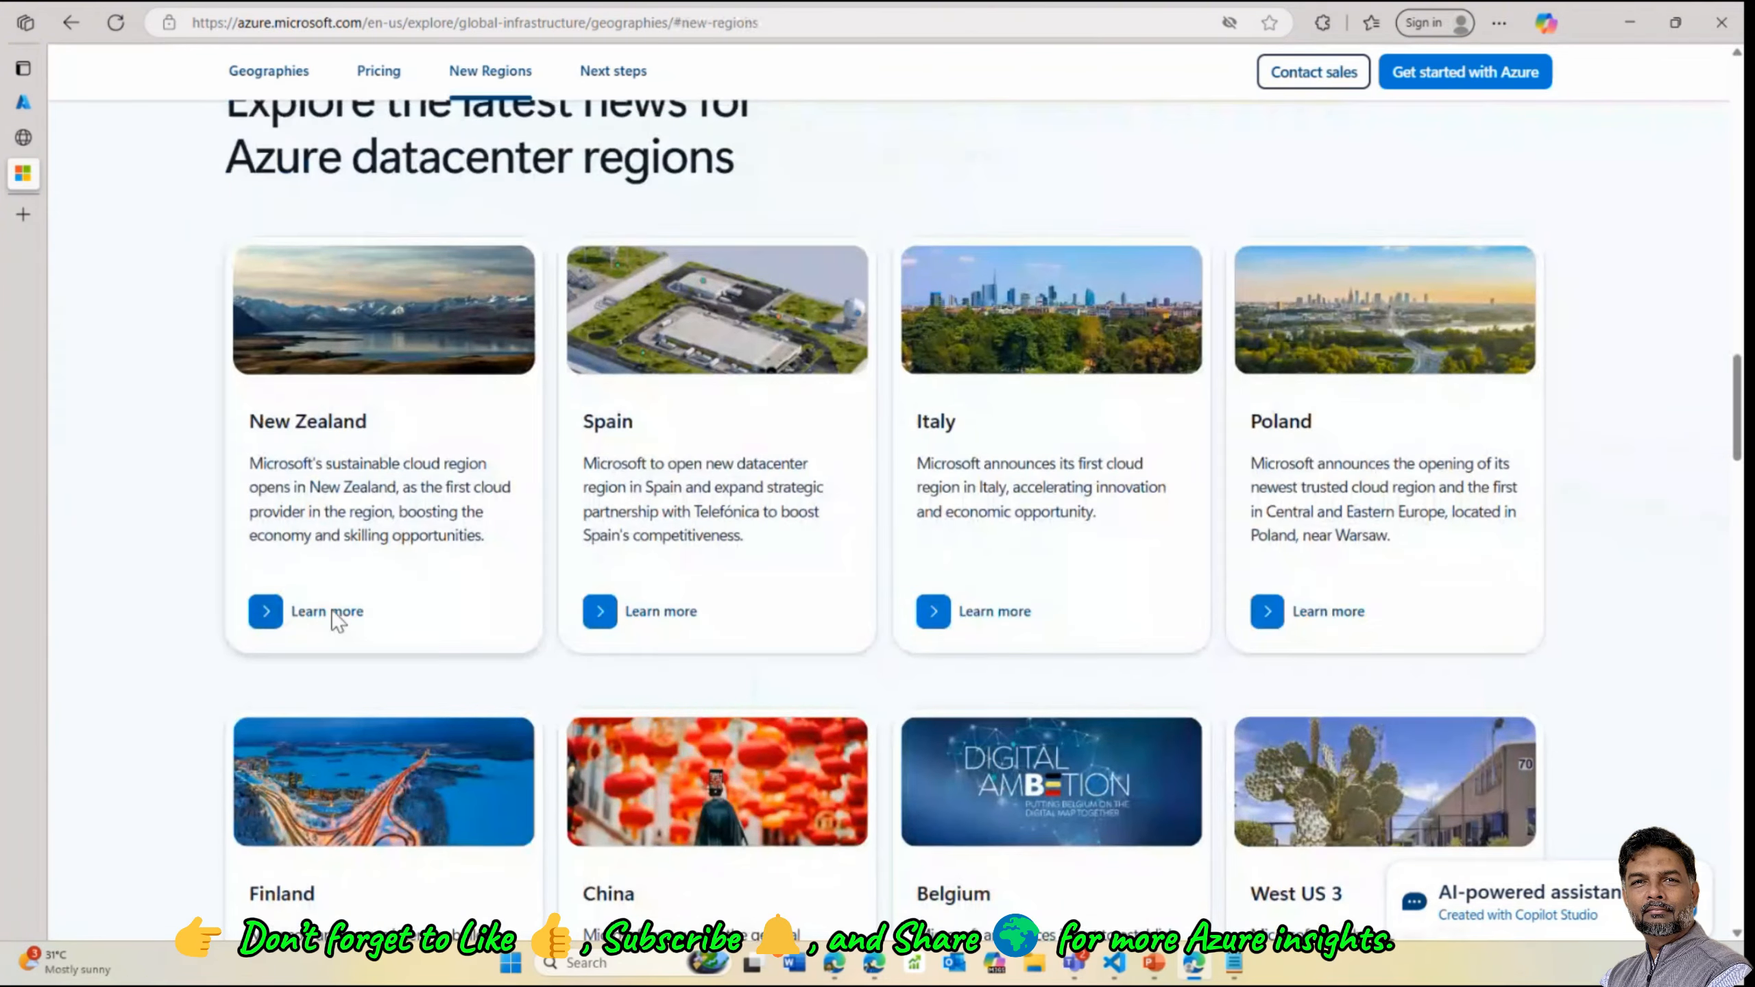
scroll(401, 608, "up", 4)
scroll(464, 594, "up", 10)
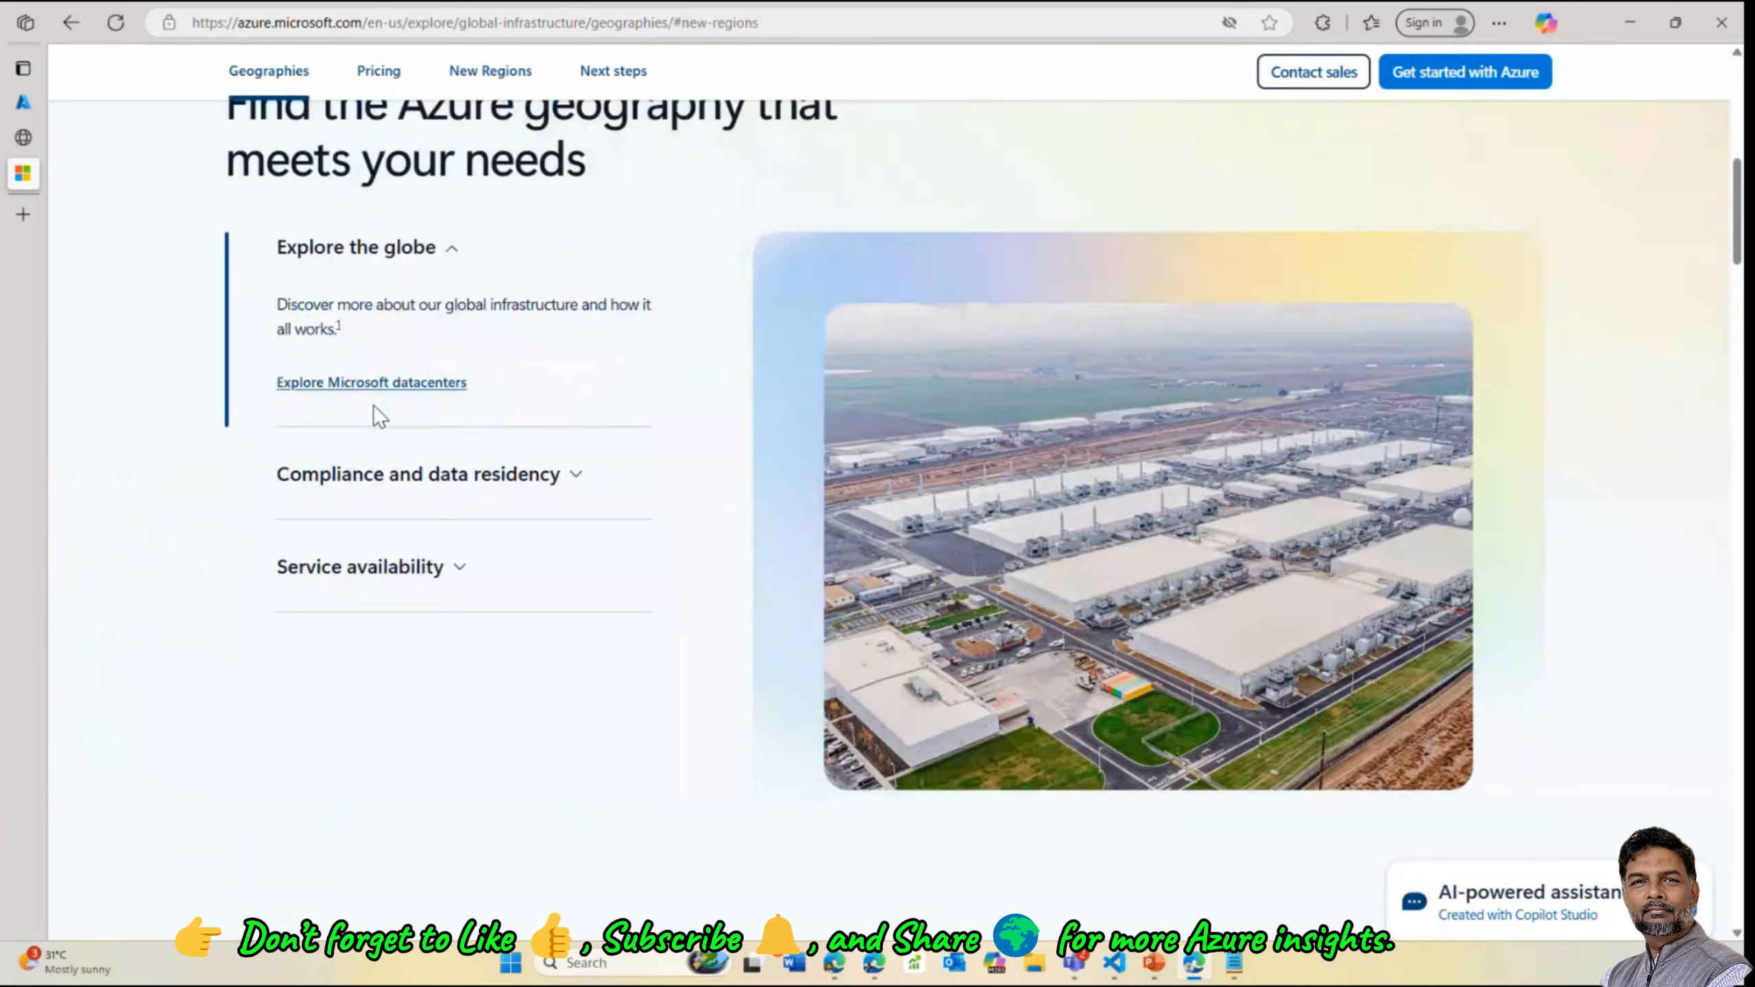
scroll(378, 415, "up", 5)
scroll(262, 222, "up", 3)
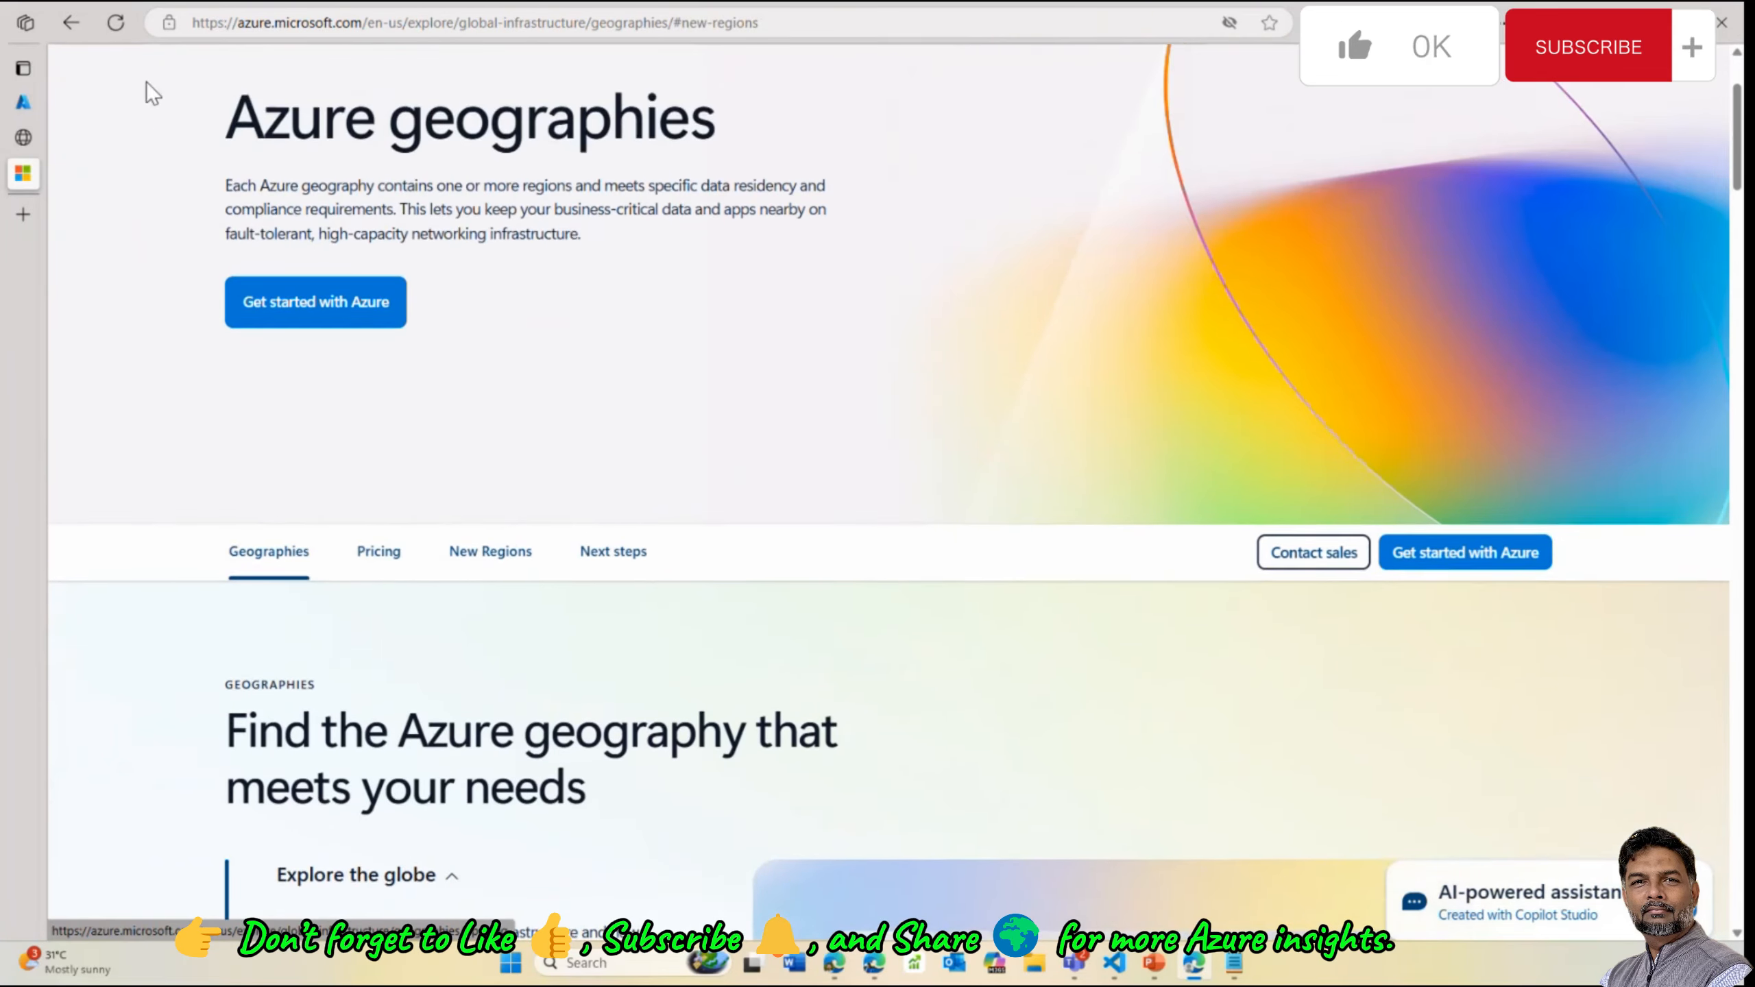
left_click(70, 26)
left_click(71, 27)
Return to the 'azure geopolitical regions' results and open the ExpressRoute locations article
left_click(71, 26)
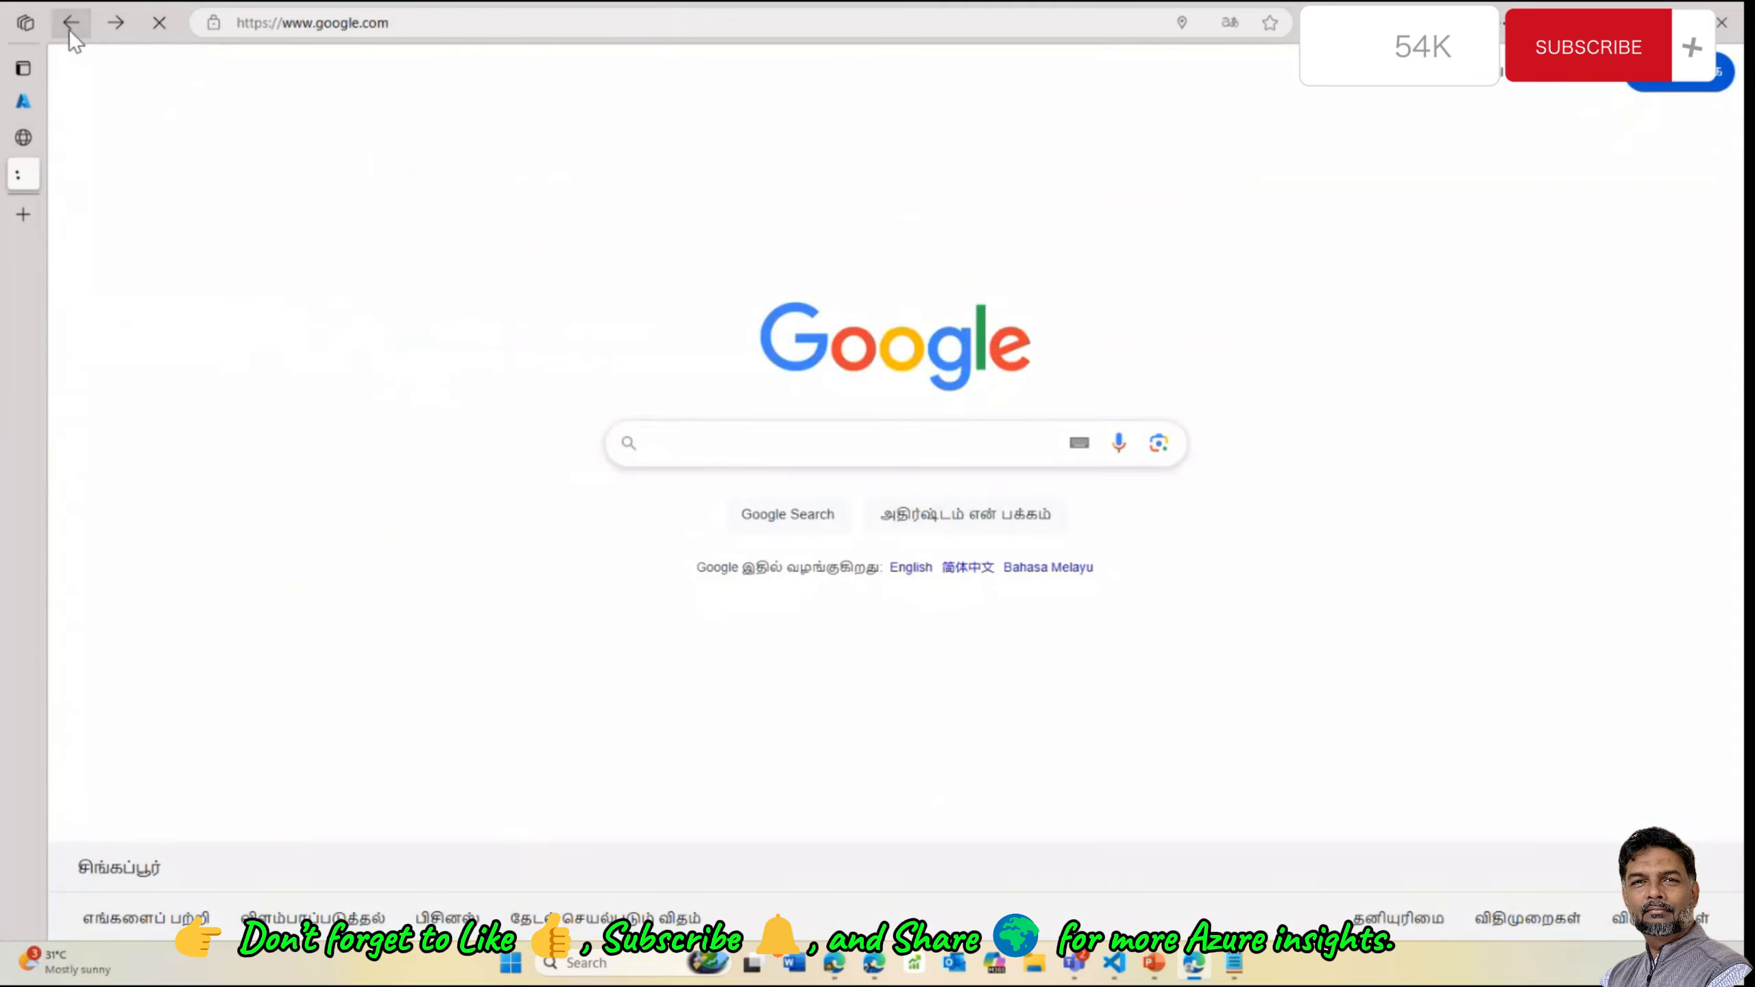
left_click(70, 30)
left_click(69, 30)
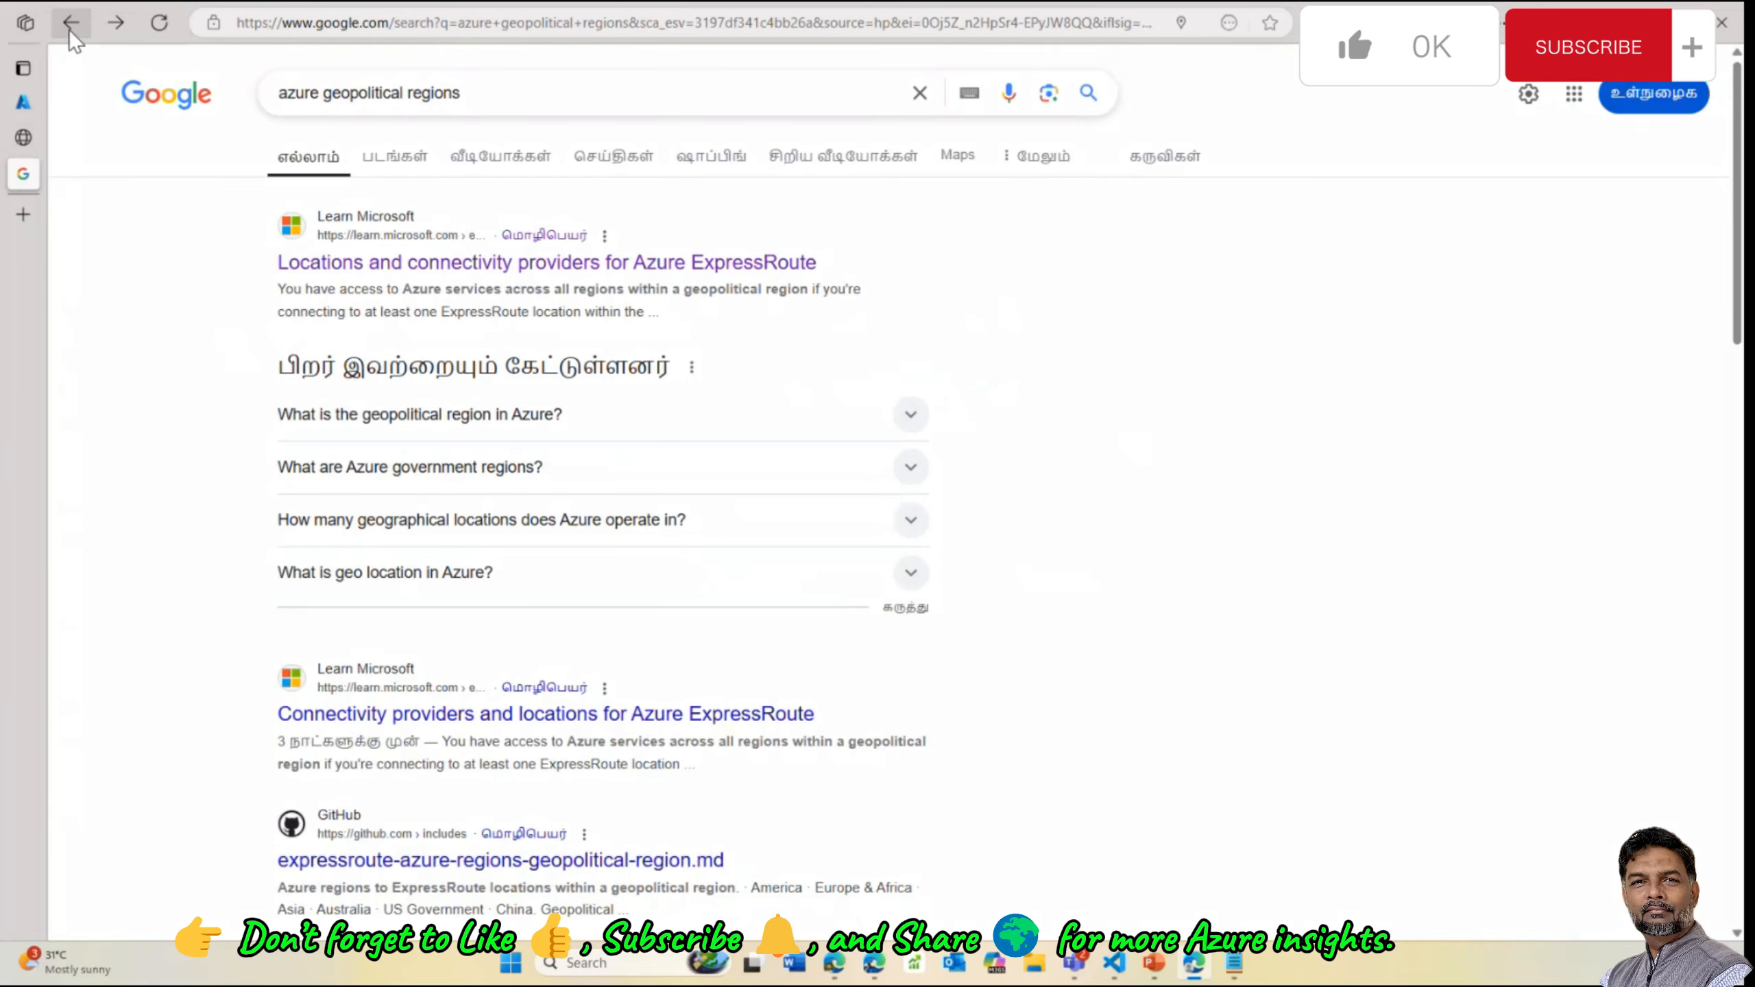
left_click(596, 264)
scroll(683, 566, "down", 9)
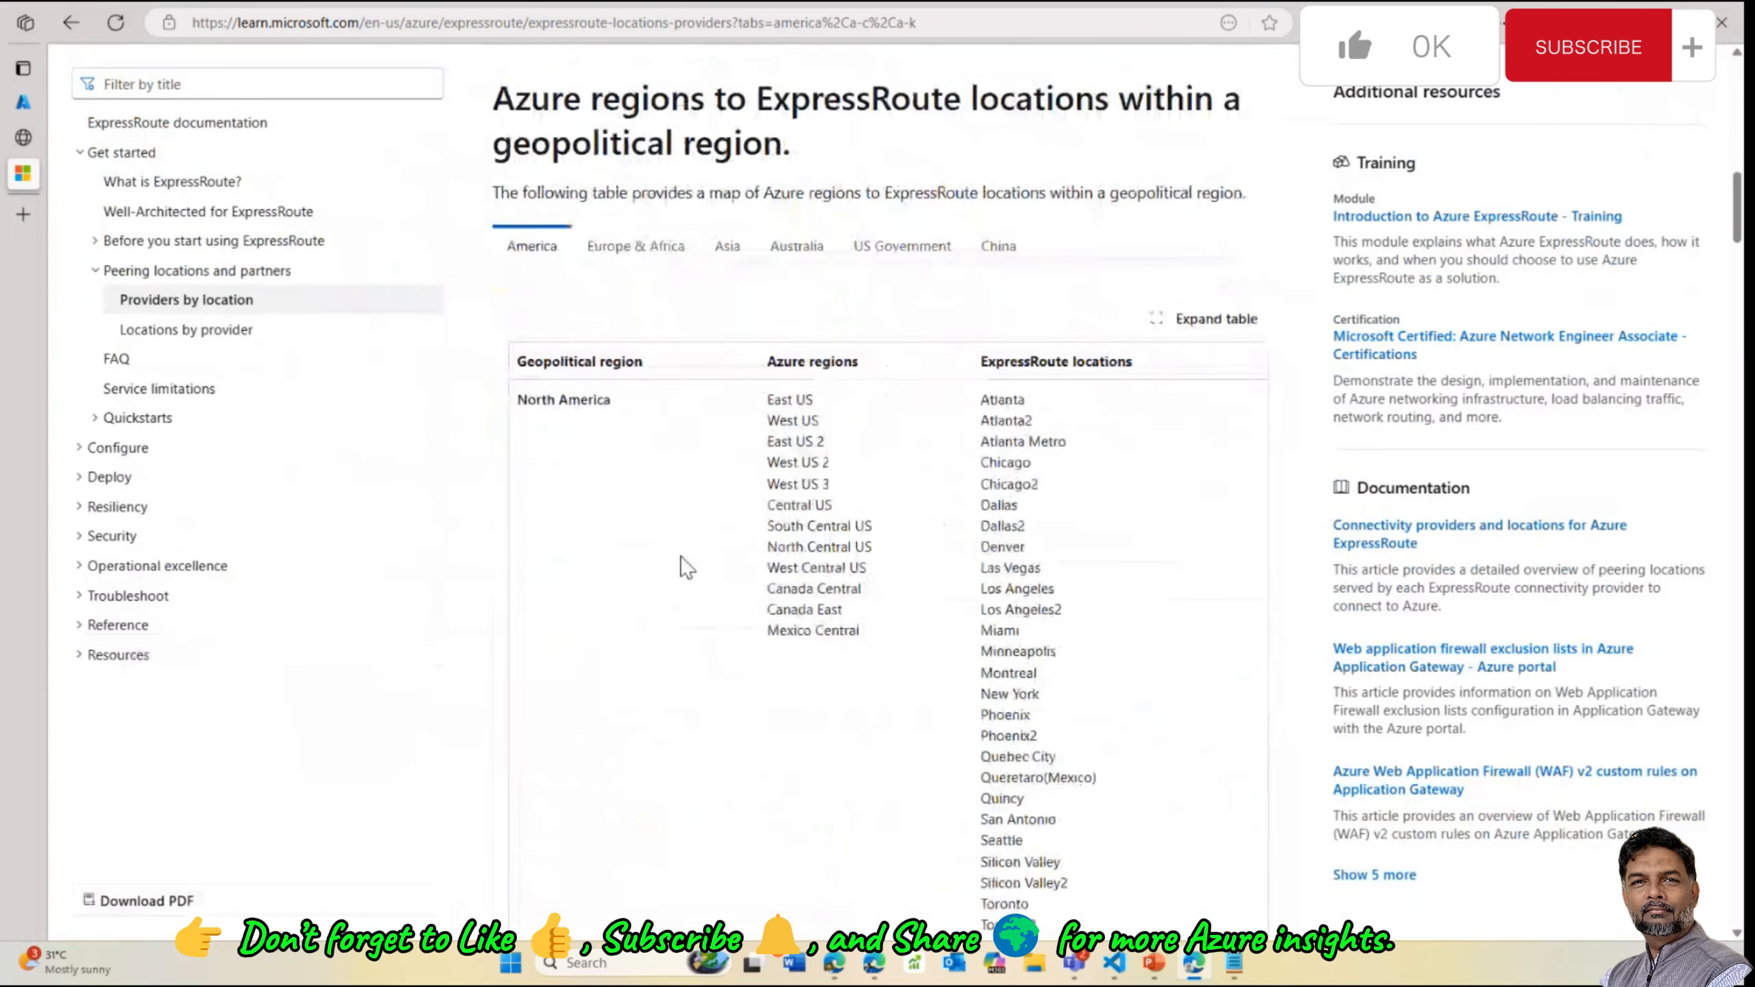
scroll(1111, 362, "down", 2)
scroll(521, 228, "up", 3)
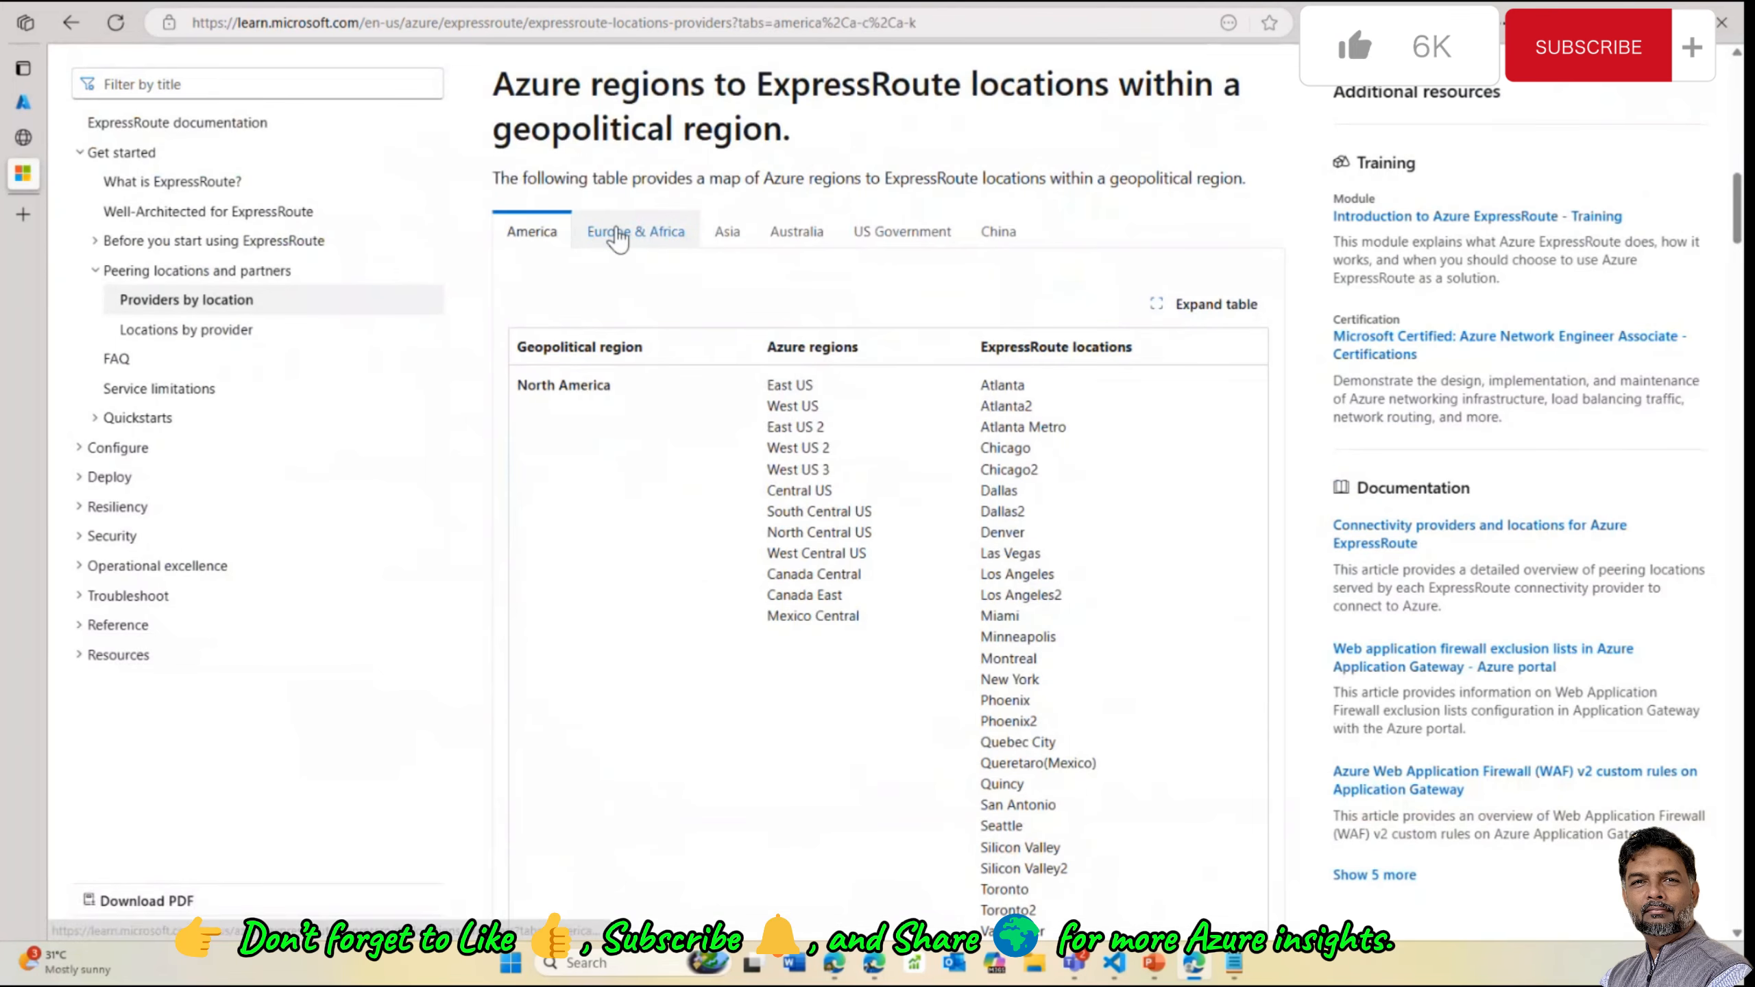
Compare the Europe & Africa, Asia, Australia, US Government and China tables, then return to results
left_click(613, 235)
left_click(731, 237)
left_click(820, 239)
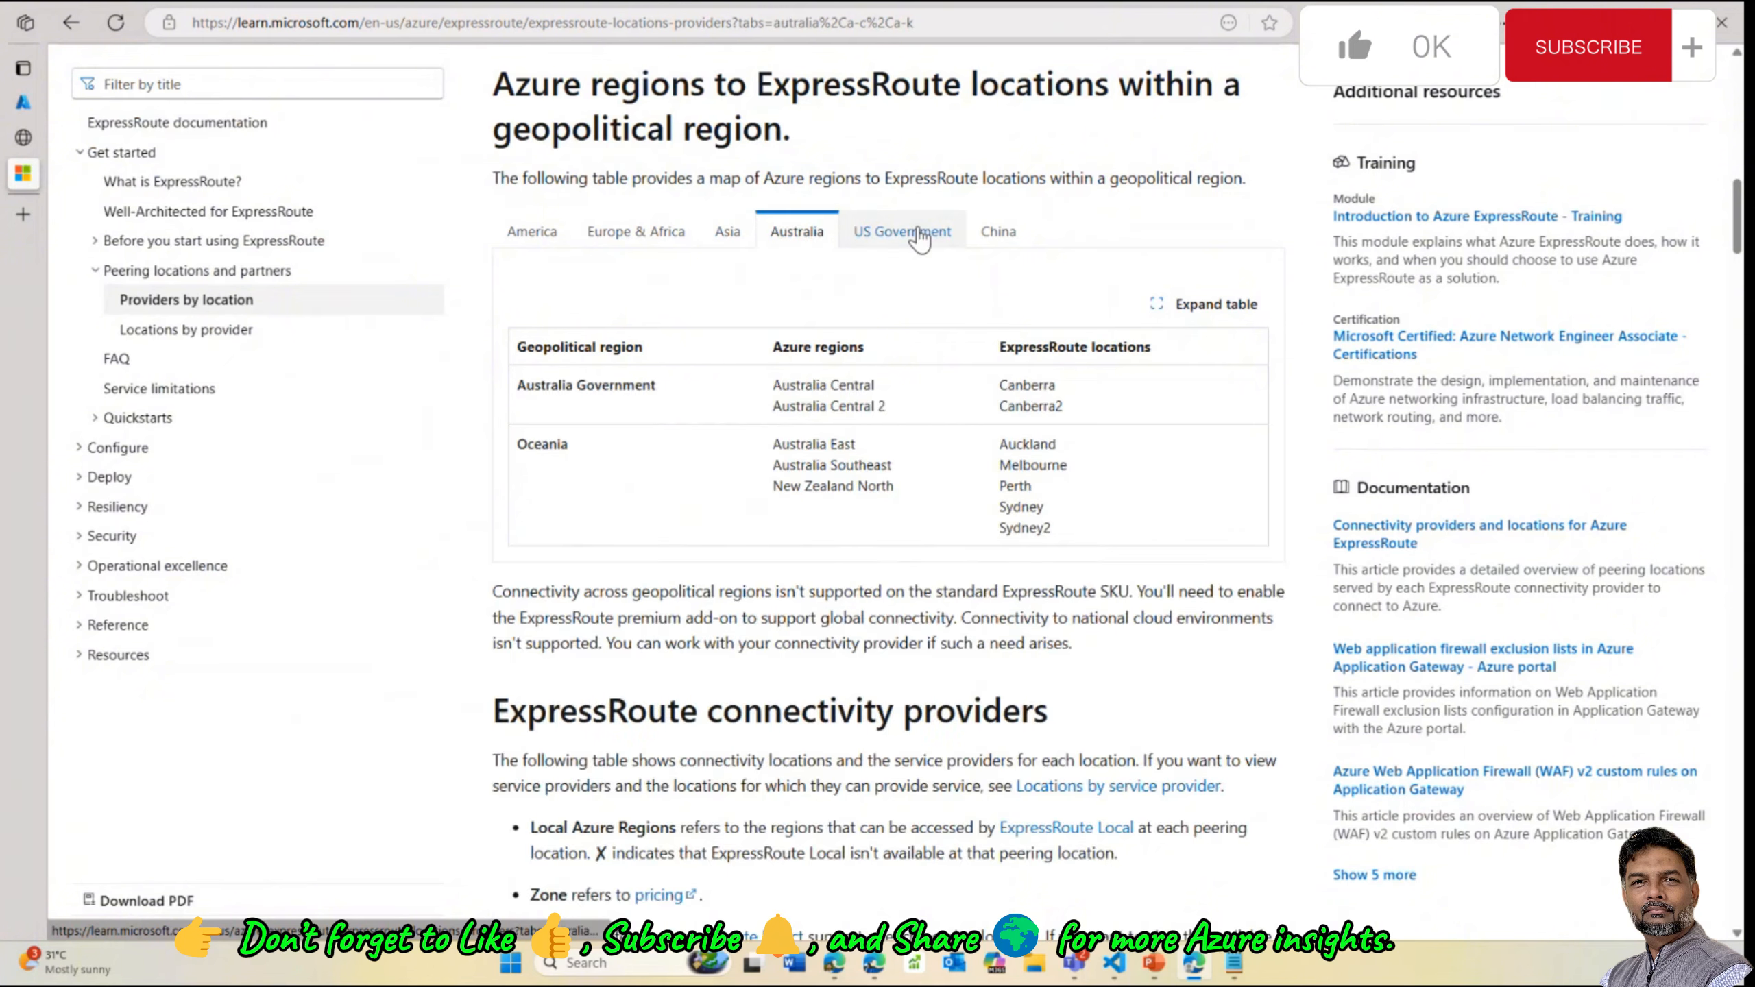
left_click(901, 234)
left_click(998, 234)
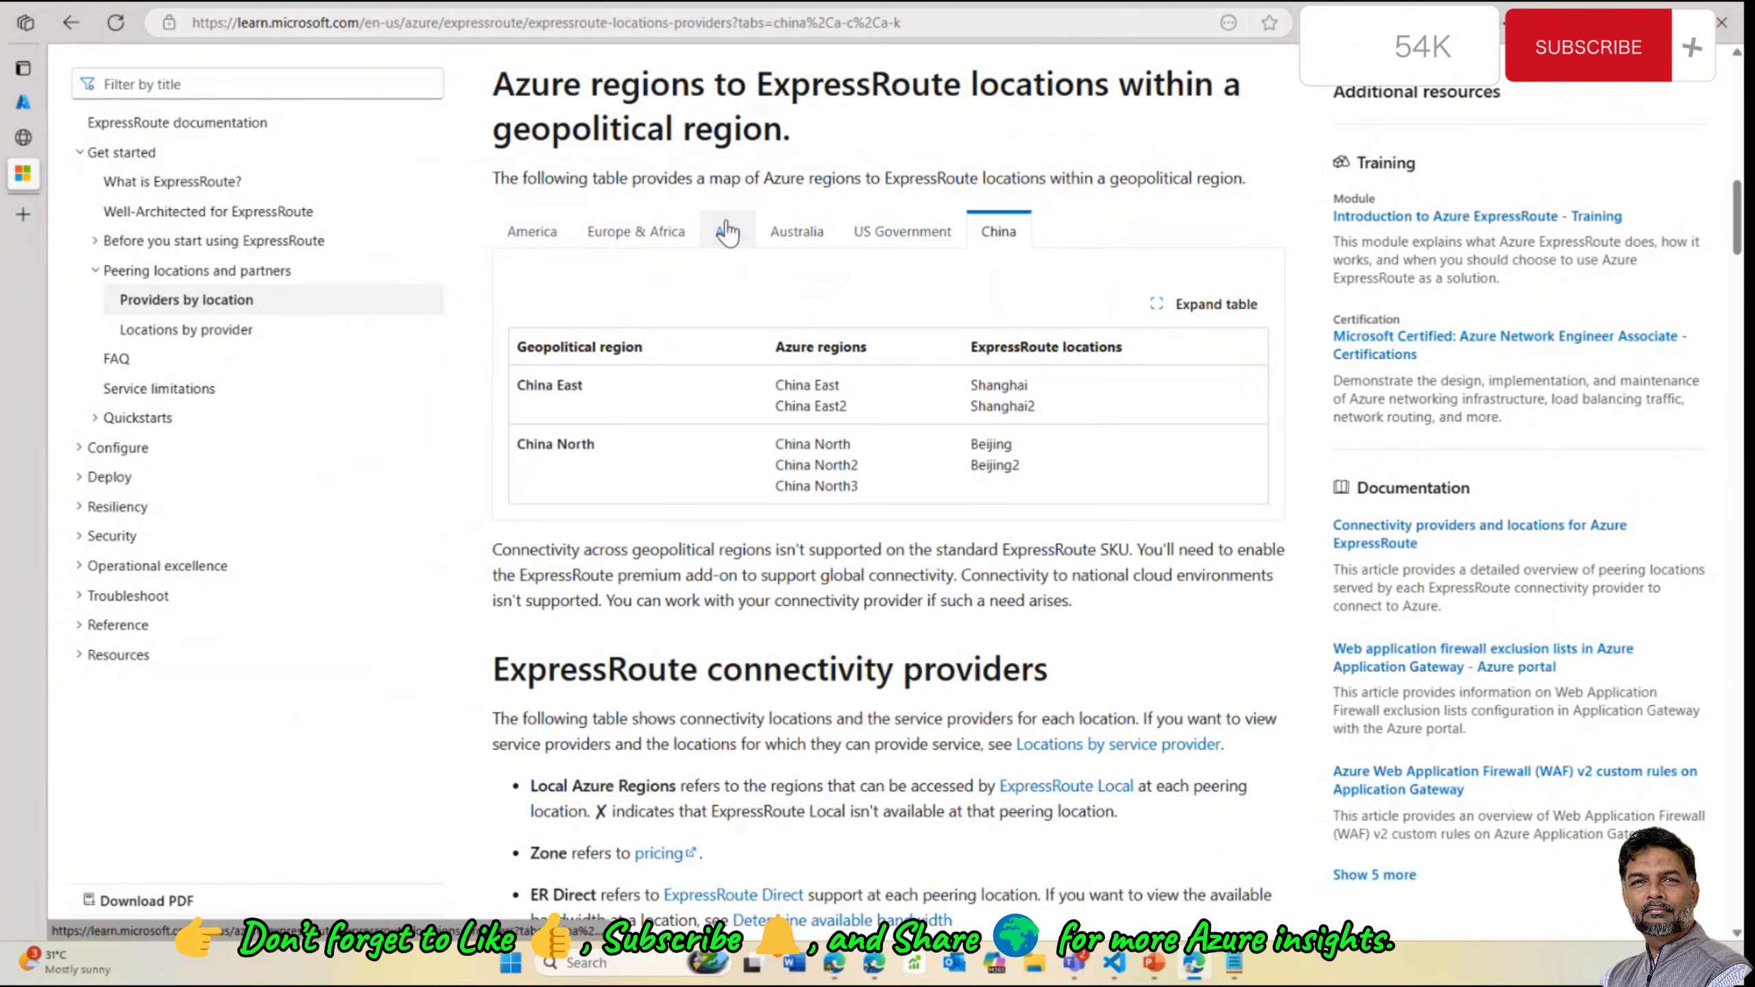
left_click(725, 231)
scroll(667, 333, "down", 3)
scroll(864, 294, "up", 1)
scroll(864, 294, "up", 7)
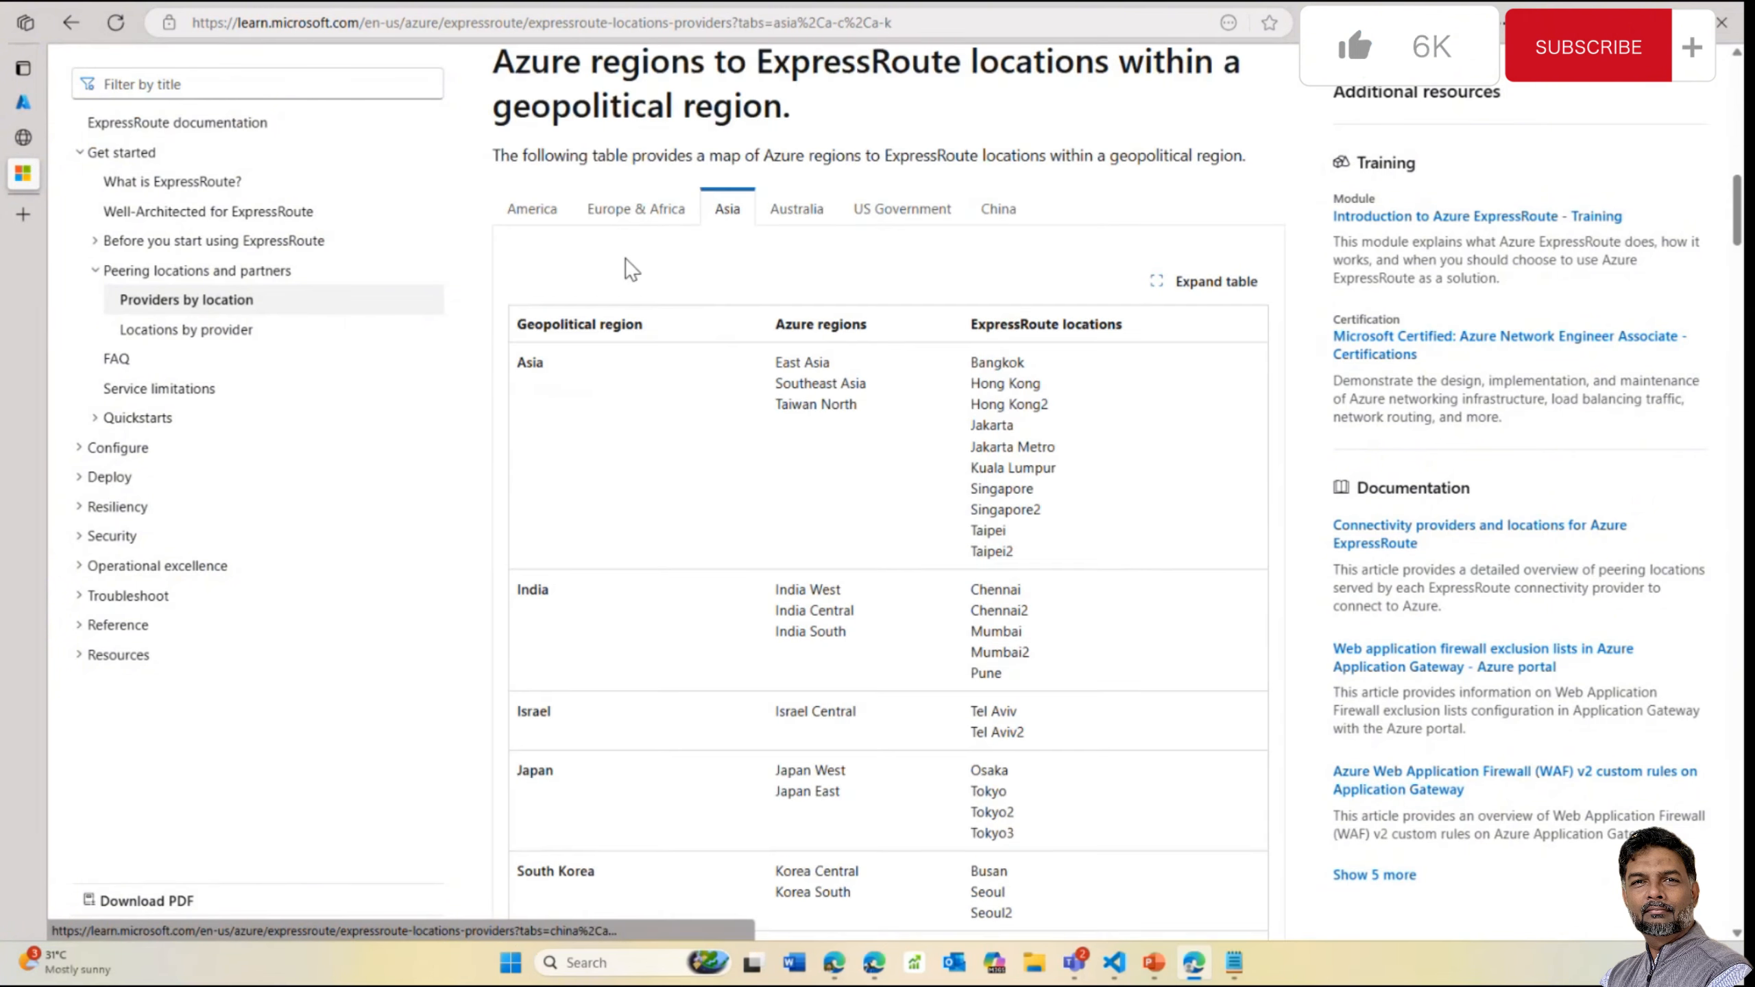
scroll(881, 578, "up", 7)
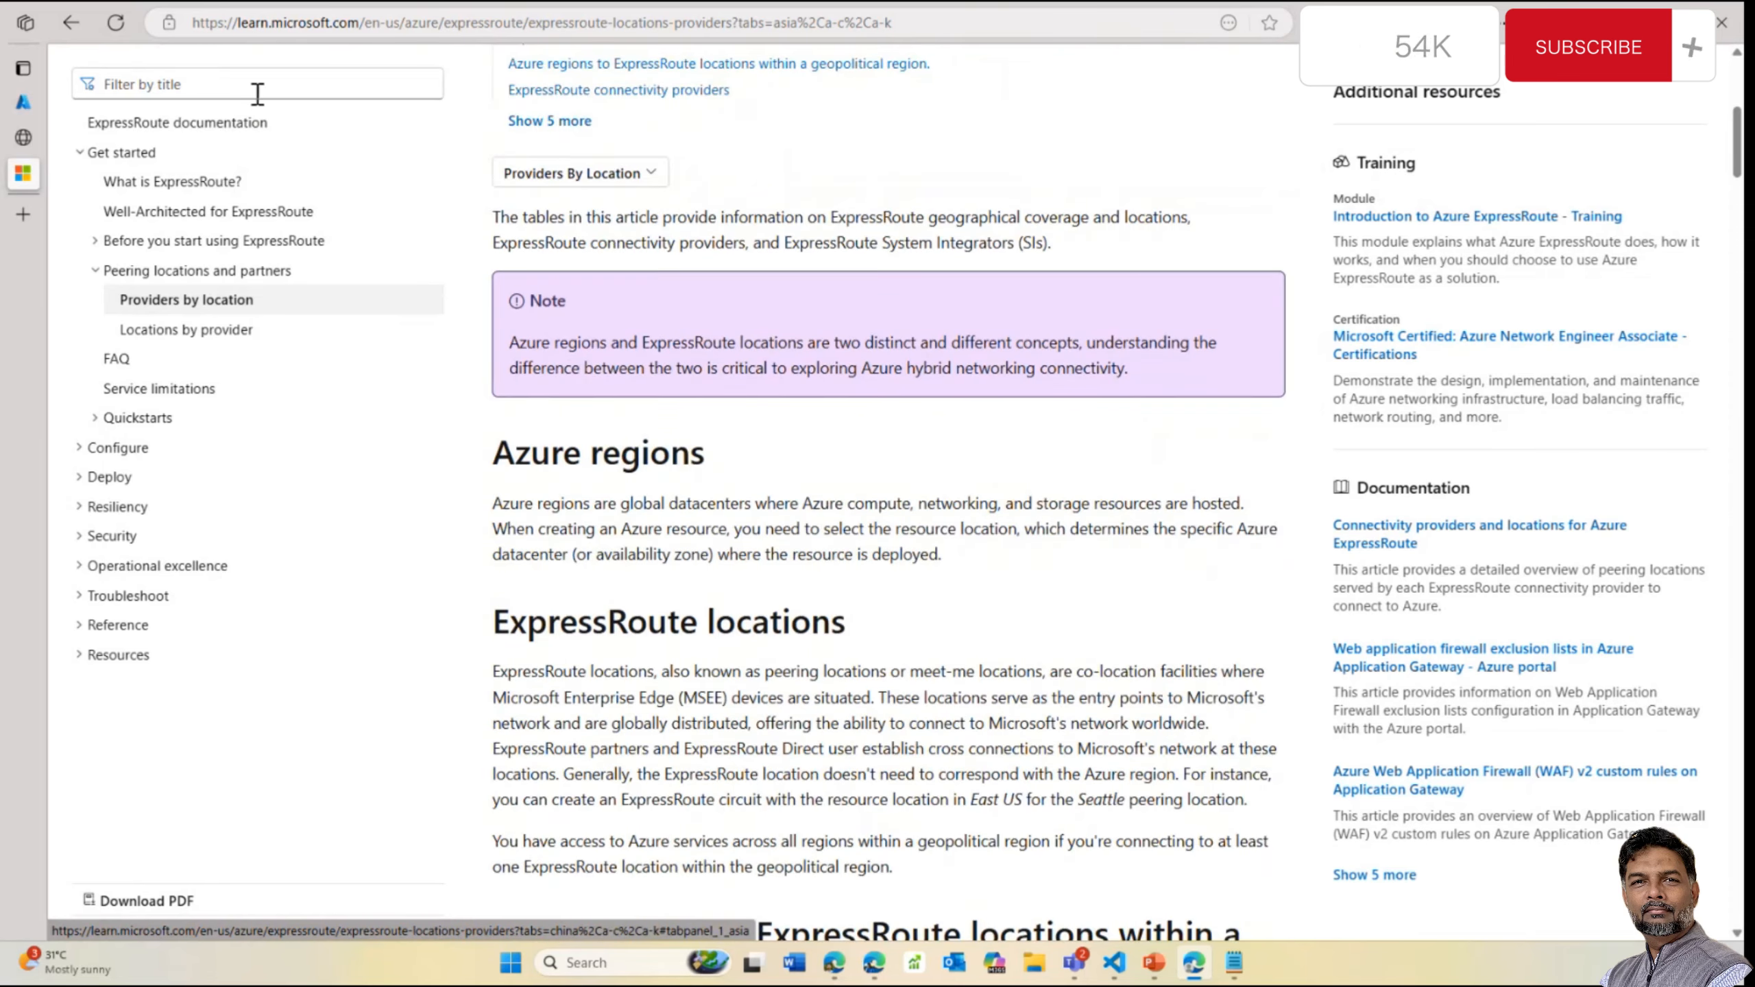
scroll(258, 93, "up", 8)
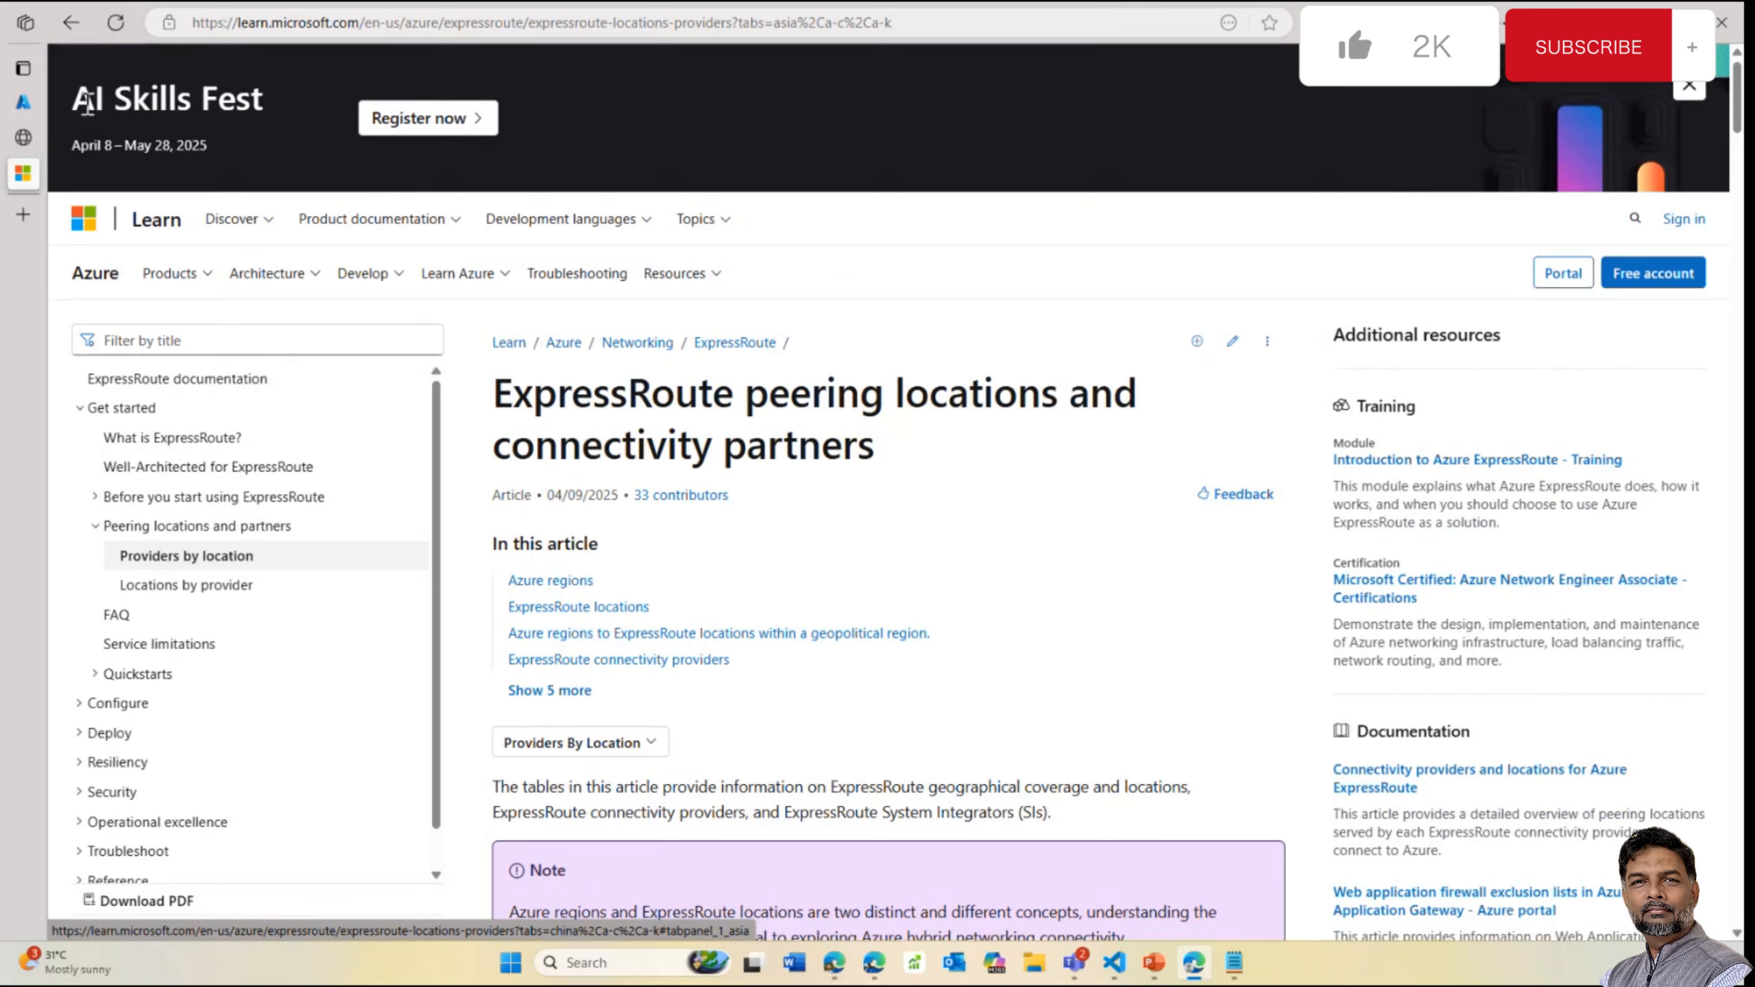
left_click(69, 23)
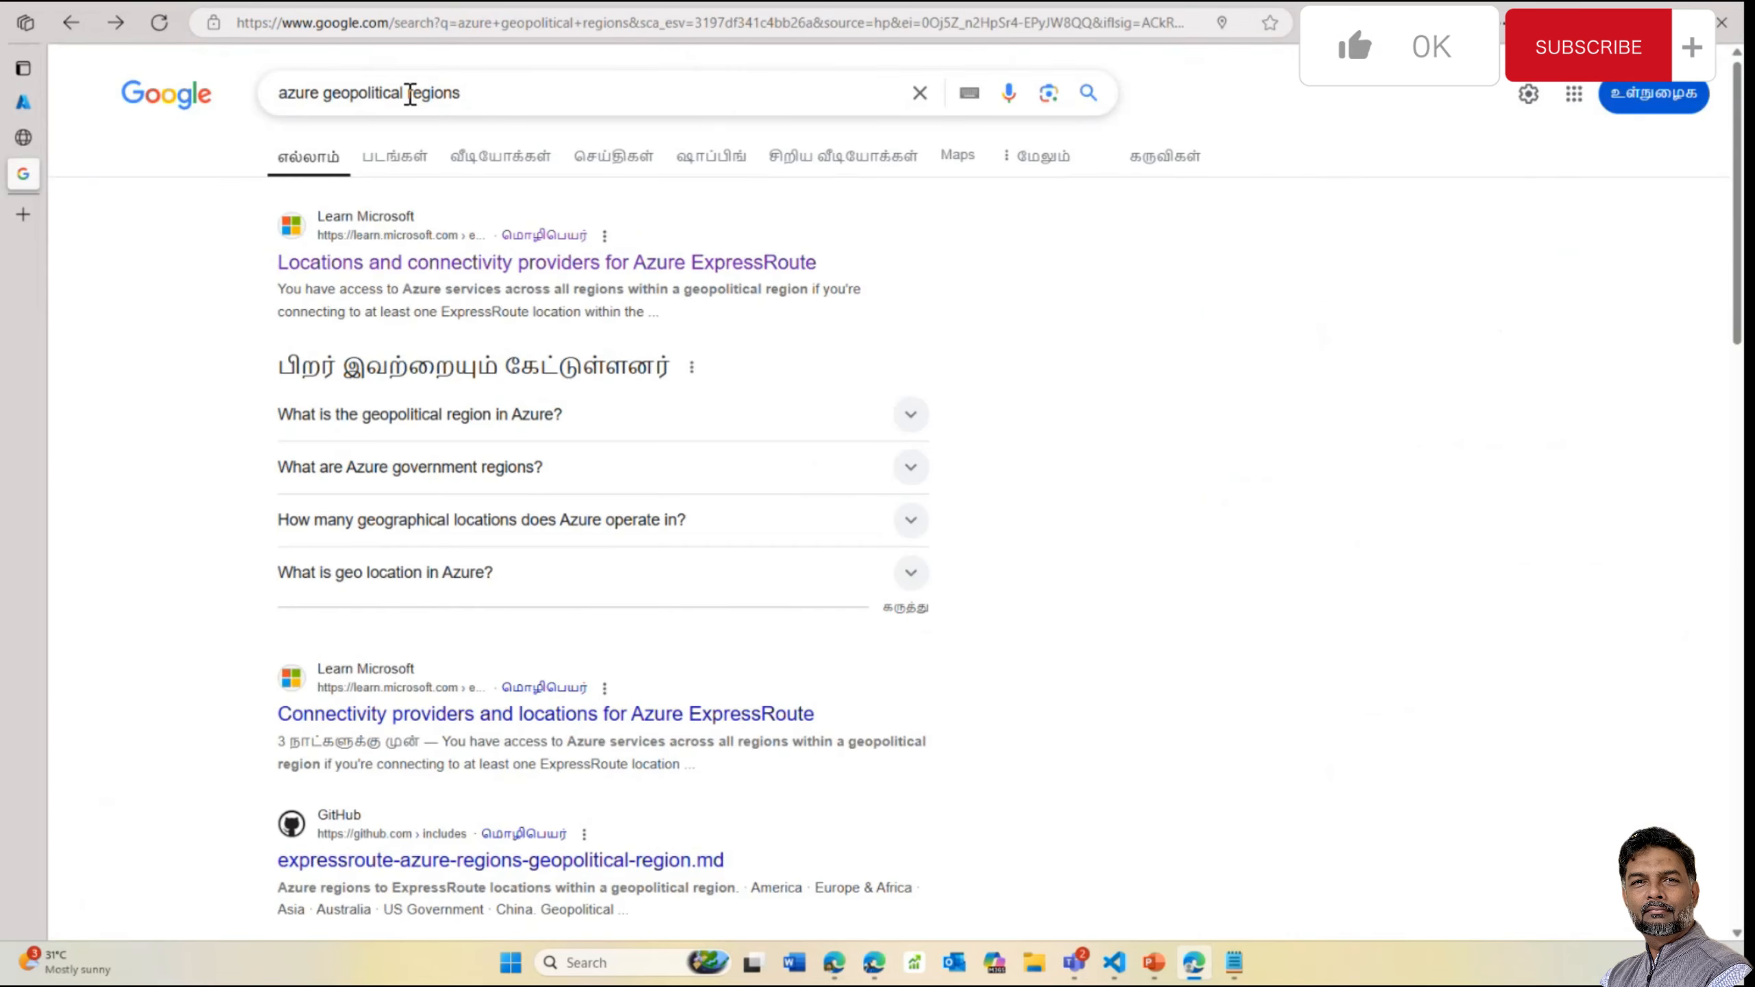
Extend the search with 'for key vault' and open the Key Vault security worlds article
left_click_drag(408, 94, 529, 94)
left_click(546, 97)
type("for ke")
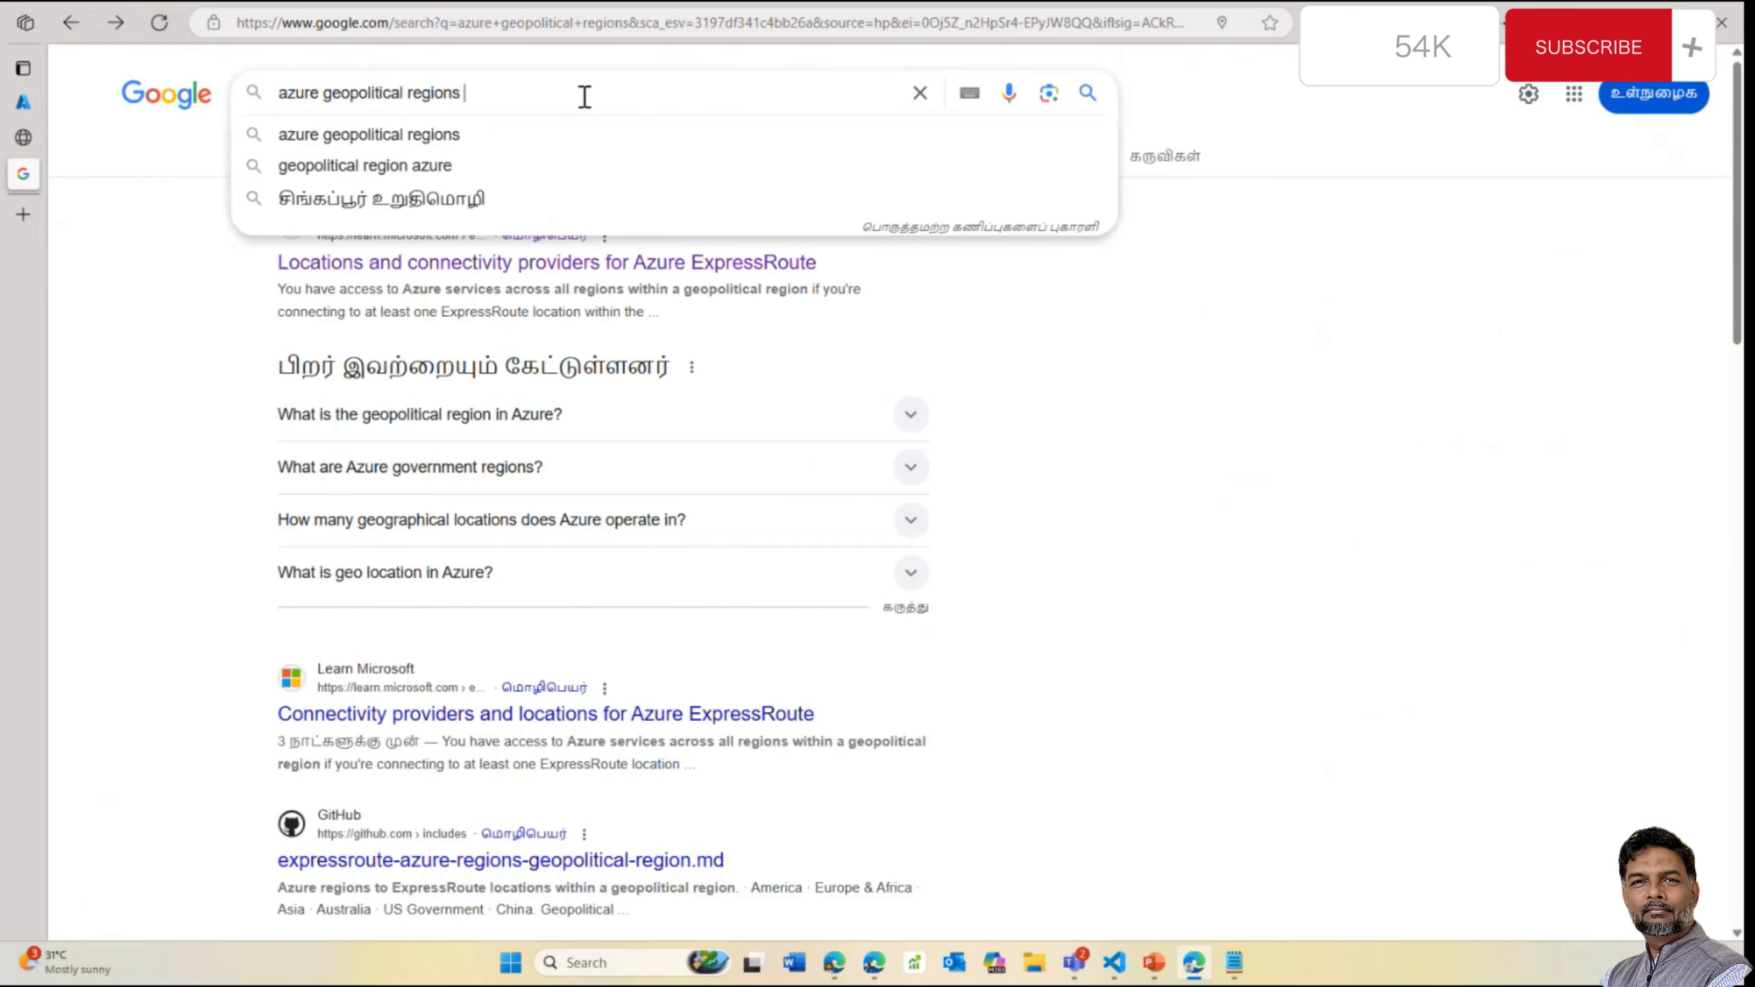
type("y valut")
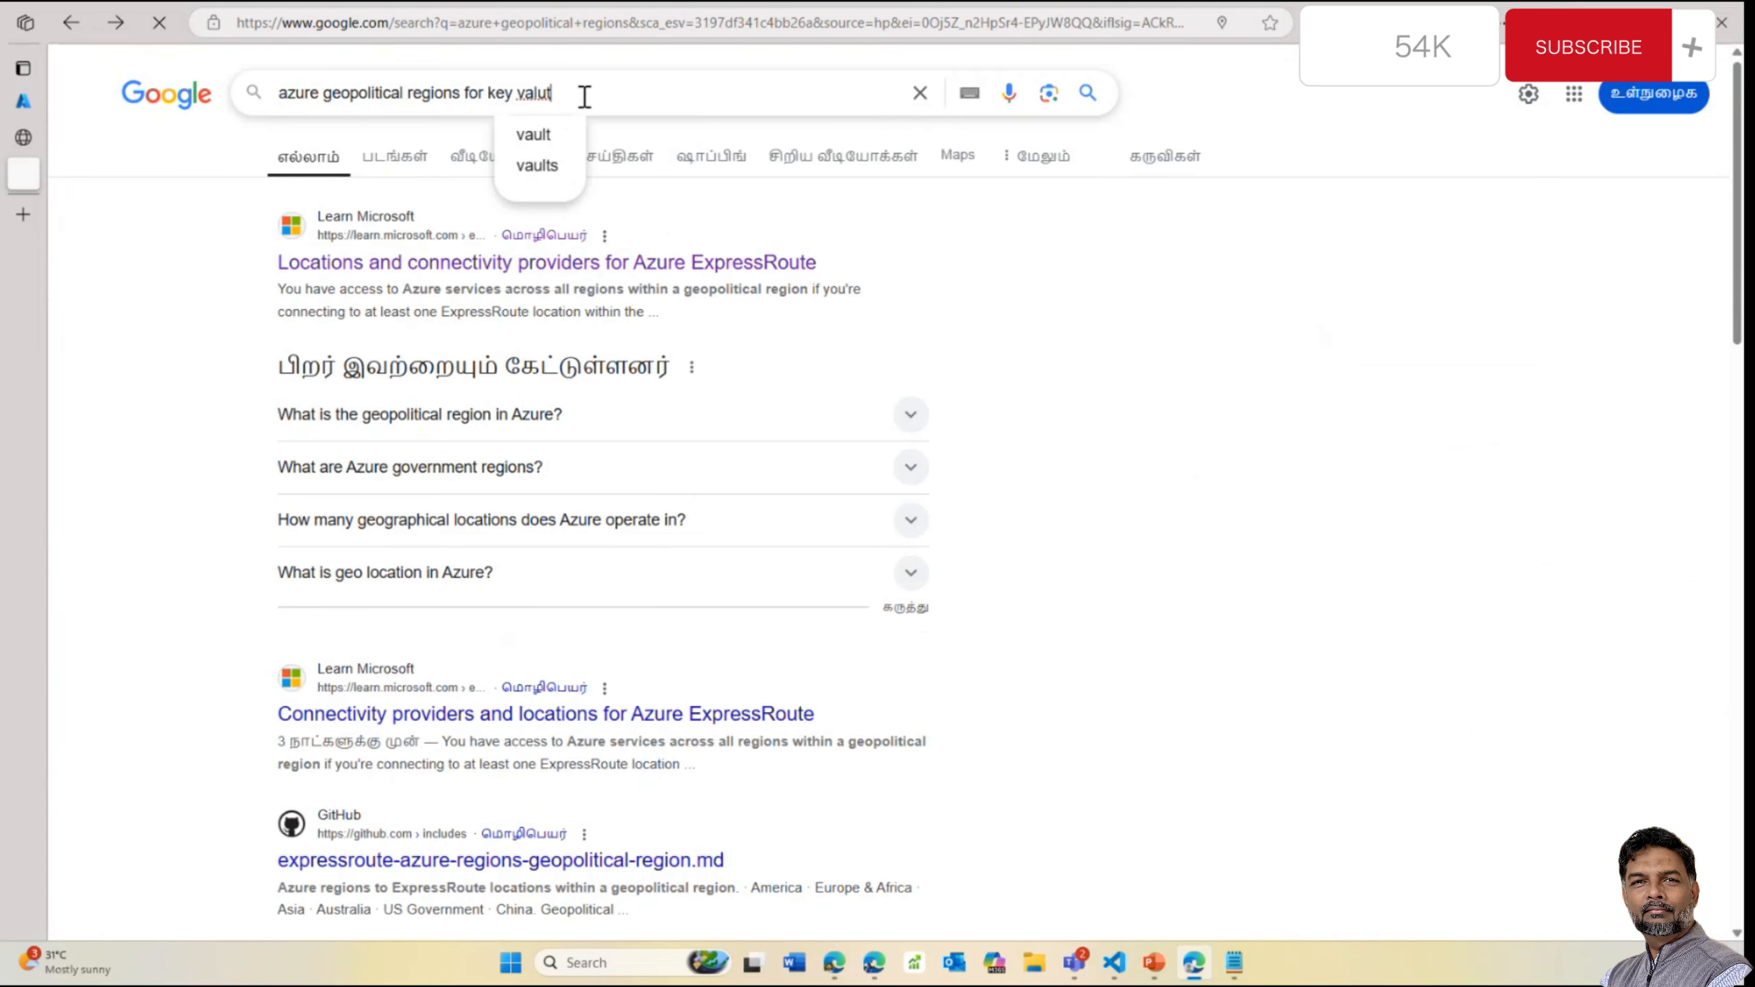
key("Return")
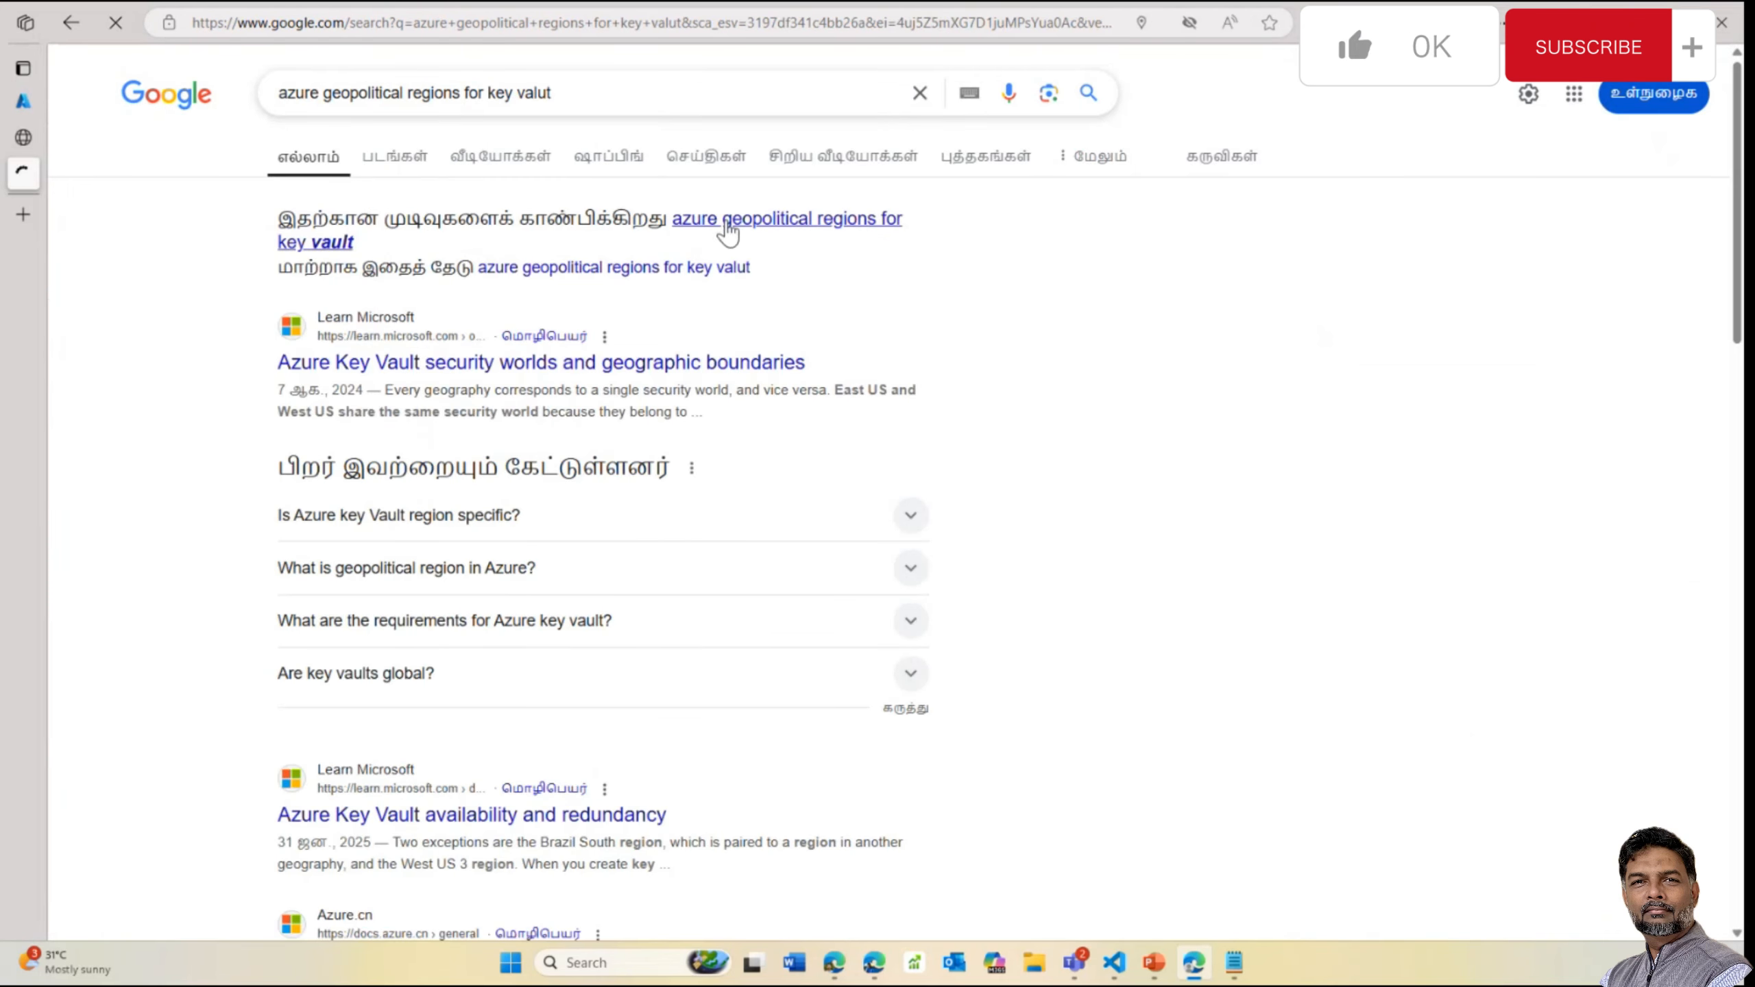
left_click(725, 225)
left_click(714, 271)
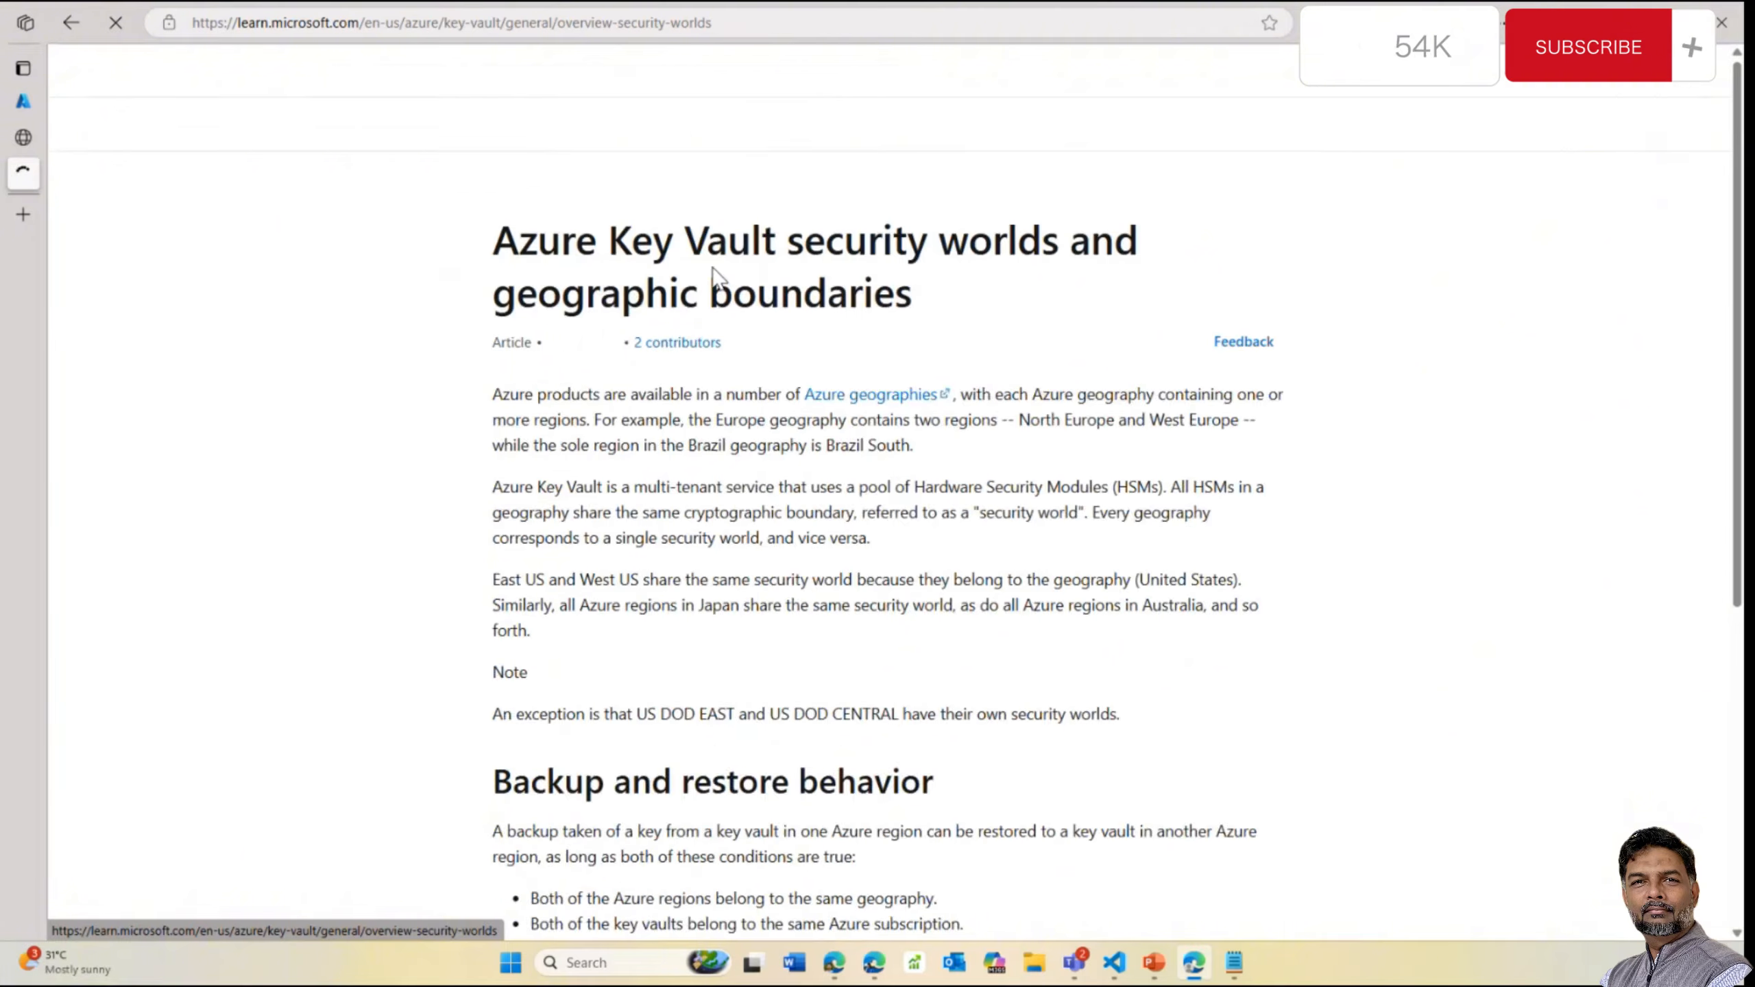
Follow the Azure geographies link and open the Microsoft datacenters explorer
scroll(727, 525, "down", 8)
scroll(727, 532, "up", 1)
scroll(726, 532, "up", 4)
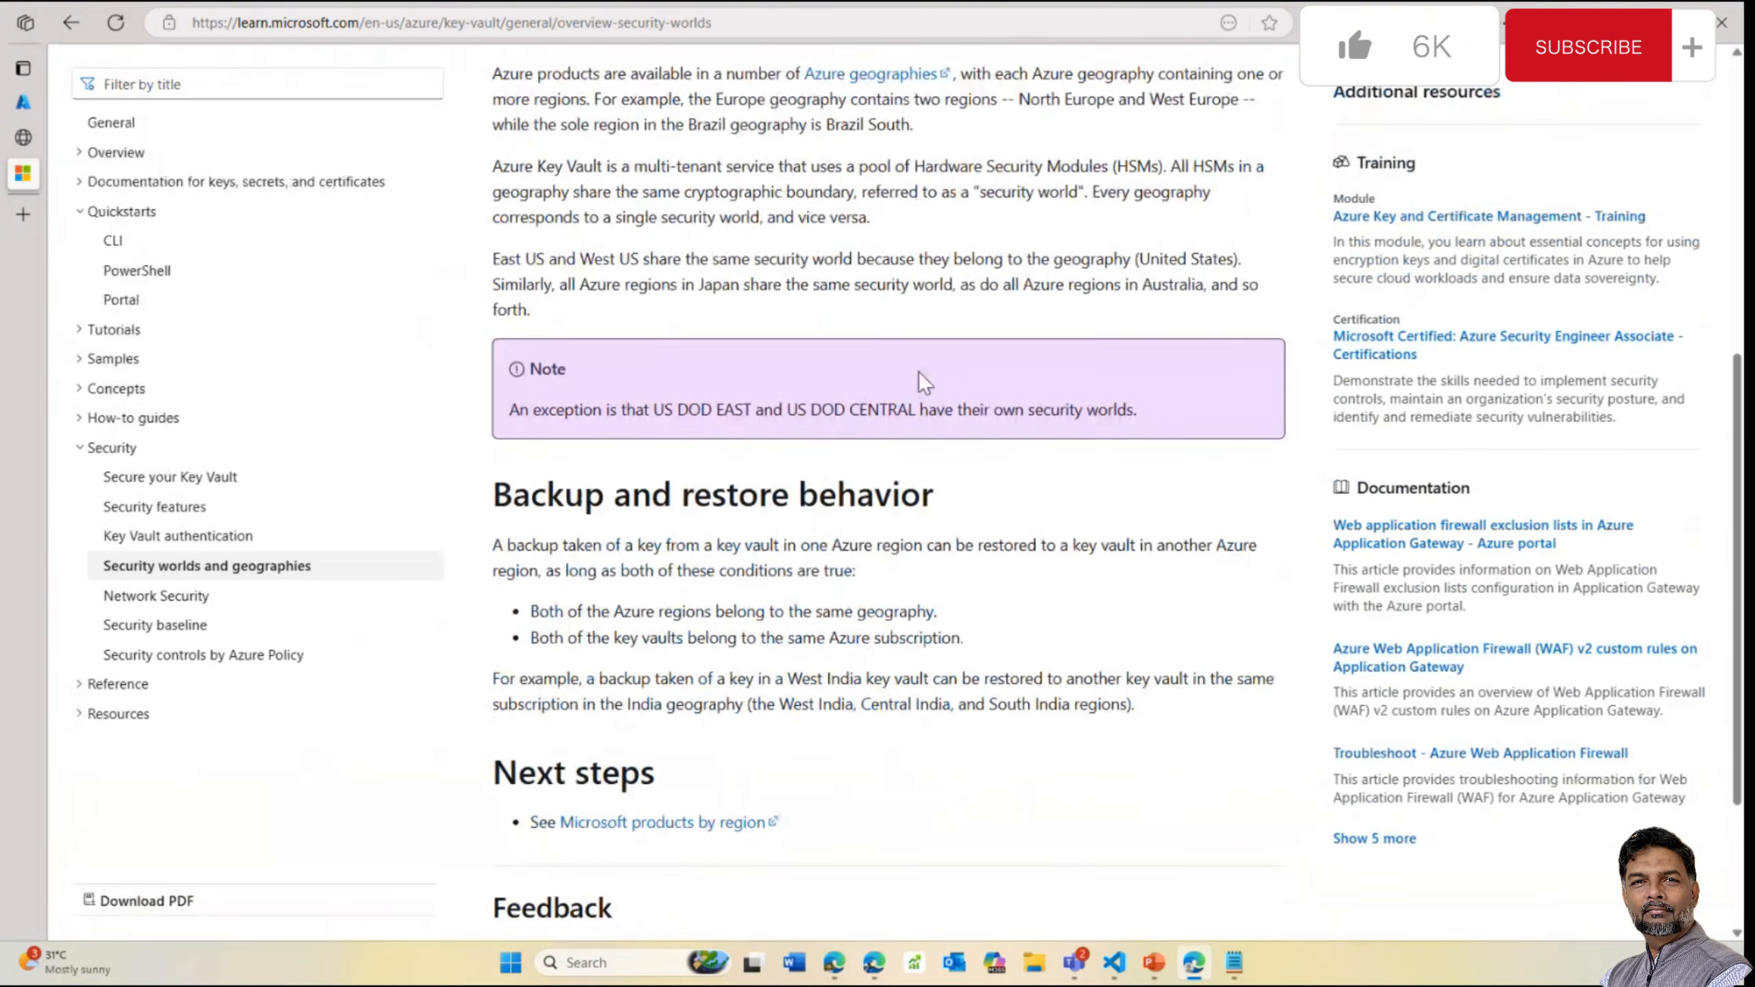
left_click(905, 152)
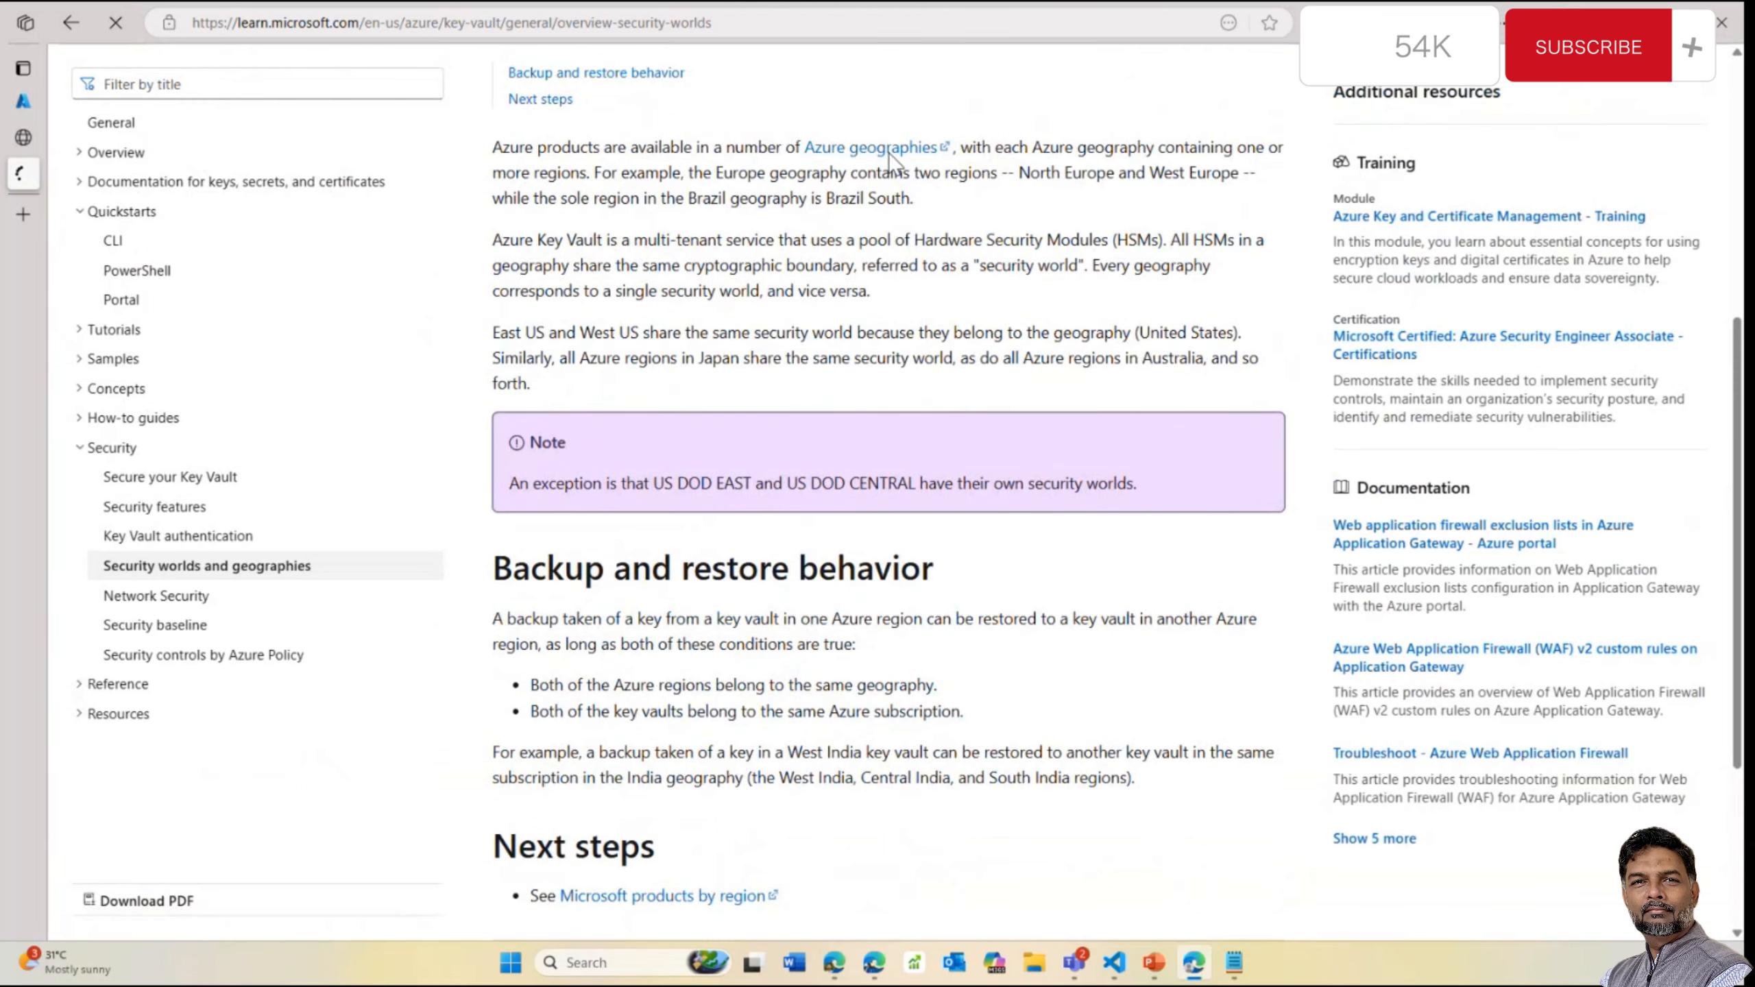
scroll(602, 518, "down", 10)
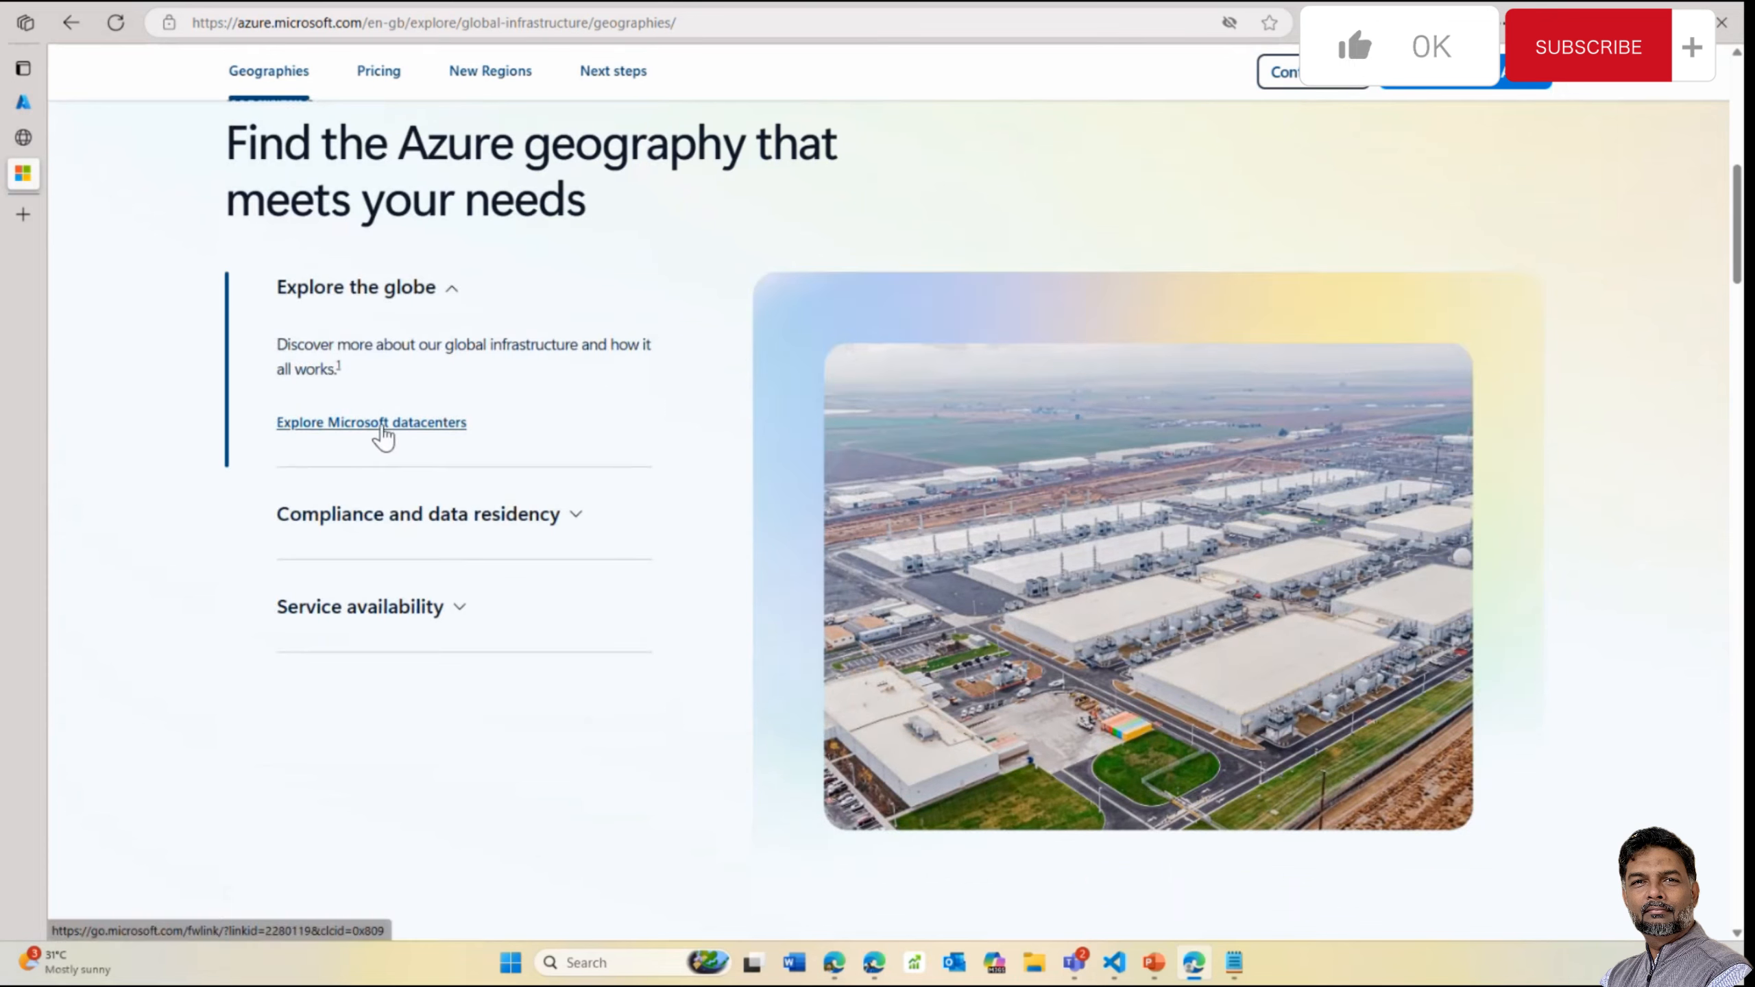
left_click(386, 424)
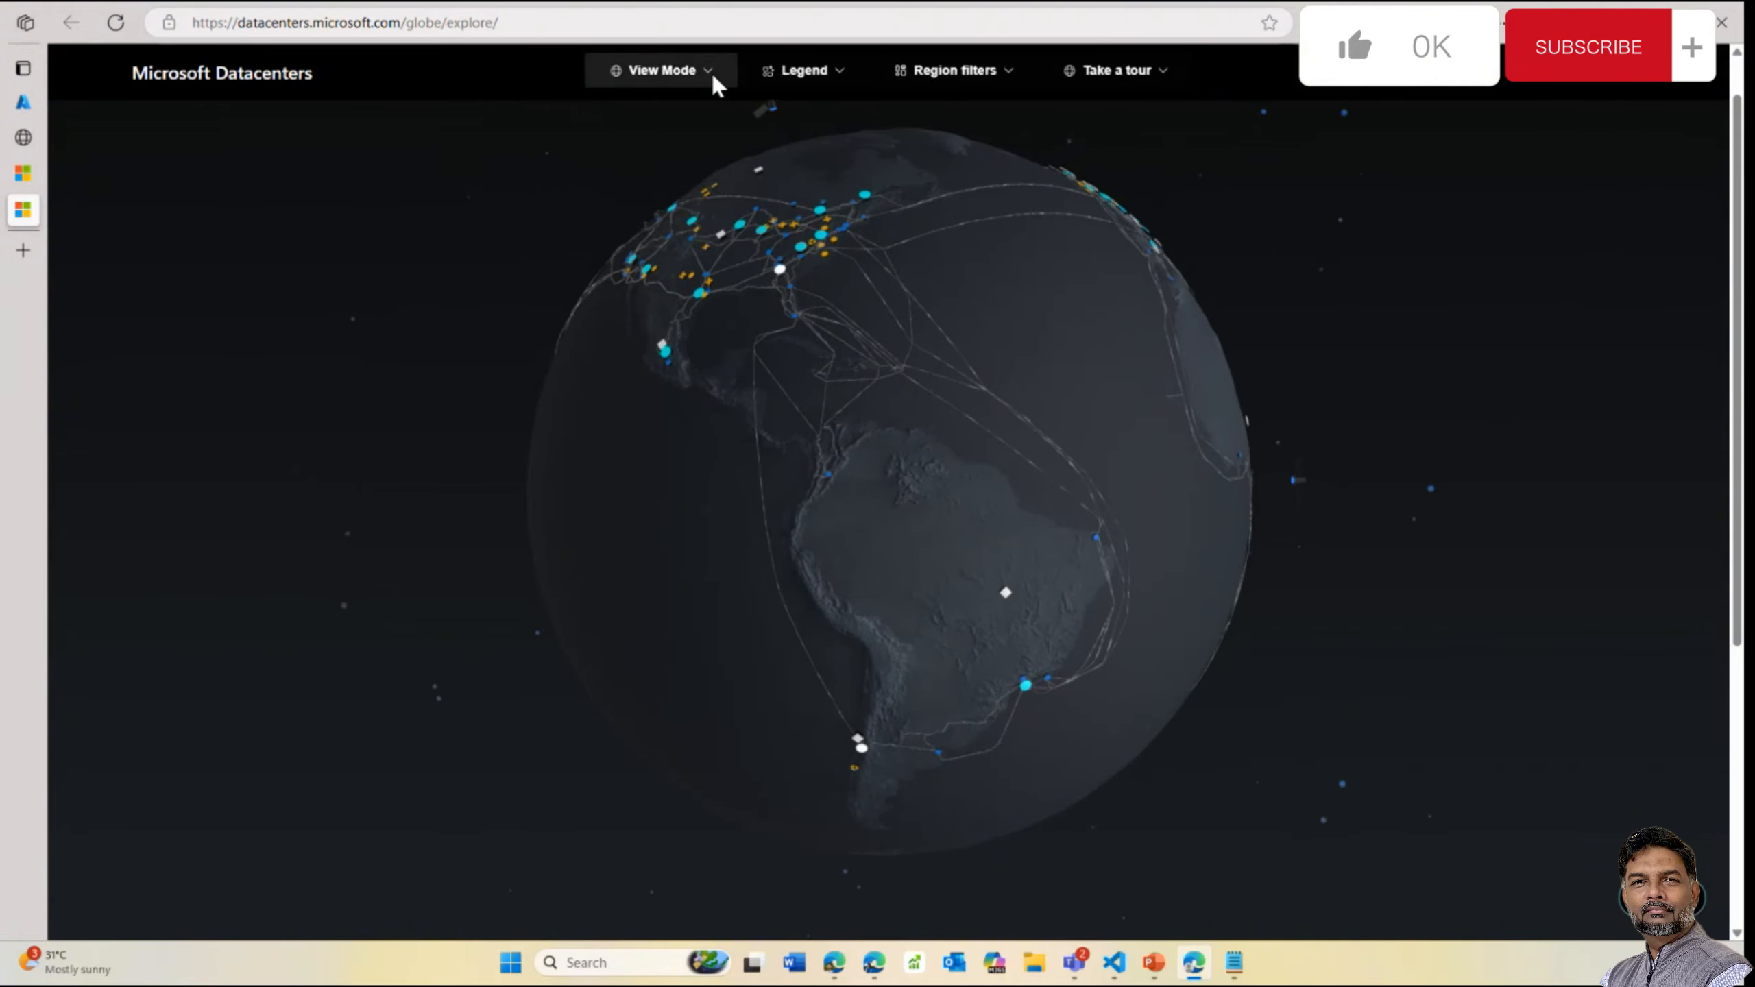
Switch the datacenters explorer to table view and sort it by Region
left_click(950, 72)
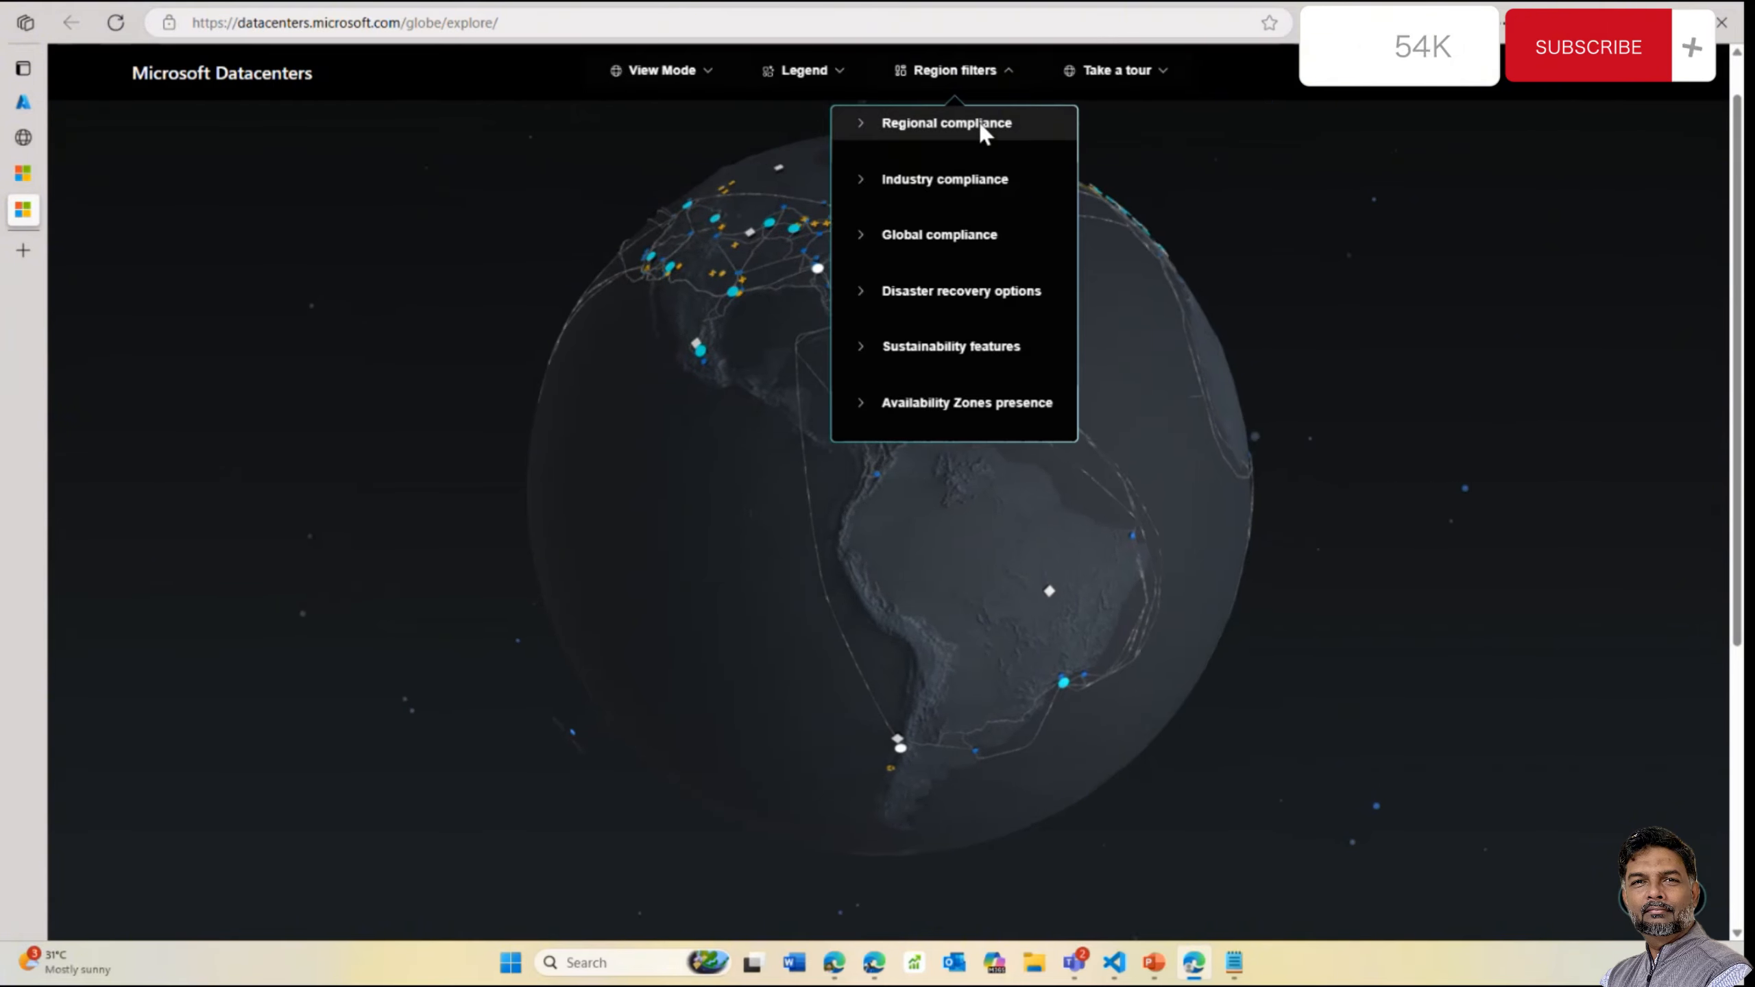
left_click(769, 72)
left_click(674, 71)
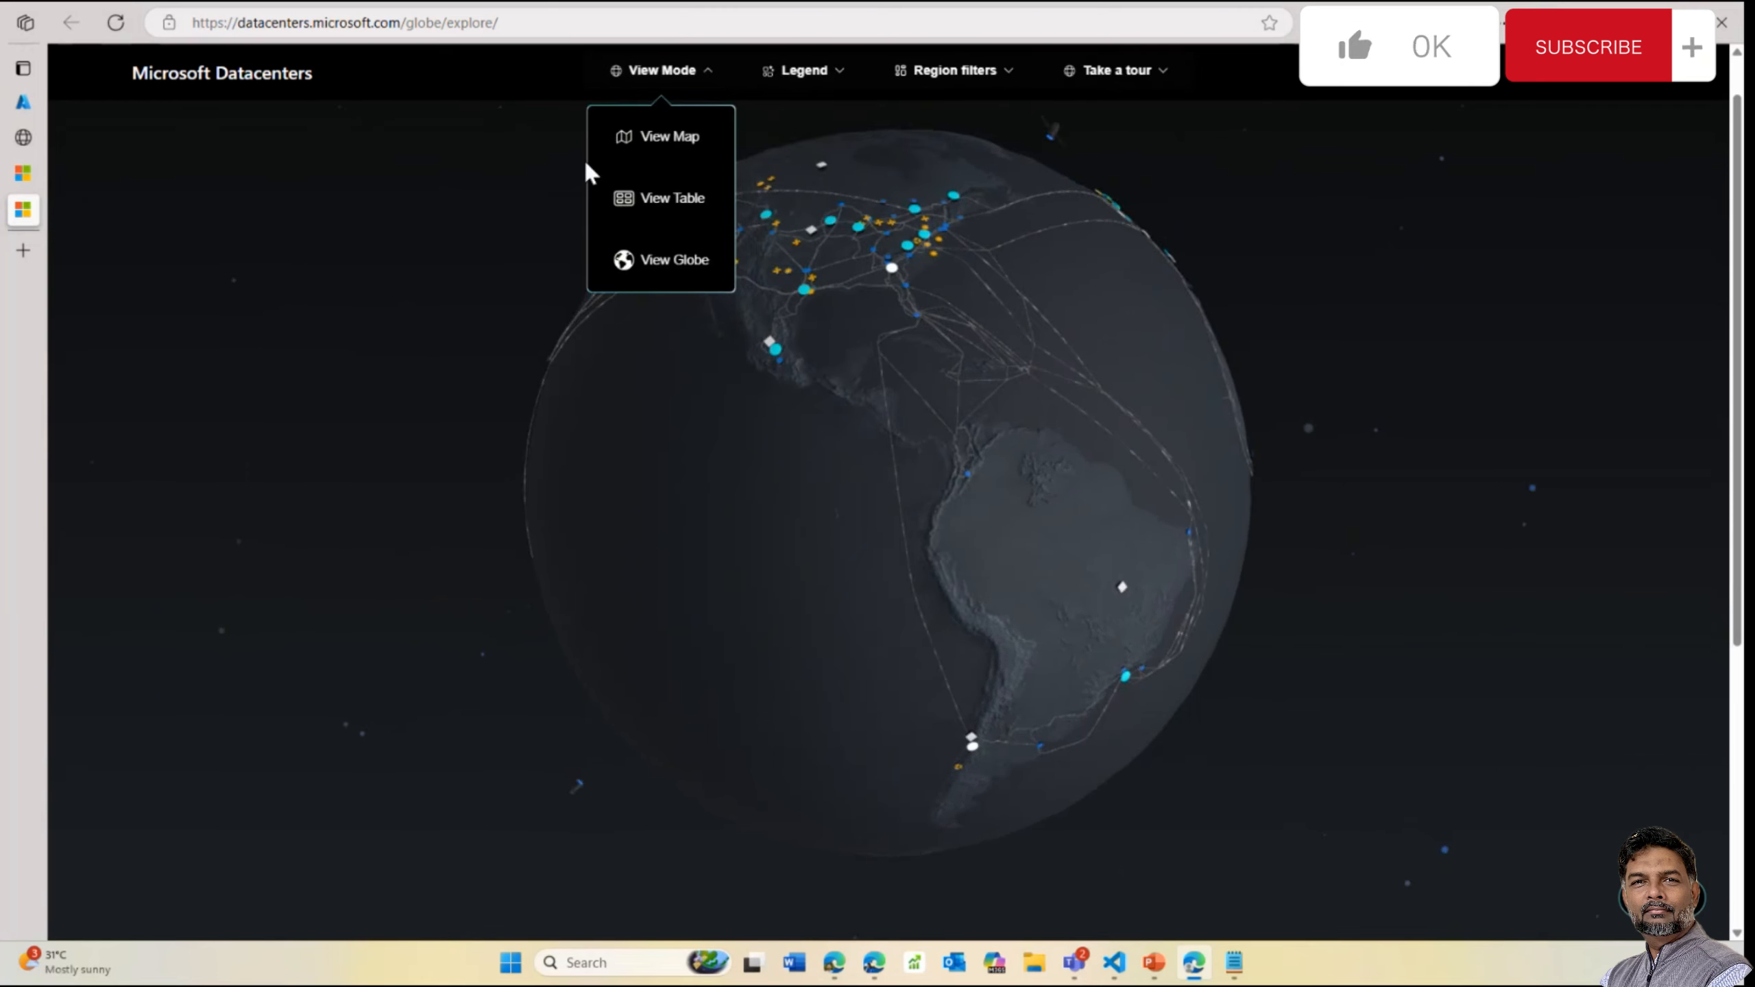
left_click(666, 199)
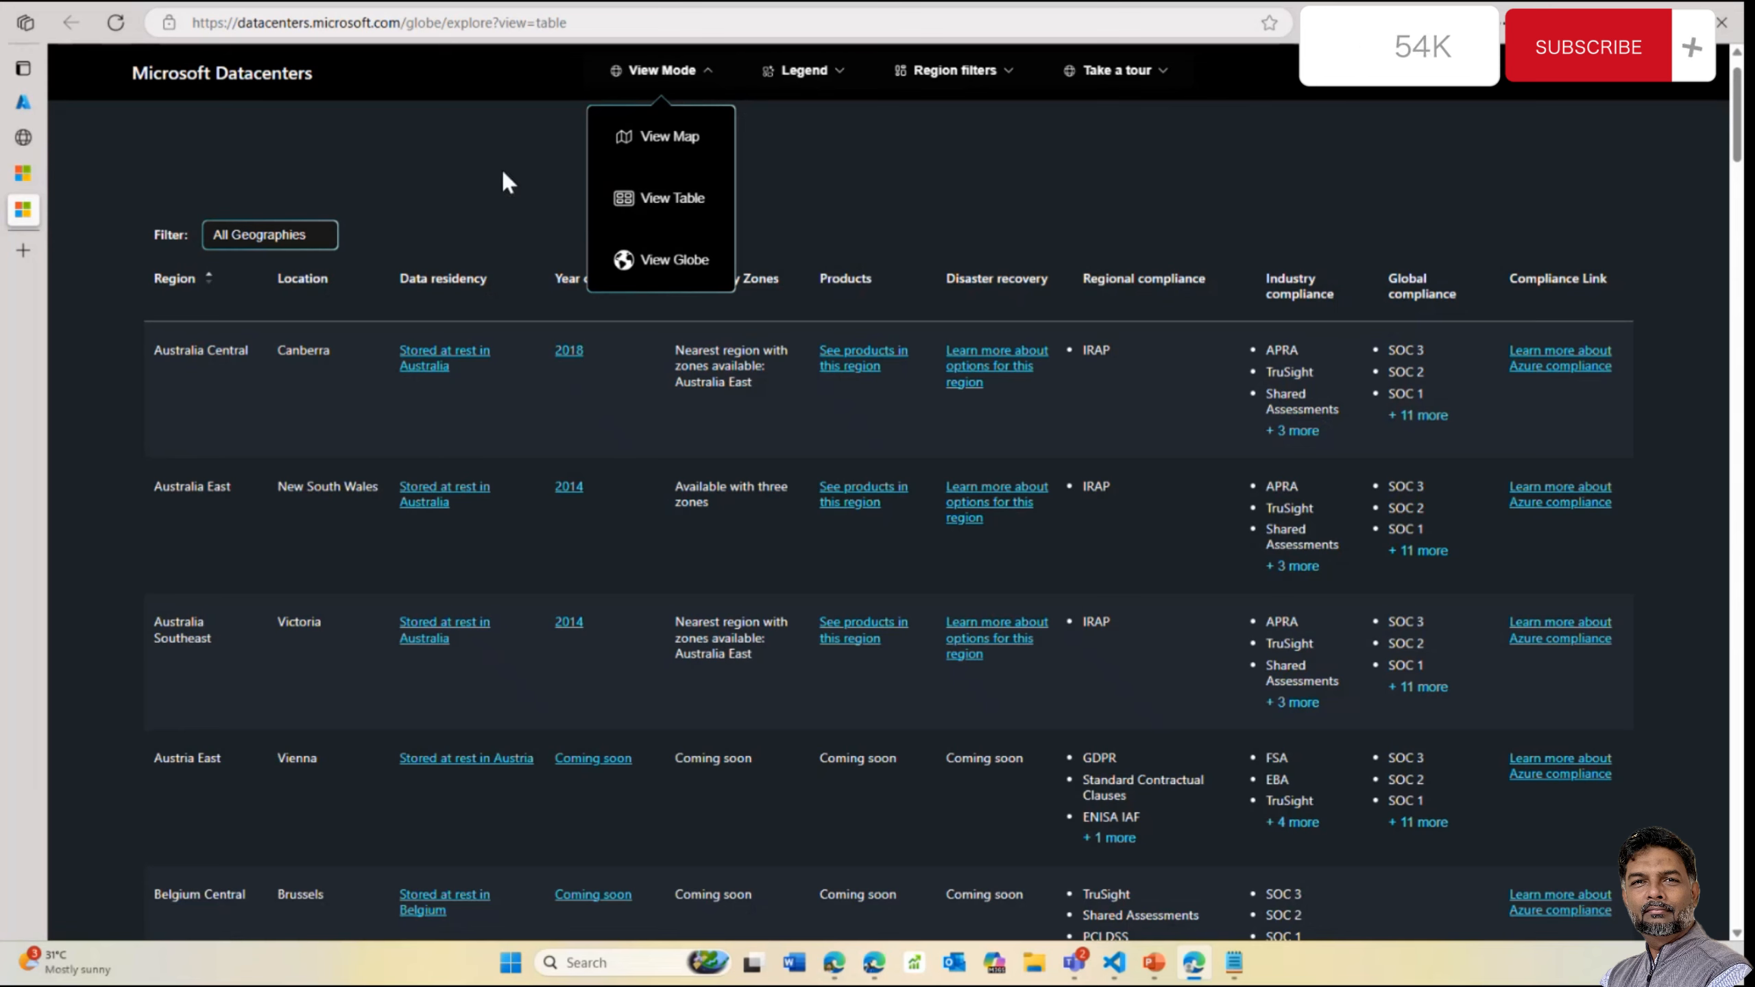
scroll(325, 276, "down", 1)
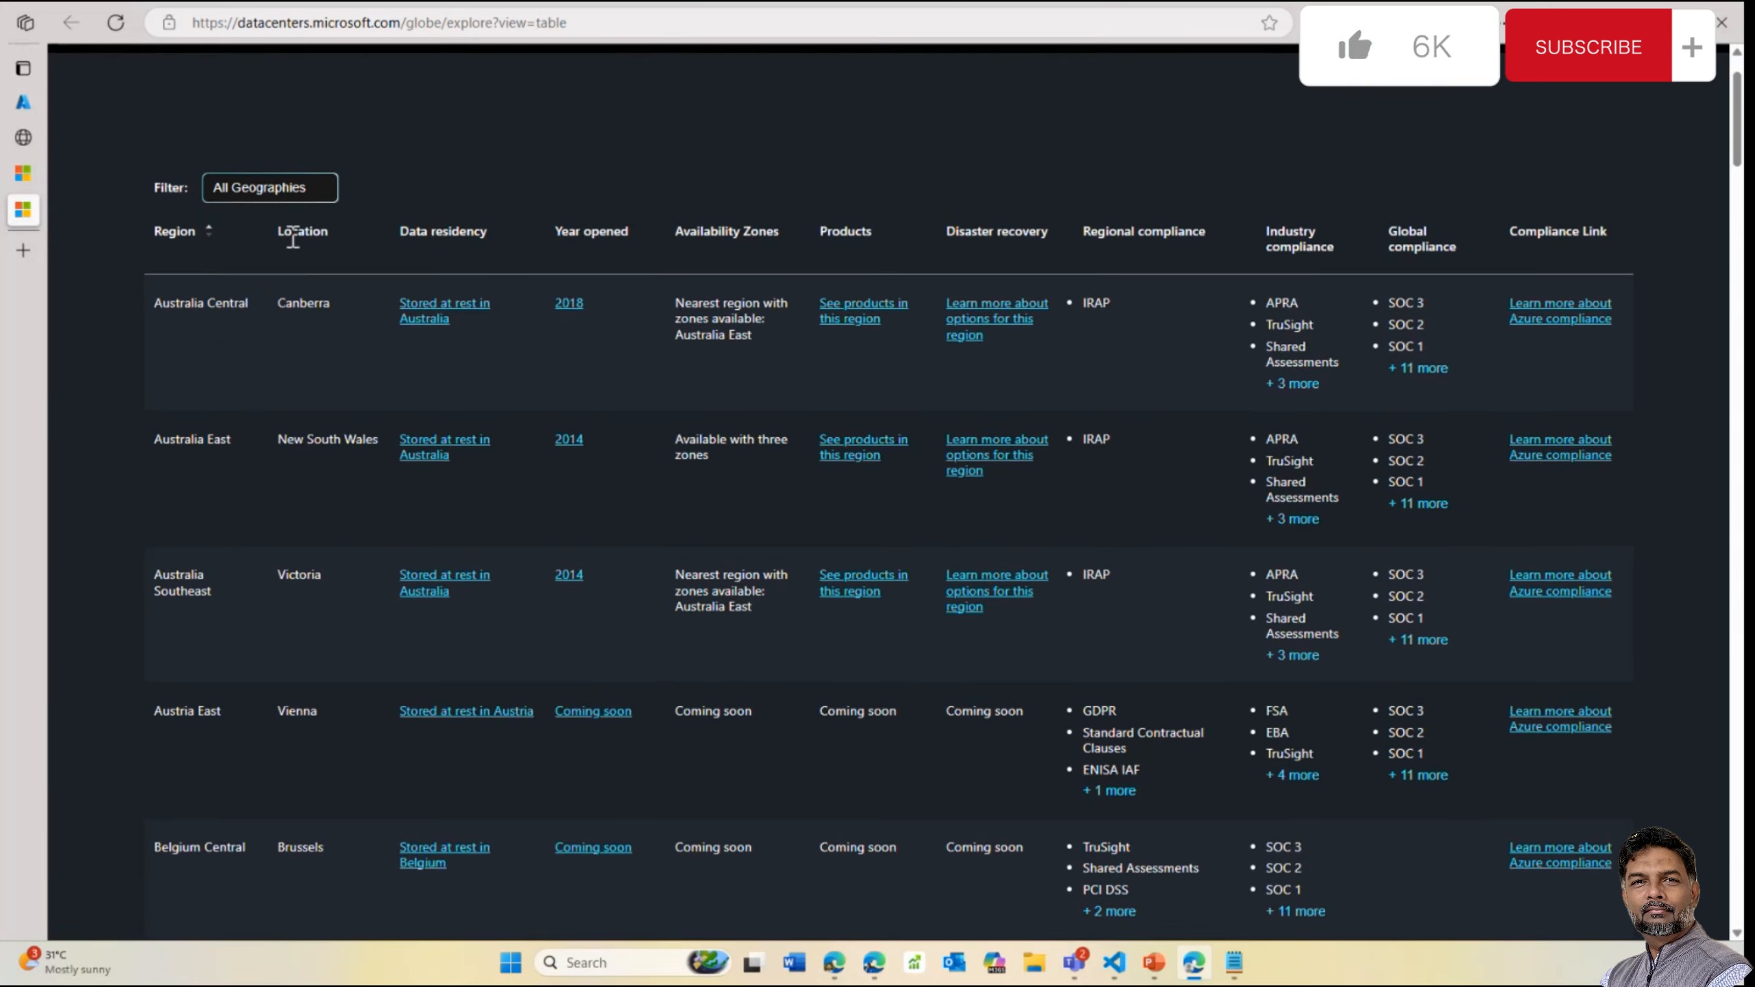
scroll(203, 323, "up", 2)
left_click(206, 333)
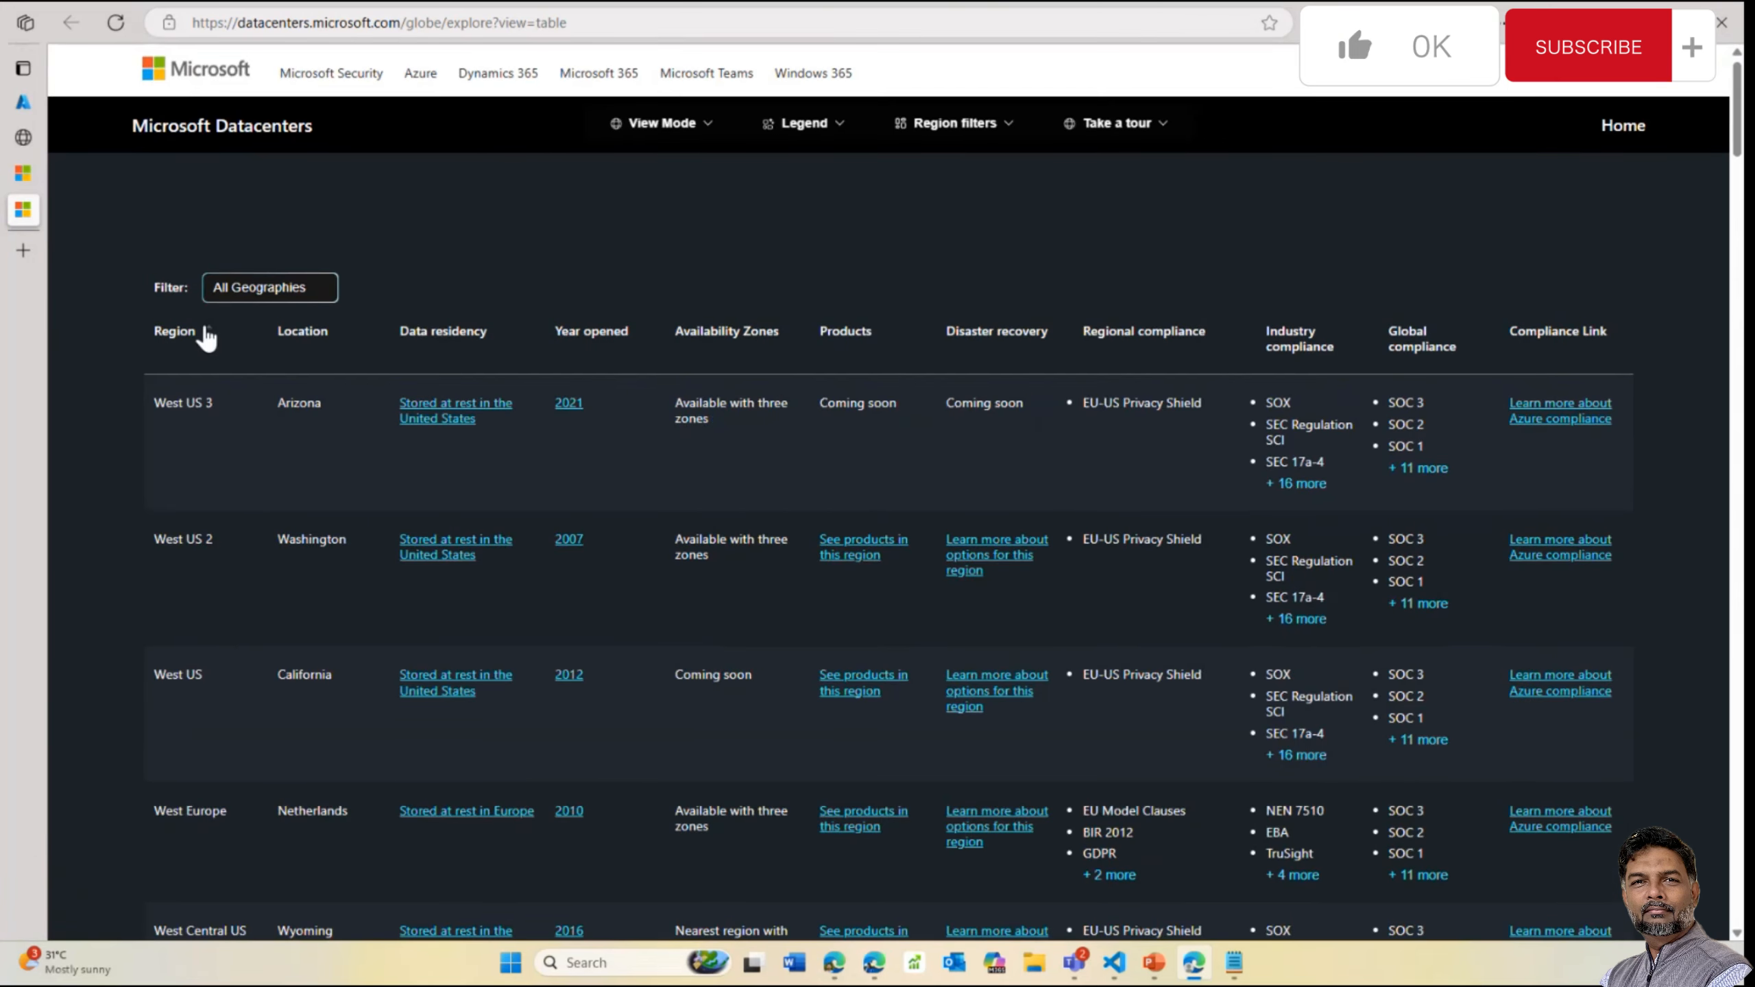
Filter the region table to India, then to Asia Pacific
left_click(294, 289)
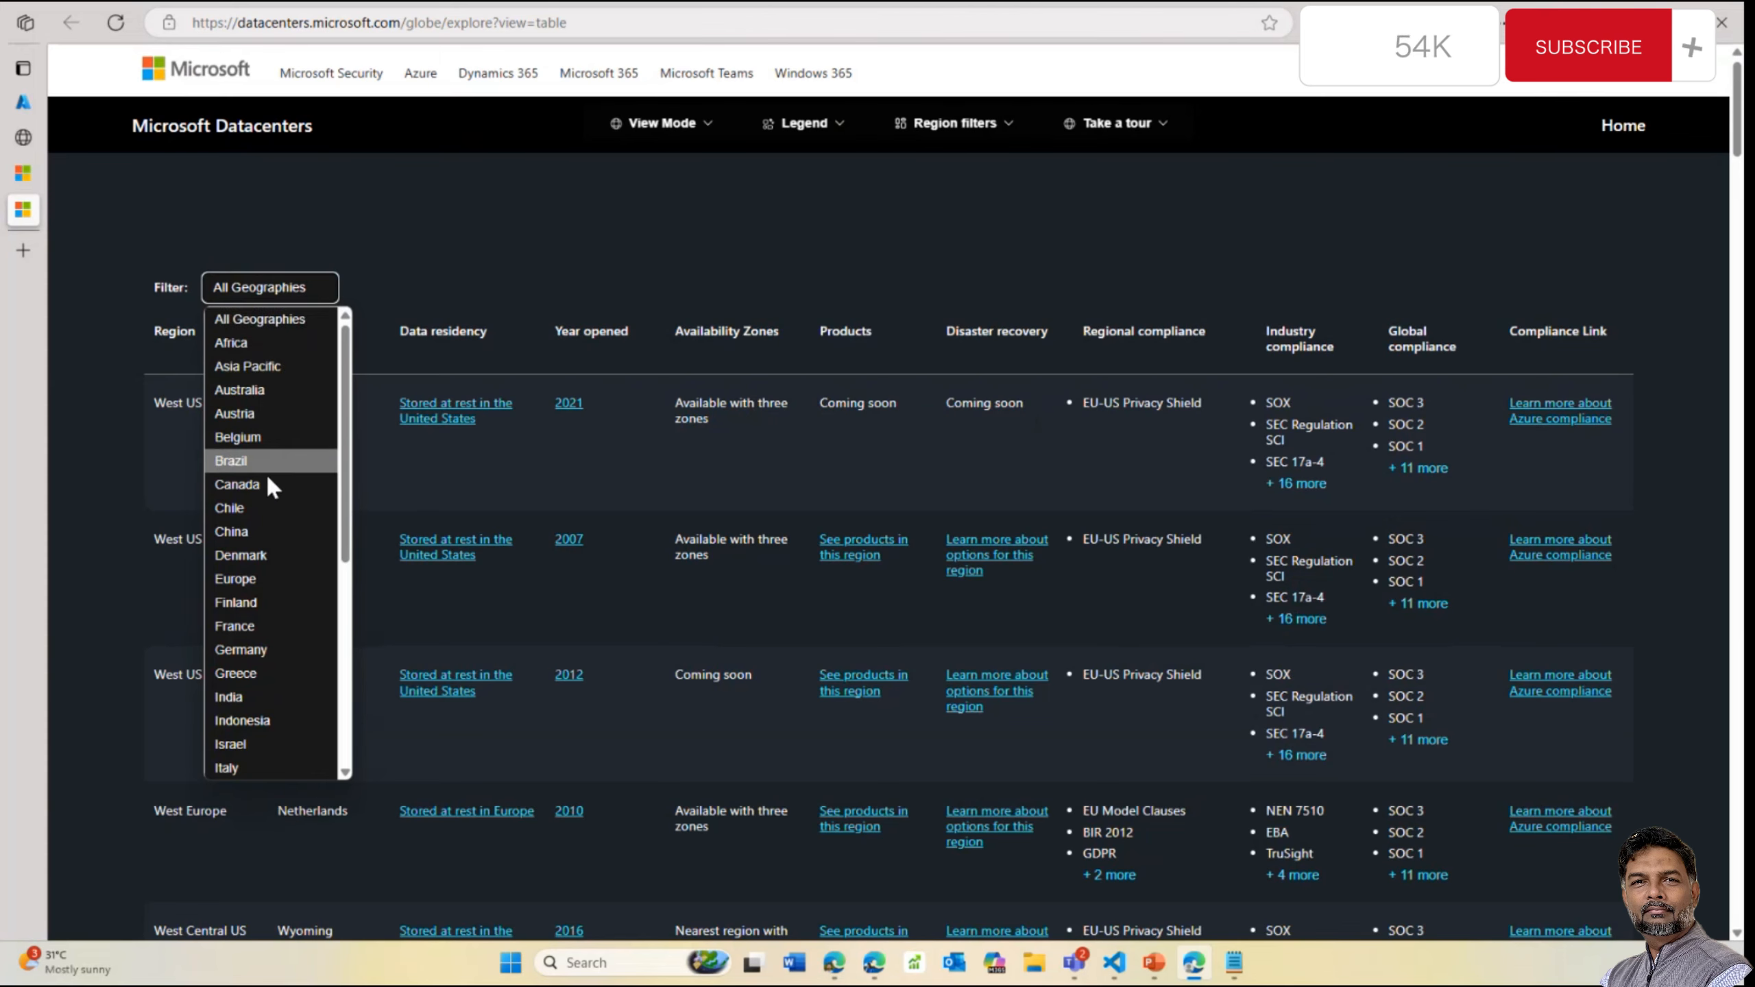
scroll(282, 647, "down", 2)
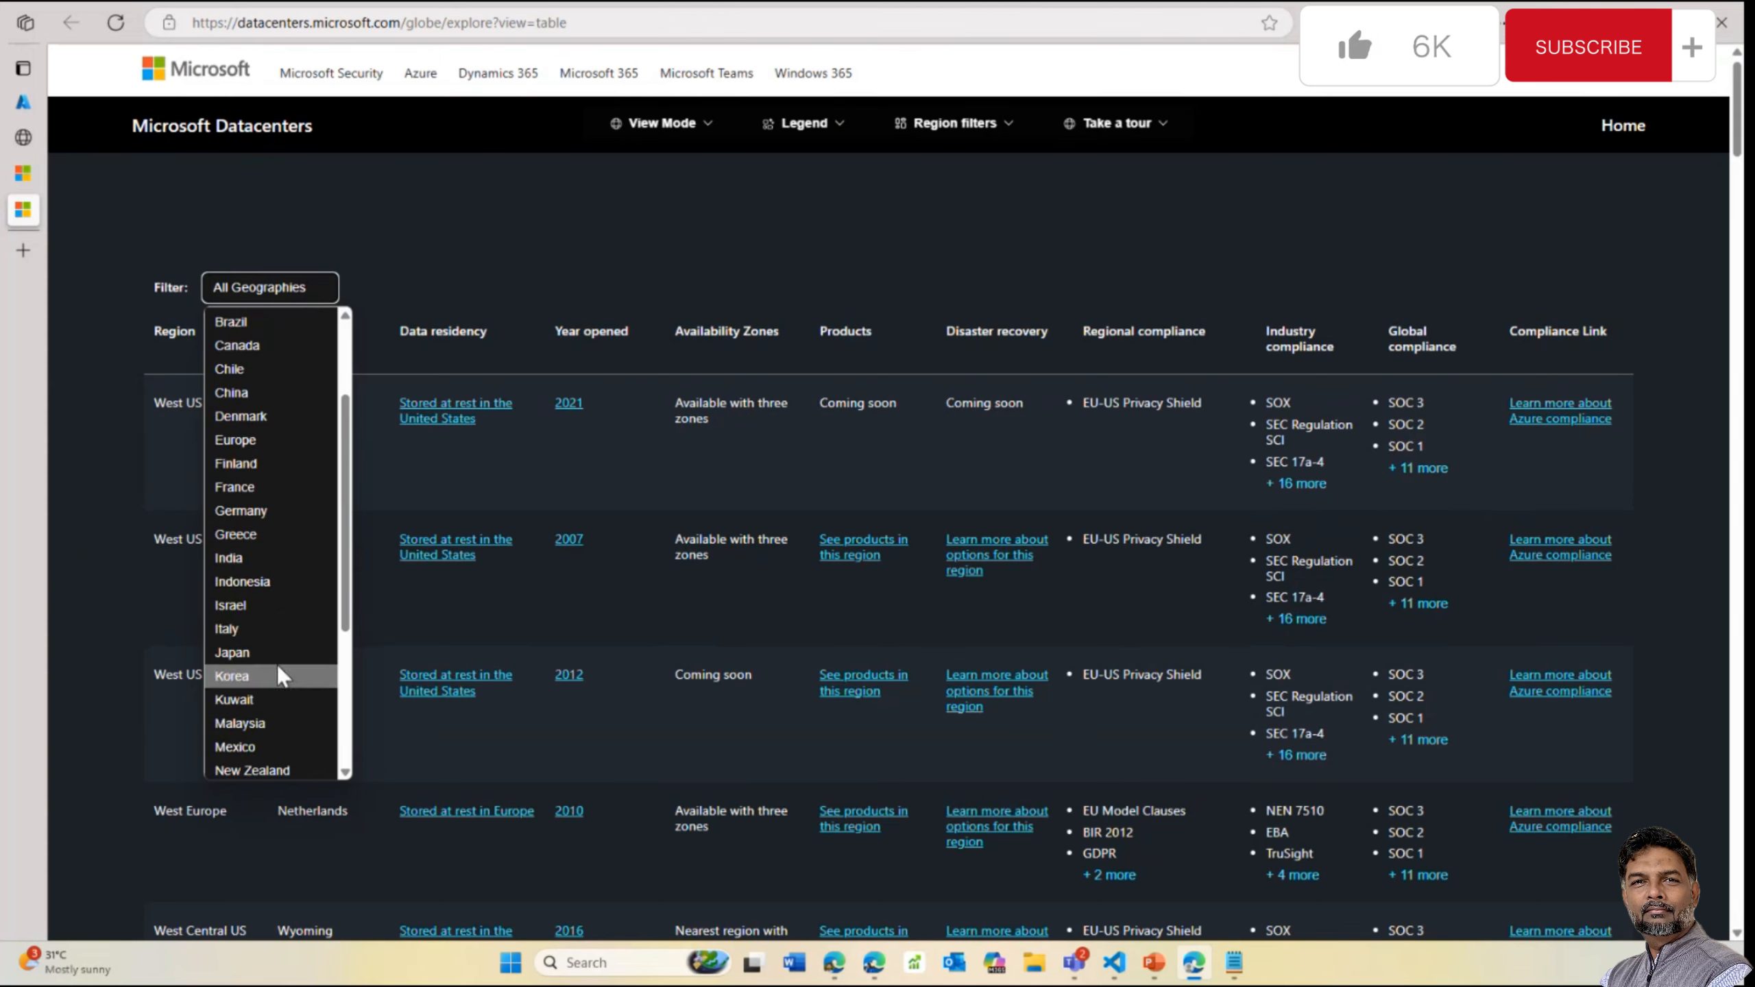
left_click(274, 562)
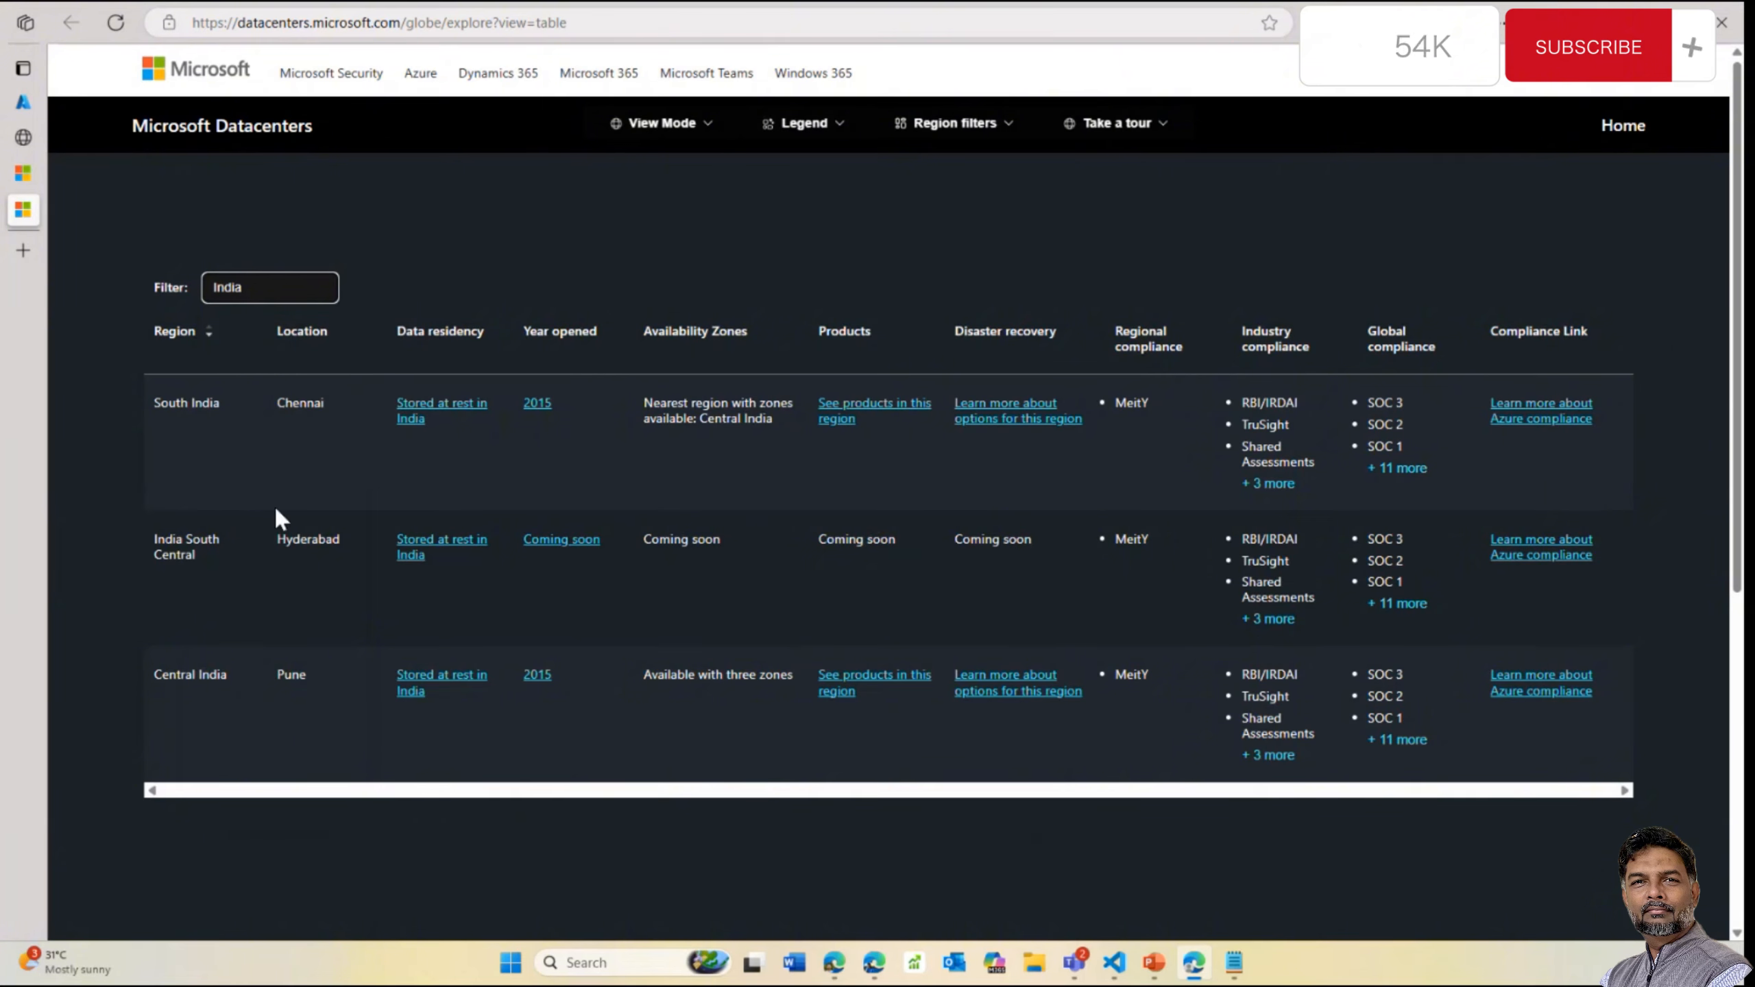
left_click(310, 294)
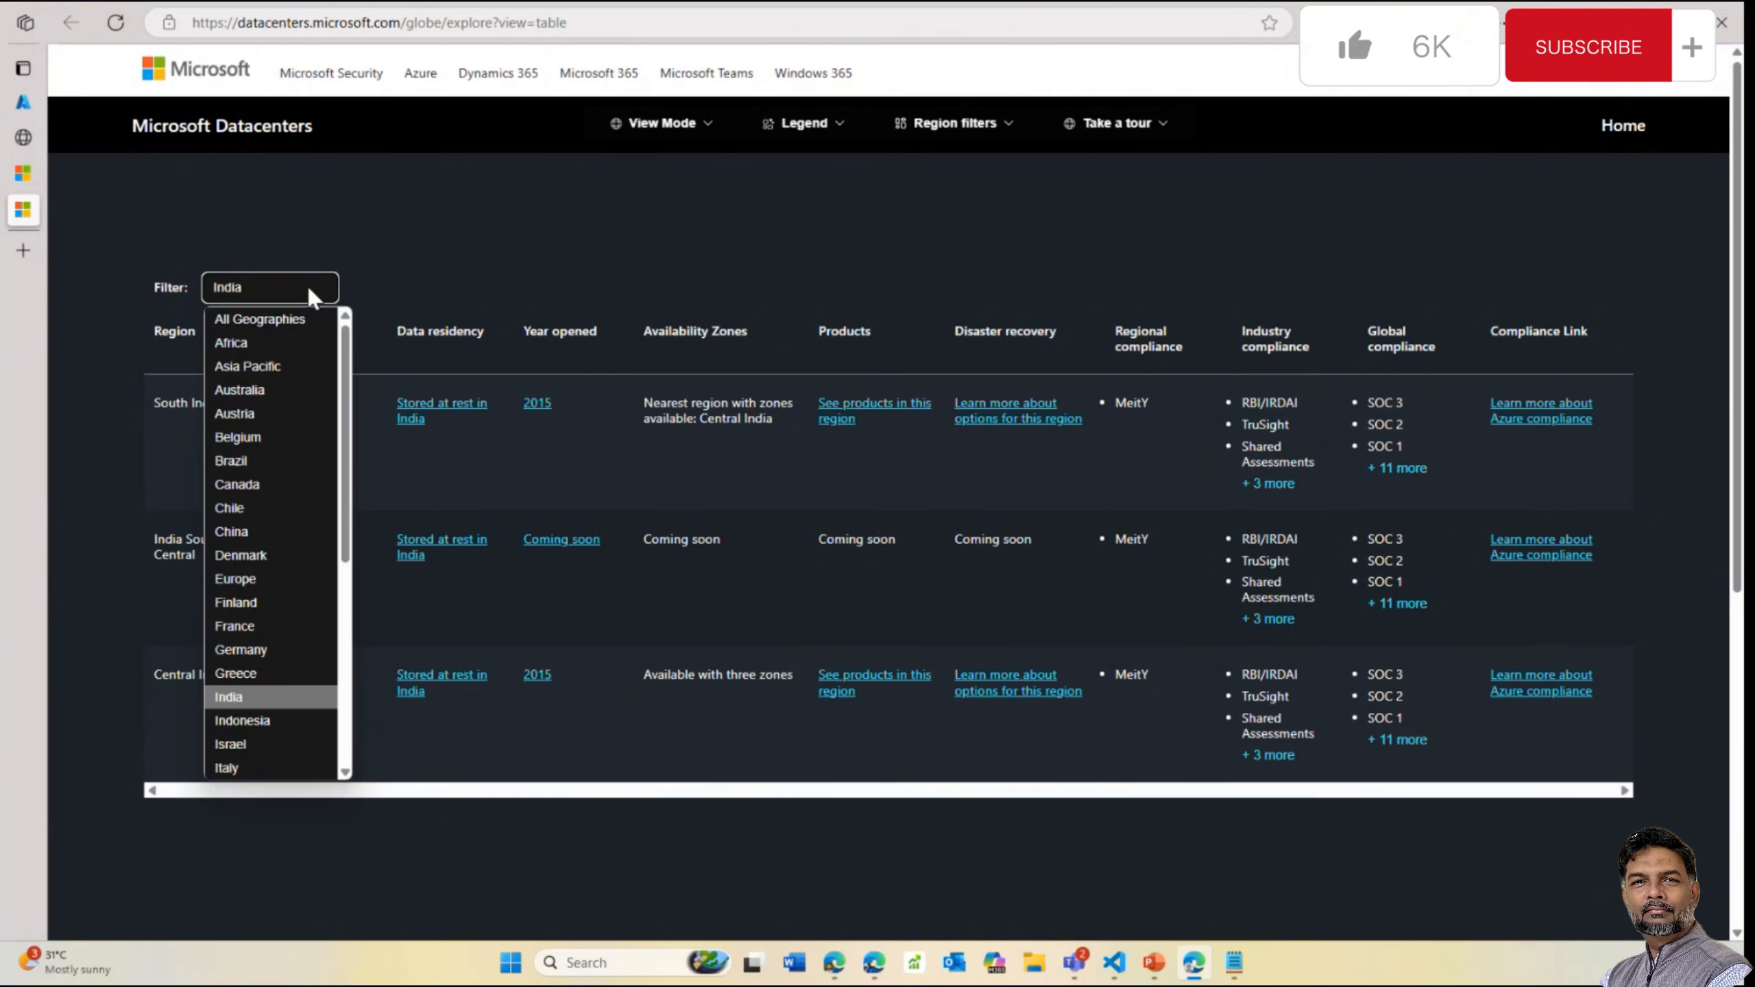
scroll(300, 706, "down", 2)
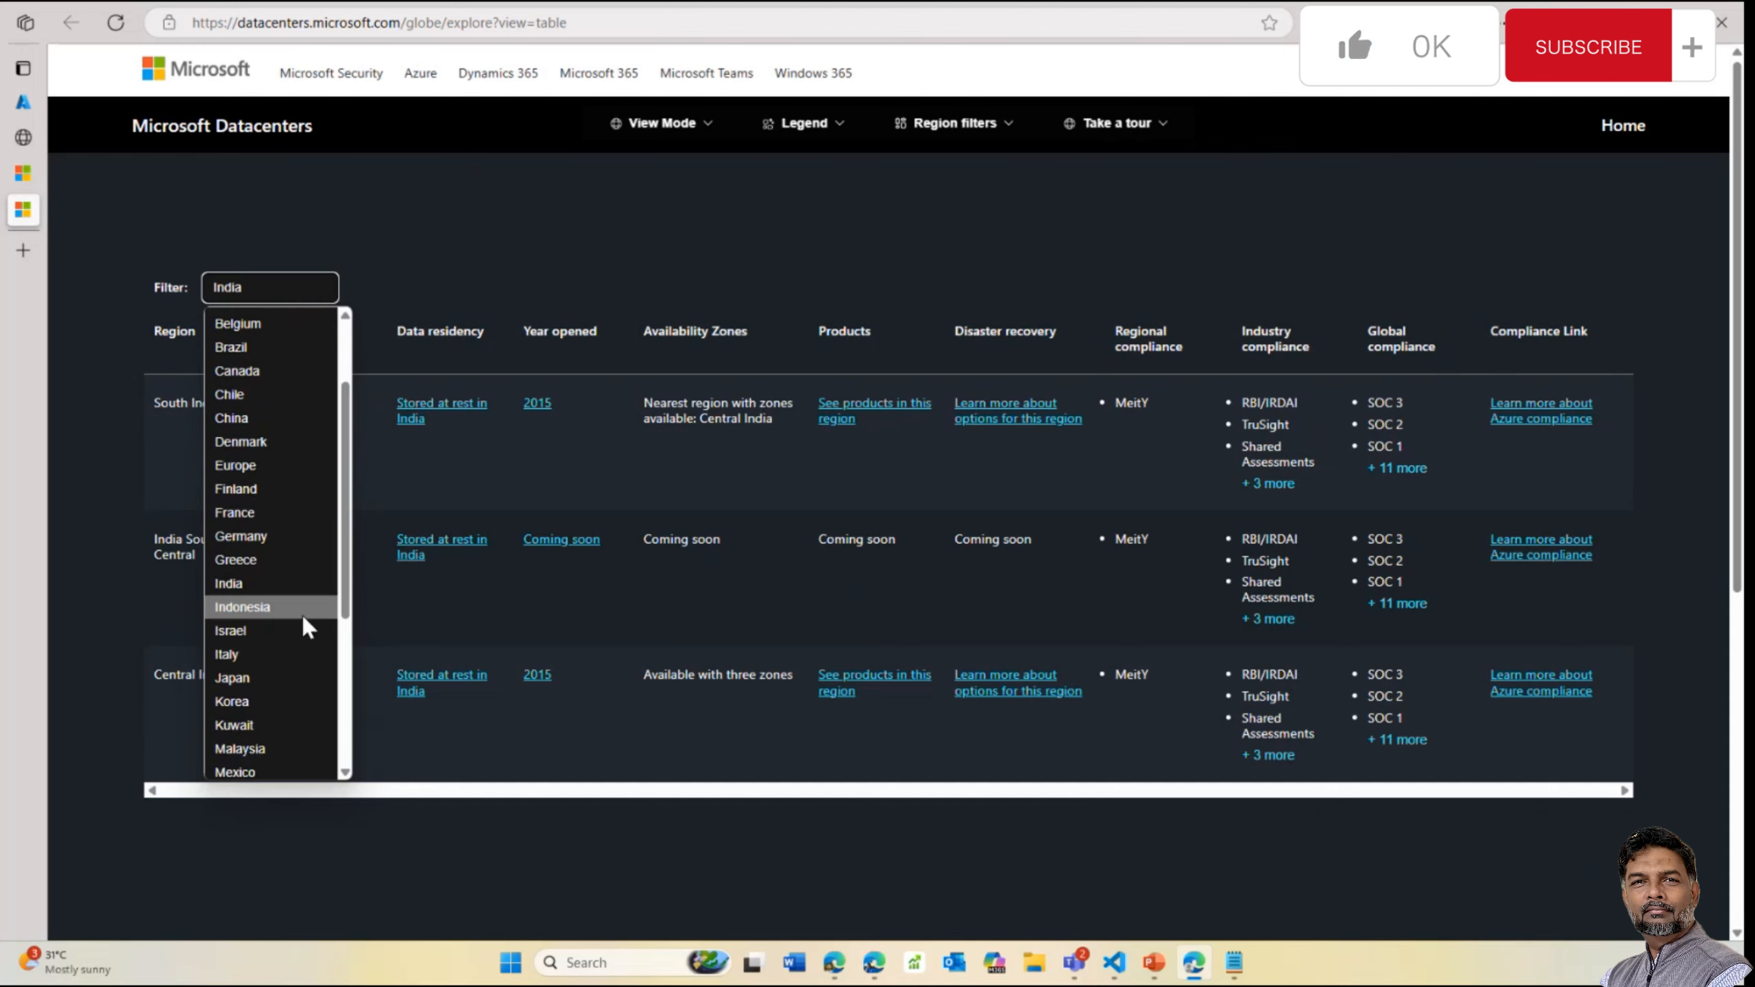
scroll(294, 691, "down", 3)
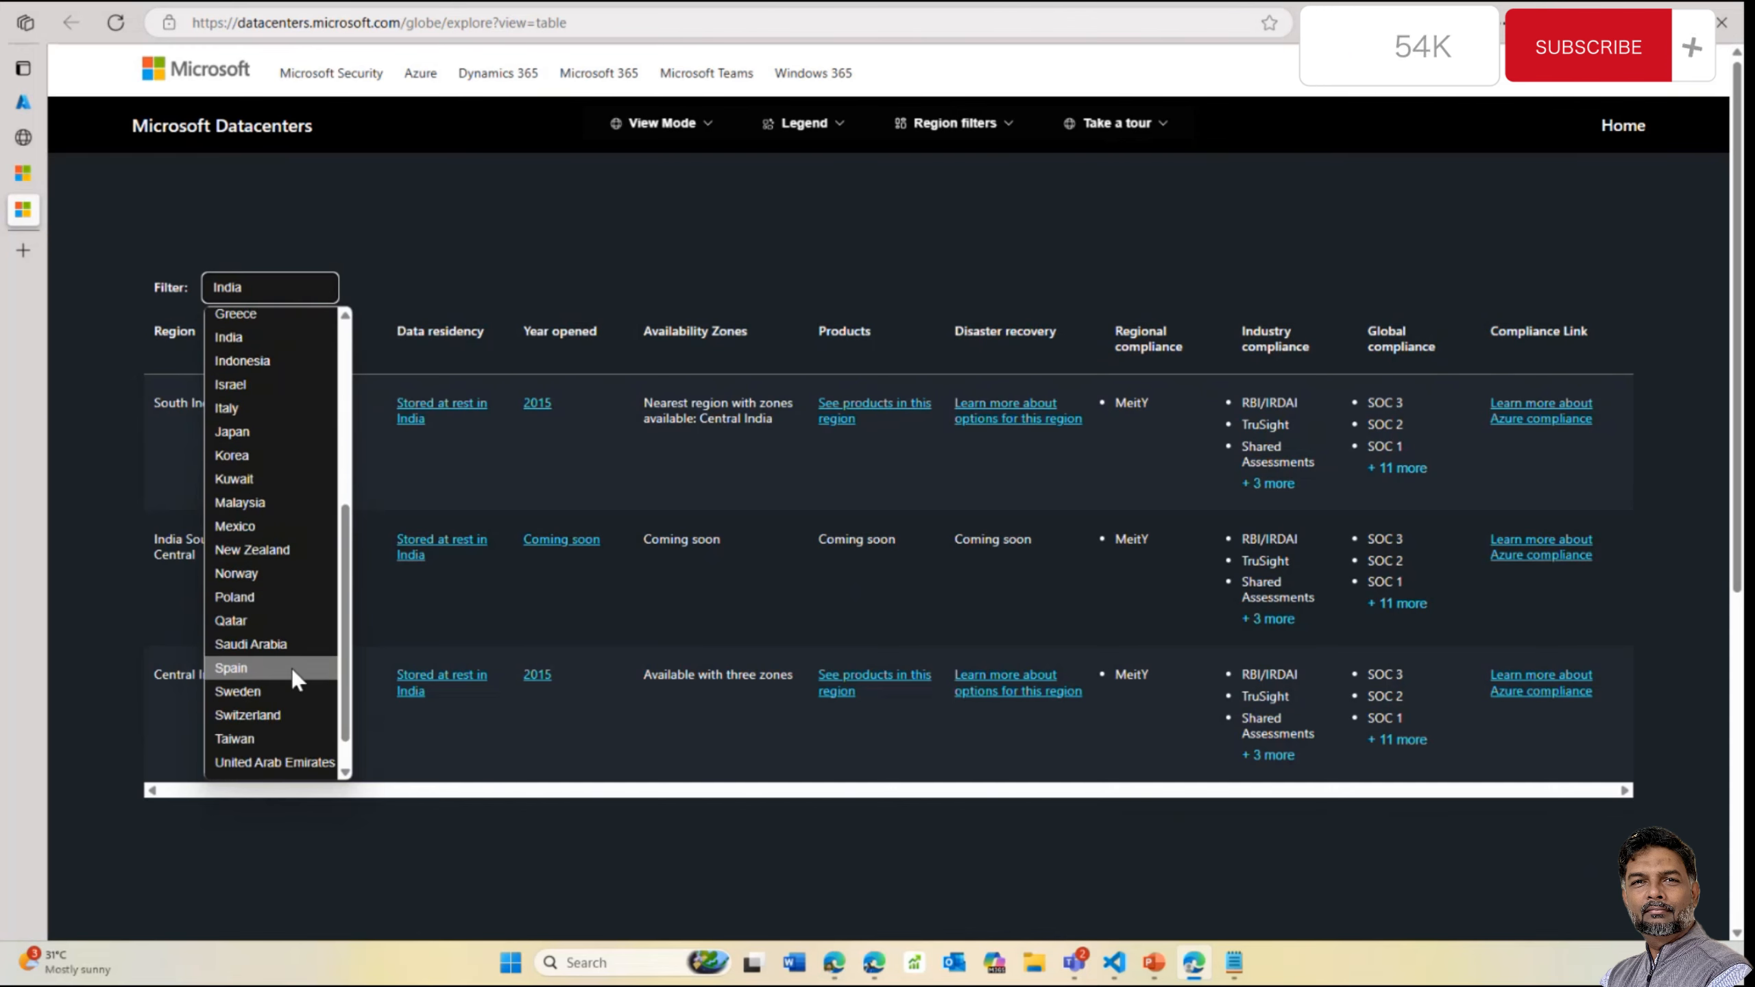
scroll(293, 719, "down", 1)
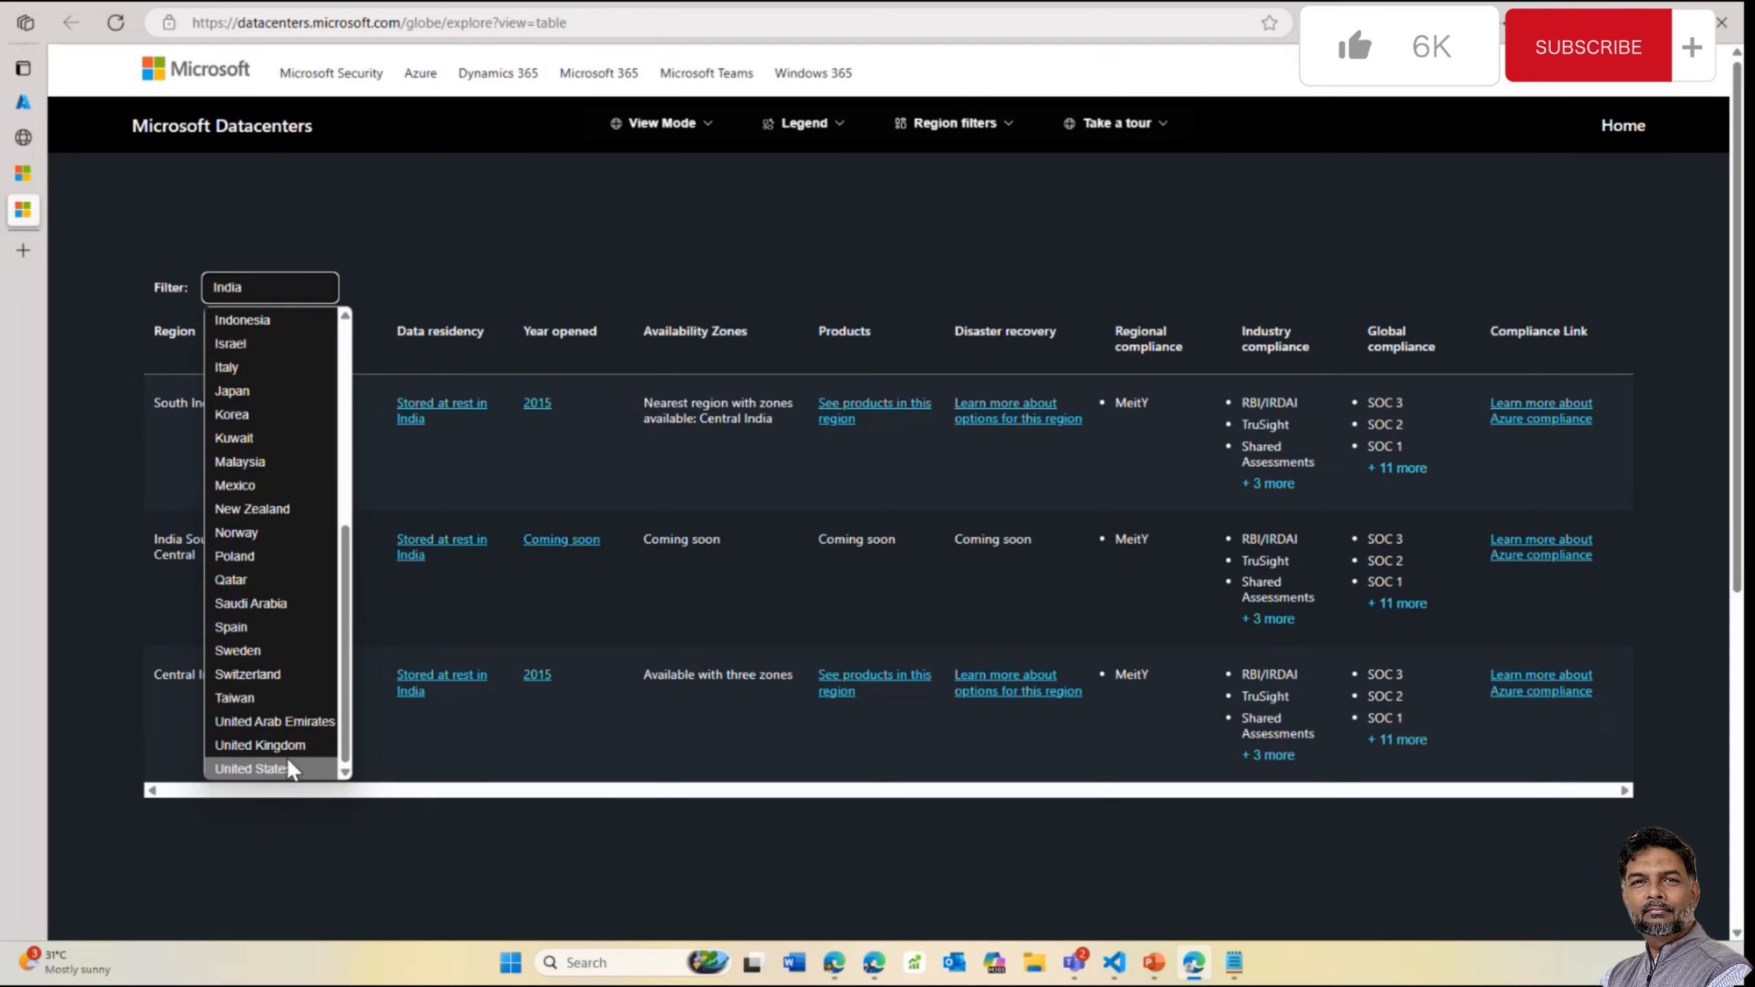
scroll(283, 484, "up", 5)
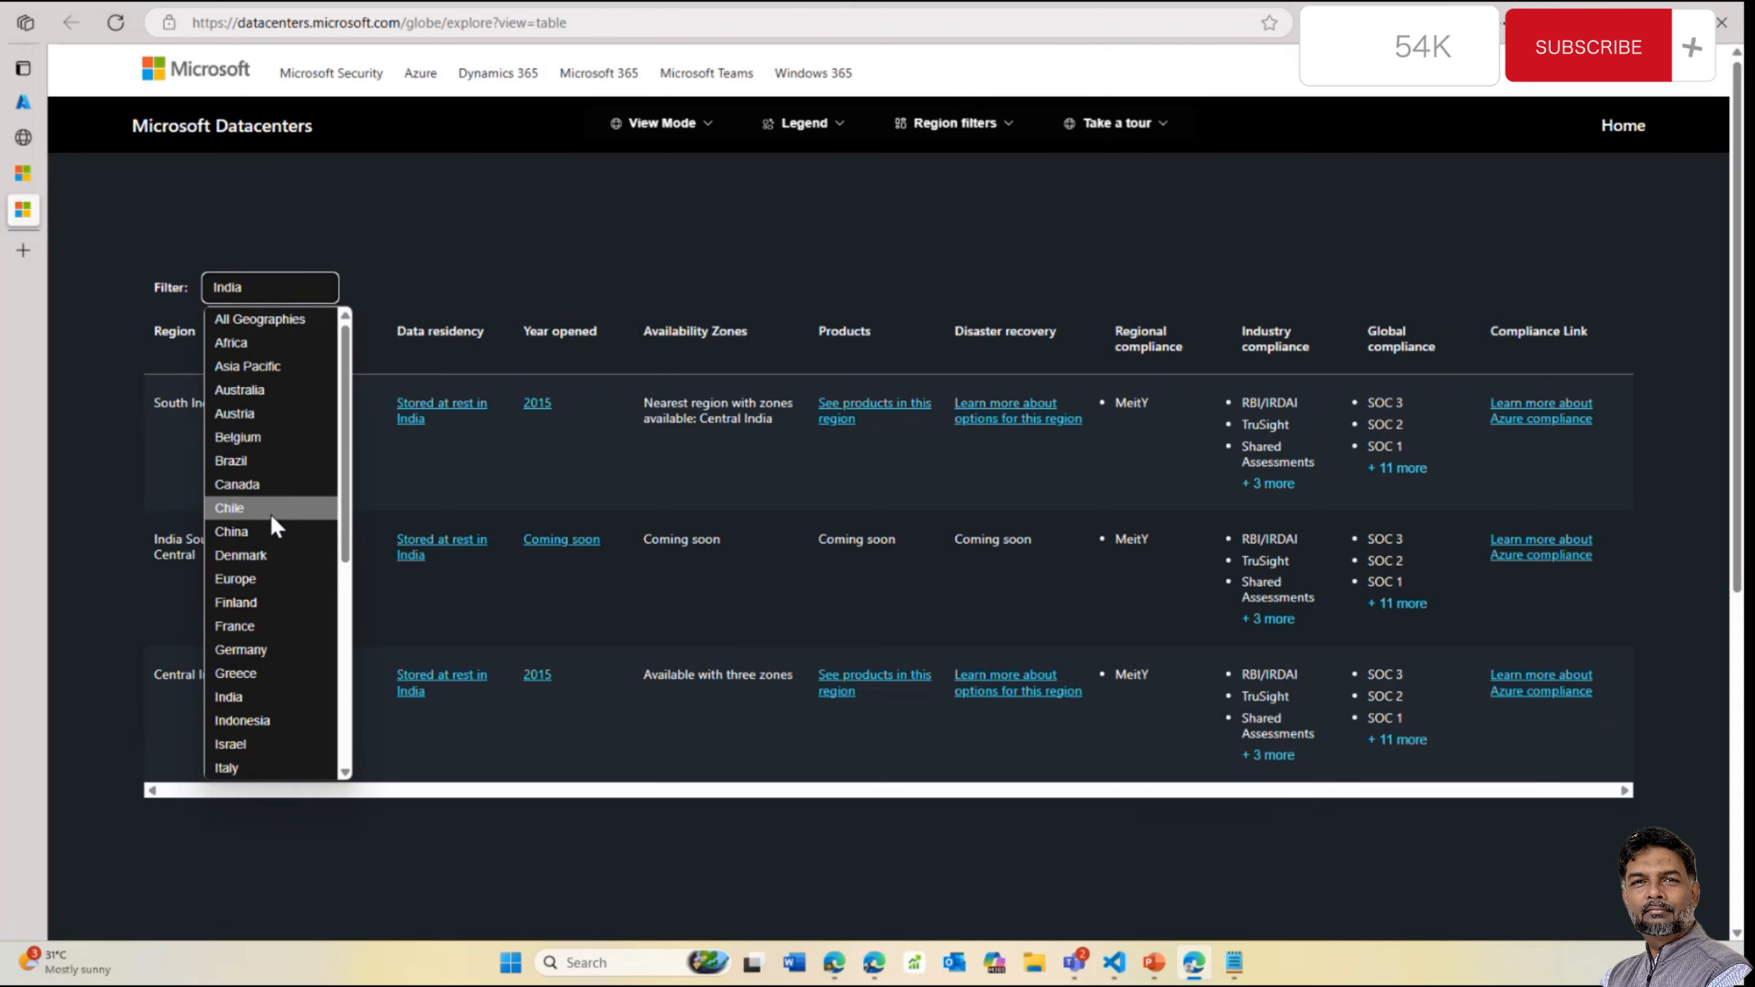
left_click(275, 366)
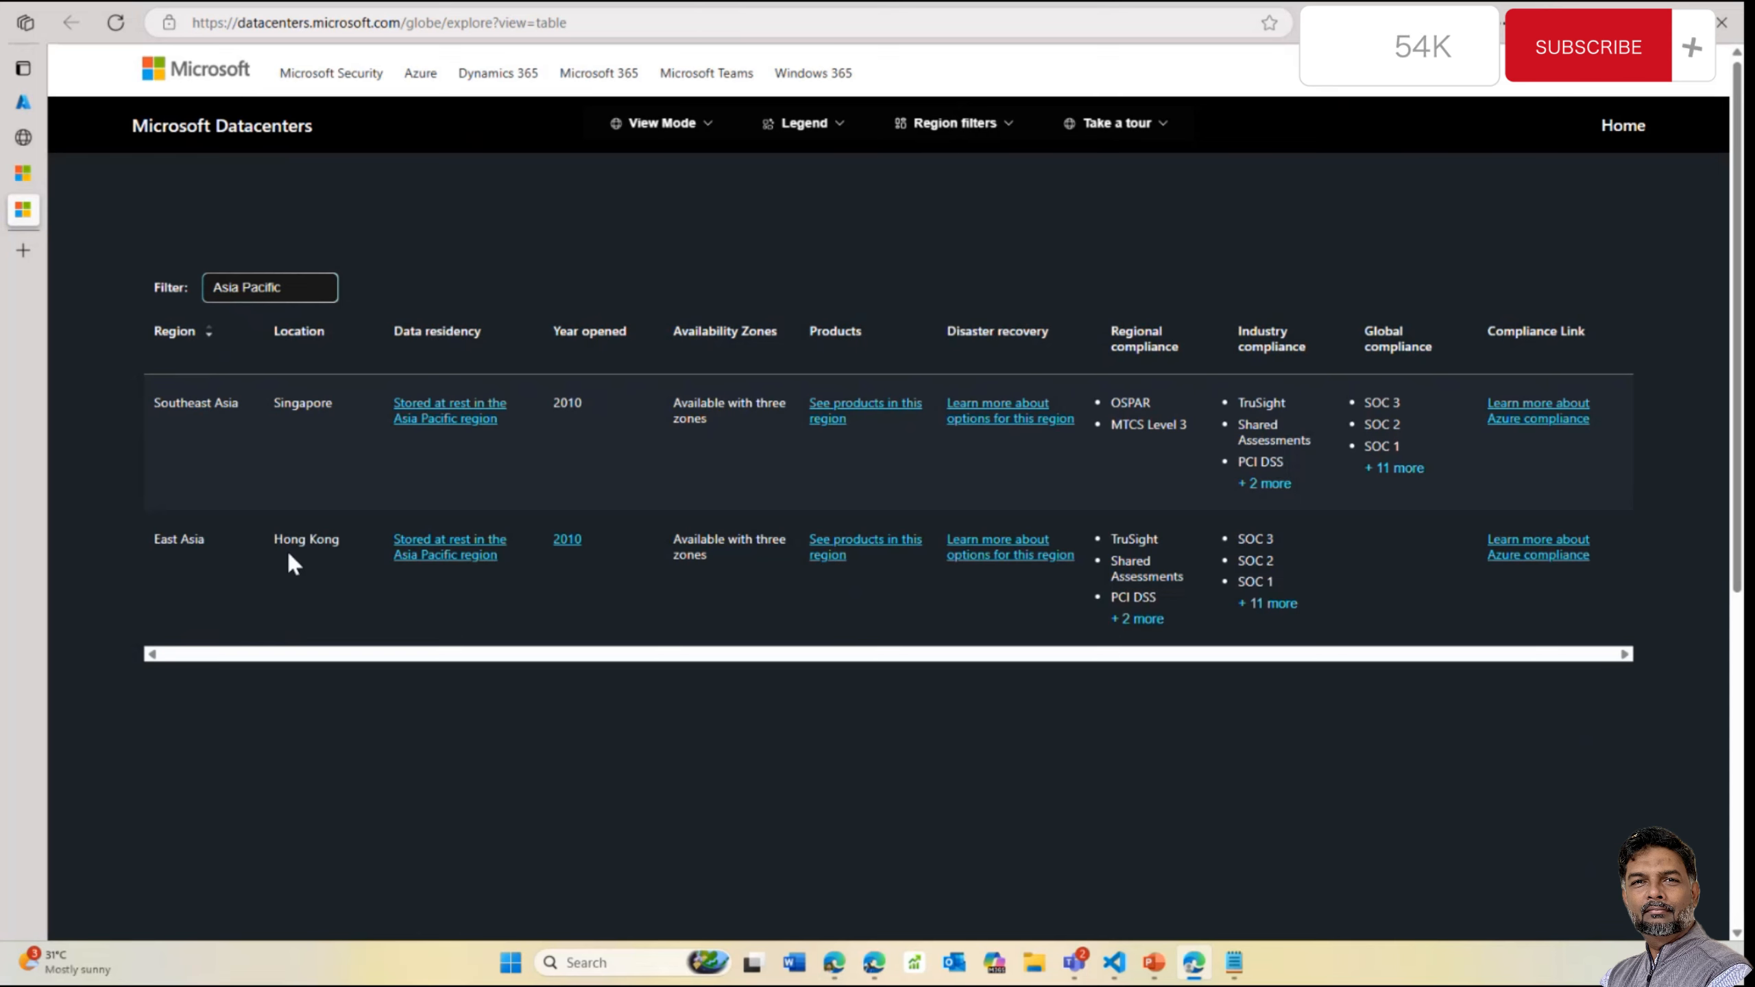
scroll(318, 325, "down", 5)
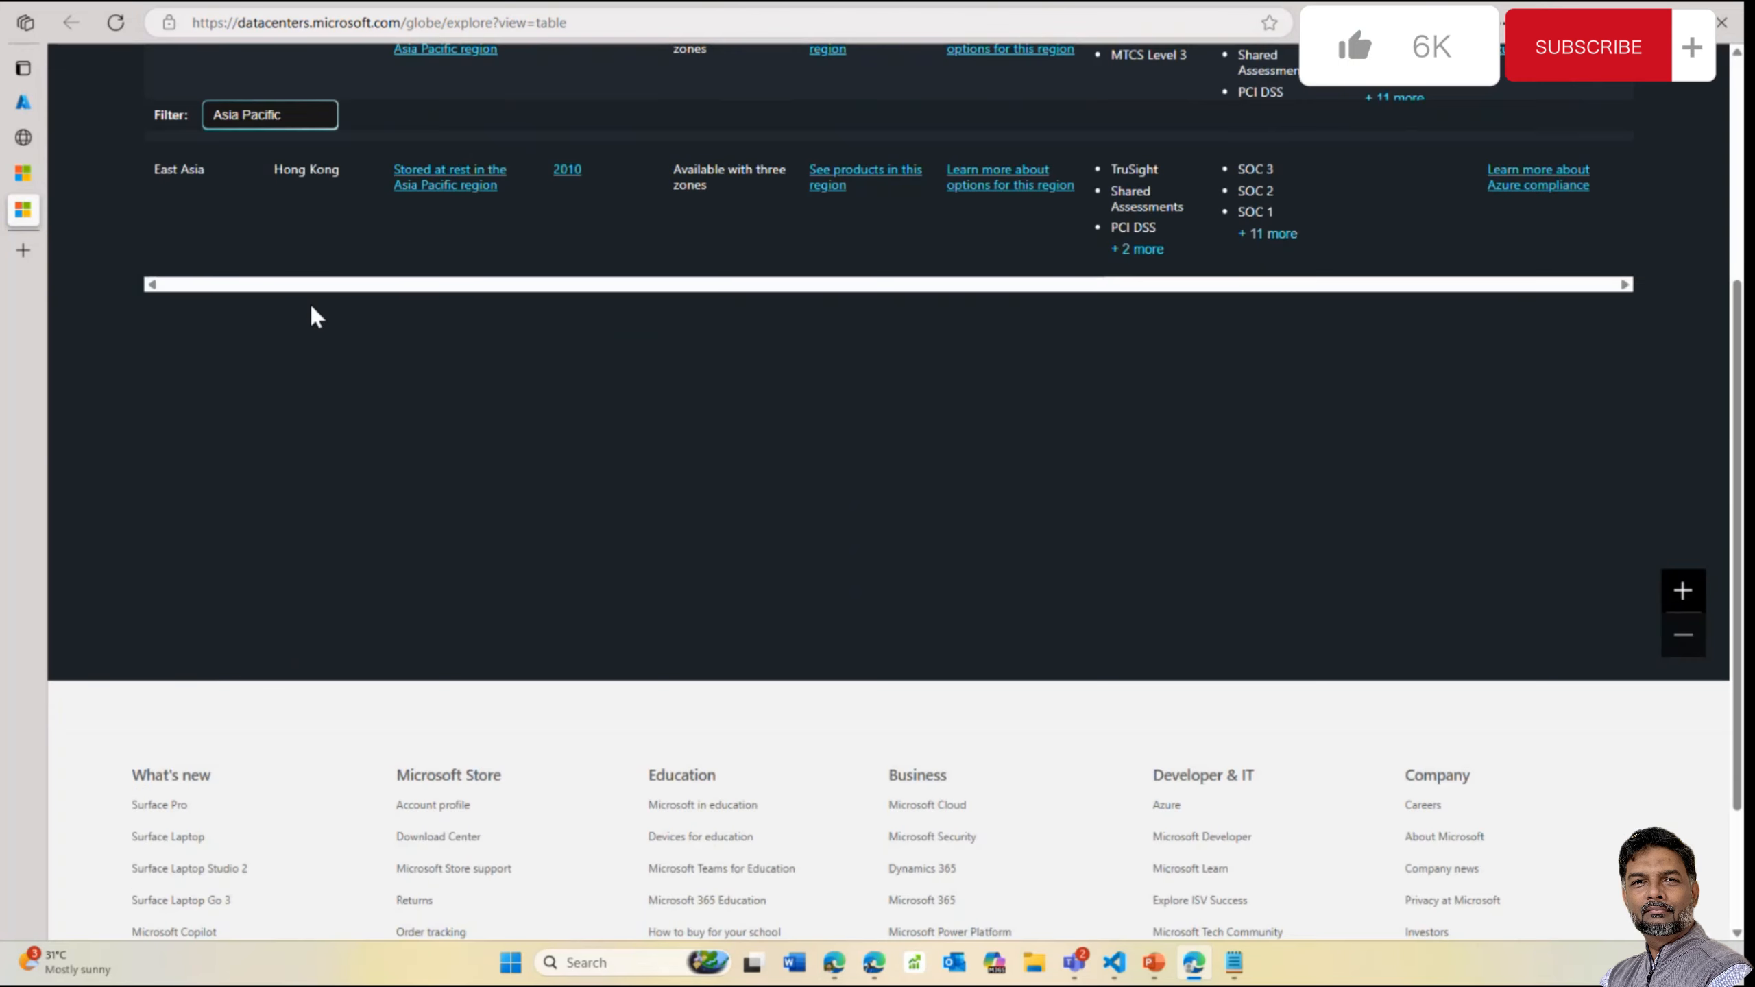
scroll(311, 308, "up", 5)
Filter the region table to Europe, then Denmark, then Brazil
left_click(304, 291)
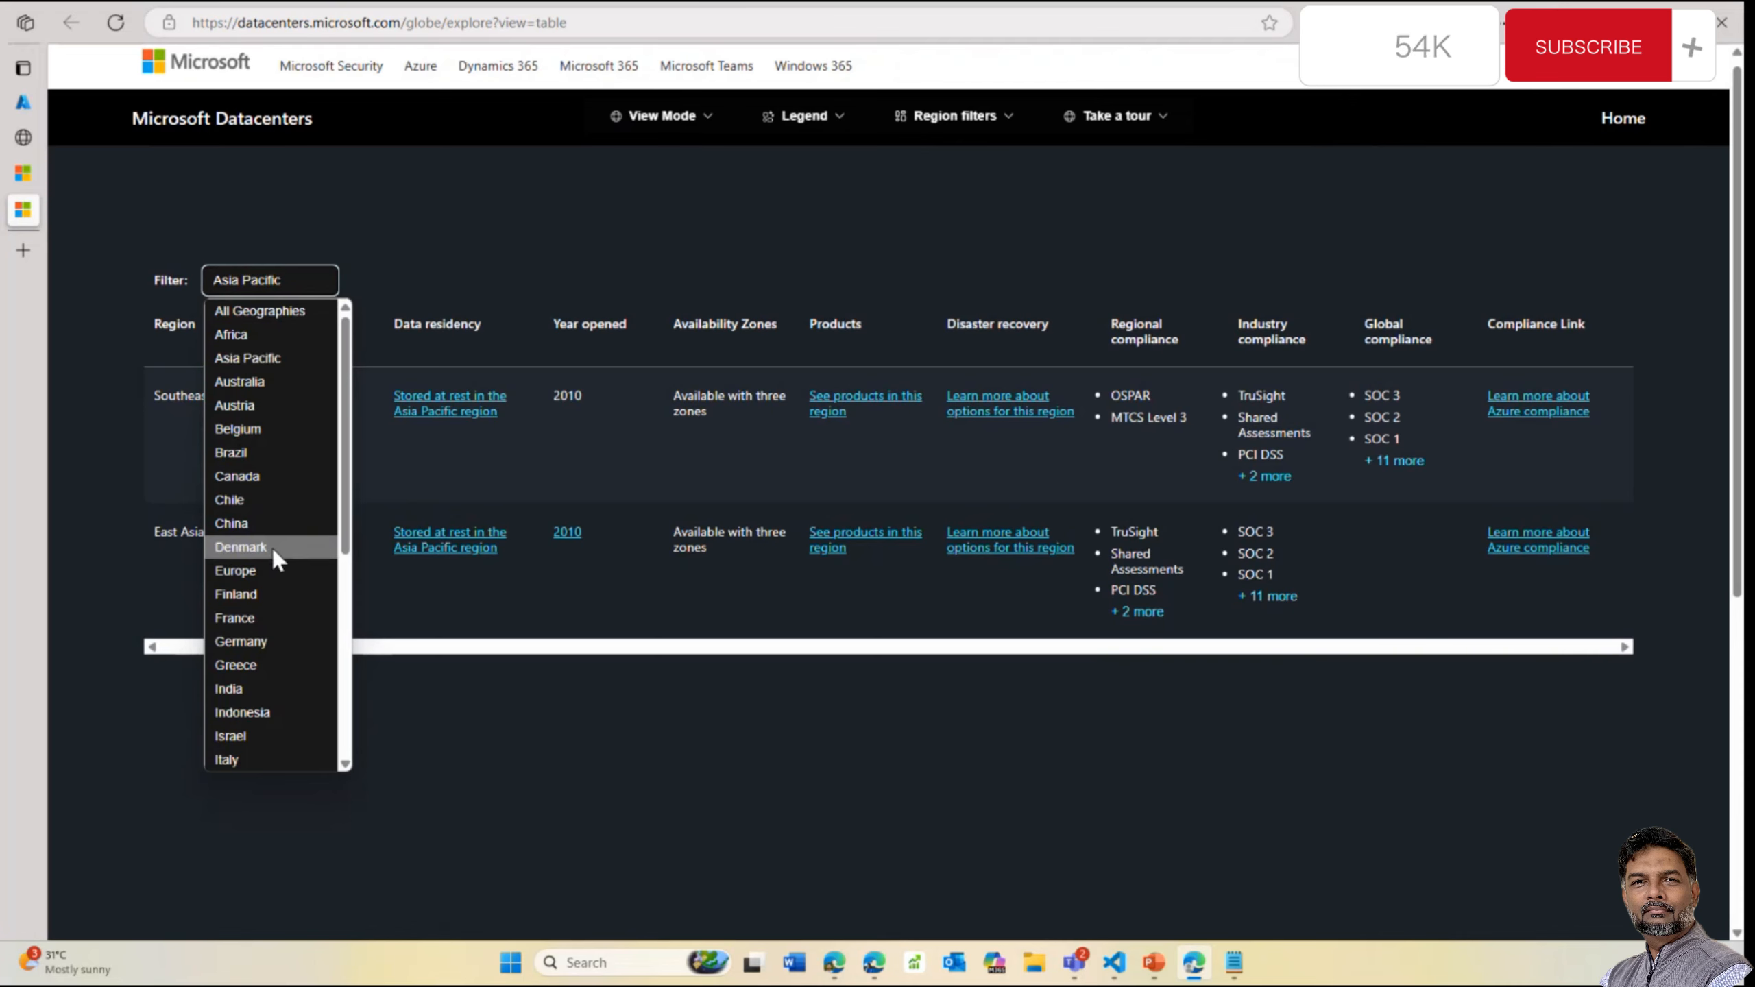
left_click(273, 572)
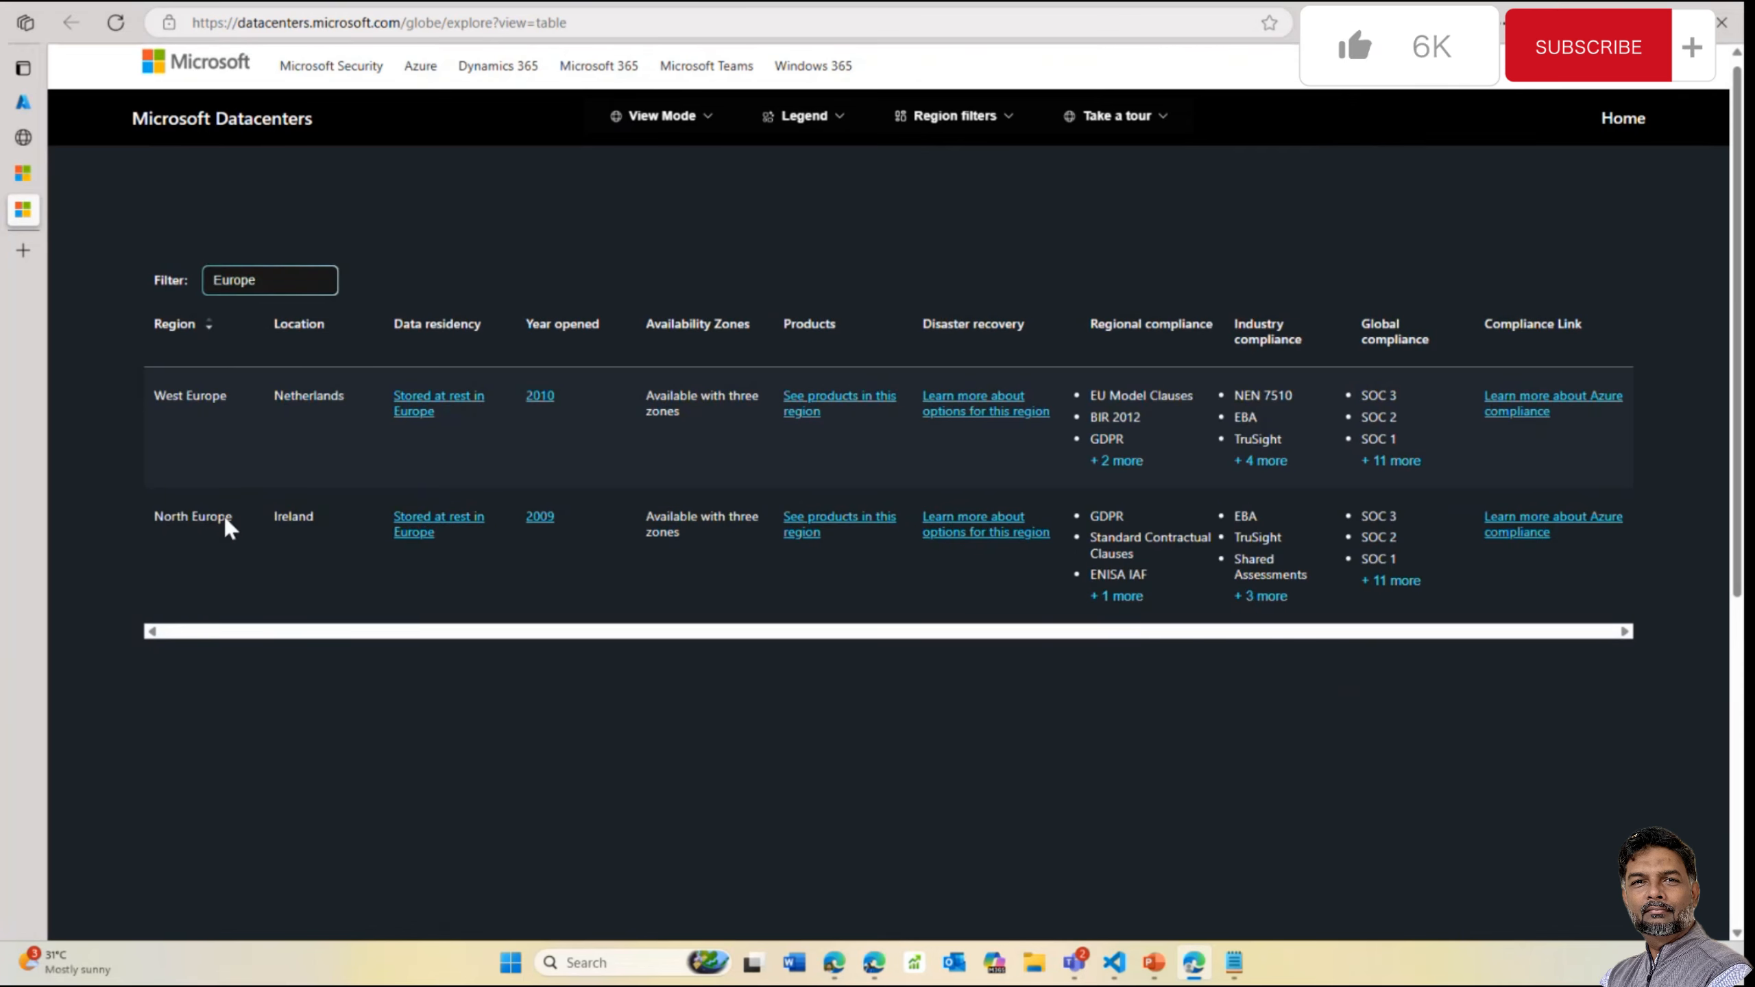
left_click(292, 279)
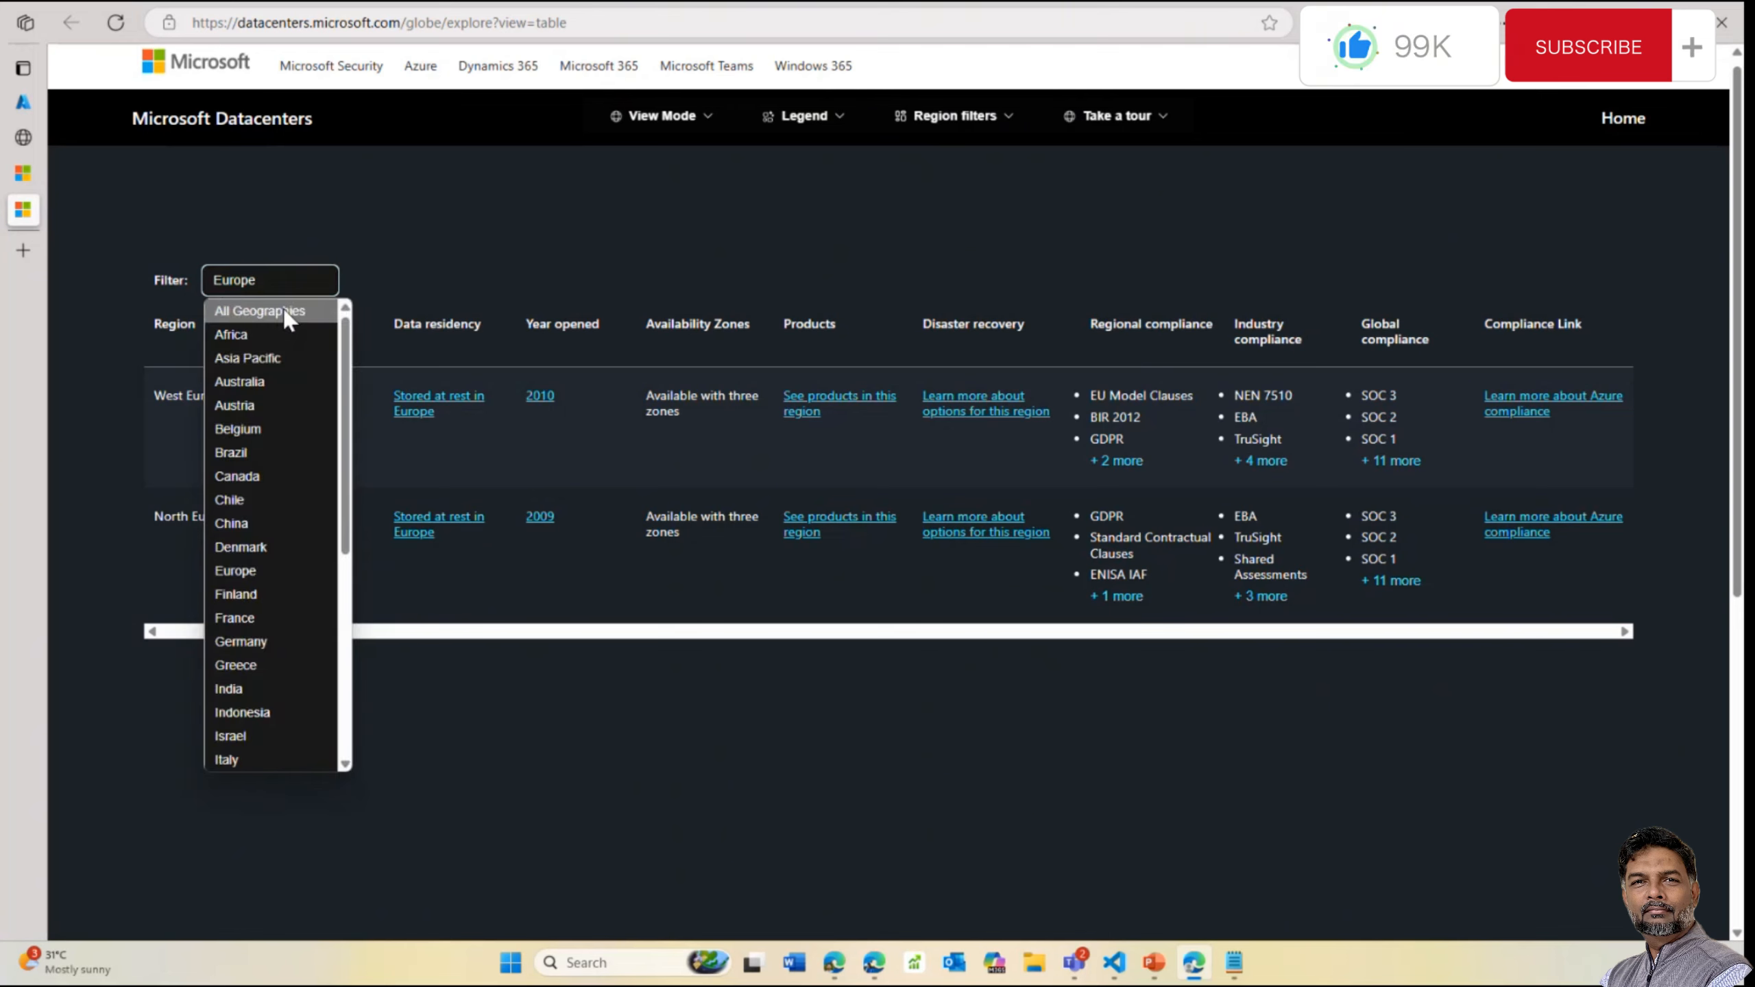
left_click(302, 554)
scroll(306, 254, "down", 3)
scroll(301, 256, "up", 3)
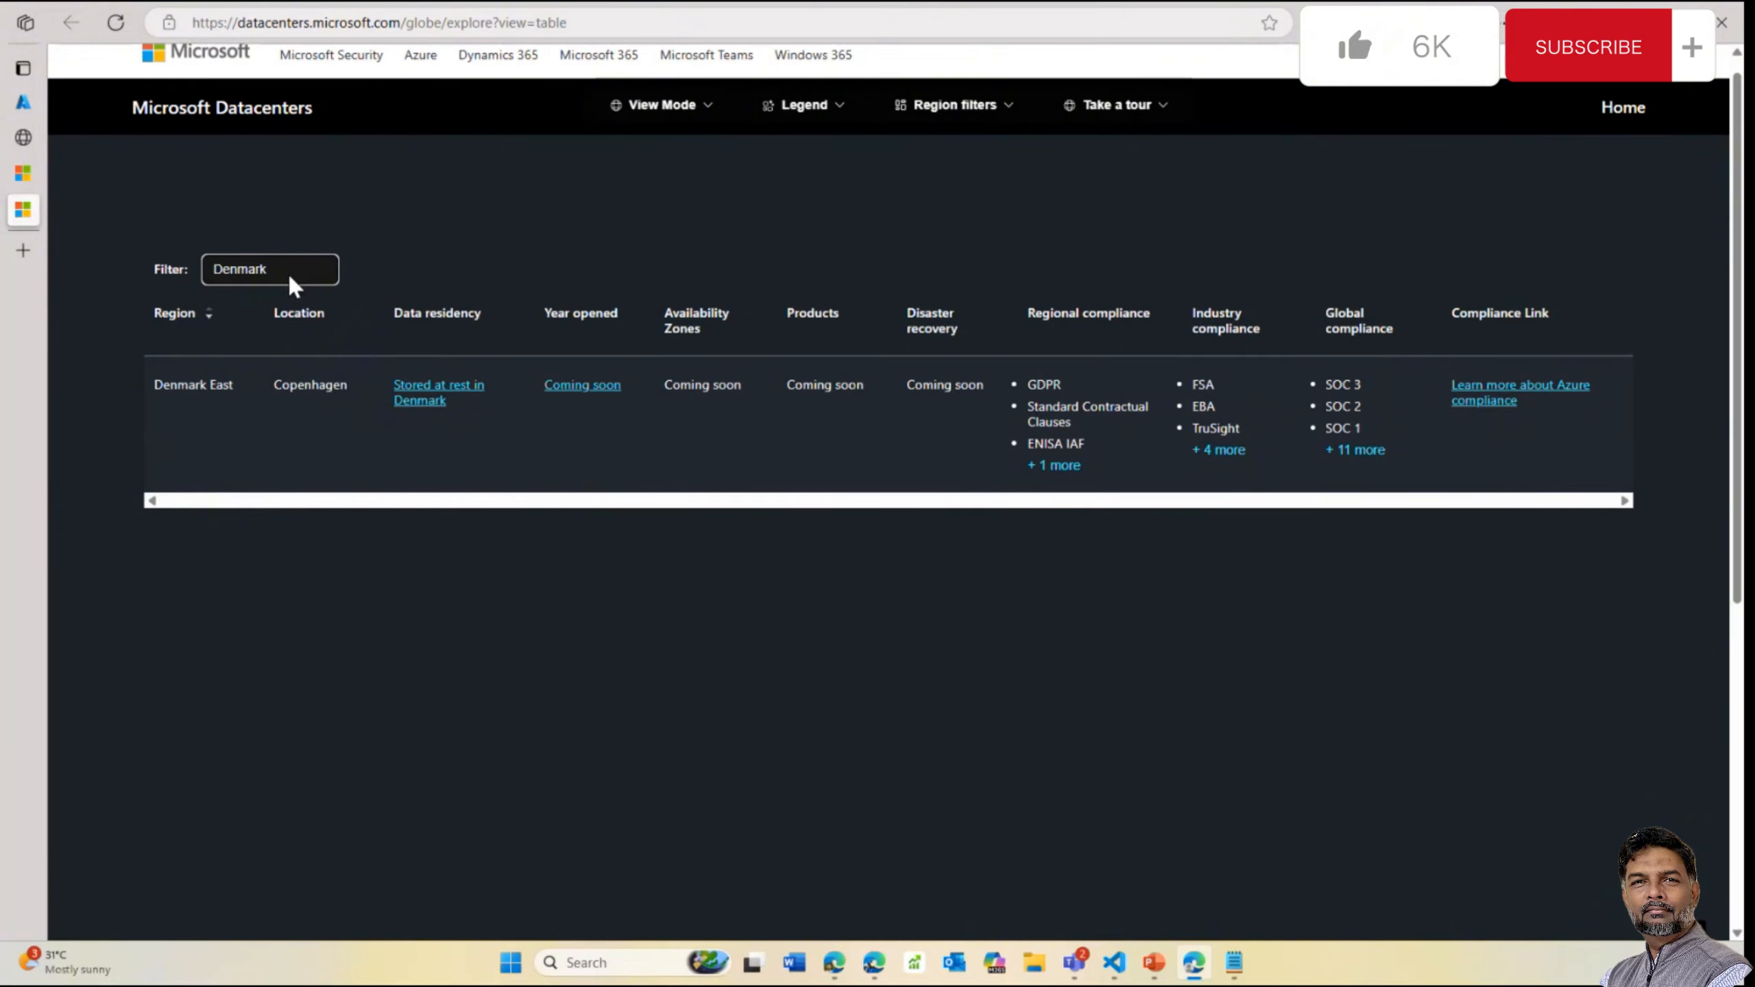
left_click(288, 271)
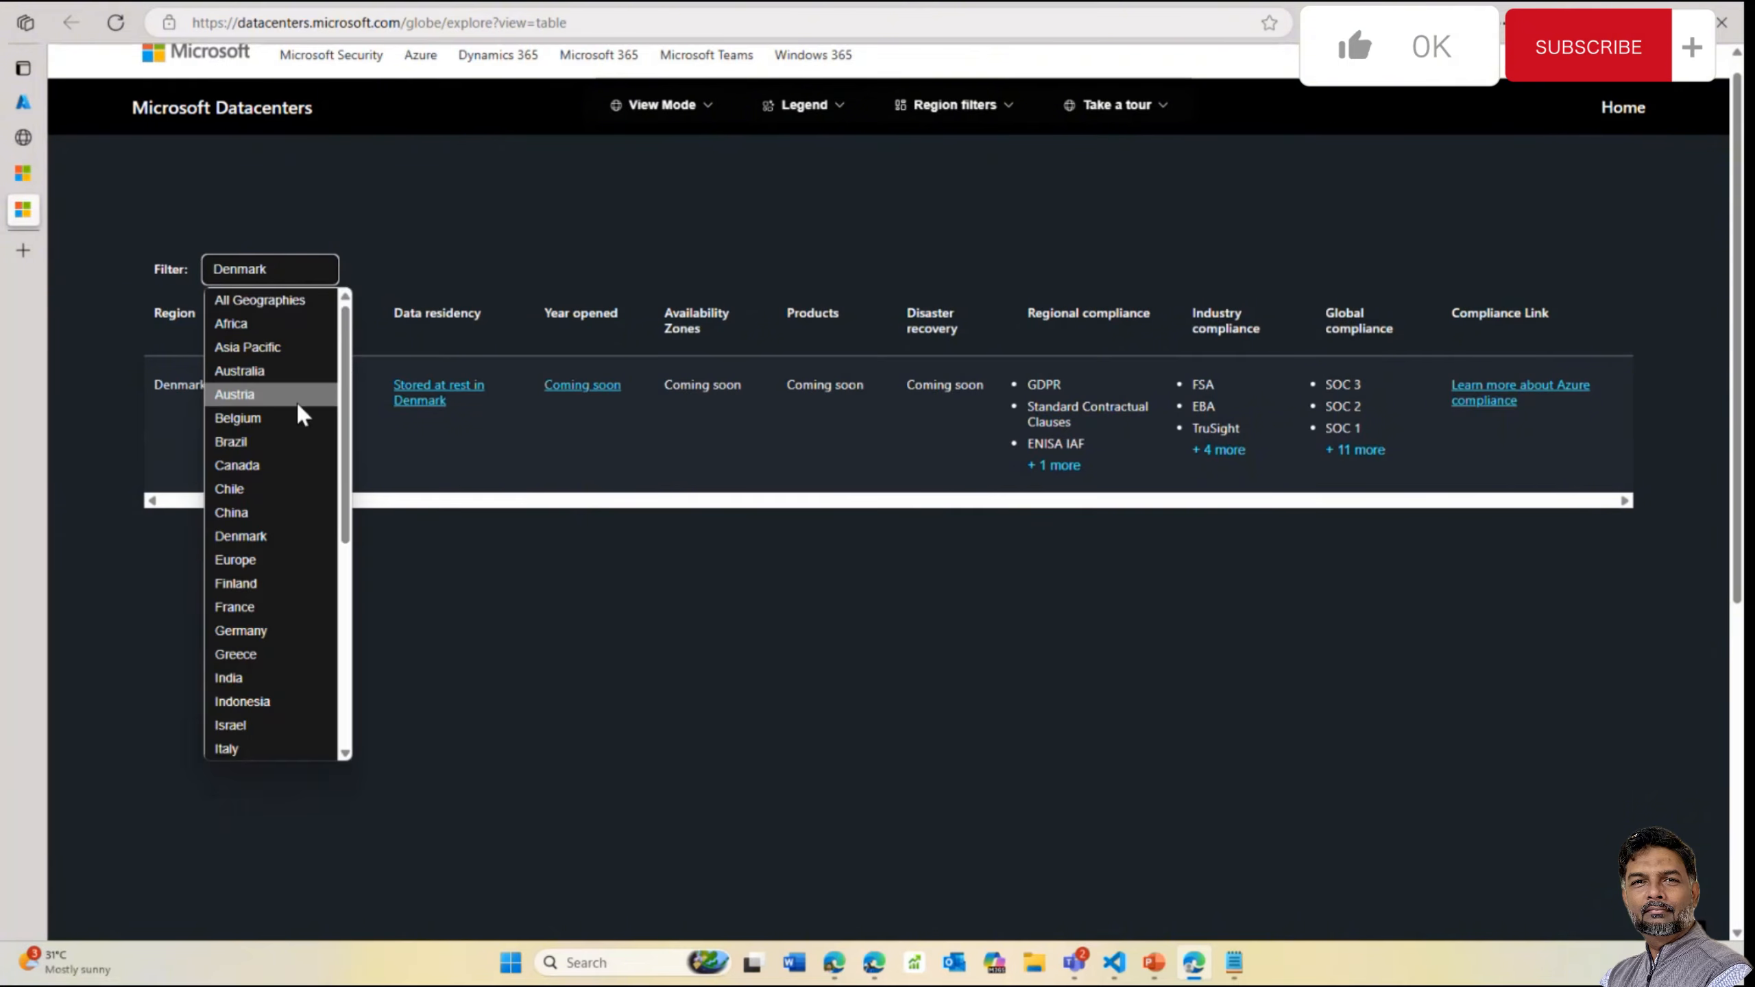
left_click(285, 437)
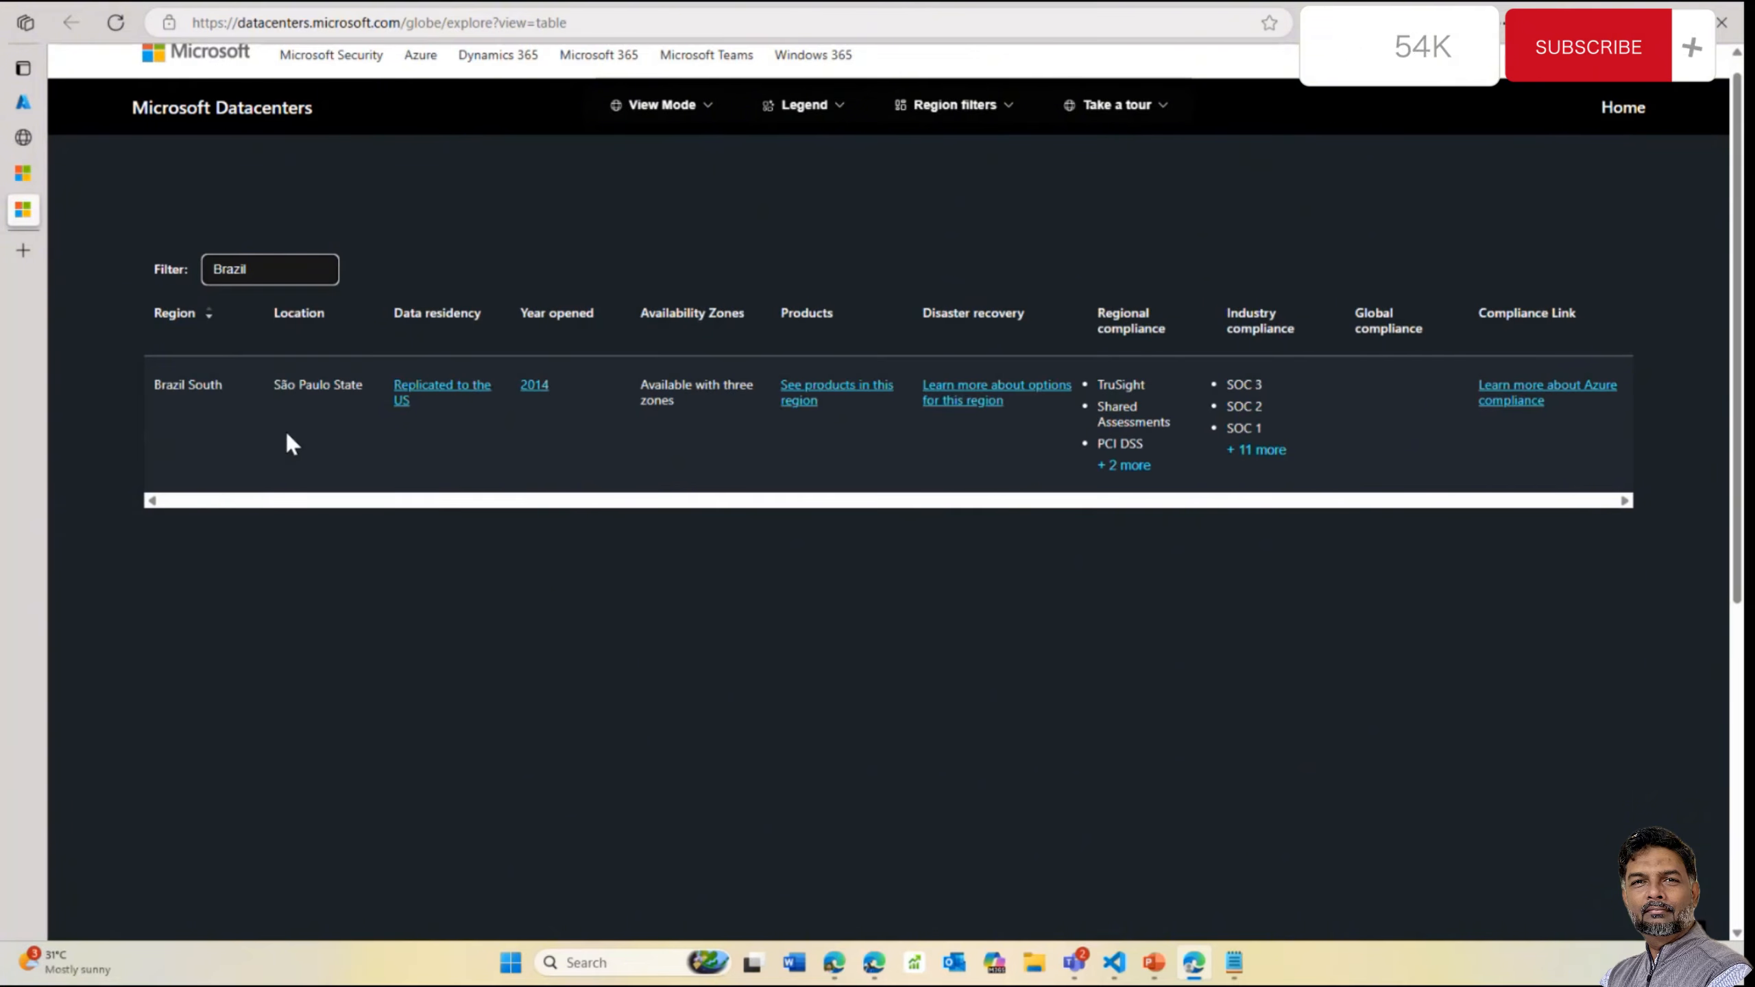
Review Brazil's São Paulo State region and return to the Microsoft Datacenters home page
scroll(285, 345, "down", 1)
double_click(286, 270)
scroll(286, 222, "down", 5)
scroll(285, 215, "up", 7)
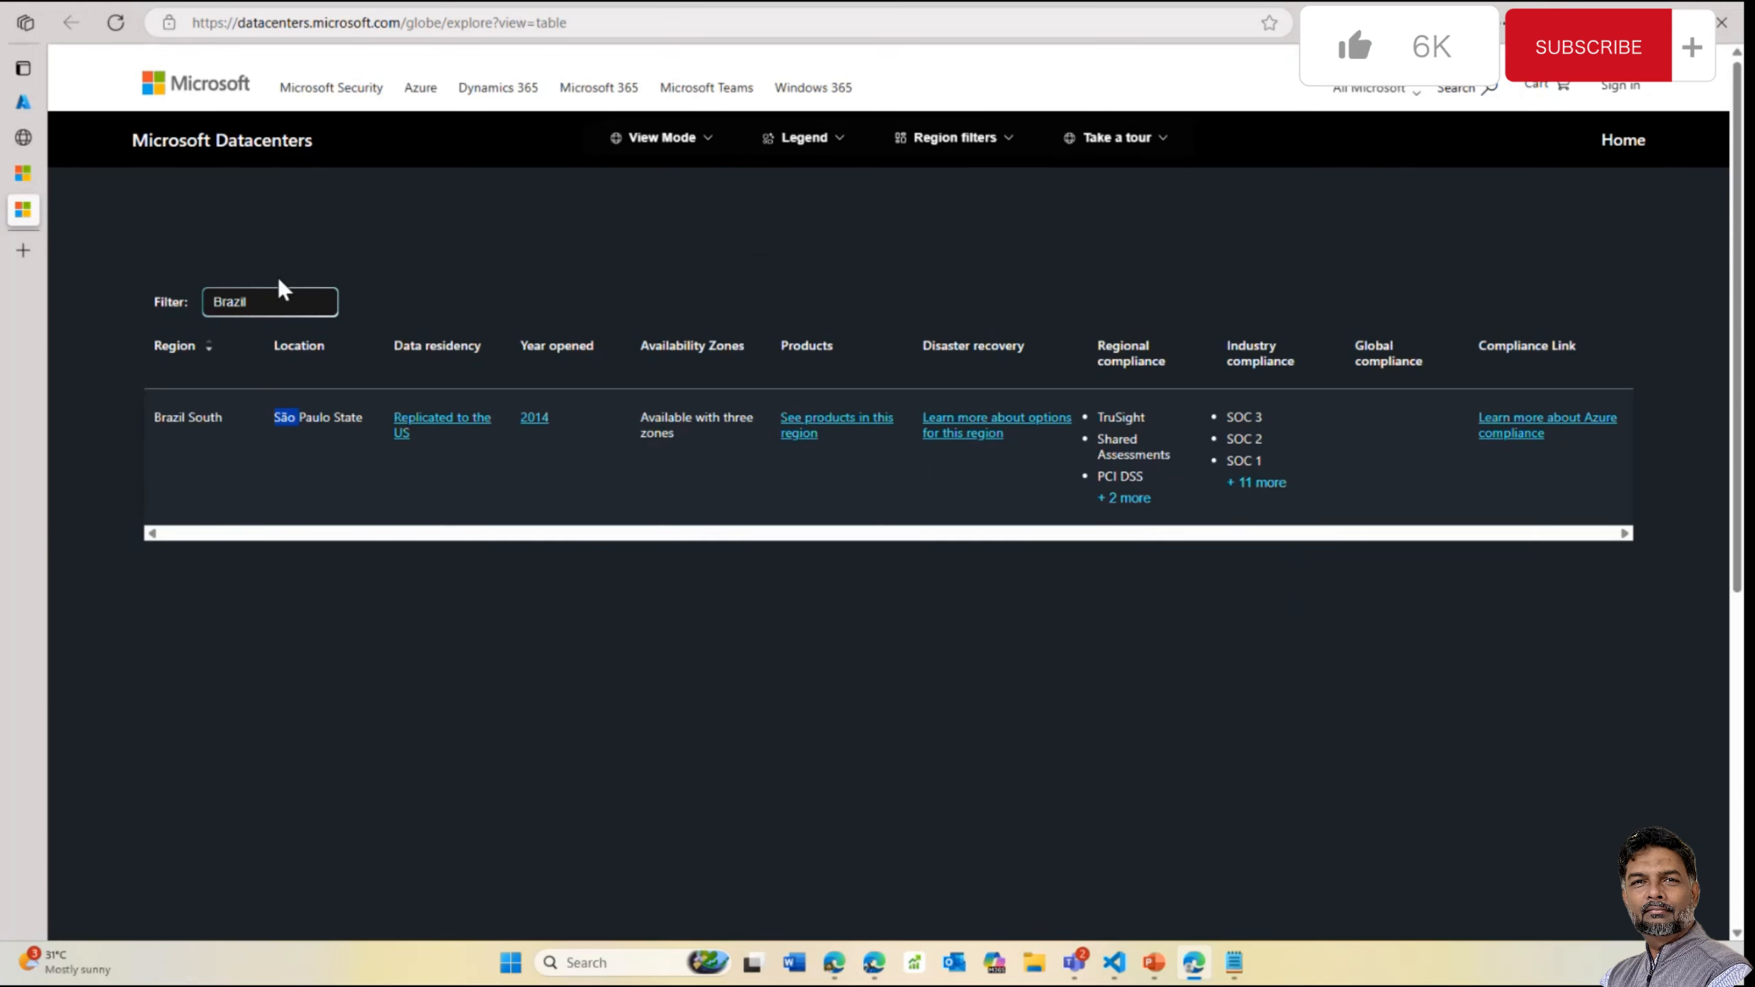
scroll(283, 291, "down", 1)
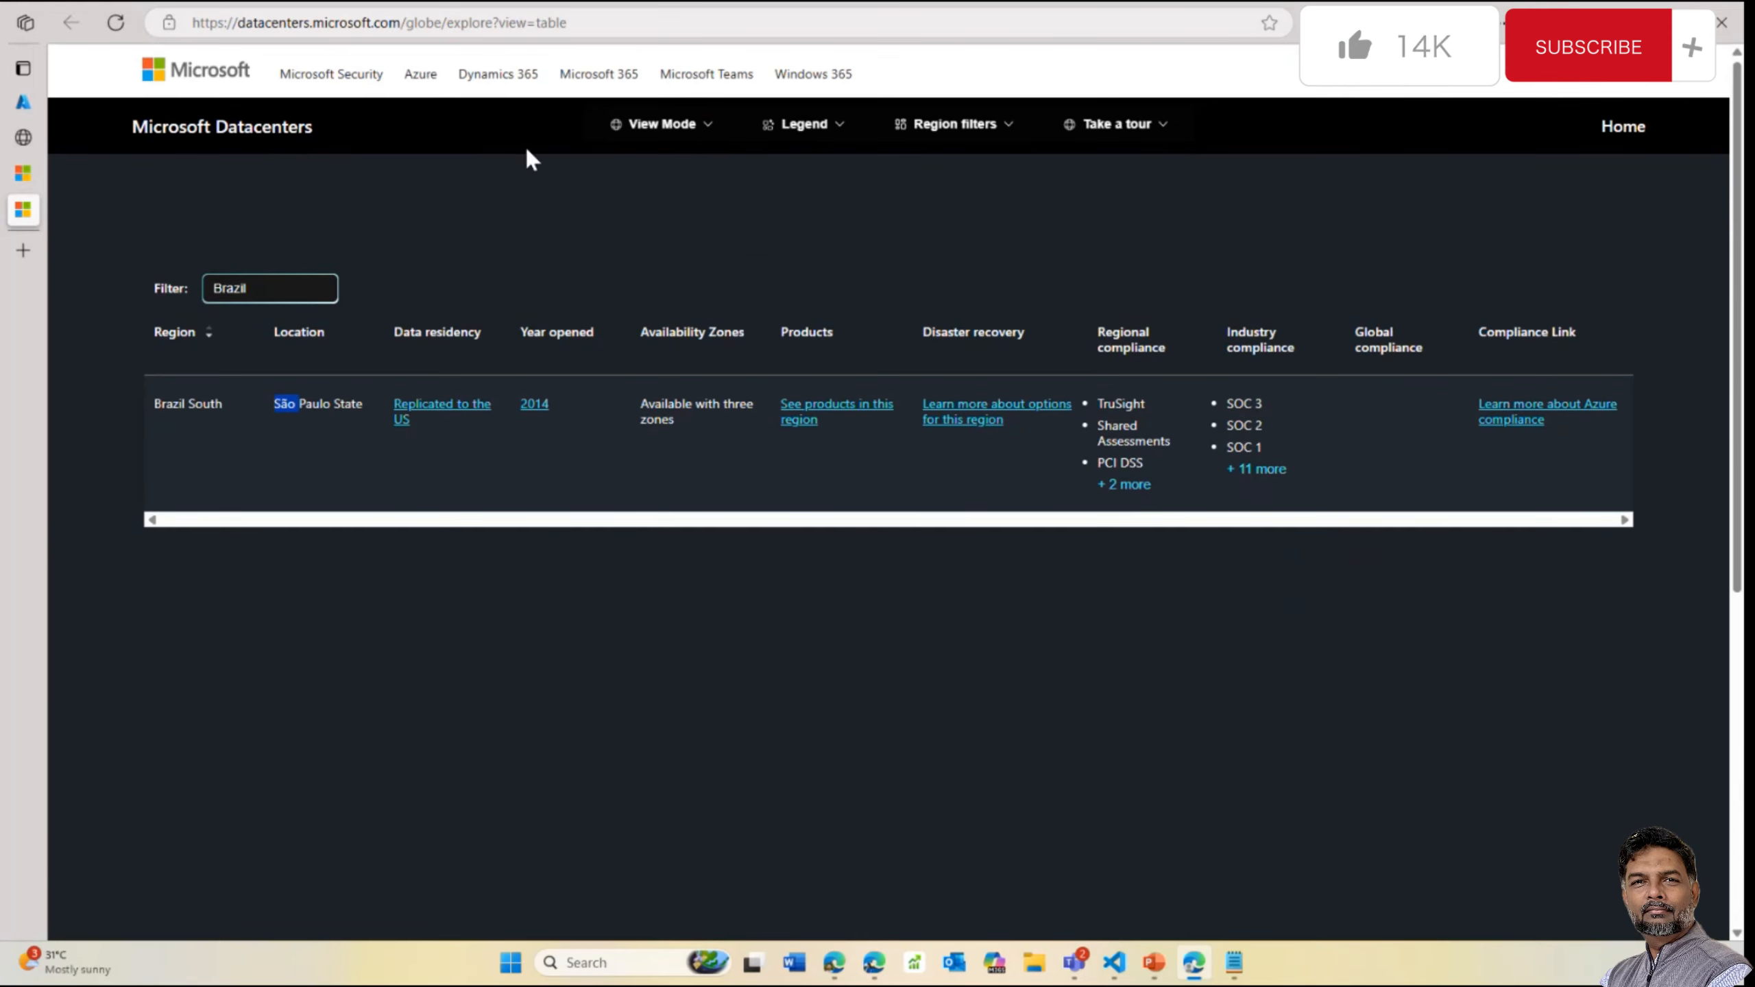
left_click(269, 131)
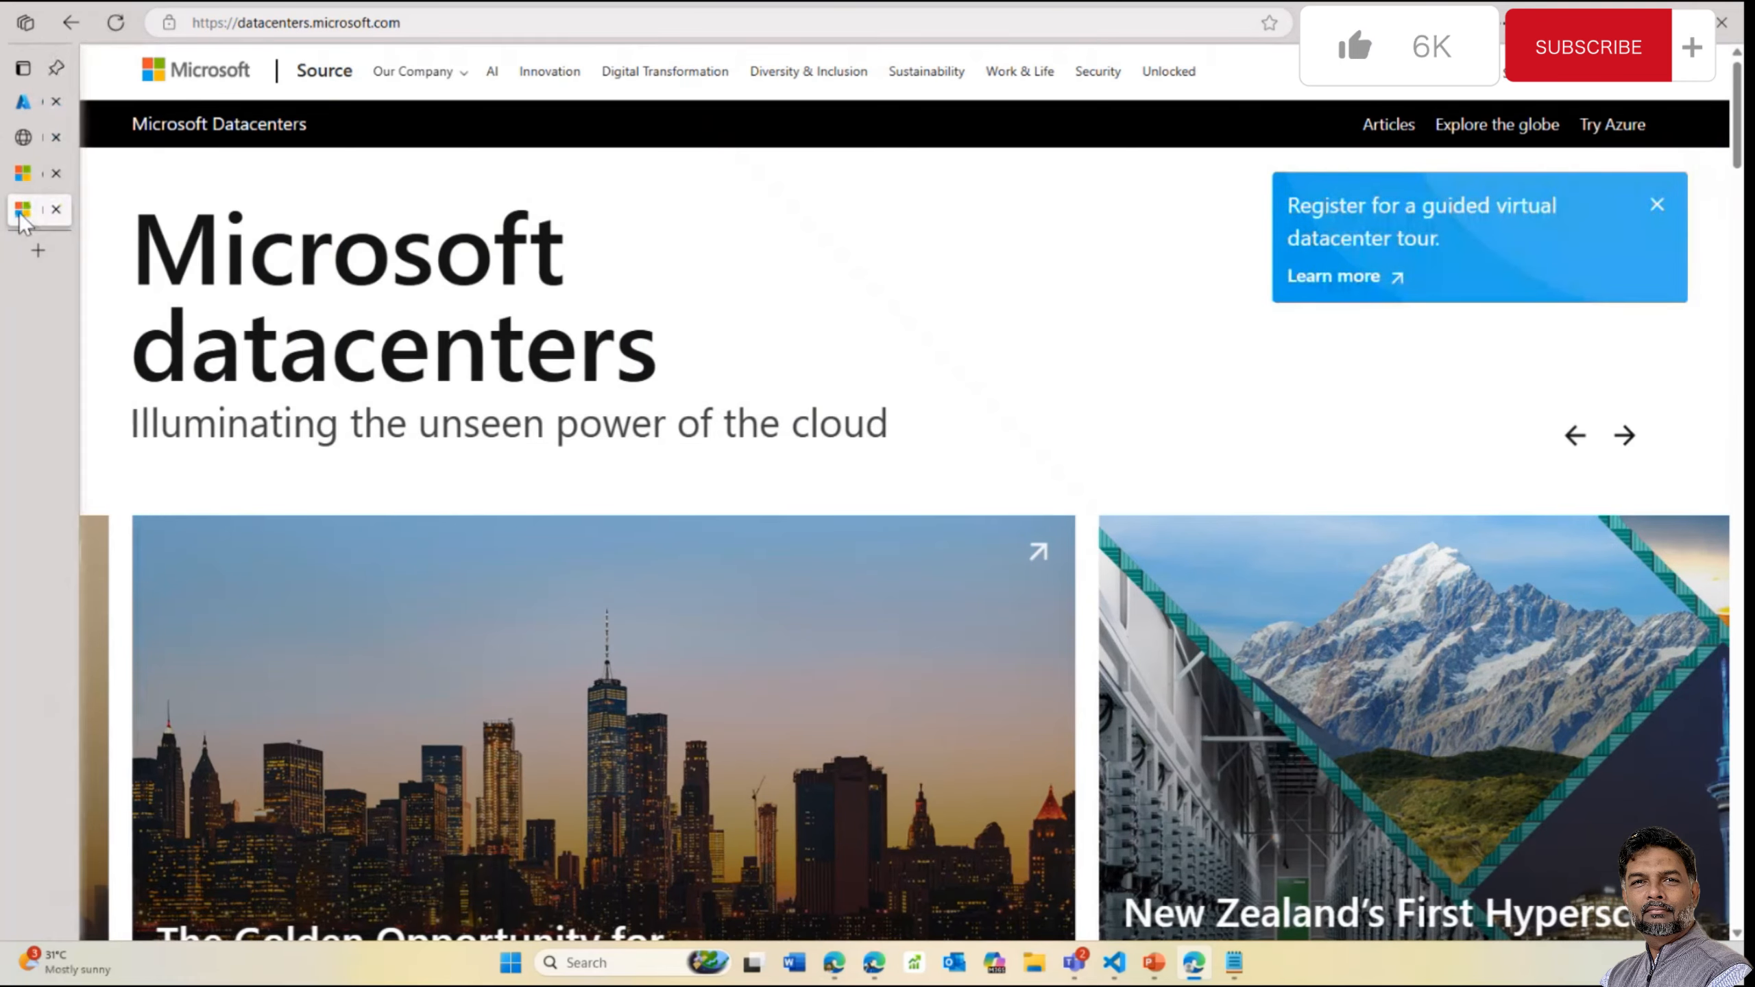
Close the datacenters tab and discard the unsaved key vault draft, returning to keyvault-day
left_click(55, 210)
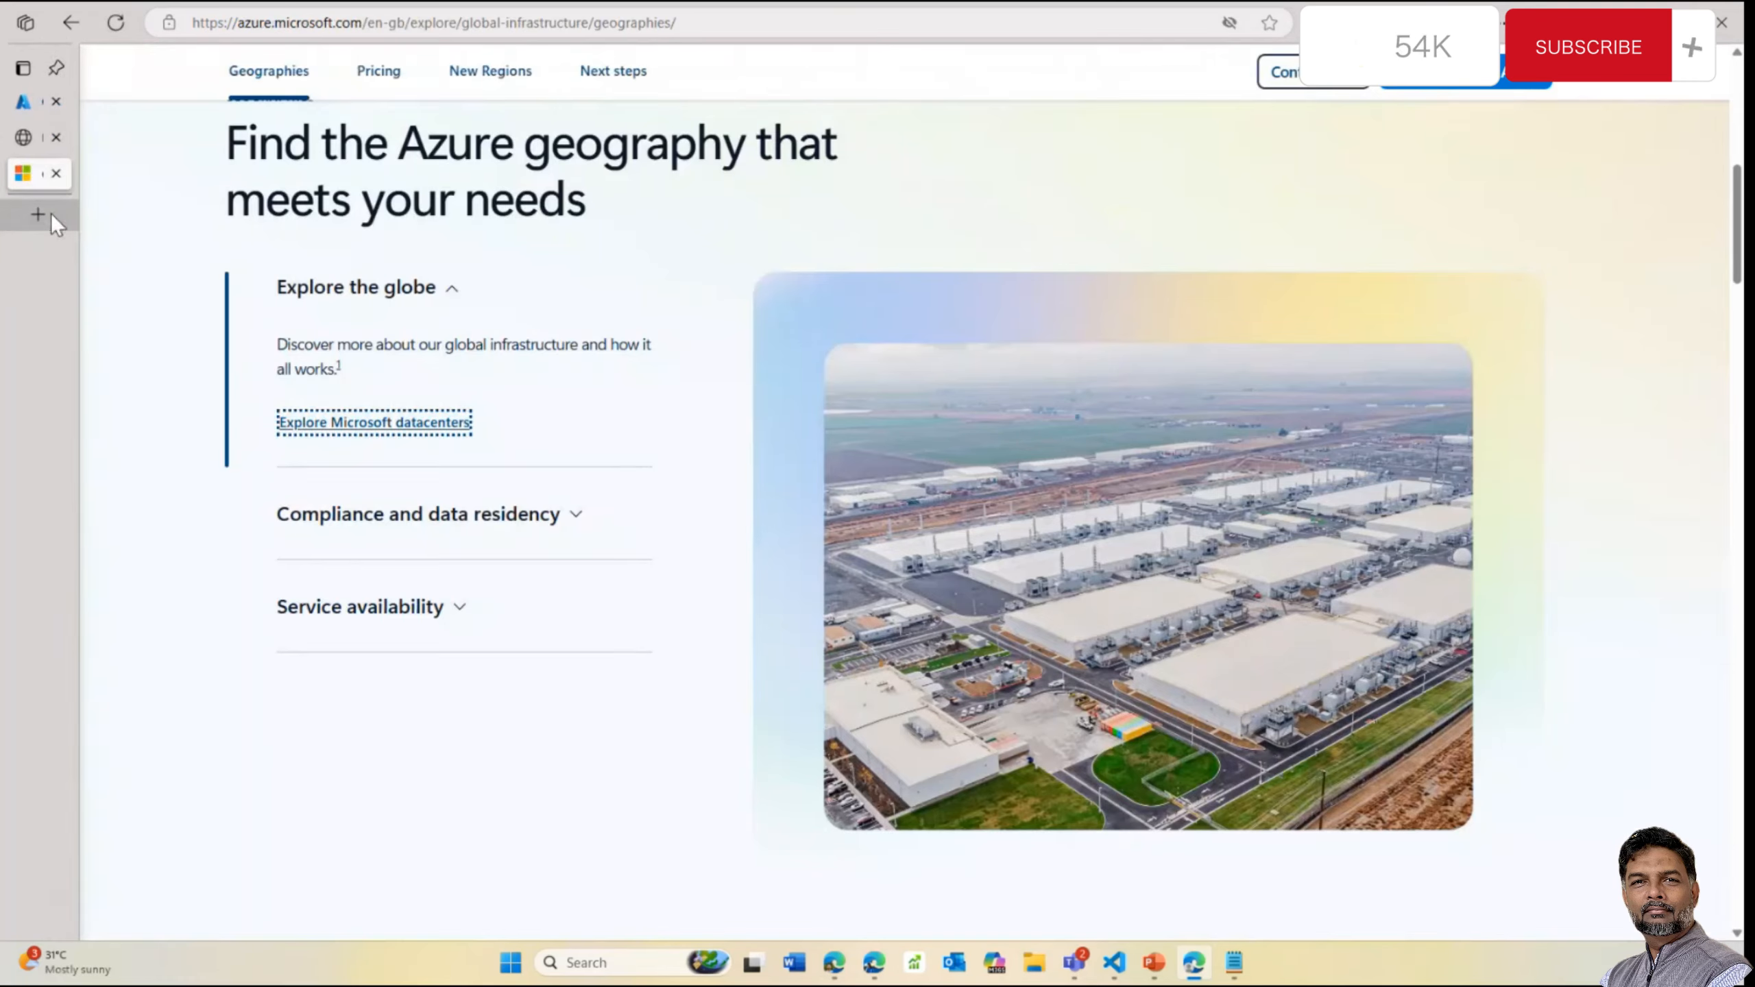
left_click(23, 105)
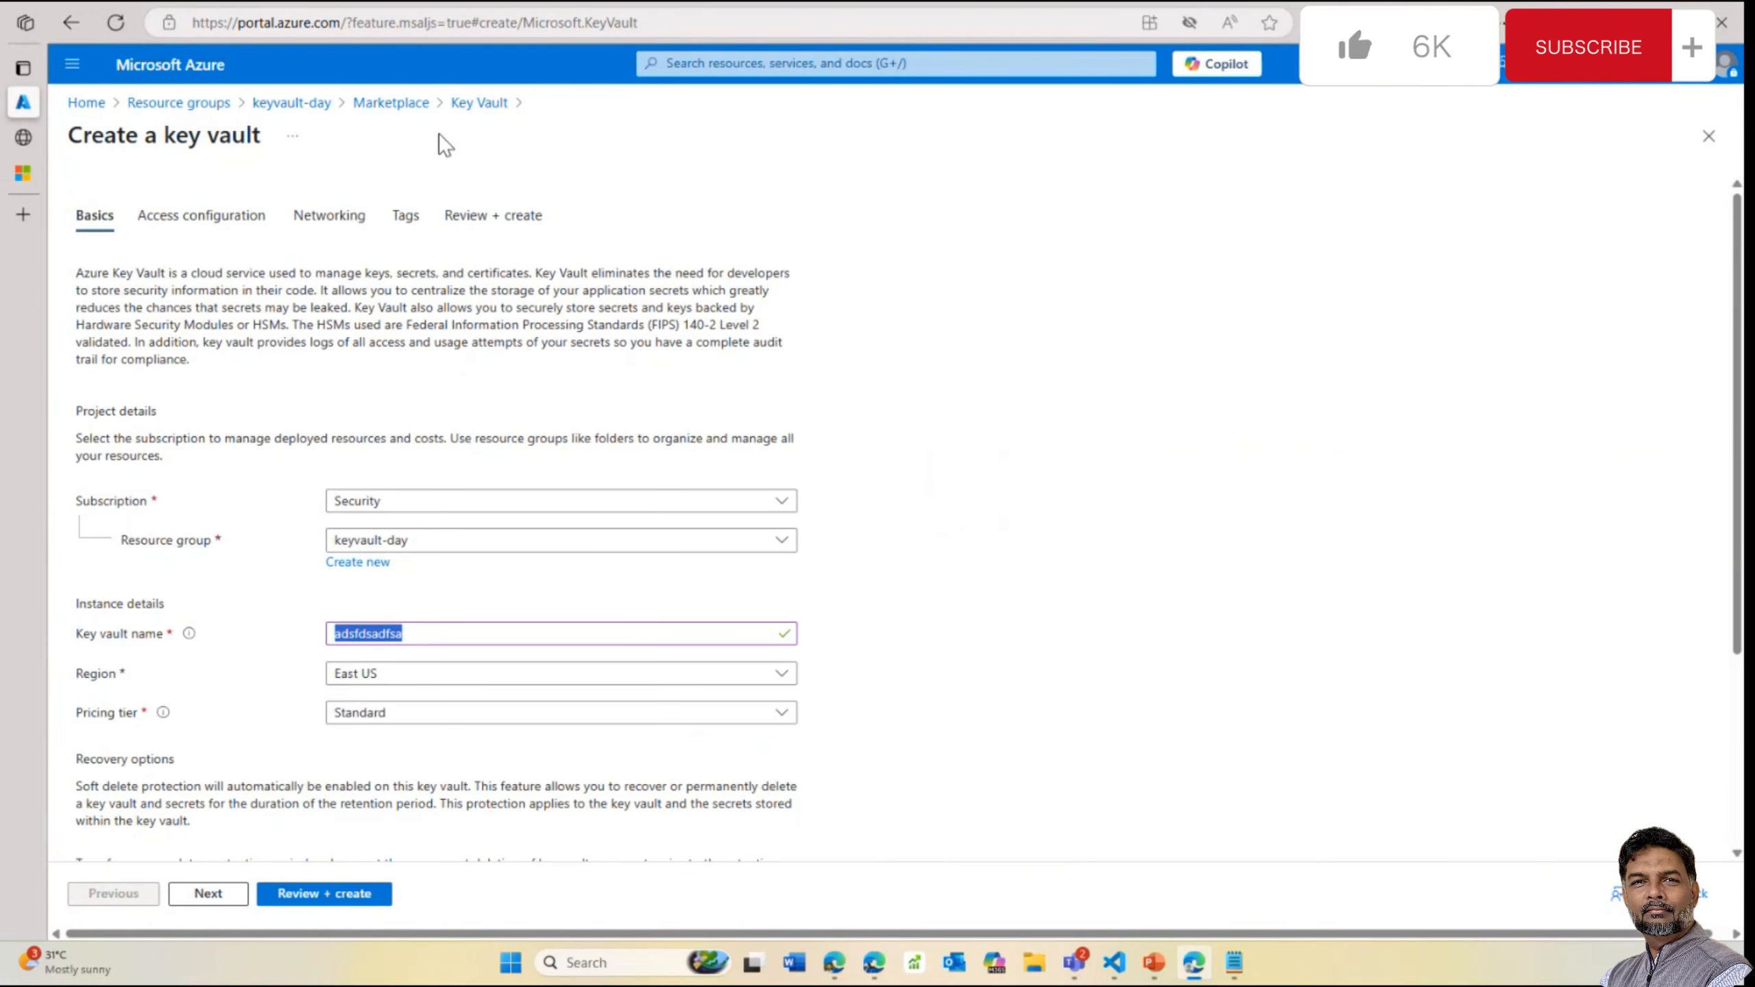
left_click(298, 103)
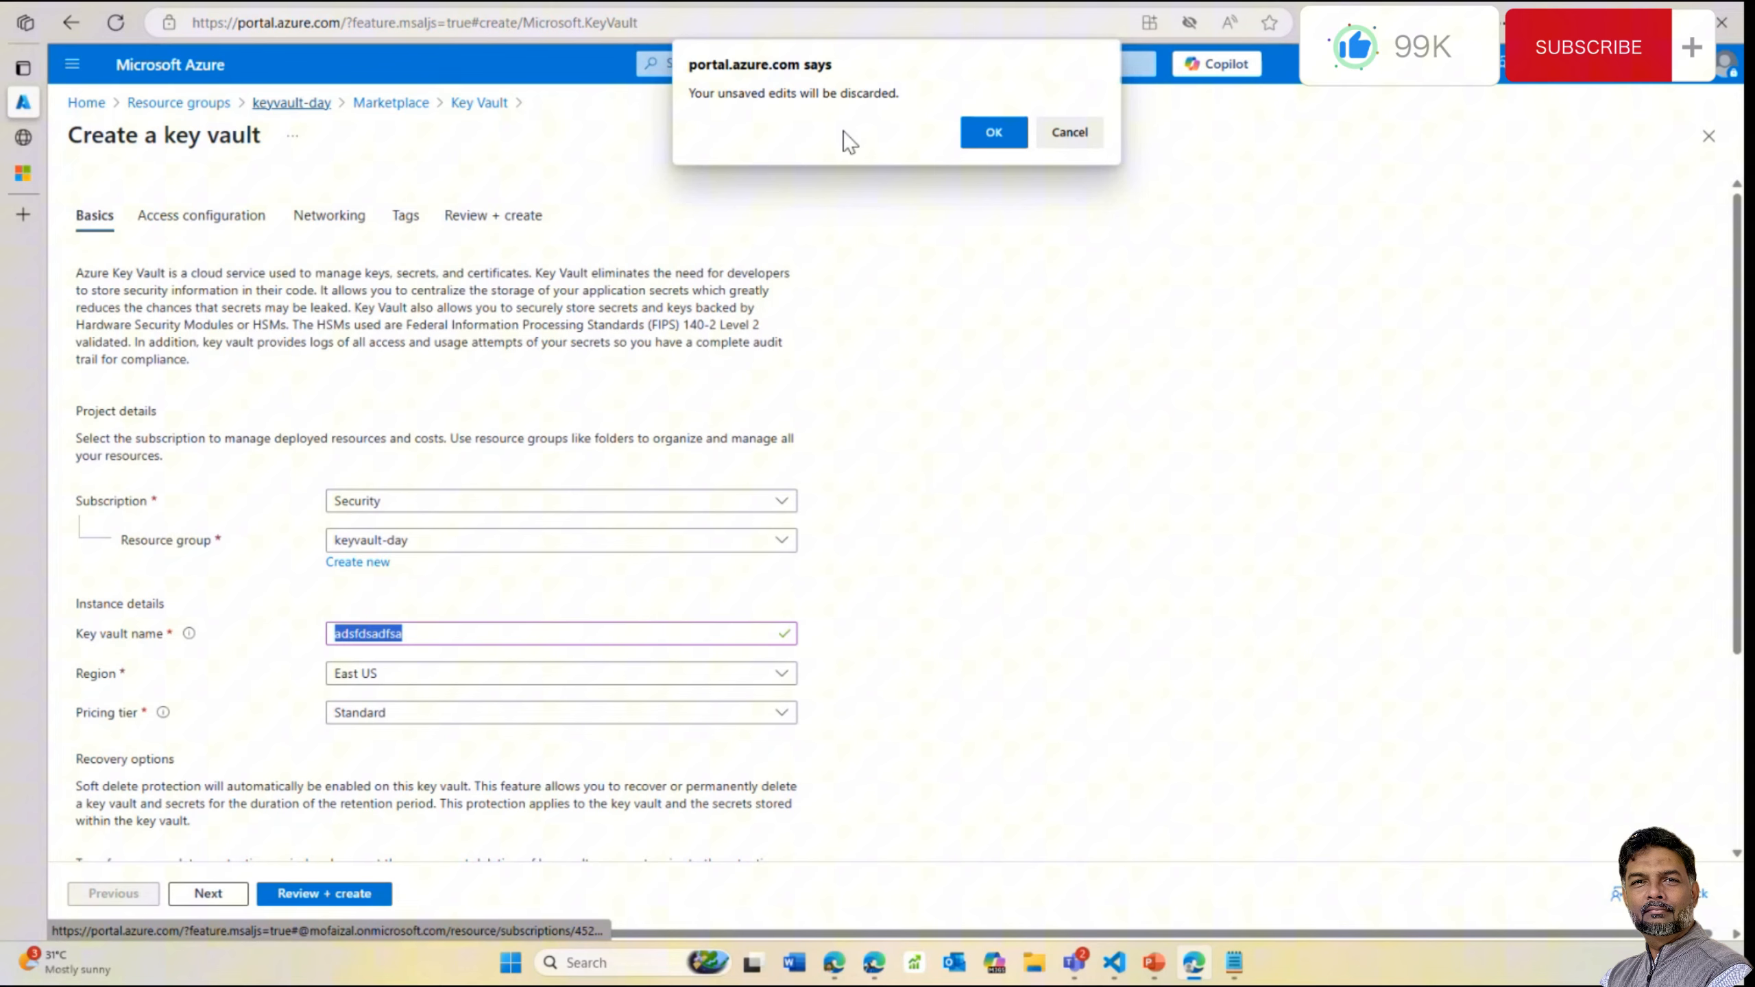
left_click(1015, 143)
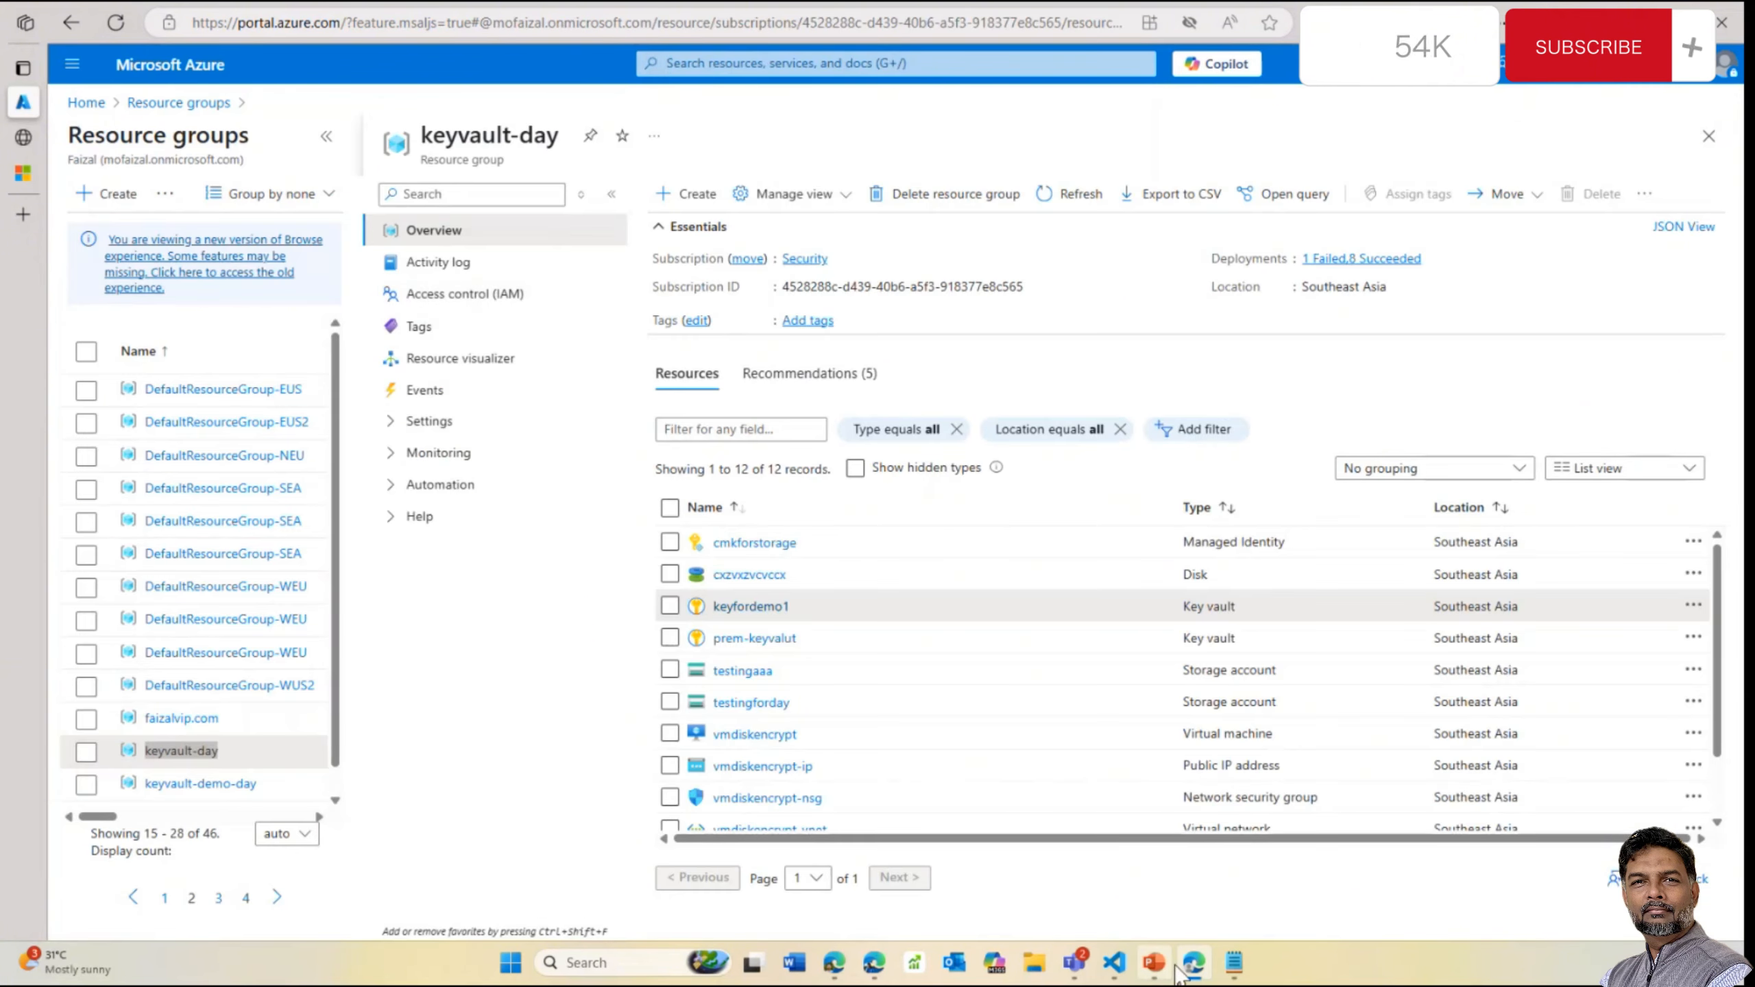